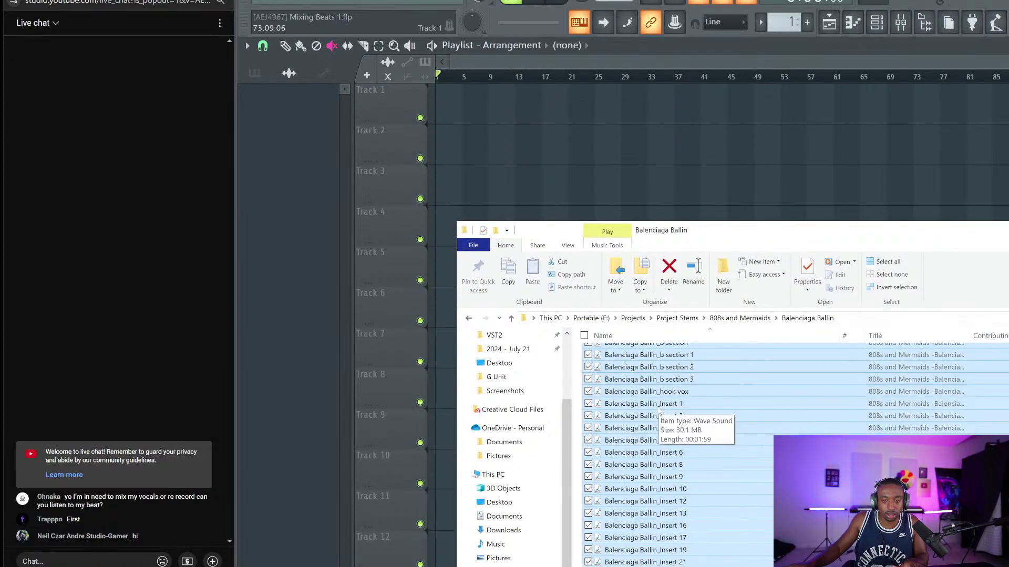
Import all selected Balenciaga Ballin stems into the playlist, starting on Track 1 at bar 1.
drag(651, 391, 442, 114)
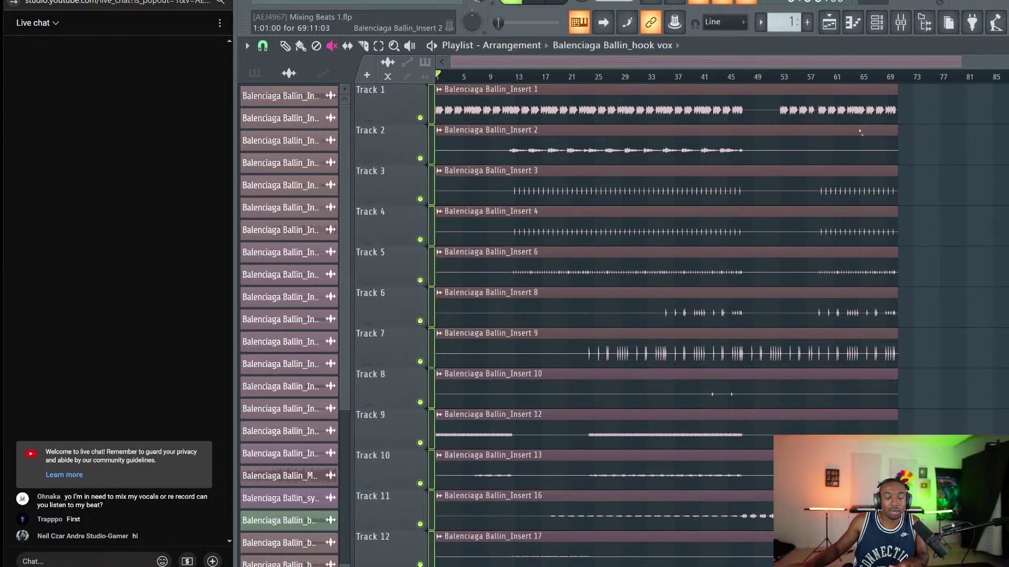
scroll(537, 171, down, 2)
scroll(537, 171, up, 2)
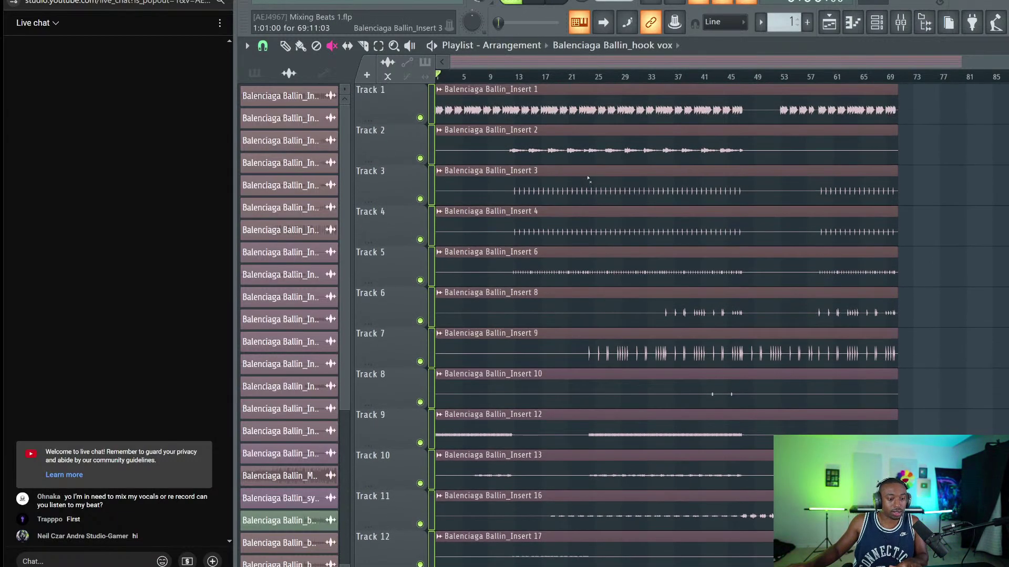
Delete the Balenciaga Ballin_Master clip from Track 18 of the playlist.
scroll(560, 137, down, 12)
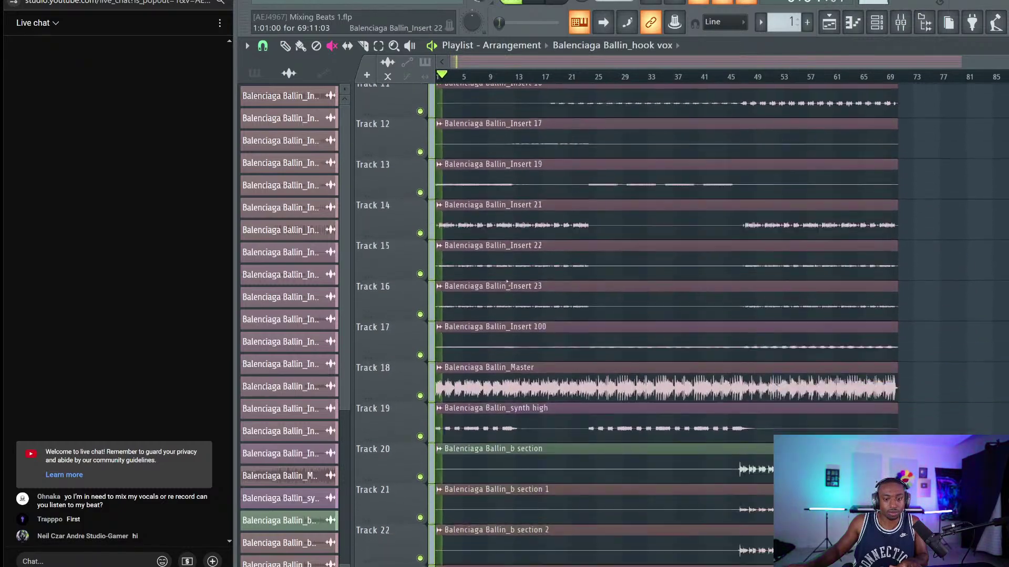
right_click(492, 302)
scroll(515, 290, down, 1)
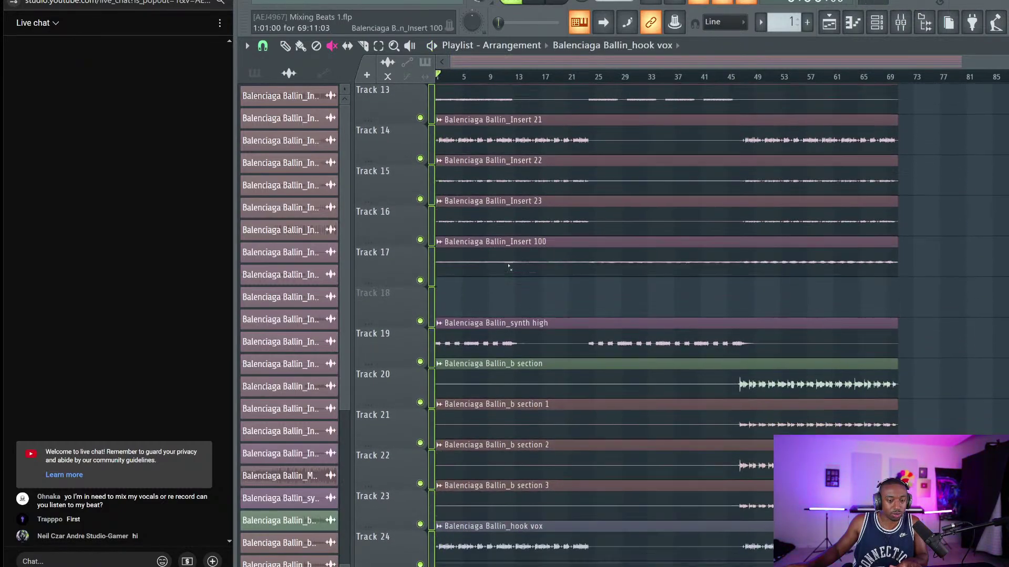
scroll(515, 290, up, 12)
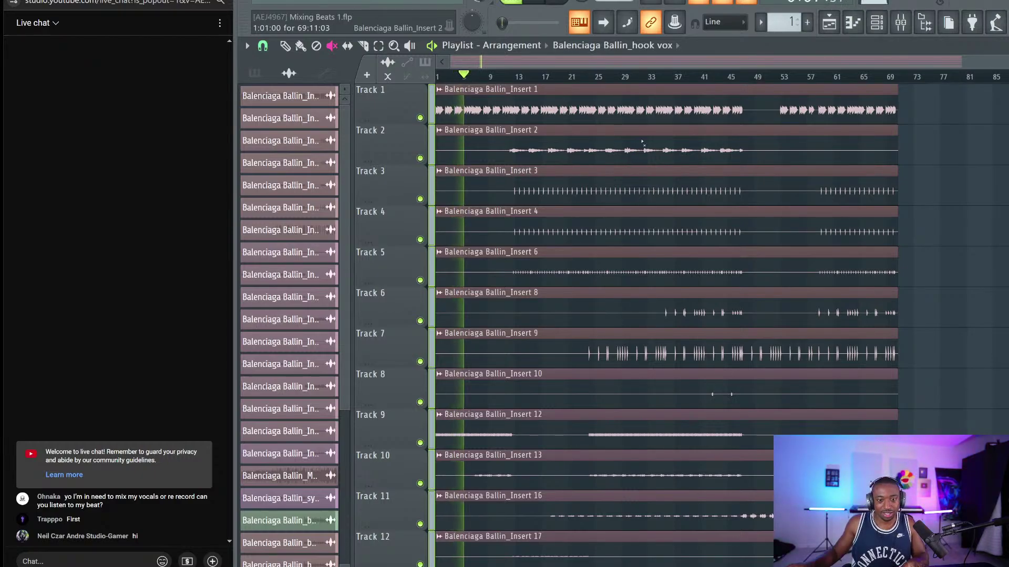
Examine the imported stems in the channel rack, the mixer and across the playlist tracks while the song plays.
click(875, 24)
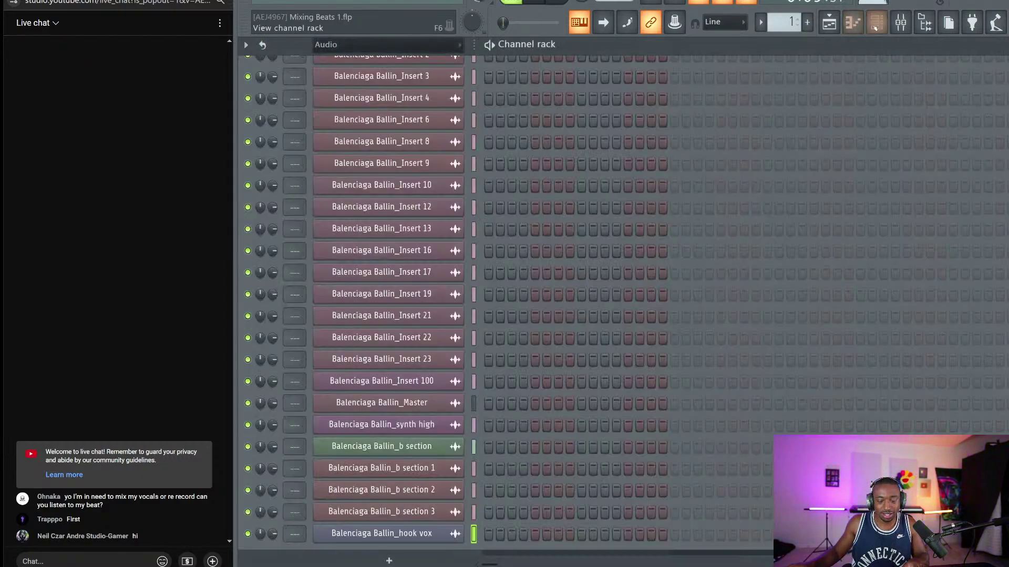
click(876, 23)
click(900, 24)
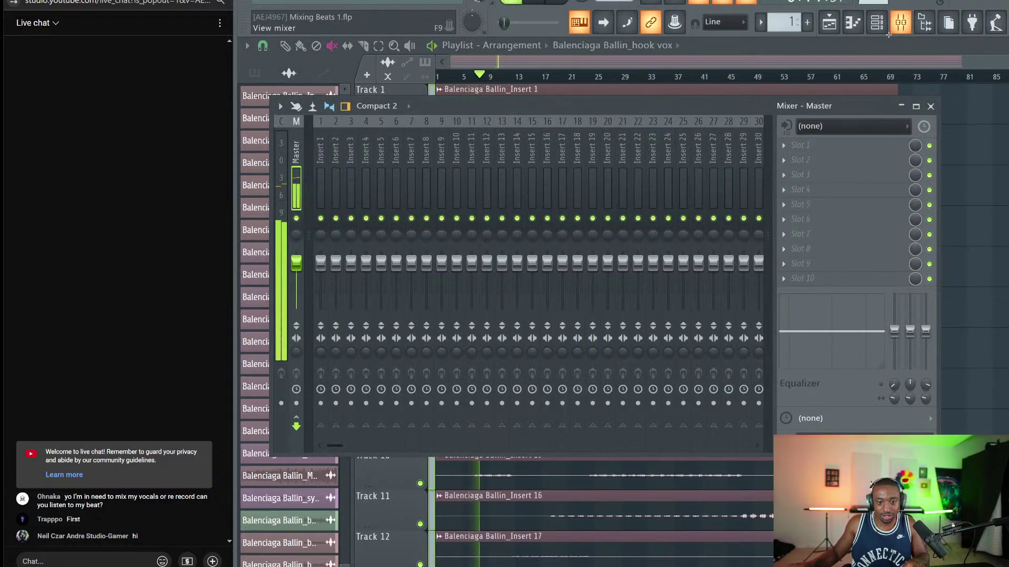
click(900, 24)
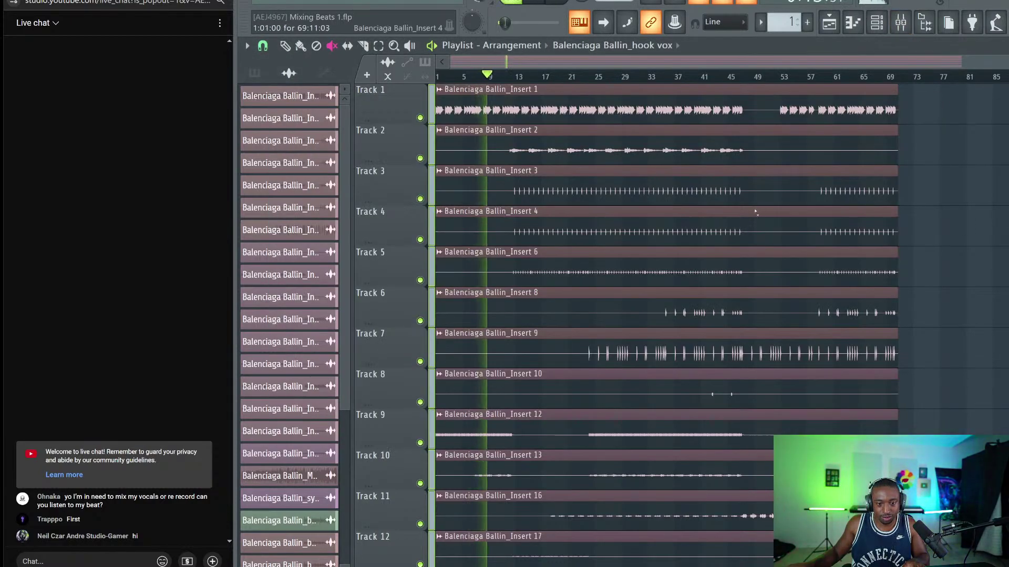
scroll(756, 212, down, 8)
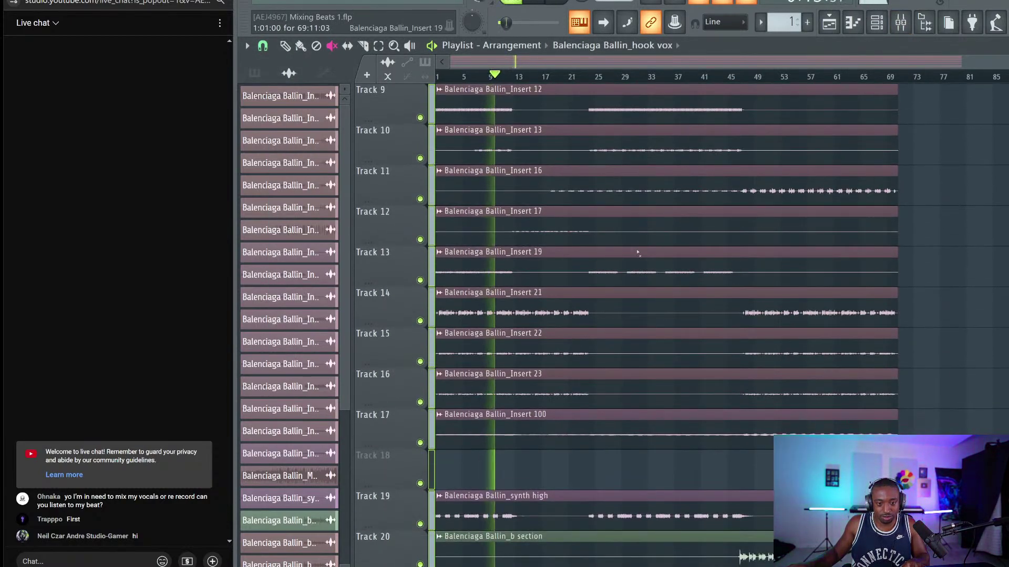
scroll(637, 254, down, 6)
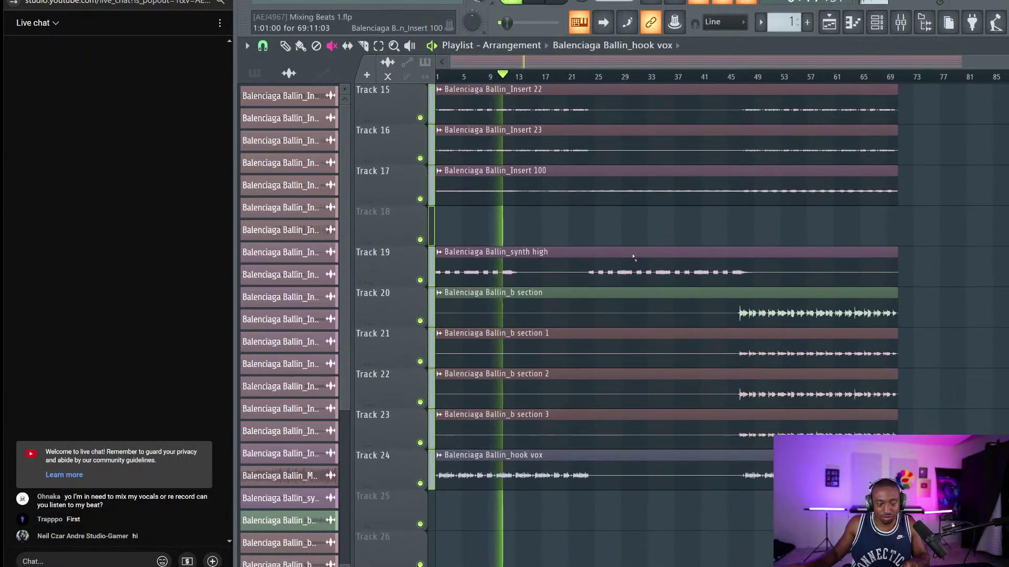
scroll(631, 273, up, 5)
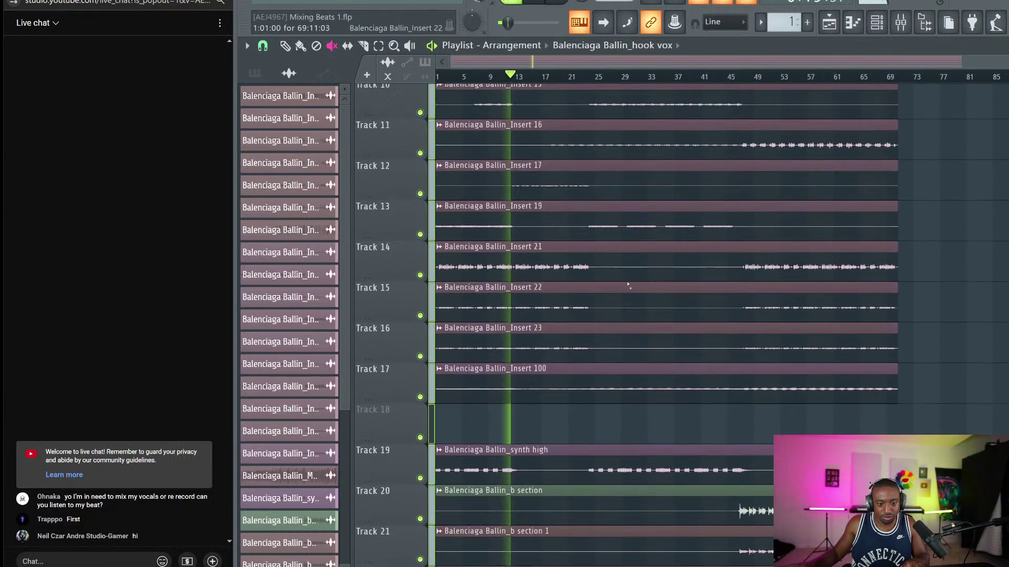
scroll(628, 285, up, 9)
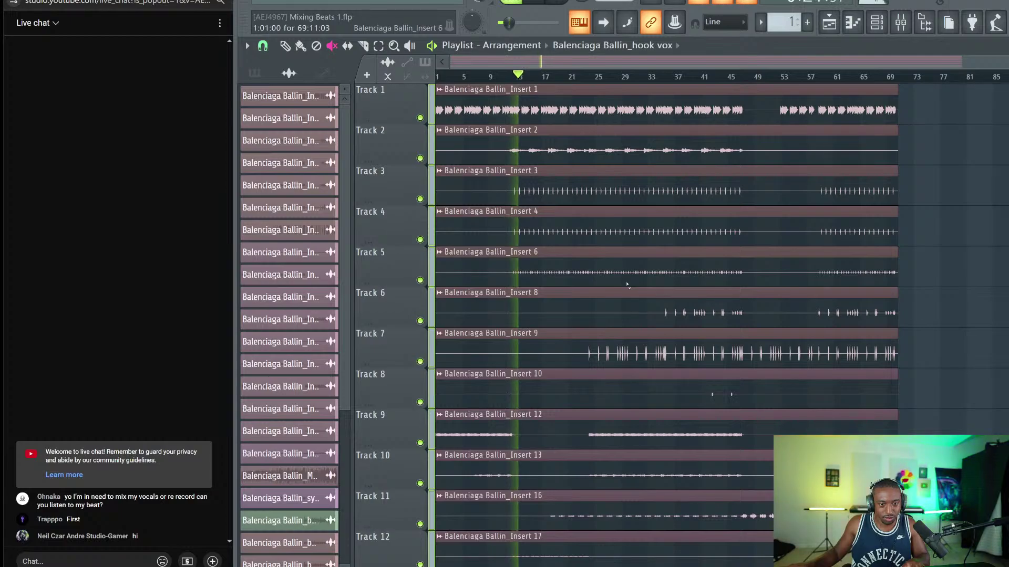
scroll(627, 286, down, 11)
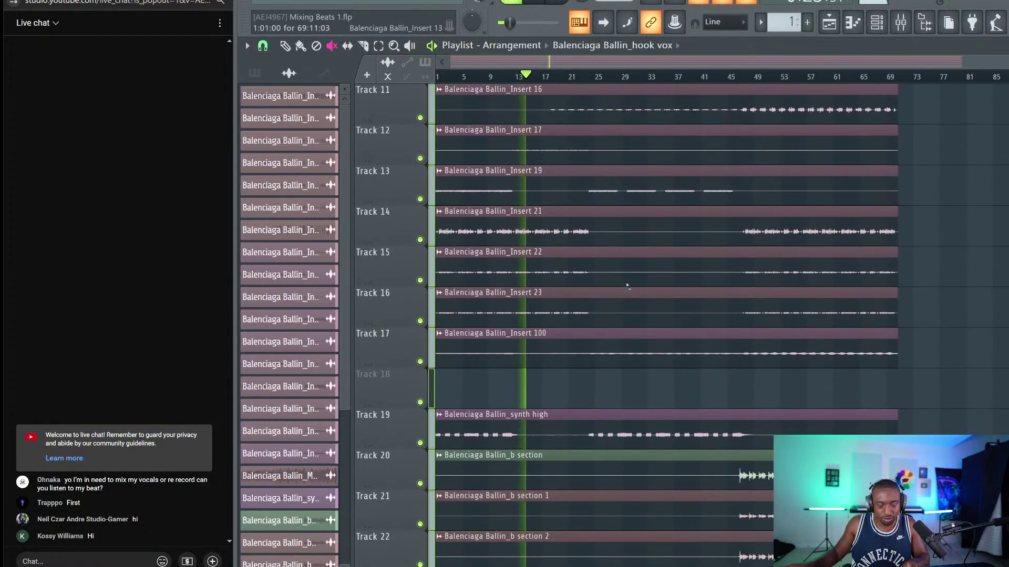
scroll(578, 294, down, 2)
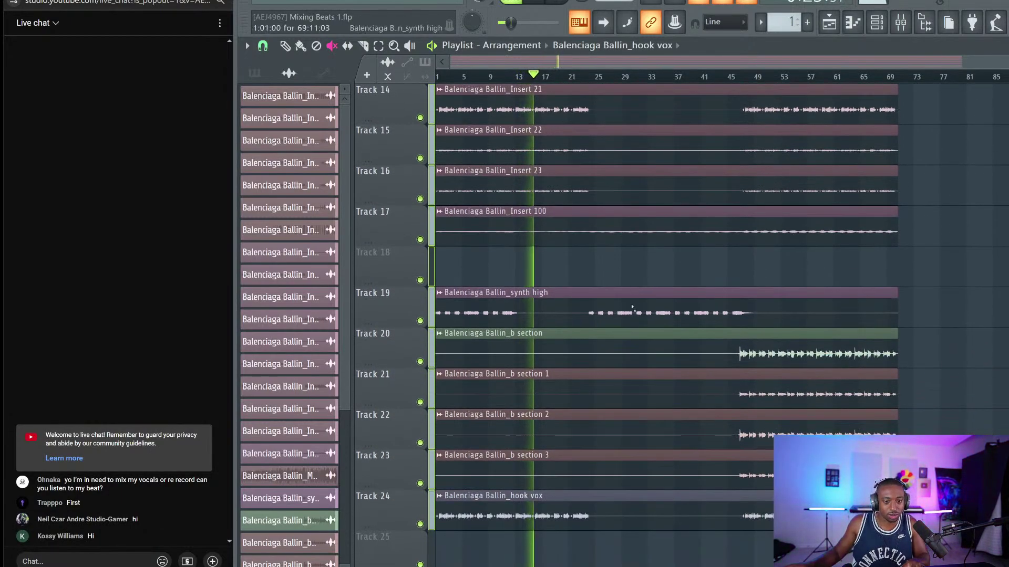
scroll(615, 319, up, 7)
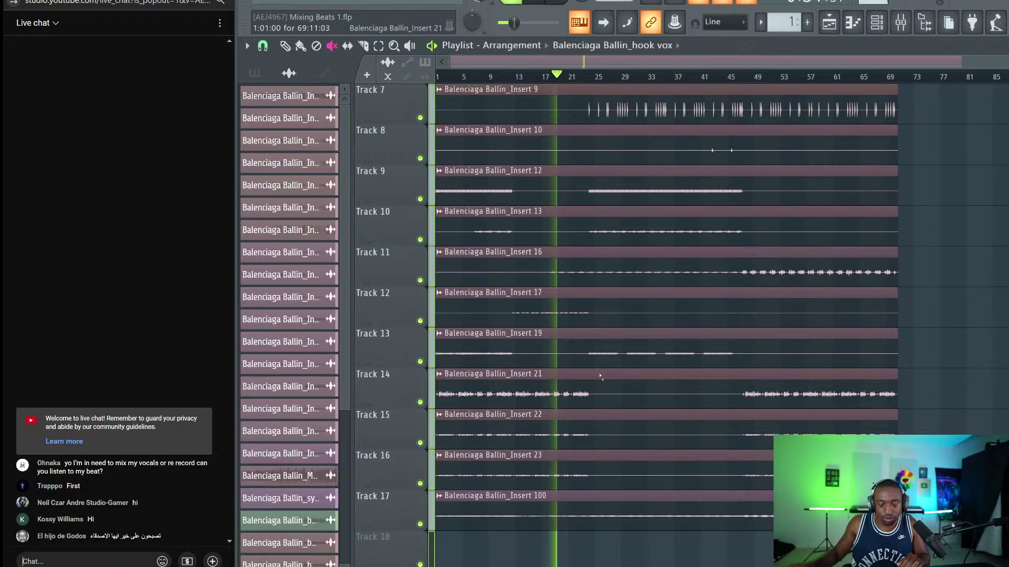
scroll(640, 345, up, 5)
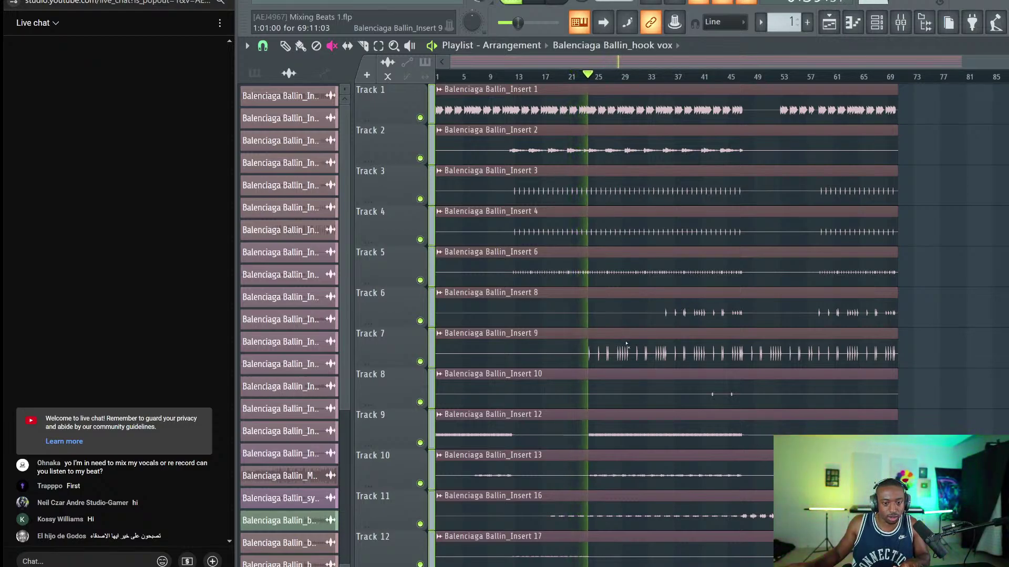
Rename the Balenciaga Ballin_Insert 9 clip on Track 7 as "kick".
key(p)
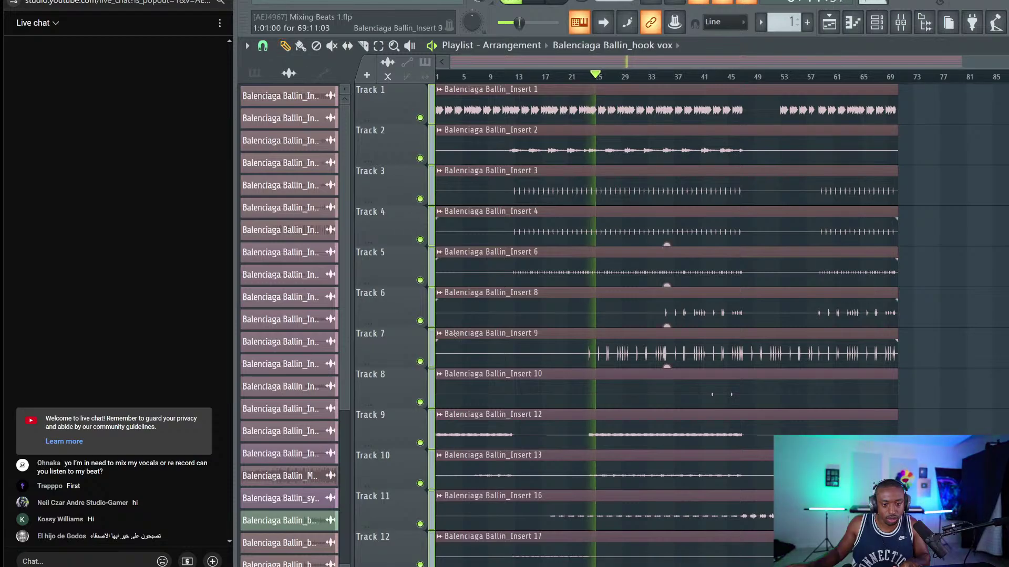
click(439, 333)
click(459, 380)
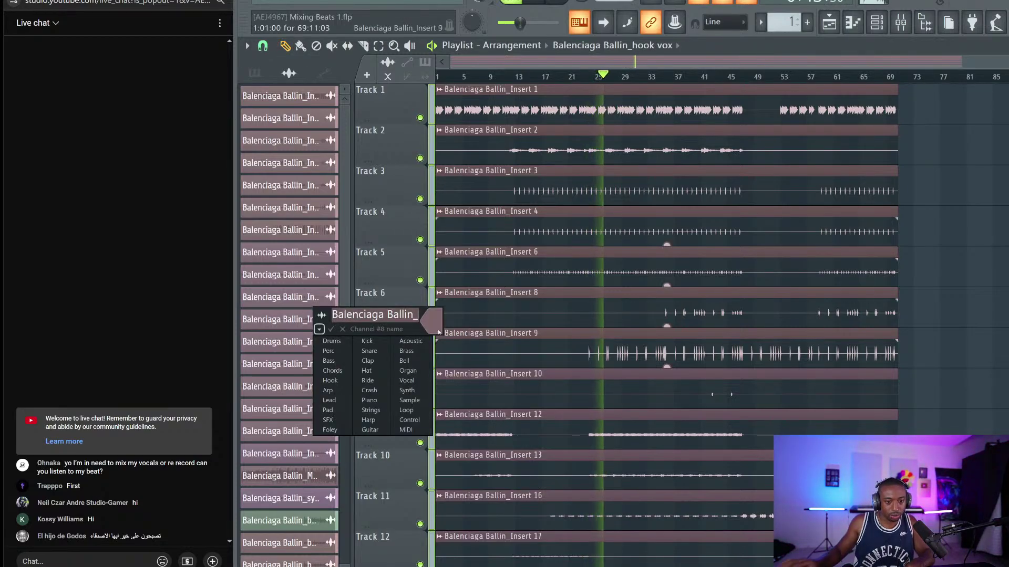
click(401, 315)
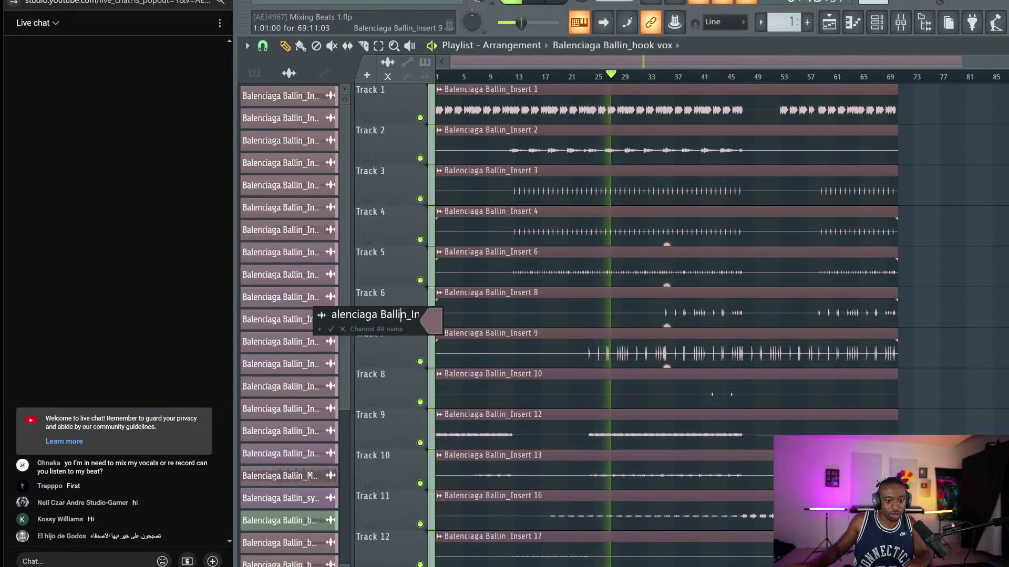
key(ctrl+a)
key(BackSpace)
text(kick)
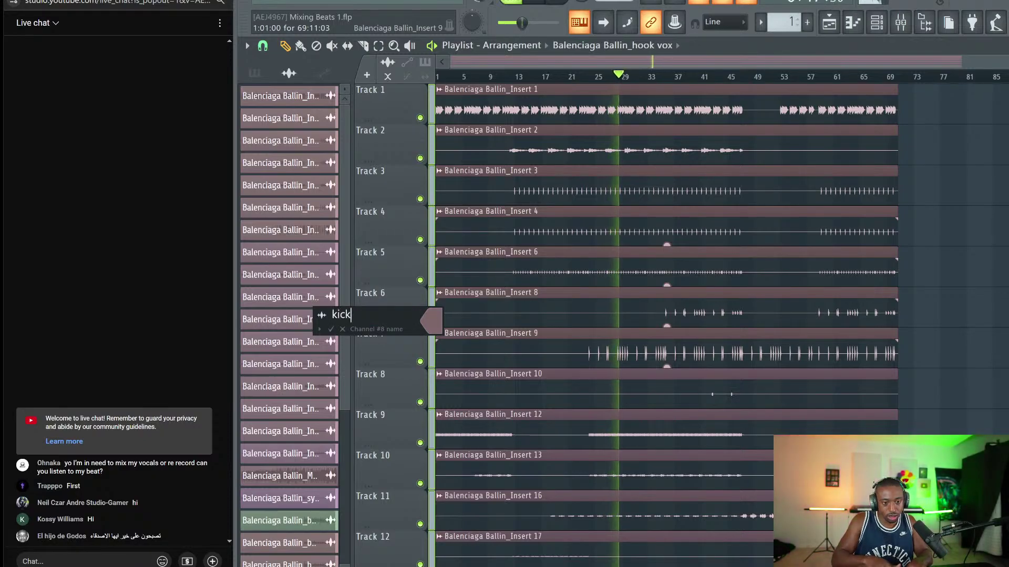
key(Return)
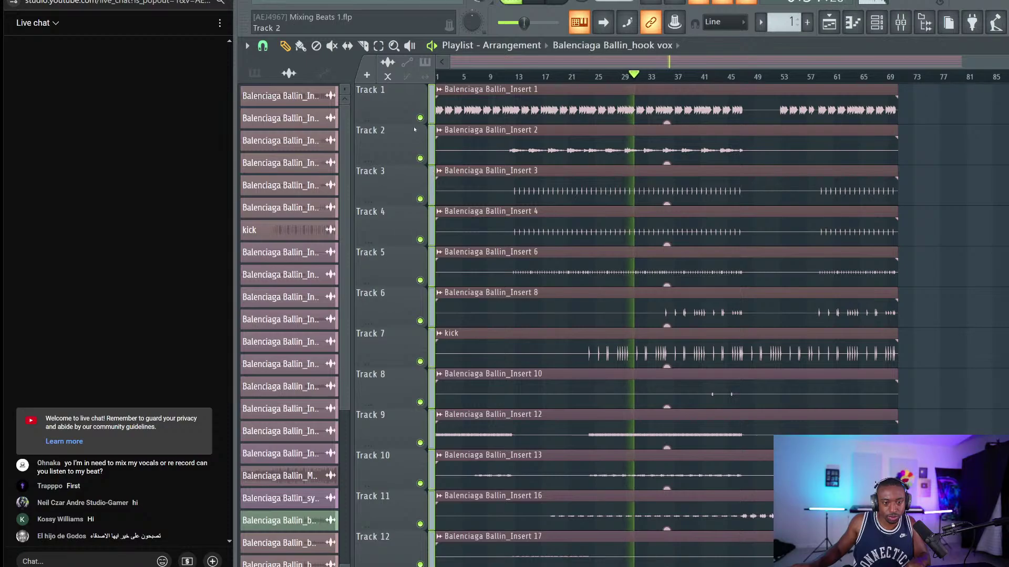
Solo Track 1 to hear its stem and rename the Balenciaga Ballin_Insert 1 clip as "bass".
key(space)
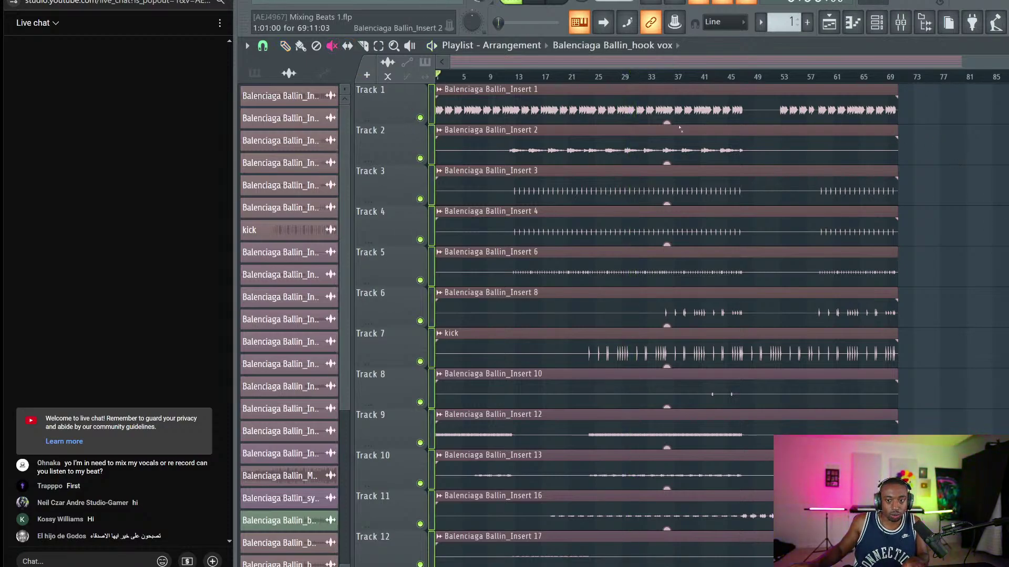
ctrl+click(420, 118)
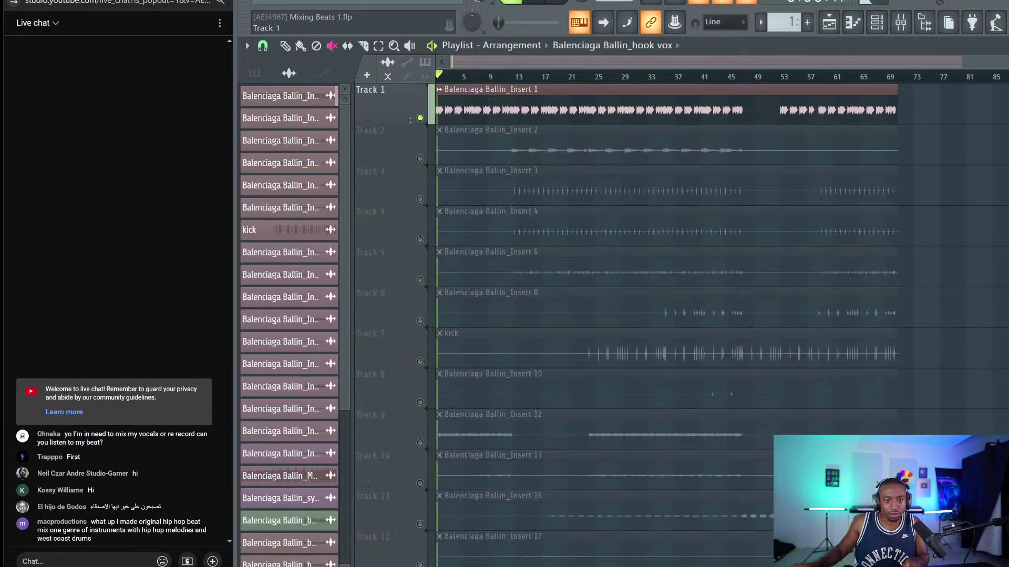
key(space)
click(440, 91)
key(r)
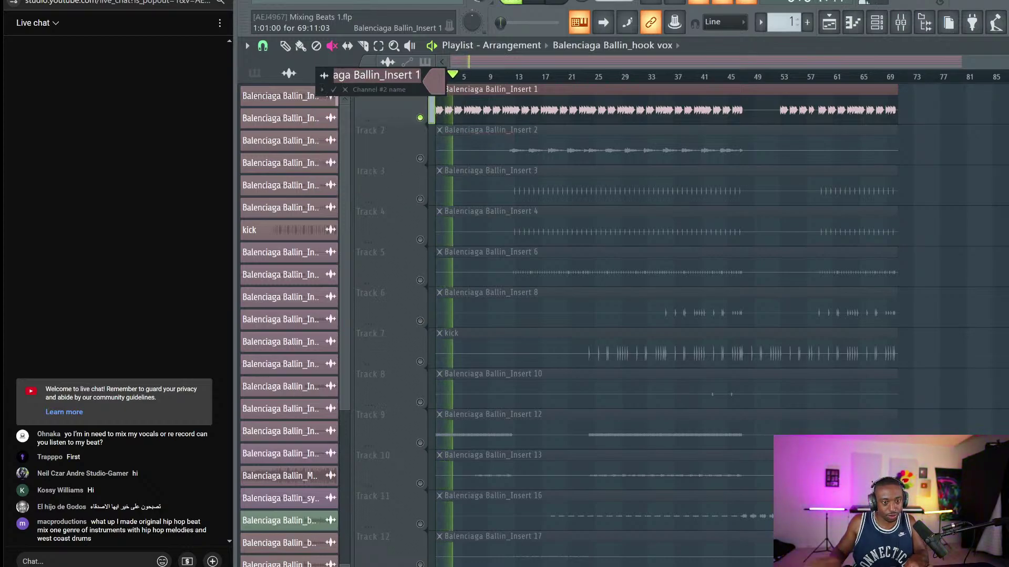
text(bass)
key(Return)
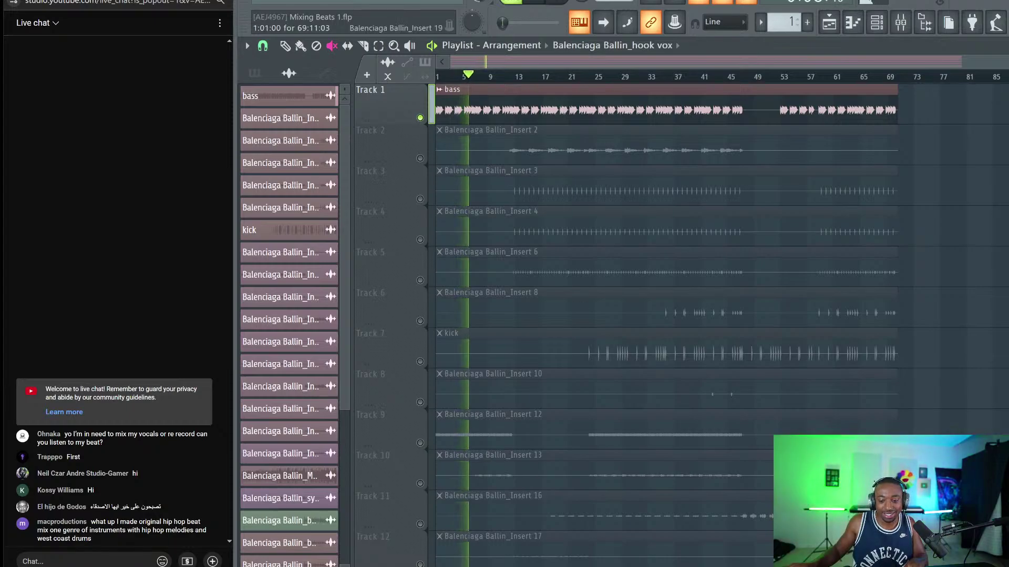
Check the live stream's analytics in YouTube Studio and return to the FL Studio playlist.
key(alt+Tab)
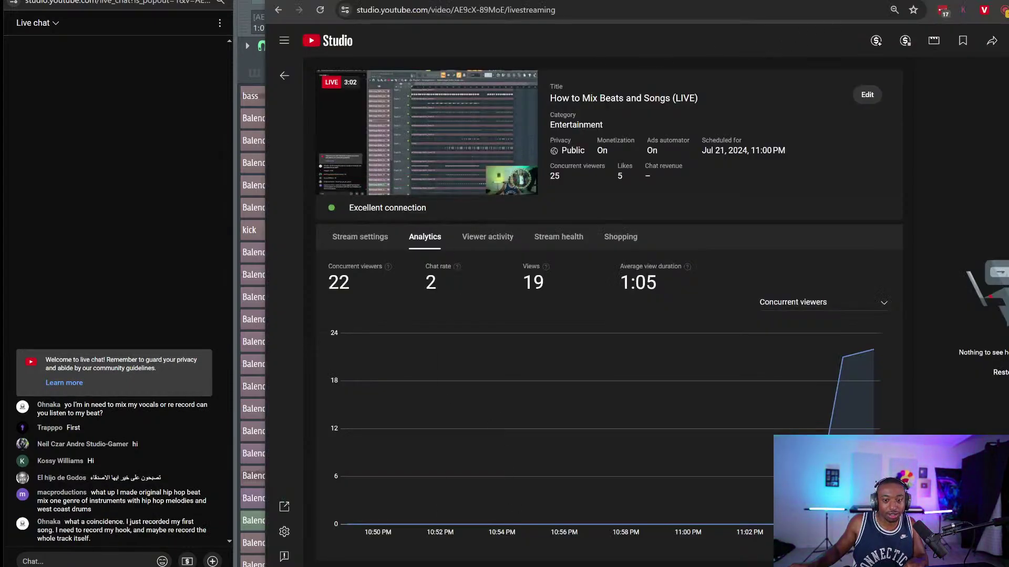
key(alt+Tab)
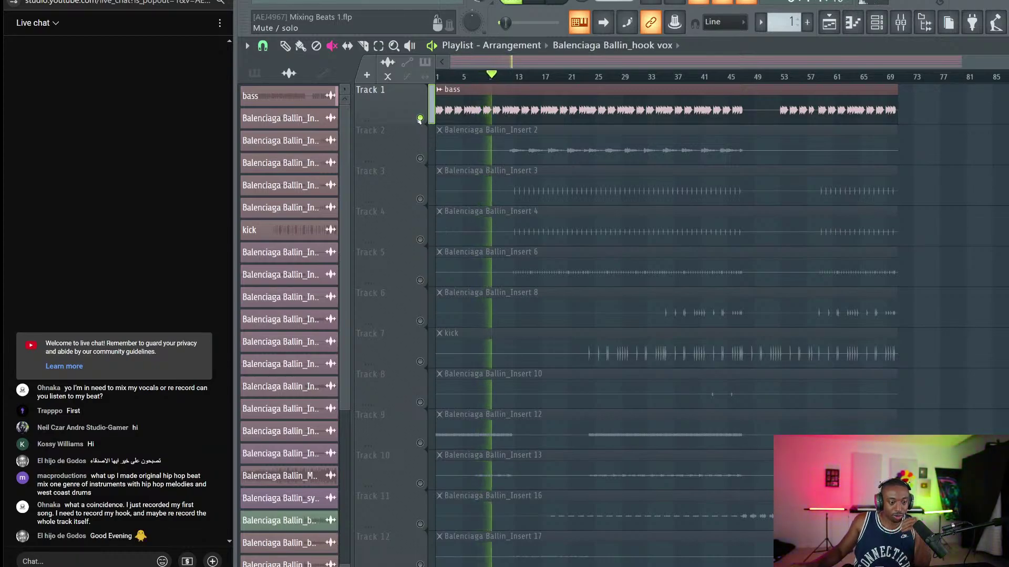
Stop playback, mute the bass on Track 1 and enable Track 2 as the only active track.
key(space)
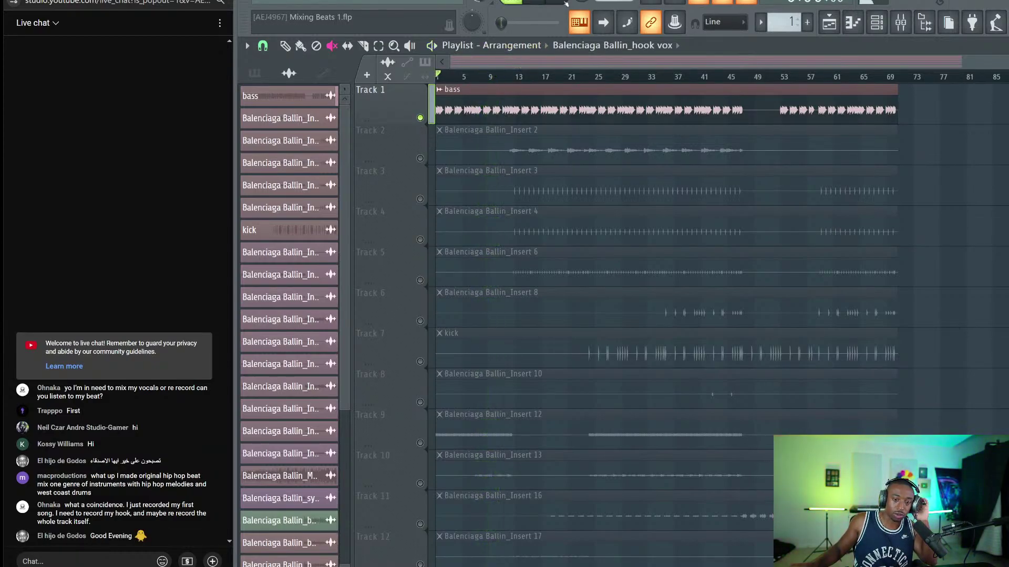
click(419, 118)
click(419, 158)
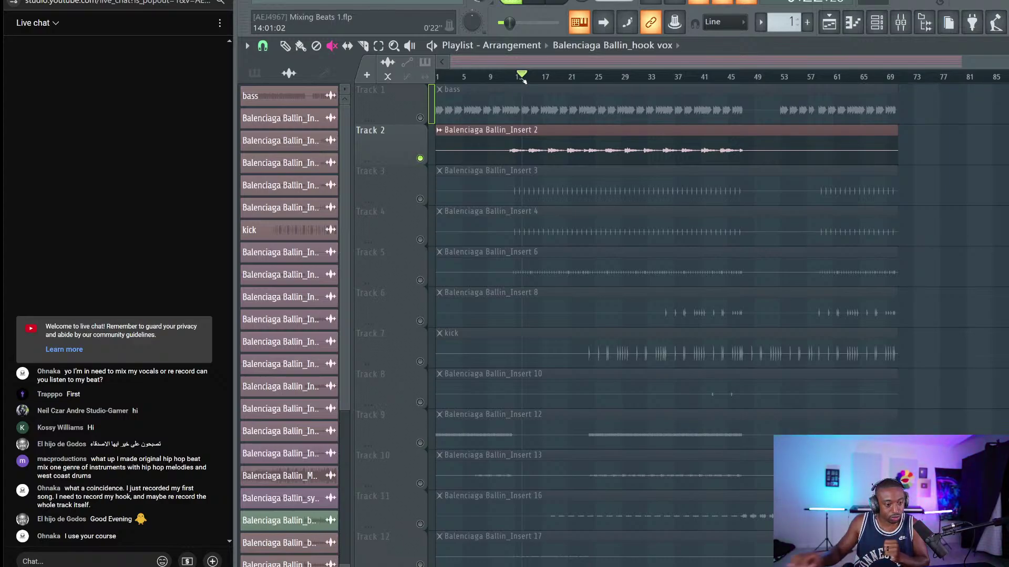
click(36, 561)
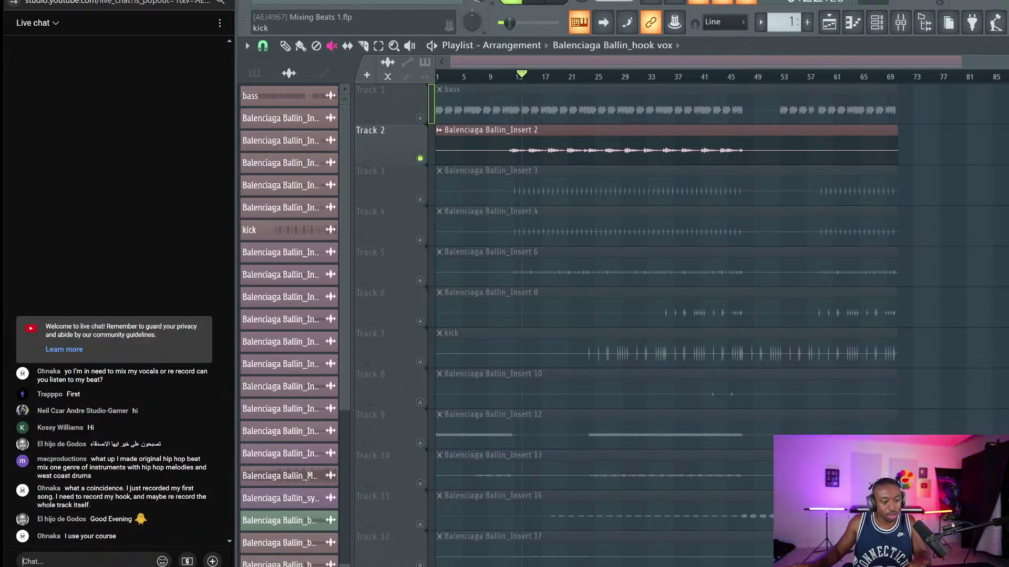
text(https://bus)
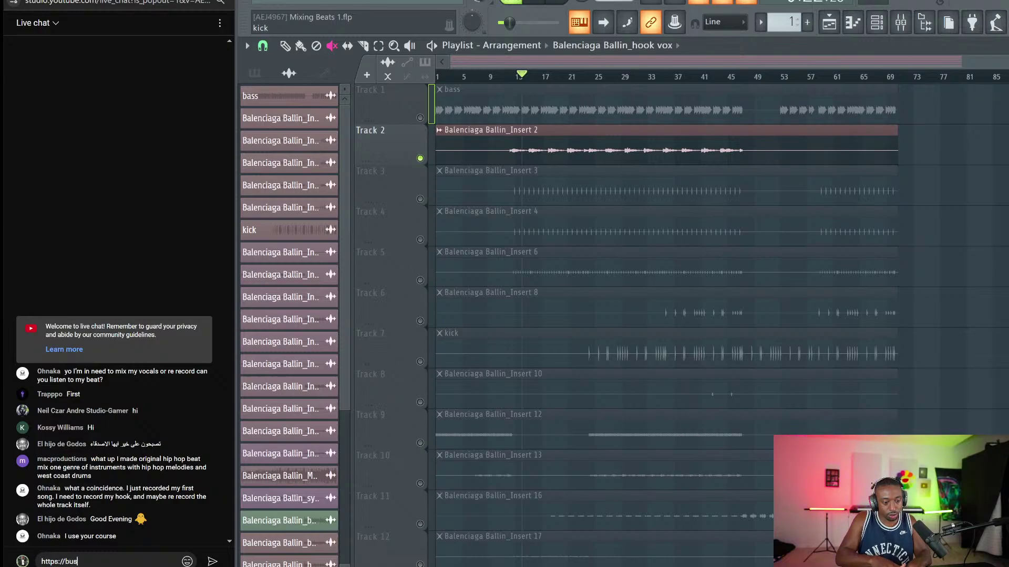
text(yworksbeats.com C)
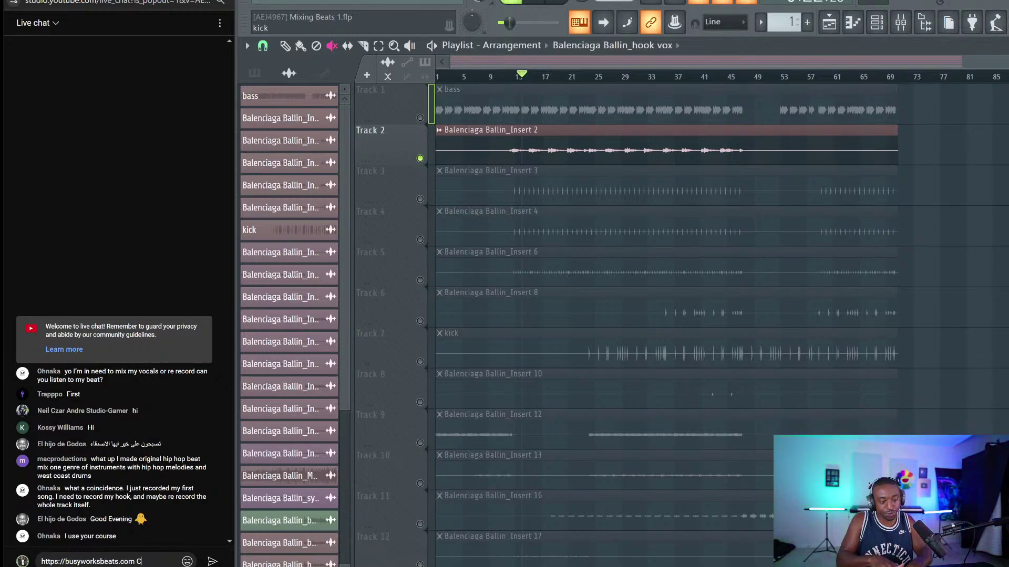
text(lick Here for )
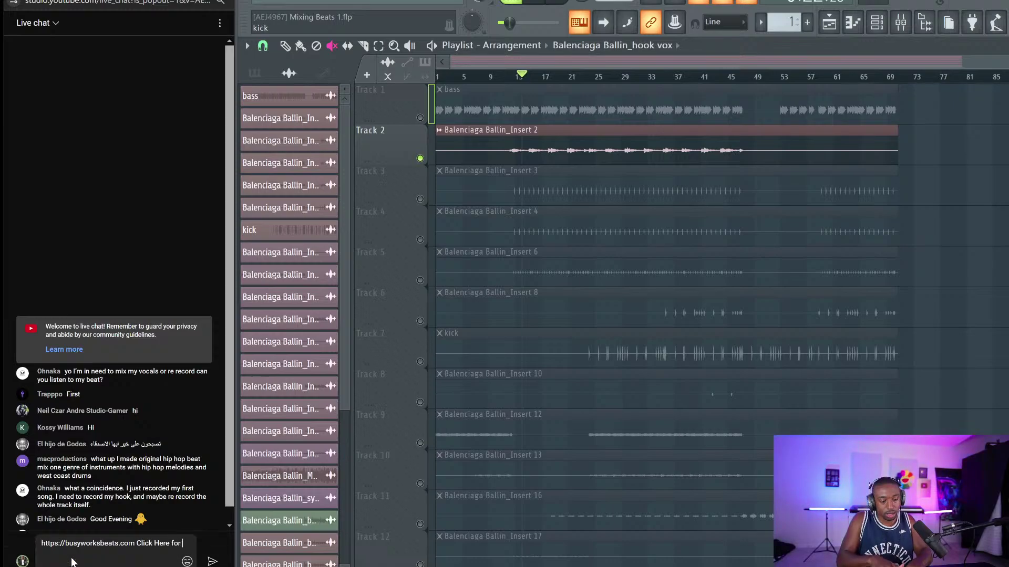
text(Music)
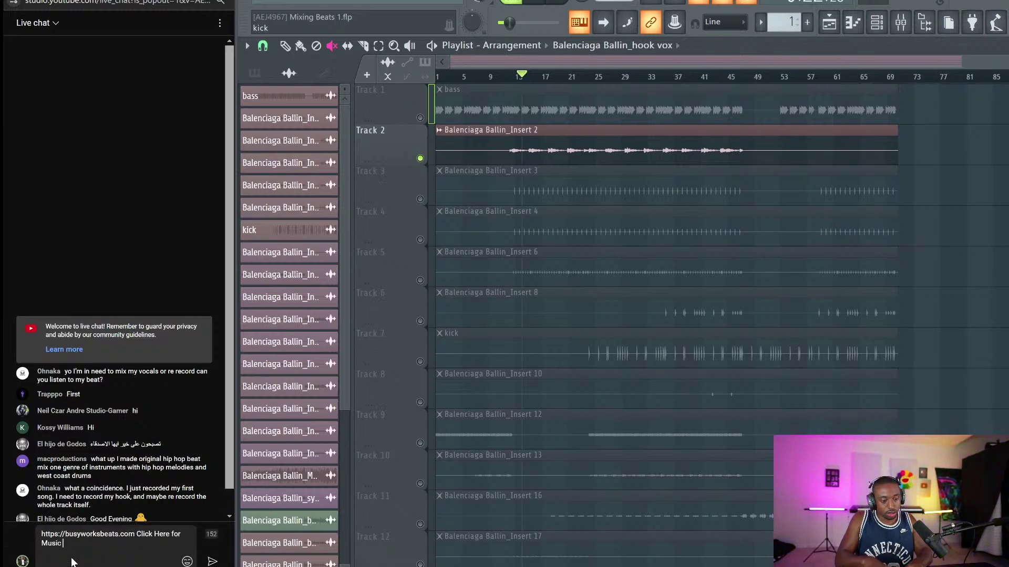
text( Production Courses)
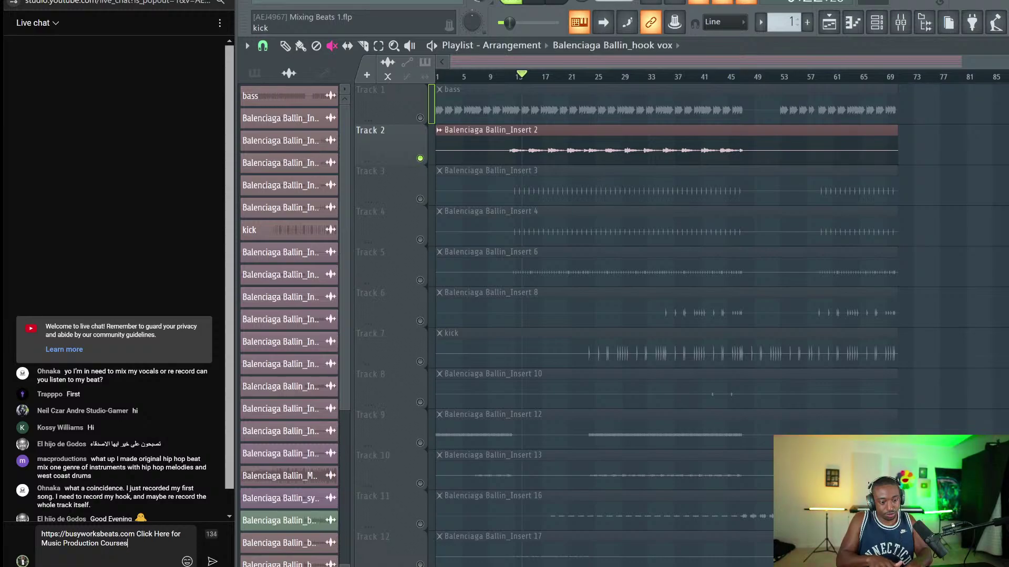
key(Return)
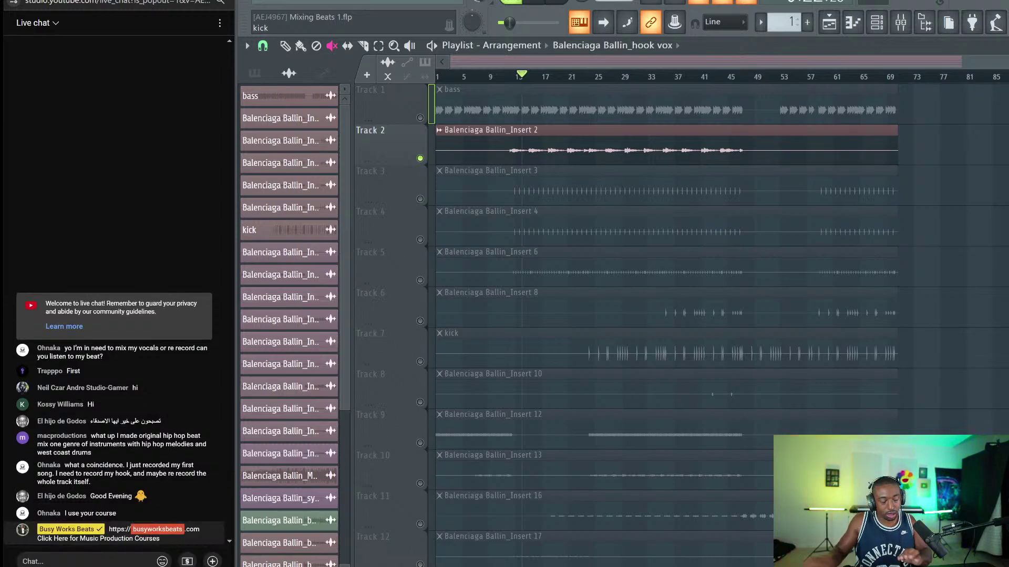
click(216, 530)
click(173, 489)
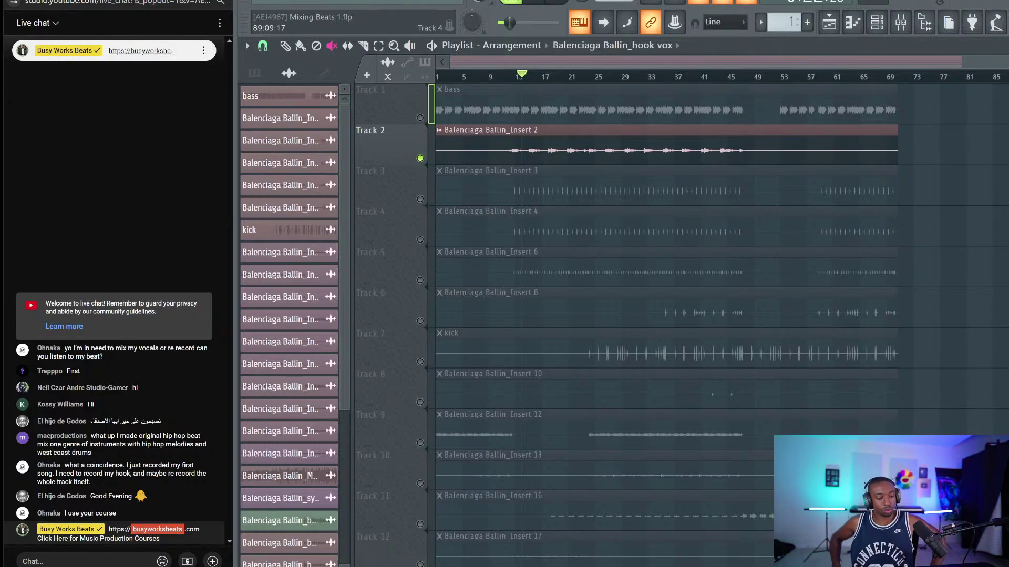
Play the Track 2 stem and rename the Balenciaga Ballin_Insert 2 clip as "rhodes".
key(space)
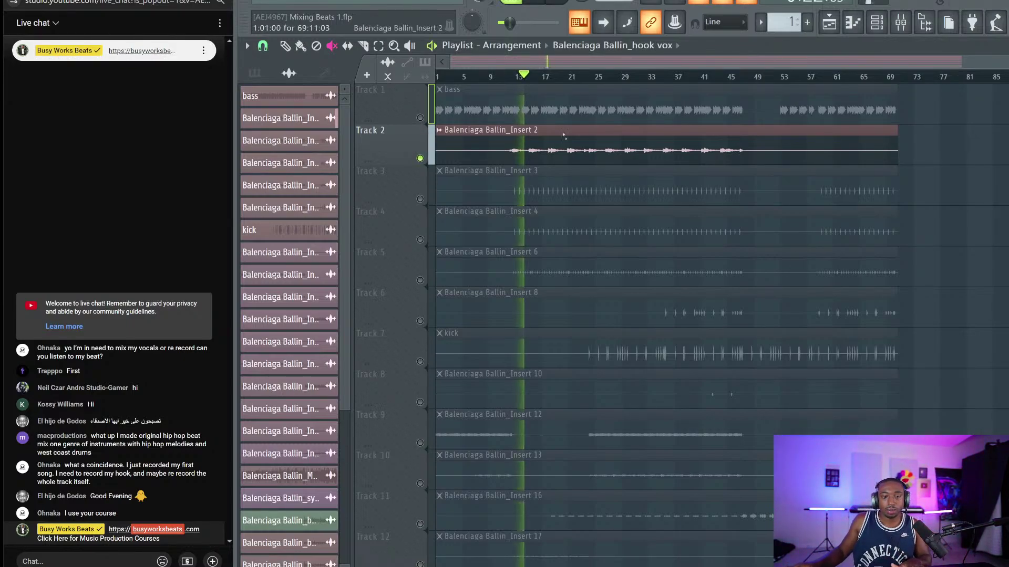
click(439, 130)
click(472, 177)
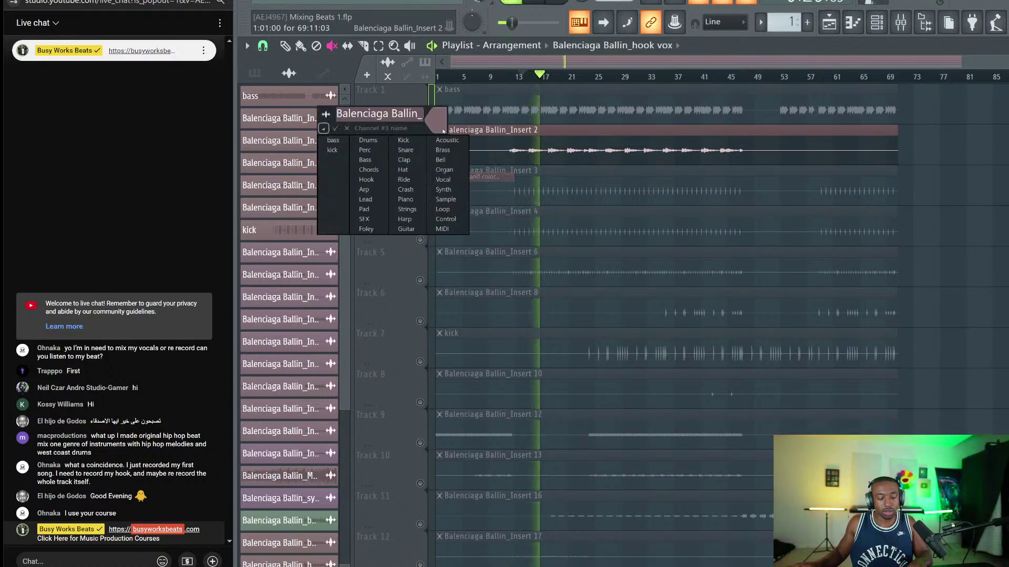
click(376, 114)
key(ctrl+a)
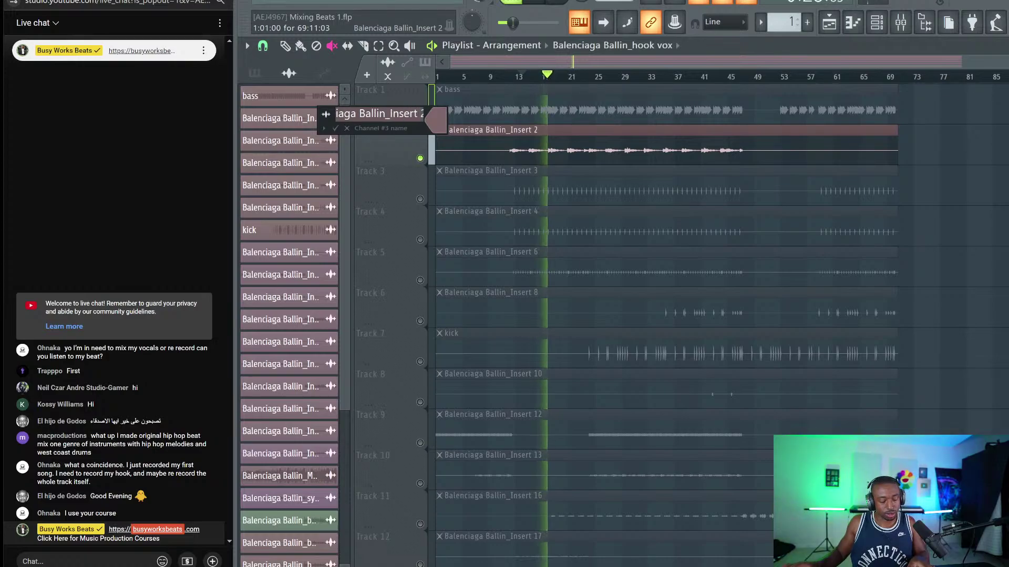
text(rhodes)
key(Return)
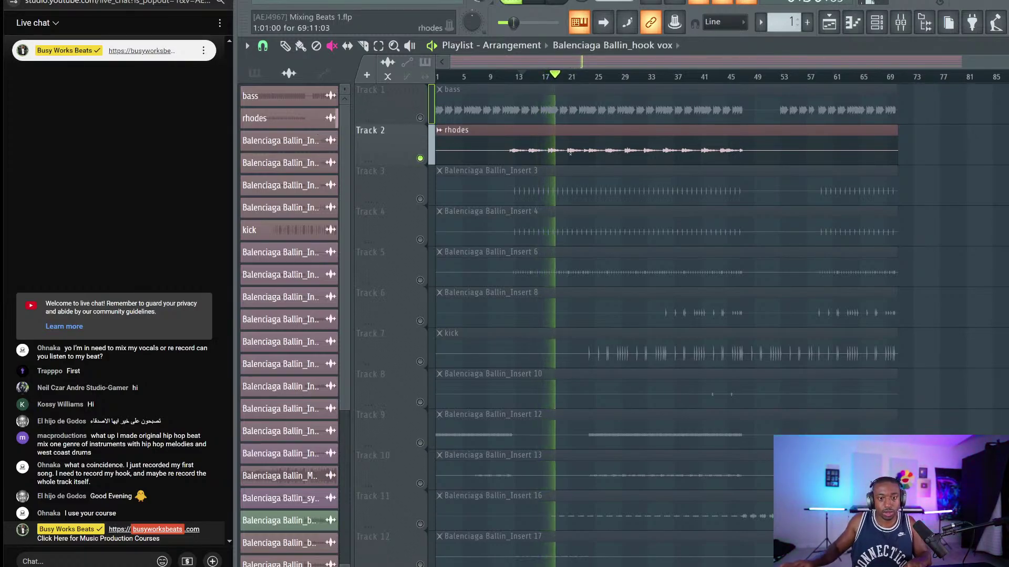
Enable Track 3 to hear its stem and rename the Balenciaga Ballin_Insert 3 clip as "clap".
click(420, 198)
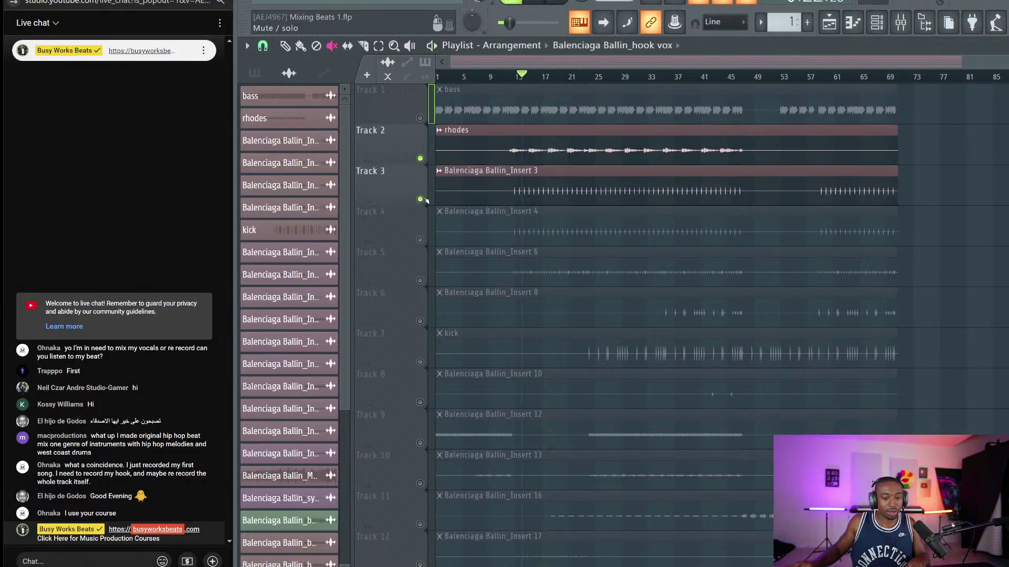
key(space)
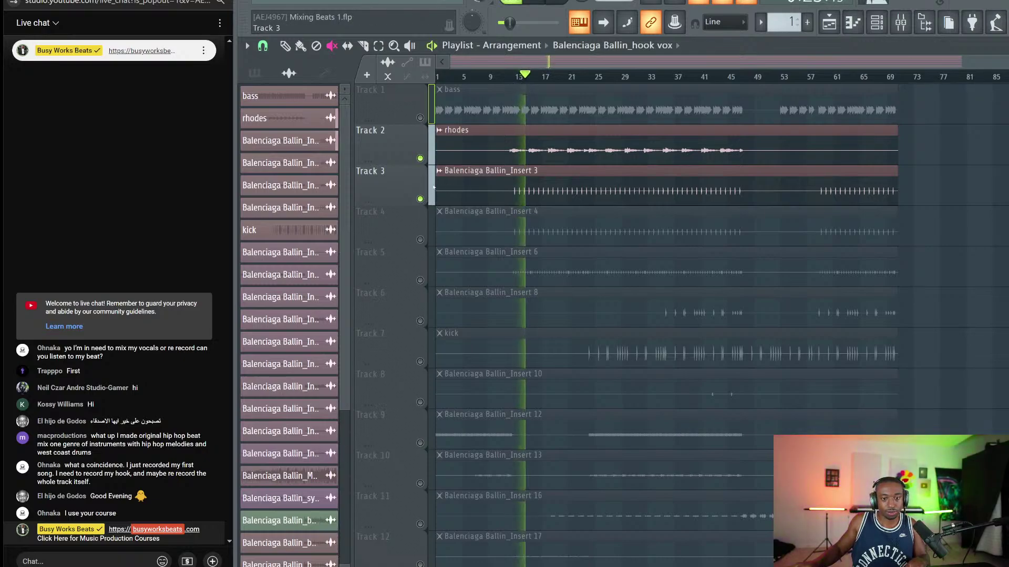
click(439, 170)
key(r)
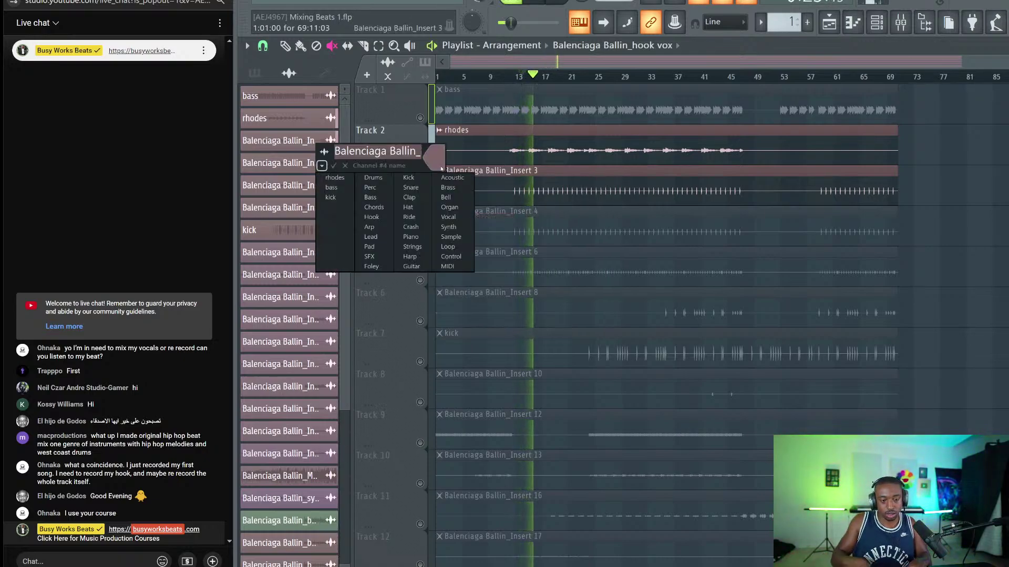
double_click(402, 153)
click(400, 153)
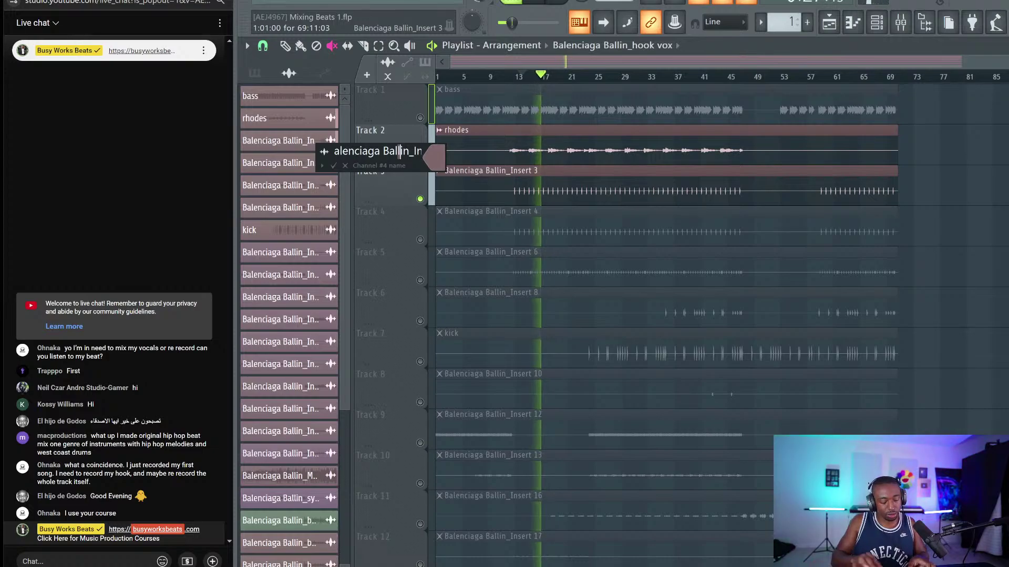
key(ctrl+a)
text(clap)
key(Return)
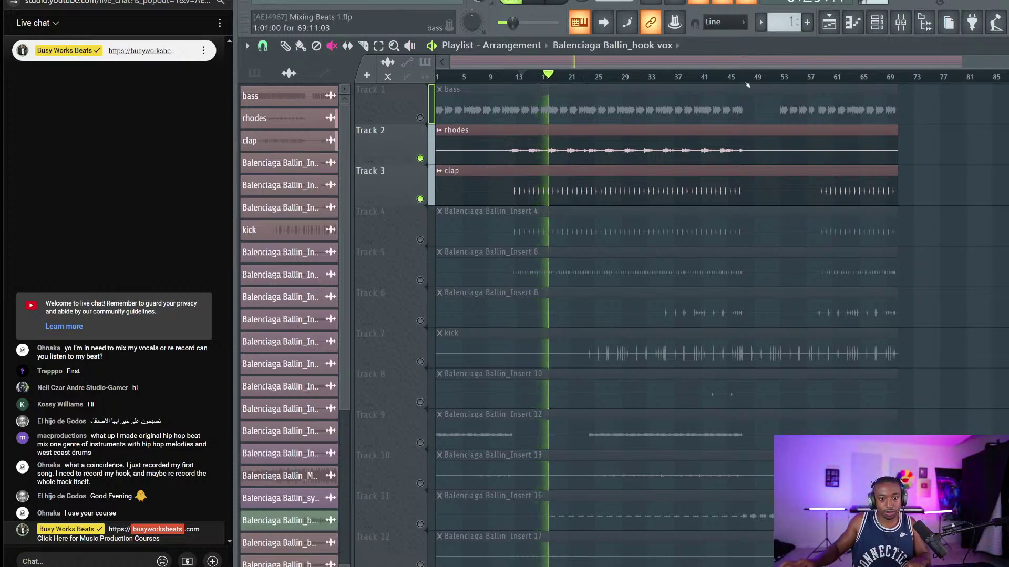
click(899, 22)
click(900, 22)
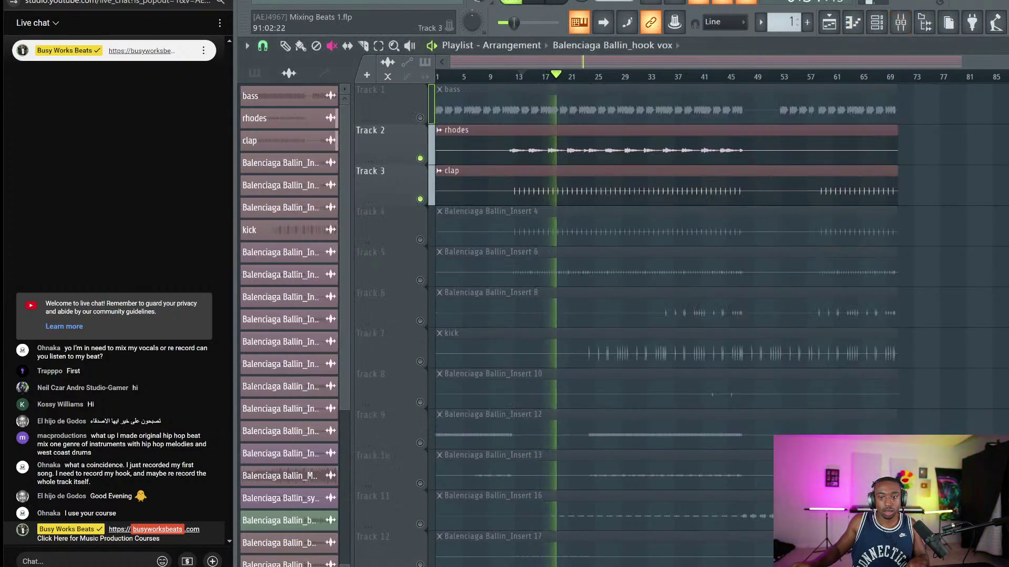
Mute the rhodes and clap, hear Track 4 with the bass, and rename the Balenciaga Ballin_Insert 4 clip as "dark clap".
right_click(420, 239)
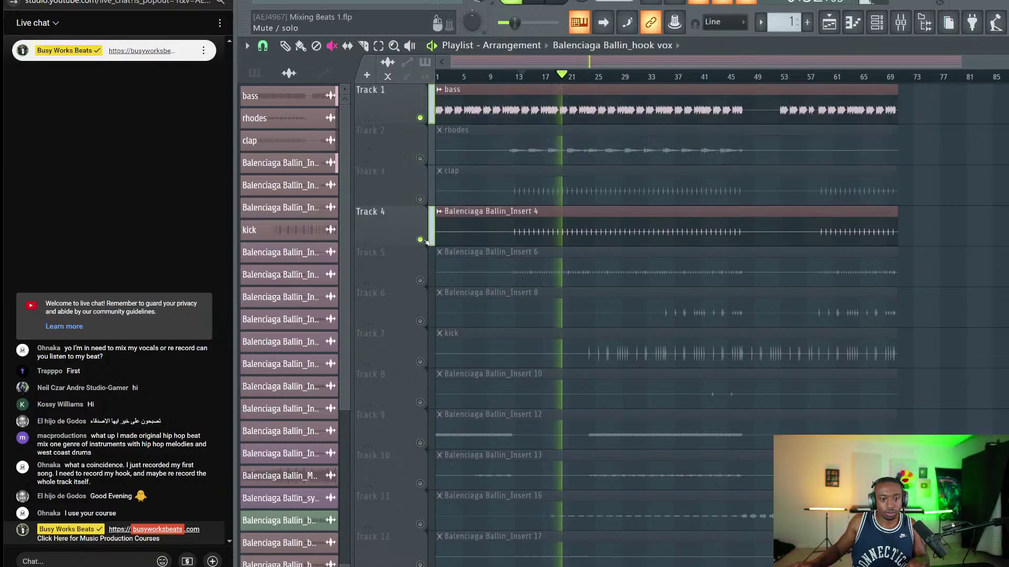
click(440, 211)
key(r)
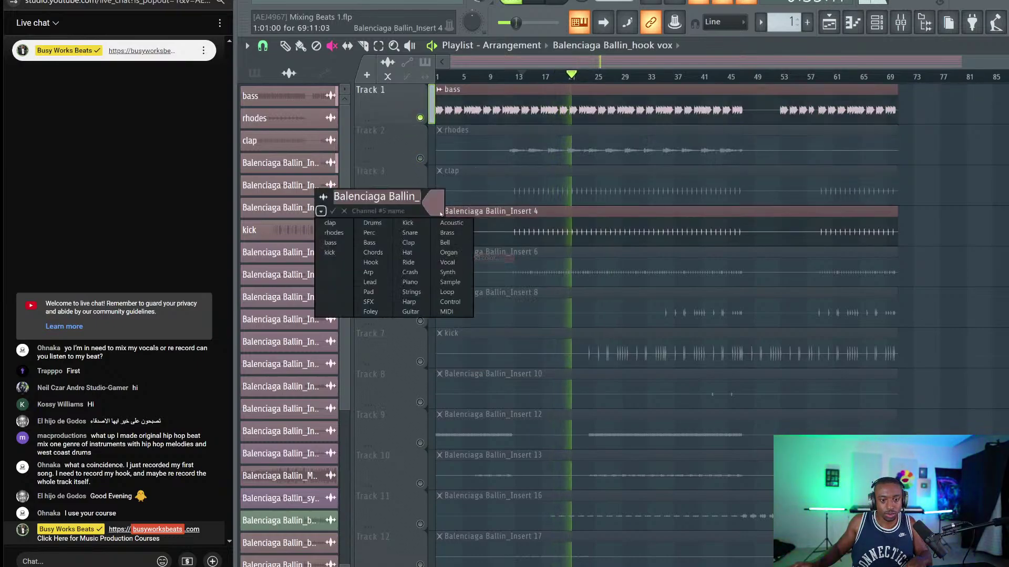
click(389, 196)
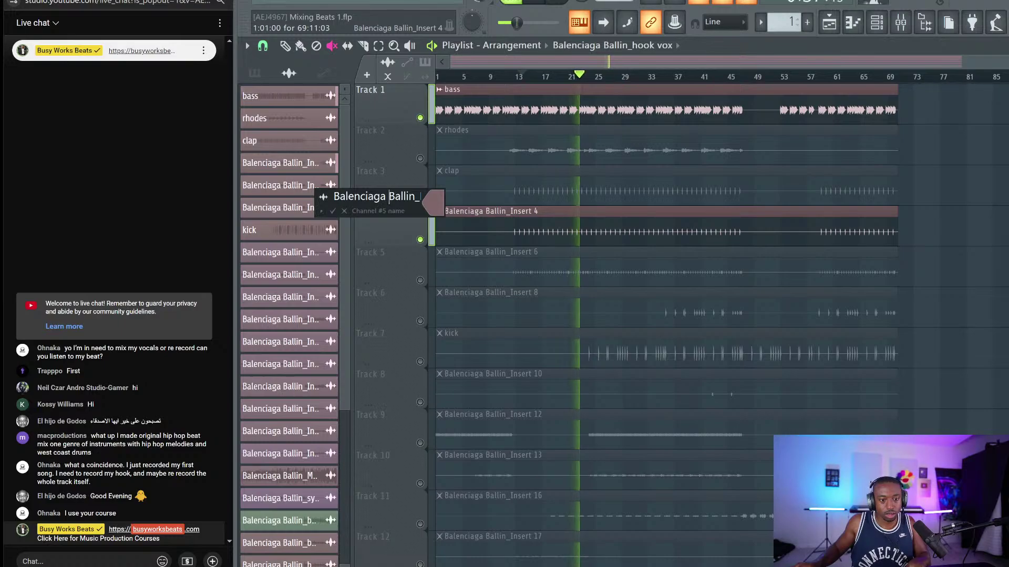
key(ctrl+a)
text(dark clap)
key(Return)
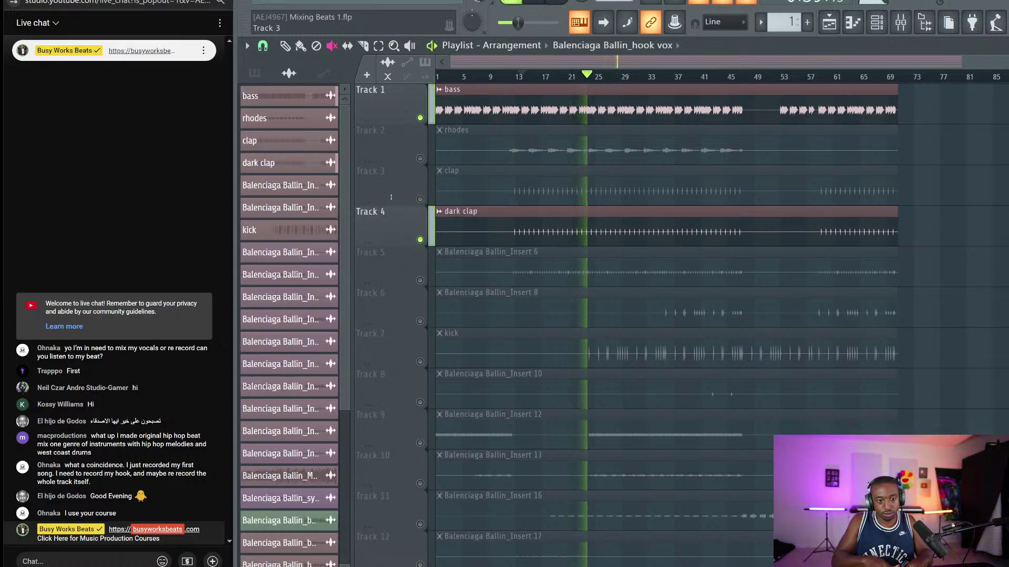
Enable Track 5 and rename the Balenciaga Ballin_Insert 6 clip as "hi hat".
click(438, 255)
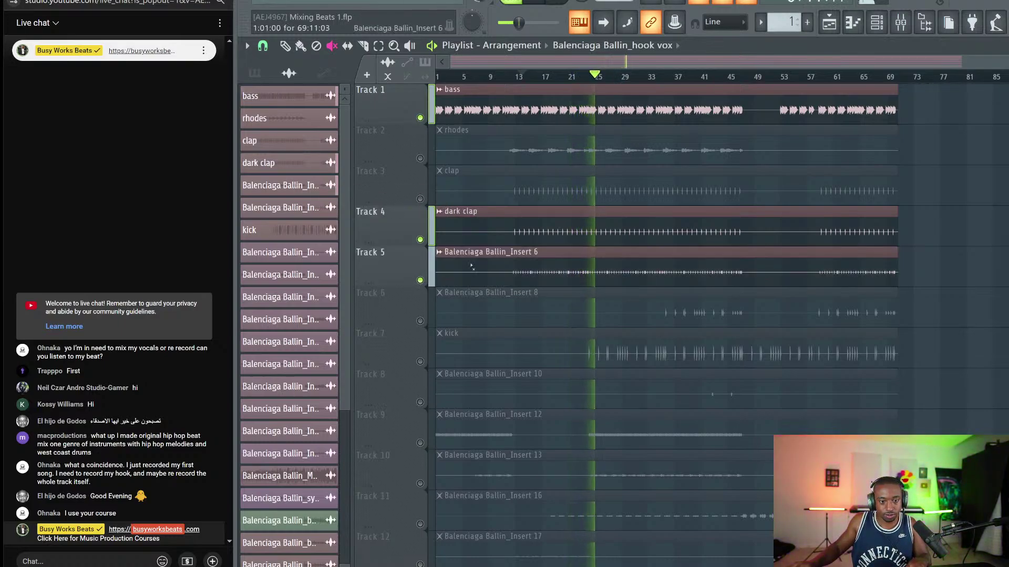
click(438, 254)
click(442, 255)
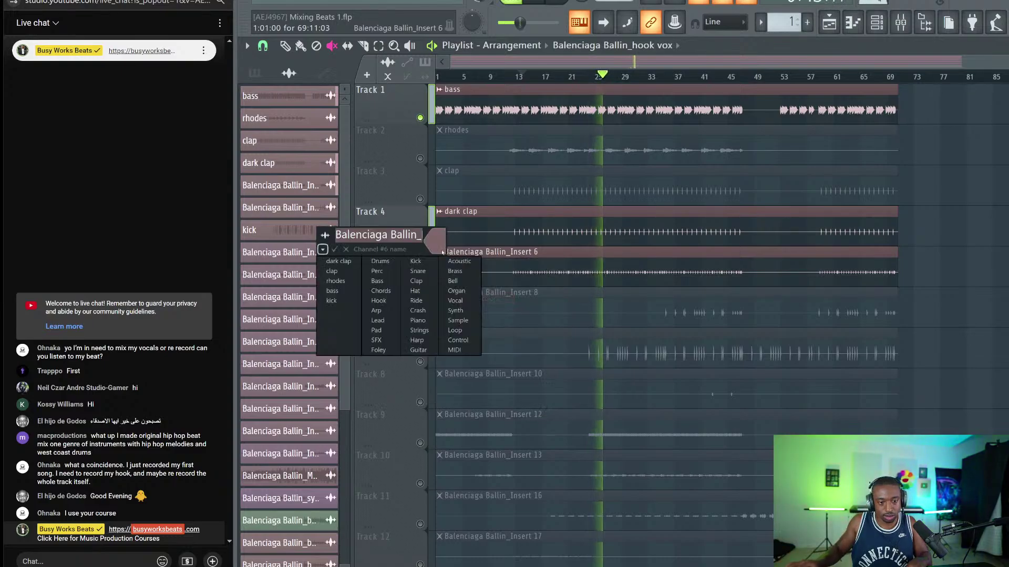
text(hi hat)
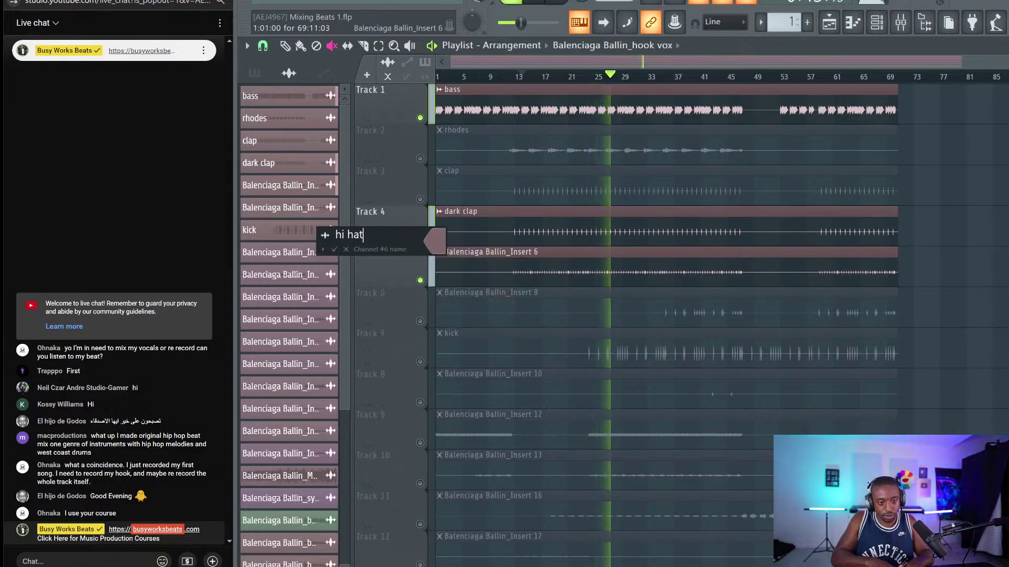
key(Return)
Enable Track 6, play its stem from around bar 37, and rename the Balenciaga Ballin_Insert 8 clip as "stomp".
click(420, 320)
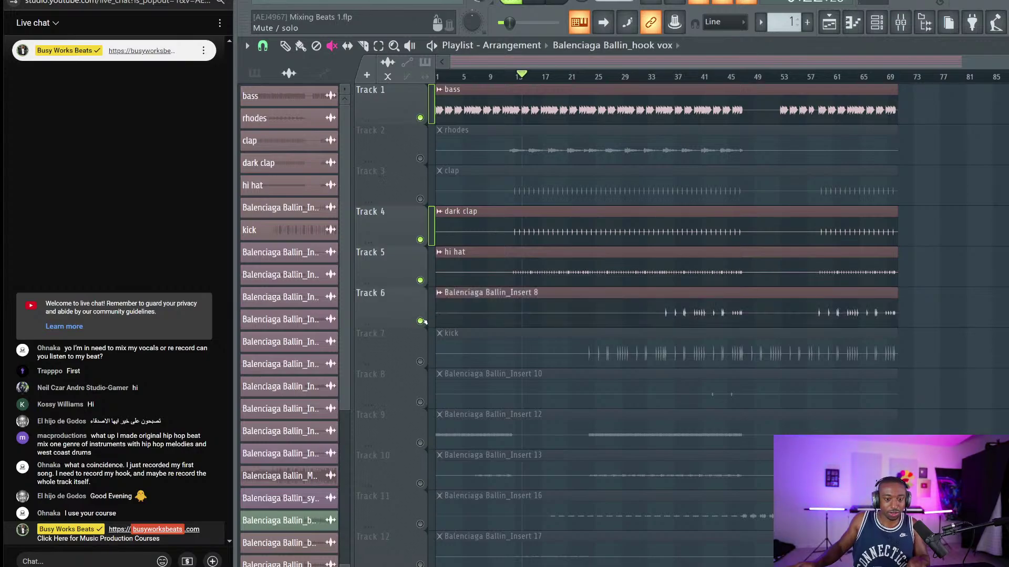
key(space)
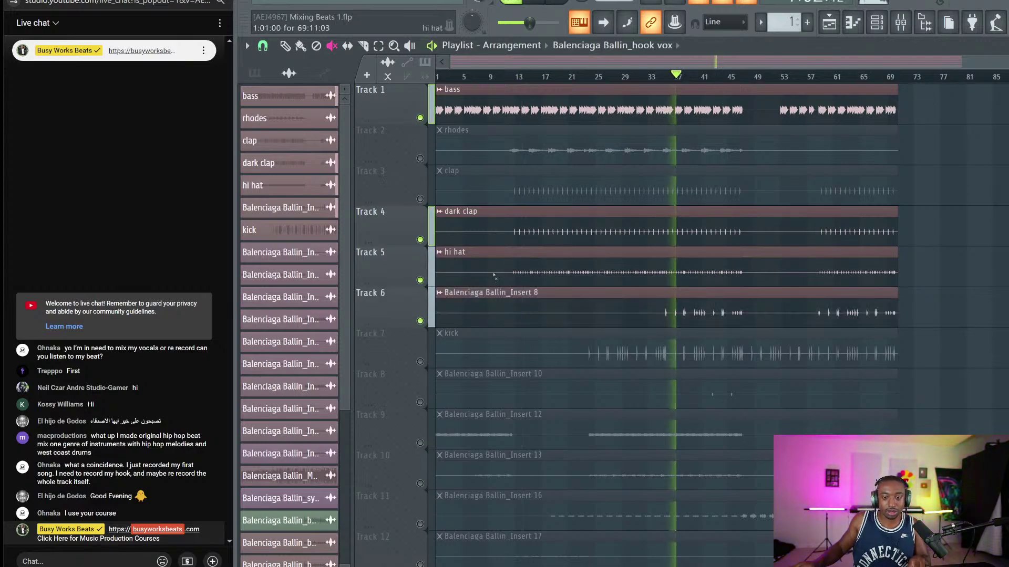
click(441, 292)
key(r)
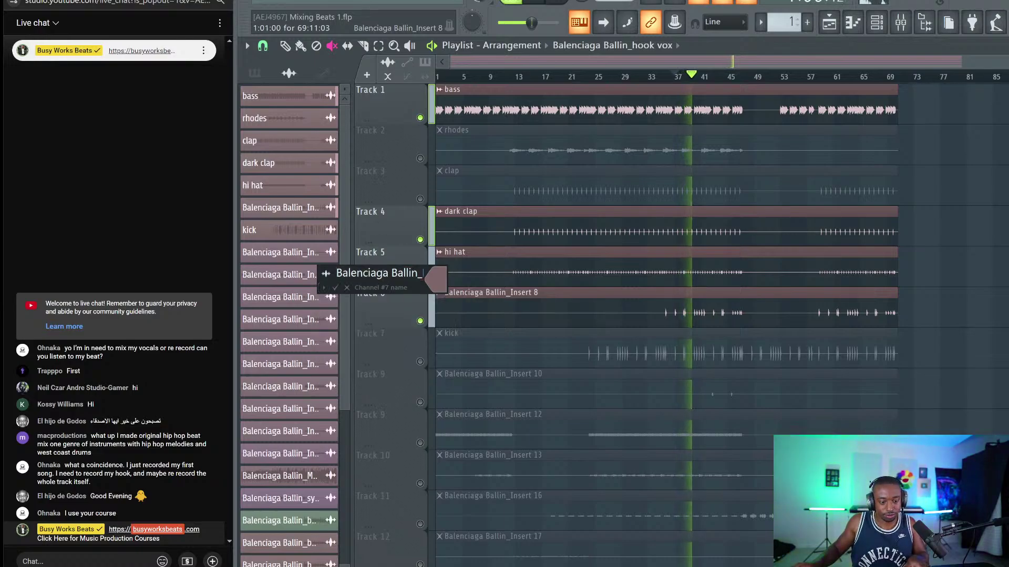
text(stomp)
key(Return)
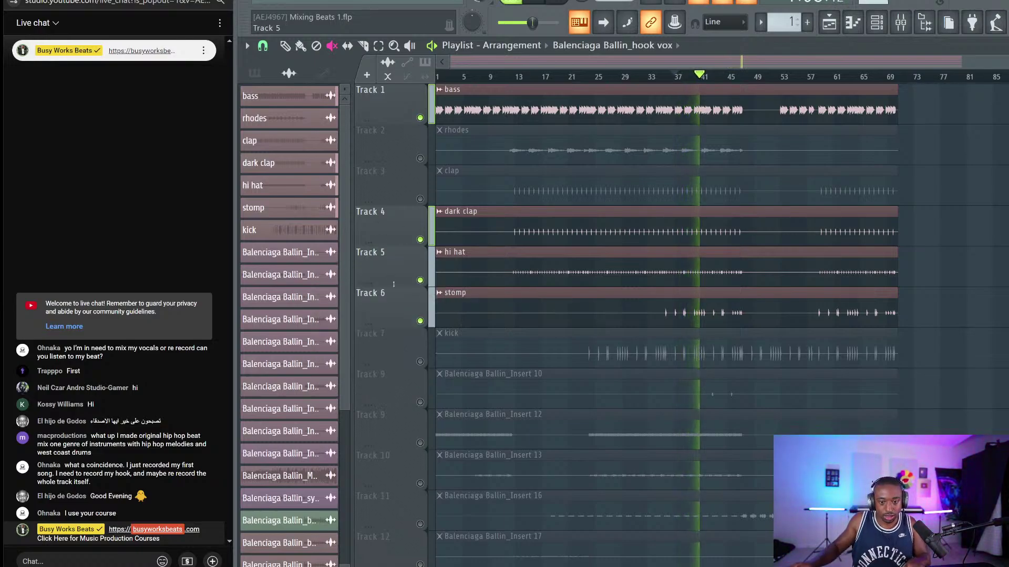
Enable Tracks 7 and 8 and open the name of the Balenciaga Ballin_Insert 10 clip on Track 8 for editing.
click(419, 361)
click(420, 403)
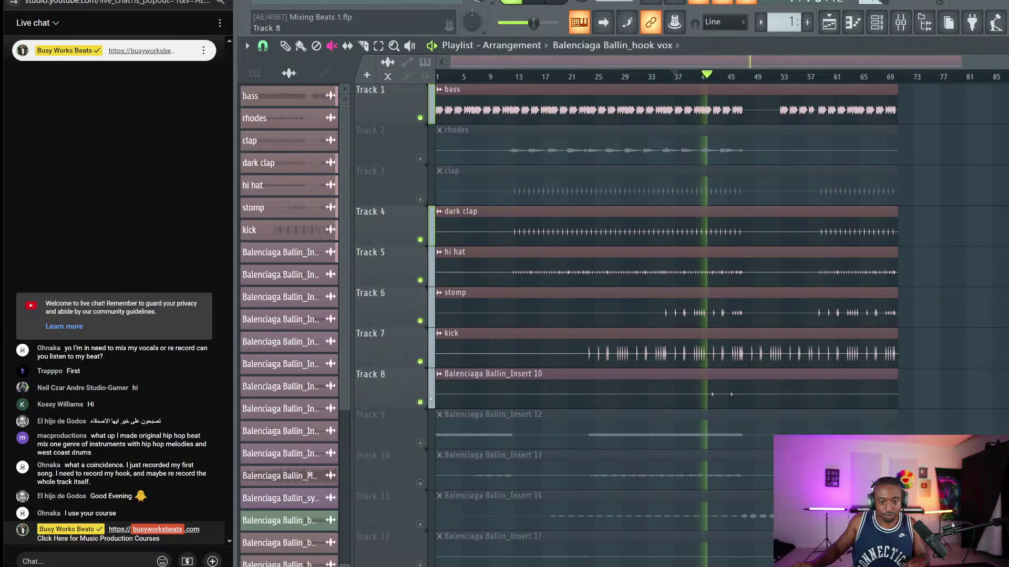
click(455, 375)
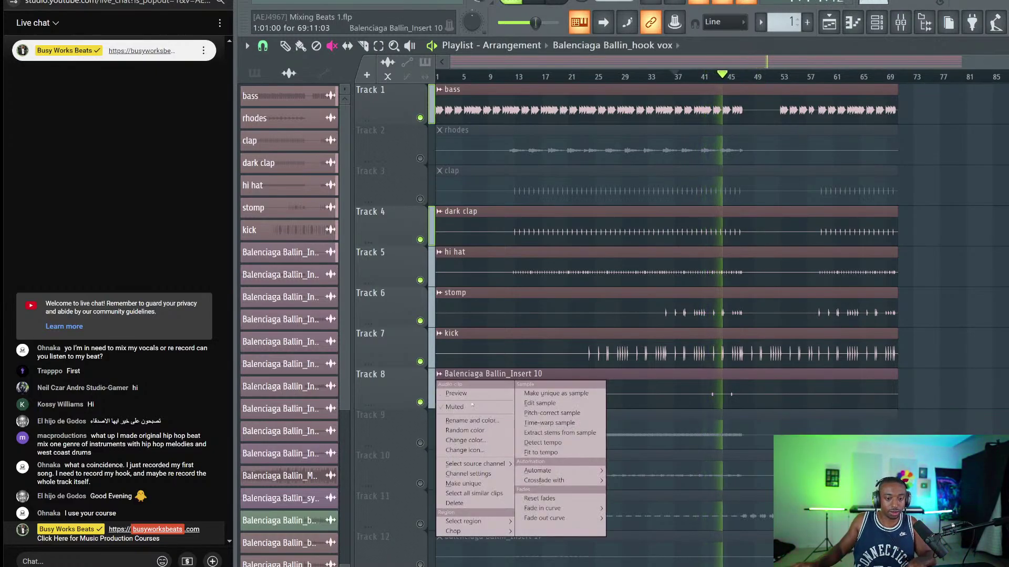
click(471, 421)
double_click(419, 411)
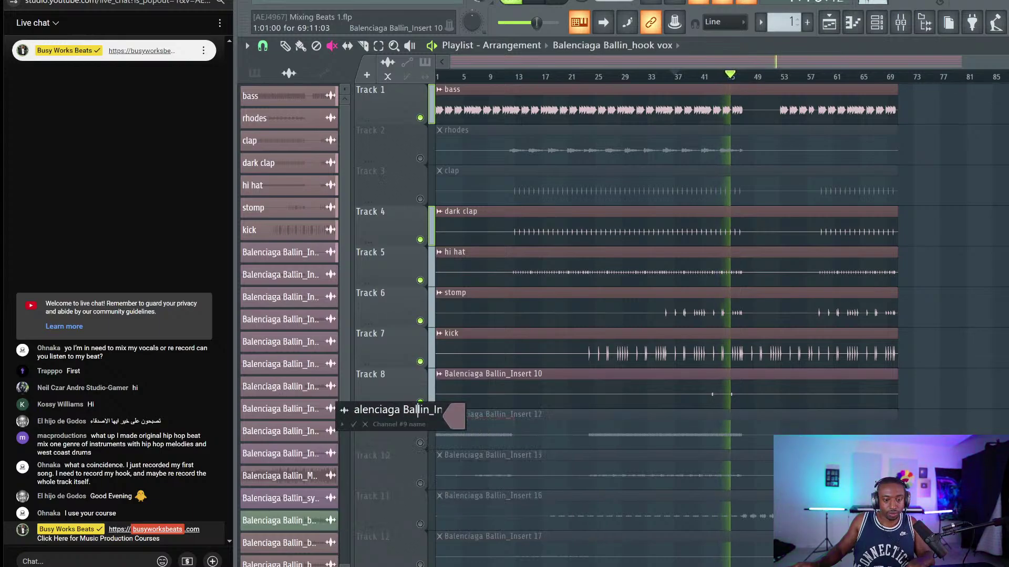
Post the producer's artist name as a message in the YouTube live chat.
click(97, 561)
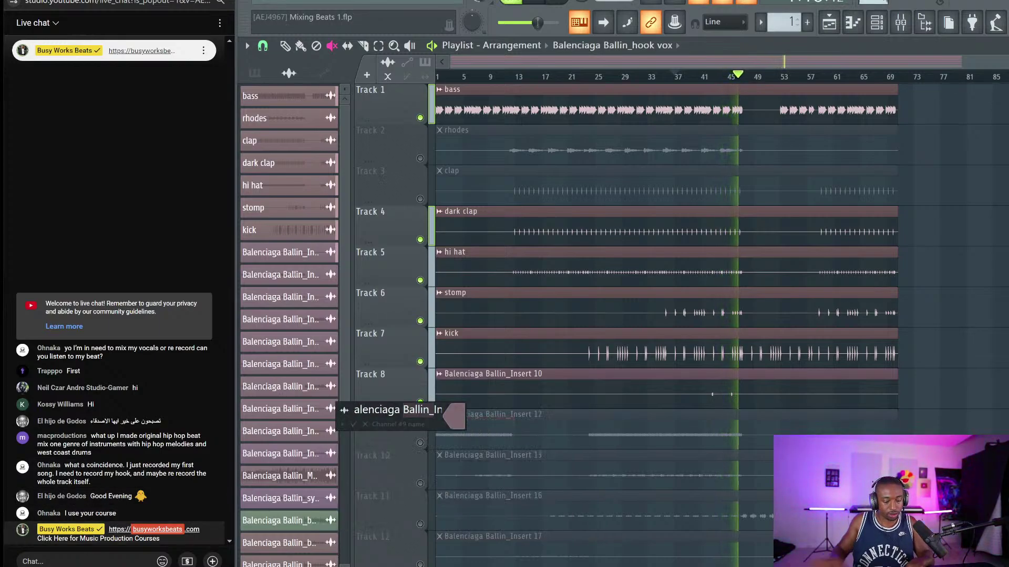
text(Jay-P Bangz)
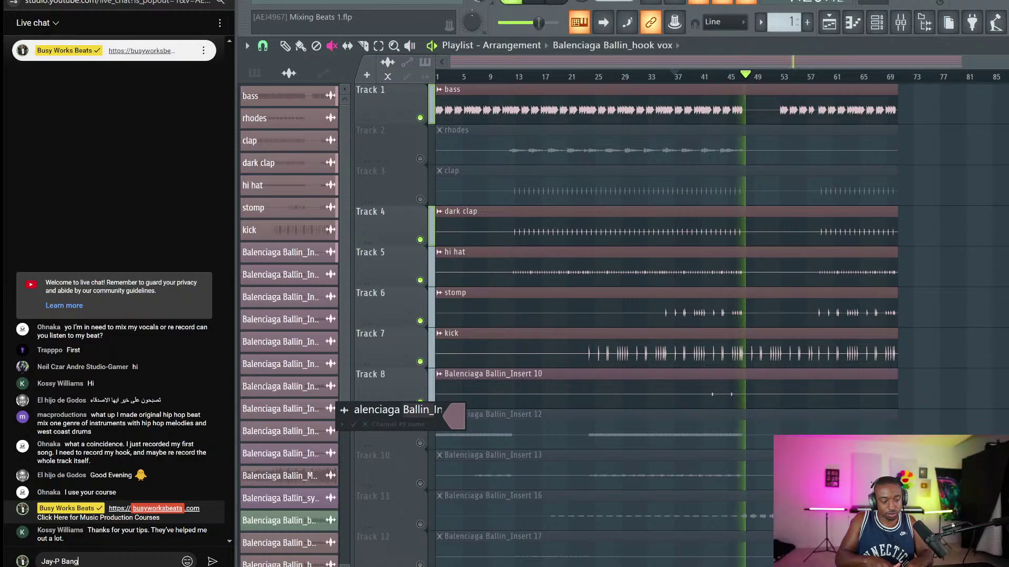
key(Return)
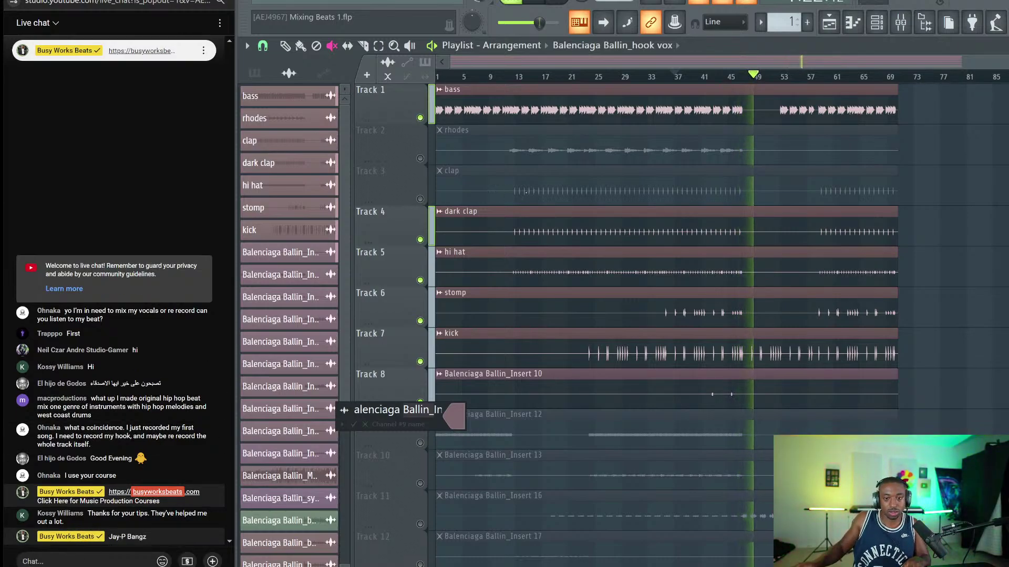
click(429, 410)
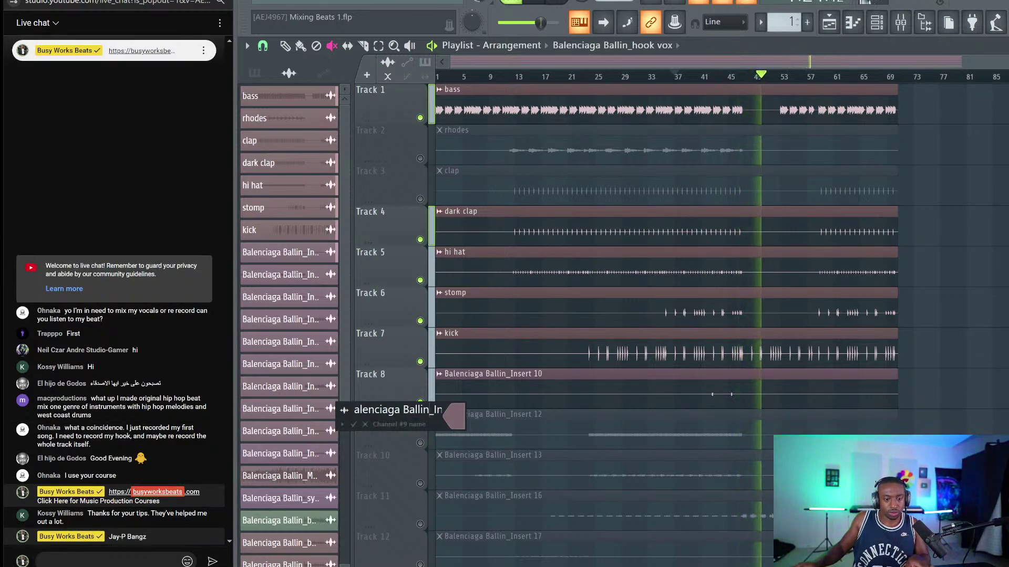
key(ctrl+a)
key(BackSpace)
key(Return)
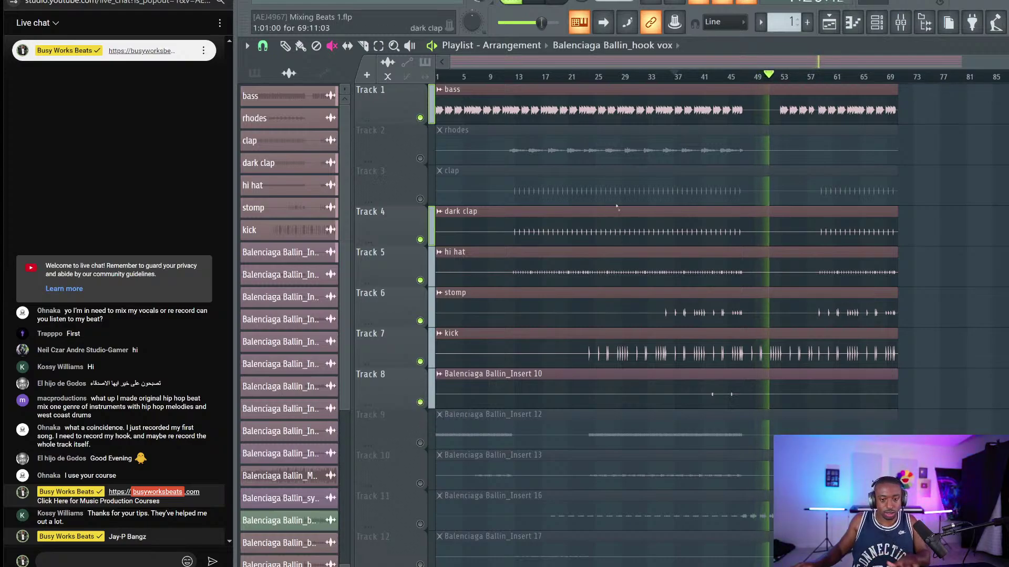
Play the Track 8 stem again from around bar 41 and rename the Balenciaga Ballin_Insert 10 clip as "Rim".
key(space)
key(space)
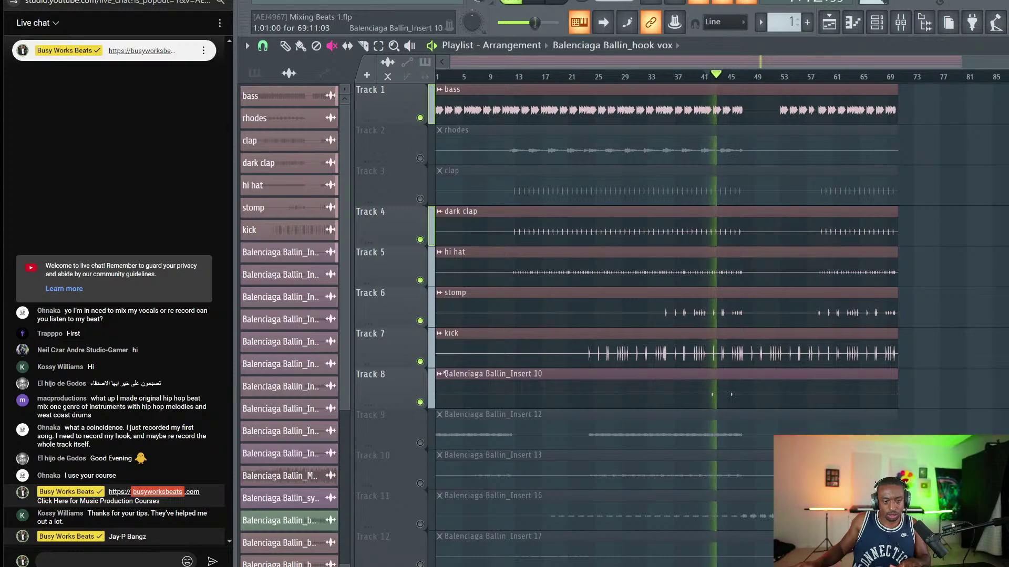
click(439, 374)
click(473, 402)
click(407, 360)
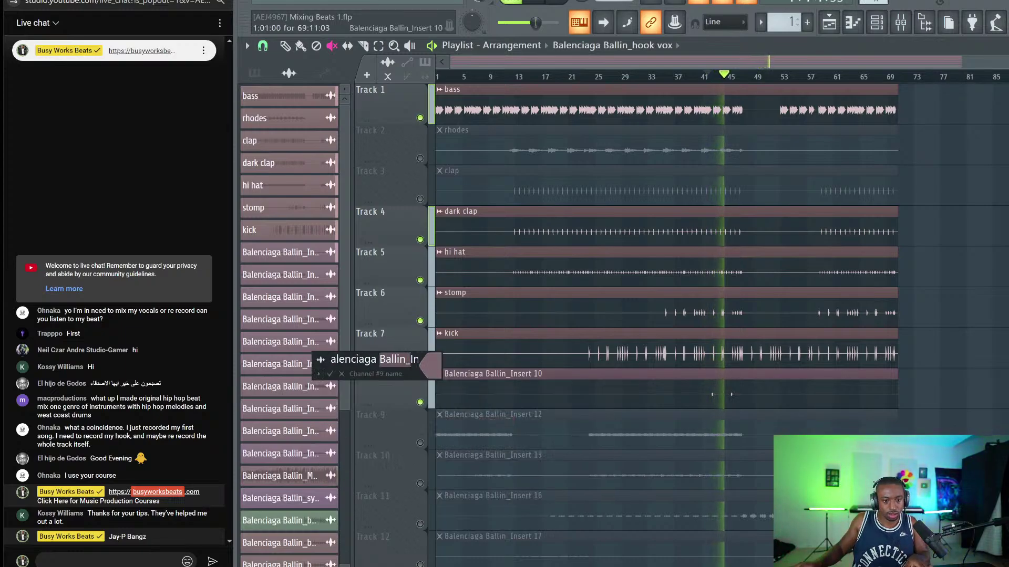
key(ctrl+a)
text(Rim)
key(Return)
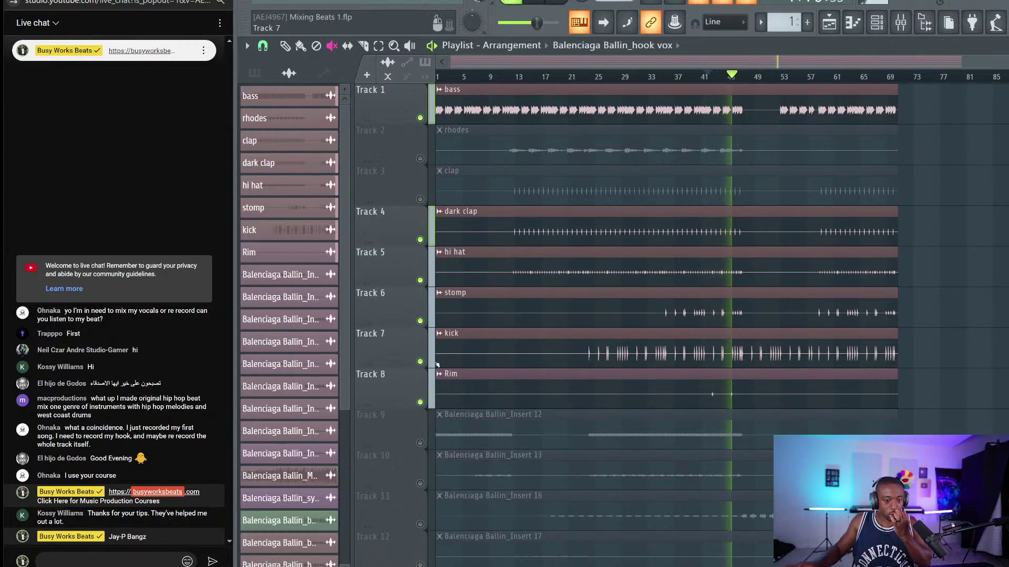
Stop playback and enable Track 9 and all the other muted playlist tracks.
key(space)
scroll(589, 395, down, 2)
scroll(590, 395, down, 16)
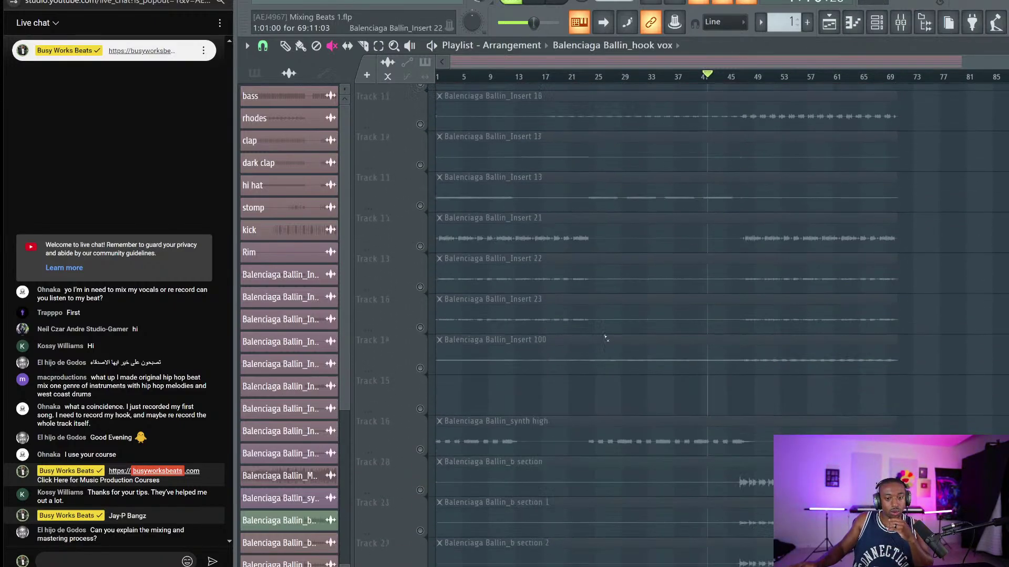
scroll(700, 416, up, 16)
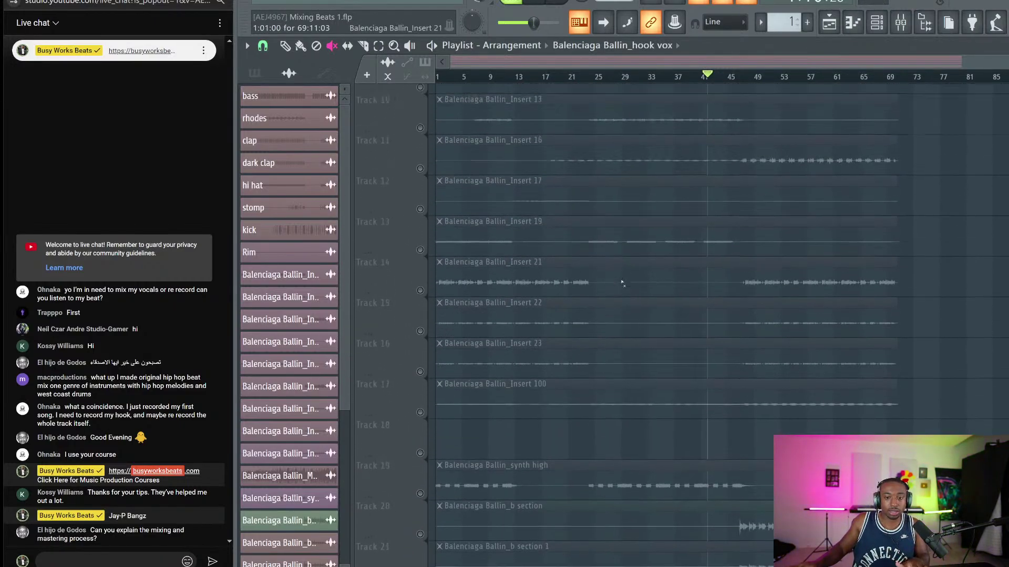
click(419, 362)
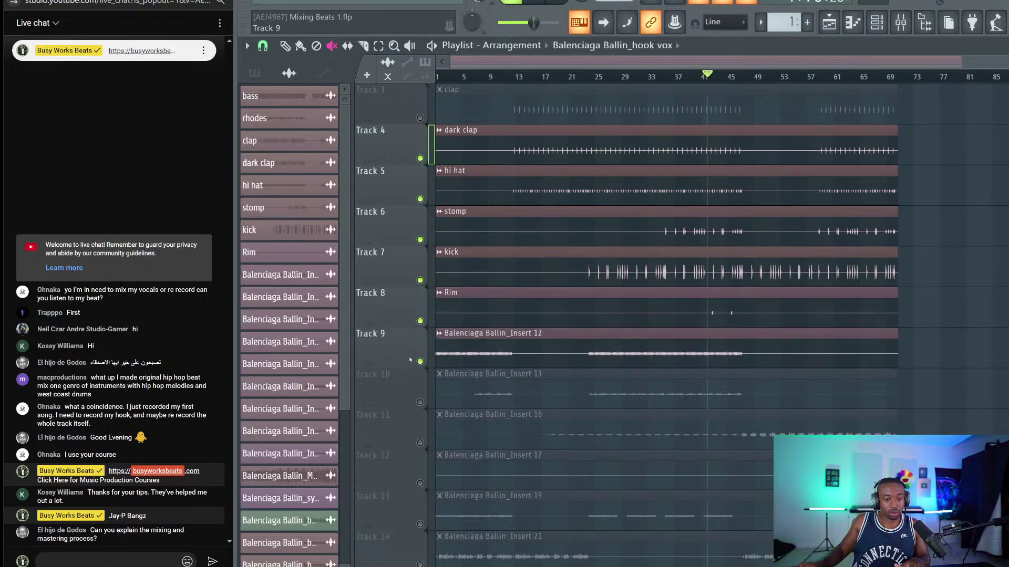
right_click(419, 361)
right_click(420, 361)
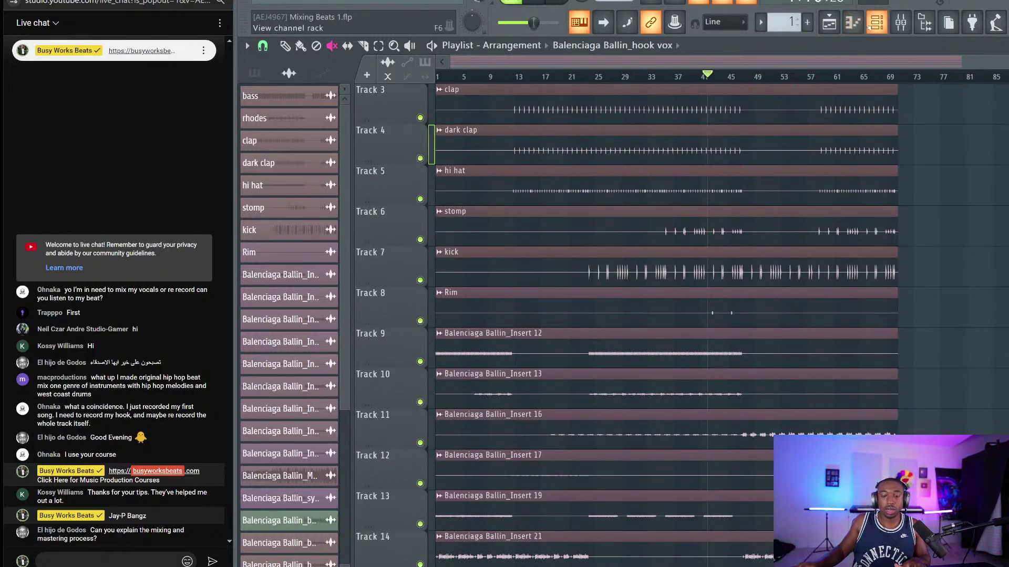
Select all channels in the channel rack and route them to consecutive mixer tracks starting at Insert 2.
click(876, 23)
double_click(474, 142)
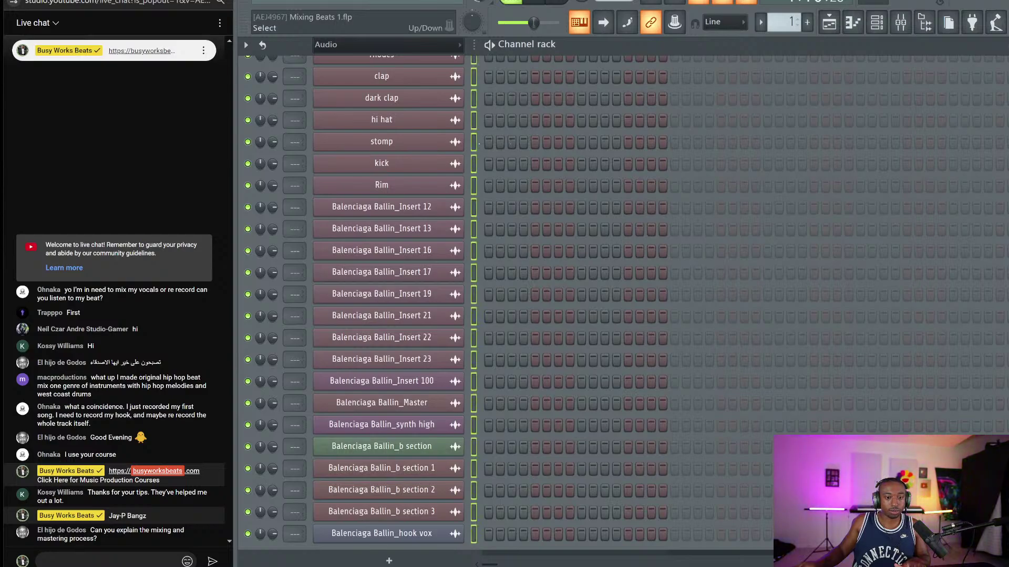
click(901, 23)
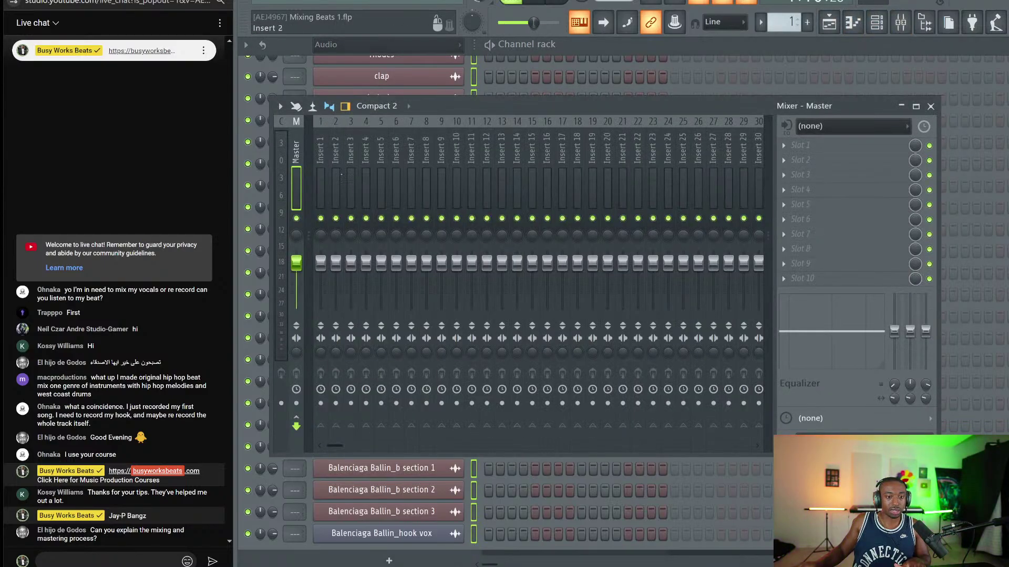
click(548, 50)
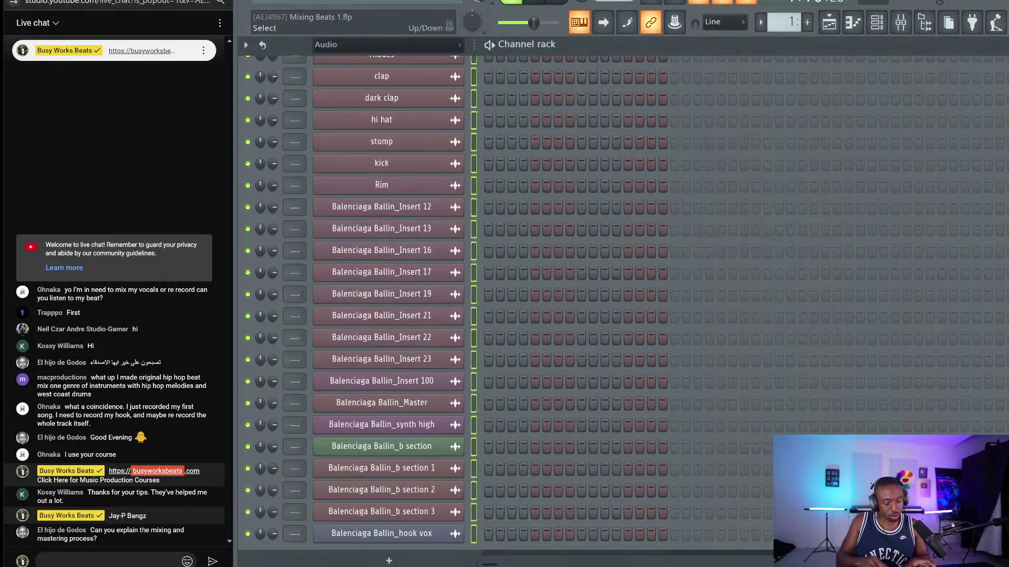
key(ctrl+l)
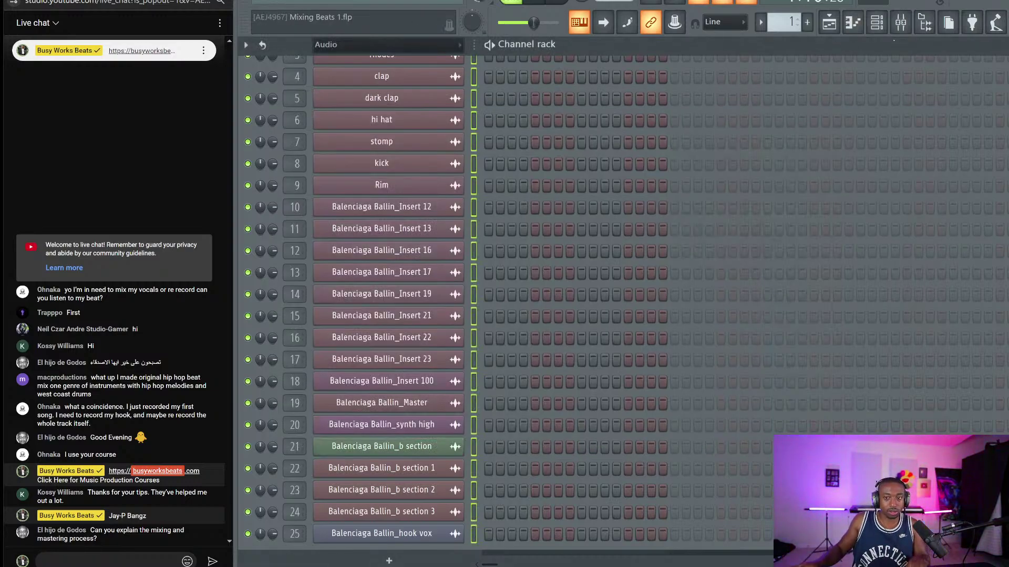
Name mixer track Insert 26 with the preset name "Drums".
click(900, 22)
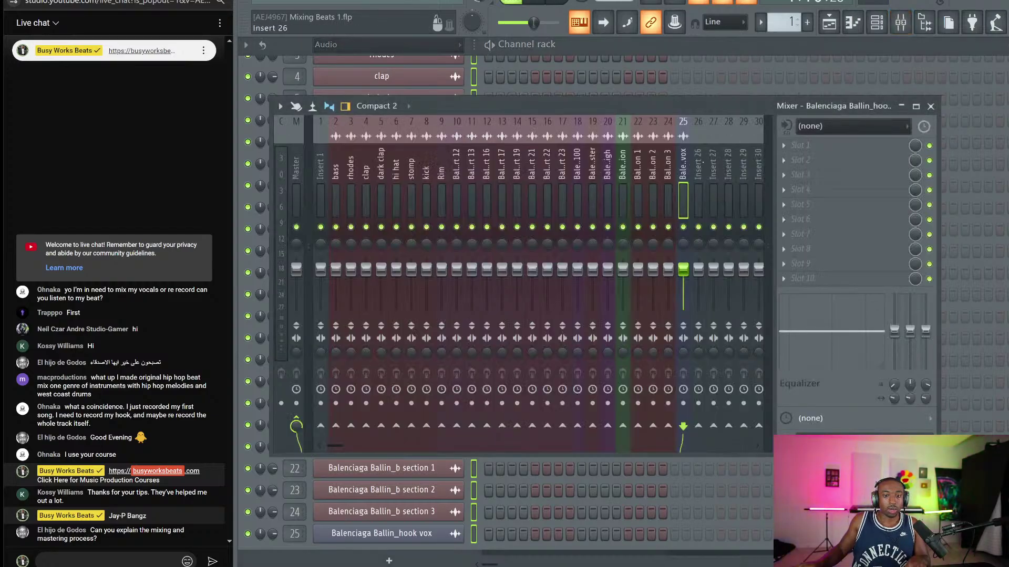
click(698, 189)
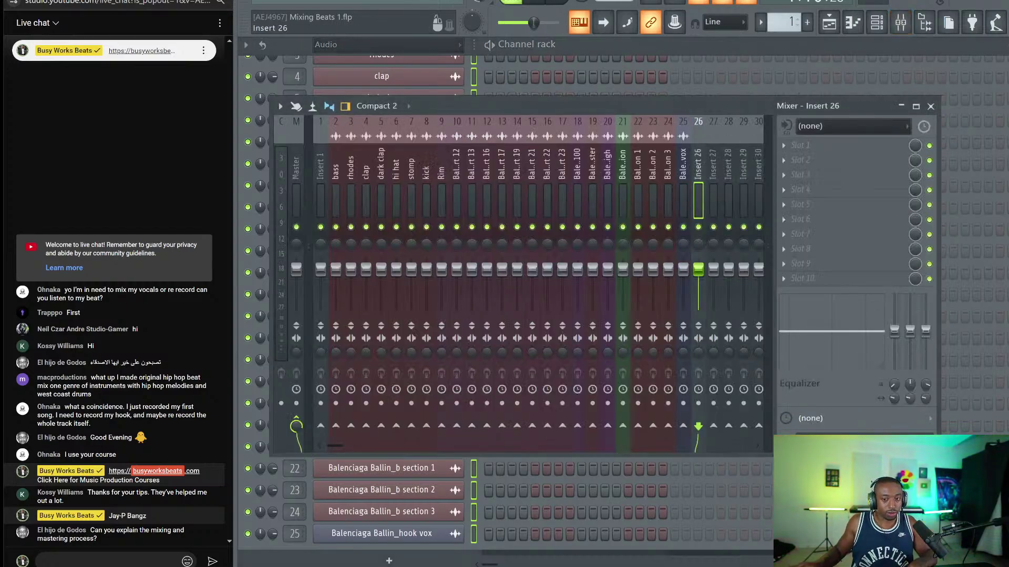
right_click(702, 124)
click(736, 128)
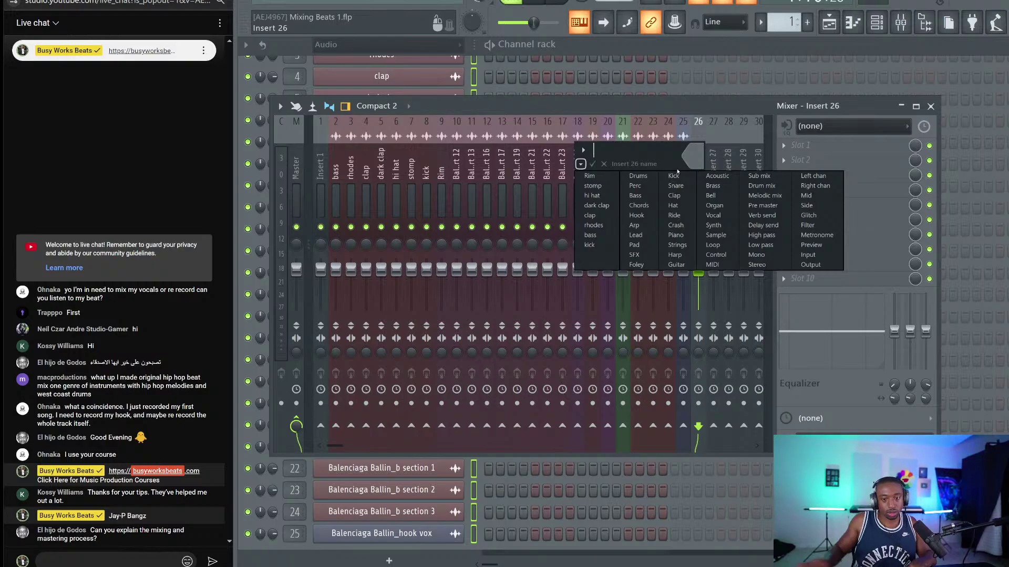
click(638, 176)
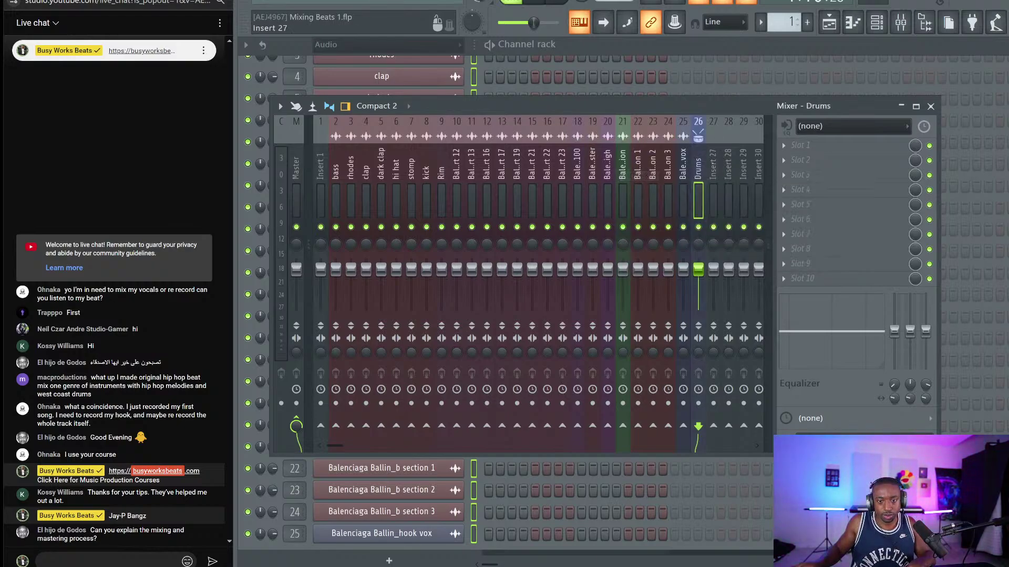
Name mixer track Insert 27 with the preset name "Hook".
click(712, 163)
right_click(714, 164)
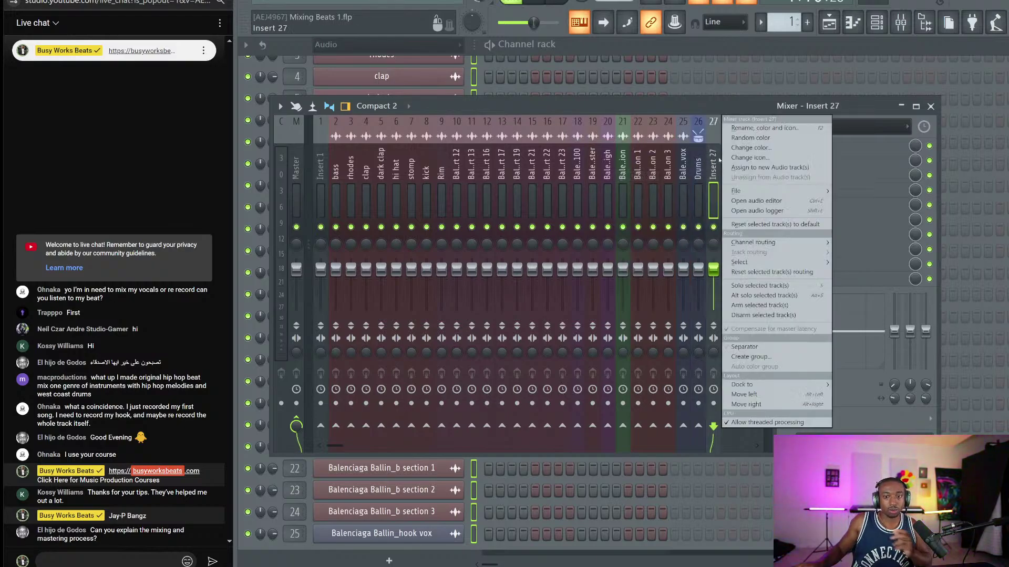
click(745, 128)
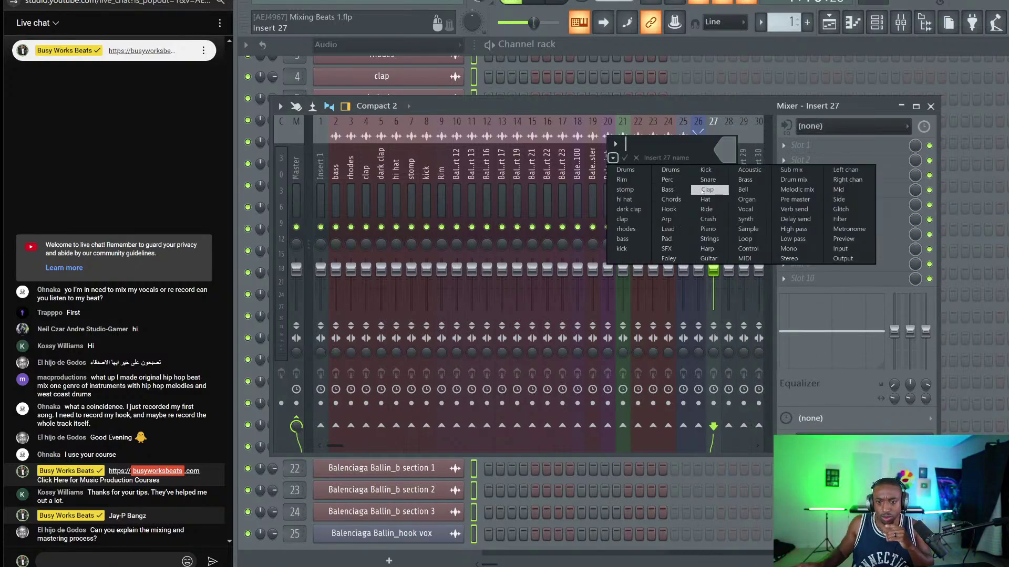
click(684, 209)
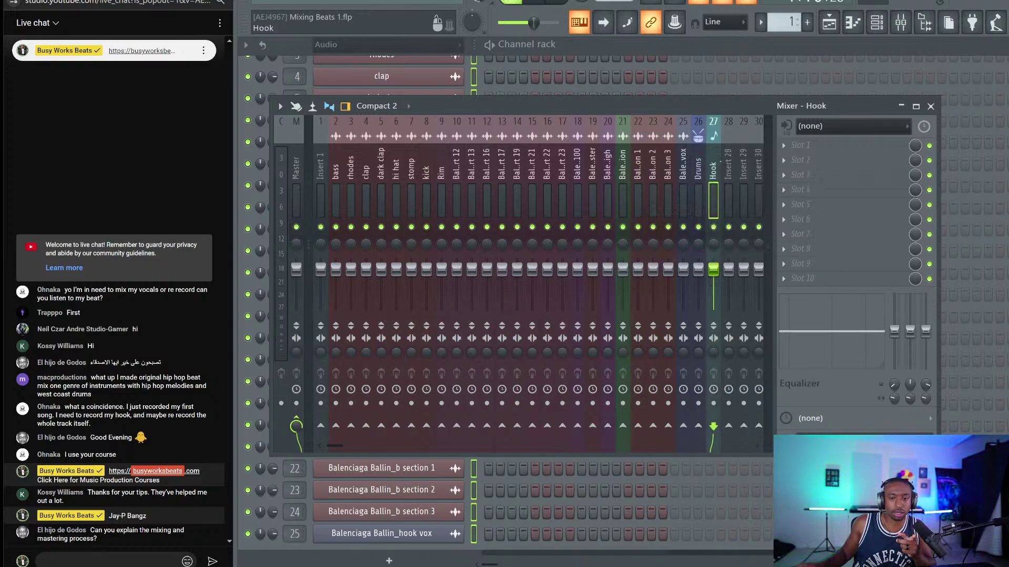
Name mixer track Insert 28 with the preset name "Melodic mix".
click(727, 165)
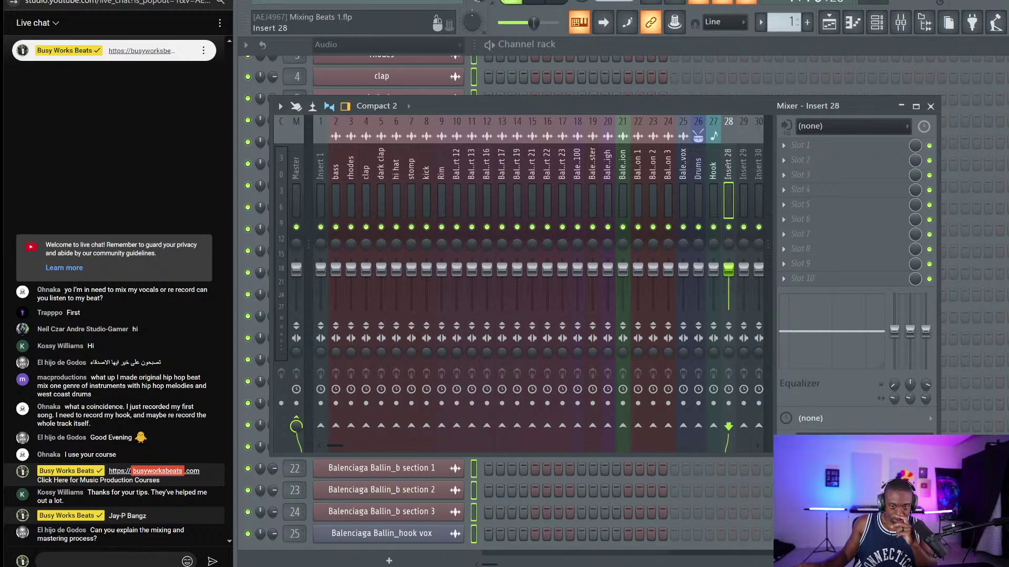
right_click(733, 168)
click(758, 129)
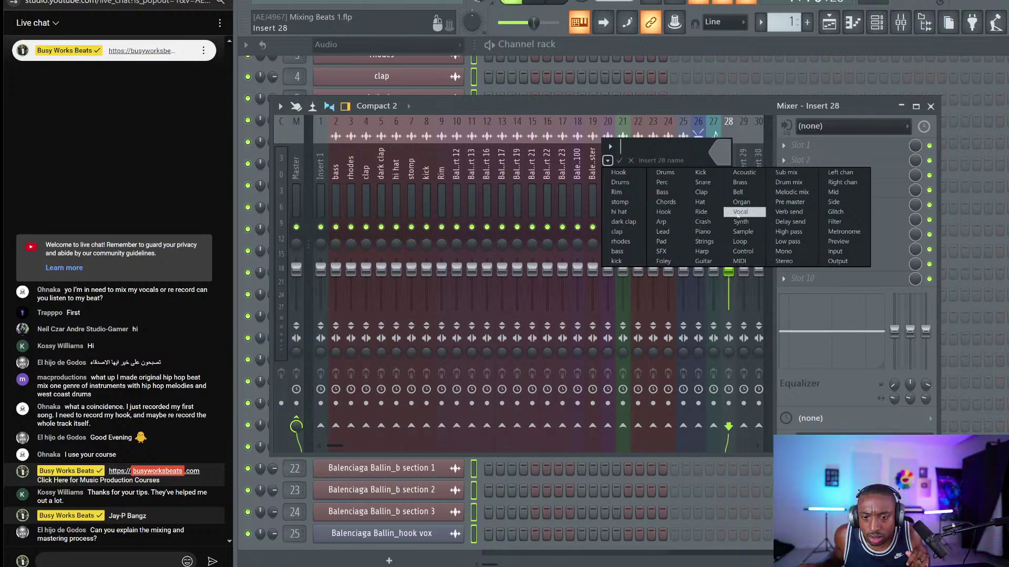
click(791, 193)
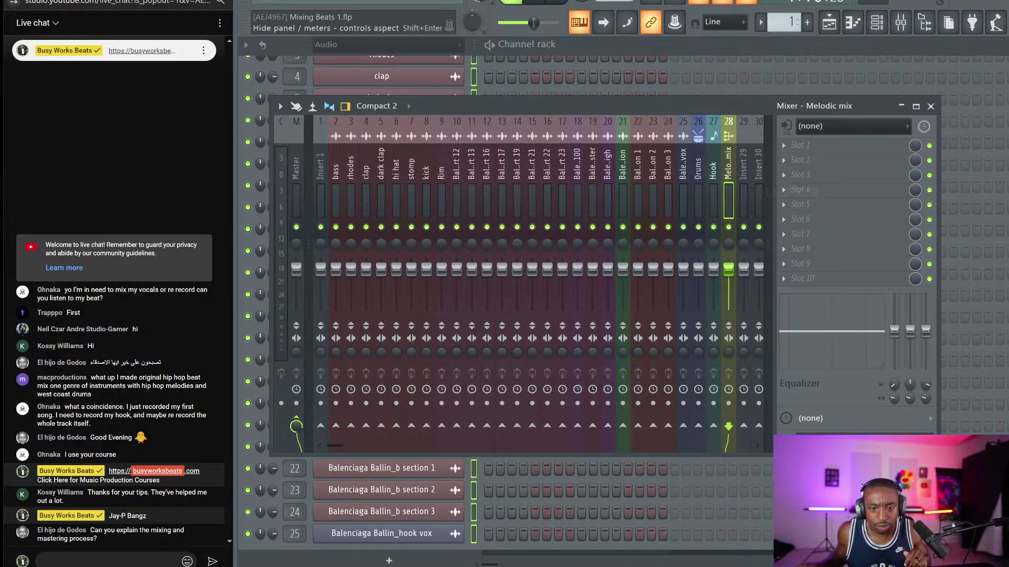
Move the Drums mixer track to position 10, directly after the Rim track.
click(694, 162)
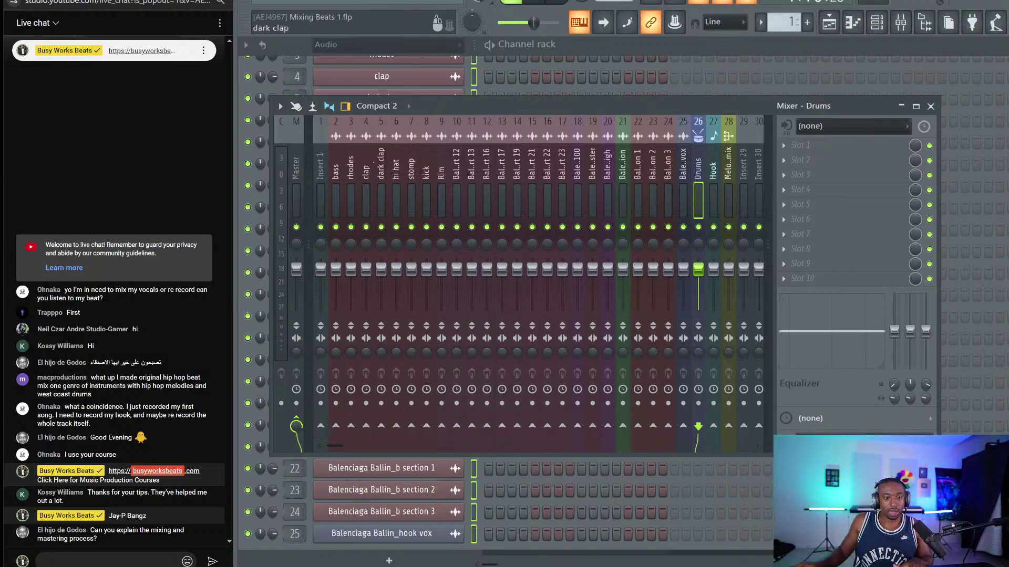
key(alt+Left)
key(alt+Left)
key(alt+Left)
key(alt+Left)
key(alt+Left)
key(alt+Left)
key(alt+Left)
key(alt+Left)
key(alt+Left)
key(alt+Left)
key(alt+Left)
key(alt+Left)
key(alt+Left)
key(alt+Left)
key(alt+Left)
key(alt+Left)
key(alt+Left)
key(alt+Left)
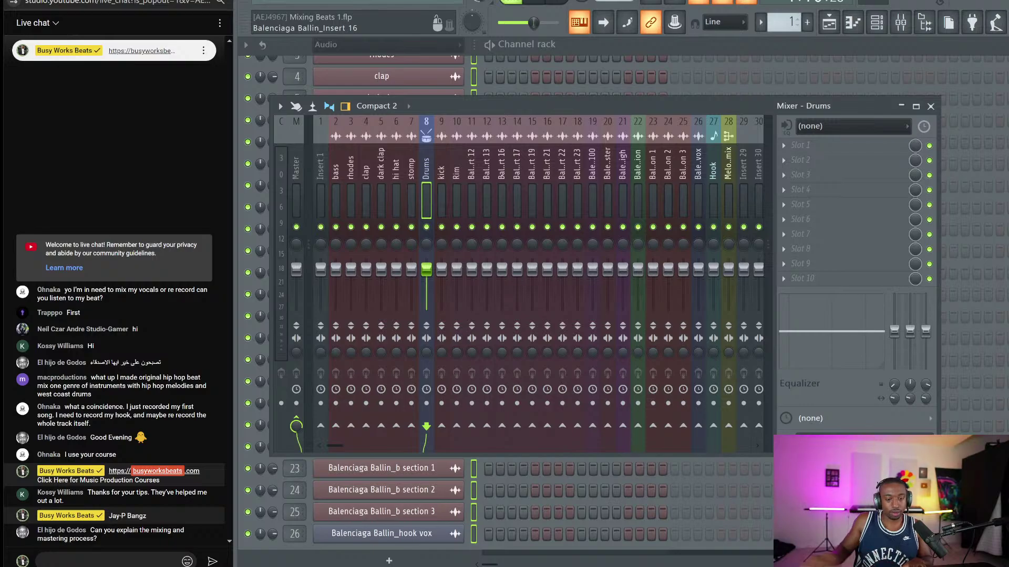
key(alt+Right)
key(alt+Right)
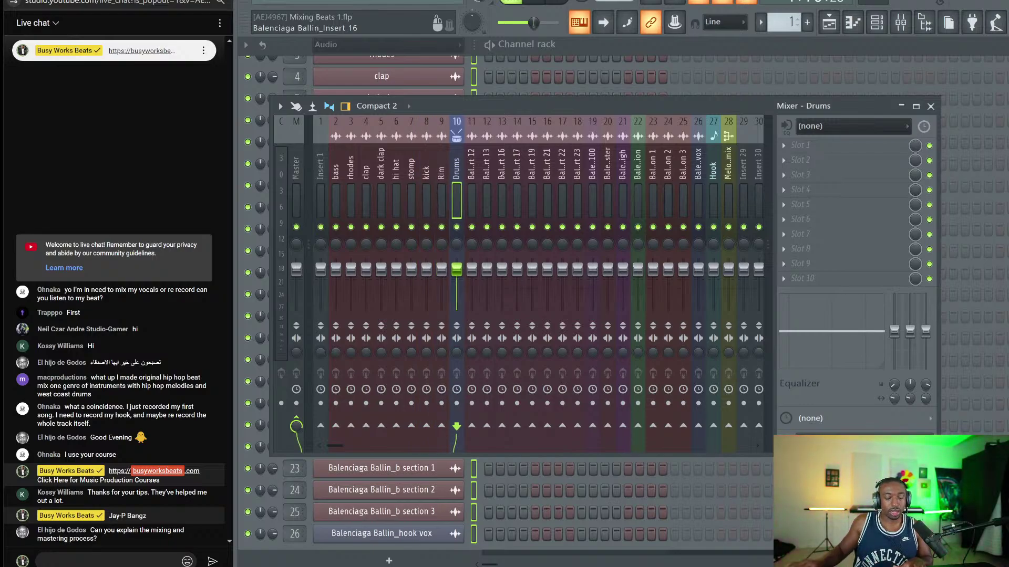
Move the rhodes mixer track out of the drum group to position 11, directly after the Balenciaga Ballin_Insert 12 track.
click(351, 167)
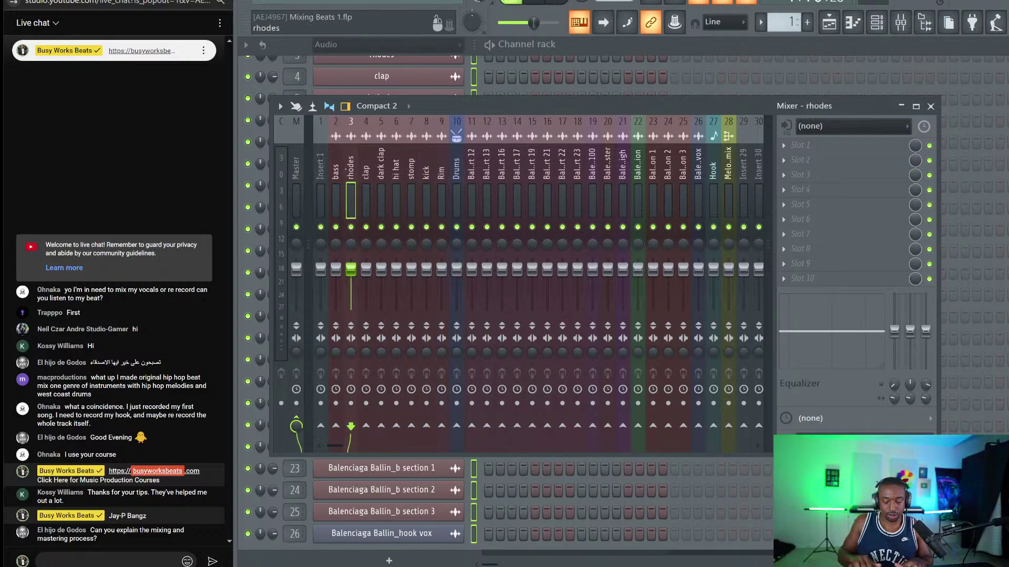
key(alt+Right)
key(alt+Right)
key(alt+Right)
key(alt+Right)
key(alt+Right)
key(alt+Right)
key(alt+Right)
key(alt+Right)
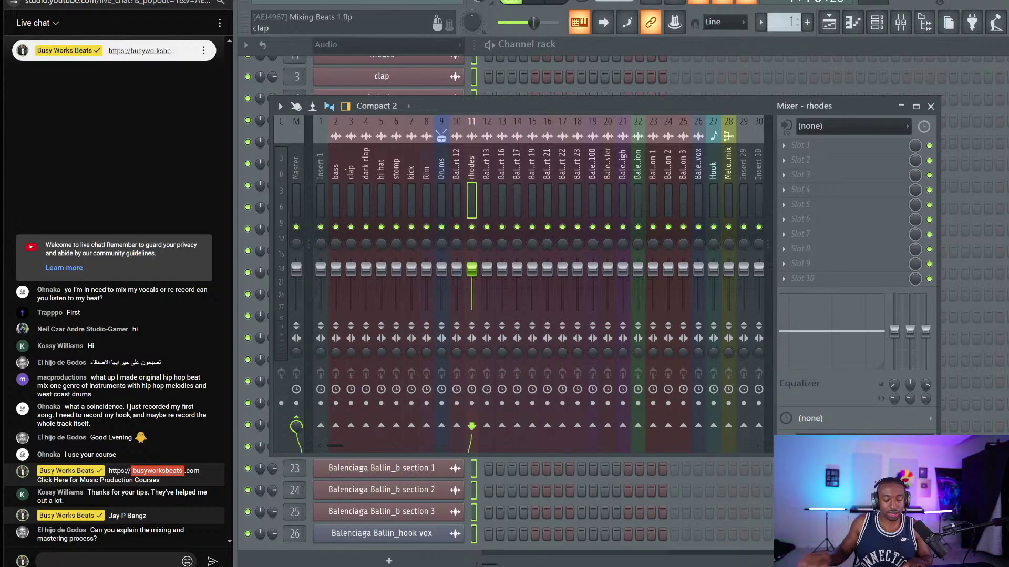
Play the song and audition the melodic mixer tracks by muting and soloing them, including Insert 12, rhodes, Insert 13, Insert 16, Insert 100 and synth high.
key(space)
key(space)
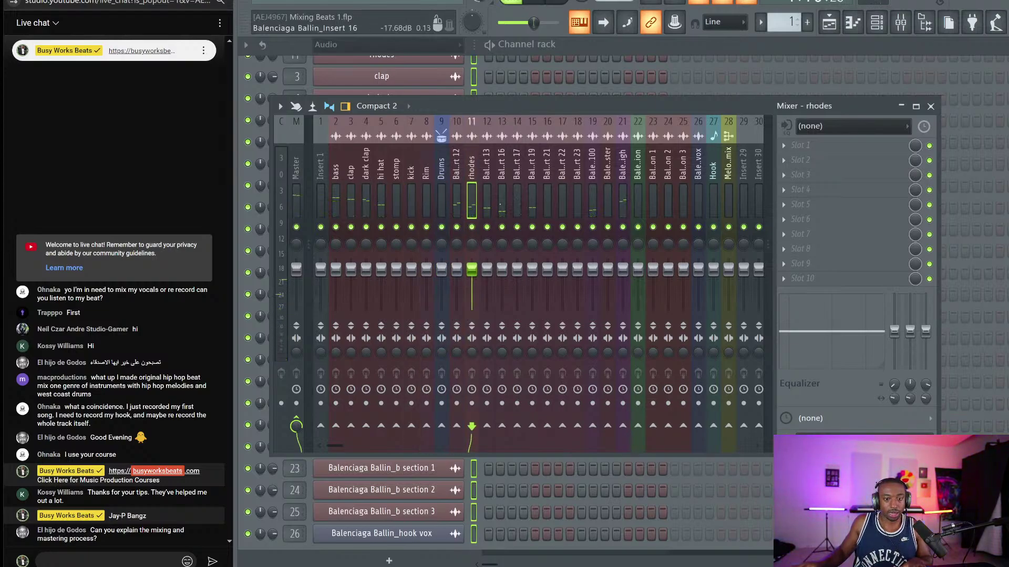
key(space)
click(457, 215)
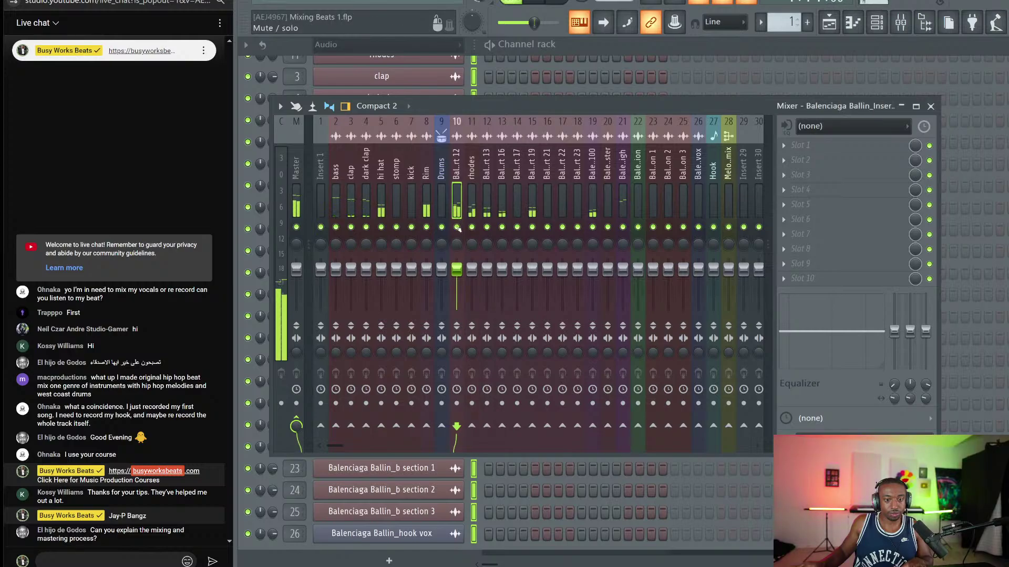
click(457, 227)
click(472, 228)
click(487, 228)
click(487, 228)
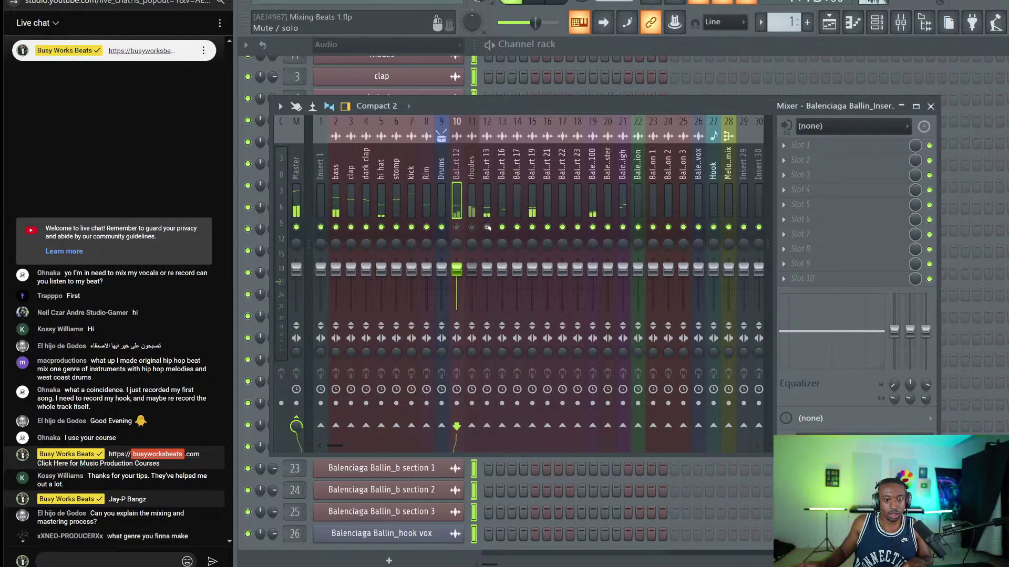
right_click(501, 227)
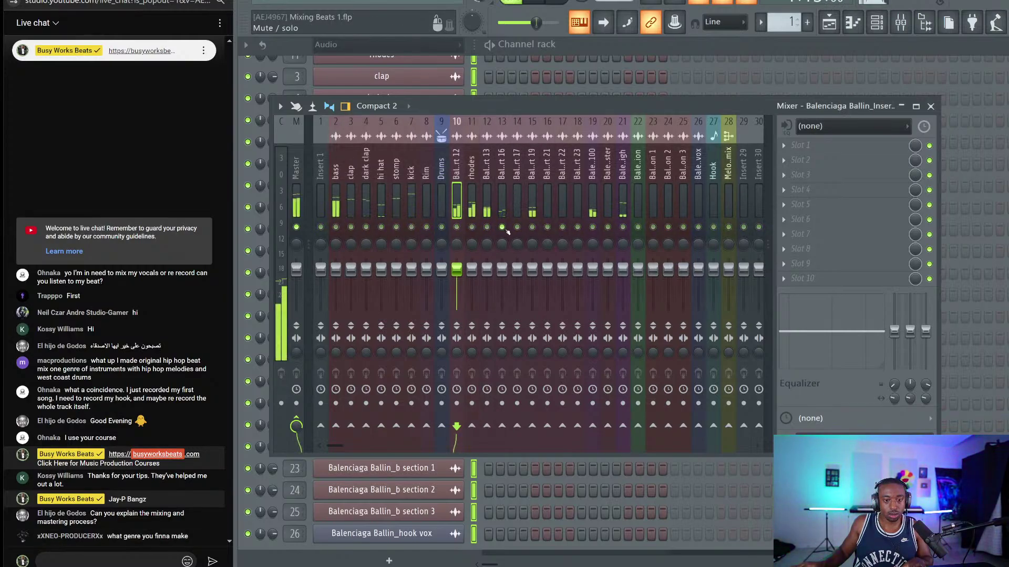
right_click(593, 228)
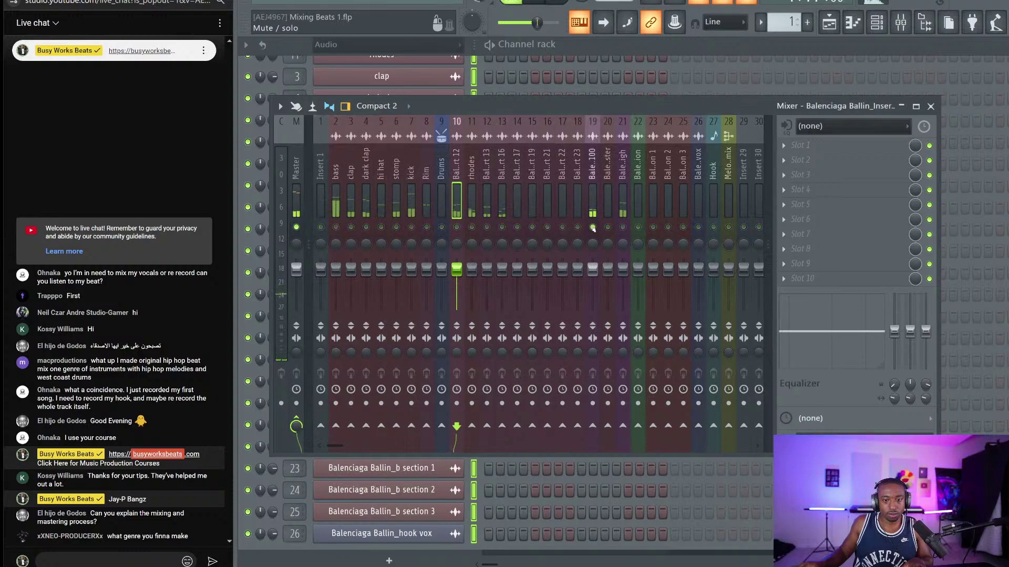
right_click(593, 228)
right_click(622, 227)
right_click(622, 228)
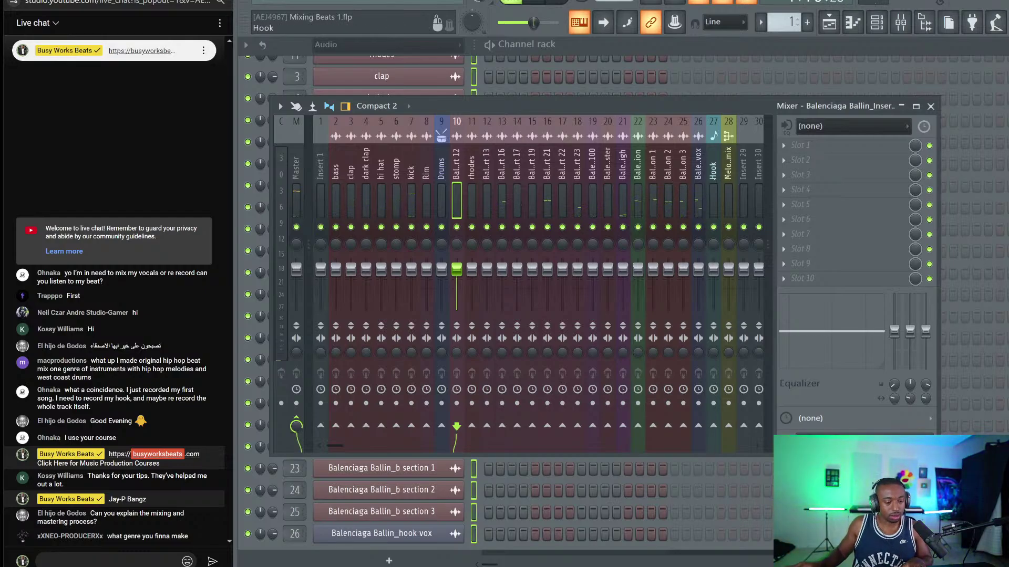
Close the mixer and save the project.
key(F9)
key(ctrl+s)
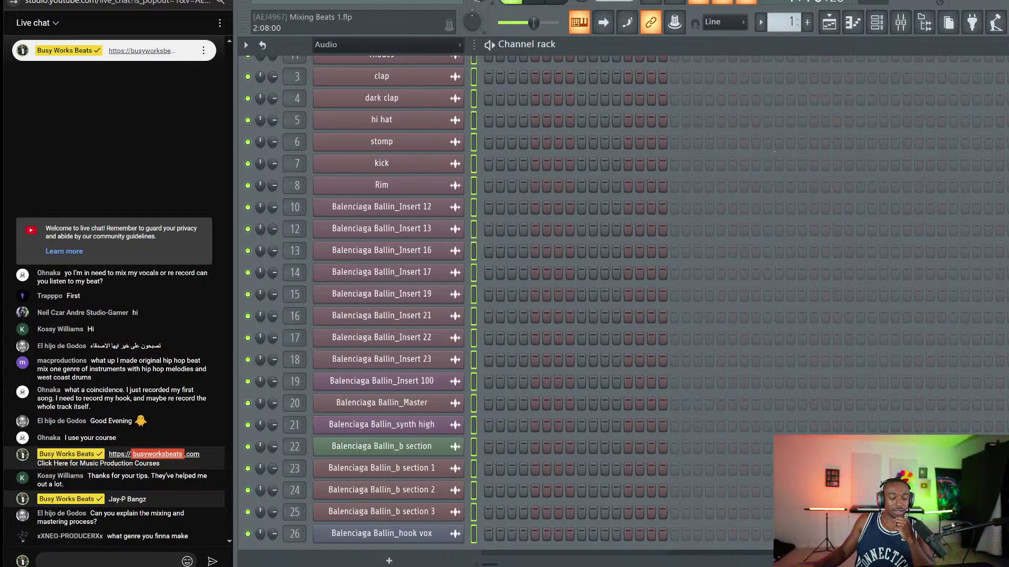
Open the playlist and look through the Balenciaga Ballin stem tracks down to the hook vox track.
click(829, 22)
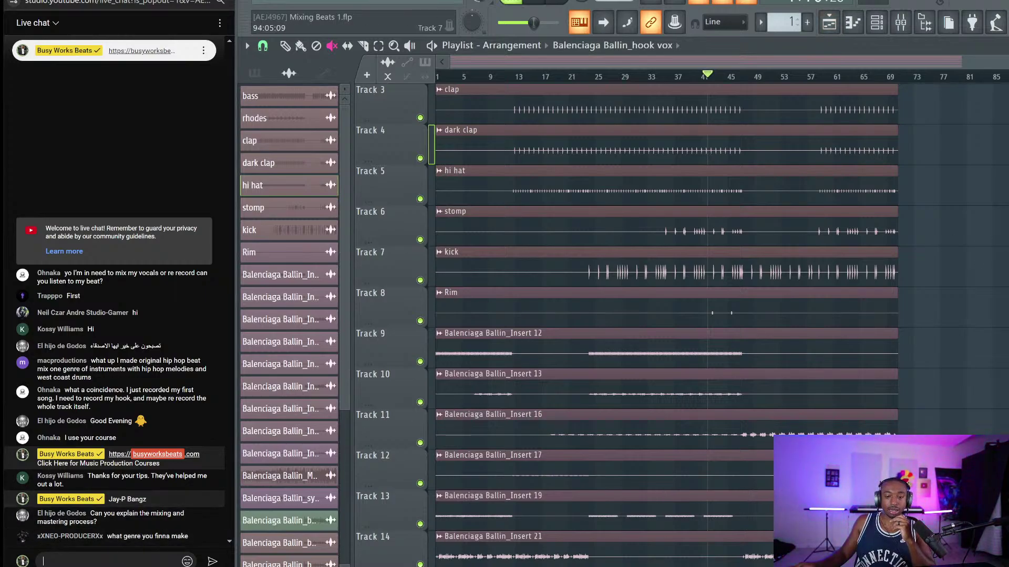
scroll(731, 509, down, 7)
scroll(1000, 312, up, 4)
scroll(999, 312, down, 14)
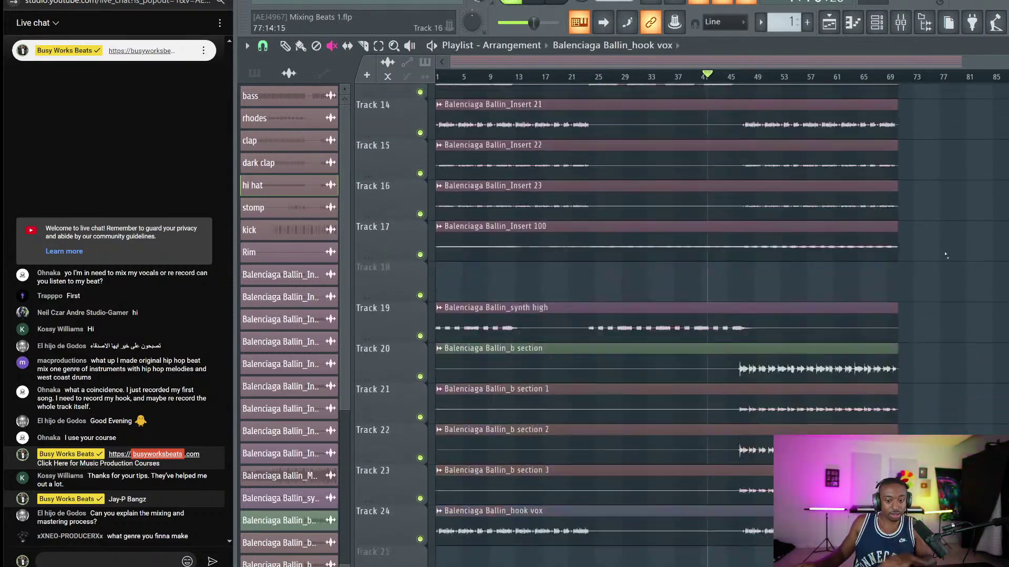
scroll(1000, 299, up, 6)
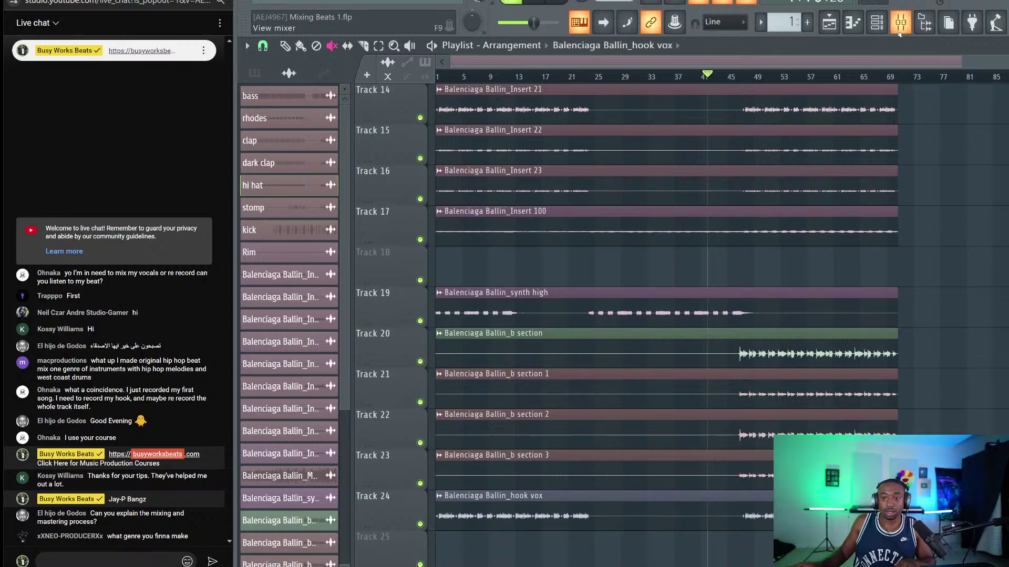
Name mixer track 29 with the Vocal preset and move it to position 31.
click(900, 24)
click(728, 168)
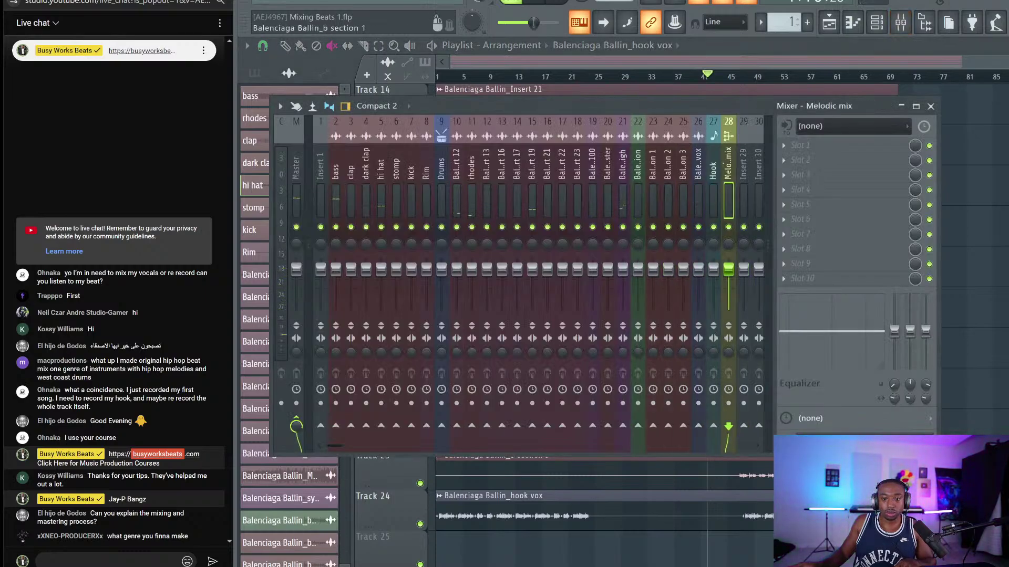
click(713, 166)
right_click(742, 167)
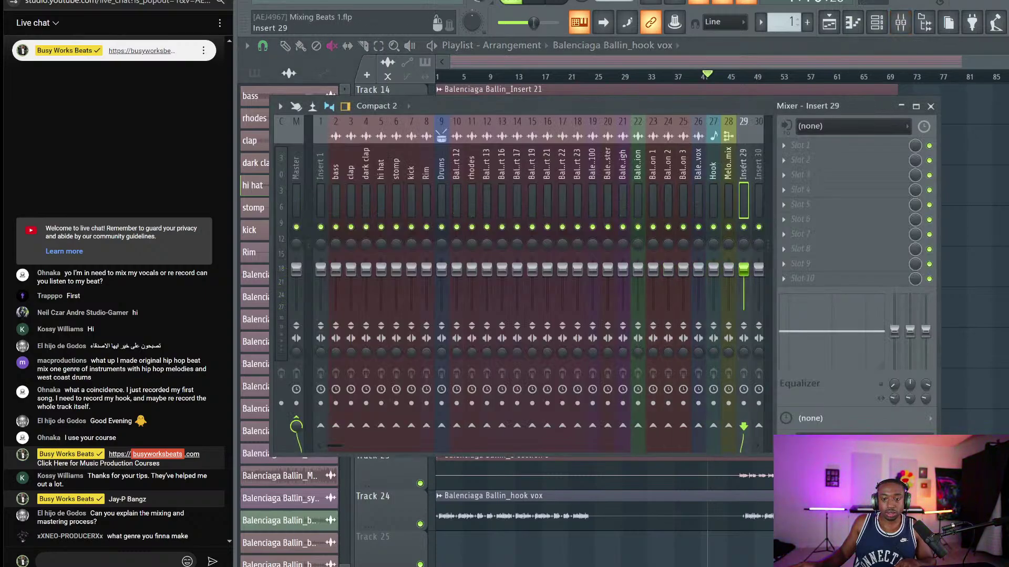
click(794, 128)
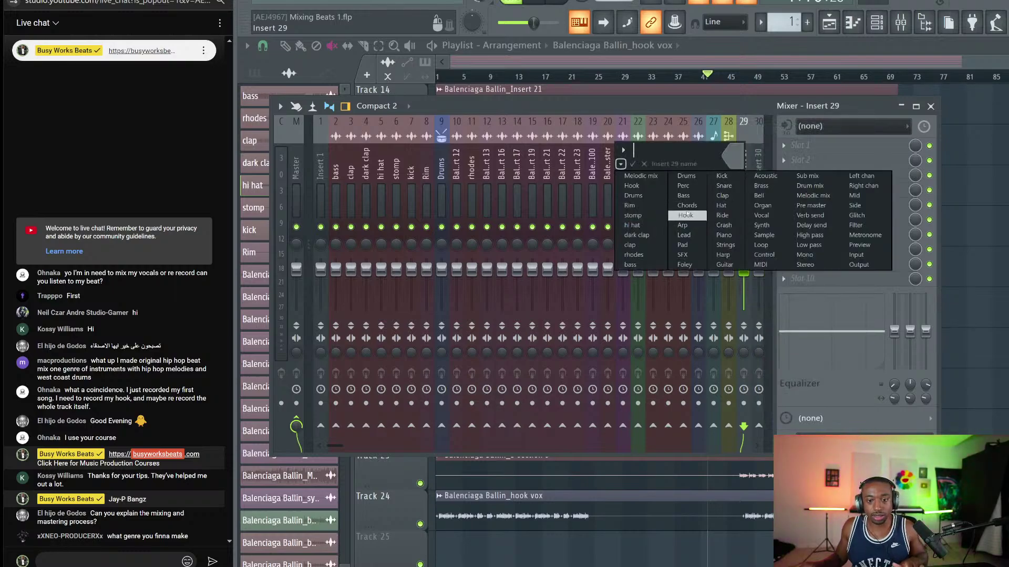
click(761, 215)
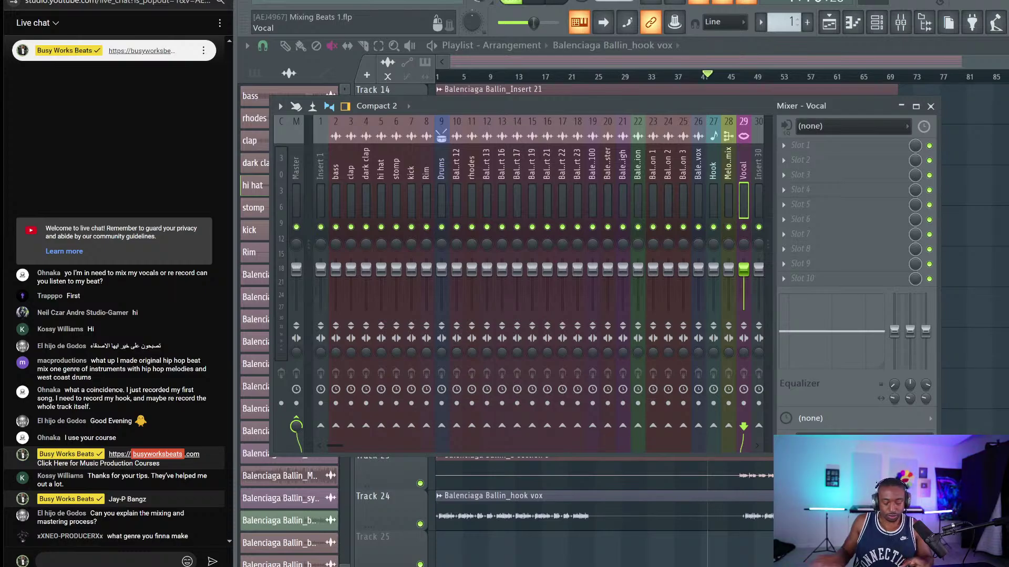
key(alt+Right)
key(alt+Right)
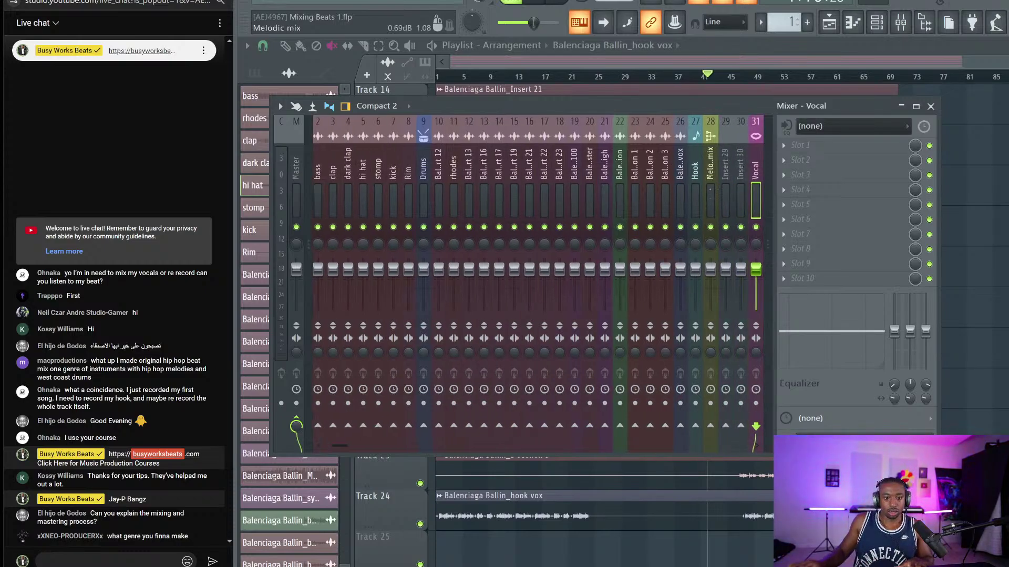
scroll(481, 209, up, 1)
Play the song briefly and move the Balenciaga Ballin_Insert 100 mixer track to position 17, directly after the Insert 21 track.
key(space)
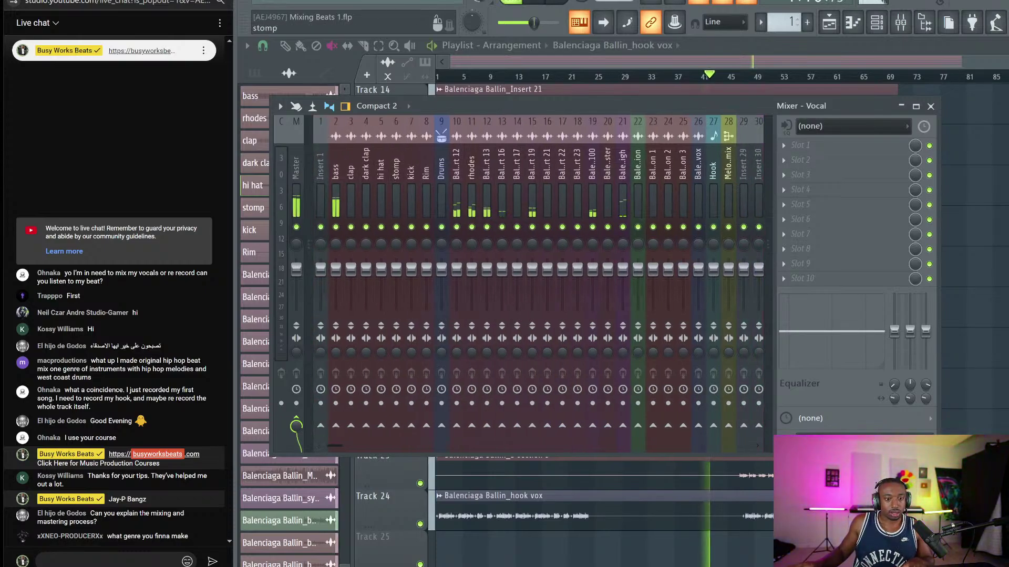
click(594, 215)
key(space)
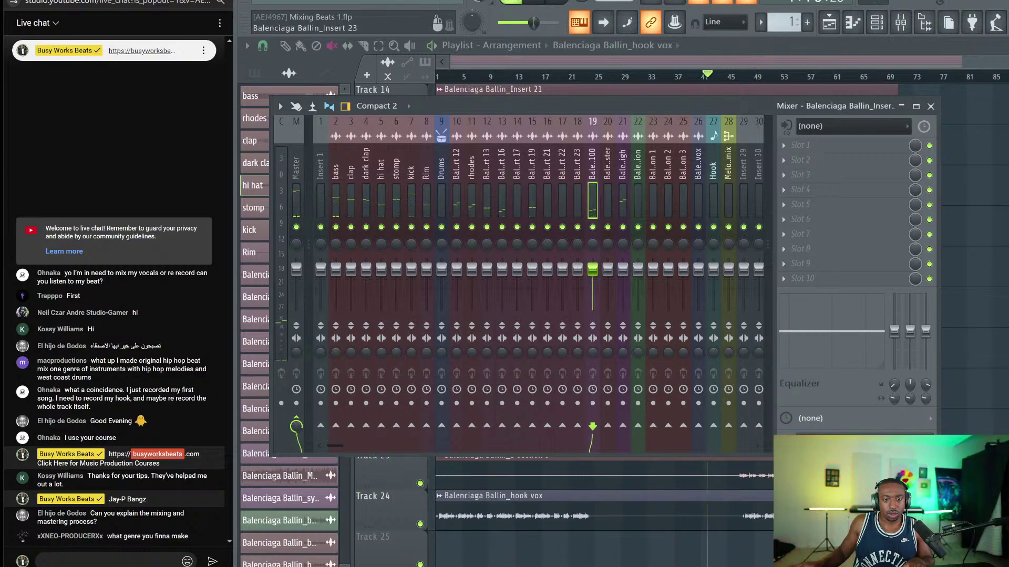
key(alt+Left)
key(alt+Left)
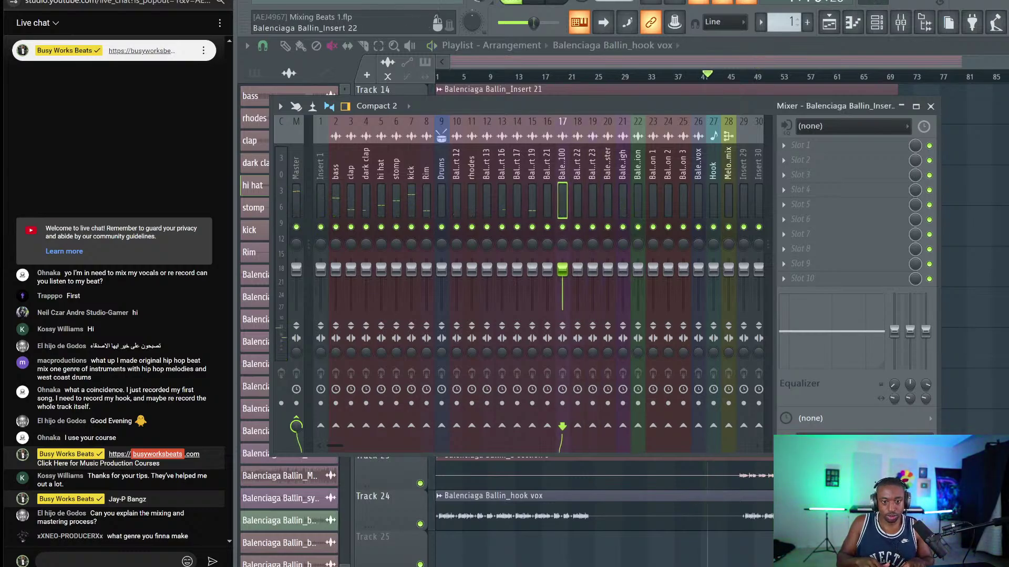
Move the Melodic mix track to position 22, directly after the synth high track, and play the song briefly.
drag(742, 160, 731, 161)
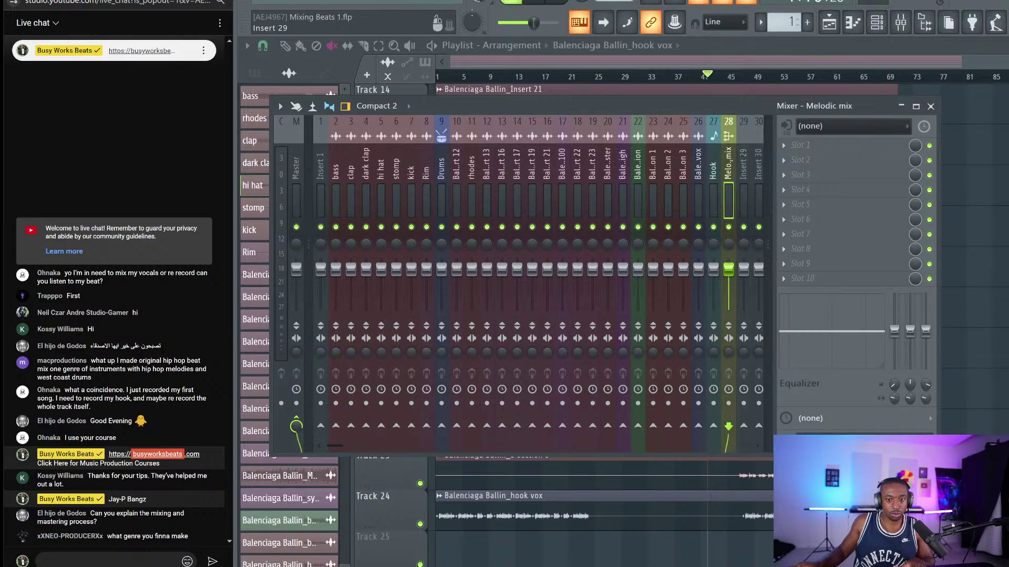
key(alt+Left)
key(alt+Left)
key(alt+Left)
key(alt+Left)
key(alt+Left)
key(alt+Left)
key(alt+Left)
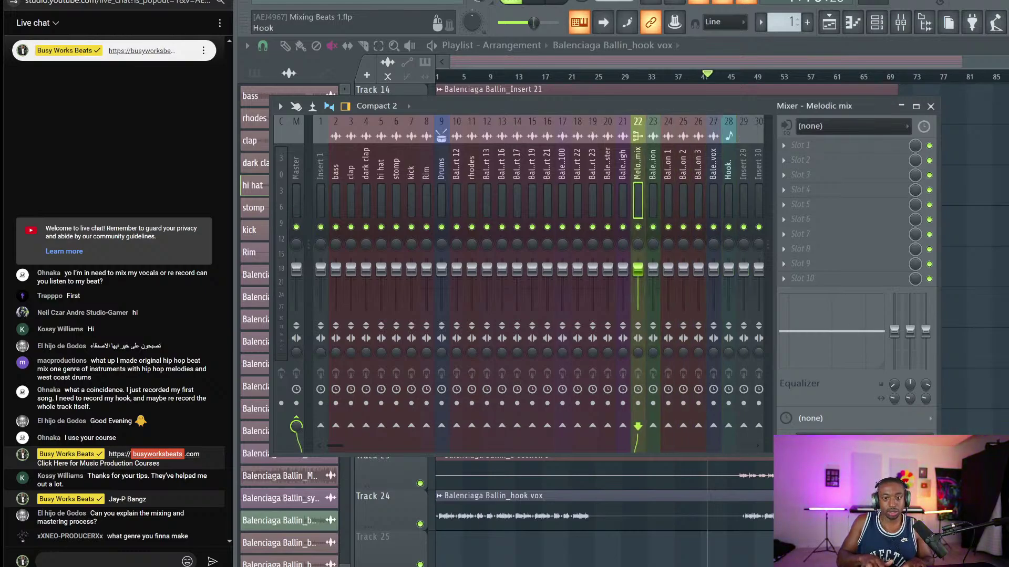
key(alt+Right)
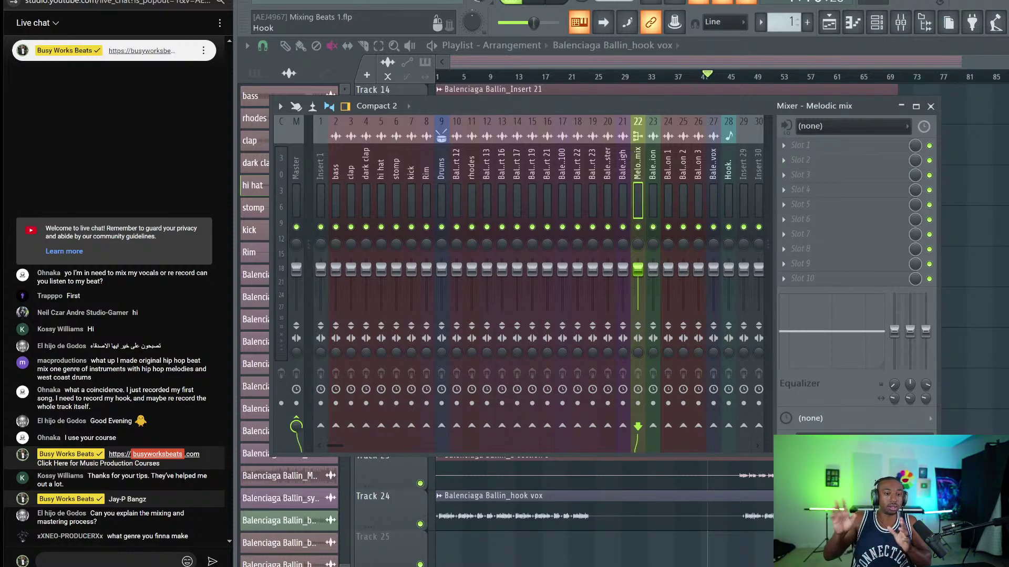
key(space)
key(space)
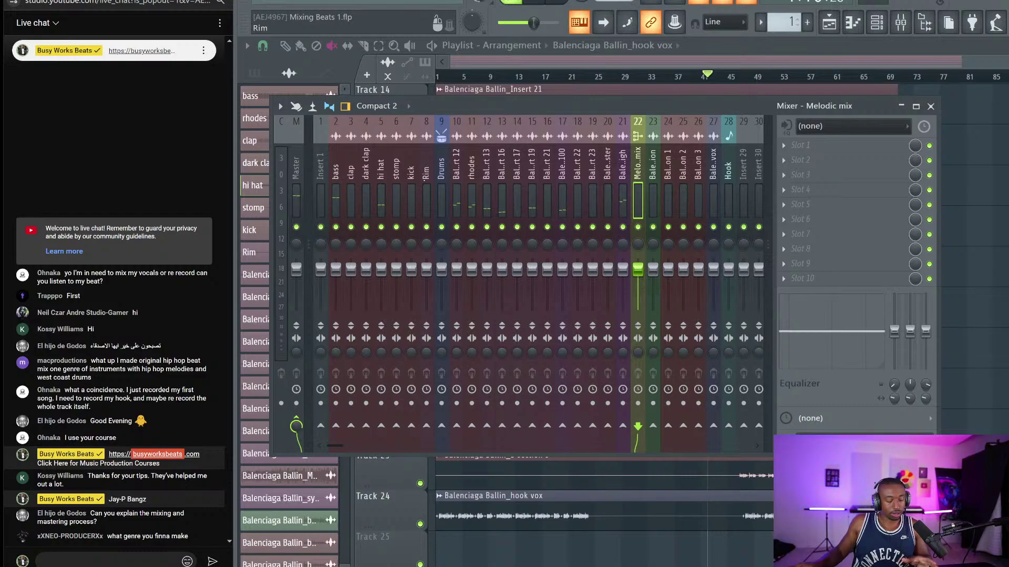
Route the mixer tracks from bass through Rim to the Drums track only.
drag(426, 178, 336, 165)
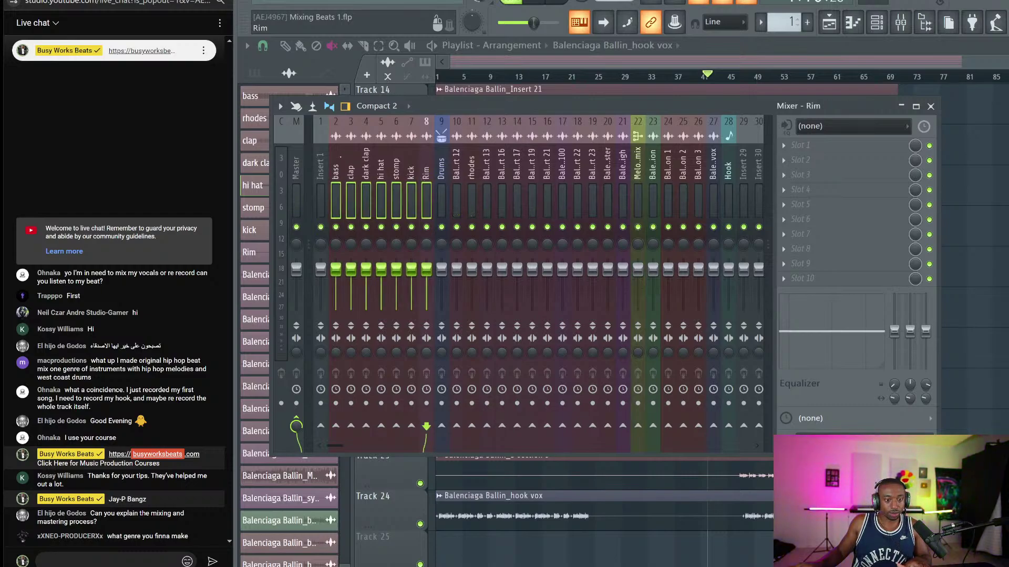
right_click(441, 426)
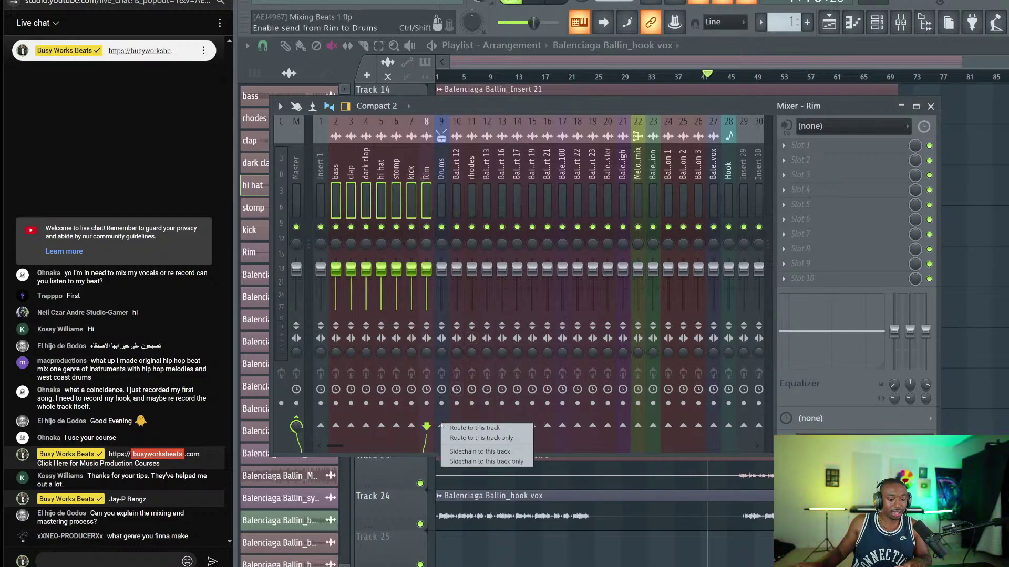
click(480, 438)
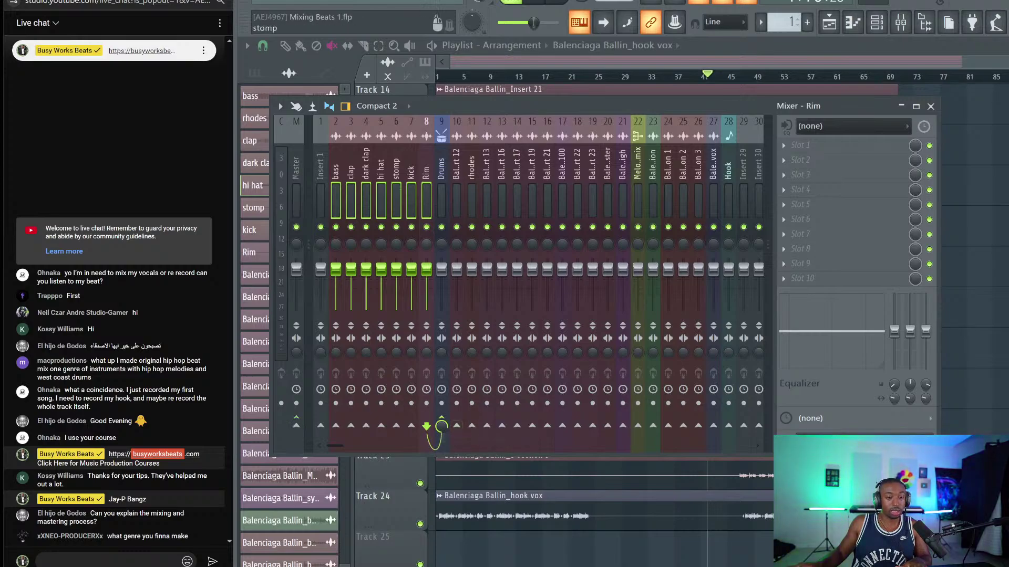
Select the mixer tracks from bass through Drums.
click(396, 167)
mouse_move(336, 167)
mouse_down()
mouse_move(426, 167)
mouse_move(336, 167)
mouse_up()
click(441, 168)
Try adding separators to the selected mixer tracks, bass through Drums, and remove them again.
right_click(335, 118)
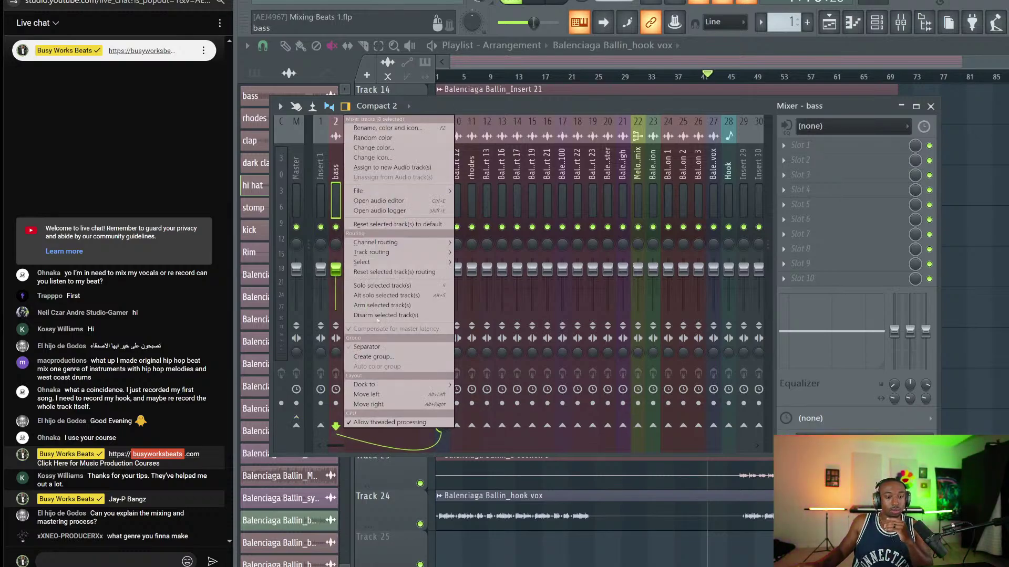
click(367, 346)
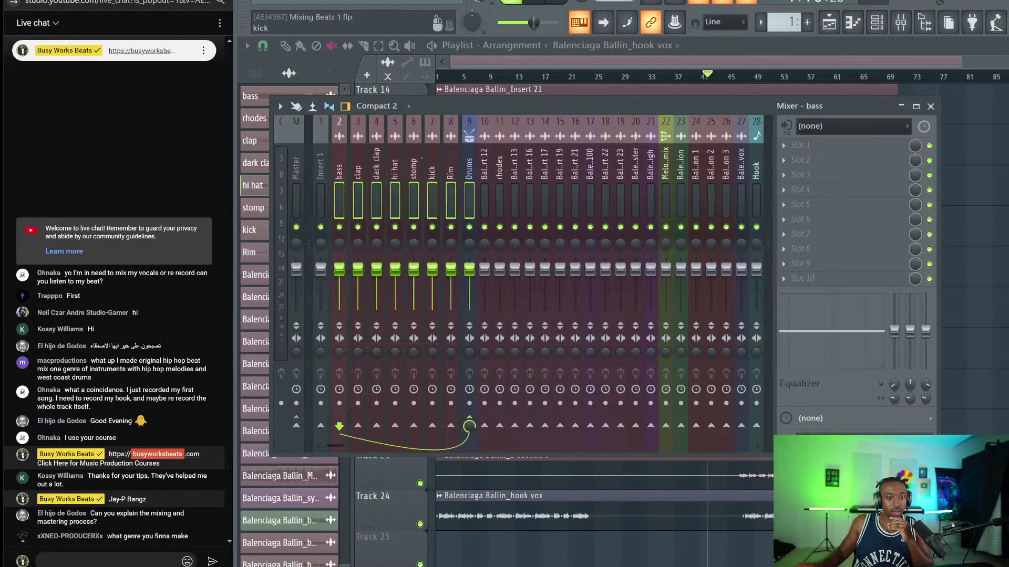
right_click(420, 118)
click(442, 348)
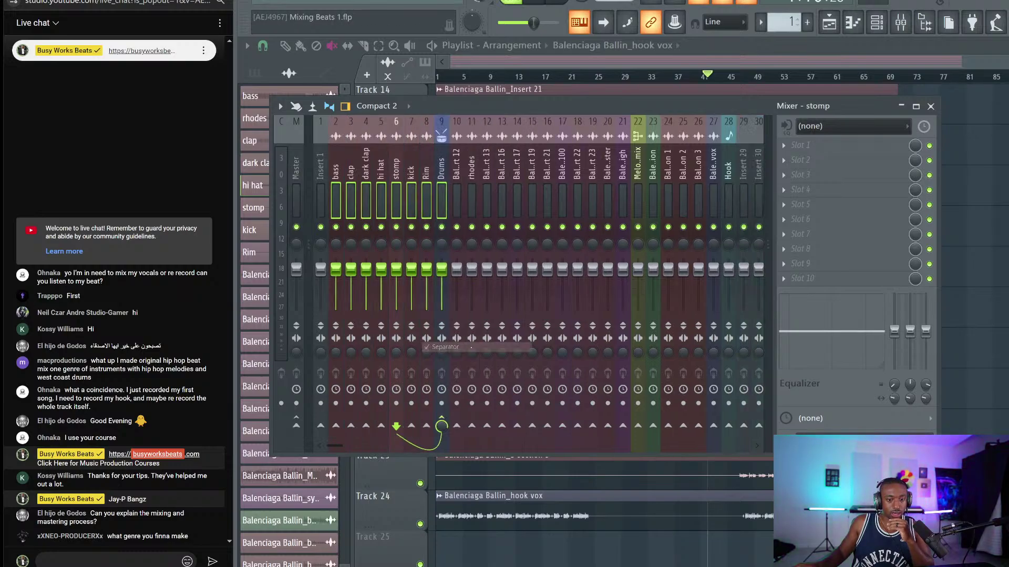
Create a group from the selected mixer tracks, bass through Drums, using the Drums name preset.
right_click(382, 168)
click(428, 356)
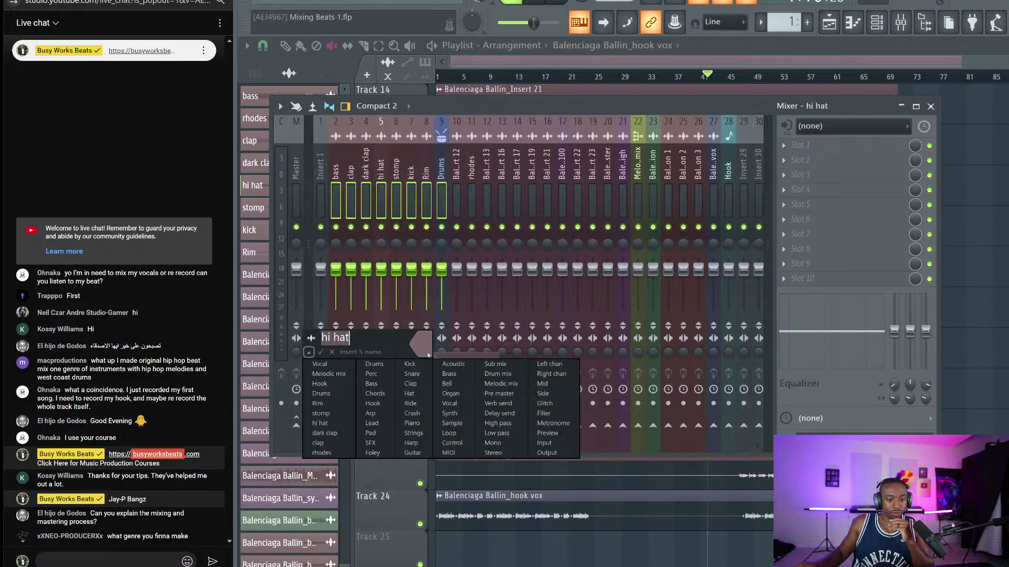
text(drums)
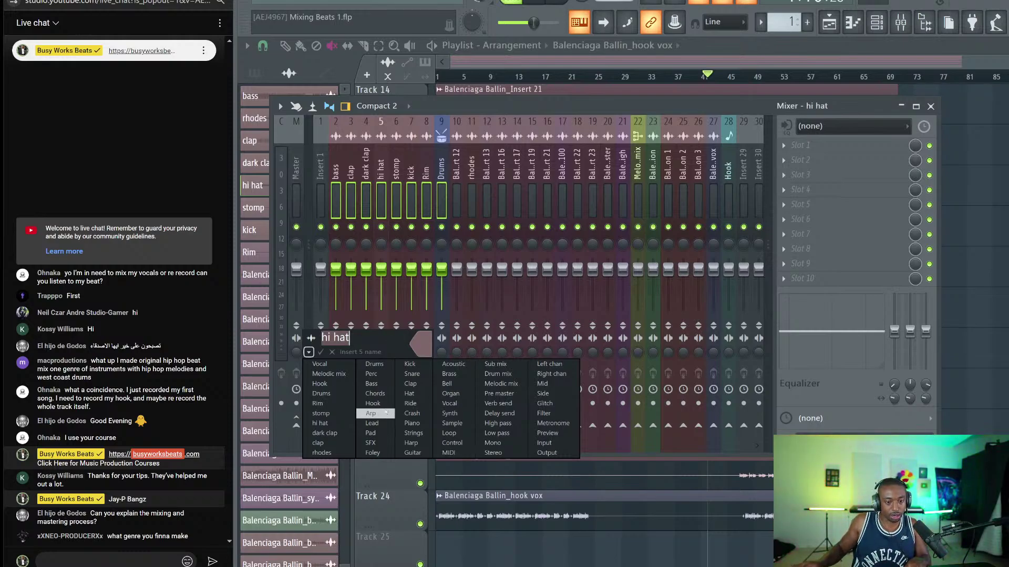
click(379, 363)
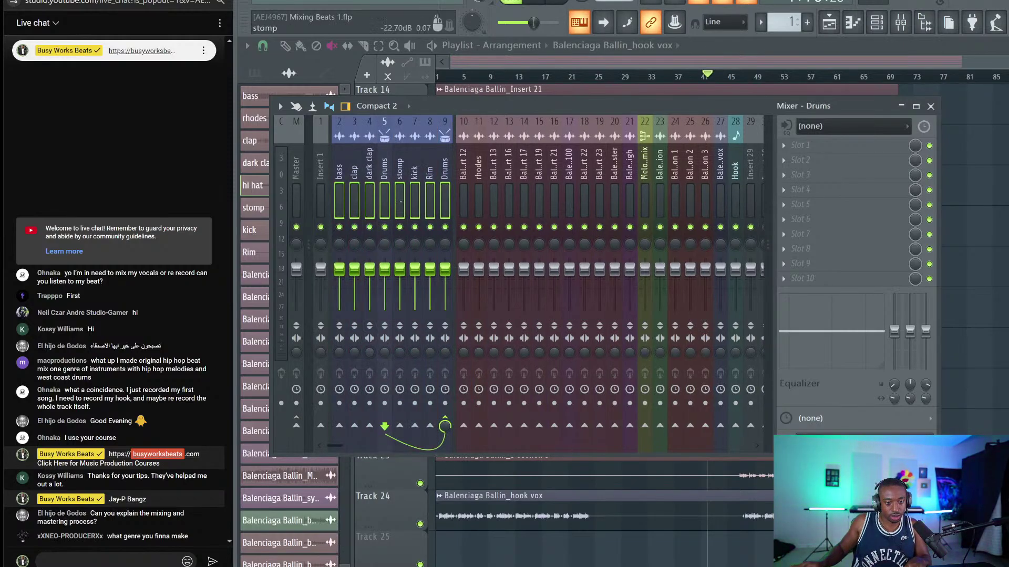
Check the routing of each track in the drum group by stepping through them from bass to Drums.
click(445, 168)
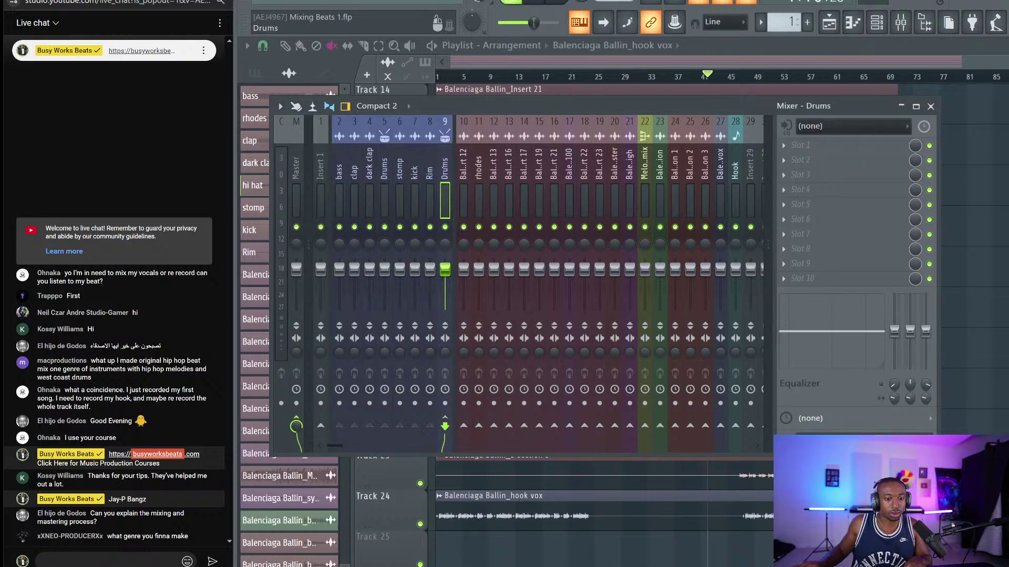
click(338, 168)
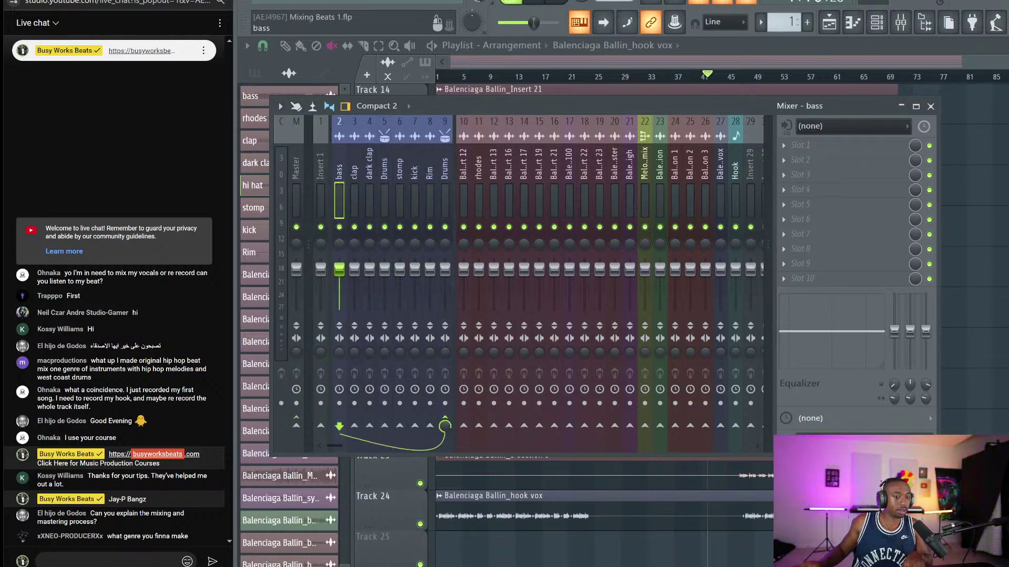
key(Right)
key(Left)
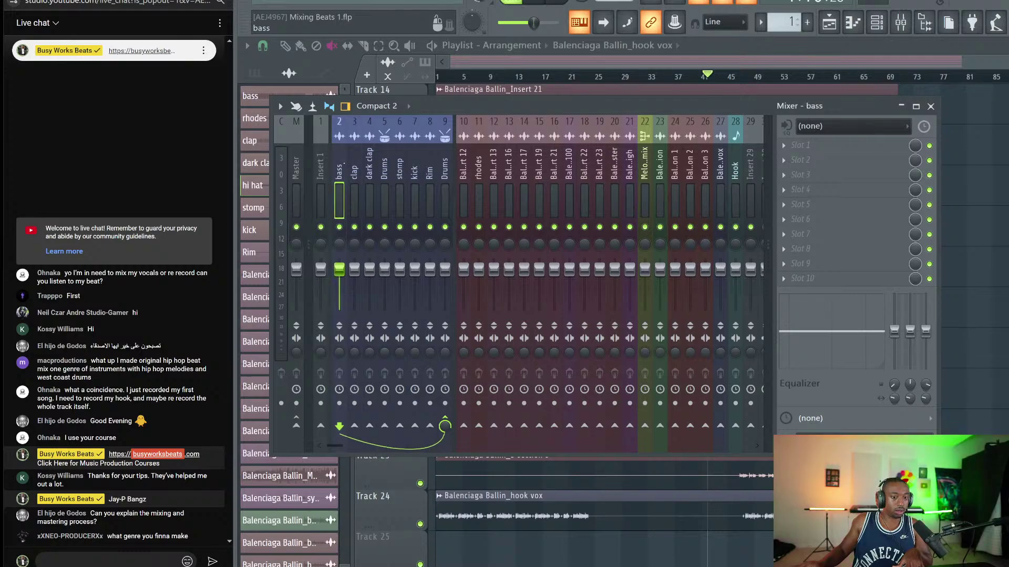
key(Right)
key(Right)
key(Right)
key(Right)
key(Right)
key(Right)
key(Right)
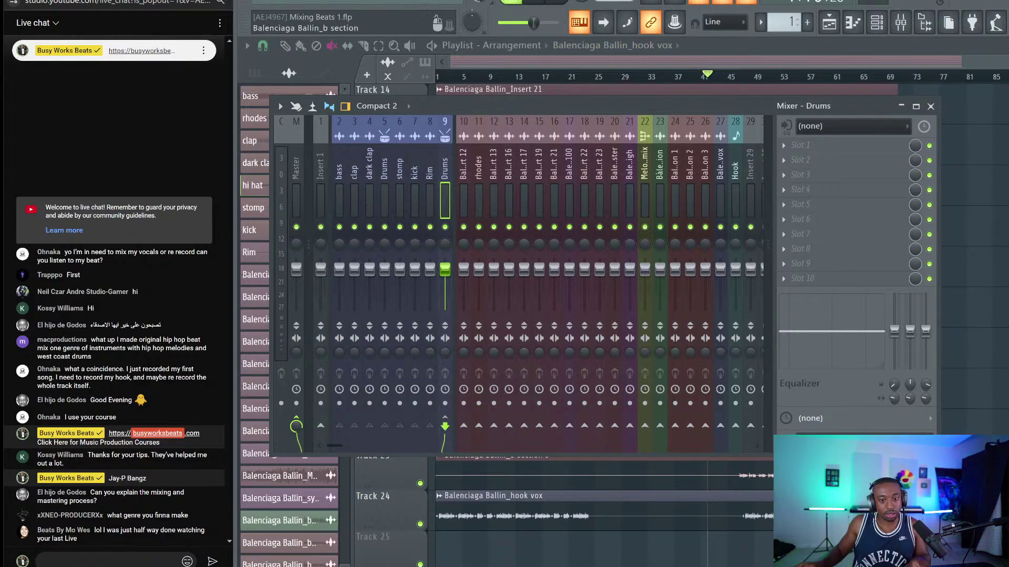
Move the Melodic mix track to position 21, directly before the synth high track.
click(659, 177)
click(647, 177)
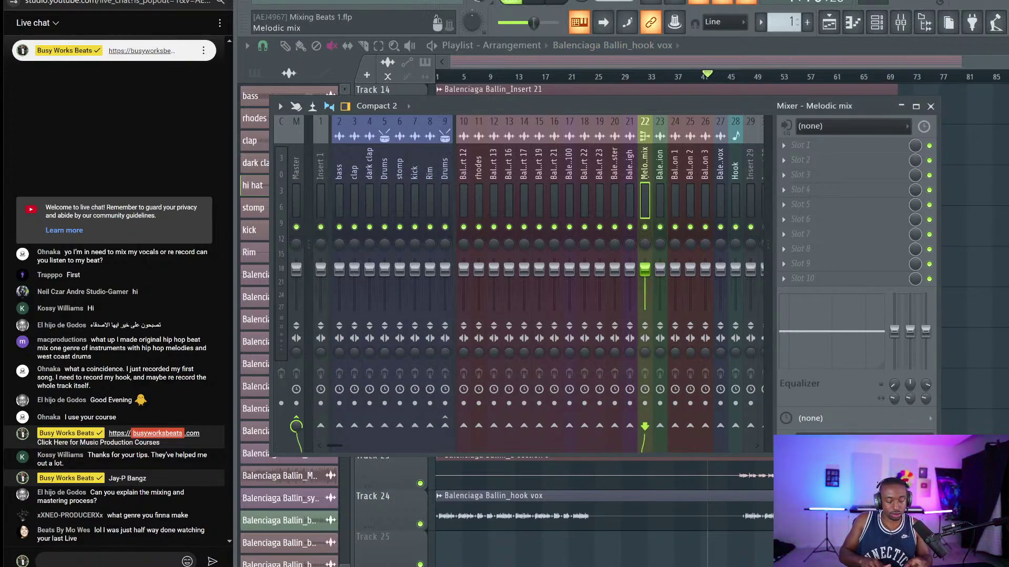
key(alt+Left)
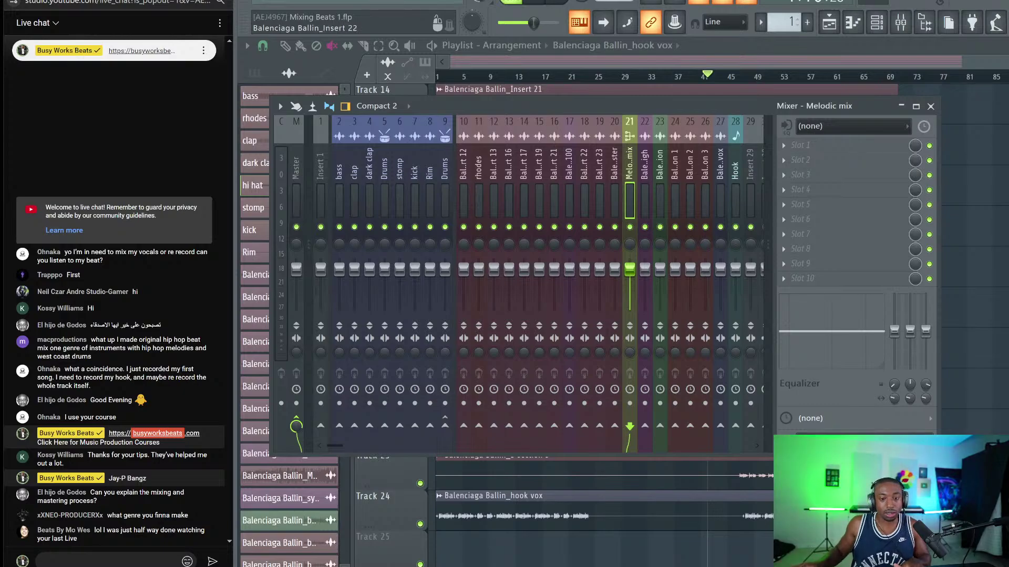
Play the song, audition the synth high track with solo, and move it to position 20, directly after the Insert 23 track.
click(614, 164)
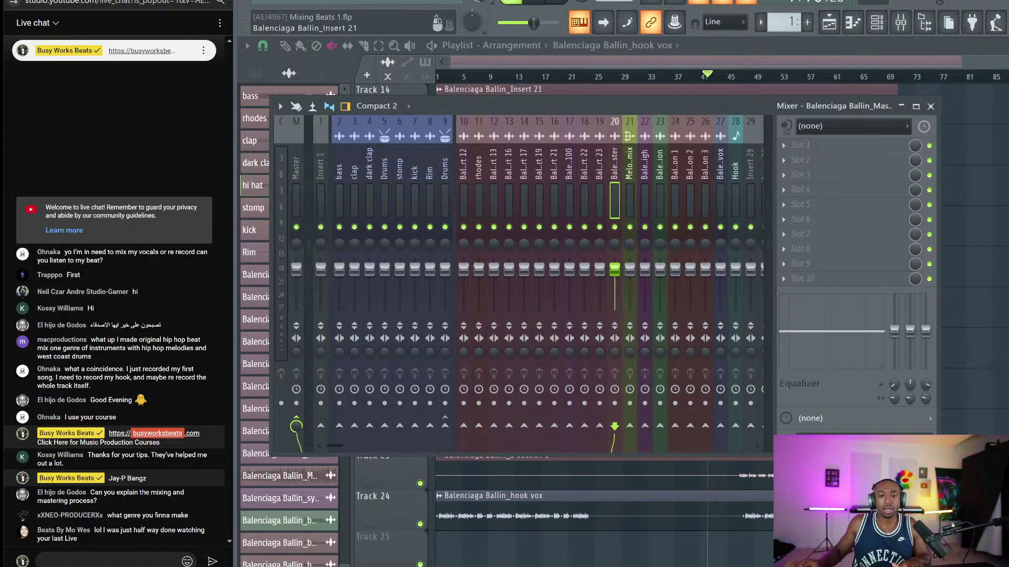
key(space)
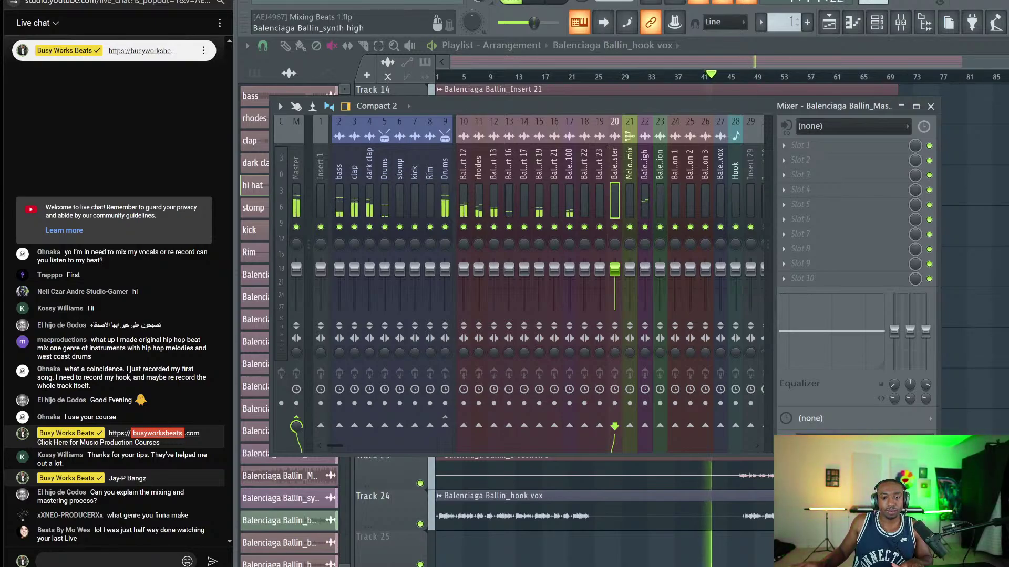
click(646, 169)
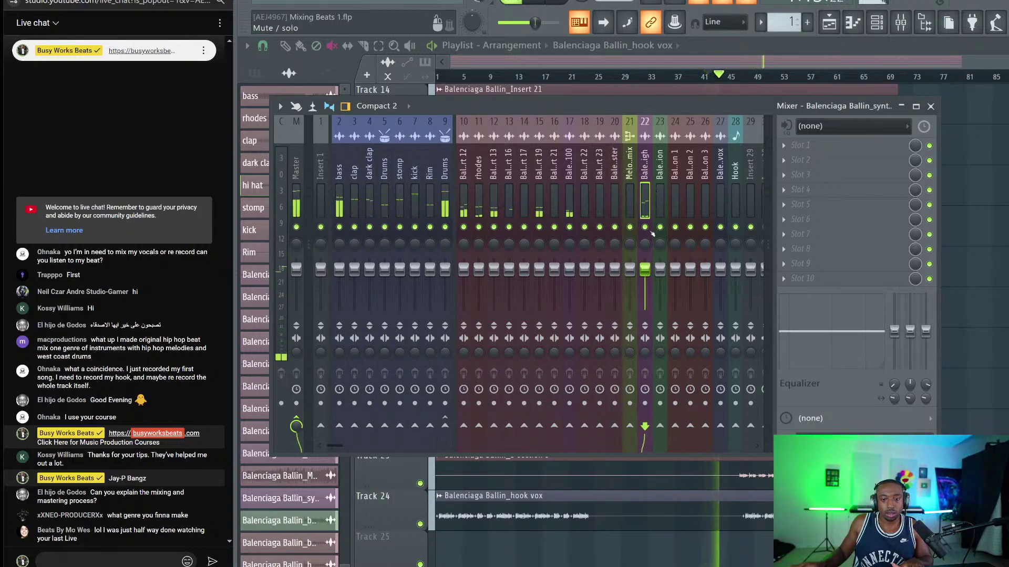
right_click(645, 226)
right_click(645, 227)
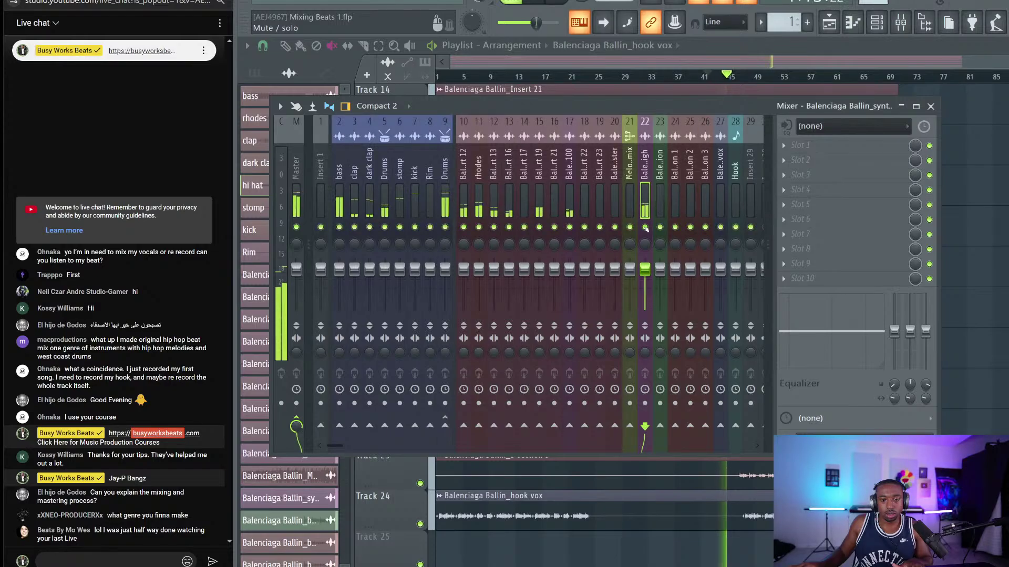
key(alt+Left)
key(alt+Left)
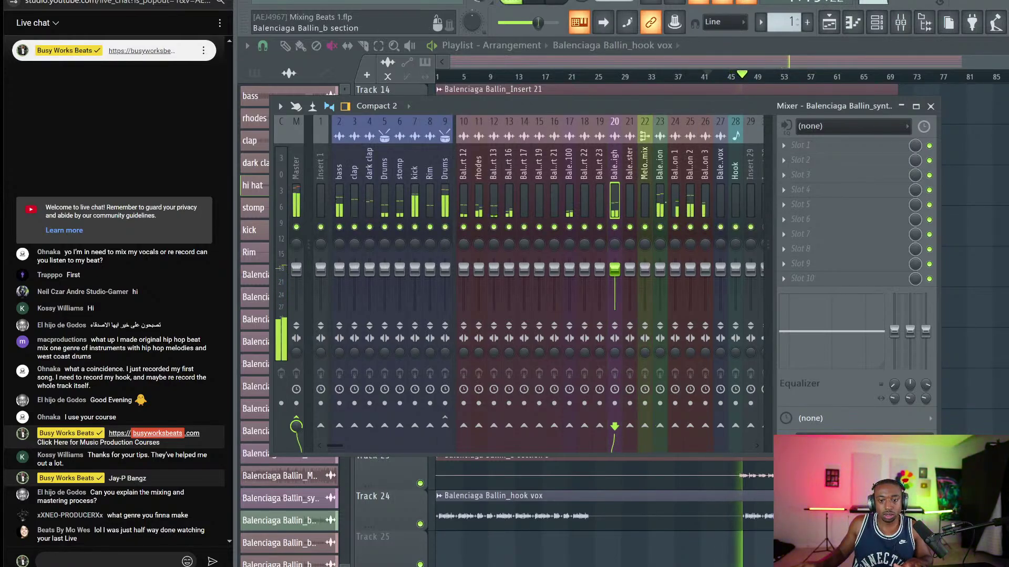
Solo the four b section tracks together with the hook vox track.
right_click(659, 227)
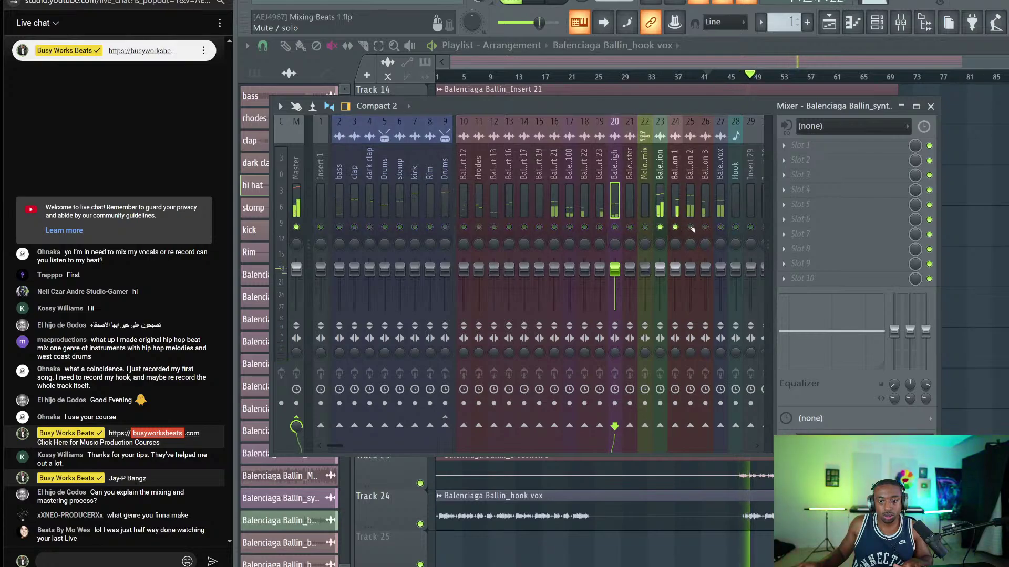
click(690, 227)
click(720, 227)
click(705, 227)
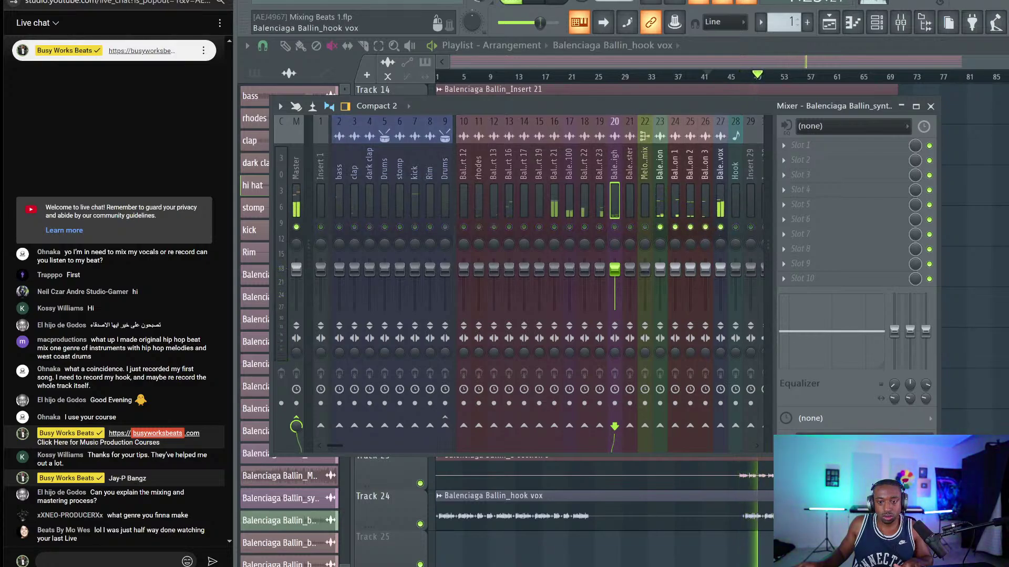
Route the b section tracks and the hook vox track to the Vocal track only.
drag(720, 202, 659, 202)
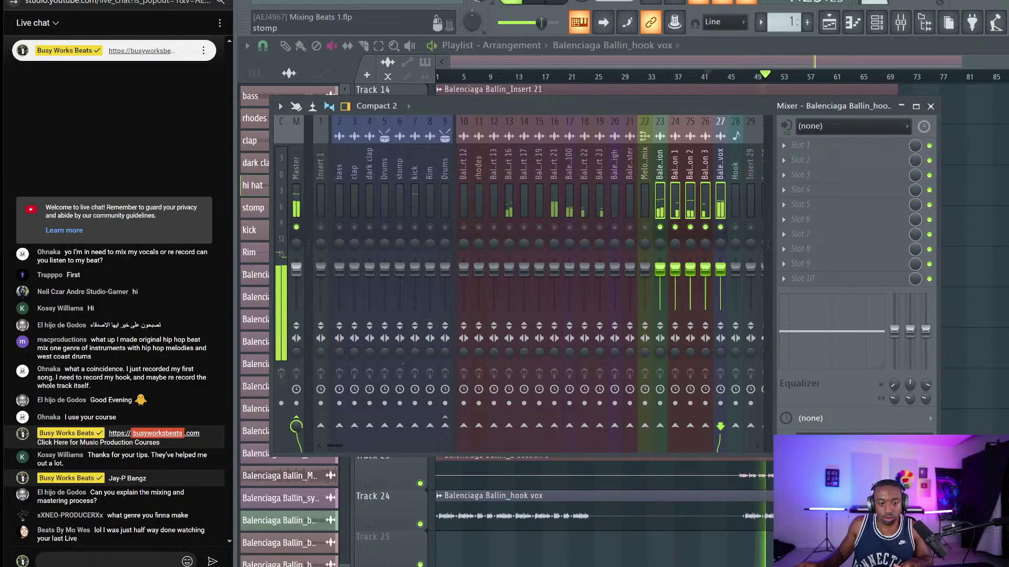
drag(337, 446, 384, 446)
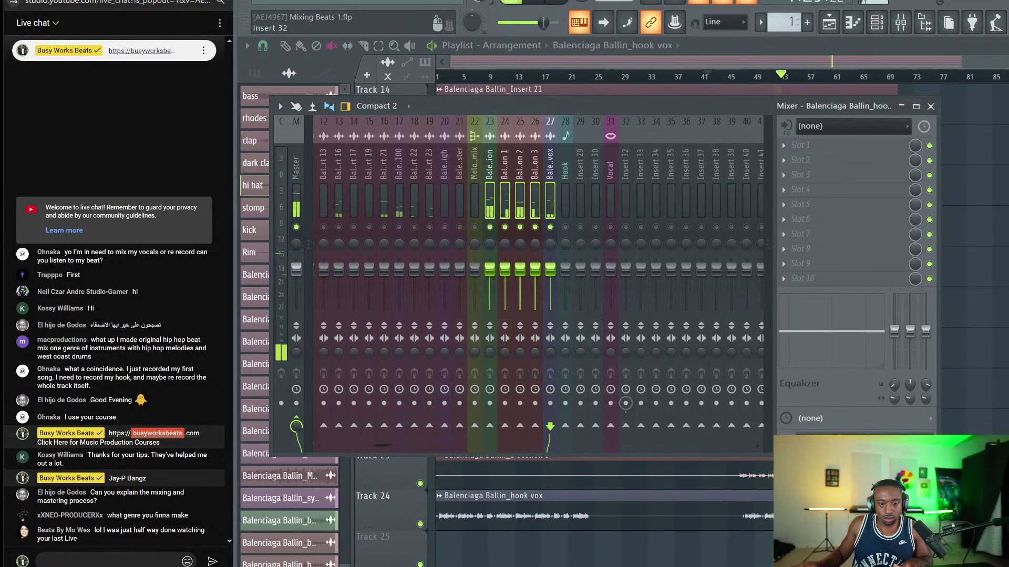
right_click(615, 431)
click(620, 433)
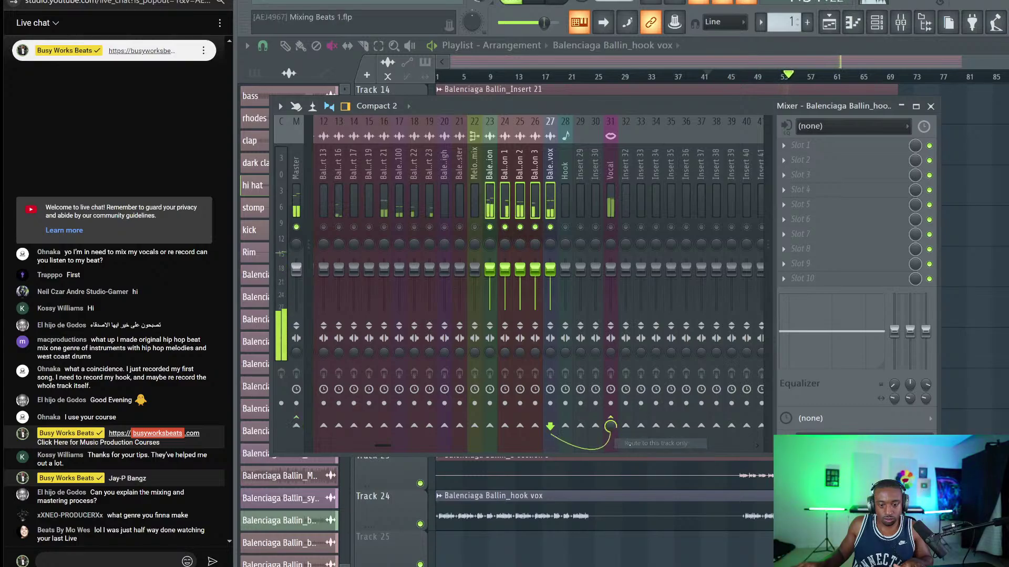
Move the Vocal track to position 28, directly after the hook vox track.
click(611, 176)
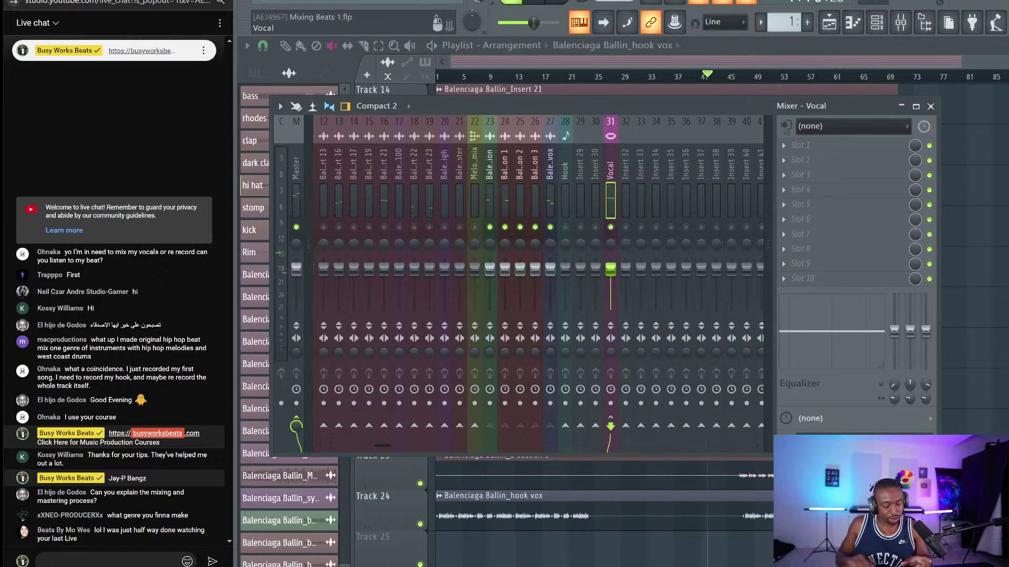
key(alt+Left)
key(alt+Left)
key(alt+Left)
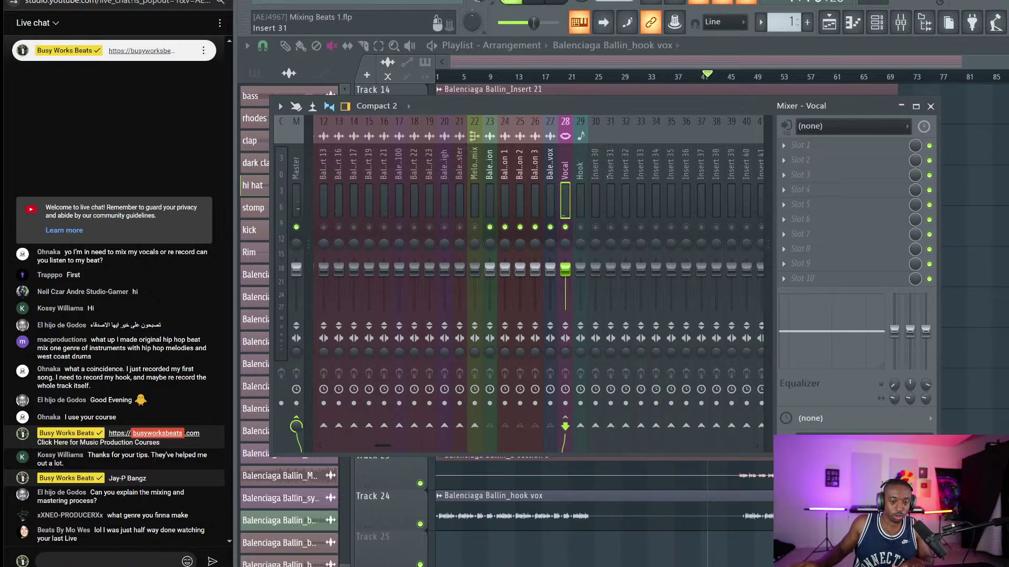
Move the Hook track past the empty inserts to position 33.
key(Right)
key(alt+Right)
key(alt+Right)
key(alt+Right)
key(alt+Right)
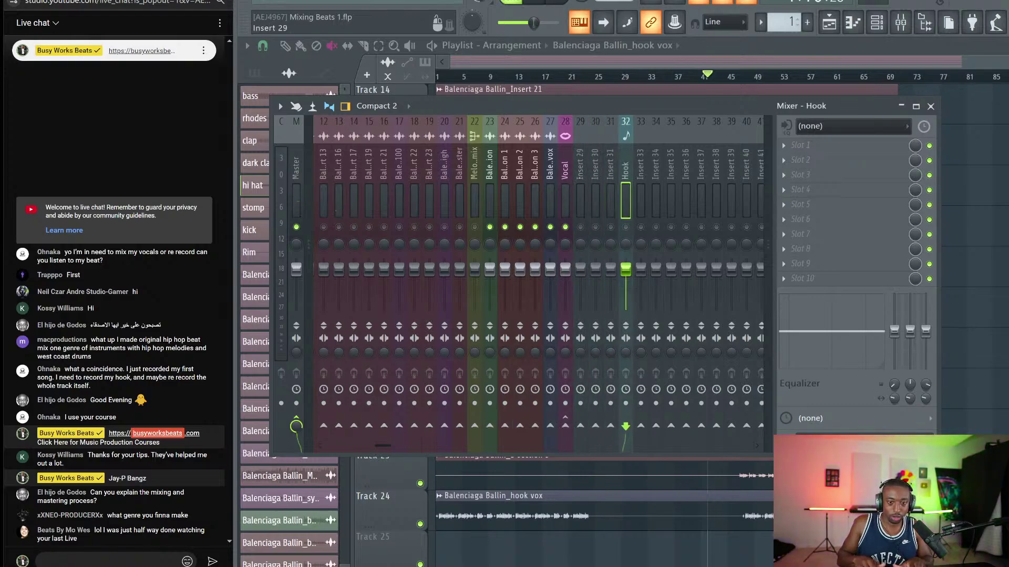
Check the order and routing of the tracks by stepping back from Hook through Vocal to Melodic mix.
key(Left)
key(Left)
key(Left)
key(Left)
key(Left)
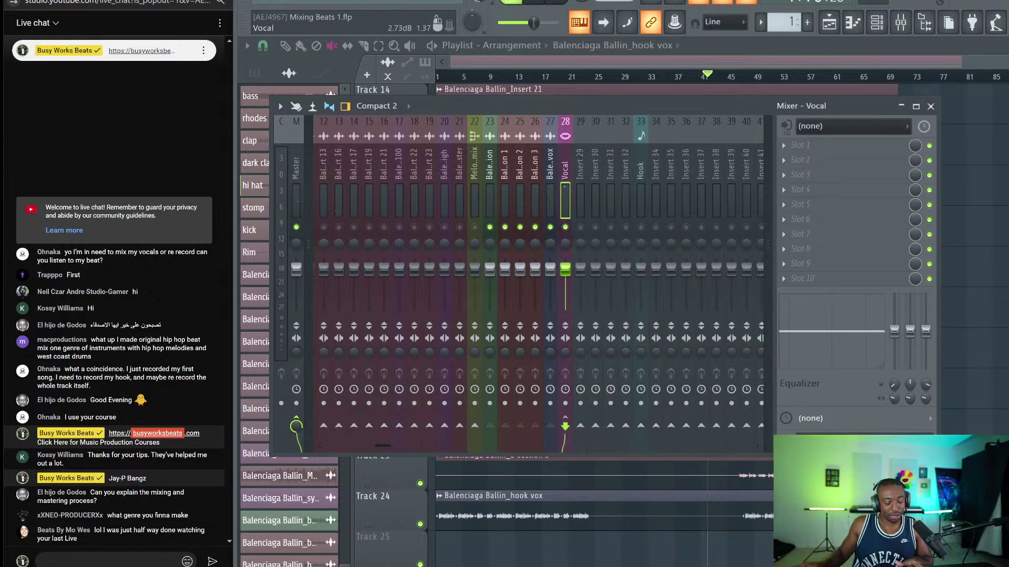
key(Left)
key(Left)
key(Left)
key(Left)
key(Left)
key(Left)
key(Left)
key(Left)
key(Left)
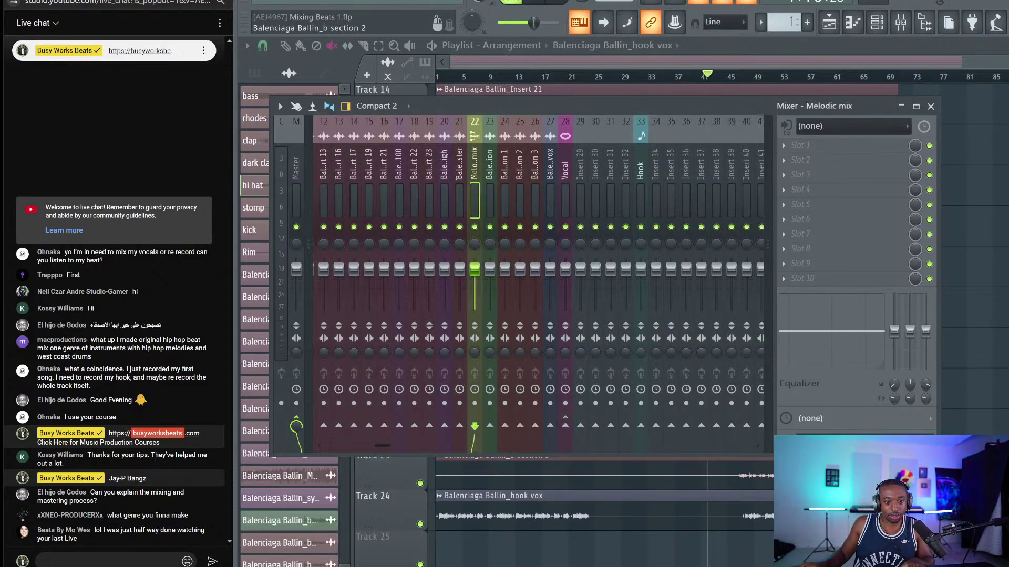
Save the project.
key(Right)
key(Right)
key(ctrl+s)
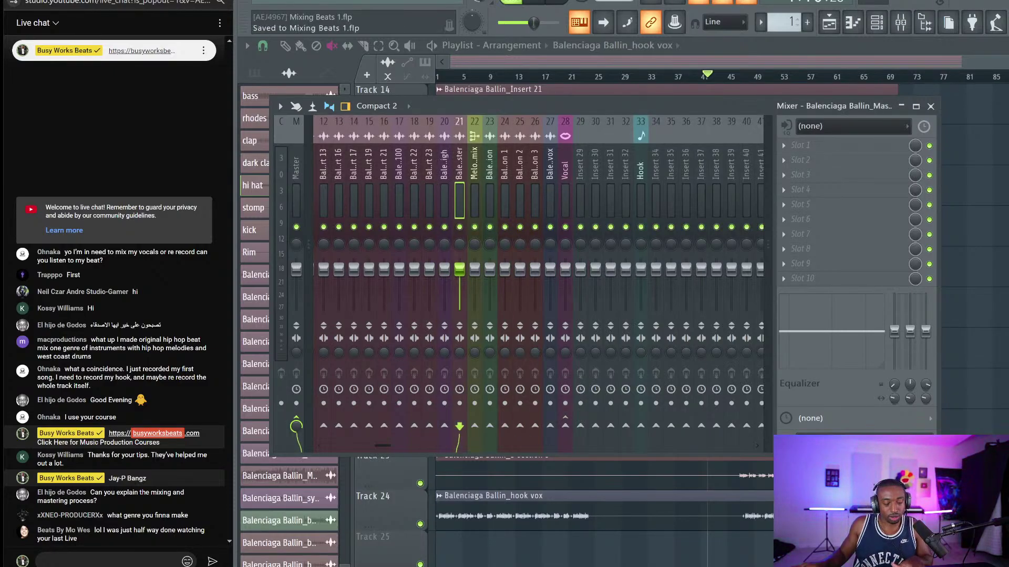
Create a group from mixer tracks 10 through 22, Insert 12 to Melodic mix, using the Melodic mix name preset.
key(Right)
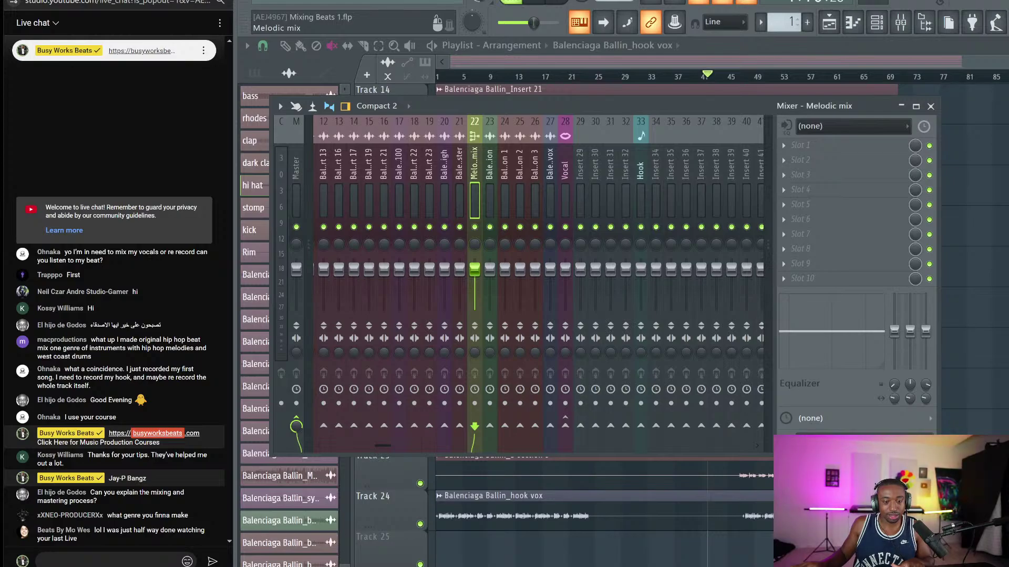
key(space)
scroll(393, 152, up, 2)
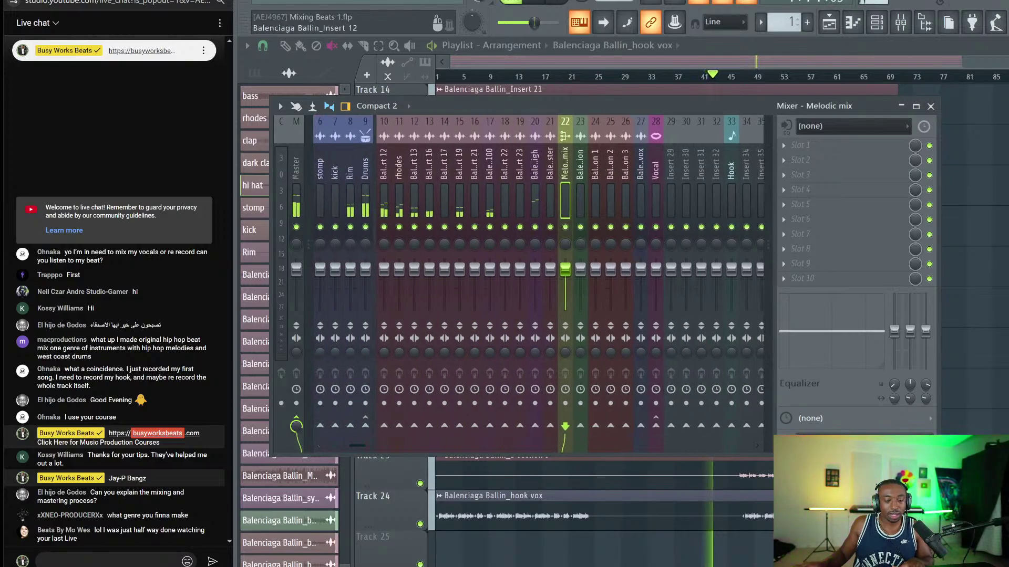
key(space)
key(shift+Left)
key(shift+Left)
key(shift+Left)
key(shift+Left)
key(shift+Left)
key(shift+Left)
key(shift+Left)
key(shift+Left)
key(shift+Left)
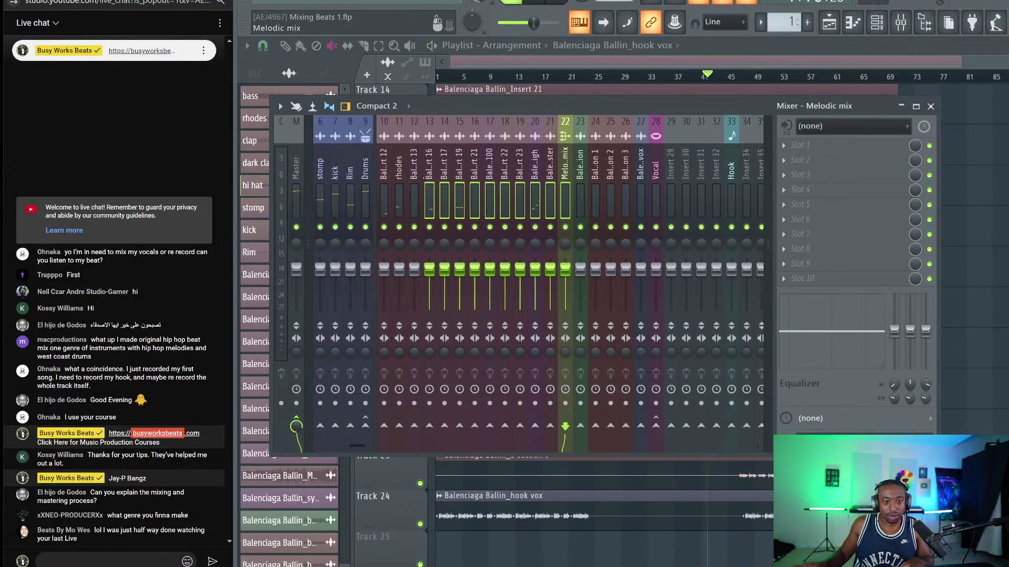
right_click(444, 169)
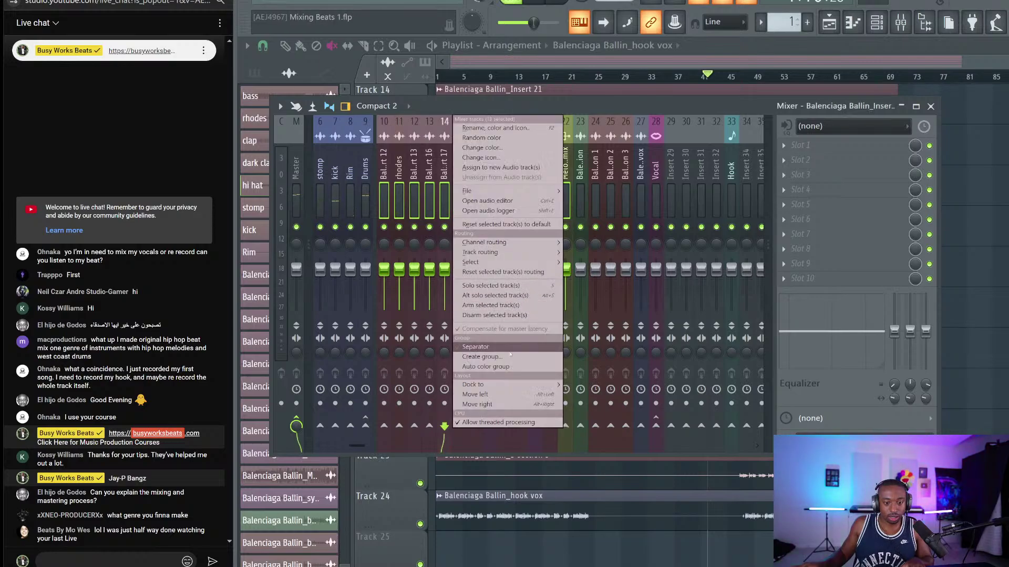
click(500, 357)
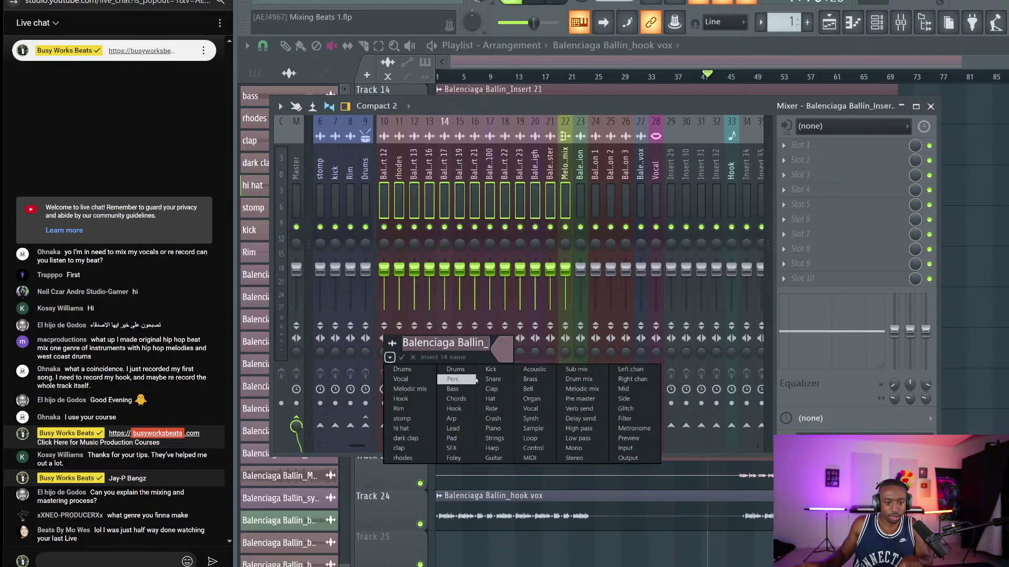
click(582, 389)
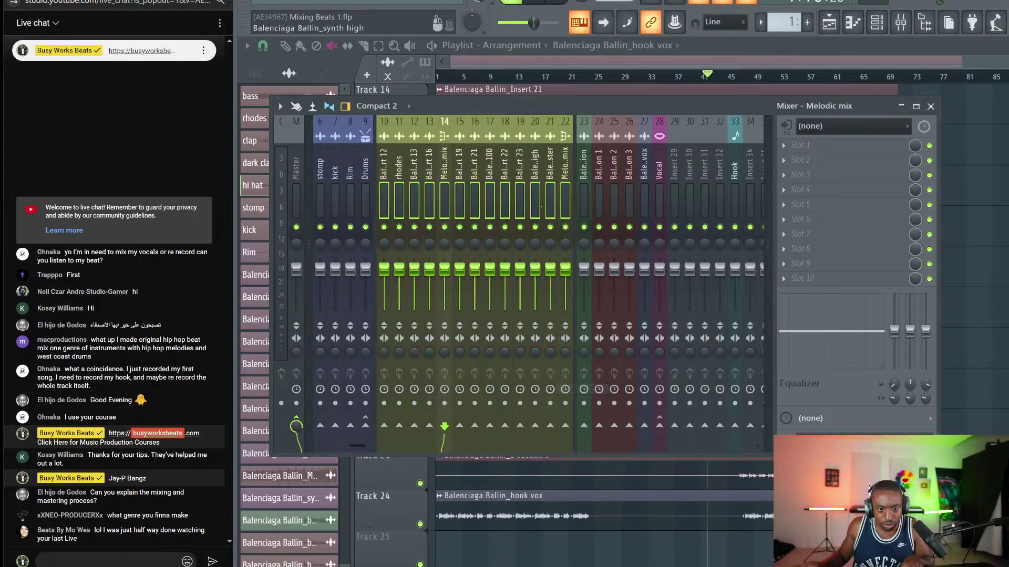
Compare the Melodic mix tracks at positions 14 and 22 and their neighbours, and check the duplicate Drums track at position 5.
click(459, 164)
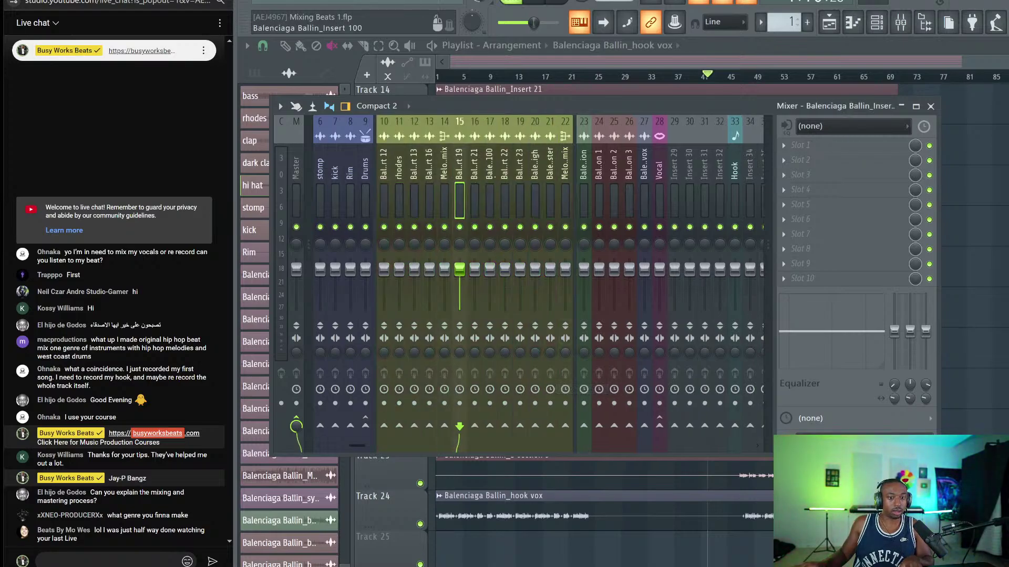
click(565, 164)
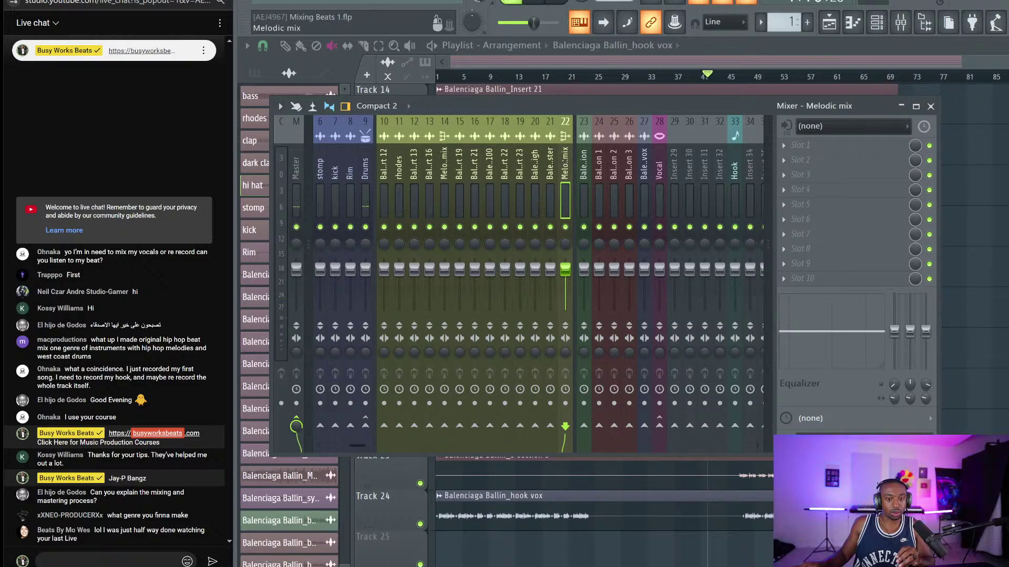
click(446, 165)
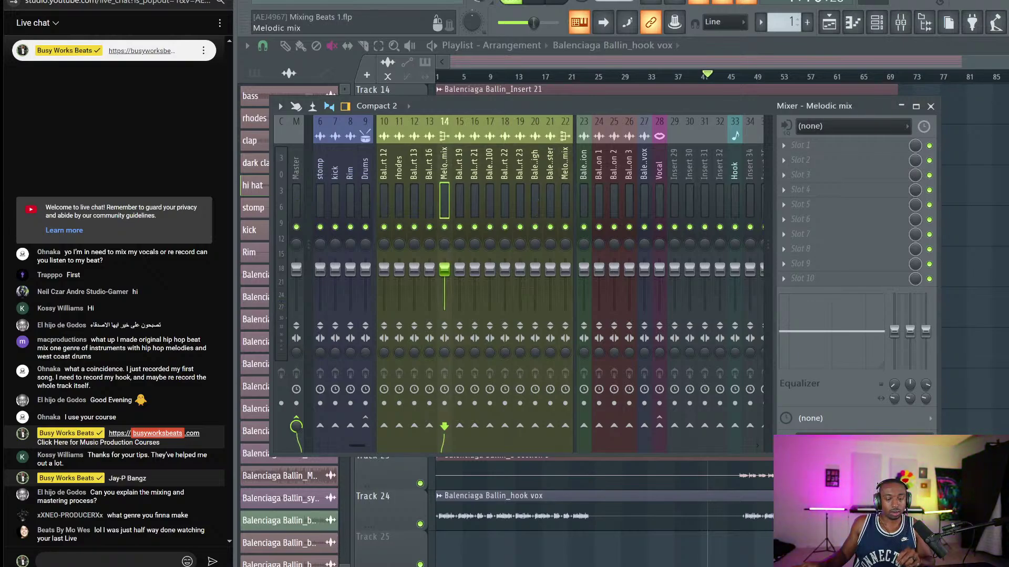
key(space)
key(space)
key(Left)
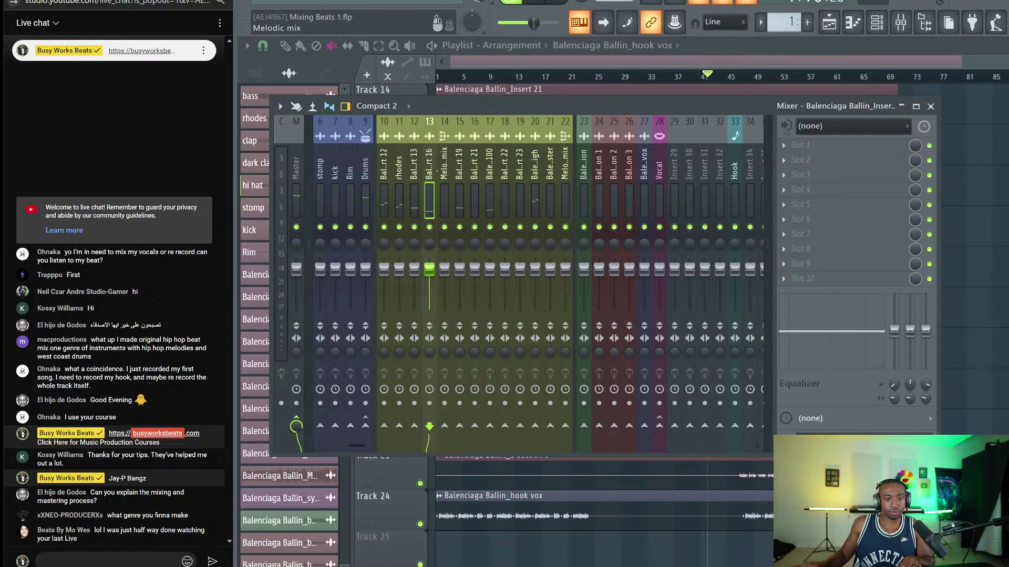
key(Right)
scroll(370, 163, up, 3)
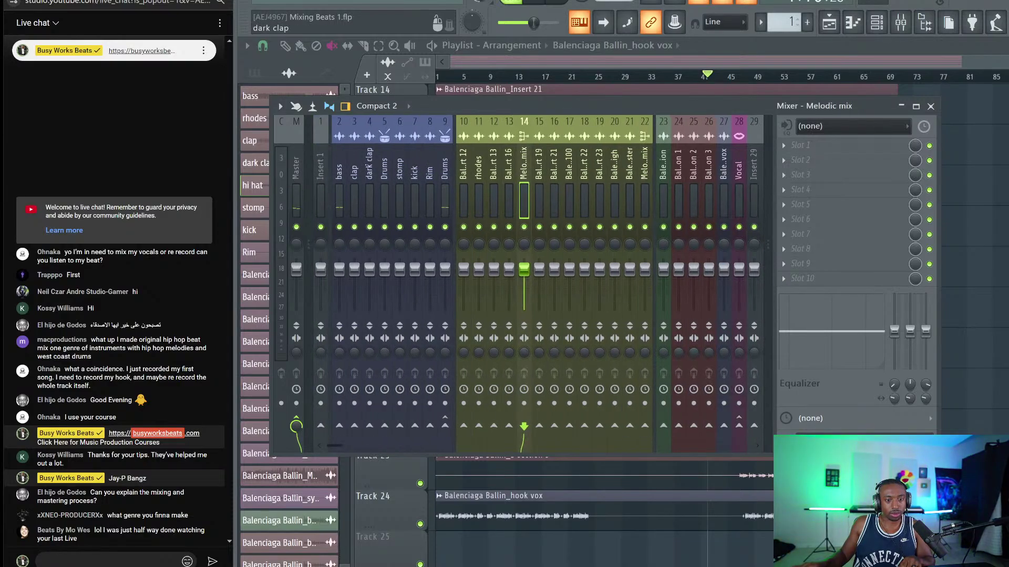
key(space)
key(space)
click(379, 181)
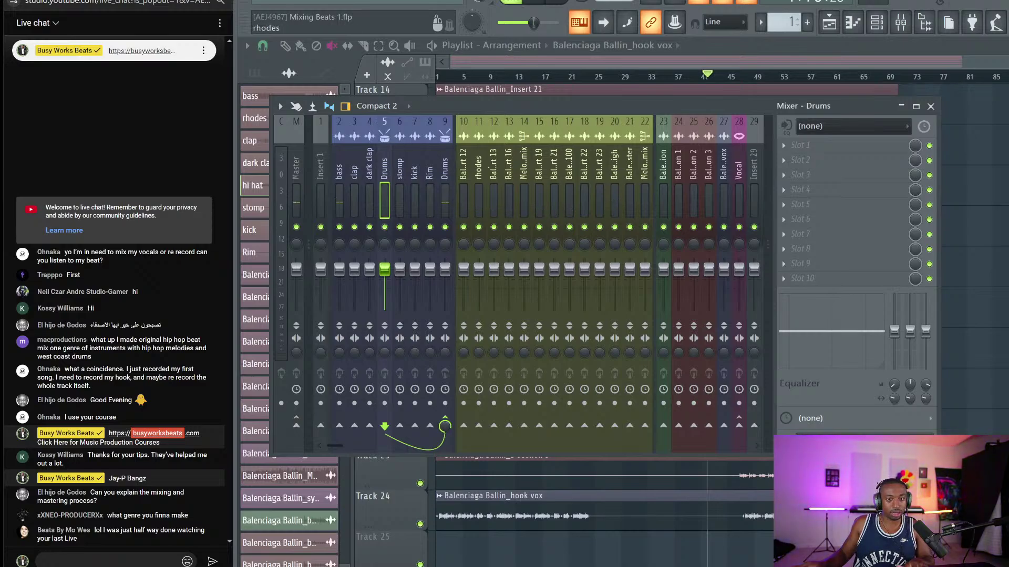
Move the Melodic mix track at position 14 to position 21, directly before the Melodic mix track at the group's end.
click(525, 167)
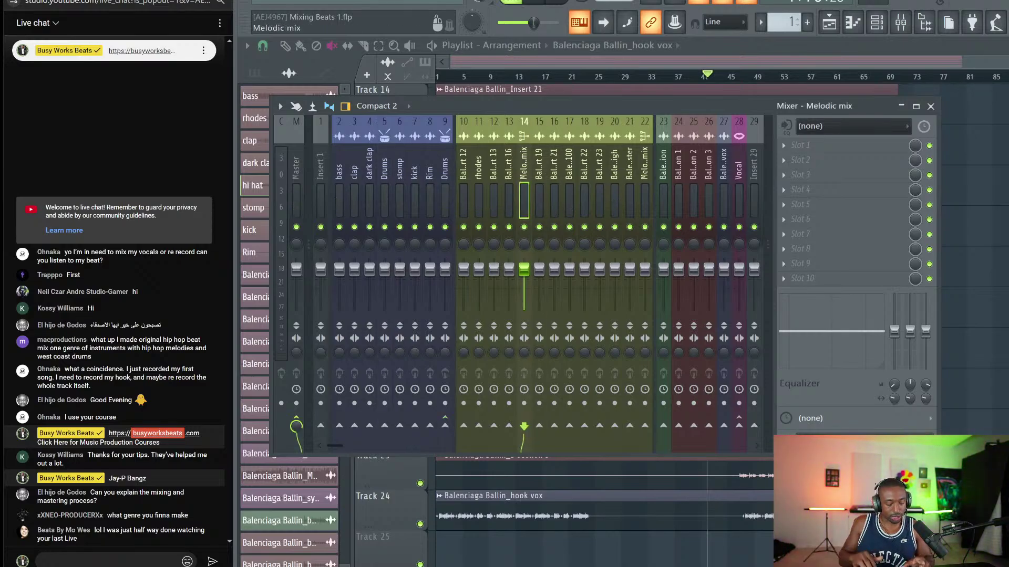
key(alt+Right)
key(alt+Right)
key(alt+Right)
key(alt+Right)
key(alt+Right)
key(alt+Right)
key(alt+Right)
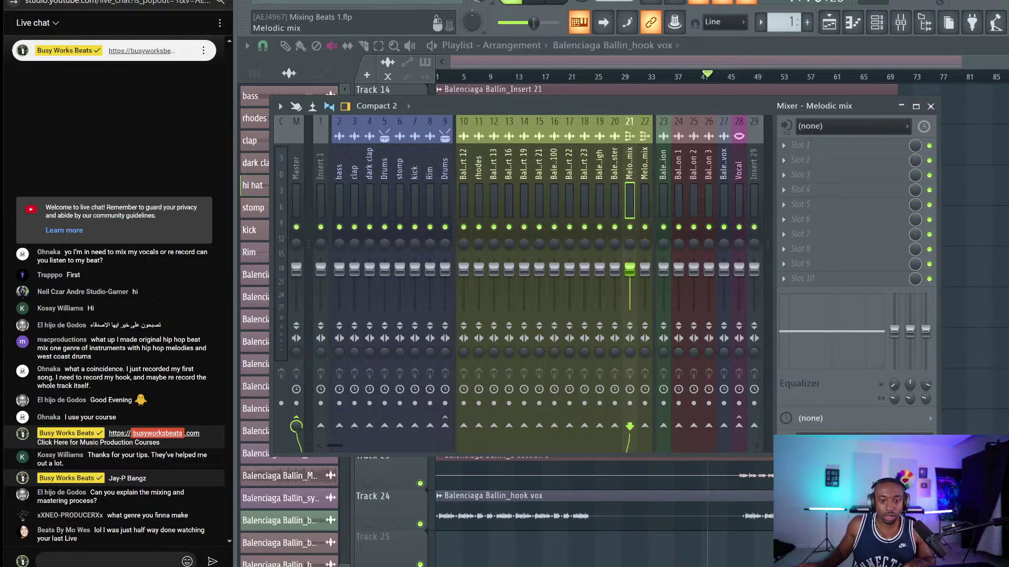
Move the Drums track at position 5 to position 3, directly after bass, and start playback.
click(385, 143)
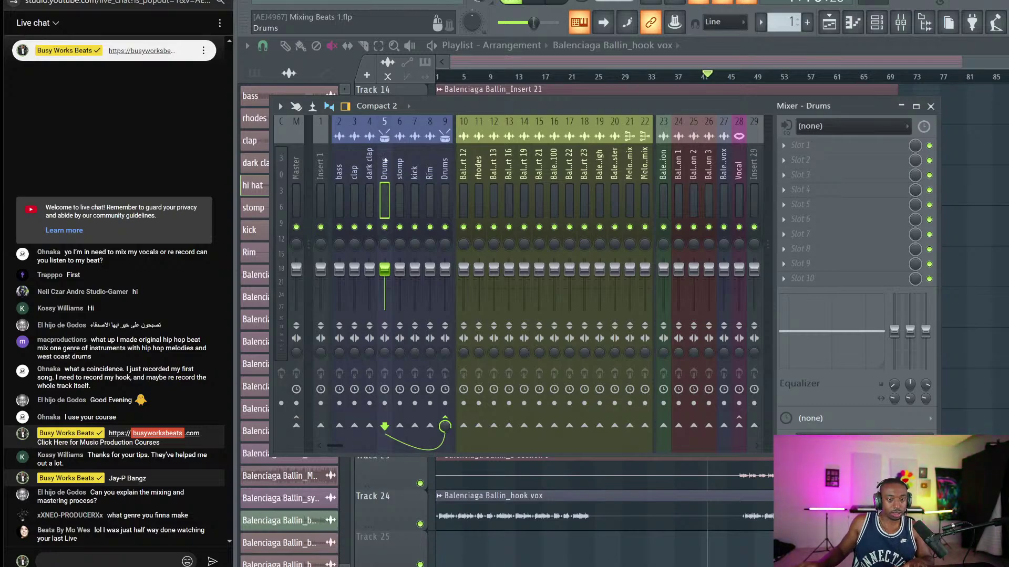
right_click(385, 160)
key(Escape)
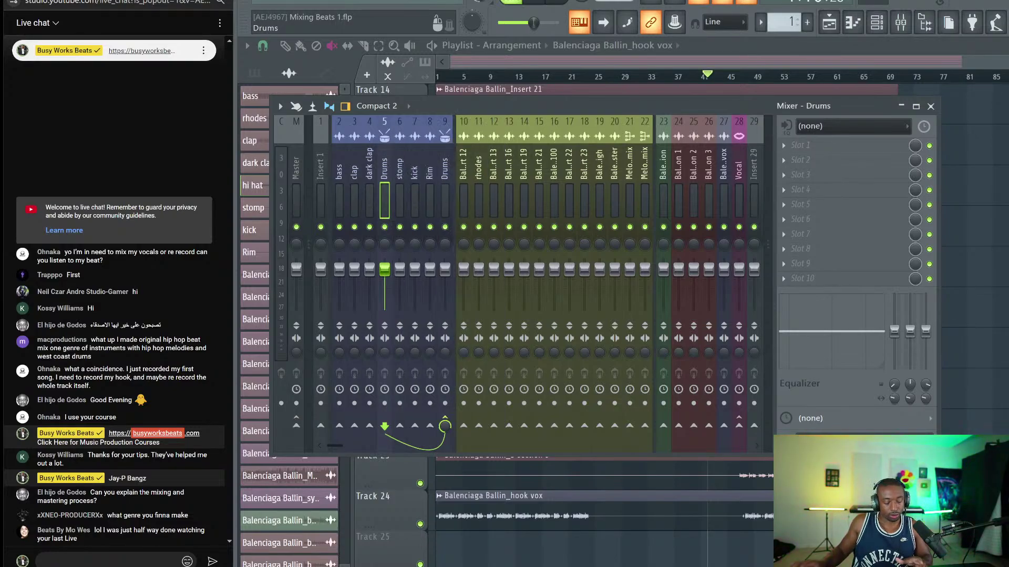
key(alt+Left)
key(alt+Left)
key(alt+Left)
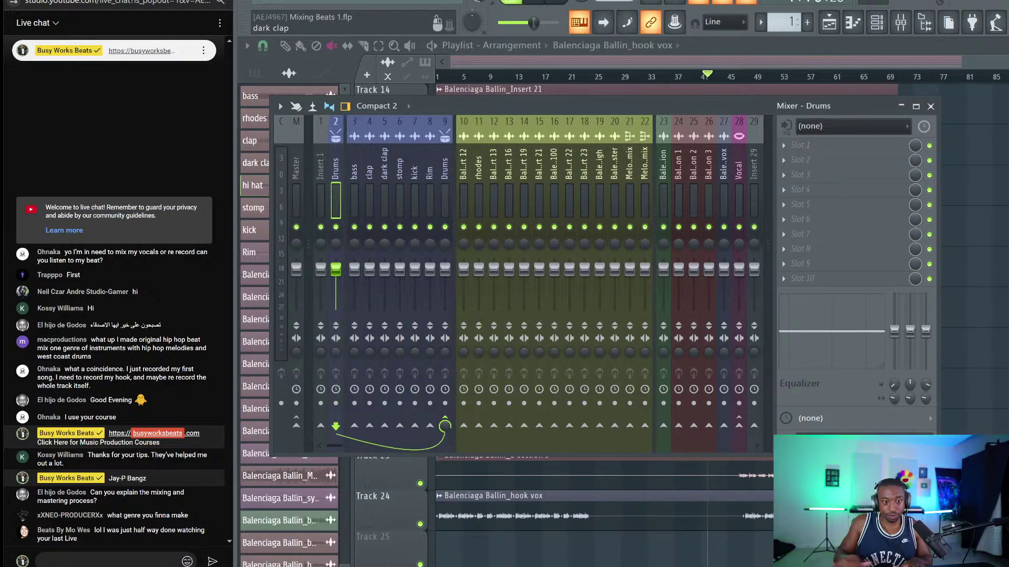
key(space)
key(alt+Right)
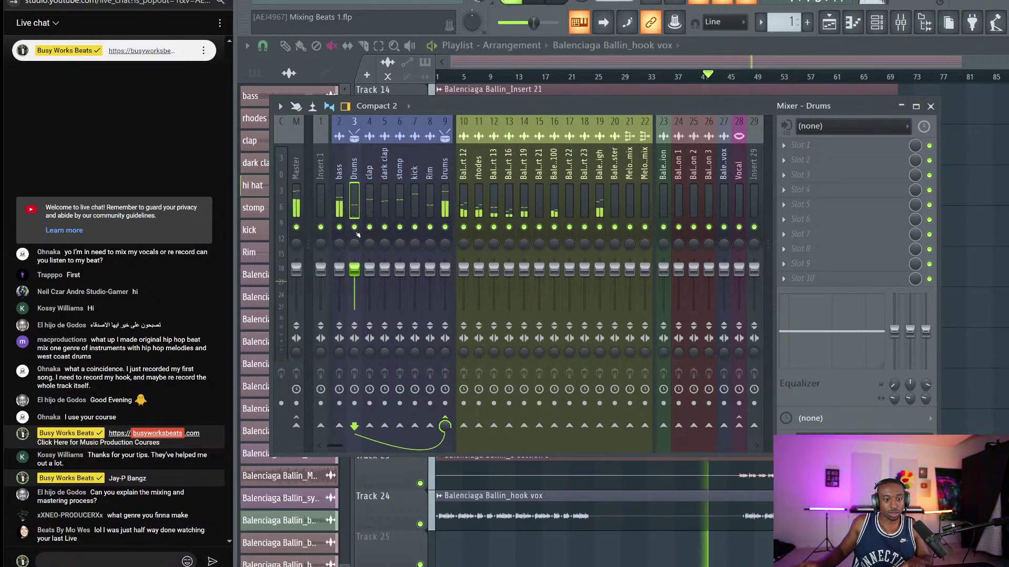
Audition the Drums track at position 3 with solo, rename it hi hat, and clear the solo.
right_click(355, 228)
right_click(354, 157)
click(354, 158)
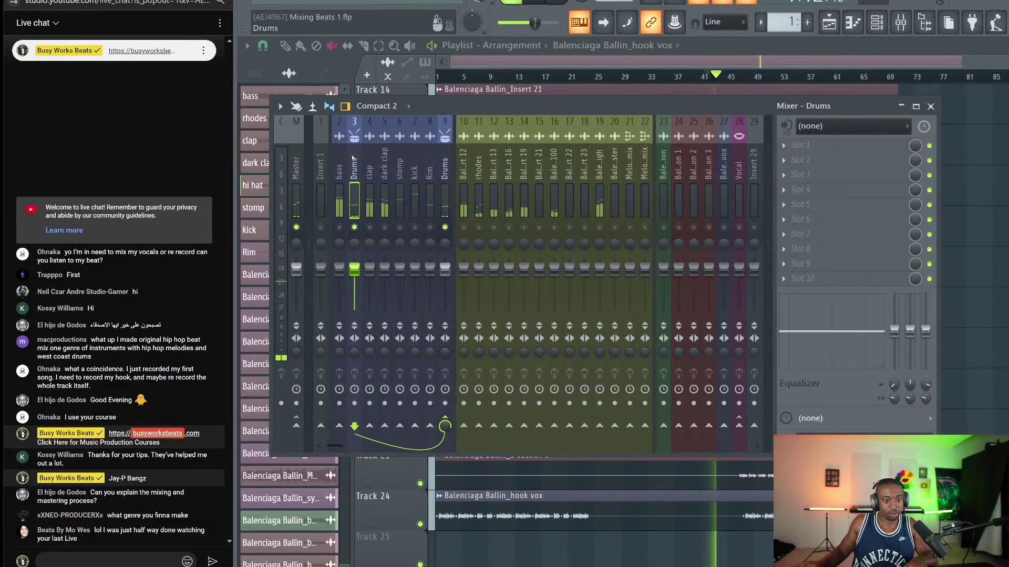
right_click(354, 158)
click(376, 129)
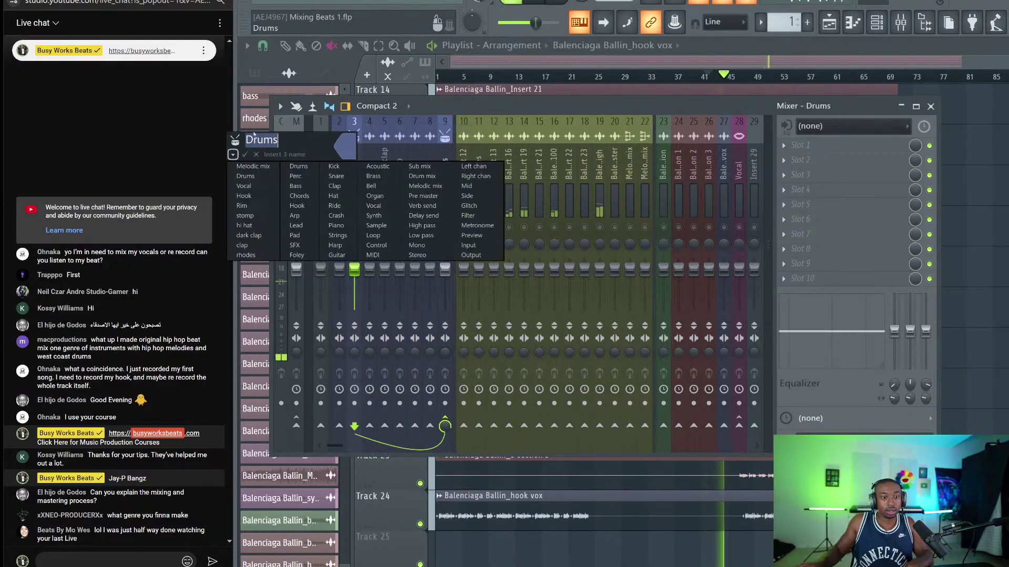
text(hi )
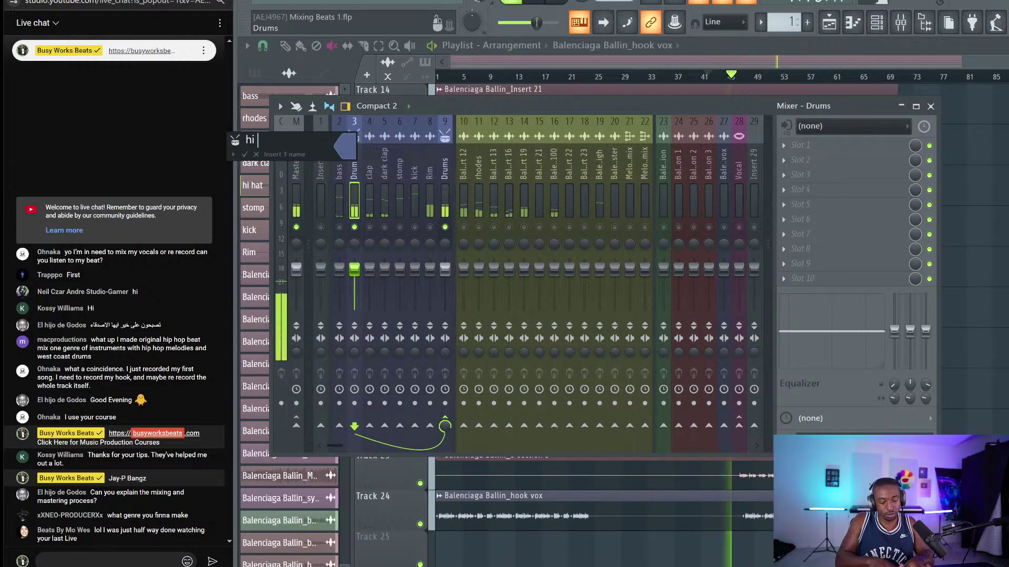
text(hat)
key(Return)
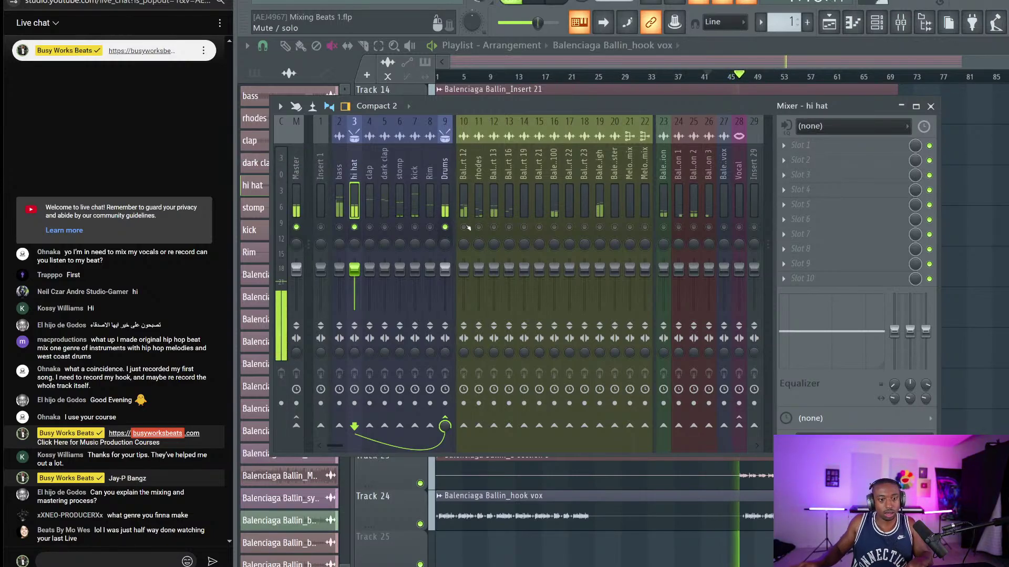
key(space)
right_click(446, 227)
Route mixer tracks 10 through 21 only to the Melodic mix track at position 22.
drag(524, 150, 635, 145)
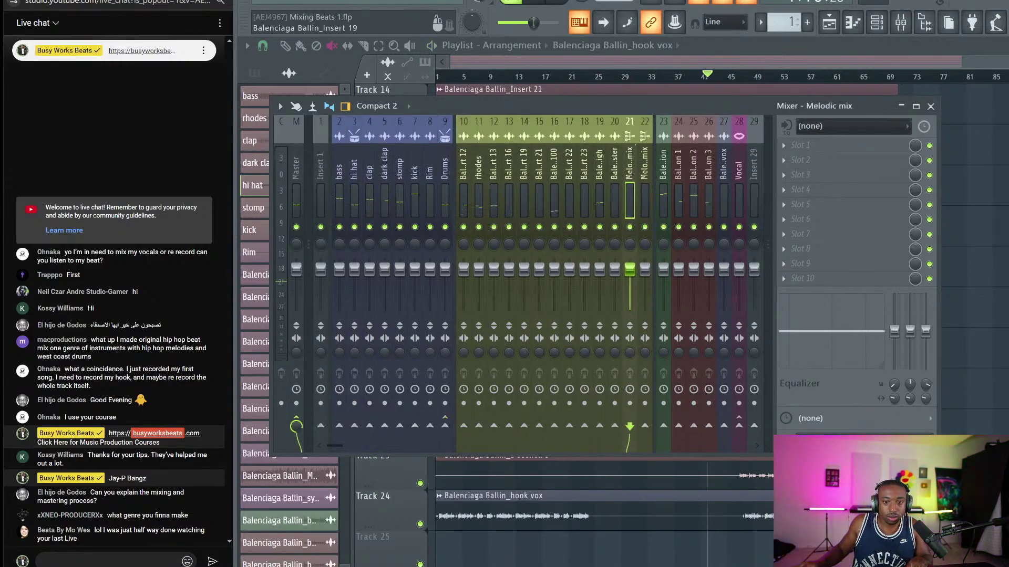
key(space)
click(621, 201)
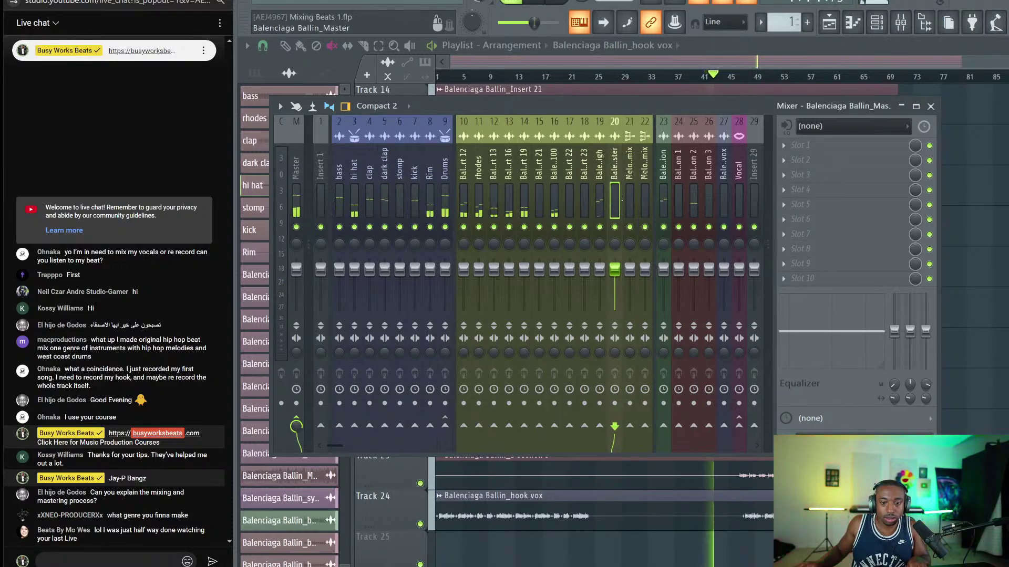
key(space)
drag(464, 169, 614, 165)
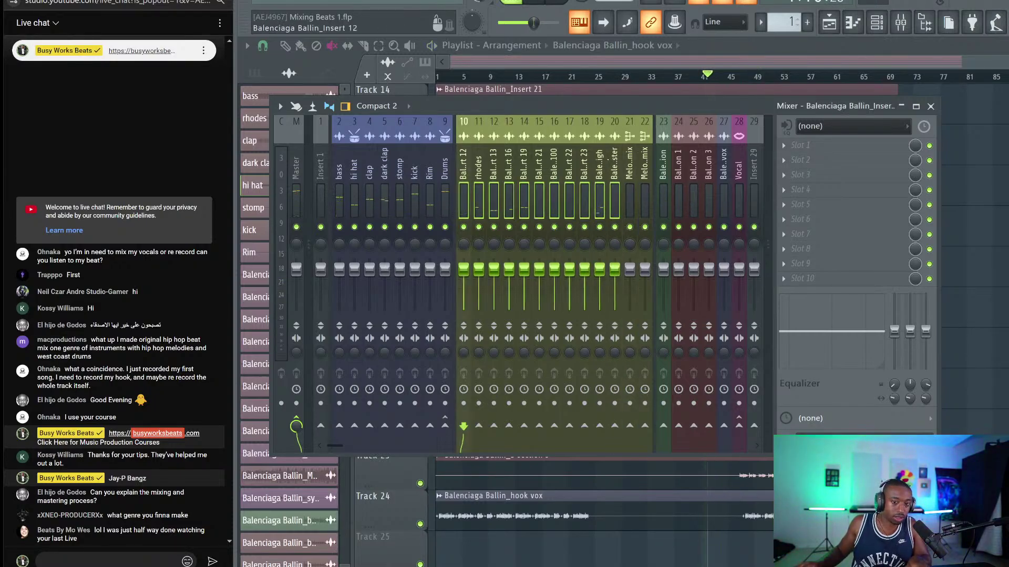
right_click(645, 425)
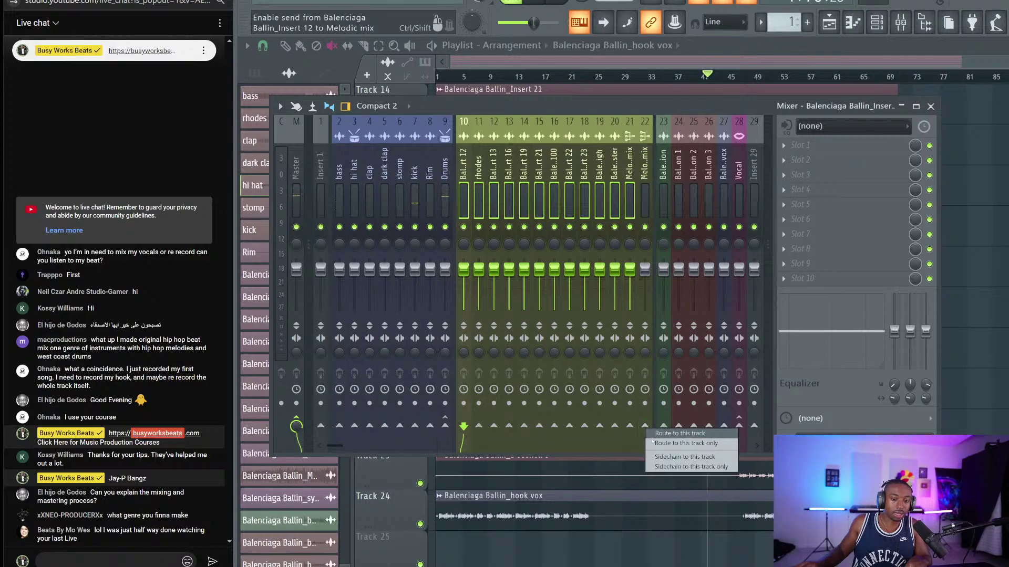
click(662, 443)
Play the song with the Melodic mix track at position 22 selected to check its incoming signal, then stop playback.
click(644, 199)
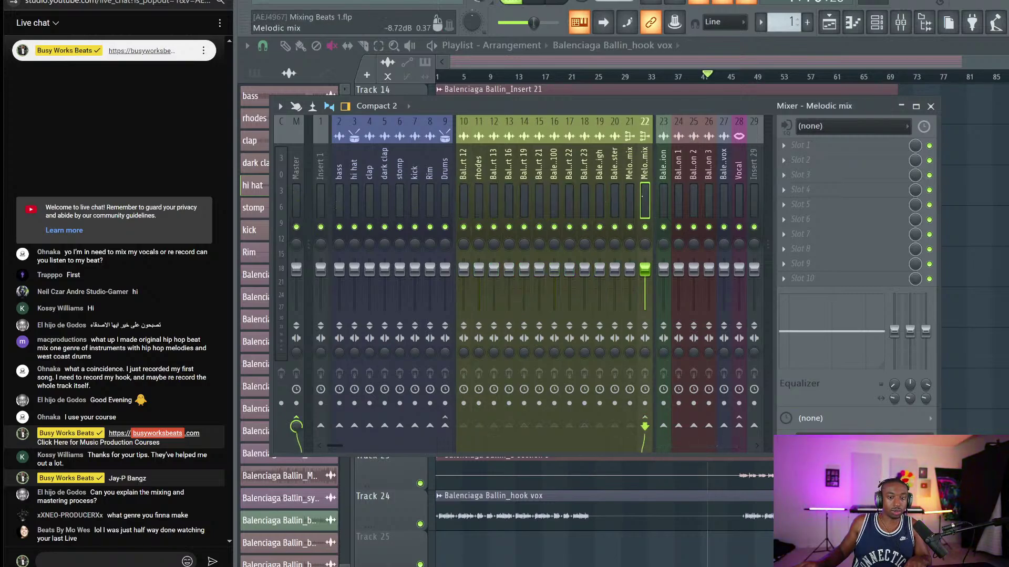
key(space)
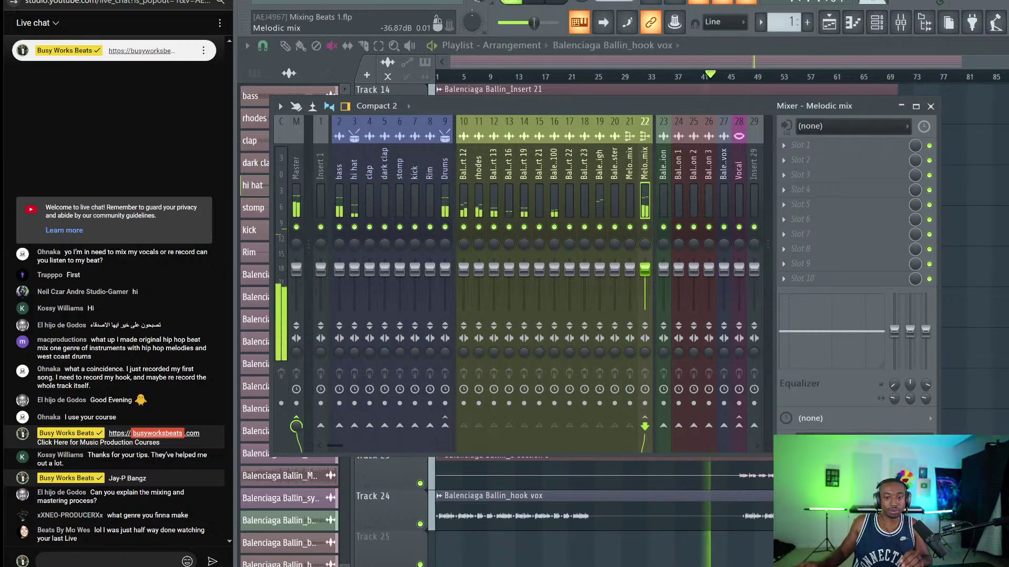
click(968, 234)
key(space)
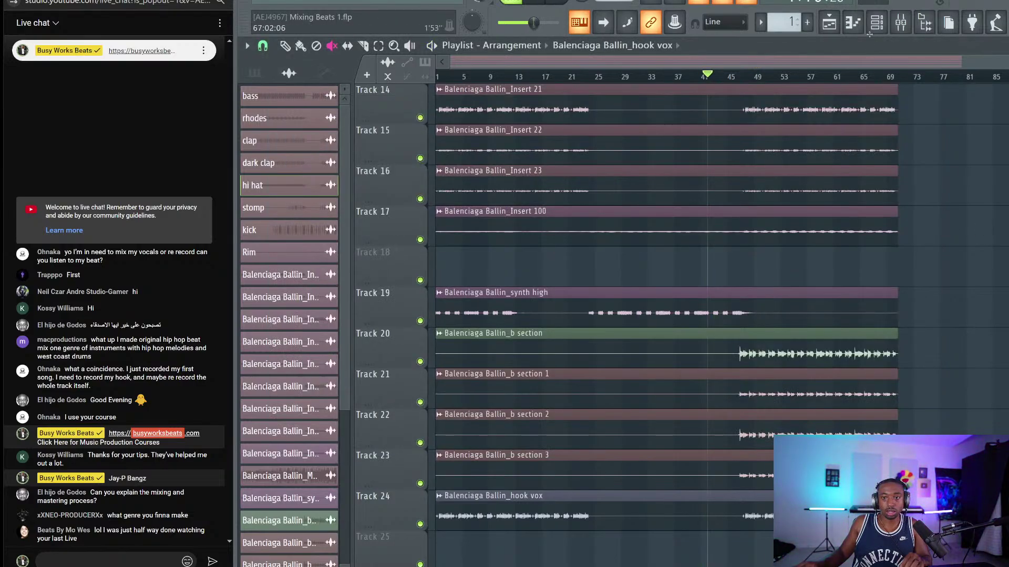
Review which mixer track each audio clip channel is assigned to in the channel rack.
click(874, 23)
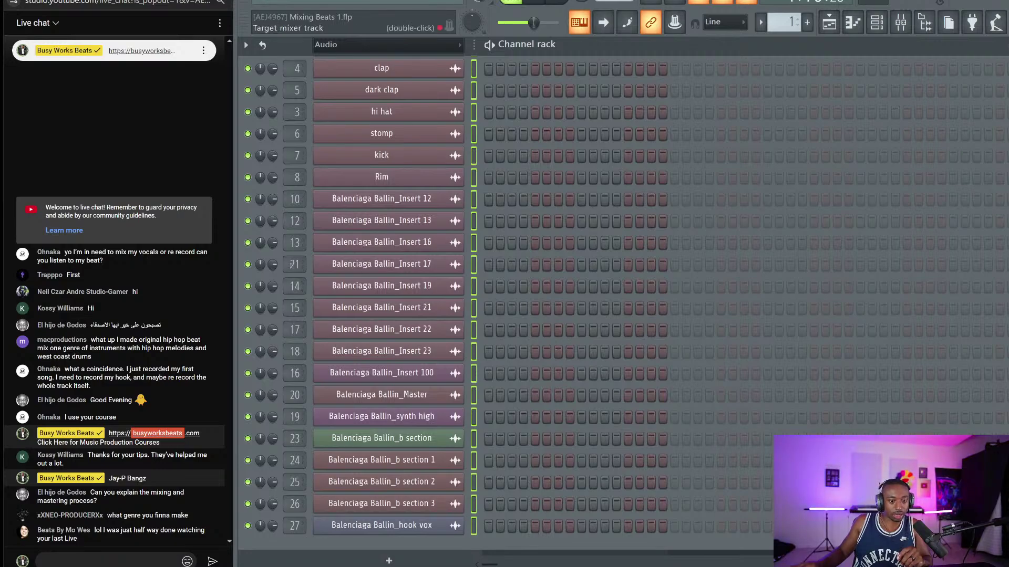
scroll(322, 394, up, 2)
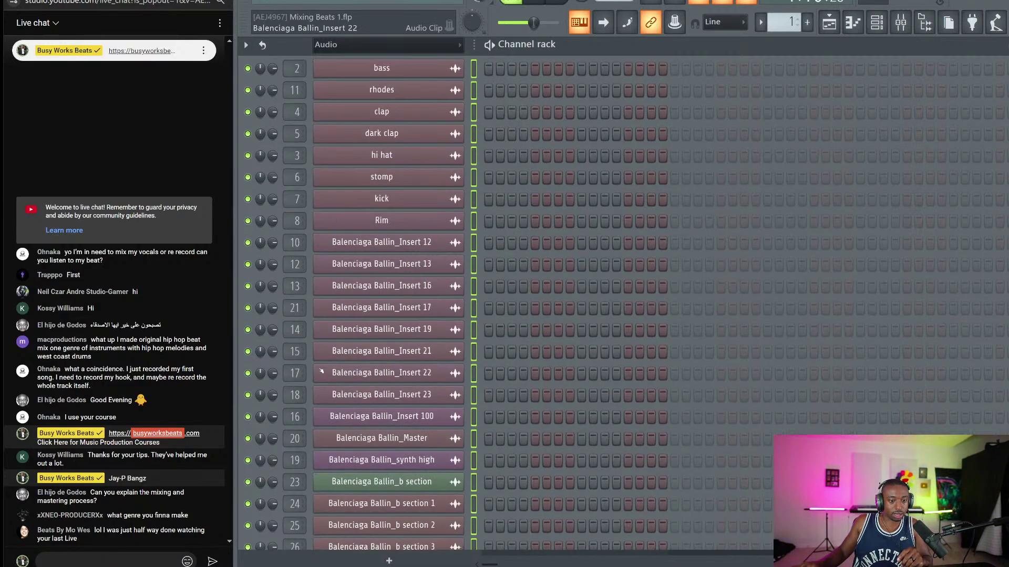
click(876, 23)
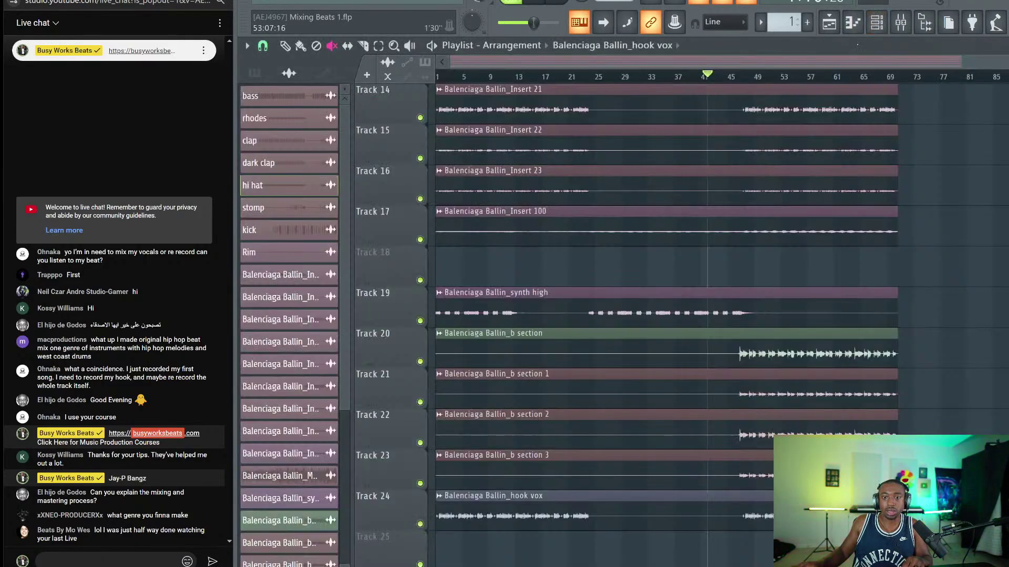
Play the arrangement from about bar 6 and watch the mixer levels.
click(900, 22)
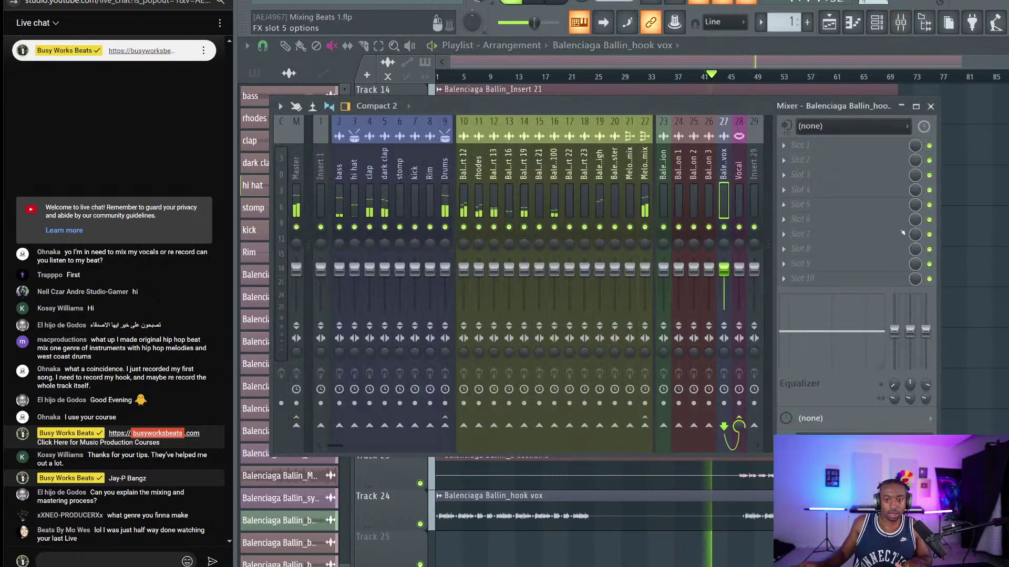
key(F9)
click(471, 77)
key(space)
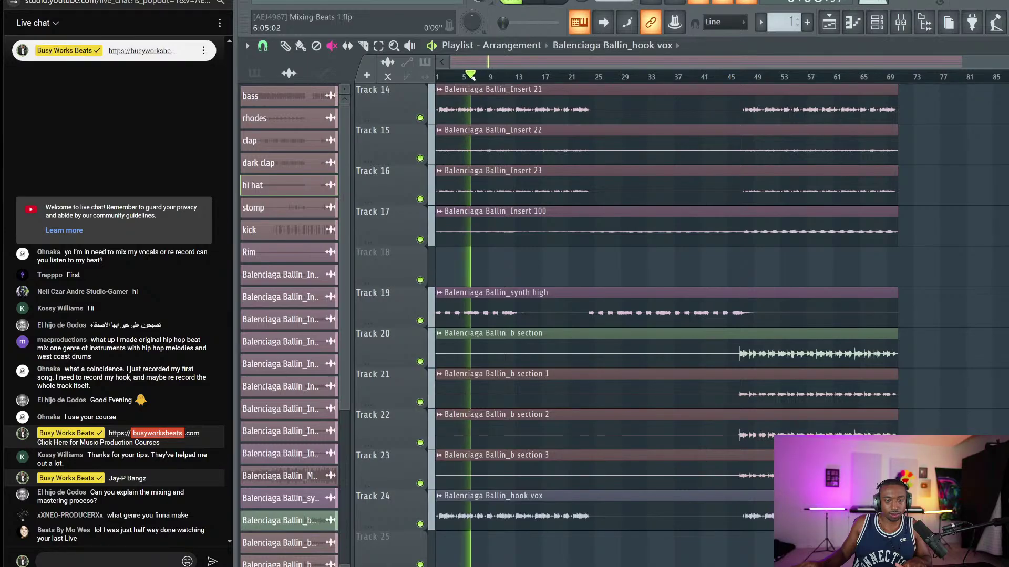
click(900, 23)
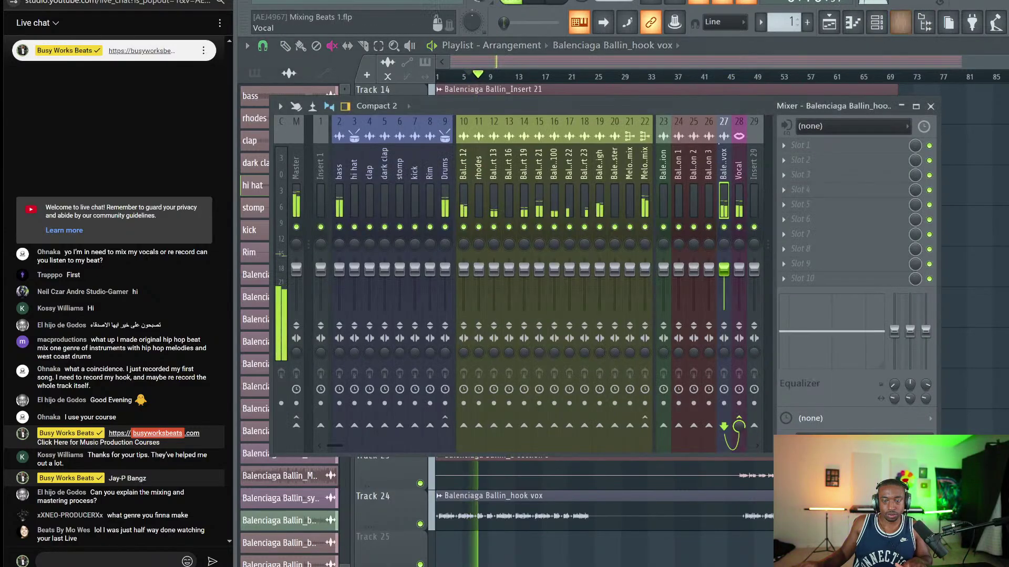
Move the Balenciaga Ballin_hook vox mixer track to position 29 and route it to the Hook track.
scroll(668, 181, down, 3)
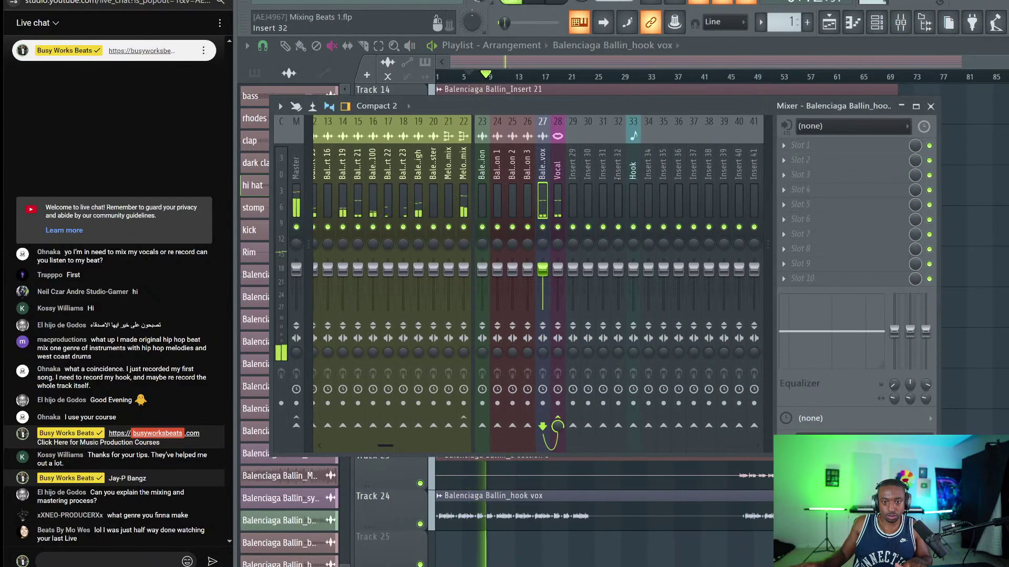
click(636, 170)
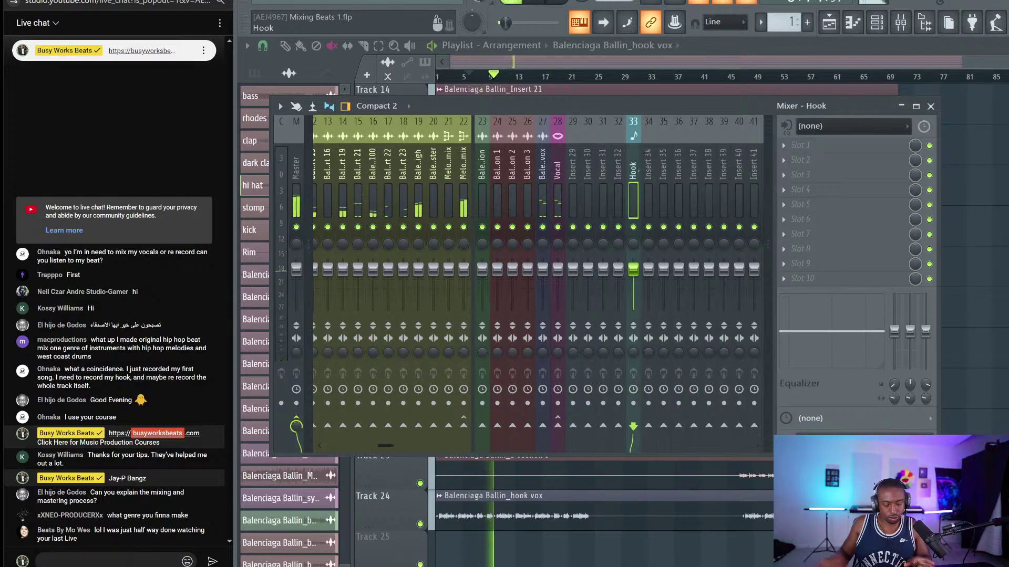
key(alt+Right)
key(alt+Left)
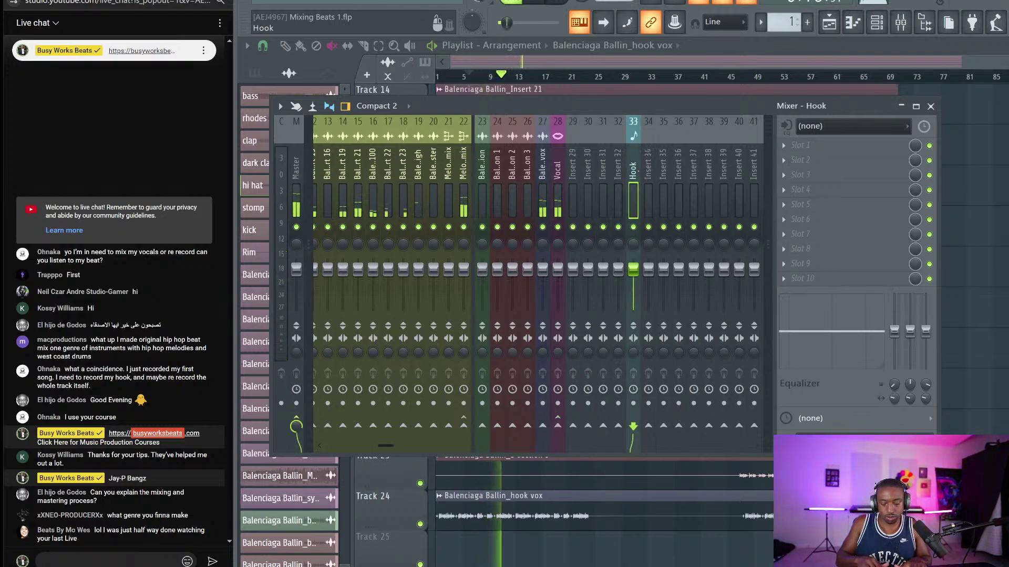
click(542, 182)
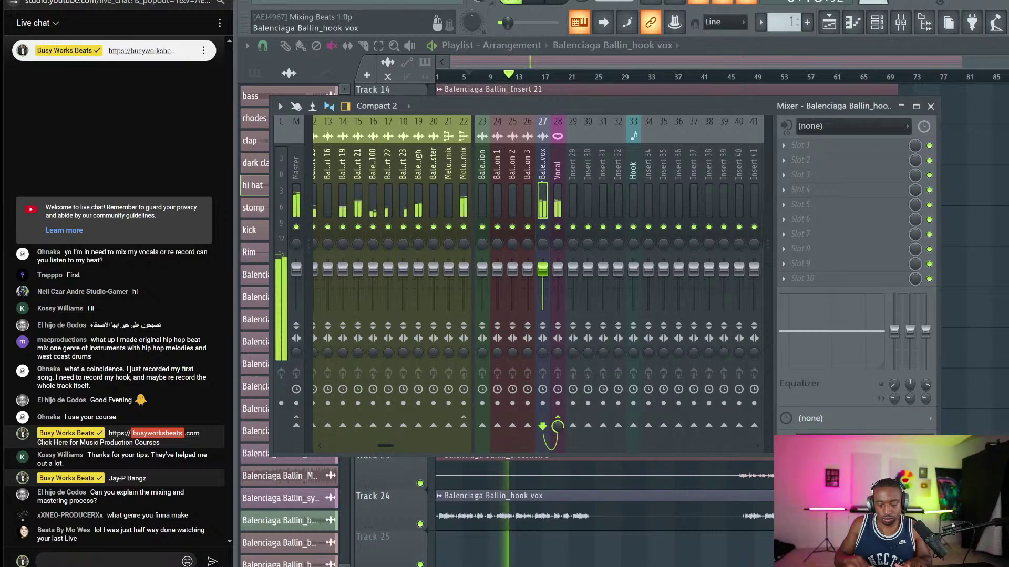
key(alt+Right)
key(alt+Right)
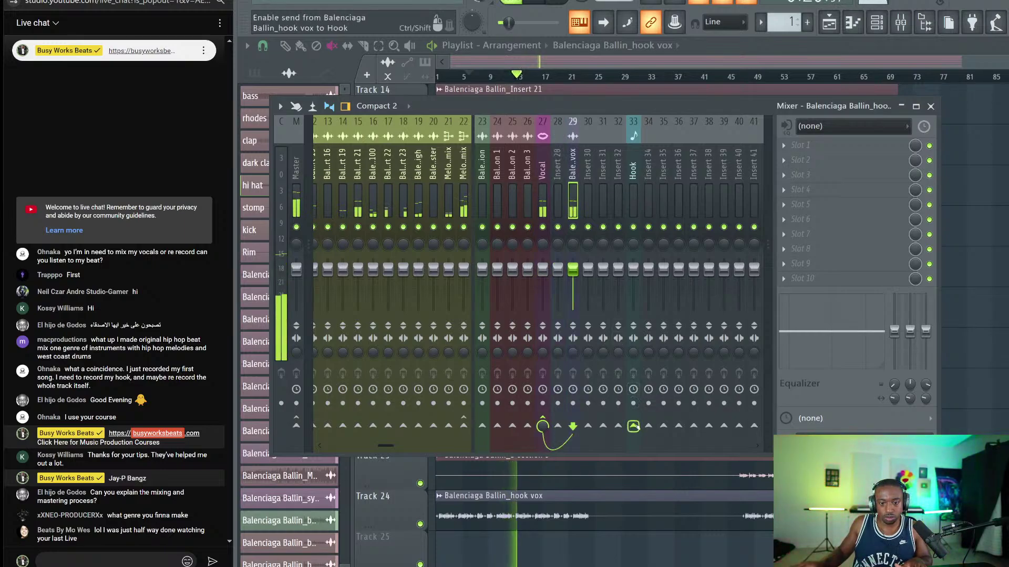
click(634, 426)
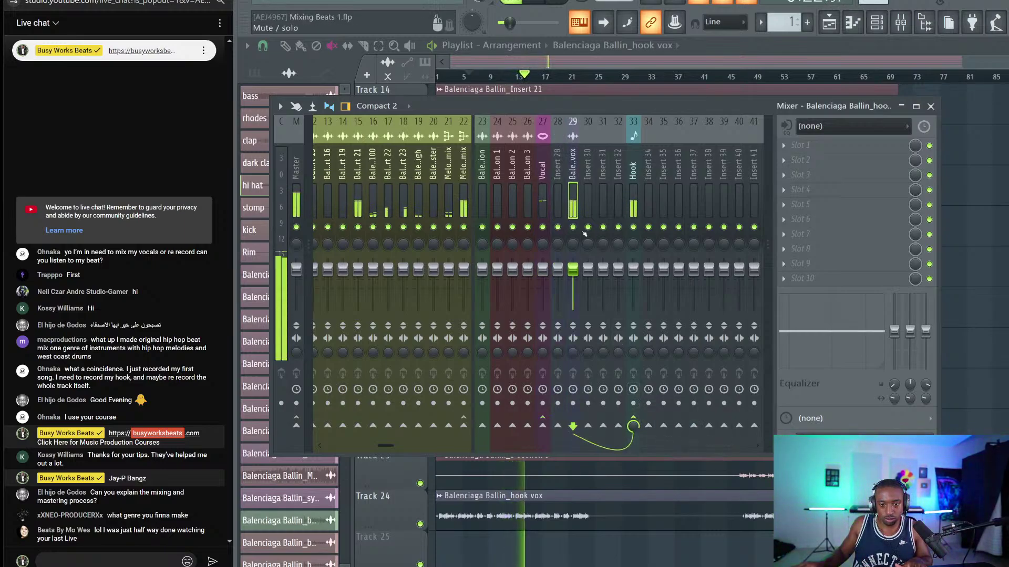
Solo playlist Track 14 during playback and open the settings of its Balenciaga Ballin_Insert 21 clip.
key(F9)
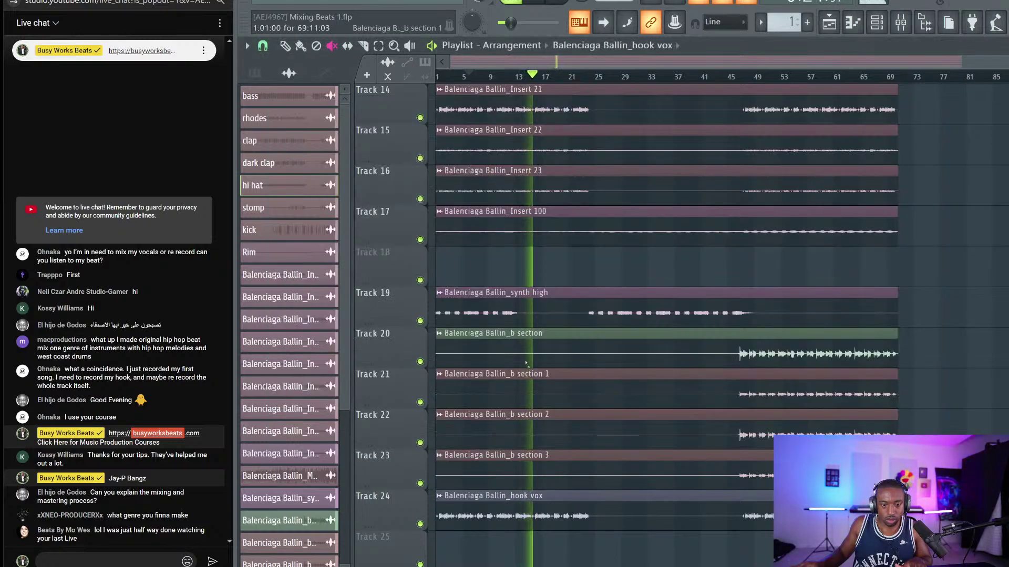
click(301, 46)
key(space)
scroll(525, 263, up, 2)
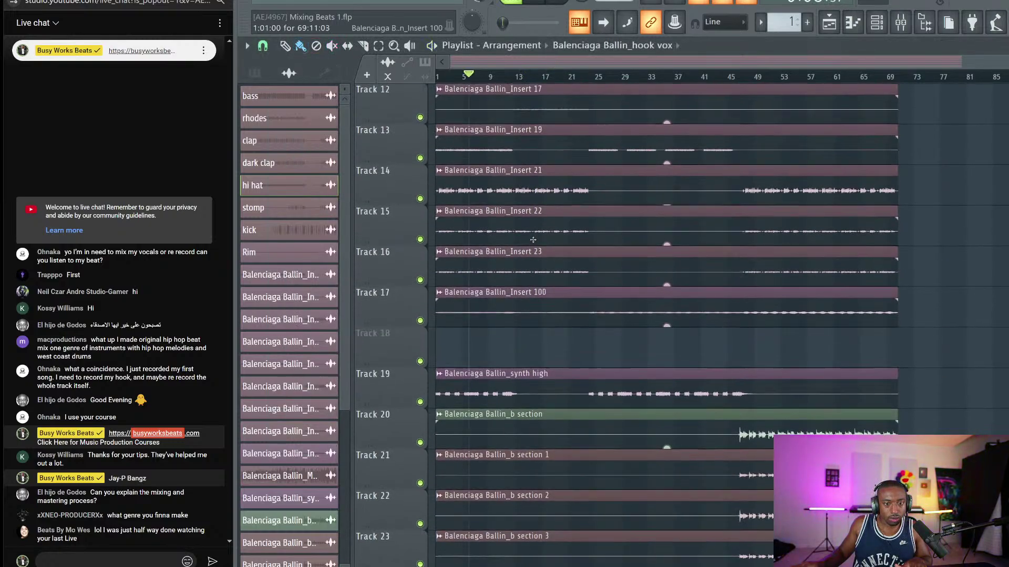
key(space)
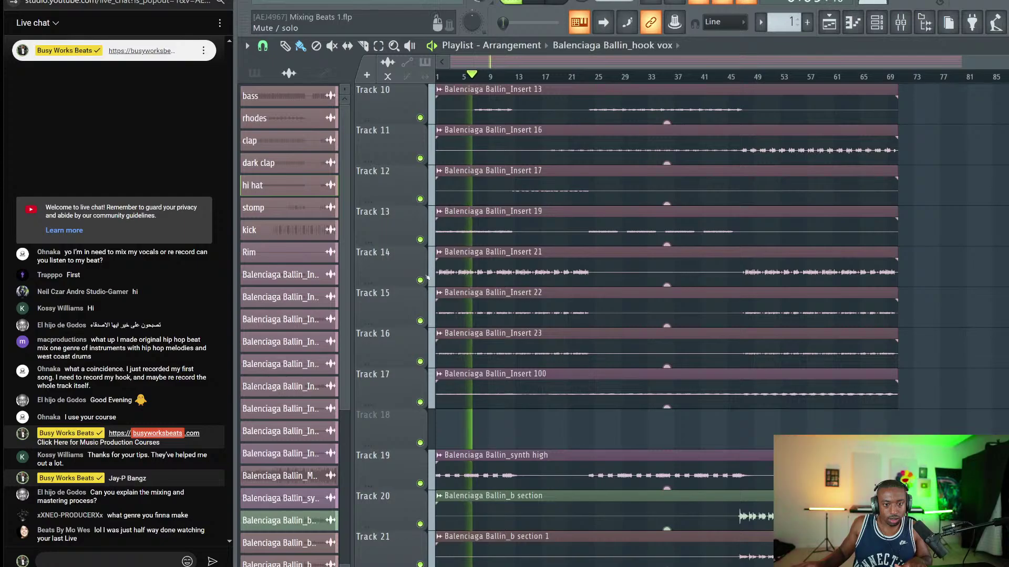
ctrl+click(420, 280)
double_click(487, 265)
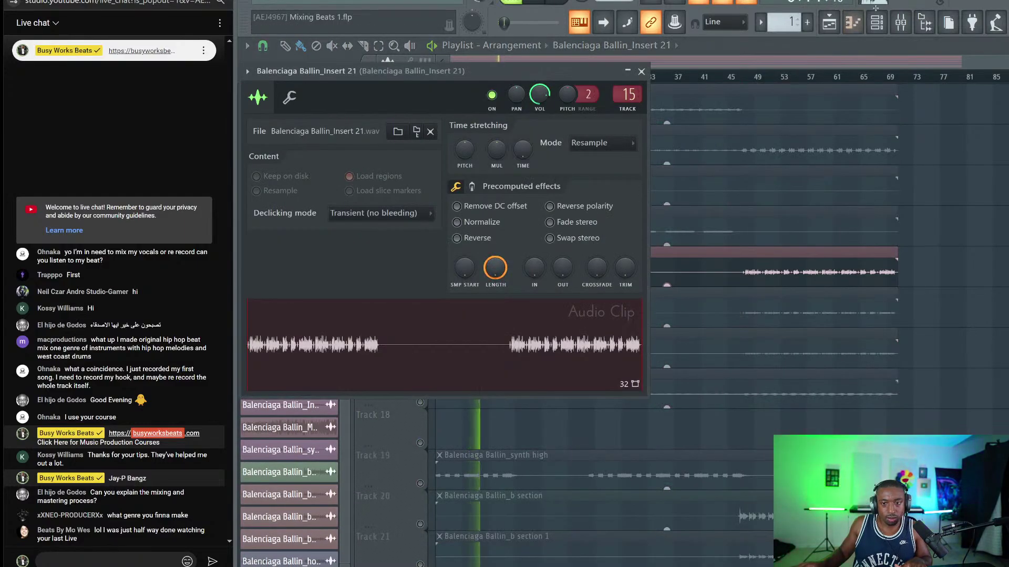
Rename the Balenciaga Ballin_Insert 21 mixer track at position 15 as Vocals Hook 1.
key(F9)
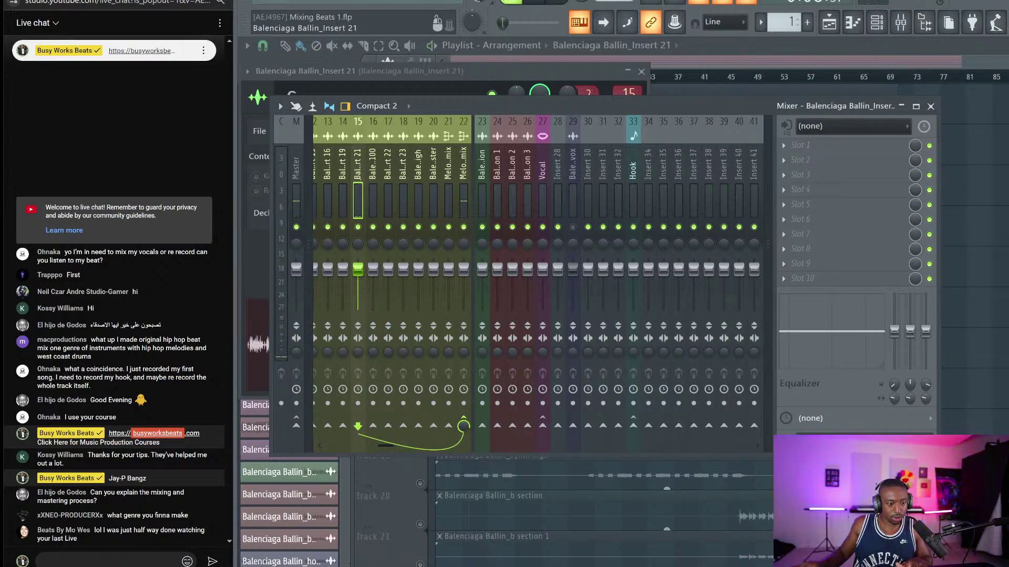
right_click(360, 182)
key(F2)
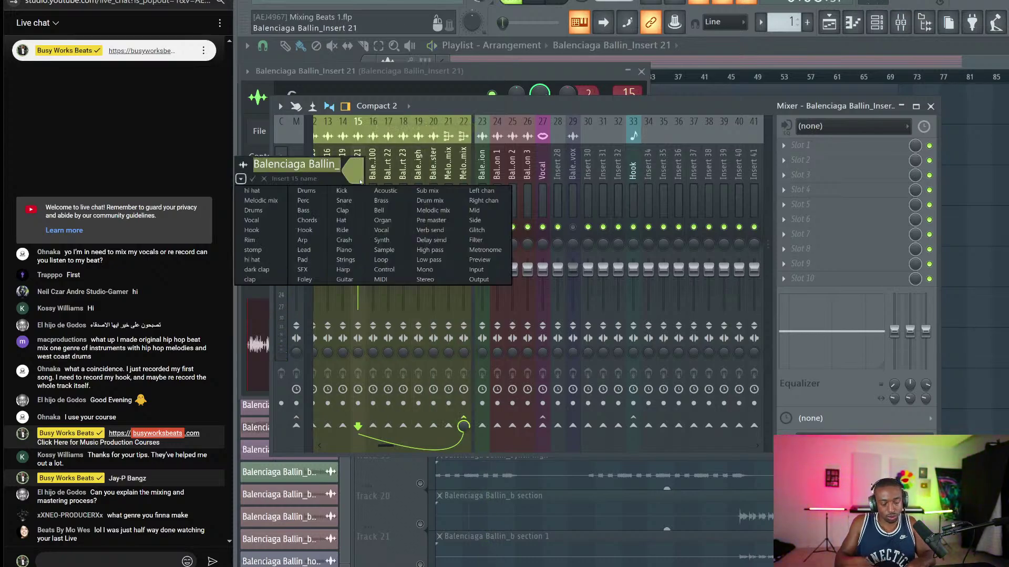
key(Escape)
key(ctrl+a)
text(V)
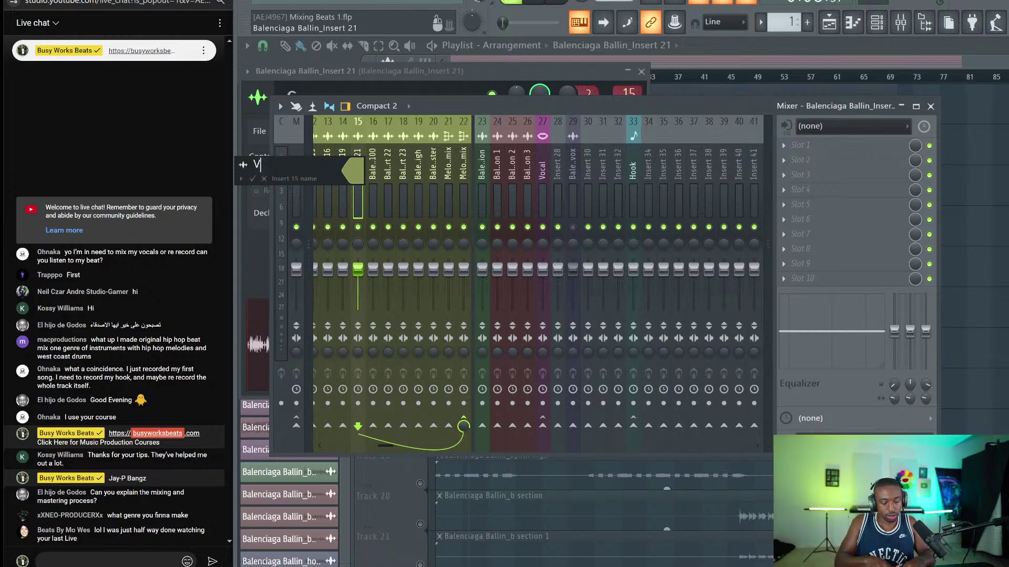
text(ocals Hook )
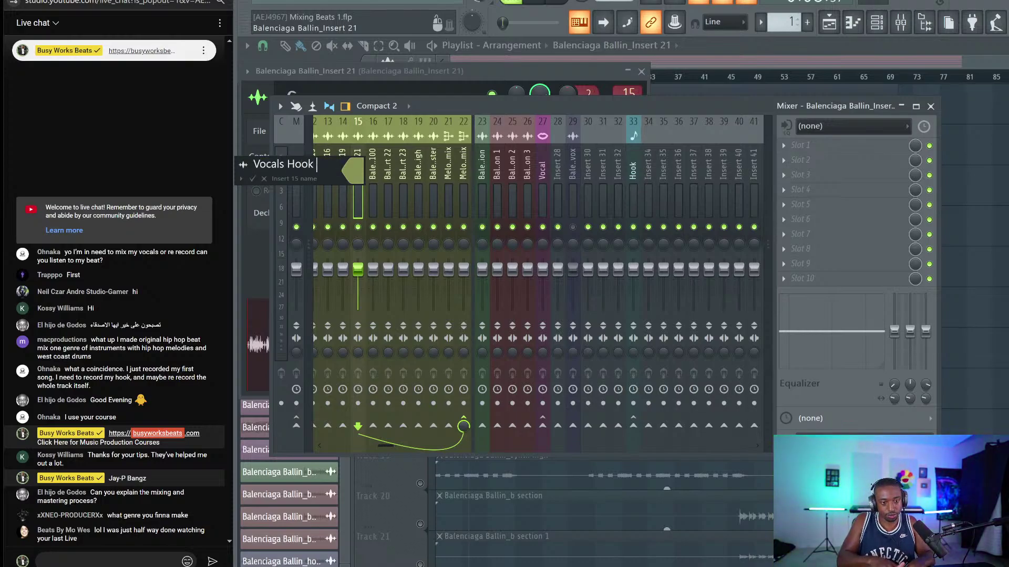
text(1)
key(Return)
Move the Vocals Hook 1 mixer track out of the melodic group to position 30, near the Hook track.
key(alt+Right)
key(alt+Right)
key(alt+Right)
key(alt+Right)
key(alt+Right)
key(alt+Right)
key(alt+Right)
key(alt+Right)
key(alt+Right)
key(alt+Right)
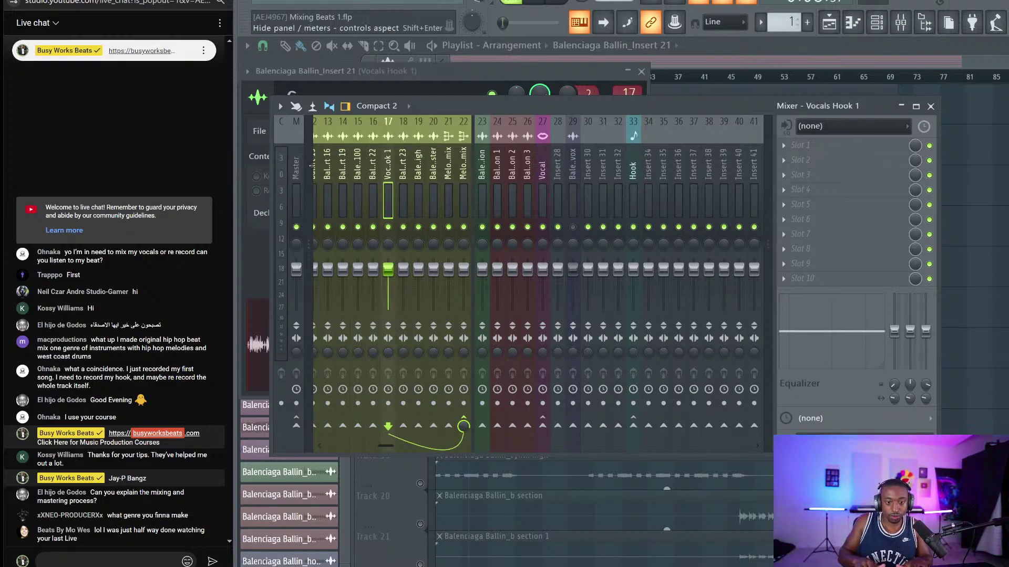
key(alt+Right)
key(alt+Right)
key(alt+Right)
key(alt+Right)
key(alt+Right)
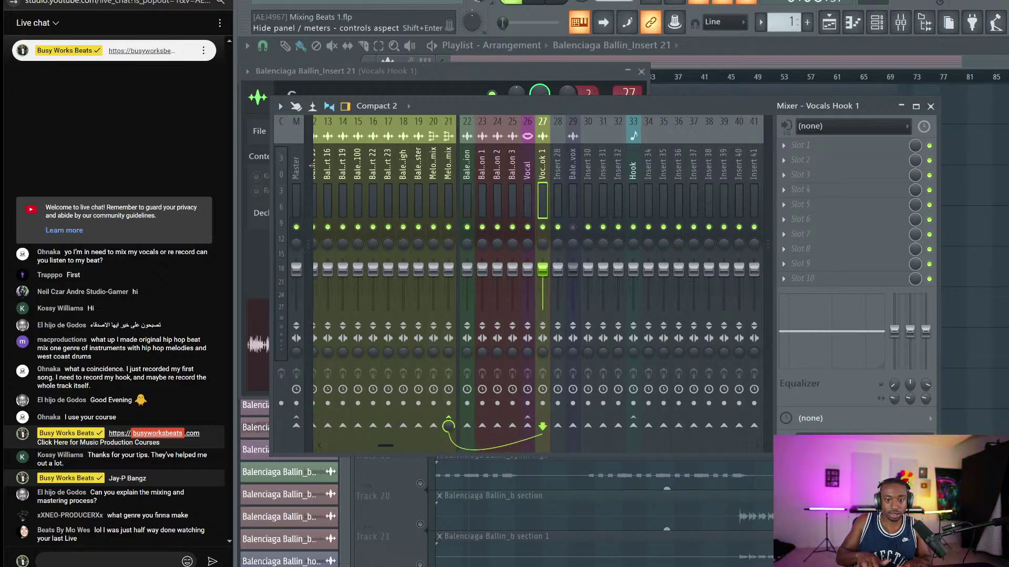
key(q)
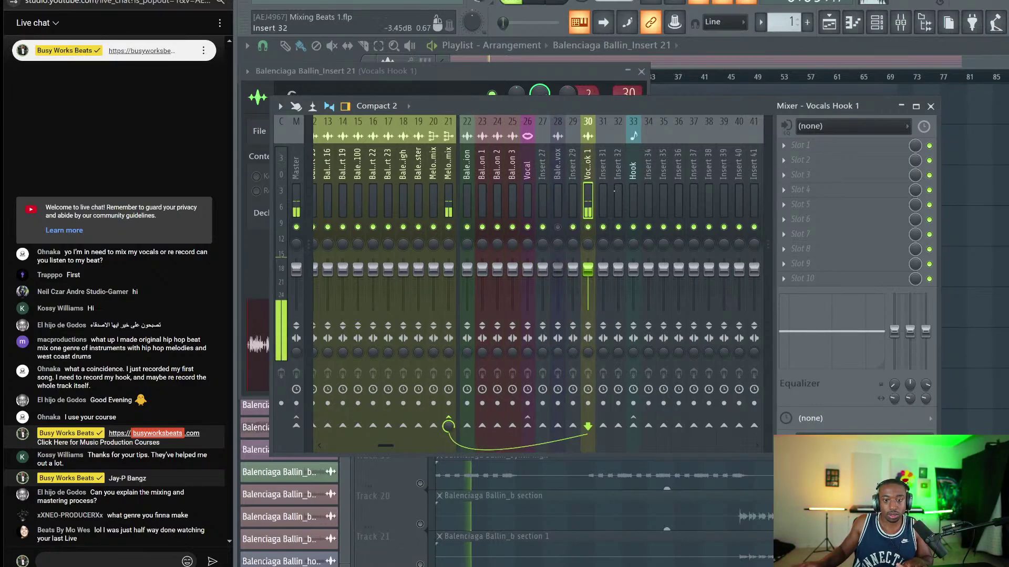
Route the Vocals Hook 1 track only to the Hook track and select Hook to check its signal.
right_click(633, 425)
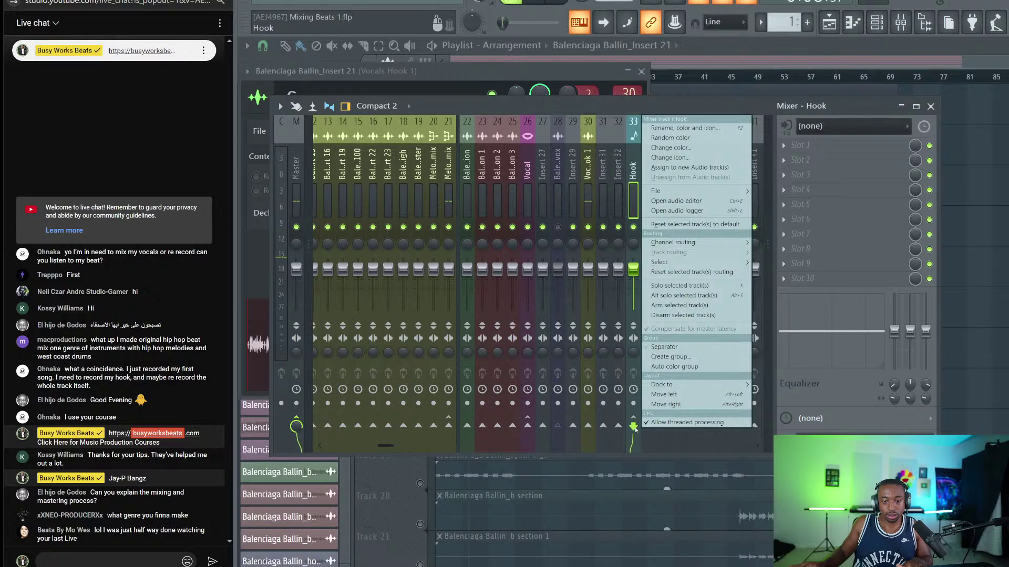
click(595, 225)
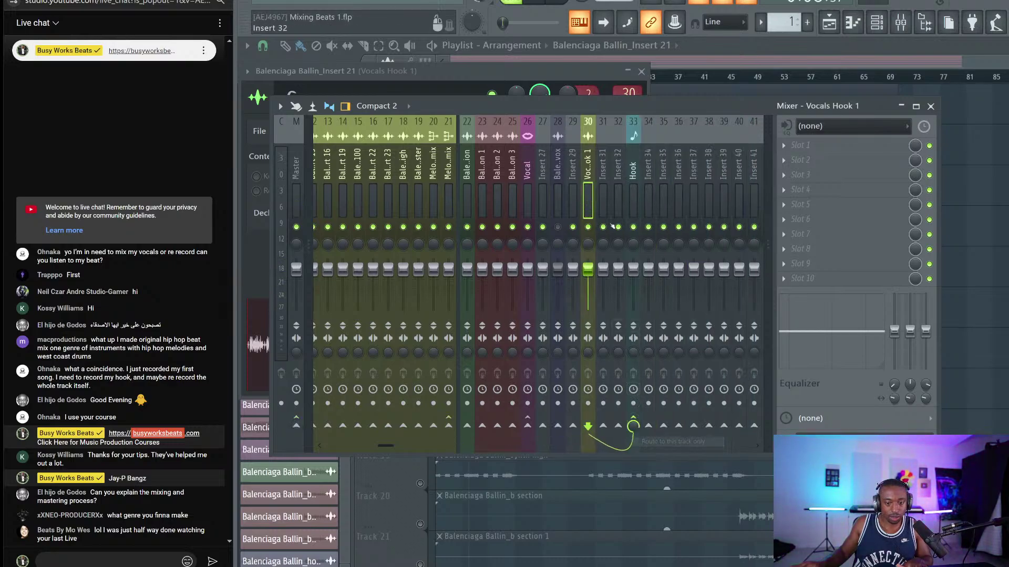
click(633, 226)
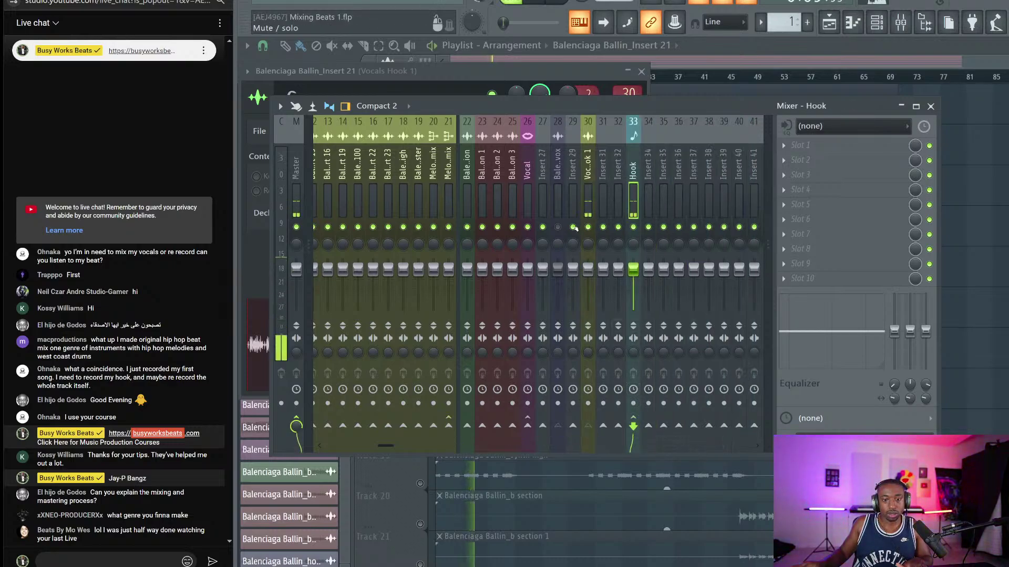
Clear the solo on playlist Track 14 and save the project.
click(950, 242)
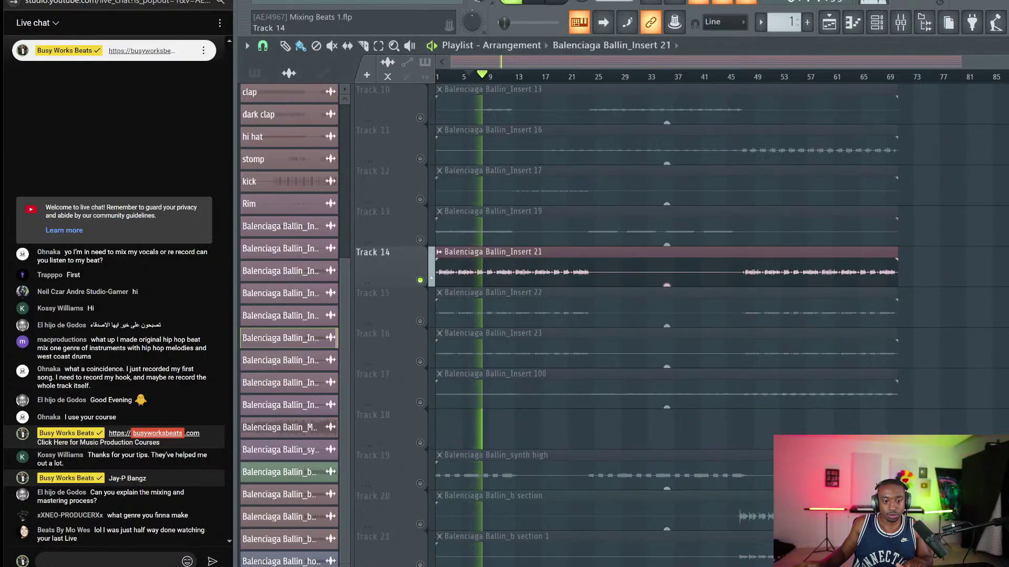
right_click(422, 280)
key(ctrl+s)
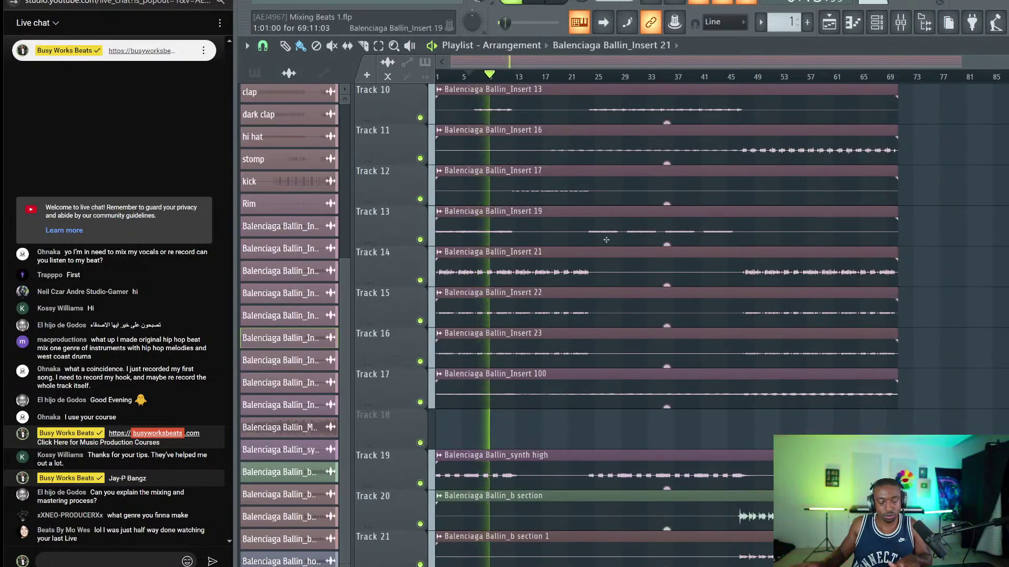
Solo the Balenciaga Ballin_Insert 22 clip's playlist track and select its mixer track at position 16.
scroll(615, 258, down, 3)
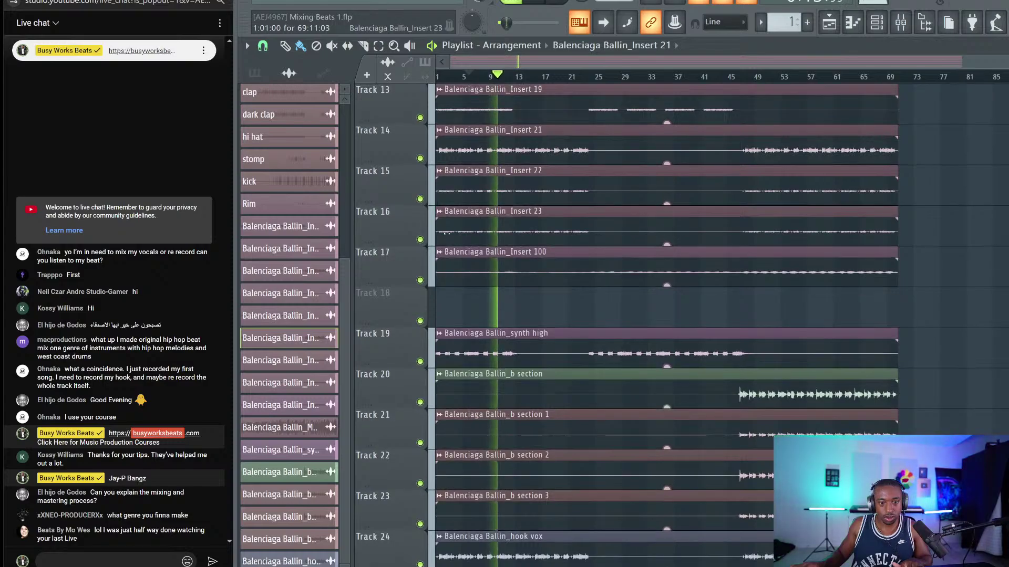
right_click(420, 239)
right_click(420, 199)
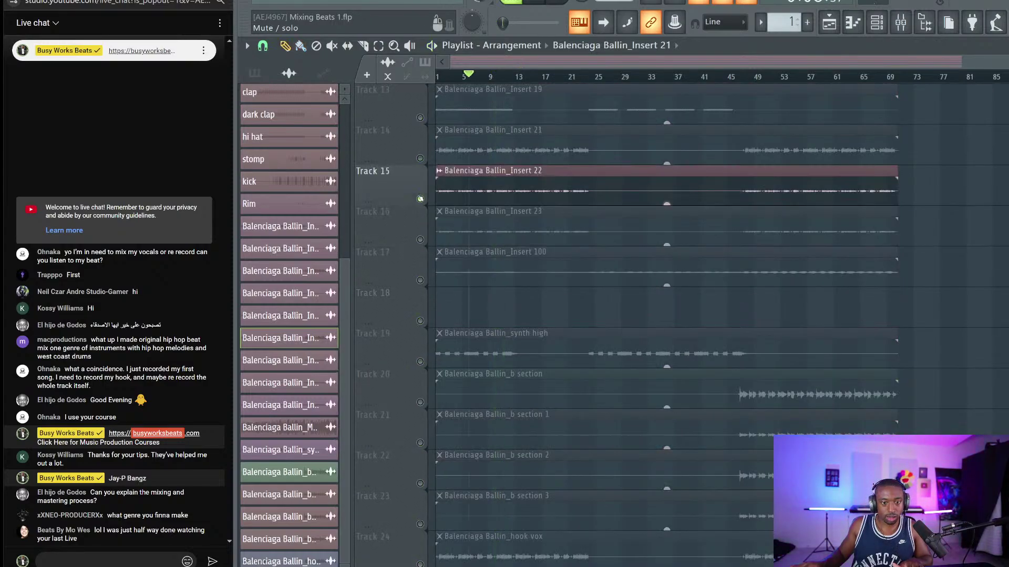
click(900, 22)
click(373, 191)
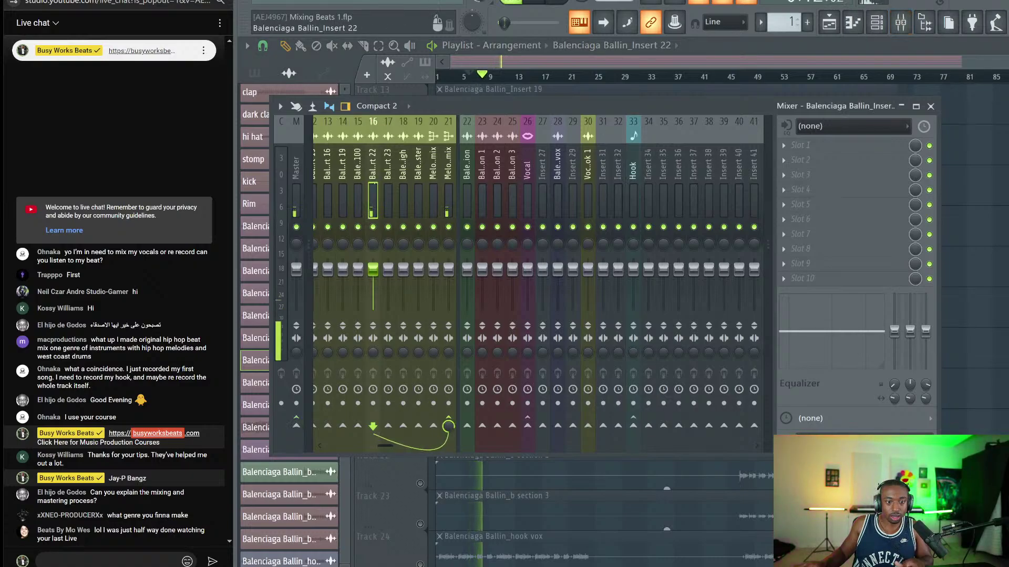
Move the Balenciaga Ballin_Insert 22 mixer track out of the melodic group to position 30, beside Vocals Hook 1, and close the mixer.
key(alt+Right)
key(alt+Right)
key(alt+Right)
key(alt+Right)
key(alt+Right)
key(alt+Right)
key(alt+Right)
key(alt+Right)
key(alt+Right)
key(alt+Right)
key(alt+Right)
key(alt+Right)
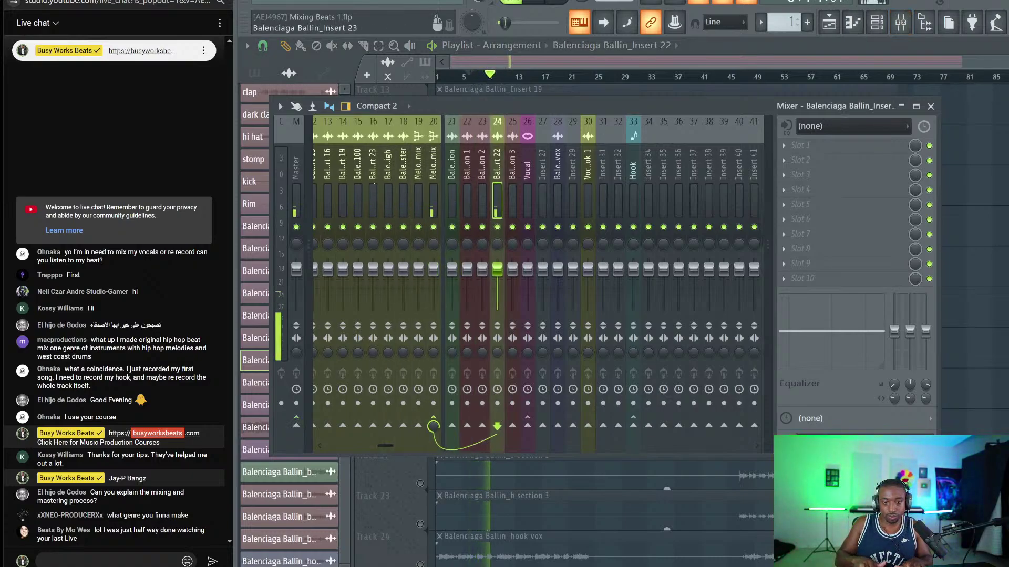
key(alt+Right)
key(alt+Right)
key(F9)
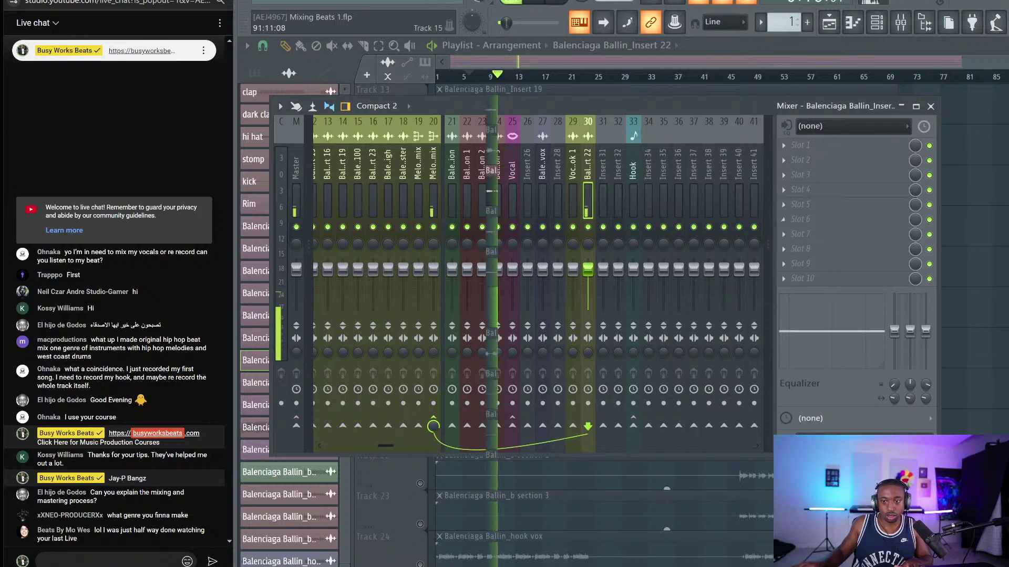
Unmute playlist Track 16 and locate the mixer track of its Balenciaga Ballin_Insert 23 clip.
click(420, 240)
key(space)
double_click(491, 221)
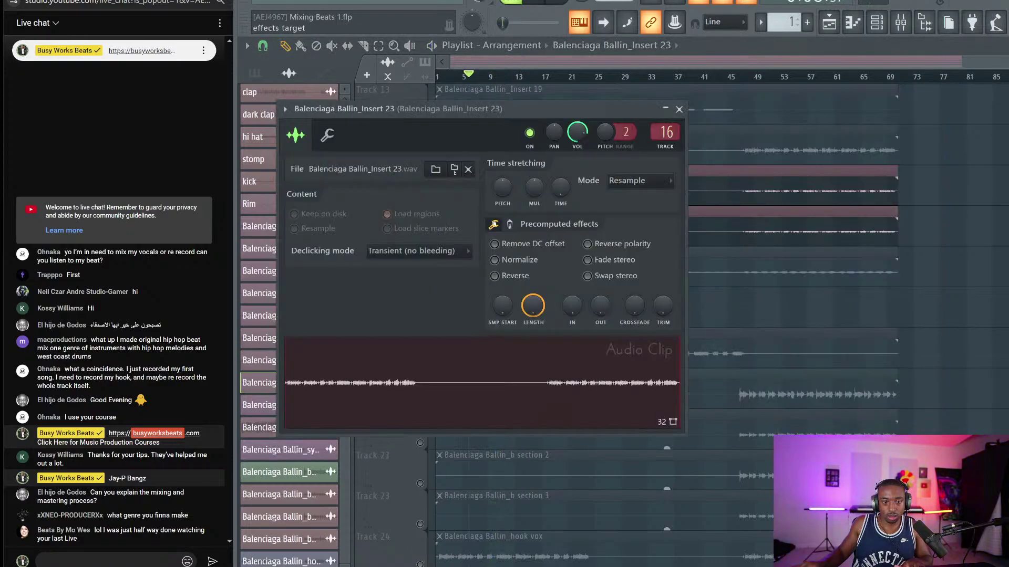
click(898, 26)
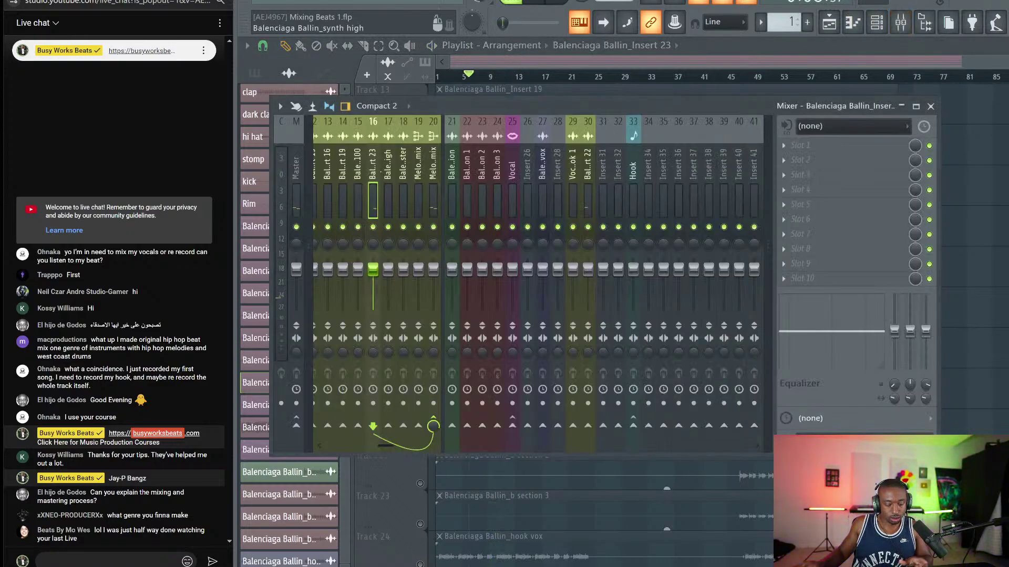
Move the Balenciaga Ballin_Insert 23 mixer track from position 16 to position 30, beside the other hook vocals.
key(alt+Right)
key(alt+Right)
key(alt+Right)
key(alt+Right)
key(alt+Right)
key(alt+Right)
key(alt+Right)
key(alt+Right)
key(alt+Right)
key(alt+Right)
key(alt+Right)
key(alt+Right)
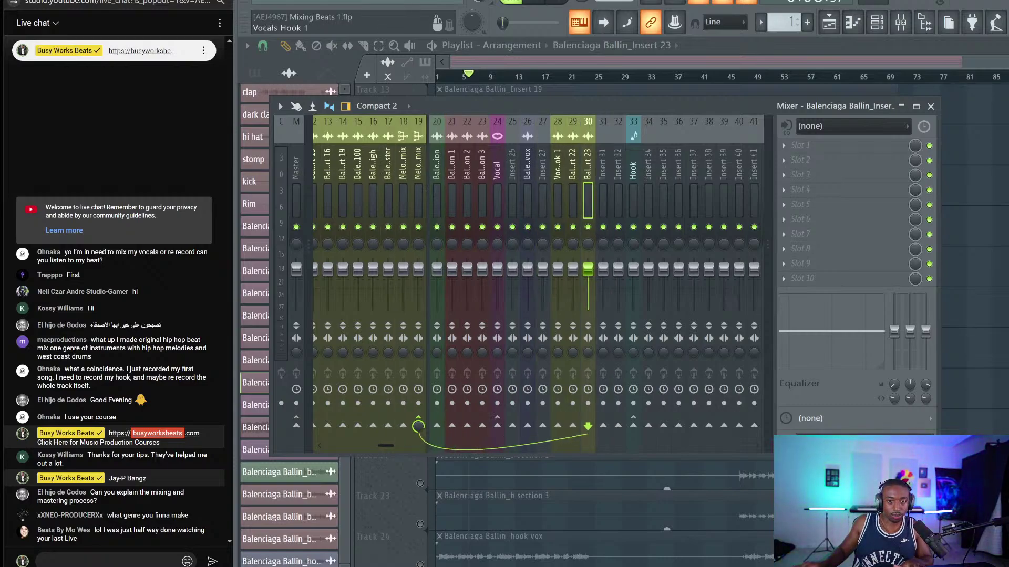
Check the hook vocal tracks' routing and route Balenciaga Ballin_Insert 23 only to the Hook track.
click(572, 166)
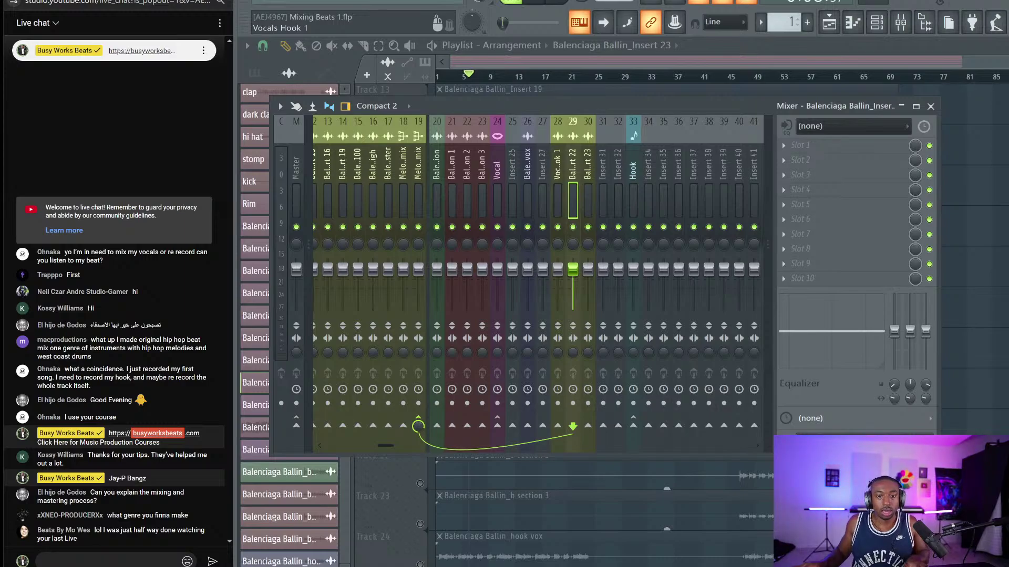
drag(557, 166, 588, 166)
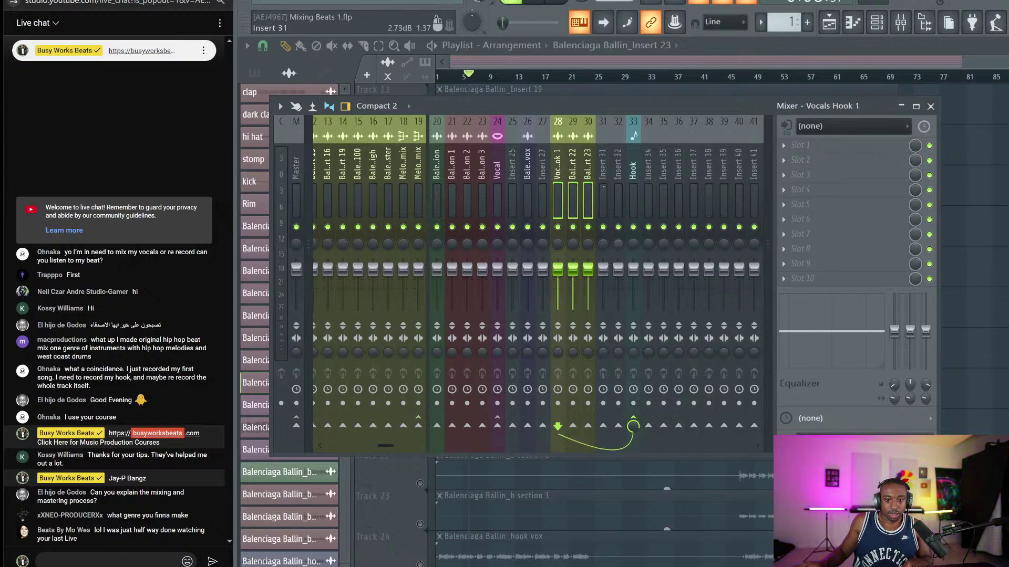
click(589, 188)
right_click(634, 428)
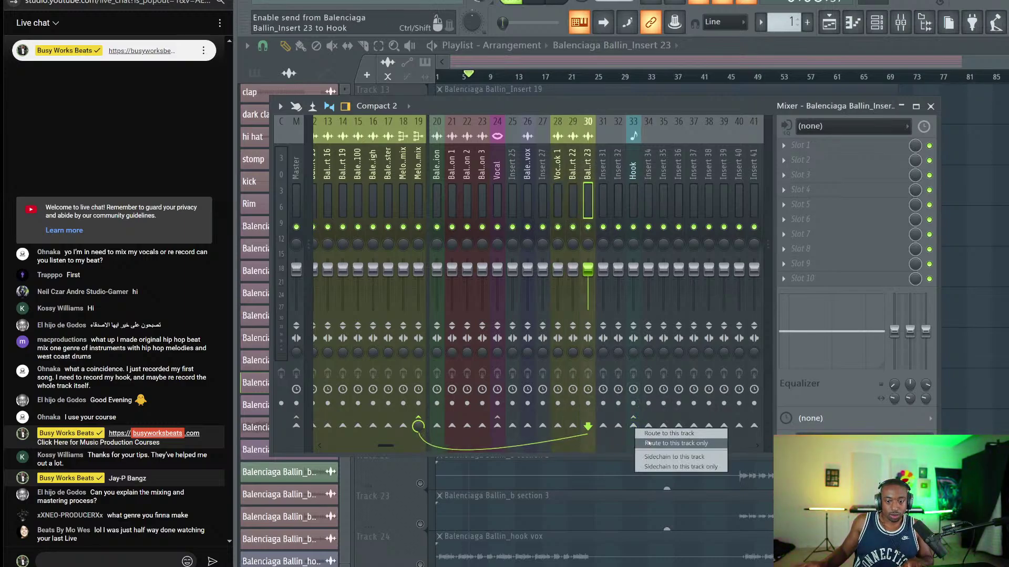
click(649, 444)
Route the Balenciaga Ballin_Insert 22 mixer track only to the Hook track and close the mixer.
click(573, 199)
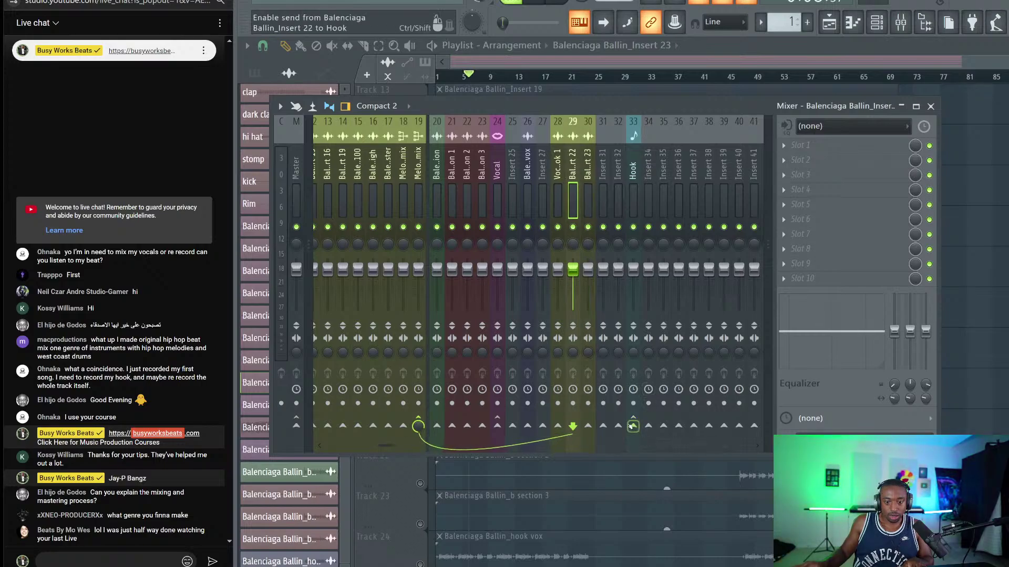
right_click(633, 427)
click(665, 439)
key(F9)
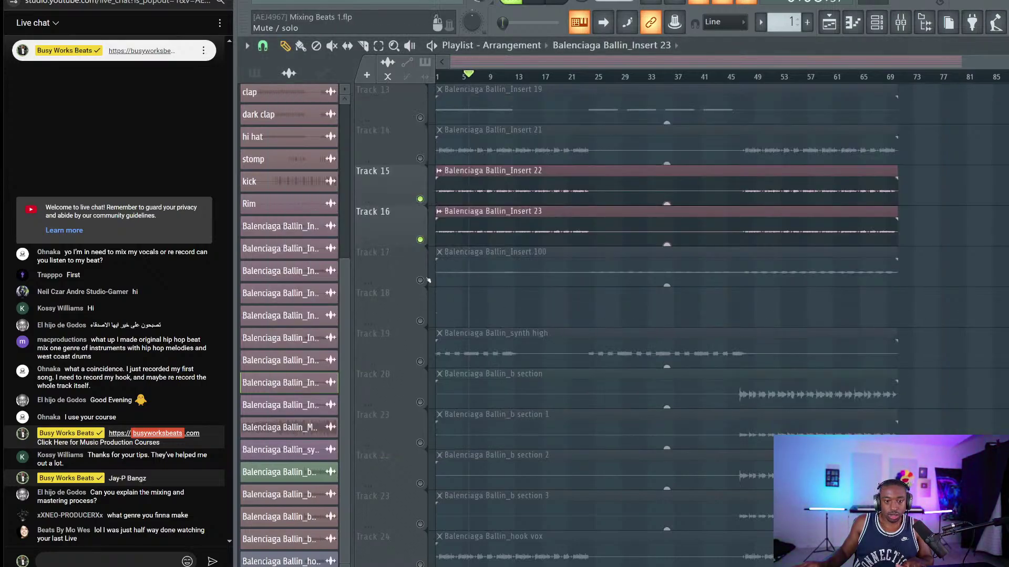
Audition playlist Track 17 with the soloed hook vocals, mute it again, and unmute Track 14.
click(420, 280)
scroll(460, 238, up, 1)
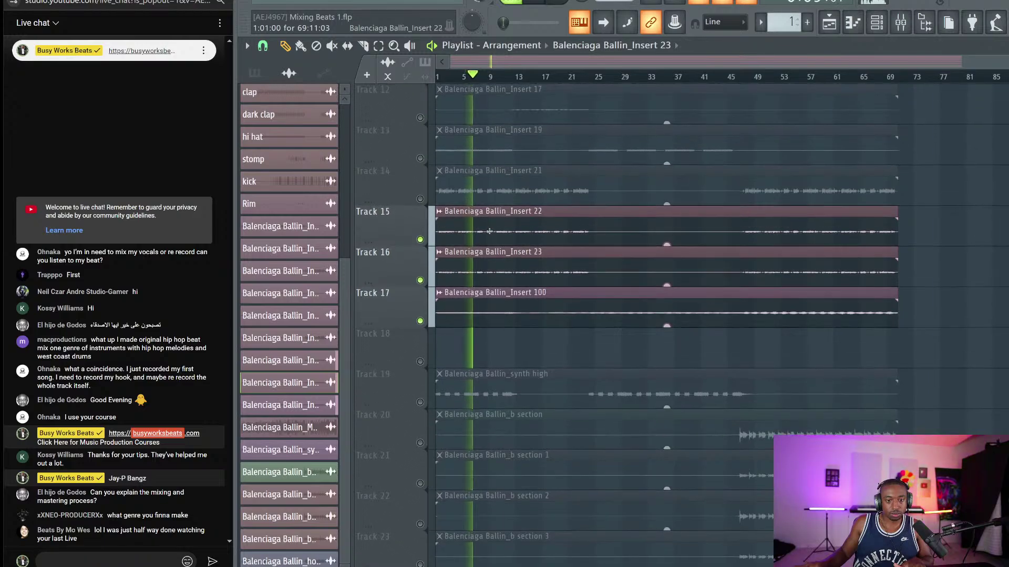
click(419, 199)
click(420, 320)
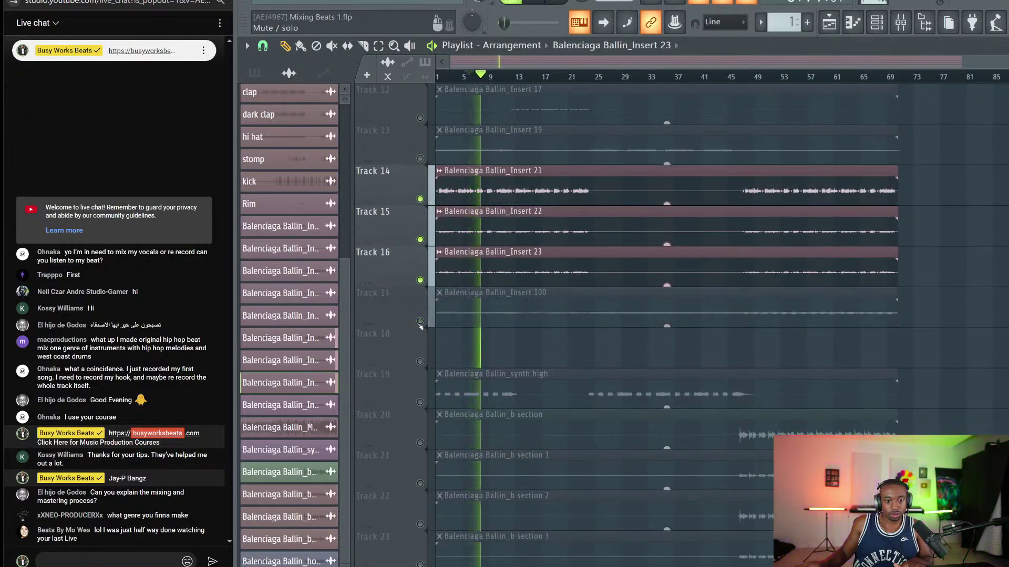
key(space)
Audition playlist Tracks 13 and 19 in turn against the hook vocals, muting each one again.
click(420, 158)
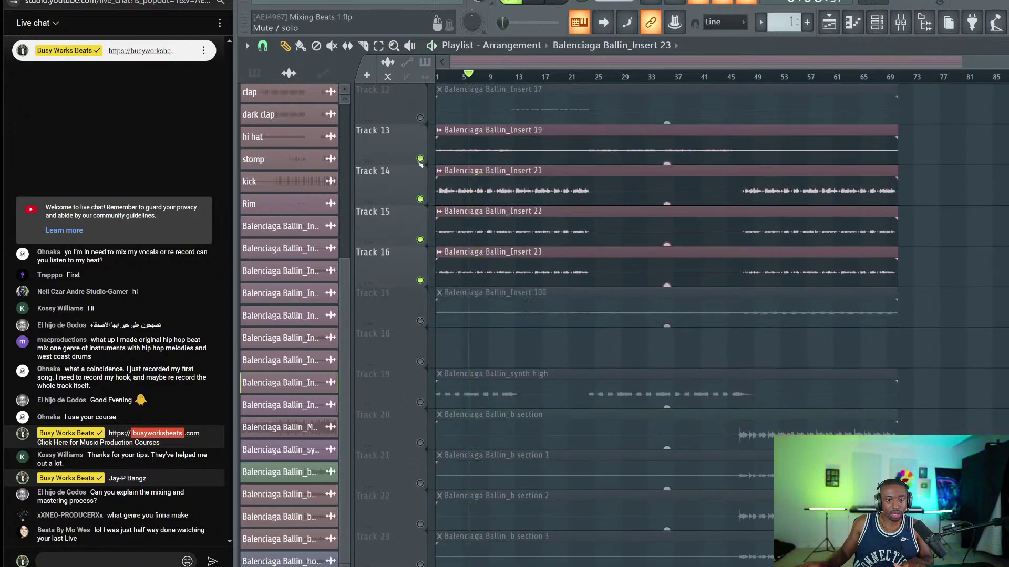
key(space)
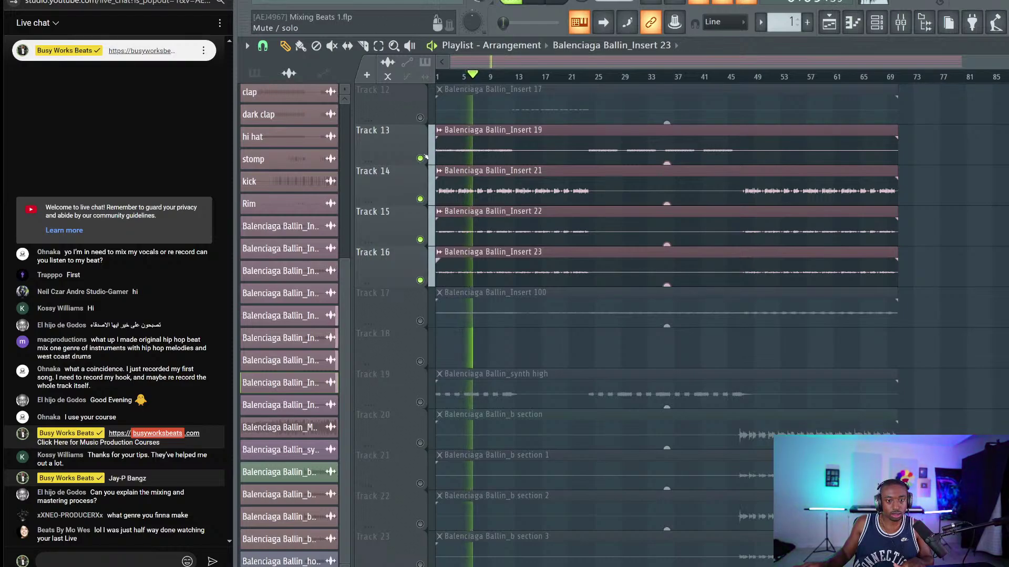
click(419, 159)
scroll(460, 166, down, 2)
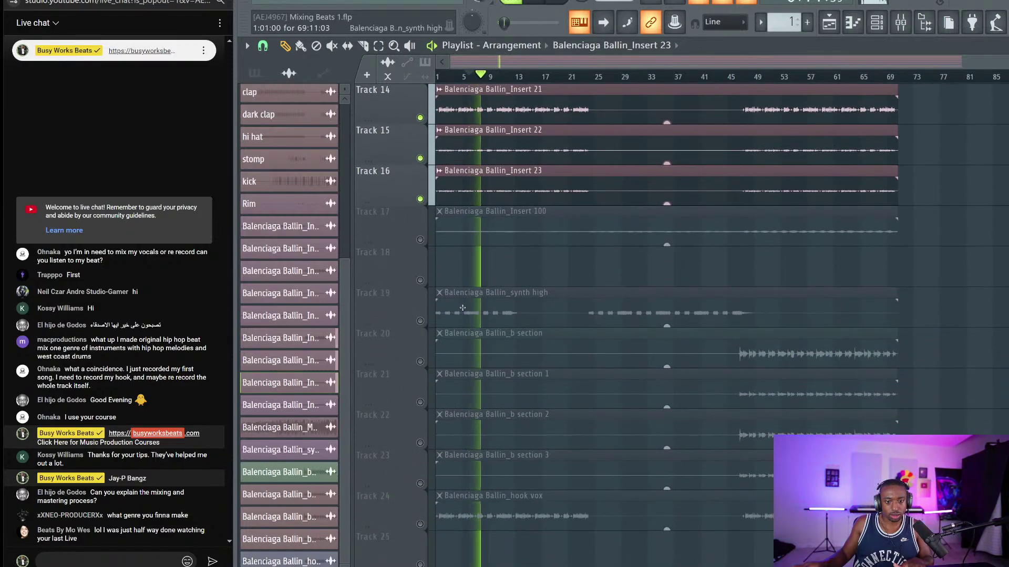
click(420, 320)
click(420, 320)
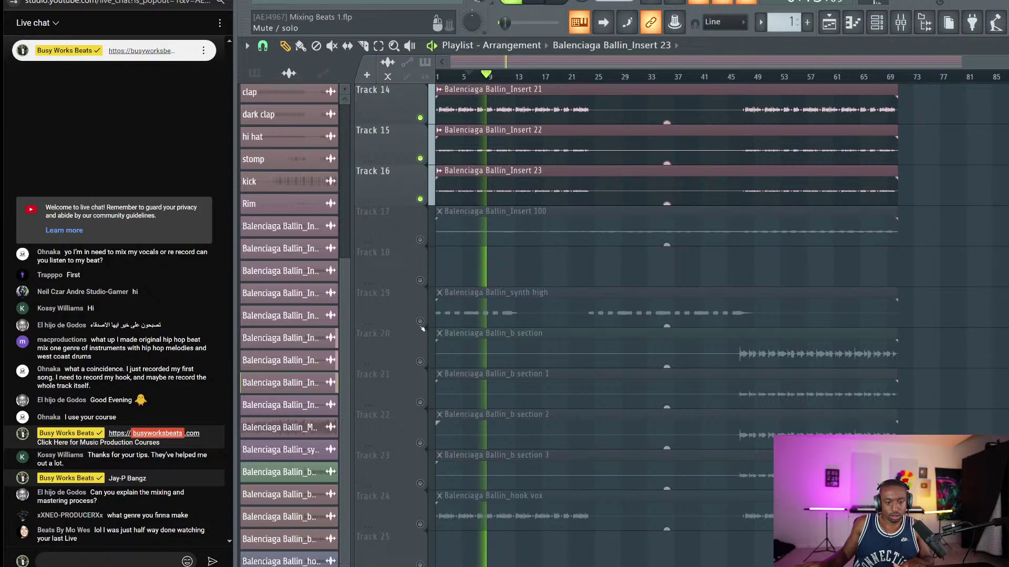
Audition the Balenciaga Ballin_hook vox clip on playlist Track 24, delete it, and save the project.
click(419, 524)
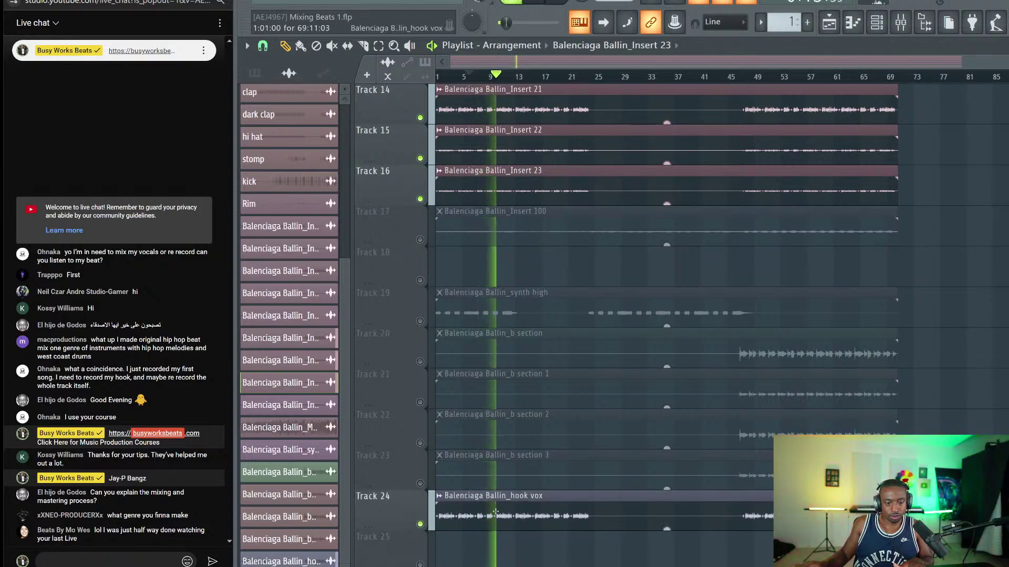
key(space)
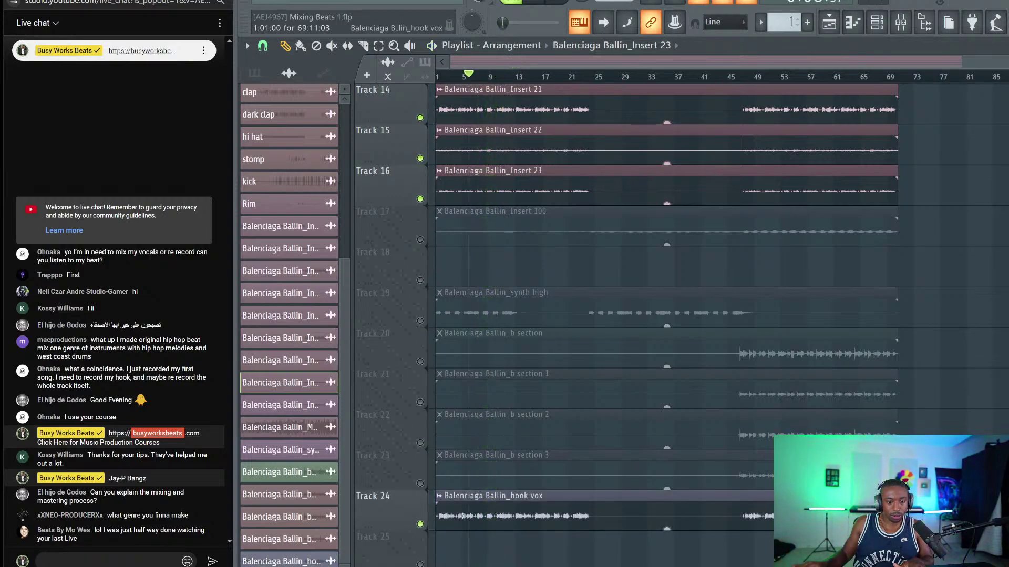
right_click(486, 507)
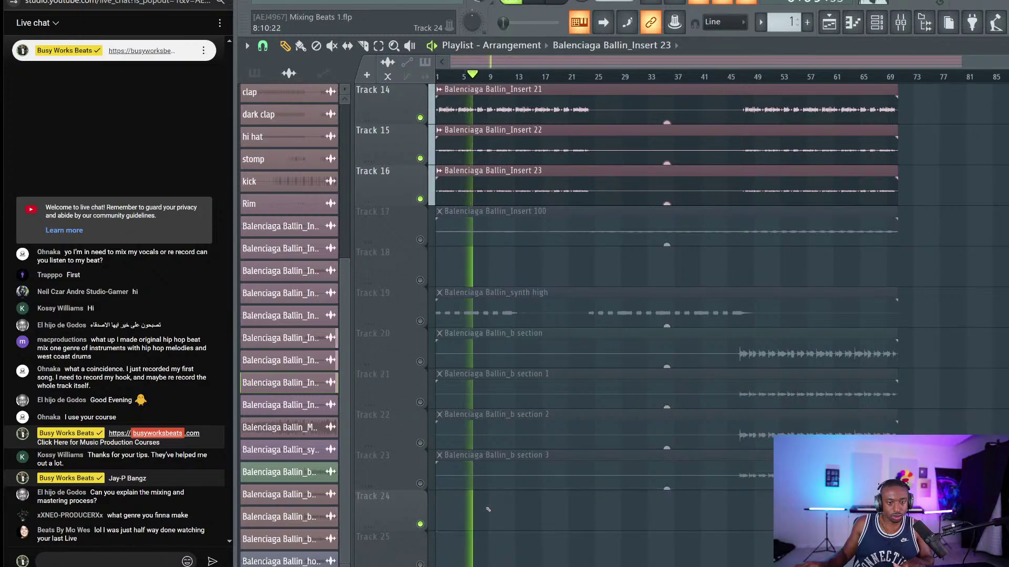
key(ctrl+s)
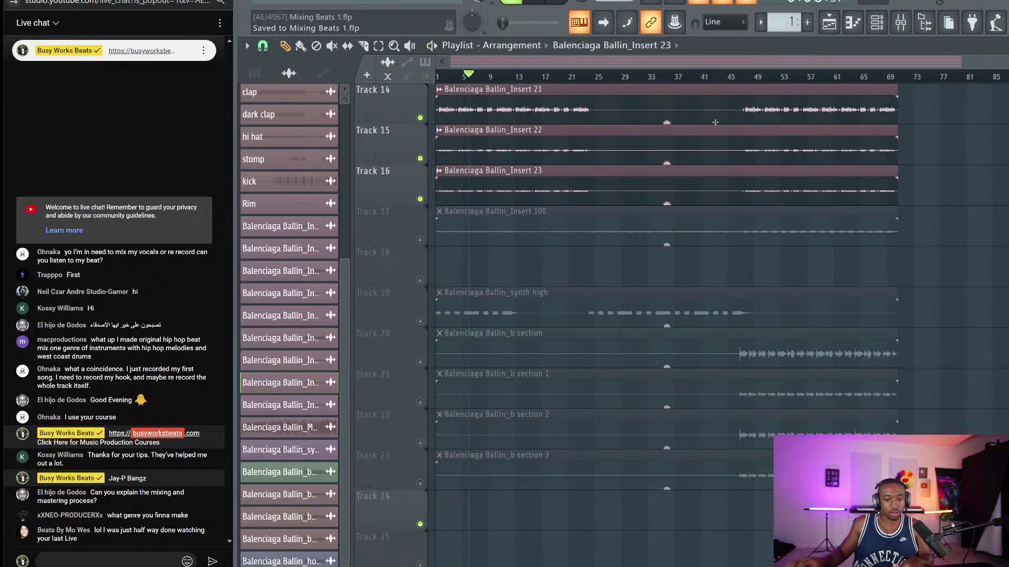
Clear the solo so every playlist track sounds, and play through the arrangement while reviewing its clips.
scroll(715, 122, up, 6)
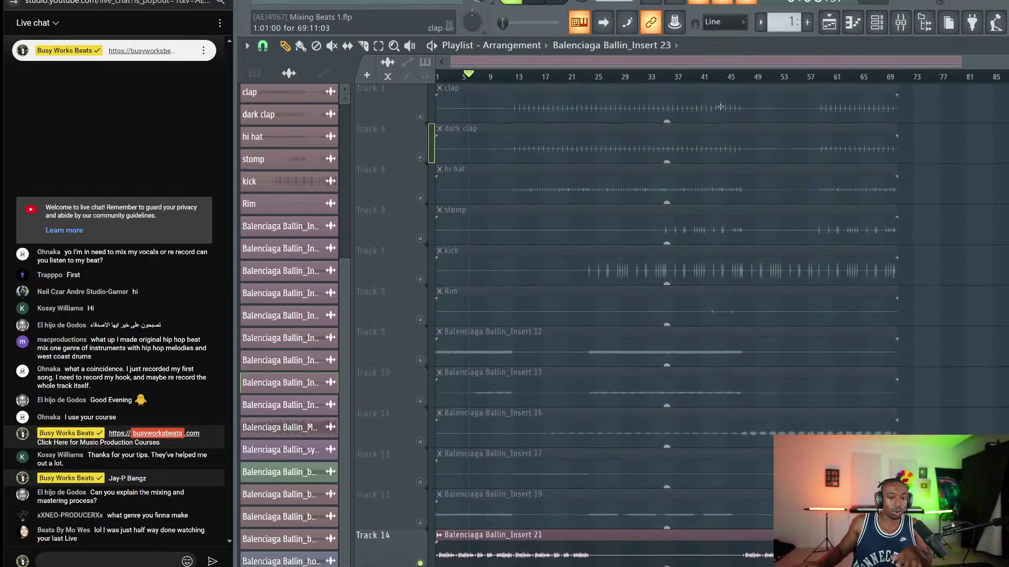
scroll(419, 404, down, 2)
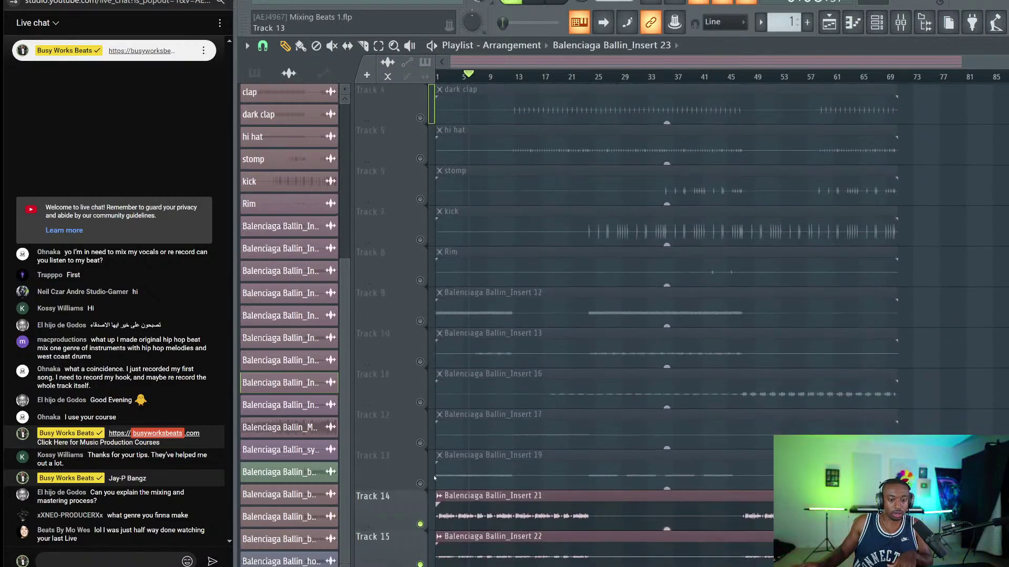
ctrl+click(420, 402)
ctrl+click(420, 402)
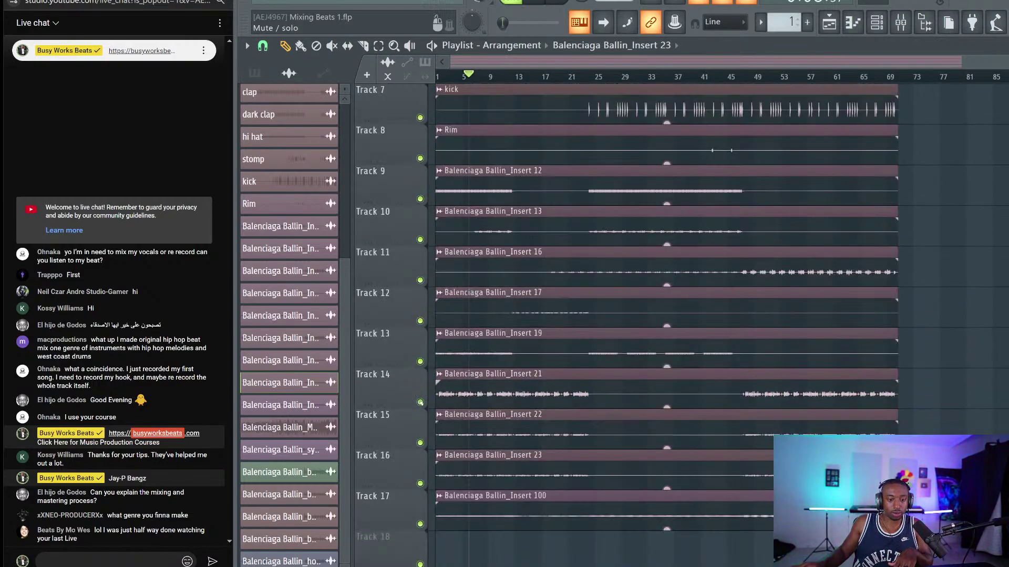
key(space)
scroll(509, 381, up, 3)
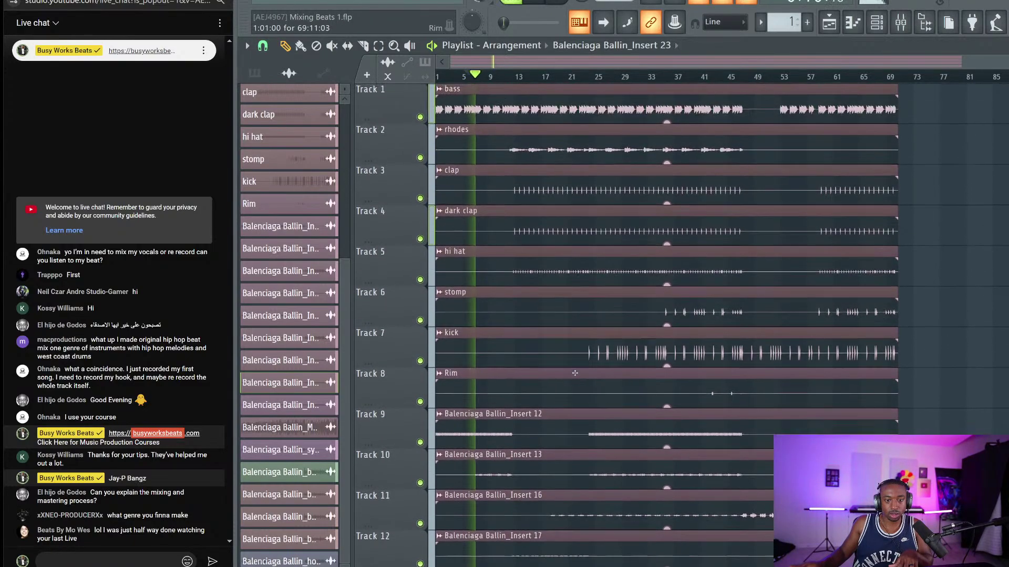
scroll(595, 393, down, 3)
scroll(595, 393, down, 3)
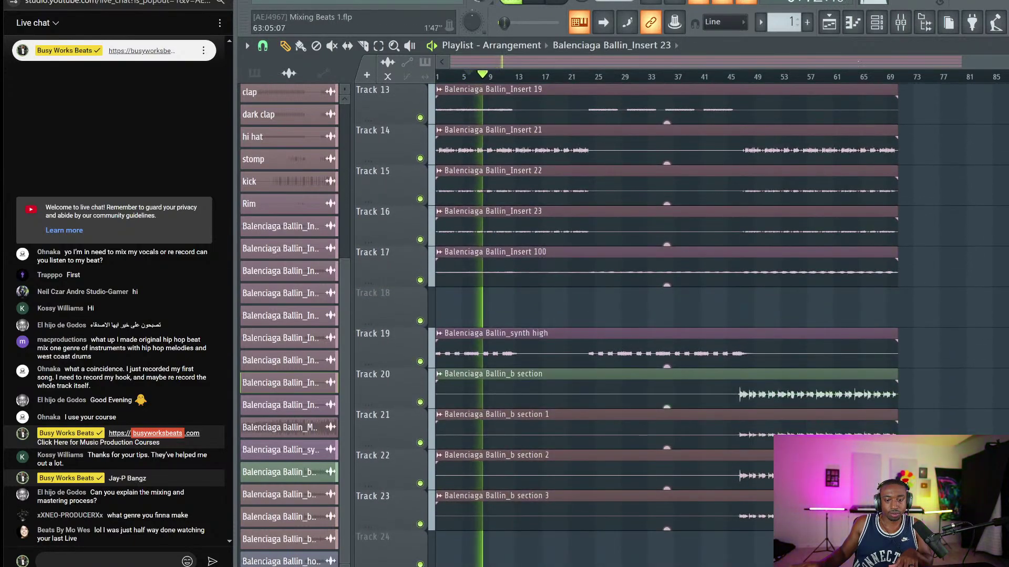
right_click(491, 358)
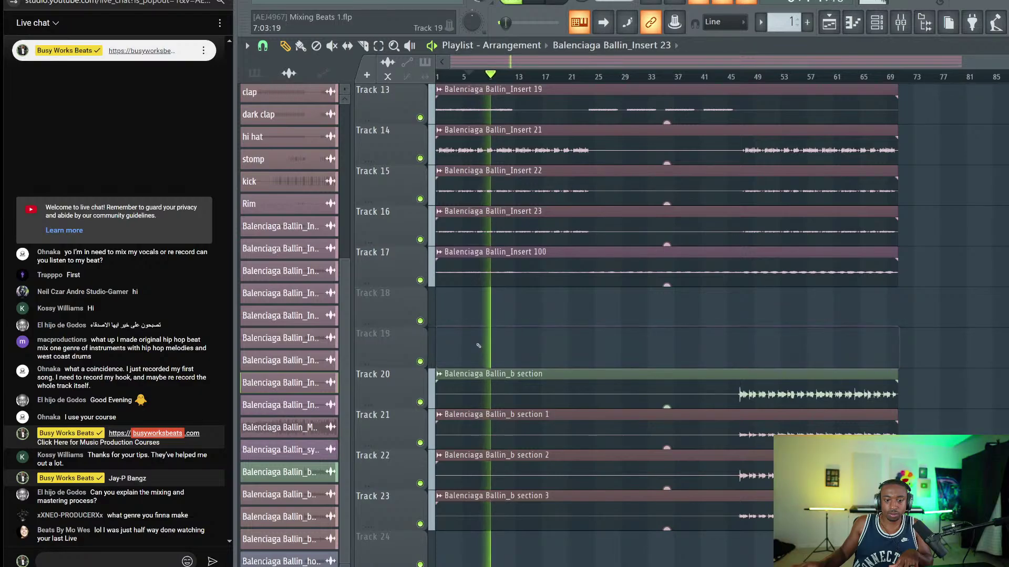
key(space)
key(ctrl+z)
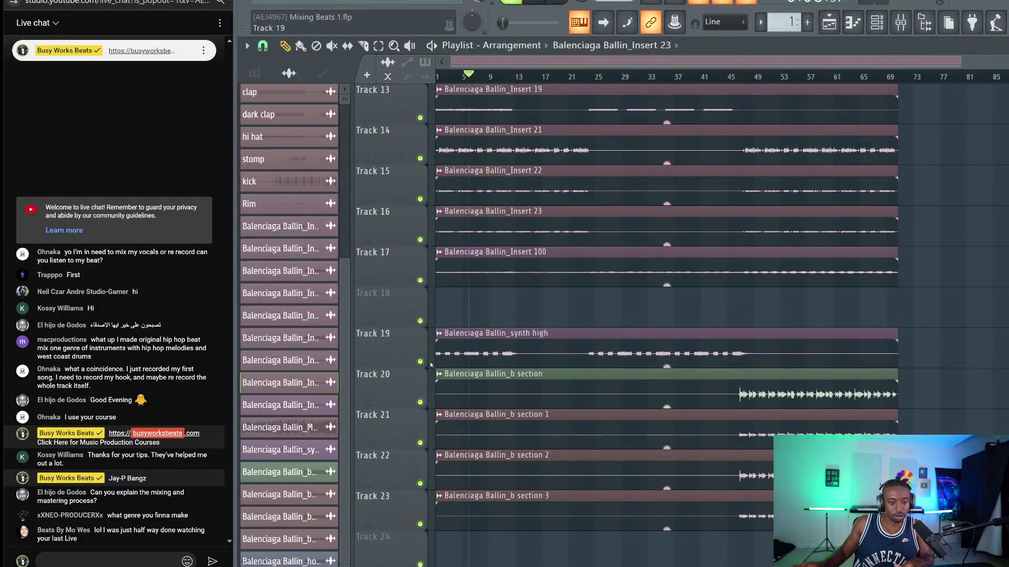
Delete the Balenciaga Ballin_synth high clip from playlist Track 19 and play the arrangement.
right_click(492, 344)
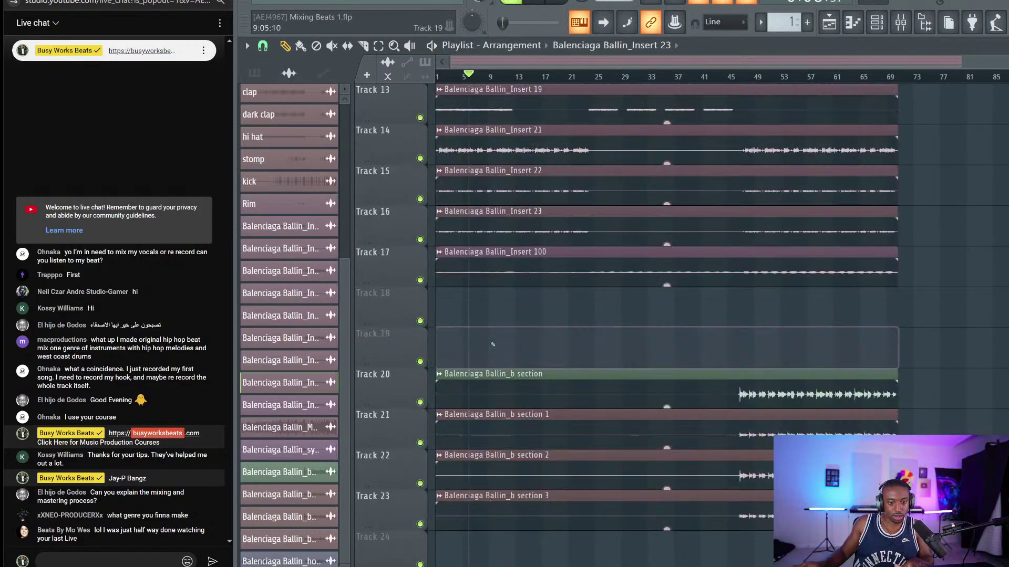
key(space)
scroll(589, 312, up, 5)
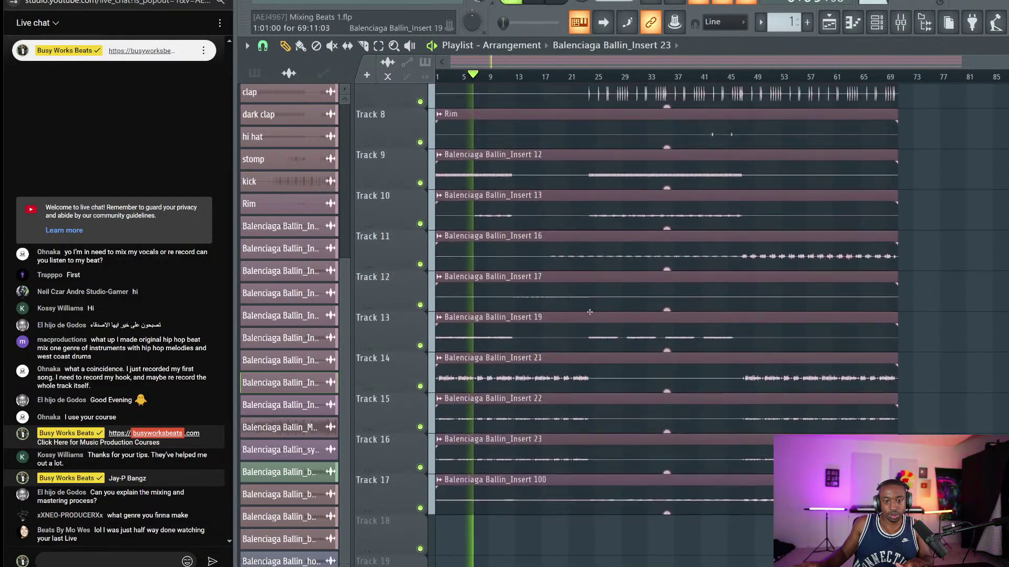
scroll(589, 312, up, 3)
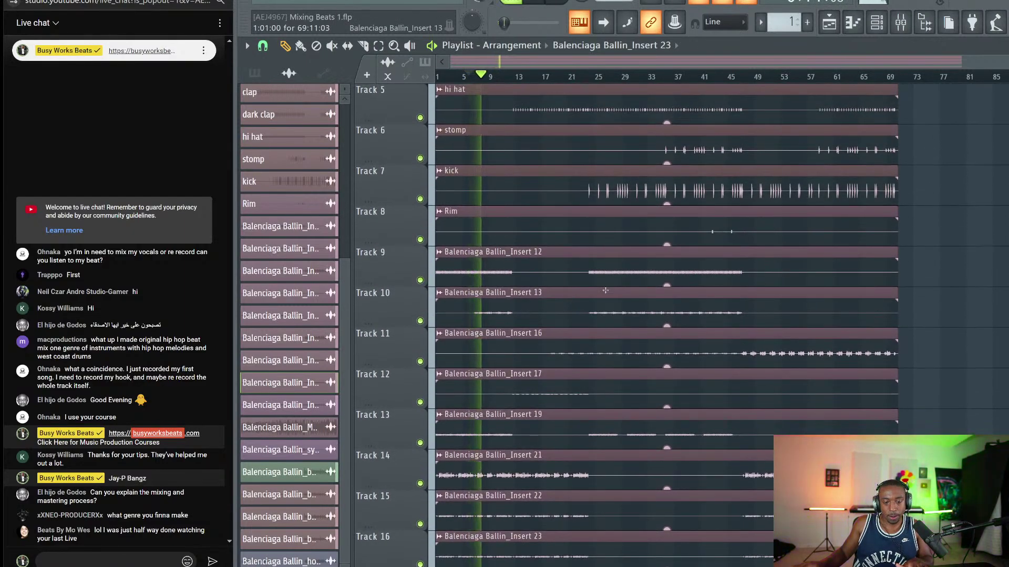
Check the signal and routing of the Insert 23, Hook and Insert 22 mixer tracks during playback.
click(902, 22)
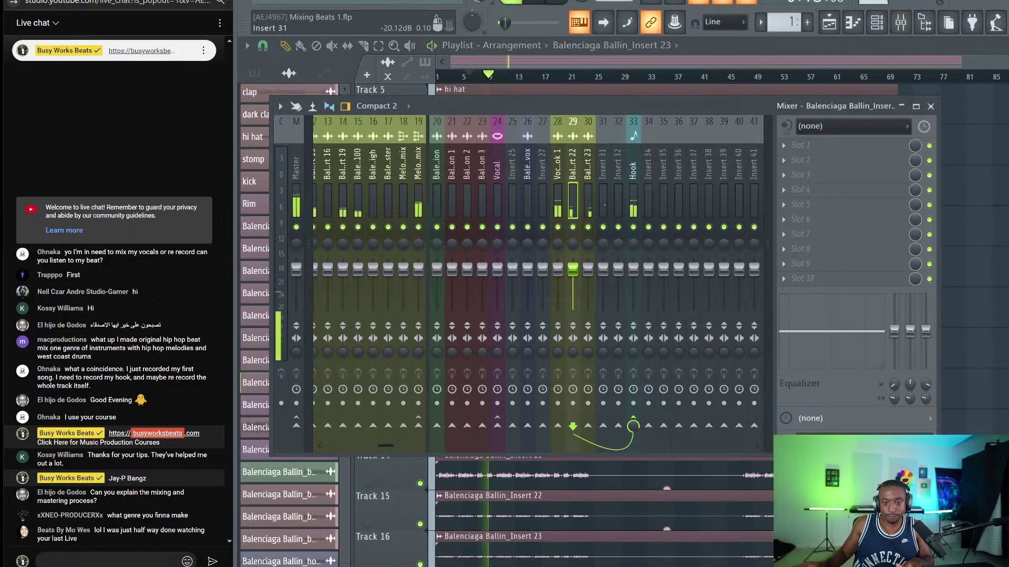
click(587, 173)
click(633, 173)
click(572, 173)
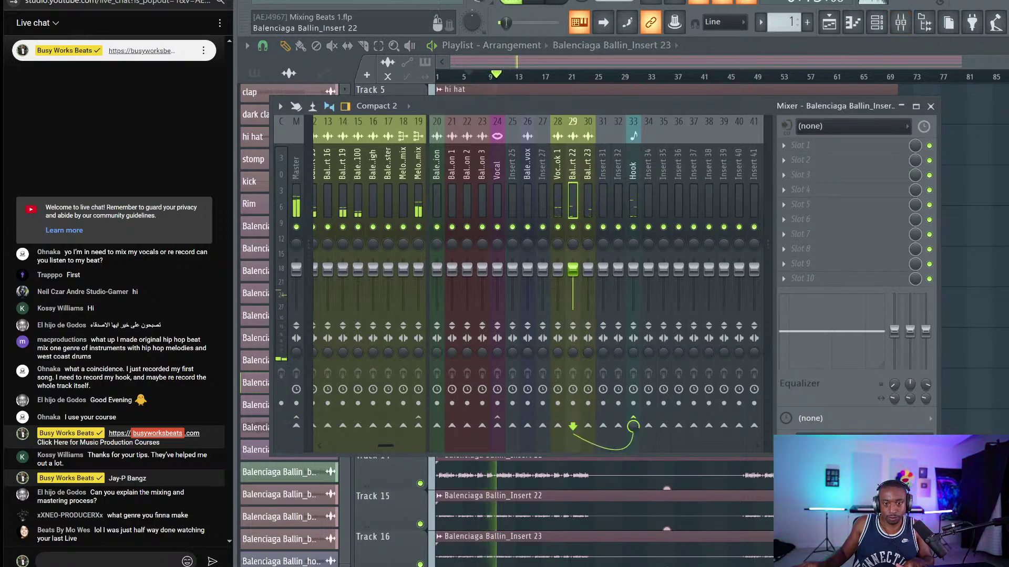
Check the routing of the Vocals Hook 1, Insert 22, Insert 23 and hook vox mixer tracks, and save the project.
click(557, 173)
click(572, 173)
click(587, 174)
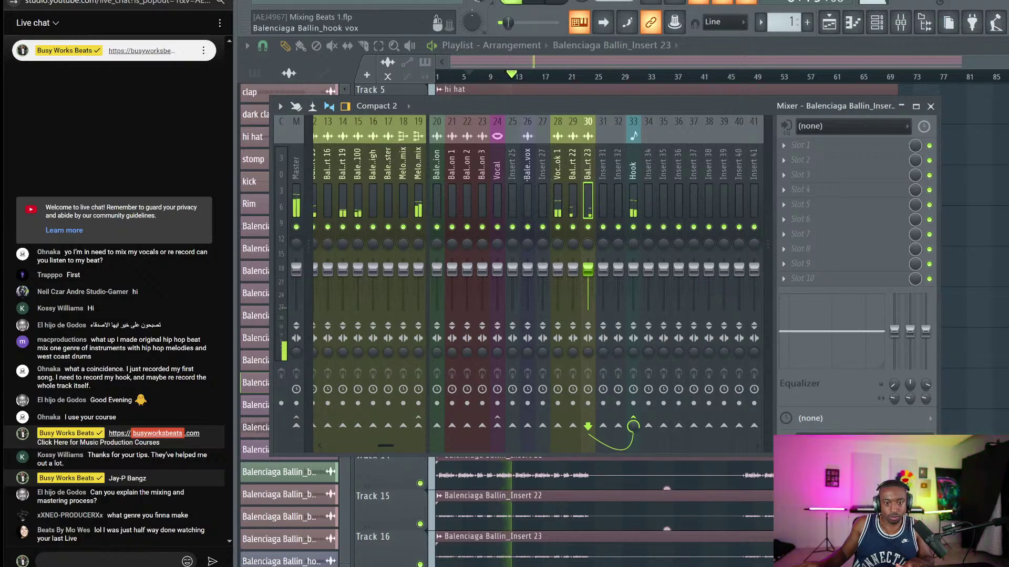
click(527, 173)
click(930, 106)
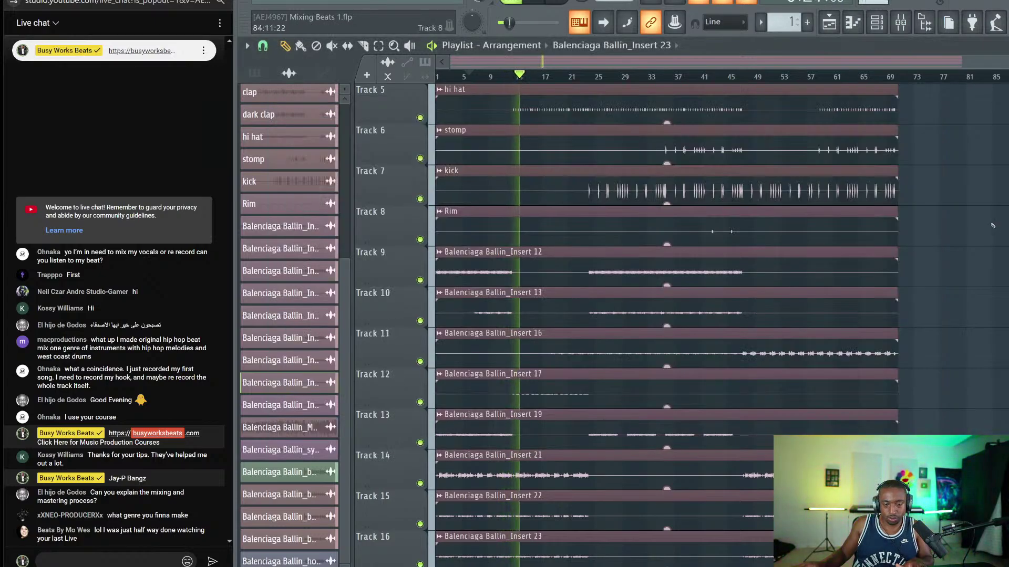
key(ctrl+s)
Check the Drums bus signal and routing in the mixer during playback, and stop the arrangement.
click(900, 23)
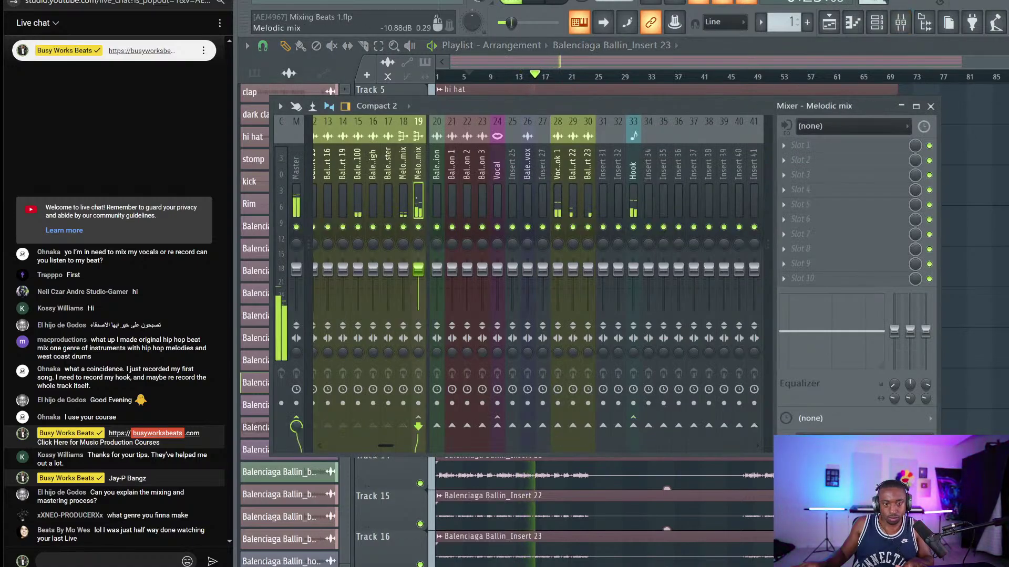
scroll(349, 187, up, 4)
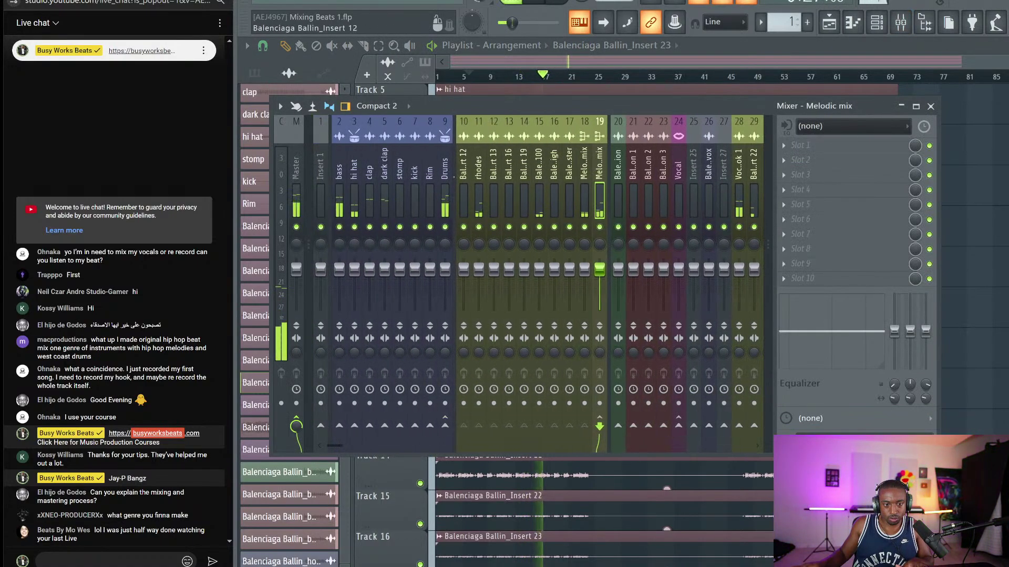
click(445, 176)
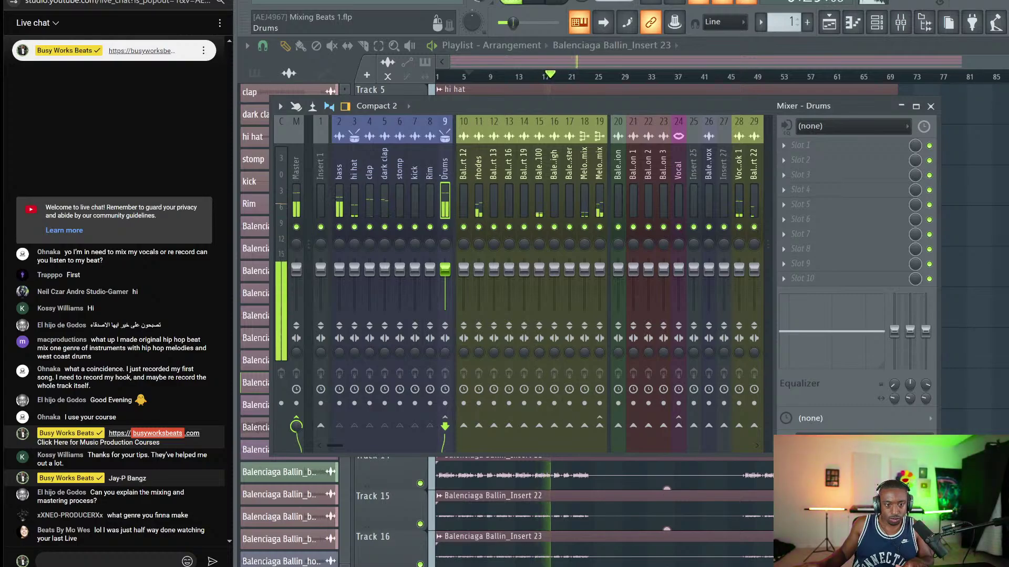
key(space)
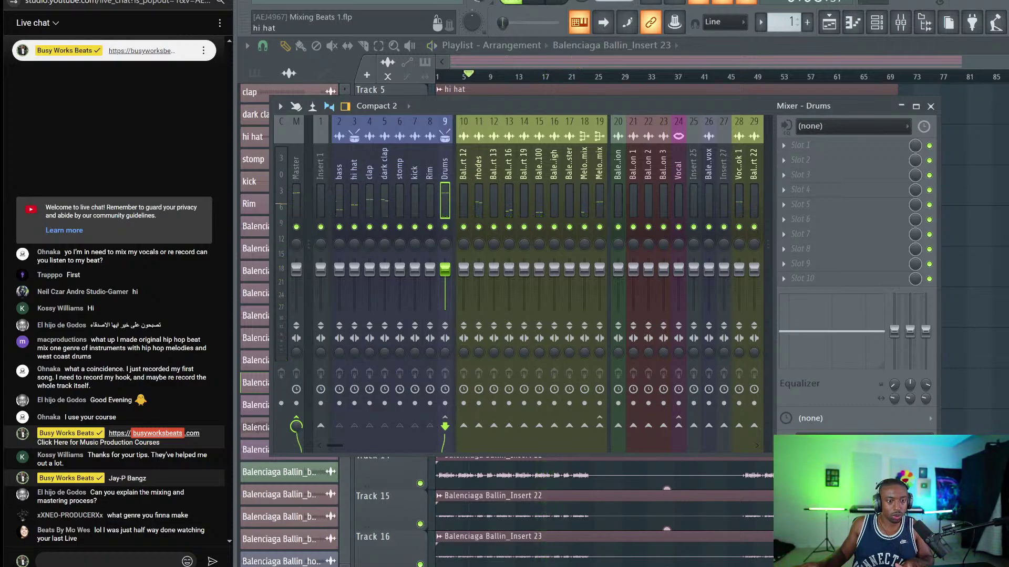
Move the bass mixer track one slot earlier so it sits in insert 1.
click(340, 176)
key(alt+Left)
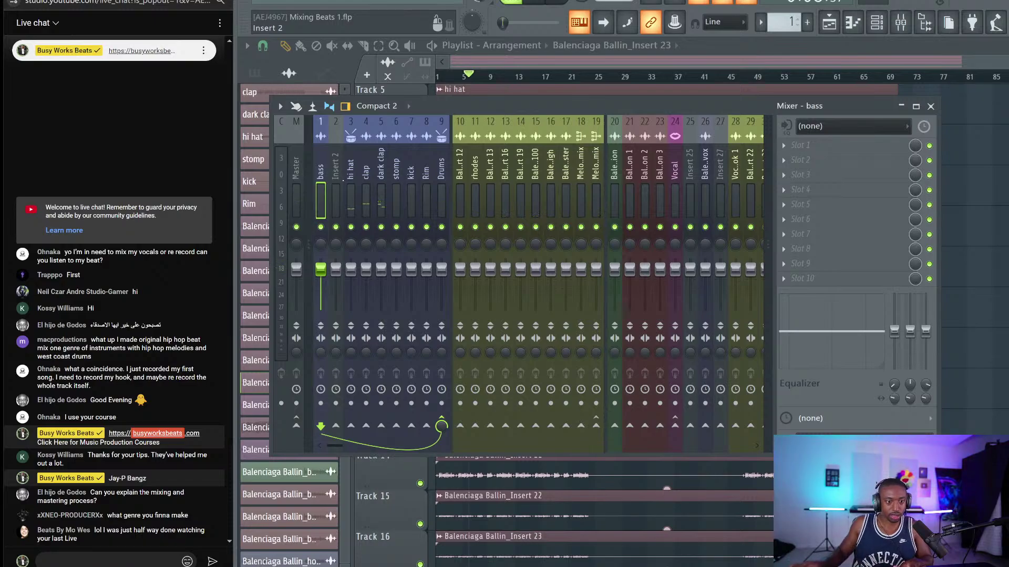
key(alt+Right)
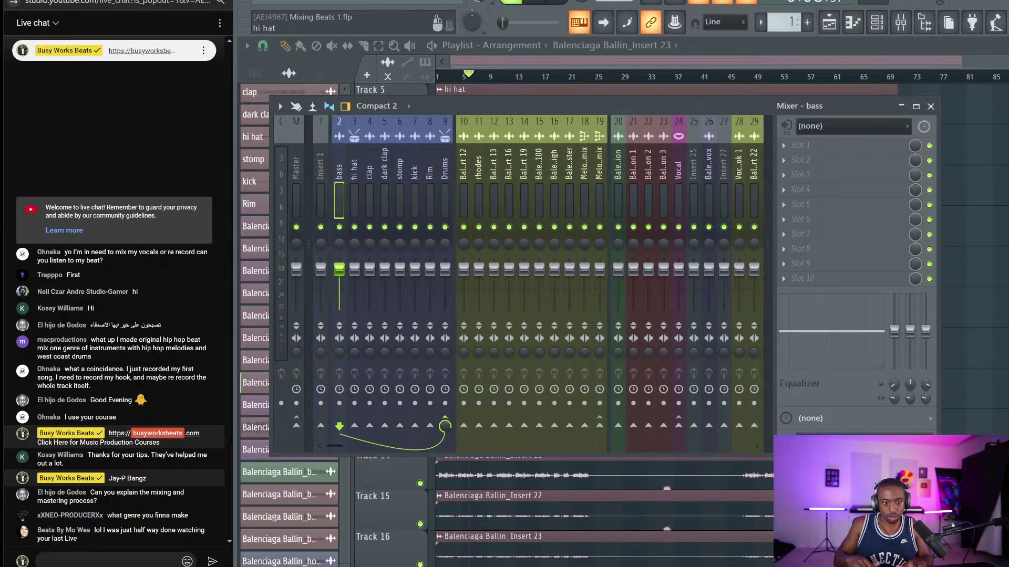
key(alt+Left)
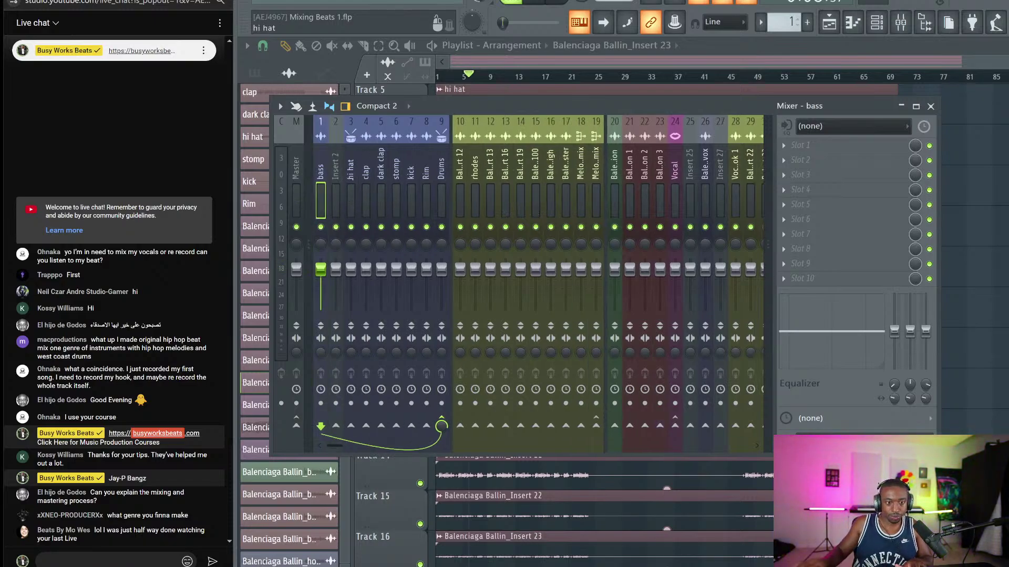
Remove the separator from the bass mixer track and add a separator at the hi hat track.
right_click(329, 117)
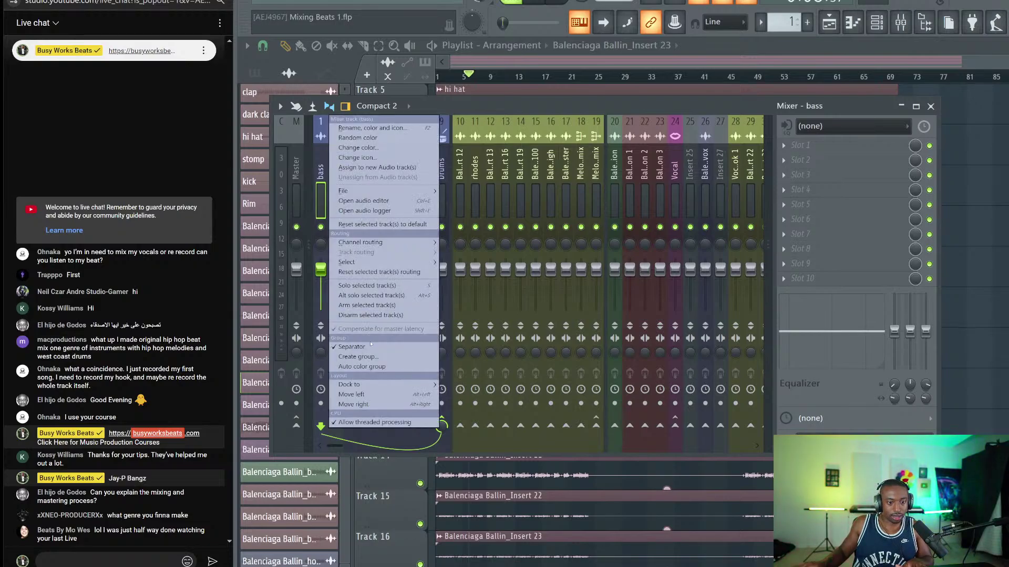
click(325, 177)
right_click(325, 177)
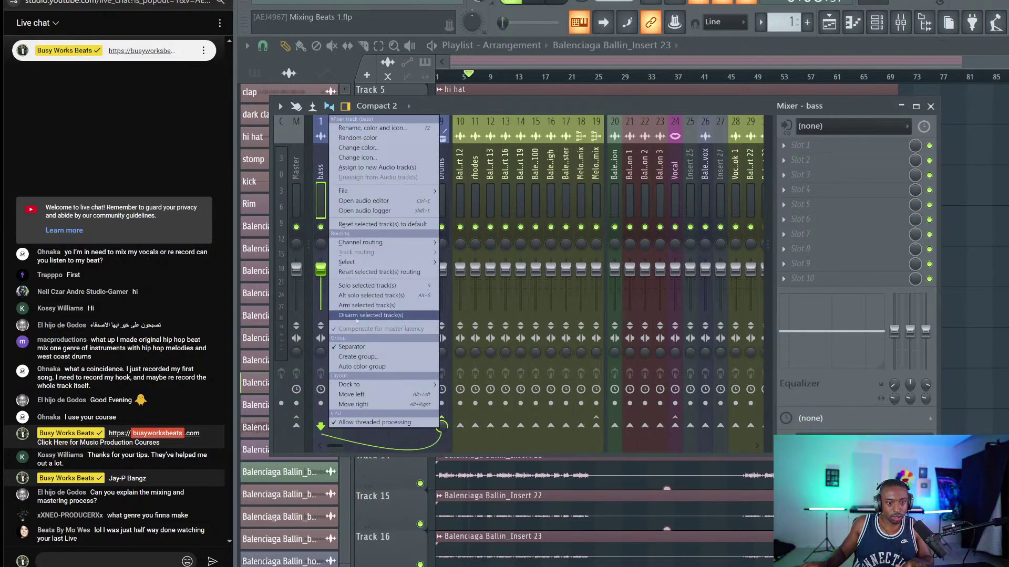
click(353, 347)
click(335, 168)
right_click(335, 168)
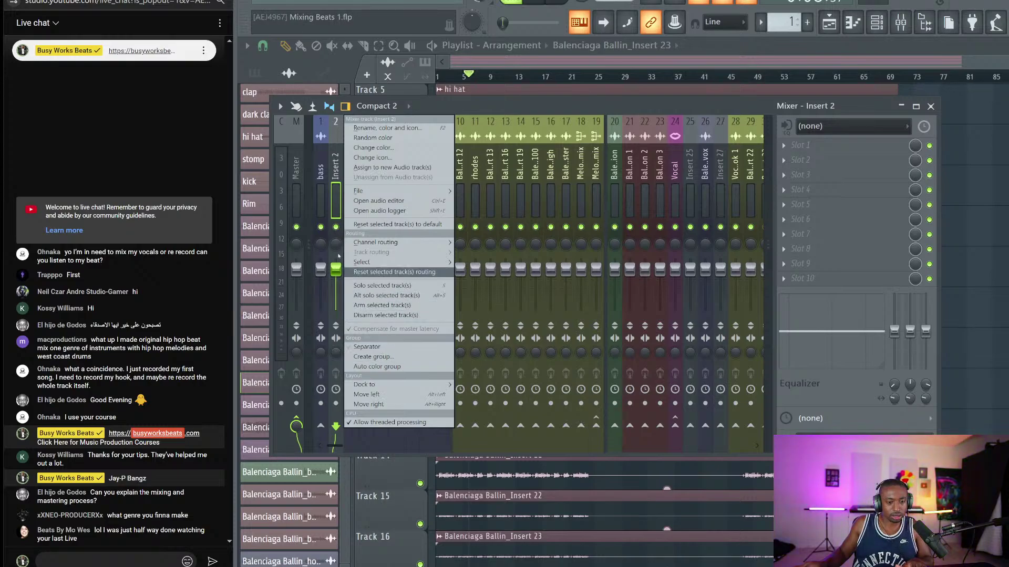
click(354, 168)
right_click(354, 168)
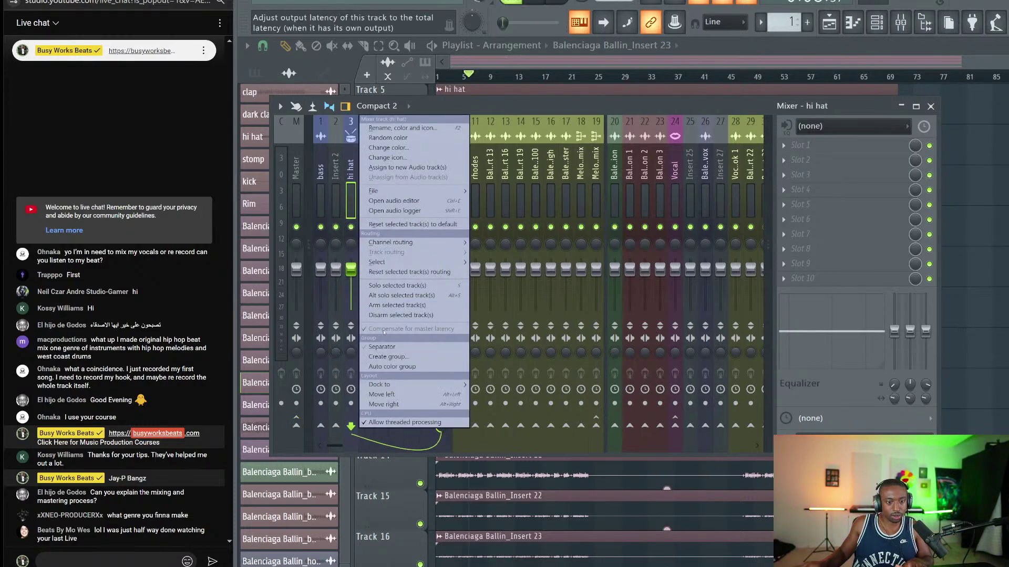
click(381, 347)
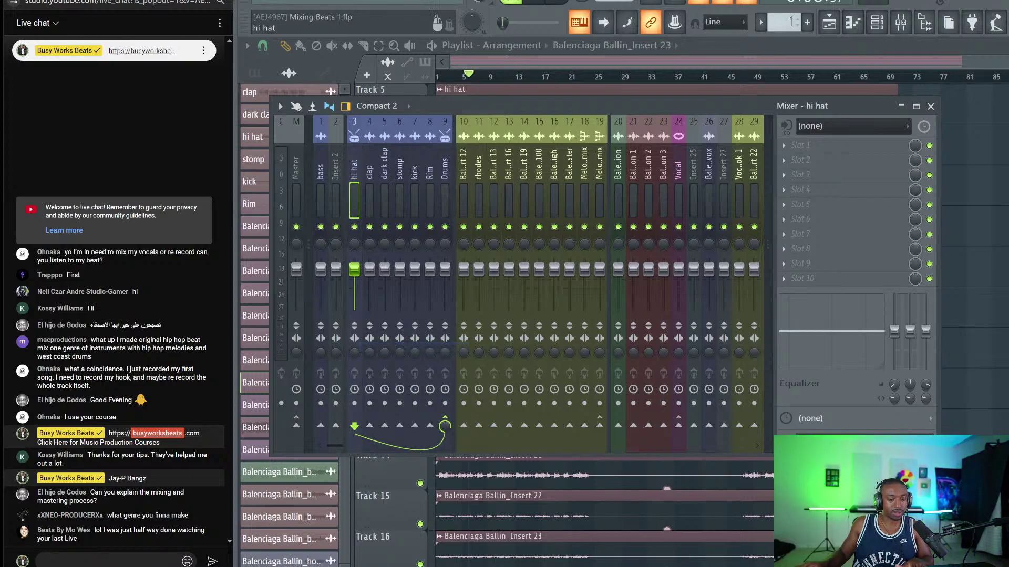
Apply the preset name Bass to the empty Insert 2 mixer track.
click(336, 168)
right_click(335, 168)
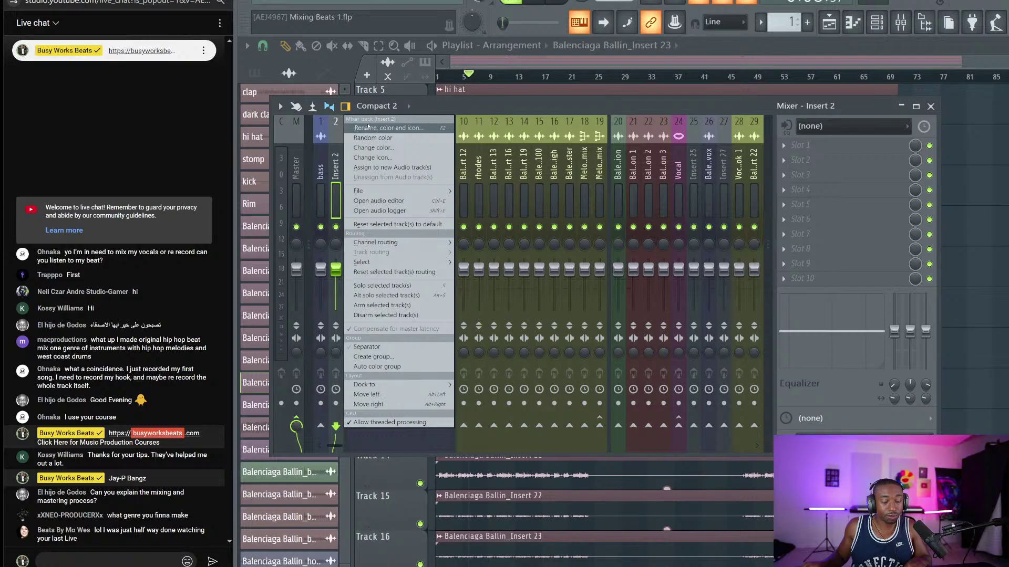
click(368, 127)
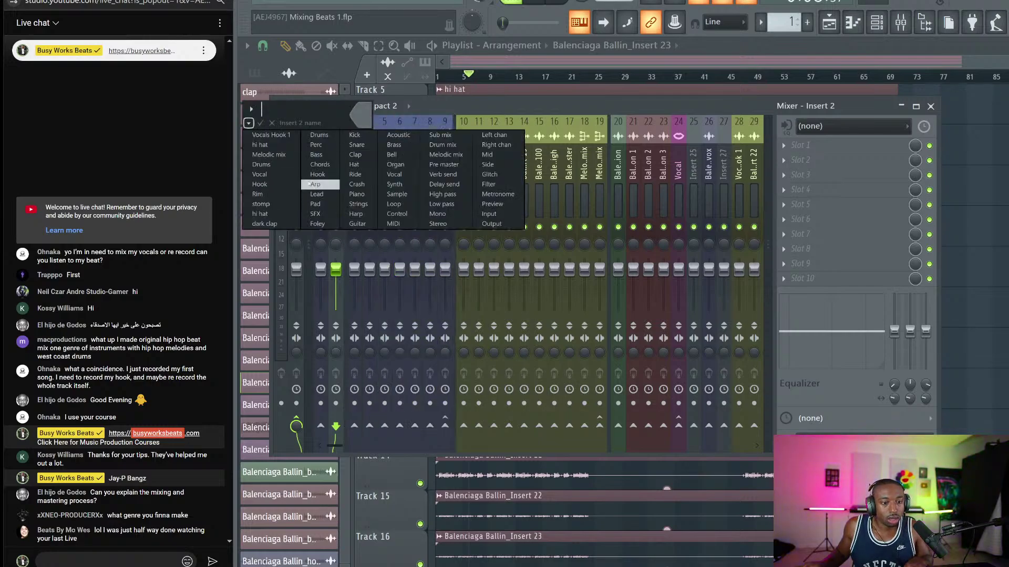
click(316, 154)
Route the bass track in insert 1 only to the Bass bus in insert 2, and save the project.
click(326, 167)
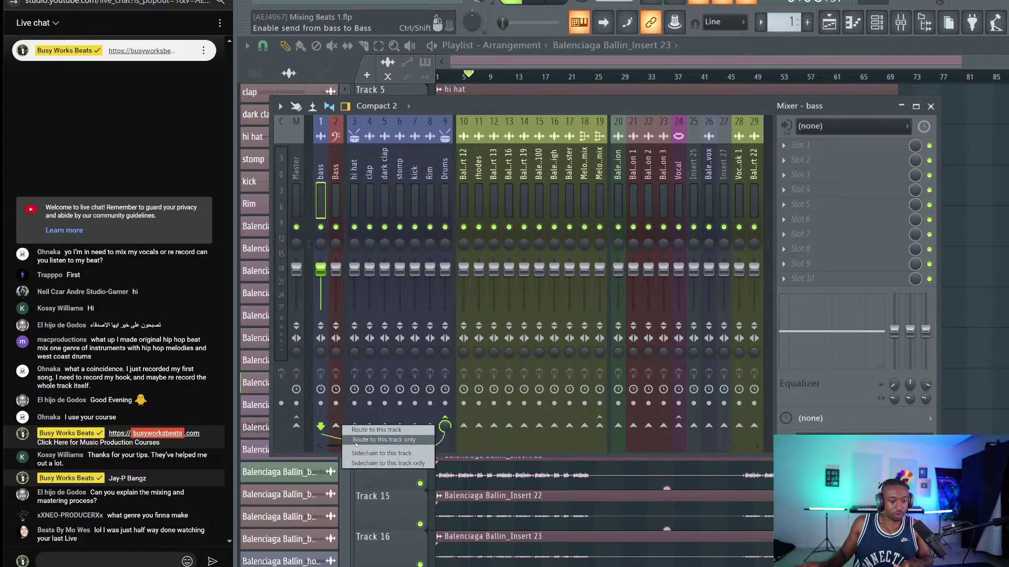
click(336, 426)
click(334, 197)
key(space)
key(space)
key(ctrl+s)
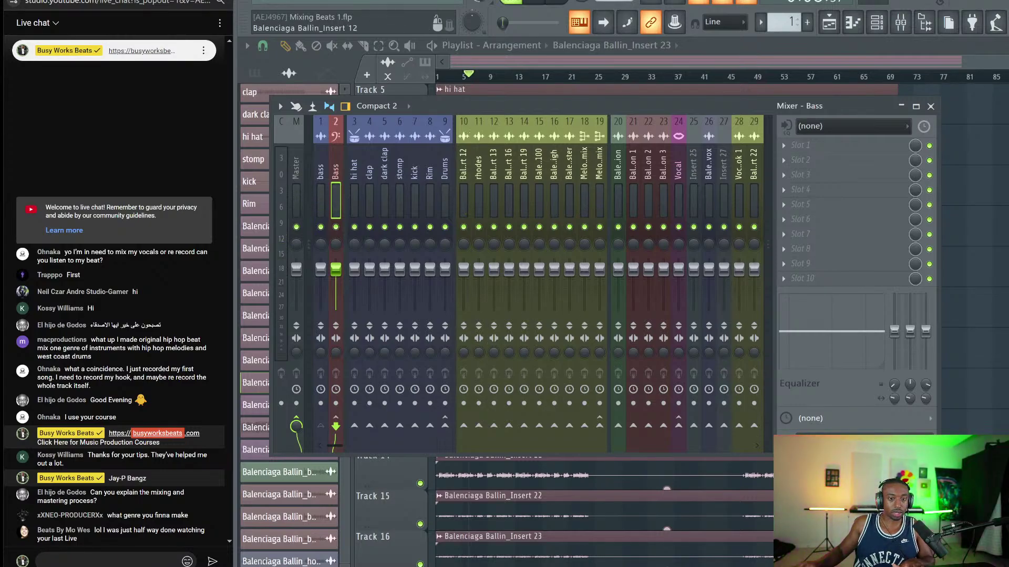
Add separators at the Vocals Hook 1 and Insert 34 mixer tracks to set off the Hook group.
scroll(504, 126, down, 3)
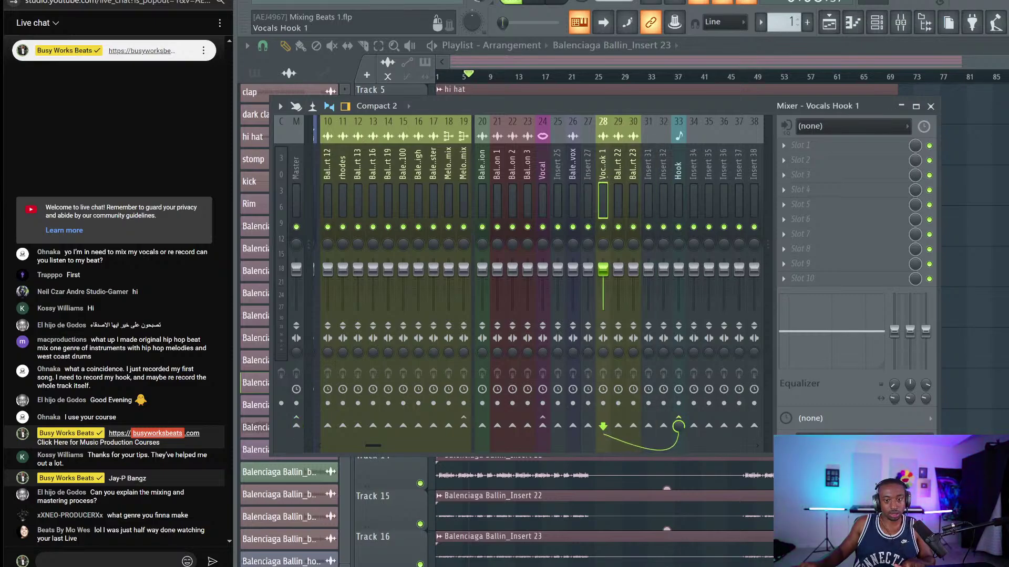
right_click(609, 291)
click(634, 347)
click(682, 176)
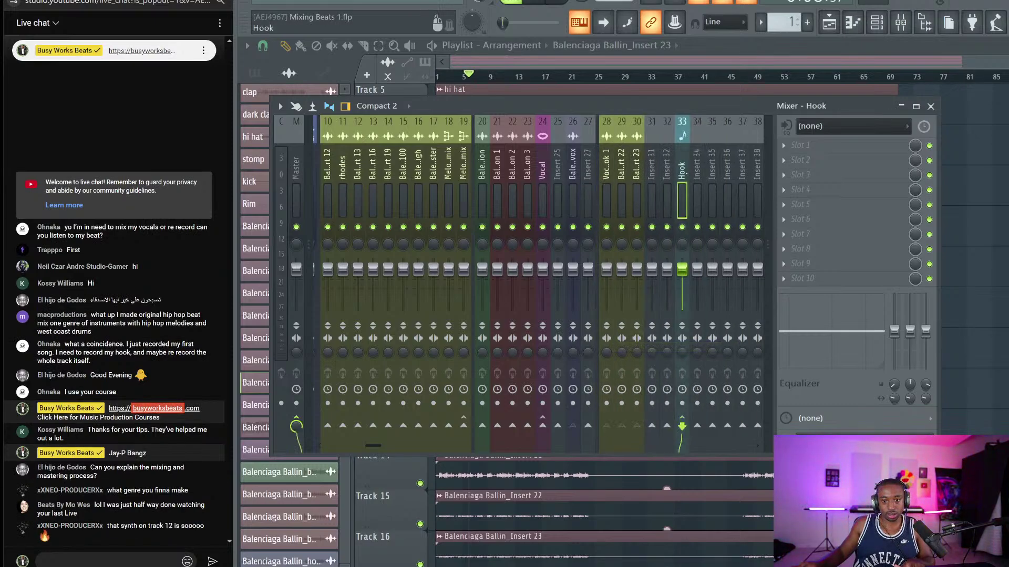
right_click(696, 177)
click(728, 346)
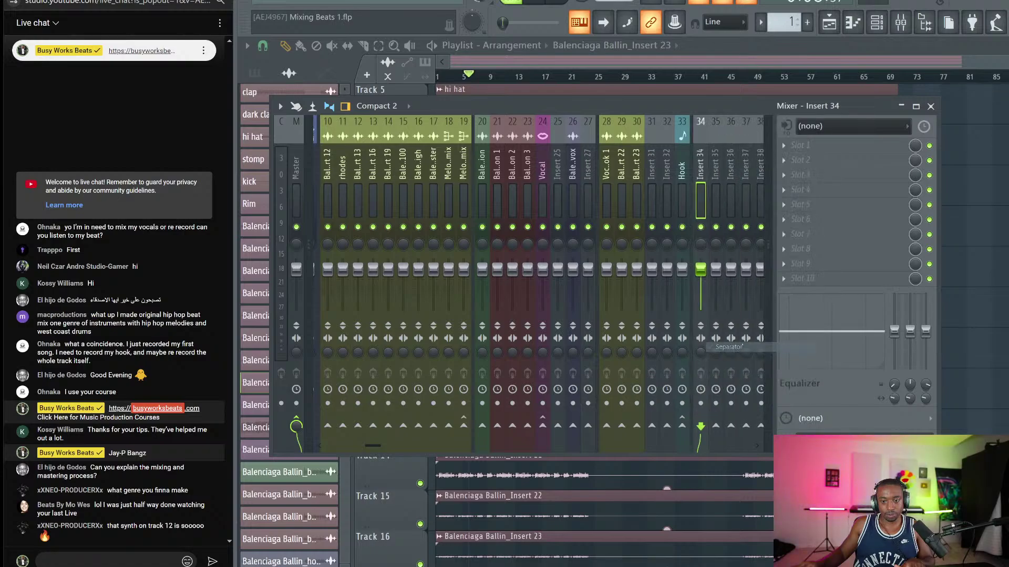
click(682, 169)
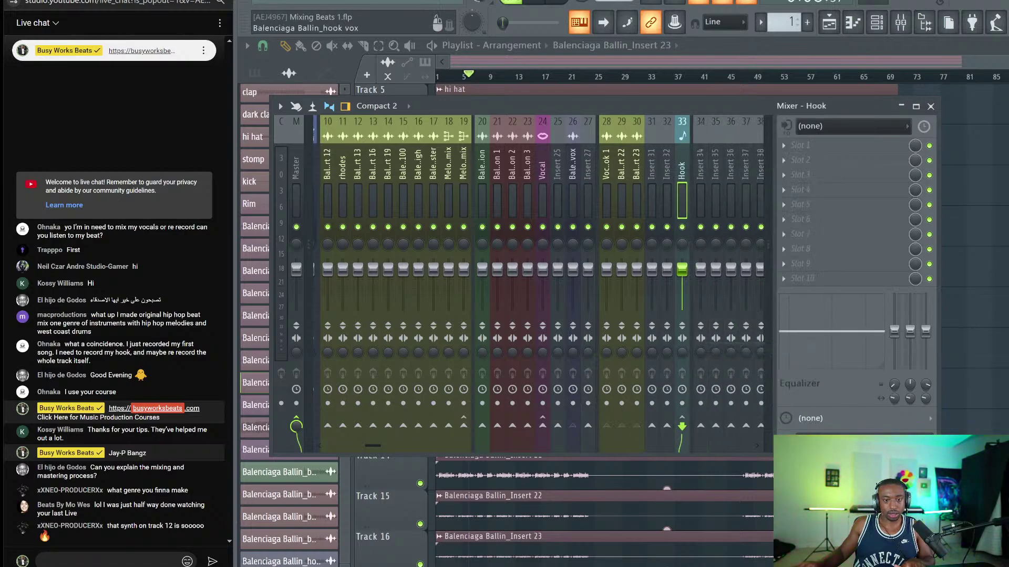
Rename the Insert 27 mixer track as vocals.
click(587, 171)
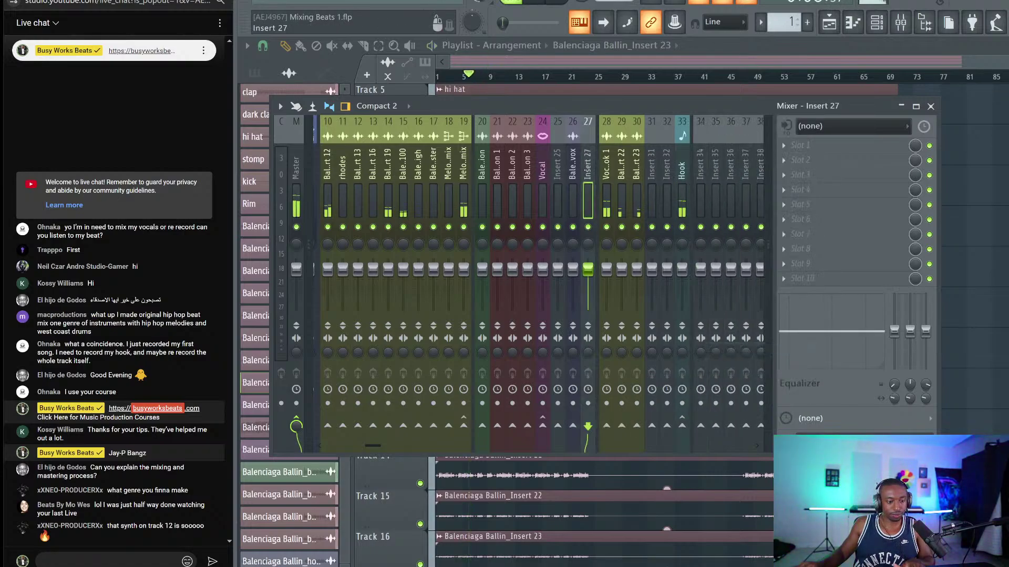
right_click(596, 117)
click(634, 128)
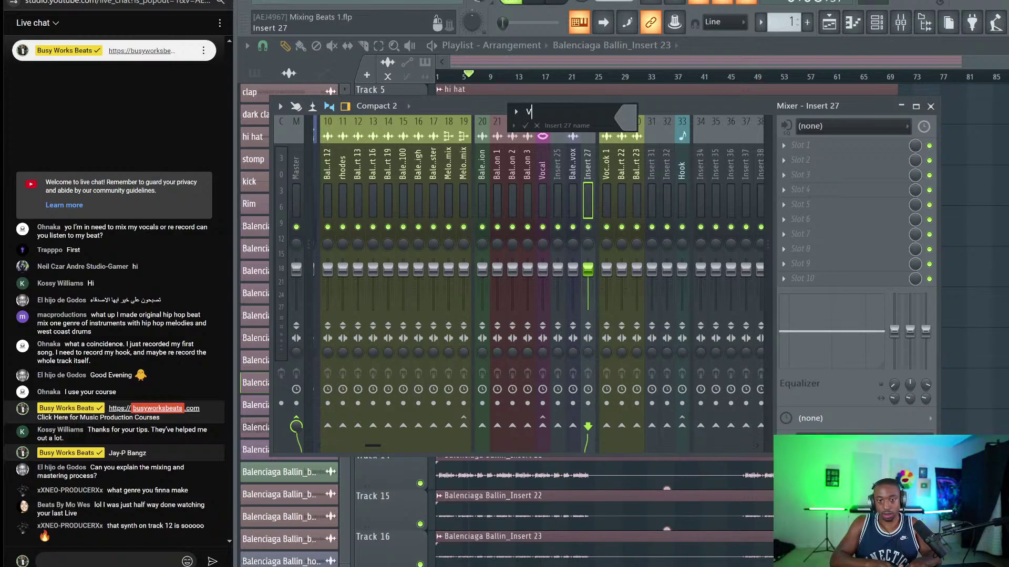
text(vocals)
key(Return)
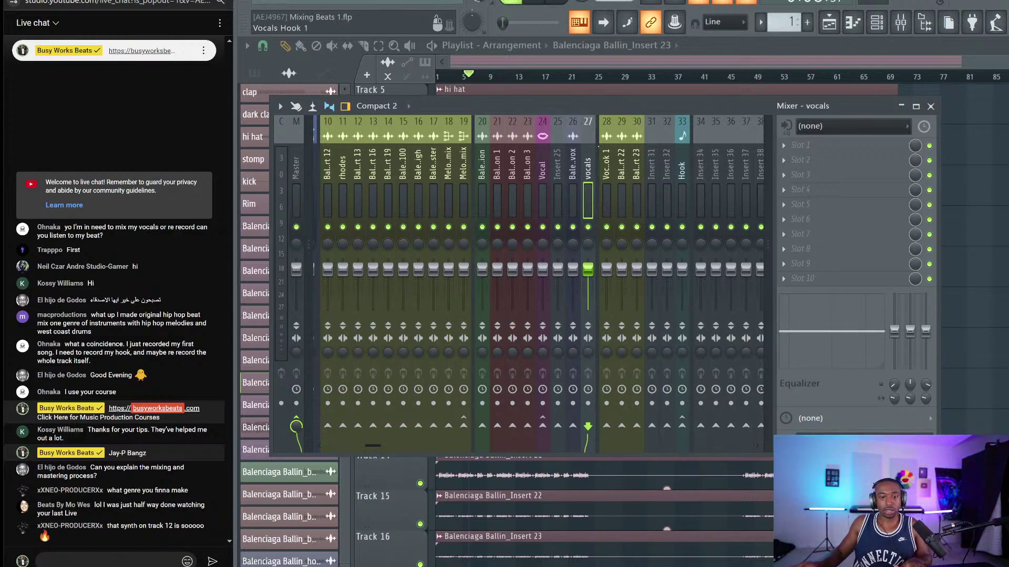
Route mixer tracks 20 through 26 only to the vocals track in insert 27.
click(543, 173)
key(space)
key(space)
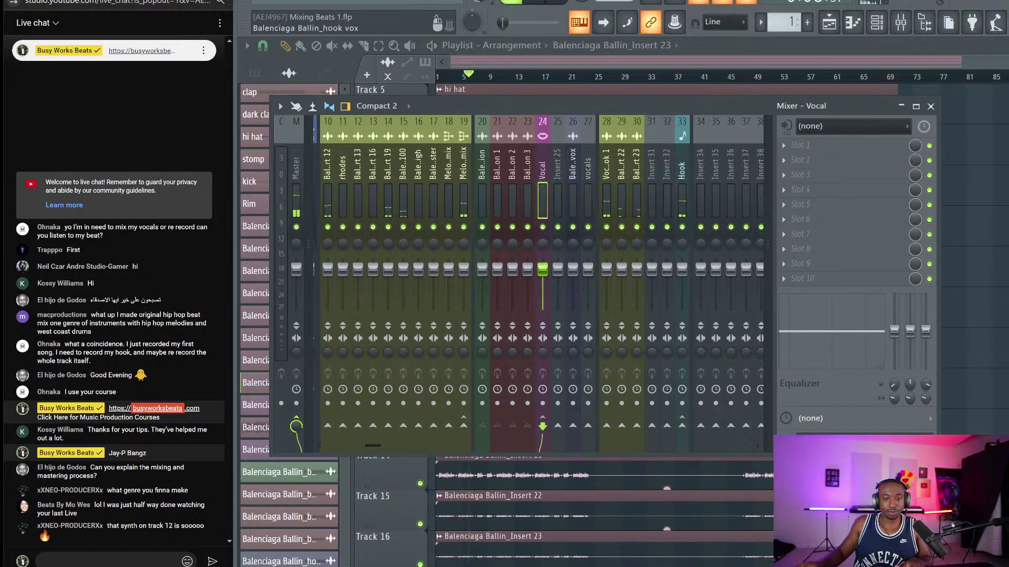
drag(572, 176, 497, 178)
right_click(587, 427)
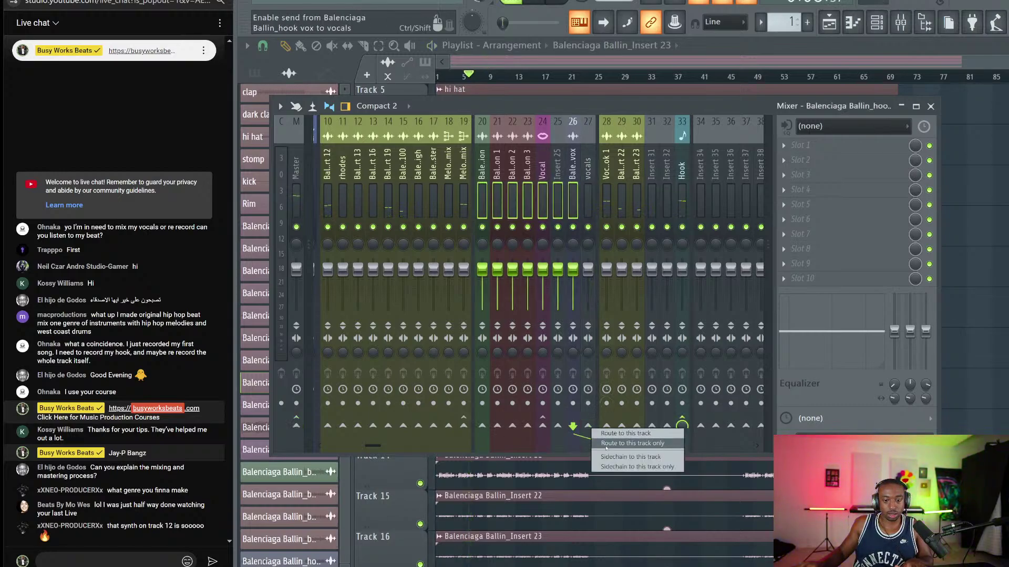
click(620, 443)
Play the arrangement and step through mixer tracks 20 to 27 to check their routing to the vocals bus.
click(587, 176)
key(space)
key(Left)
key(Left)
key(Left)
key(Left)
key(Left)
key(Left)
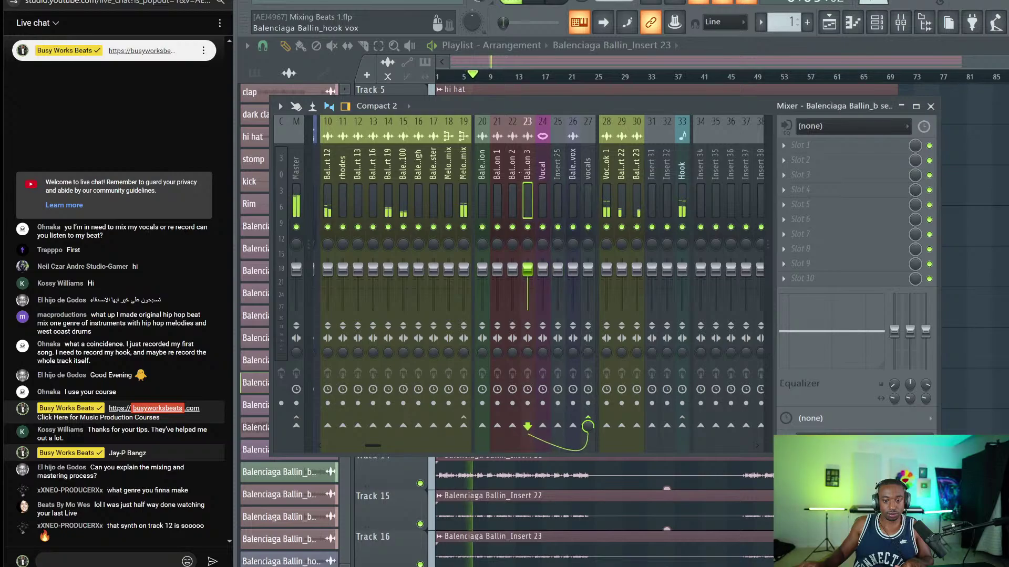
key(Right)
key(Right)
key(Right)
key(Right)
key(Right)
key(Right)
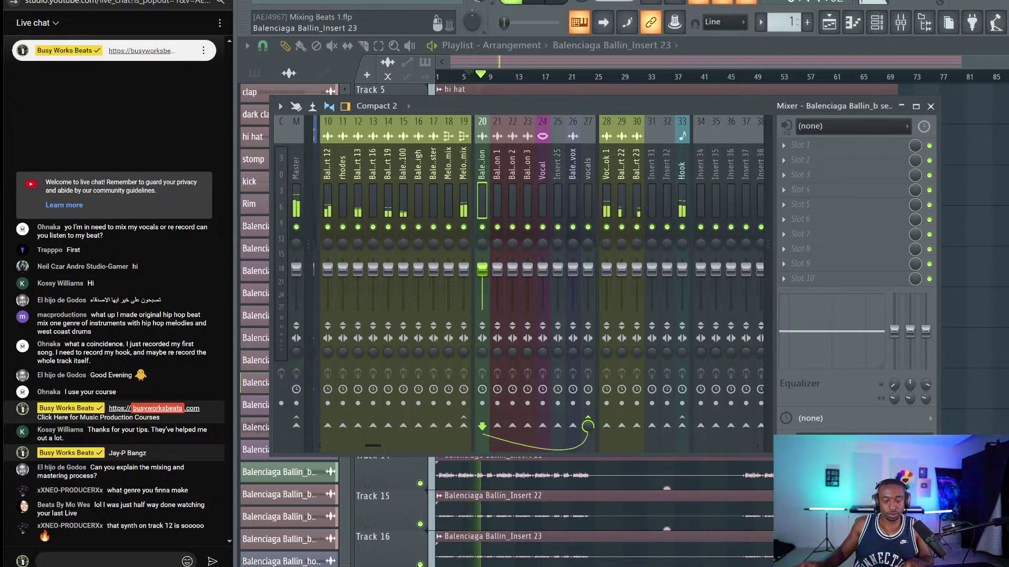
Change the color of the vocals mixer track to red #EA1B15.
right_click(588, 174)
click(618, 129)
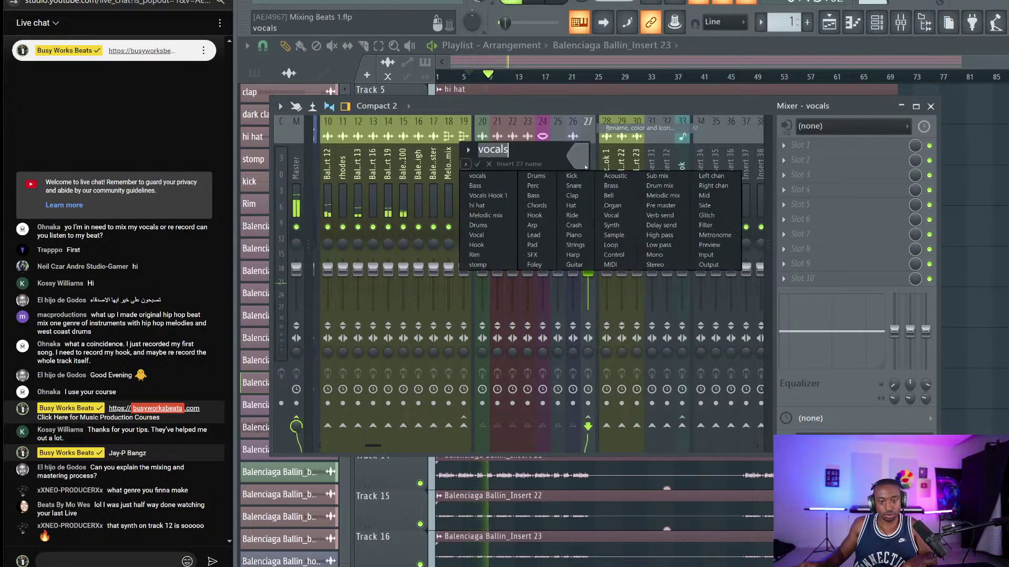
click(576, 155)
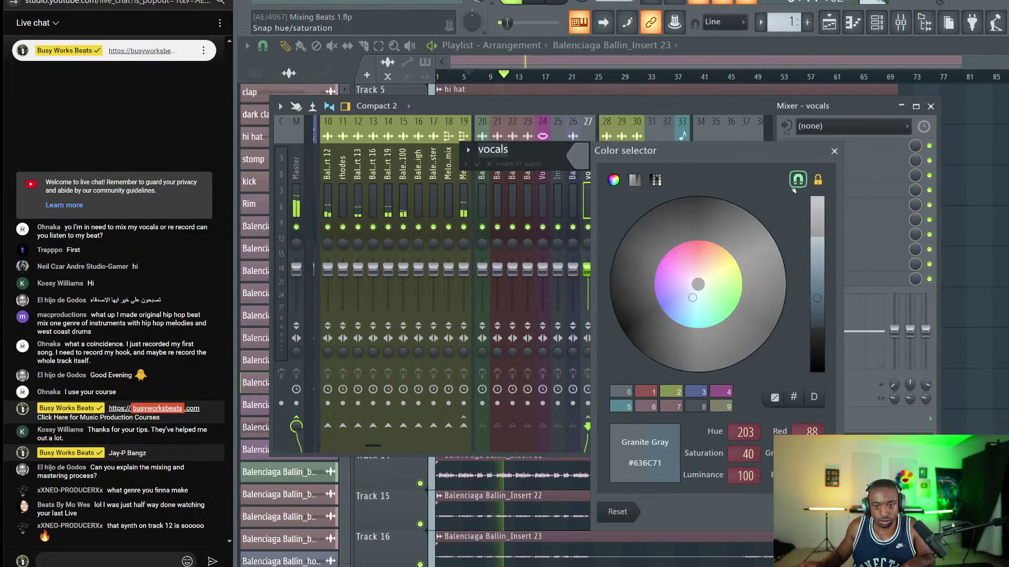
click(818, 179)
click(687, 209)
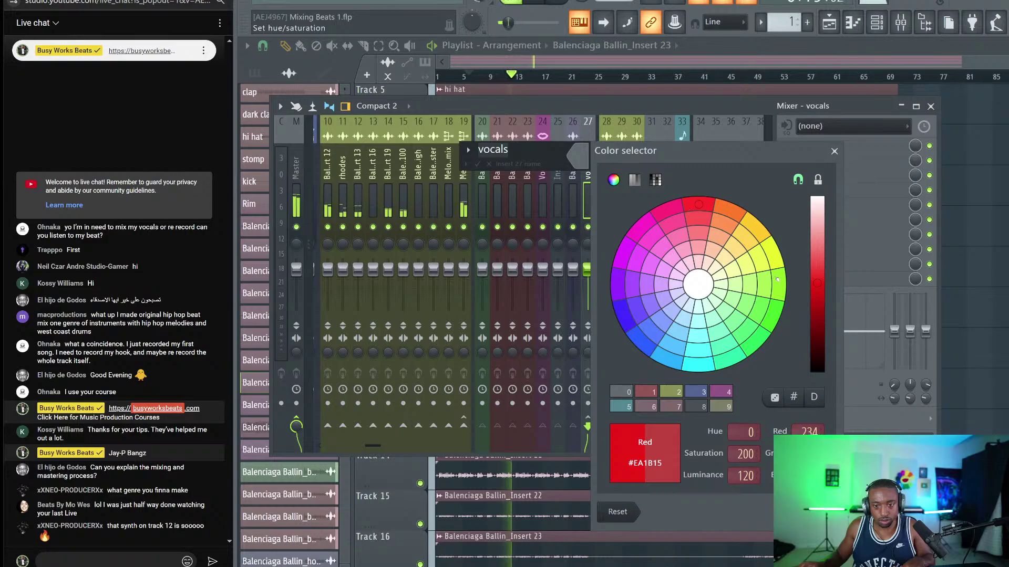
key(Return)
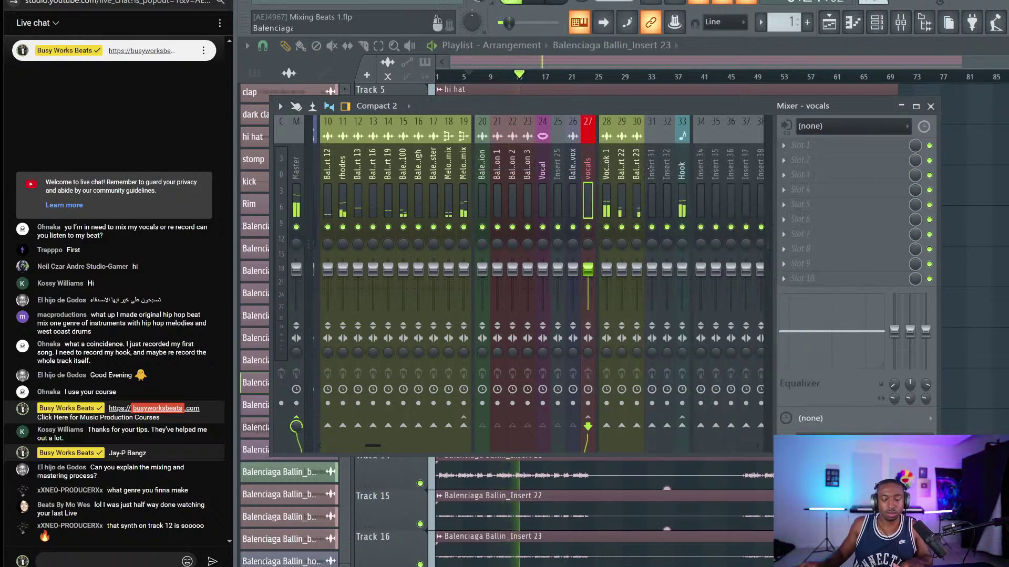
Check the Insert 31 and Insert 22 mixer tracks, stop playback and close the mixer.
click(652, 200)
click(622, 200)
key(space)
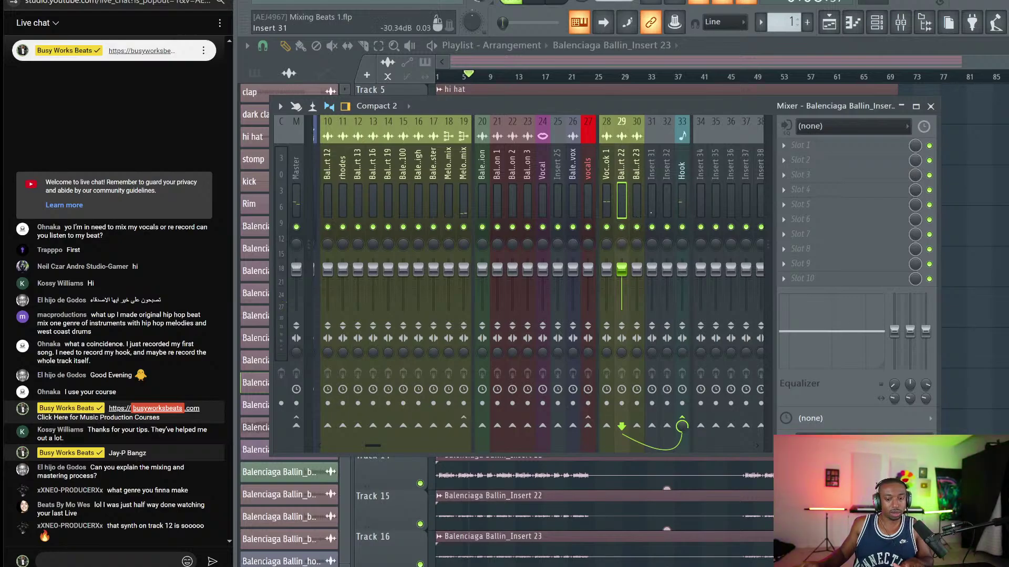
key(F9)
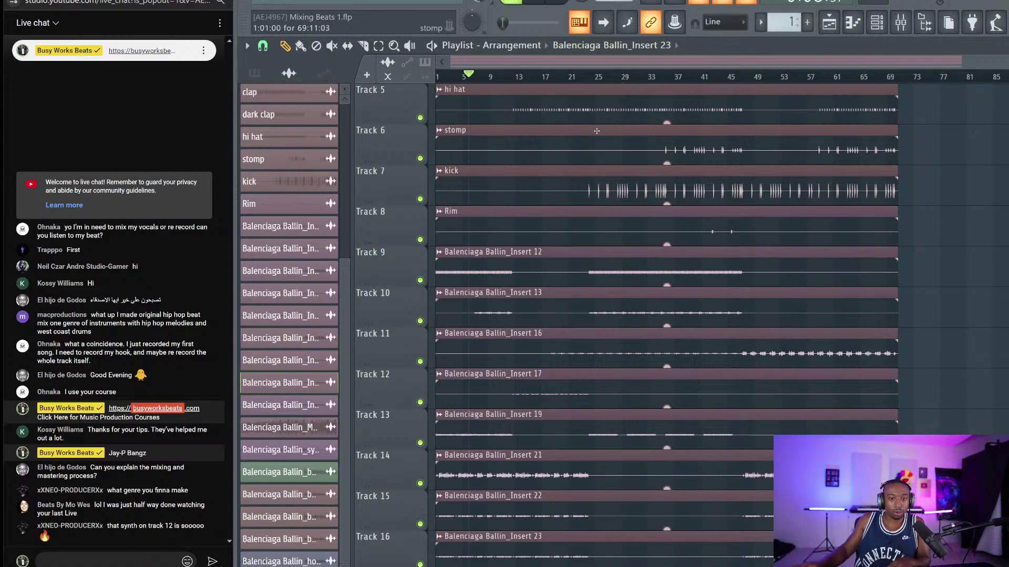
Play the arrangement from around bar 10, check the mixer levels and stop playback.
scroll(631, 262, up, 3)
scroll(508, 73, up, 1)
click(507, 73)
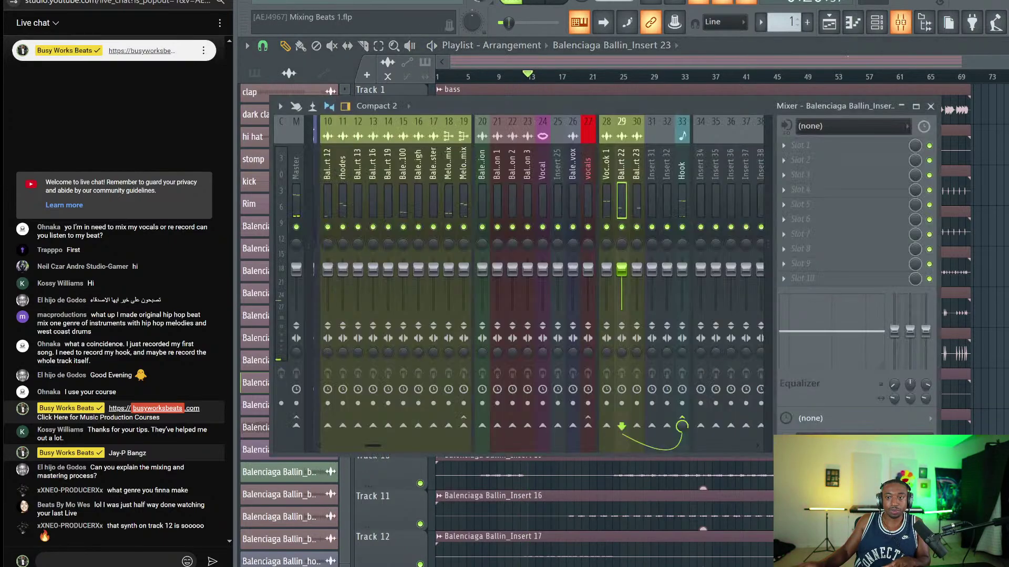
click(900, 22)
key(space)
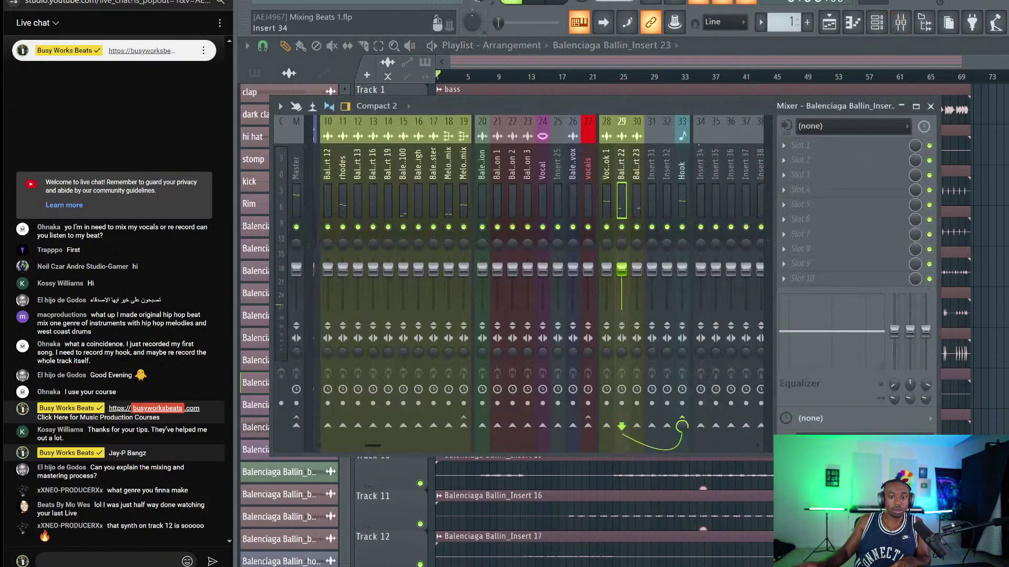
Load UAD Teletronix LA-2A Legacy into the first effect slot of the Hook mixer track.
click(683, 153)
click(785, 146)
scroll(599, 245, down, 4)
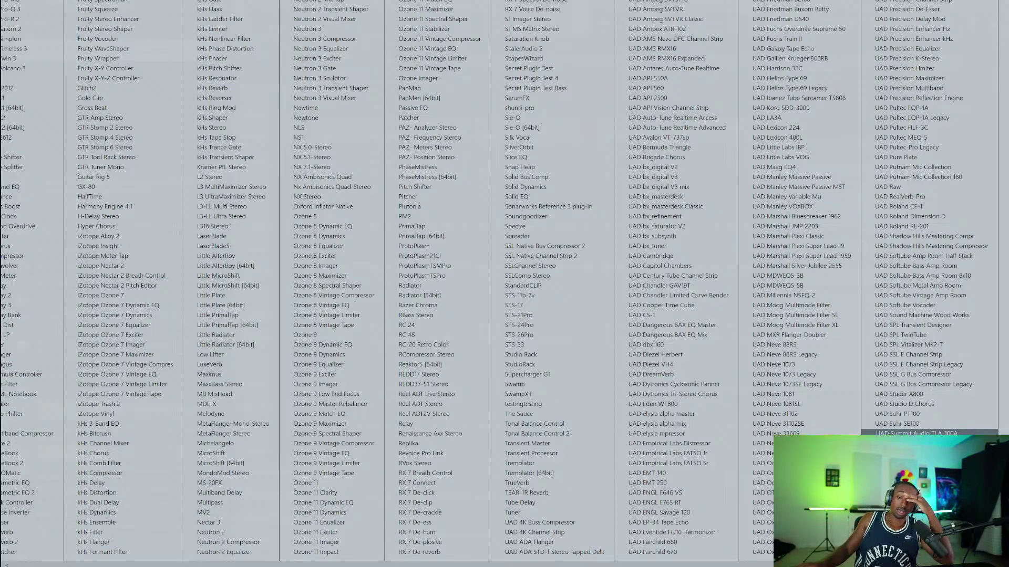
click(912, 464)
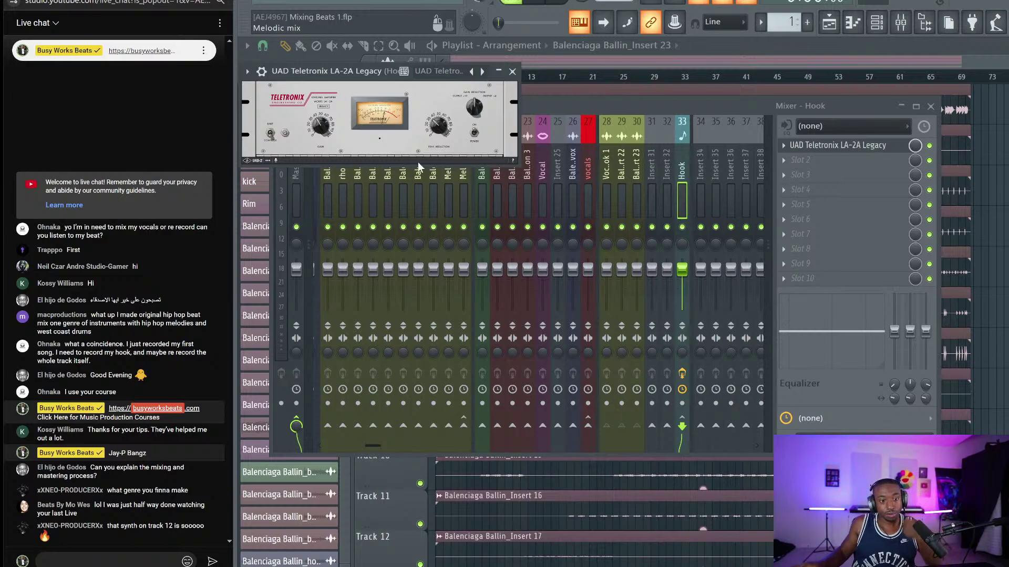
Play the arrangement and adjust the LA-2A's peak reduction and gain on the Hook track.
key(space)
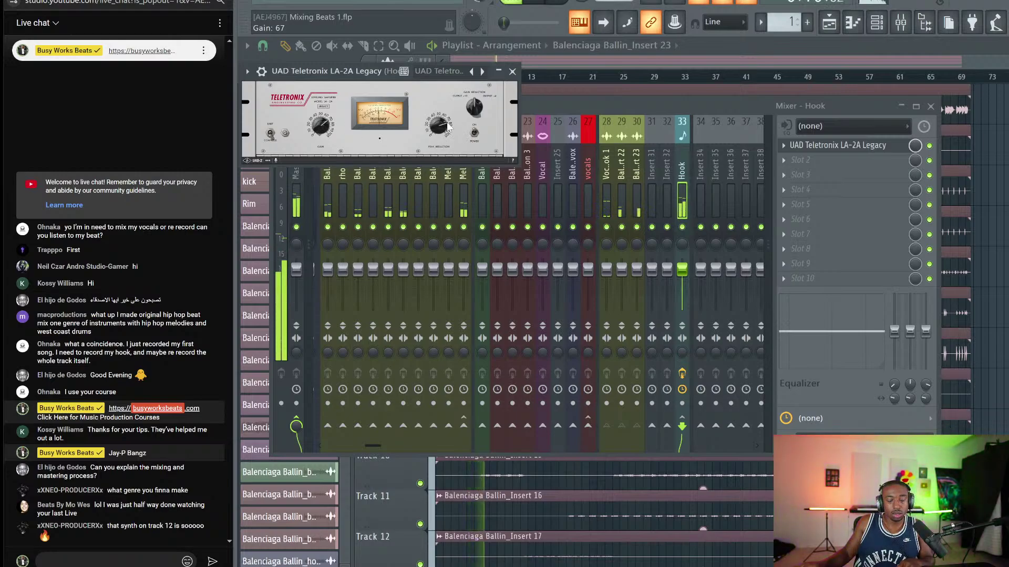
scroll(322, 122, up, 2)
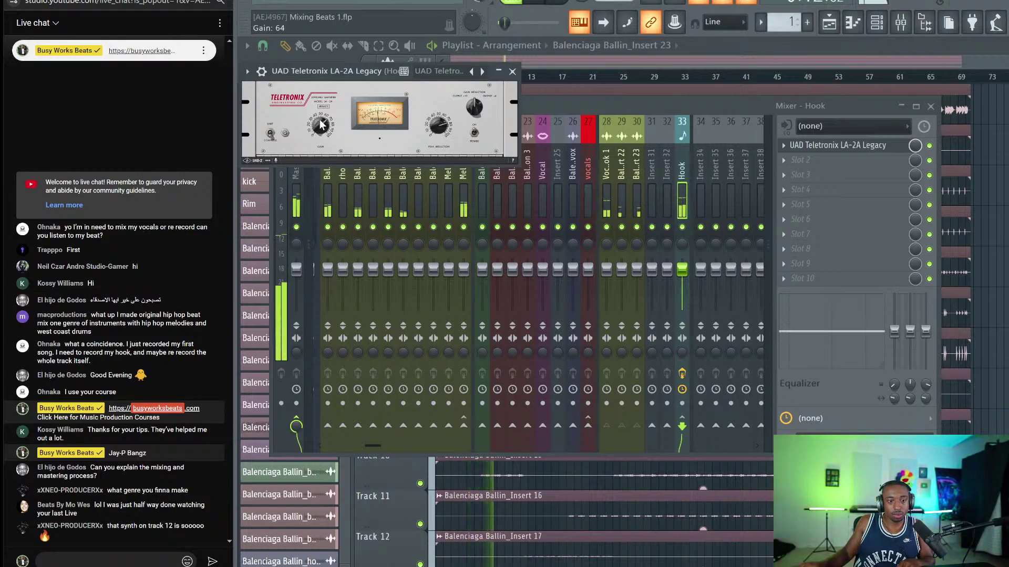
scroll(322, 122, down, 5)
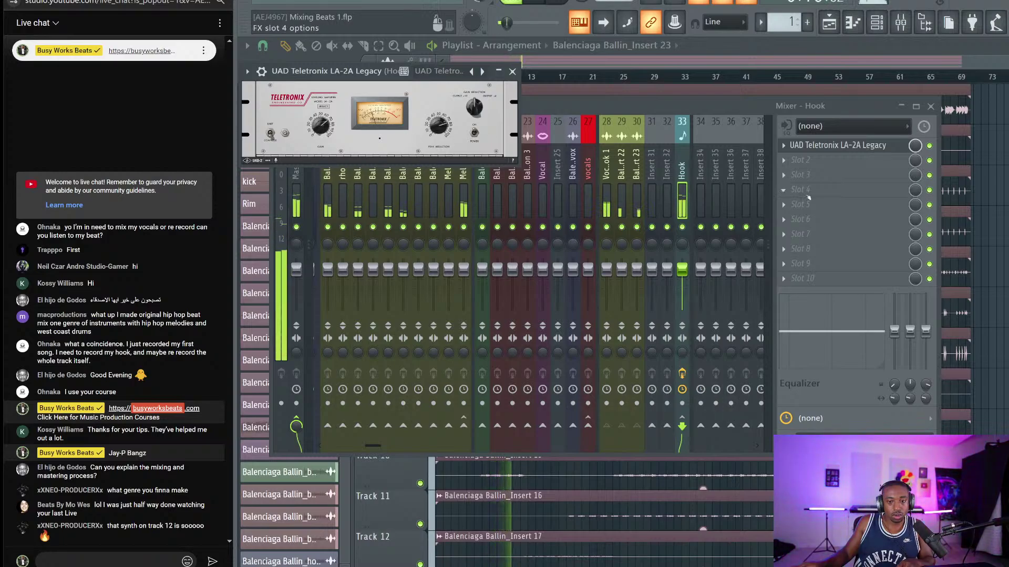
Bypass the LA-2A on the Hook track, solo Hook together with its source tracks and play the arrangement to compare the sound.
click(929, 146)
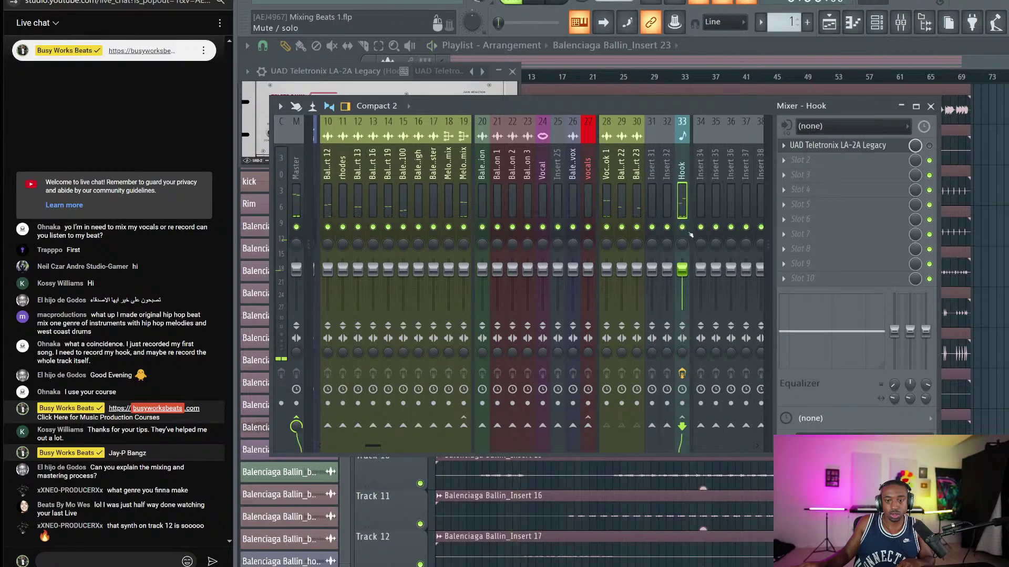
right_click(682, 227)
alt+right_click(684, 232)
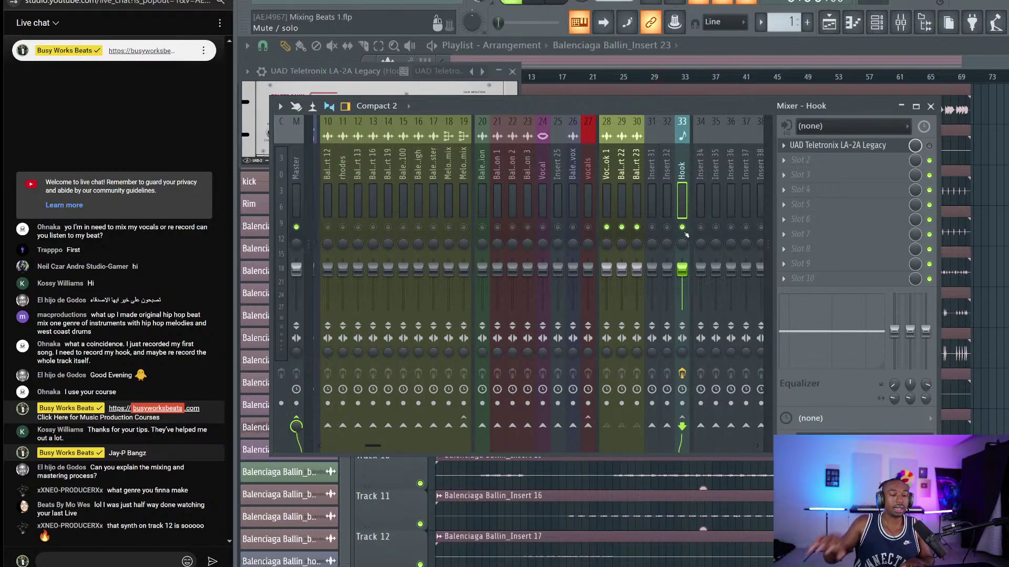
key(space)
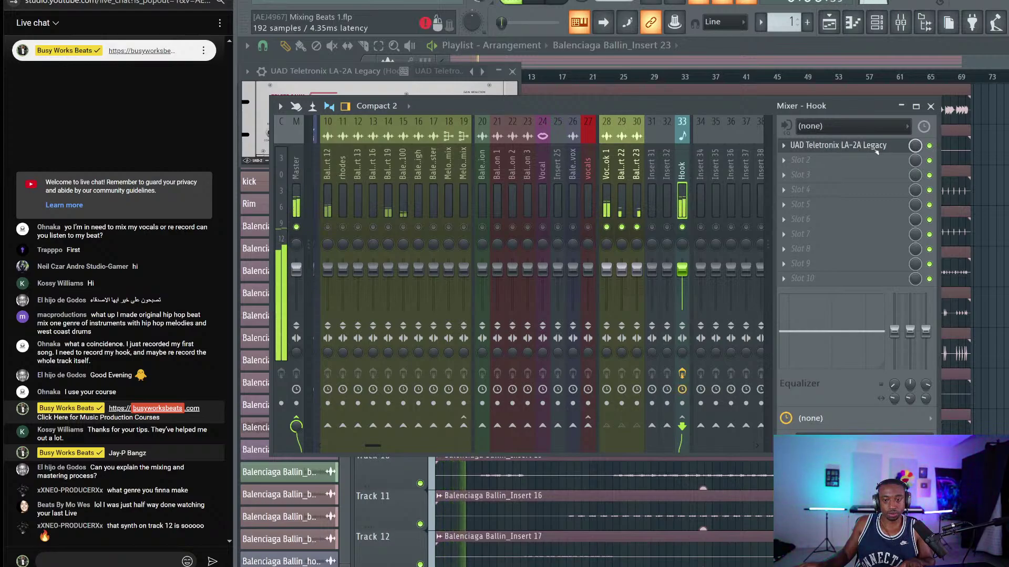
Load FabFilter Pro-L 2 into the Hook track's second effect slot, set its gain to +7.24 dB and close its window.
click(814, 166)
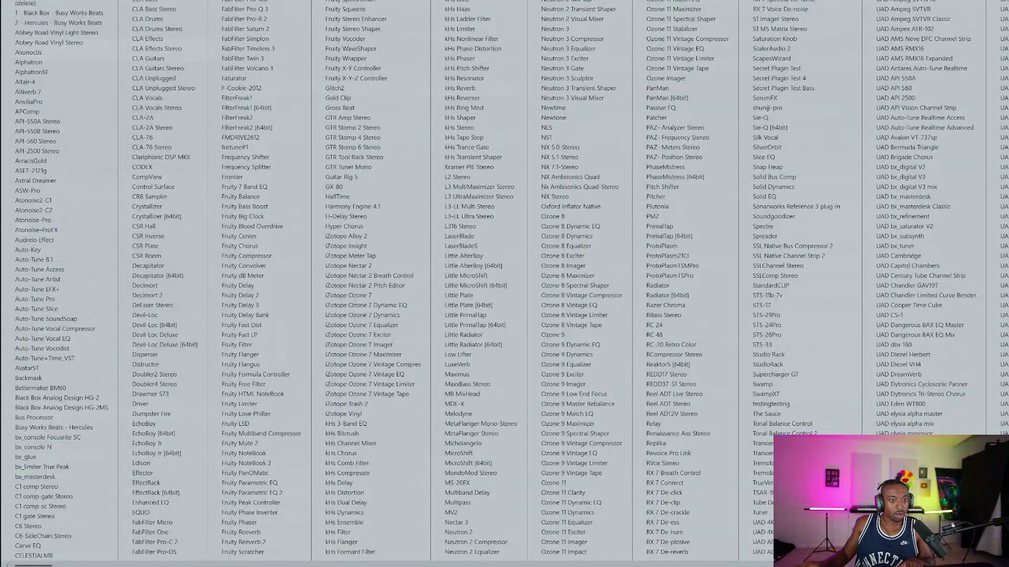
click(270, 1)
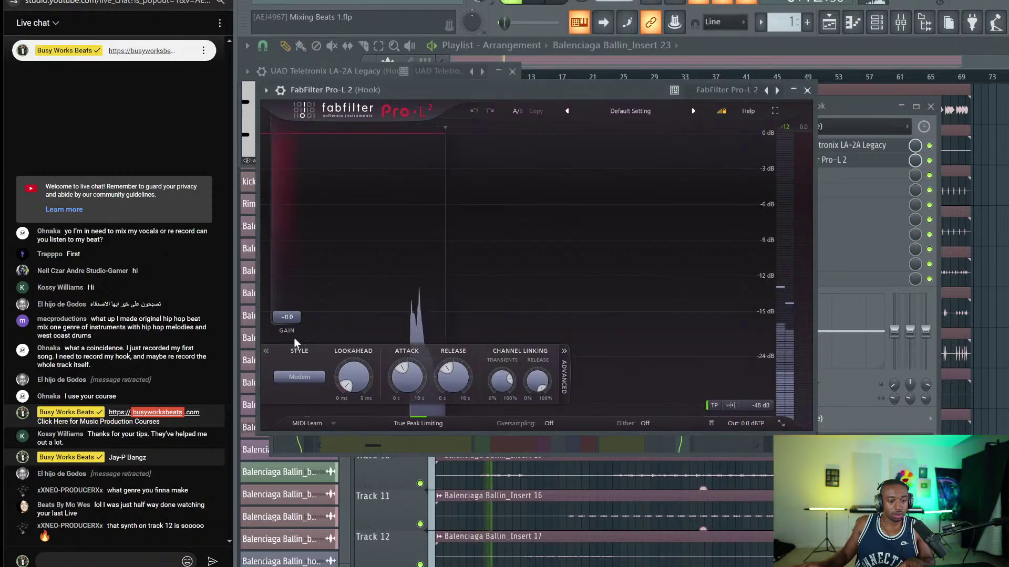
drag(287, 316, 287, 274)
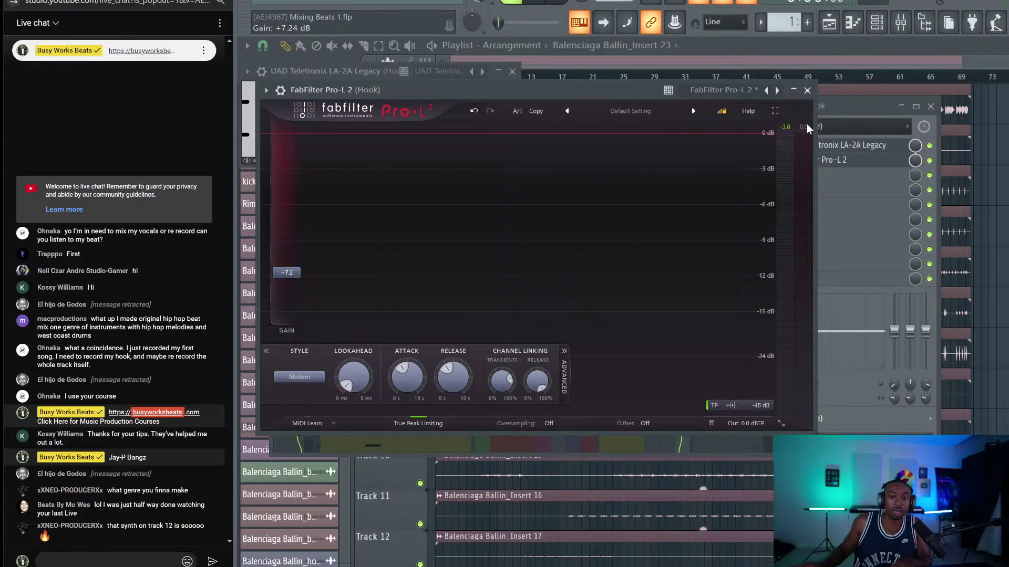
click(807, 91)
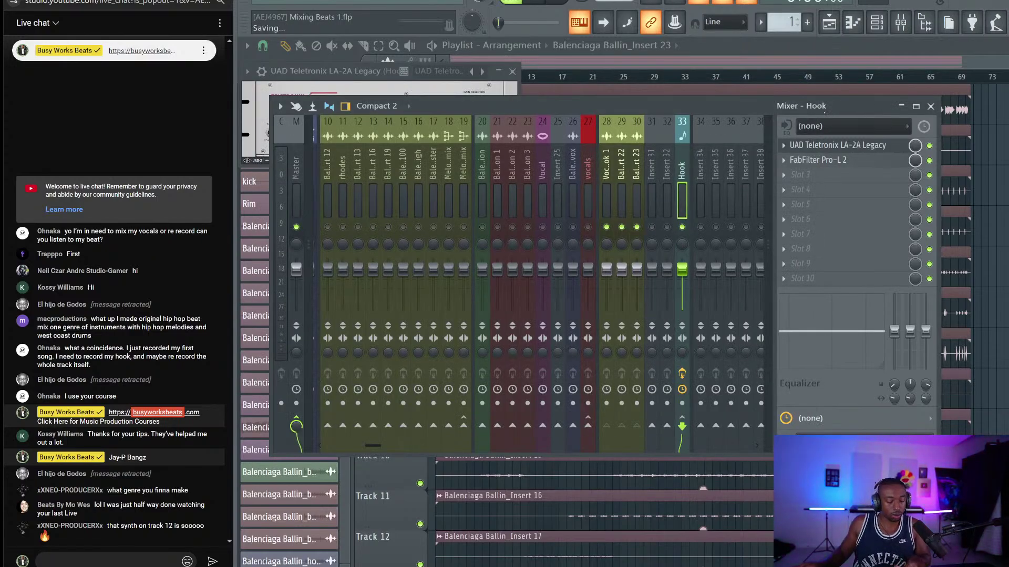
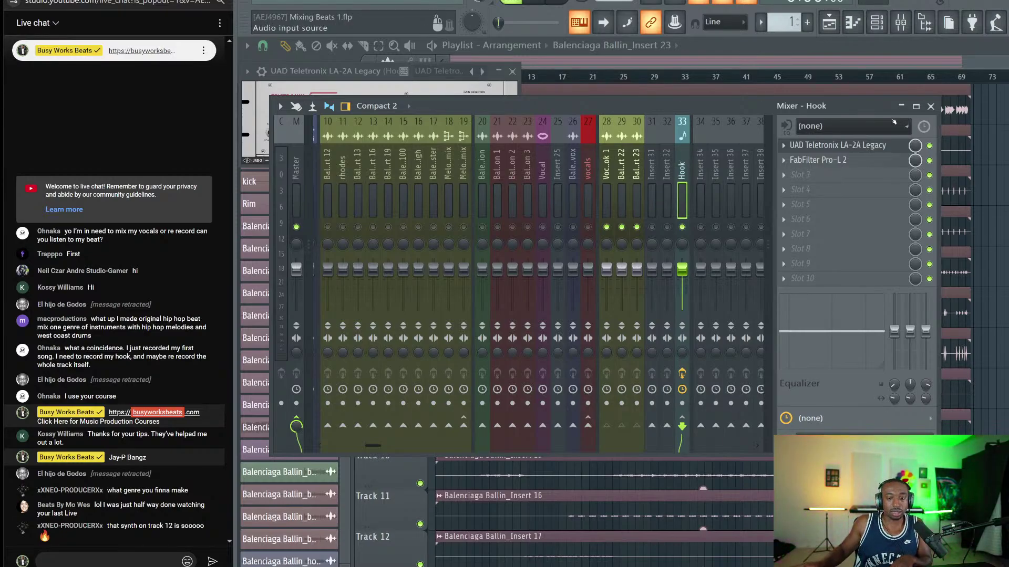
Audition the soloed Hook bus with all of its track effects switched off and back on.
click(930, 107)
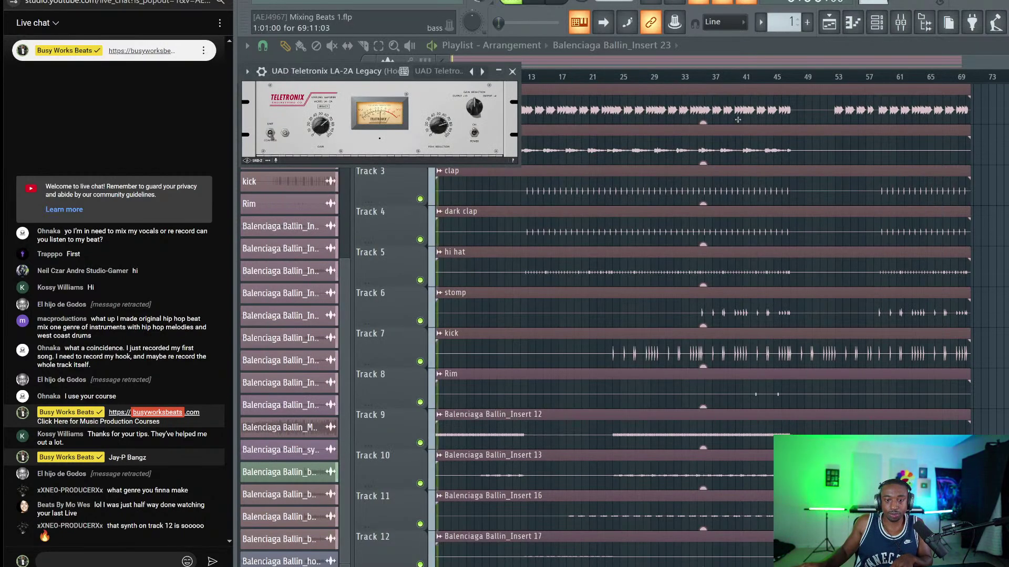
key(F9)
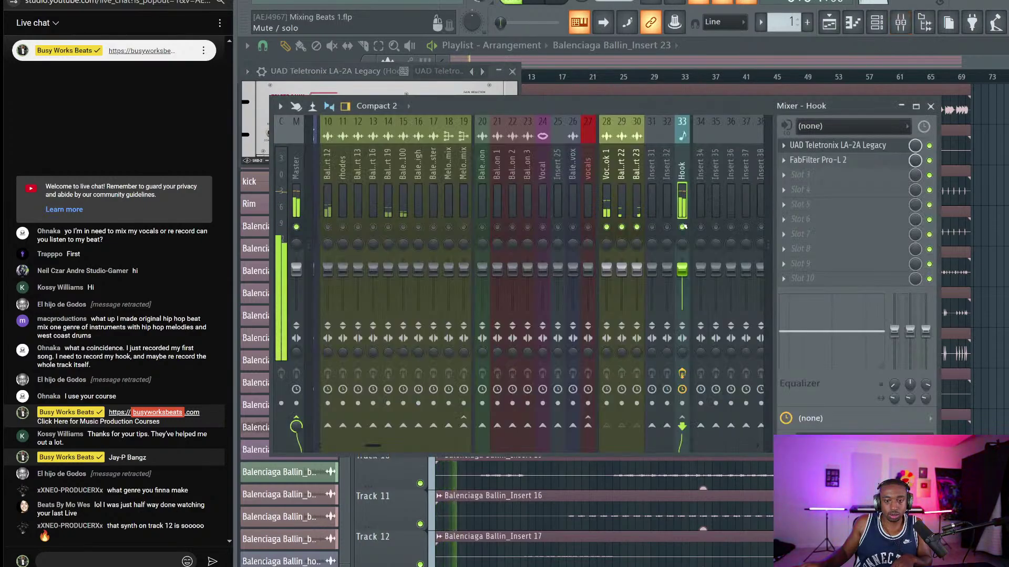
key(space)
click(684, 388)
click(684, 374)
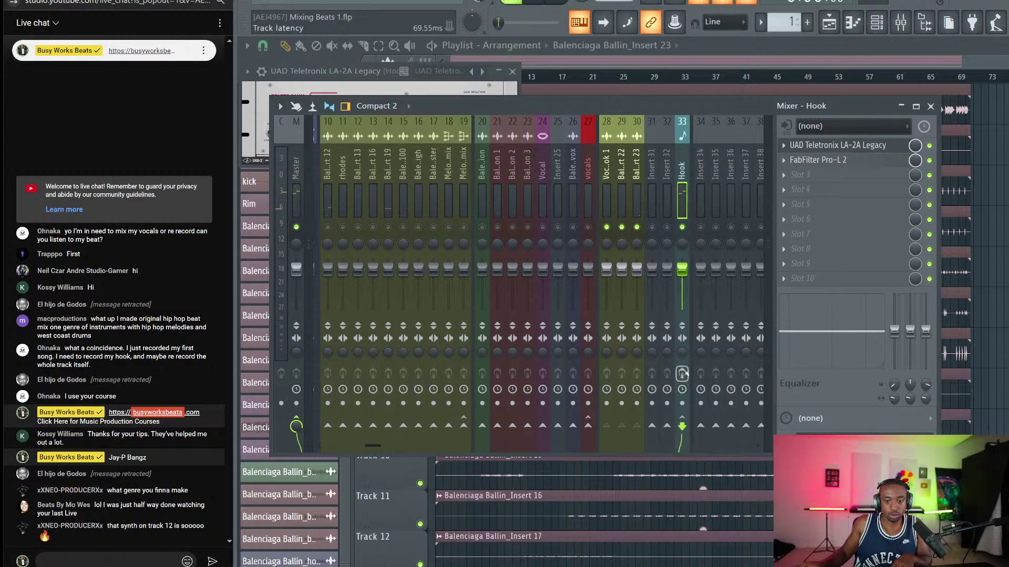
key(space)
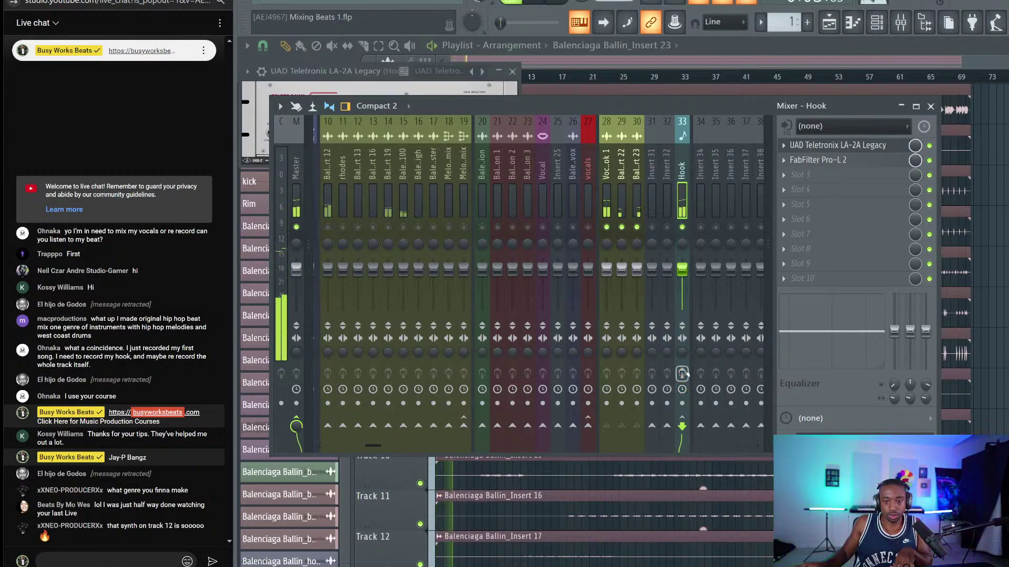
click(683, 374)
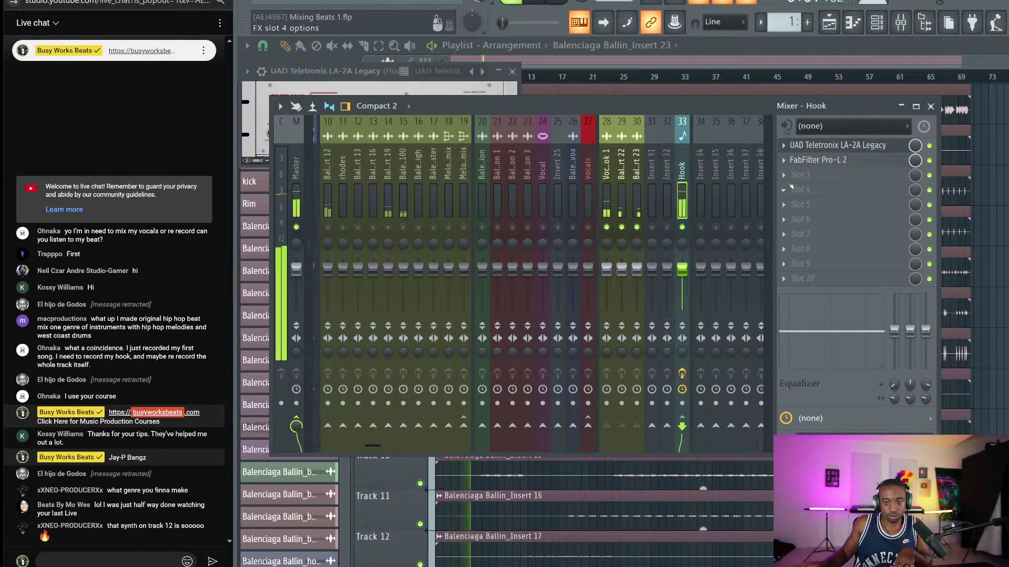
key(space)
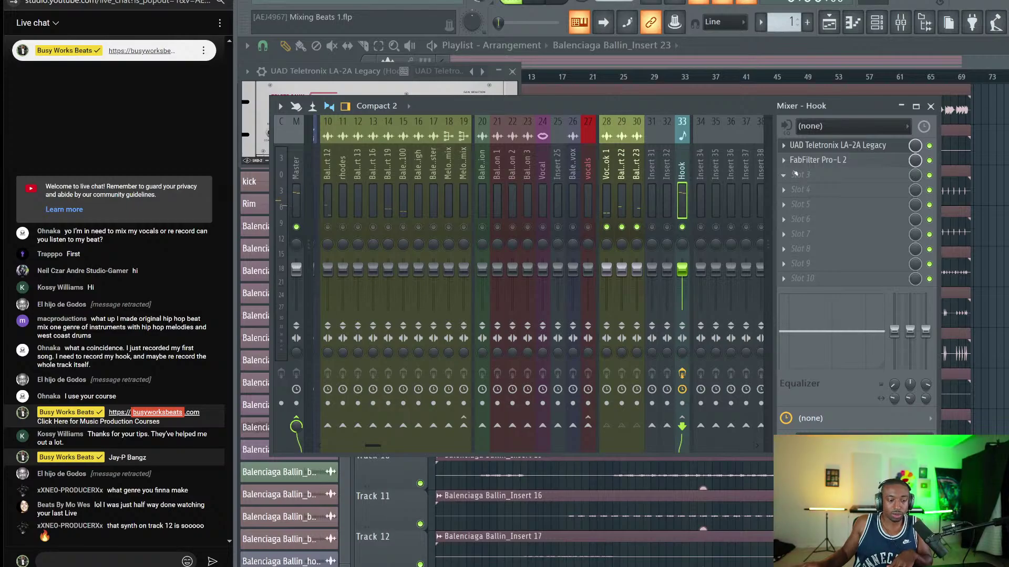
key(space)
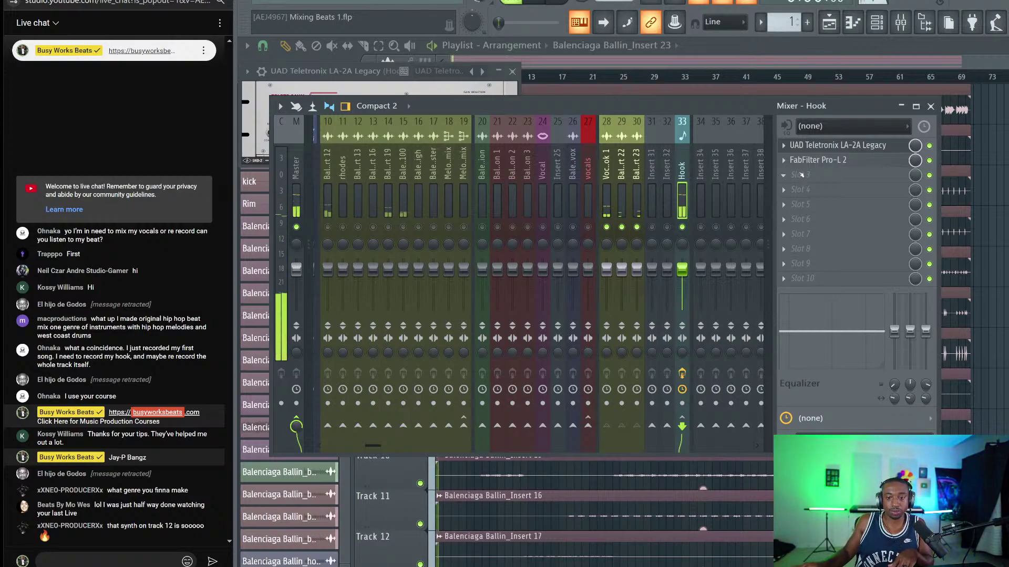
key(space)
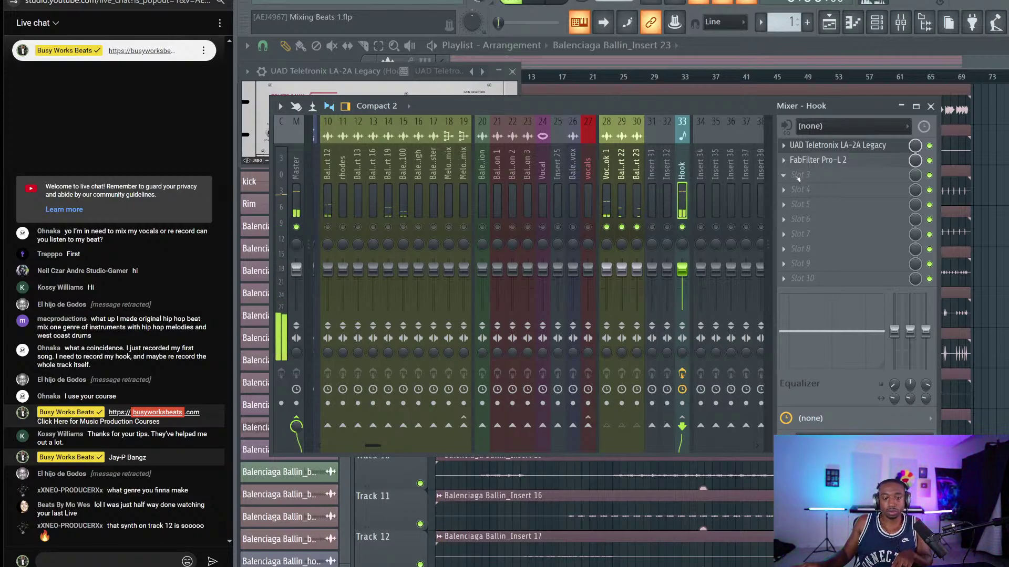
Clear the solo on the Hook mixer track and return to the playlist.
right_click(682, 227)
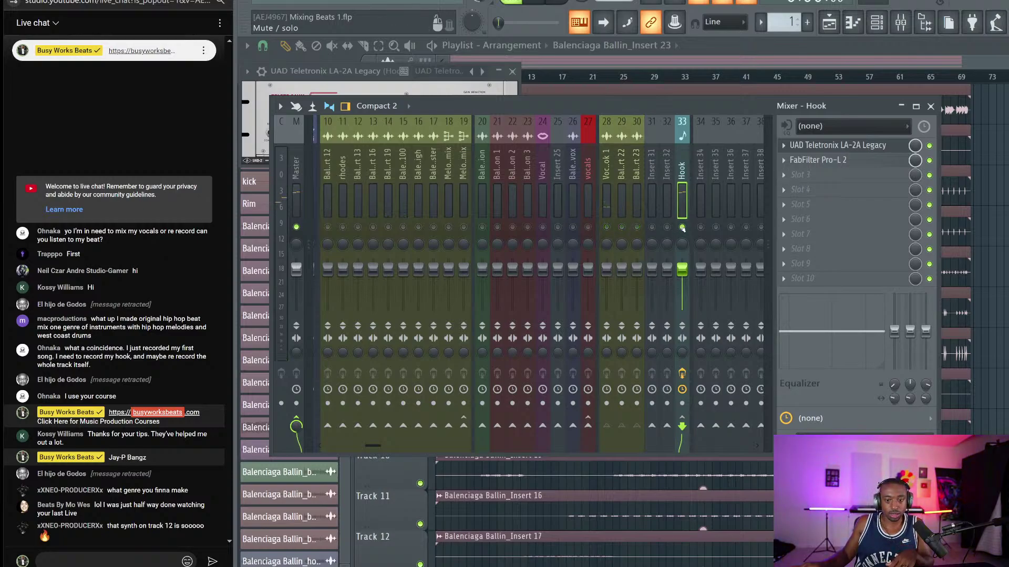
right_click(681, 227)
click(989, 216)
Play the full arrangement from around bar 2 and lower the Hook mixer track's fader slightly.
key(space)
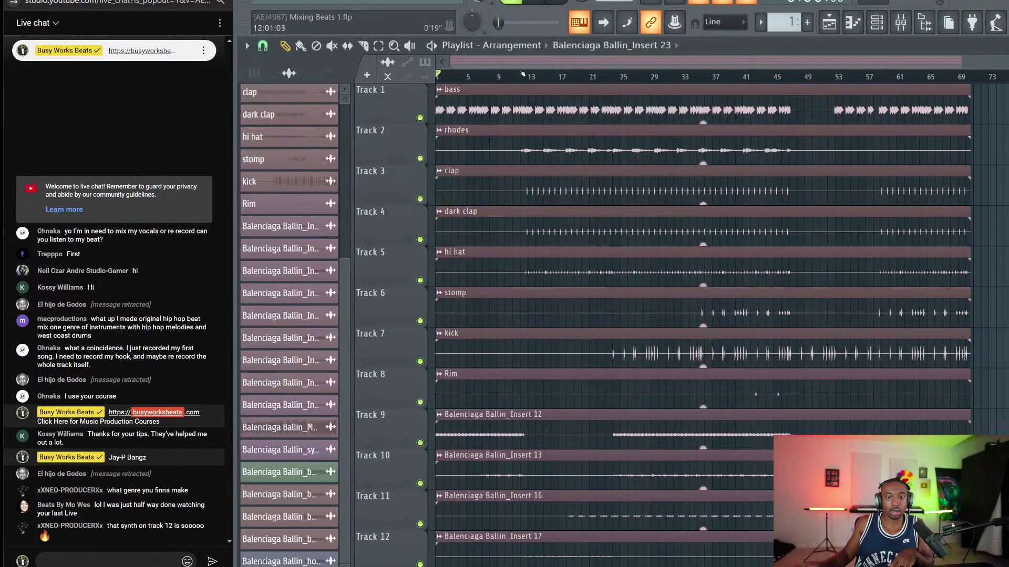
click(451, 86)
click(443, 77)
key(space)
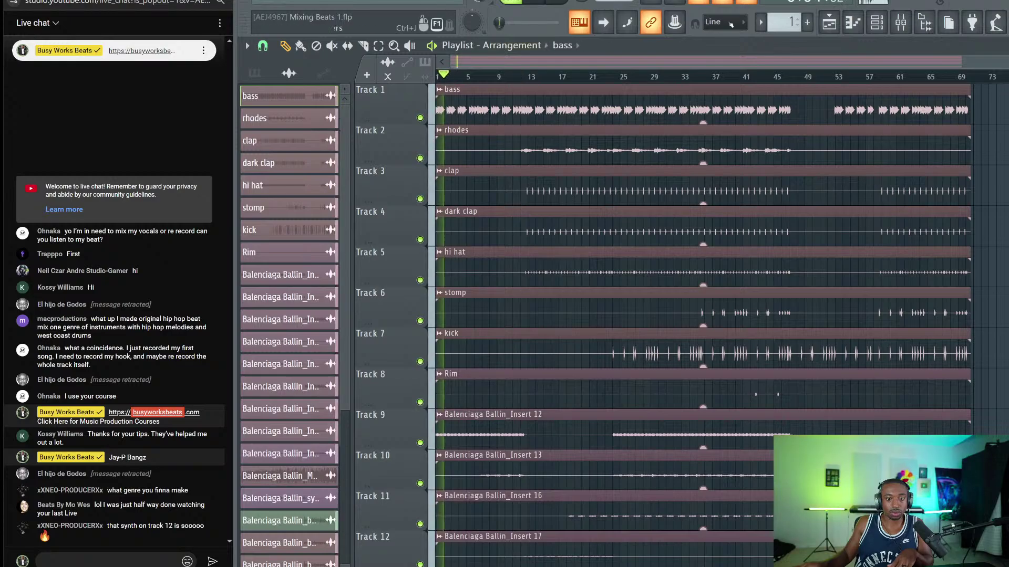
click(900, 22)
drag(681, 269, 682, 278)
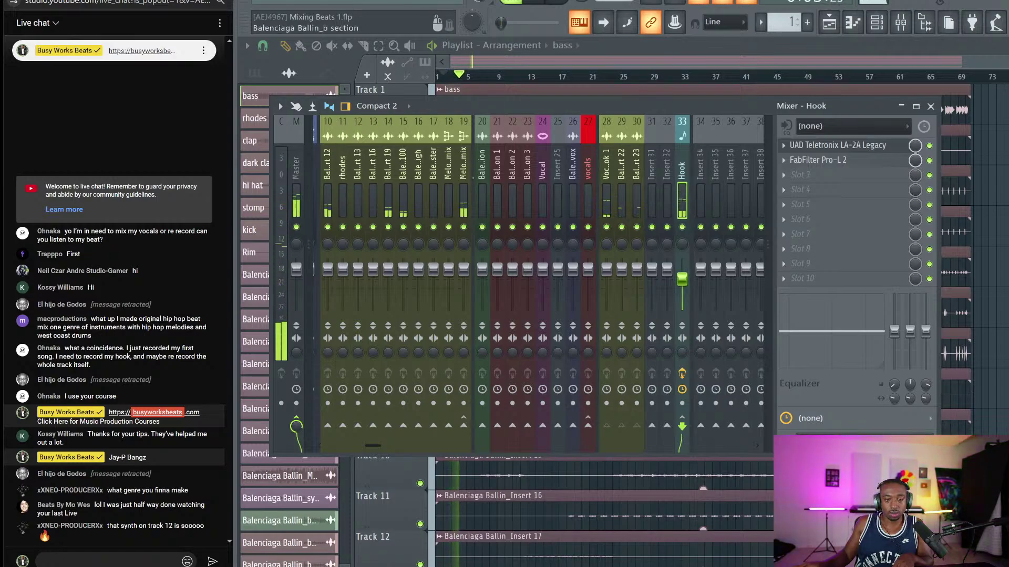
Check the Bass and Melodic mix buses during playback, briefly soloing and unsoloing the Melodic mix bus.
scroll(433, 210, up, 5)
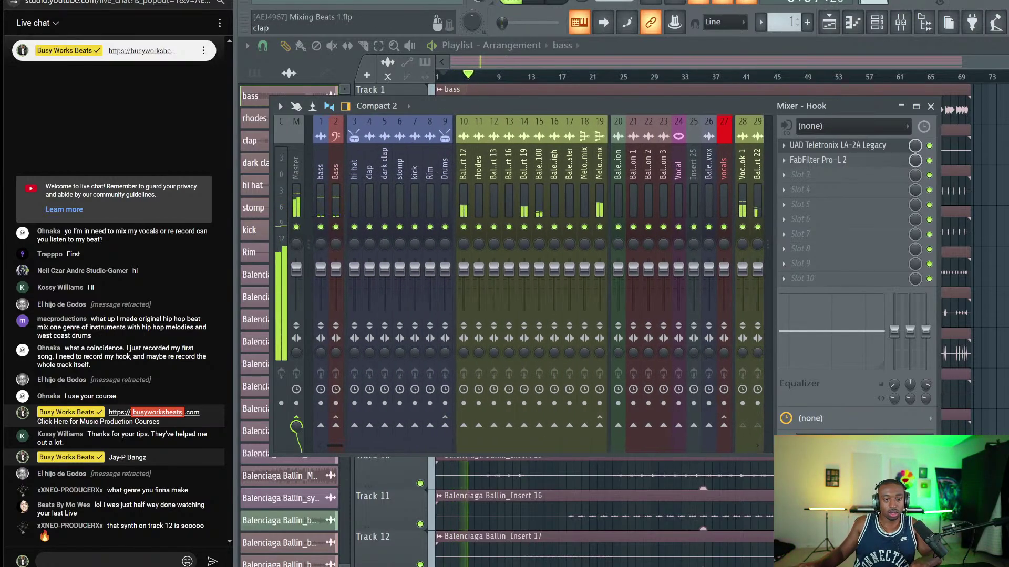
click(336, 173)
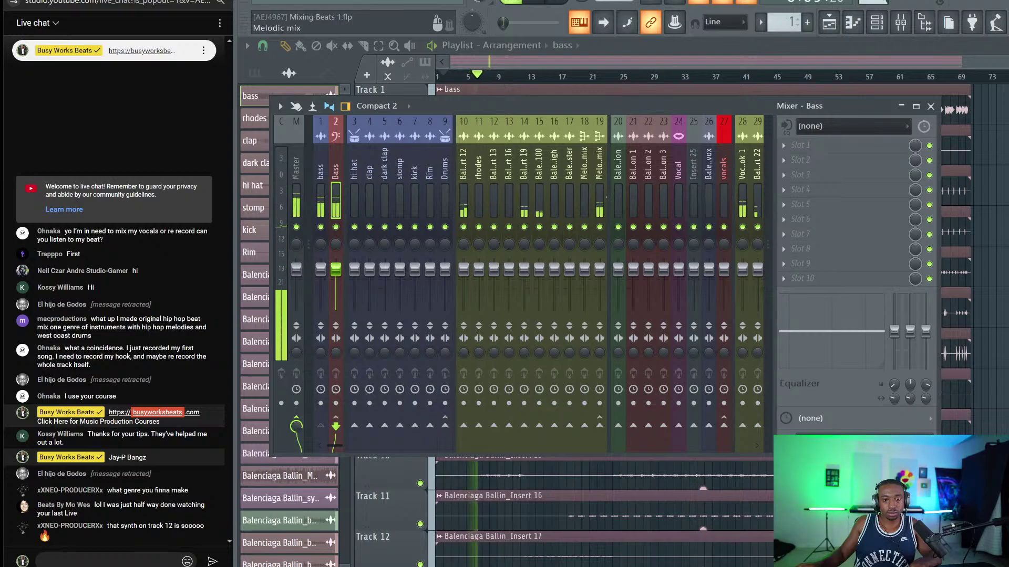
click(597, 196)
key(space)
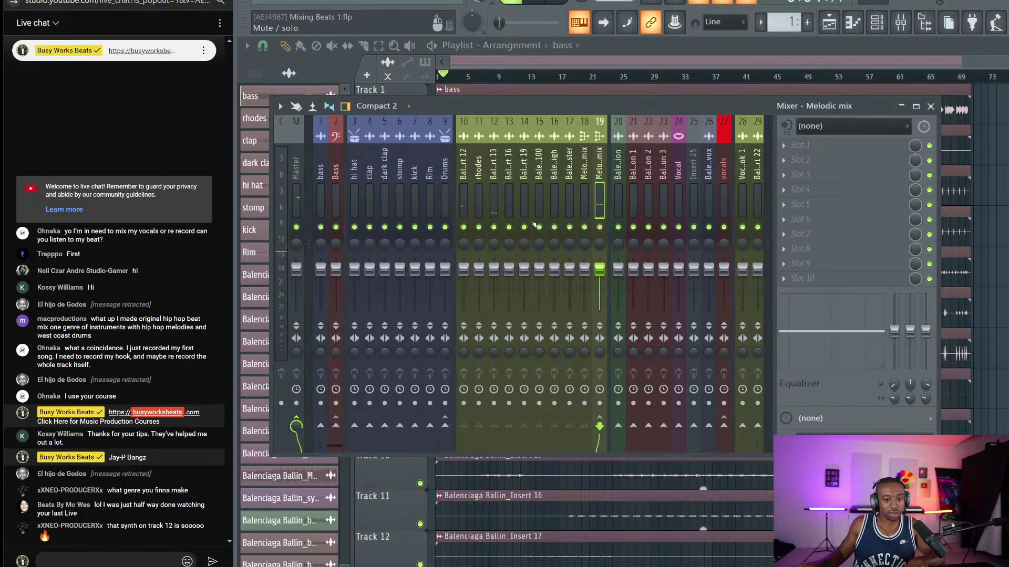
key(space)
right_click(601, 228)
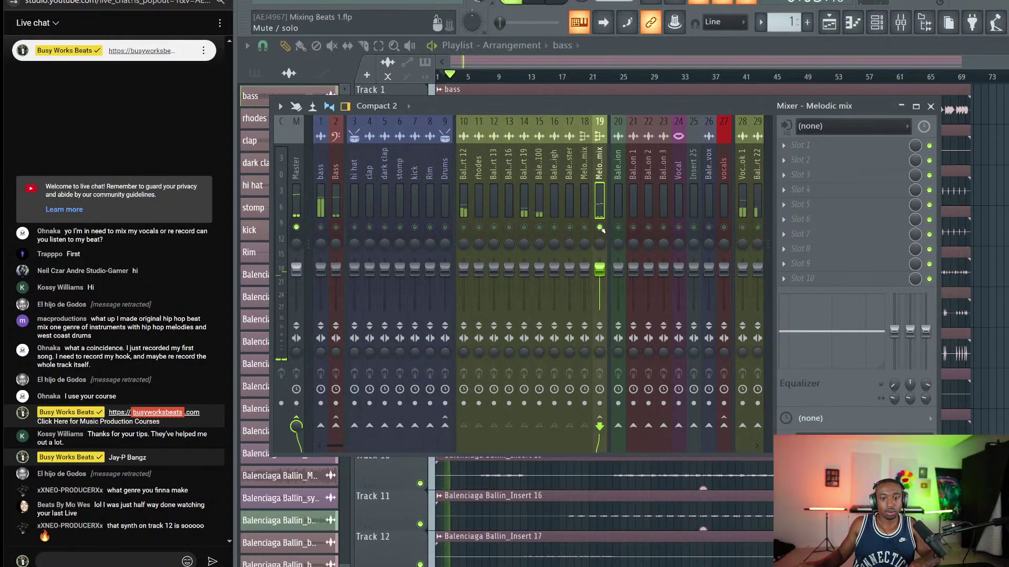
right_click(601, 228)
Step back through mixer tracks 18 to 10 to check their routing to the Melodic mix bus in insert 19.
key(Left)
key(Left)
key(Left)
key(Left)
key(Left)
key(Left)
key(Left)
key(Left)
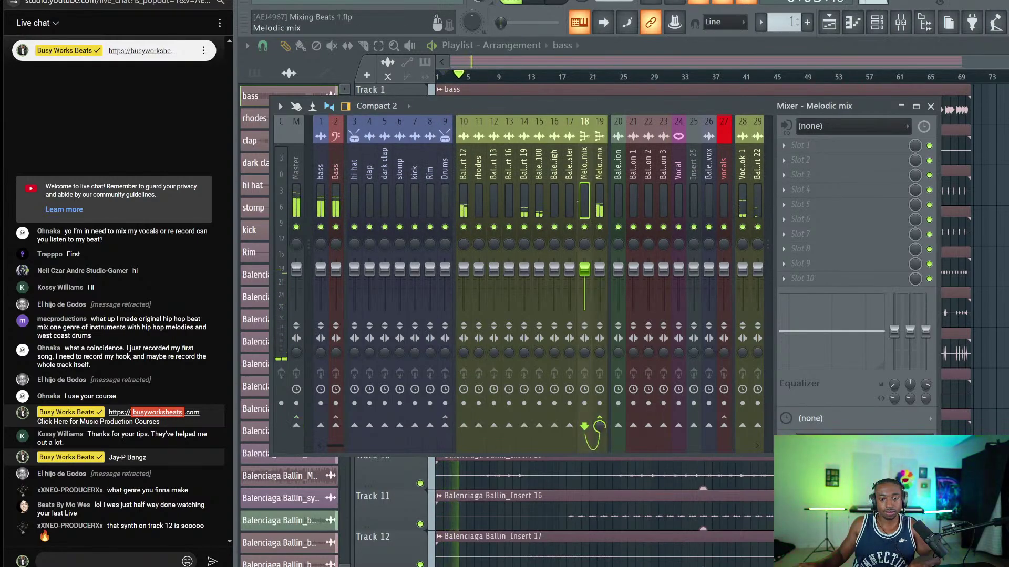
key(Left)
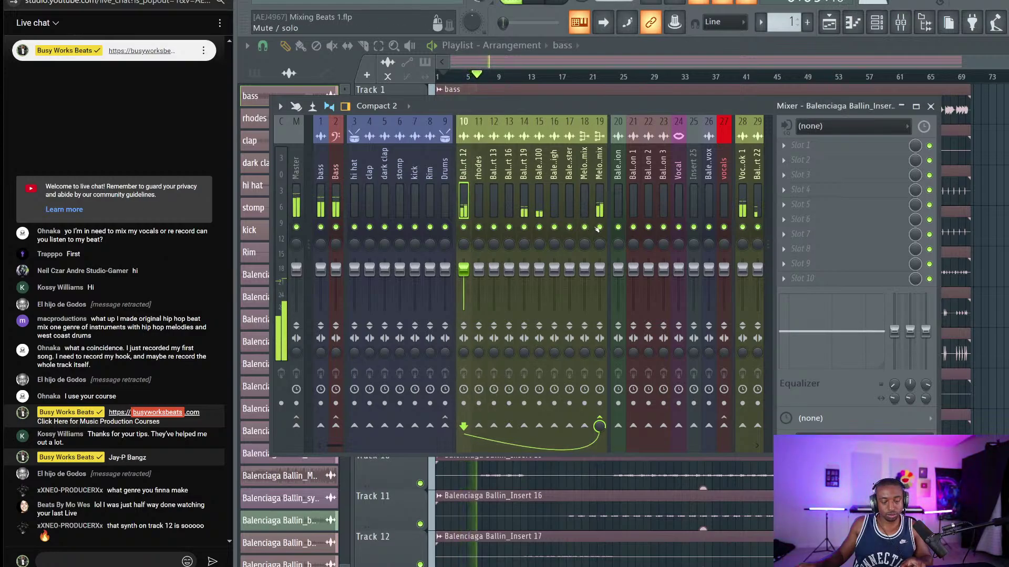
Solo the Melodic mix bus together with its source tracks, stop playback and select the Melodic mix track in insert 18.
right_click(584, 227)
key(Right)
key(space)
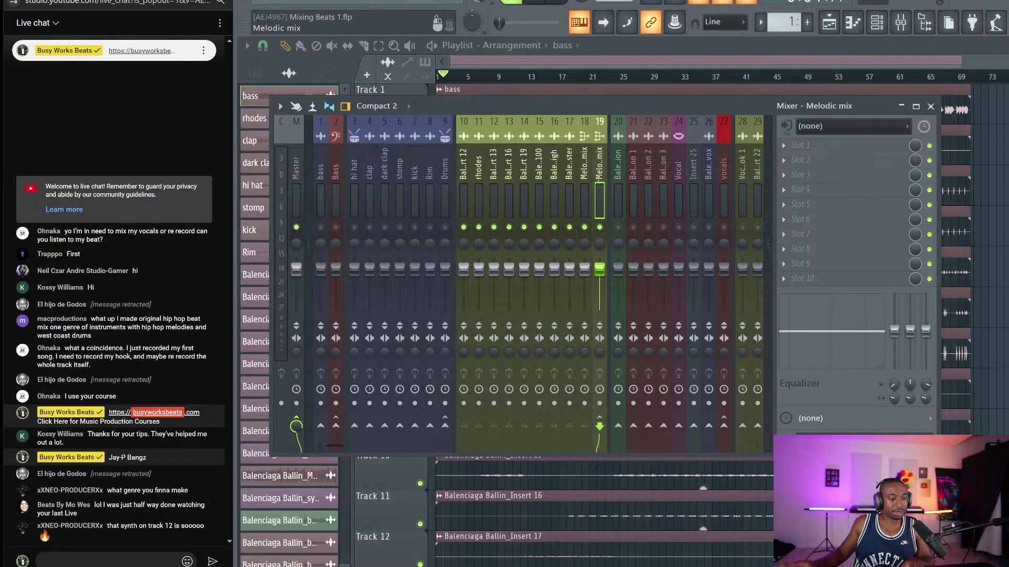
key(Left)
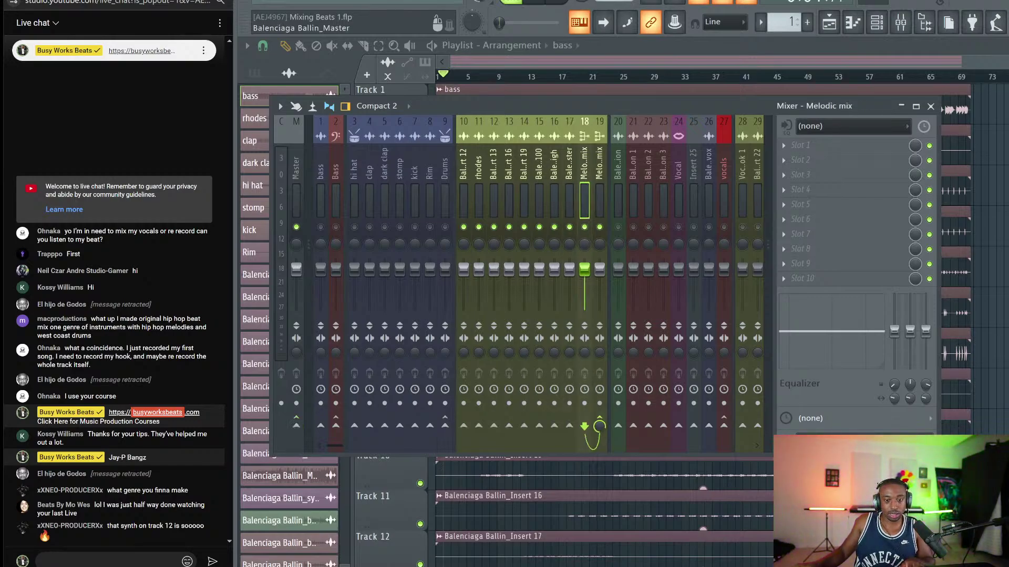
Step back through mixer tracks 18 to 10 to check their routing, play briefly, and reselect the Melodic mix bus in insert 19.
key(Left)
key(Left)
key(Left)
key(Left)
key(Left)
key(Left)
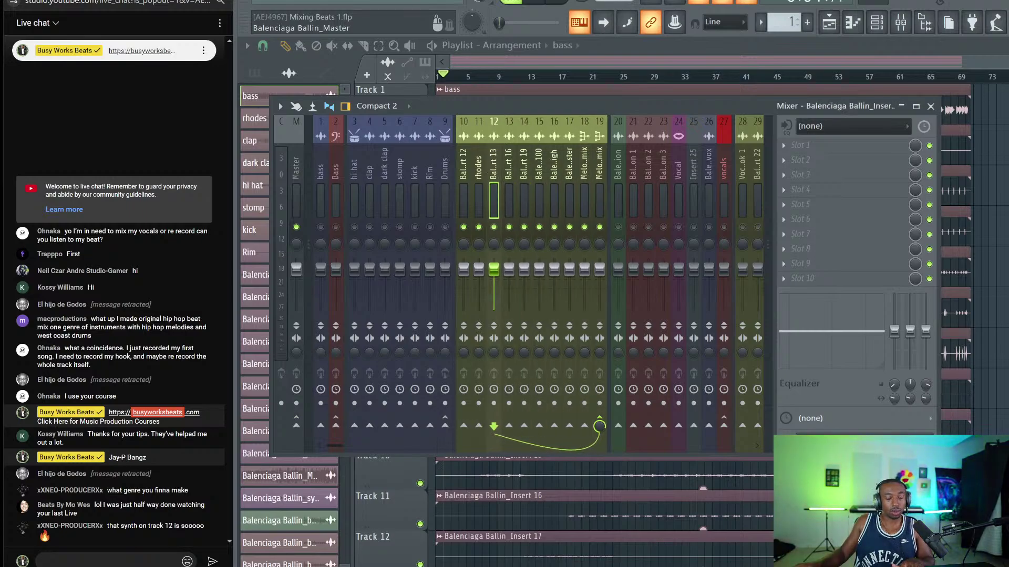
key(Left)
key(Left)
key(space)
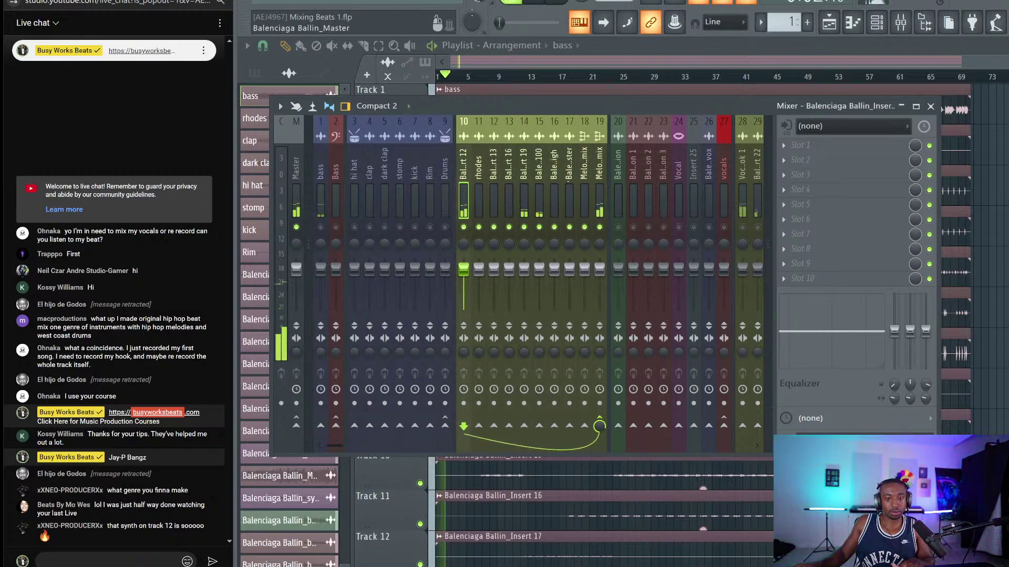
key(space)
click(584, 168)
click(599, 168)
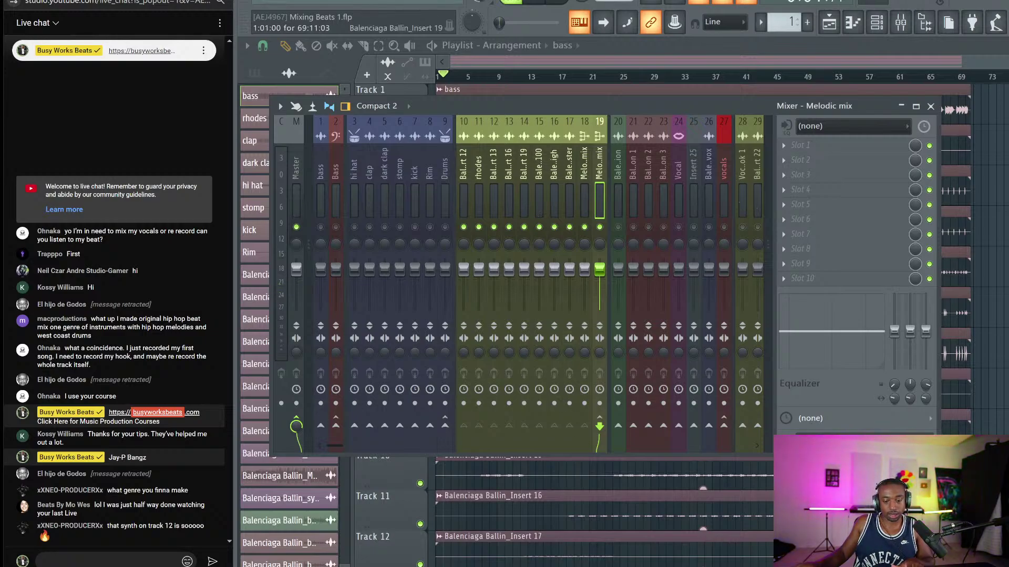
Play the soloed melodic tracks, stop playback and unsolo the Melodic mix bus so all mixer tracks are active.
key(alt+Tab)
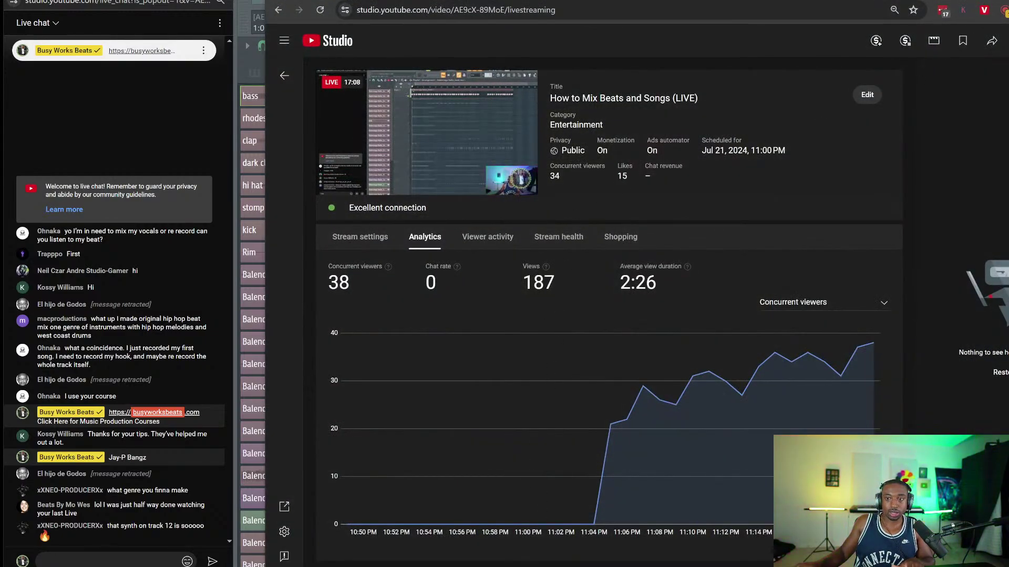
key(alt+Tab)
key(space)
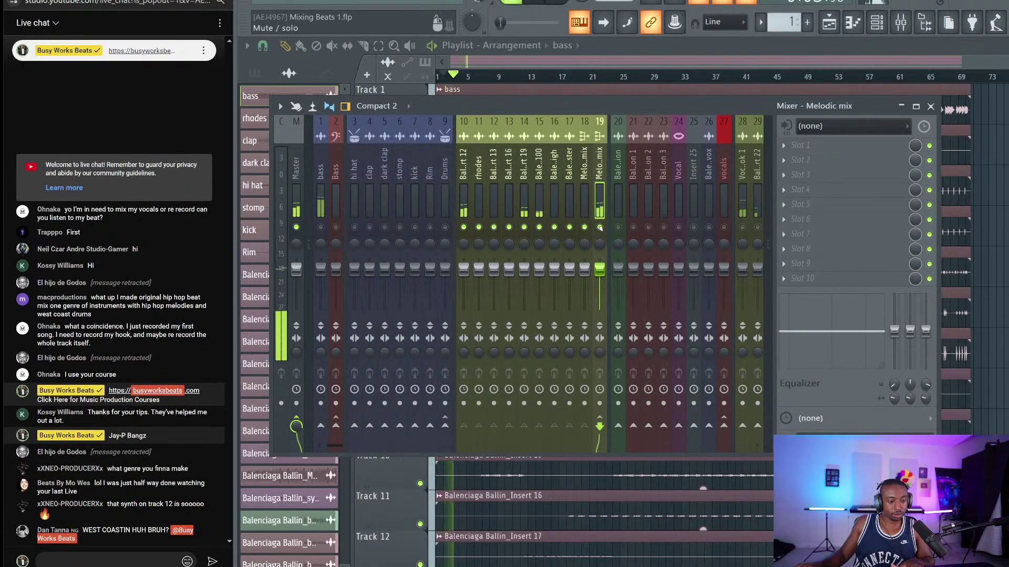
right_click(599, 228)
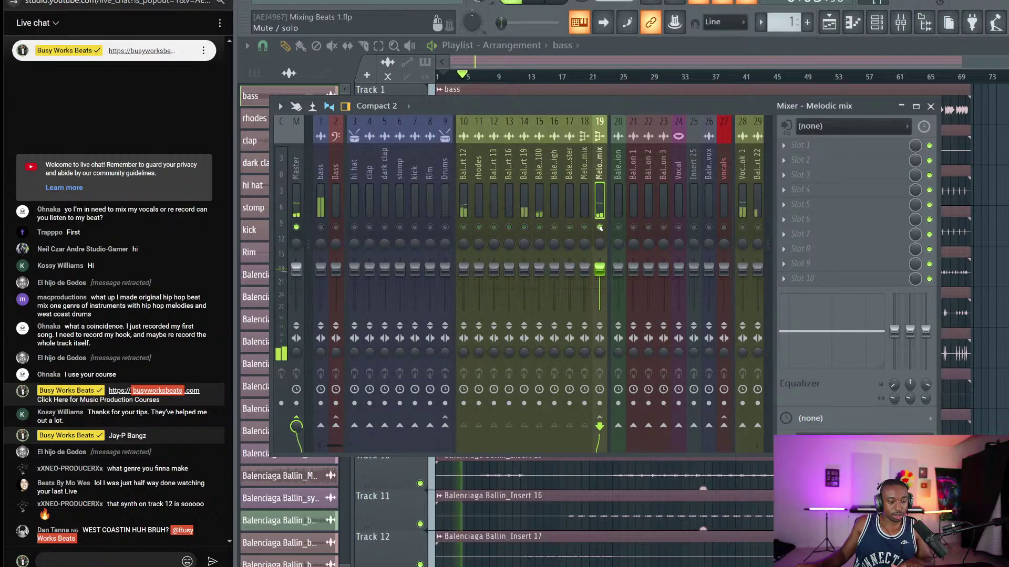
key(space)
right_click(600, 228)
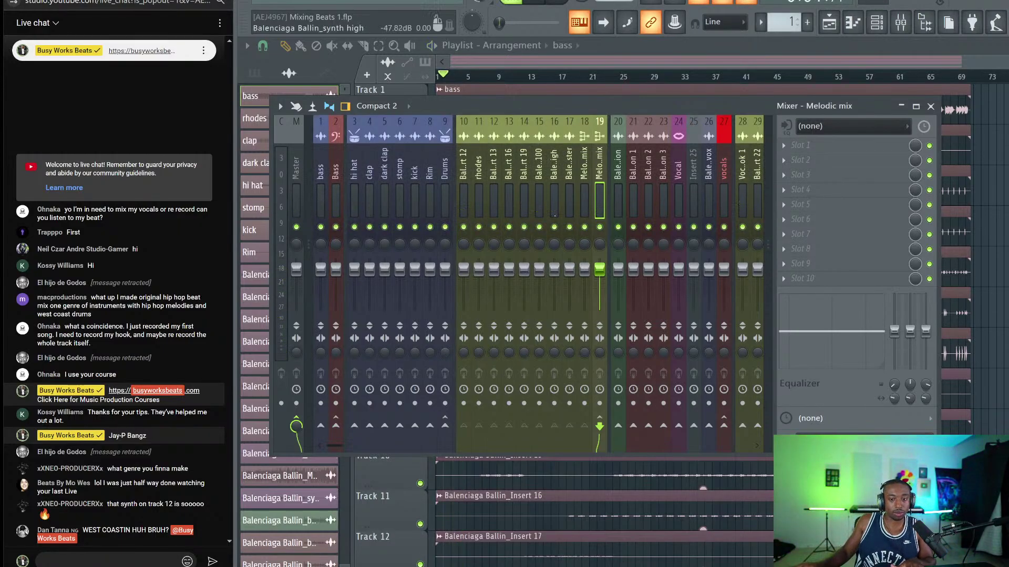
Select the Bass bus in insert 2, solo it together with its bass source track and start playback.
key(space)
click(338, 220)
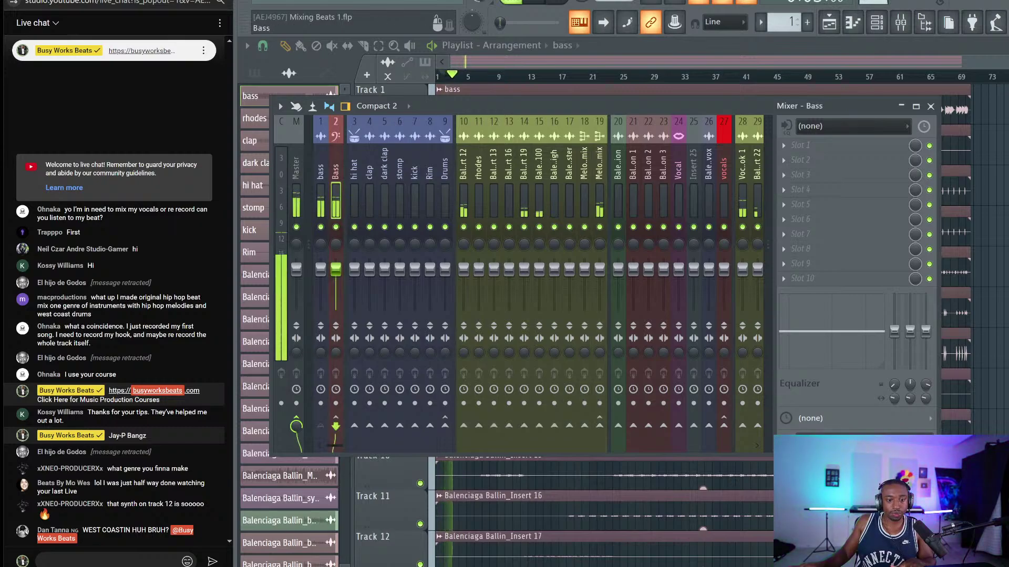
key(space)
right_click(337, 227)
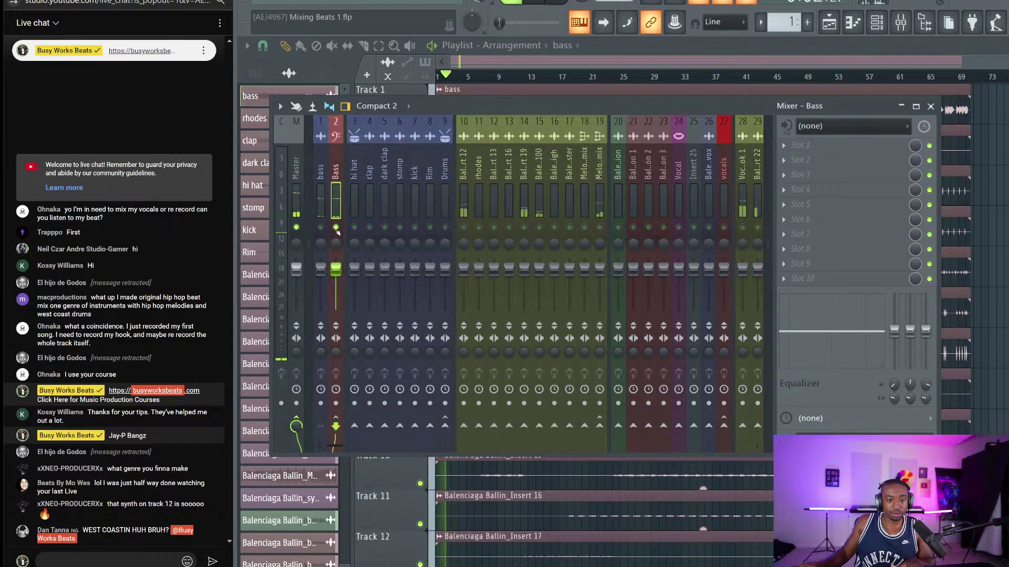
click(509, 88)
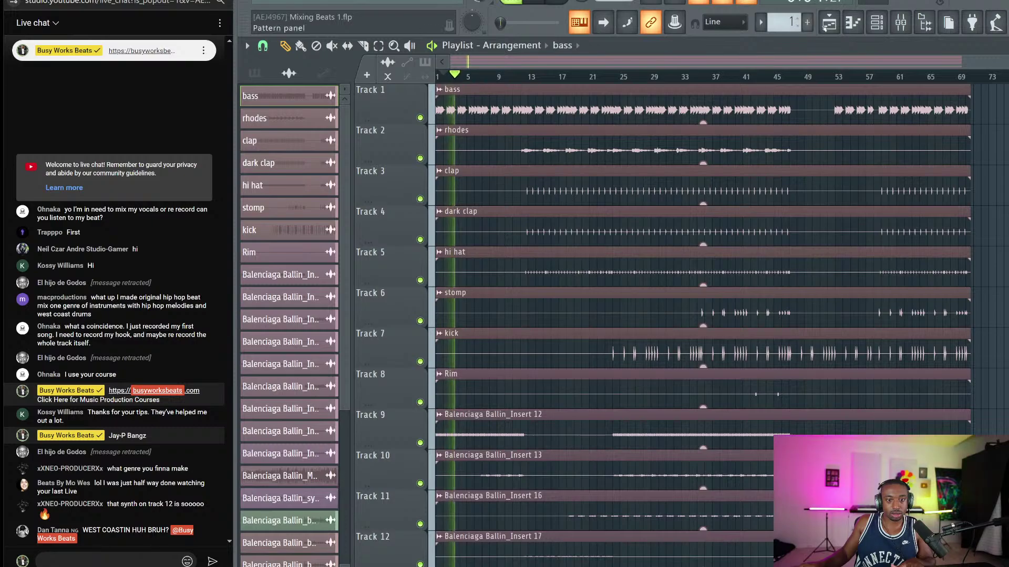
click(877, 22)
click(876, 22)
click(901, 23)
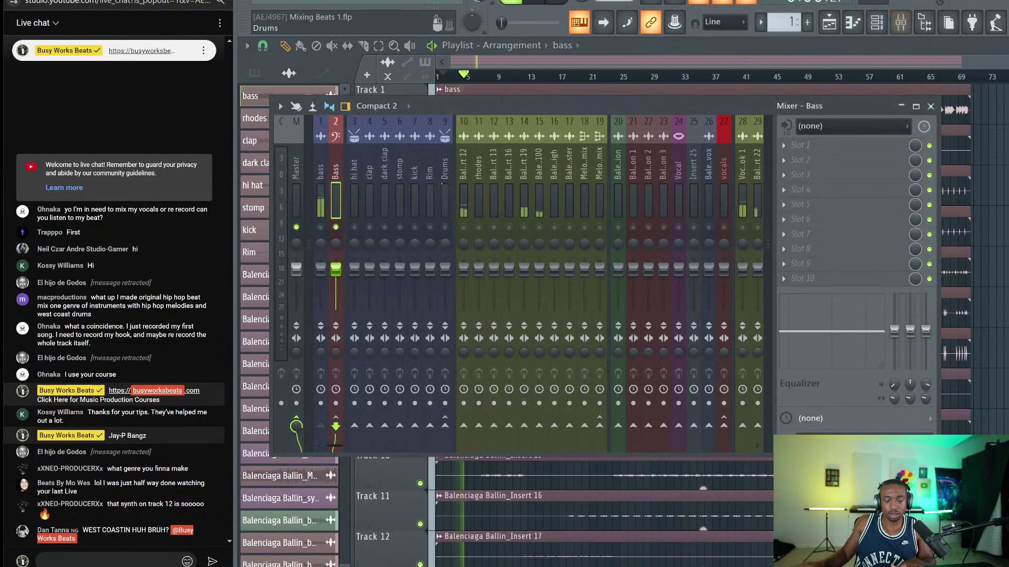
key(space)
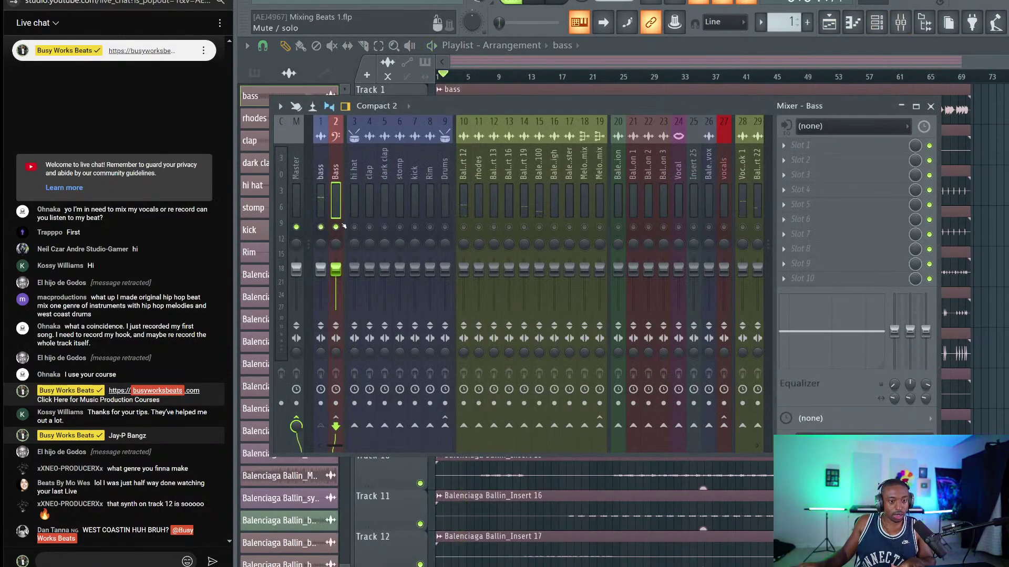
key(space)
Load FabFilter Pro-Q 3 into slot 1 of the Bass bus and set its processing mode to Natural Phase.
click(809, 145)
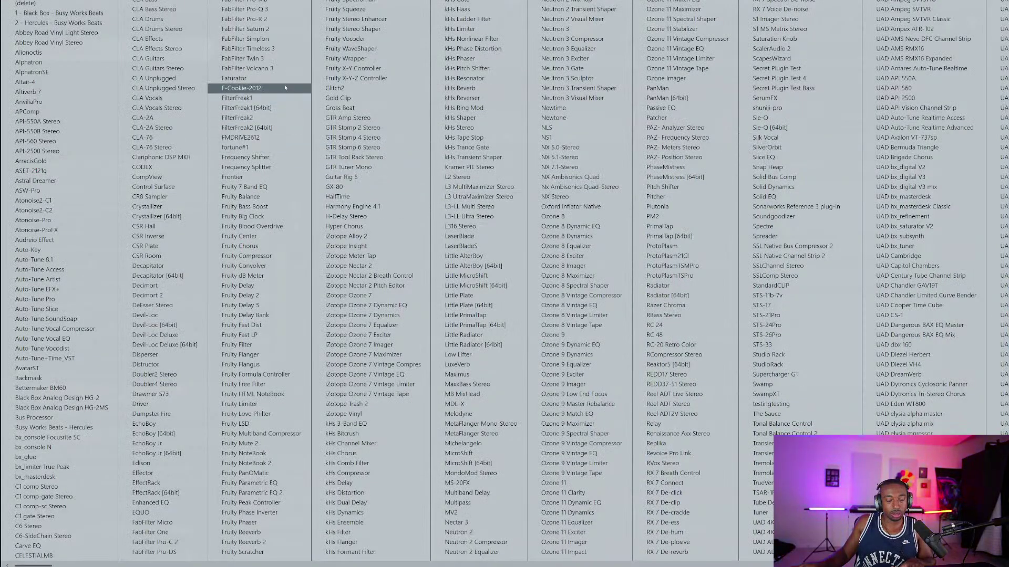
click(284, 9)
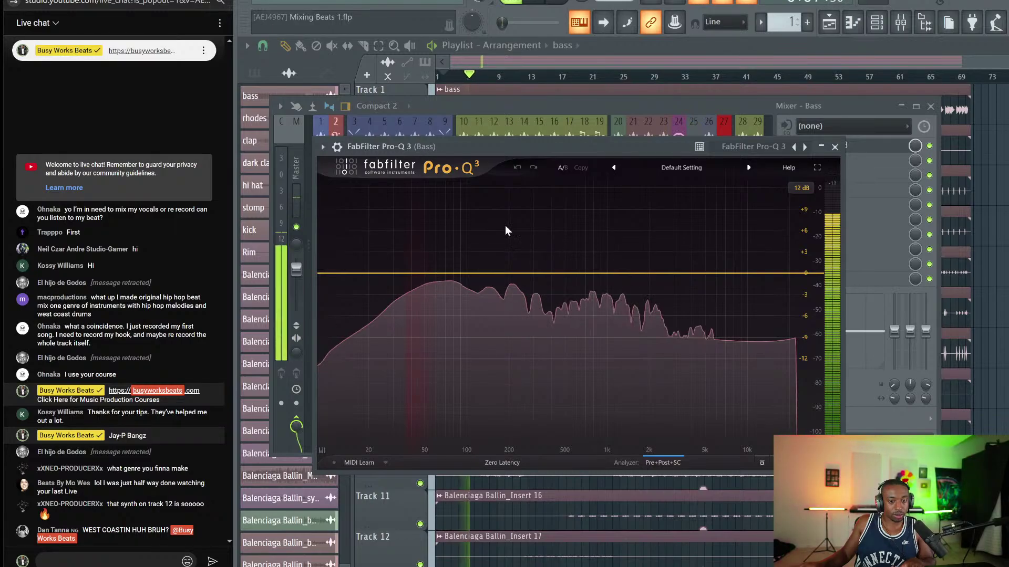
click(508, 469)
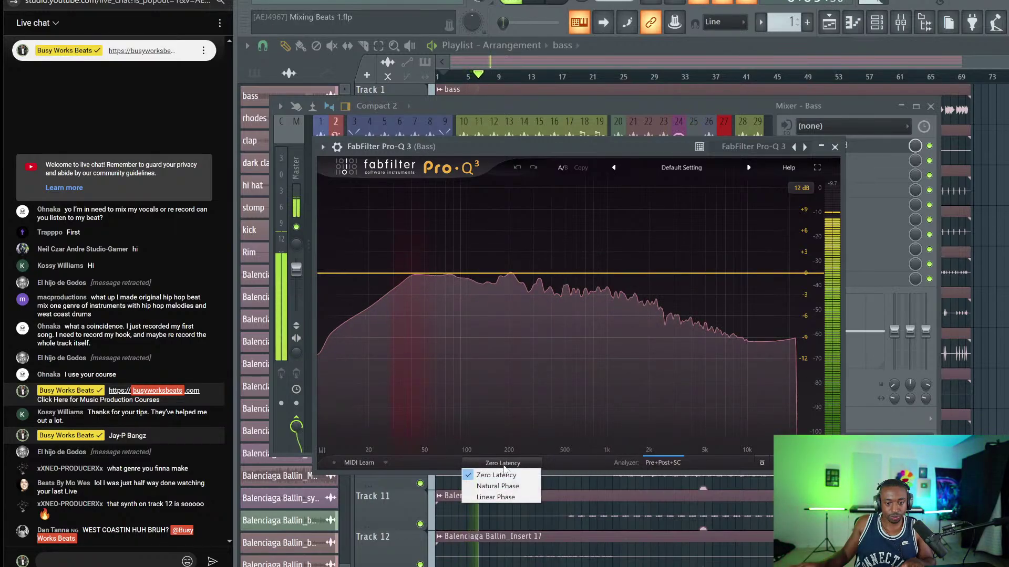
click(499, 485)
key(space)
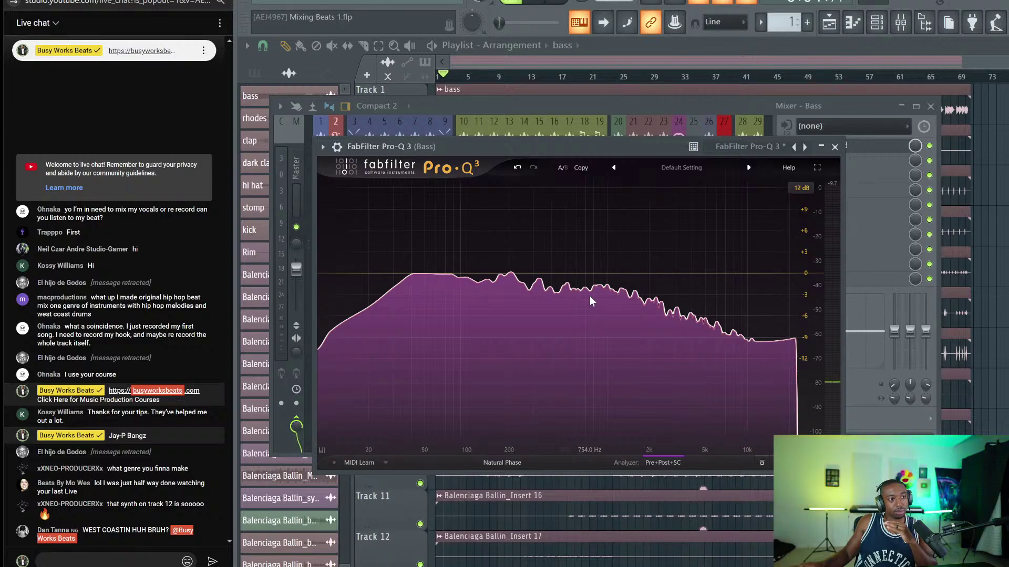
Add a bell band to the bass EQ at 60 Hz with about +1.9 dB gain and a Q of about 3.95.
mouse_move(590, 301)
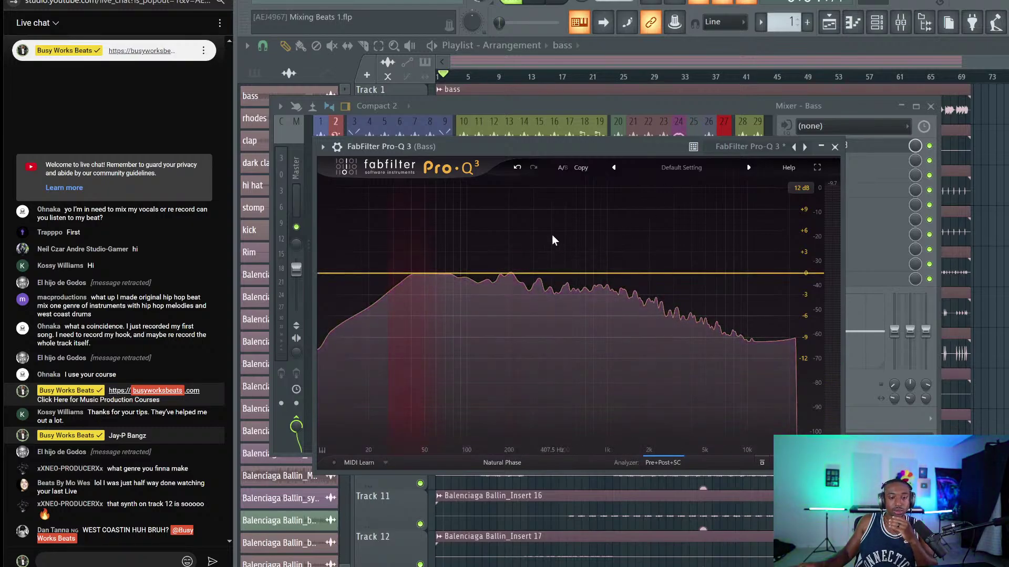
click(429, 273)
drag(460, 396, 460, 387)
mouse_move(426, 257)
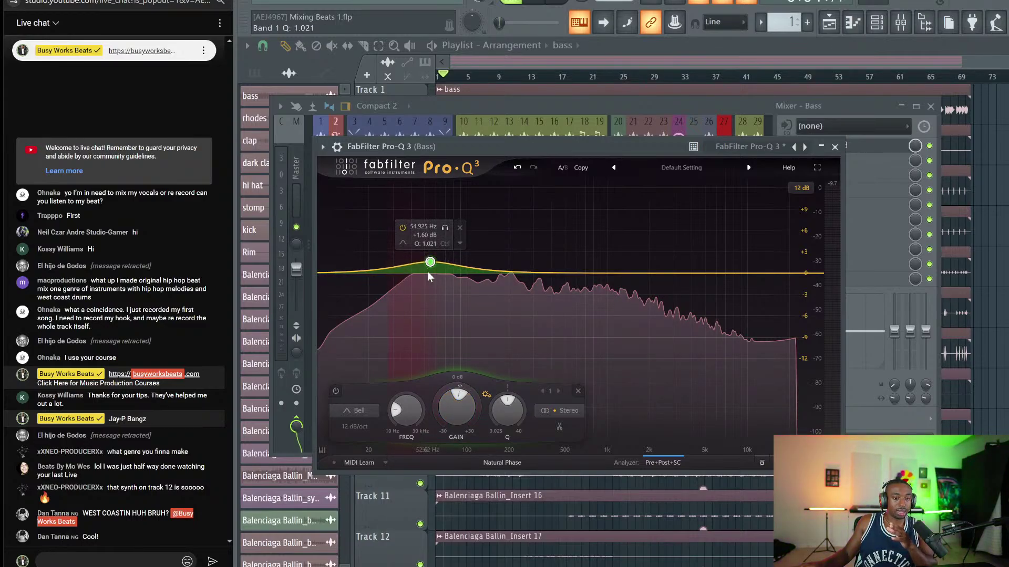
drag(507, 404, 505, 387)
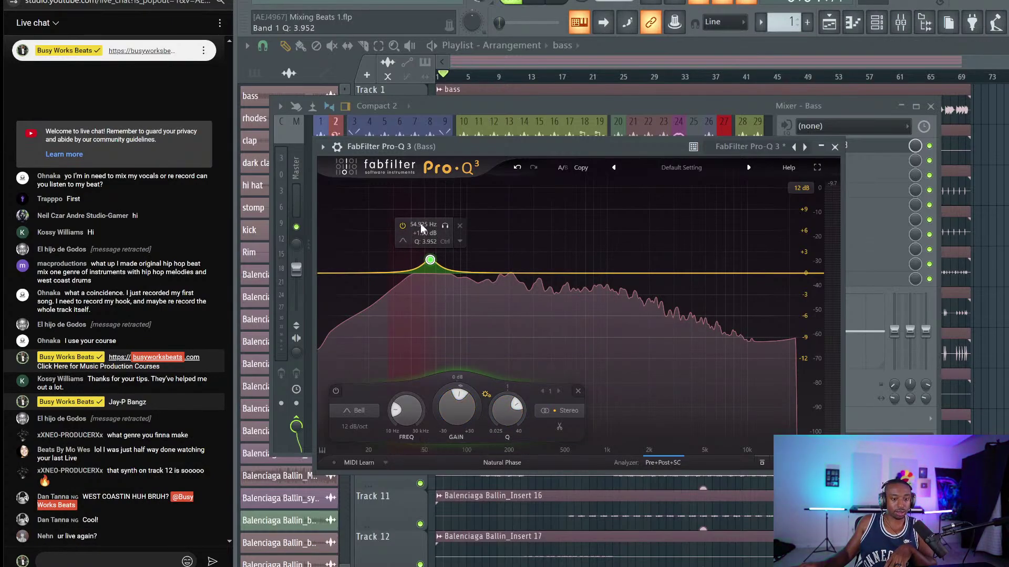
text(60)
key(Return)
Raise the 60 Hz bell band's gain to about +4.83 dB while auditioning the bass.
key(space)
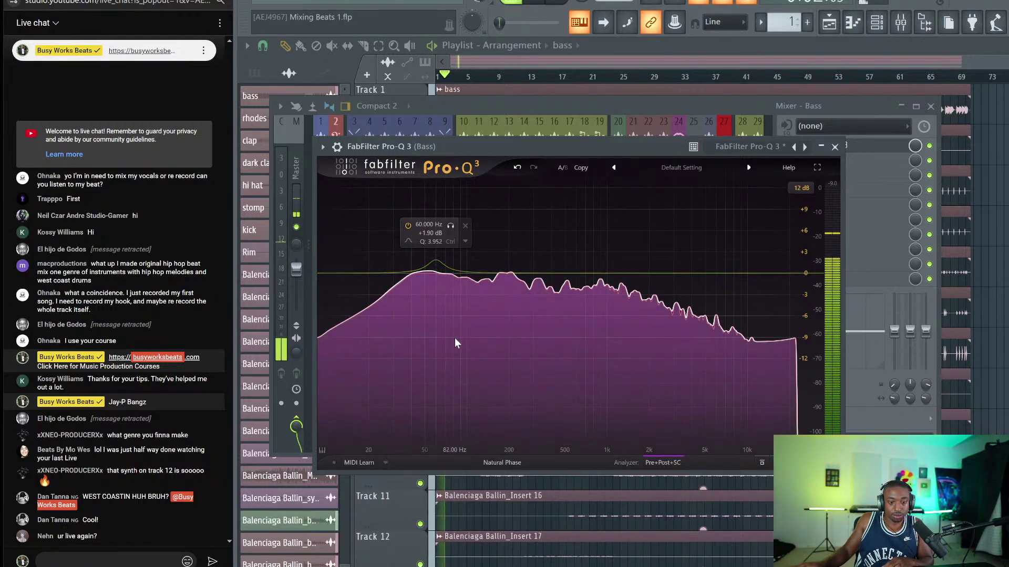
drag(452, 402, 452, 394)
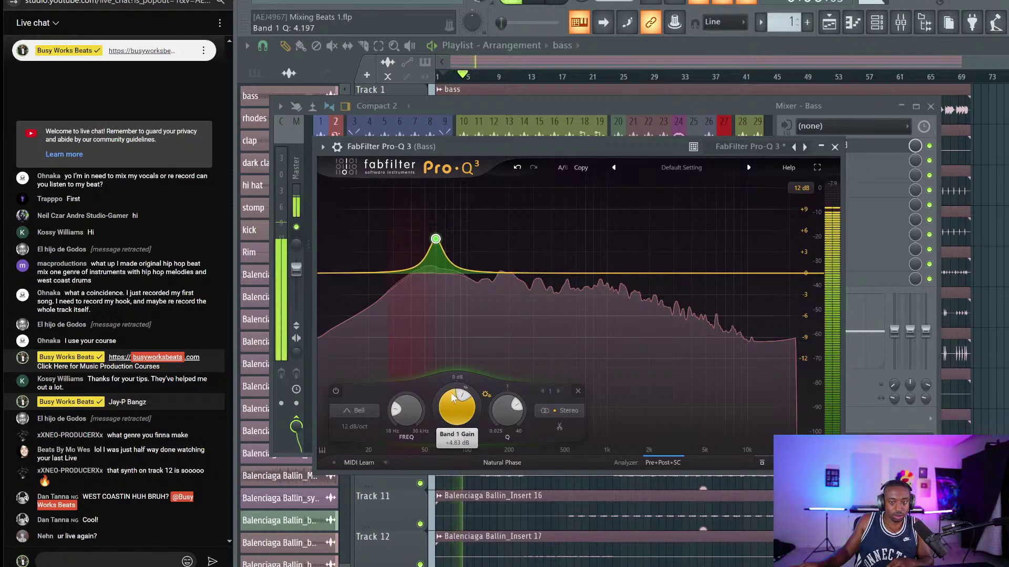
key(space)
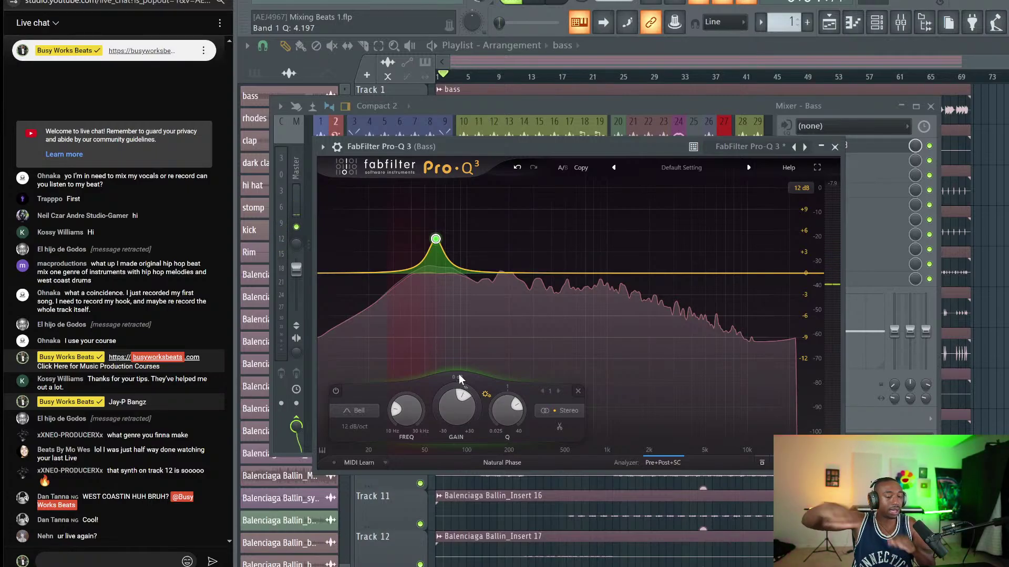
key(space)
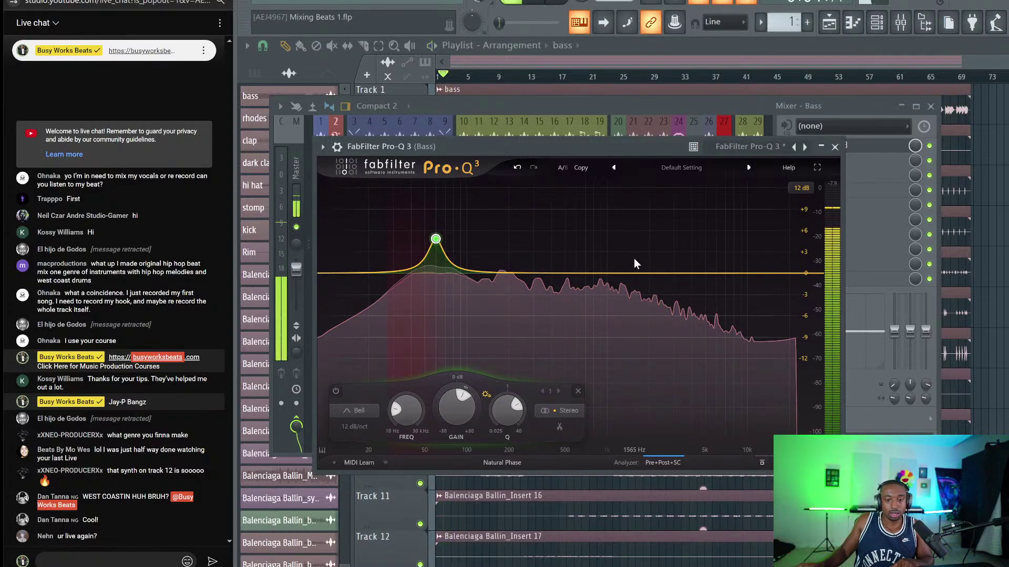
key(space)
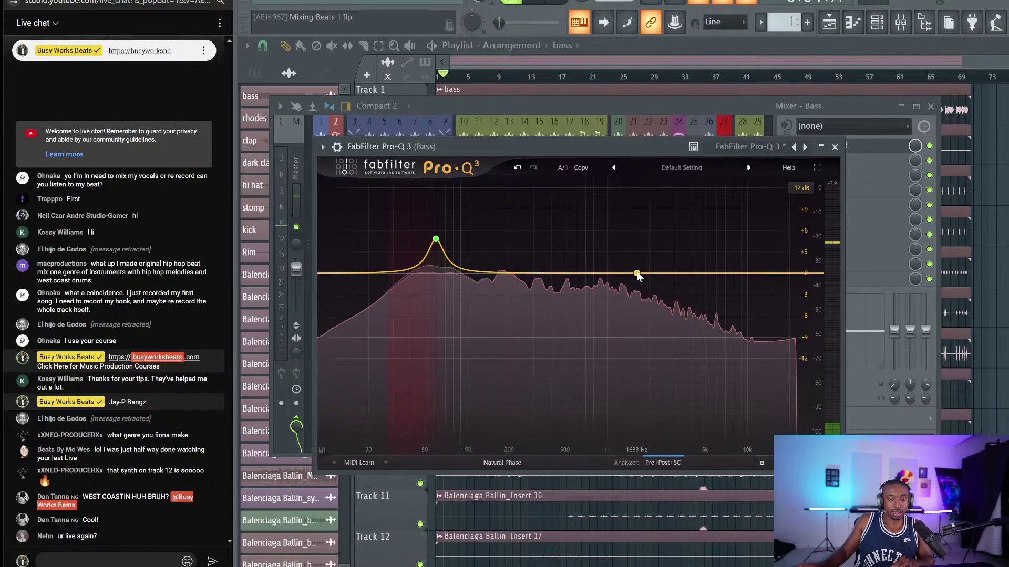
Add a high shelf at about 1633 Hz to the bass EQ, boost it by about 9.5 dB and close the equalizer.
click(637, 274)
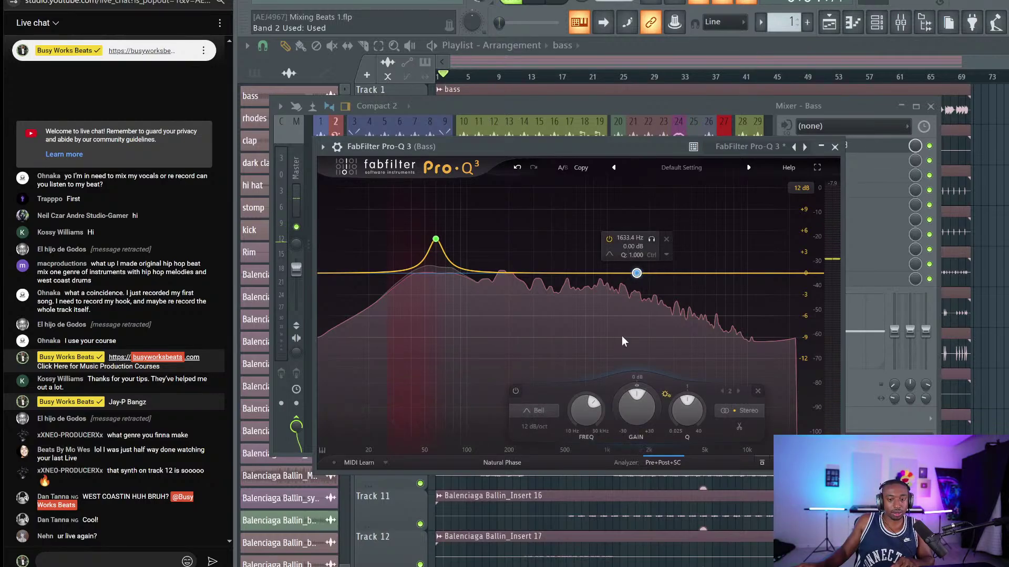
click(610, 254)
click(647, 266)
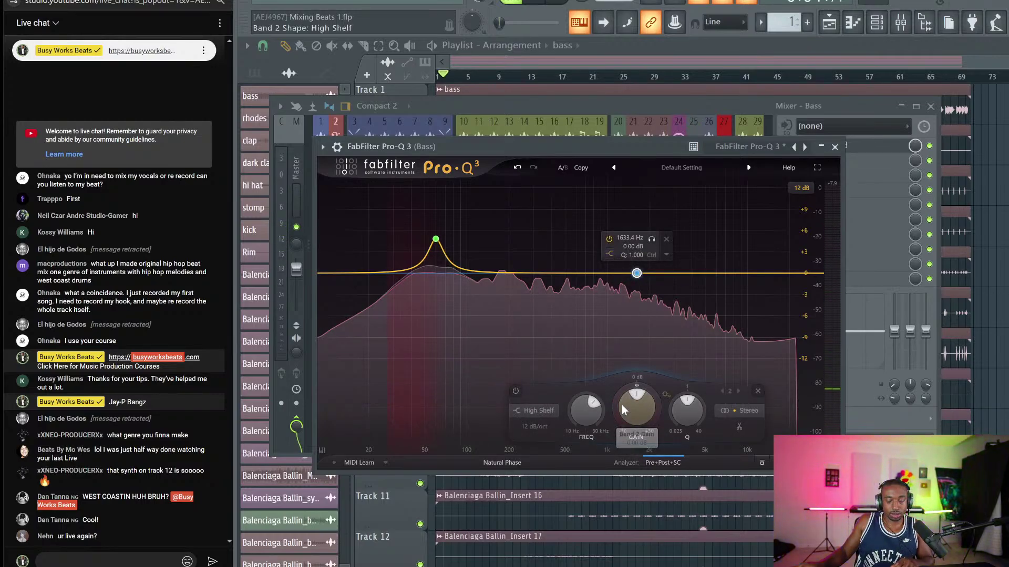
drag(636, 273, 641, 345)
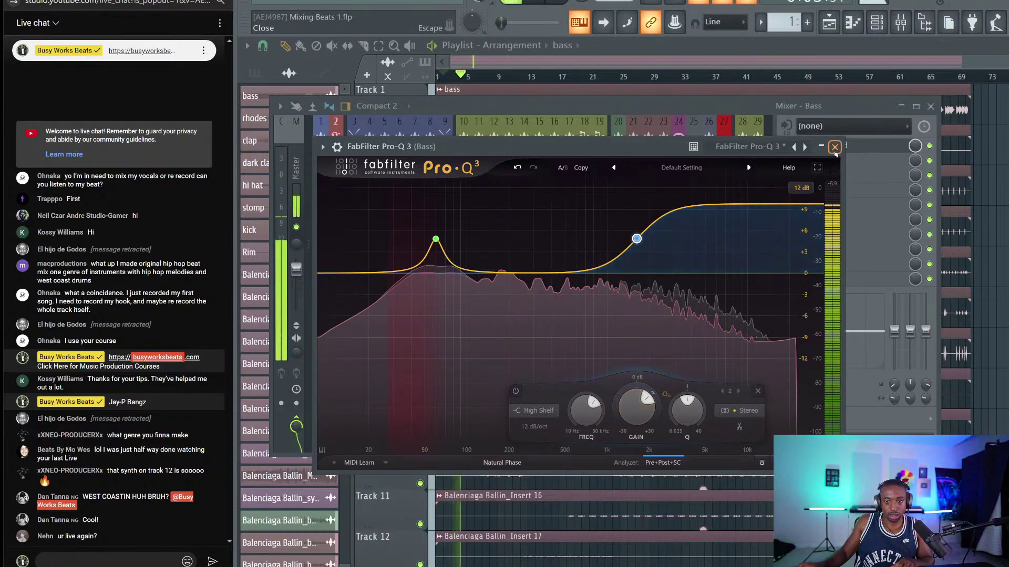
click(835, 147)
Load Ozone 9 Imager into slot 2 of the Bass bus and add a low-frequency crossover that splits it into two bands.
click(831, 160)
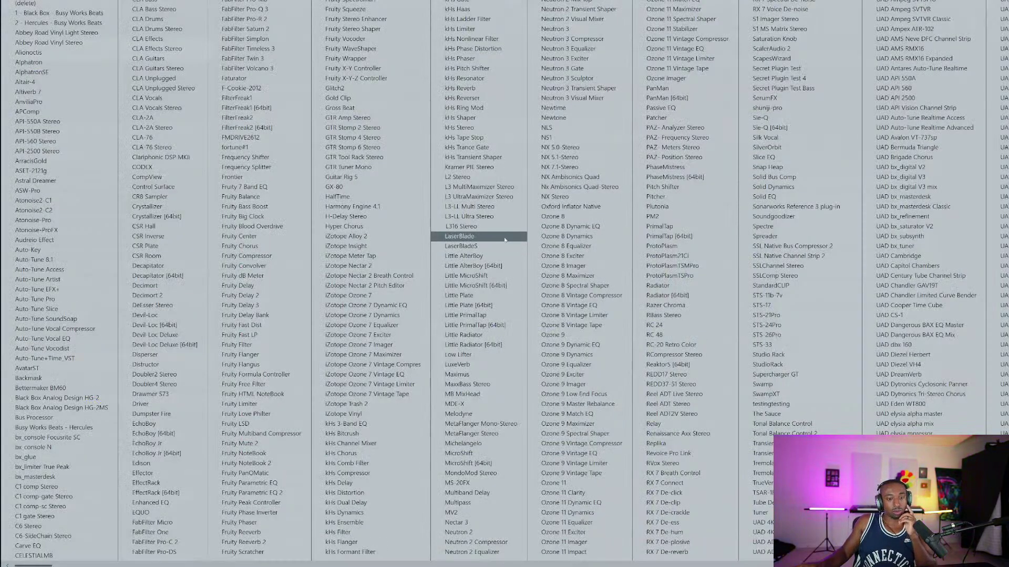
click(574, 385)
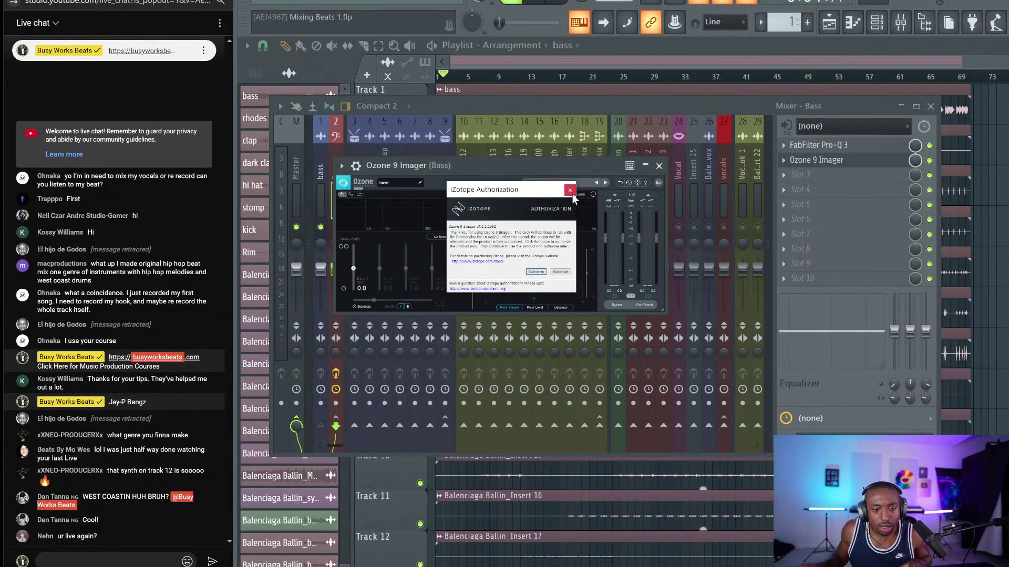
click(570, 190)
click(387, 203)
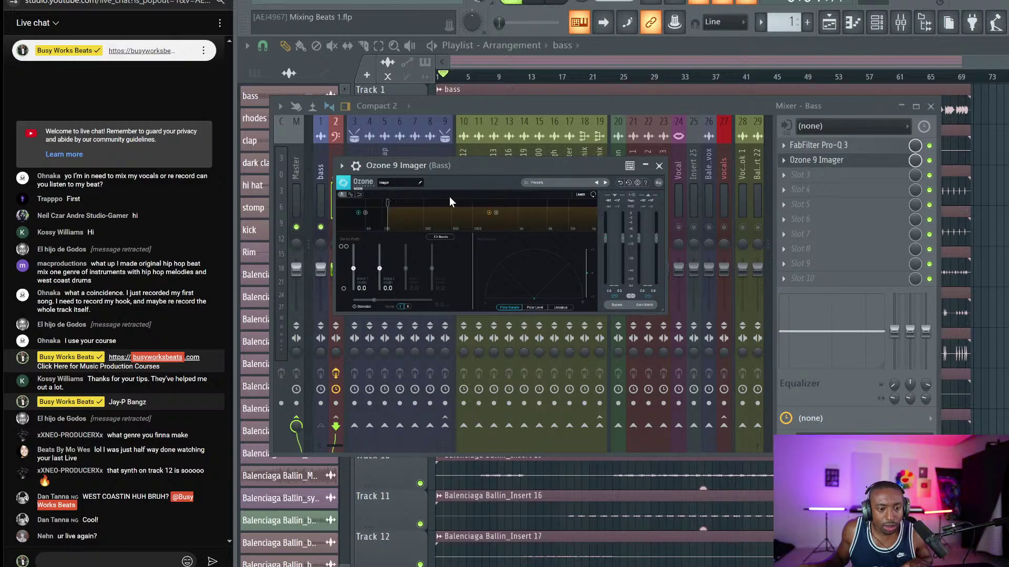
Split off a third band in the Bass channel's Ozone 9 Imager and raise its width to about 87.3.
click(495, 205)
key(space)
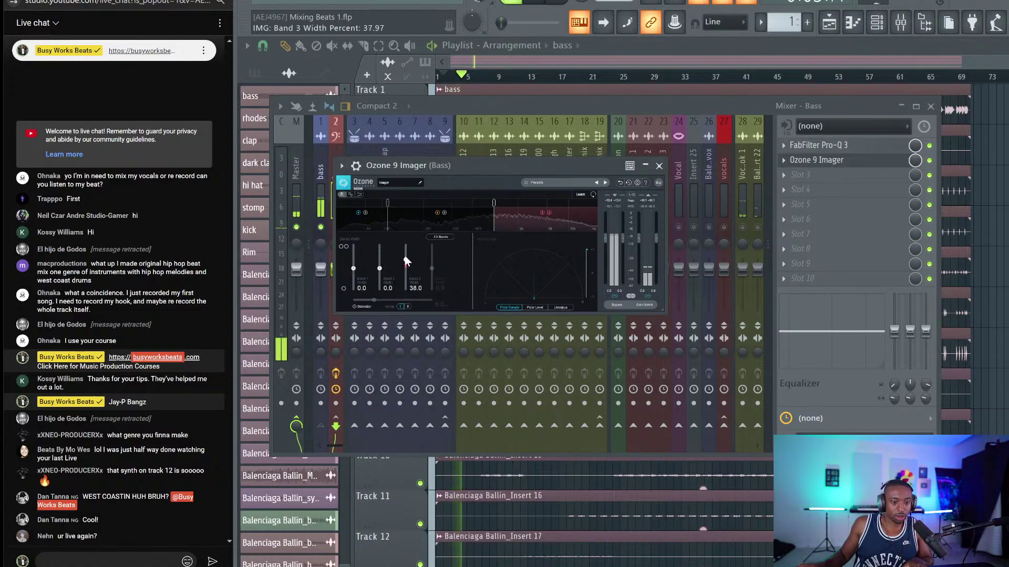
drag(408, 267, 410, 251)
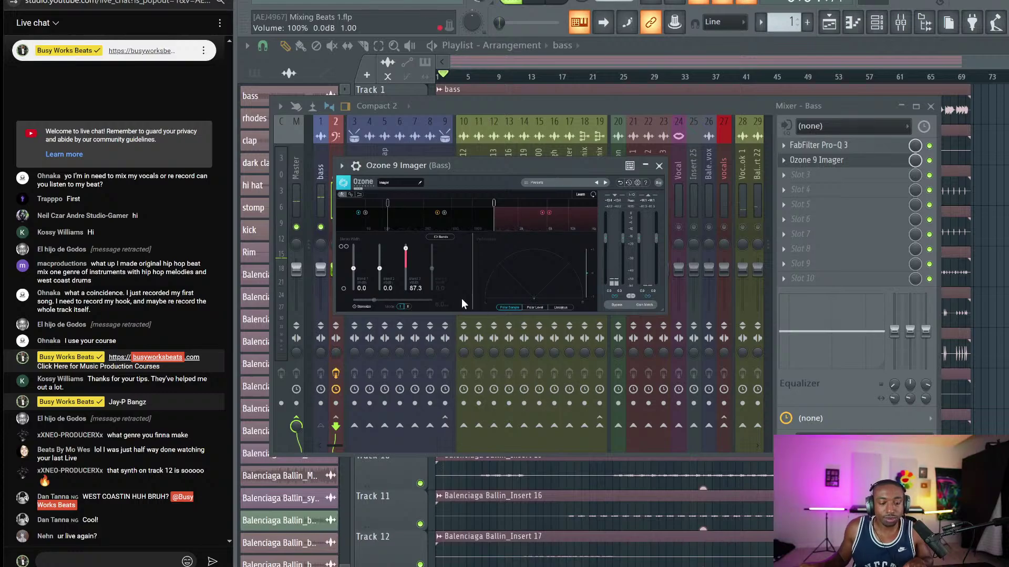
Enable the Imager's Stereoizer with a delay of about 14.2 and lower the crossover between bands 2 and 3.
click(353, 307)
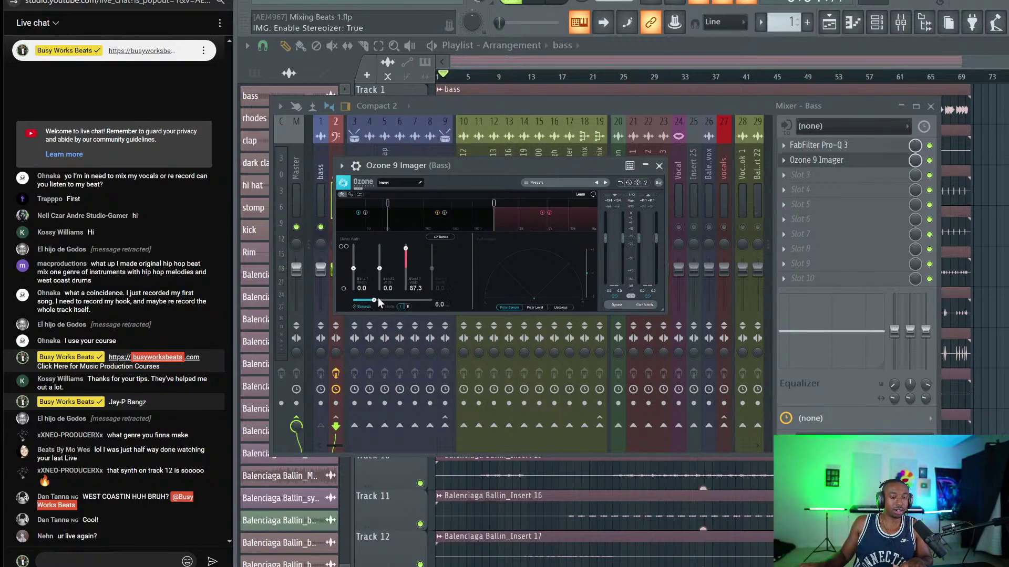
drag(386, 298, 410, 297)
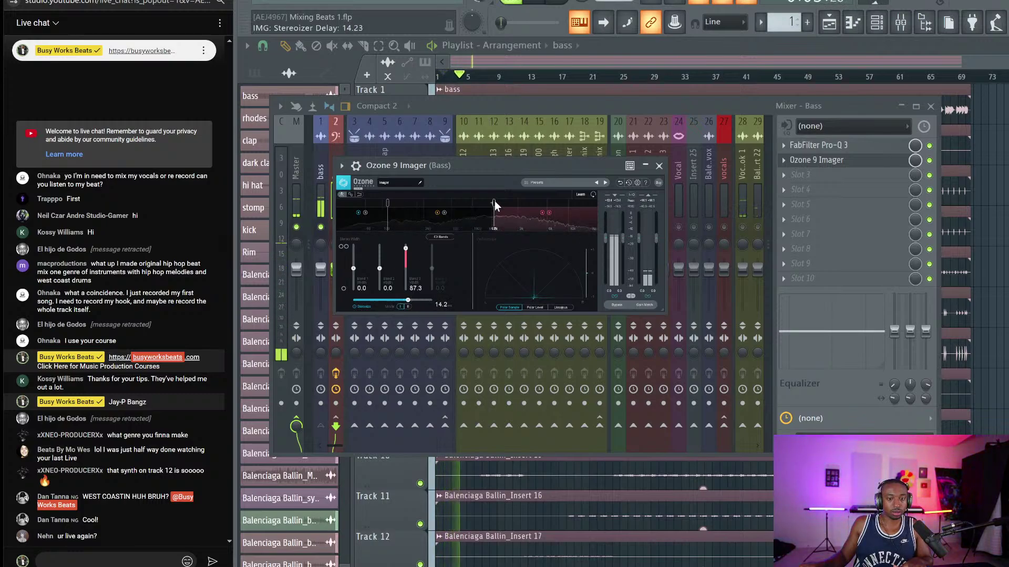
drag(494, 202, 469, 207)
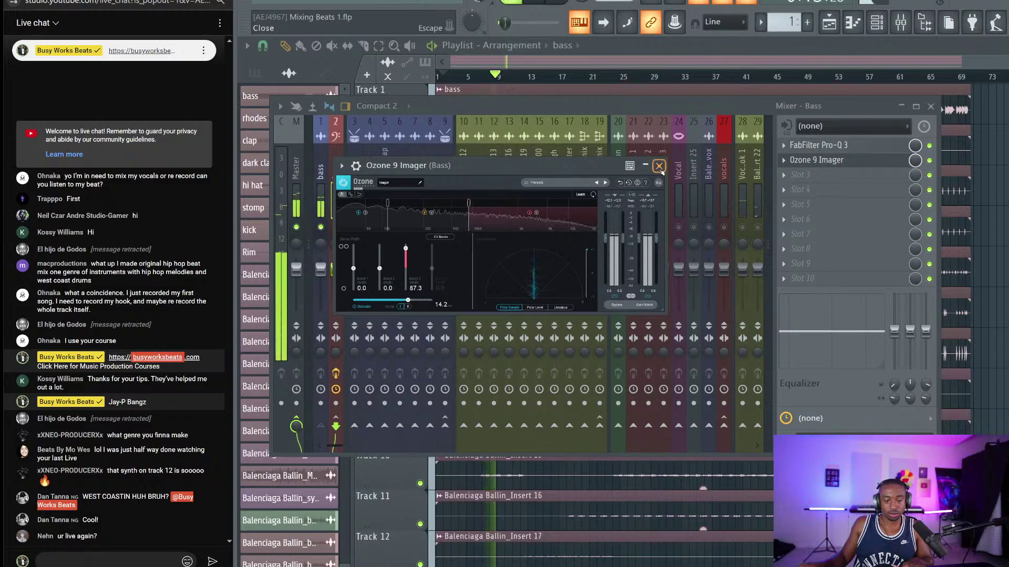
click(659, 166)
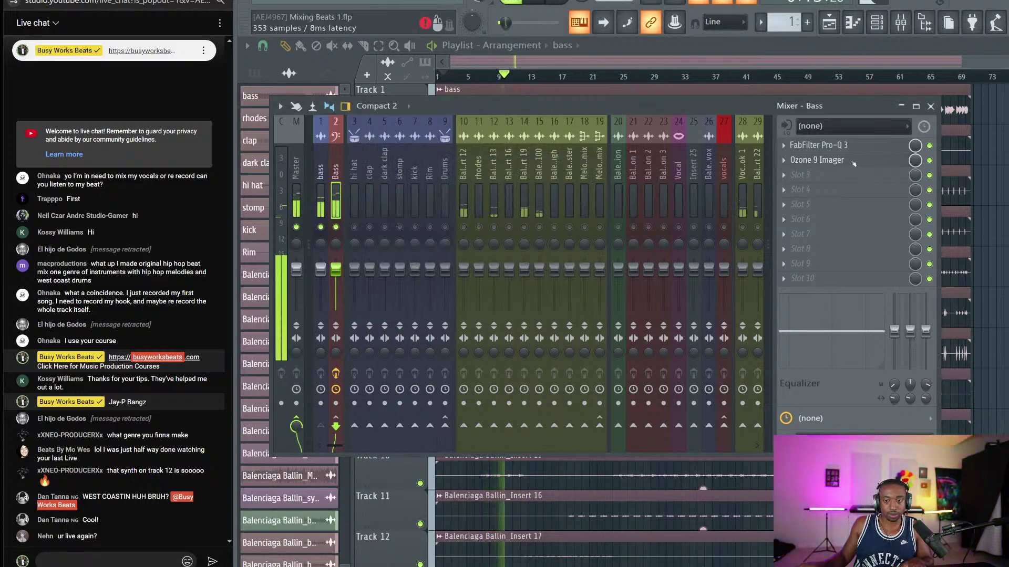
Reopen the Bass channel's Ozone 9 Imager and raise the Band 2 width to about 45.6.
click(850, 161)
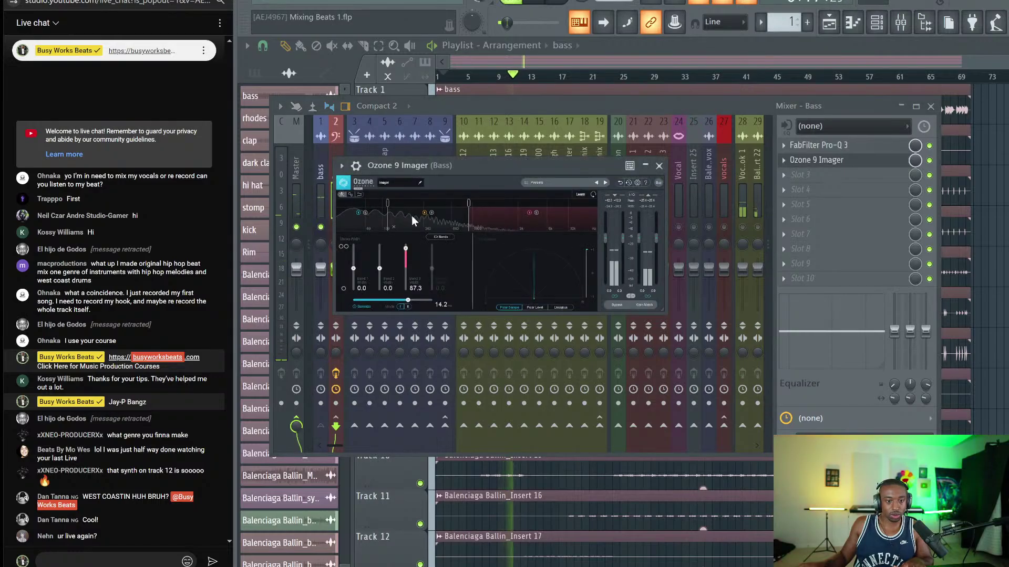
drag(380, 258, 381, 259)
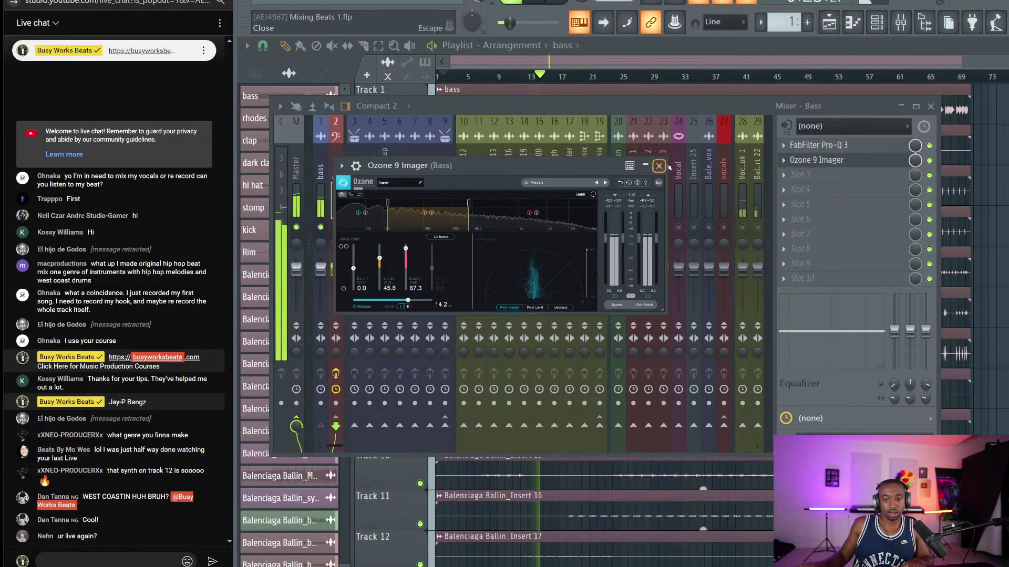
click(659, 166)
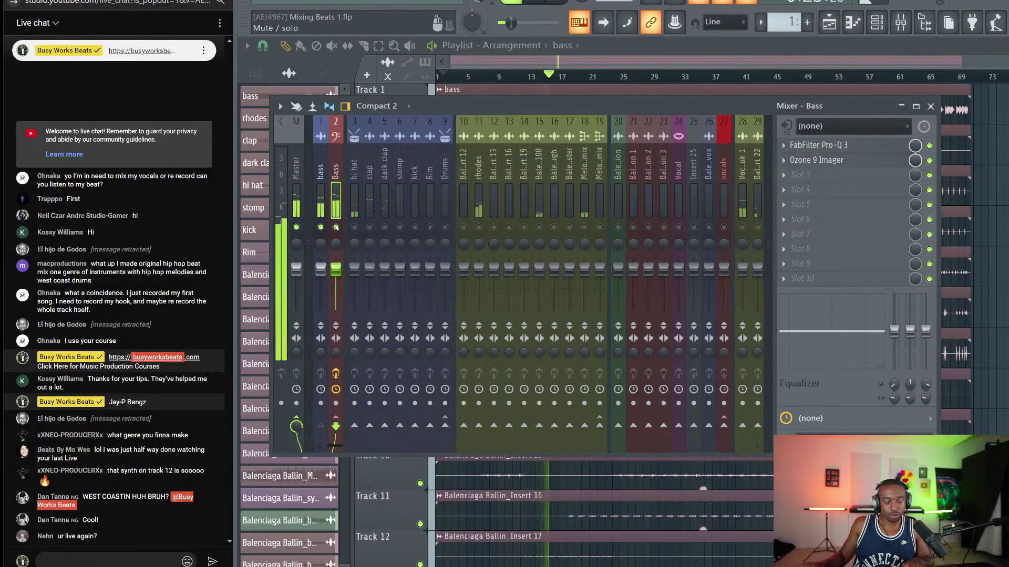
Save the project and take the Bass channel out of solo to hear the full mix.
key(ctrl+s)
right_click(336, 227)
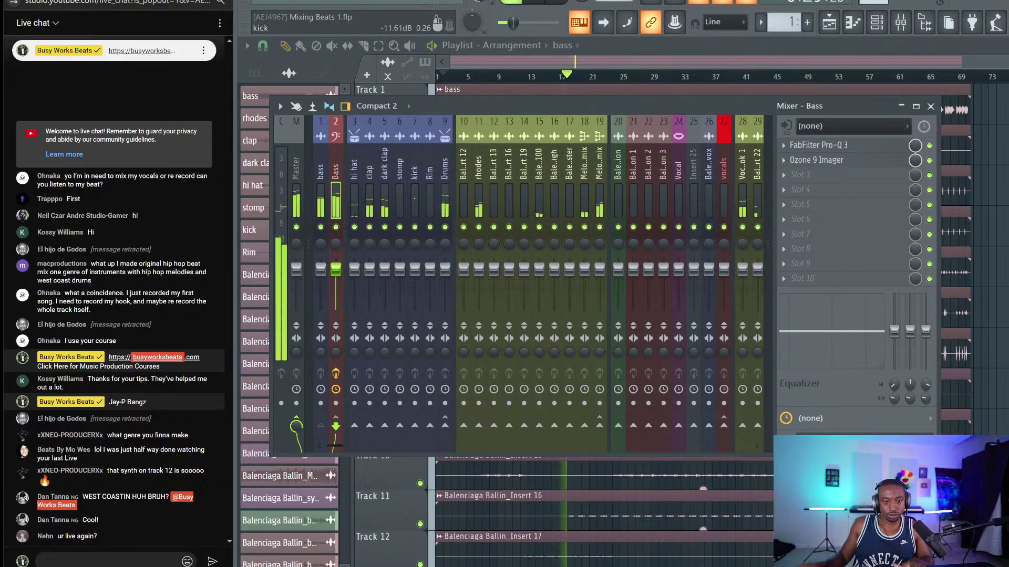
click(444, 189)
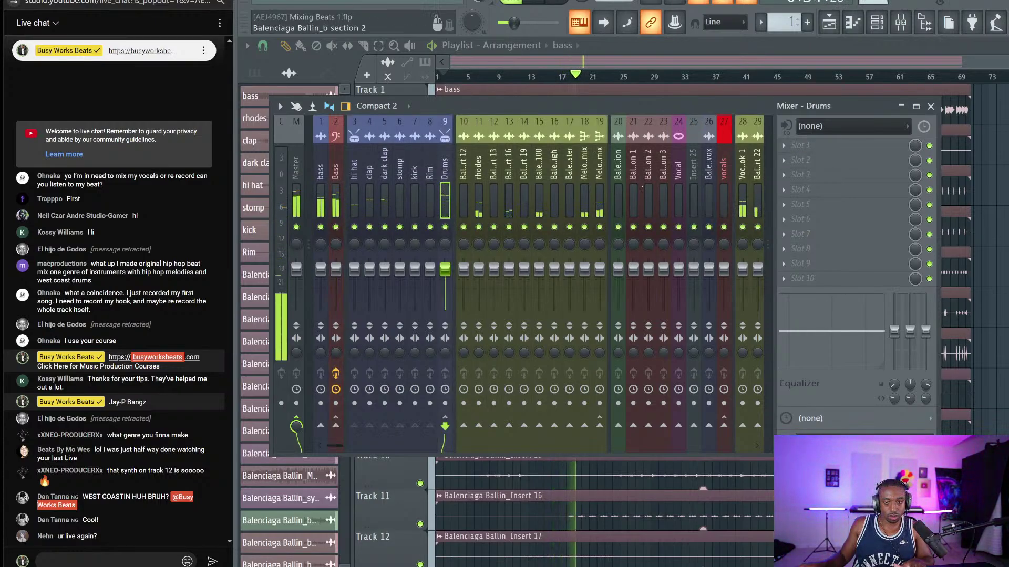
key(space)
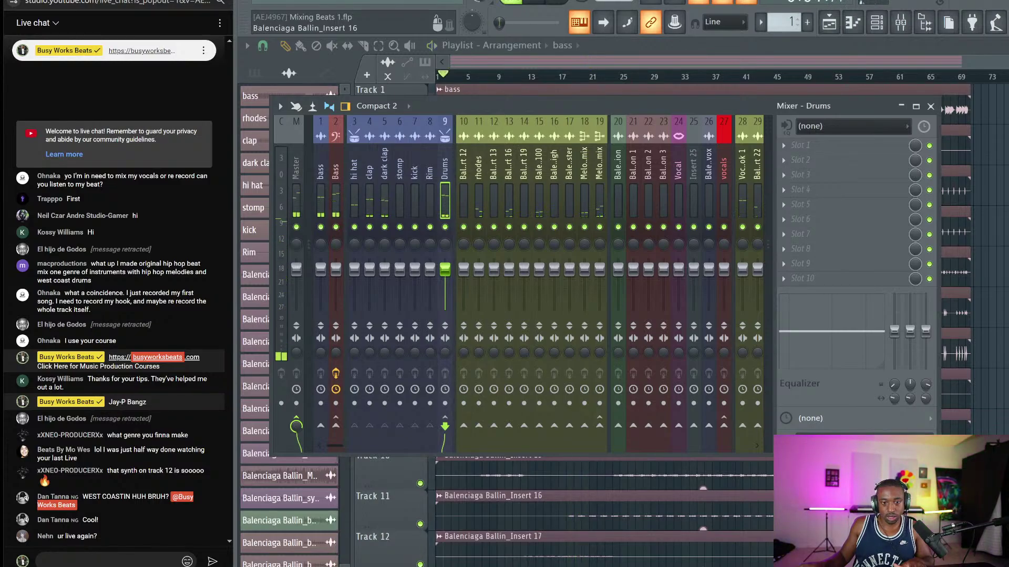
Set a playlist loop from bar 25 to about bar 45 and play it.
key(F9)
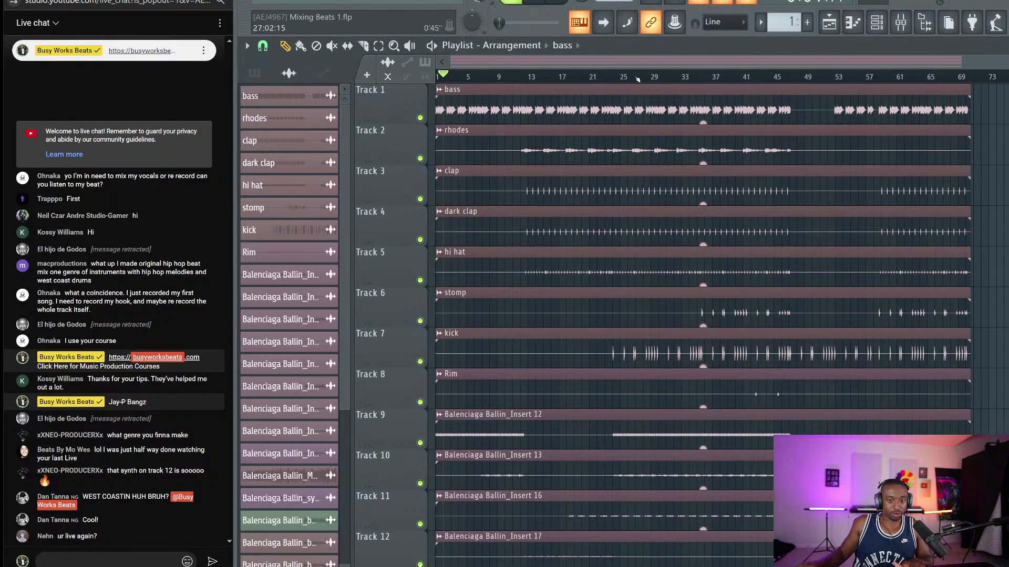
drag(622, 79, 773, 90)
key(space)
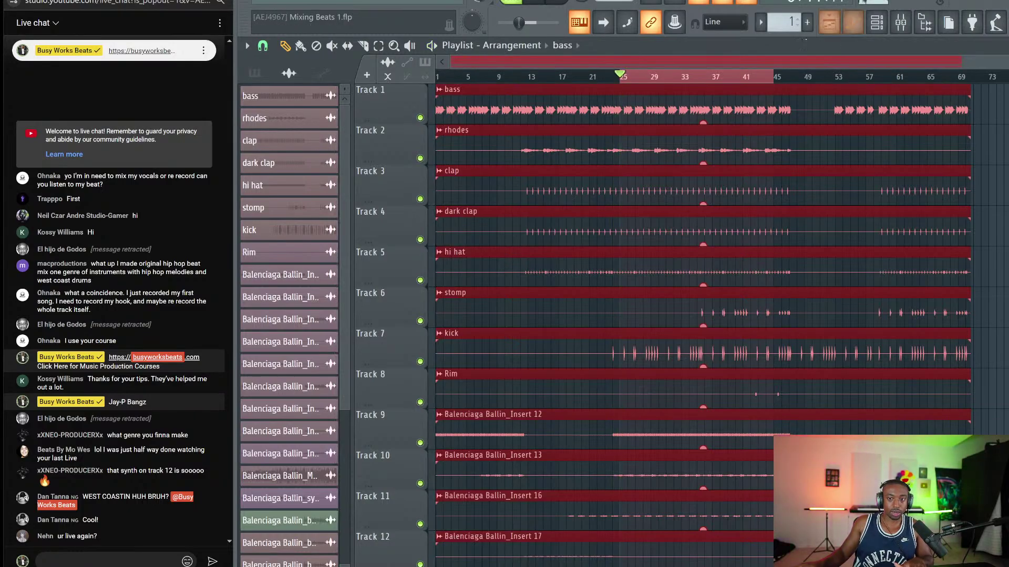
Insert StandardCLIP in the first effect slot of the kick mixer channel and set its clip level to -2 dB.
click(900, 23)
click(429, 188)
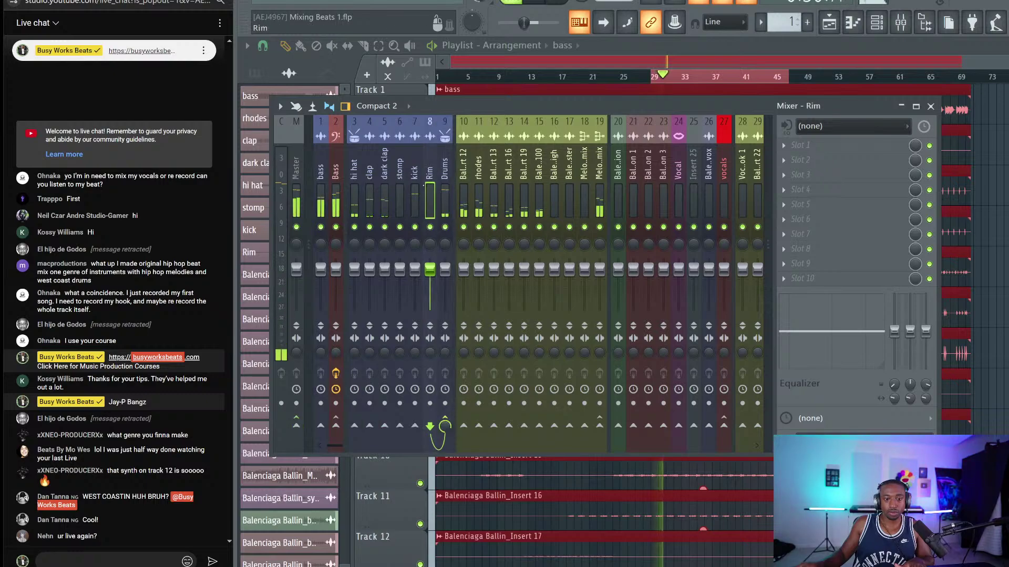
click(415, 189)
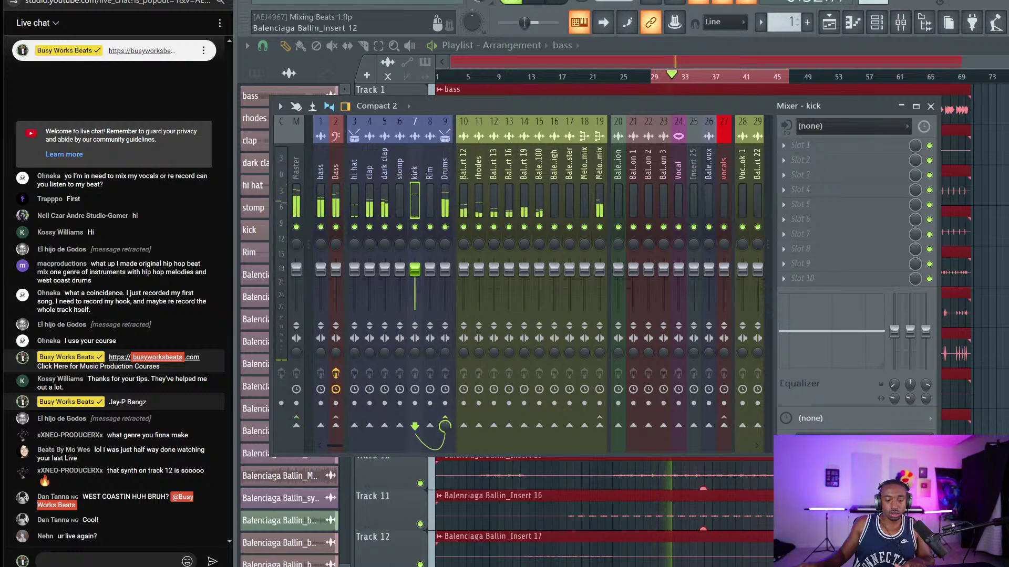
click(829, 145)
scroll(585, 256, down, 5)
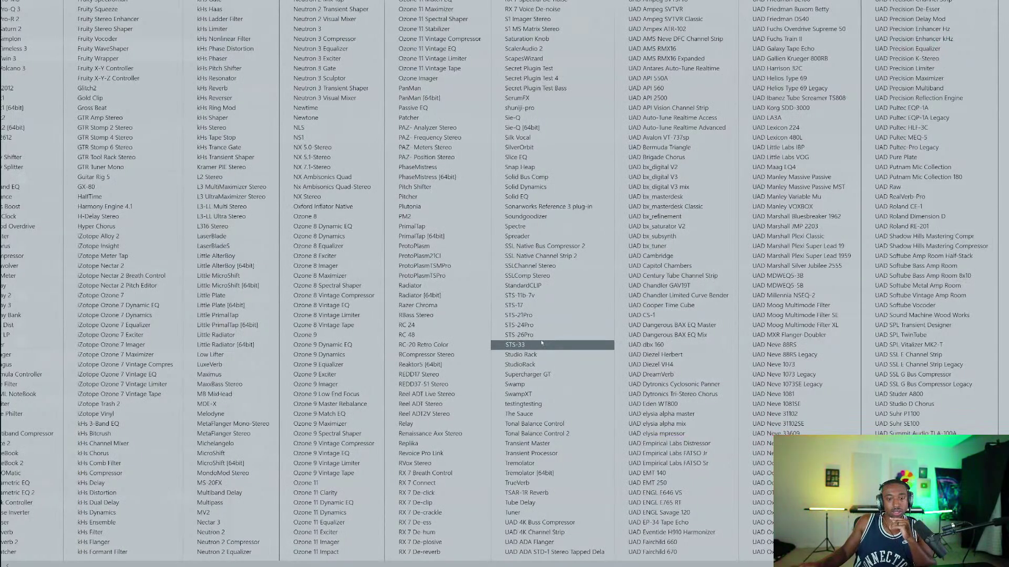
click(553, 286)
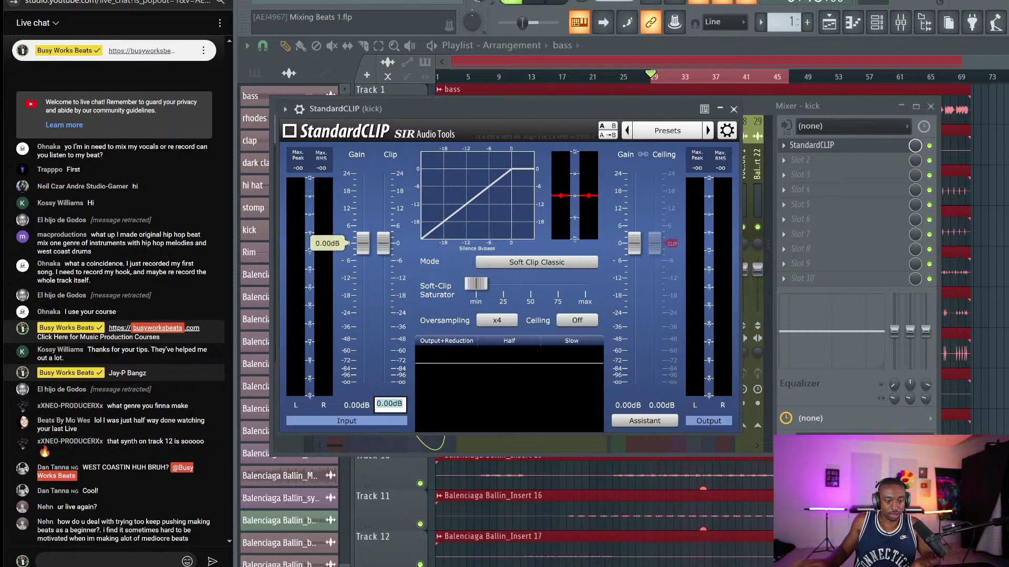
key(Return)
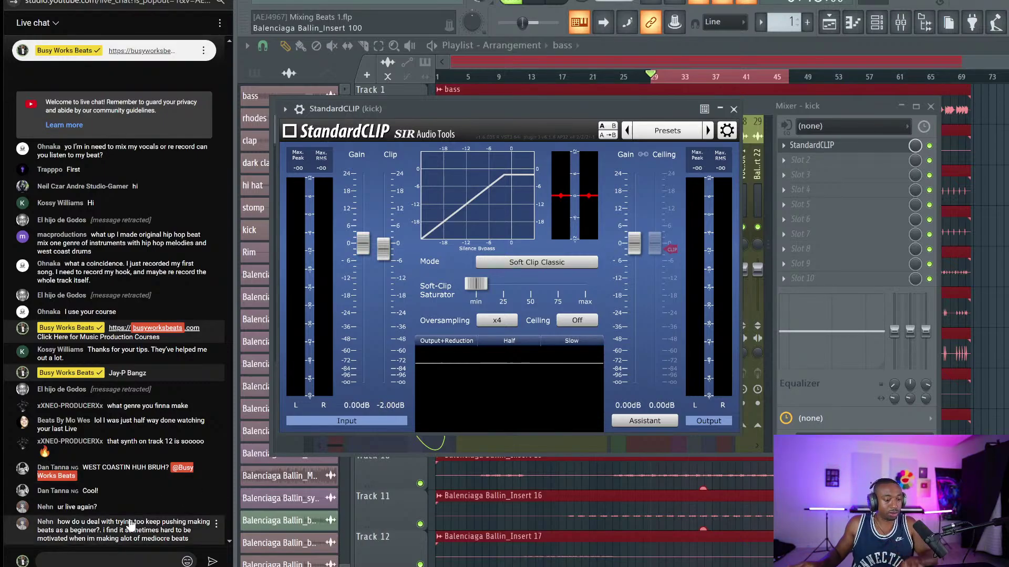
Post the live chat reply "learn 1-2 things everyday, apply them everyday,".
click(98, 560)
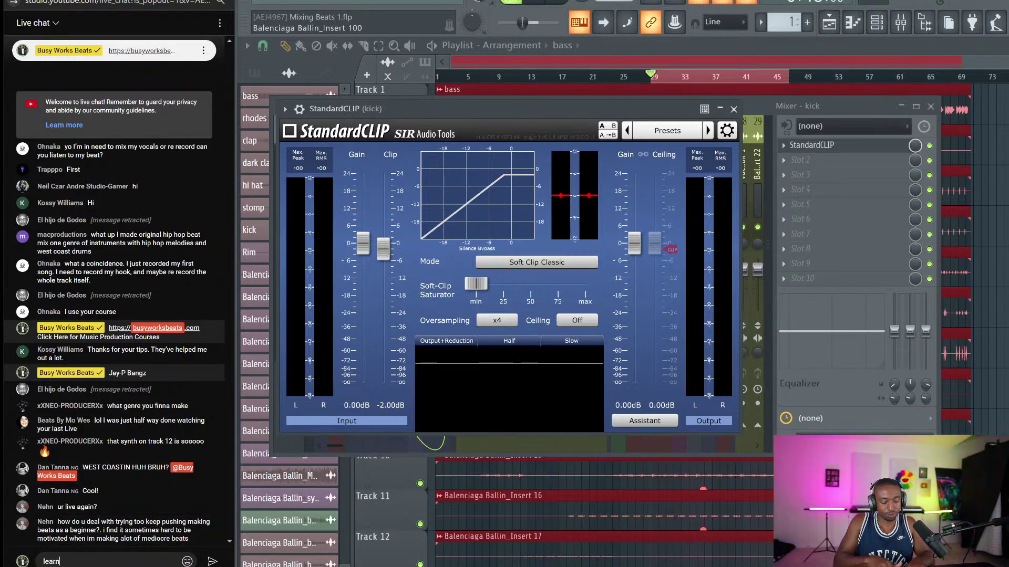
text(learn 1-2 things everyday,)
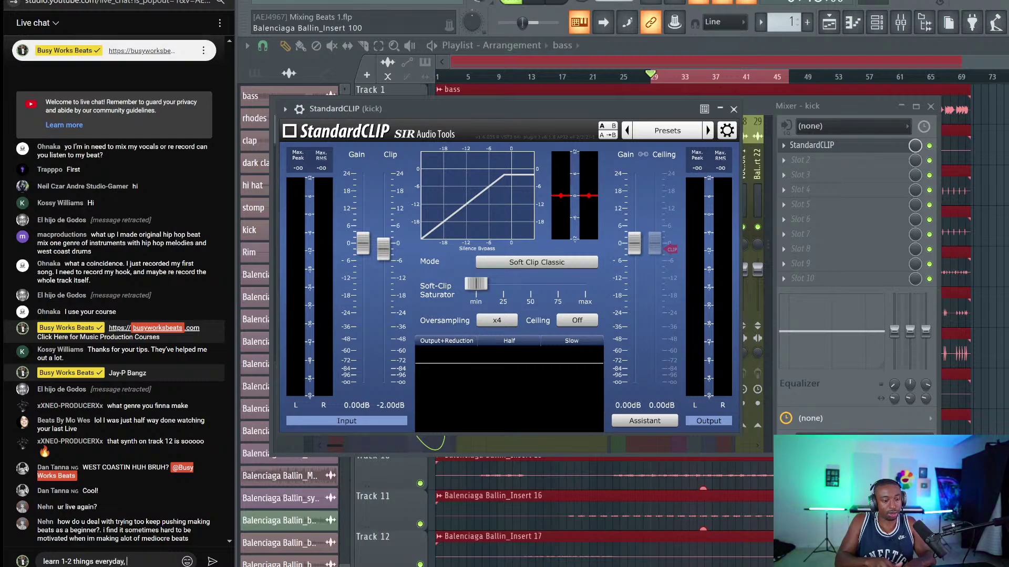
text( apply them everyday,)
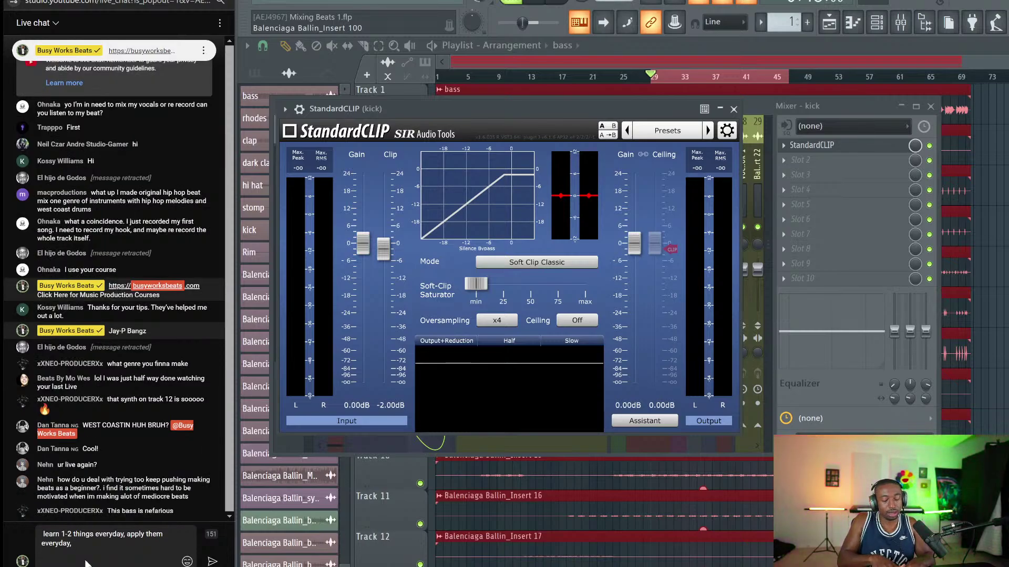
key(Return)
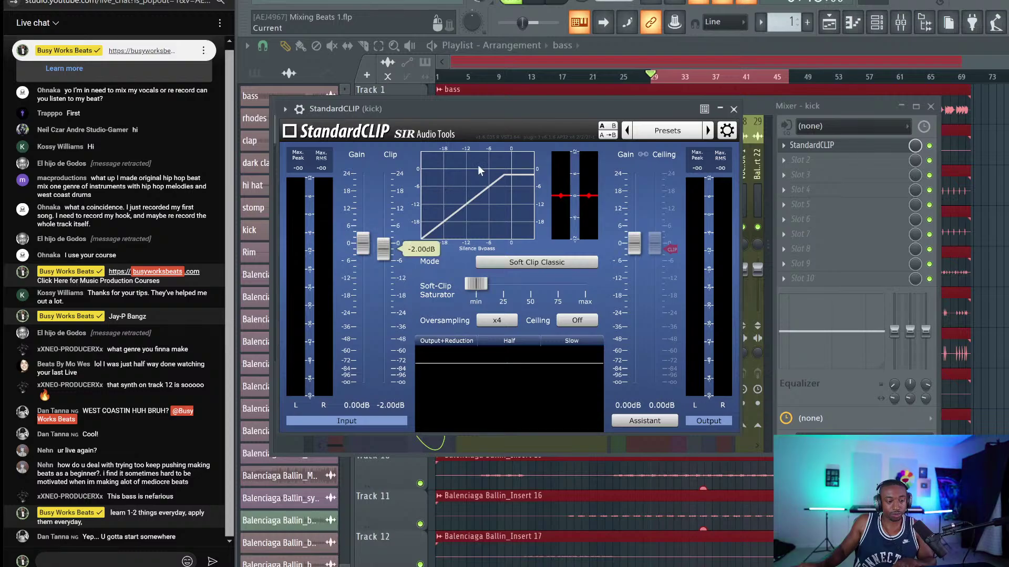
Set the input gain of the kick's StandardCLIP to 6 dB during playback and close the plugin.
key(space)
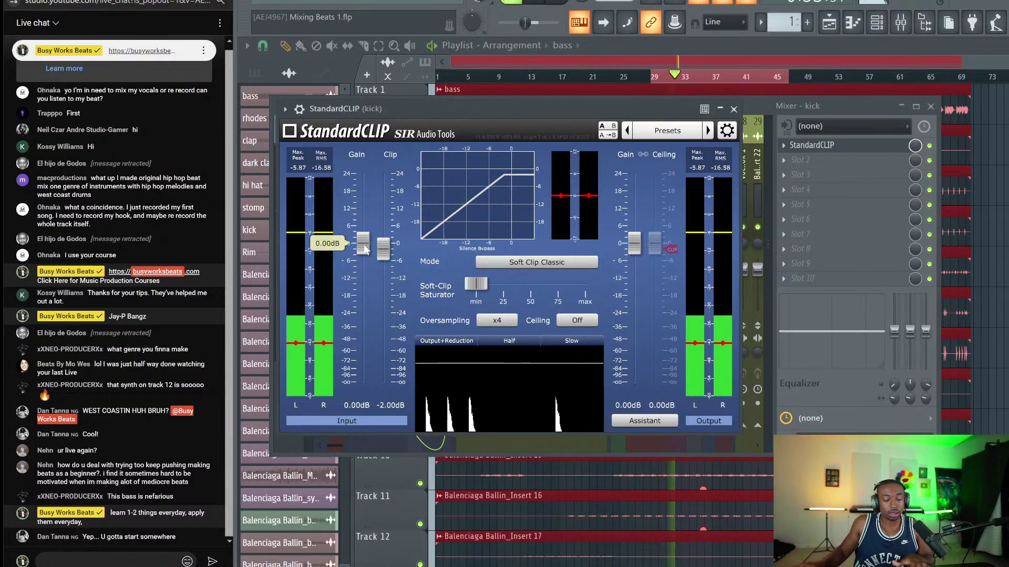
click(355, 405)
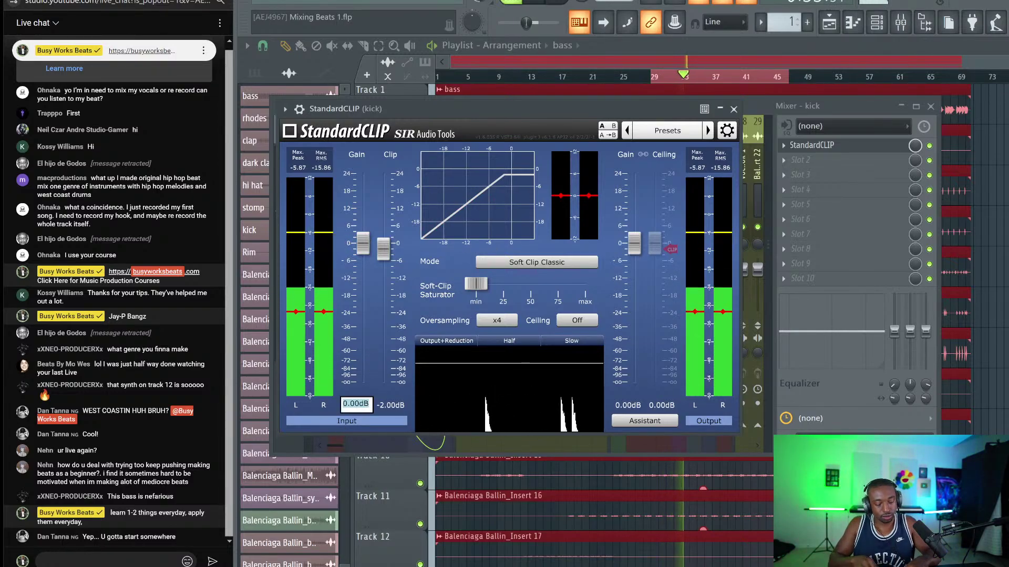
text(6)
key(Return)
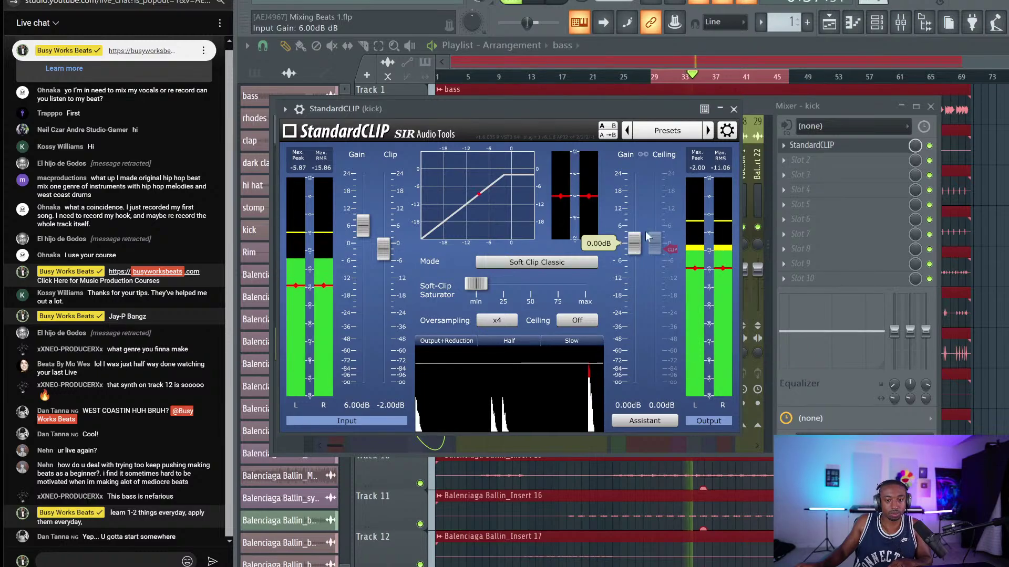
click(734, 109)
key(space)
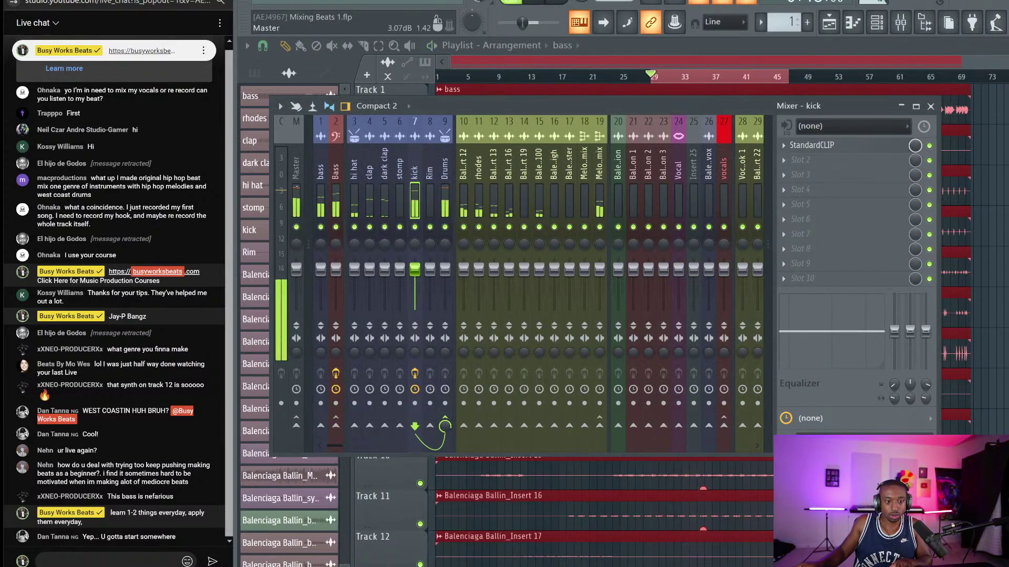
Insert UAD Precision Limiter in the first effect slot of the Master channel, play the loop and close the plugin.
click(297, 186)
click(798, 153)
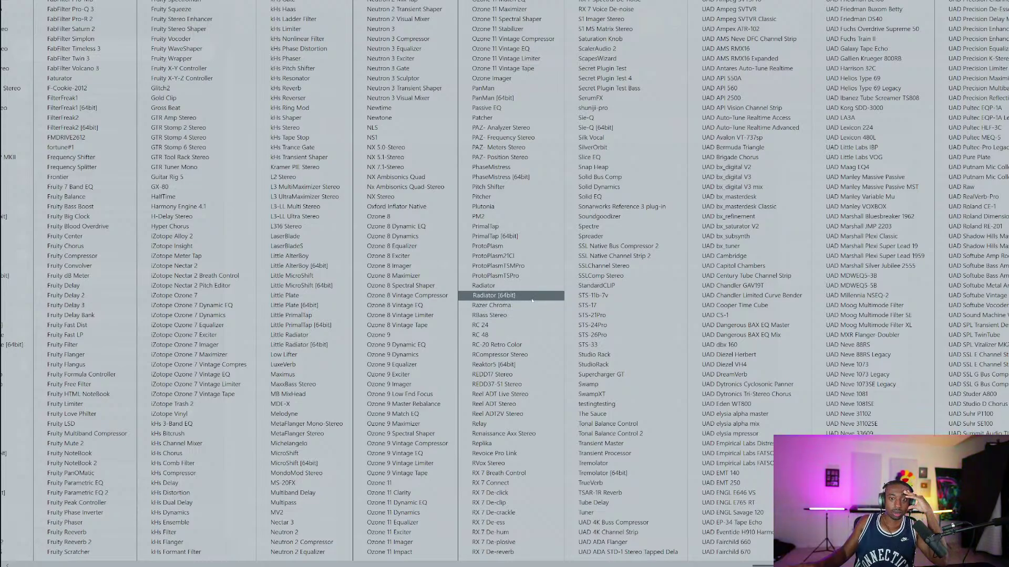
scroll(532, 300, down, 1)
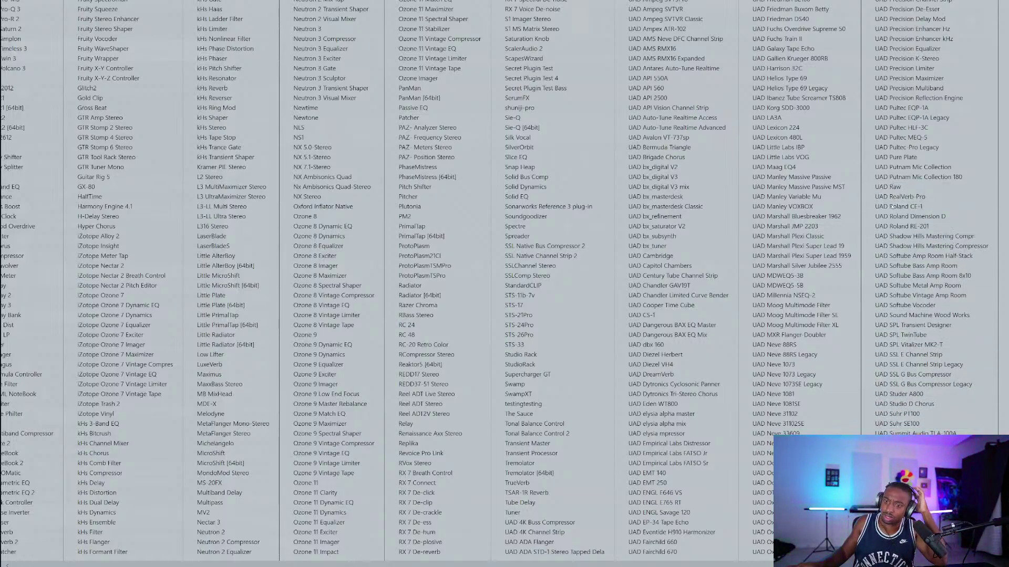
click(893, 68)
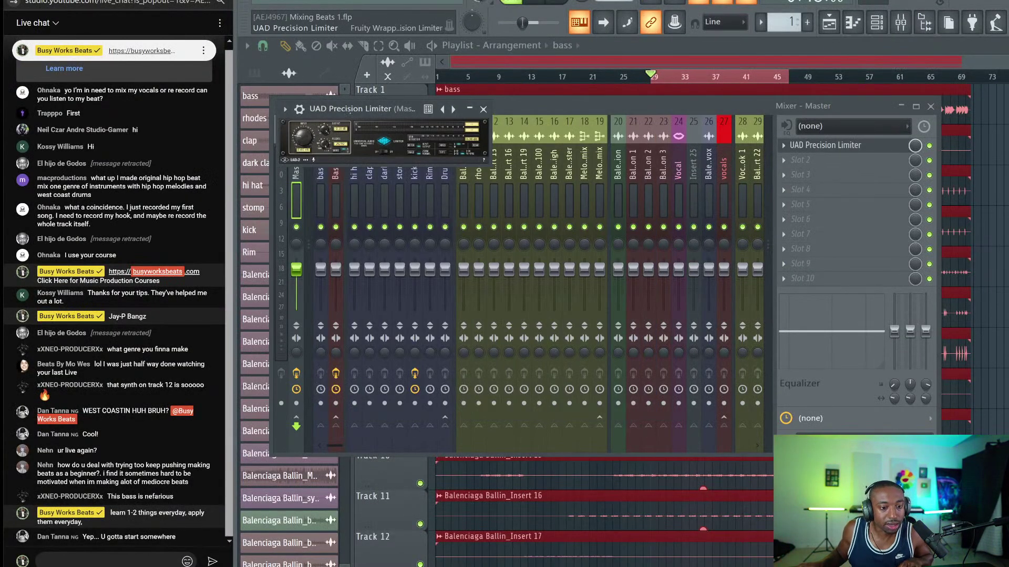
key(space)
click(483, 110)
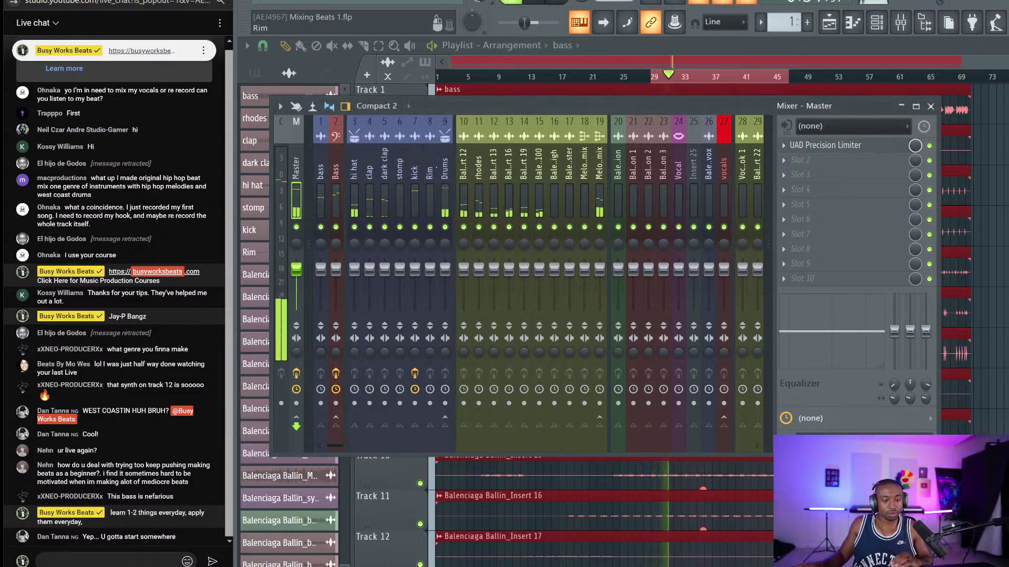
Raise the stomp channel's volume fader slightly while the loop plays and save the project.
click(446, 169)
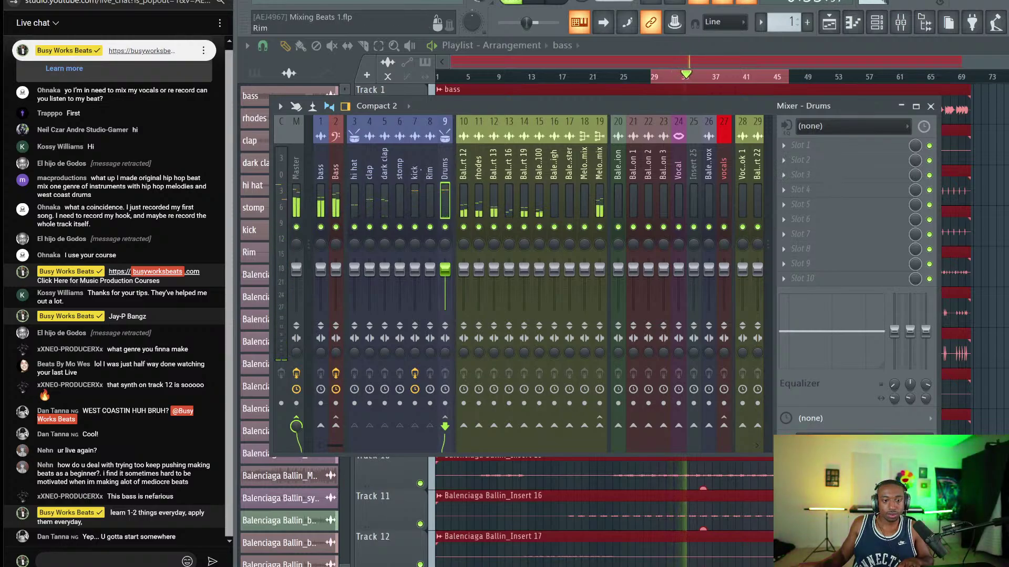
click(415, 171)
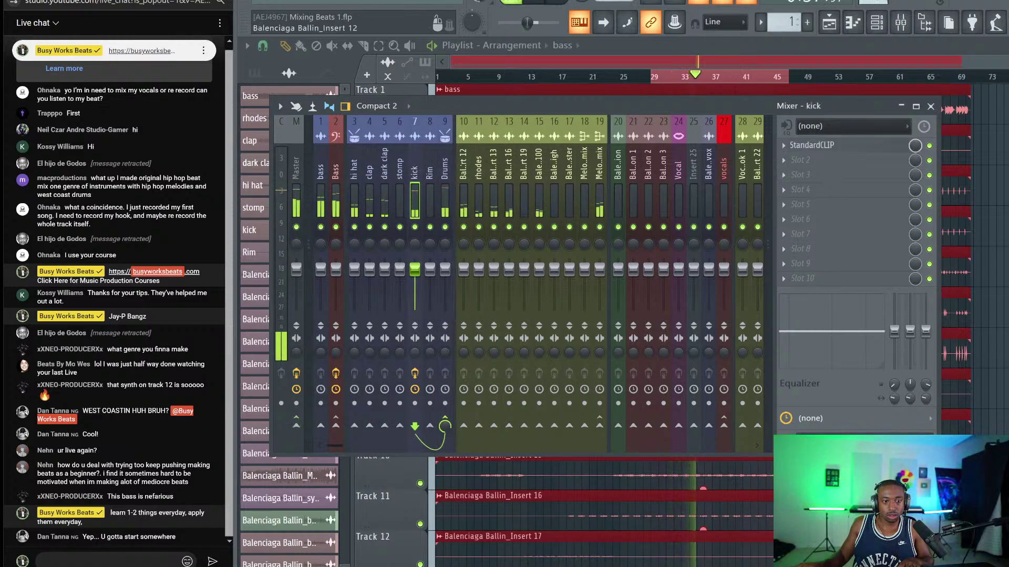
click(445, 171)
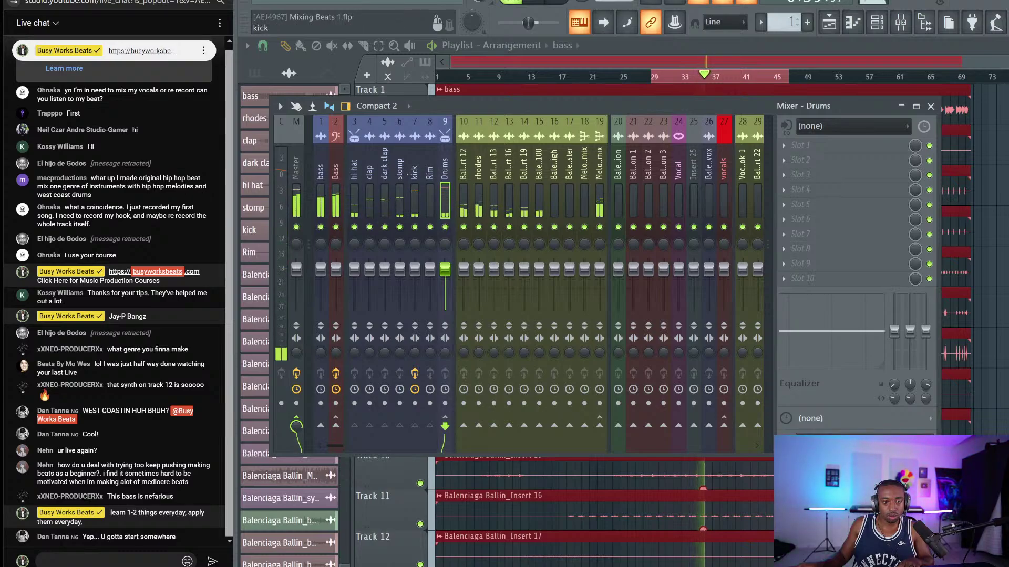
click(400, 171)
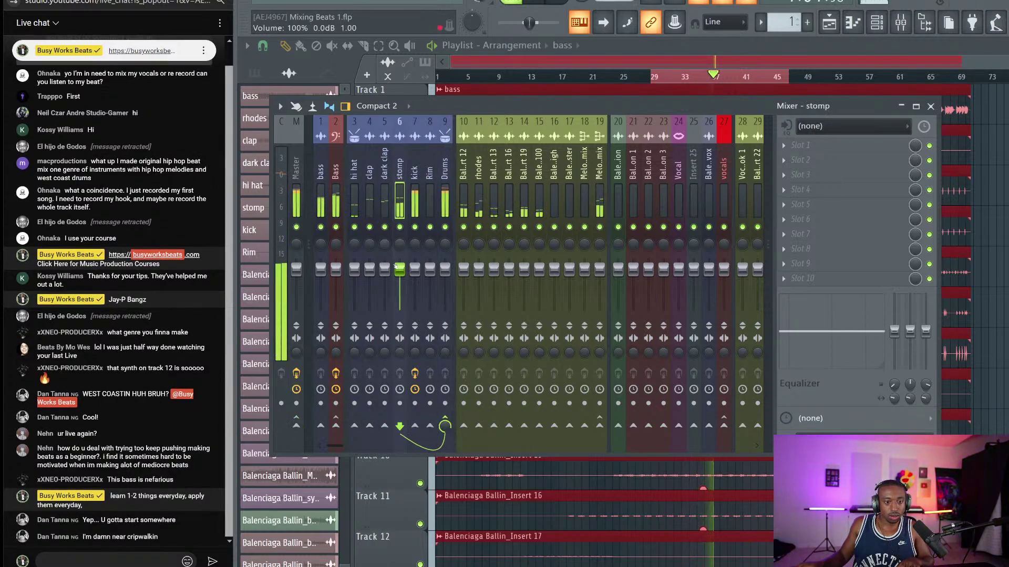
drag(399, 268, 400, 262)
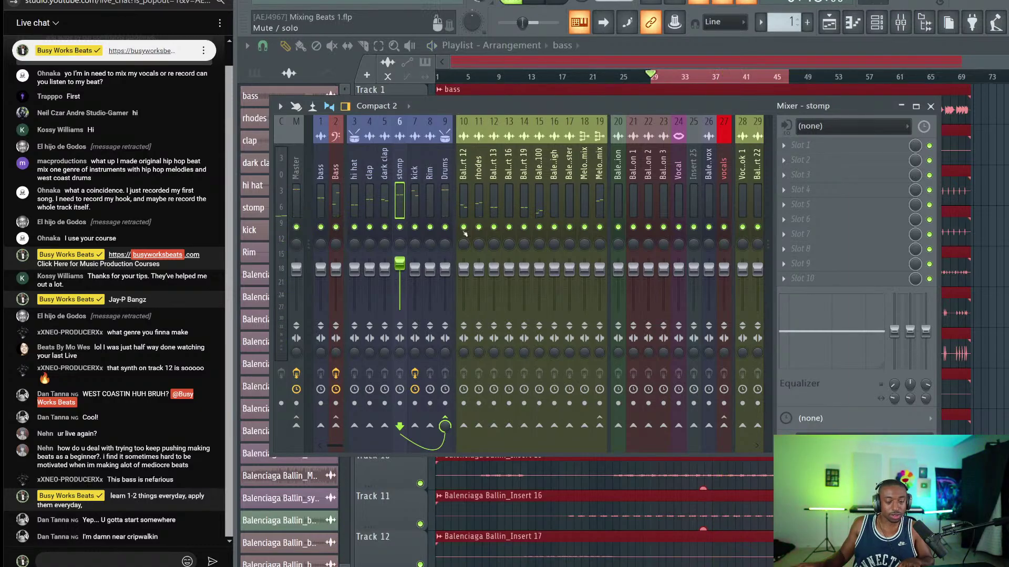
key(ctrl+s)
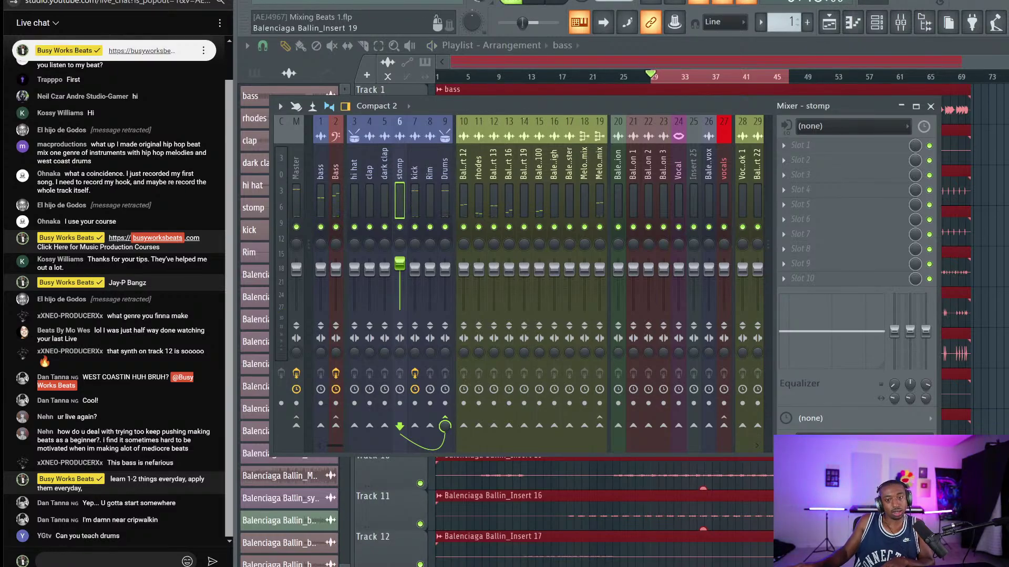
Move the mixer window aside and post the live chat reply "shorts, youtube.com/busyworksbeats".
drag(522, 106, 607, 93)
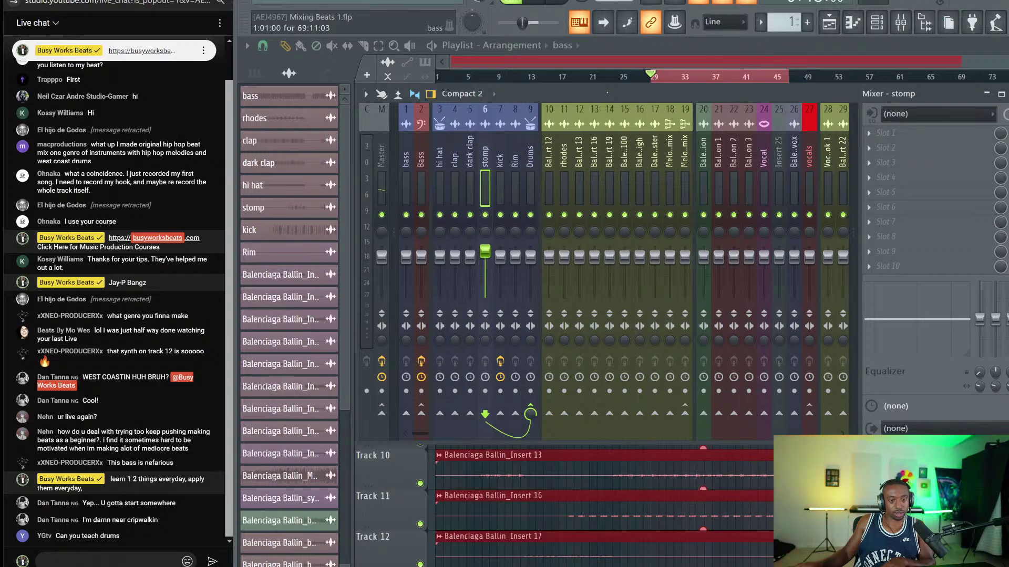
click(44, 561)
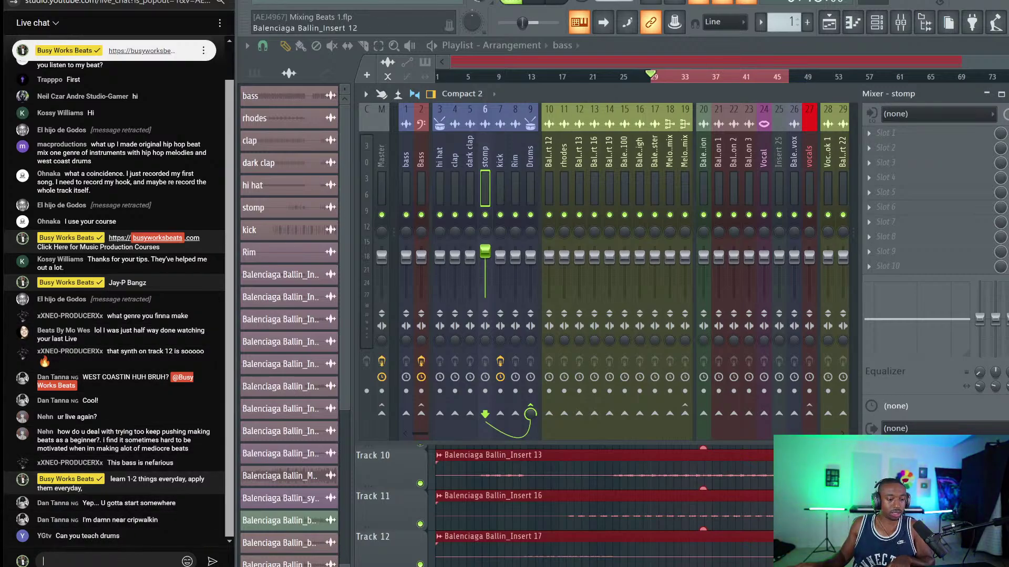
text(shorts)
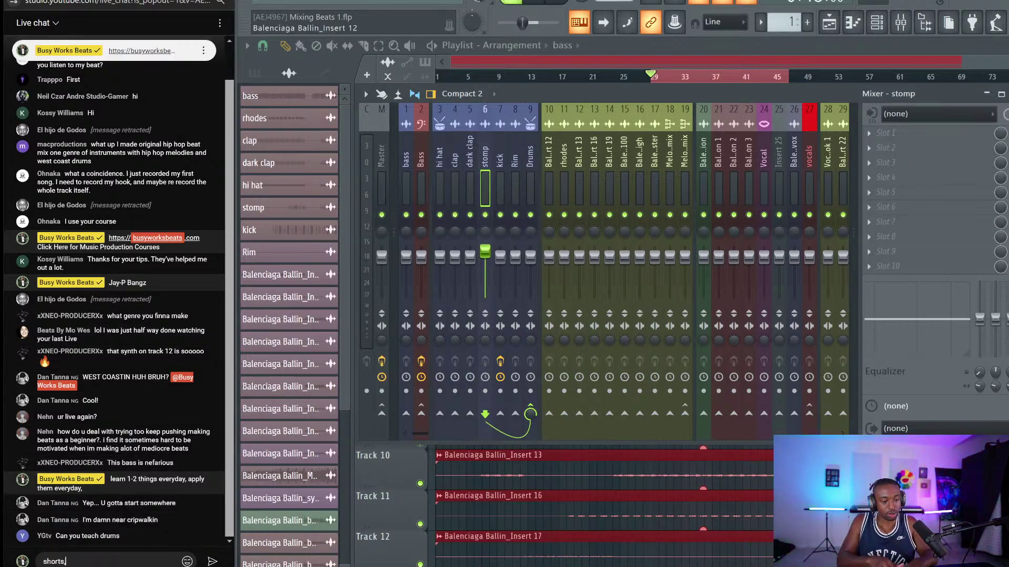
text(, youtube.com/)
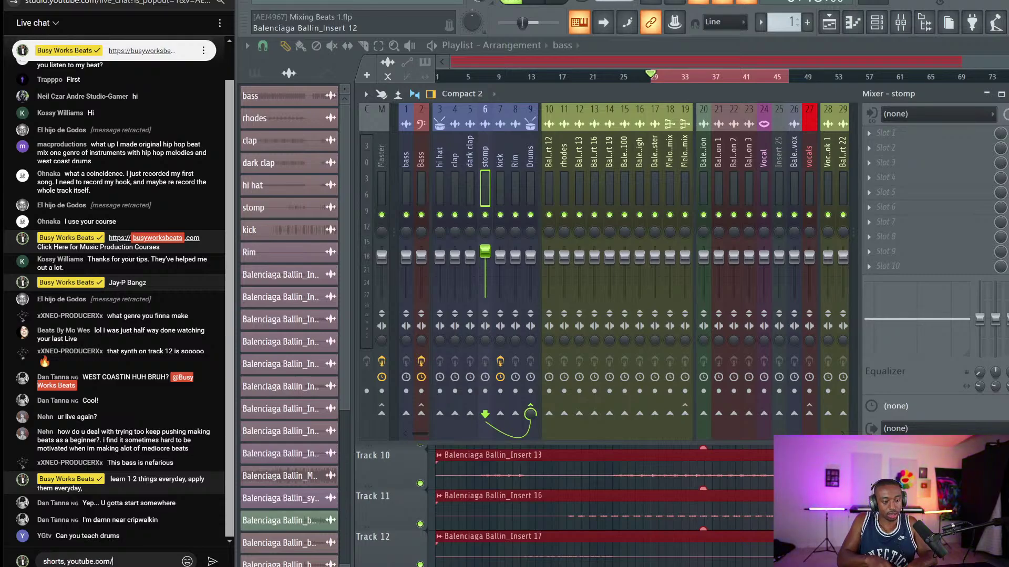
text(busyworksbeats)
key(Return)
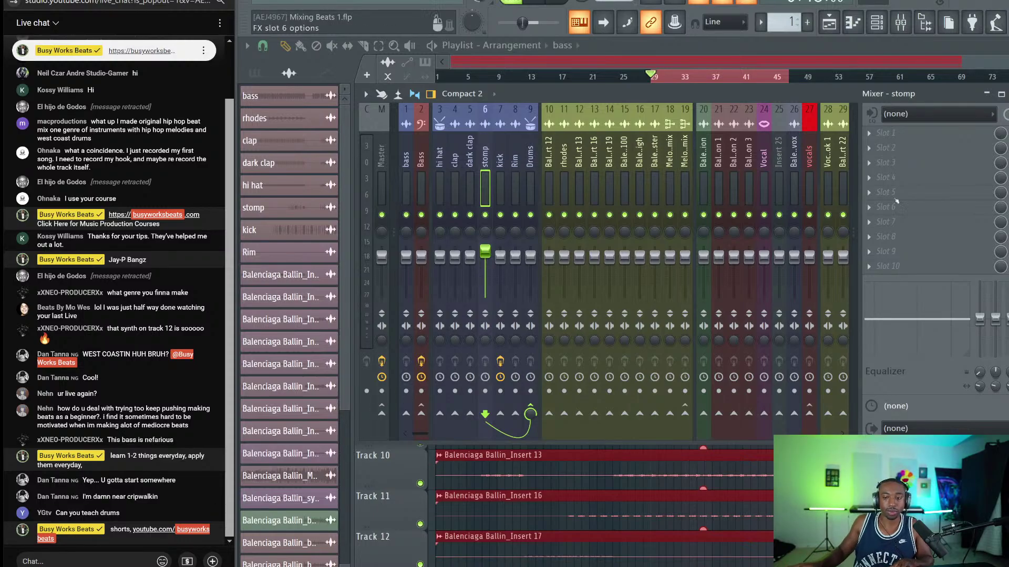
Play the loop, bring the mixer back over the playlist, select the clap channel and stop playback.
click(990, 457)
key(space)
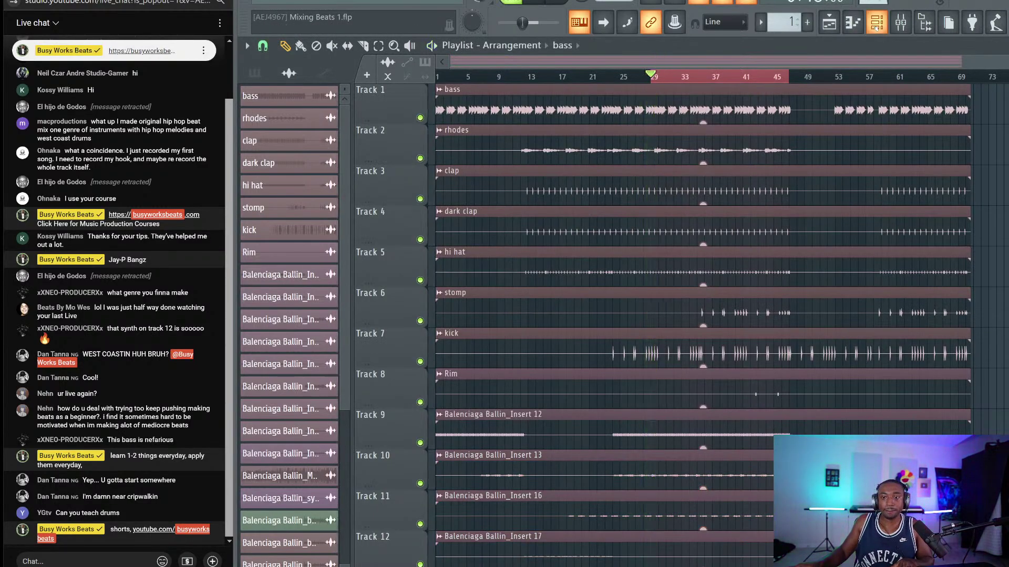
click(876, 26)
click(877, 24)
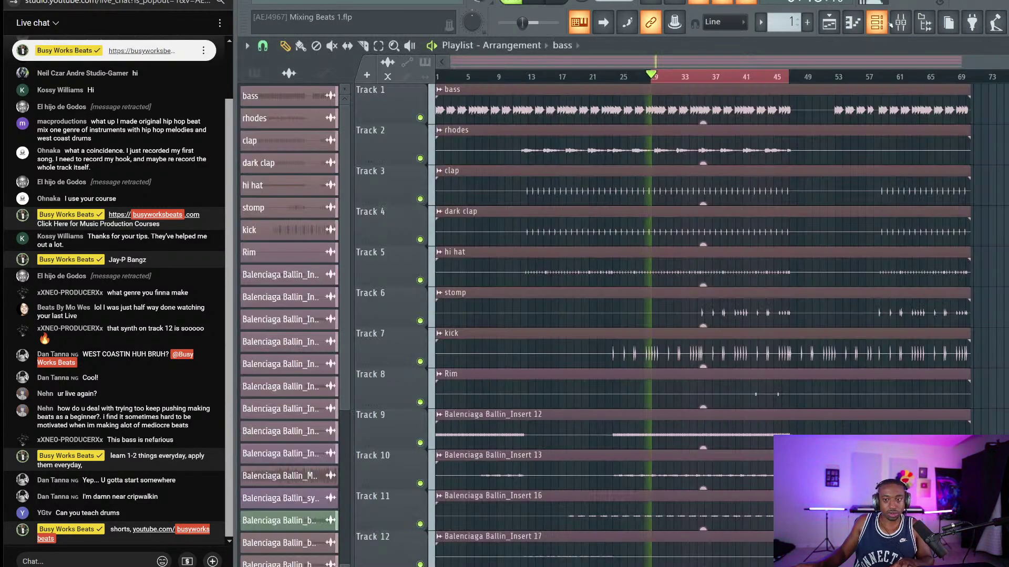
click(901, 23)
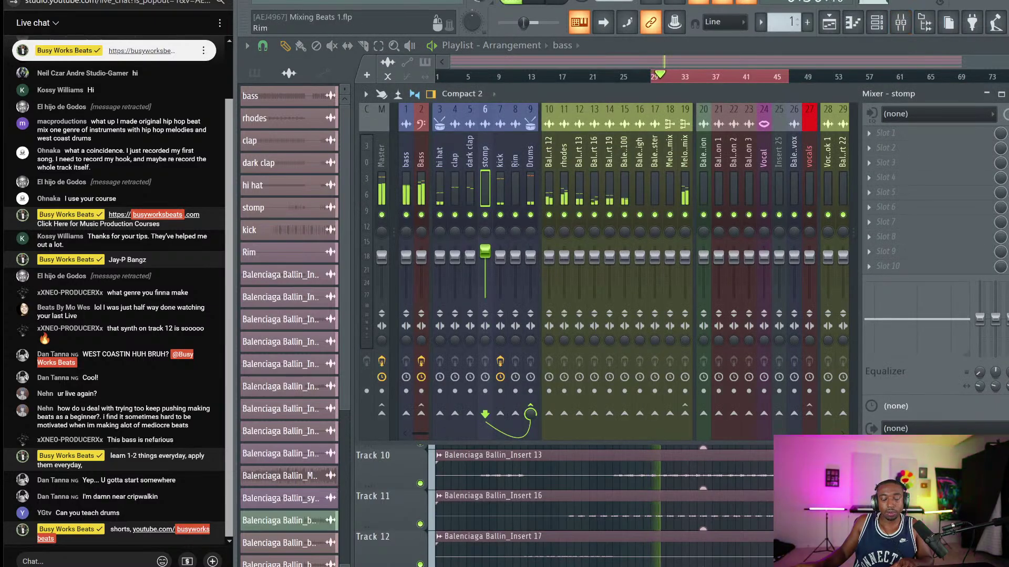
click(468, 173)
click(452, 173)
key(space)
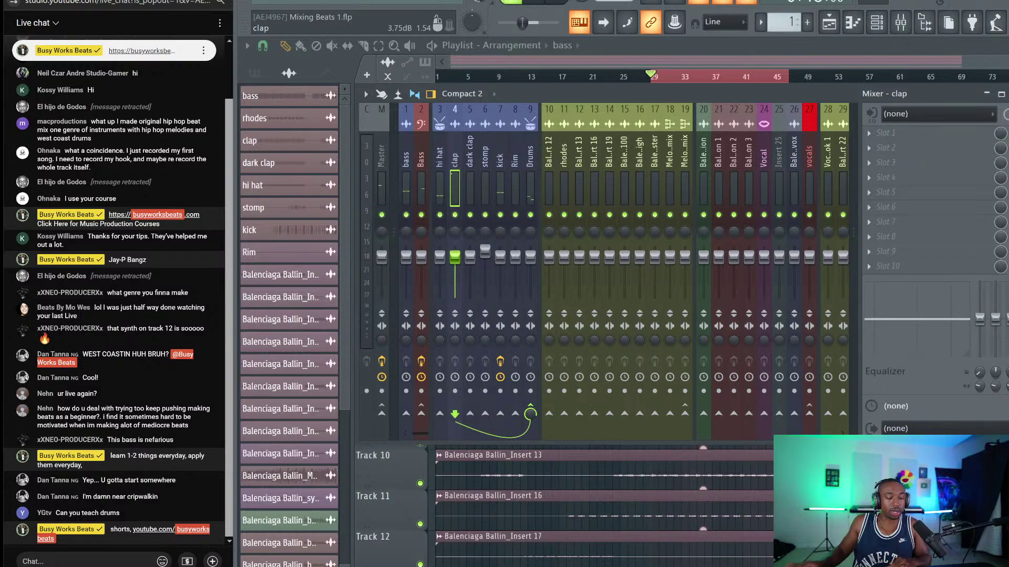
Insert Ozone 8 Imager in the first effect slot of the stomp mixer channel and close its window.
click(499, 176)
click(469, 176)
click(484, 176)
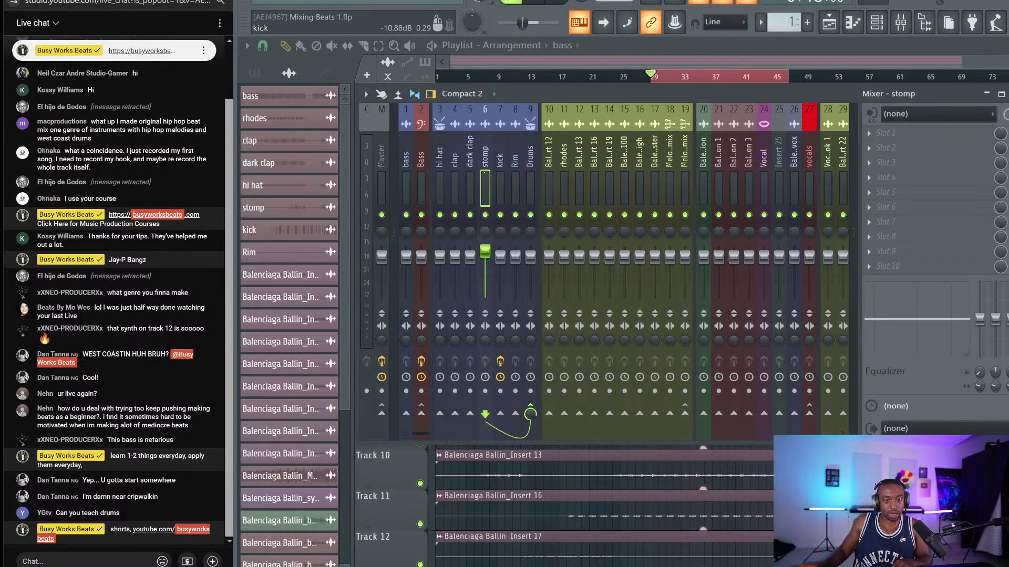
click(951, 135)
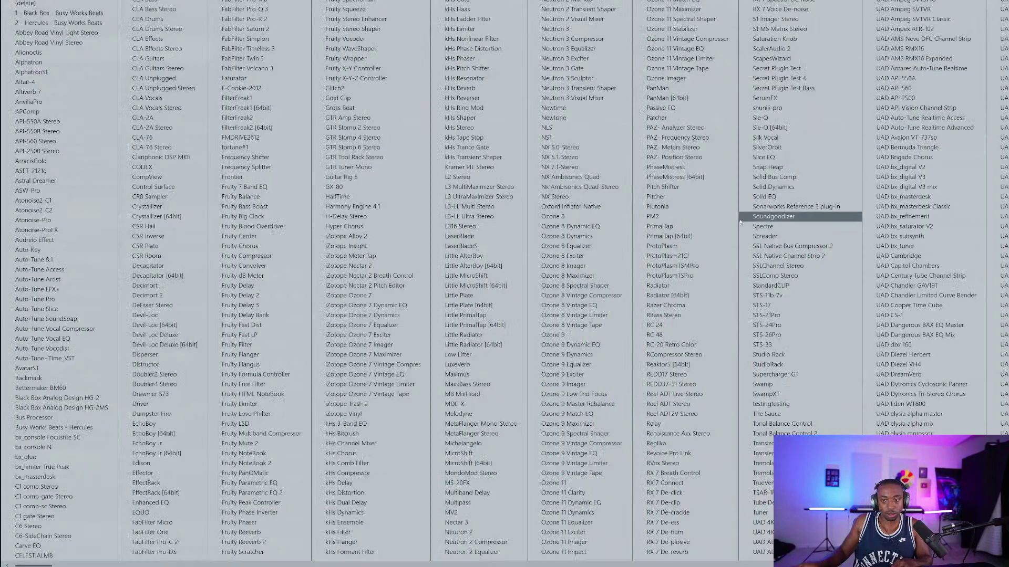
click(589, 265)
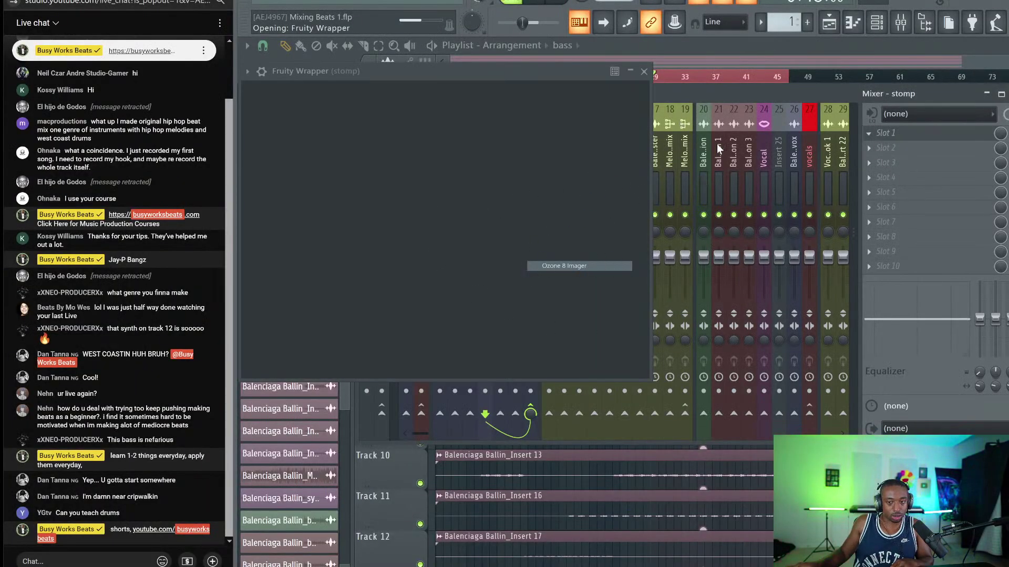
click(572, 186)
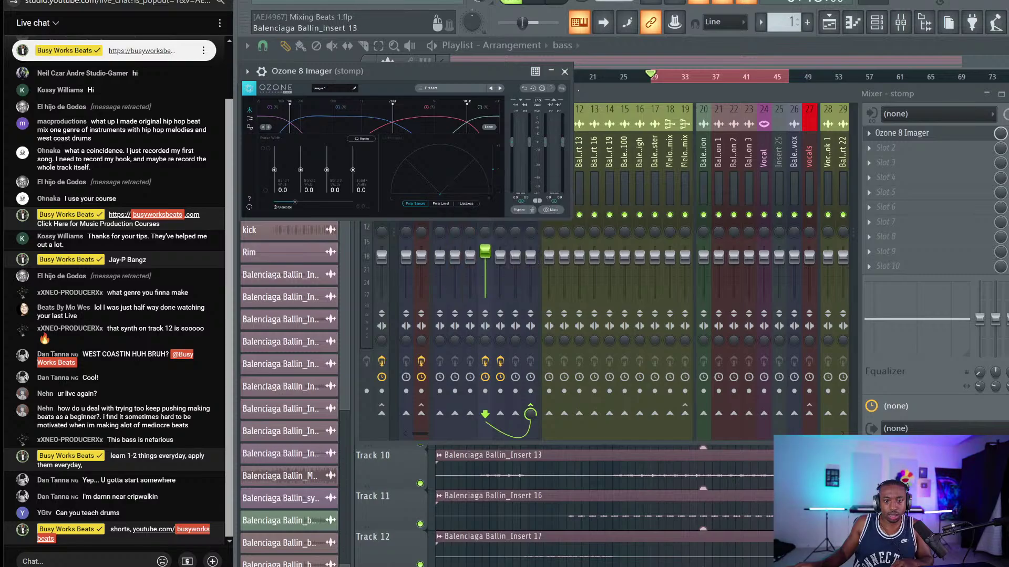
click(564, 70)
Replace the plugin in the stomp channel's first effect slot with Ozone 9 Imager.
click(869, 133)
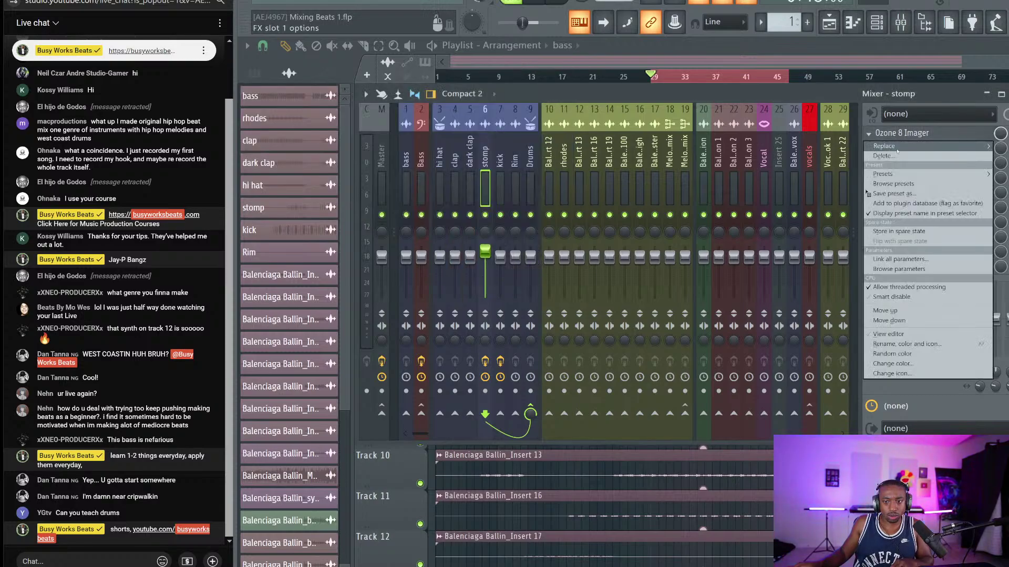
mouse_move(893, 146)
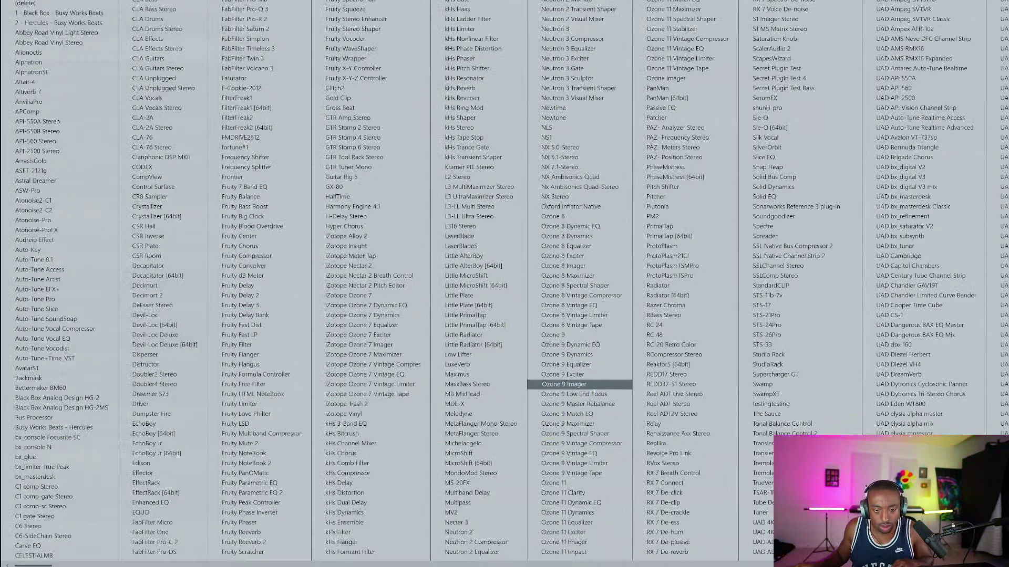
click(592, 387)
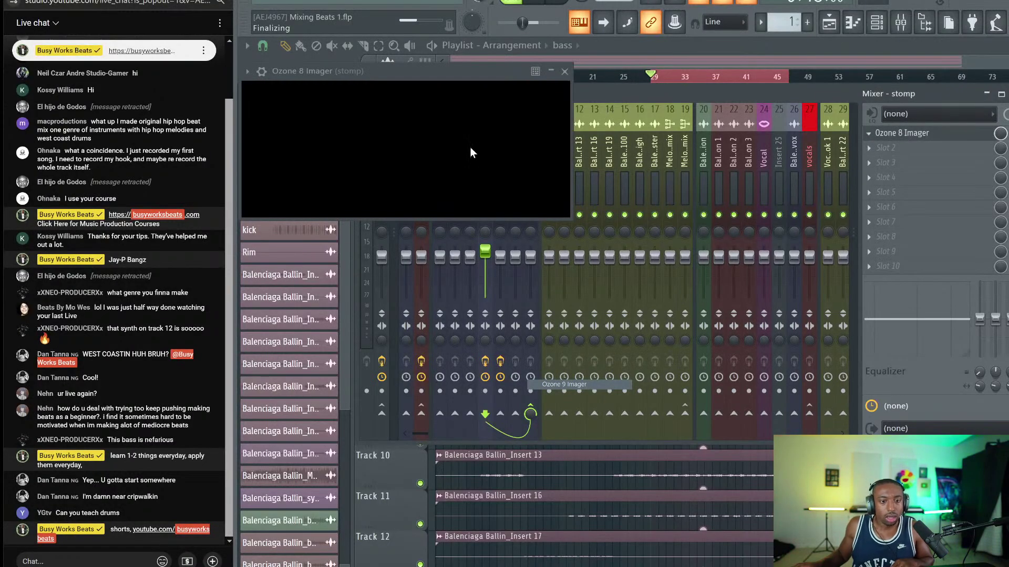
click(570, 190)
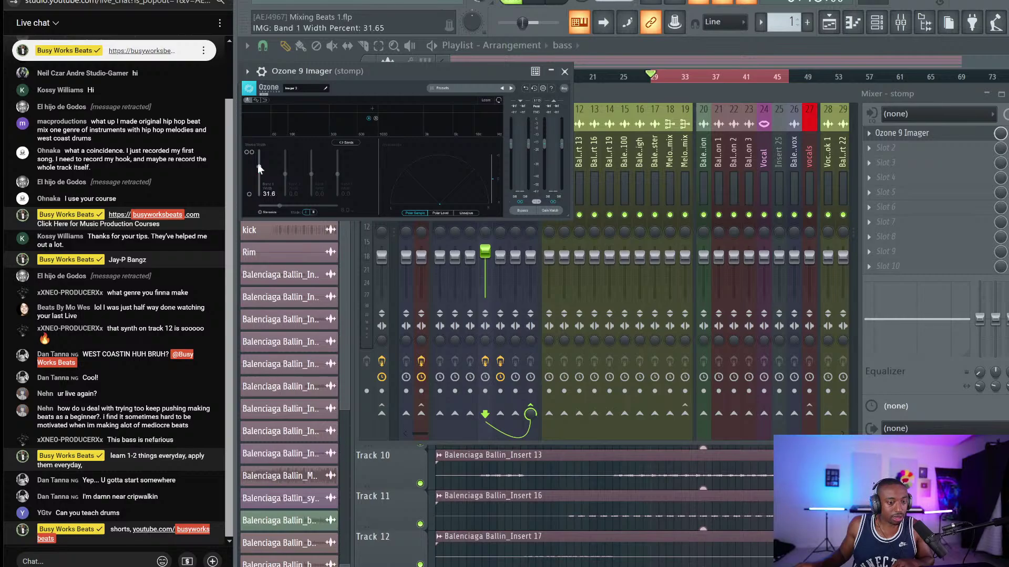
Set the stomp imager's band 1 width to 50.6, enable Stereoize at 13.5 during playback and close the plugin.
click(259, 212)
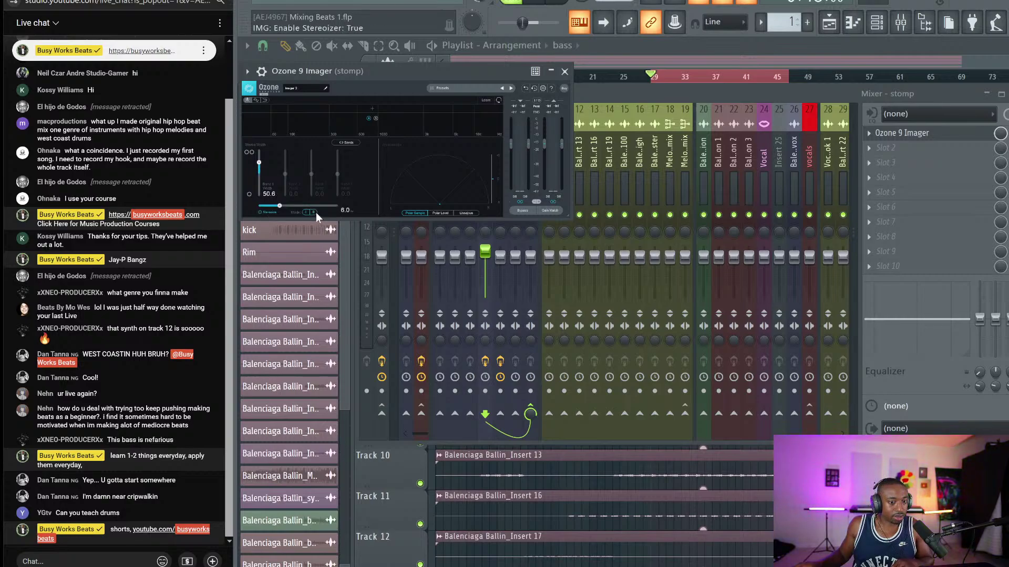
key(space)
drag(281, 206, 310, 205)
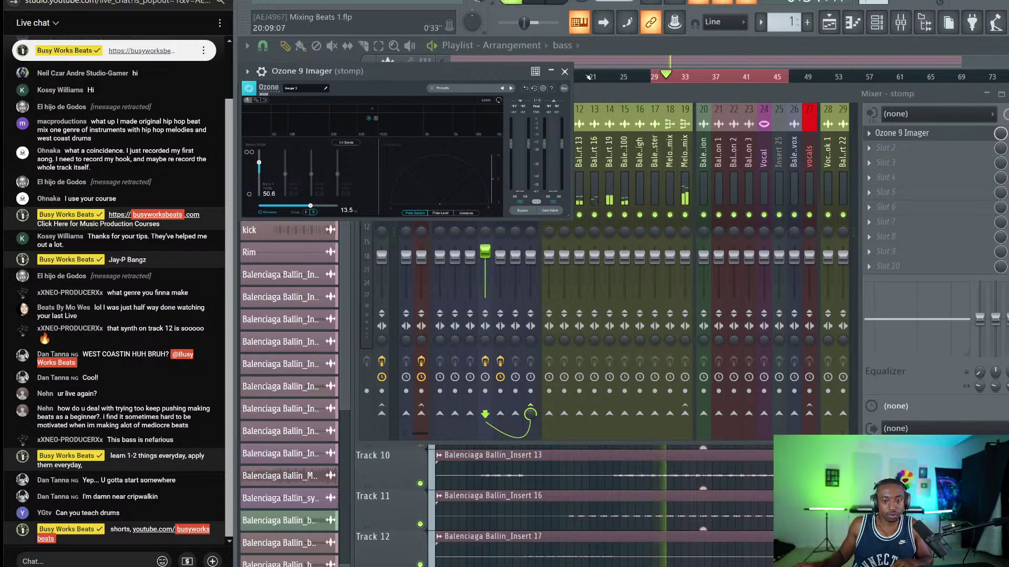
click(564, 72)
Stop playback and mute the kick channel and the Bass bus in the mixer.
key(space)
click(500, 215)
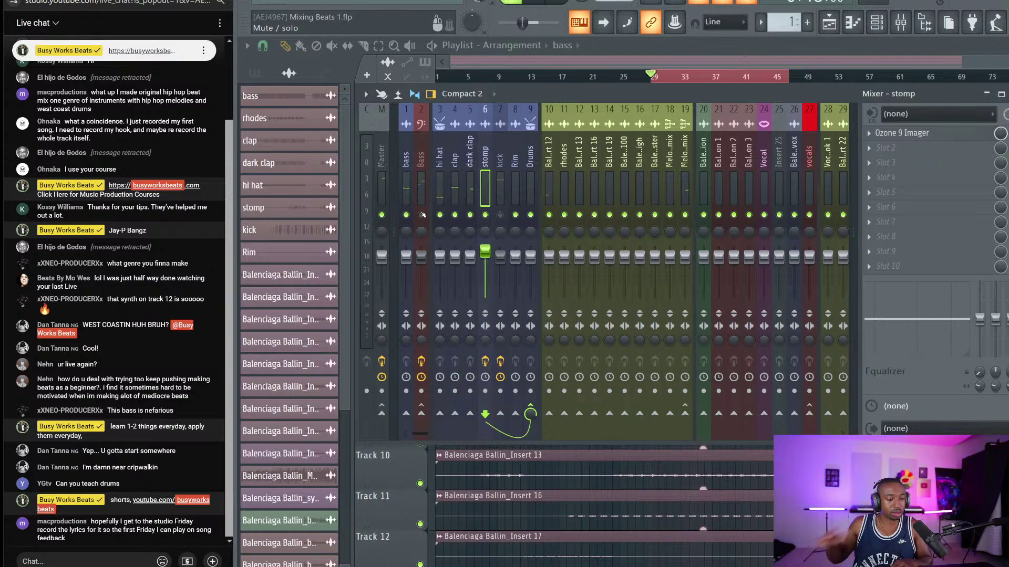
key(space)
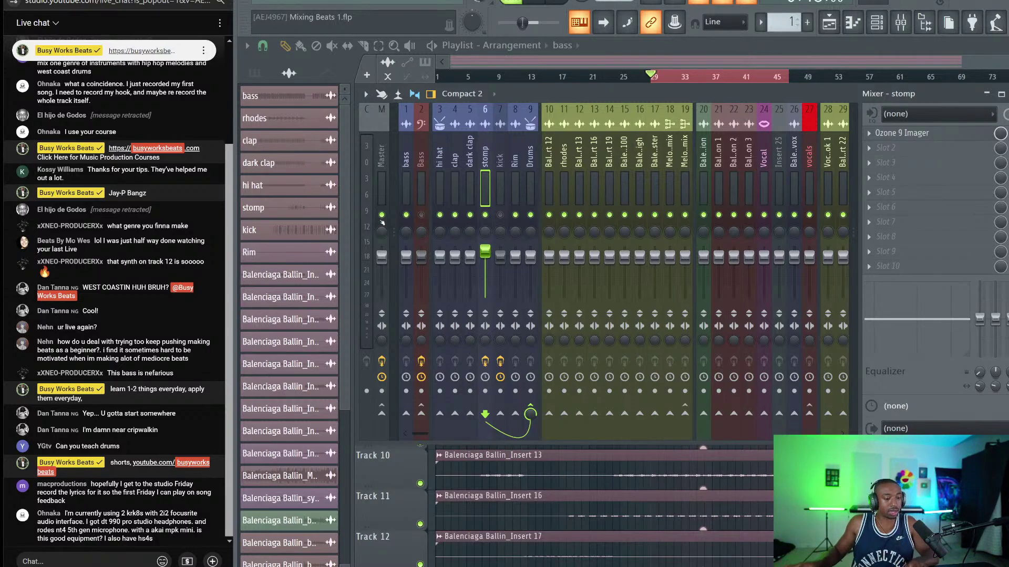
Post the live chat reply "3PM EST - song feedback - Friday".
click(99, 561)
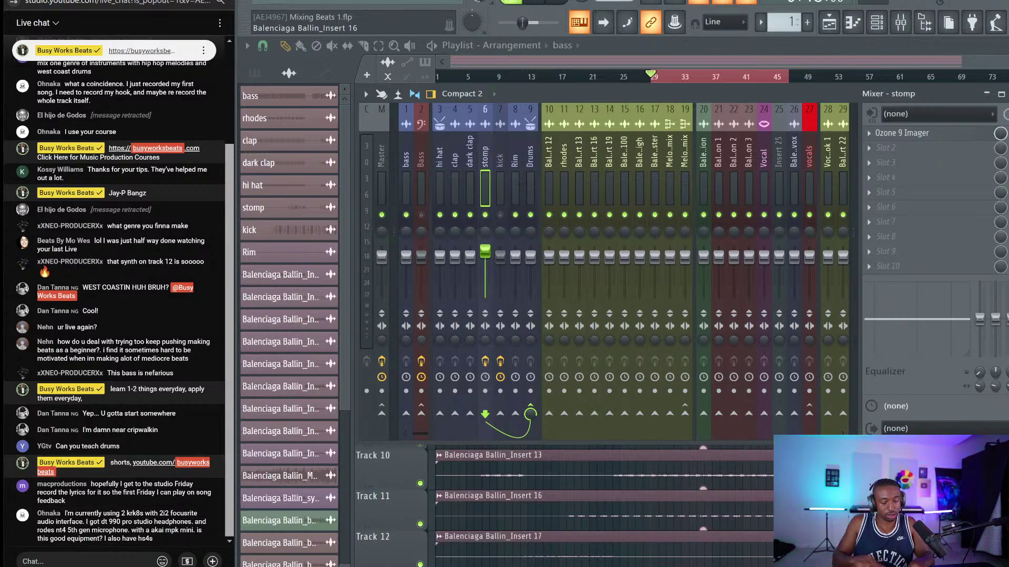
text(e PM EST)
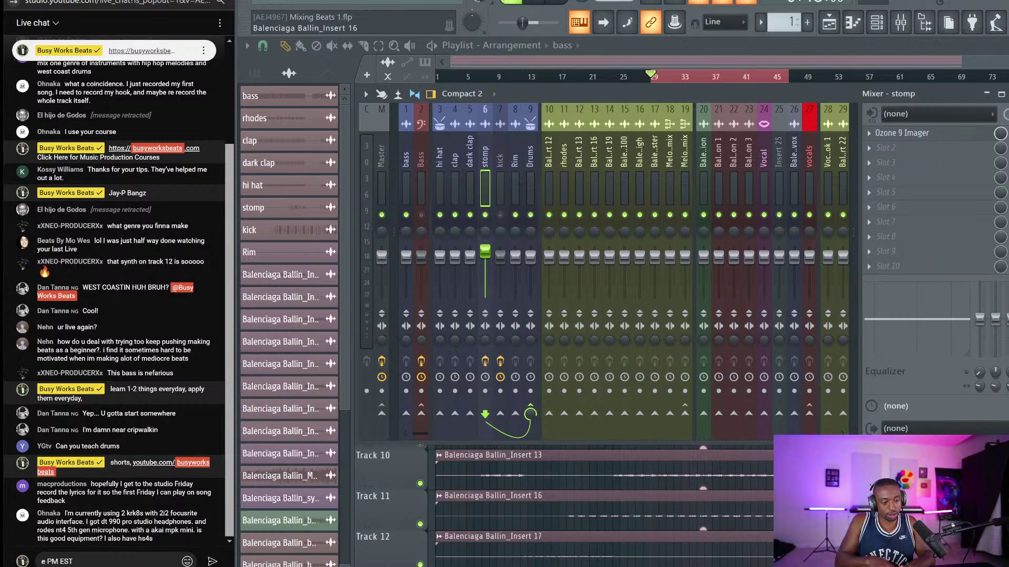
key(BackSpace)
key(BackSpace)
key(BackSpace)
key(BackSpace)
key(BackSpace)
key(BackSpace)
key(BackSpace)
key(BackSpace)
text(3)
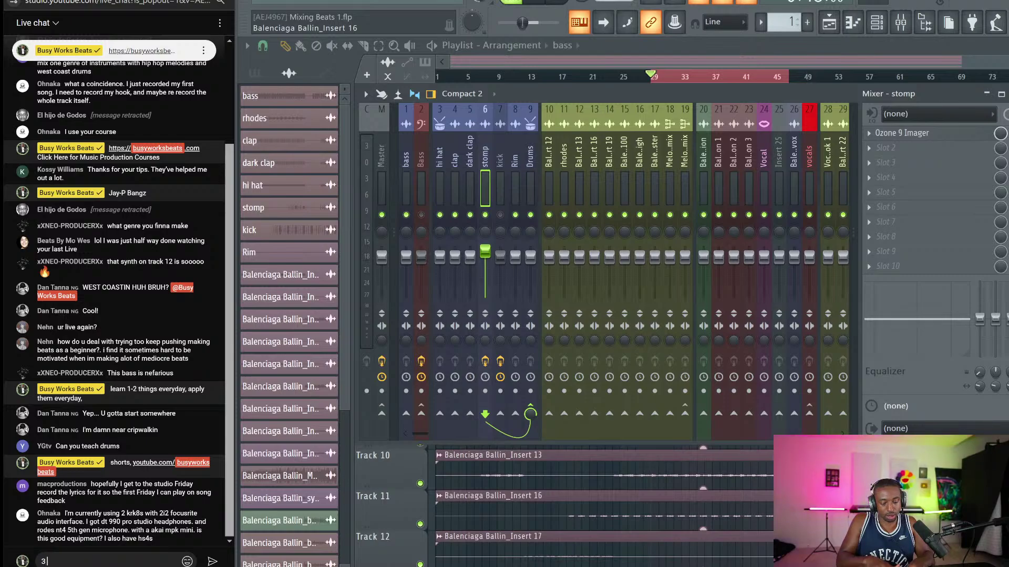
text(PM EST - son)
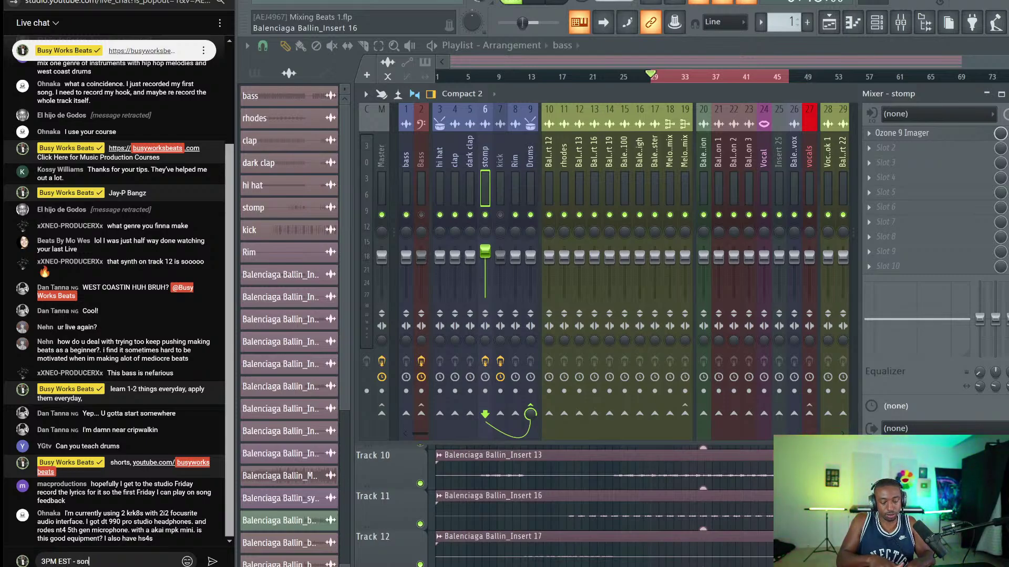
text(g feedback - )
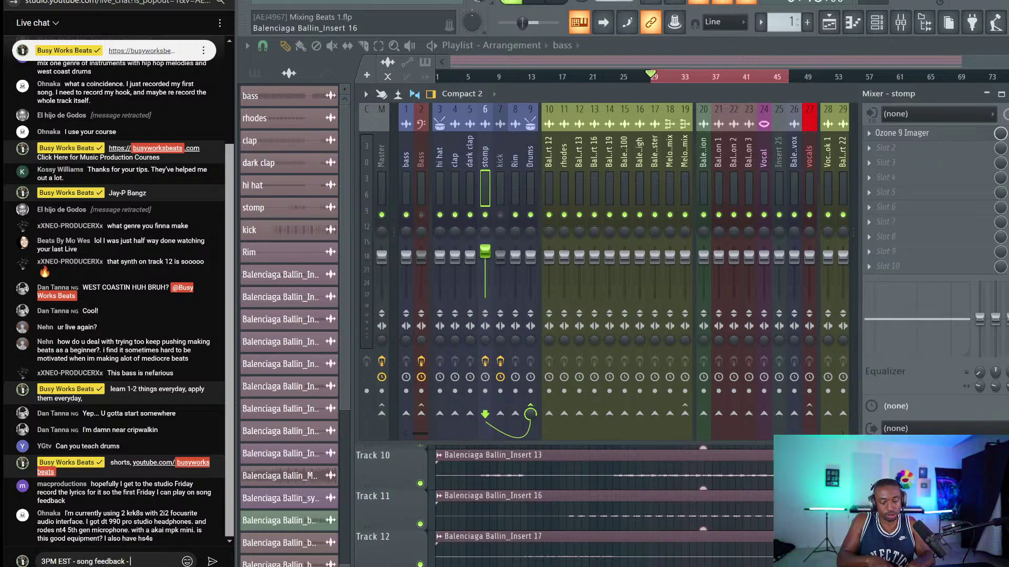
text(Frd)
text(day)
key(Return)
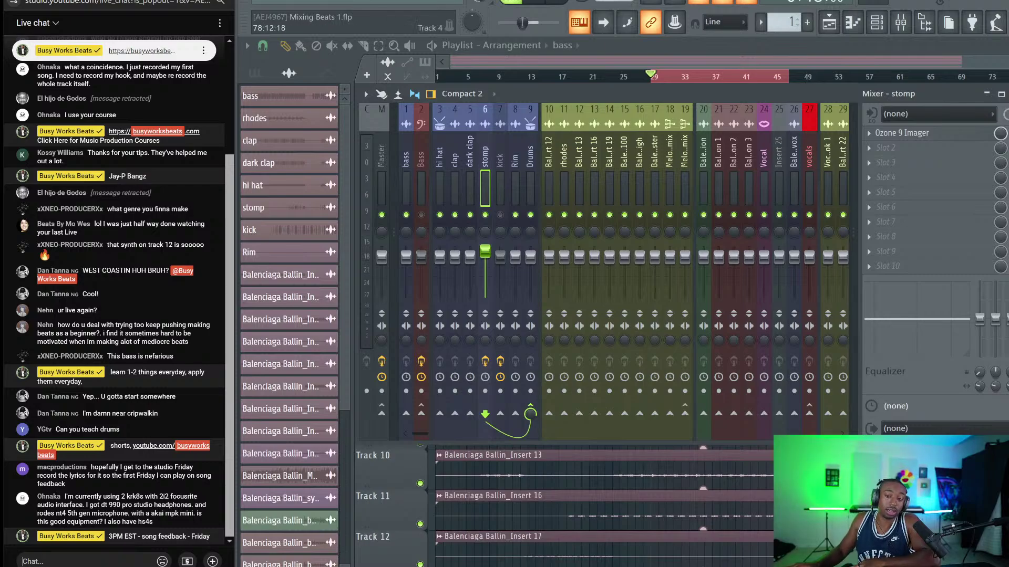
Hide the mixer to show the playlist and play the loop with the kick and Bass bus muted.
key(F9)
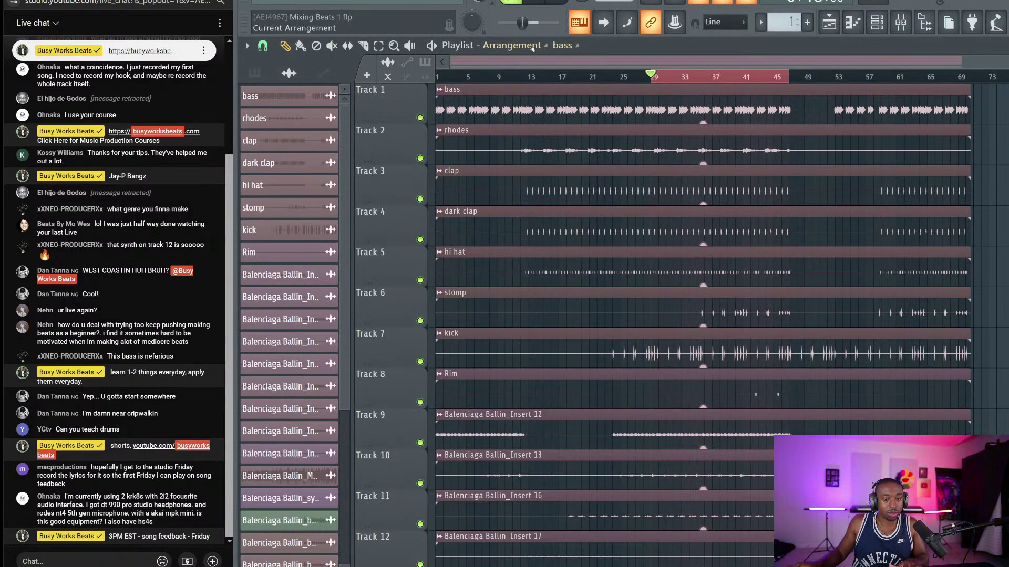
key(space)
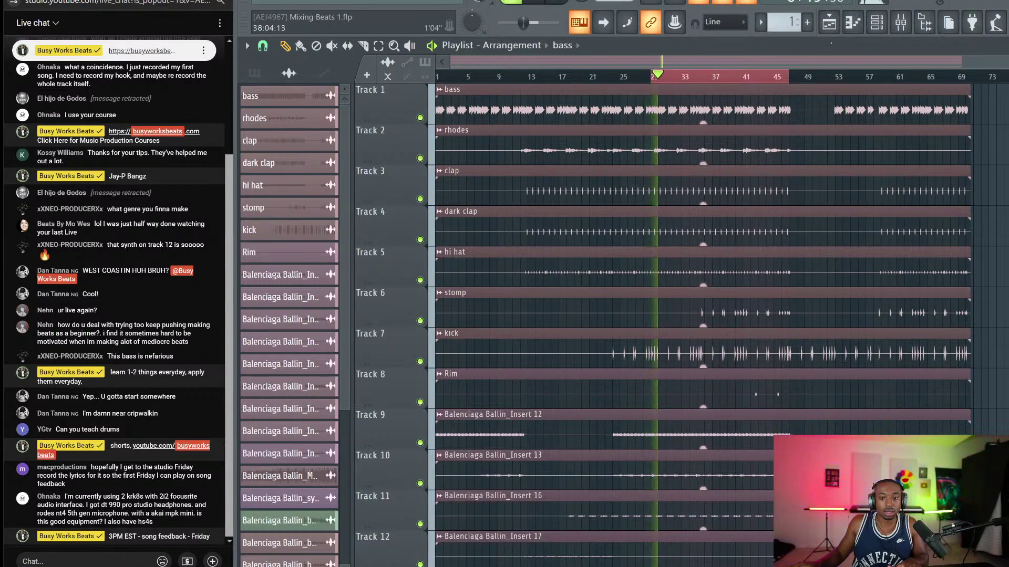
Set the stomp imager's band 1 width to 81.0 and its Stereoize delay to 9.2 during playback, and close the plugin.
click(886, 23)
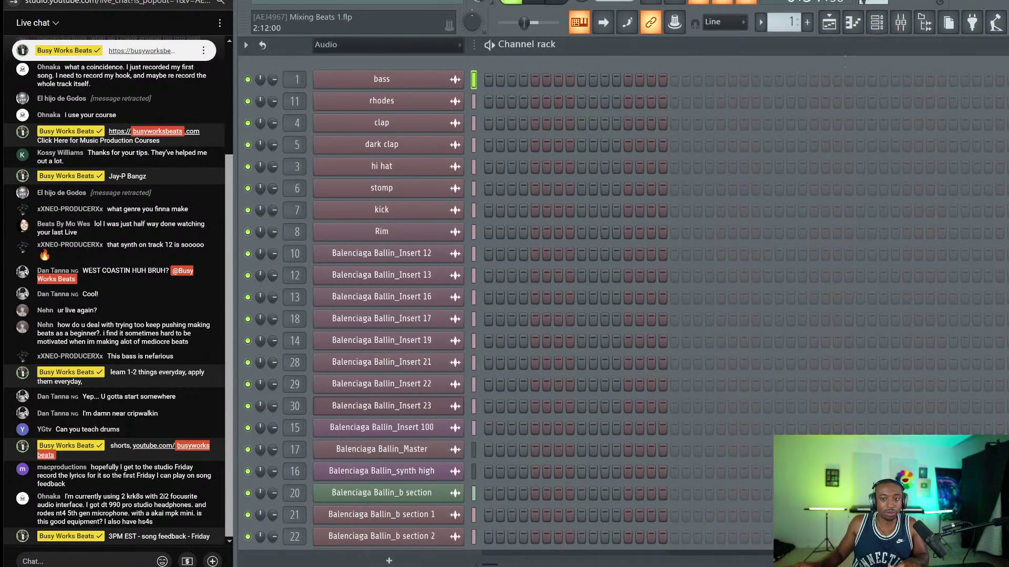
click(902, 23)
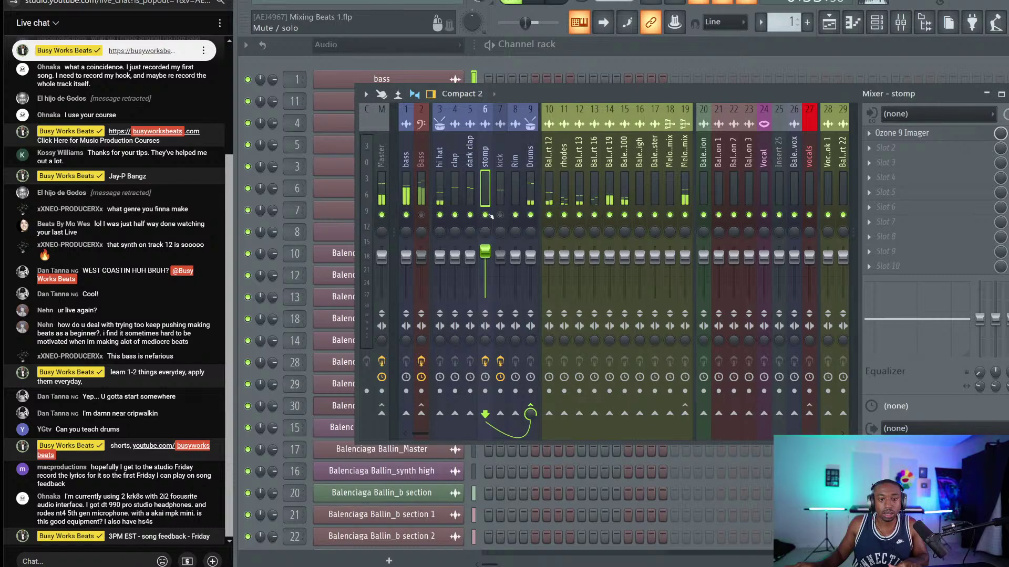
click(829, 23)
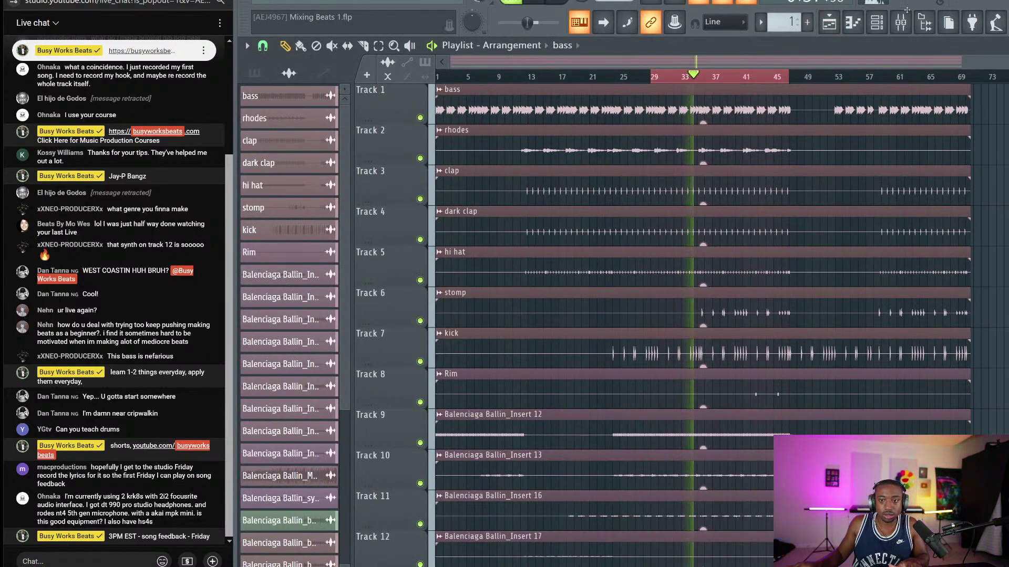
click(900, 22)
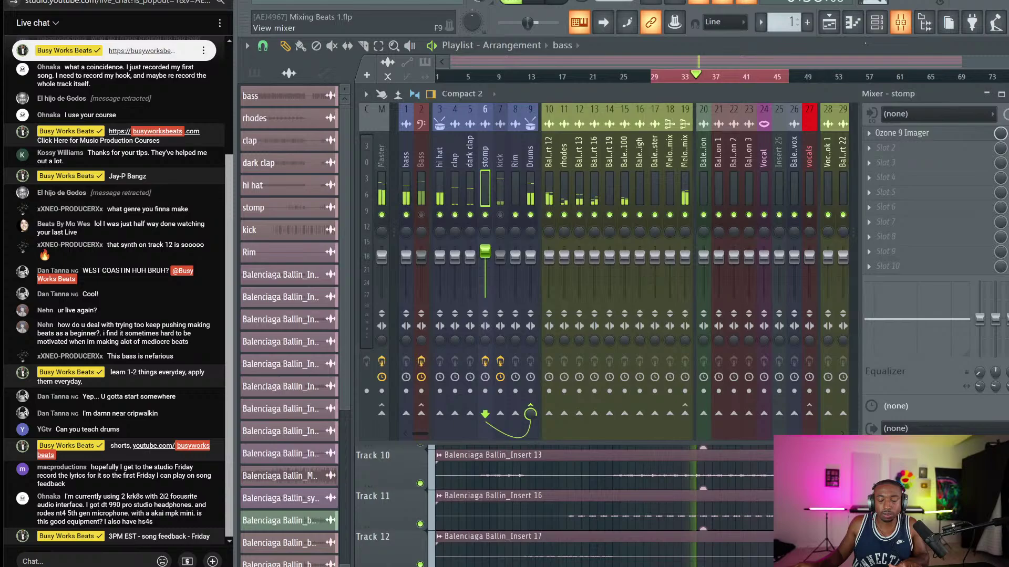
click(923, 135)
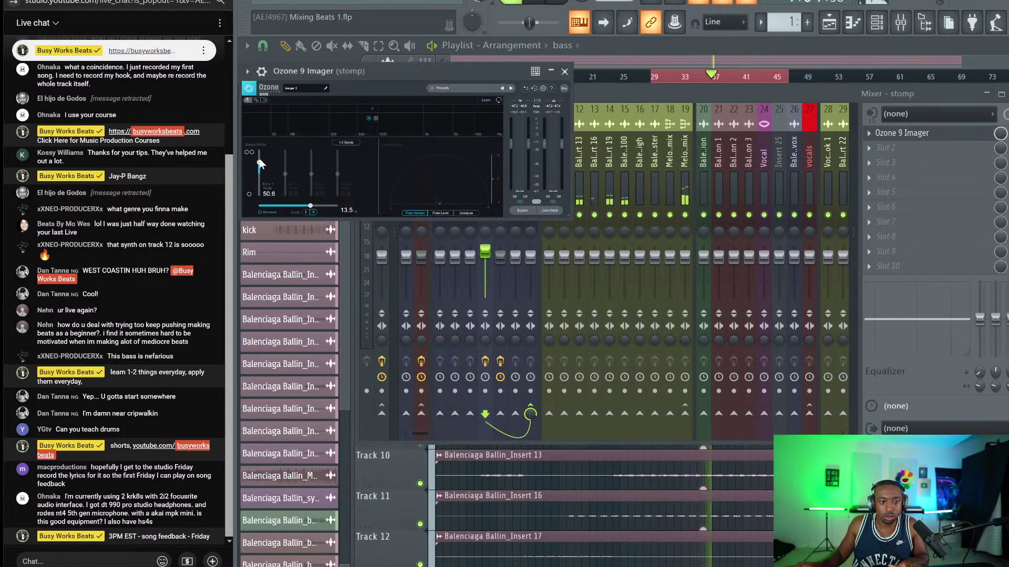
drag(260, 165, 257, 154)
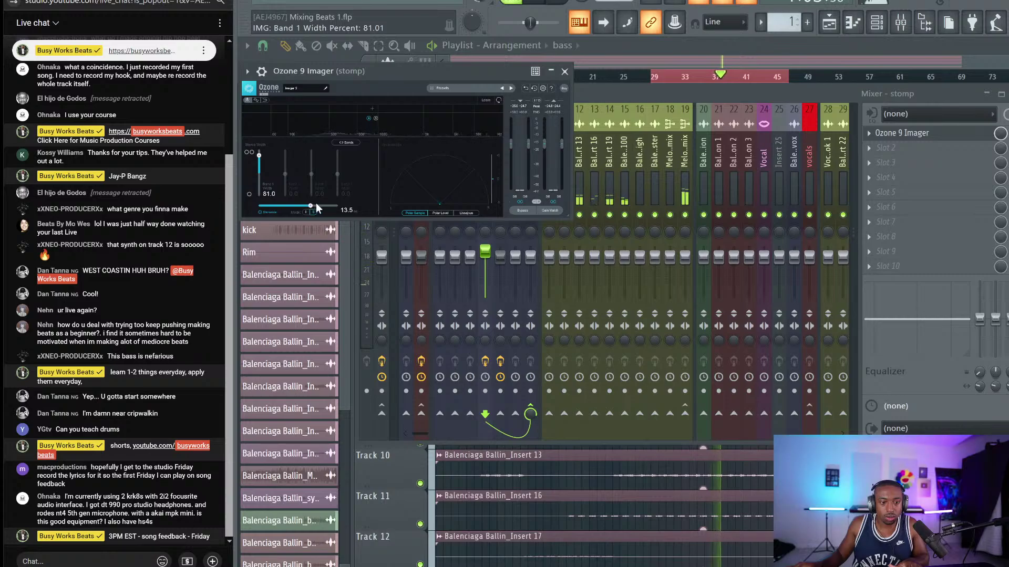
drag(316, 206, 299, 203)
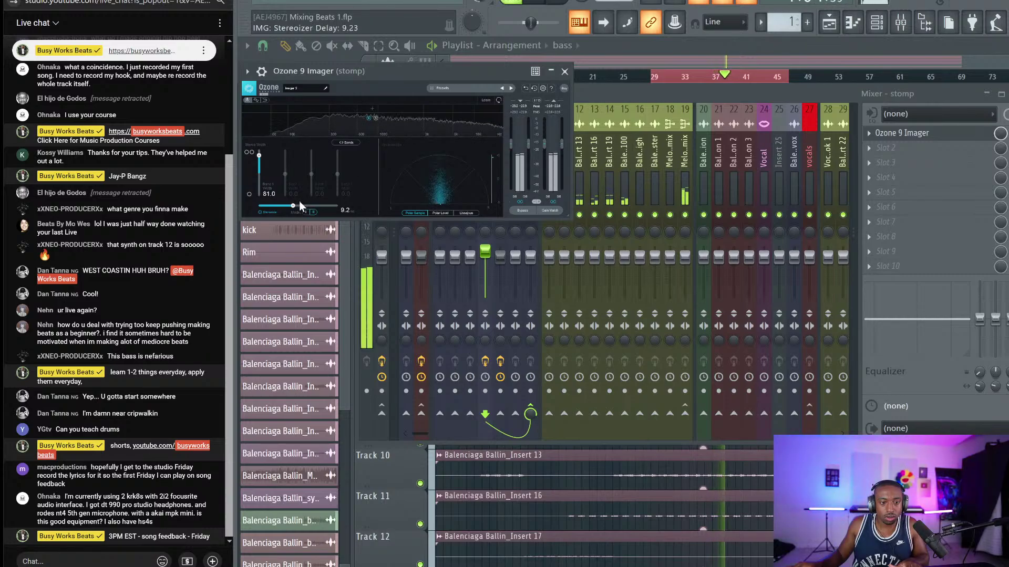
click(565, 72)
Hide the mixer and redefine the playlist loop range from about bar 30 to bar 47.
click(609, 190)
key(F9)
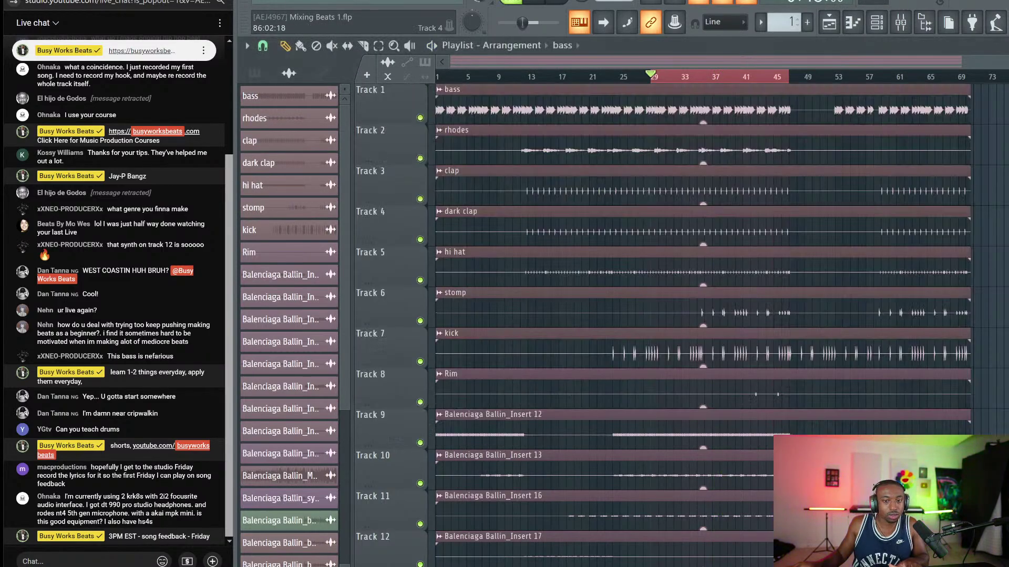
drag(658, 78, 789, 86)
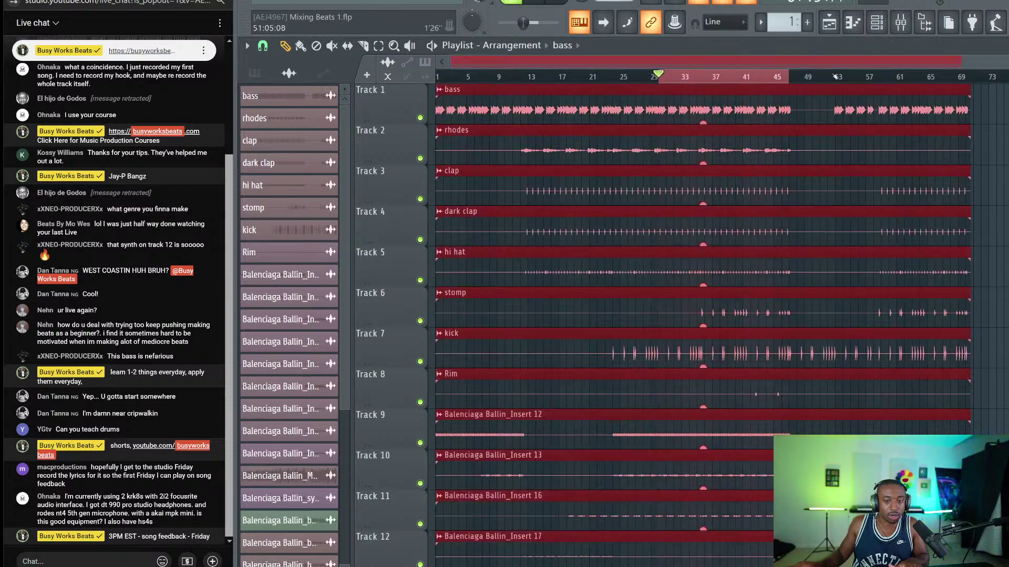
Solo the Insert 16 channel in the mixer, raise its volume to 125%, unsolo it and stop playback.
click(901, 23)
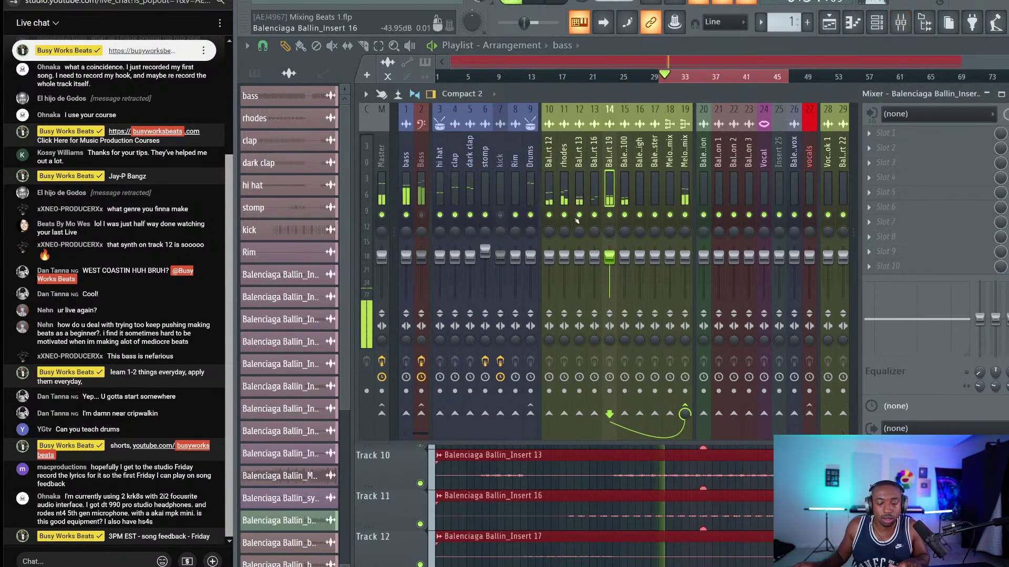
right_click(595, 215)
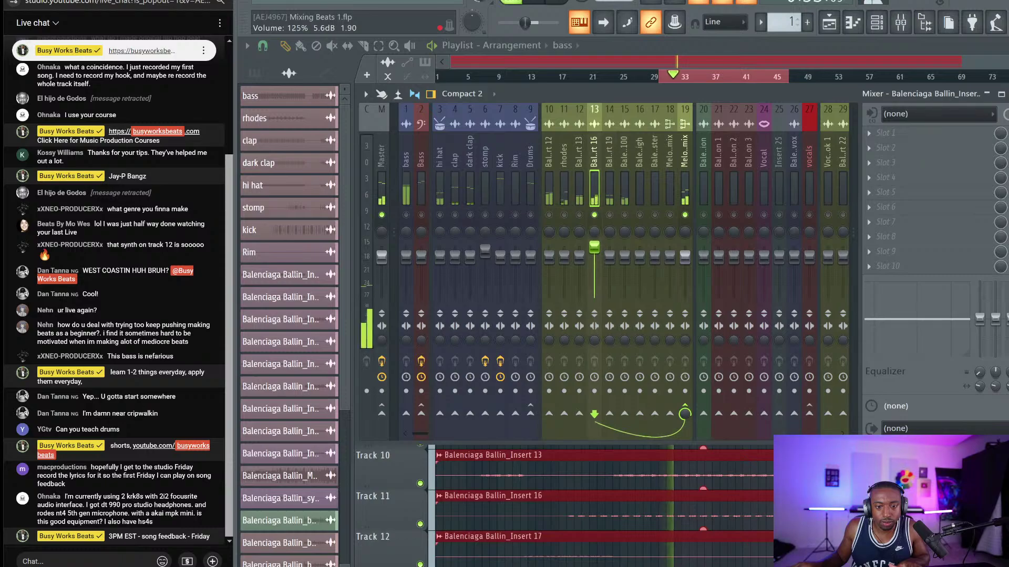
right_click(595, 216)
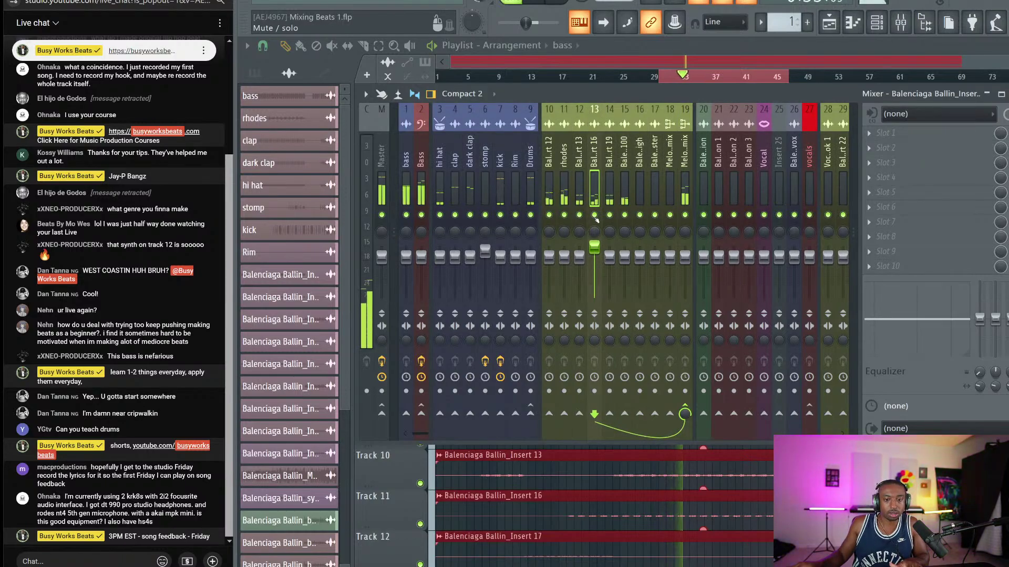
key(space)
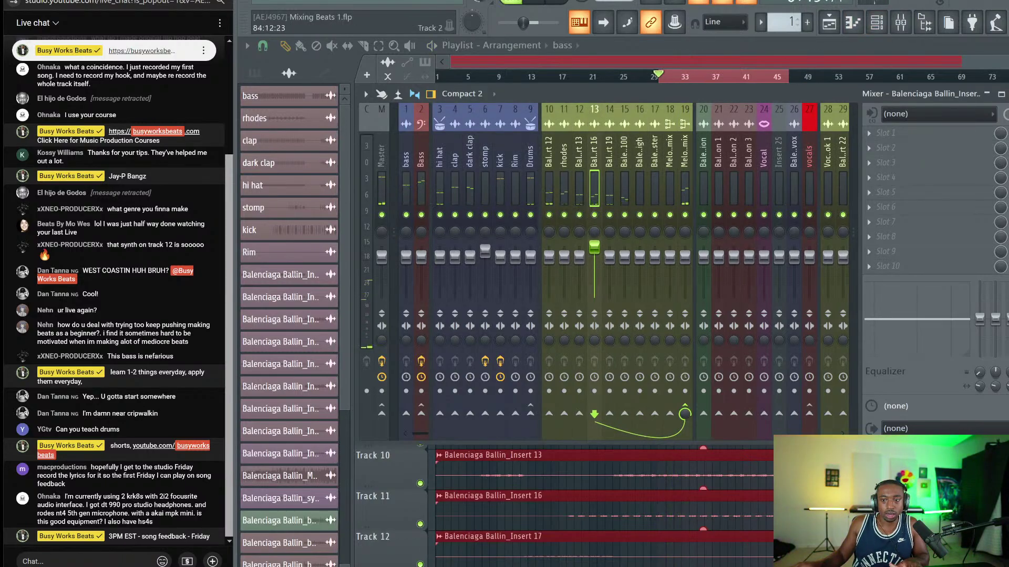
Raise the Balenciaga Ballin_Insert 16 clip's gain to 10.4 dB in the playlist.
click(900, 24)
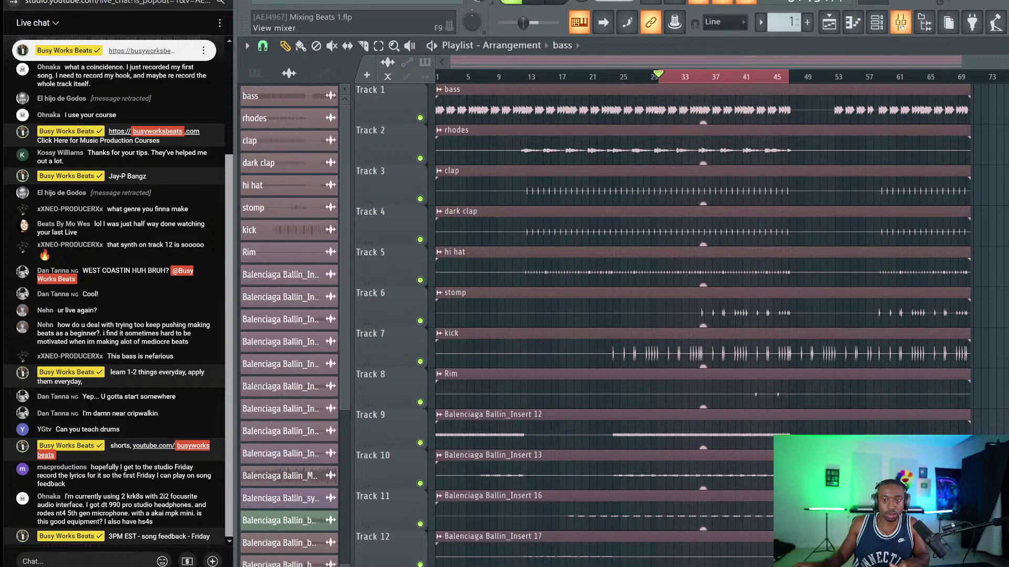
click(900, 24)
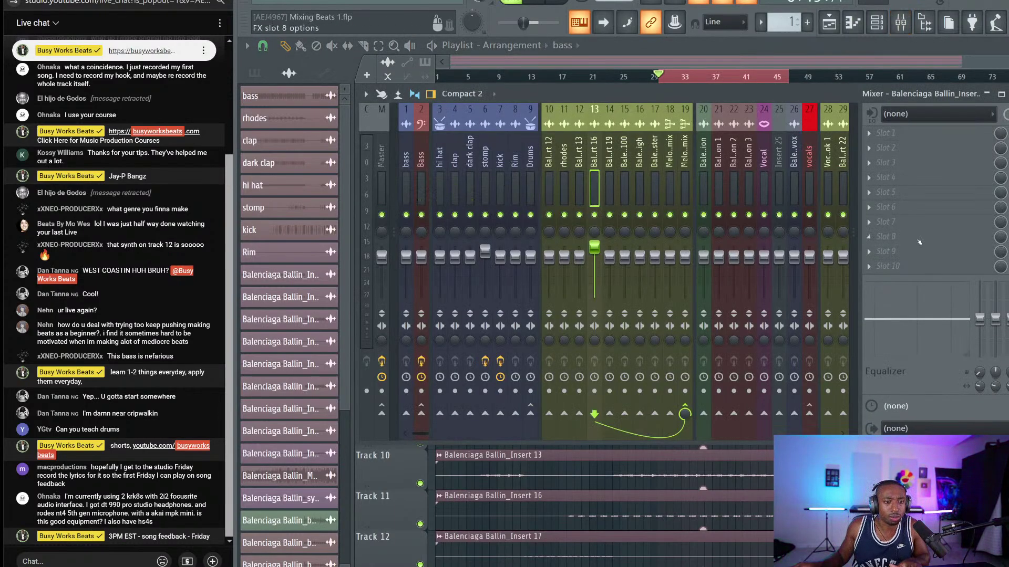
key(F9)
scroll(685, 375, down, 4)
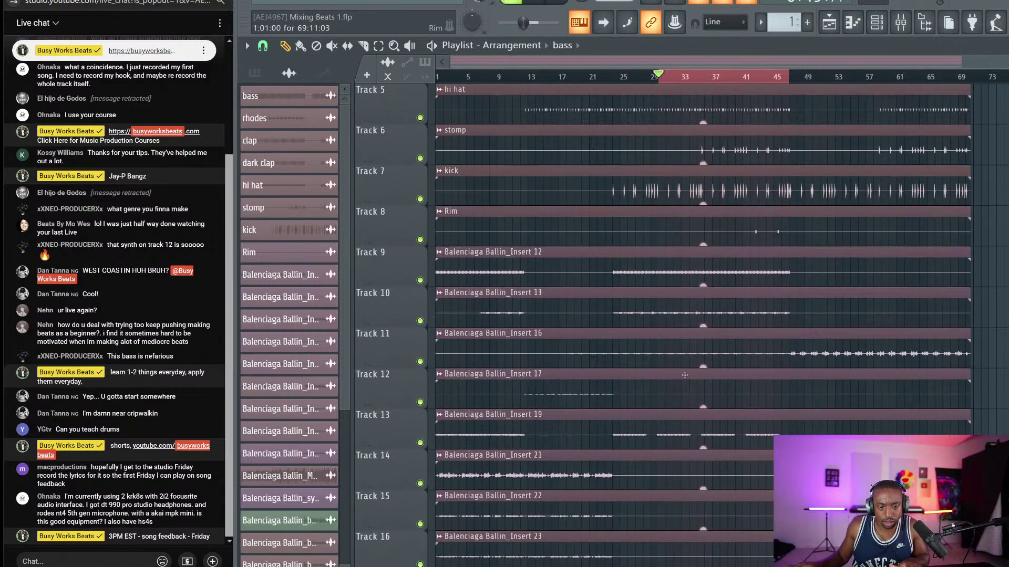
drag(703, 366, 703, 339)
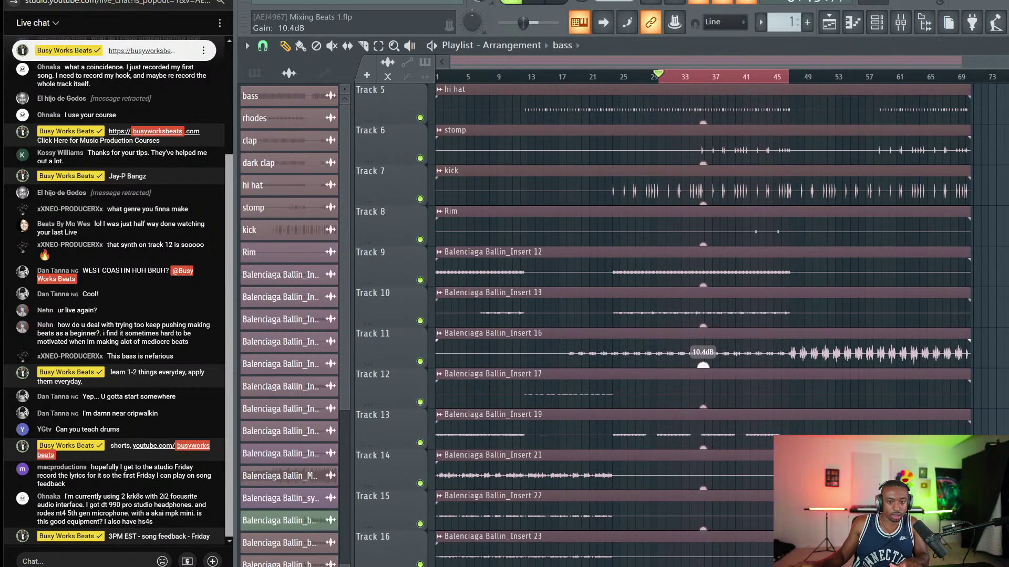
Play the loop, reset the Insert 16 channel's mixer volume to 100% and return to the playlist.
key(space)
click(900, 22)
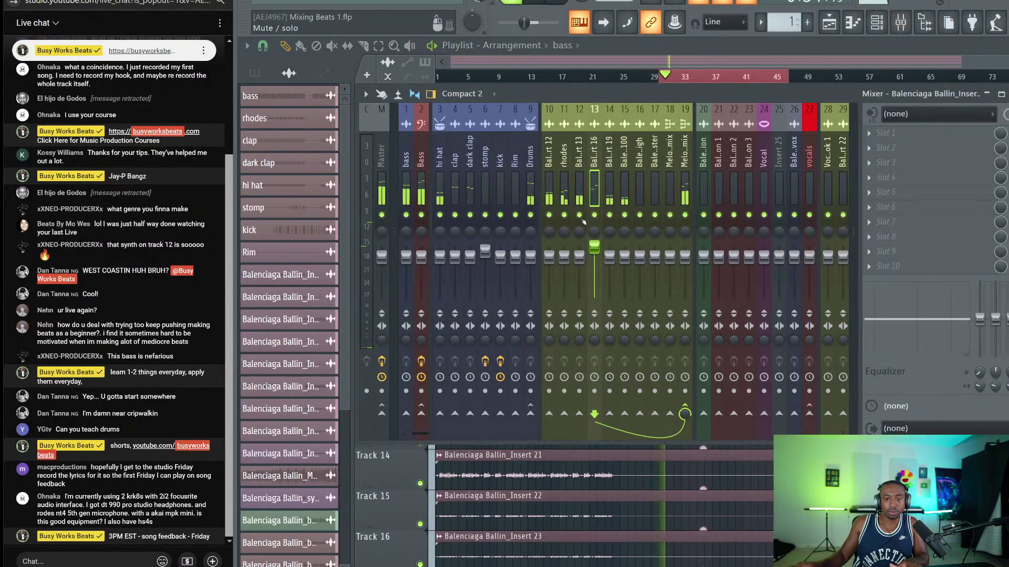
drag(594, 256, 596, 251)
right_click(596, 249)
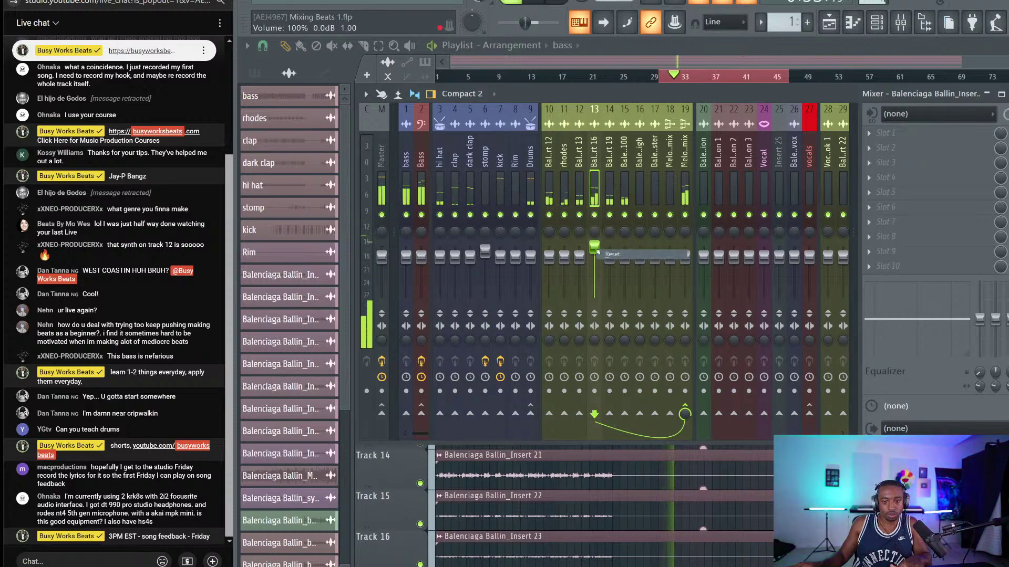
click(598, 253)
key(F9)
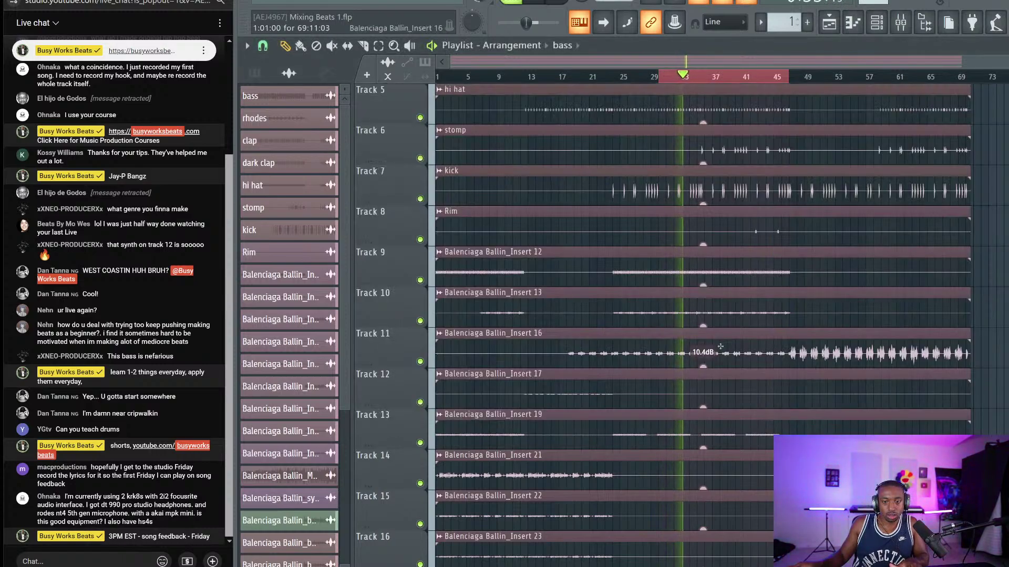
Stop playback, raise the Balenciaga Ballin_Insert 16 clip's gain to 14.4 dB and play the loop again.
key(space)
drag(703, 366, 703, 355)
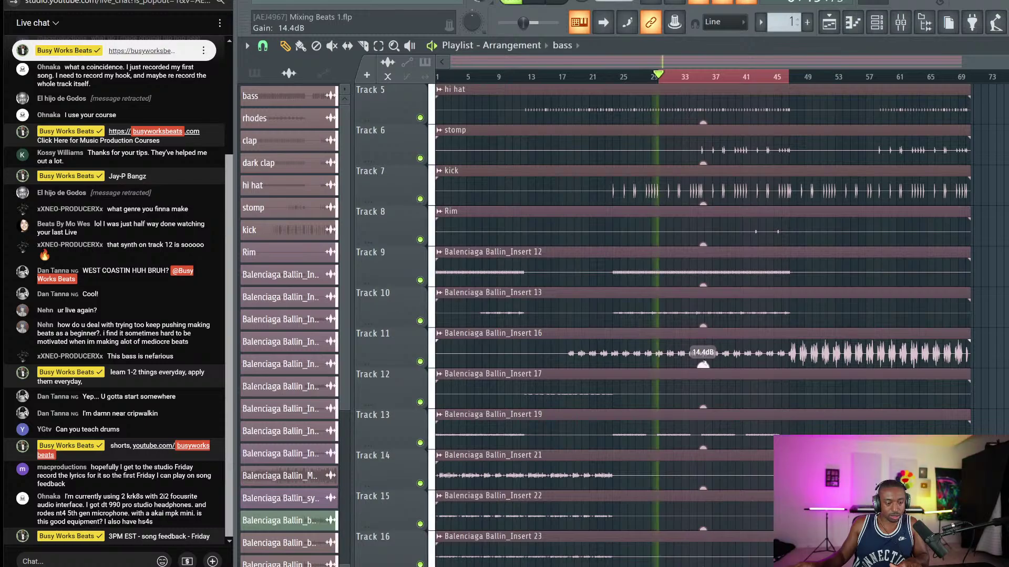
key(space)
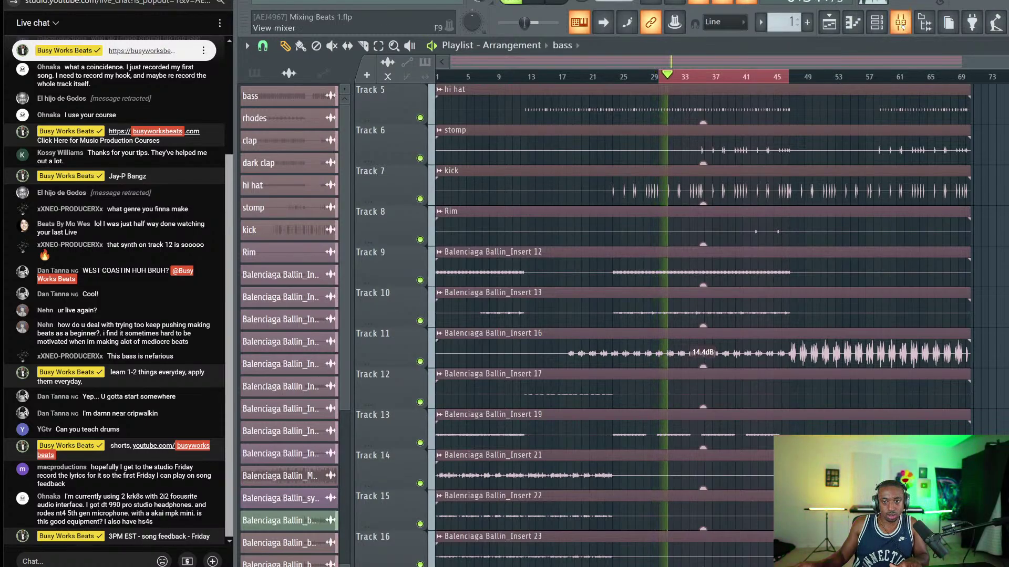
Pan the soloed Insert 19 channel left in the mixer and raise the Insert 100 channel's volume to 105% with its panning centred.
key(F9)
click(609, 207)
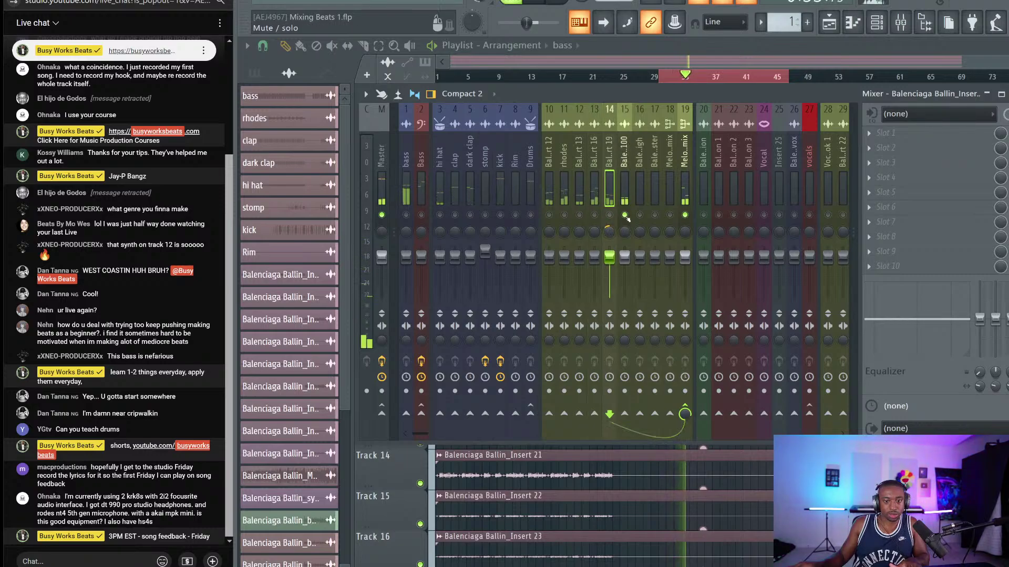
click(624, 257)
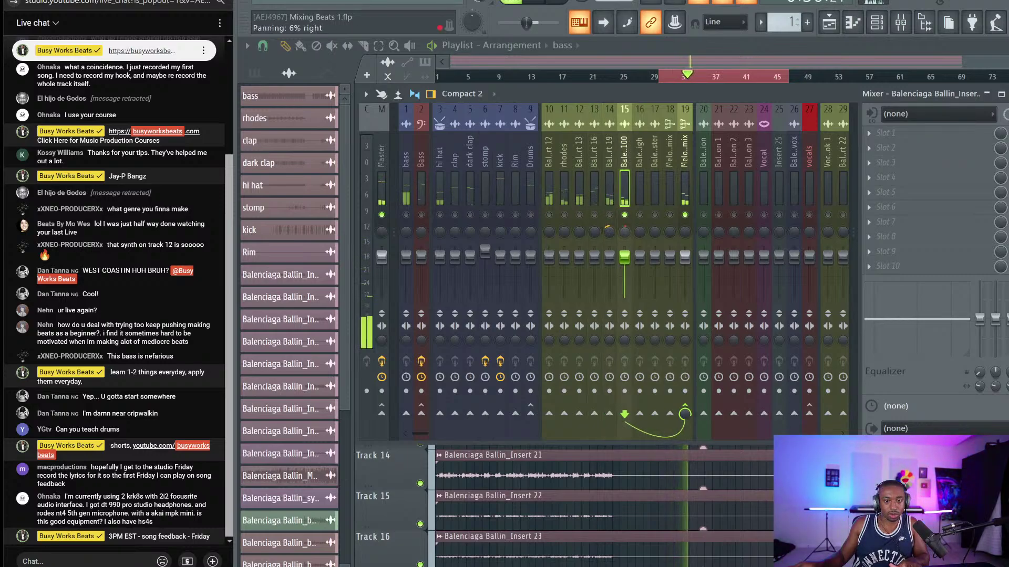
right_click(624, 231)
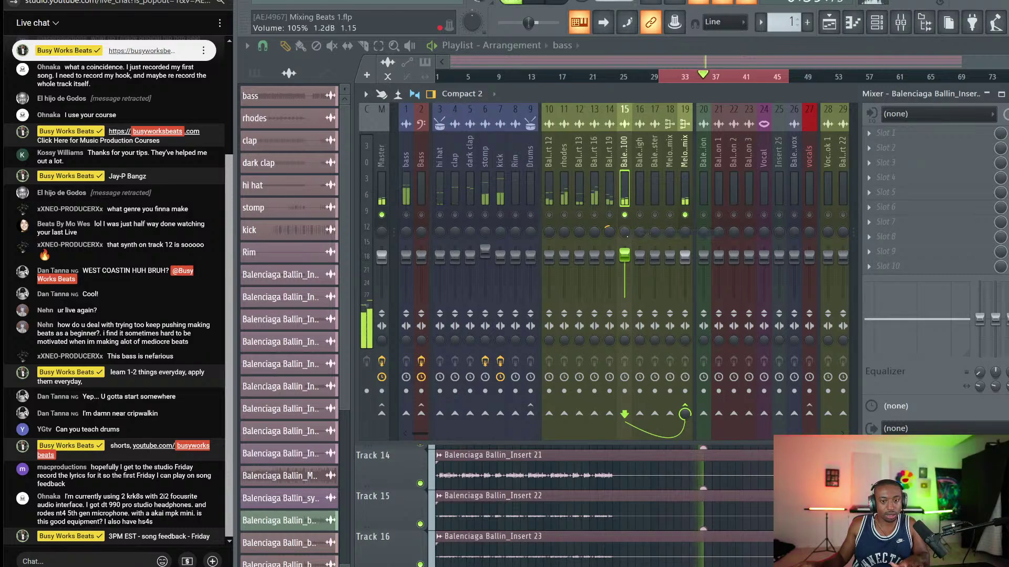
right_click(624, 215)
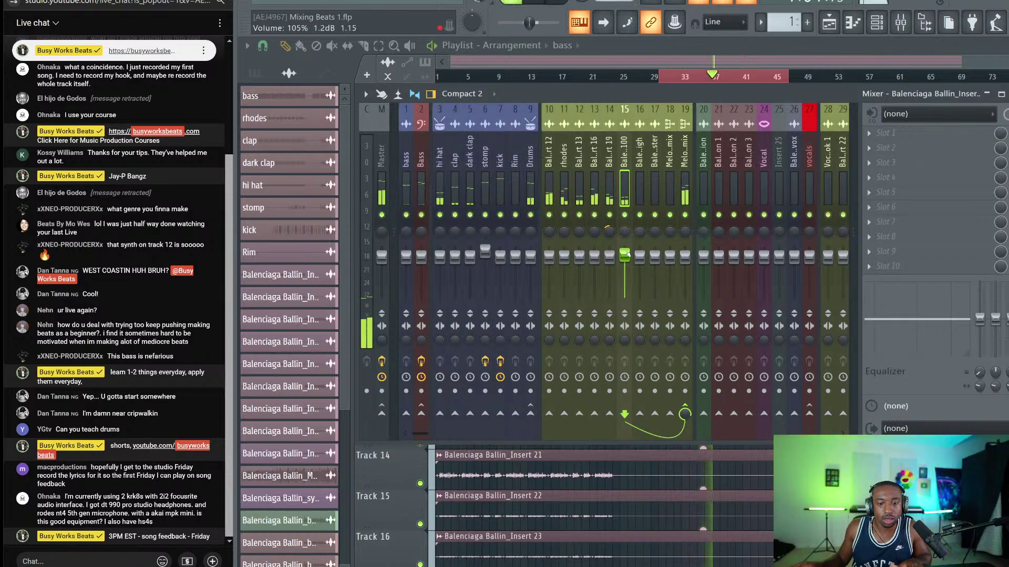
Solo the Insert 13 channel and pan it right, and solo the rhodes channel and raise its volume slightly.
right_click(579, 214)
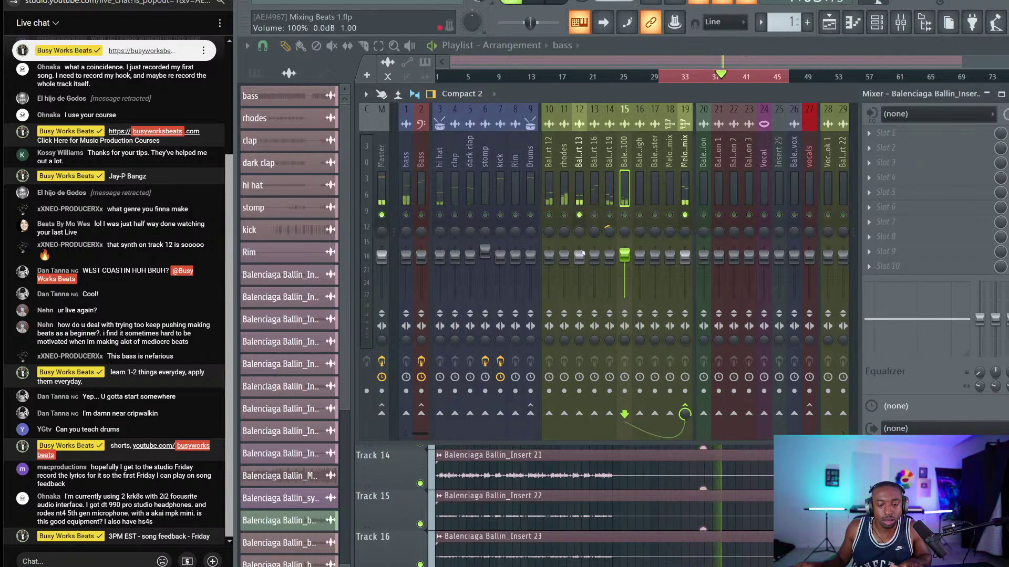
click(581, 254)
click(564, 215)
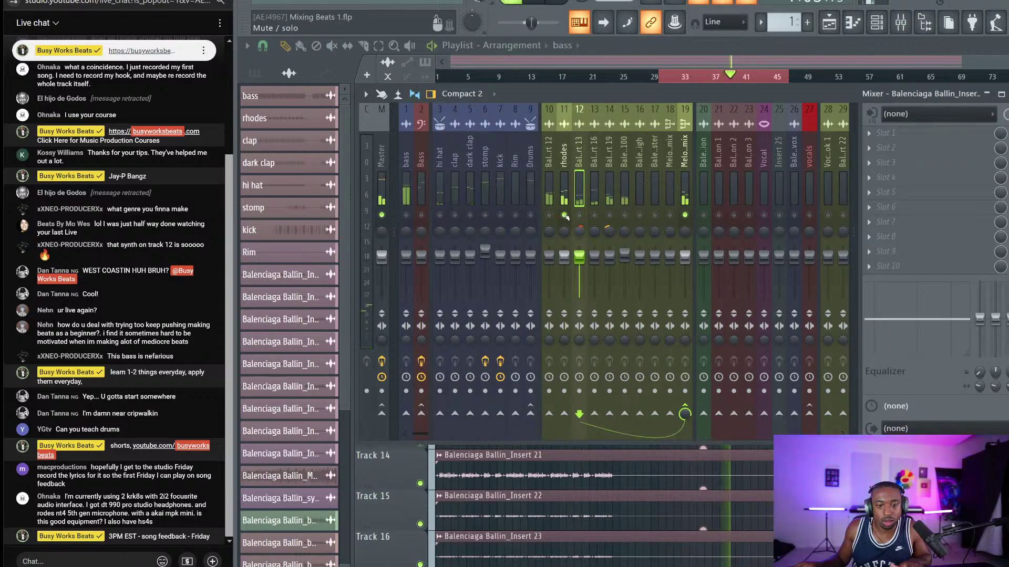
click(567, 257)
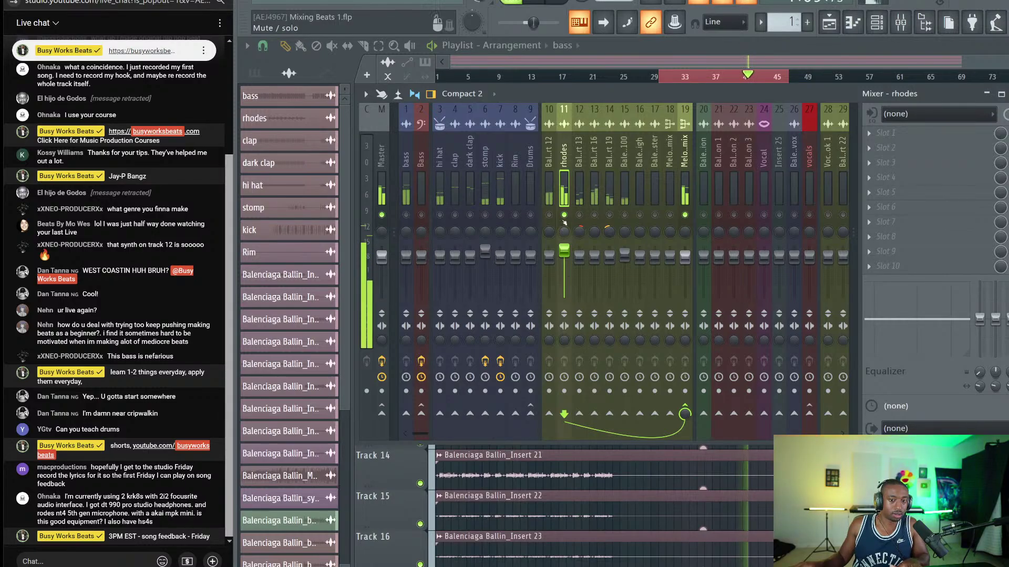
With Inserts 12, 13 and 19 soloed, pan Insert 12 left, lower its volume to 82% and play the loop.
click(551, 251)
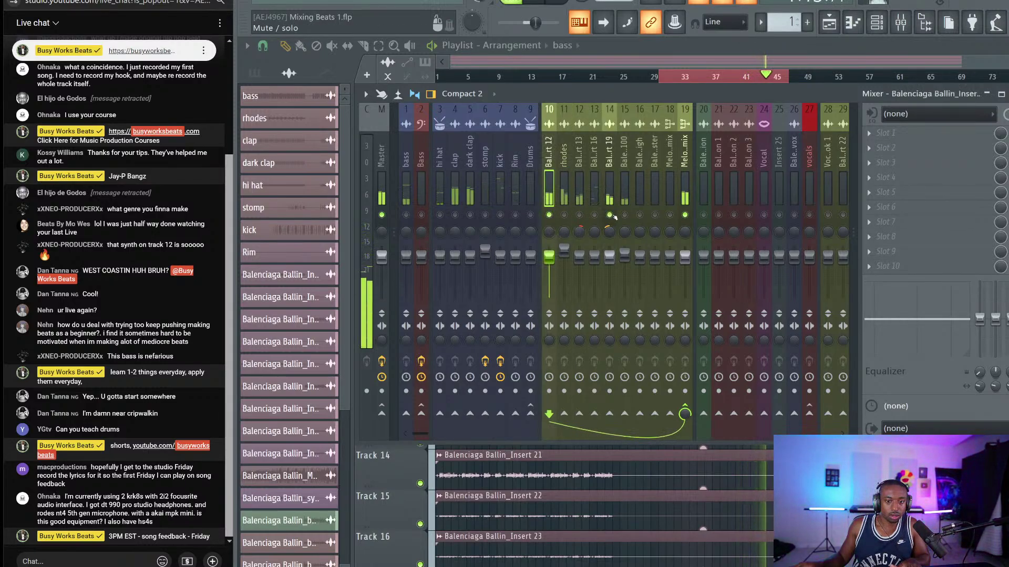
click(579, 215)
drag(579, 231, 549, 246)
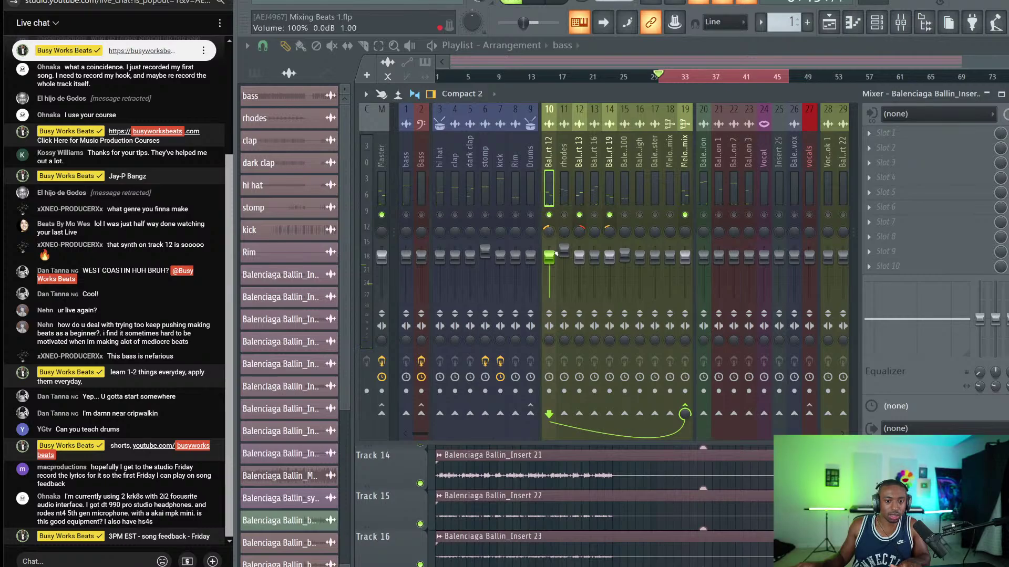
drag(549, 257, 549, 264)
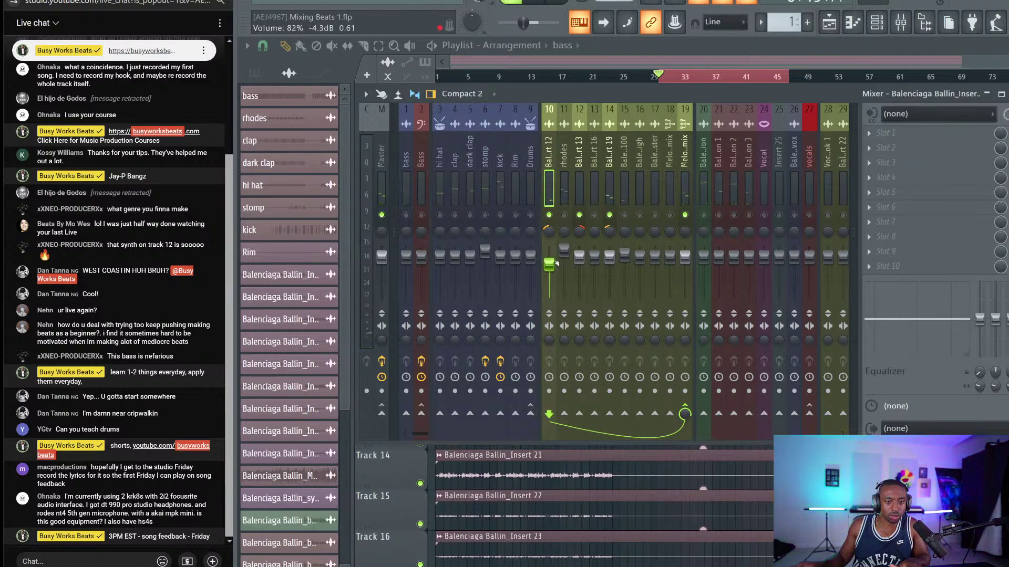
key(space)
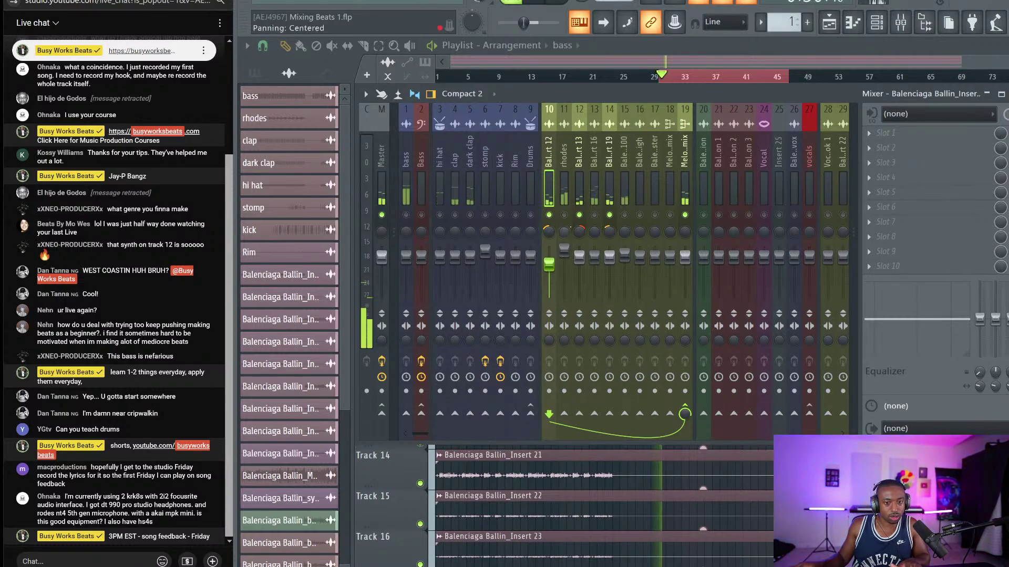
Pan the Insert 13 channel 32% right during playback and clear the solo so all mixer channels play.
drag(579, 232, 579, 230)
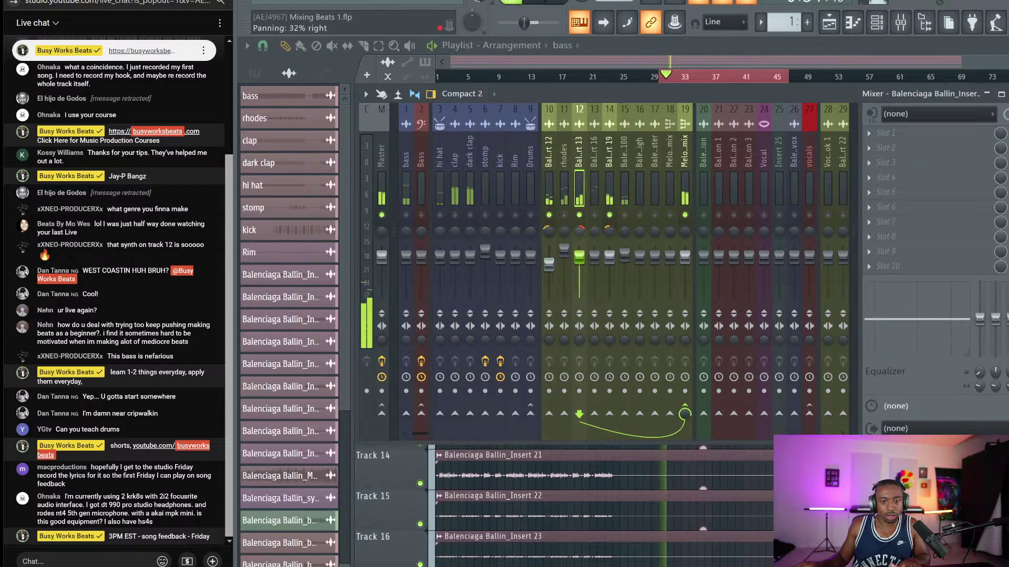
right_click(564, 215)
right_click(564, 214)
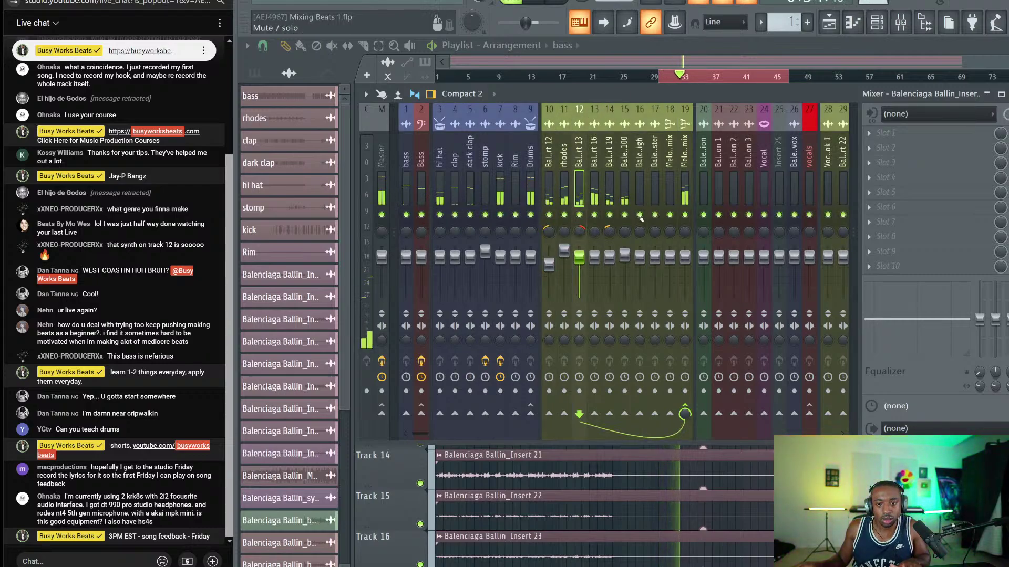
Play back the loop and check the Melodic mix and Bass channels in the mixer.
key(space)
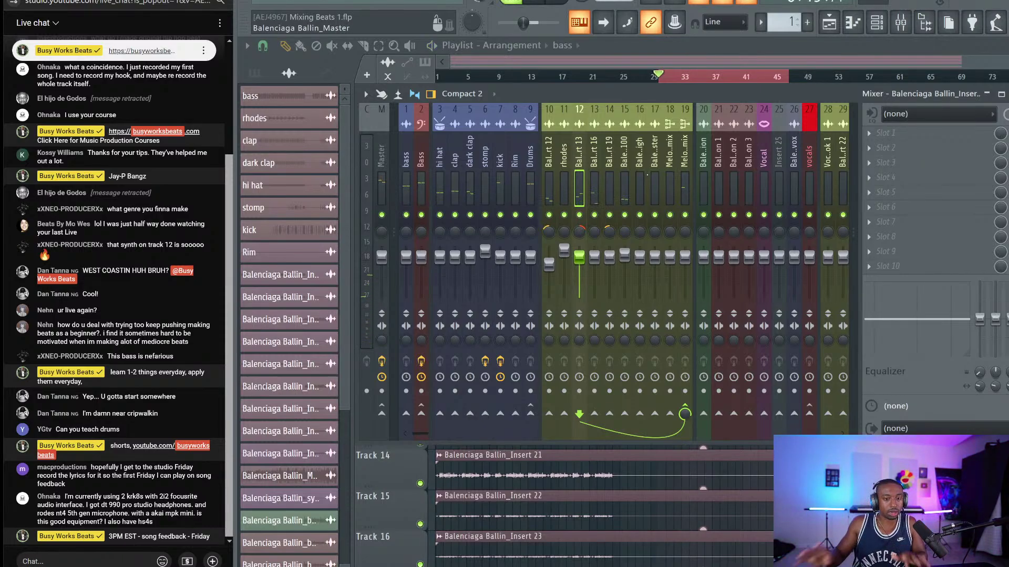
key(space)
click(685, 169)
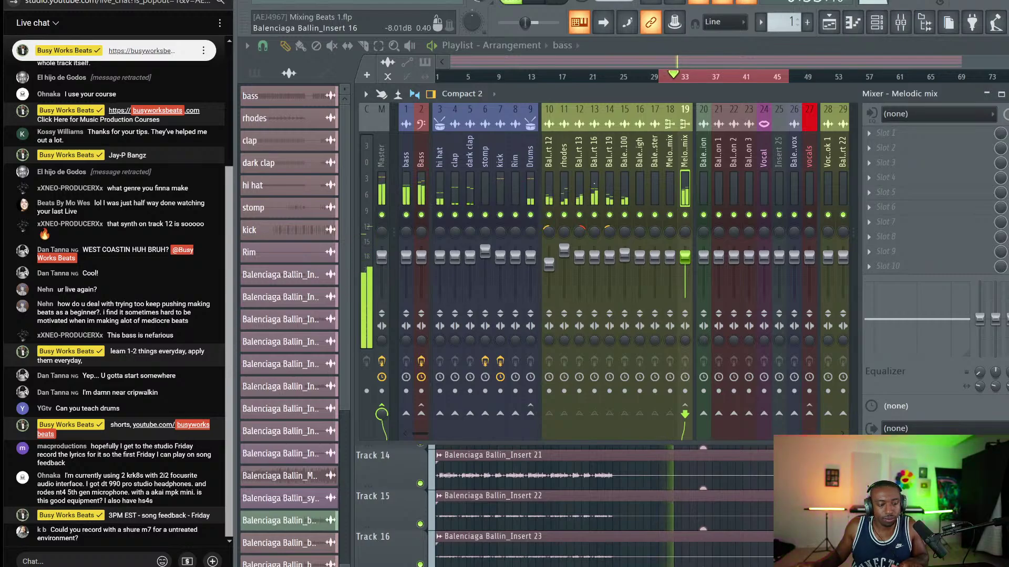
key(space)
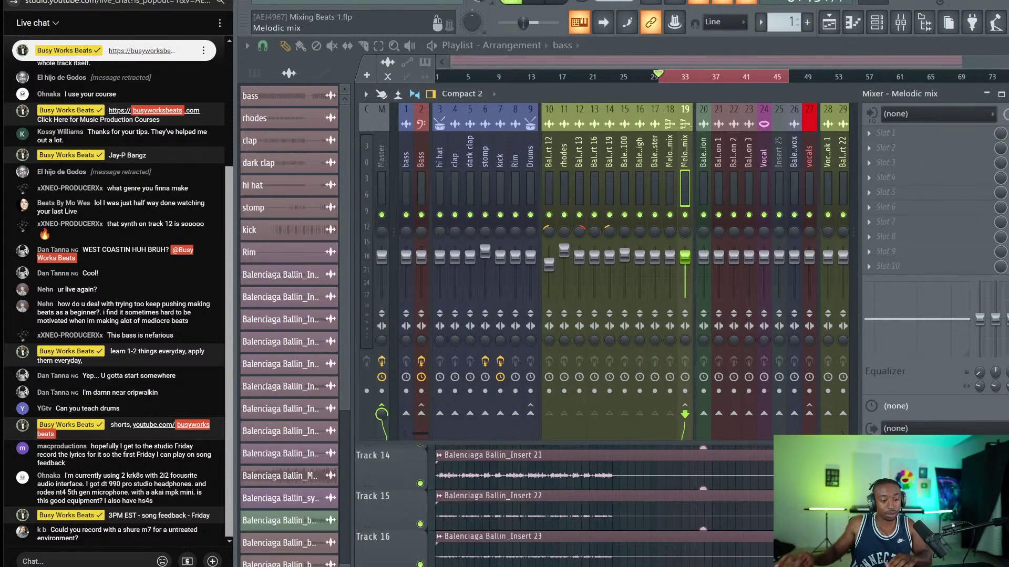
key(space)
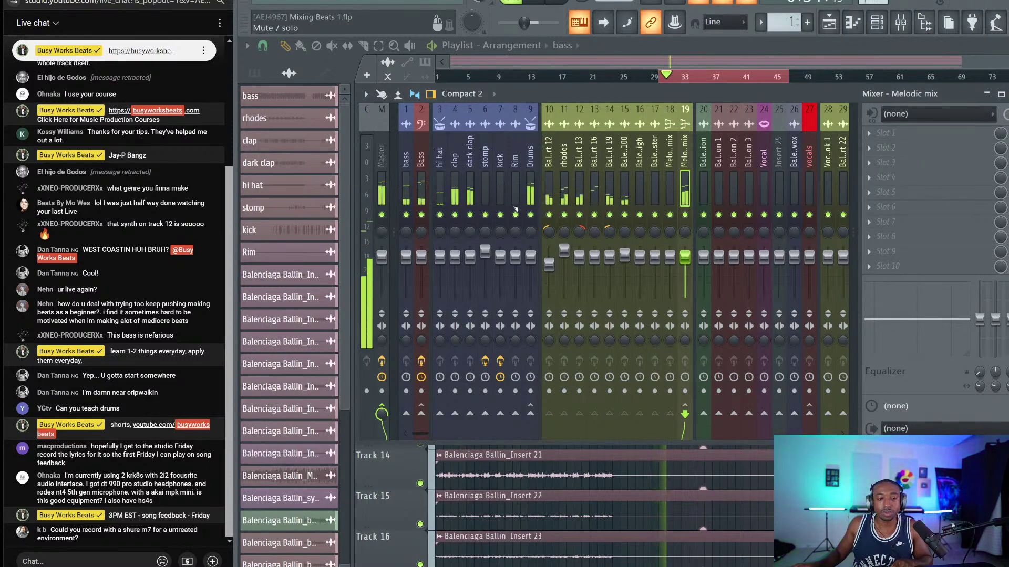
click(421, 186)
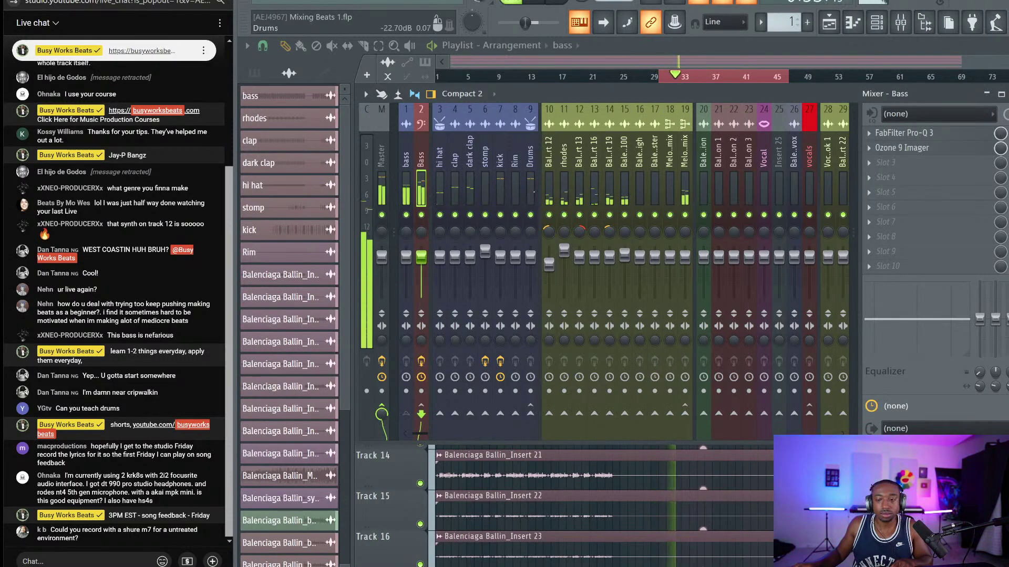
Load FabFilter Saturn 2 into the first effect slot of the Drums mixer channel.
click(533, 195)
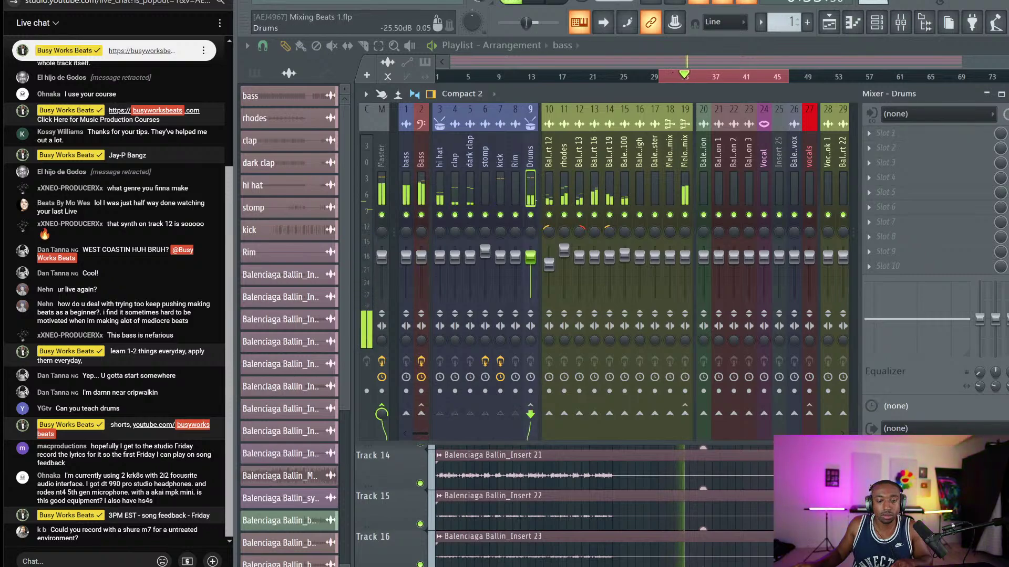
click(925, 131)
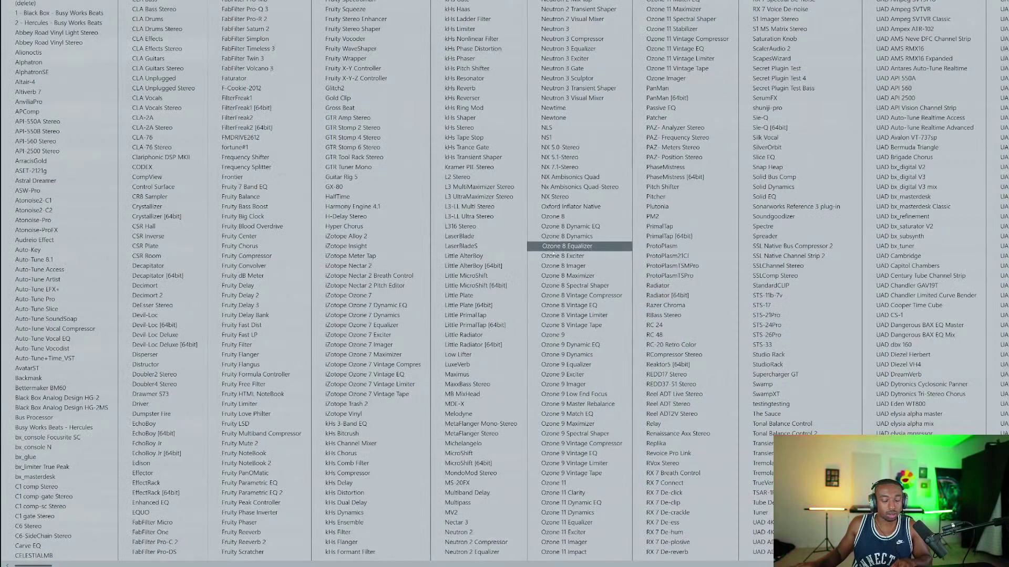
scroll(554, 254, right, 3)
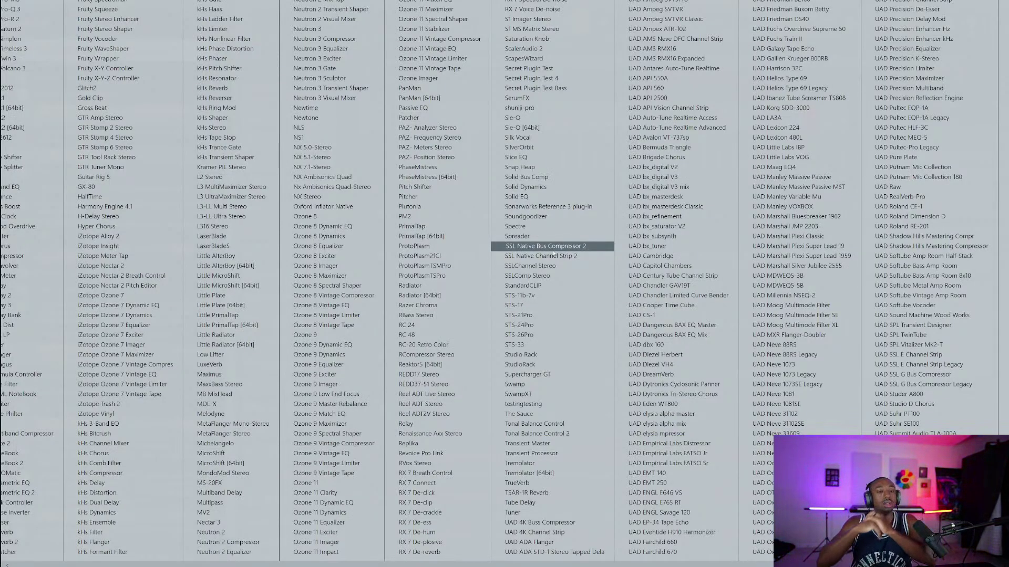
scroll(553, 254, left, 3)
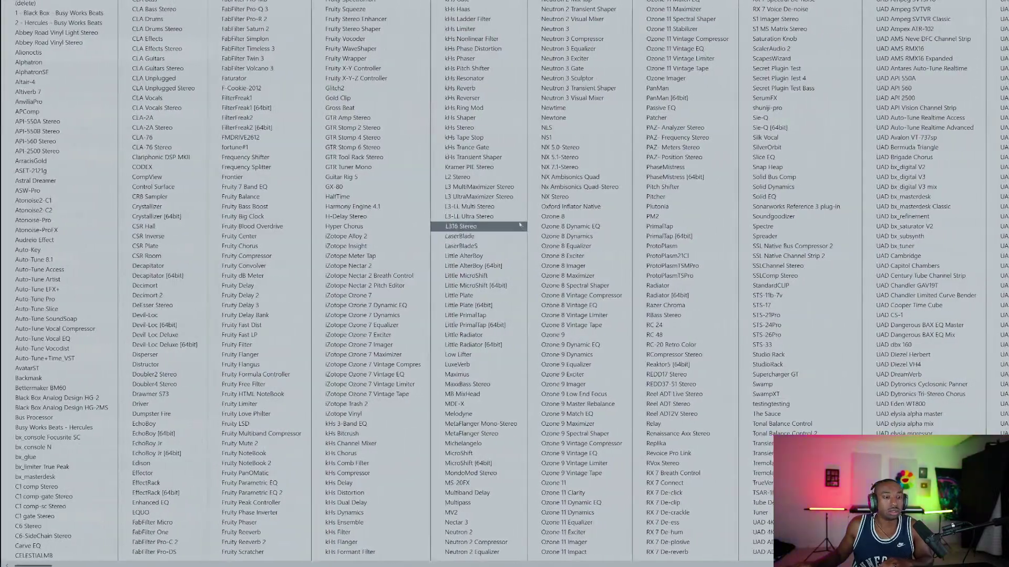
click(296, 28)
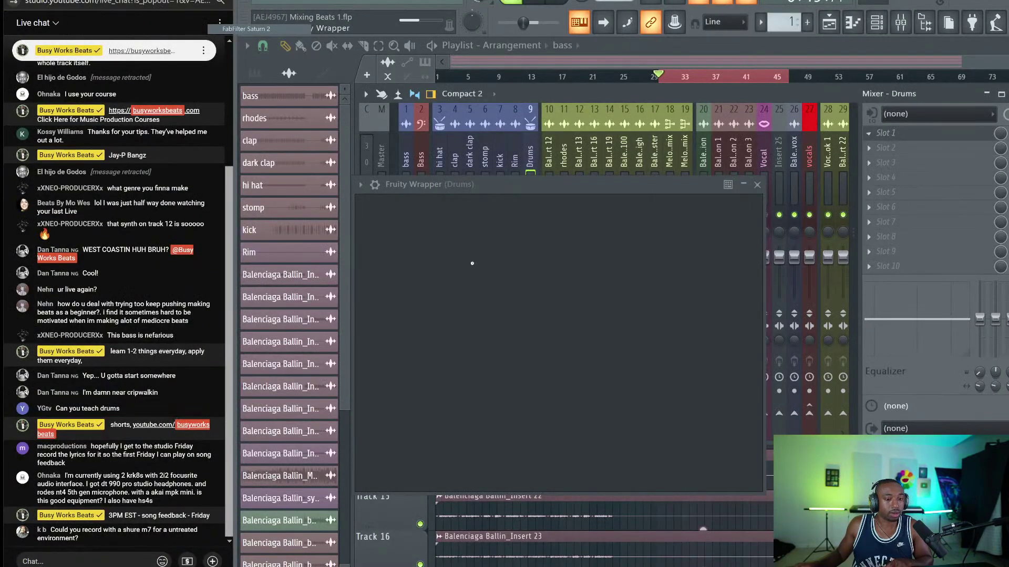
Modulate Saturn 2's band 1 mix with a new envelope generator, turning the base mix down and the modulation level up.
click(575, 428)
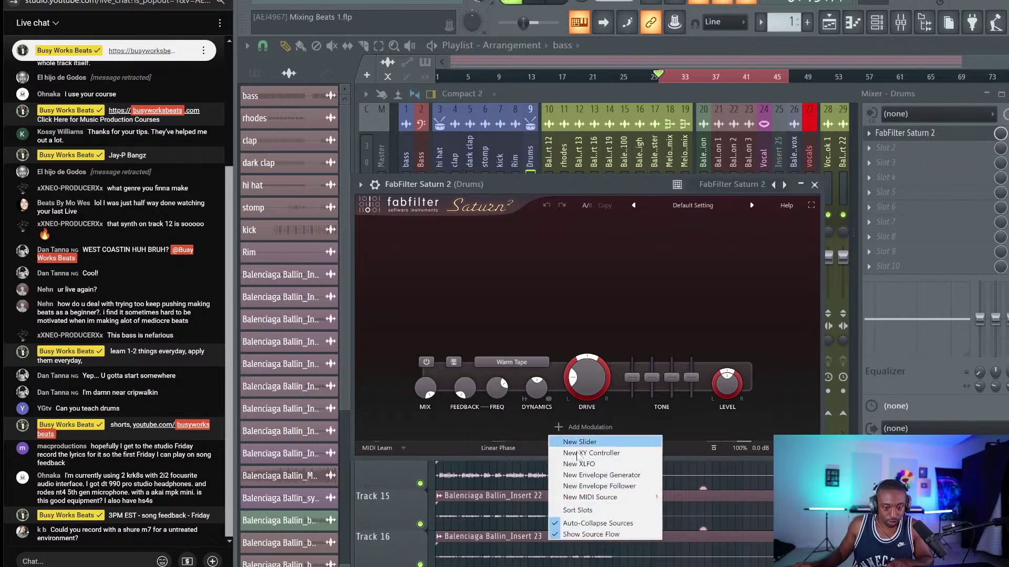
click(601, 474)
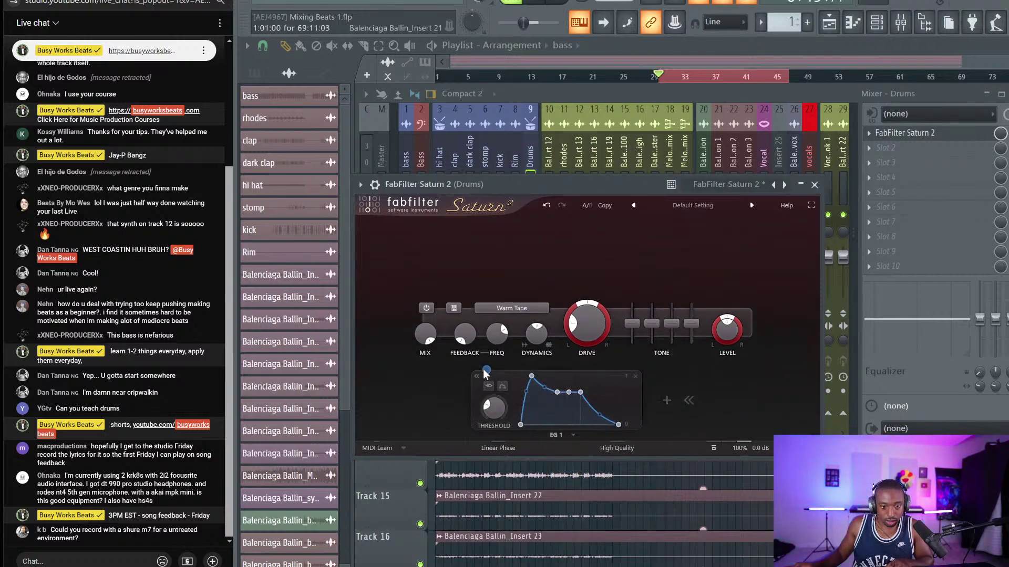
drag(485, 372, 425, 334)
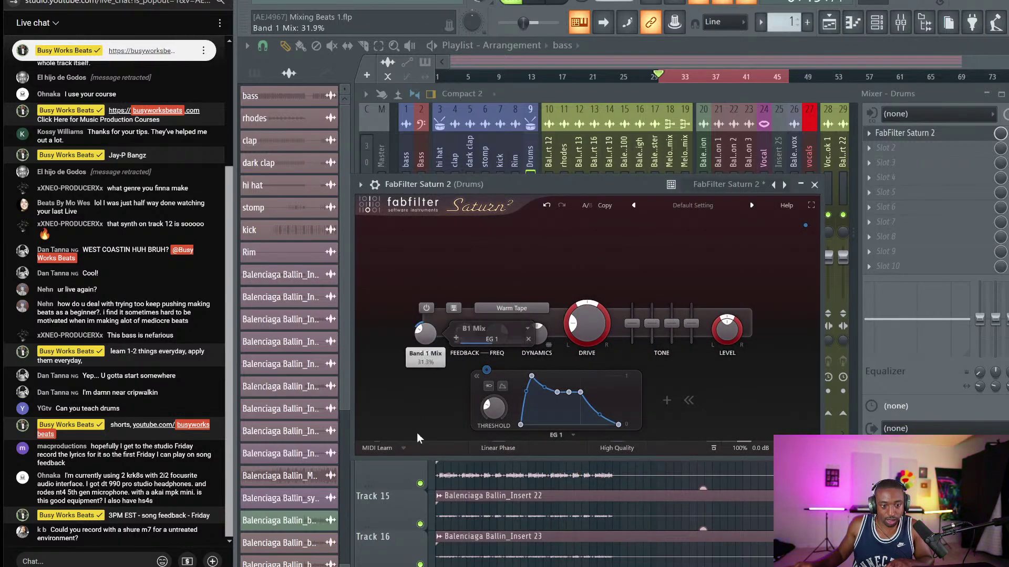
drag(419, 439, 419, 442)
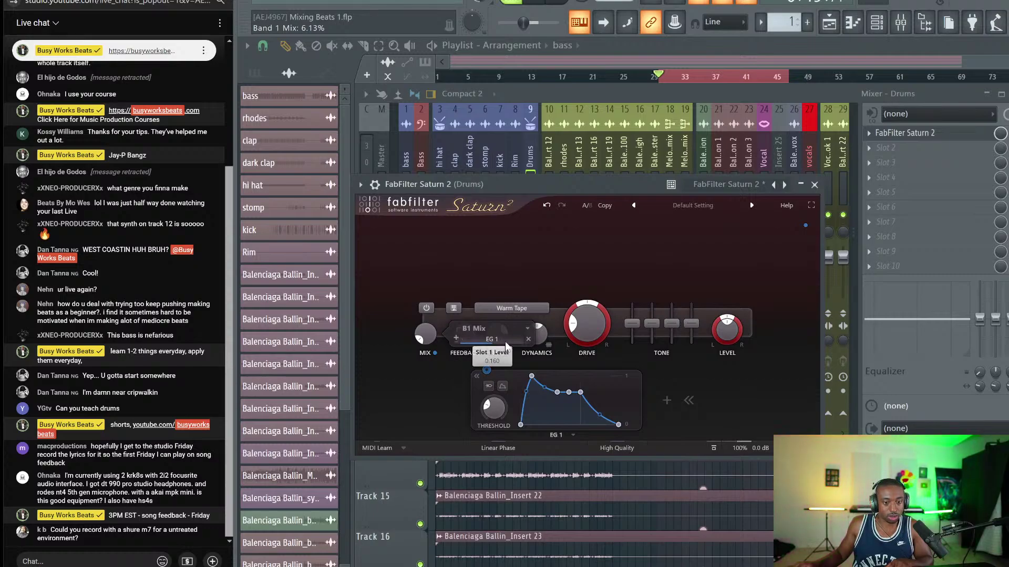
drag(561, 190, 638, 2)
Set the envelope generator's threshold to -4.90 dB and the band 1 drive to about 36.9% during playback, and close Saturn 2.
drag(493, 408, 500, 343)
key(space)
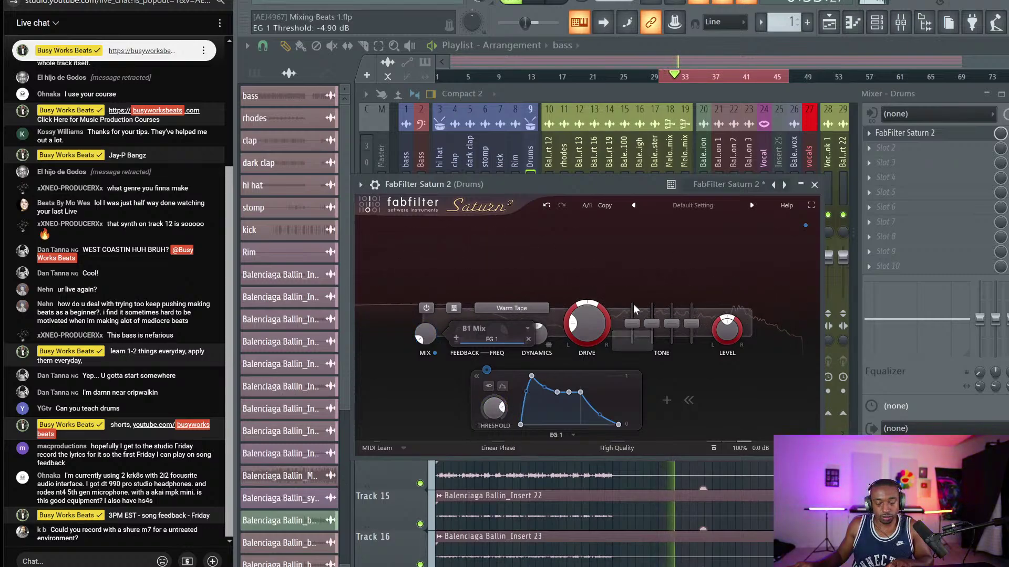
drag(574, 321, 575, 338)
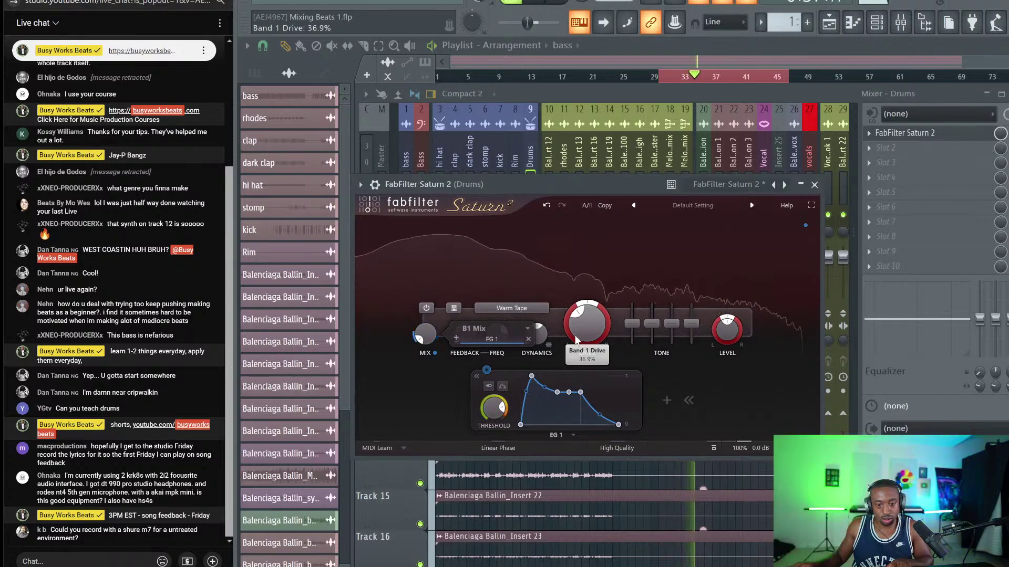
click(814, 185)
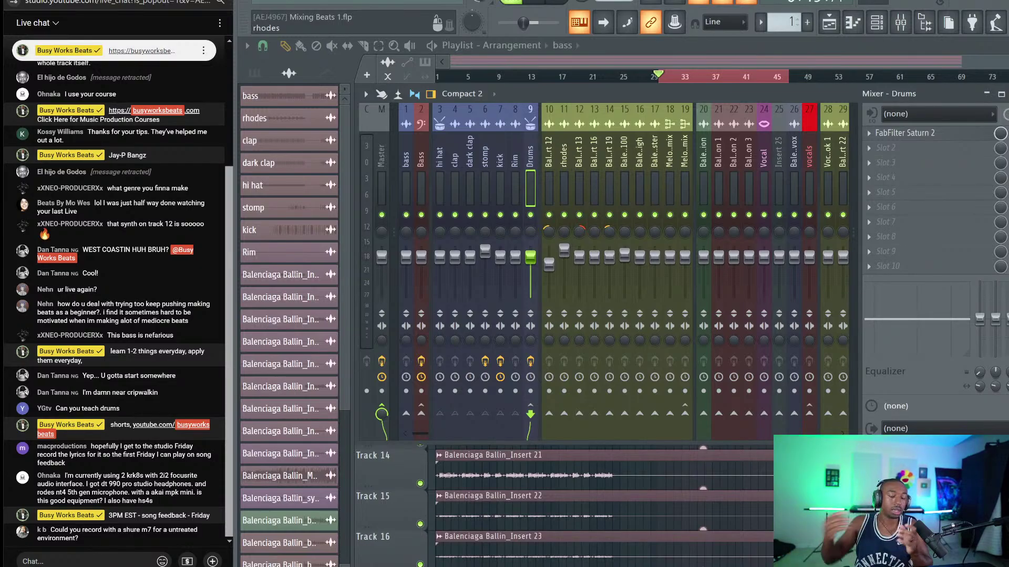
Try the kick channel's volume at 125% during playback and reset it to its default level.
key(F9)
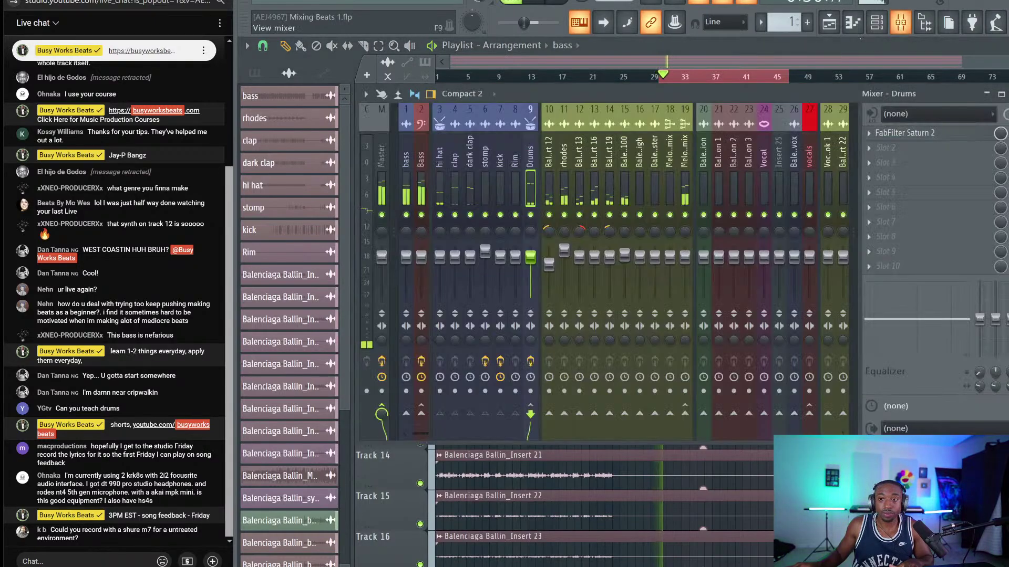
click(900, 22)
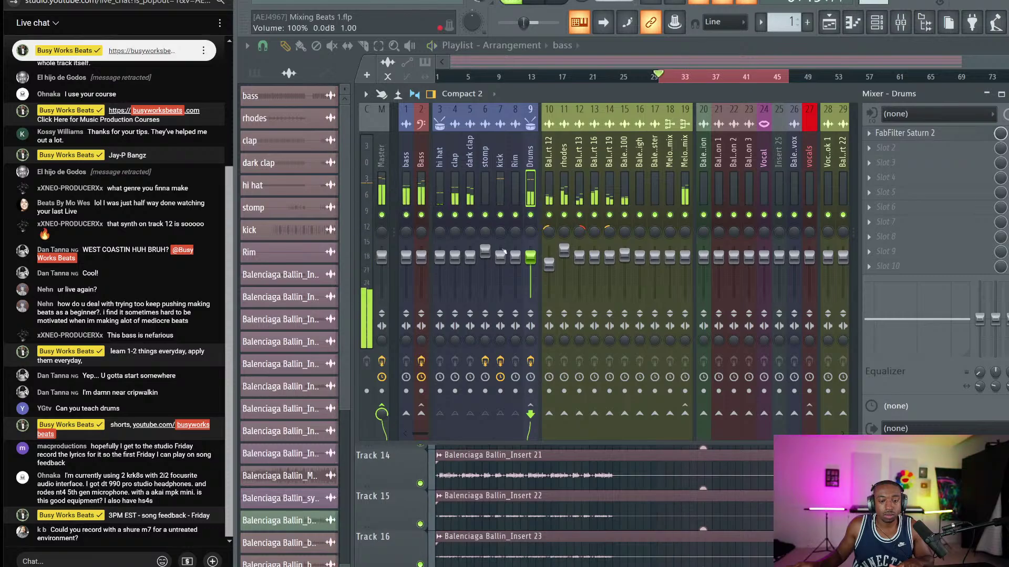
click(503, 252)
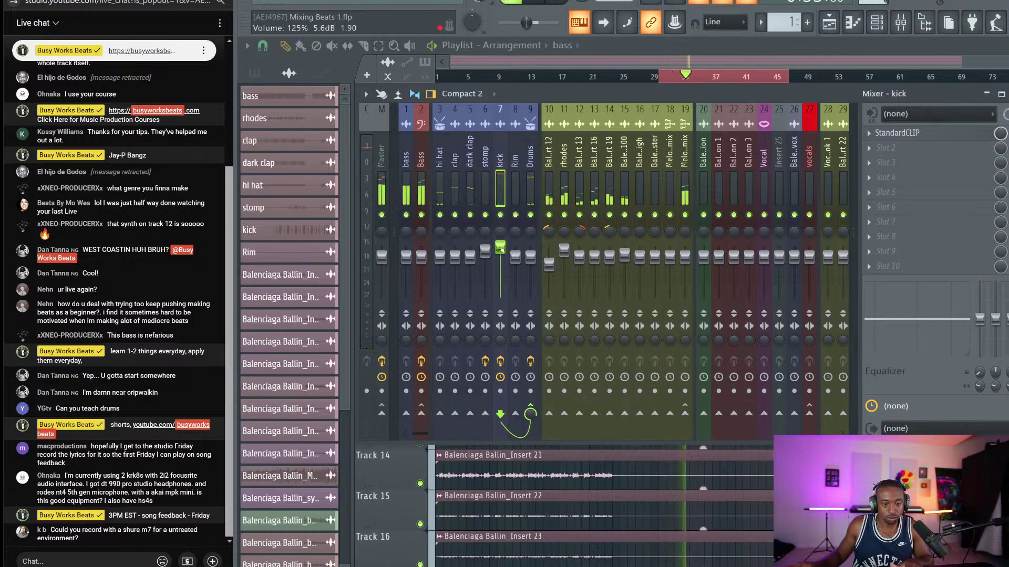
right_click(500, 249)
click(513, 253)
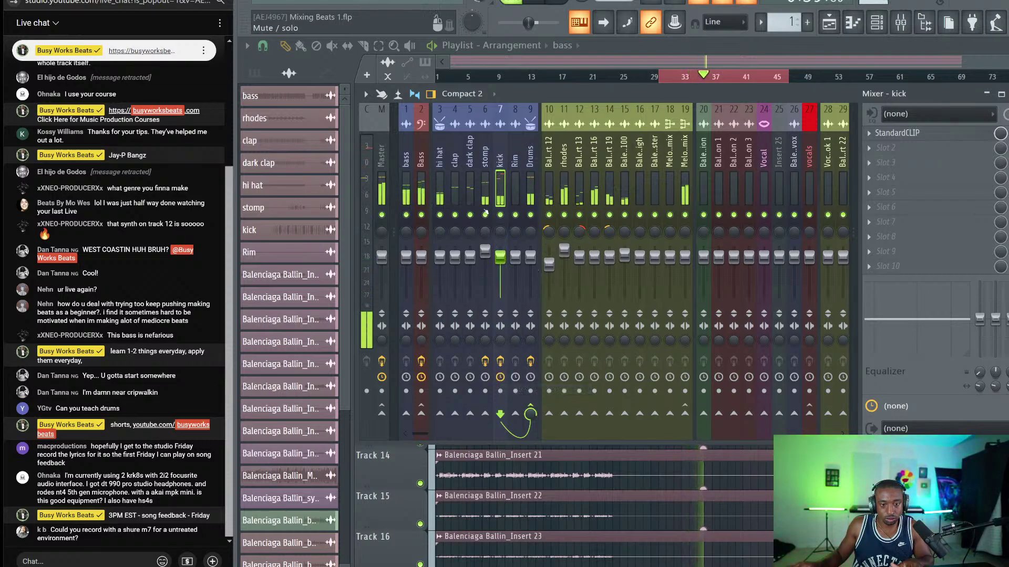
Raise the volumes of the clap, dark clap and hi hat channels, stop playback and hide the mixer.
drag(457, 262, 440, 250)
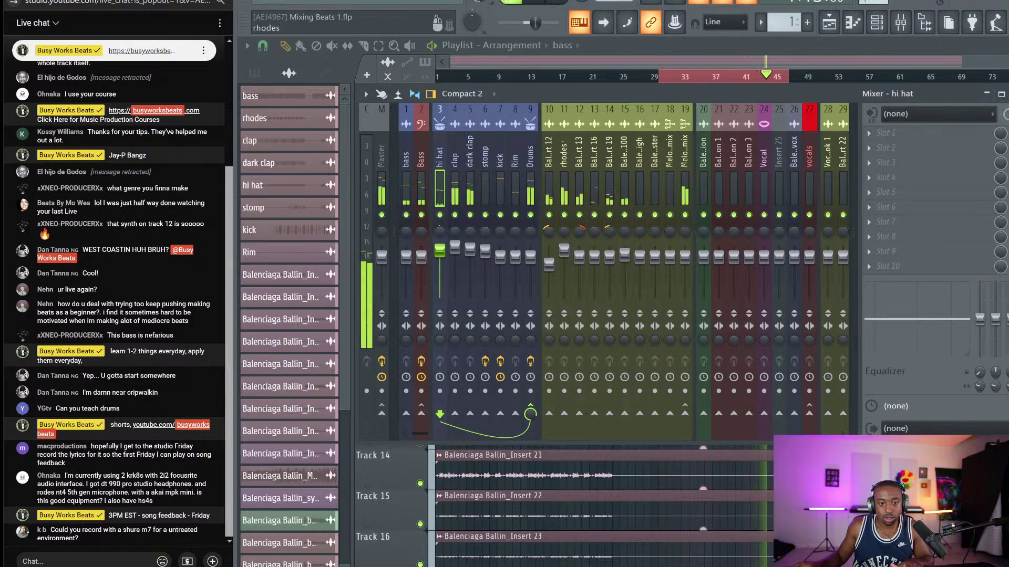
key(space)
key(F9)
Clear the playlist's loop selection, save the project and move the playhead to bar 47.
right_click(736, 77)
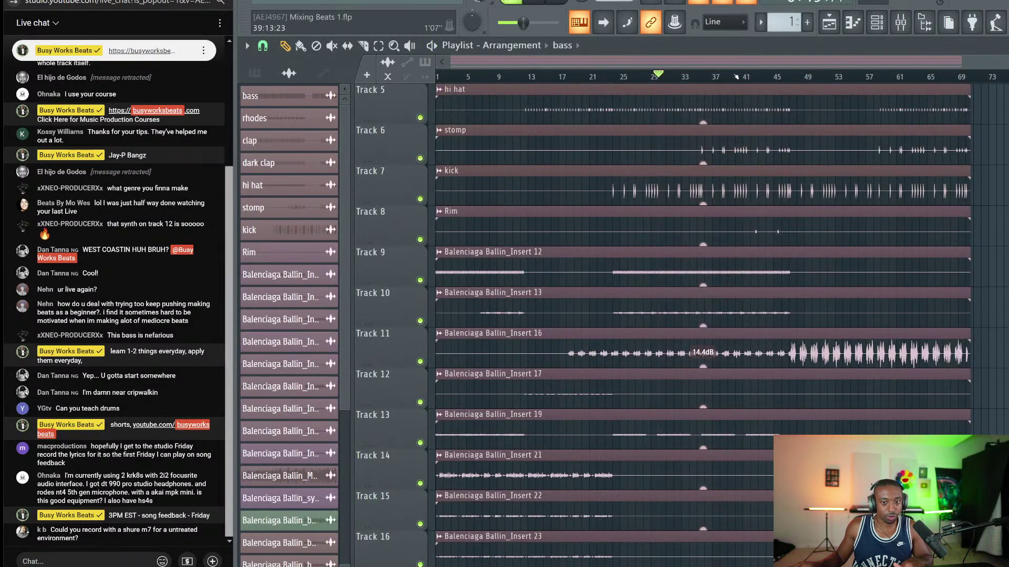
key(ctrl+s)
click(736, 77)
click(772, 77)
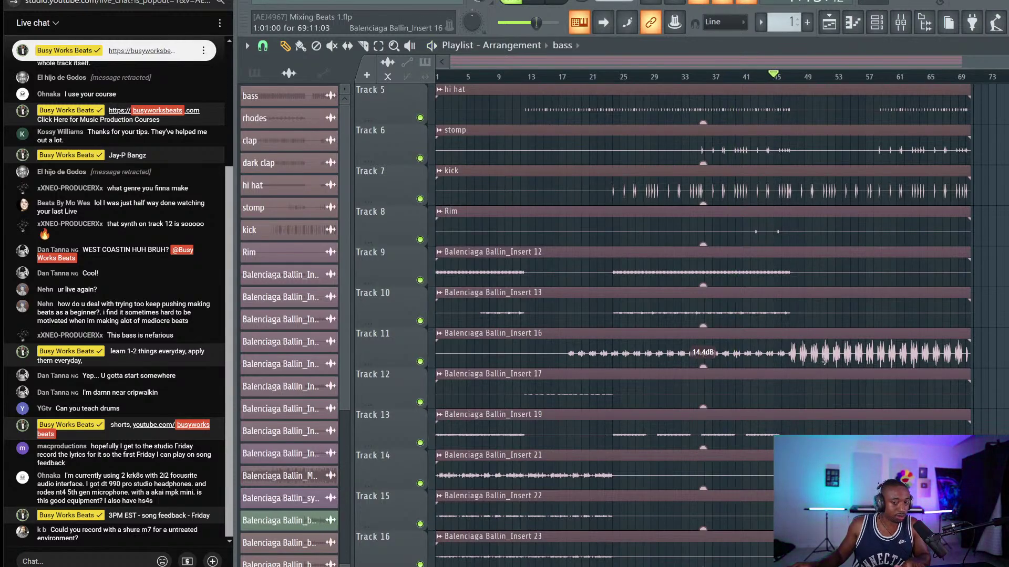
click(791, 76)
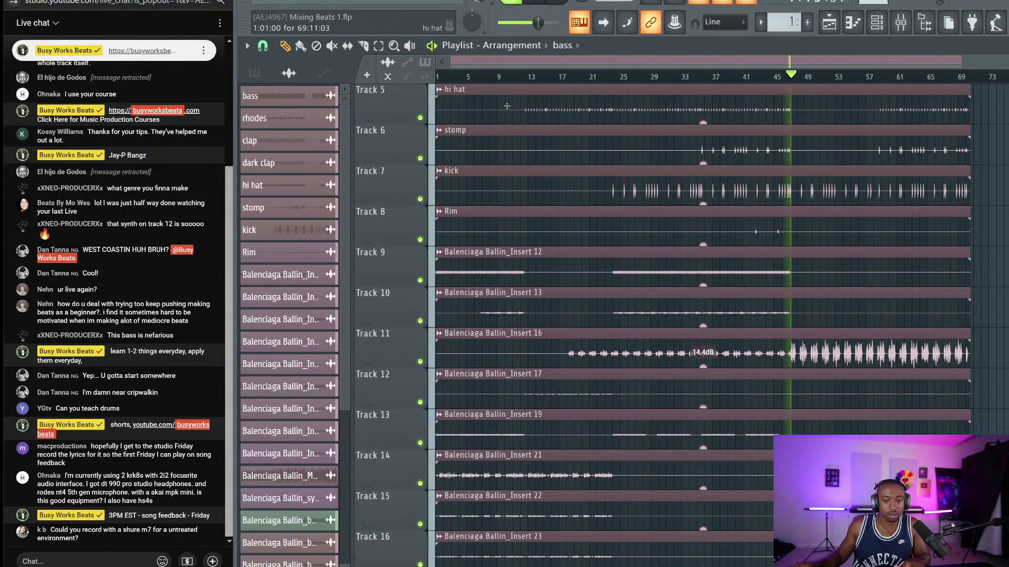
Slice the Insert 16 clip on Track 11 near bar 47 and lower the second part's gain to 10.4 dB.
scroll(662, 362, up, 3)
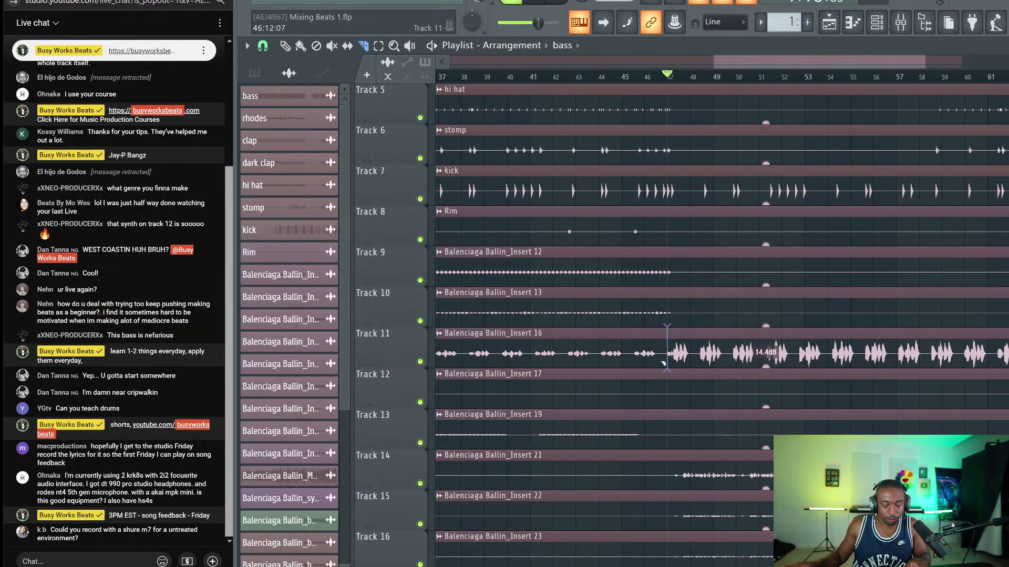
click(660, 362)
click(308, 45)
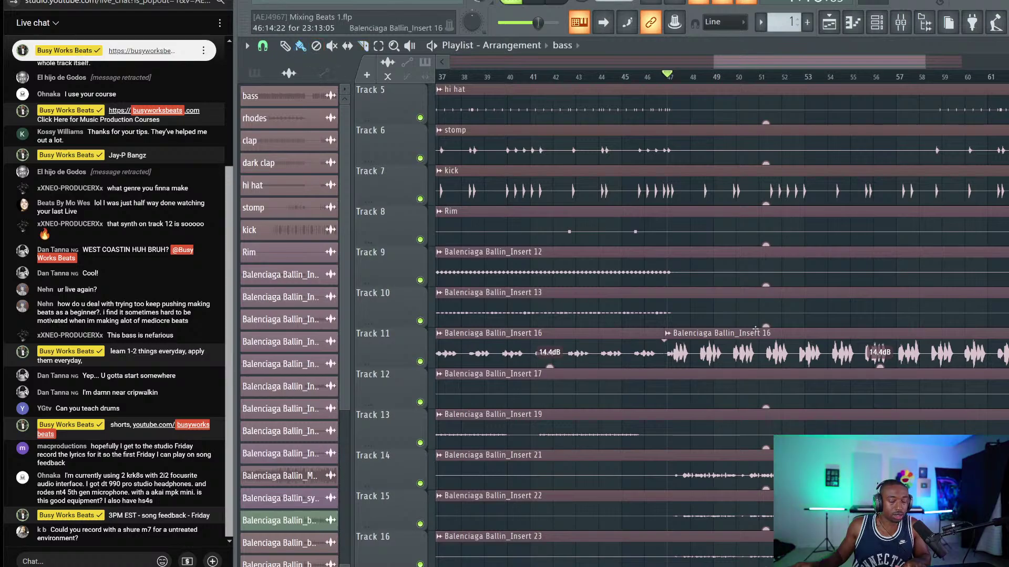
mouse_move(872, 362)
mouse_down()
mouse_move(872, 388)
mouse_move(879, 353)
mouse_up()
key(space)
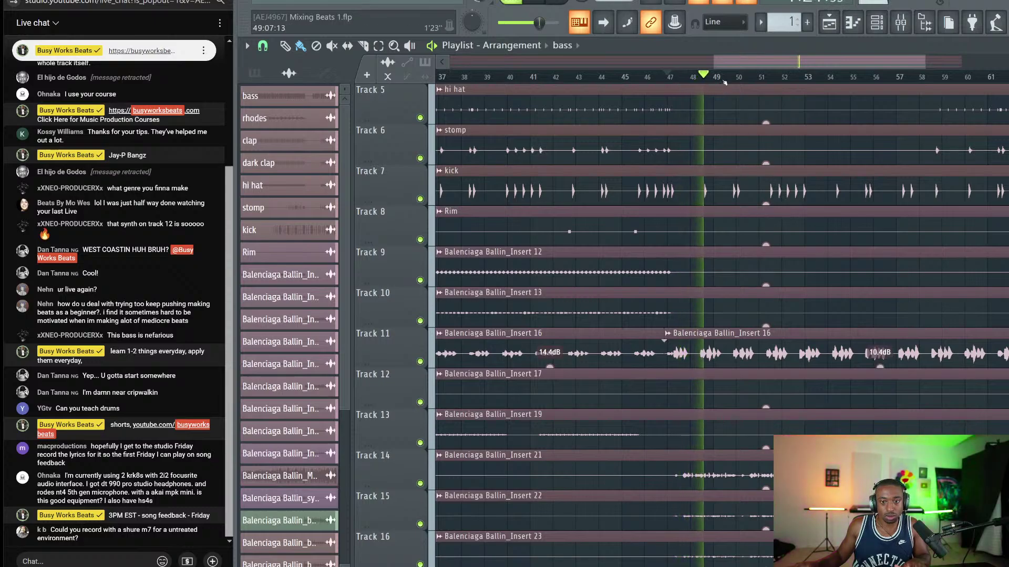
Reorder the Balenciaga_b section channels in the mixer to 3, 2, 1 during playback and select the Drums channel.
scroll(725, 81, down, 5)
scroll(806, 121, down, 1)
scroll(806, 121, up, 2)
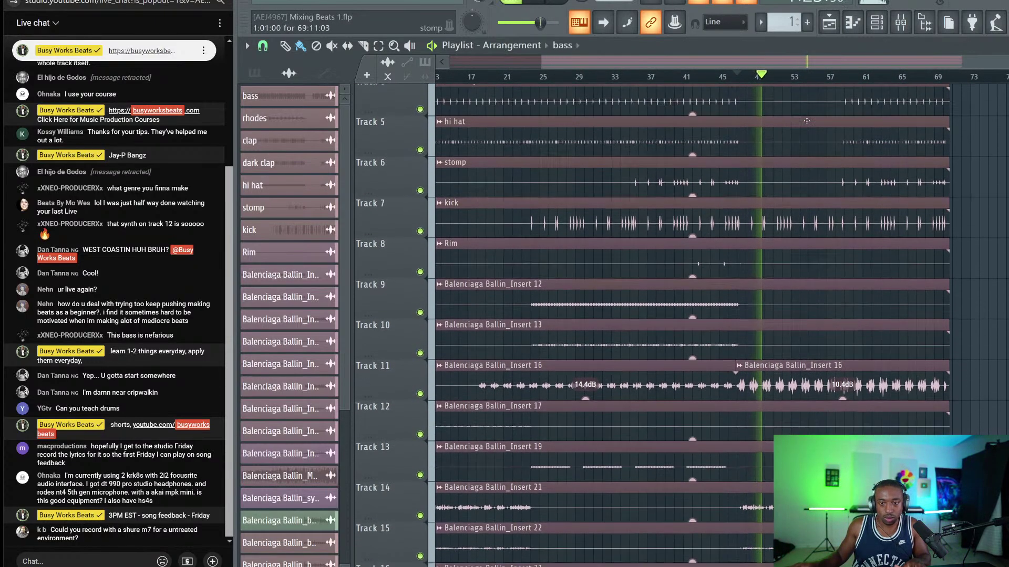
scroll(807, 121, up, 1)
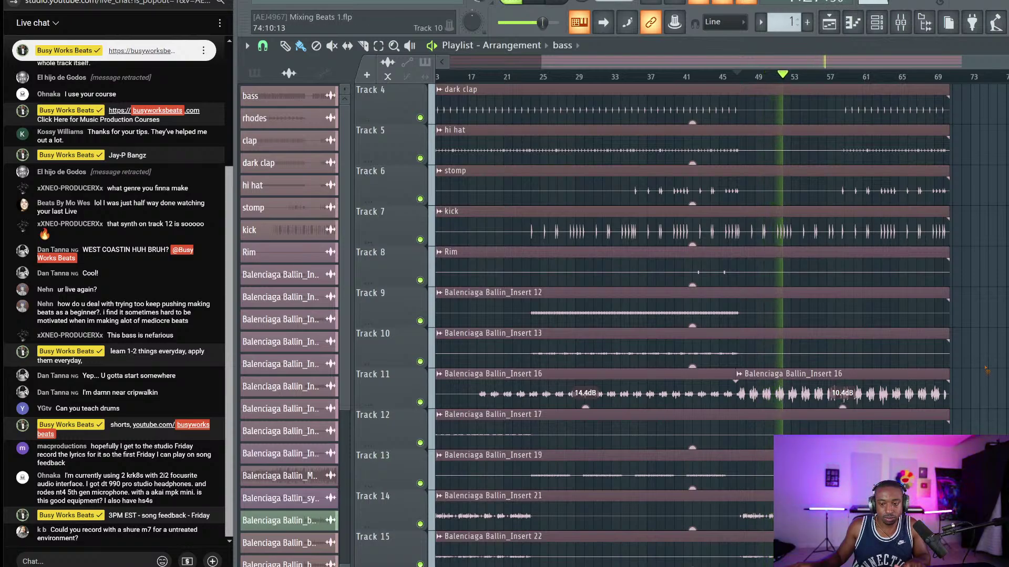
click(909, 24)
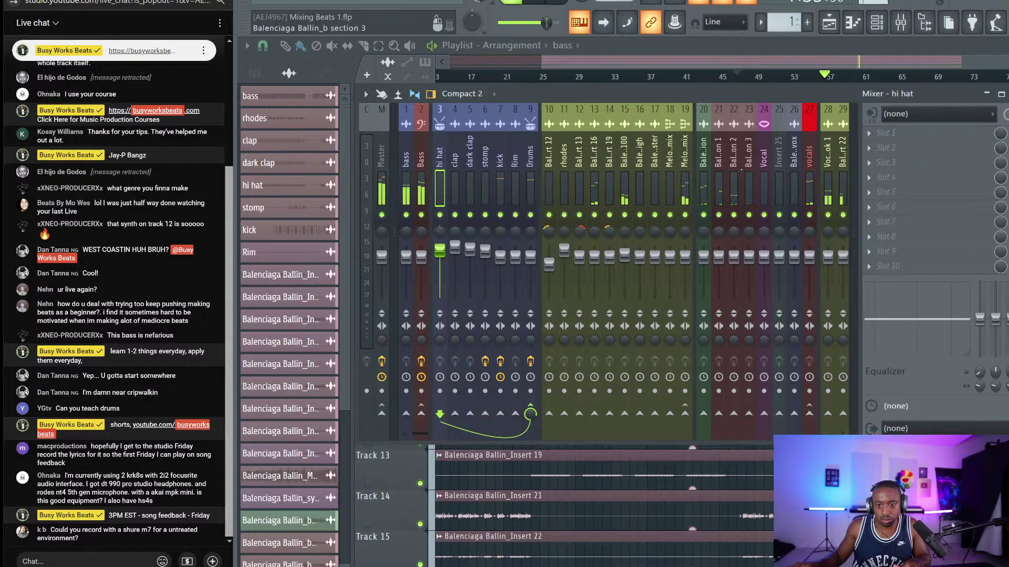
click(748, 173)
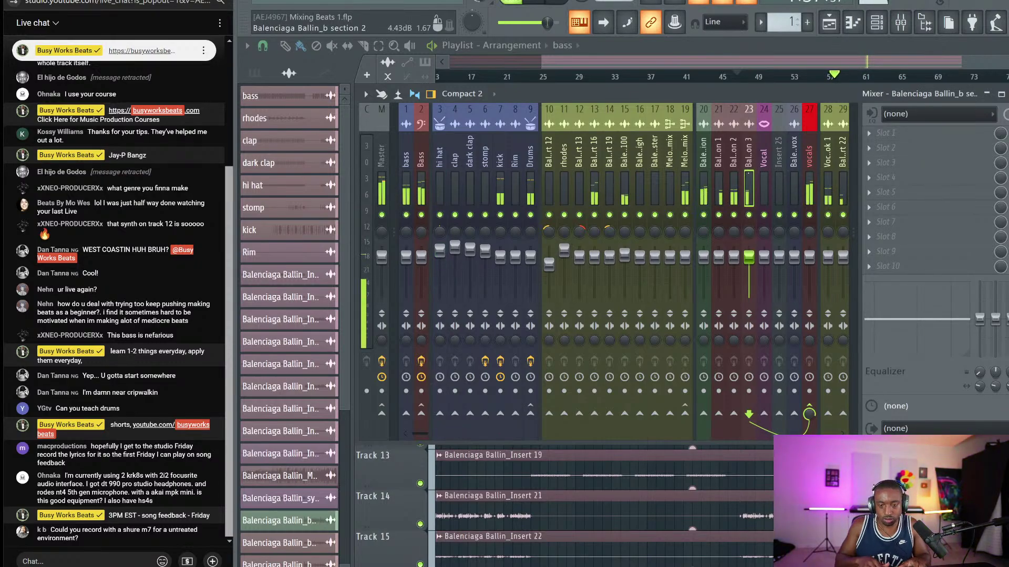
key(alt+Left)
key(alt+Left)
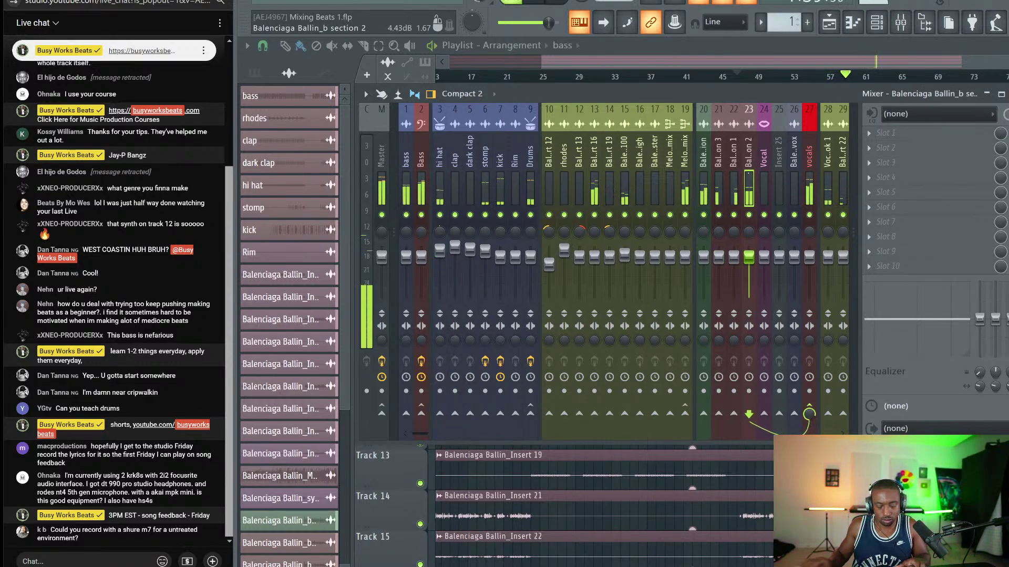
click(748, 158)
key(alt+Left)
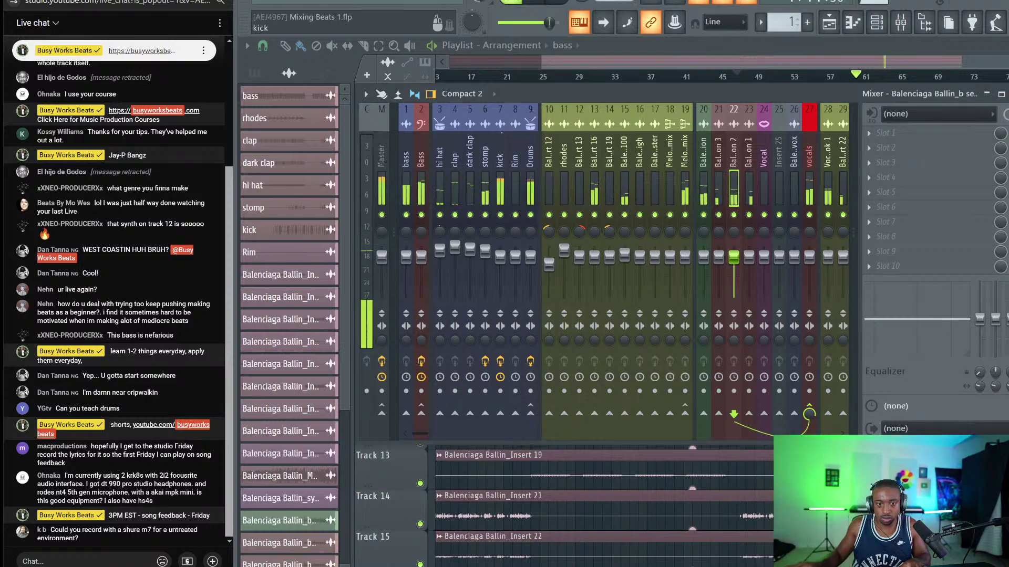
click(530, 158)
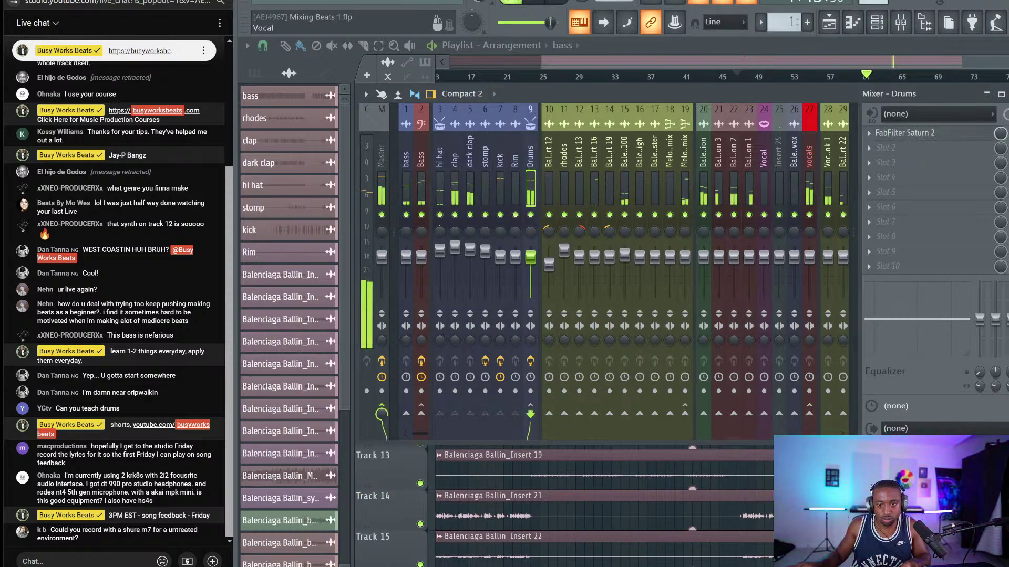
Select the Master channel in the mixer and move its UAD Precision Limiter to effect slot 4.
key(F9)
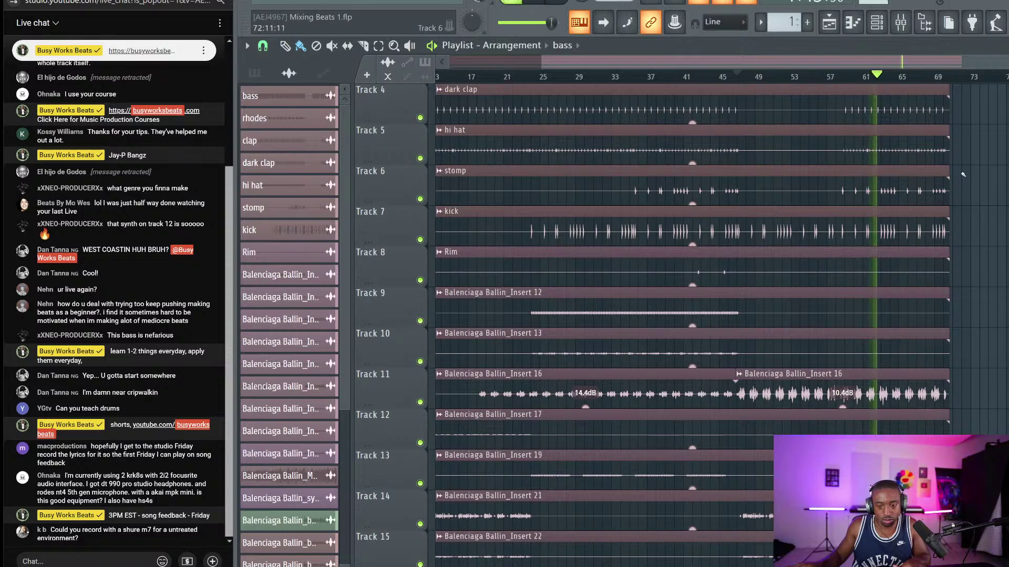
click(900, 22)
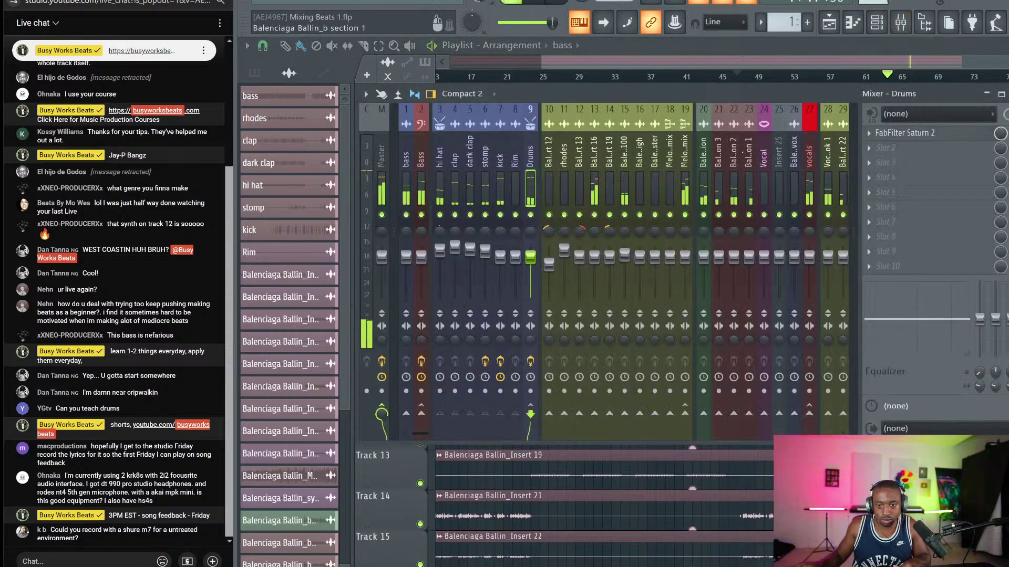
click(382, 166)
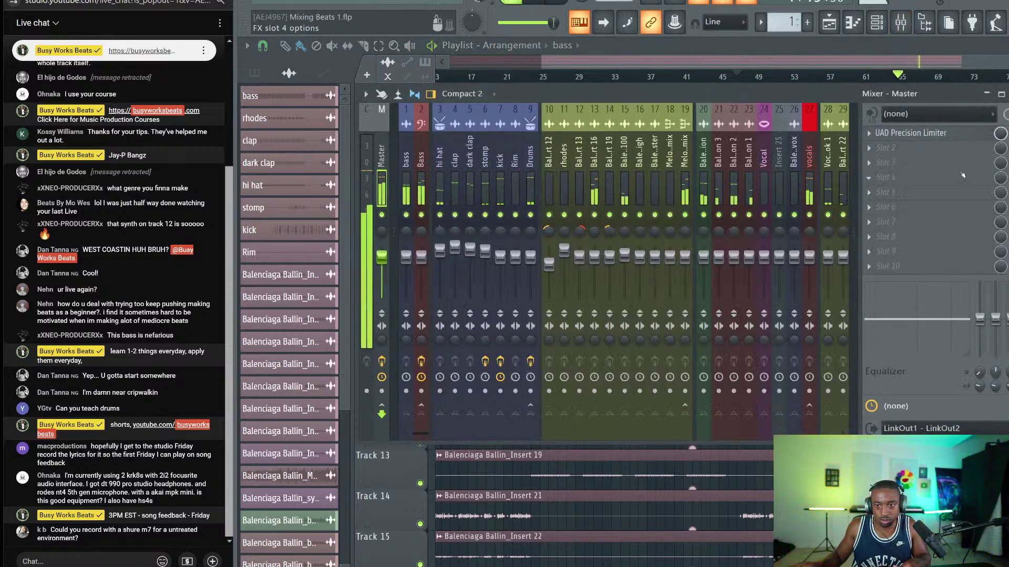
drag(925, 134, 939, 177)
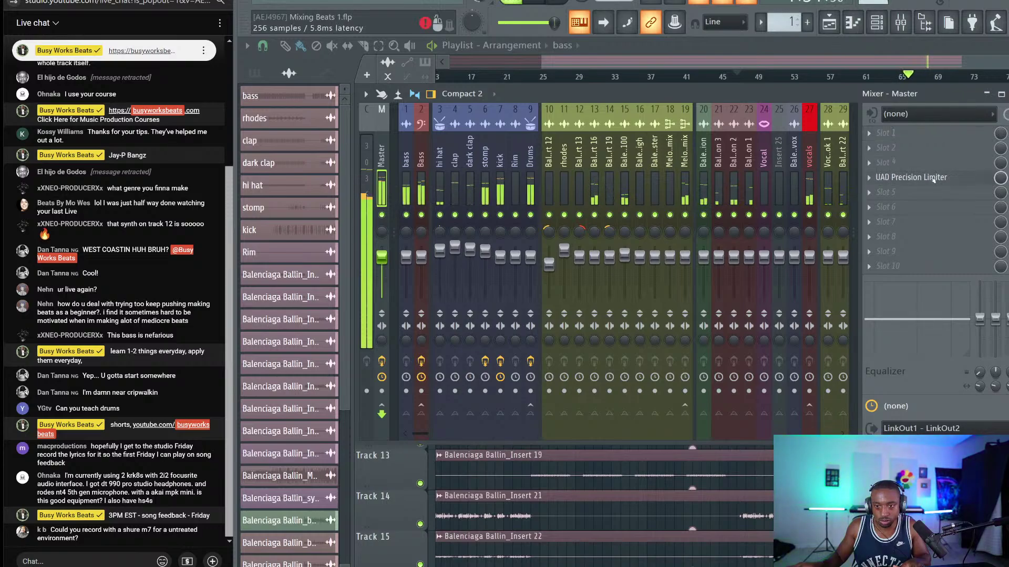
click(894, 135)
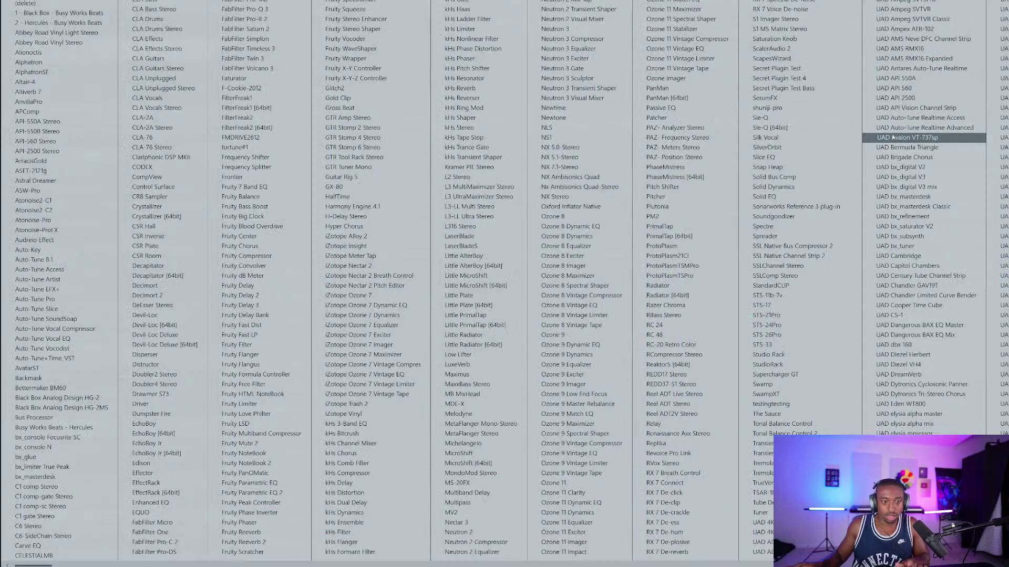
scroll(660, 108, right, 3)
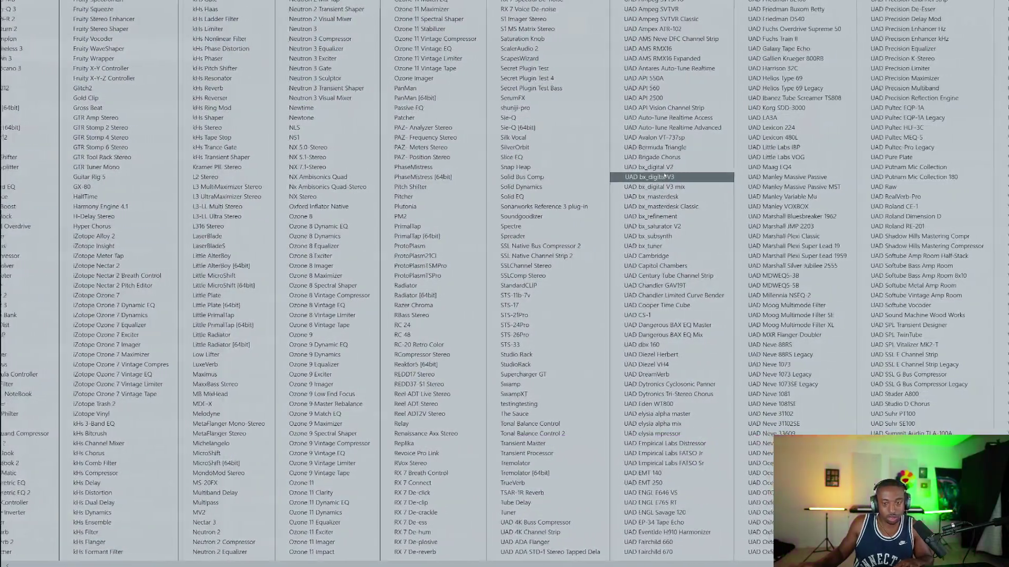
click(649, 108)
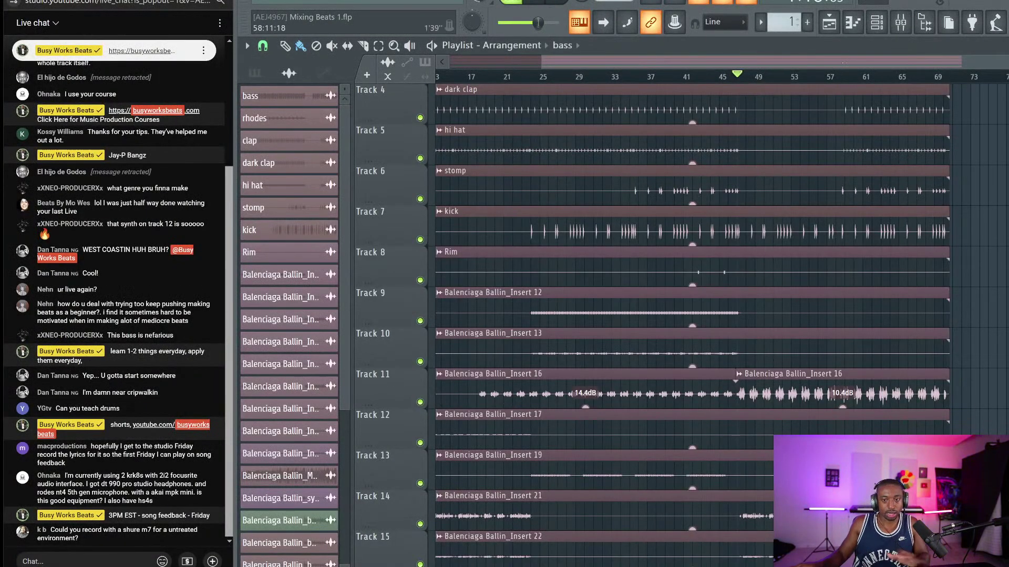
Load RC-20 Retro Color into the Master channel's first effect slot, dismiss the authorization dialog and close the plugin window.
click(900, 22)
click(892, 134)
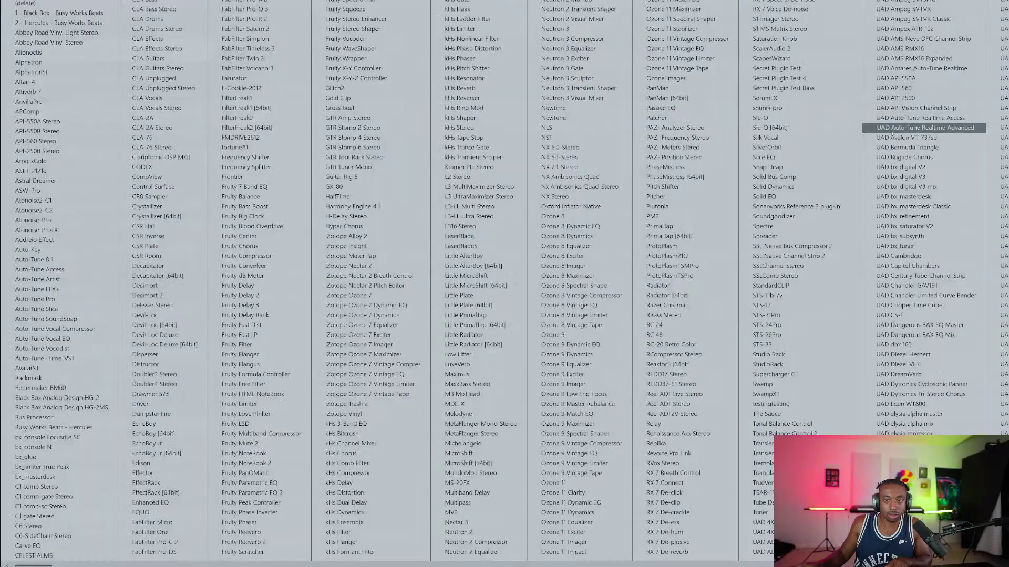
scroll(700, 143, down, 3)
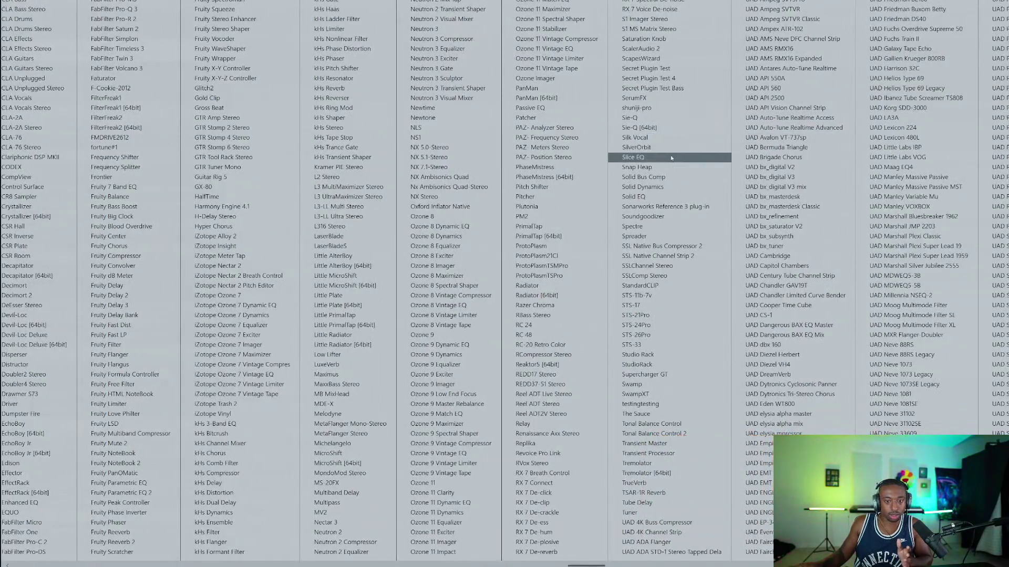
click(555, 348)
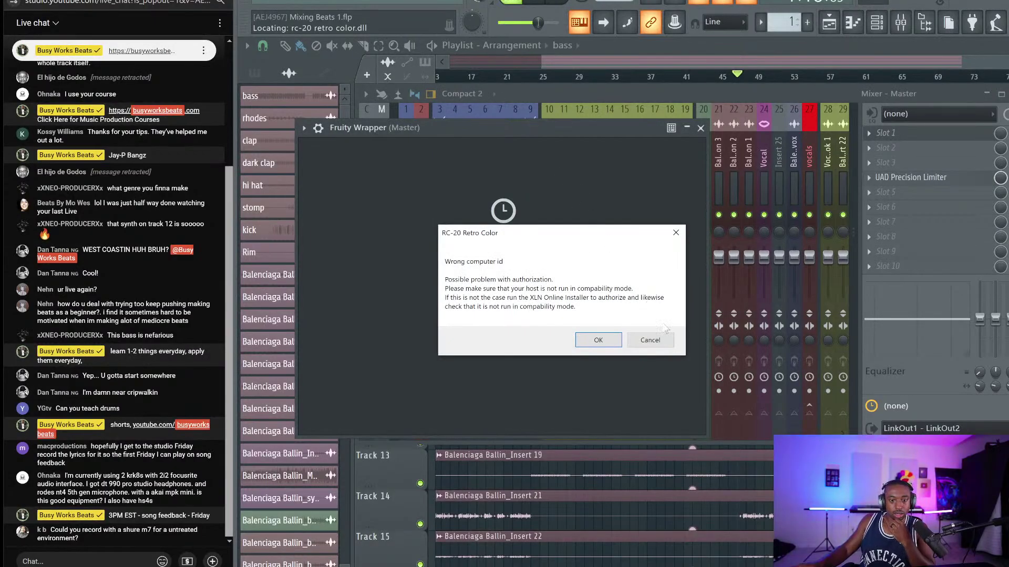
click(667, 341)
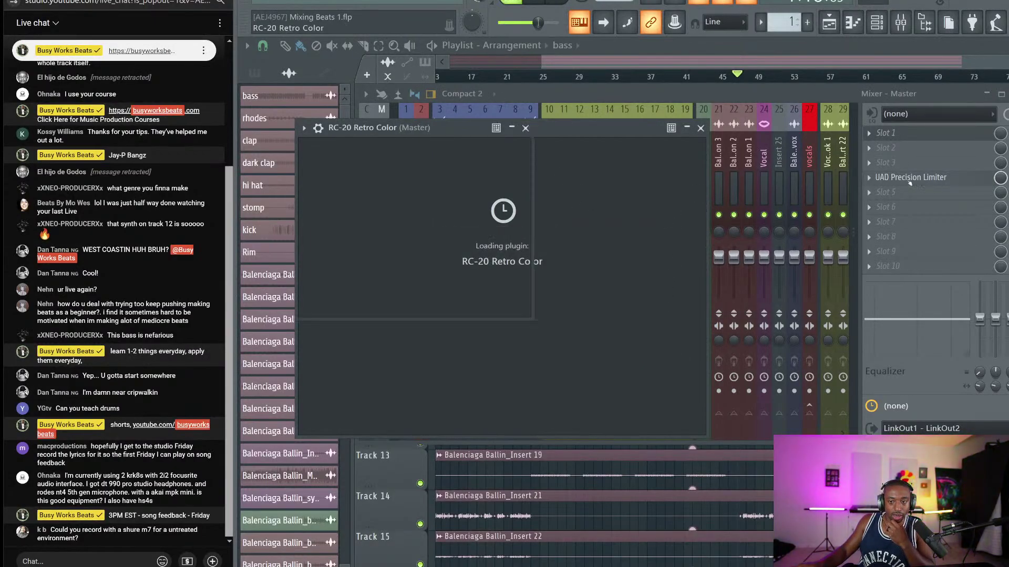
click(525, 128)
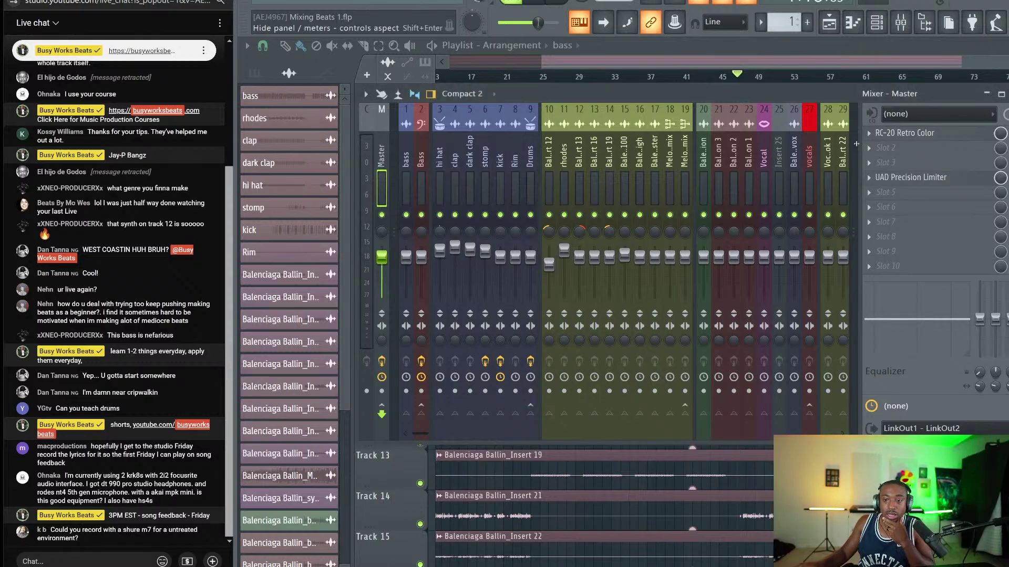
click(869, 133)
mouse_move(888, 149)
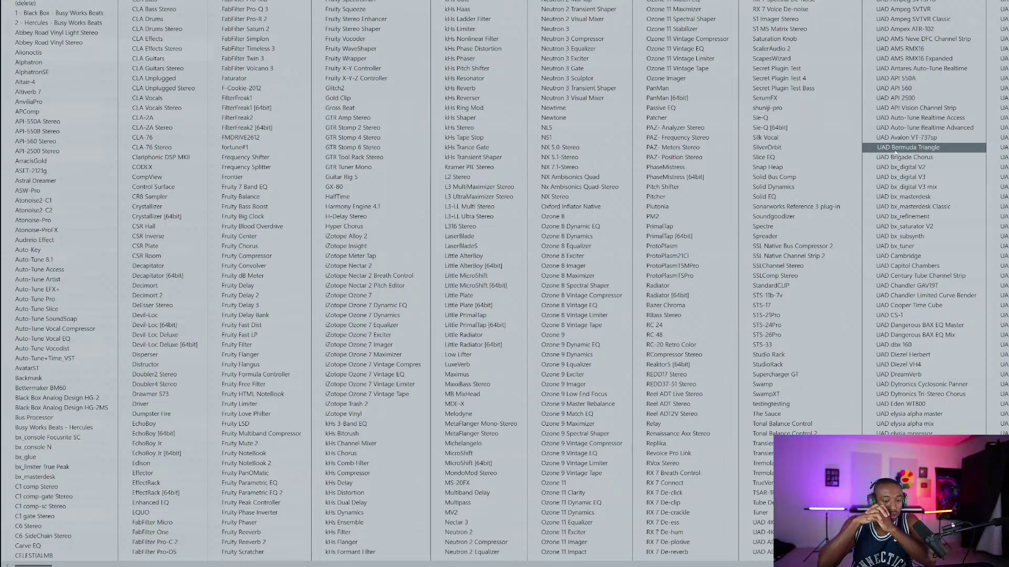
key(Escape)
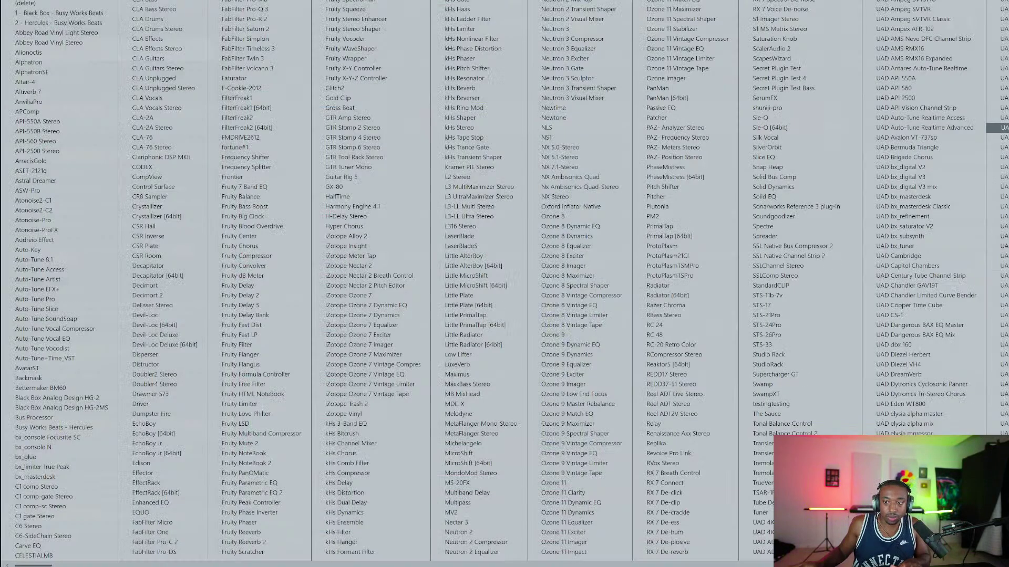
key(Escape)
key(Escape)
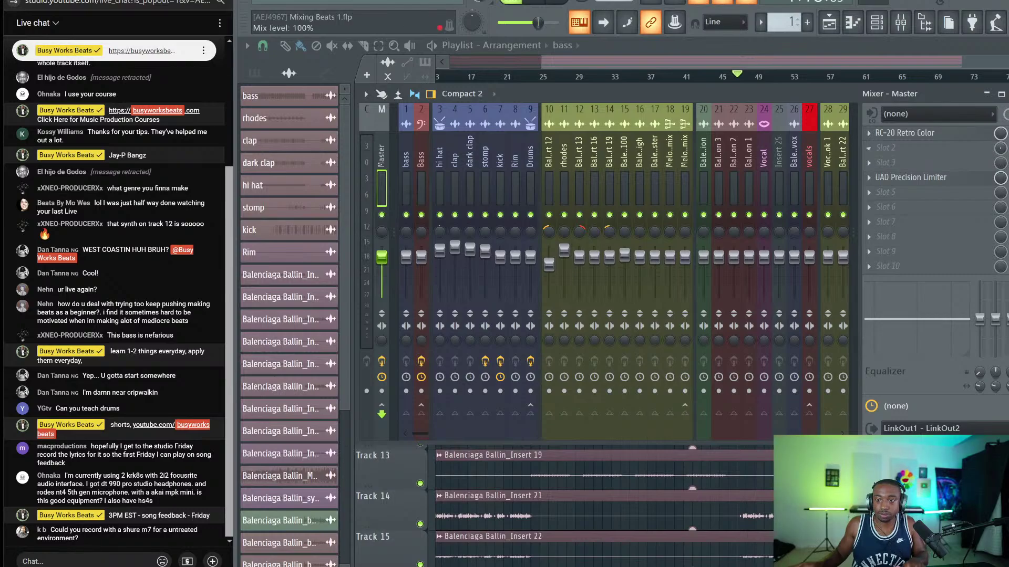
Play the arrangement from the beginning and bring the mixer back into view during playback.
key(F9)
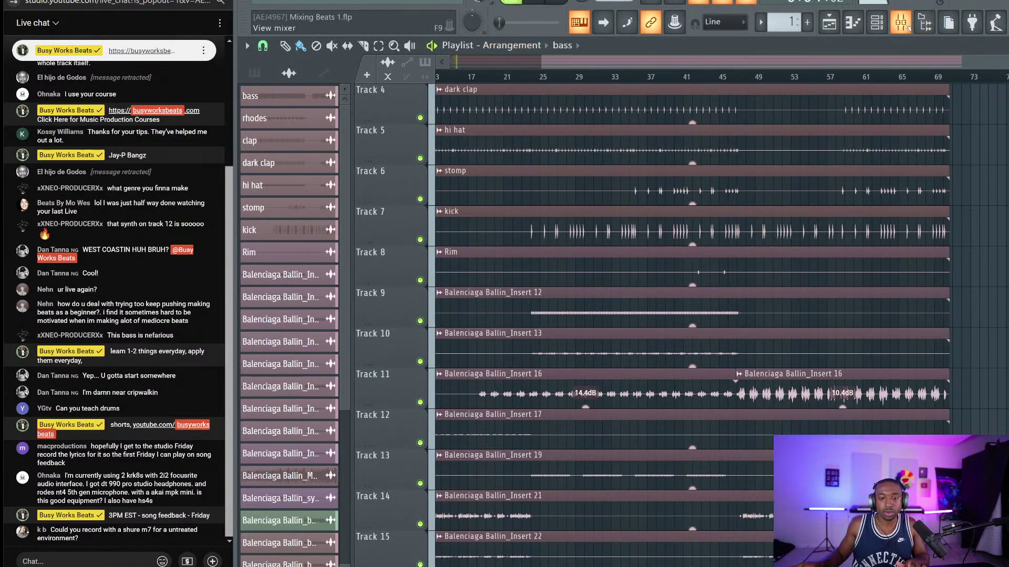
click(907, 28)
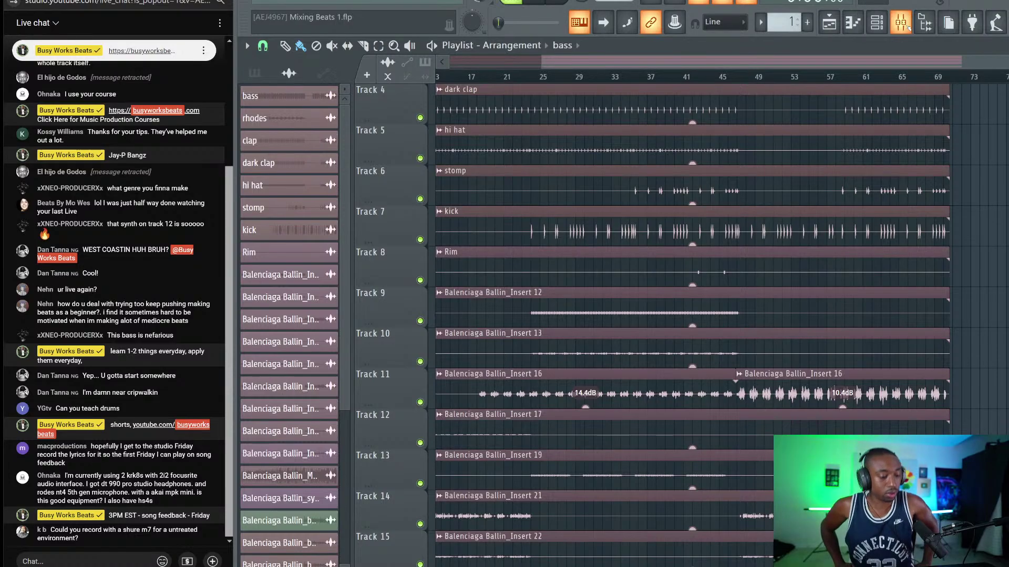
key(space)
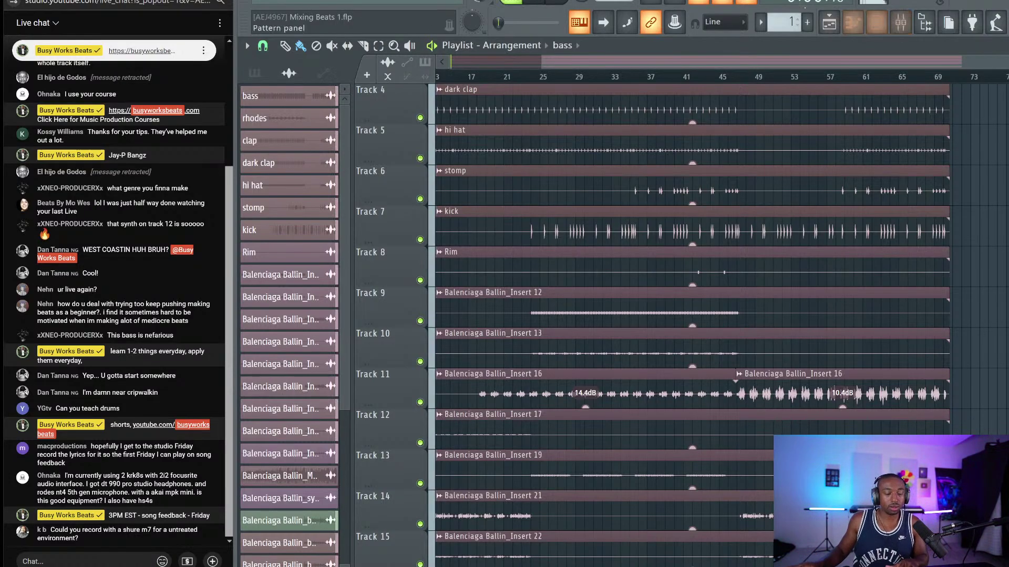
key(space)
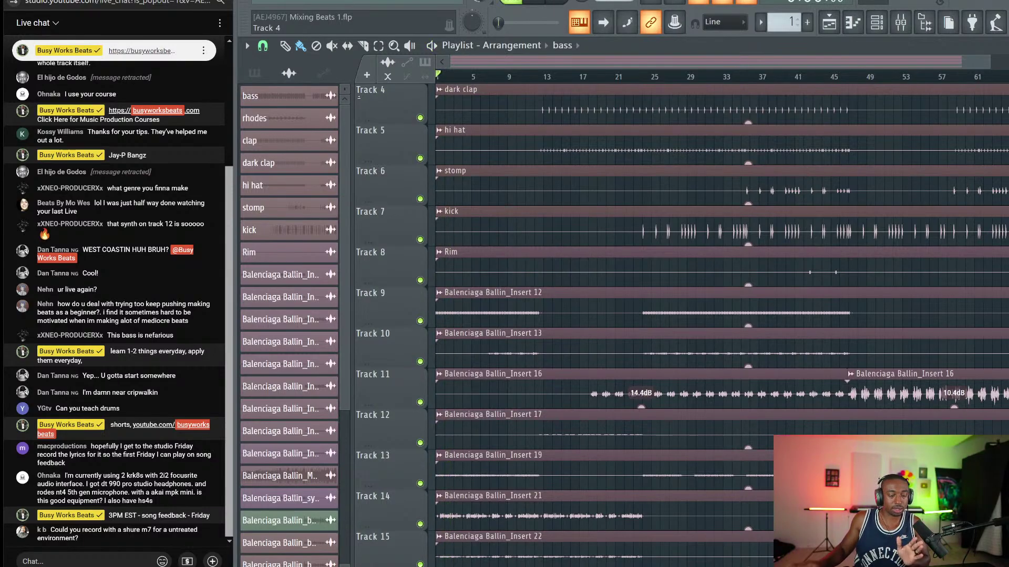
click(900, 23)
key(space)
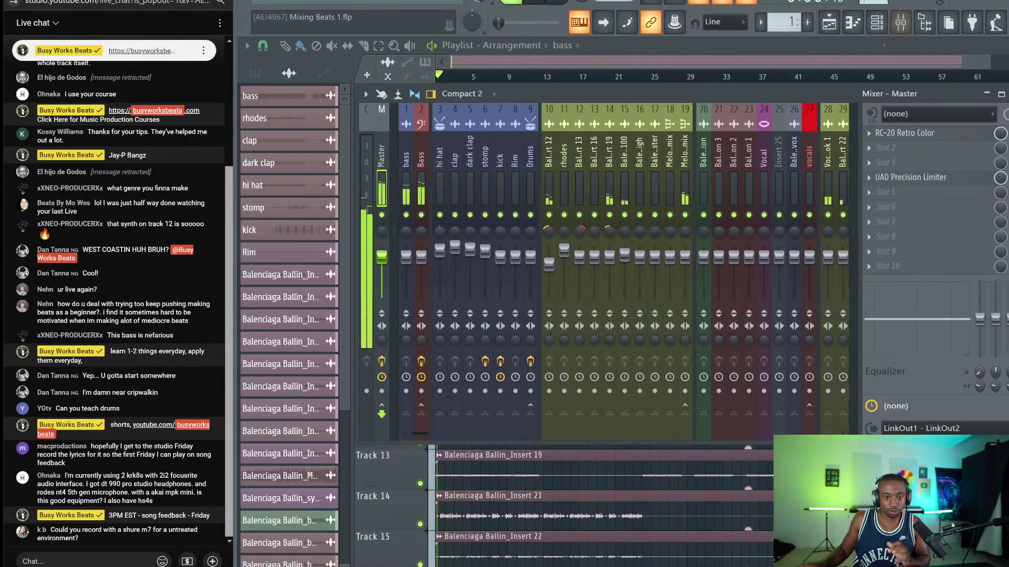
Replace RC-20 Retro Color on the Master with FabFilter Pro-Q 3 and set its processing mode to Natural Phase.
click(871, 132)
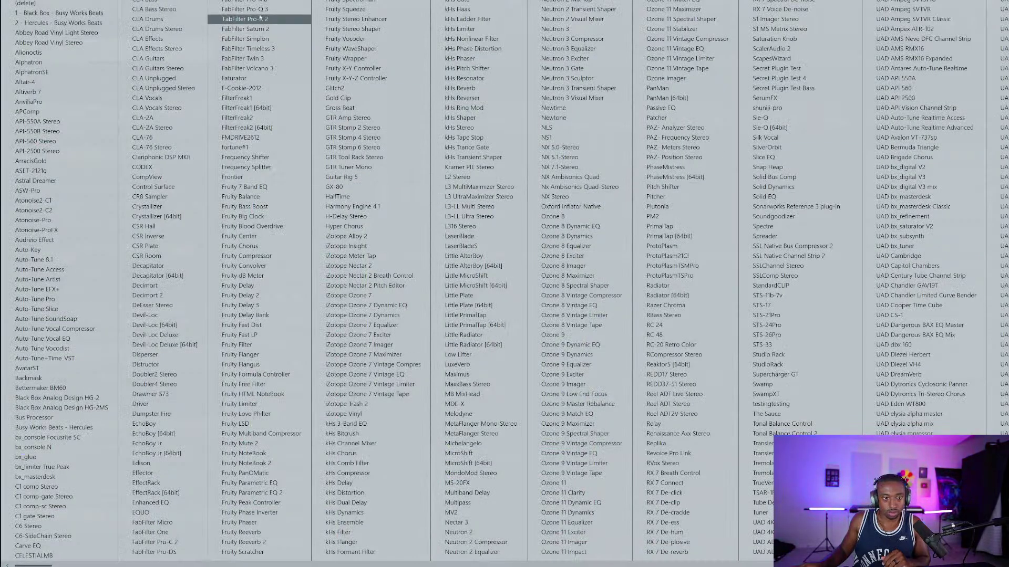
click(260, 10)
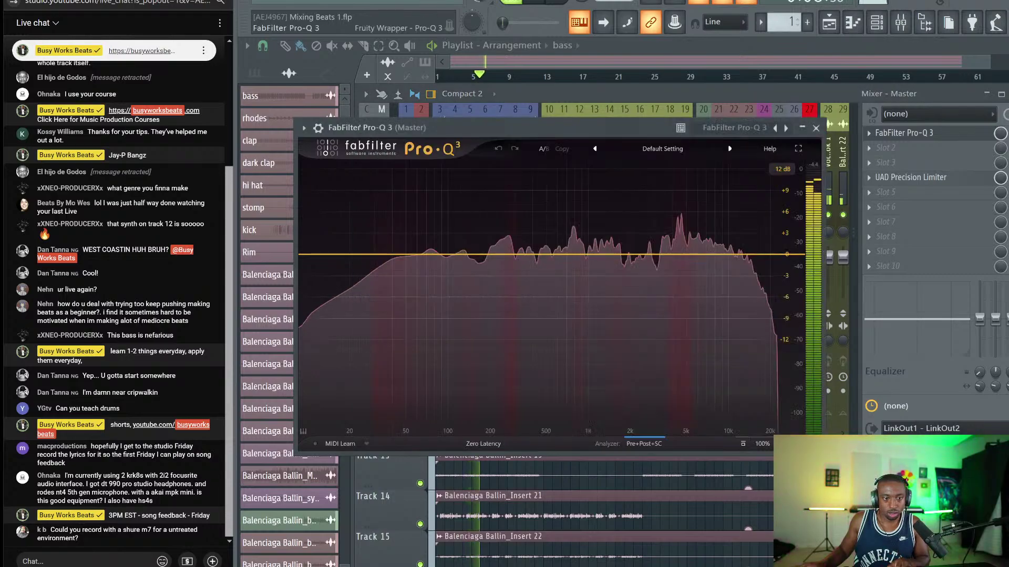
click(483, 444)
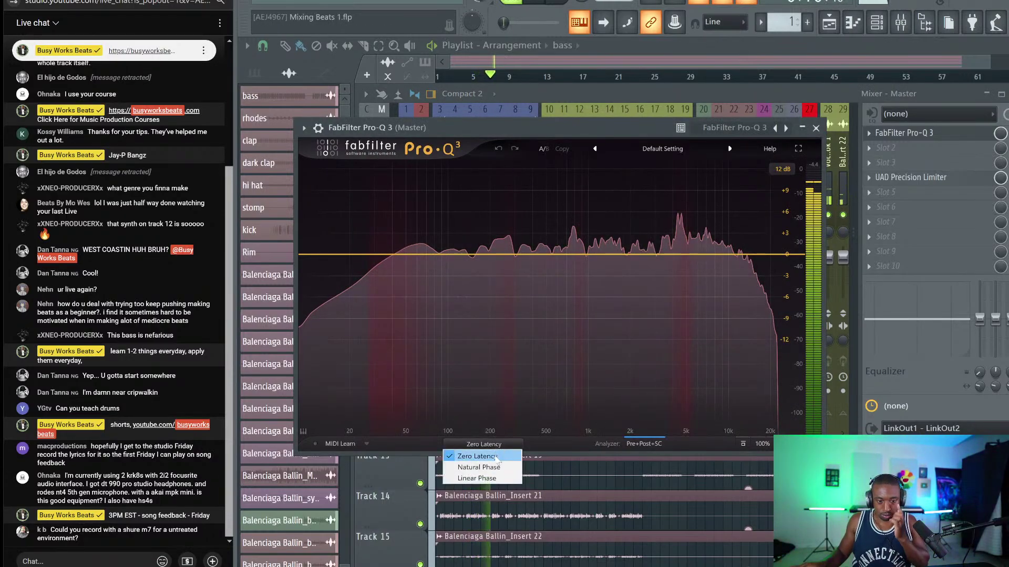
click(478, 467)
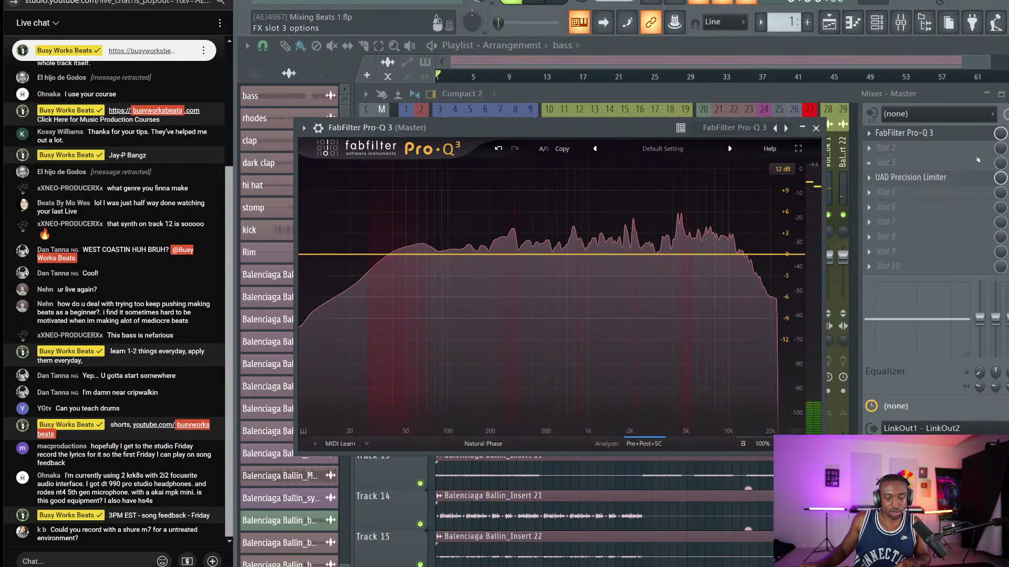
Load Spectre into the Master's second slot and boost its fourth band about 2.35 dB at 1.50 kHz with Q 0.95, keeping Solid saturation.
click(907, 150)
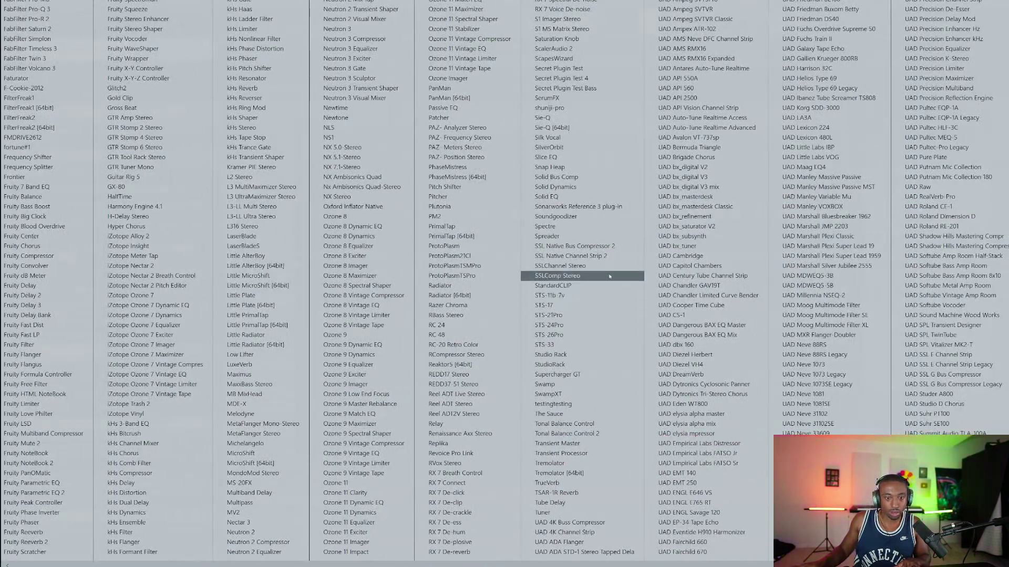
click(576, 223)
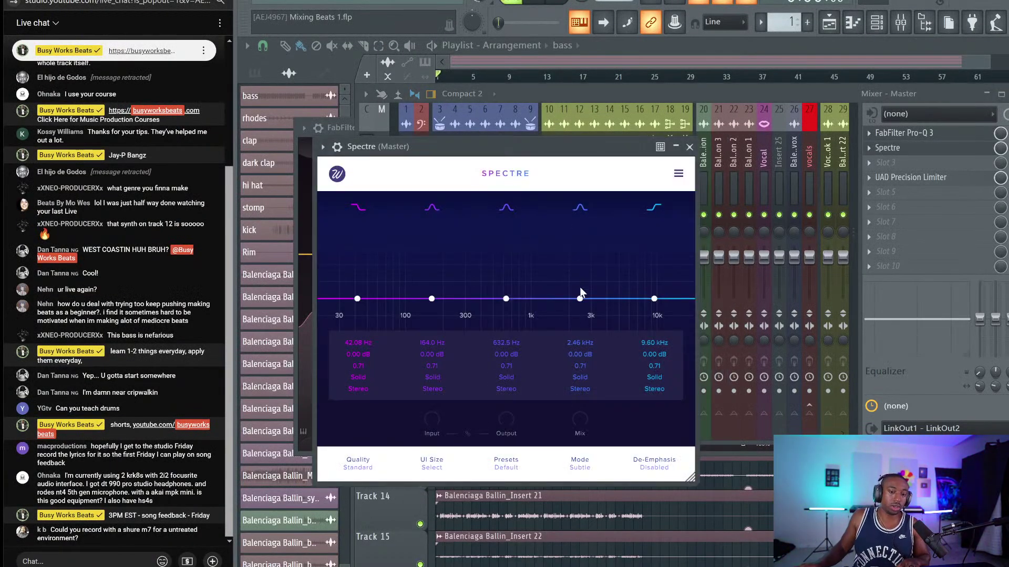
click(581, 375)
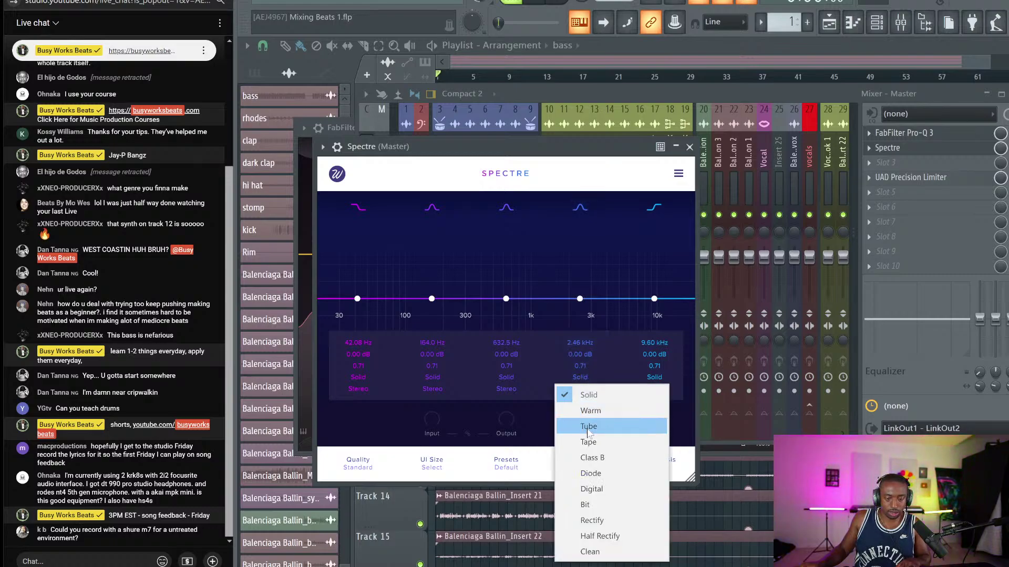
click(589, 395)
drag(580, 298, 554, 284)
scroll(509, 284, down, 5)
scroll(551, 273, up, 6)
Set Spectre's high shelf to Tube saturation with a boost of about 1.13 dB at 7.52 kHz.
drag(654, 298, 648, 276)
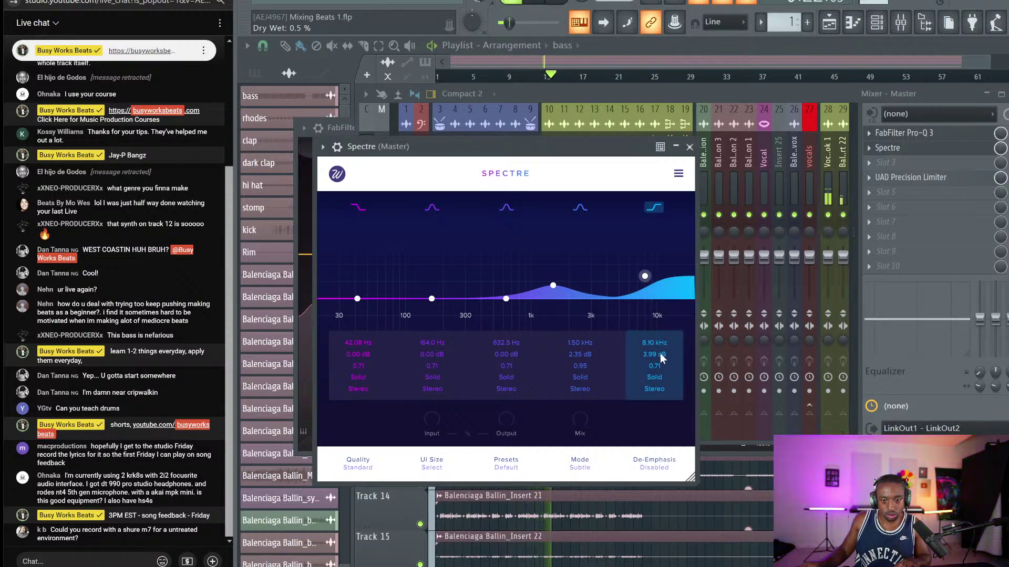
click(653, 378)
click(653, 425)
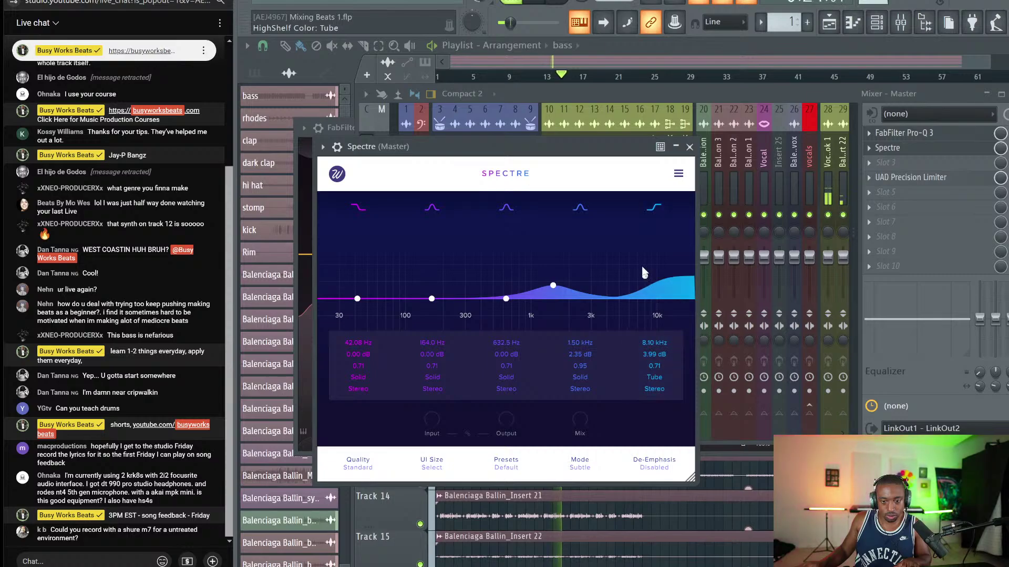
drag(645, 276, 641, 291)
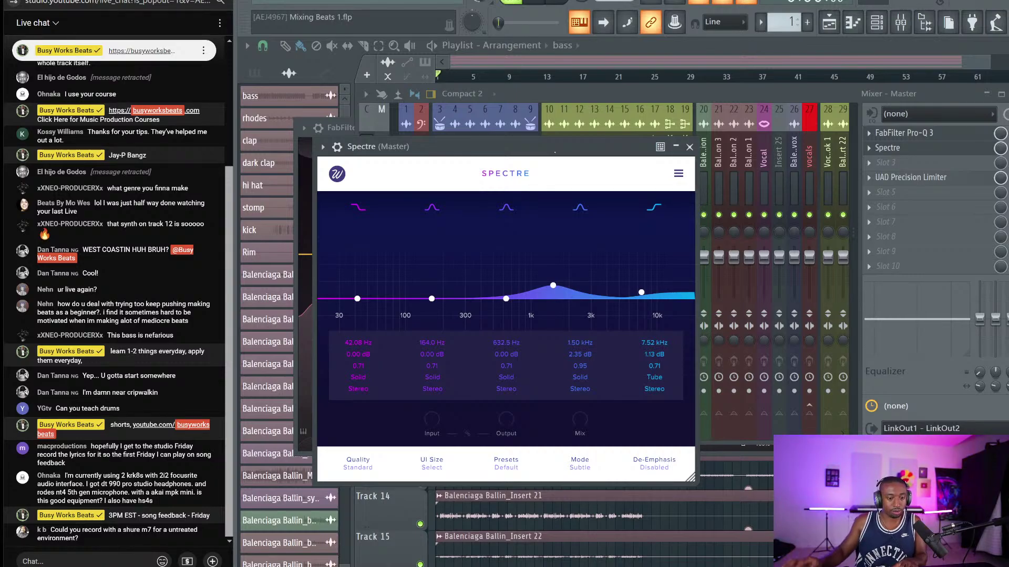
Set the gain of Spectre's fourth band to 1.50 dB during playback and close the plugin window.
key(space)
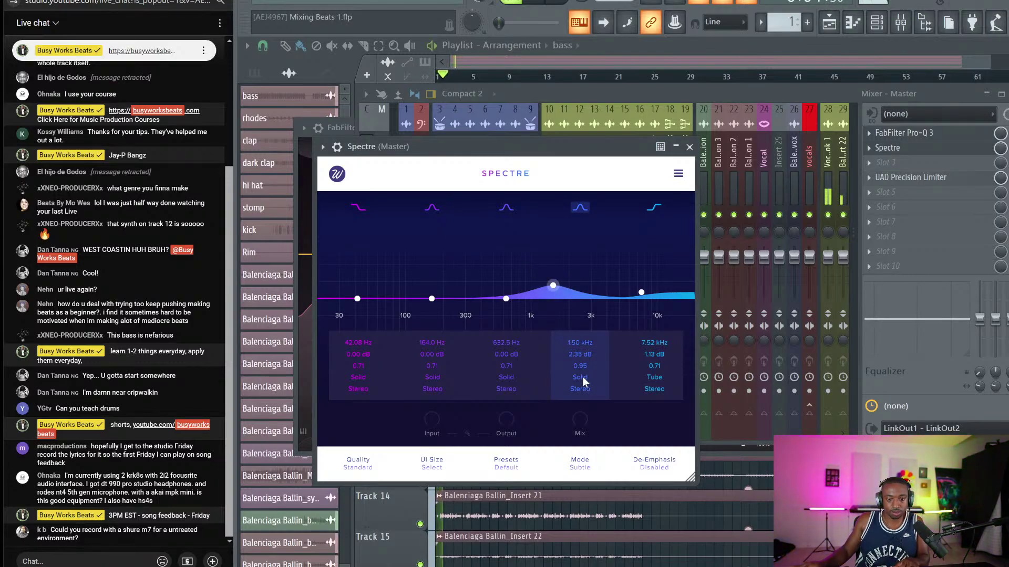
double_click(578, 354)
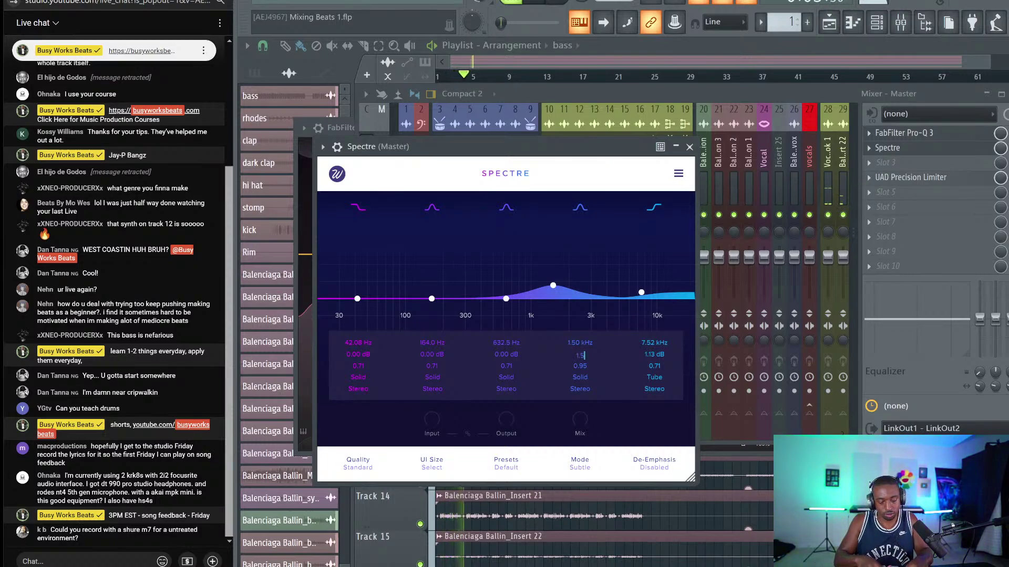
key(Return)
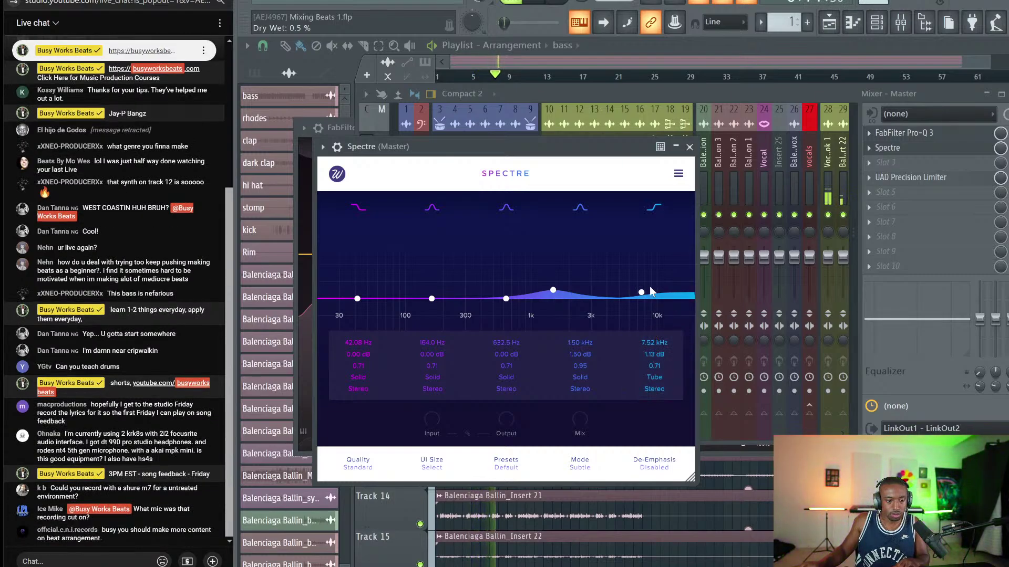
click(689, 147)
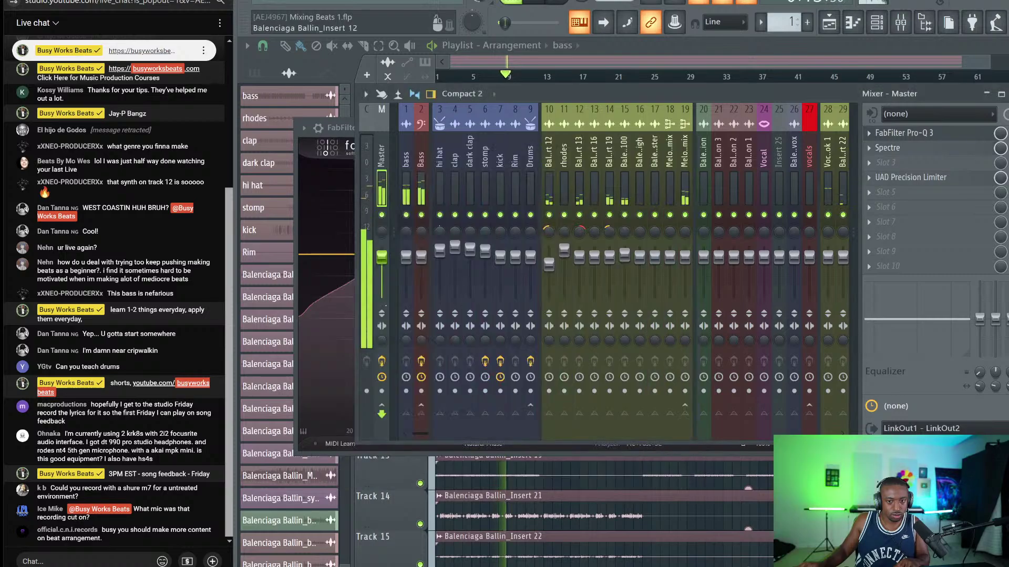
Post "neumann u87 > avalon 737 > uad apollo 8" in the live chat to answer the microphone question.
click(129, 562)
text(n)
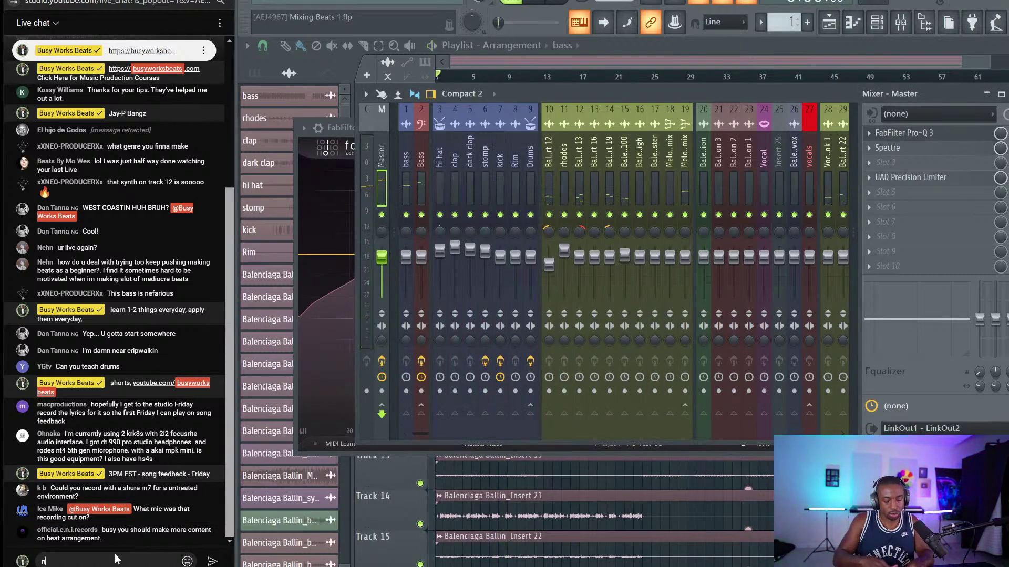
text(eumann u)
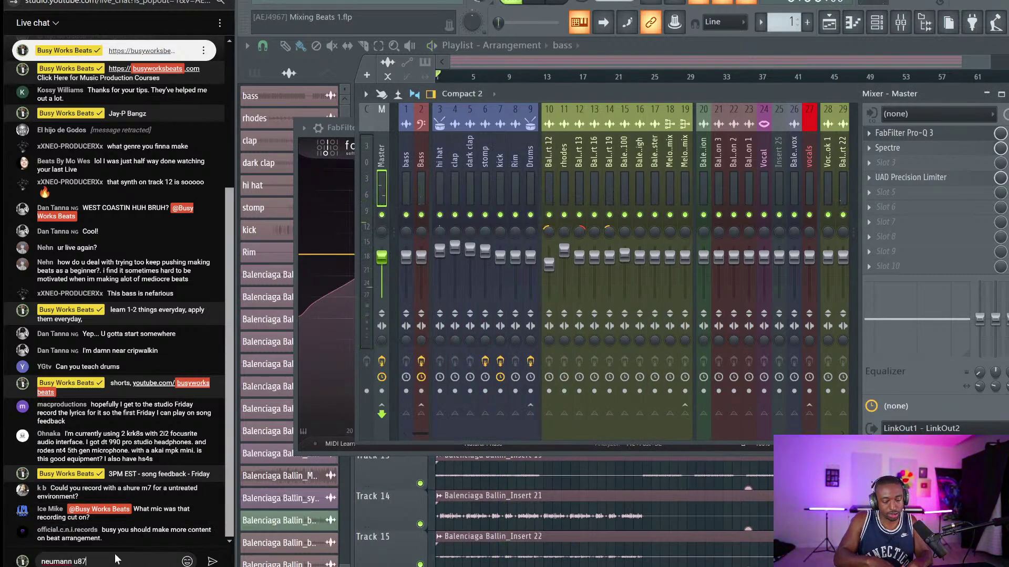
text(87)
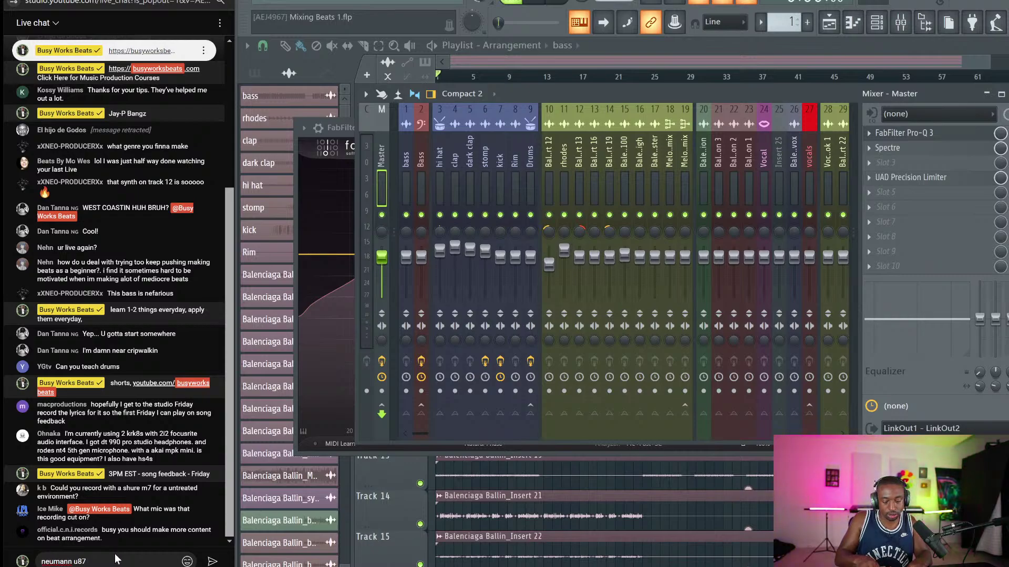
text( >)
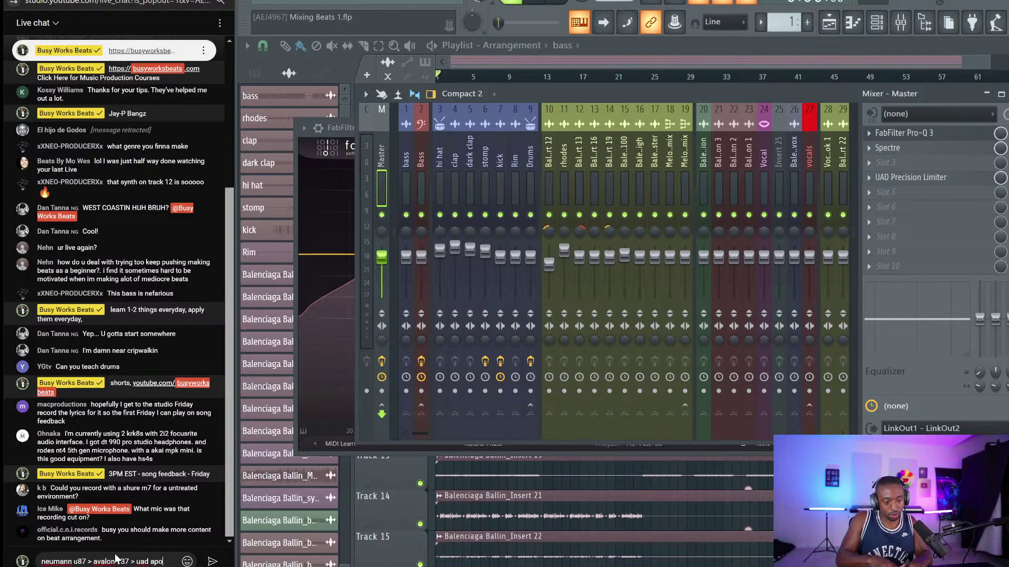
text(avalon 737 > uad apollo 8)
key(Return)
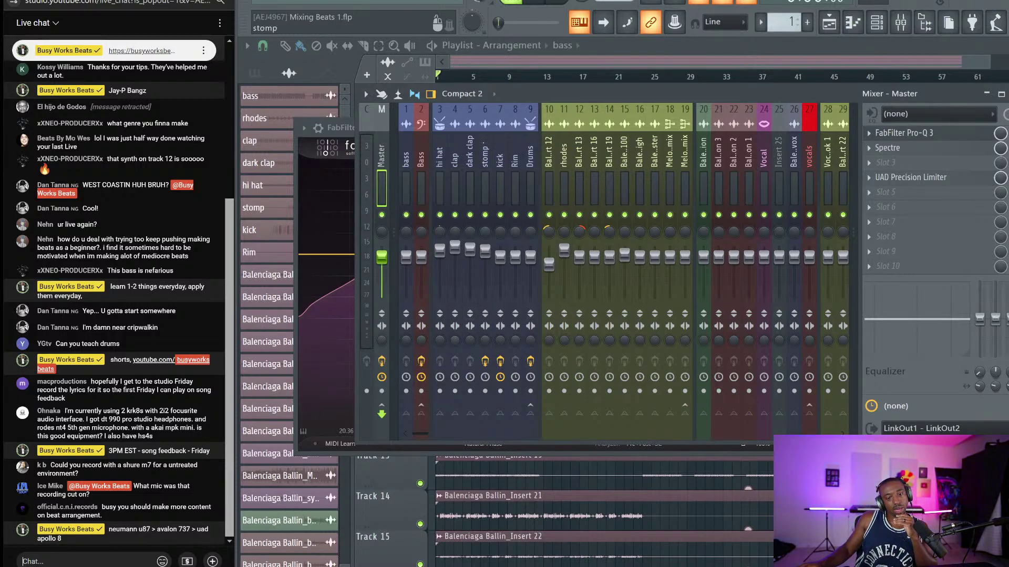
Hide the mixer and add a bell boost of about 1.02 dB at 125 Hz with Q 1.857 in the Master's Pro-Q 3.
click(484, 145)
click(114, 560)
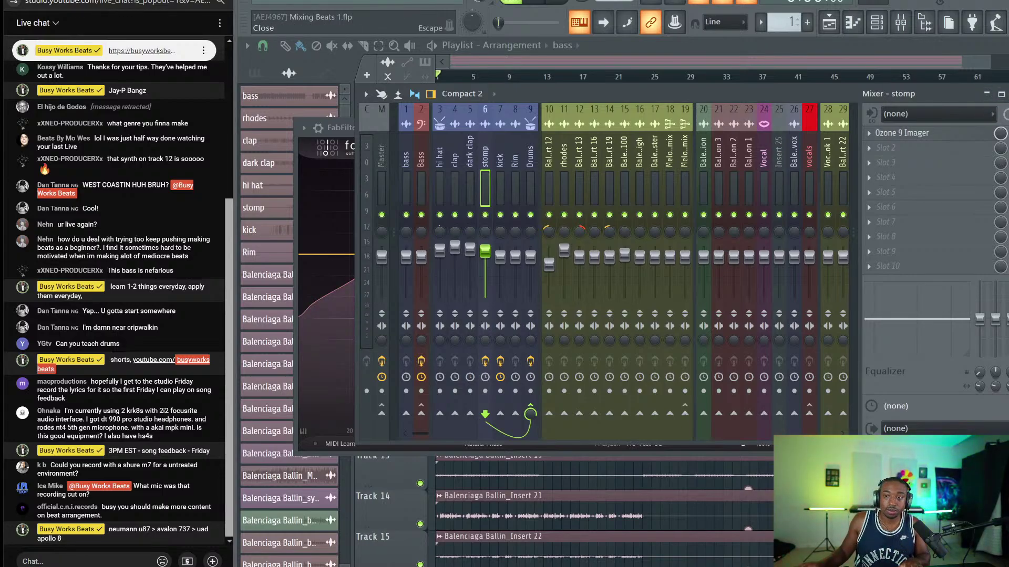
click(1008, 94)
key(space)
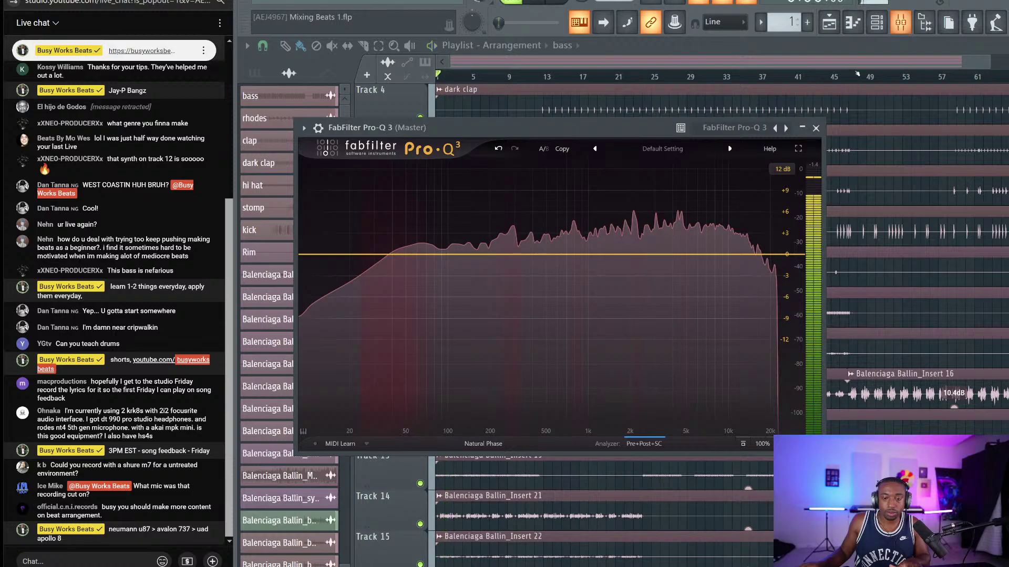
key(space)
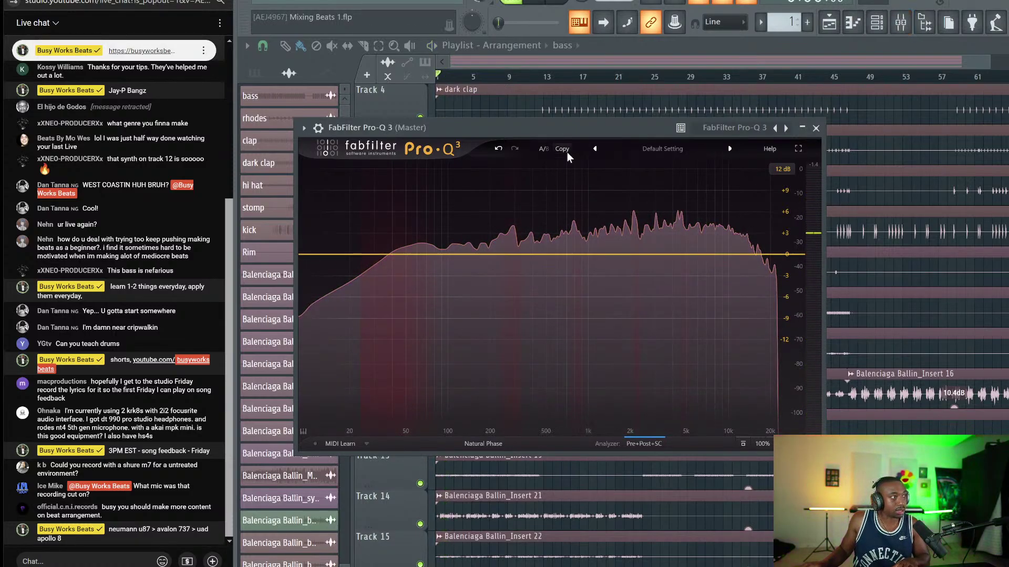
click(505, 255)
drag(505, 255, 475, 231)
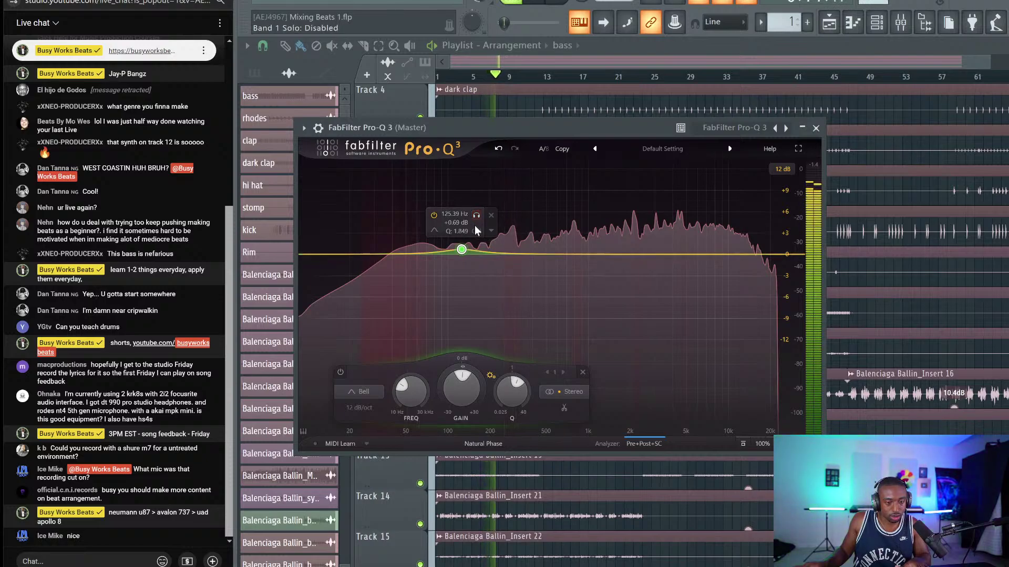
mouse_move(462, 389)
mouse_down()
mouse_move(470, 344)
mouse_move(468, 397)
mouse_up()
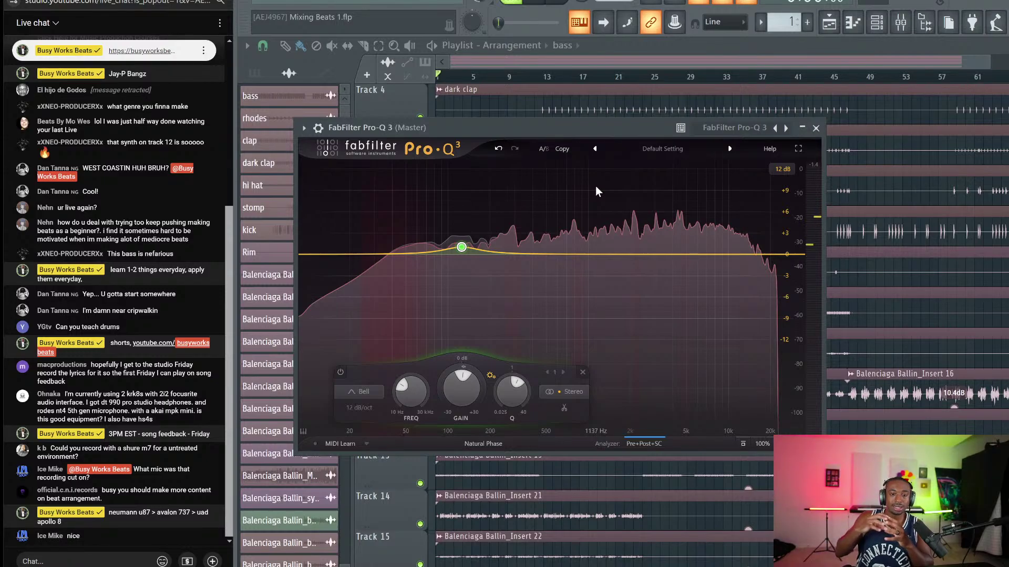
mouse_move(462, 248)
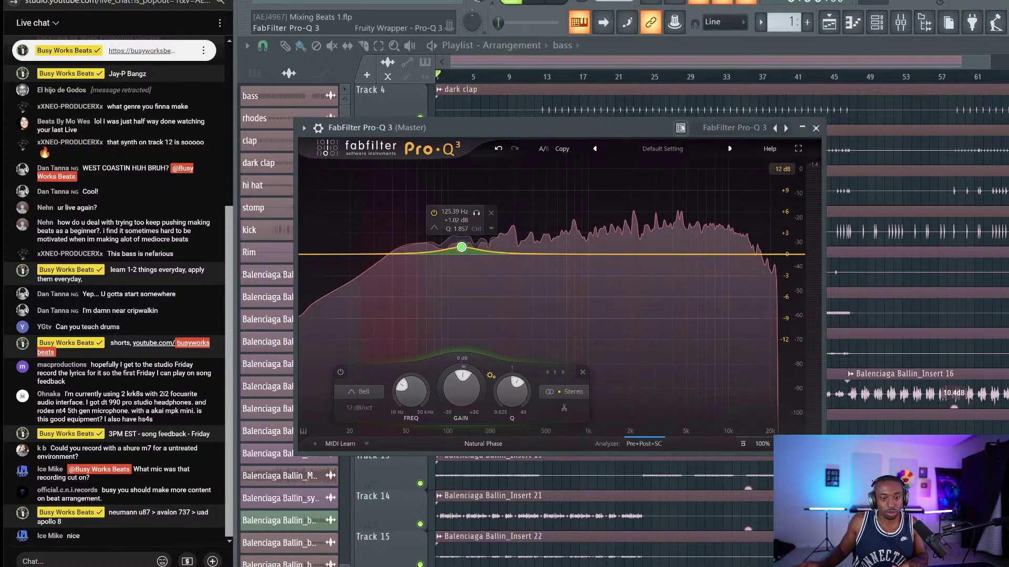
Play the beat from about bar 13 and set the high shelf of the Master's Spectre to Side processing.
click(544, 78)
key(space)
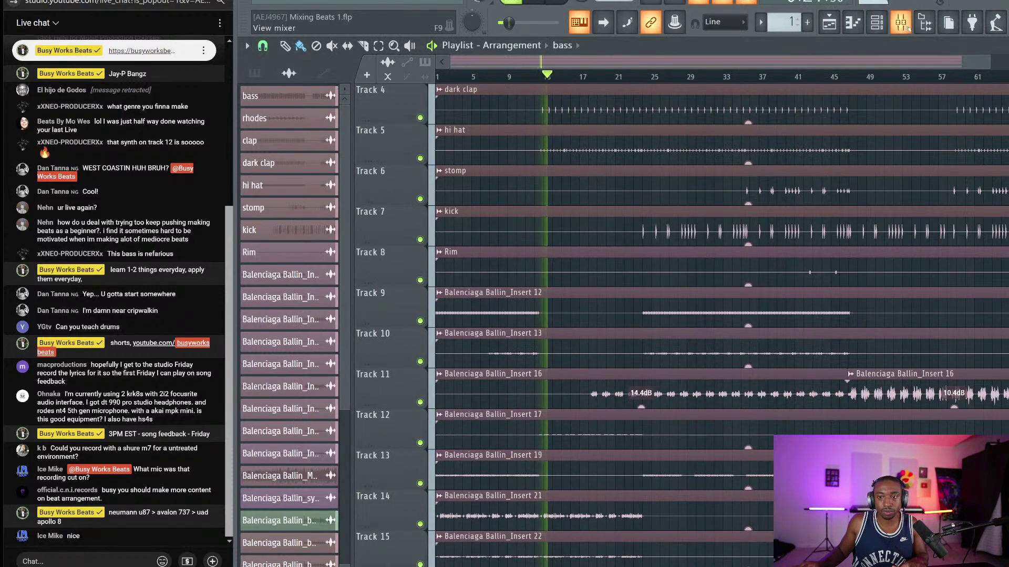
click(901, 23)
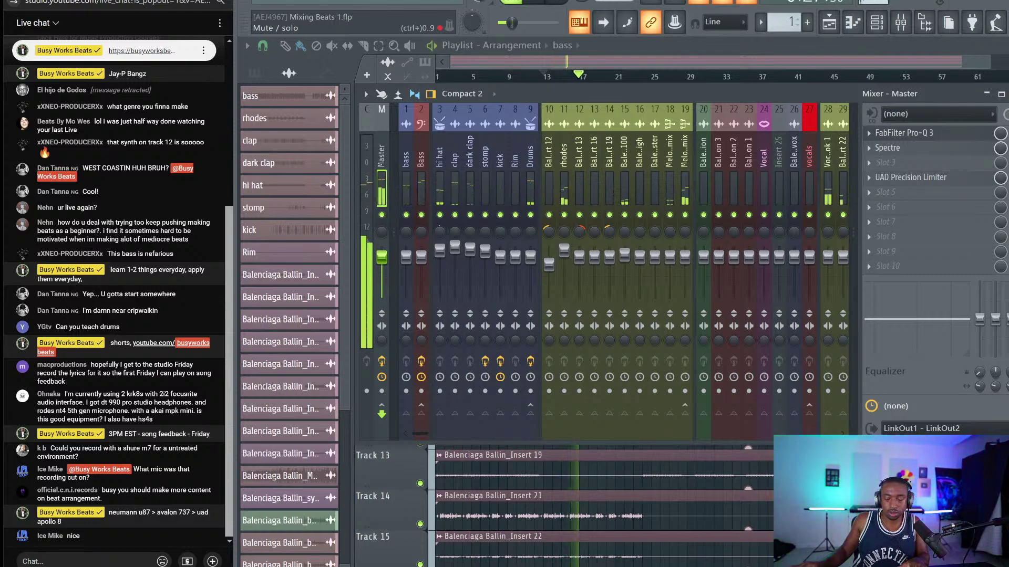
click(940, 150)
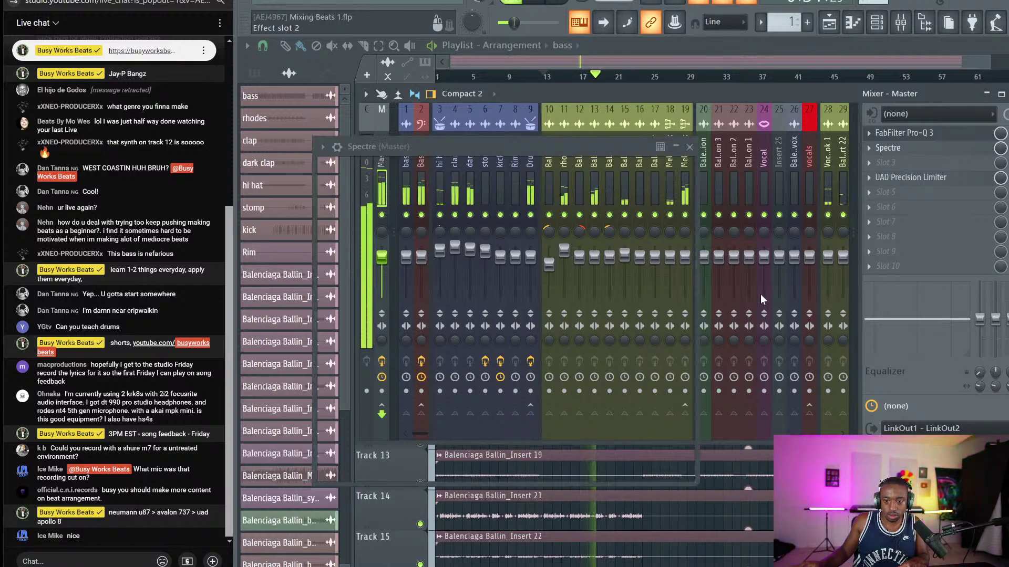
click(651, 387)
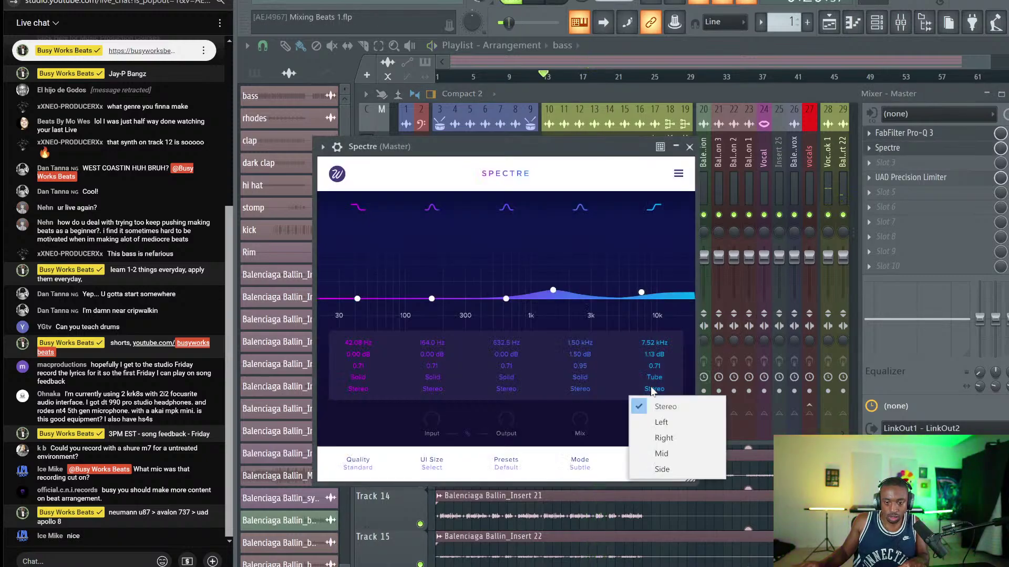
click(656, 407)
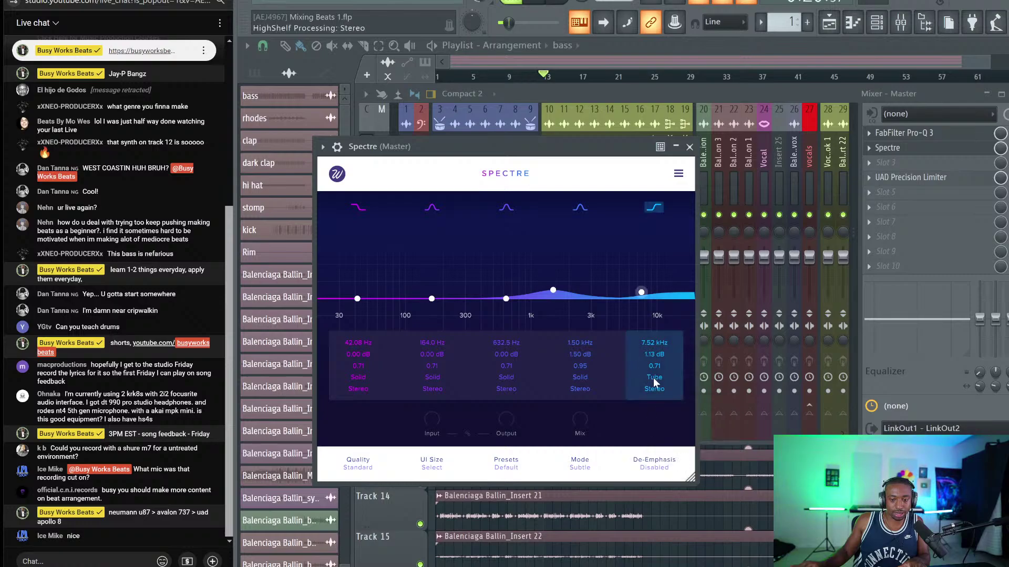
click(658, 395)
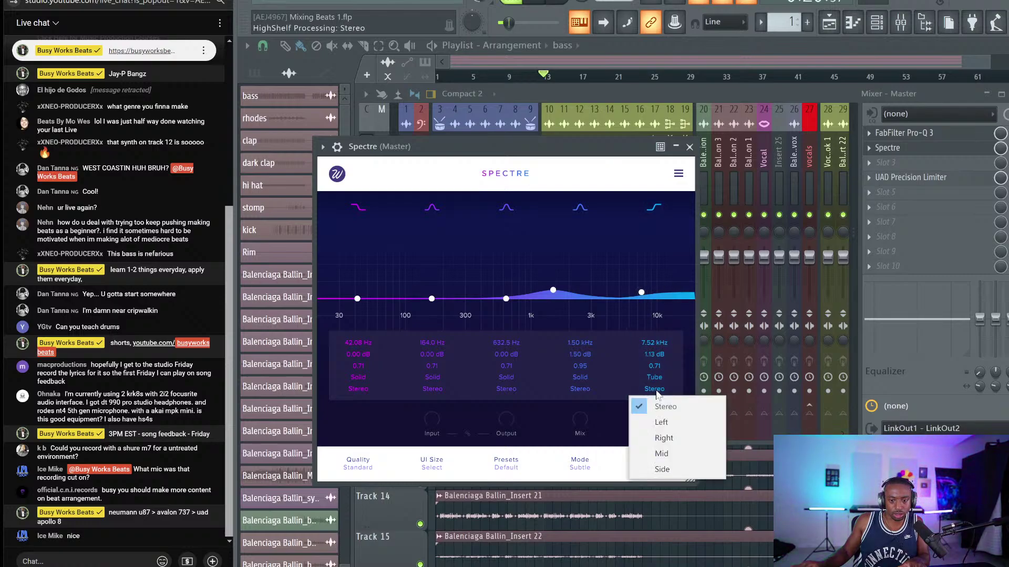
click(657, 468)
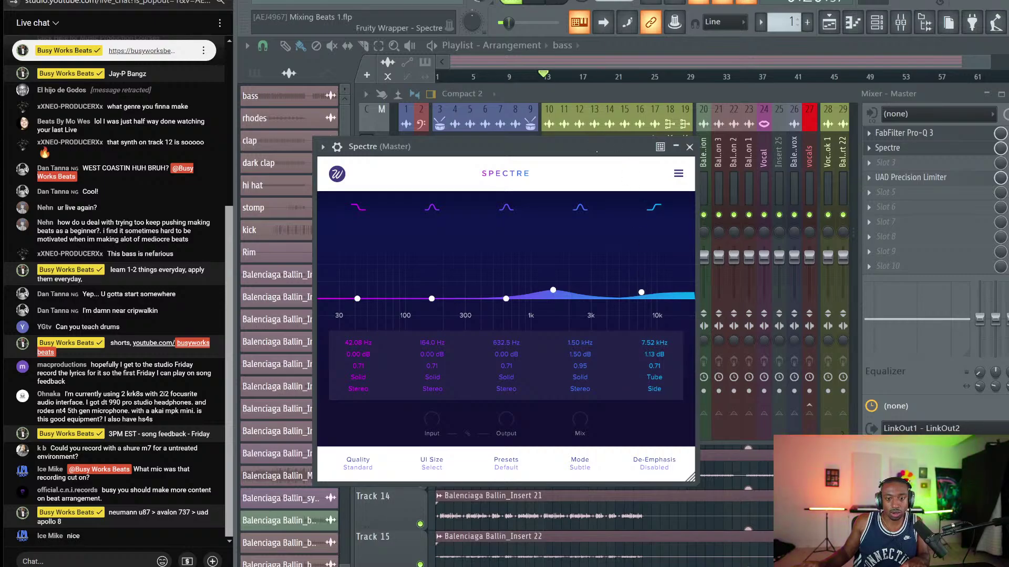
Set Spectre's 1.50 kHz band to Side processing during playback and close the plugin window.
key(space)
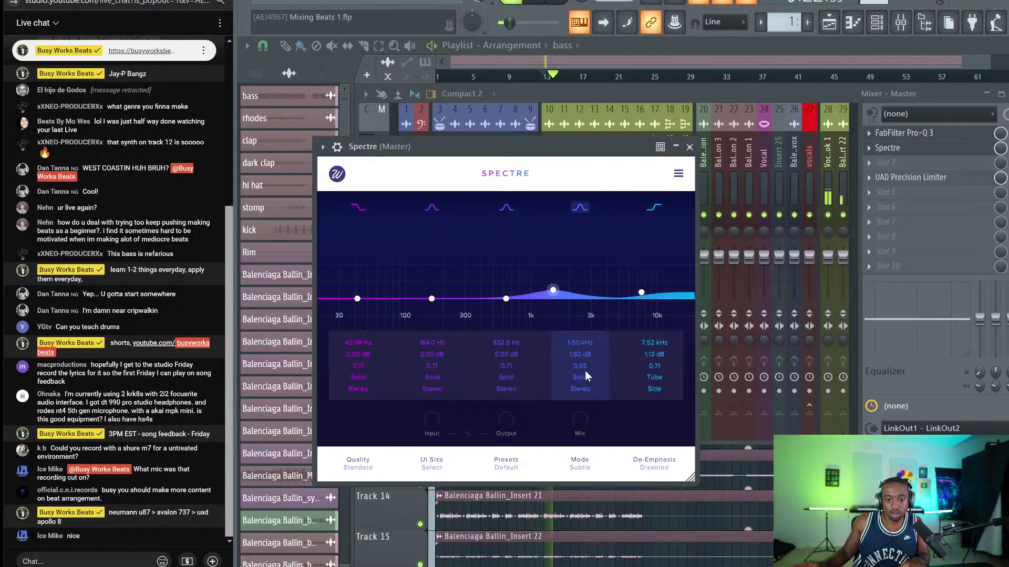
click(581, 389)
click(587, 466)
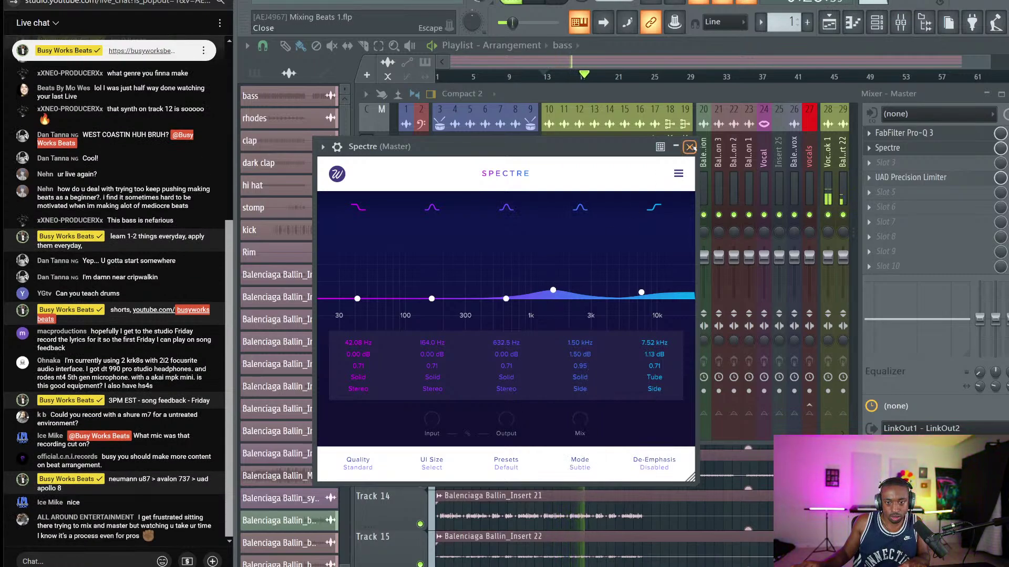
click(690, 147)
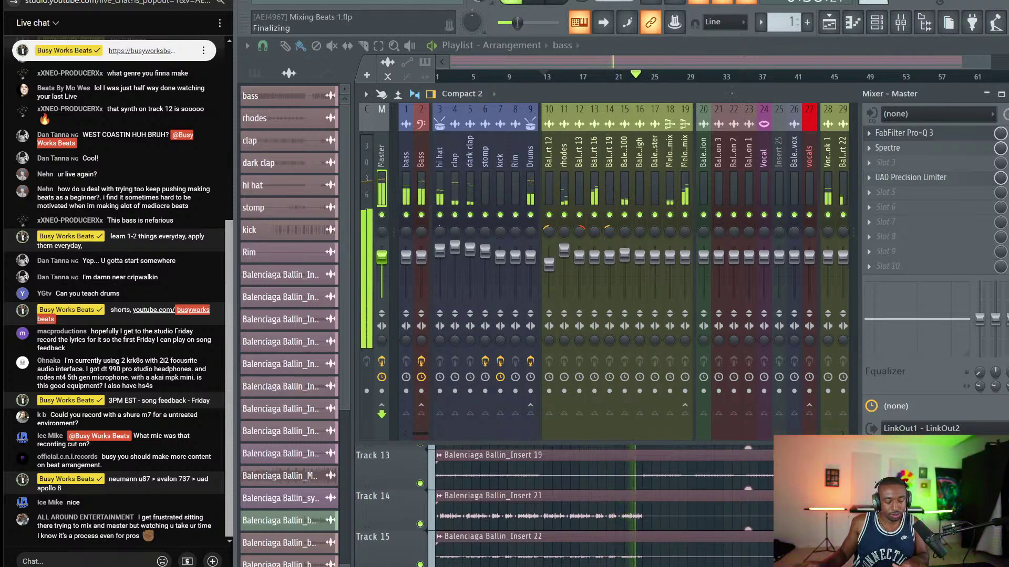
Load FabFilter Pro-C 2 into the Master's third slot, set its attack to about 43.30 ms and raise the threshold.
click(923, 164)
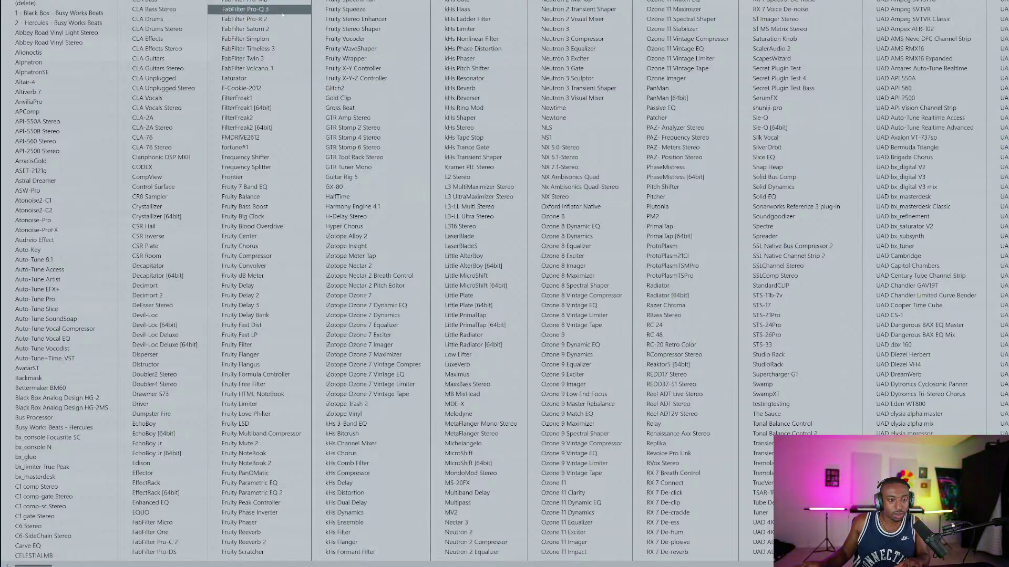
click(153, 542)
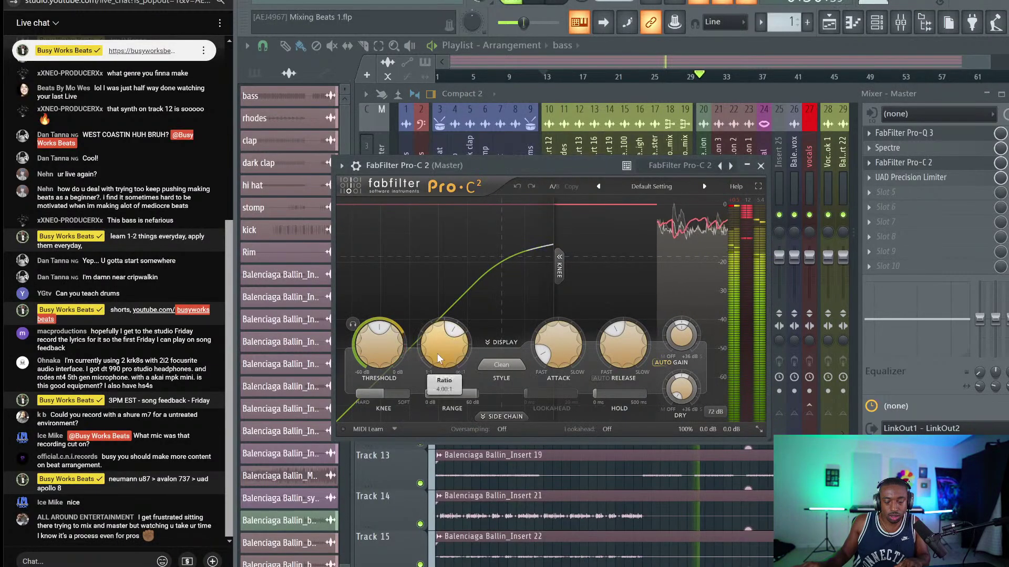
drag(558, 349, 550, 279)
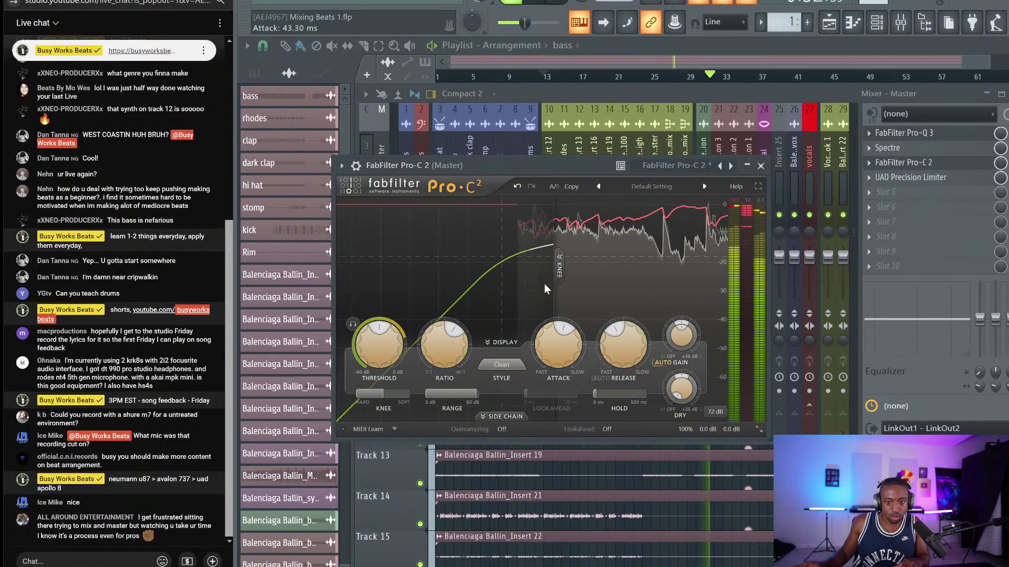
drag(399, 358, 382, 301)
key(space)
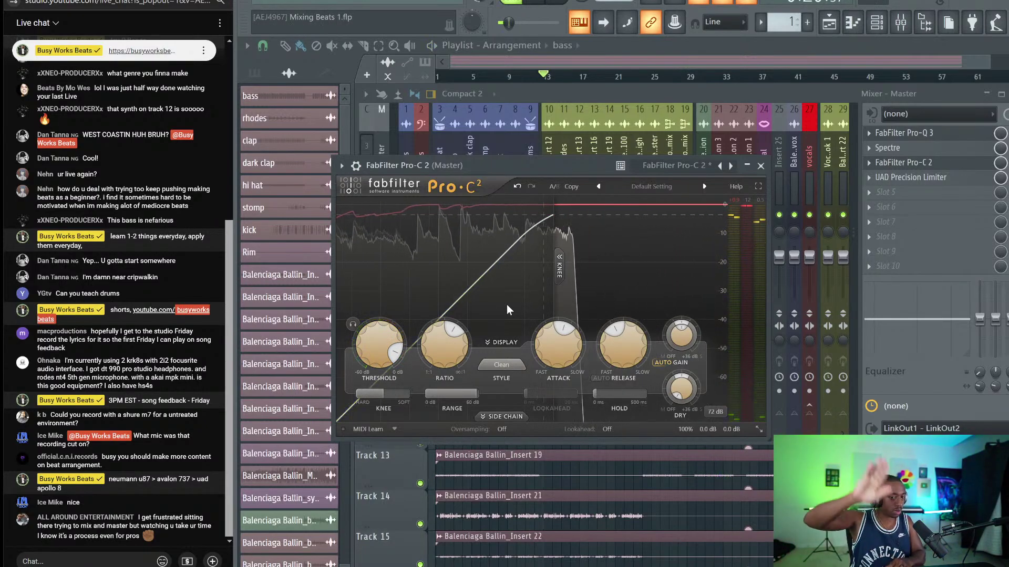
Save the project and play the mix from about bar 13 with the mixer open.
click(518, 76)
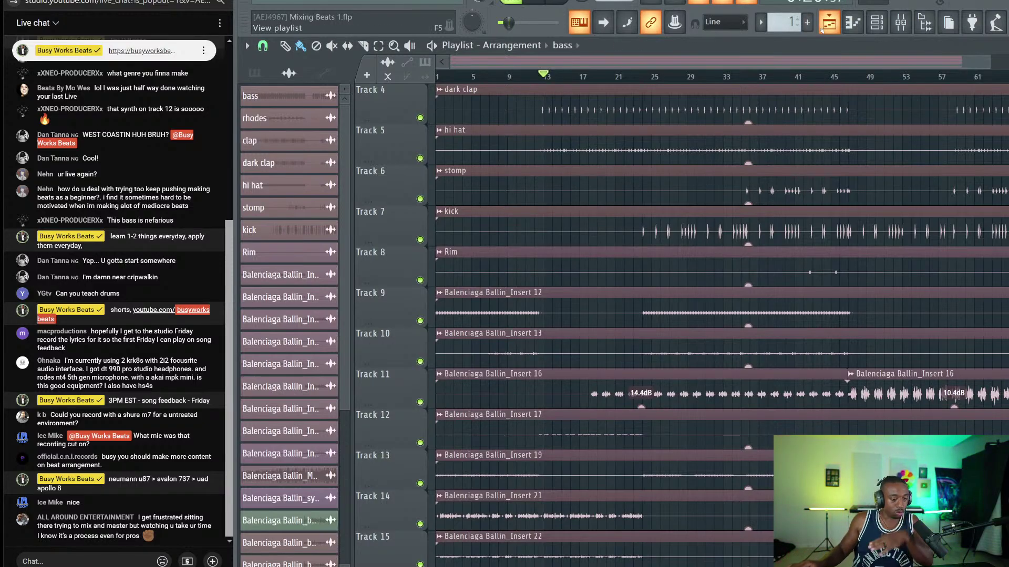
click(900, 22)
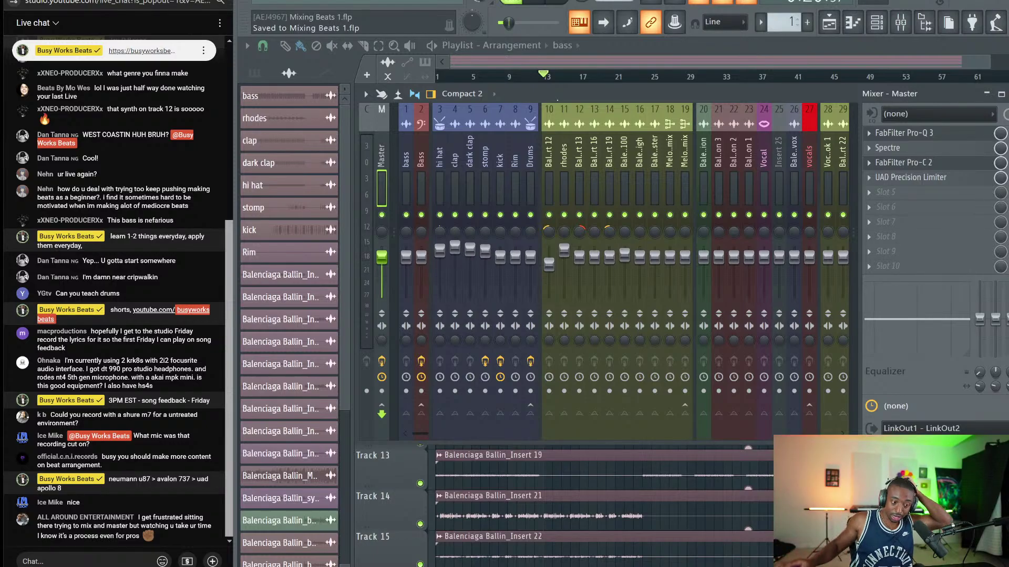
key(space)
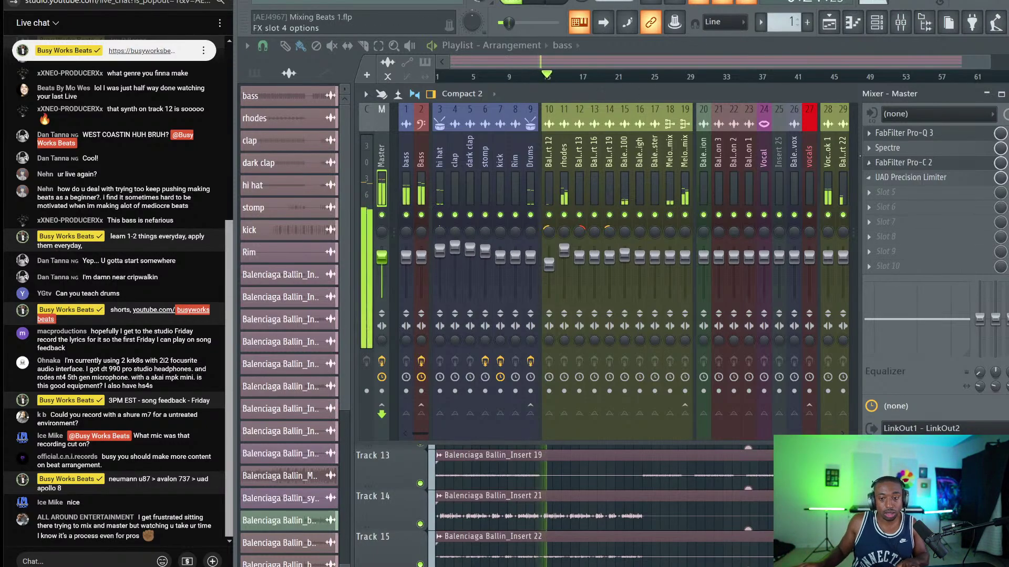
Set the Master's Pro-C 2 to the Punch style with a release of about 117.3 ms.
click(916, 163)
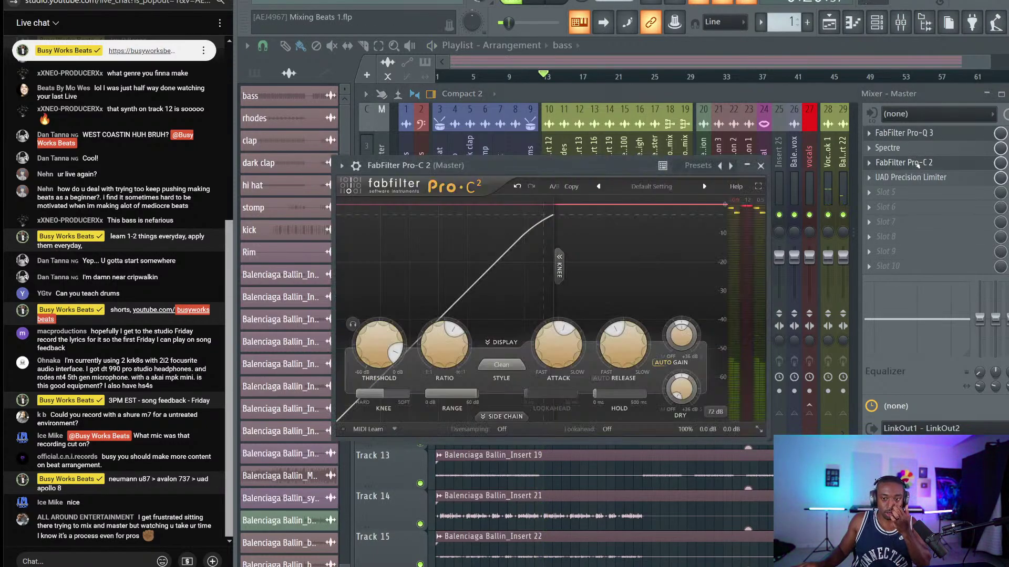
click(501, 367)
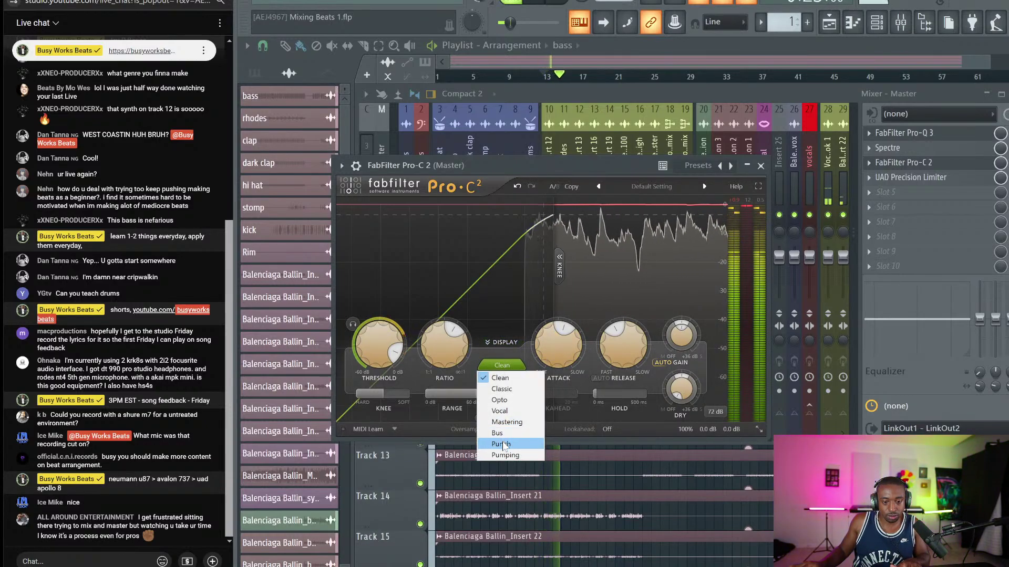
click(503, 429)
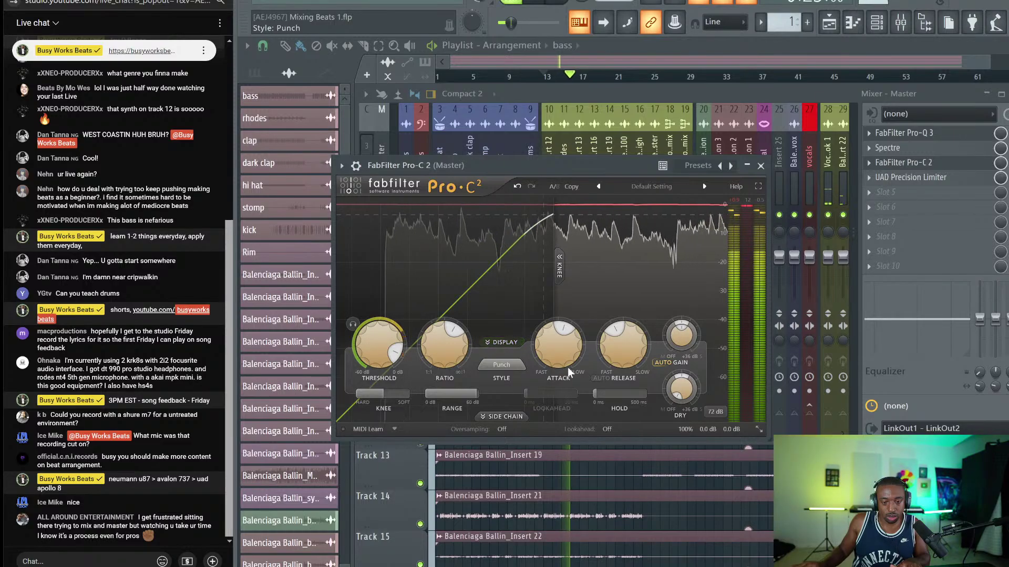
mouse_move(622, 357)
drag(622, 356, 620, 378)
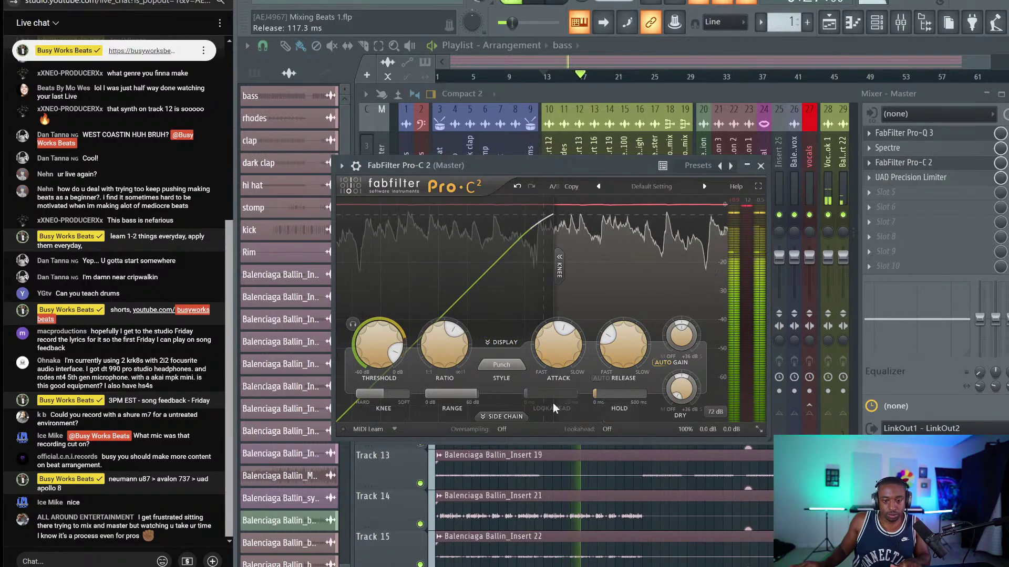
Turn on Pro-C 2's lookahead and enable the side-chain high filter at 5000 Hz with a 24 dB/oct slope.
click(608, 430)
click(617, 452)
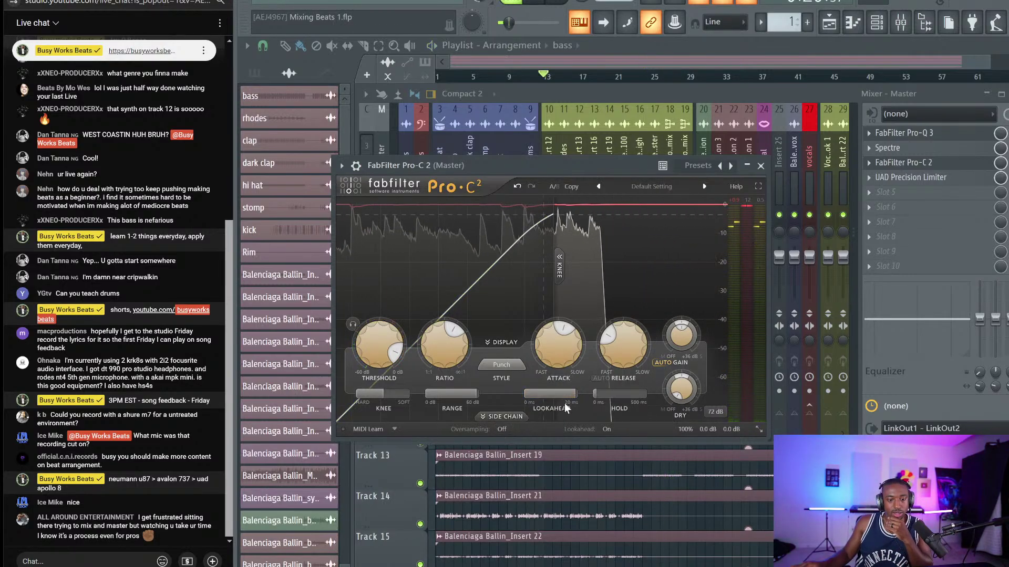
click(518, 414)
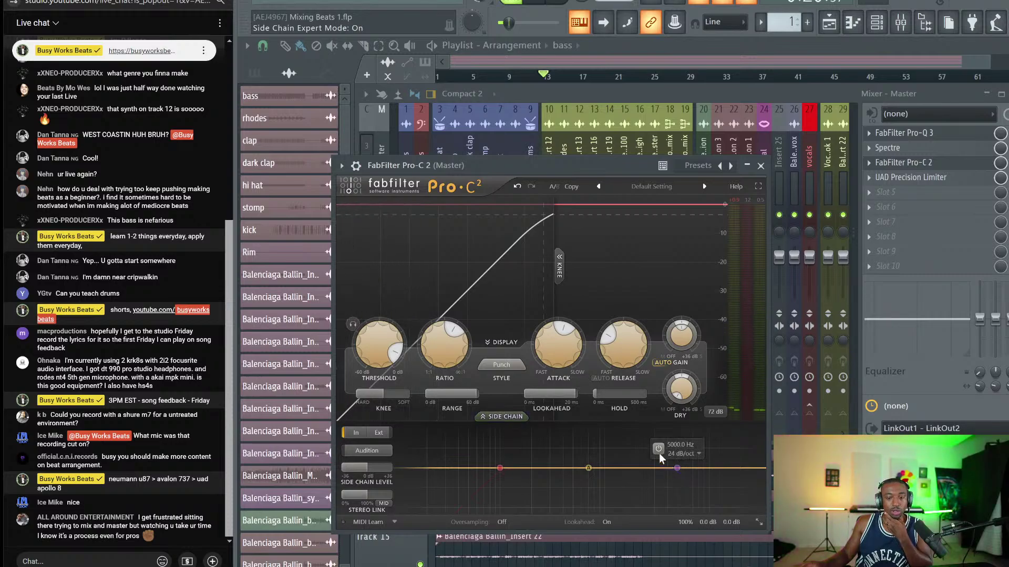
click(659, 453)
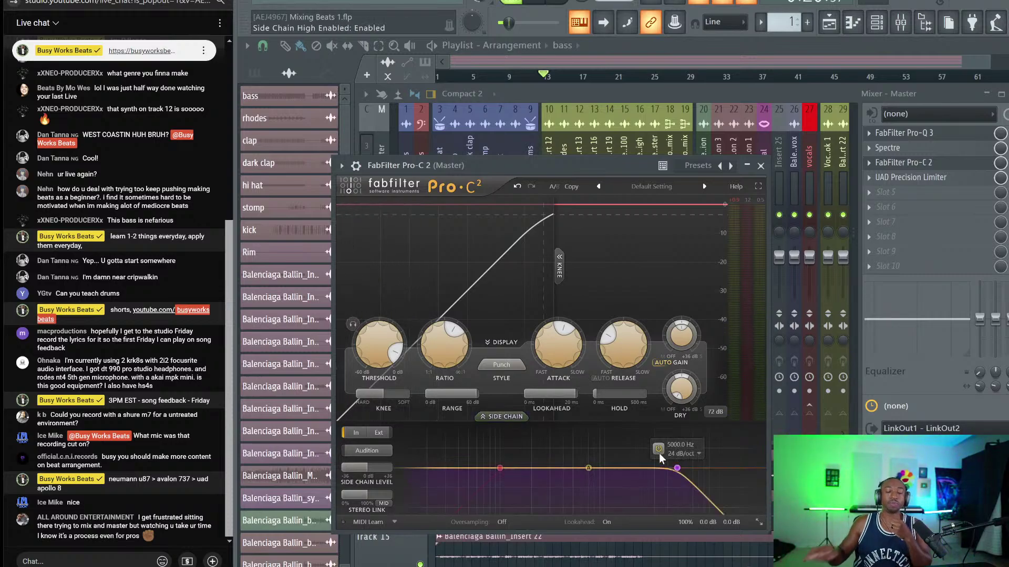
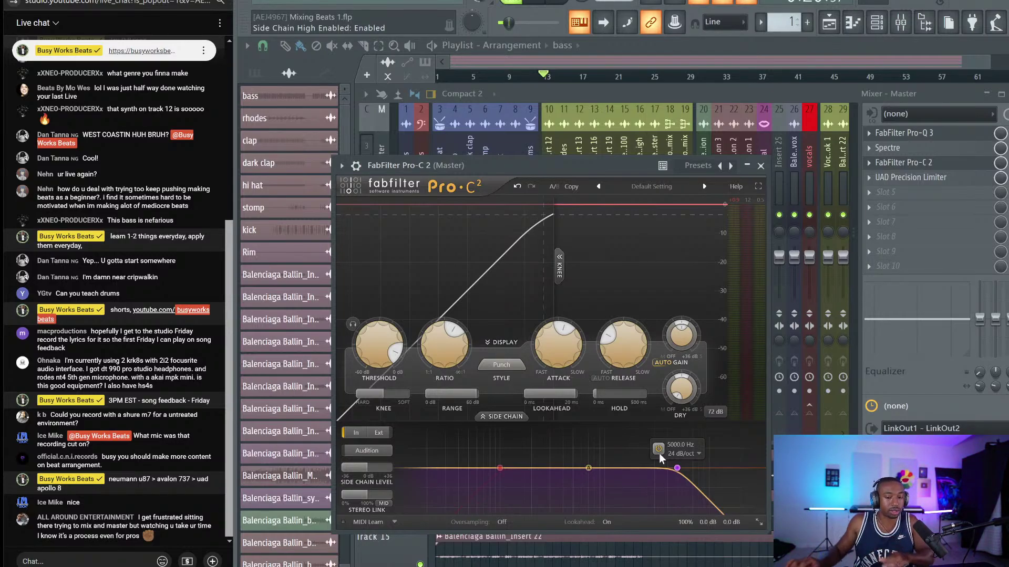
Lower Pro-C 2's side-chain high filter to about 145.70 Hz, and set its stereo link to 100% Mid-only.
drag(677, 468, 520, 470)
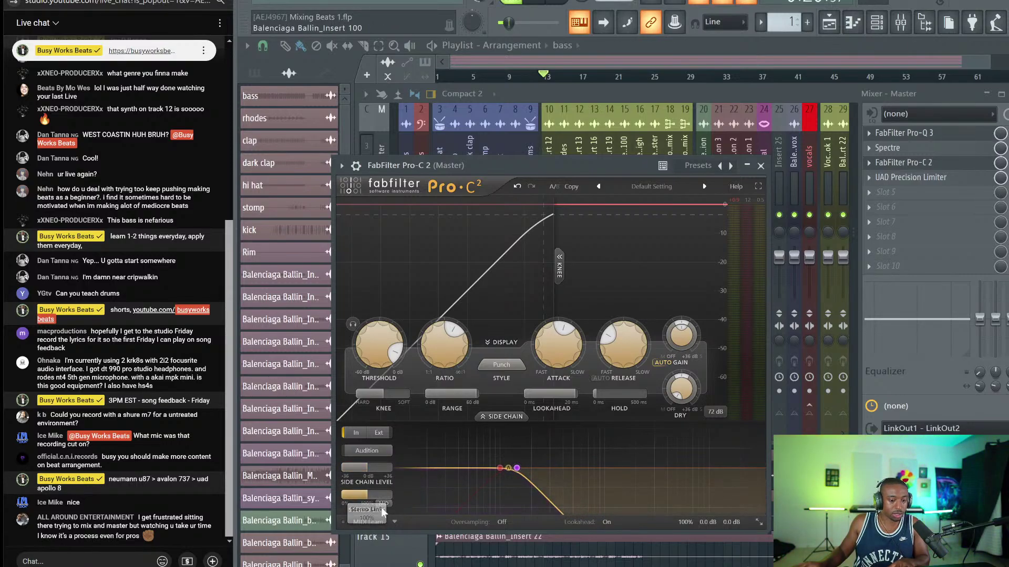
mouse_move(380, 502)
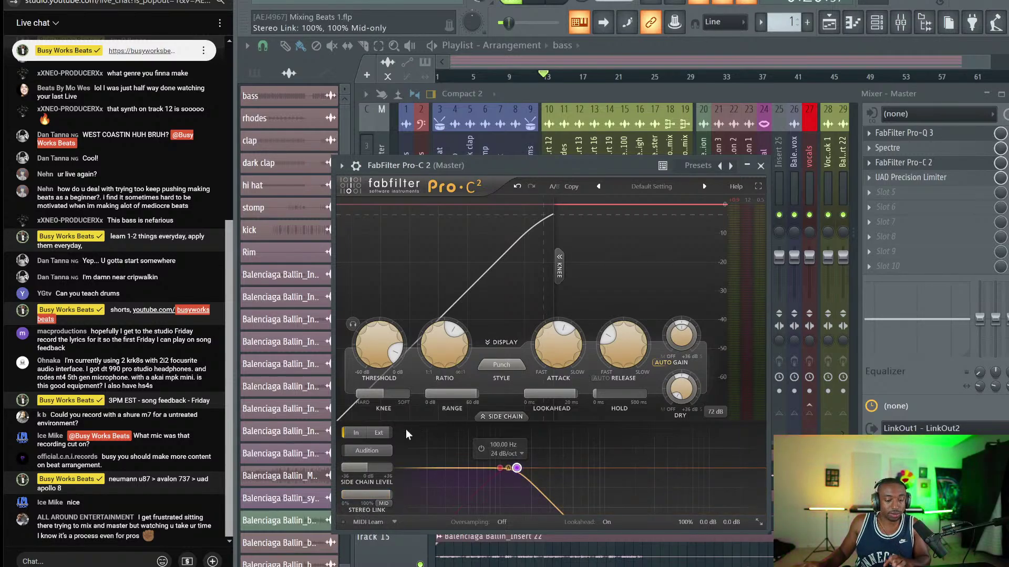
click(502, 416)
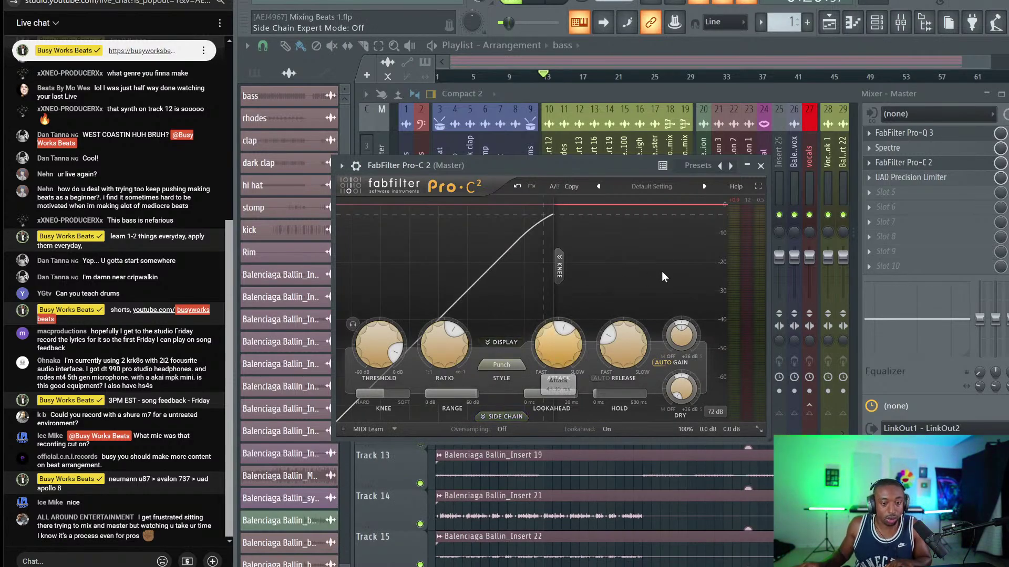
Play the mix and lower the Master compressor's threshold to -8.39 dB.
key(space)
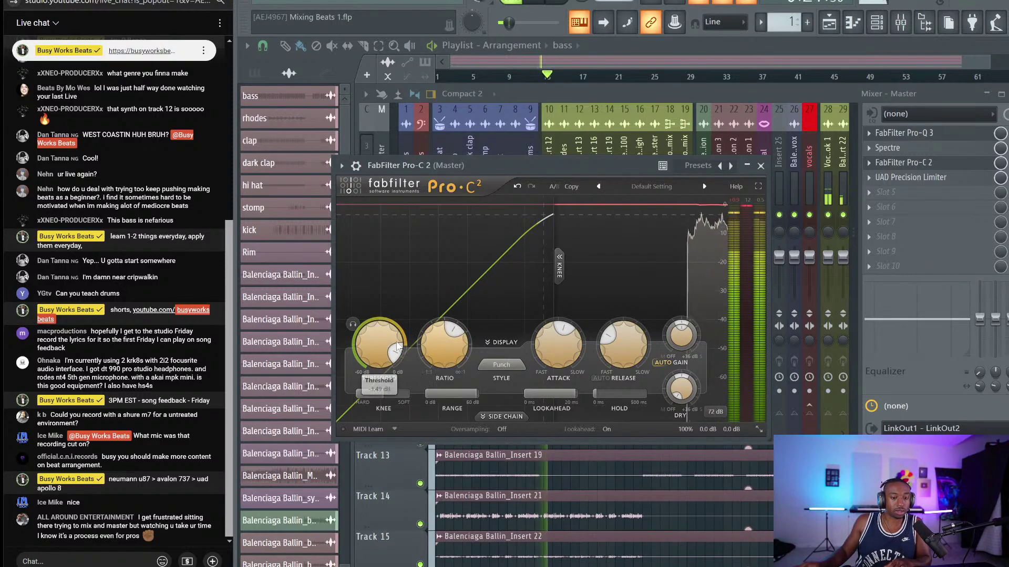
drag(384, 342, 374, 380)
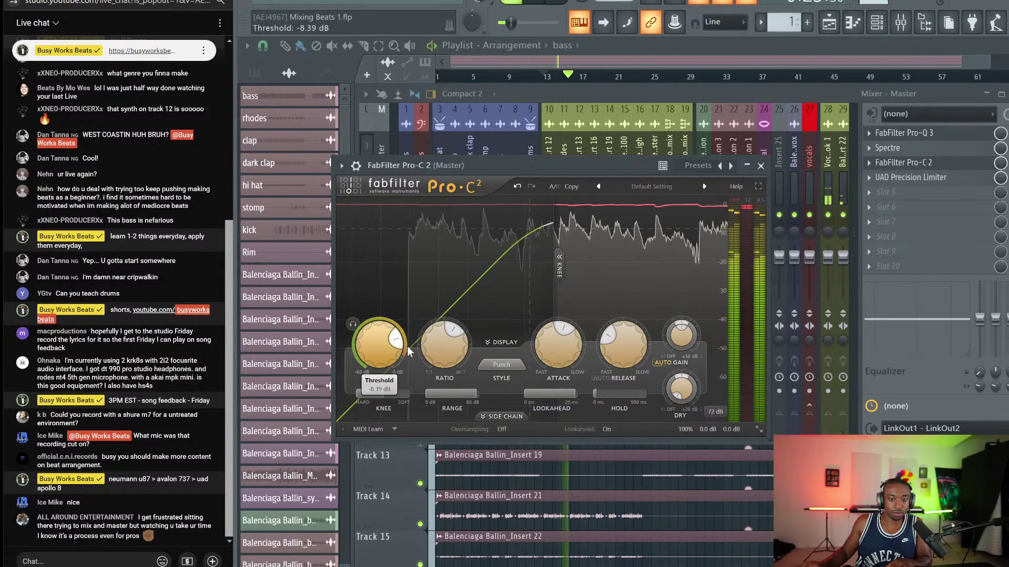
Set Pro-C 2's side-chain high filter to about 101.14 Hz with a 48 dB/oct slope.
click(510, 417)
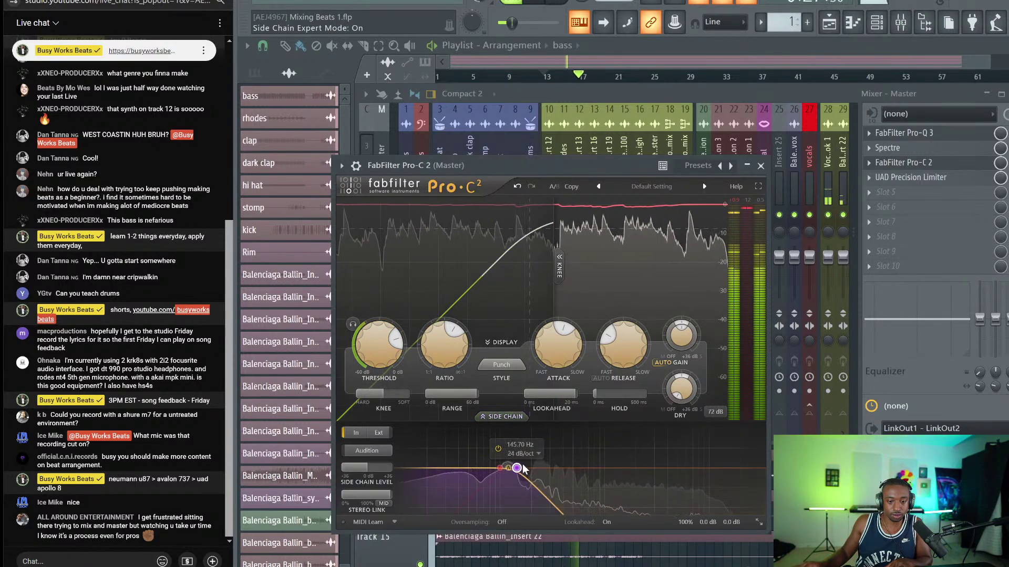
drag(513, 472, 501, 473)
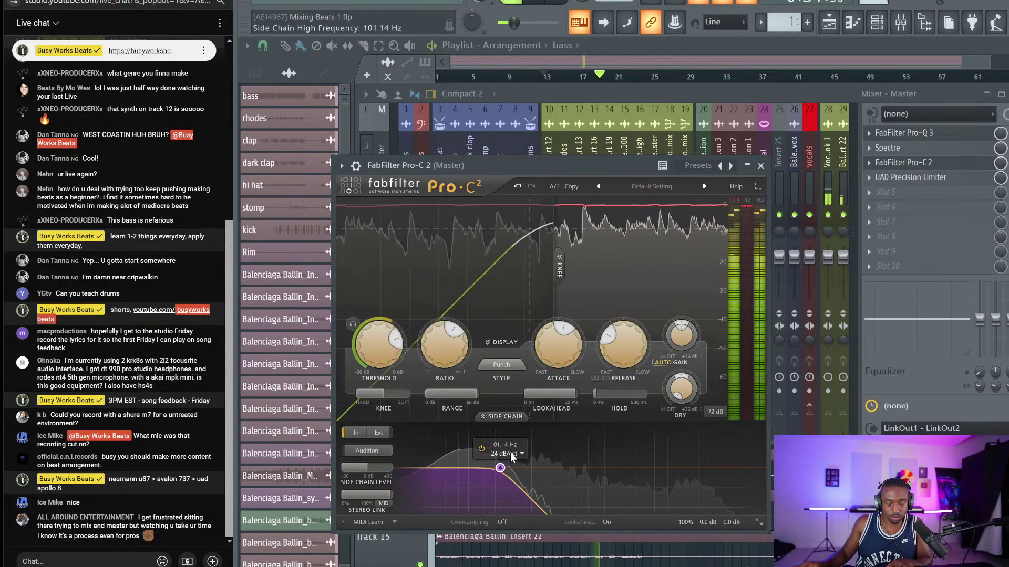
click(510, 454)
click(516, 531)
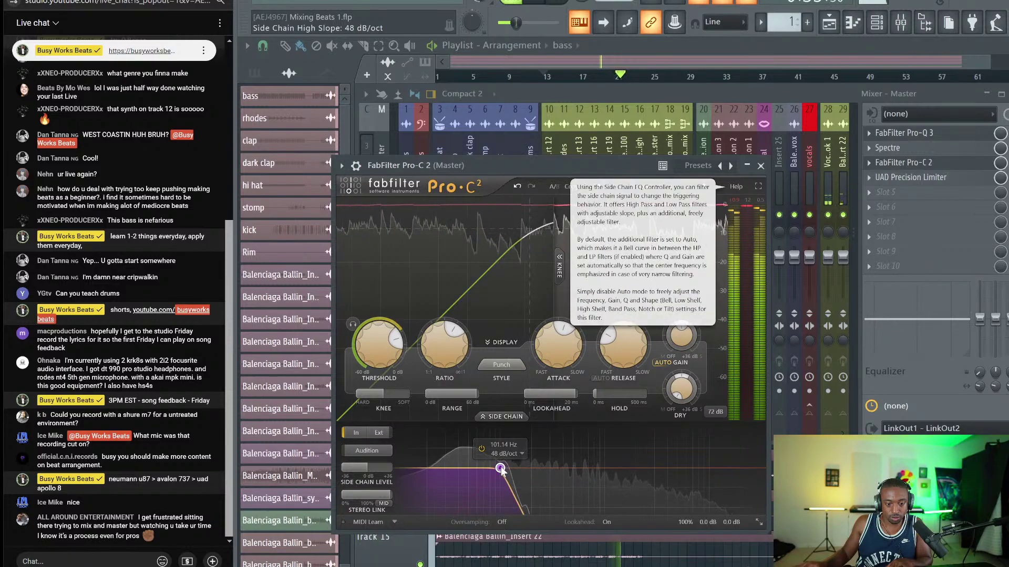
Set the Master compressor's ratio to 3:1 and close Pro-C 2.
mouse_move(374, 339)
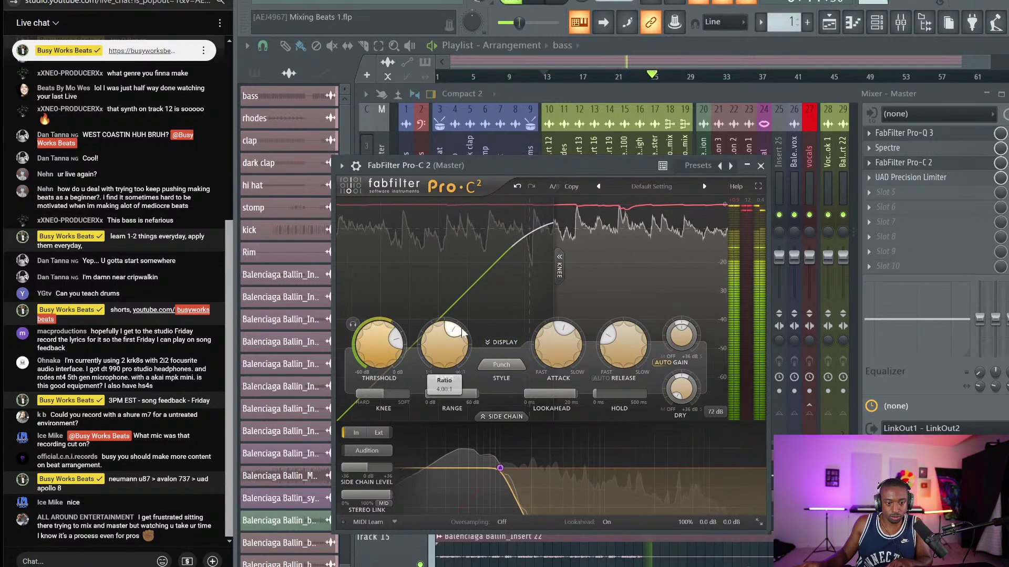
mouse_move(461, 339)
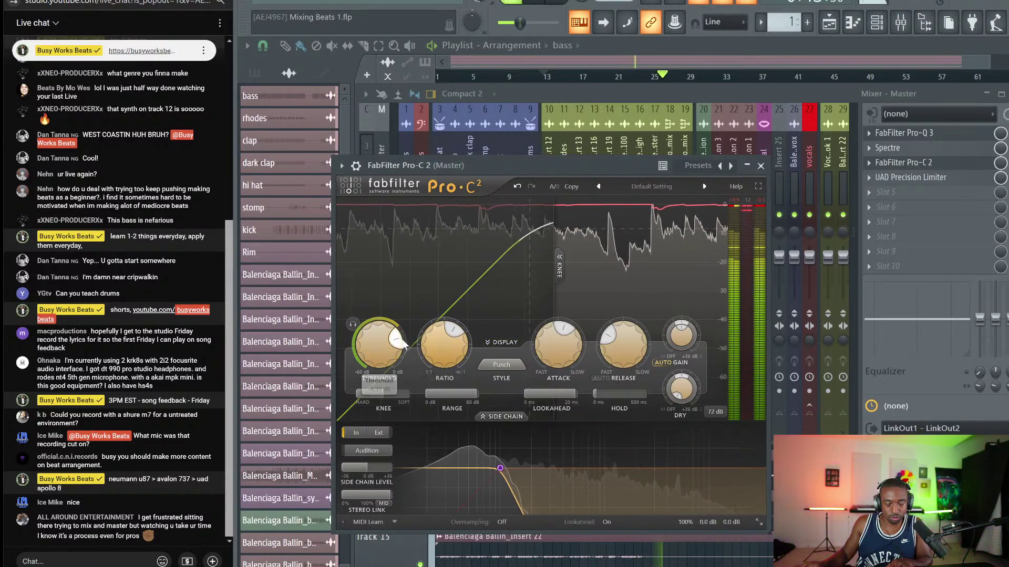
double_click(437, 350)
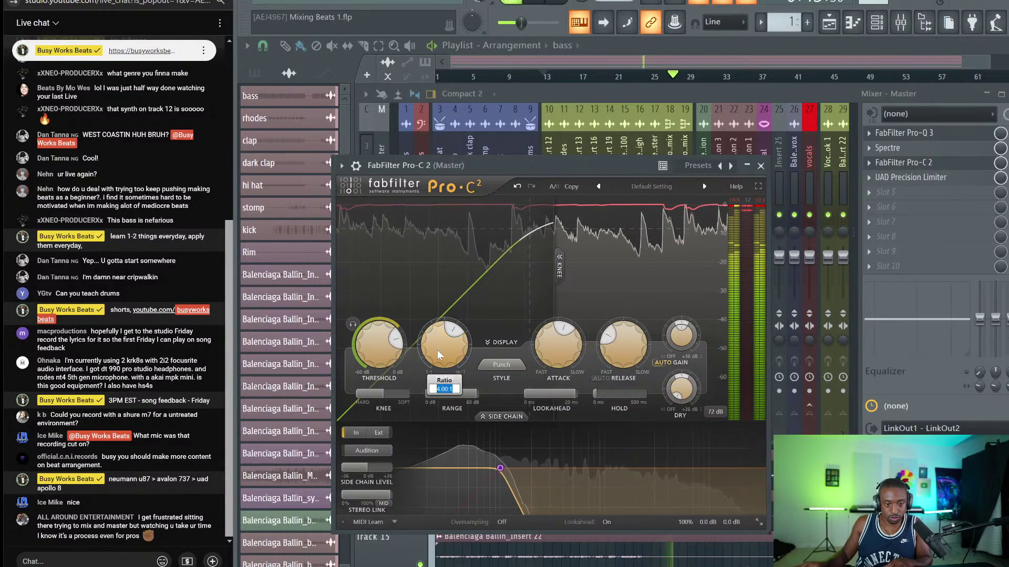
text(3)
key(Return)
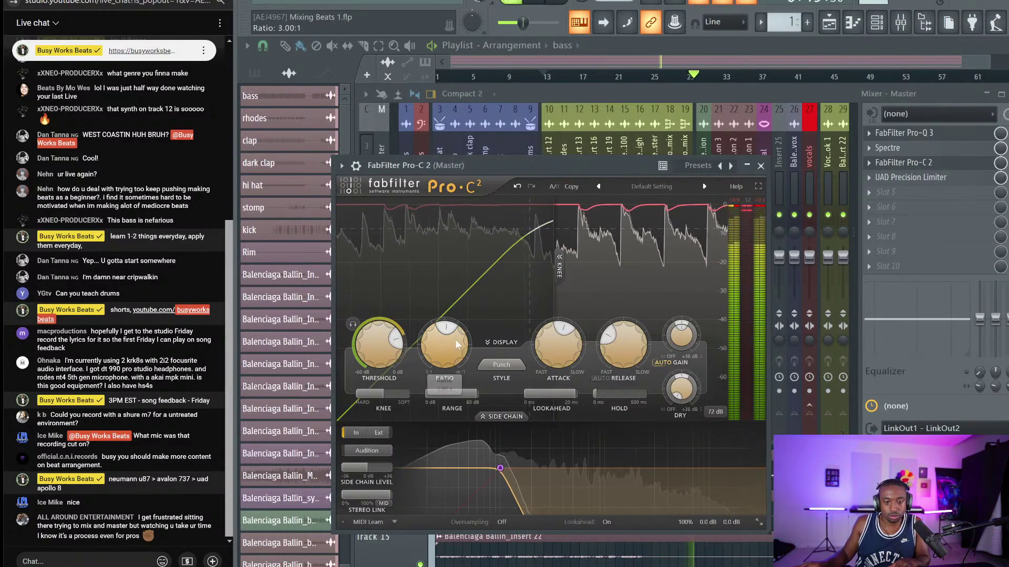
mouse_move(559, 351)
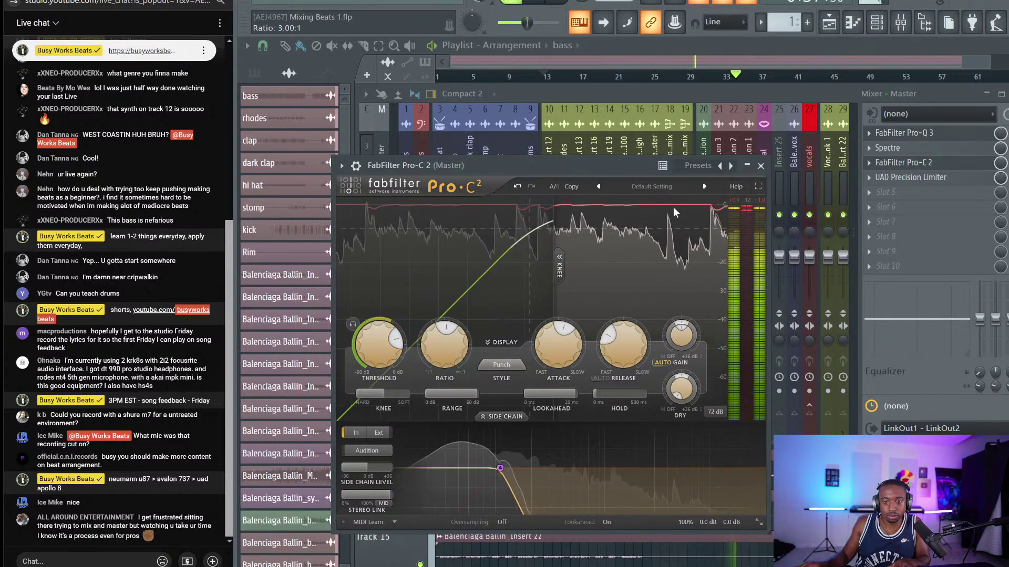
click(760, 166)
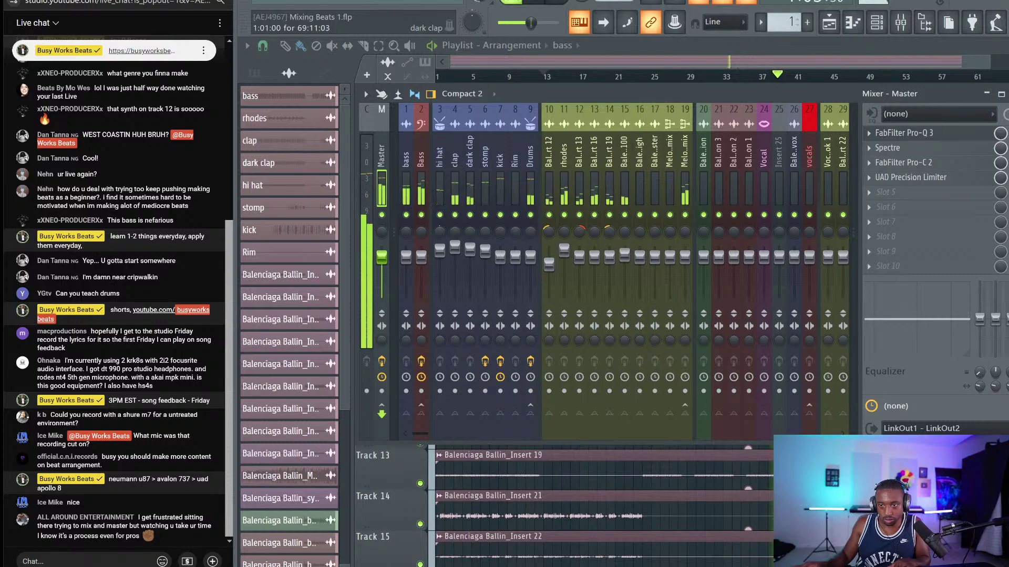
Load a second UAD Precision Limiter into the Master's fifth slot and raise its input to about 2.25 dB during playback.
click(901, 194)
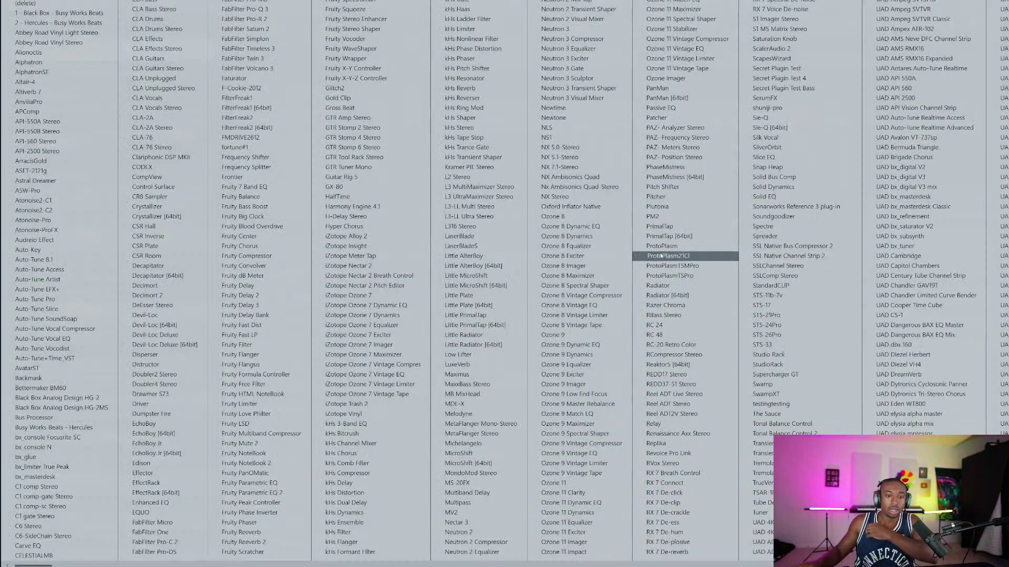
scroll(699, 275, down, 4)
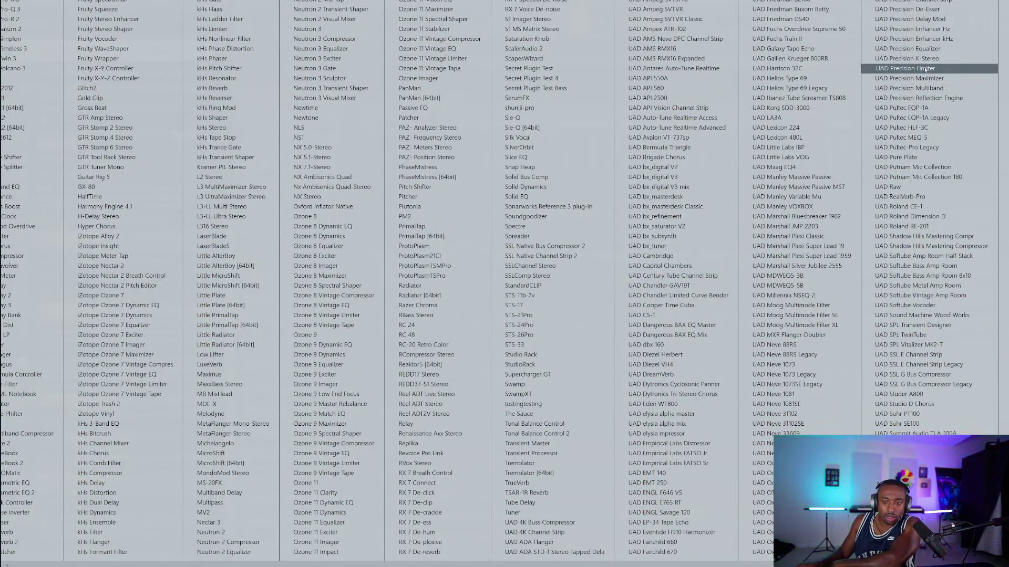
click(904, 69)
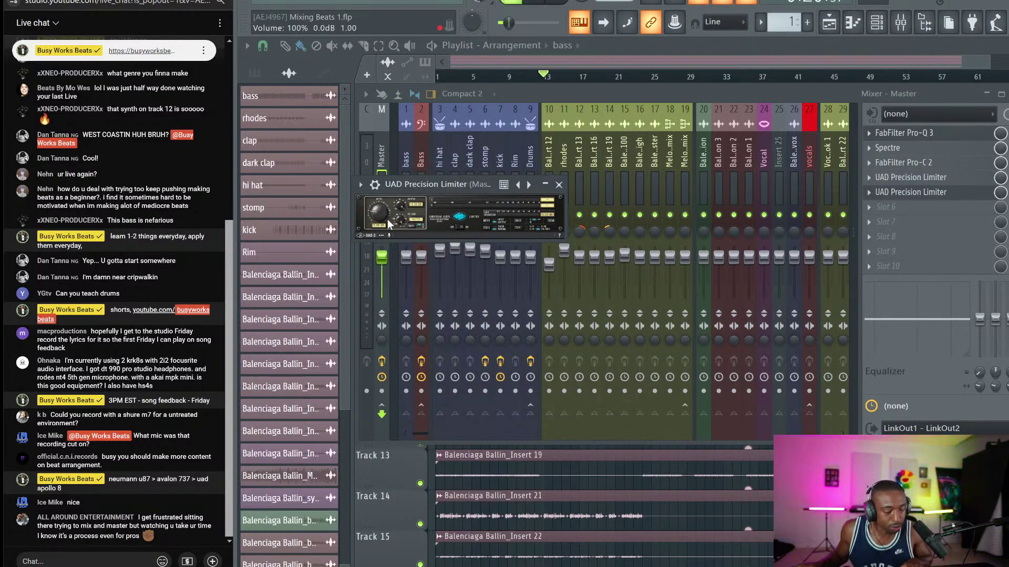
key(space)
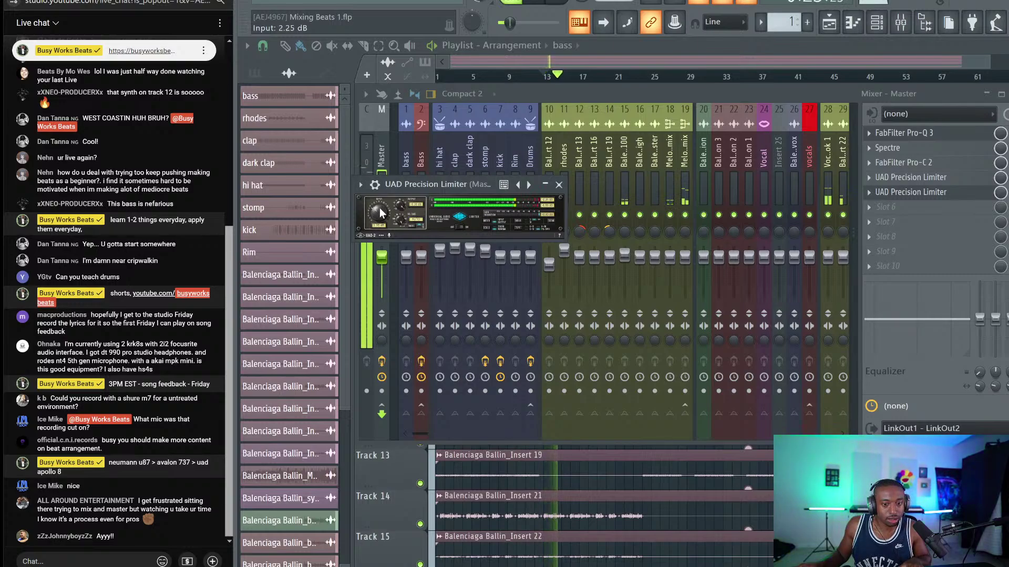
drag(379, 208, 379, 209)
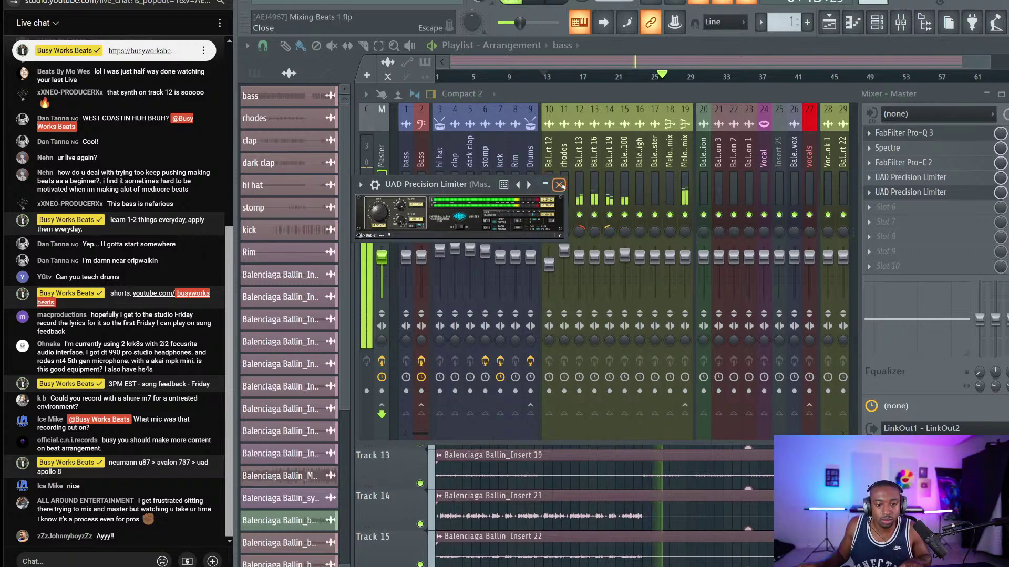
click(558, 184)
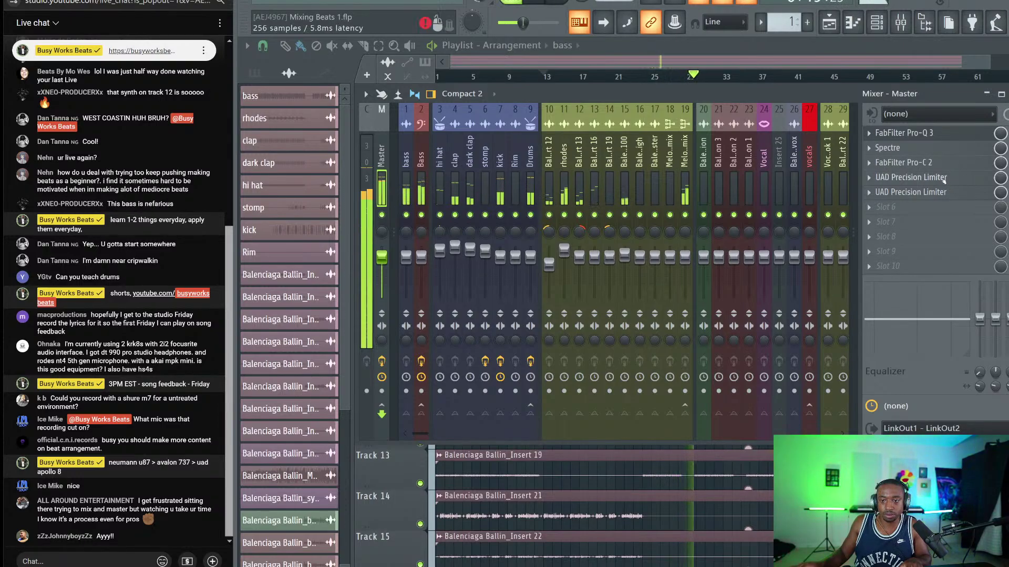
Open the Precision Limiter in the Master's fourth slot, stop playback and bring the mixer back into view.
click(903, 178)
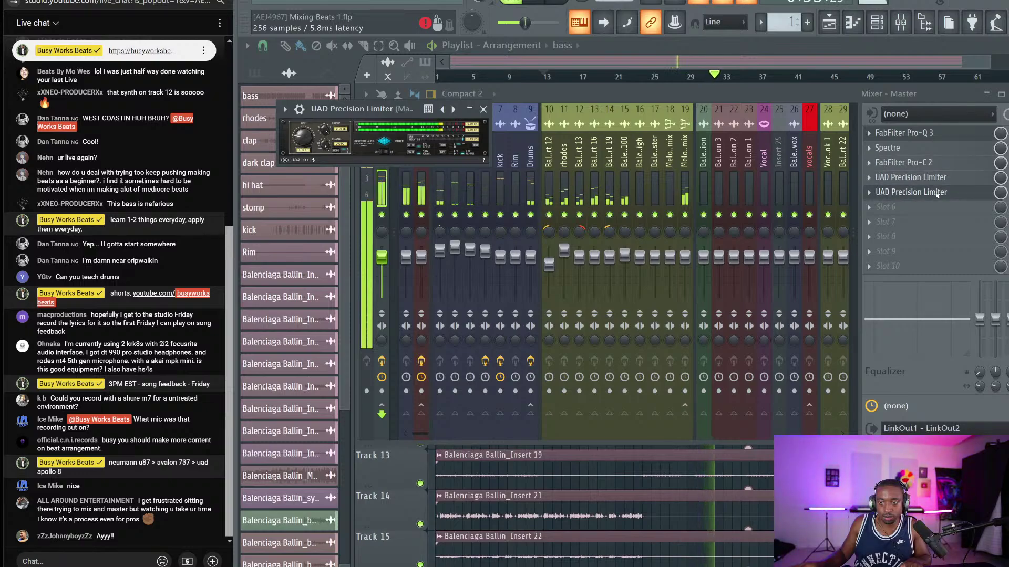
click(1008, 94)
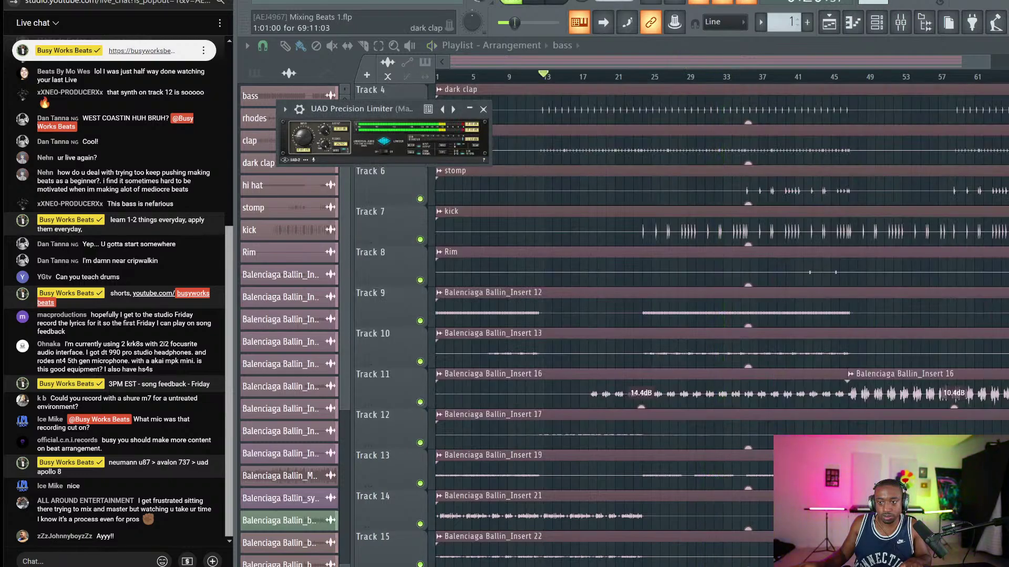
click(900, 22)
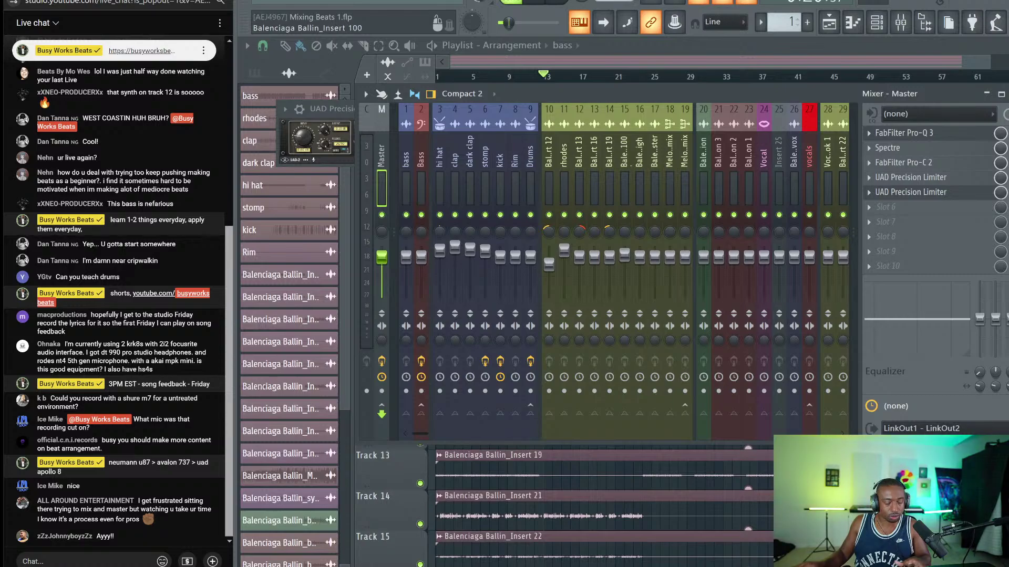
Bypass the effects on all mixer tracks and play the unprocessed mix from about bar 13.
click(624, 157)
key(ctrl+a)
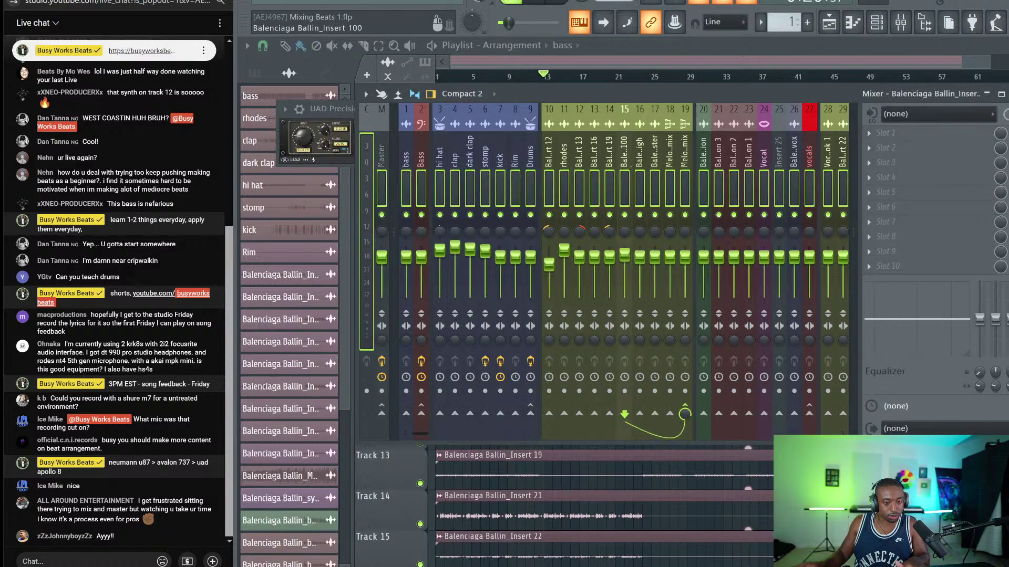
click(485, 361)
key(space)
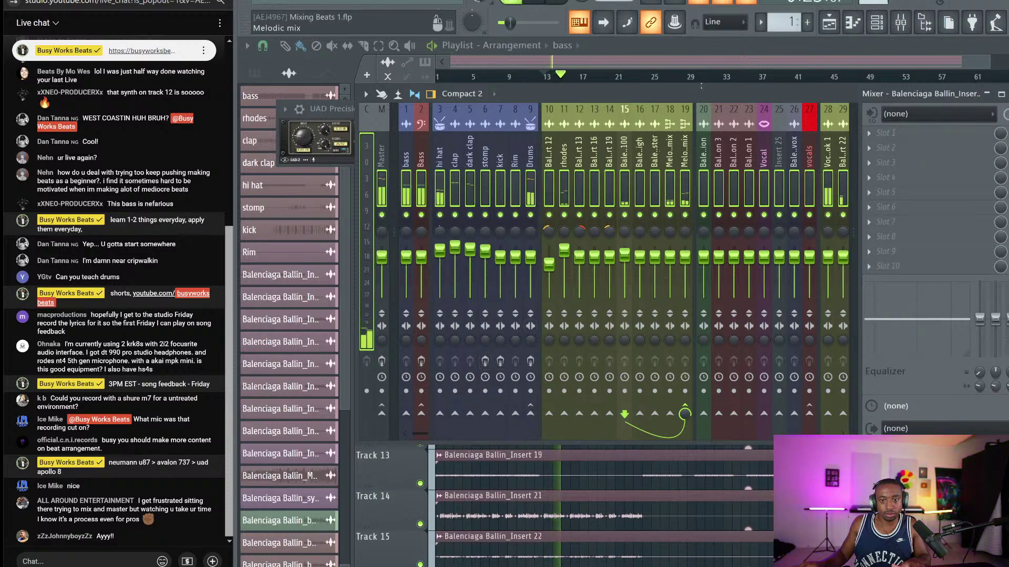
Move the mixer below the timeline, play from about bar 35 and re-enable the effects on the mixer tracks.
drag(698, 92, 663, 200)
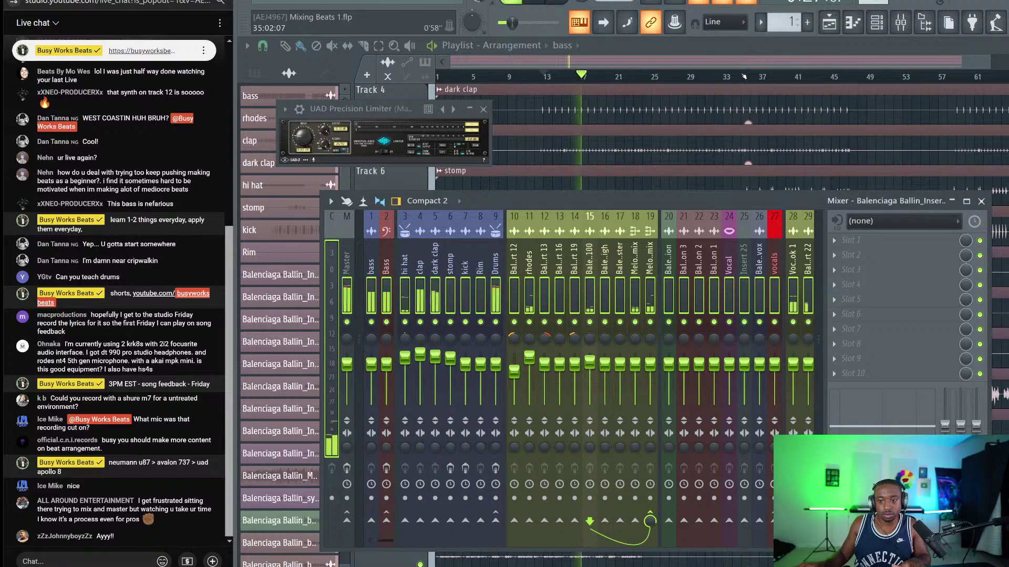
click(748, 74)
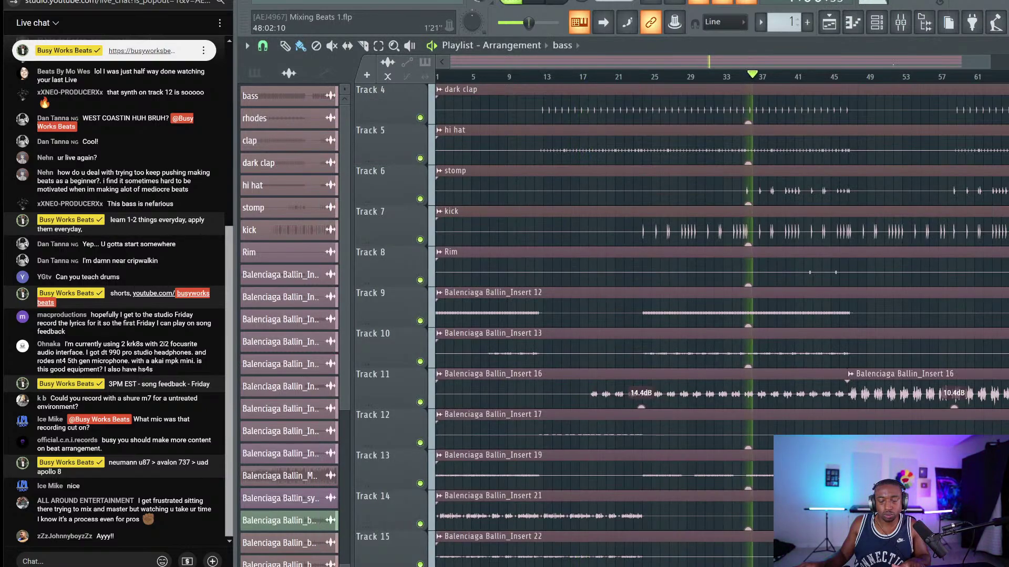
click(900, 22)
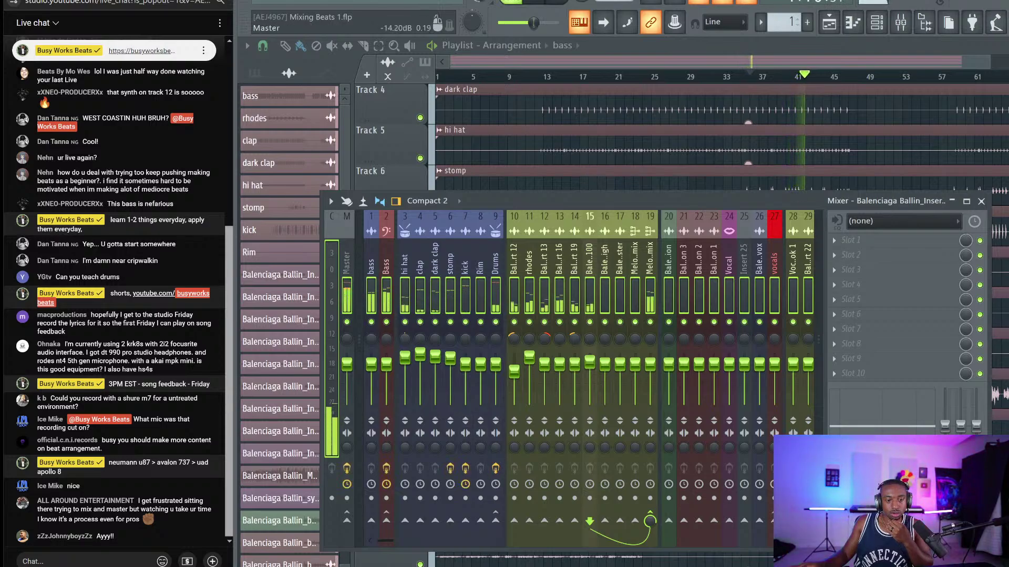
Select the Master, check the levels of the vocal and Hook channels, and stop playback.
click(347, 364)
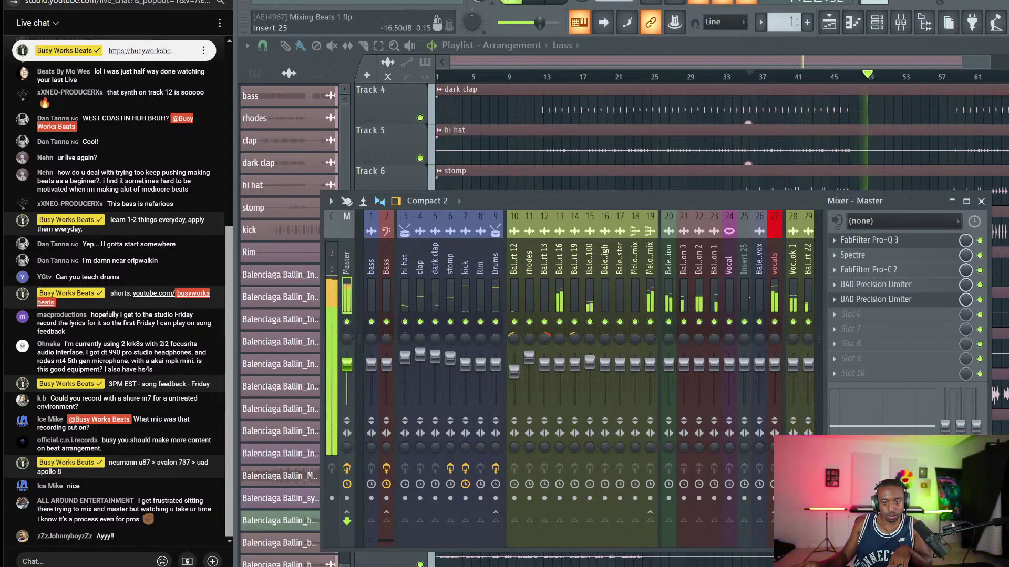
scroll(669, 263, right, 6)
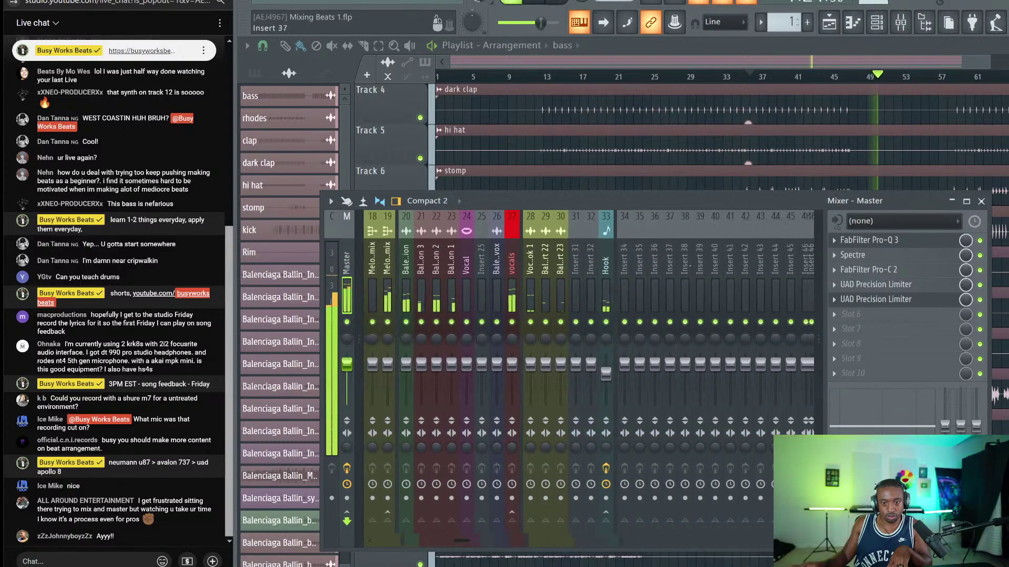
key(space)
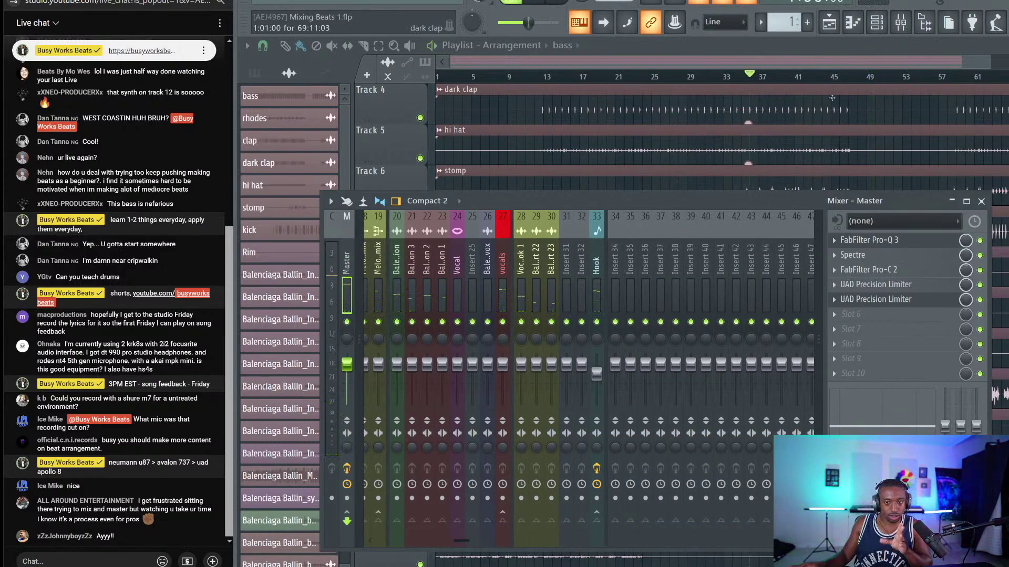
Play the arrangement from about bar 48, check the levels of the b section mixer tracks, and stop playback.
key(F9)
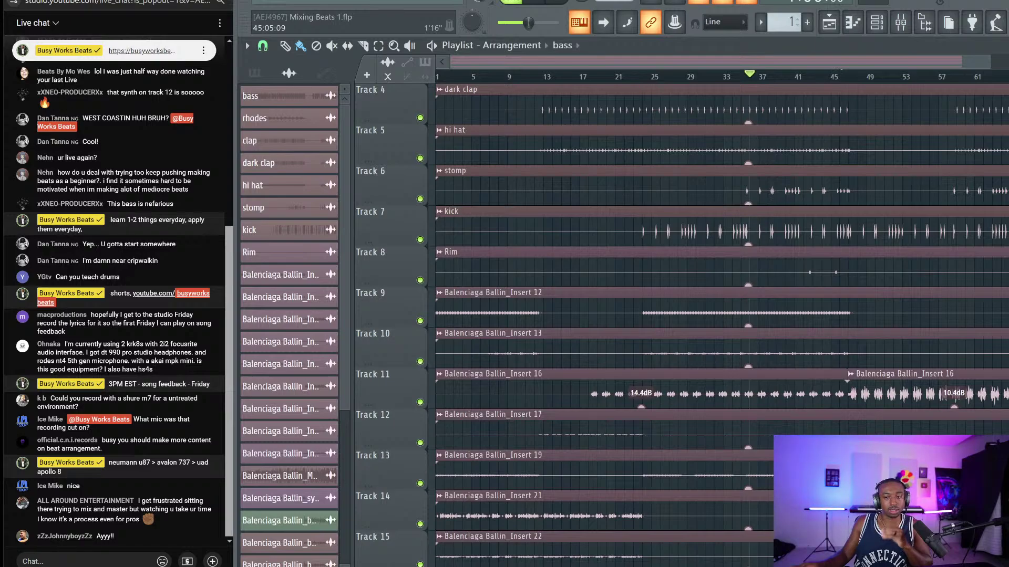
scroll(917, 81, right, 3)
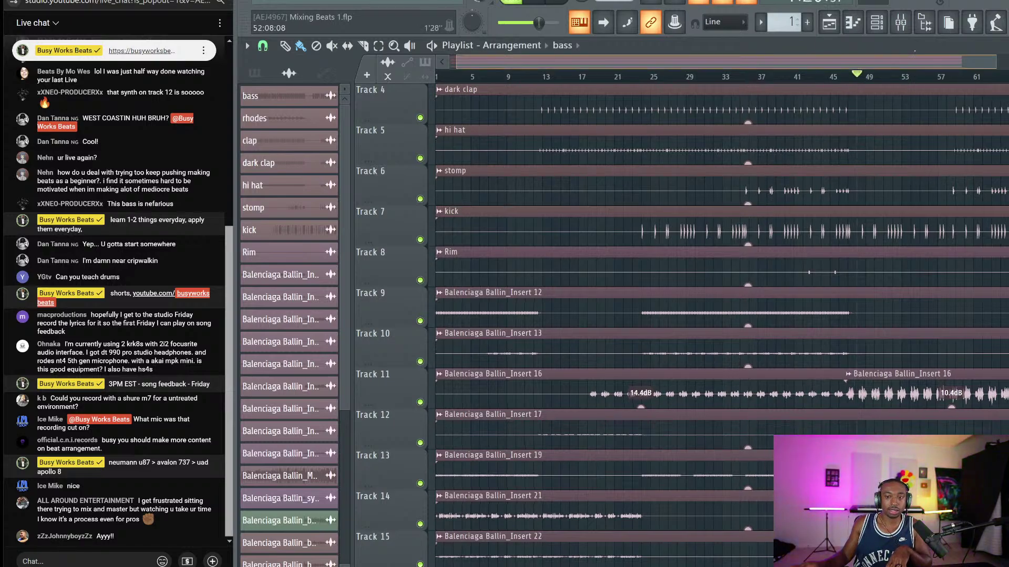
scroll(946, 78, up, 3)
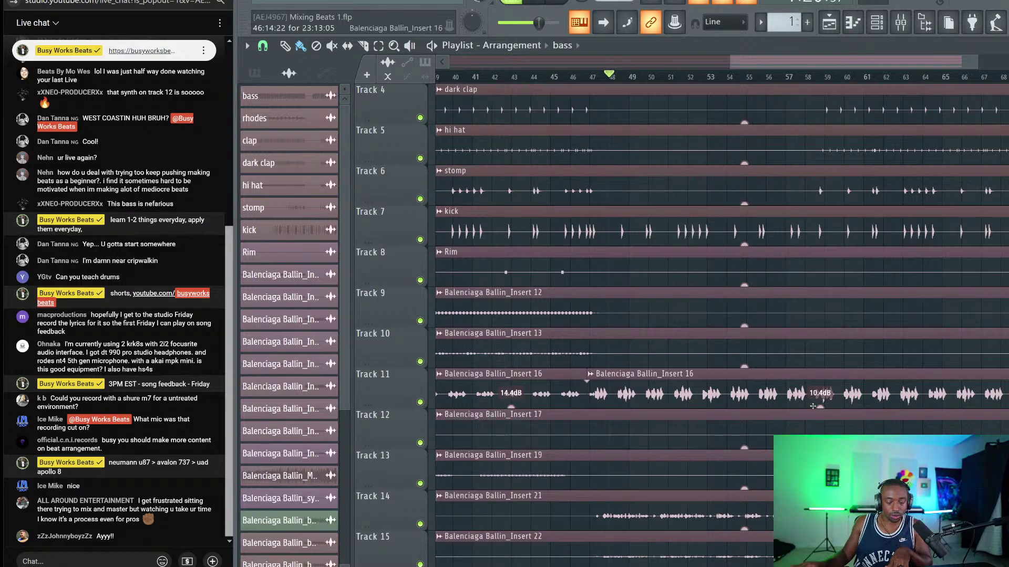
key(space)
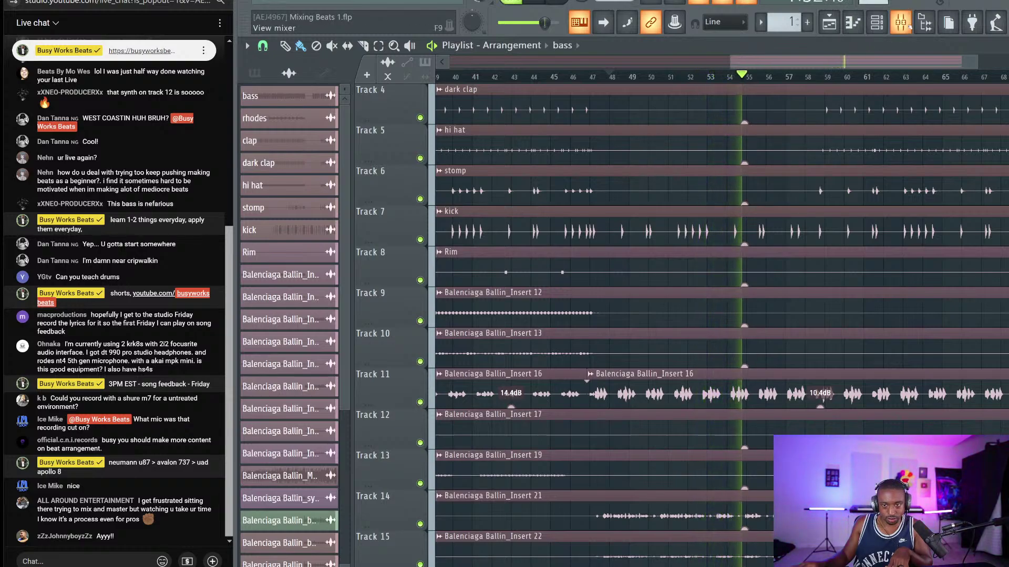
click(901, 23)
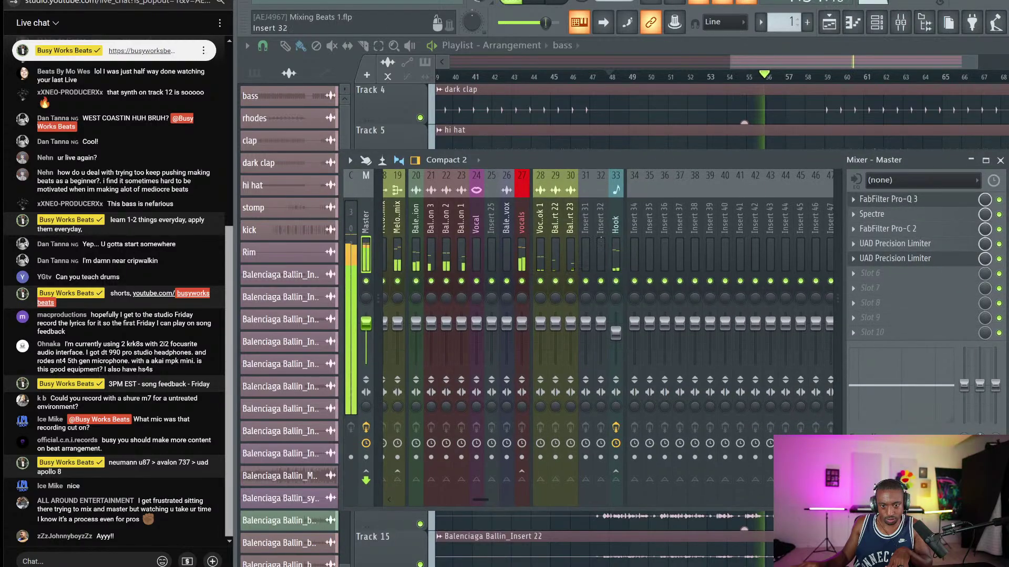
click(462, 241)
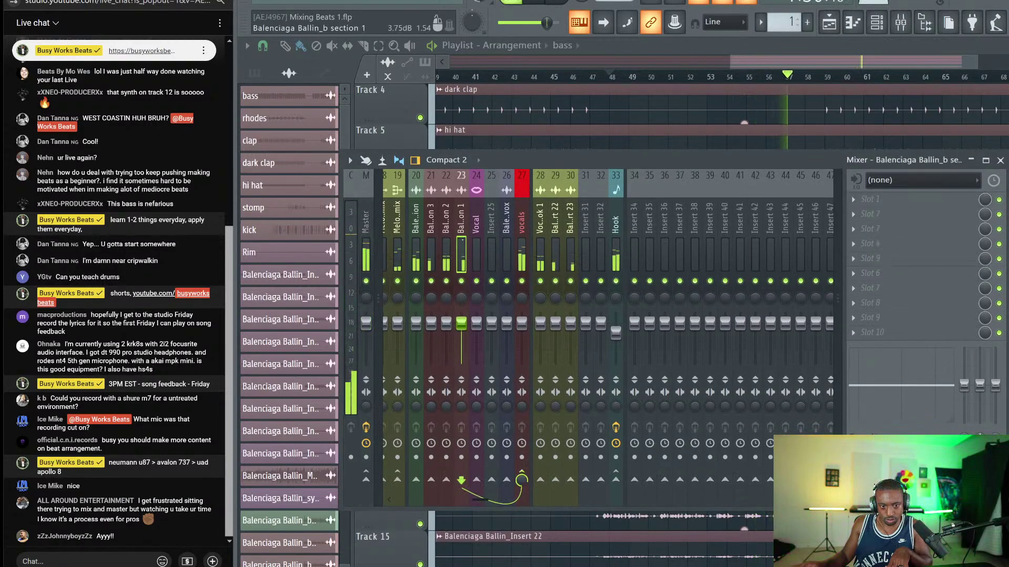
click(415, 258)
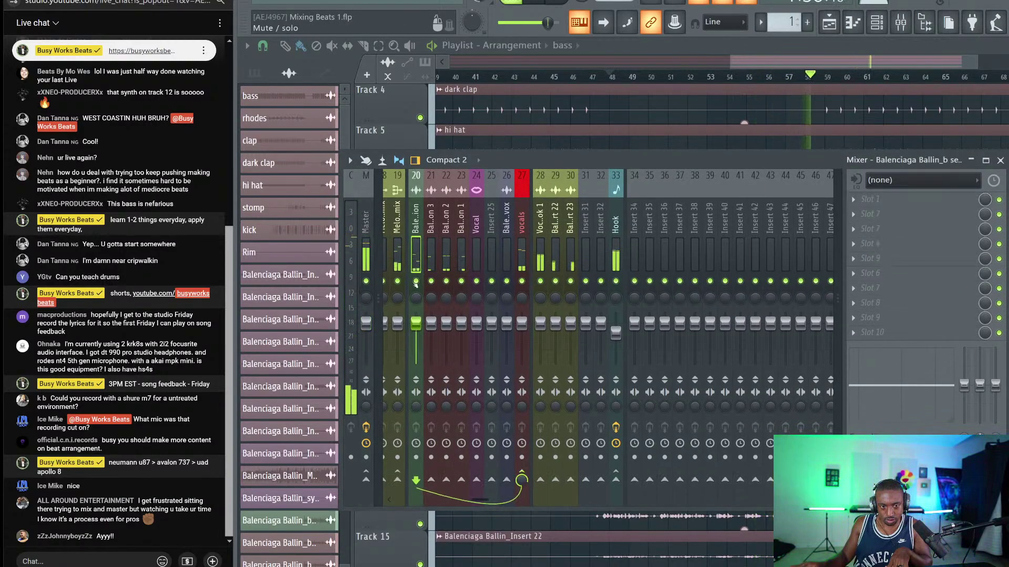
key(space)
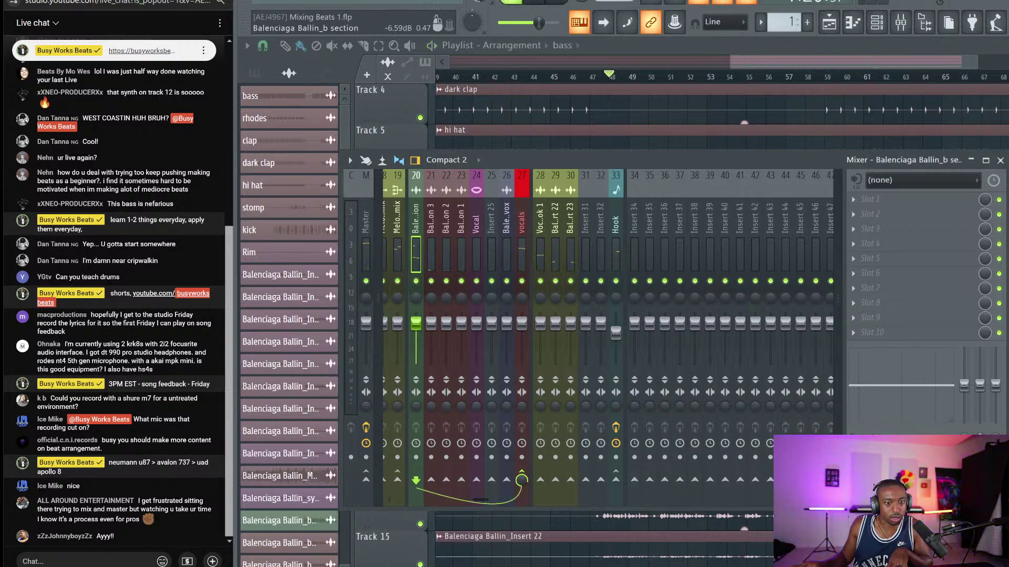
Mute the b section mixer track 20, lower its fader, and play the mix from about bar 52.
click(415, 281)
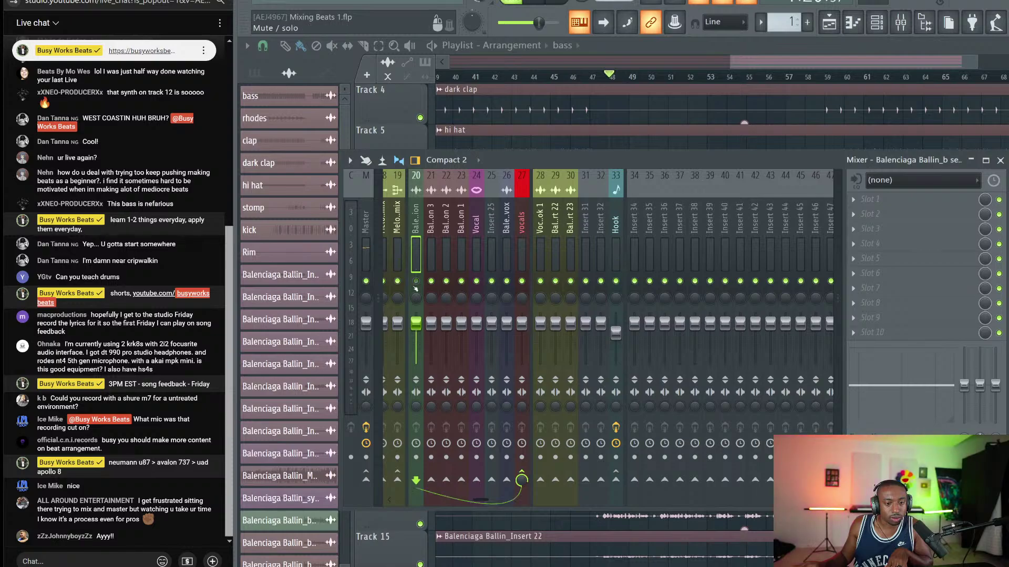
click(492, 216)
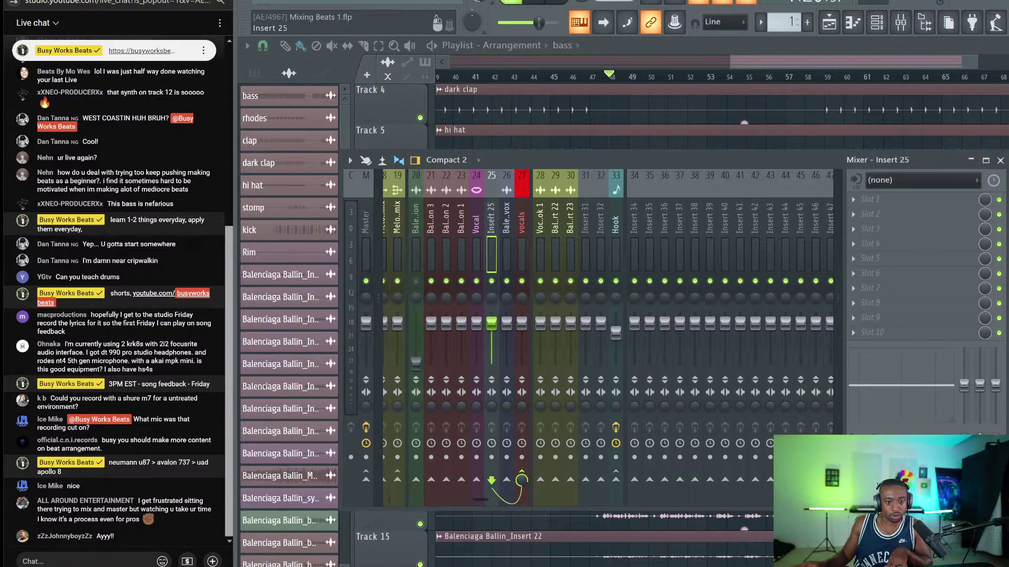
click(683, 75)
key(space)
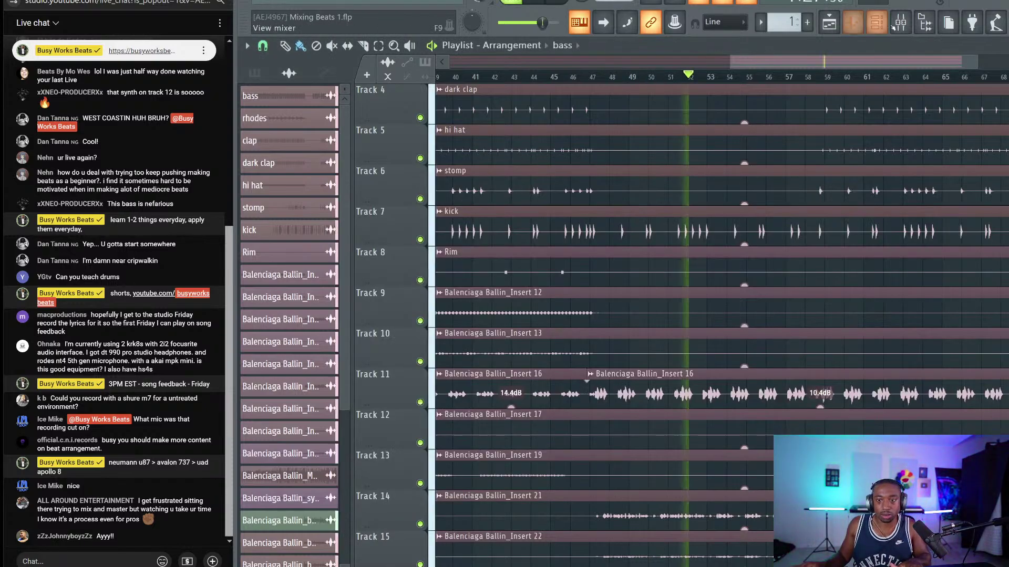
click(901, 23)
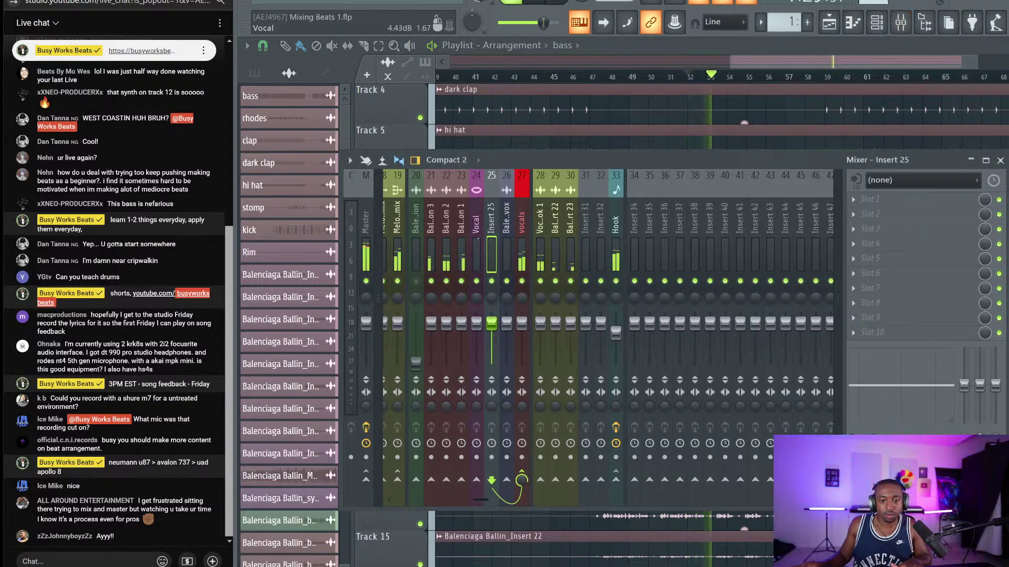
Select the b section mixer tracks 21 to 23, raise their faders together while listening, and stop playback.
drag(477, 218, 432, 231)
click(430, 218)
click(461, 227)
key(space)
drag(446, 324, 446, 313)
key(space)
click(522, 249)
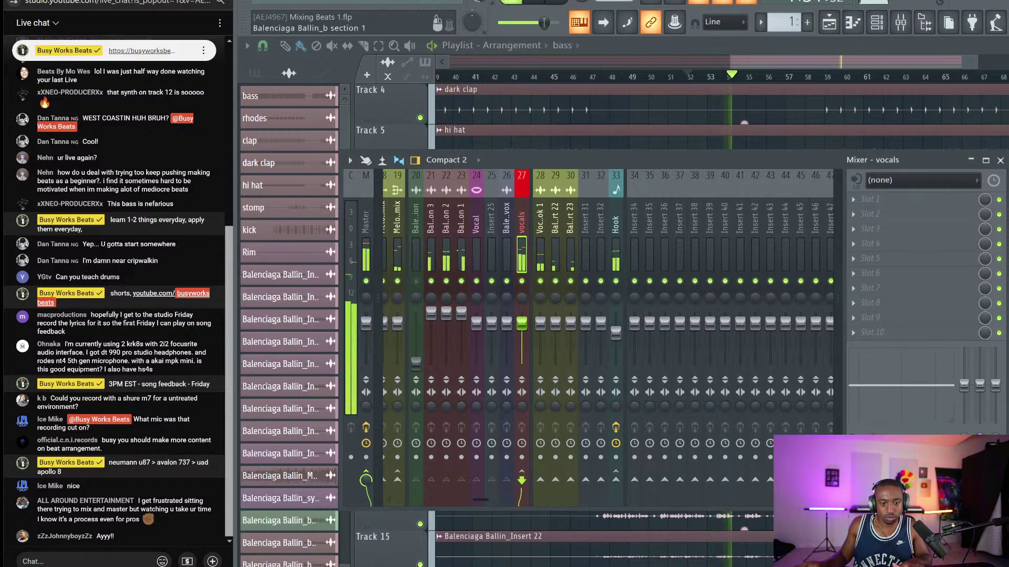
key(space)
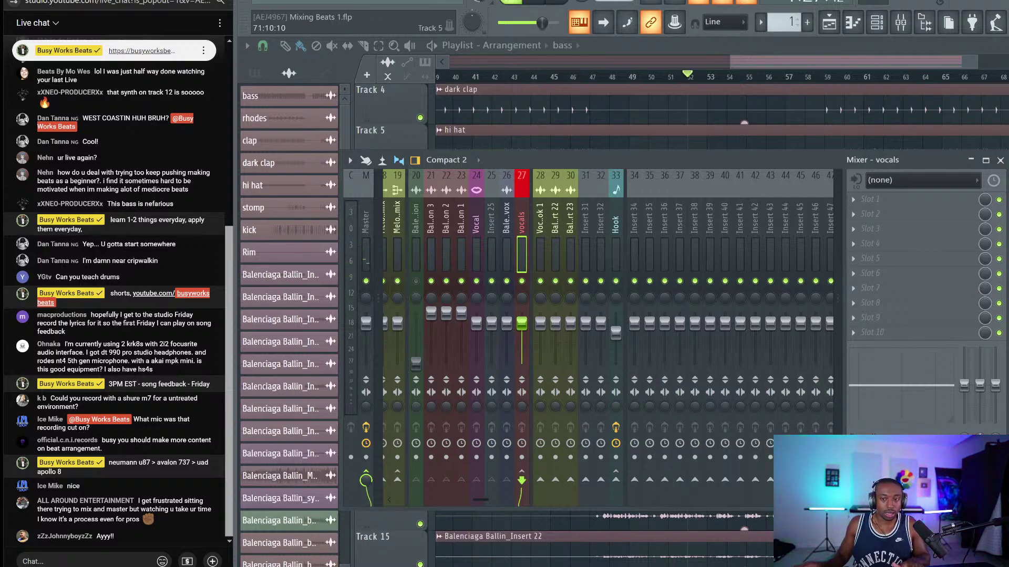
Play from about bar 52 and check the Master's level in the mixer.
key(F9)
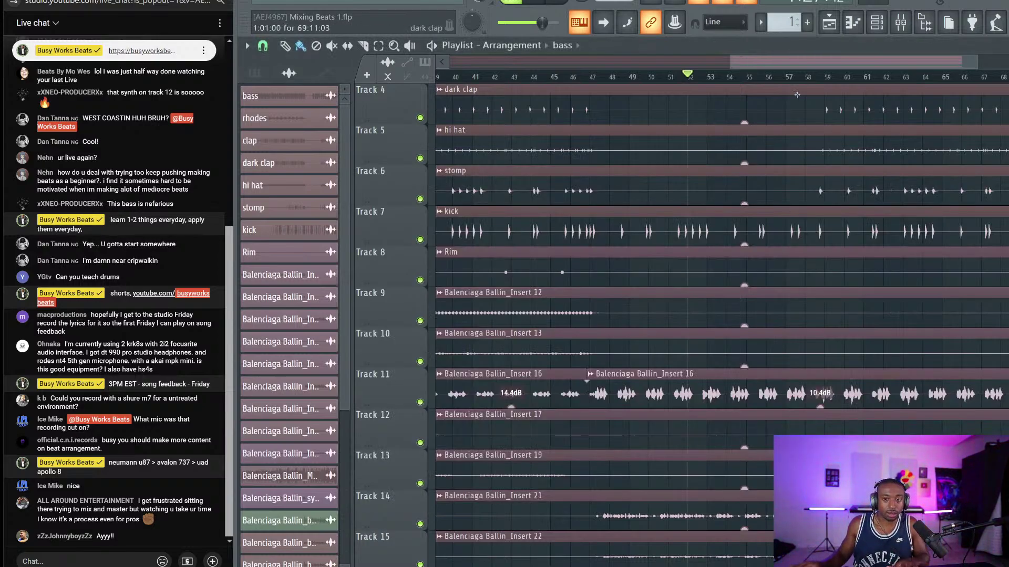
key(space)
key(F9)
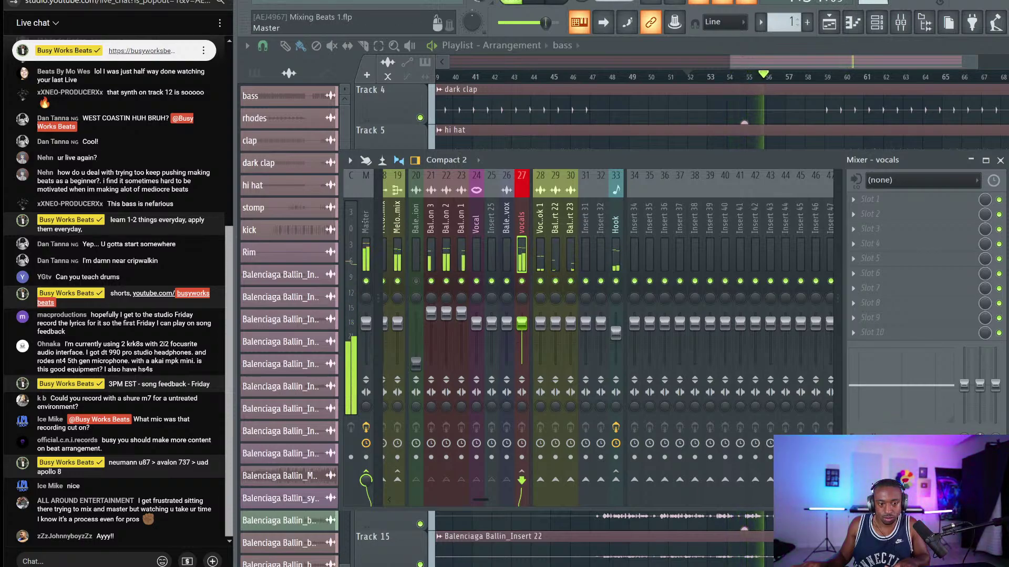
click(366, 223)
Return to the playlist and raise the stomp clip's gain to 5.4 dB.
click(999, 160)
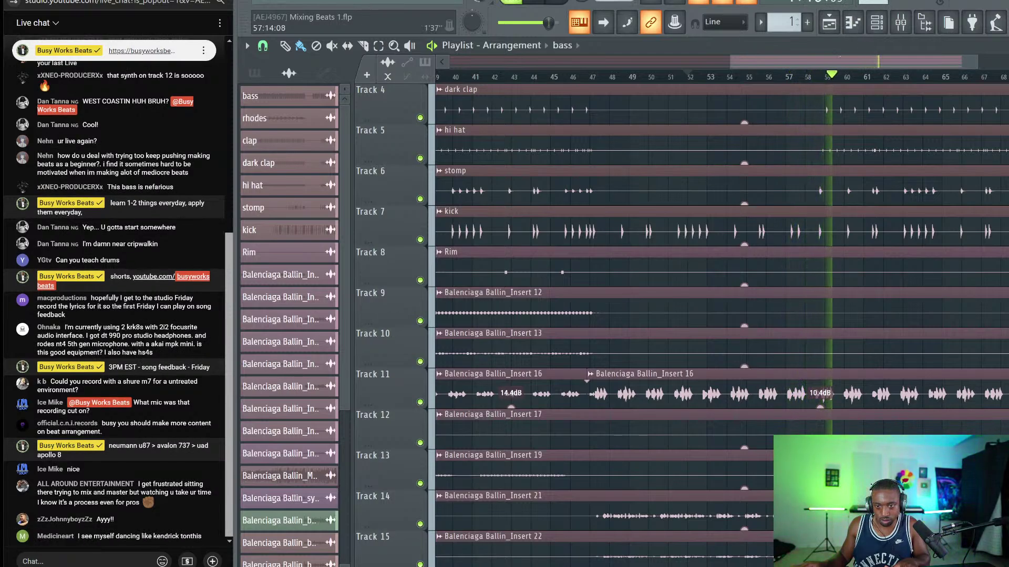
click(876, 22)
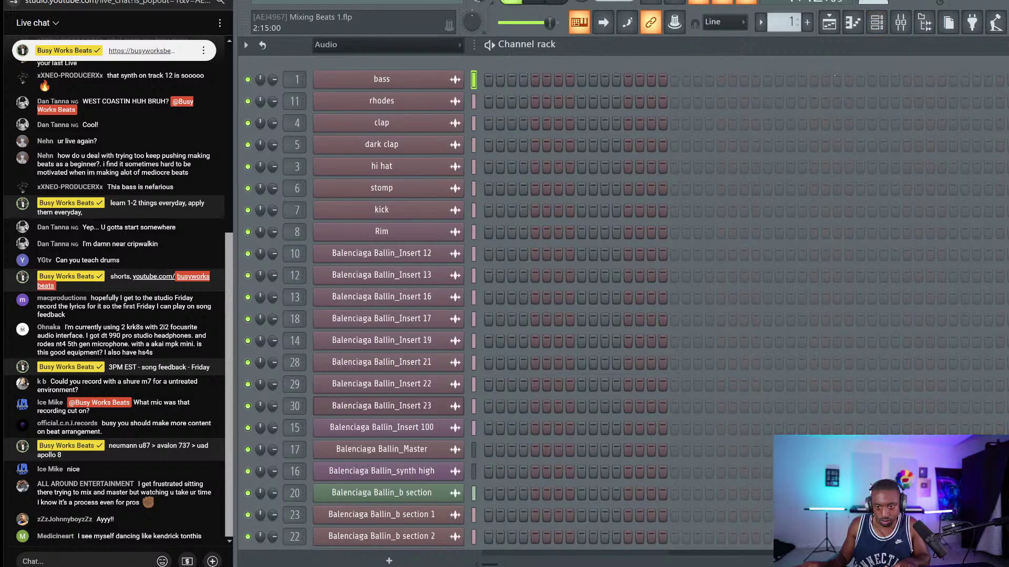
click(826, 25)
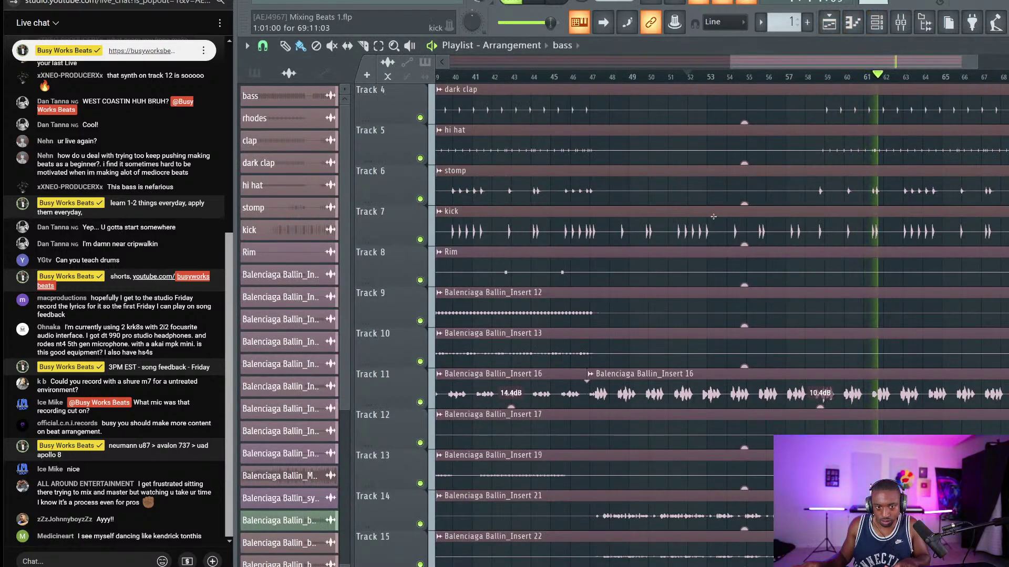
drag(745, 202, 745, 200)
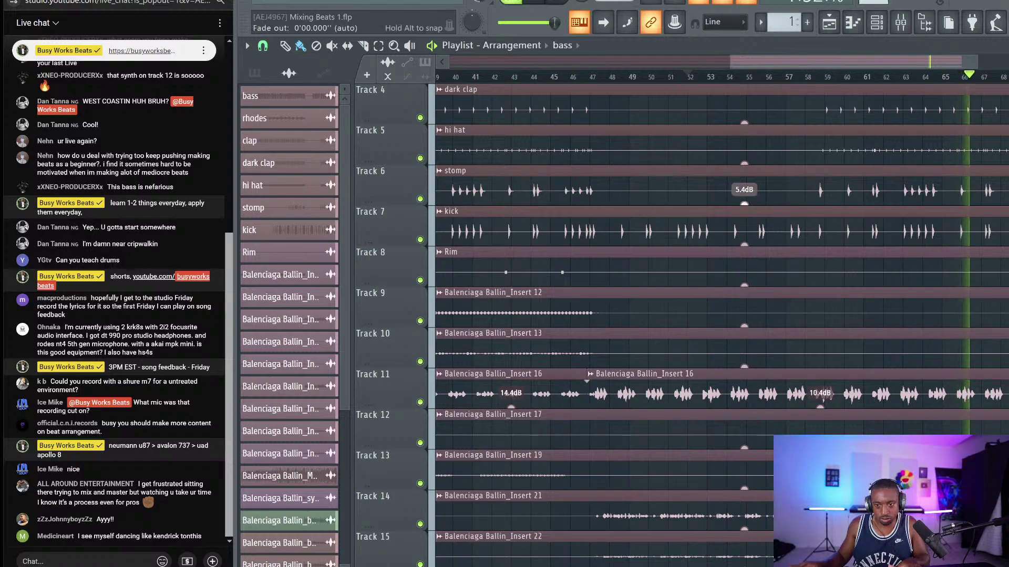
Select the vocals track in the mixer, listen to its level against the mix, and stop playback.
key(F9)
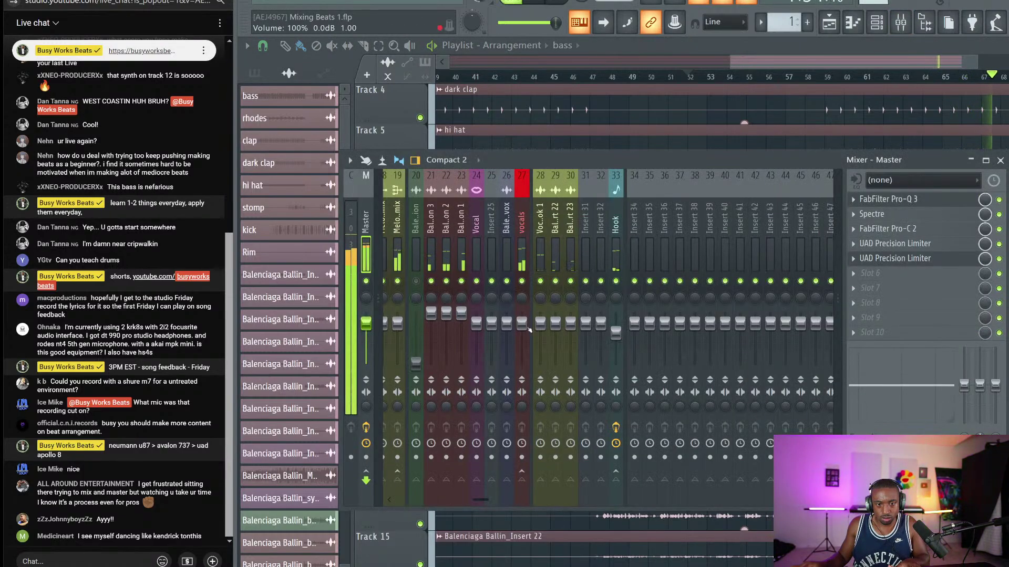
drag(521, 328, 521, 326)
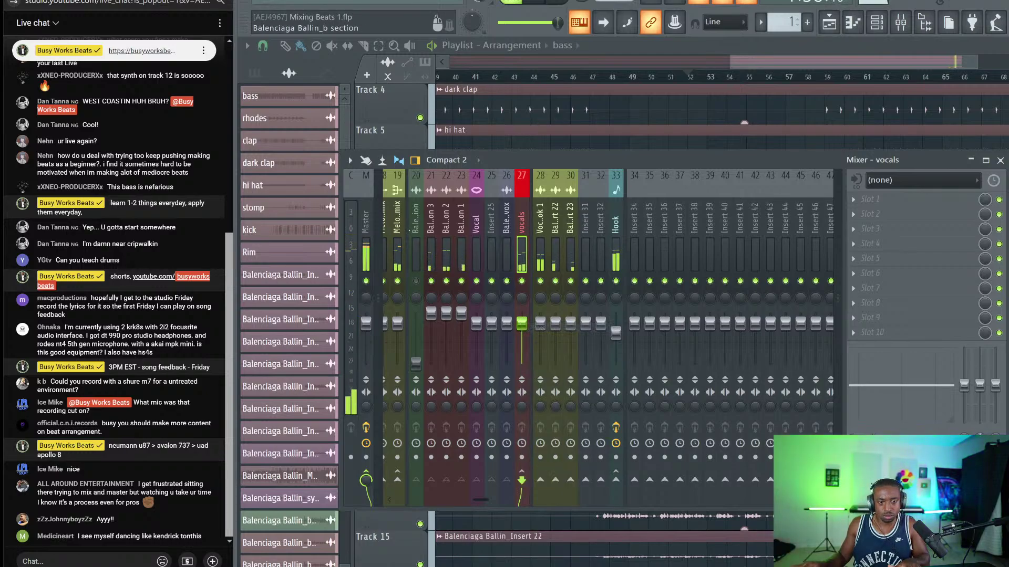
key(space)
key(space)
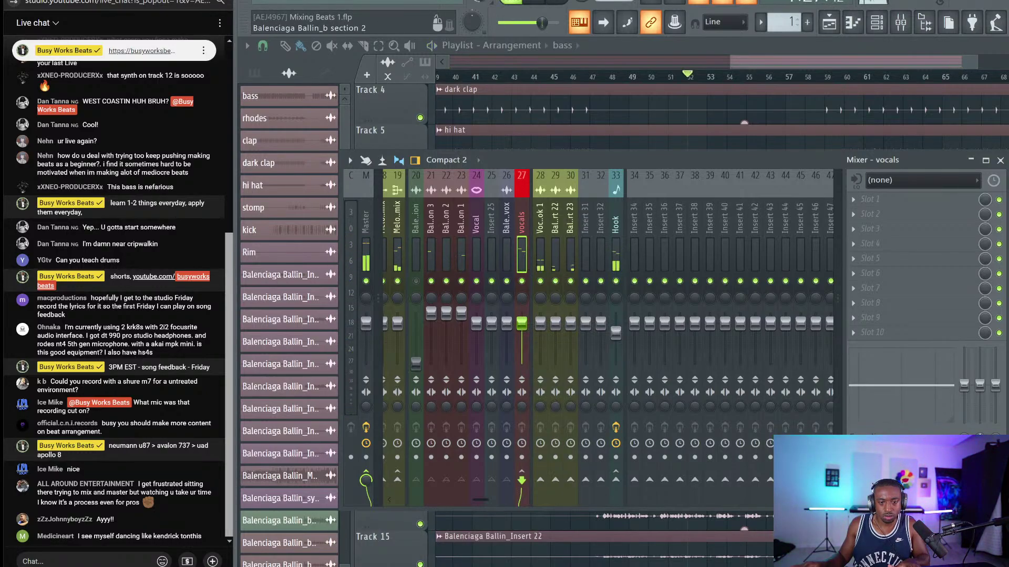
Review the mixer from the first tracks onward, examine the Master's effect chain, and return to the playlist.
key(F9)
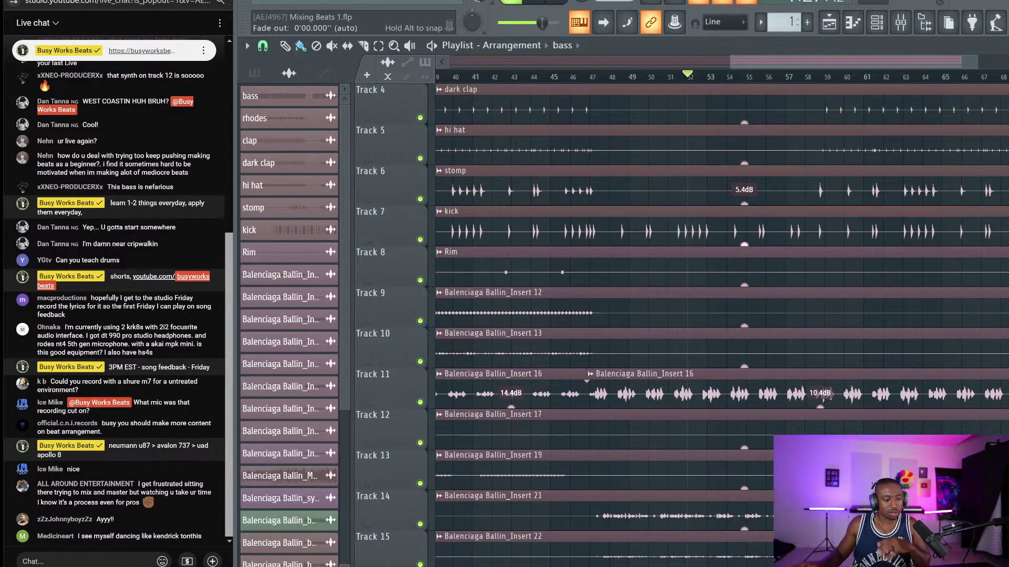
click(900, 22)
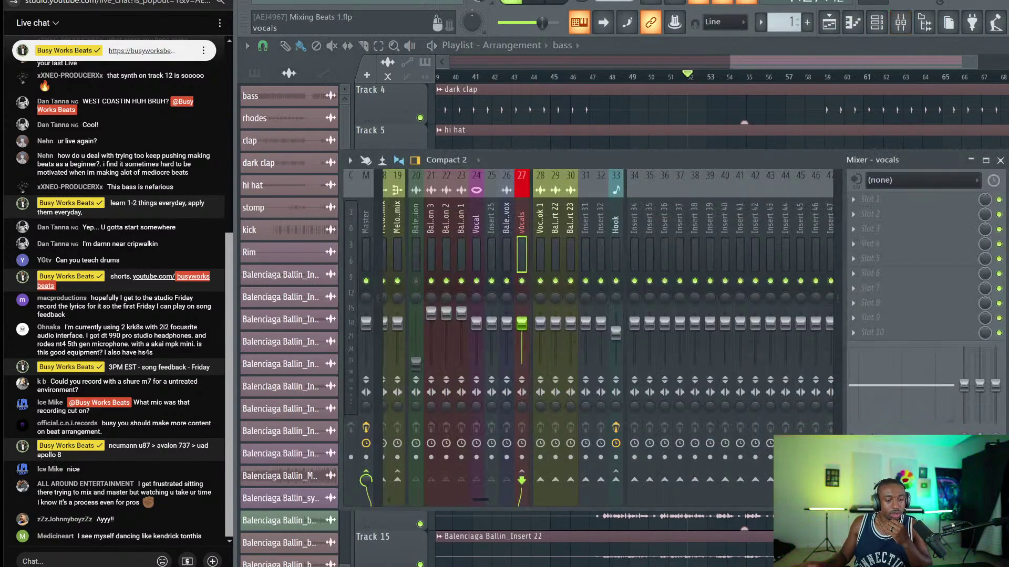
scroll(444, 263, left, 6)
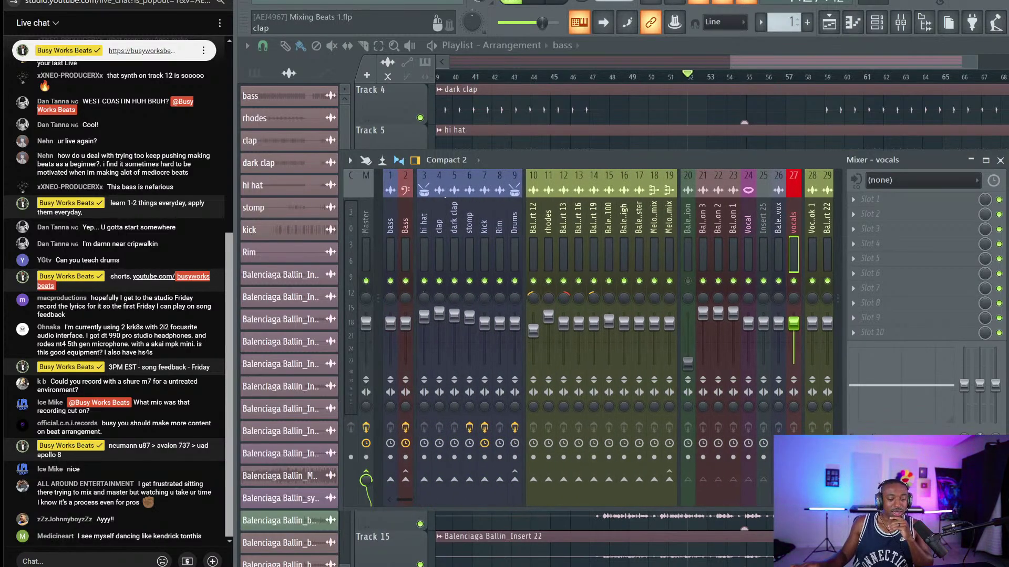
click(366, 223)
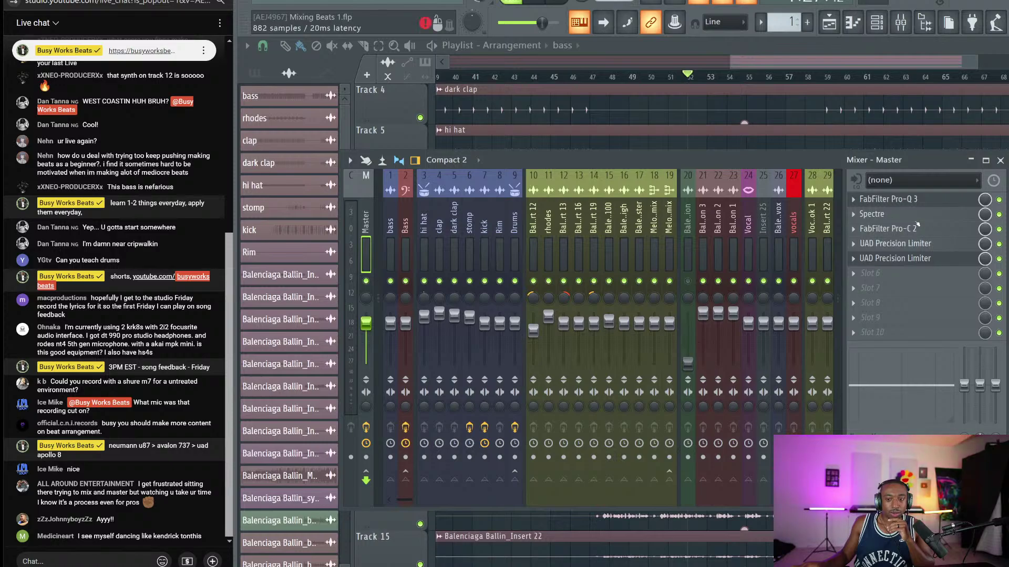
key(F9)
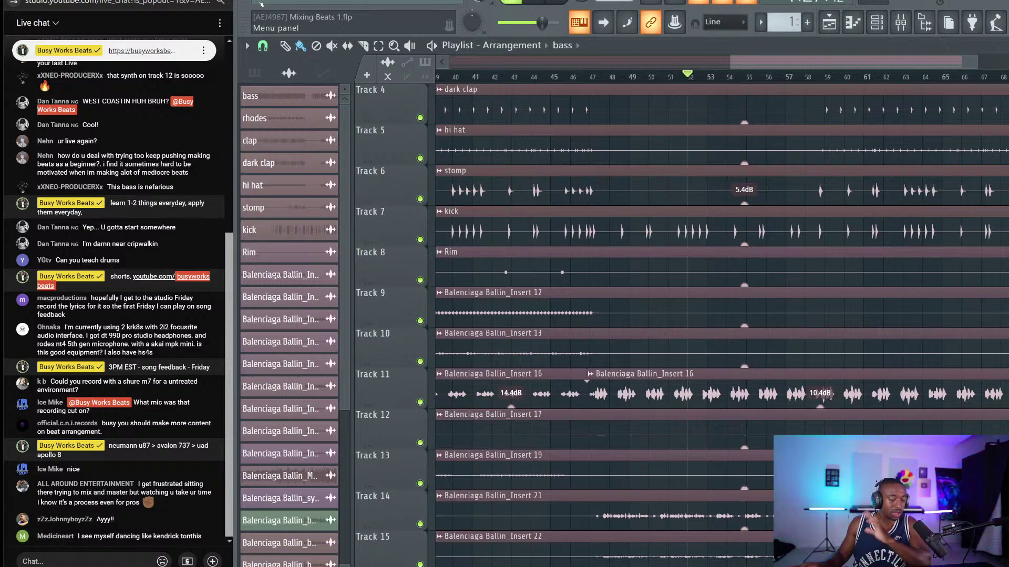
key(alt+Tab)
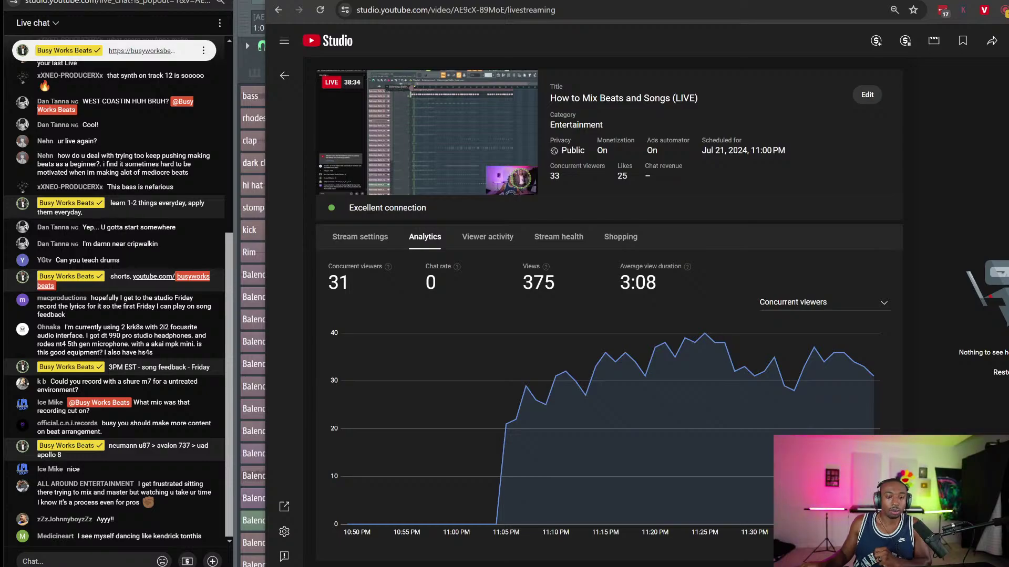
key(alt+Tab)
click(94, 561)
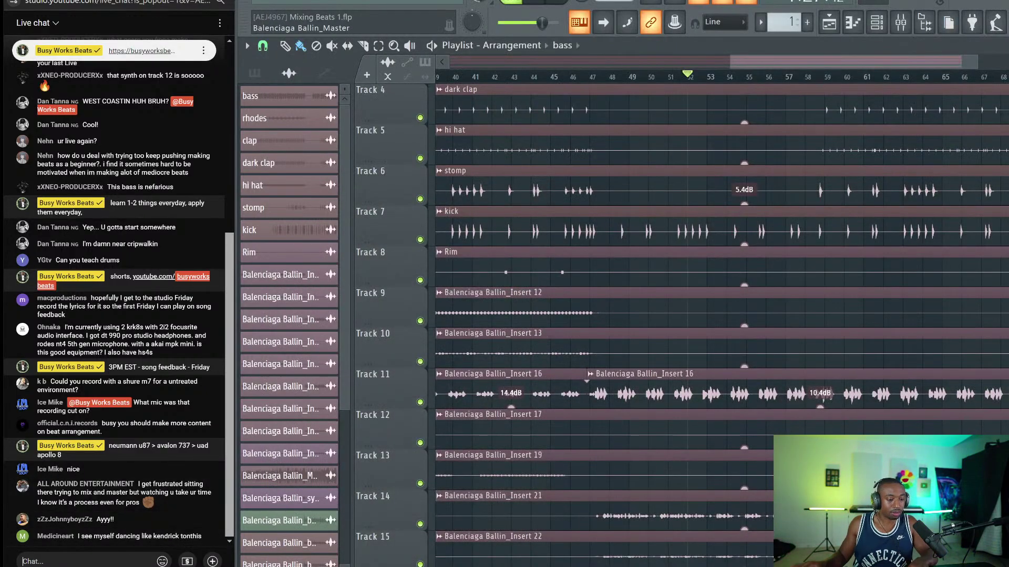
text(https://busywor)
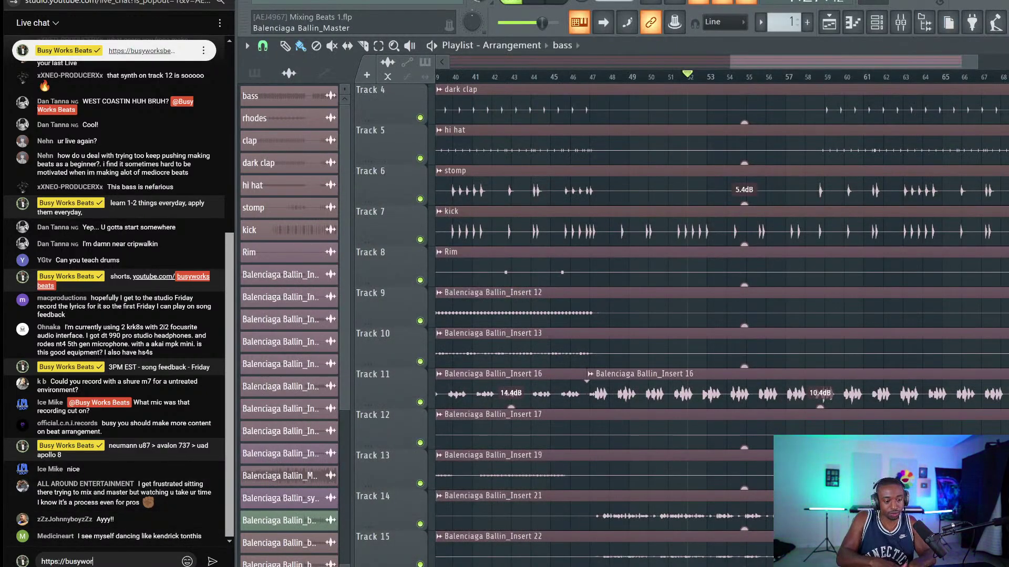
text(ksbeast.c)
key(BackSpace)
key(BackSpace)
key(BackSpace)
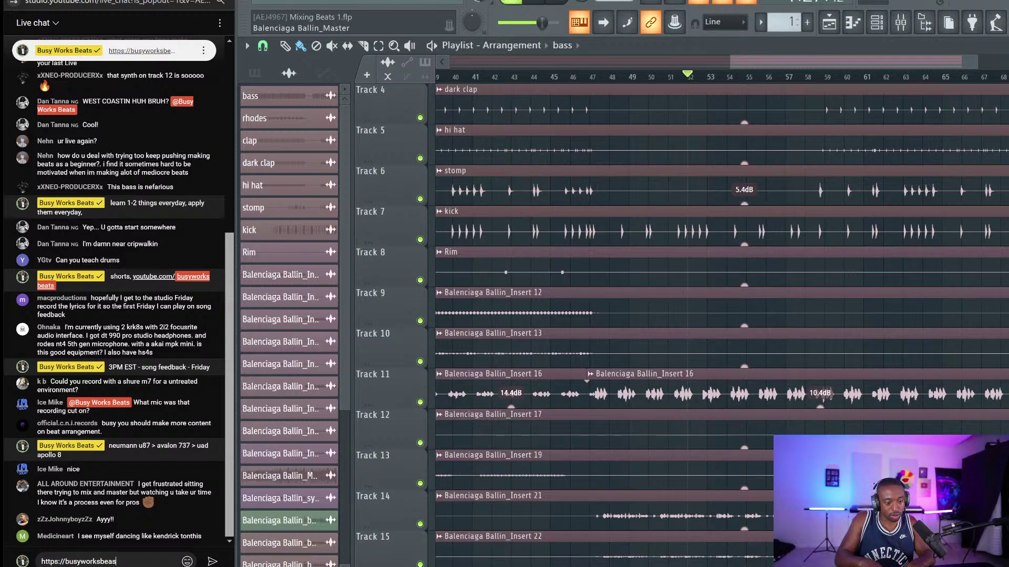
text(ts.com/)
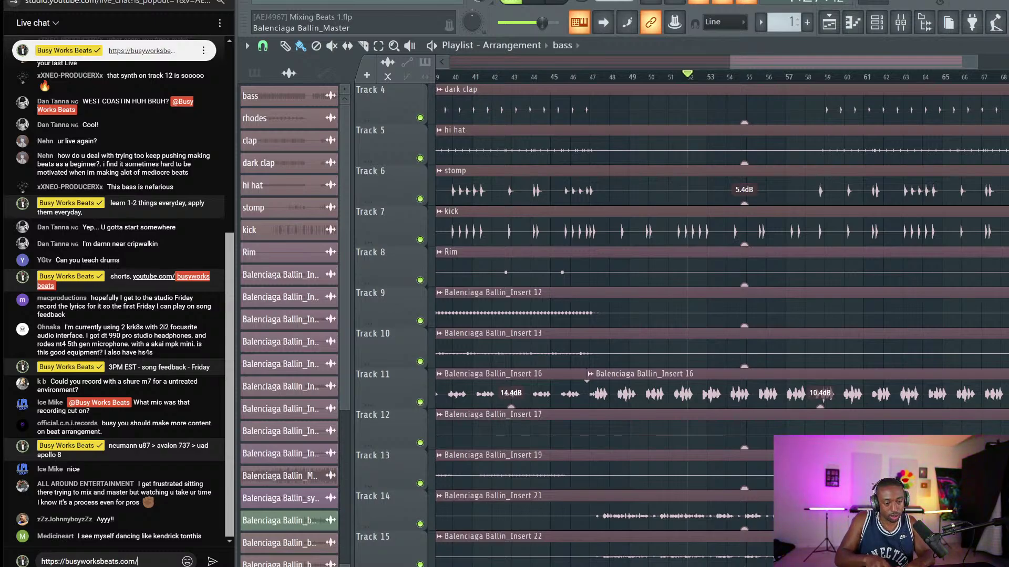
text(flstudio)
key(Return)
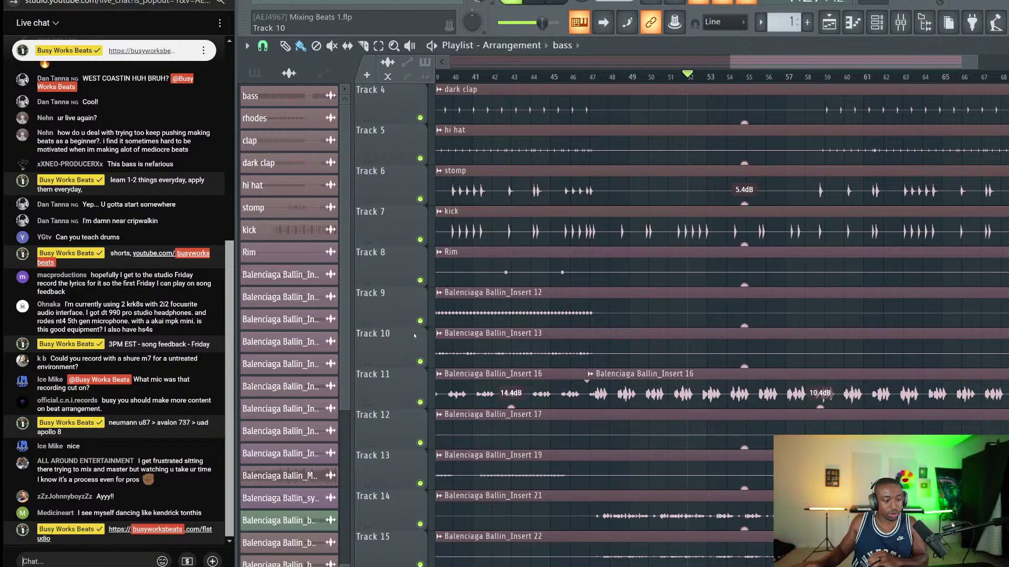
Start a new empty project and show the 808s and Mermaids project stems folder in File Explorer.
click(265, 2)
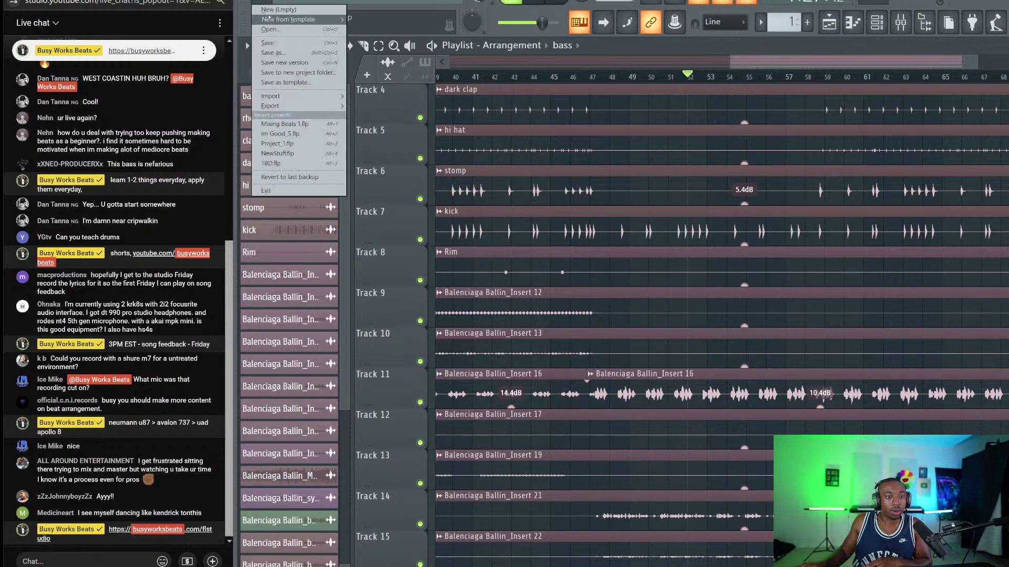
click(281, 10)
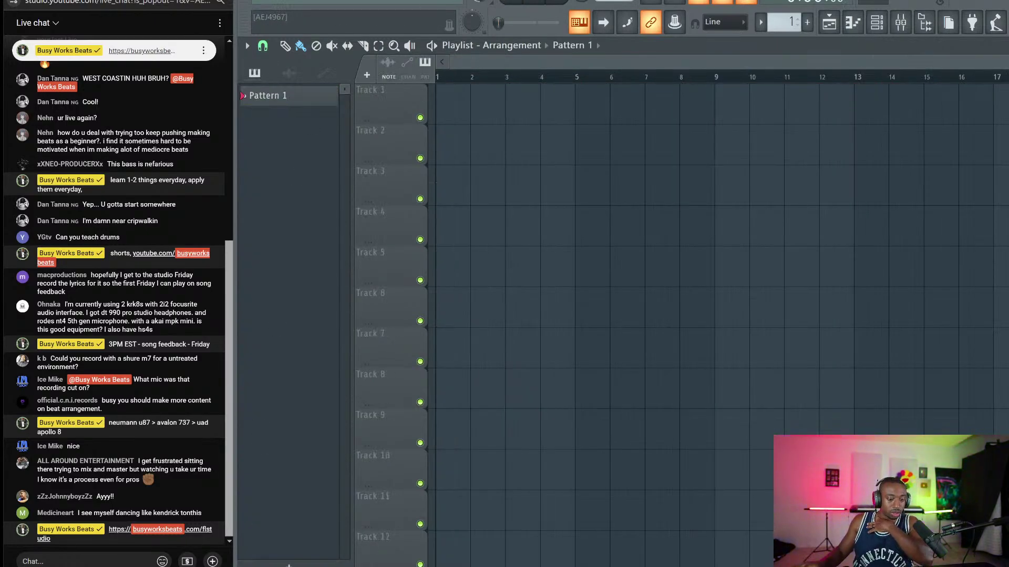
click(289, 566)
drag(718, 231, 668, 77)
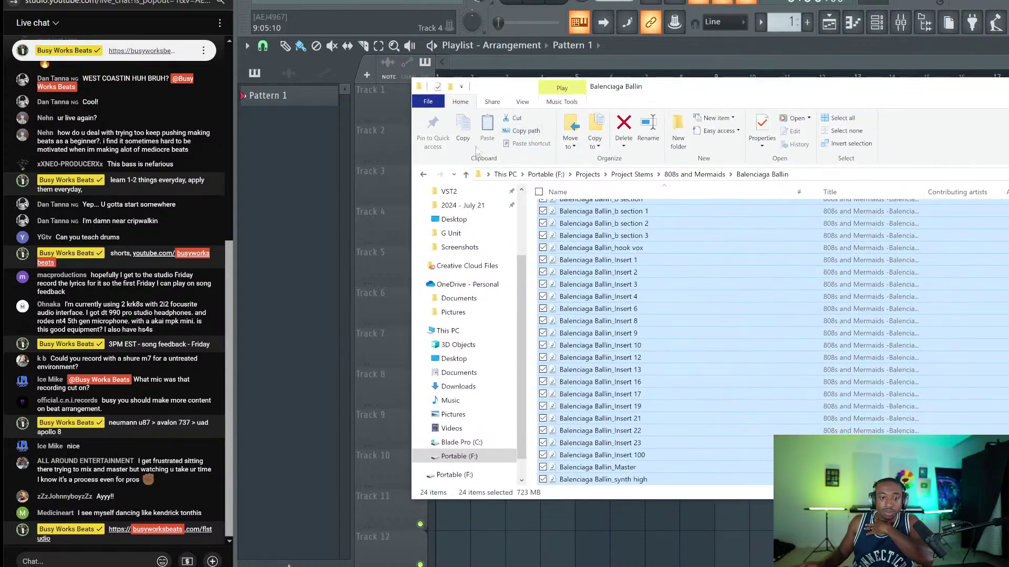
click(465, 173)
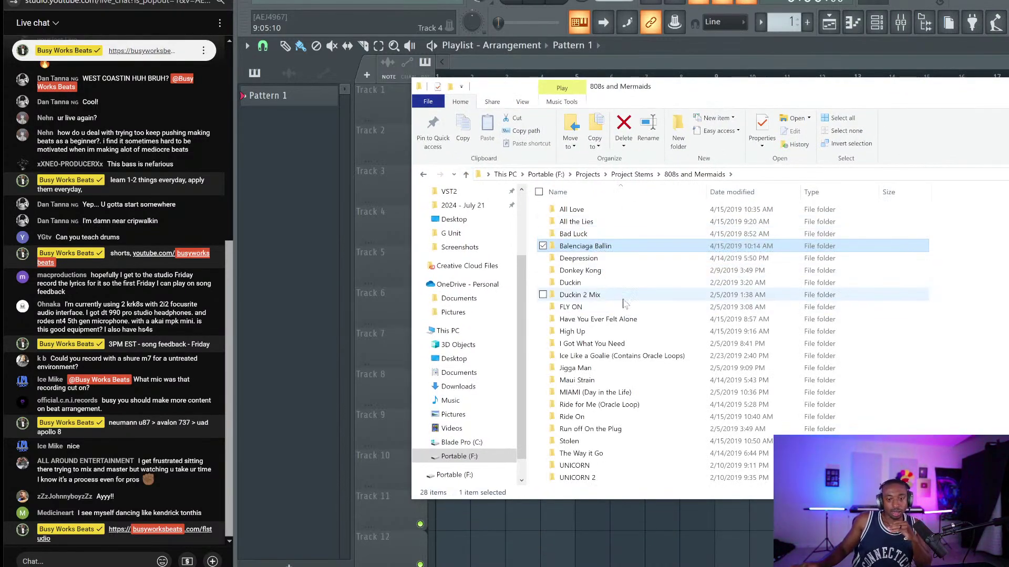
Play Deepression_Master from the Deepression folder, skip further into the track, and close the media player.
double_click(606, 259)
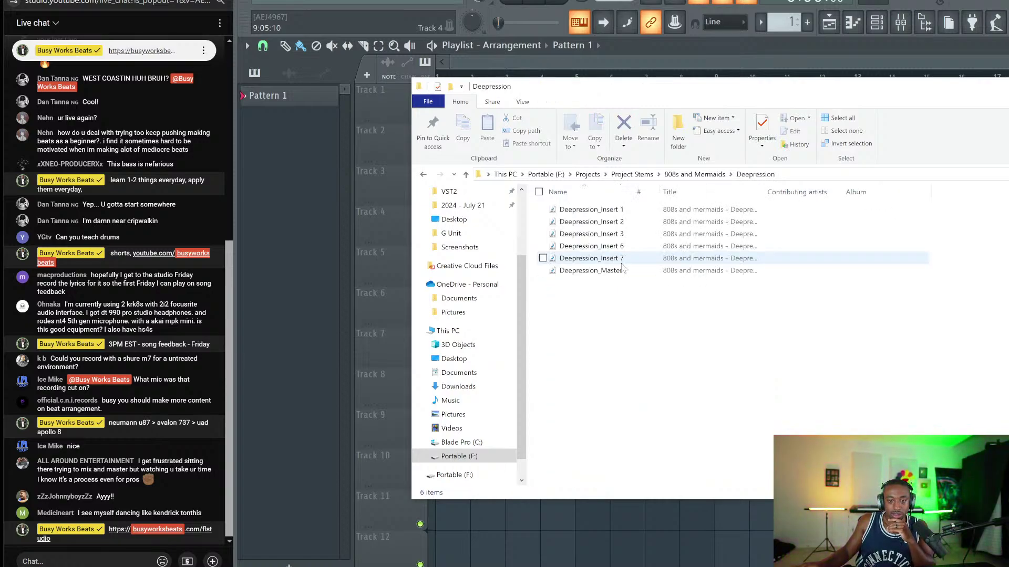
click(616, 272)
right_click(618, 276)
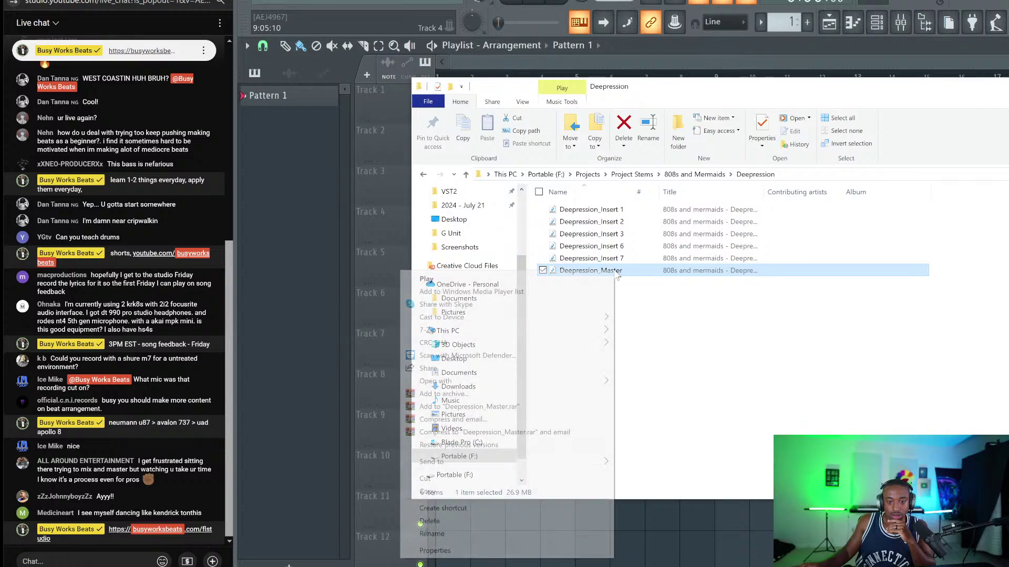
click(561, 289)
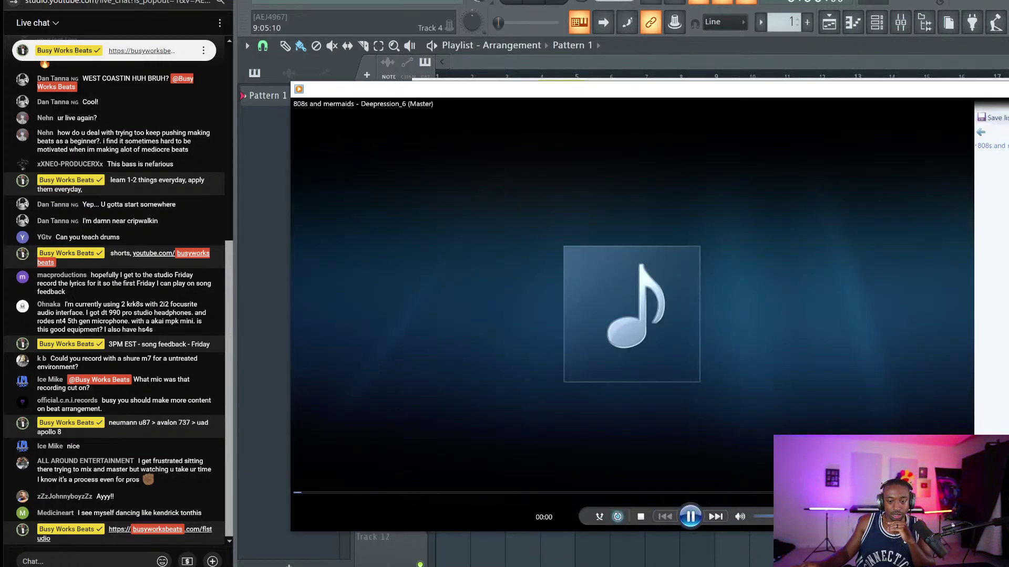
click(595, 494)
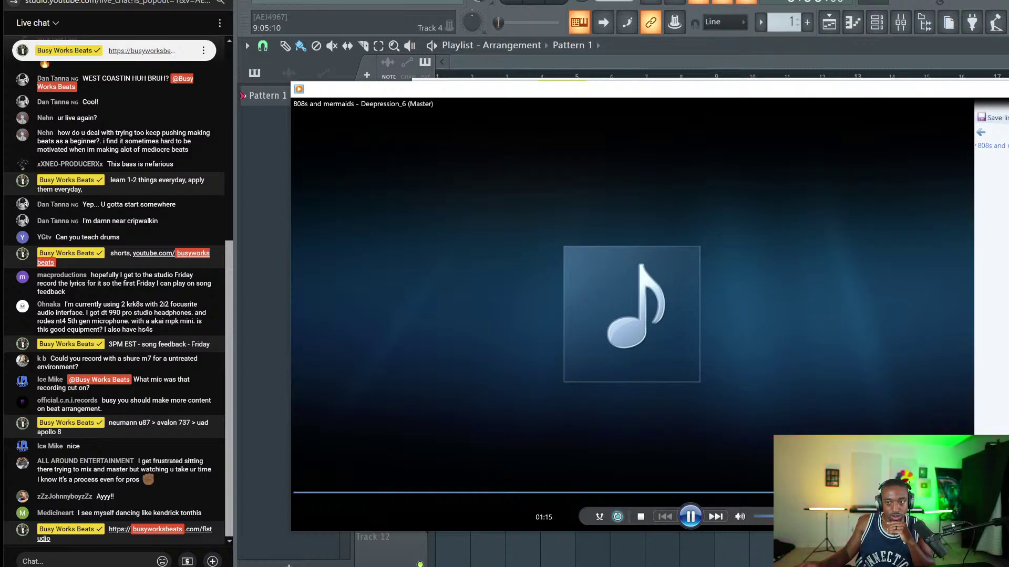
key(alt+F4)
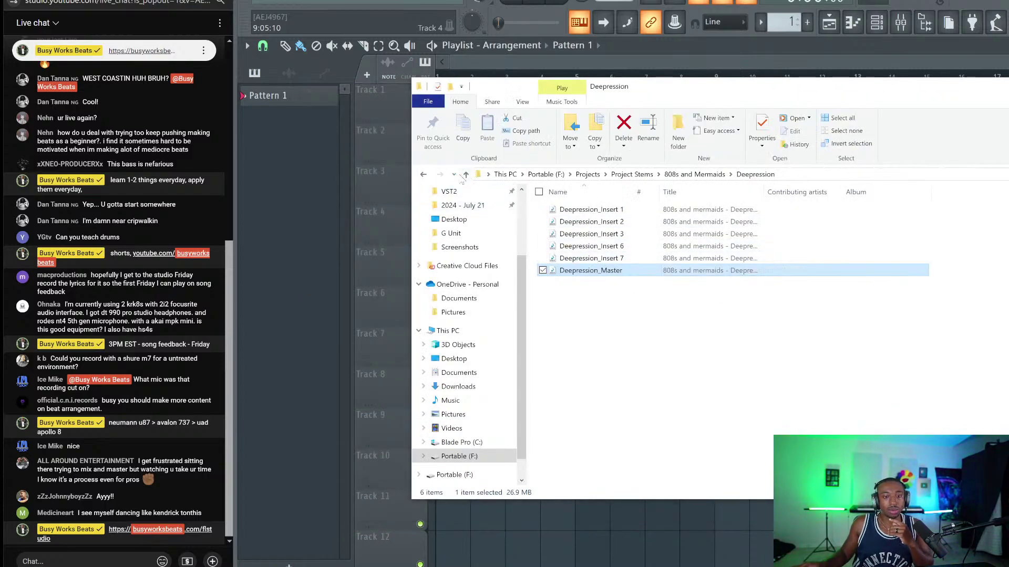
Go back to the 808s and Mermaids folder, open I Got What You Need, and play its Master file.
click(454, 175)
click(459, 203)
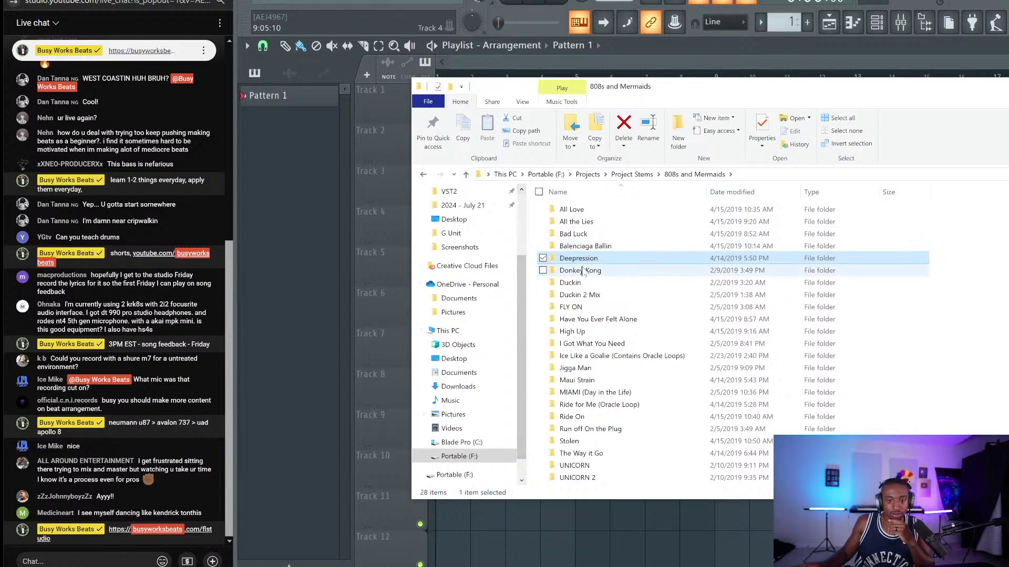
scroll(597, 242, down, 2)
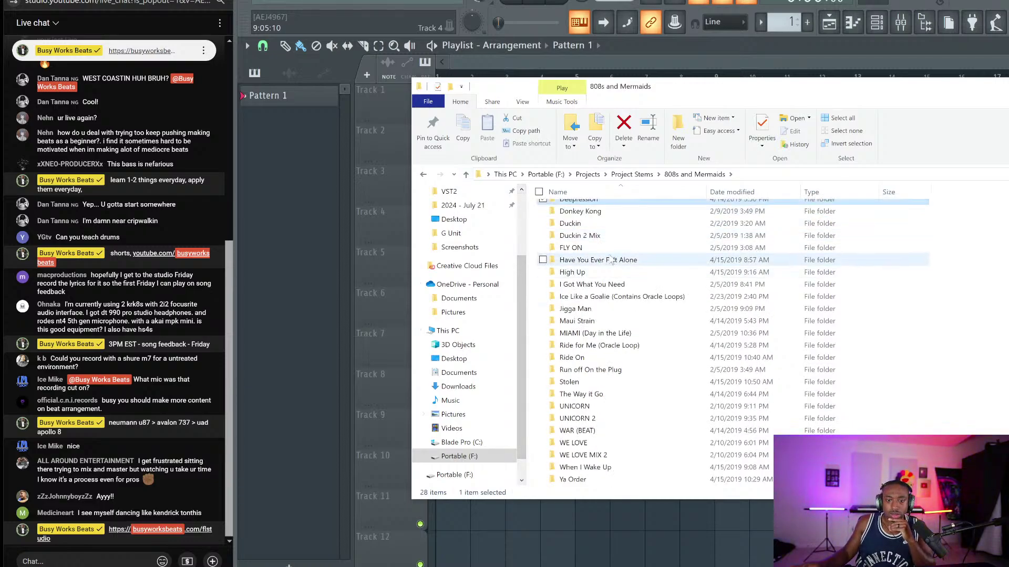
click(619, 284)
double_click(619, 284)
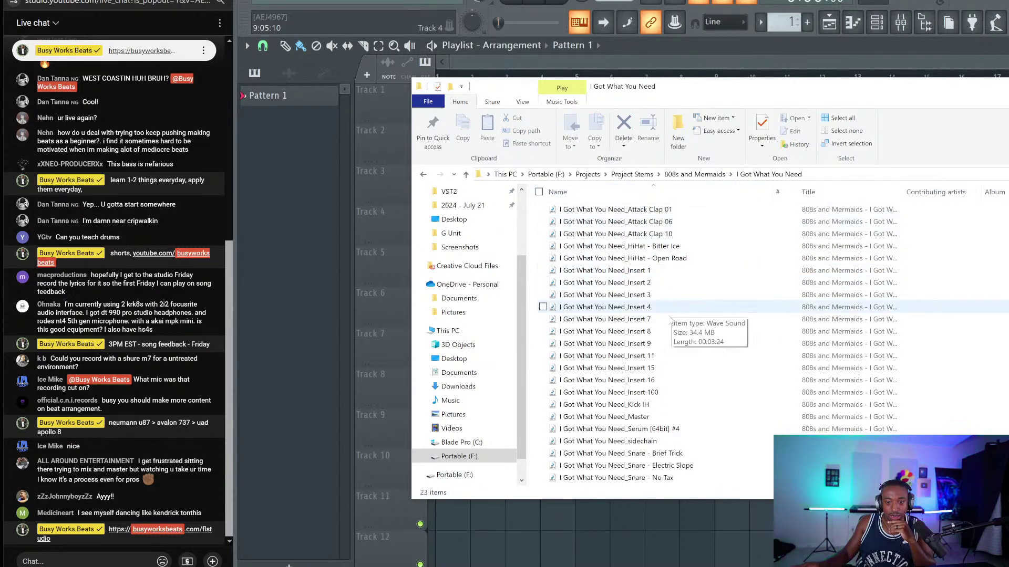
click(638, 428)
click(636, 418)
right_click(638, 418)
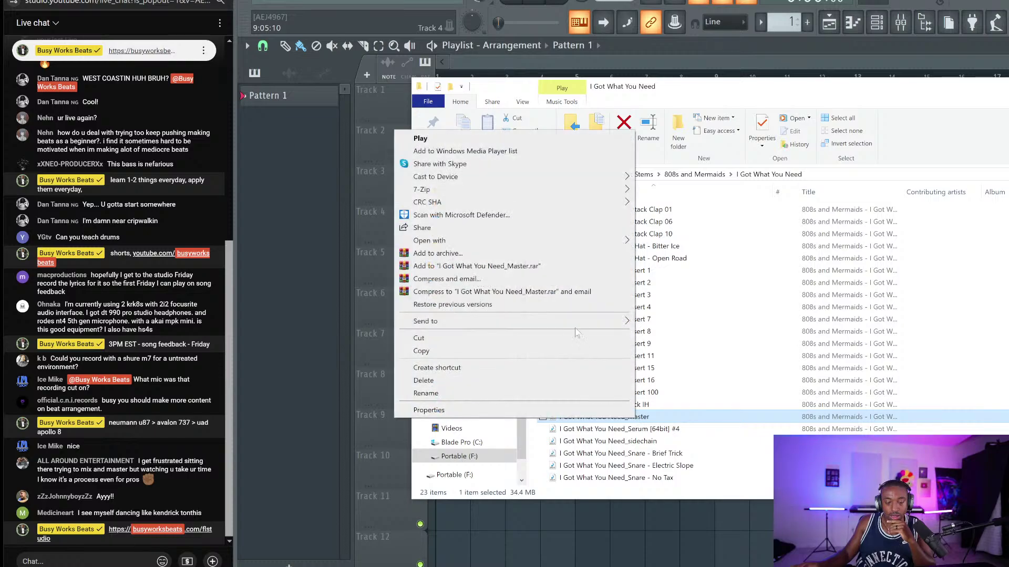
click(478, 139)
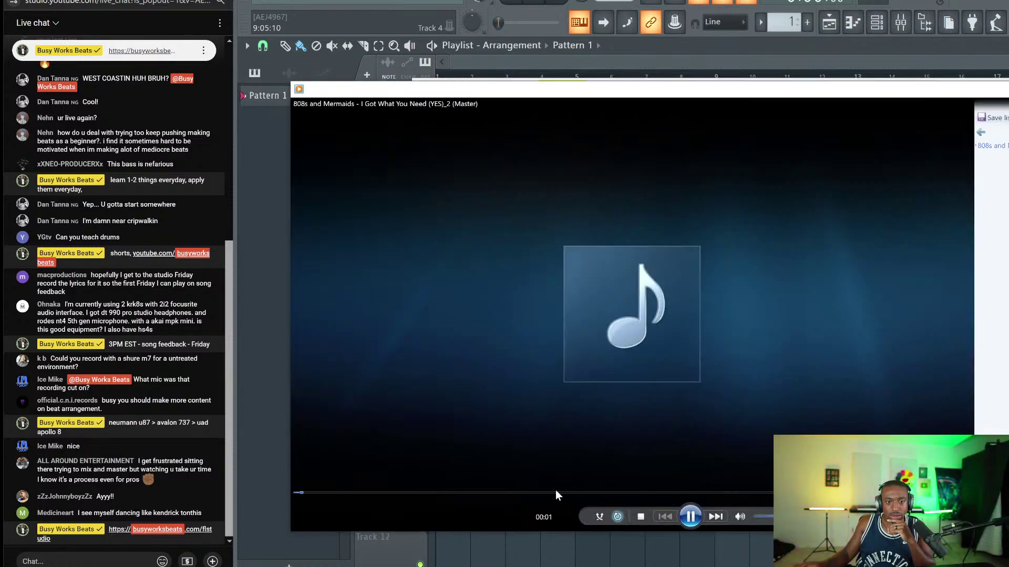
Skip further into the I Got What You Need master, raise the system volume, and close the media player.
click(400, 494)
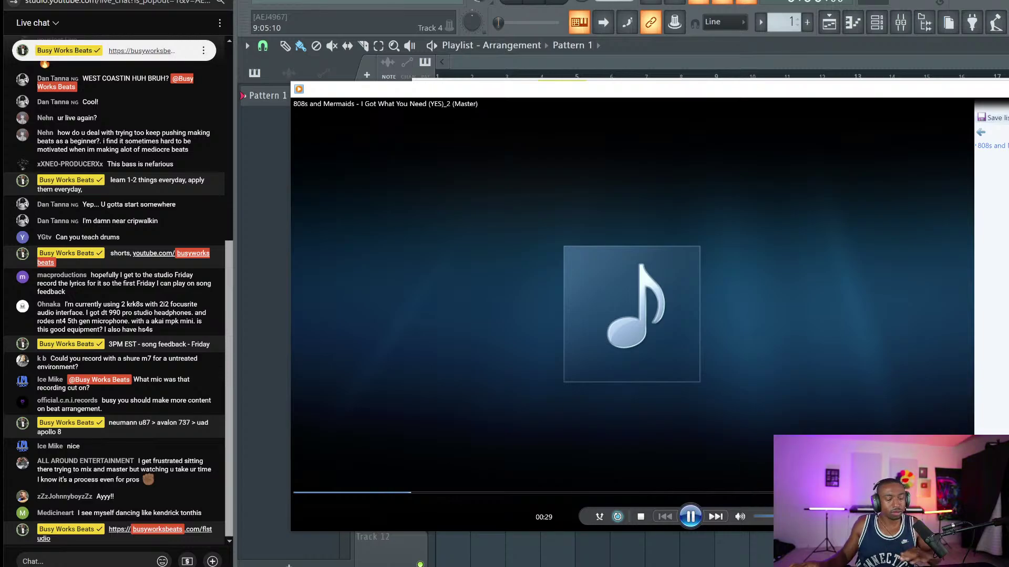
key(XF86AudioRaiseVolume)
key(XF86AudioRaiseVolume)
key(XF86AudioRaiseVolume)
key(XF86AudioRaiseVolume)
key(XF86AudioRaiseVolume)
key(XF86AudioRaiseVolume)
key(XF86AudioRaiseVolume)
key(XF86AudioRaiseVolume)
key(XF86AudioRaiseVolume)
key(XF86AudioRaiseVolume)
key(XF86AudioRaiseVolume)
key(XF86AudioRaiseVolume)
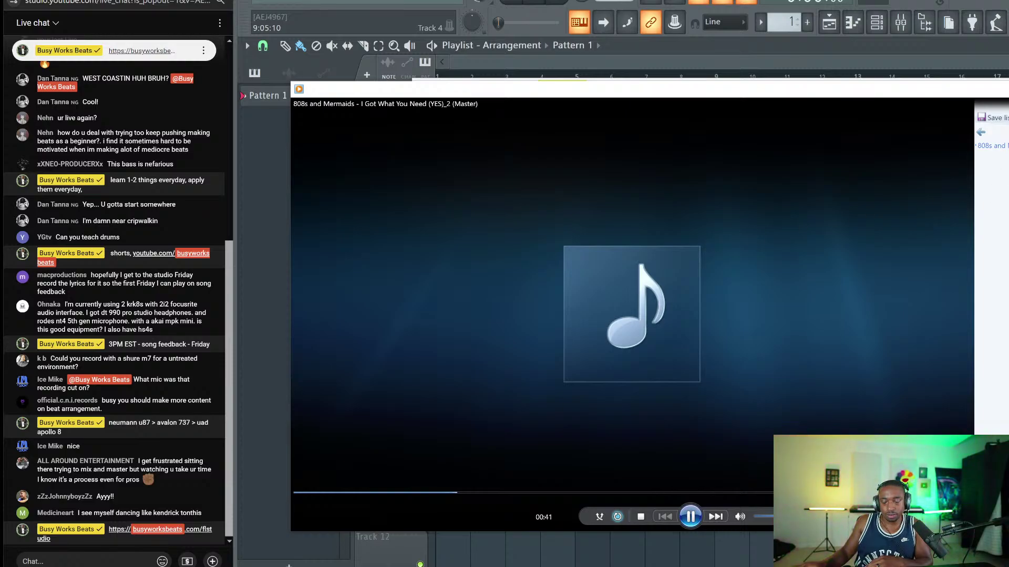
key(alt+F4)
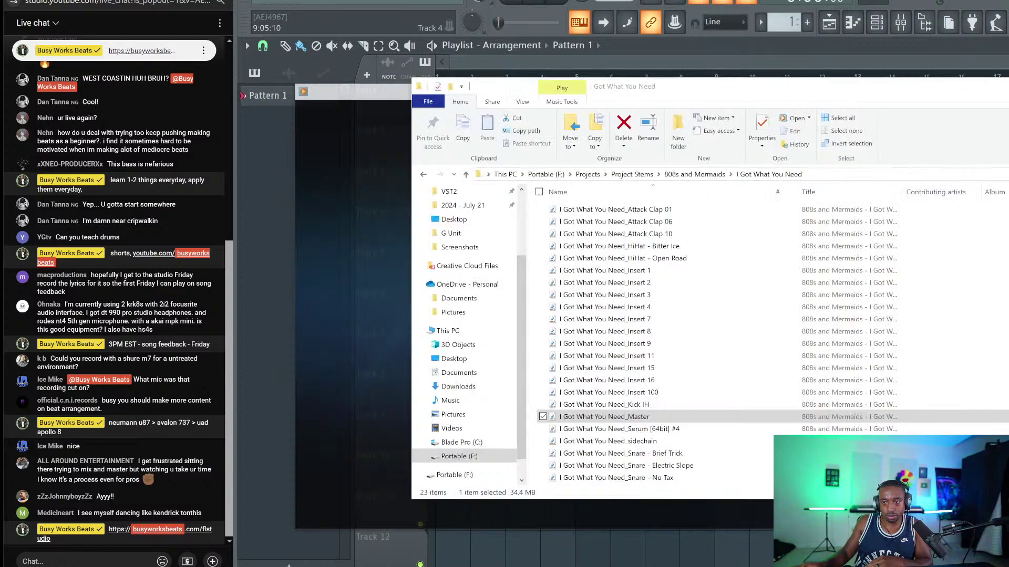
Lower the system volume to 86 and switch to the Maui Strain folder in 808s and Mermaids.
click(424, 175)
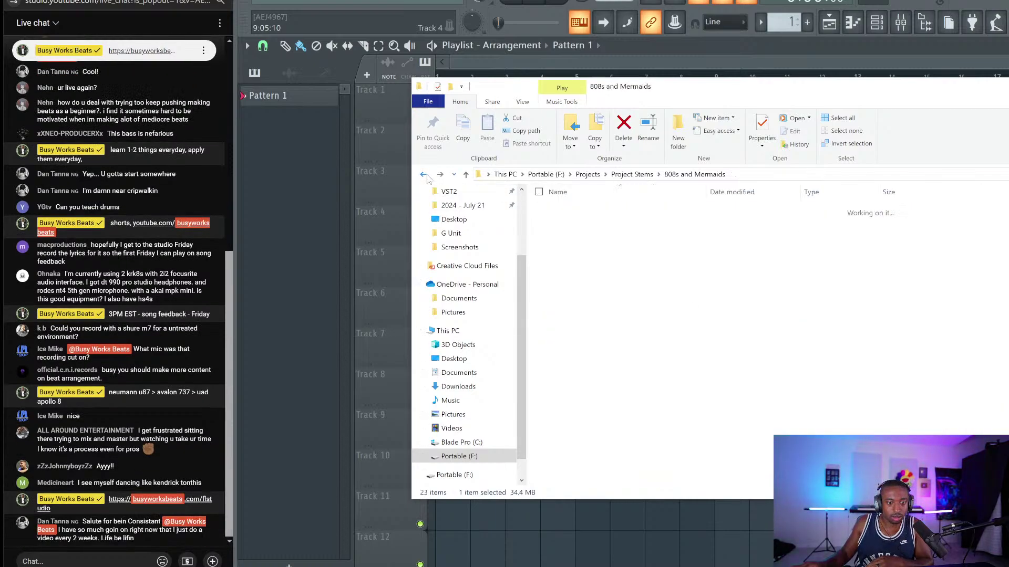
key(XF86AudioLowerVolume)
key(XF86AudioLowerVolume)
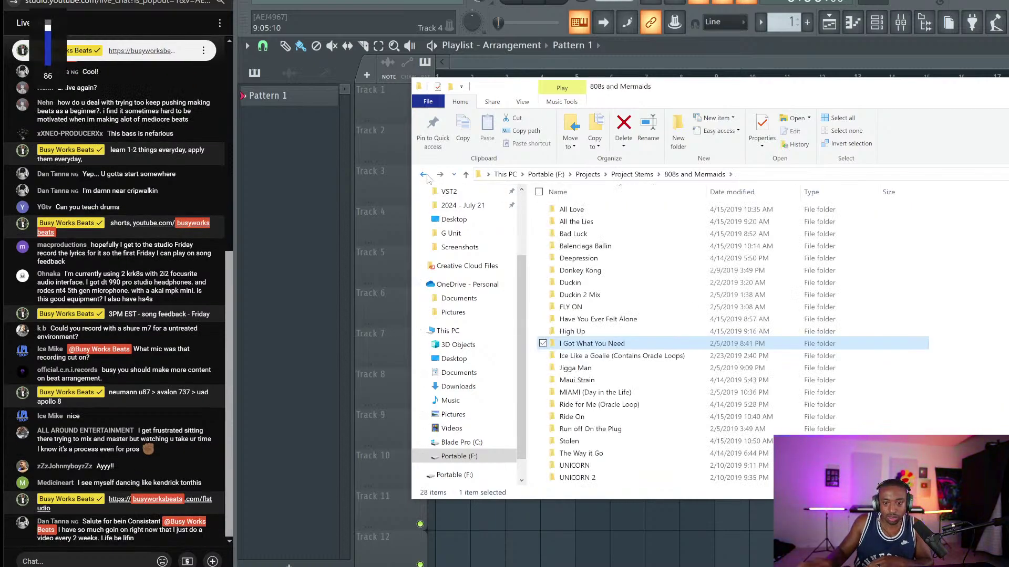
scroll(633, 376, down, 1)
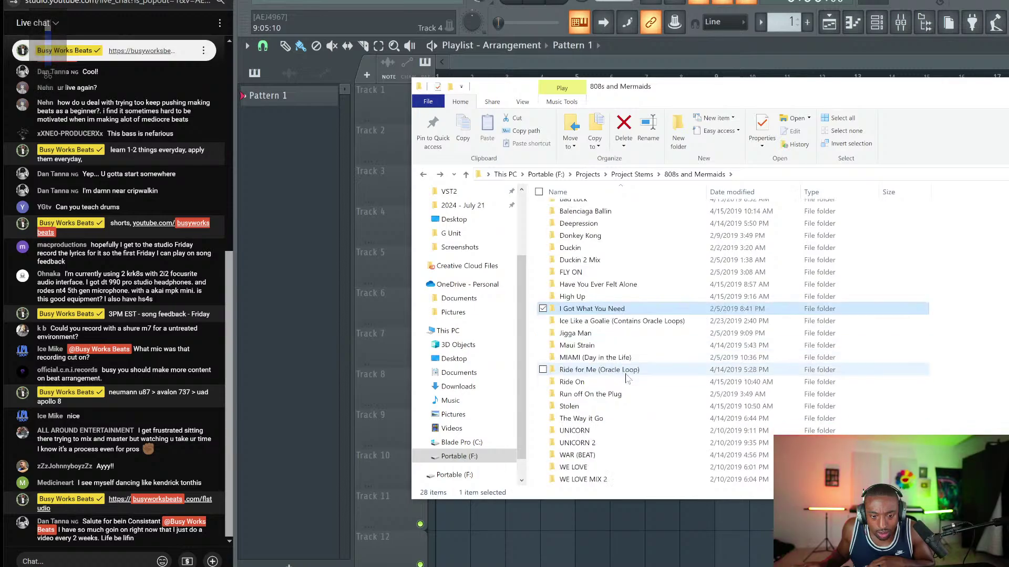
click(600, 347)
double_click(601, 348)
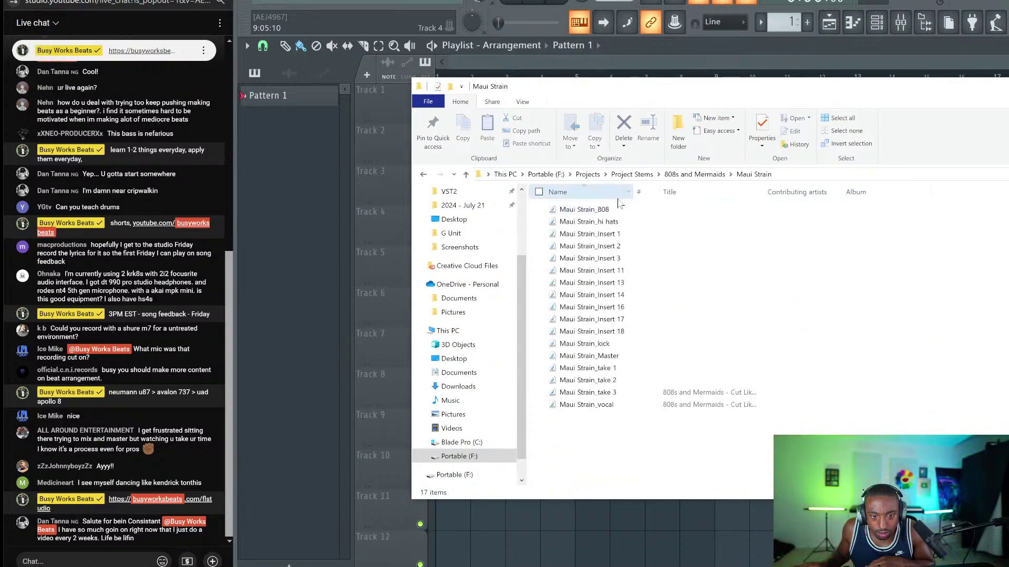
Widen the file list's Name column and play Maui Strain_Master in the media player.
drag(636, 189, 735, 190)
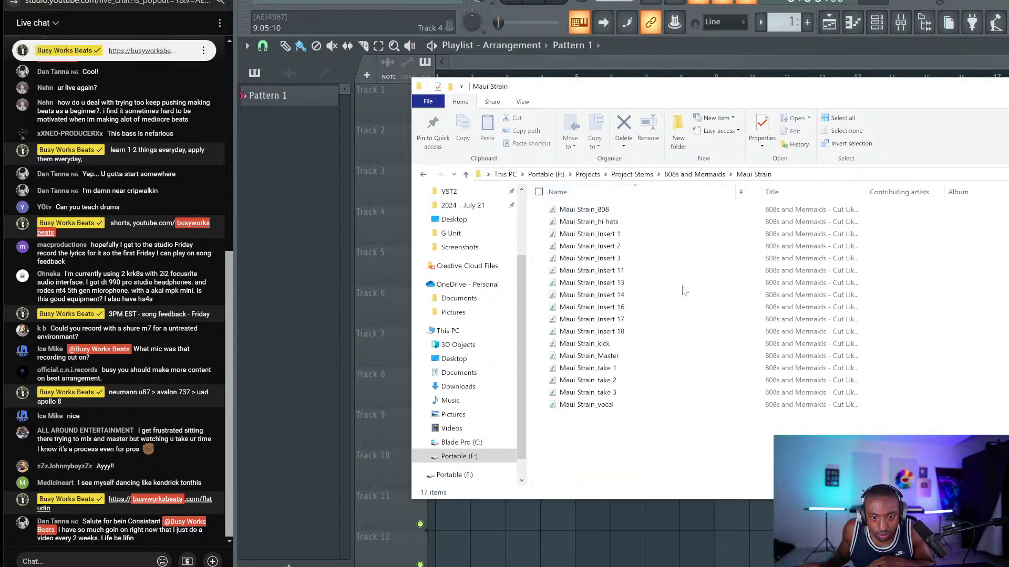
click(640, 357)
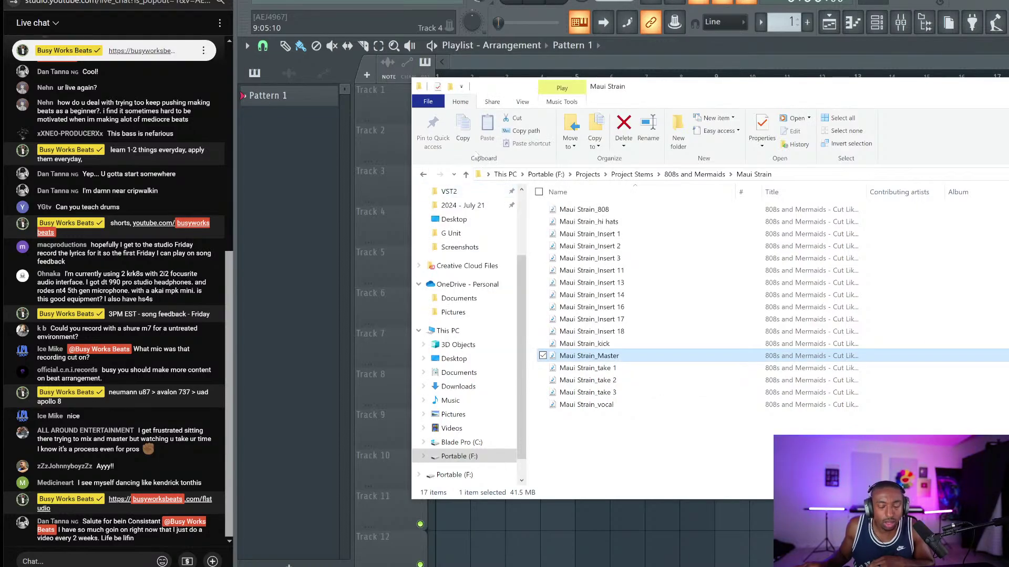
right_click(604, 356)
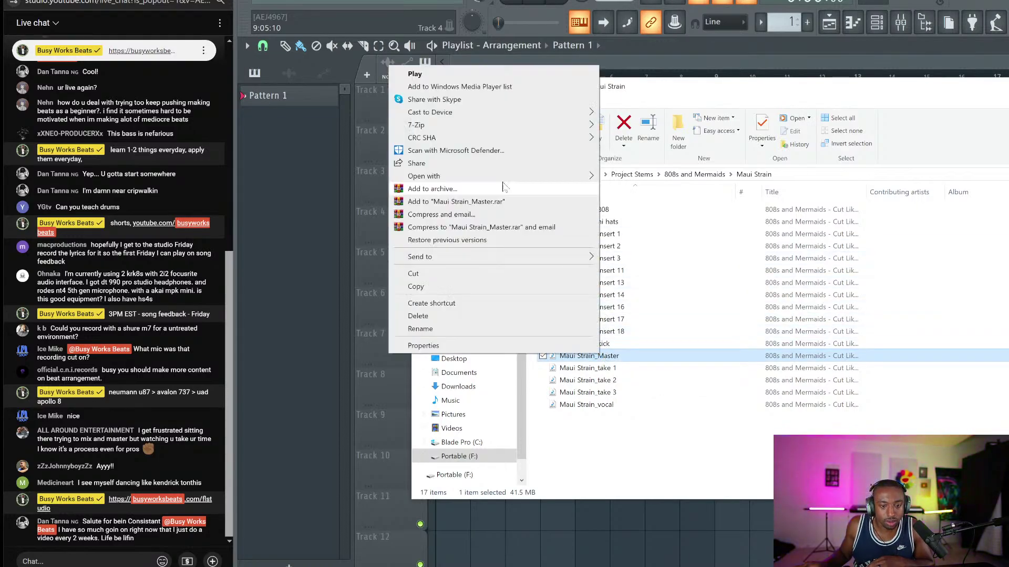
click(445, 77)
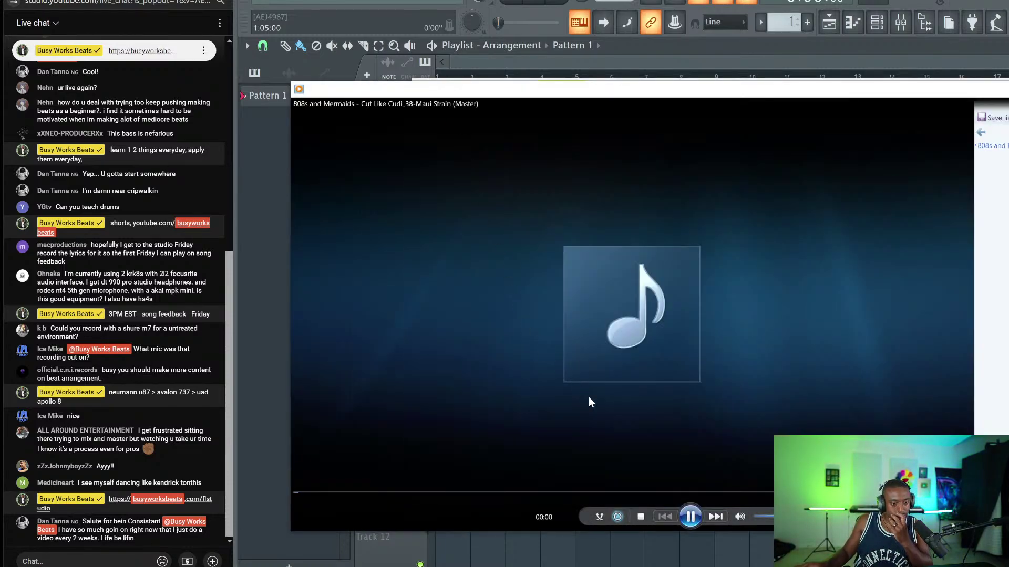
Pause and resume the Maui Strain master, and raise the system volume to 100.
click(695, 513)
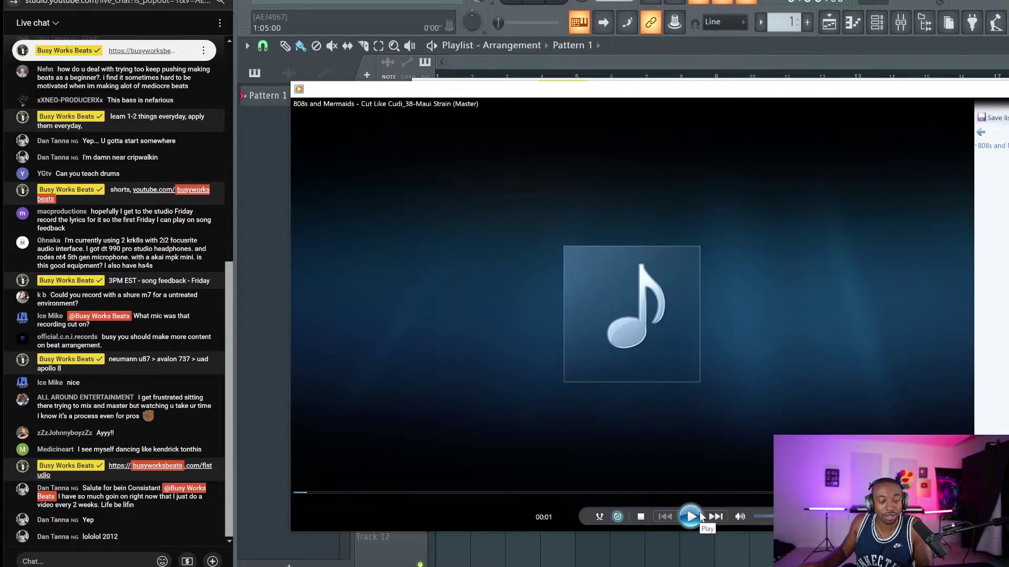
click(699, 513)
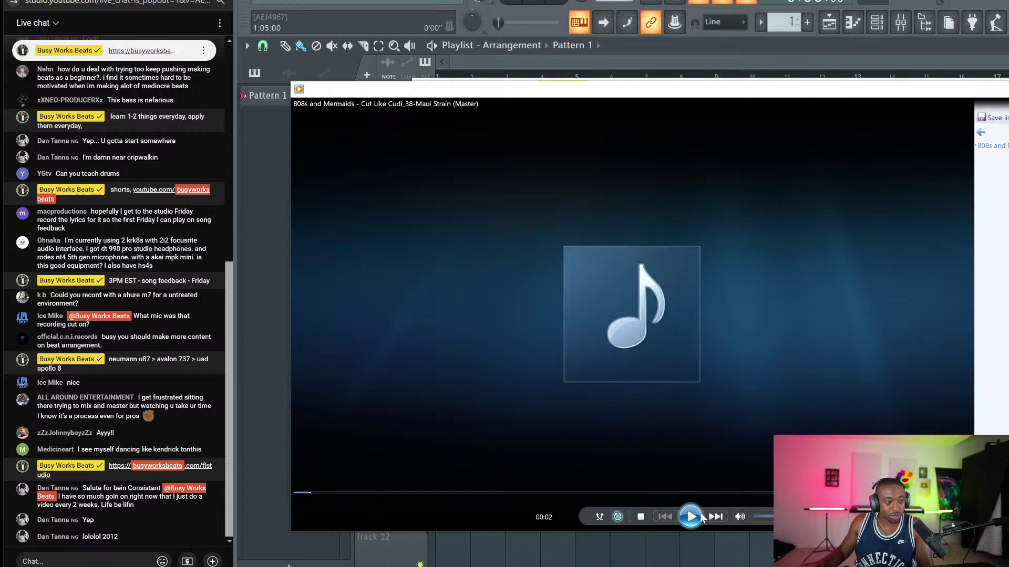
click(699, 512)
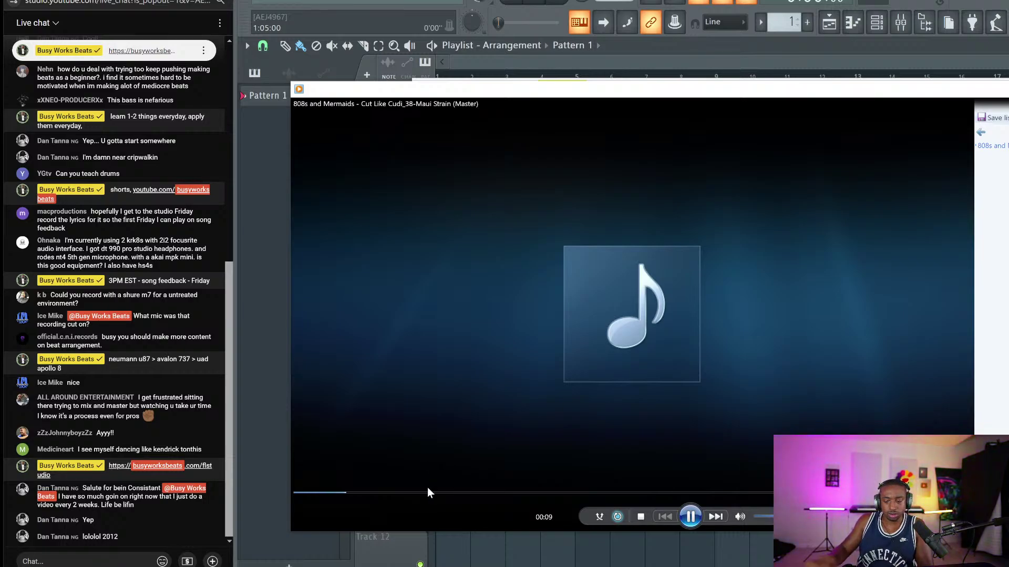
key(XF86AudioRaiseVolume)
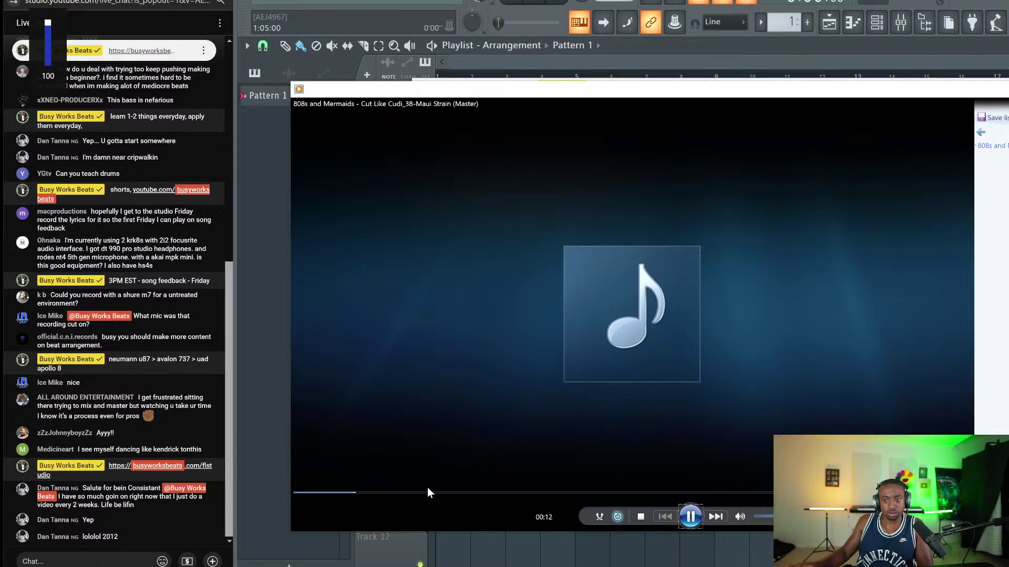
Browse the song folders in 808s and Mermaids while the Maui Strain master plays, and pause its playback.
click(289, 566)
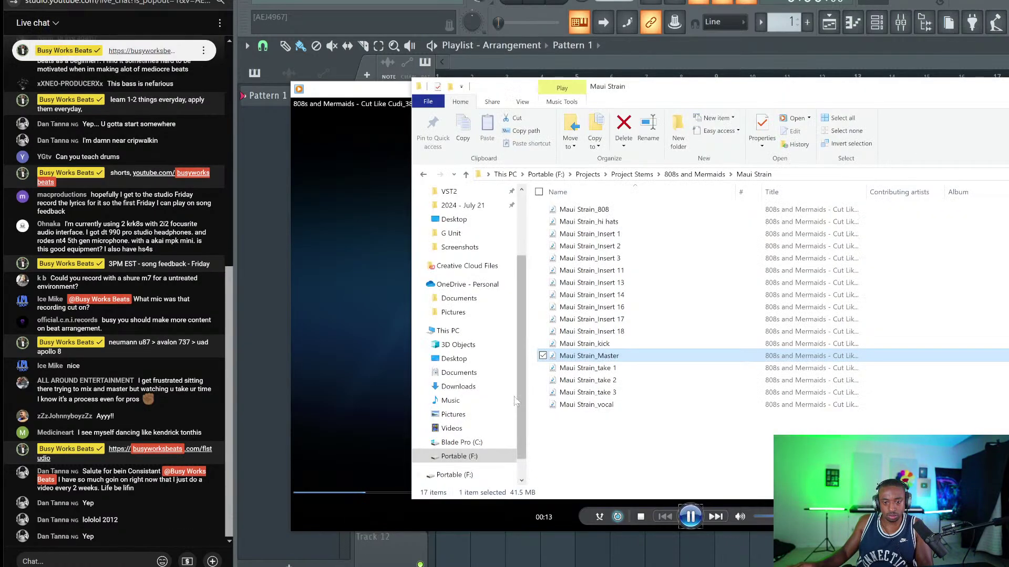
click(422, 174)
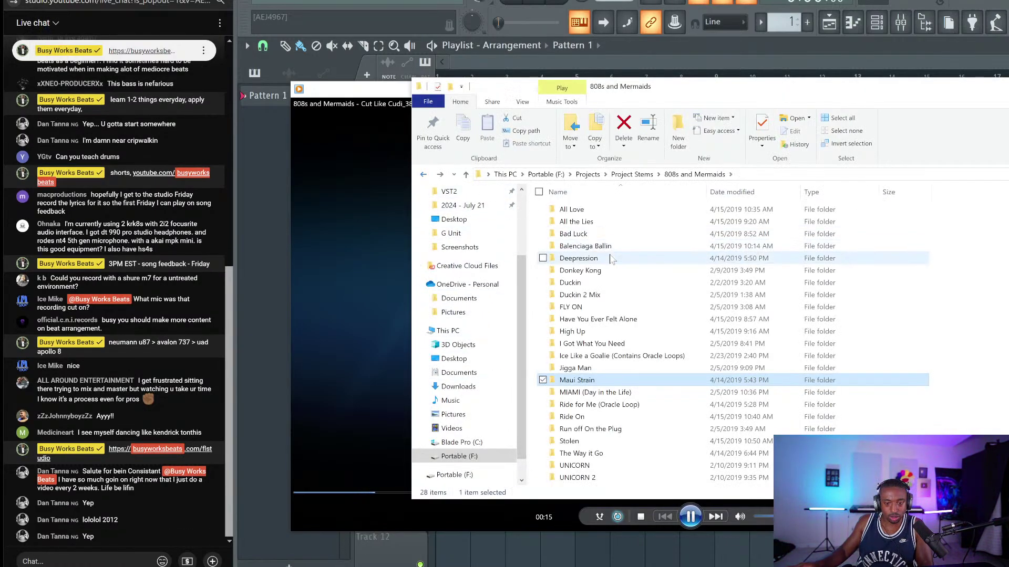
scroll(612, 396, down, 1)
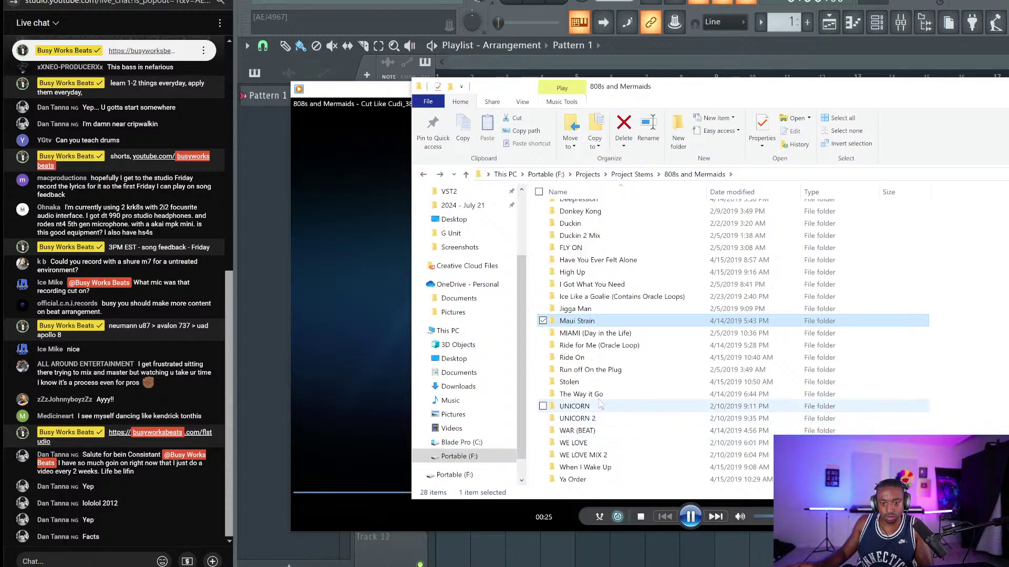
mouse_move(594, 394)
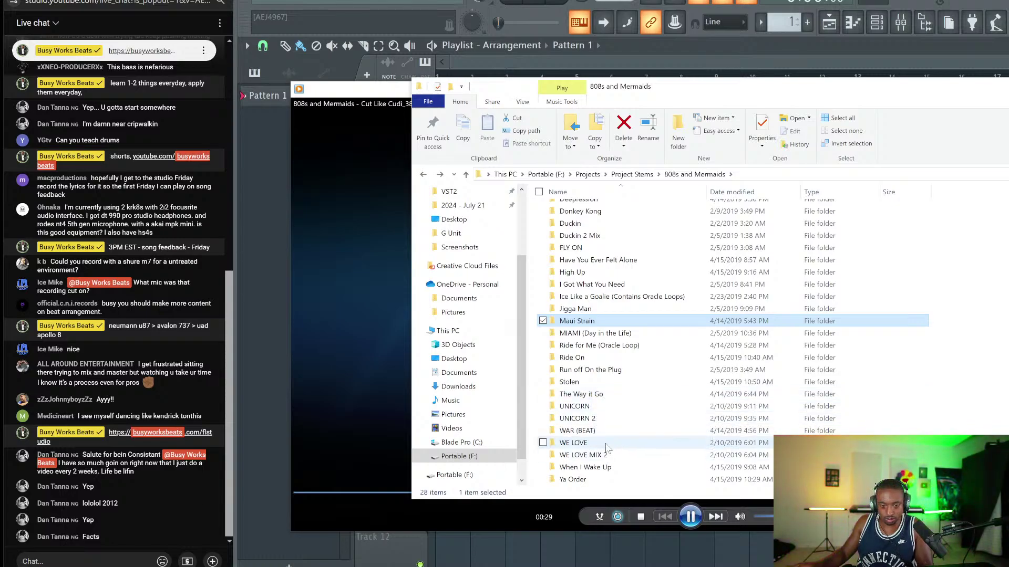
click(690, 514)
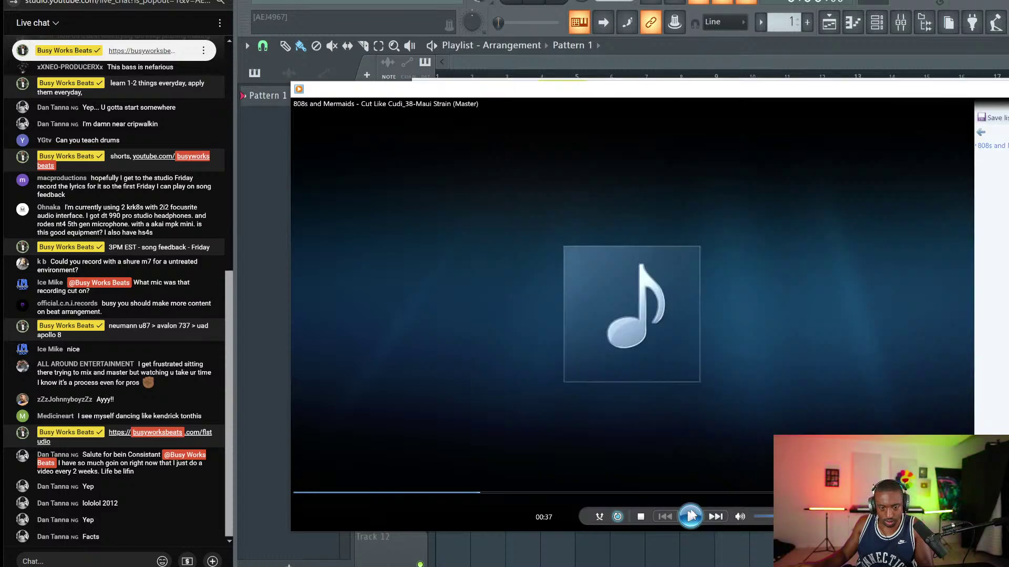
key(alt+Tab)
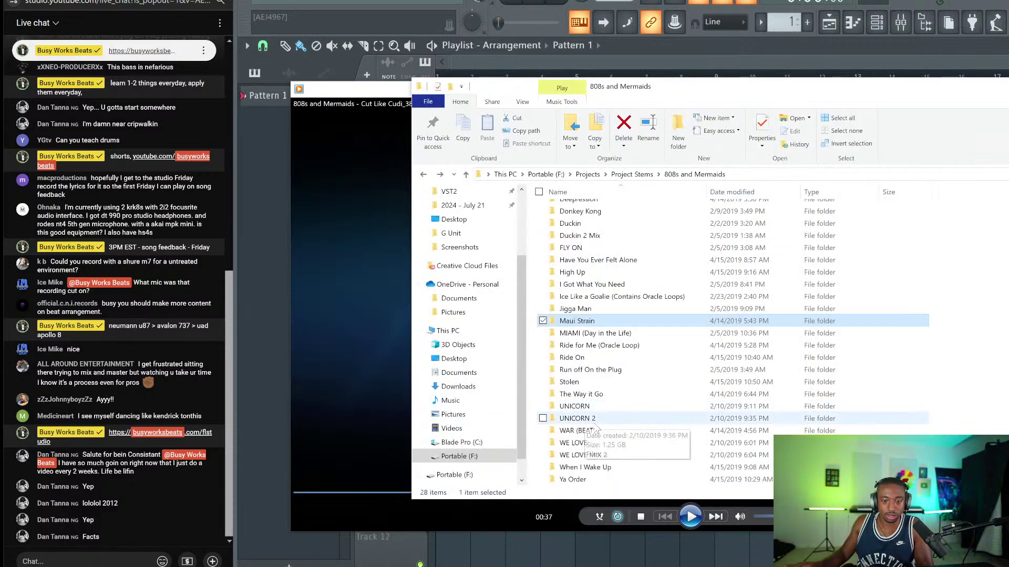
Check the WE LOVE MIX 2 folder, and play Ya Order_Master from the Ya Order folder, skipping ahead in the song.
double_click(601, 454)
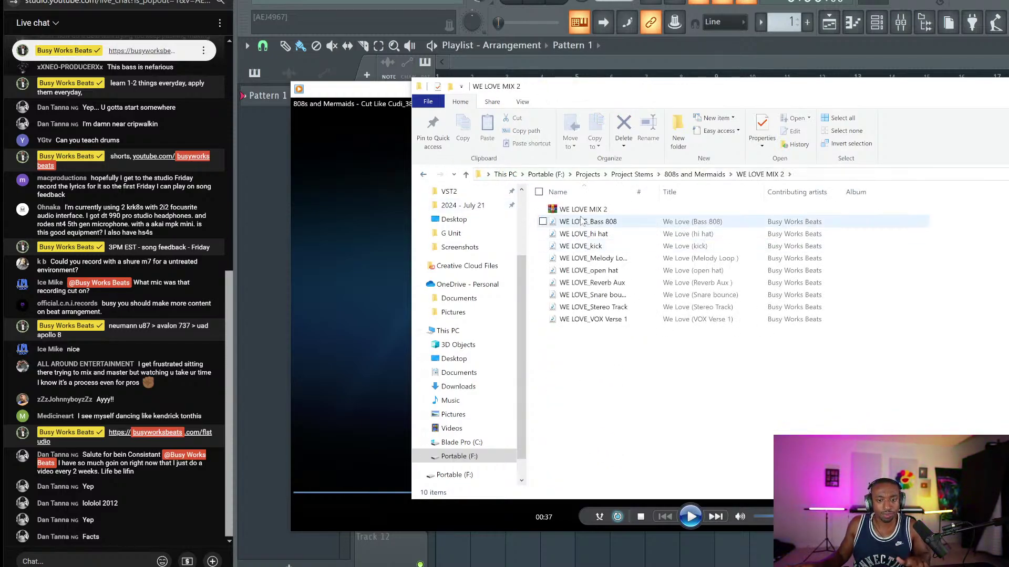
click(423, 174)
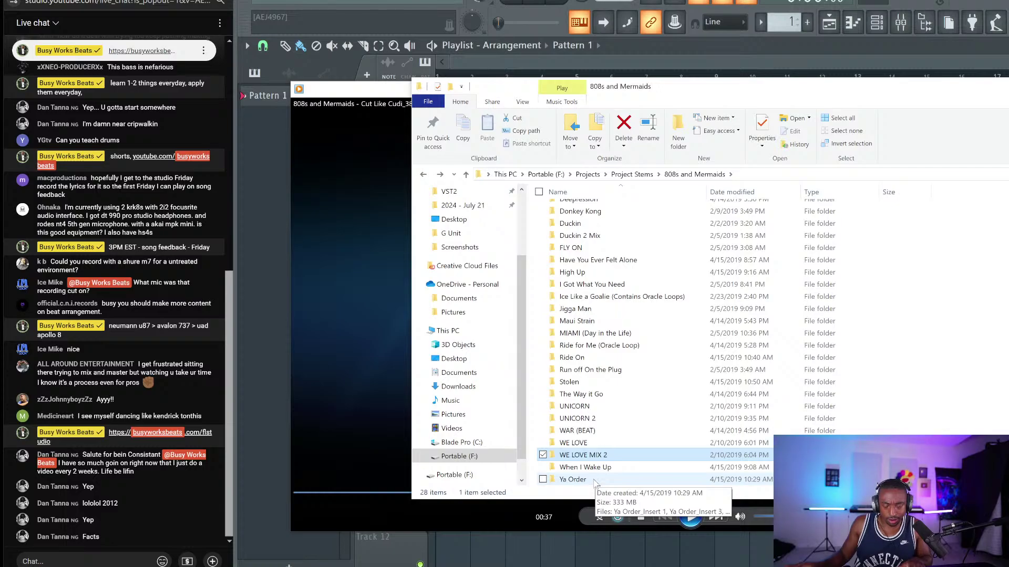
double_click(595, 480)
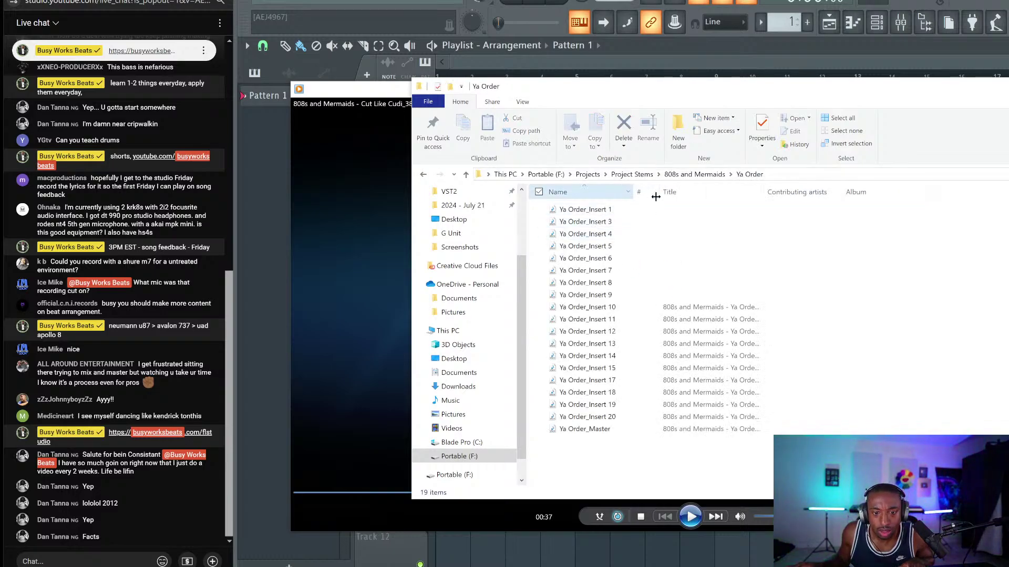
right_click(610, 436)
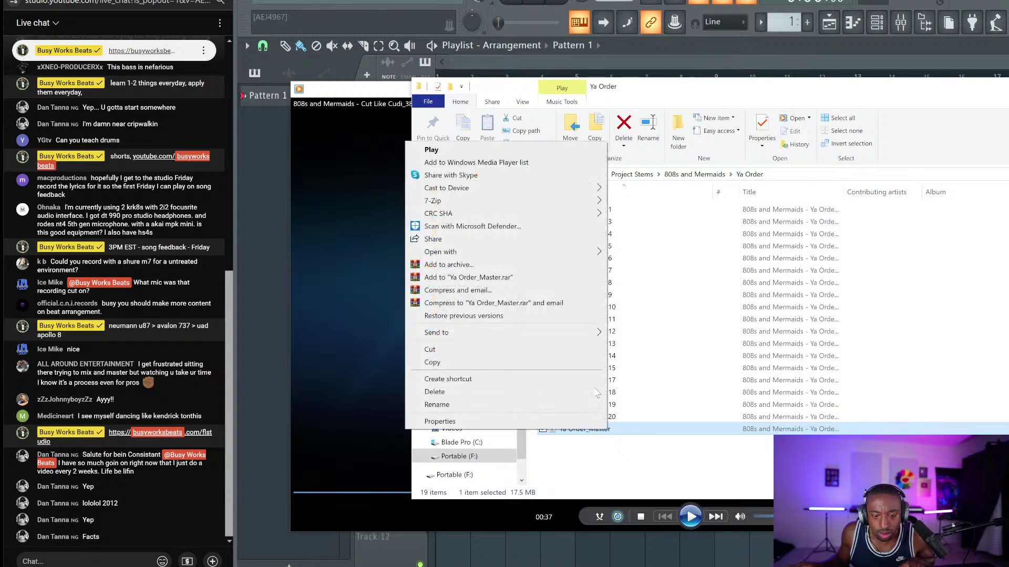
click(467, 152)
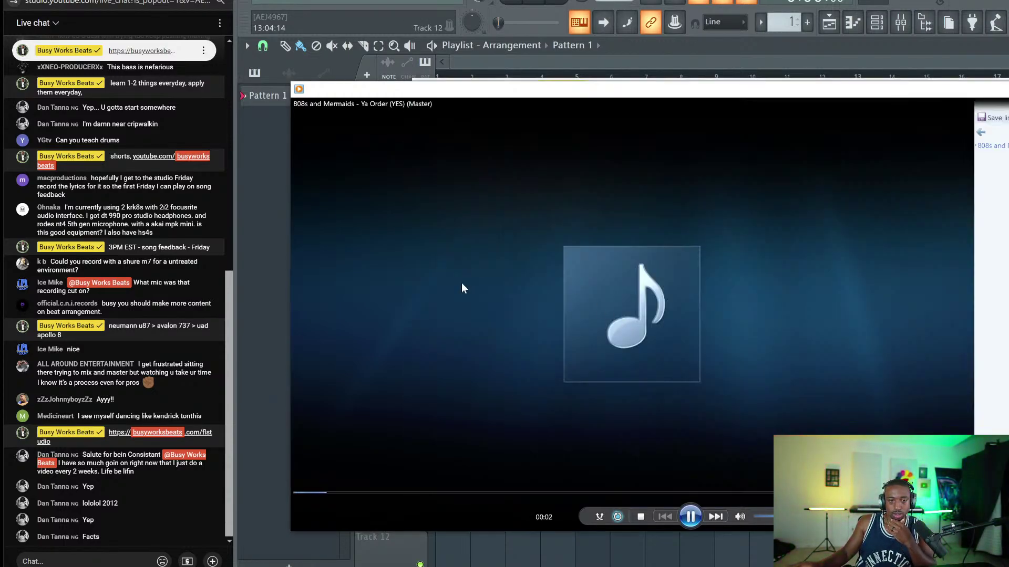
click(455, 494)
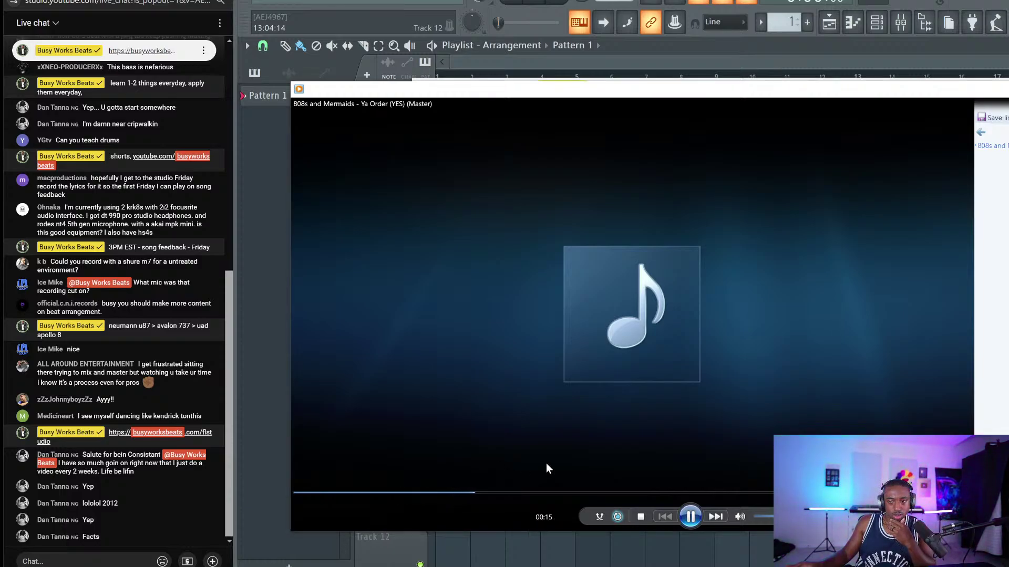
key(XF86AudioRaiseVolume)
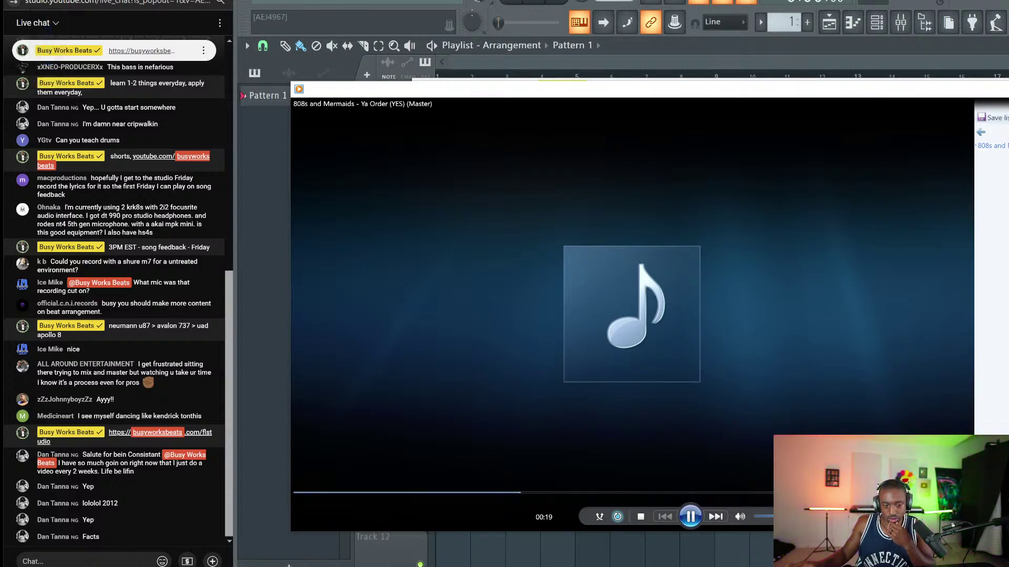
Open the When I Wake Up folder in 808s and Mermaids, widen its Name column and play When I Wake Up_Master.
key(alt+Tab)
click(423, 174)
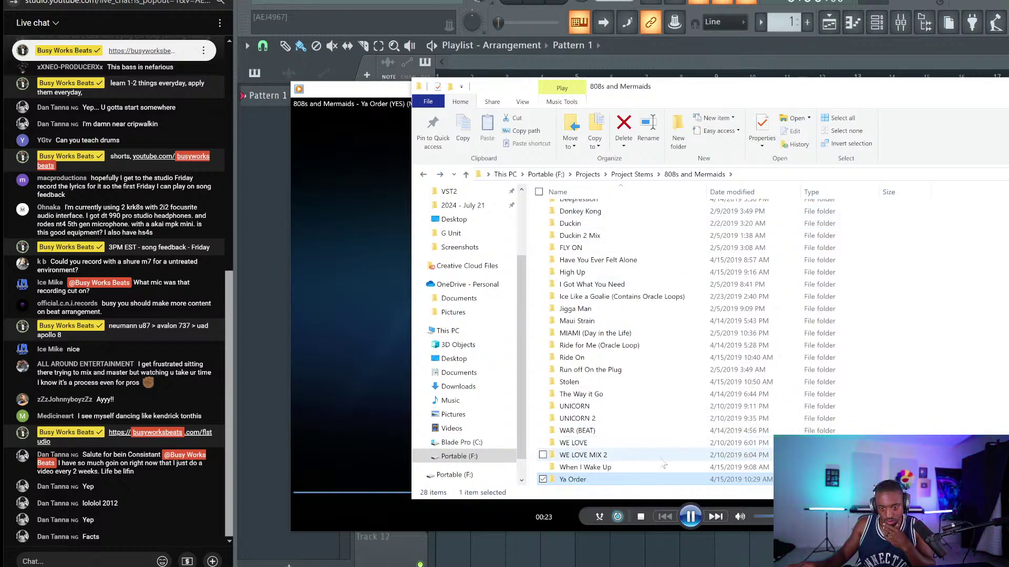
double_click(608, 470)
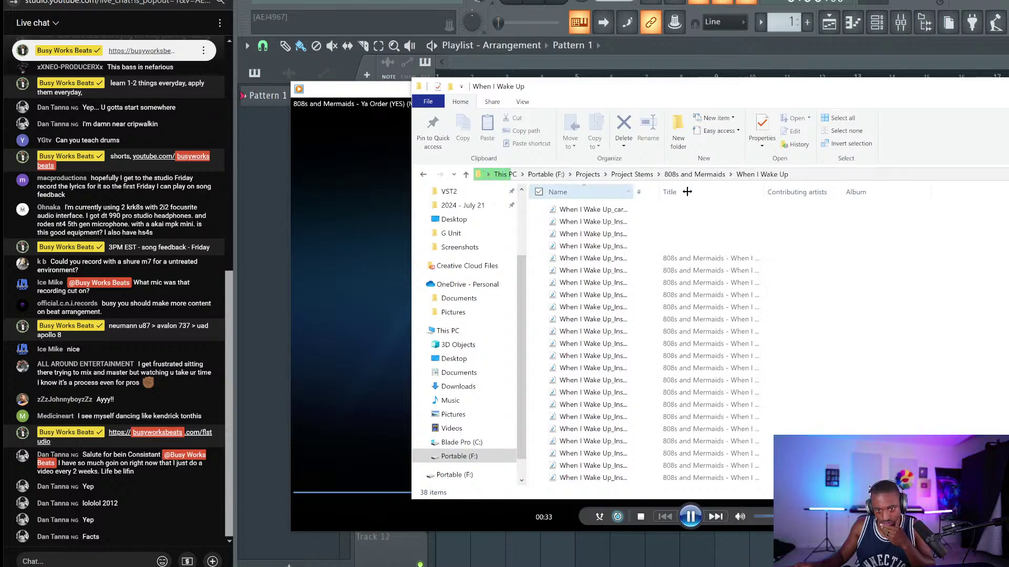
drag(634, 198, 805, 193)
scroll(729, 269, down, 5)
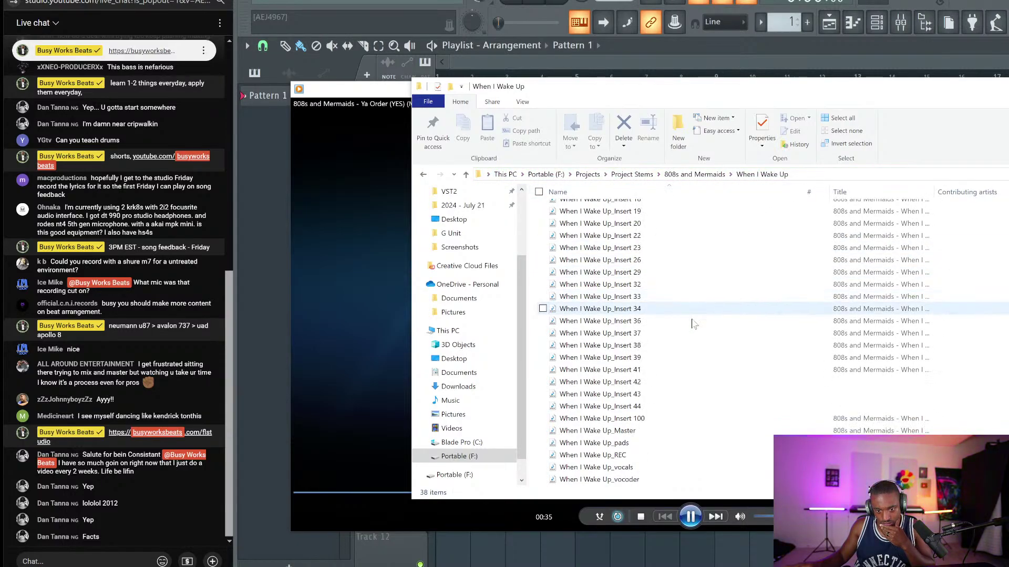
click(635, 430)
right_click(634, 430)
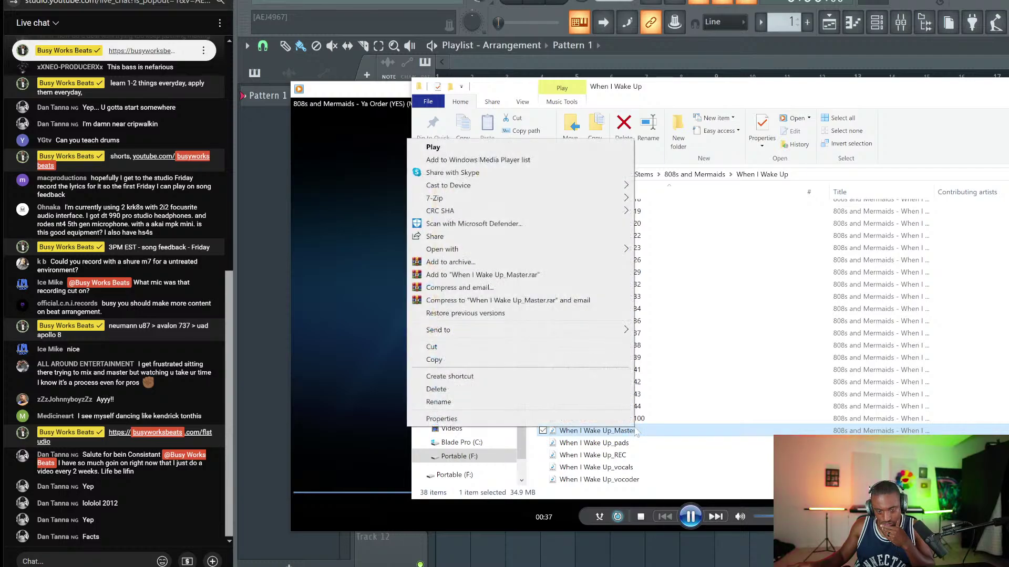
click(462, 148)
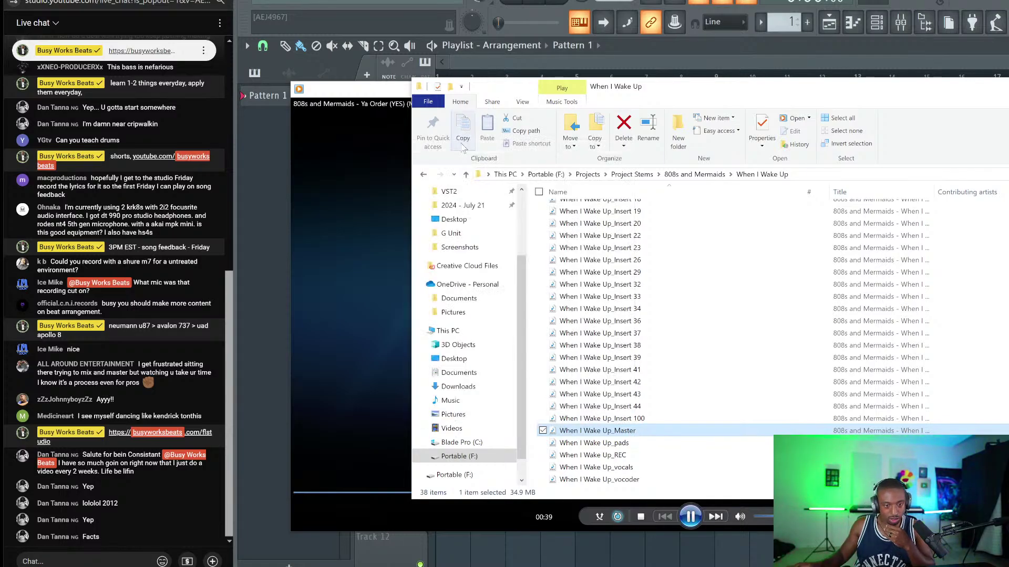
Skip ahead in the When I Wake Up master in the media player and pause its playback.
click(346, 94)
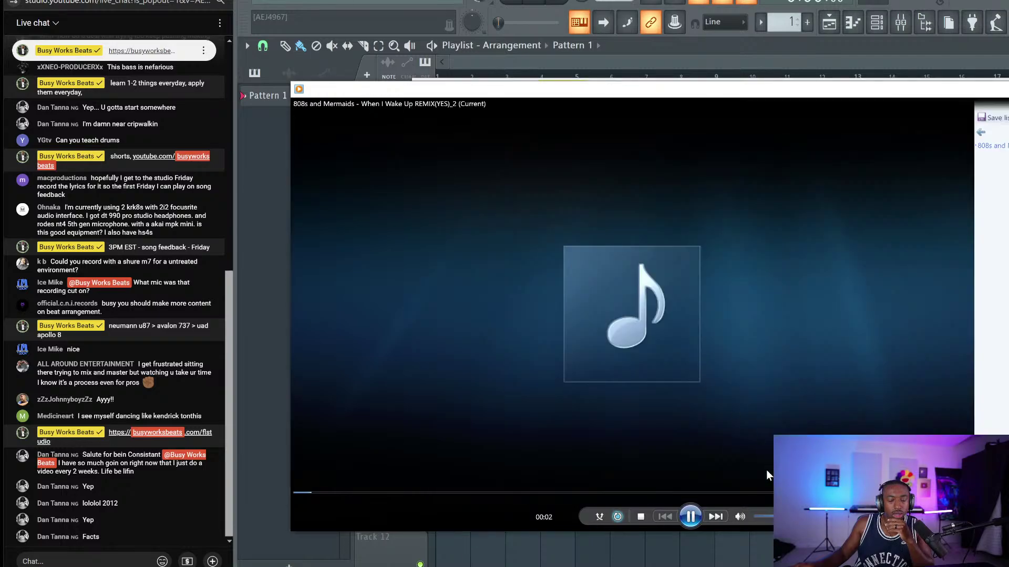
click(399, 492)
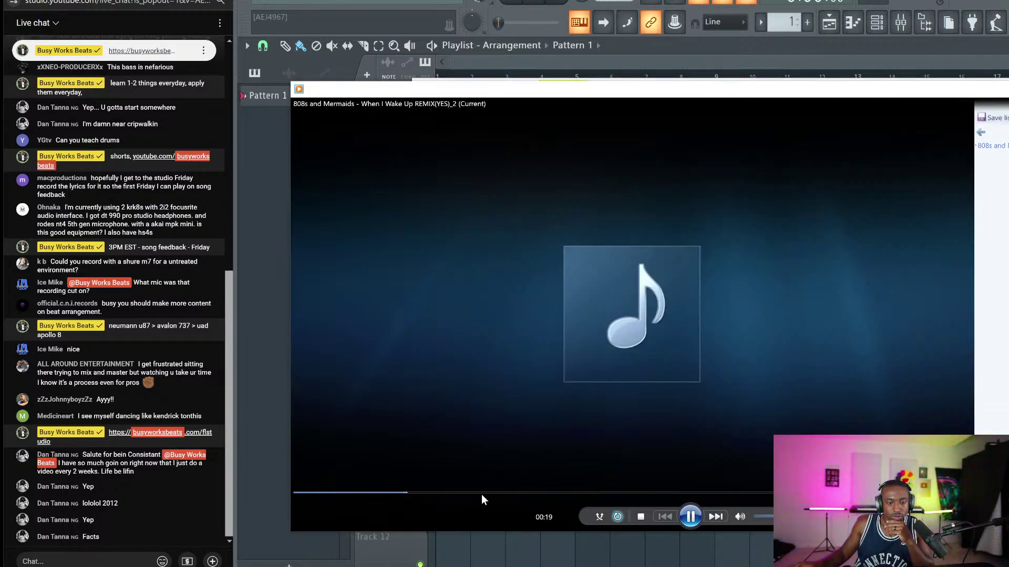
key(alt+Tab)
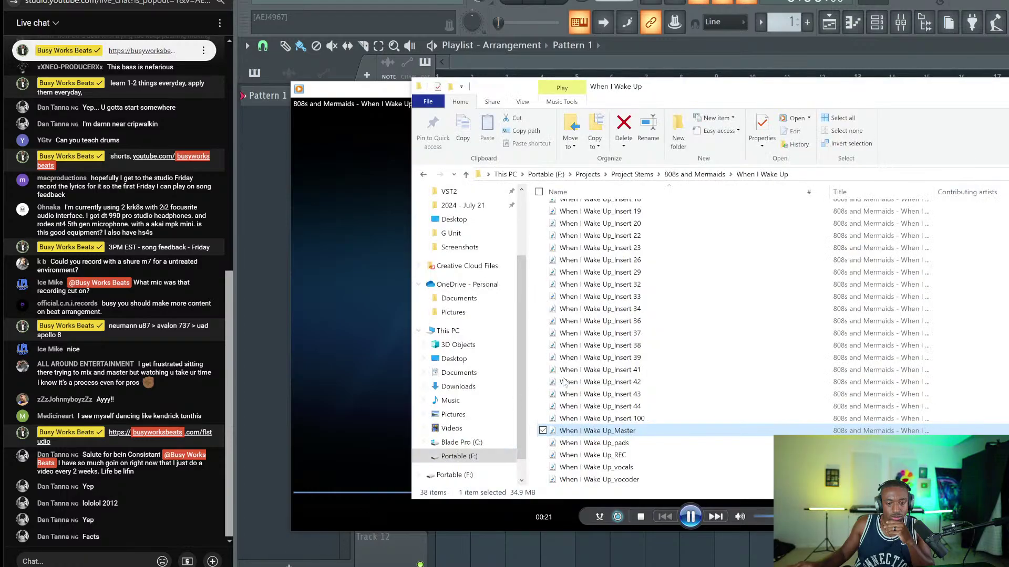
click(366, 267)
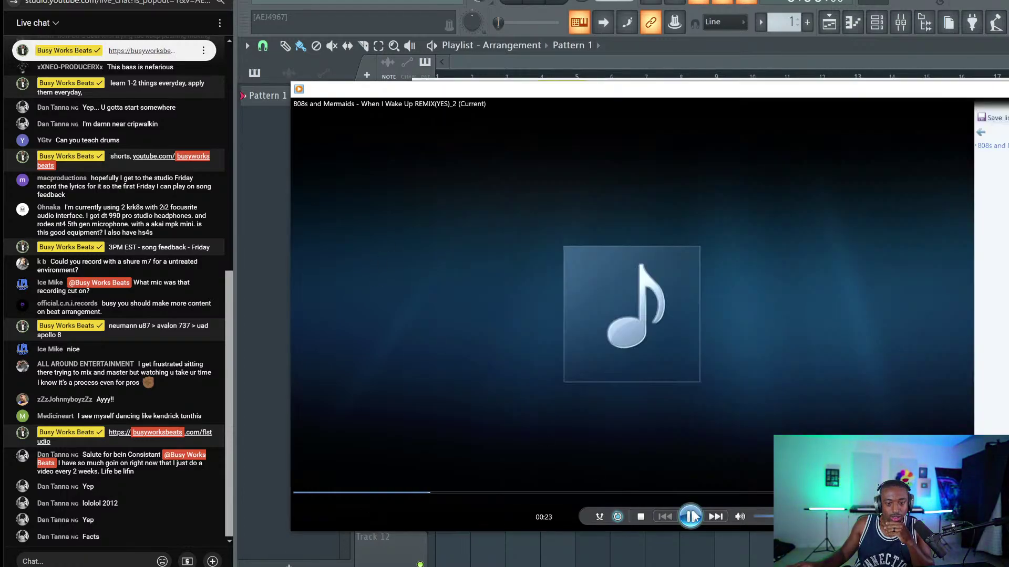
click(691, 516)
Minimize the media player and move the When I Wake Up folder window to uncover the playlist's first tracks.
key(alt+Tab)
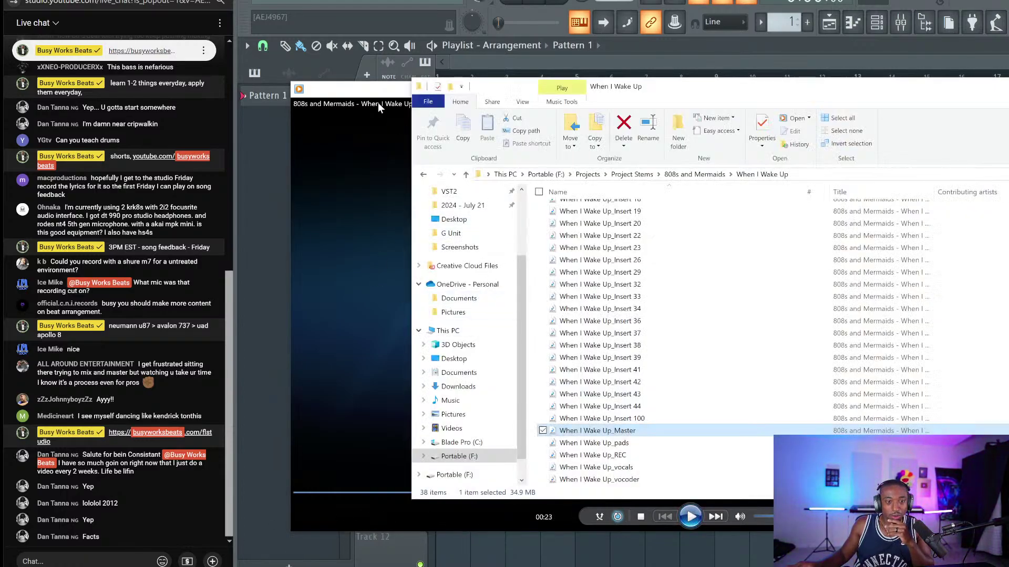
click(368, 93)
key(super+Down)
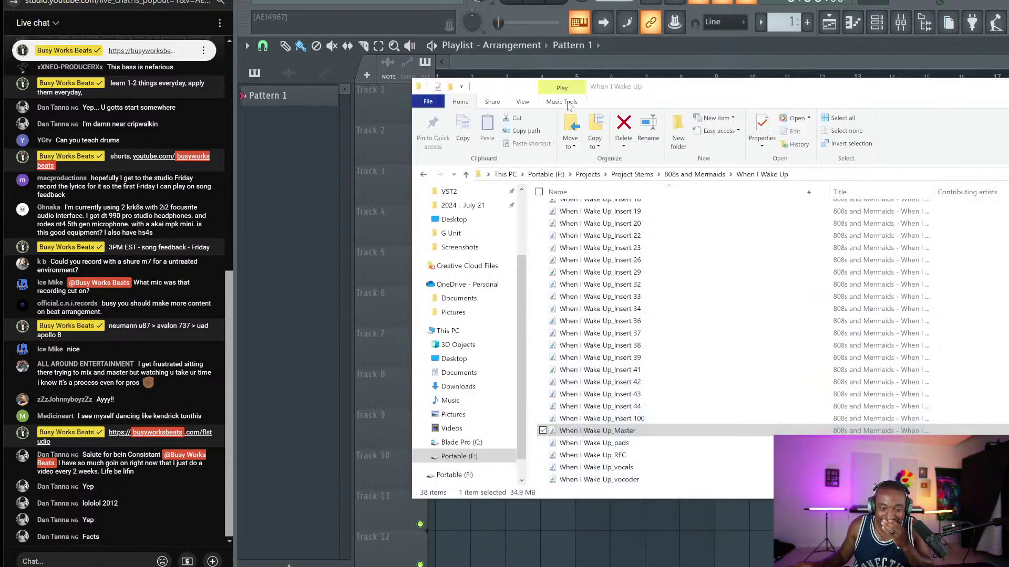
drag(631, 89, 715, 121)
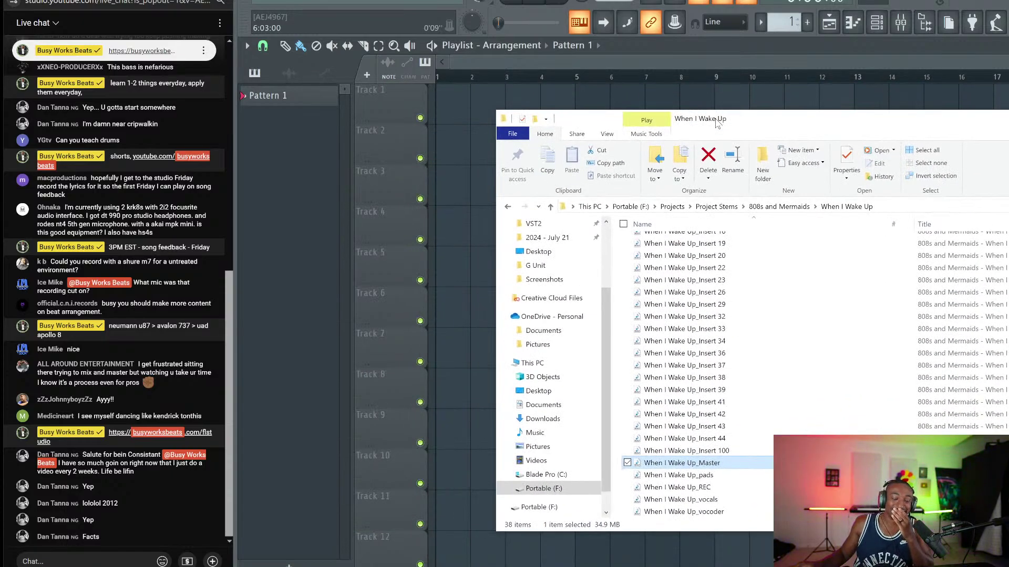
Add all audio files from the When I Wake Up folder to the playlist, one per track from Track 1 at bar 1.
click(698, 305)
key(ctrl+a)
scroll(704, 294, up, 5)
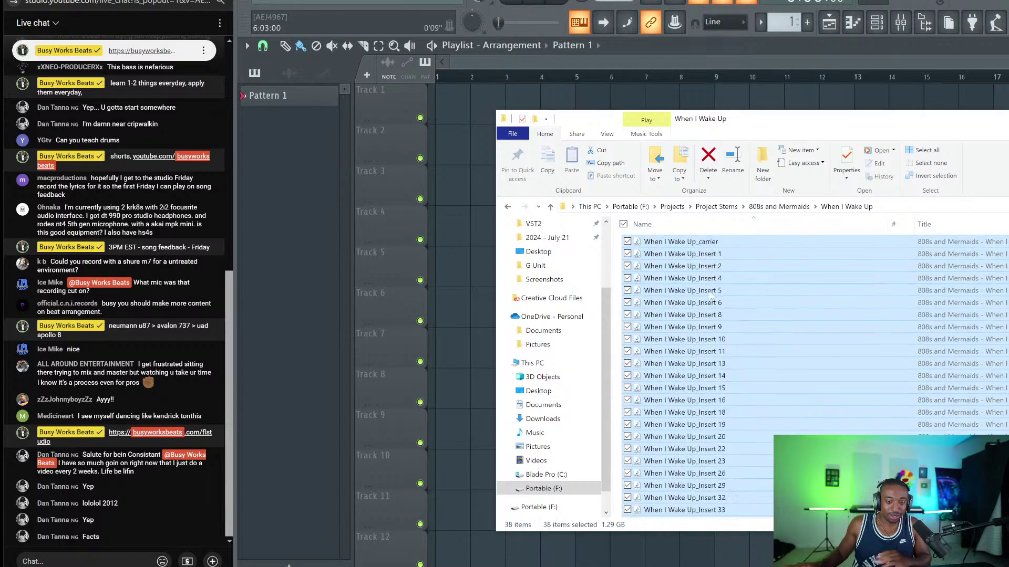
drag(699, 242, 464, 93)
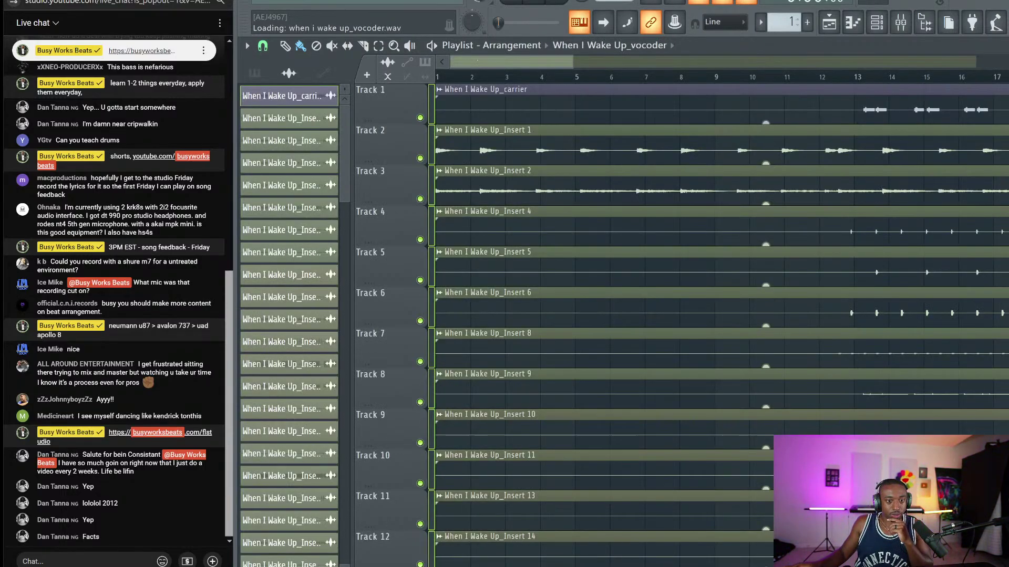
scroll(501, 87, down, 4)
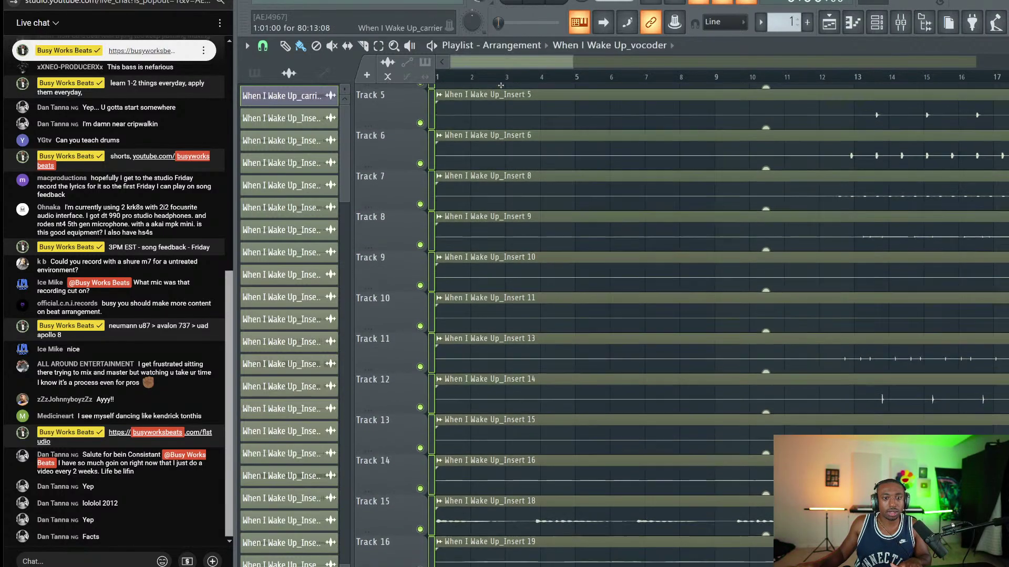
scroll(501, 85, down, 3)
scroll(501, 84, down, 5)
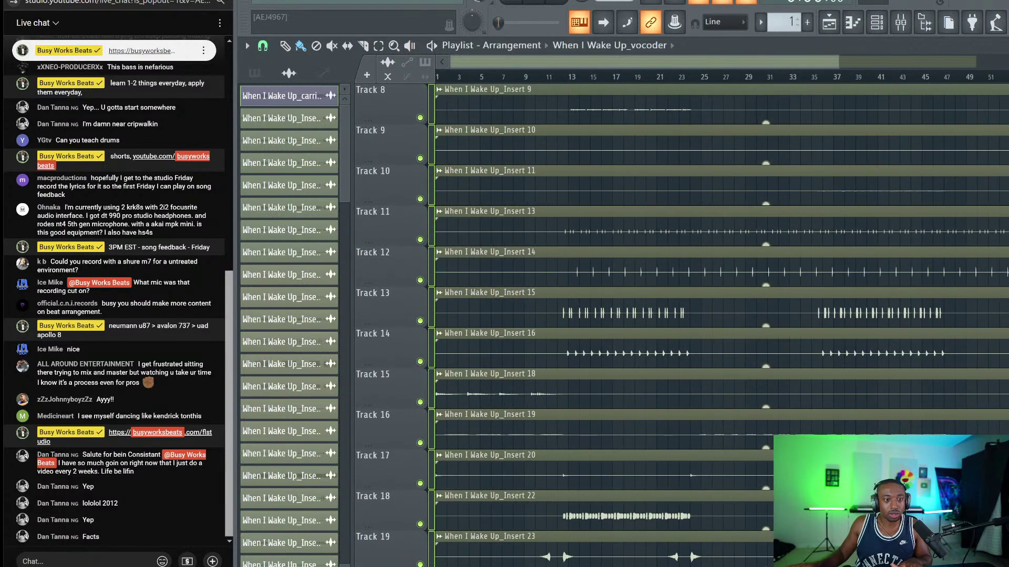
Start saving the project as a new file named Live Stream - When I Wake Up.
click(260, 1)
click(272, 53)
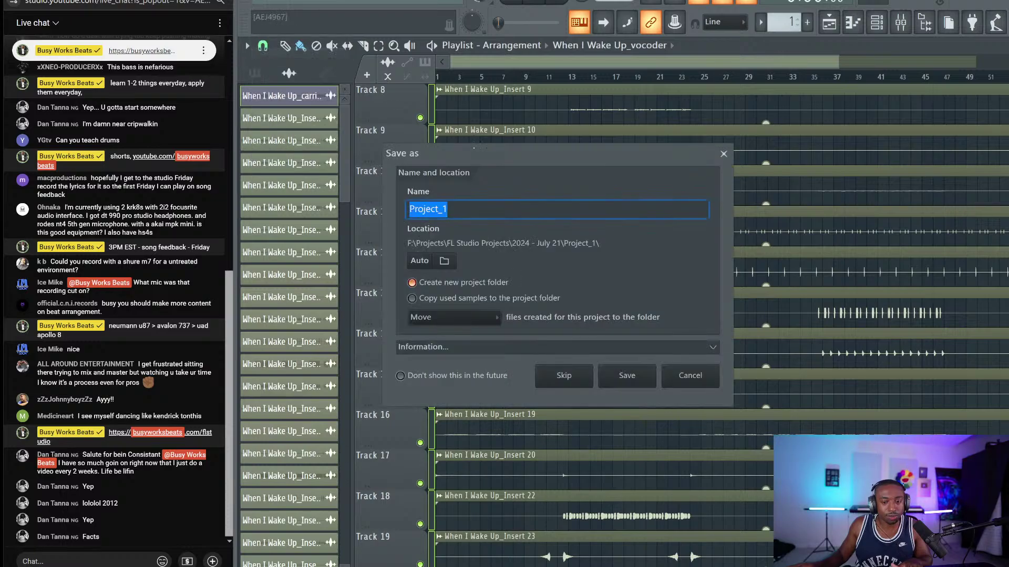
text(Live Stream - )
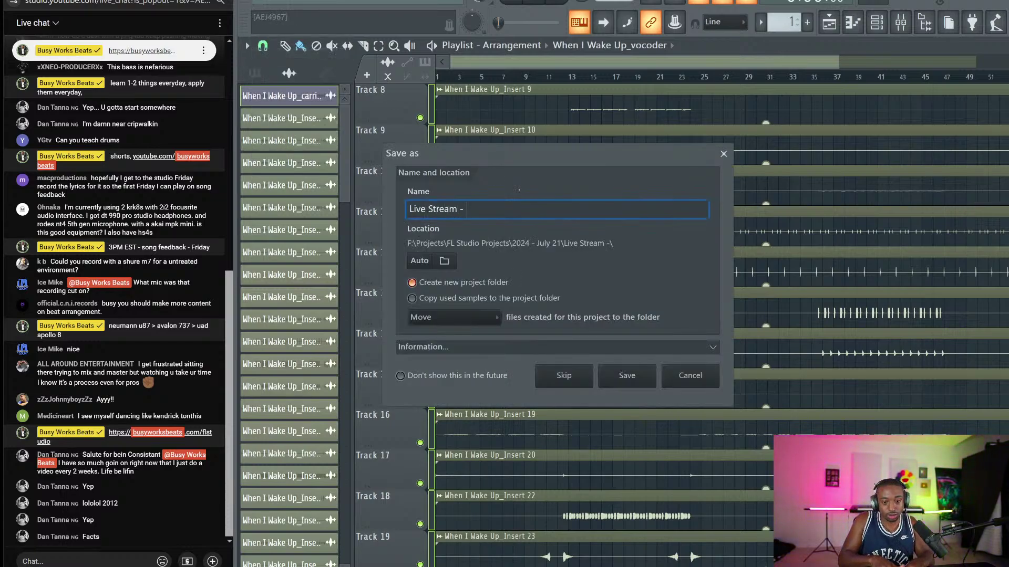
text(When I Wake)
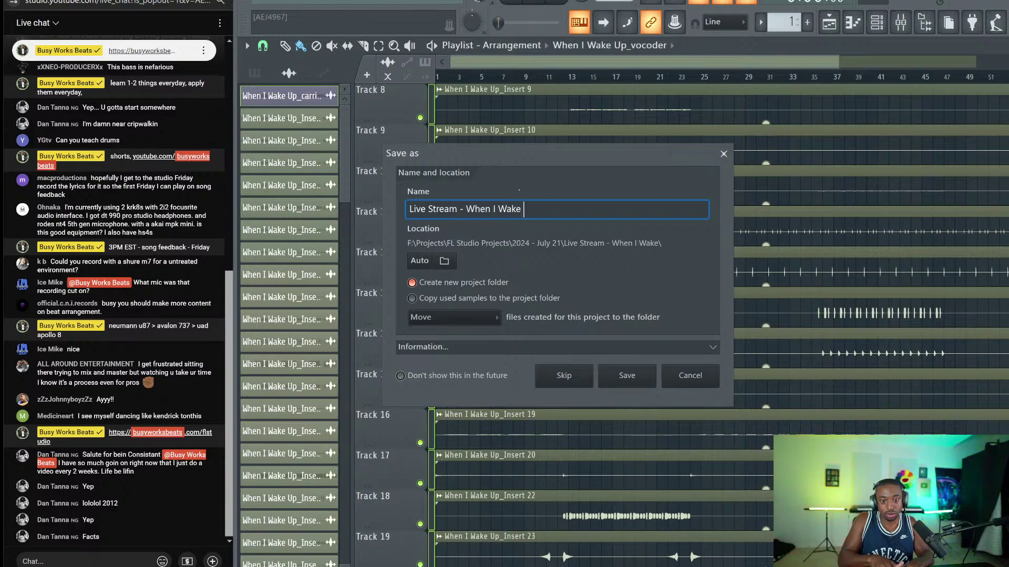
text( Up)
Create a Mixing Beats 2 folder in 2024 - July 21, choose it as the project location and save the project.
click(444, 261)
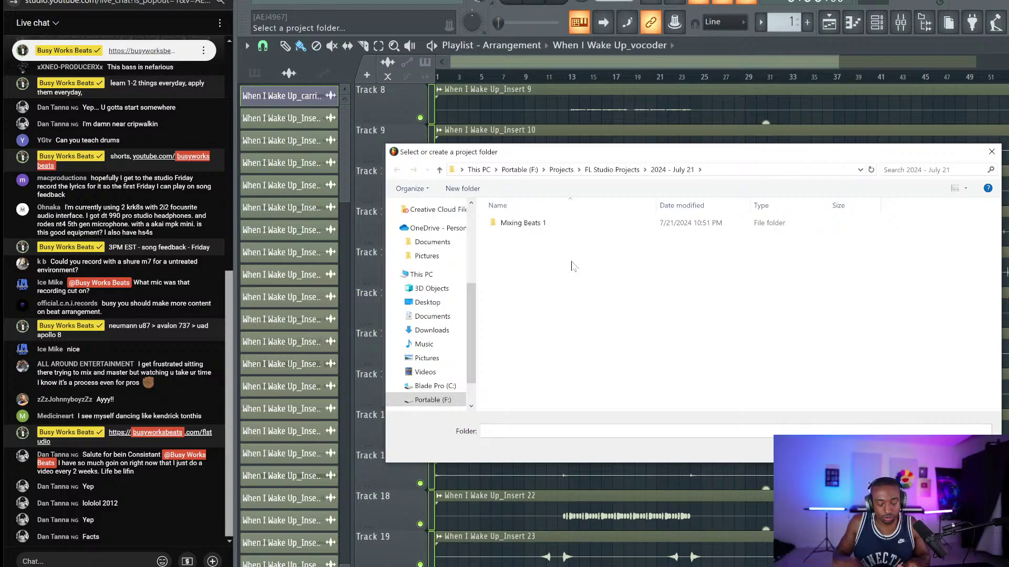
key(ctrl+shift+n)
text(Mixing Beats 2)
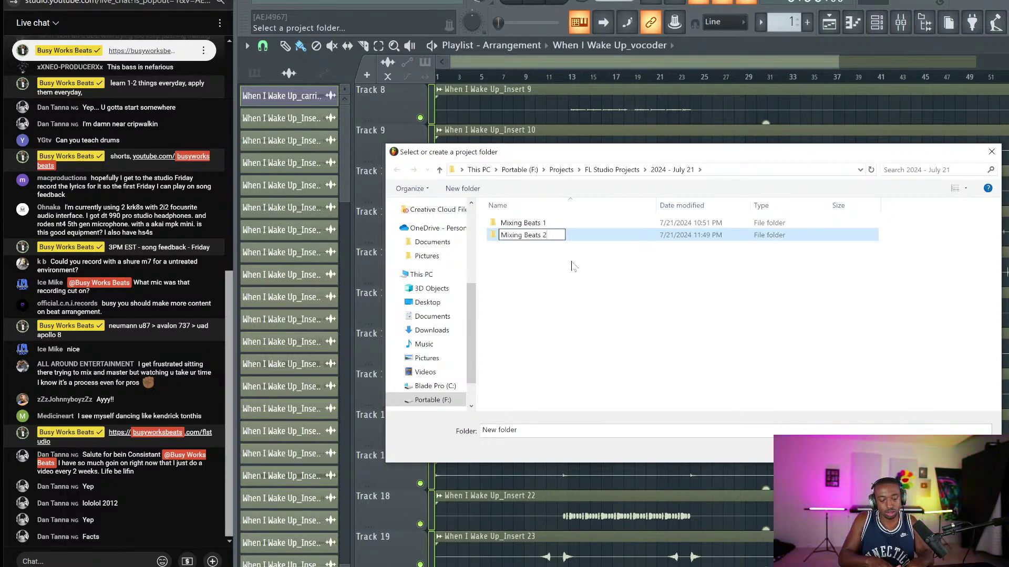
key(Return)
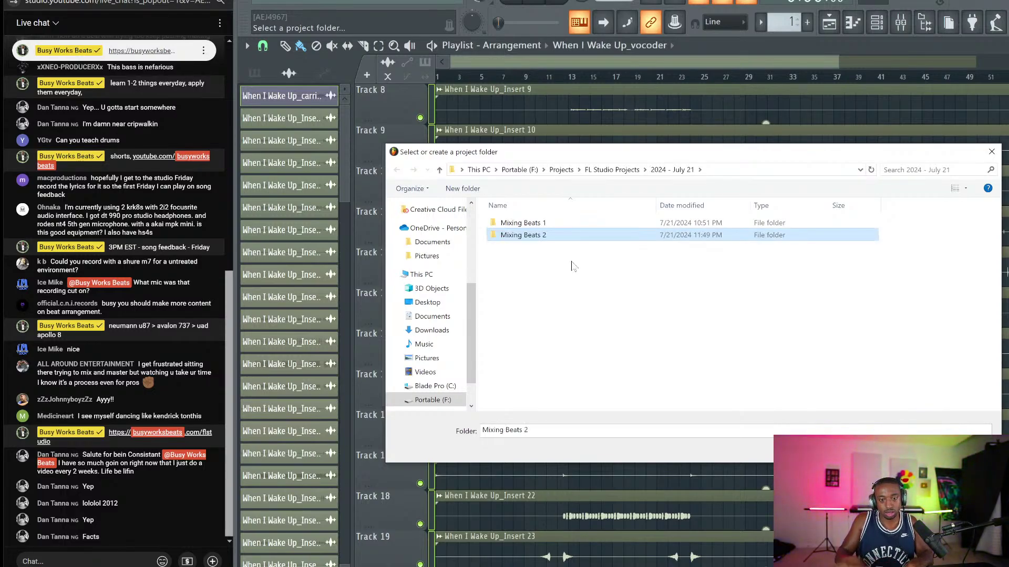
double_click(532, 234)
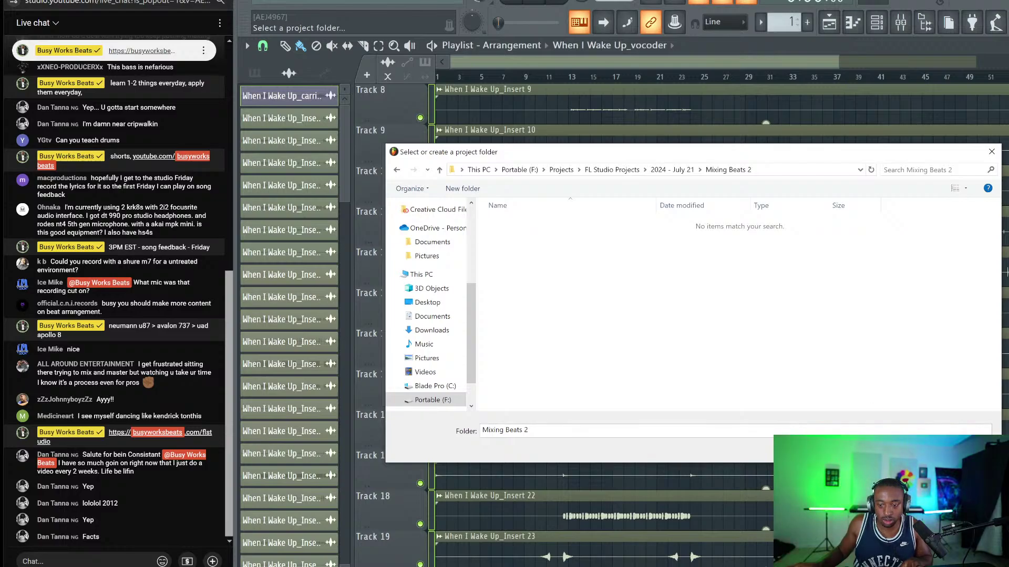
click(901, 448)
click(623, 377)
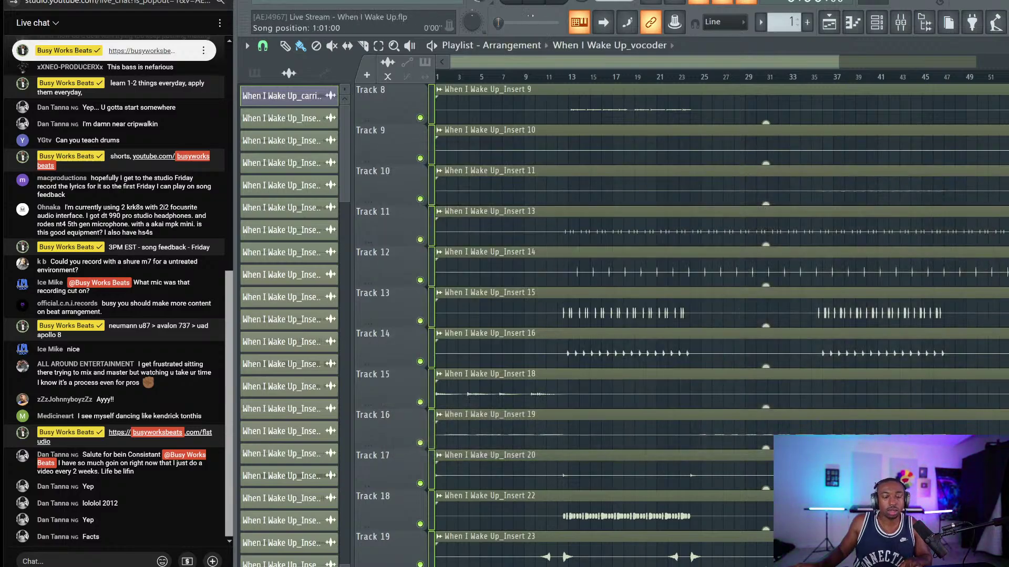
Solo track 36 and audition the When I Wake Up_REC clip from about bar 13.
scroll(590, 238, down, 10)
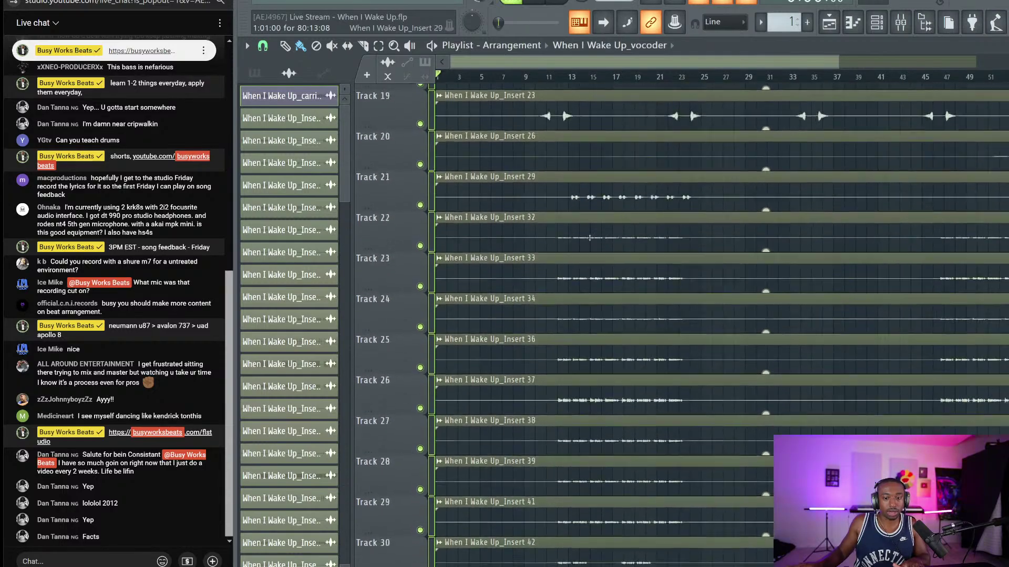
scroll(590, 238, down, 12)
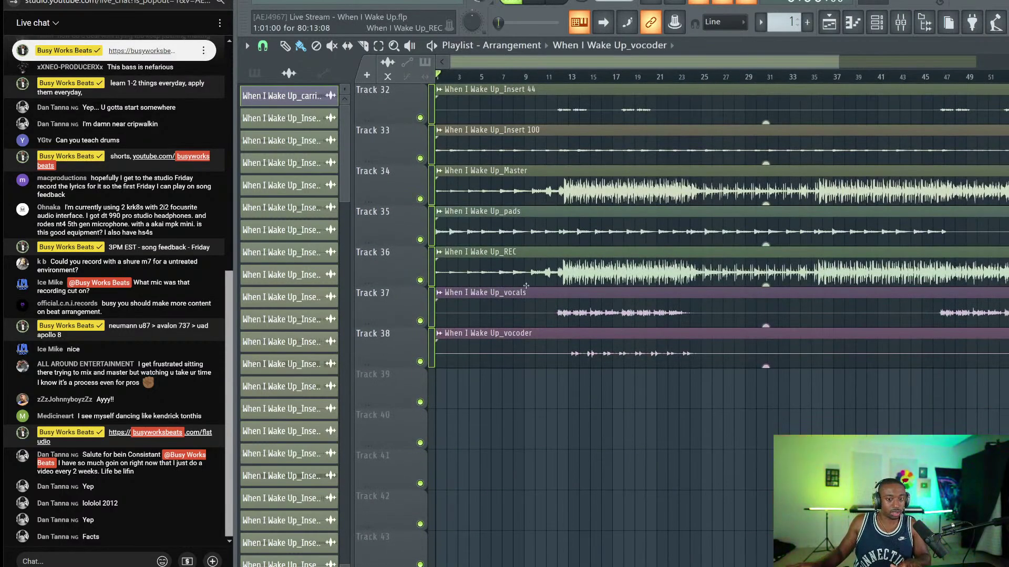
ctrl+click(531, 253)
ctrl+click(534, 172)
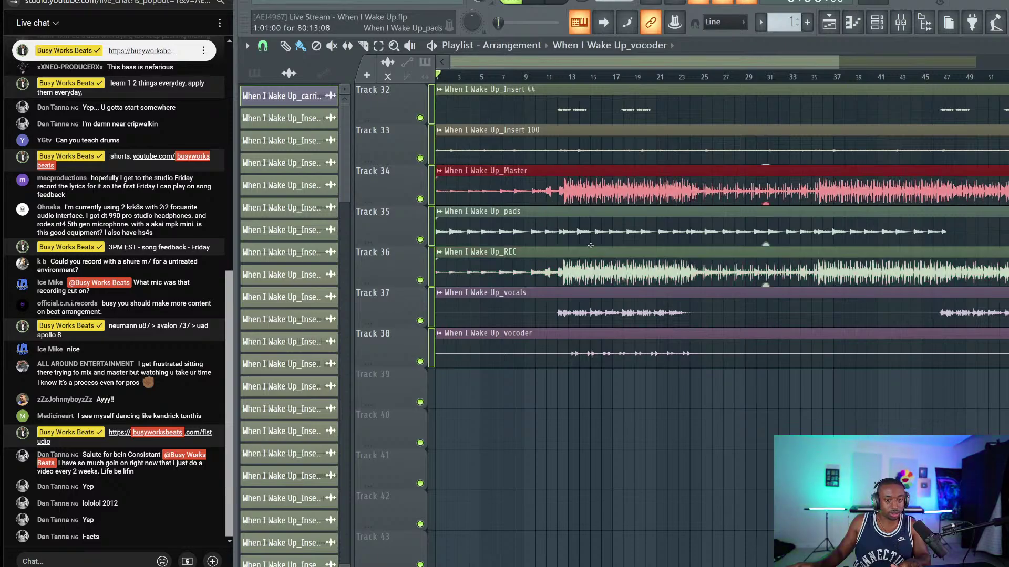
right_click(420, 280)
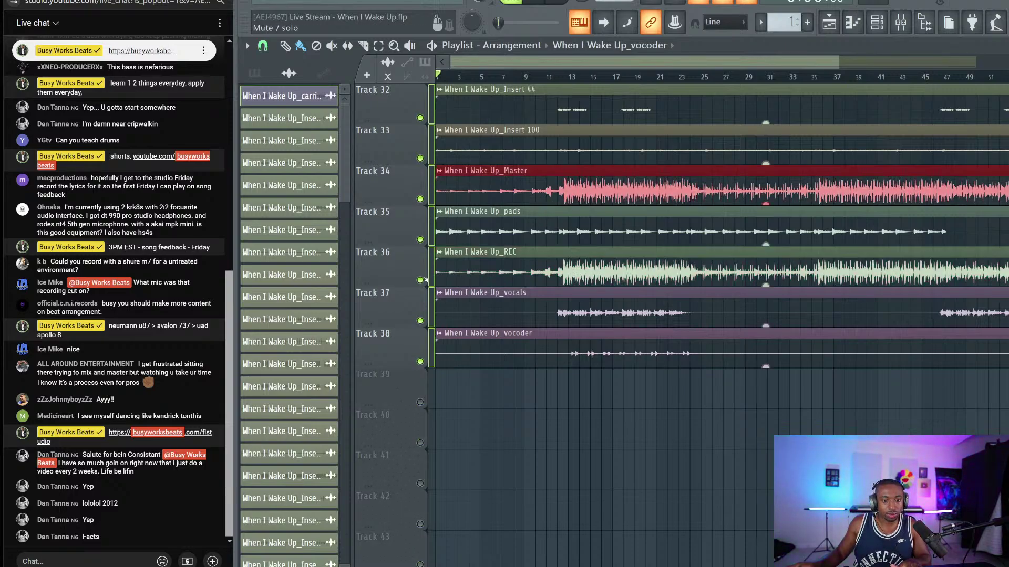
ctrl+click(475, 449)
right_click(420, 280)
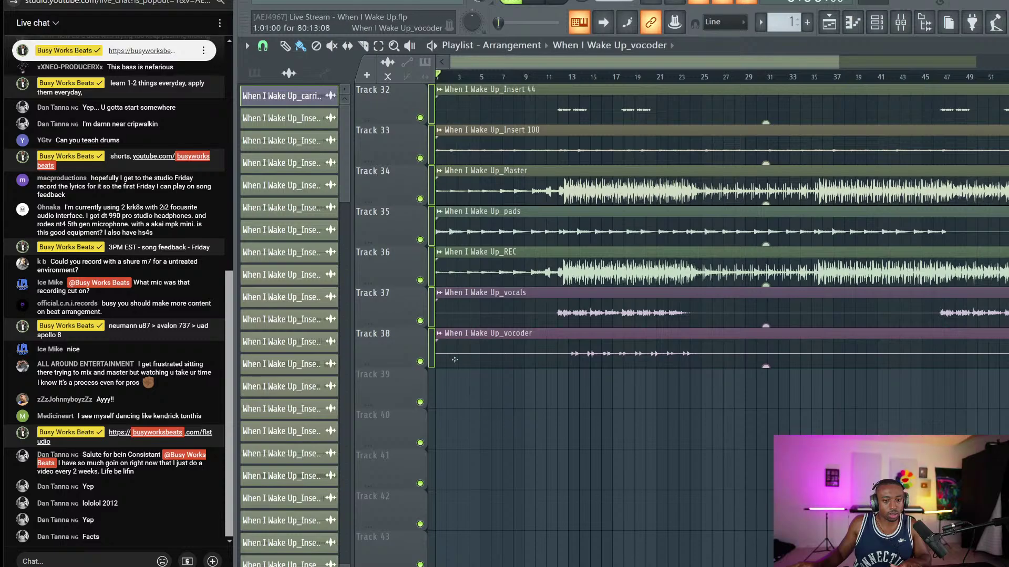
right_click(421, 280)
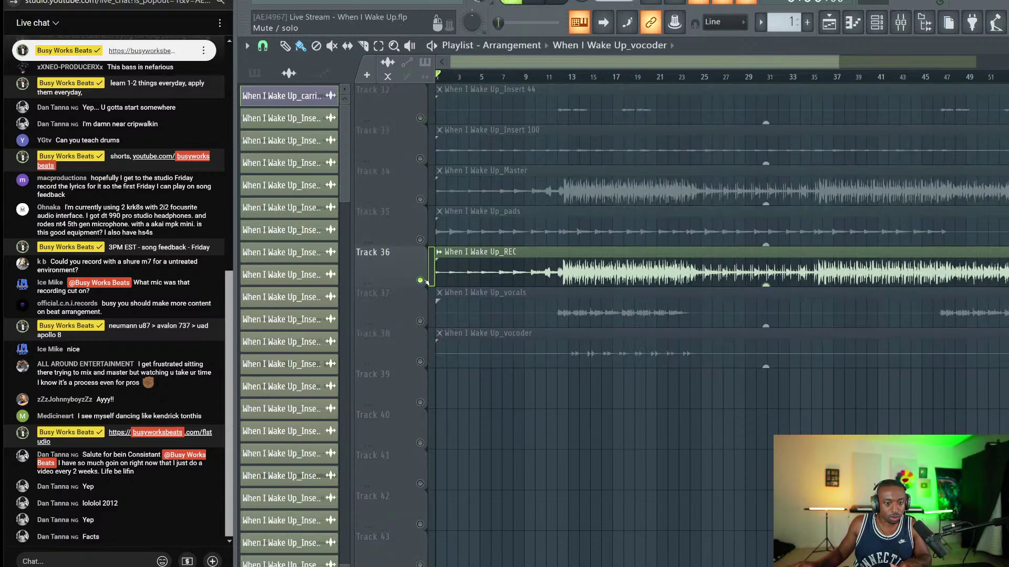
key(space)
click(566, 77)
key(space)
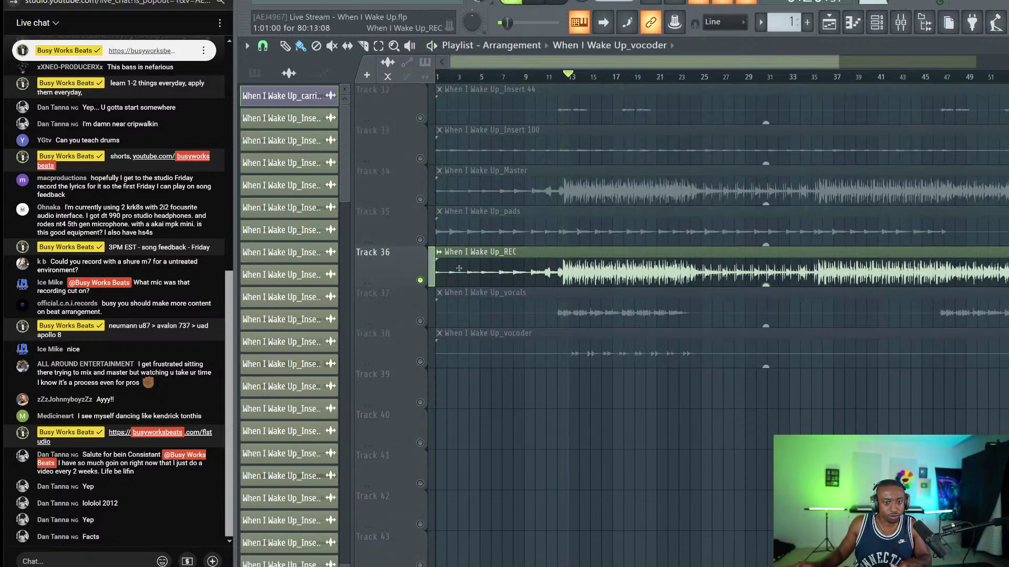
Unsolo track 36 and delete the When I Wake Up_REC and When I Wake Up_Master clips from the playlist.
right_click(421, 280)
right_click(421, 281)
right_click(557, 271)
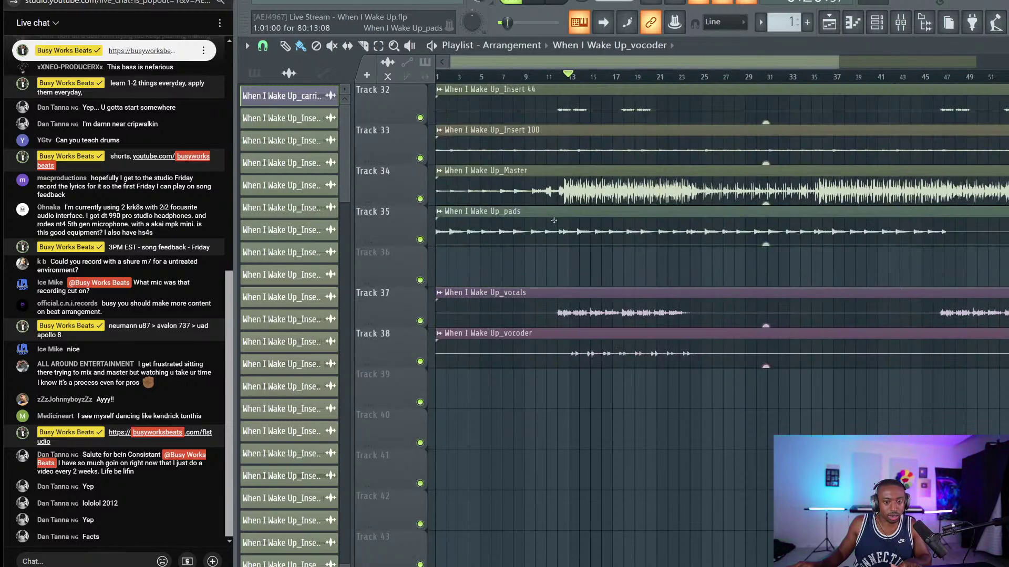
right_click(558, 191)
Look over the remaining stem tracks in the playlist and play the arrangement from the beginning.
scroll(558, 276, up, 14)
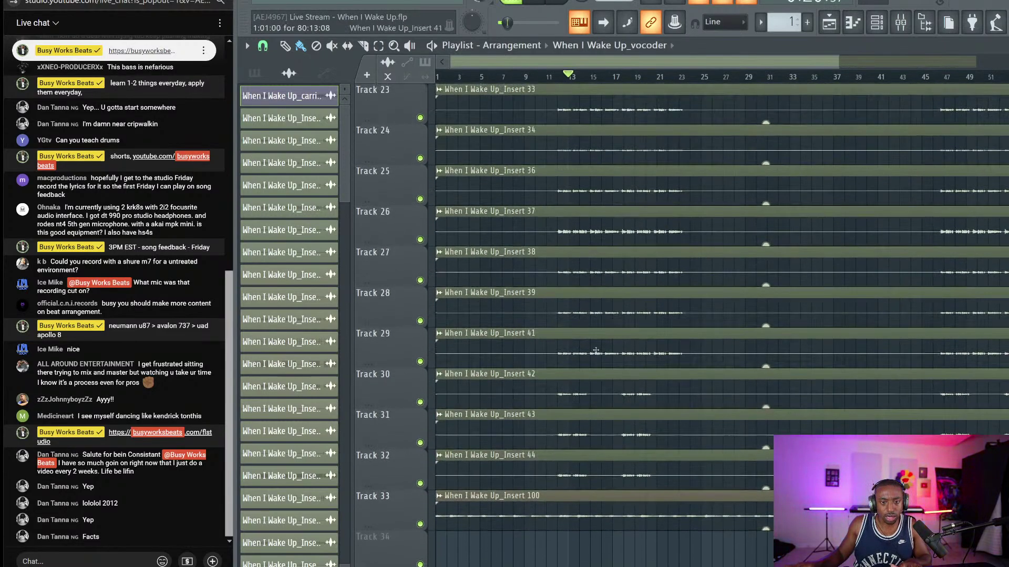
scroll(594, 364, down, 6)
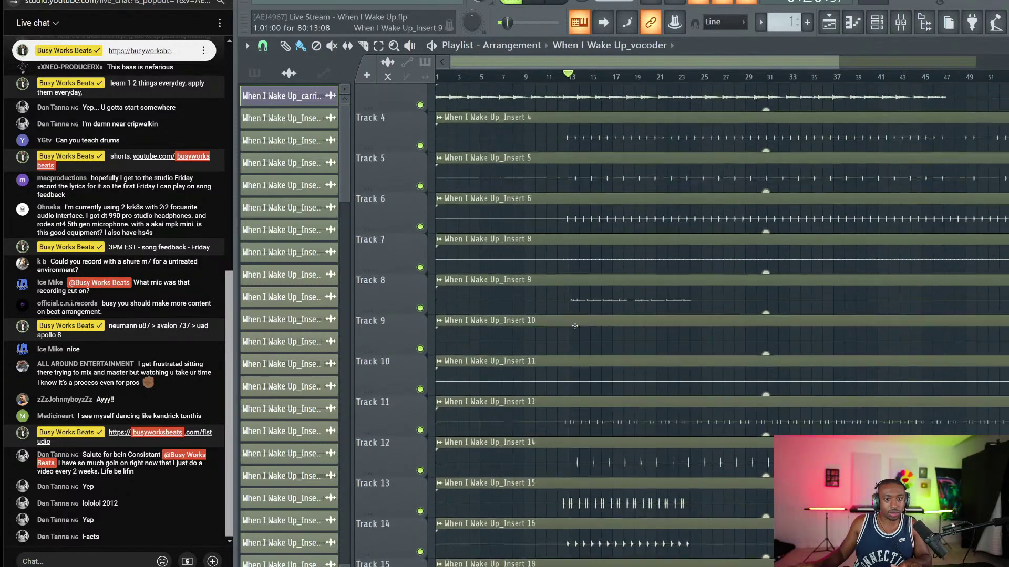
key(space)
scroll(553, 375, down, 3)
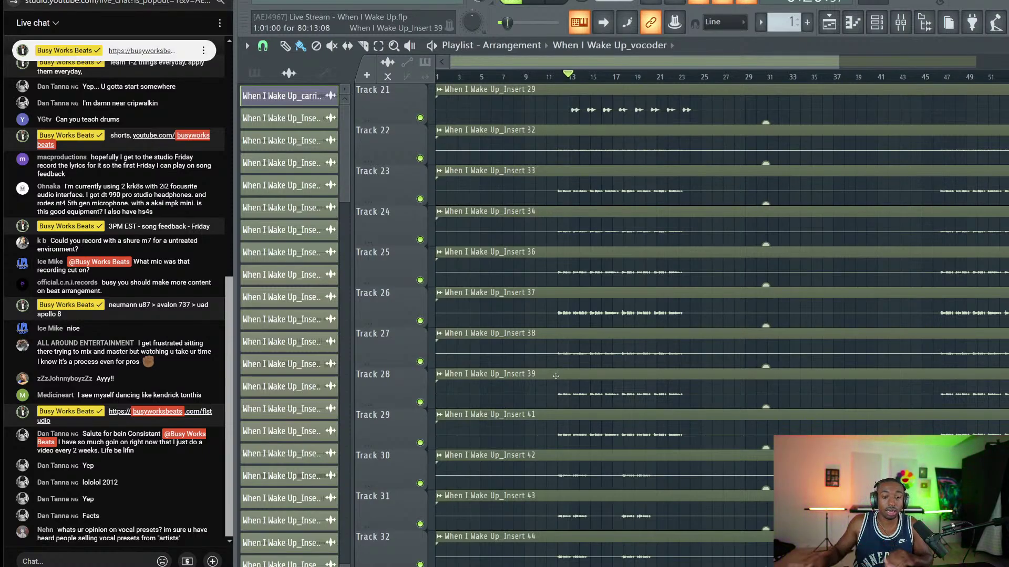
scroll(555, 376, up, 5)
scroll(547, 171, up, 2)
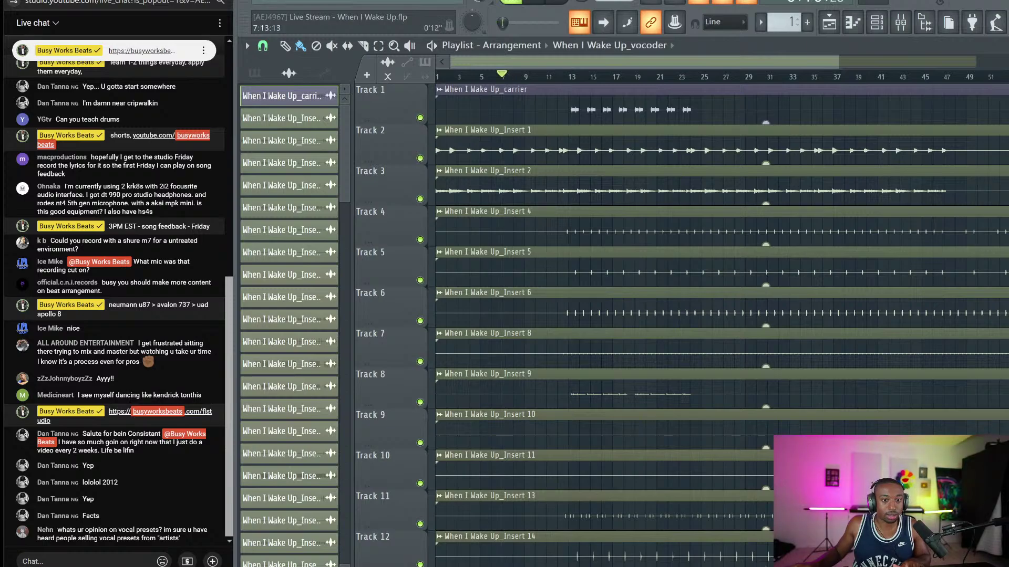
click(437, 24)
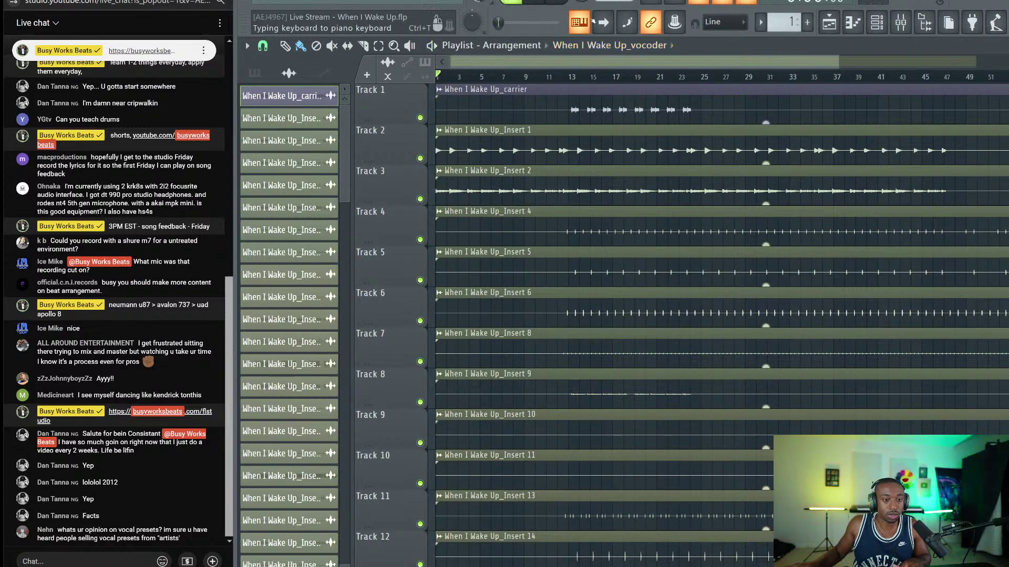
scroll(601, 81, down, 1)
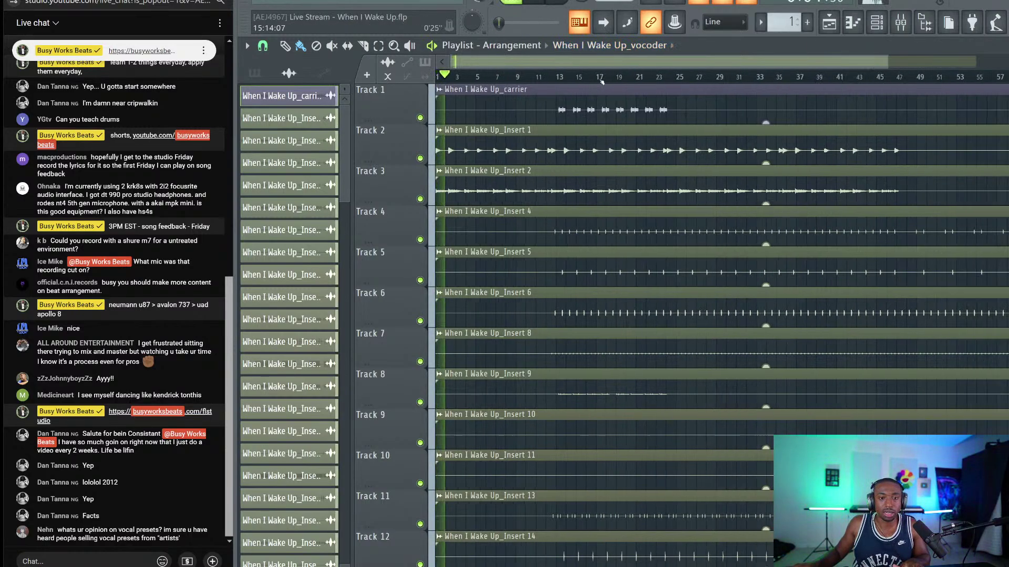
Check the stem channels in the Channel rack and review the playlist tracks during playback.
click(875, 32)
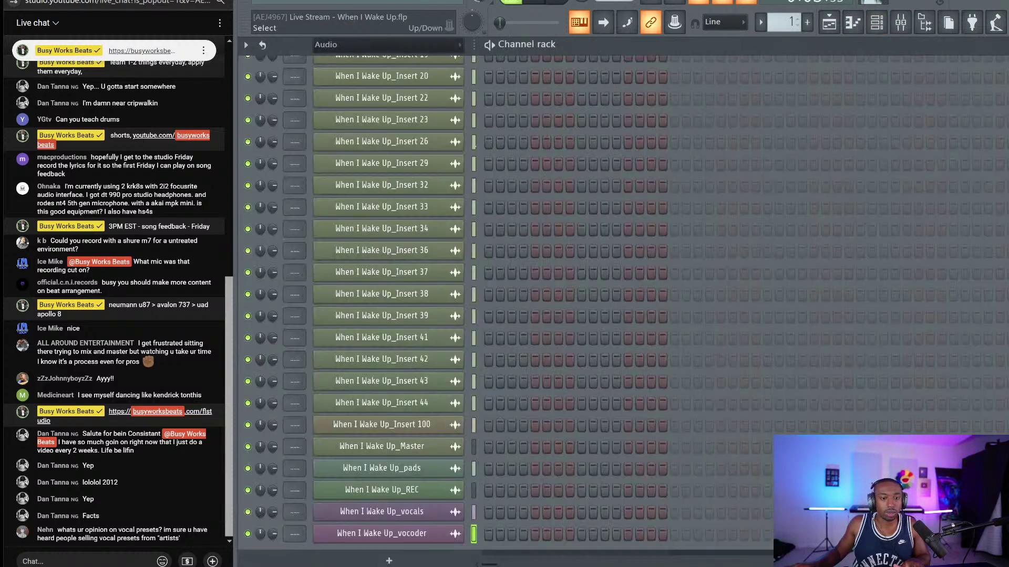
click(829, 22)
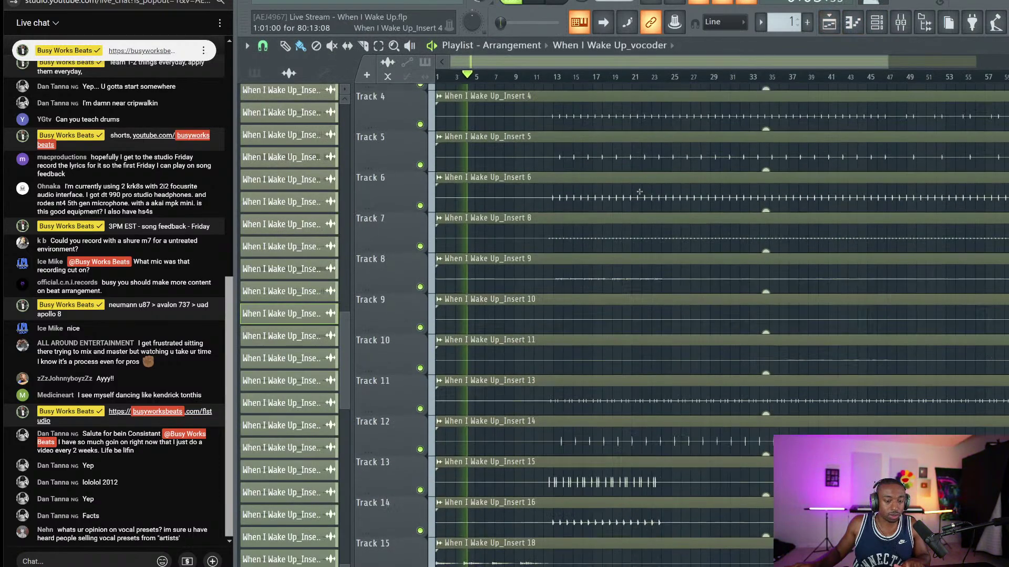
scroll(640, 192, down, 8)
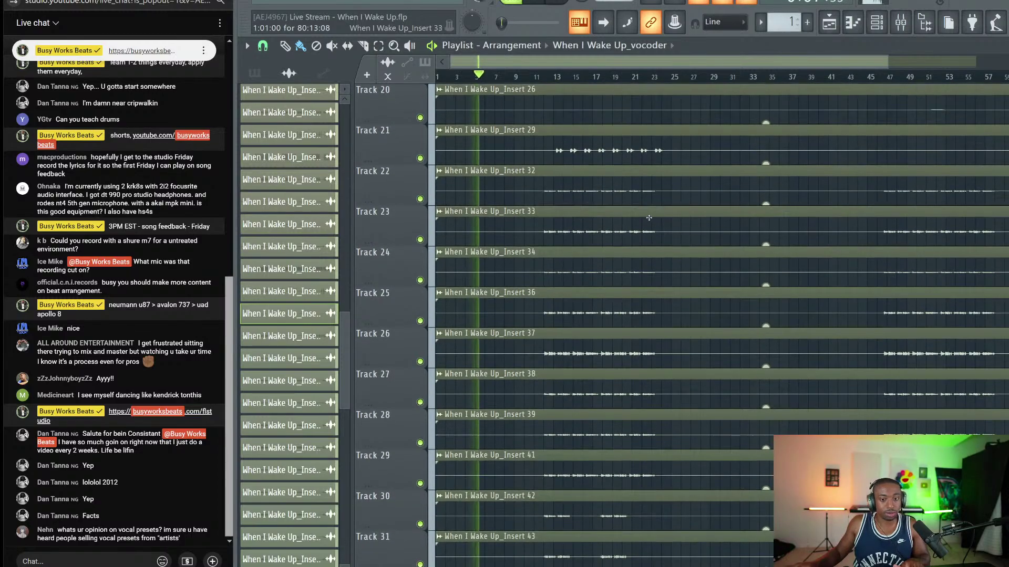
scroll(648, 218, up, 3)
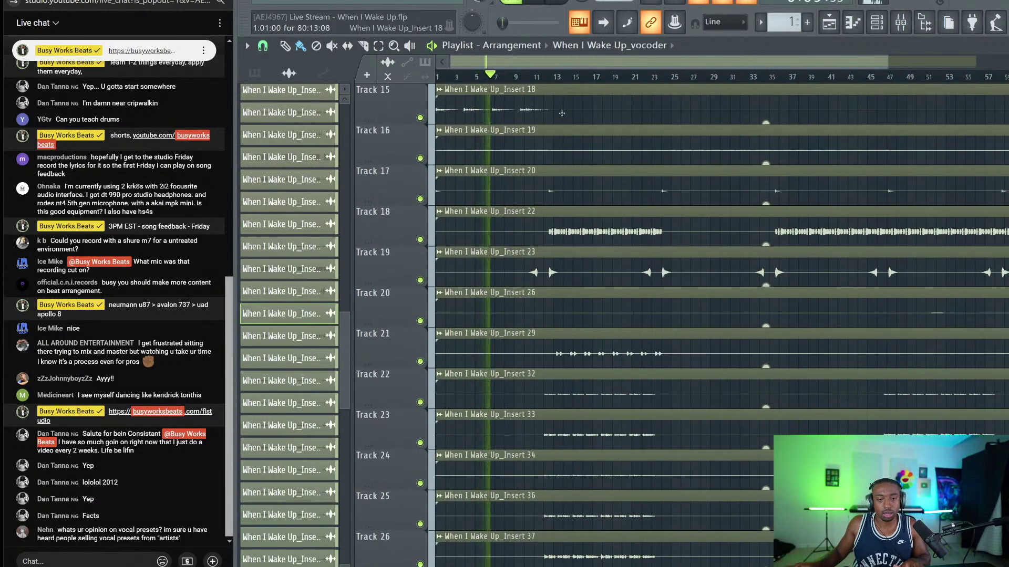
scroll(567, 210, down, 6)
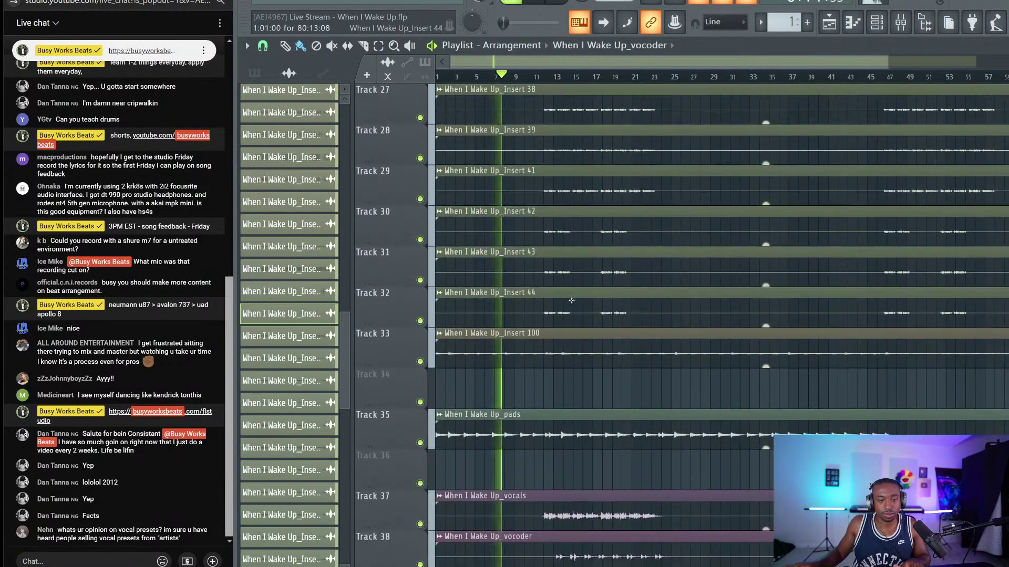
Delete the When I Wake Up_vocals clip from track 37 after muting it.
scroll(571, 302, down, 3)
drag(544, 470, 533, 357)
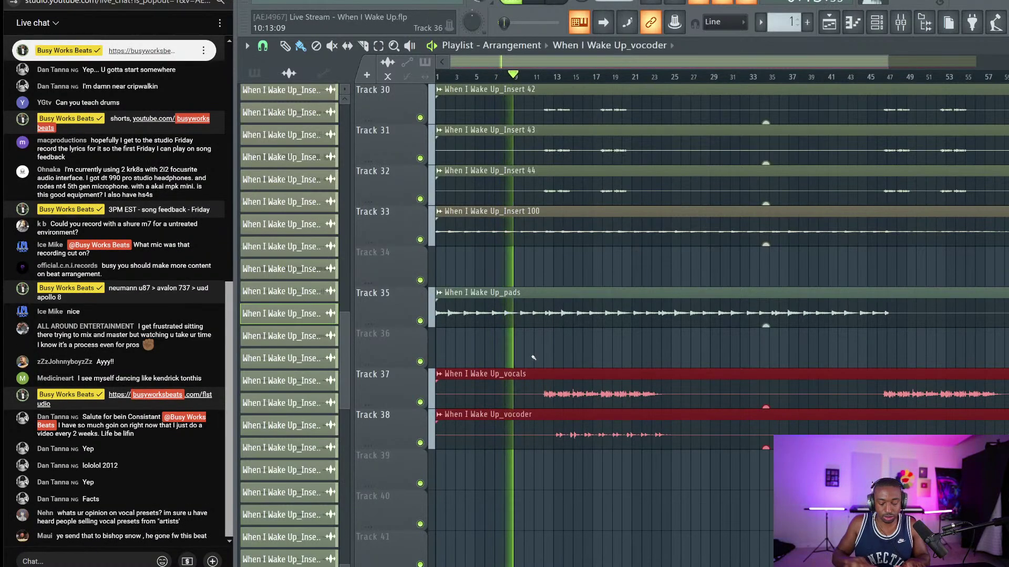
key(ctrl+d)
click(332, 46)
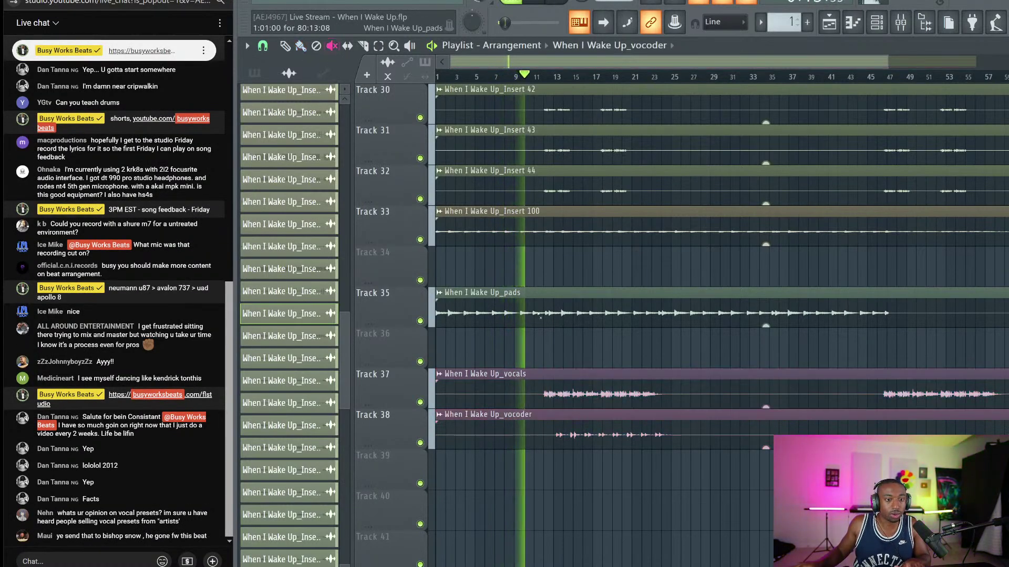
click(533, 374)
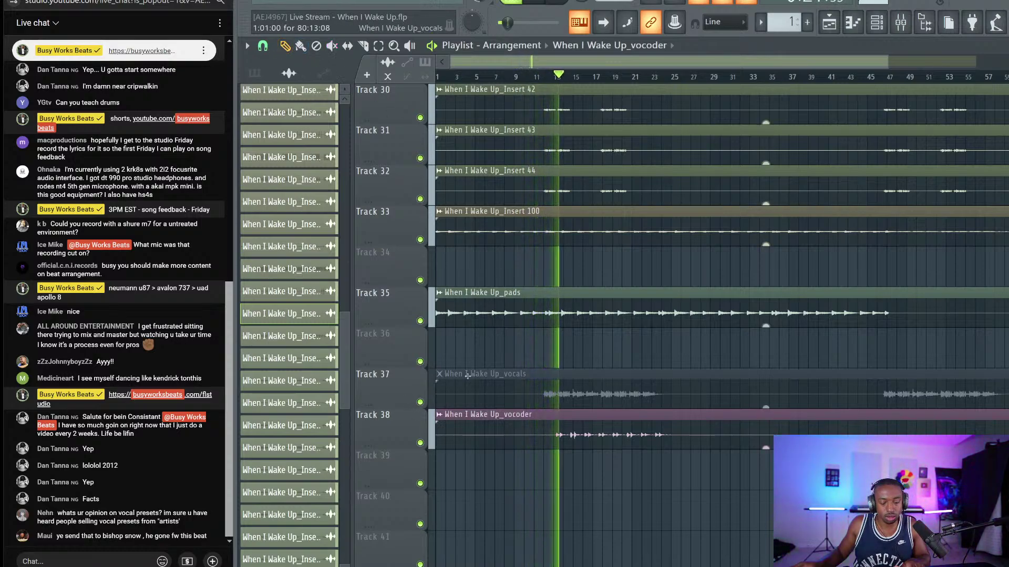
right_click(447, 389)
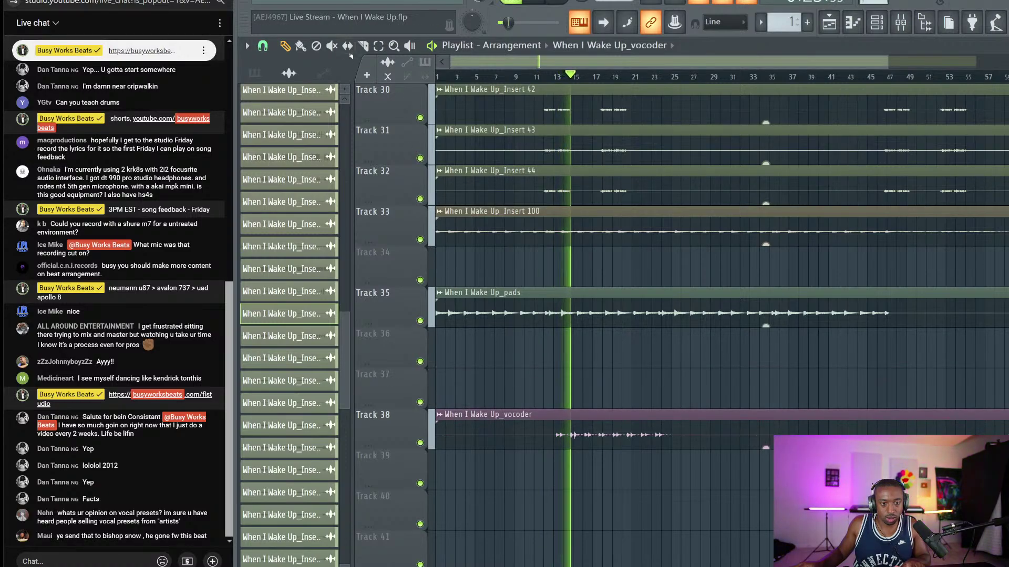
Mute the When I Wake Up_vocoder clip on track 38 and the When I Wake Up_carrier clip on track 1.
click(526, 432)
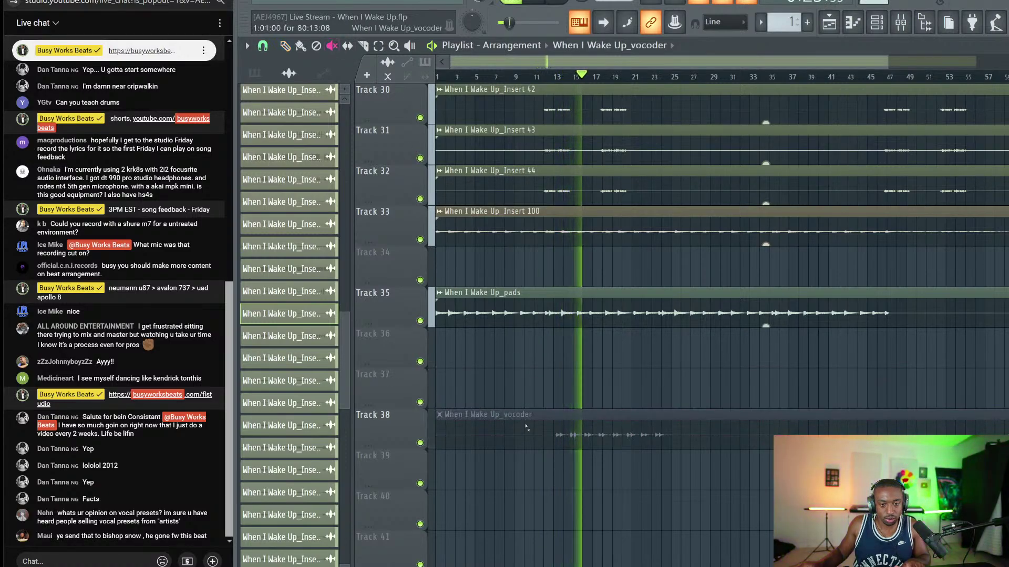
scroll(546, 336, up, 15)
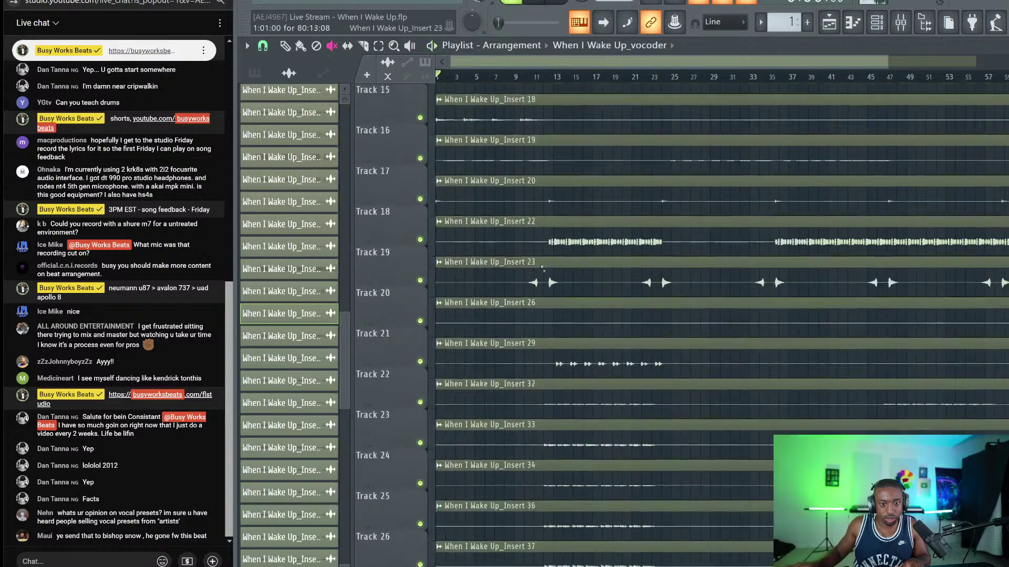
key(space)
scroll(562, 248, up, 4)
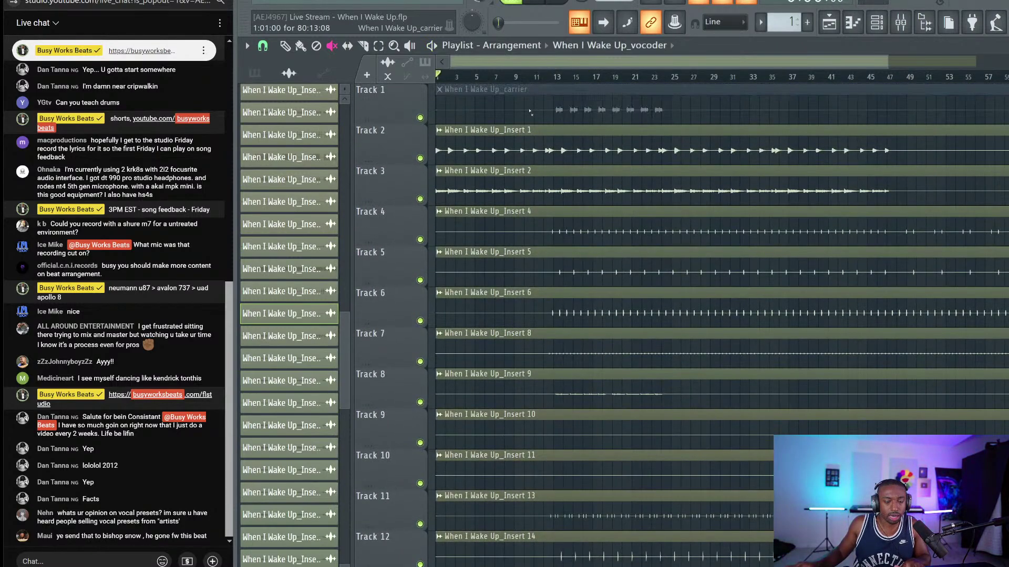
Unmute the When I Wake Up_vocoder clip while playing from about bar 13, and save the project.
scroll(570, 165, down, 2)
scroll(570, 164, down, 1)
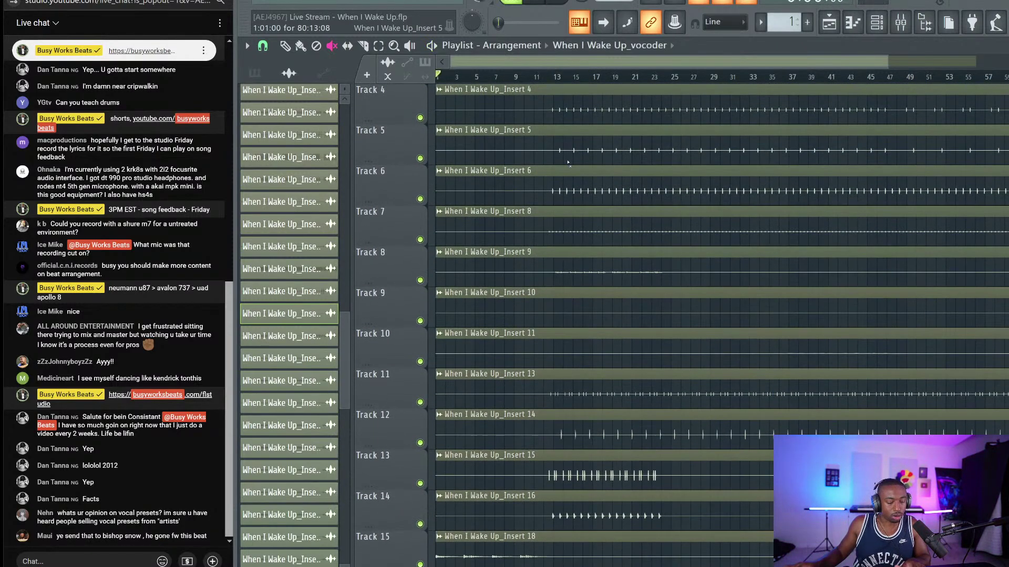
click(555, 76)
scroll(576, 368, down, 13)
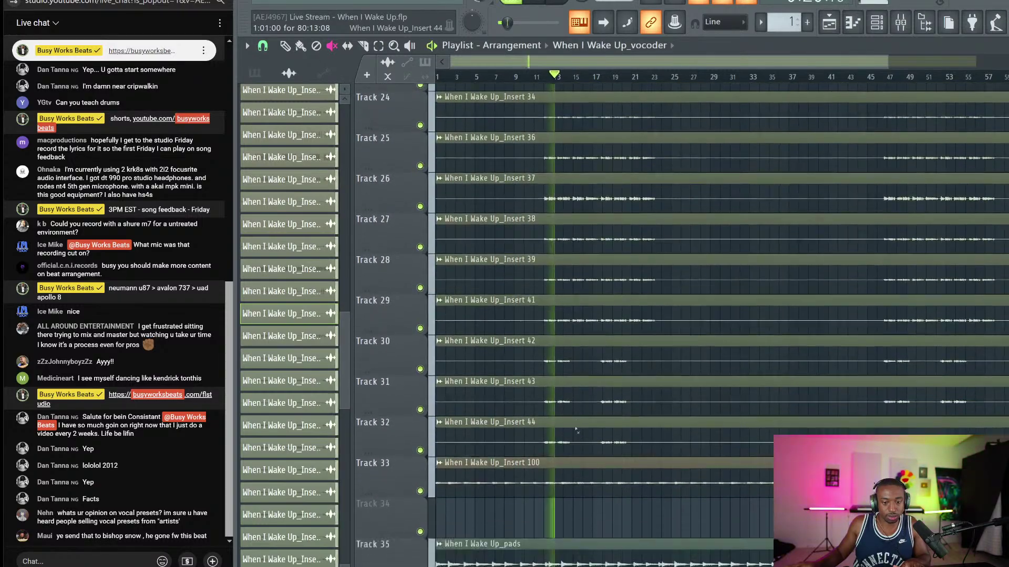
scroll(572, 433, down, 3)
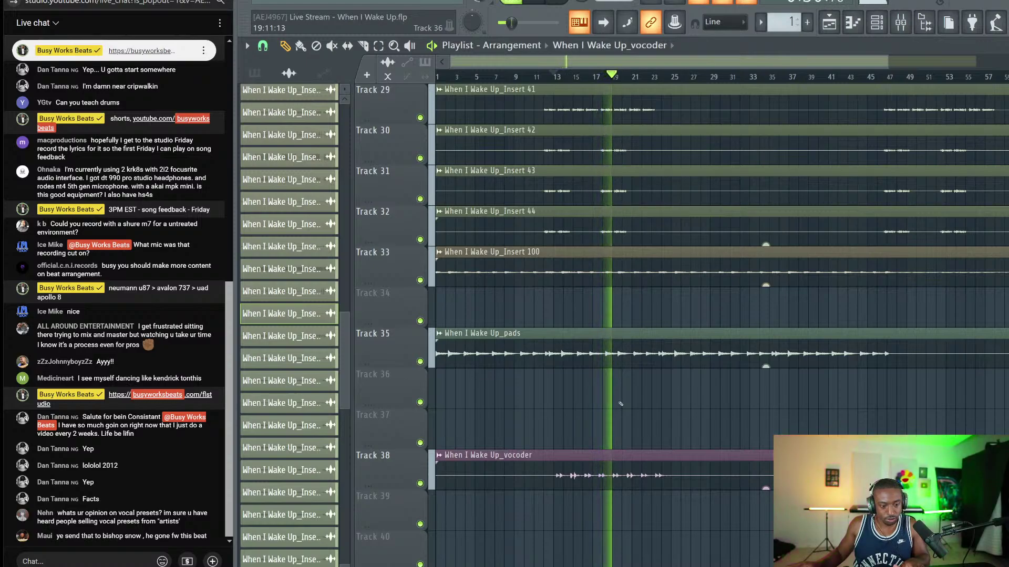
key(ctrl+s)
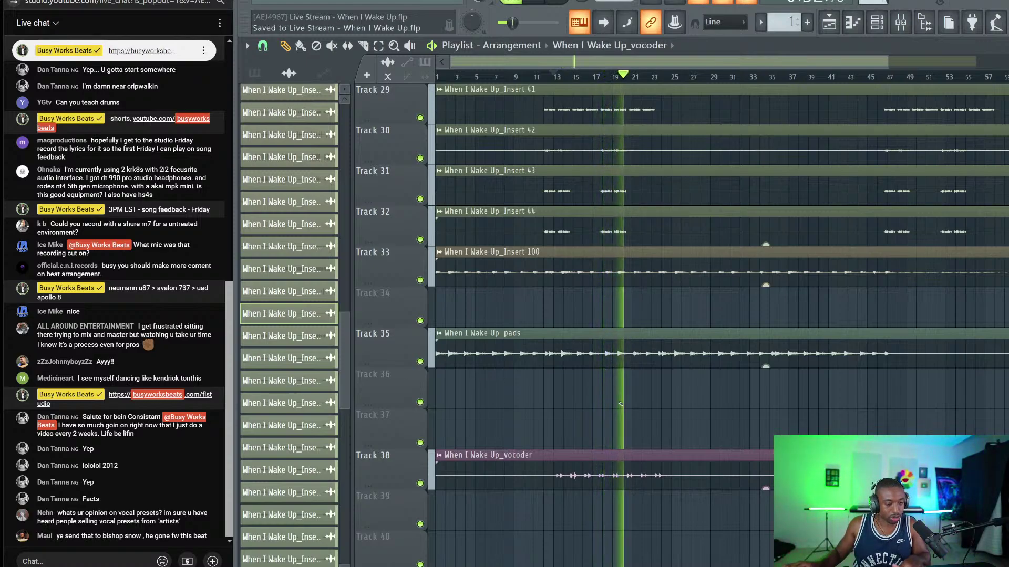
Examine the stem tracks from track 29 up to track 1 while the arrangement plays.
scroll(646, 342, up, 5)
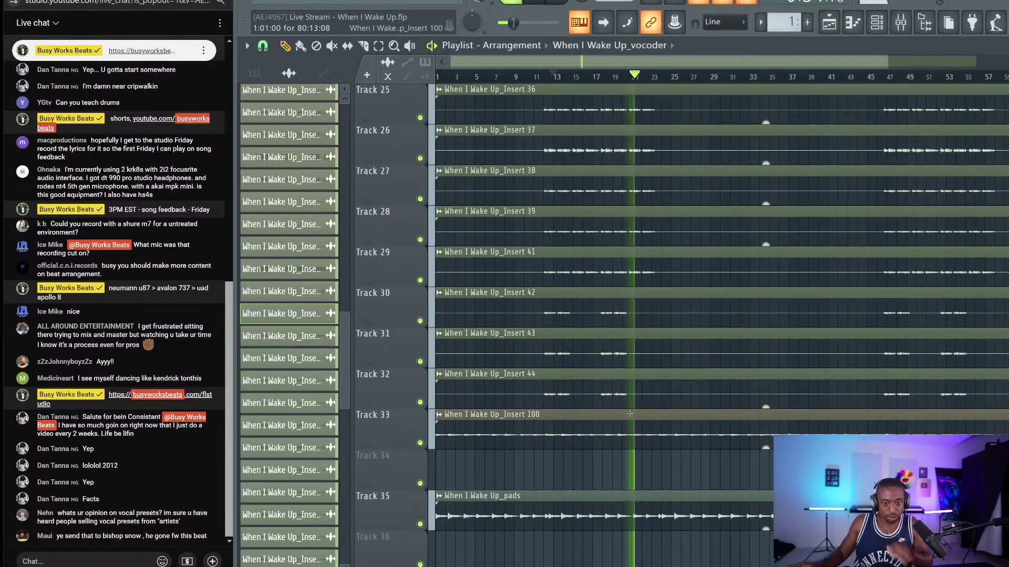
scroll(670, 304, up, 2)
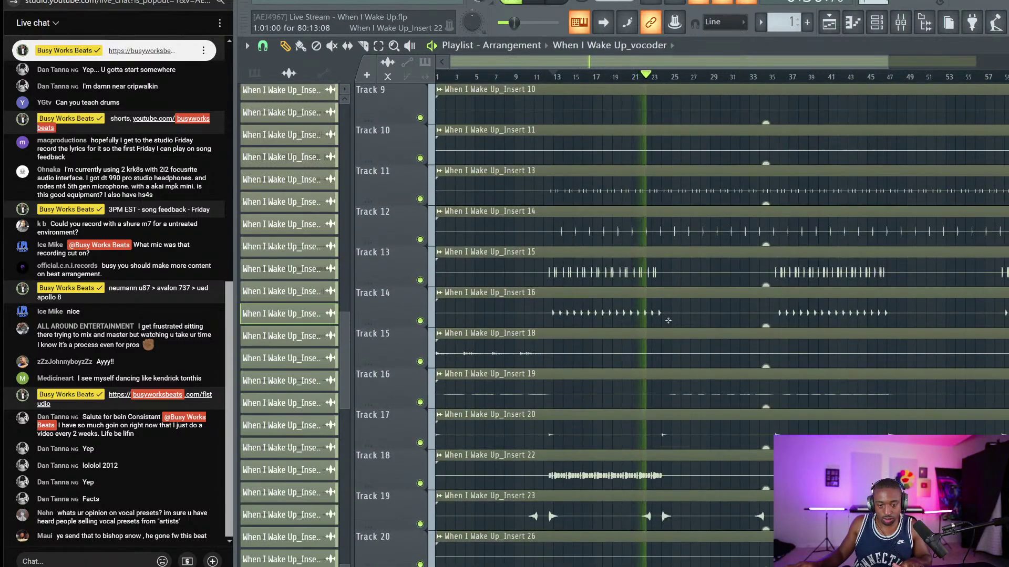
scroll(667, 319, down, 3)
scroll(668, 319, up, 2)
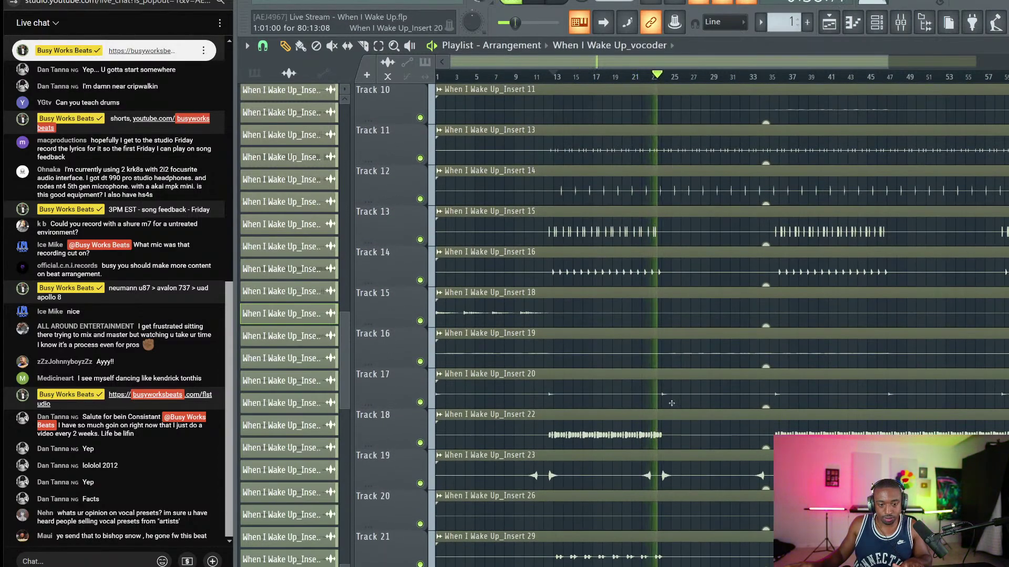
scroll(671, 402, up, 2)
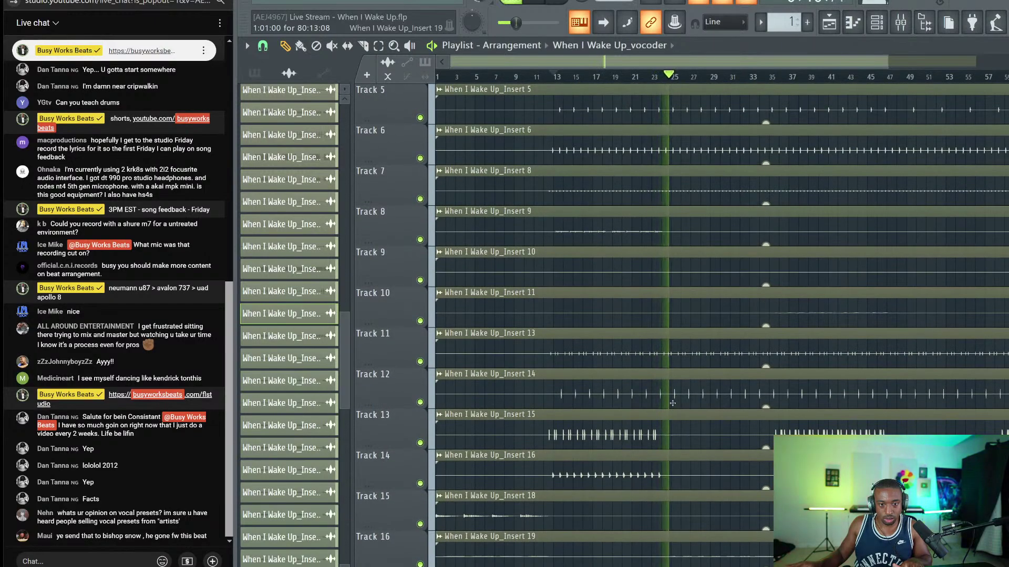
scroll(673, 403, up, 2)
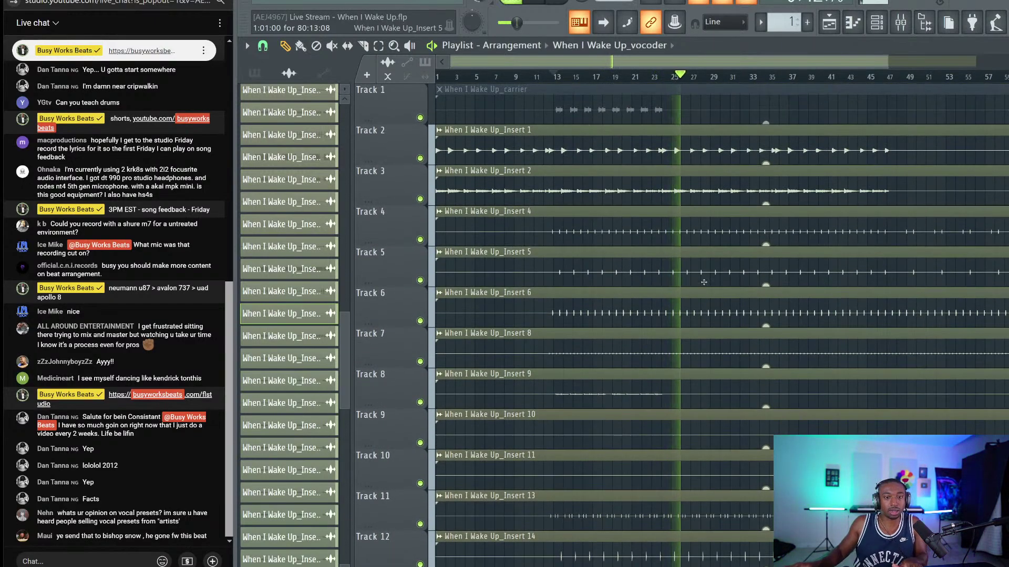
Examine the stem tracks from track 1 down to track 38 and back, briefly replaying the arrangement from about bar 13.
scroll(704, 282, down, 12)
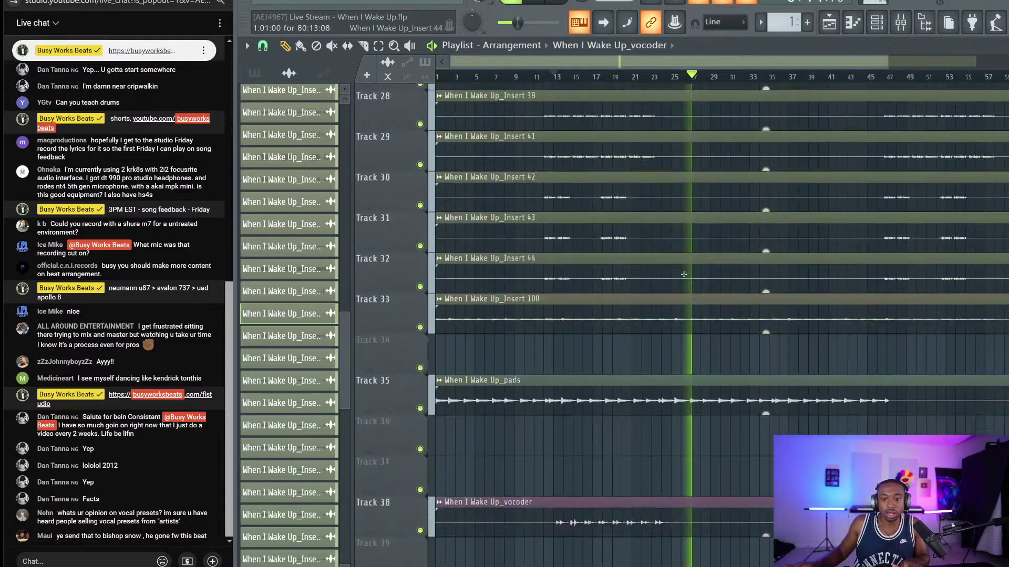
scroll(684, 274, down, 3)
scroll(693, 305, up, 8)
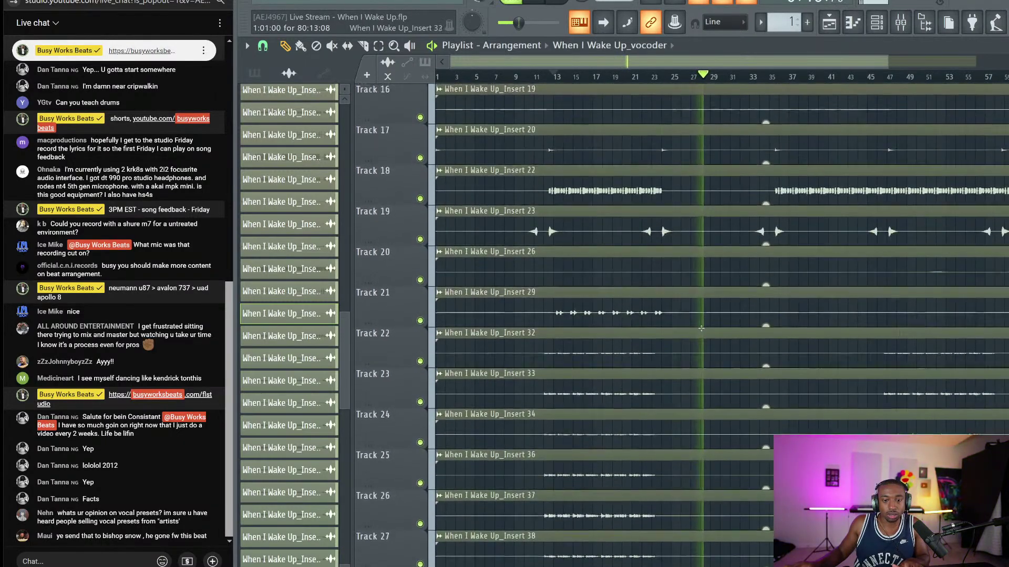
scroll(677, 295, up, 7)
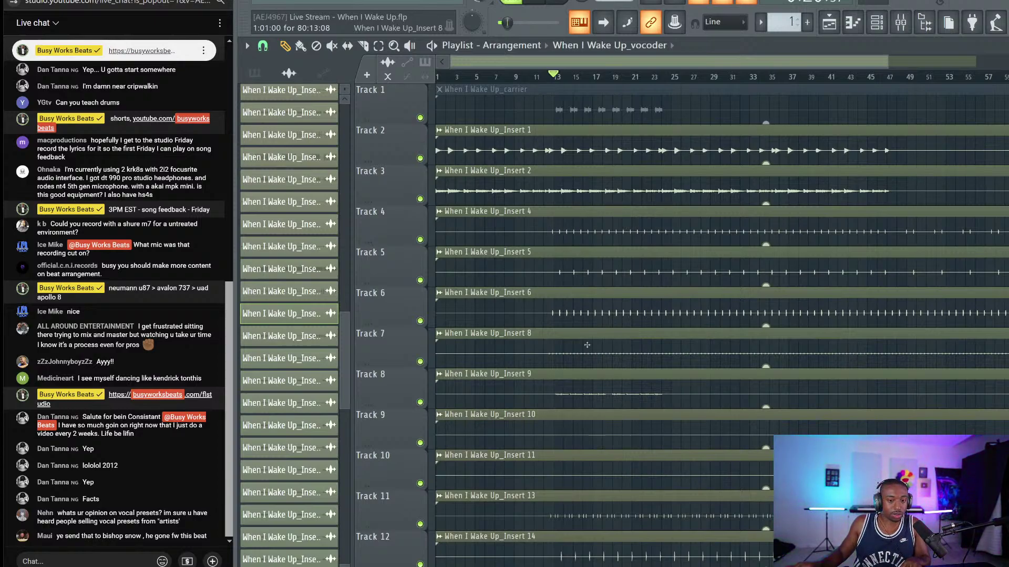
key(space)
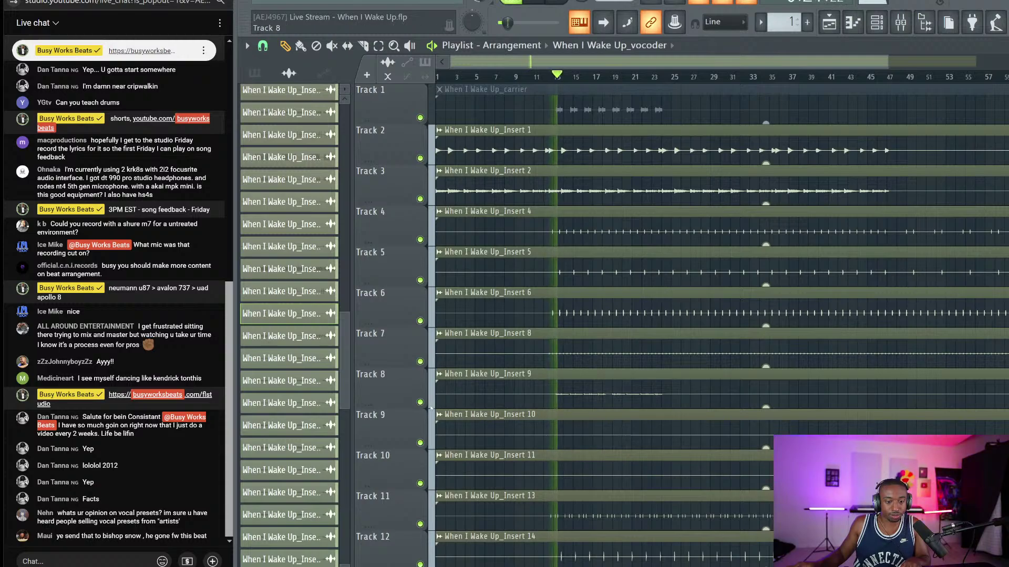
key(space)
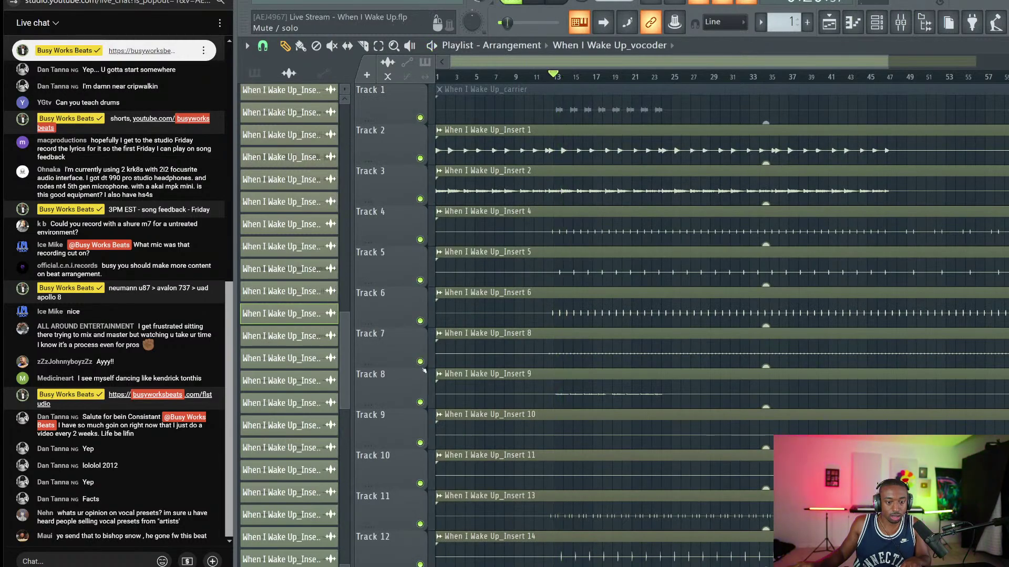
scroll(423, 413, down, 2)
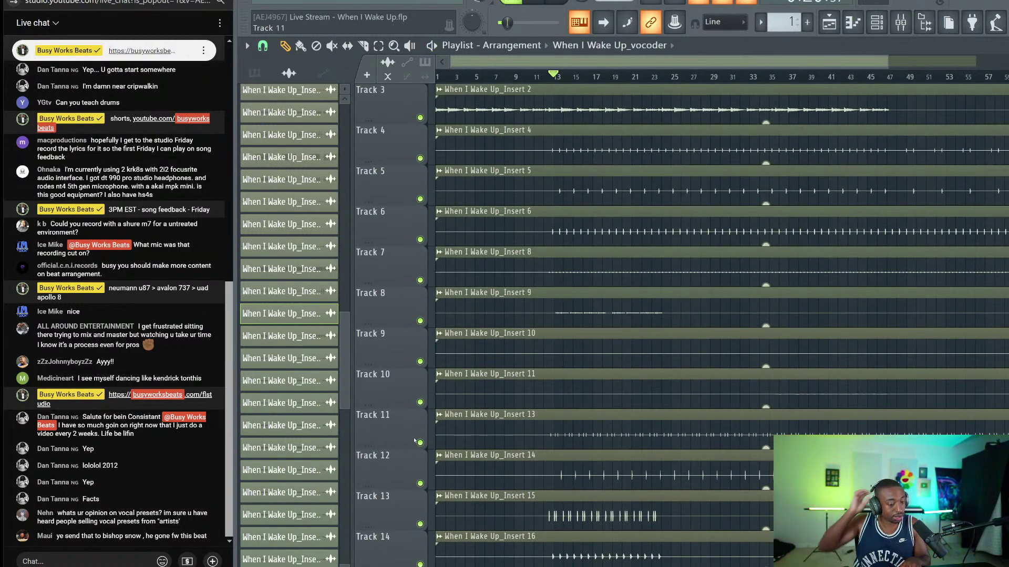
scroll(592, 265, down, 8)
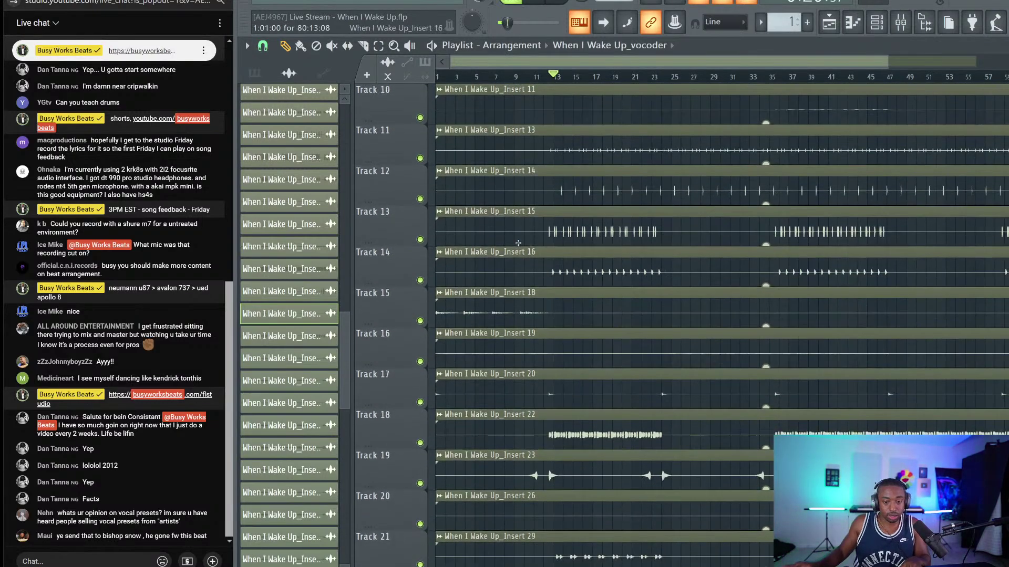
Start playback from about bar 13, solo track 14, and add tracks 13 and 12 to the soloed stems.
key(space)
right_click(420, 199)
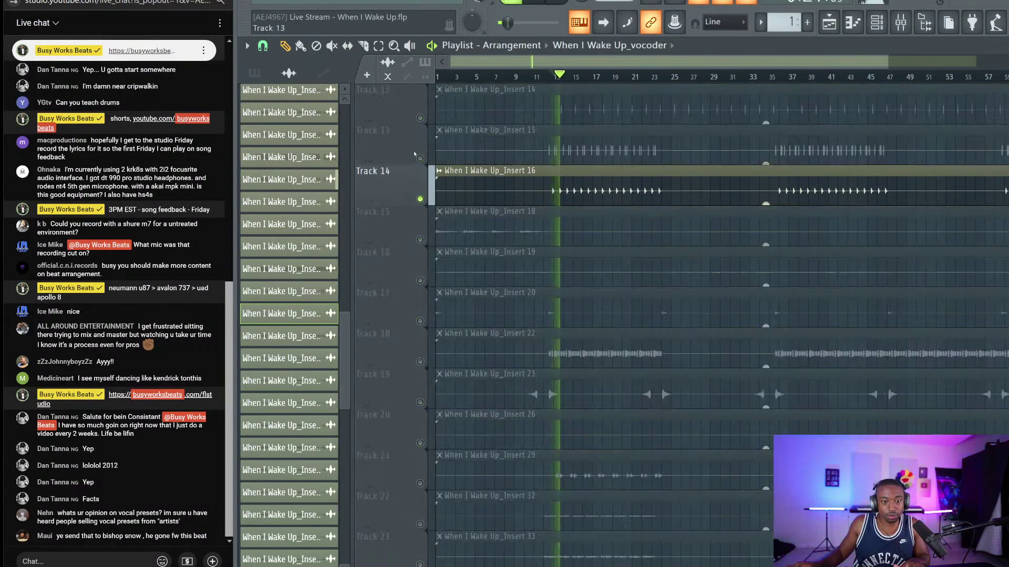
click(420, 158)
scroll(420, 158, up, 2)
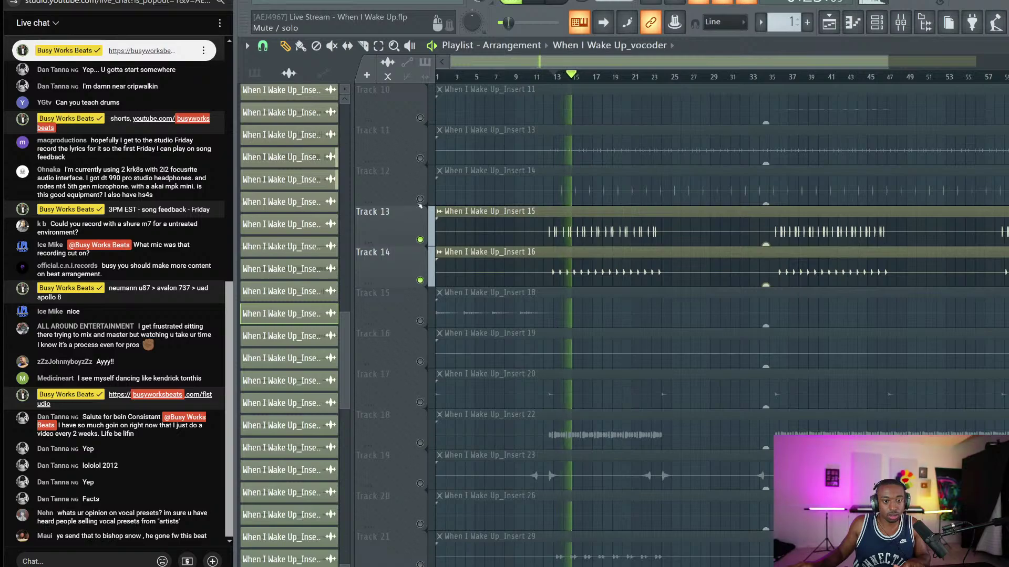
click(420, 199)
Unmute tracks 6, 7, 5 and 4 alongside the soloed stems, and audition track 2 before muting it again.
scroll(435, 318, down, 2)
scroll(431, 447, down, 3)
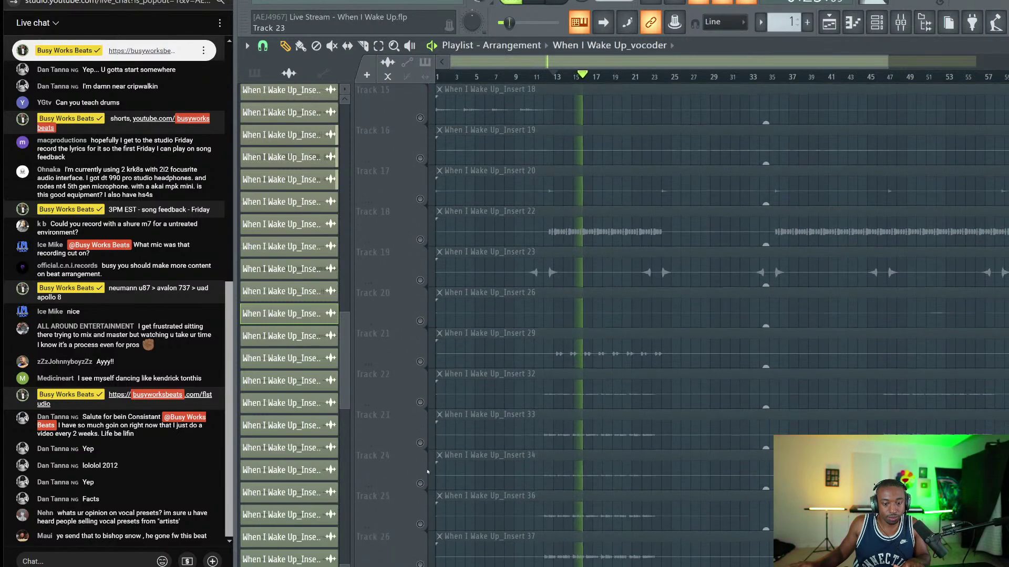
scroll(426, 389, up, 14)
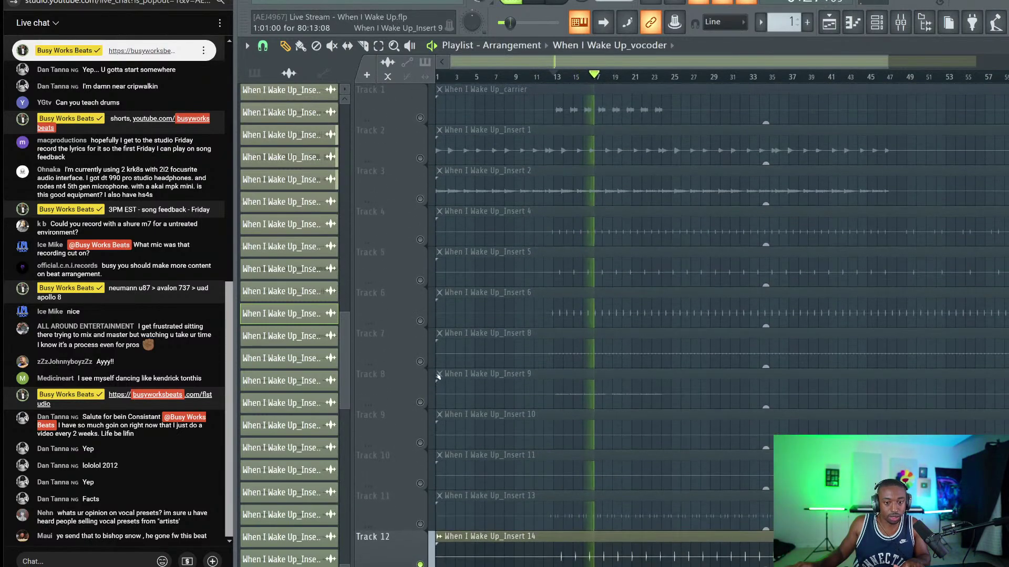
click(420, 321)
click(420, 361)
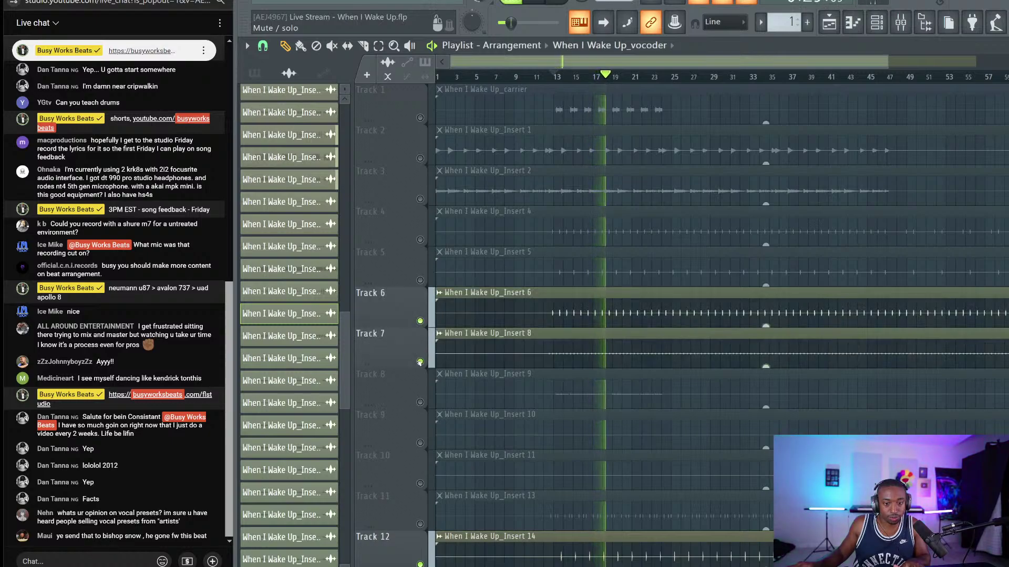
click(420, 280)
click(419, 239)
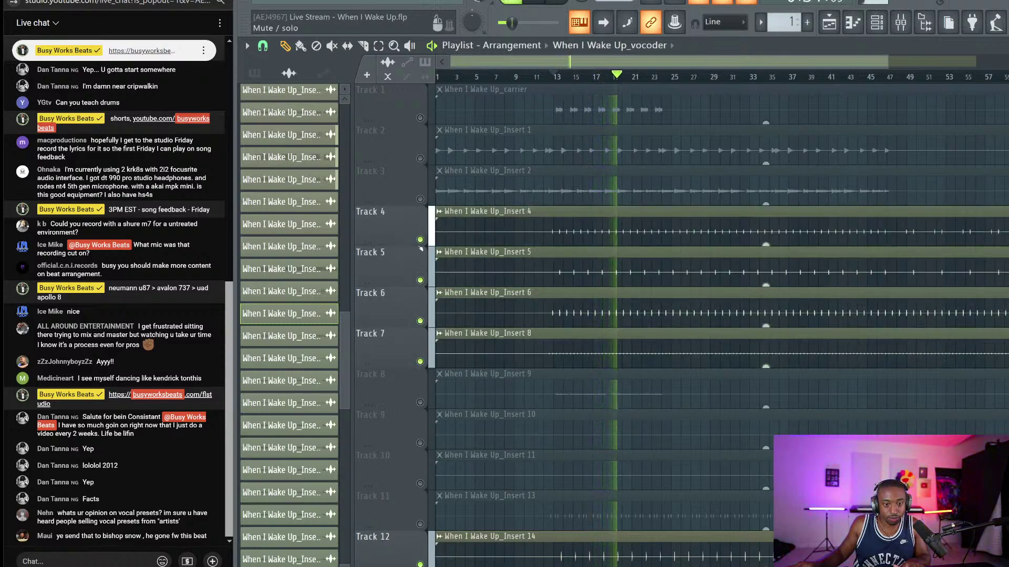
click(420, 158)
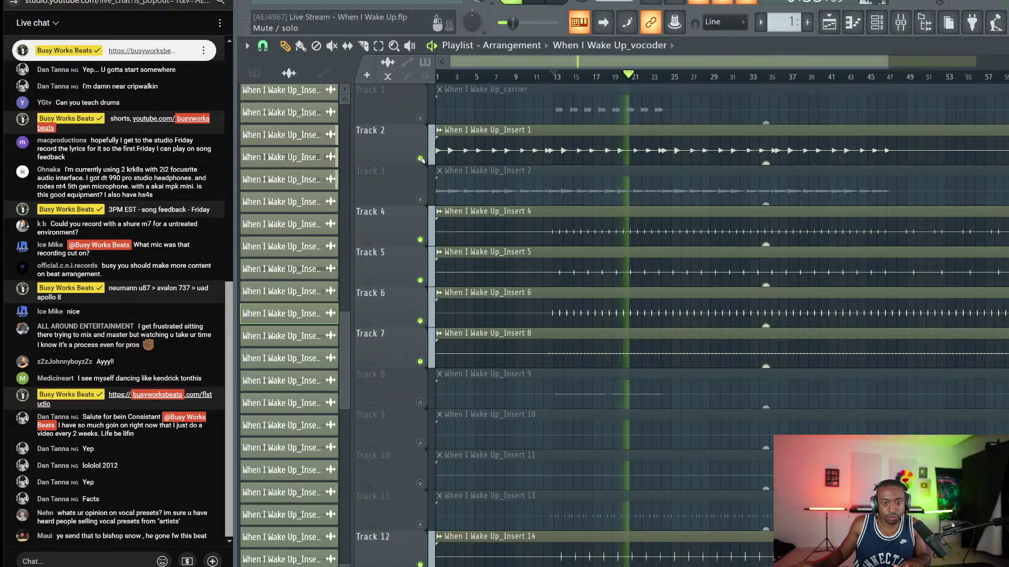
click(420, 158)
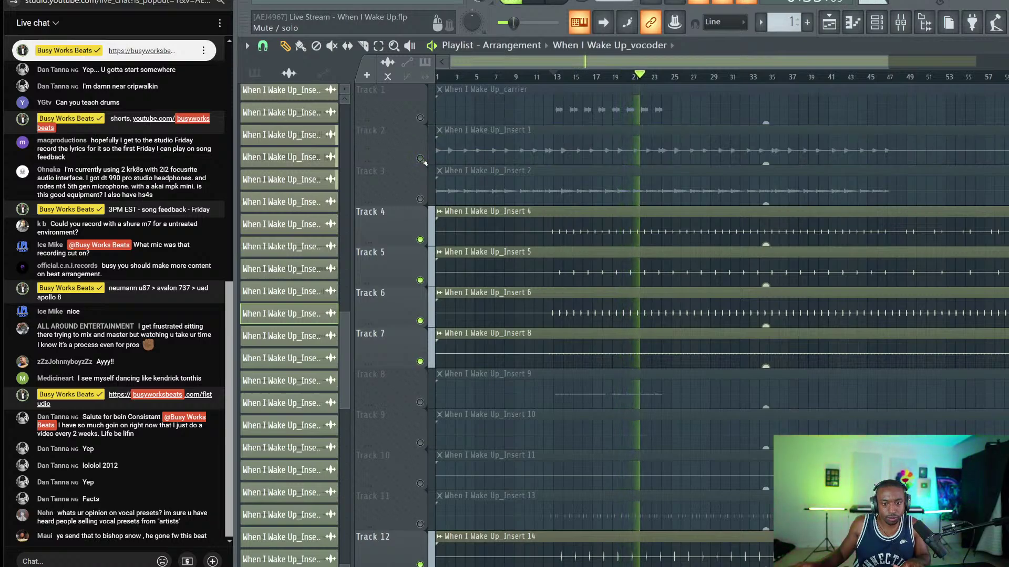
Unmute tracks 11, 17 and 19 alongside the soloed stems, checking the sounds from about bar 24.
scroll(546, 232, down, 3)
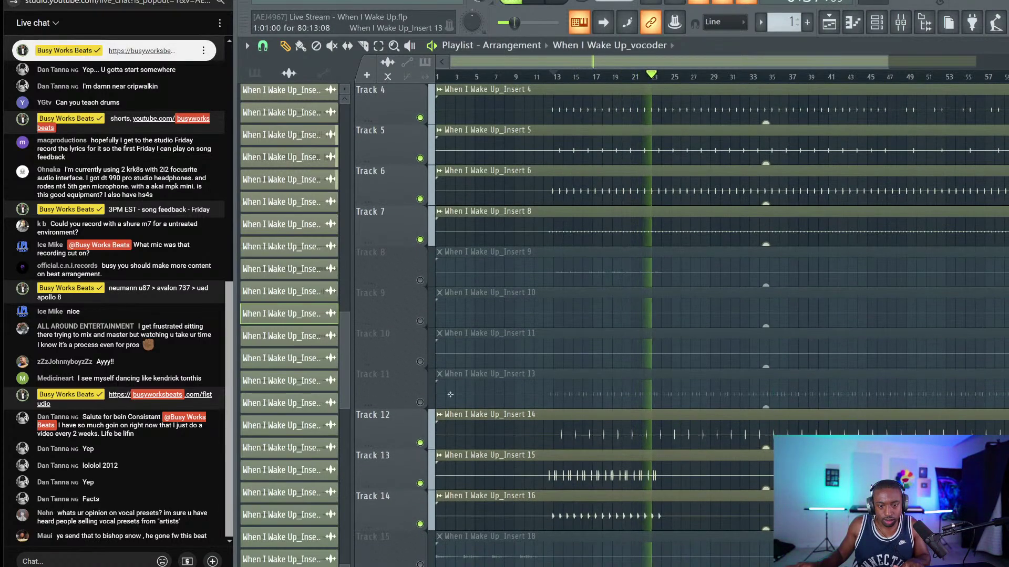
click(420, 401)
scroll(456, 382, down, 9)
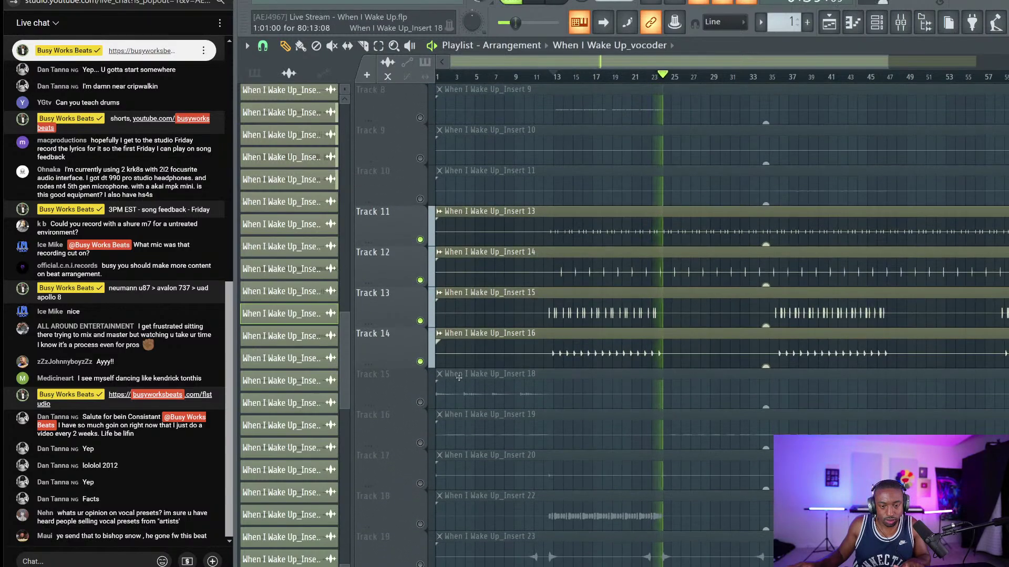
scroll(456, 382, down, 2)
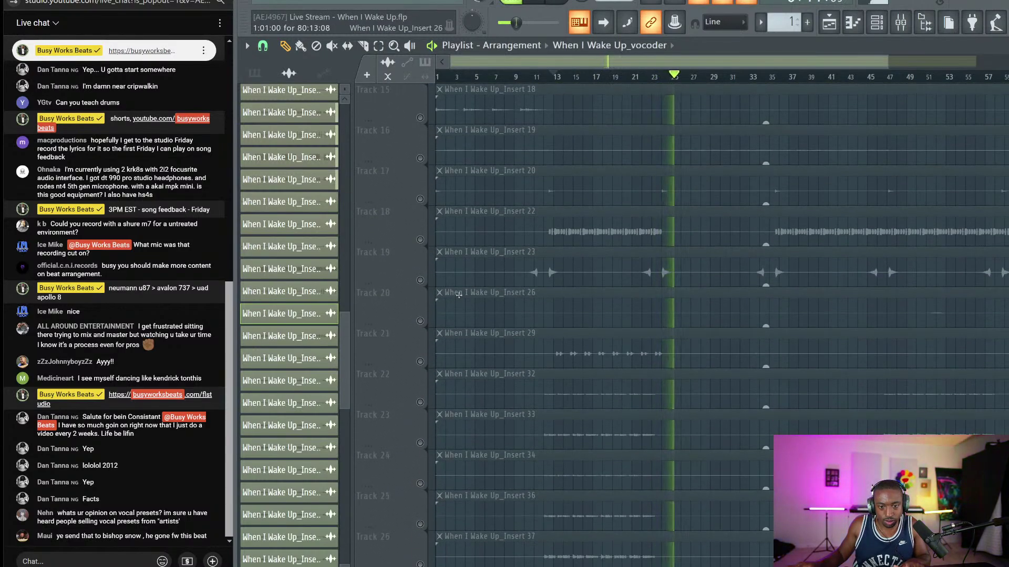
click(420, 200)
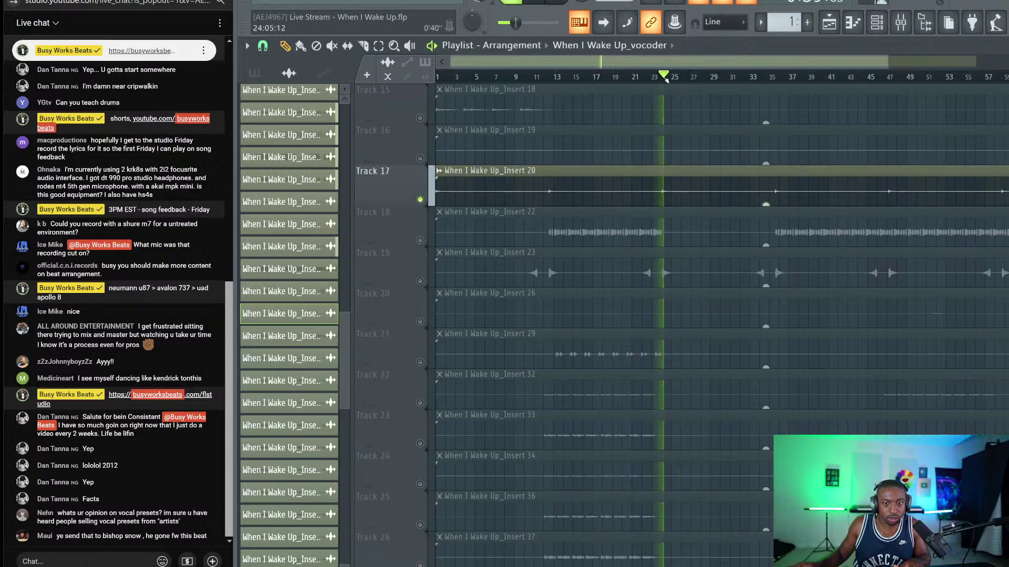
scroll(532, 209, down, 1)
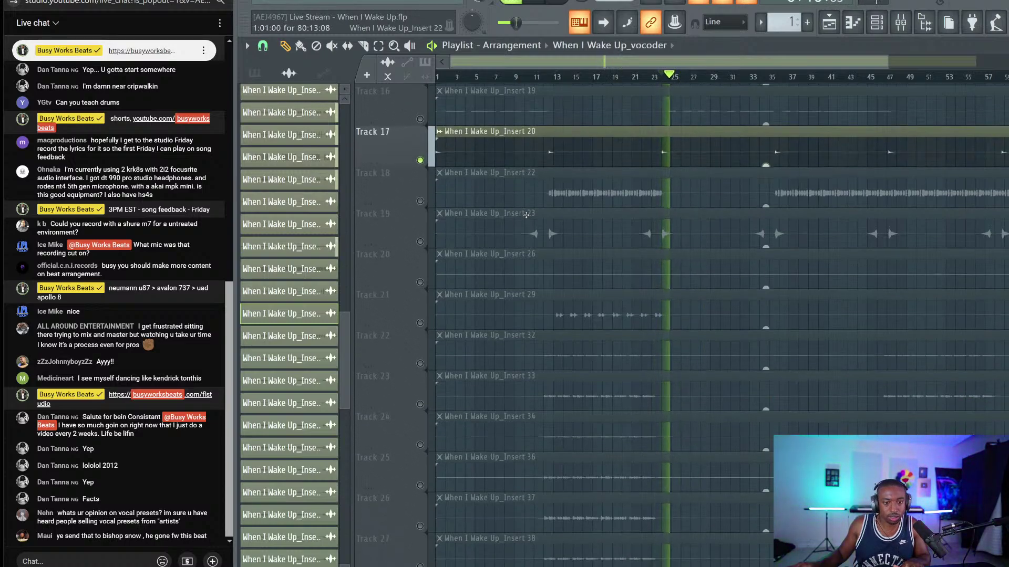
click(420, 241)
scroll(494, 236, down, 2)
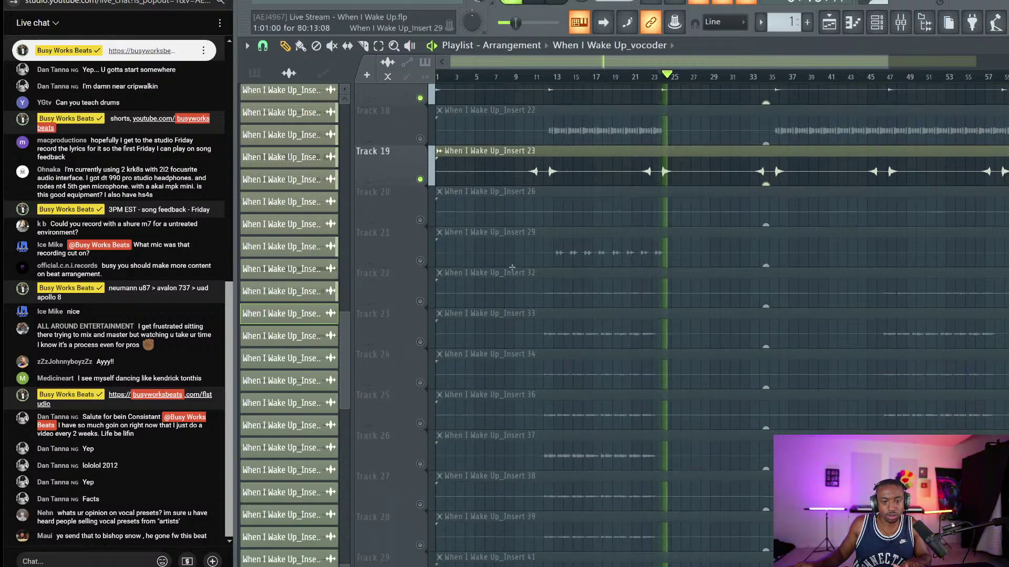
Audition tracks 21 and 22 with playback from about bar 19, muting each of them again.
click(420, 240)
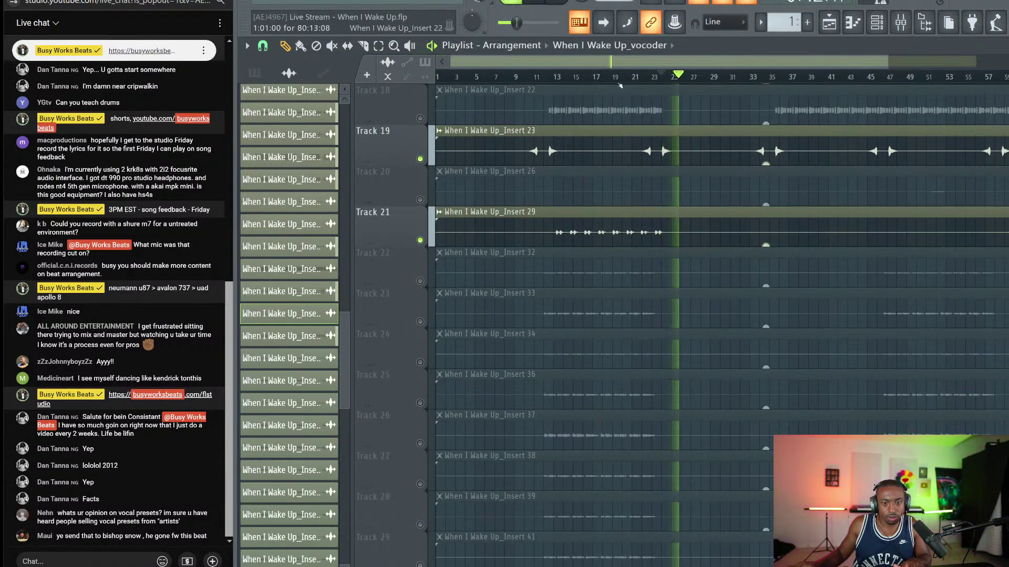
click(420, 240)
scroll(420, 240, down, 1)
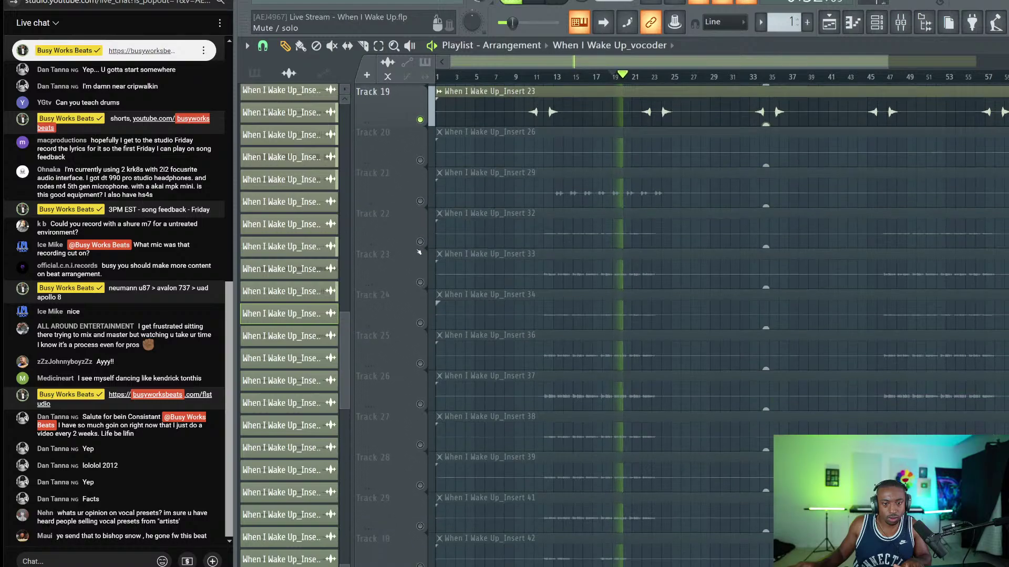
click(419, 240)
click(419, 241)
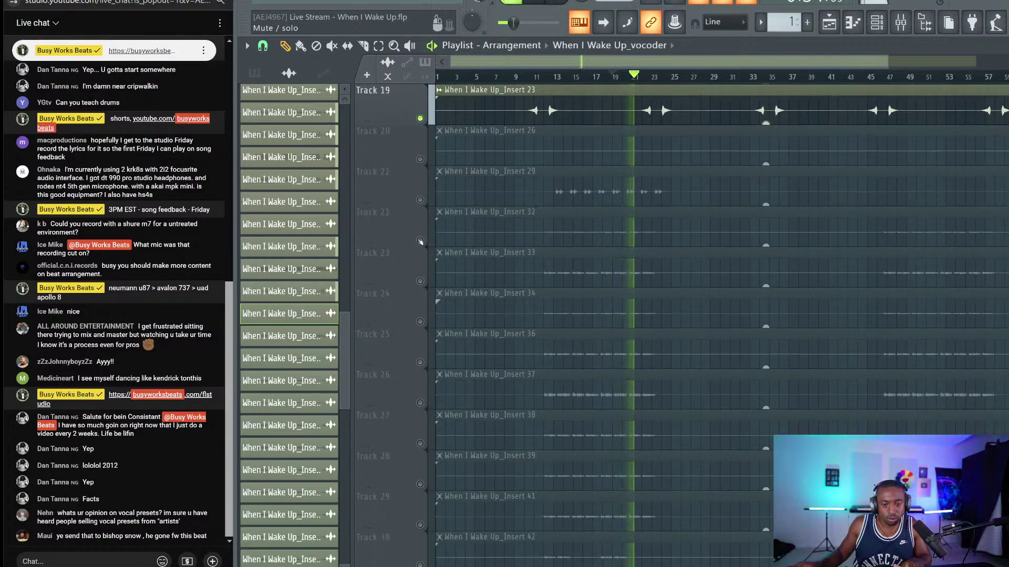
Route the When I Wake Up_Insert 4 clip on track 4 to mixer track 2.
scroll(420, 241, down, 9)
scroll(540, 343, up, 18)
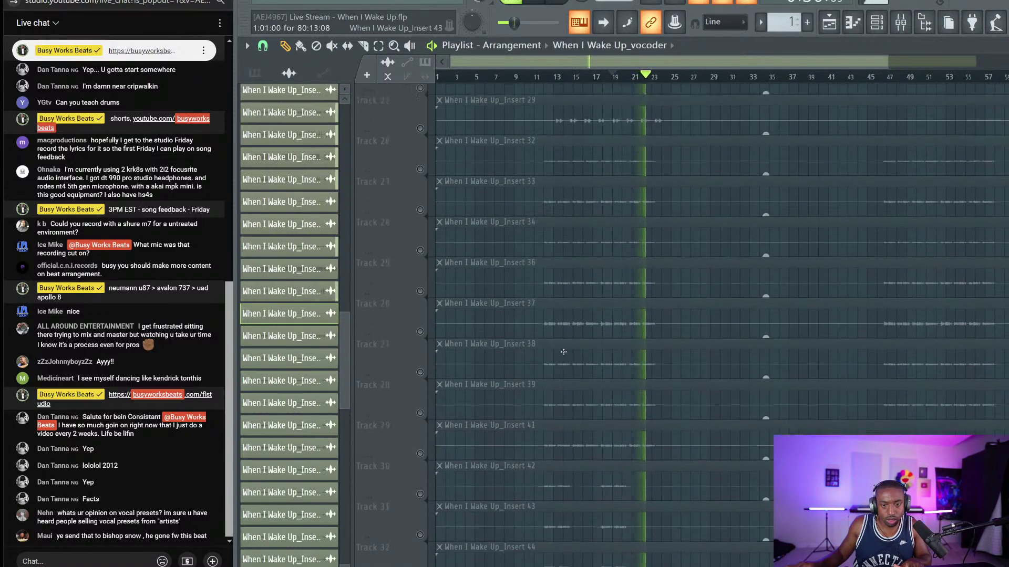
scroll(584, 271, up, 8)
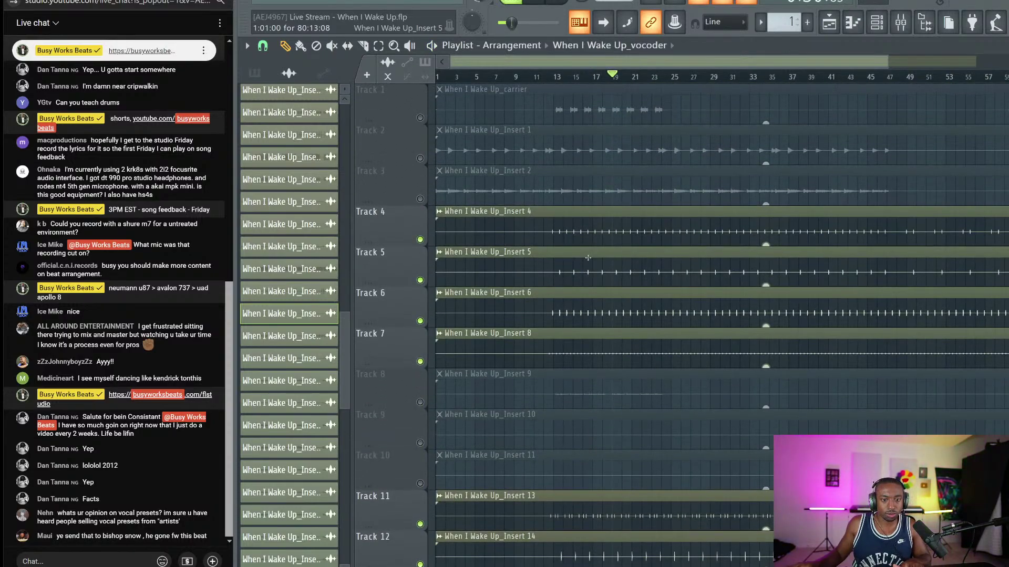
double_click(532, 237)
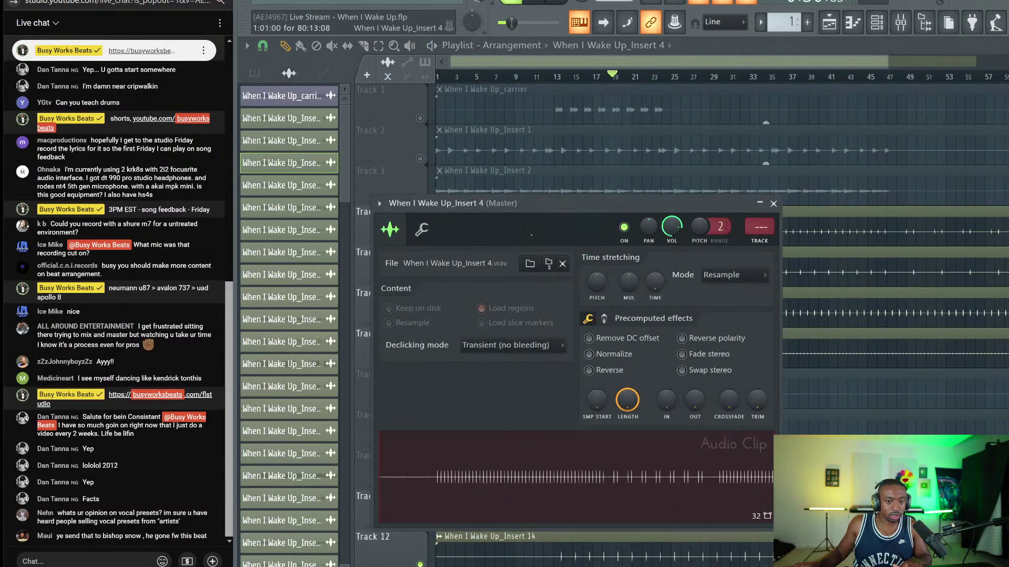
key(F9)
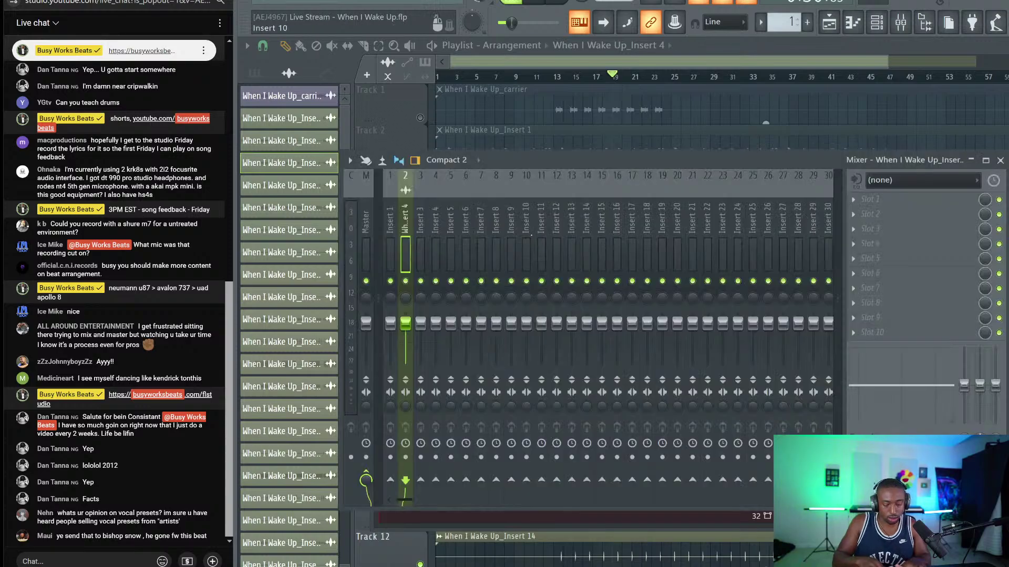
click(627, 47)
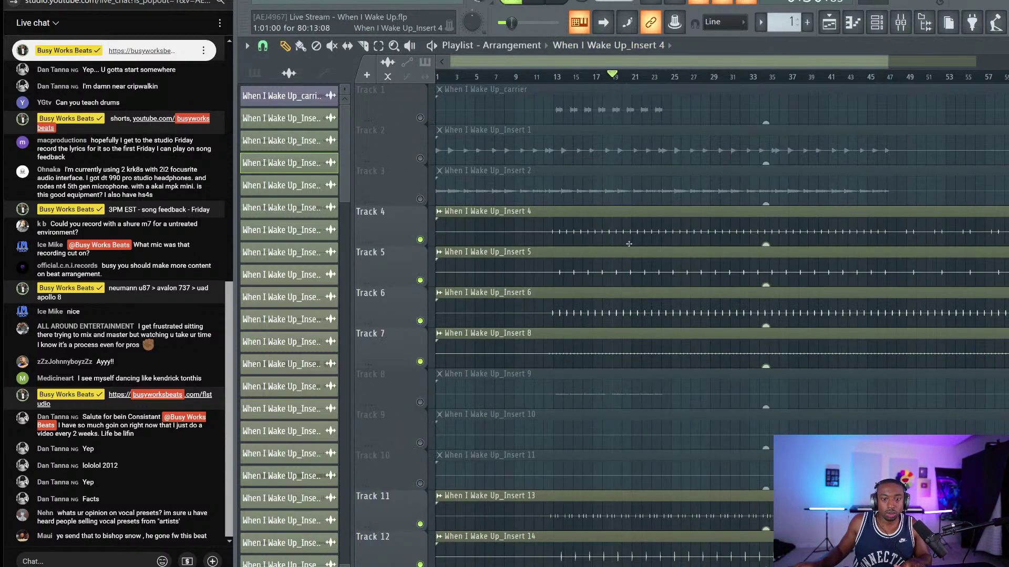
Route the When I Wake Up_Insert 5 clip to mixer track 3 and the When I Wake Up_Insert 6 clip to mixer track 4.
double_click(629, 259)
key(F9)
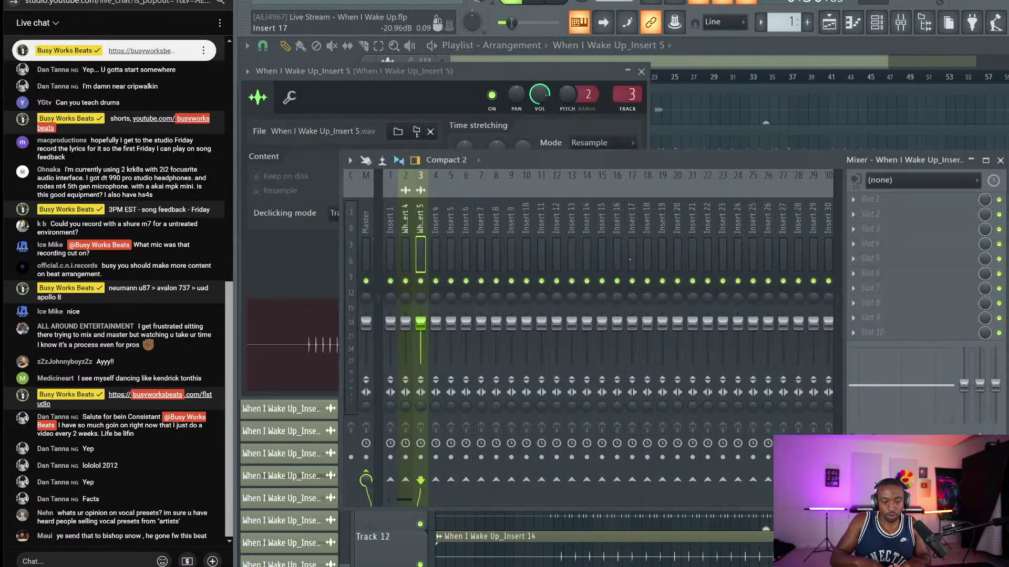
click(677, 66)
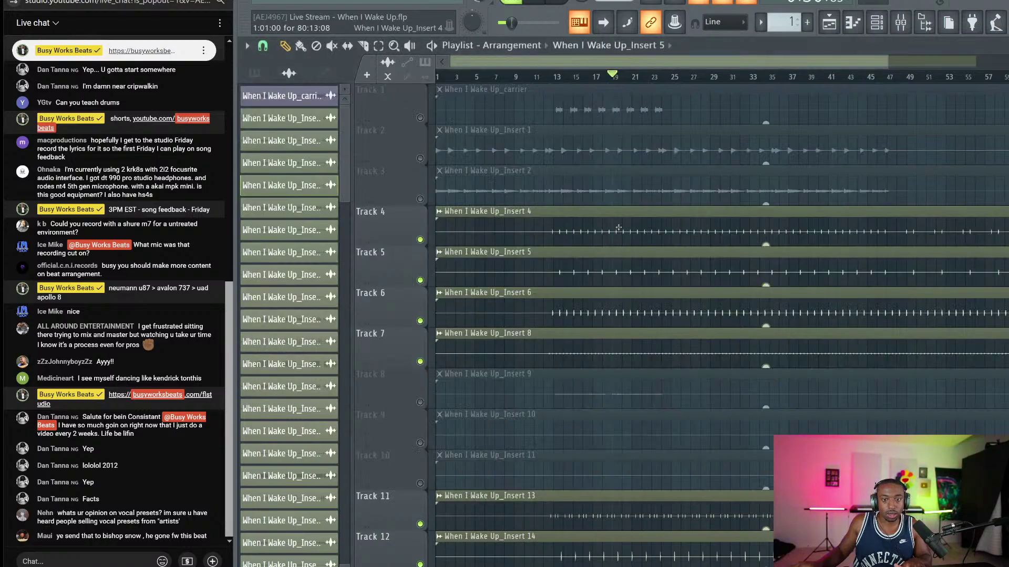
double_click(588, 294)
key(F9)
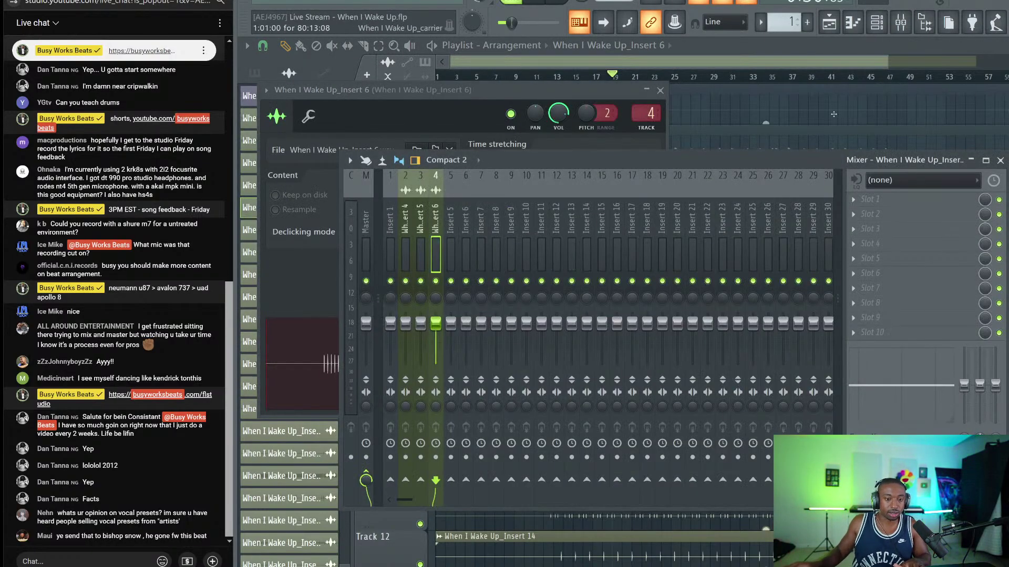
click(699, 49)
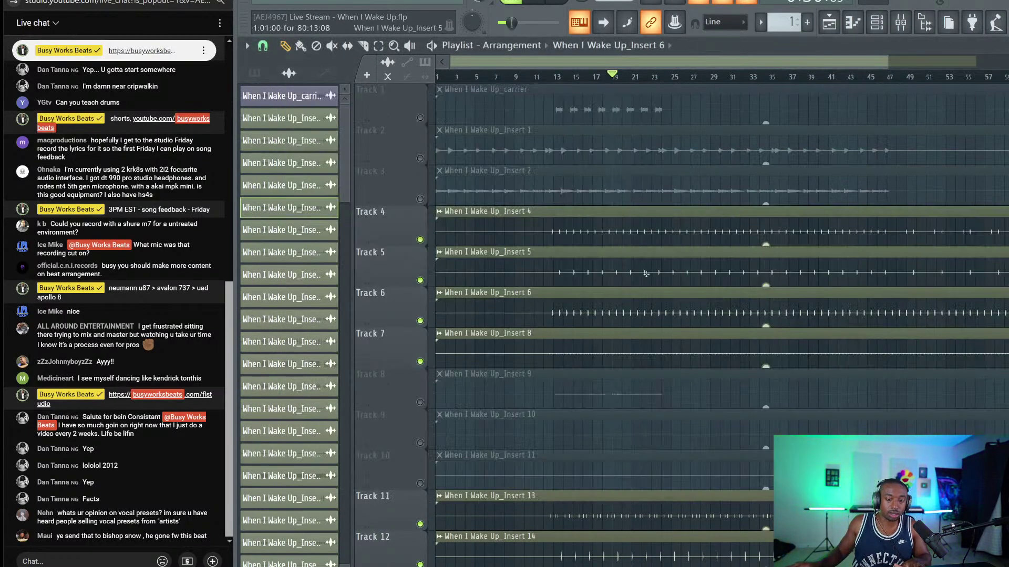
Route the When I Wake Up_Insert 8 clip to mixer track 5 and open the channel rack.
double_click(632, 340)
key(ctrl+l)
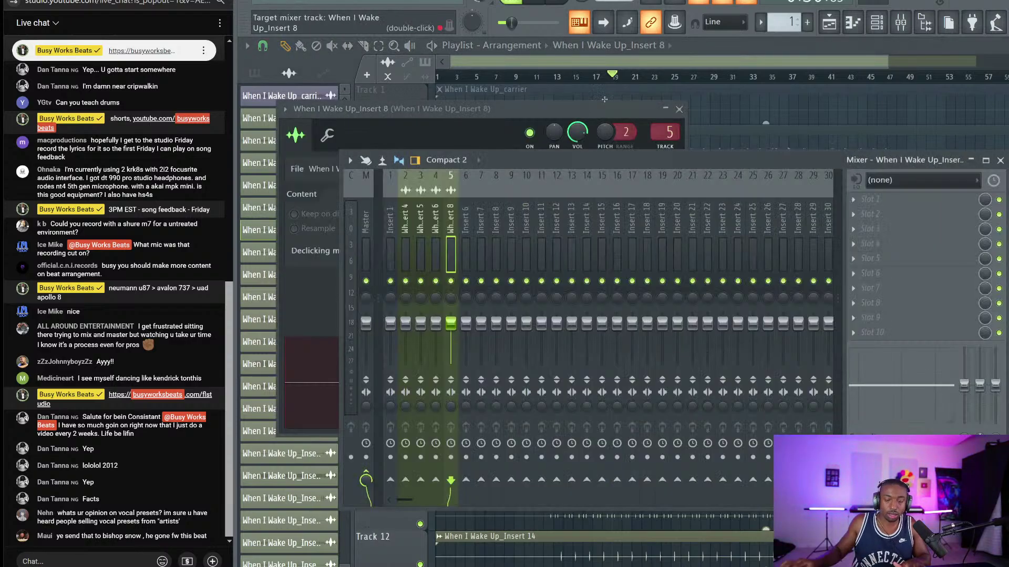
click(876, 22)
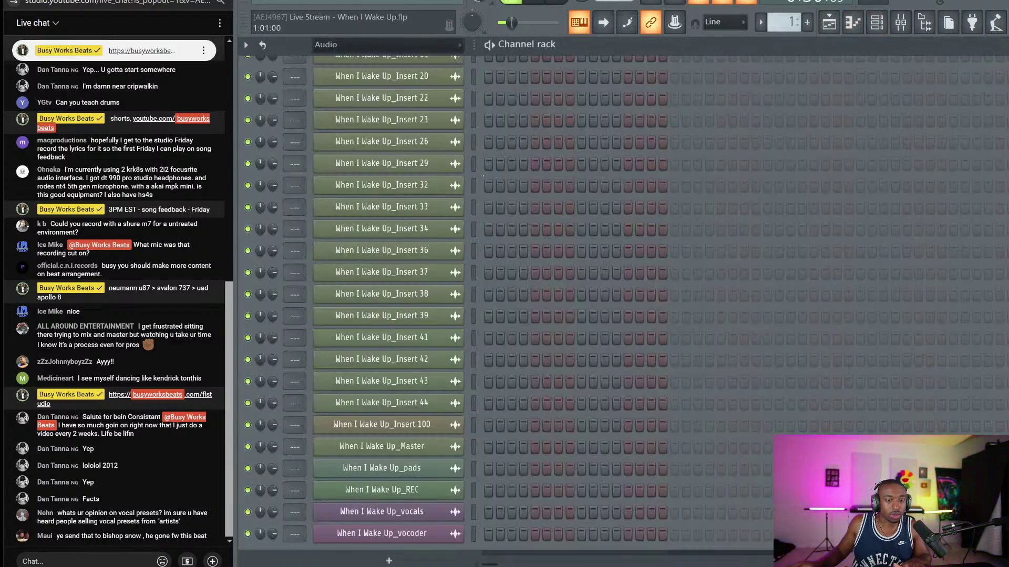
Assign all channels in the rack to consecutive mixer tracks starting at track 6 and open the mixer.
double_click(471, 171)
scroll(452, 232, up, 8)
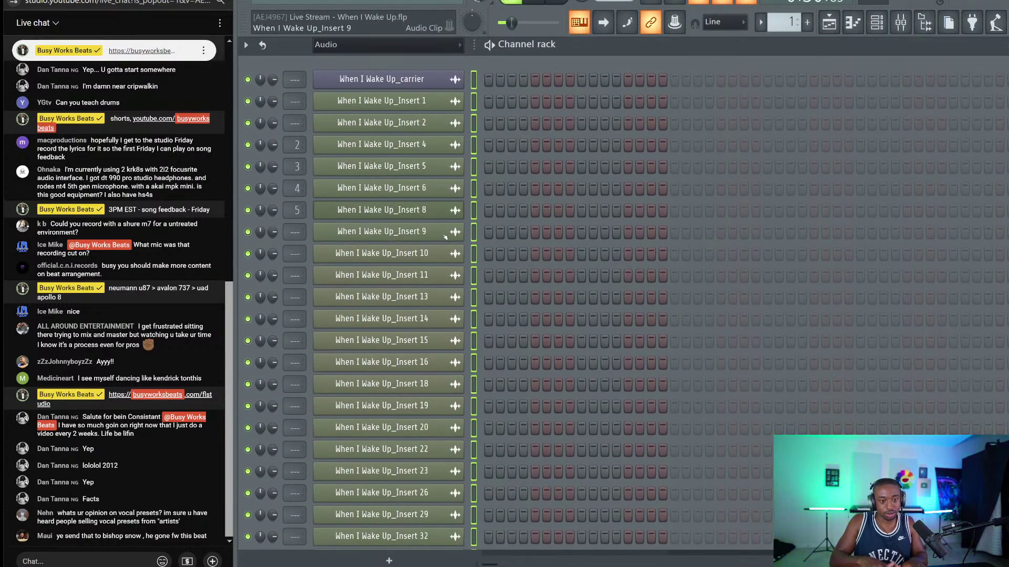
key(ctrl+l)
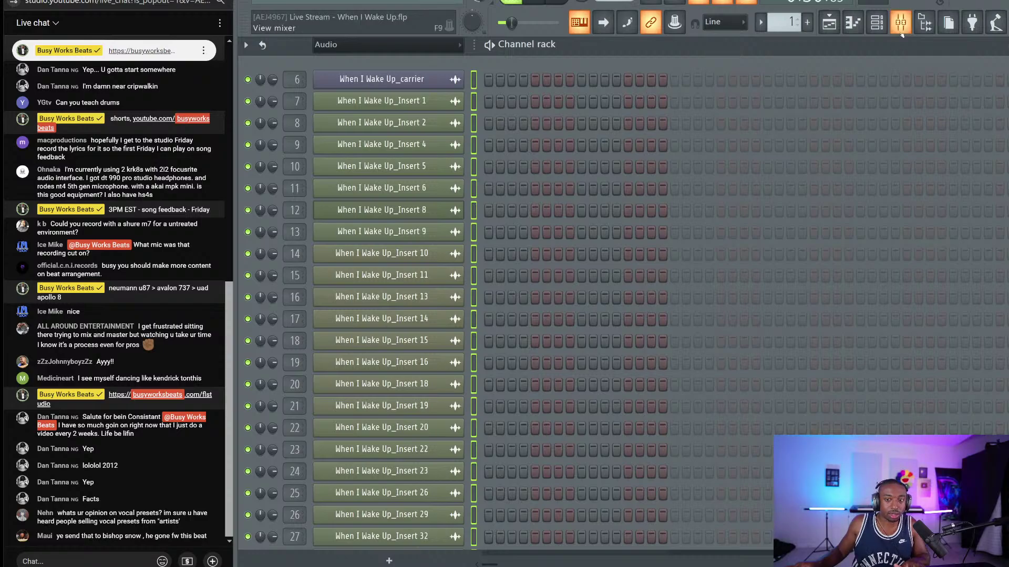
click(901, 22)
scroll(461, 225, up, 5)
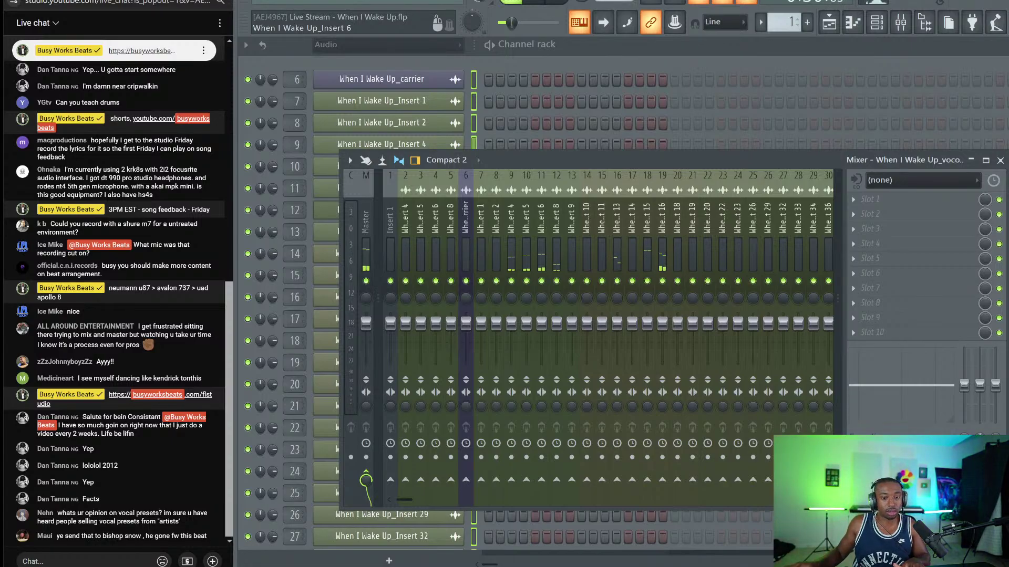
Move the Insert 15 and Insert 16 stems together to mixer tracks 12 and 13, directly after Insert 6.
click(662, 244)
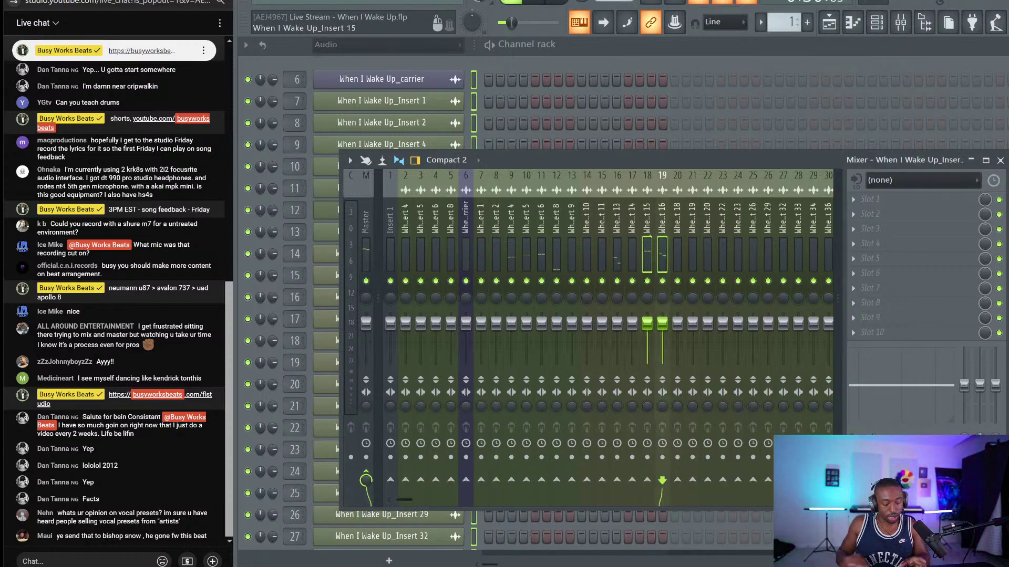
key(alt+Left)
key(alt+Left)
key(alt+Left)
key(alt+Left)
key(alt+Left)
key(alt+Left)
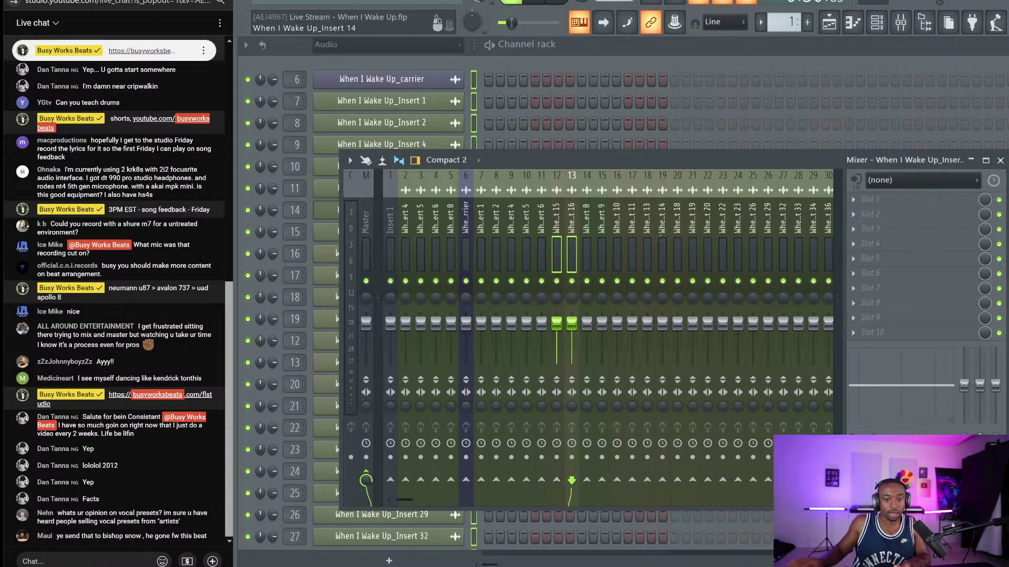
Move the Insert 13 and Insert 14 stems together to mixer tracks 15 and 16, directly after Insert 8.
click(587, 248)
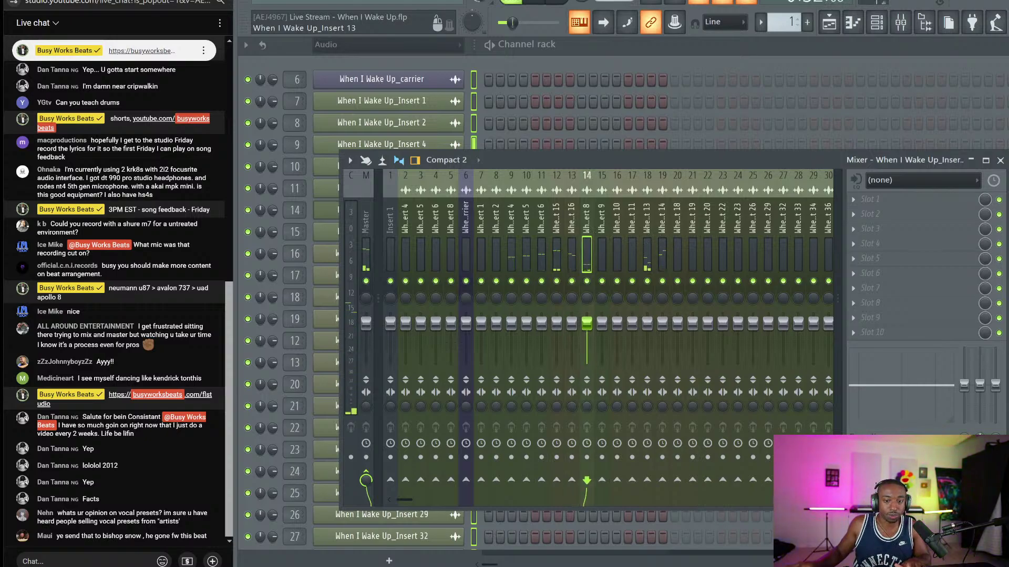
click(646, 247)
ctrl+click(661, 247)
key(alt+Left)
key(alt+Left)
key(alt+Left)
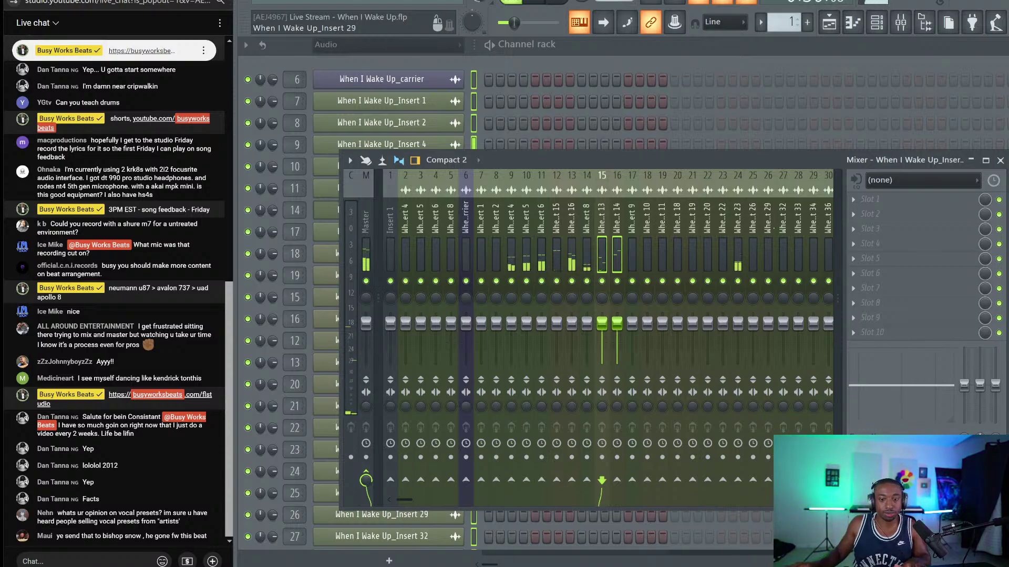
Move the Insert 23 stem to mixer track 17, directly after Insert 14.
click(737, 245)
key(alt+Left)
key(alt+Left)
key(alt+Left)
key(alt+Left)
key(alt+Left)
key(alt+Left)
key(alt+Left)
key(alt+Left)
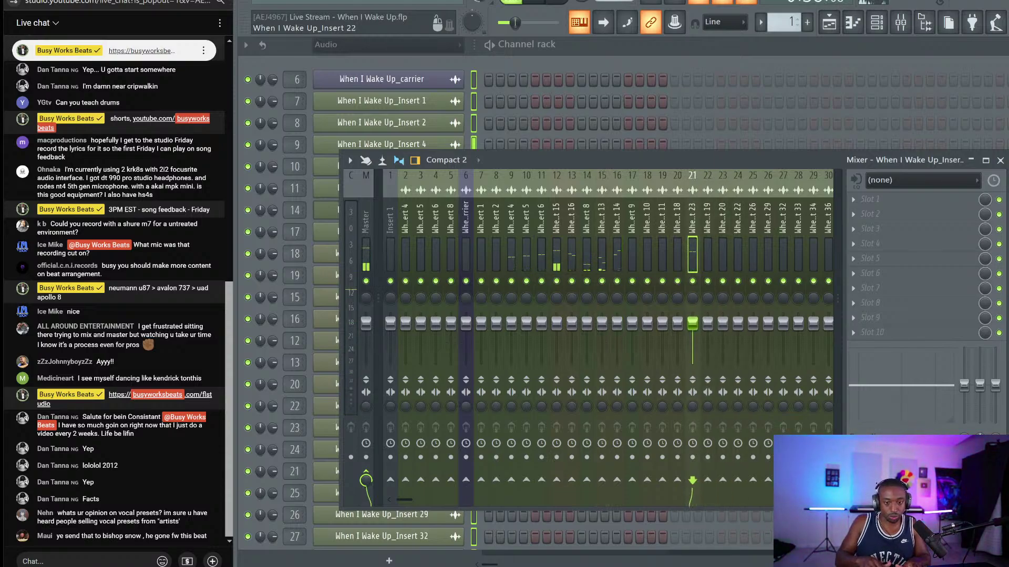
key(alt+Right)
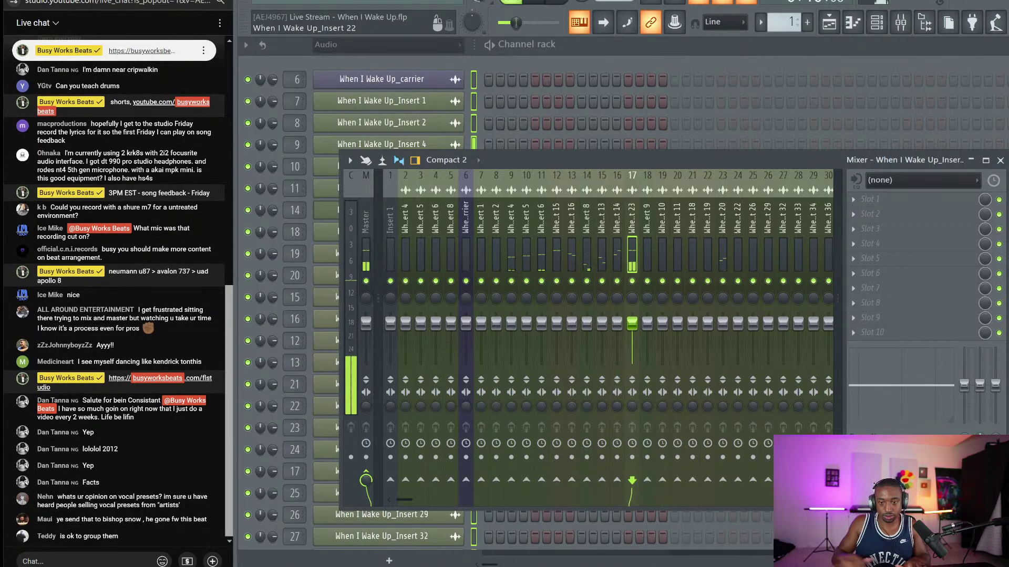
Move the Insert 20 stem to mixer track 18, directly after Insert 23.
click(723, 234)
key(alt+Left)
key(alt+Left)
key(alt+Left)
key(alt+Left)
key(alt+Left)
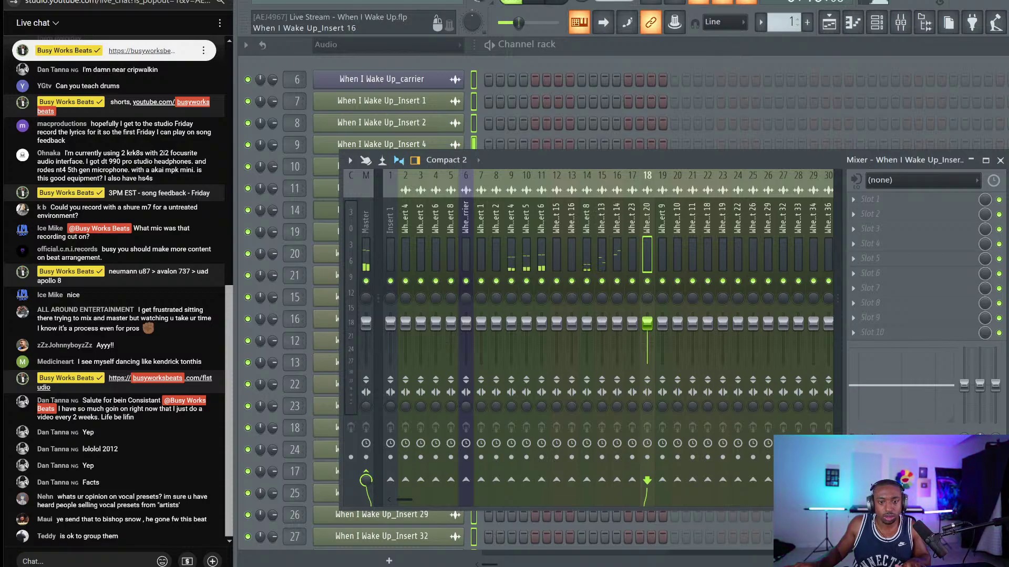
scroll(629, 236, down, 7)
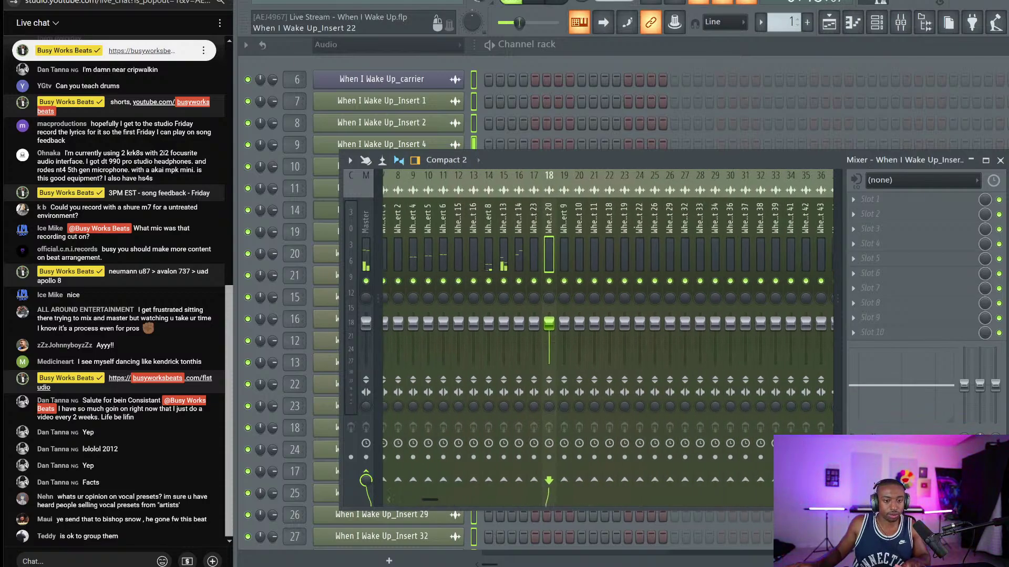
scroll(629, 236, up, 4)
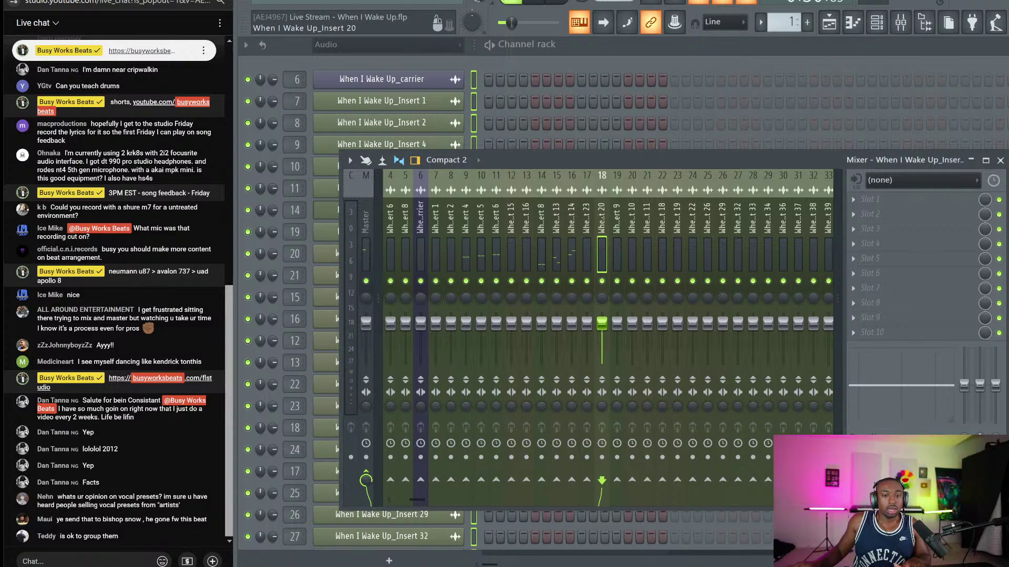
key(shift+Left)
key(shift+Left)
key(shift+Left)
key(shift+Left)
key(shift+Left)
key(shift+Left)
key(shift+Left)
key(shift+Left)
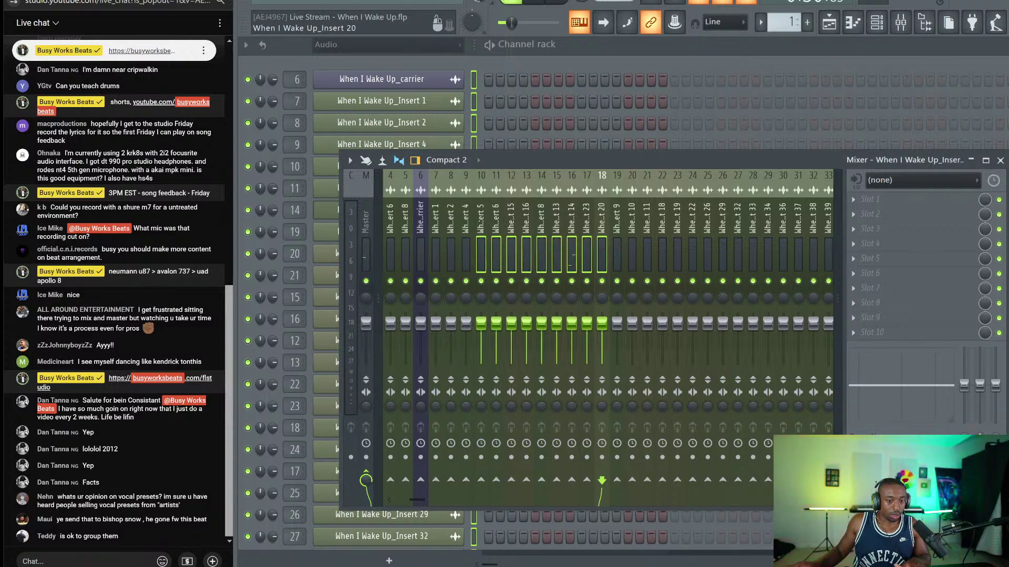
right_click(458, 224)
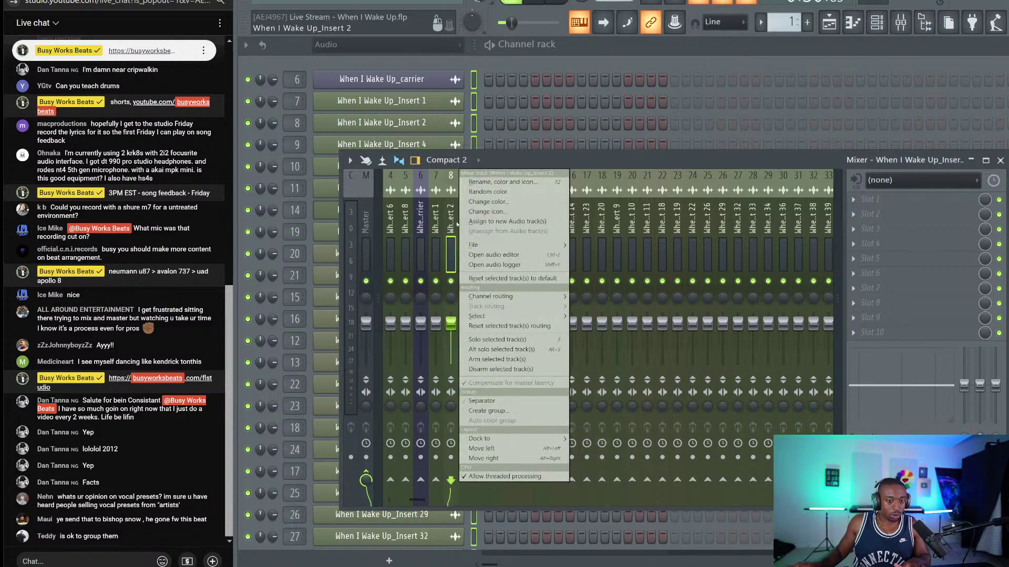
click(437, 223)
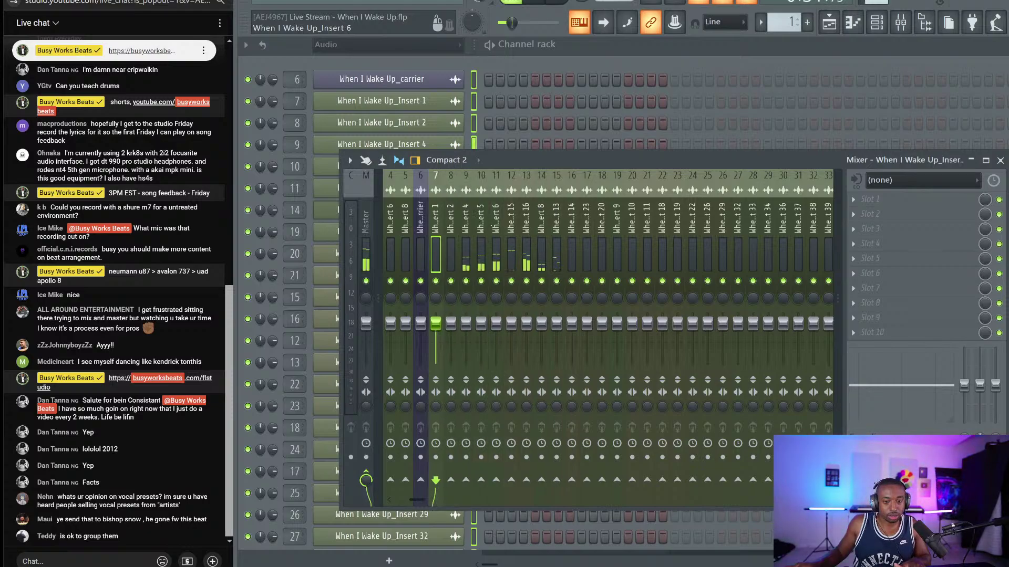
click(465, 223)
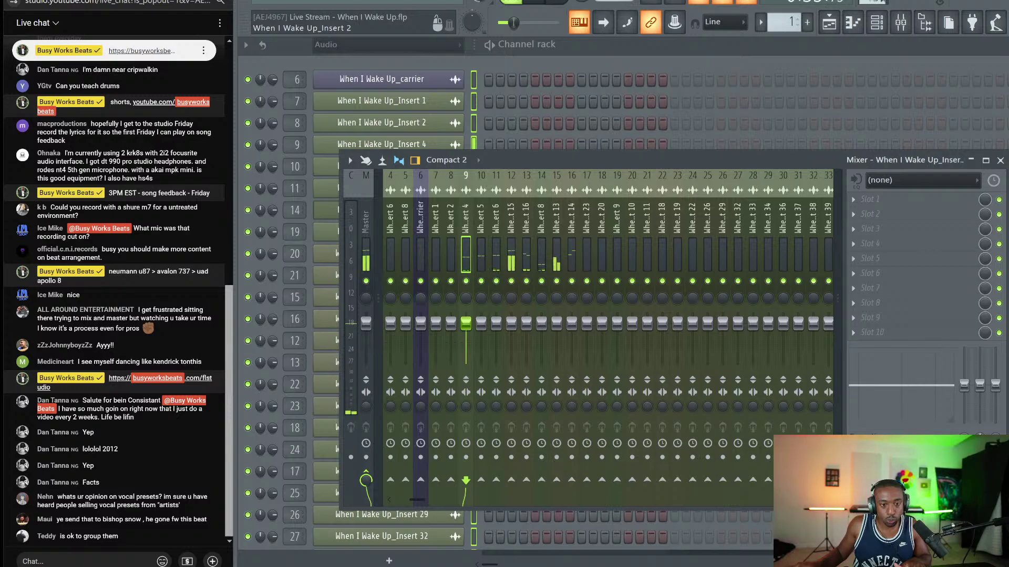
Select mixer tracks 8 through 17, from Insert 2 to Insert 23, and create a group from them with the Drums preset.
drag(451, 223, 587, 223)
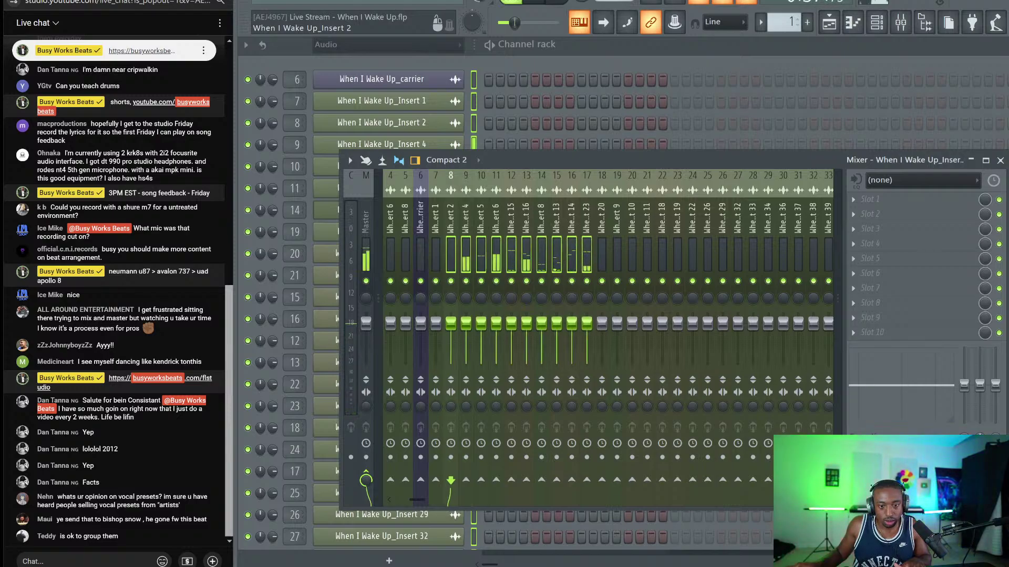
right_click(561, 215)
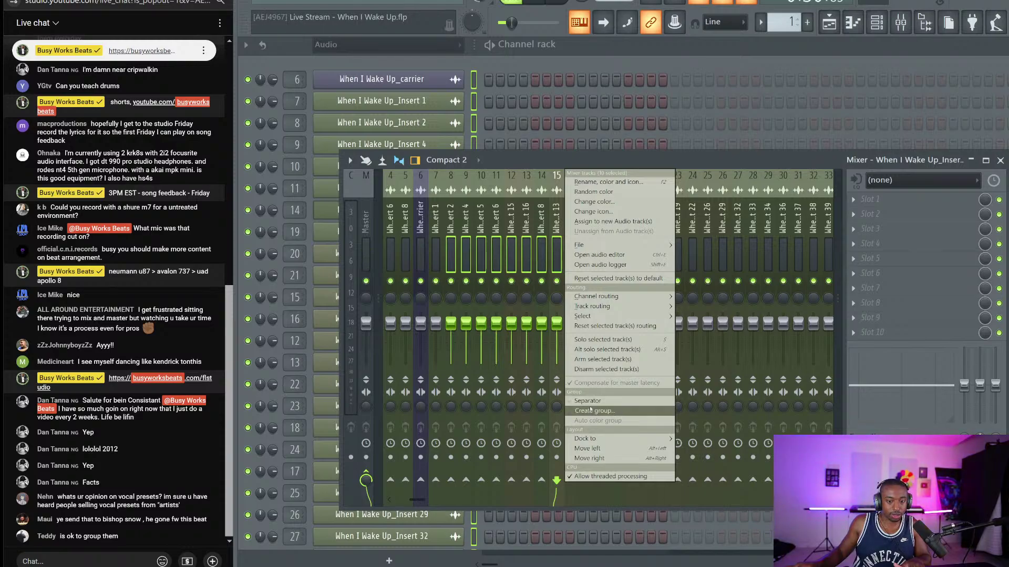
click(590, 411)
click(559, 419)
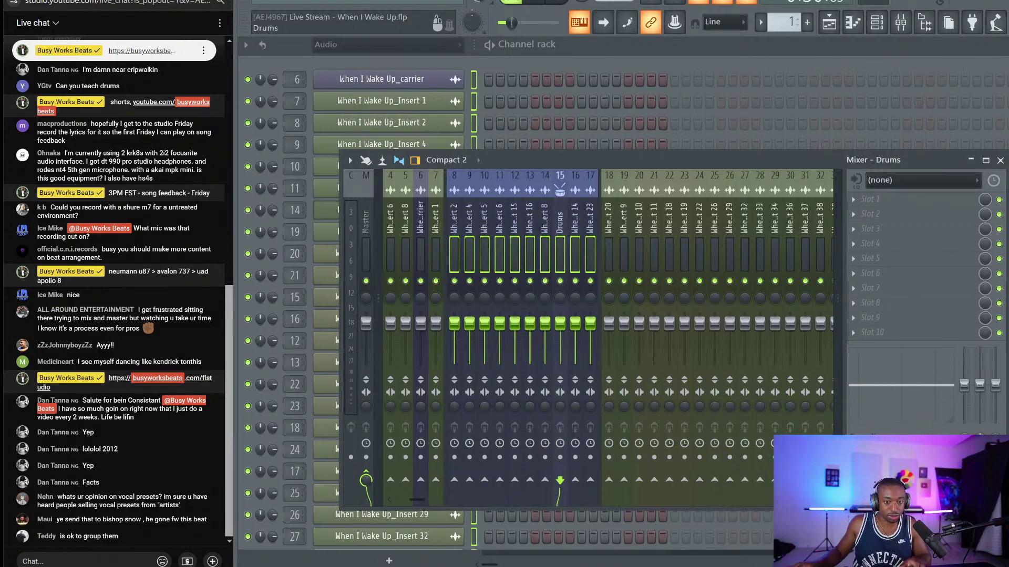
Solo the Drums track on mixer track 15 to hear it, rename it perc and turn the solo off.
click(560, 222)
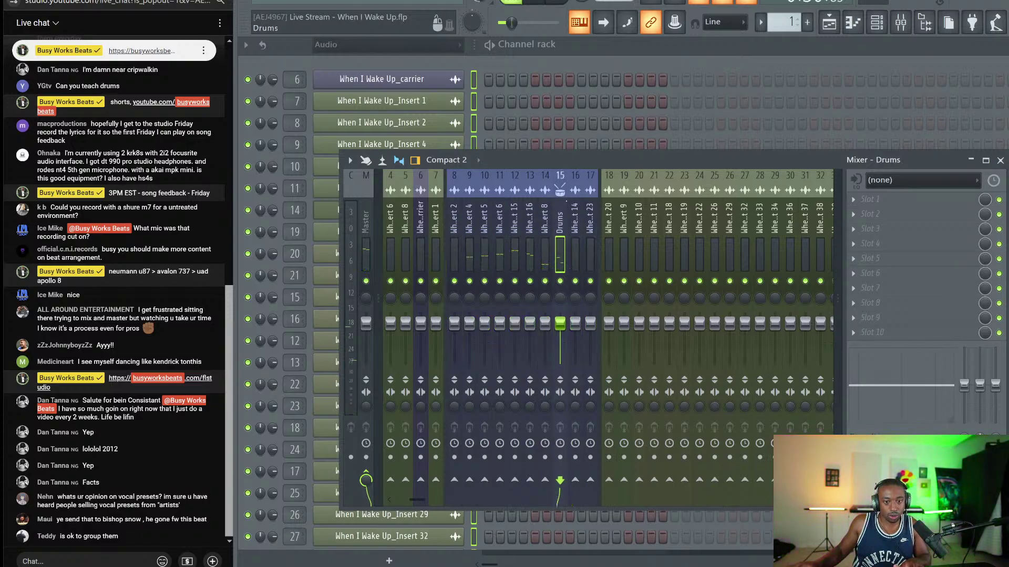
right_click(560, 282)
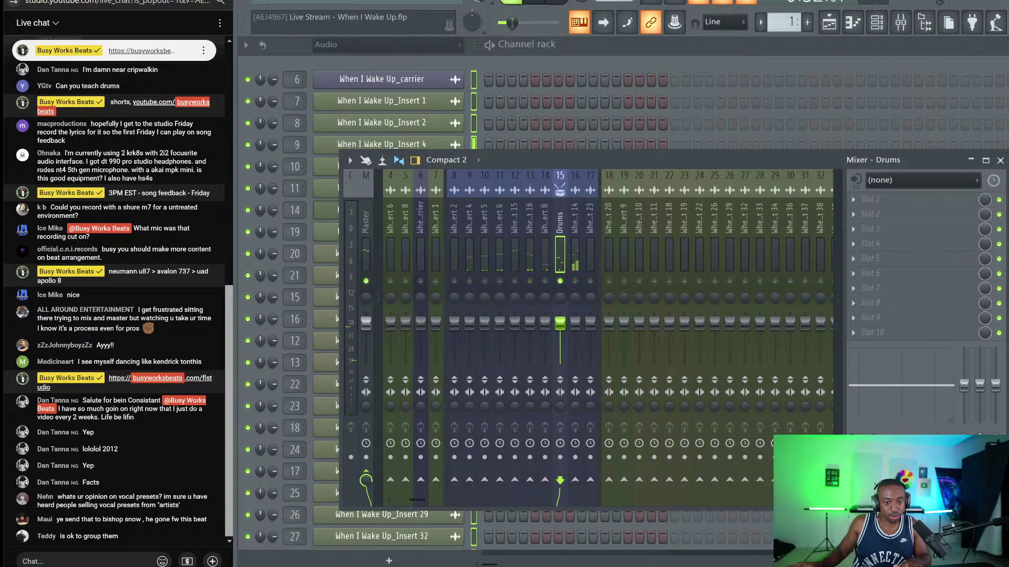
right_click(560, 215)
click(560, 215)
right_click(560, 210)
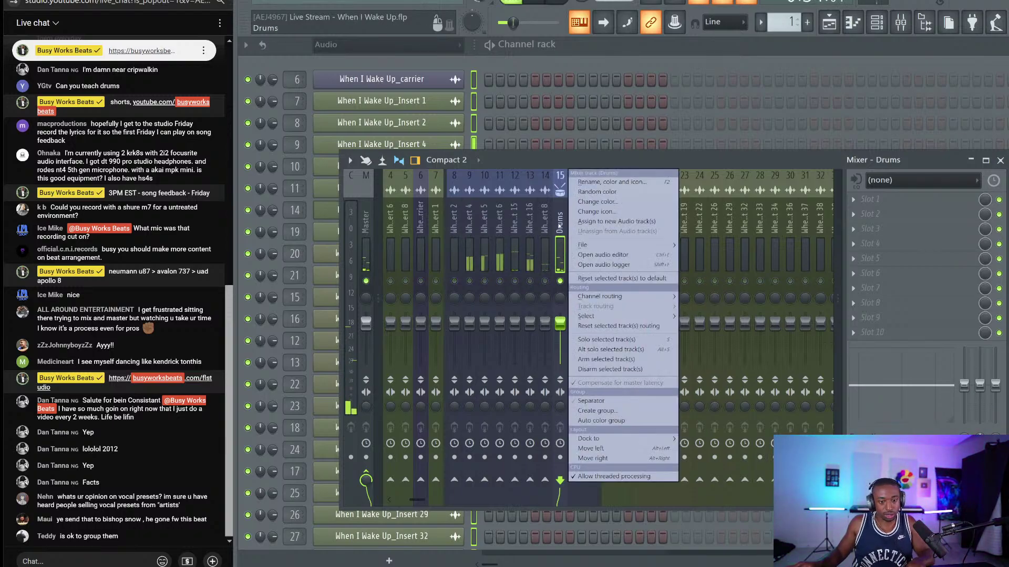
click(599, 182)
drag(502, 208, 405, 177)
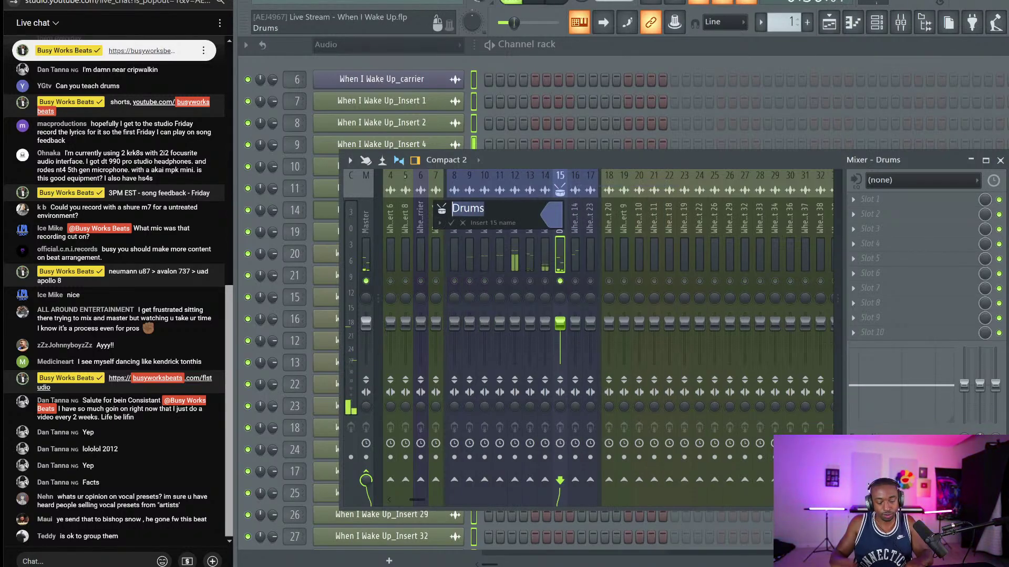
key(Return)
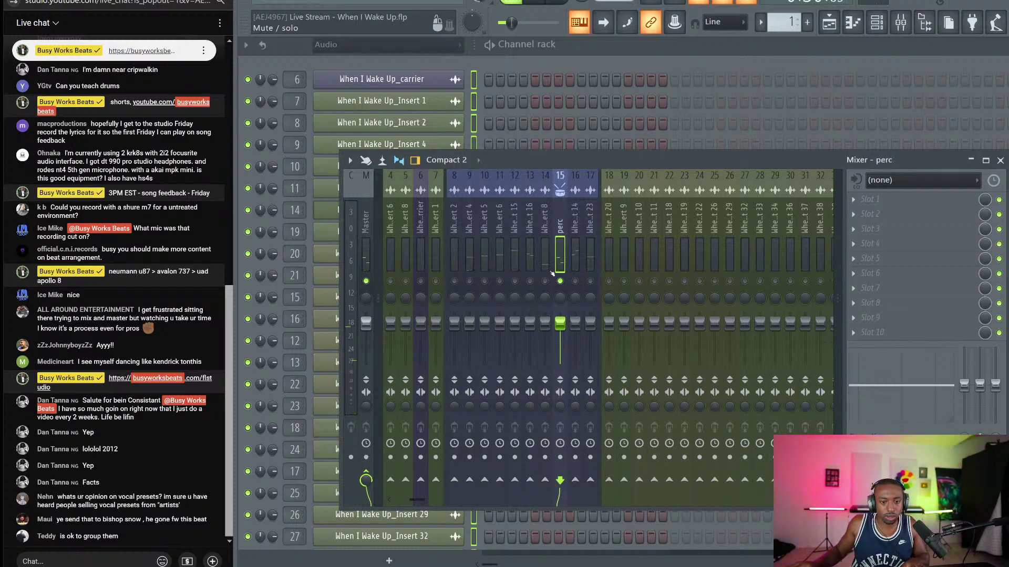
right_click(560, 281)
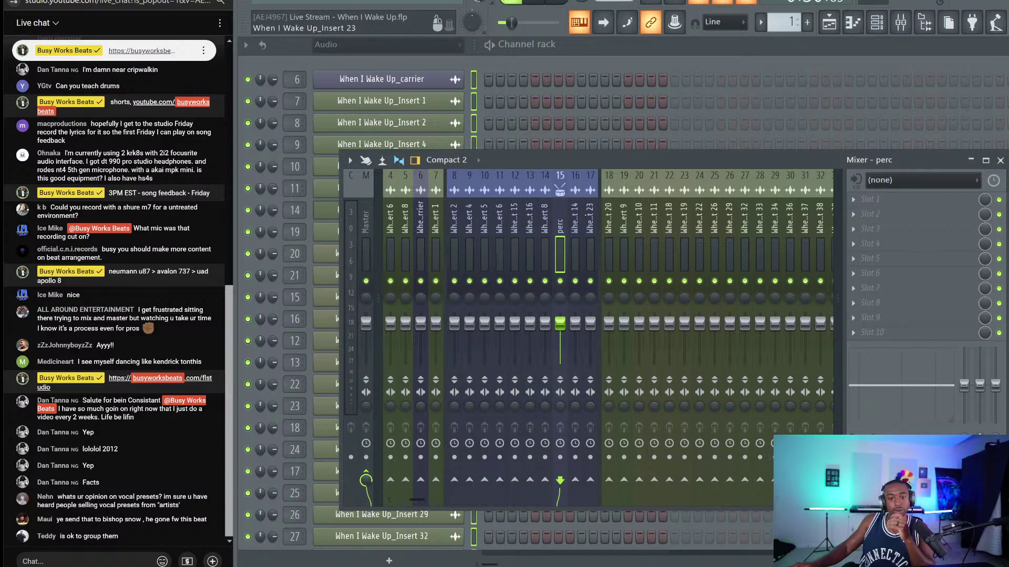
Move the empty Insert 44 mixer track to position 18, directly after the Insert 23 stem.
click(589, 216)
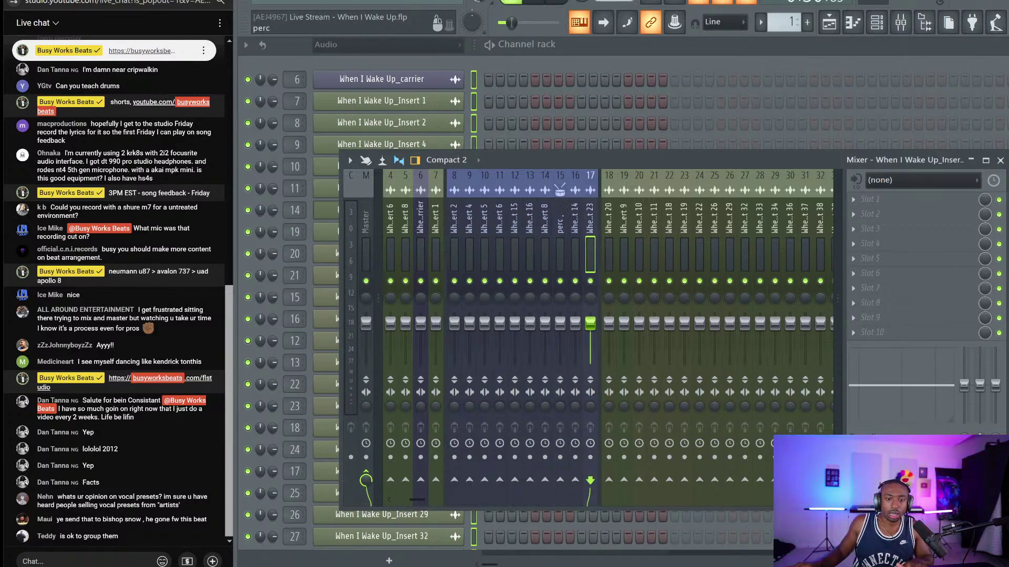
scroll(604, 223, down, 5)
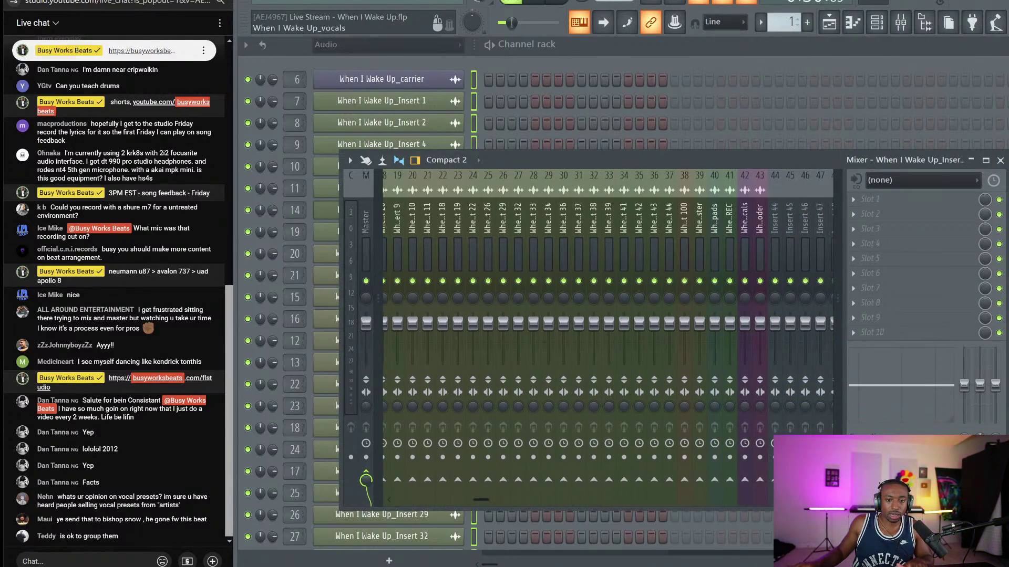
click(776, 215)
scroll(777, 214, up, 6)
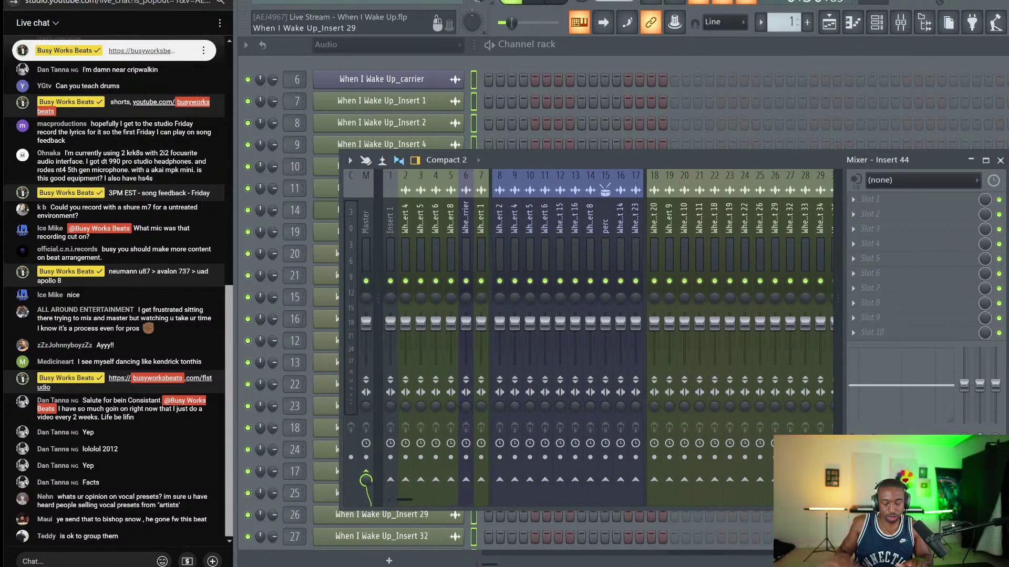
key(alt+Left)
key(alt+Left)
key(alt+Left)
key(alt+Left)
key(alt+Left)
key(alt+Left)
key(alt+Left)
key(alt+Left)
key(alt+Left)
key(alt+Left)
key(alt+Left)
key(alt+Left)
key(alt+Left)
key(alt+Left)
key(alt+Left)
key(alt+Left)
key(alt+Left)
key(alt+Left)
key(alt+Left)
key(alt+Left)
key(alt+Left)
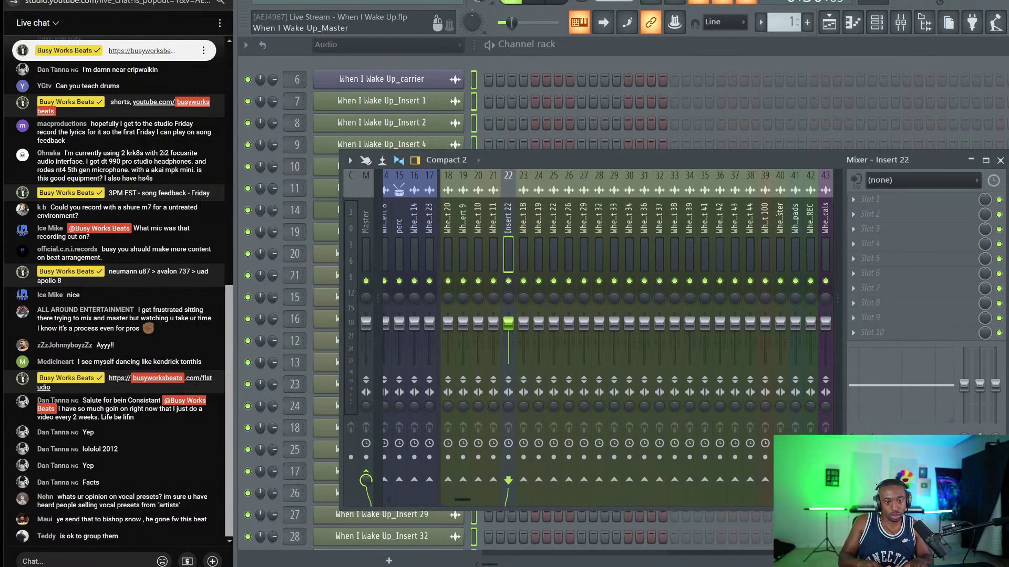
key(alt+Left)
key(alt+Left)
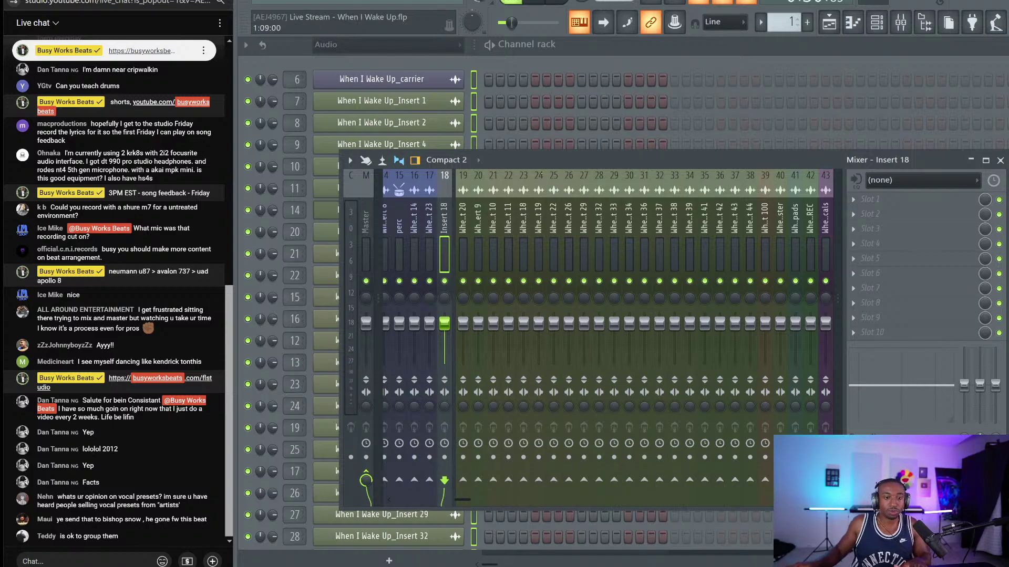
Name the empty mixer track 18 Drums, giving it the drum icon and the blue colour of the percussion stems.
scroll(535, 215, up, 6)
scroll(536, 213, up, 3)
right_click(535, 213)
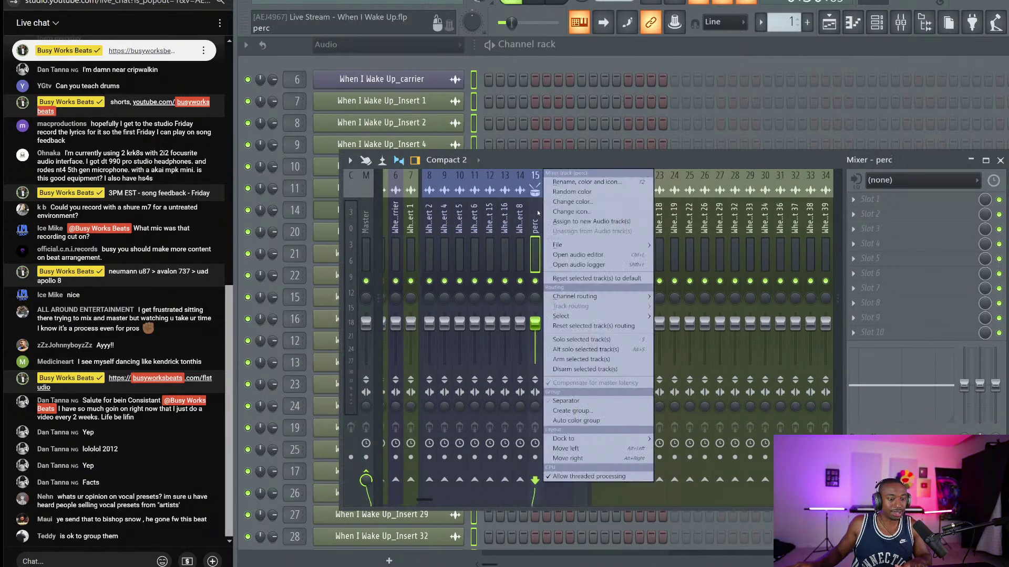
click(521, 223)
right_click(580, 233)
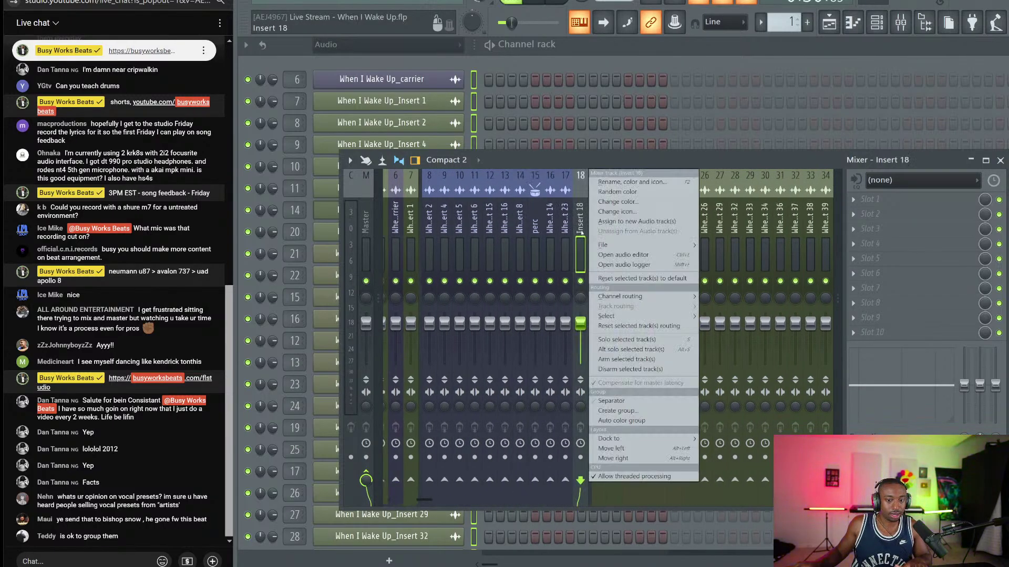
click(609, 212)
click(550, 218)
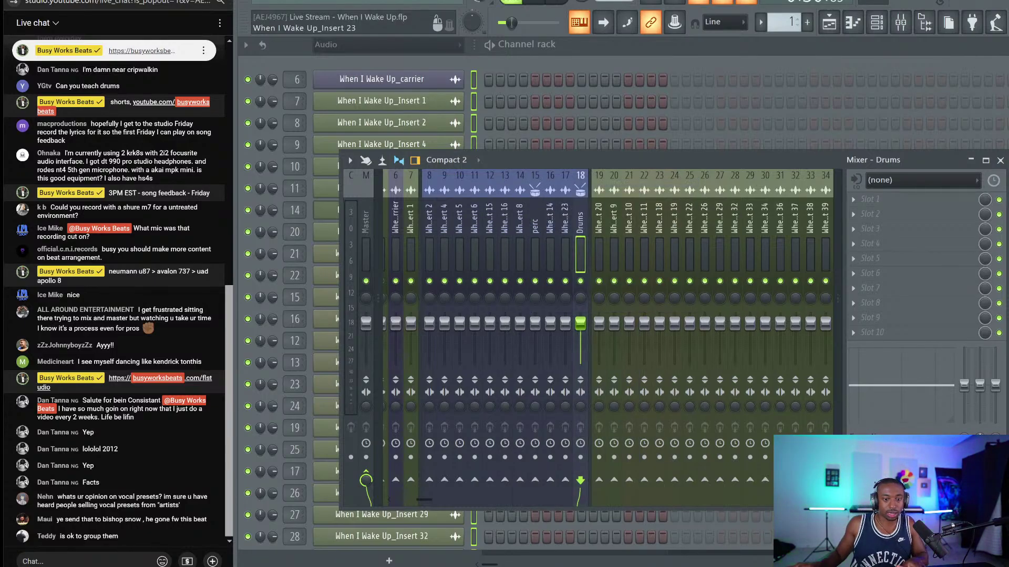
Route mixer tracks 8 through 17 only to the Drums track on mixer track 18.
drag(565, 225, 430, 226)
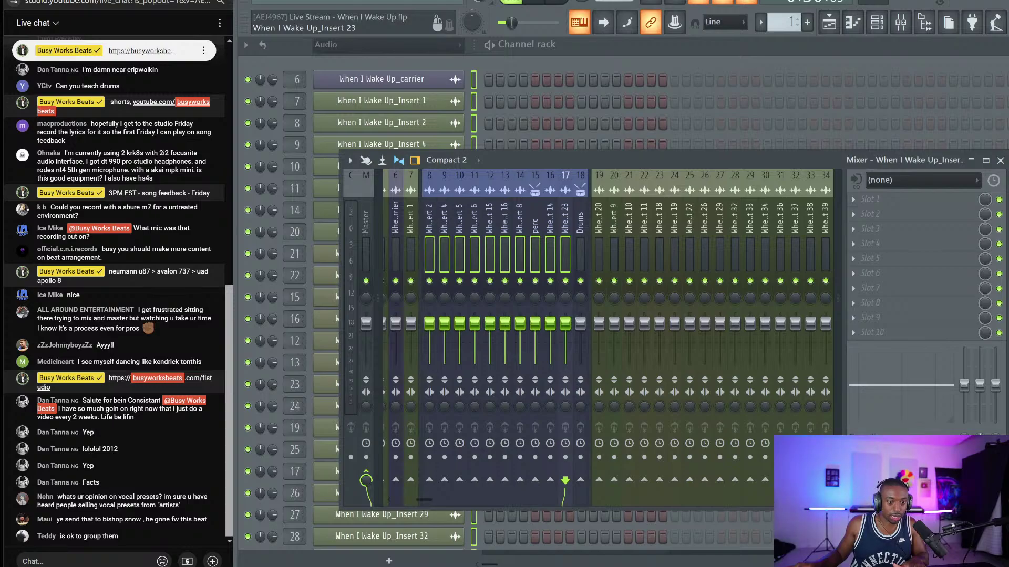
right_click(580, 481)
click(596, 500)
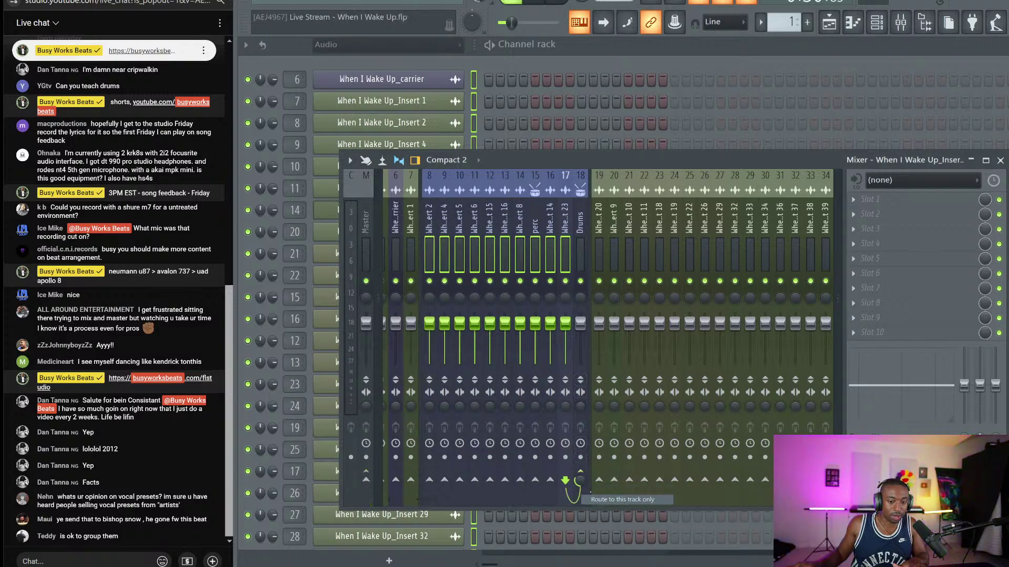
Play the song to check the Drums bus on mixer track 18, save the project and mute the bus.
click(580, 236)
key(space)
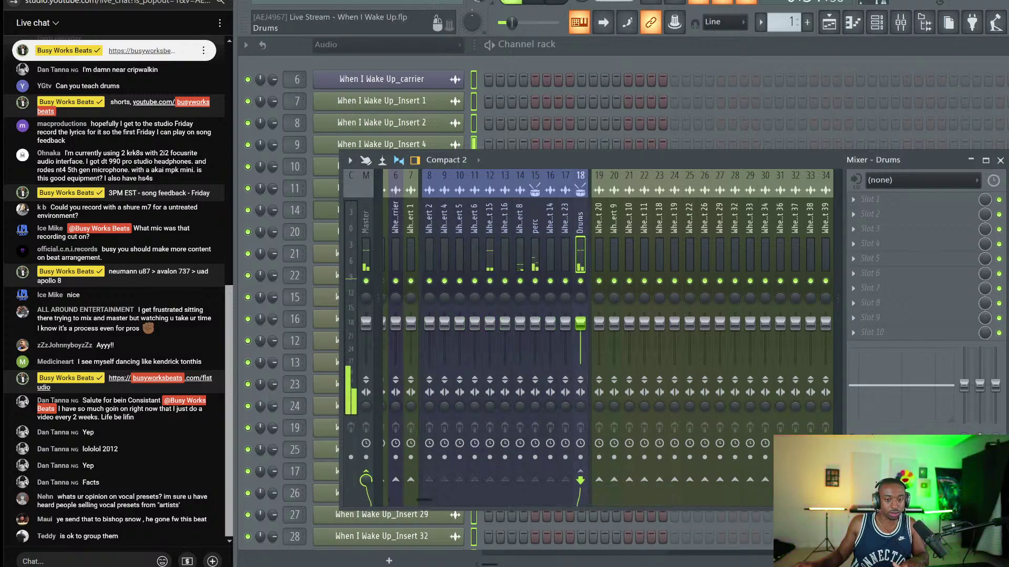
key(ctrl+s)
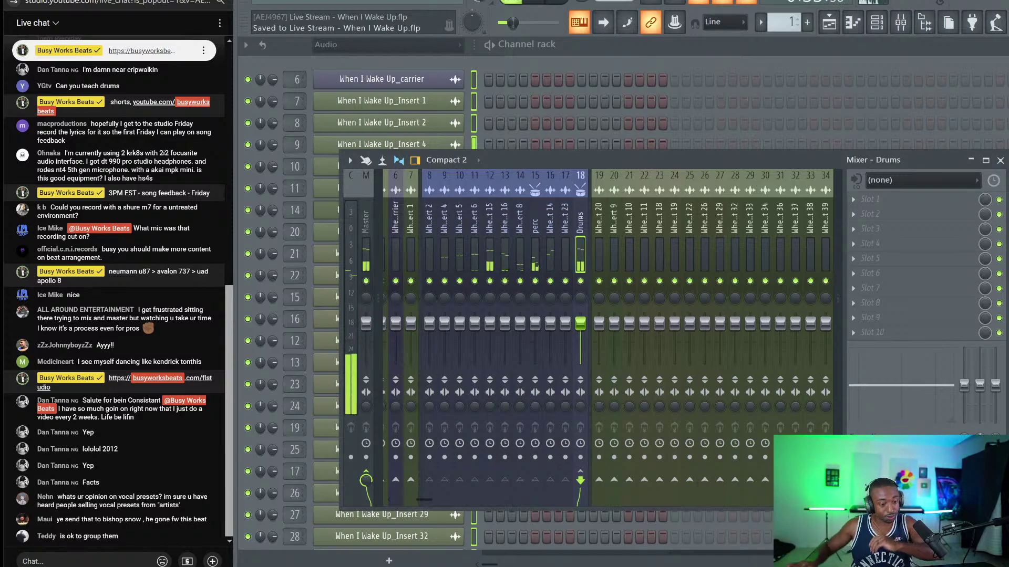
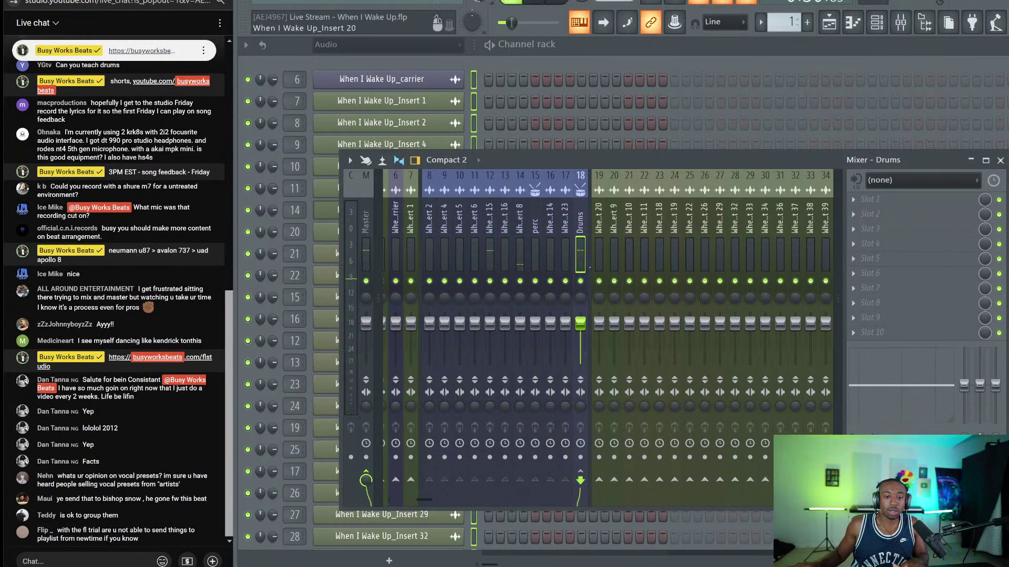
click(581, 282)
Turn all playlist tracks back on by toggling the solo of Track 6, and save the project.
click(829, 23)
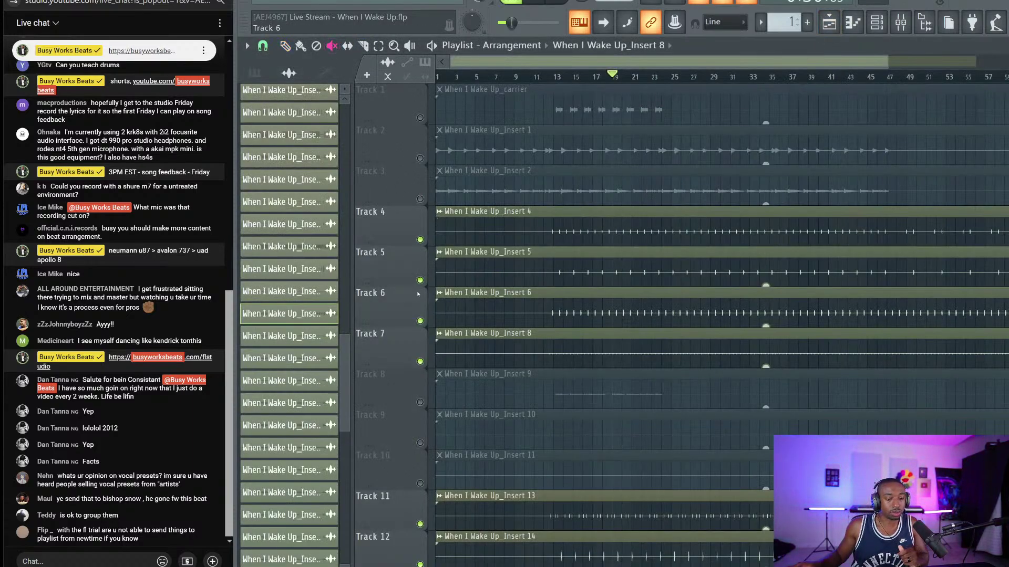
right_click(420, 321)
right_click(420, 321)
key(ctrl+s)
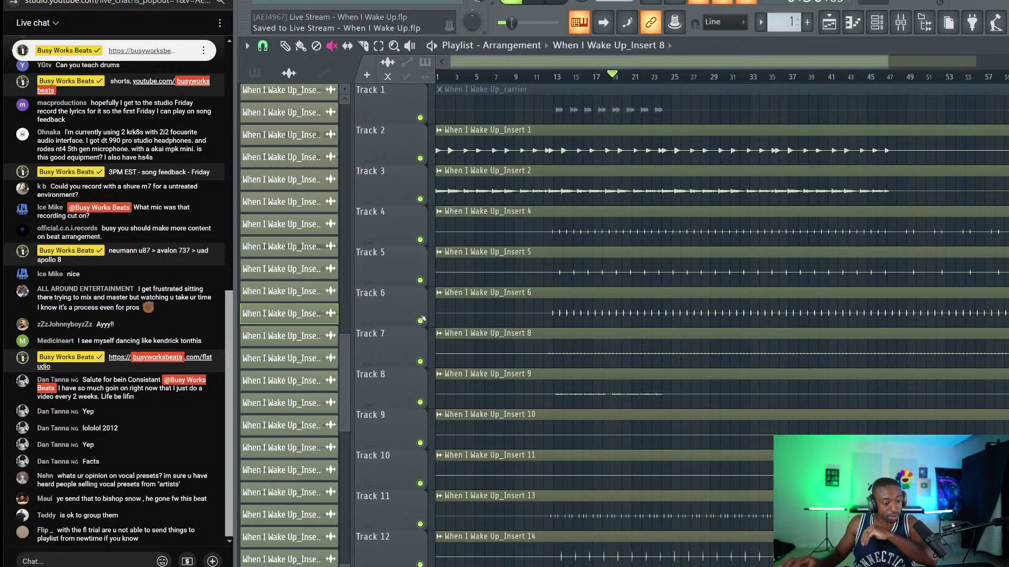
click(114, 557)
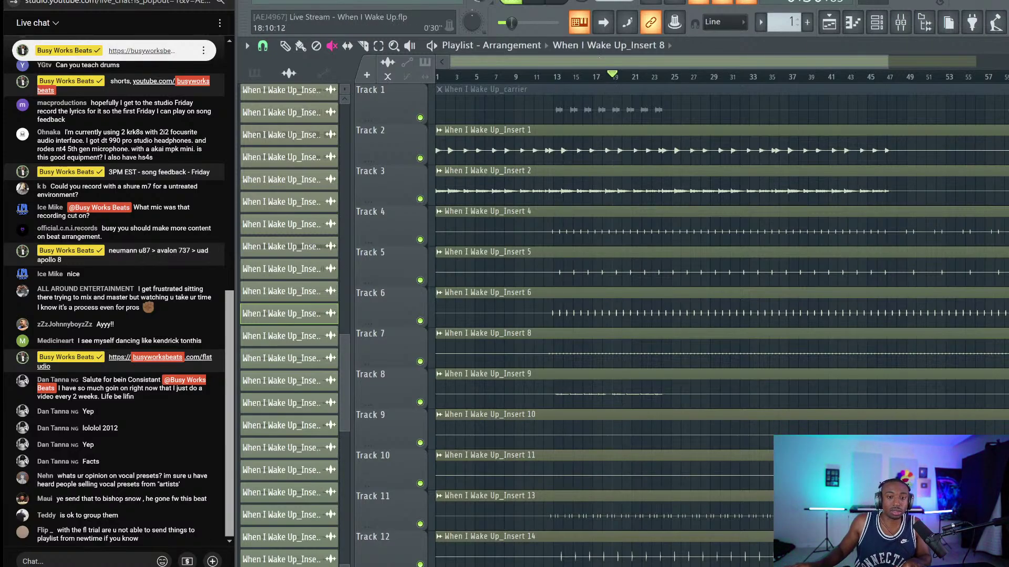
Play the song from bar 16 and solo the Insert 22 stem on mixer track 25.
click(583, 77)
key(space)
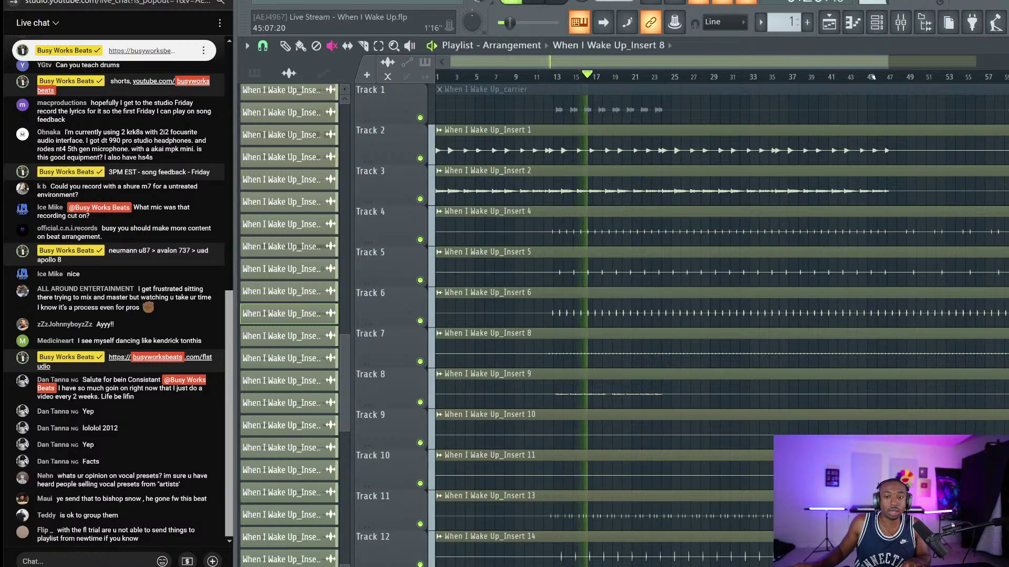
click(903, 24)
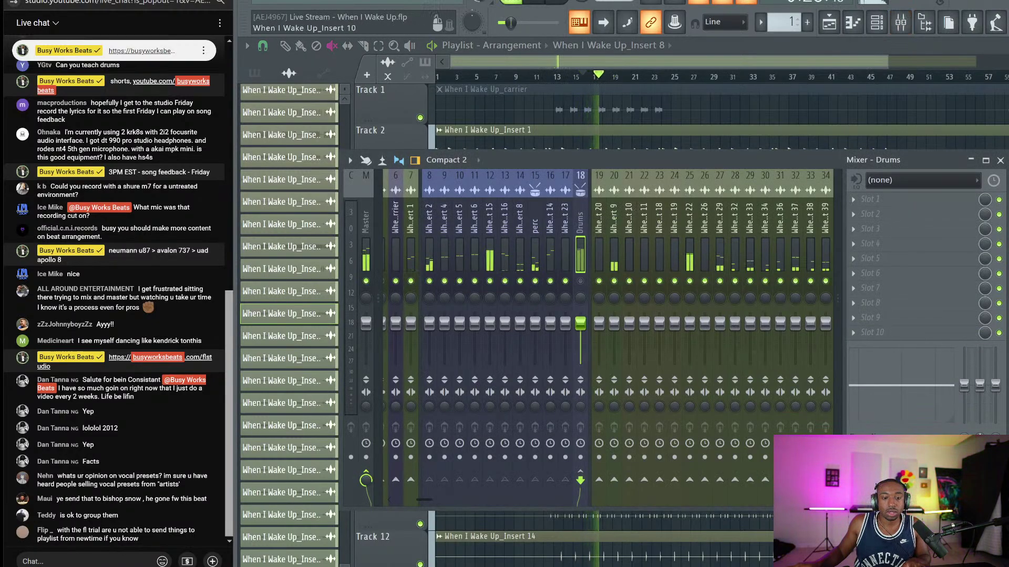
click(674, 223)
key(space)
right_click(689, 281)
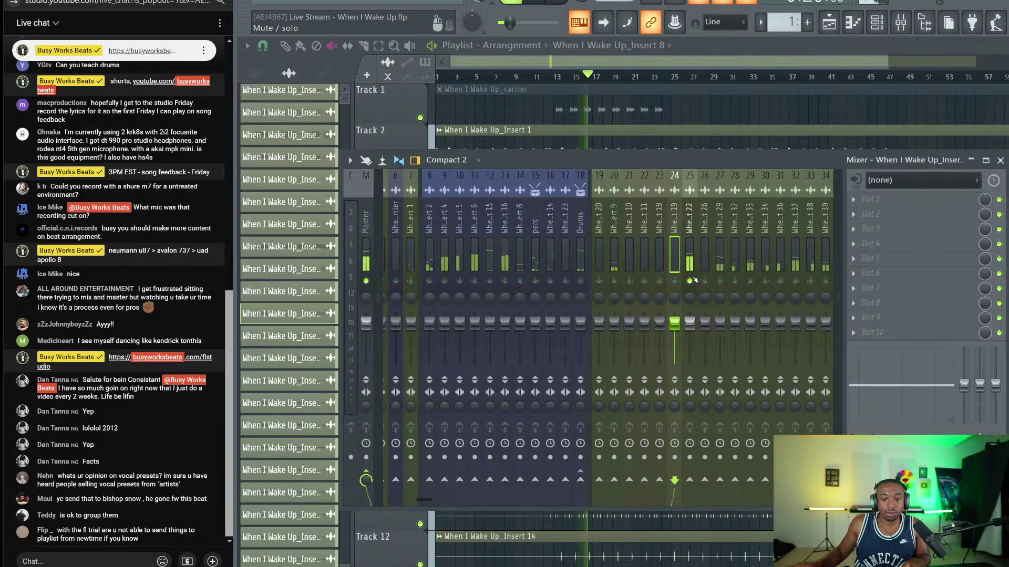
Move the Insert 22 stem from mixer track 25 to mixer track 1.
click(696, 222)
scroll(696, 222, up, 1)
scroll(696, 222, down, 5)
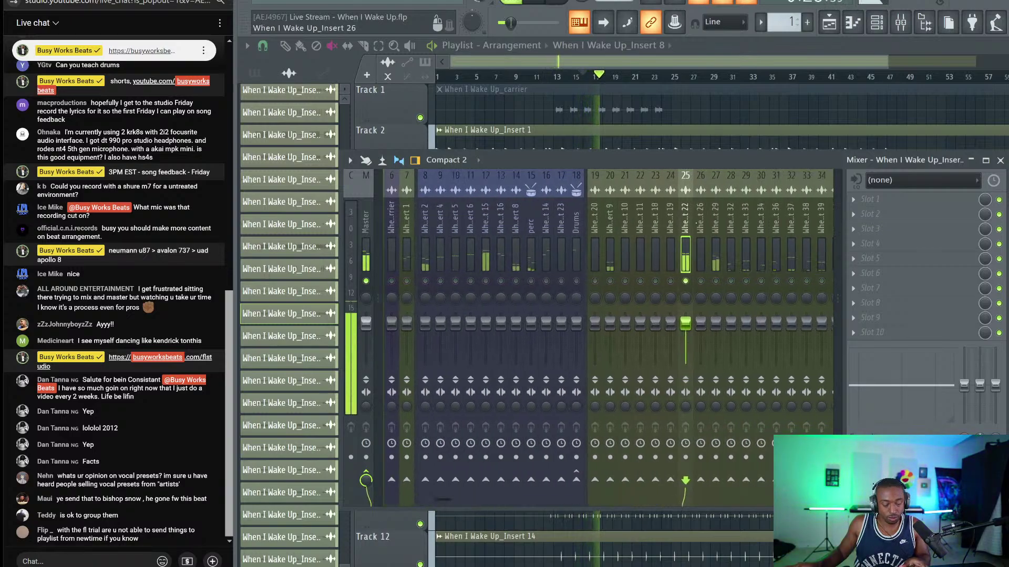
scroll(696, 222, up, 5)
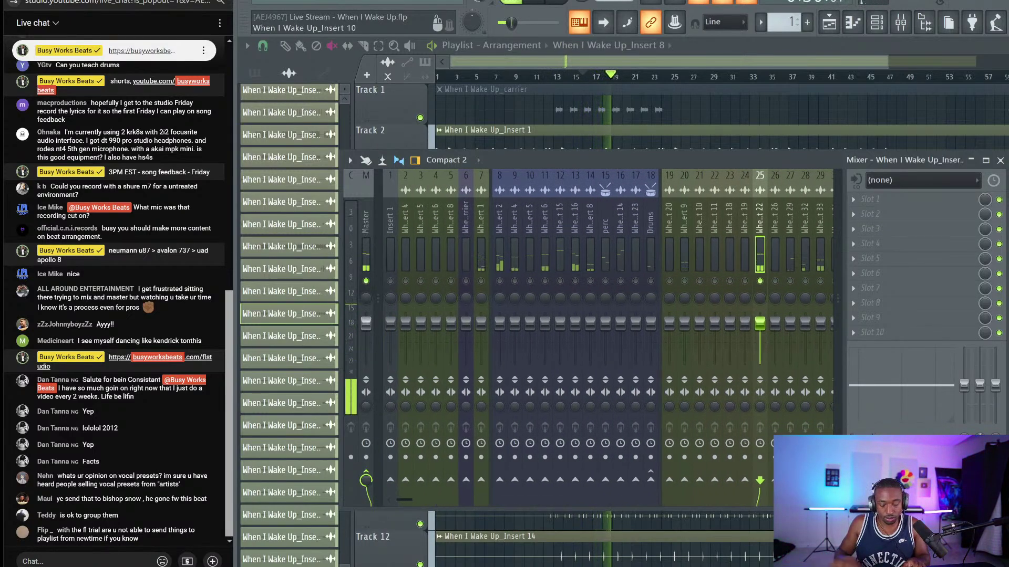
key(alt+Left)
key(alt+Left)
key(alt+Left)
key(alt+Left)
key(alt+Left)
key(alt+Left)
key(alt+Left)
key(alt+Left)
key(alt+Left)
key(alt+Left)
key(alt+Left)
key(alt+Left)
key(alt+Left)
key(alt+Left)
key(alt+Left)
key(alt+Left)
key(alt+Left)
key(alt+Left)
key(alt+Left)
key(alt+Left)
key(alt+Left)
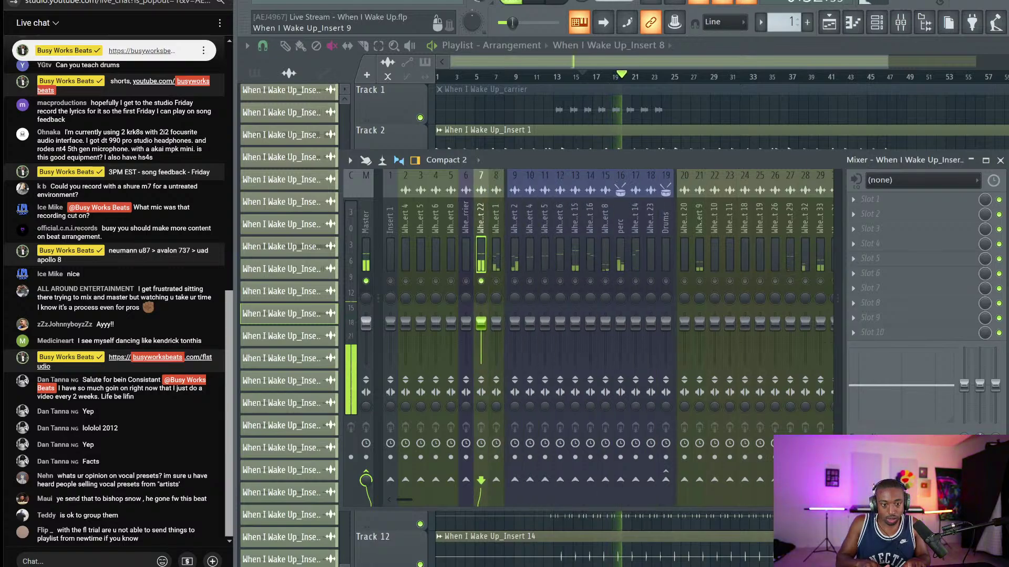
key(alt+Left)
key(alt+Left)
key(alt+Left)
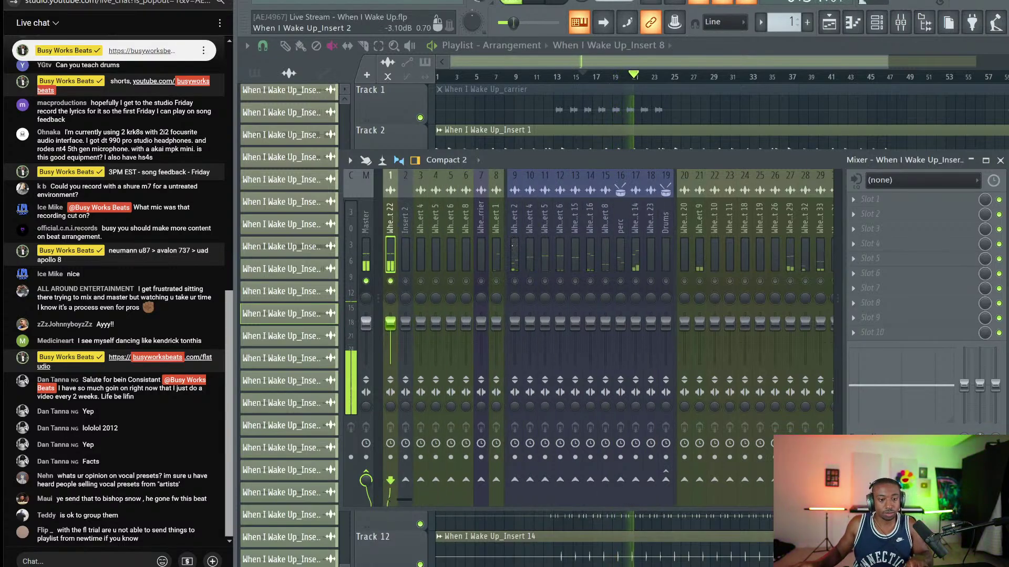
Name mixer track 1 Bass using the preset name, icon and colour, and add a separator at the empty Insert 2.
double_click(390, 220)
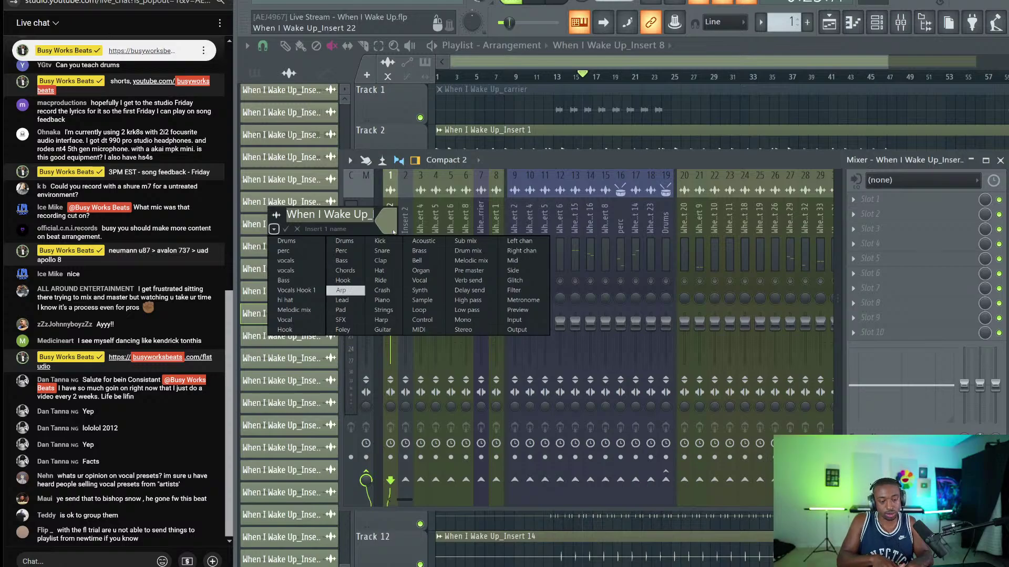
click(283, 280)
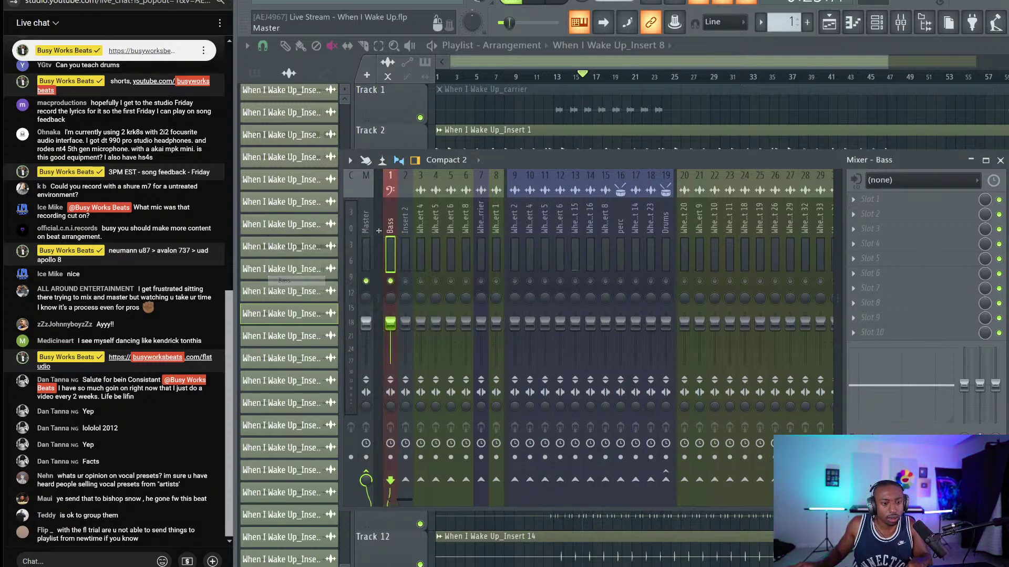
right_click(406, 221)
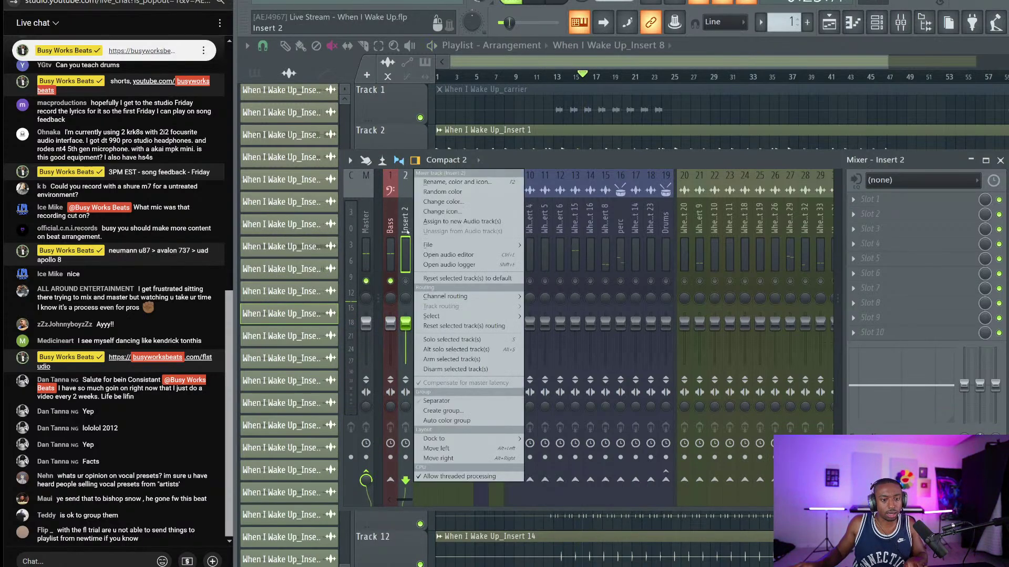
click(446, 402)
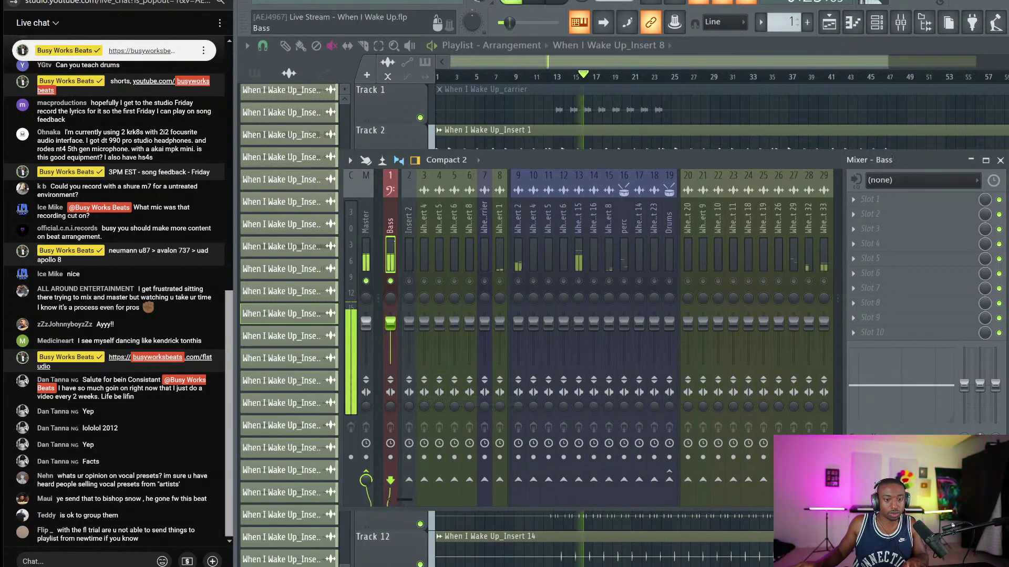
Move mixer tracks 2 through 8 together past the Drums bus to positions 19 through 25.
key(space)
drag(500, 211, 412, 209)
key(alt+Right)
key(alt+Right)
key(alt+Right)
key(alt+Right)
key(alt+Right)
key(alt+Right)
key(alt+Right)
key(alt+Right)
key(alt+Right)
key(alt+Right)
key(alt+Right)
key(alt+Right)
key(alt+Right)
key(alt+Right)
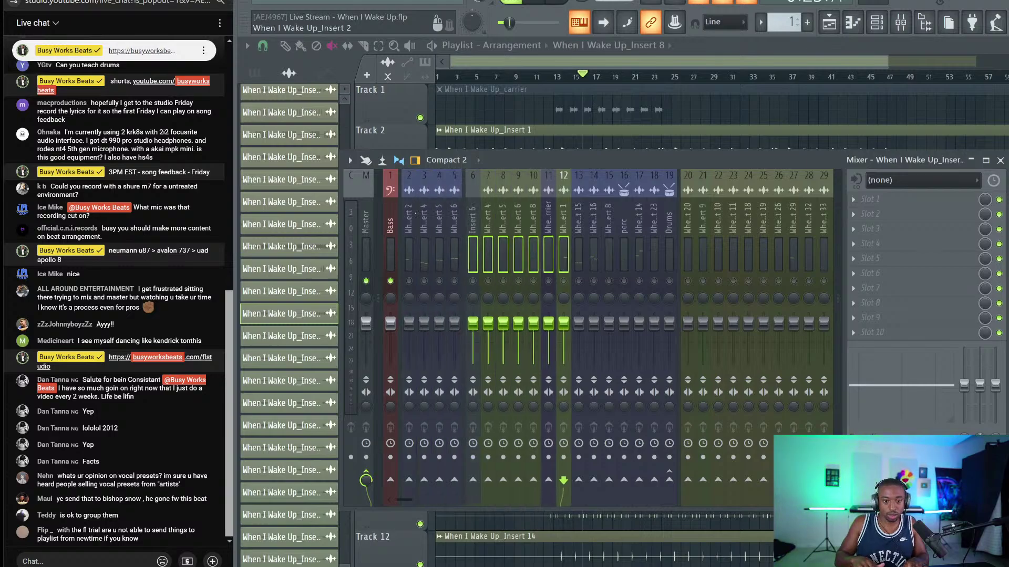
key(alt+Right)
key(alt+Right)
key(alt+Right)
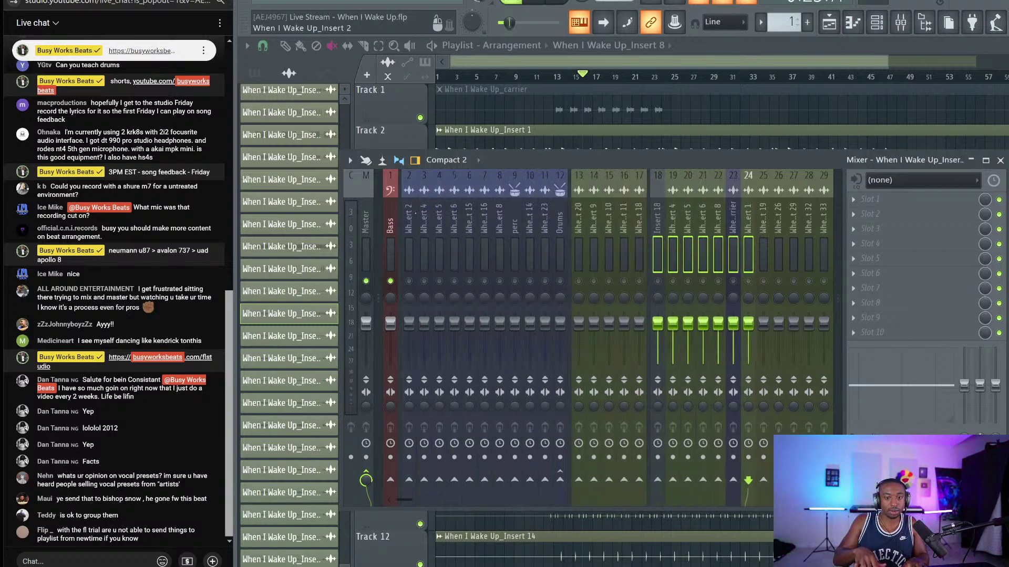
Resume playback and toggle the separator on the empty Insert 19 mixer track.
key(space)
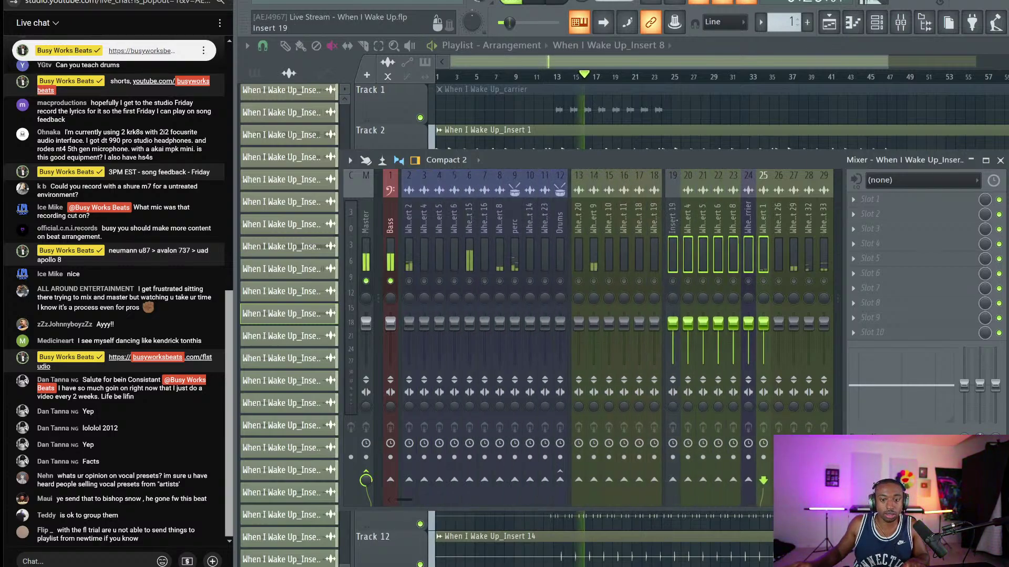
click(674, 204)
right_click(675, 204)
click(724, 401)
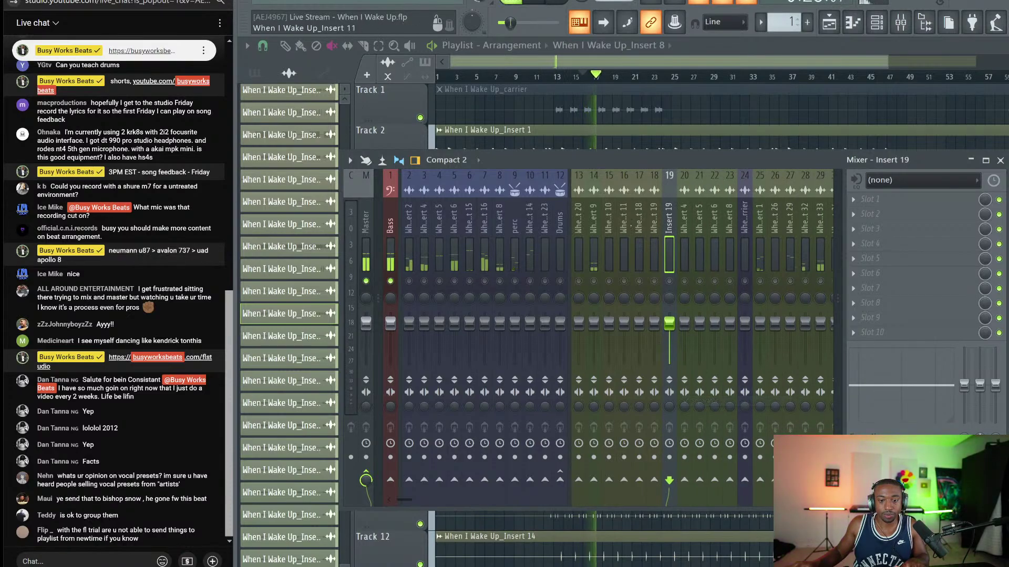
Clear the Bass solo, audition the pads and Insert 100 stems one at a time, and leave both soloed together.
scroll(498, 286, down, 6)
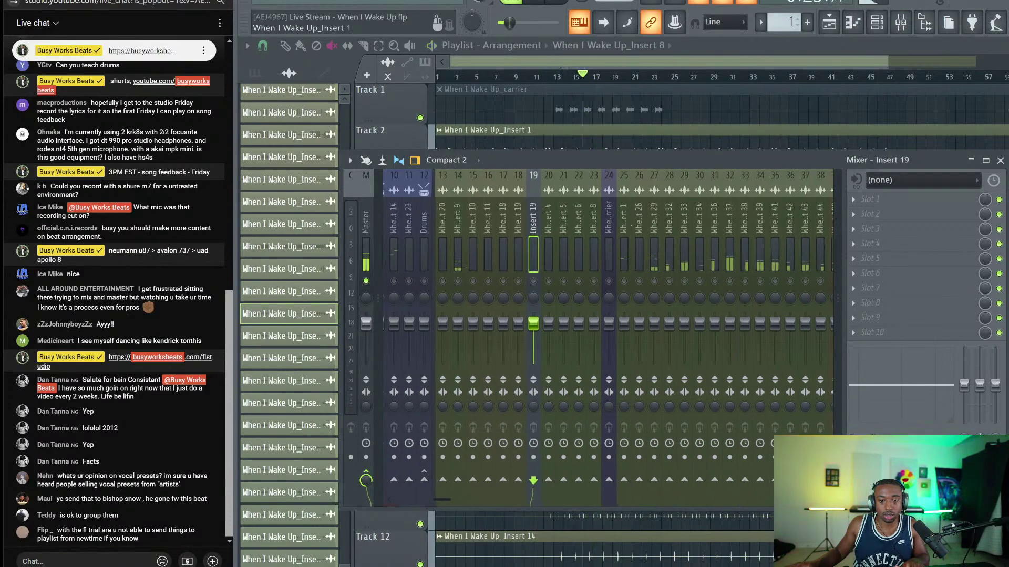
right_click(502, 282)
right_click(502, 281)
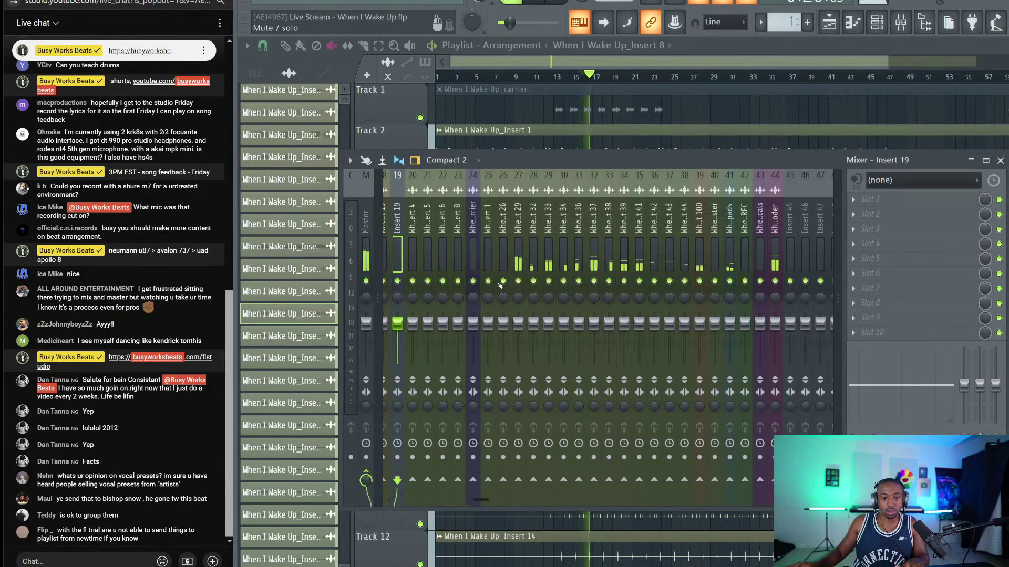
right_click(730, 281)
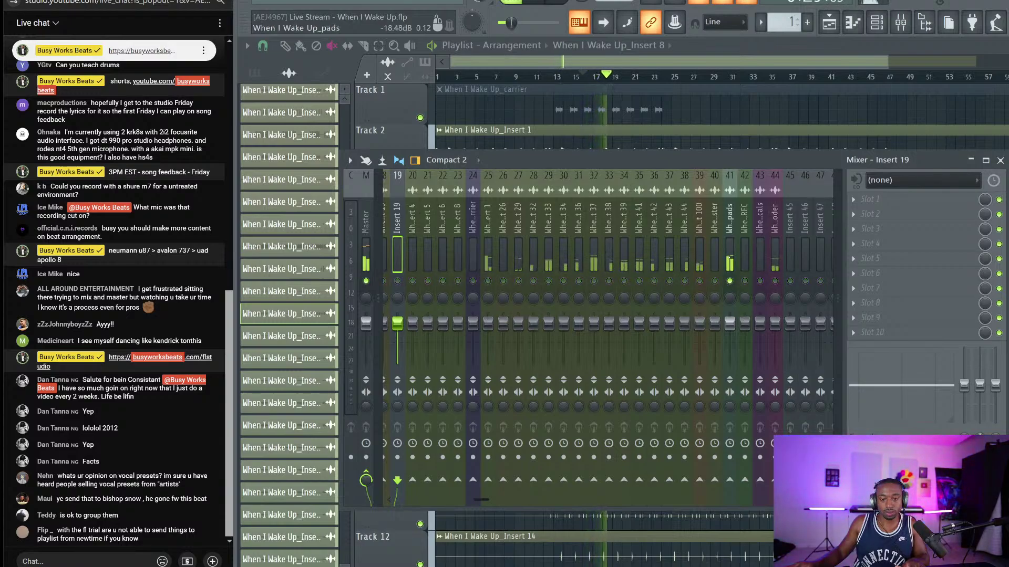
right_click(700, 282)
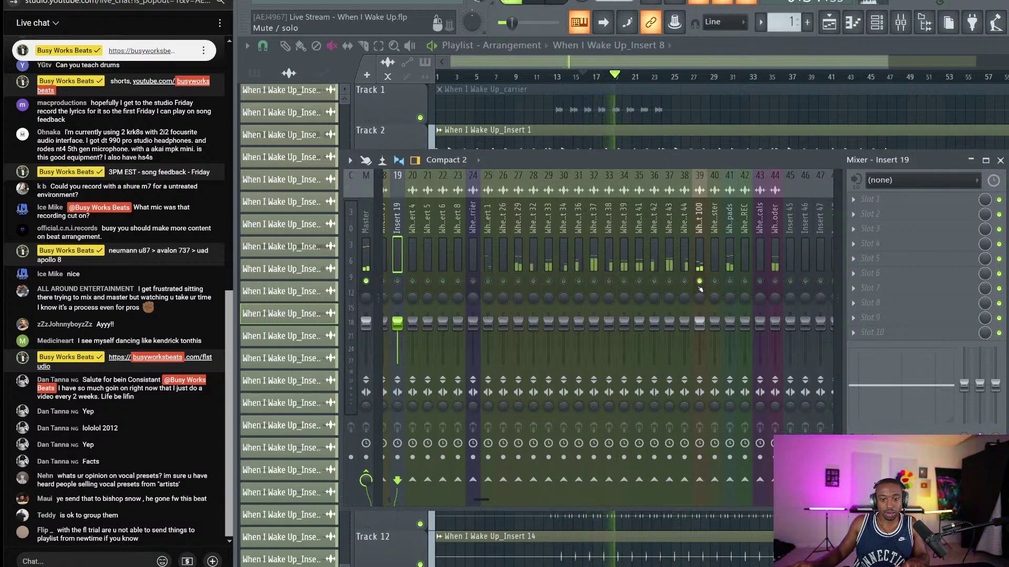
click(730, 282)
Move the Insert 100 stem from mixer track 39 to mixer track 45.
click(699, 252)
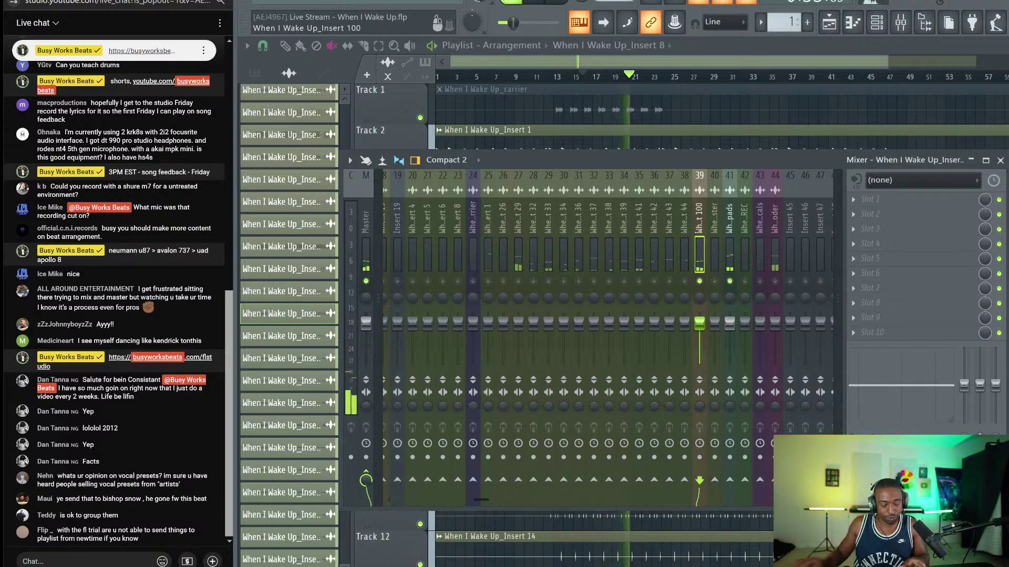
key(alt+Right)
key(alt+Right)
key(alt+Right)
key(alt+Right)
key(alt+Right)
key(alt+Right)
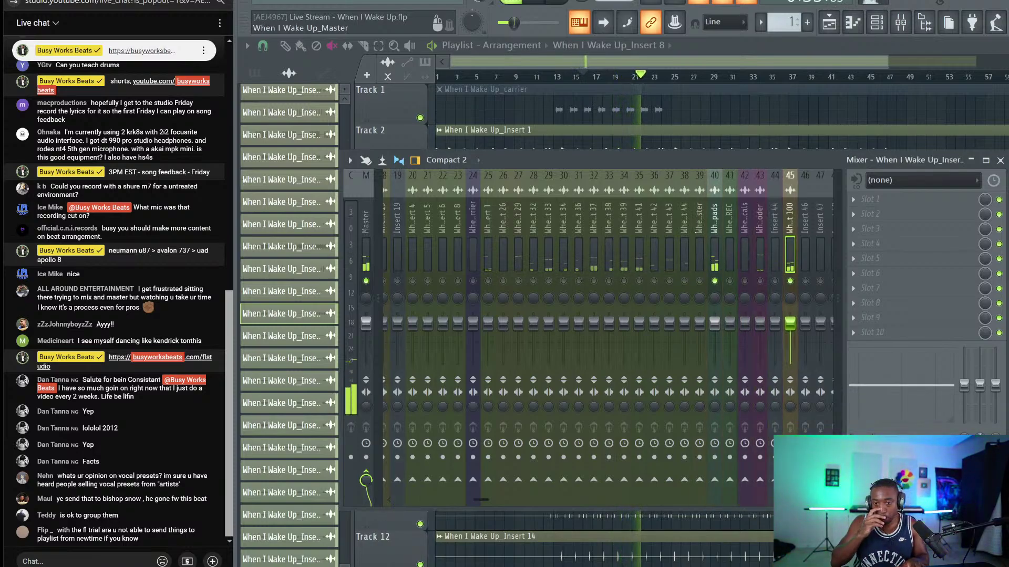
Add the vocoder stem on mixer track 43 to the soloed tracks and restart playback from bar 14.
click(760, 282)
click(758, 245)
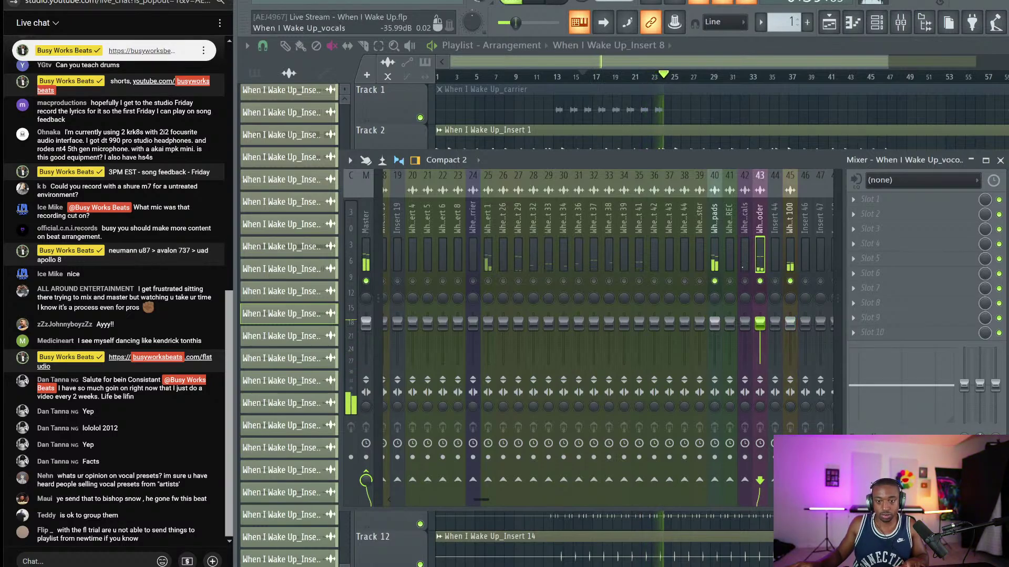
key(space)
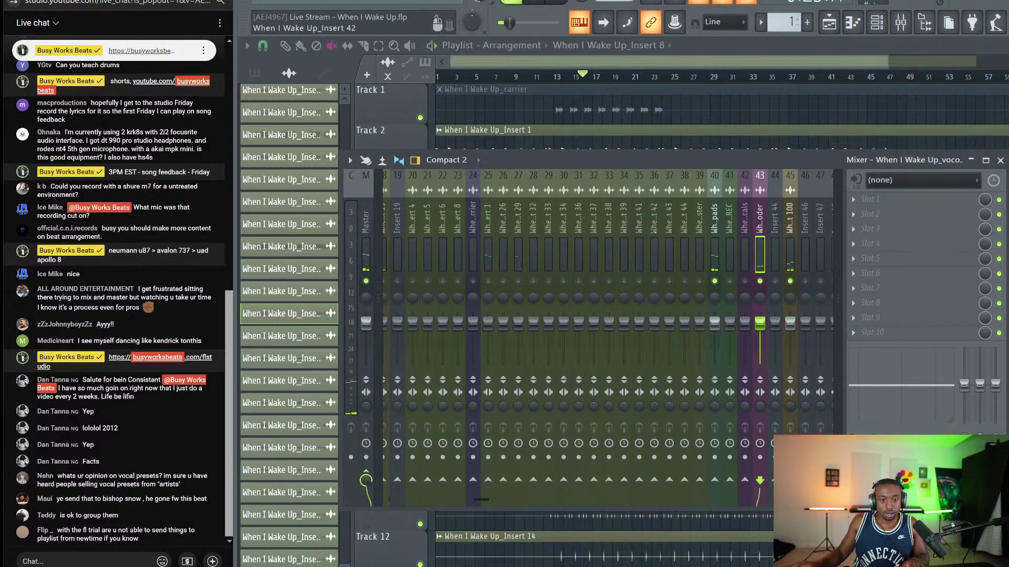
click(562, 77)
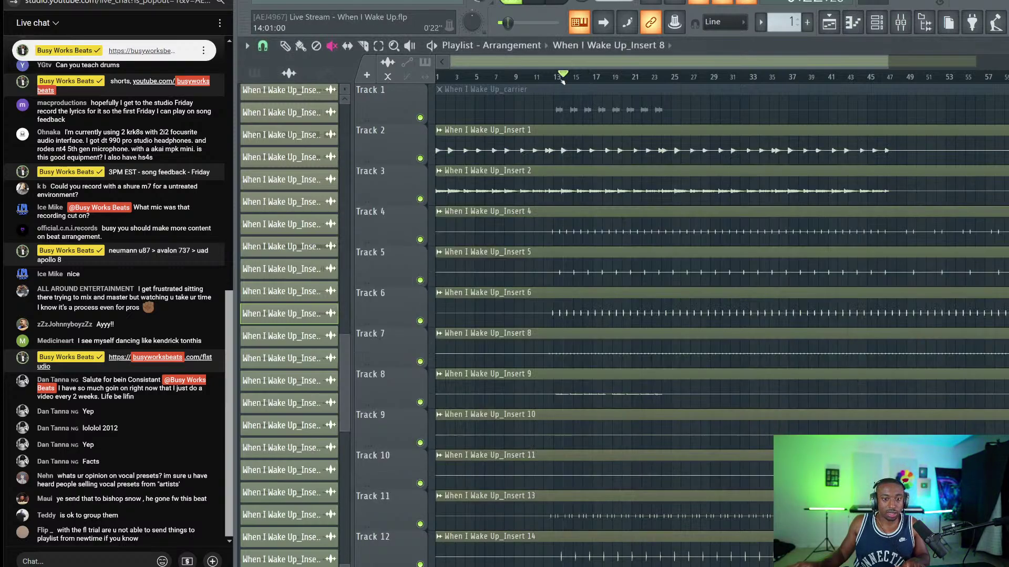
click(900, 23)
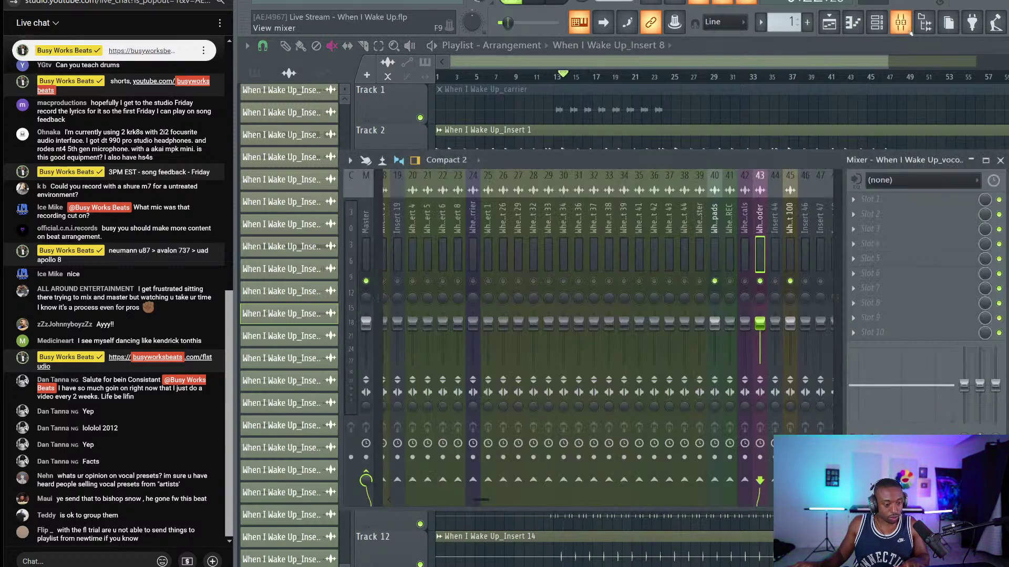
key(space)
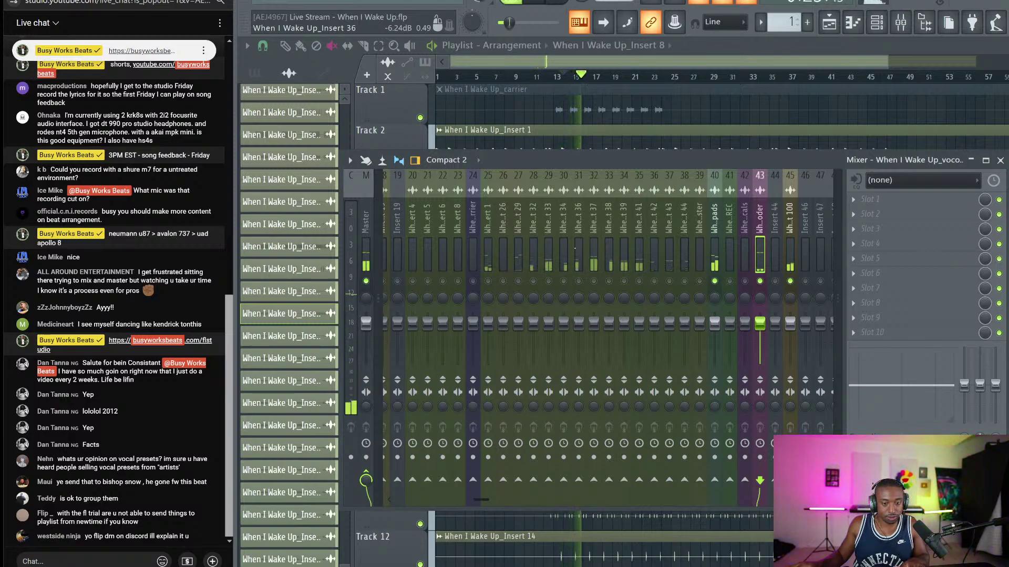
Add the Insert 26, 29, 32, 33 and 34 stems to the soloed mixer tracks and restart playback.
click(532, 281)
click(503, 281)
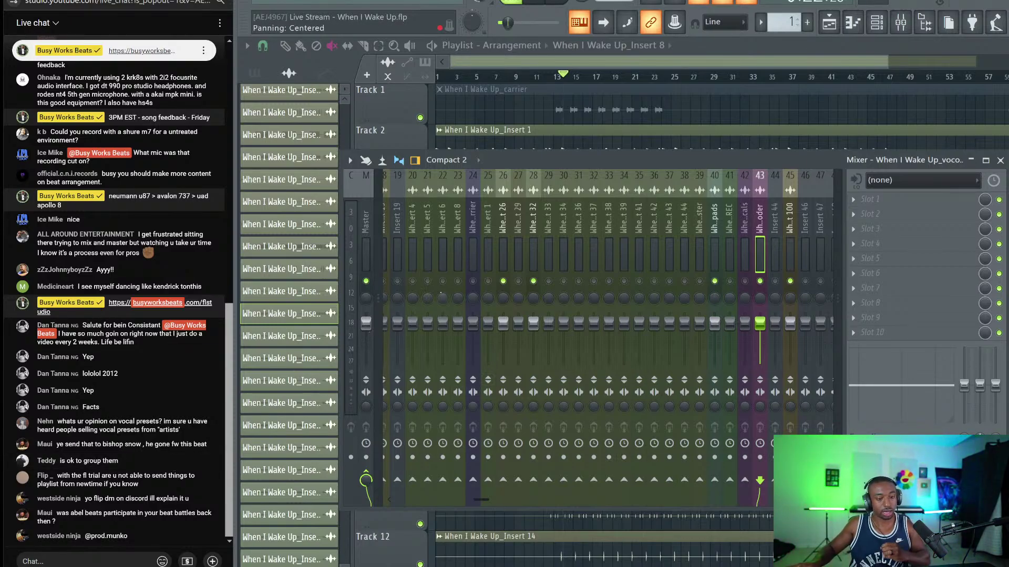
click(517, 281)
click(548, 281)
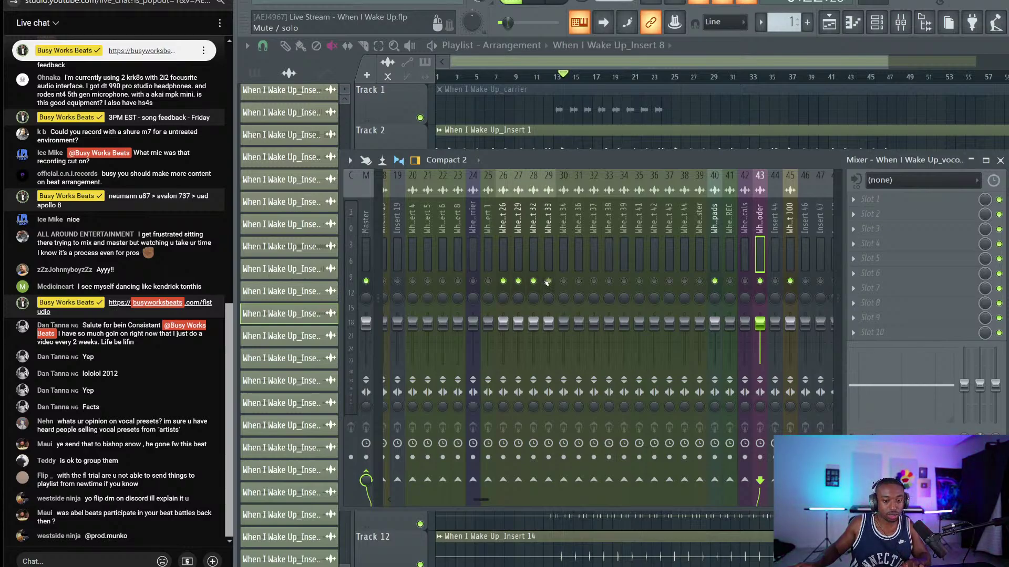
key(space)
click(563, 282)
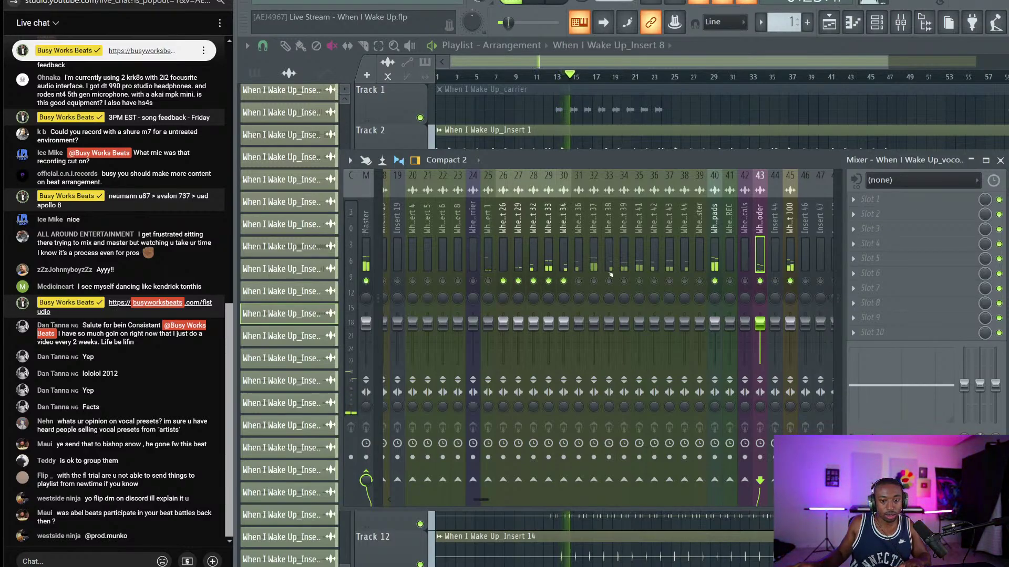
key(Left)
key(Left)
key(Left)
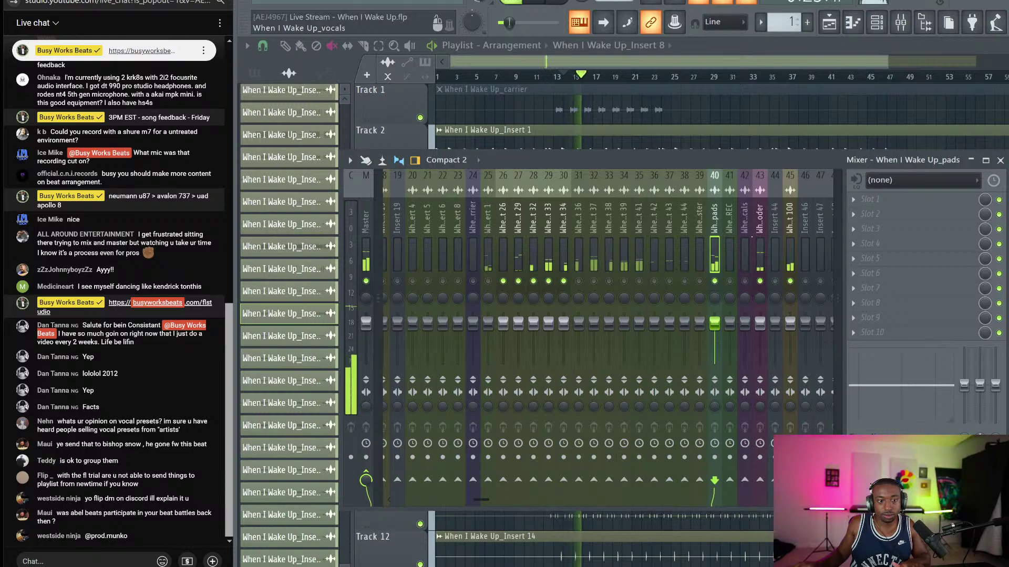
click(804, 239)
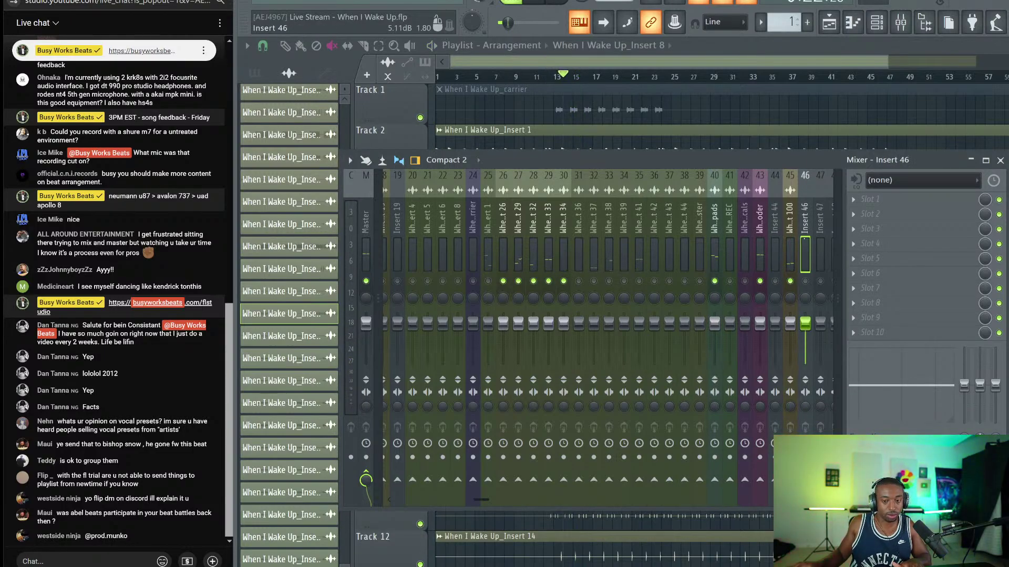
click(700, 227)
click(714, 227)
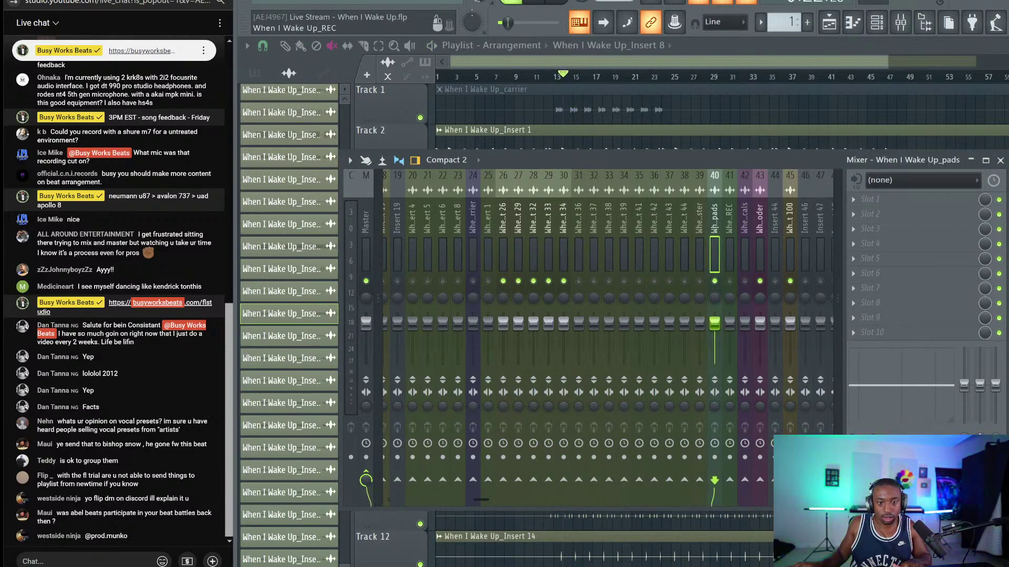
Restart playback and add the Insert 36, 37, 38, 39, 41, 42, 43 and 44 stems to the soloed mixer tracks.
key(space)
key(space)
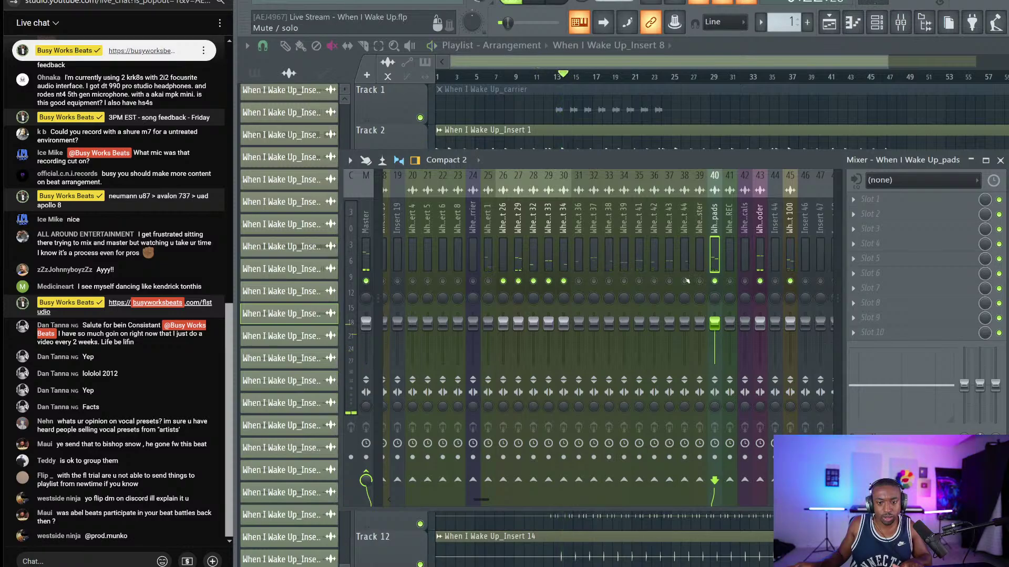
click(579, 281)
click(593, 281)
click(624, 281)
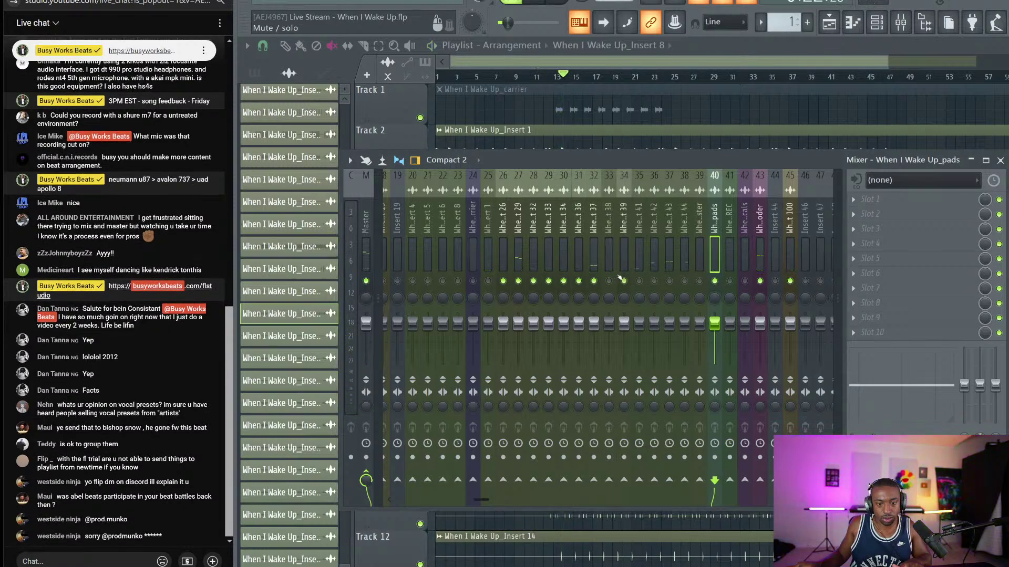
click(609, 281)
click(639, 281)
click(654, 281)
click(669, 281)
click(684, 281)
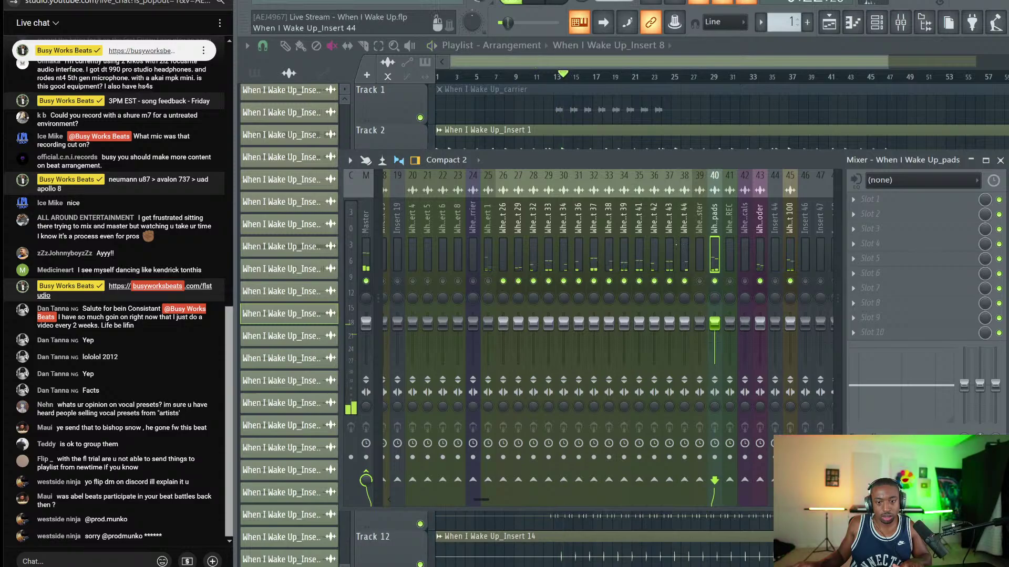
Move the empty Insert 46 mixer track to position 40, just before the pads stem, and select the neighbouring Master stem.
click(808, 224)
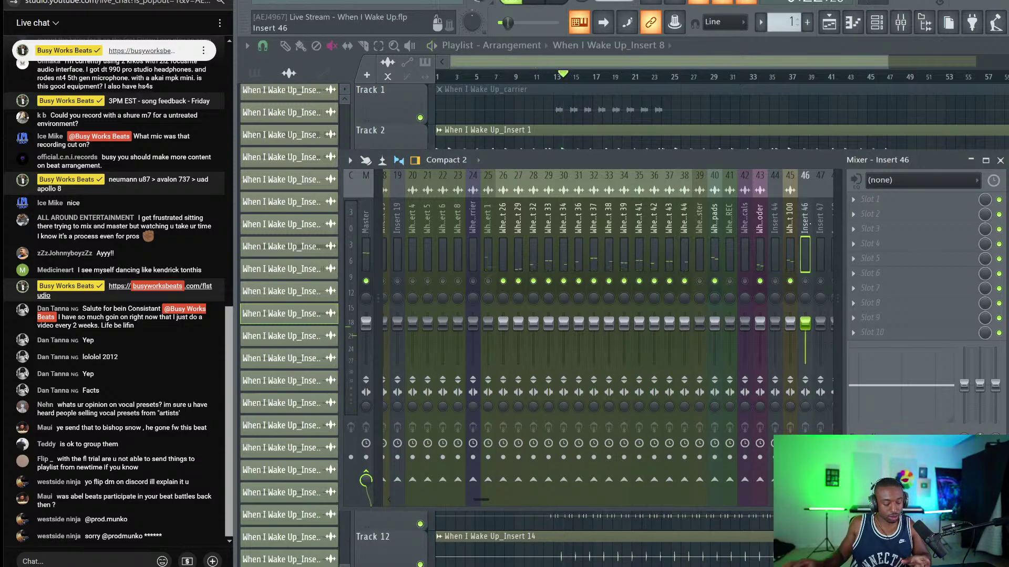
key(alt+Left)
key(alt+Left)
key(alt+Left)
key(alt+Left)
key(alt+Left)
key(alt+Left)
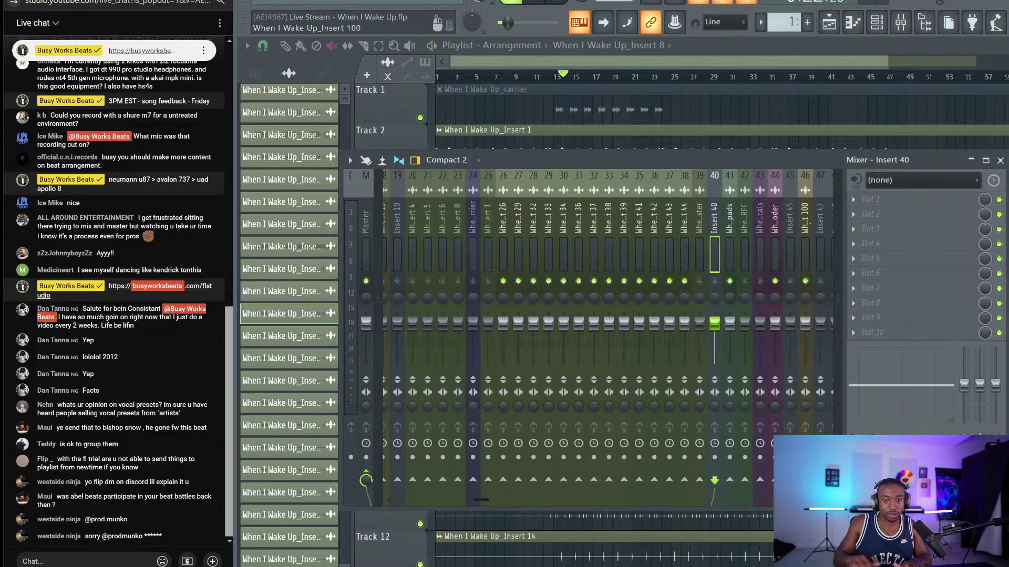
key(Left)
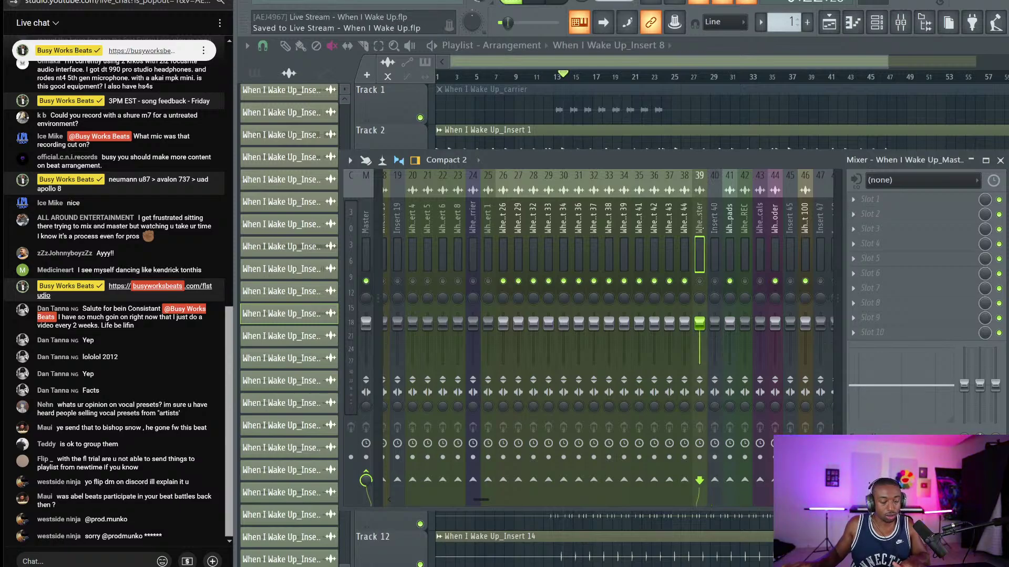
Play the song with the Insert 29 stem soloed and move that stem from mixer track 27 to mixer track 41.
key(space)
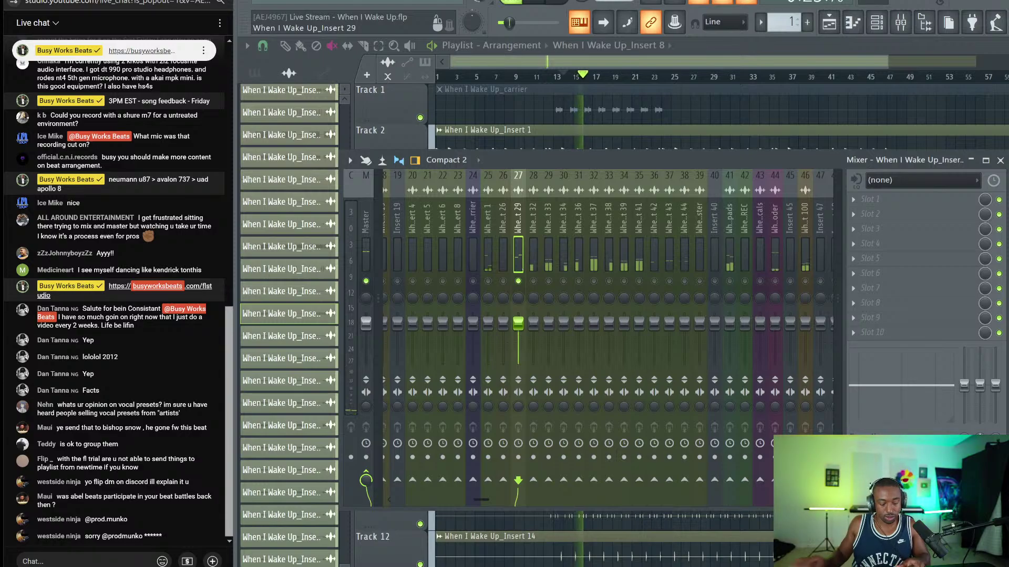
key(alt+Right)
key(alt+Right)
key(alt+Right)
key(alt+Right)
key(alt+Right)
key(alt+Right)
key(alt+Right)
key(alt+Right)
key(alt+Right)
key(alt+Right)
key(alt+Right)
key(alt+Right)
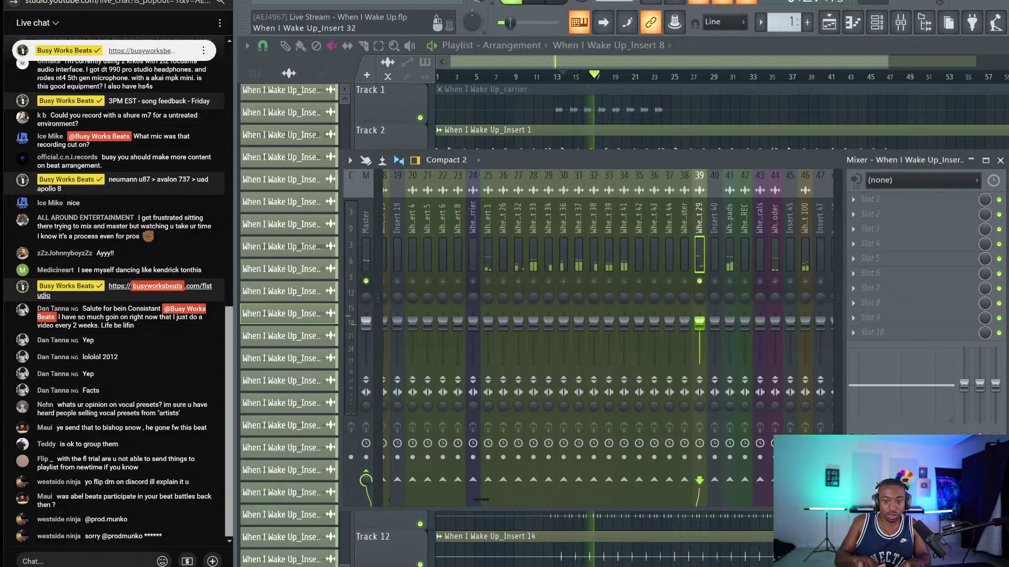
key(alt+Right)
key(alt+Right)
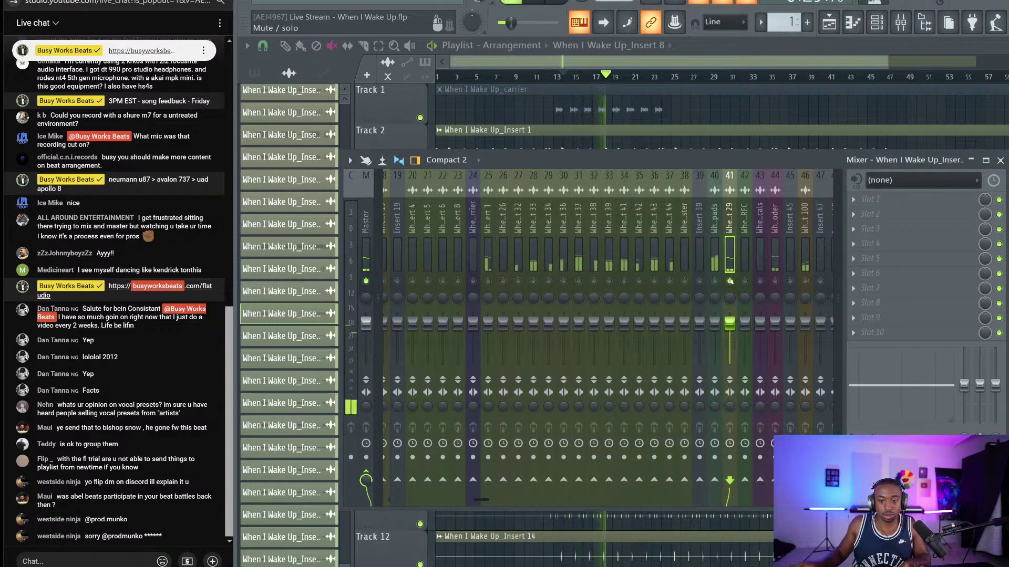
Audition the Insert 29, pads and Insert 44 stems individually, and solo the stems on mixer tracks 27 to 37 together.
right_click(729, 281)
right_click(729, 281)
right_click(729, 281)
right_click(714, 281)
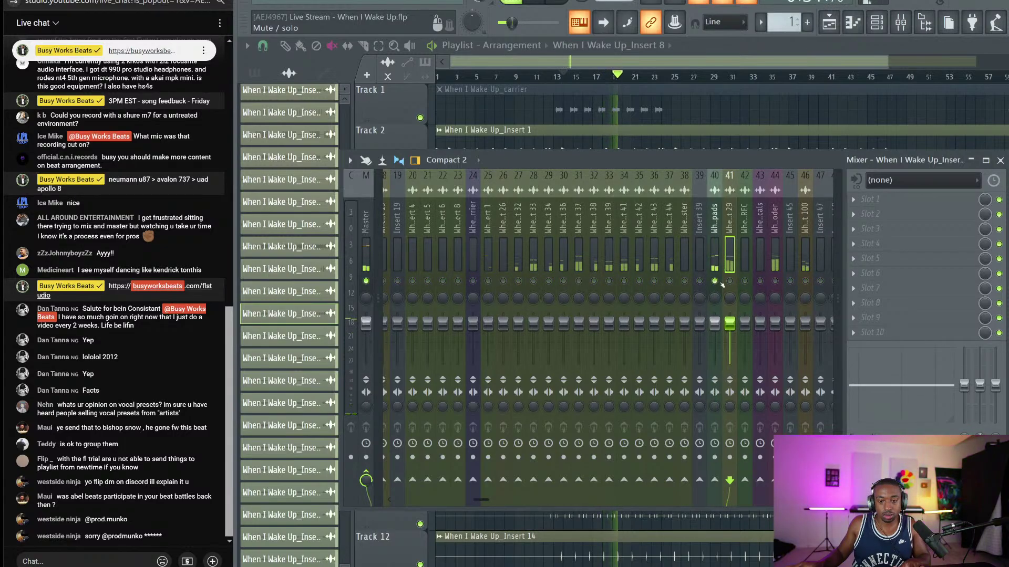
right_click(668, 281)
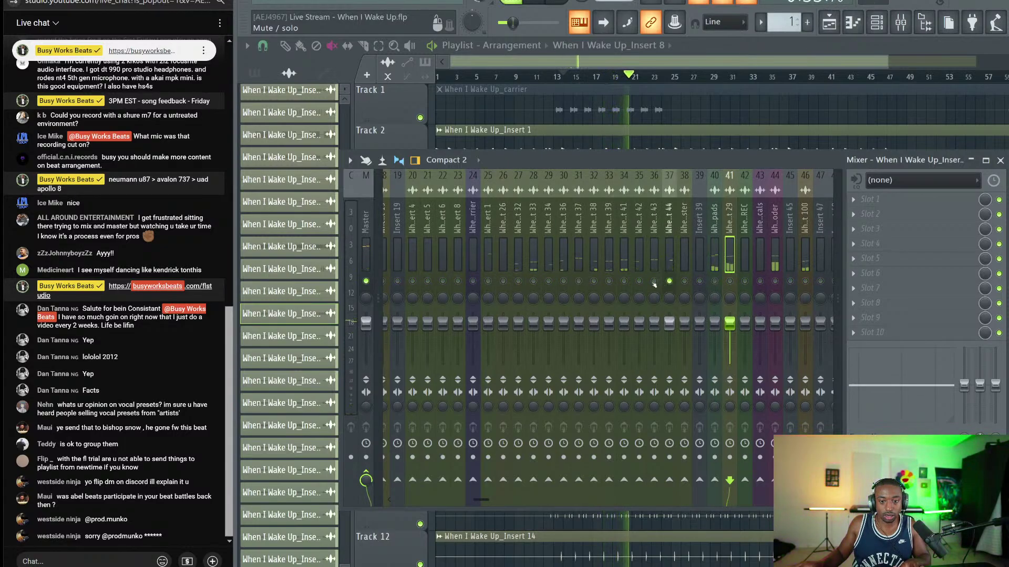
drag(654, 283, 621, 255)
click(489, 282)
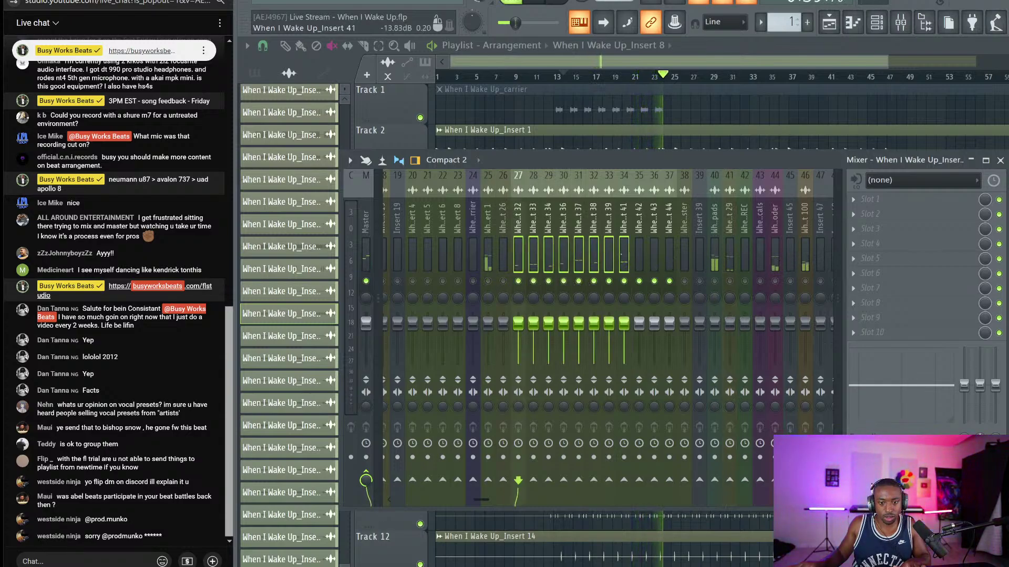
Replay the soloed stems, select mixer tracks 27 to 37 and route them only to the empty Insert 39 track.
key(space)
key(space)
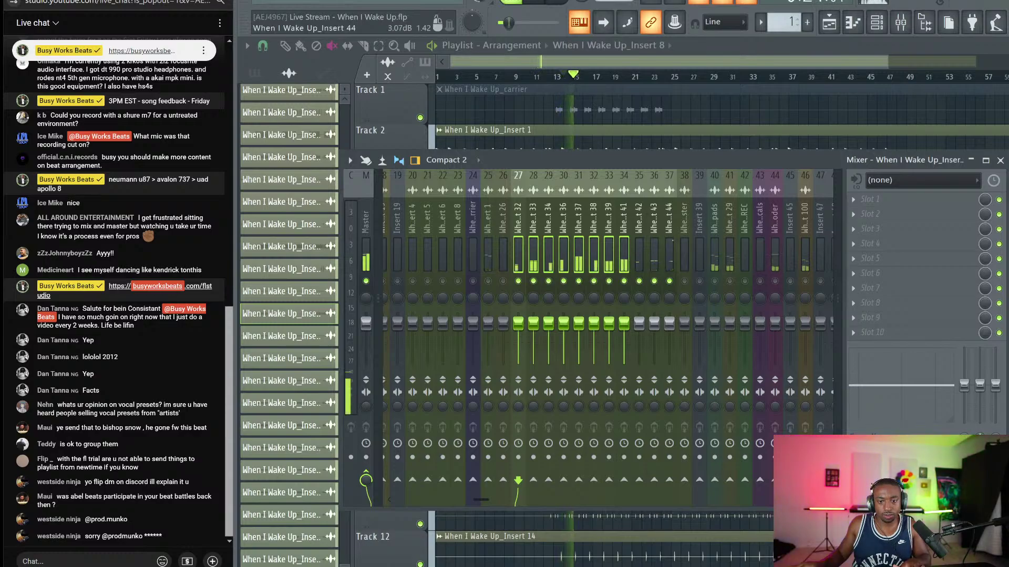
drag(669, 257, 547, 256)
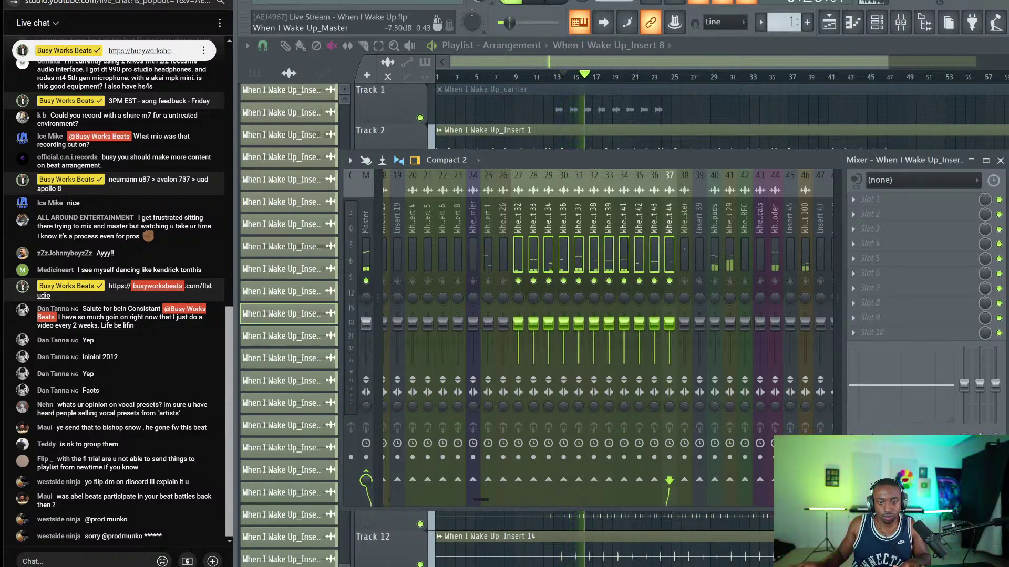
key(space)
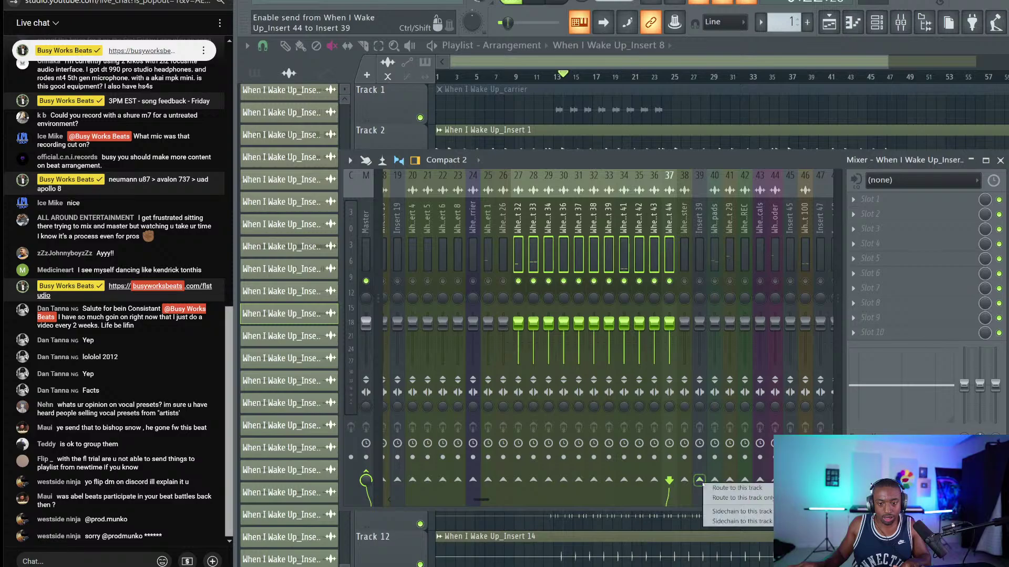
click(684, 258)
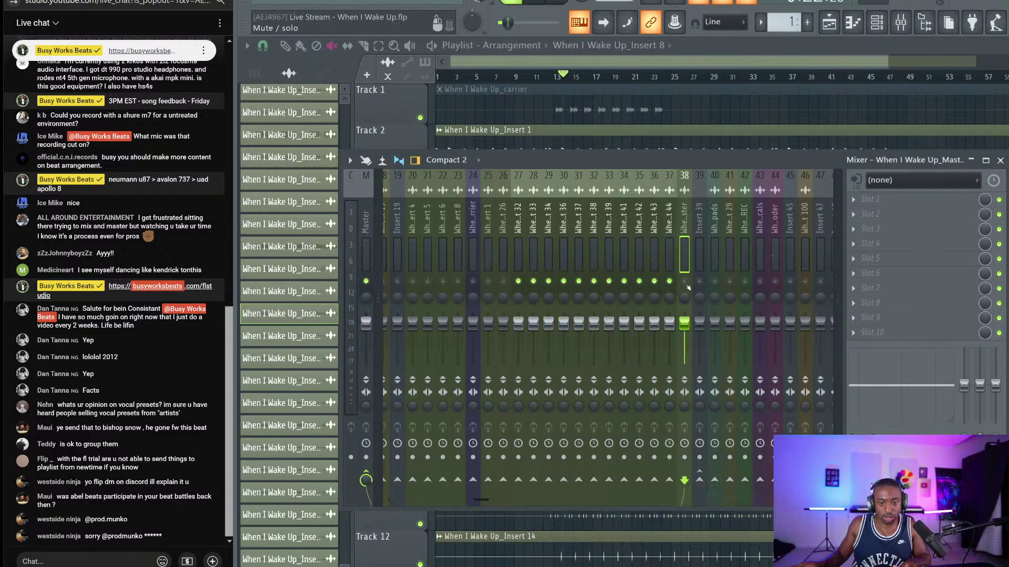
Start playback and give the empty Insert 39 mixer track the preset name Hook.
key(space)
click(701, 247)
right_click(703, 232)
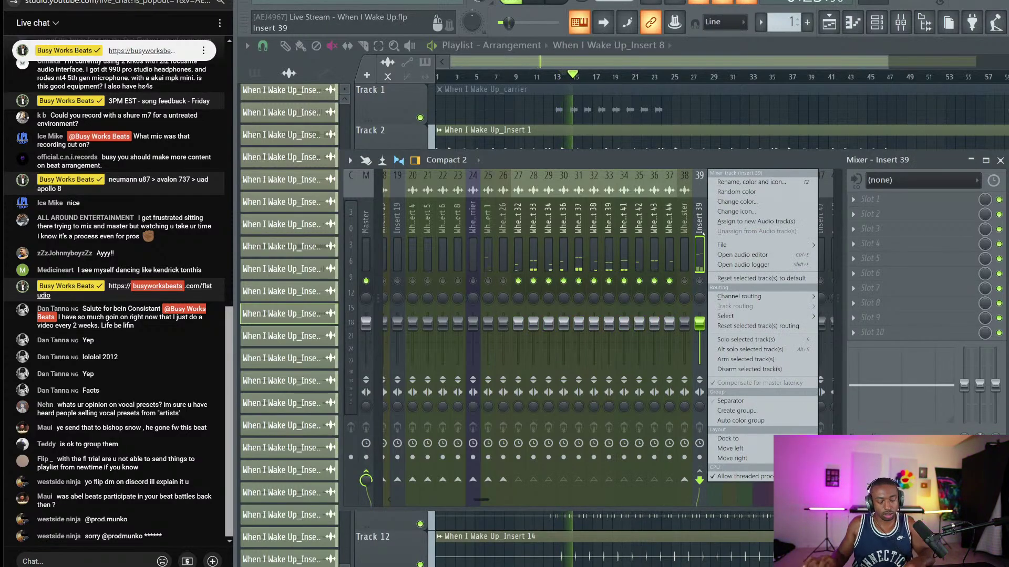
click(736, 182)
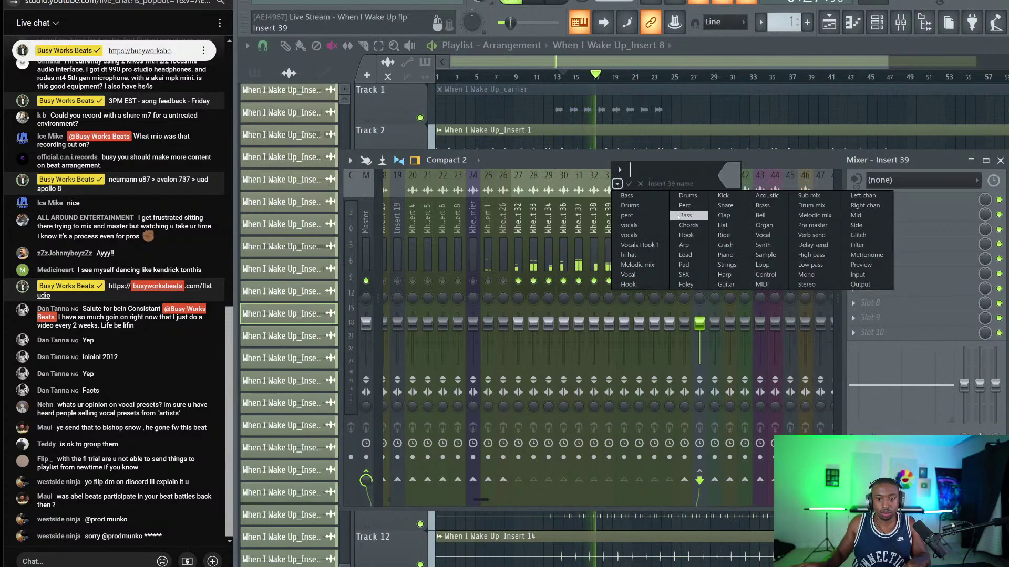
click(683, 235)
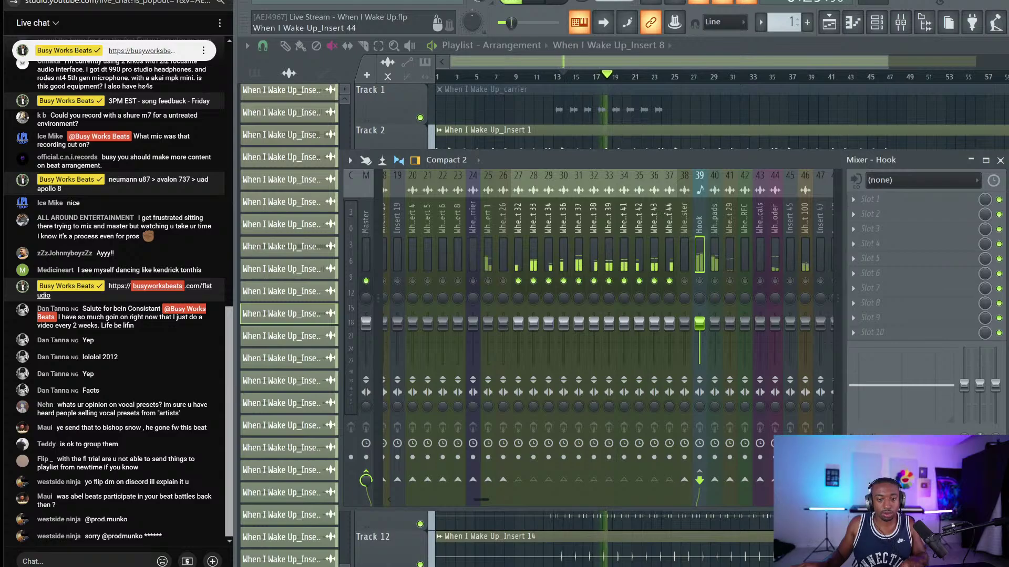
key(space)
key(Left)
key(Left)
key(Left)
key(Left)
key(Left)
key(Left)
key(Left)
key(Left)
key(Left)
key(Left)
key(Left)
key(Left)
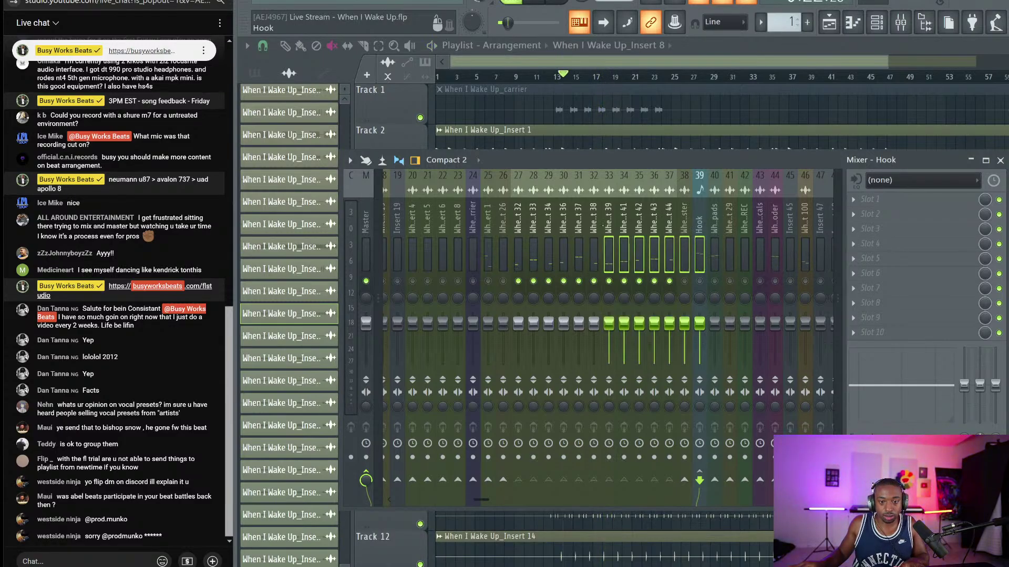
Add separators before the Insert 32 stem on mixer track 27 and before the pads stem on mixer track 40.
right_click(523, 232)
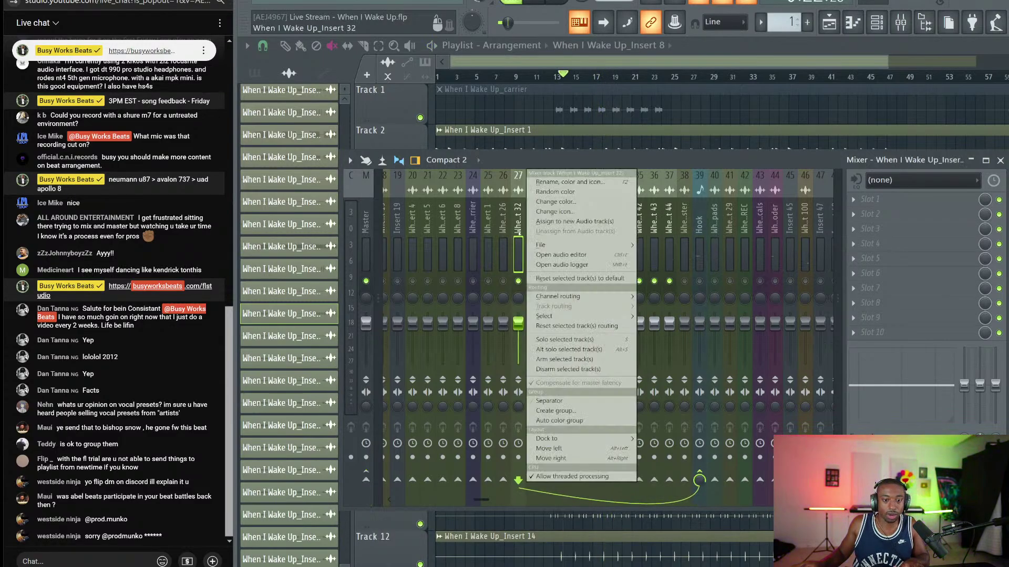
click(549, 400)
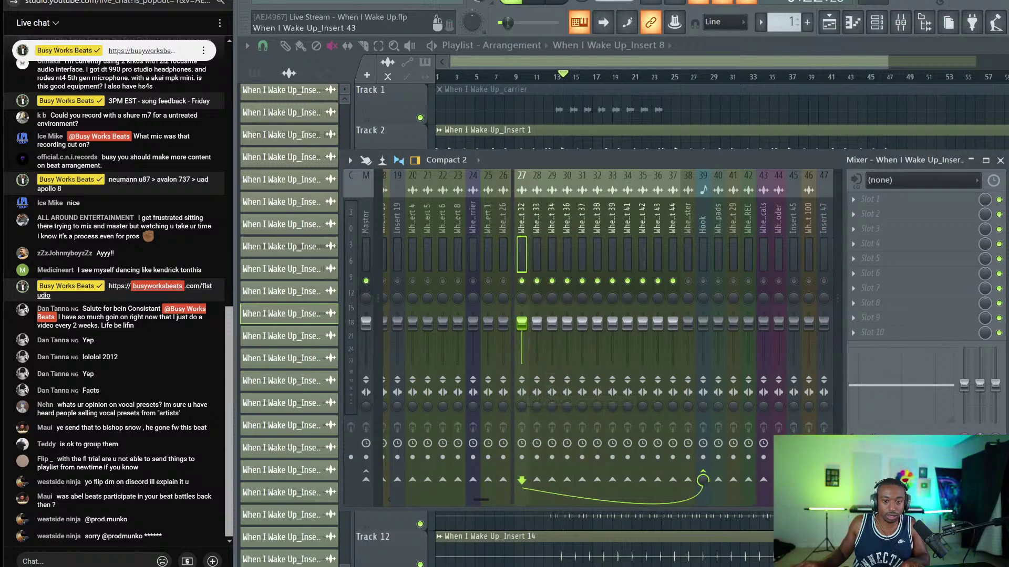
right_click(715, 226)
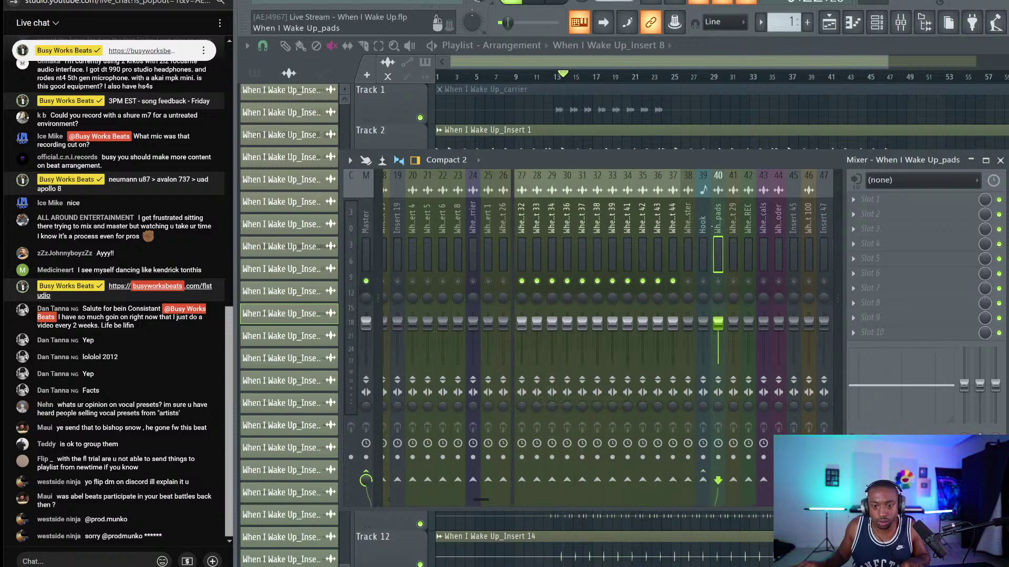
click(741, 401)
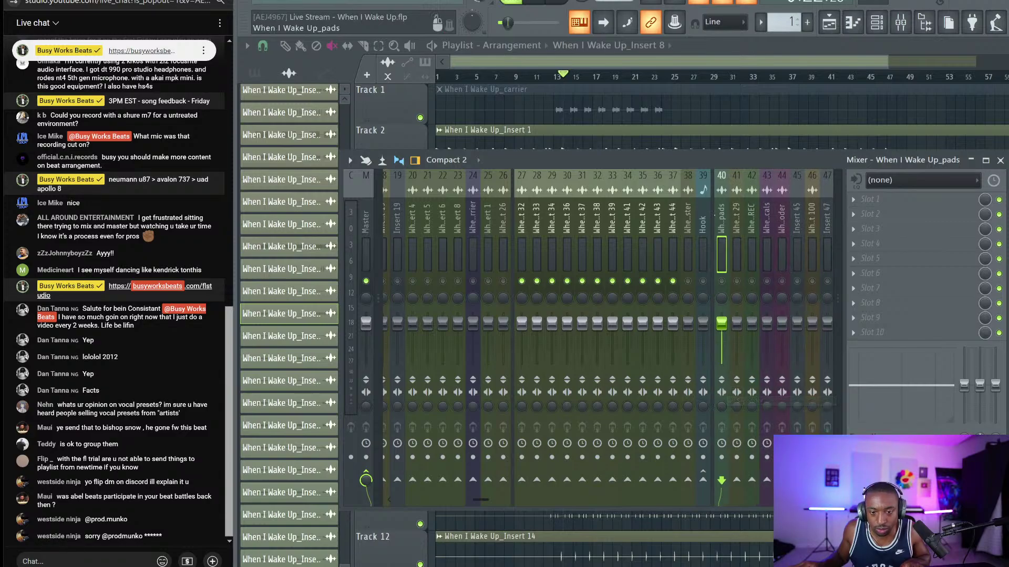
Clear the solo so every stem is active, play the full mix briefly, and select the Hook track.
click(692, 215)
key(space)
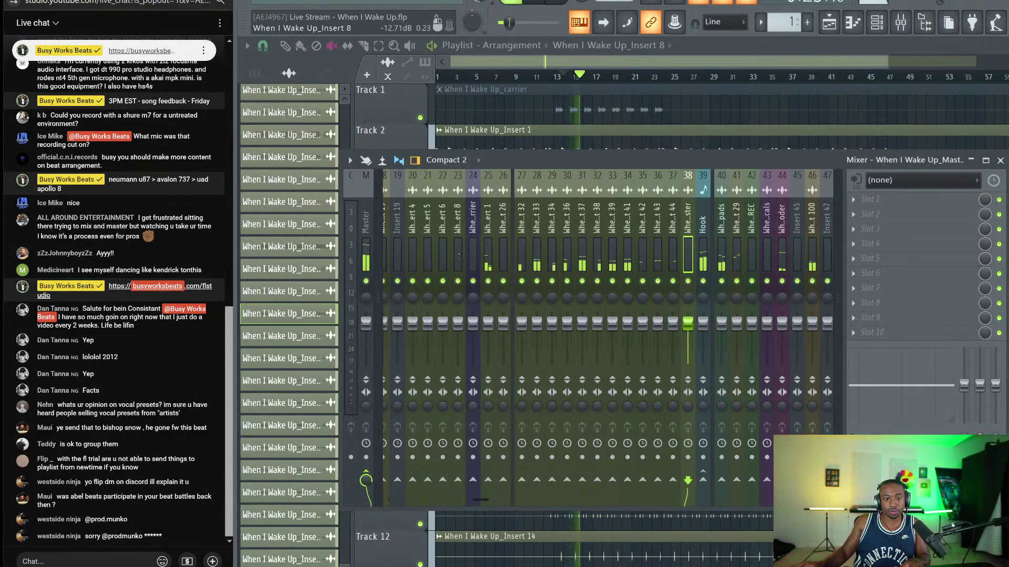
scroll(459, 256, up, 5)
scroll(525, 246, down, 3)
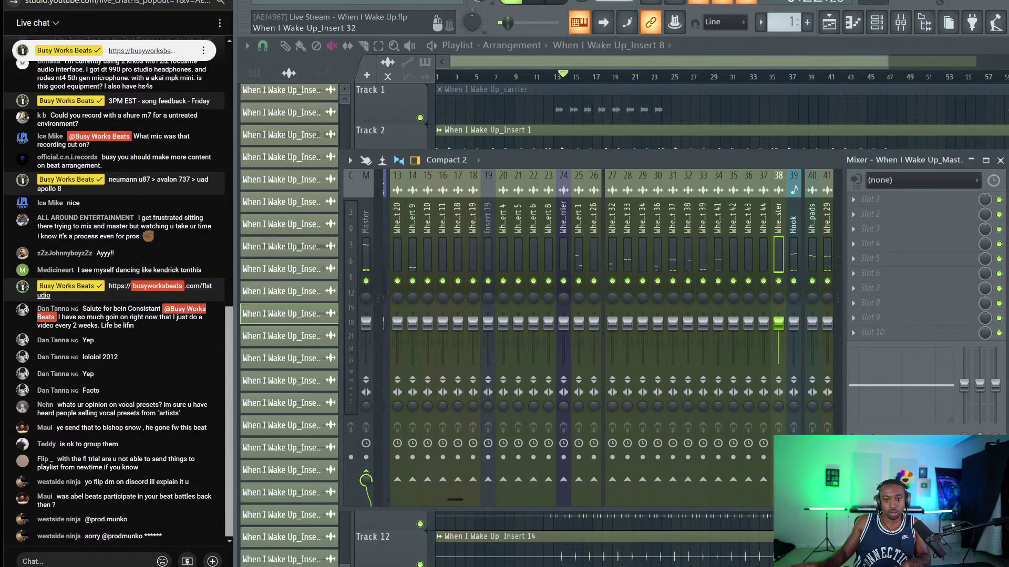
drag(611, 230, 809, 242)
click(793, 226)
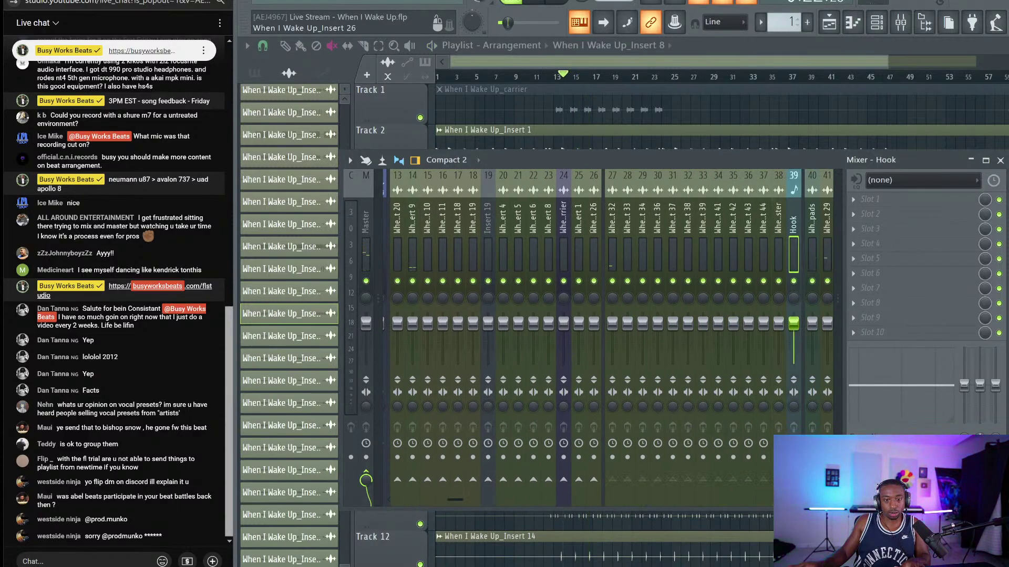
Select mixer tracks 13 to 26 and move them together past the REC stem to mixer tracks 29 to 42.
drag(594, 231, 413, 231)
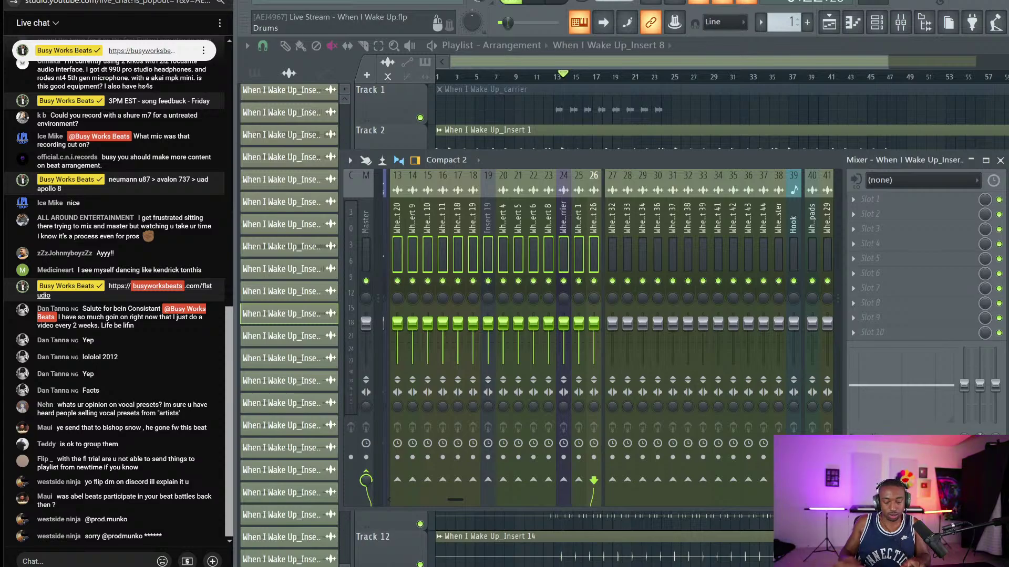
key(alt+Right)
key(alt+Right)
key(alt+Right)
key(alt+Right)
key(alt+Right)
key(alt+Right)
key(alt+Right)
key(alt+Right)
key(alt+Right)
key(alt+Right)
key(alt+Right)
key(alt+Right)
key(alt+Right)
key(alt+Right)
key(alt+Right)
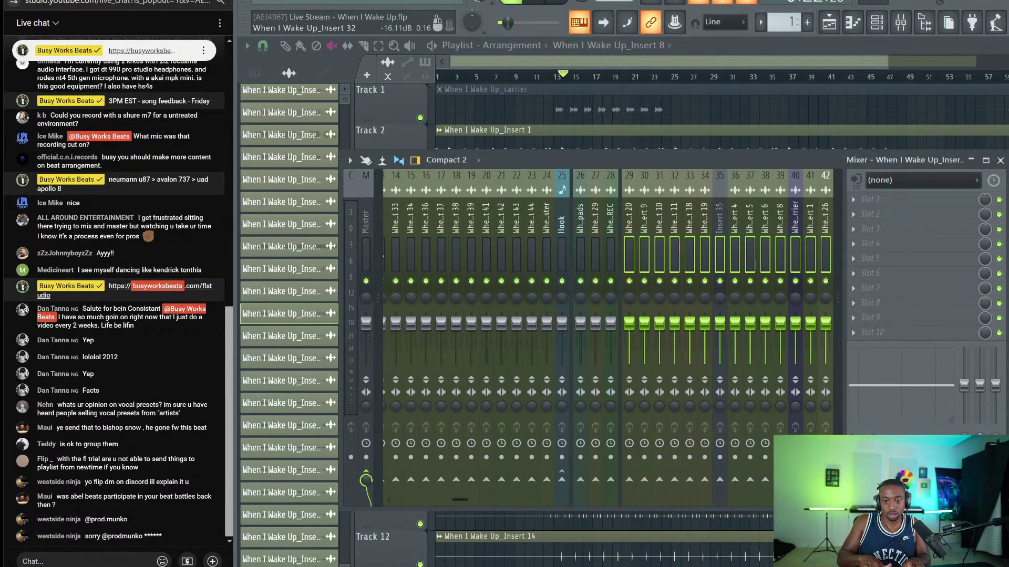
Move the selected stems back so they directly follow the Hook track, occupying mixer tracks 26 to 39.
key(alt+Left)
key(alt+Left)
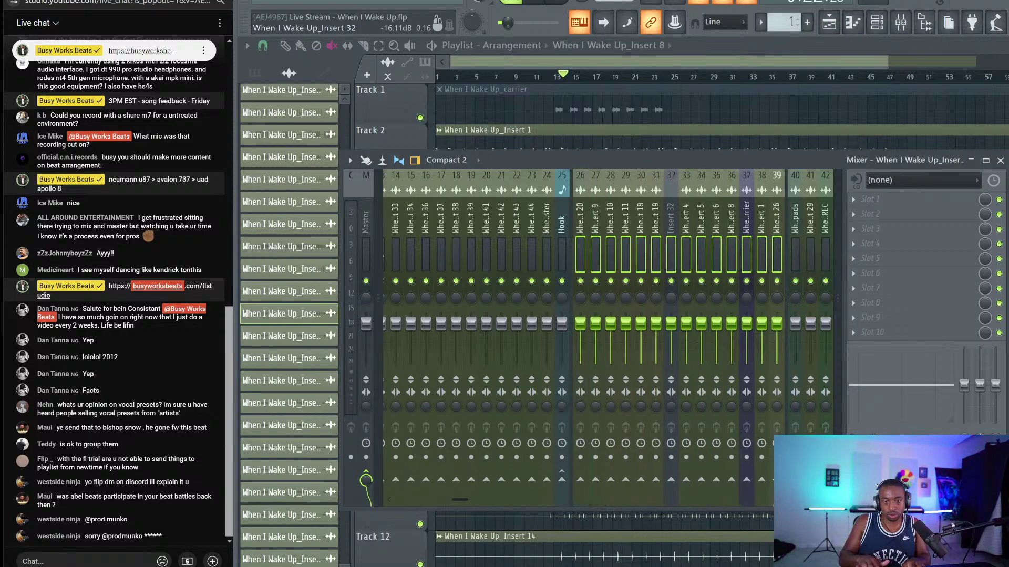
scroll(610, 337, down, 12)
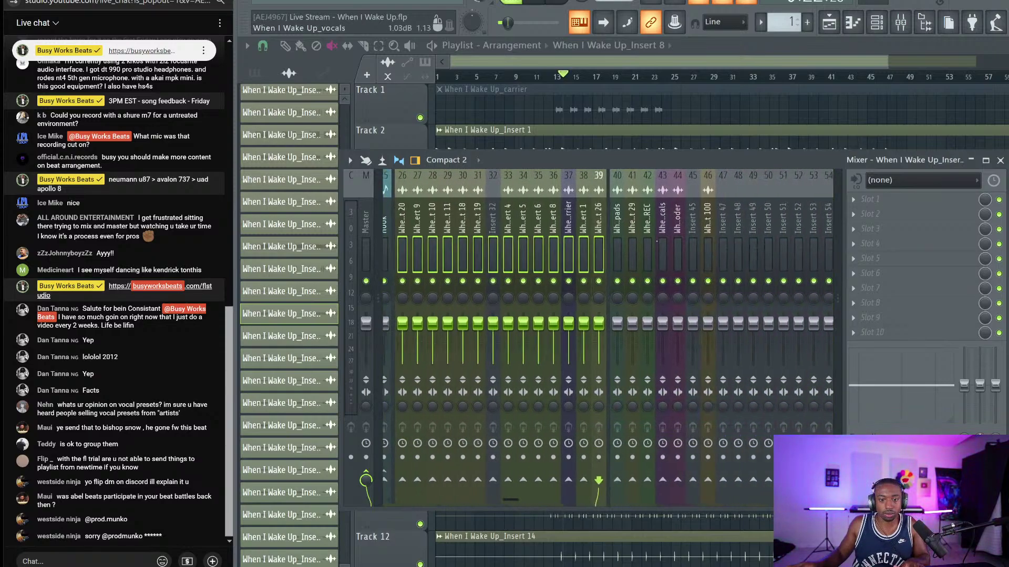
scroll(565, 337, up, 3)
Play the song with only the Insert 9, Insert 1, pads, Insert 29 and track 44 stems active, raising Insert 9's level slightly.
key(space)
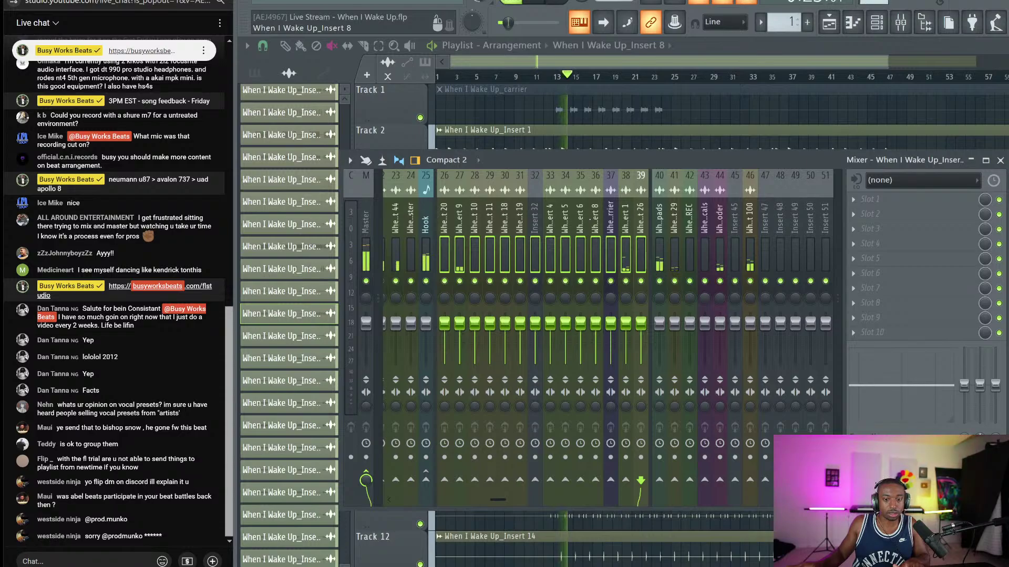
right_click(626, 281)
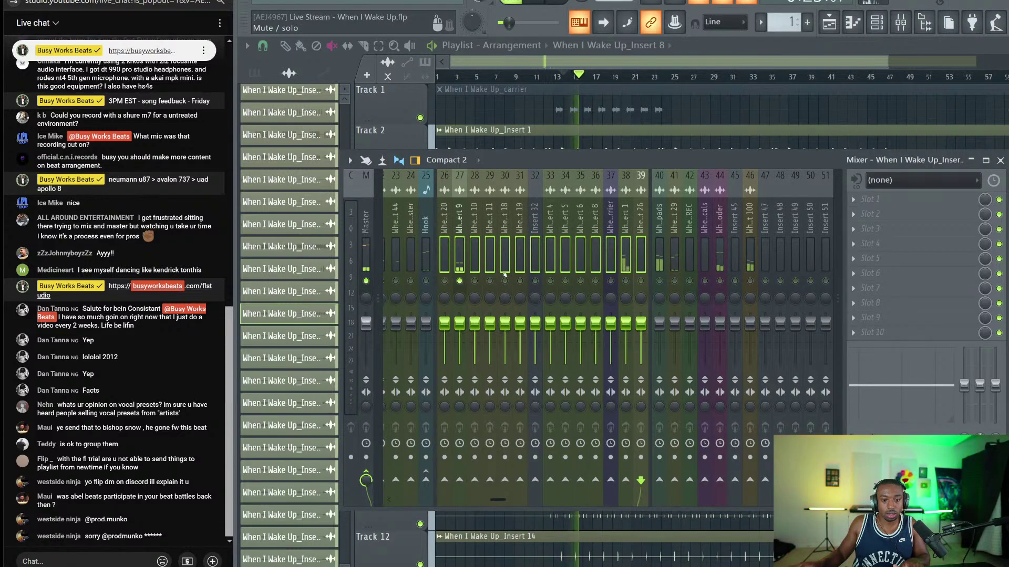
click(625, 257)
click(626, 281)
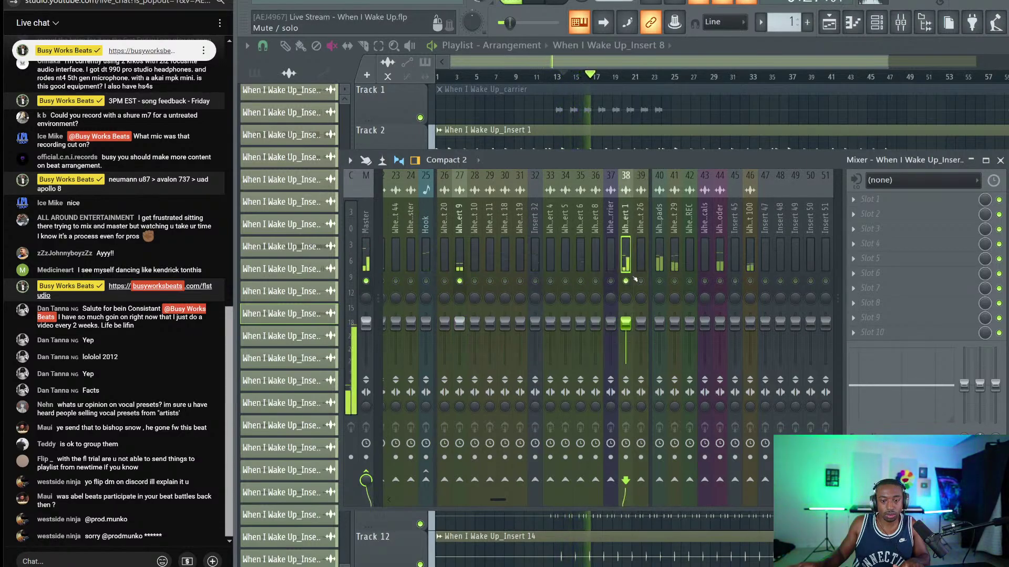
click(459, 255)
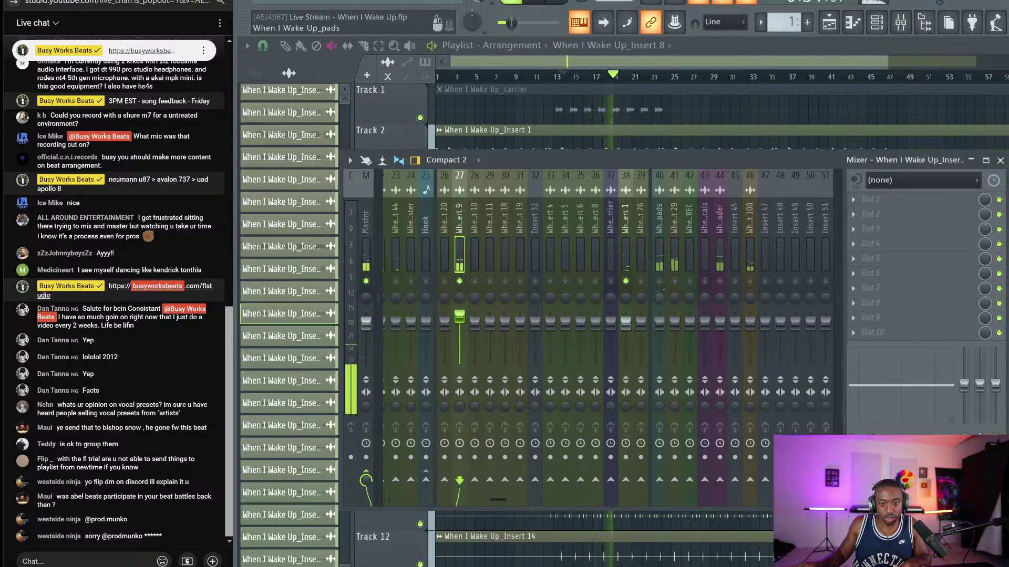
click(659, 281)
click(673, 281)
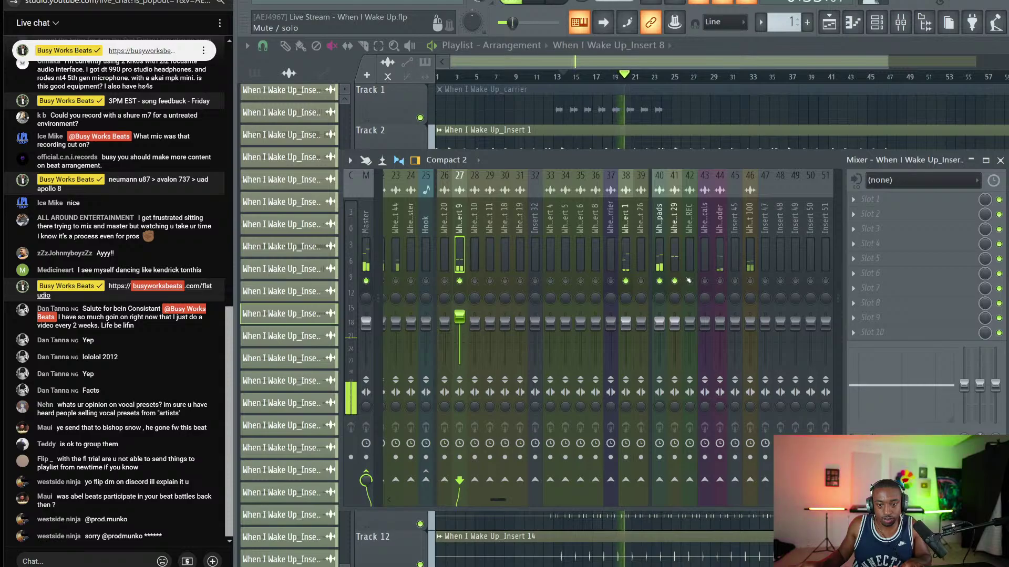
click(719, 281)
Move the Insert 29 stem to mixer track 43, beside the purple stem on track 44.
click(674, 257)
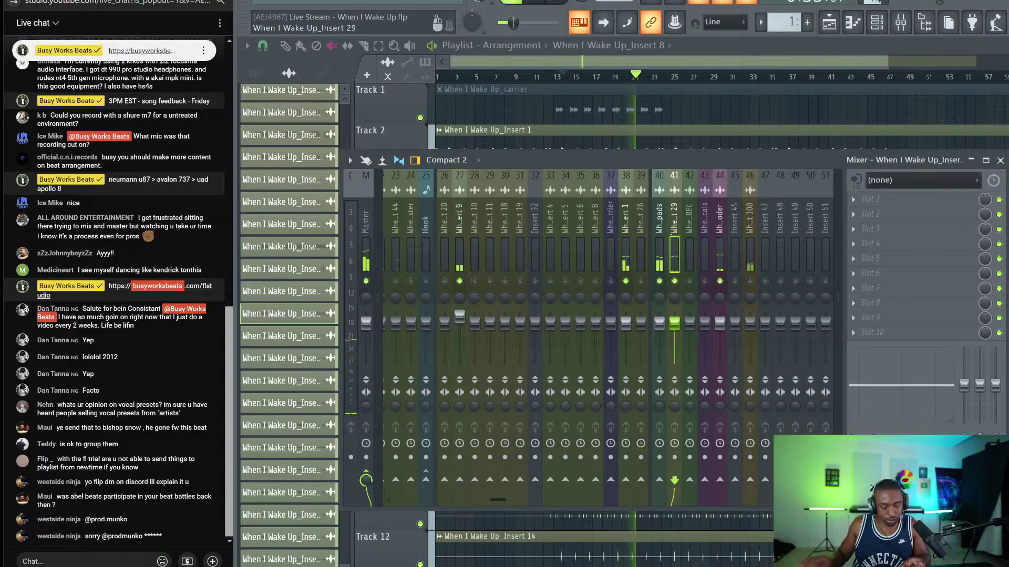
key(alt+Right)
key(alt+Right)
Rename the empty Insert 45 mixer track as talkbox.
click(735, 256)
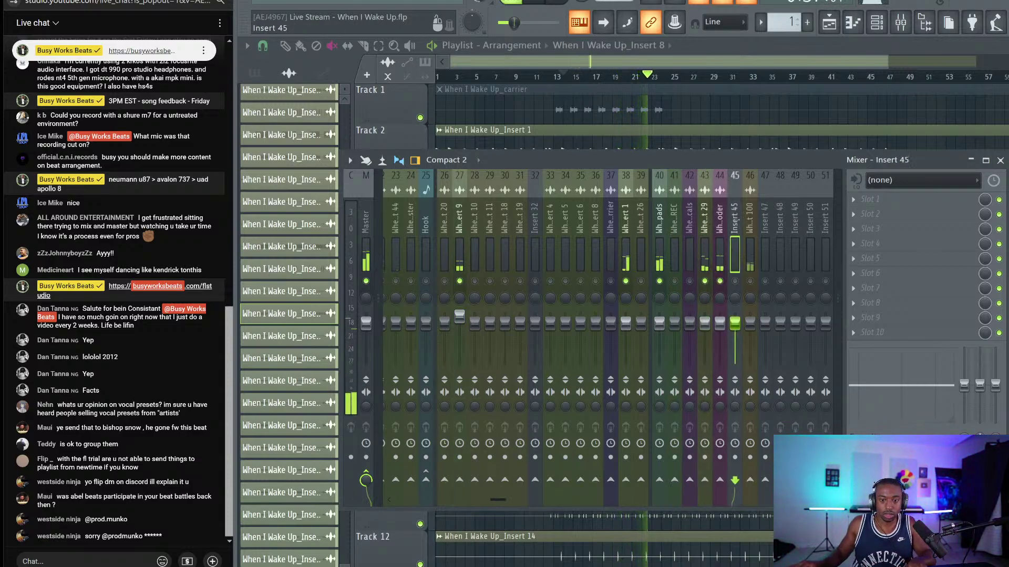
right_click(736, 175)
click(778, 181)
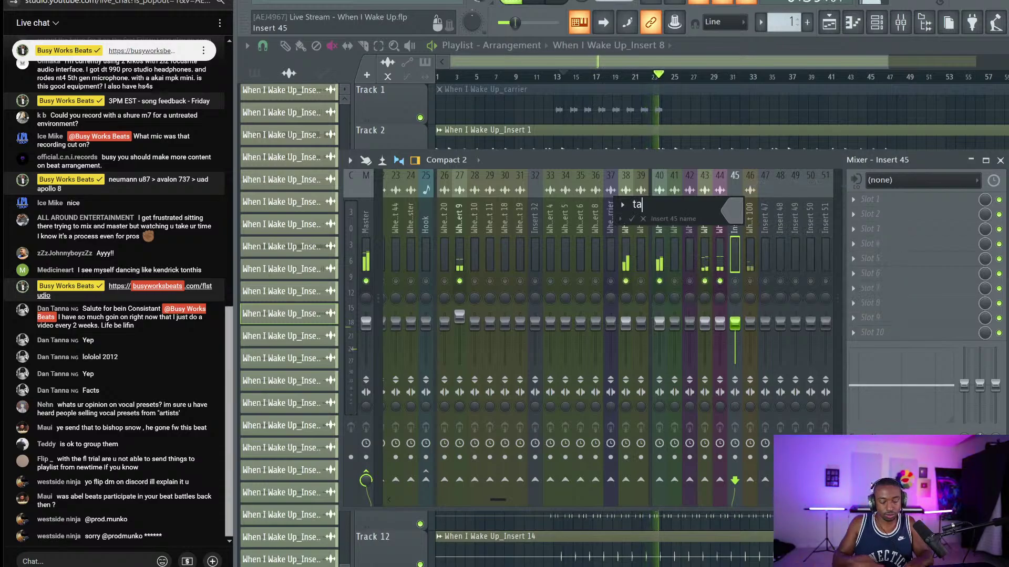
key(Return)
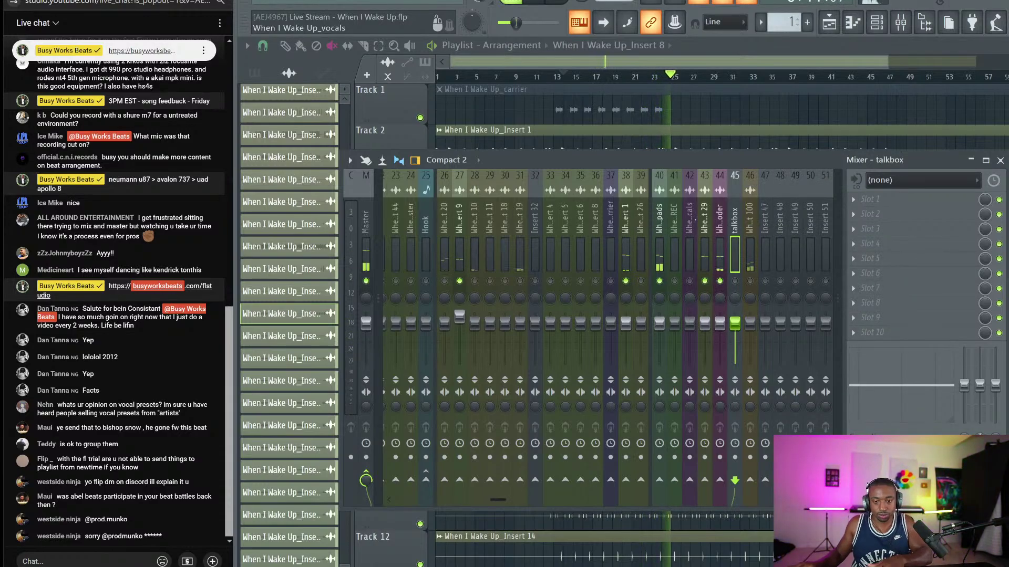
Select mixer tracks 43 and 44 and route them only to the talkbox track.
drag(707, 223, 719, 224)
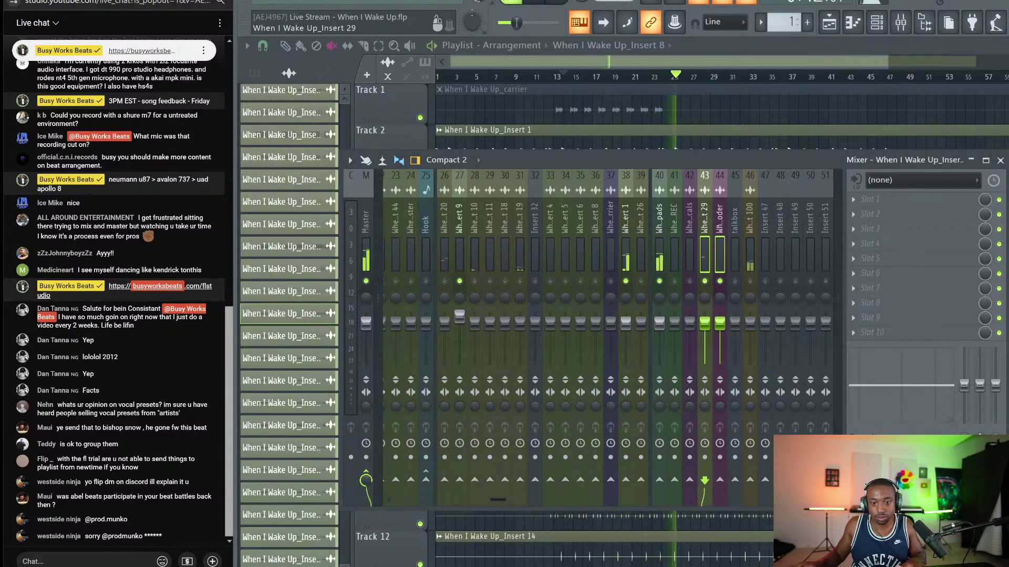
right_click(734, 483)
click(757, 499)
Unmute the Insert 100 stem and move it to mixer track 40, just before the pads stem.
click(750, 281)
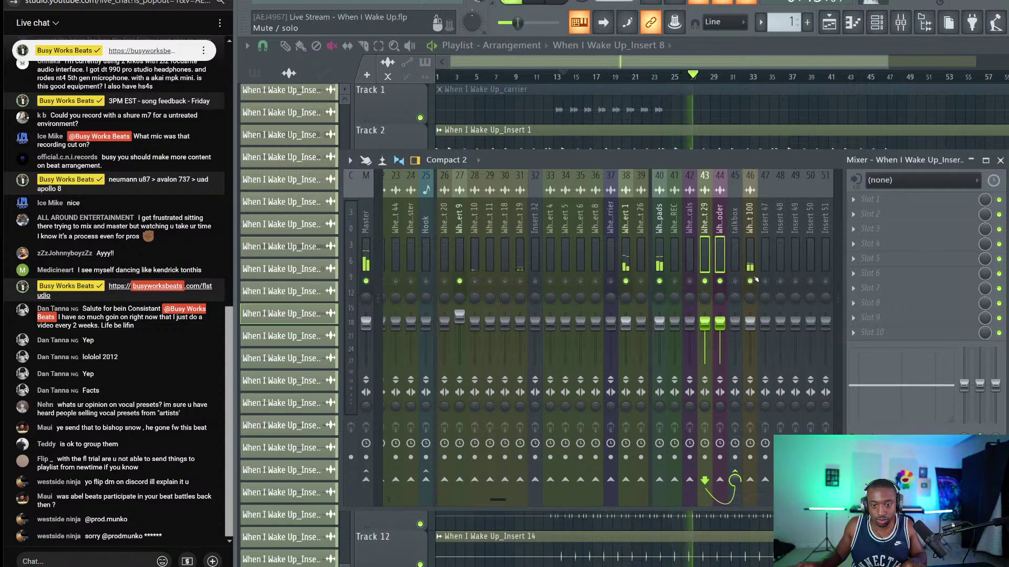
click(746, 251)
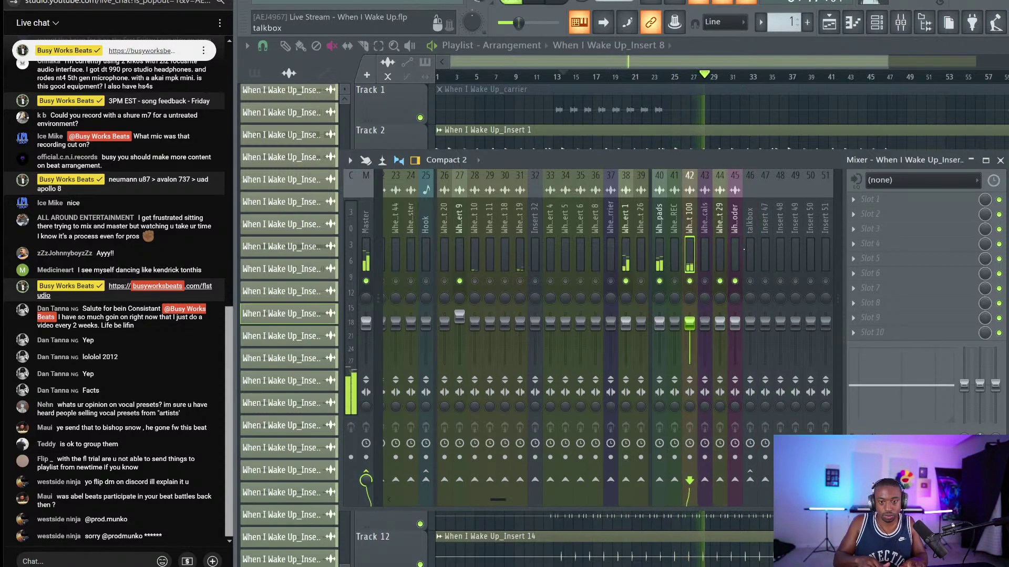
key(alt+Left)
key(alt+Left)
key(alt+Left)
key(alt+Left)
key(alt+Left)
key(alt+Left)
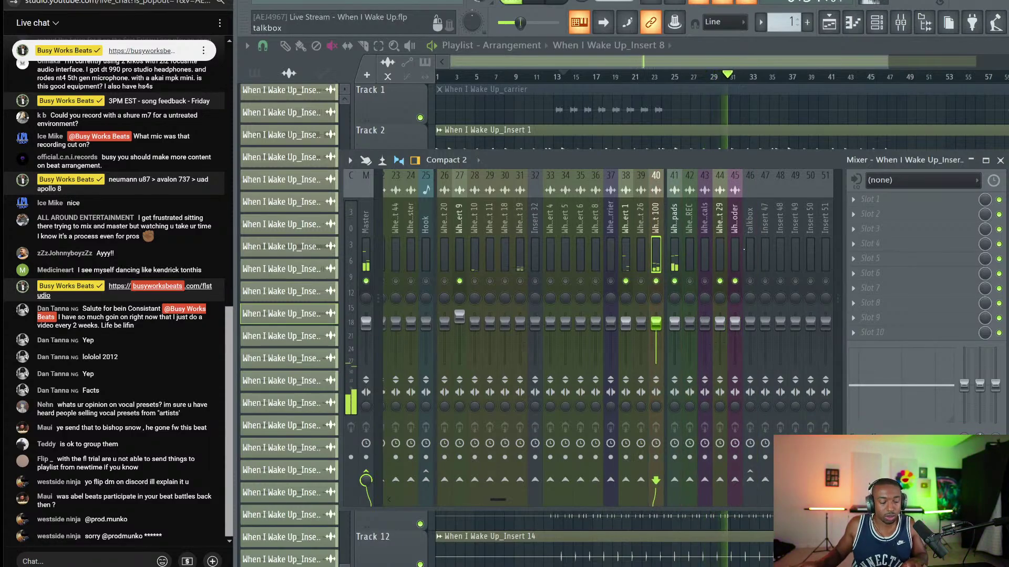
Move the pads stem to mixer track 39 and remove the separator in front of it.
click(672, 217)
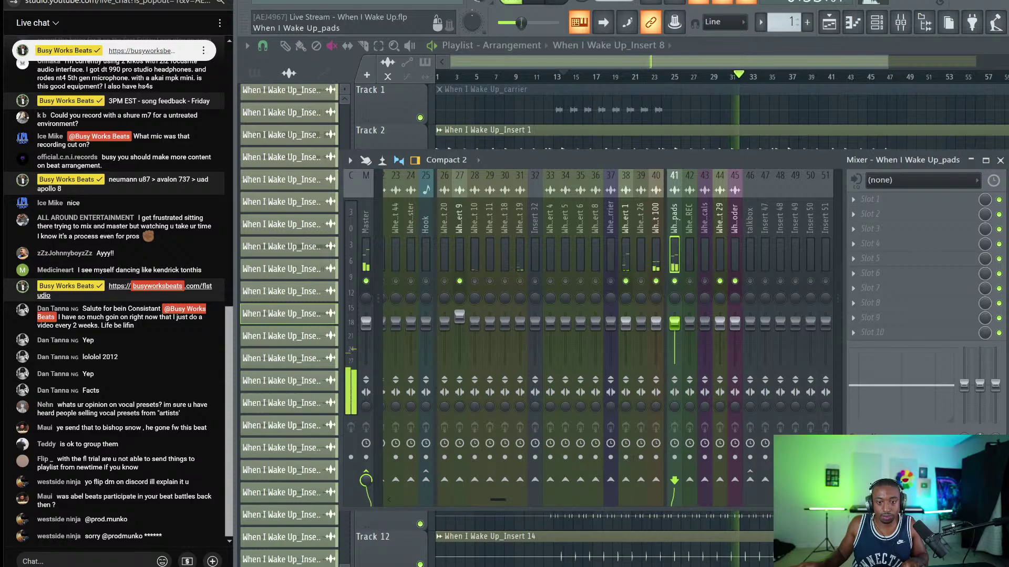
key(alt+Left)
key(alt+Left)
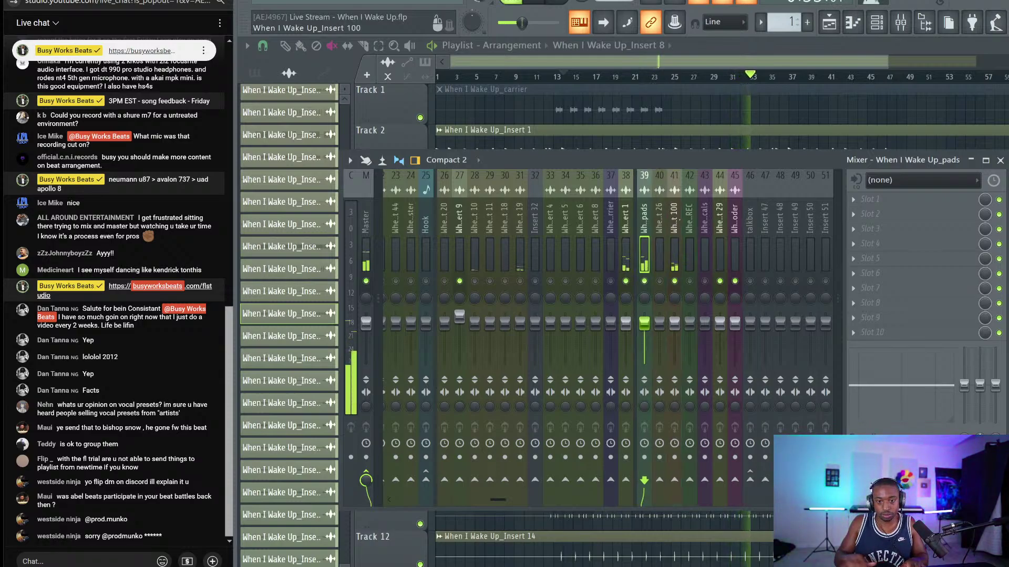
right_click(650, 231)
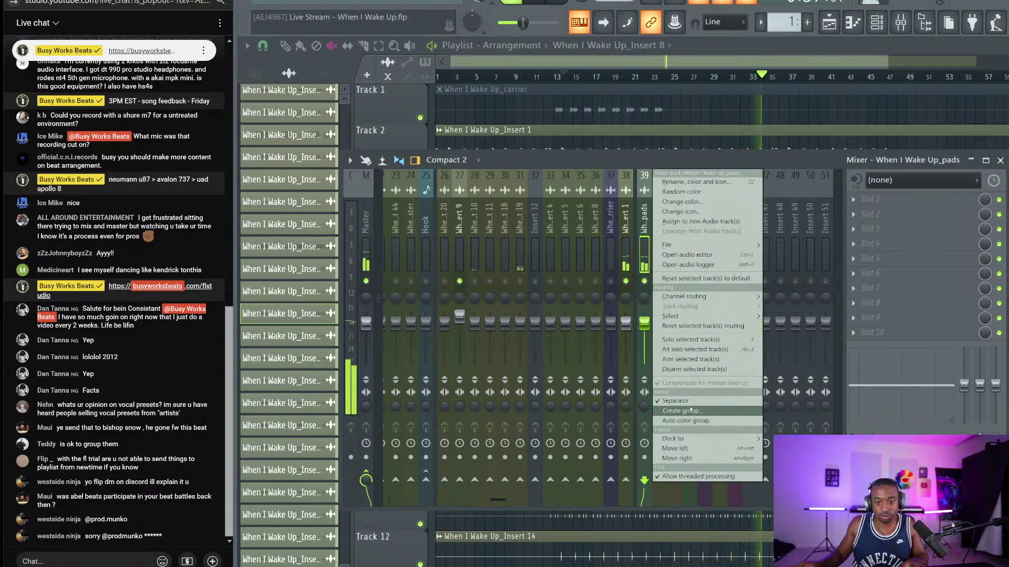
click(660, 401)
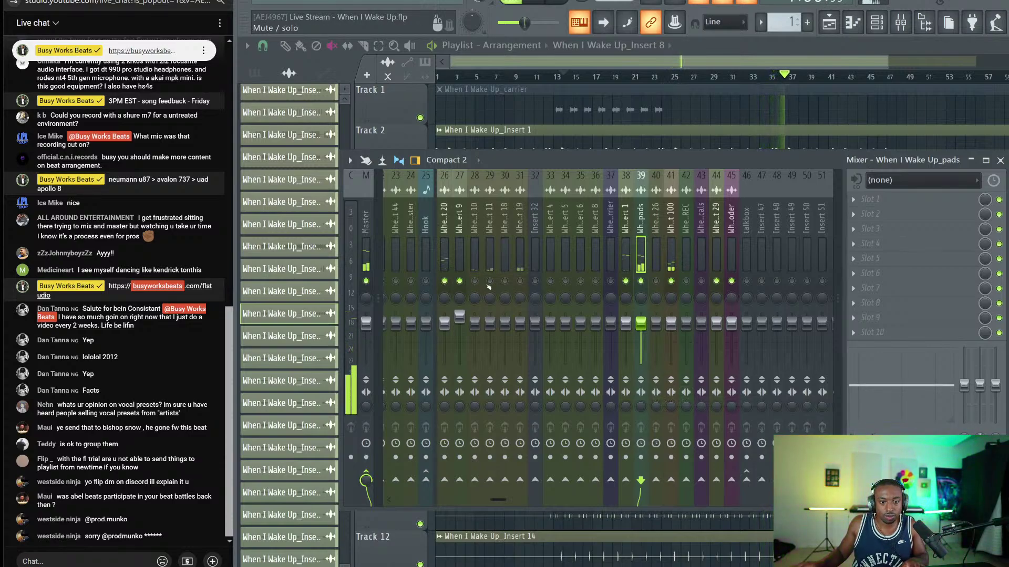
Make every stem active again and route the Insert 20 stem only to the Drums bus.
key(F9)
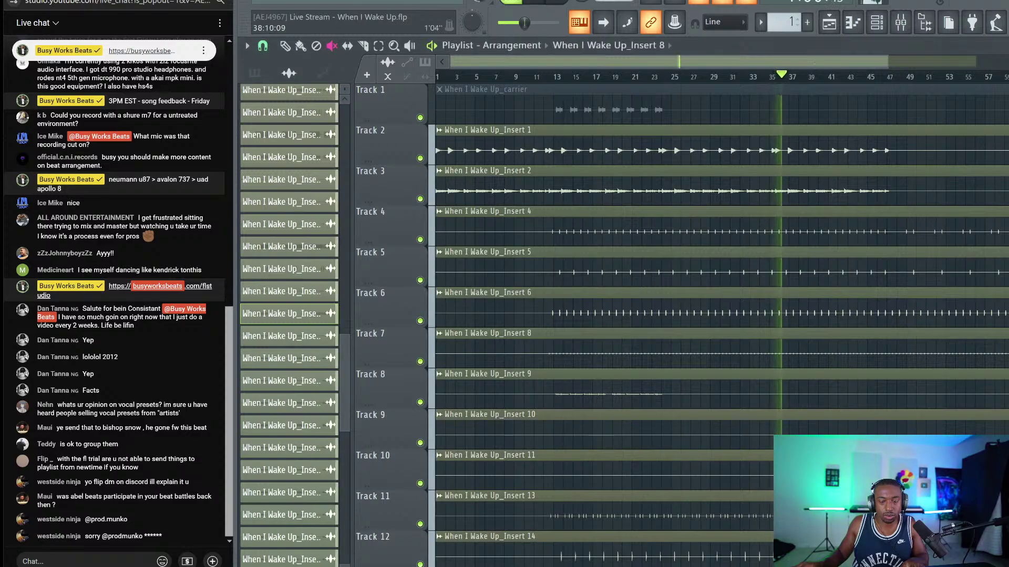
key(F9)
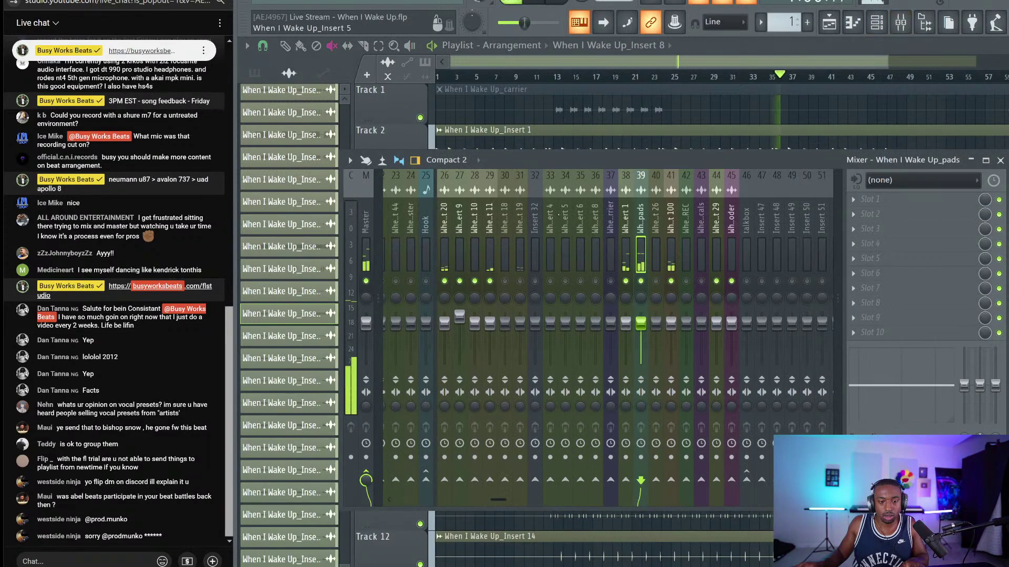
right_click(445, 281)
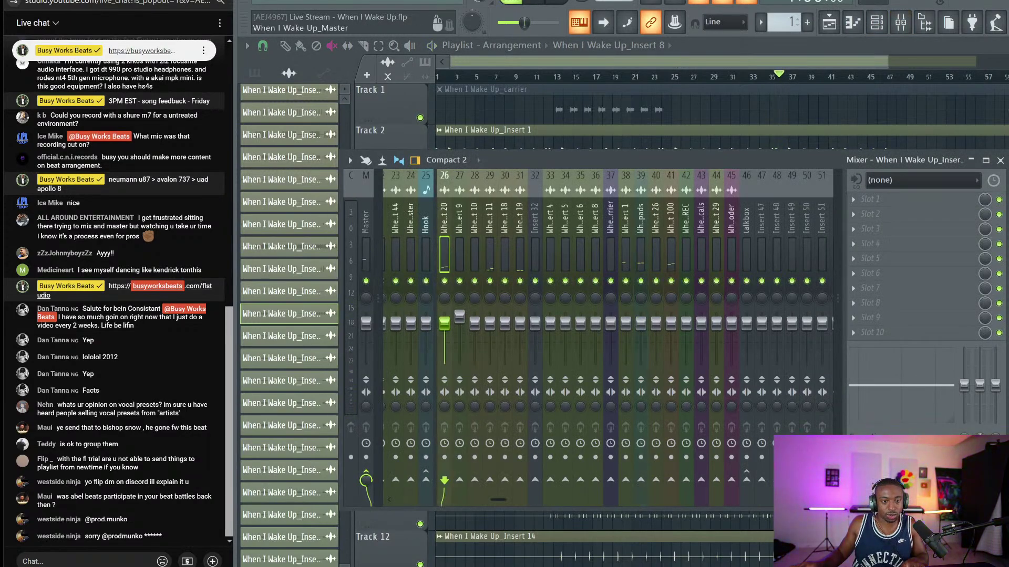
scroll(588, 336, left, 7)
right_click(543, 480)
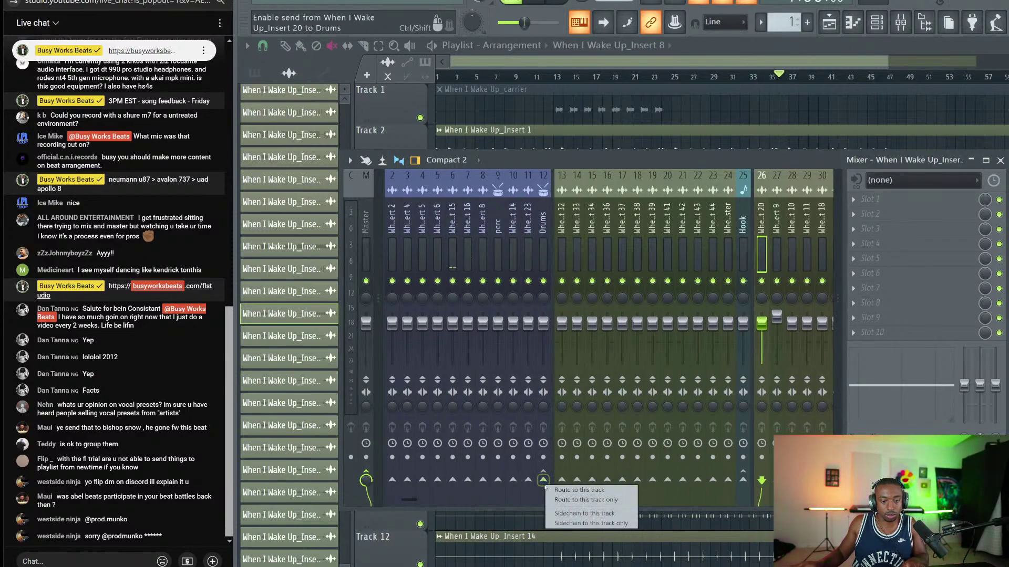
click(585, 500)
Move the Insert 20 stem to mixer track 8 among the drum stems and remove its separator.
key(alt+Left)
key(alt+Left)
key(alt+Left)
key(alt+Left)
key(alt+Left)
key(alt+Left)
key(alt+Left)
key(alt+Left)
key(alt+Left)
key(alt+Left)
key(alt+Left)
key(alt+Left)
key(alt+Left)
key(alt+Left)
key(alt+Left)
key(alt+Left)
key(alt+Left)
key(alt+Left)
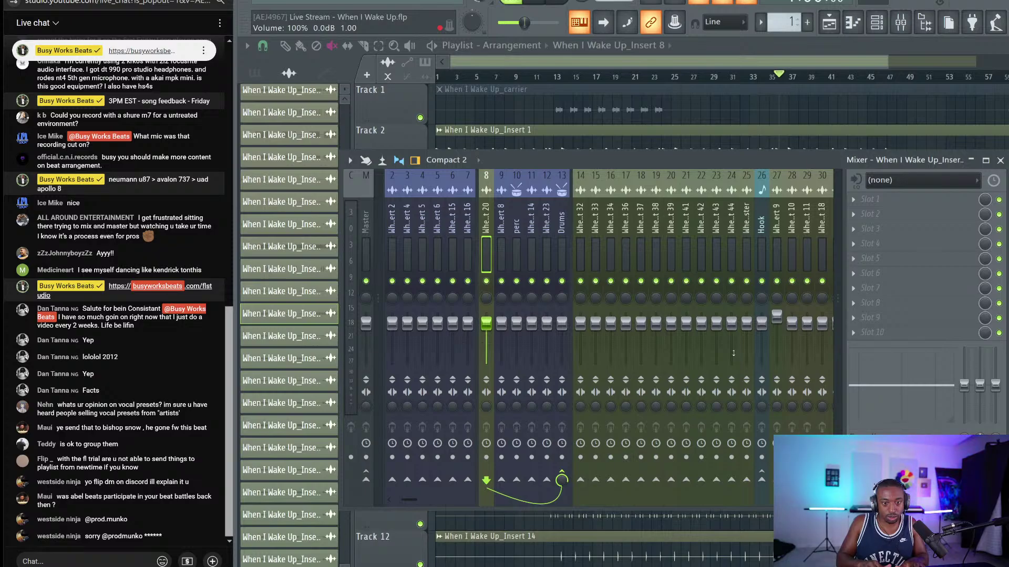
right_click(492, 173)
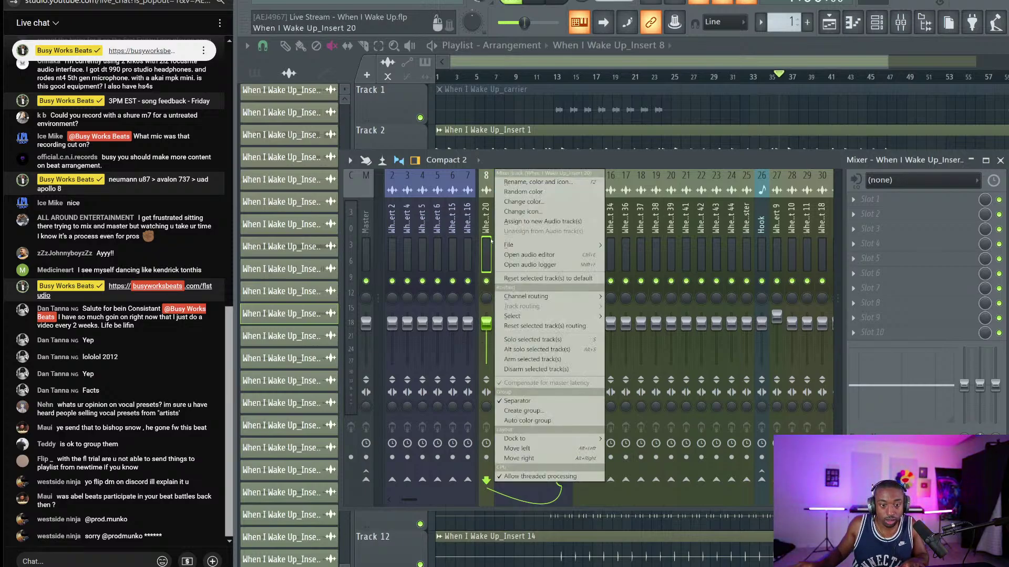
click(544, 401)
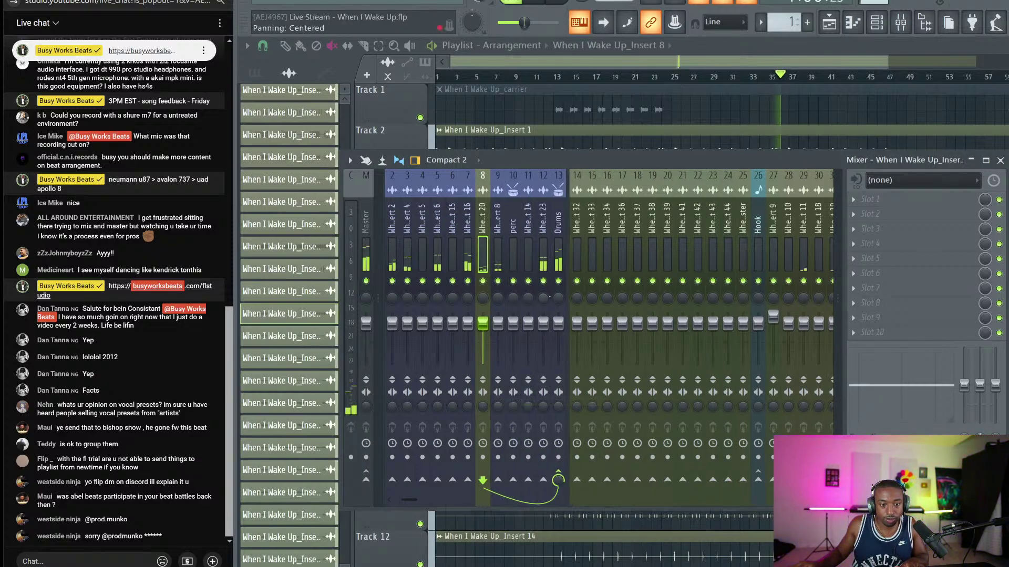
Add a separator before the Insert 9 stem on mixer track 27, after the Hook track.
scroll(762, 315, up, 1)
scroll(764, 316, down, 6)
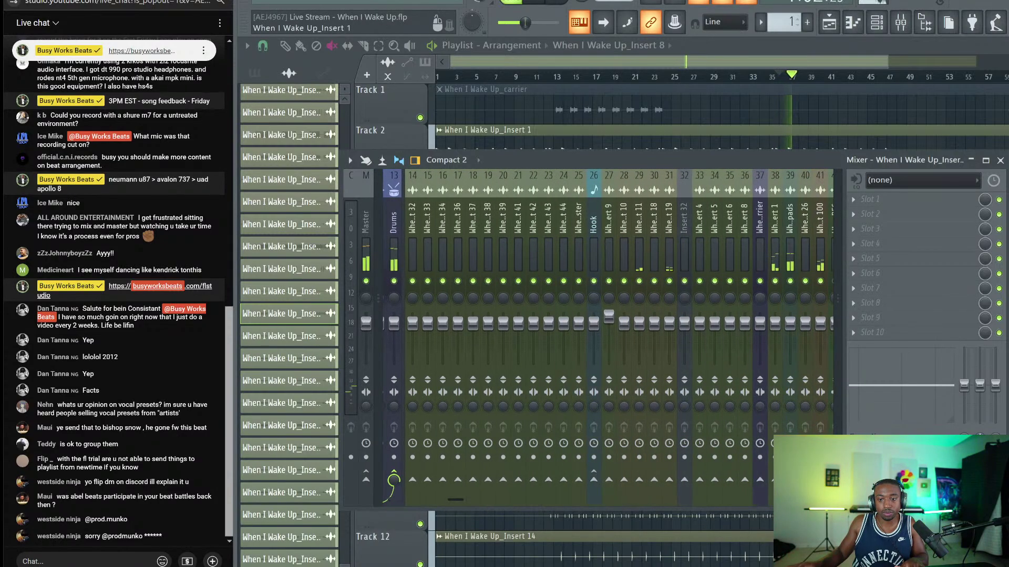
click(608, 175)
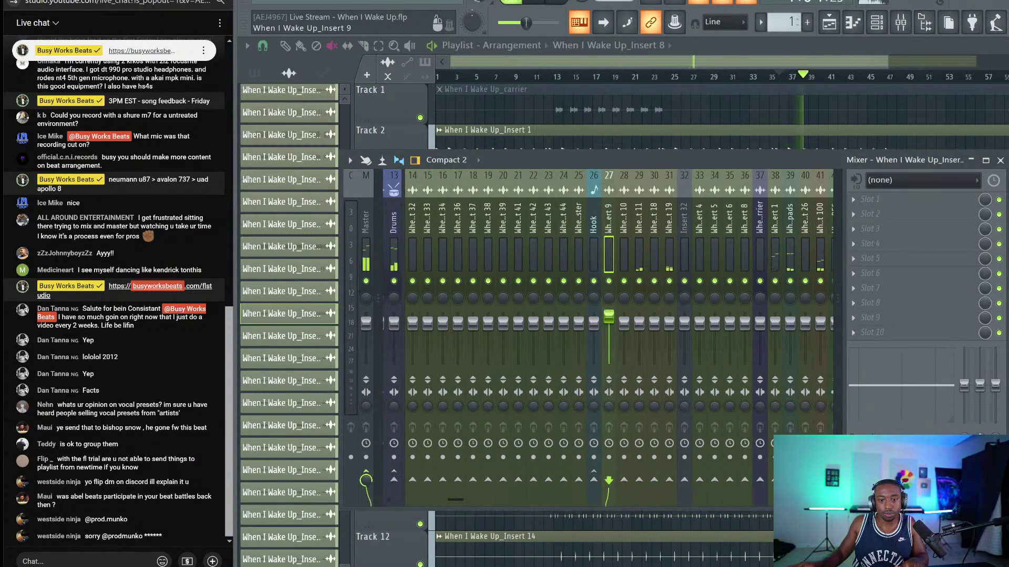
right_click(609, 175)
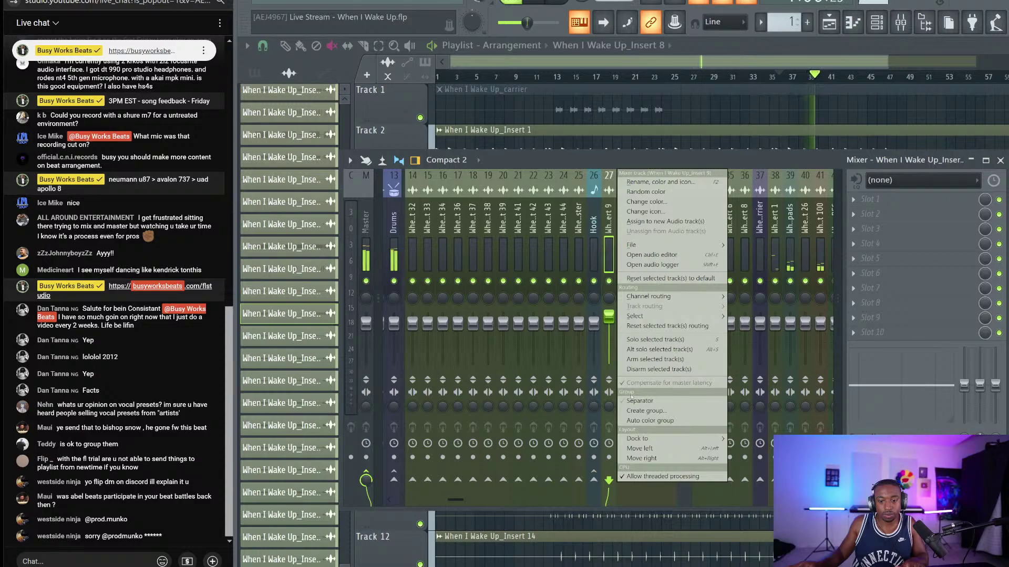
click(633, 400)
Listen to the mix with the Drums and Hook buses muted, checking the remaining stems, and stop playback.
click(394, 281)
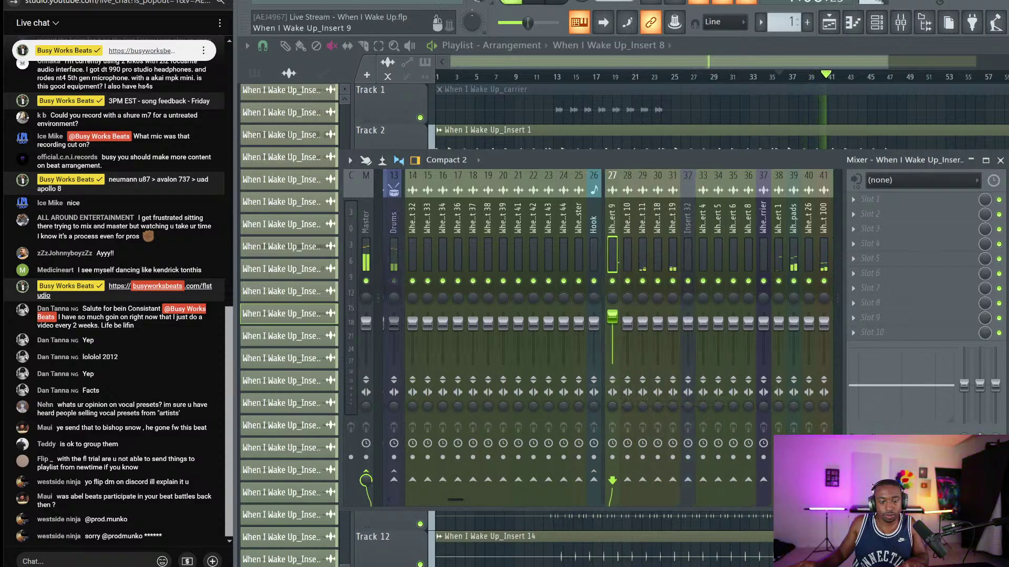
click(594, 281)
scroll(597, 284, up, 4)
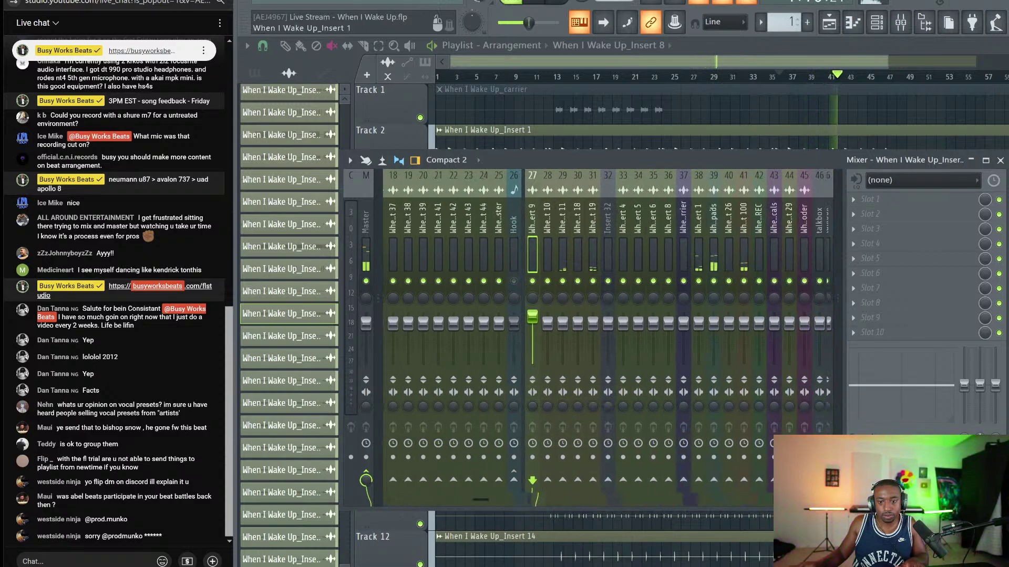
scroll(422, 280, down, 8)
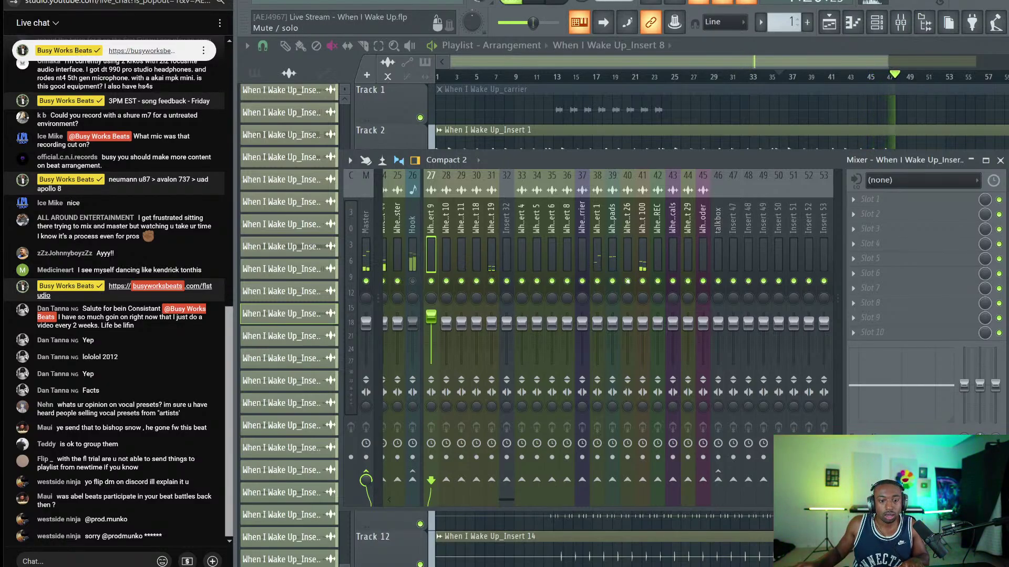
key(space)
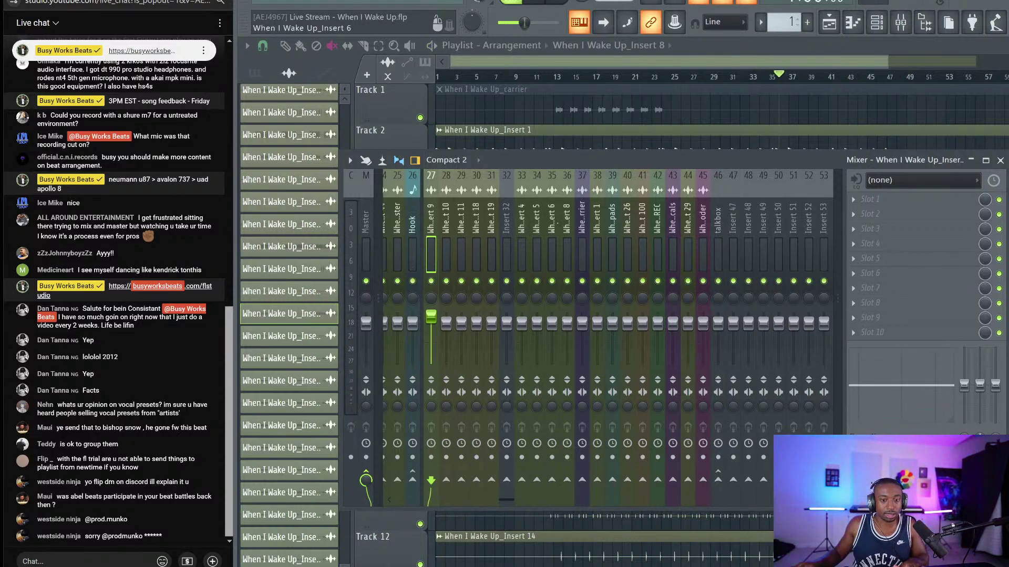
Return to the first mixer tracks and widen the mixer window to show tracks 1 to 36.
scroll(556, 223, up, 8)
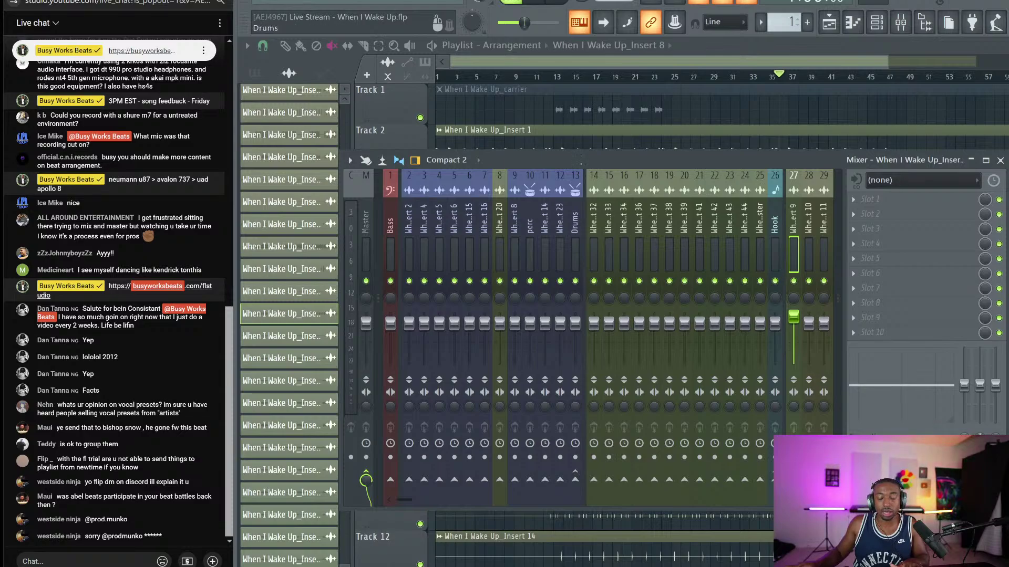
drag(1006, 258, 1008, 258)
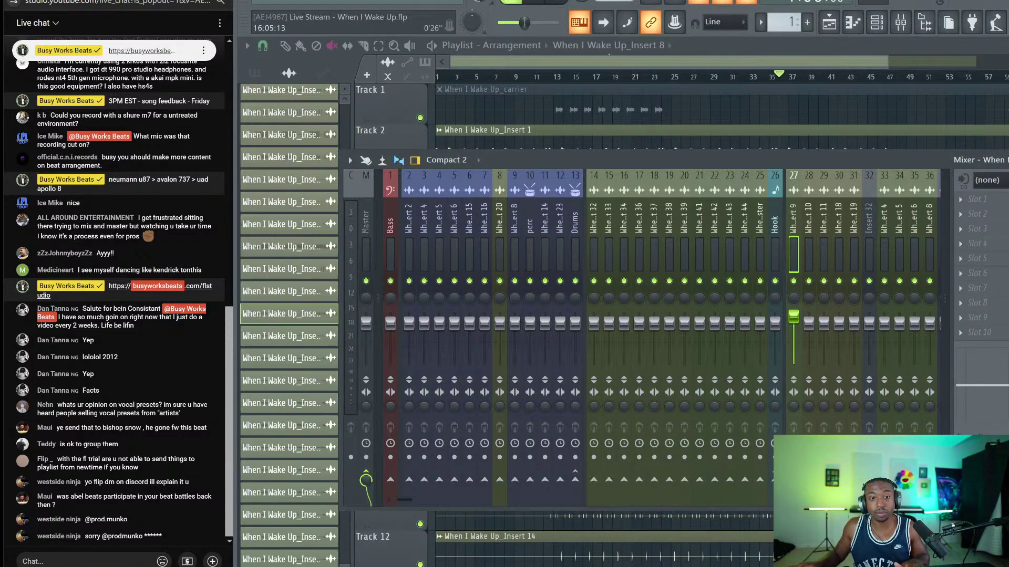
Delete the When I Wake Up_carrier clip from Track 1 of the playlist and save the project.
key(F9)
key(space)
scroll(581, 90, down, 1)
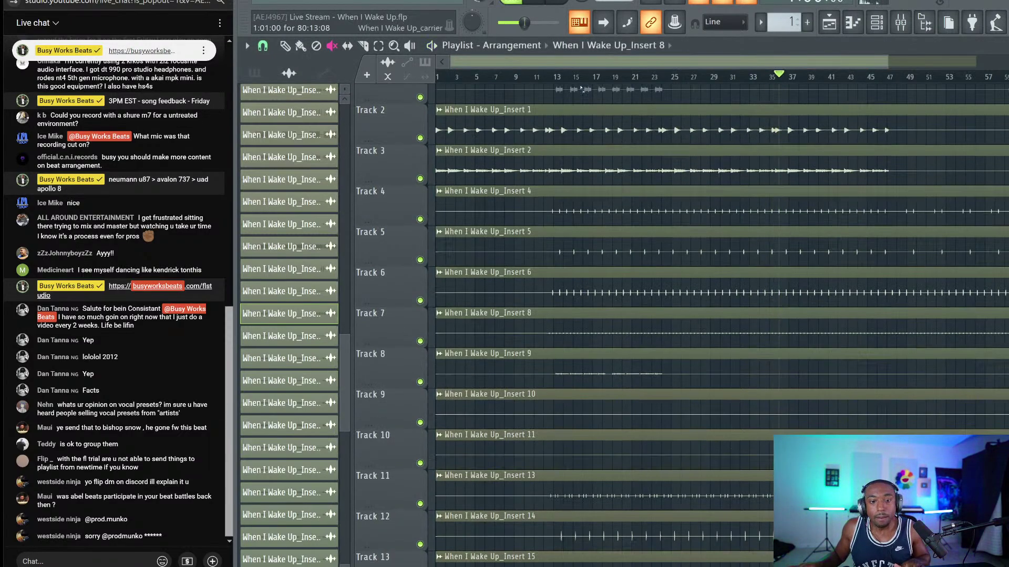
scroll(582, 88, up, 1)
right_click(545, 105)
key(ctrl+s)
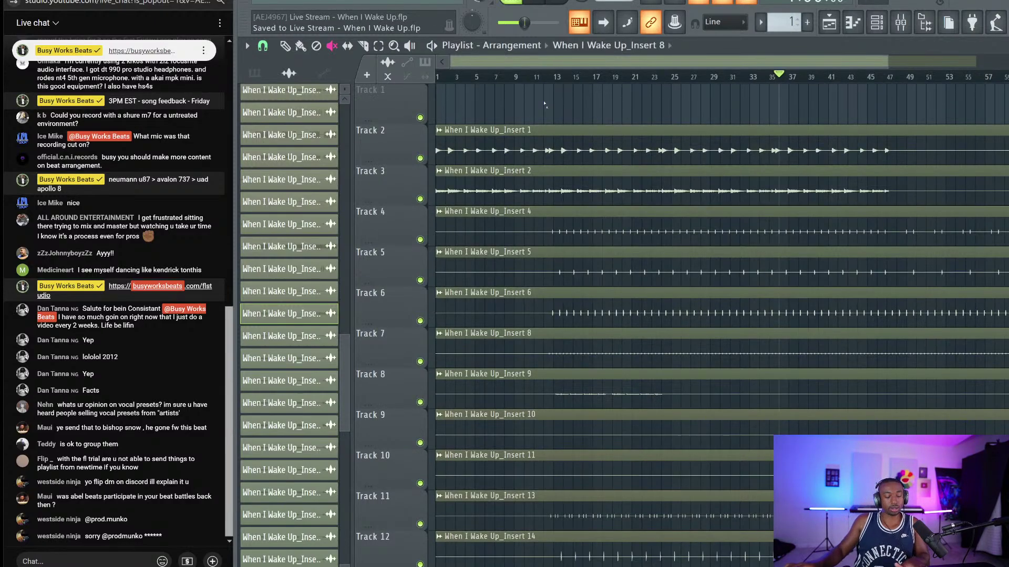
Look through the stem clips across the playlist tracks and play the song while checking the mixer meters.
scroll(643, 244, down, 10)
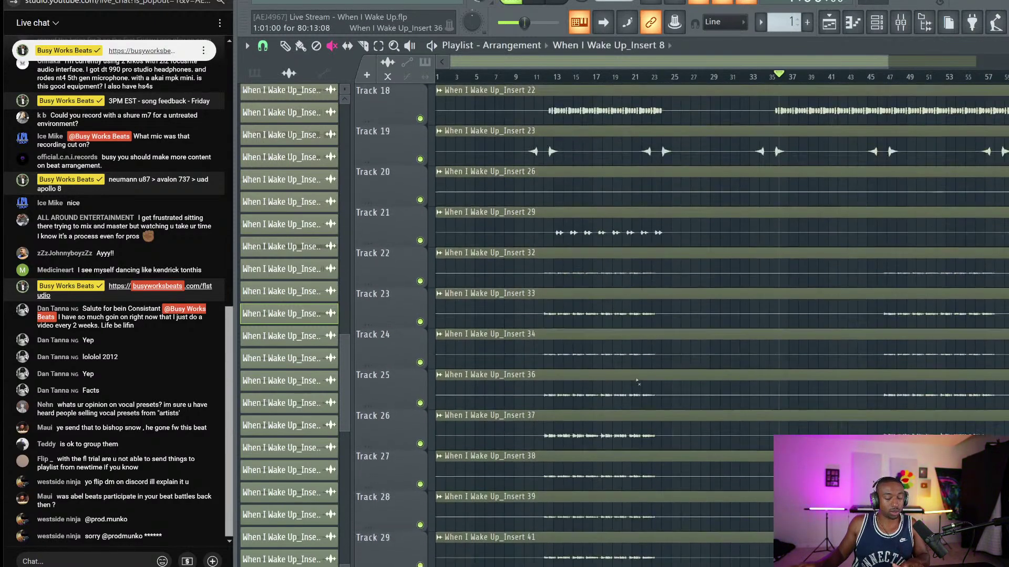
scroll(639, 380, down, 3)
scroll(640, 380, up, 3)
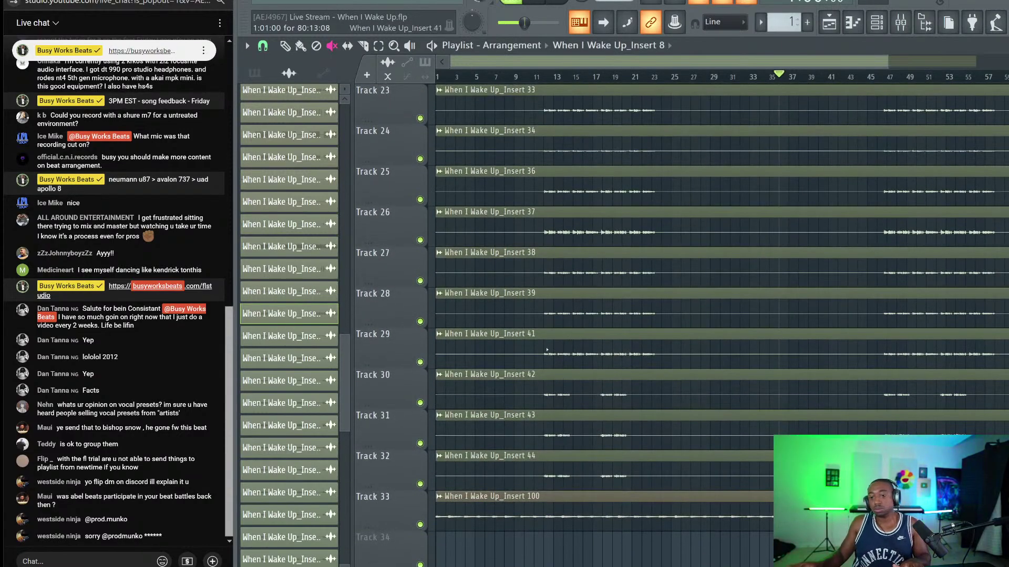
scroll(553, 155, up, 5)
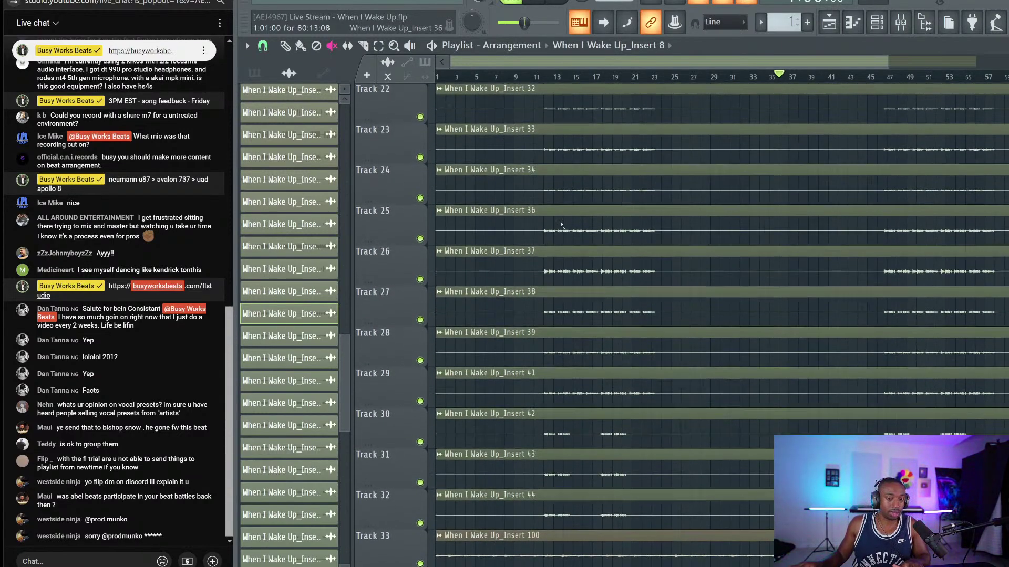
scroll(543, 181, up, 1)
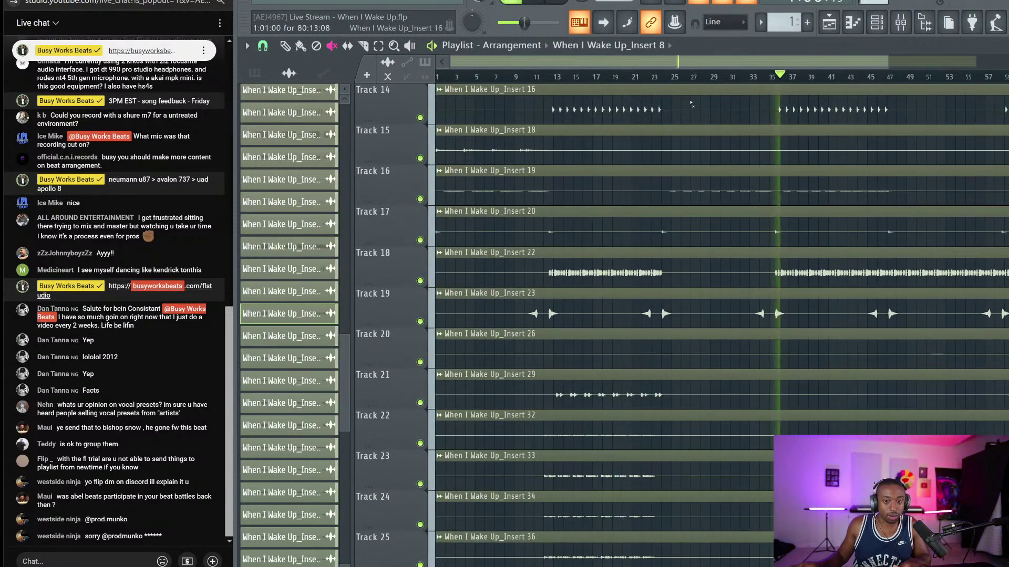
click(901, 22)
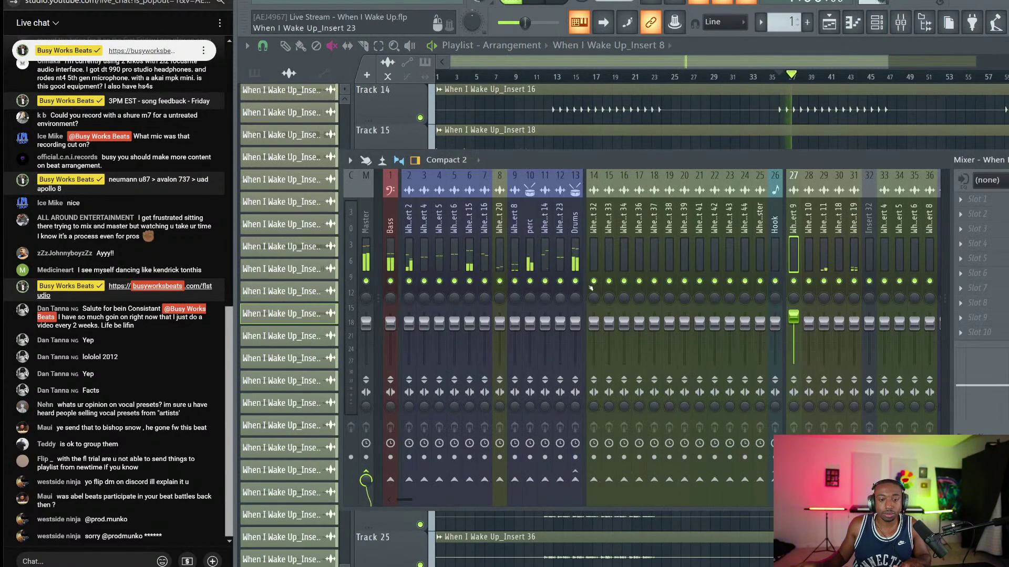
key(space)
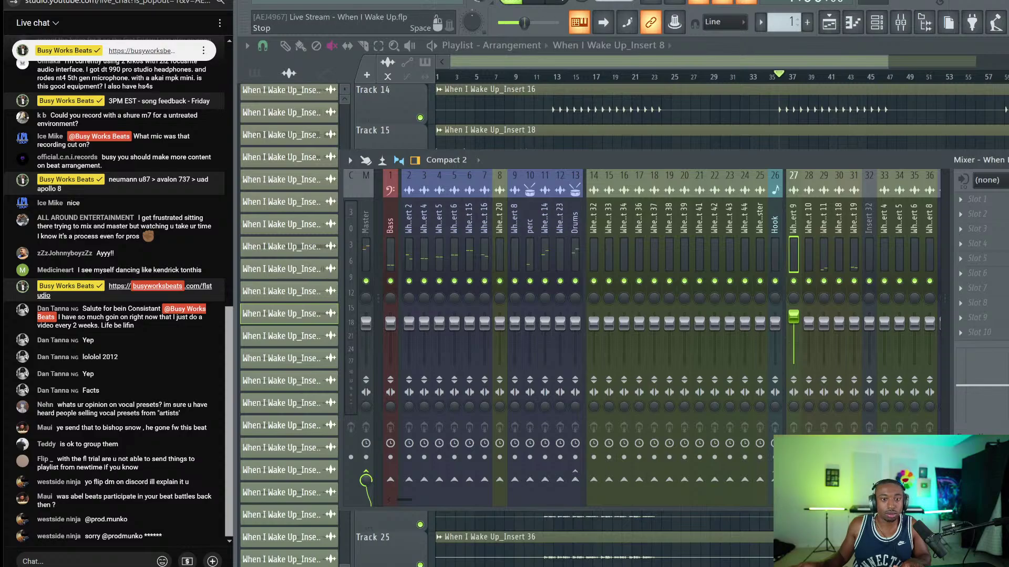
key(space)
key(F9)
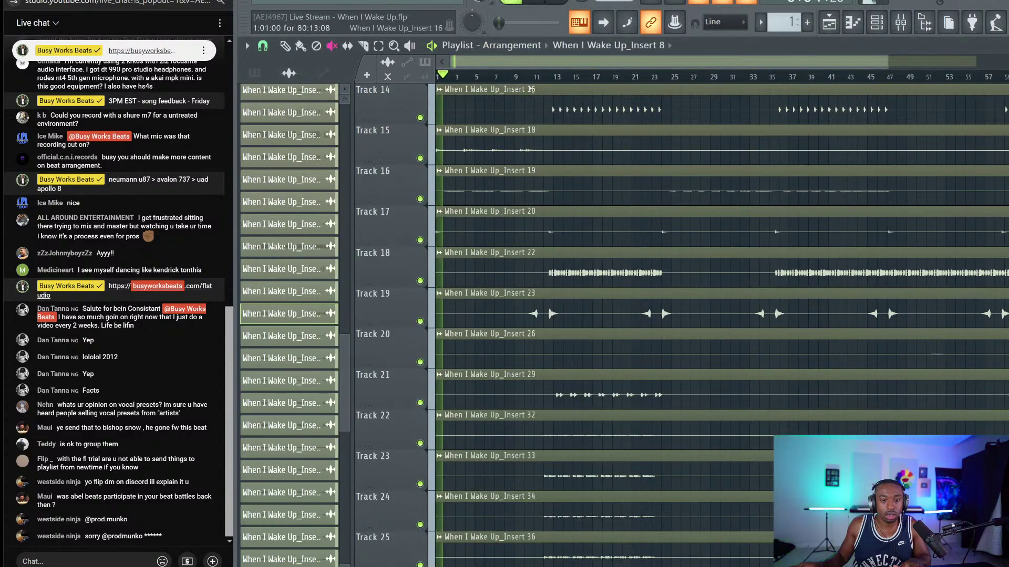
Select all playlist clips and set the playback range from bar 12 to bar 25.
scroll(544, 86, down, 2)
key(ctrl+a)
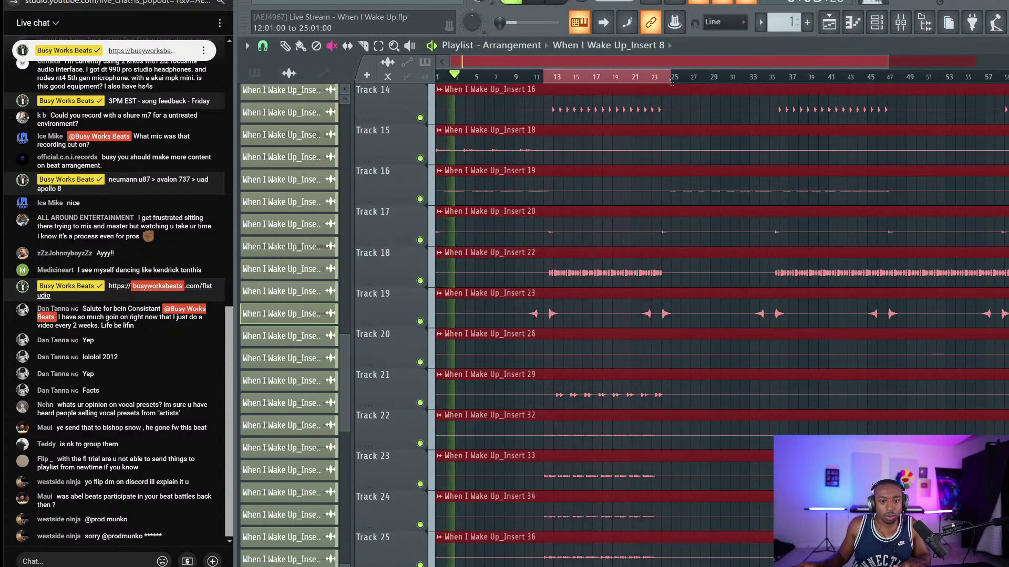
scroll(671, 243, down, 1)
scroll(671, 243, up, 3)
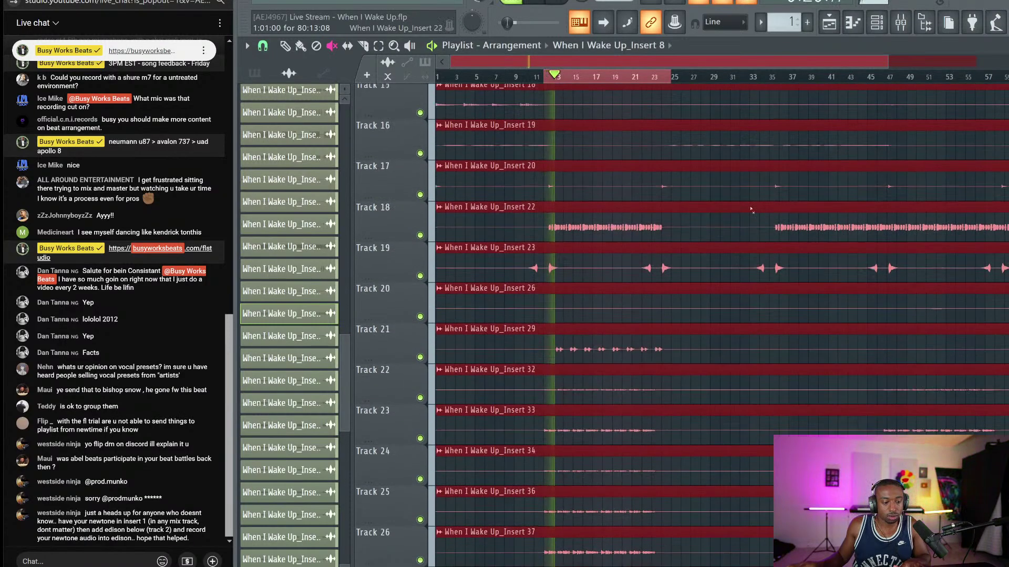
Play the selected range and examine which ungrouped stems from mixer track 27 onward belong on a common bus.
key(F9)
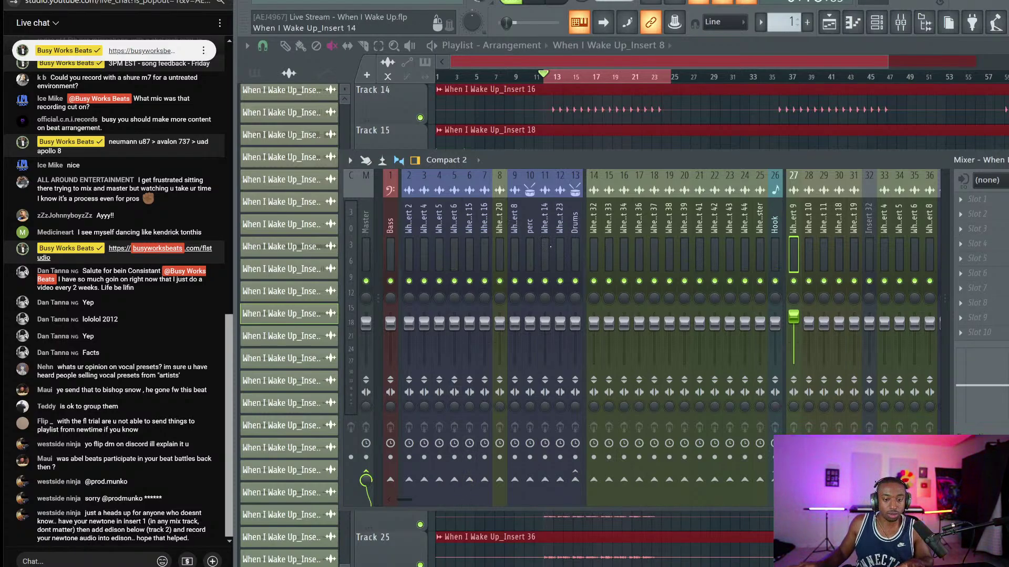
click(560, 240)
click(572, 232)
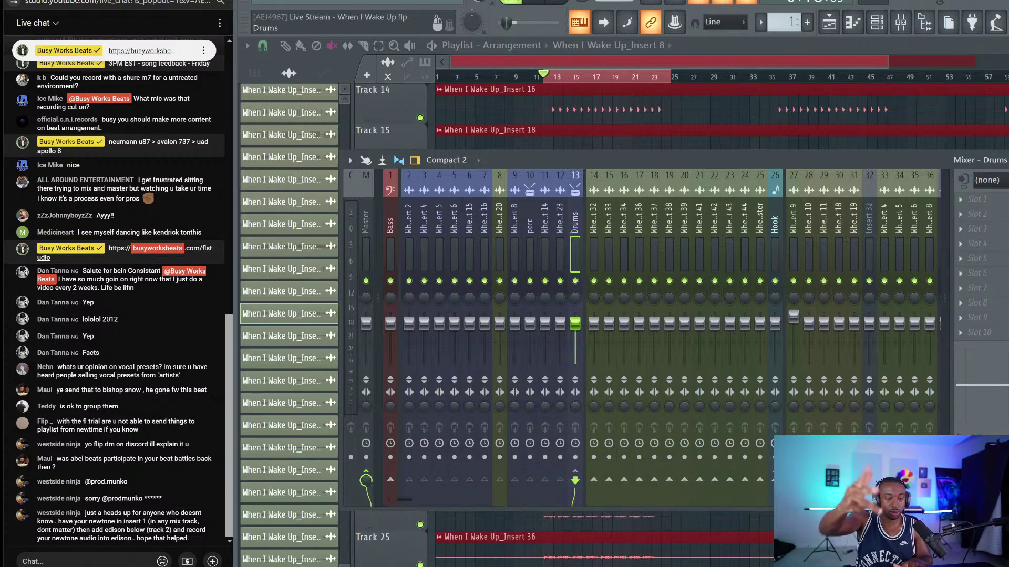
drag(794, 237, 915, 236)
scroll(630, 315, right, 3)
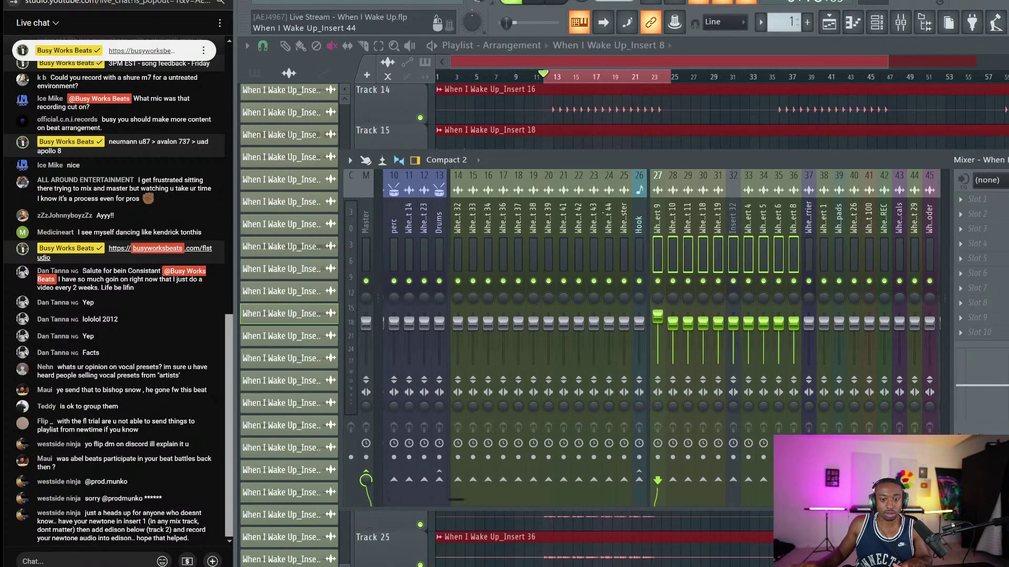
scroll(631, 315, right, 2)
key(space)
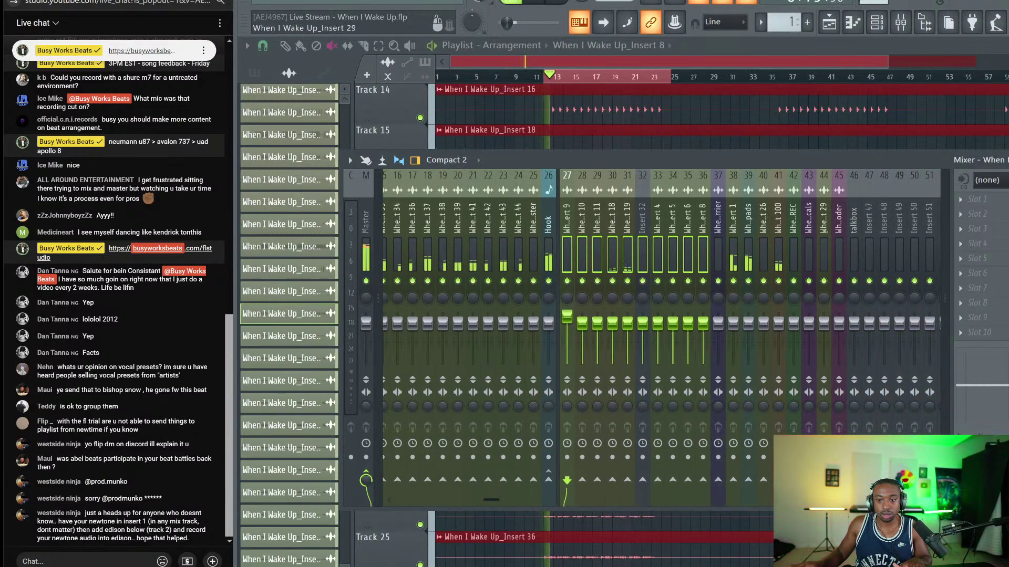
drag(794, 236, 568, 239)
right_click(866, 234)
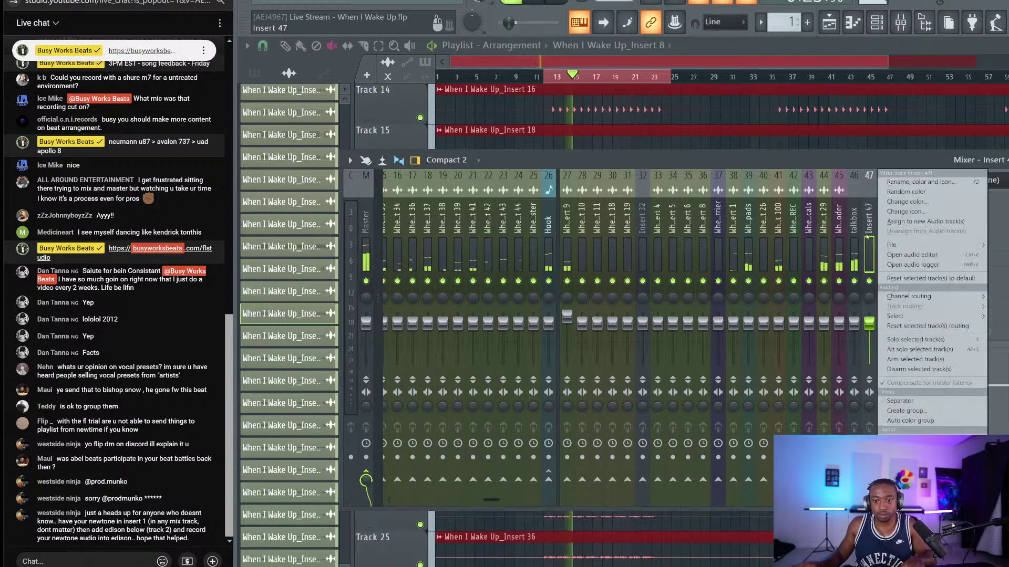
click(902, 181)
click(987, 324)
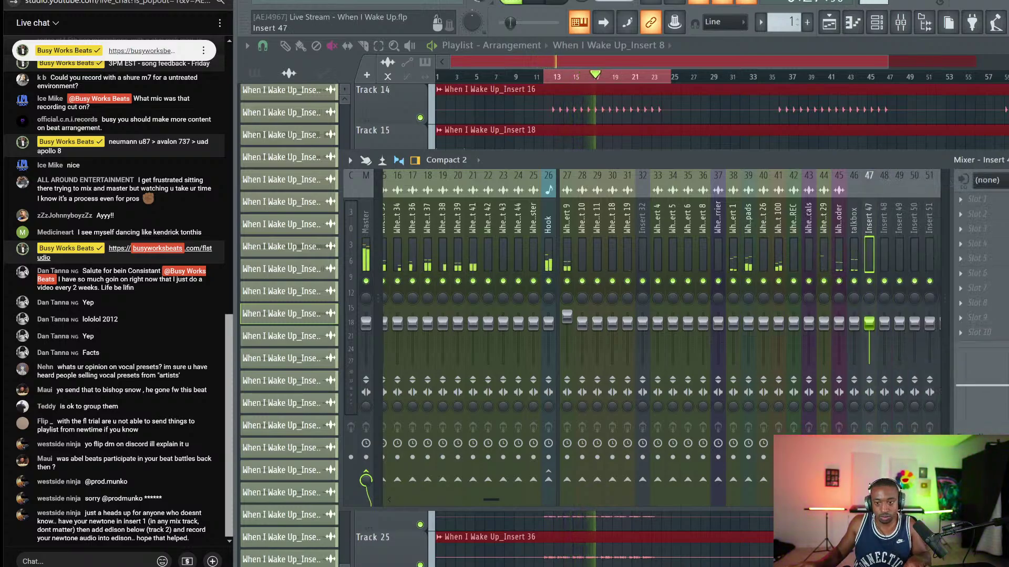
Rename the empty mixer track 47 as instruments.
right_click(869, 173)
click(901, 180)
click(790, 177)
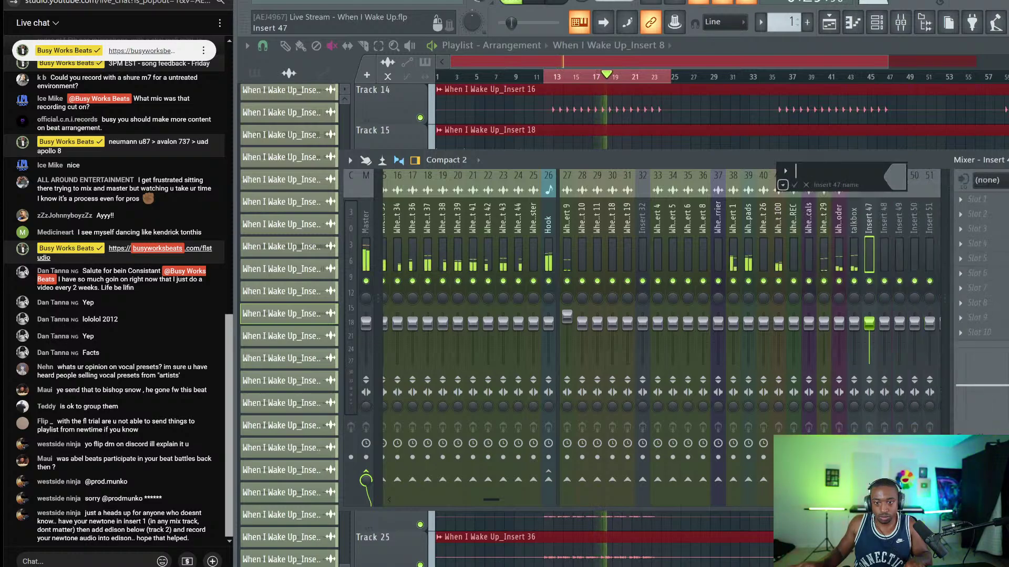
text(instruments)
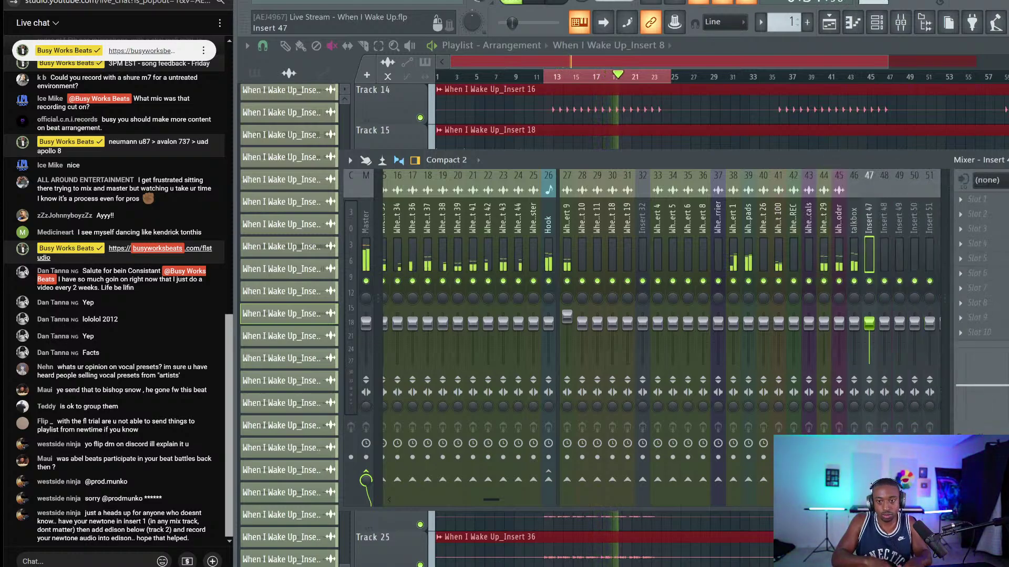
key(Return)
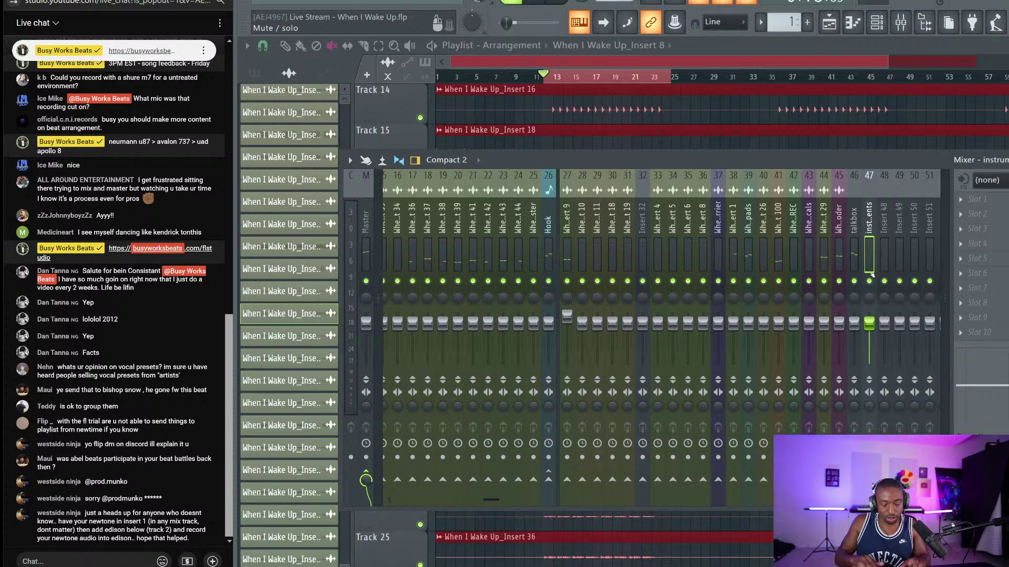
Move the instruments track to mixer position 44, directly before the Insert 29 stem, and play the song briefly.
key(alt+Left)
key(alt+Left)
key(alt+Left)
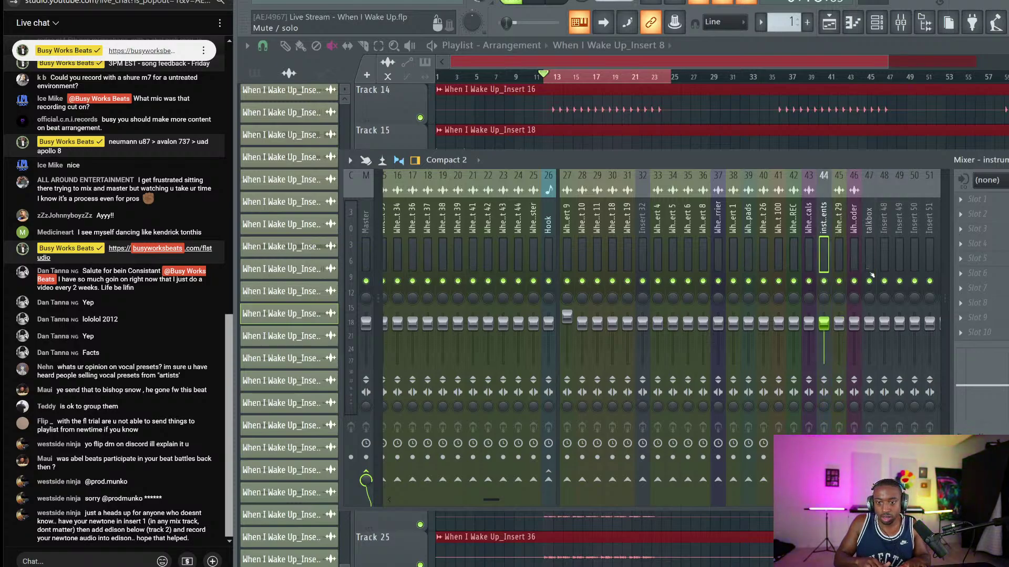
key(space)
key(space)
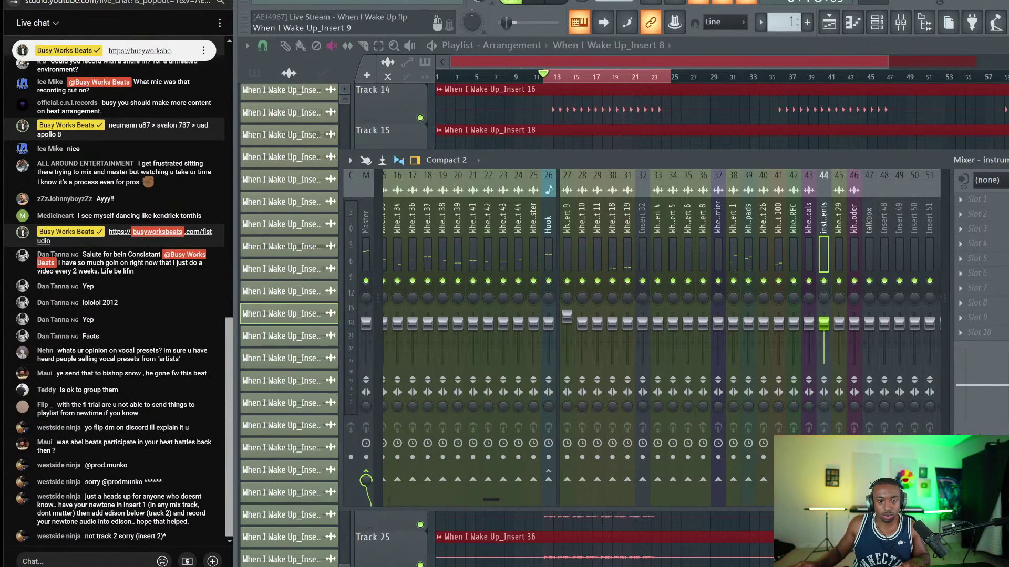
Route mixer tracks 27 to 43 to the instruments bus and save the project.
drag(567, 226, 793, 226)
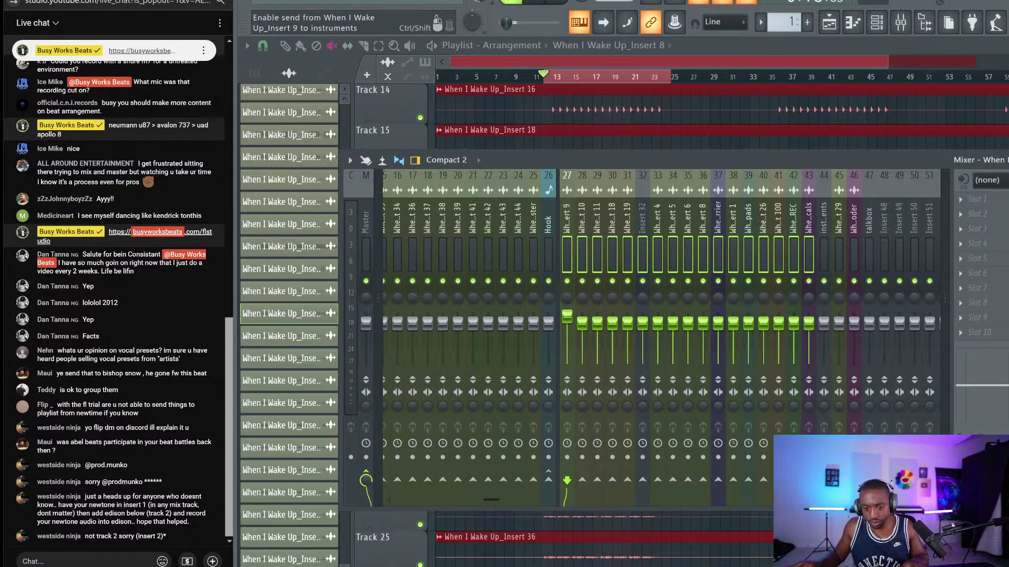
click(824, 480)
click(824, 252)
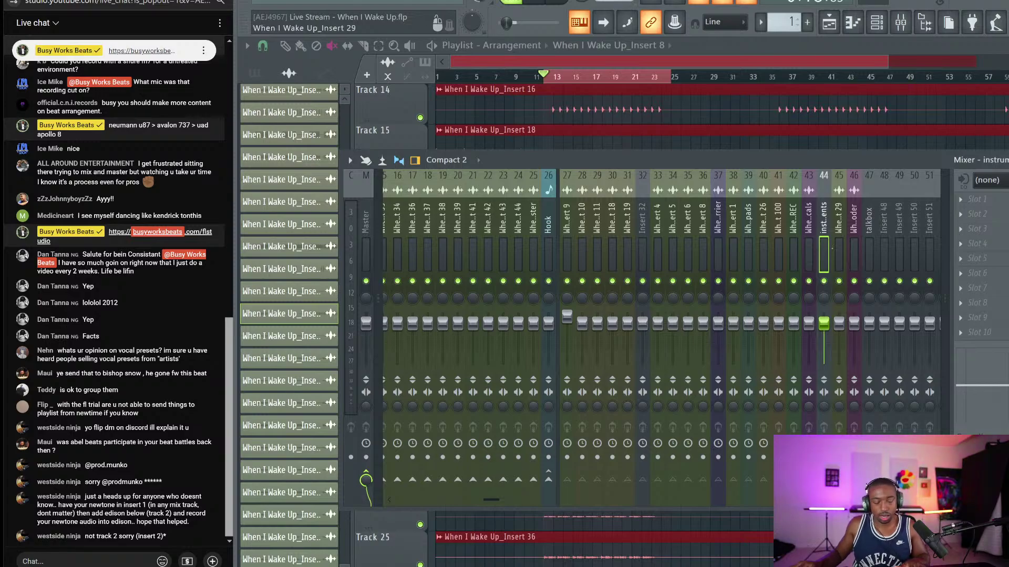
key(ctrl+s)
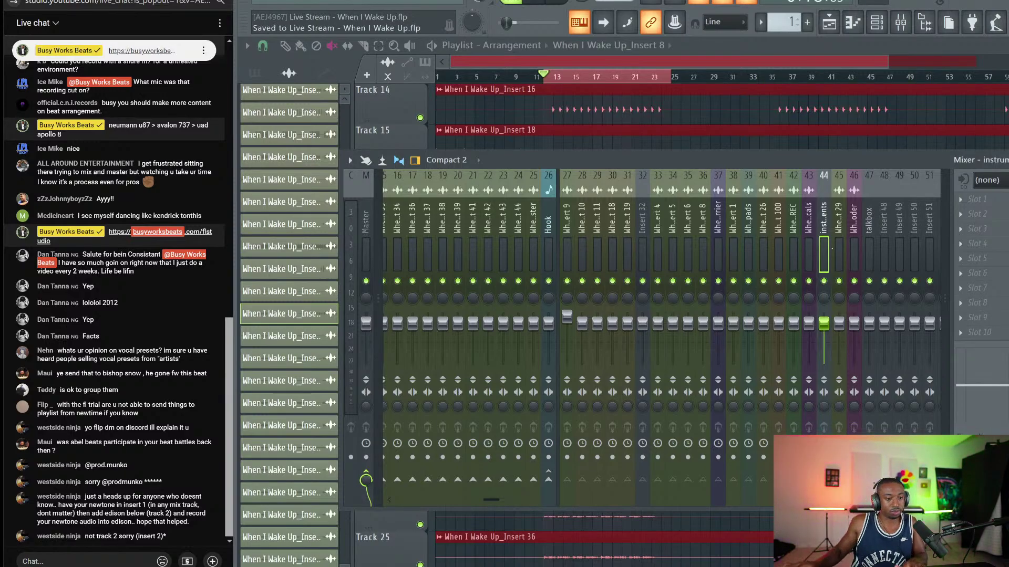
During playback, set the volume of the Drums bus to 85%, the Bass track to 93% and the Hook bus to 116%.
key(space)
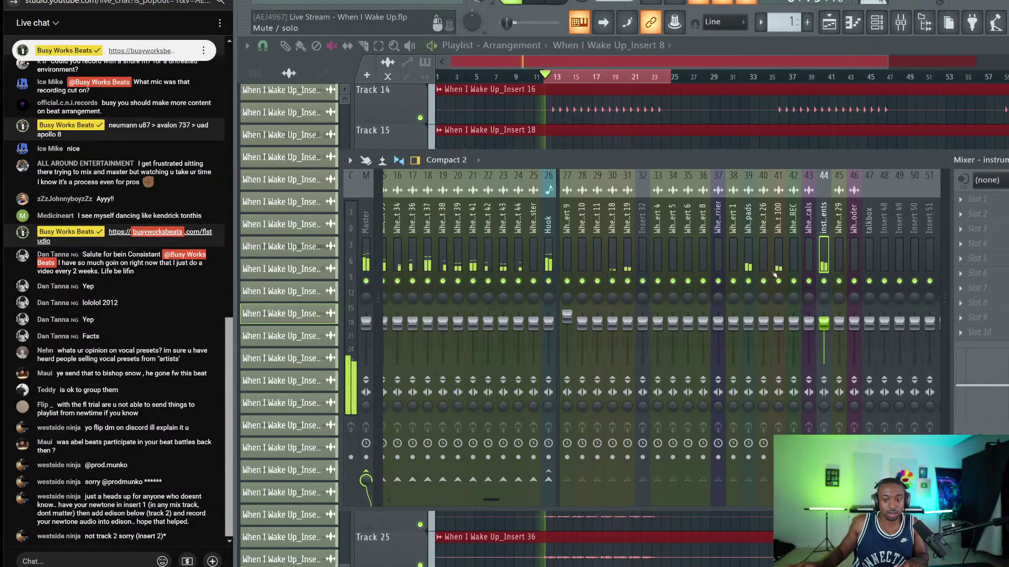
scroll(492, 216, up, 3)
scroll(575, 329, up, 3)
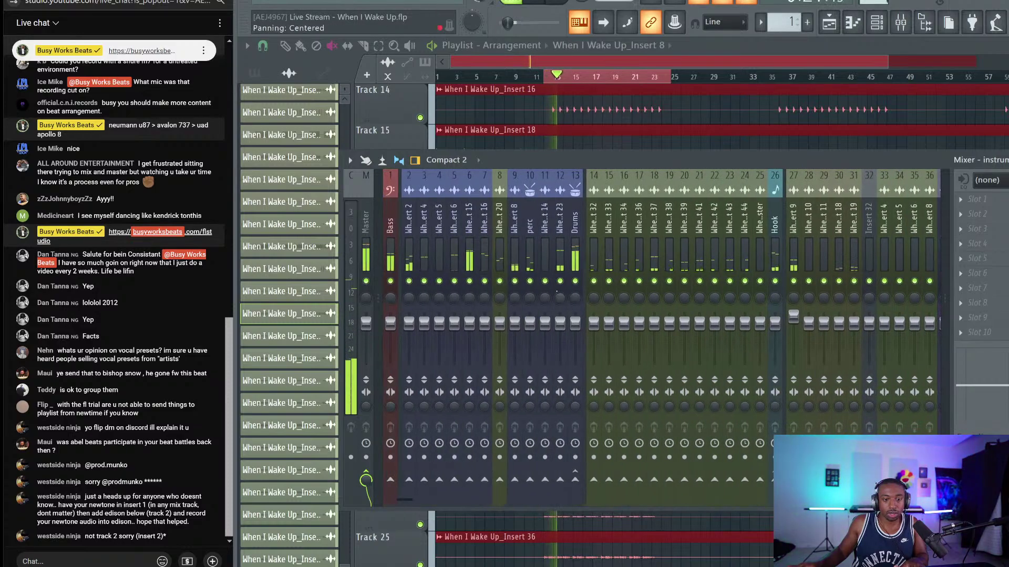
click(574, 329)
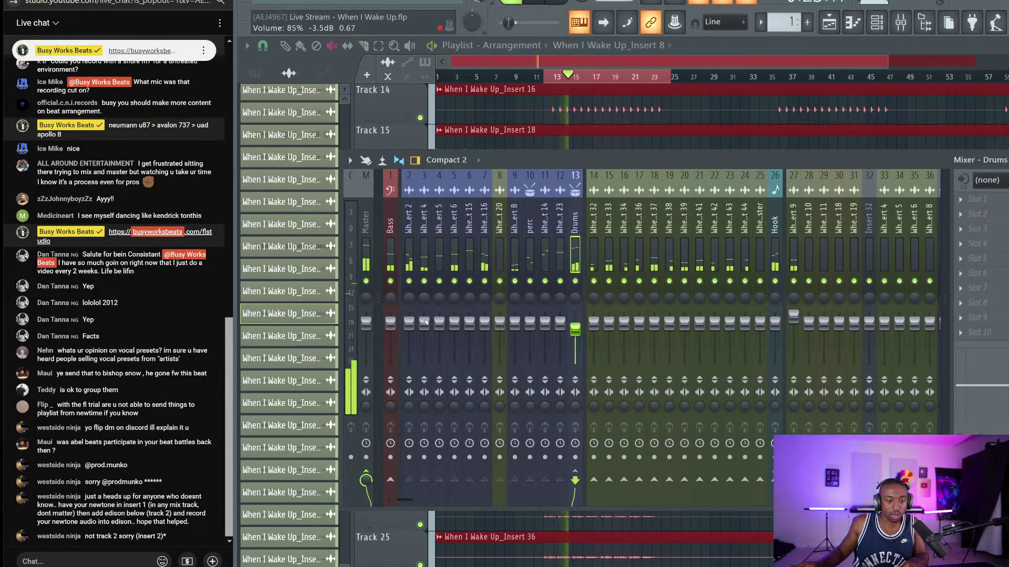
click(390, 326)
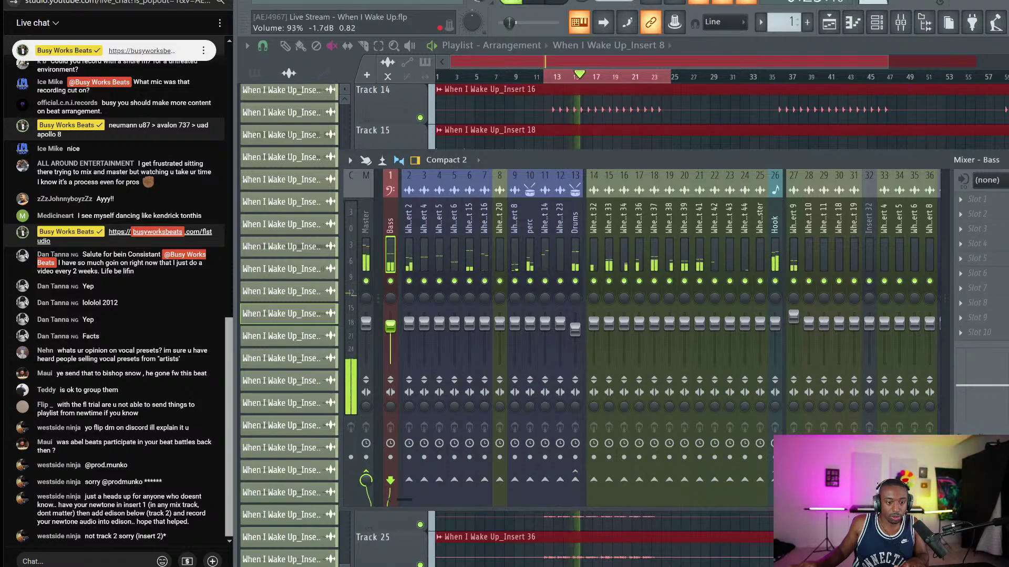
click(775, 322)
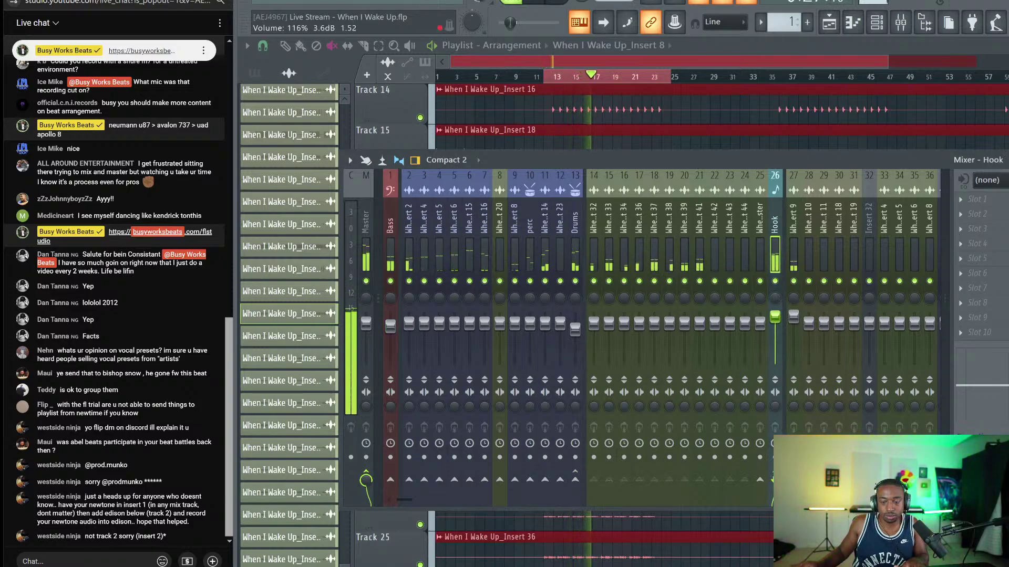
Rebalance the buses by raising Drums, lowering Hook slightly and raising instruments slightly, and stop playback.
click(575, 324)
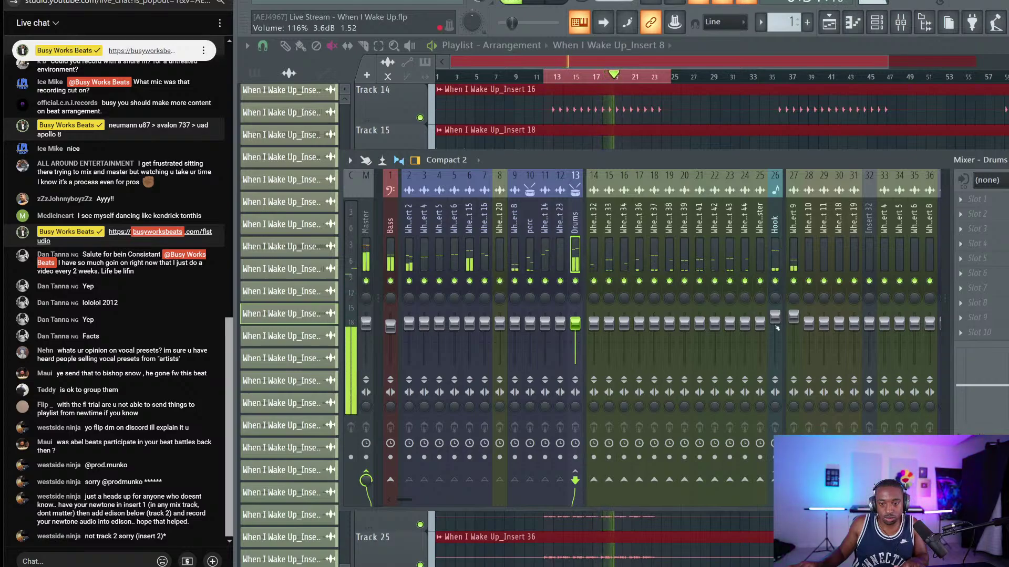
scroll(525, 309, right, 5)
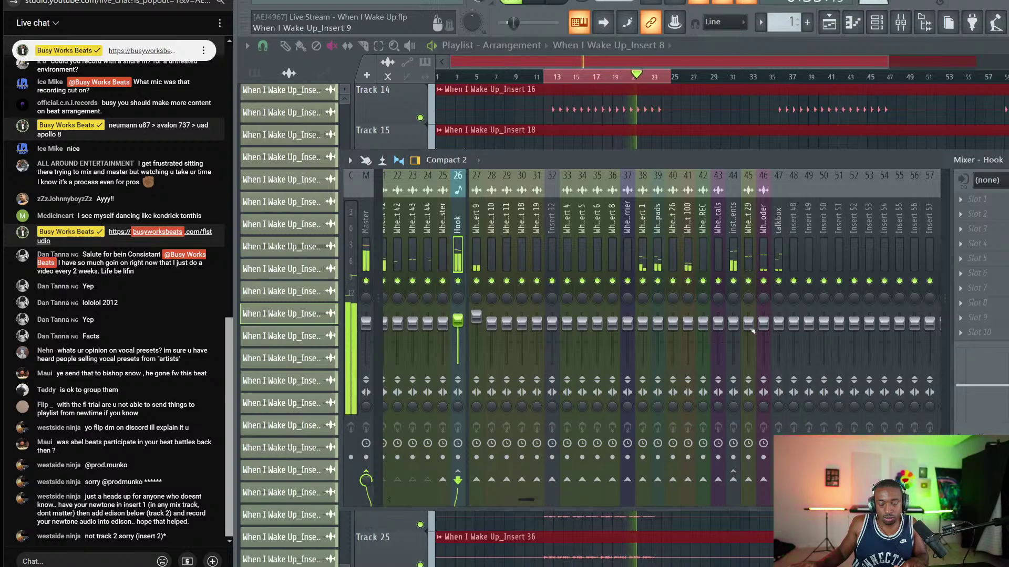
drag(732, 323, 733, 321)
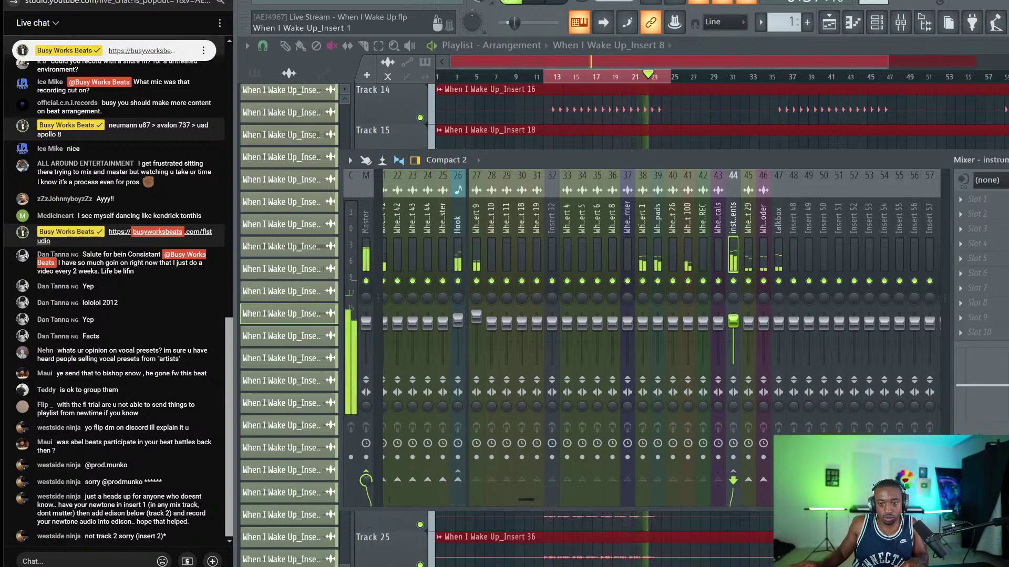
scroll(594, 336, left, 5)
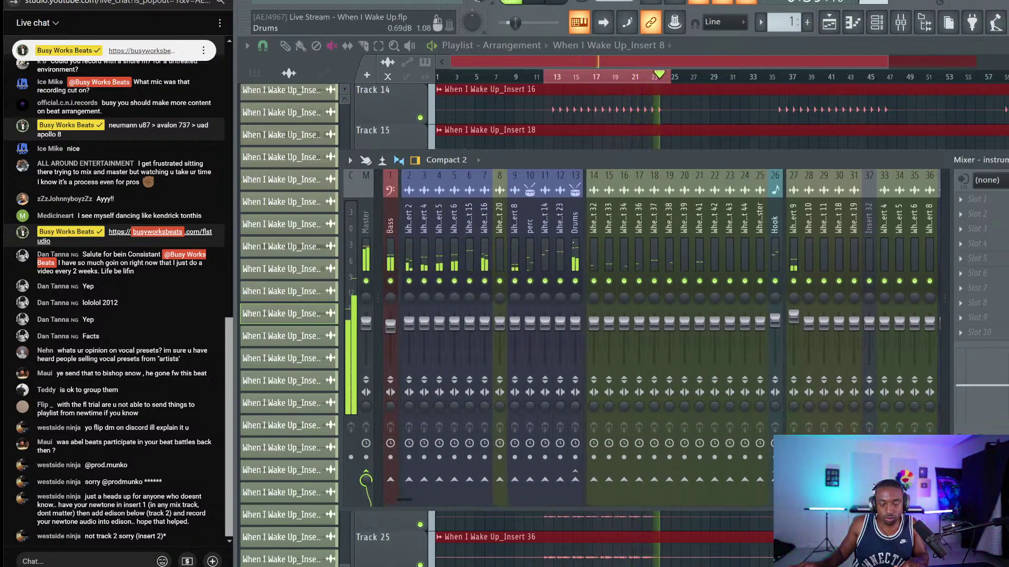
key(space)
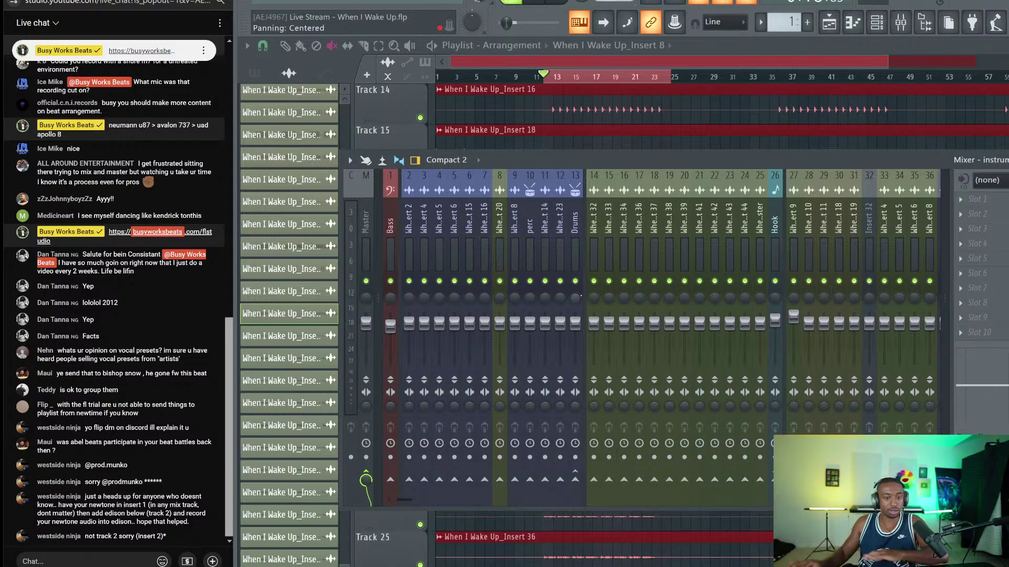
Reselect about bars 13 to 24 in the playlist as the playback range and audition the Bass mixer track soloed.
click(576, 78)
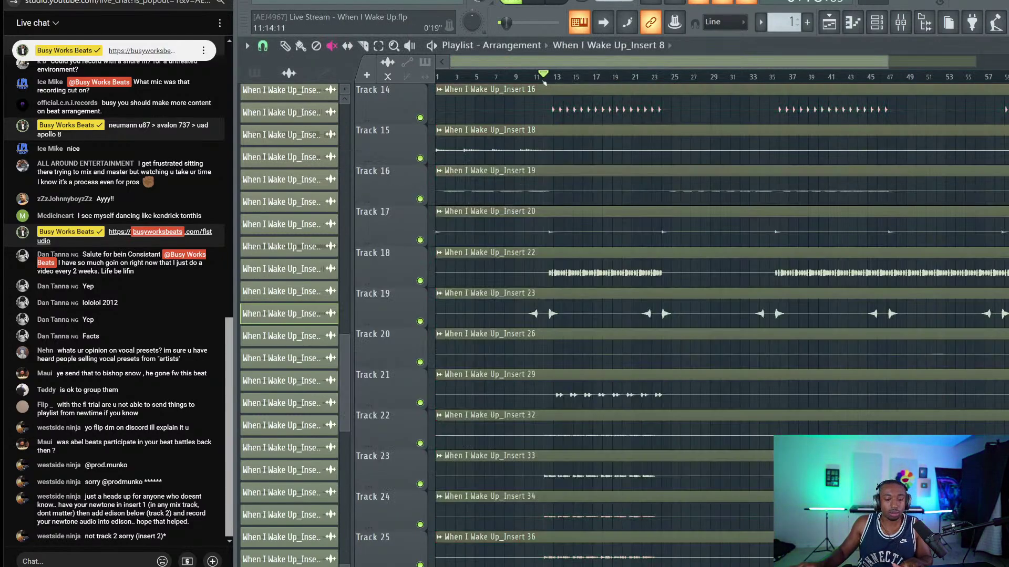
drag(562, 83, 666, 77)
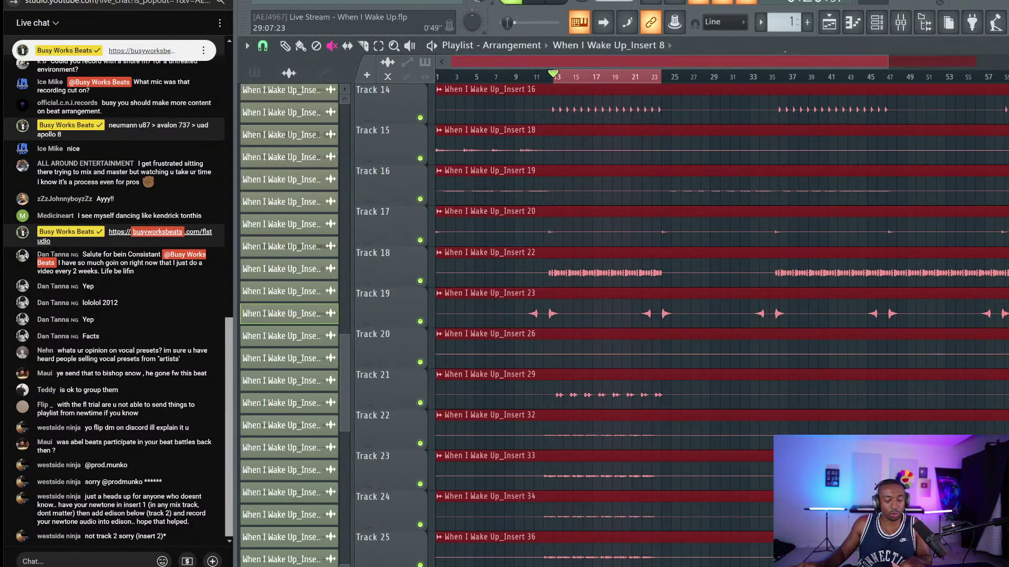
key(F9)
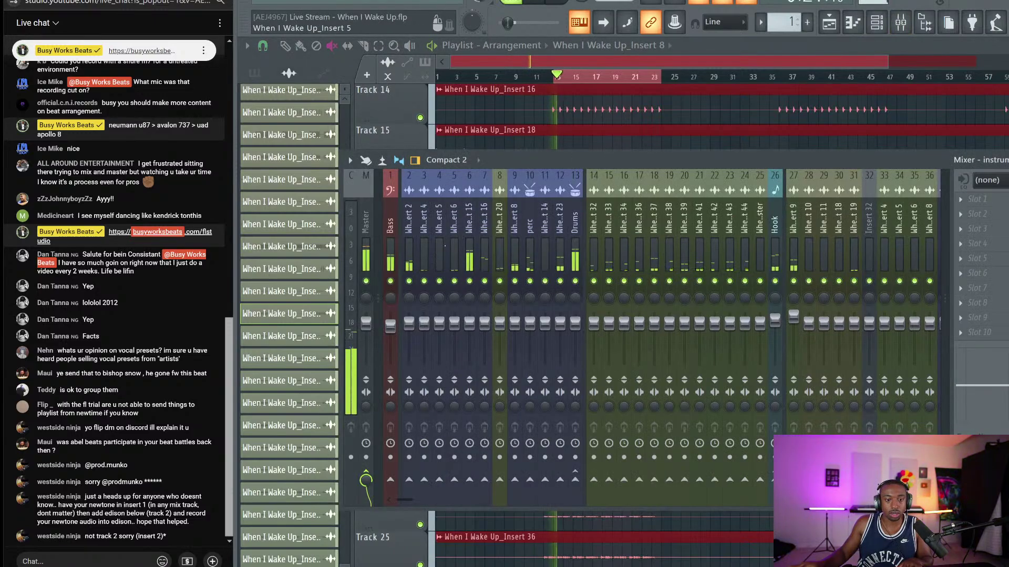
click(394, 240)
key(space)
right_click(390, 281)
key(space)
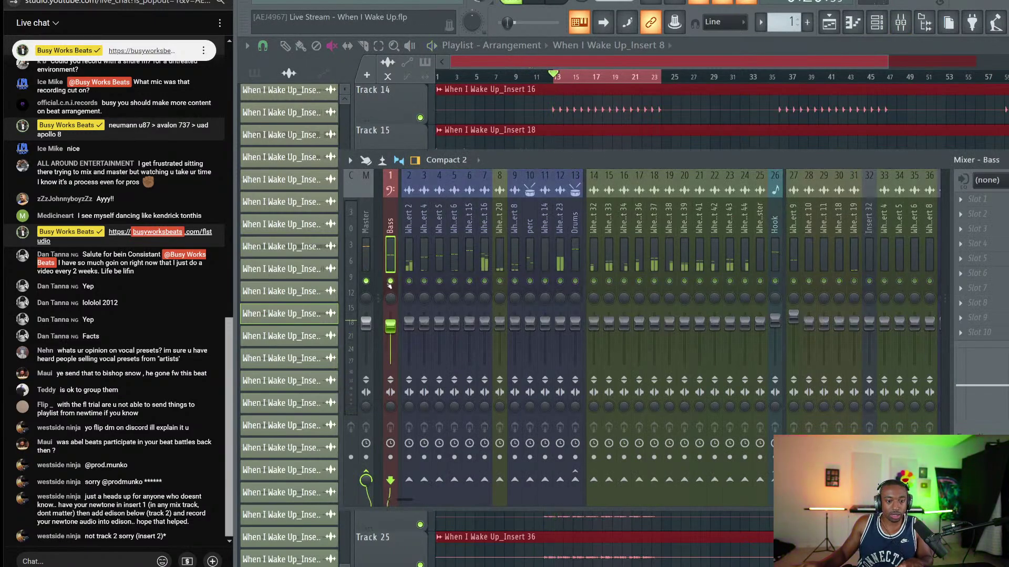
Insert FabFilter Pro-Q 3 on the Bass track and add a bell band at 60 Hz.
right_click(989, 203)
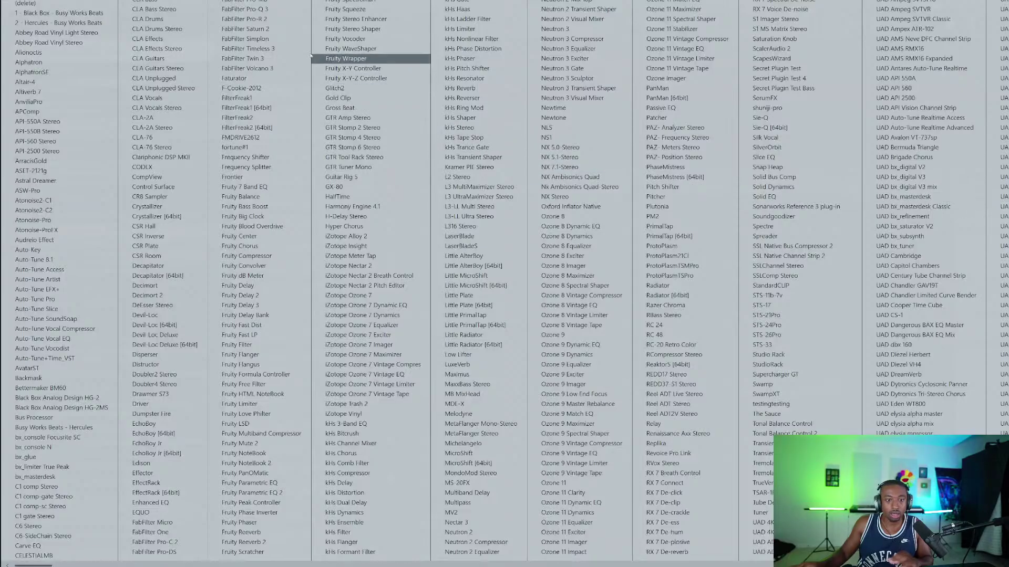
click(244, 9)
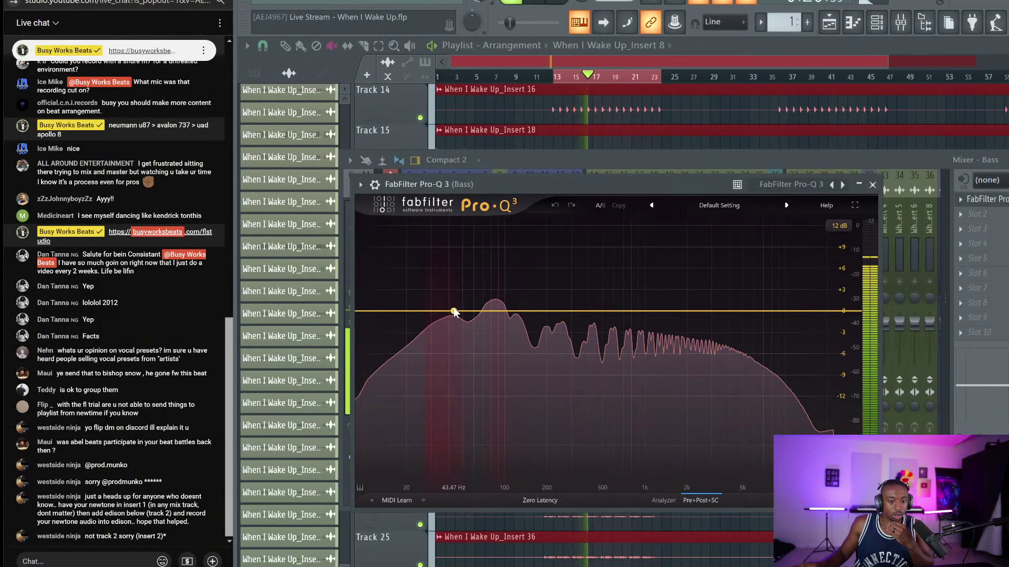
double_click(453, 311)
double_click(442, 278)
text(60)
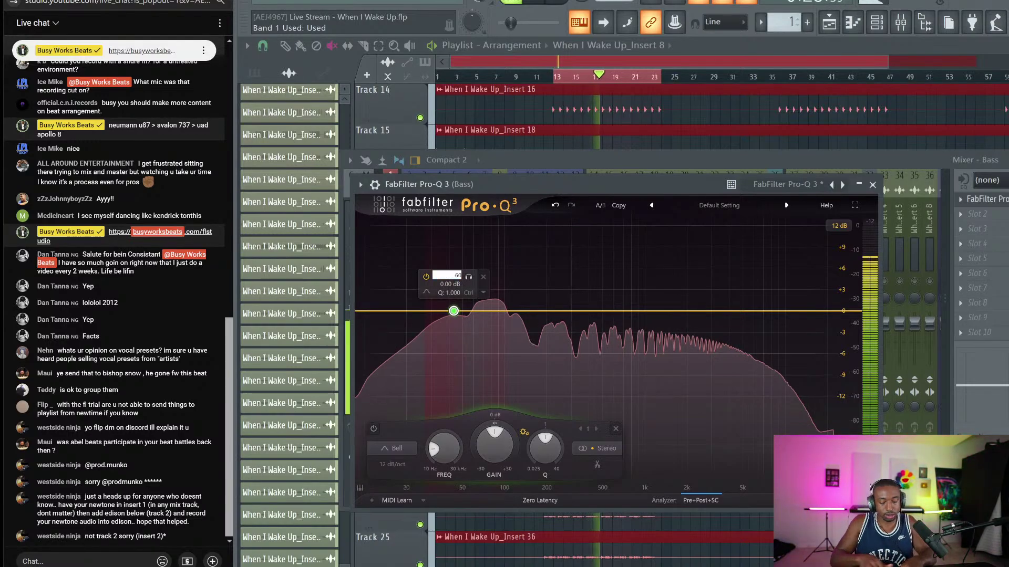
key(Return)
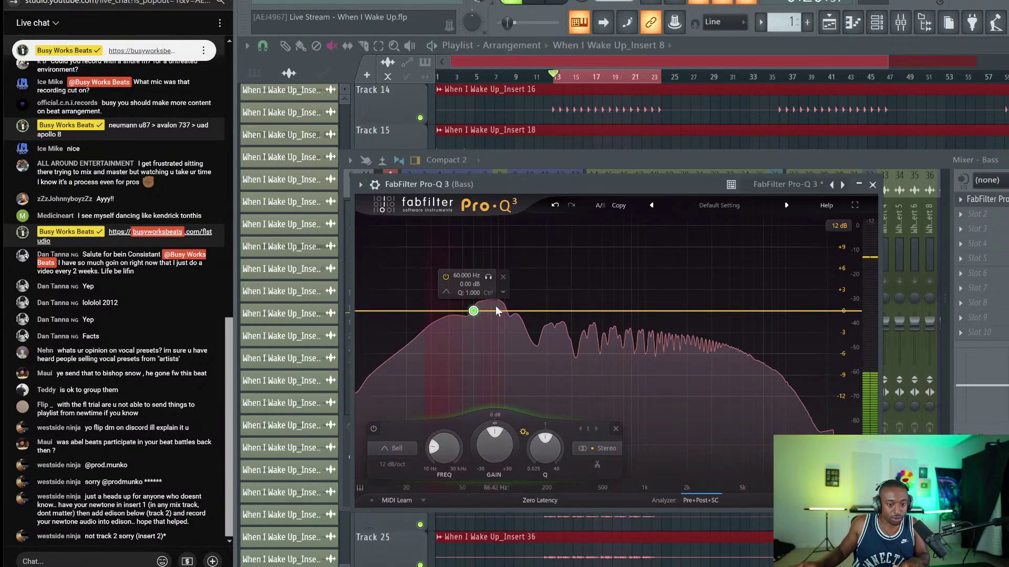
Boost the 60 Hz band by about 5.5 dB with a Q of about 5.9 and set the equalizer to Natural Phase.
mouse_move(494, 449)
mouse_down()
mouse_move(545, 444)
mouse_move(494, 446)
mouse_move(496, 405)
mouse_move(491, 445)
mouse_move(495, 433)
mouse_up()
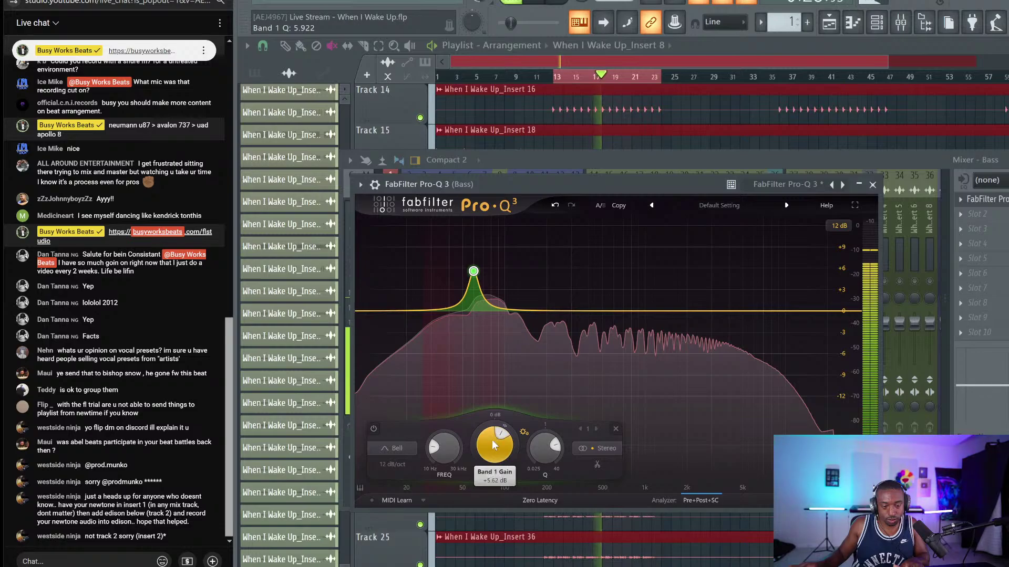
drag(493, 441, 492, 442)
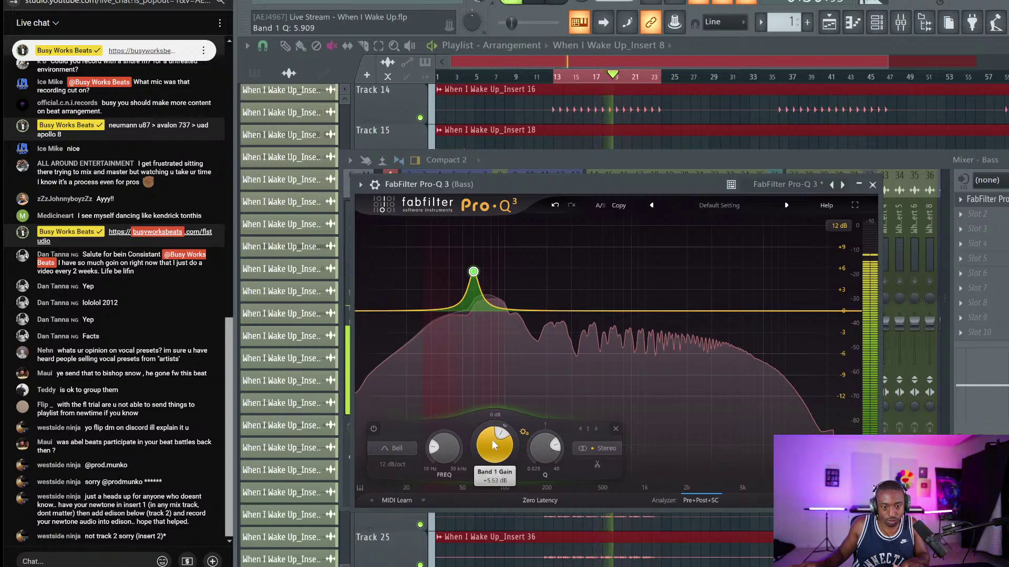
click(537, 500)
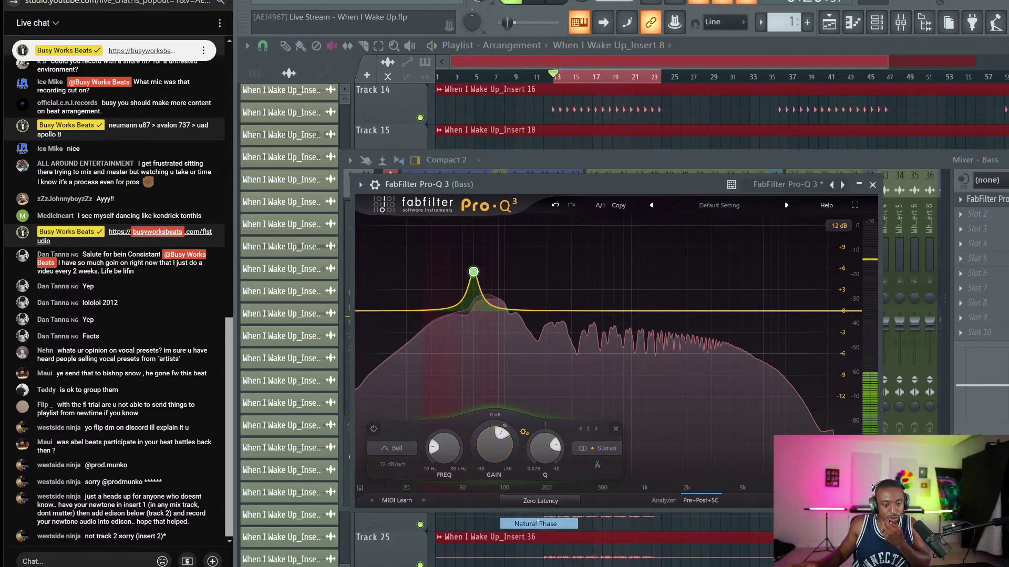
click(537, 523)
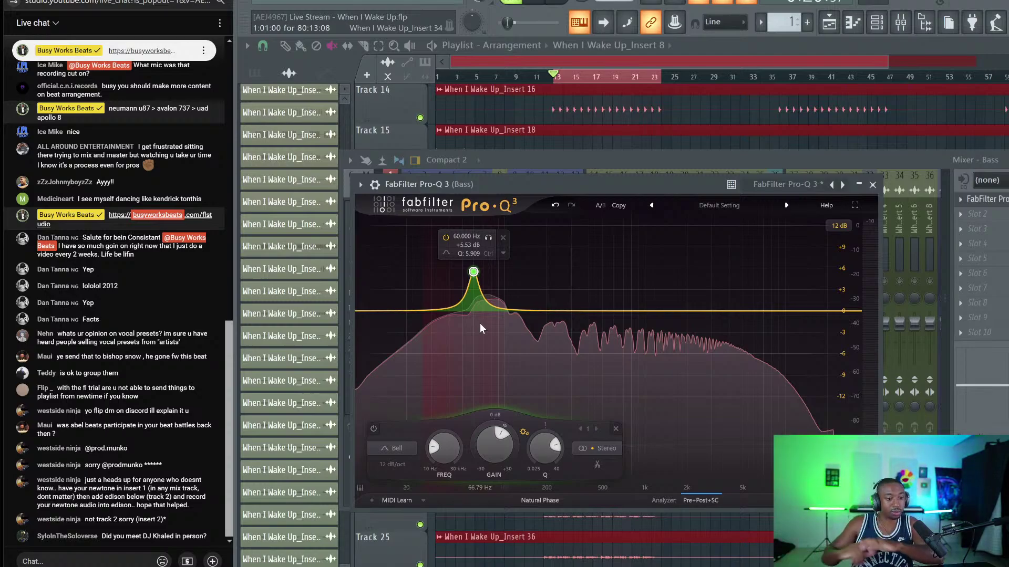
key(space)
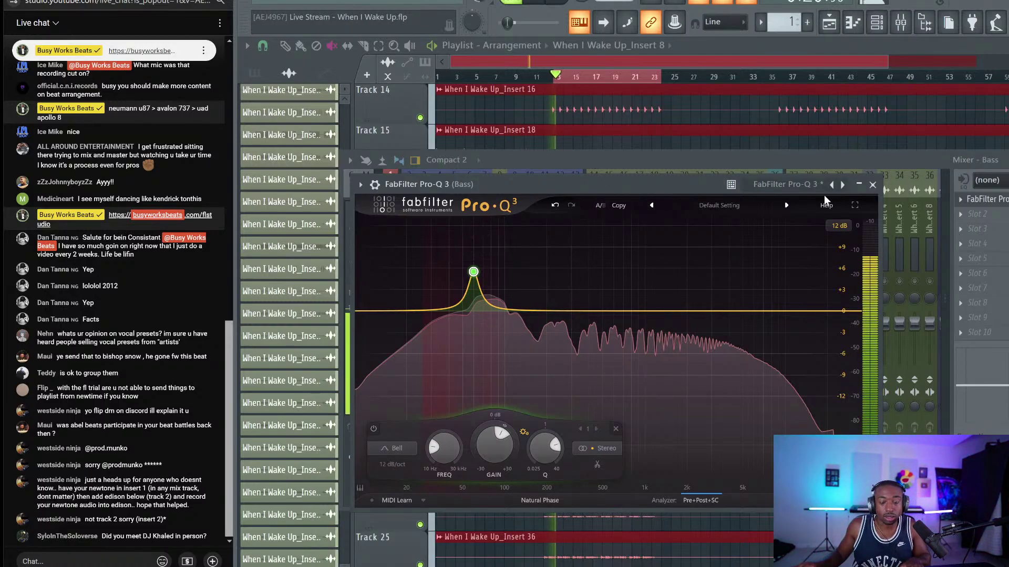
click(872, 185)
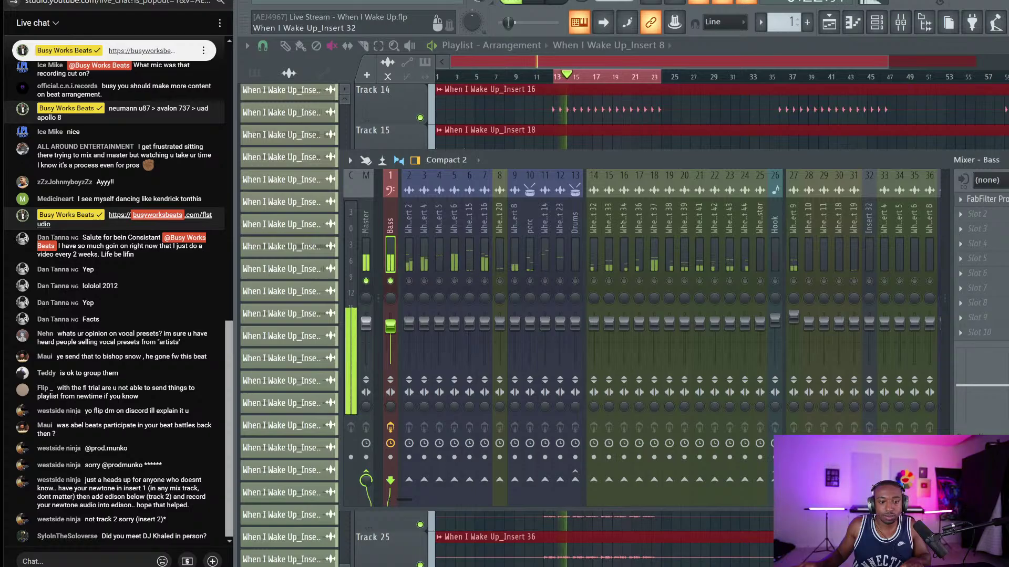
Insert Ozone 9 Imager in the second effect slot of the Bass track and split it into two frequency bands.
click(968, 211)
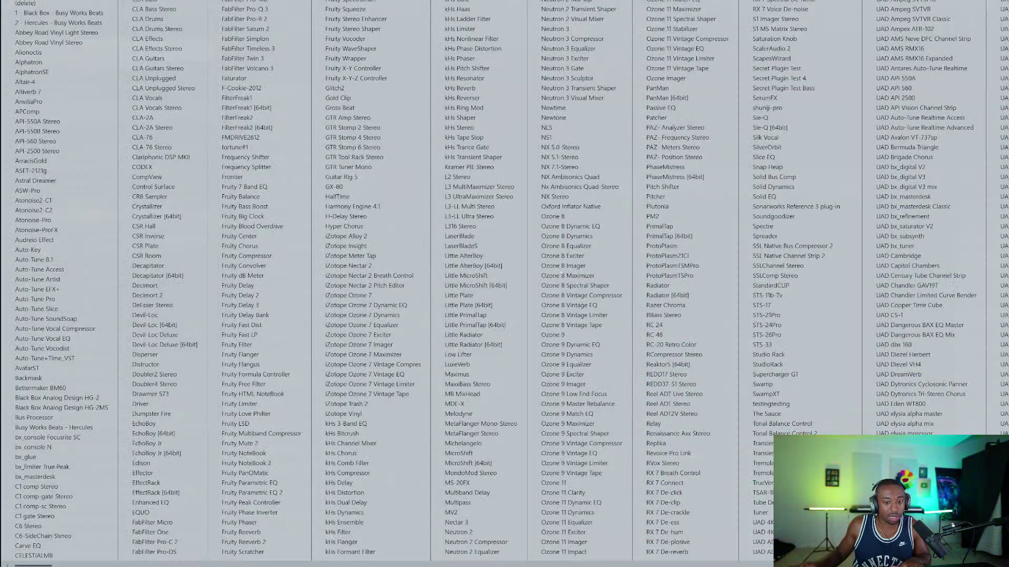
click(591, 385)
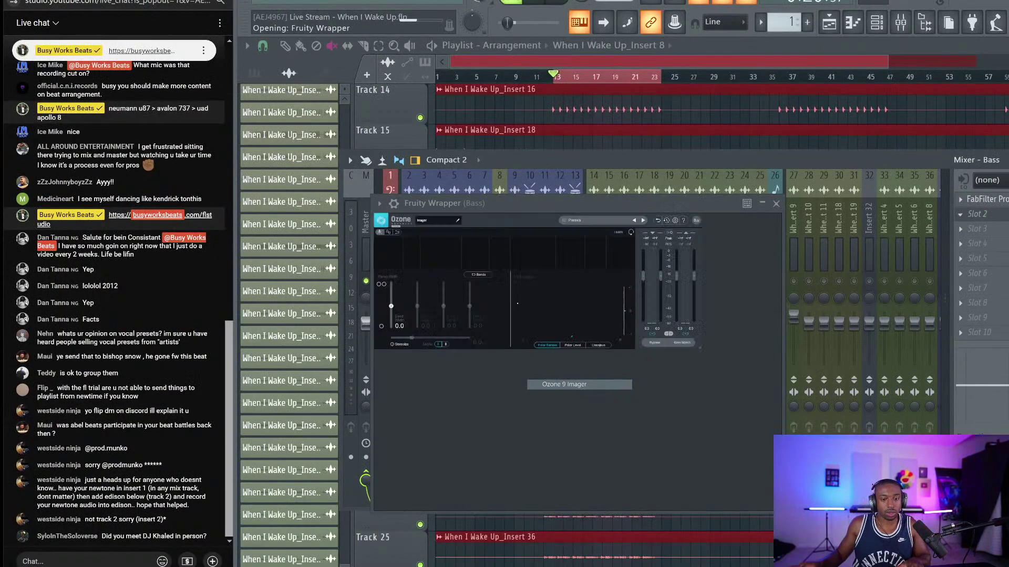
click(569, 190)
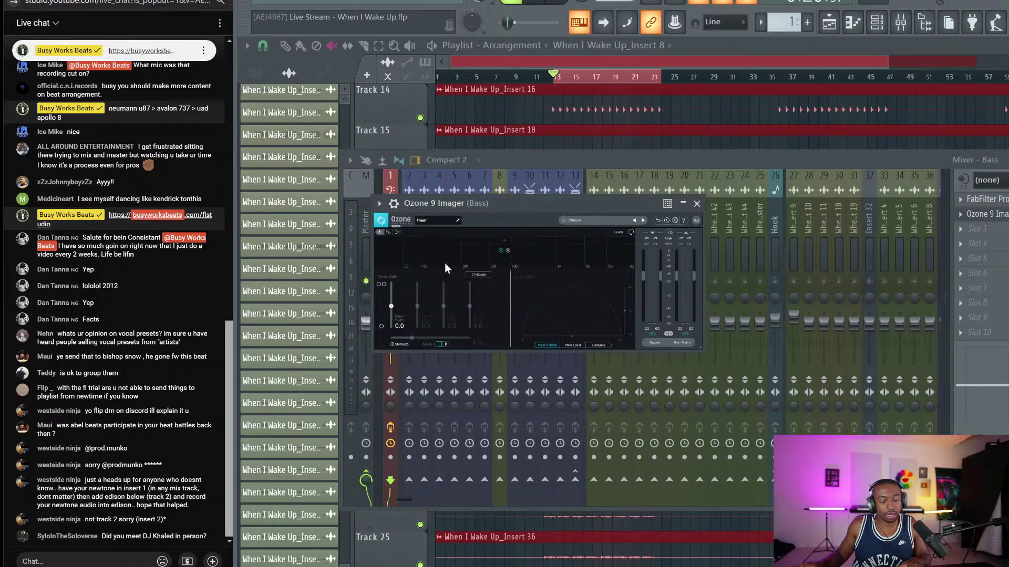
click(446, 241)
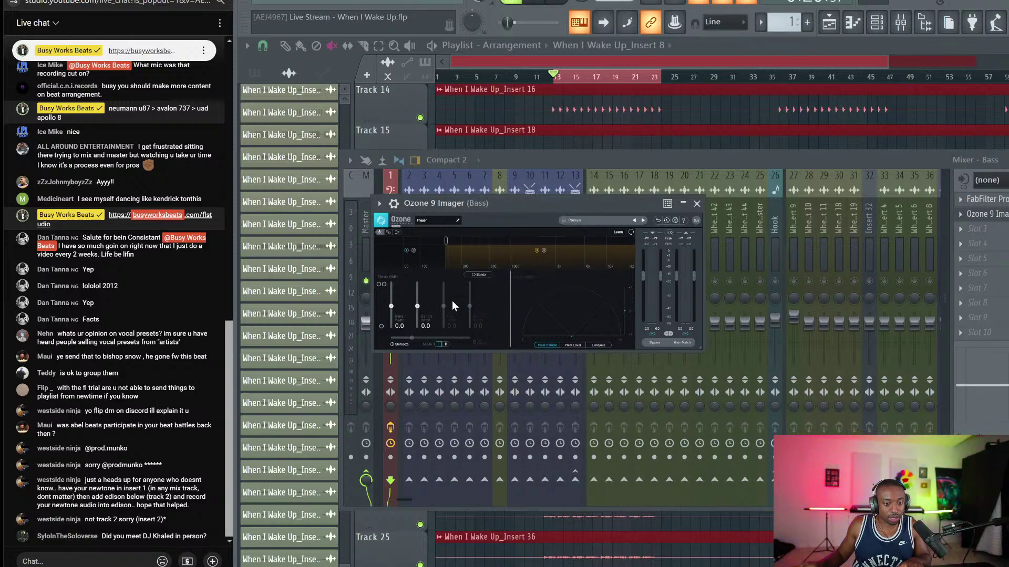
click(399, 342)
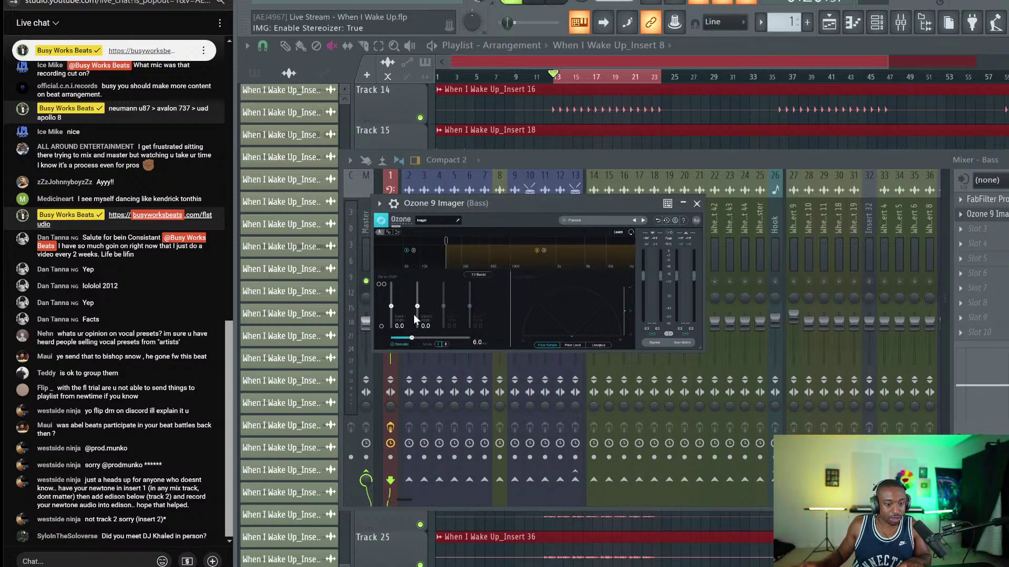
click(392, 343)
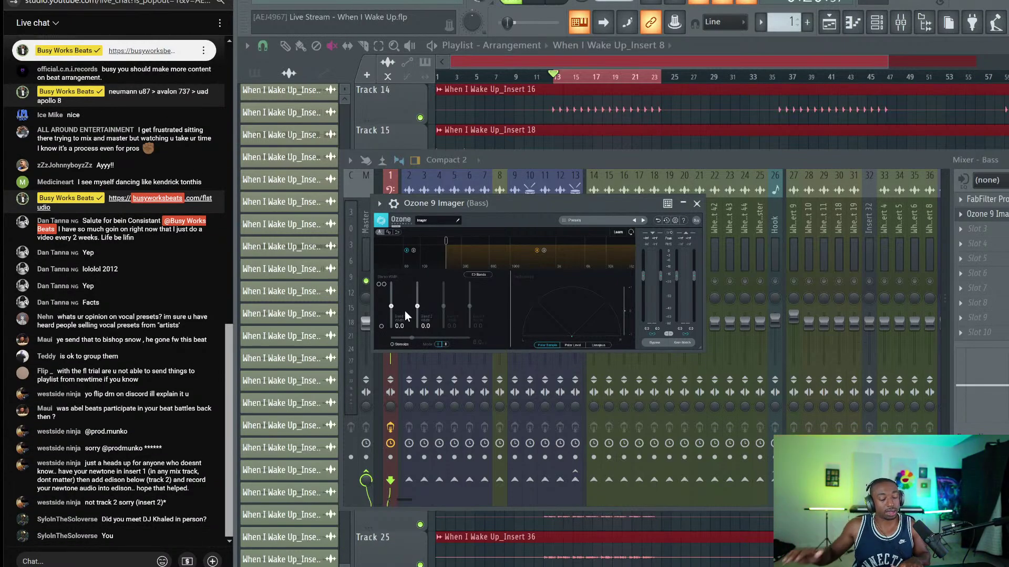
key(space)
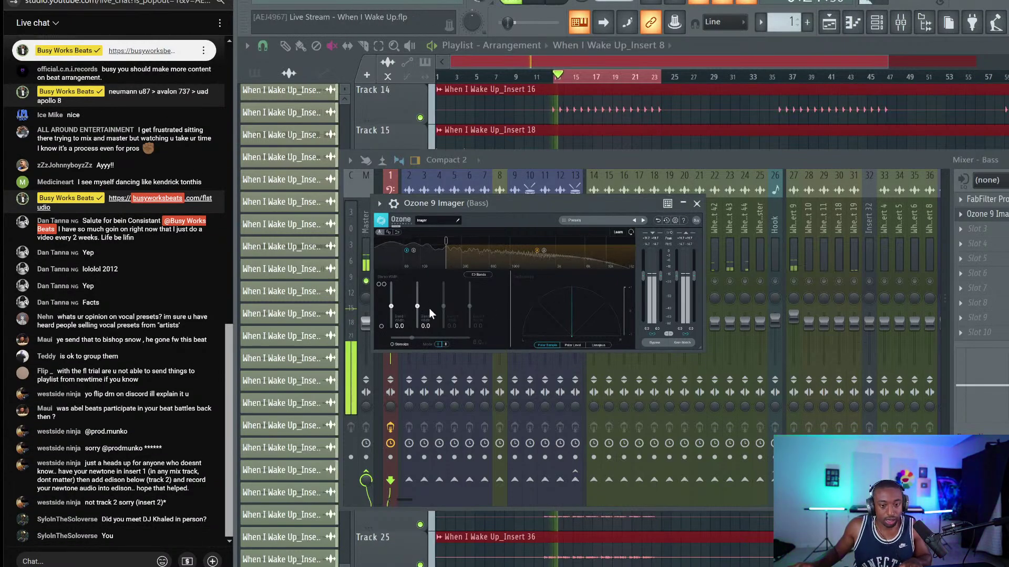
key(space)
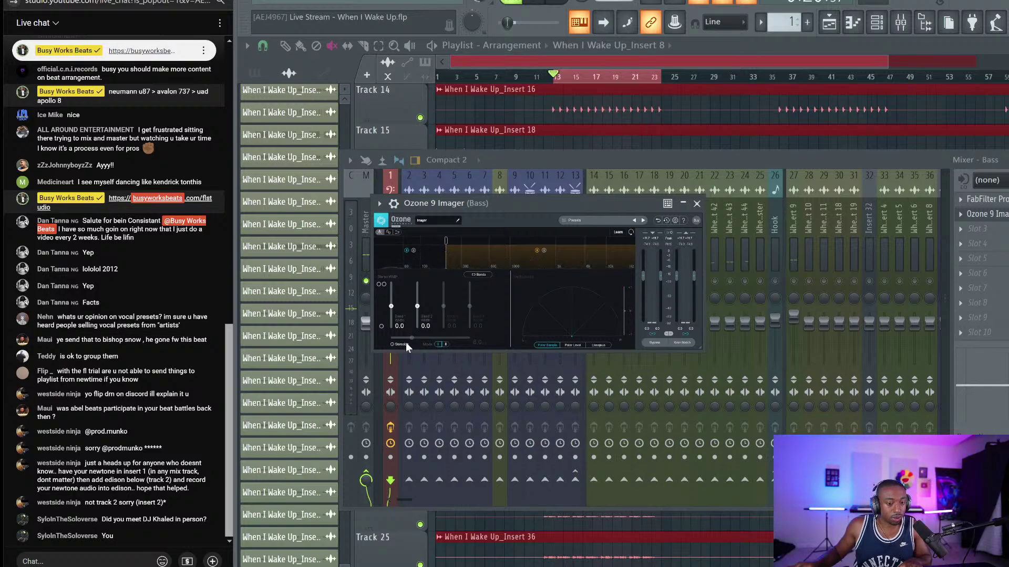
Enable Stereoize in mode II, then during playback raise the band crossover and set the second band's width to 100.
click(399, 345)
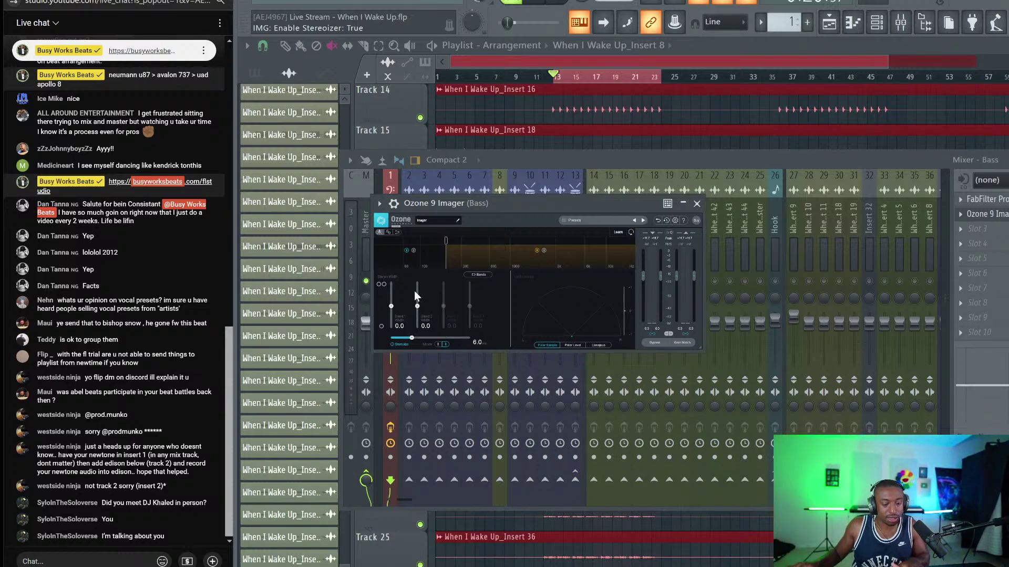
key(space)
drag(417, 304, 415, 287)
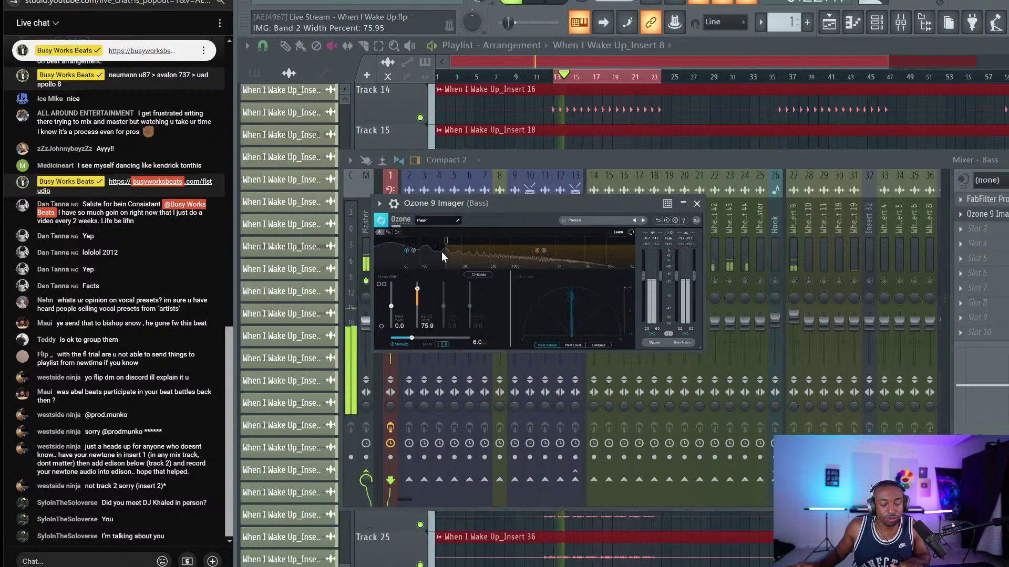
drag(446, 241, 466, 243)
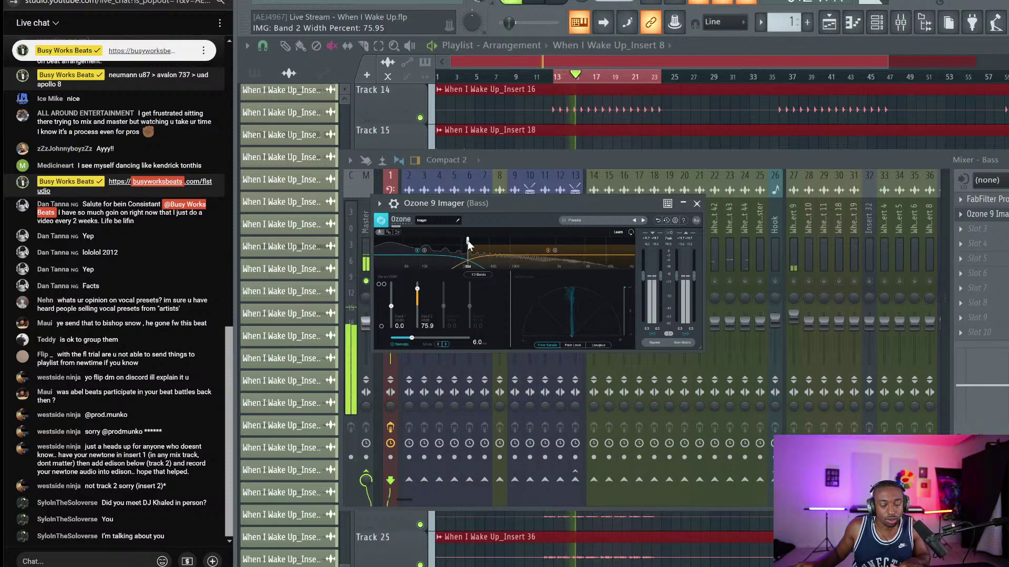
drag(418, 290, 416, 278)
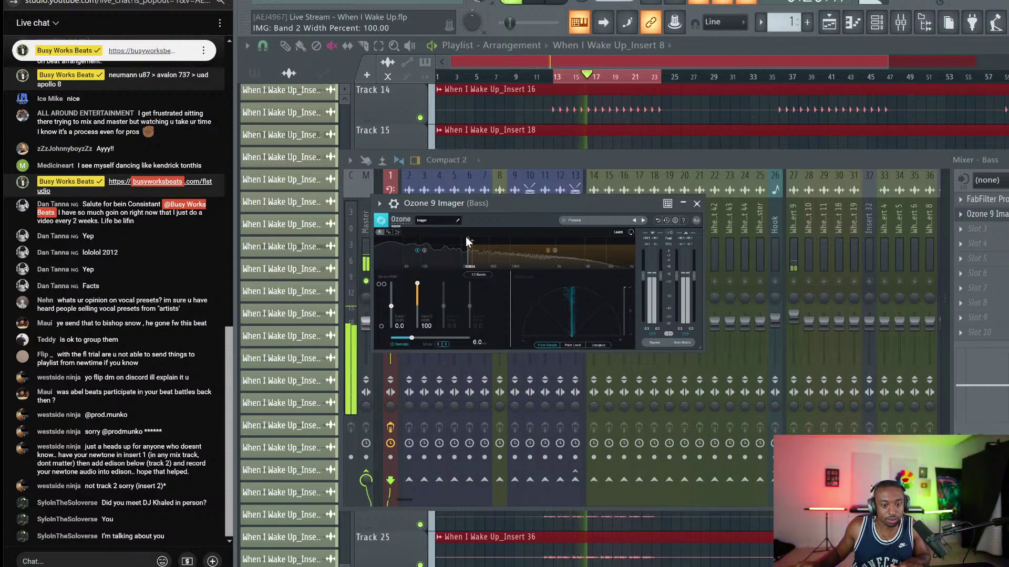
Set the Stereoize amount to about 12.5, stop playback and close the Imager.
click(440, 339)
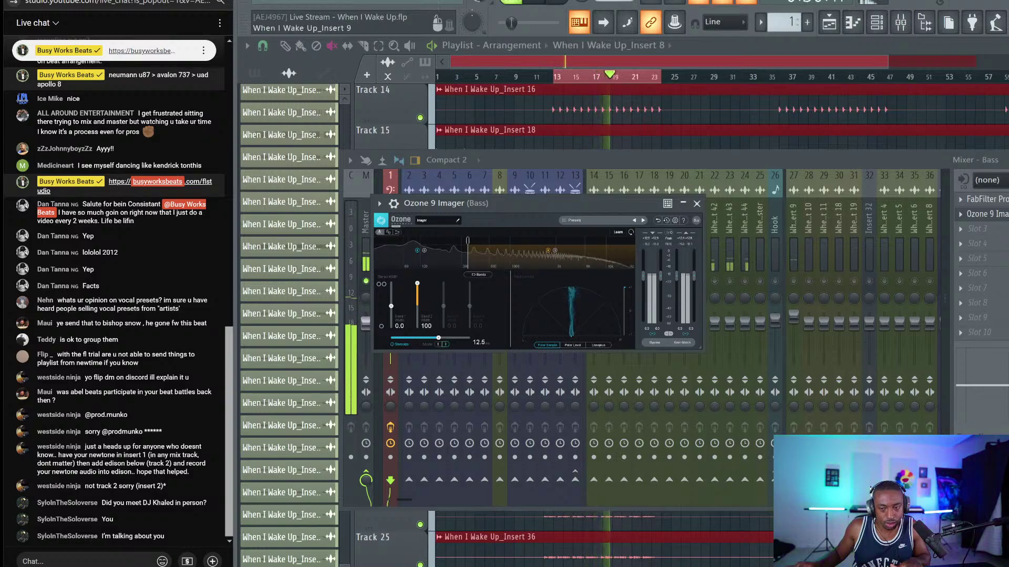
key(space)
click(696, 204)
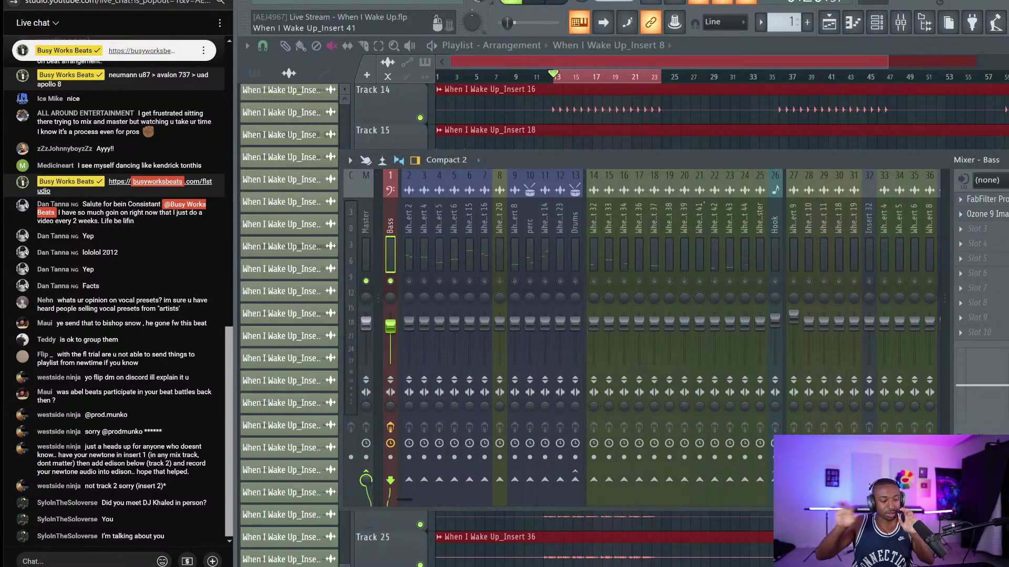
Unsolo the Bass track, play the full mix briefly and select the Drums bus.
right_click(414, 283)
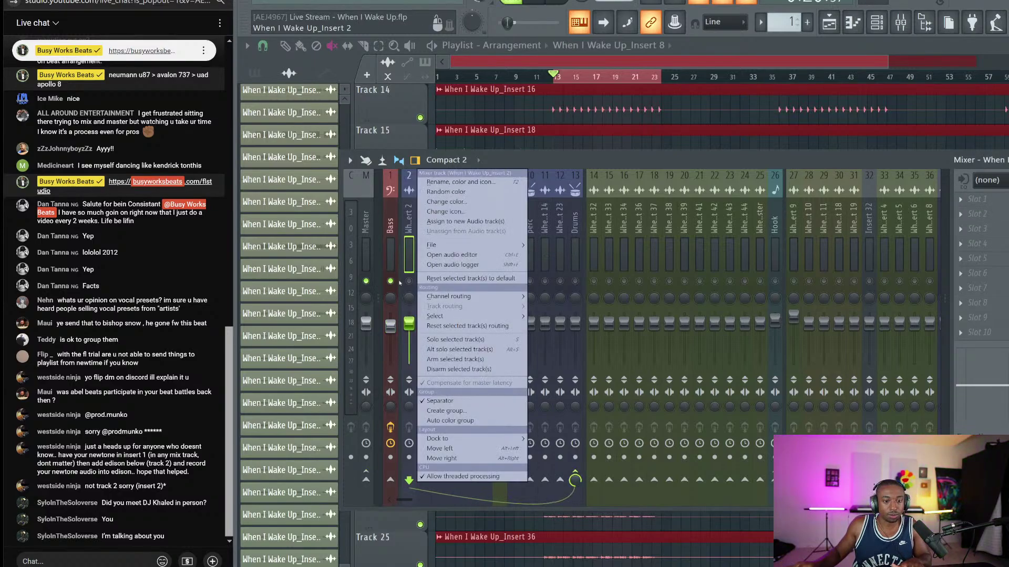
right_click(393, 281)
right_click(393, 281)
key(space)
right_click(394, 281)
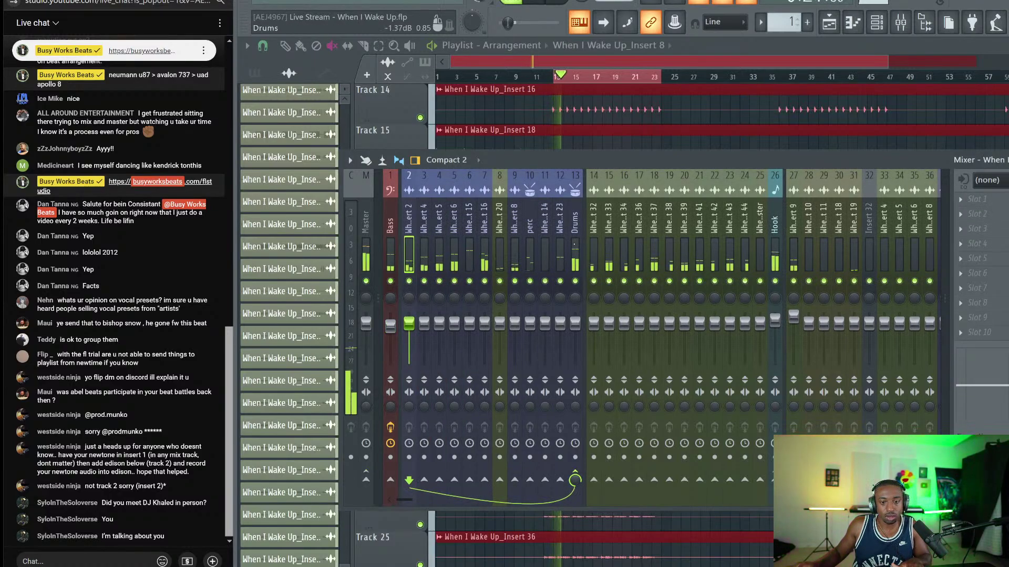
click(576, 283)
key(space)
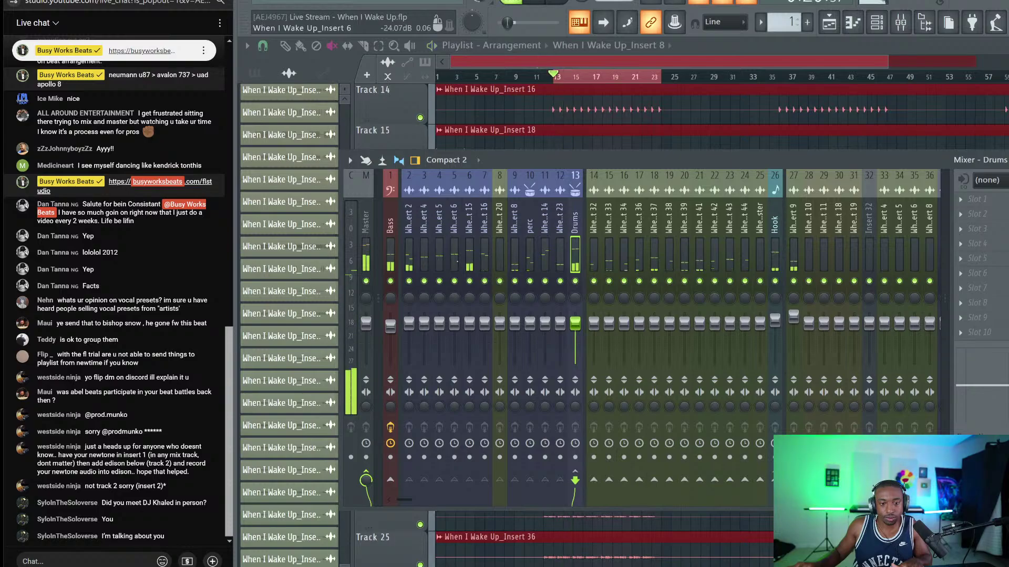
Play the mix with Insert 15 muted, then solo Insert 4, Insert 5 and Insert 6 together.
click(472, 255)
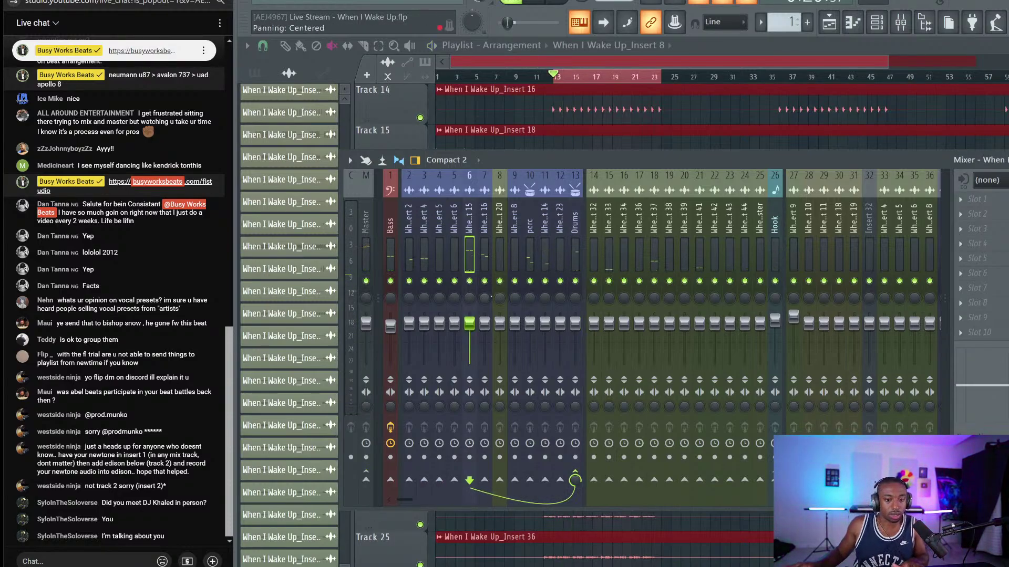
key(space)
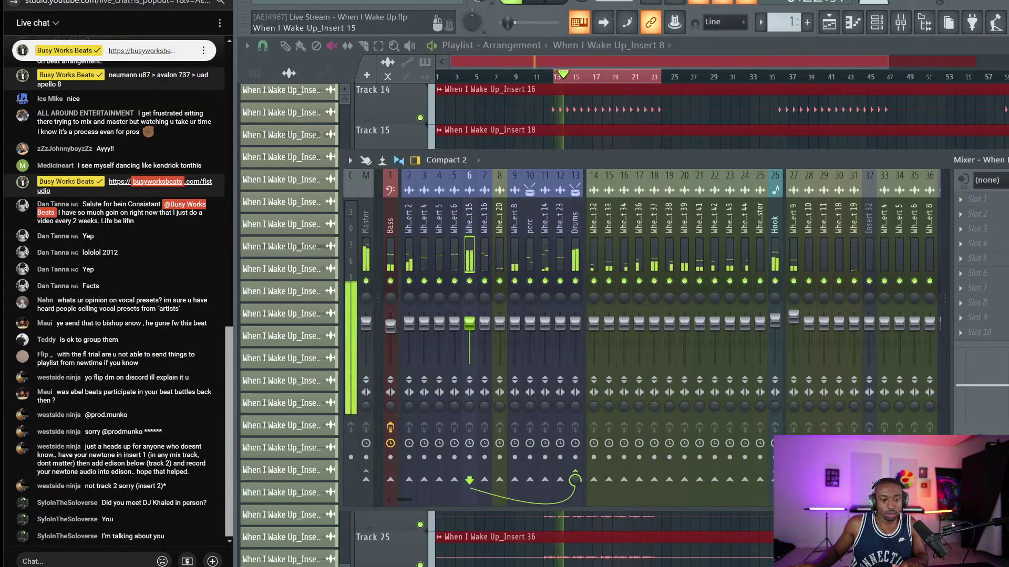
click(469, 281)
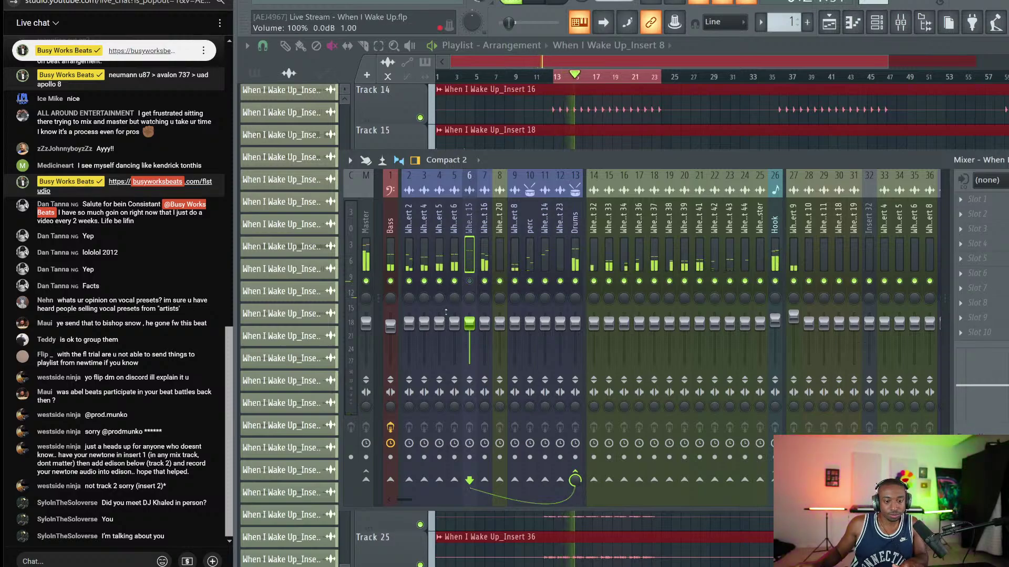
ctrl+click(439, 281)
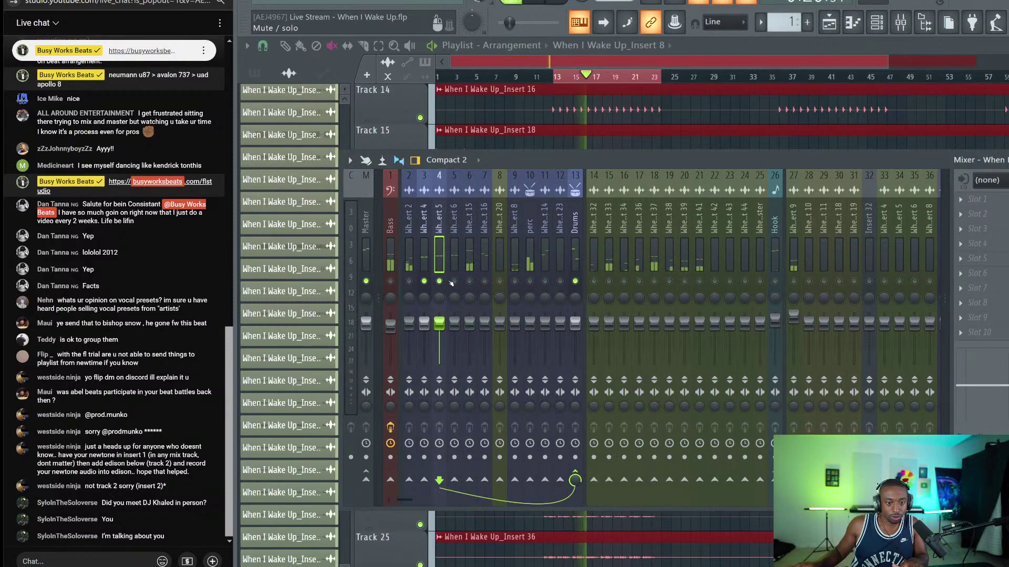
click(454, 281)
Try panning Insert 6 to the right and Insert 4 52% left, then reset both pans to centre.
drag(454, 298, 424, 316)
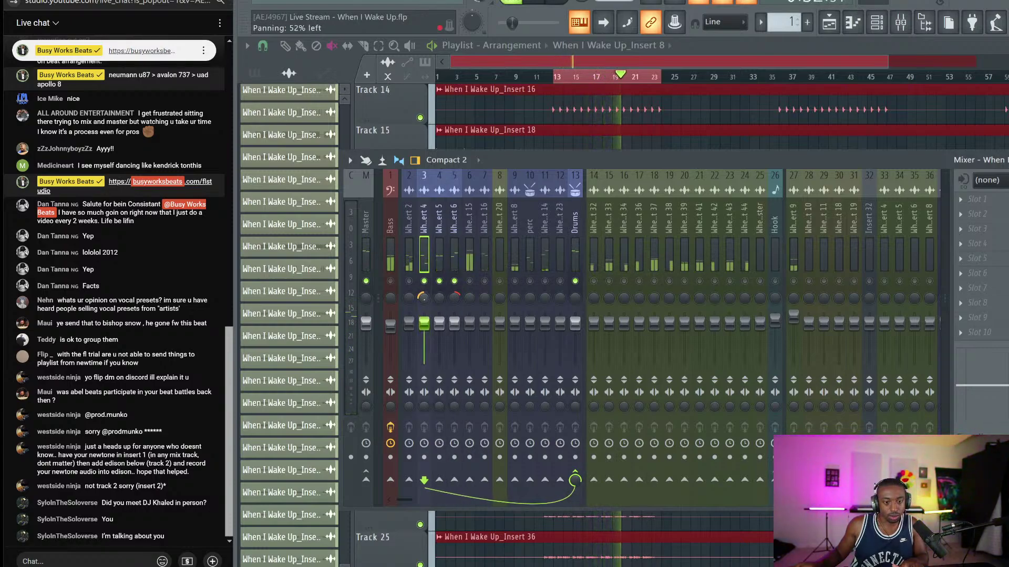
right_click(423, 298)
click(442, 305)
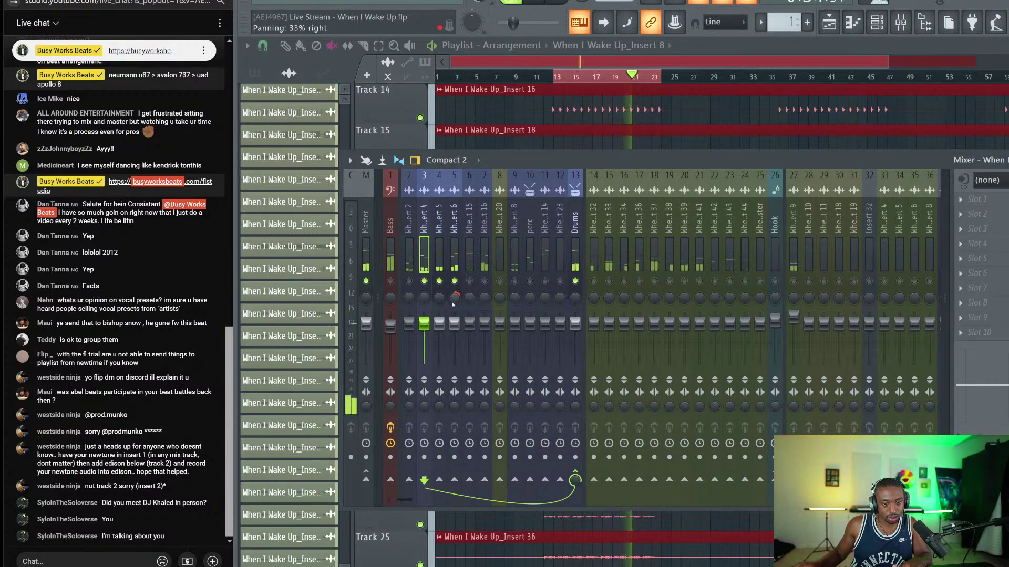
right_click(452, 302)
click(458, 307)
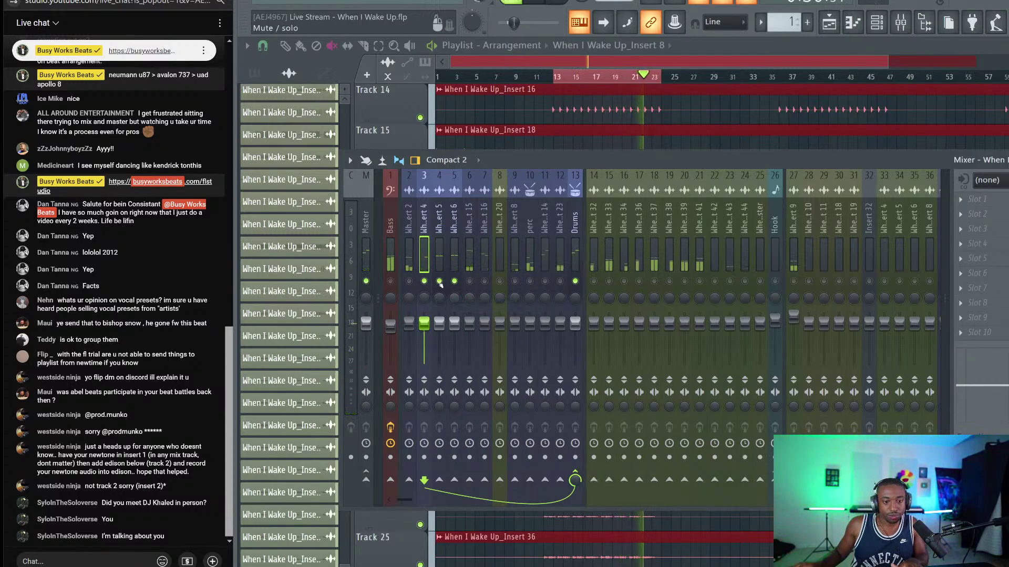
Move the Insert 2 mixer track out of the drum group to track 27, between Insert 9 and Insert 10.
click(409, 255)
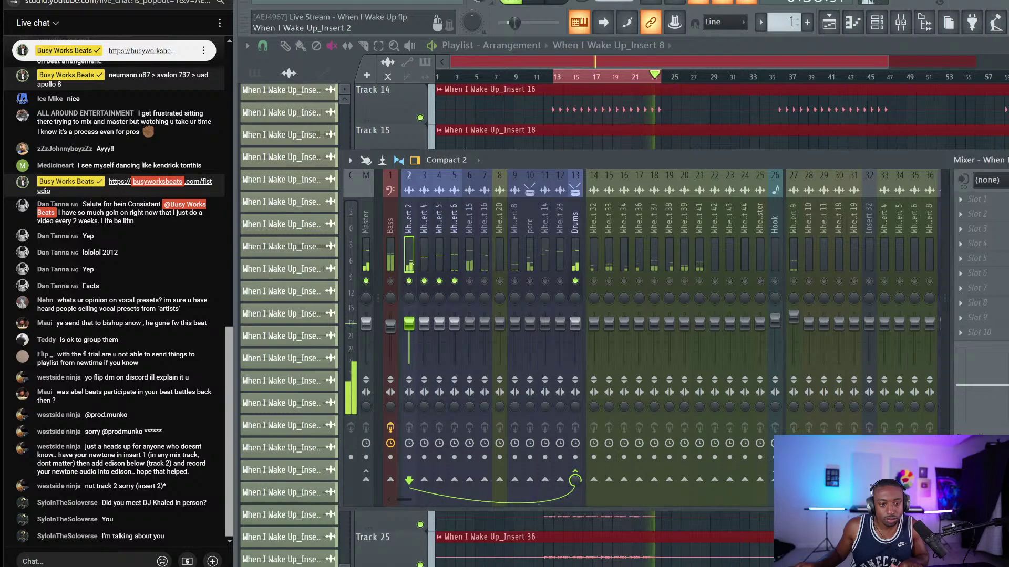
key(alt+Right)
key(alt+Right)
key(alt+Right)
key(alt+Right)
key(alt+Right)
key(alt+Right)
key(alt+Right)
key(alt+Right)
key(alt+Right)
key(alt+Right)
key(alt+Right)
key(alt+Right)
key(alt+Right)
key(alt+Right)
key(alt+Right)
key(alt+Right)
key(alt+Right)
key(alt+Right)
key(alt+Right)
key(alt+Right)
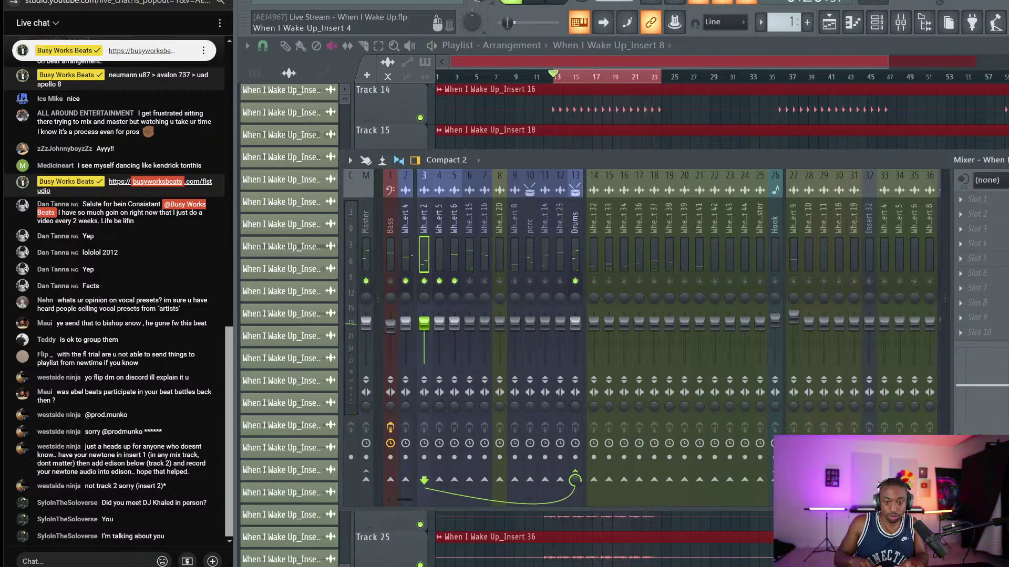
key(alt+Right)
key(alt+Right)
key(alt+Right)
key(alt+Right)
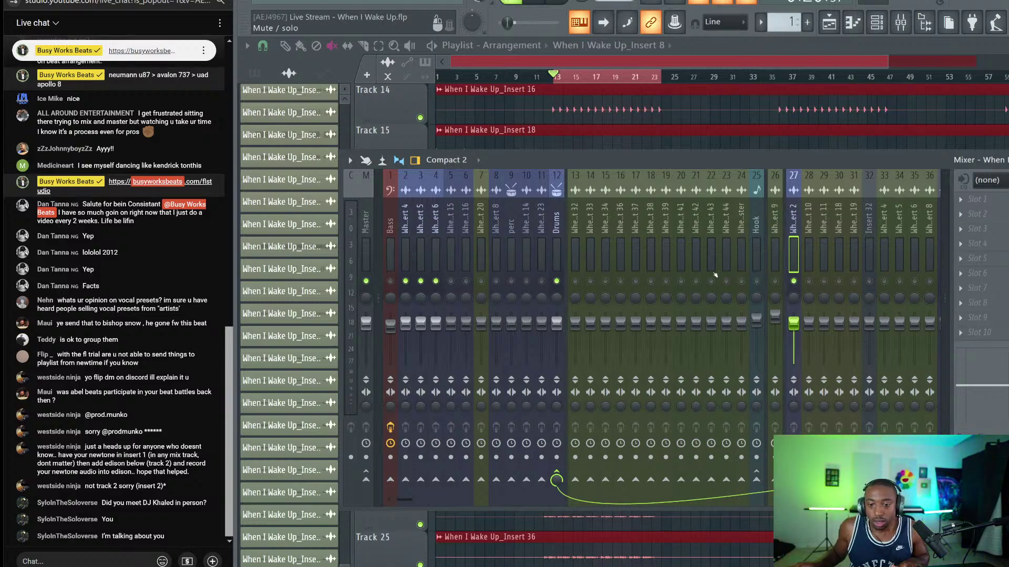
Remove the separator in front of the relocated Insert 2 track.
right_click(814, 220)
right_click(799, 220)
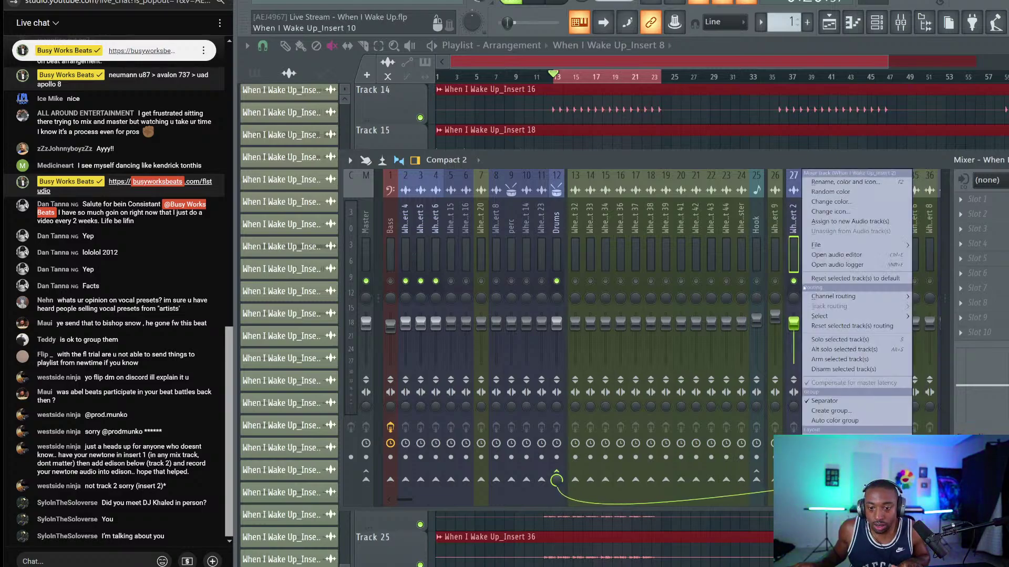
click(826, 401)
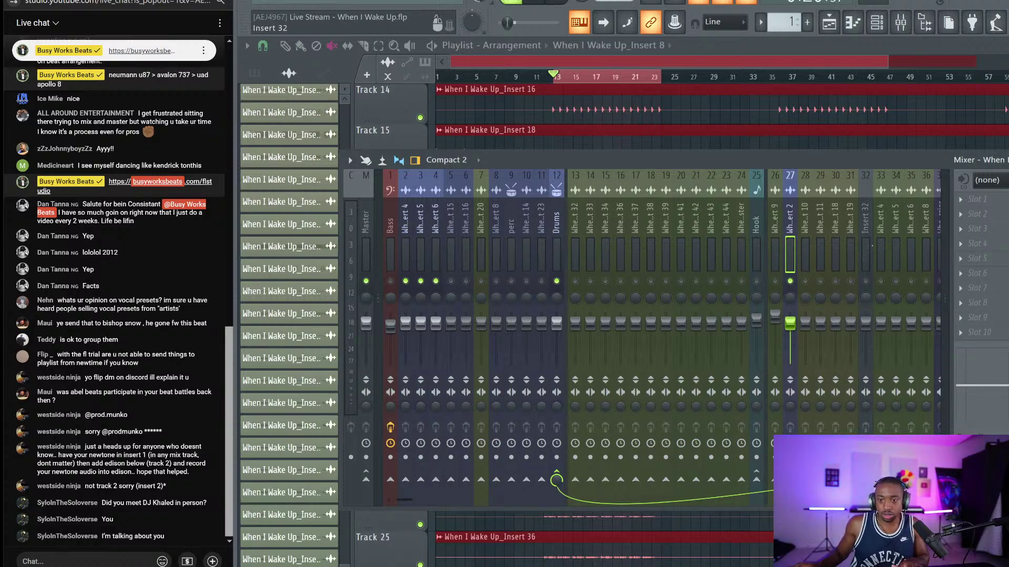
scroll(871, 246, down, 6)
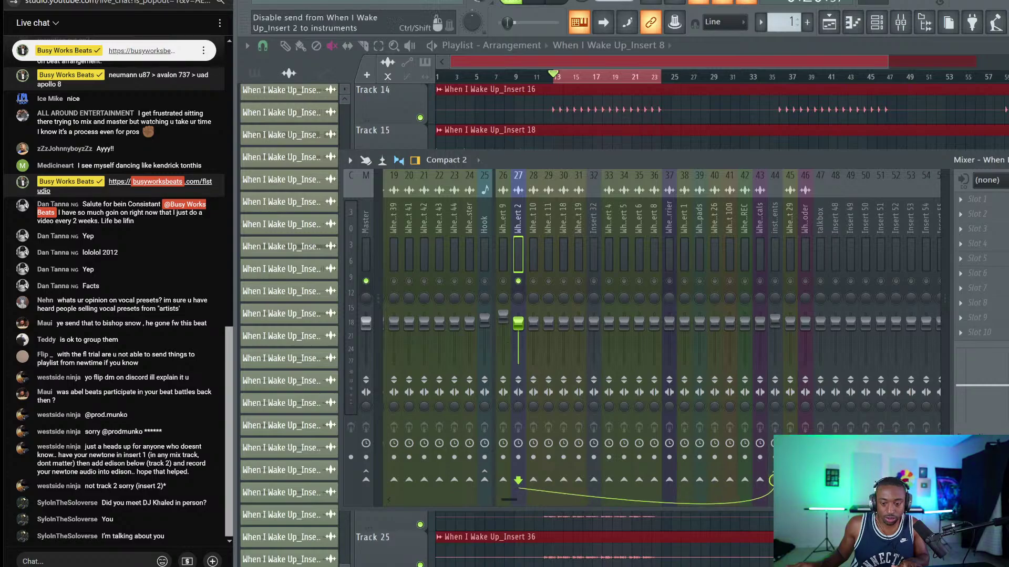
scroll(865, 315, up, 6)
Enable Insert 23 during playback, then stop and solo the Drums bus together with all tracks routed to it.
key(space)
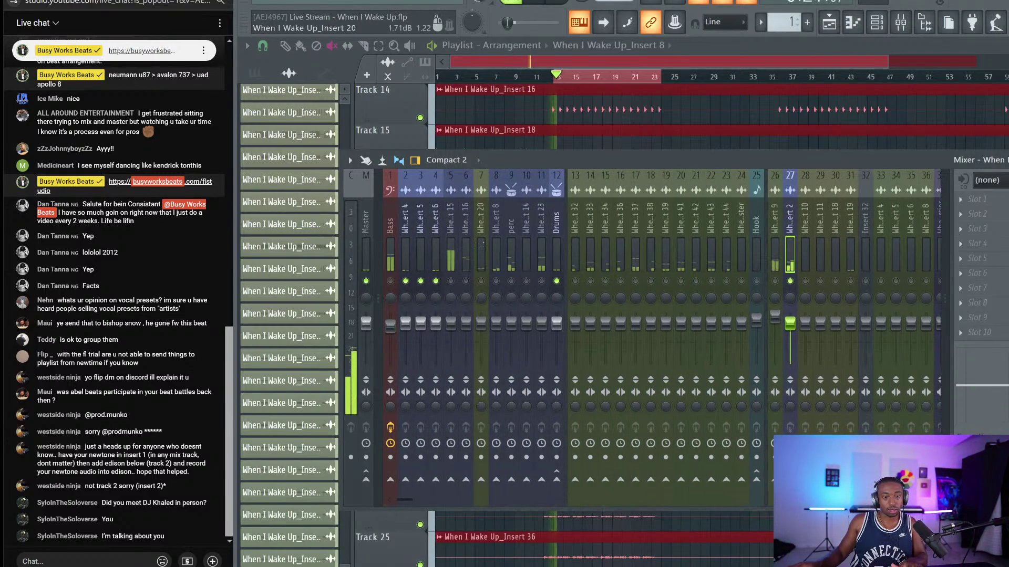
click(541, 282)
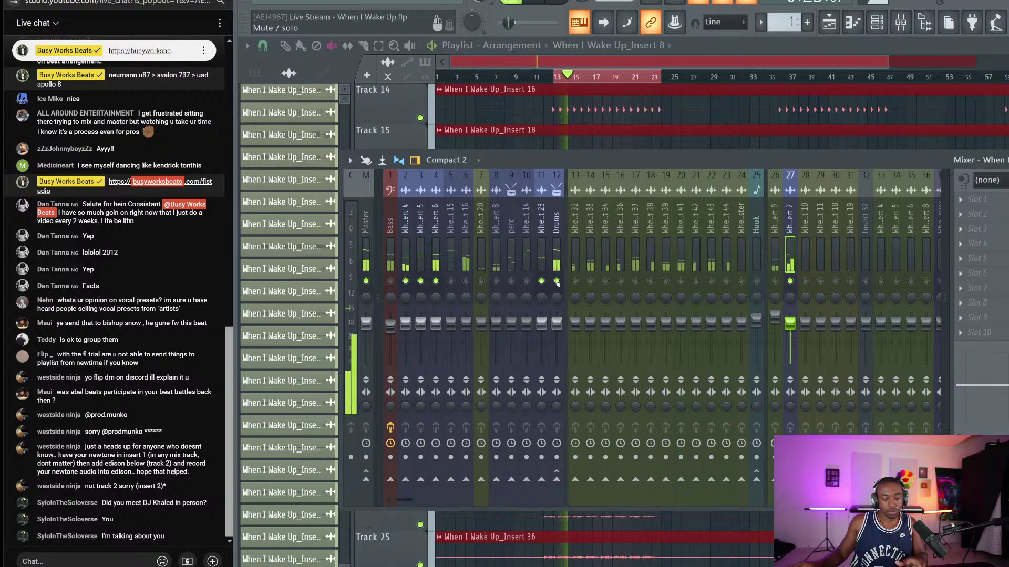
right_click(556, 282)
right_click(556, 283)
key(space)
right_click(557, 282)
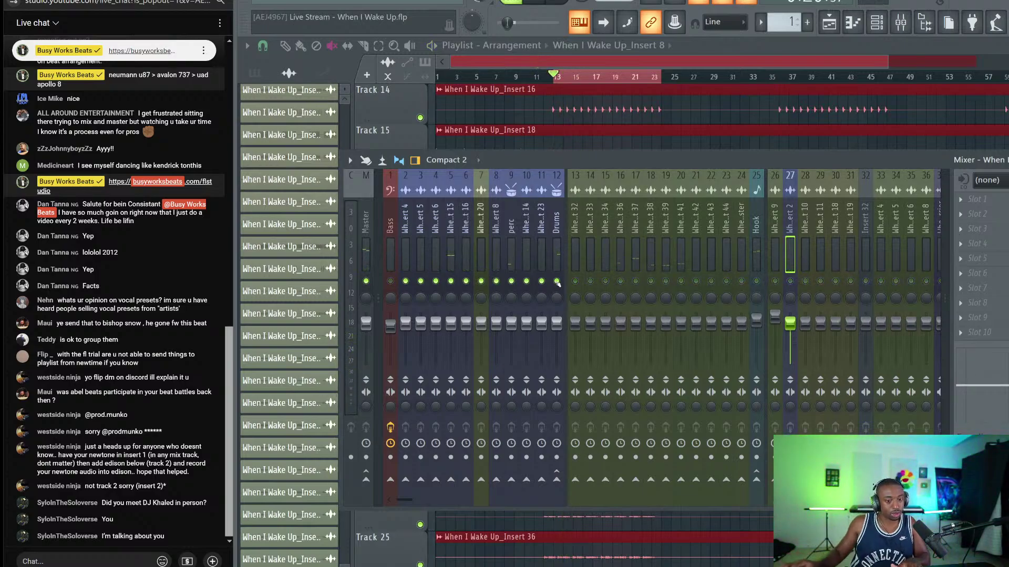
Add a separator in front of the Insert 4 track, then stop playback, select the Drums bus and save the project.
click(403, 229)
key(space)
right_click(408, 223)
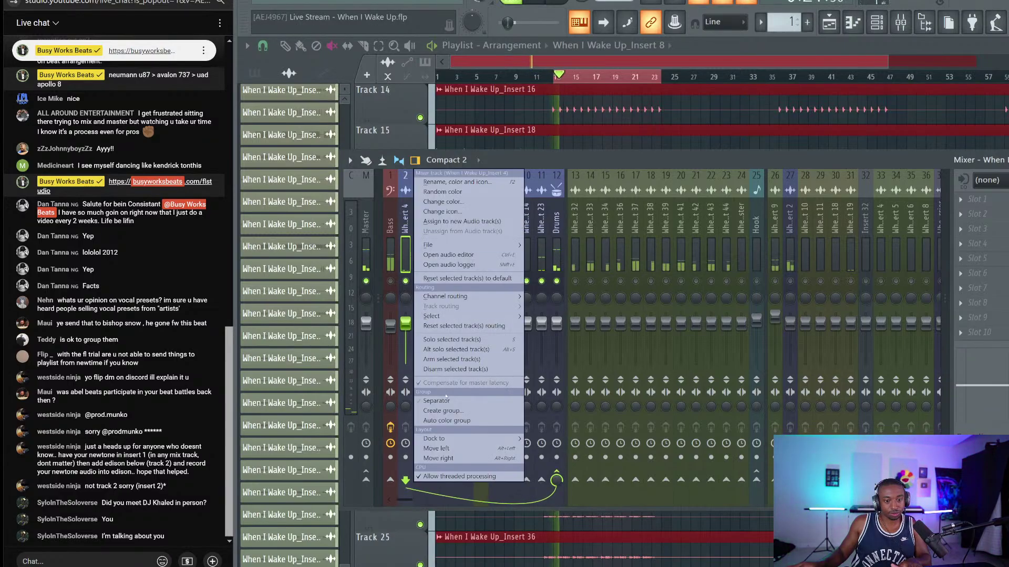
click(437, 401)
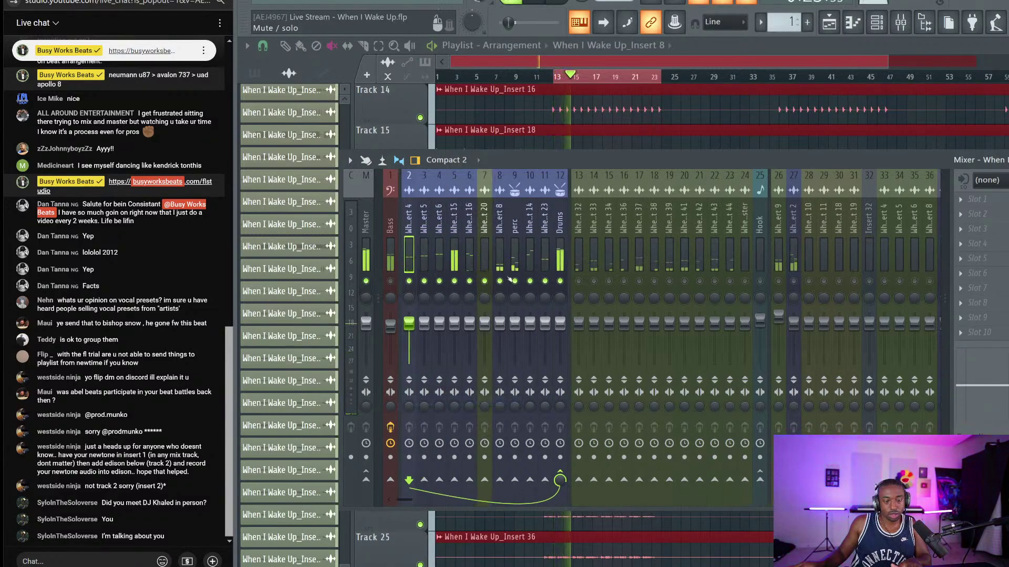
key(space)
click(555, 258)
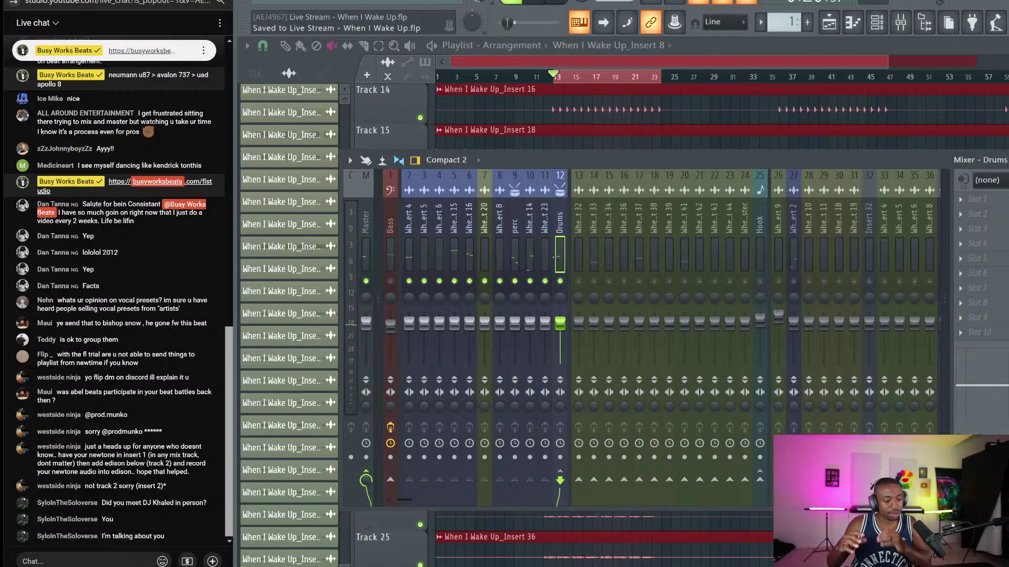
Mute Insert 15 while the soloed drums play, then try the perc fader at 125% and reset it.
key(space)
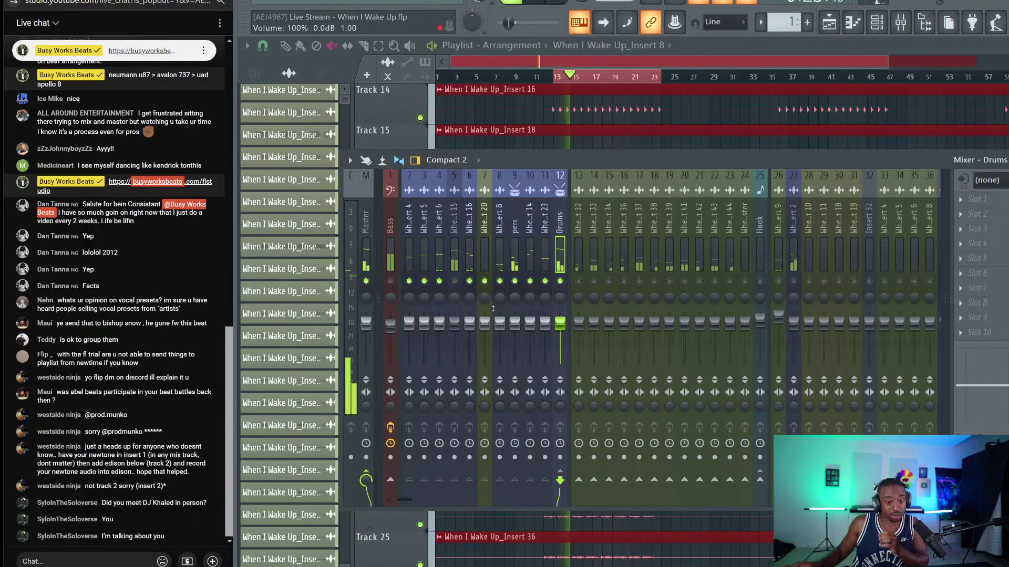
key(space)
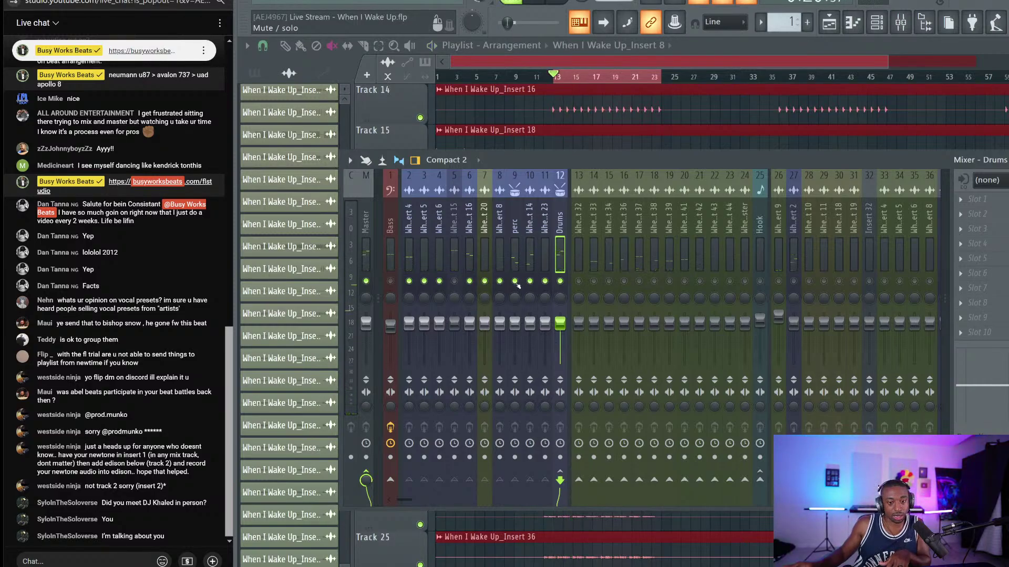
key(space)
drag(515, 321, 515, 314)
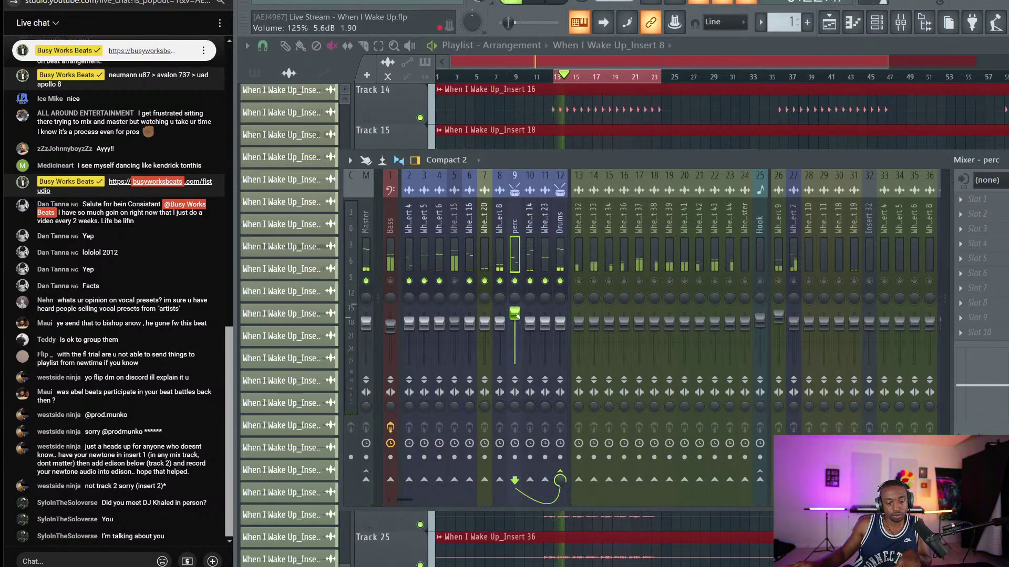
right_click(517, 315)
click(521, 320)
Listen to Insert 14 and Insert 23 within the soloed drums, then raise the Insert 8 fader.
click(532, 245)
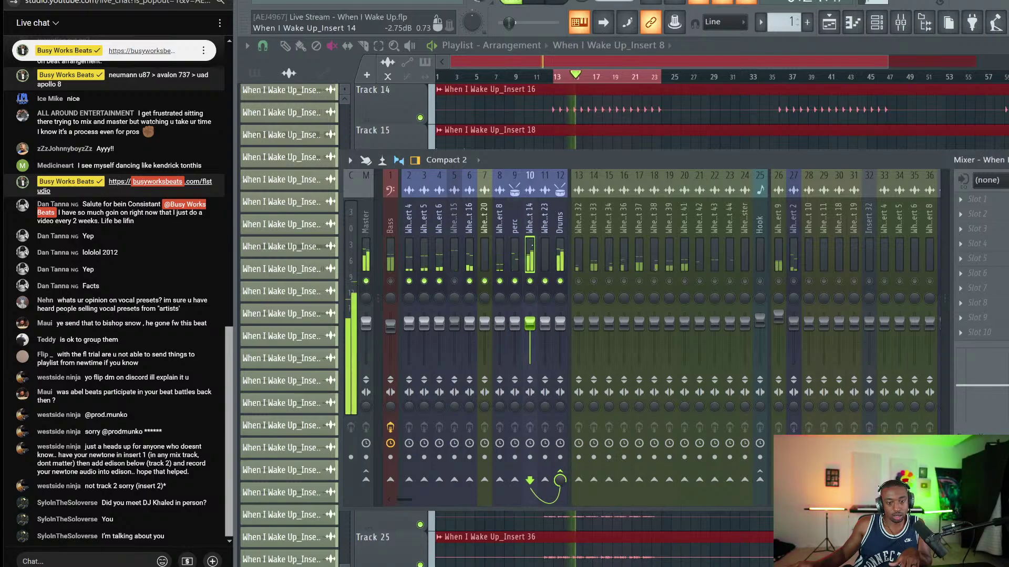
key(space)
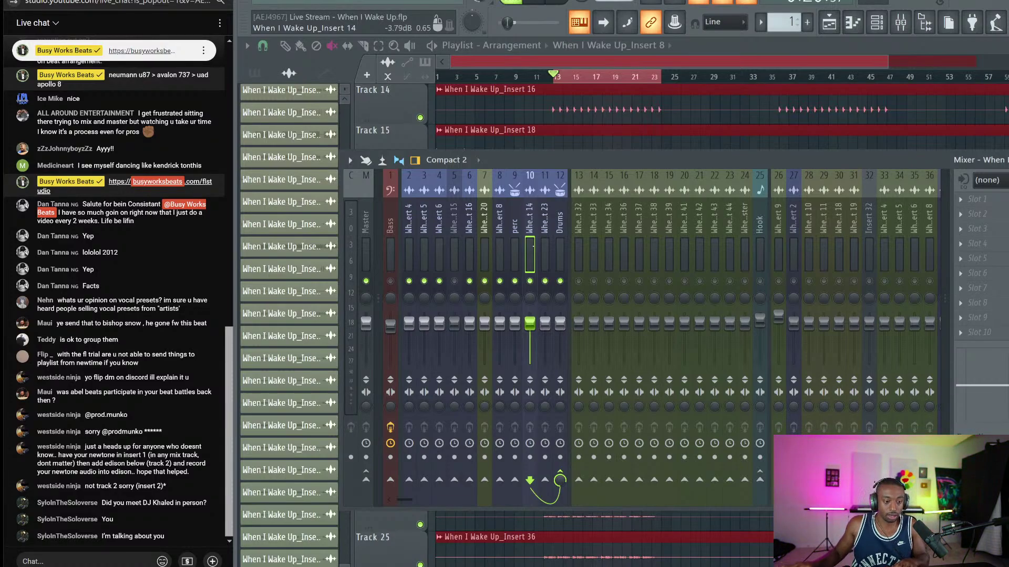
key(space)
click(549, 277)
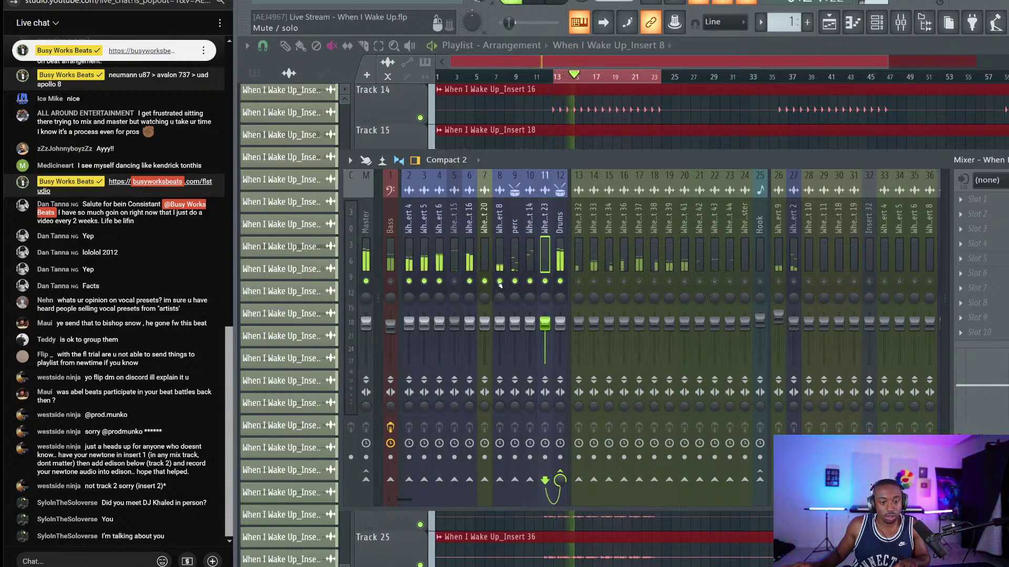
drag(499, 321, 503, 316)
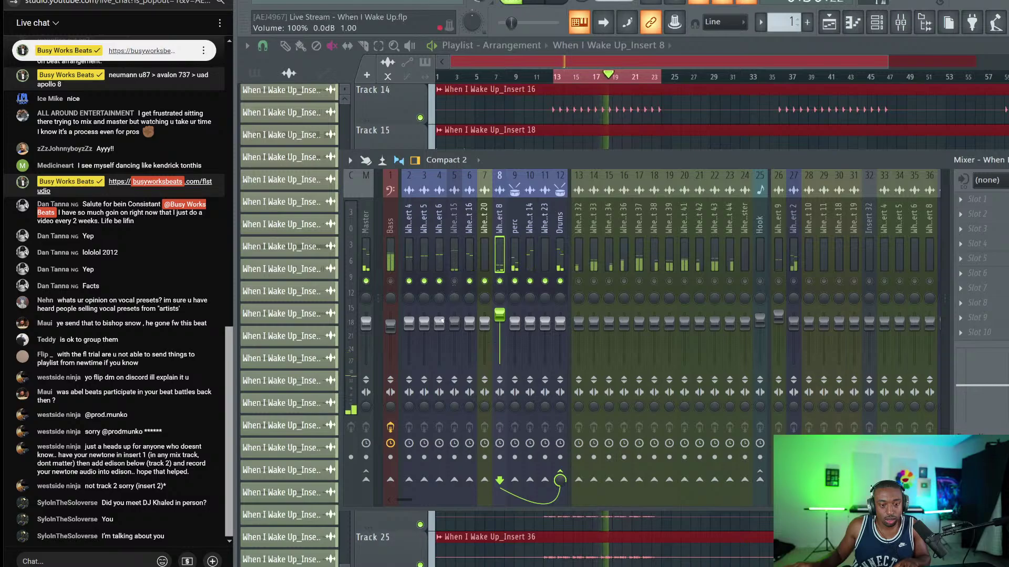
Solo Insert 16 and add Insert 6 and Insert 4 to the solo while playing the section.
key(space)
right_click(470, 282)
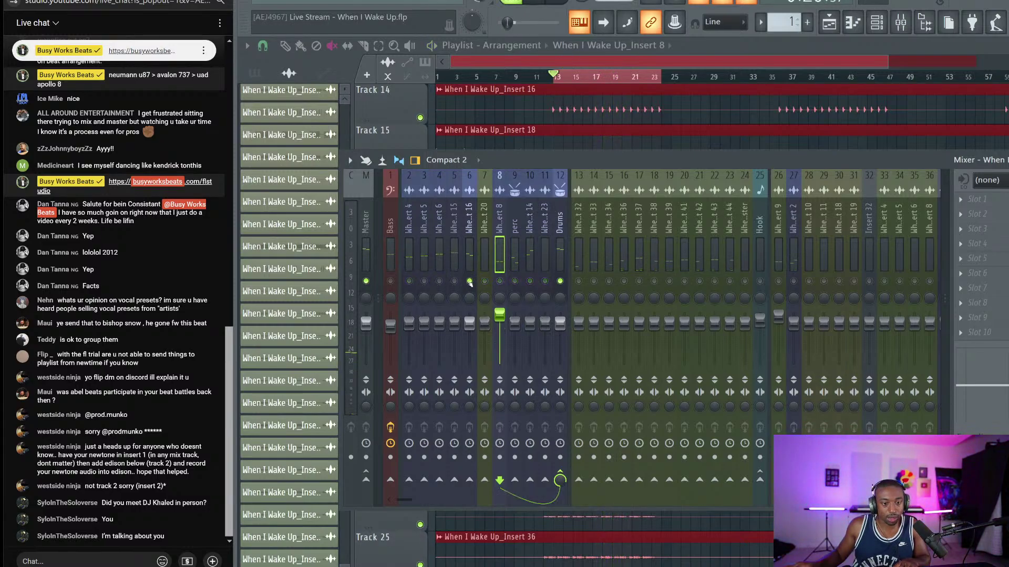
click(439, 281)
key(space)
click(408, 281)
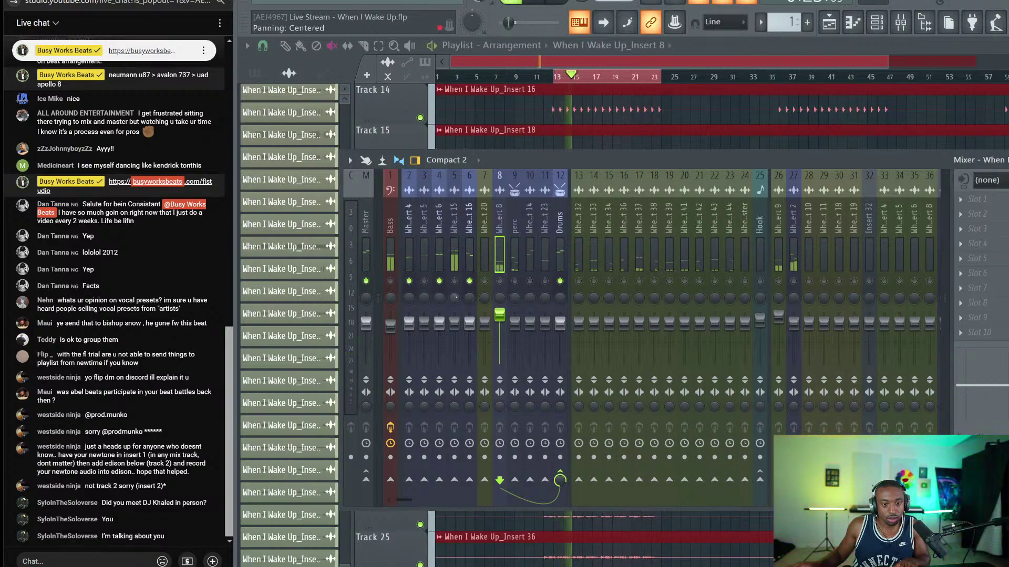
Try panning Insert 16 left and Insert 6 49% right, then recentre Insert 6 and pan Insert 4 63% right.
drag(469, 298, 439, 277)
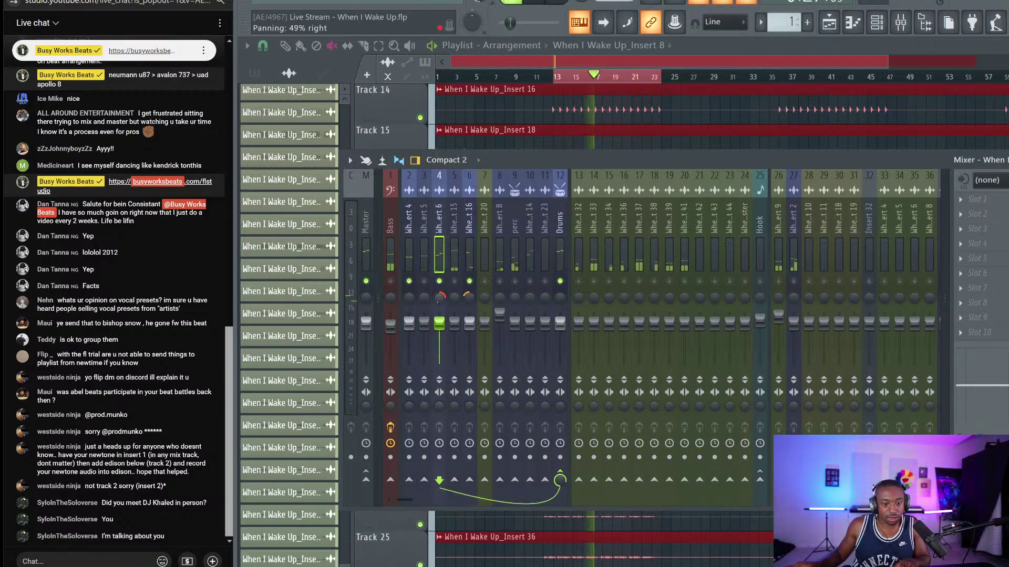
right_click(437, 302)
click(442, 307)
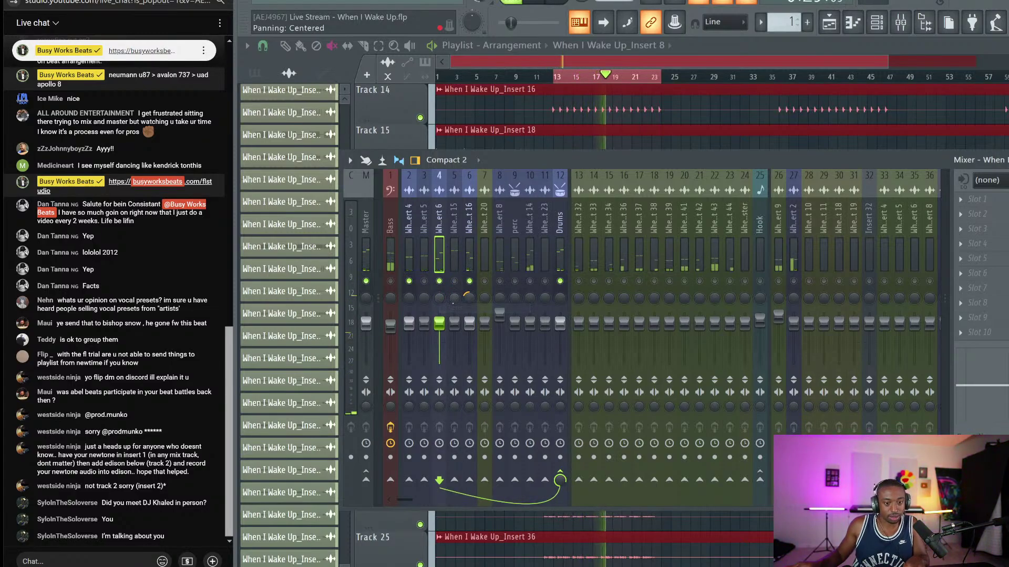
drag(408, 299, 409, 269)
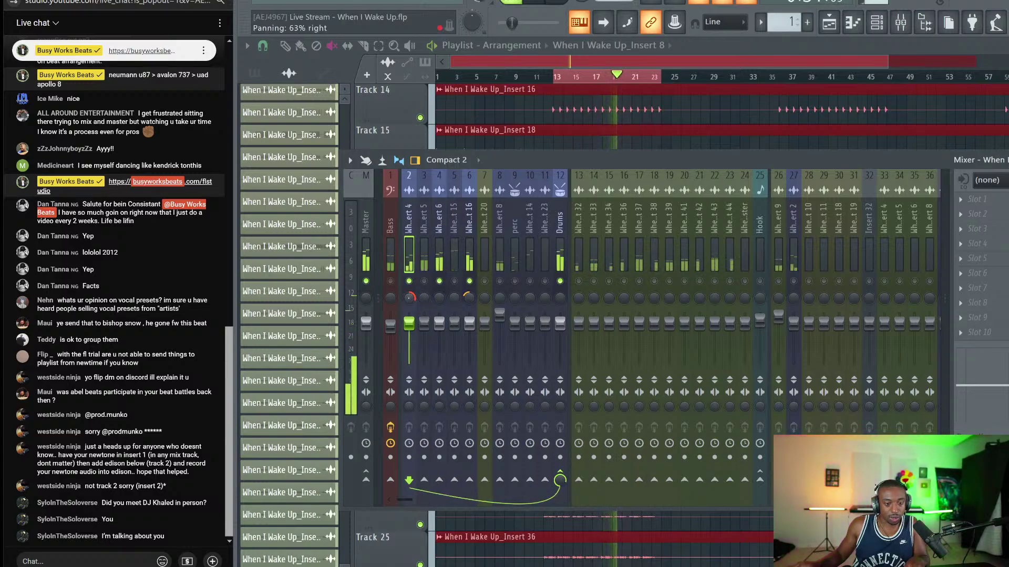
Unsolo the drum tracks, reset the panning of Insert 16 and Insert 4 to centre, and stop playback.
right_click(469, 282)
right_click(469, 283)
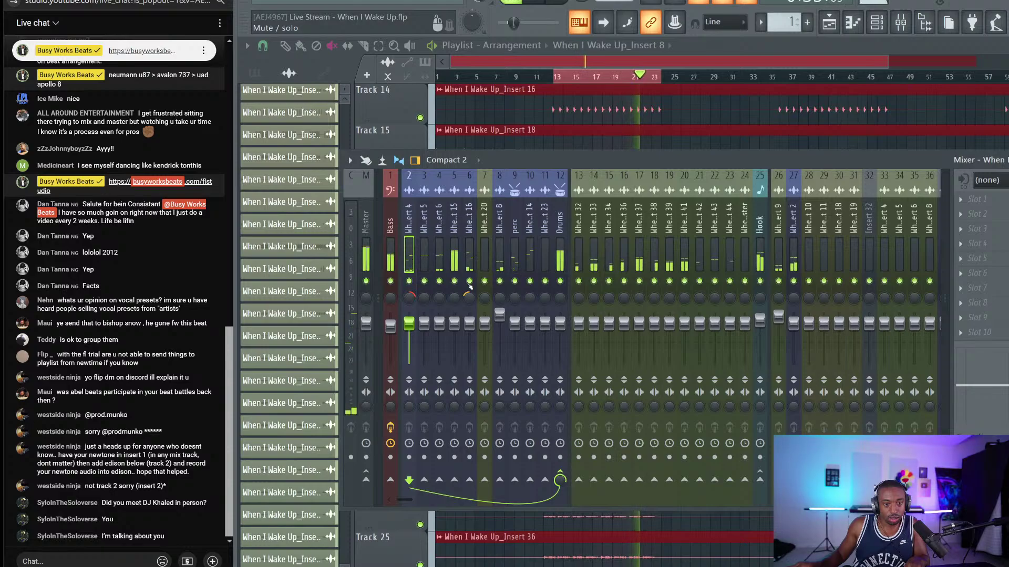
right_click(470, 298)
click(475, 302)
key(space)
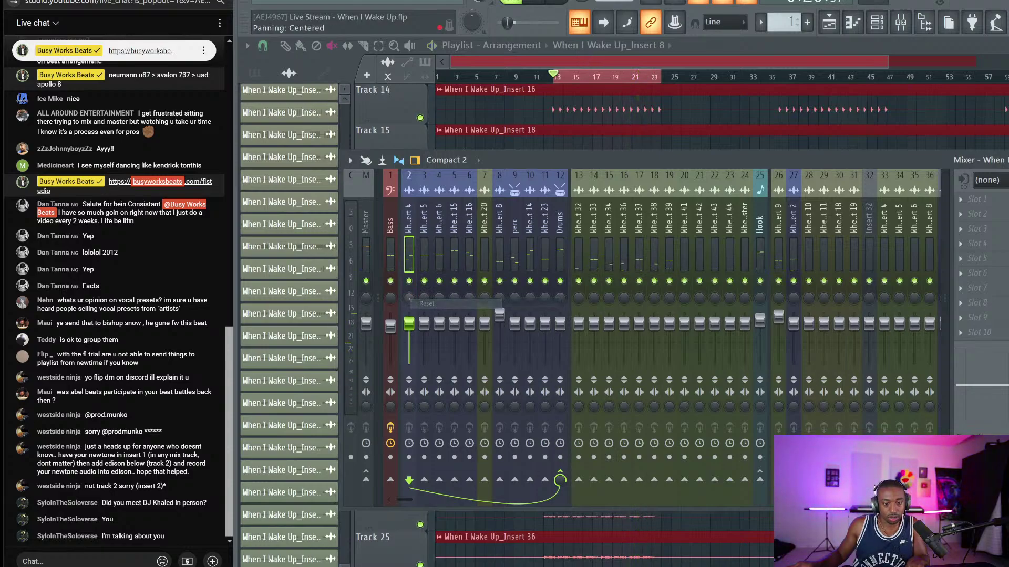
Solo Insert 15 during playback and load FabFilter Pro-Q 3 in its first effect slot to view its spectrum.
key(space)
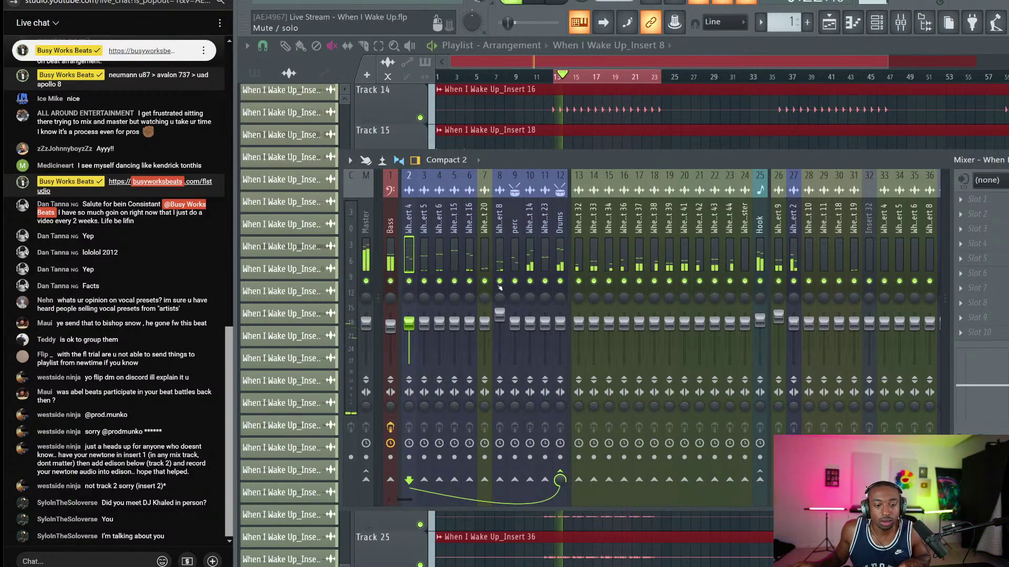
click(455, 226)
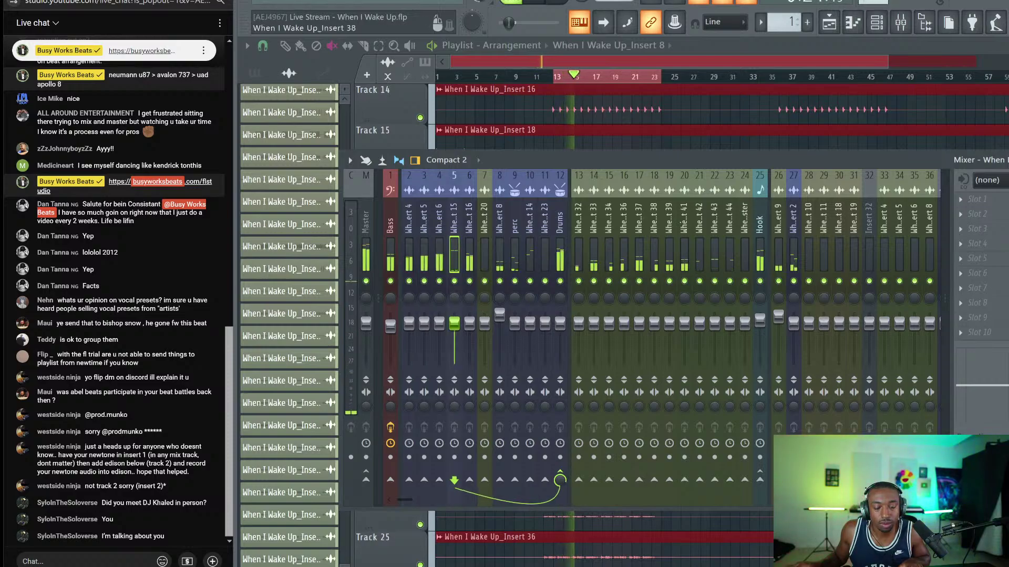
key(space)
key(space)
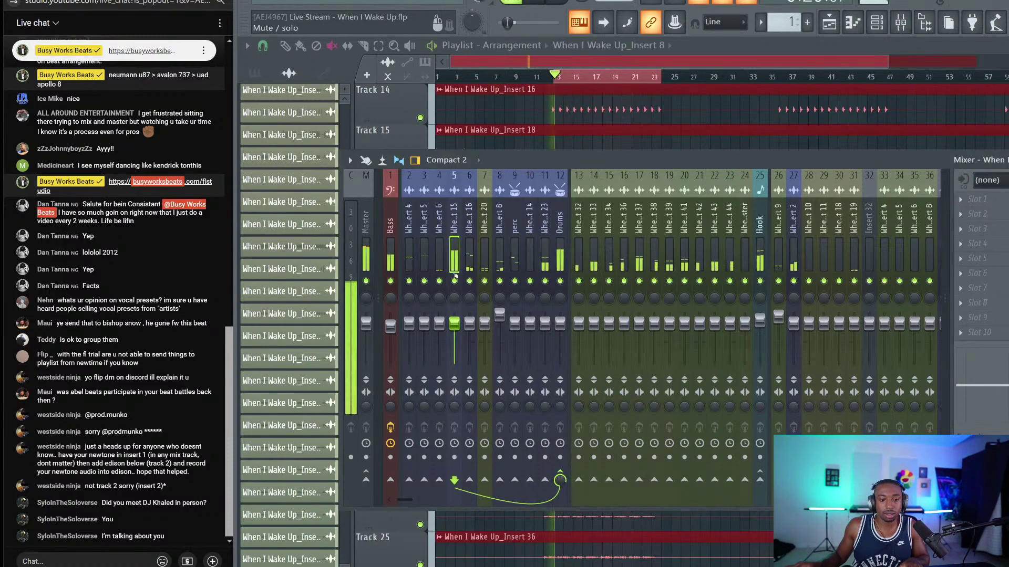
right_click(455, 281)
click(976, 203)
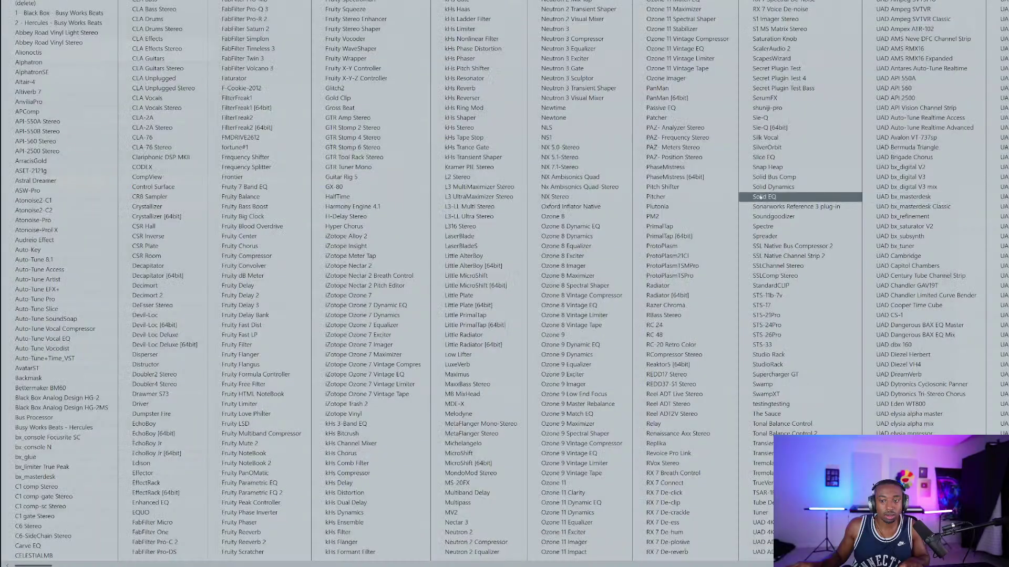
click(280, 9)
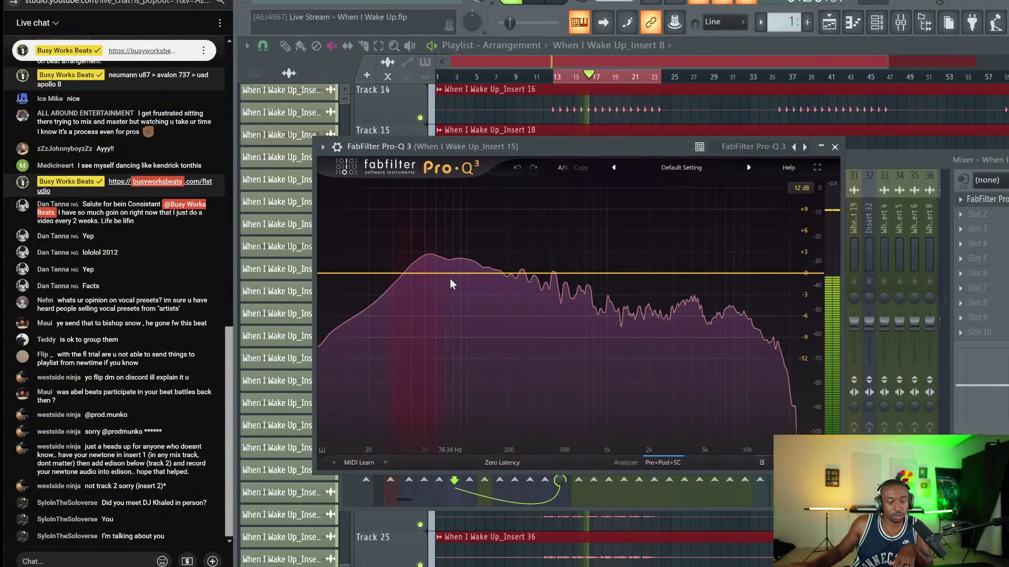
click(834, 147)
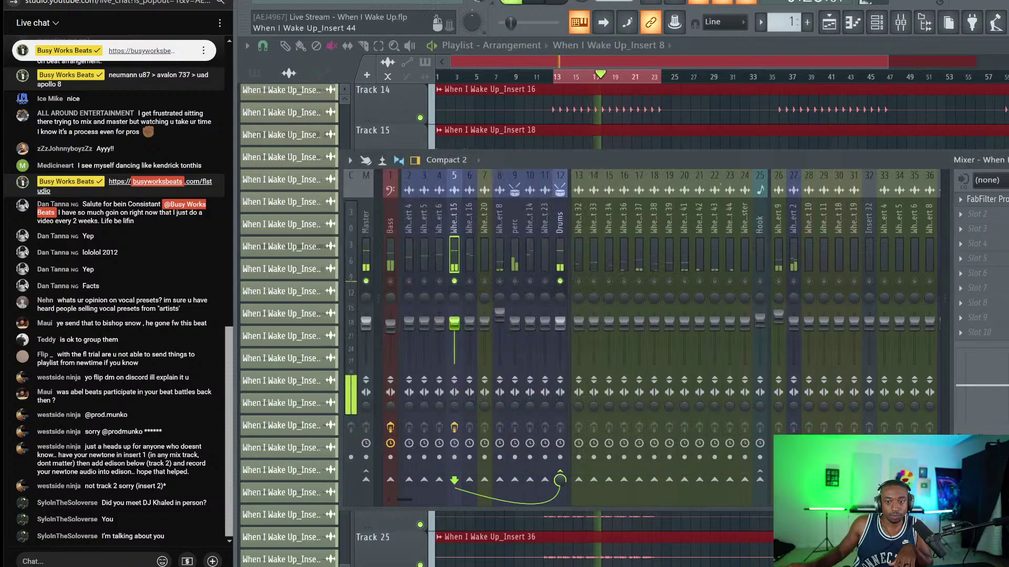
Add another FabFilter Pro-Q 3 to the Bass track's third effect slot and close its window.
click(988, 229)
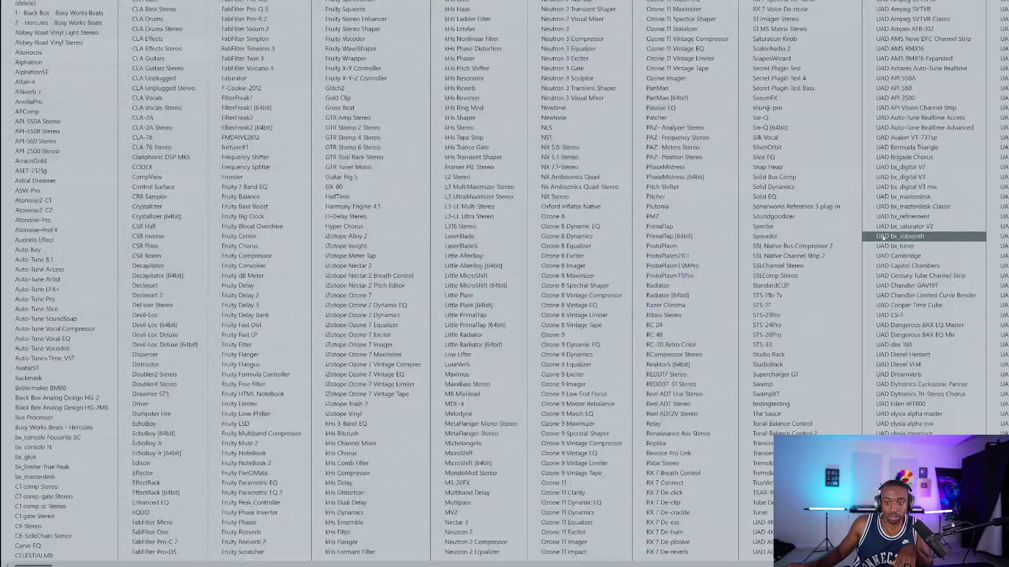
click(274, 10)
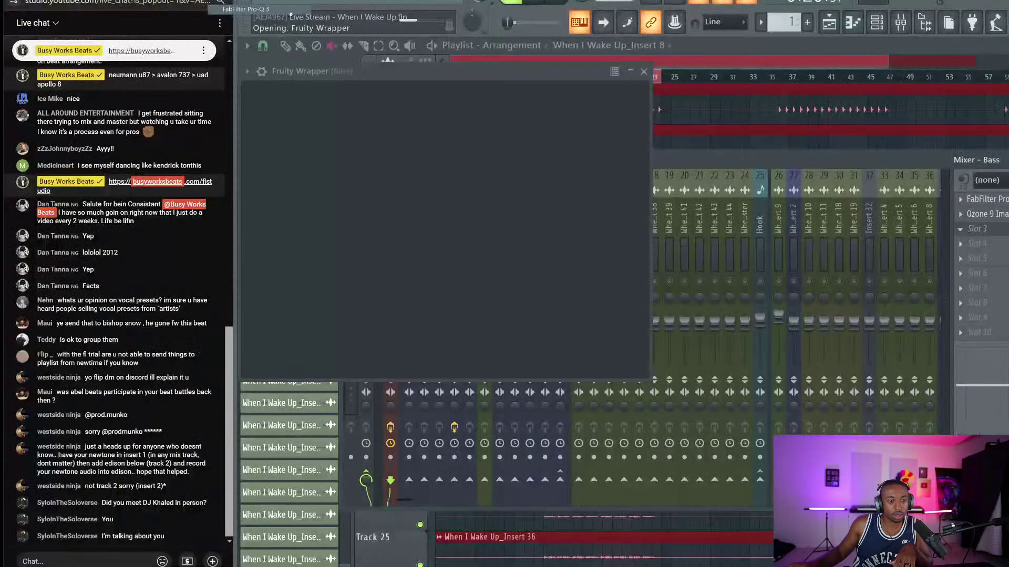
click(758, 73)
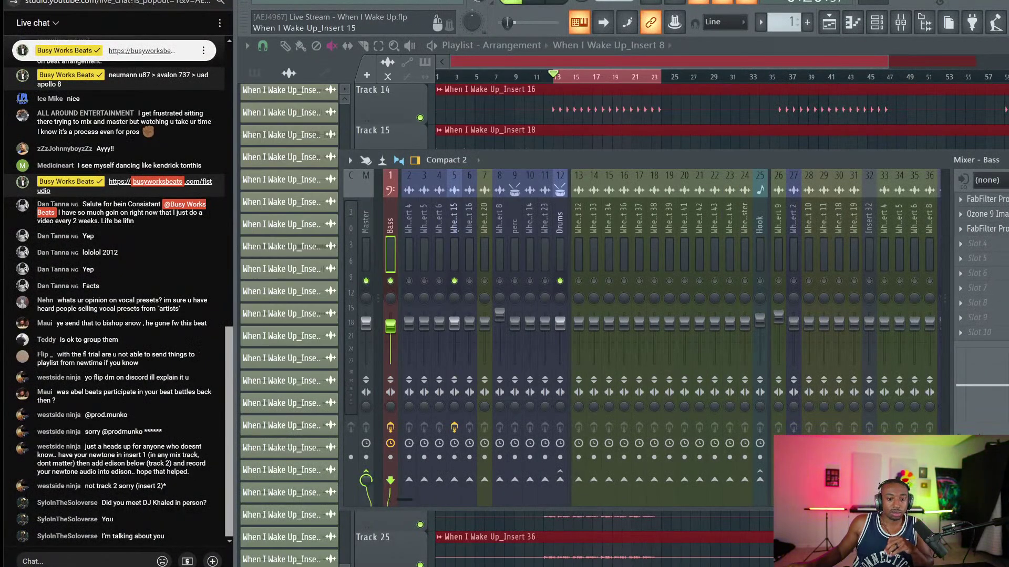
Play Insert 15 together with the Bass, and sidechain Insert 15 to the Bass track.
click(467, 234)
click(453, 241)
key(space)
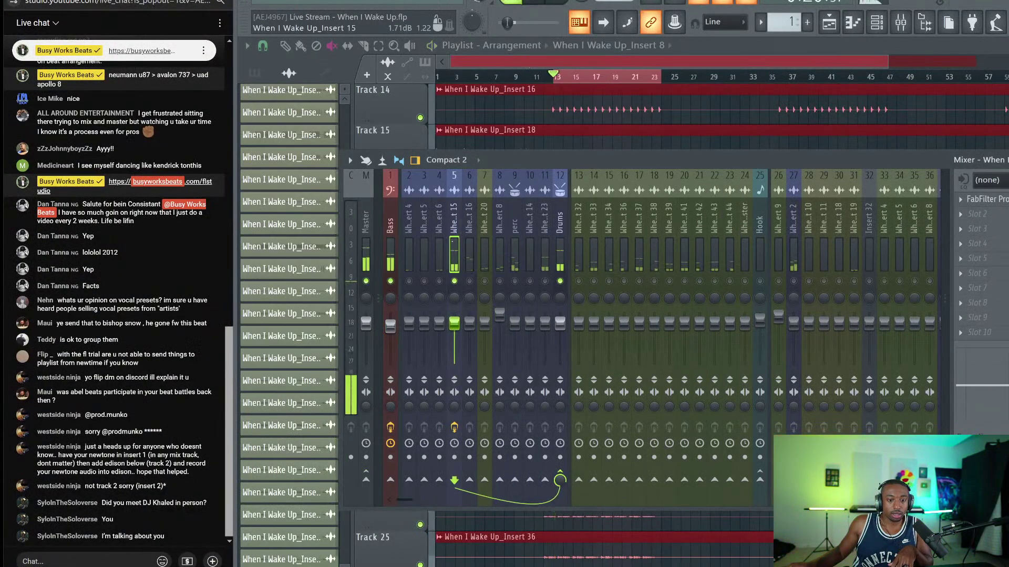
click(389, 480)
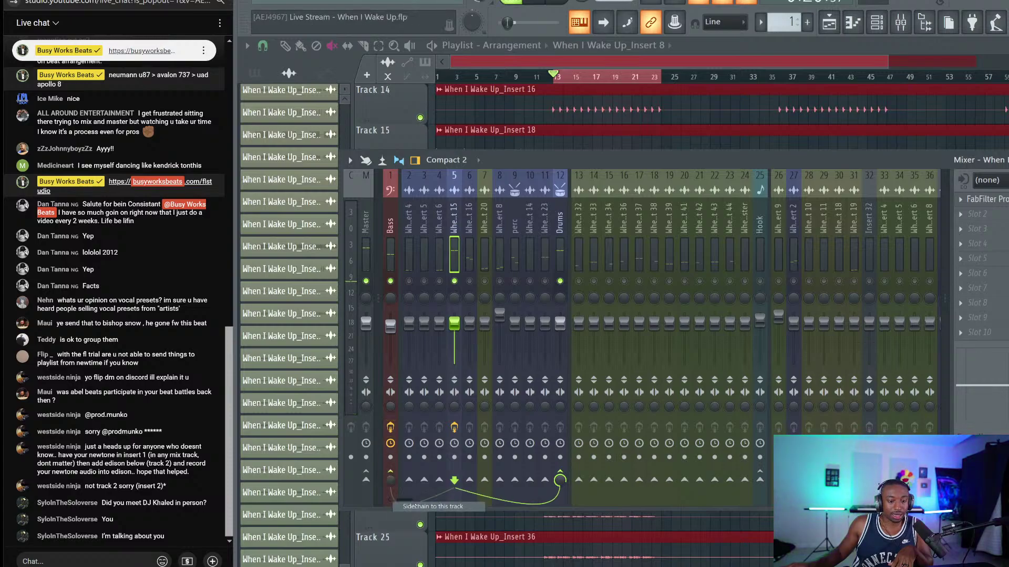
Set the Stereo Side Chain input of the Bass track's third-slot Pro-Q 3 to 1 in its processing settings.
click(389, 237)
click(986, 229)
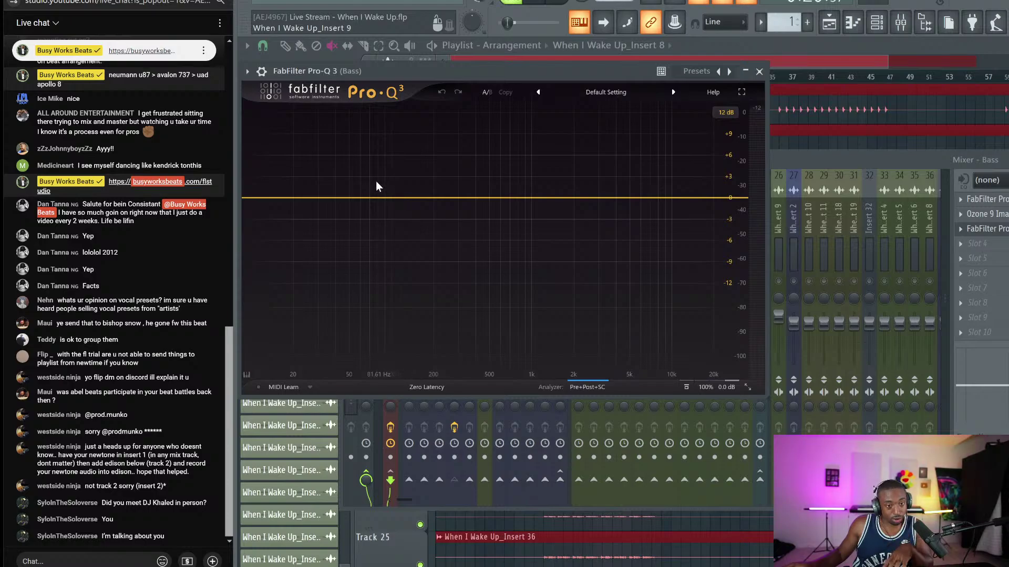
click(247, 71)
click(287, 95)
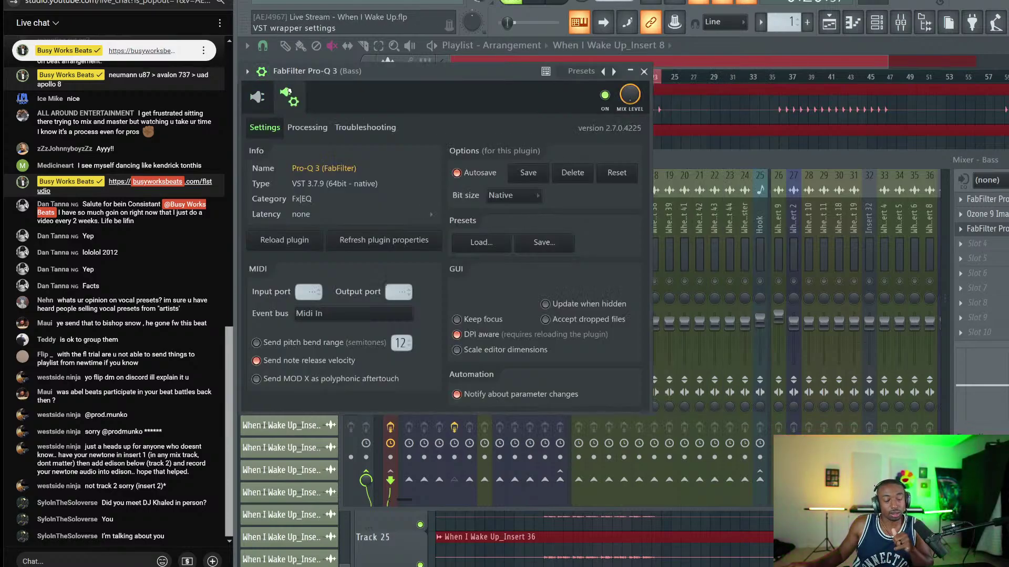
click(300, 130)
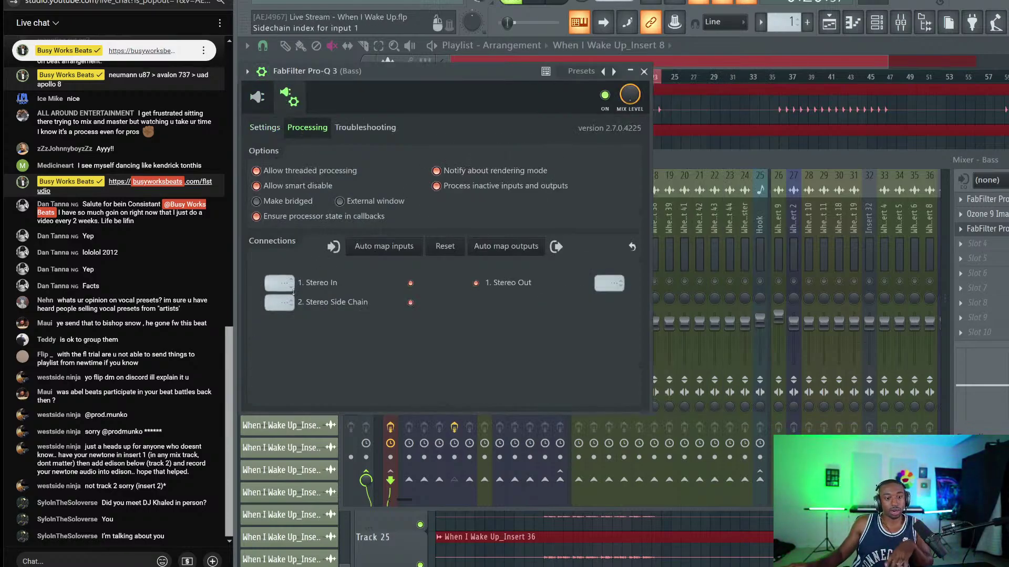
click(287, 303)
click(303, 319)
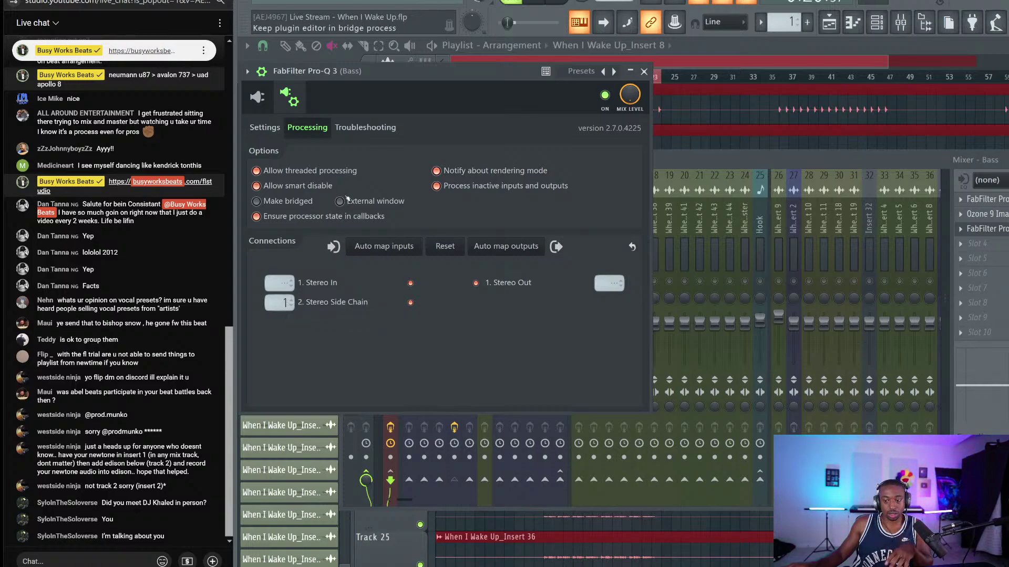
click(261, 99)
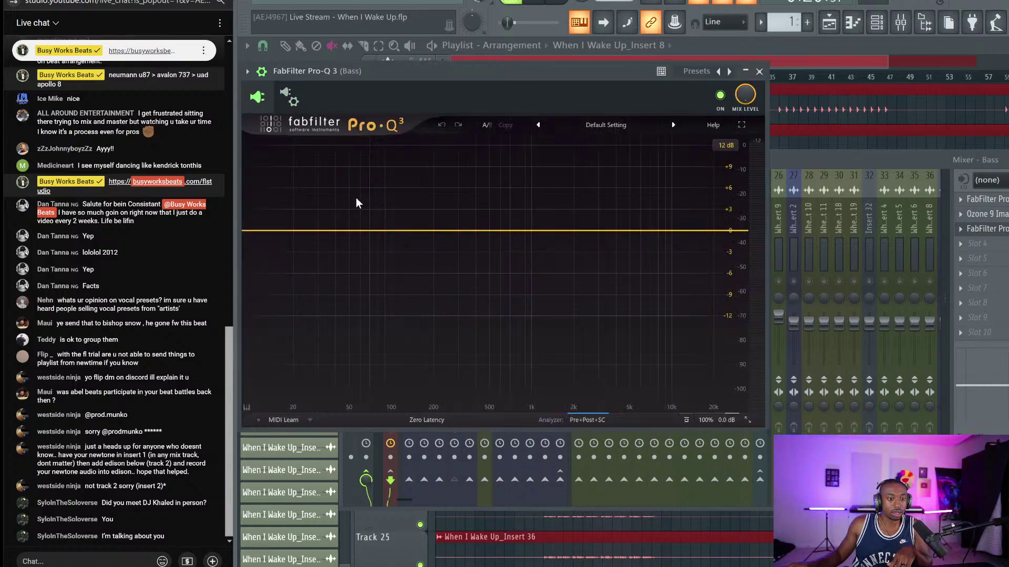
Open the Bass Pro-Q 3 analyzer options and play the section to compare the bass with the Side Chain spectrum.
click(581, 418)
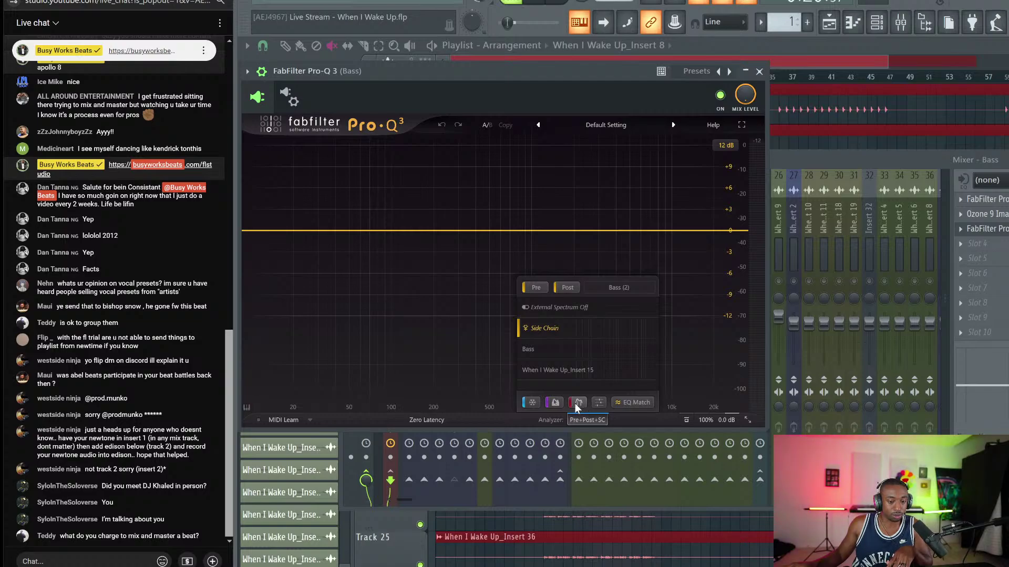
click(441, 420)
click(421, 82)
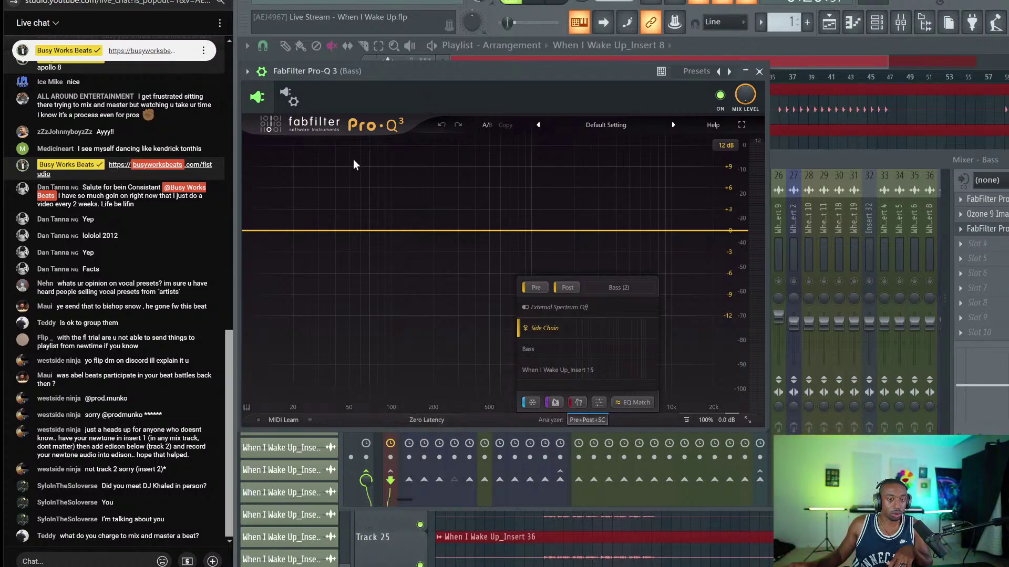
key(space)
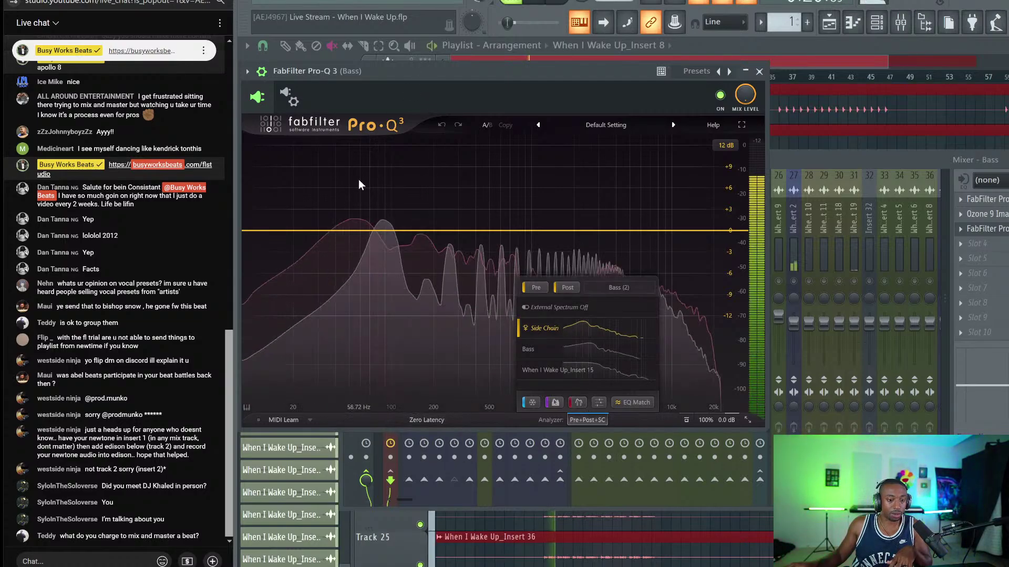
Add a bell band at about 49 Hz to the Bass Pro-Q 3 with a dynamic cut triggered by the side chain.
click(348, 231)
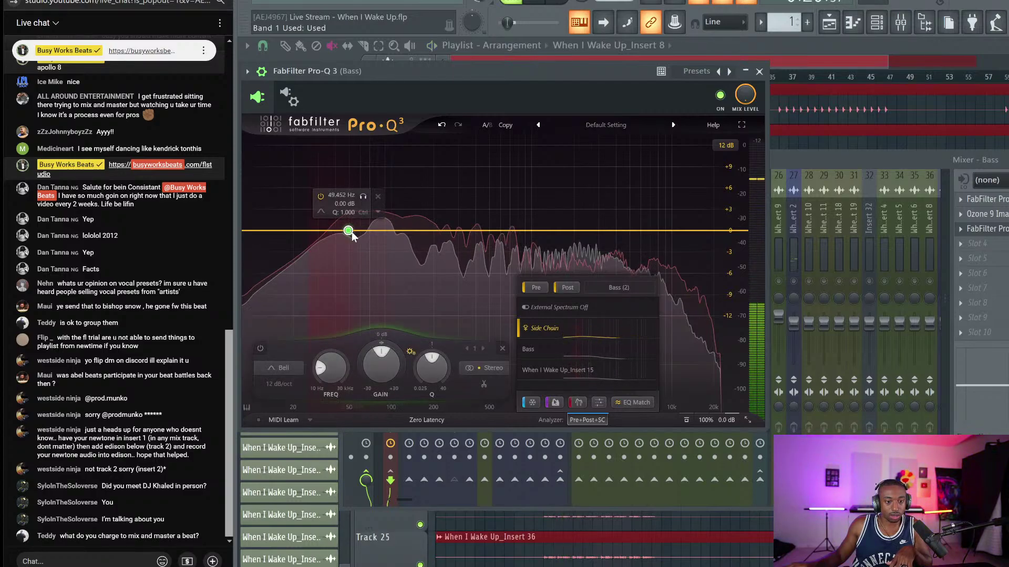
mouse_move(373, 344)
mouse_down()
mouse_move(371, 359)
mouse_move(363, 356)
mouse_up()
click(382, 333)
click(402, 343)
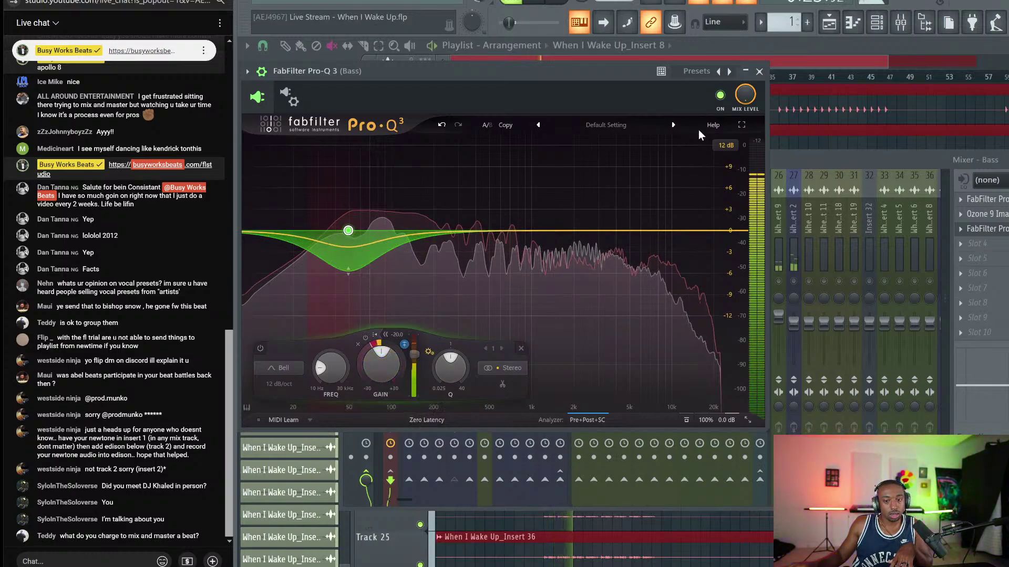
click(759, 71)
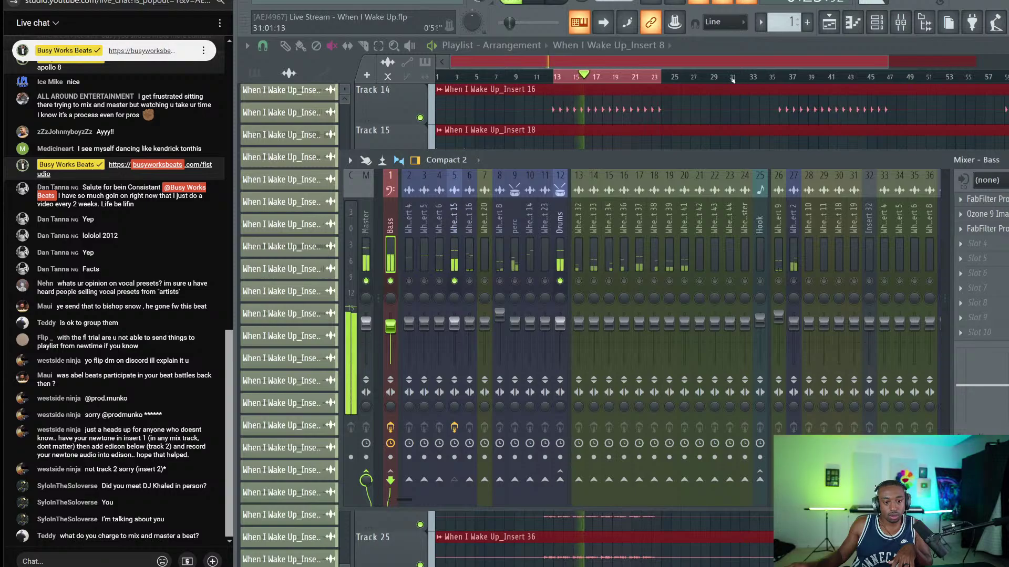
Replay the soloed Bass and Insert 15 briefly, stop playback, and save the project.
key(space)
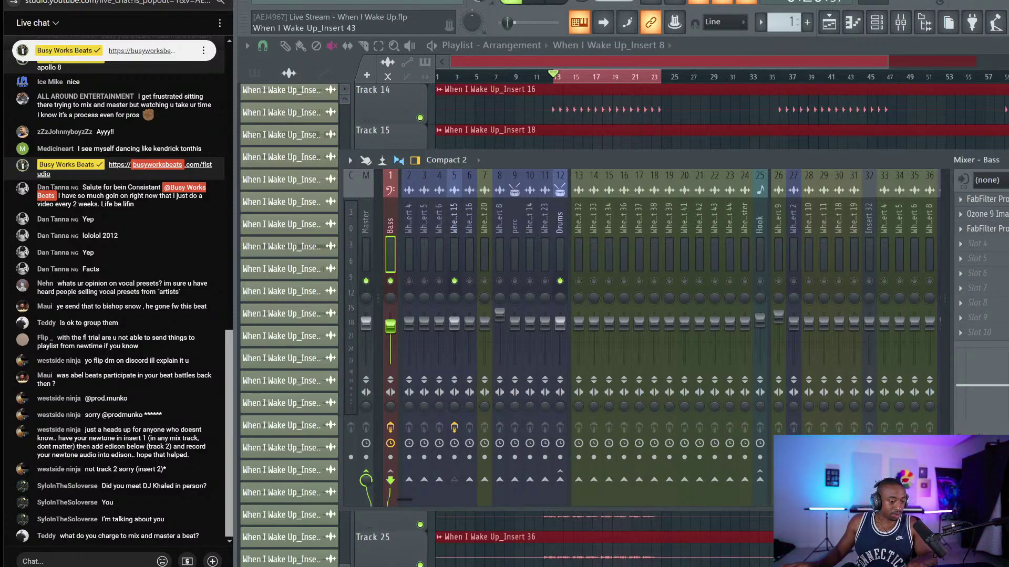
click(86, 561)
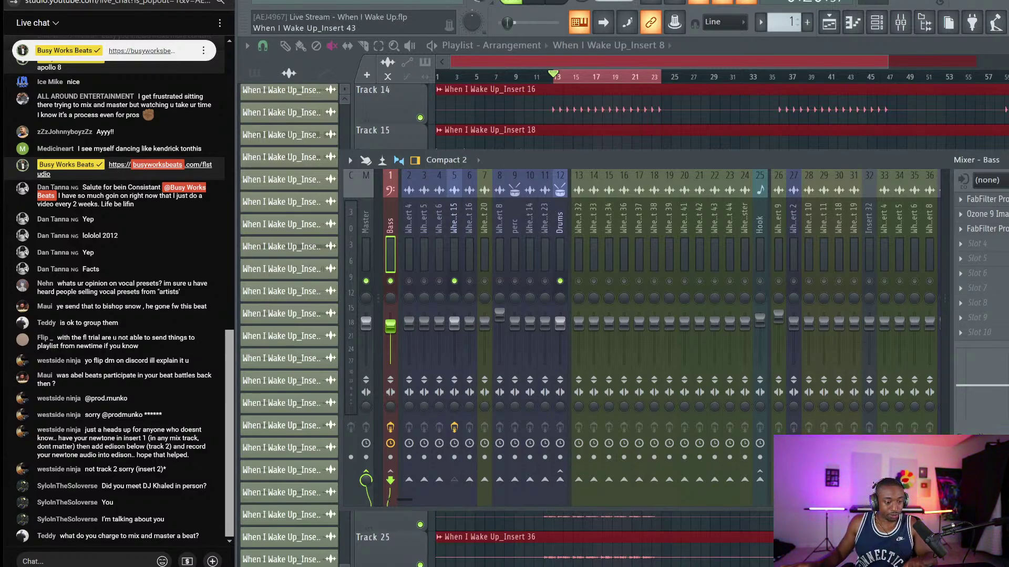
key(space)
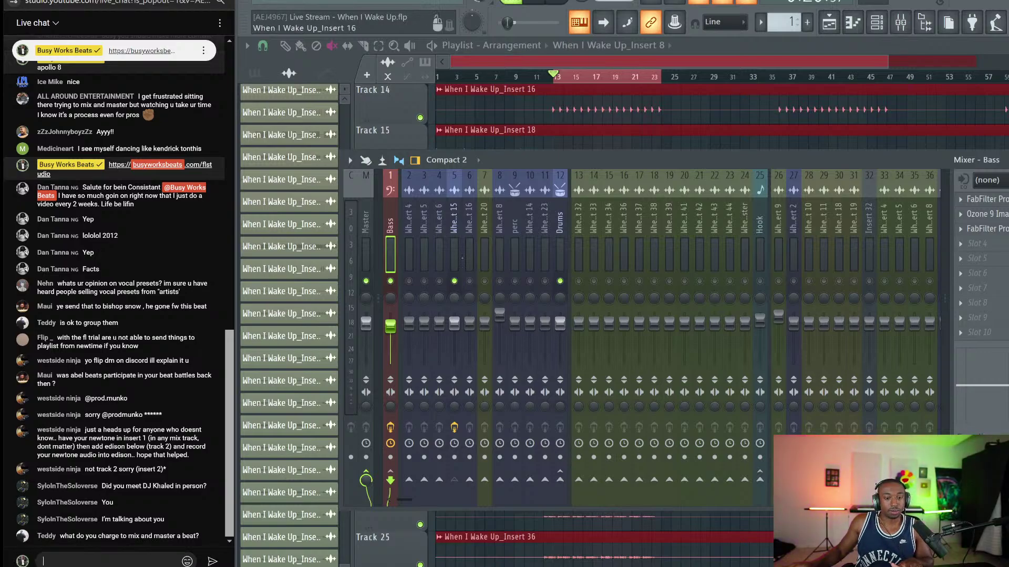
click(504, 156)
key(space)
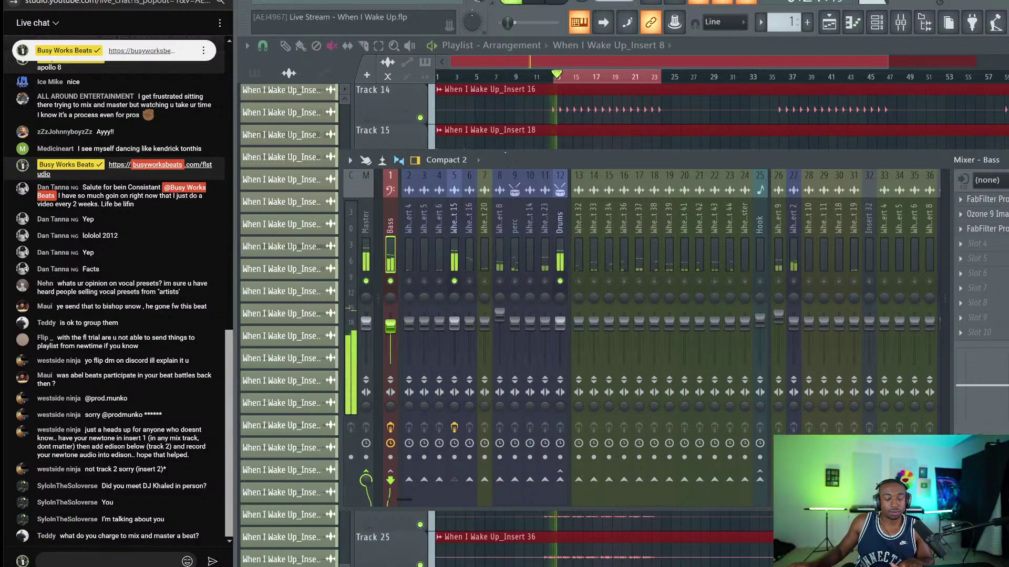
key(space)
key(ctrl+s)
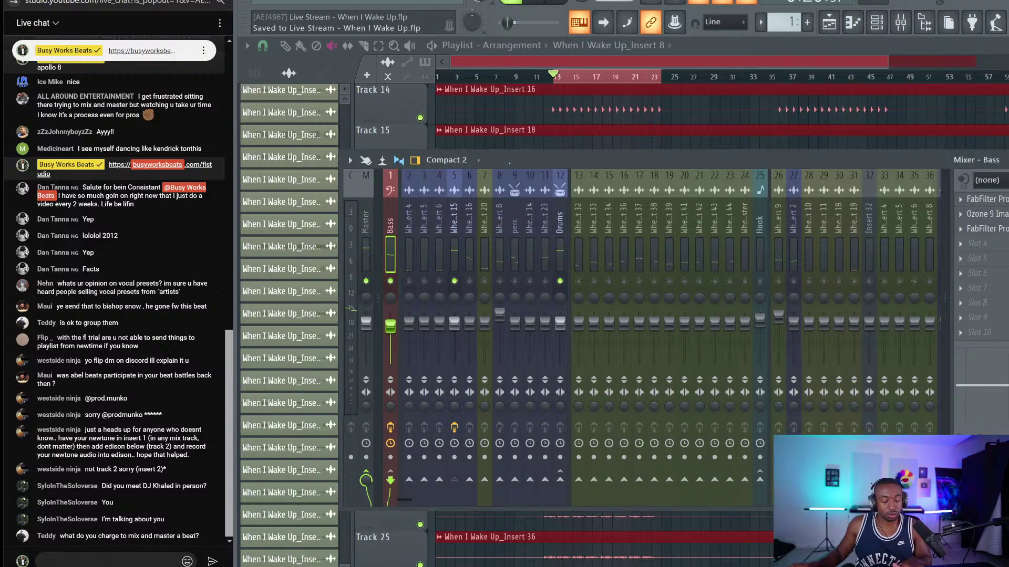
Solo Insert 16 briefly, unsolo all the mixer tracks, then play the full mix and select Insert 8.
right_click(472, 277)
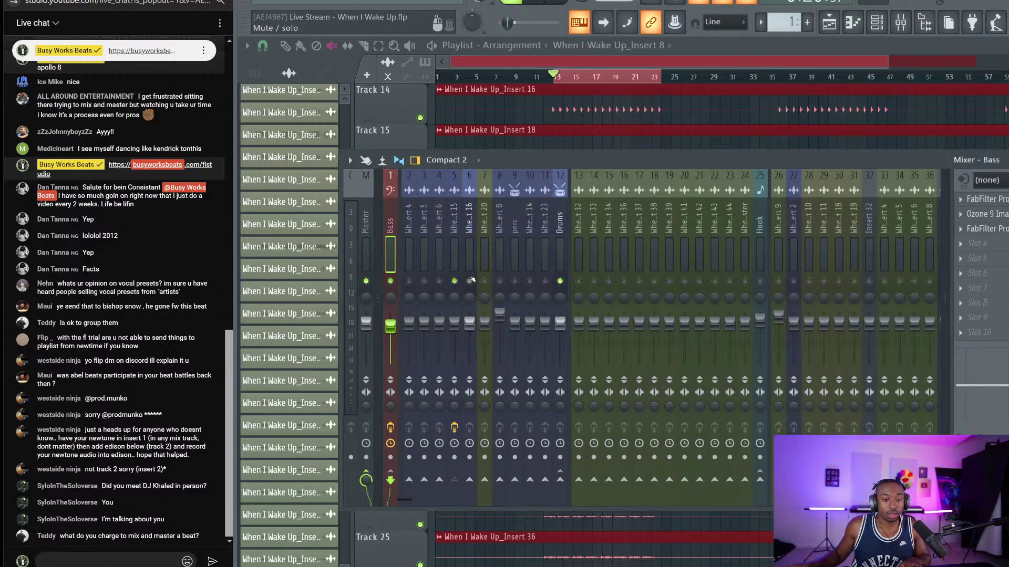
right_click(472, 277)
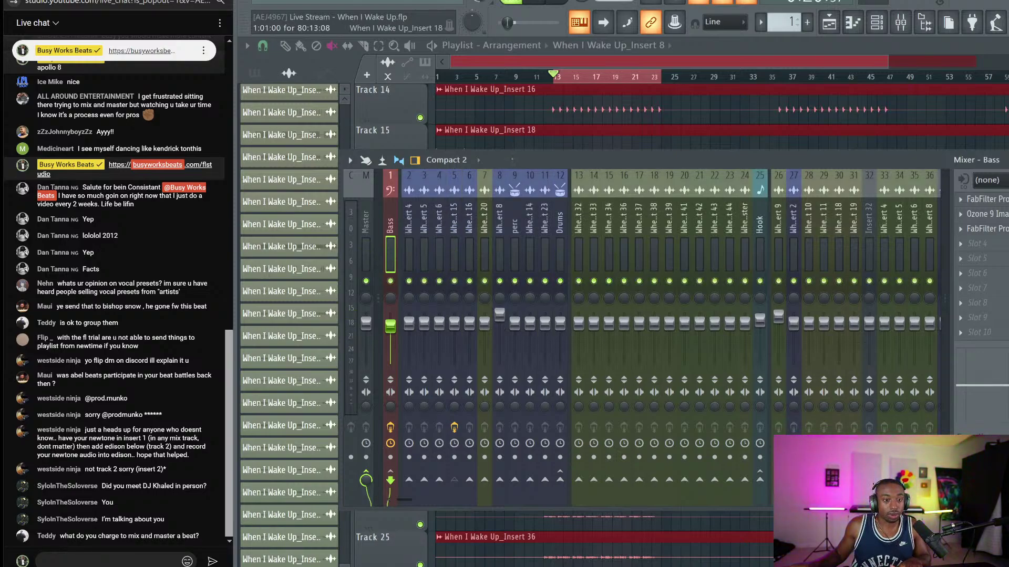
key(space)
key(space)
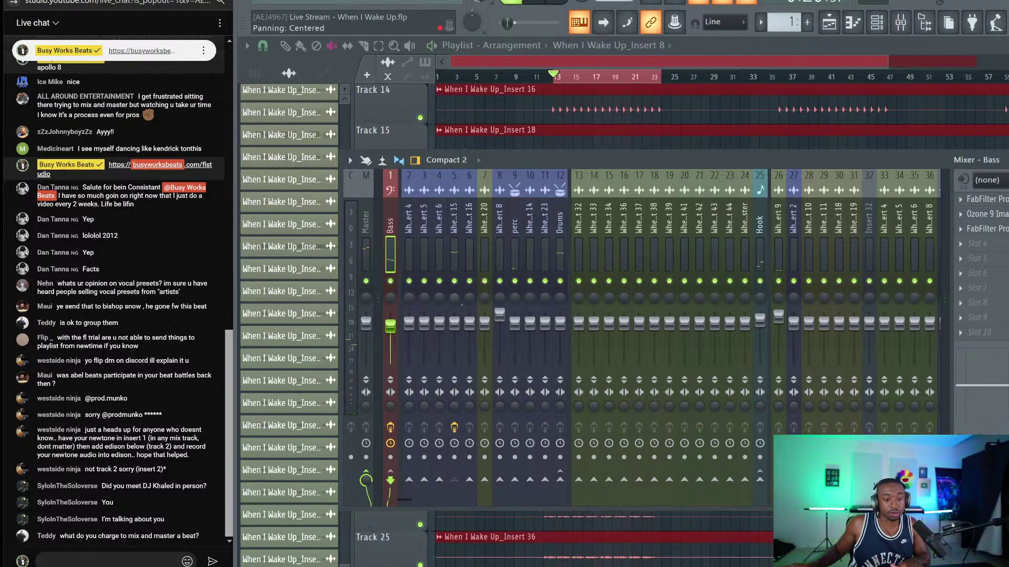
key(space)
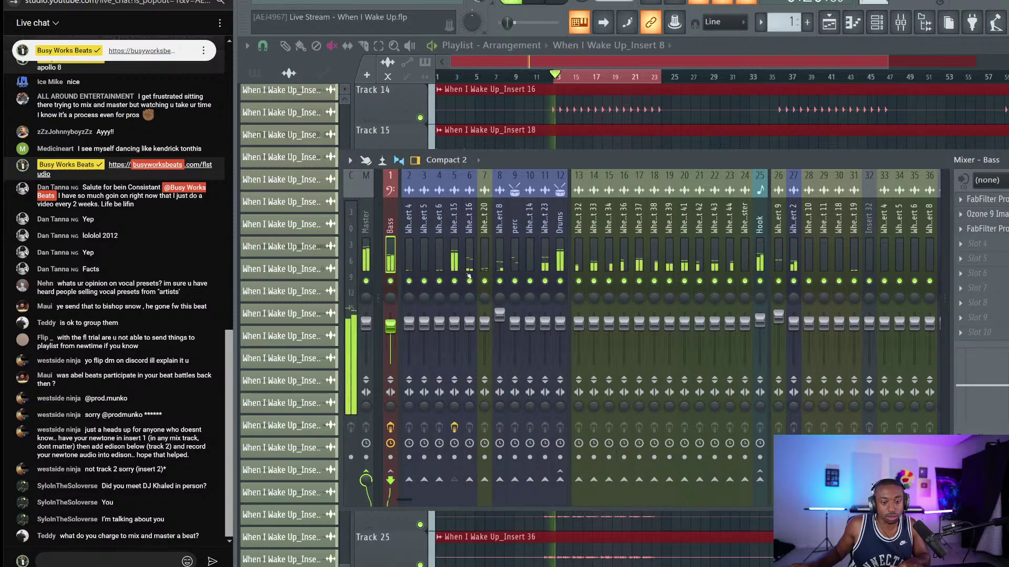
click(500, 252)
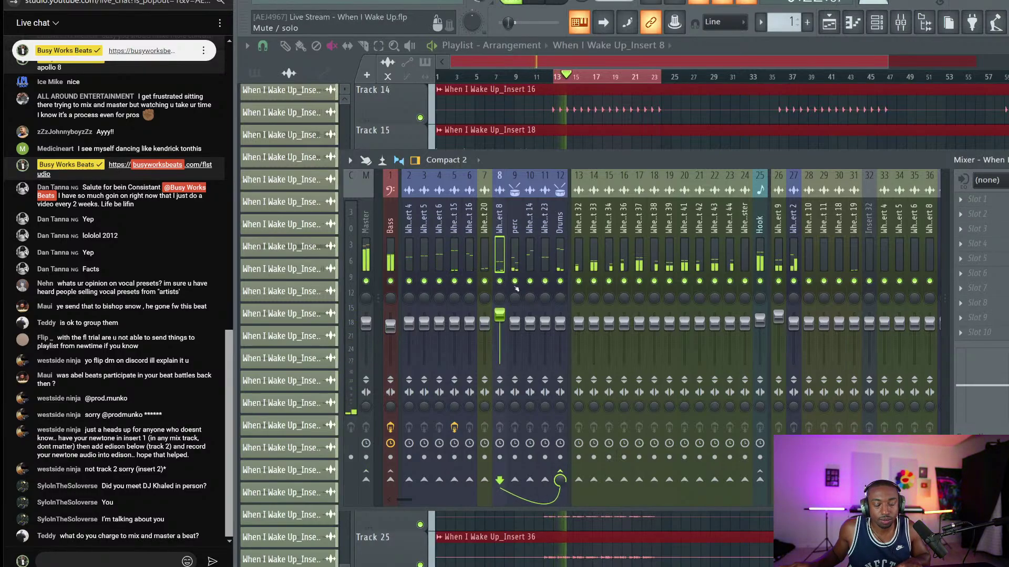
Check the perc track and several individual drum and hook tracks in the mixer during playback.
click(516, 289)
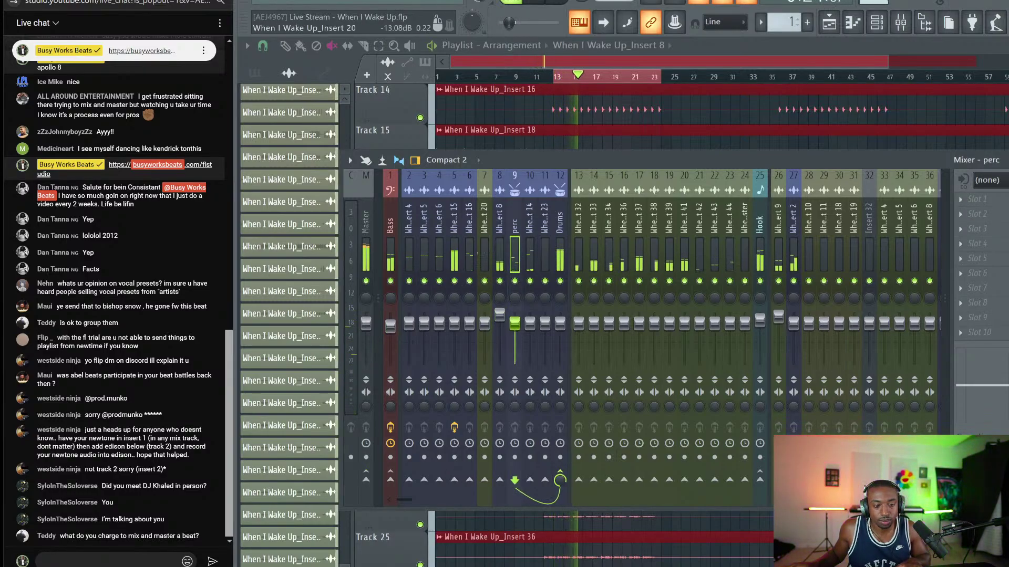
click(424, 253)
click(410, 253)
click(593, 250)
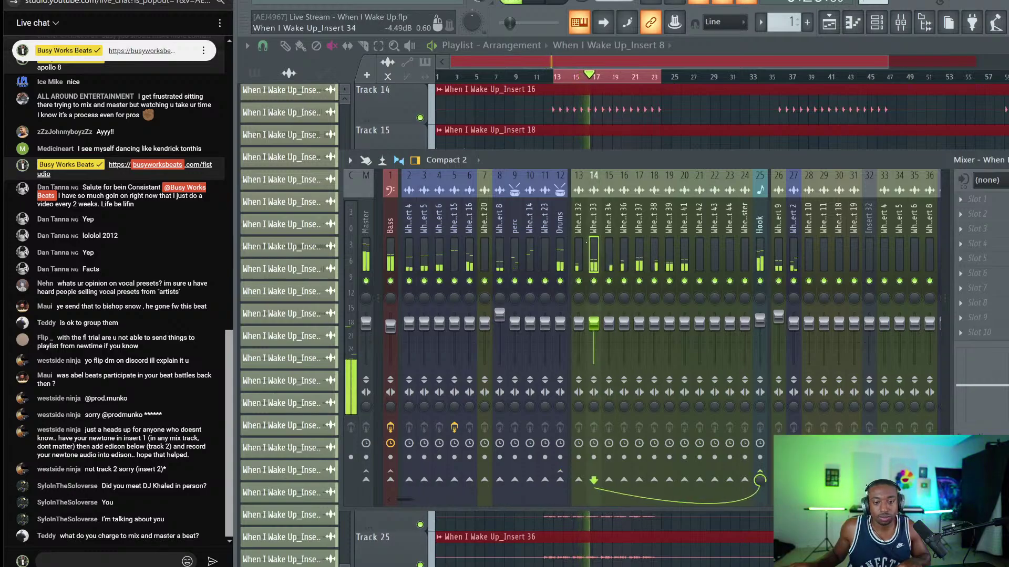
click(623, 249)
click(608, 249)
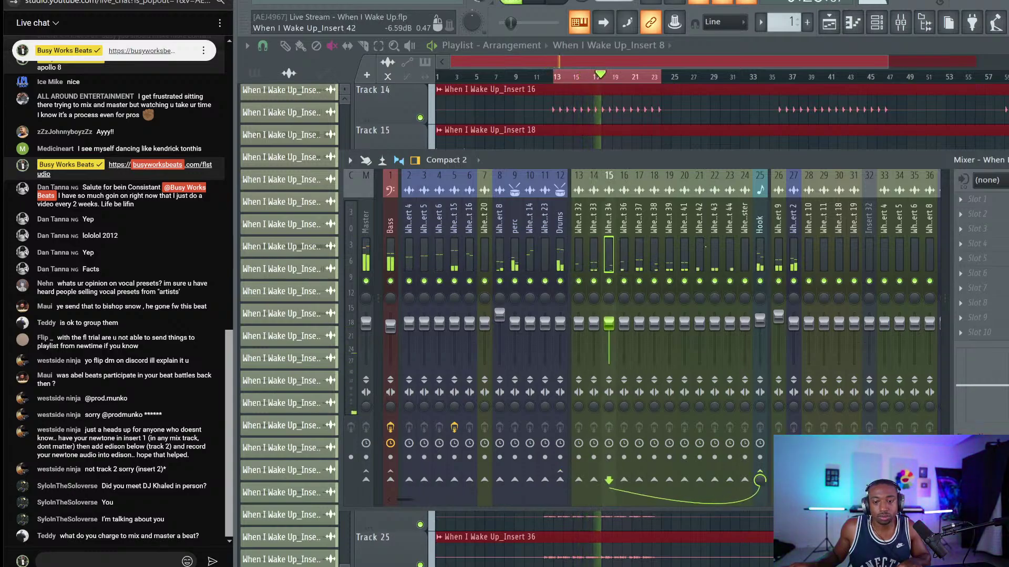
Load UAD Teletronix LA-2A Legacy into the first effect slot of the Hook track.
click(760, 252)
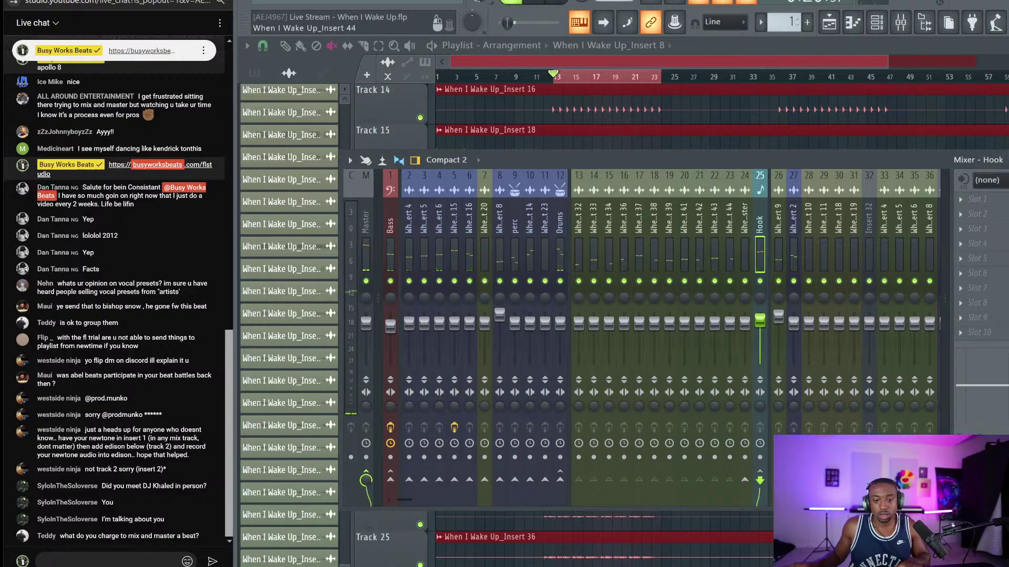
click(977, 199)
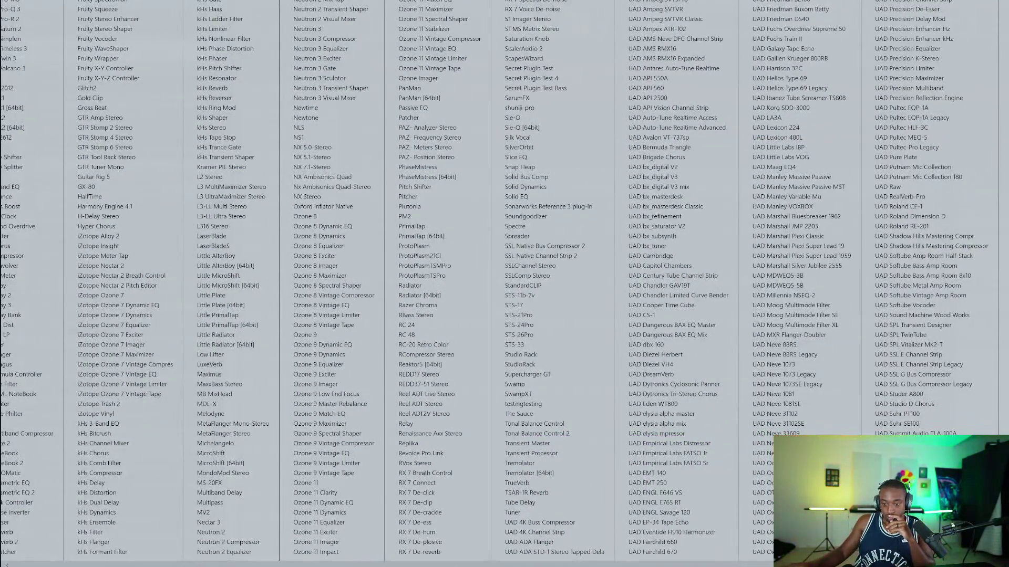
click(907, 464)
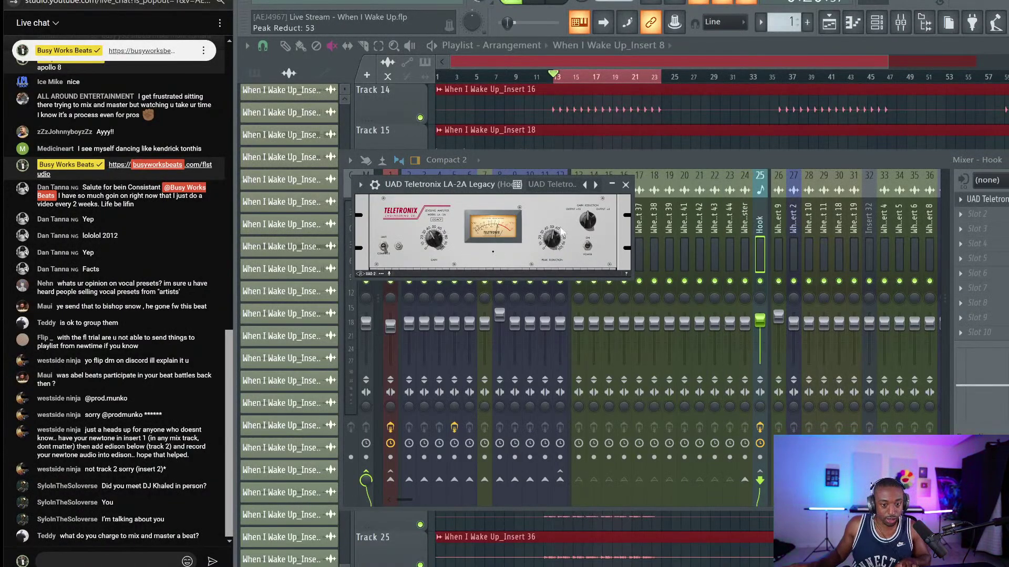
Fine-tune the gain of the LA-2A on the Hook track during playback and close the plugin.
key(space)
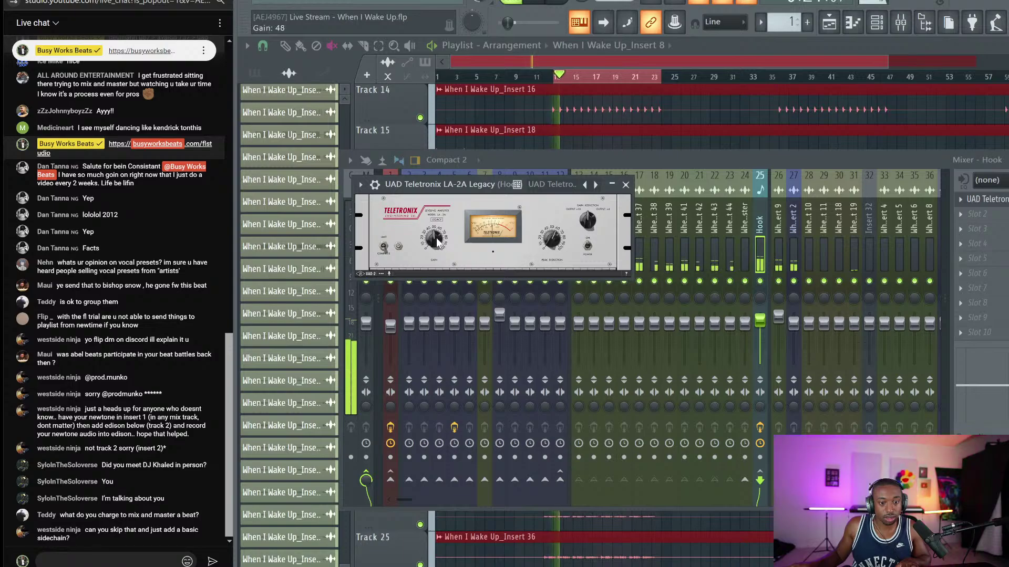
drag(437, 242, 438, 238)
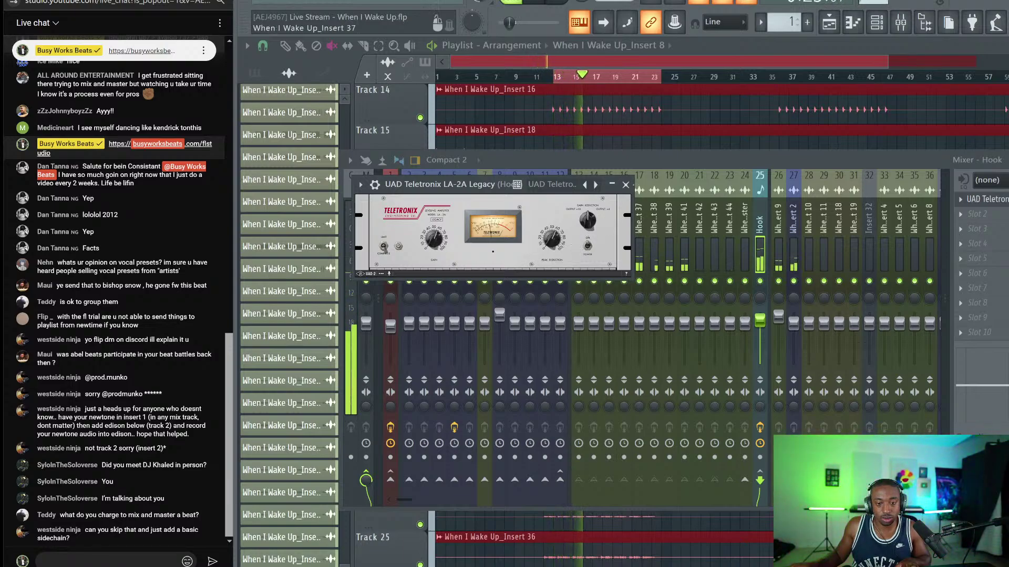
key(space)
click(625, 185)
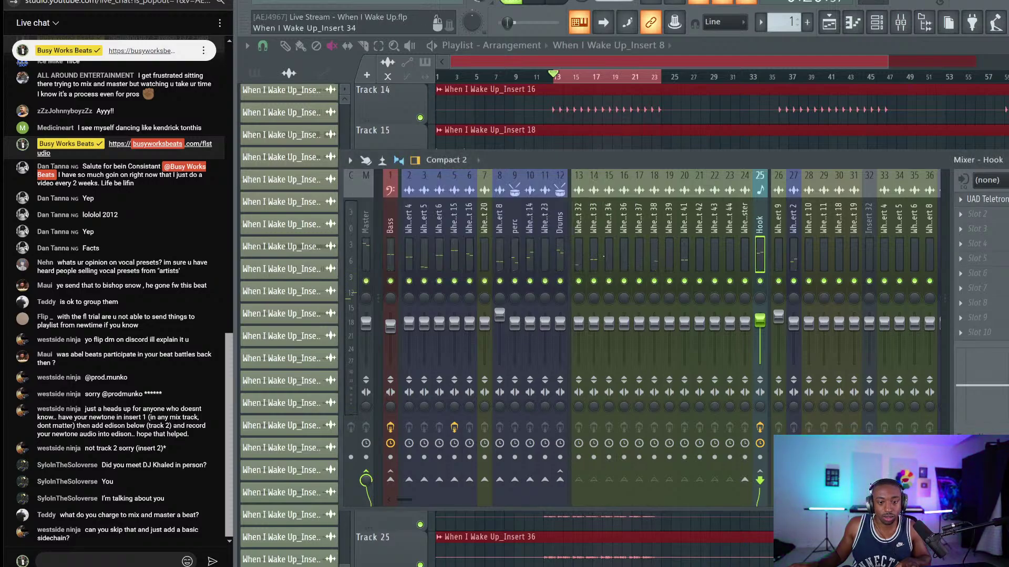
Listen to the looped section, select mixer track 13 and save the project.
key(space)
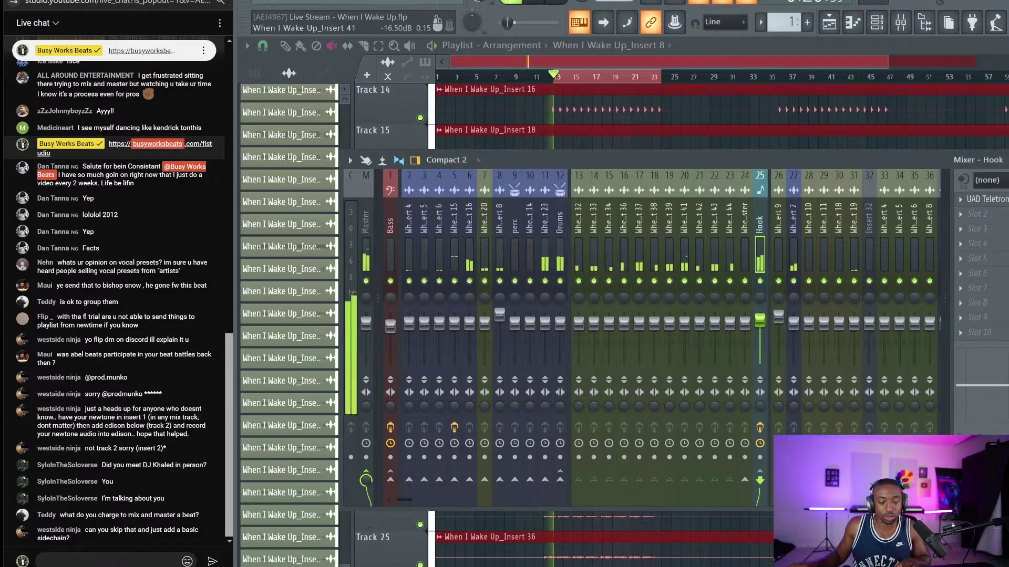
key(space)
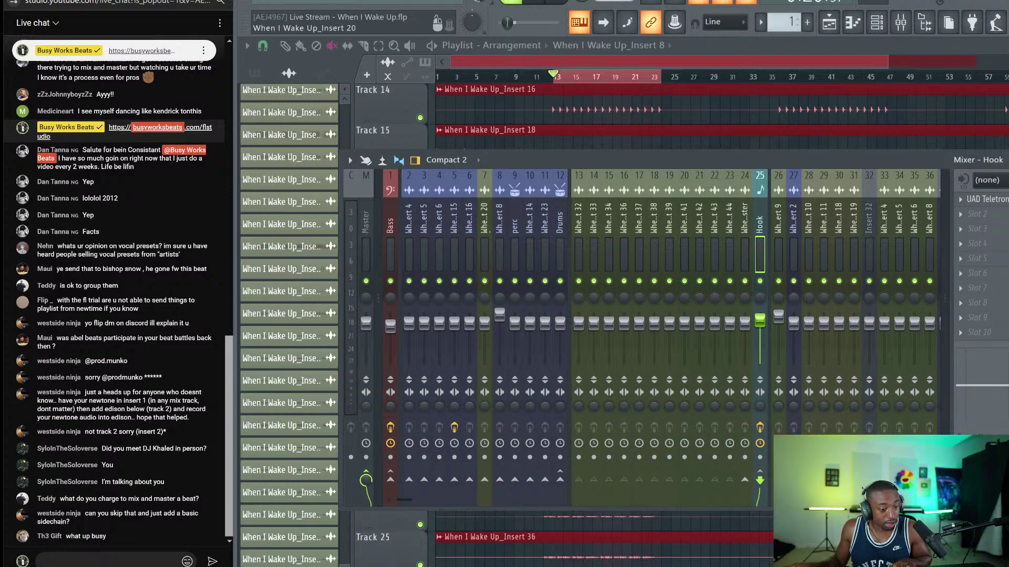
click(593, 252)
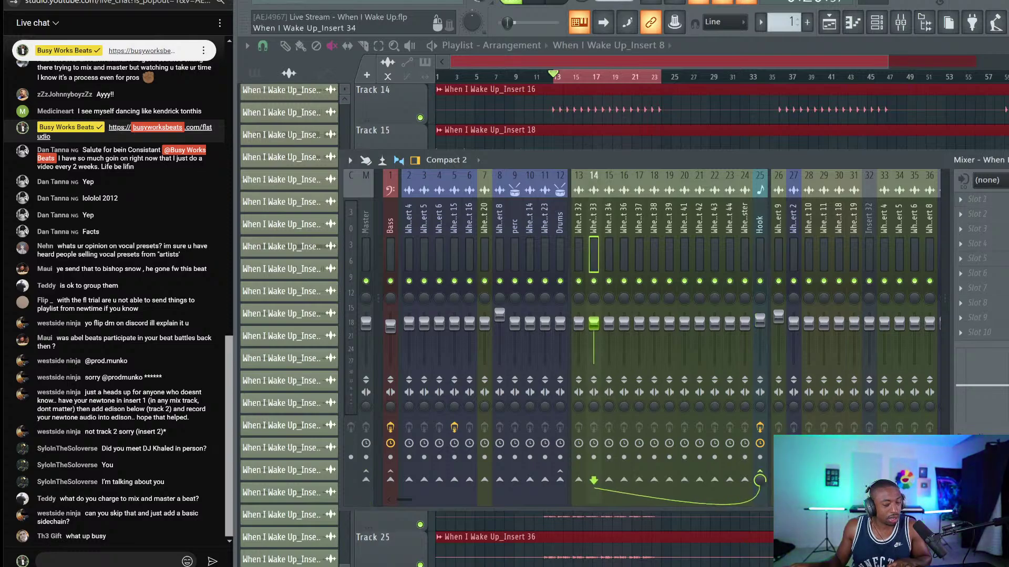
click(578, 220)
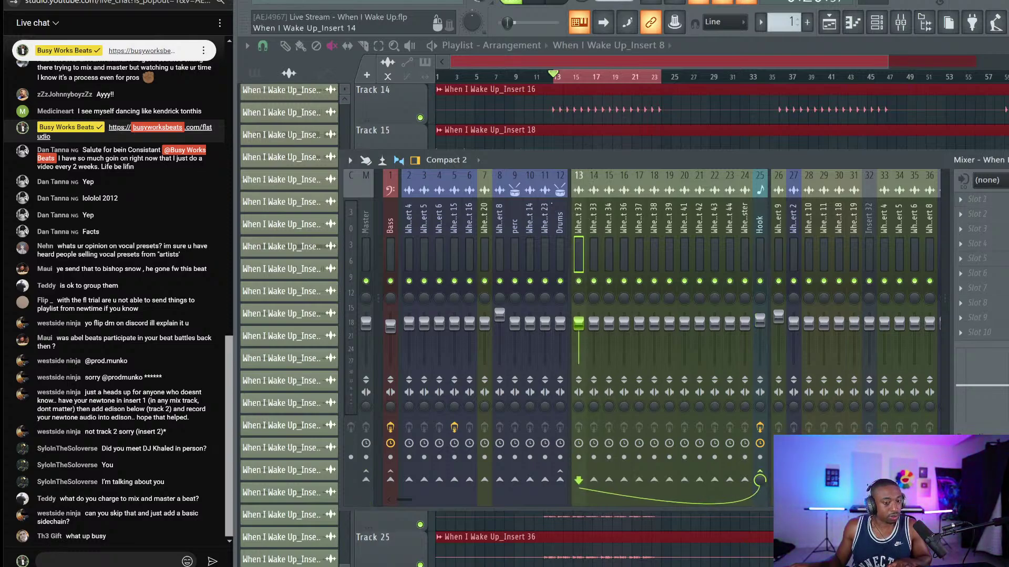
key(ctrl+s)
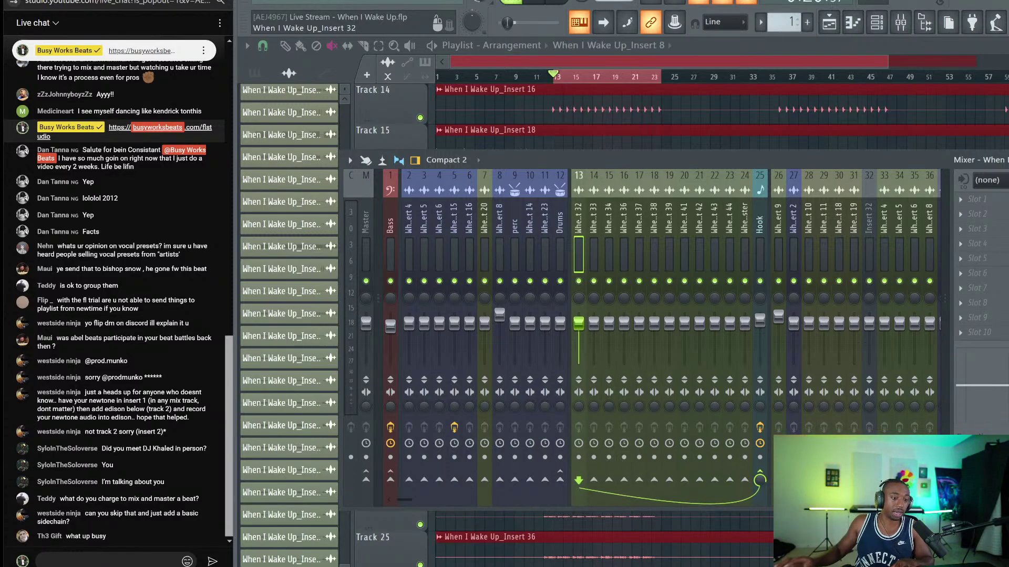
Solo the Hook track together with its source tracks while playing the loop.
key(space)
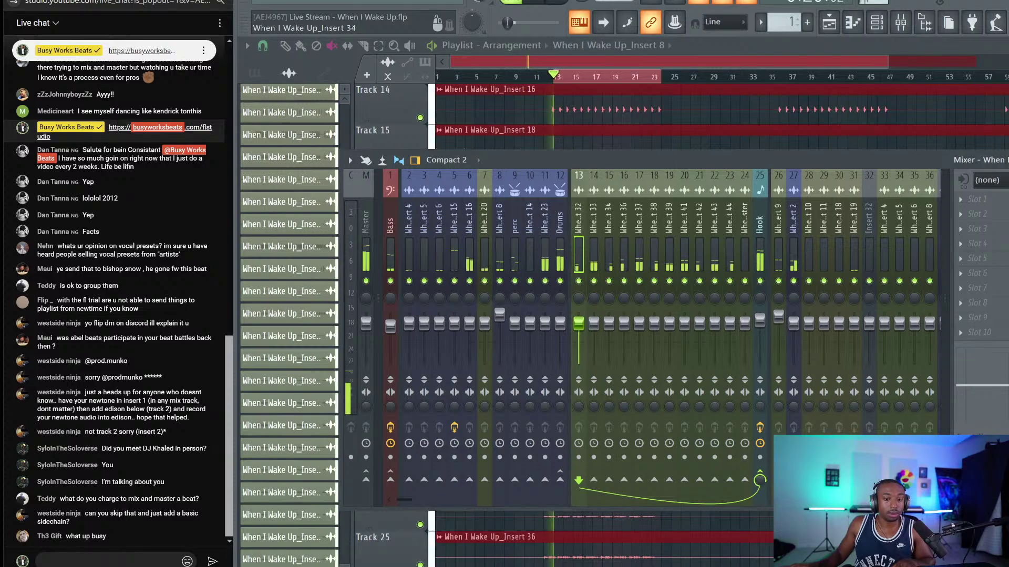
click(759, 226)
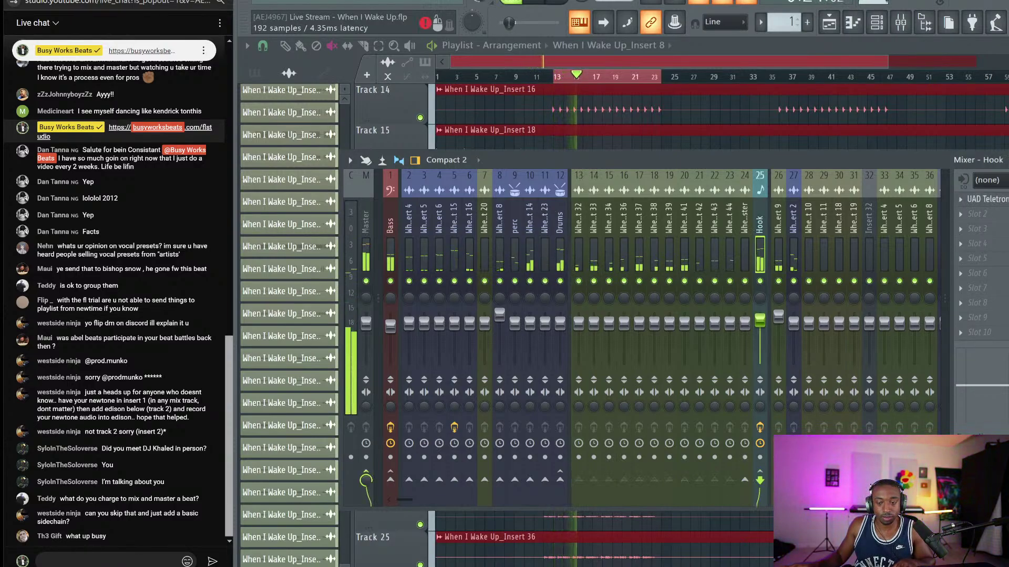
right_click(759, 281)
key(space)
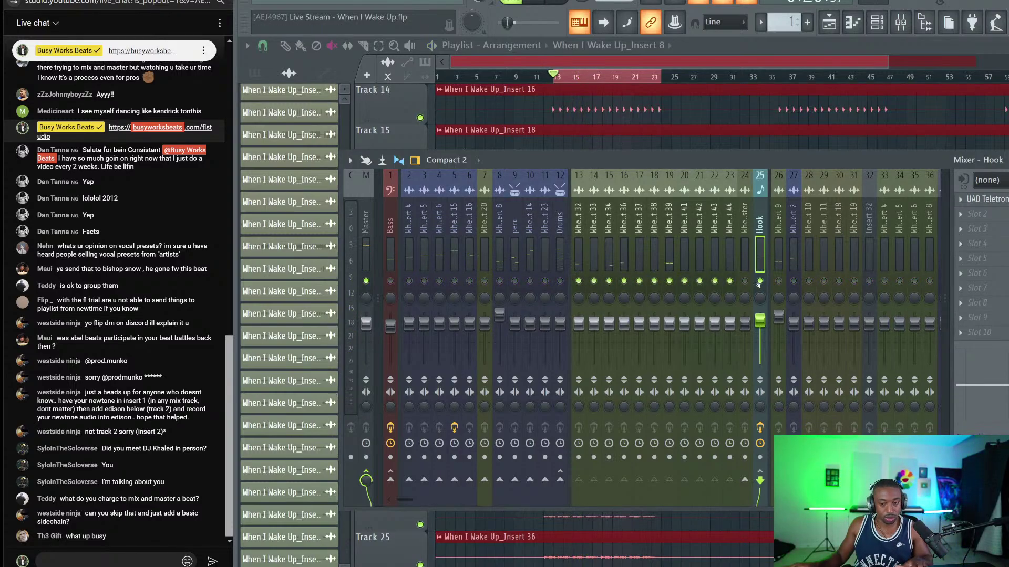
right_click(760, 281)
Enable mixer track 41 alongside the soloed Hook group and raise its volume to 125% (5.6 dB).
key(space)
scroll(743, 247, down, 7)
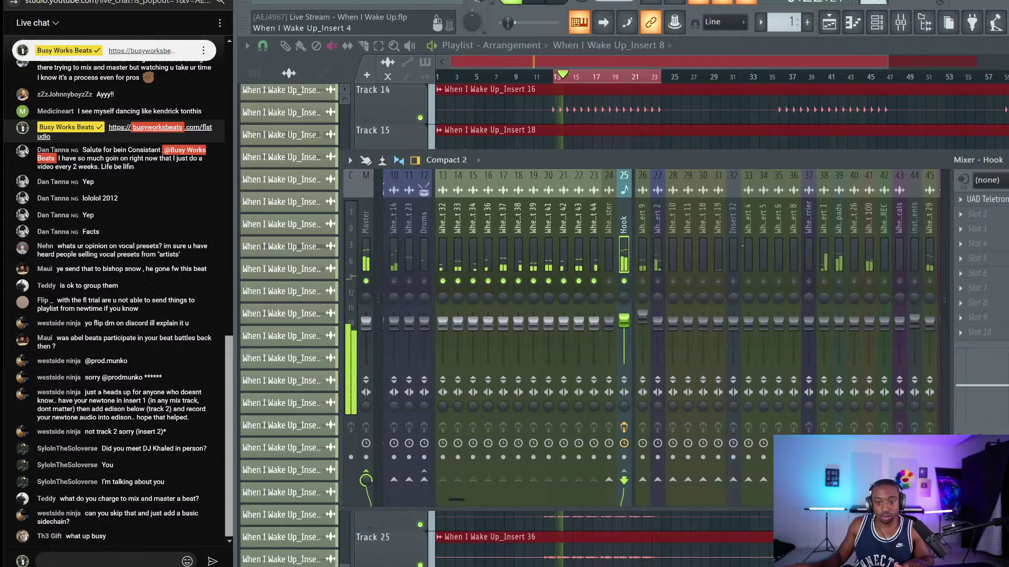
key(space)
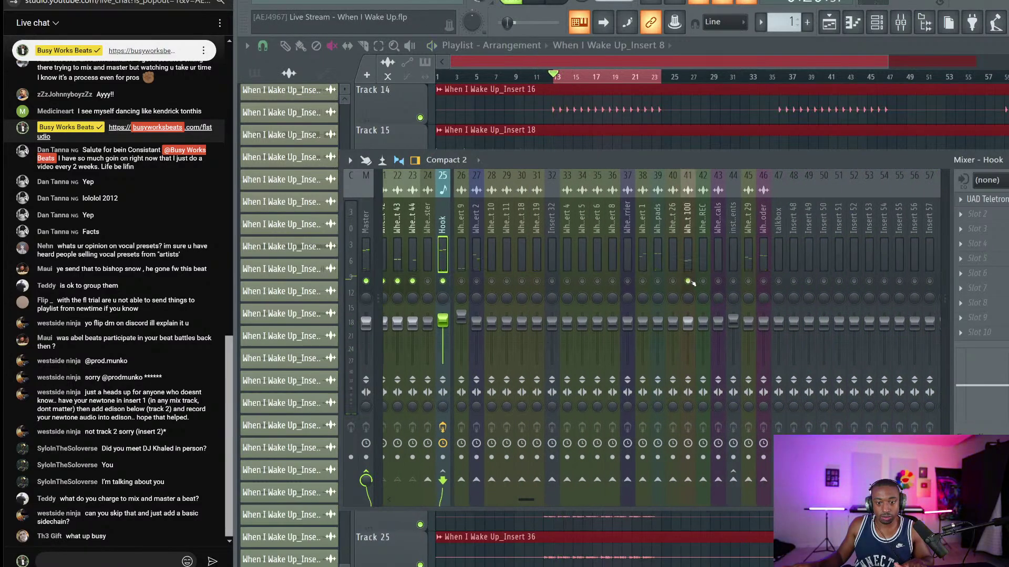
key(space)
click(672, 281)
click(688, 281)
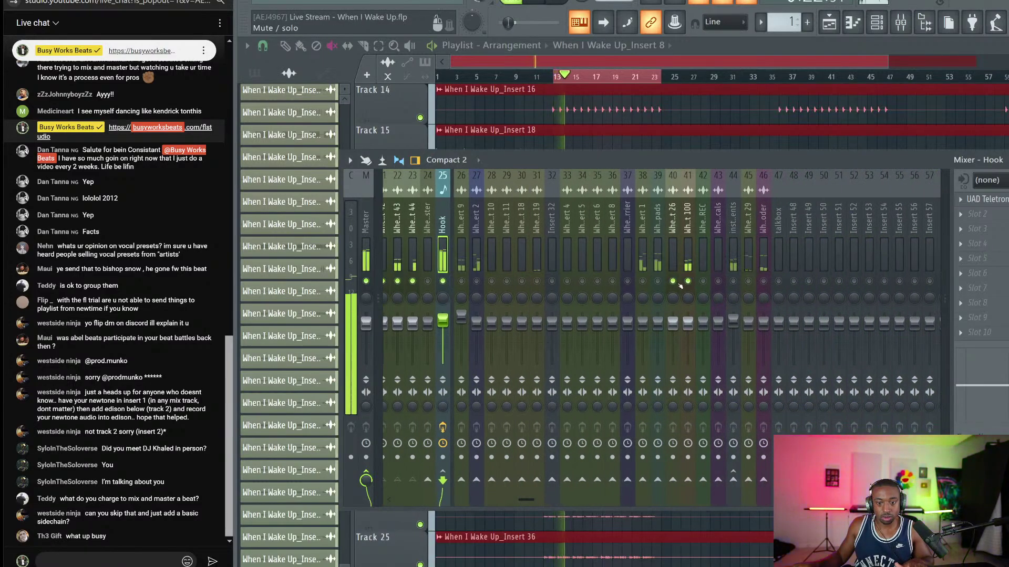
click(672, 282)
drag(689, 322, 688, 315)
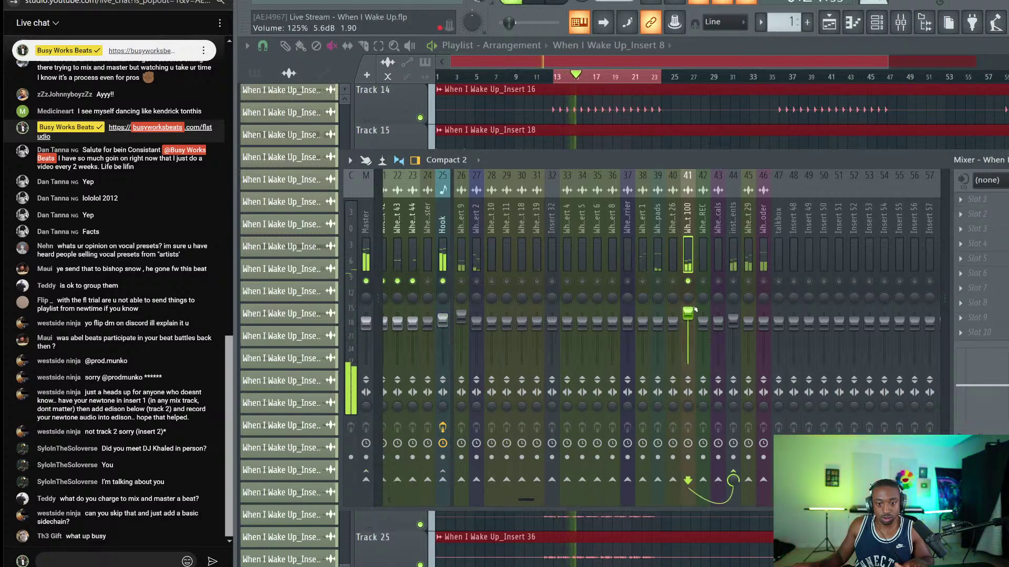
Audition mixer track 41 in solo and turn all mixer tracks back on.
right_click(688, 281)
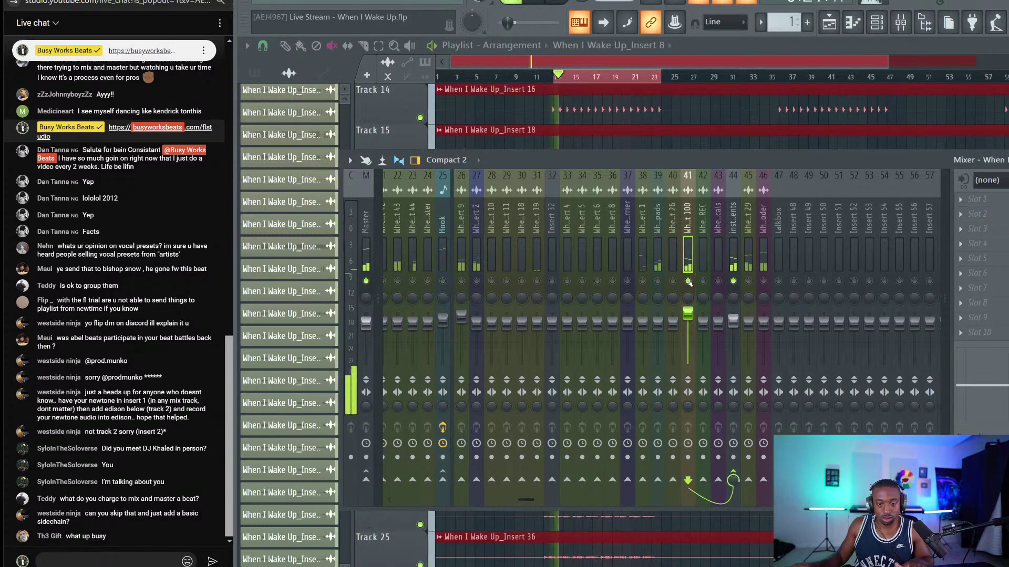
right_click(688, 281)
key(space)
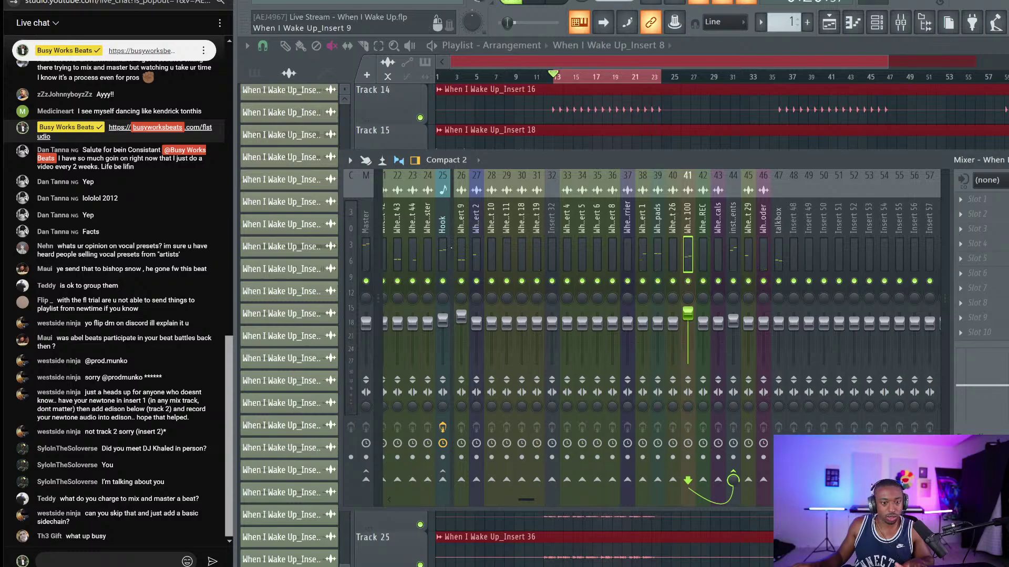
Rename mixer track 41 as REVERB and save the project.
click(444, 247)
click(687, 256)
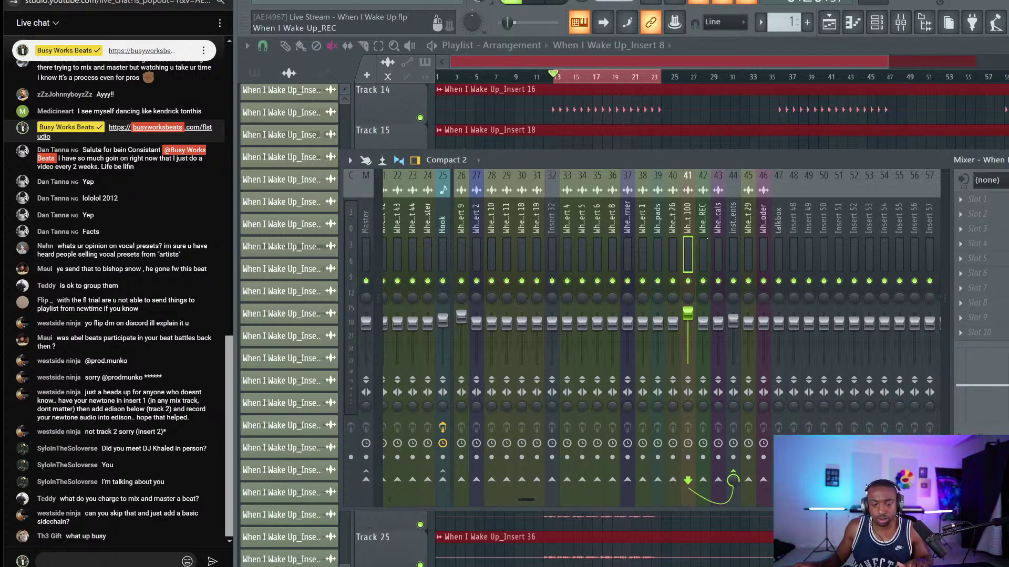
key(F2)
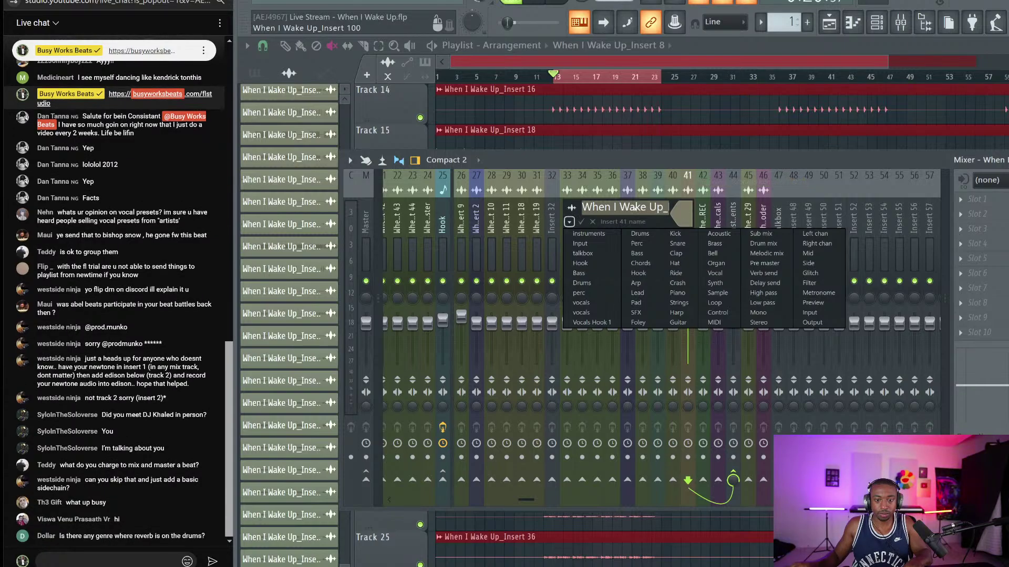
click(635, 207)
key(ctrl+a)
text(REVERB)
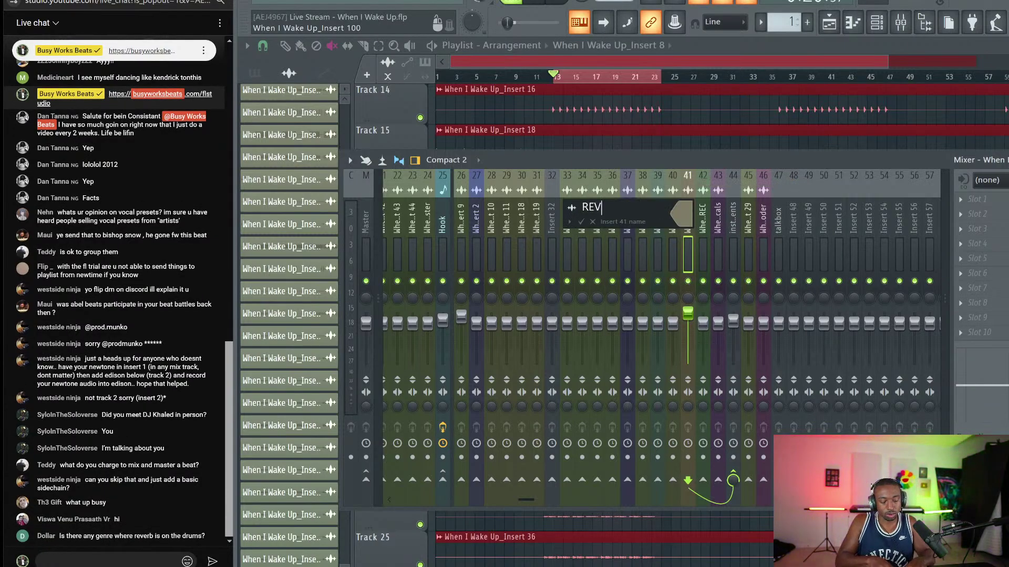
key(Return)
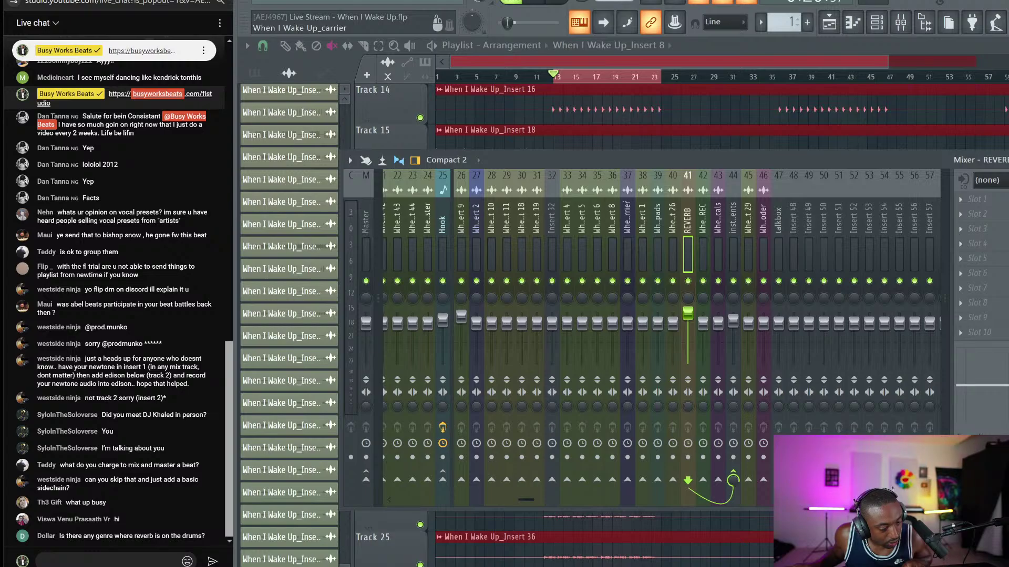
key(ctrl+s)
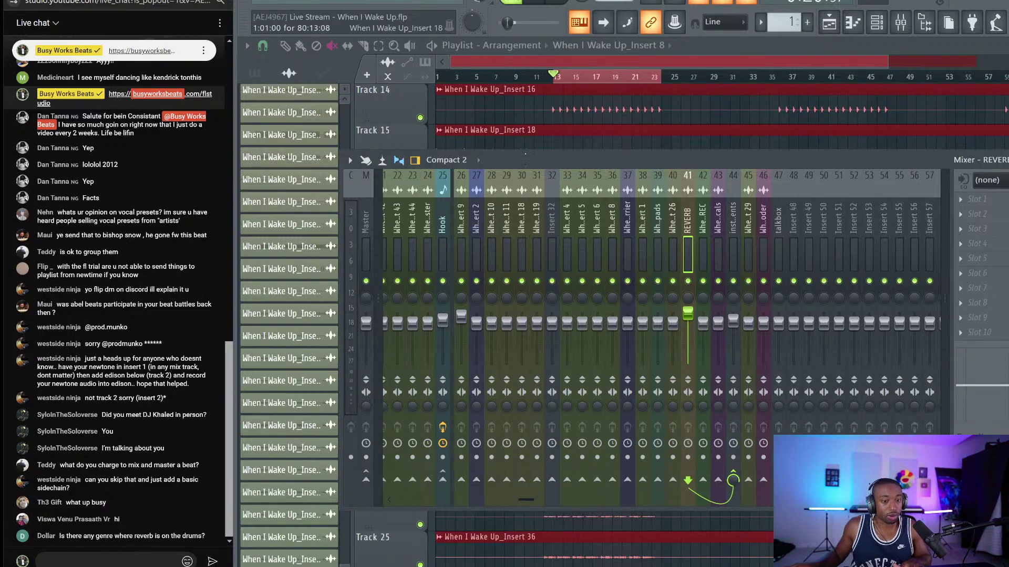
key(ctrl+s)
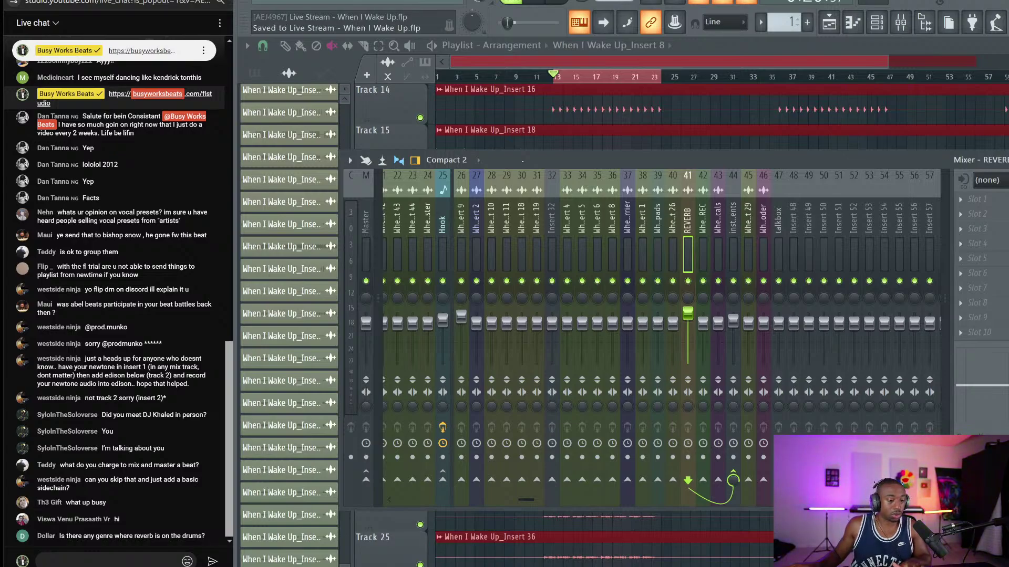
Solo the Hook track during playback and load FabFilter Pro-Q 3 into its second effect slot.
key(space)
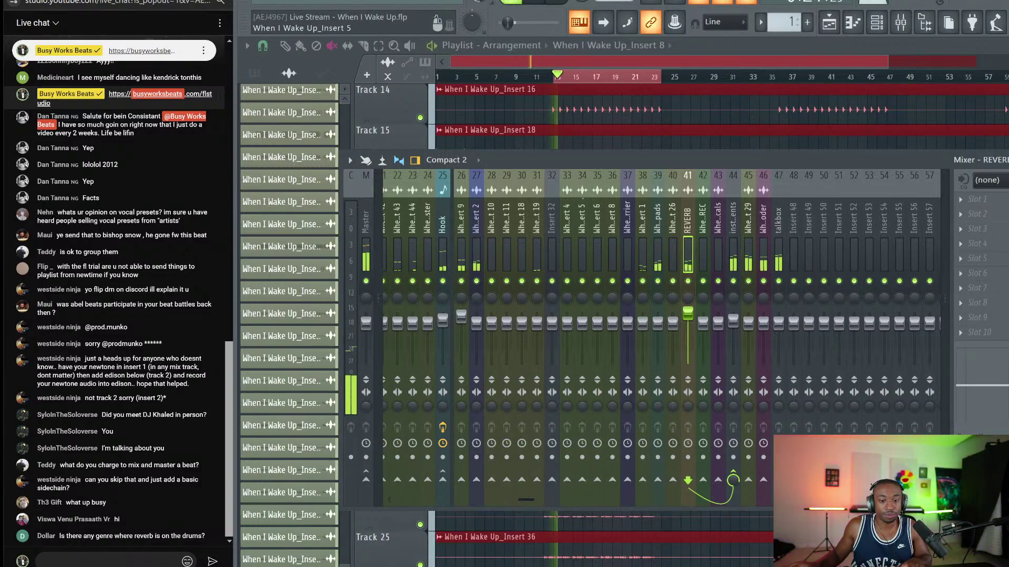
click(442, 251)
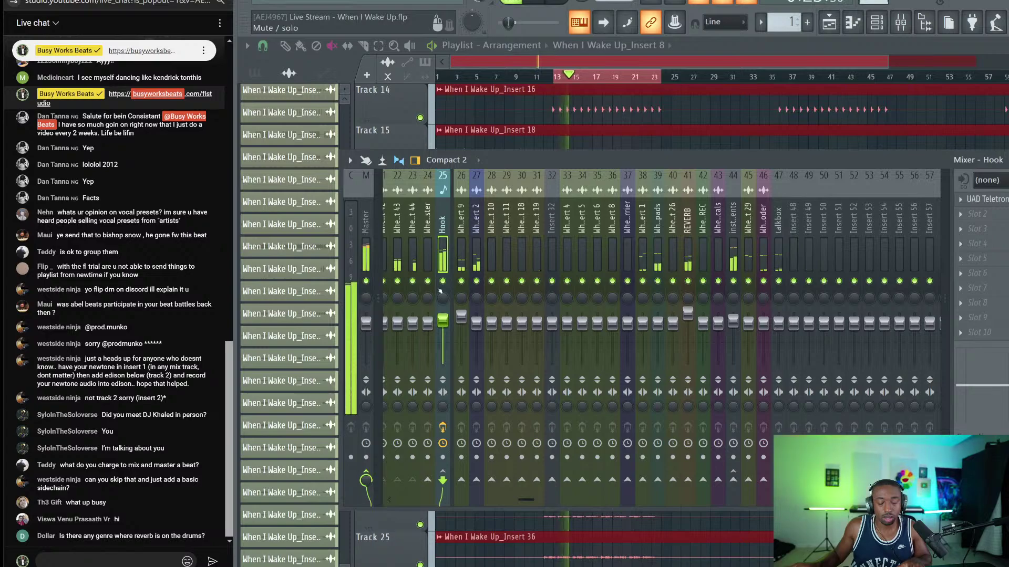
right_click(443, 281)
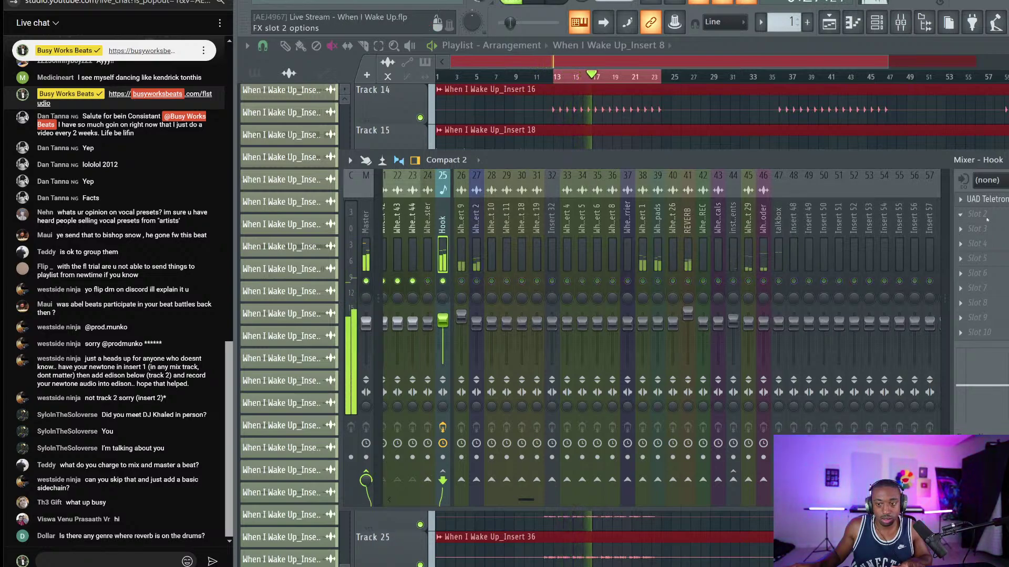
click(960, 214)
click(286, 9)
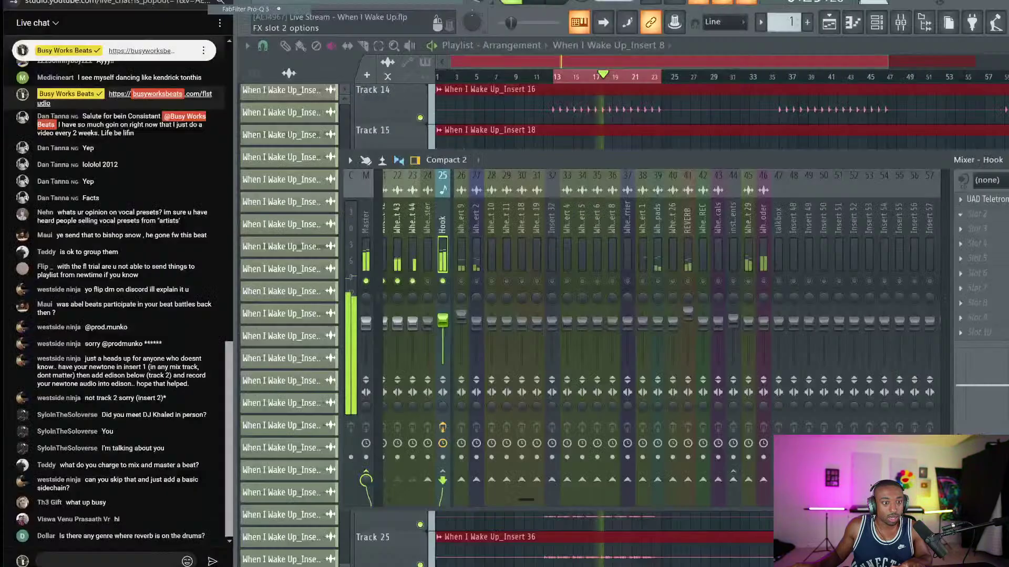
key(space)
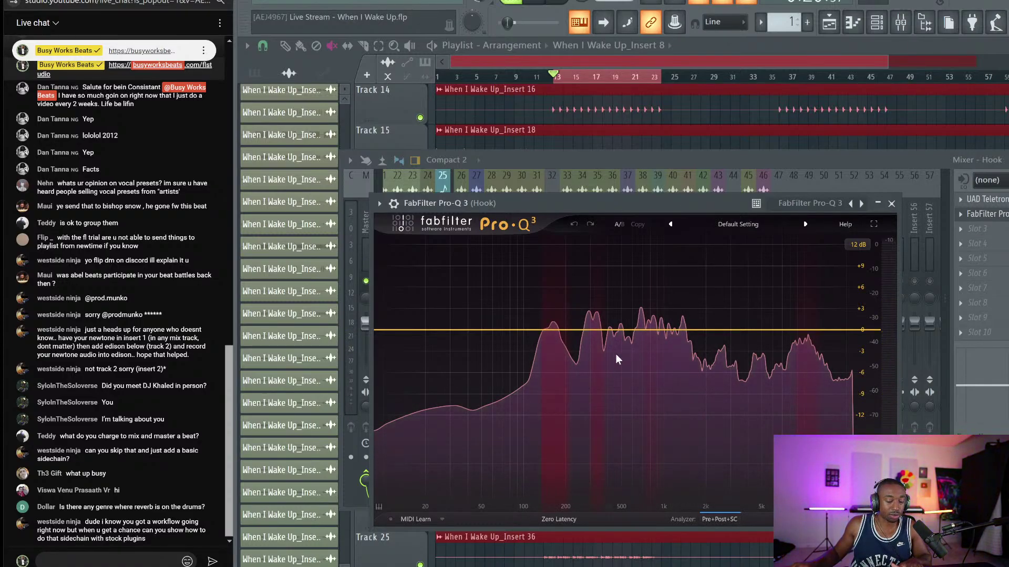
Add a bell band at about 163 Hz on the Hook EQ with a dynamic range of -1.58 dB and a manual threshold of -20 dB.
click(552, 330)
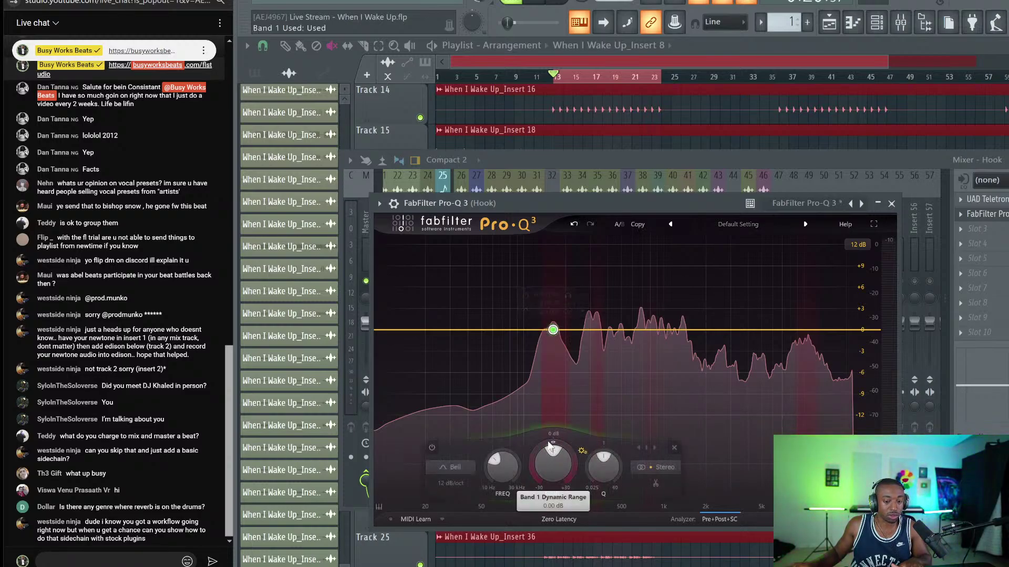
drag(551, 447, 531, 473)
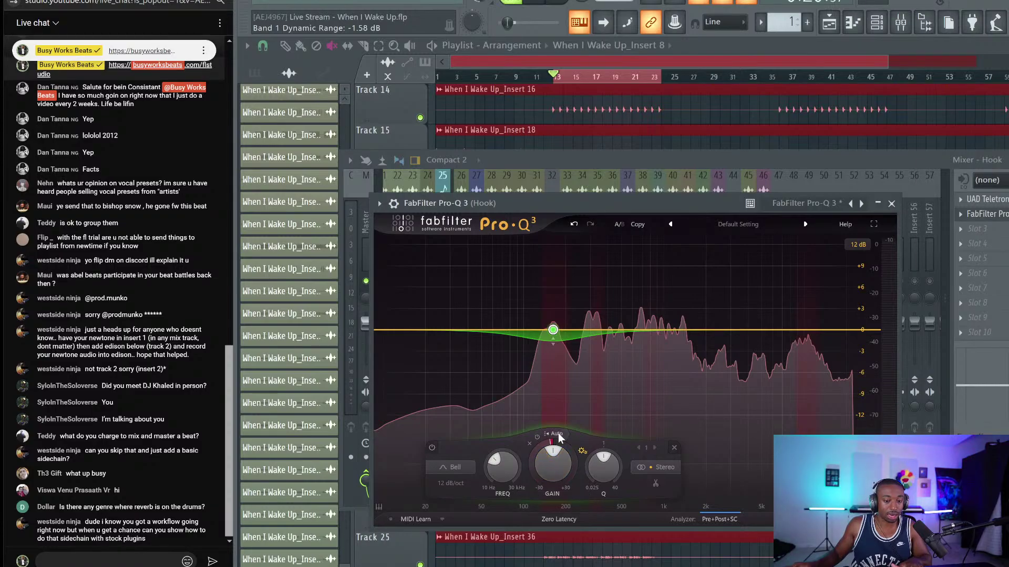
click(557, 435)
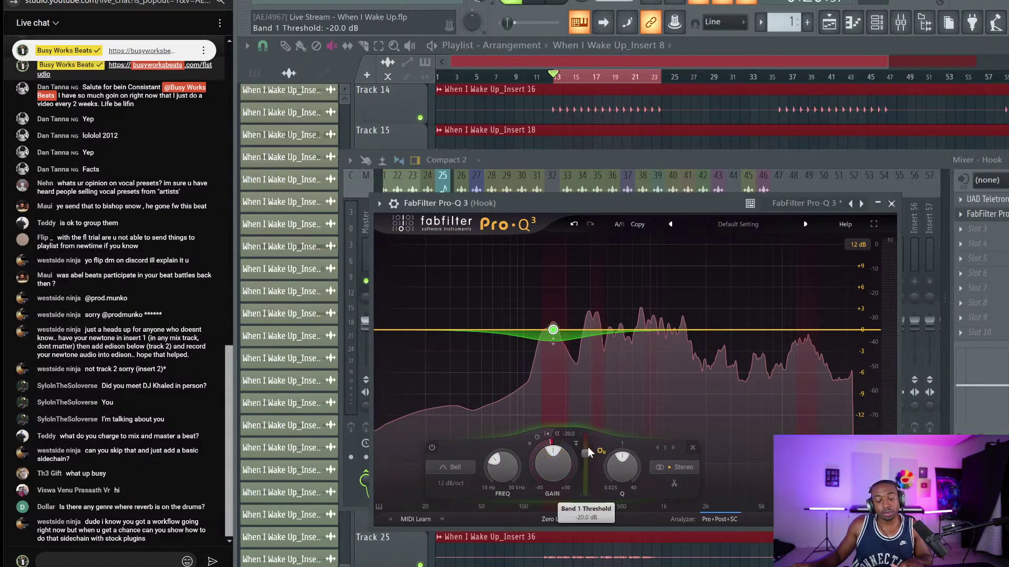
mouse_move(588, 439)
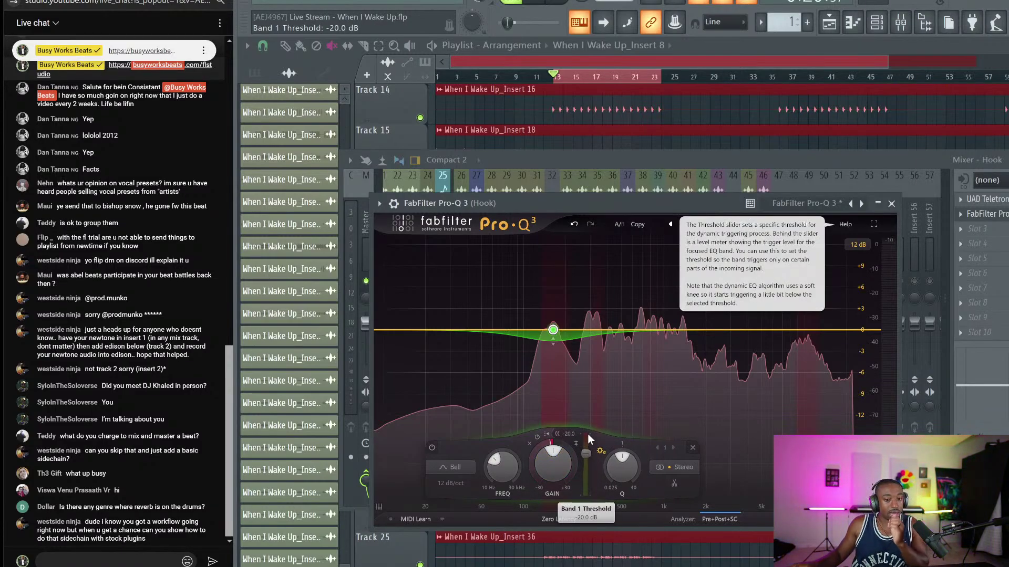
Audition the dynamic band during playback and switch the Hook EQ's processing mode to Natural Phase.
key(space)
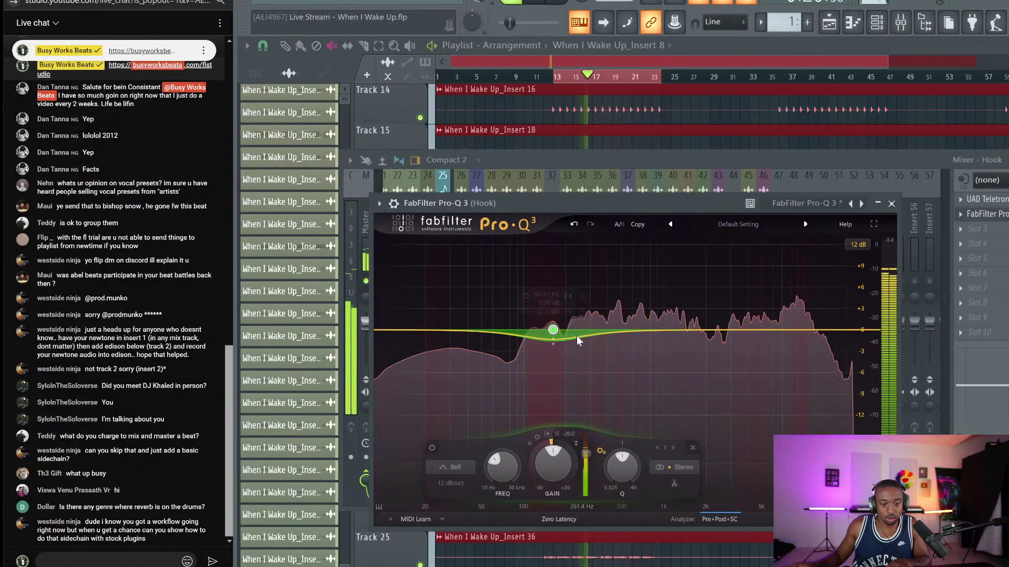
click(559, 519)
click(557, 544)
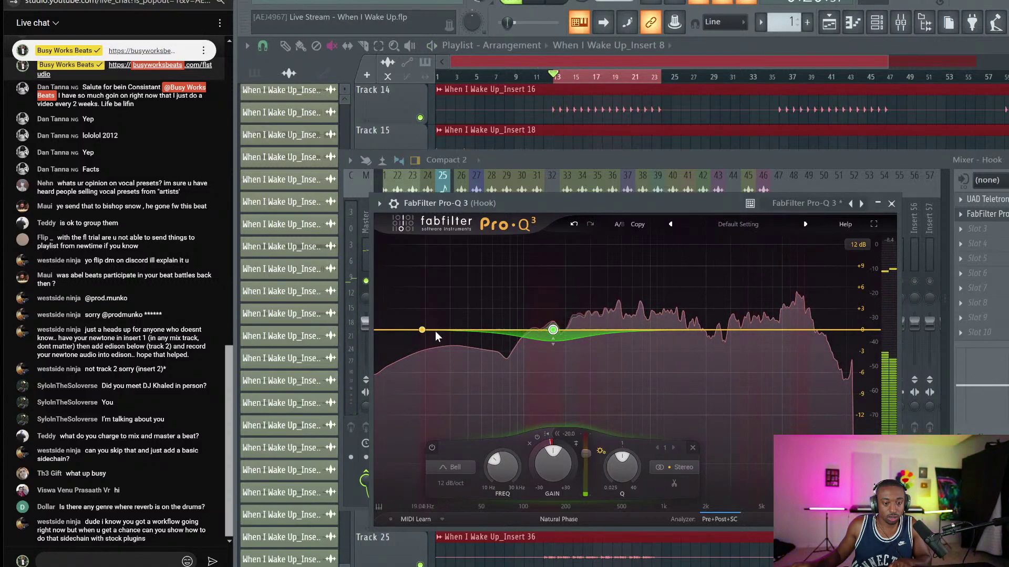
Add a Low Cut band to the Hook EQ with a 24 dB/oct slope and a frequency of 80 Hz.
click(509, 330)
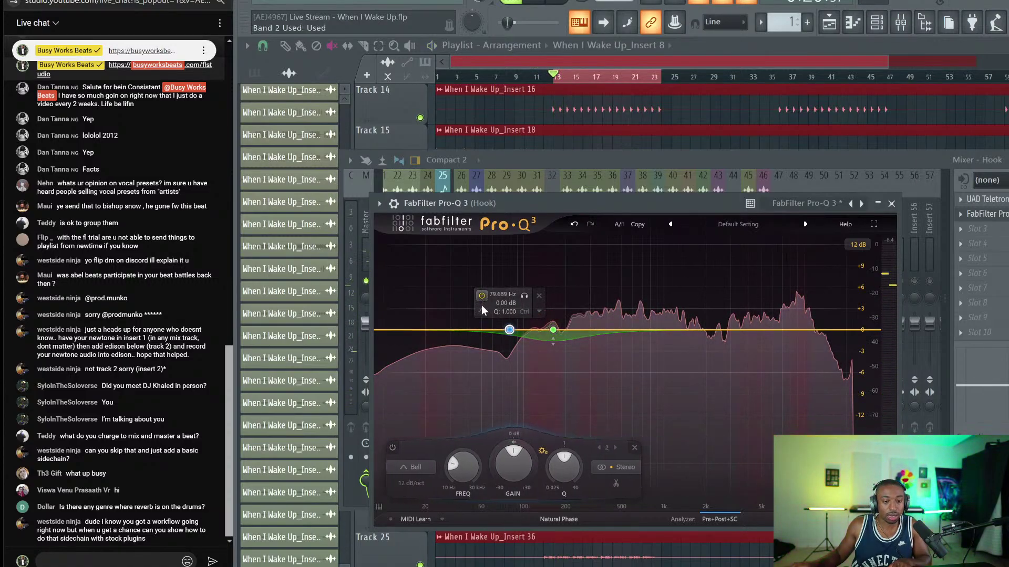
mouse_move(482, 311)
click(519, 322)
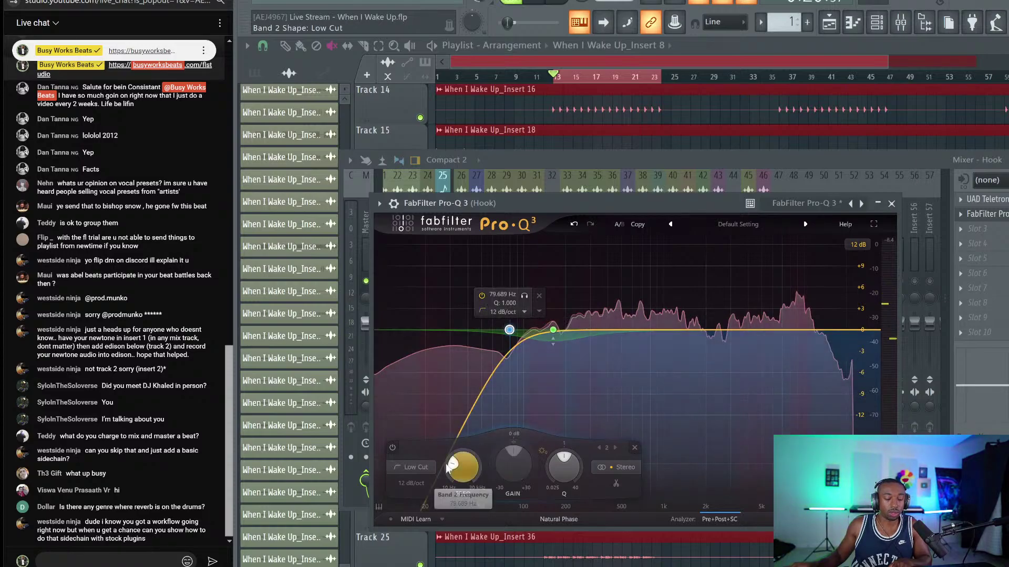
click(411, 483)
click(420, 417)
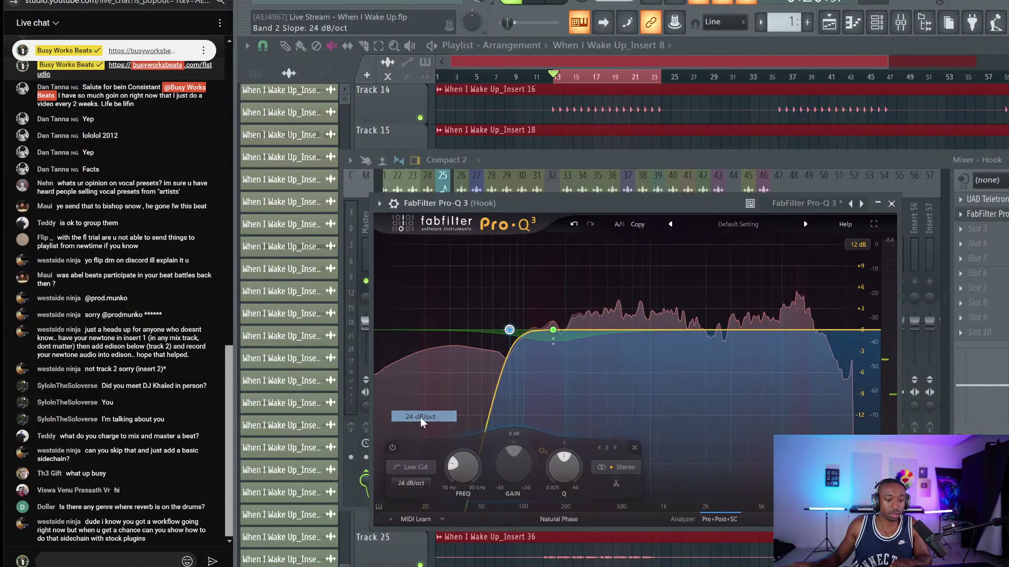
double_click(455, 467)
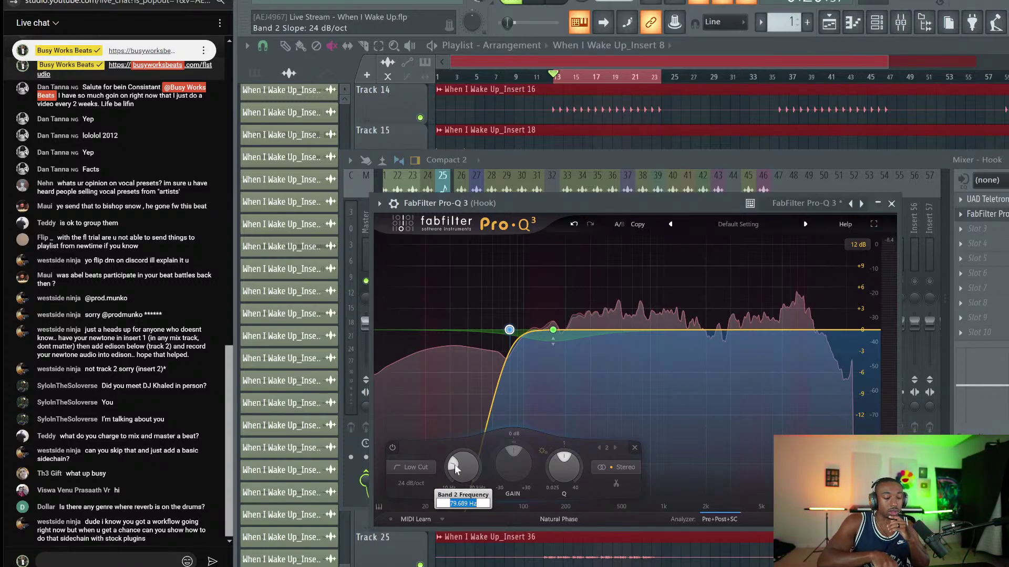
text(80)
key(Return)
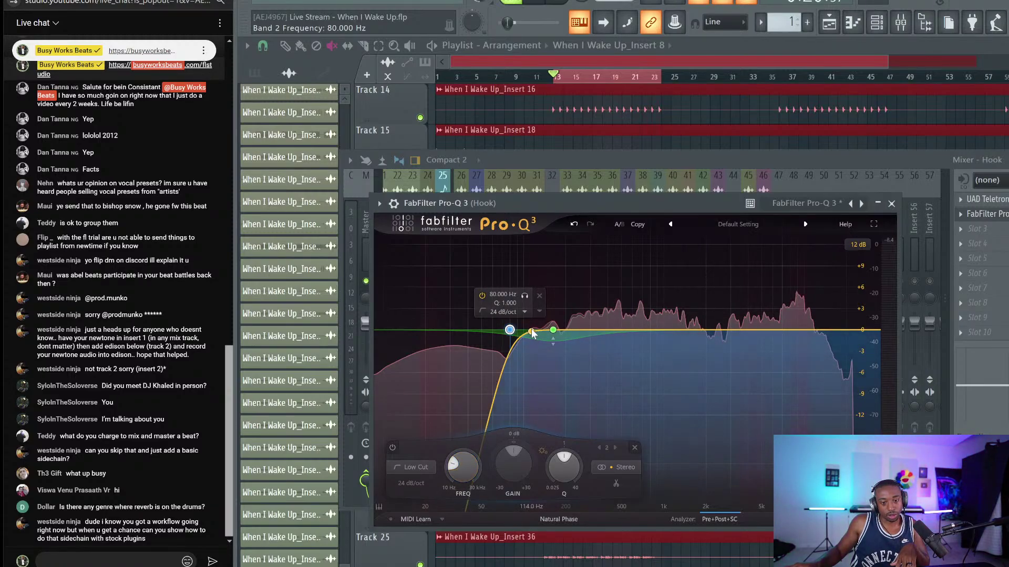
Audition the Hook with the low cut applied and close the FabFilter Pro-Q 3 window.
key(space)
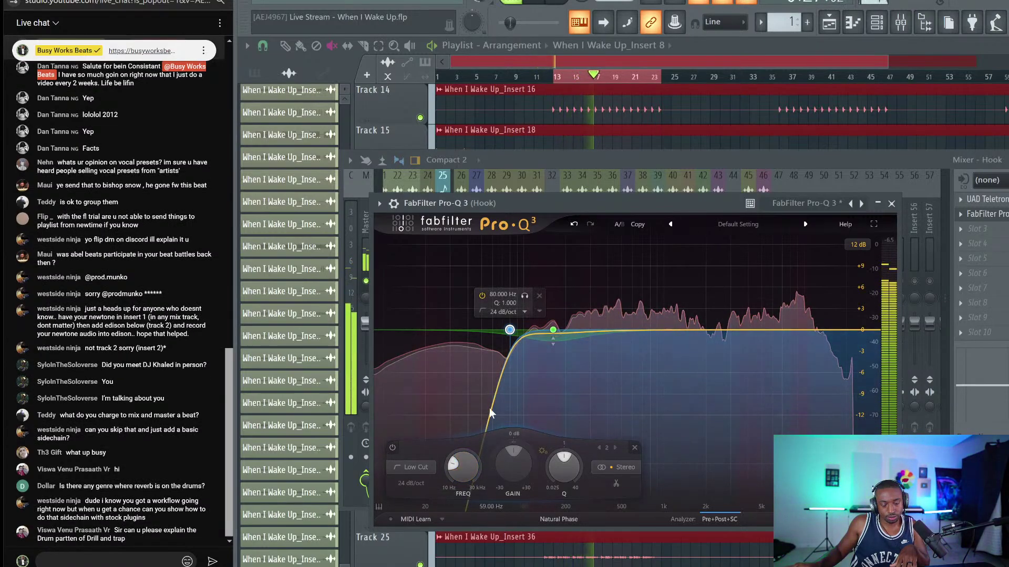
key(space)
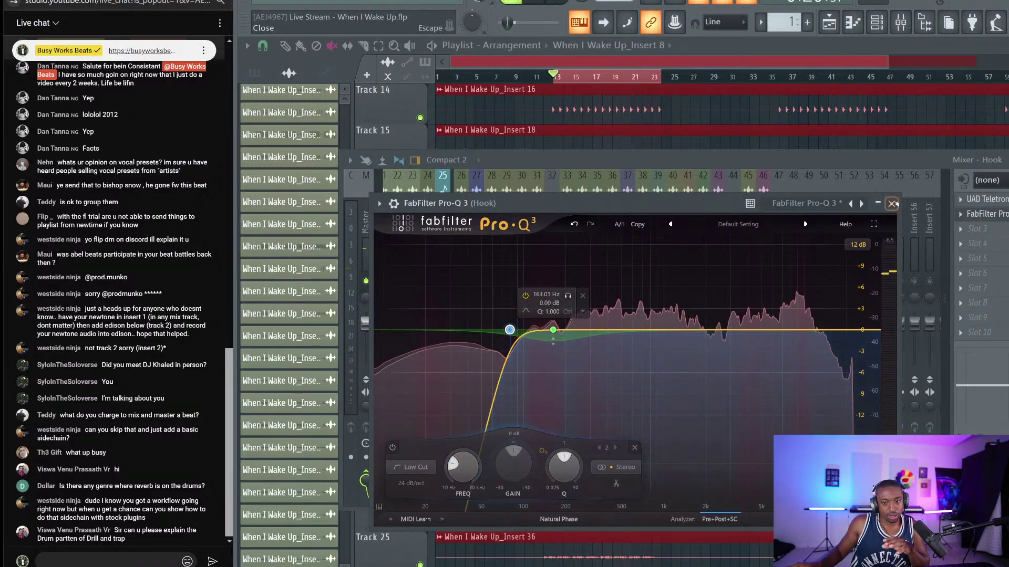
click(892, 204)
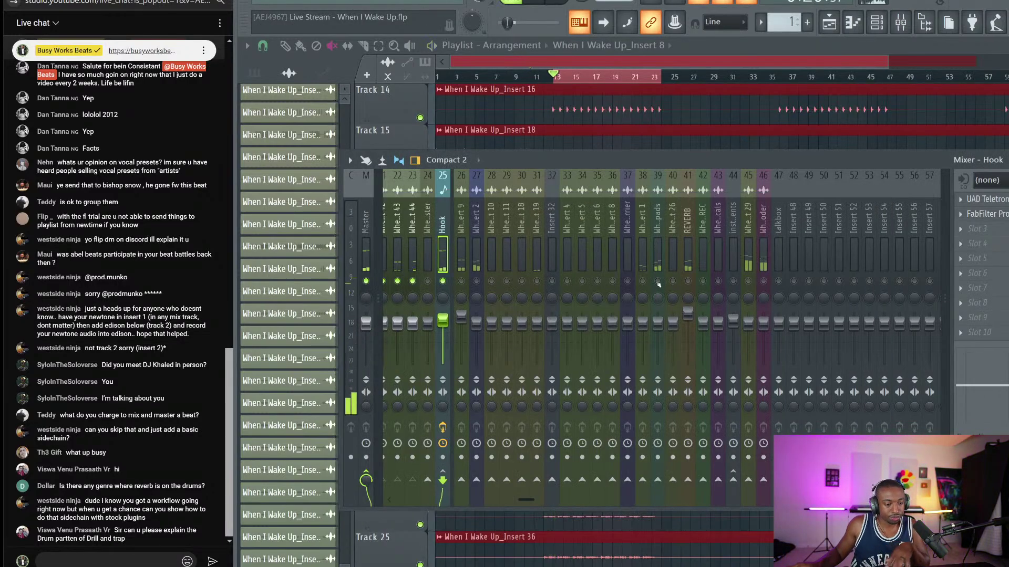
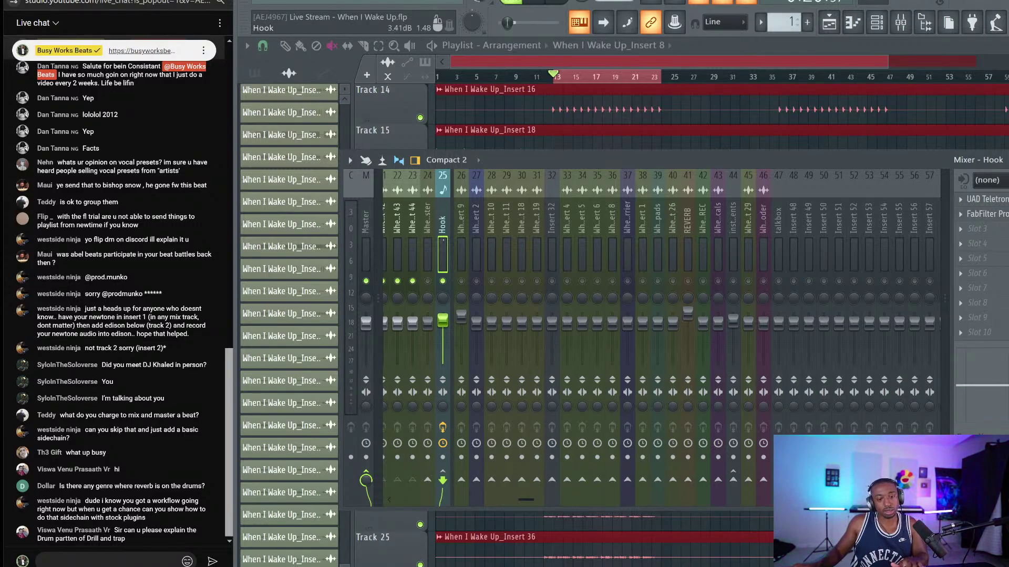
Look through the bass and drum mixer tracks and turn all mixer tracks back on to hear the full mix.
scroll(641, 336, left, 6)
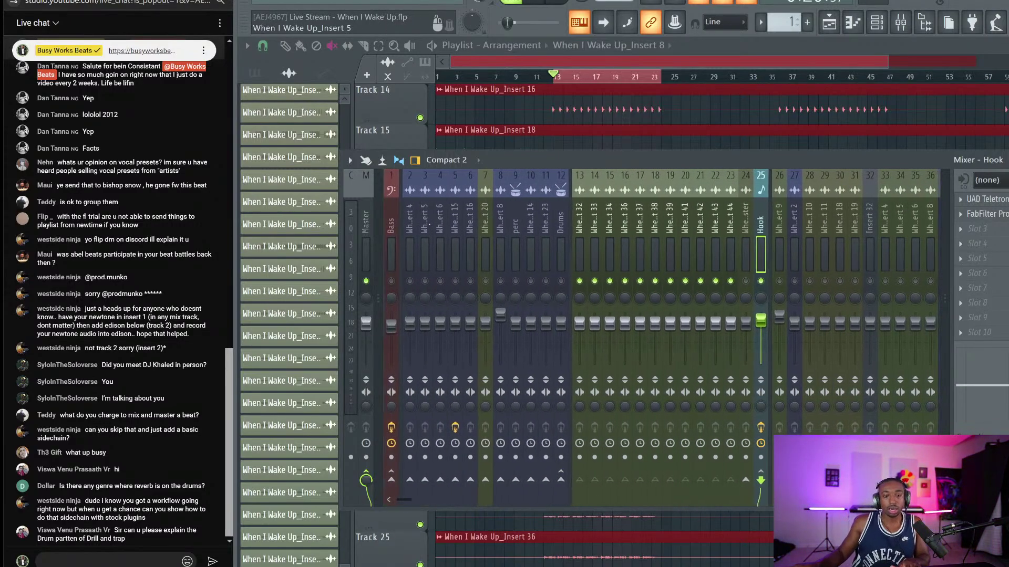
click(414, 222)
click(390, 222)
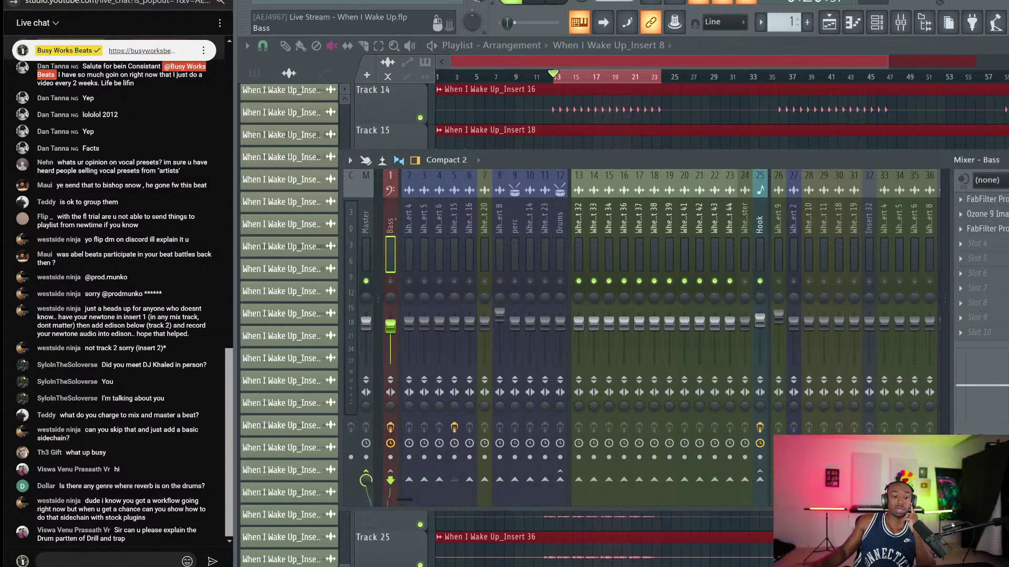
mouse_move(483, 233)
mouse_down()
mouse_move(409, 223)
mouse_move(484, 232)
mouse_up()
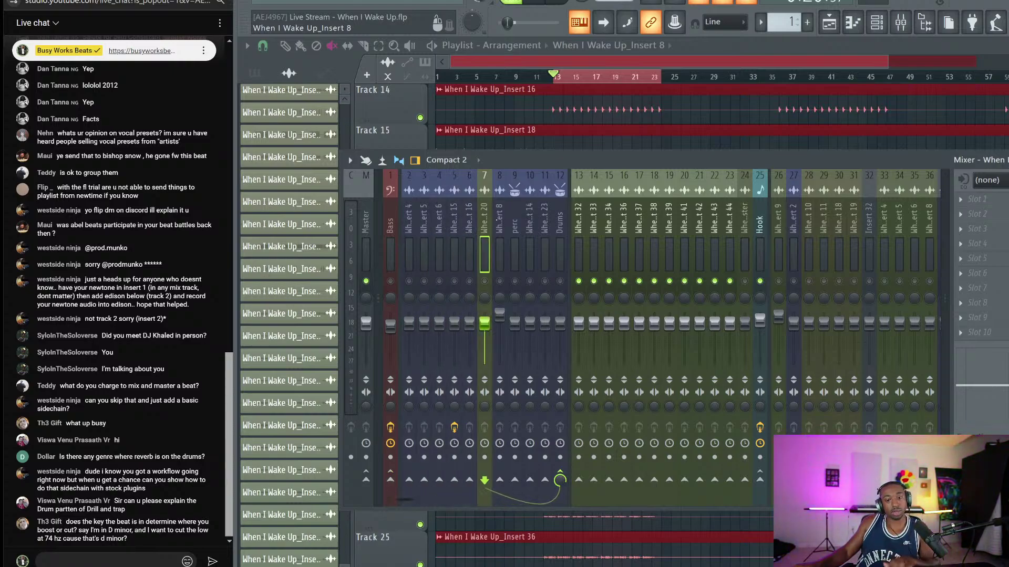
click(500, 231)
key(space)
key(space)
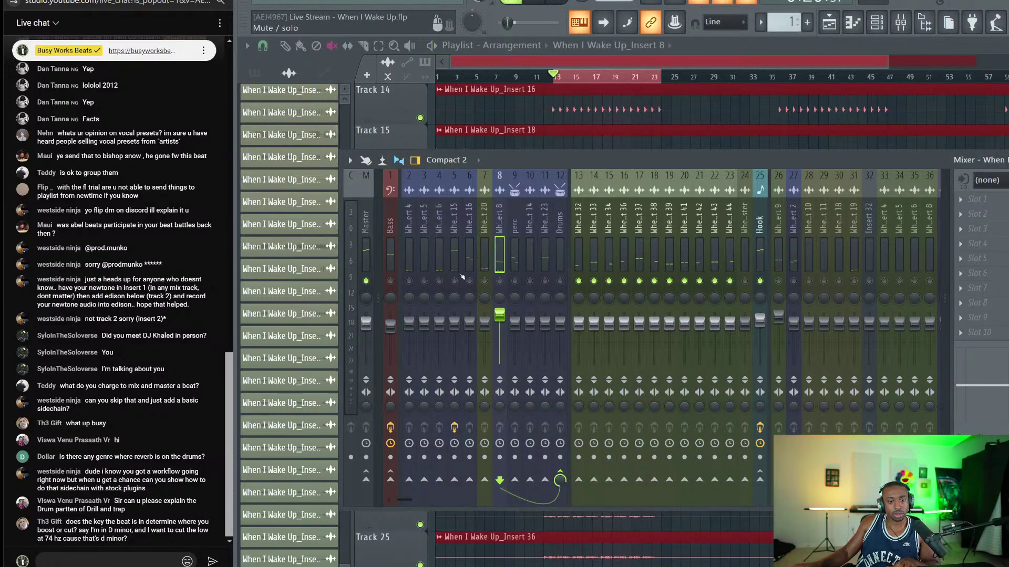
click(460, 276)
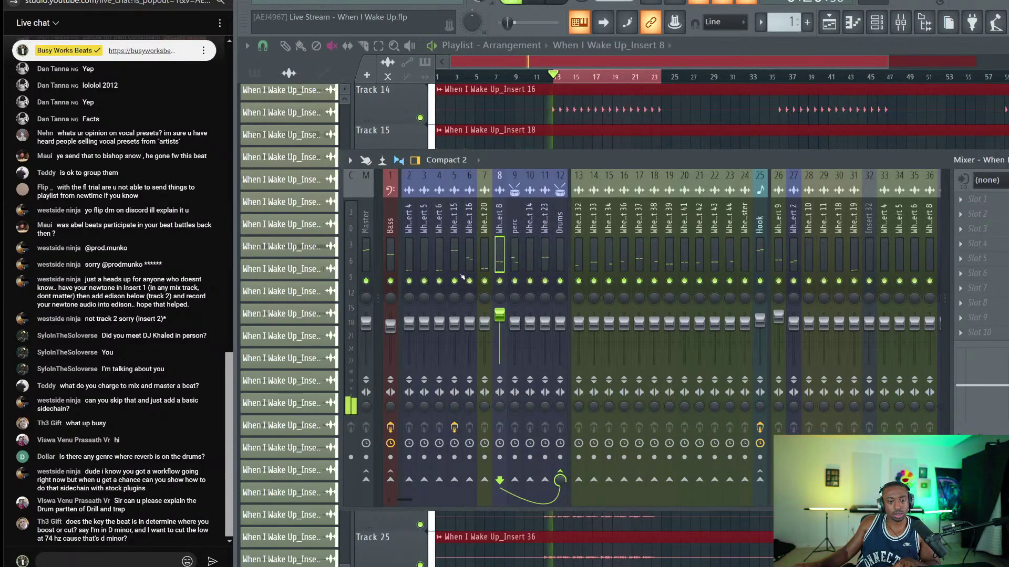
Bring up the routing options from mixer track 5 to Bass and load Fruity Parametric EQ 2 into the Bass track's fourth effect slot.
right_click(392, 471)
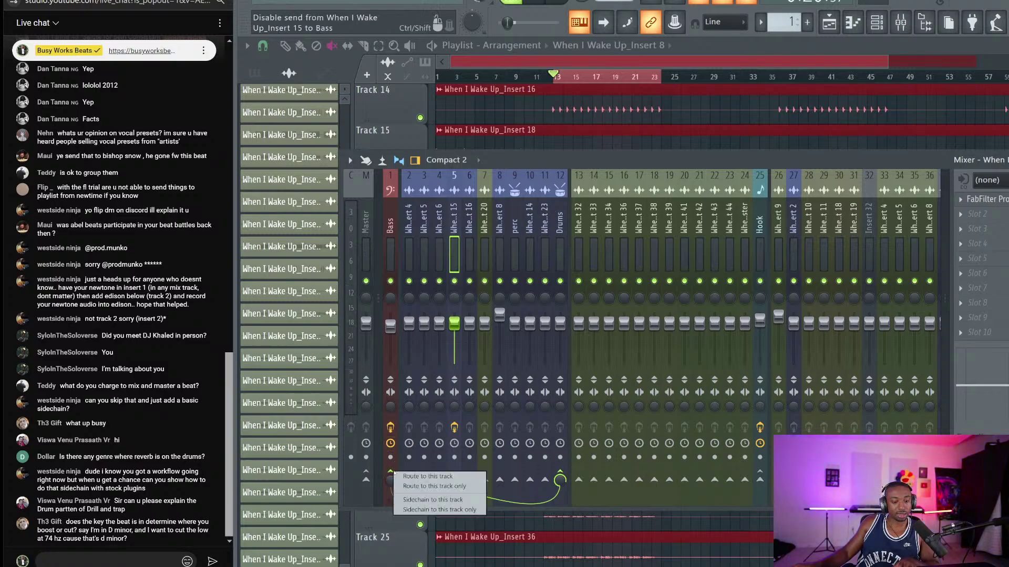
click(390, 270)
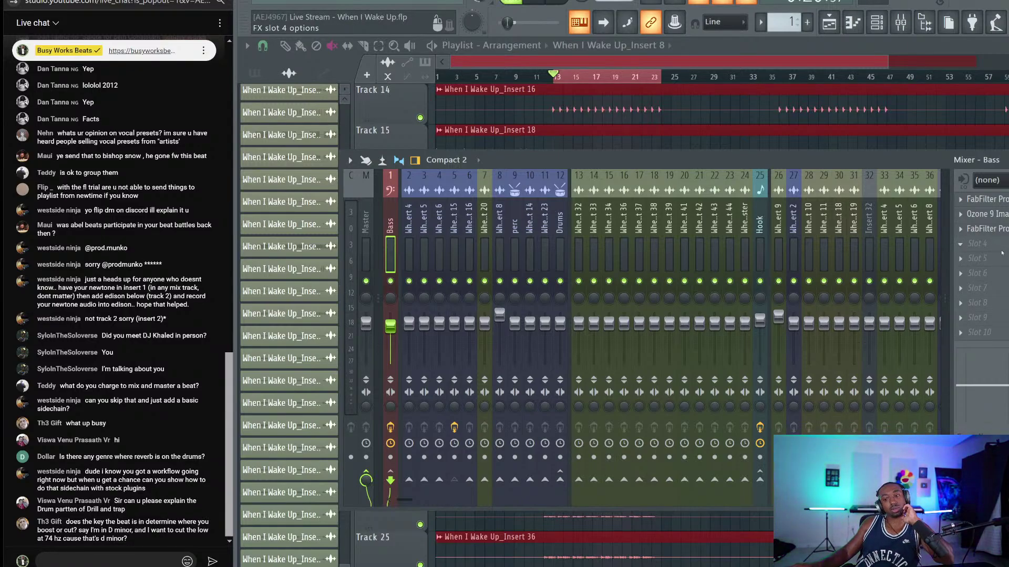
click(1003, 254)
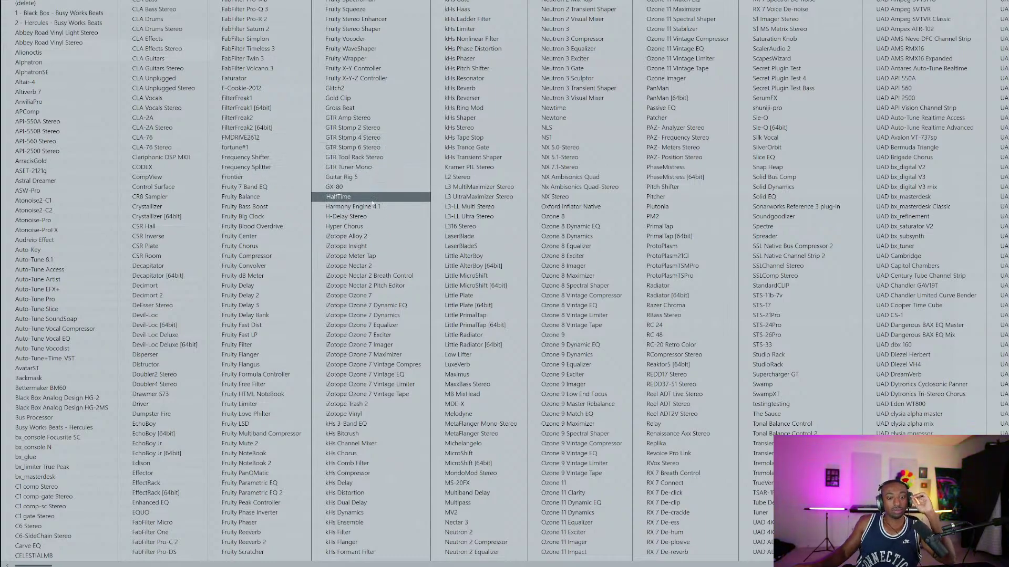
click(252, 493)
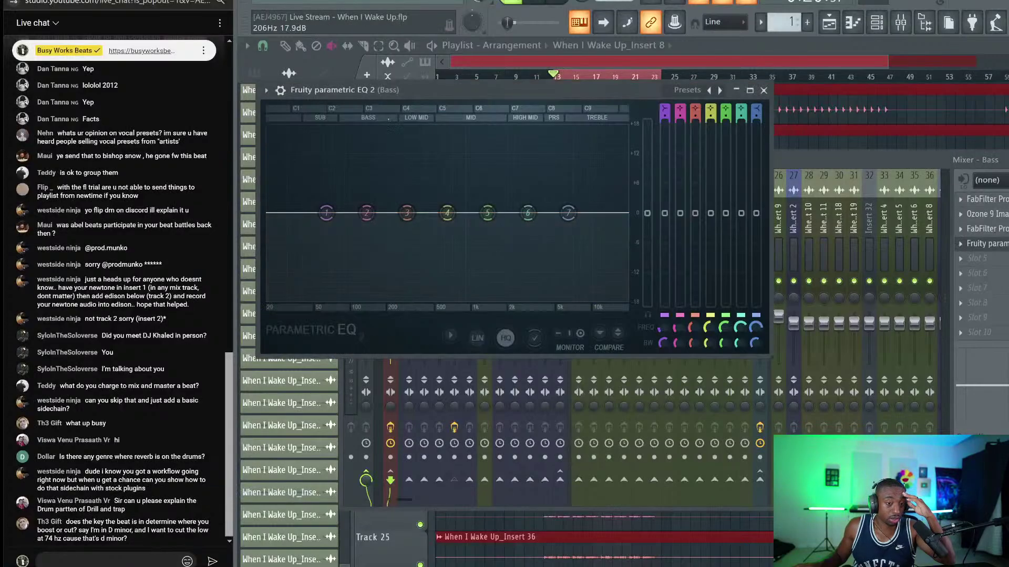
drag(352, 90, 469, 144)
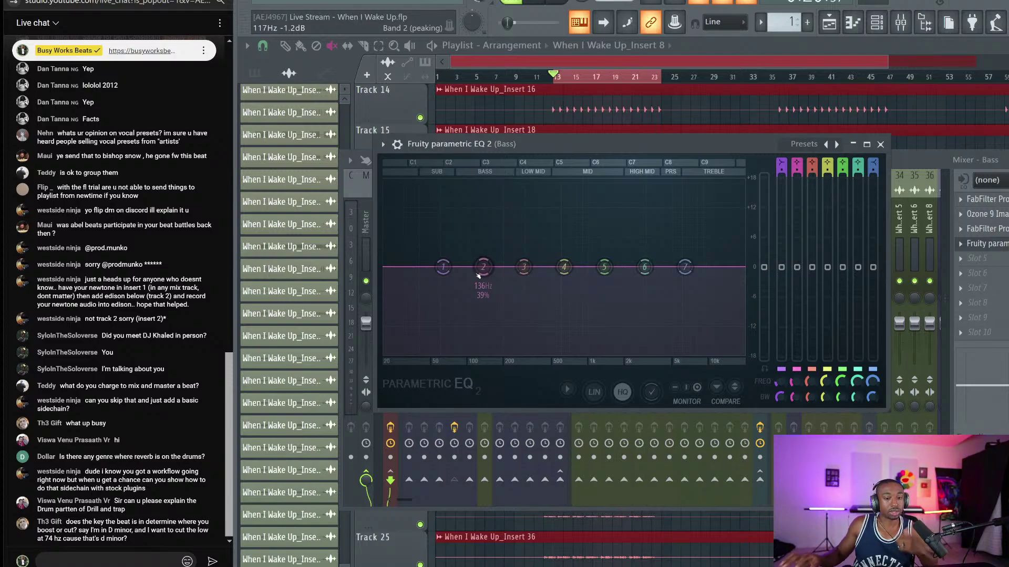
Move band 2 of the Bass Parametric EQ 2 to 63 Hz with 0% bandwidth and 0 dB gain, and close the EQ.
drag(489, 269, 473, 271)
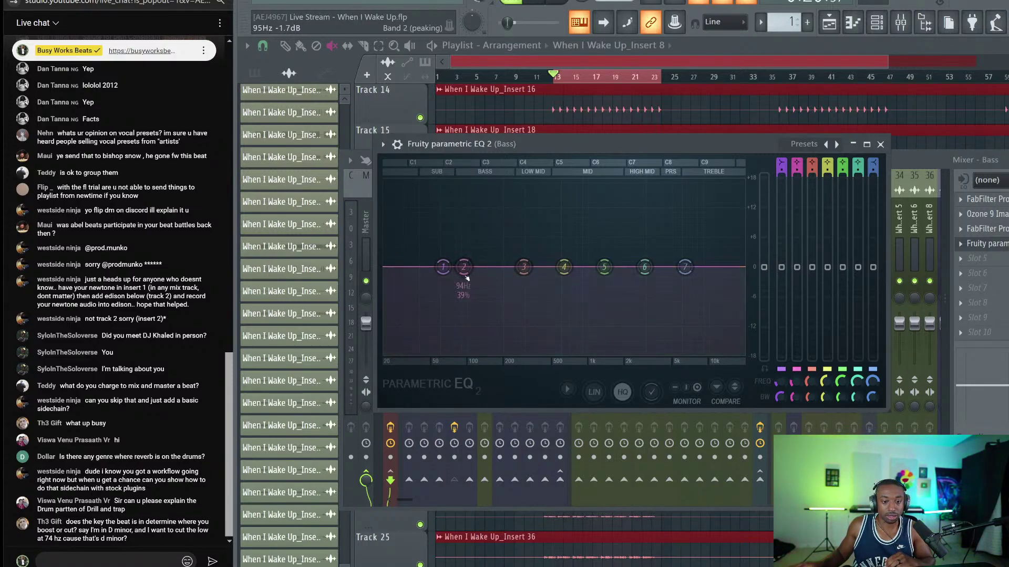
drag(464, 268, 456, 265)
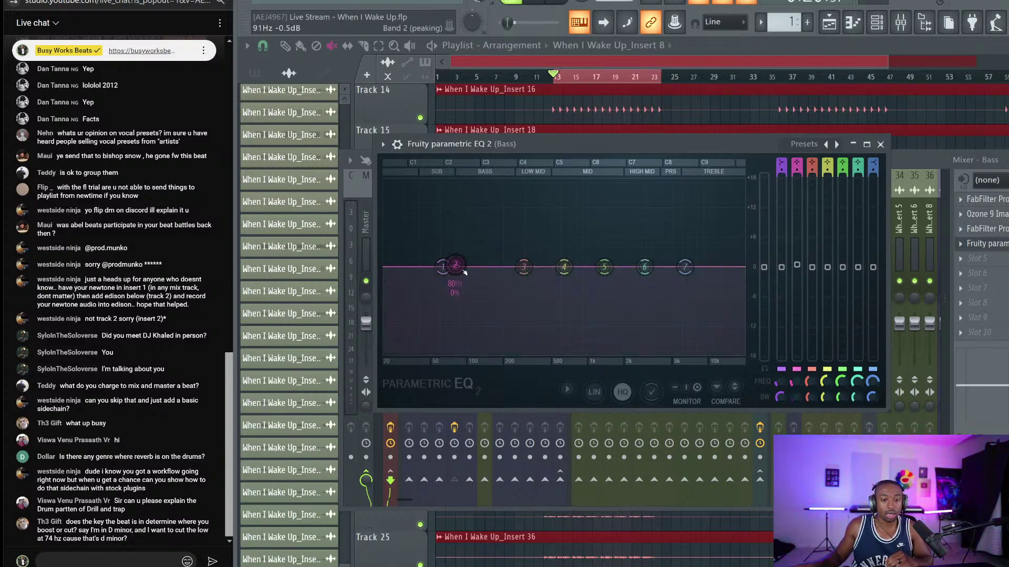
drag(445, 266, 444, 266)
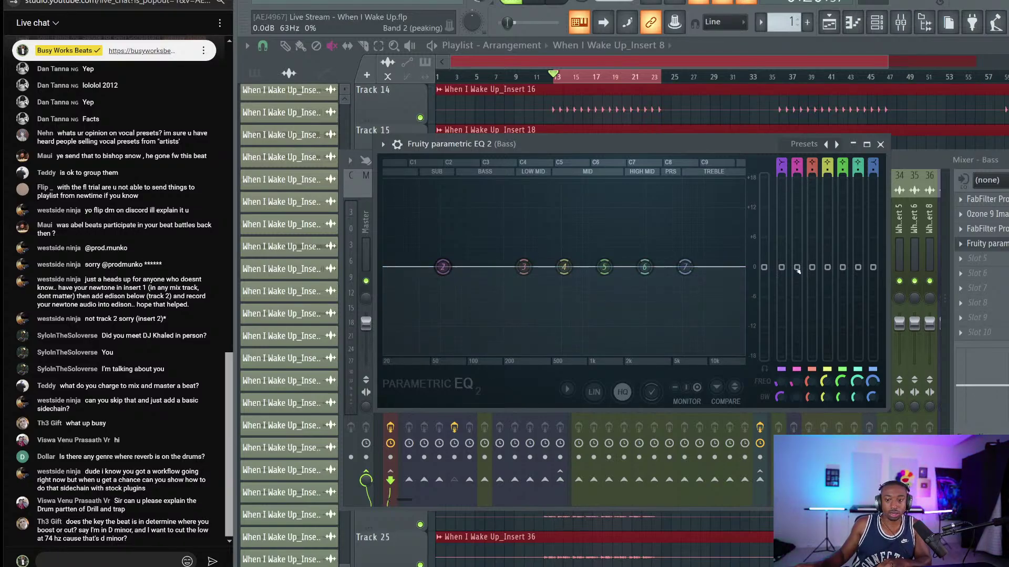
click(880, 144)
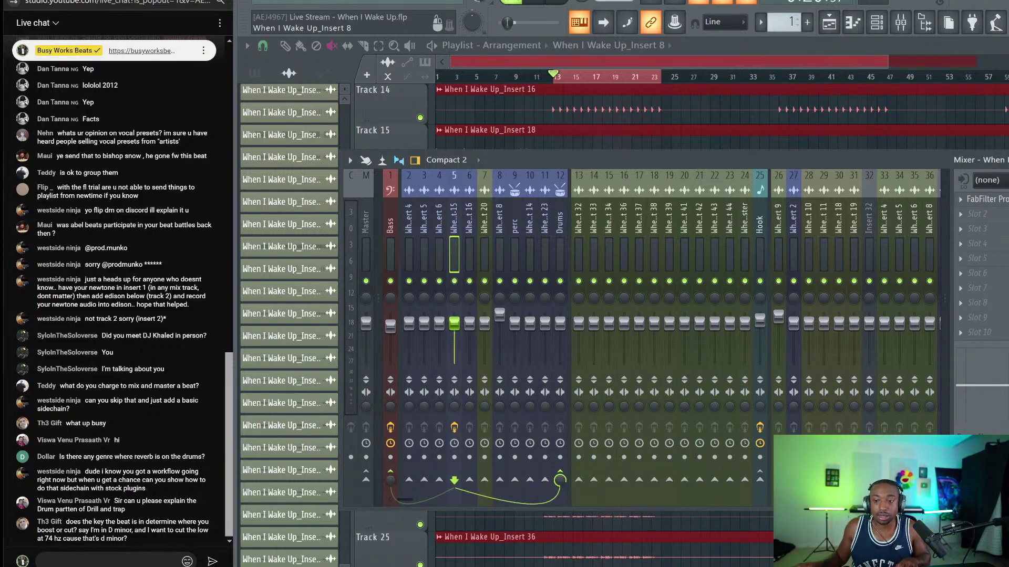
Load Fruity Peak Controller into the second effect slot of mixer track 5 and close its window.
click(981, 226)
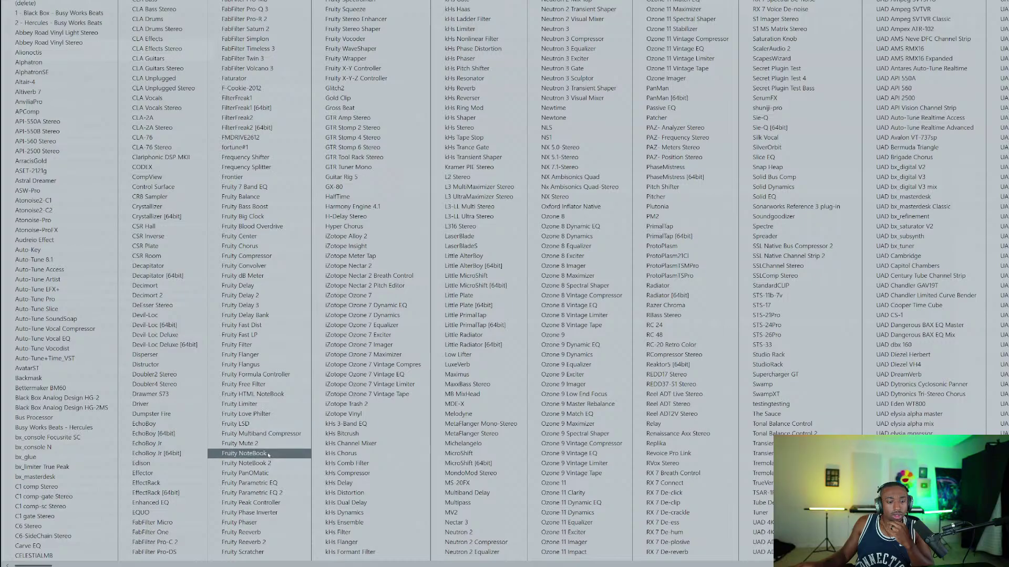
click(257, 502)
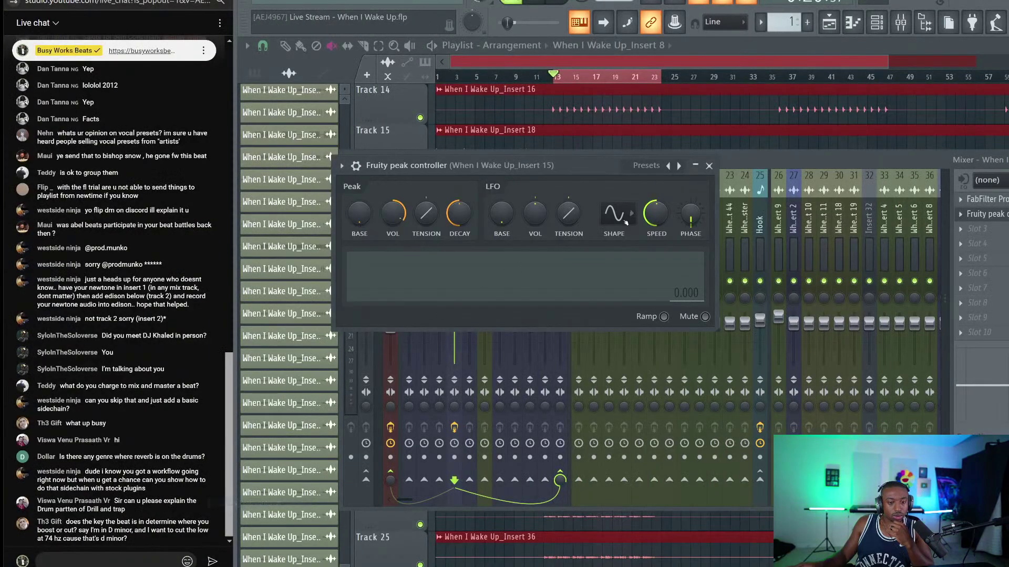
click(709, 166)
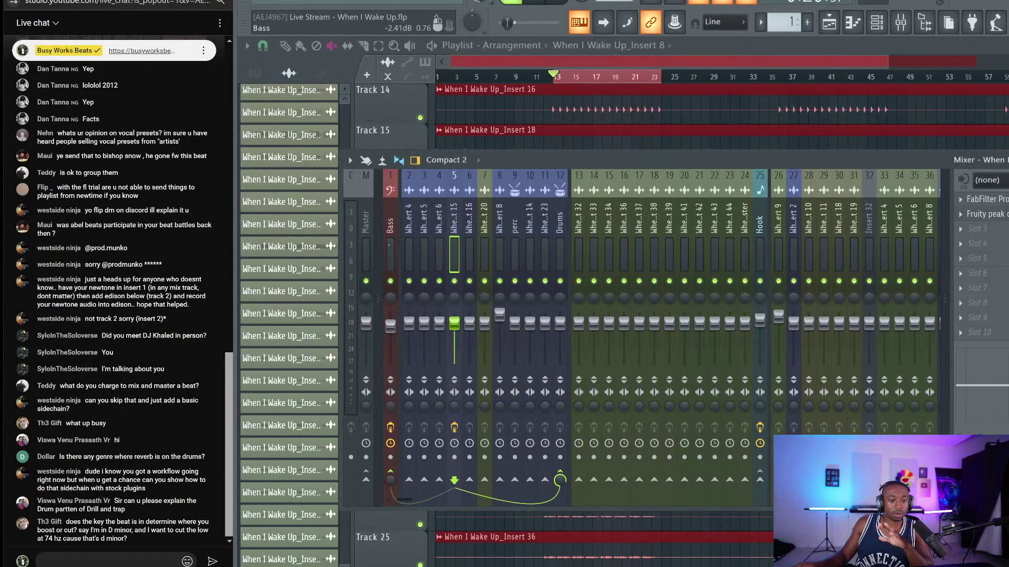
Link the band 2 level of the Bass track's Parametric EQ 2 to the internal controller Peak ctrl - Peak.
click(389, 245)
click(993, 243)
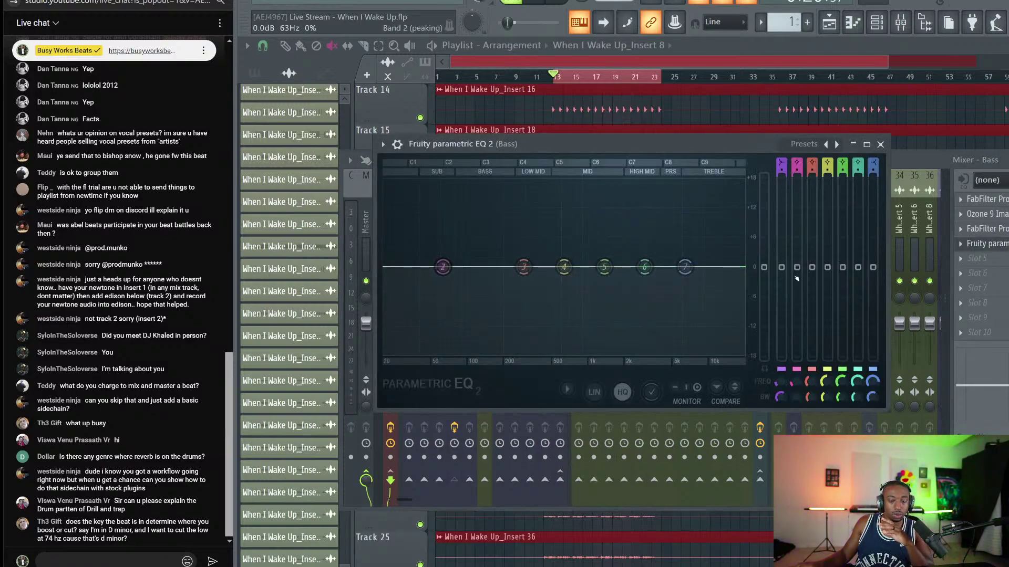
drag(797, 270, 797, 268)
right_click(797, 266)
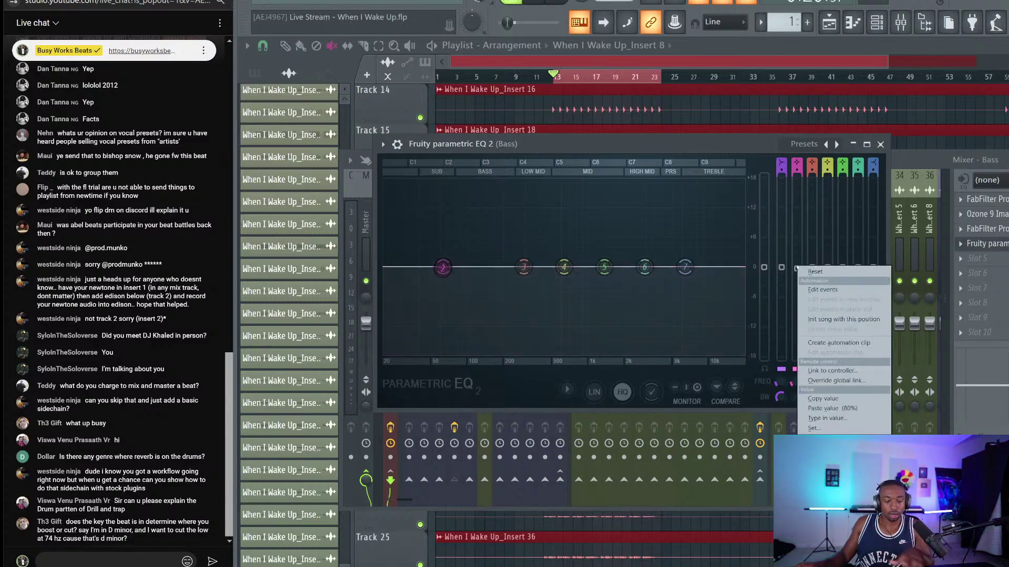
click(804, 271)
right_click(797, 266)
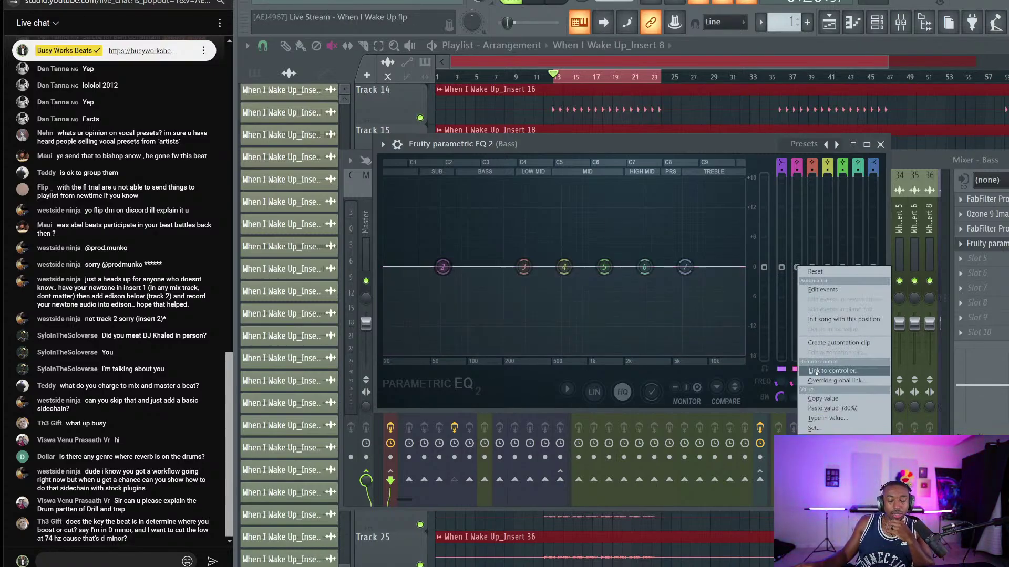
click(831, 370)
click(541, 264)
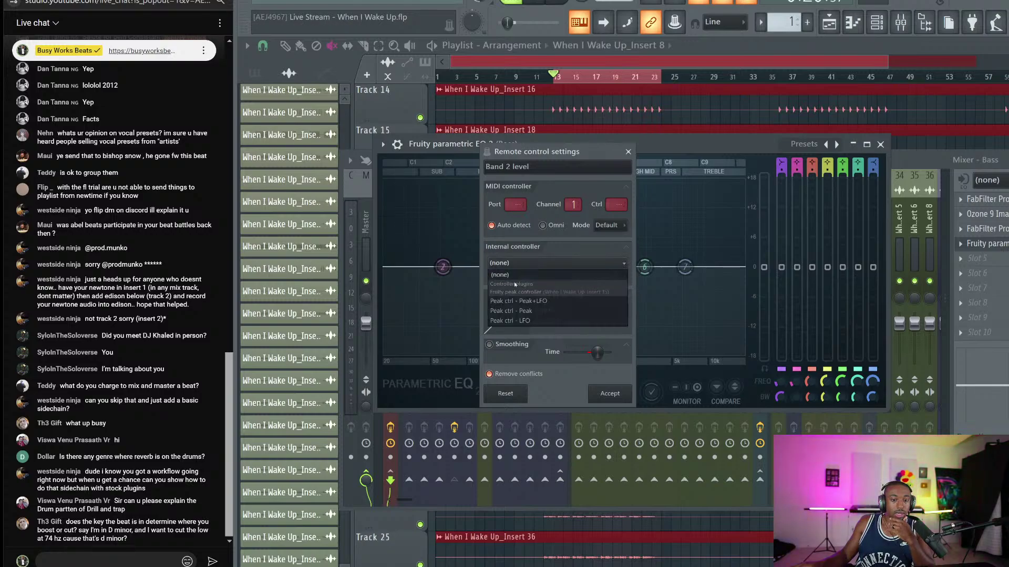
click(533, 312)
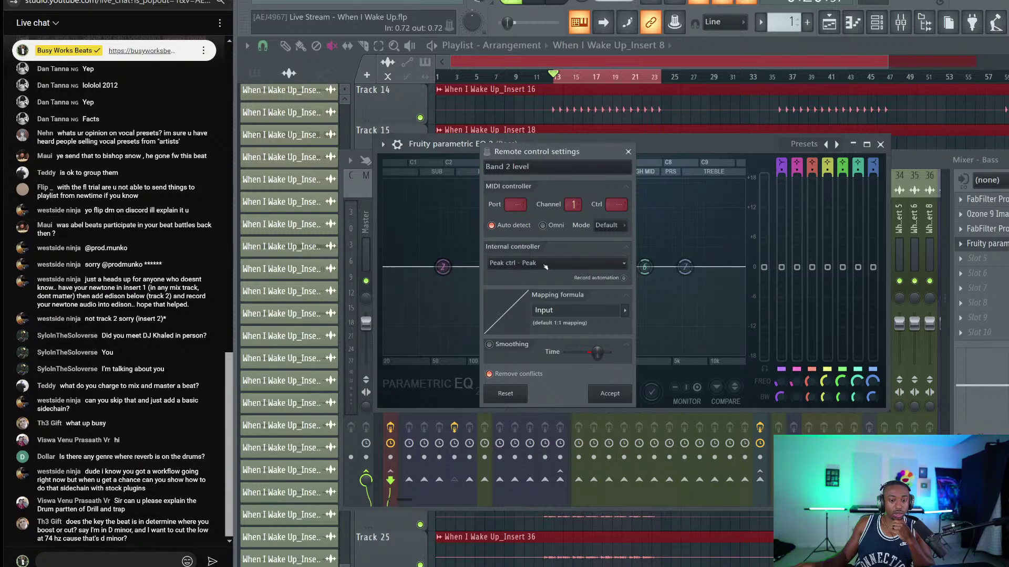
click(609, 394)
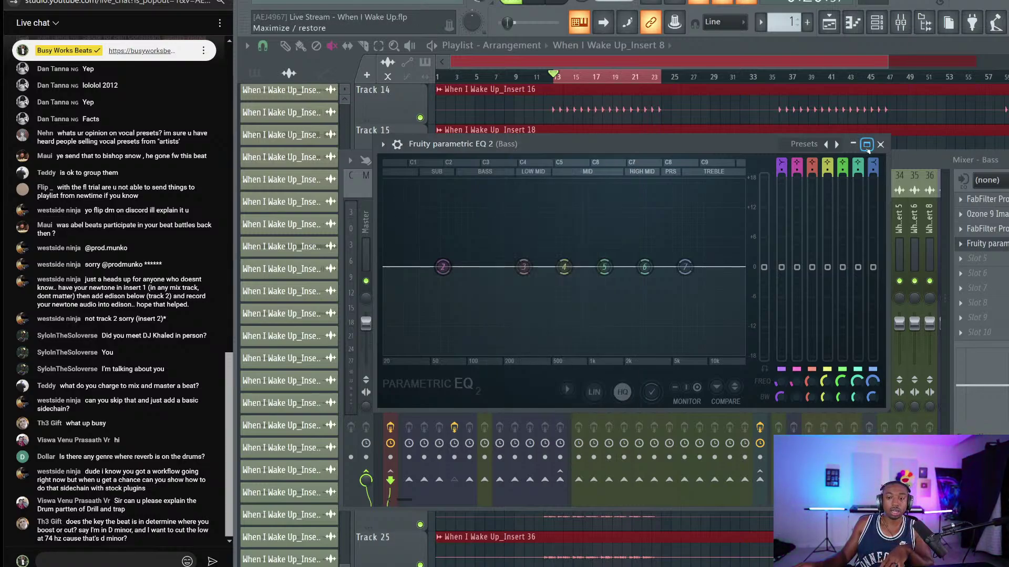
Play the beat to observe how the linked band 2 moves, stop playback, and close the Bass EQ.
key(space)
key(space)
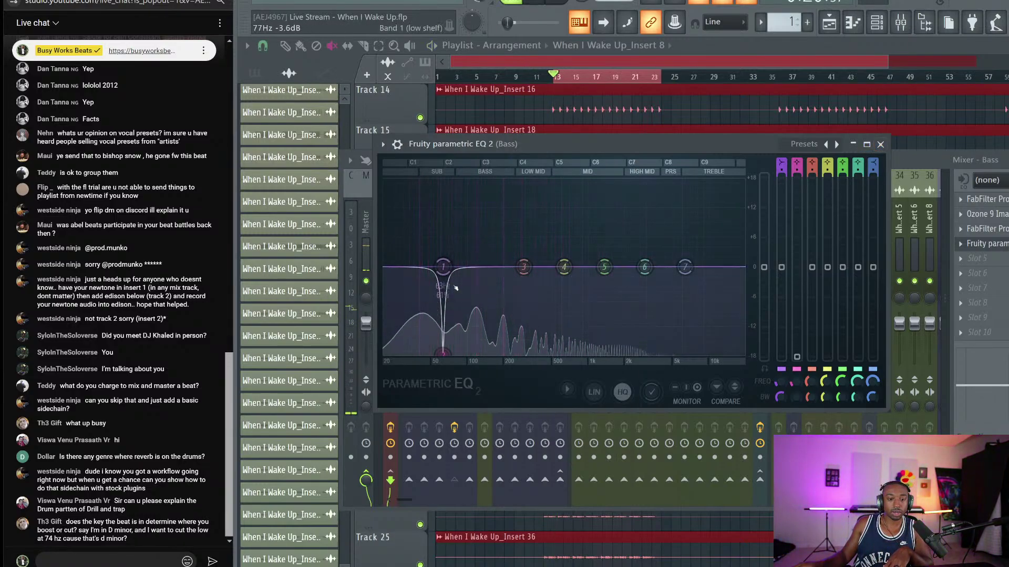
key(space)
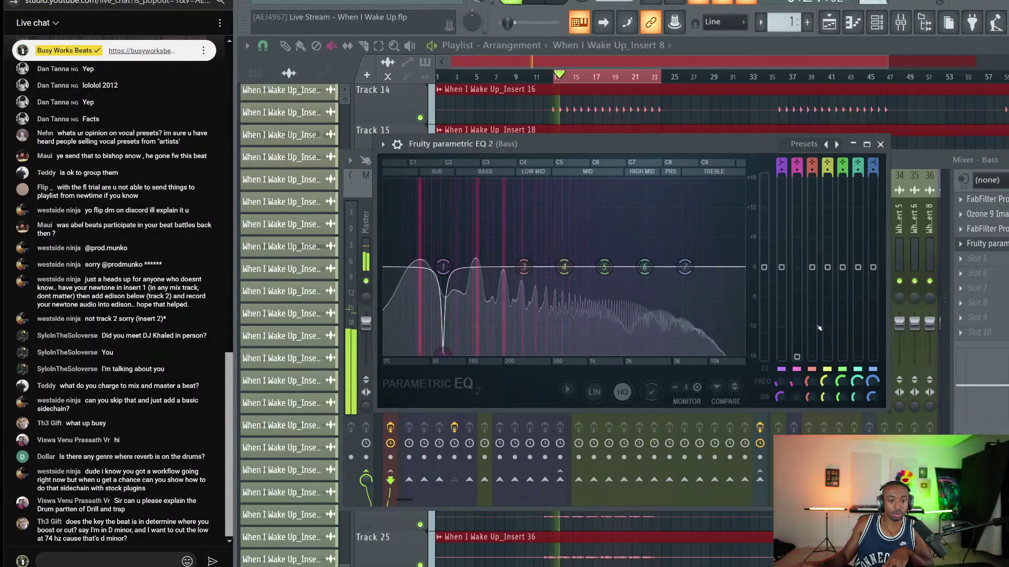
key(space)
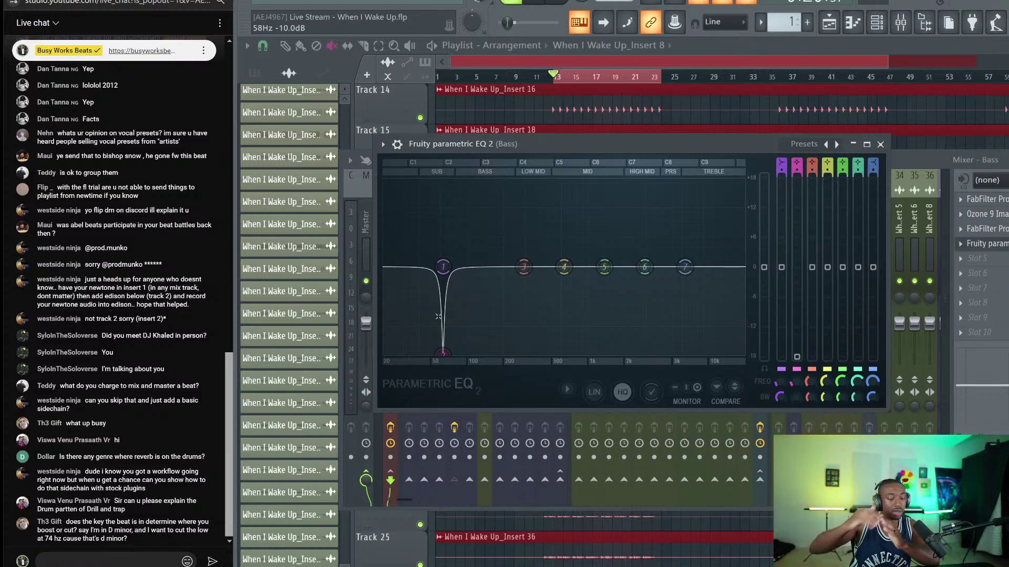
click(880, 144)
Raise the peak base level of the Fruity Peak Controller on mixer track 5 to about 51%.
click(484, 246)
click(469, 246)
click(454, 246)
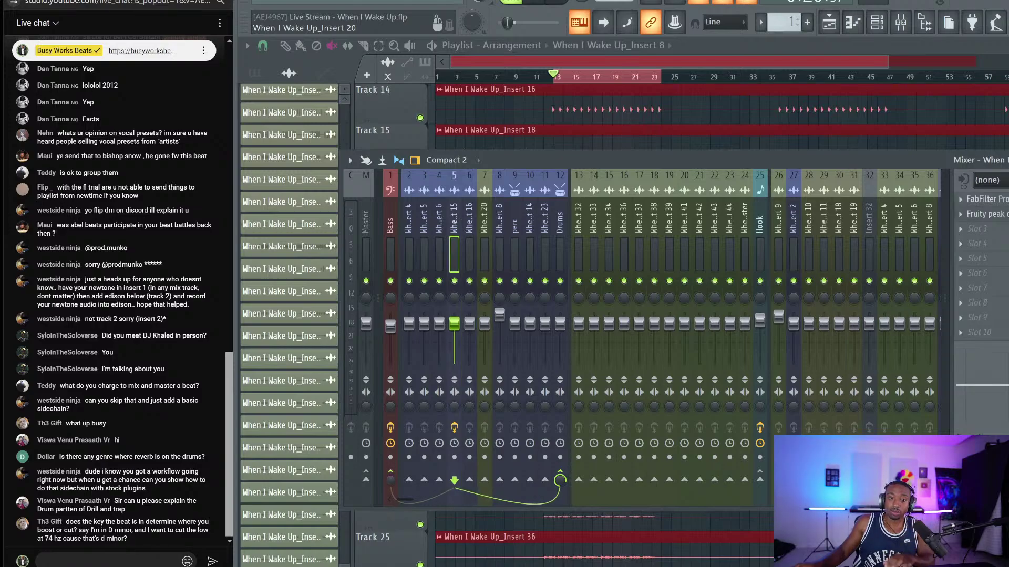
click(982, 214)
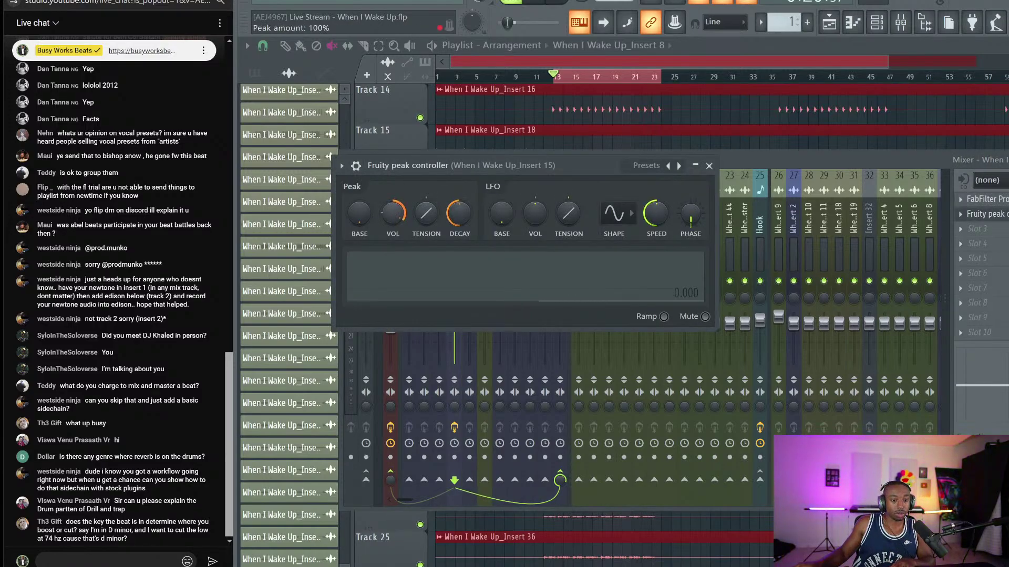
drag(360, 213, 359, 194)
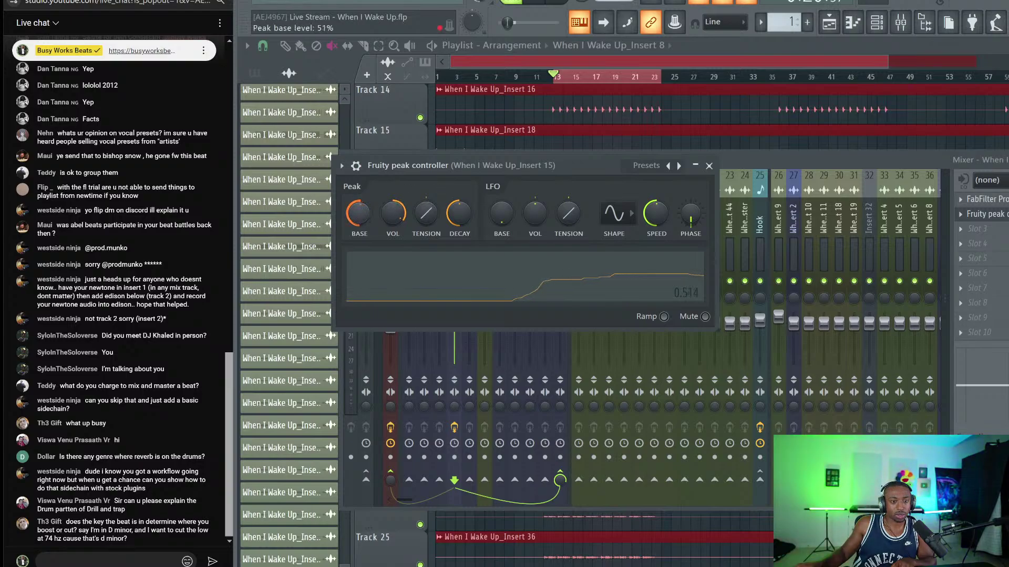
Arrange the Bass EQ and track 5's Peak Controller so both windows can be watched together, and hide the mixer.
drag(404, 166, 550, 313)
click(393, 238)
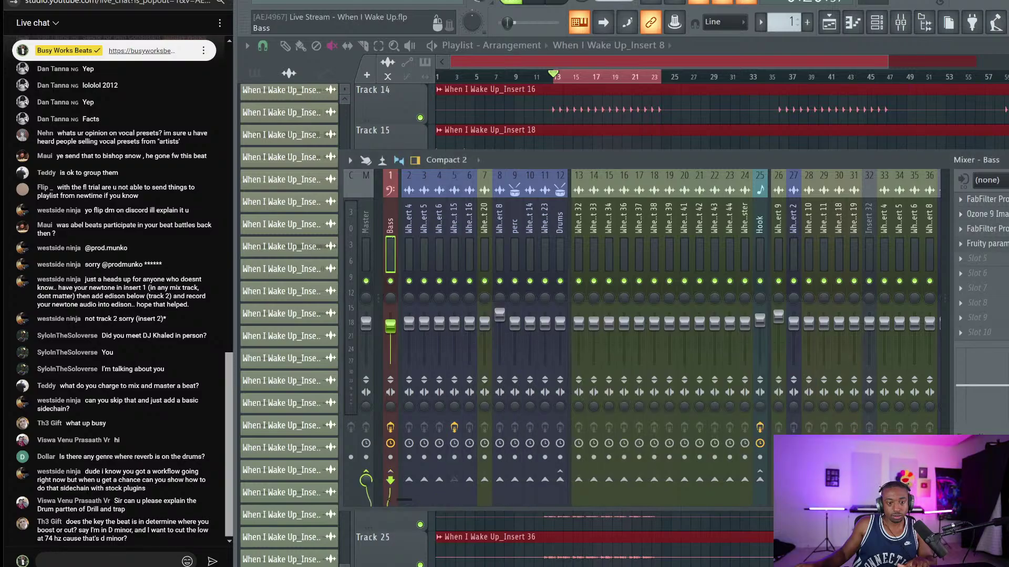
click(986, 243)
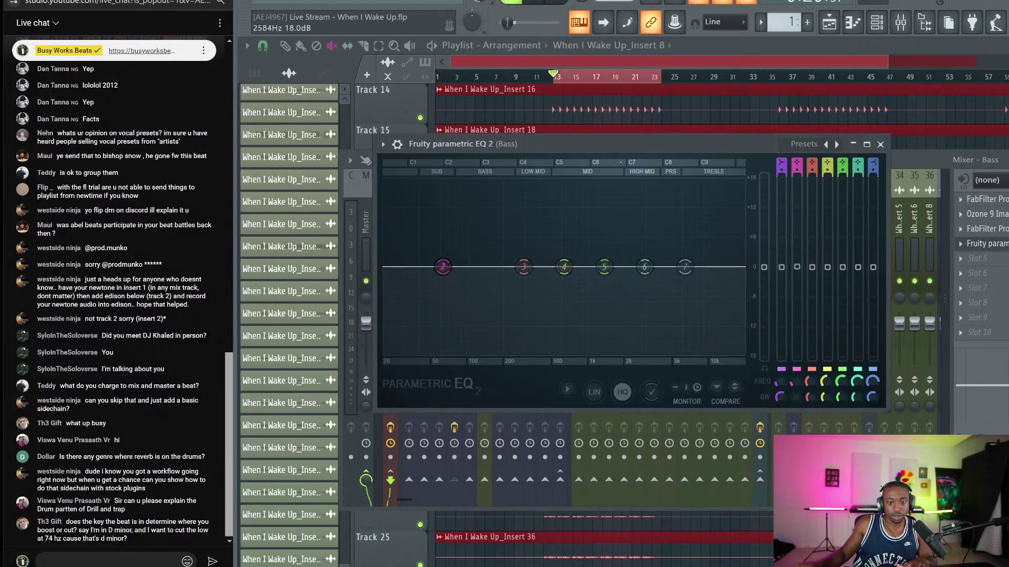
drag(462, 144, 352, 82)
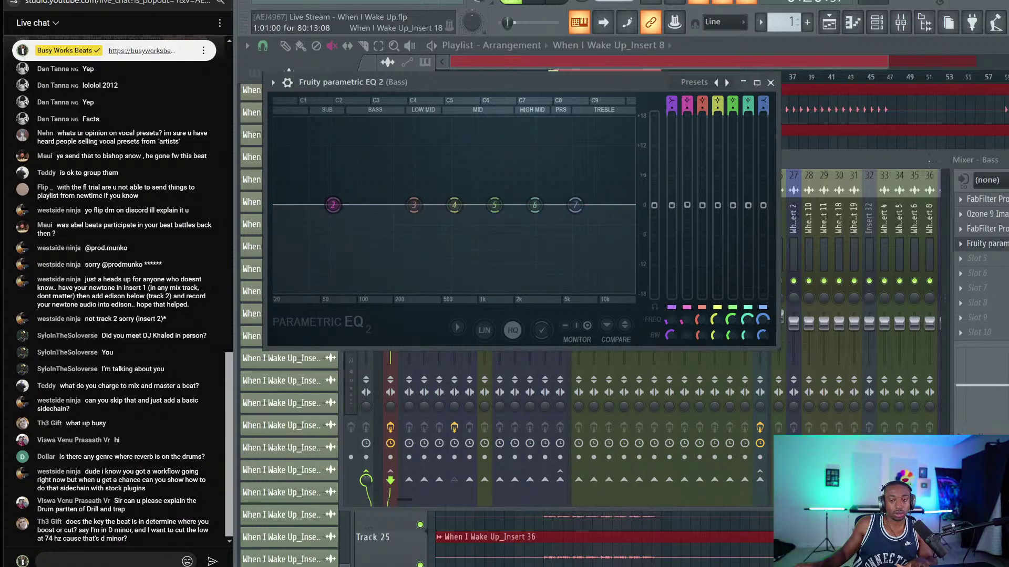
mouse_move(851, 160)
mouse_down()
mouse_move(898, 193)
mouse_move(844, 171)
mouse_up()
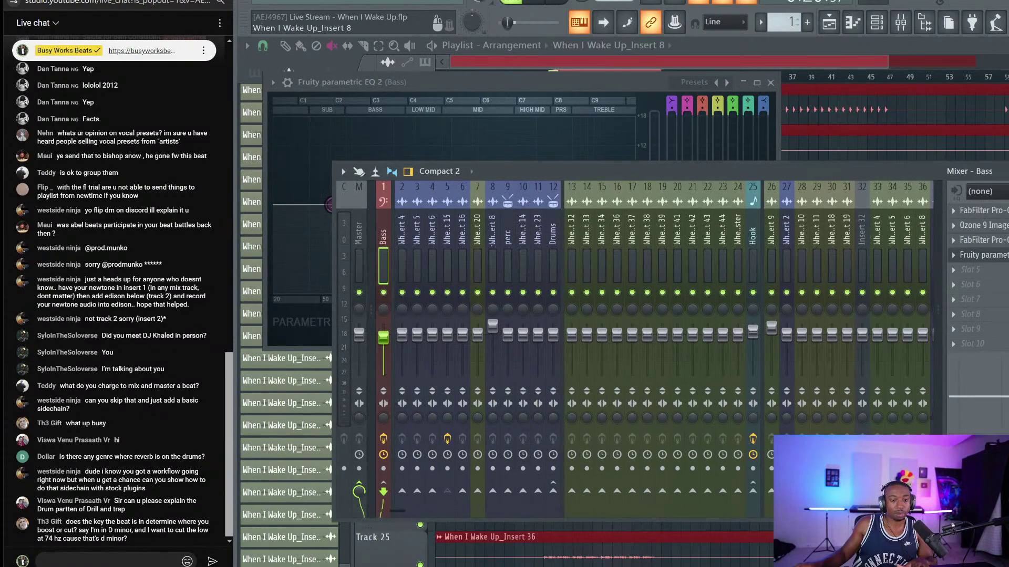
click(447, 231)
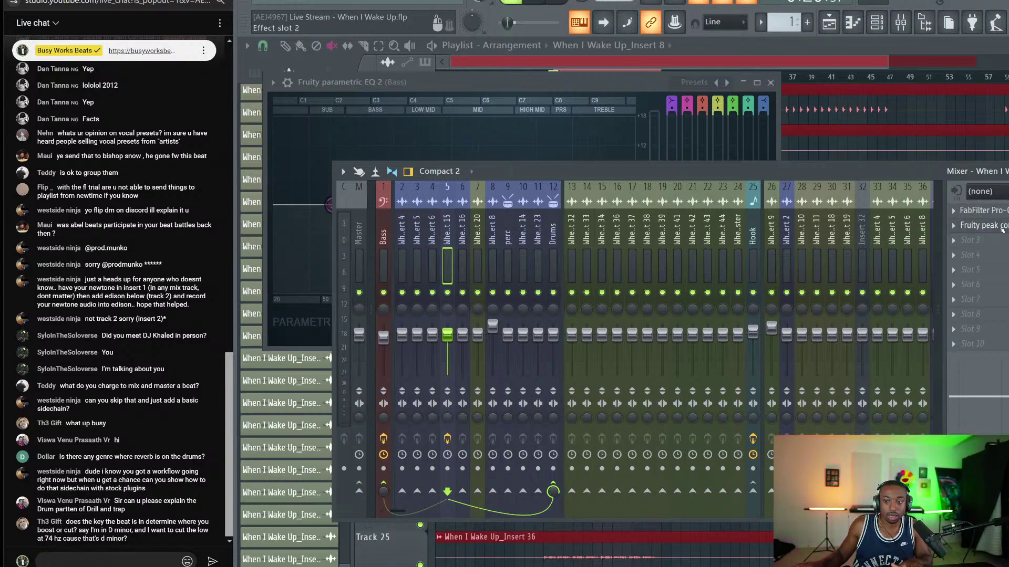
click(968, 225)
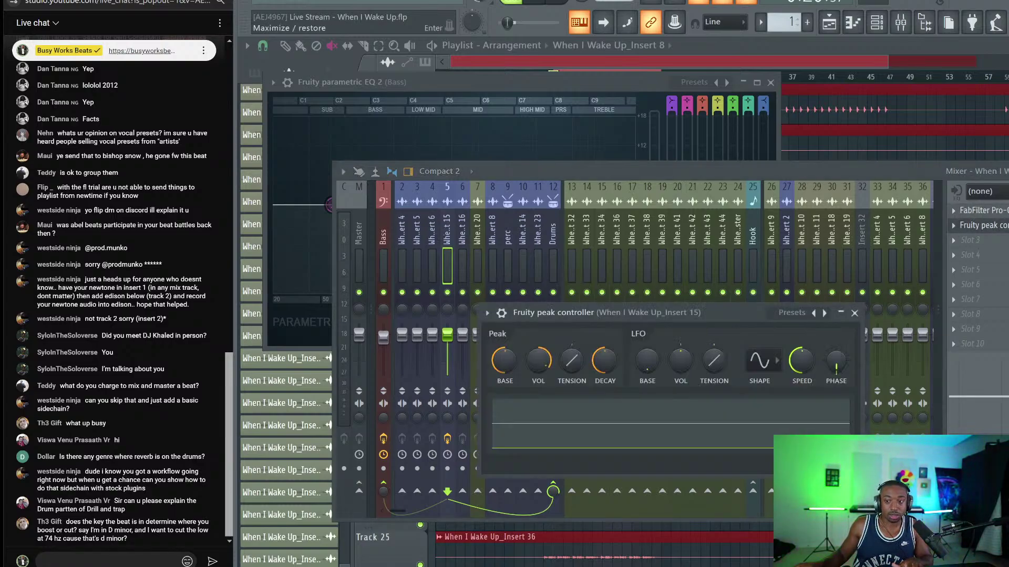
key(F9)
Lower the Peak Controller's peak volume to a slightly negative amount, playing the beat between adjustments to check the bass dip.
key(space)
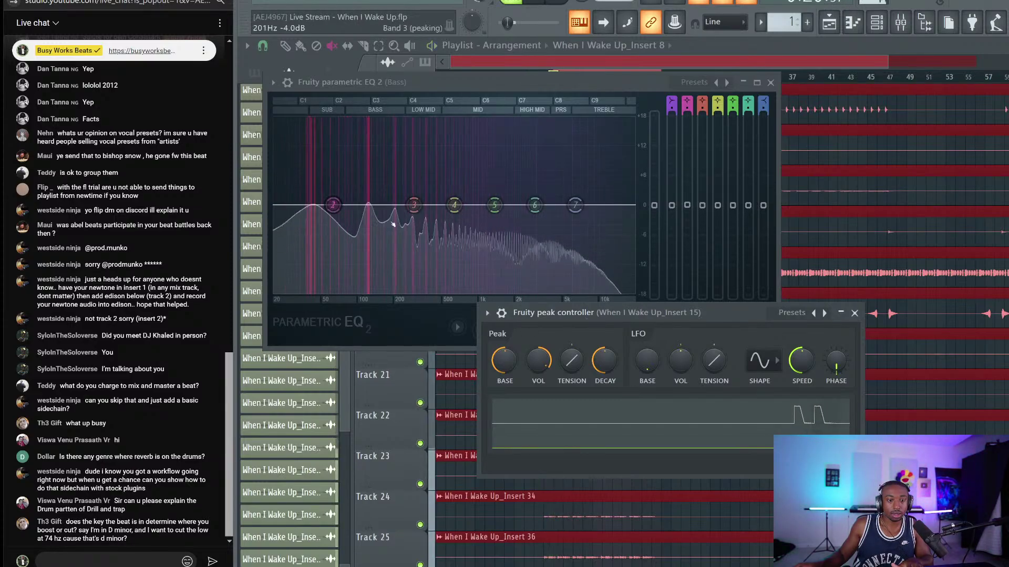
key(space)
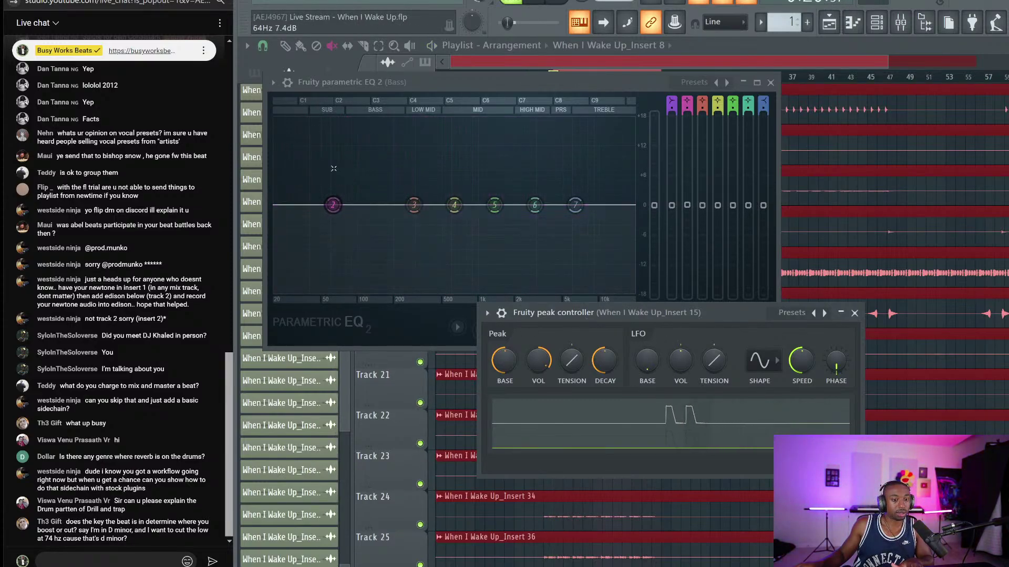
drag(538, 361, 538, 400)
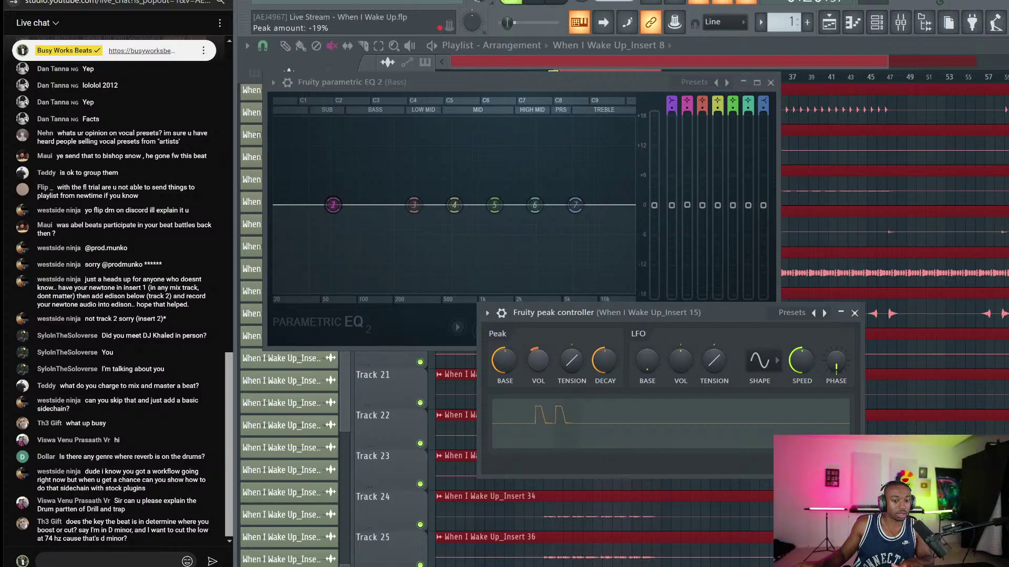
key(space)
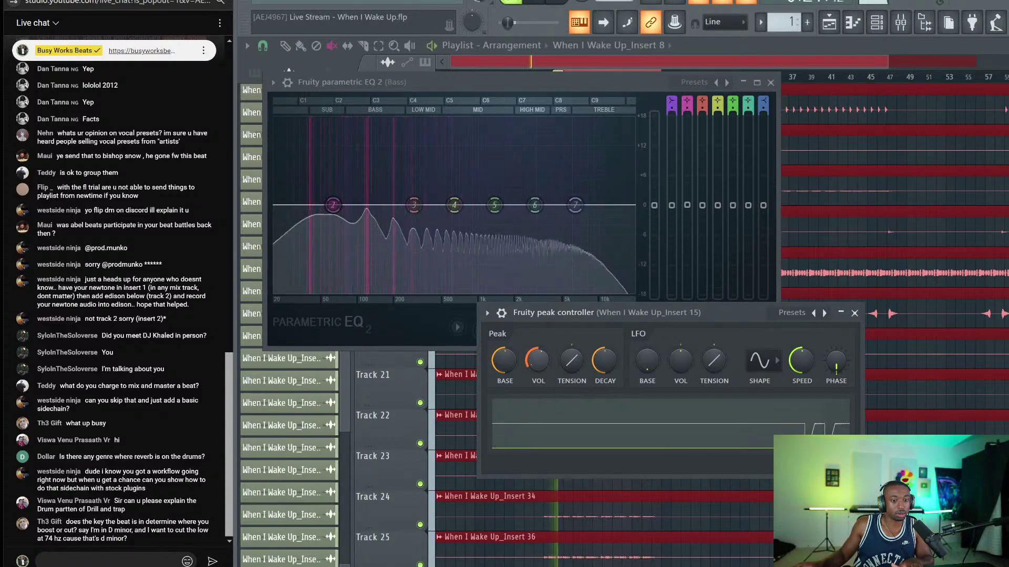
drag(538, 361, 538, 384)
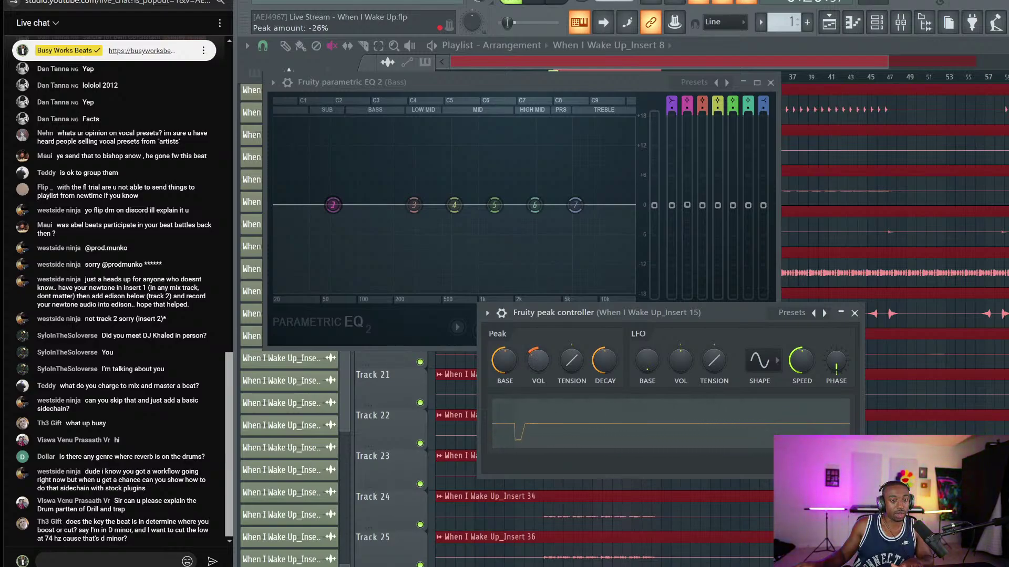
key(space)
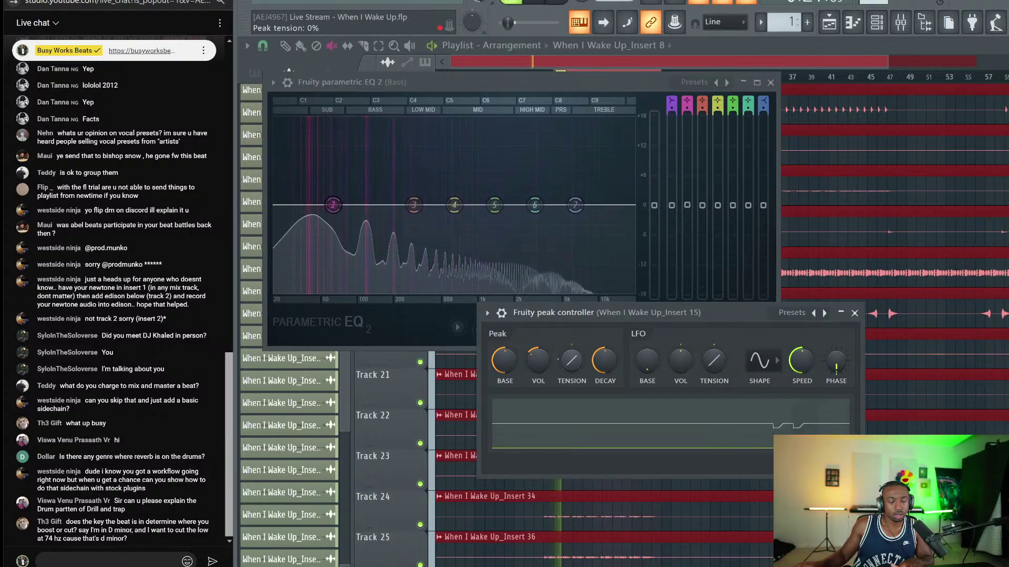
key(space)
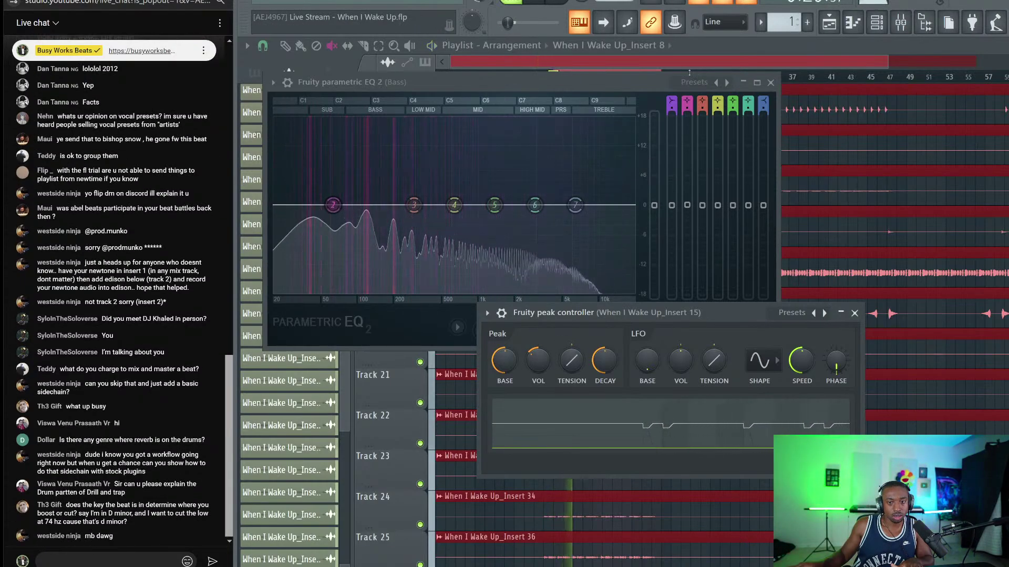
Widen the bandwidth of band 2 in the Bass EQ during playback, stop, and close the EQ and Peak Controller windows.
click(674, 84)
click(626, 88)
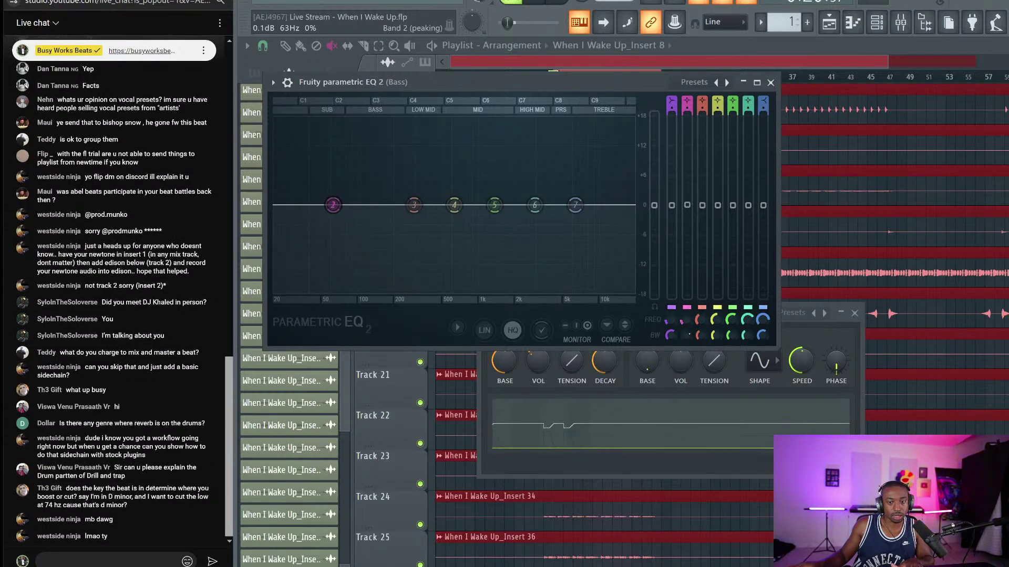
scroll(682, 335, up, 3)
scroll(682, 335, up, 1)
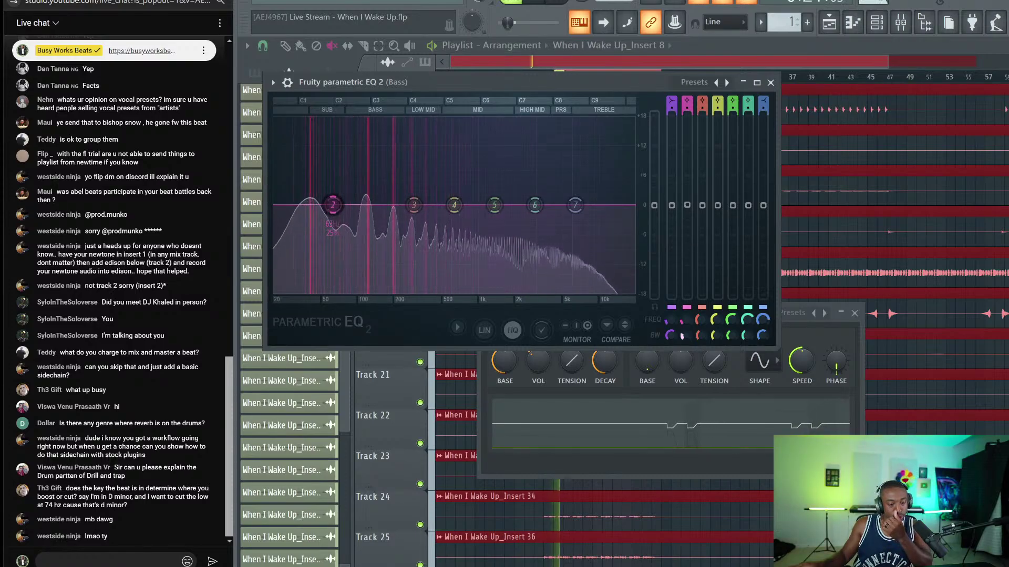
scroll(681, 335, up, 1)
scroll(681, 336, up, 3)
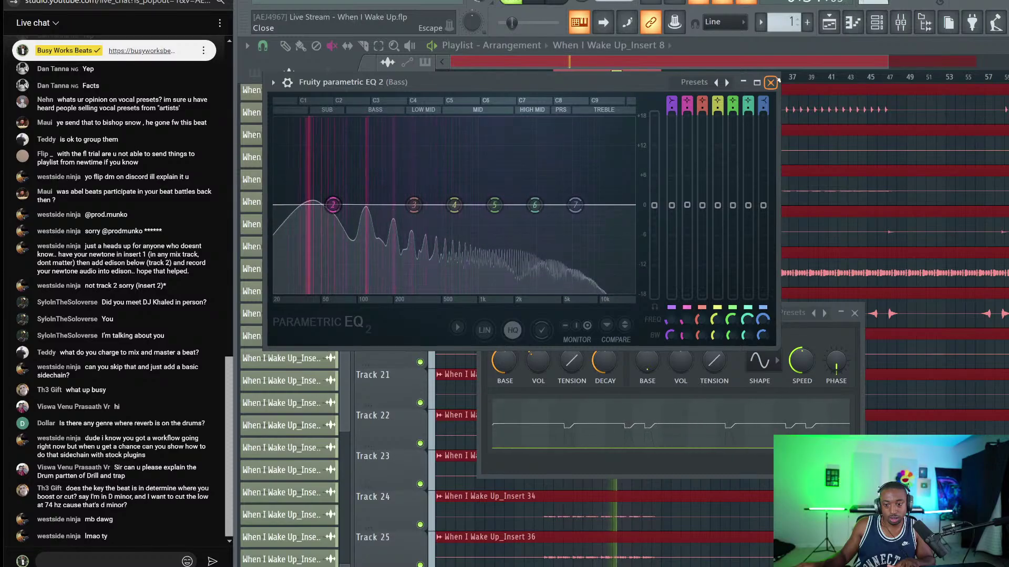
key(space)
click(771, 82)
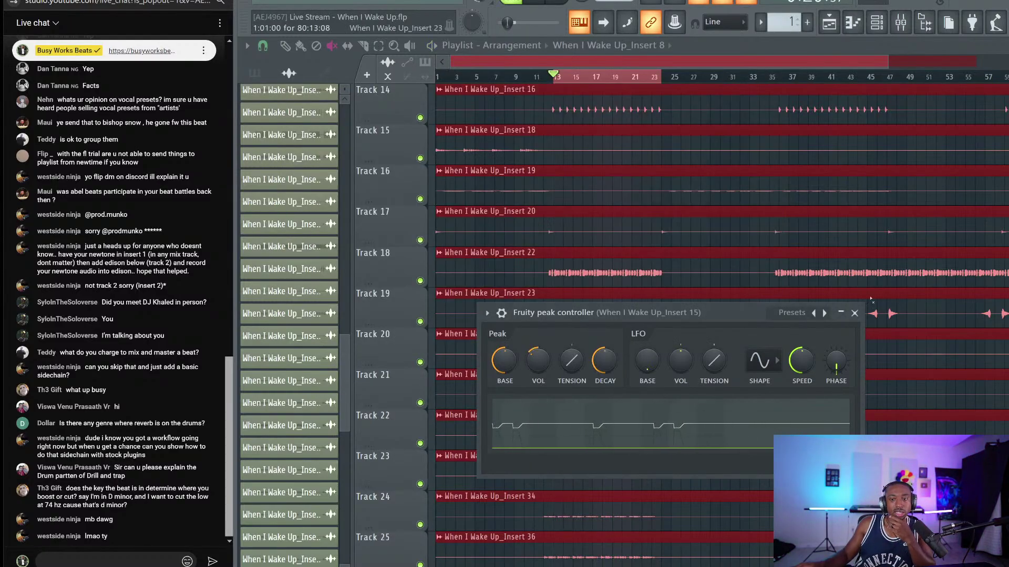
click(854, 313)
Bring the mixer back, play the mix while viewing the Bass track's Parametric EQ 2, and close the EQ.
click(901, 22)
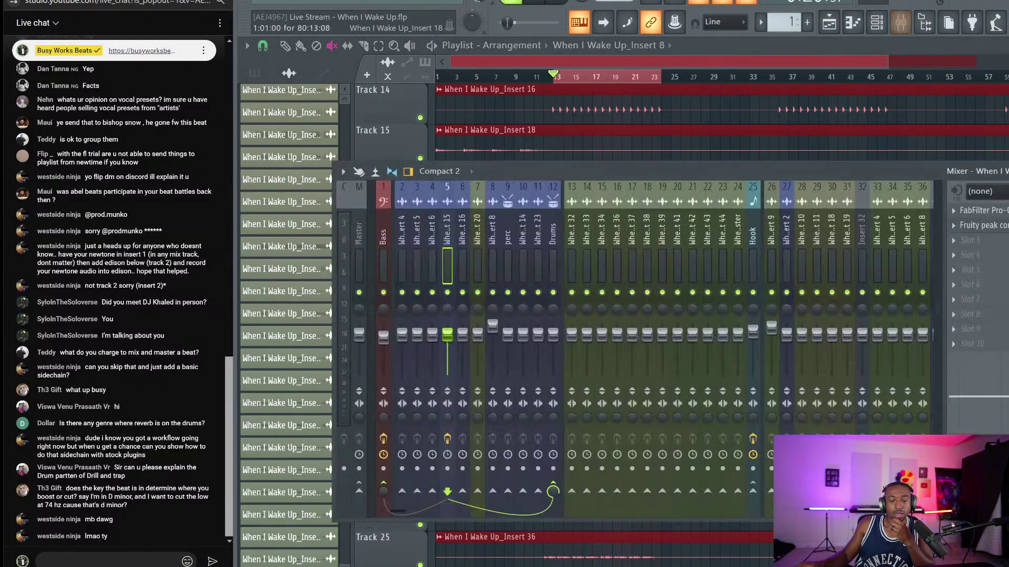
key(space)
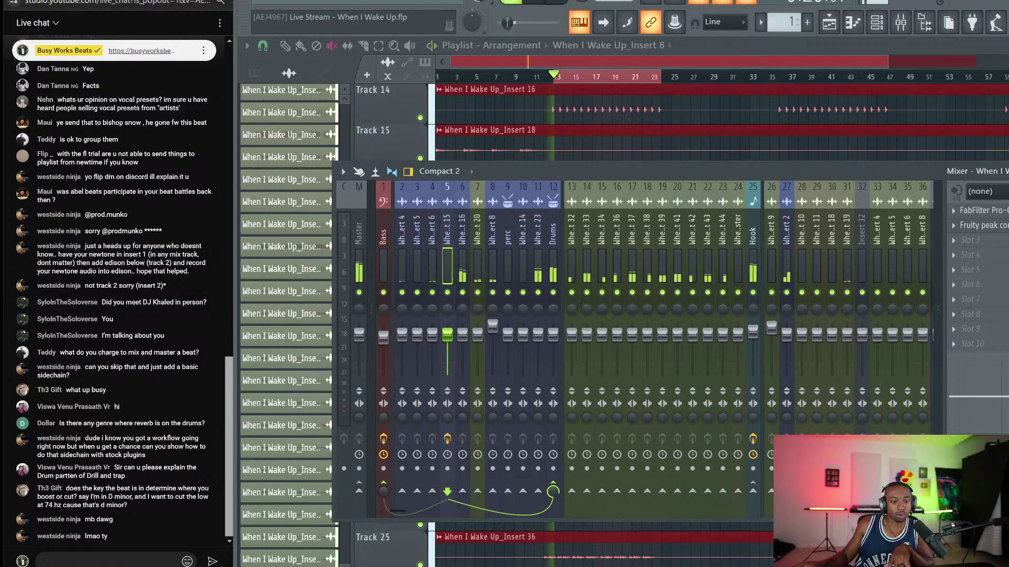
click(383, 236)
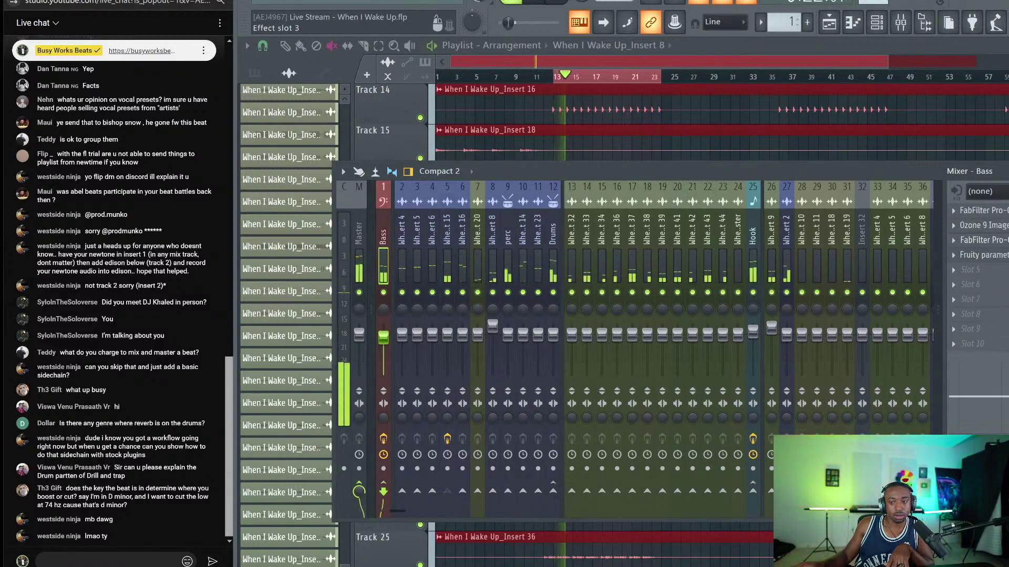
click(980, 255)
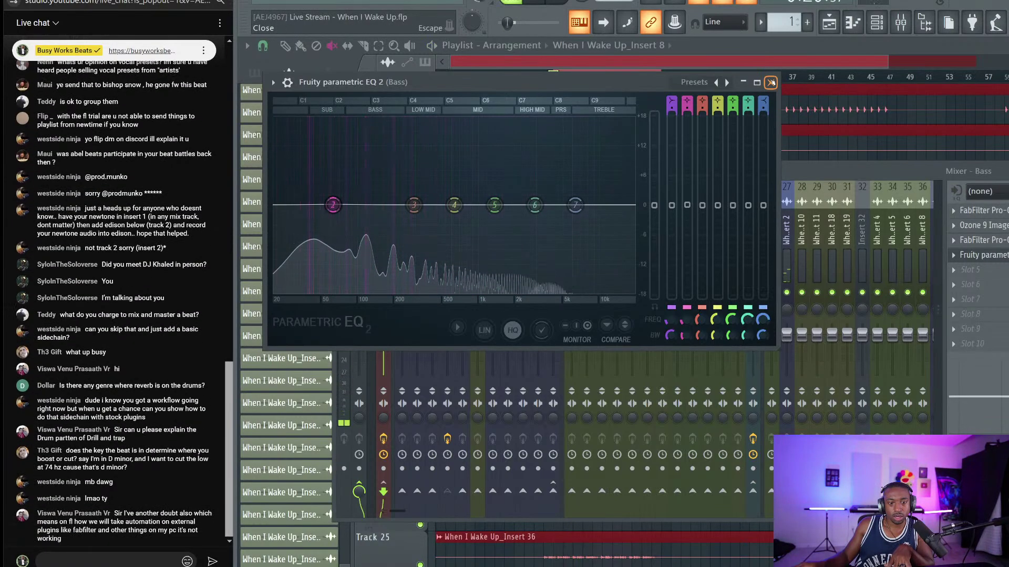
click(771, 82)
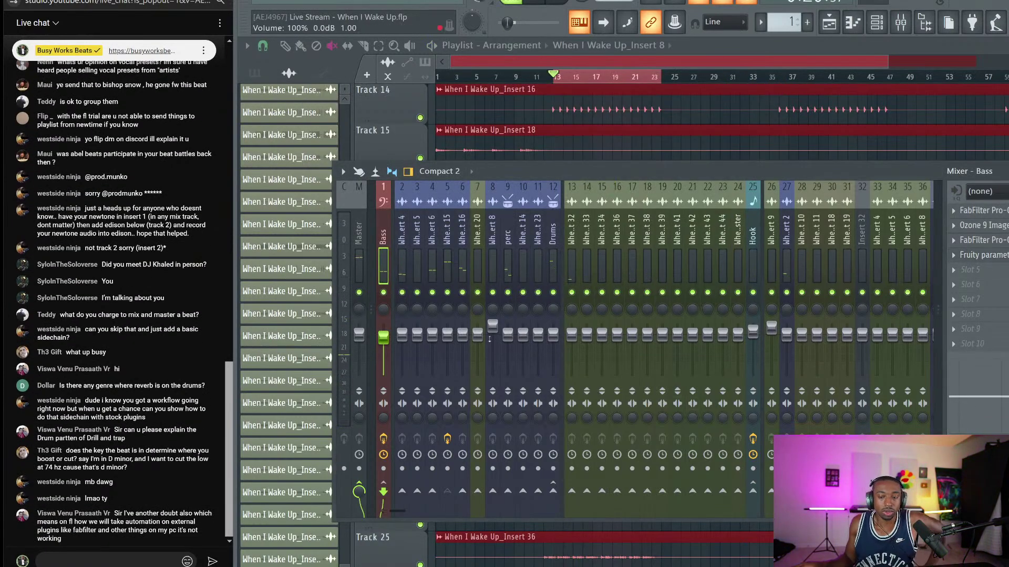
scroll(442, 250, down, 12)
scroll(441, 249, up, 9)
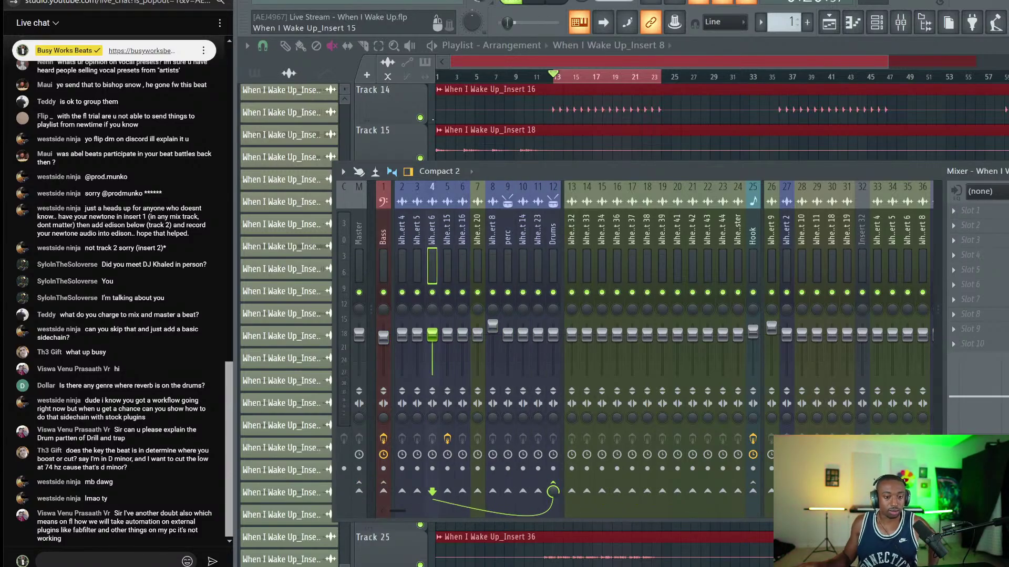
Review the Bass track's Parametric EQ 2 once more, close it, and hide the mixer.
scroll(441, 249, down, 1)
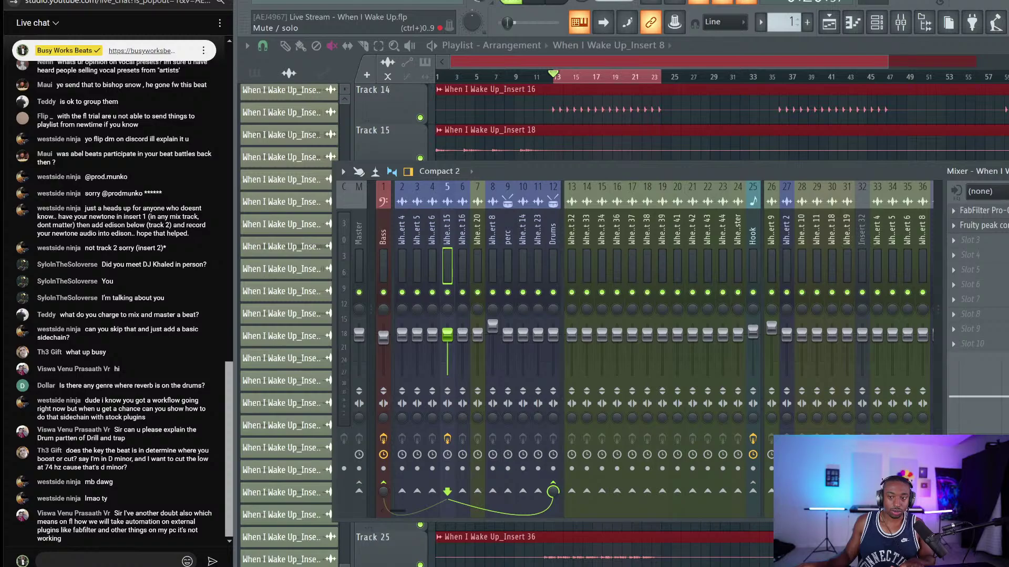
click(383, 253)
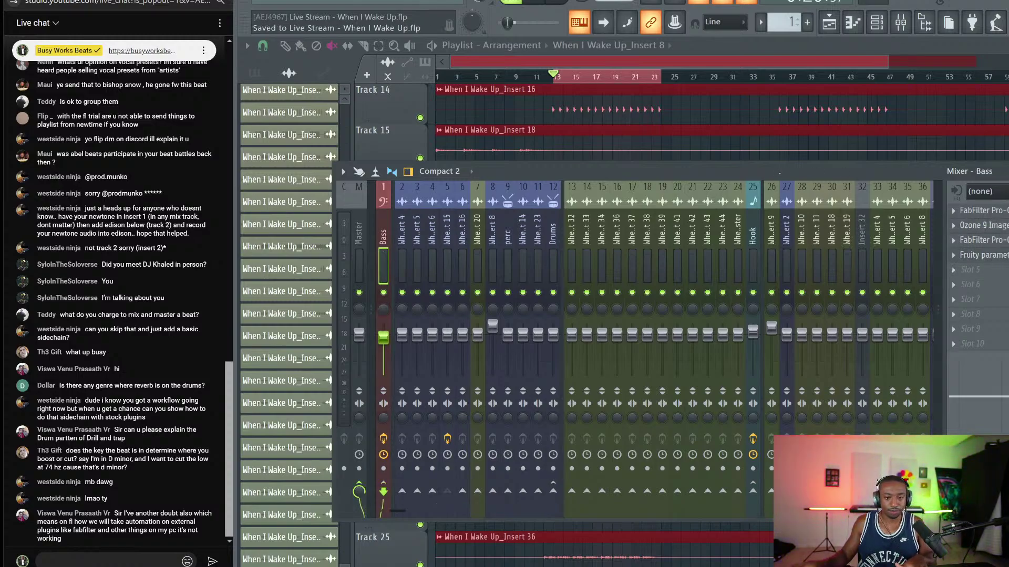
click(977, 255)
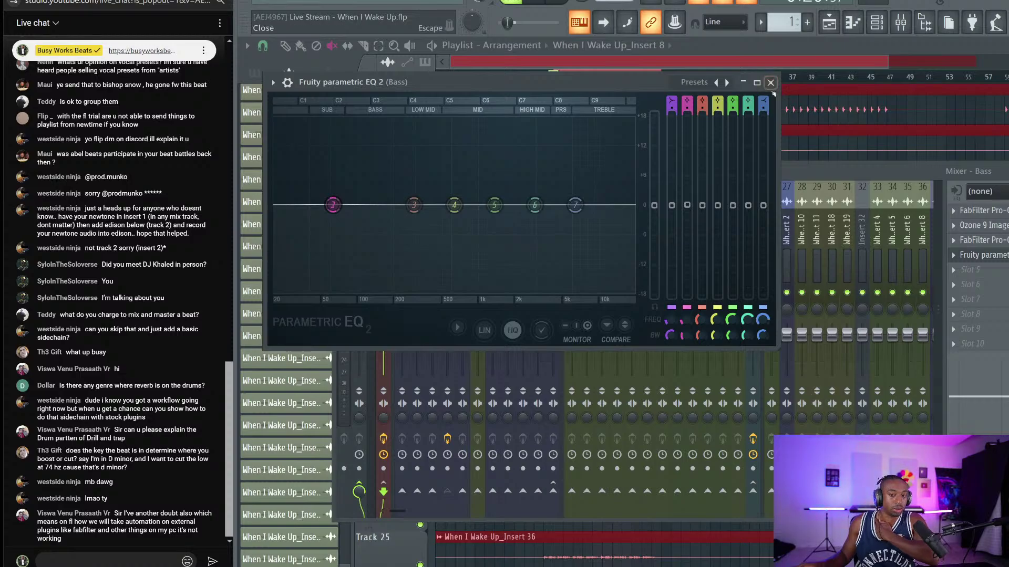
click(770, 82)
key(F9)
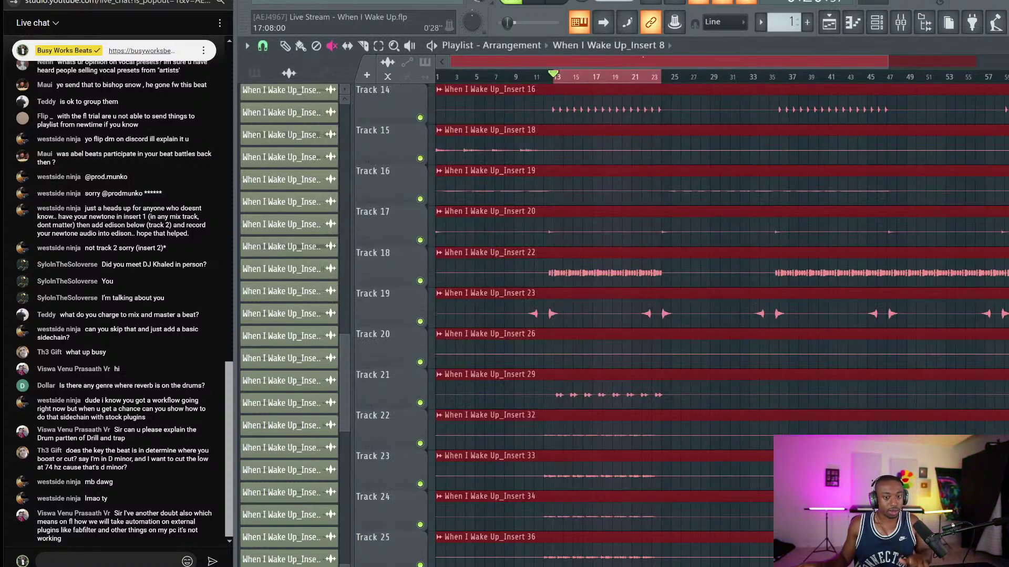
Bring the mixer back, view the Peak Controller on track 5, and close its window.
click(900, 22)
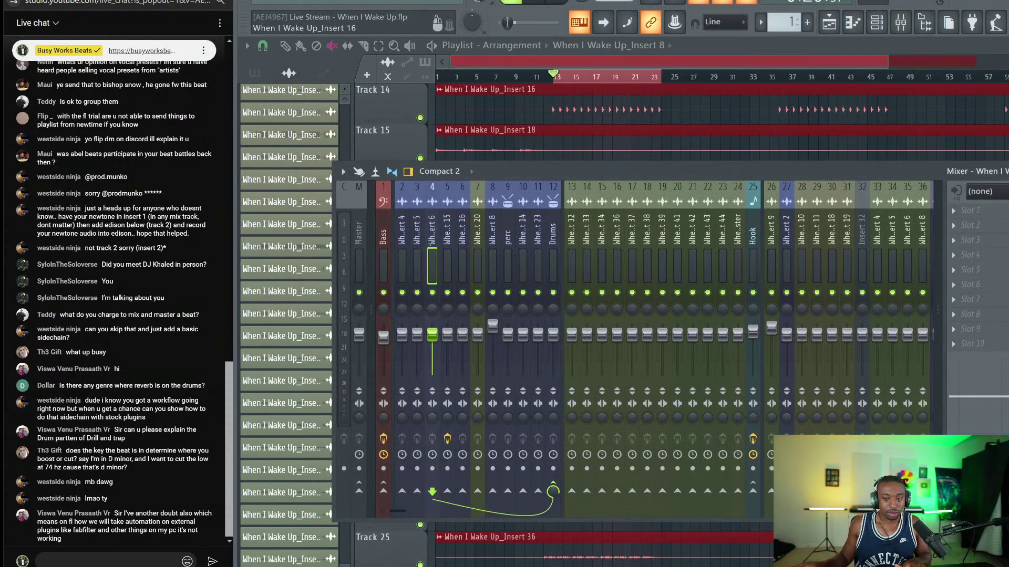
click(444, 242)
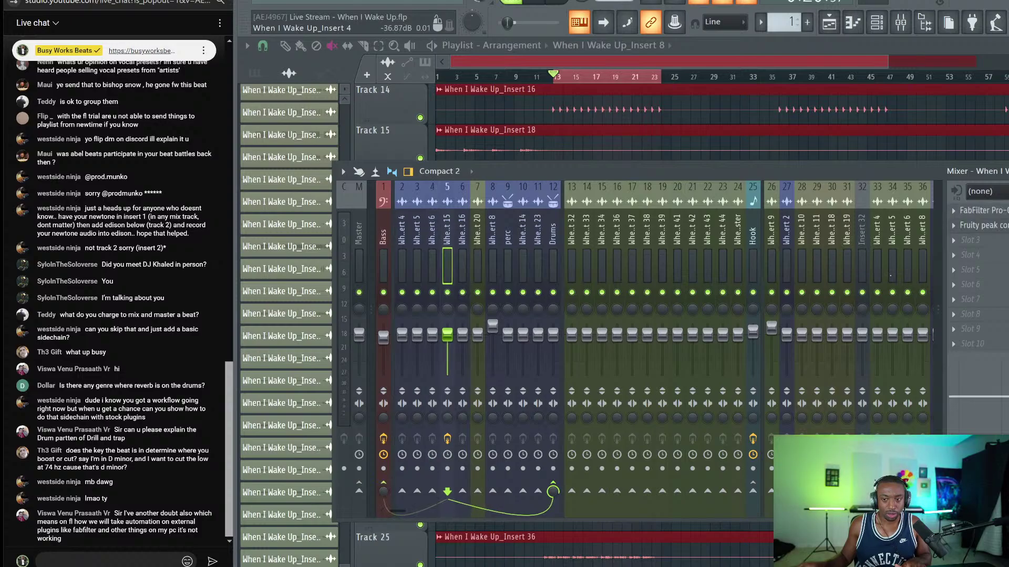
click(988, 225)
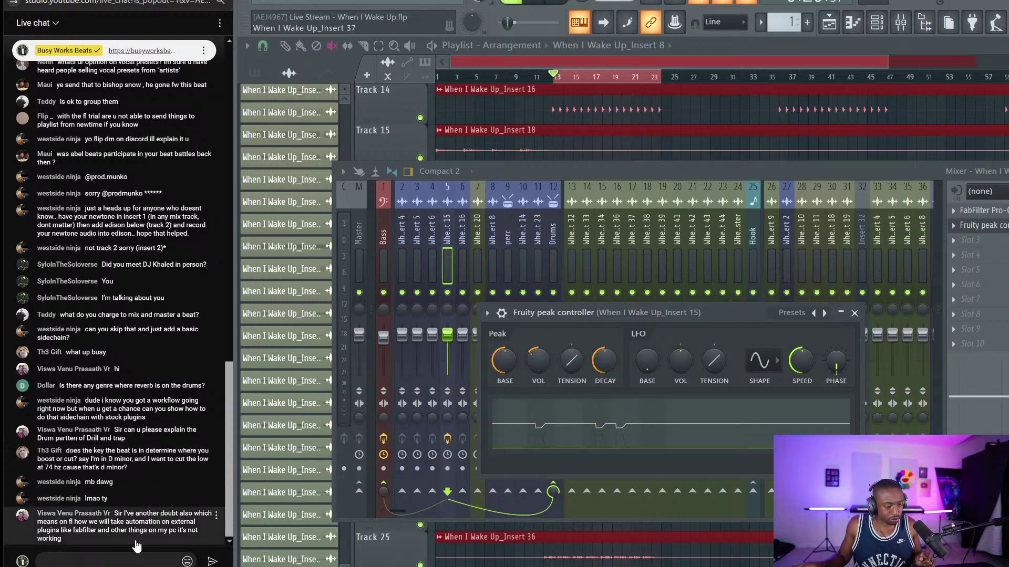
click(43, 561)
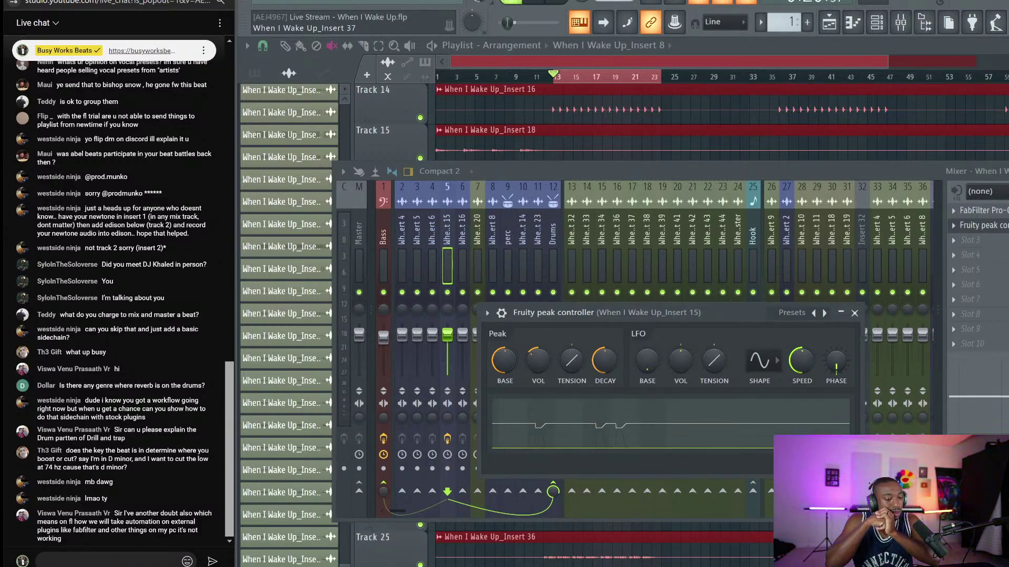
click(854, 313)
Open the FabFilter Pro-Q 3 on track 5 and browse its automatable parameters.
click(418, 232)
click(432, 232)
click(450, 231)
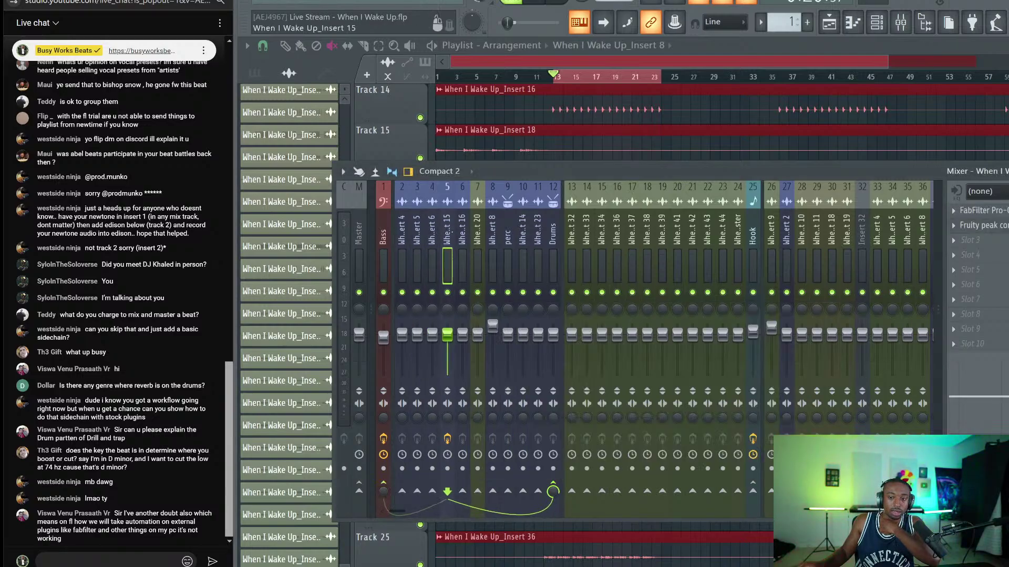
click(988, 211)
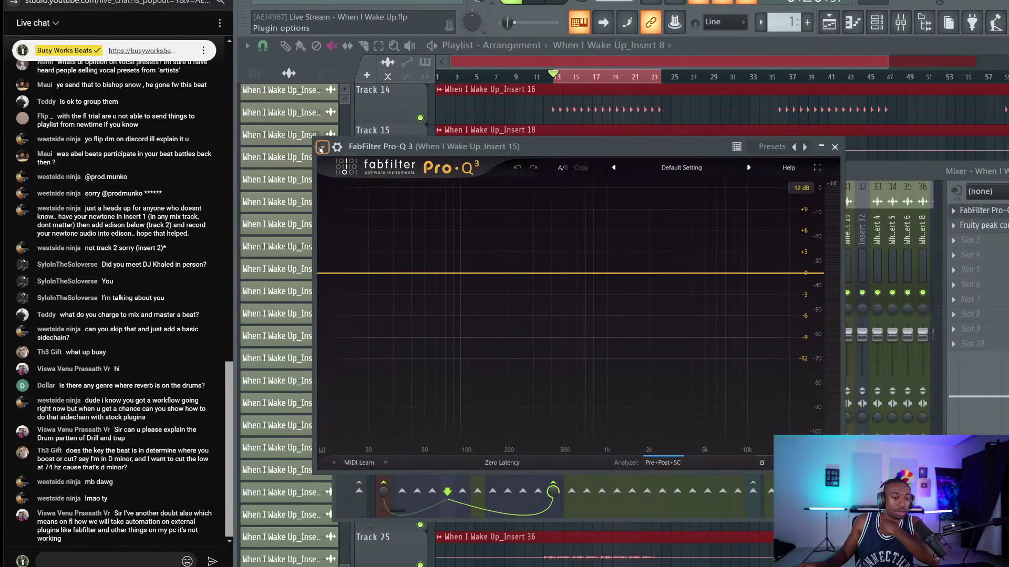
click(322, 148)
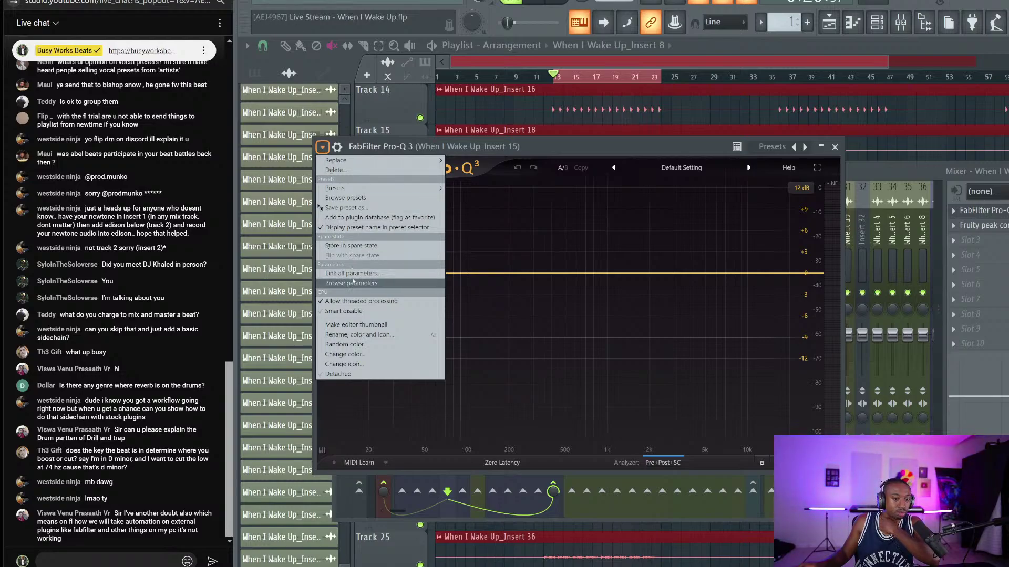
click(354, 284)
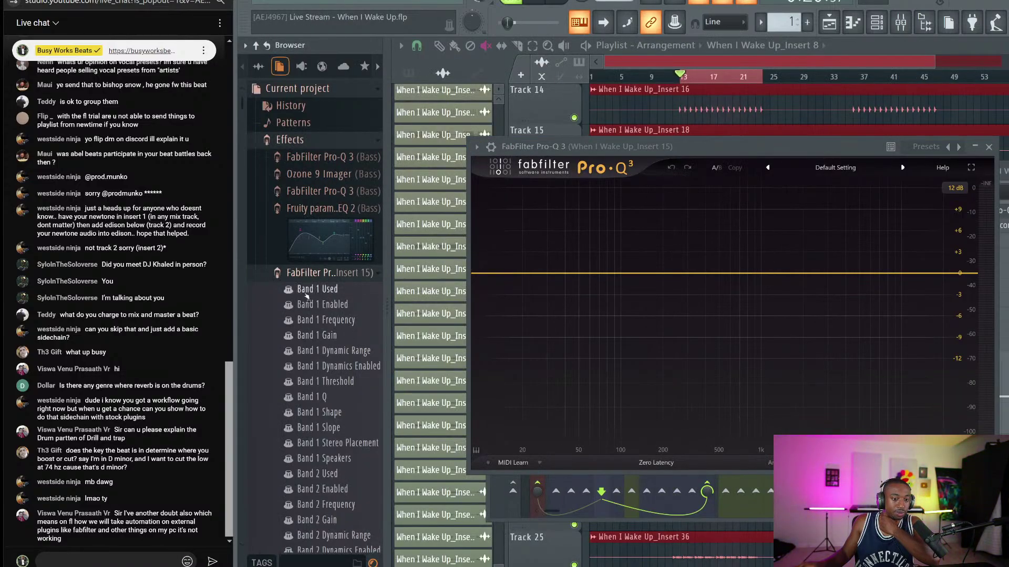
Find Band 3 Slope among the Pro-Q 3 parameters, show its Link to controller option without applying it, and close the plugin.
scroll(344, 374, down, 3)
scroll(326, 342, up, 10)
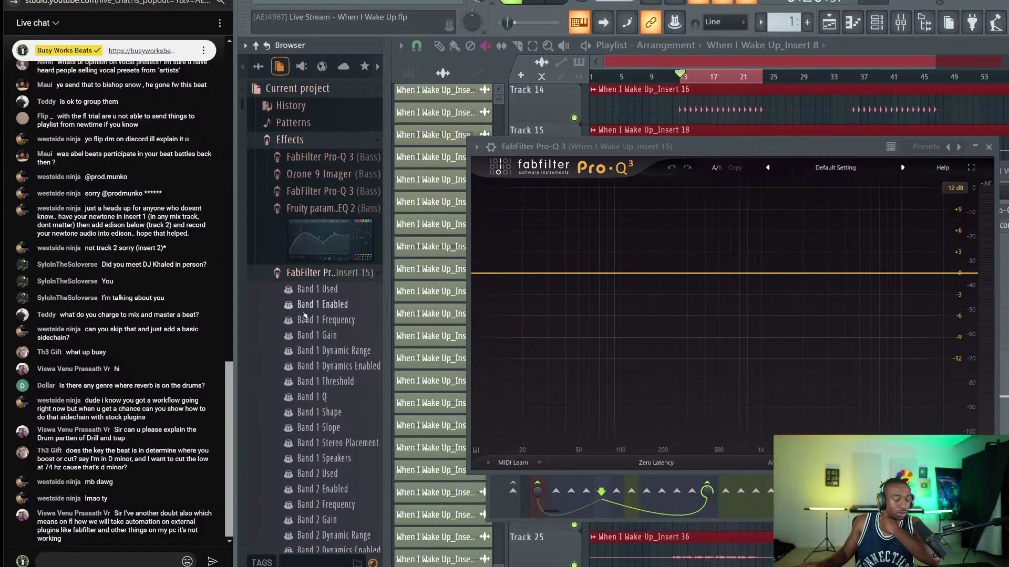
scroll(305, 318, down, 8)
scroll(304, 318, down, 8)
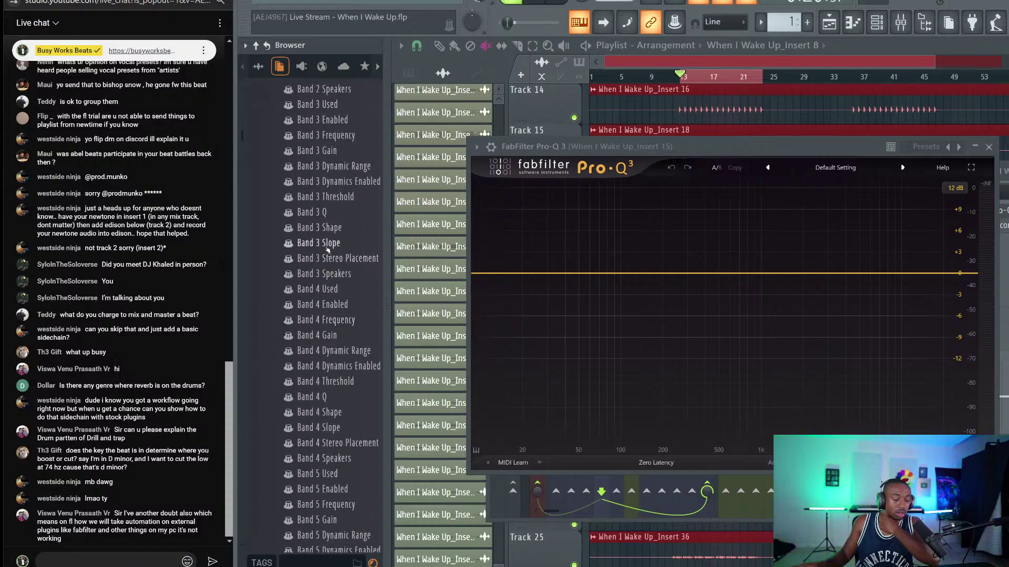
right_click(327, 247)
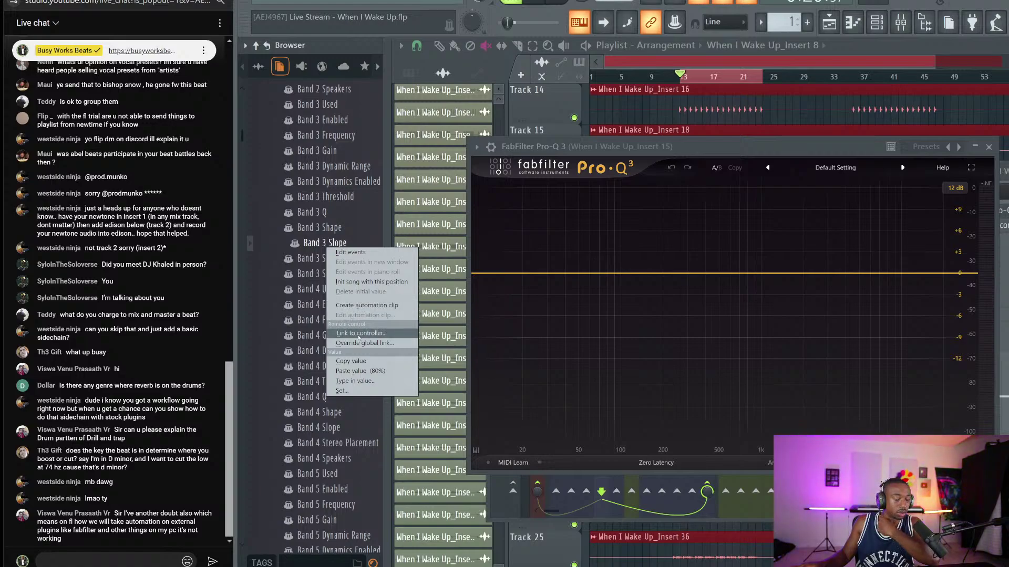
click(340, 156)
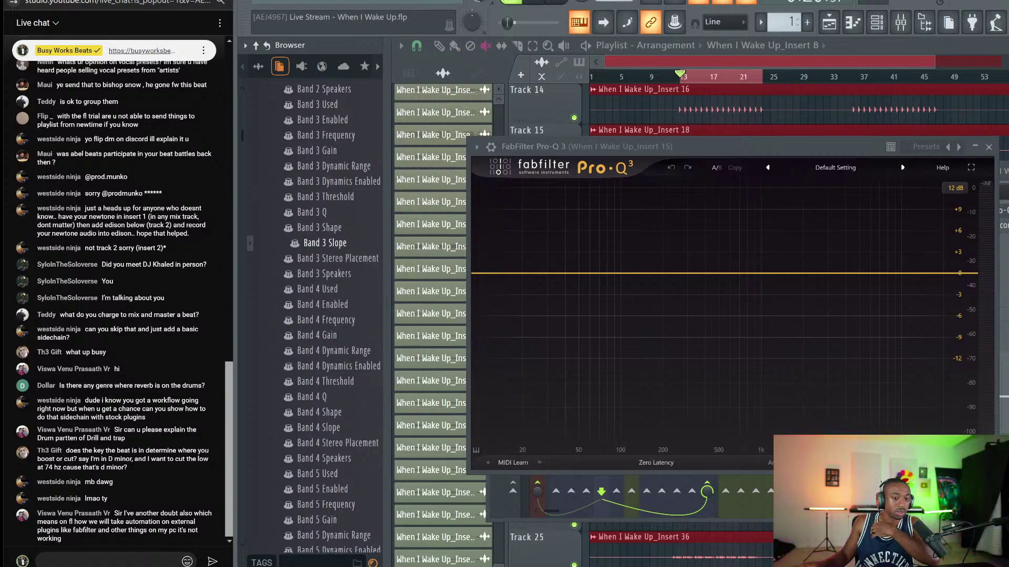
click(771, 63)
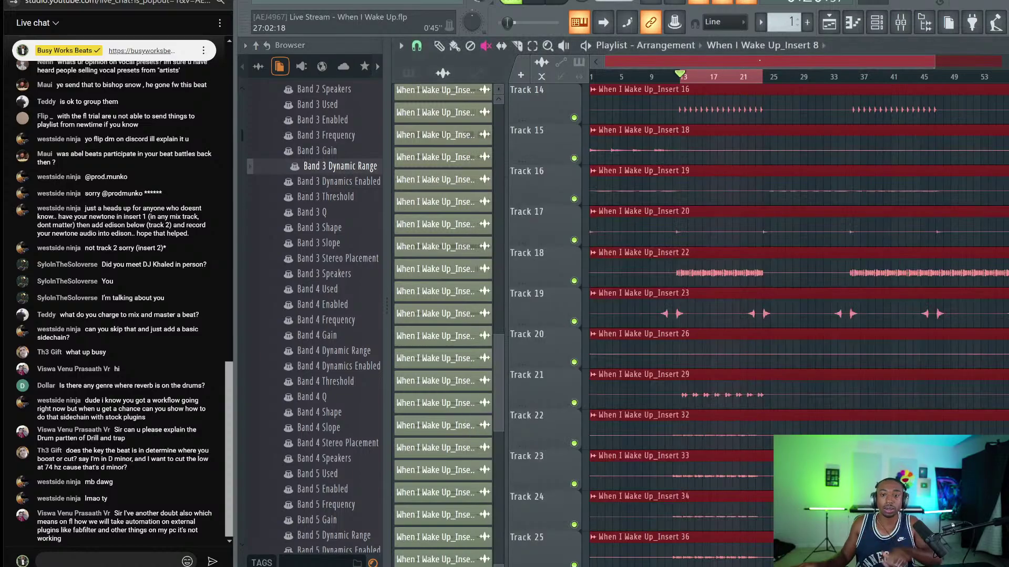
Clear the playlist's time selection during playback, hide the browser, and show the mixer again.
key(space)
right_click(734, 79)
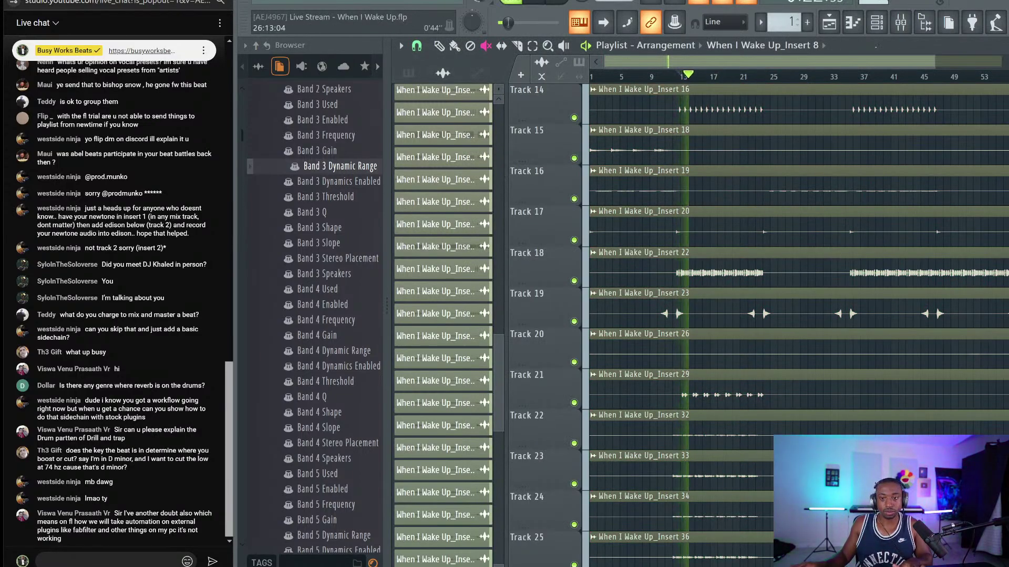
click(948, 23)
click(931, 21)
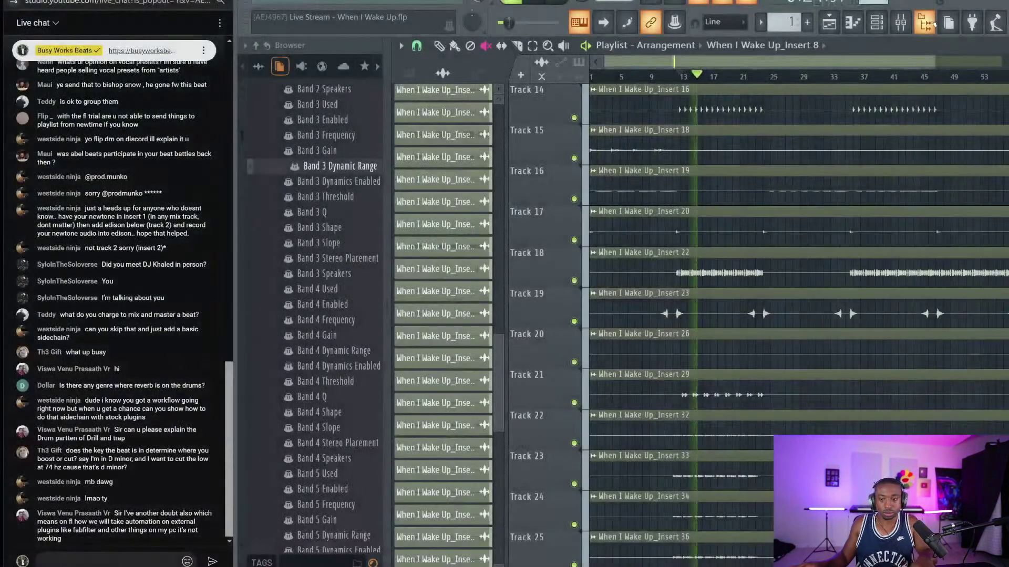
click(928, 22)
click(901, 22)
key(space)
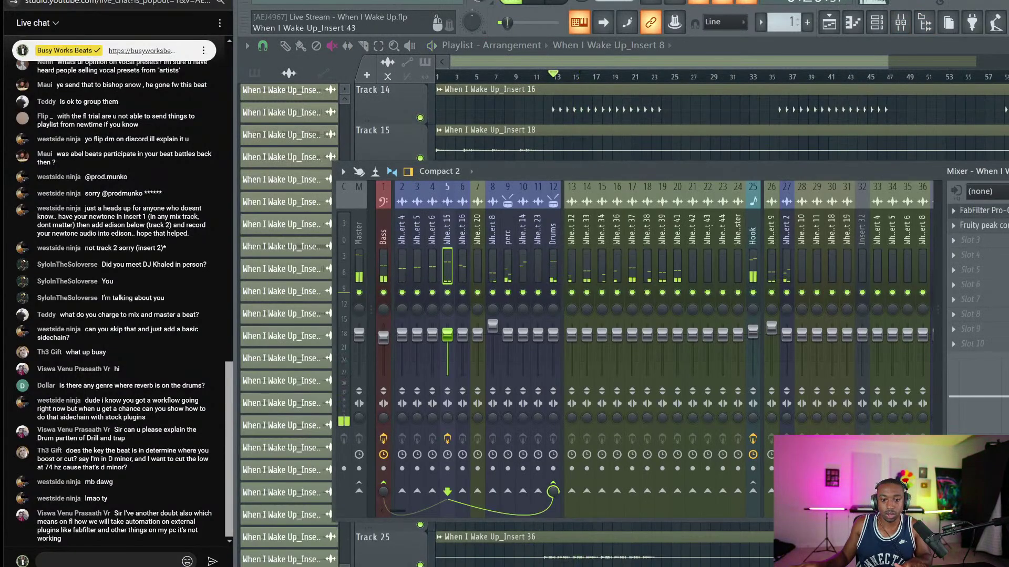
Solo the Hook track for playback and unmute the REVERB track so it is heard with it.
click(738, 231)
click(753, 234)
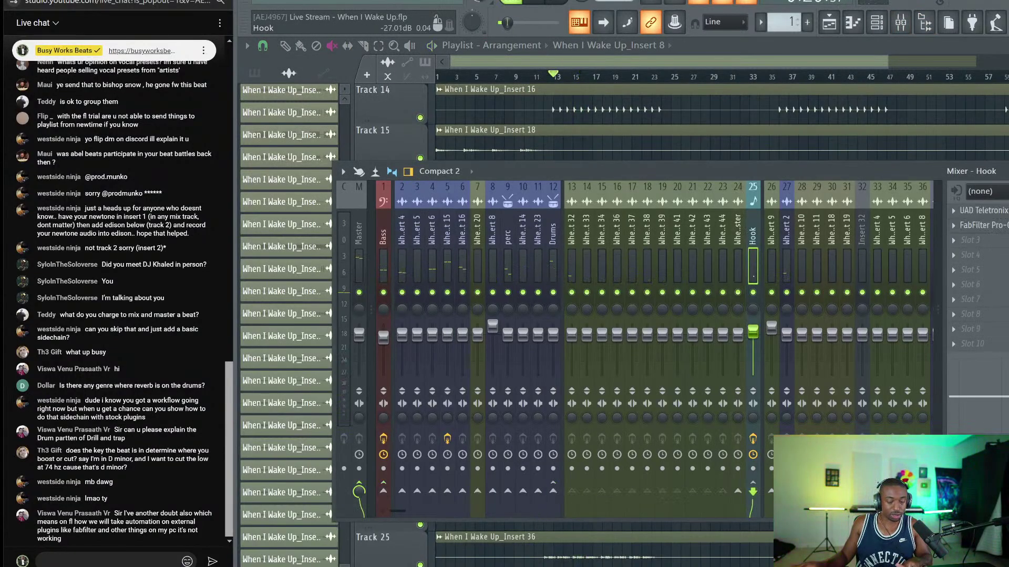
click(440, 566)
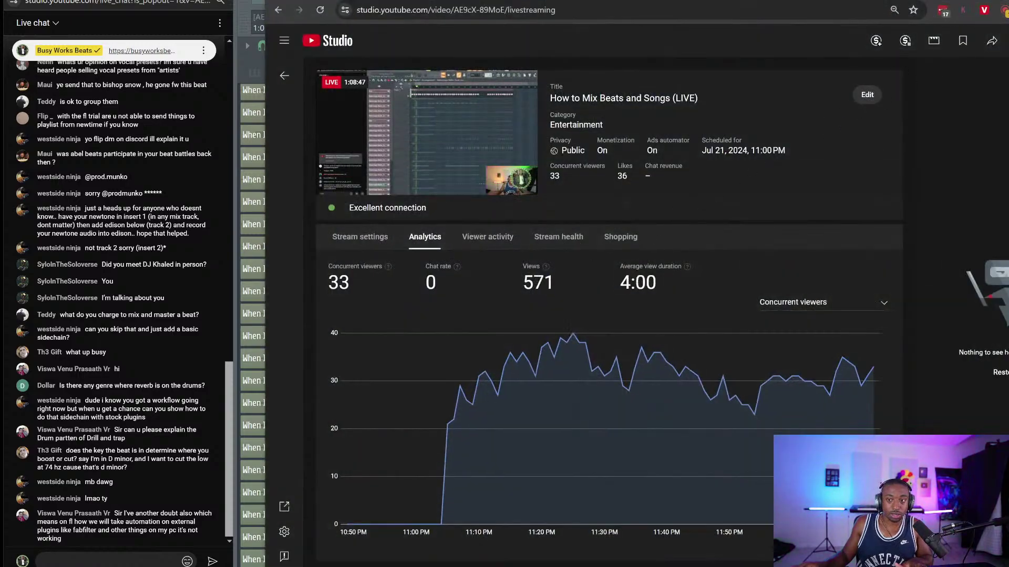
key(alt+Tab)
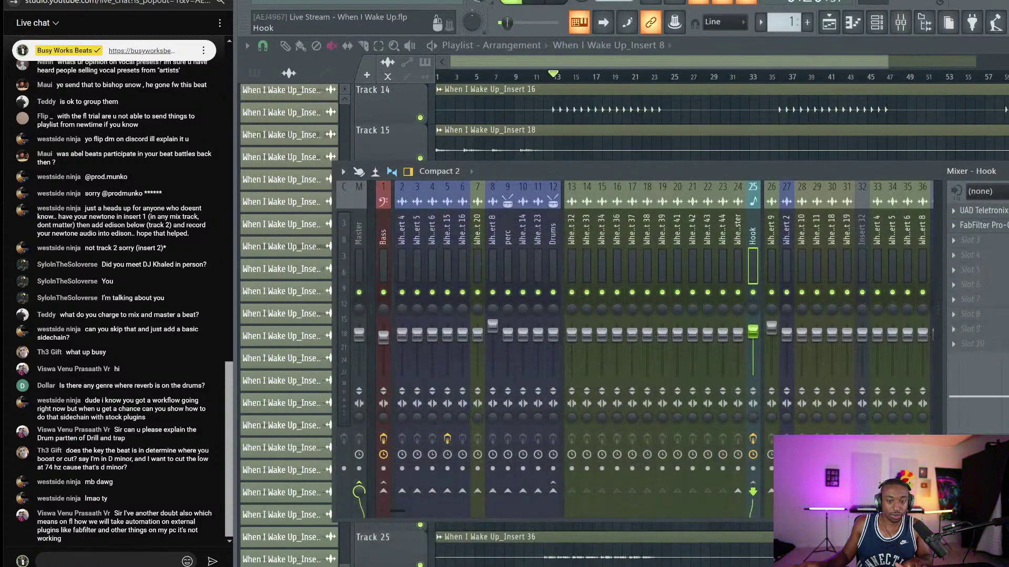
key(space)
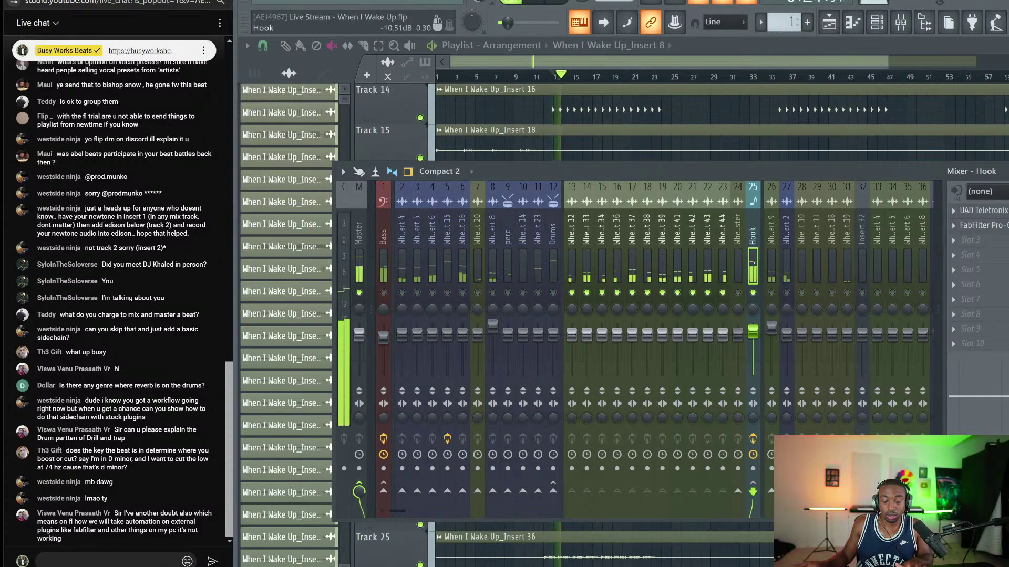
scroll(590, 294, right, 5)
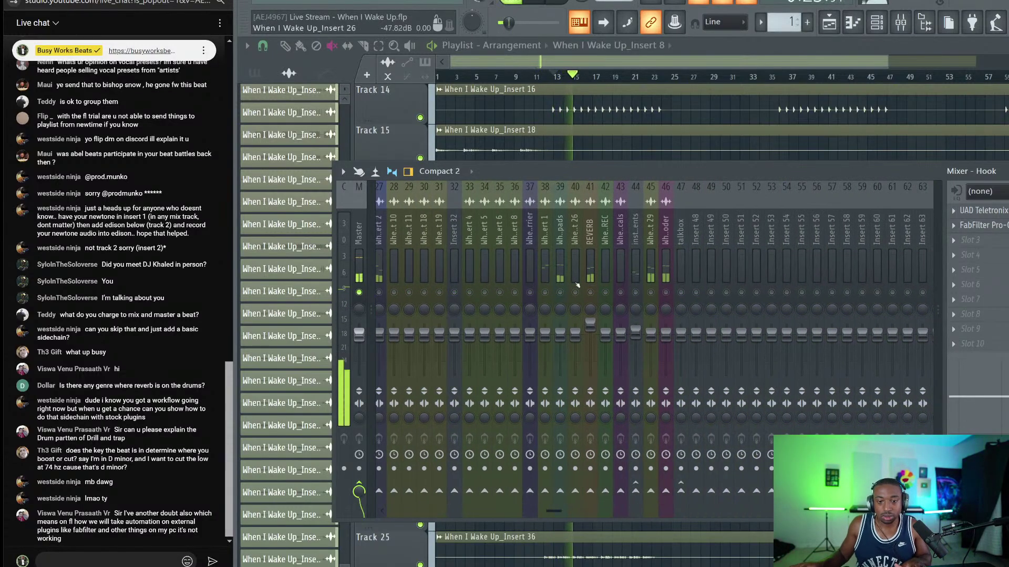
click(591, 293)
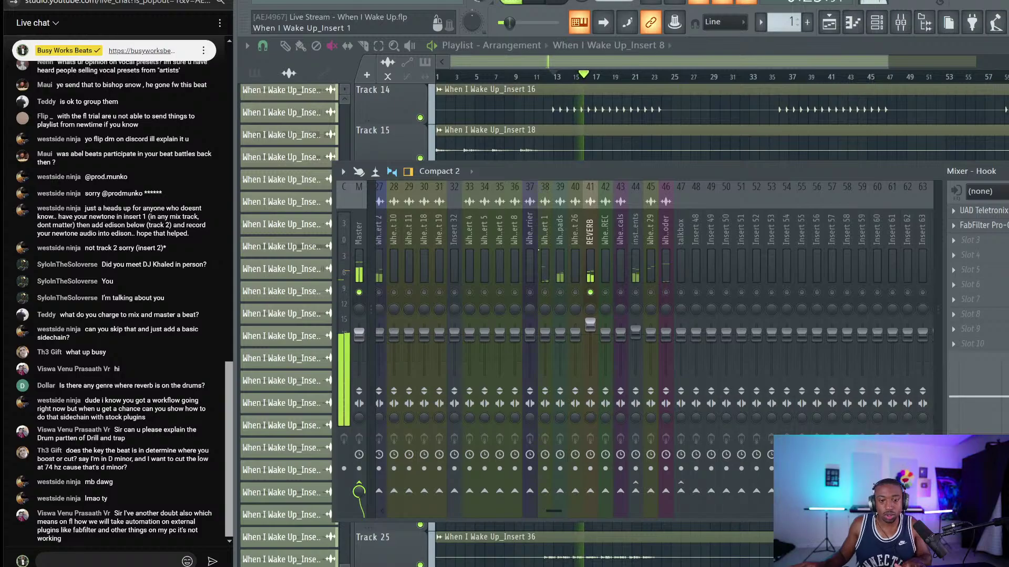
scroll(578, 315, left, 3)
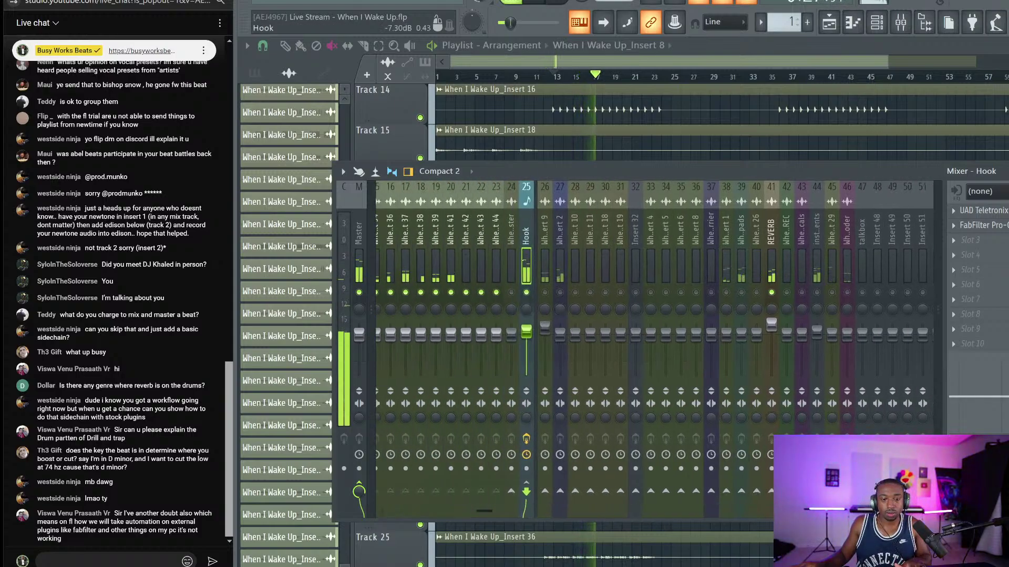
Open and close the Hook's Pro-Q 3, and play the soloed Hook group with its reverb in short passes.
click(981, 225)
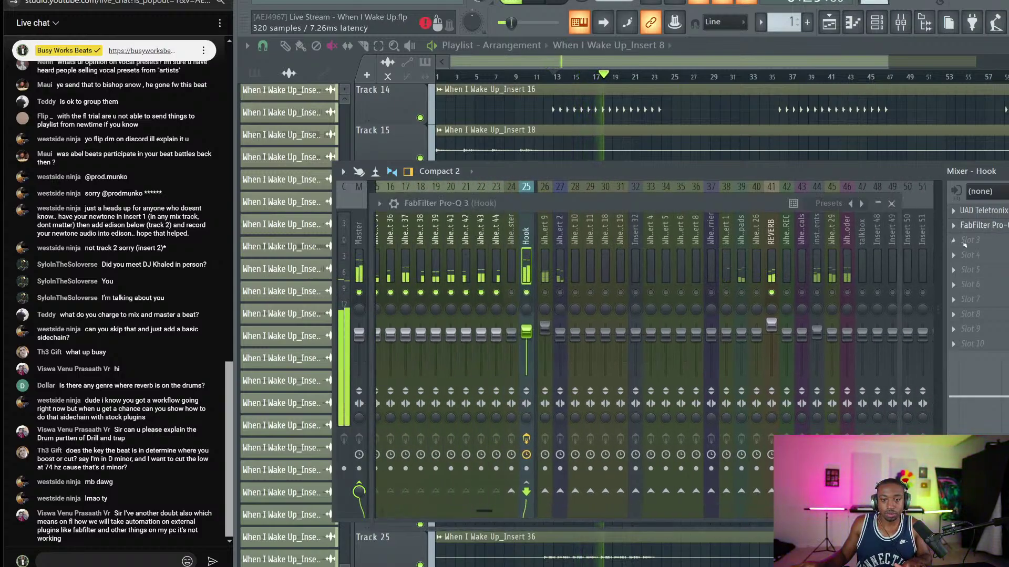
key(space)
key(Escape)
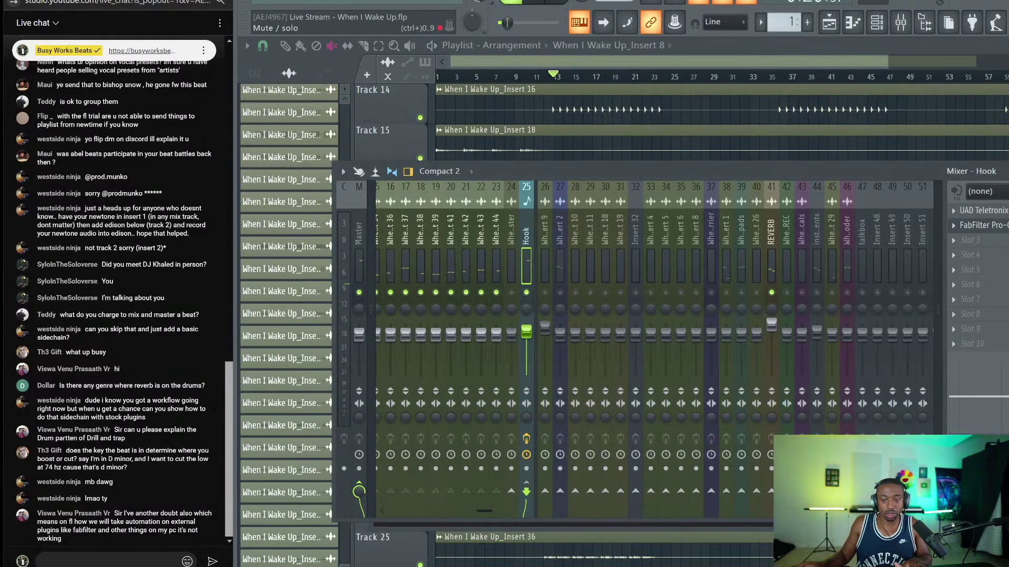
key(space)
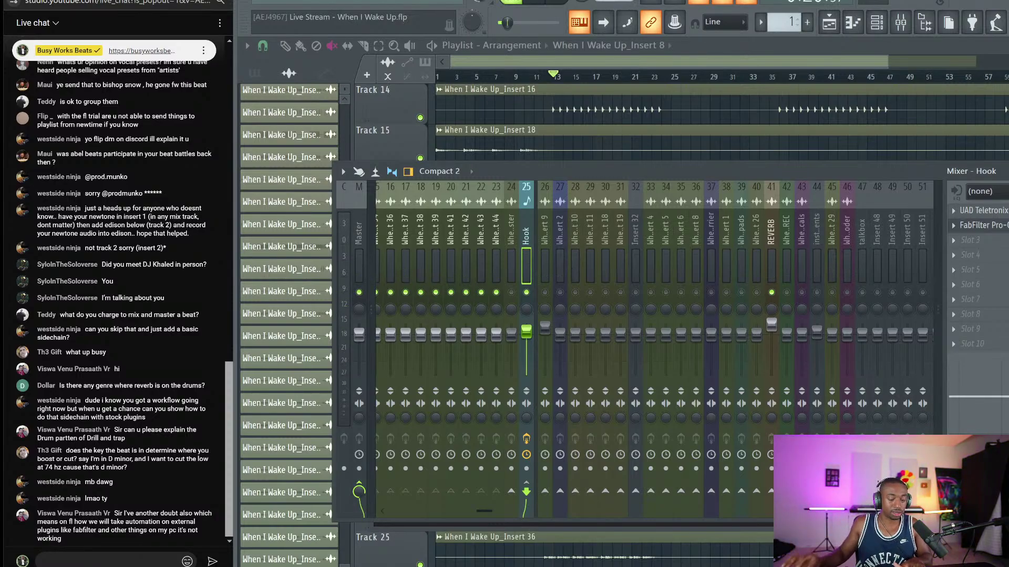
key(space)
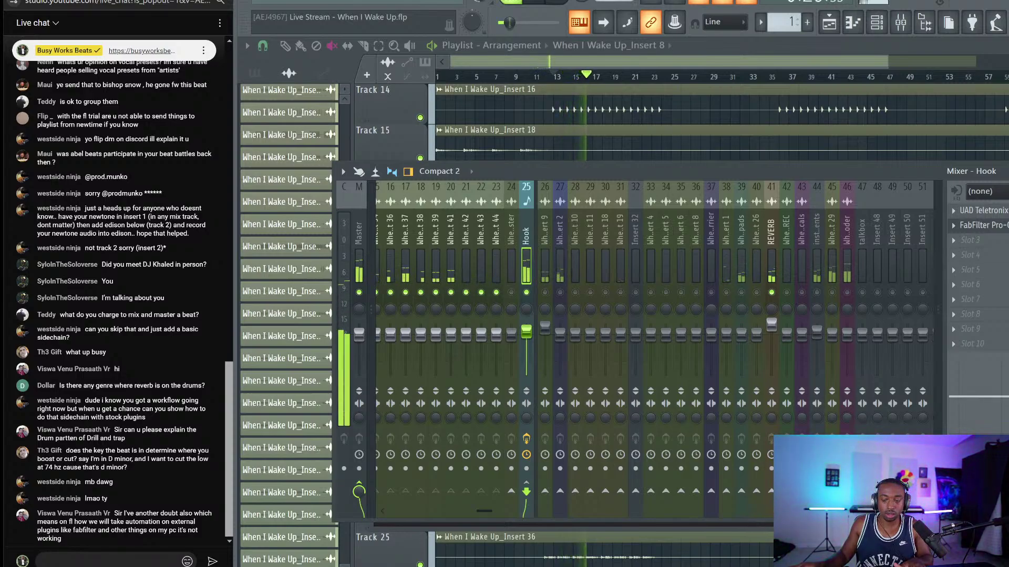
key(space)
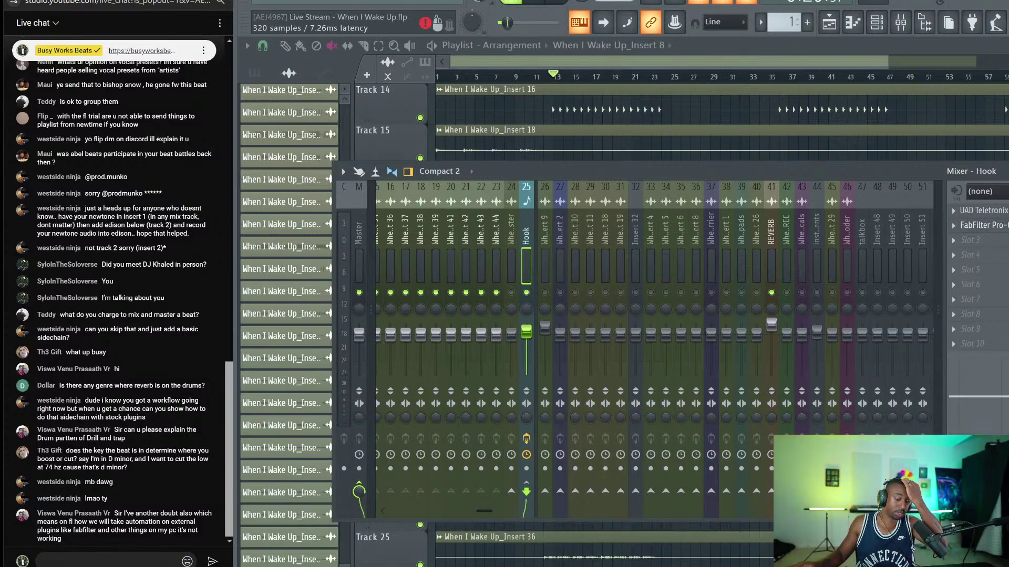
Examine the low cut and dynamic low band in the Hook's Pro-Q 3 during playback, and close the EQ.
click(984, 225)
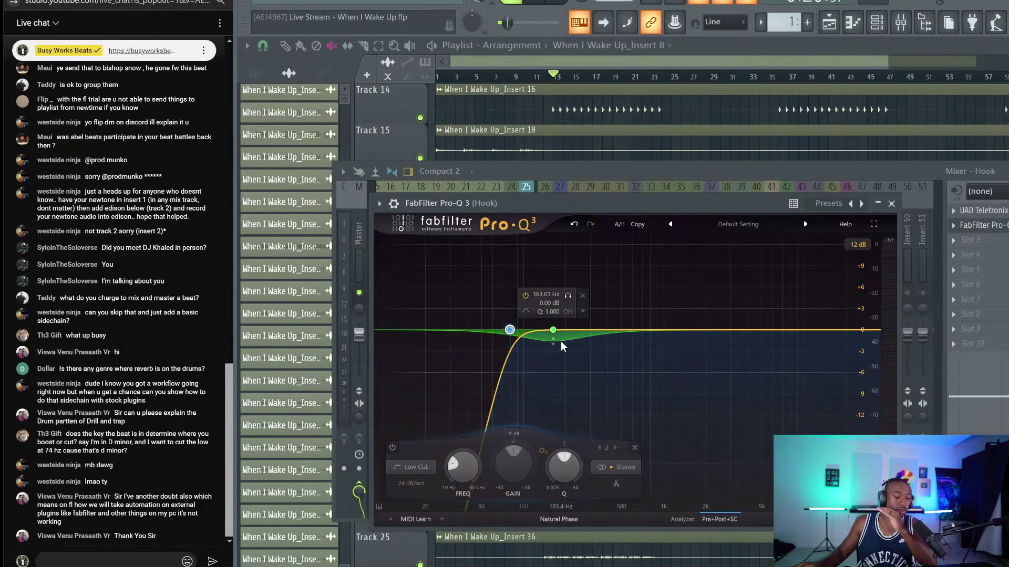
key(space)
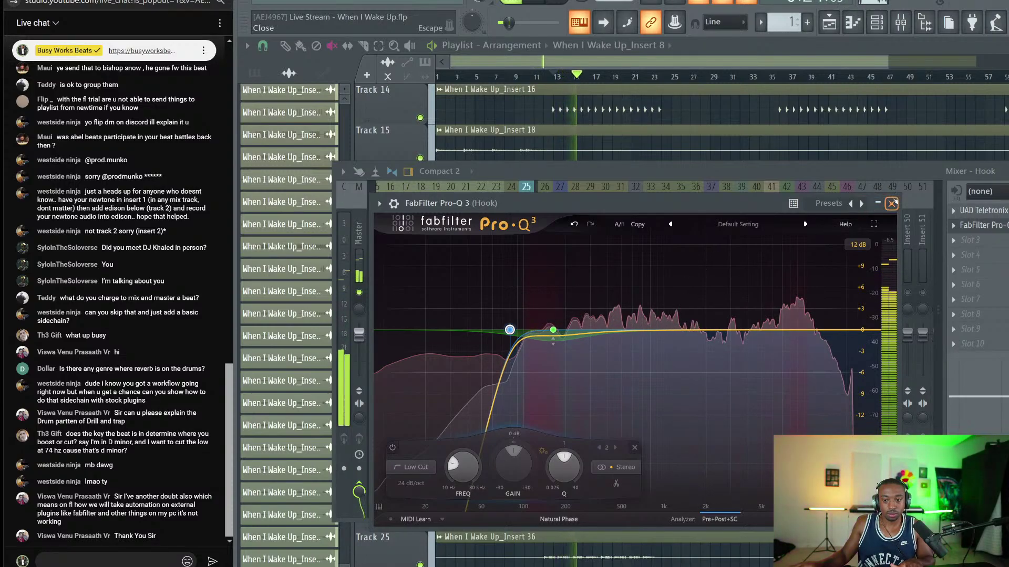
click(891, 203)
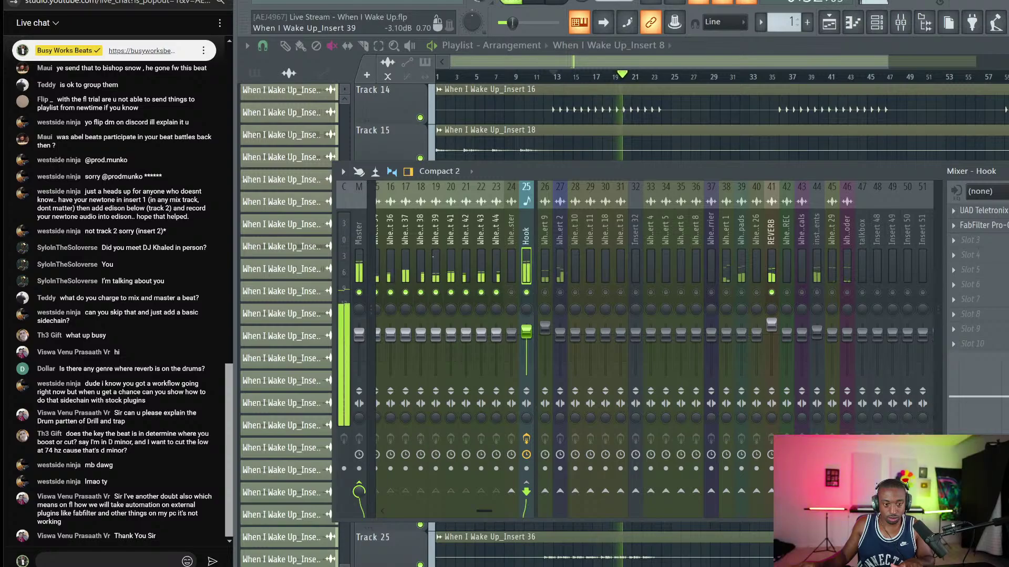
Stop the soloed Hook playback, turn off the solo so every mixer track is active, and play the full mix.
scroll(433, 256, up, 3)
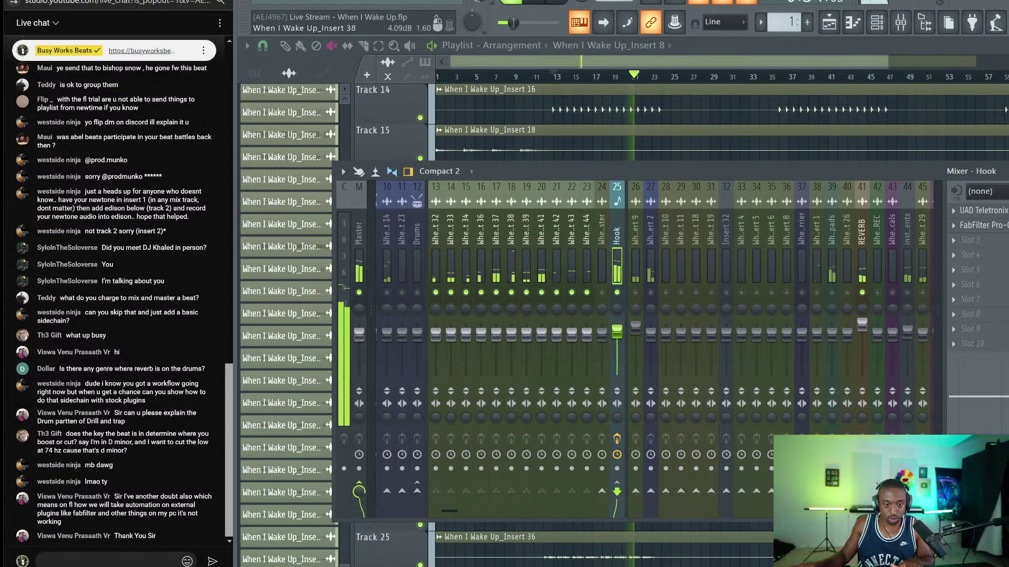
key(space)
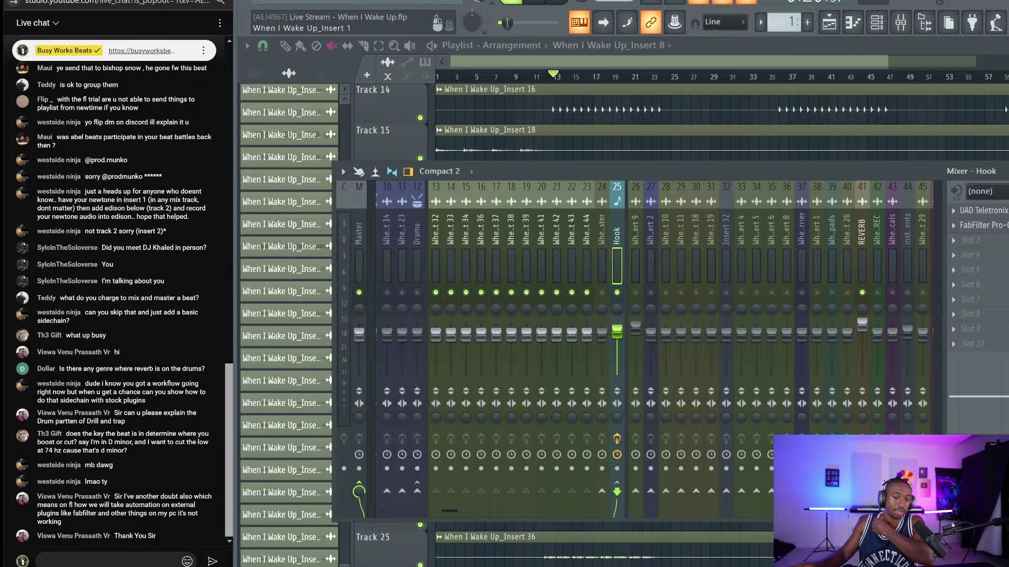
key(Escape)
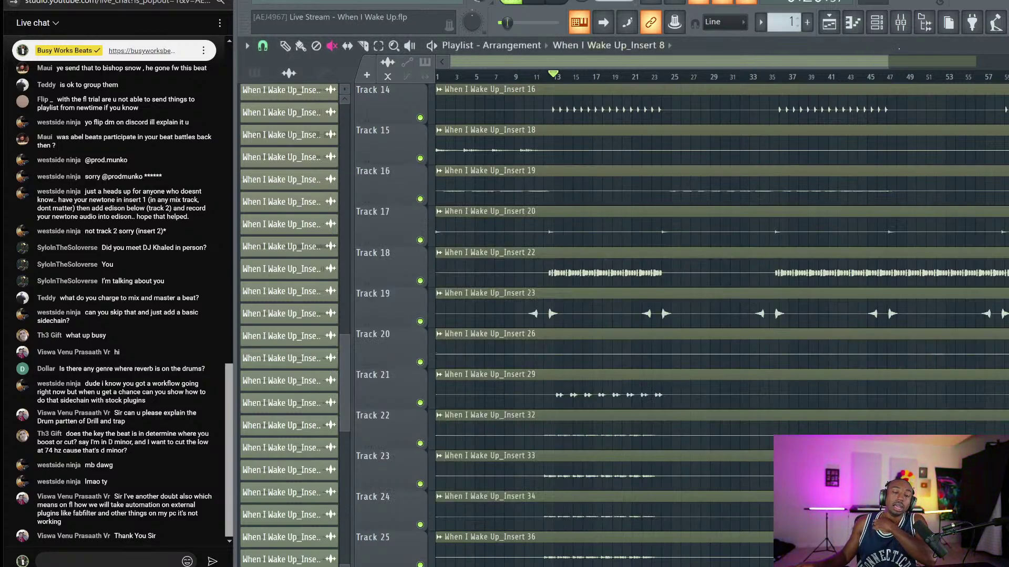
click(900, 23)
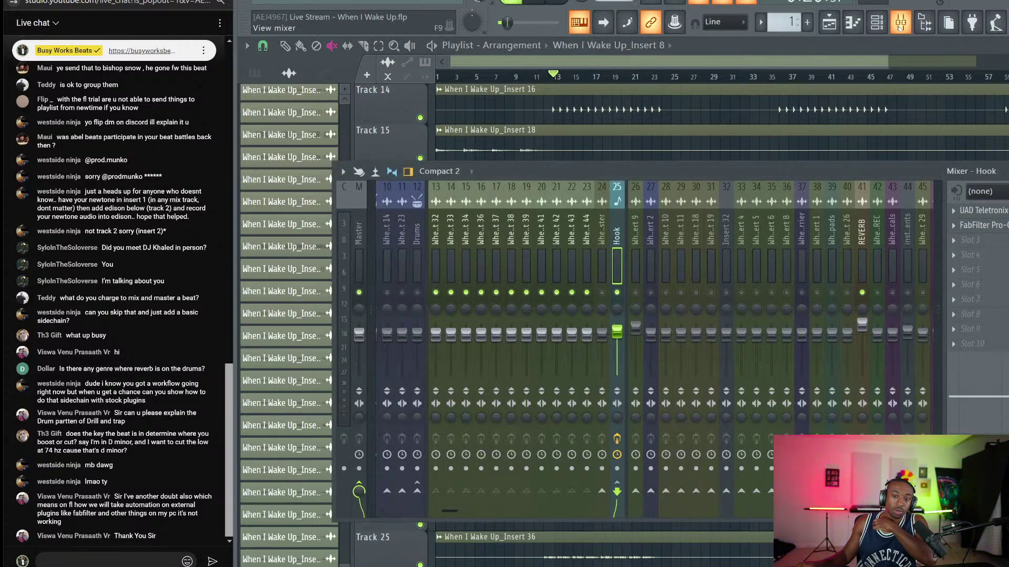
right_click(637, 292)
right_click(637, 292)
key(space)
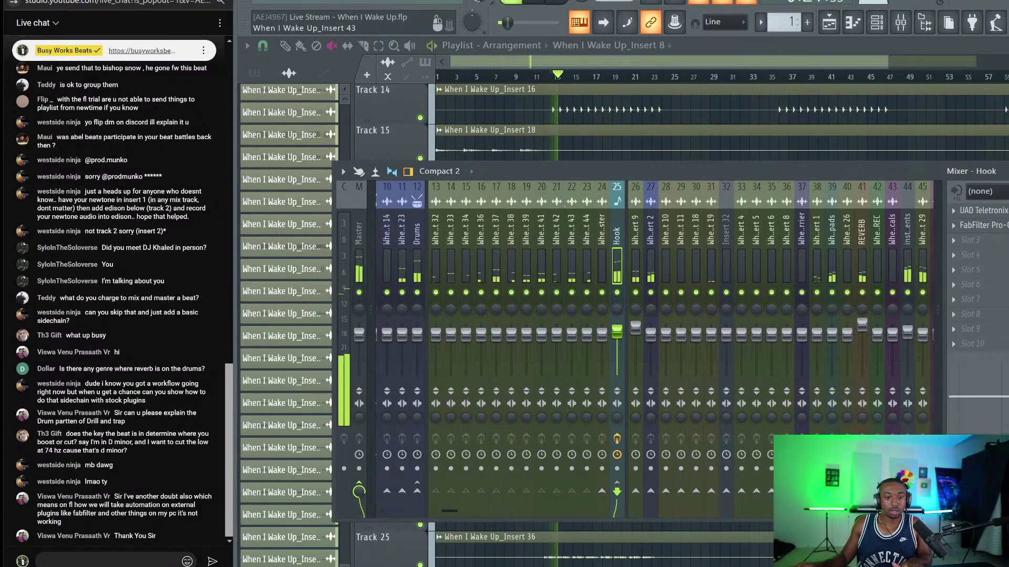
Play the song from the start and load FabFilter Pro-Q 3 in the first effect slot of the instruments track.
key(space)
scroll(544, 212, up, 3)
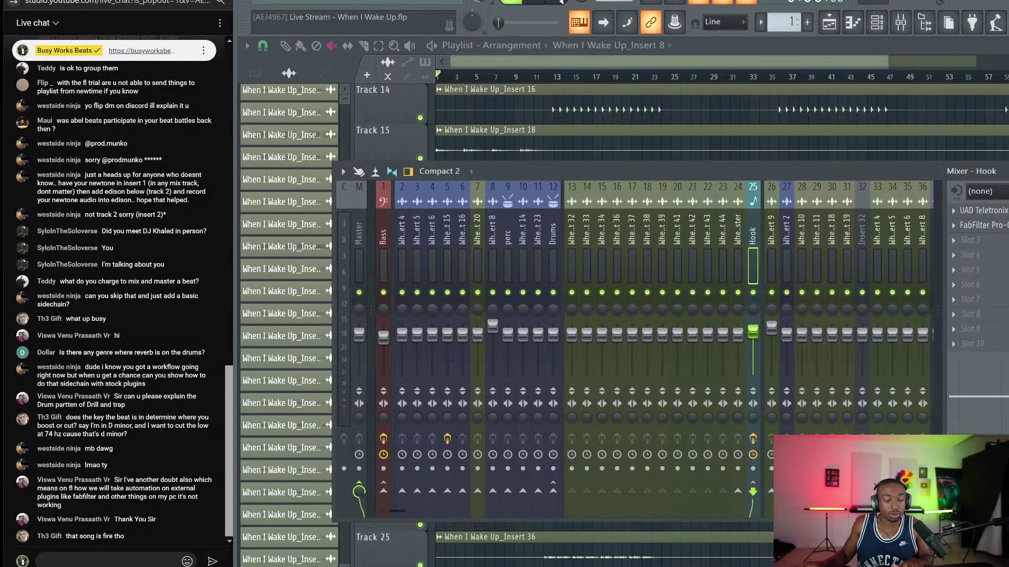
key(space)
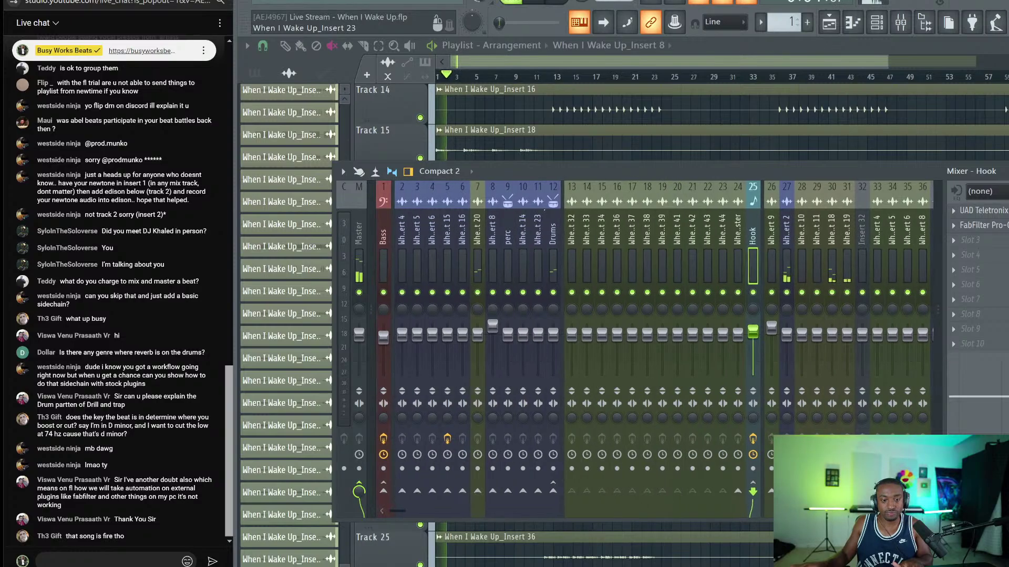
scroll(650, 316, down, 6)
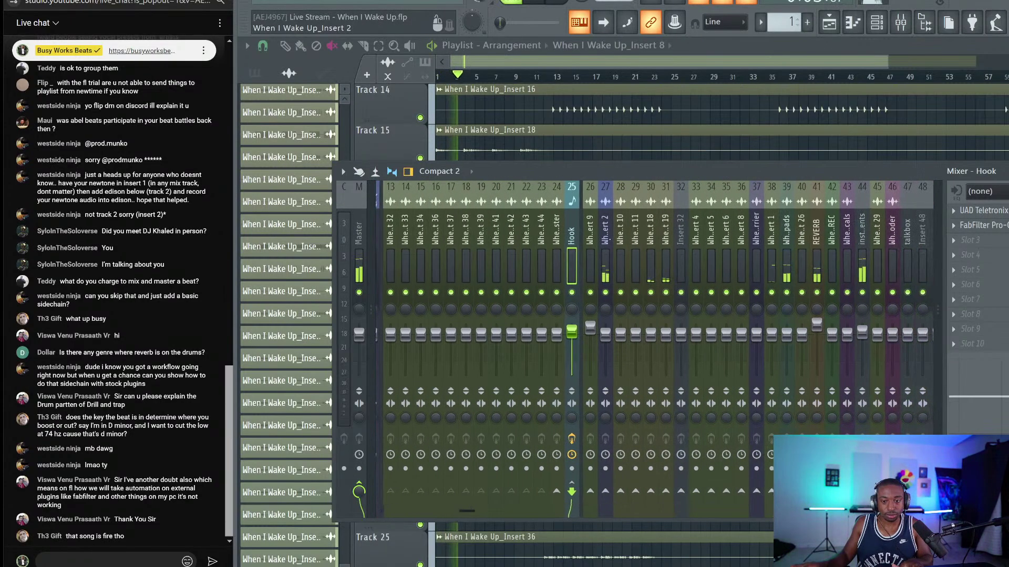
click(733, 324)
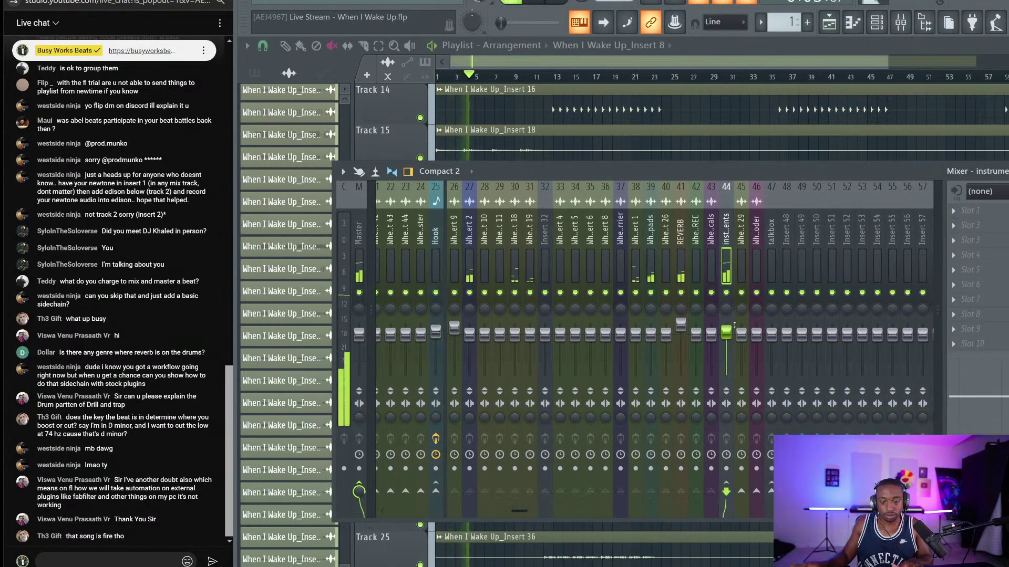
click(978, 211)
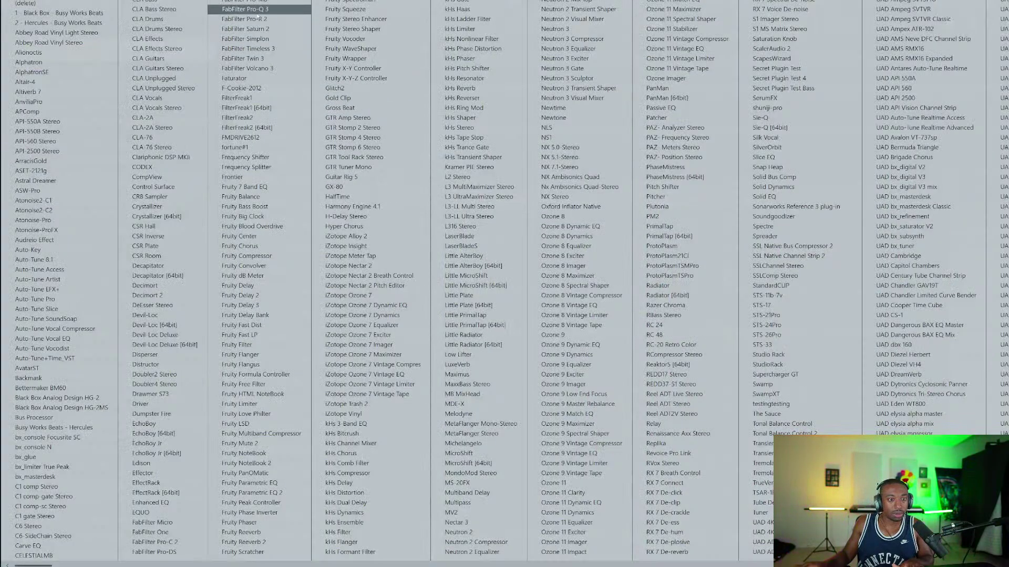
click(260, 11)
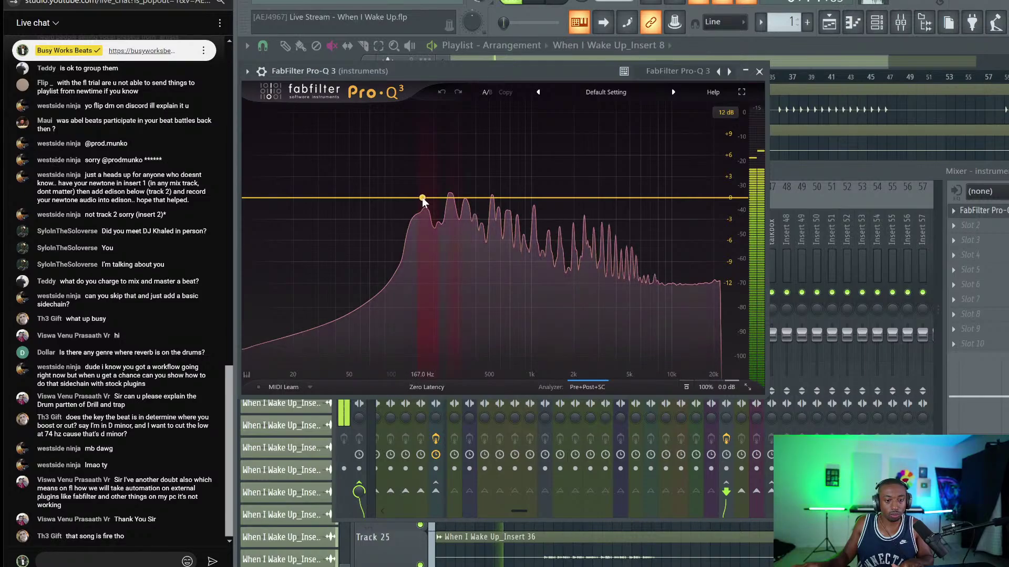
Add a dynamic bell band at about 201 Hz with a downward range and a gain of -0.12 dB, placed on Mid.
click(424, 199)
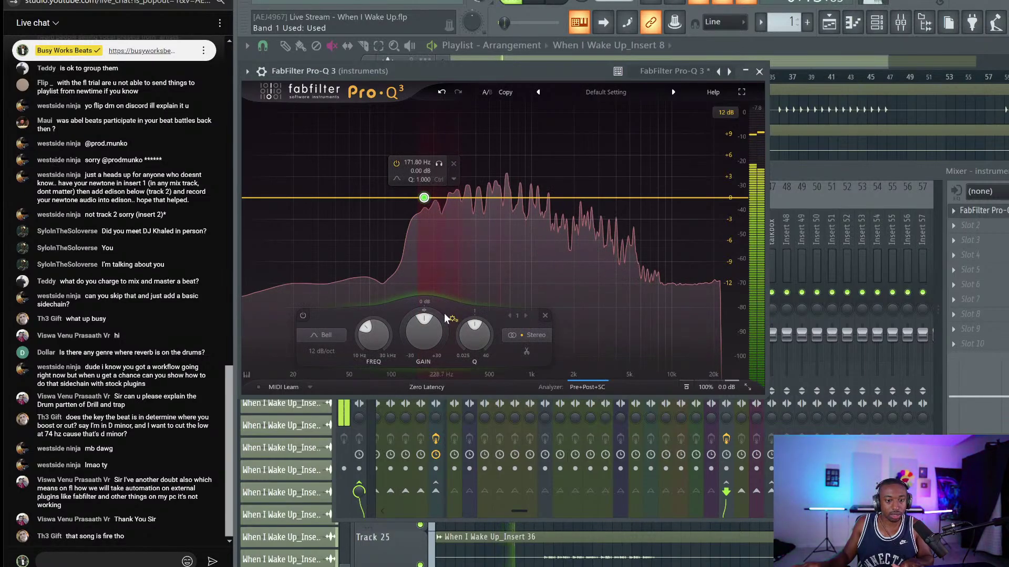
drag(445, 319, 433, 323)
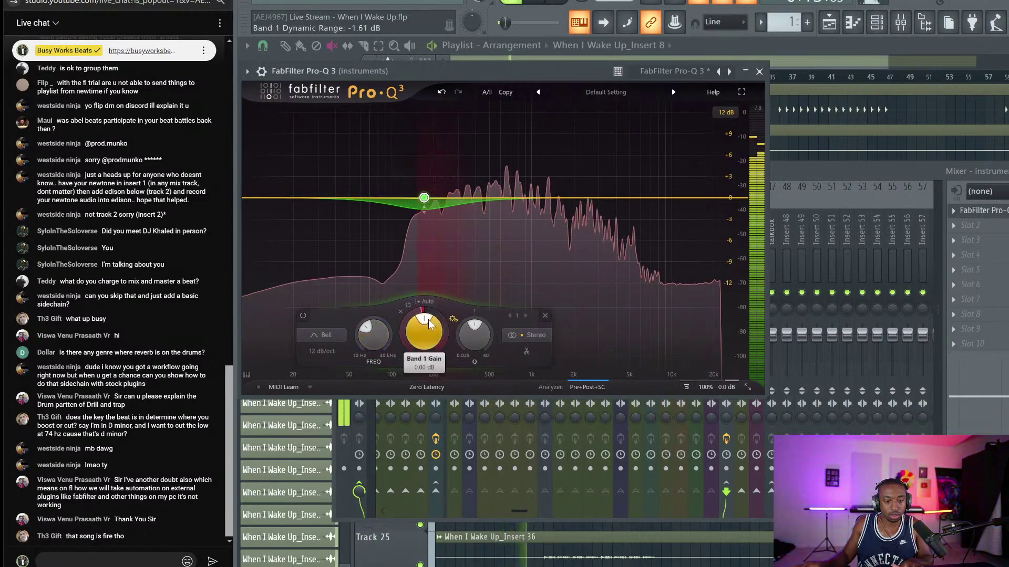
drag(424, 198, 435, 199)
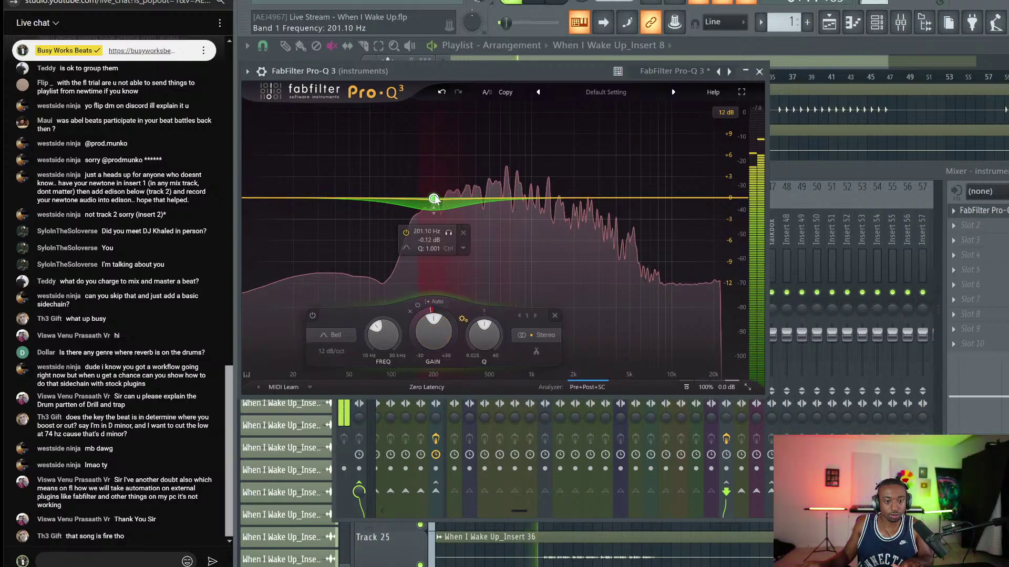
click(544, 333)
click(540, 311)
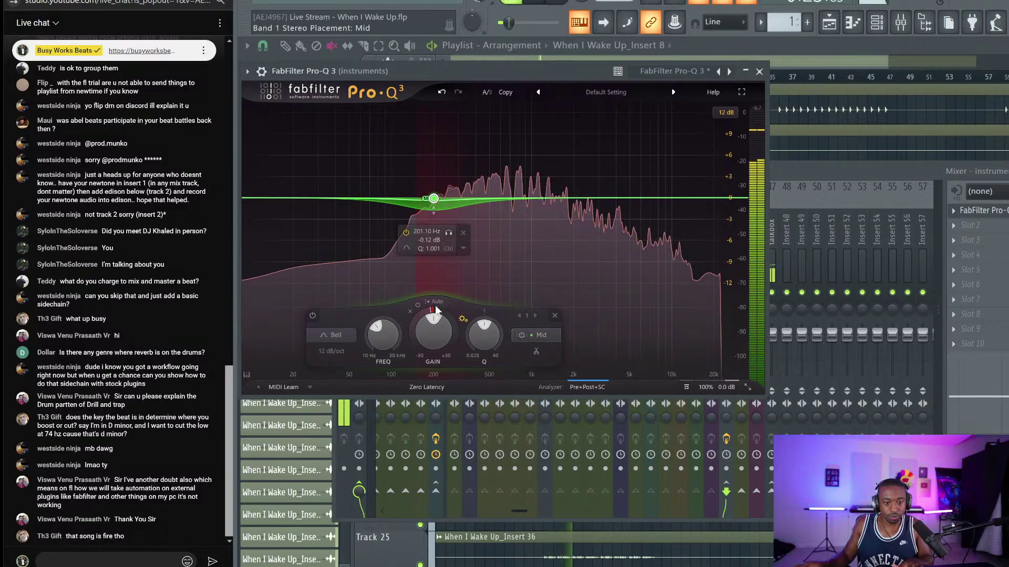
mouse_move(424, 305)
mouse_down()
mouse_move(418, 328)
mouse_move(443, 287)
mouse_up()
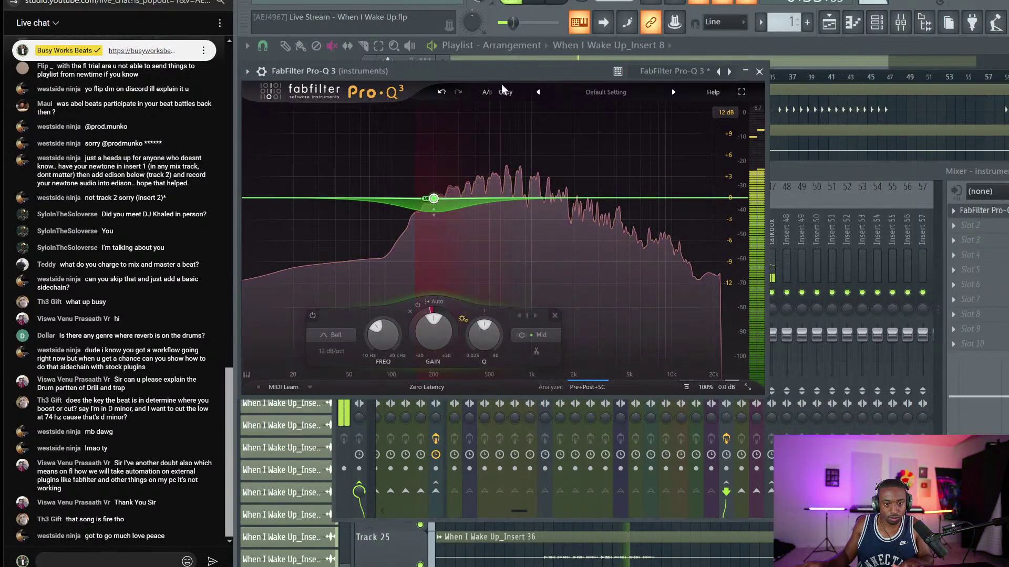
Add a second bell band placed on Side, boosting 2.29 dB at about 5.9 kHz.
click(653, 198)
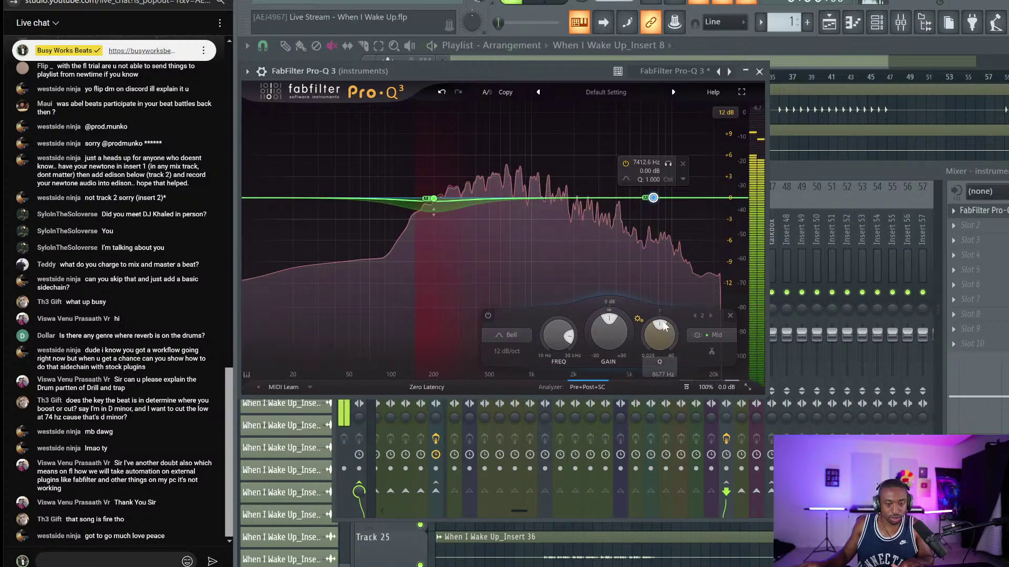
click(718, 336)
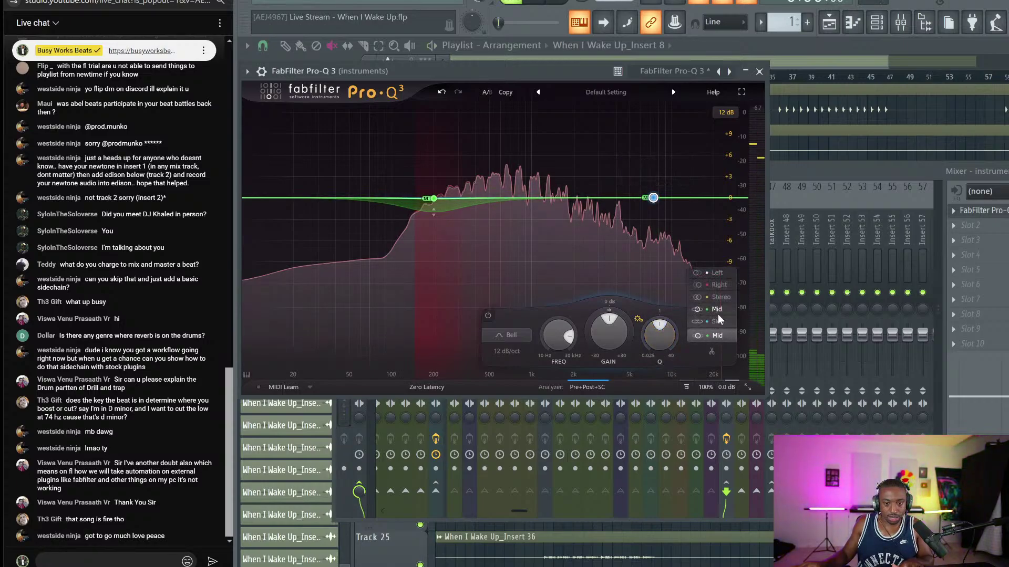
click(718, 320)
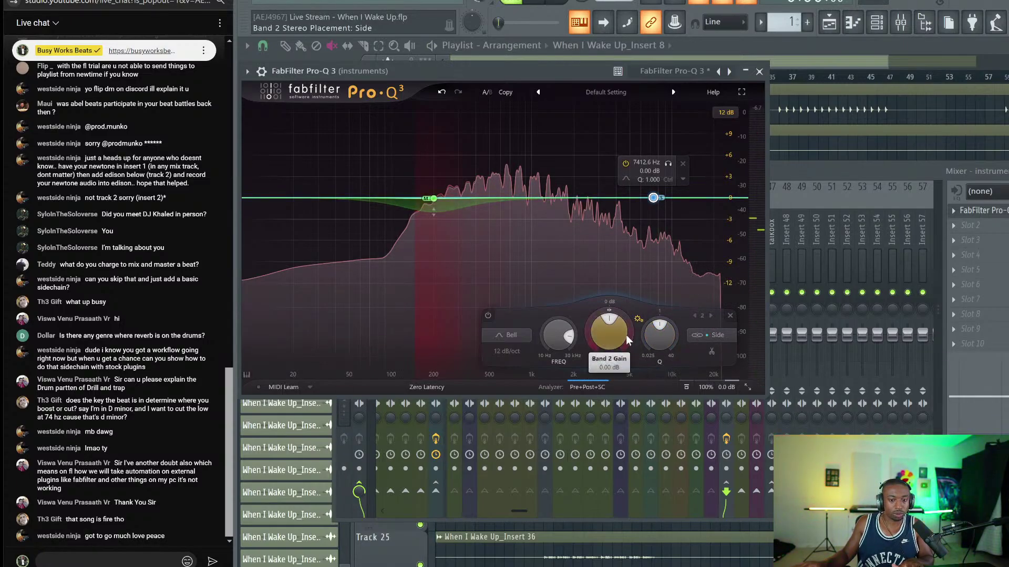
drag(609, 332, 609, 315)
click(668, 148)
drag(668, 150, 655, 183)
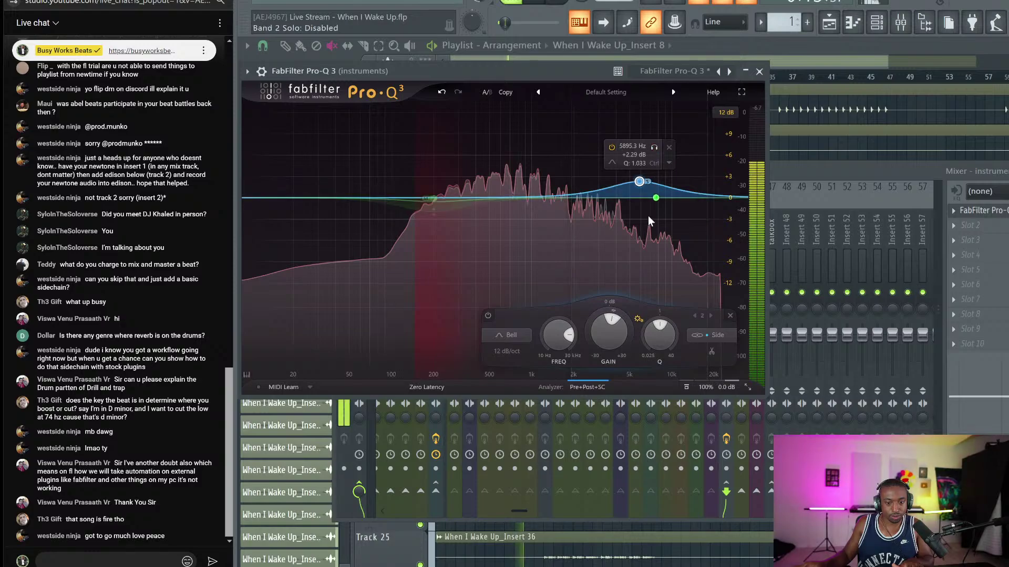
Audition the boosted Side band in solo during playback, turn its solo off, recheck the EQ curve, and close the EQ.
click(654, 148)
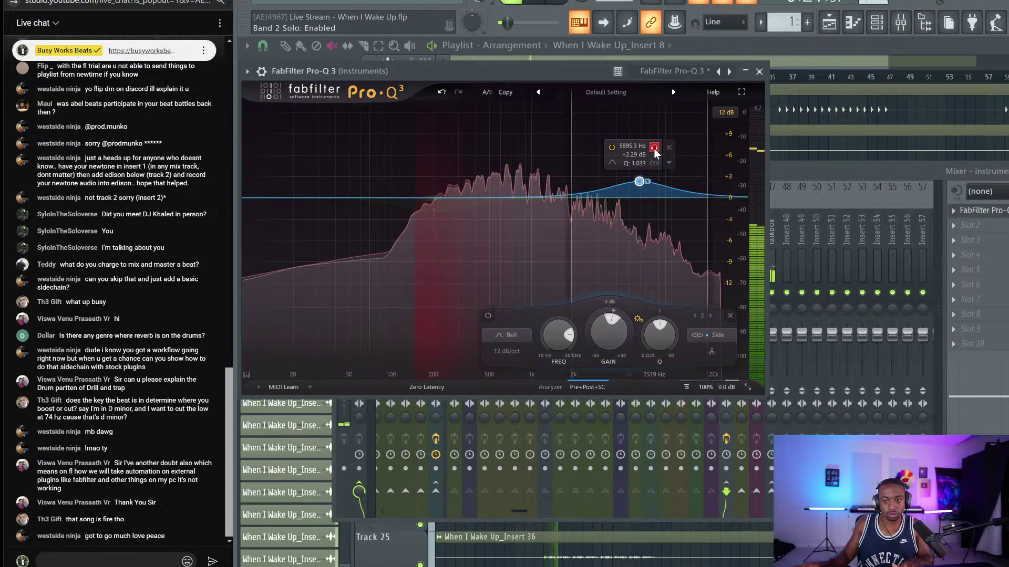
click(653, 149)
click(759, 71)
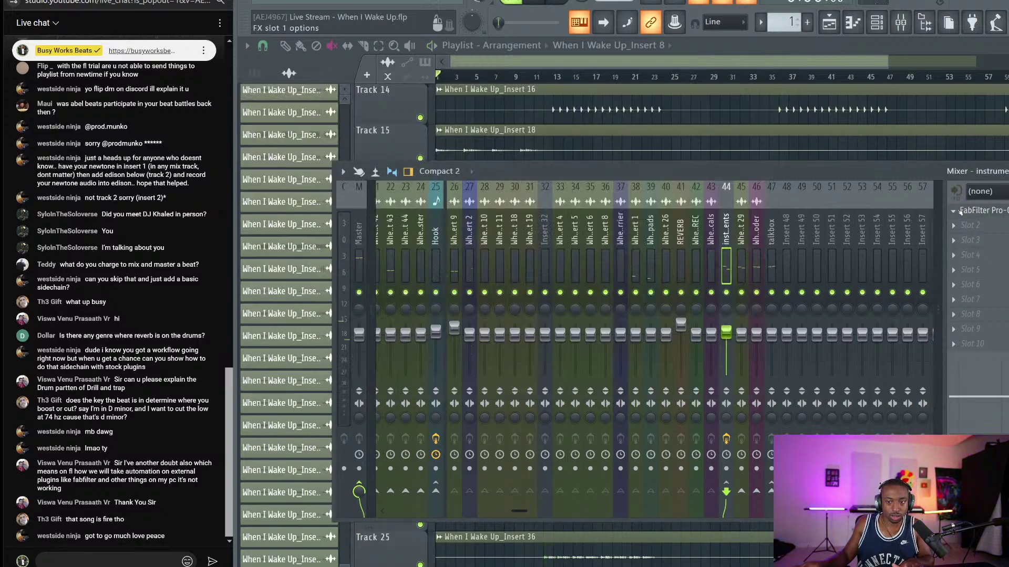
click(994, 210)
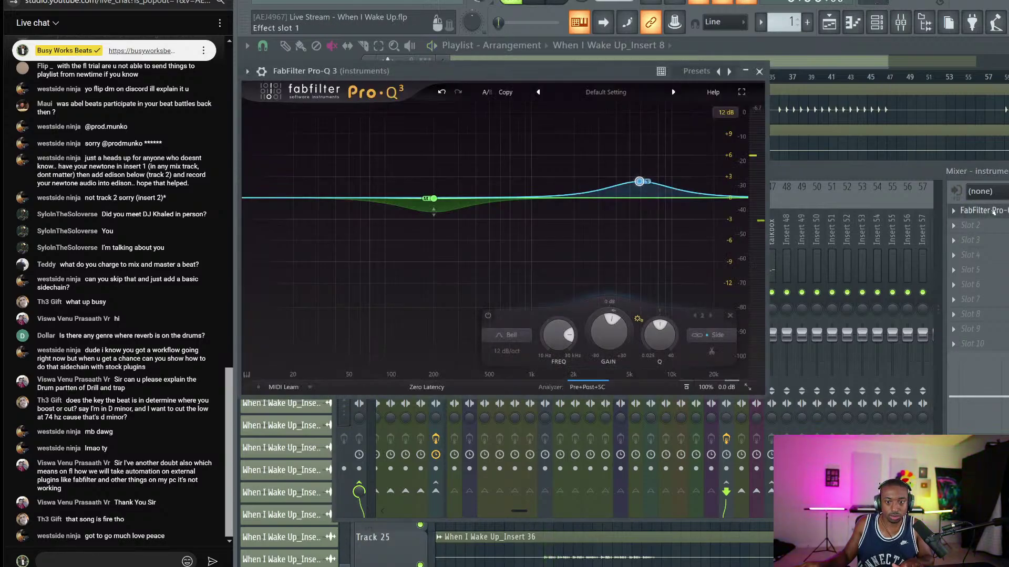
click(759, 71)
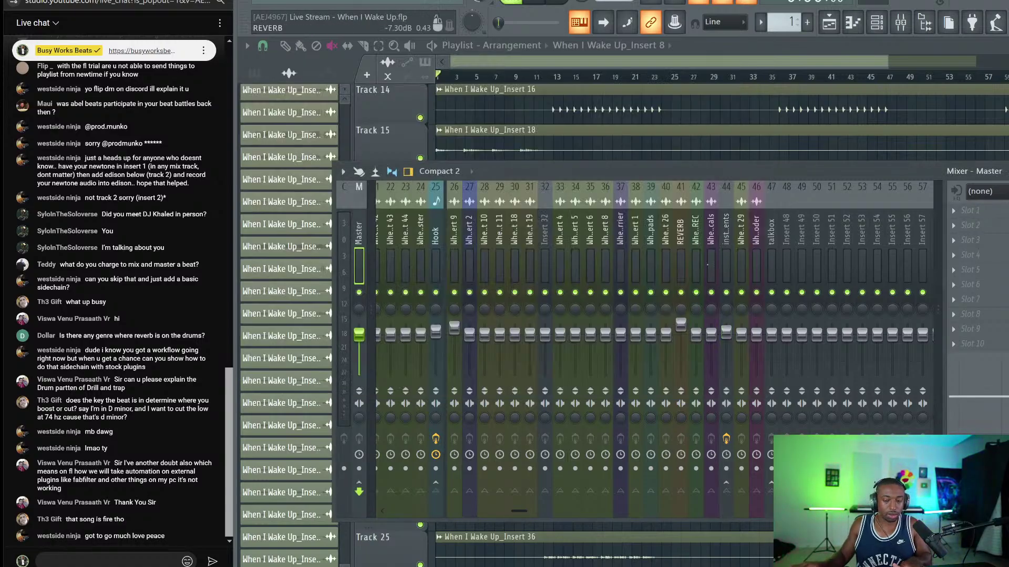
Play the full mix from the start and from about bar 10 with the mixer in view.
scroll(564, 247, up, 7)
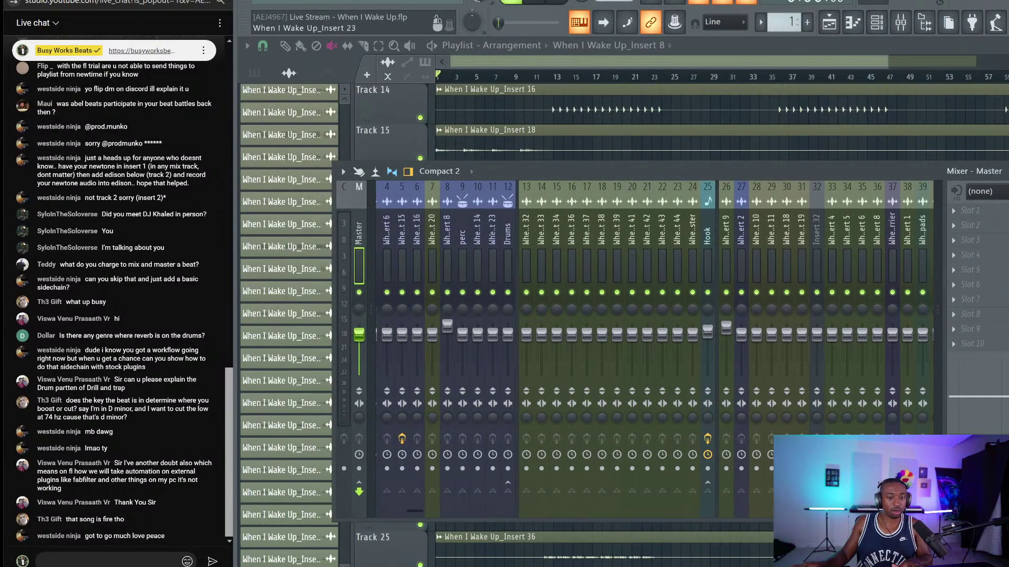
key(space)
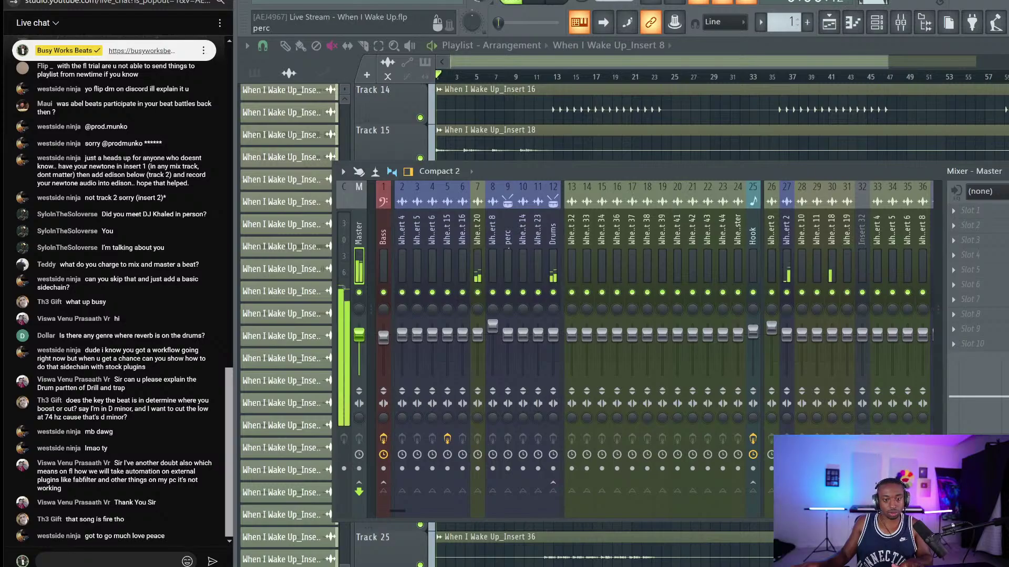
click(523, 75)
click(901, 22)
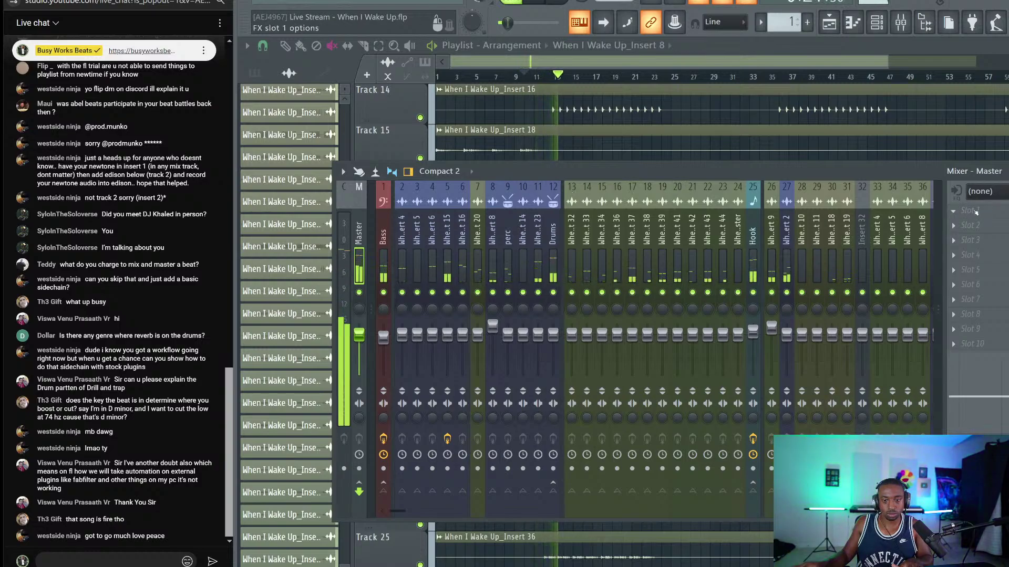
Check the Insert 15 routing and the sidechained dynamic low band in the Bass track's second Pro-Q 3 during playback.
click(389, 366)
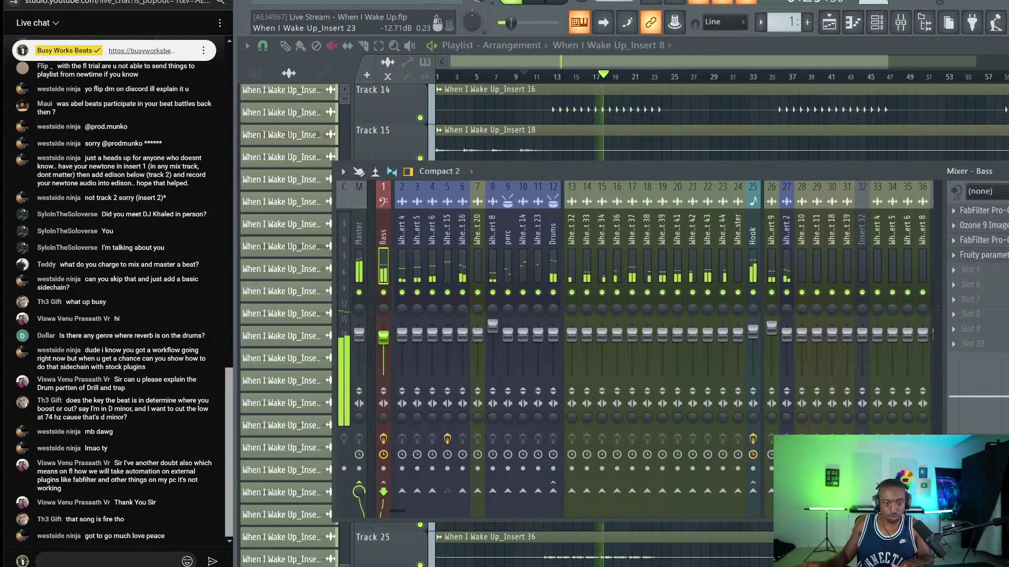
click(447, 231)
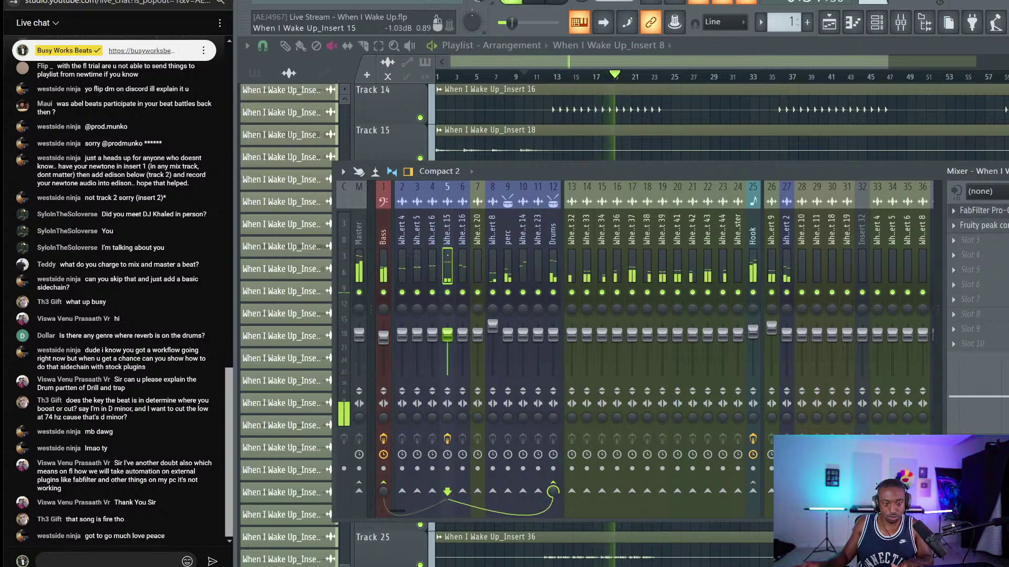
click(384, 272)
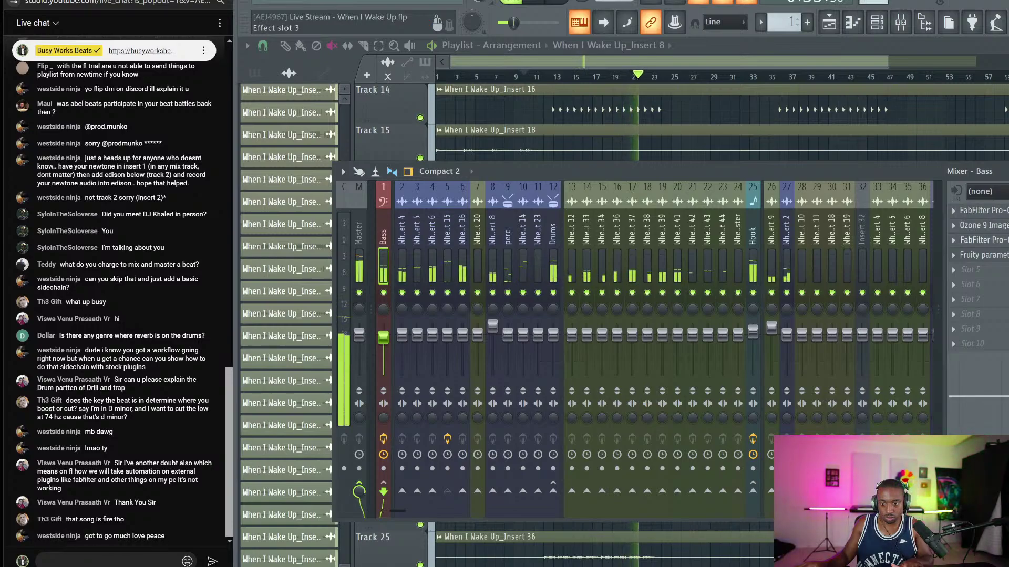
click(977, 239)
mouse_move(367, 225)
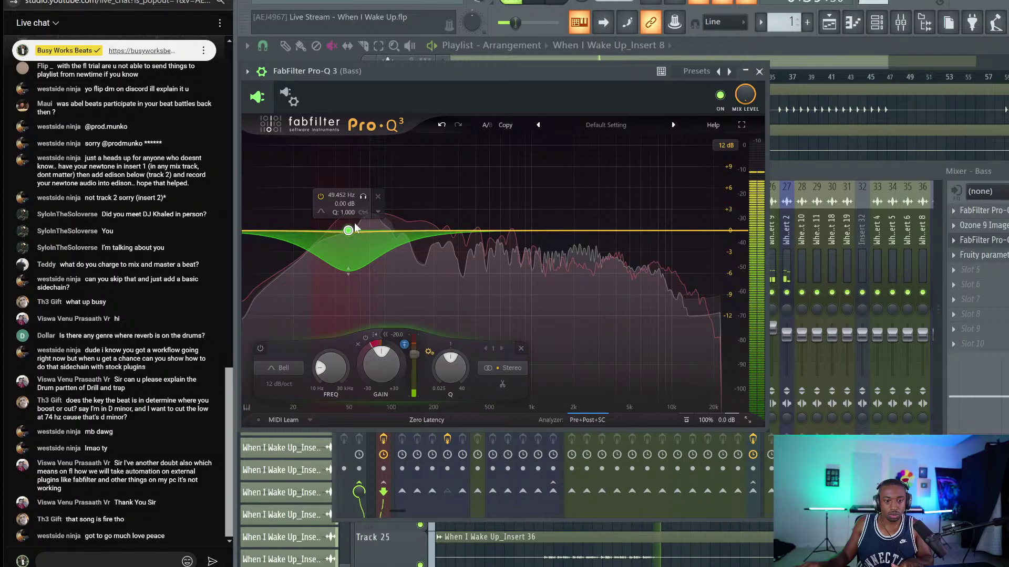
click(759, 71)
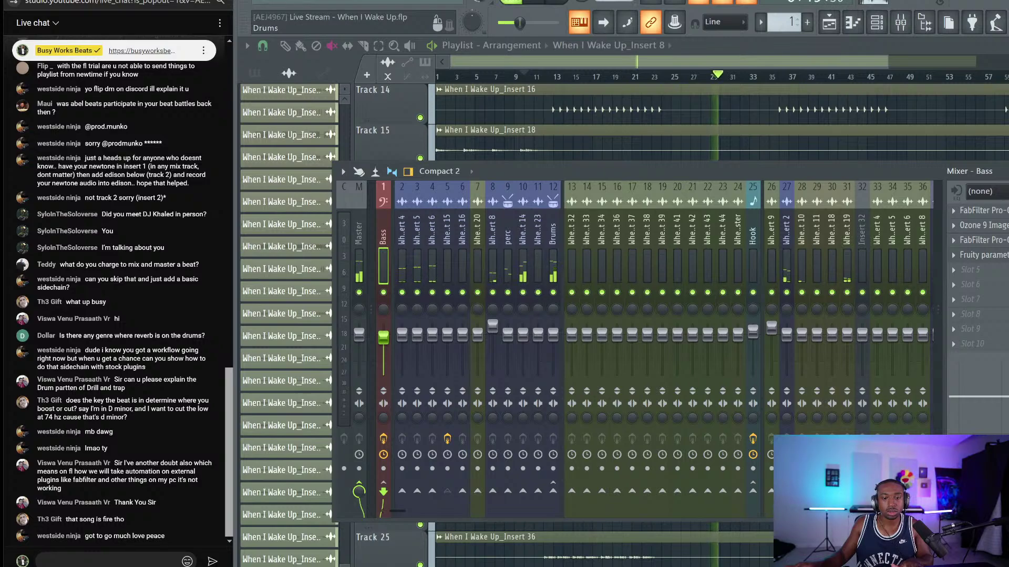
Load UAD Precision Limiter in the first effect slot of the Master track.
click(552, 242)
click(358, 242)
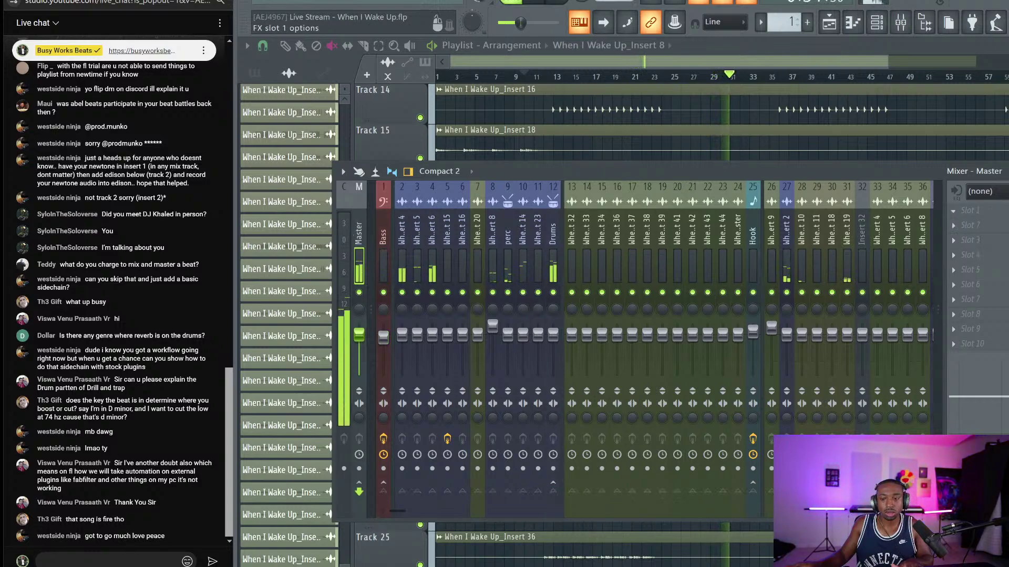
click(953, 210)
scroll(389, 228, down, 3)
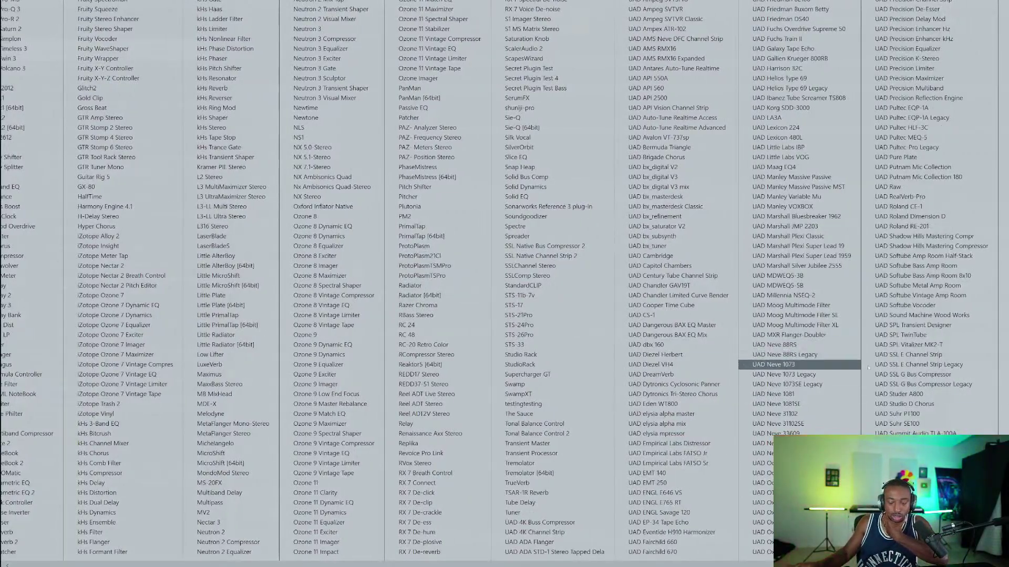
click(933, 69)
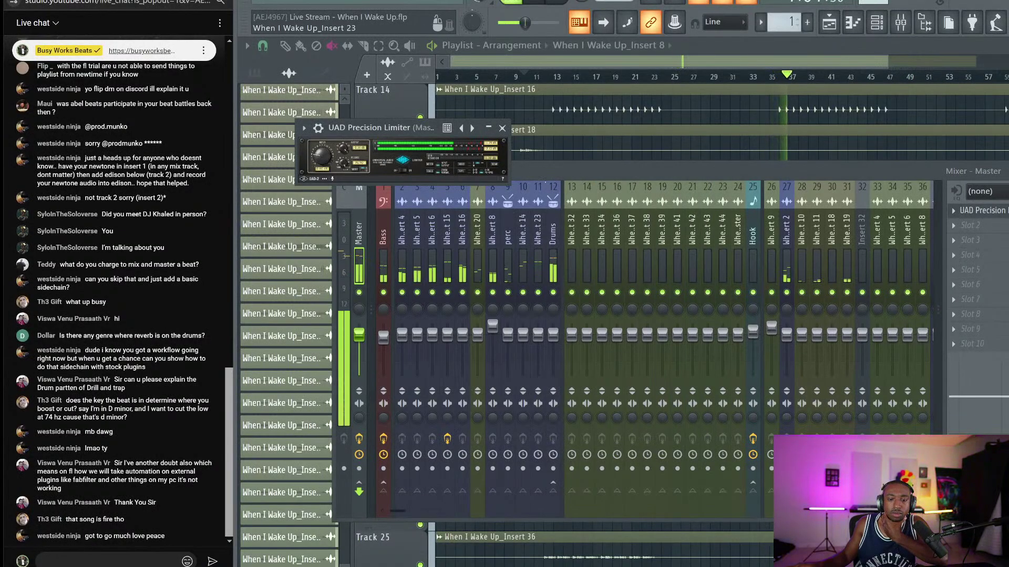
Dismiss the Bass fader's options and lower the instruments group's fader slightly.
click(383, 338)
right_click(386, 340)
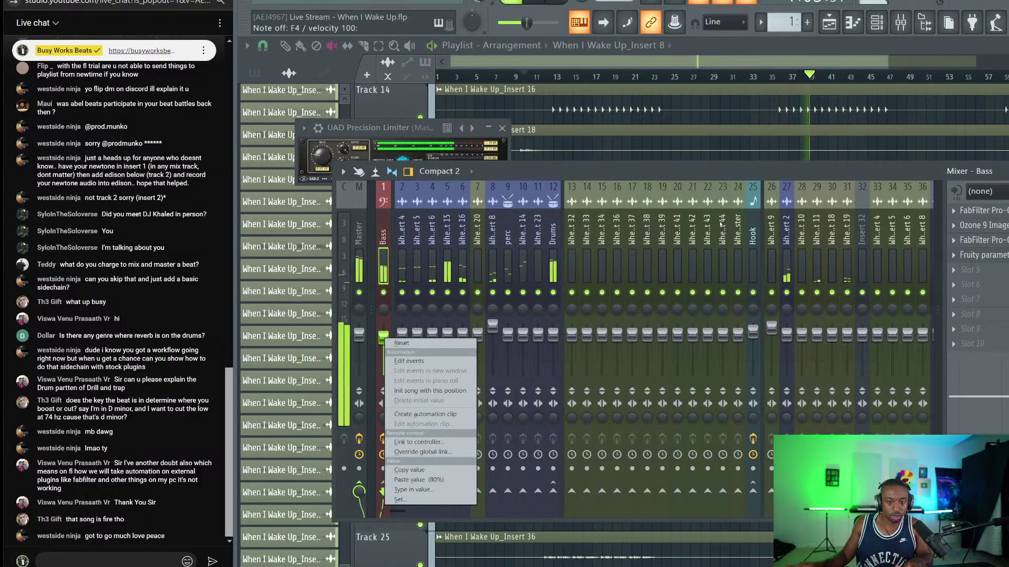
click(801, 257)
scroll(861, 258, down, 3)
scroll(831, 262, down, 2)
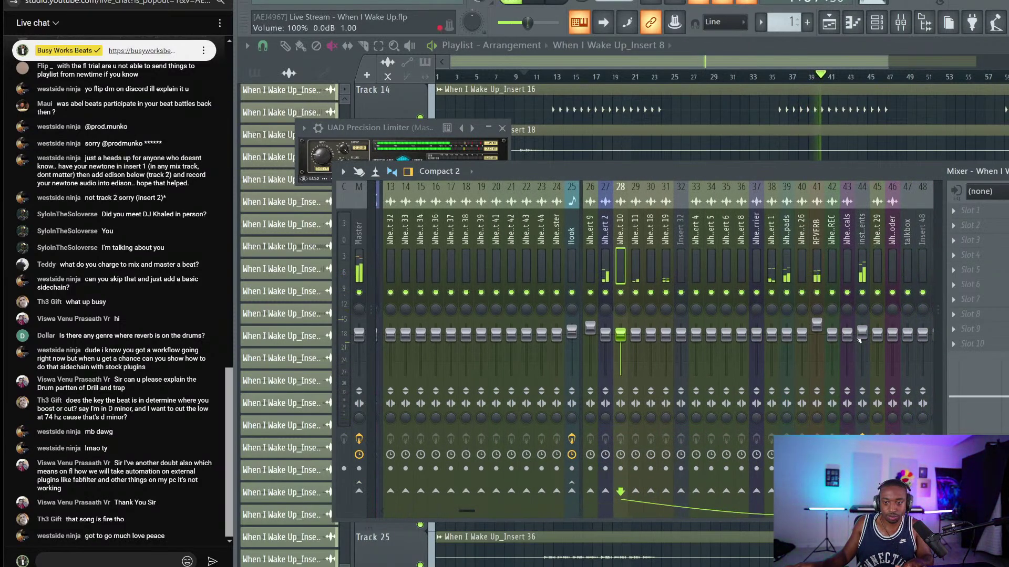
drag(860, 332, 861, 339)
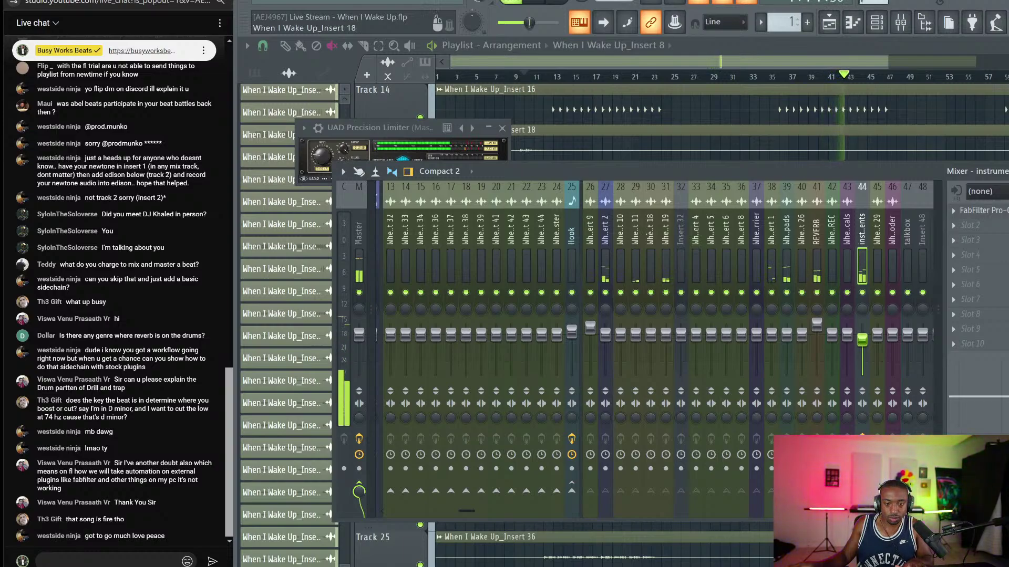
Raise the Bass track's volume to 108% (1.7 dB) and review its Ozone 9 Imager.
scroll(385, 339, up, 4)
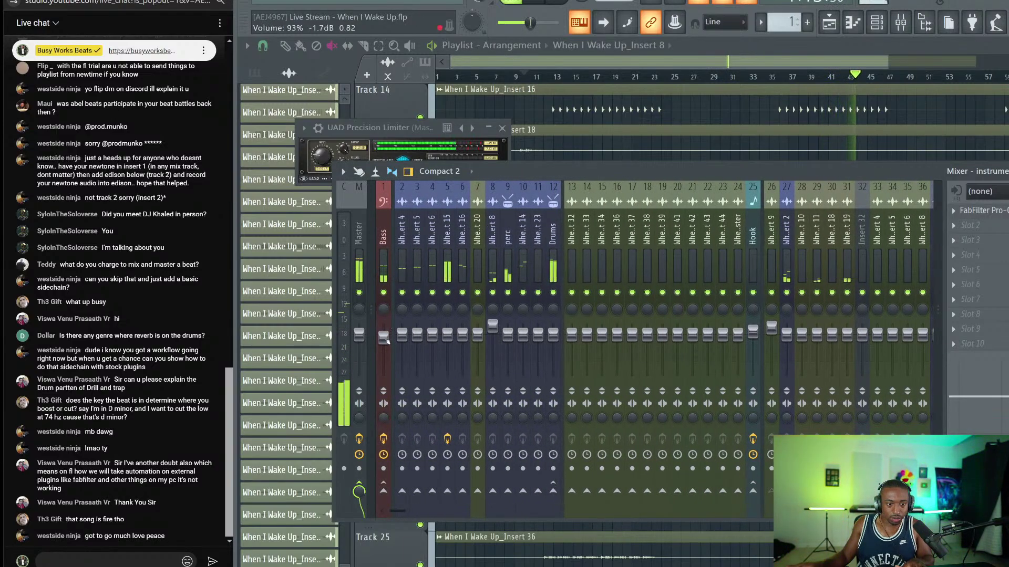
drag(385, 339, 385, 330)
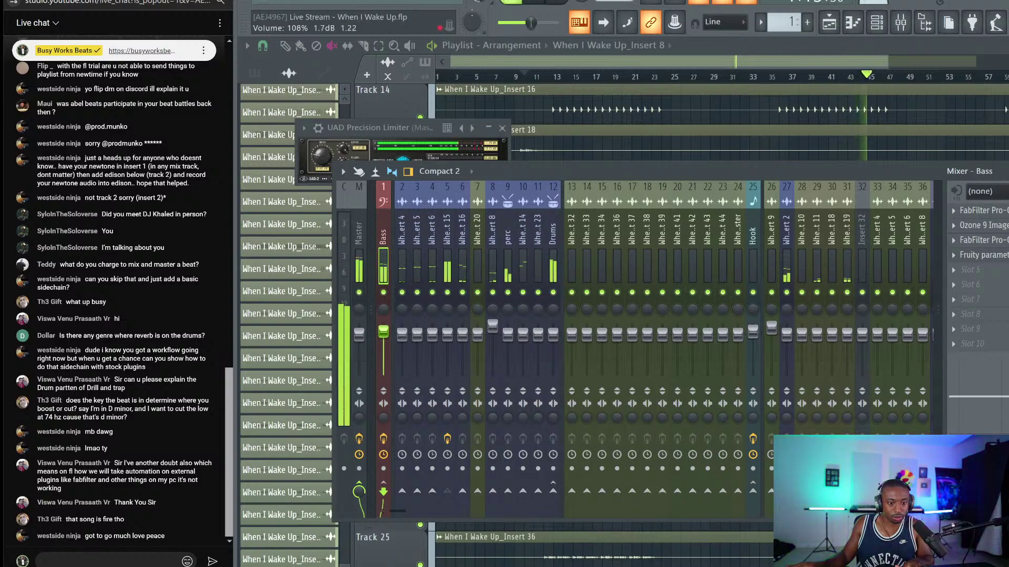
click(982, 226)
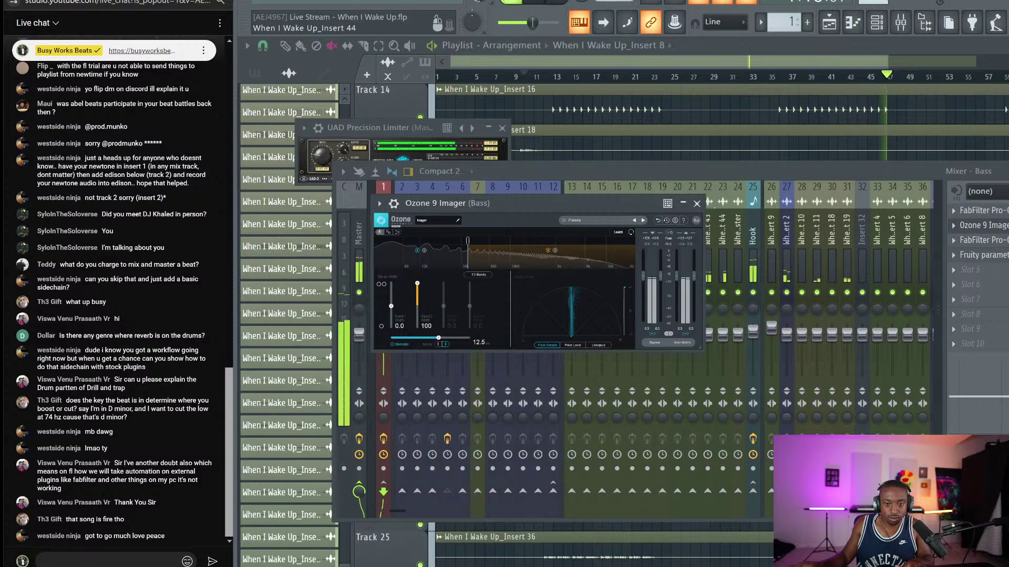
click(696, 204)
Check the Drums, Master and Hook tracks during playback with the Precision Limiter window closed.
click(555, 251)
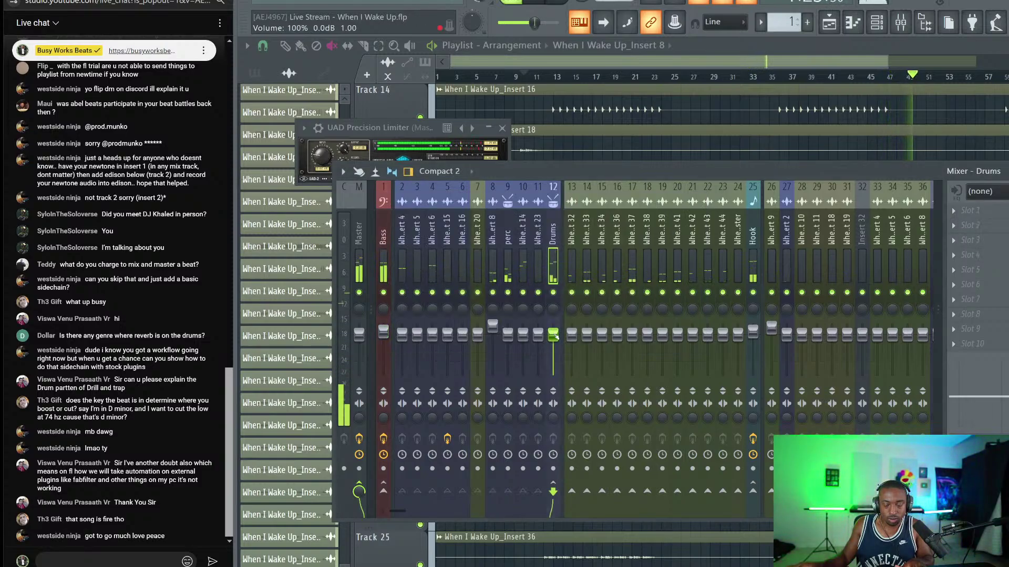
click(359, 336)
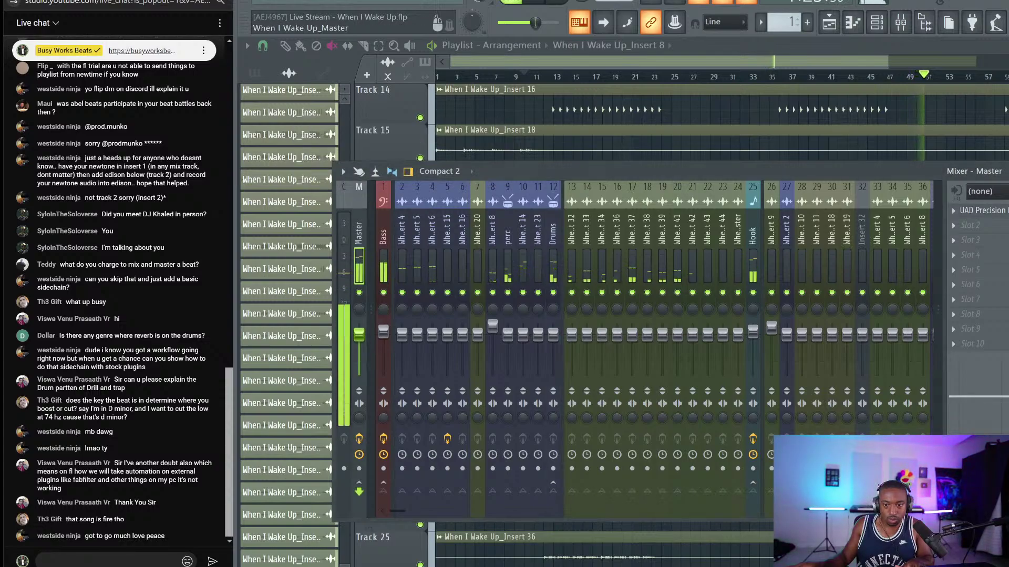
click(752, 248)
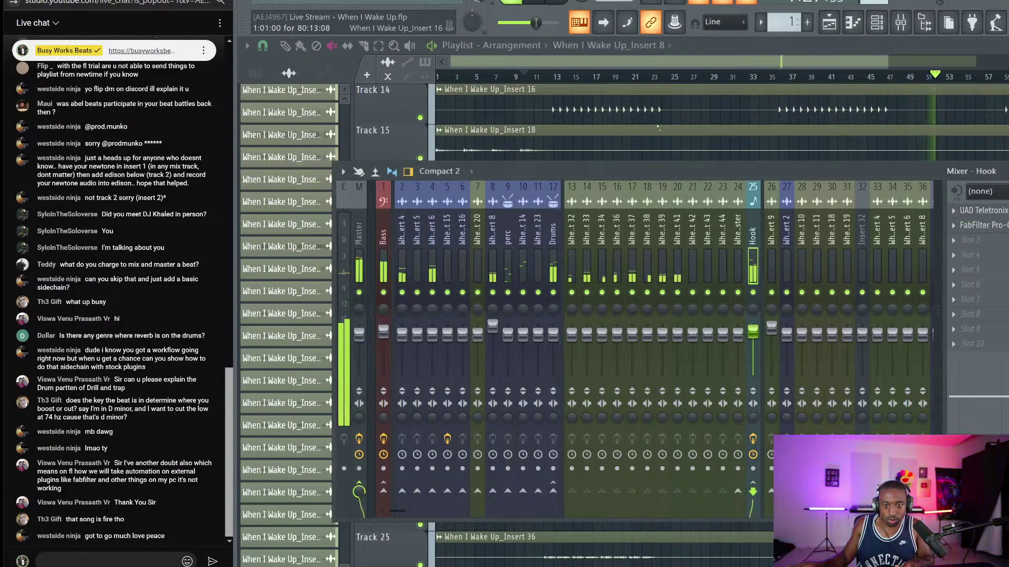
Replay from bar 47 and raise the fader of mixer track 40 to about the REVERB track's level.
scroll(667, 264, down, 7)
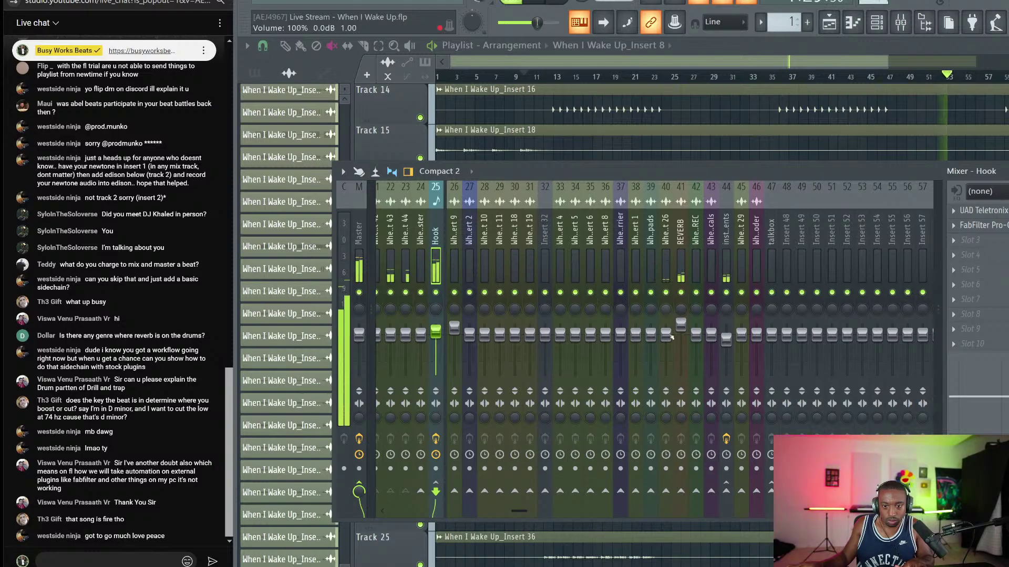
key(F9)
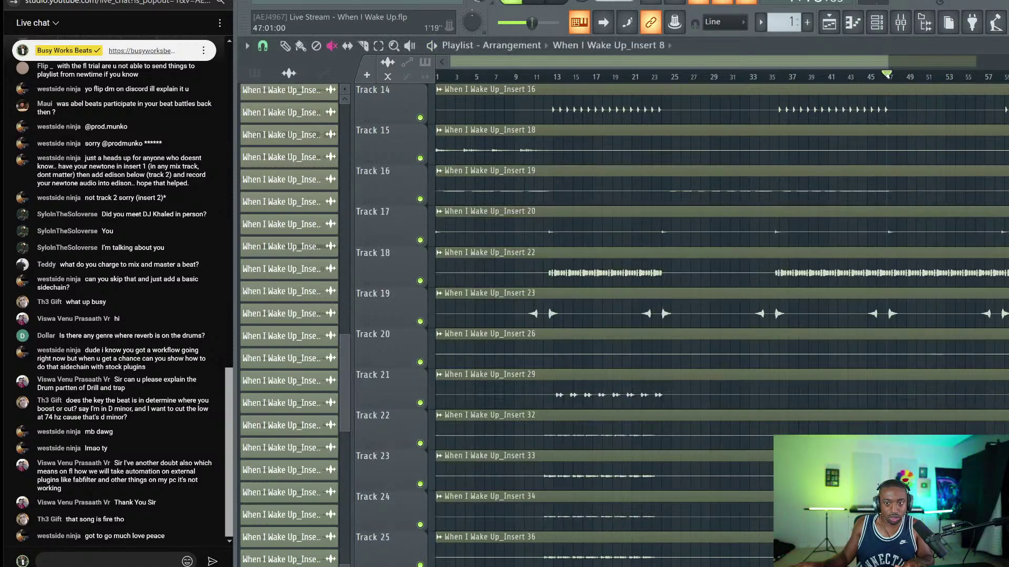
key(F9)
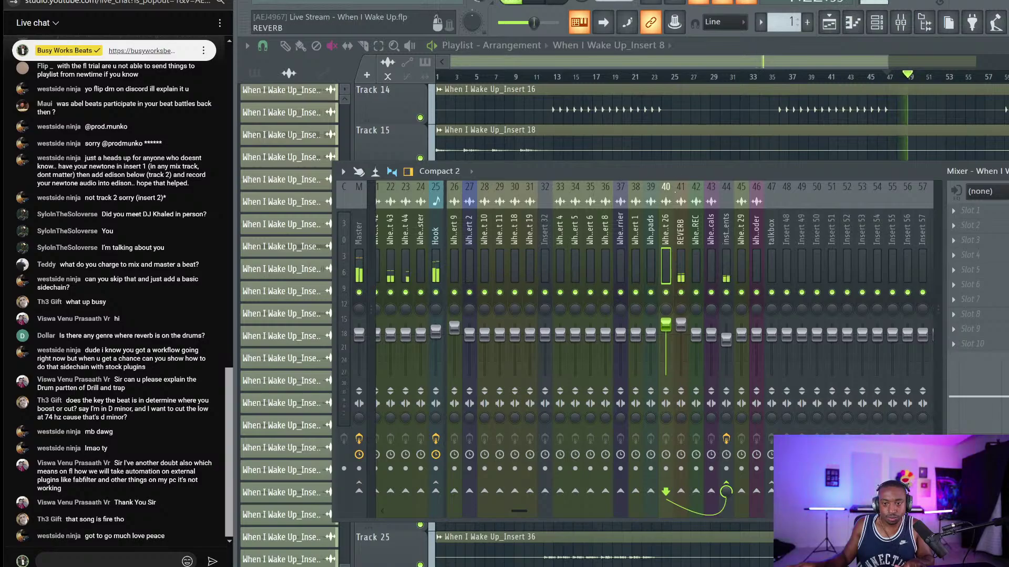
Move UAD Precision Limiter to the last effect slot of the Master track.
scroll(578, 341, up, 6)
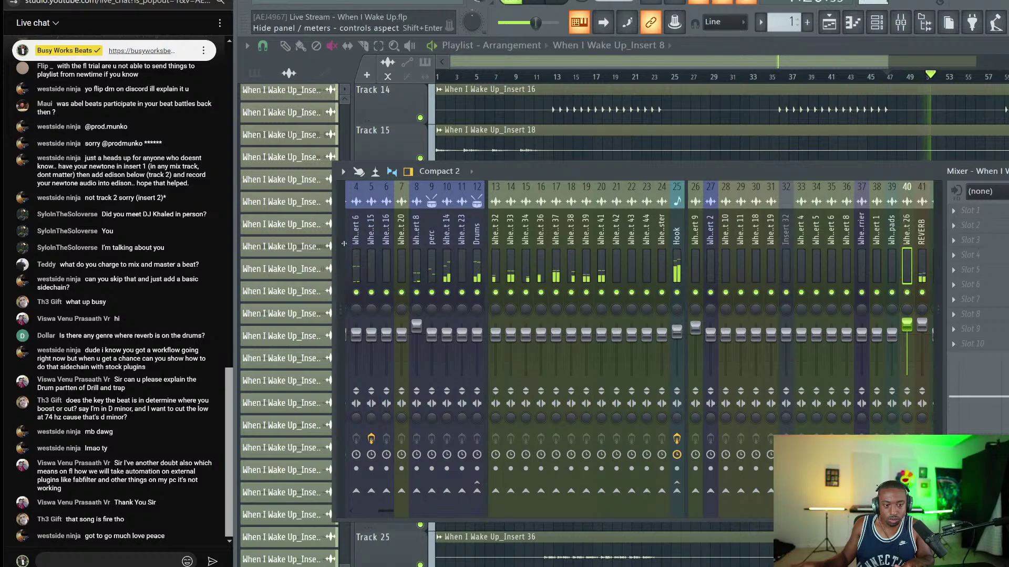
click(359, 244)
scroll(699, 263, down, 6)
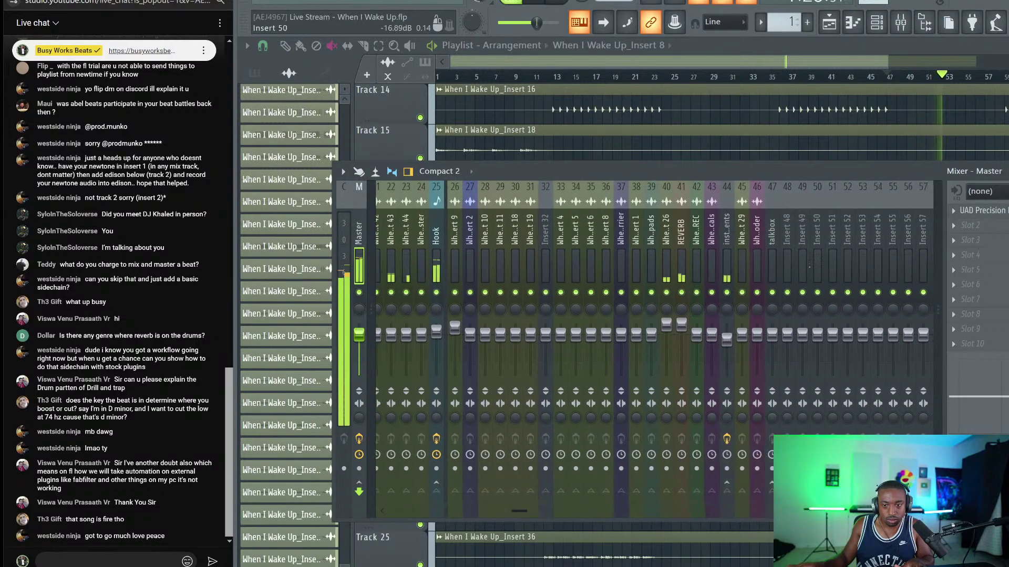
scroll(647, 342, up, 7)
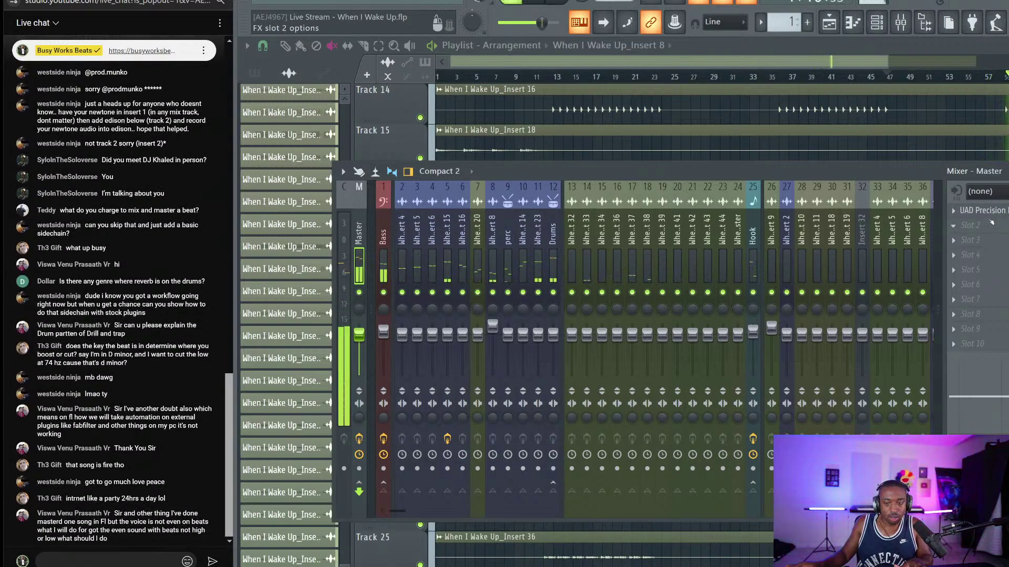
scroll(991, 215, down, 9)
Lower the vocoder track's volume to 80% (-4.8 dB) and re-centre the panning on it and track 45.
scroll(721, 231, down, 6)
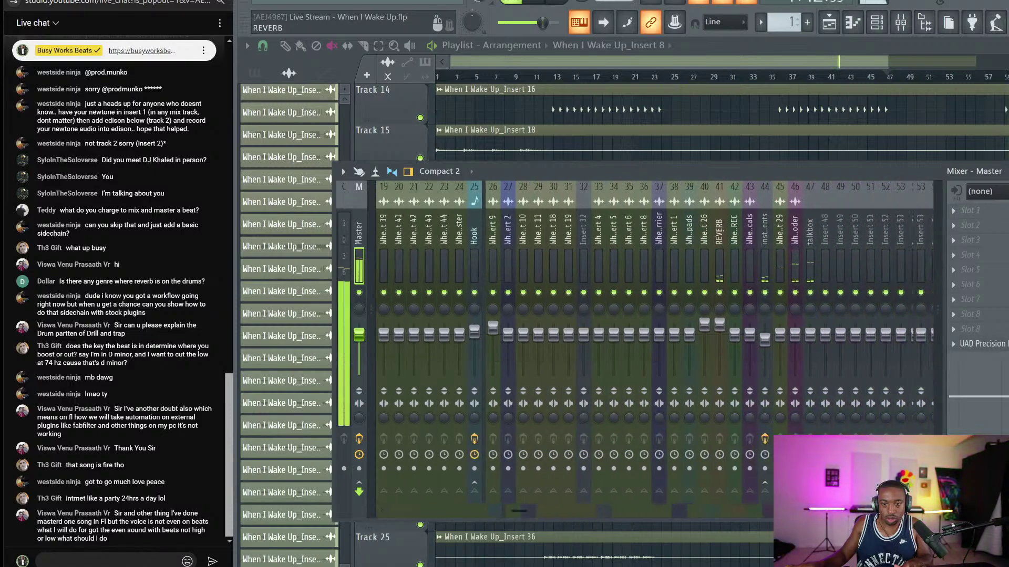
scroll(736, 263, down, 2)
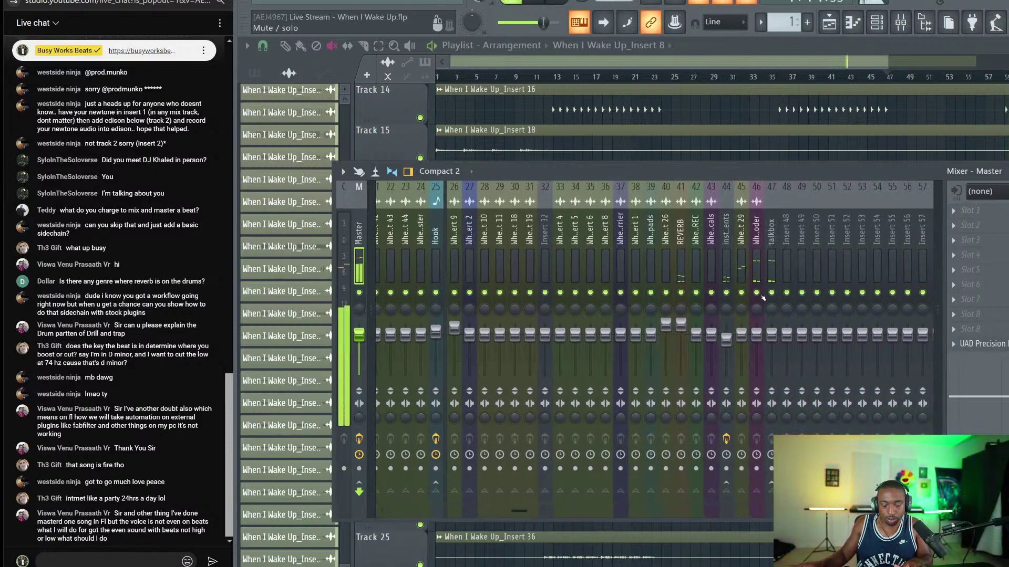
click(749, 305)
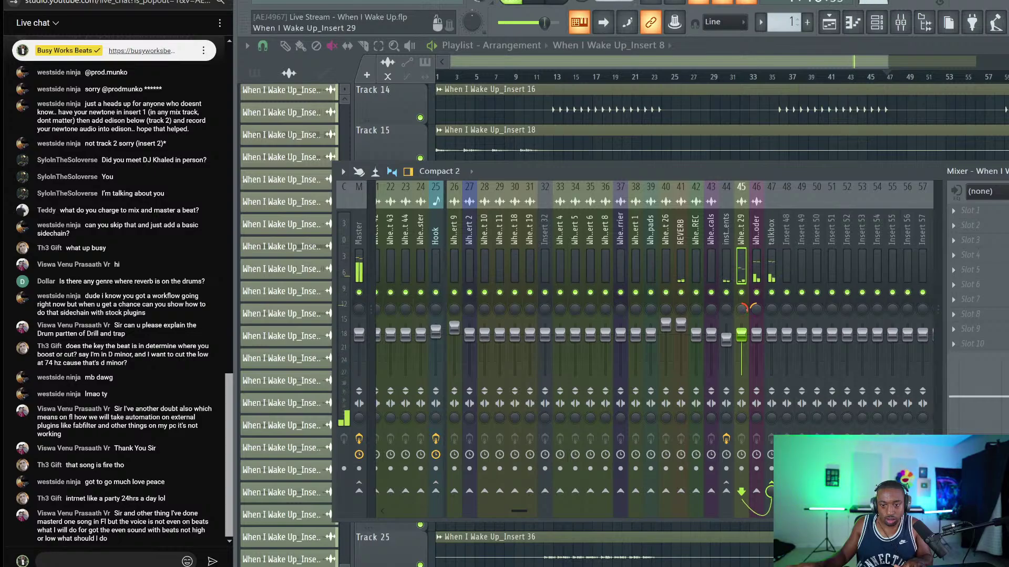
drag(756, 334, 756, 342)
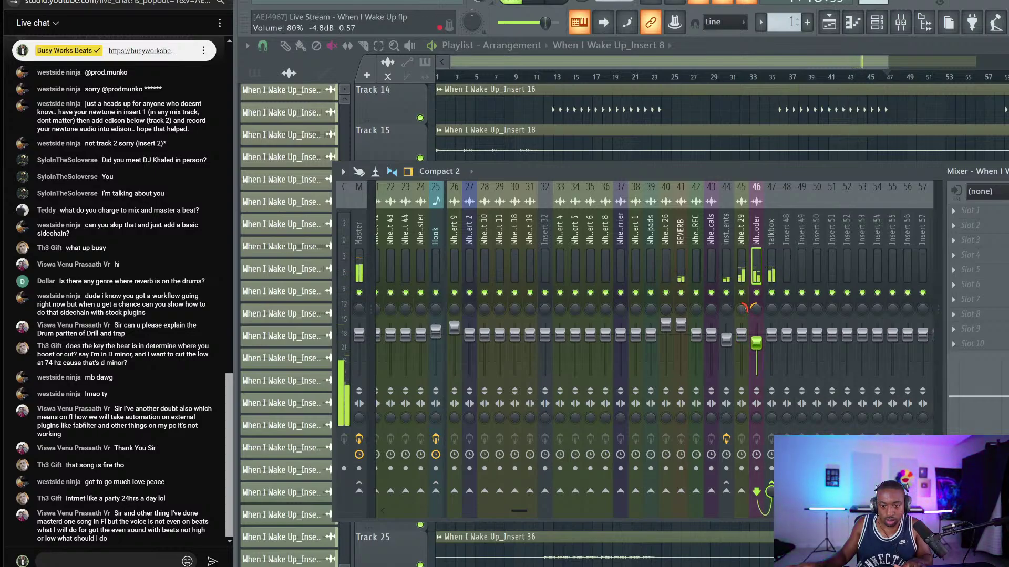
right_click(755, 309)
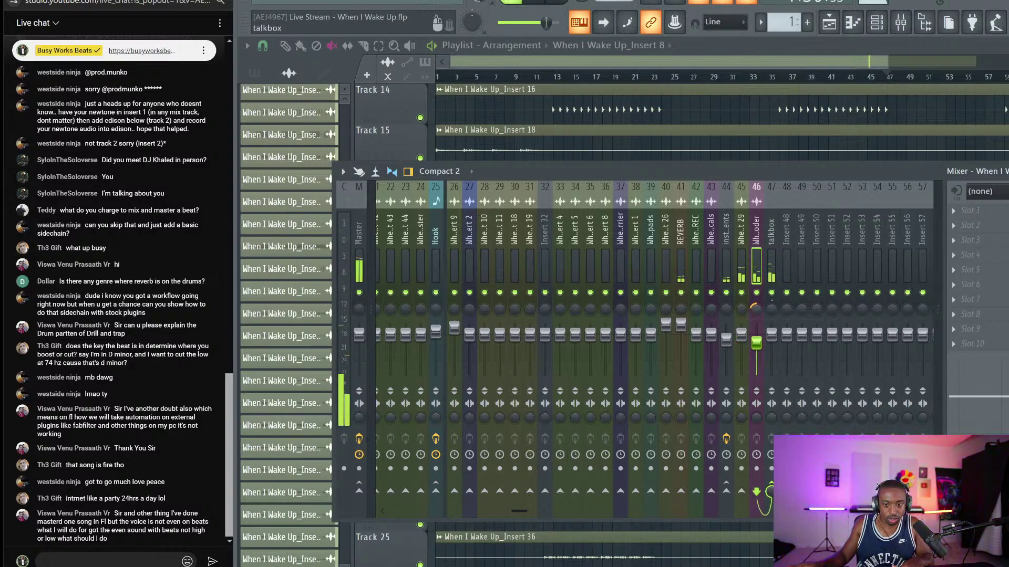
drag(756, 308, 755, 318)
right_click(755, 309)
click(761, 311)
Load FabFilter Pro-Q 3 on the talkbox track and add a dynamic cut near 1457 Hz with Q about 3.1.
click(772, 262)
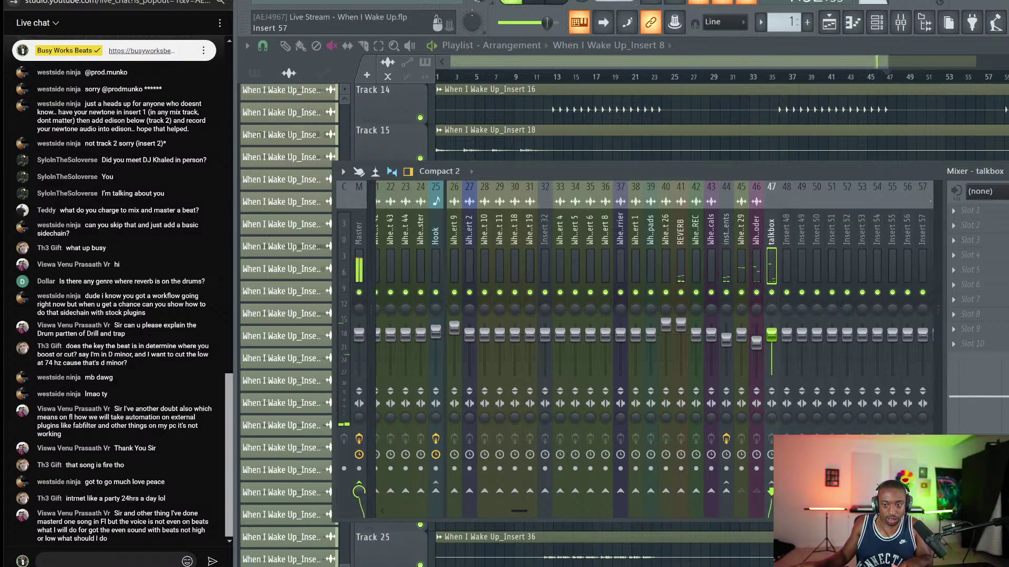
click(961, 209)
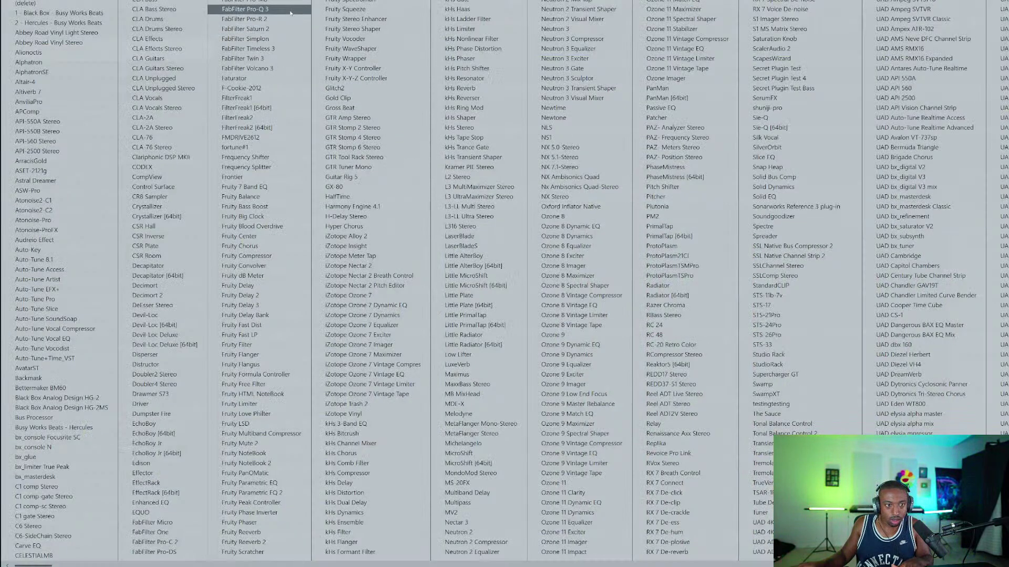
click(292, 10)
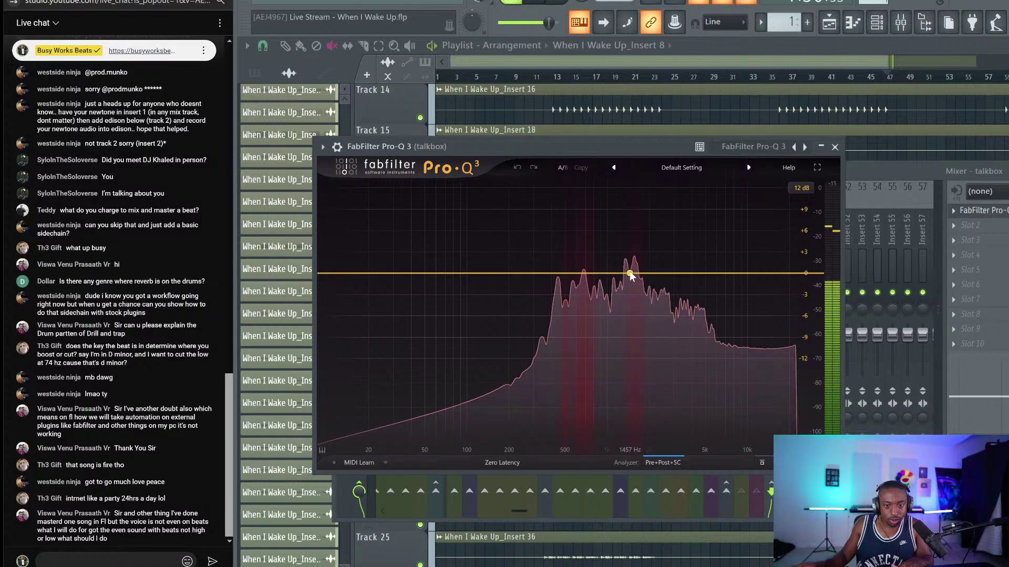
click(630, 274)
drag(626, 388, 575, 435)
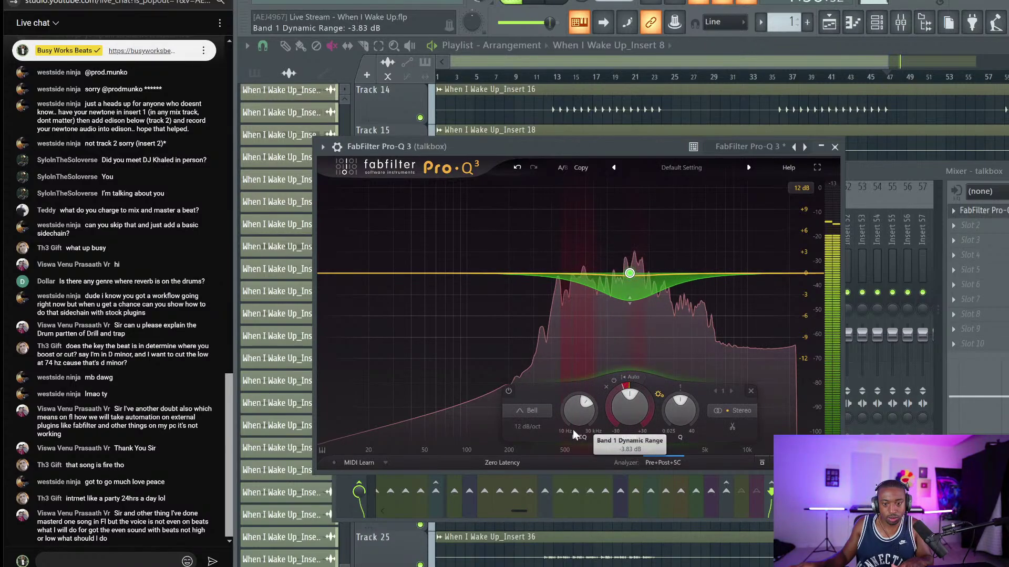
drag(680, 411, 681, 389)
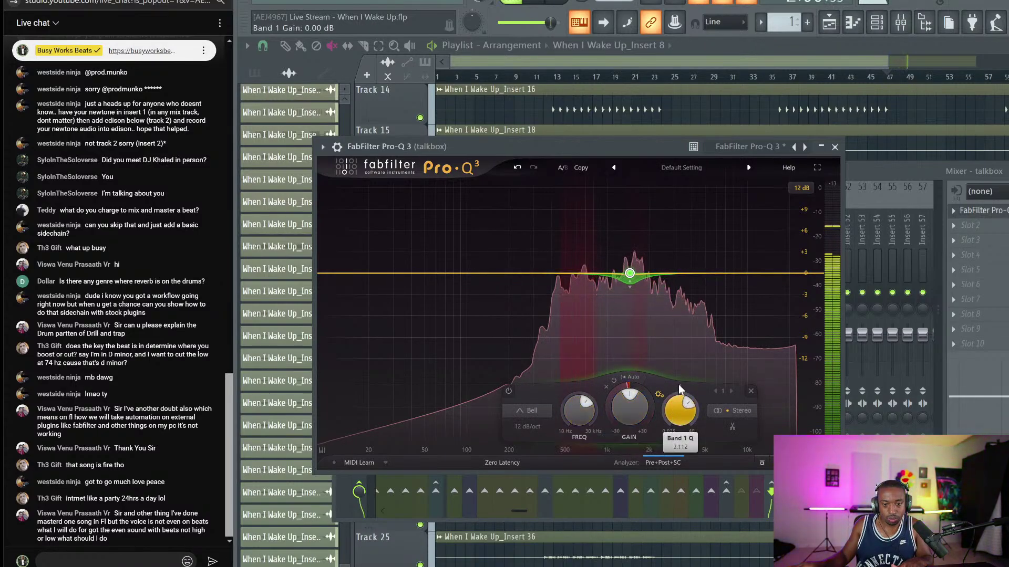
Add a second, narrowed dynamic cut at about 574 Hz on the talkbox track and close the EQ.
click(572, 273)
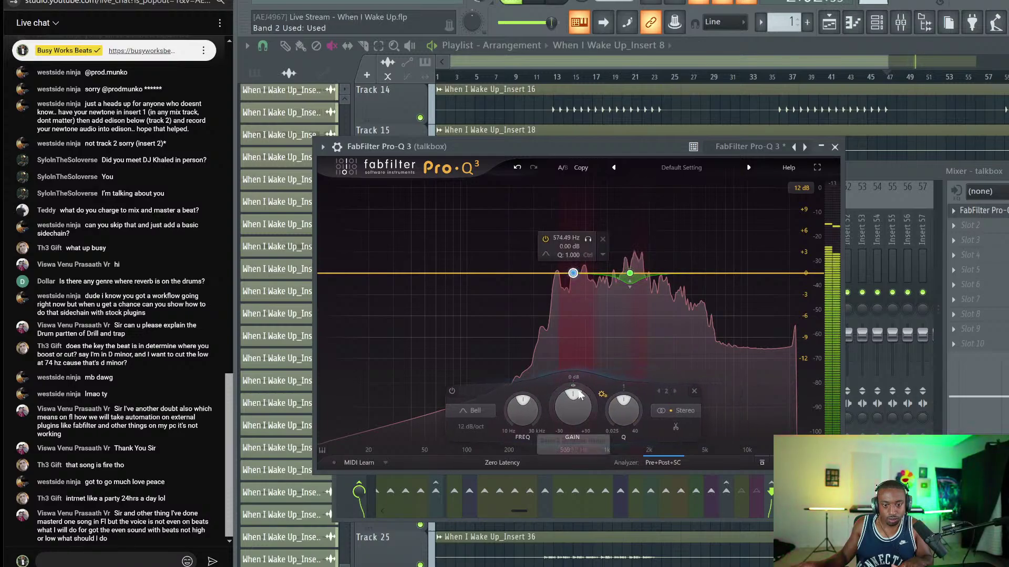
drag(580, 395, 623, 400)
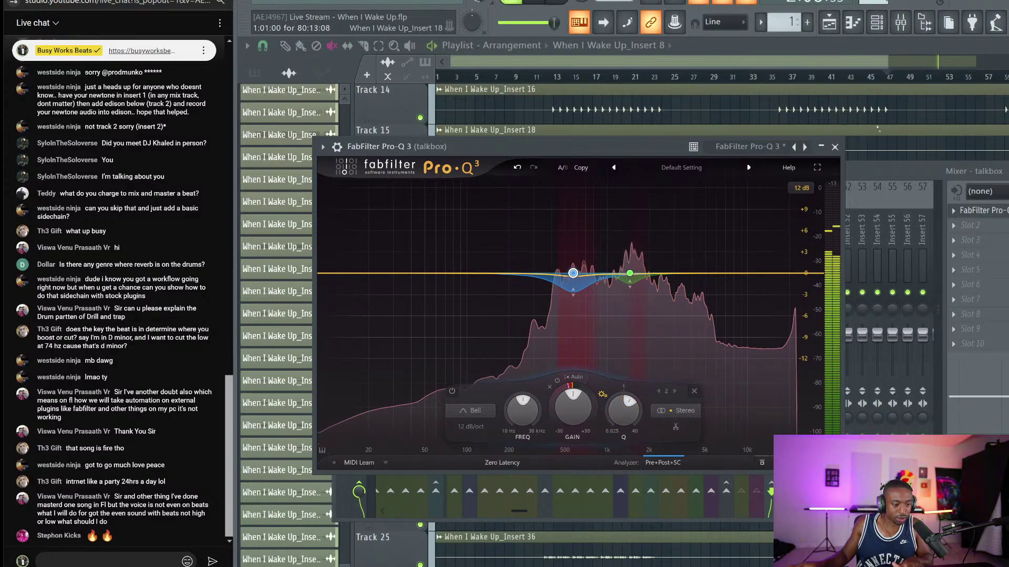
click(834, 147)
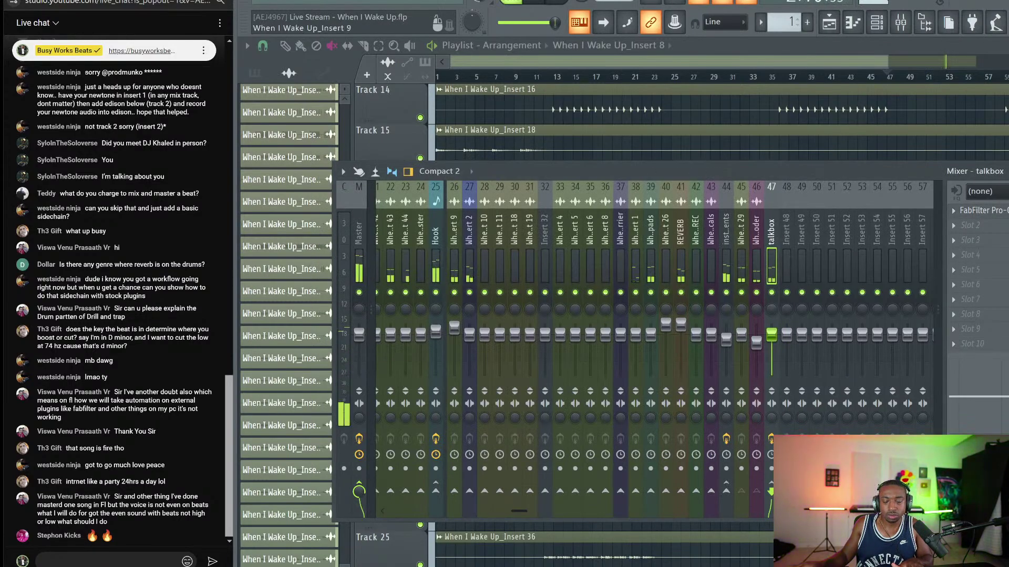
Select the Hook track and move the playhead to about bar 34 with the mixer in view.
scroll(464, 244, up, 5)
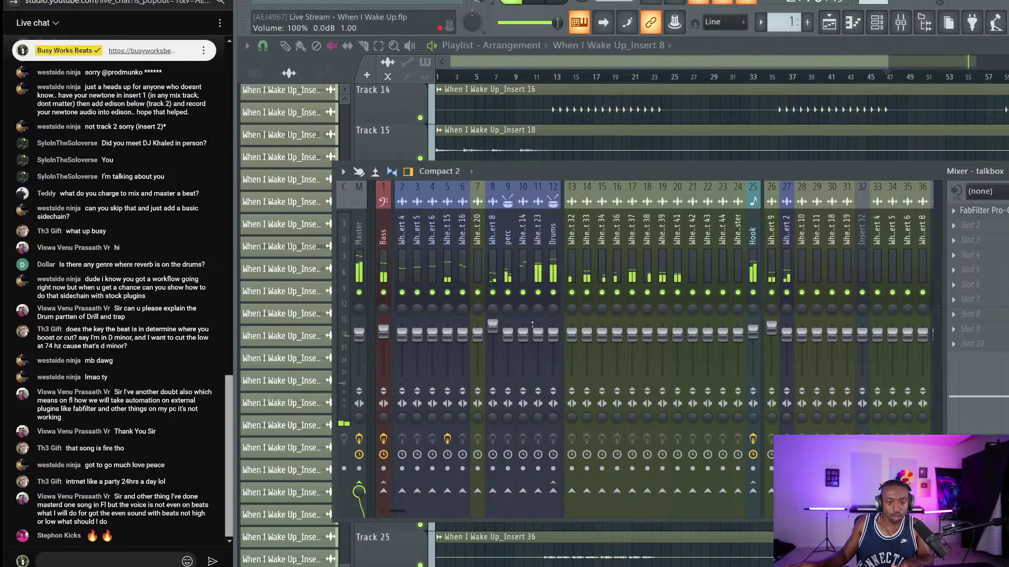
click(752, 234)
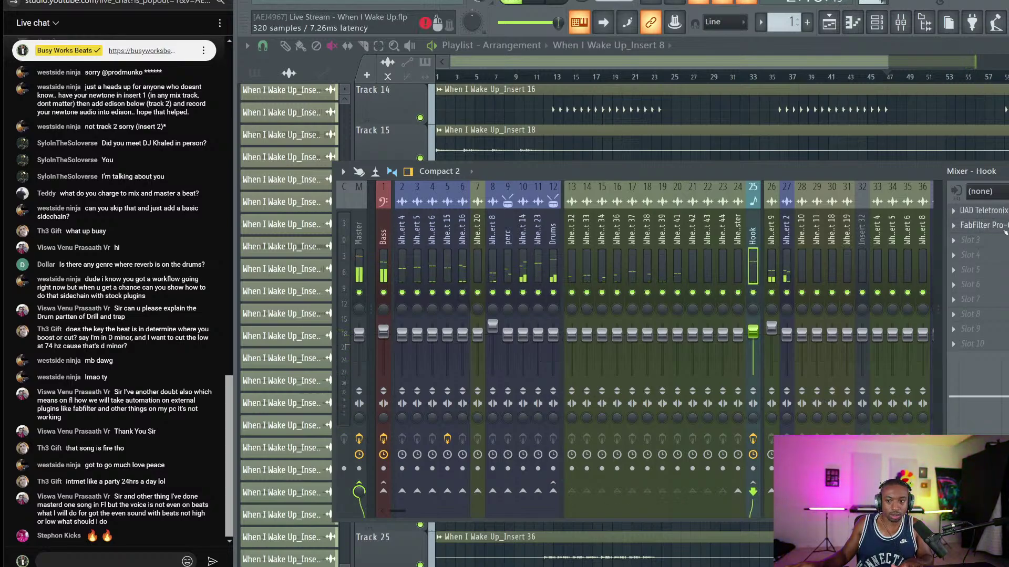
click(680, 76)
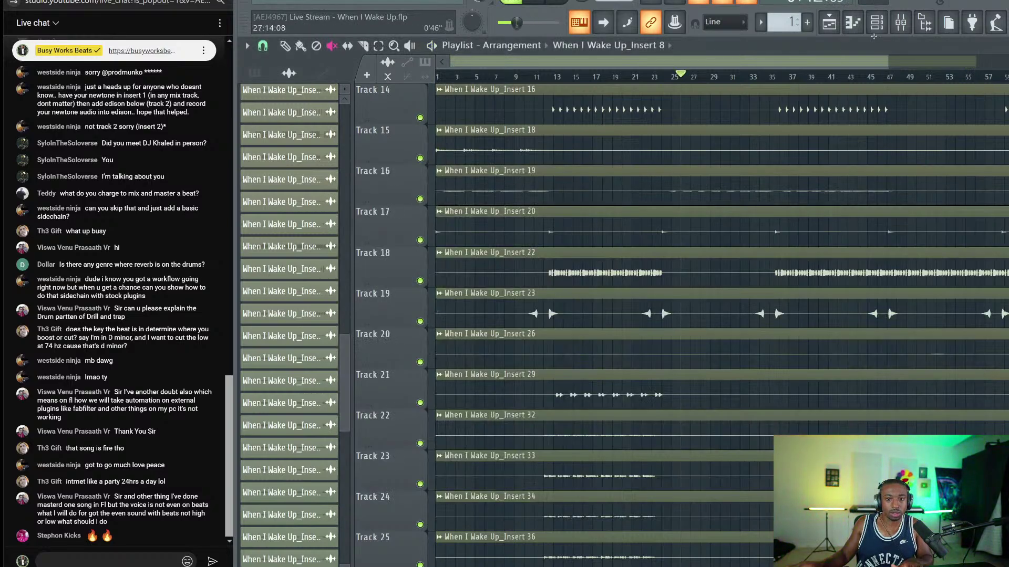
click(901, 23)
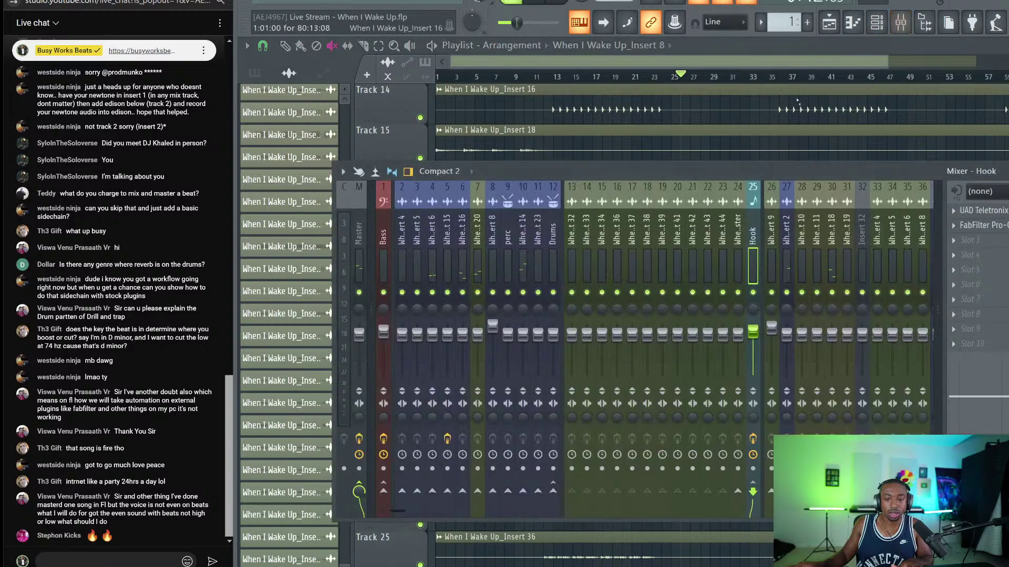
click(768, 78)
click(900, 23)
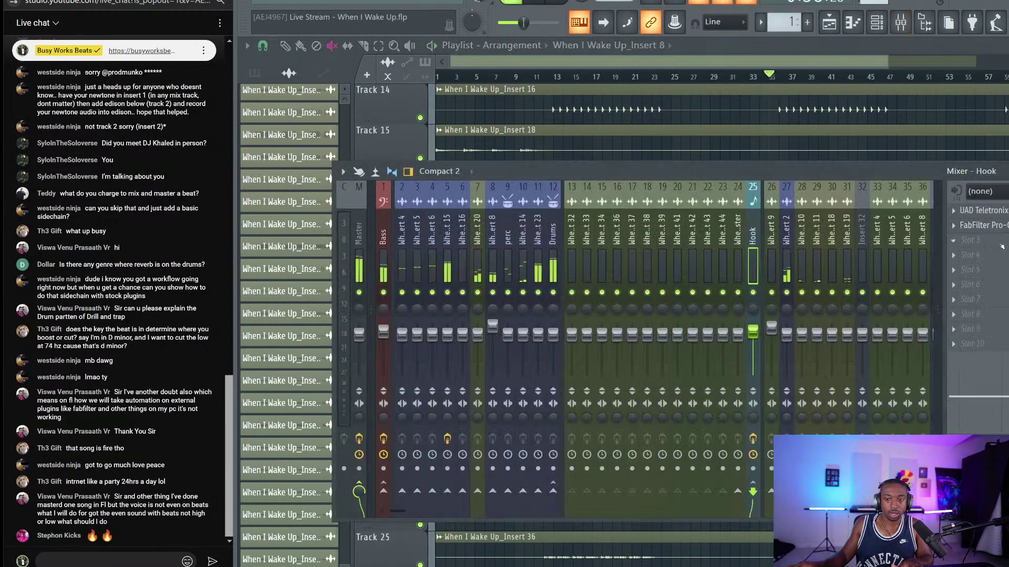
Load FabFilter Pro-L 2 in the Hook track's third slot with gain at +7.4 dB and lookahead near maximum.
click(989, 210)
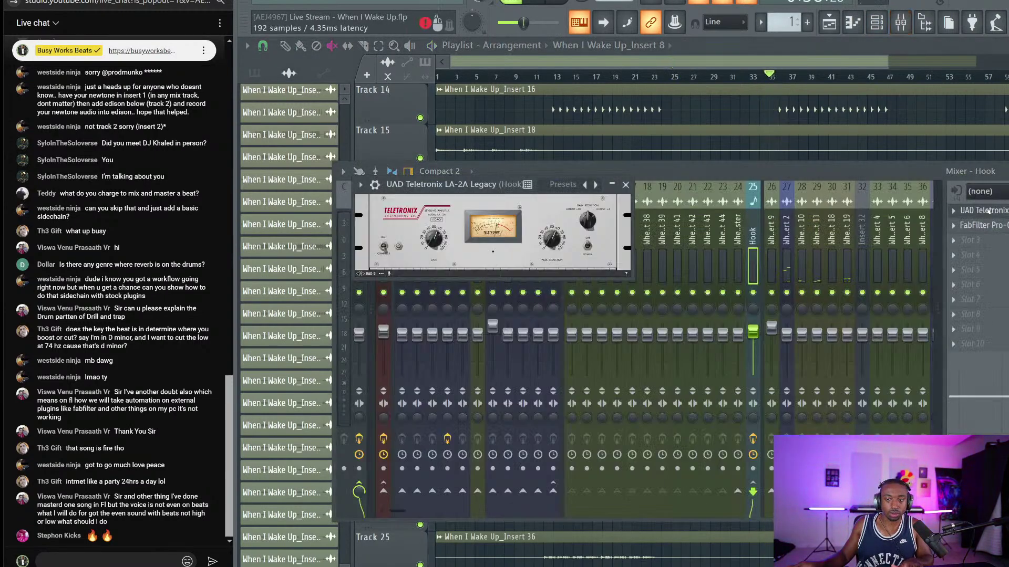
click(626, 186)
click(972, 255)
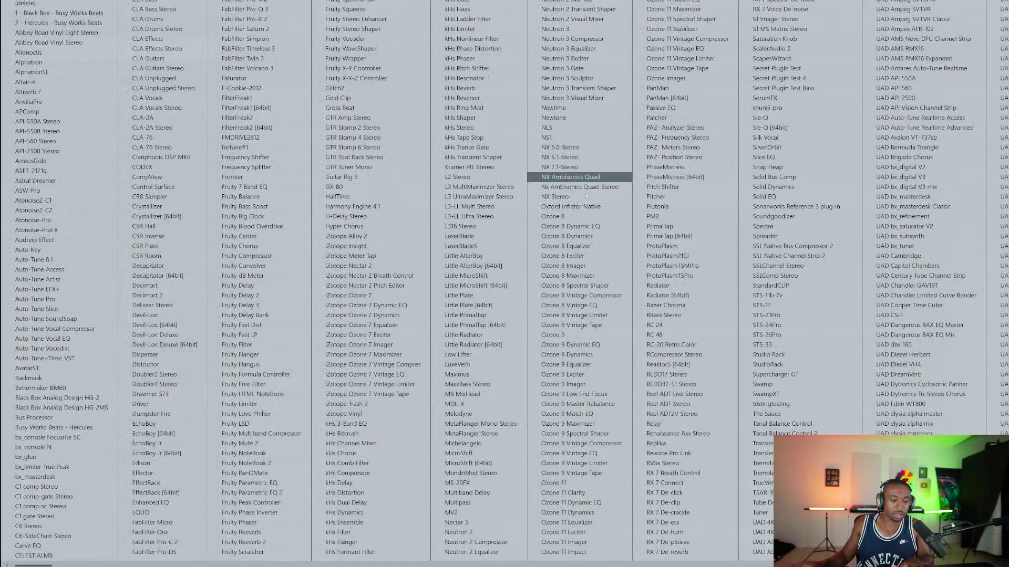
click(259, 2)
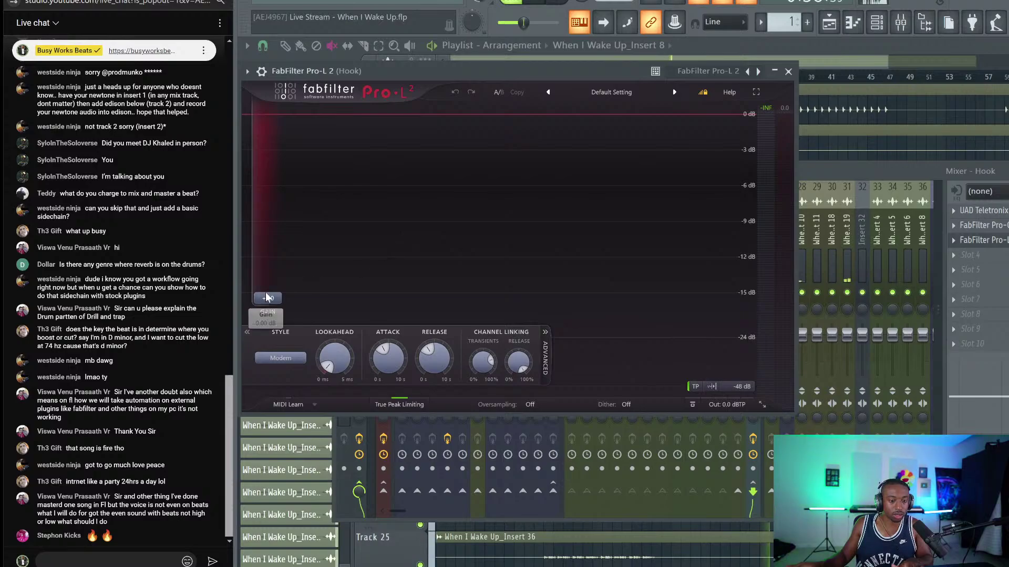
drag(266, 297, 278, 247)
drag(334, 360, 334, 326)
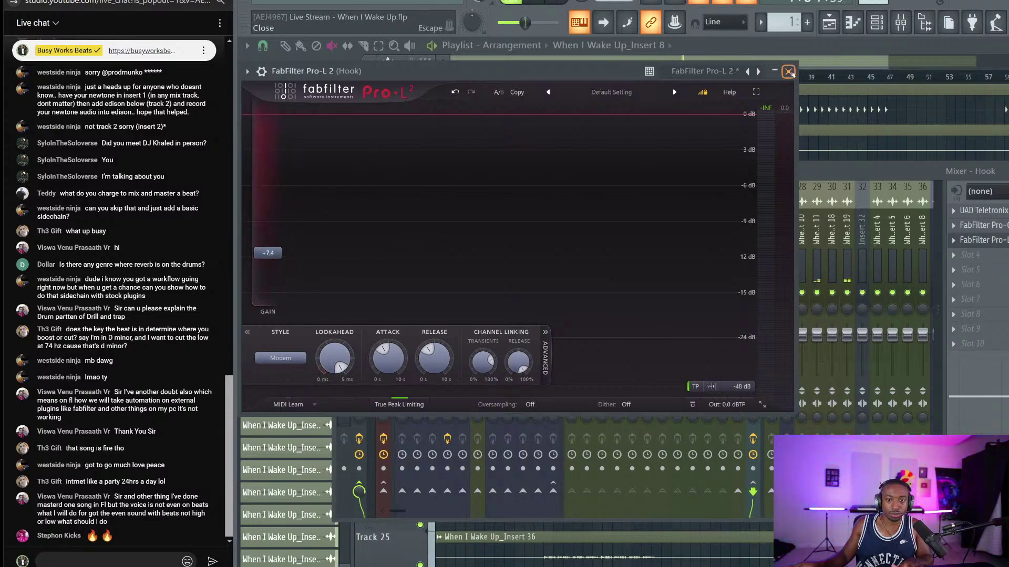
click(788, 72)
Play back the song and lower the Hook track's Pro-L 2 gain to +4.3 dB, closing the limiter.
key(F9)
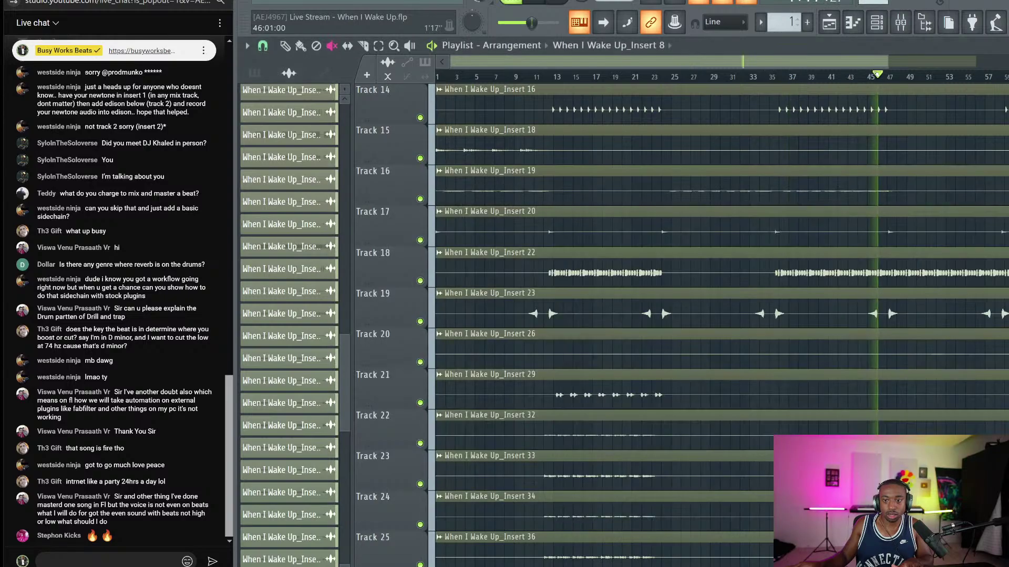
click(899, 29)
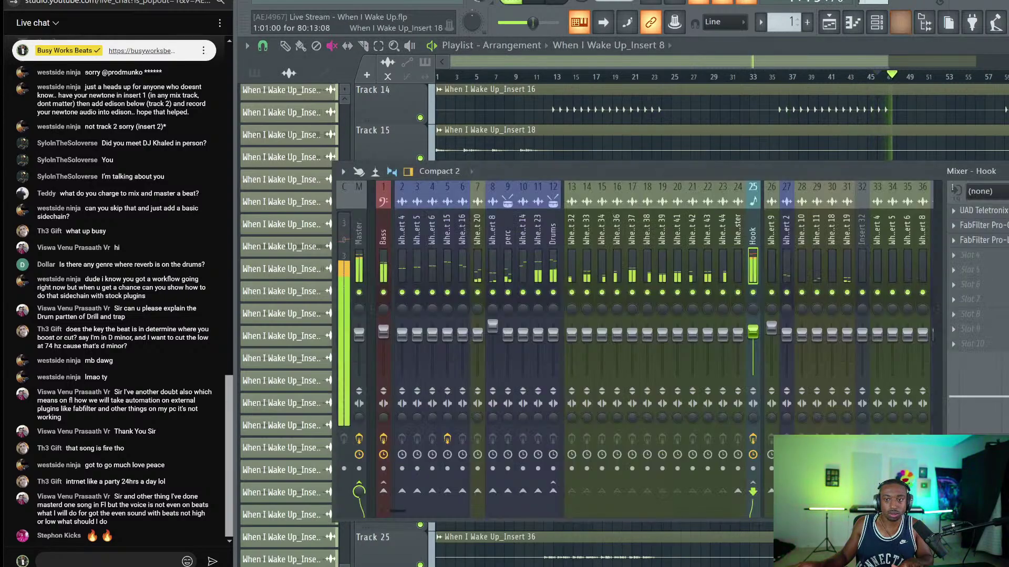
click(996, 241)
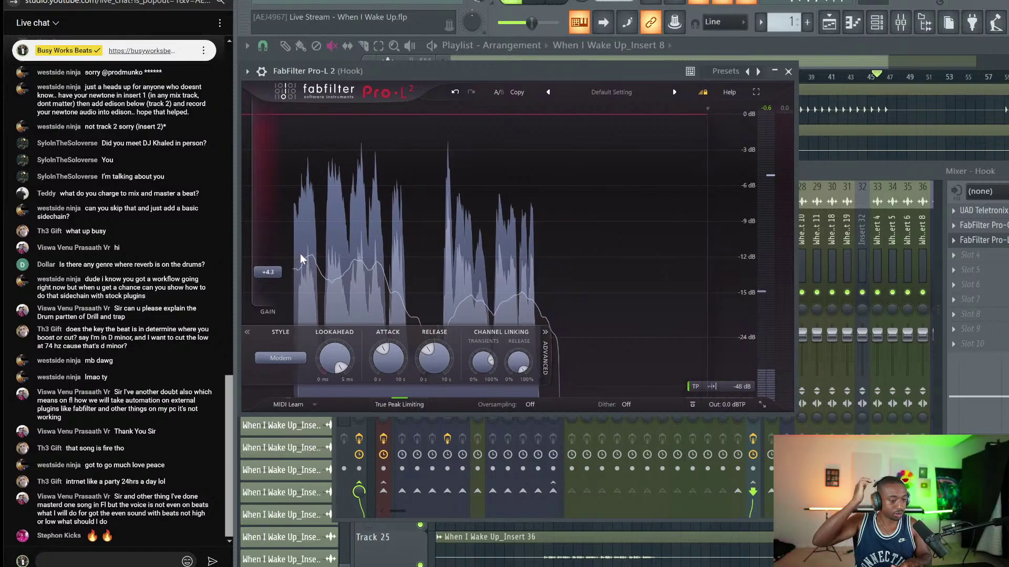
key(space)
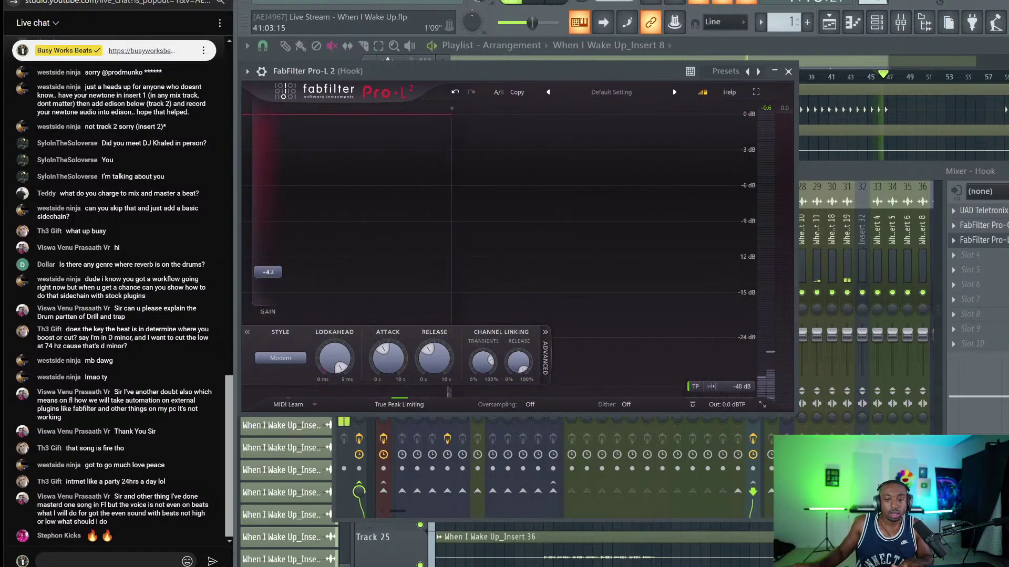
click(787, 71)
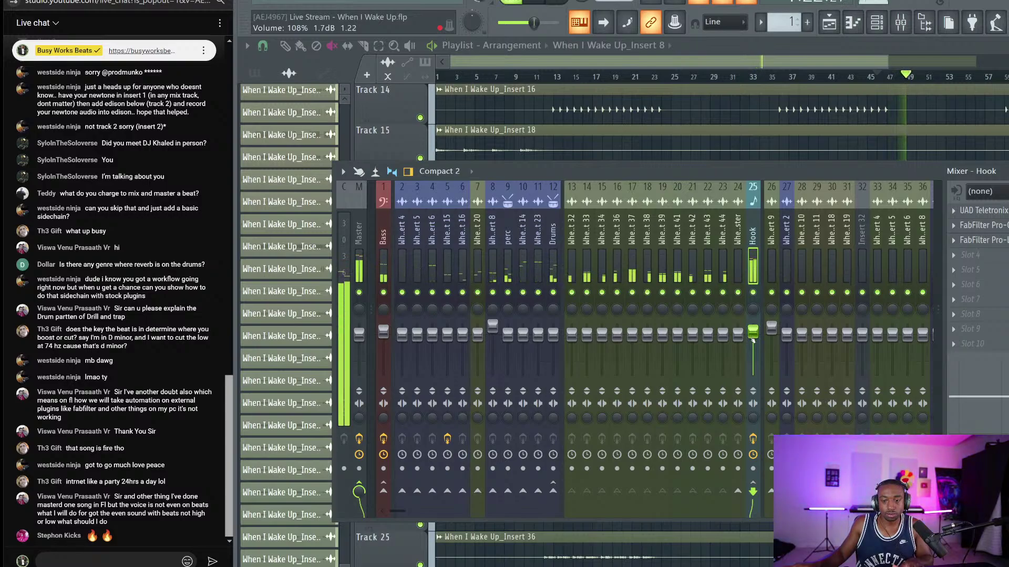
Load the Spectre plugin in the first effect slot of the Master track.
click(358, 334)
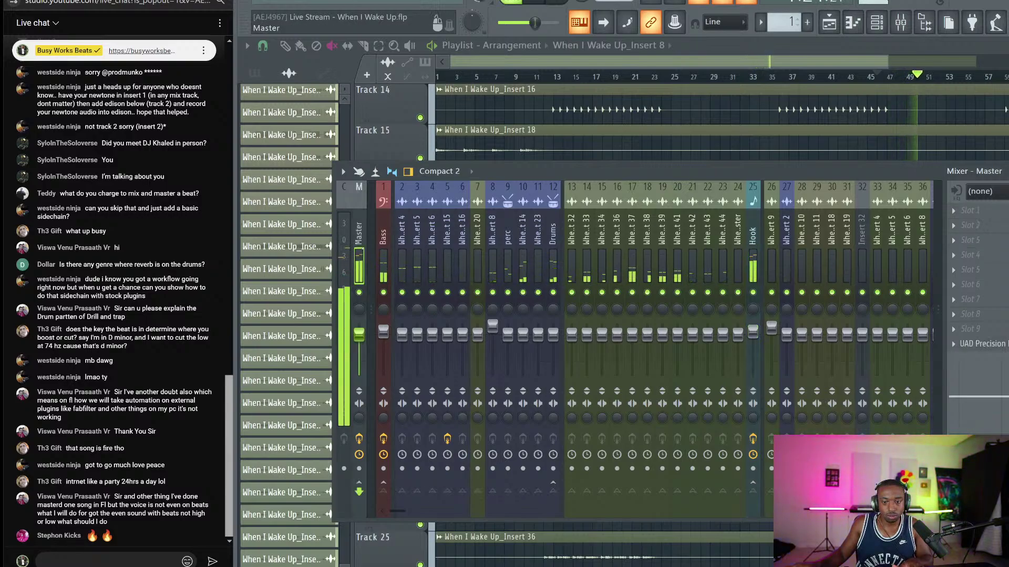
click(993, 210)
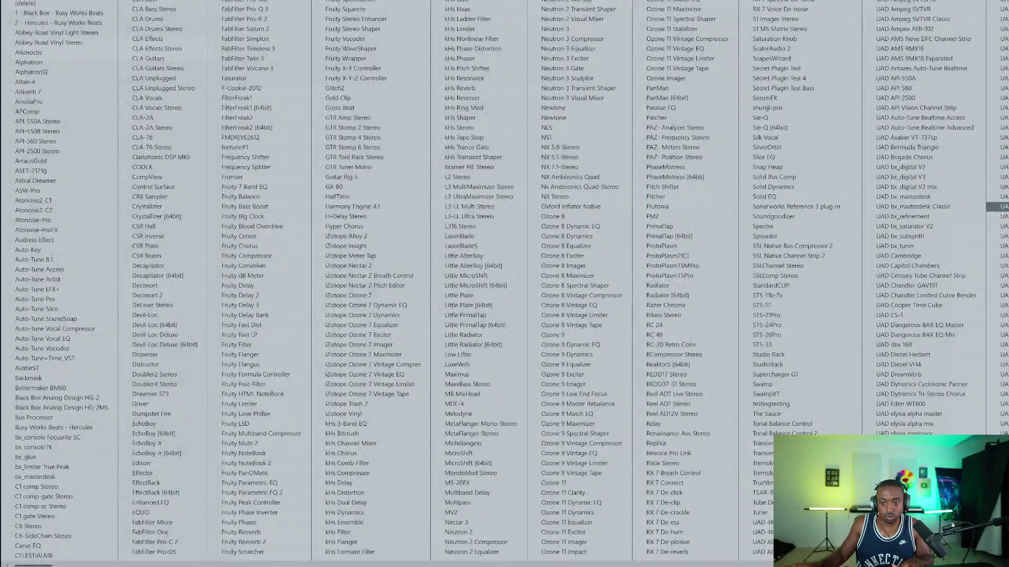
scroll(465, 273, down, 2)
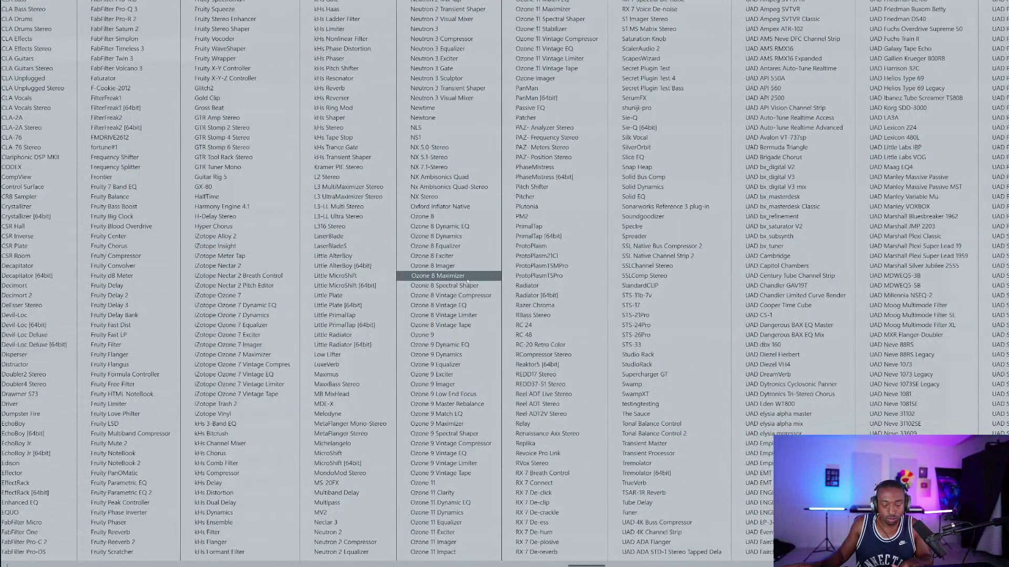
scroll(473, 263, down, 2)
click(523, 225)
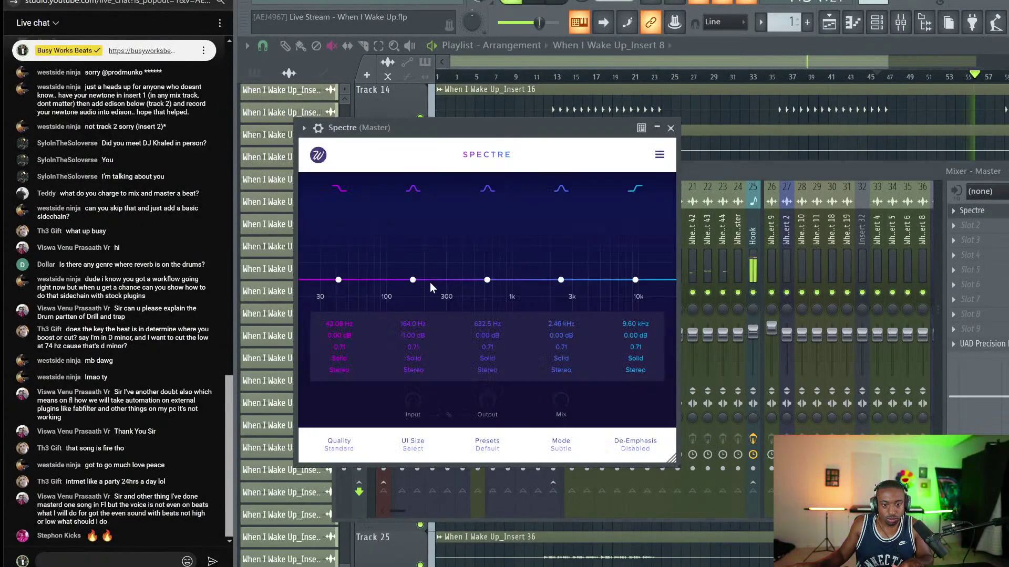
Move Spectre's second band to about 89 Hz, narrow it to Q 1.32 and boost it about 4 dB.
drag(411, 278, 372, 265)
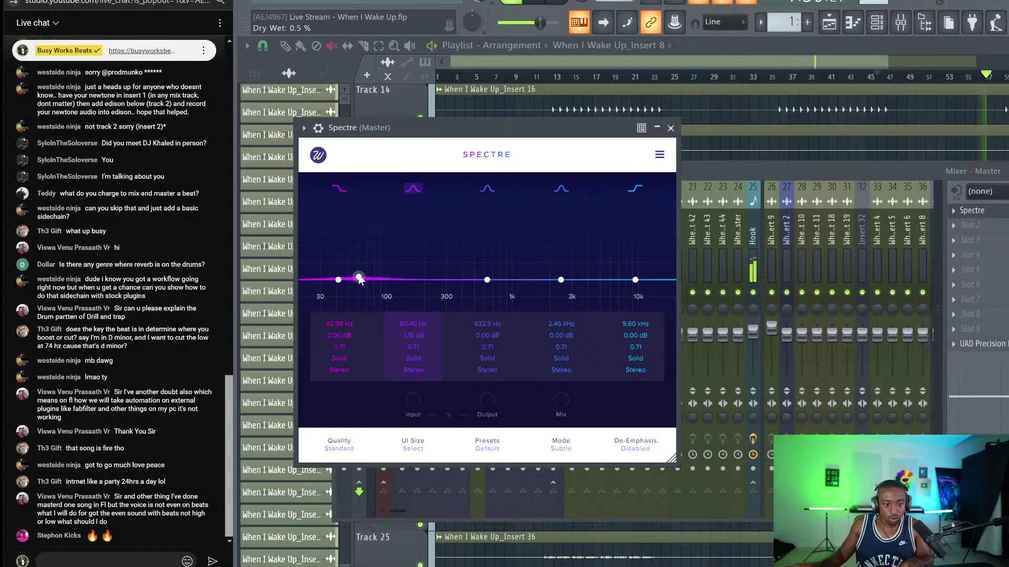
scroll(381, 272, up, 4)
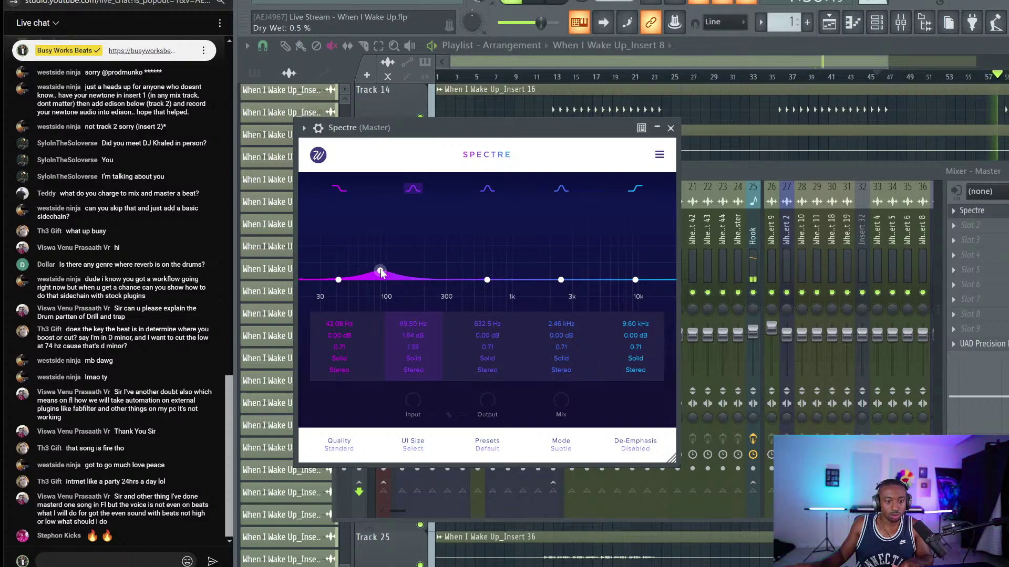
click(409, 358)
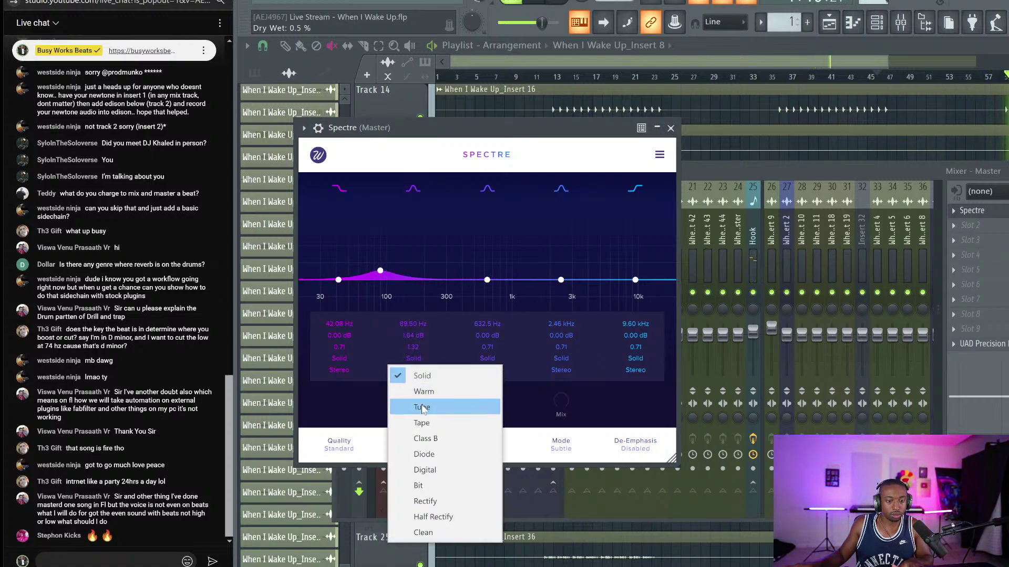
mouse_move(380, 270)
mouse_down()
mouse_move(382, 253)
mouse_move(380, 263)
mouse_up()
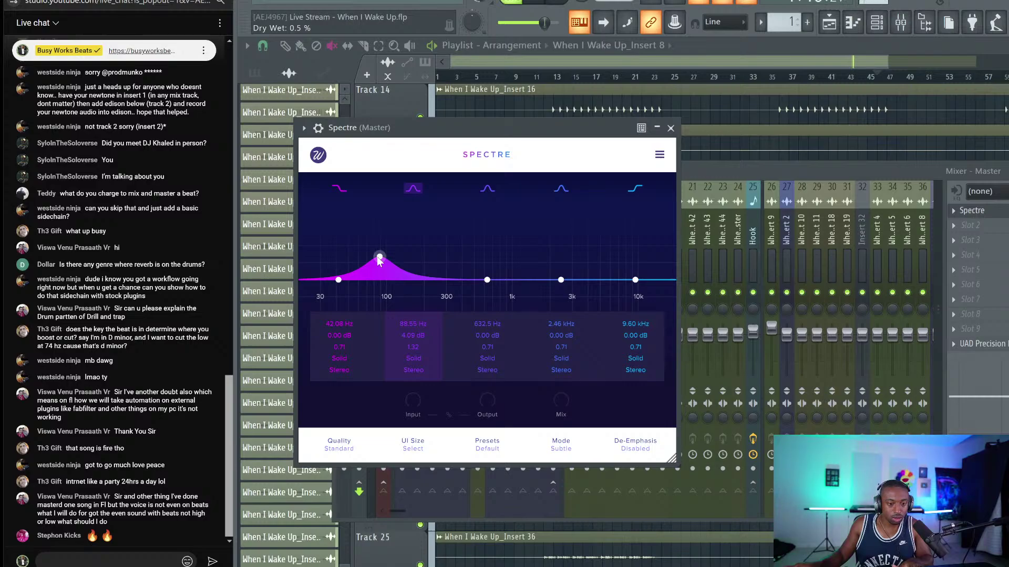
Set the gain of Spectre's second band to exactly 2 dB and close the plugin.
double_click(409, 334)
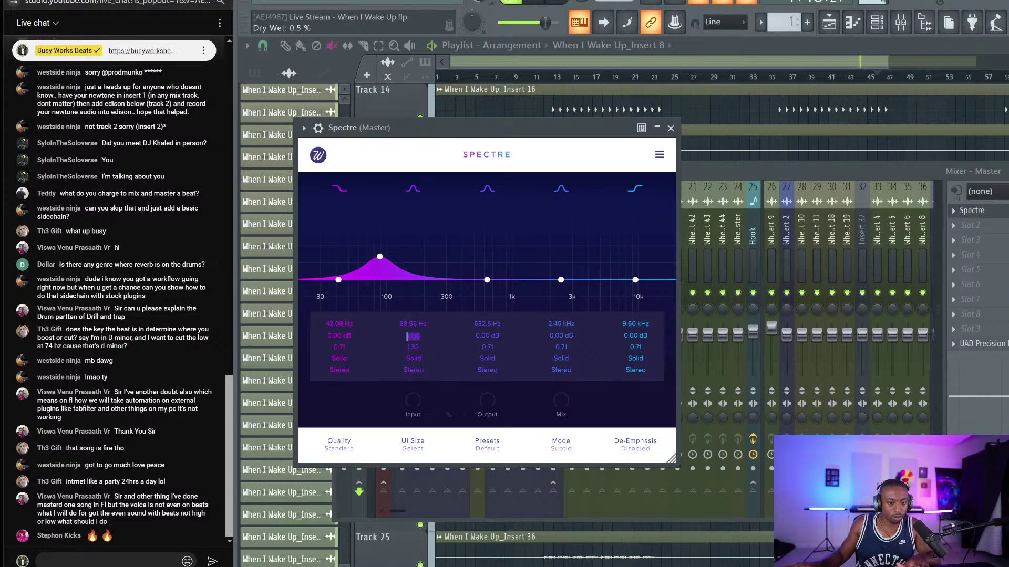
text(2)
key(Return)
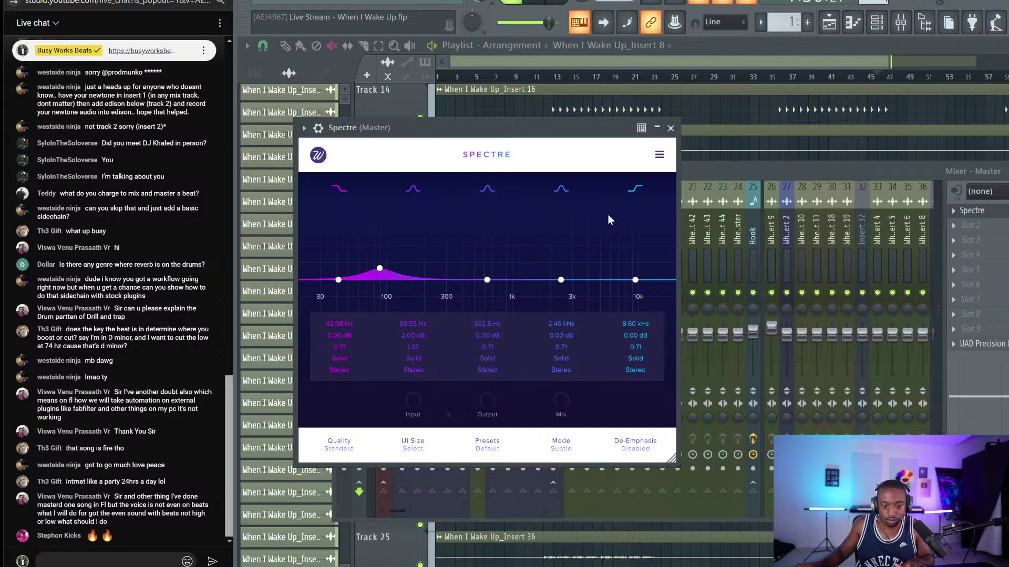
click(670, 128)
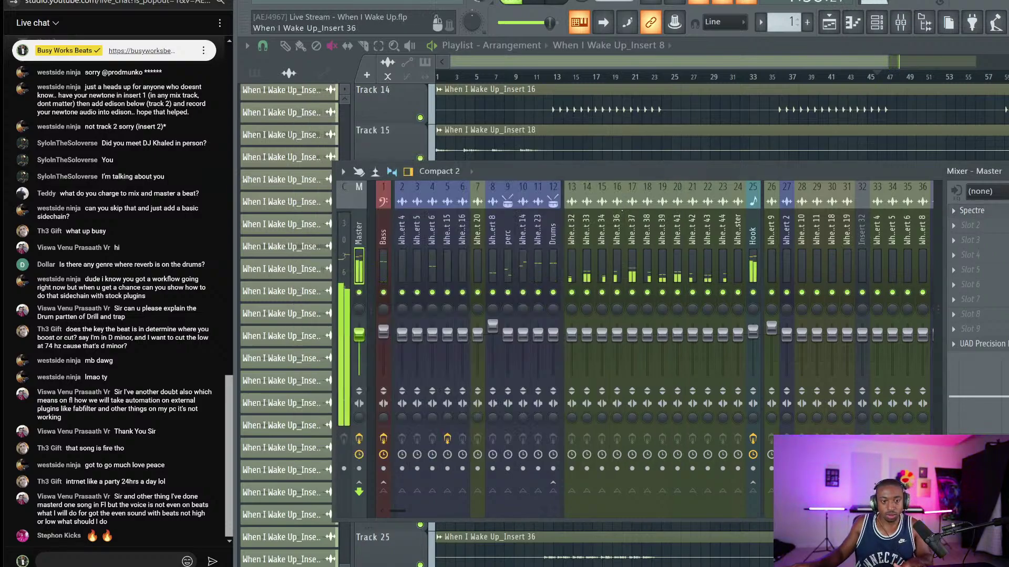
click(975, 235)
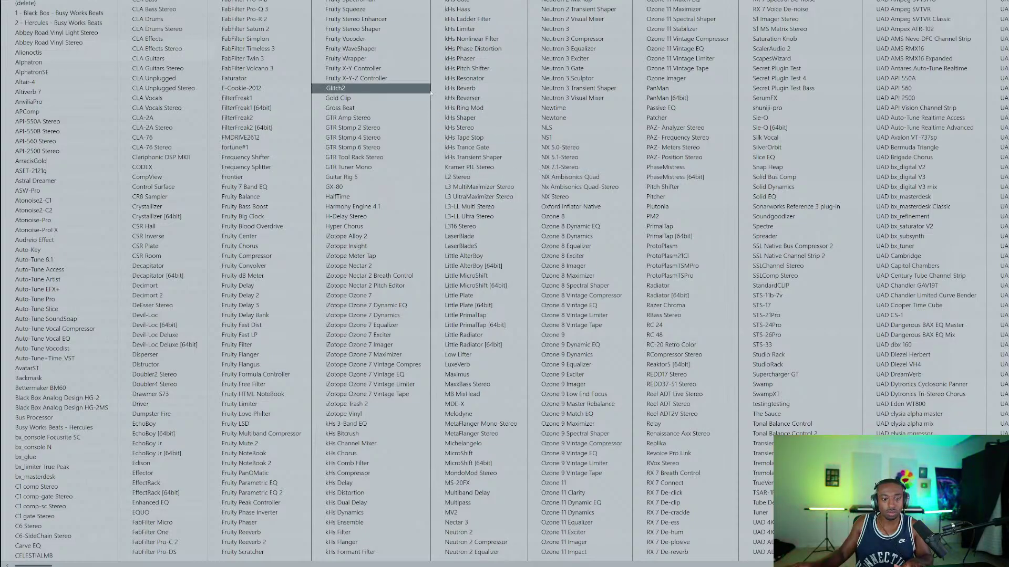
key(Escape)
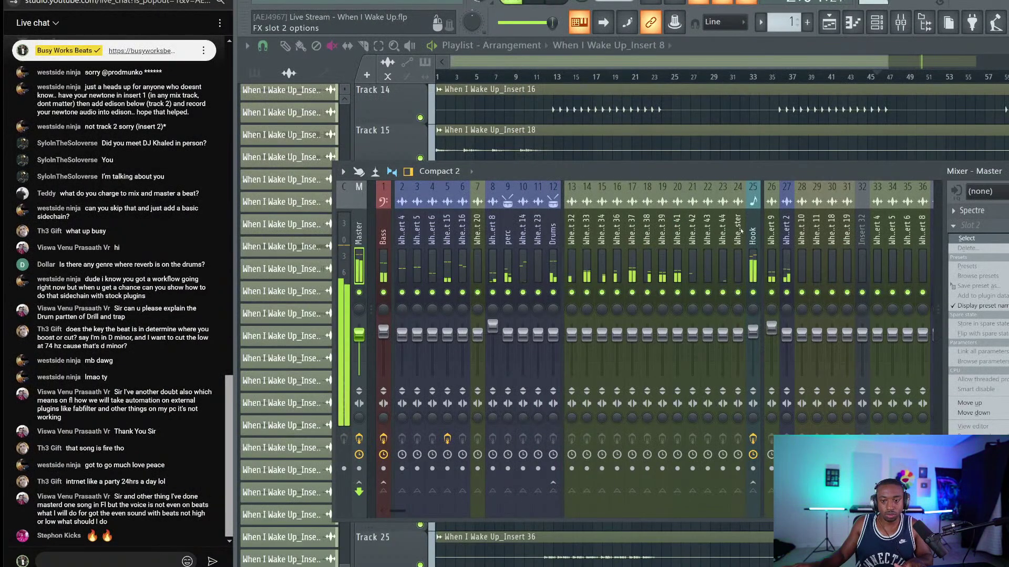
click(753, 263)
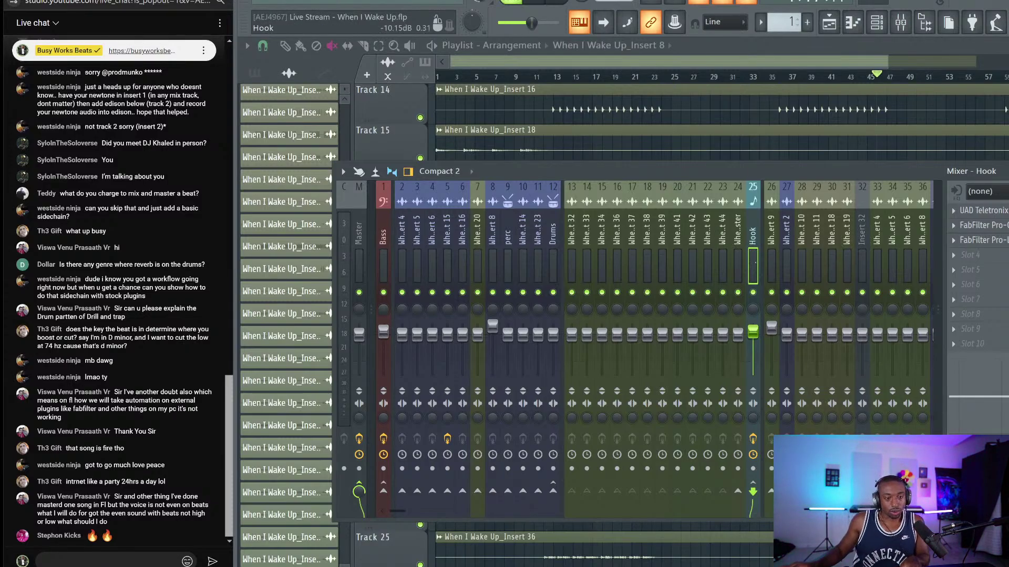
click(617, 239)
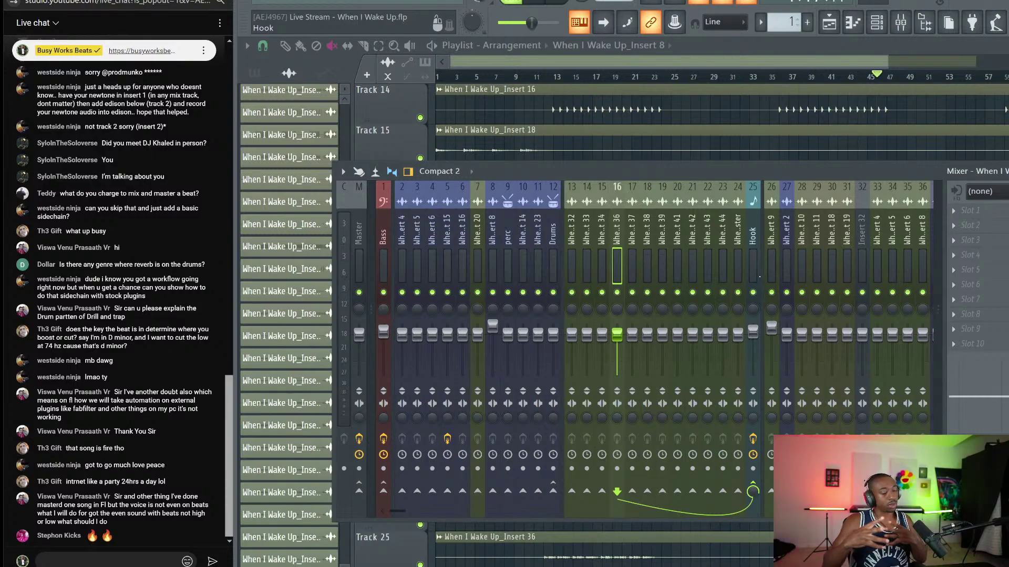
key(F9)
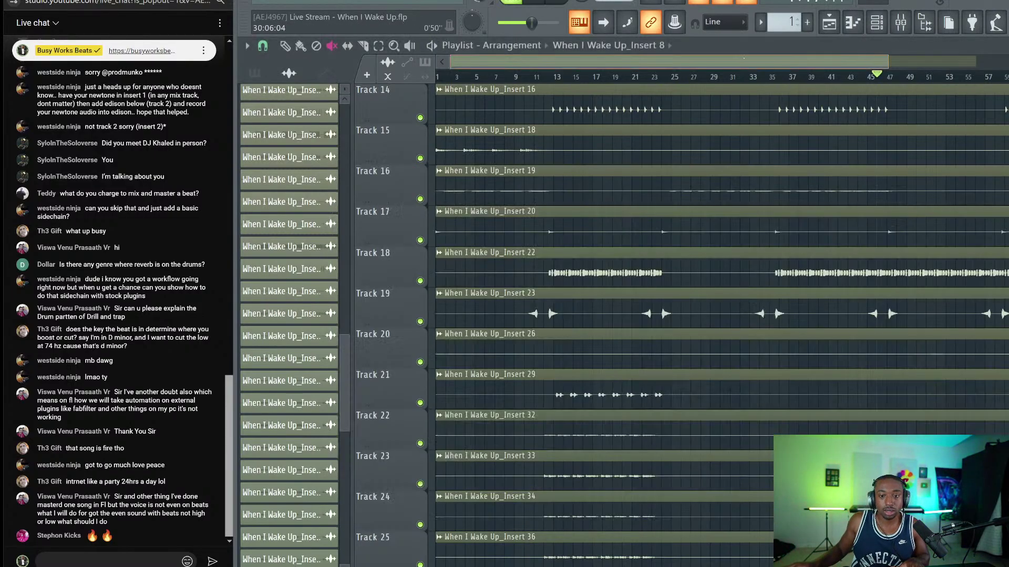
key(F9)
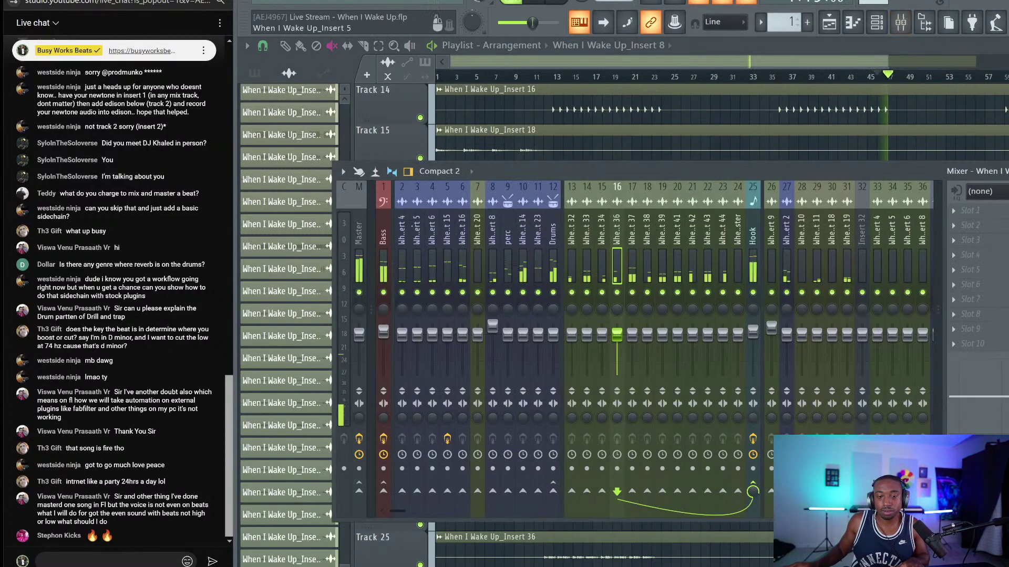
Load FabFilter Pro-Q 3 in the Master's second slot and add a Side bell band at about 41 Hz.
click(968, 226)
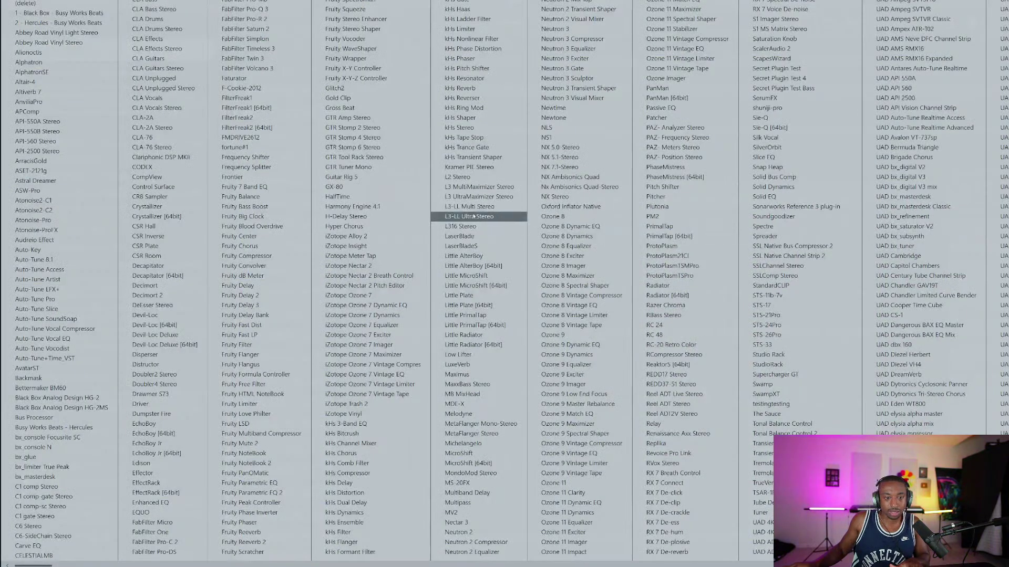
click(262, 9)
click(413, 273)
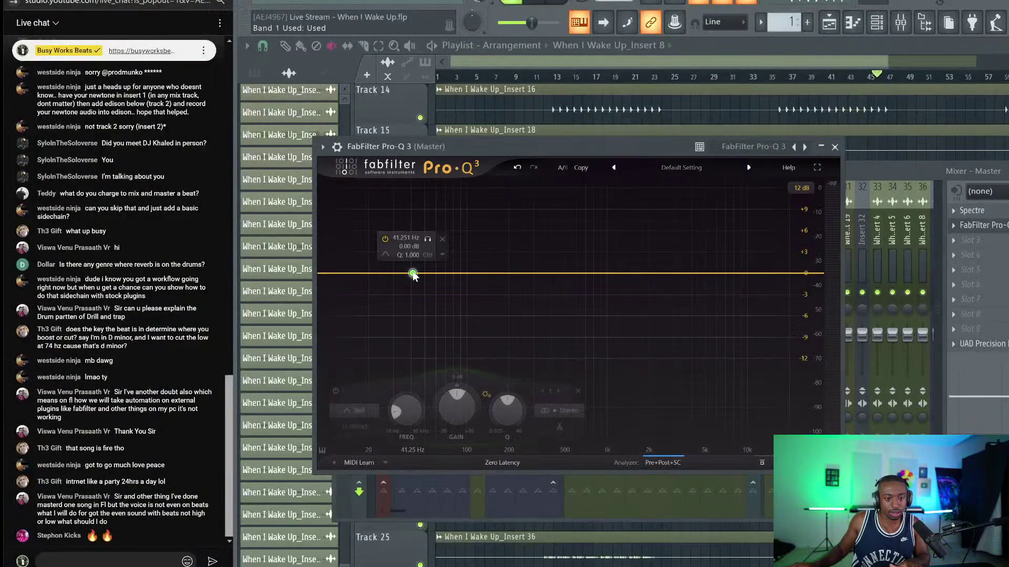
click(543, 410)
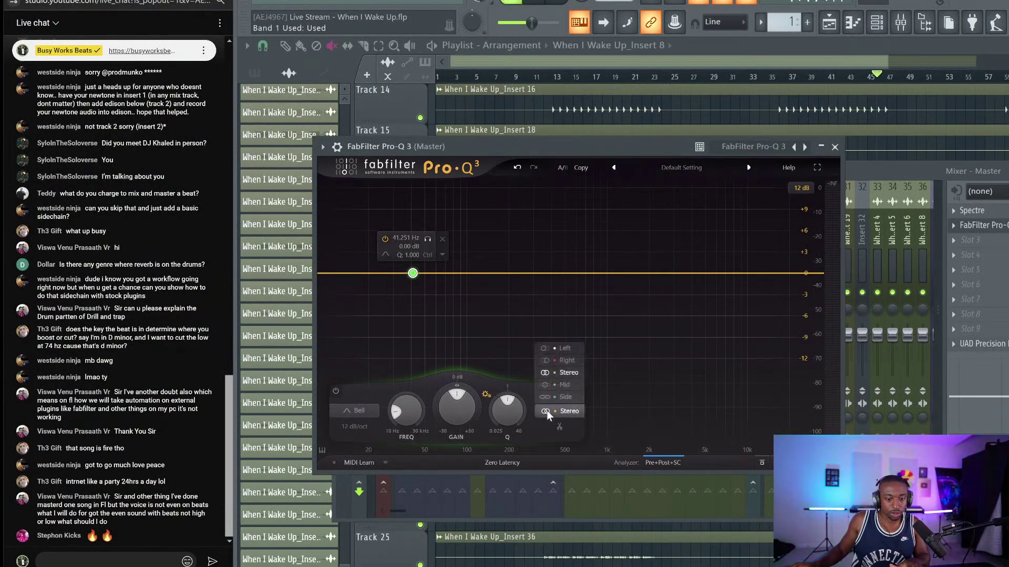
click(561, 398)
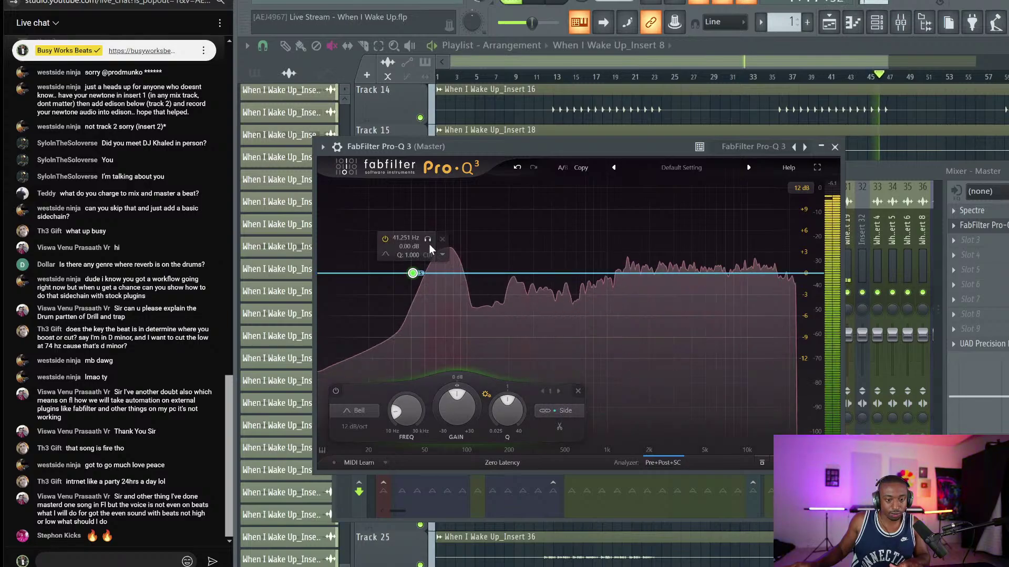
Move the Side band to 59 Hz, cut it to about -16.2 dB with Q about 1.5, and solo it.
mouse_move(433, 239)
mouse_down()
mouse_move(525, 234)
mouse_move(453, 232)
mouse_up()
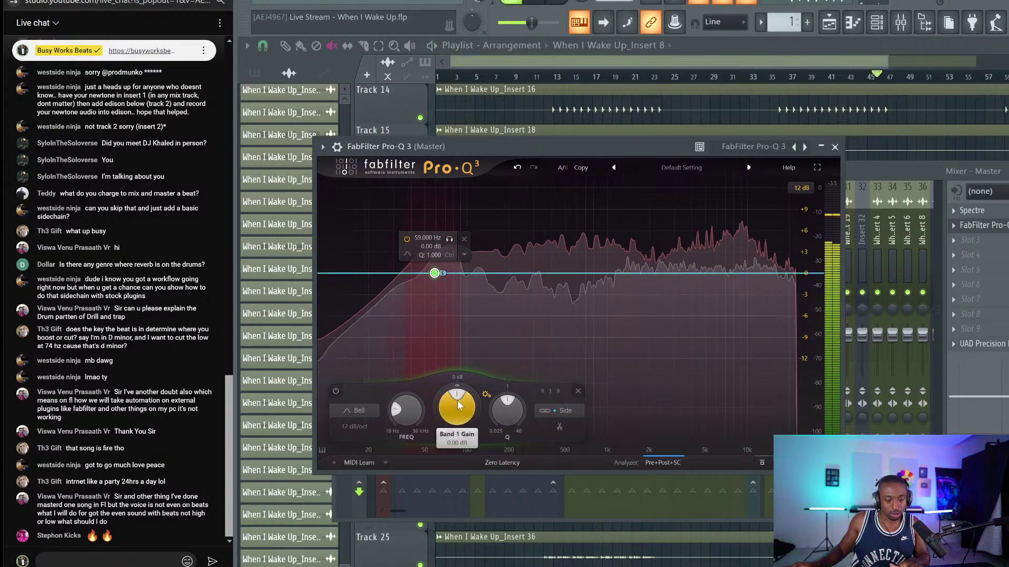
drag(456, 397, 456, 432)
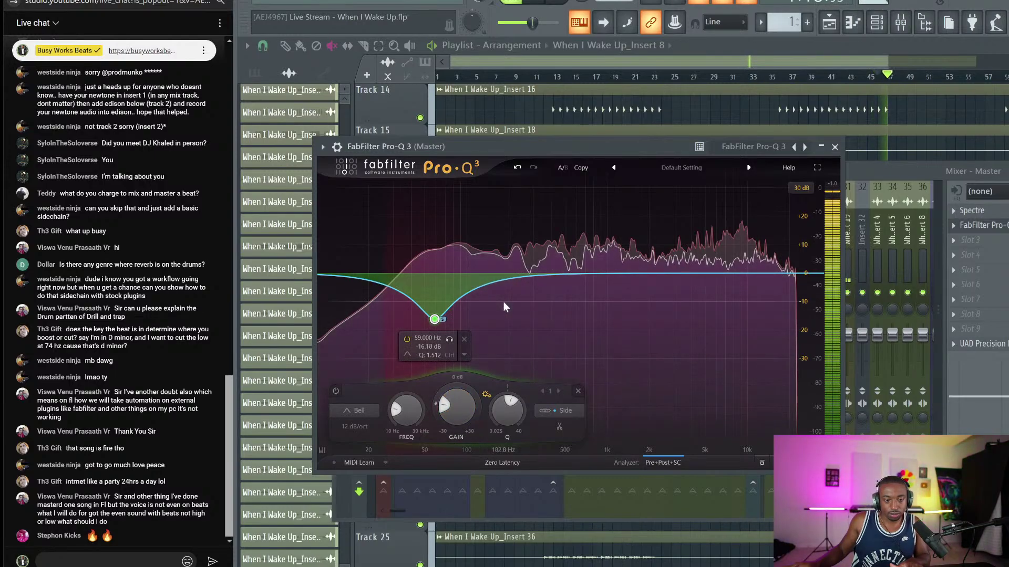
click(450, 340)
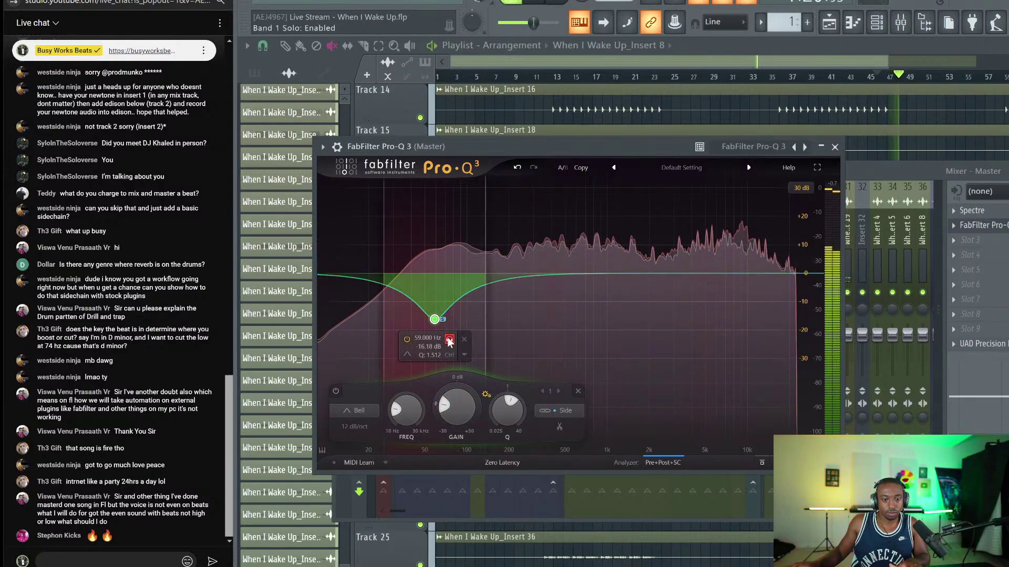
Add a second Side band with a -1.53 dB cut near 254 Hz, audition it soloed, and shift it down toward the first band.
click(524, 277)
click(549, 297)
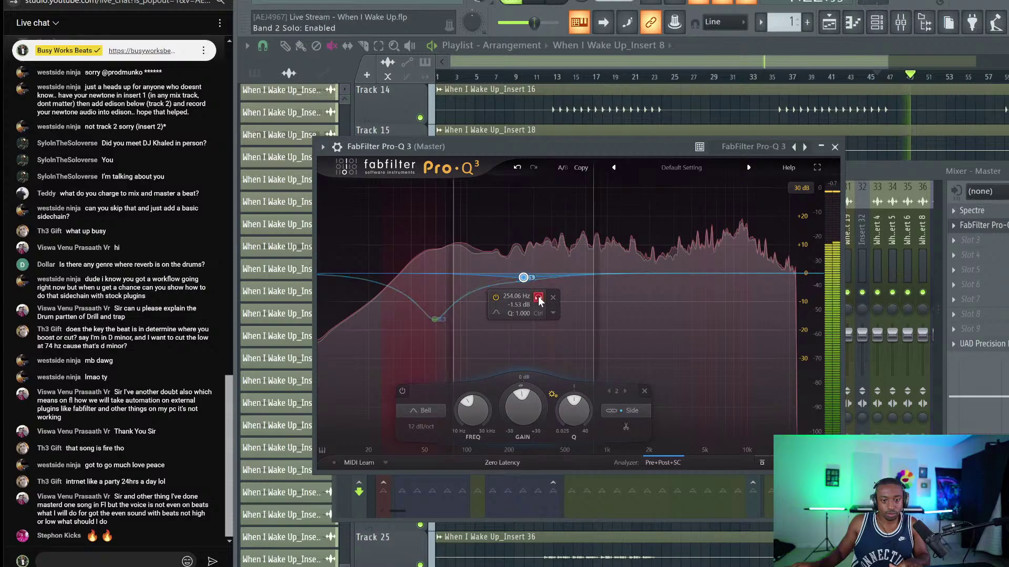
drag(551, 298, 495, 289)
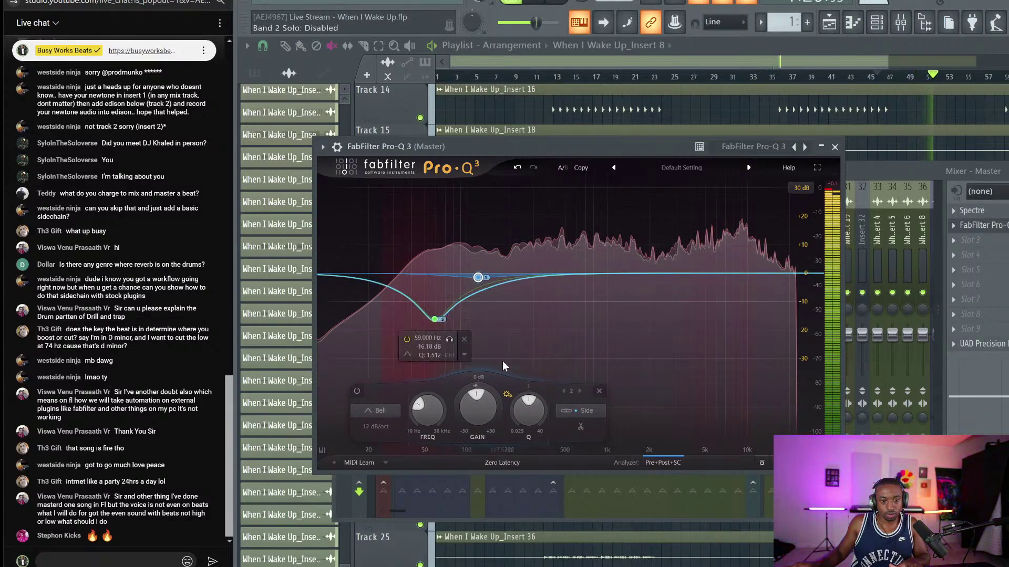
Deepen the second Side band's cut to about -3.56 dB and set the 59 Hz band's gain to -16 dB.
mouse_move(486, 403)
mouse_down()
mouse_move(470, 421)
mouse_move(486, 410)
mouse_up()
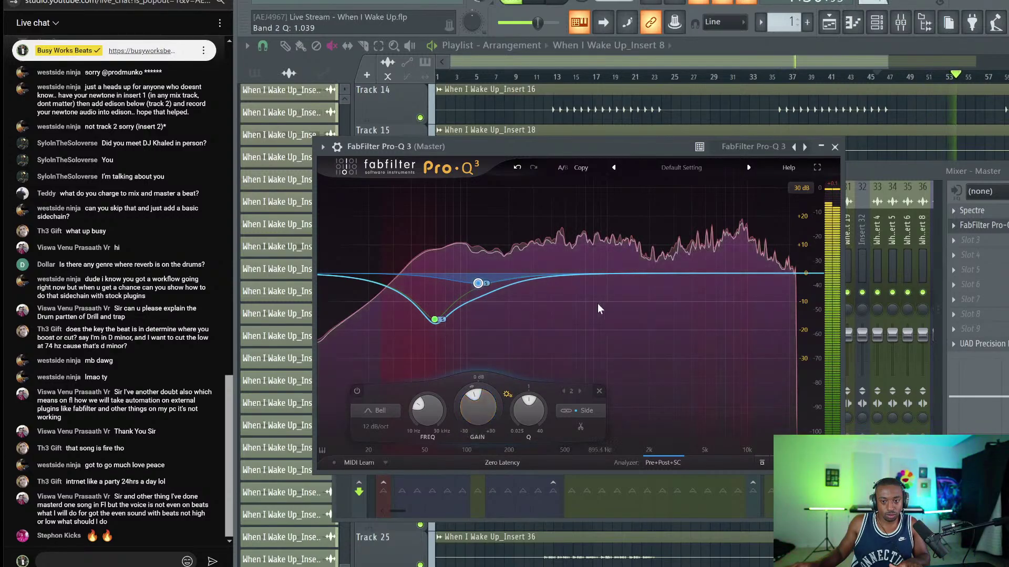
mouse_move(441, 343)
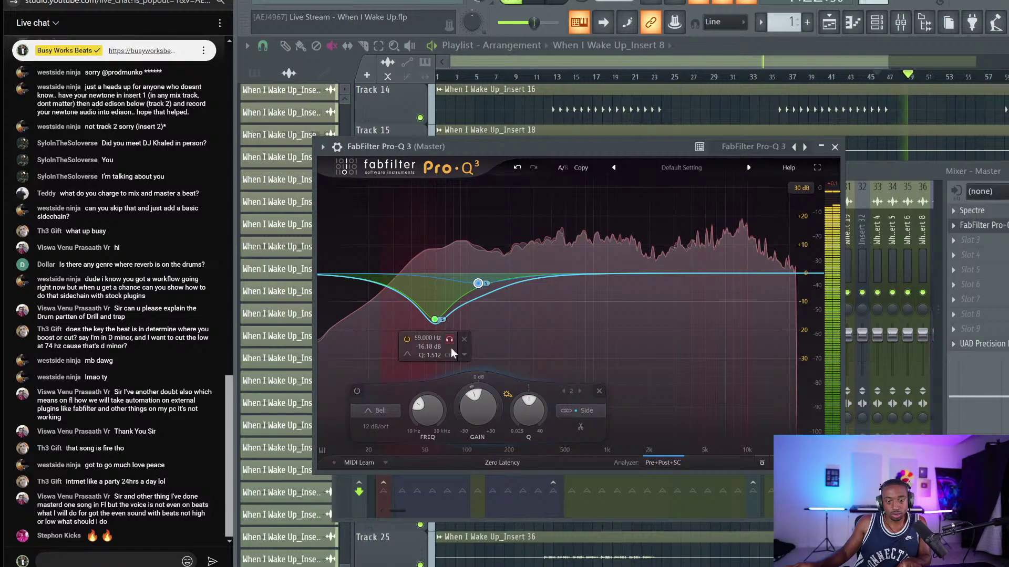
double_click(428, 347)
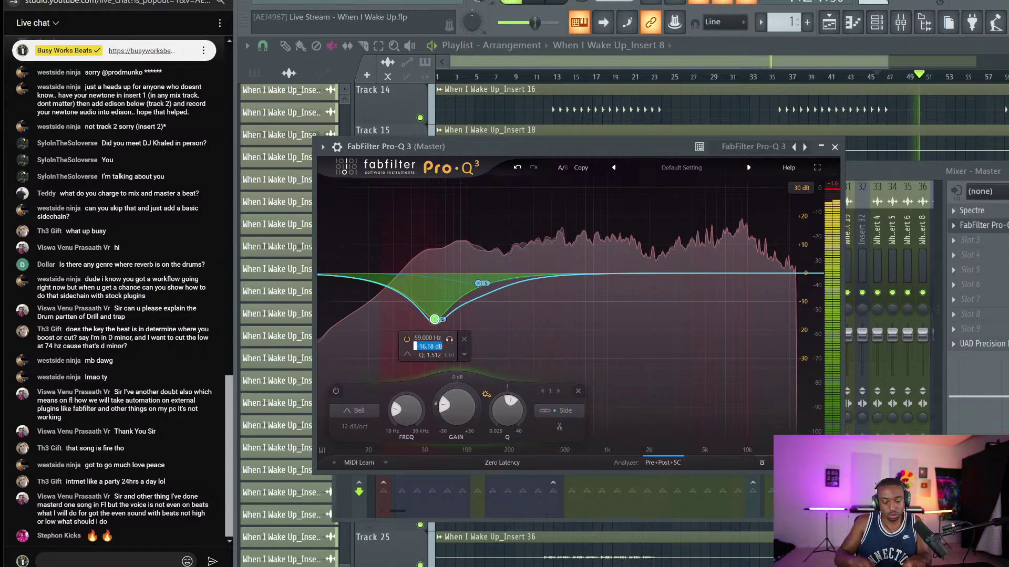
text(-12)
key(Return)
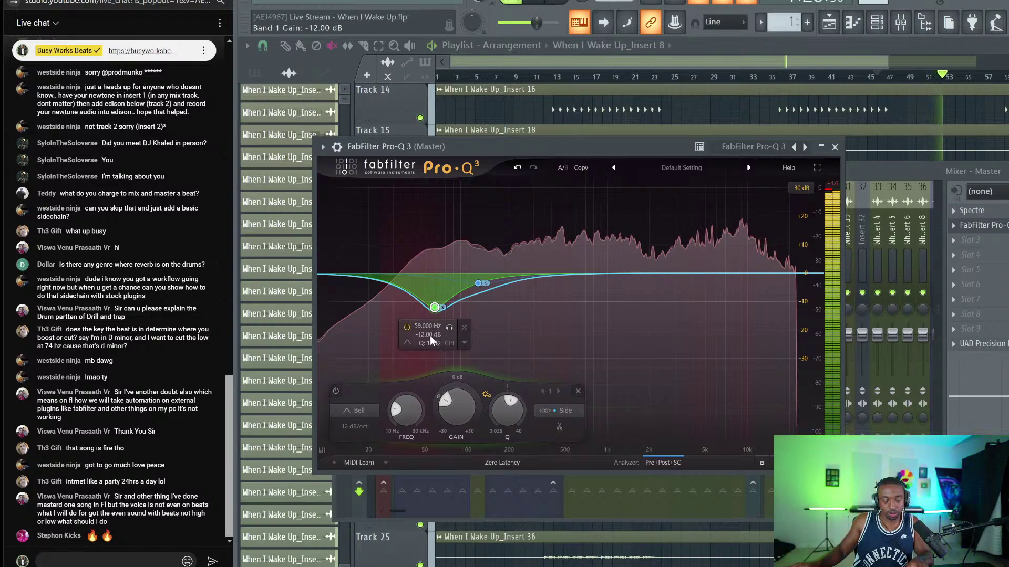
text(-1)
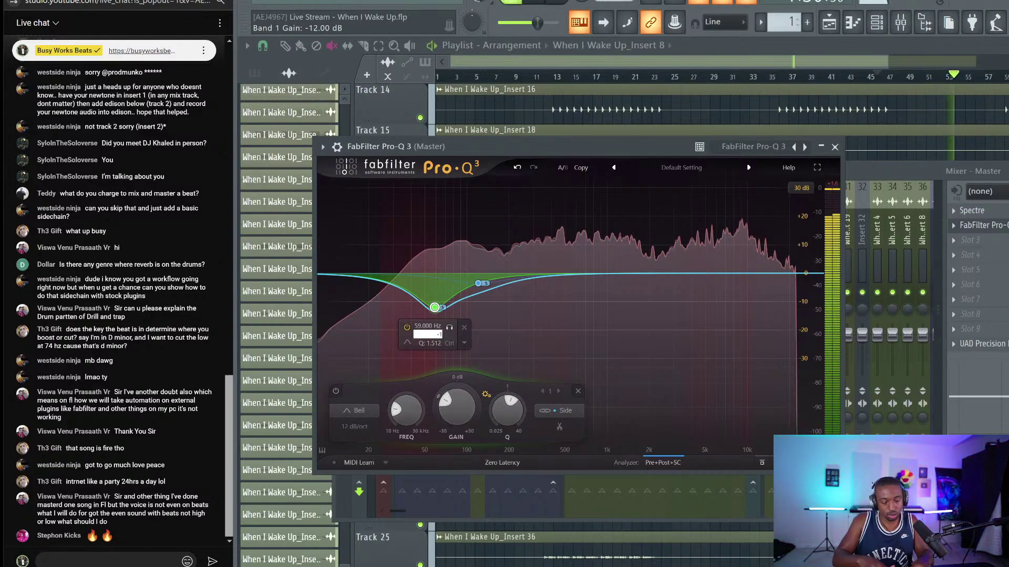
text(6)
key(Return)
Add a third Side band as a 24 dB/oct Low Cut at about 50 Hz and close the EQ.
mouse_move(491, 285)
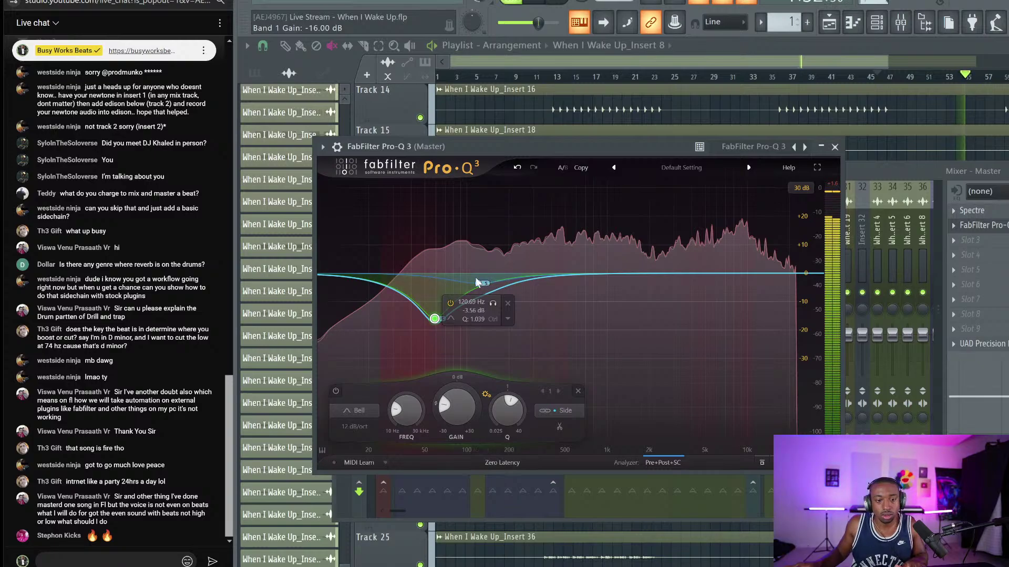
double_click(402, 292)
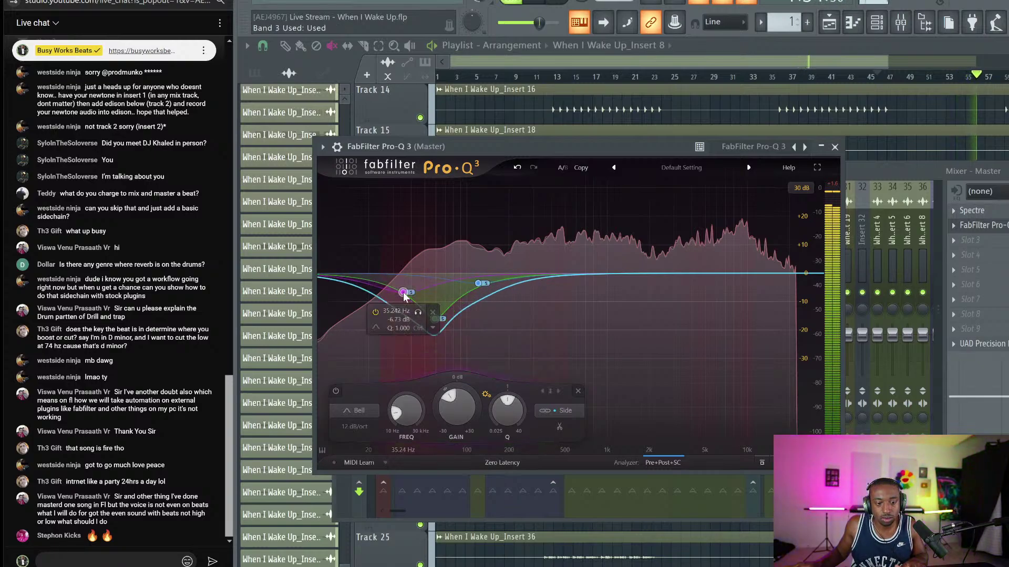
click(375, 328)
click(400, 340)
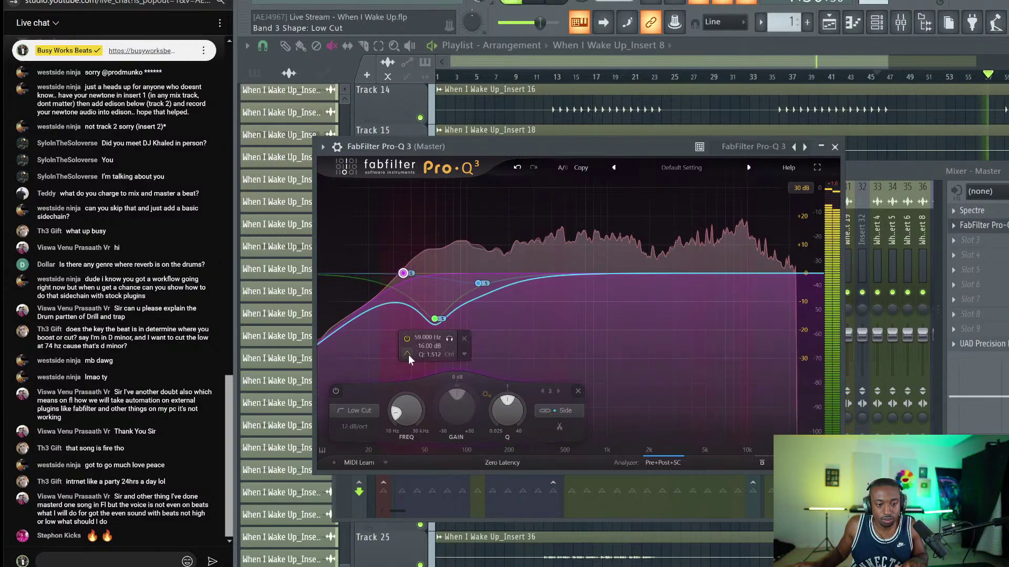
click(398, 255)
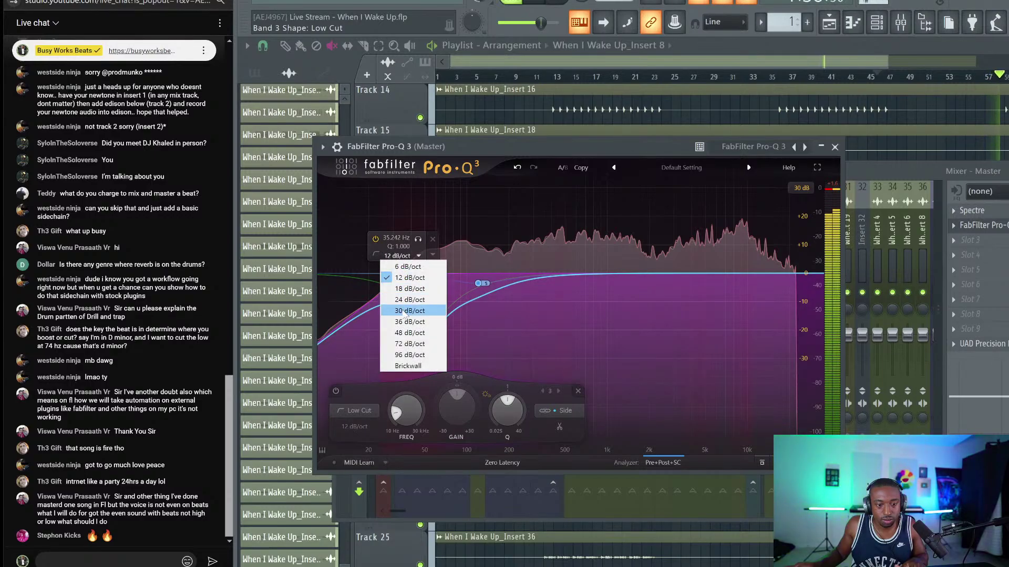
click(409, 300)
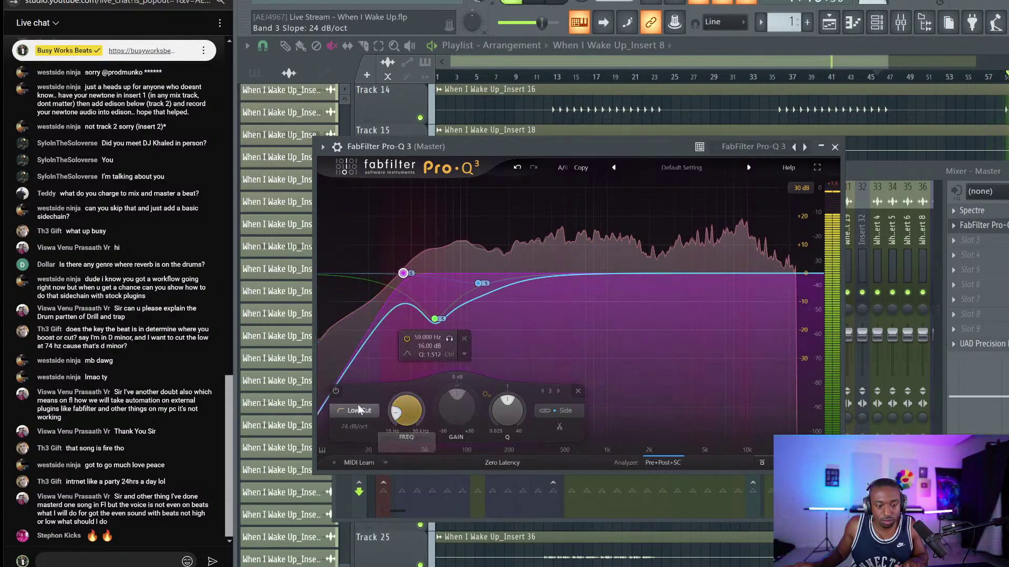
drag(405, 407, 405, 400)
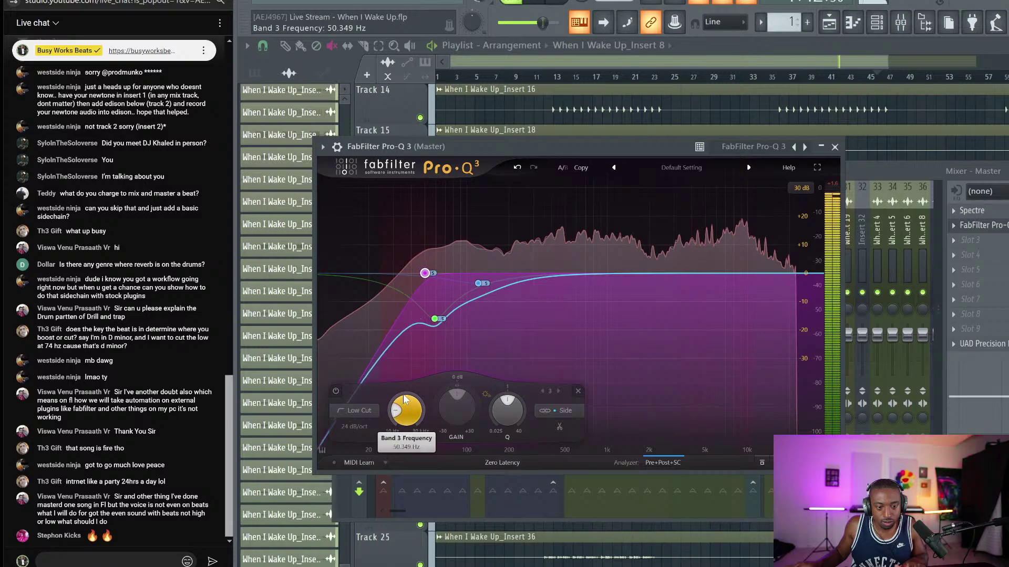
click(835, 147)
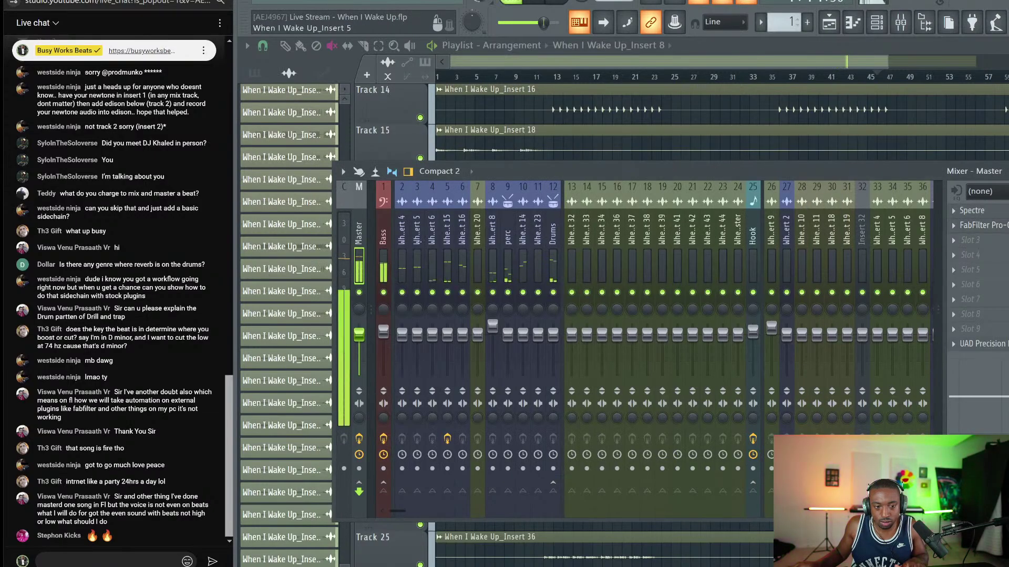
Load Spectre in the Bass track's fifth slot and raise its fourth band about 2.85 dB near 358 Hz.
click(402, 238)
click(384, 234)
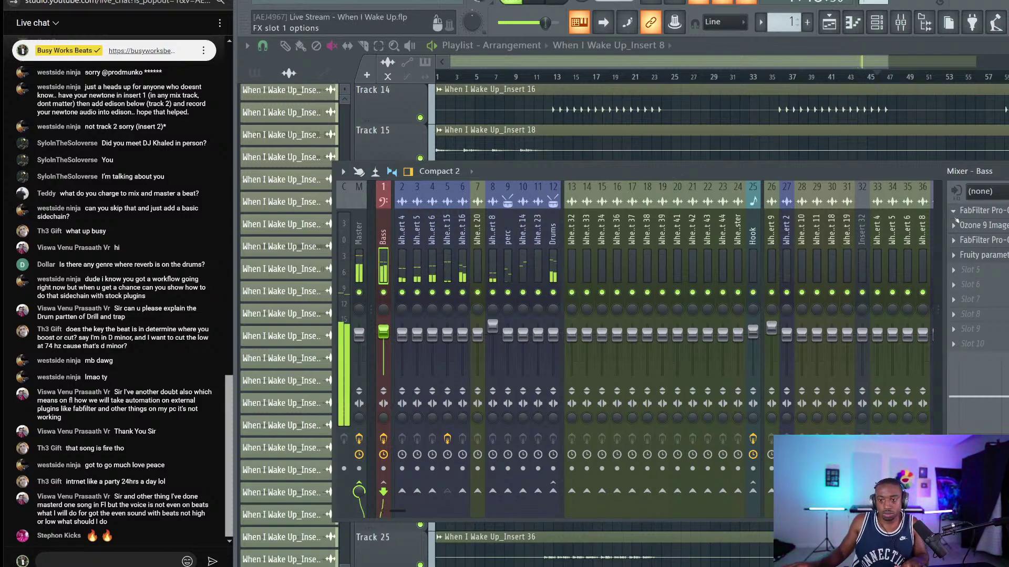
click(990, 272)
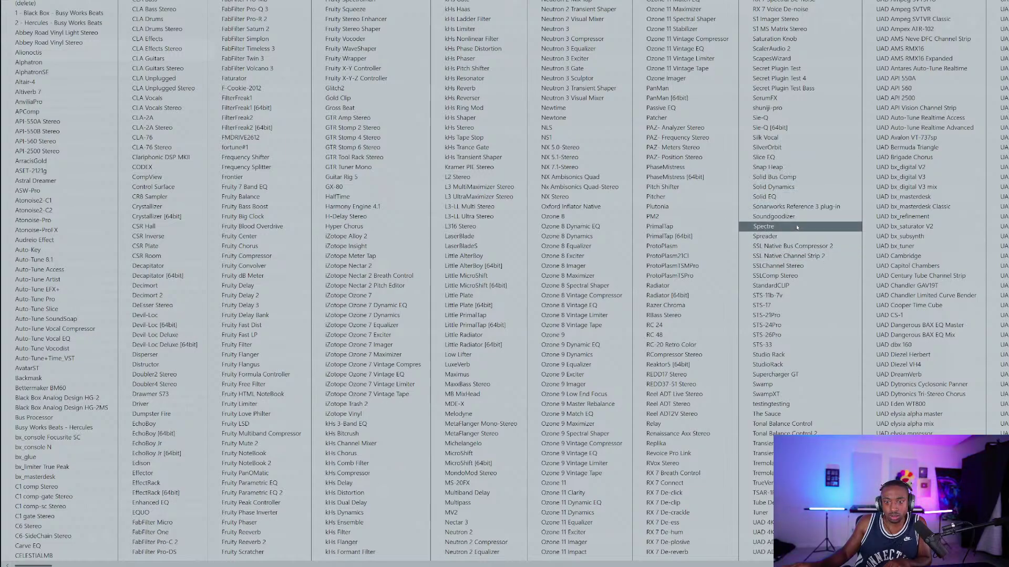
click(763, 226)
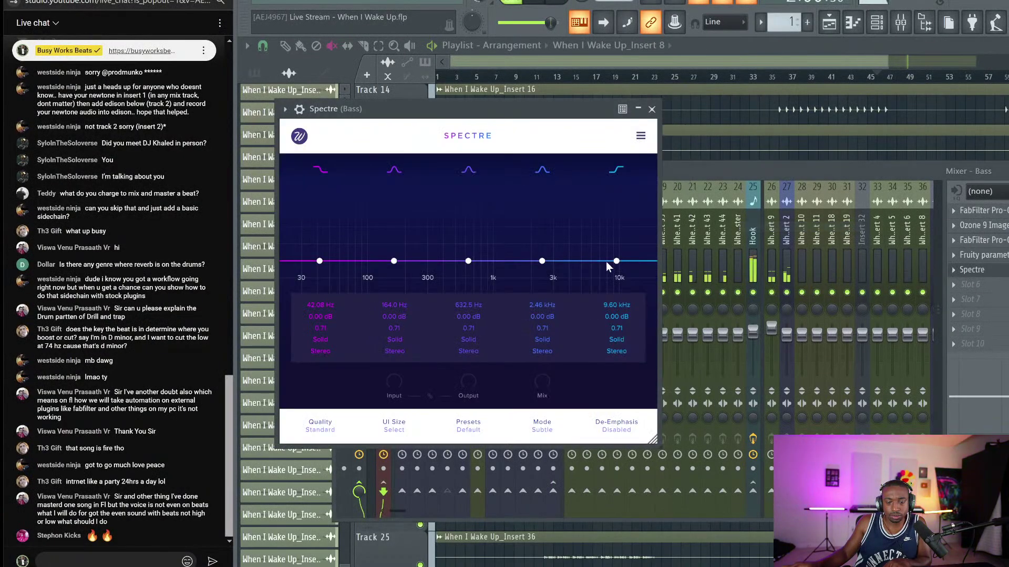
drag(607, 261, 436, 245)
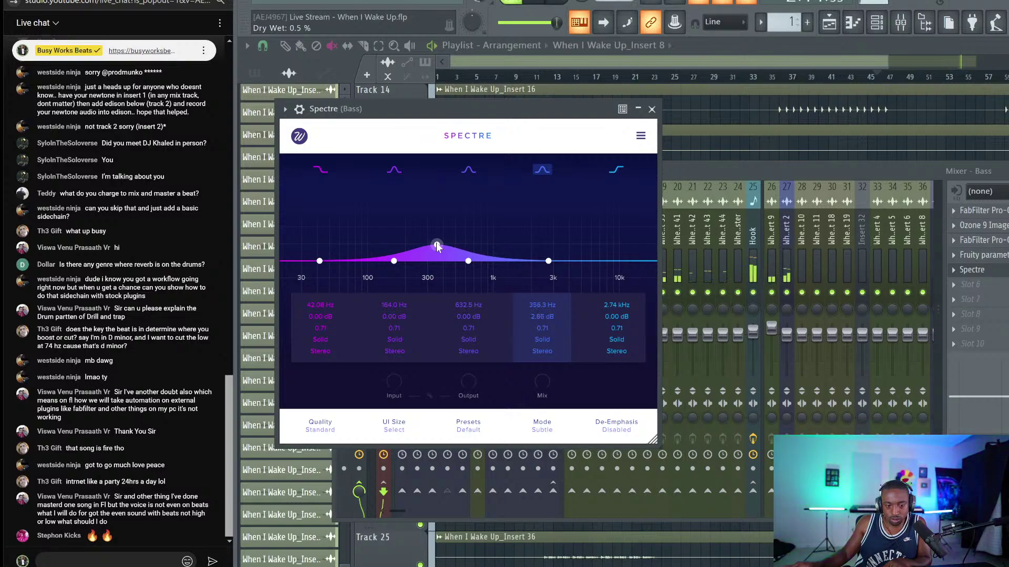
click(651, 109)
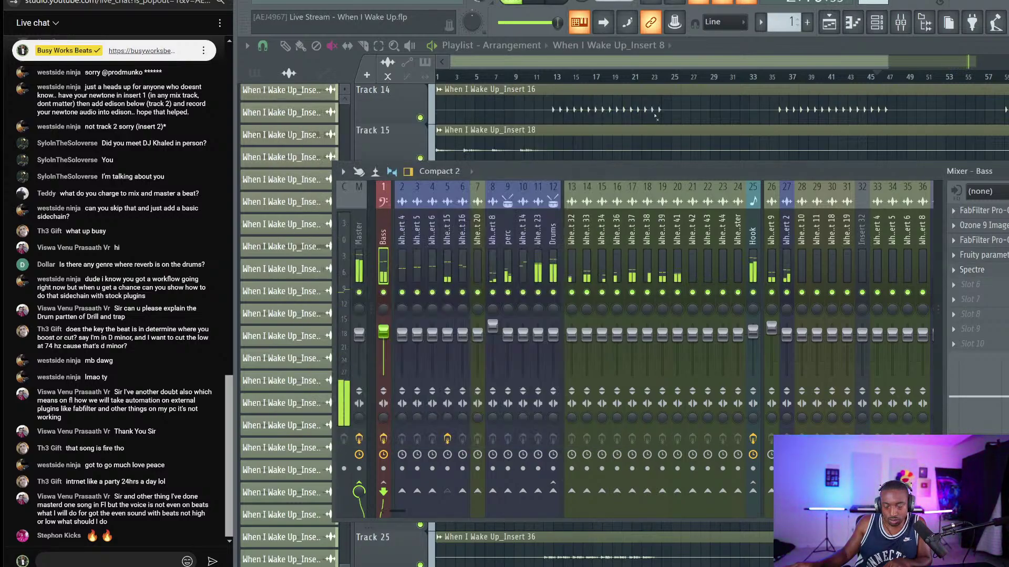
Replay the song from the beginning and review the Master's Side-channel EQ curve.
key(space)
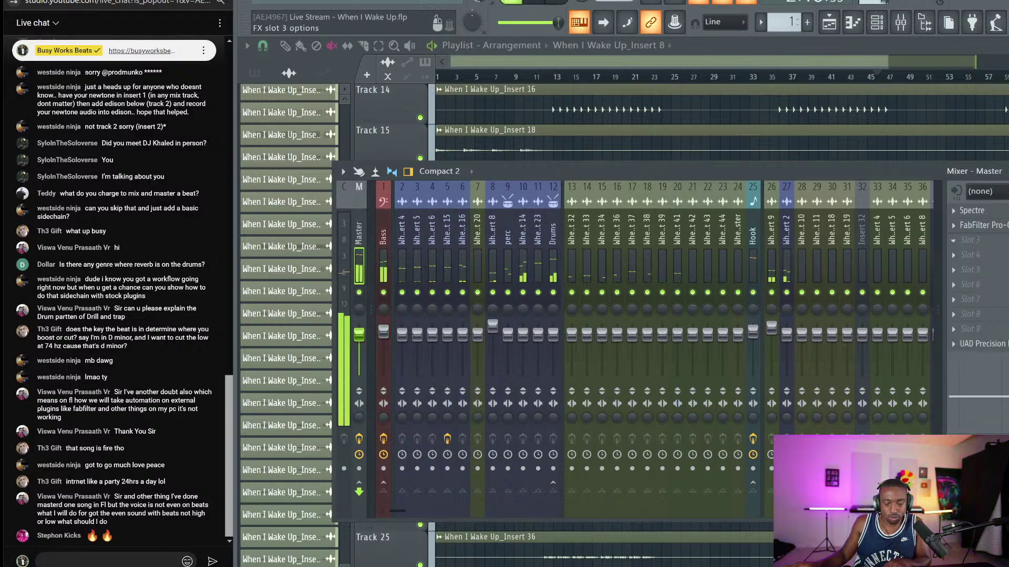
key(space)
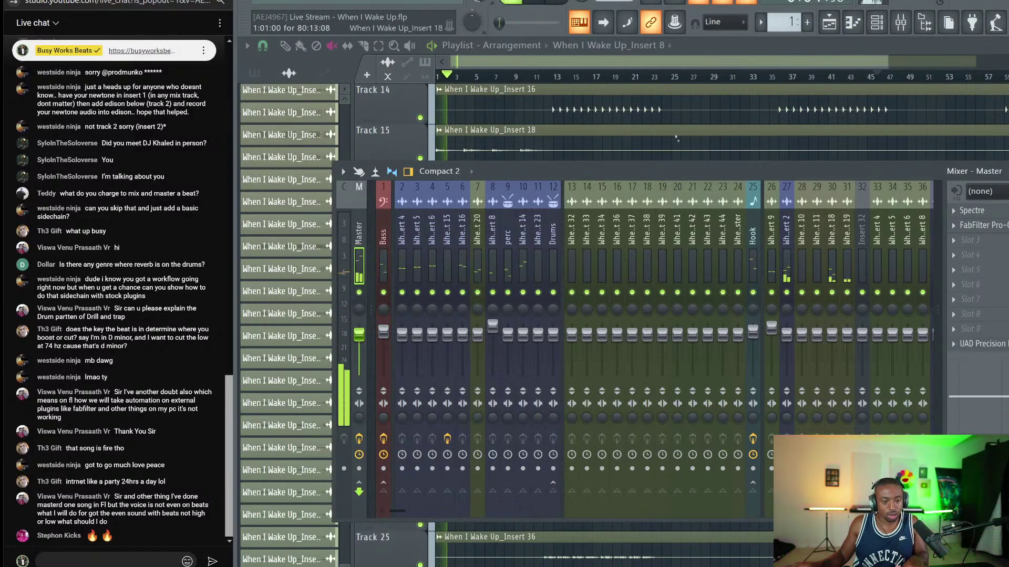
click(981, 225)
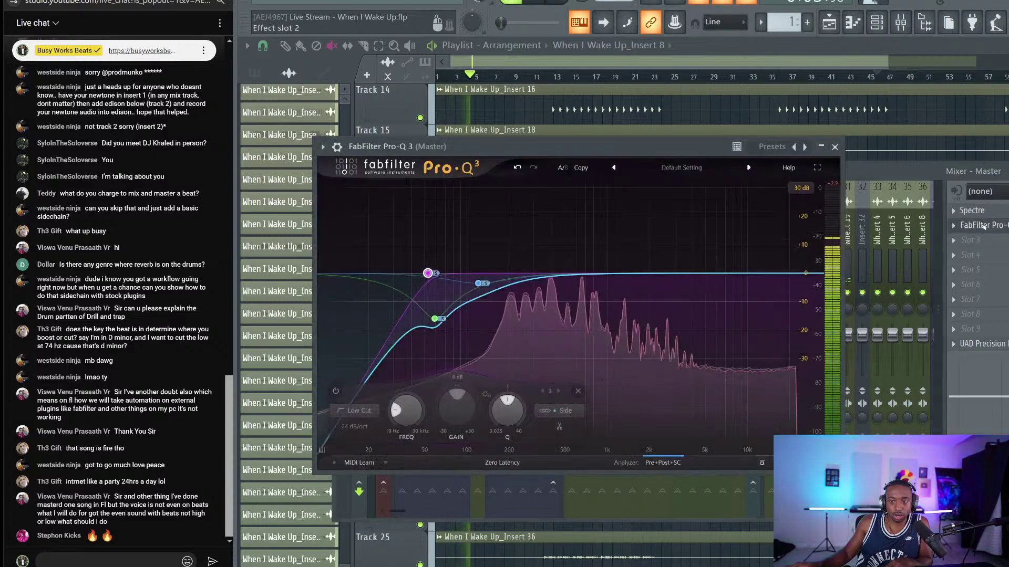
click(835, 147)
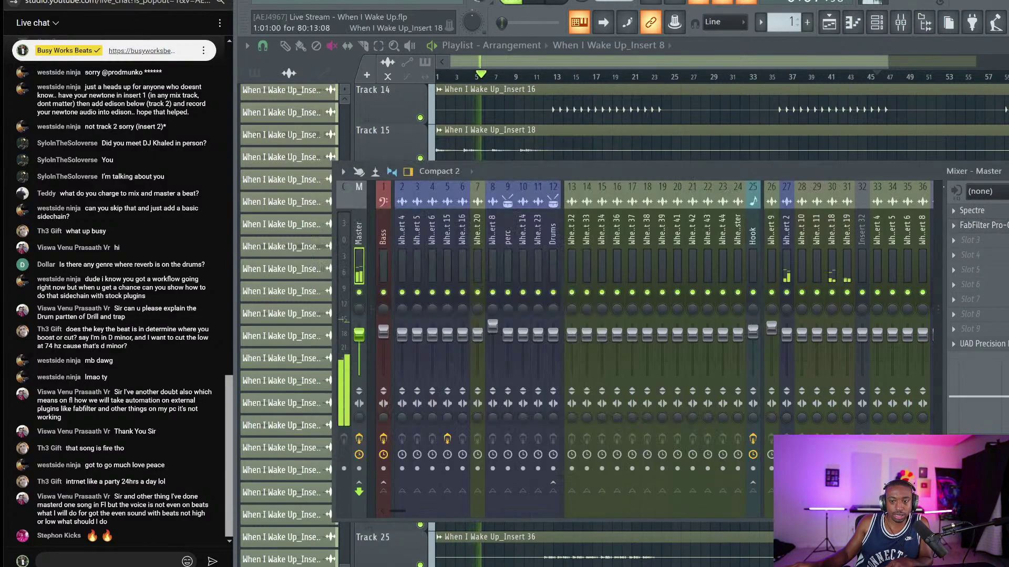
Load a second FabFilter Pro-Q 3 in the Master's third slot and switch its processing mode to Natural Phase.
click(982, 243)
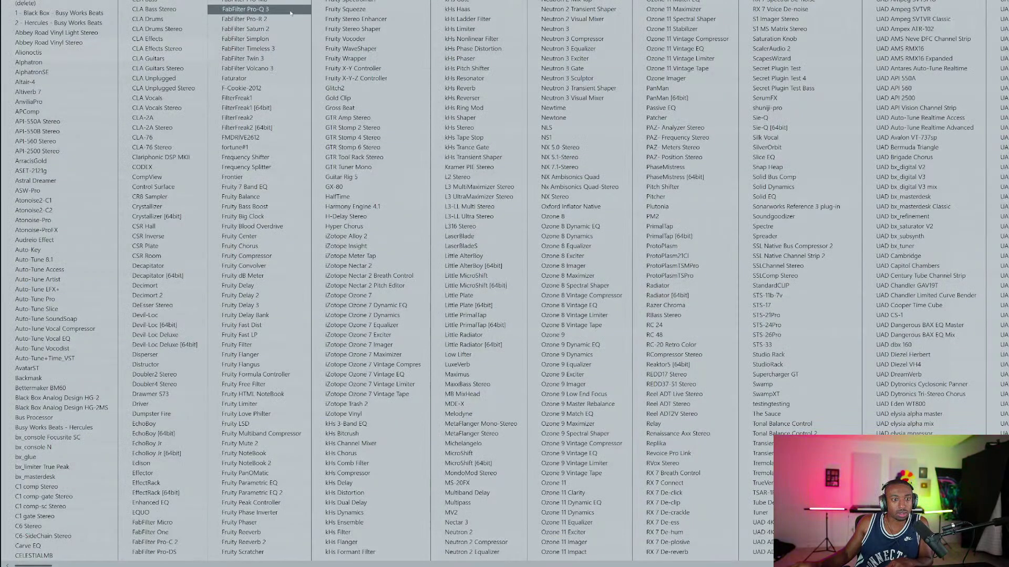
click(245, 9)
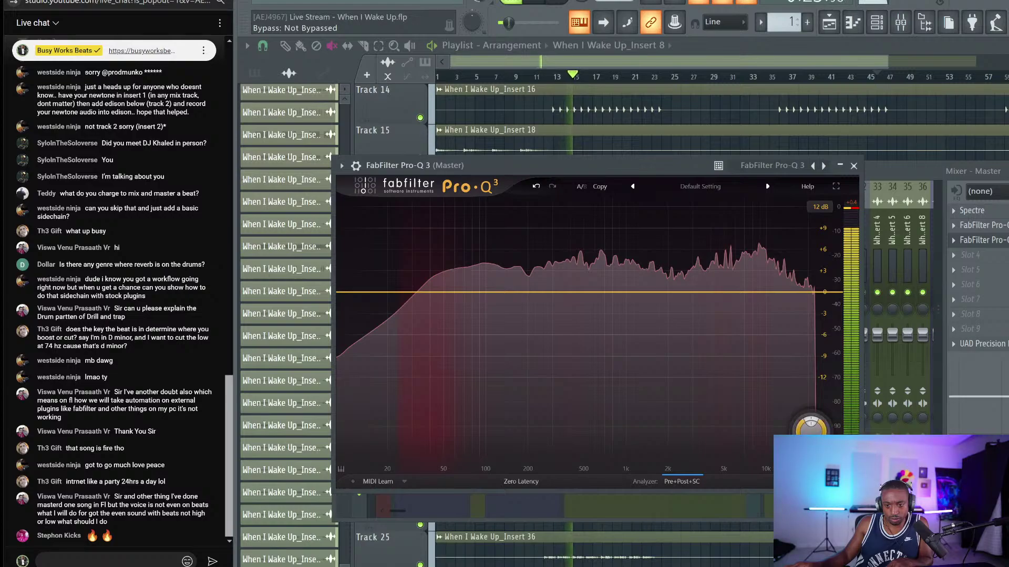
key(space)
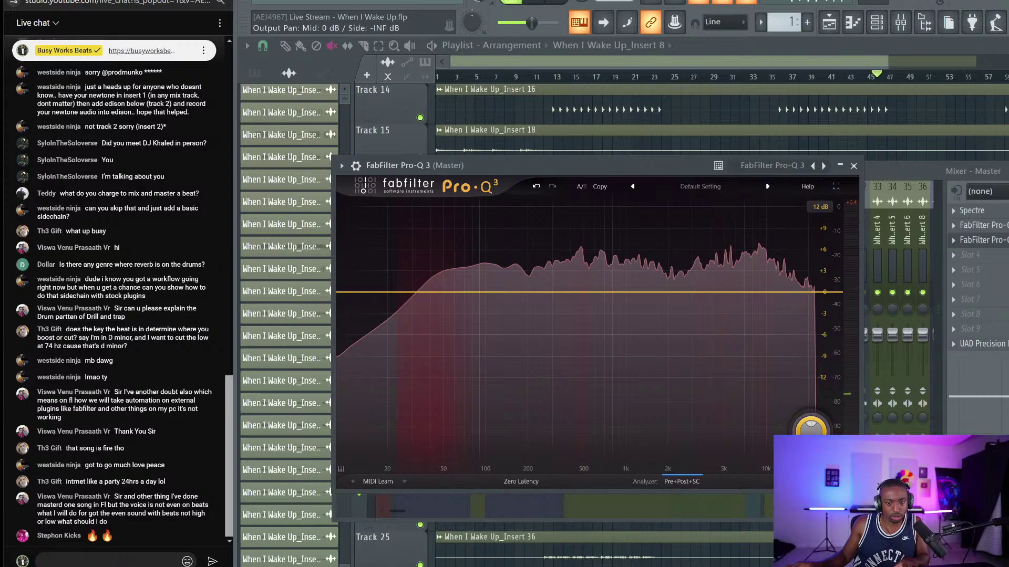
key(space)
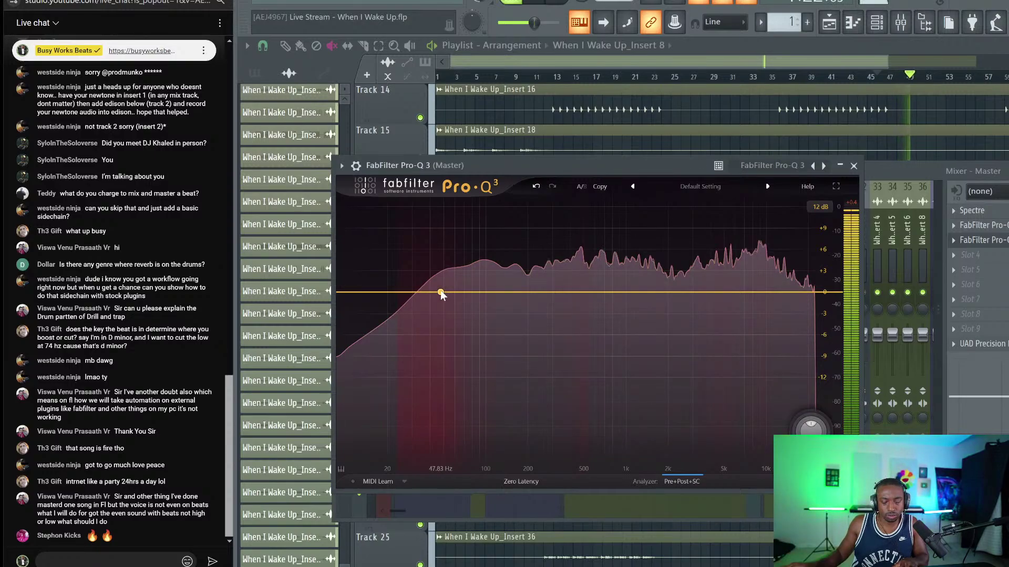
click(520, 482)
click(519, 504)
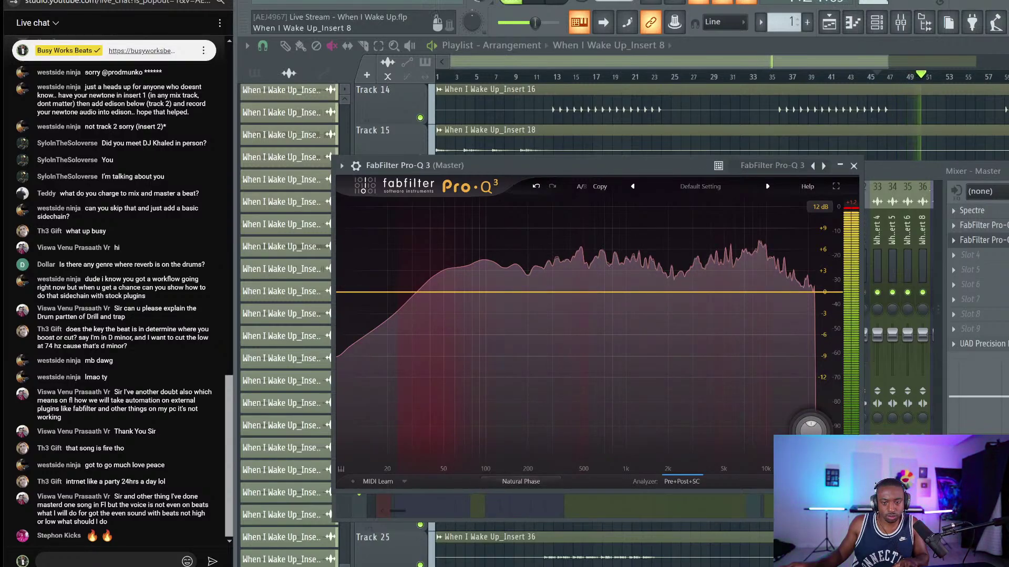
click(854, 167)
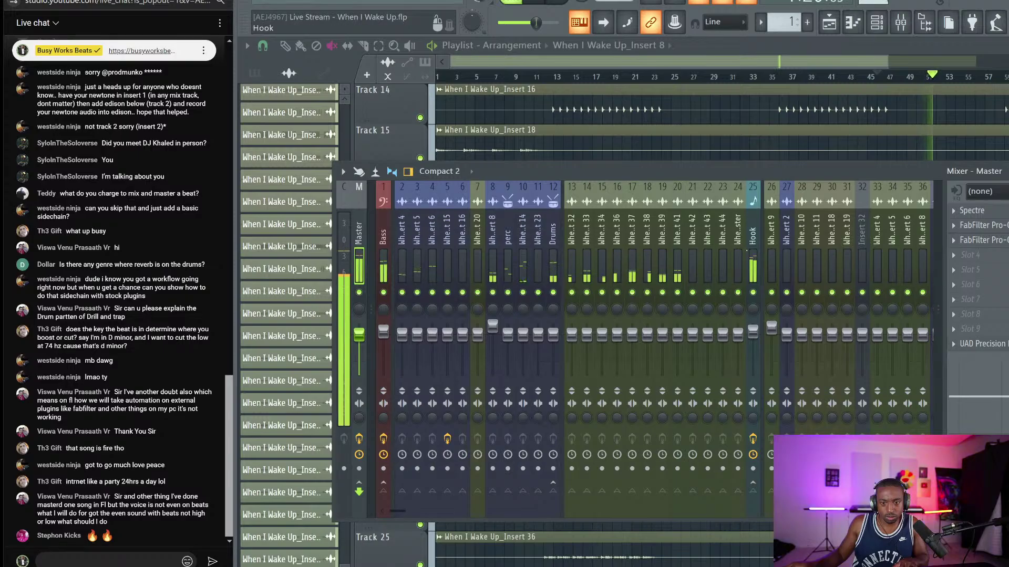
Load FabFilter Pro-Q 3 in the Hook's fourth slot and add a slight Mid-channel bell cut at about 117 Hz.
click(953, 241)
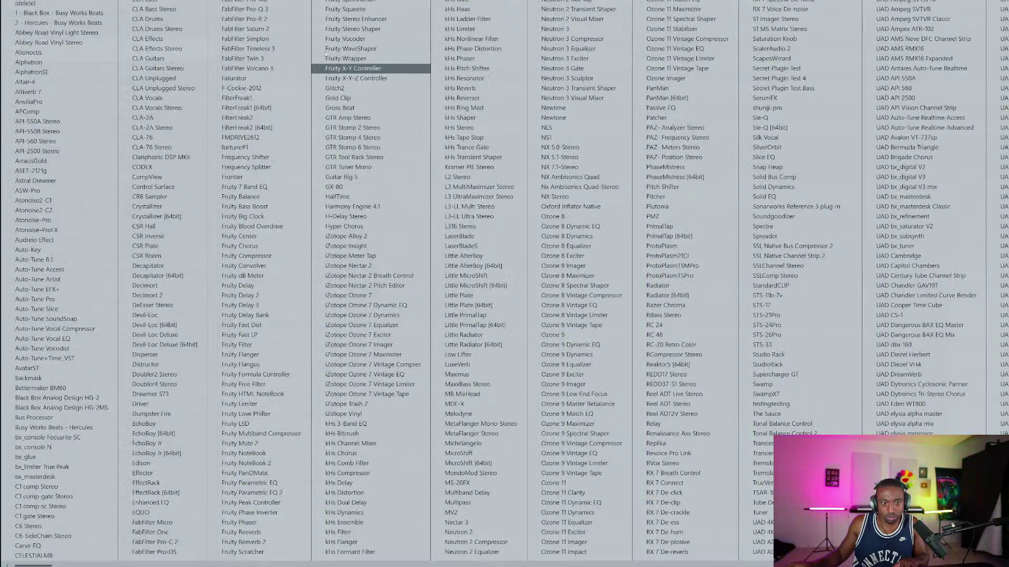
click(284, 9)
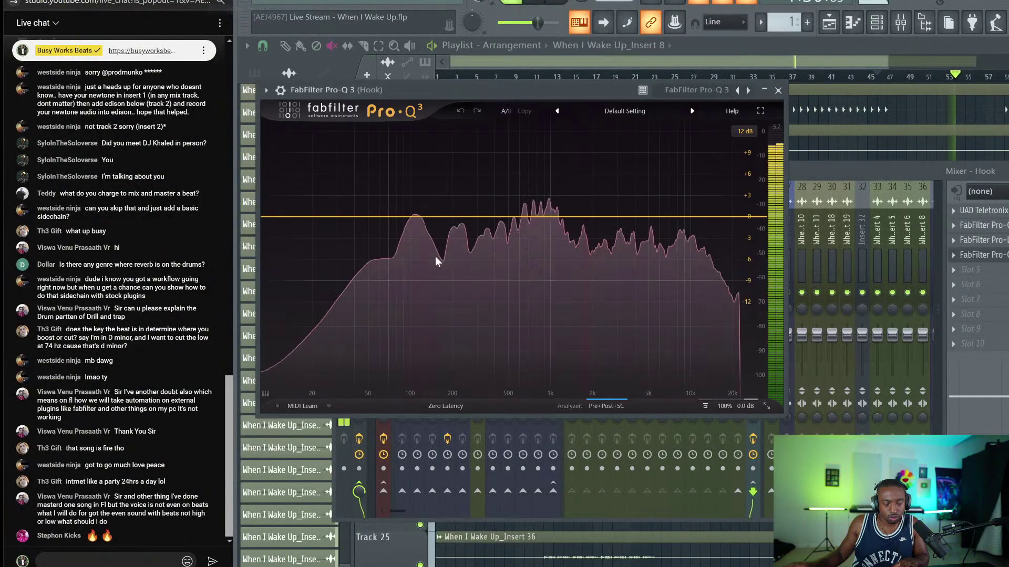
double_click(419, 216)
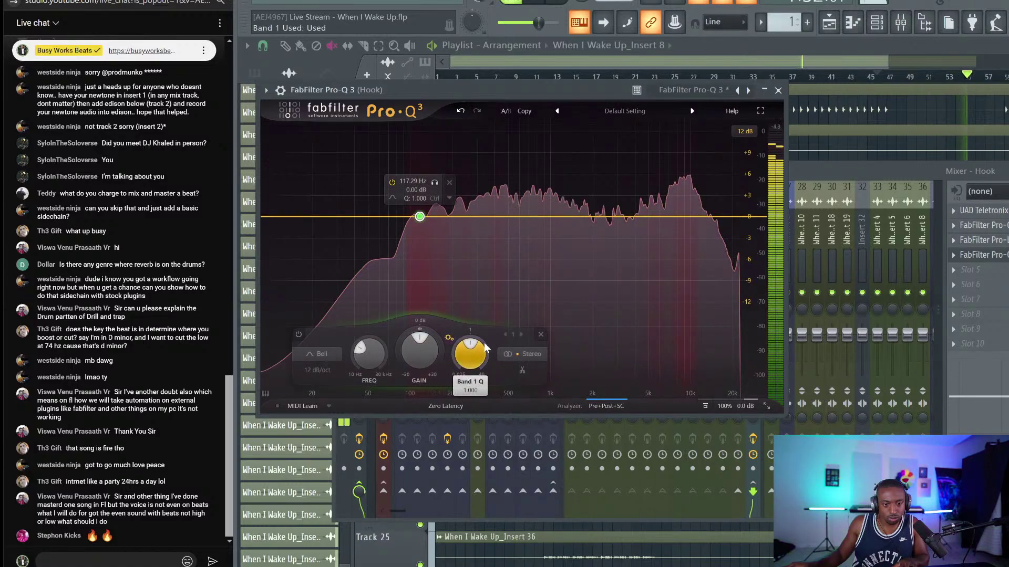
mouse_move(531, 380)
click(527, 328)
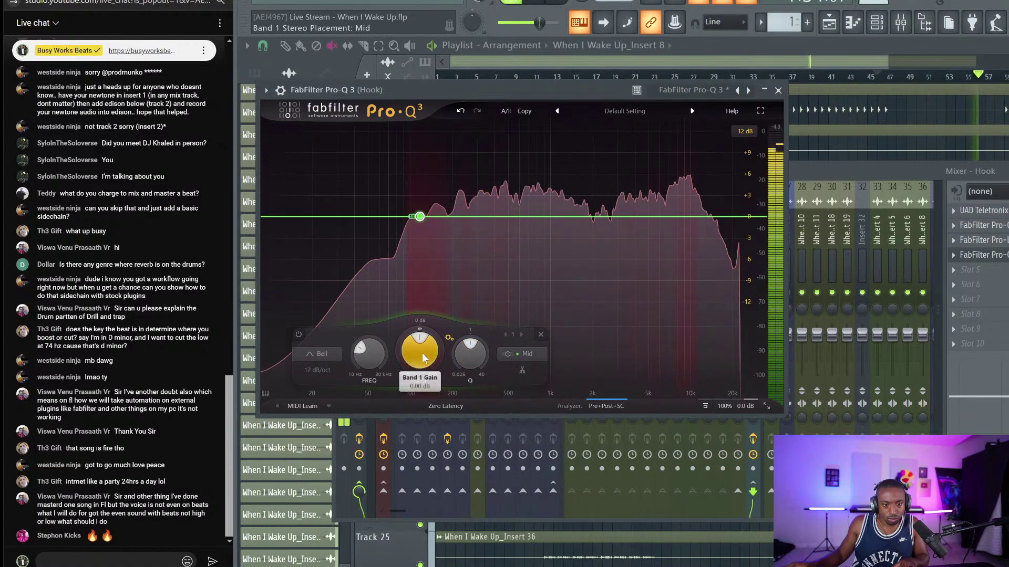
mouse_move(421, 353)
mouse_down()
mouse_move(418, 381)
mouse_move(409, 342)
mouse_up()
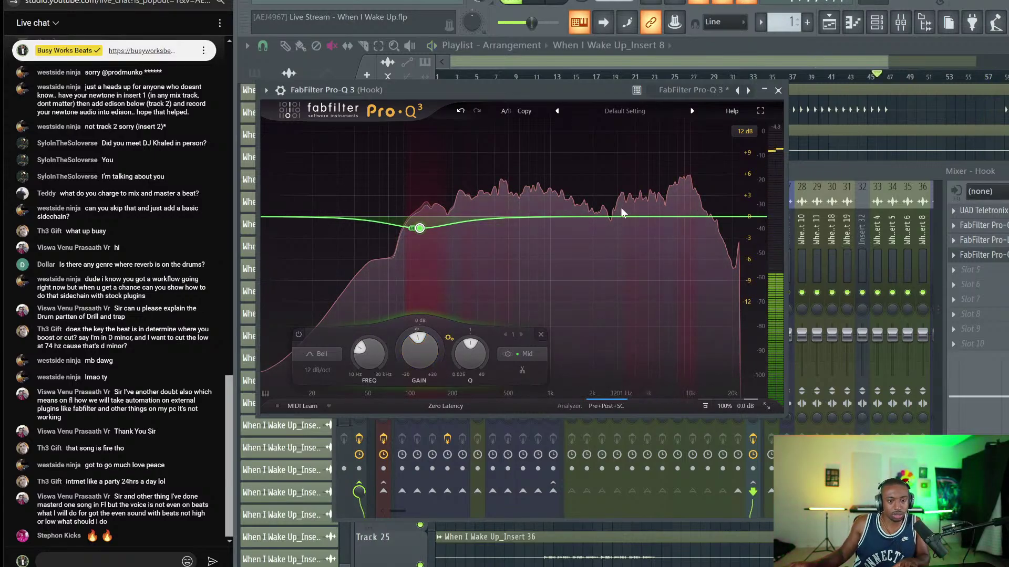
Play the song from around bar 27 and reopen the Hook's Pro-Q 3 to check its Mid cut.
key(F12)
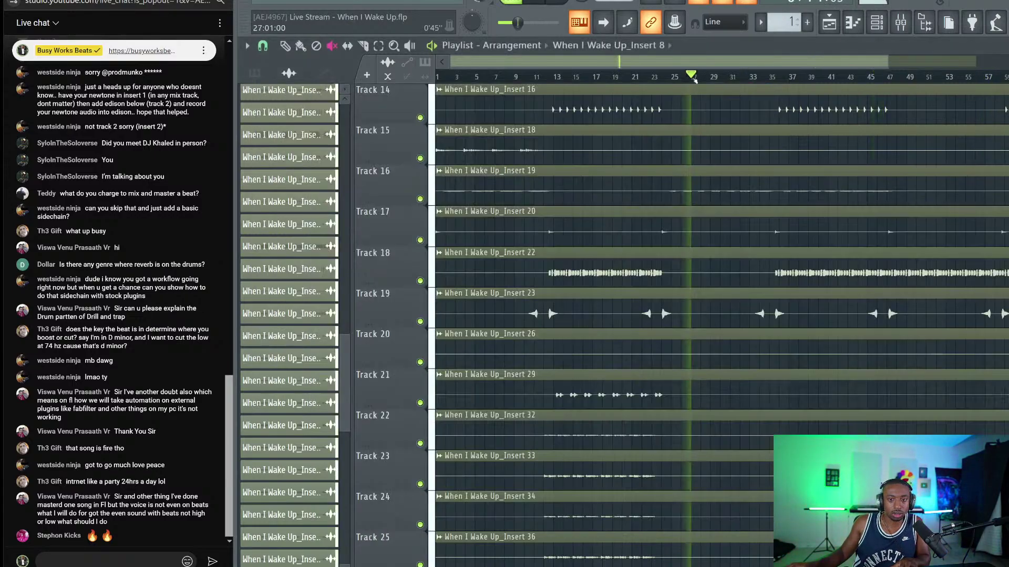
key(F9)
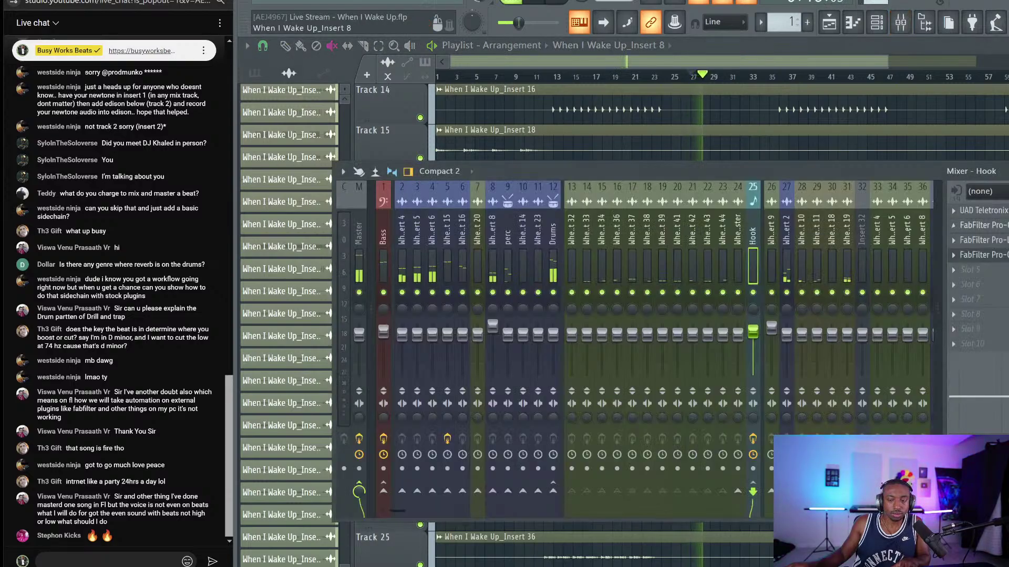
click(975, 256)
mouse_move(419, 231)
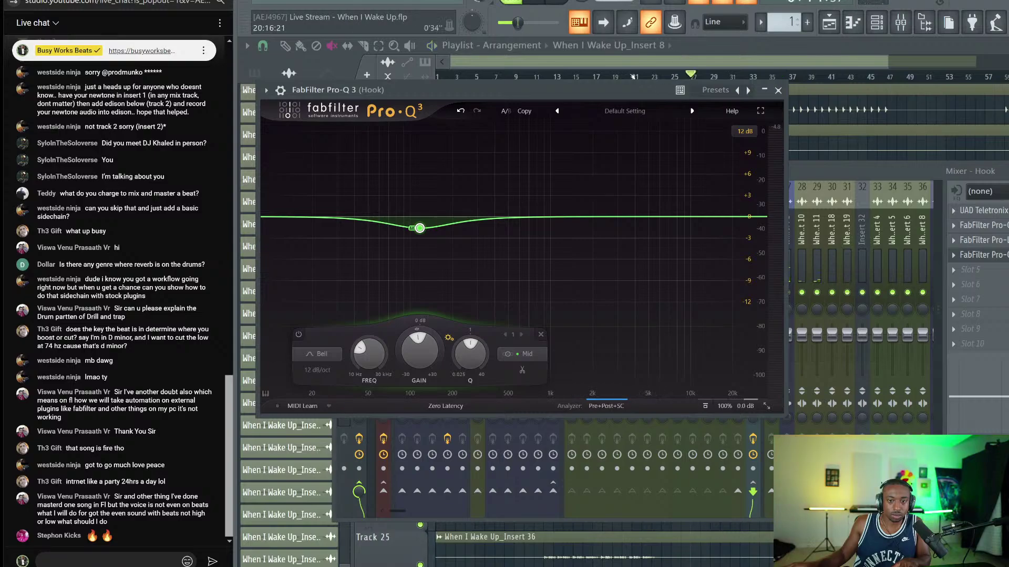
Add a Mid bell band at about 550 Hz with Q 2.17 and a -0.97 dB dynamic range to the Hook's slot 4 Pro-Q 3.
click(911, 27)
click(912, 26)
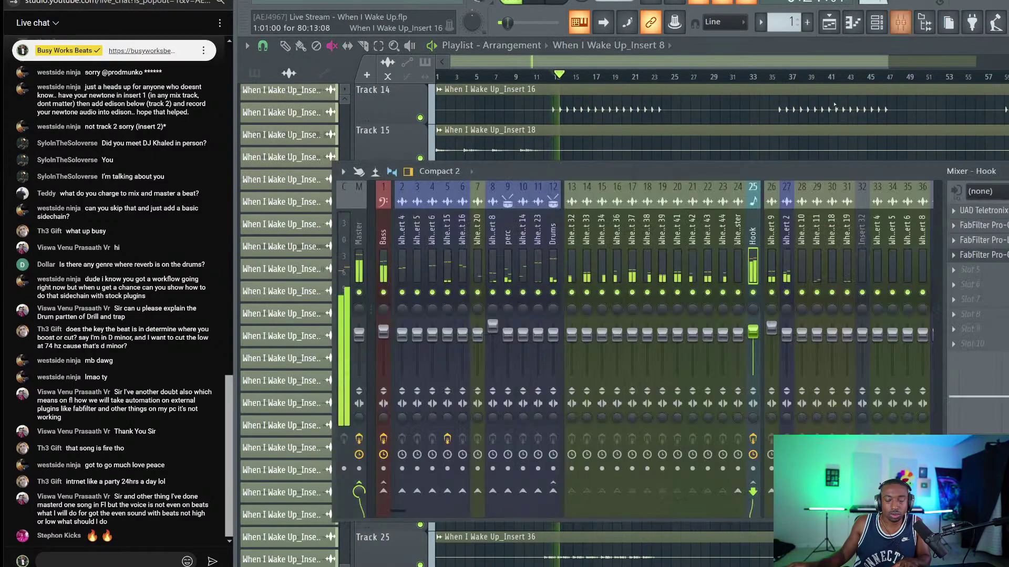
click(994, 256)
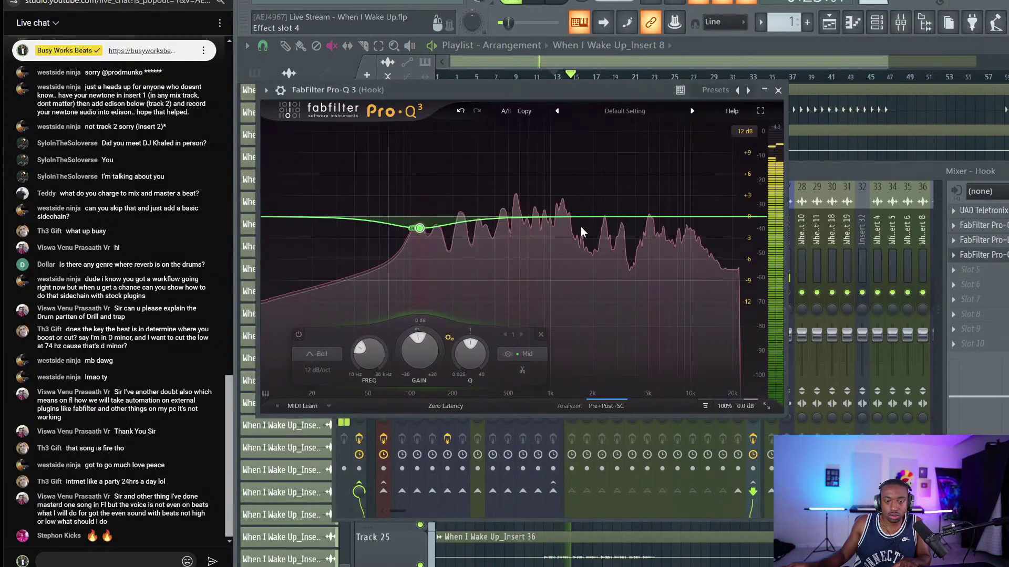
click(538, 217)
click(554, 182)
drag(553, 182, 524, 207)
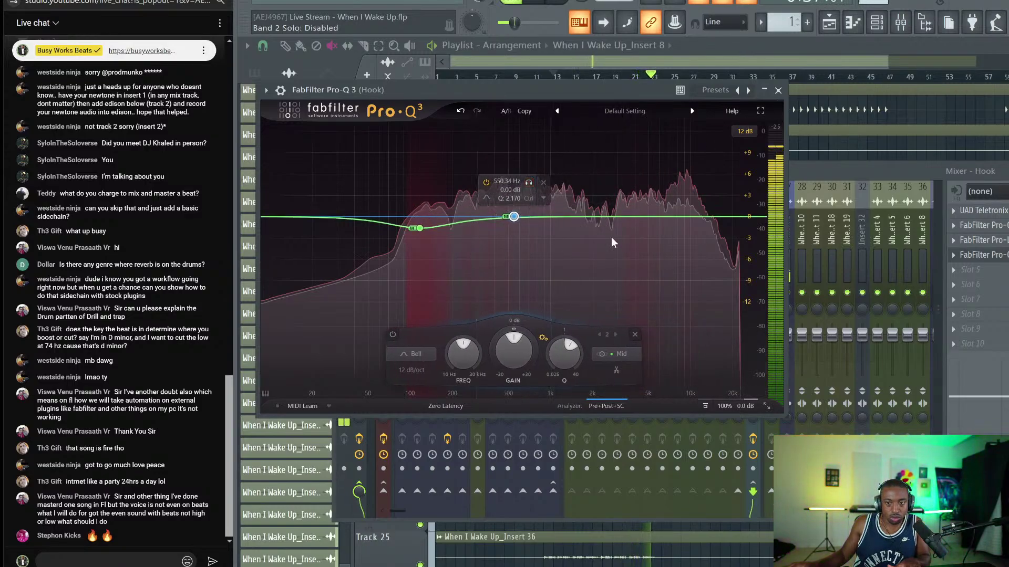
drag(503, 331, 500, 342)
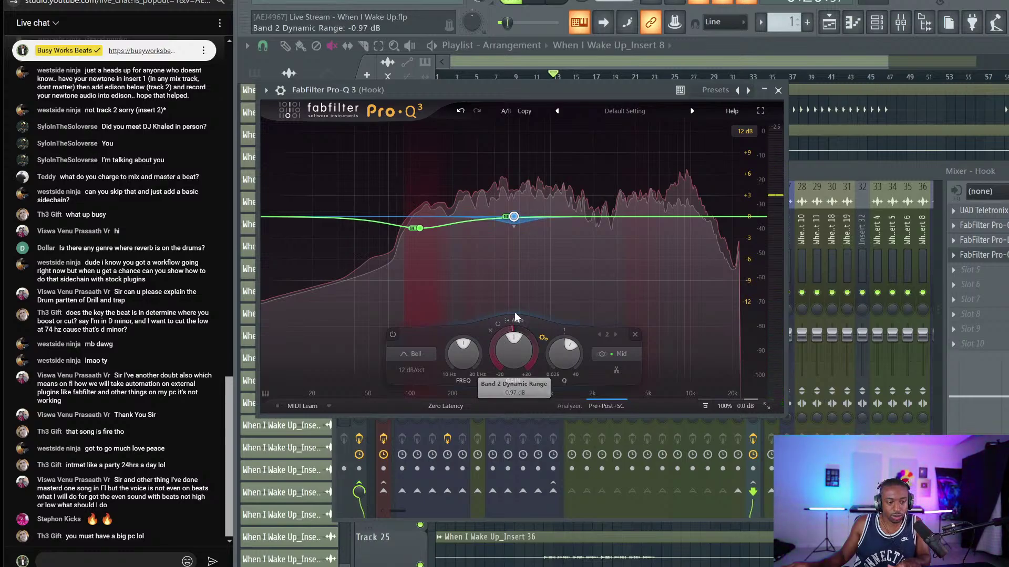
click(779, 89)
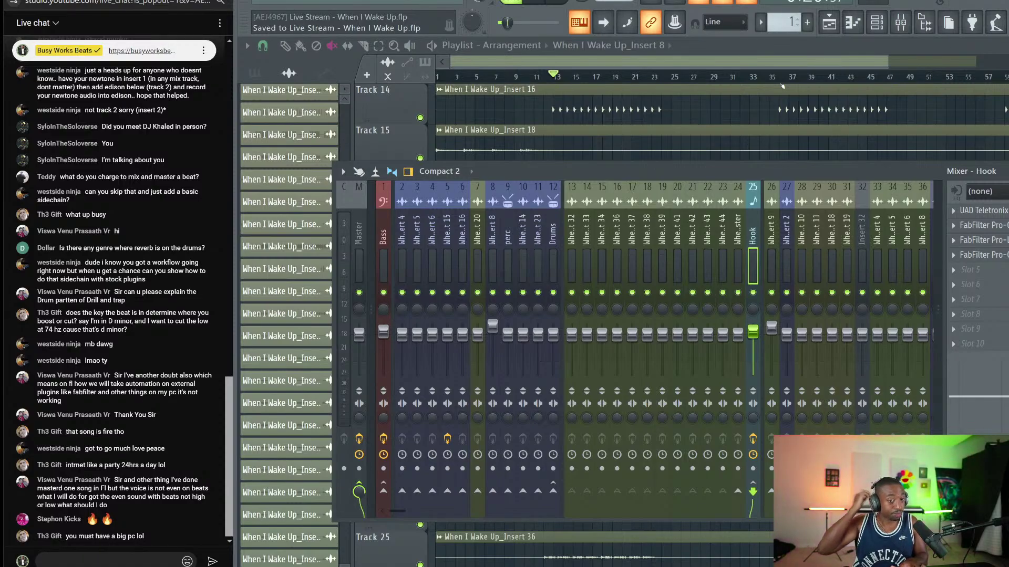
Add a Mid-channel bell band at about 104 Hz with Q 2.424 to the Pro-Q 3 in the Master's third slot.
click(359, 231)
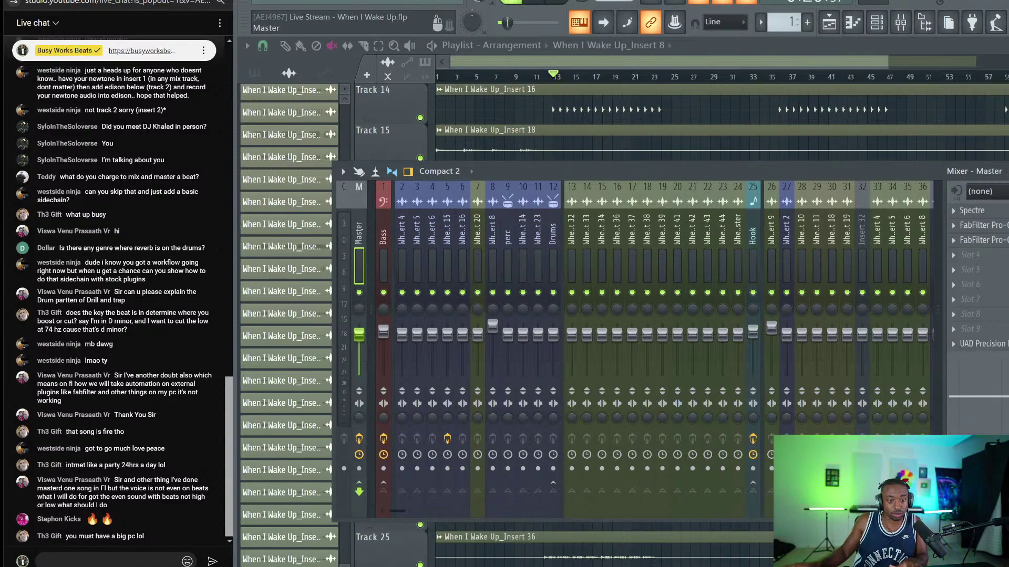
click(997, 240)
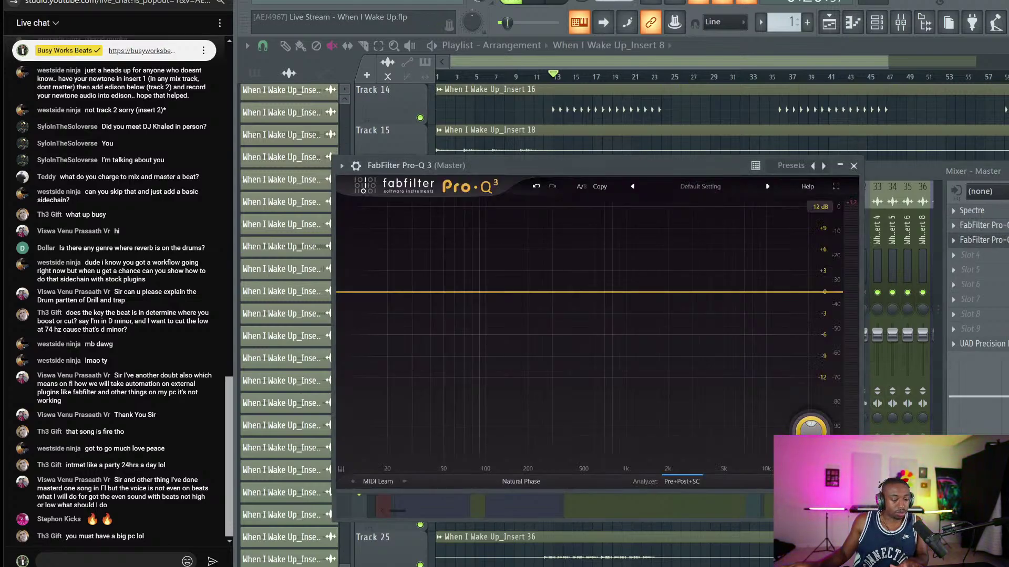
click(438, 292)
click(578, 429)
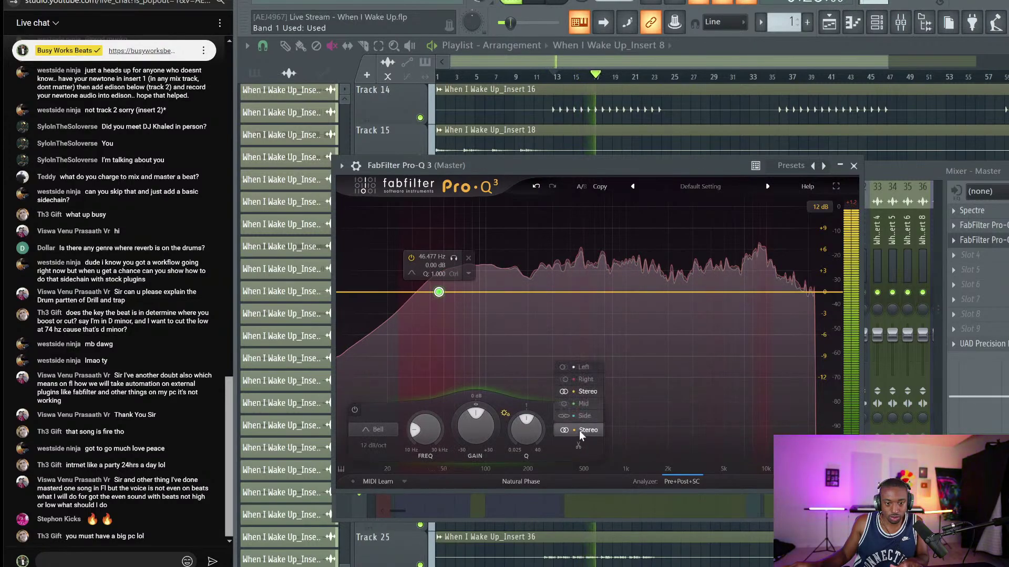
click(573, 418)
drag(450, 262, 447, 272)
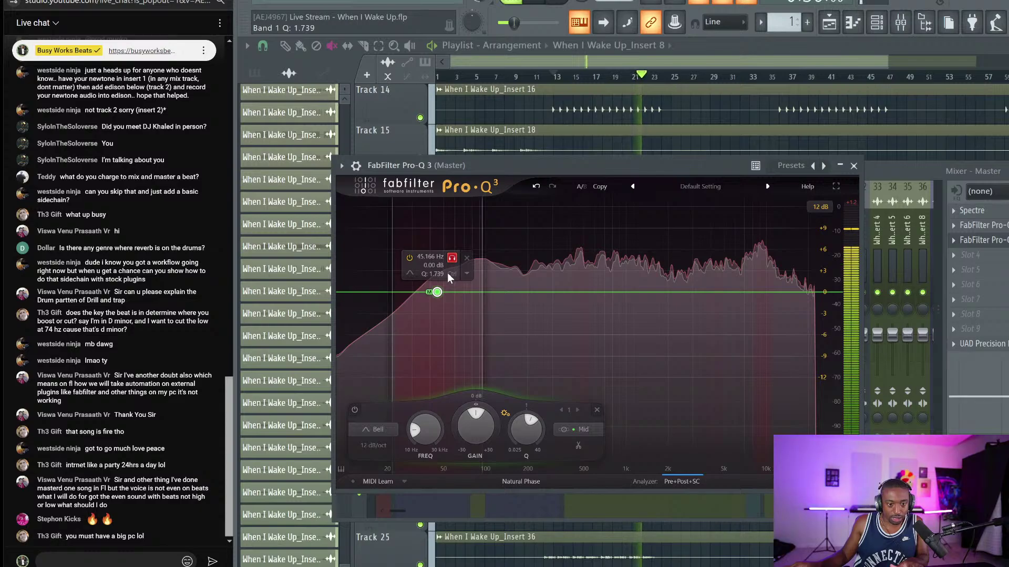
drag(447, 273, 498, 279)
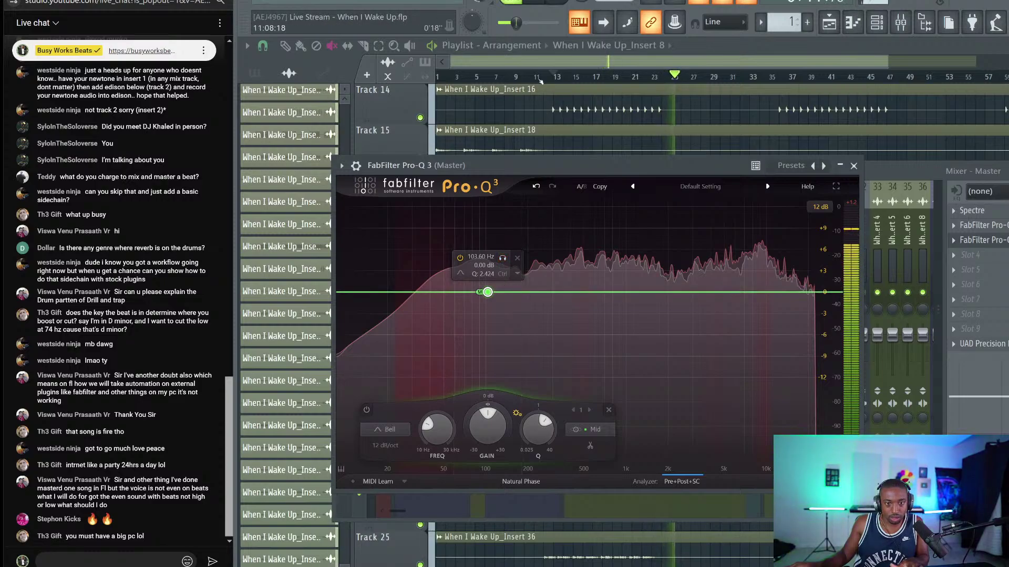
Make the Hook's 117 Hz Mid cut dynamic by setting its gain to 0 dB and its dynamic range to -2.97 dB.
click(543, 77)
click(900, 22)
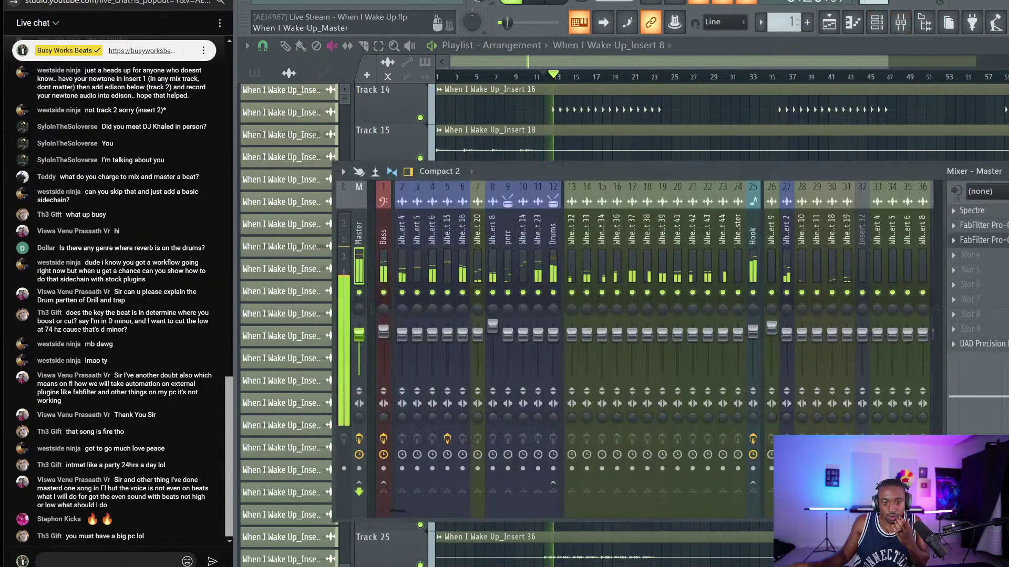
click(753, 235)
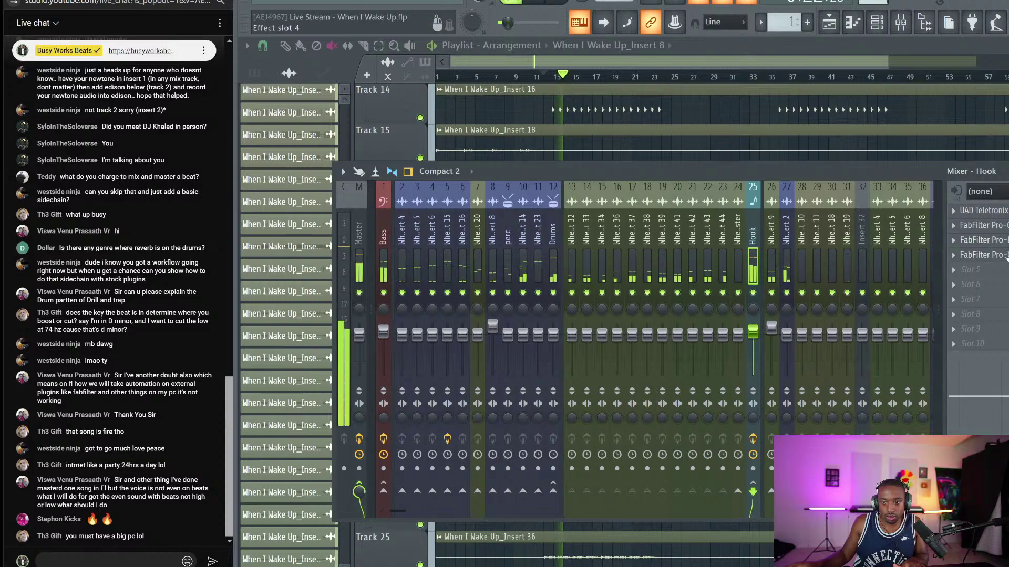
click(987, 254)
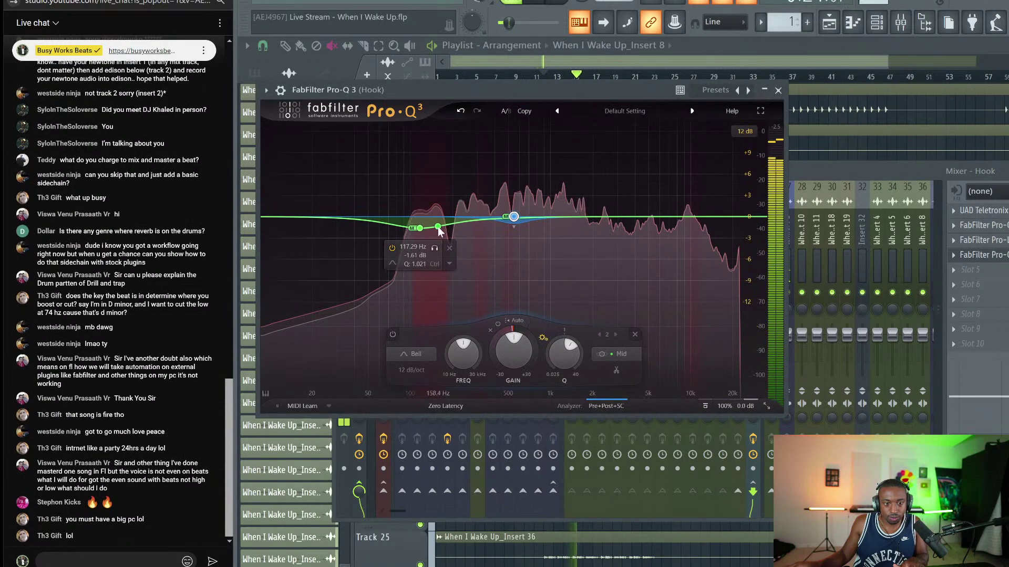
drag(419, 233, 419, 237)
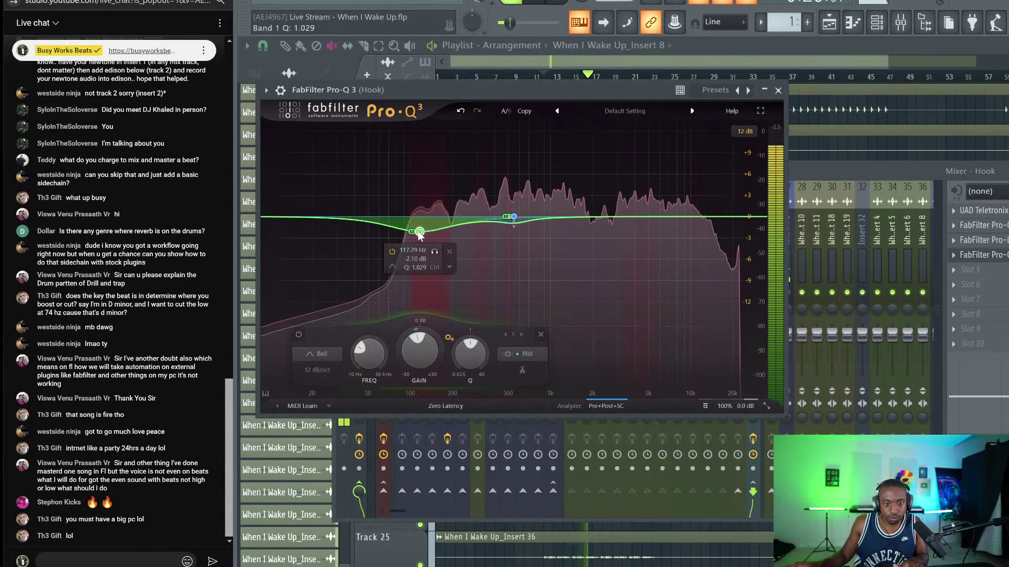
double_click(419, 348)
text(0)
key(Return)
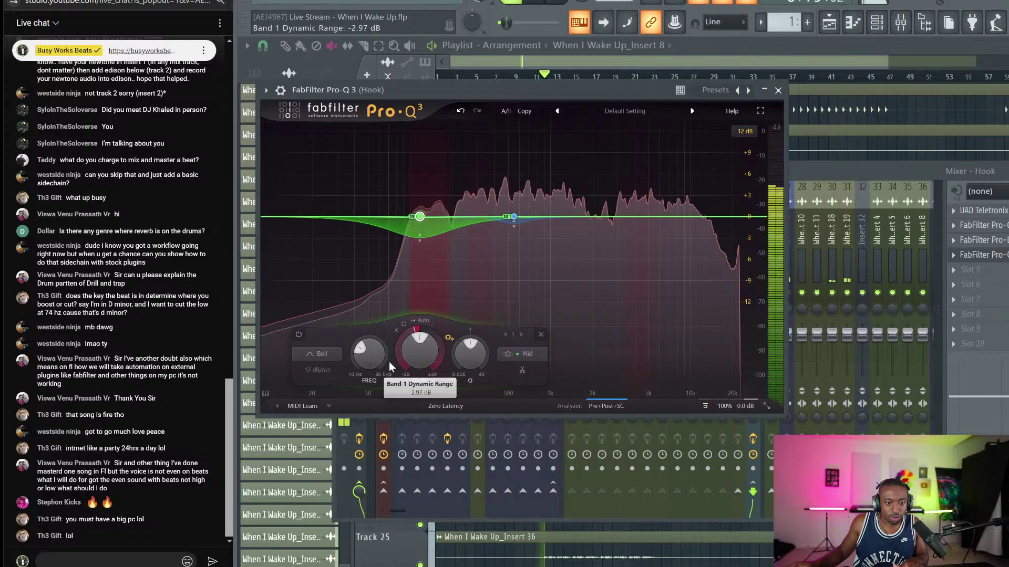
click(778, 91)
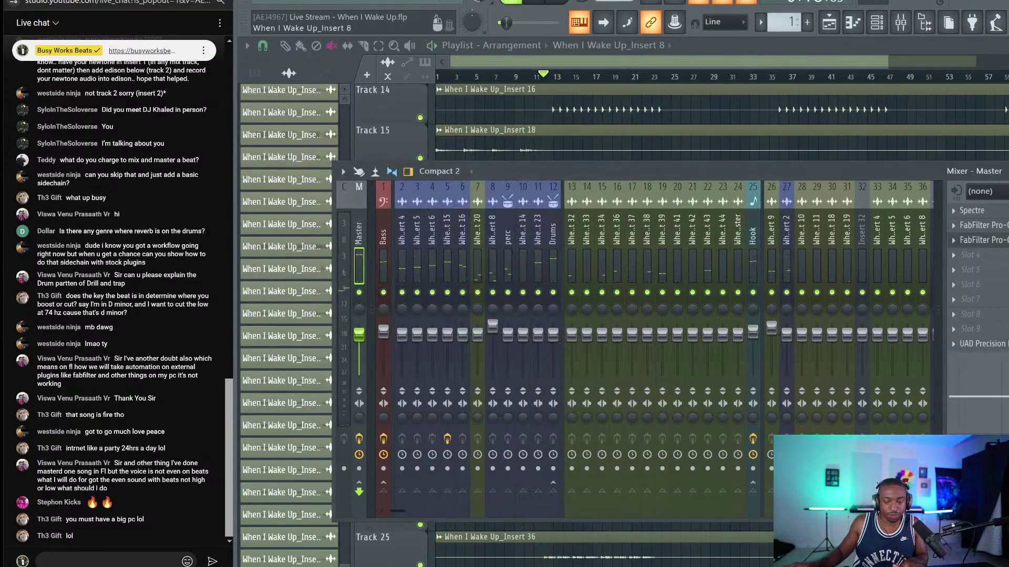
Add a second bell band at about 370 Hz to the Master's third-slot Pro-Q 3 and set its stereo placement to Side.
click(993, 254)
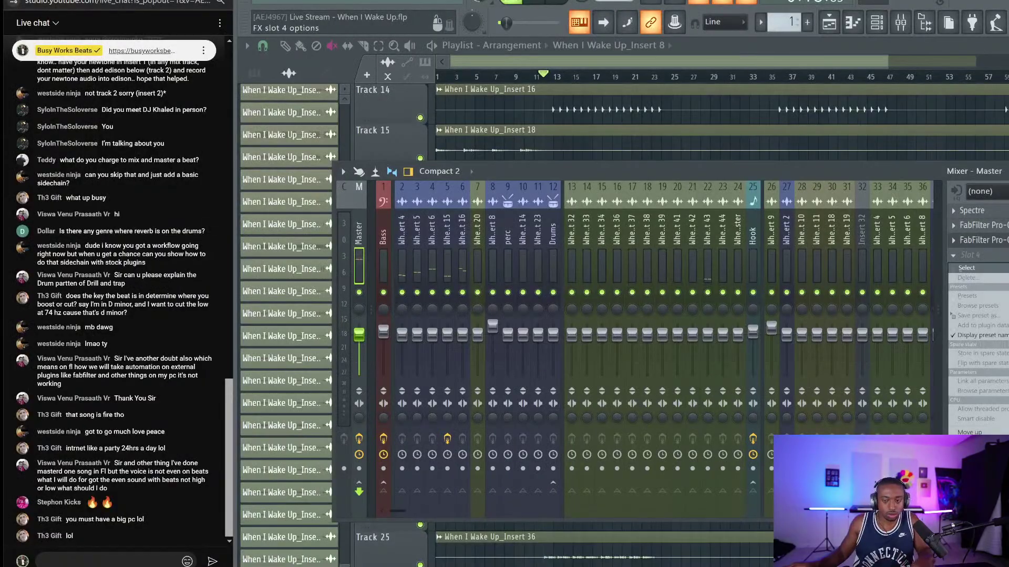
click(988, 240)
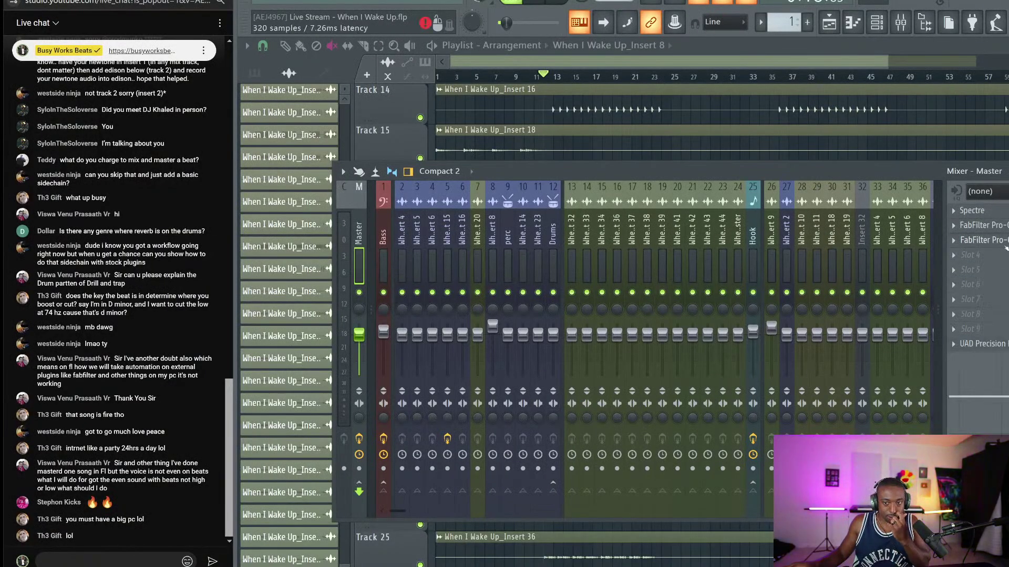
click(988, 240)
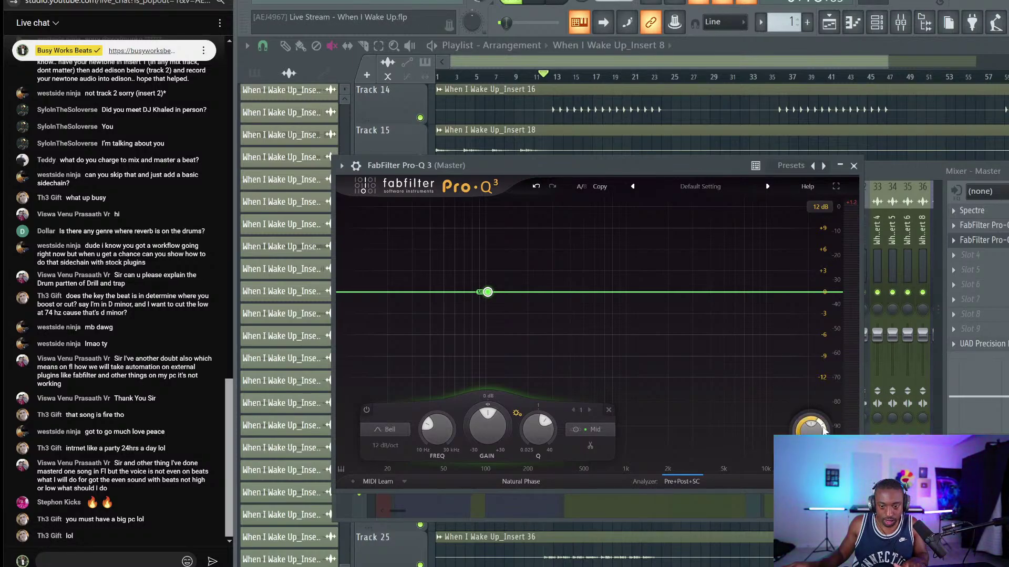
key(space)
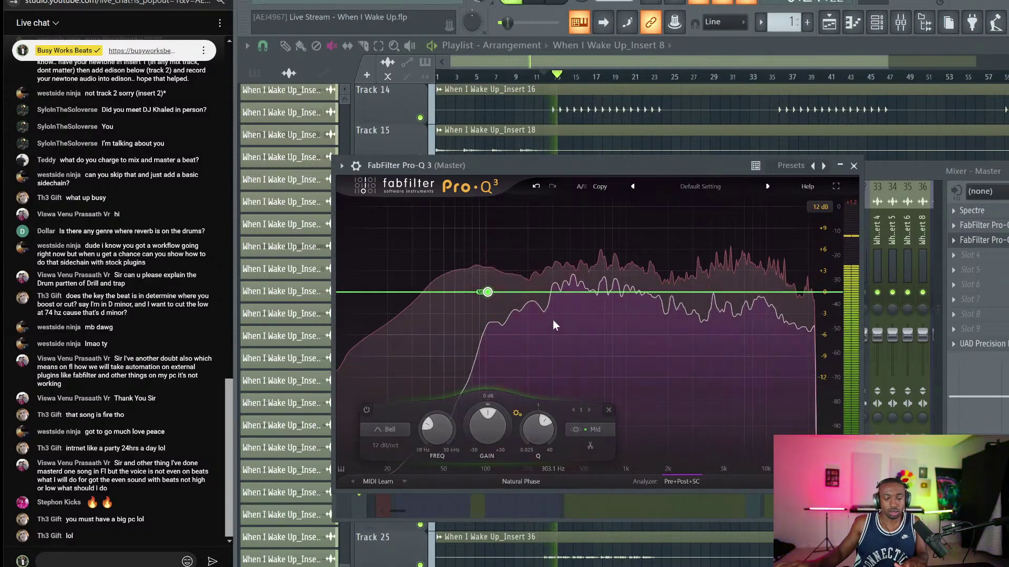
mouse_move(566, 335)
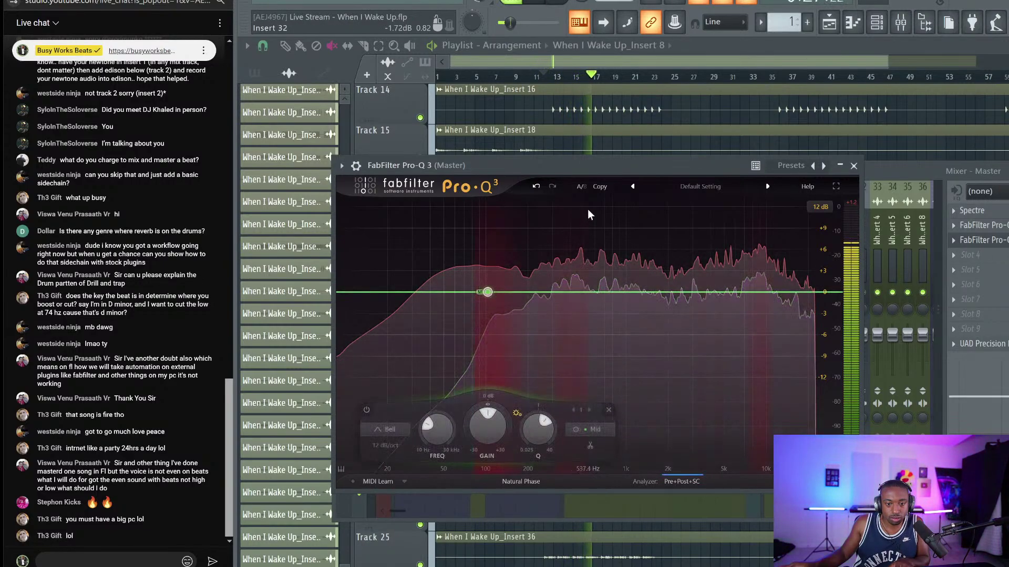
click(565, 291)
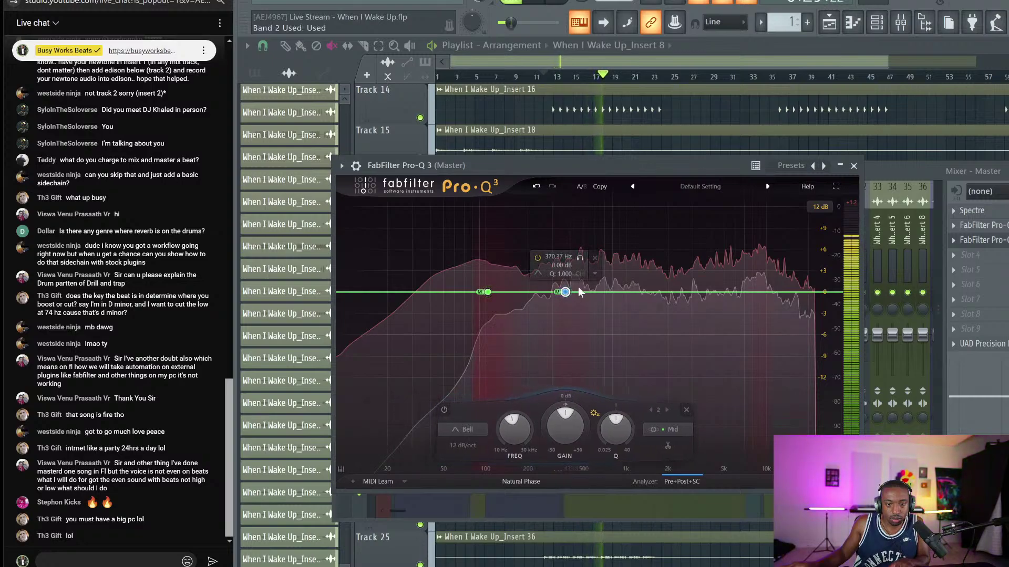
click(664, 429)
click(677, 411)
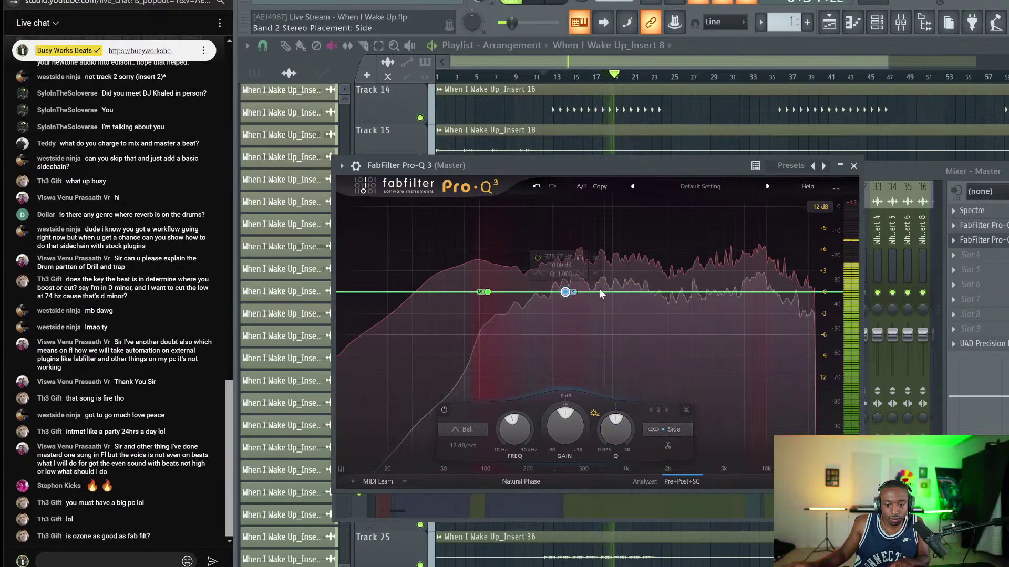
Solo-tune the Master's Side band to about 440 Hz with Q 3.57 and give it a slight downward dynamic range.
drag(584, 260, 593, 291)
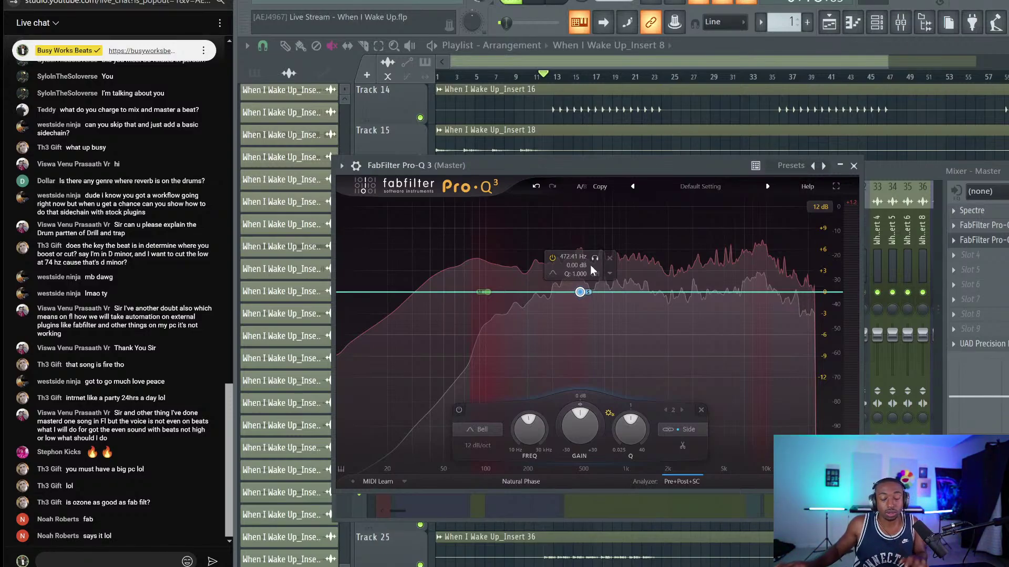
key(space)
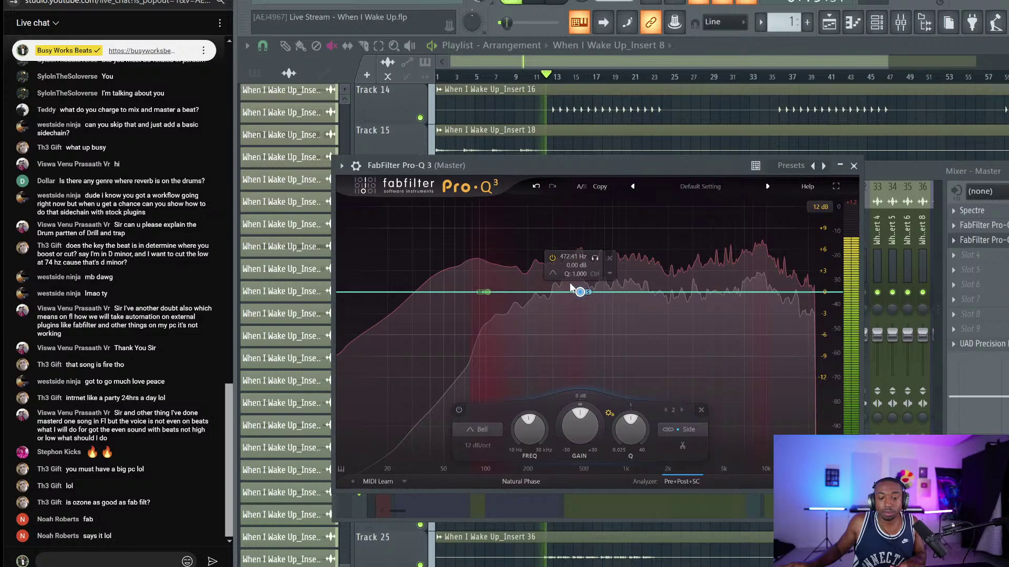
click(595, 258)
drag(596, 263, 594, 286)
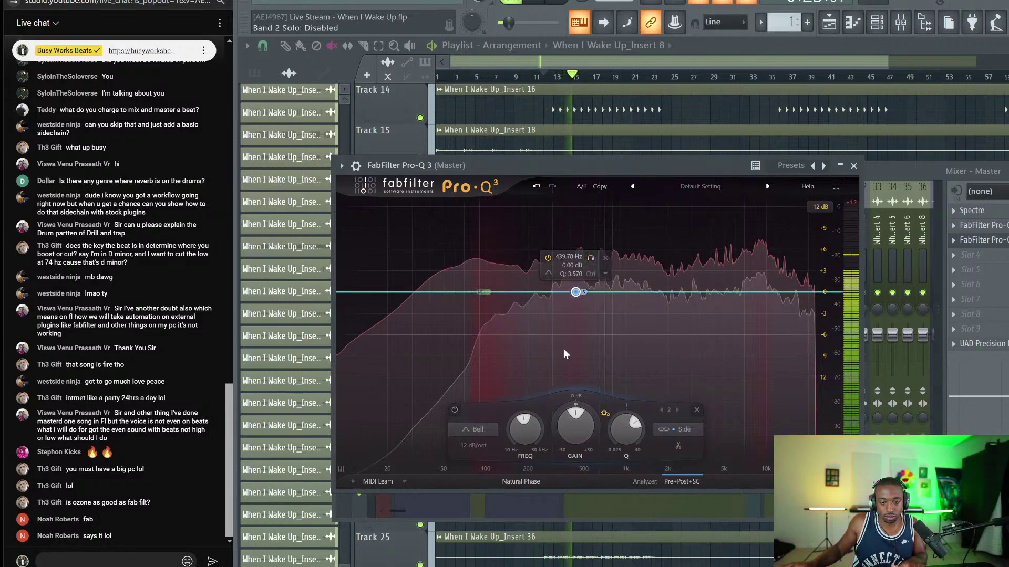
drag(564, 417, 557, 444)
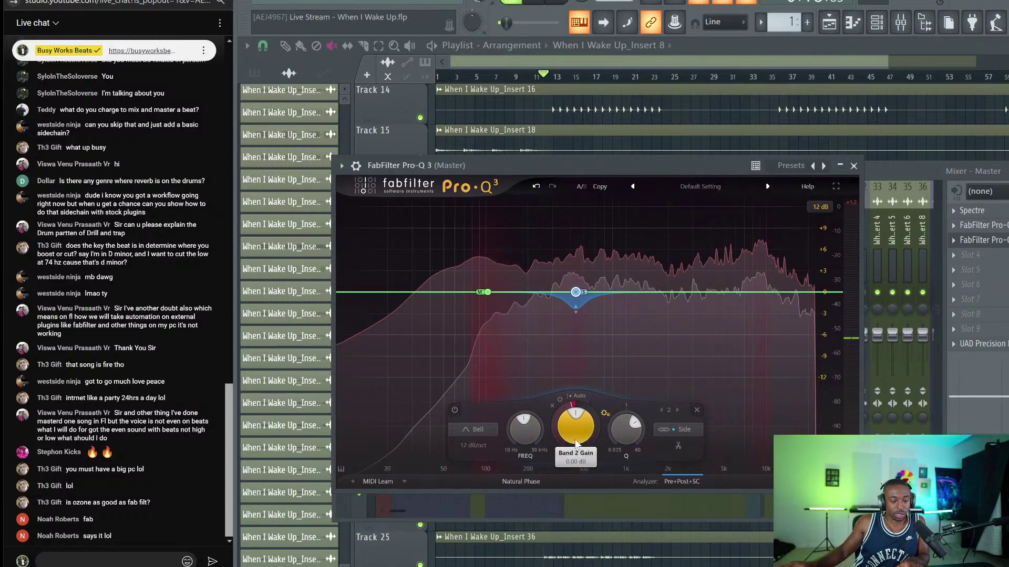
Add a Stereo bell band at about 108 Hz with Q 3.57 and a slight downward dynamic range to the Master's Pro-Q 3.
mouse_move(495, 294)
mouse_move(577, 306)
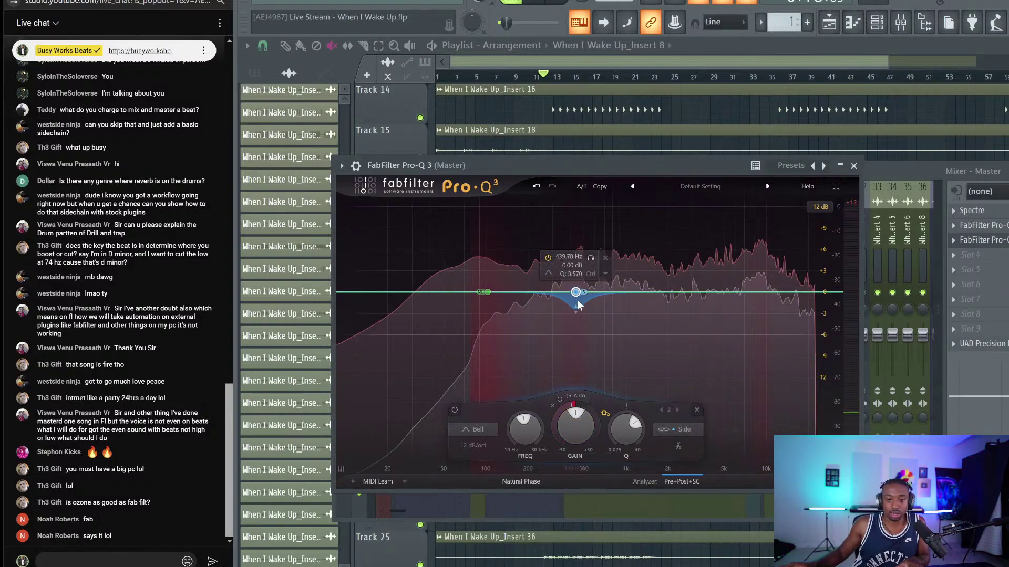
click(503, 294)
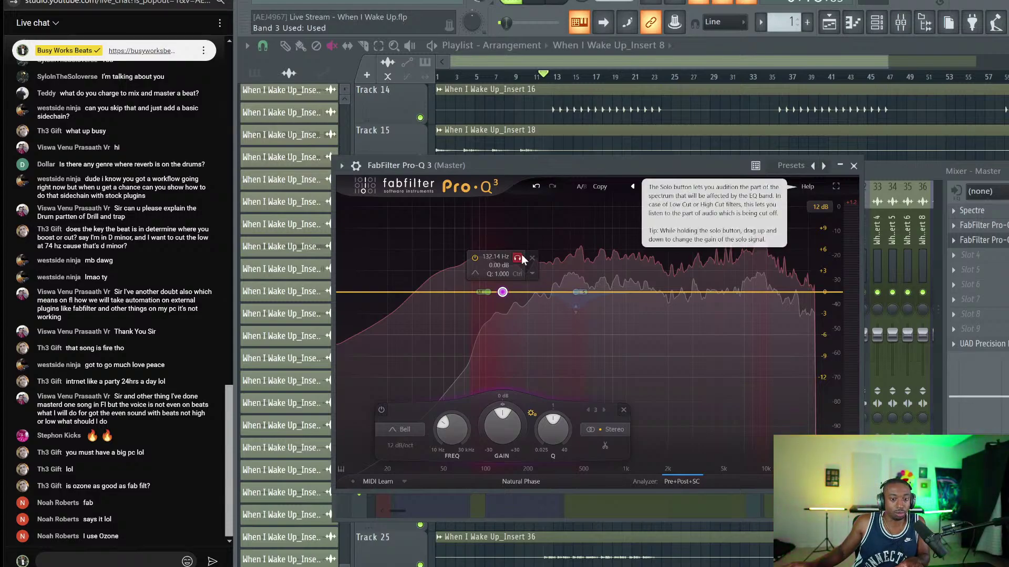
drag(521, 255, 506, 280)
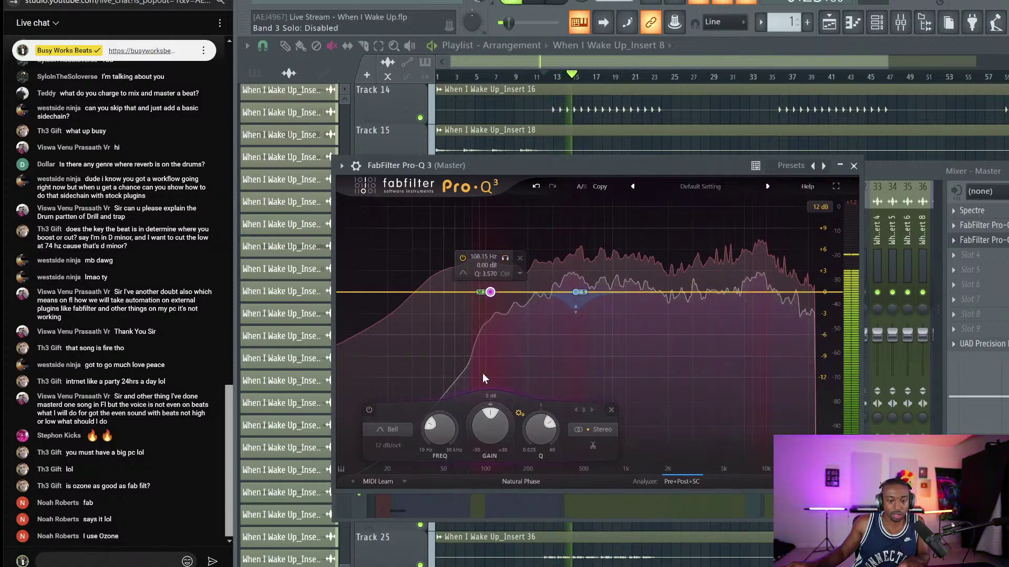
drag(492, 404, 457, 443)
key(space)
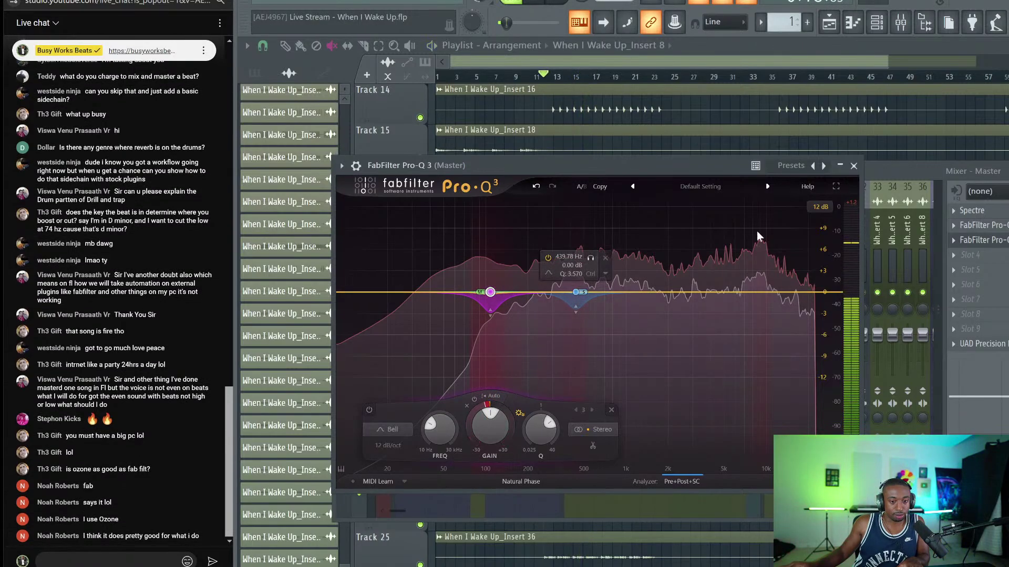
Replay the song from around bar 12 and review the dynamic bands in the Master's third-slot Pro-Q 3.
click(853, 166)
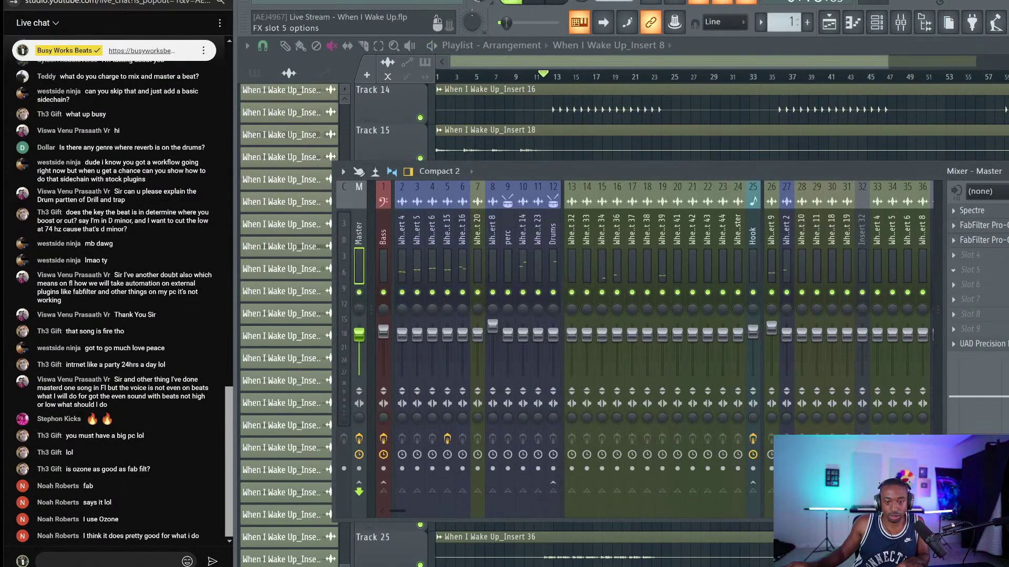
key(space)
click(982, 240)
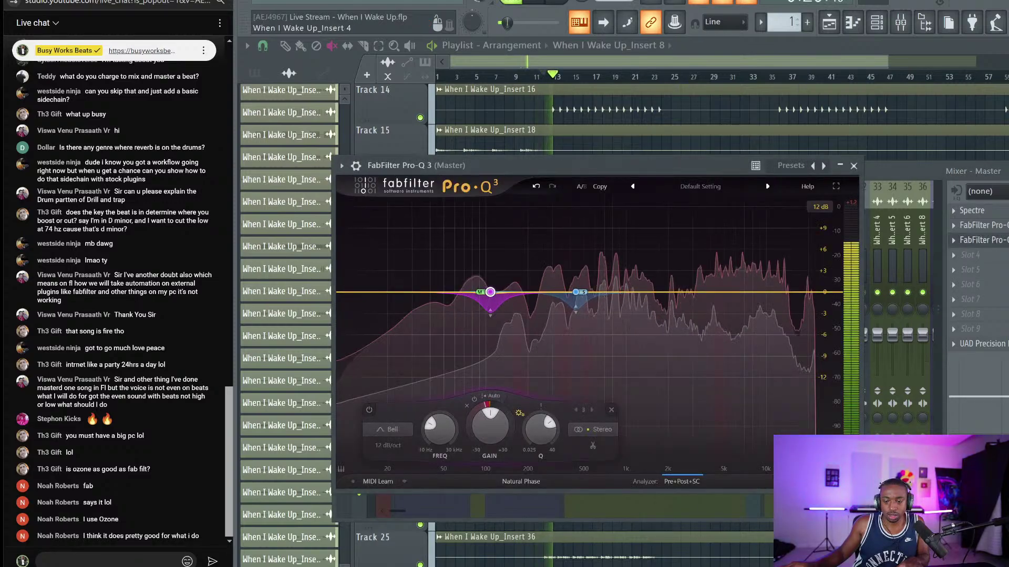
key(space)
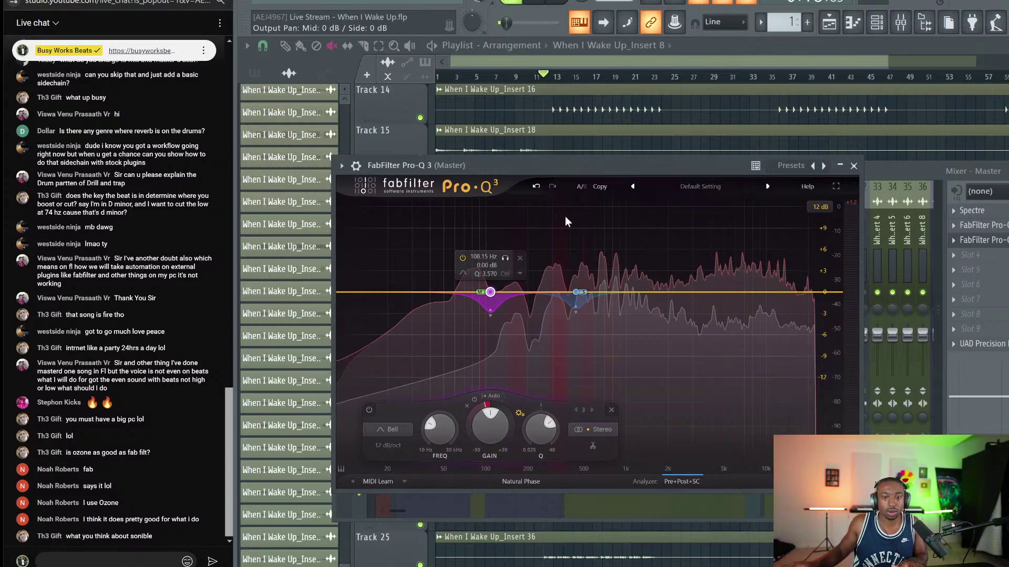
key(space)
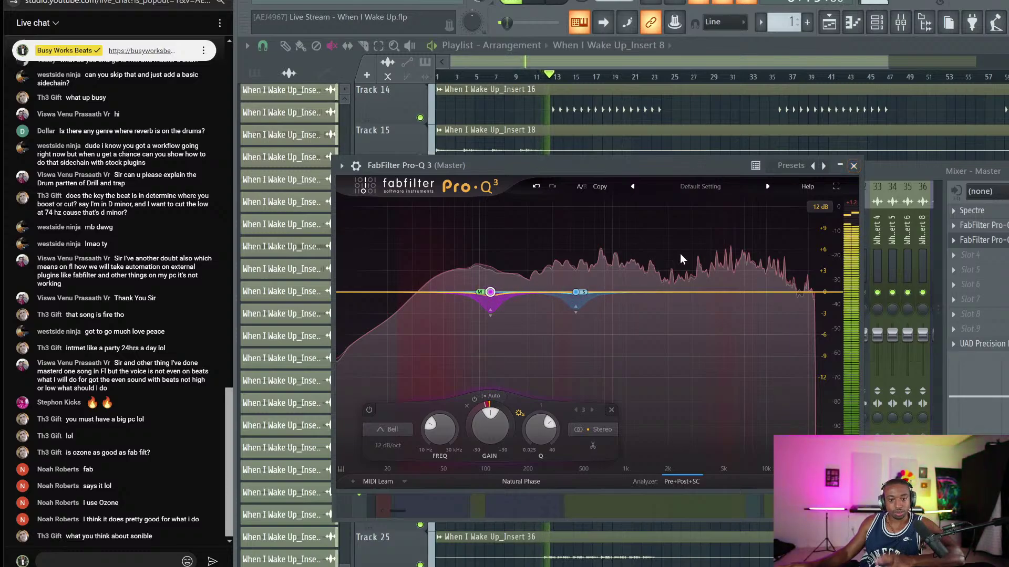
Close the Master's Pro-Q 3 and audition the song with the Hook muted and unmuted, then inspect the Bass channel.
click(853, 166)
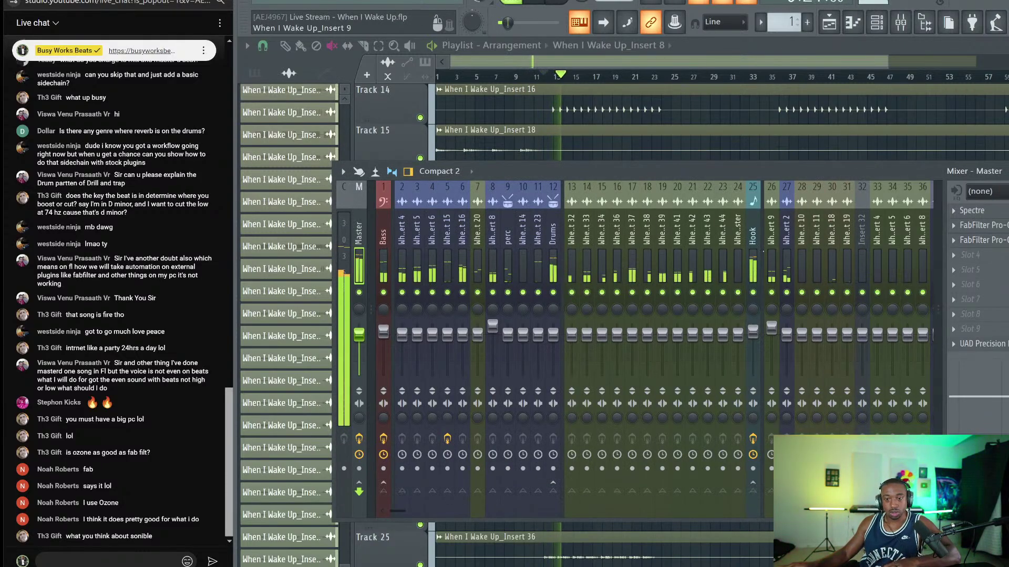
click(753, 293)
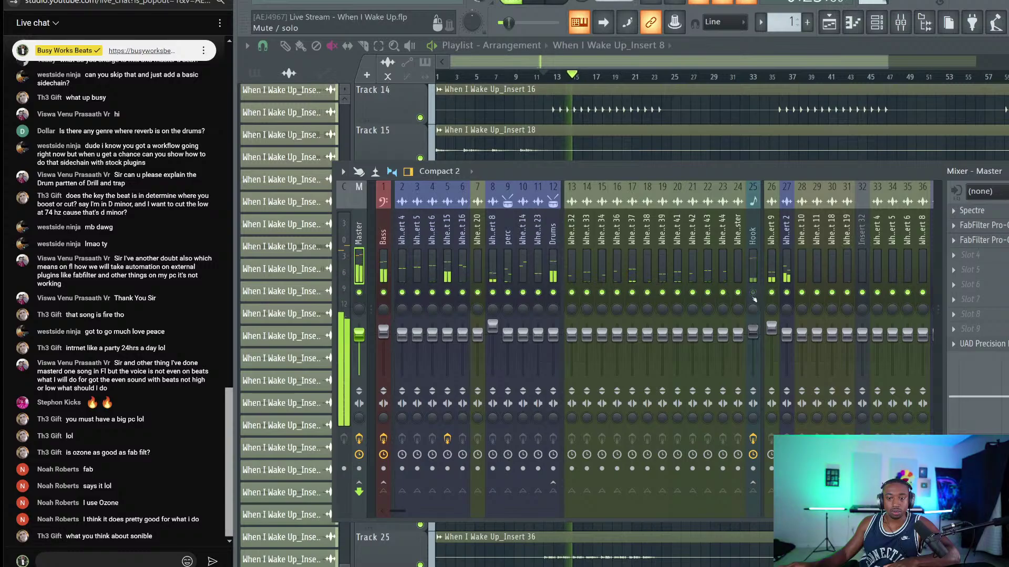
key(space)
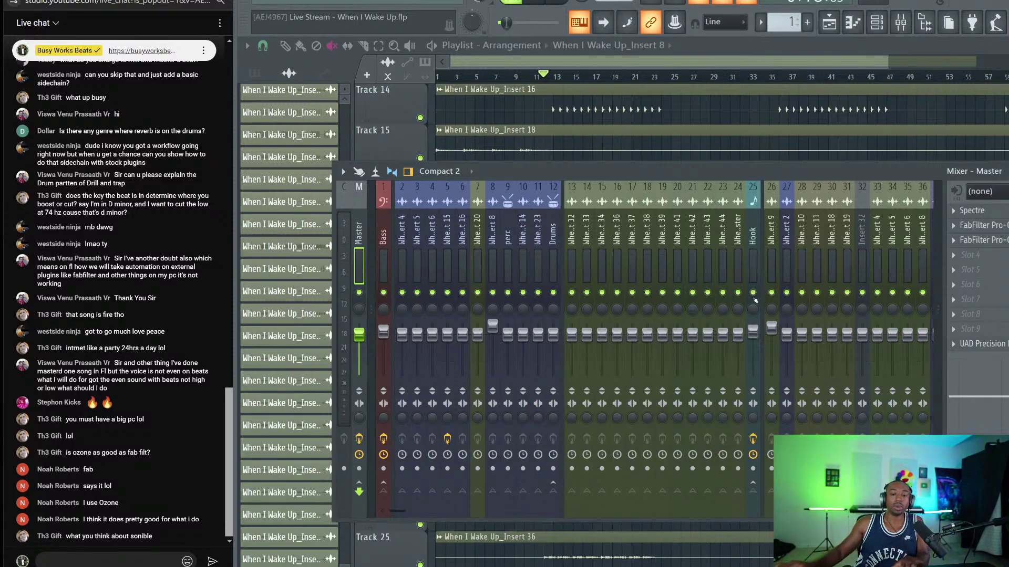
click(383, 236)
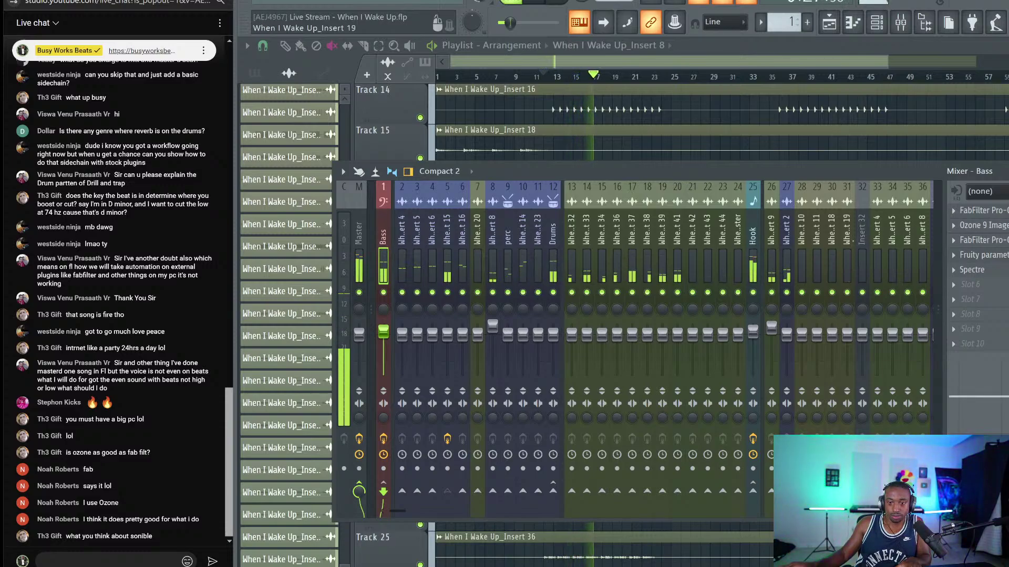
key(space)
key(Escape)
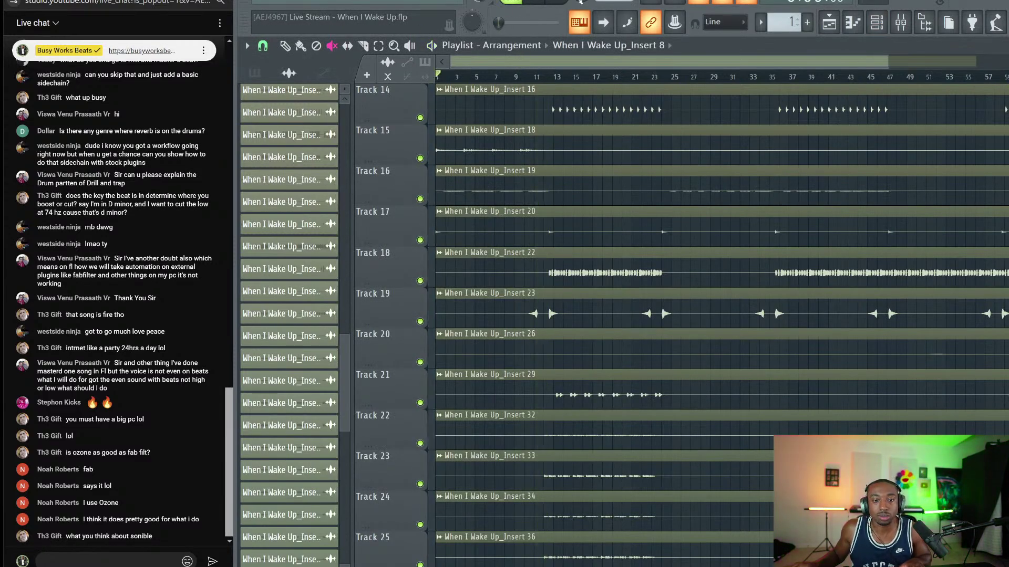
Play the song from the start and load UAD Precision Limiter into the Master's fourth effect slot.
key(space)
key(F9)
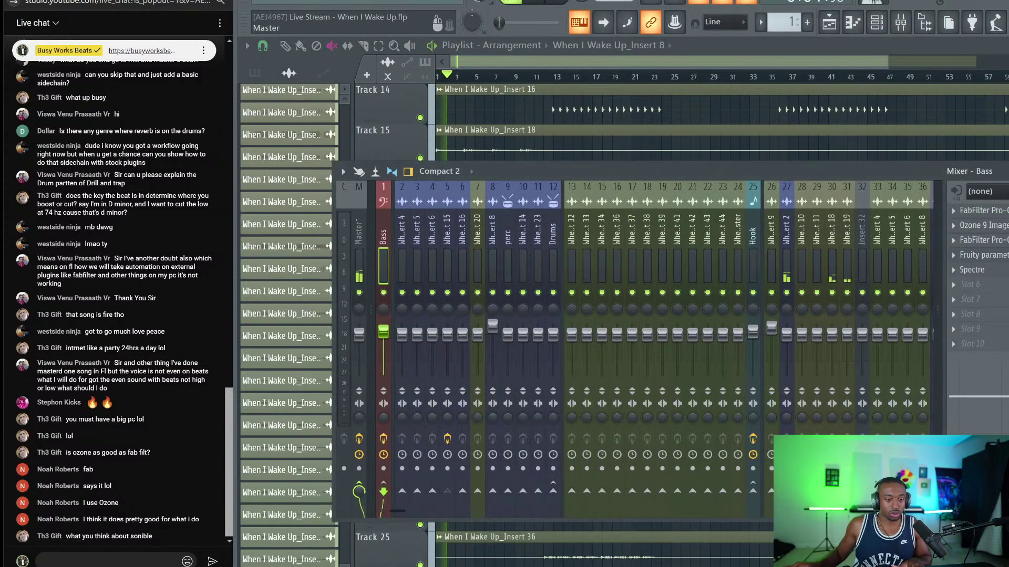
click(997, 256)
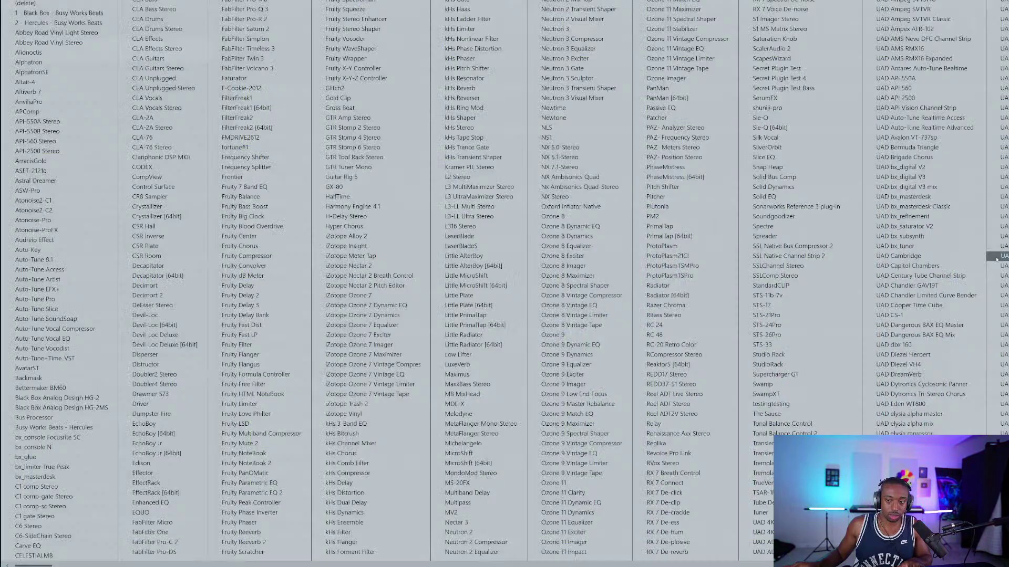
scroll(485, 300, down, 3)
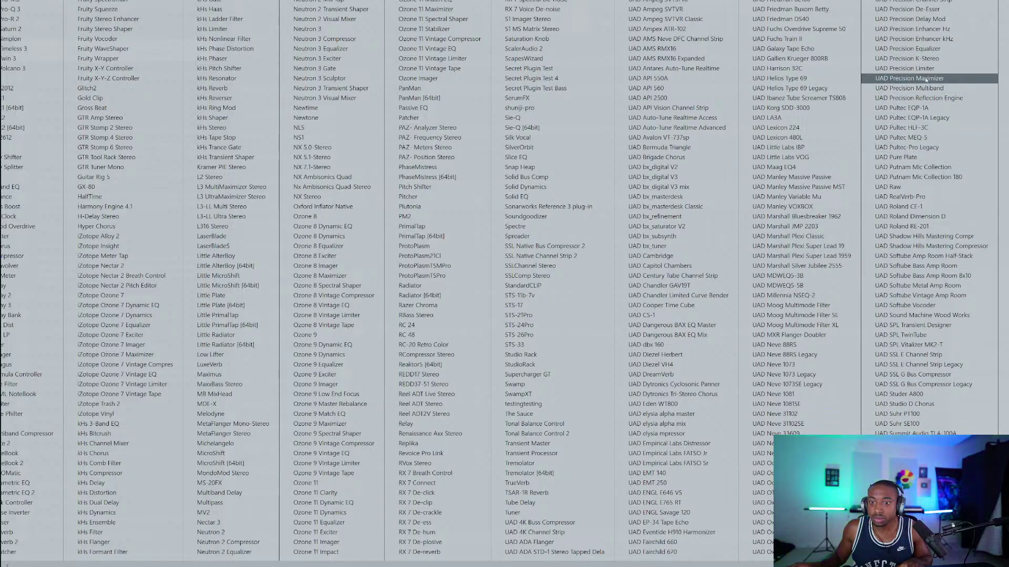
click(905, 69)
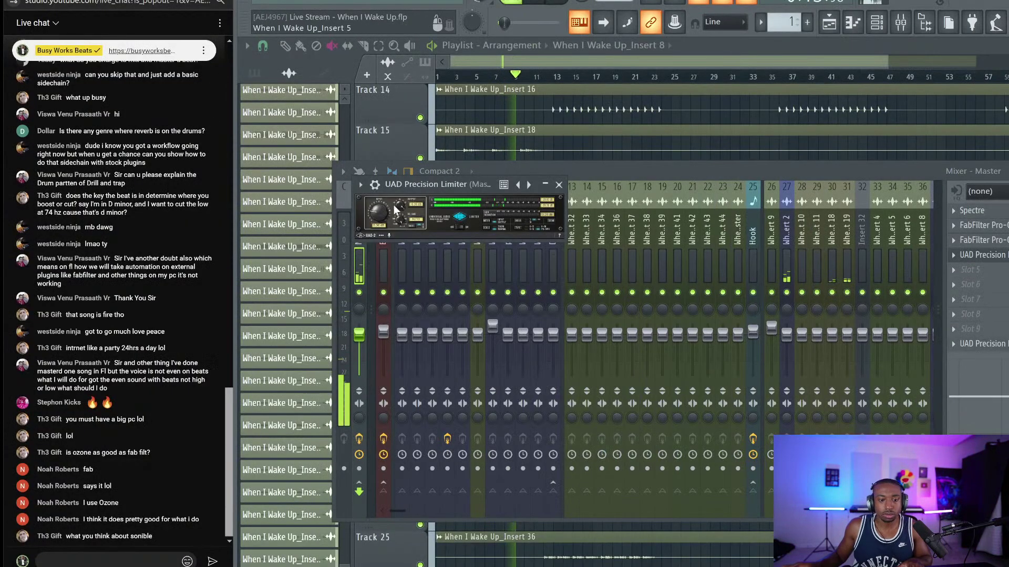
Try 3 dB of input on the Master's new UAD Precision Limiter, settle on 2 dB, and close the plugin.
drag(383, 211, 379, 212)
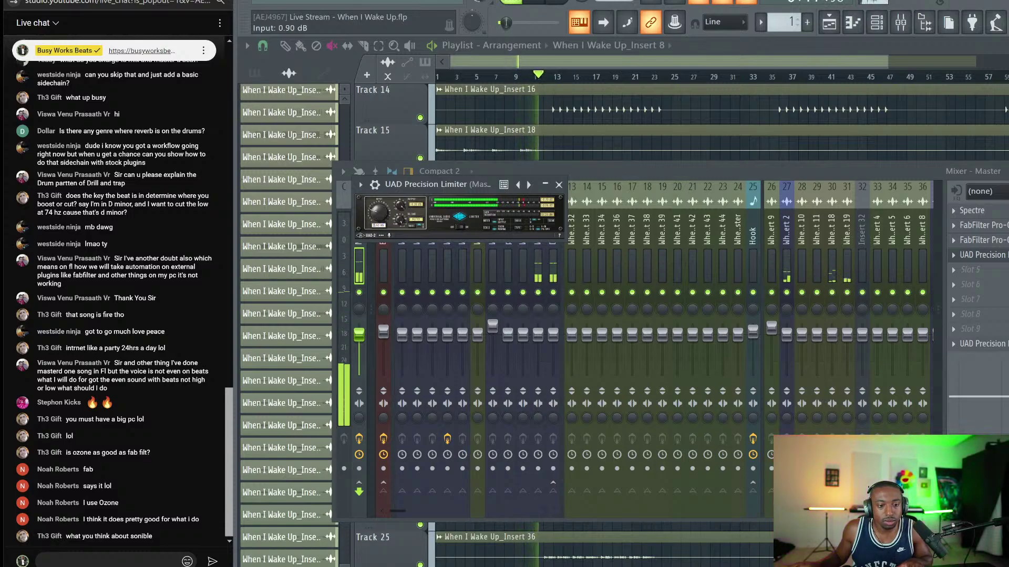
text(3)
key(Return)
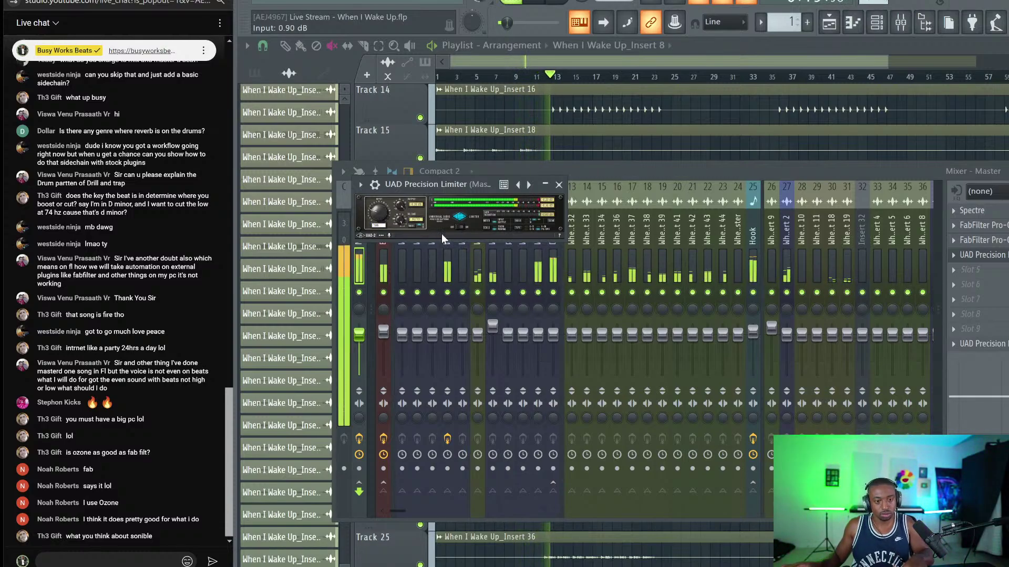
click(378, 225)
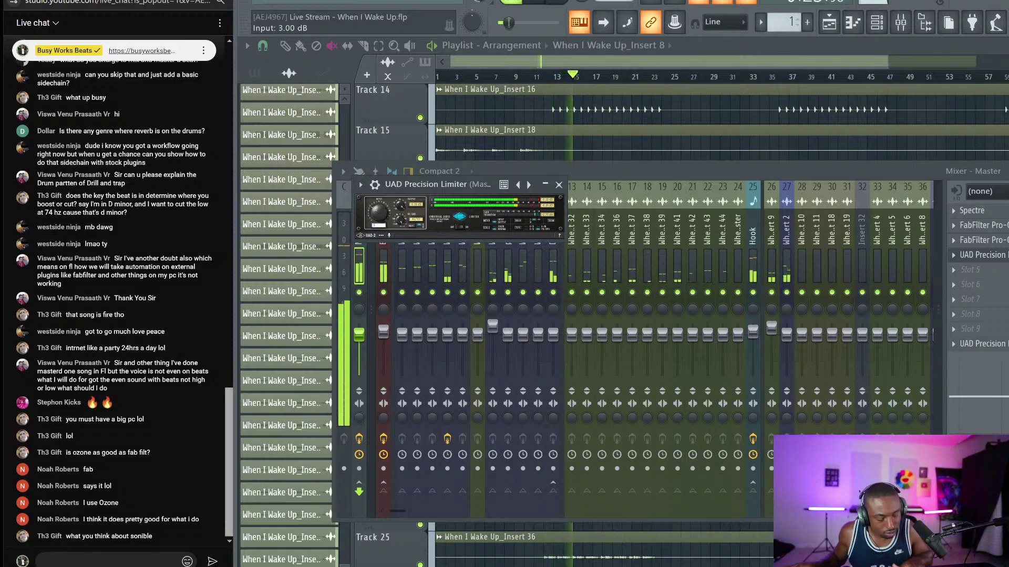
text(2)
key(Return)
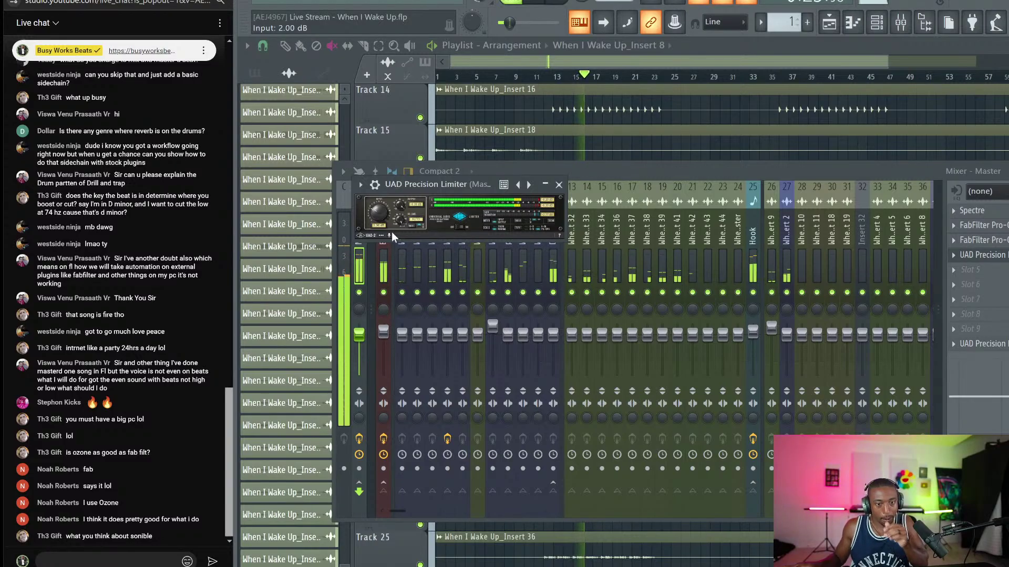
click(558, 185)
Check the Hook and Bass faders during playback and replay the song from bar 8 with the mixer open.
click(753, 336)
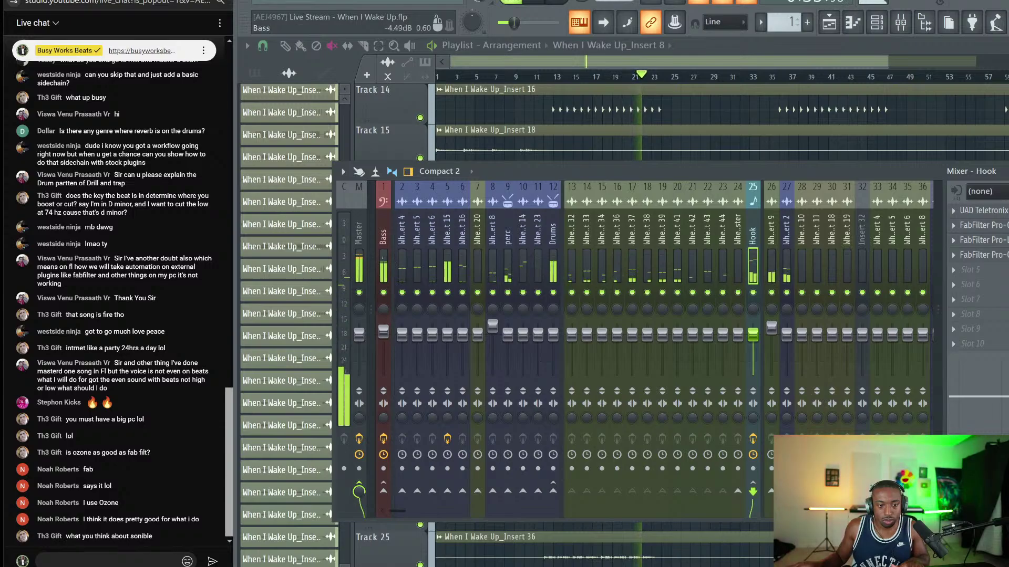
click(384, 332)
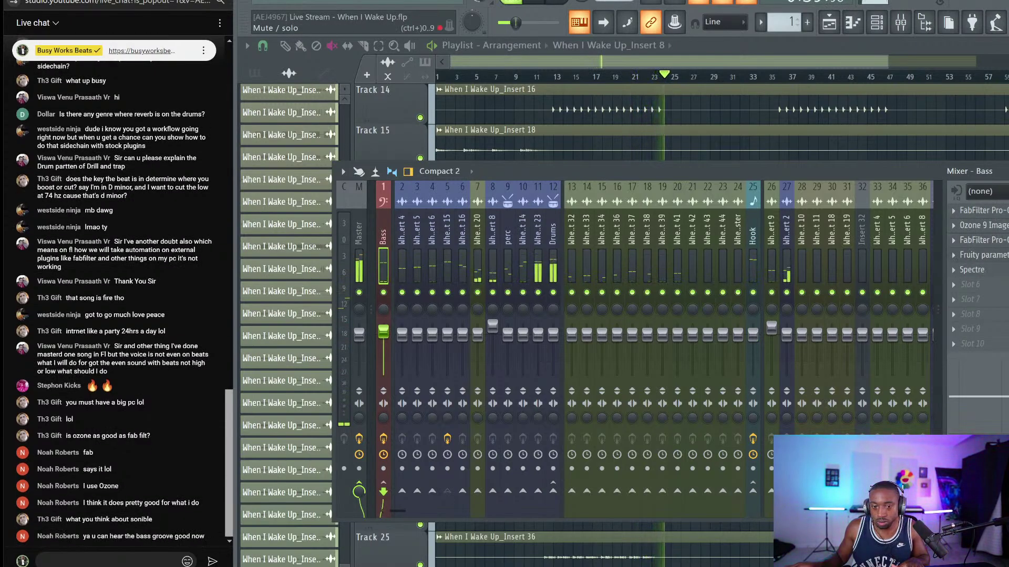
key(space)
click(507, 77)
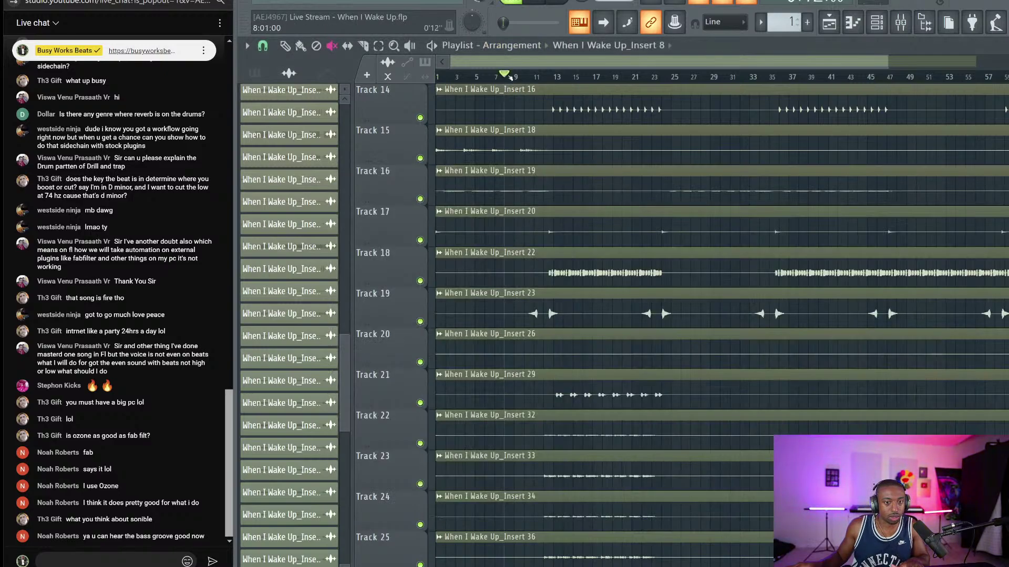
key(space)
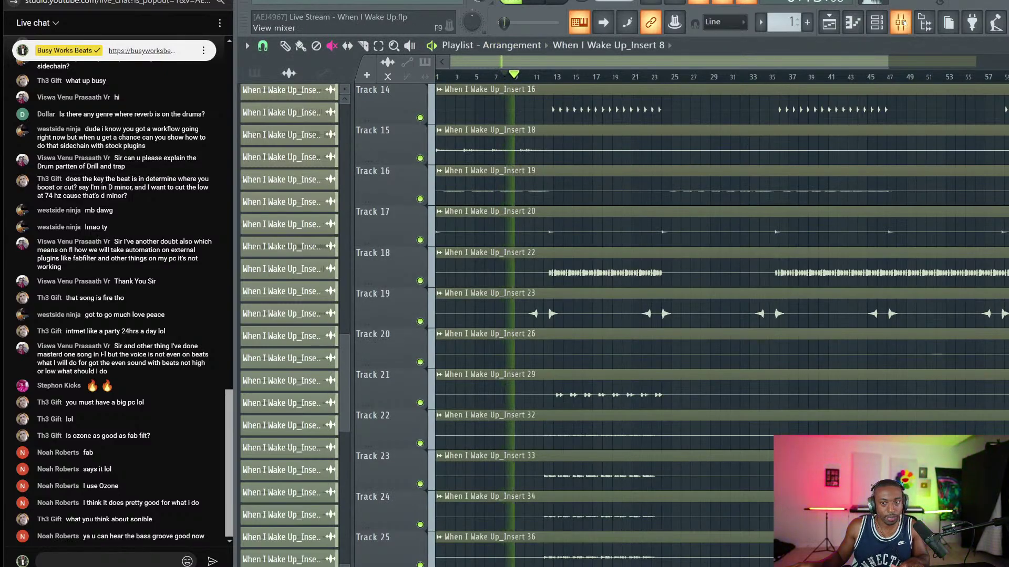
key(F9)
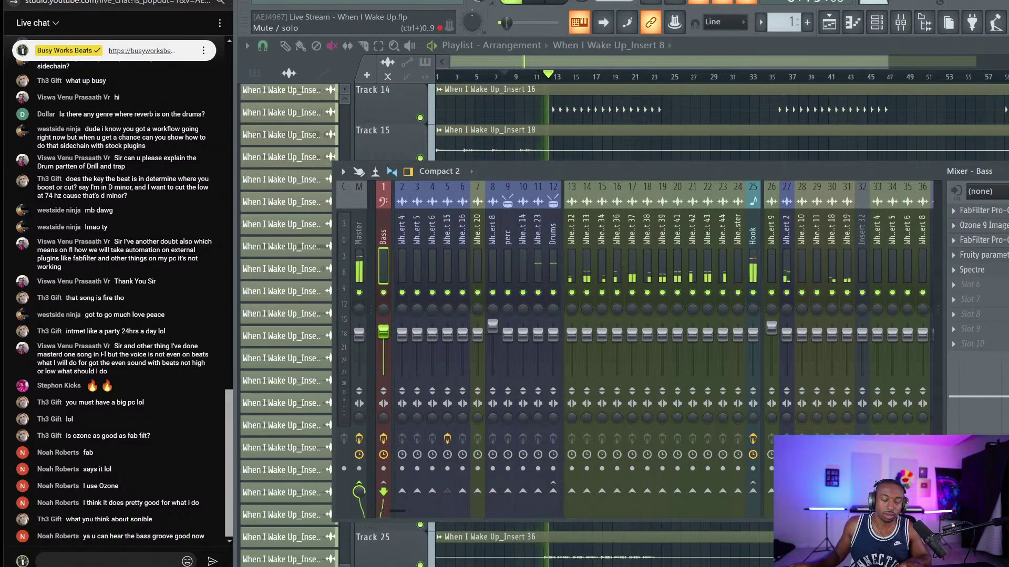
Toggle the Hook's mute during playback to compare the mix with and without it.
click(753, 293)
click(771, 266)
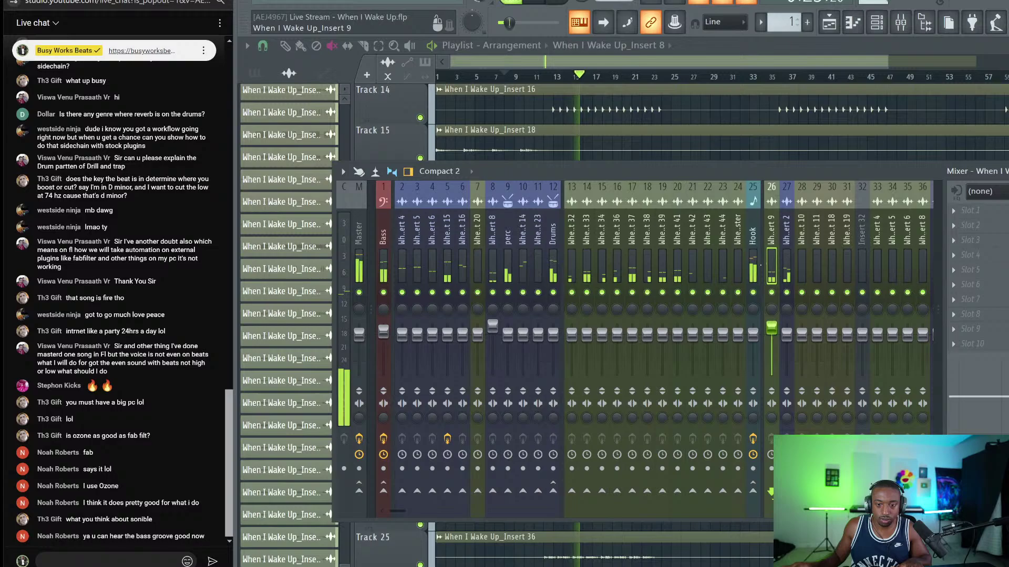
click(753, 292)
click(752, 293)
Set the Hook channel's stereo separation to 45% merged, stop playback, and save the project.
click(752, 267)
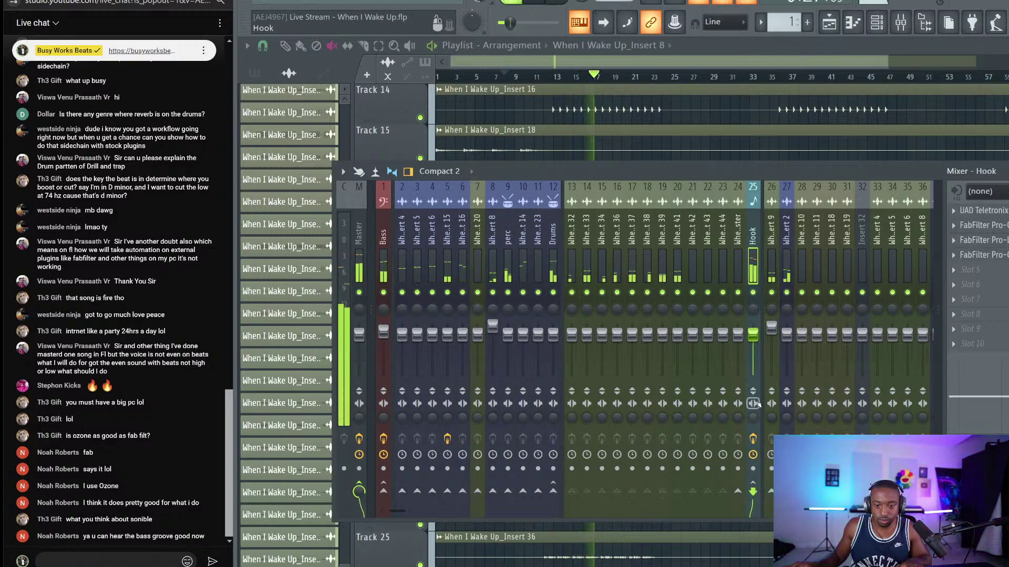
drag(753, 417, 753, 410)
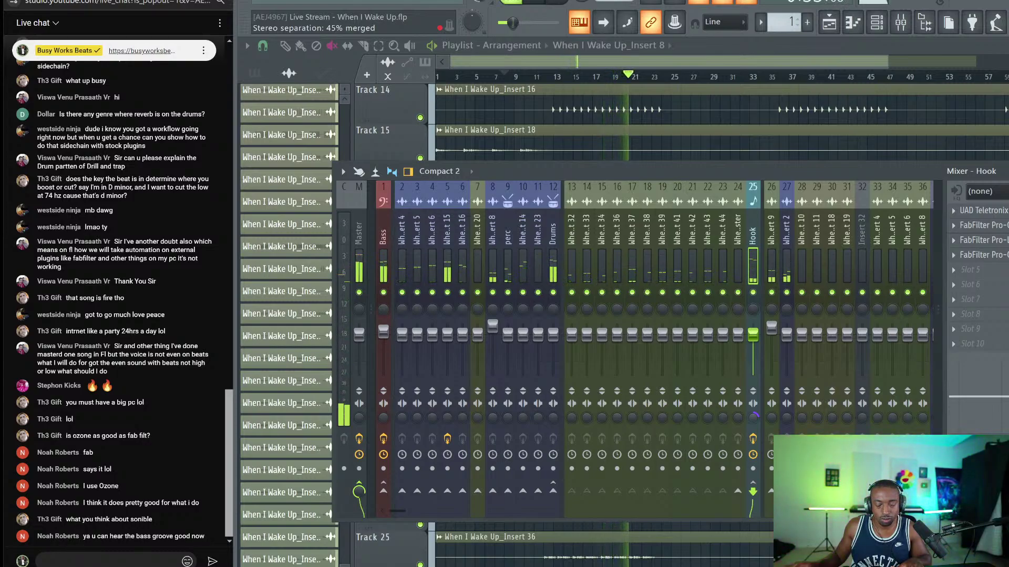
key(space)
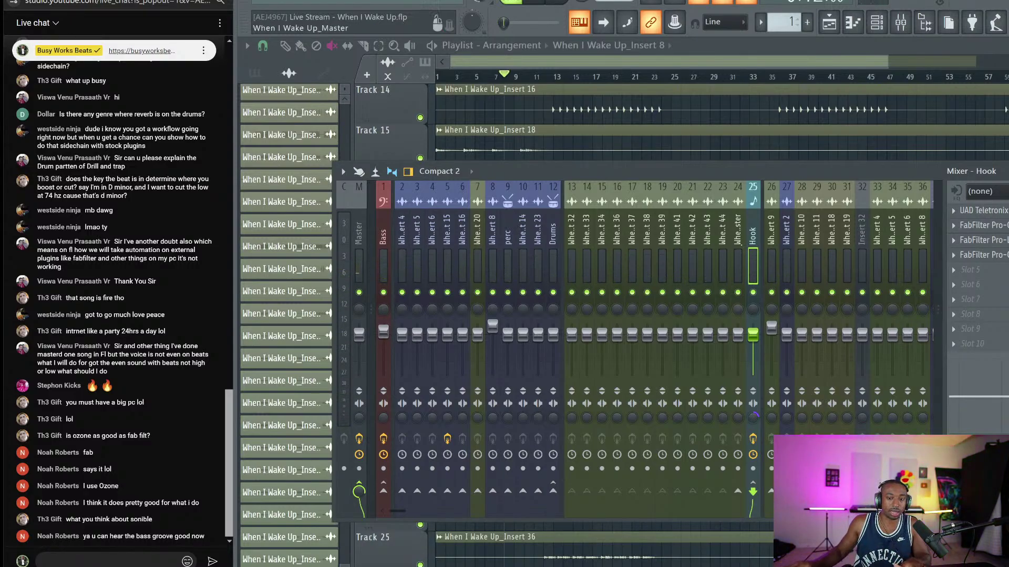
key(ctrl+s)
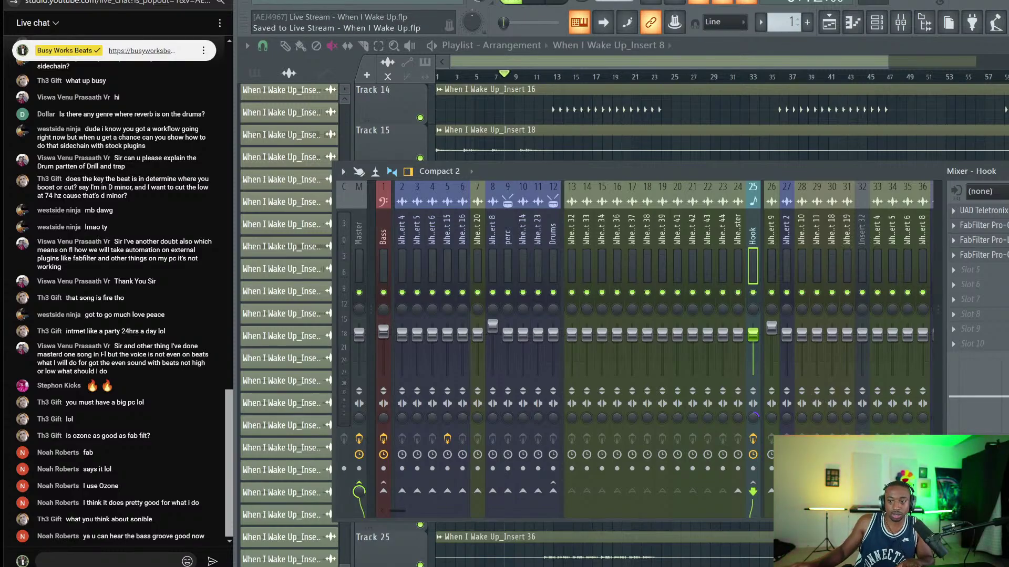
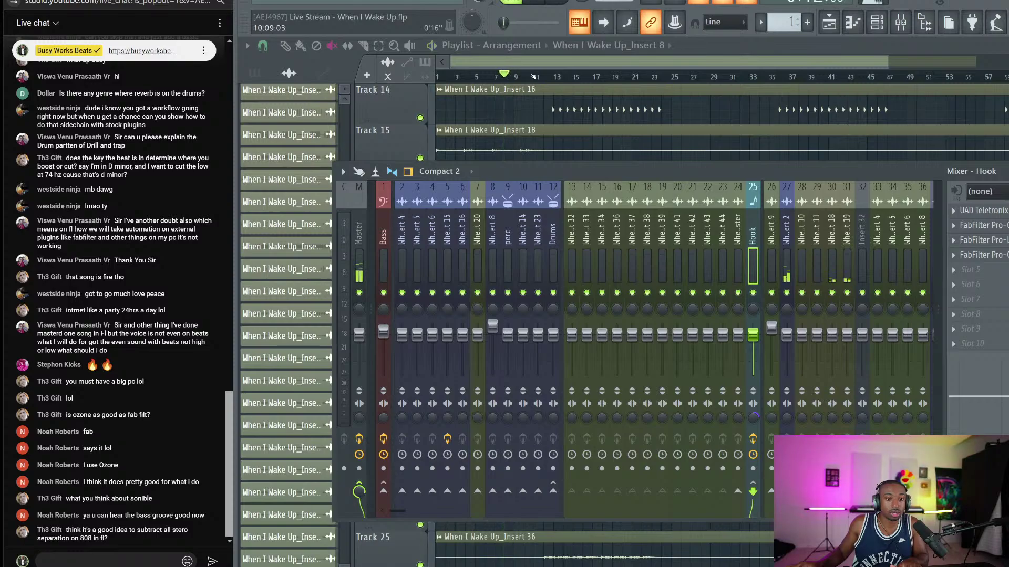
Replay the song from around bar 11 and bring the mixer back up to review the levels.
click(536, 76)
key(space)
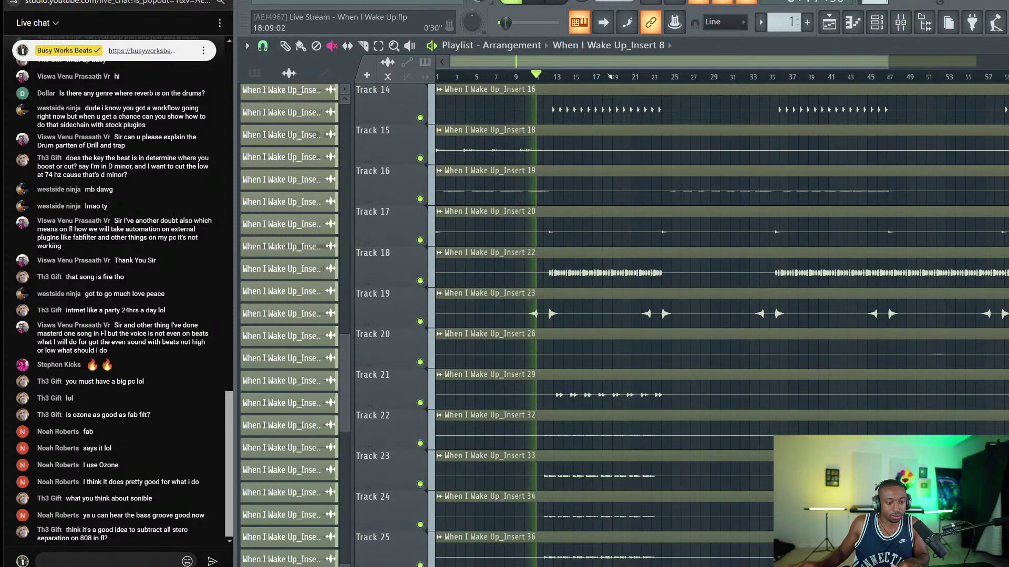
key(space)
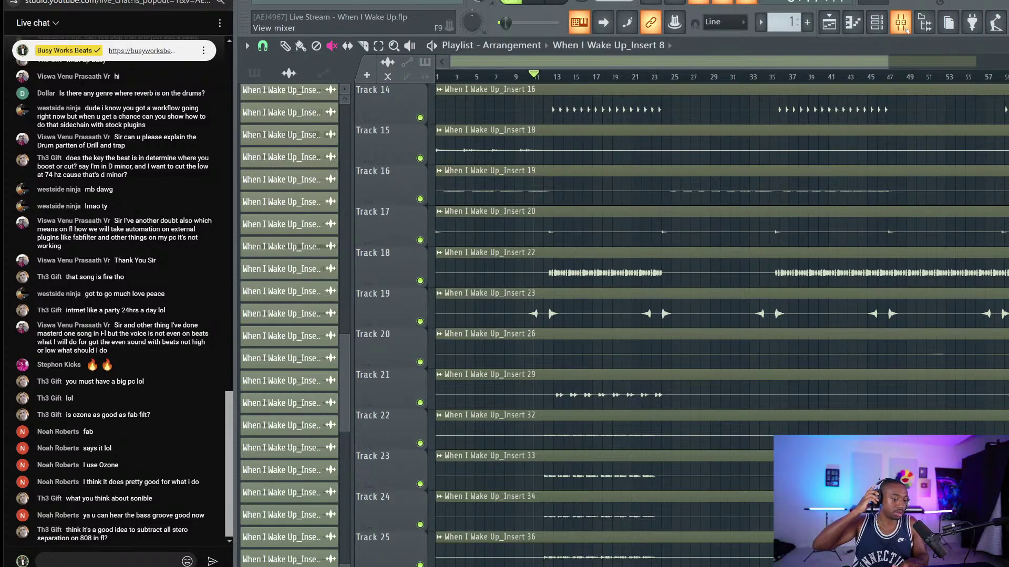
key(space)
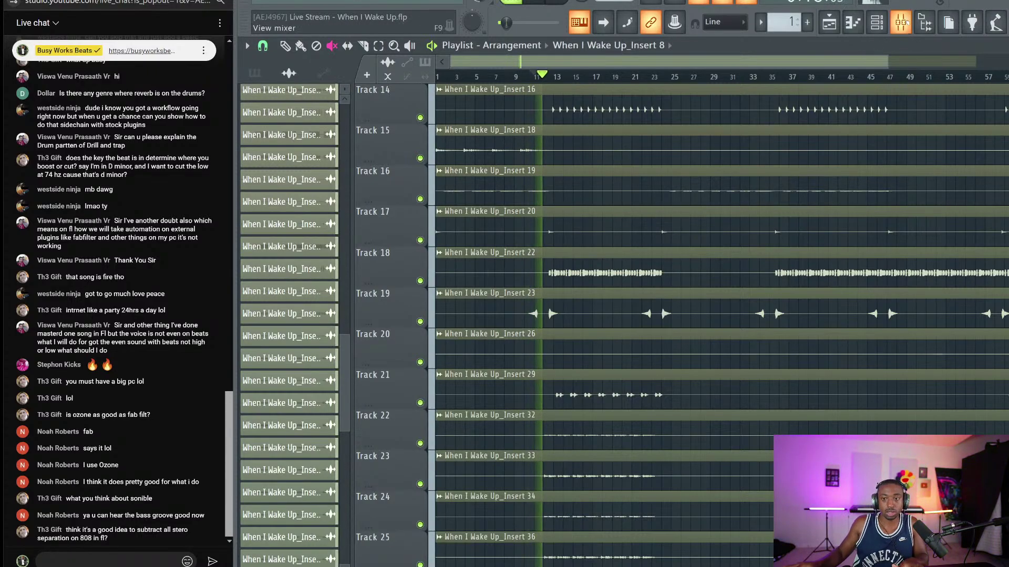
click(905, 22)
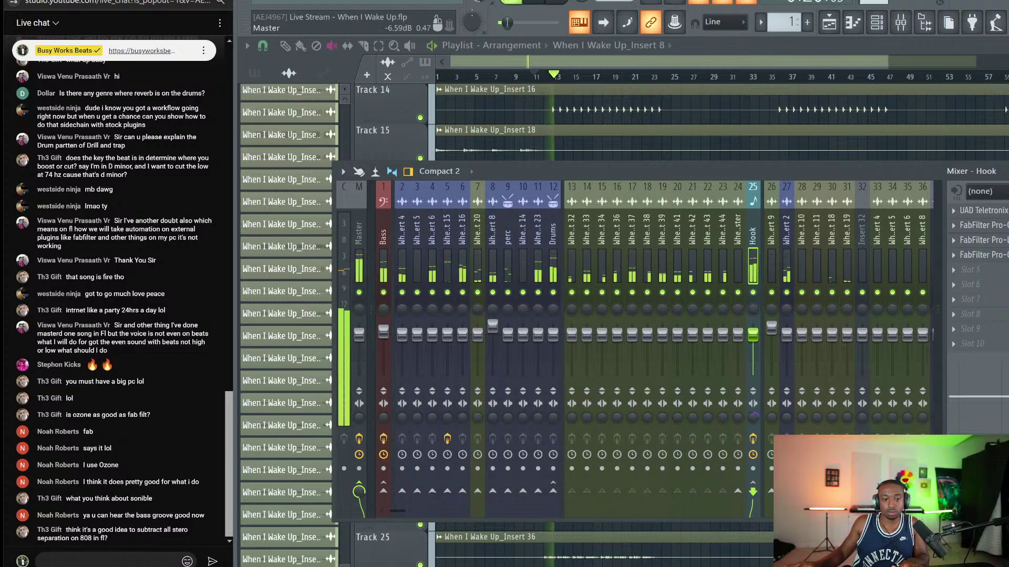
Load the StandardCLIP plugin into the first effect slot of the Drums mixer track.
click(359, 258)
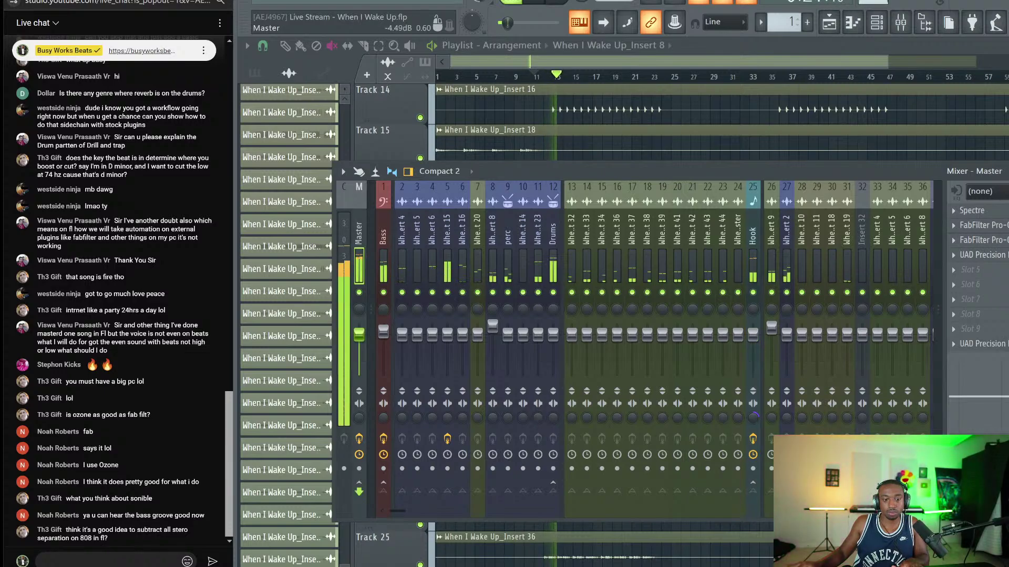
click(549, 251)
click(990, 208)
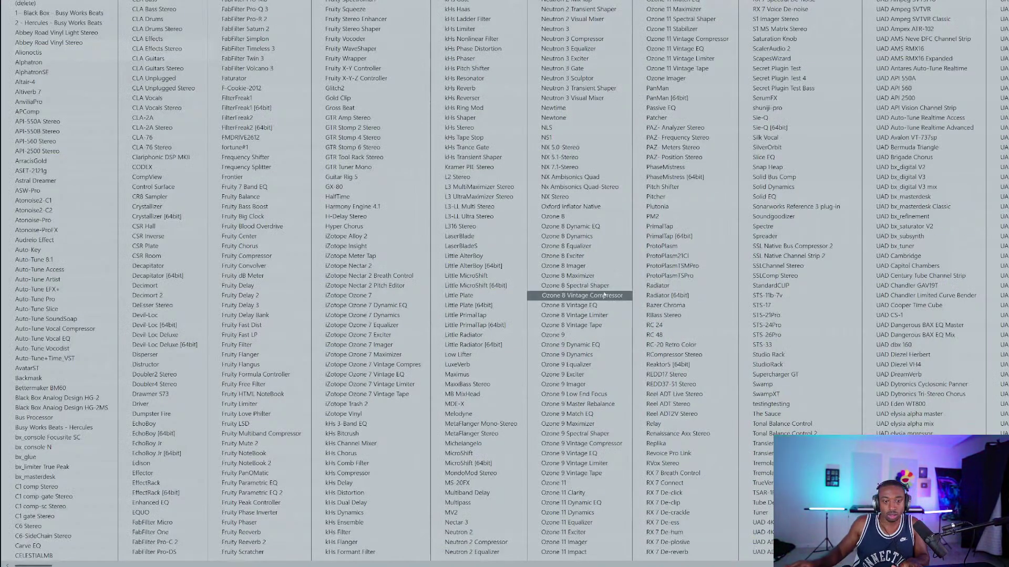
scroll(471, 230, right, 3)
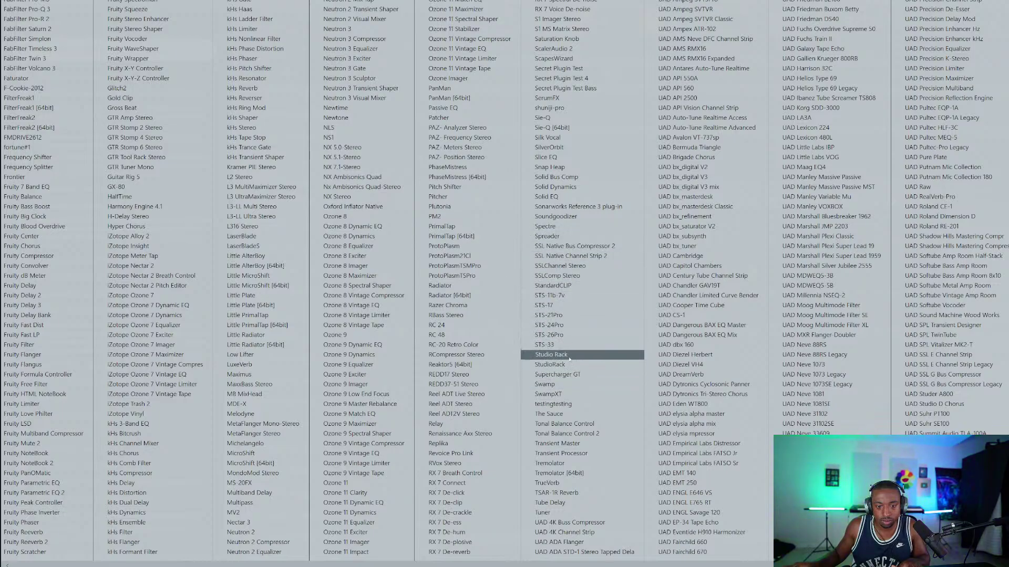
click(561, 287)
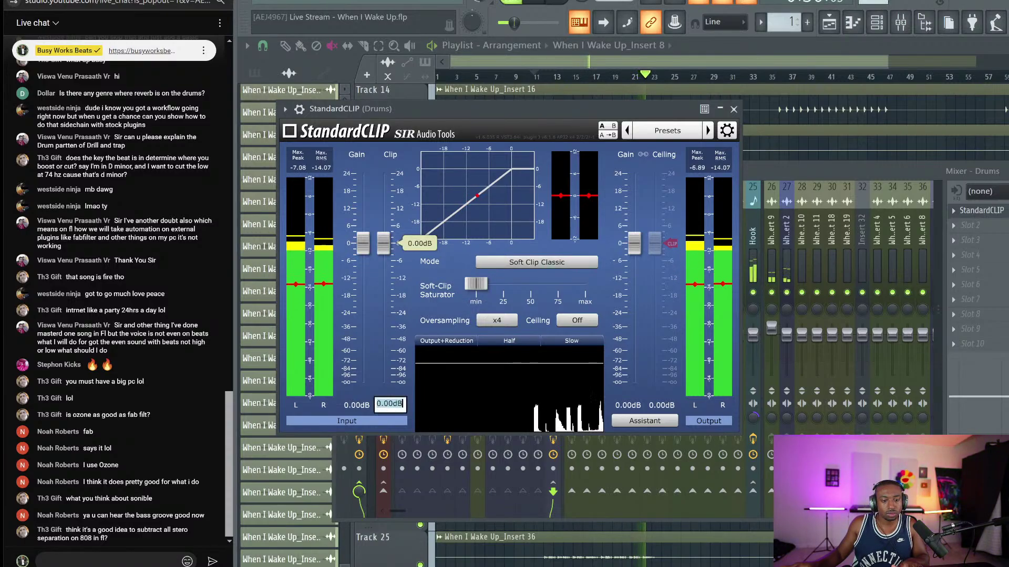
Set StandardCLIP's clip level to -2 dB, raise its input gain to about 1.2 dB, and close the plugin.
text(-2)
key(Return)
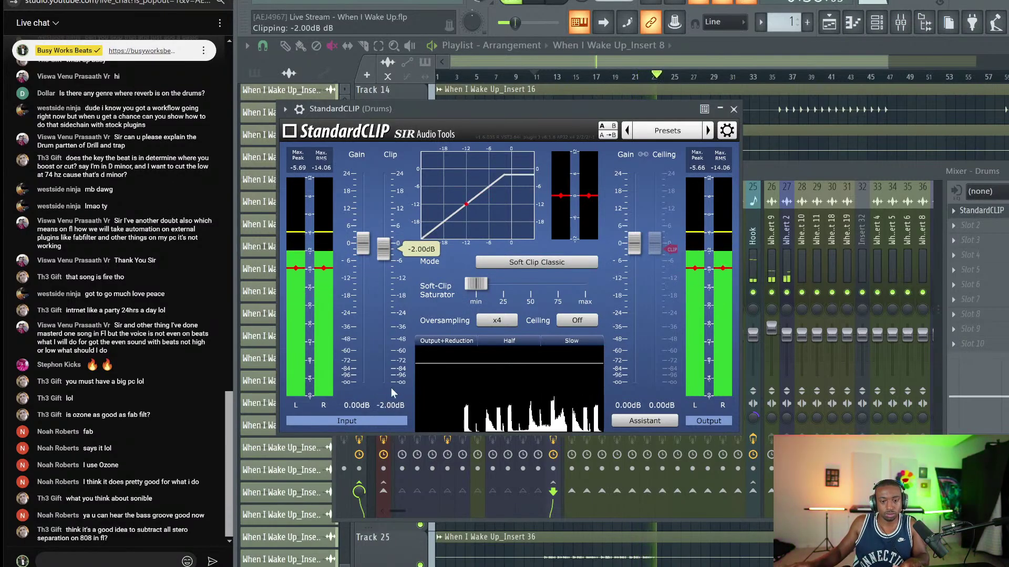
drag(362, 251, 361, 247)
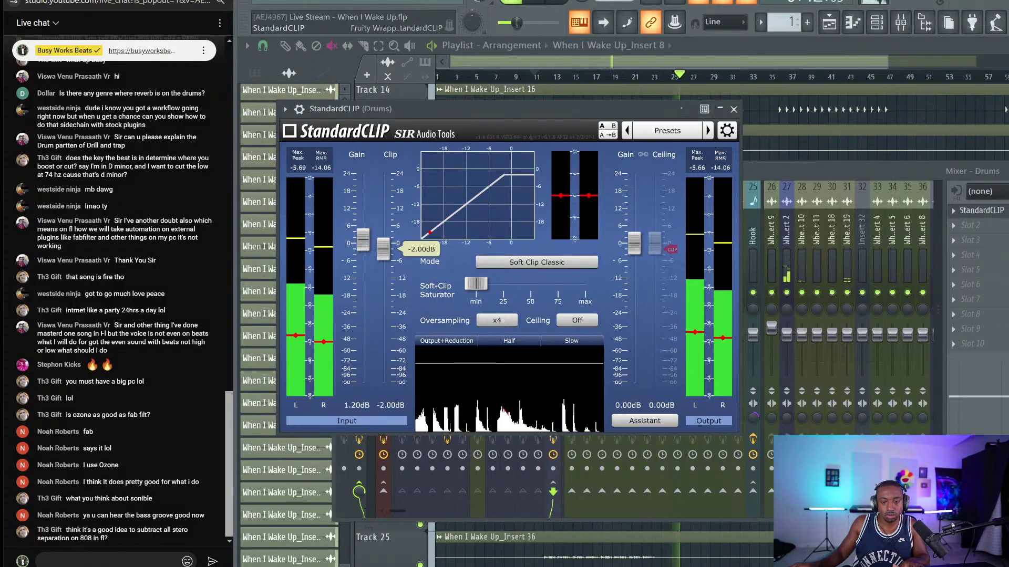
click(734, 109)
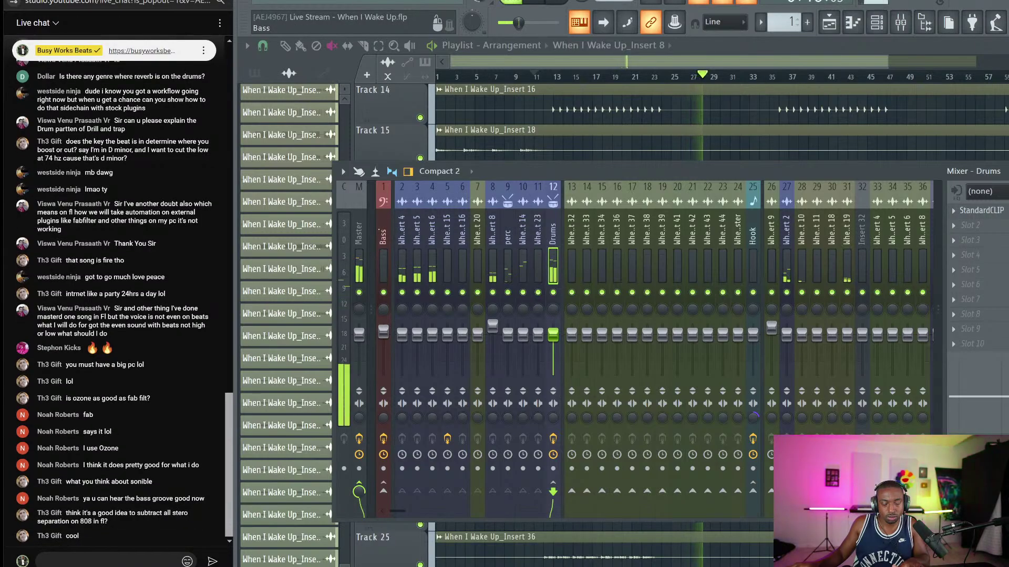
In Spectre on the Master track, boost the stereo high shelf by about 1.84 dB at about 7.37 kHz, then close it.
click(359, 231)
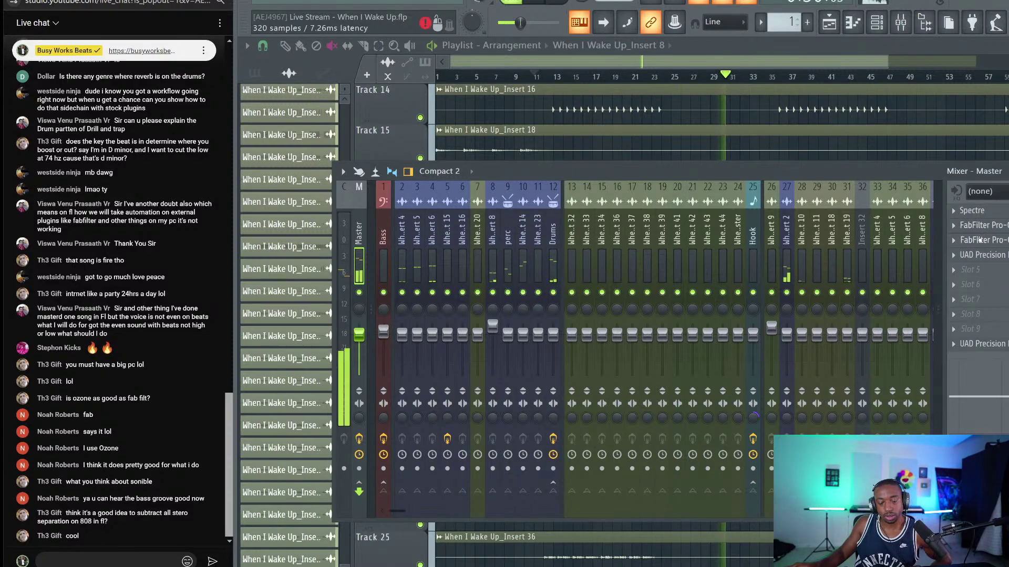
click(993, 213)
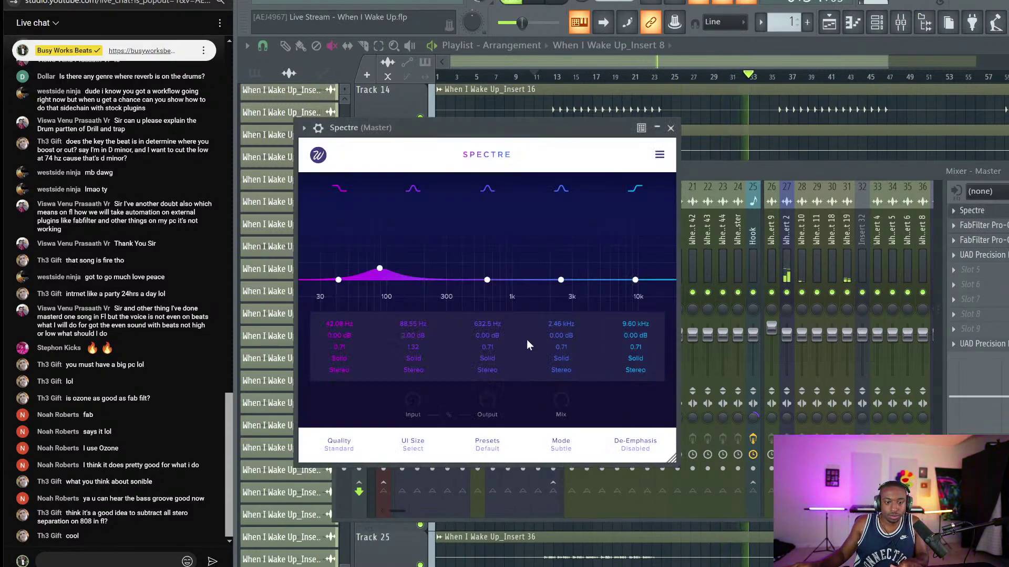
drag(635, 280, 620, 264)
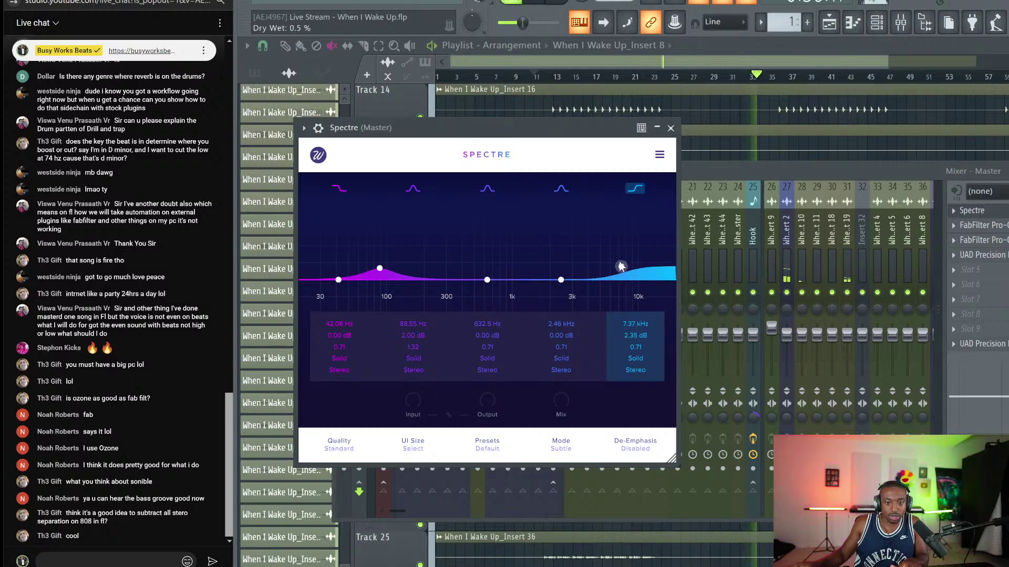
click(635, 369)
click(646, 388)
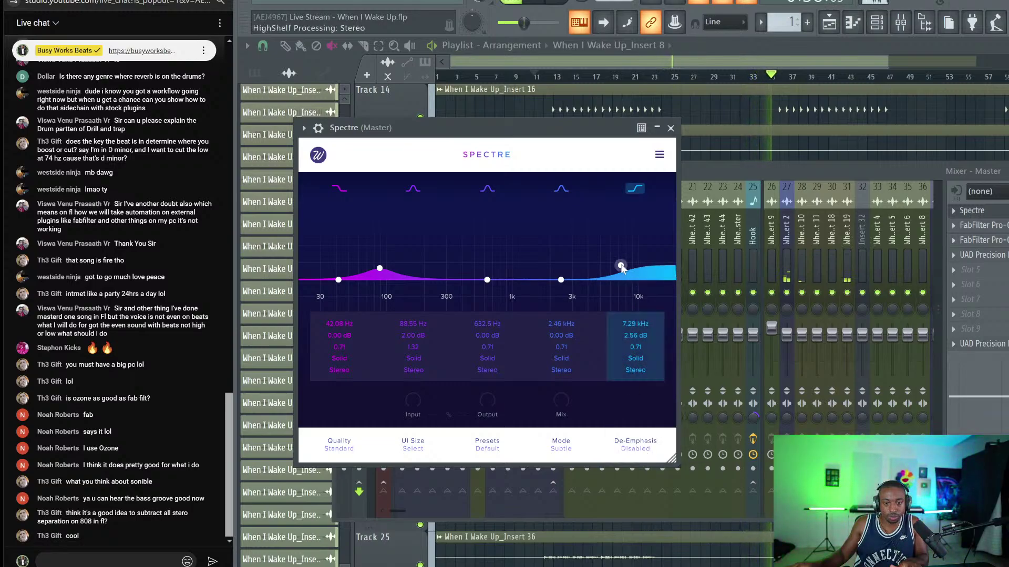
drag(621, 266, 619, 265)
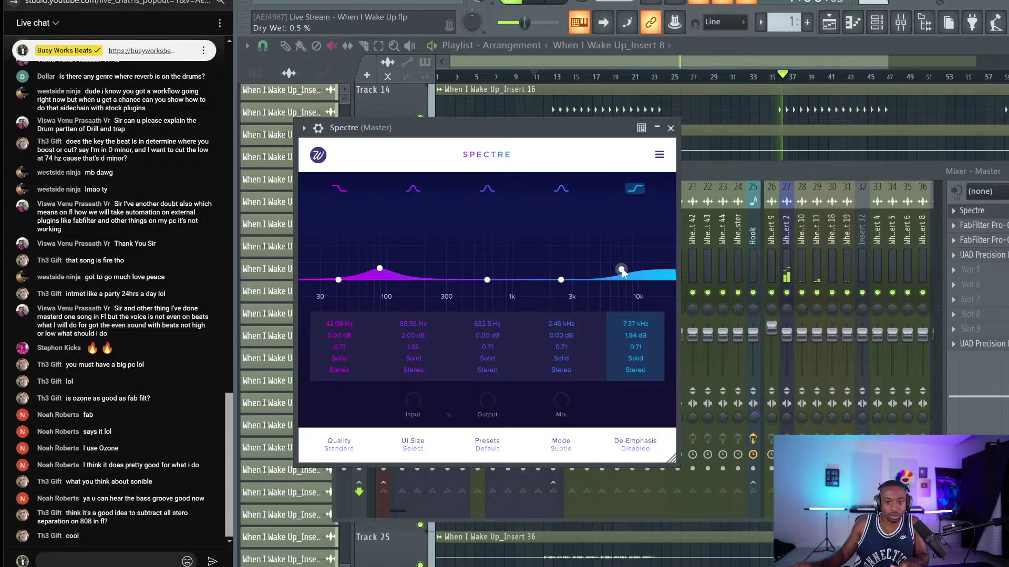
click(670, 128)
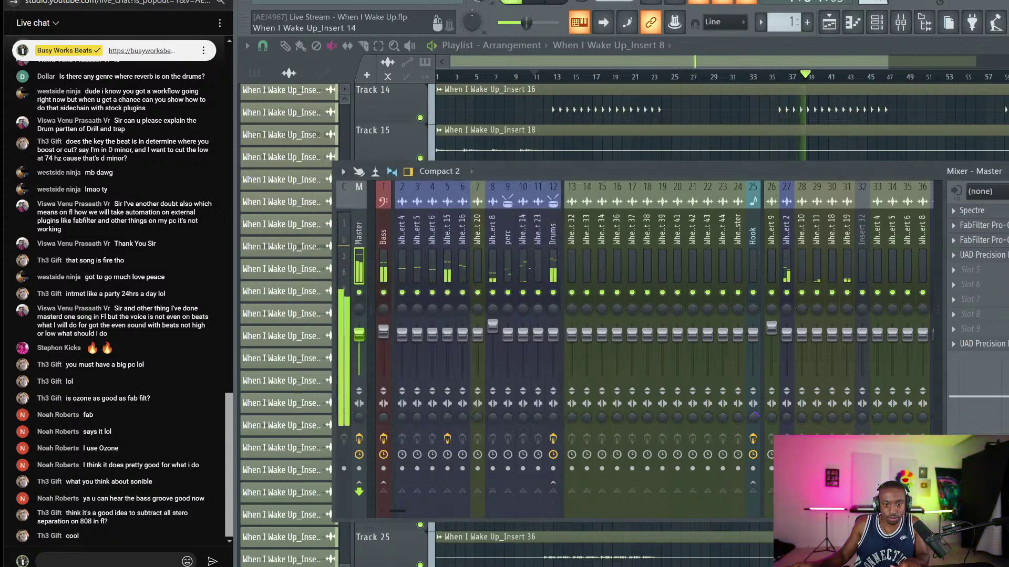
Replay the mix with Spectre reopened on the Master track to review its EQ curve, then return to the mixer.
click(535, 270)
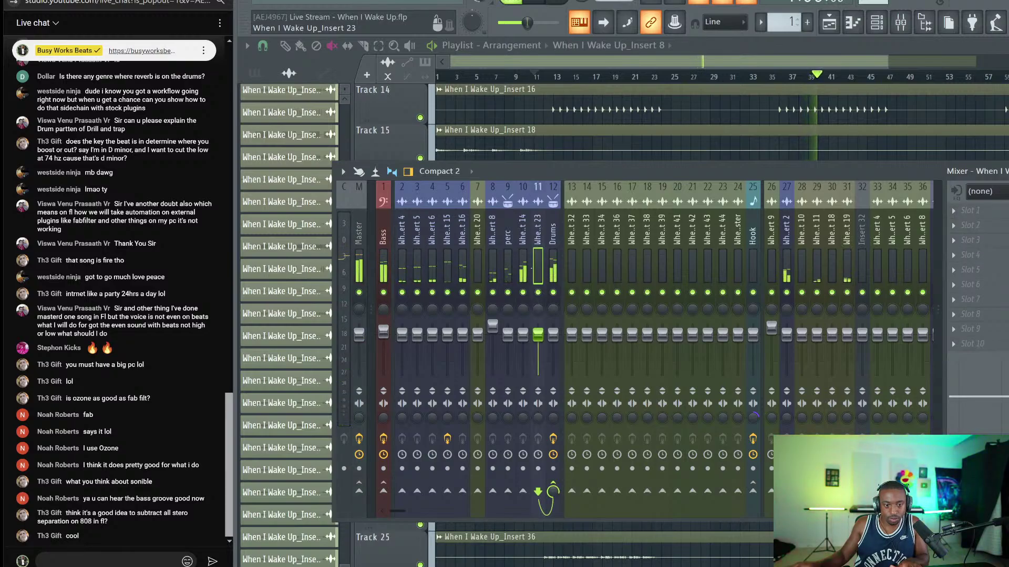
key(space)
click(358, 244)
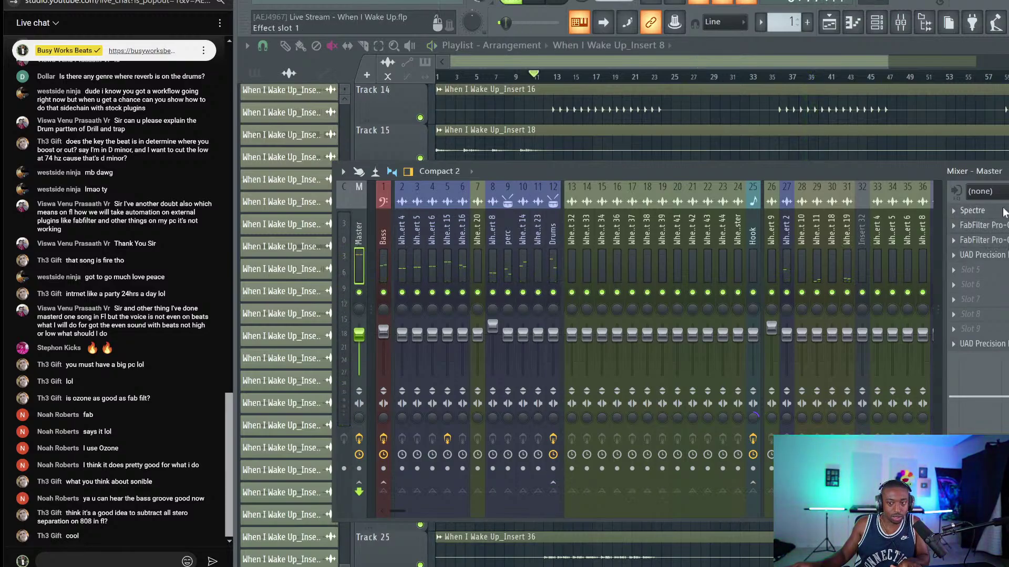
click(1002, 211)
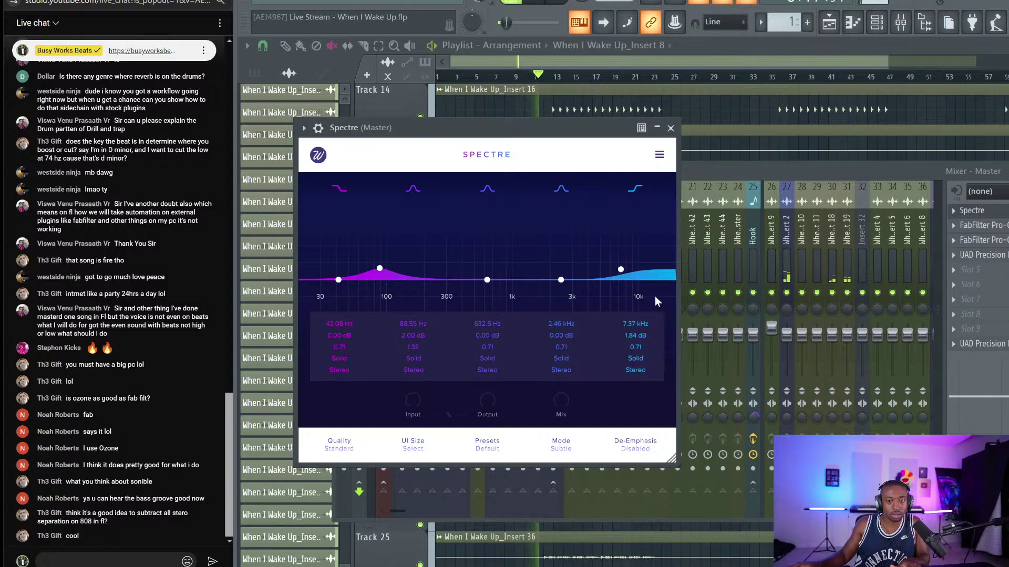
key(F9)
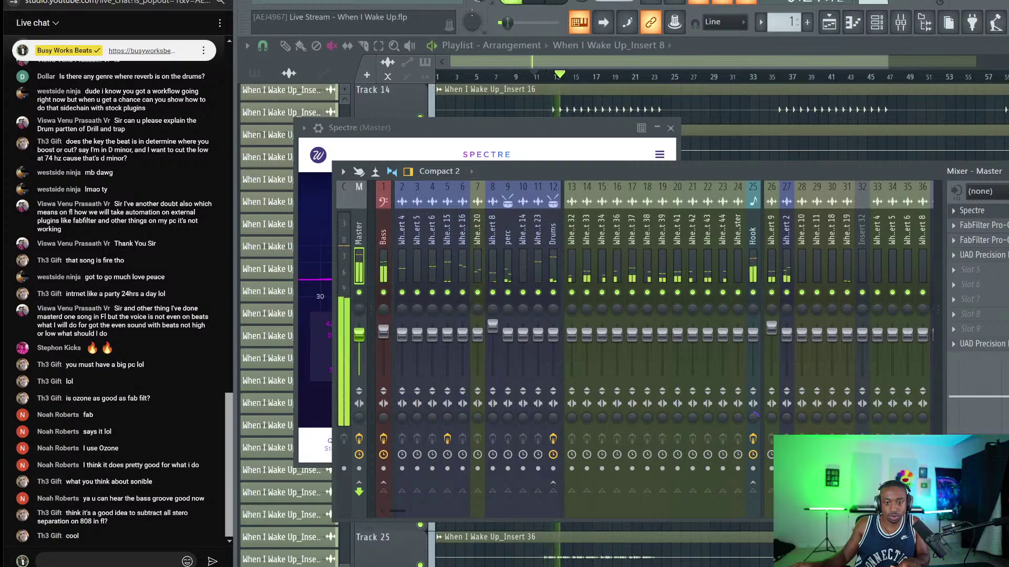
Solo mixer track 11 (Insert 23) briefly during playback, unsolo it, and lower its fader to about -12.6 dB.
key(space)
click(534, 248)
key(space)
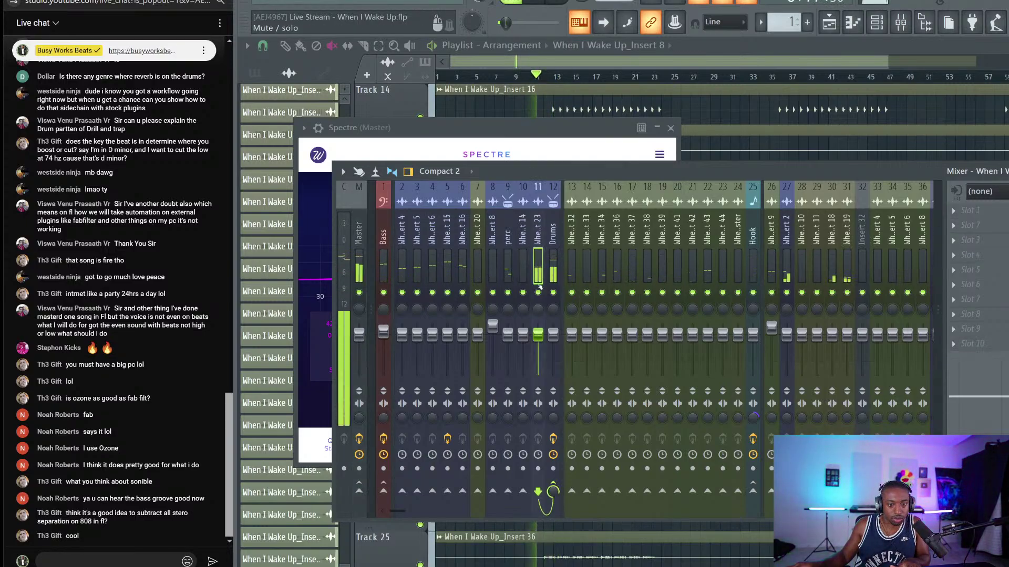
right_click(538, 292)
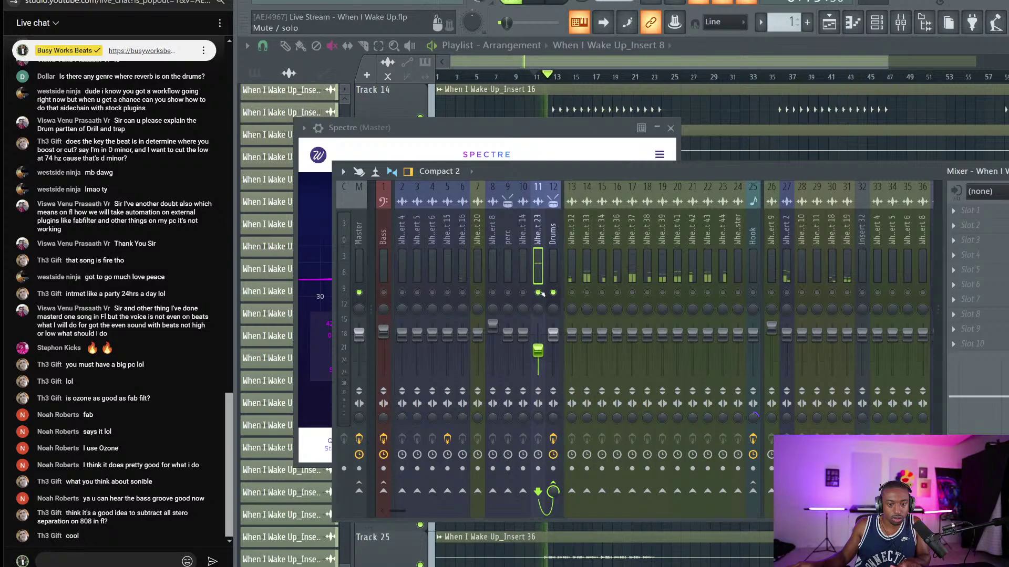
right_click(538, 292)
drag(538, 349, 538, 355)
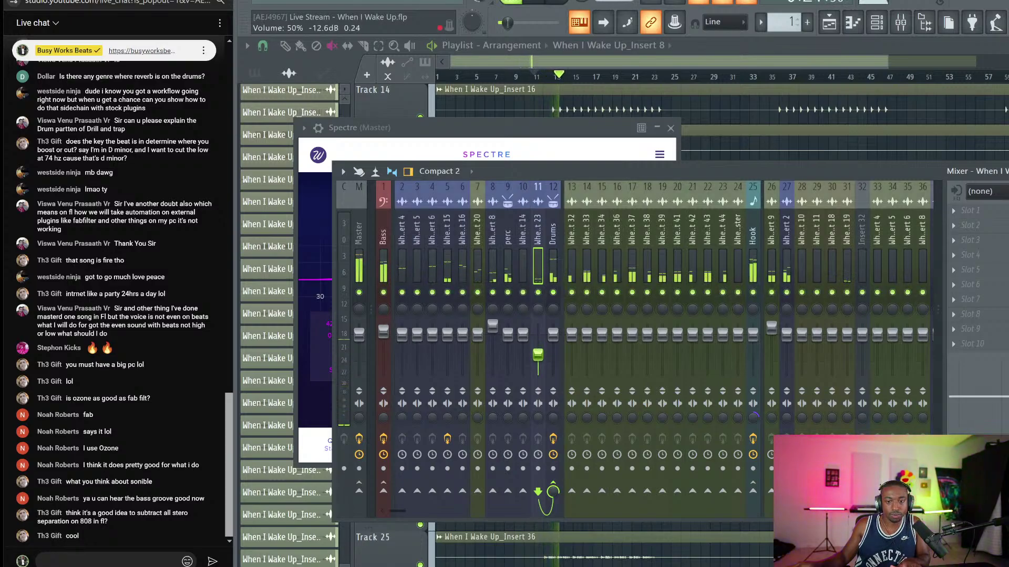
key(space)
In Spectre on the Master track, set the second band's gain to 1 dB while the song plays, then close it.
click(358, 246)
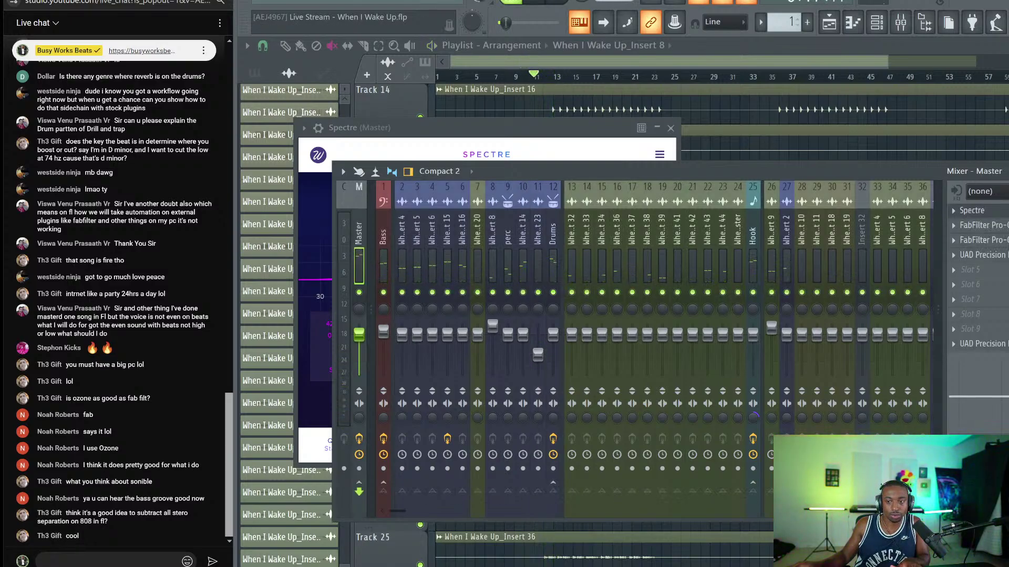
key(space)
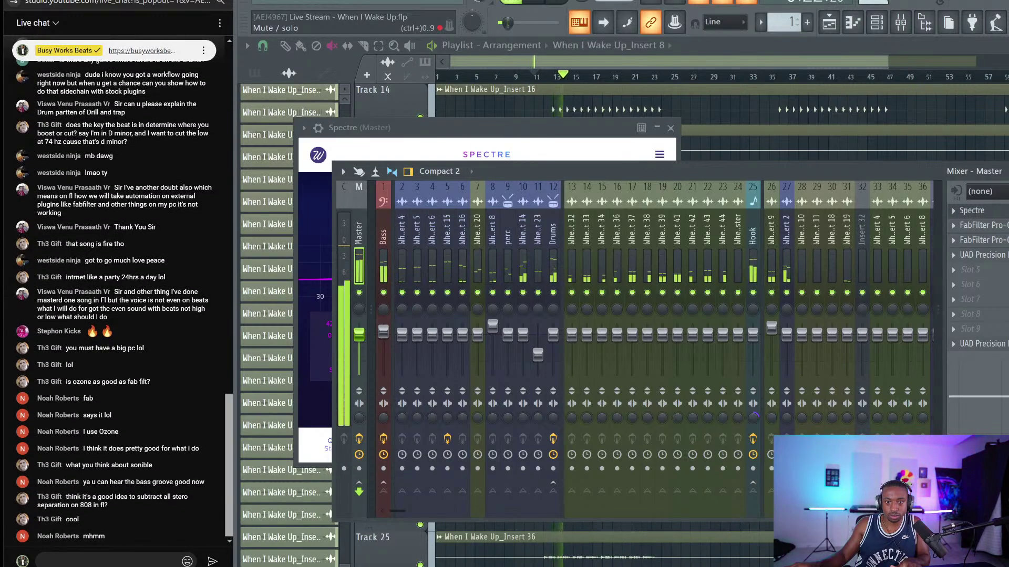
click(972, 210)
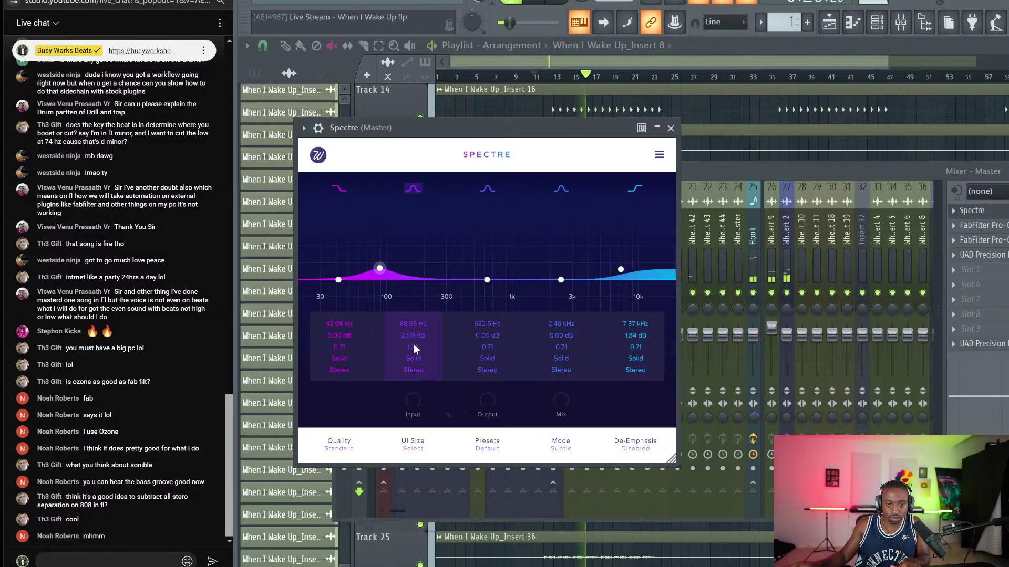
double_click(411, 337)
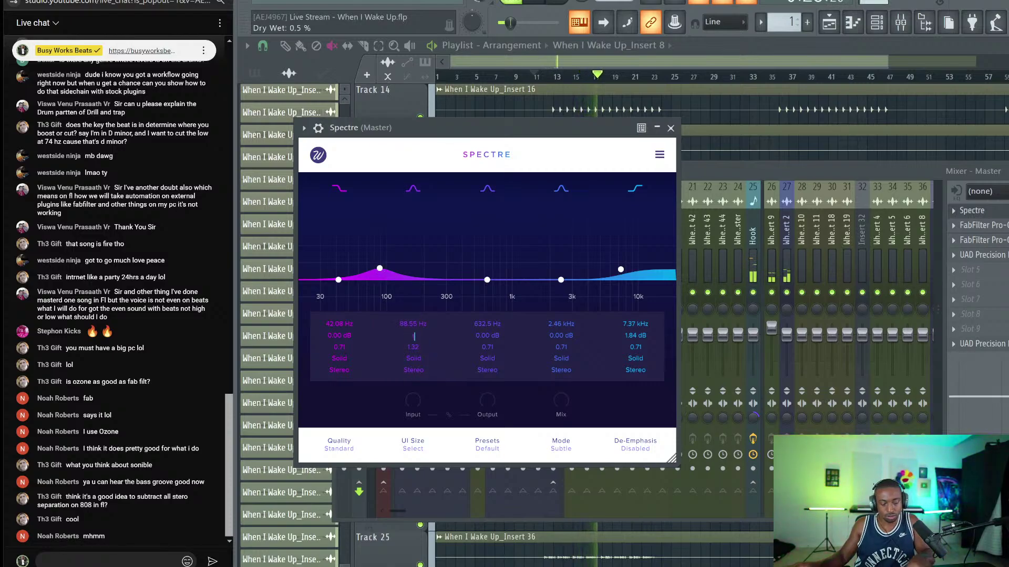
text(1)
key(Return)
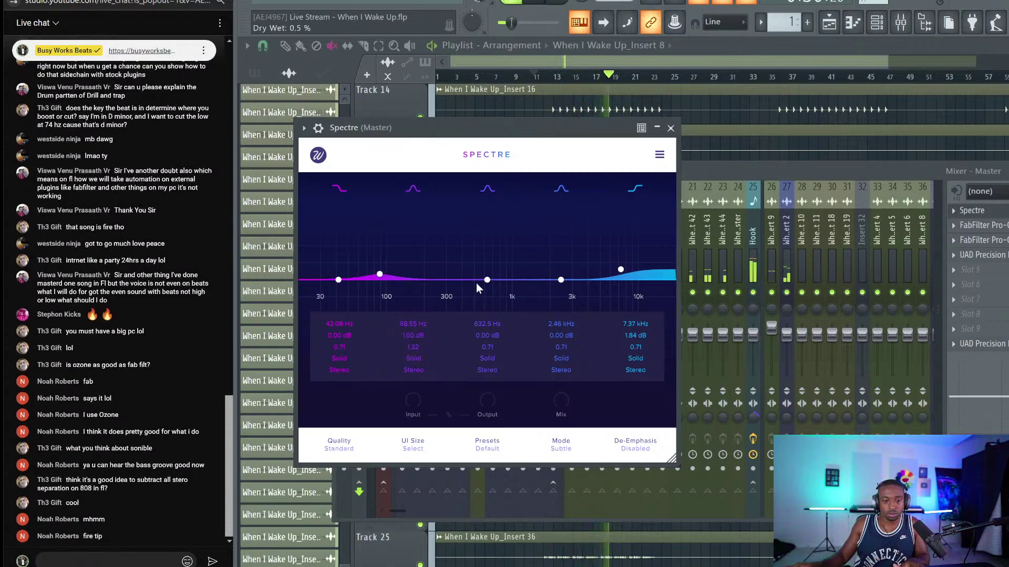
click(671, 127)
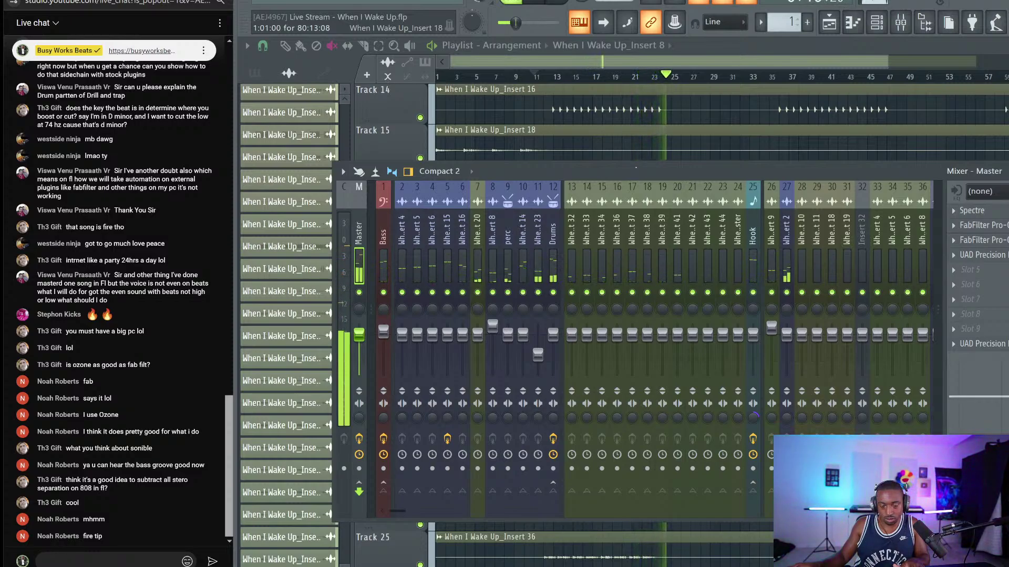
Hide the mixer, save the project, and show more of the song's timeline in the playlist.
key(F9)
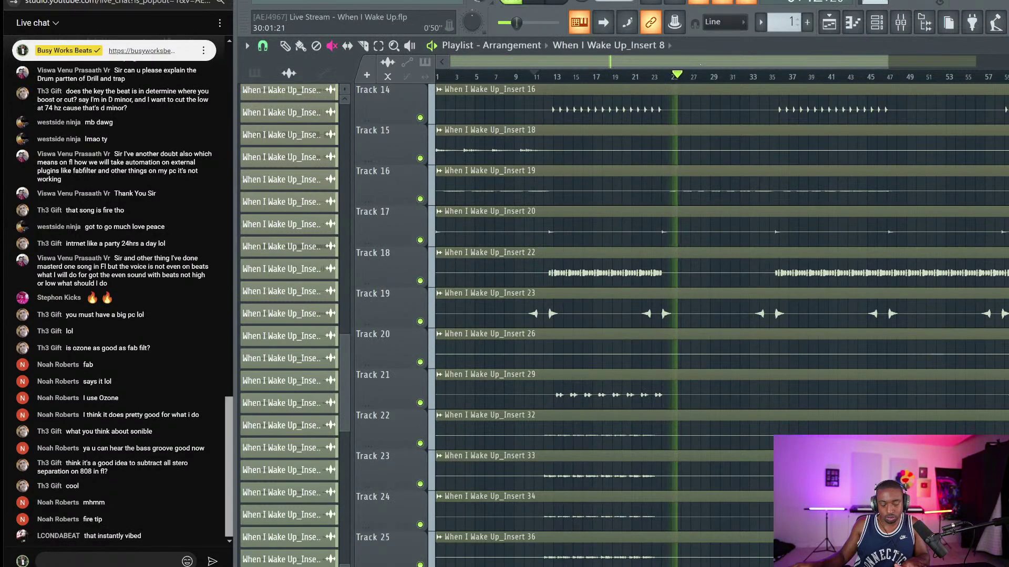
key(ctrl+s)
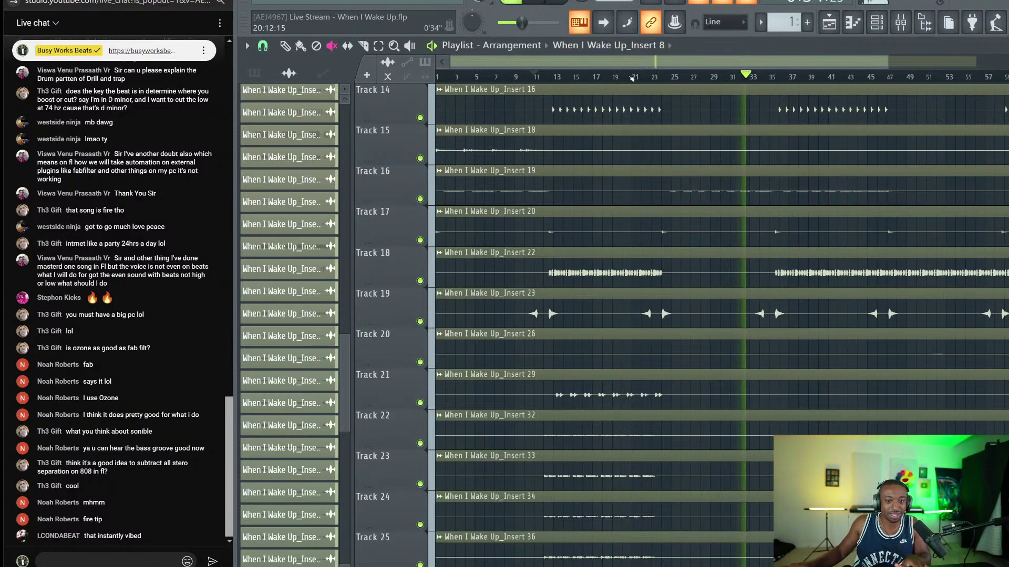
scroll(632, 77, down, 2)
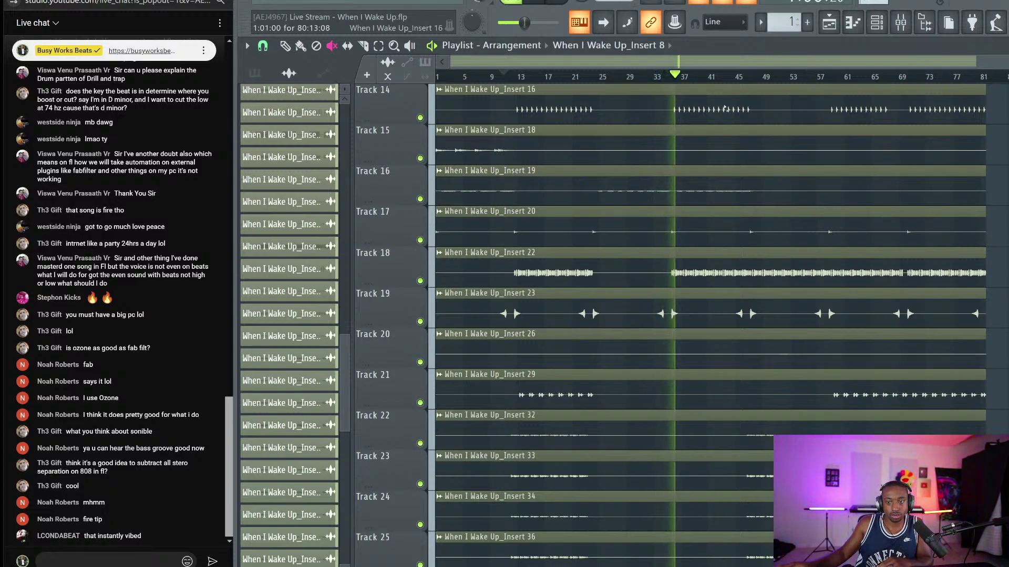
In the Master track's effects chain, shift the fourth-slot UAD Precision plugin down one slot and load FabFilter Pro-C 2 above it.
click(906, 30)
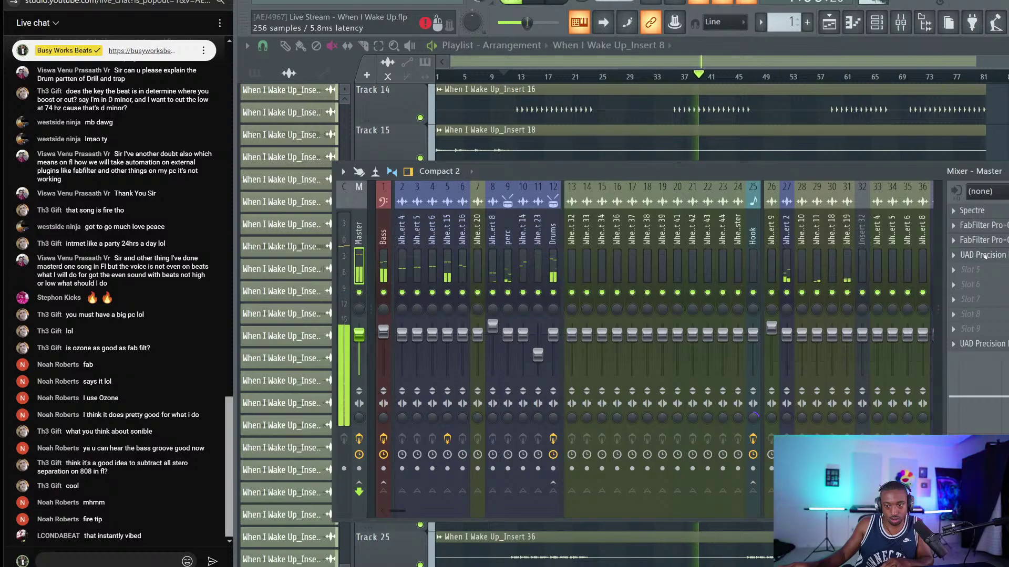
drag(981, 255, 985, 271)
click(977, 255)
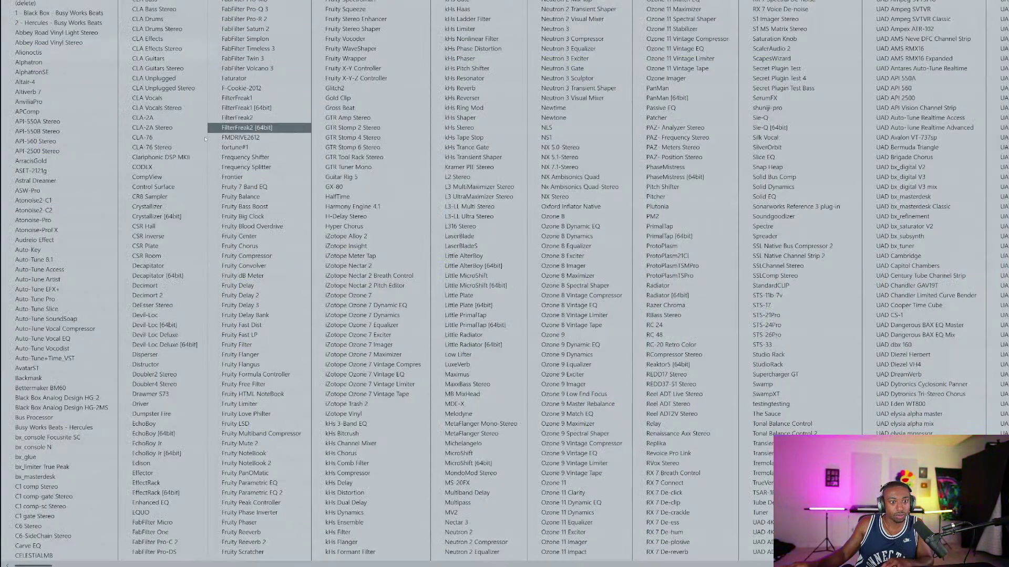
click(154, 542)
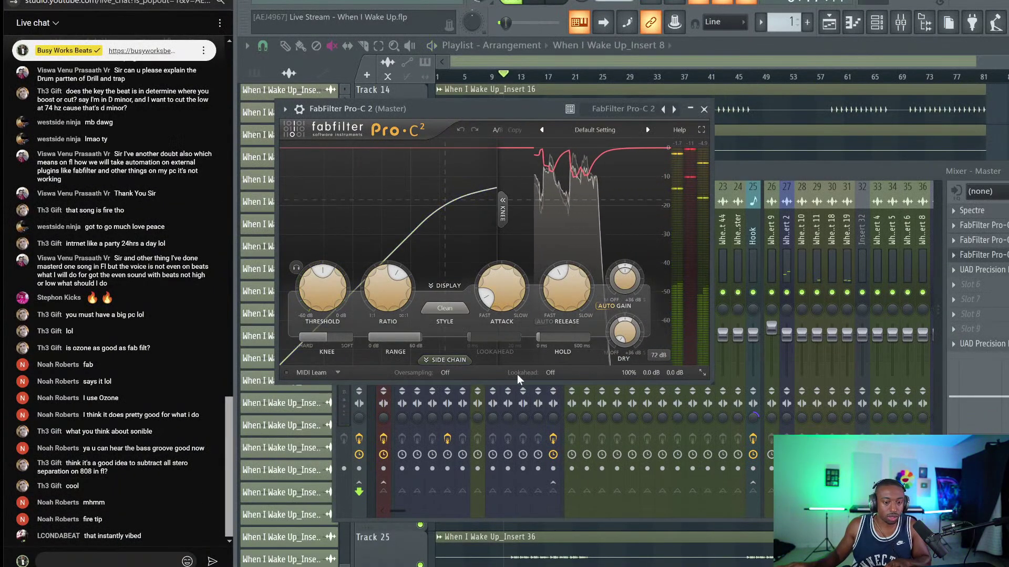
Turn on lookahead in FabFilter Pro-C 2 and set it to 20 ms.
click(446, 373)
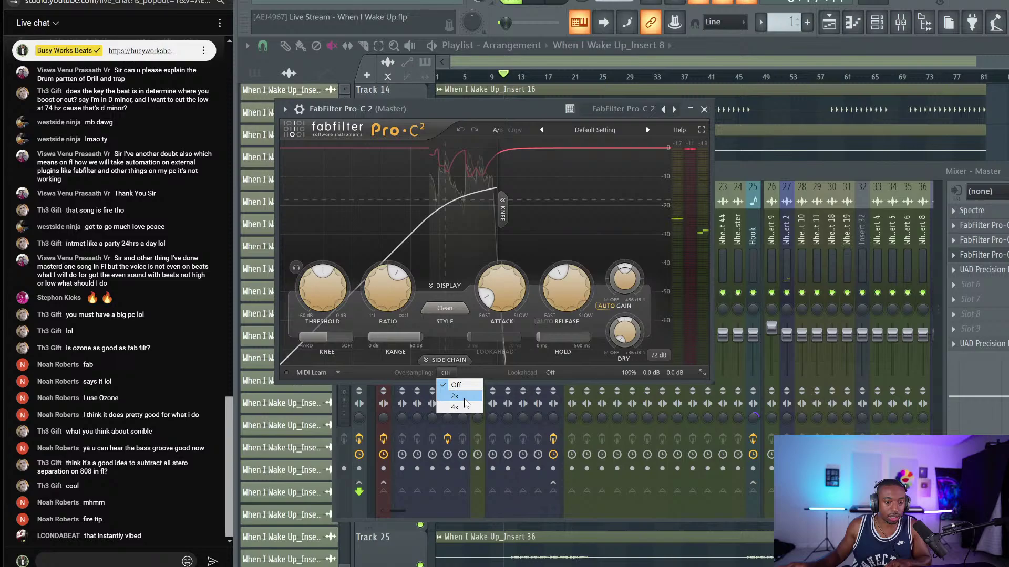
click(523, 377)
click(550, 373)
click(557, 396)
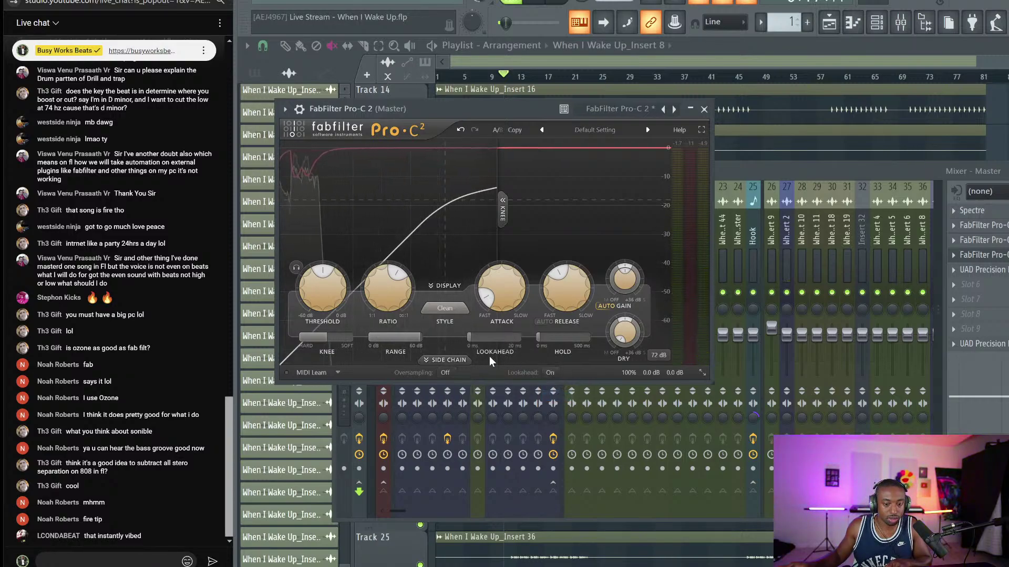
drag(491, 337, 523, 336)
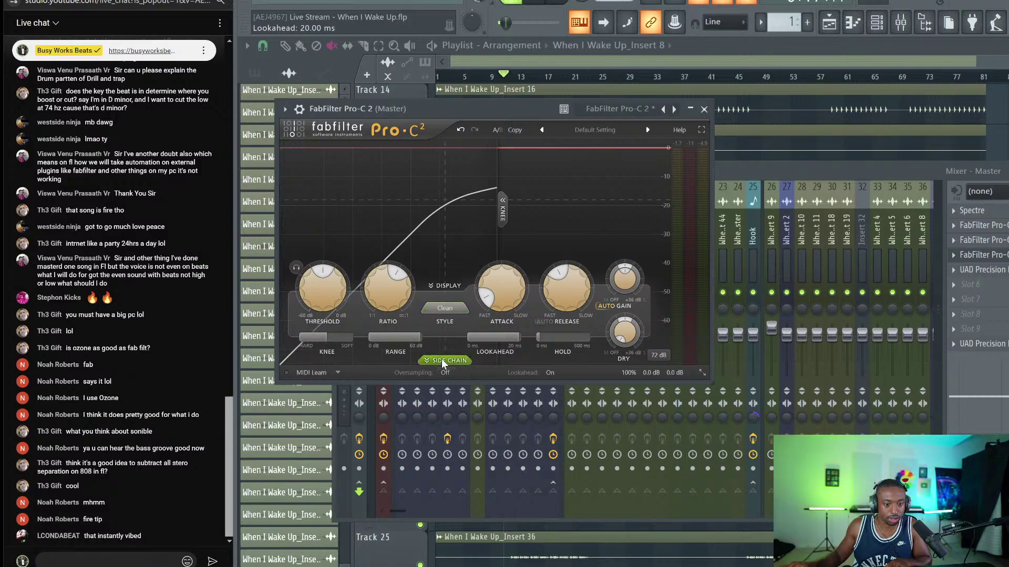
Show the side chain filter in FabFilter Pro-C 2 and set its high-cut band to 66.271 Hz with a 48 dB/oct slope.
click(442, 360)
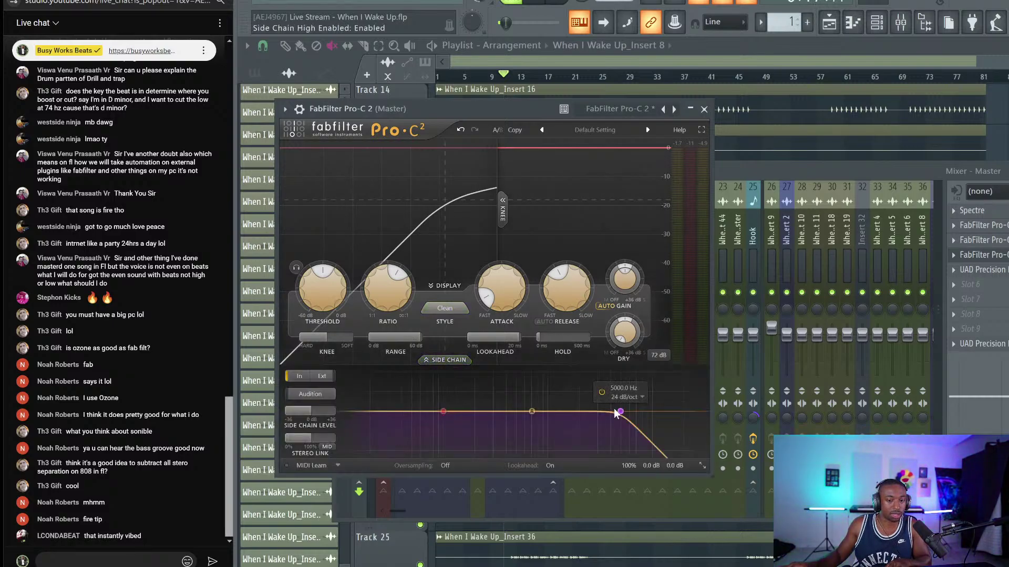
drag(619, 414, 436, 411)
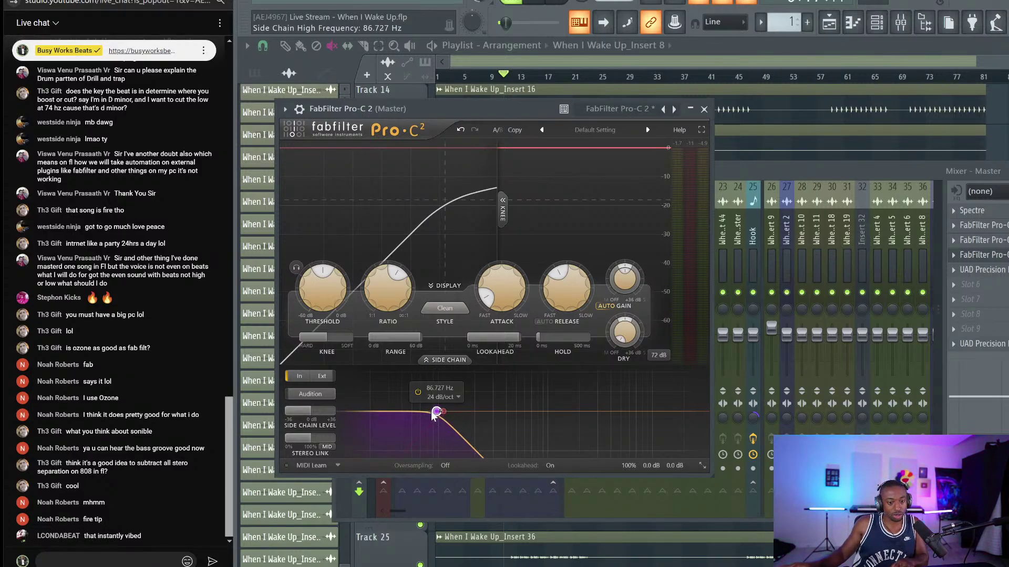
drag(436, 410, 423, 411)
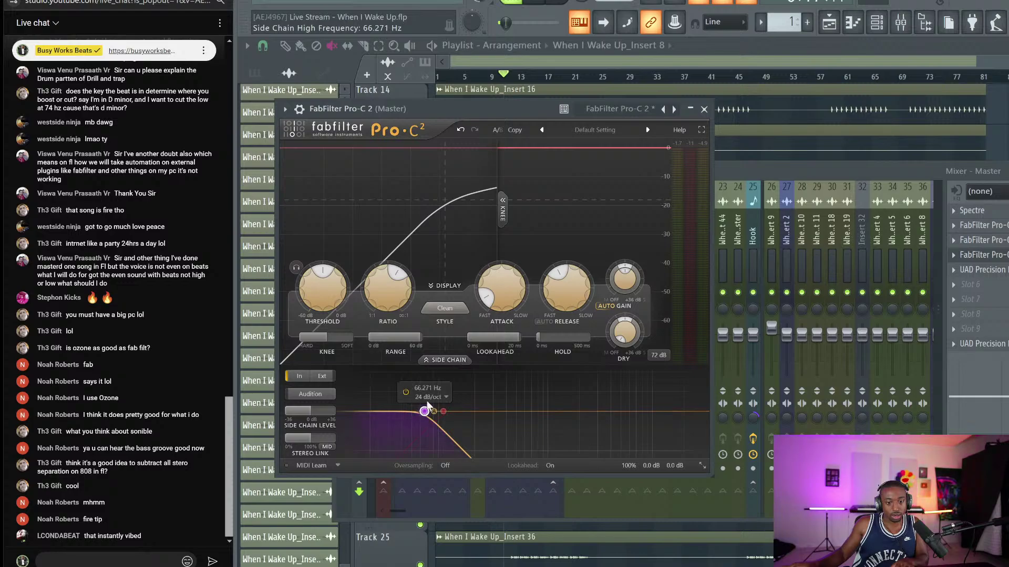
click(429, 398)
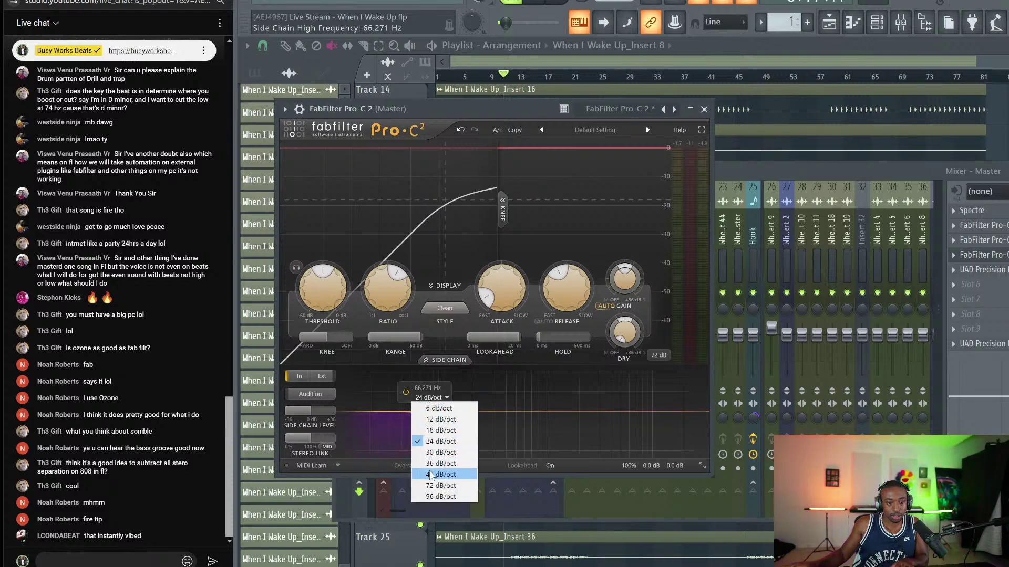
click(440, 474)
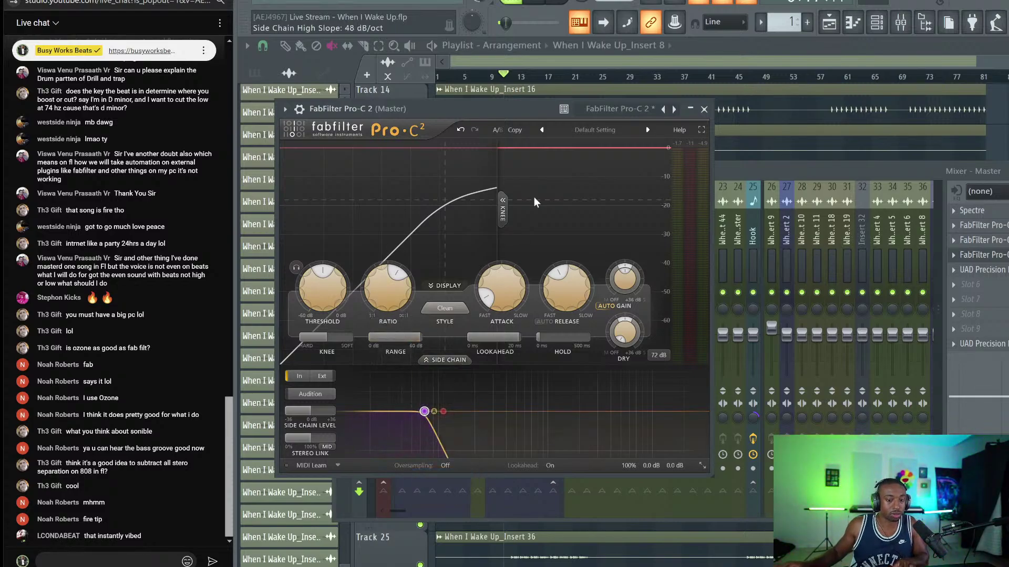
Play the song and set the compressor's threshold to -8.98 dB, release to about 349 ms and attack to 38.34 ms.
key(space)
drag(330, 286, 335, 254)
mouse_move(322, 288)
mouse_down()
mouse_move(317, 306)
mouse_move(318, 294)
mouse_up()
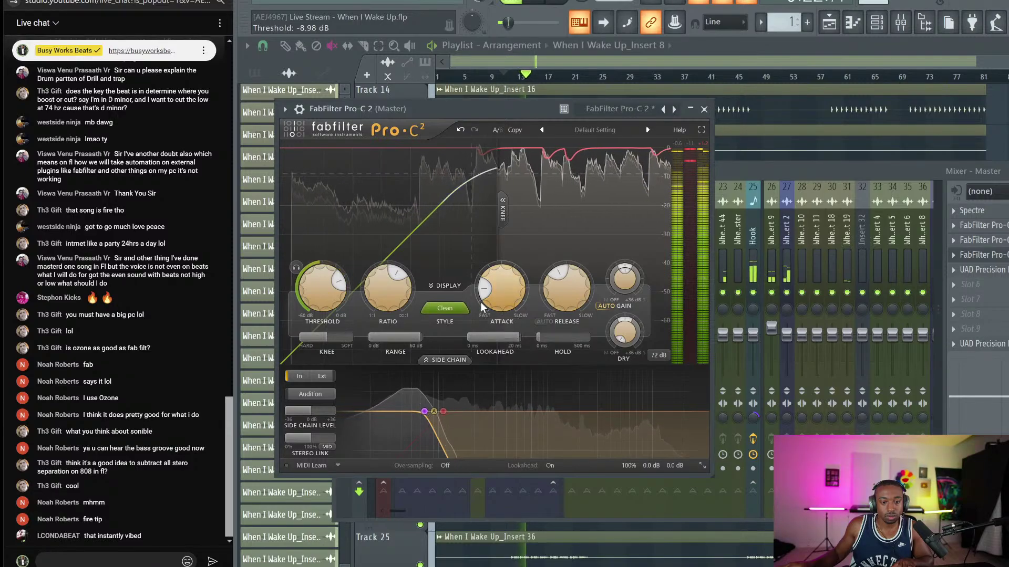
drag(561, 305, 561, 293)
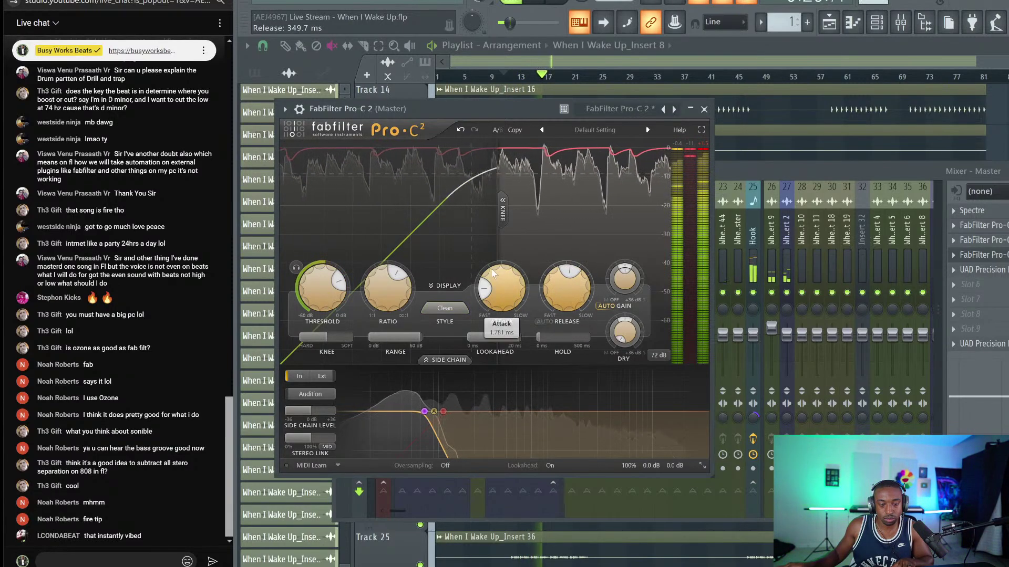
drag(502, 301, 502, 267)
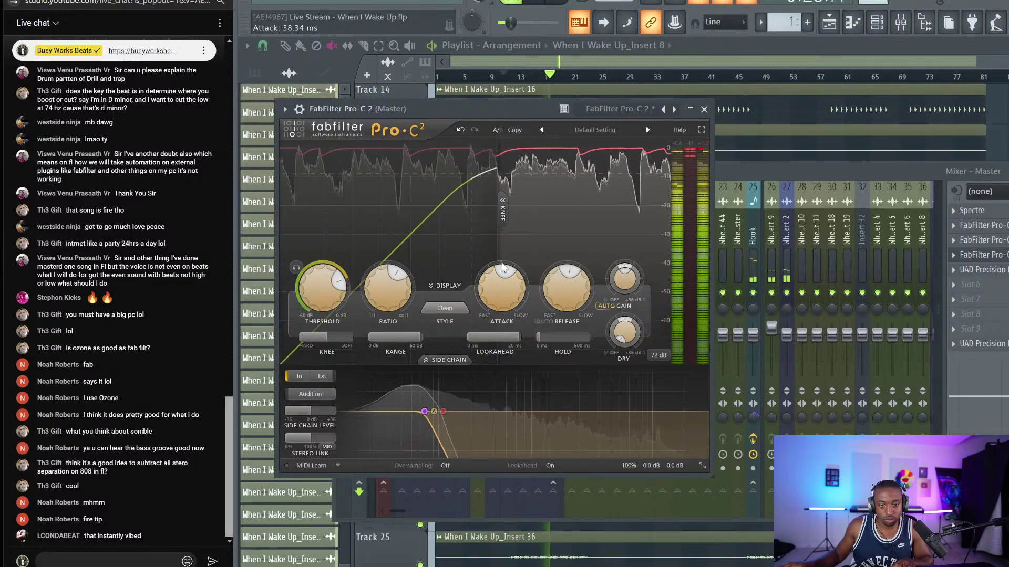
mouse_move(562, 286)
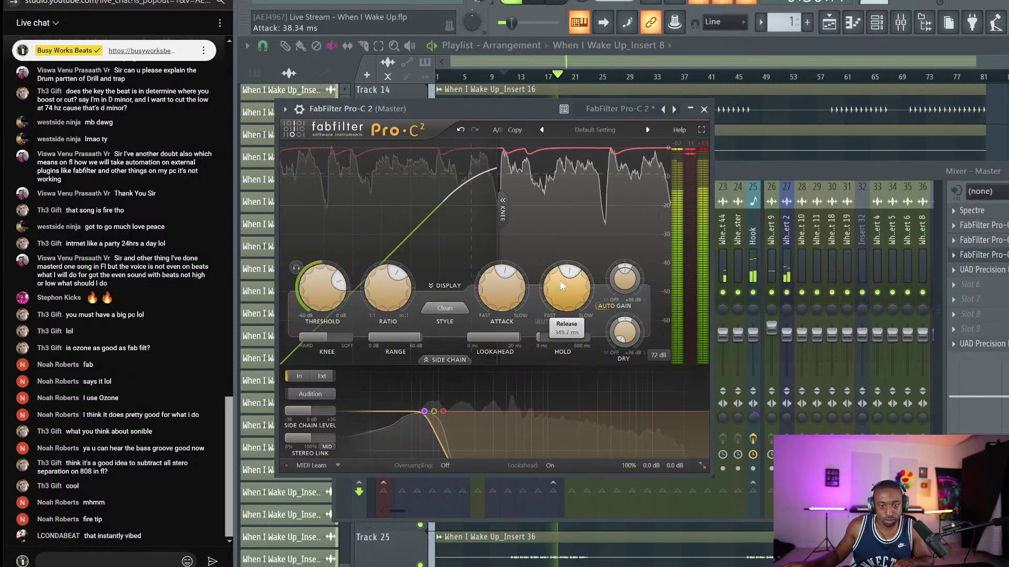
Set the compressor's ratio to 3:1 and attack to 75.96 ms, shorten the release, and close Pro-C 2.
double_click(404, 295)
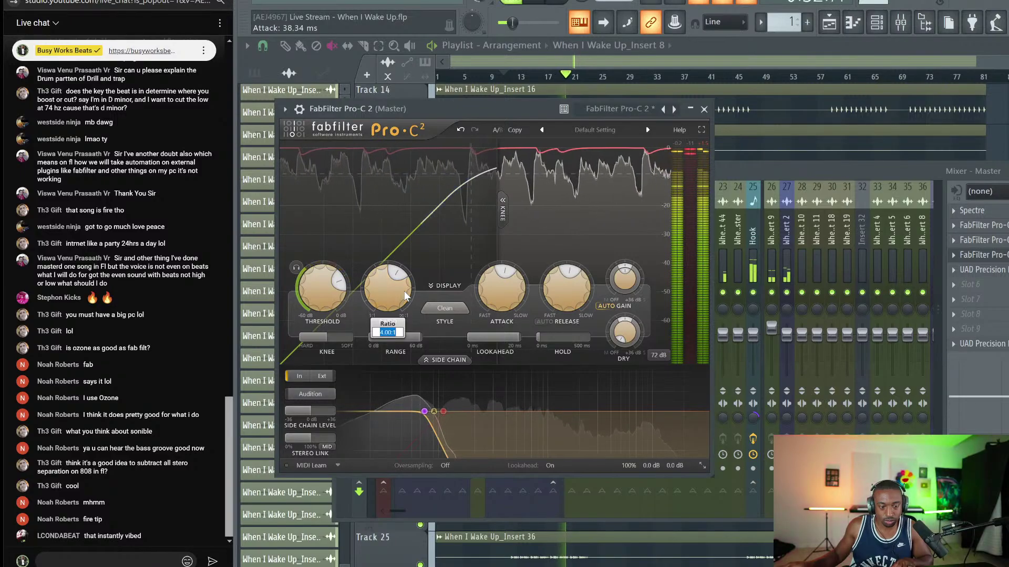
key(Return)
mouse_move(339, 295)
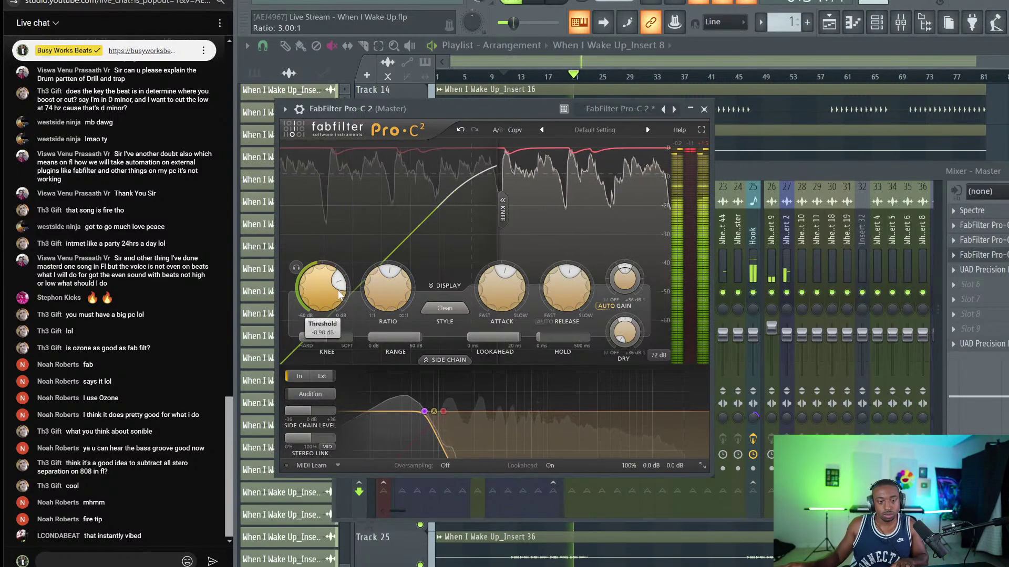
mouse_move(514, 281)
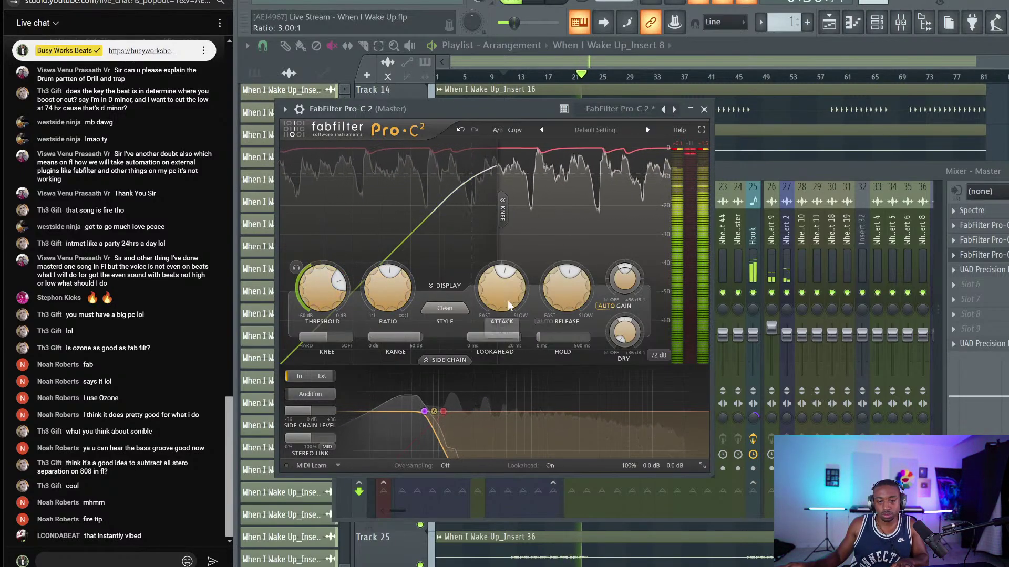
drag(503, 287, 501, 291)
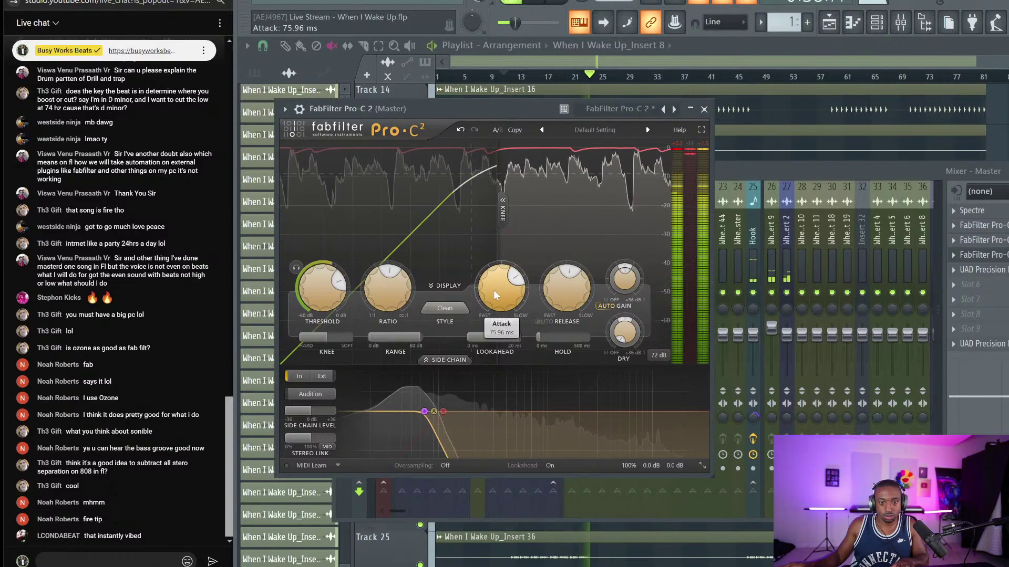
mouse_move(567, 305)
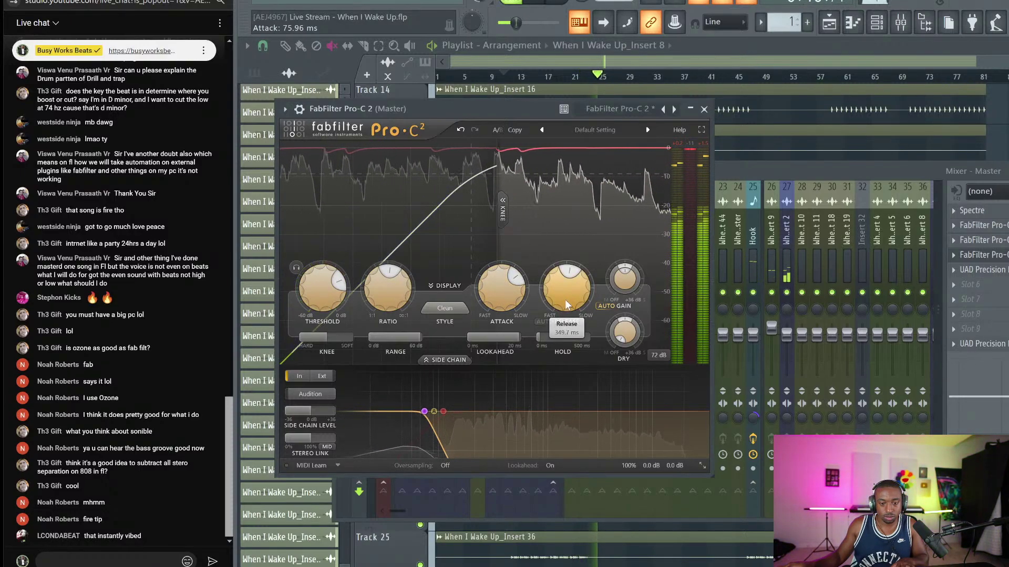
drag(567, 304, 562, 332)
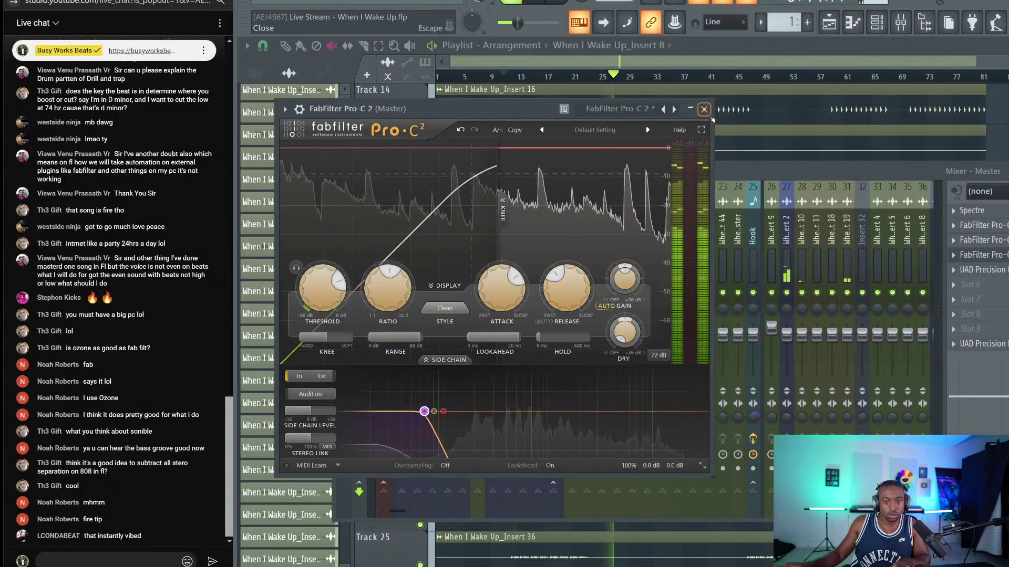
click(705, 111)
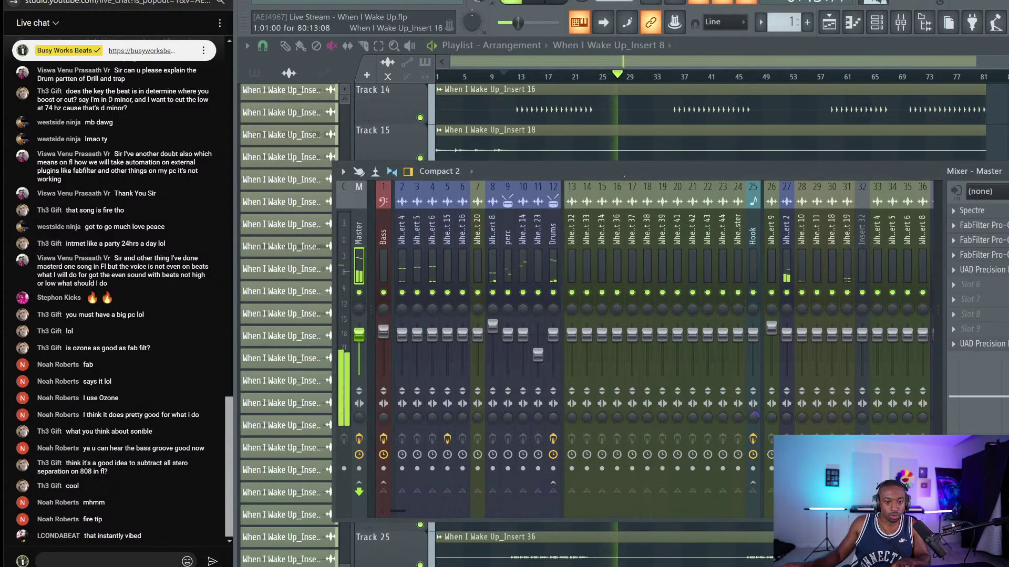
Reopen the Master track's Pro-C 2, try a threshold of -20.81 dB, set it to -12 dB during playback, and close it.
click(1004, 256)
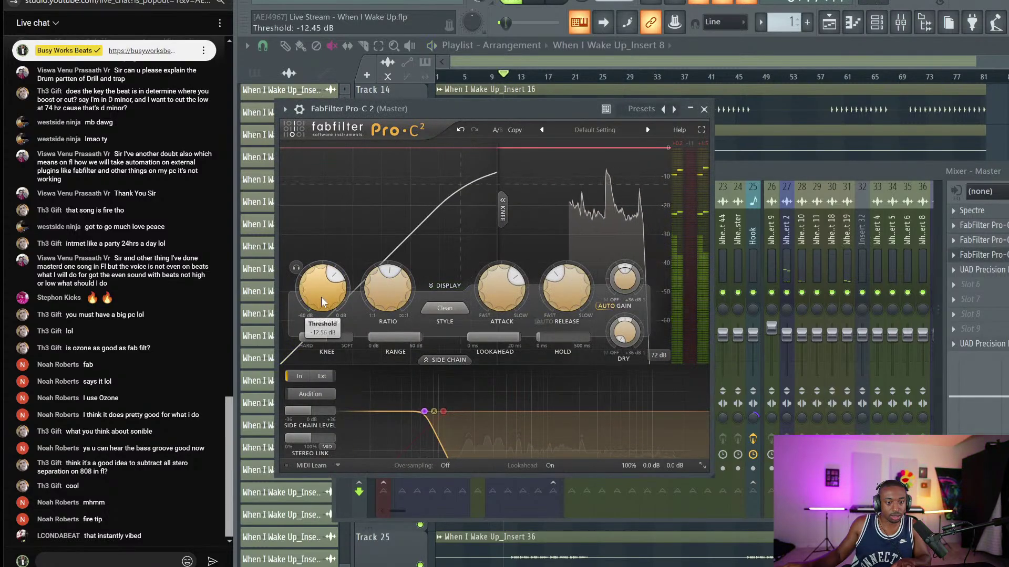
drag(320, 326, 320, 328)
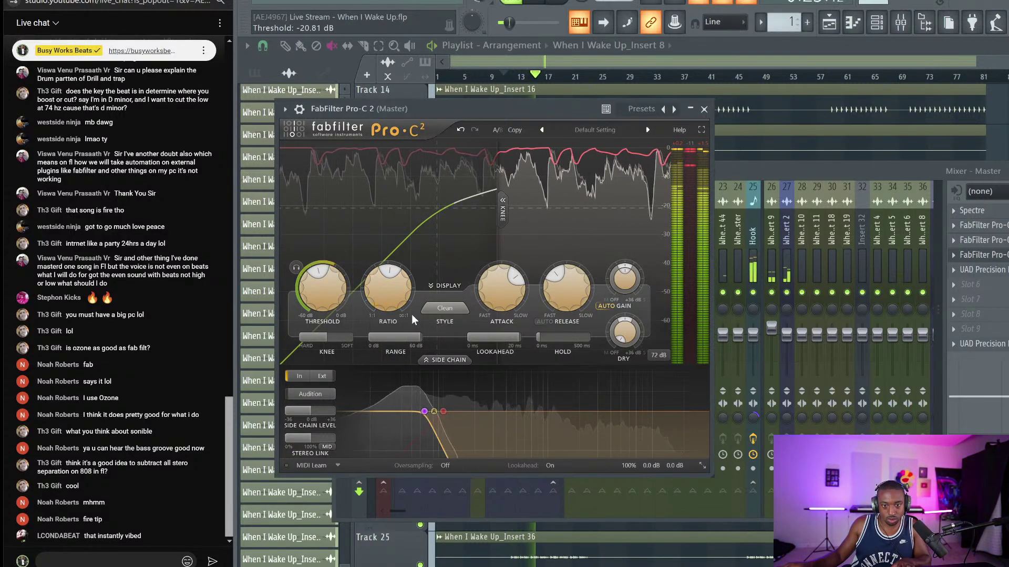
mouse_move(332, 305)
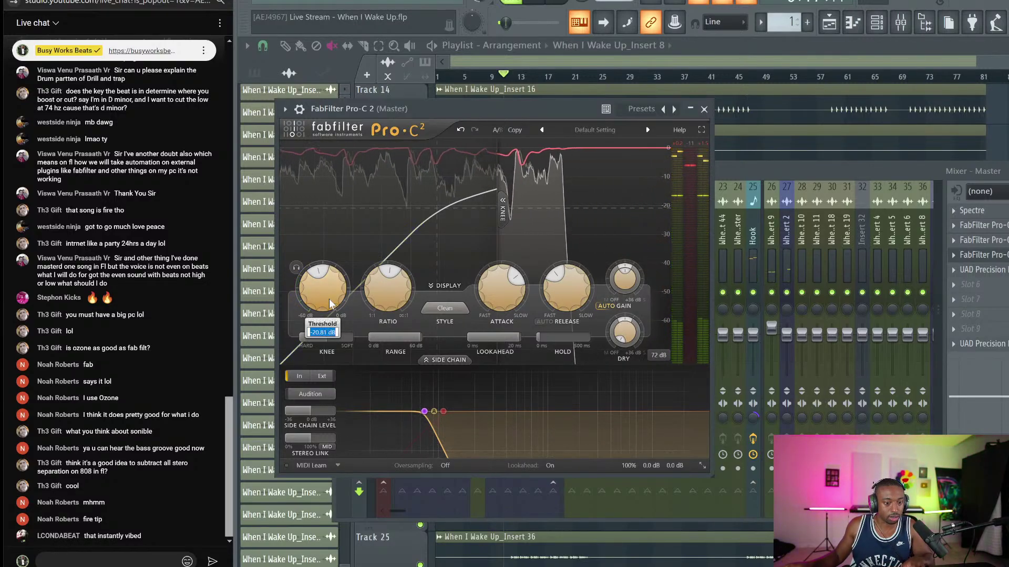
double_click(331, 304)
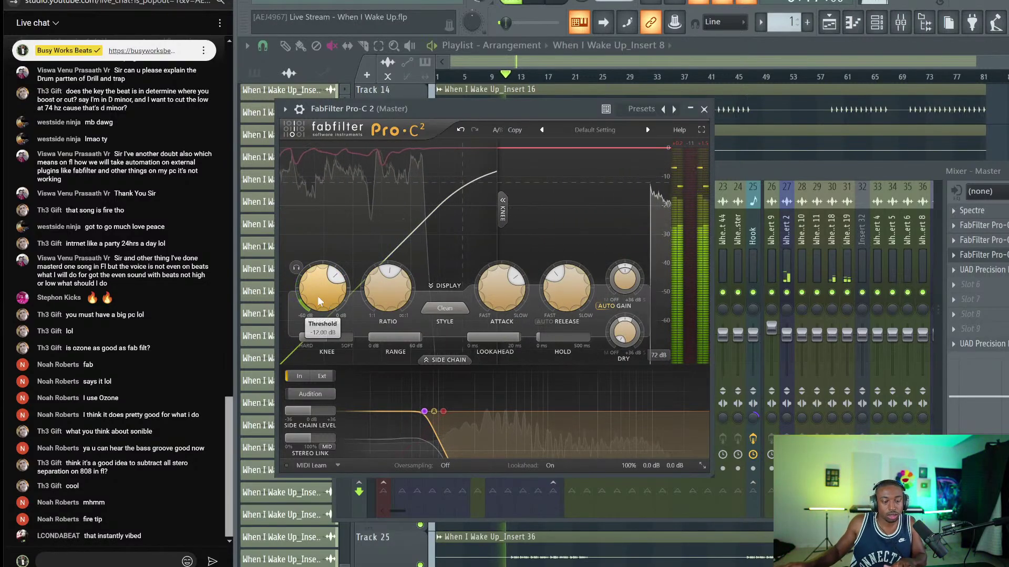
mouse_move(499, 297)
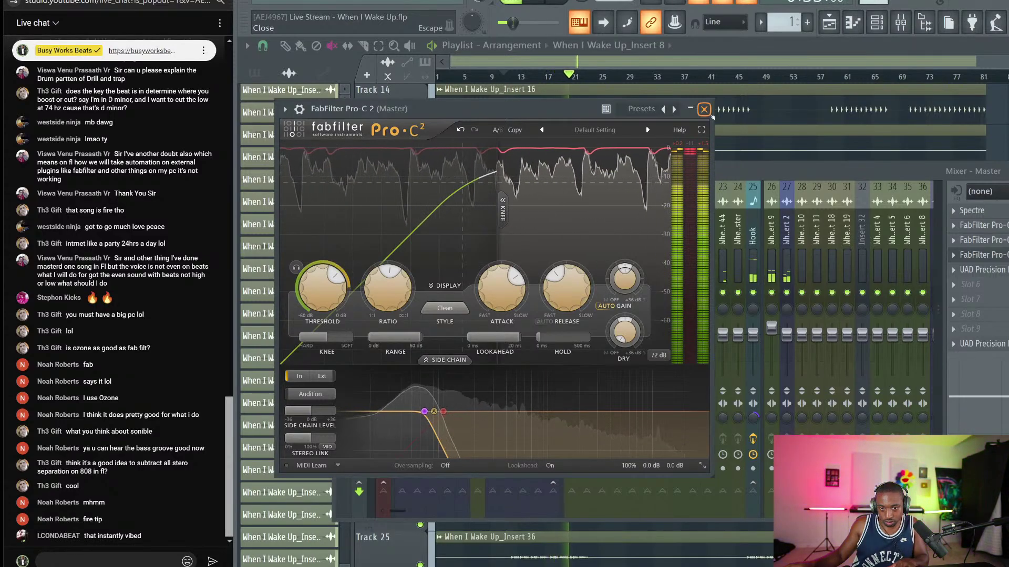
click(704, 108)
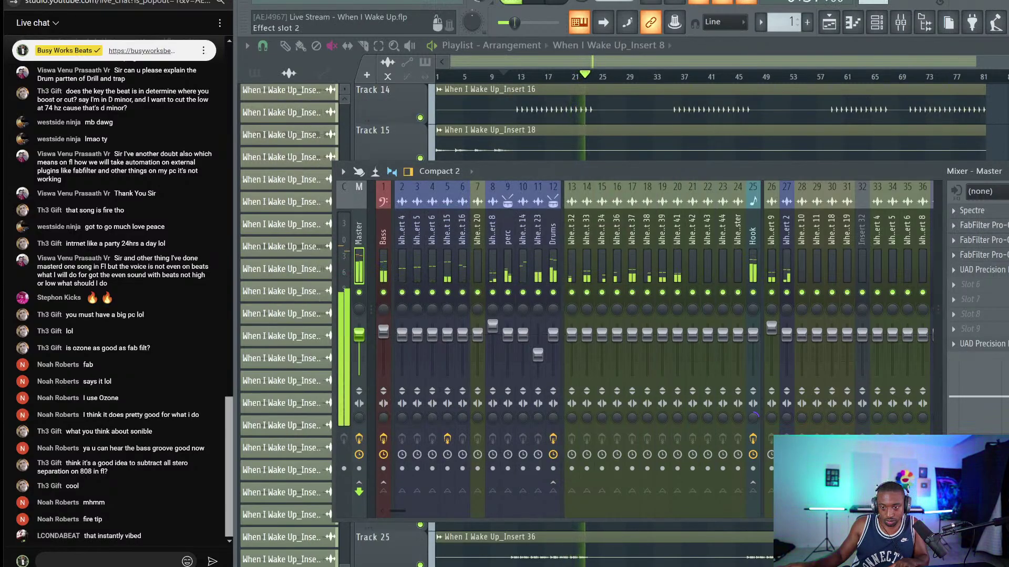
Set the threshold of the Master track's Pro-C 2 to -10.20 dB, then hide the mixer and stop playback.
click(982, 240)
mouse_move(324, 298)
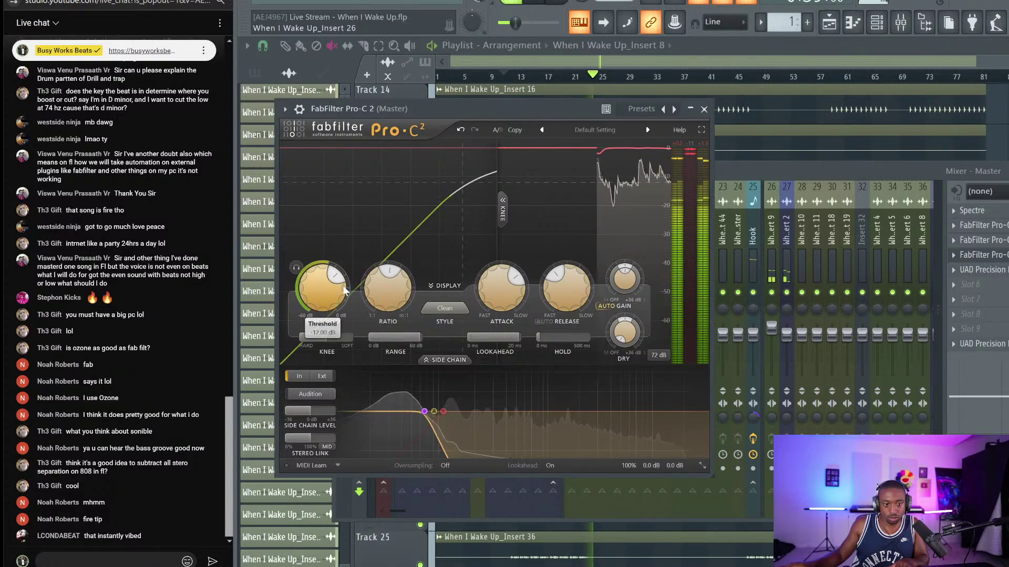
drag(324, 299, 325, 283)
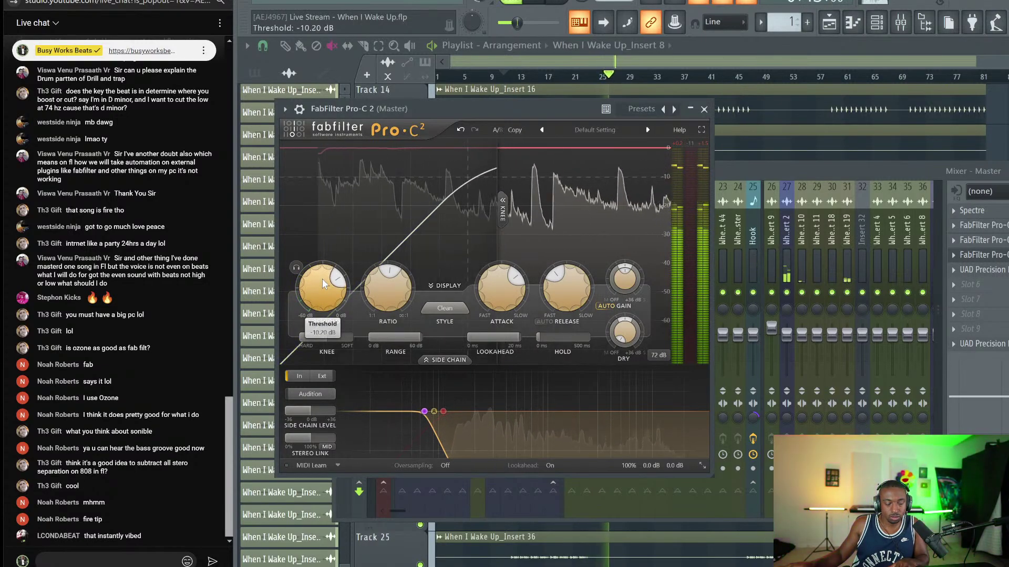
click(1008, 107)
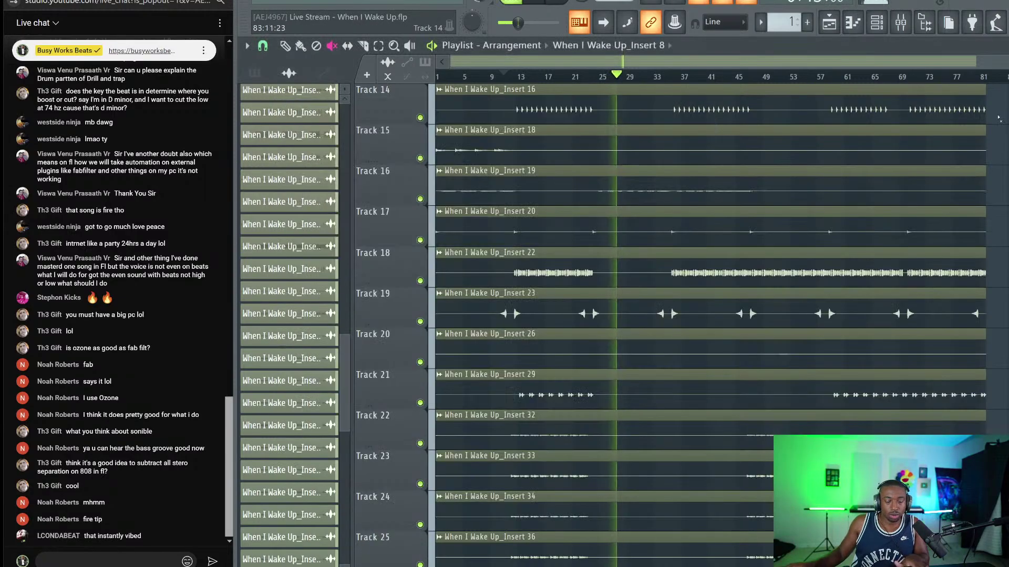
key(space)
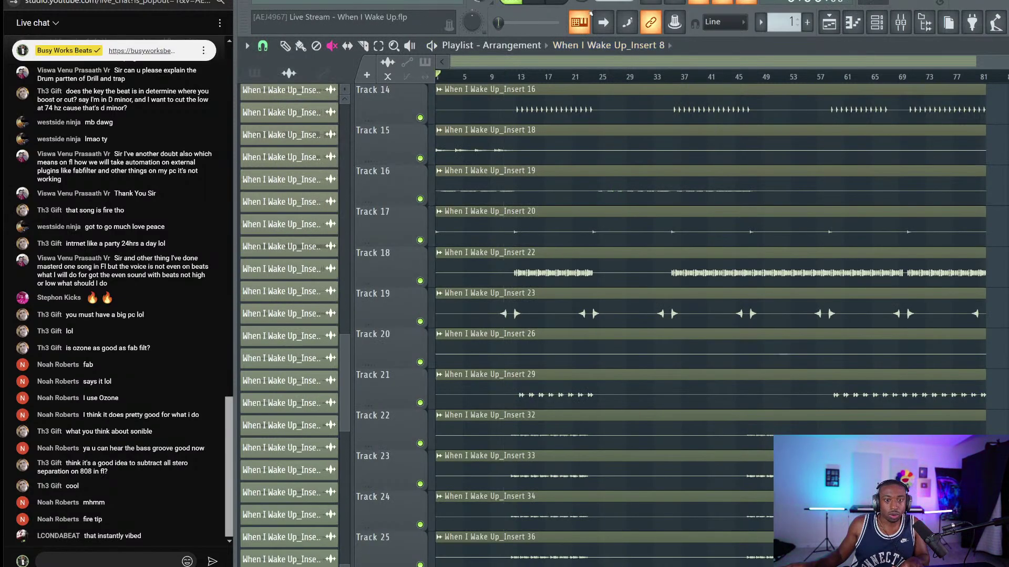
Switch to OBS, mute the Mic/Aux audio source, and minimise OBS to return to the playlist.
click(657, 566)
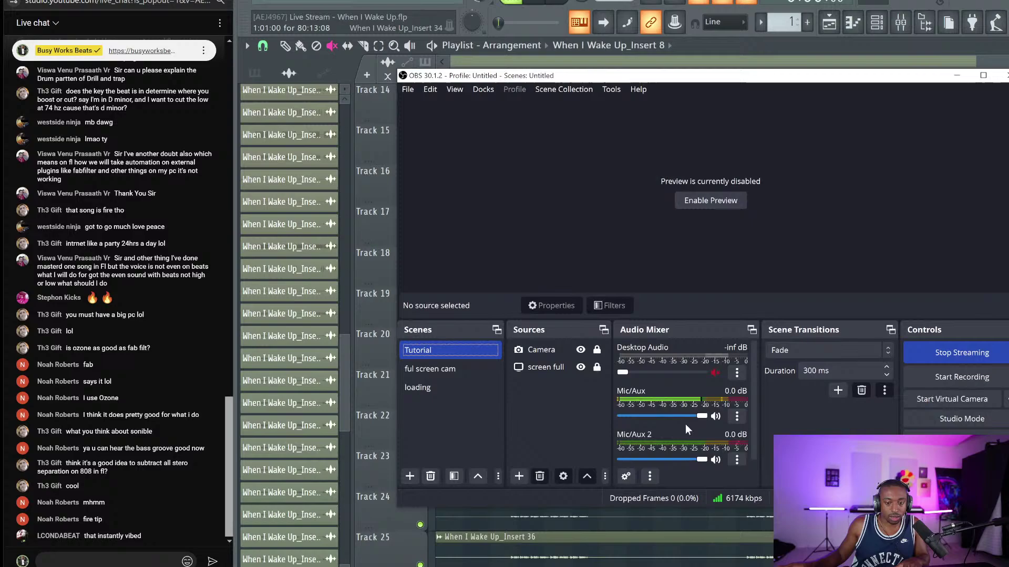
click(717, 416)
click(957, 76)
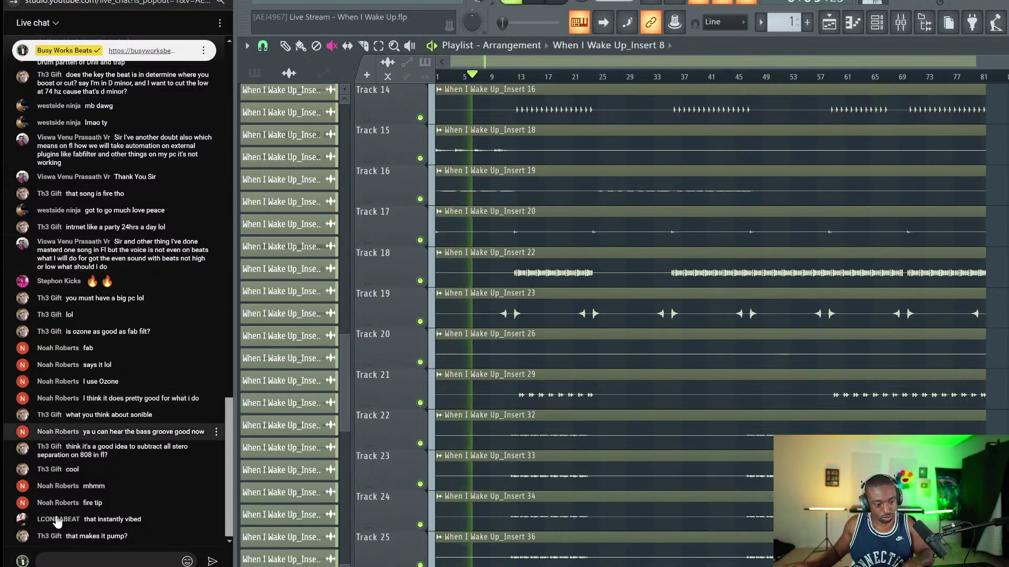
Reply in the live chat with the two messages "a lil" and "lol" while the song plays.
click(76, 561)
text(a lil)
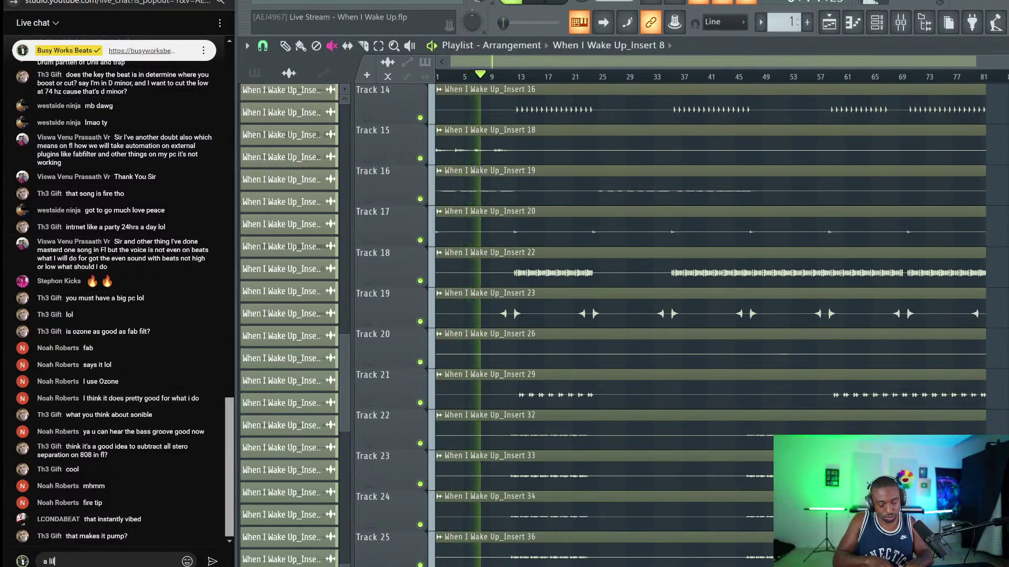
key(Return)
text(lol)
key(Return)
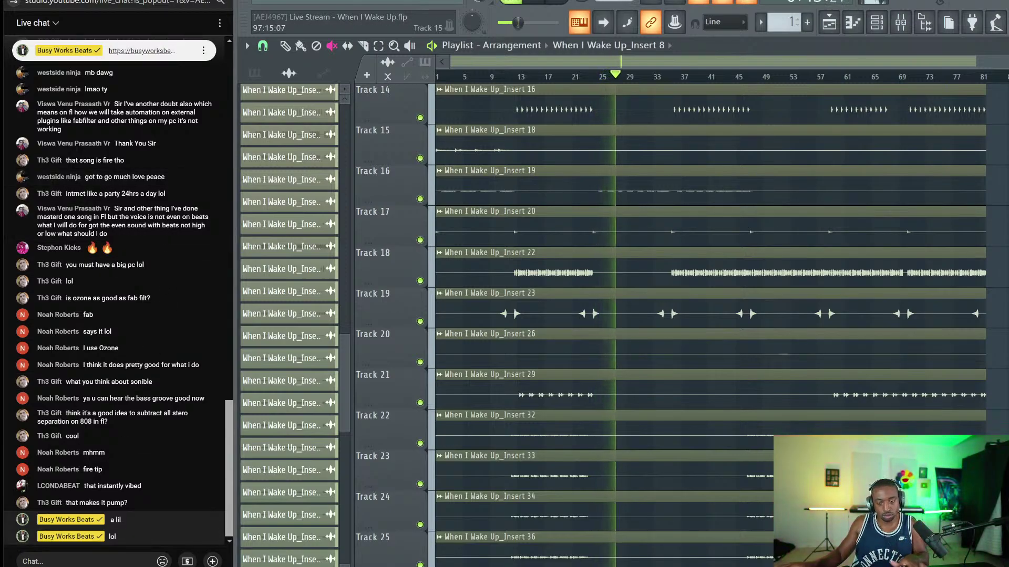
Show the mixer and select all of its tracks, including the Master, while the song plays.
click(901, 22)
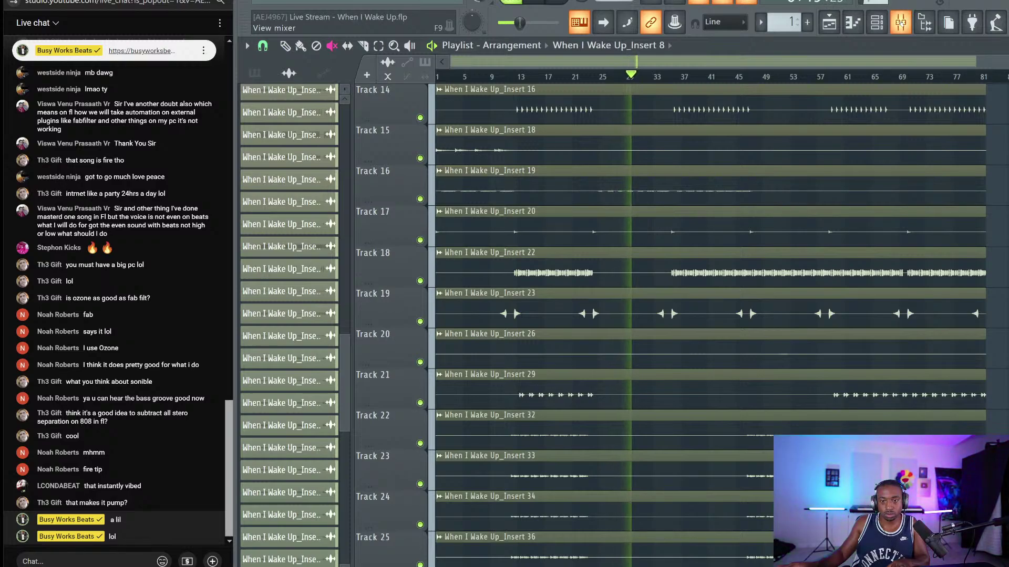
click(900, 22)
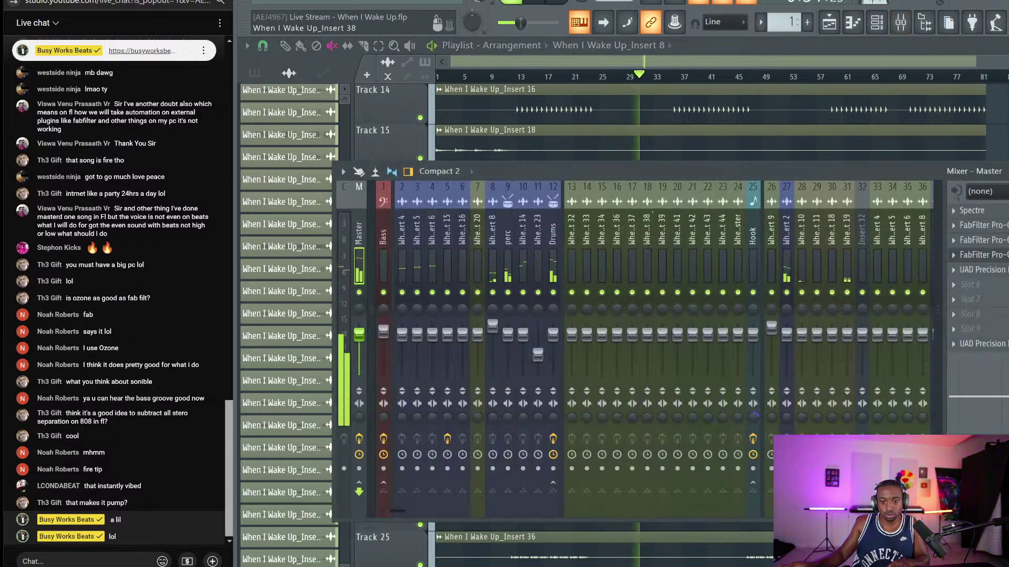
click(646, 231)
key(ctrl+a)
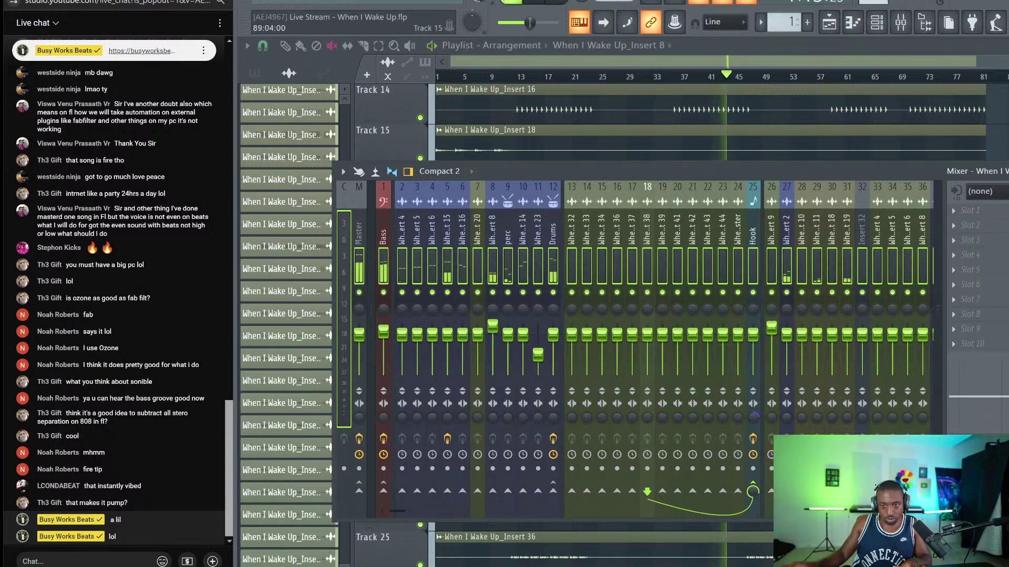
Hide the mixer and look through the playlist's upper tracks during playback.
key(F9)
scroll(719, 326, up, 2)
scroll(956, 107, up, 8)
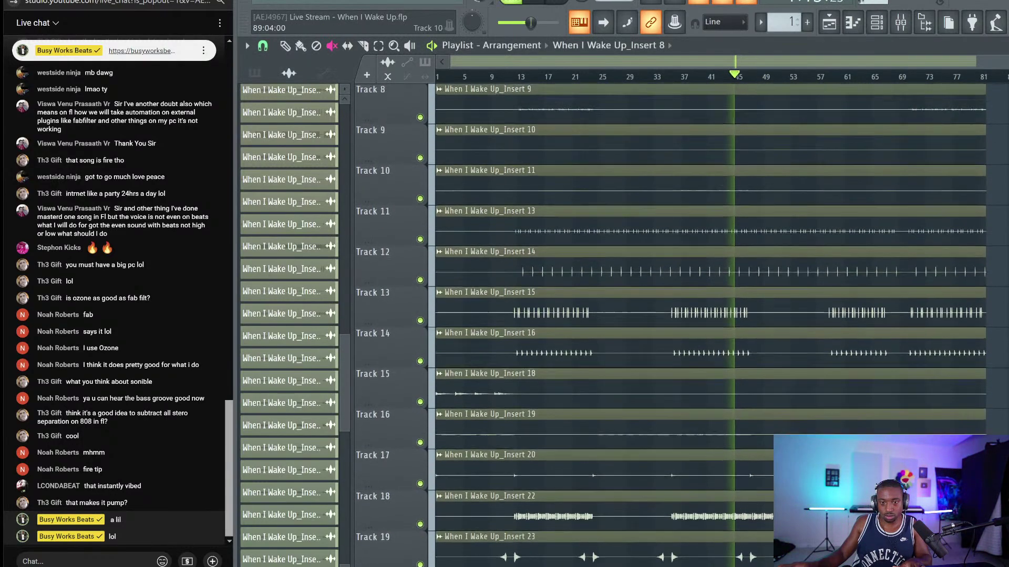
scroll(956, 108, down, 14)
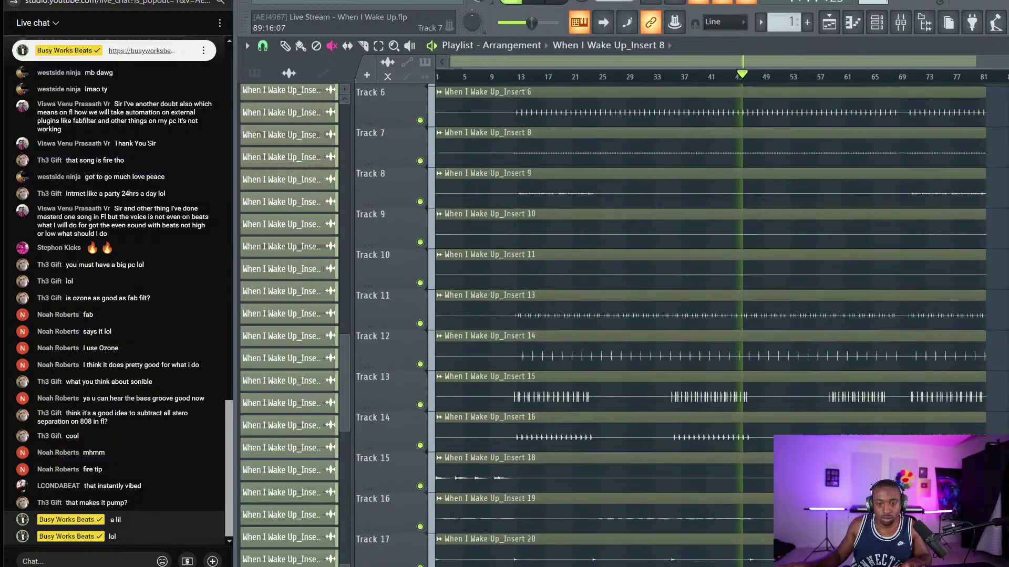
Examine the waveforms of the playlist tracks from Track 1 down to the vocoder clip on Track 38 during playback.
scroll(996, 297, down, 5)
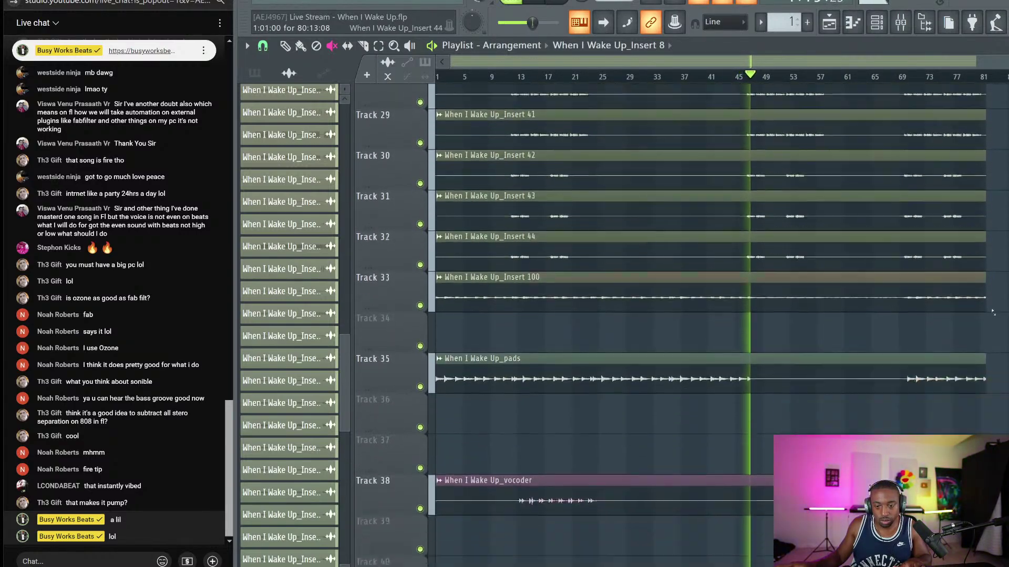
scroll(664, 398, up, 7)
scroll(663, 397, up, 8)
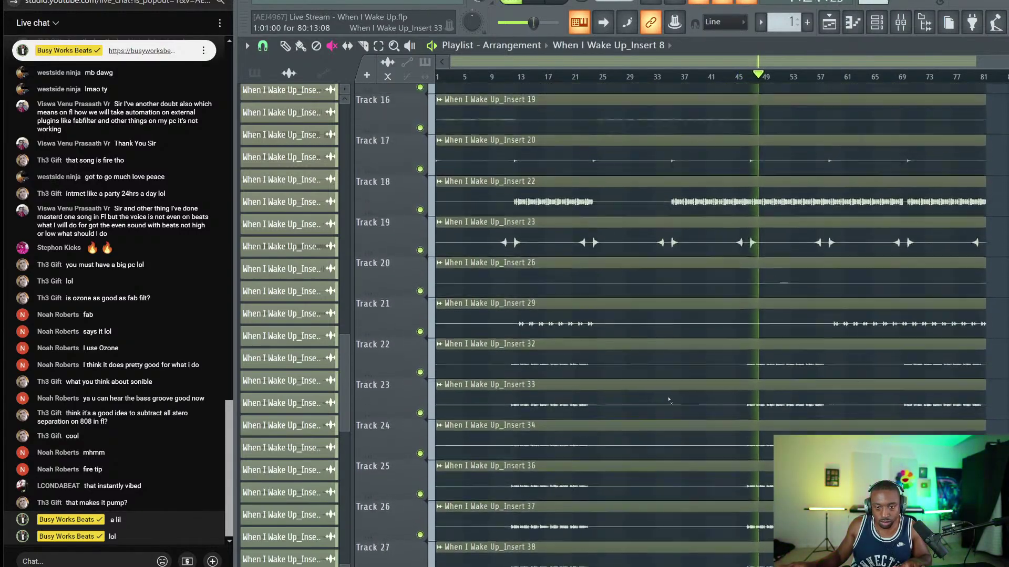
scroll(525, 306, up, 1)
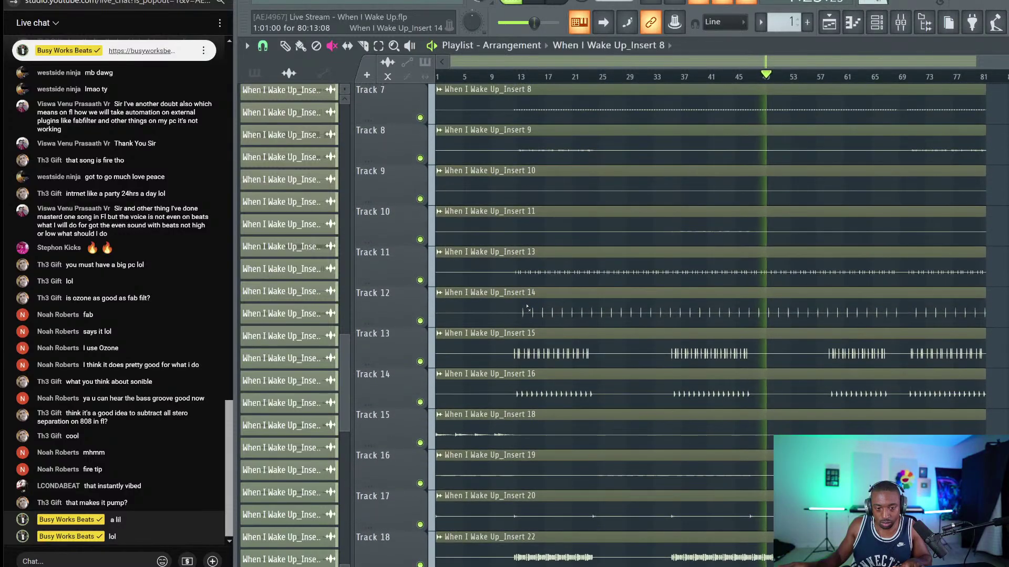
scroll(492, 260, up, 4)
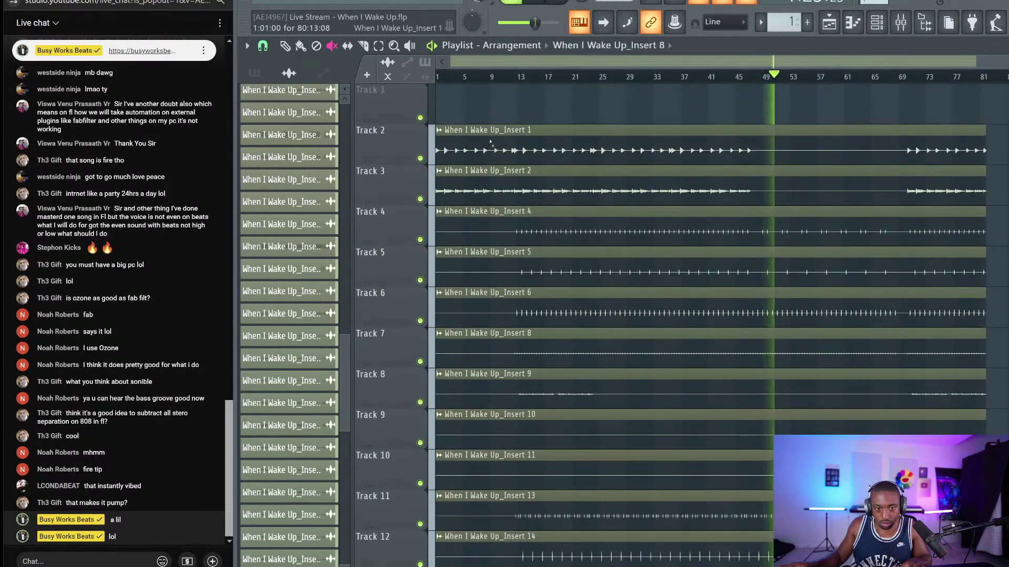
scroll(595, 304, down, 3)
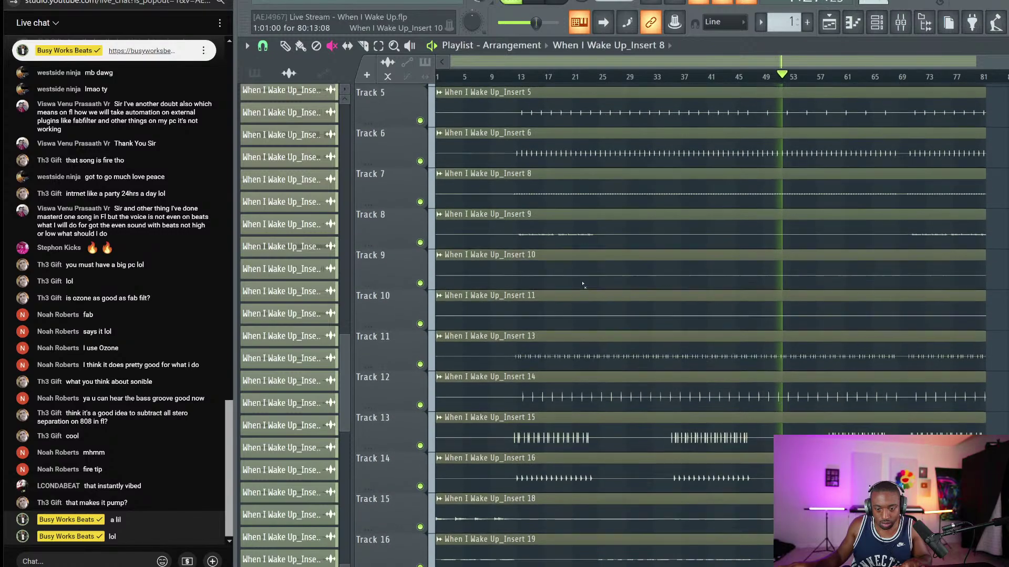
scroll(792, 191, down, 5)
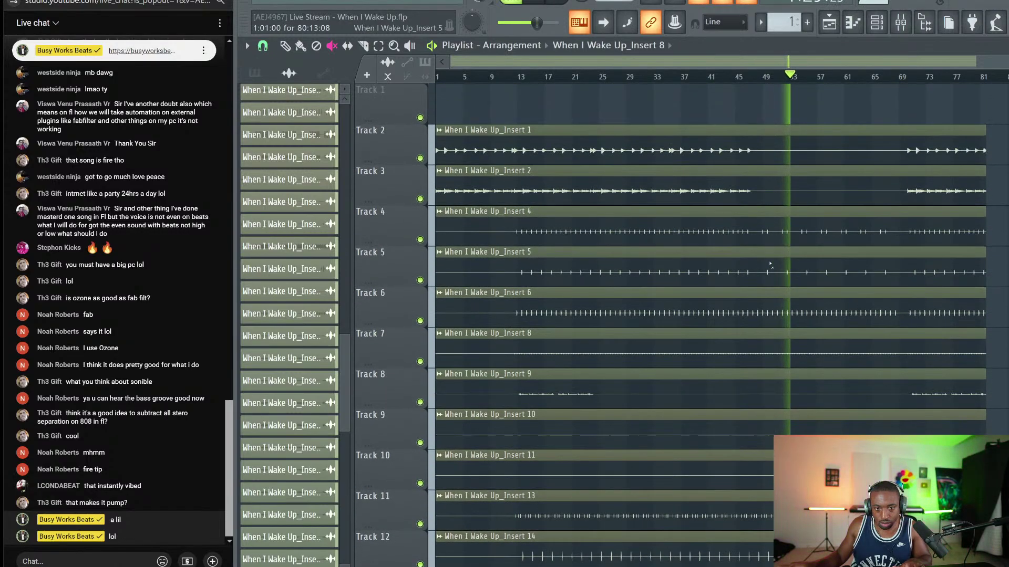
scroll(713, 266, down, 5)
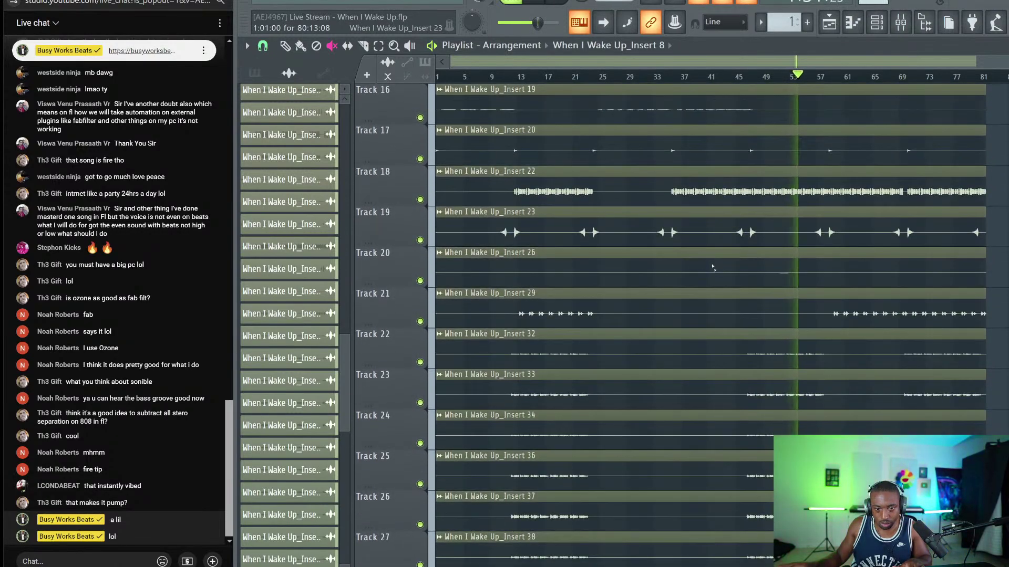
scroll(762, 86, up, 1)
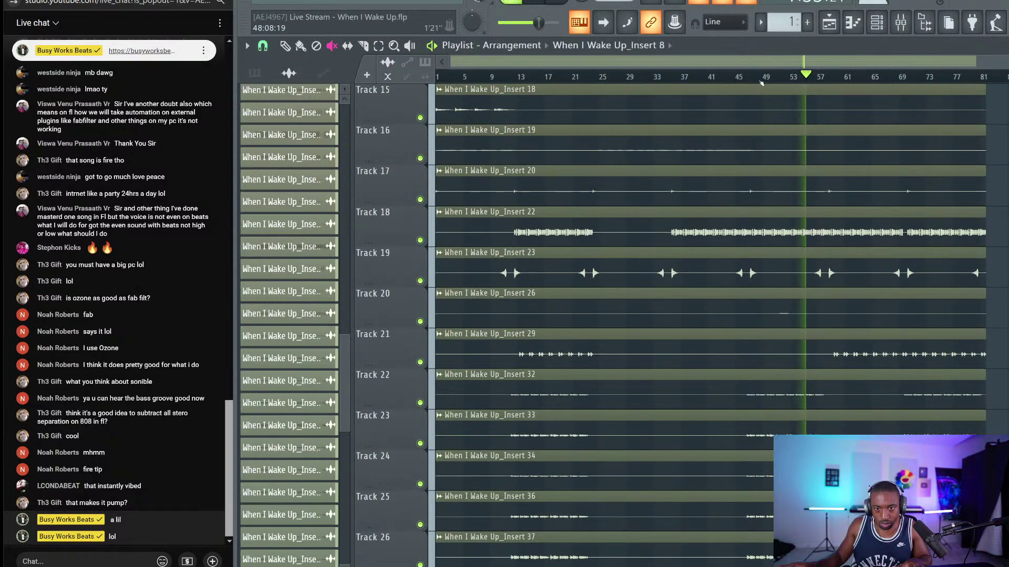
Select the When I Wake Up_Insert 22 clip on Track 18, activate the Draw tool, and inspect the song's final section during playback.
scroll(762, 83, up, 4)
scroll(762, 83, up, 2)
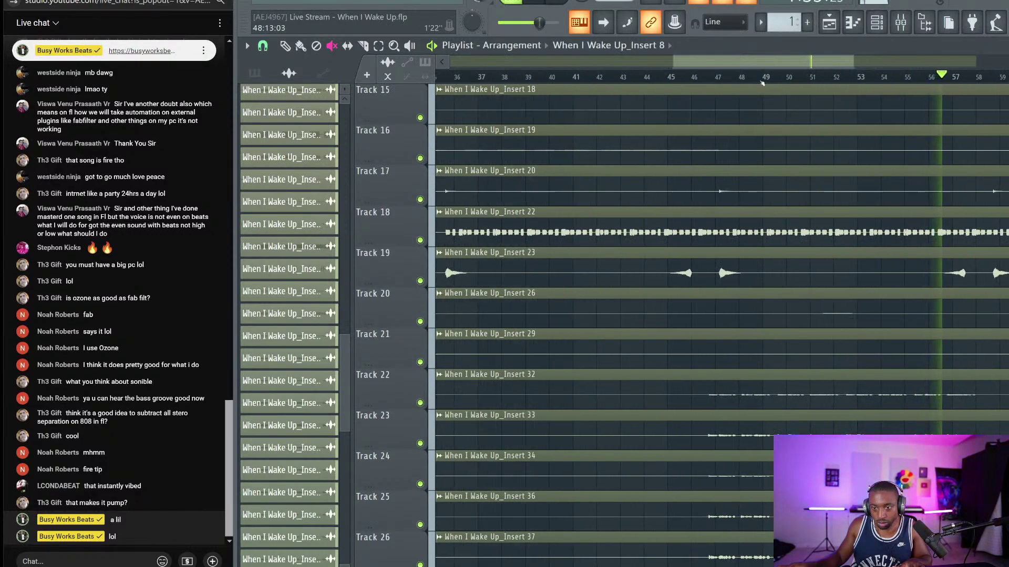
click(618, 241)
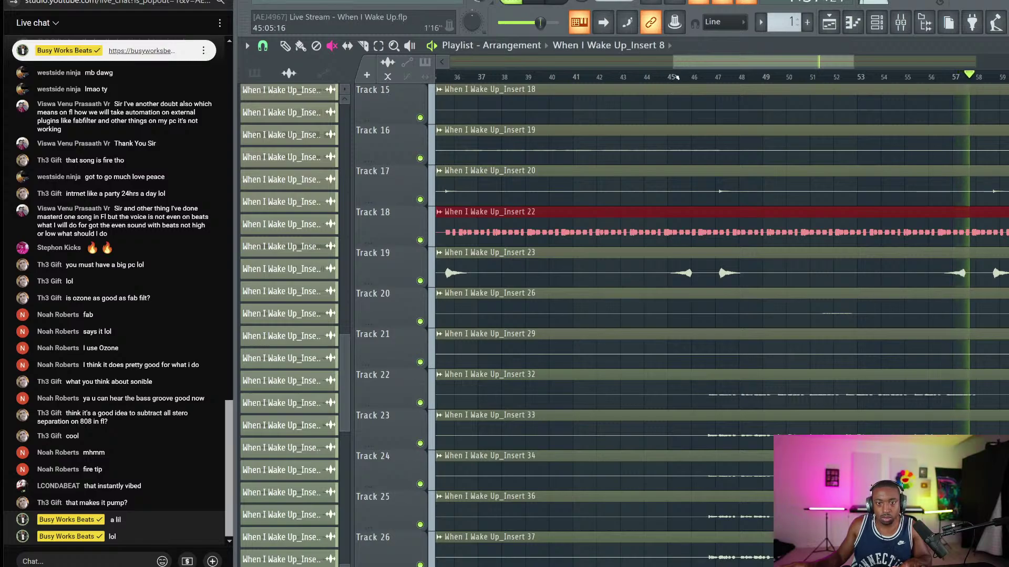
scroll(677, 77, down, 4)
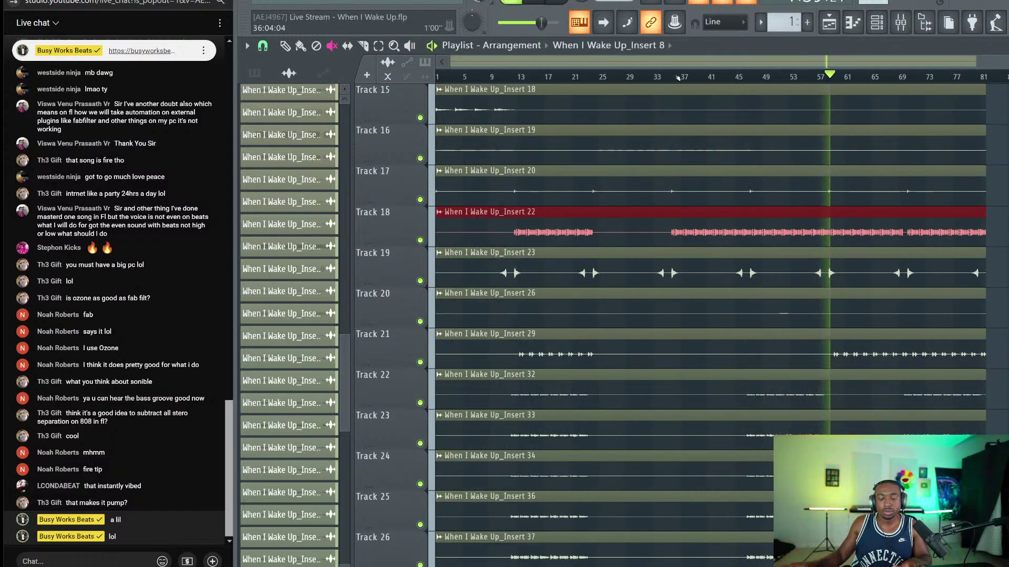
click(285, 46)
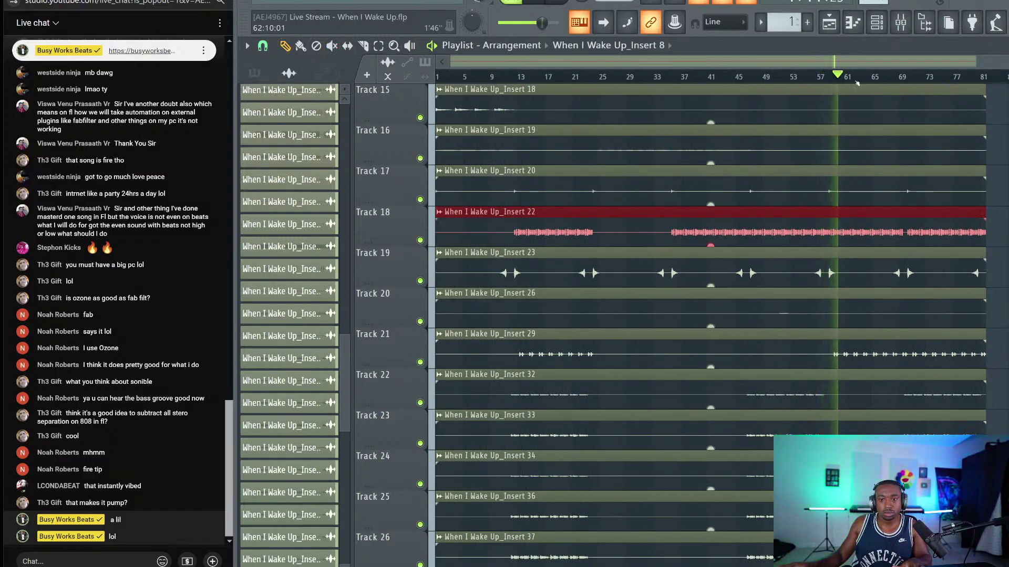
scroll(857, 83, up, 8)
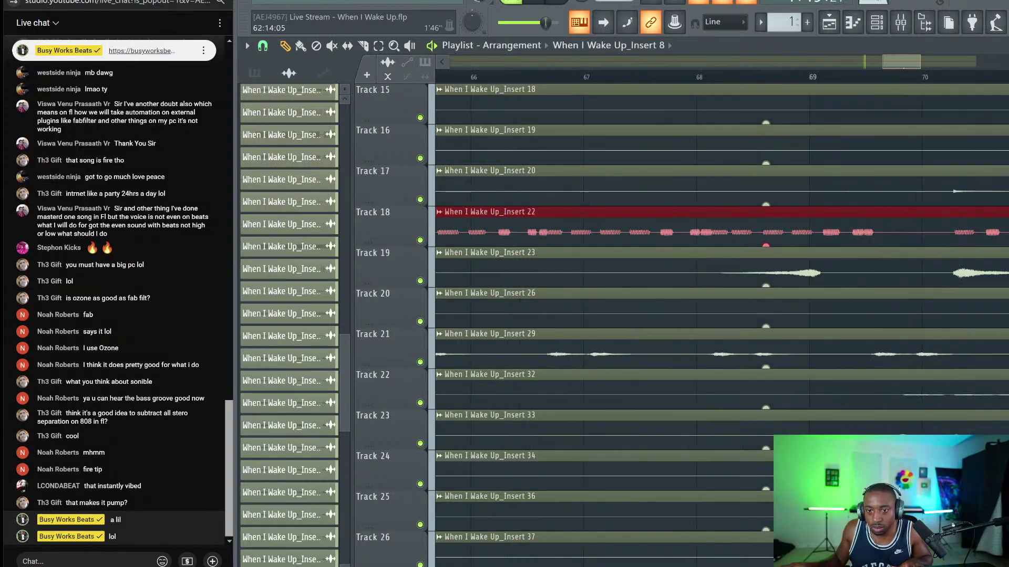
drag(904, 68, 946, 71)
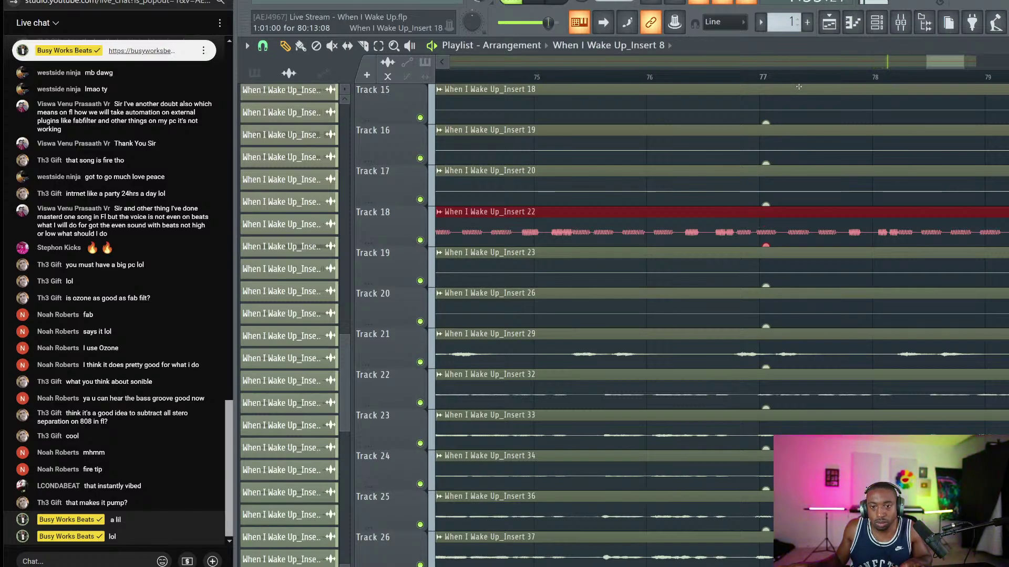
scroll(798, 76, down, 5)
scroll(798, 77, down, 3)
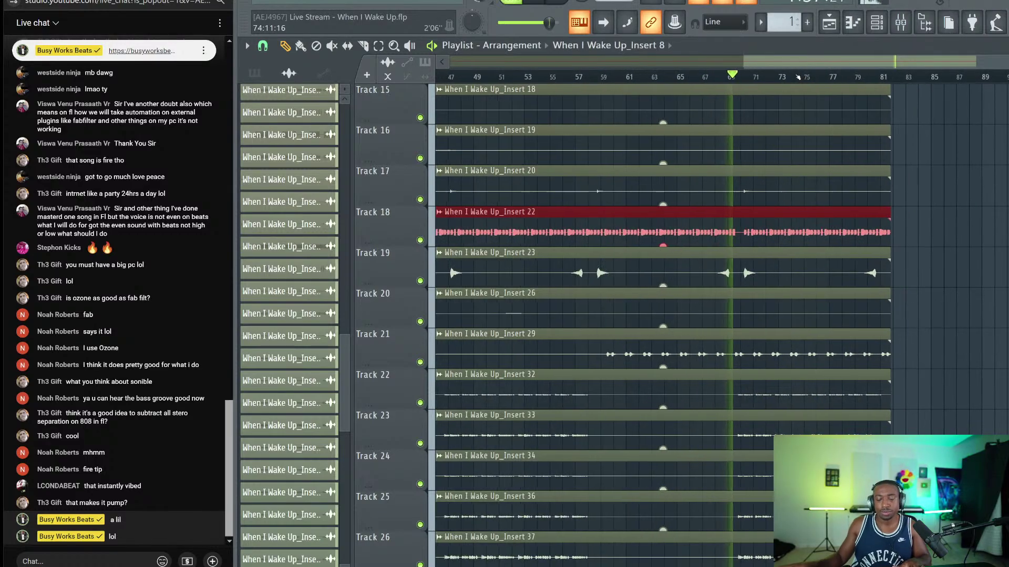
Show the mixer, check the Hook track's effects, adjust the instruments track's volume to 92% (-1.9 dB), and hide the mixer.
click(905, 29)
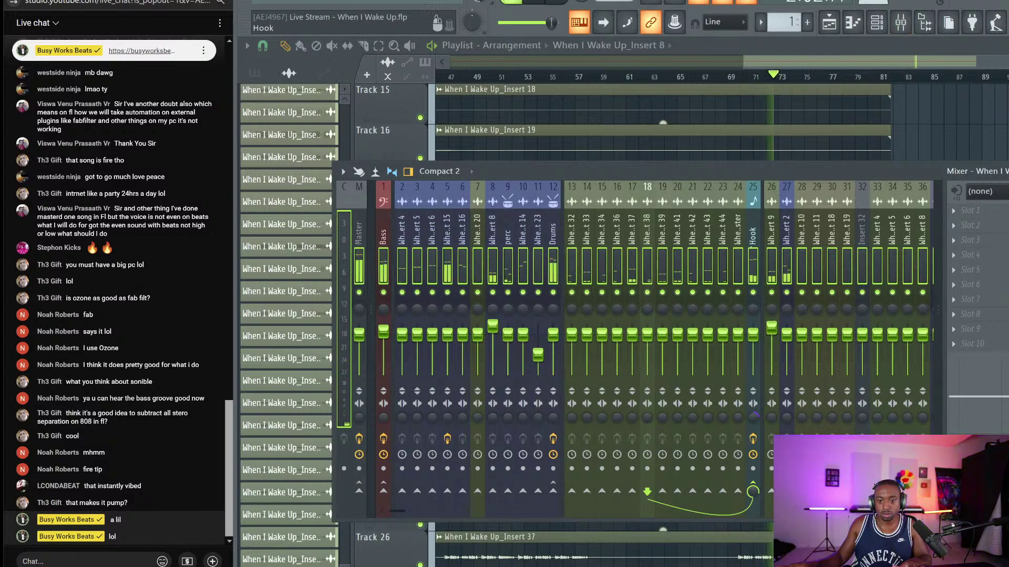
click(753, 236)
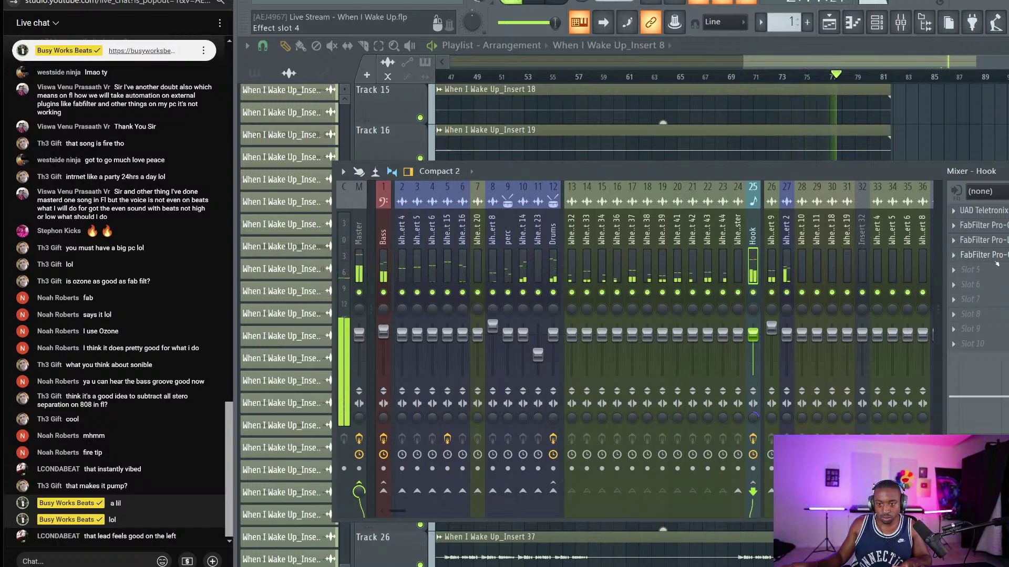
scroll(834, 246, down, 4)
scroll(834, 247, down, 4)
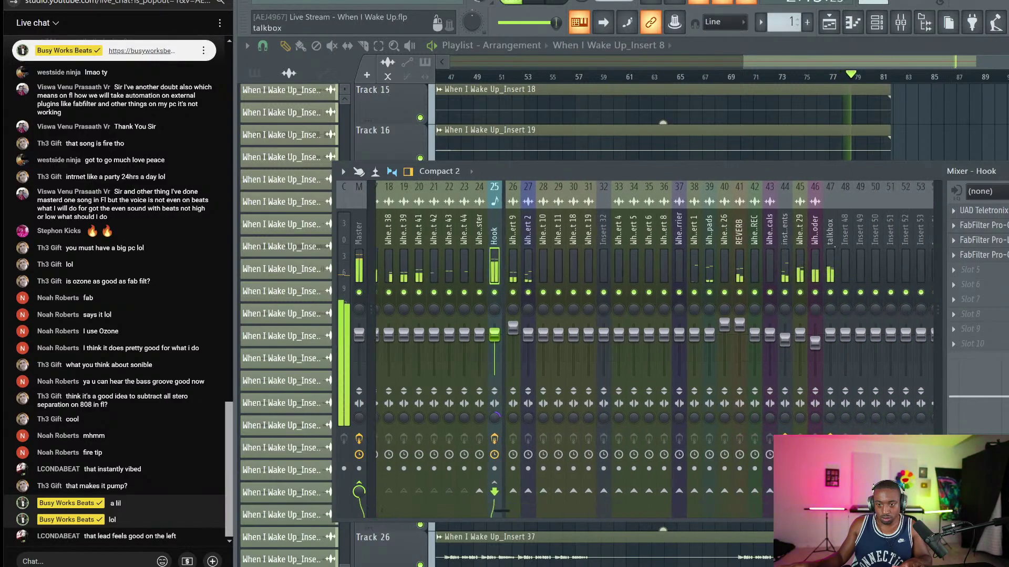
click(771, 231)
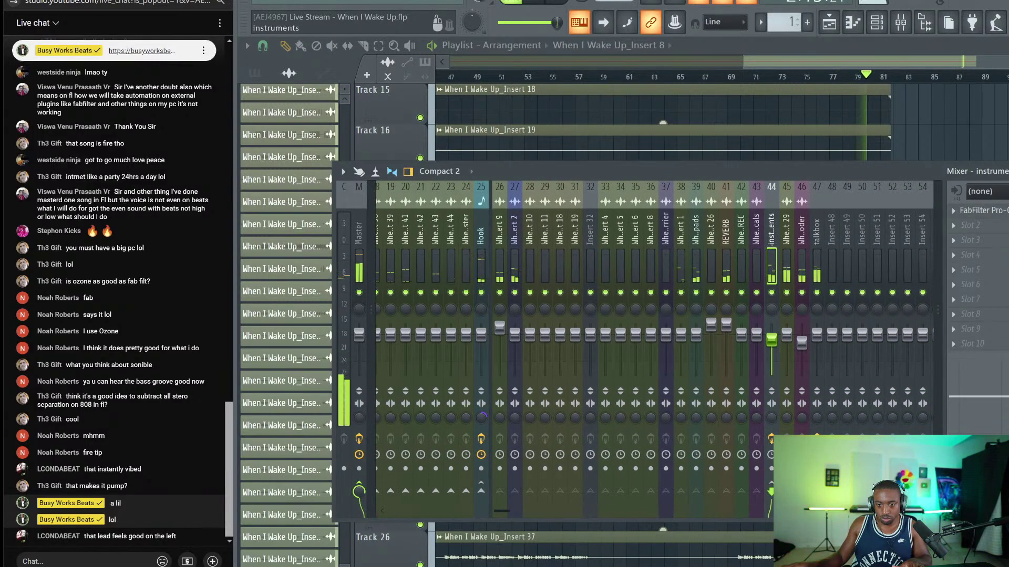
drag(771, 341, 771, 338)
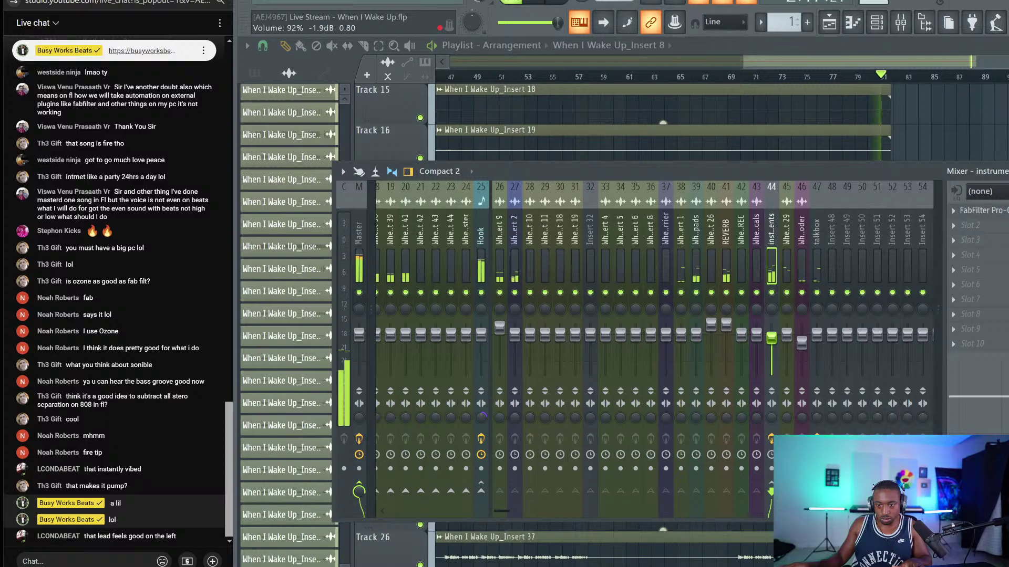
click(900, 23)
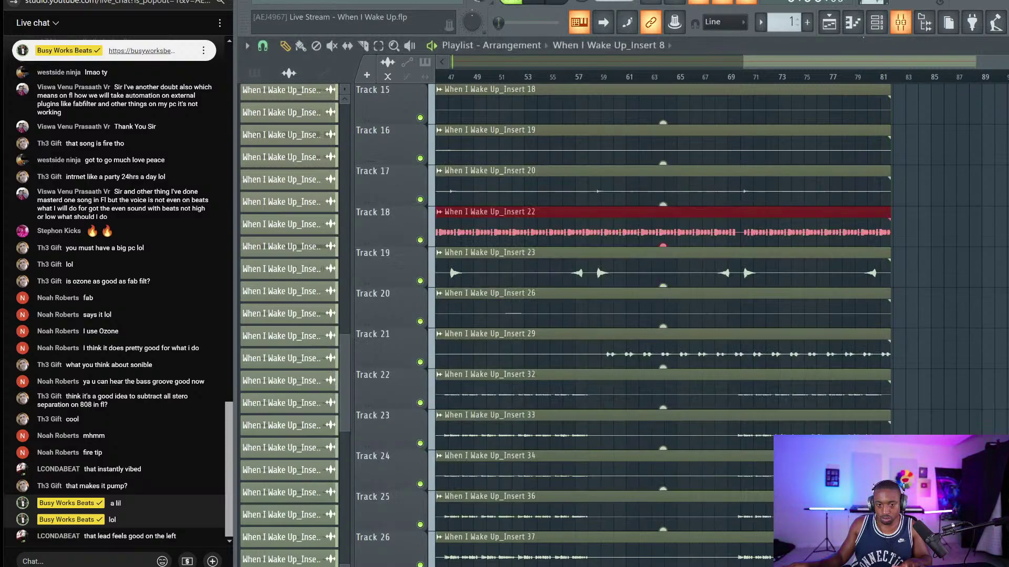
Stop playback, switch to OBS to unmute the Mic/Aux audio source, and minimise OBS.
key(space)
click(667, 566)
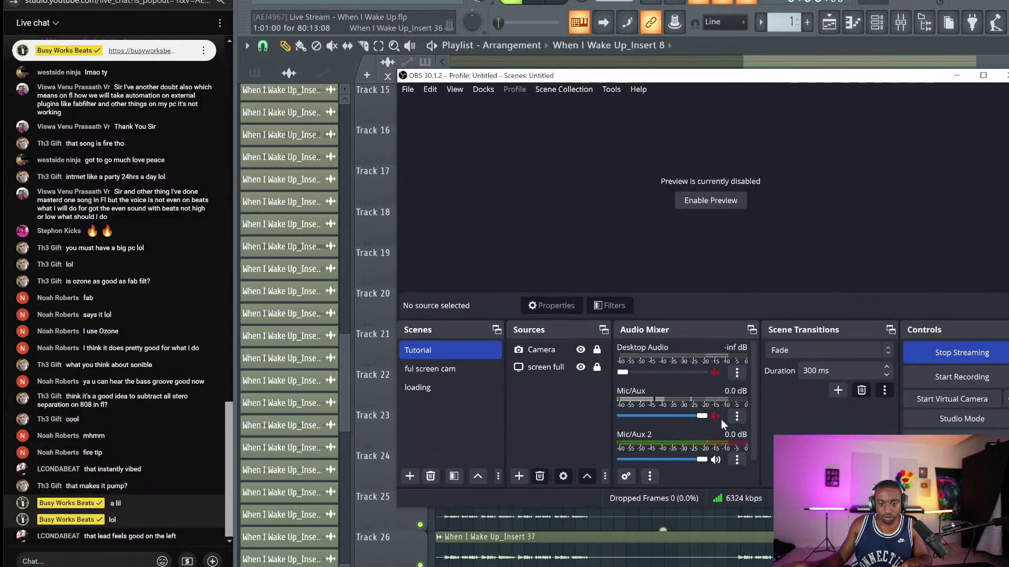
click(960, 75)
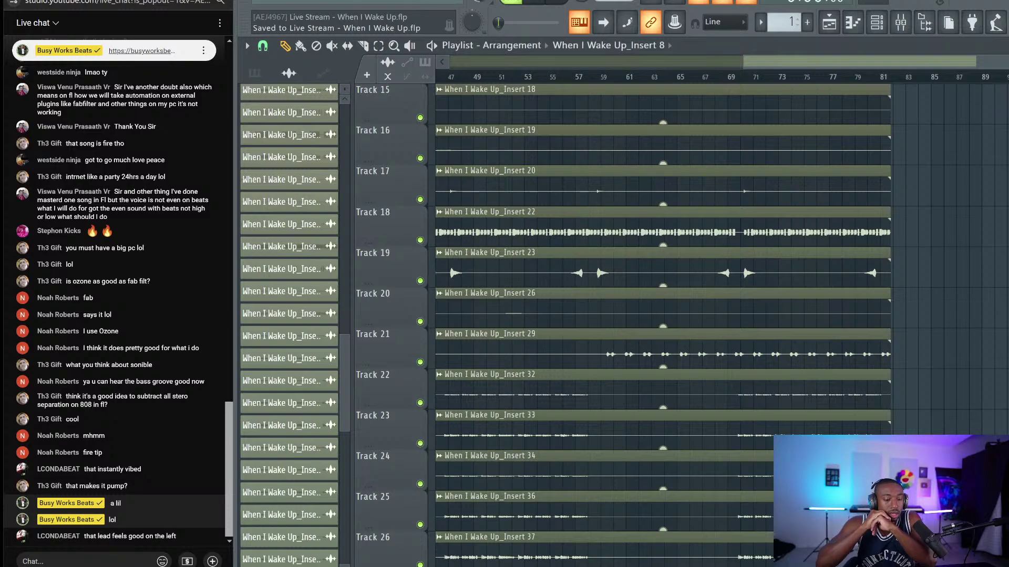
Save the project and briefly check the live stream's analytics in YouTube Studio before returning to the playlist.
key(ctrl+s)
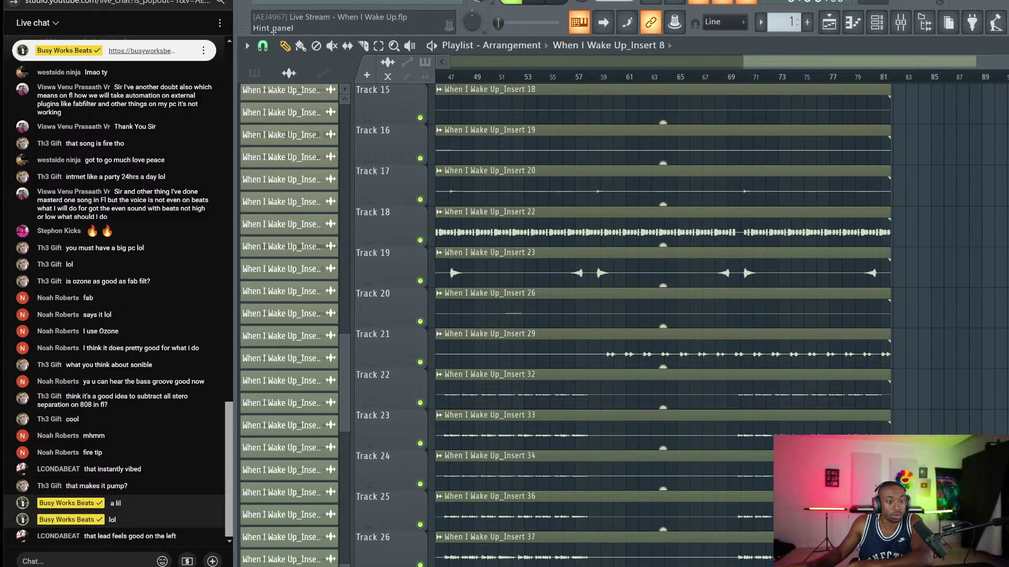
click(260, 1)
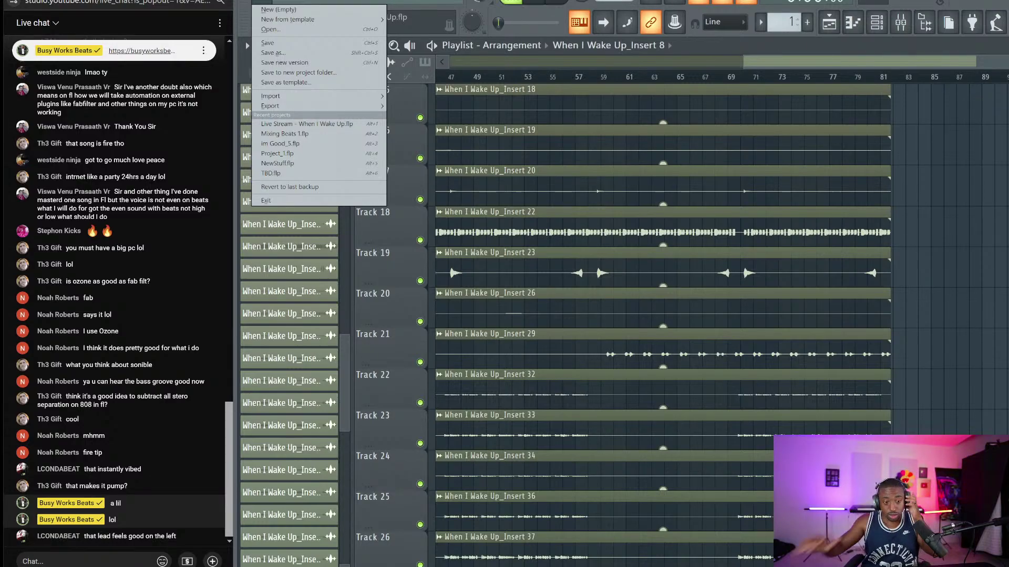
key(alt+Tab)
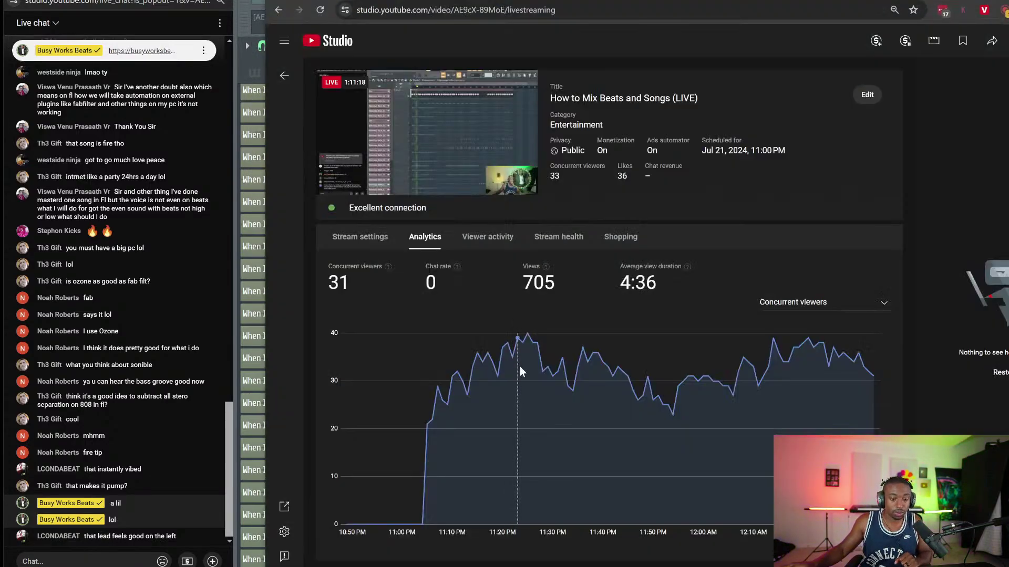
key(alt+Tab)
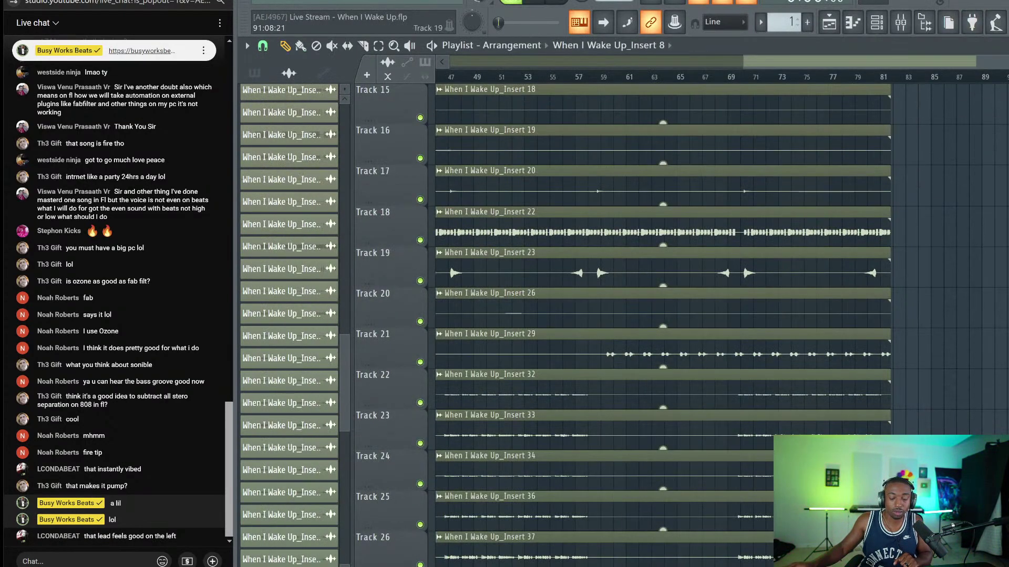
Export the project as a zipped loop package named "Live Stream - When I Wake Up" into the "2024 - July 21" folder.
click(260, 1)
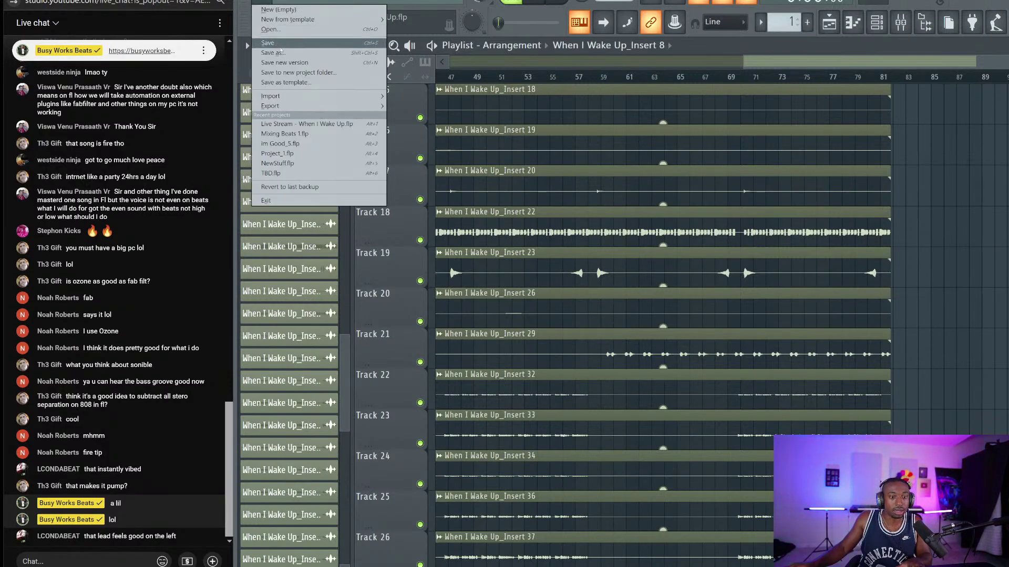
mouse_move(272, 106)
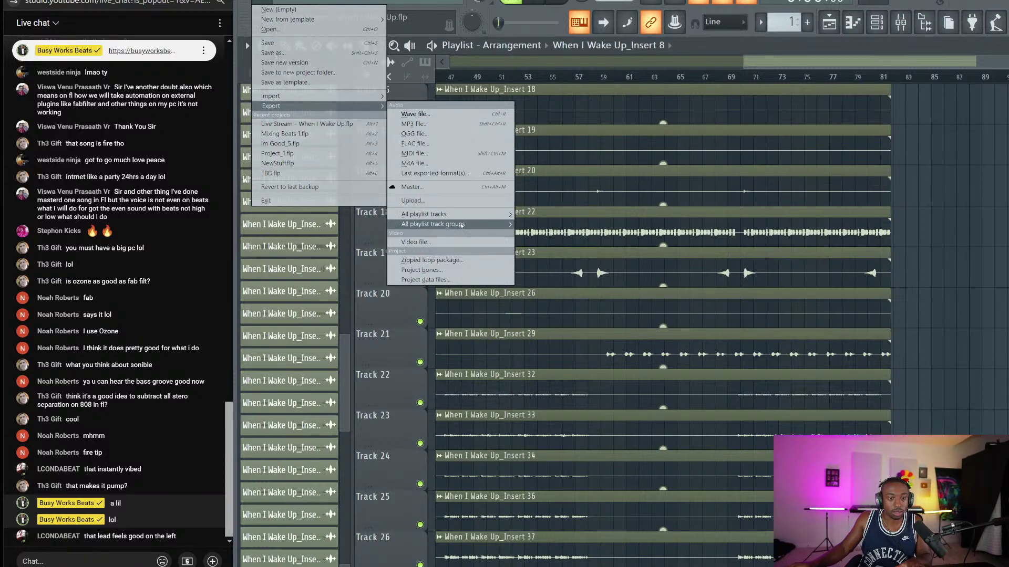
click(462, 260)
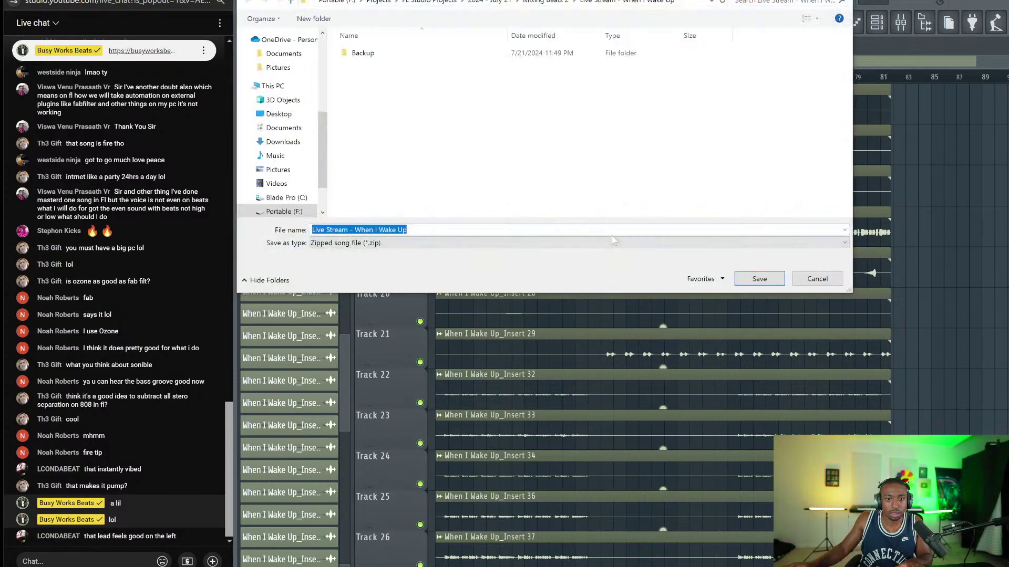
click(503, 2)
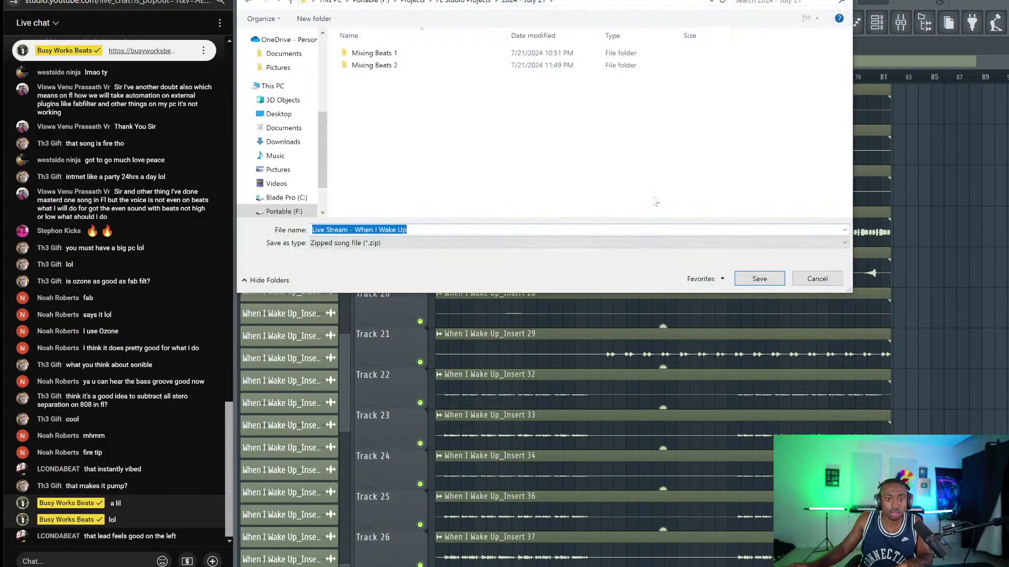
click(741, 278)
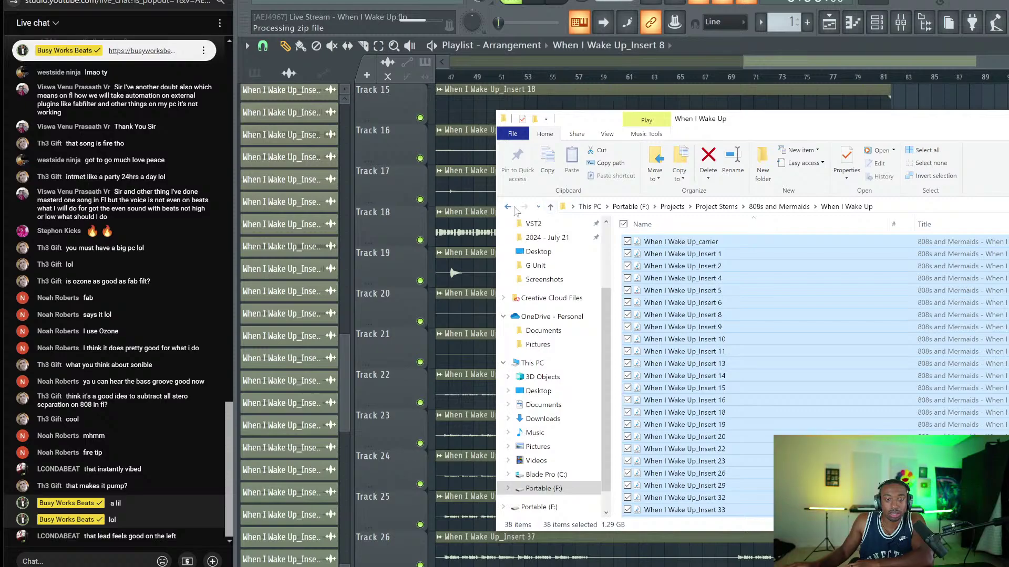
Open the "WAR (BEAT)" stems folder inside "808s and Mermaids" and reposition the File Explorer window over the playlist.
click(510, 207)
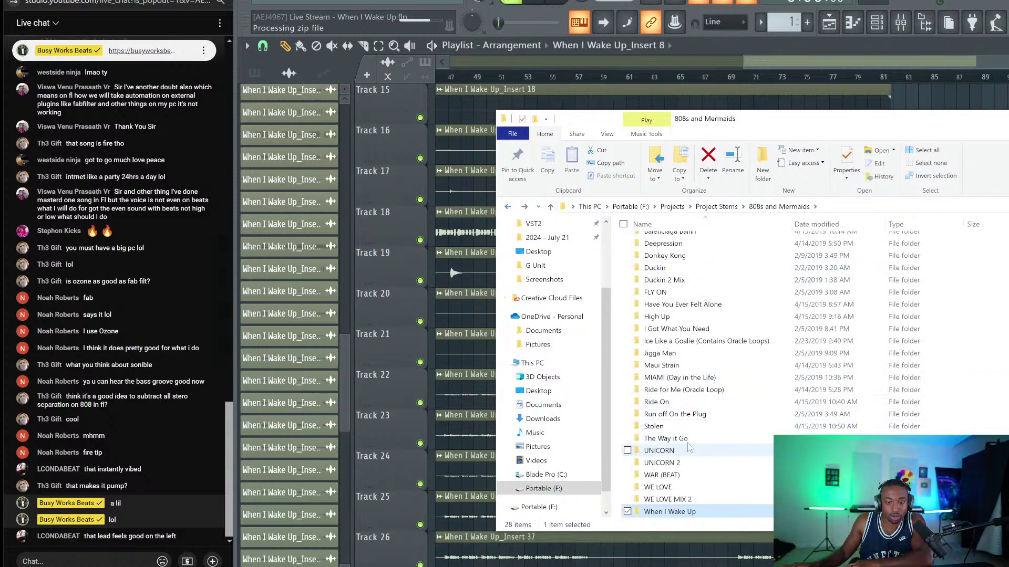
double_click(676, 476)
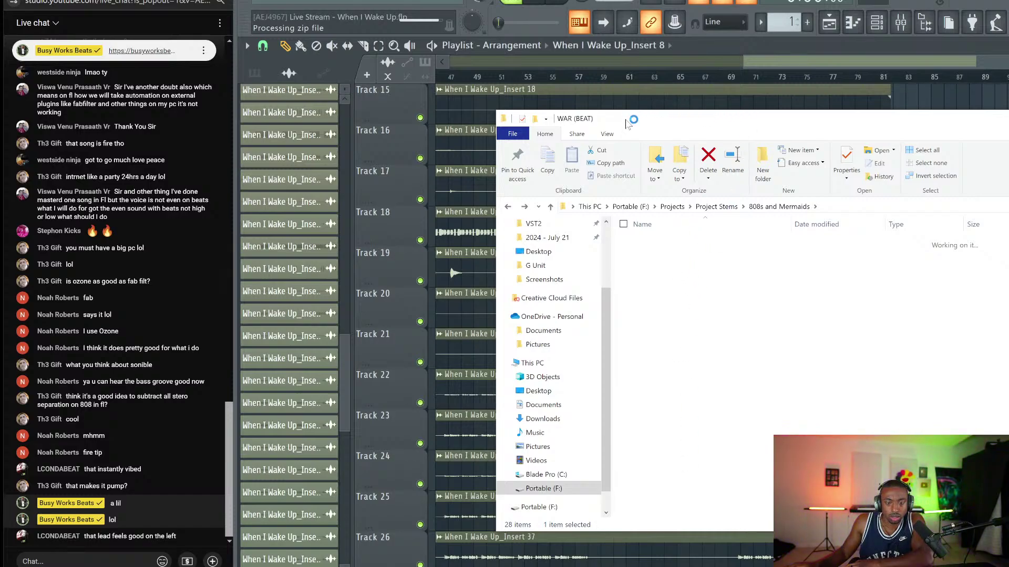
drag(705, 120, 563, 111)
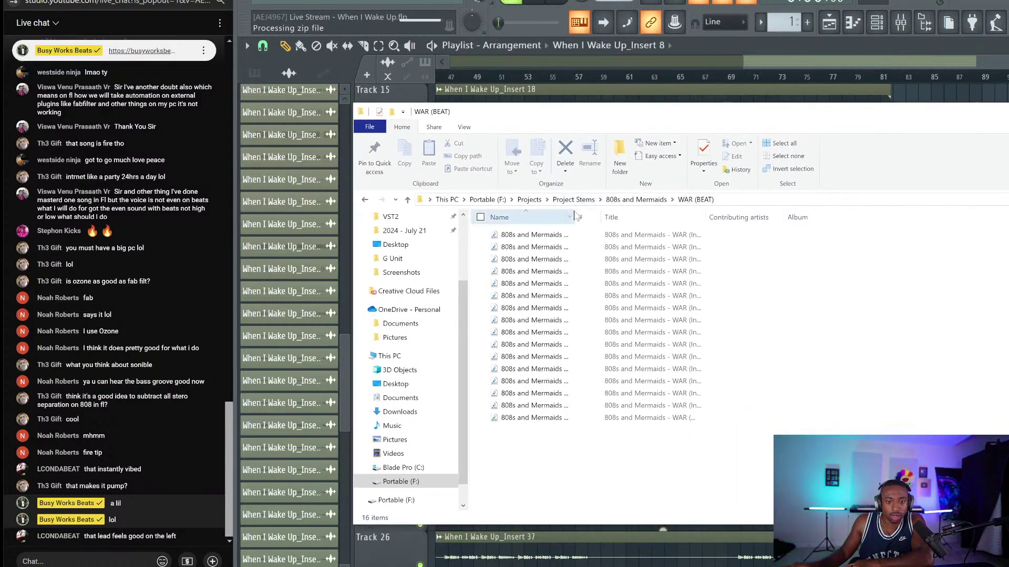
Preview the "808s and Mermaids - WAR_Master" file in the media player, and return to the "808s and Mermaids" folder.
drag(578, 214, 686, 215)
click(597, 418)
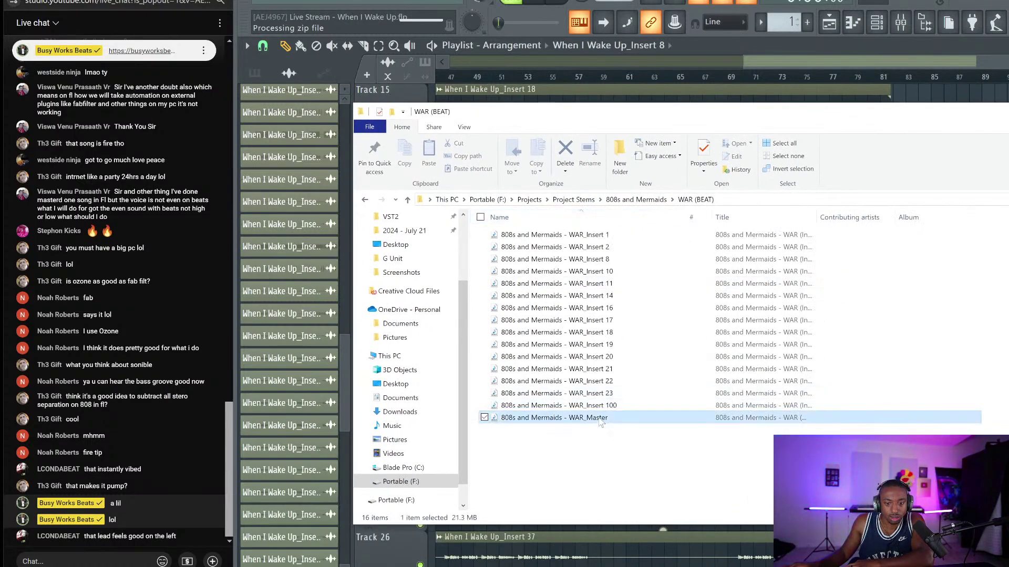
right_click(597, 417)
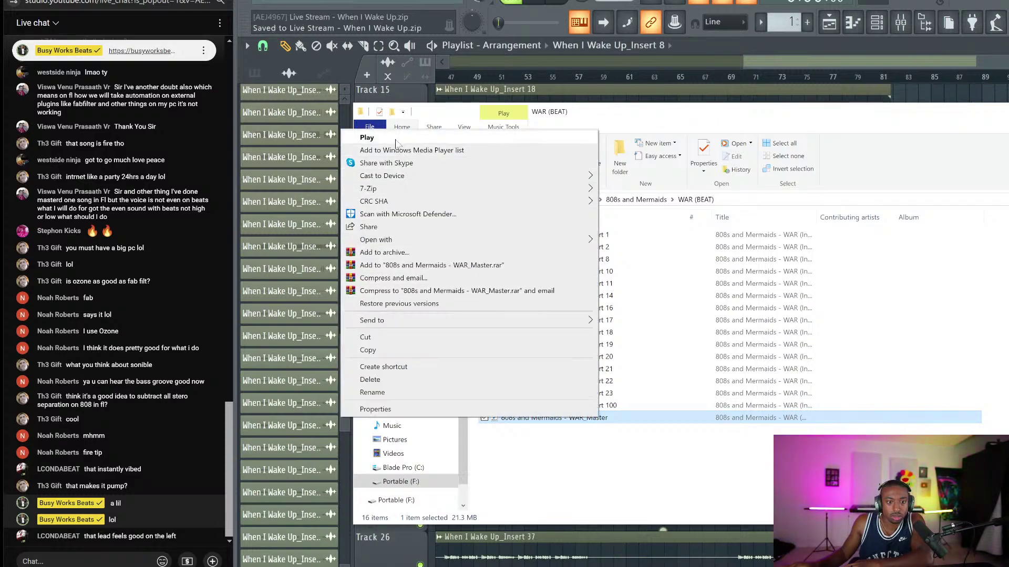
click(395, 142)
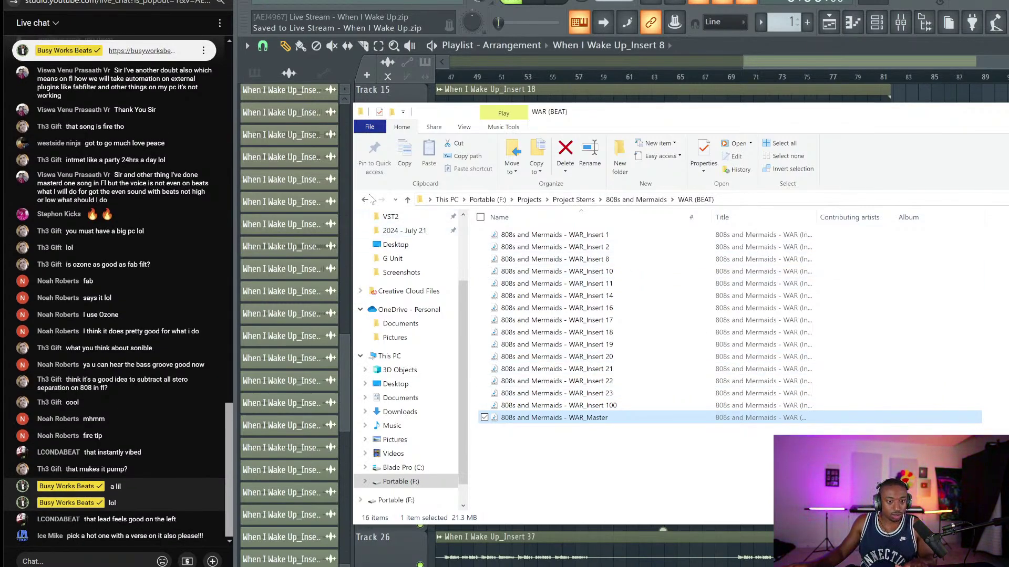
key(BackSpace)
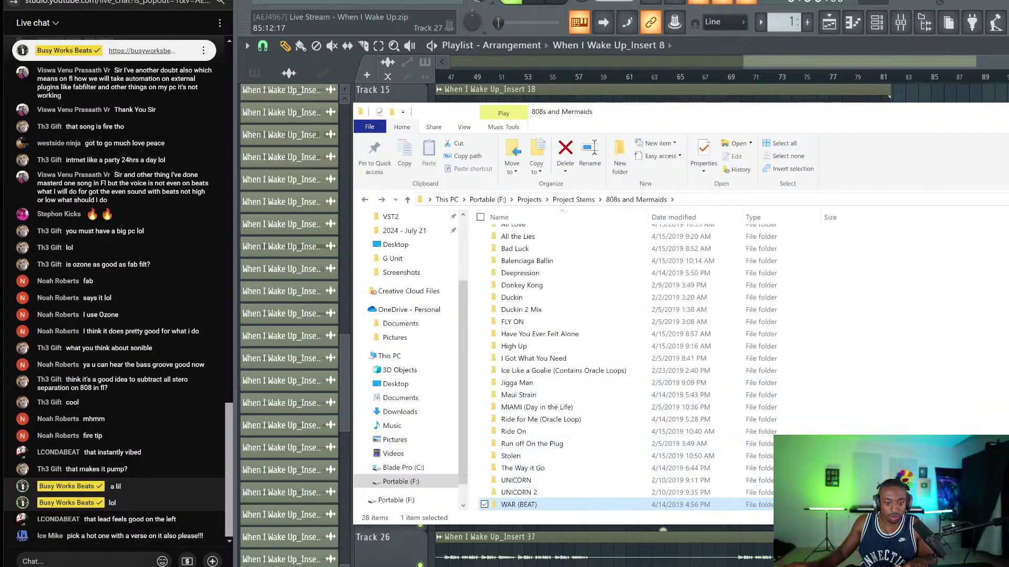
key(alt+Tab)
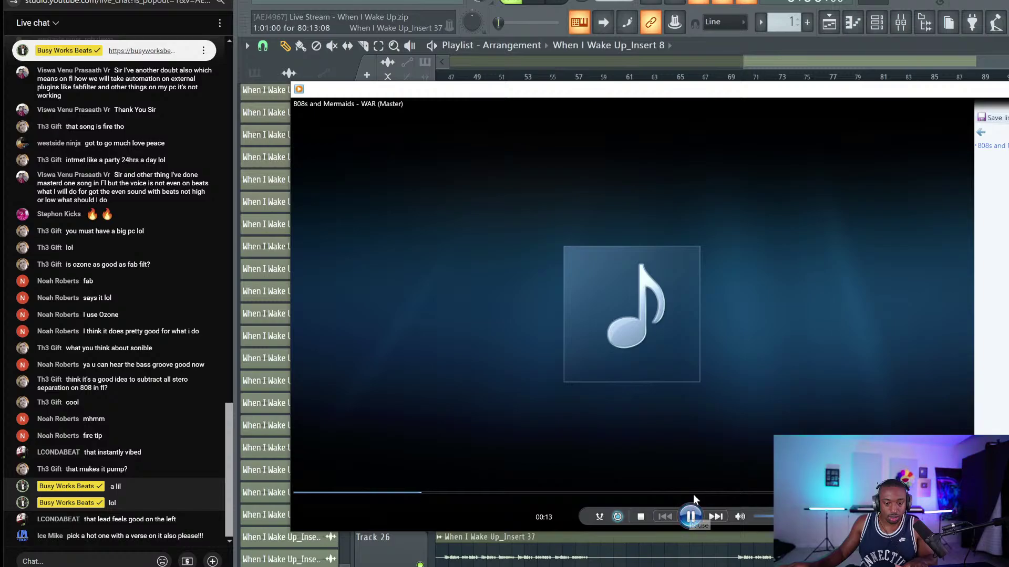
key(alt+Tab)
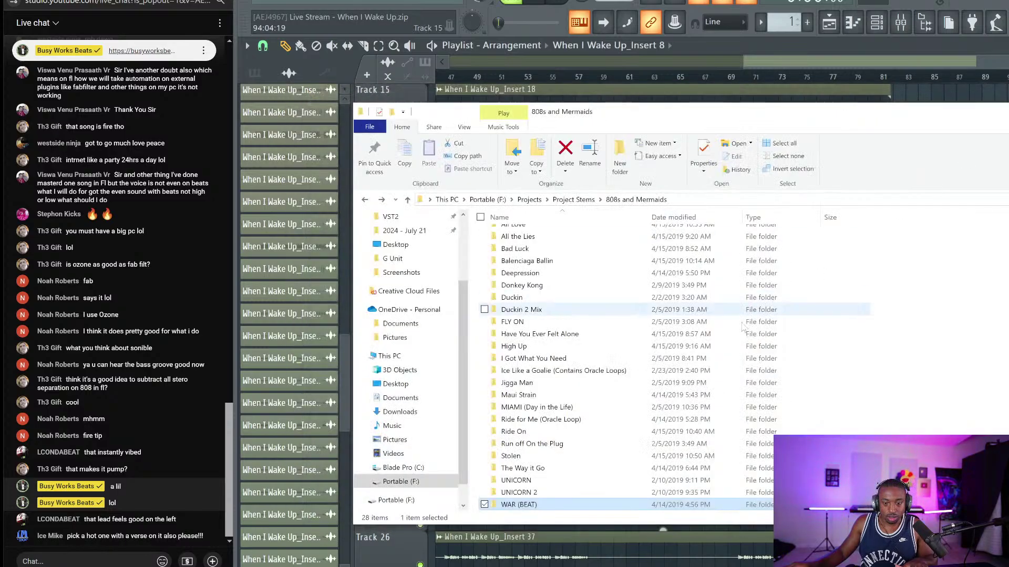
Preview "Stolen_Master" from the "Stolen" folder with the volume raised, and return to the "808s and Mermaids" folder.
double_click(540, 456)
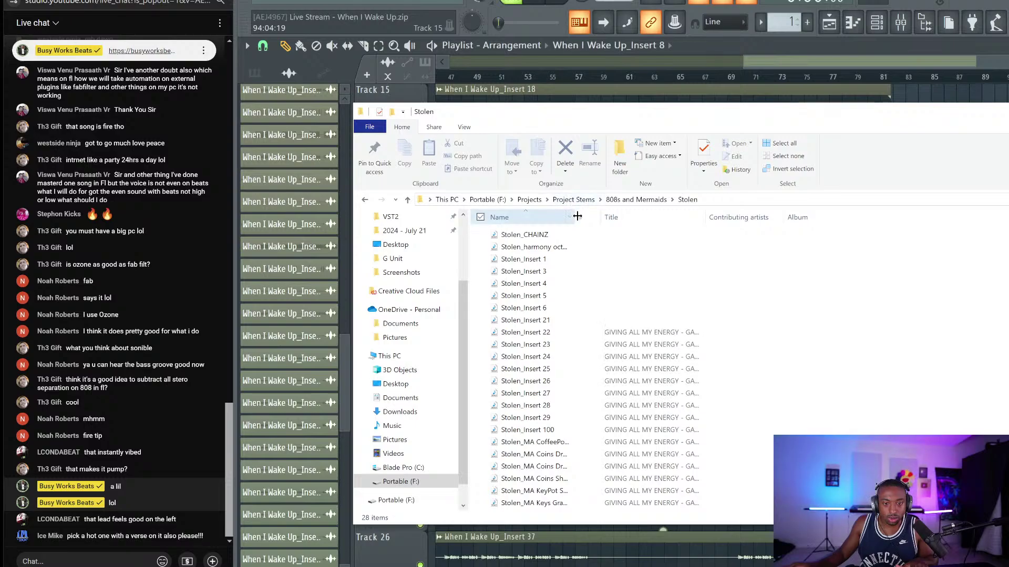
drag(571, 215, 683, 216)
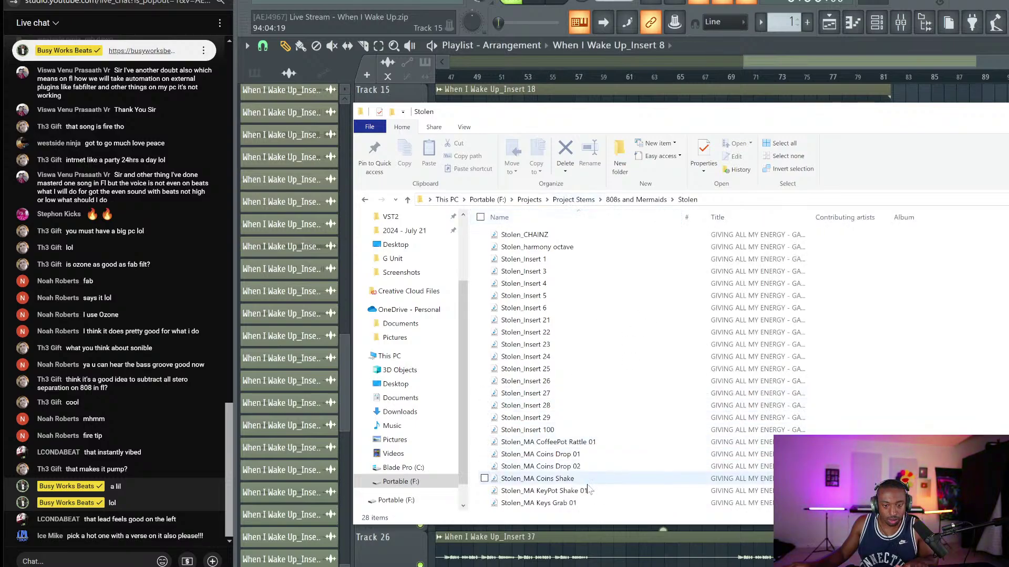
scroll(590, 489, down, 2)
right_click(546, 508)
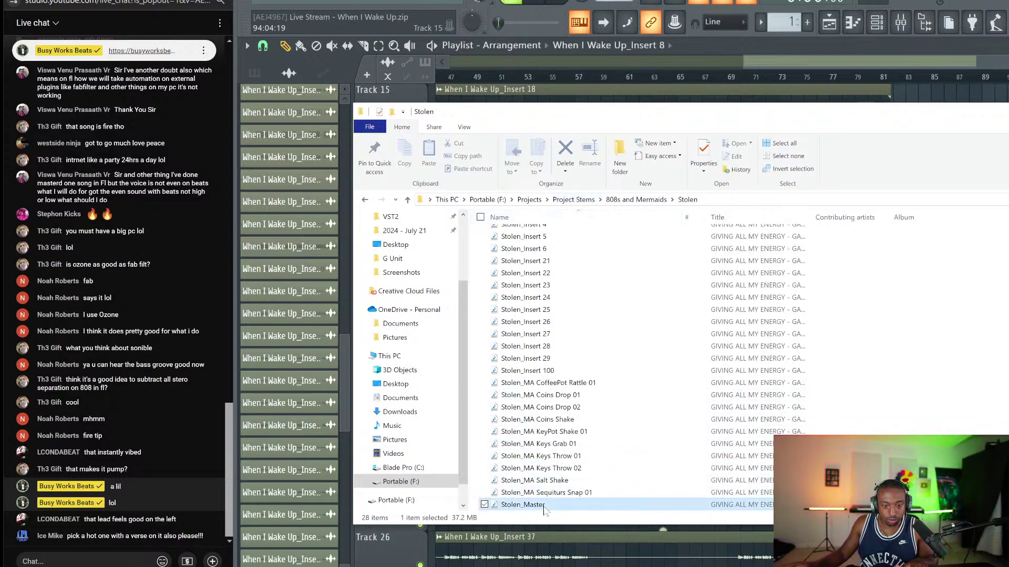
click(448, 227)
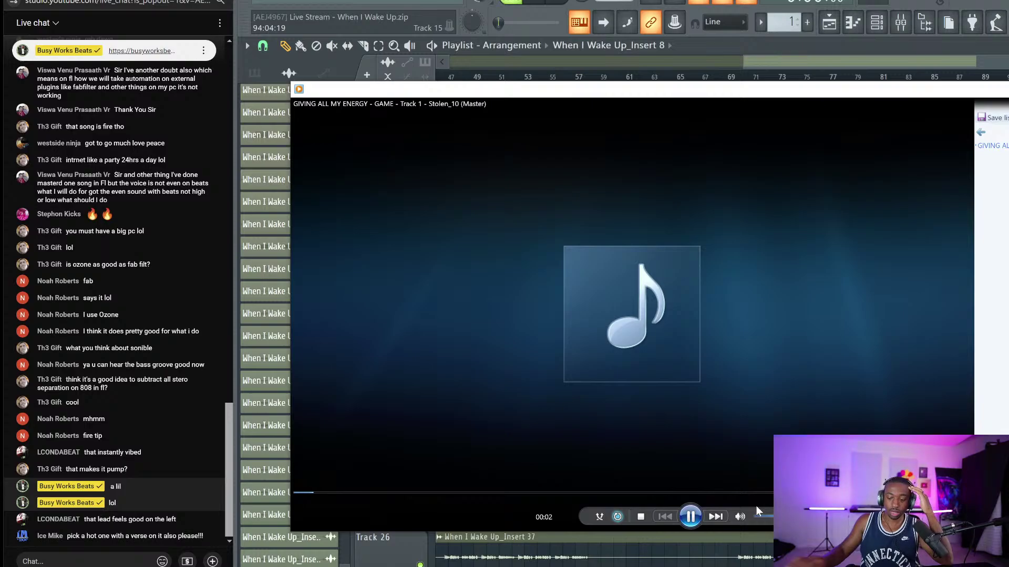
key(XF86AudioRaiseVolume)
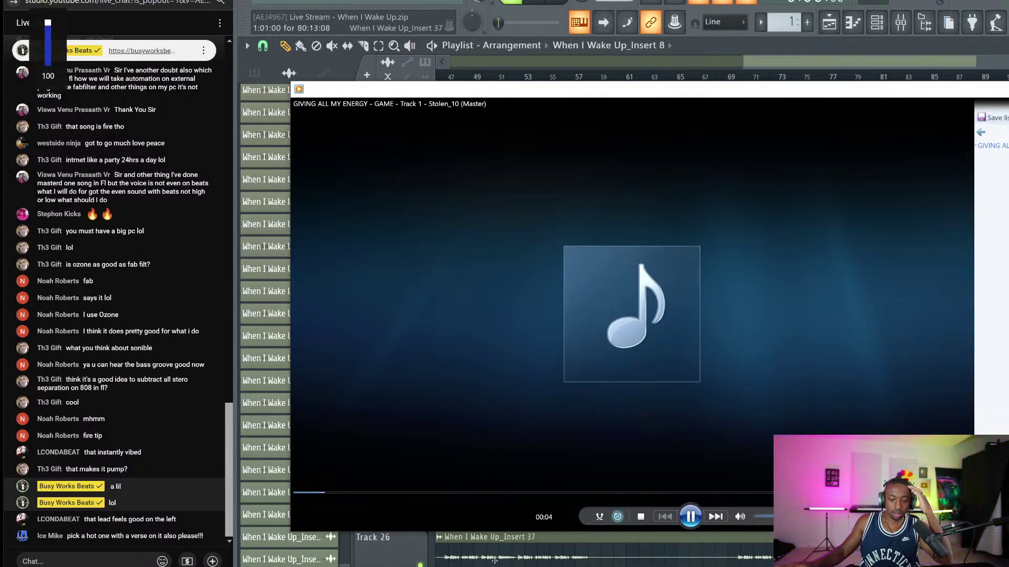
key(alt+Tab)
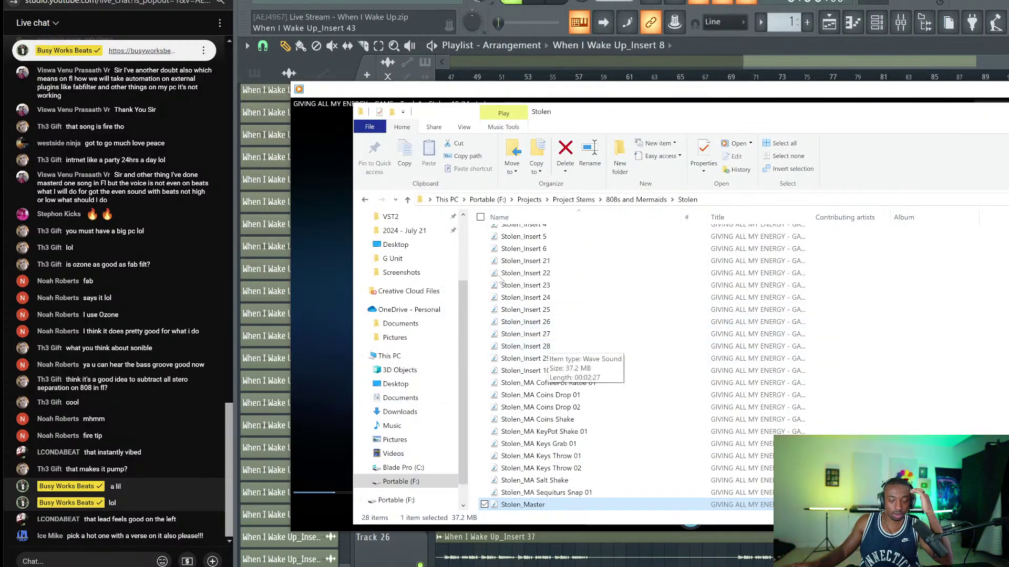
key(BackSpace)
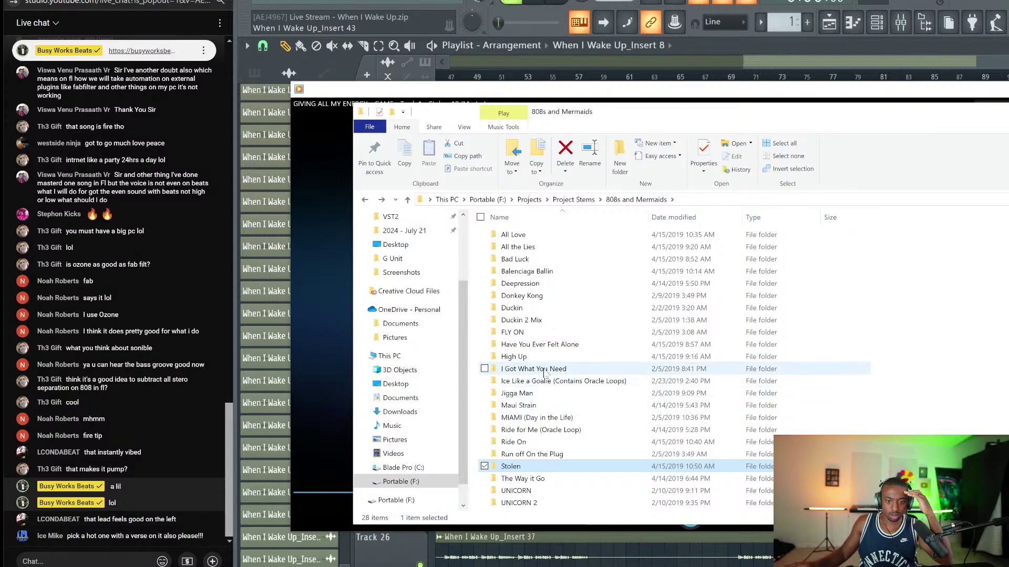
Open the "FLY ON" folder and select all the audio stems from "FLY ON_bass hi layer" through "FLY ON_VOX verse".
double_click(541, 333)
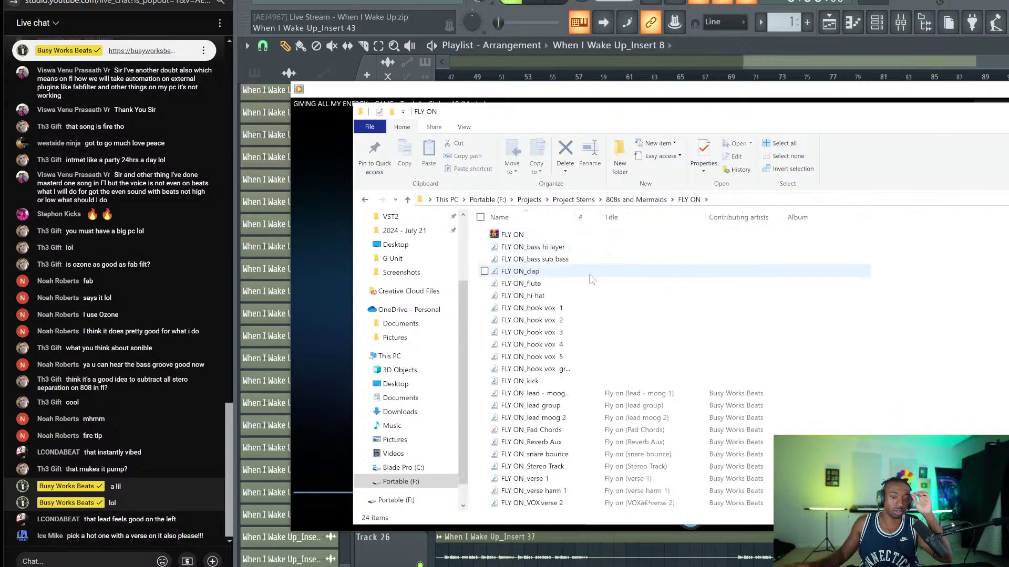
scroll(561, 409, down, 2)
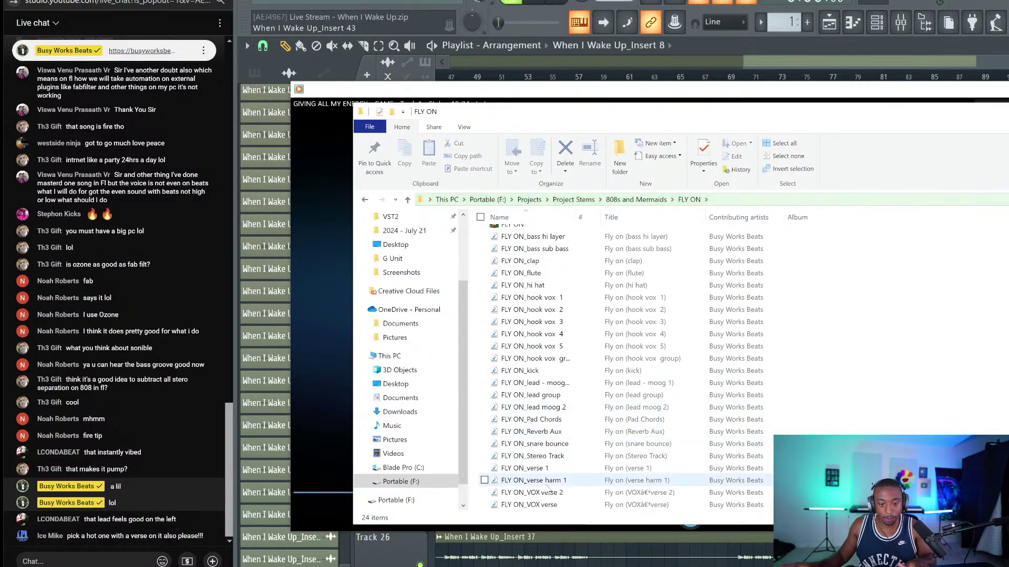
click(528, 504)
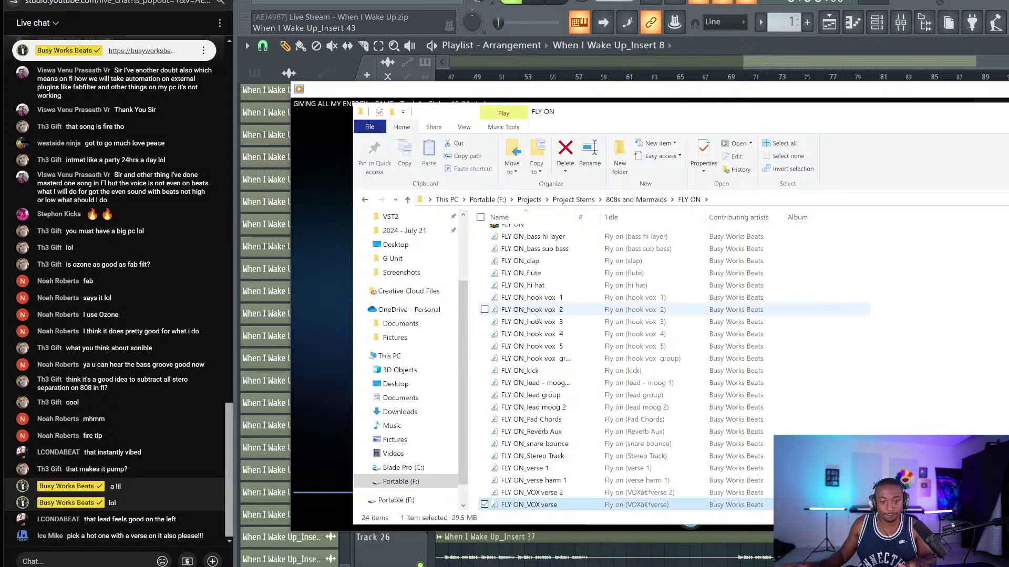
shift+click(528, 237)
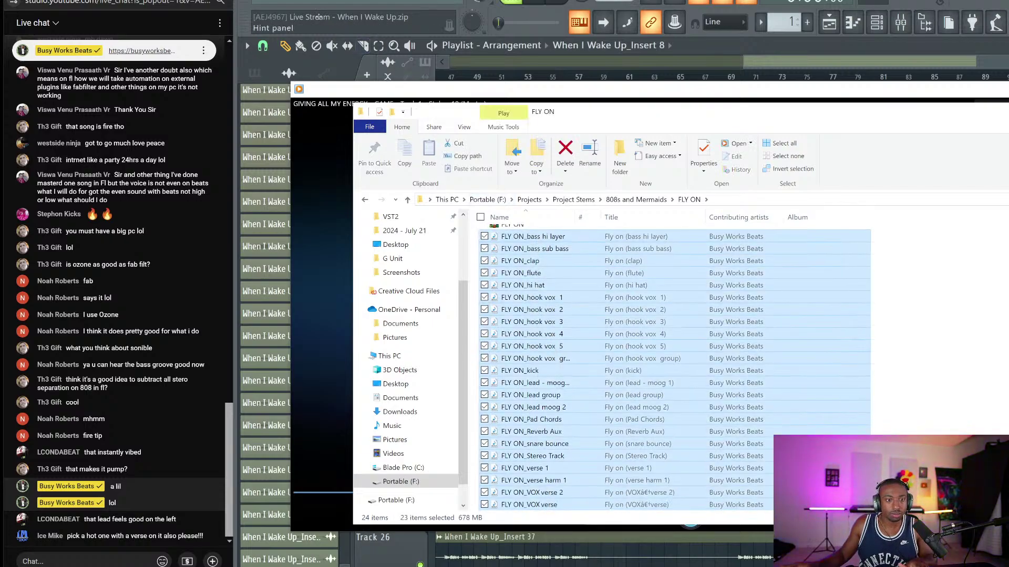
Switch to OBS, mute the Mic/Aux audio source, hide the Camera source in the Tutorial scene, and minimise OBS.
click(657, 566)
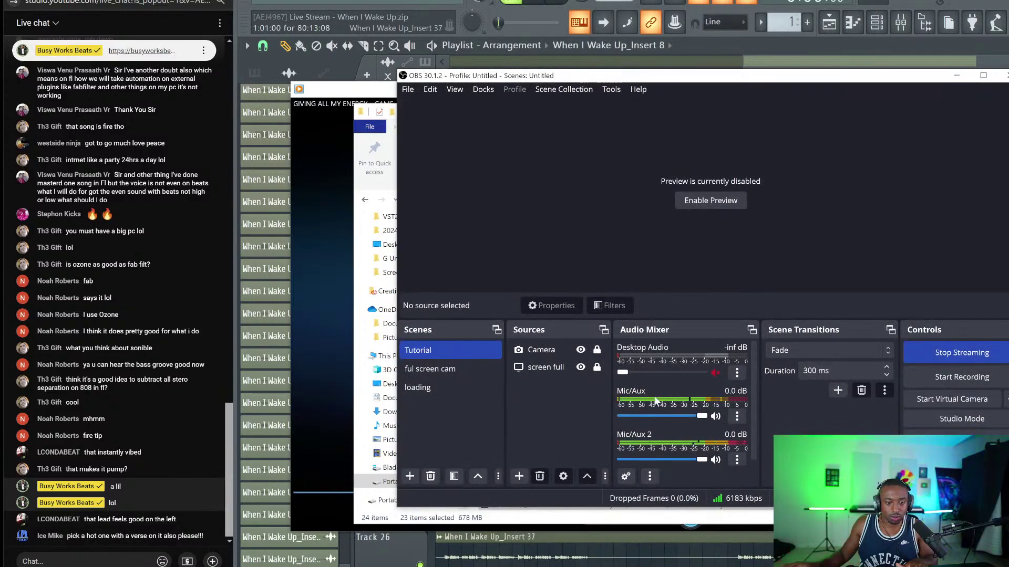
click(715, 416)
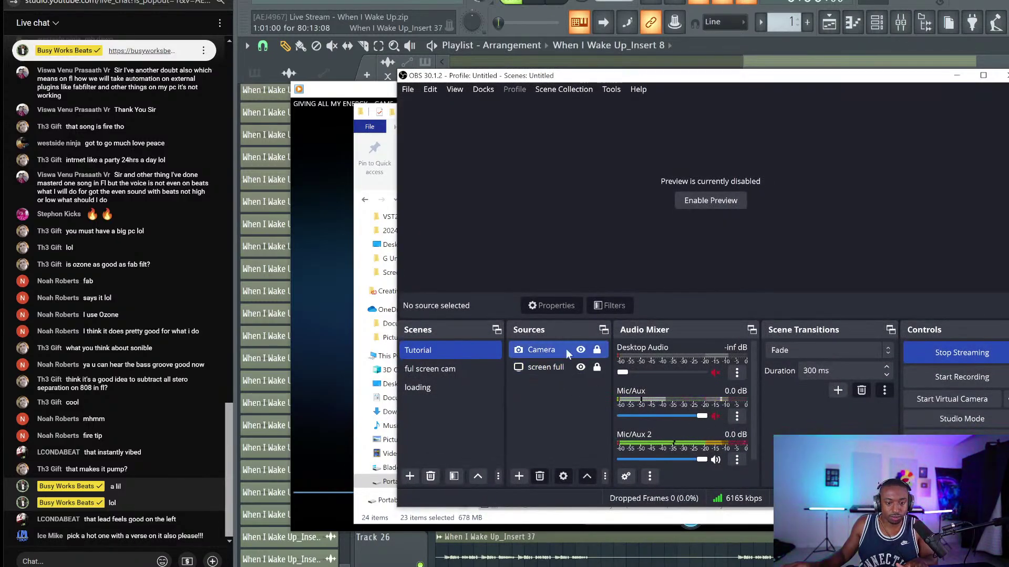
click(580, 350)
click(962, 78)
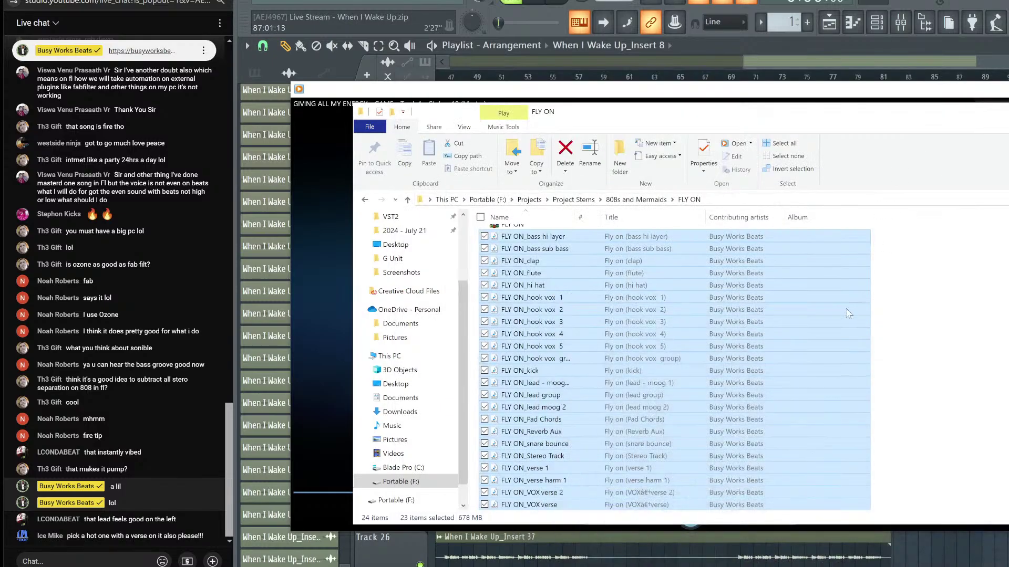
Bring OBS back up and switch the live stream to the "loading" scene.
click(725, 566)
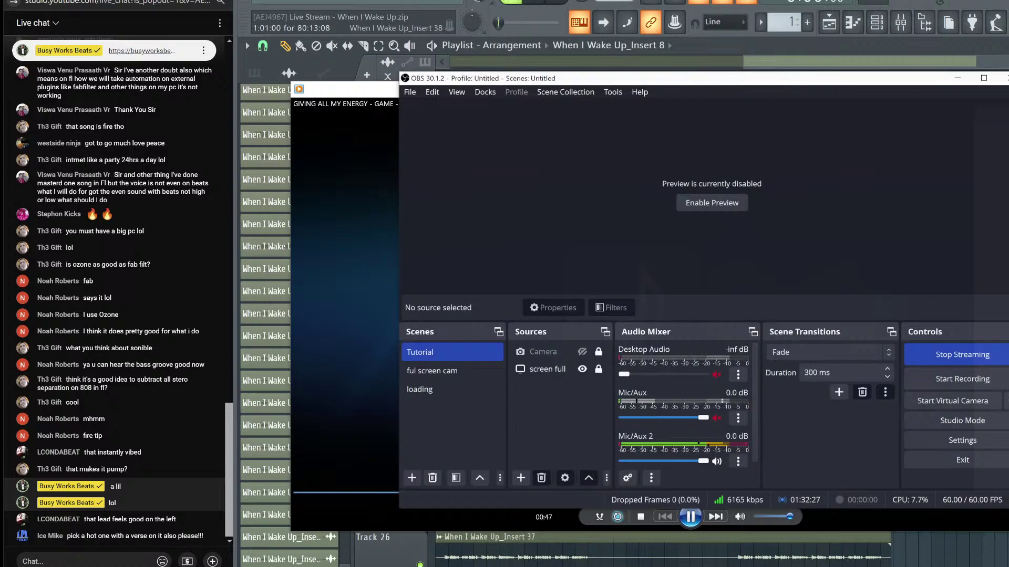
key(alt+Tab)
click(957, 76)
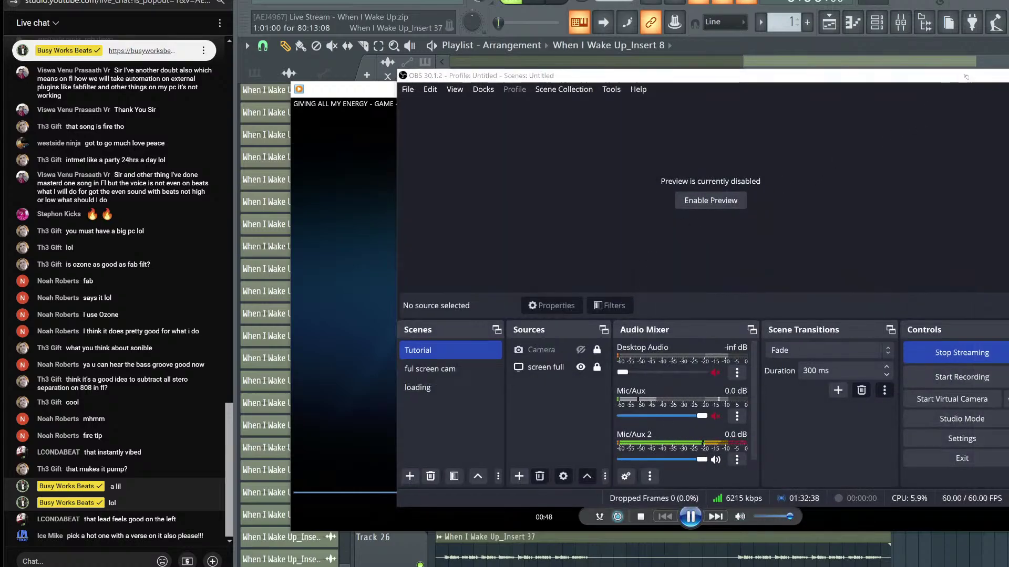
click(469, 566)
click(425, 387)
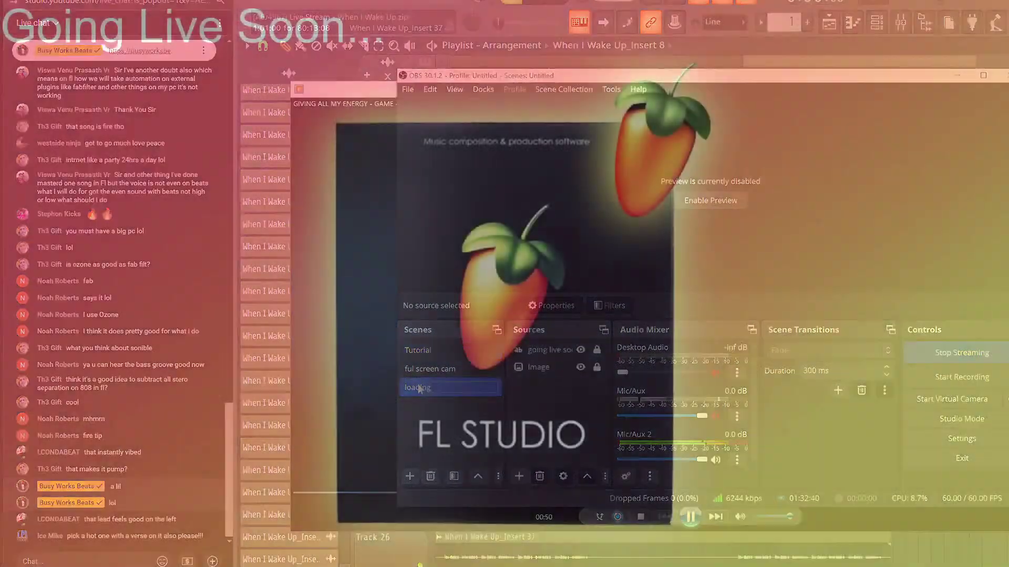
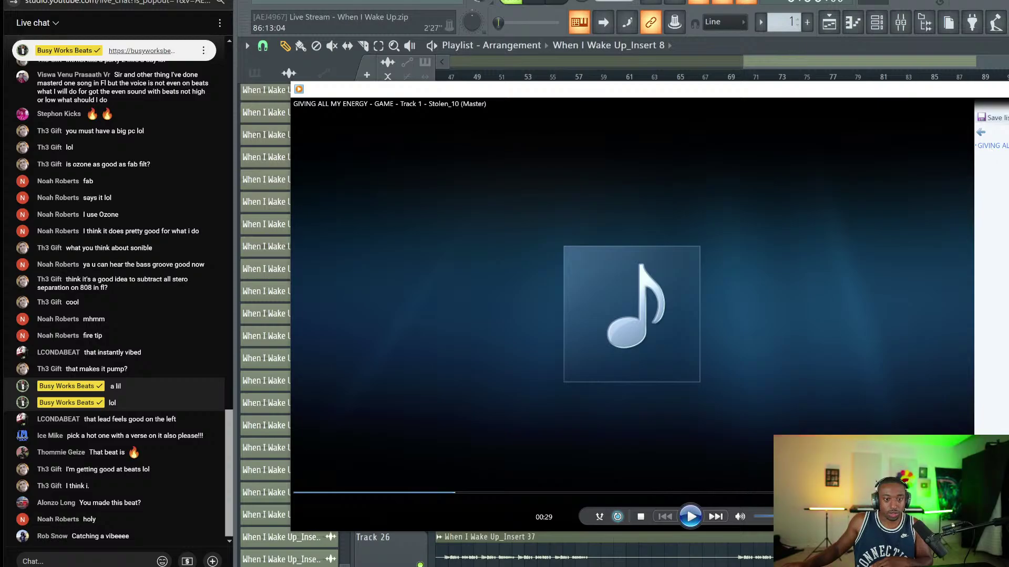
Close the media player and start a new empty project in FL Studio.
click(1006, 89)
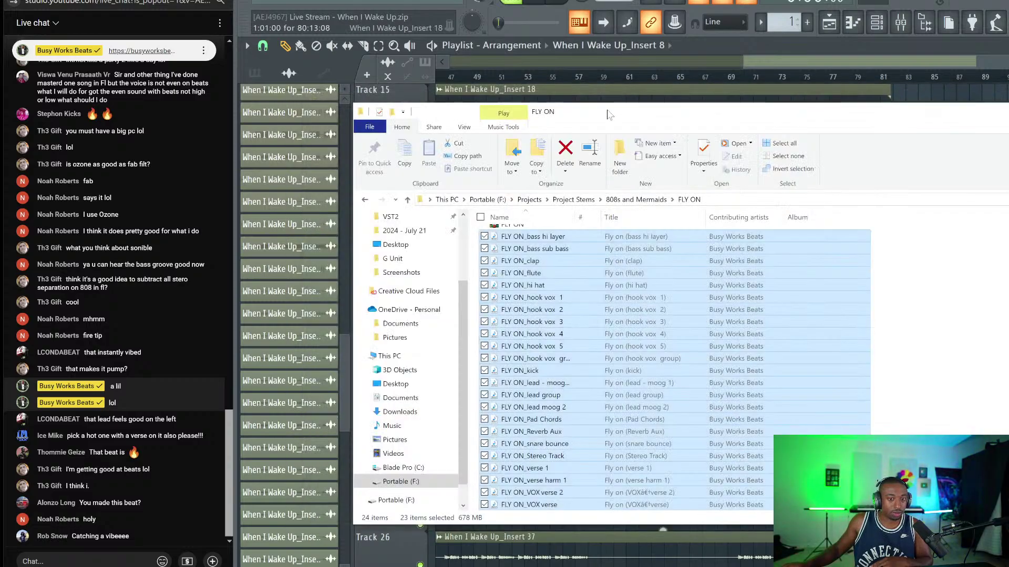
click(262, 1)
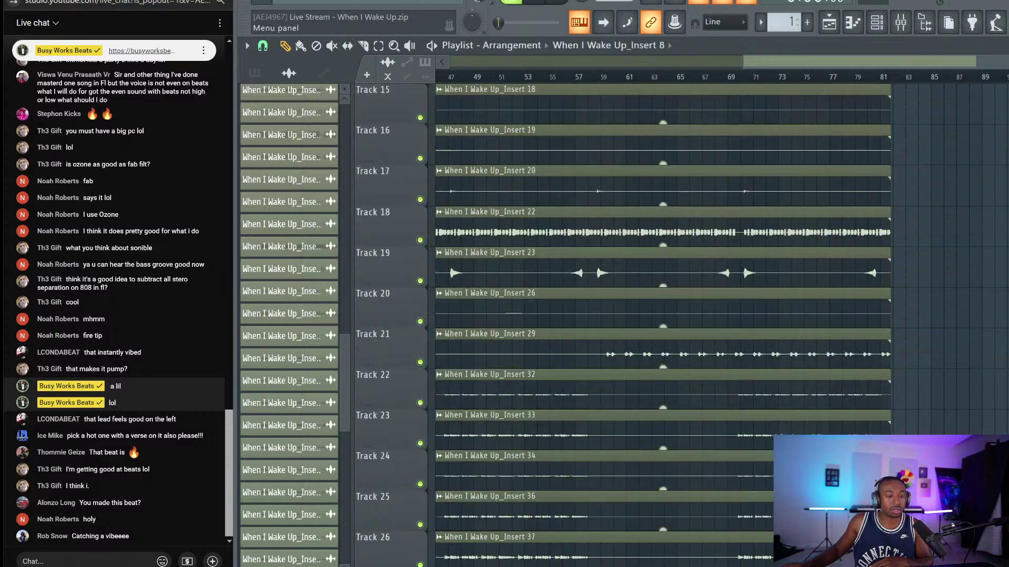
click(310, 9)
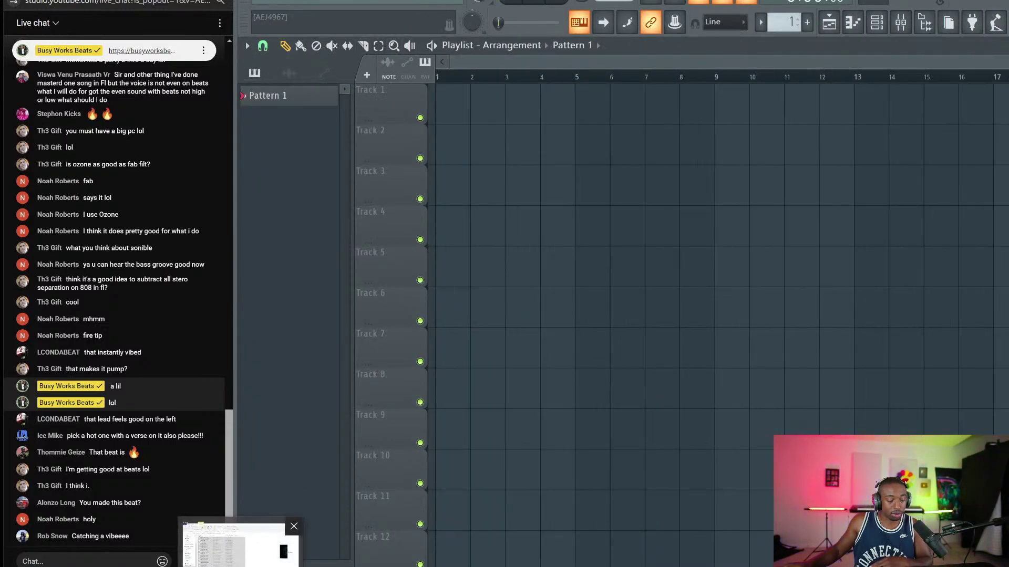
Bring back the "FLY ON" folder window and import the selected stems into the playlist on separate tracks from Track 1.
click(240, 552)
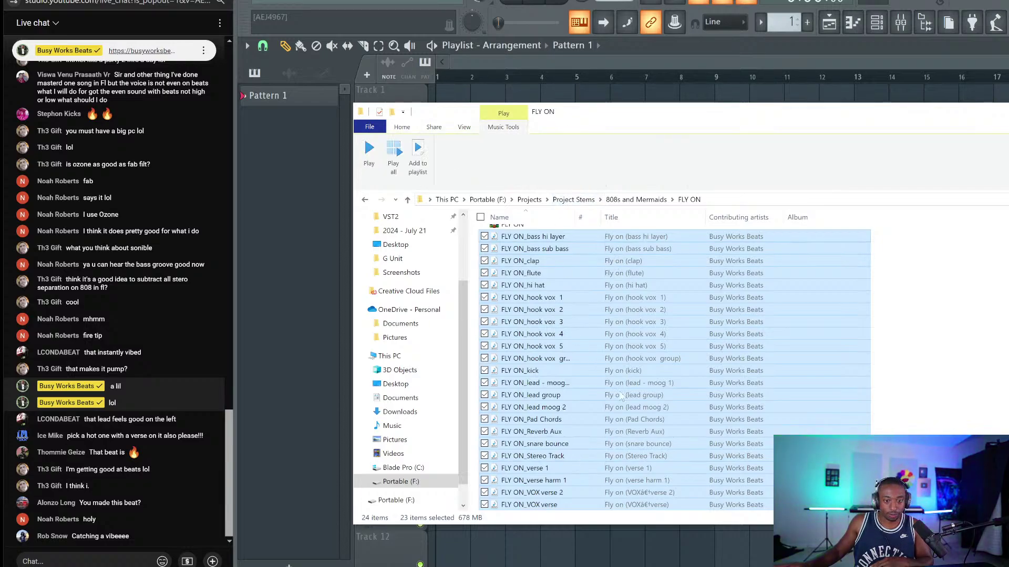
scroll(573, 341, up, 1)
click(432, 128)
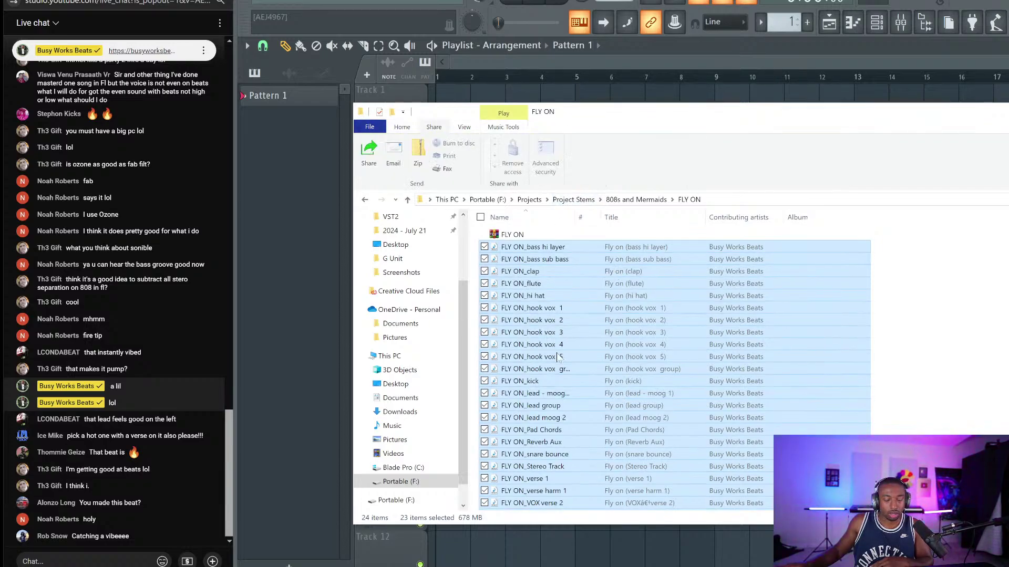
drag(578, 114, 579, 200)
drag(549, 362, 447, 116)
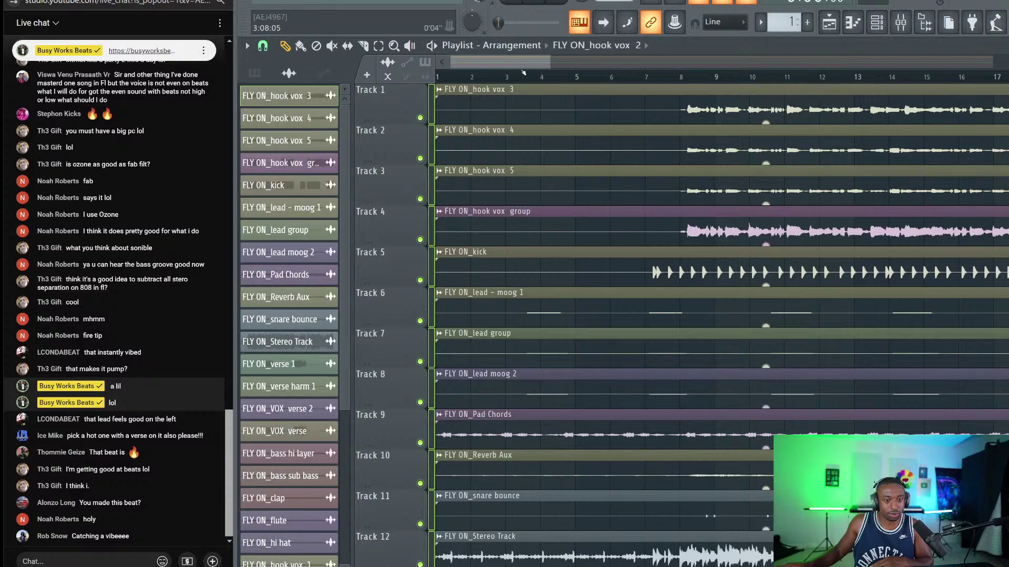
Delete the "FLY ON_Stereo Track" clip from Track 12 of the playlist.
scroll(589, 223, down, 12)
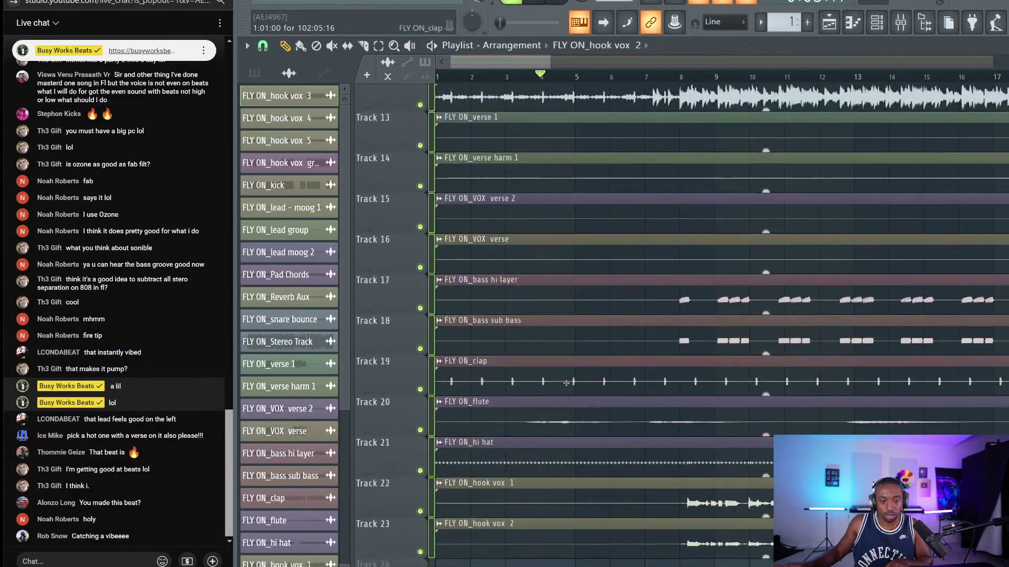
scroll(566, 80, down, 5)
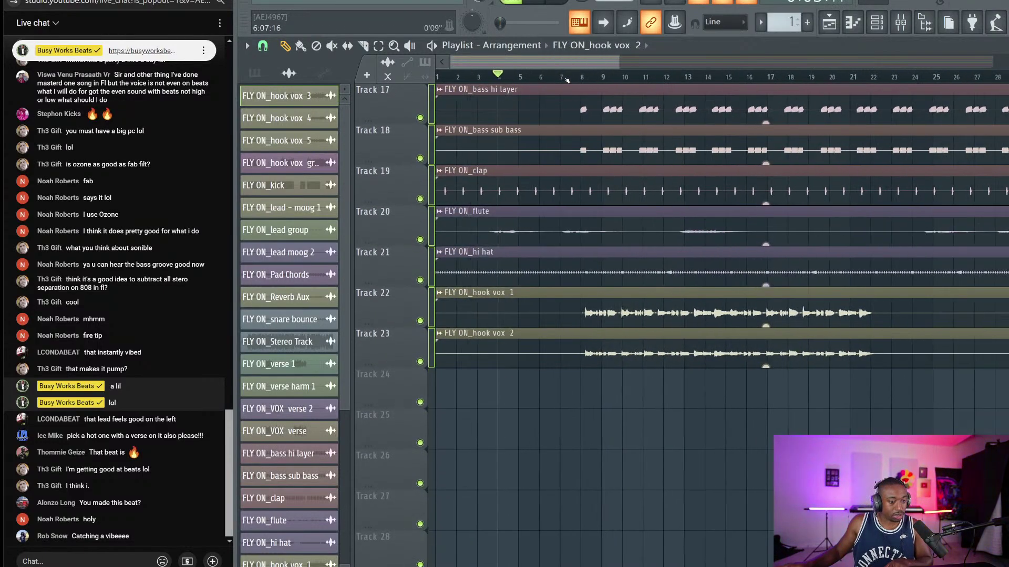
click(331, 45)
scroll(537, 265, up, 9)
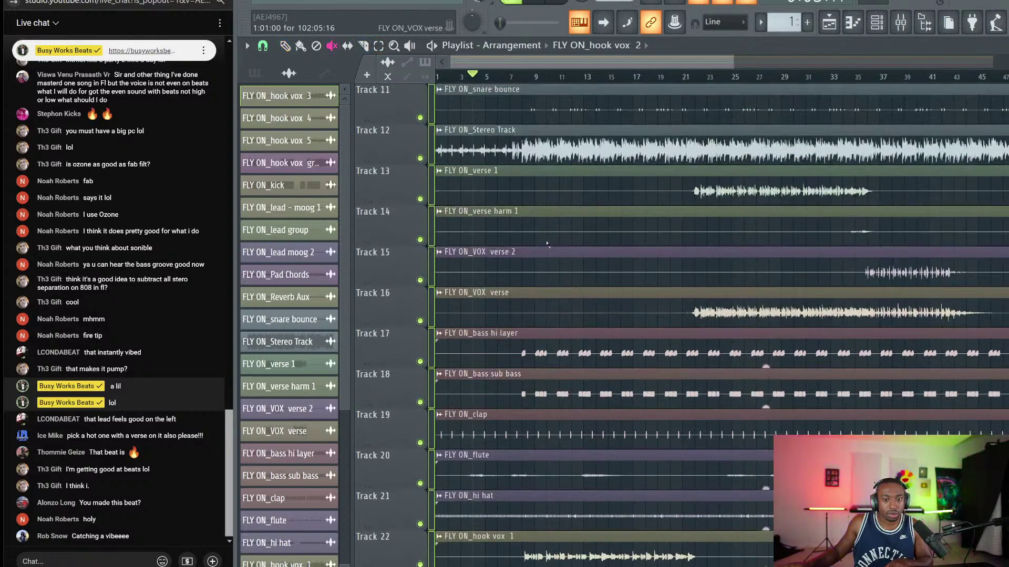
click(537, 265)
right_click(537, 265)
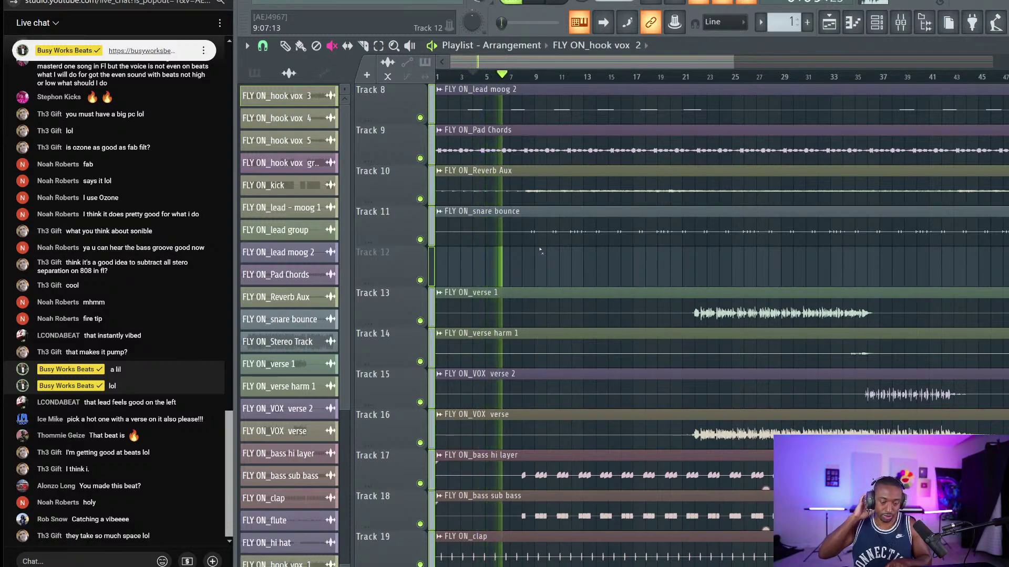
Play the song from around bar 23 and mute the "FLY ON_VOX verse" clip on Track 16.
click(718, 80)
click(747, 429)
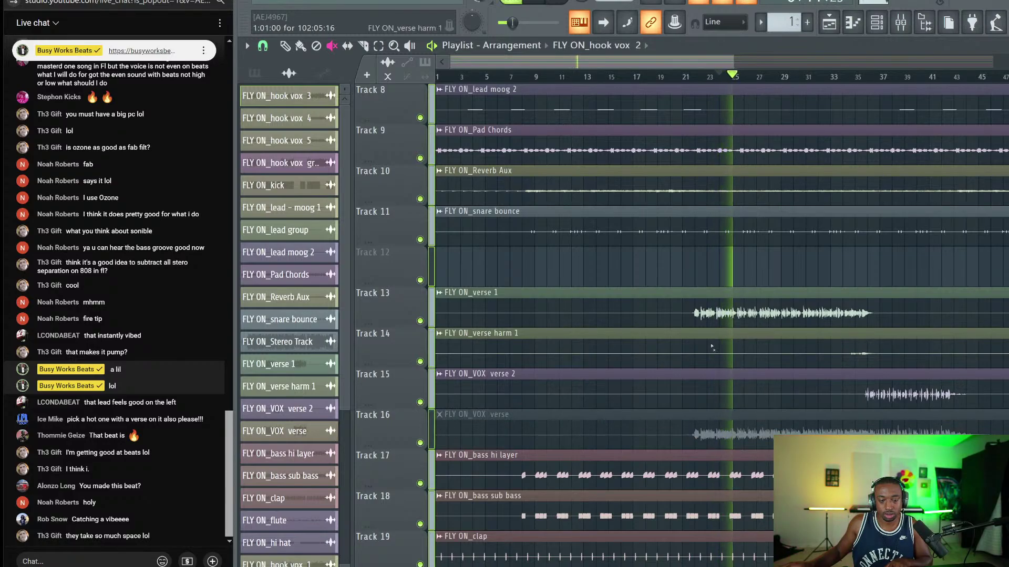
scroll(612, 86, down, 5)
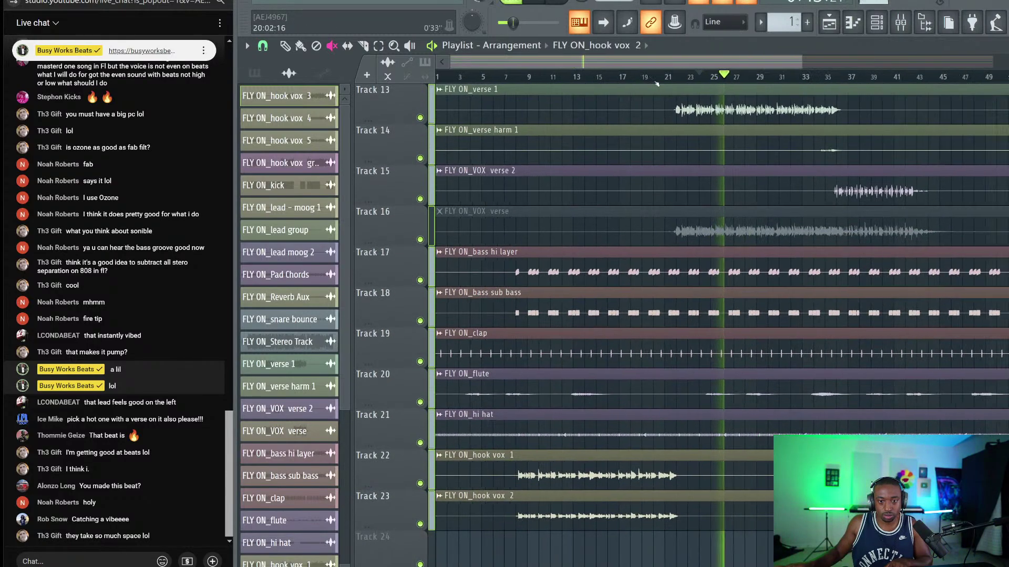
scroll(724, 201, up, 2)
ctrl+scroll(725, 201, down, 3)
scroll(725, 201, up, 1)
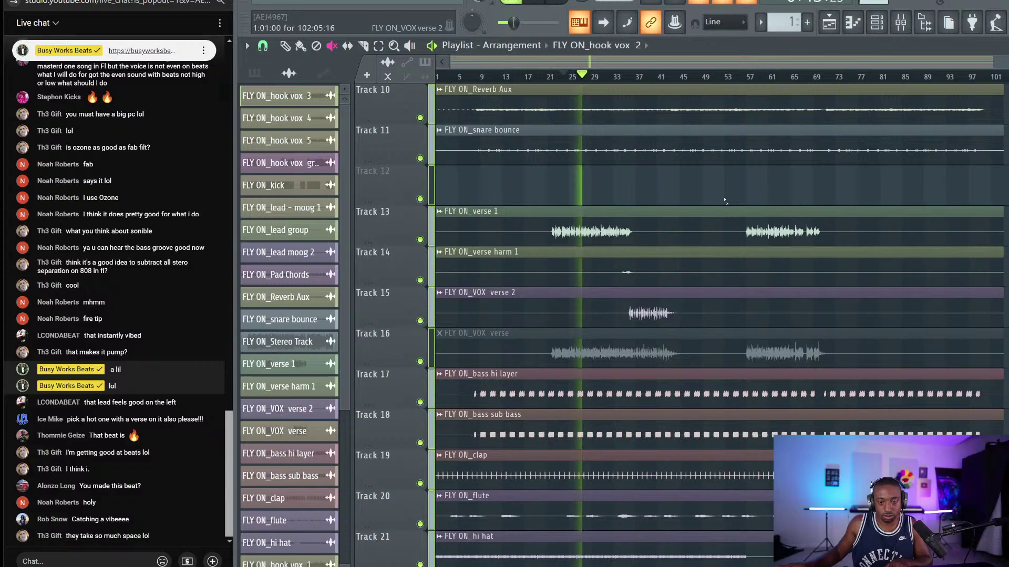
scroll(725, 201, up, 15)
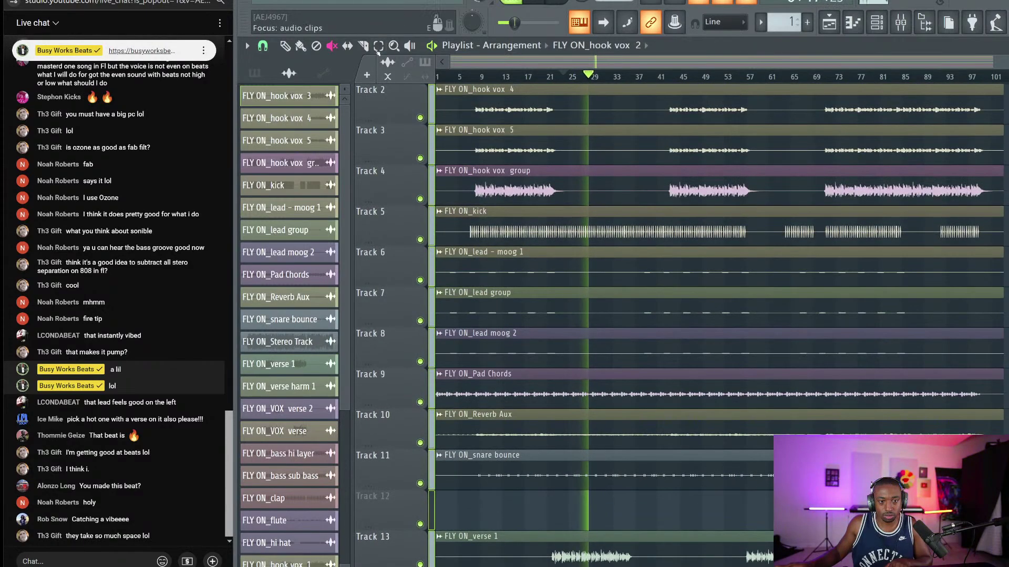
Start saving the song as a new project file named "Fly On".
click(260, 1)
click(280, 54)
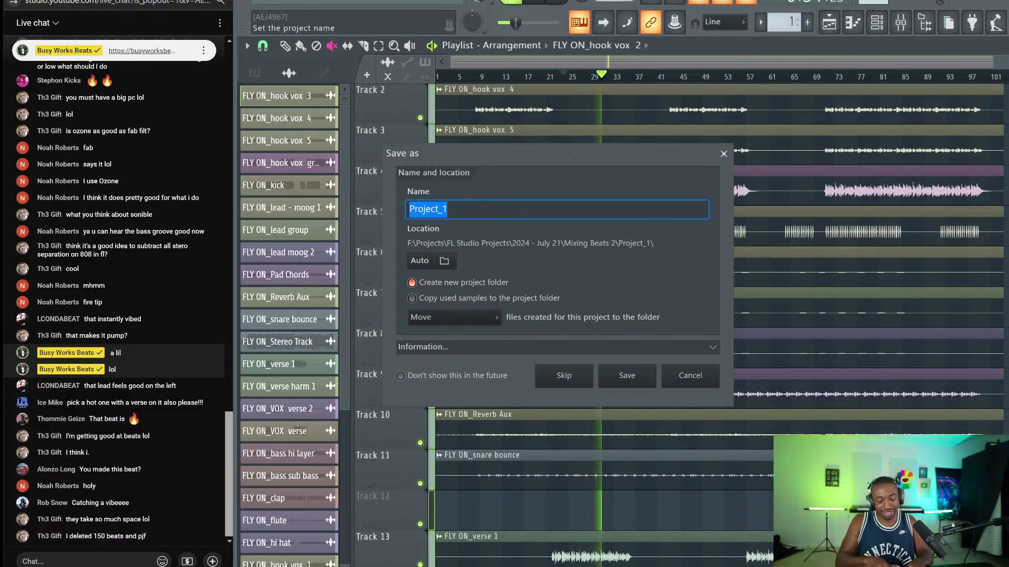
text(FL)
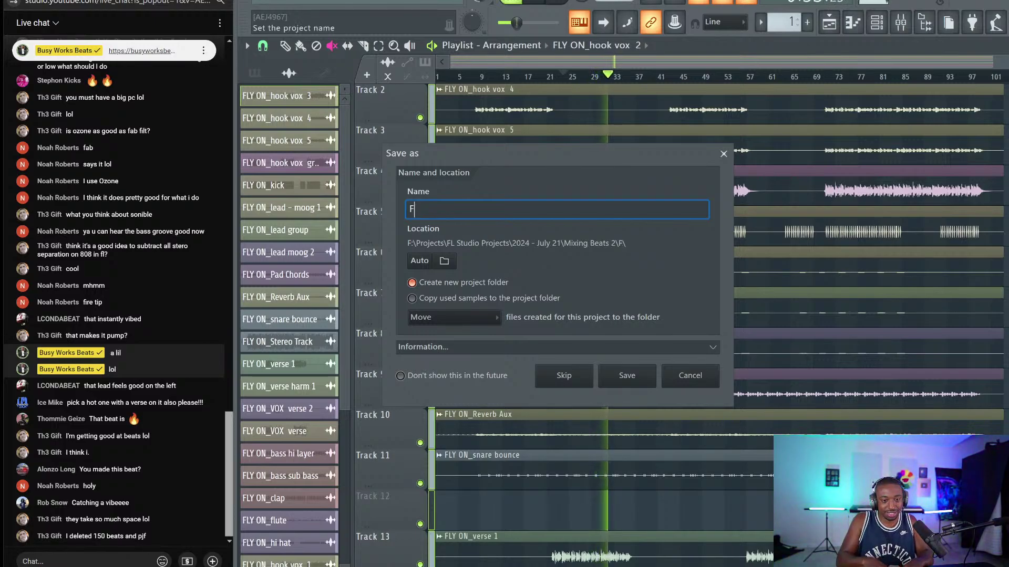
Create a "Mixing Beats 3" folder inside "2024 - July 21", choose it as the project location and save the project there.
click(441, 262)
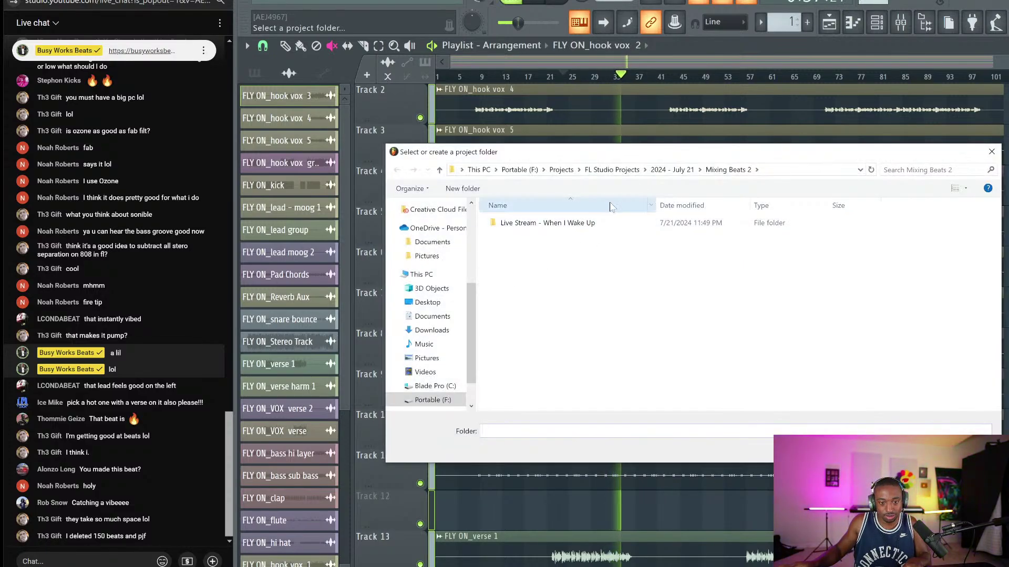
click(669, 171)
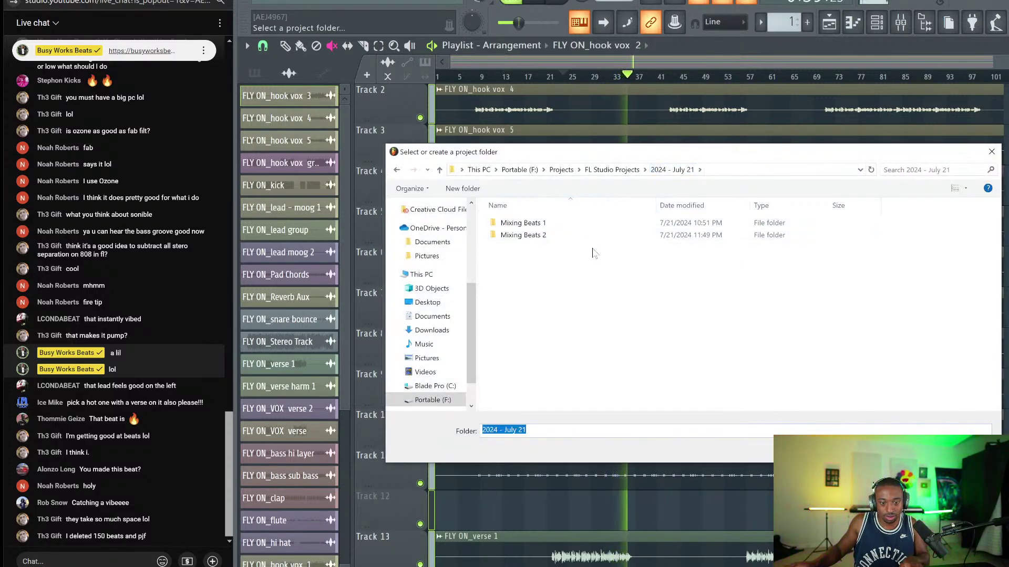
key(ctrl+shift+n)
text(Mixn)
key(BackSpace)
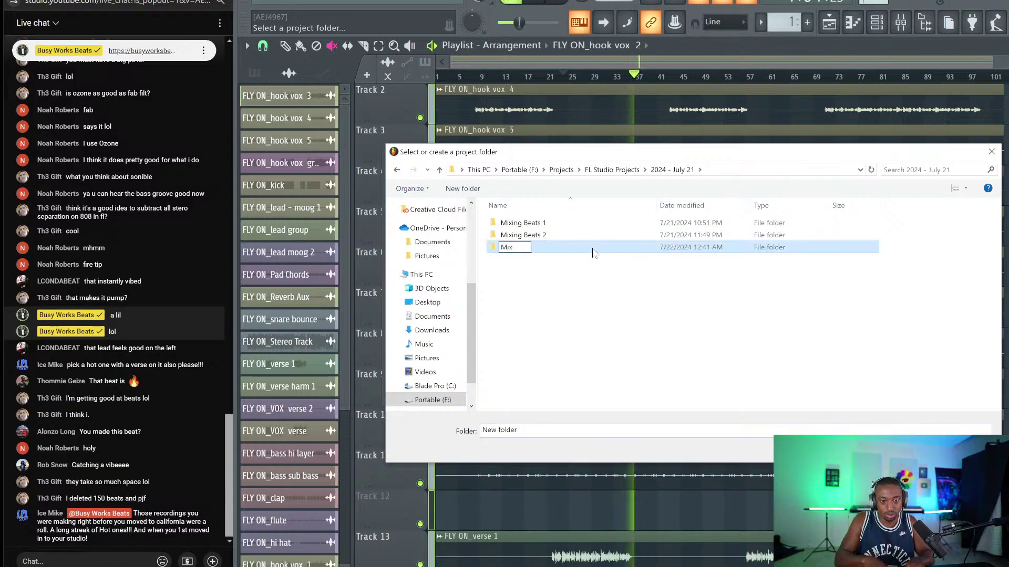
text(ing Beats)
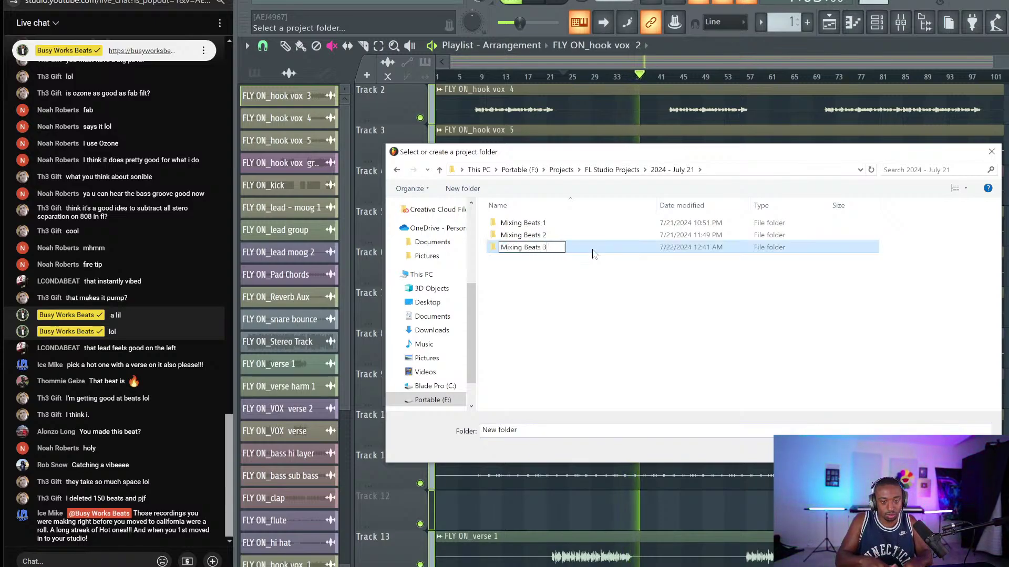
text( 3)
key(Return)
double_click(593, 247)
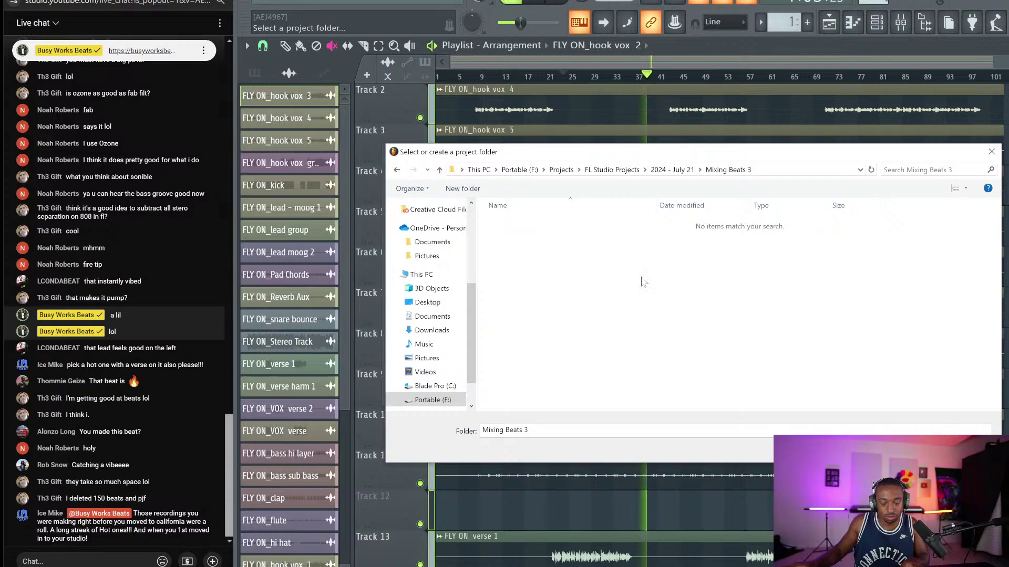
click(899, 448)
key(Return)
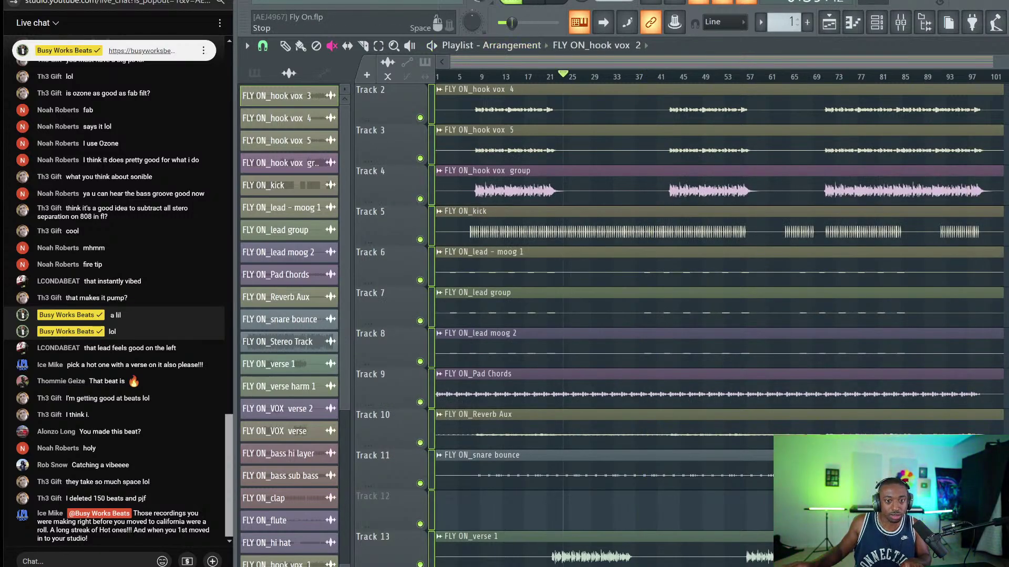
Stop playback and delete the "FLY ON_hook vox group" clip from Track 4 of the playlist.
click(552, 1)
right_click(513, 179)
scroll(513, 179, up, 1)
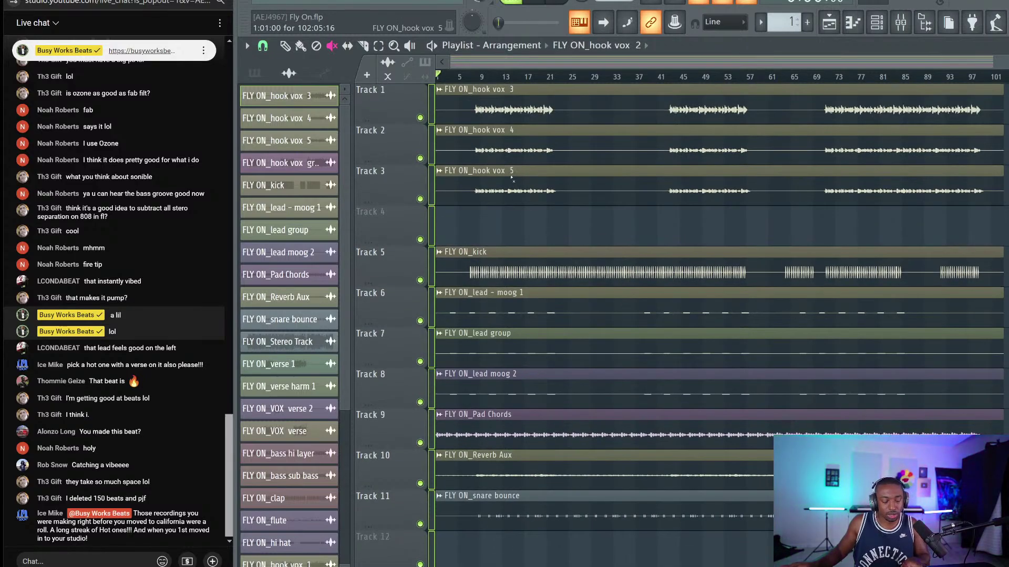
Play the song from around bar 23, briefly solo the "FLY ON_verse 1" track to check it, and stop playback.
scroll(548, 151, down, 9)
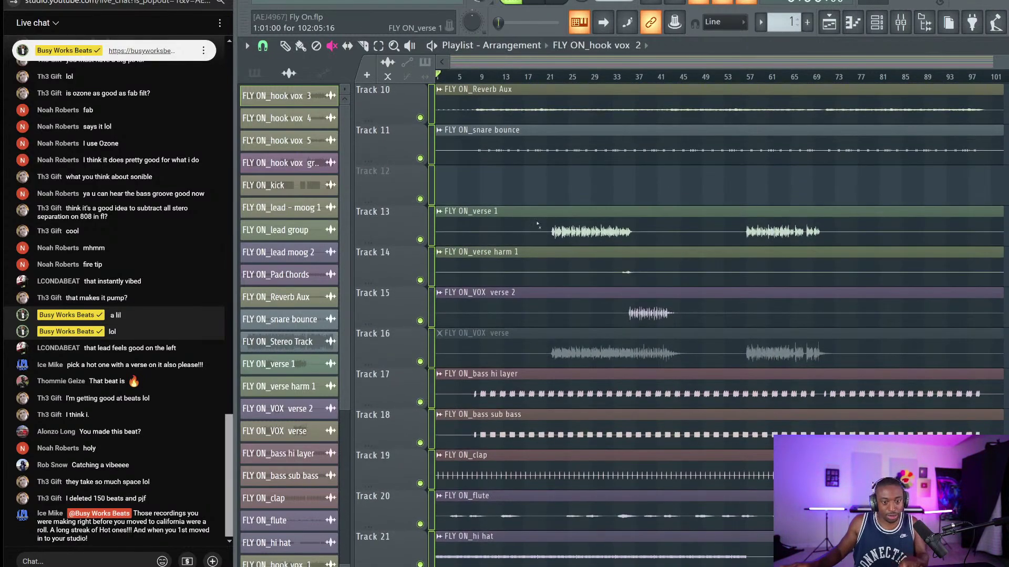
click(559, 76)
key(space)
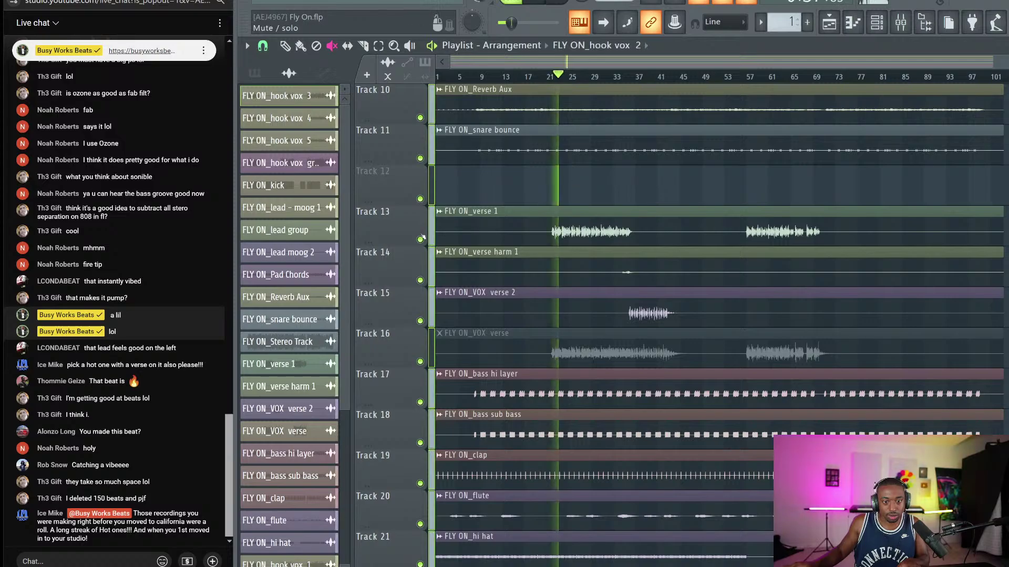
right_click(421, 240)
right_click(421, 240)
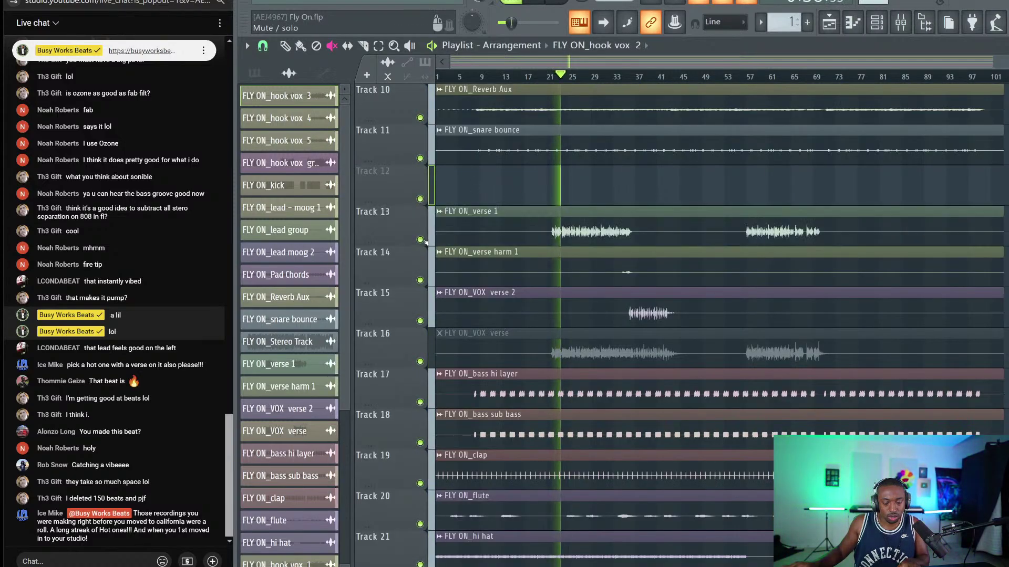
scroll(575, 273, down, 1)
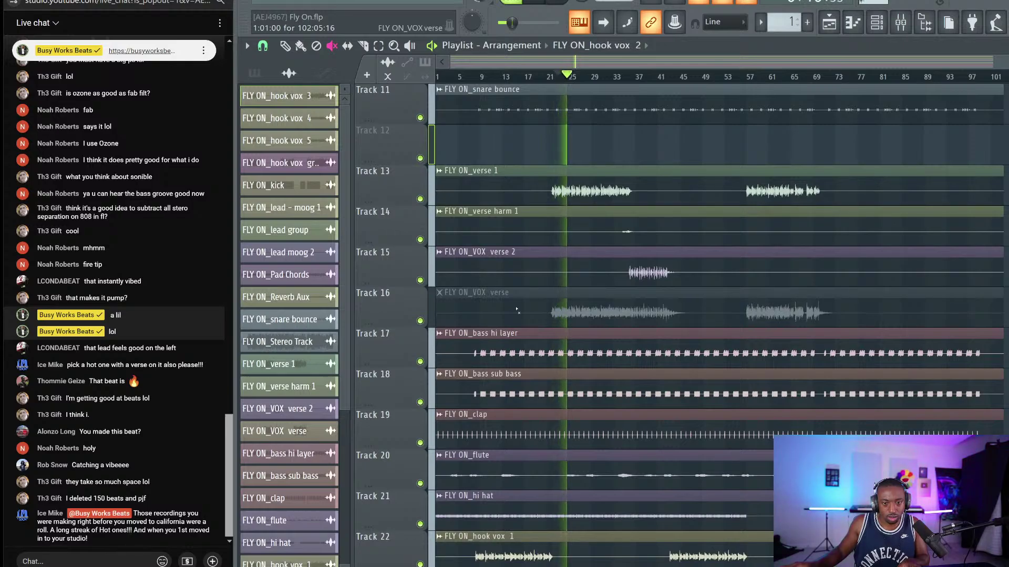
key(space)
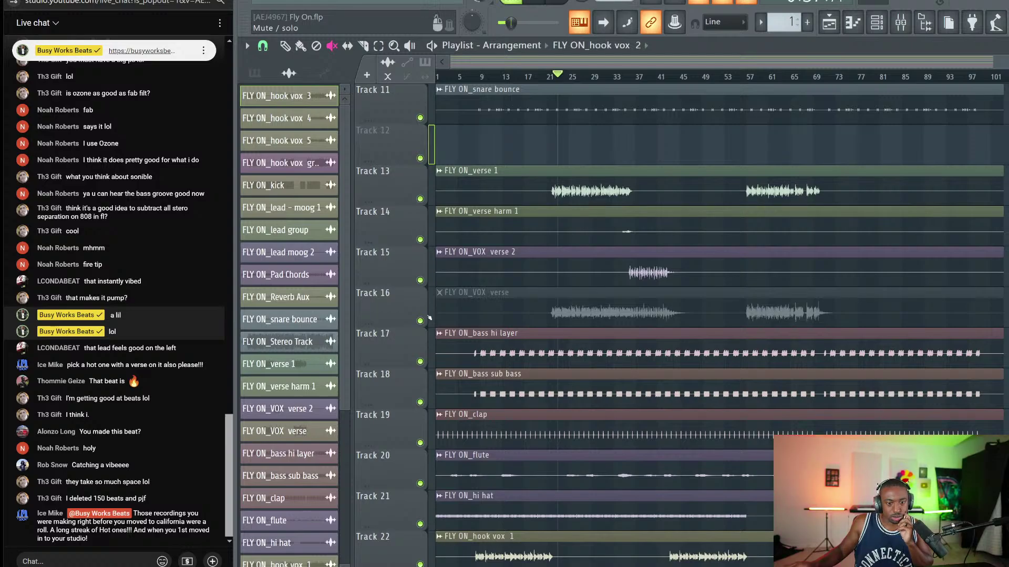
Unmute the "FLY ON_VOX verse" clip on Track 16 and remove that clip from the playlist.
click(471, 313)
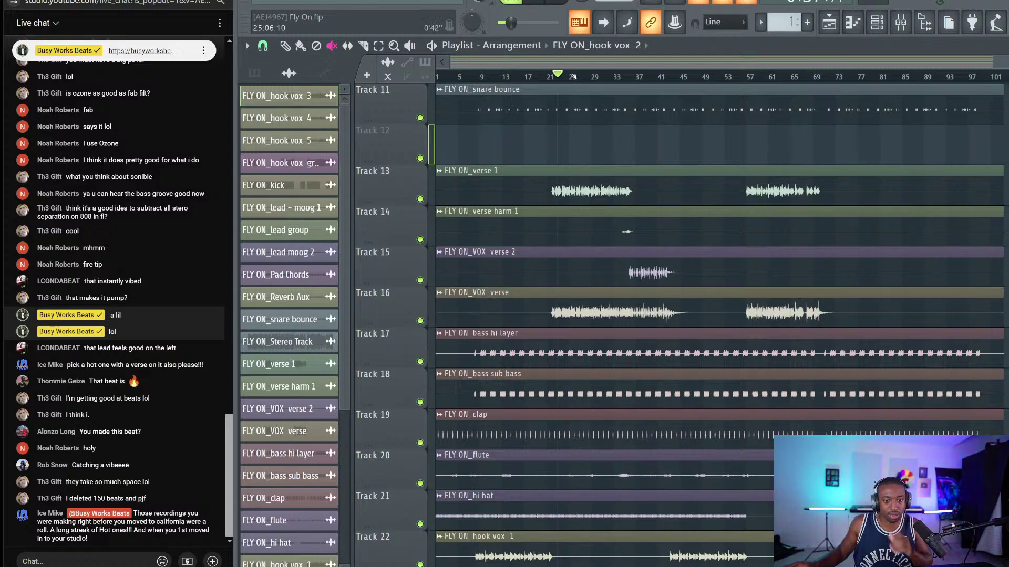
scroll(573, 77, up, 4)
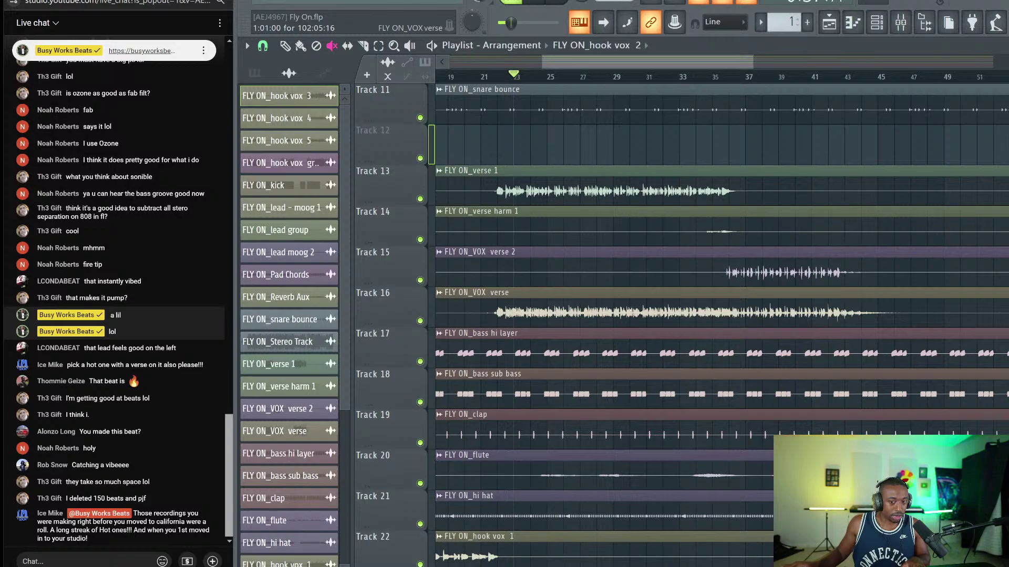
scroll(567, 327, down, 4)
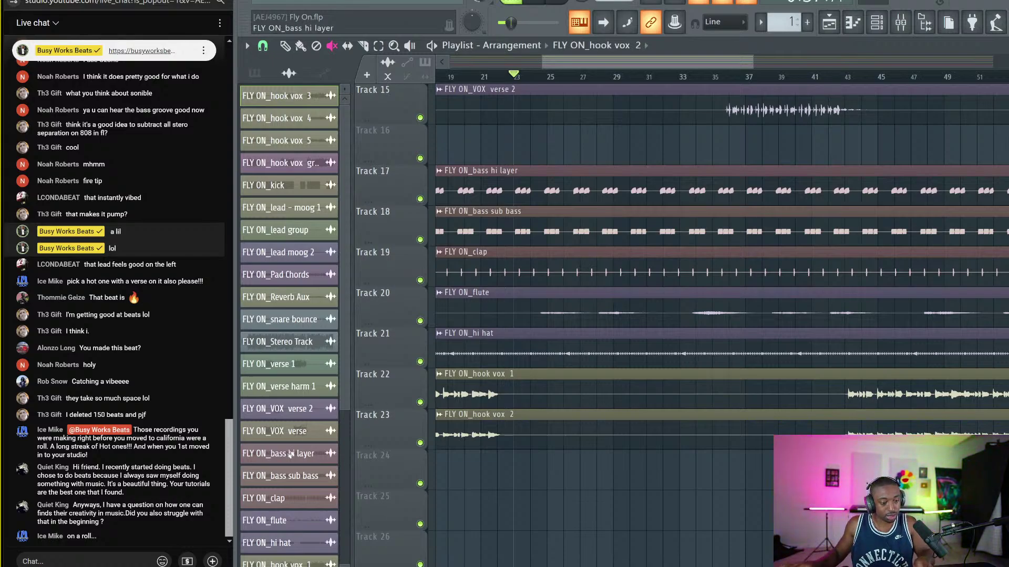
Snip the two viewer comments praising the channel from the live chat, save the image as PNG in the Screenshots folder and close Snip & Sketch.
key(super+shift+s)
drag(13, 422, 219, 497)
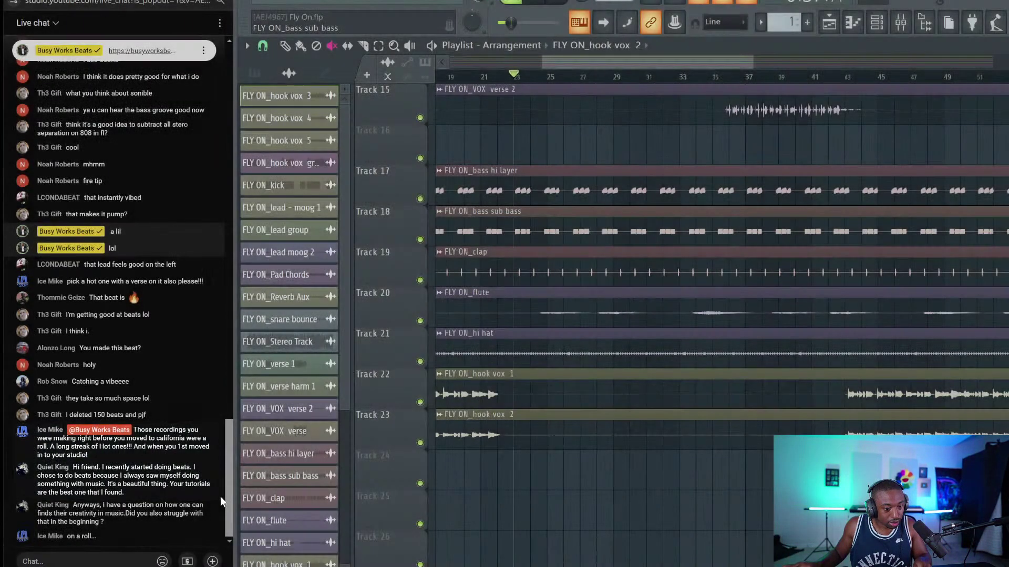
click(950, 462)
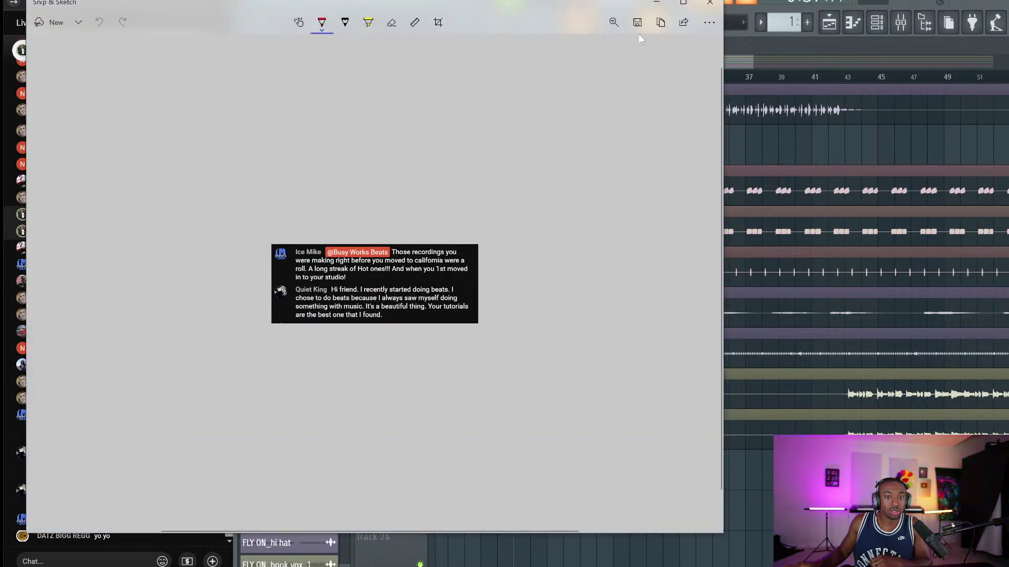
click(637, 24)
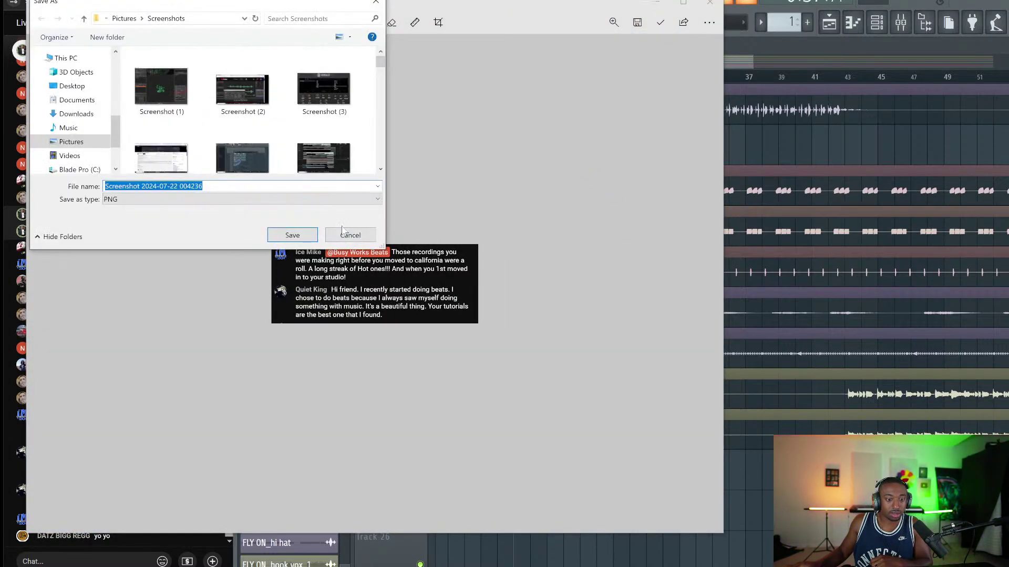
click(292, 234)
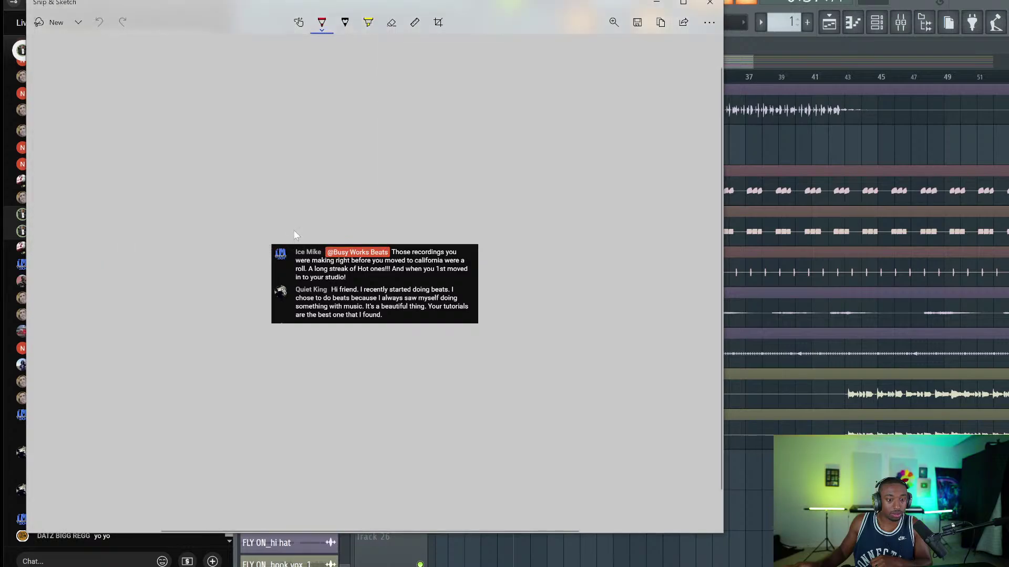
click(710, 4)
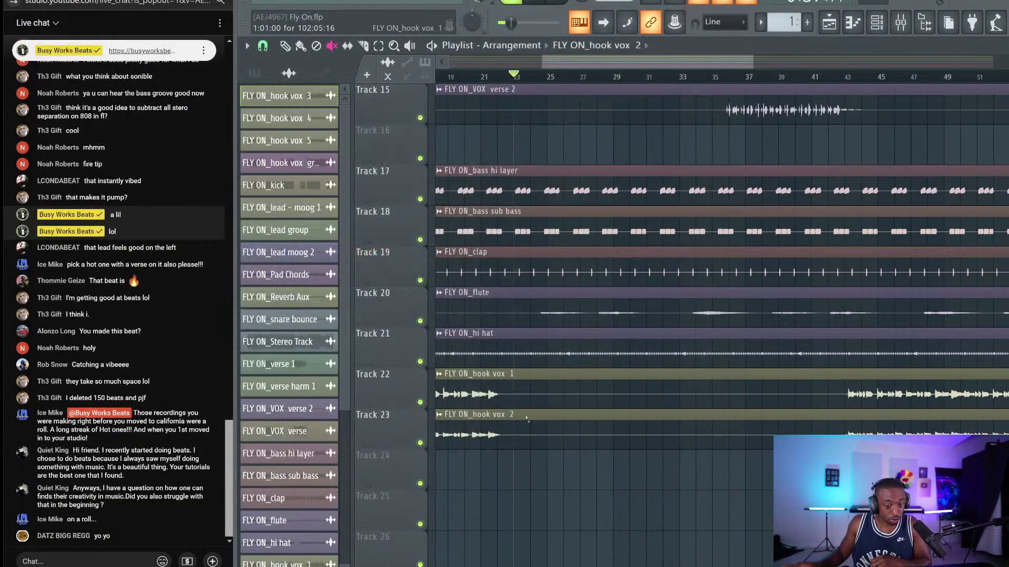
Save the "Fly On" project and play the song from the beginning.
key(ctrl+s)
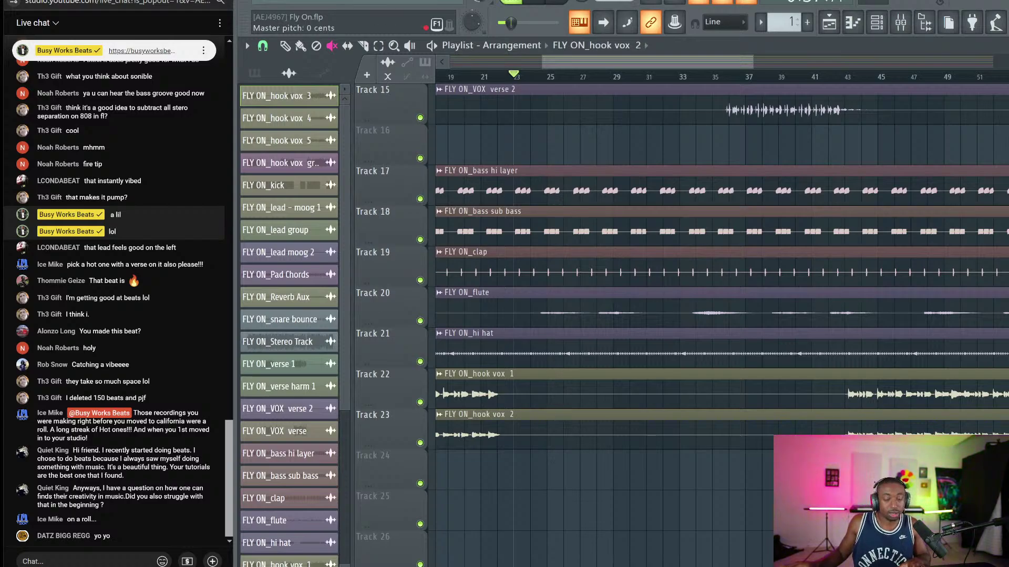
scroll(638, 46, up, 1)
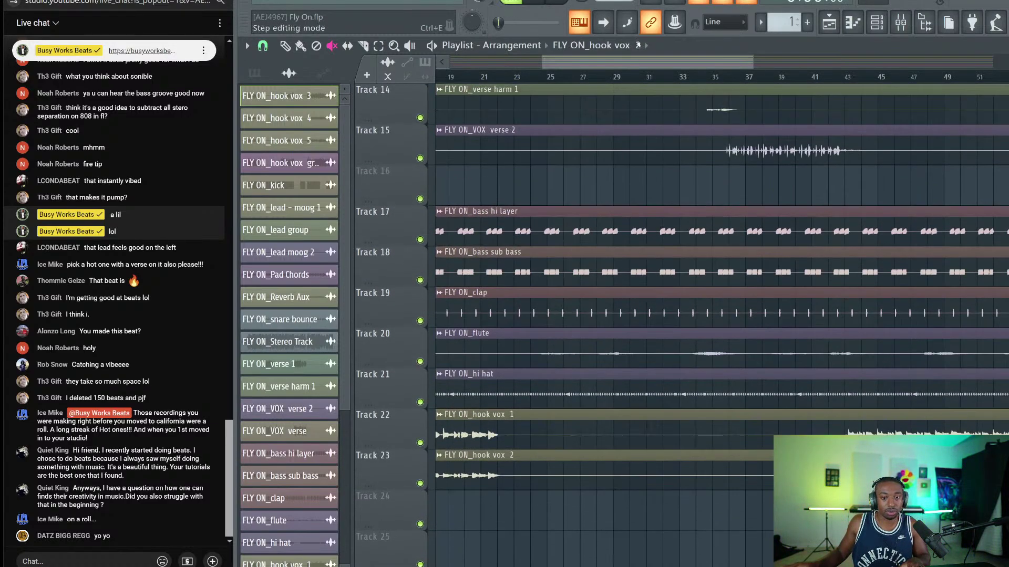
key(space)
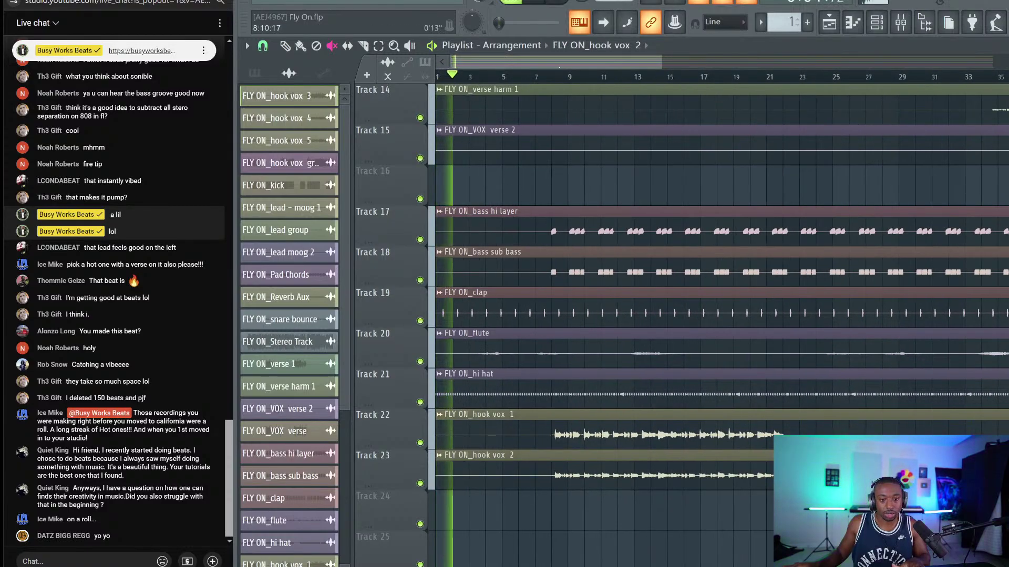
scroll(510, 72, down, 1)
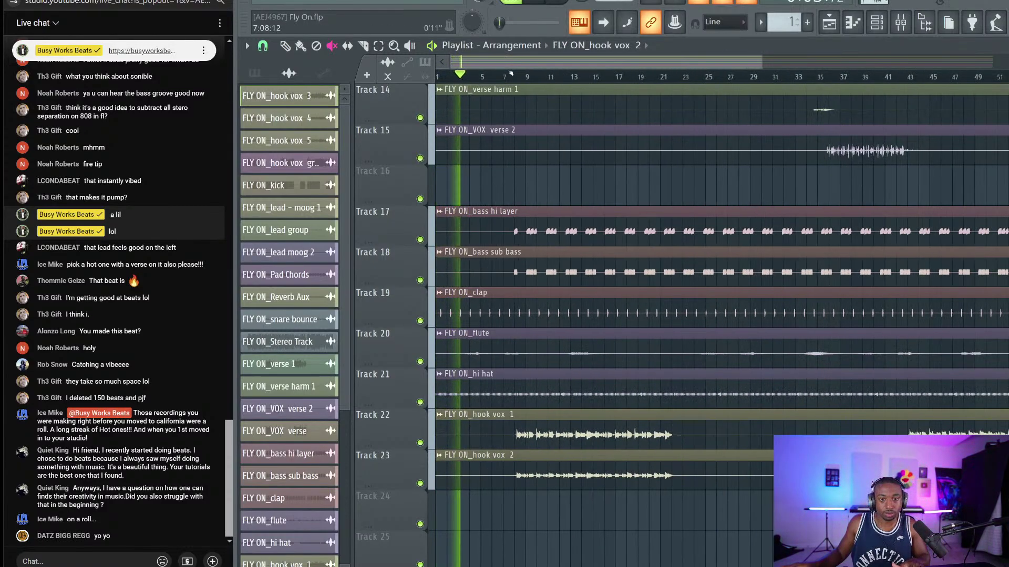
Play the song from around bar 8 and toggle the "FLY ON_hook vox 3" clip on Track 1 off and on for comparison.
scroll(614, 285, up, 6)
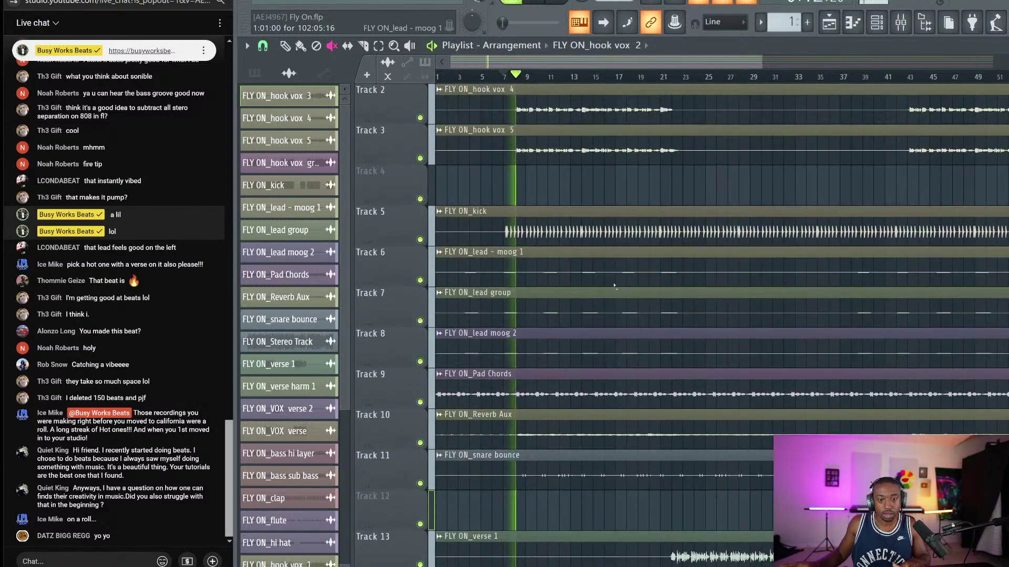
scroll(614, 285, up, 1)
click(513, 111)
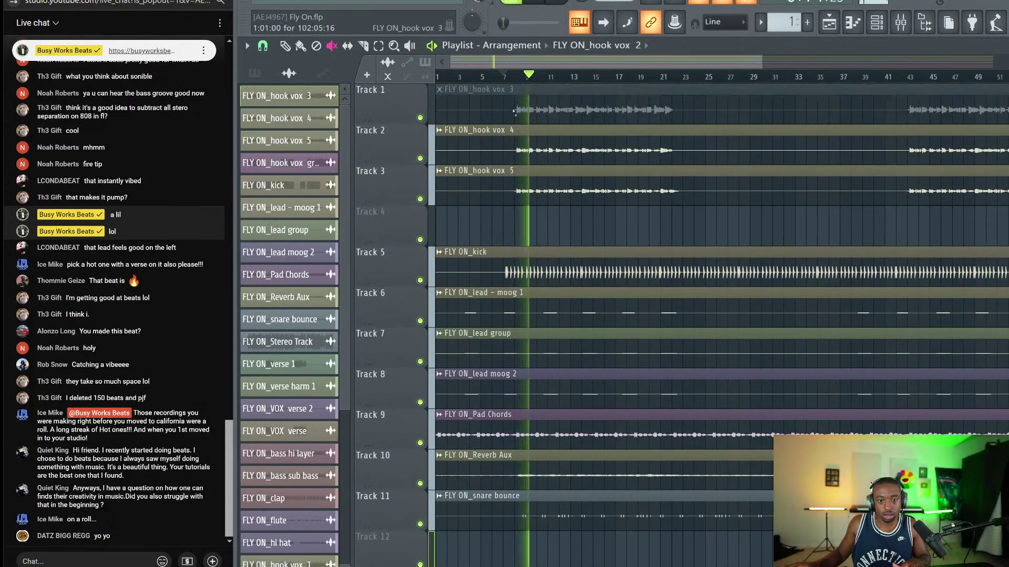
click(514, 111)
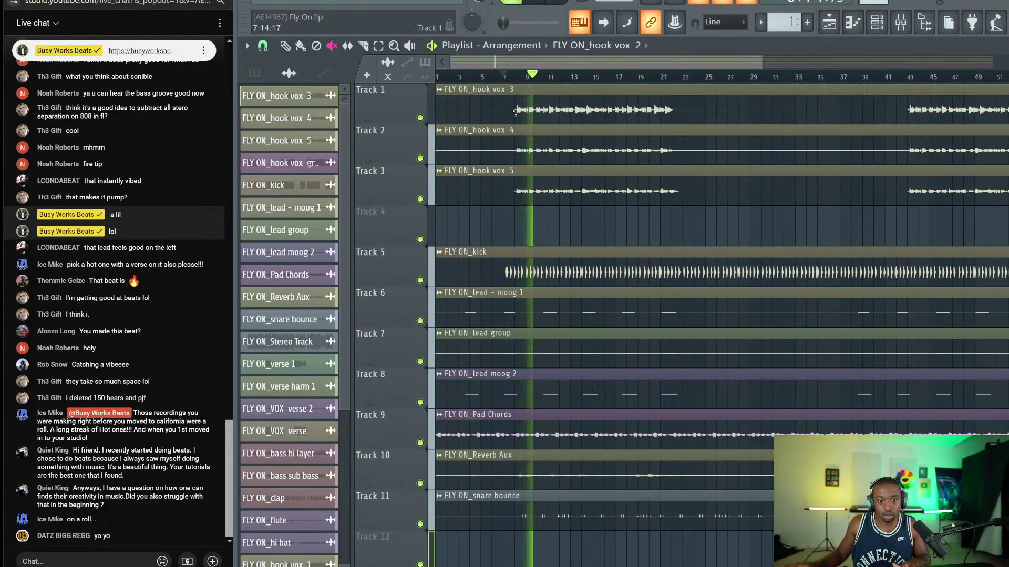
Mute Track 2 and Track 3, which hold "FLY ON_hook vox 4" and "FLY ON_hook vox 5", during playback.
click(420, 158)
click(419, 198)
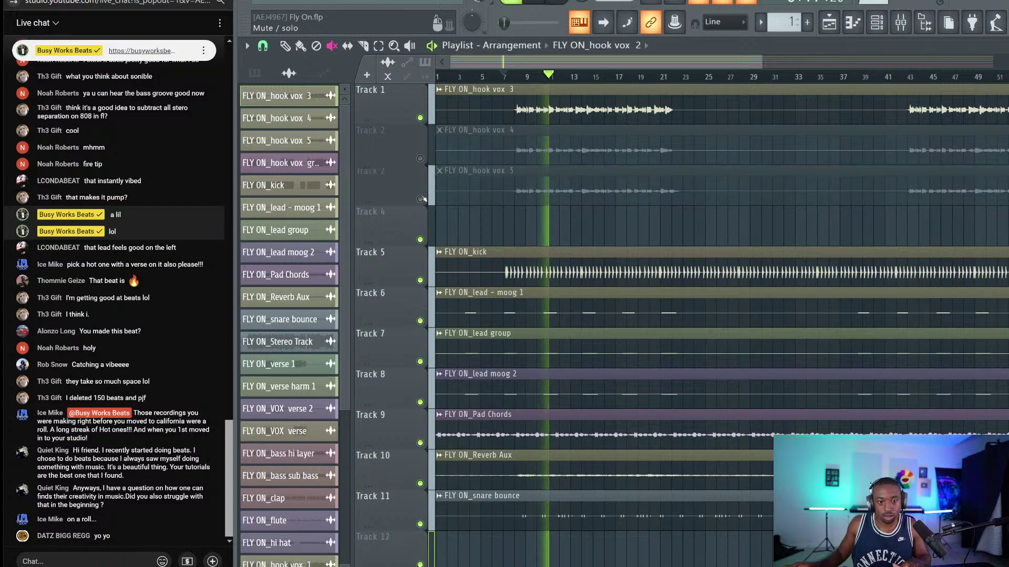
click(436, 120)
scroll(532, 340, down, 8)
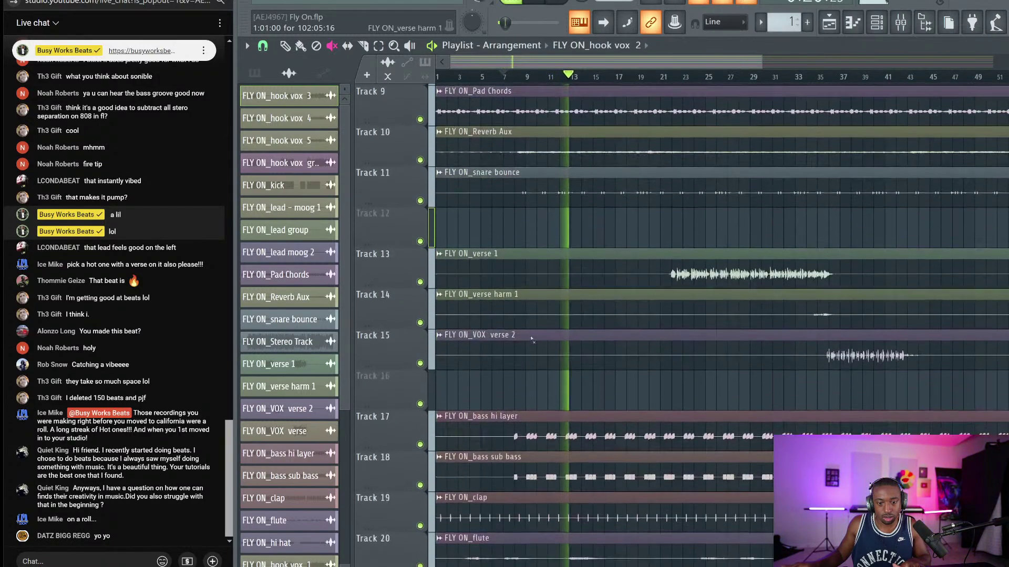
scroll(532, 340, down, 8)
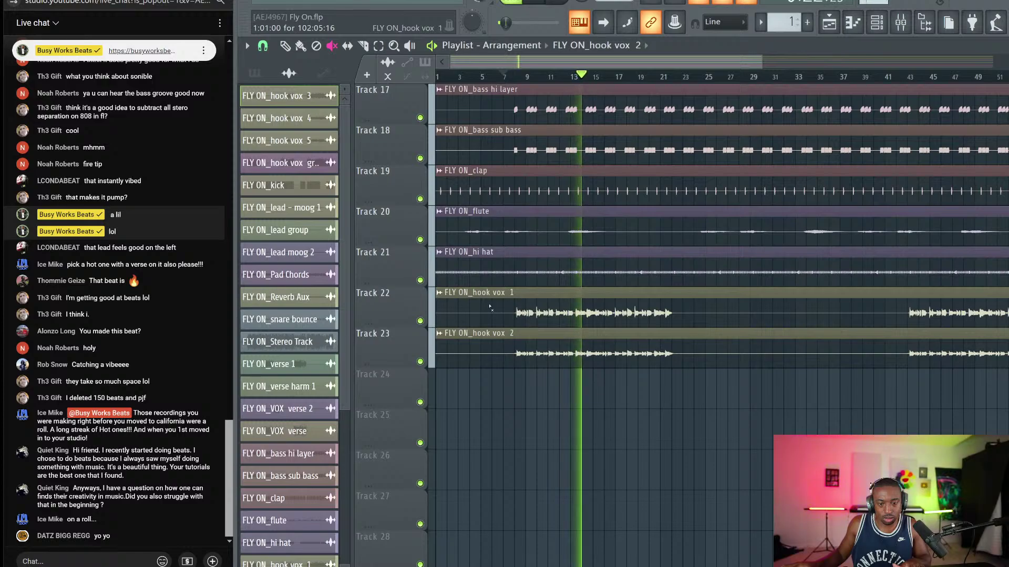
Unmute Track 3 and Track 2, which hold "FLY ON_hook vox 5" and "FLY ON_hook vox 4", while the song plays.
key(space)
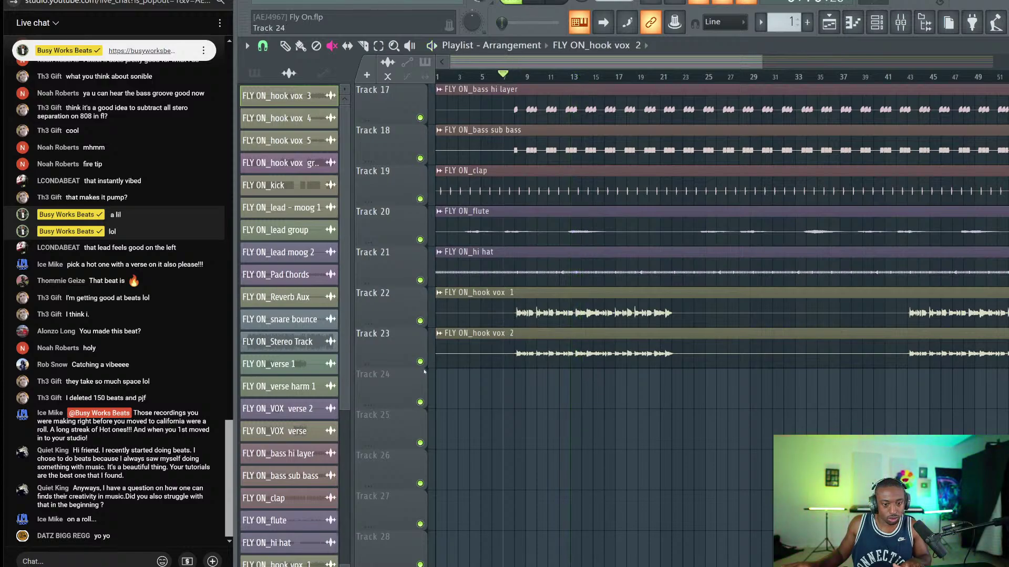
scroll(502, 282, up, 16)
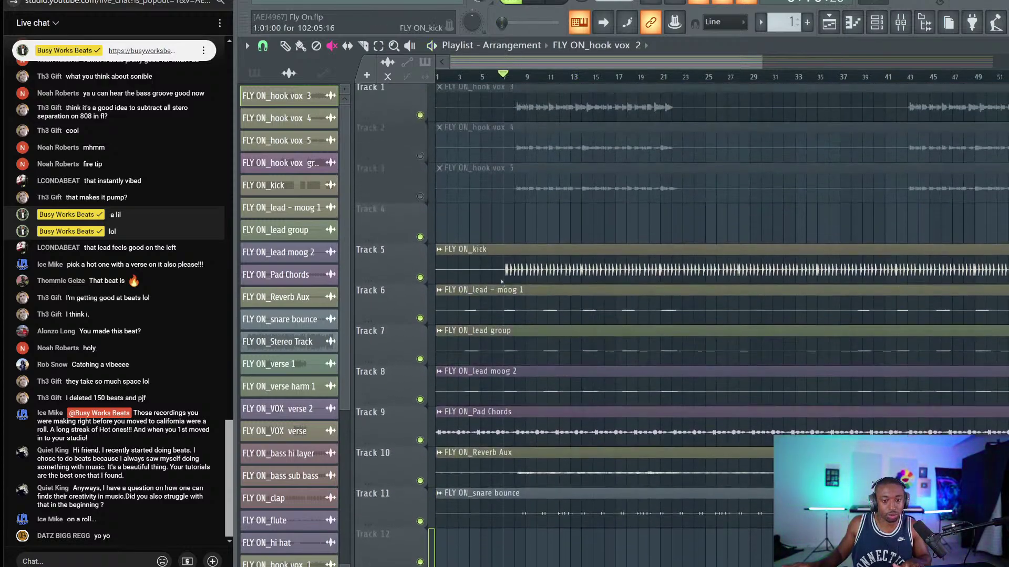
key(space)
click(420, 198)
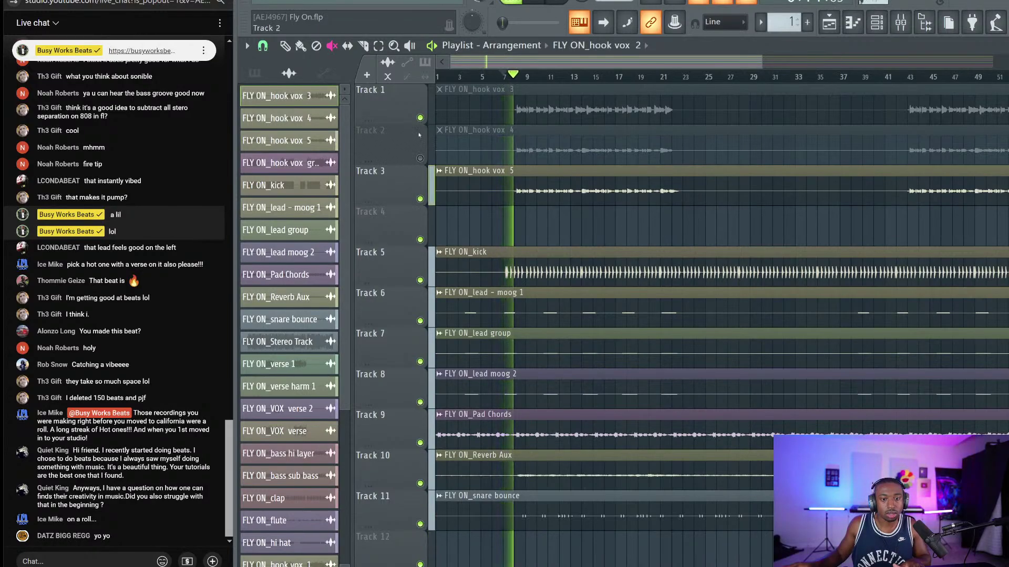
click(419, 157)
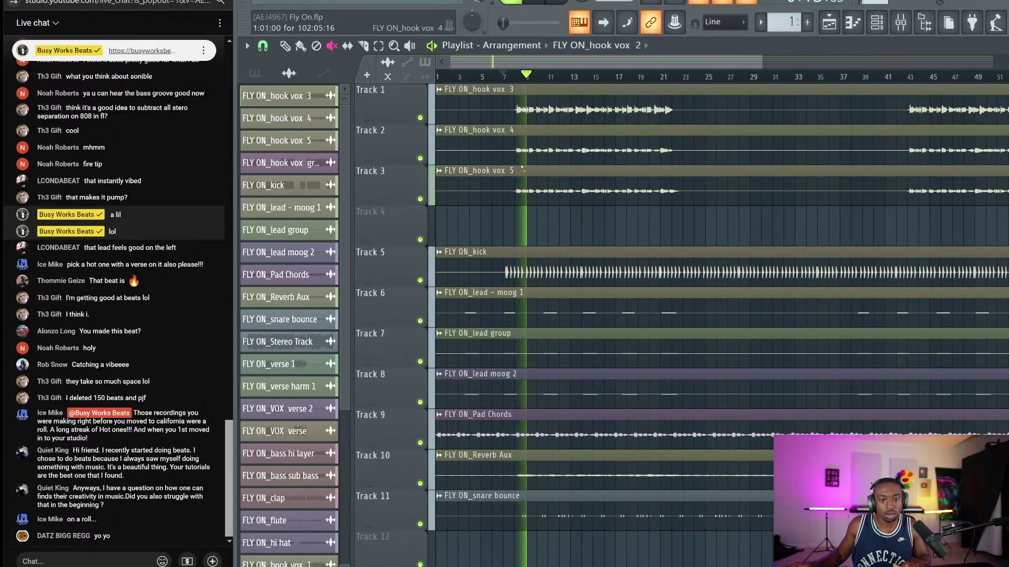
Toggle Track 23 ("FLY ON_hook vox 2") on and off and unmute Track 22 ("FLY ON_hook vox 1") to compare them during playback.
scroll(554, 221, down, 17)
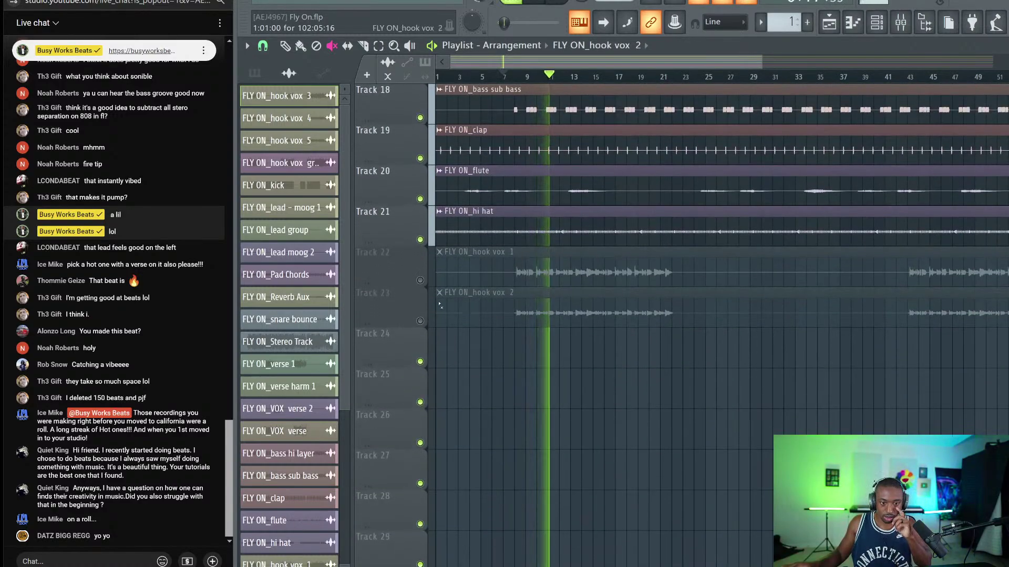
click(421, 320)
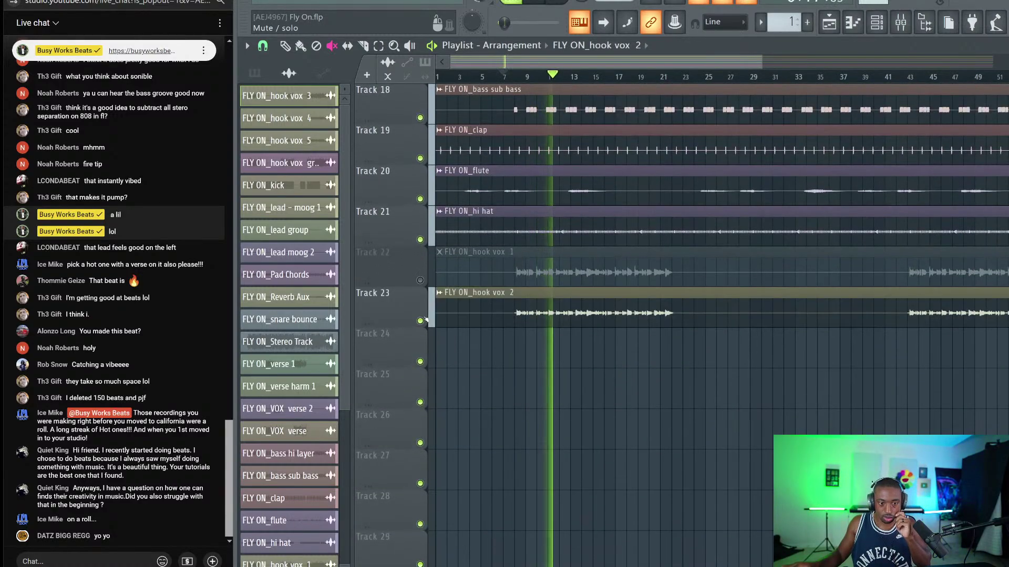
click(420, 321)
click(419, 280)
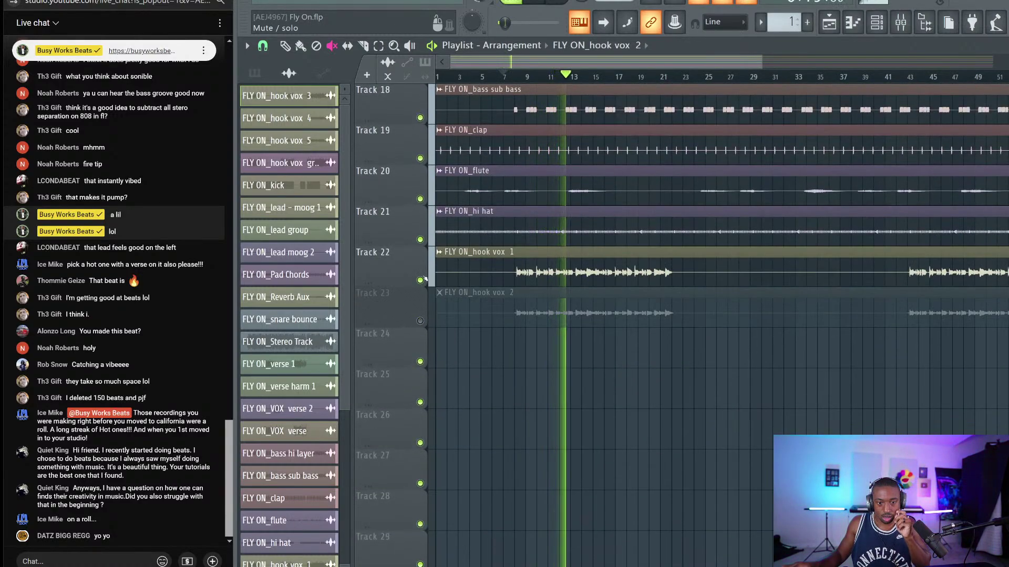
scroll(568, 292, up, 12)
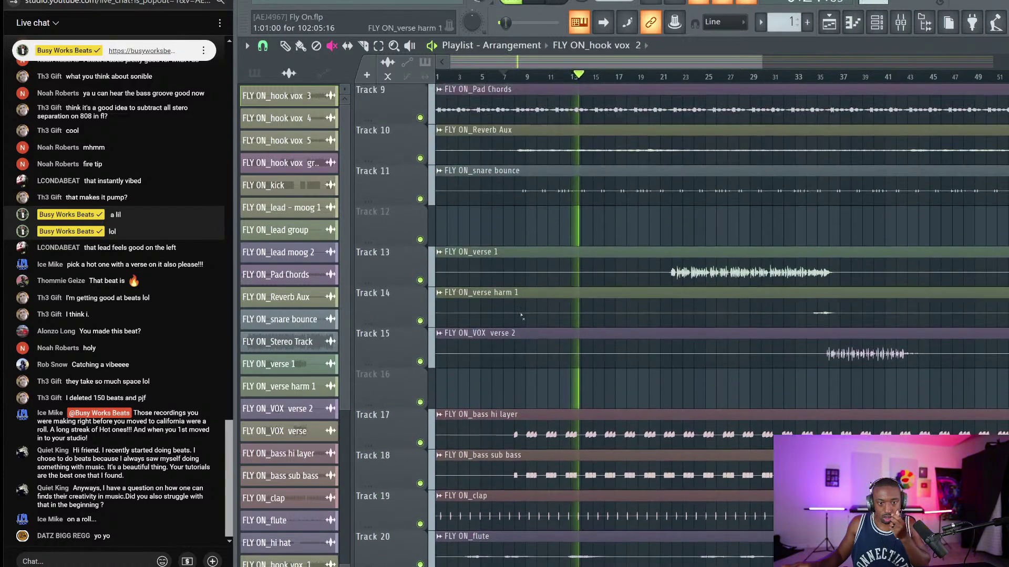
scroll(568, 292, up, 5)
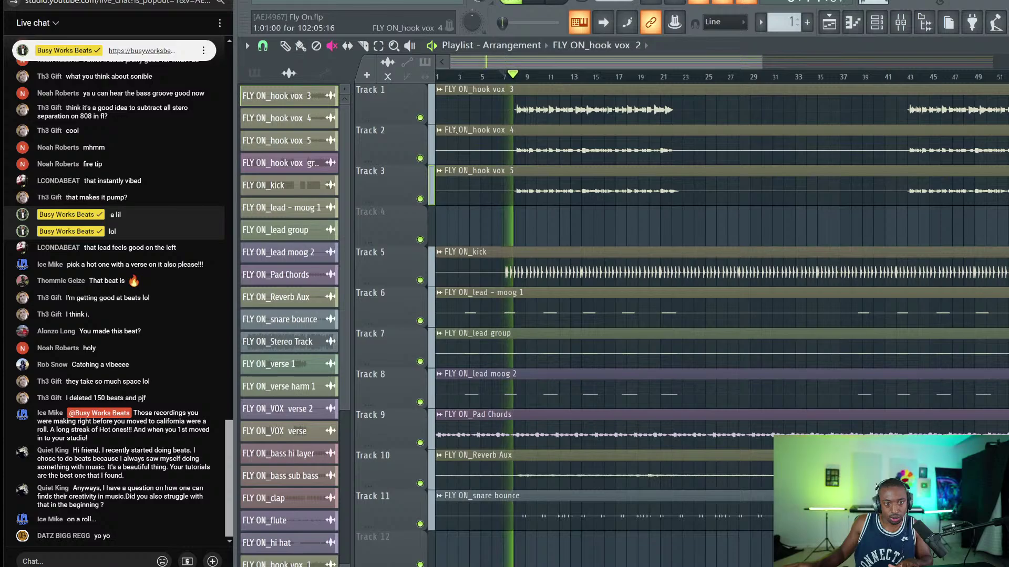
Solo "FLY ON_hook vox 1" on Track 22, "hook vox 3", "4" and "5" on Tracks 1 to 3 in turn, and "hook vox 3" again.
scroll(425, 403, down, 14)
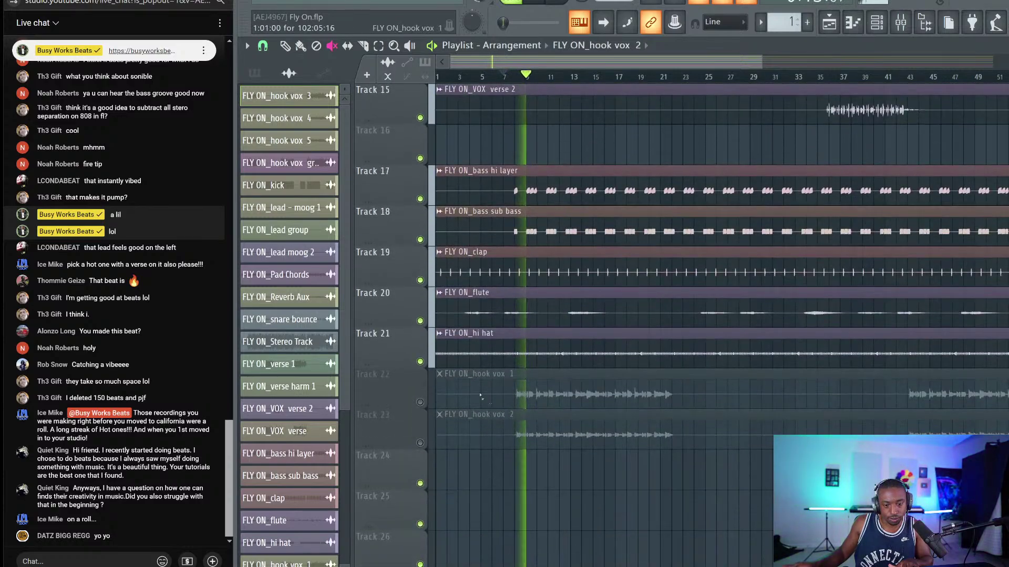
right_click(420, 402)
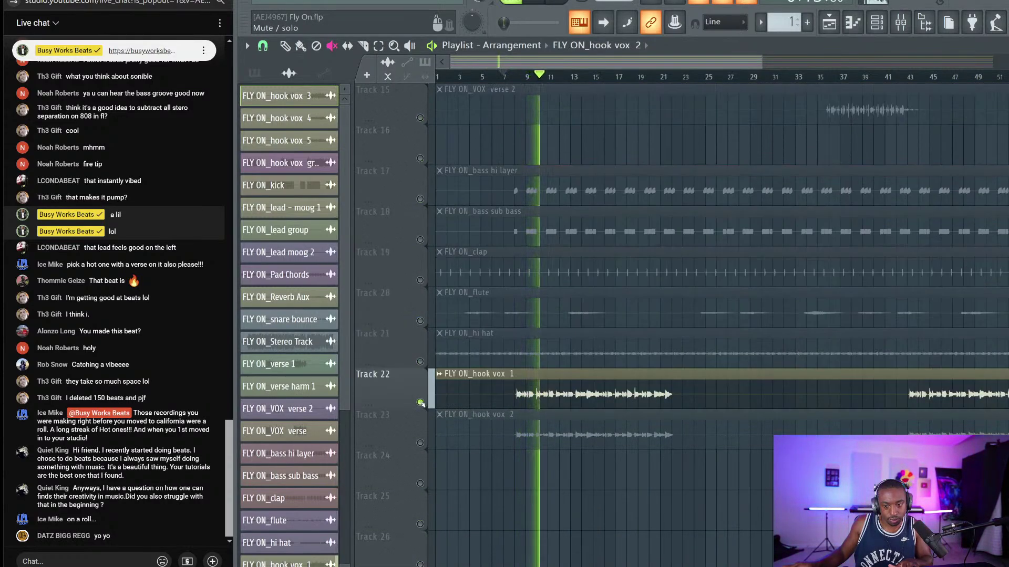
scroll(429, 132, up, 14)
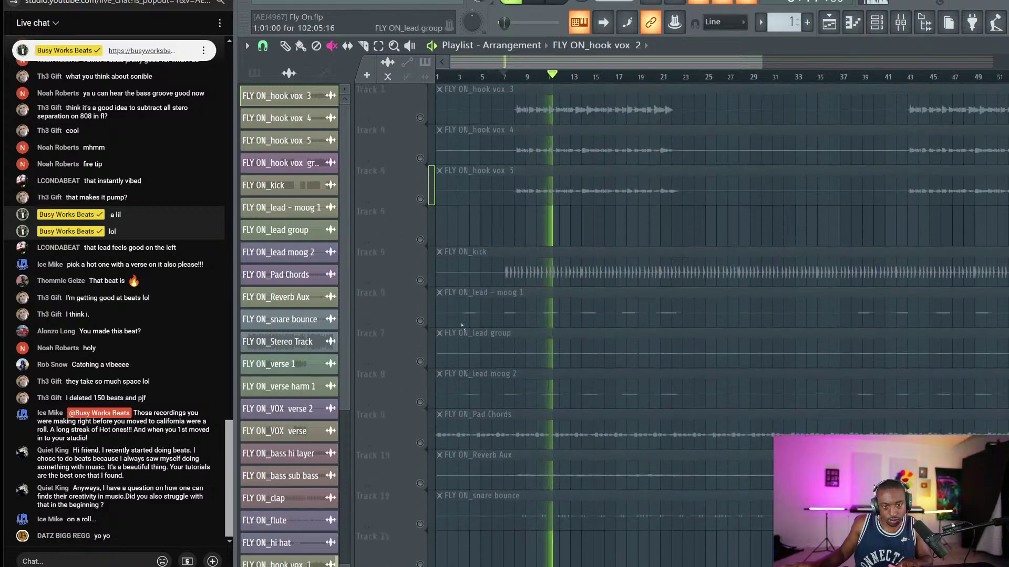
right_click(425, 119)
right_click(421, 118)
right_click(420, 118)
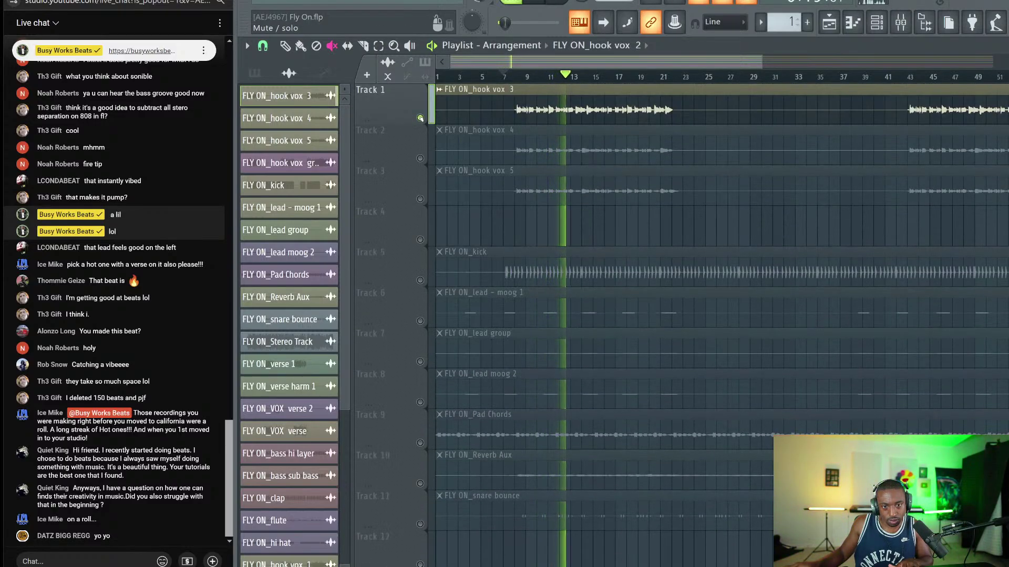
right_click(420, 158)
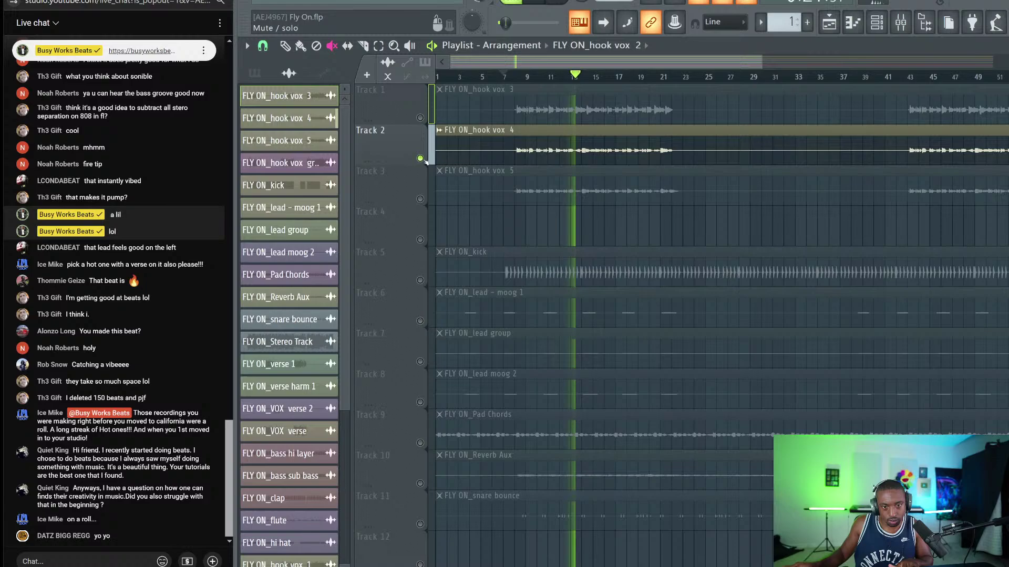
right_click(420, 199)
right_click(420, 117)
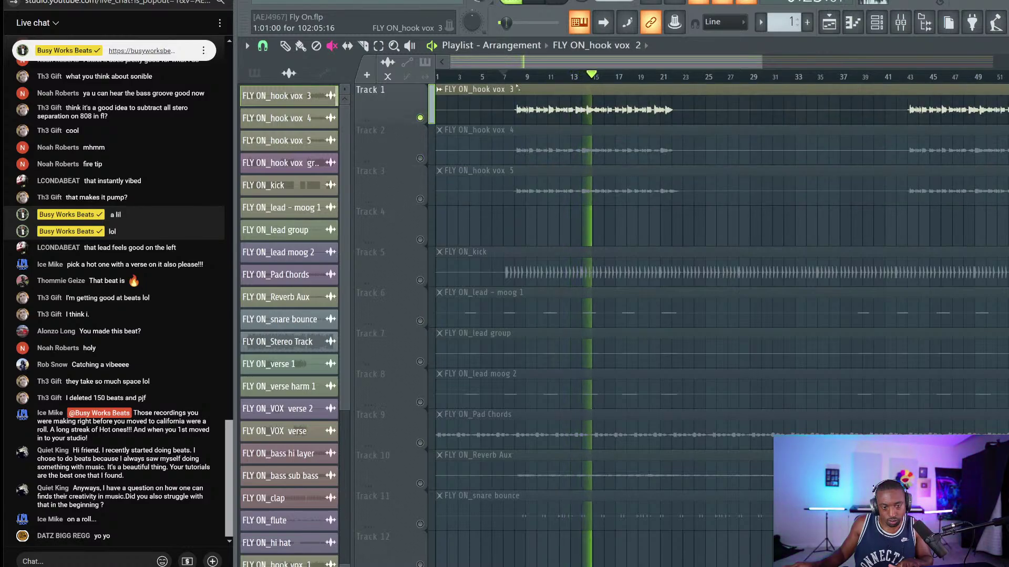
Solo Track 22 with "FLY ON_hook vox 1" and play the hook from around bar 8.
click(519, 77)
scroll(517, 443, down, 5)
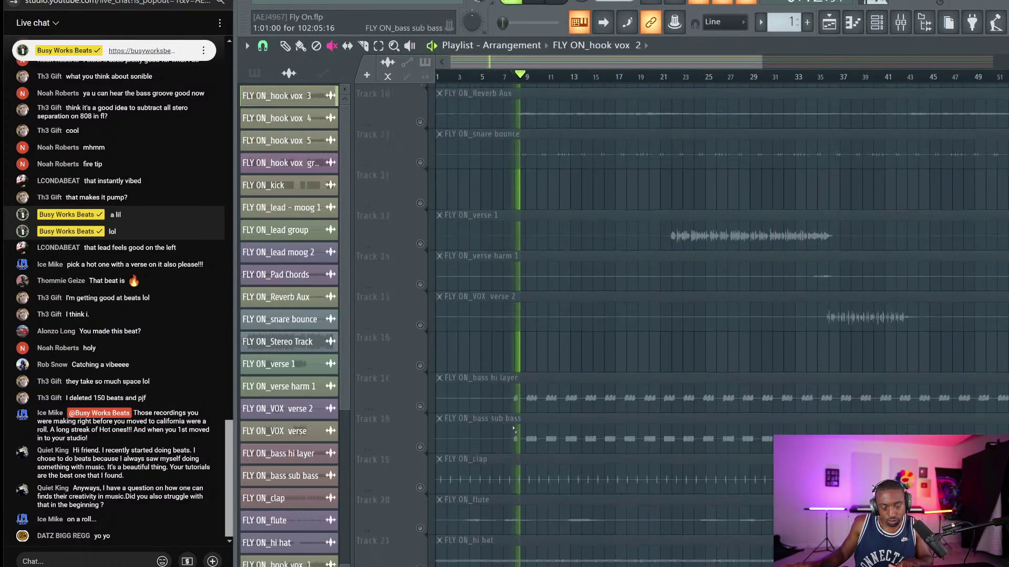
key(space)
right_click(425, 405)
key(space)
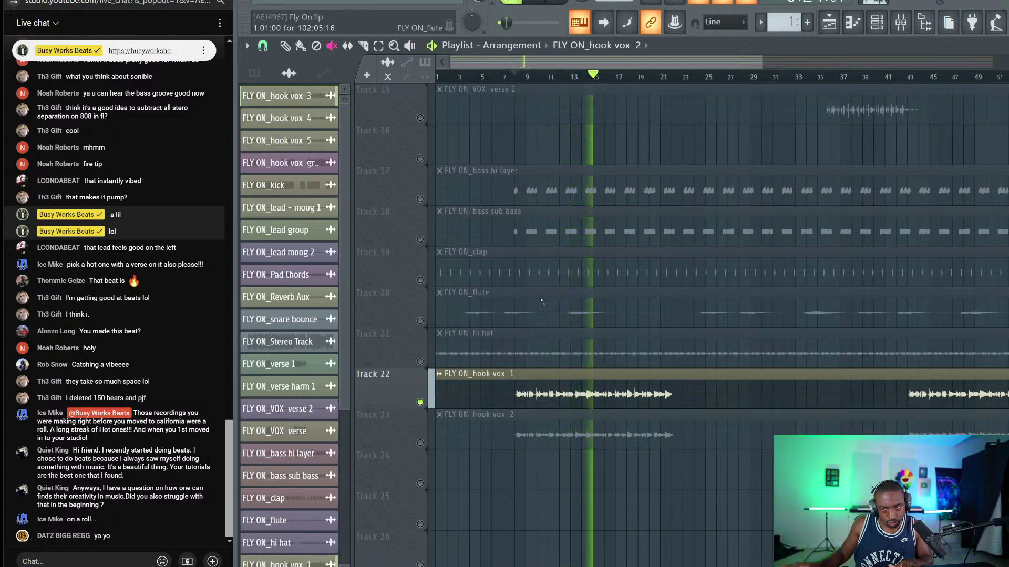
key(space)
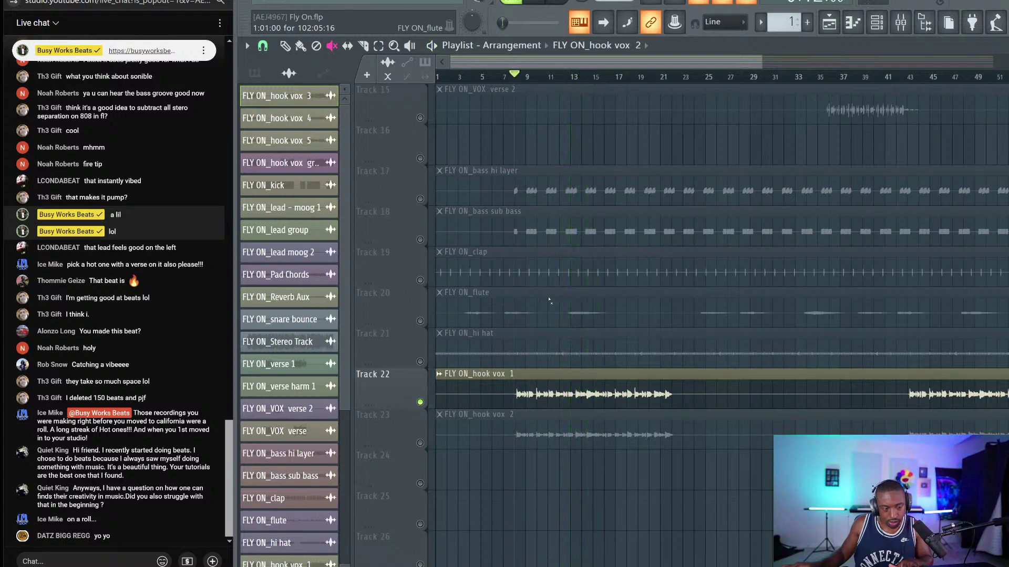
Turn off the solo on Track 22 so all tracks are active, and save the "Fly On" project.
scroll(419, 400, down, 1)
right_click(424, 371)
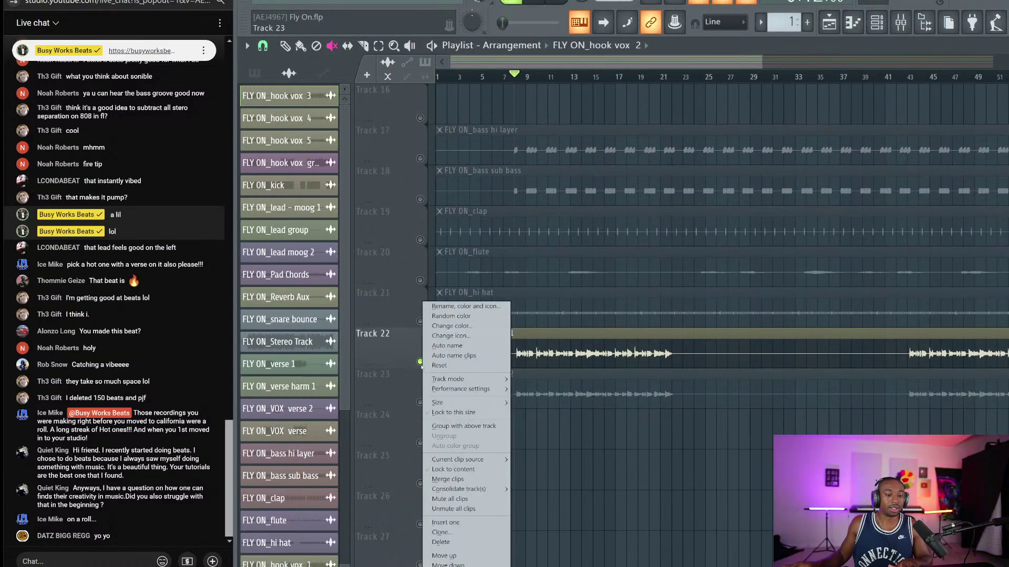
click(476, 436)
key(ctrl+s)
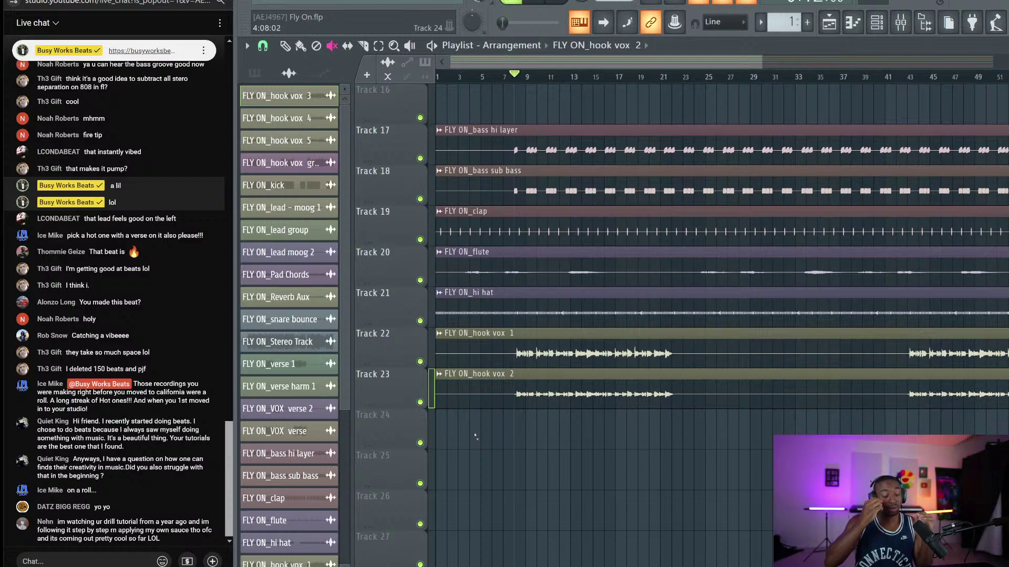
key(ctrl+s)
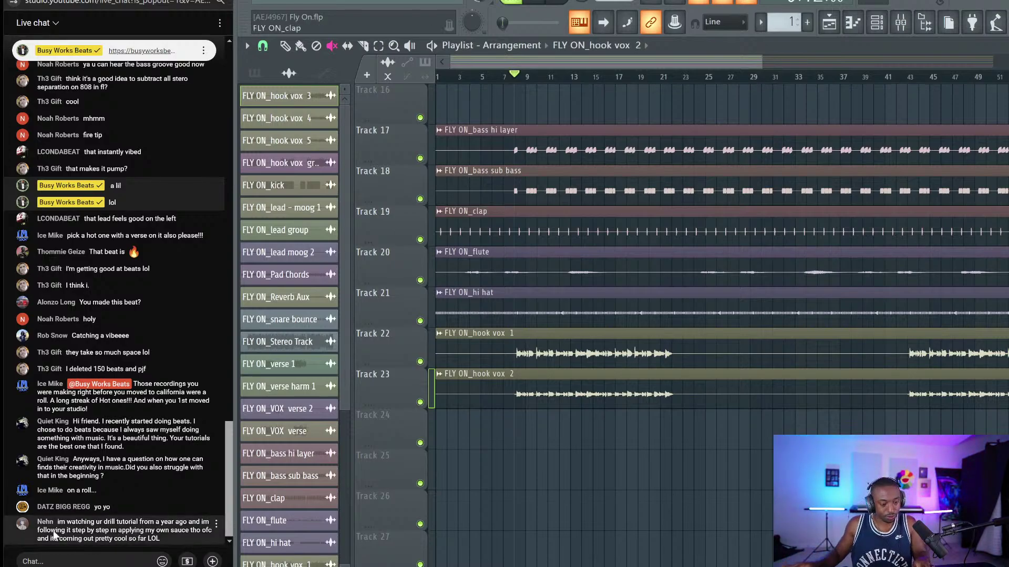
Snip the viewer comment about following the drill tutorial from the live chat, save the image and close Snip & Sketch.
key(super+shift+s)
drag(10, 516, 220, 547)
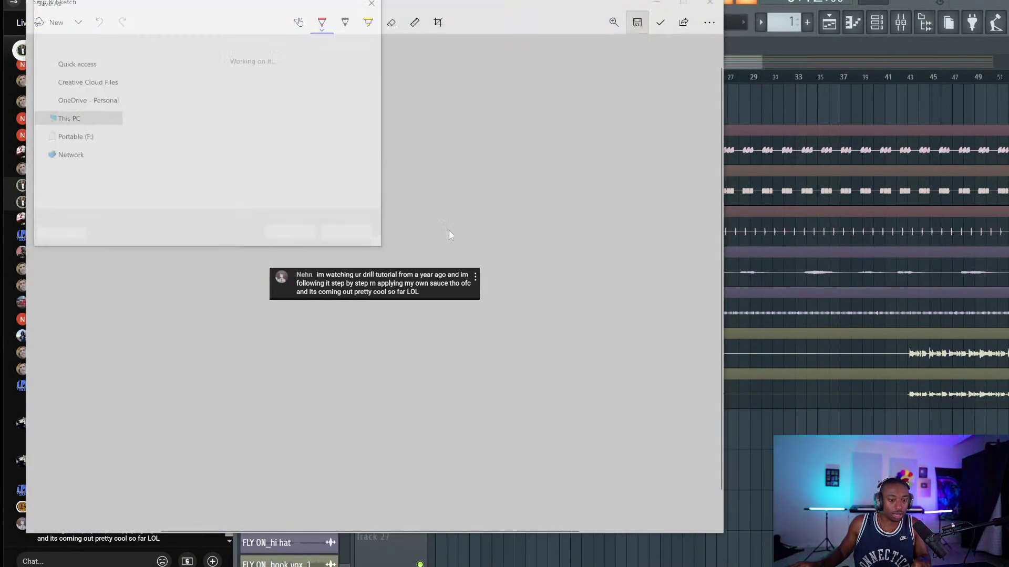
click(296, 238)
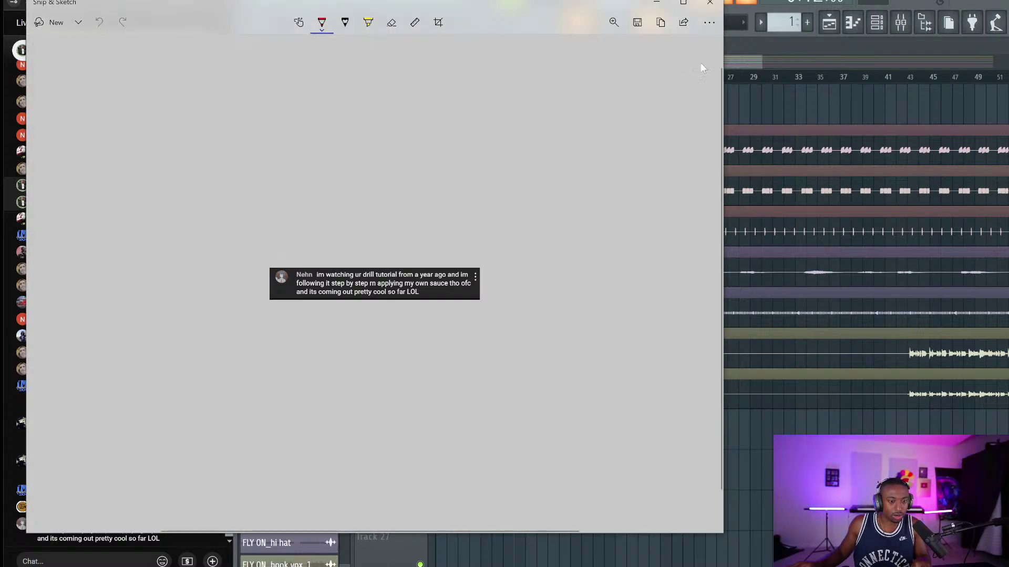
click(710, 2)
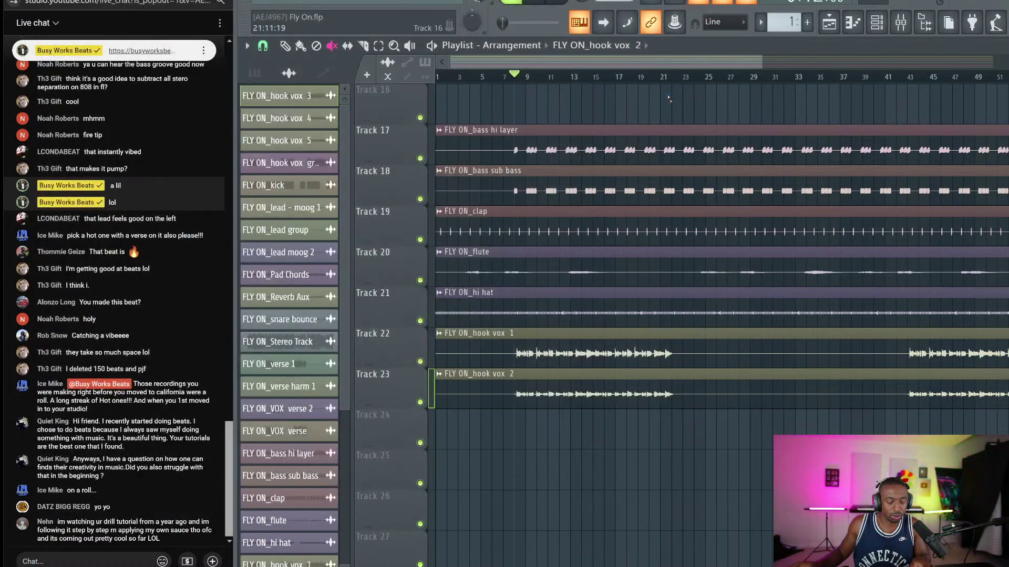
Mute the "FLY ON_hook vox 2" clip on Track 23 and play the hook from around bar 8 without it.
scroll(630, 115, up, 5)
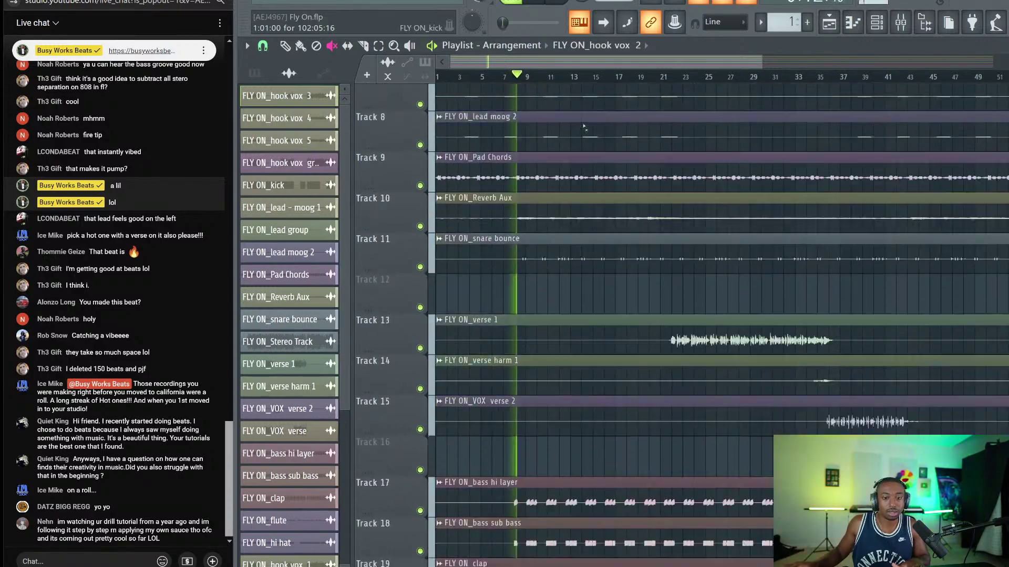
scroll(588, 135, down, 6)
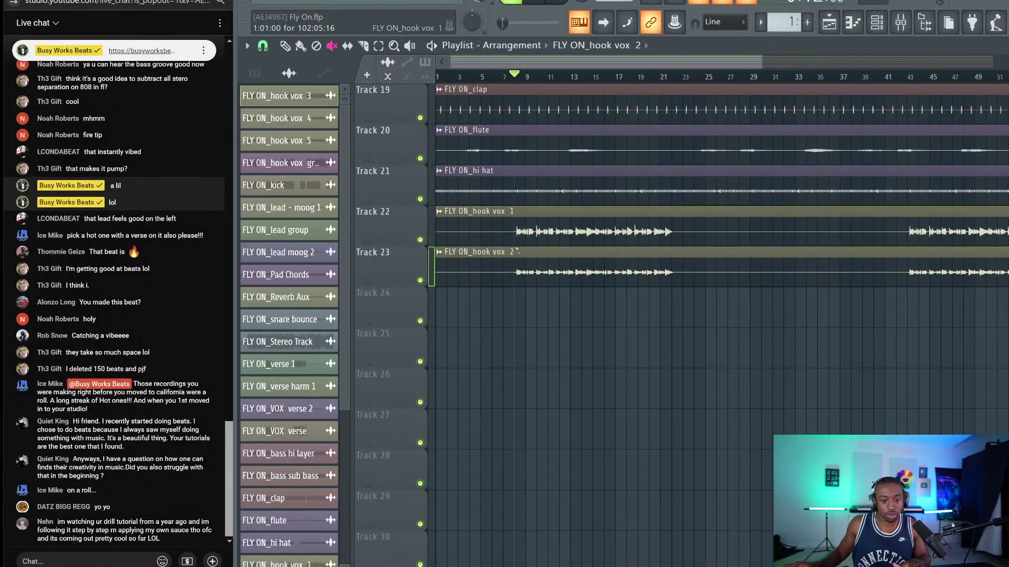
click(518, 271)
key(space)
key(space)
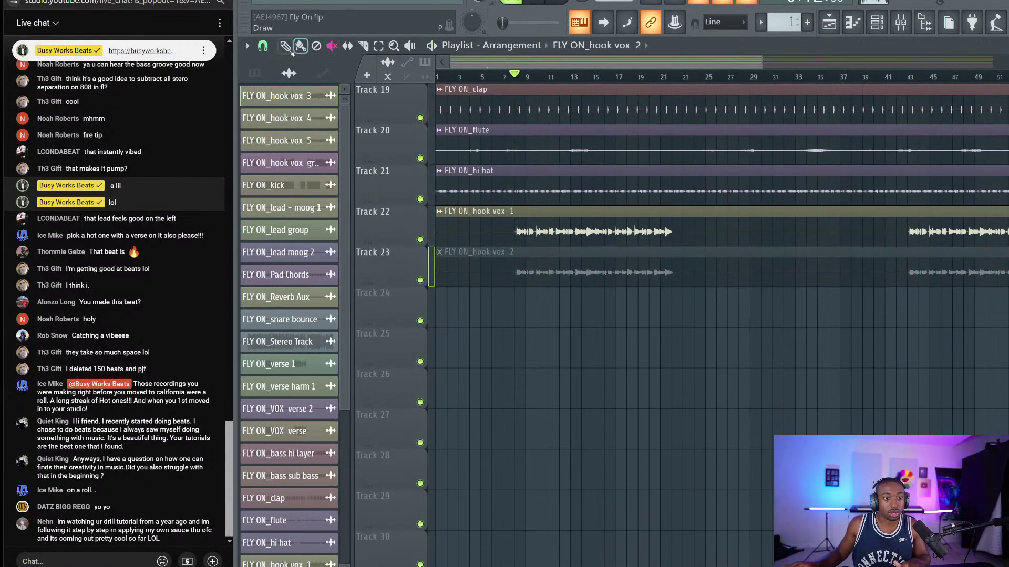
key(space)
scroll(481, 222, up, 7)
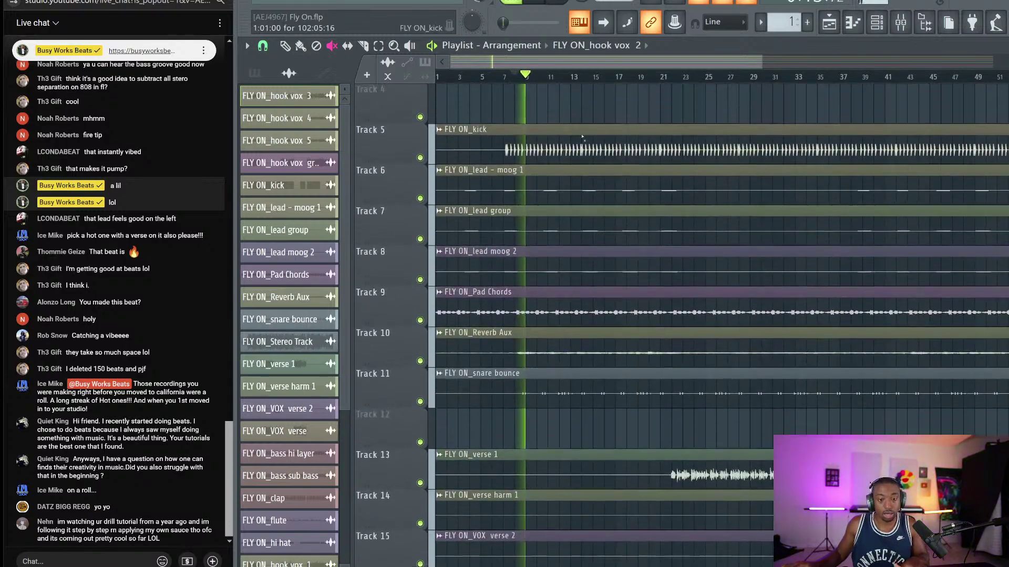
scroll(910, 103, up, 2)
key(space)
Select all channels in the channel rack's Audio group and route each one to its own consecutive mixer track.
click(900, 23)
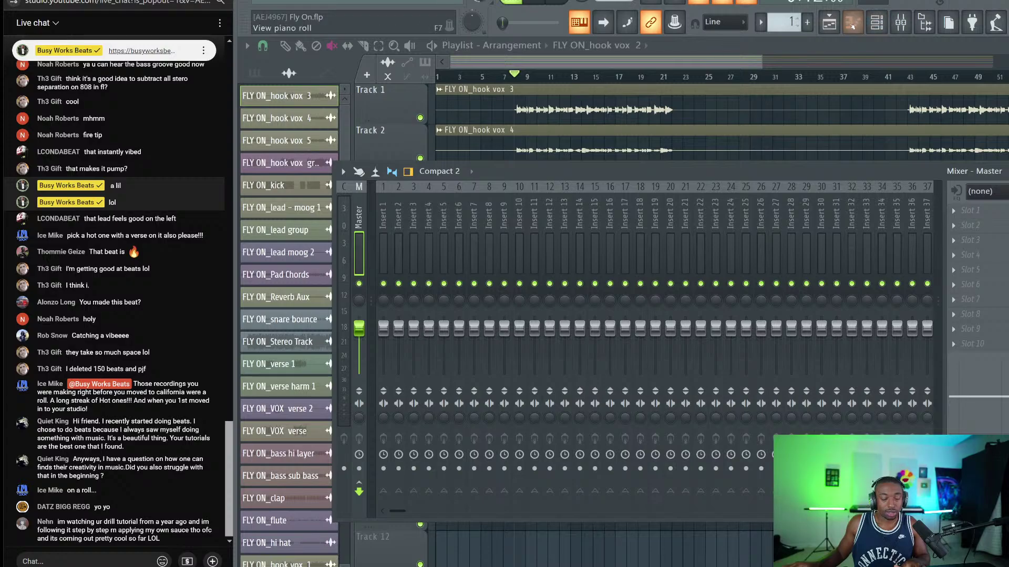
click(877, 23)
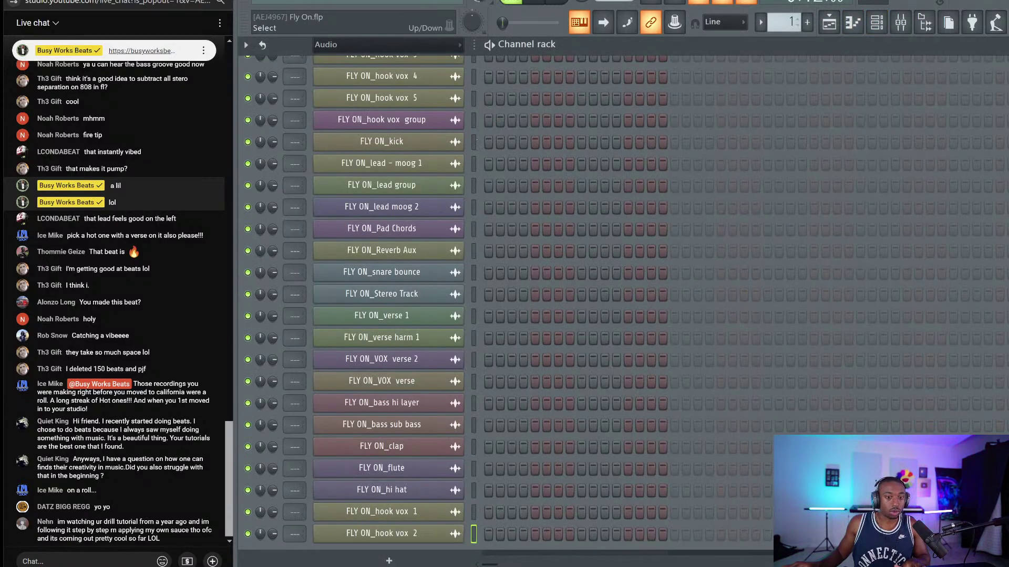
key(ctrl+a)
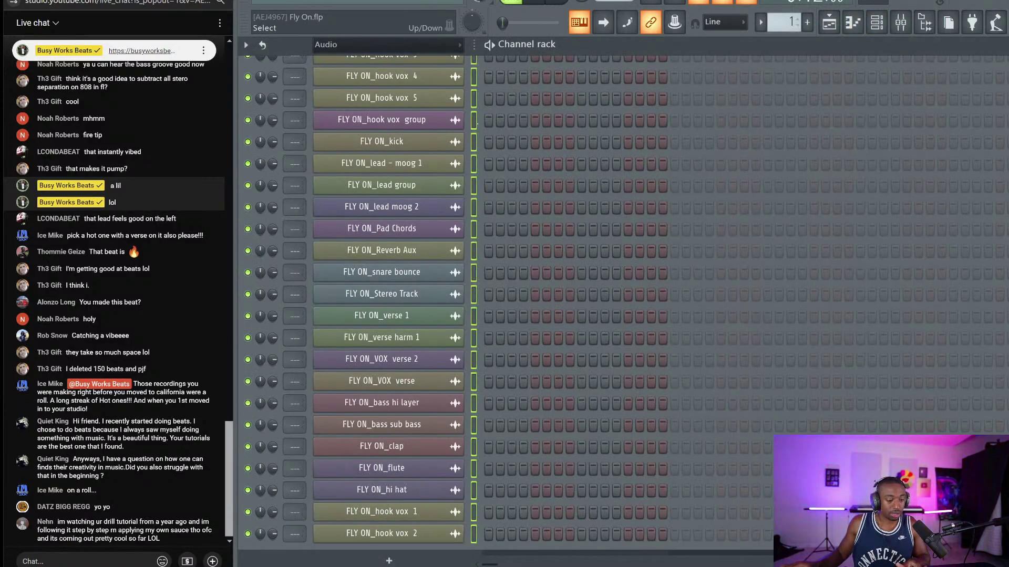
key(ctrl+l)
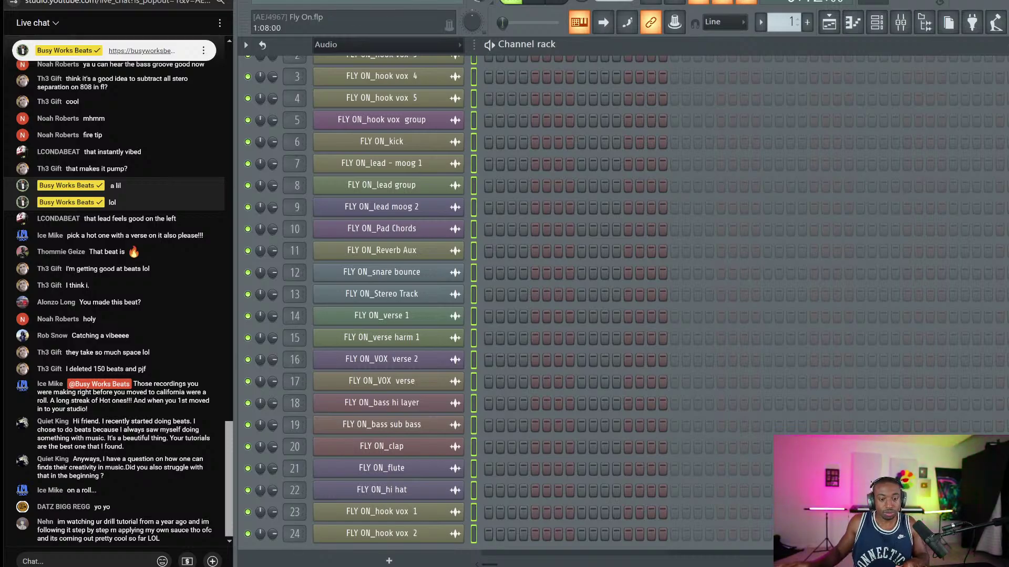
Open the mixer and check tracks 9, 8, 4, 3 and 2 while starting and stopping playback.
click(900, 23)
click(504, 262)
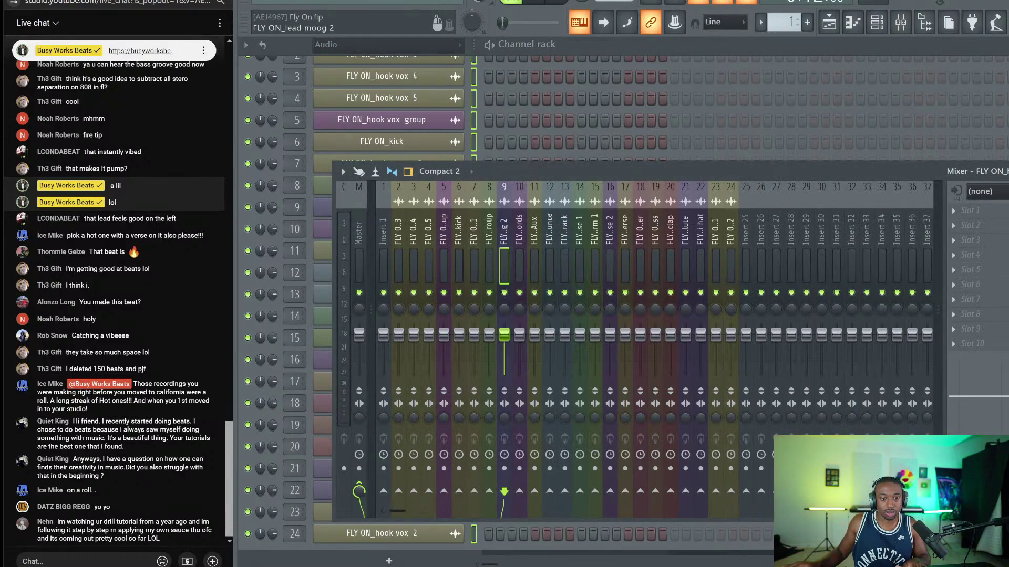
click(489, 263)
key(space)
click(428, 262)
click(413, 263)
key(space)
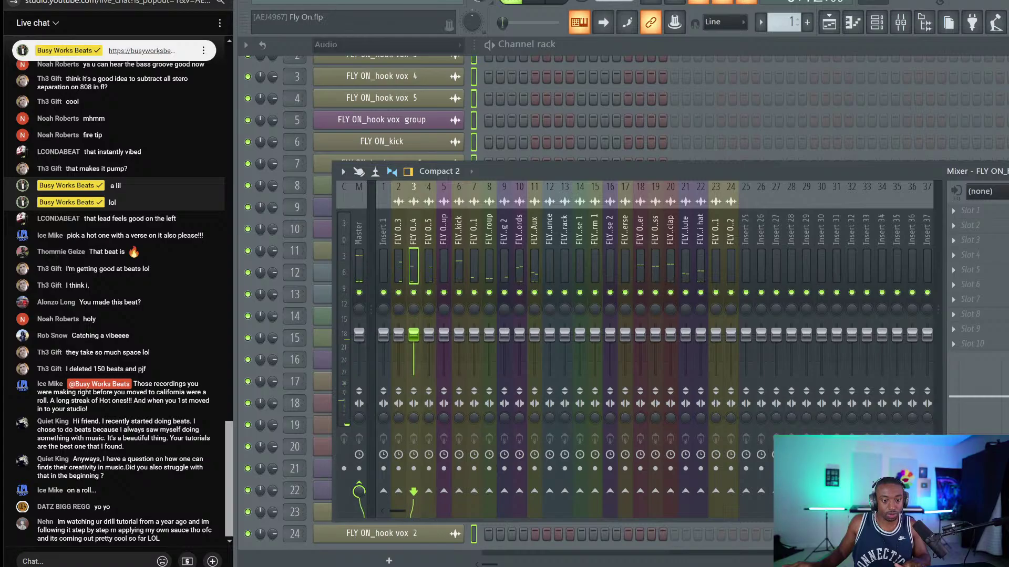
click(398, 263)
key(space)
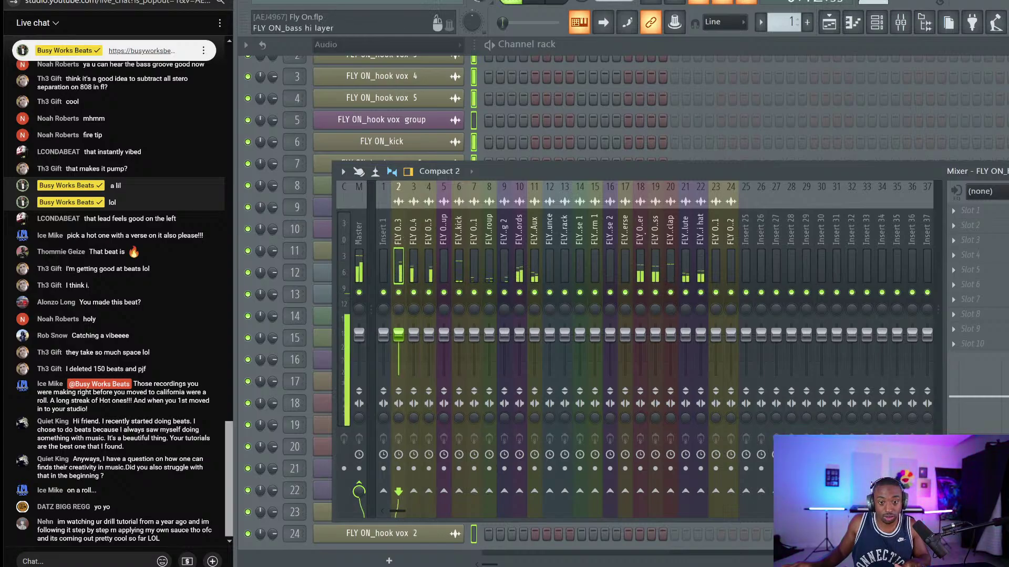
Solo the FLY ON_bass hi layer and FLY ON_bass sub bass mixer tracks together.
click(655, 265)
right_click(655, 292)
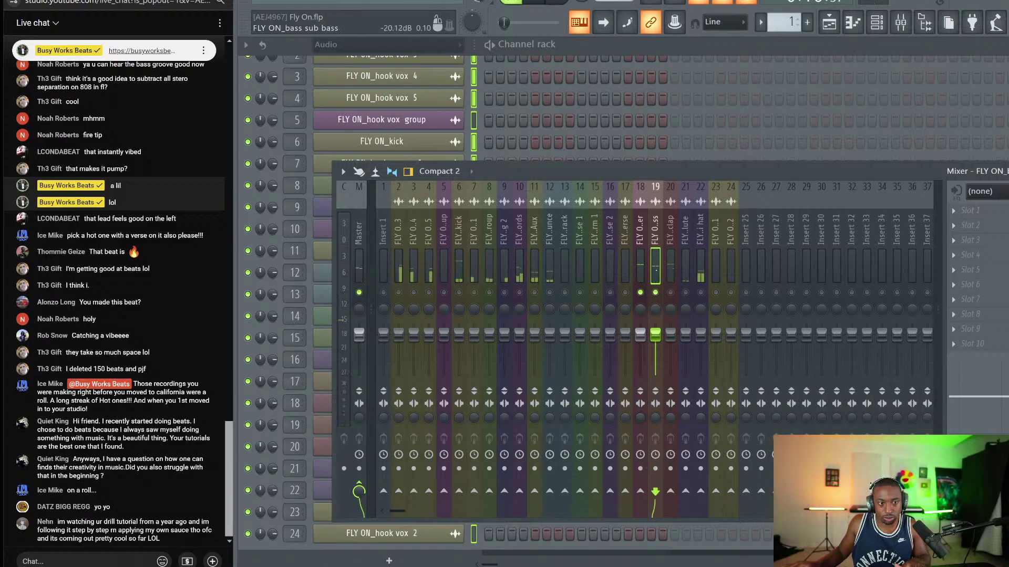
click(671, 269)
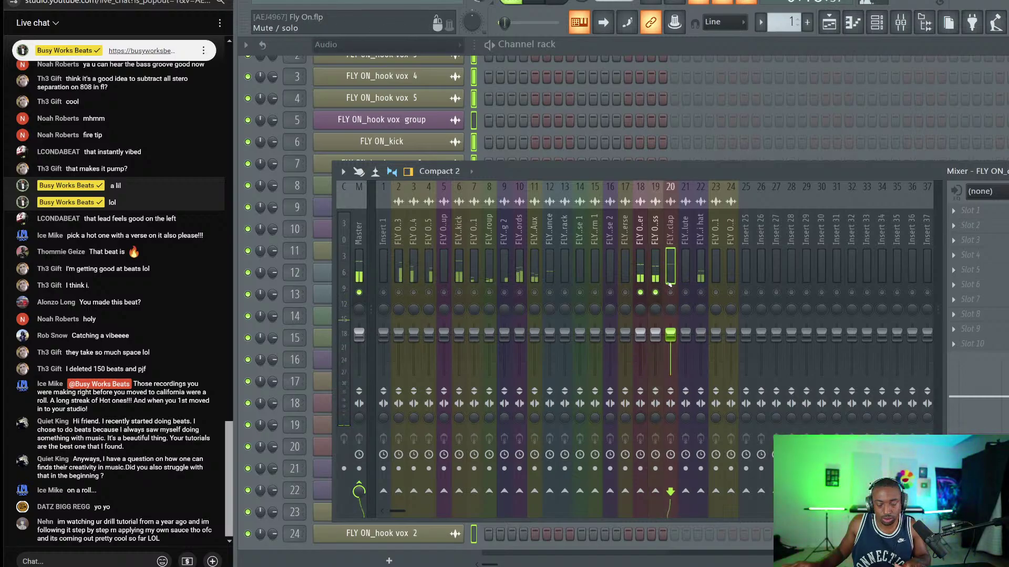
Name the empty mixer track Insert 25 with the Bass preset.
click(746, 246)
right_click(747, 244)
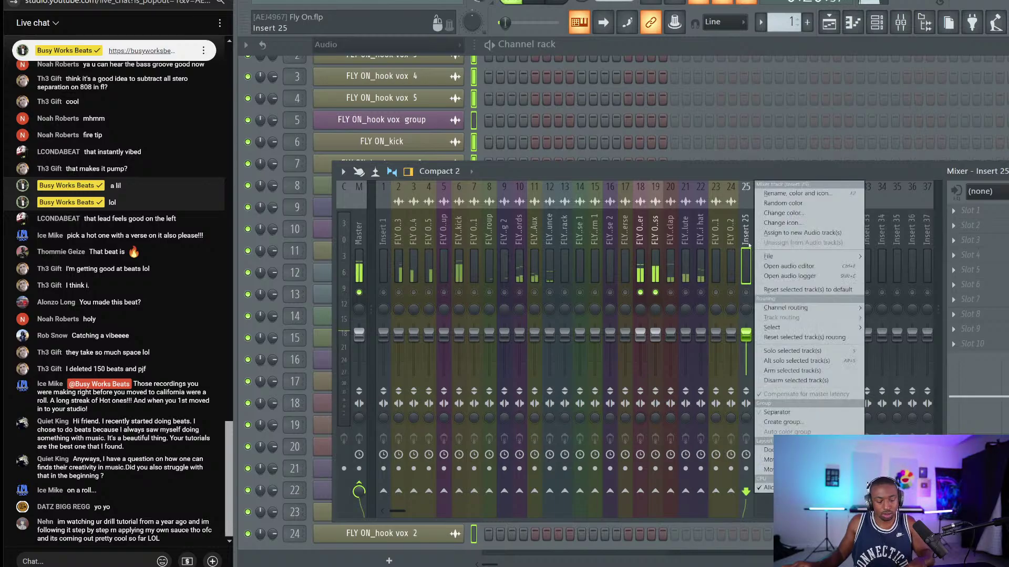
key(r)
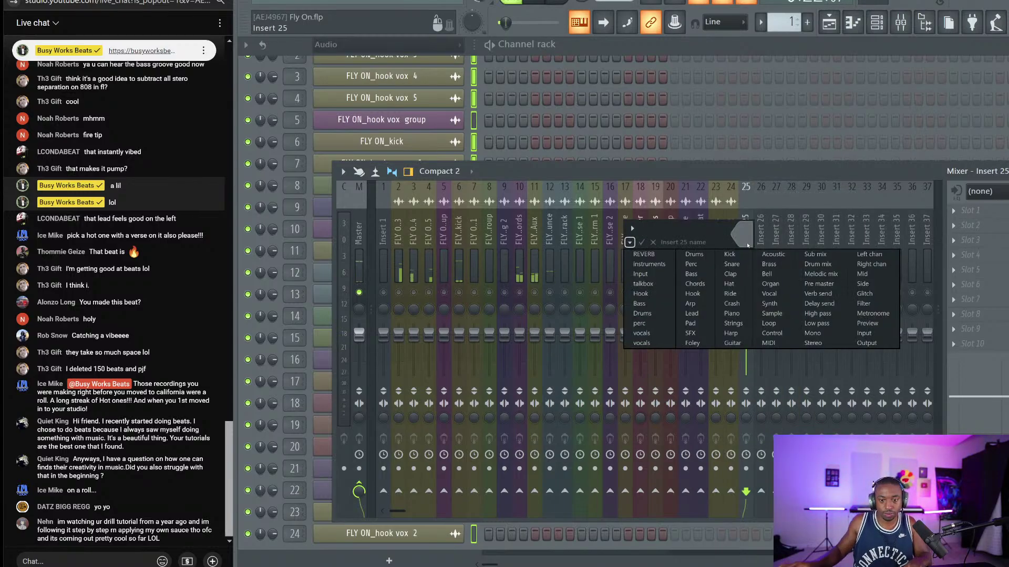
click(691, 273)
Select the bass hi layer and sub bass mixer tracks and move them to positions 23 and 24, beside the Bass track.
click(640, 245)
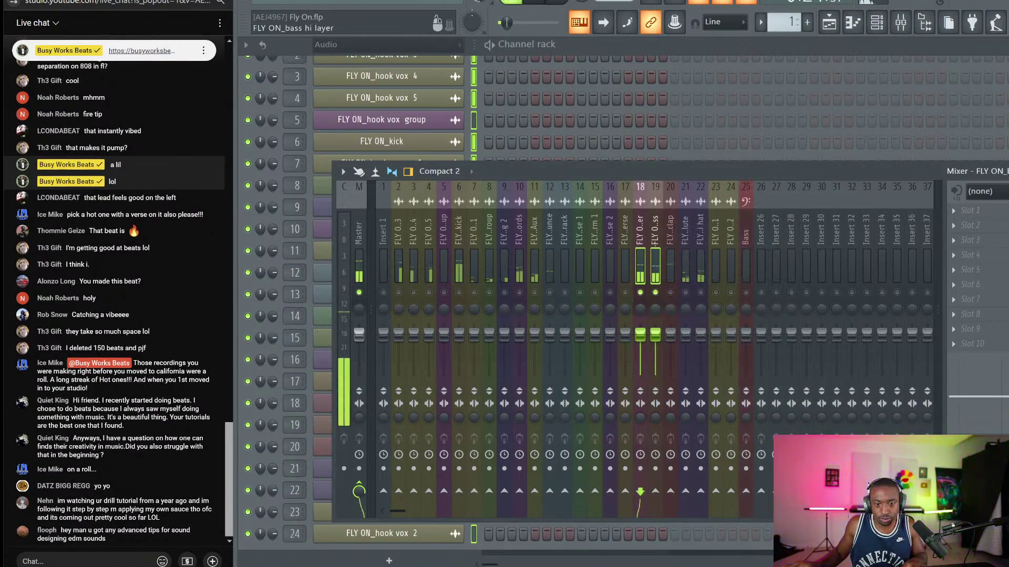
ctrl+shift+click(655, 246)
key(alt+Right)
key(alt+Right)
key(alt+Right)
key(alt+Right)
key(alt+Right)
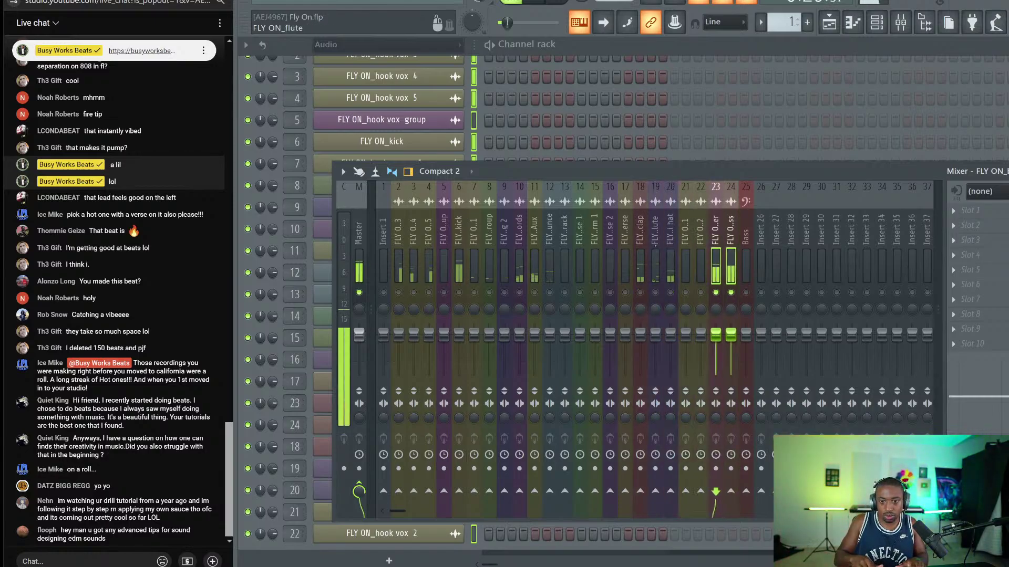
Route the two bass layers only to the Bass track, unmute that track and stop playback.
click(745, 491)
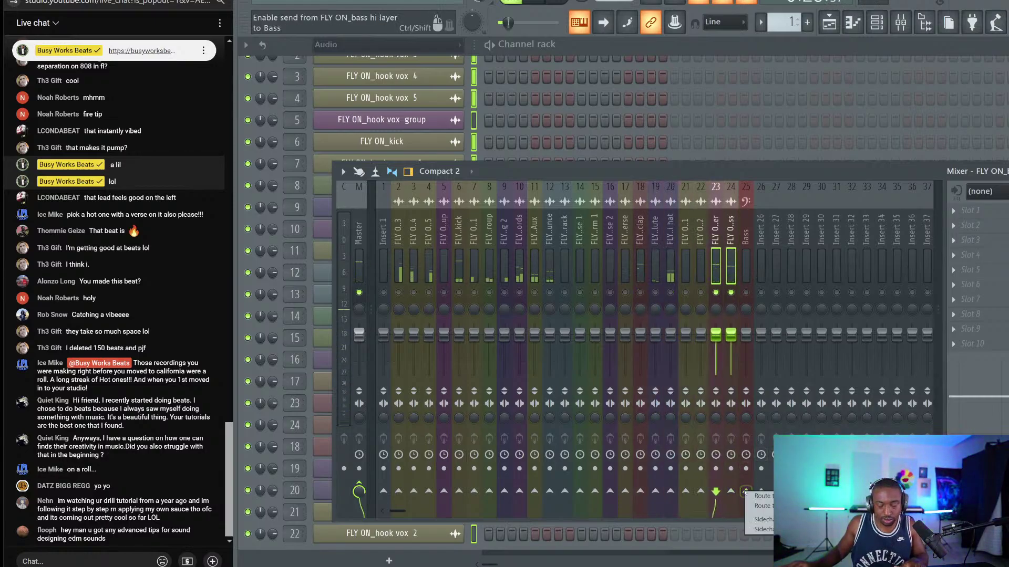
click(746, 292)
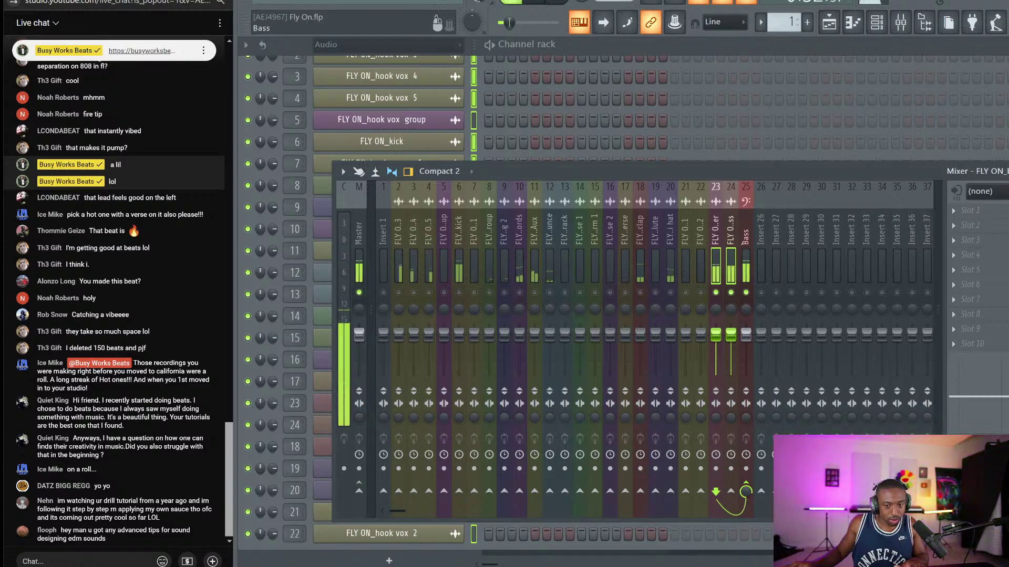
click(744, 245)
key(space)
Save the project and add a separator before the bass hi layer mixer track.
key(ctrl+s)
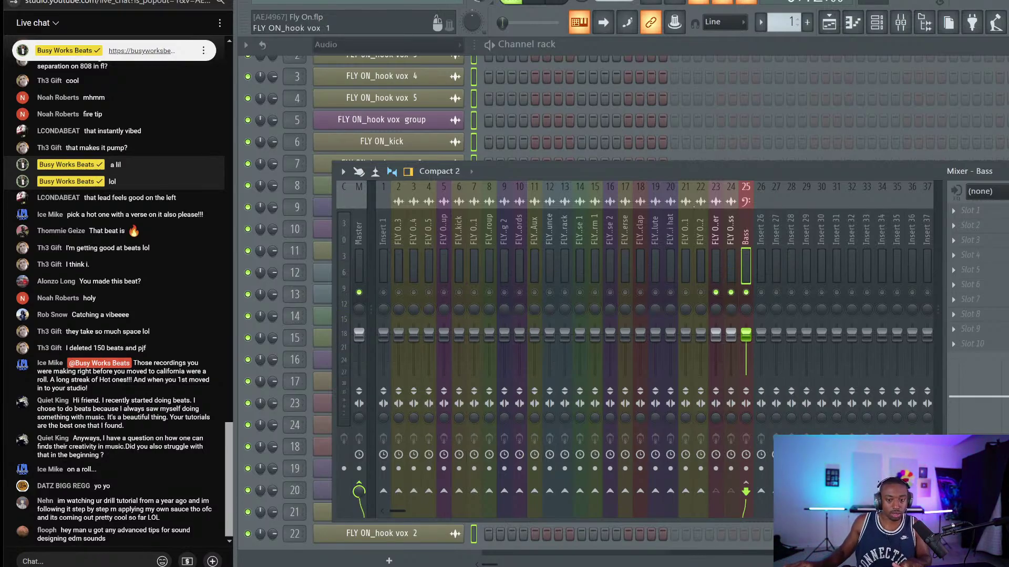
right_click(721, 184)
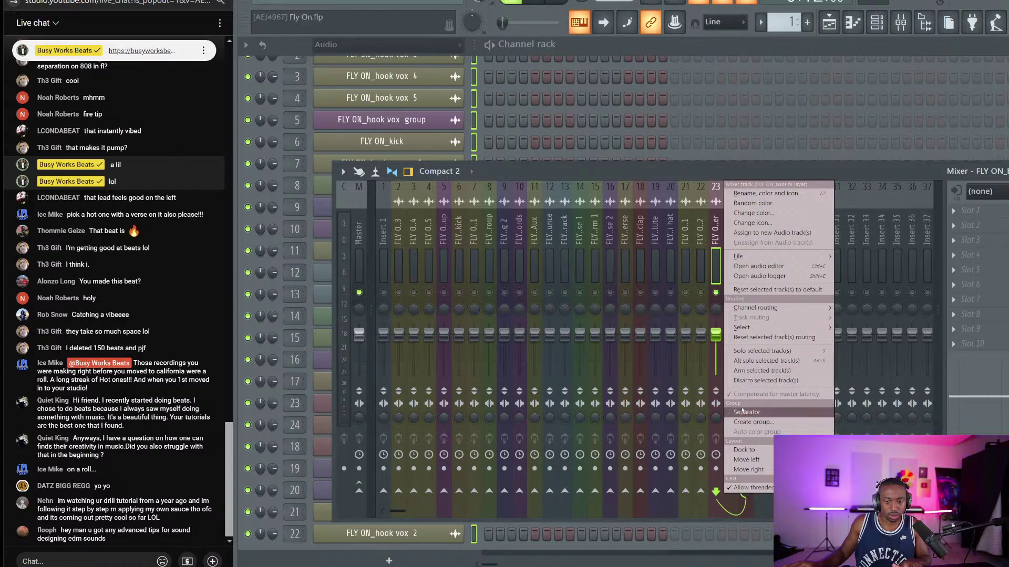
click(751, 412)
Go to the hook vox tracks at mixer positions 2 to 4 and isolate hook vox 4 and 5 without the bass.
key(Left)
key(Left)
key(Left)
key(Left)
key(Left)
key(Left)
key(Left)
key(Left)
key(Left)
key(Left)
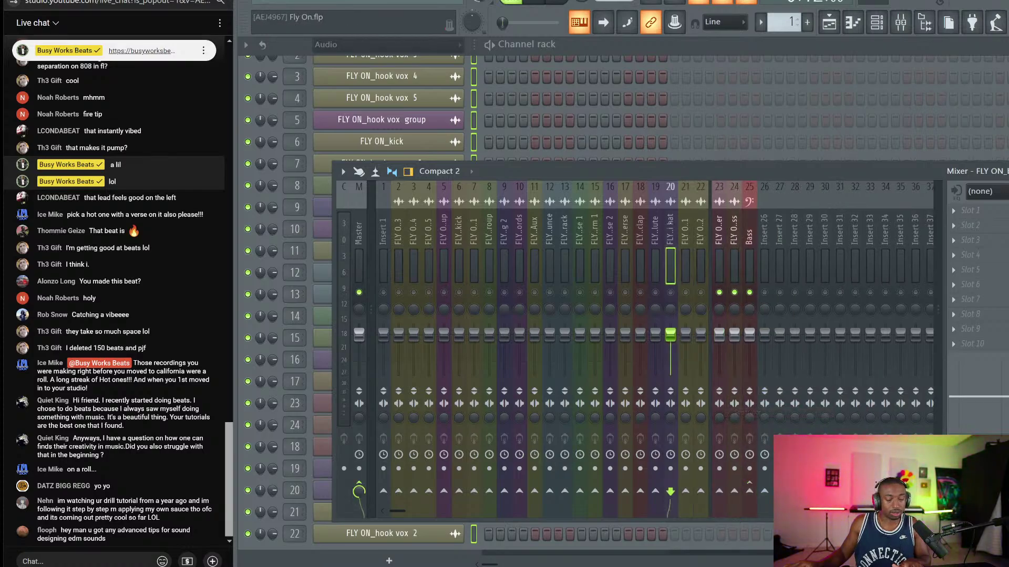
key(Left)
key(Left)
key(Left)
key(Left)
key(Left)
key(Left)
key(Left)
key(Left)
key(Left)
key(Left)
key(Left)
key(Left)
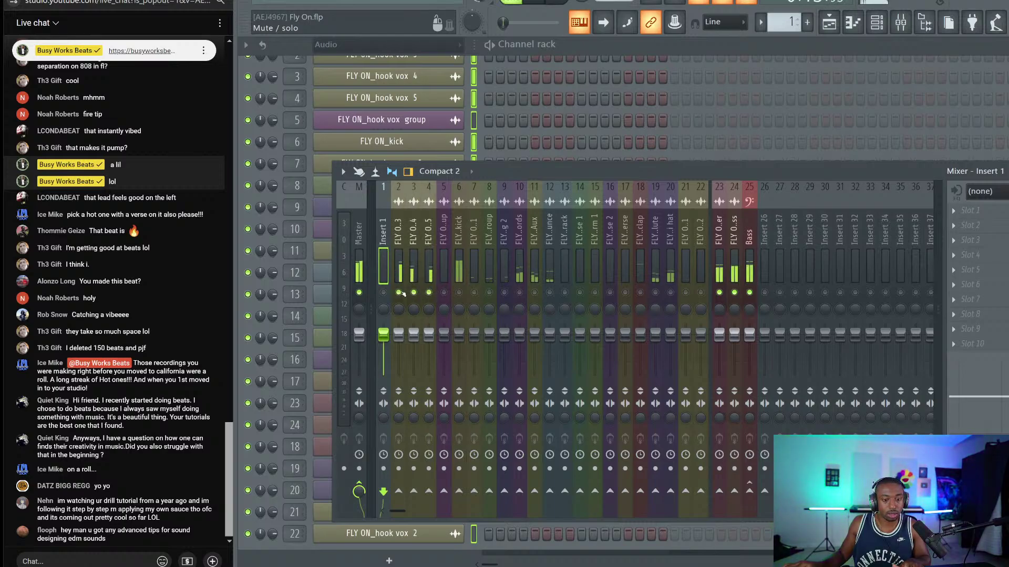
key(Right)
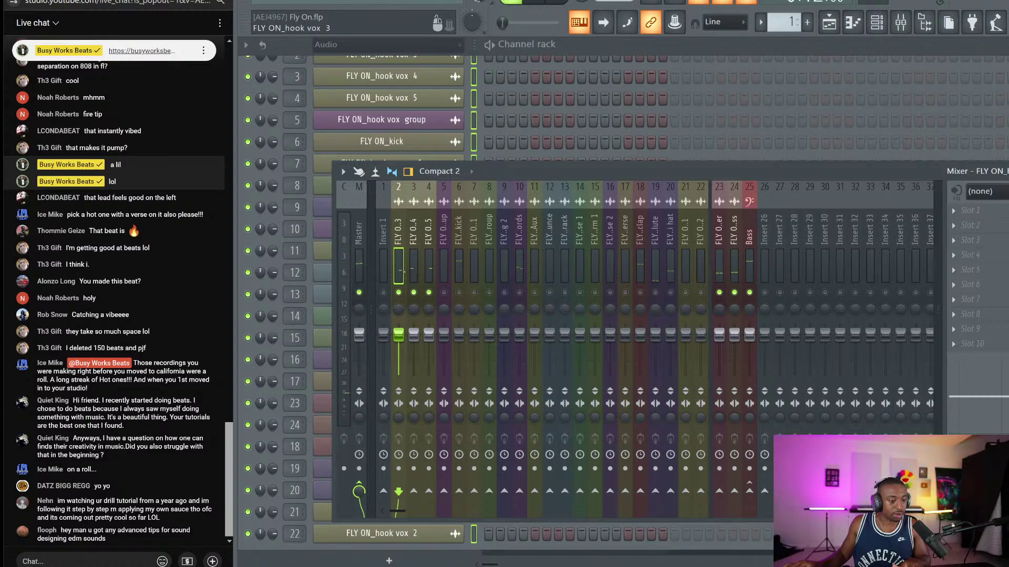
right_click(414, 293)
click(430, 294)
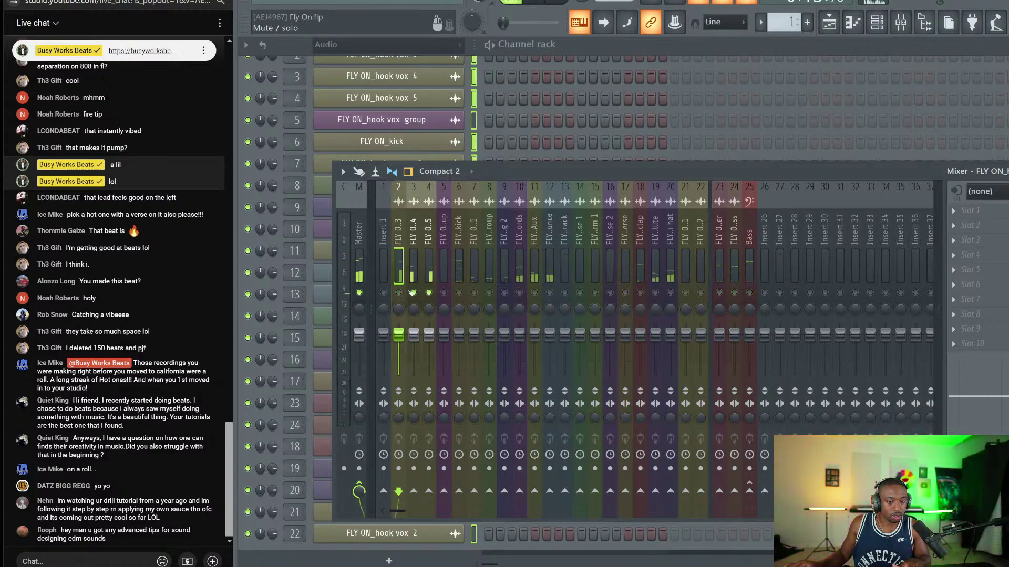
Mute and unmute hook vox 3 and 4 in turn during playback to compare the hook layers.
click(414, 293)
click(399, 292)
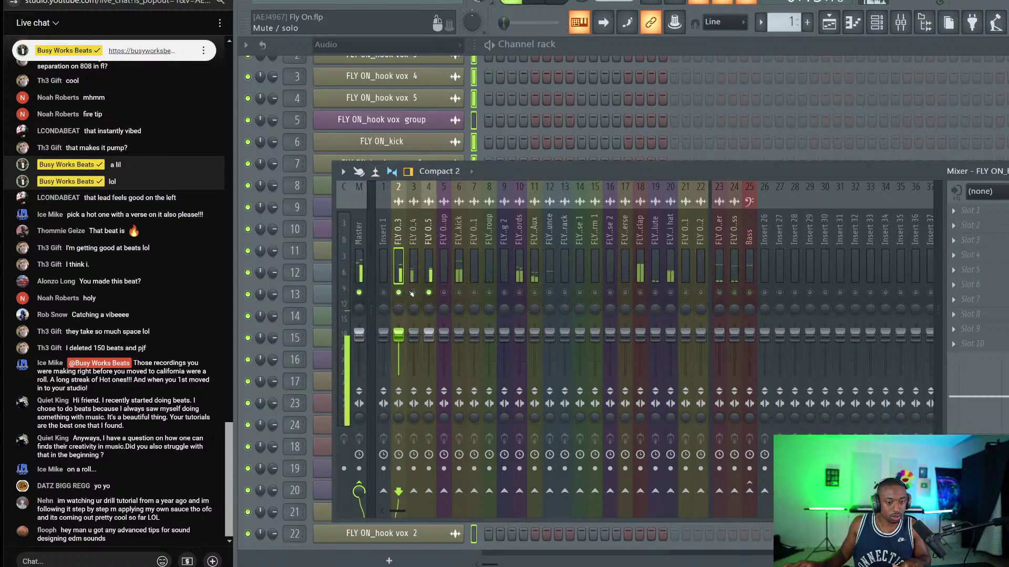
click(399, 293)
click(414, 293)
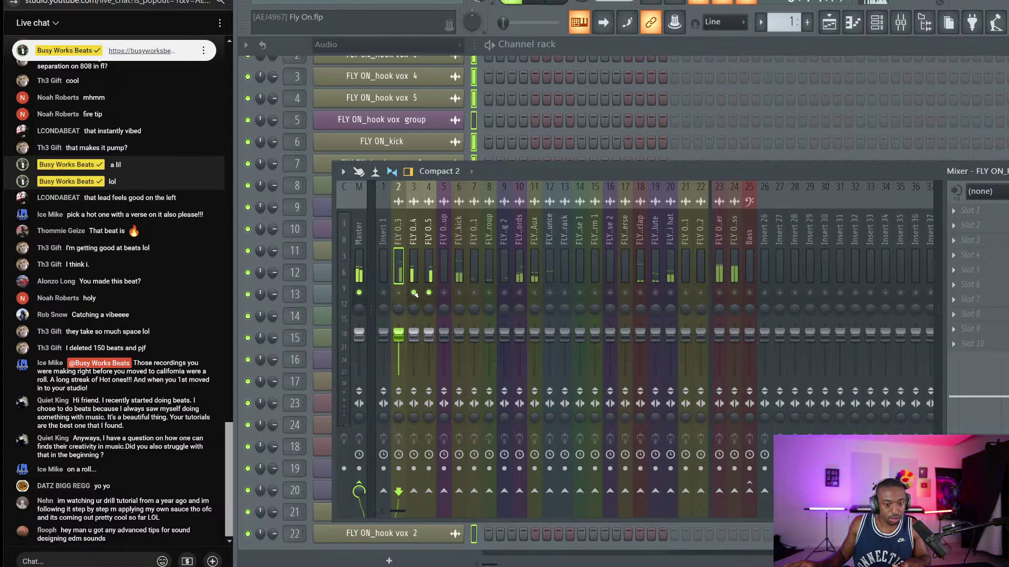
click(414, 294)
click(399, 292)
click(398, 292)
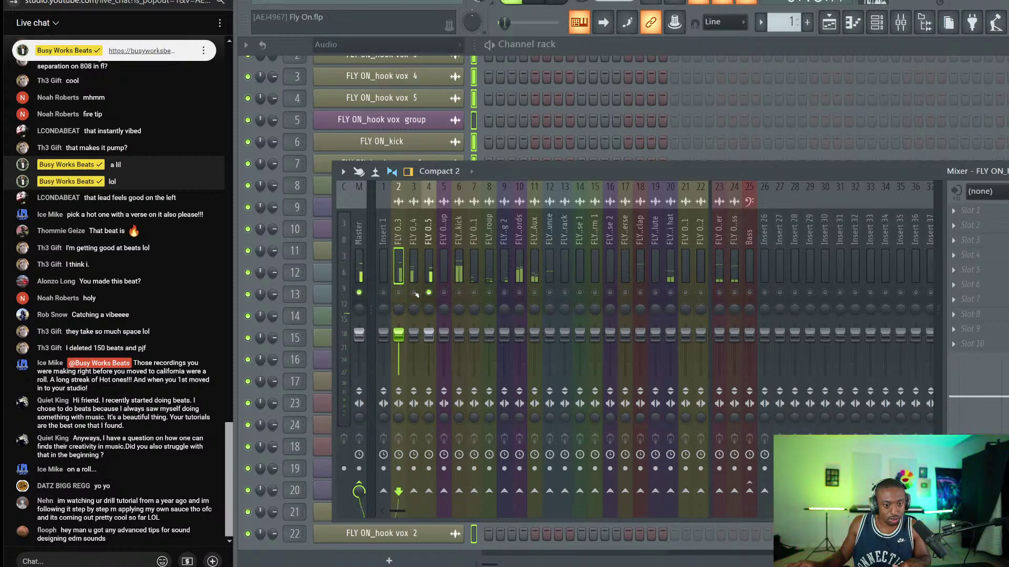
click(399, 293)
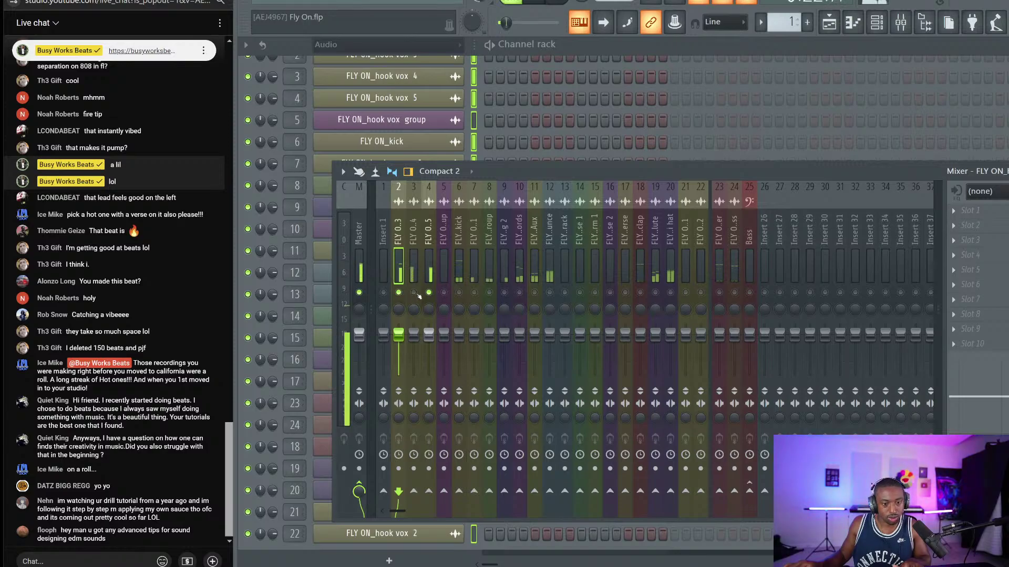
click(413, 293)
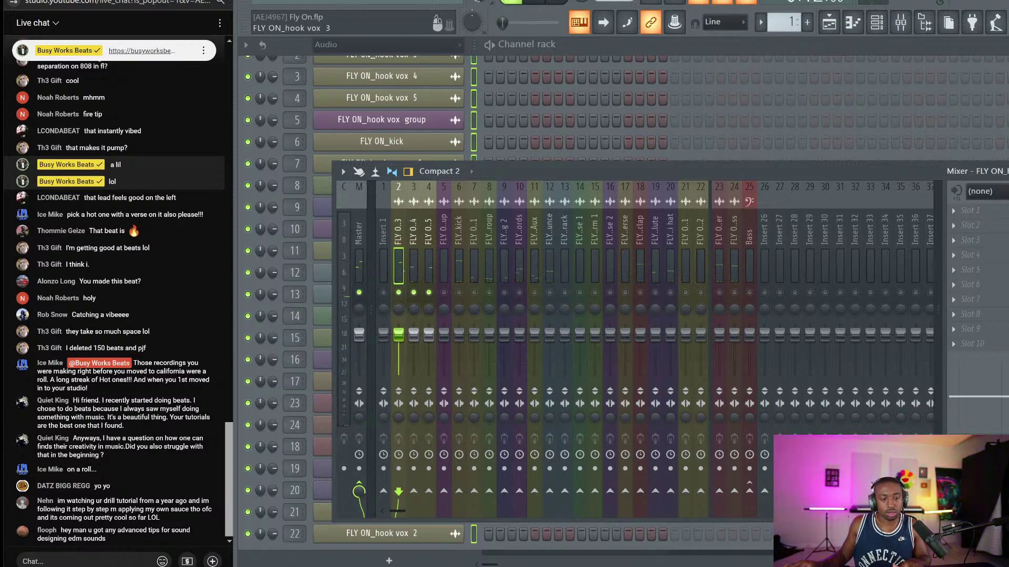
Pan the FLY ON_hook vox 3 mixer track to the left while listening, and stop playback.
click(429, 335)
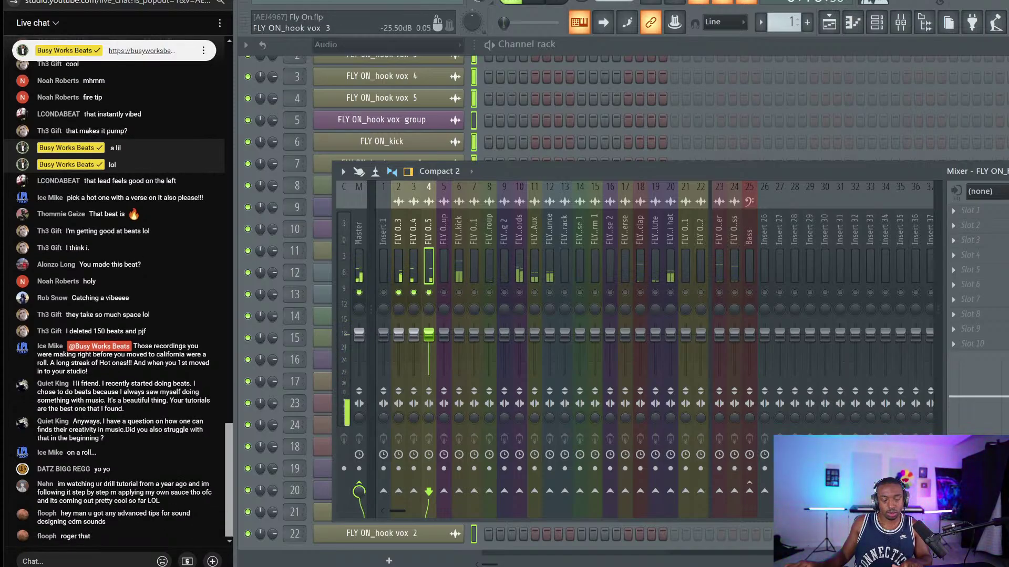
drag(398, 310, 398, 339)
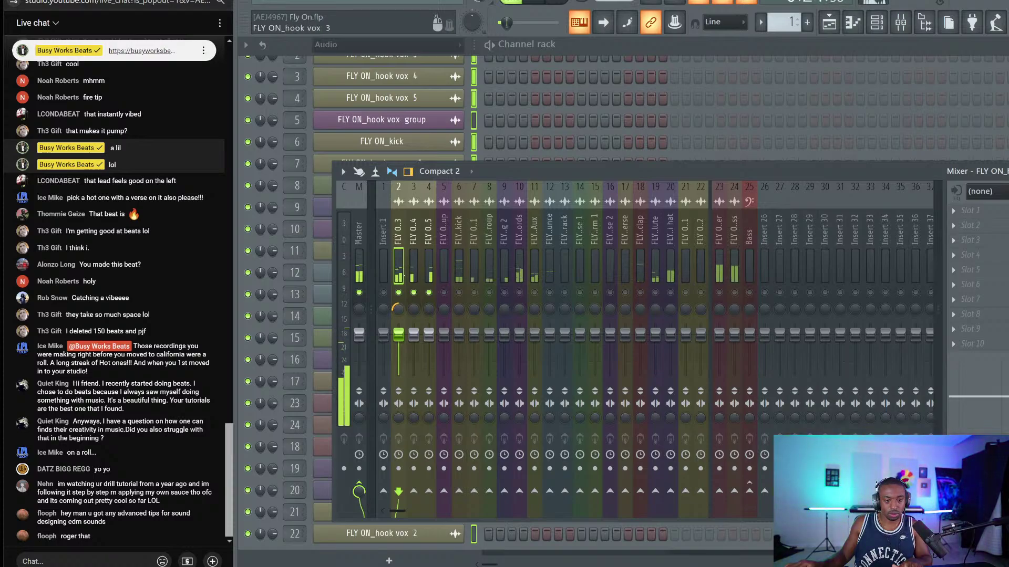
key(space)
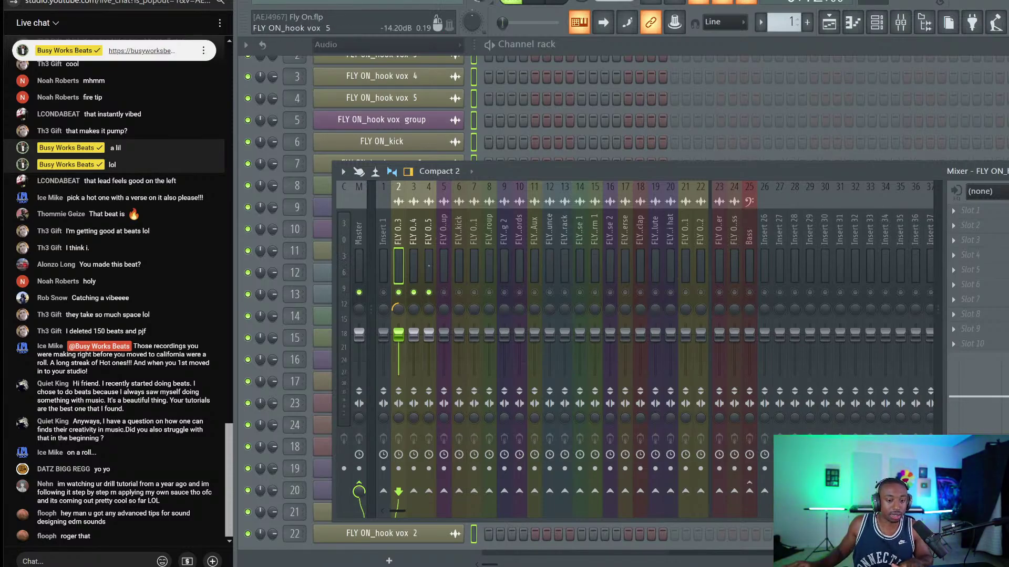
Replay the hook vocals and toggle the hook vox 3 mute to check its panning against the other layers.
click(413, 259)
key(space)
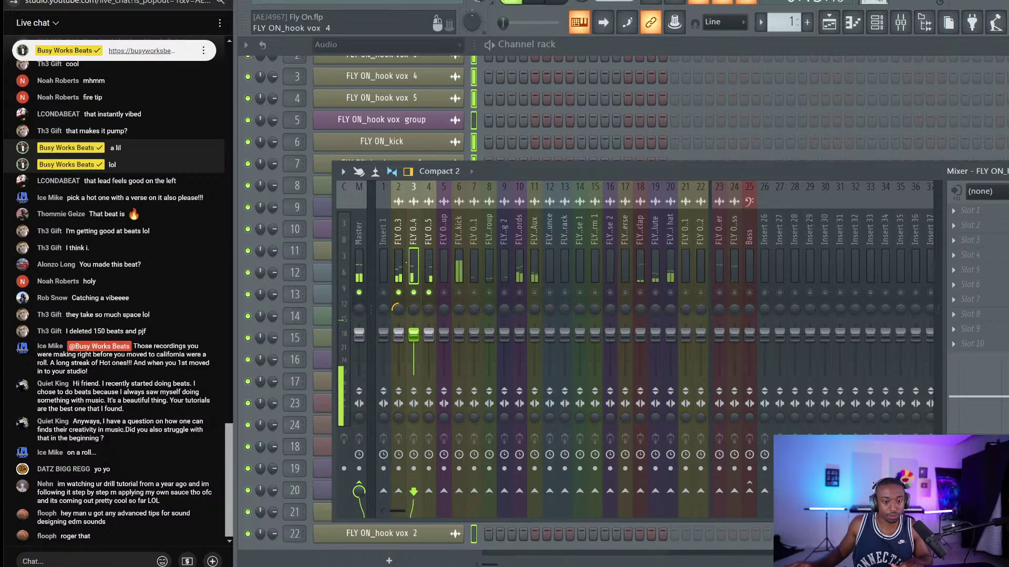
click(405, 263)
key(space)
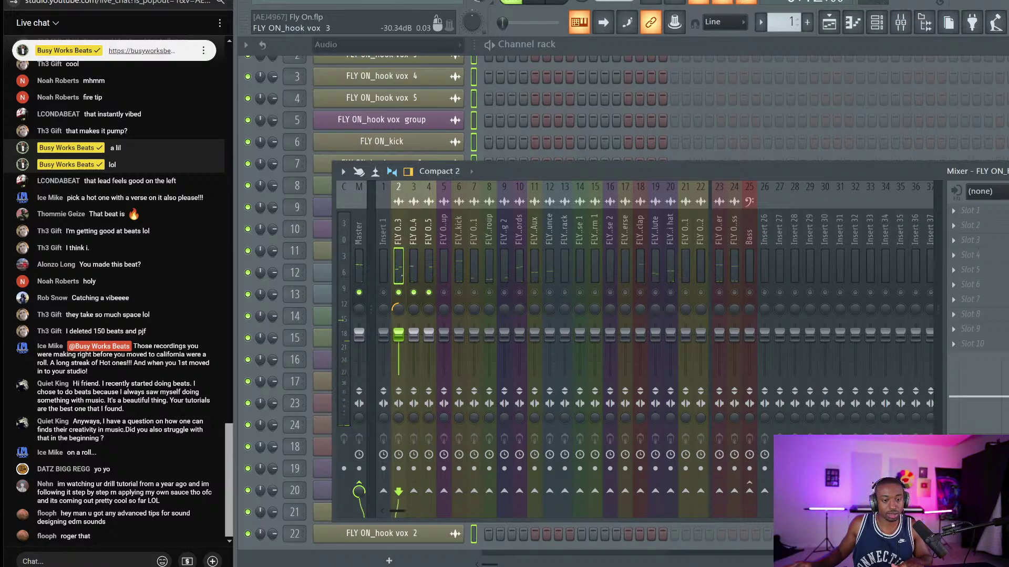
key(space)
click(399, 293)
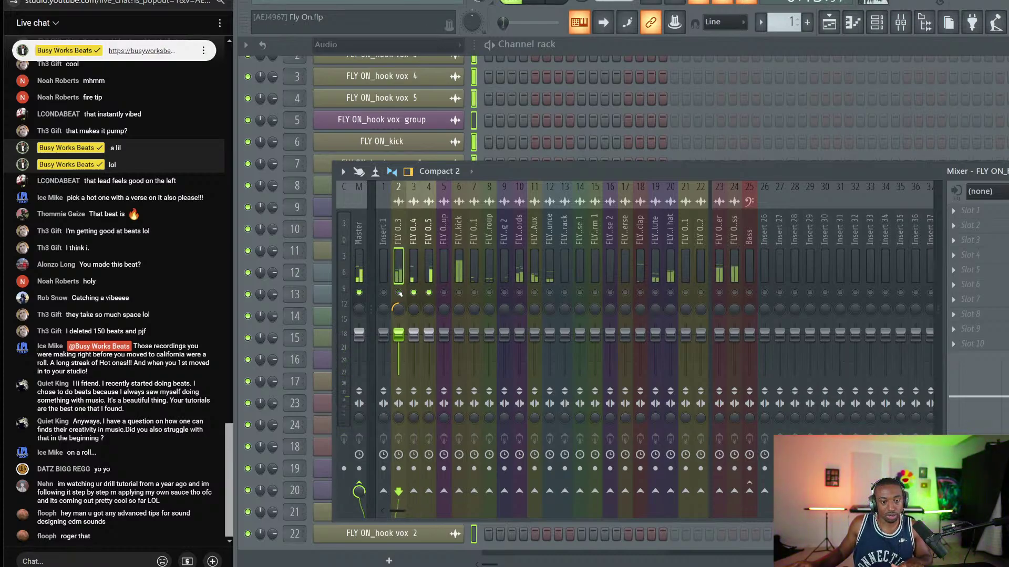
click(398, 292)
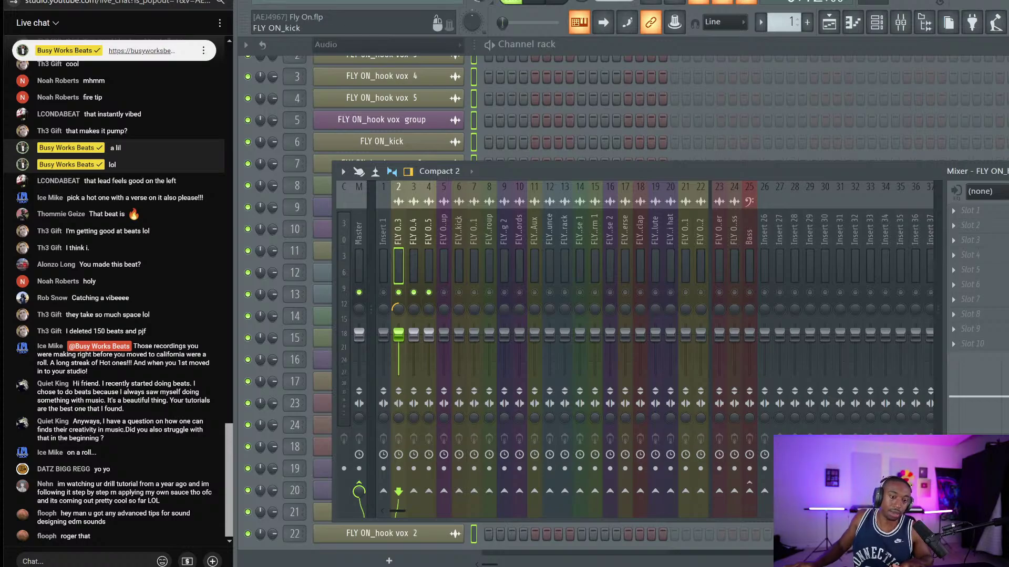
Unmute the FLY ON_kick mixer track and play it together with the hook vocals.
scroll(425, 246, down, 4)
scroll(424, 246, up, 1)
key(space)
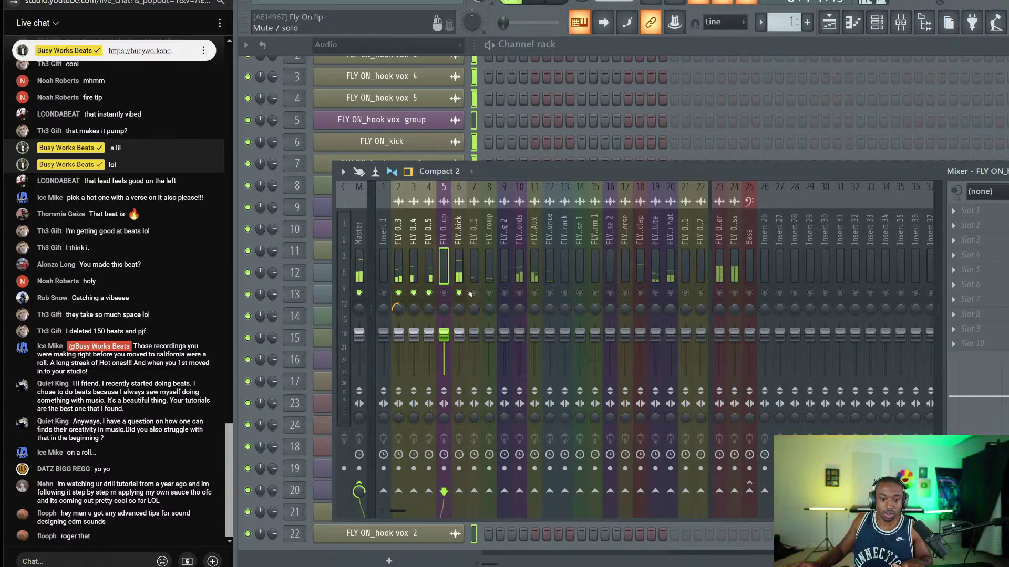
Apply the Kick preset to mixer track Insert 26 and rename the track "hook".
right_click(766, 230)
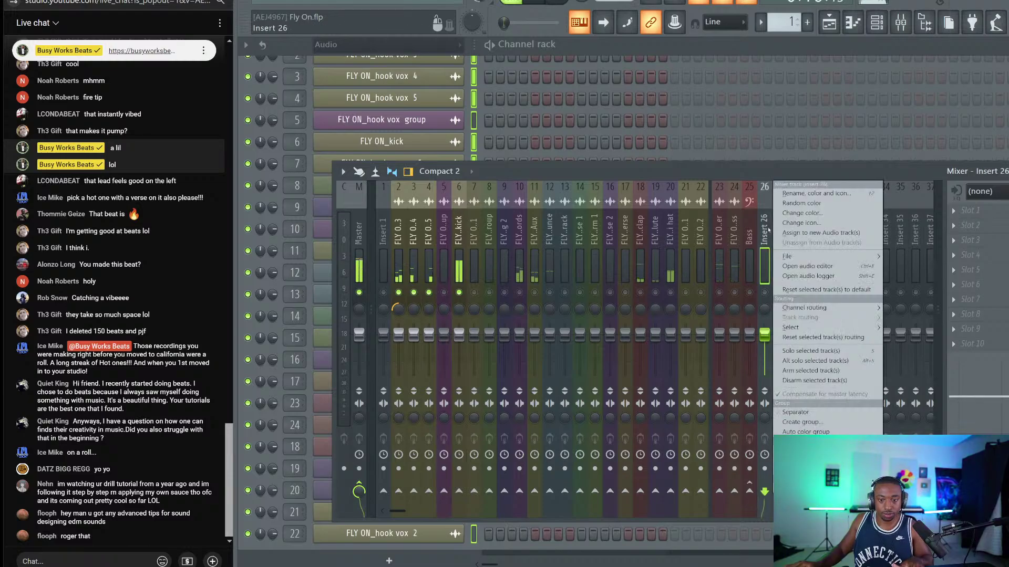
text(rKick)
key(Return)
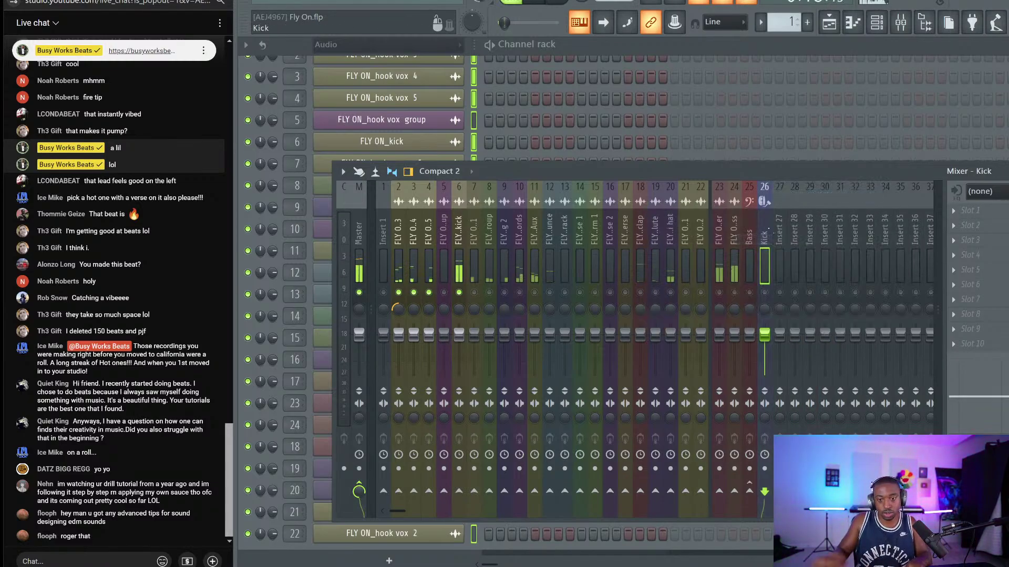
key(F2)
text(hook)
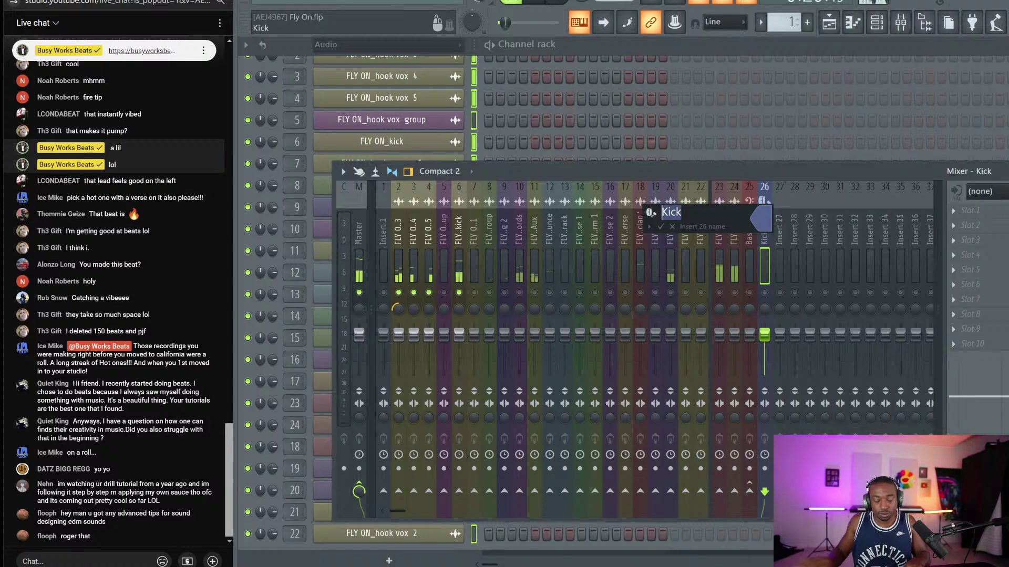
key(Return)
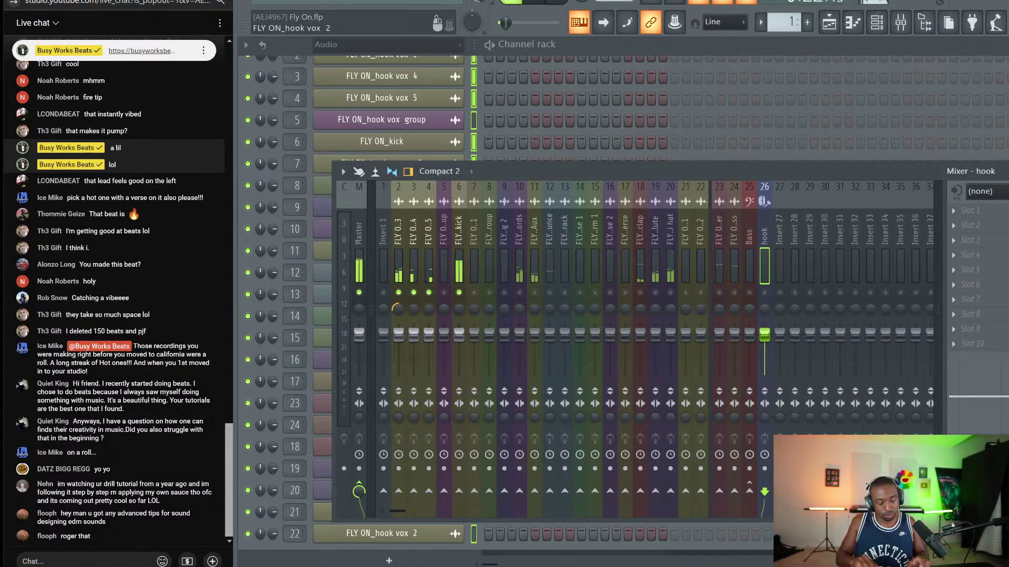
Move the hook track to mixer position 5, directly after the hook vox 5 track.
key(alt+Left)
key(alt+Left)
key(alt+Left)
key(alt+Left)
key(alt+Left)
key(alt+Left)
key(alt+Left)
key(alt+Left)
key(alt+Left)
key(alt+Left)
key(alt+Left)
key(alt+Left)
key(alt+Left)
key(alt+Left)
key(alt+Left)
key(alt+Left)
key(alt+Left)
key(alt+Left)
key(alt+Left)
key(alt+Left)
key(alt+Left)
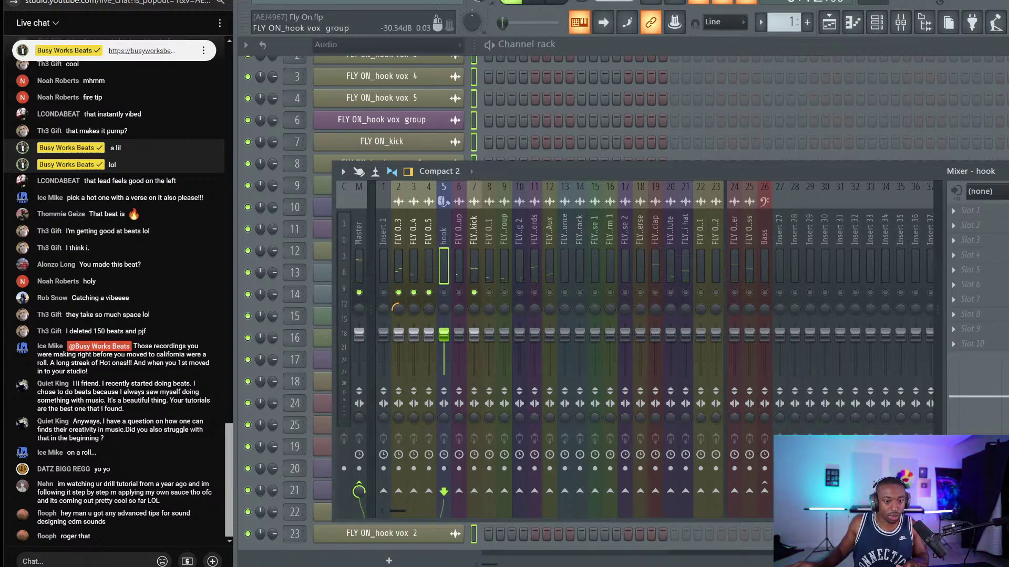
Route hook vox 3, 4 and 5 only to the hook track and mute the kick track.
click(428, 255)
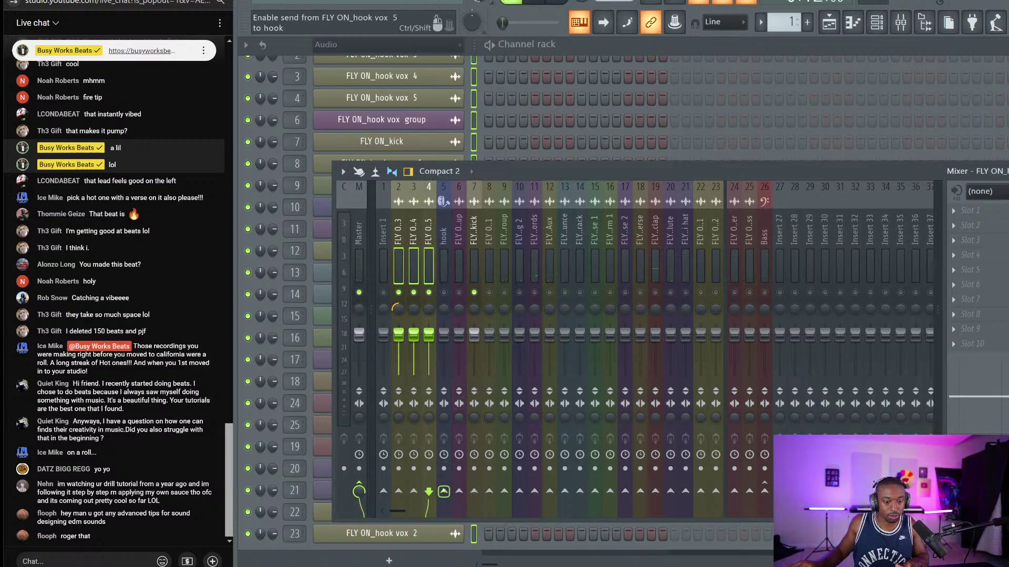
right_click(443, 491)
click(452, 502)
click(443, 504)
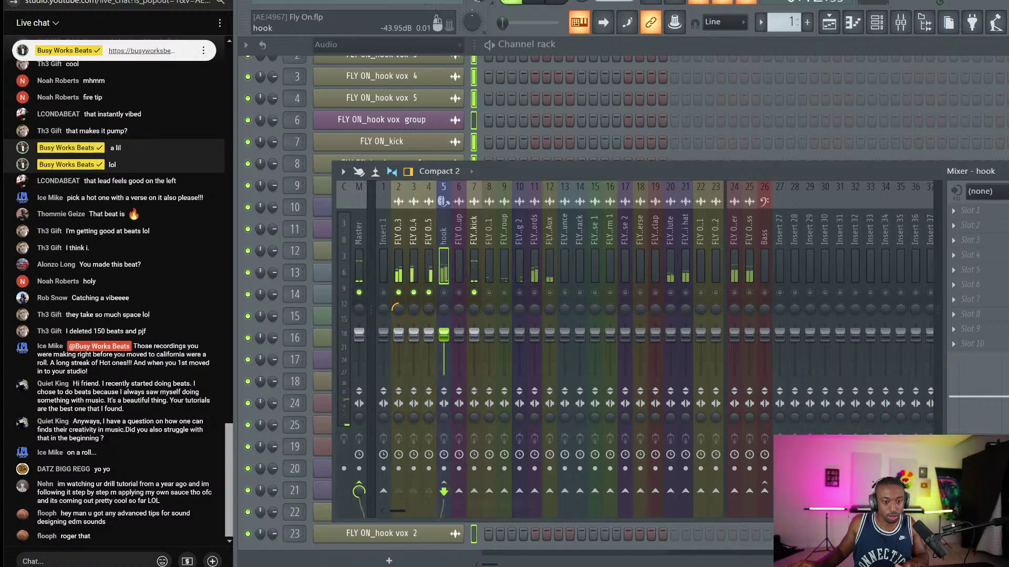
click(474, 292)
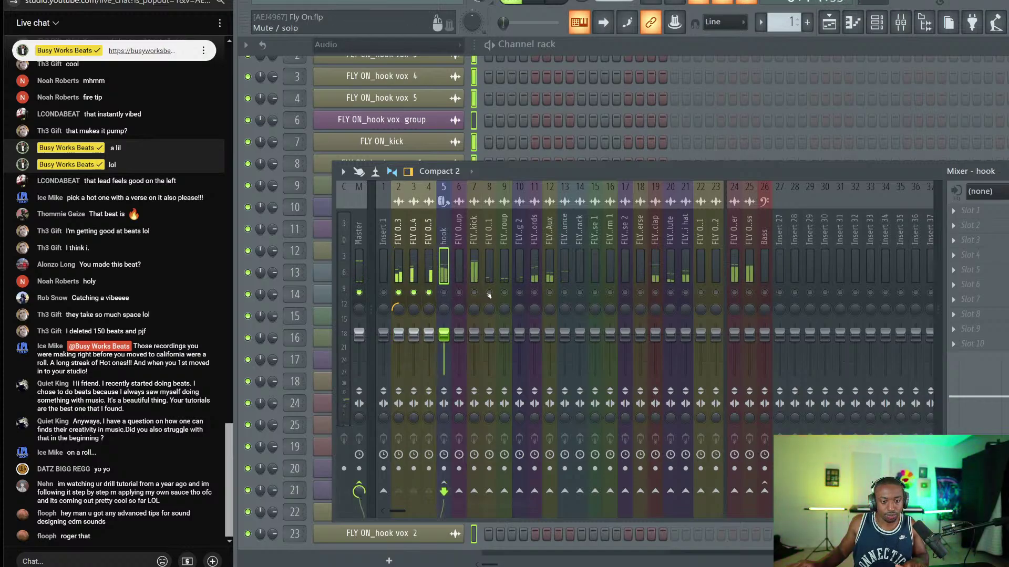
Restore all mixer tracks from solo, mute the hook track and insert a separator at the hook vox group track.
right_click(504, 292)
right_click(504, 292)
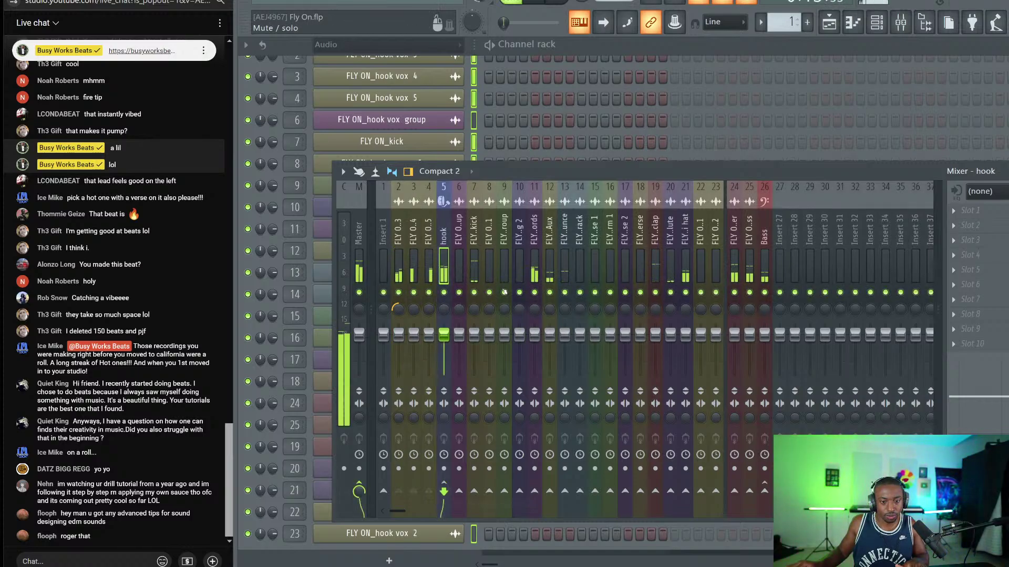
click(443, 292)
right_click(454, 226)
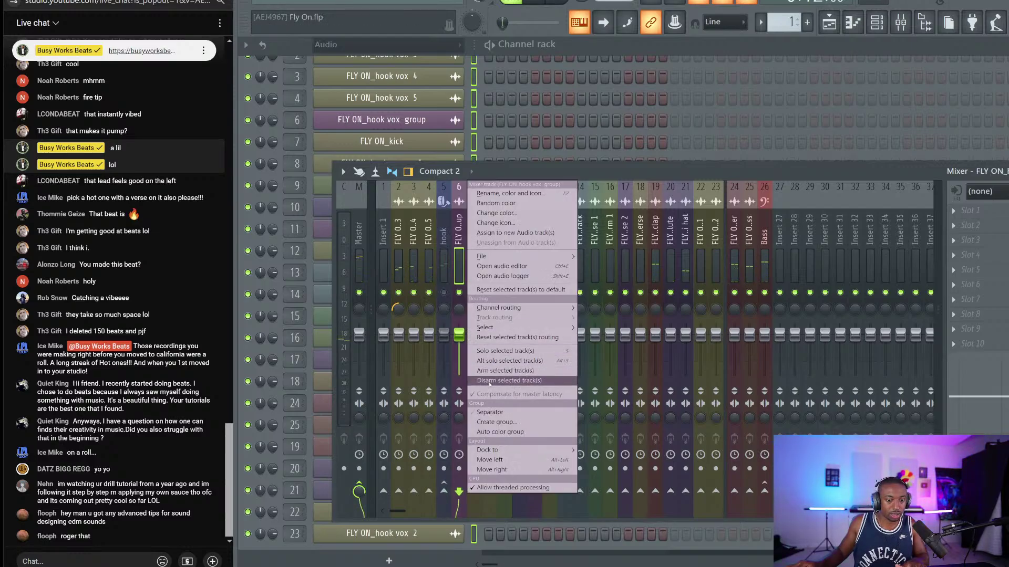
click(490, 412)
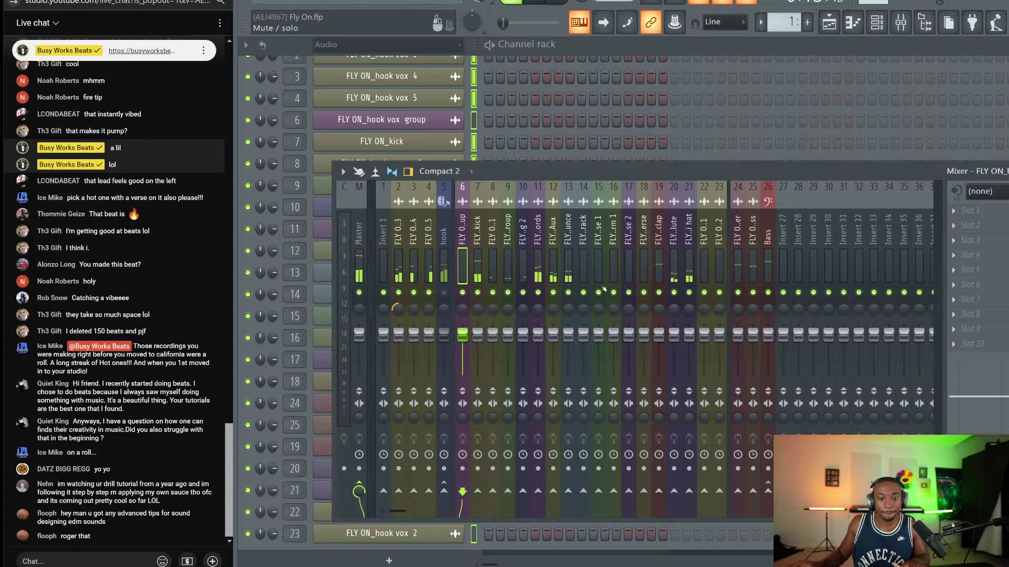
Audition the flute mixer track in solo and raise the Reverb Aux track's volume slightly.
right_click(673, 293)
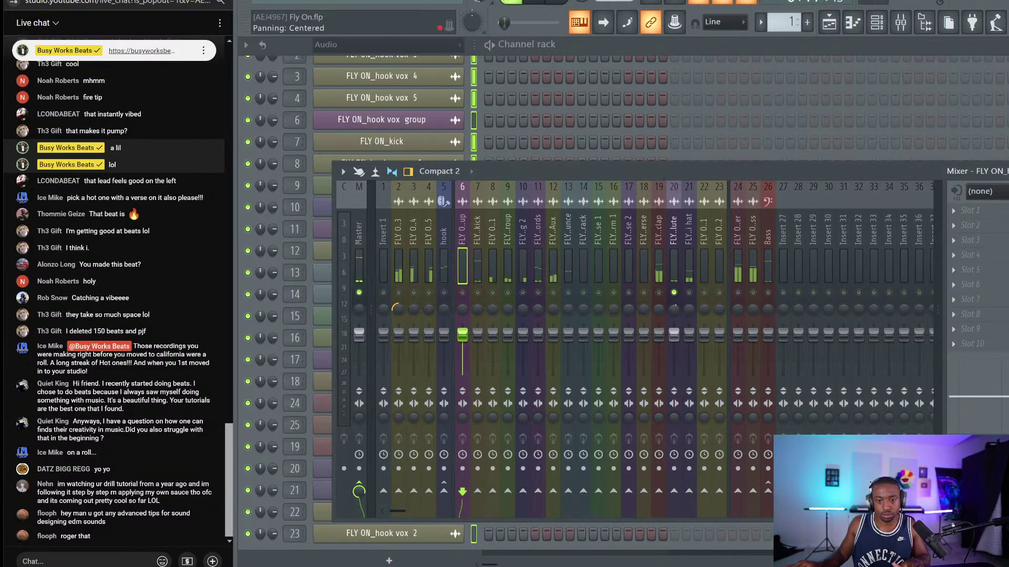
right_click(674, 293)
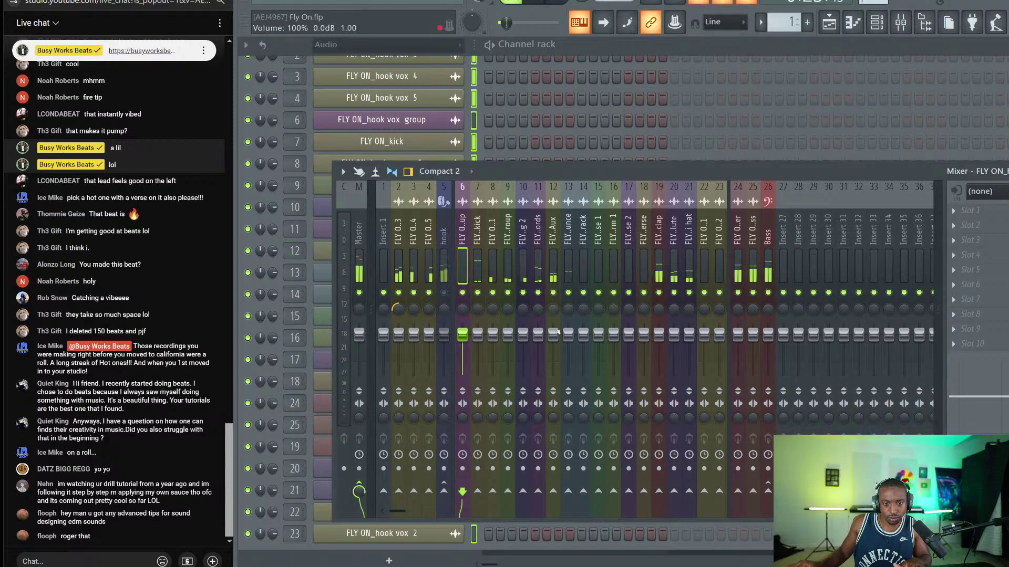
drag(553, 334, 553, 324)
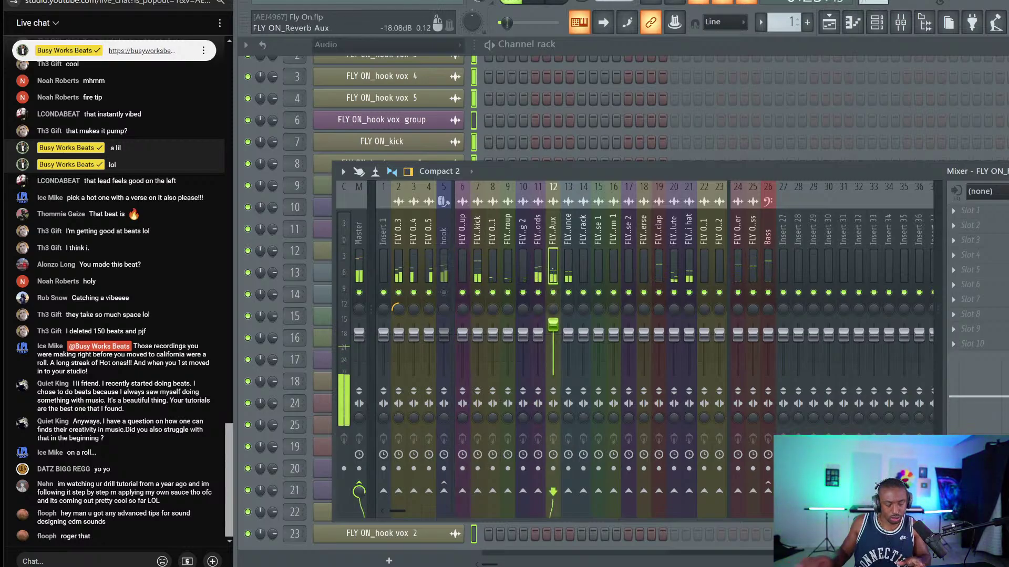
Move the Reverb Aux track to mixer position 30, past the Bass bus and away from the other stems.
key(alt+Right)
key(alt+Right)
key(alt+Right)
key(alt+Right)
key(alt+Right)
key(alt+Right)
key(alt+Right)
key(alt+Right)
key(alt+Right)
key(alt+Right)
key(alt+Right)
key(alt+Right)
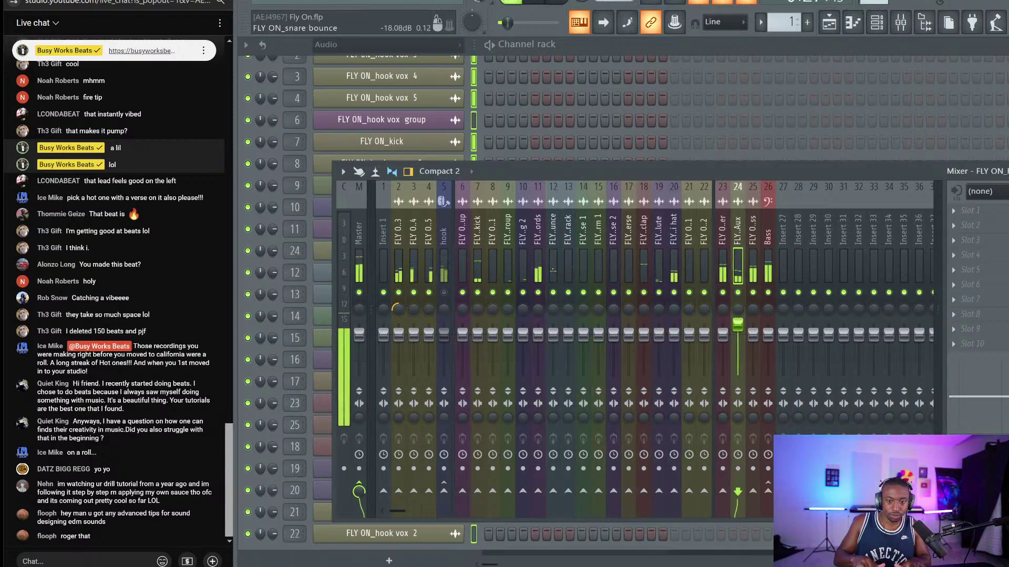
key(alt+Right)
key(alt+Right)
key(alt+Right)
key(alt+Right)
key(alt+Right)
key(alt+Right)
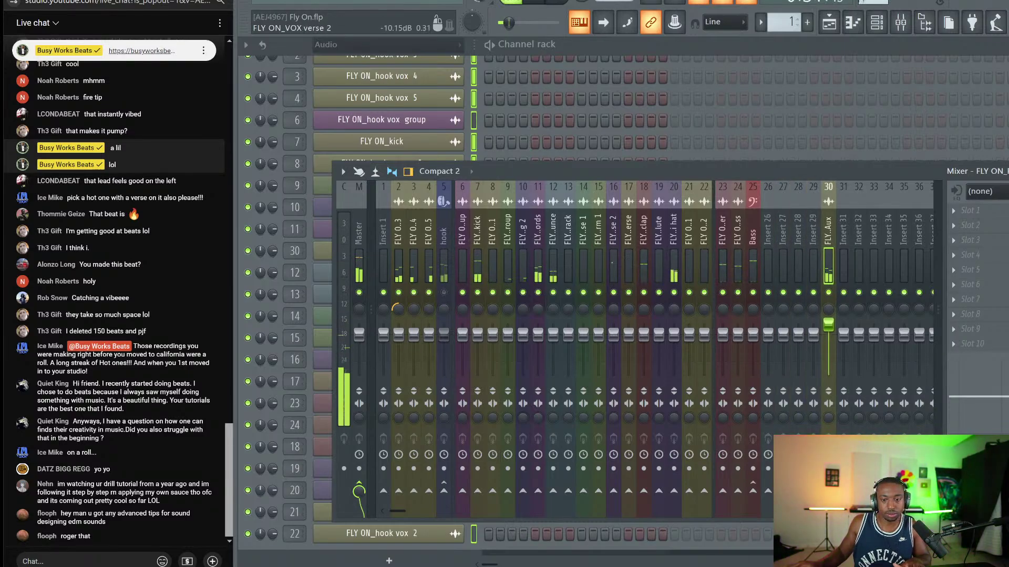
Restart playback, compare the mix with the Pad Chords track soloed and unsoloed, and mute Pad Chords.
key(space)
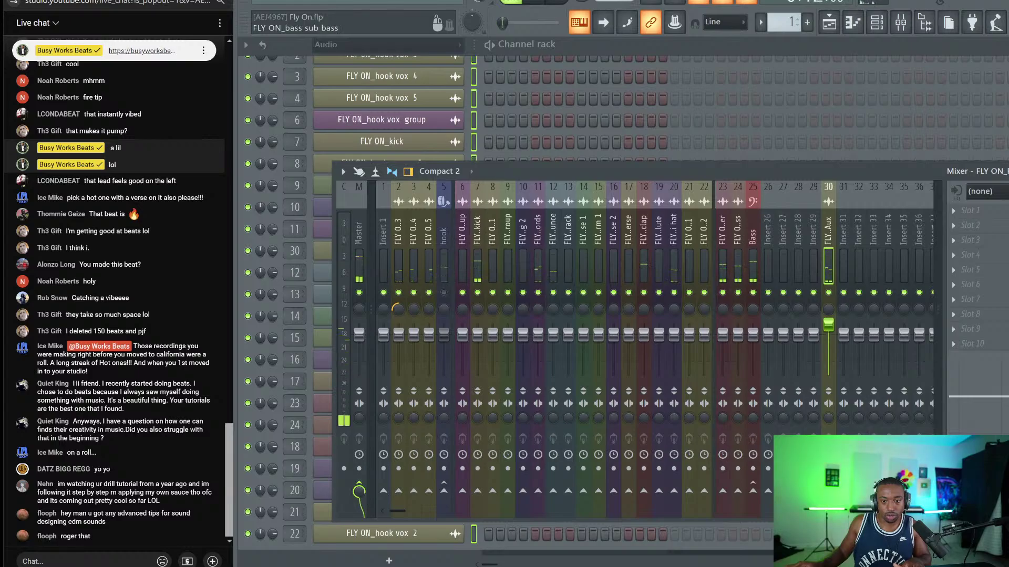
key(space)
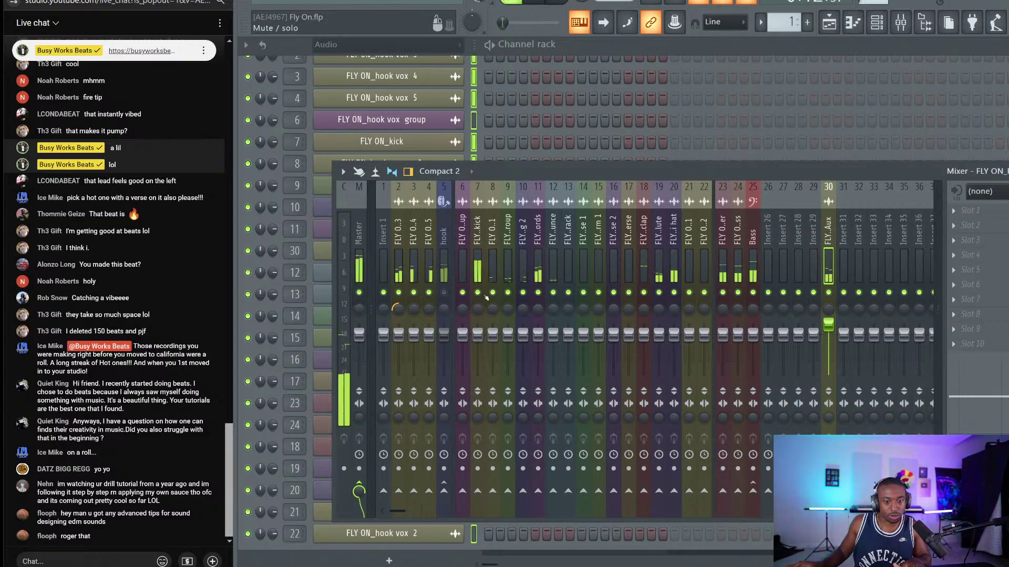
right_click(537, 293)
right_click(537, 293)
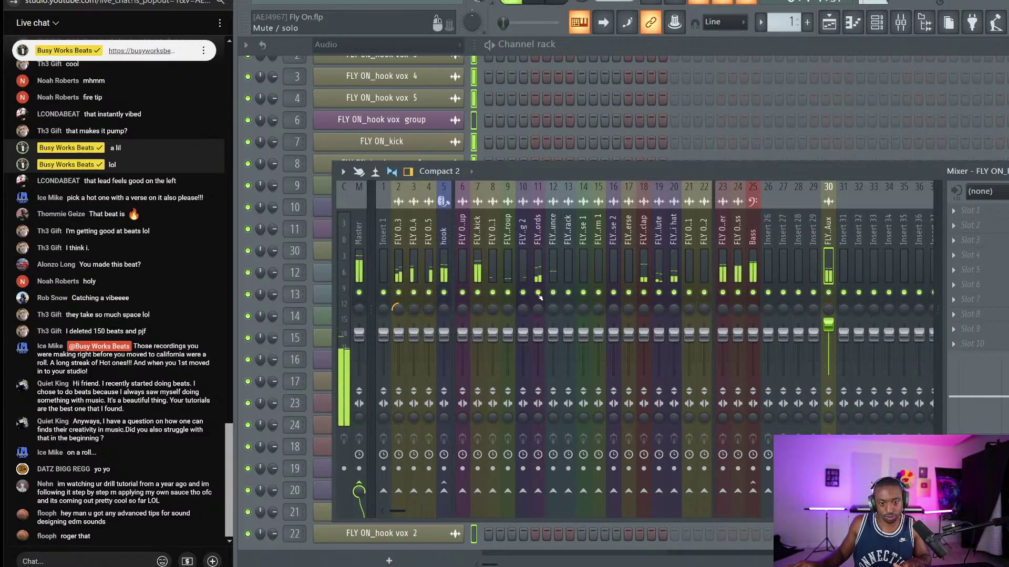
right_click(537, 293)
click(538, 294)
click(538, 293)
right_click(537, 293)
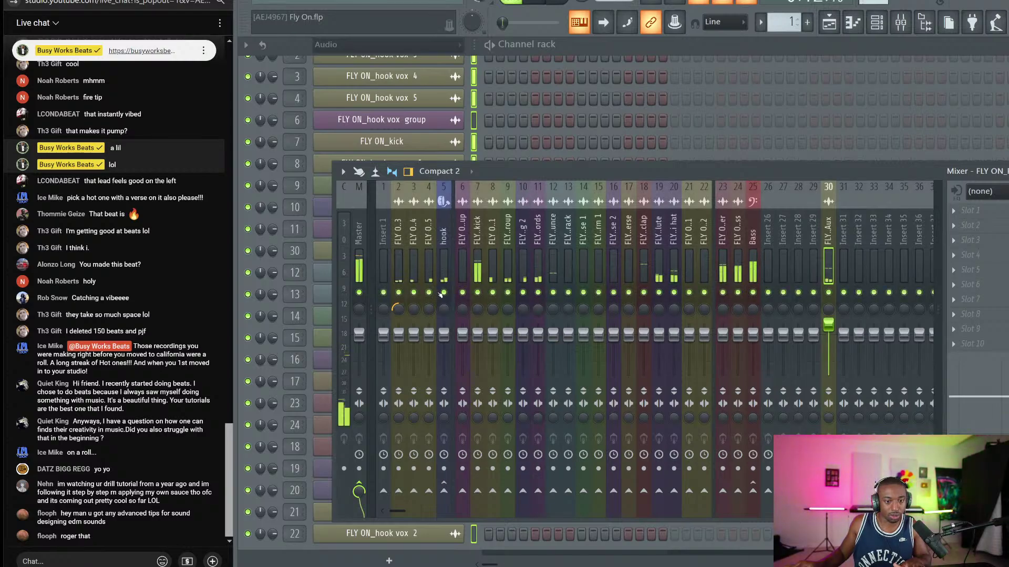
click(537, 293)
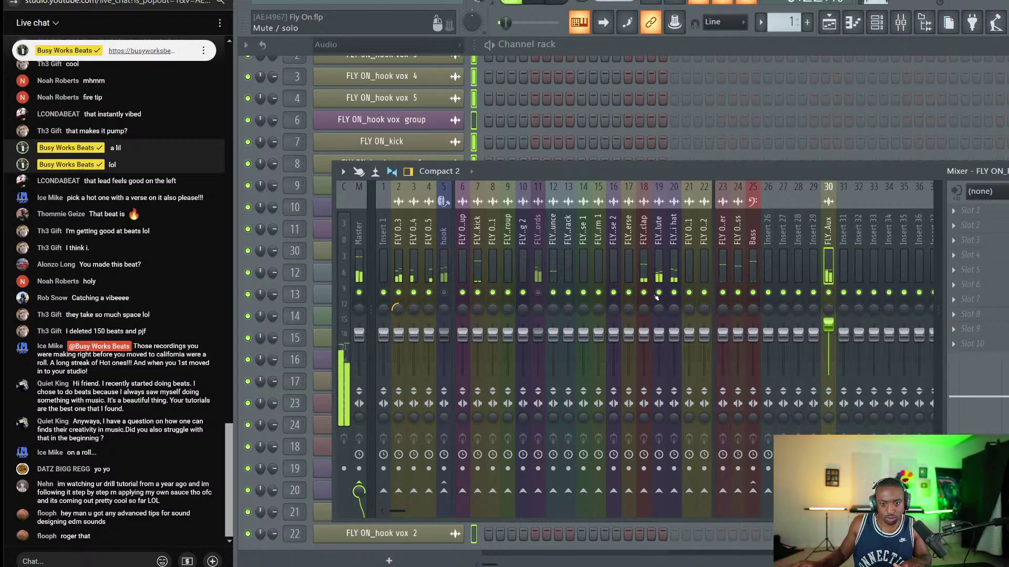
Mute the flute track and compare the mix with the lead moog 1 and lead moog 2 tracks muted and unmuted.
click(492, 292)
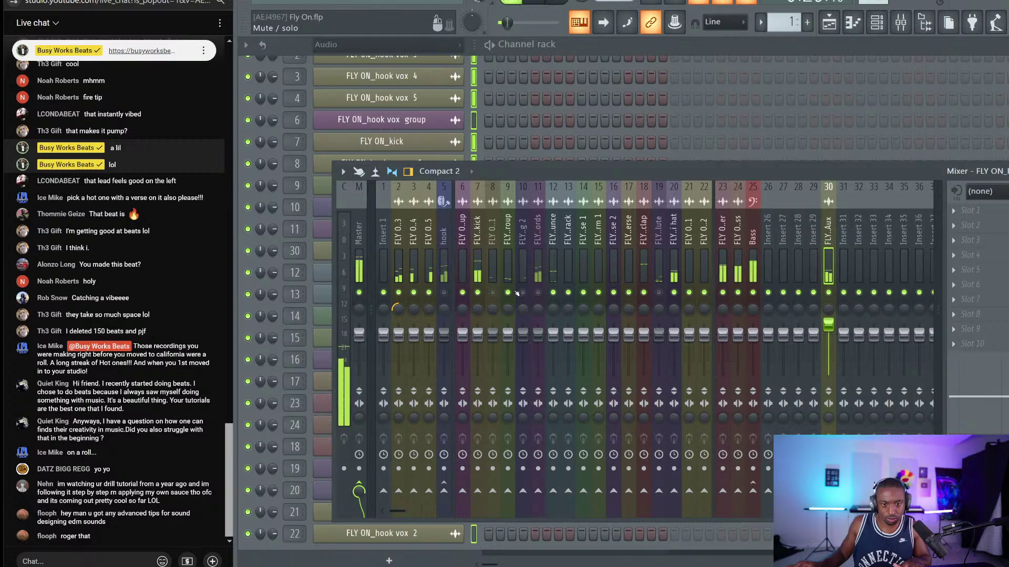
click(523, 292)
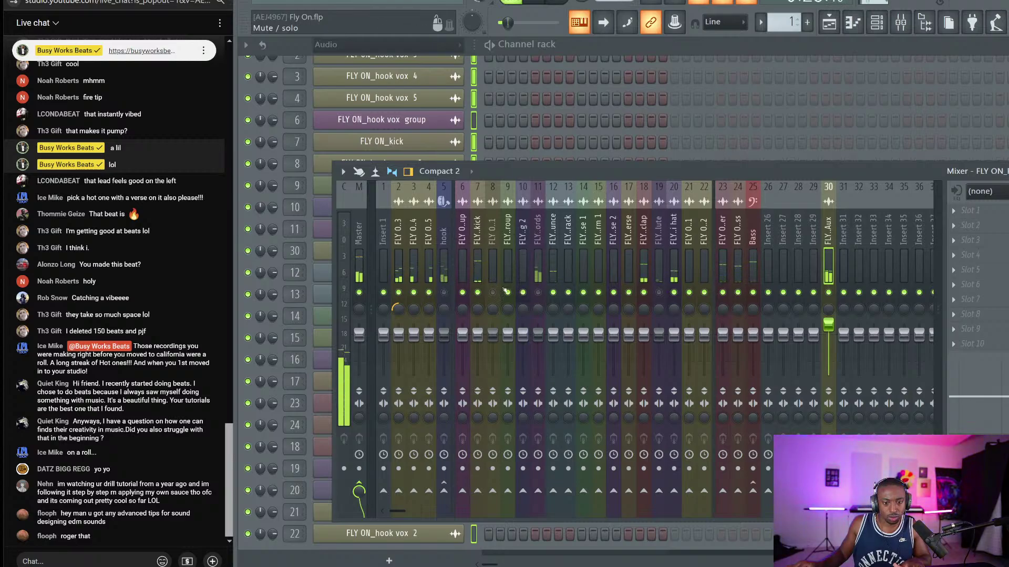
click(492, 292)
Lower the volume faders of the lead moog 1 and lead moog 2 tracks to the same much quieter level.
click(508, 272)
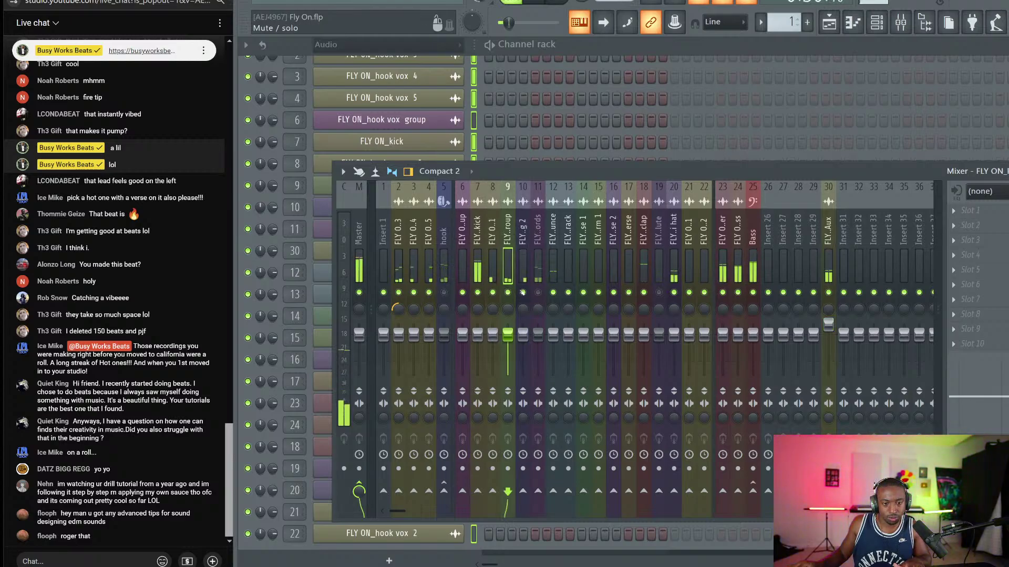
click(492, 265)
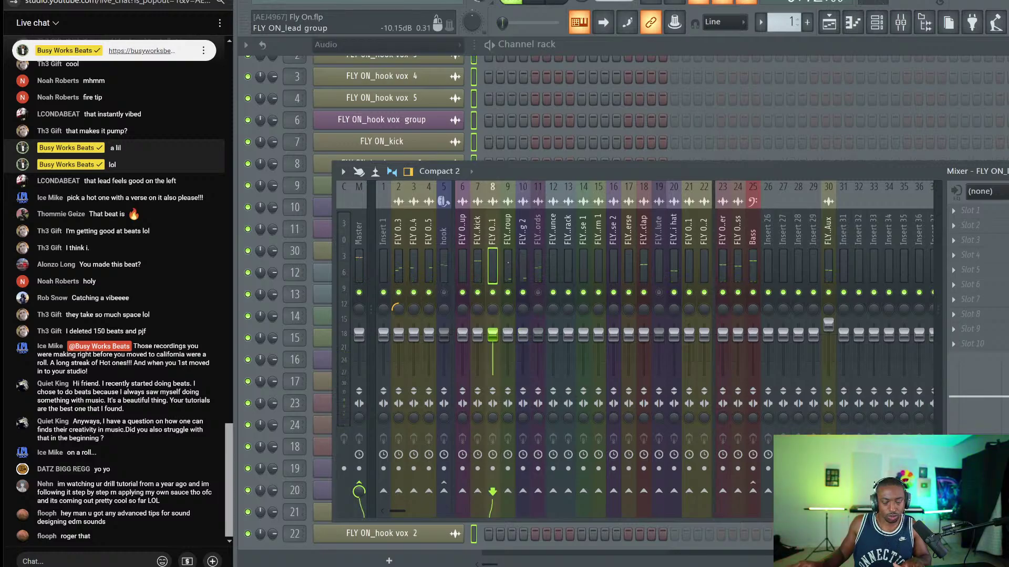
drag(493, 334, 492, 374)
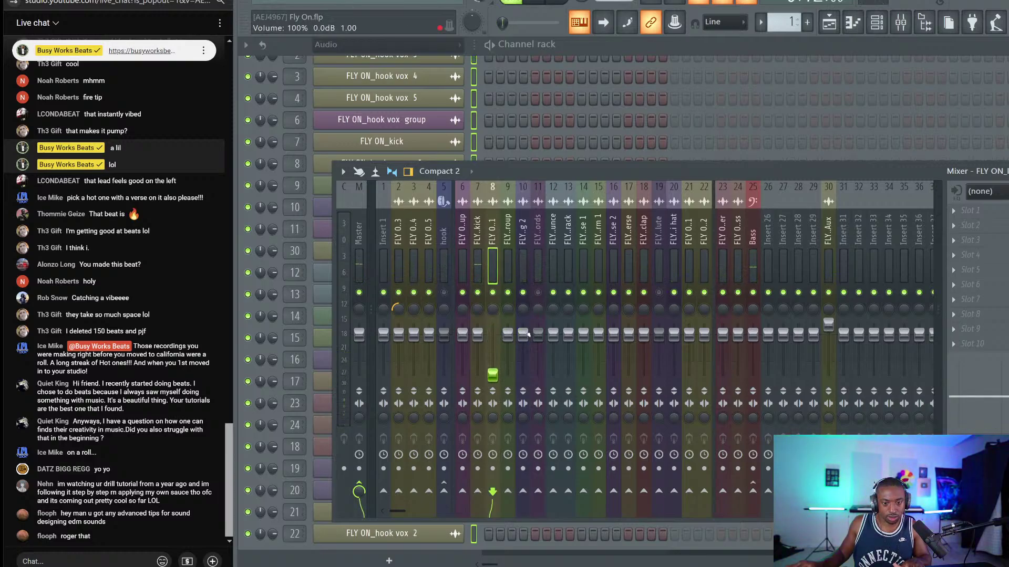
drag(523, 334, 522, 374)
Move the lead group track to mixer position 21.
click(507, 263)
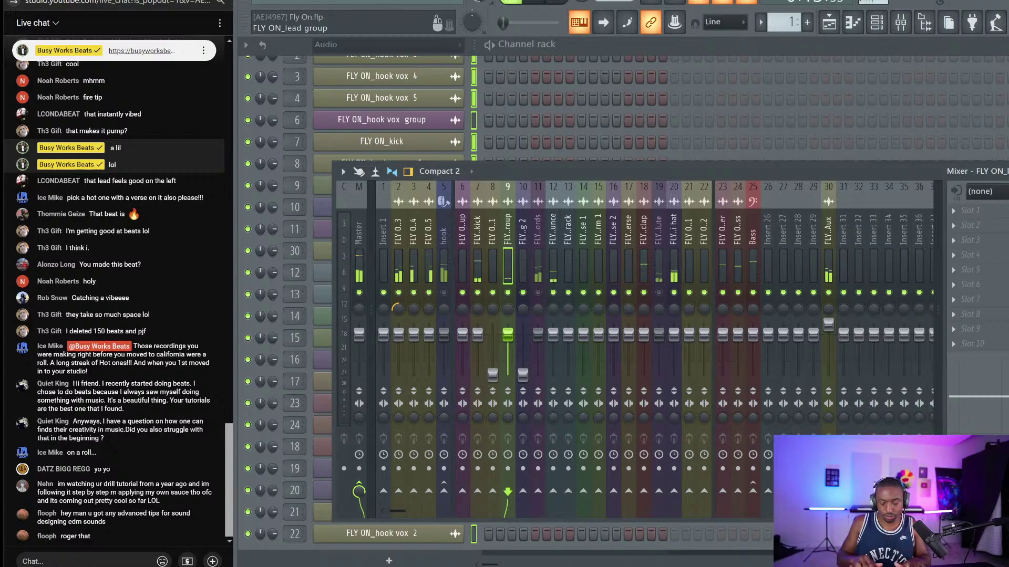
key(alt+Right)
key(alt+Right)
key(alt+Right)
key(alt+Right)
key(alt+Right)
key(alt+Right)
key(alt+Right)
key(alt+Right)
key(alt+Right)
key(alt+Right)
key(alt+Right)
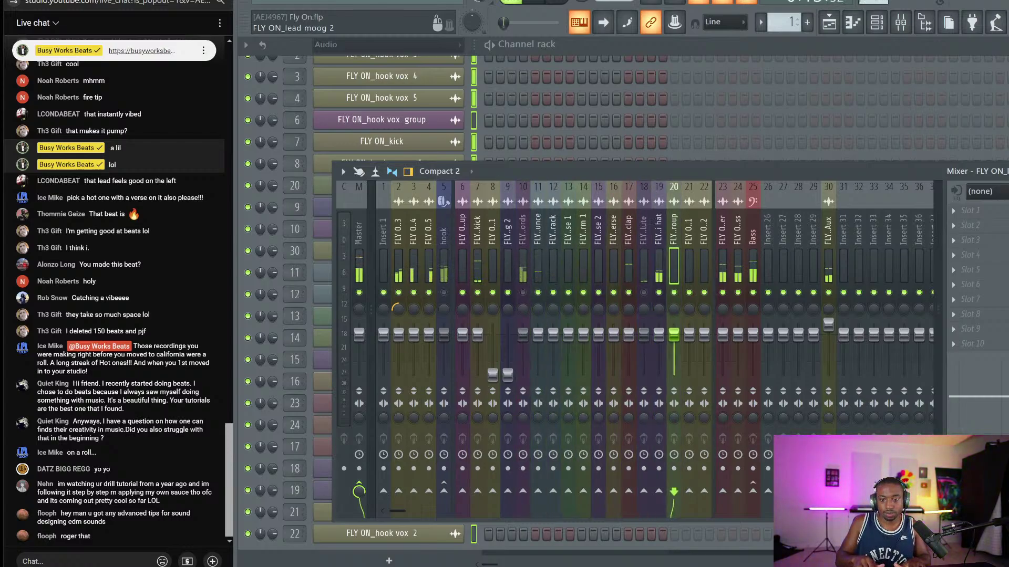
key(alt+Right)
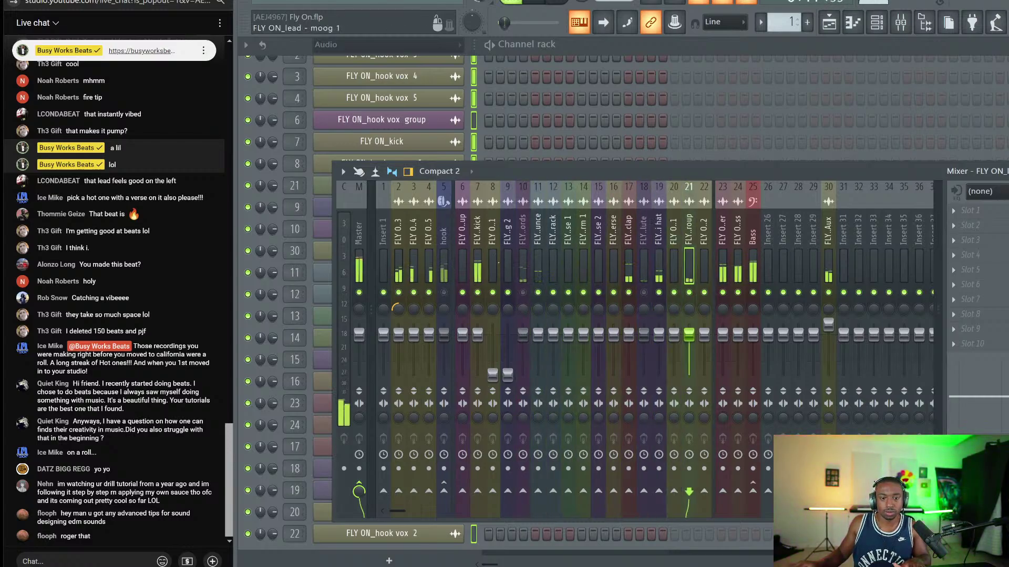
Move the kick track to mixer position 11, directly after the snare bounce track.
click(477, 246)
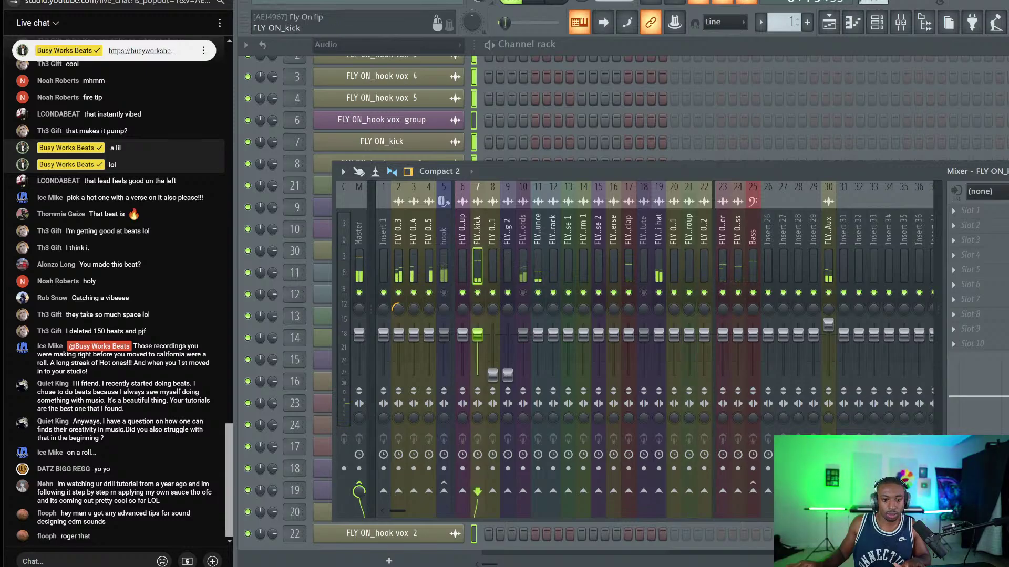
key(alt+Right)
key(alt+Right)
key(alt+Right)
key(alt+Right)
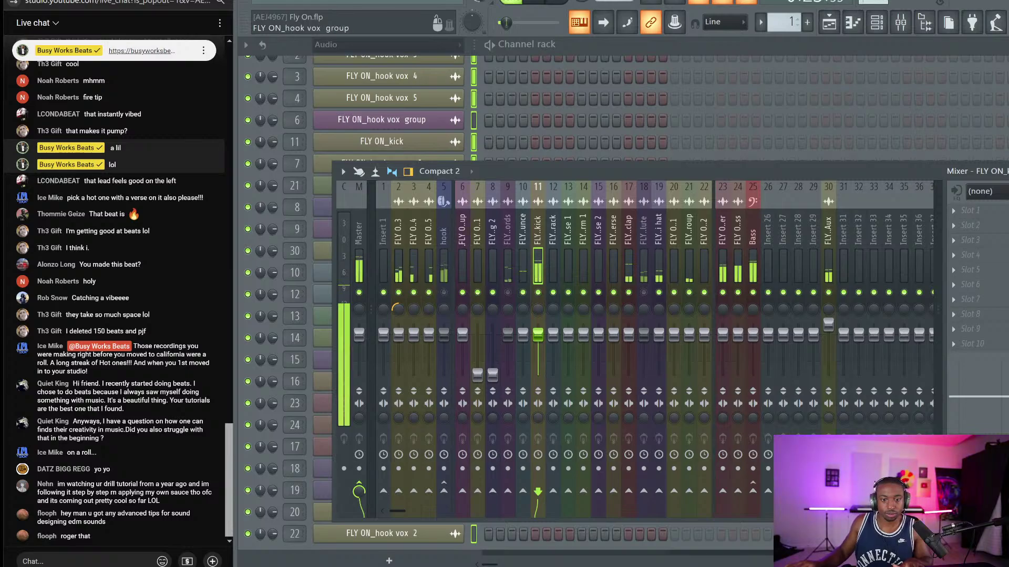
Move the clap track to mixer position 12, directly after the kick, and stop playback.
click(523, 269)
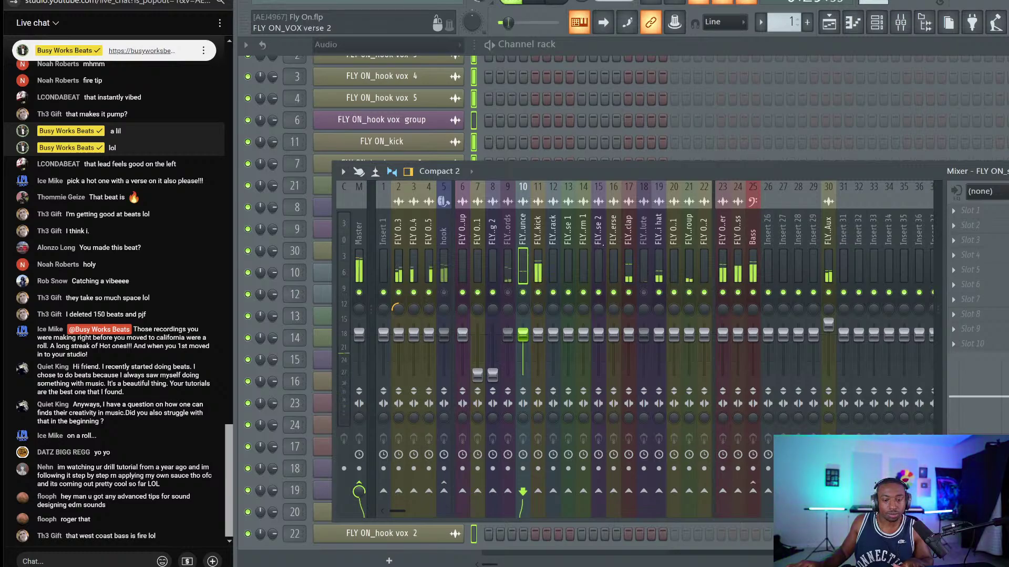
click(630, 247)
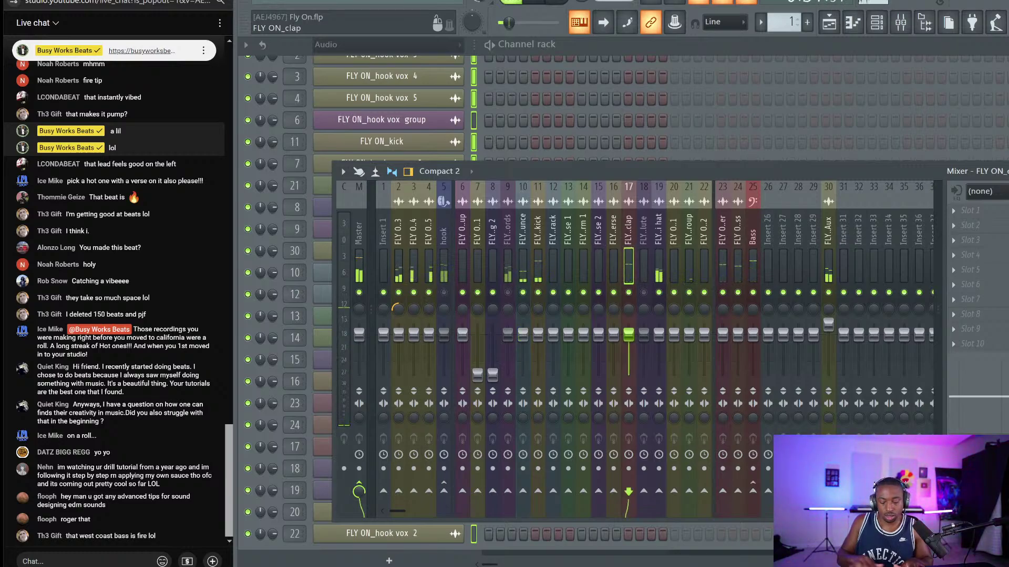
key(alt+Left)
key(alt+Left)
key(alt+Left)
key(alt+Left)
key(alt+Left)
key(space)
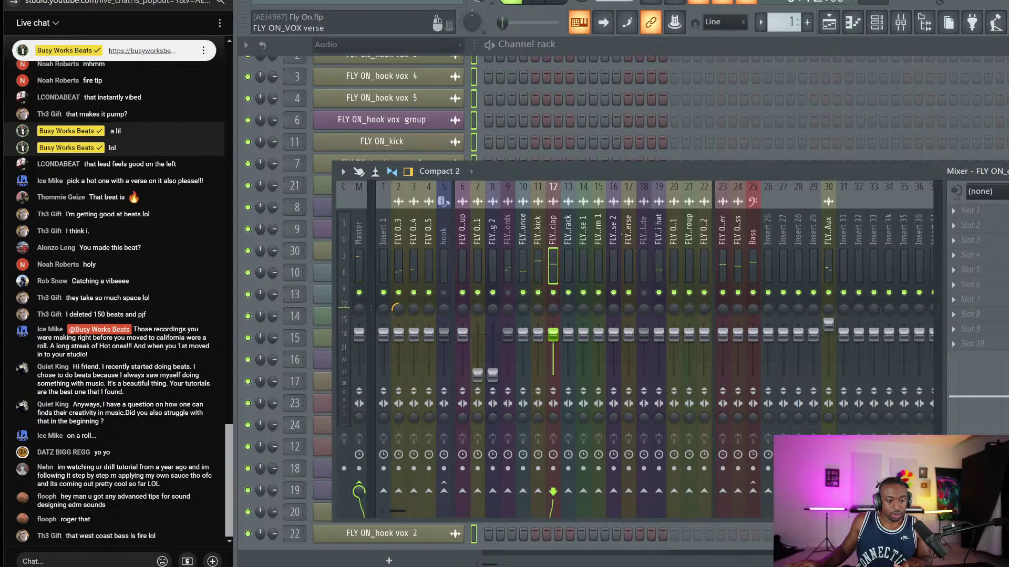
Move the hi hat track to mixer position 13, directly after the clap, and resume playback.
click(661, 247)
key(alt+Left)
key(alt+Left)
key(alt+Left)
key(alt+Left)
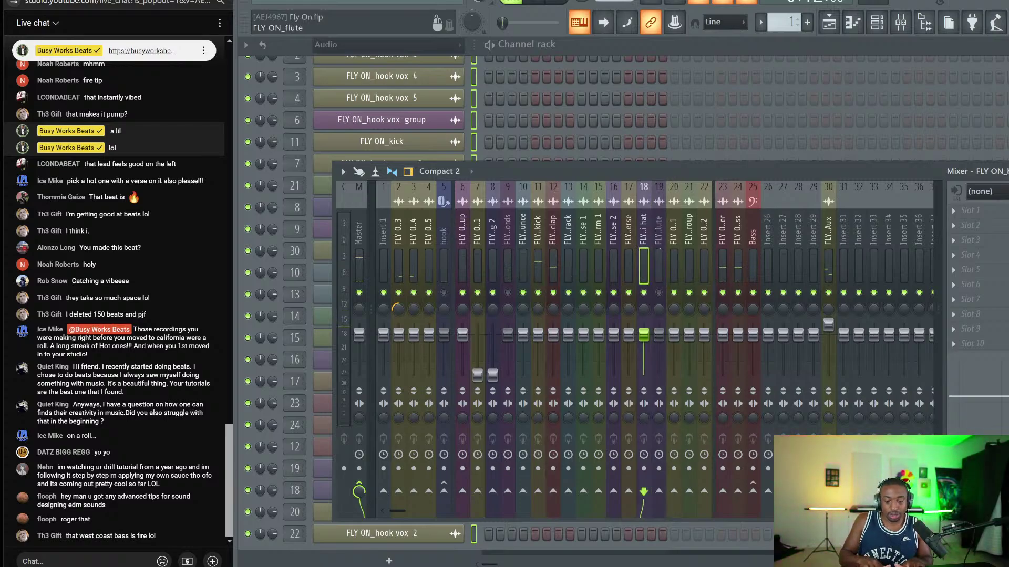
key(alt+Left)
key(alt+Left)
key(space)
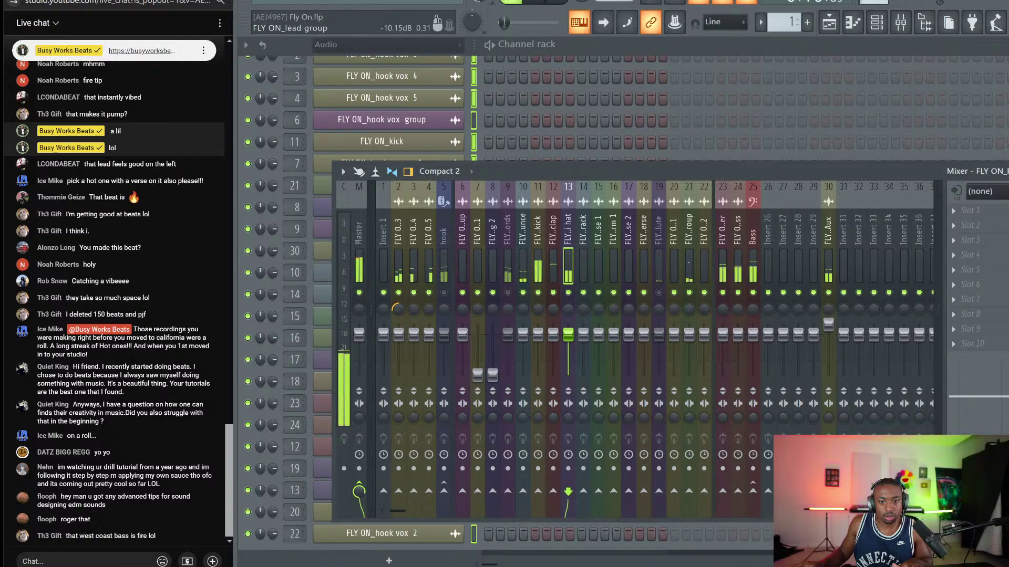
Move the lead group track past the Bass bus to mixer position 27.
click(685, 262)
key(alt+Right)
key(alt+Right)
key(alt+Right)
key(alt+Right)
key(alt+Right)
key(alt+Right)
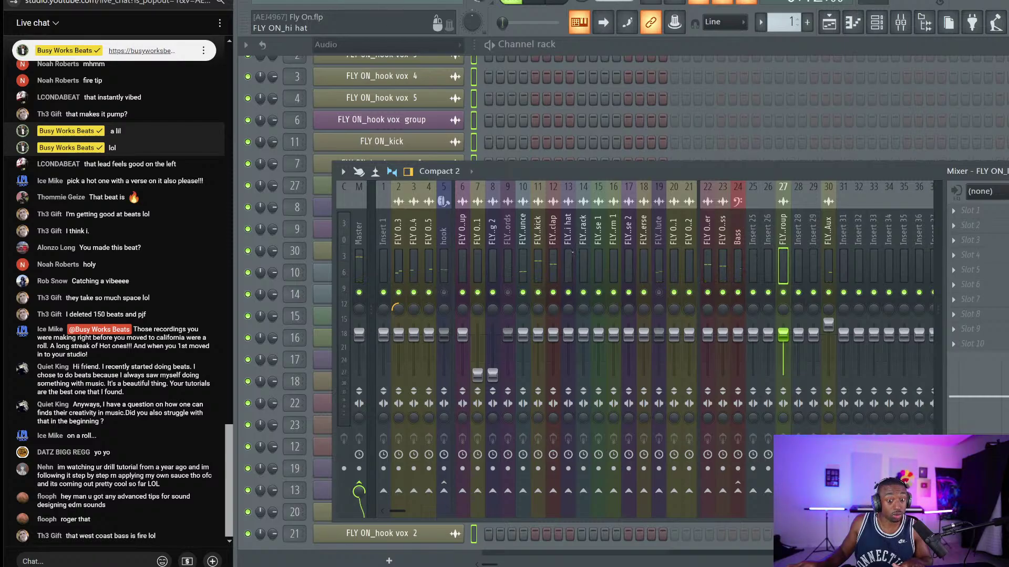
Unmute the Pad Chords track and move it to mixer position 20.
click(508, 293)
click(509, 266)
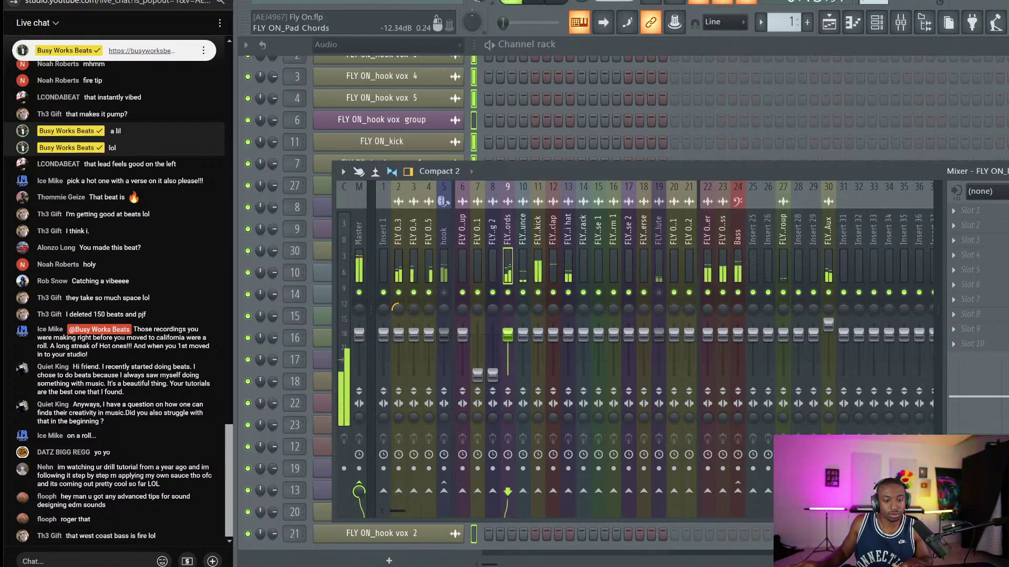
key(alt+Right)
key(alt+Right)
key(alt+Right)
key(alt+Right)
key(alt+Right)
key(alt+Right)
key(alt+Right)
key(alt+Right)
key(alt+Right)
key(alt+Right)
key(alt+Right)
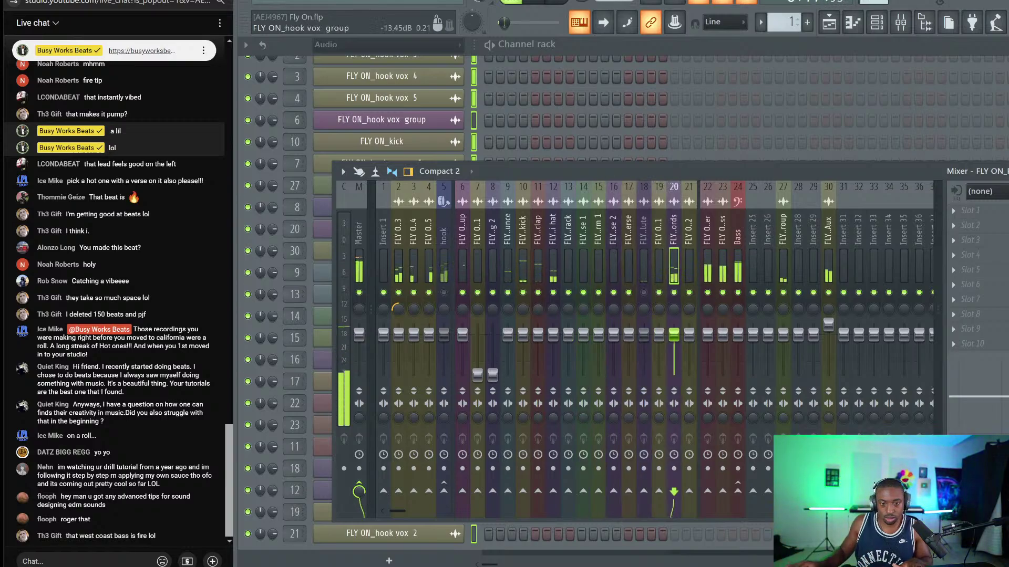
drag(548, 255, 518, 258)
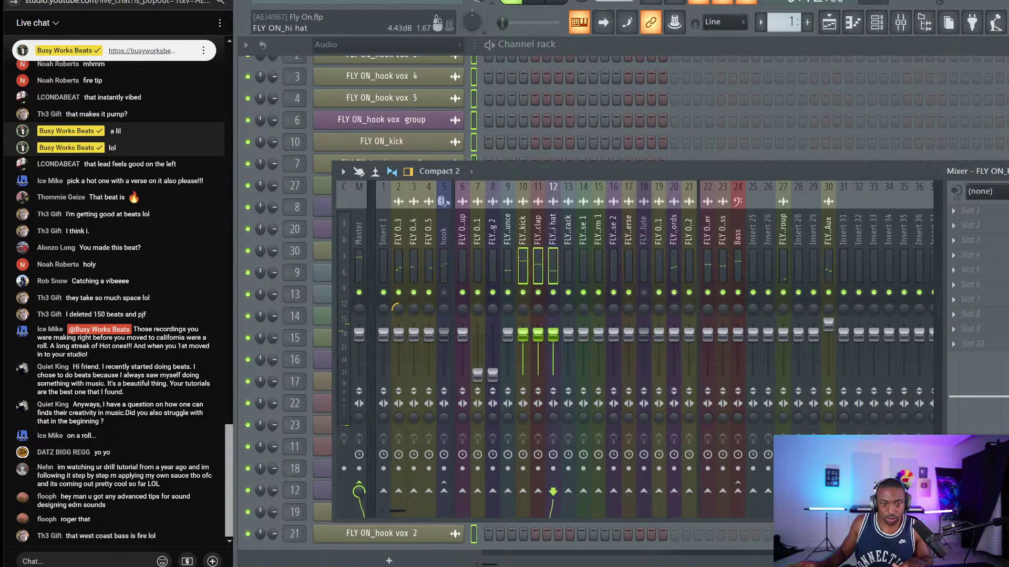
right_click(526, 251)
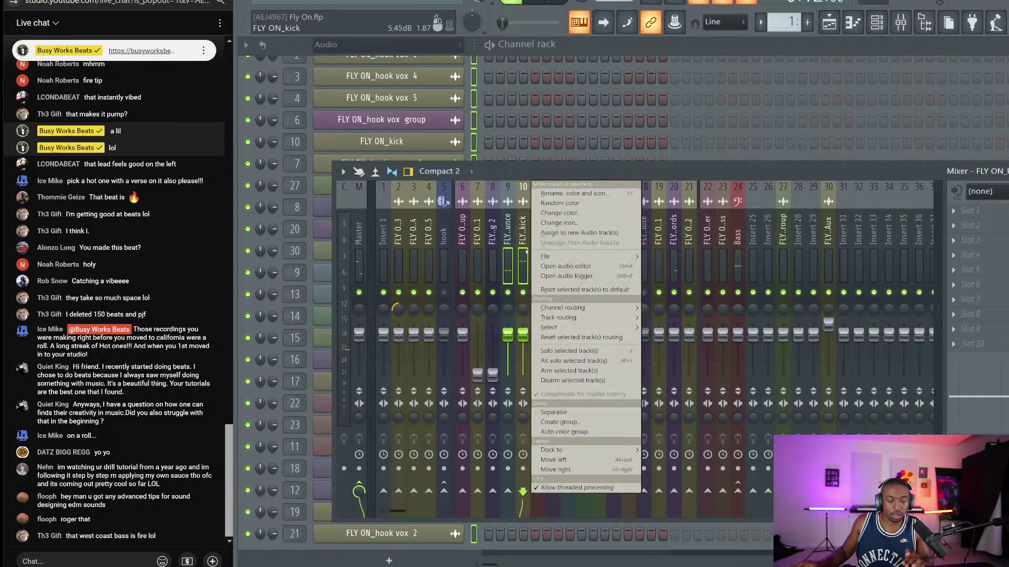
click(525, 251)
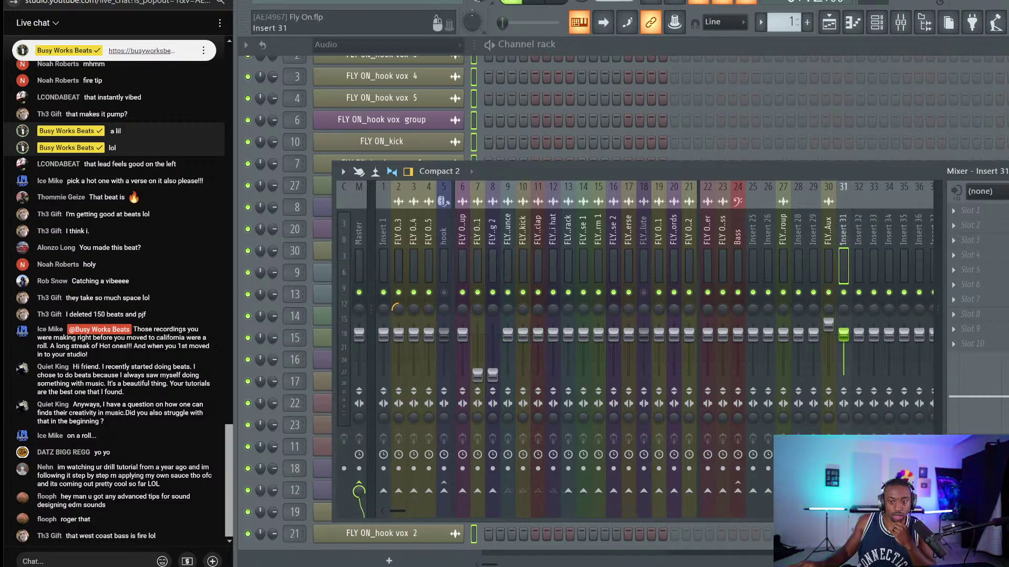
Rename the empty mixer Insert 31 as Drums using the preset name.
right_click(843, 248)
click(895, 193)
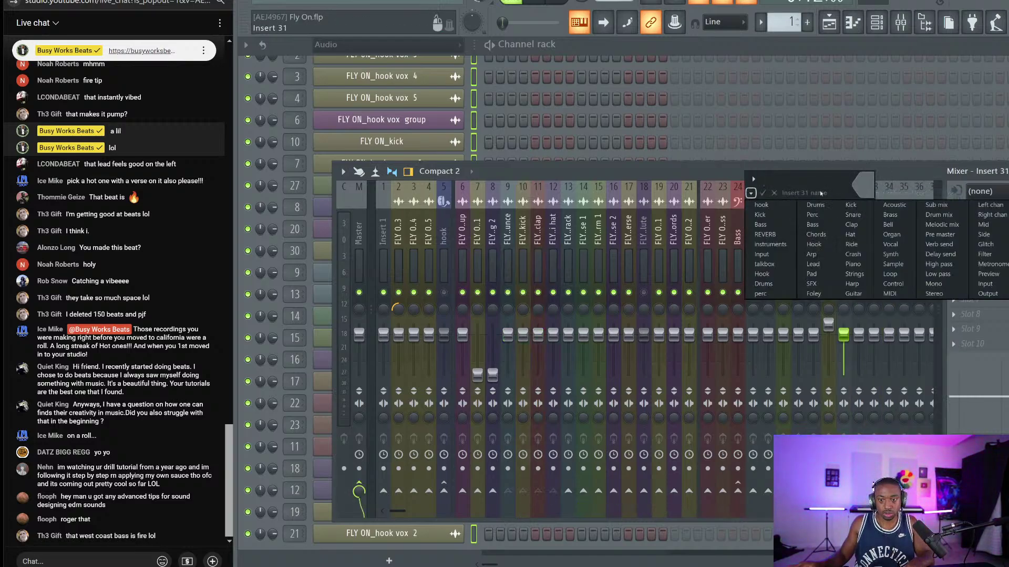
click(814, 206)
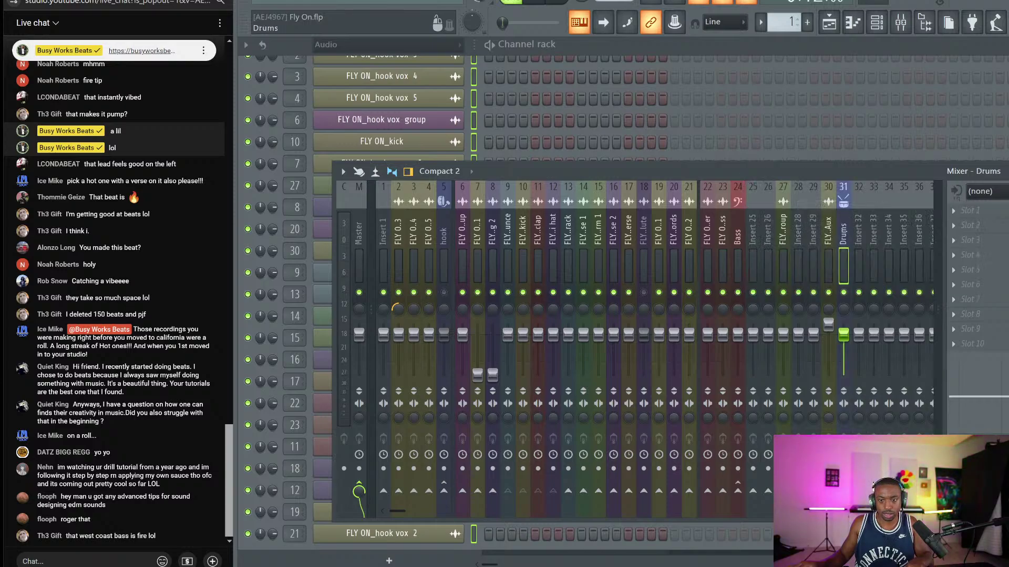
Move the Drums bus to mixer position 7, directly after the hook vox group track, playing the song briefly.
key(alt+Left)
key(alt+Left)
key(alt+Left)
key(alt+Left)
key(alt+Left)
key(alt+Left)
key(alt+Left)
key(alt+Left)
key(alt+Left)
key(alt+Left)
key(alt+Left)
key(alt+Left)
key(alt+Left)
key(alt+Left)
key(alt+Left)
key(alt+Left)
key(alt+Left)
key(alt+Left)
key(alt+Left)
key(alt+Left)
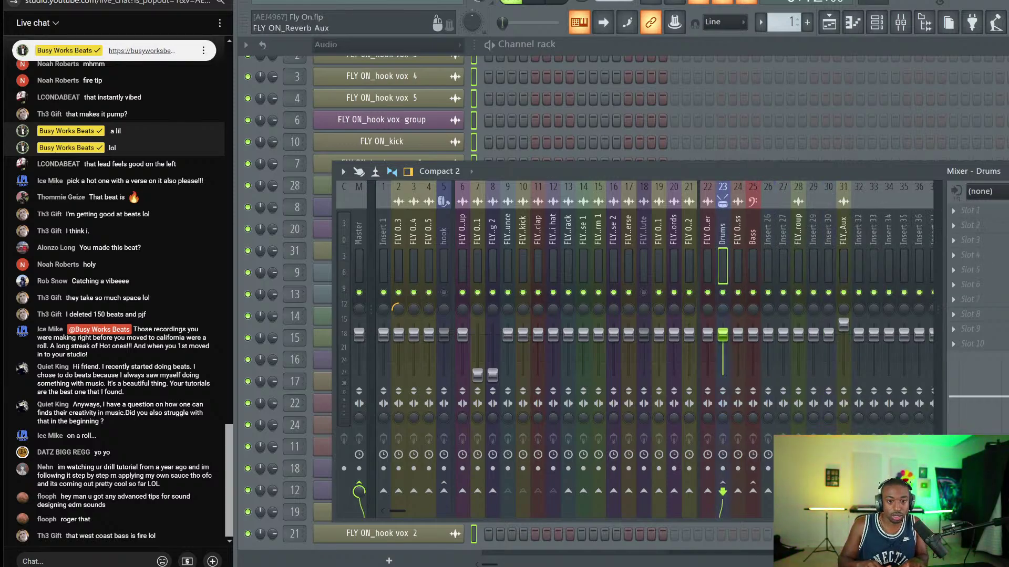
key(alt+Left)
key(alt+Left)
key(alt+Left)
key(alt+Left)
key(alt+Left)
key(alt+Right)
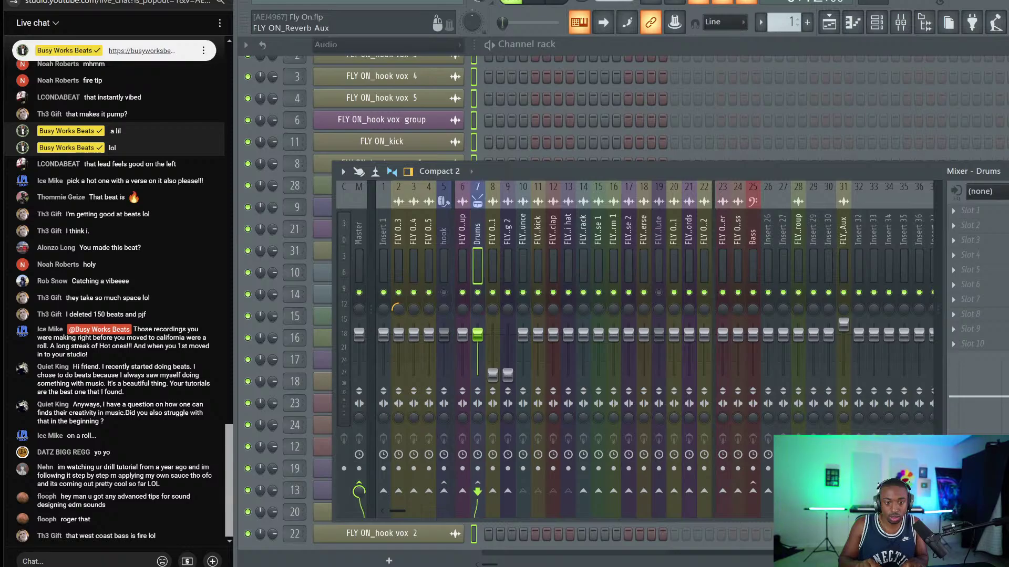
key(space)
key(alt+Left)
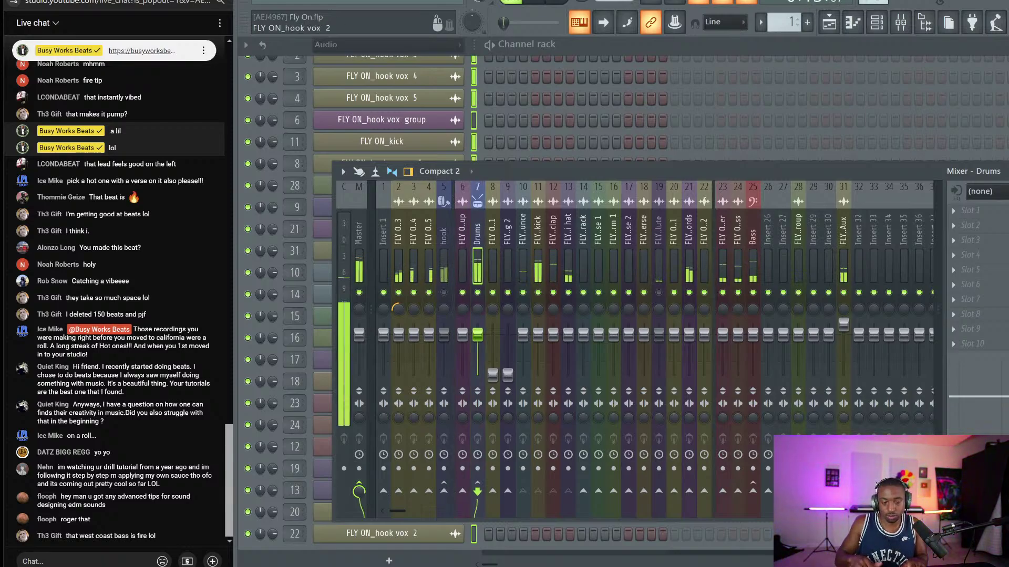
key(alt+Right)
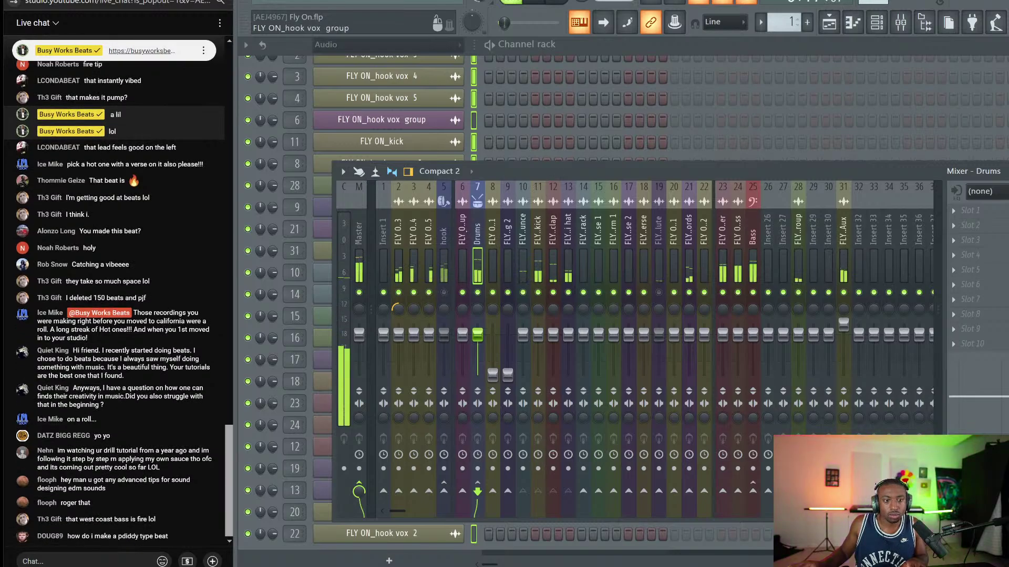
key(space)
Add a separator before the Drums bus and resume playback.
right_click(477, 237)
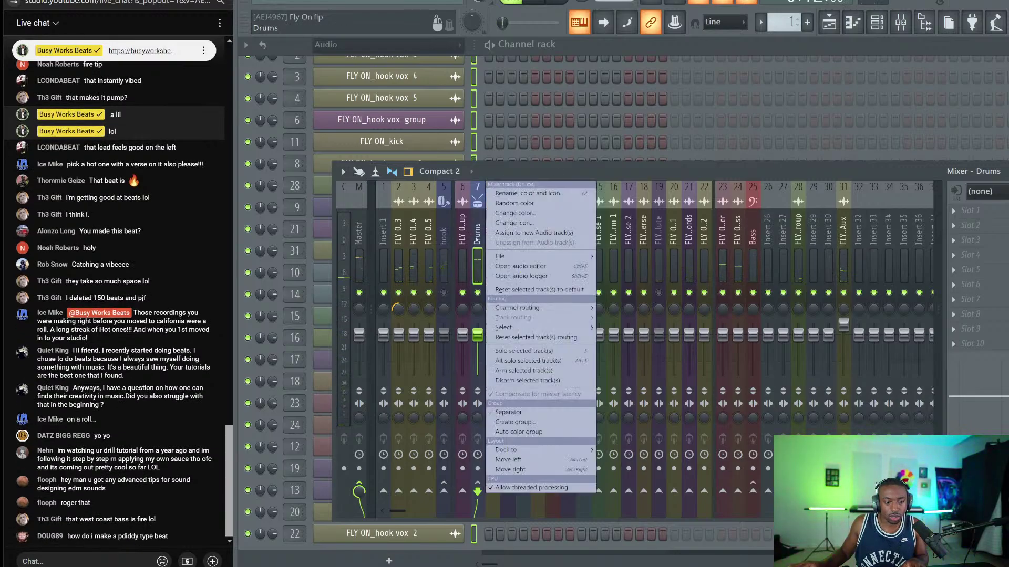
click(516, 412)
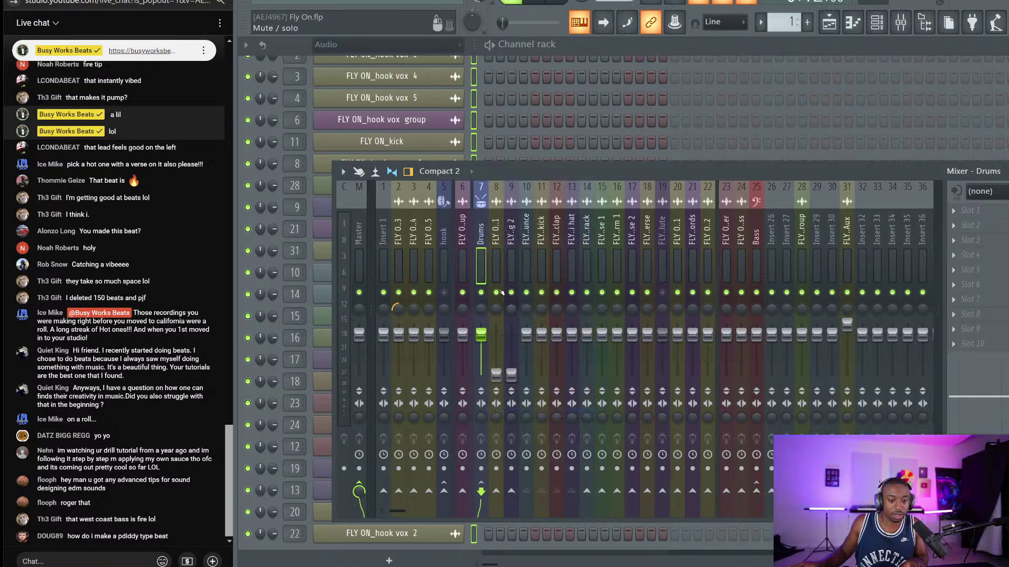
key(space)
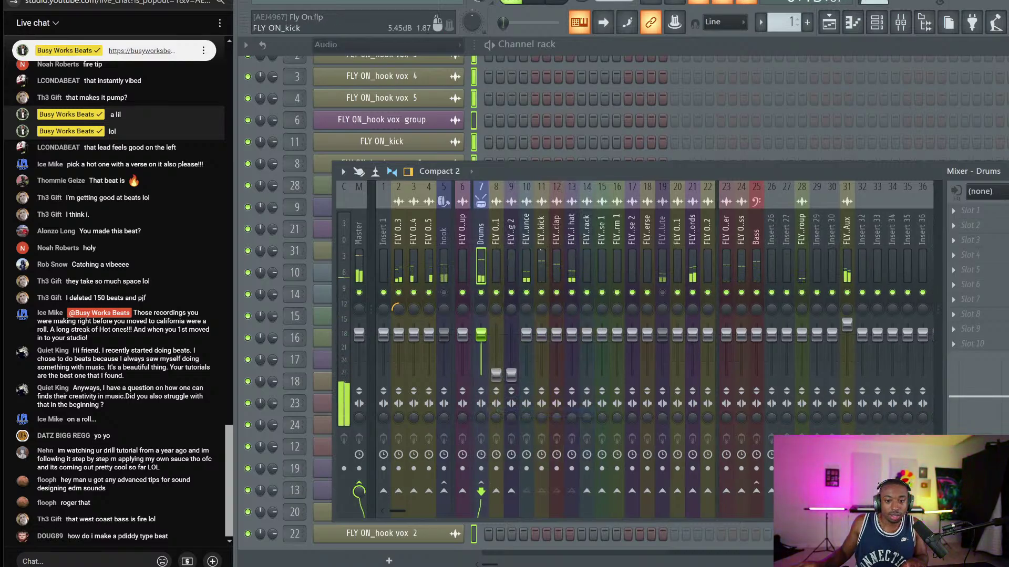
Move the snare bounce, kick, clap and hi hat tracks directly after the Drums bus and add a separator behind them.
drag(526, 239, 564, 236)
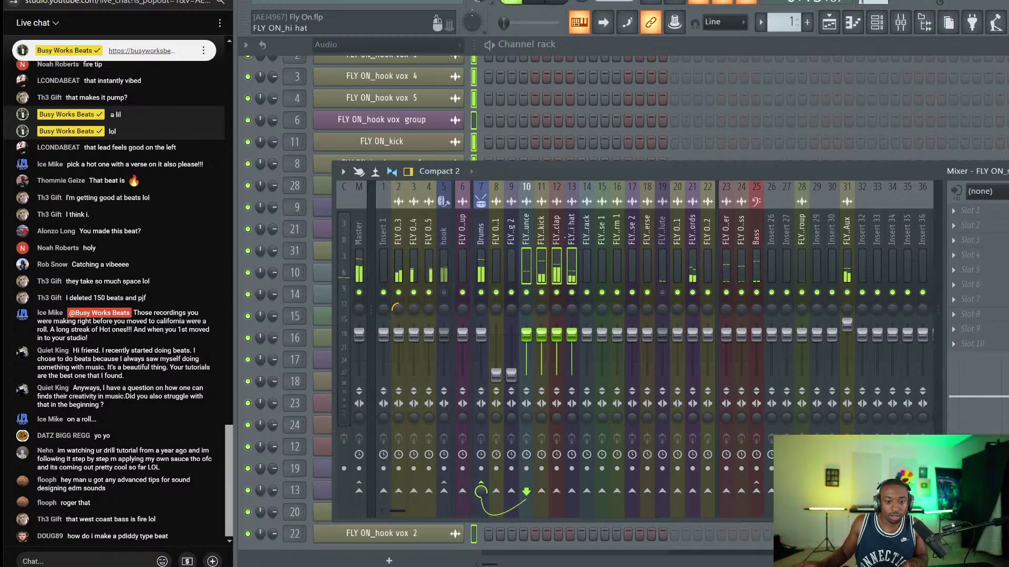
key(alt+Left)
key(alt+Left)
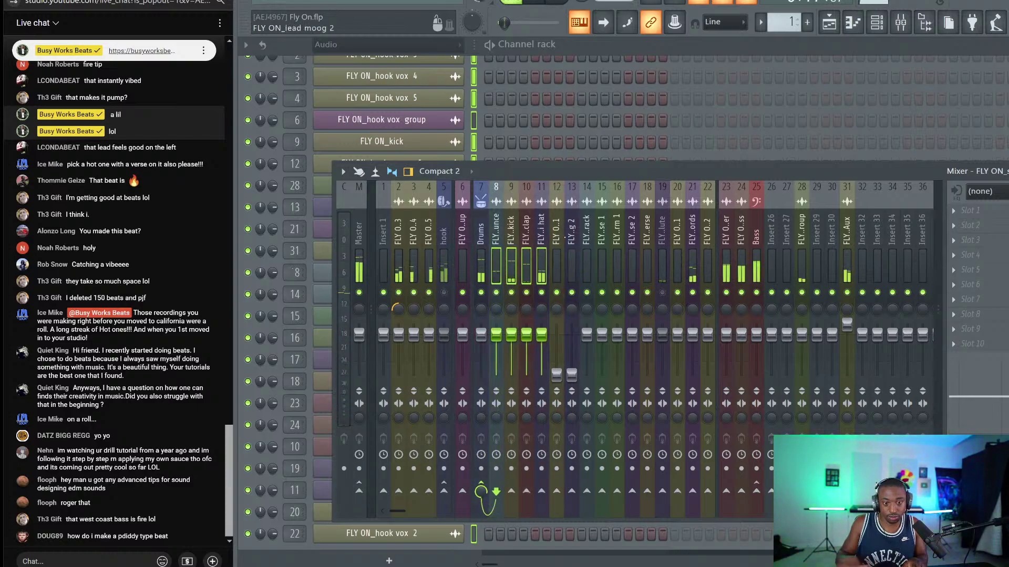
right_click(559, 184)
click(589, 413)
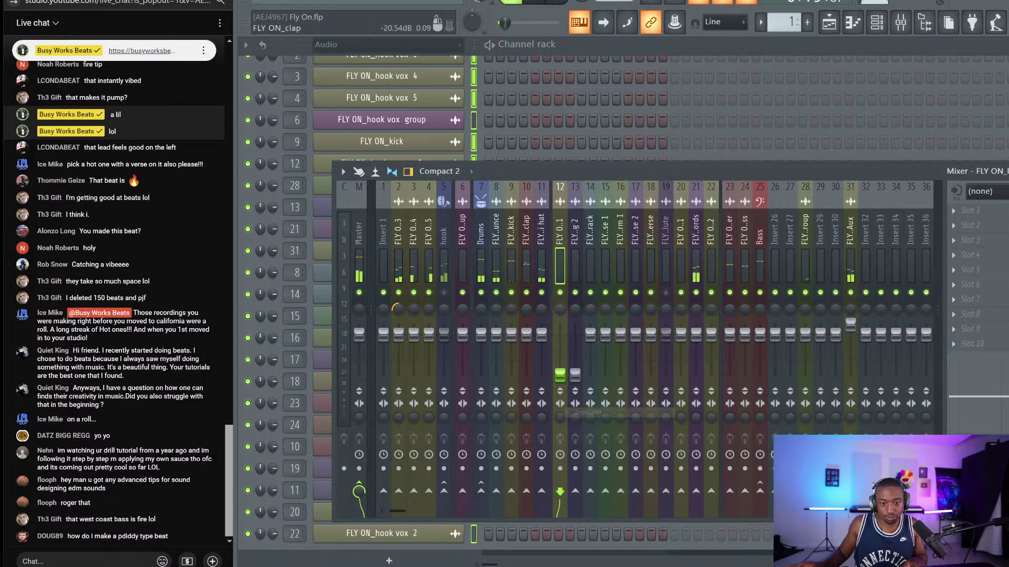
Colour the snare bounce, kick, clap and hi hat mixer tracks bright red.
drag(541, 236, 497, 237)
right_click(497, 236)
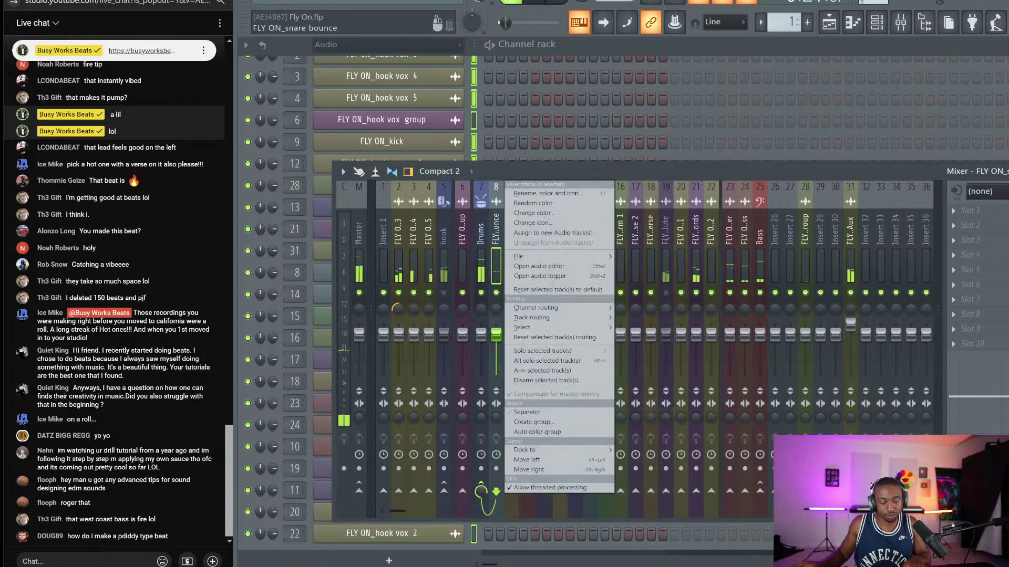
click(546, 193)
click(490, 223)
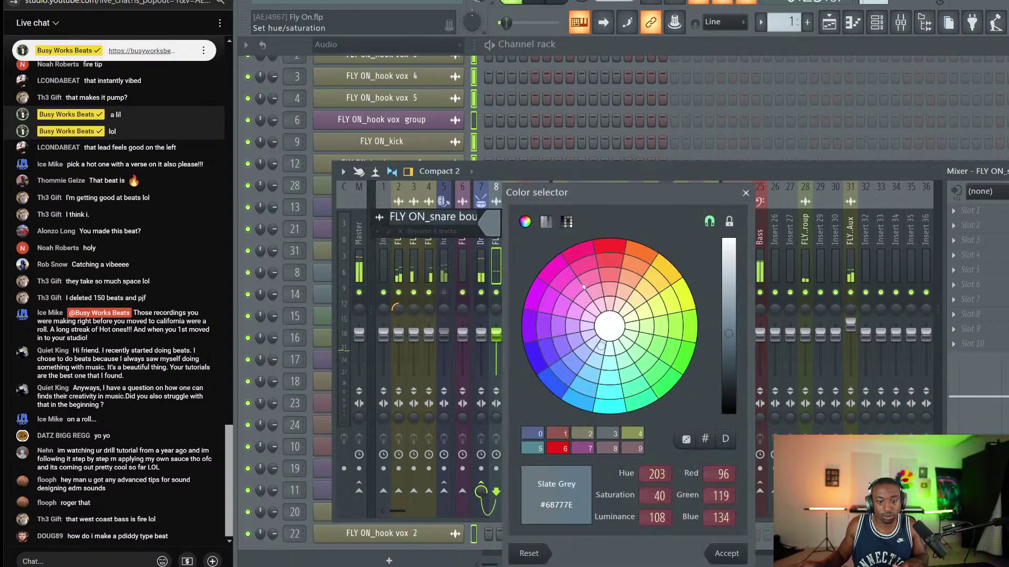
click(608, 247)
key(Return)
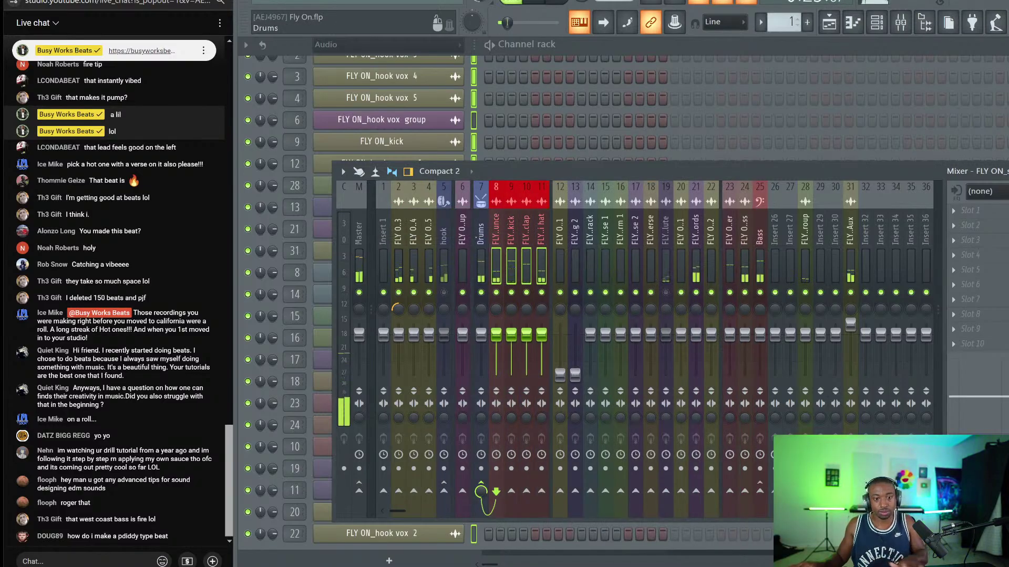
Colour hook vox 3, 4 and 5 and the hook bus lime green.
click(402, 187)
right_click(405, 184)
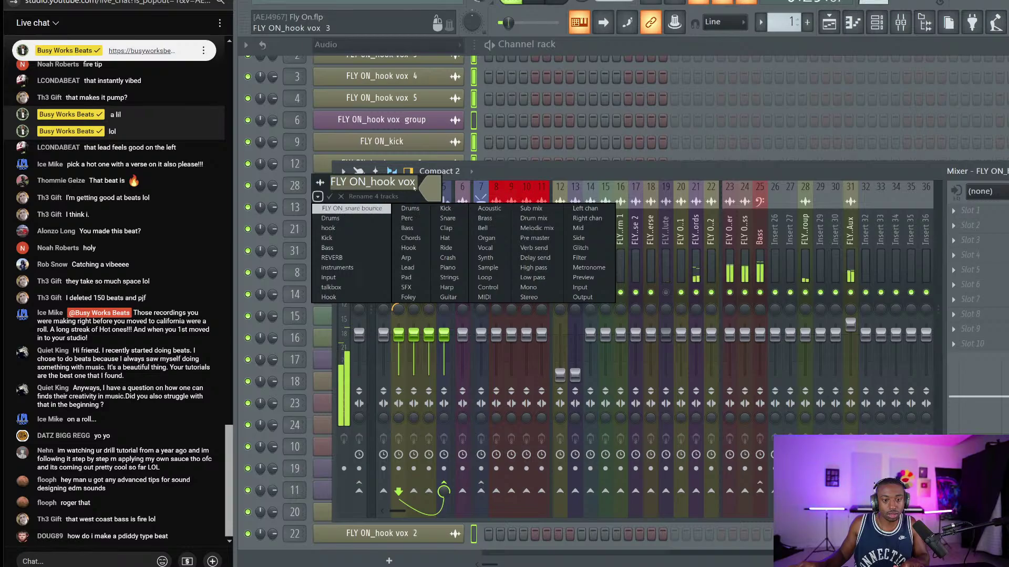
click(441, 194)
click(611, 311)
key(Return)
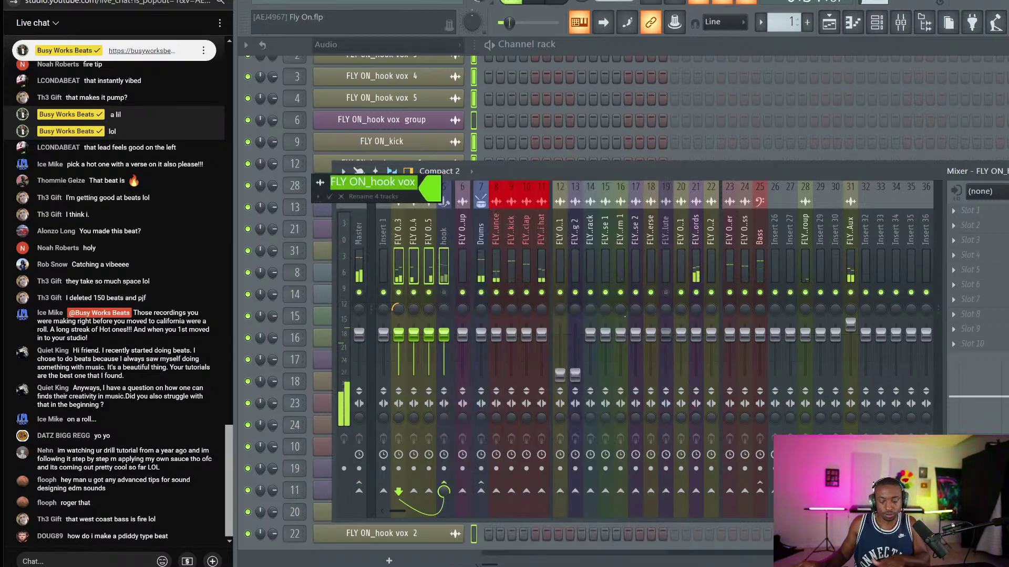
click(445, 242)
click(528, 233)
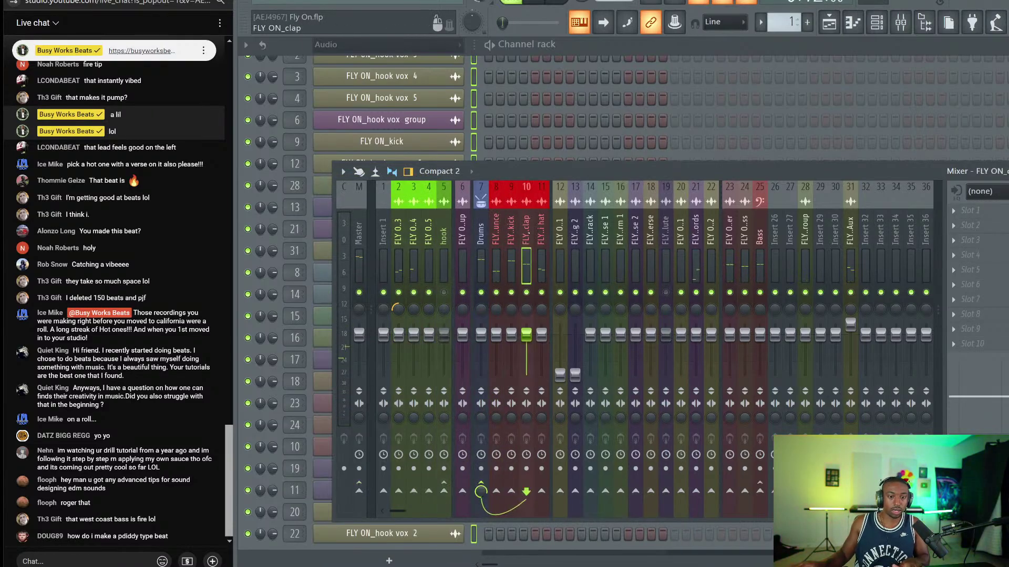
Move the hook vox group track past the Bass bus to mixer position 26.
click(466, 238)
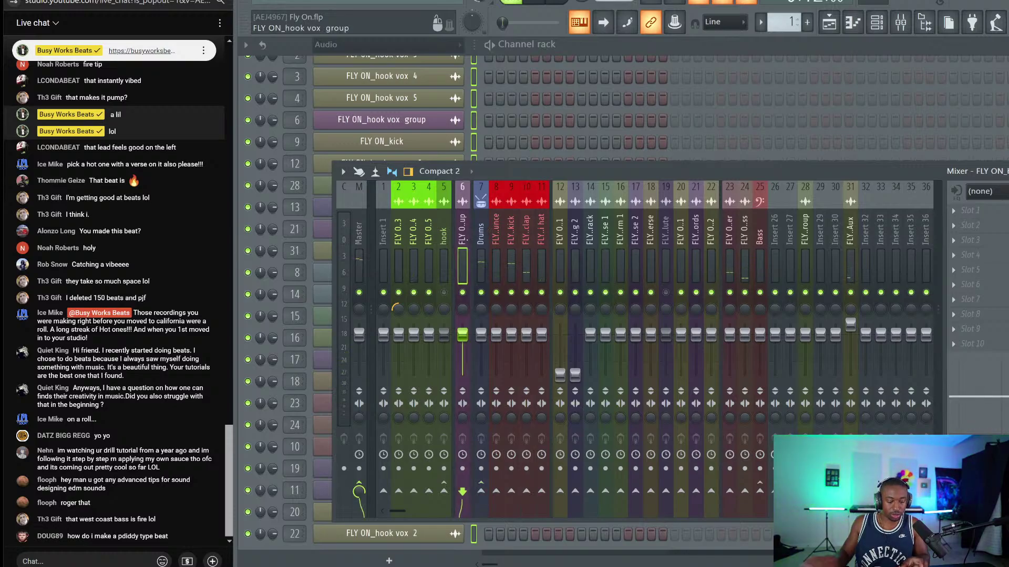
key(alt+Right)
key(alt+Right)
key(alt+Right)
key(alt+Right)
key(alt+Right)
key(alt+Right)
key(alt+Right)
key(alt+Right)
key(alt+Right)
key(alt+Right)
key(alt+Right)
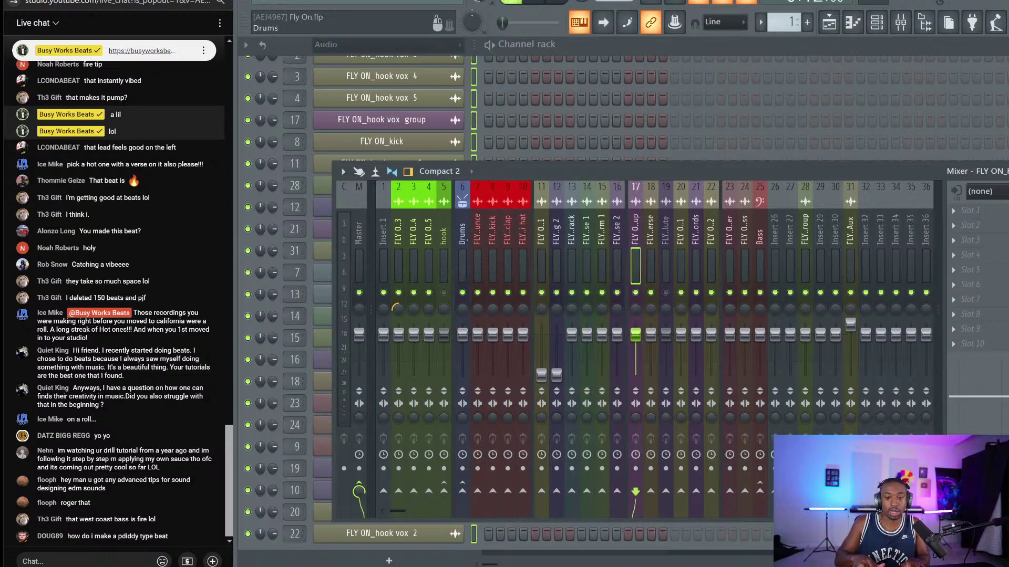
key(alt+Right)
key(alt+Right)
key(alt+Right)
key(alt+Right)
key(alt+Right)
key(alt+Right)
key(alt+Right)
key(alt+Right)
key(alt+Right)
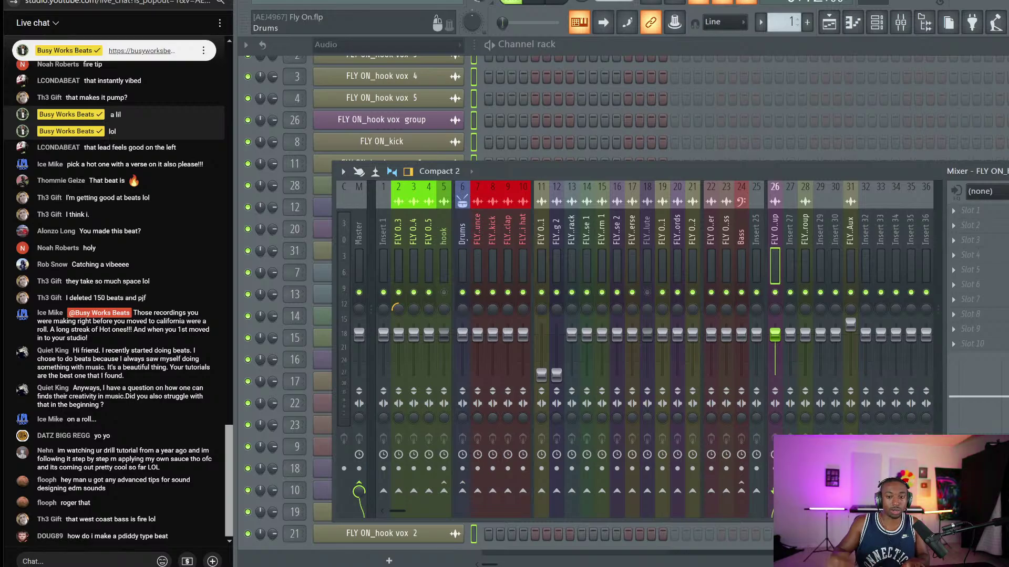
Colour the two bass tracks and the Bass bus blue.
drag(741, 209, 712, 209)
right_click(713, 209)
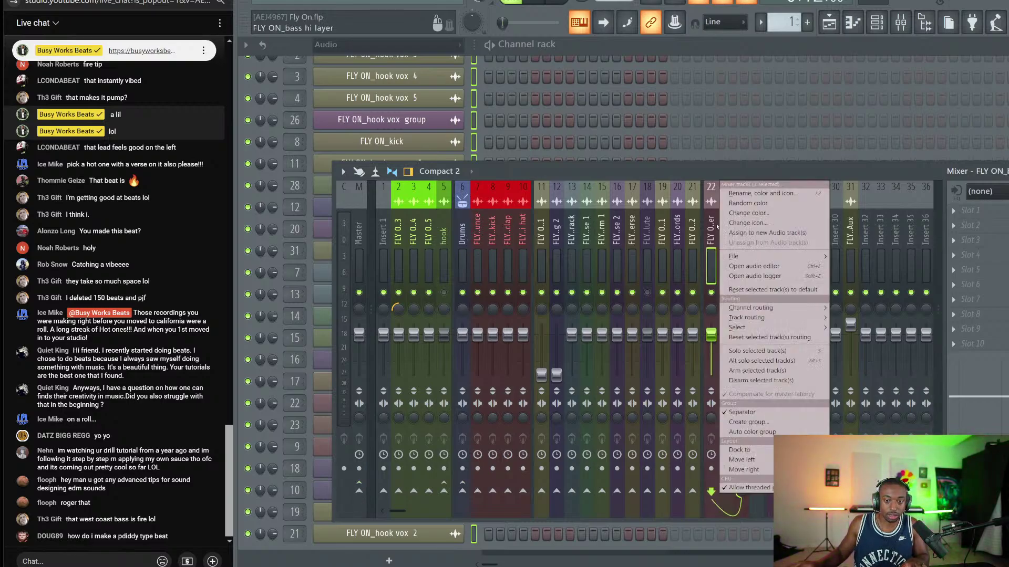
click(730, 193)
click(742, 188)
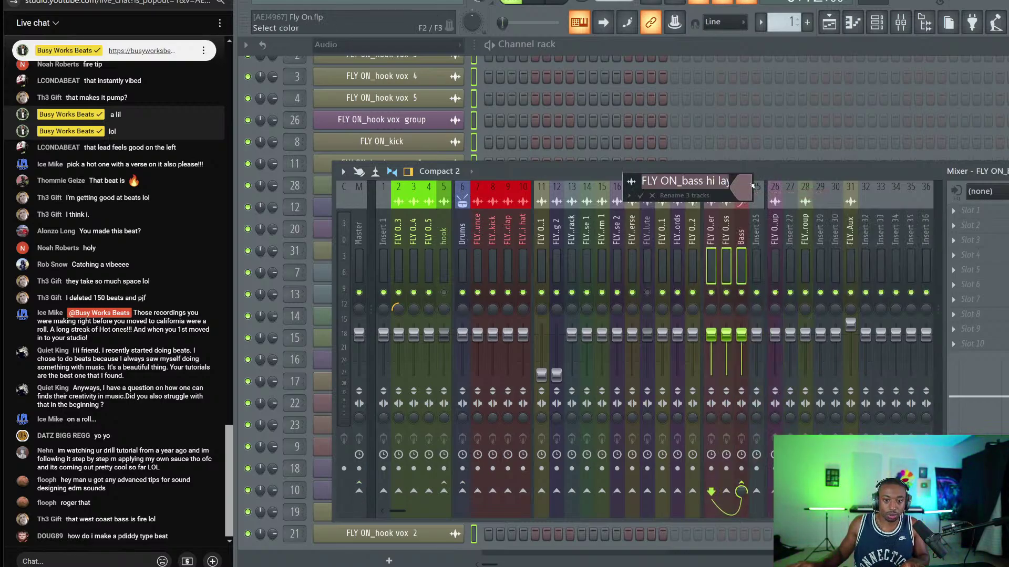
click(741, 188)
click(821, 355)
key(Return)
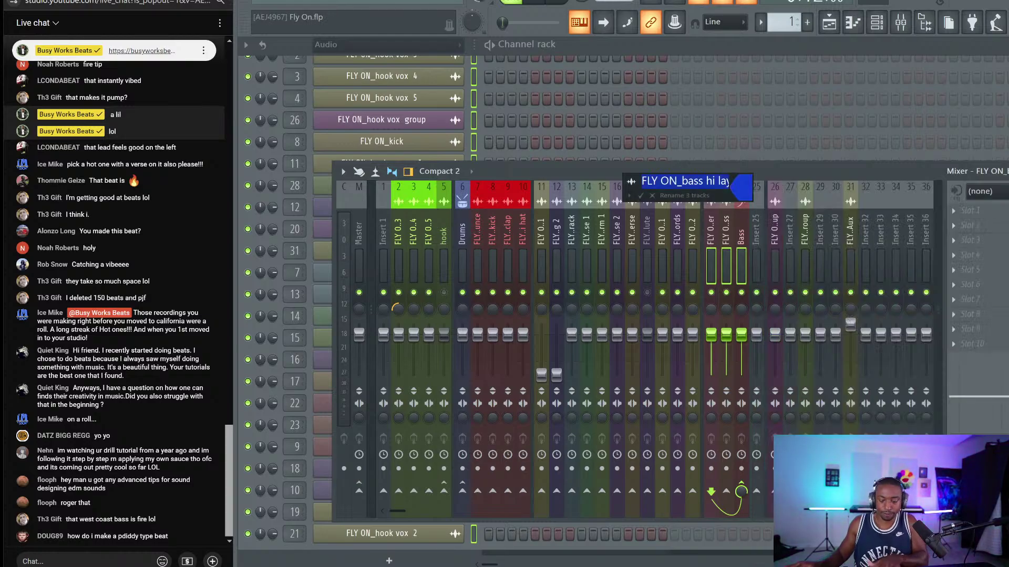
key(Return)
Add a separator at Insert 25, directly after the Bass bus, and select the Bass bus.
click(757, 187)
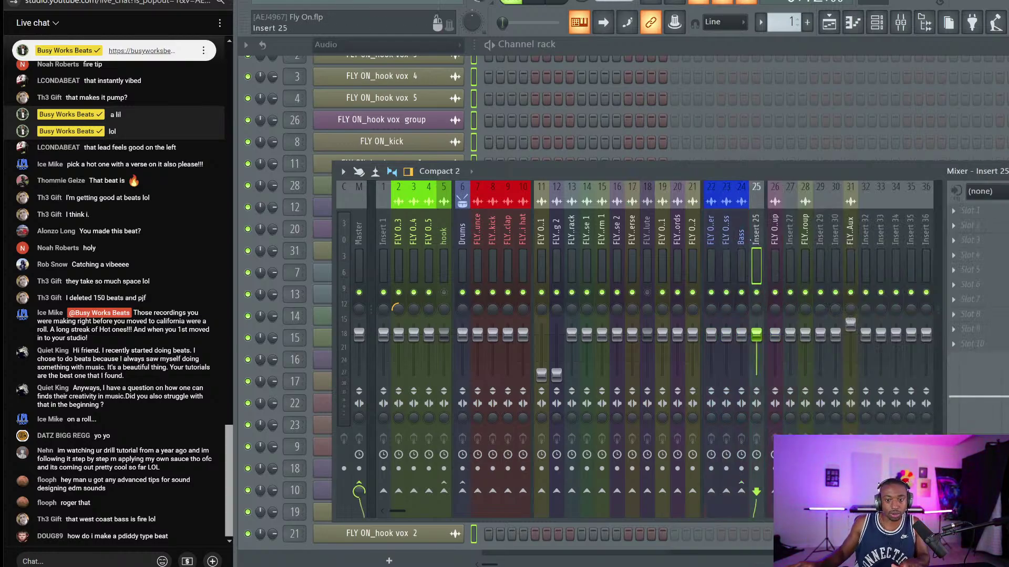
right_click(760, 184)
click(794, 411)
click(741, 237)
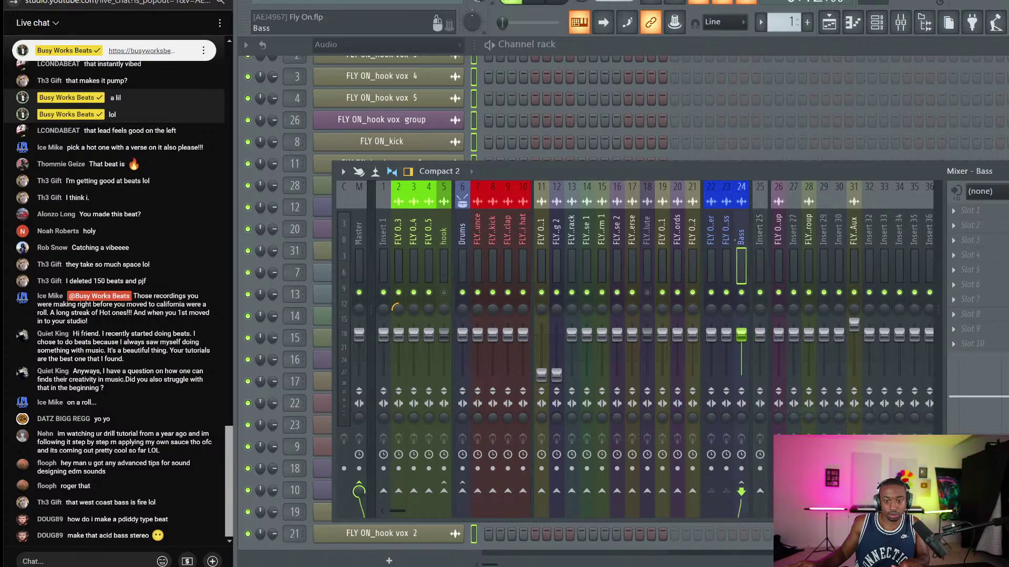
Resume playback and mute the Drums and hook buses.
key(space)
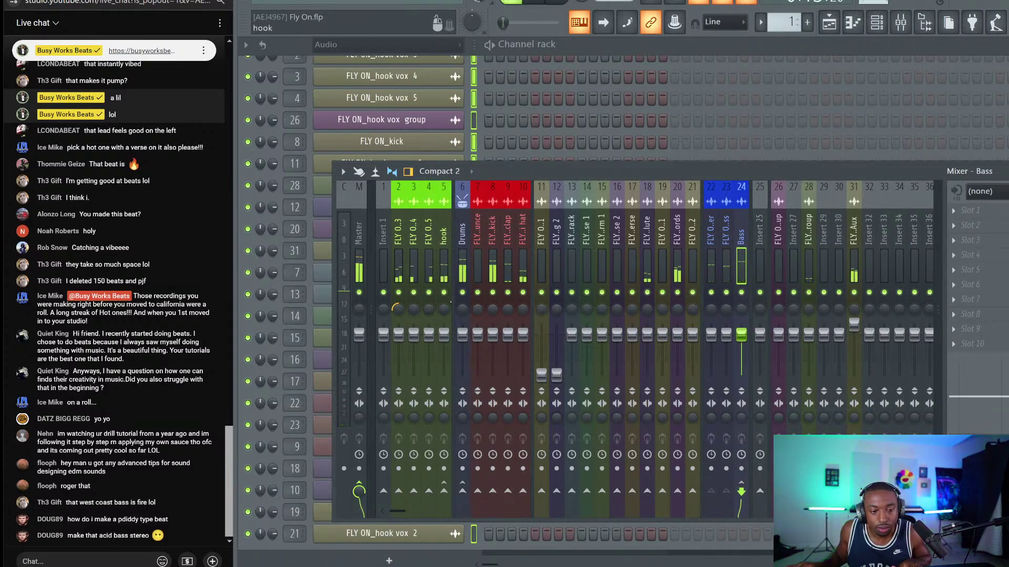
click(462, 292)
click(445, 292)
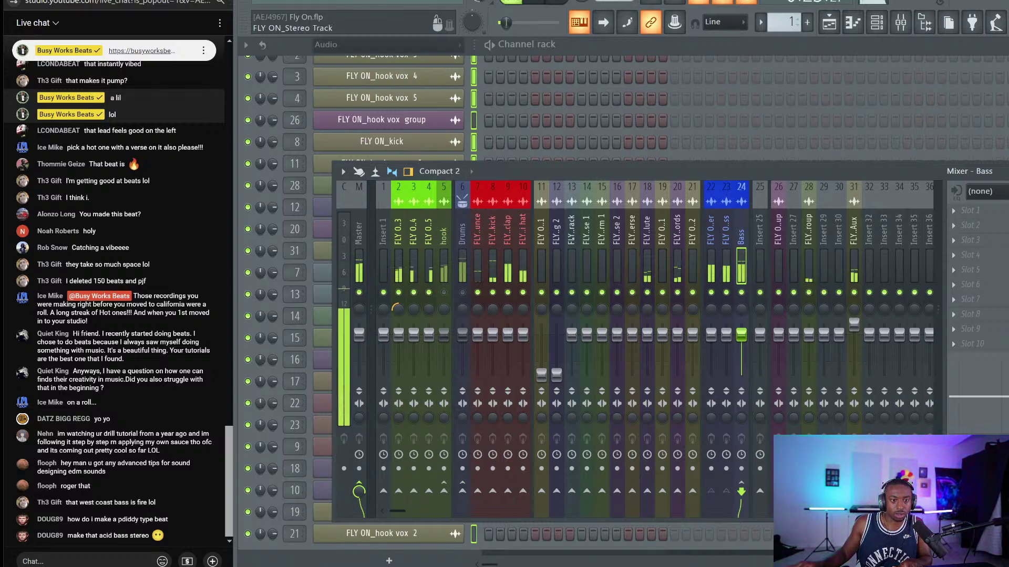
Pull the Stereo Track fader all the way down and move it with the two tracks before it to mixer positions 36 to 38.
drag(572, 335, 572, 379)
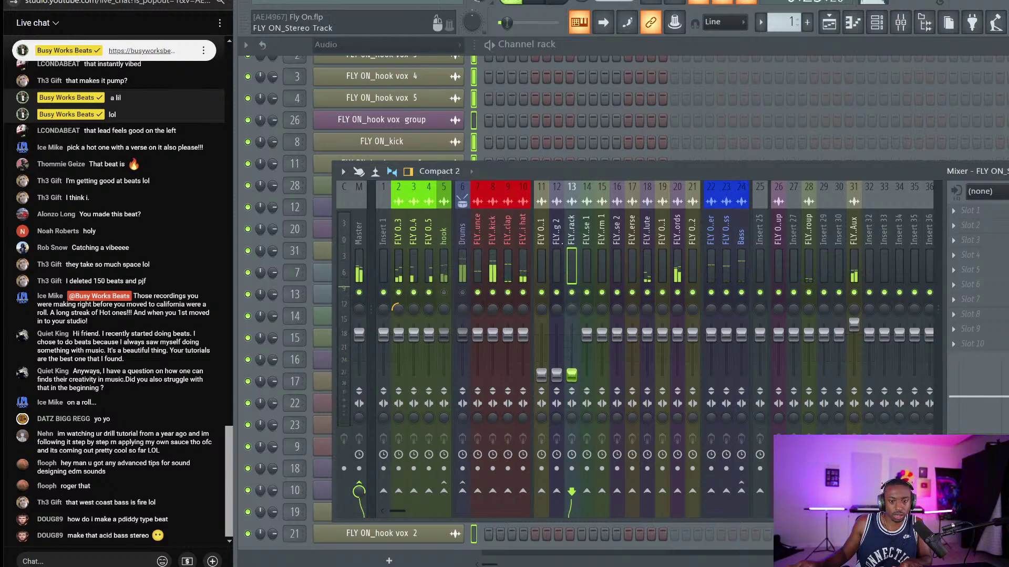
click(547, 239)
drag(549, 240, 572, 239)
key(alt+Right)
key(alt+Right)
key(alt+Right)
key(alt+Right)
key(alt+Right)
key(alt+Right)
key(alt+Right)
key(alt+Right)
key(alt+Right)
key(alt+Right)
key(alt+Right)
key(alt+Right)
key(alt+Right)
key(alt+Right)
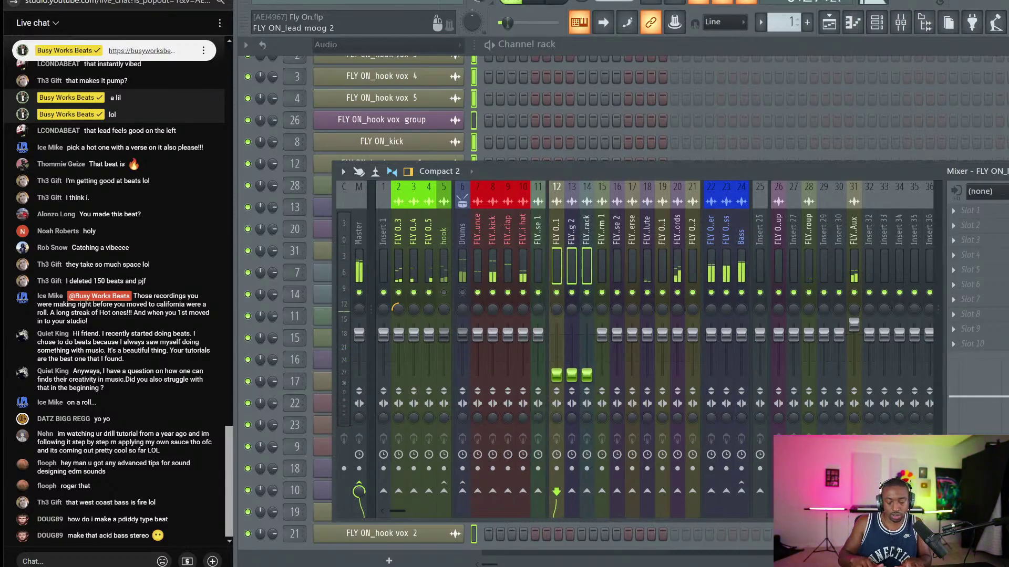
key(alt+Right)
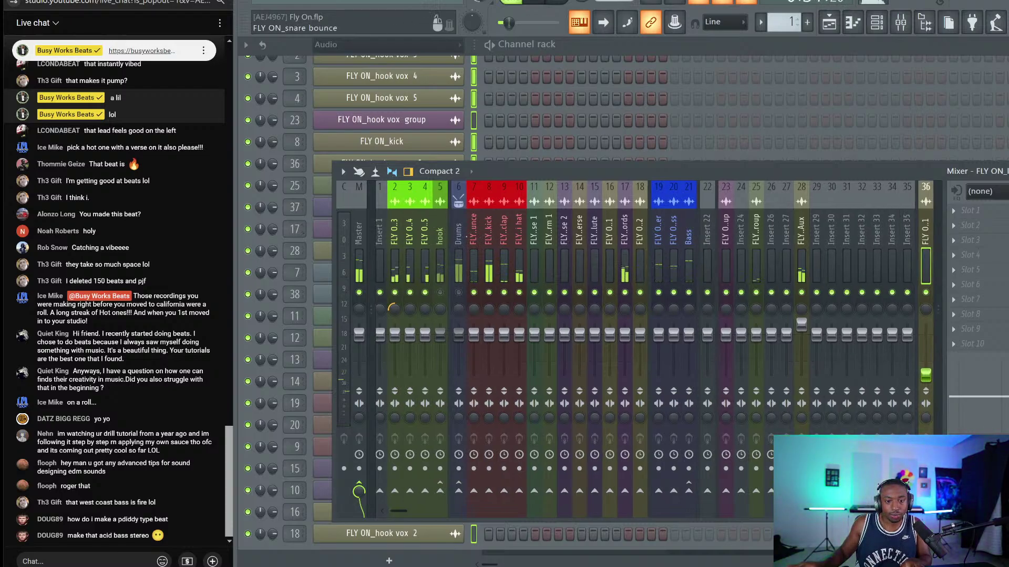
Move the flute track to mixer position 16, directly before Pad Chords.
click(534, 238)
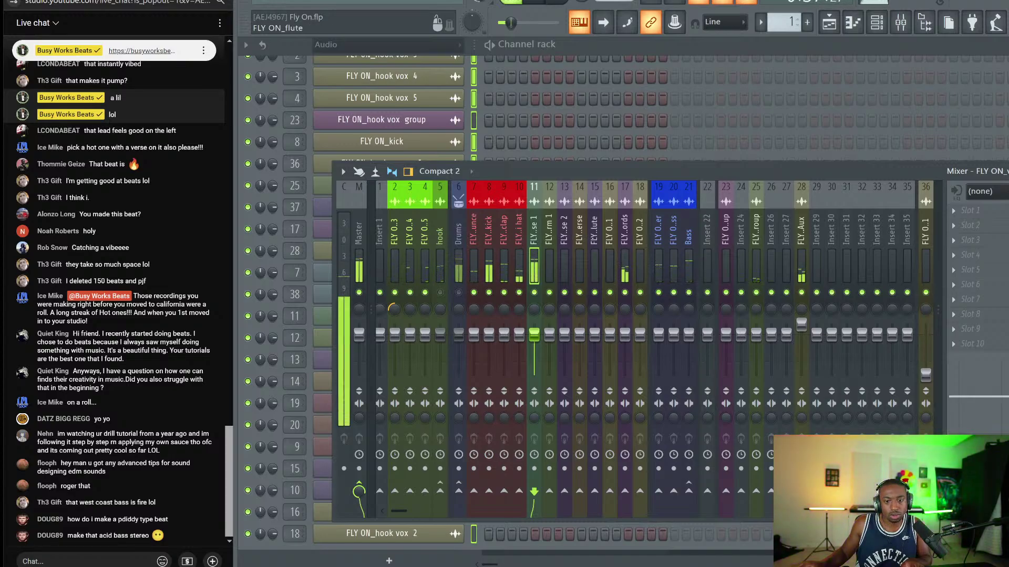
click(594, 238)
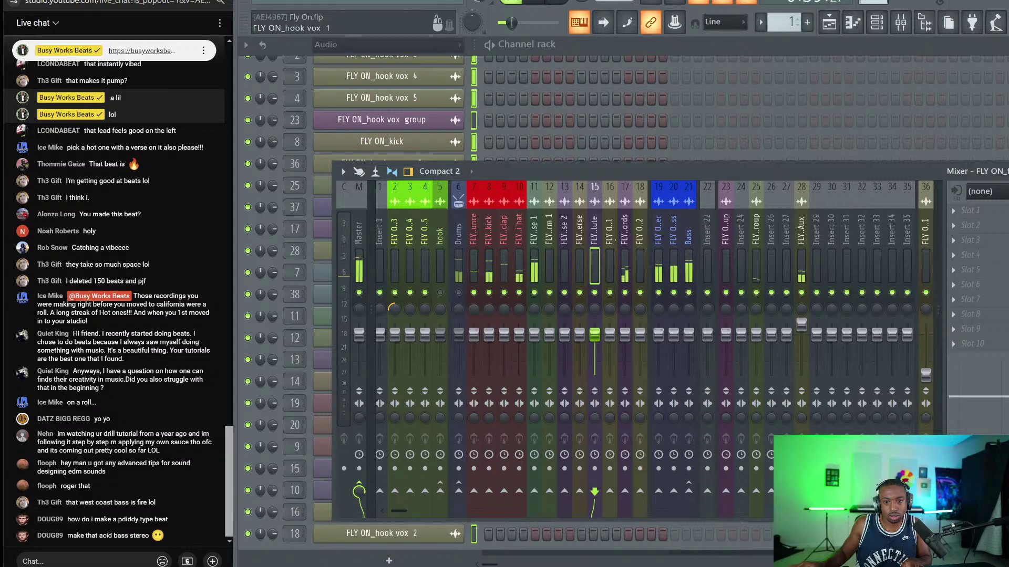
key(alt+Right)
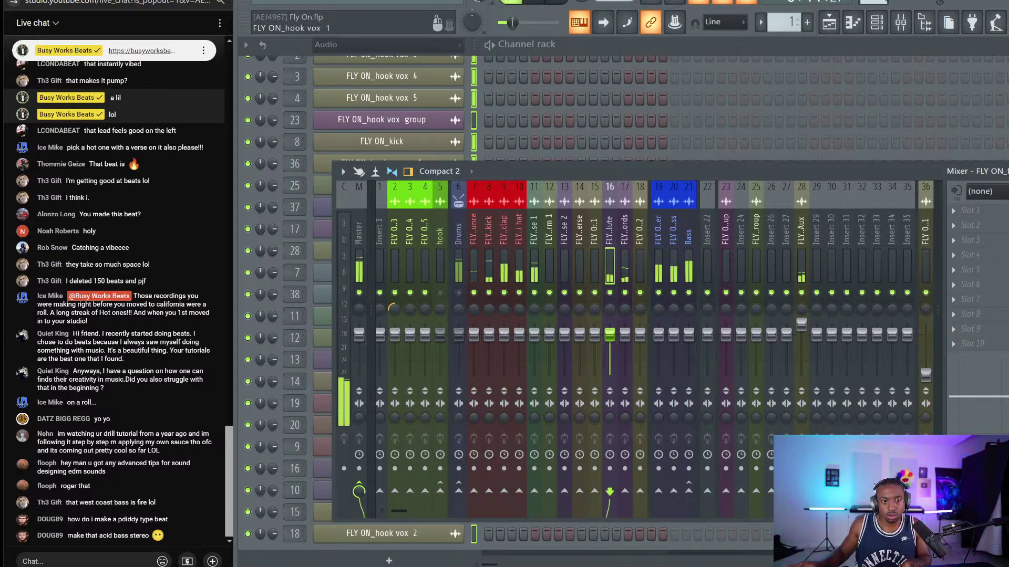
Move the hook vox 2 track to mixer position 16, directly before the flute track.
click(642, 230)
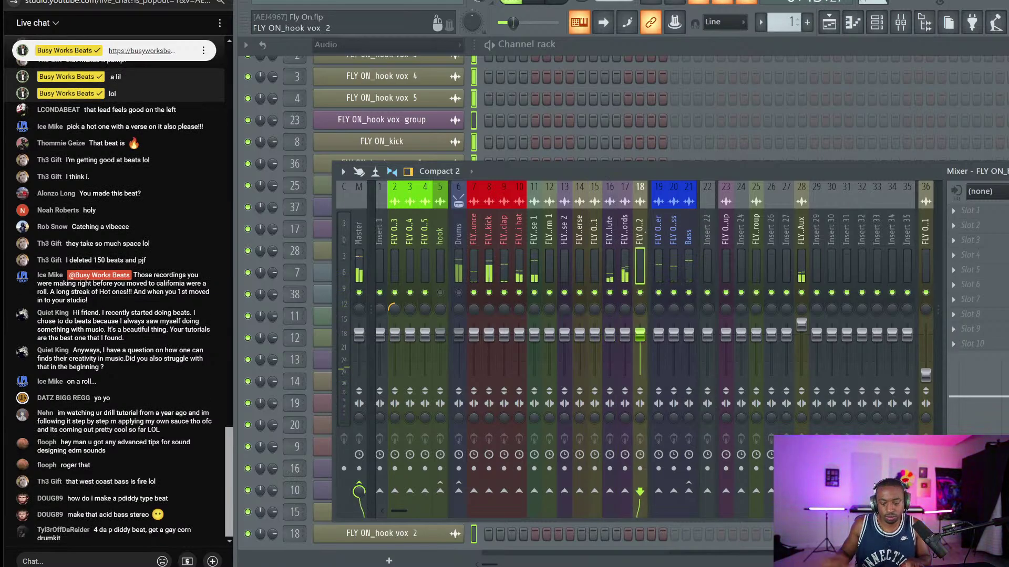
key(alt+Left)
key(alt+Left)
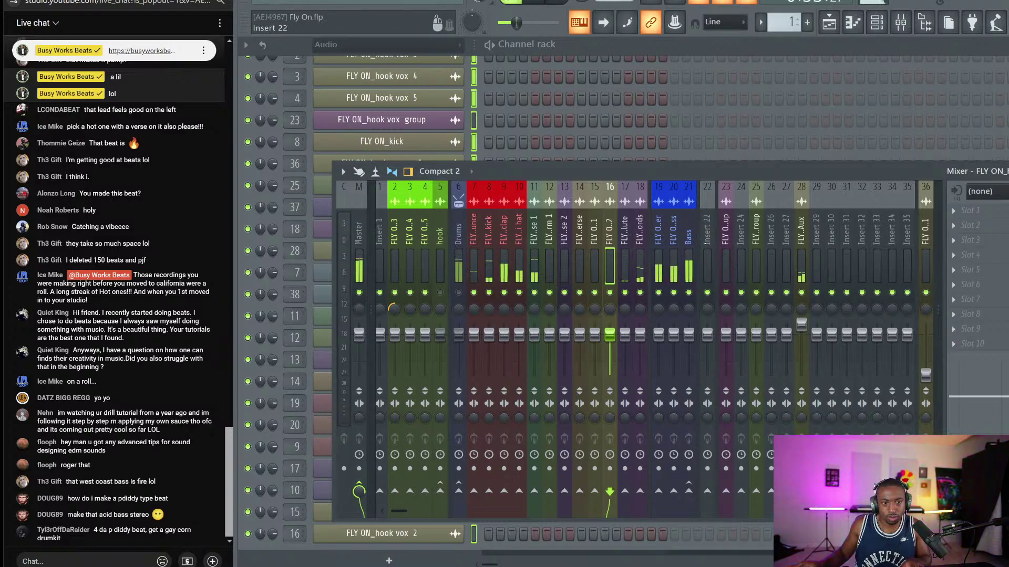
Move the empty Insert 22 to mixer position 19, directly after the Pad Chords track.
click(708, 245)
key(alt+Left)
key(alt+Left)
key(alt+Left)
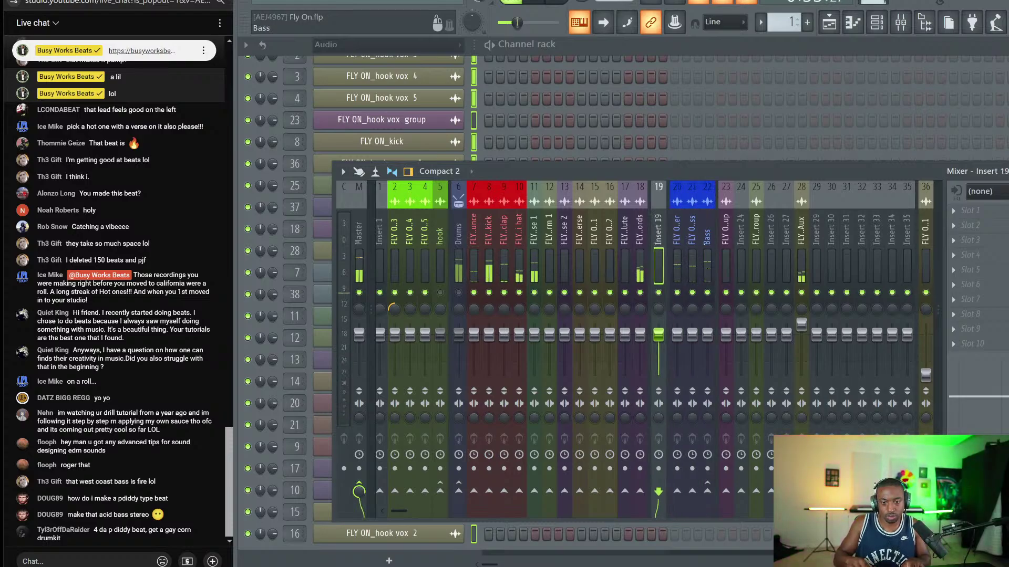
Stop playback and remove the separator from Insert 19.
key(space)
right_click(666, 233)
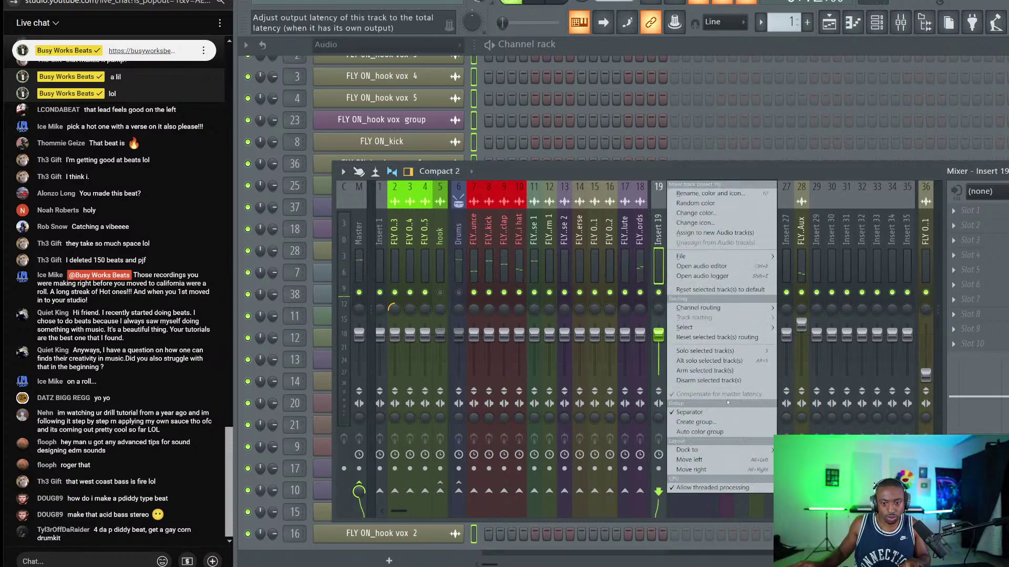
click(688, 413)
Rename Insert 19 as Instruments and route the flute and Pad Chords tracks only to it.
right_click(655, 231)
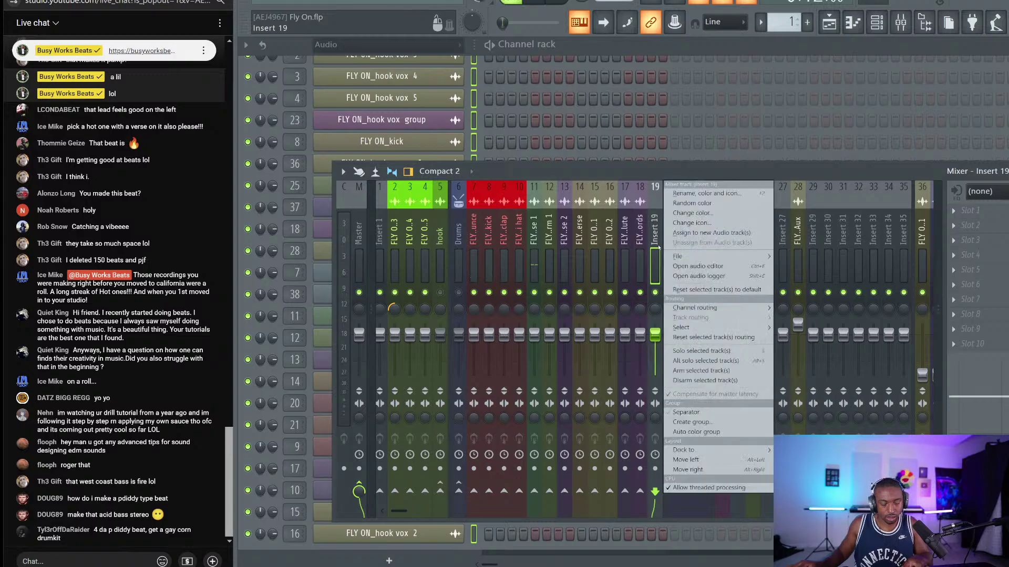
click(688, 191)
click(539, 244)
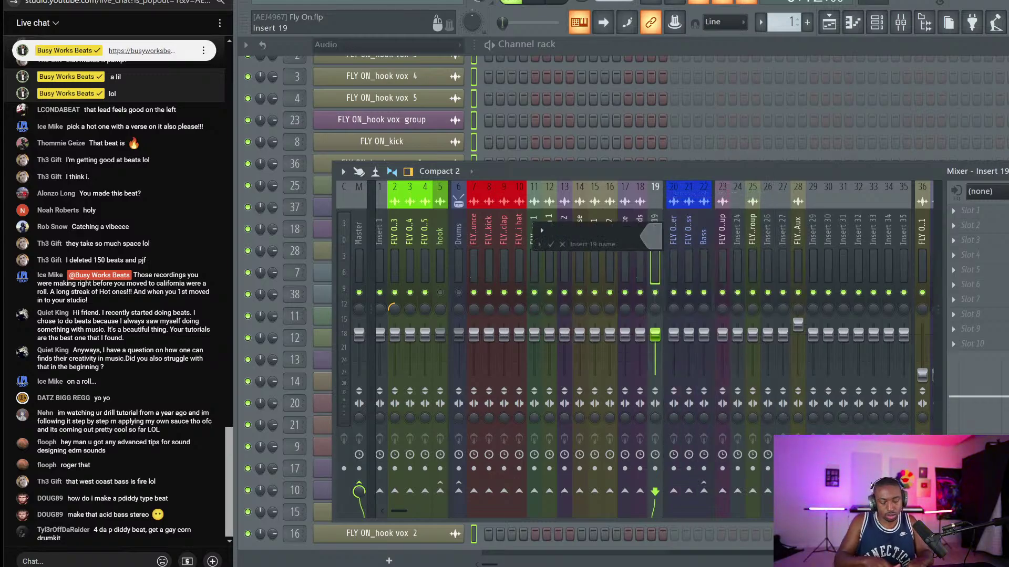
text(Instruments)
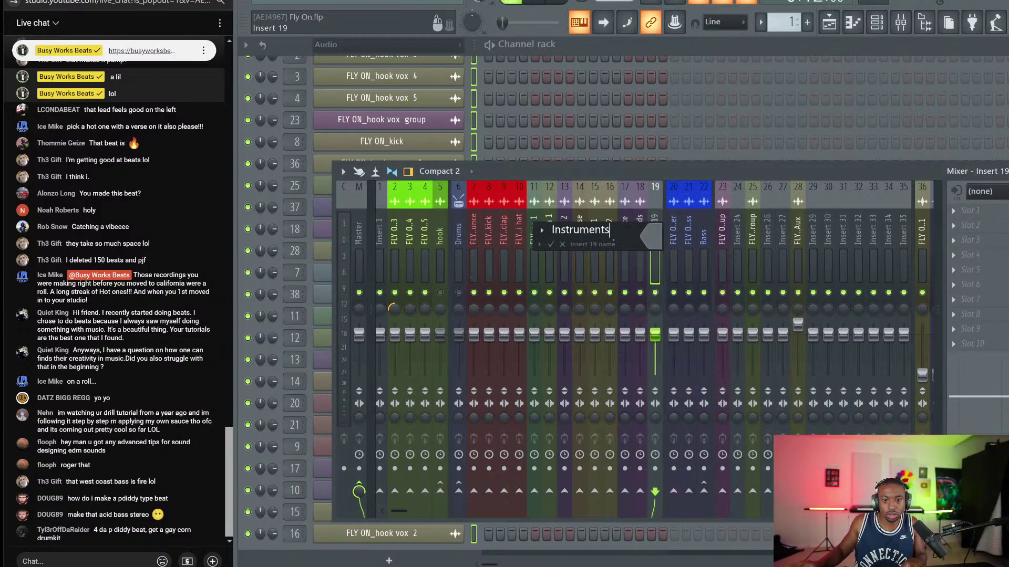
key(Return)
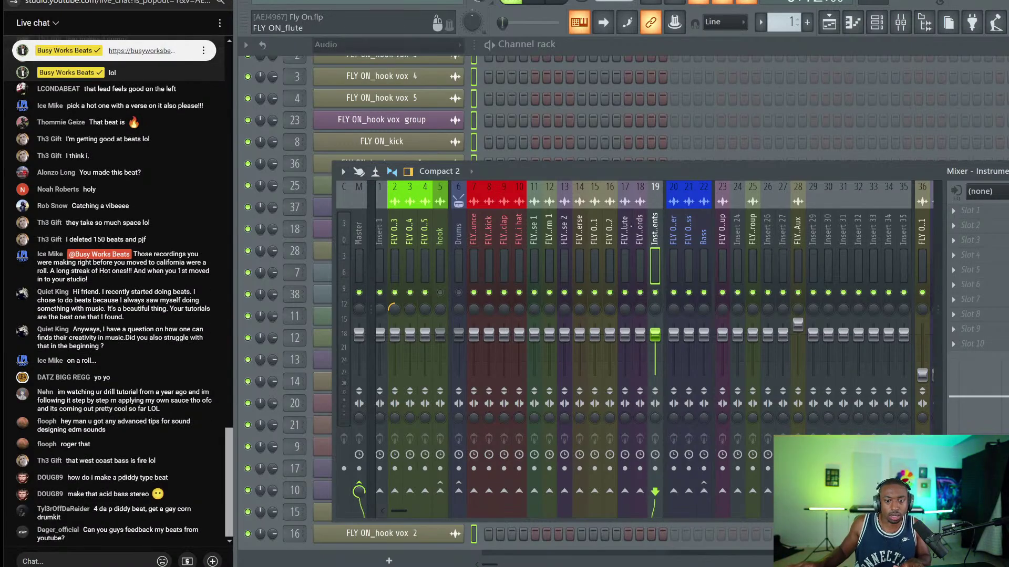
click(626, 227)
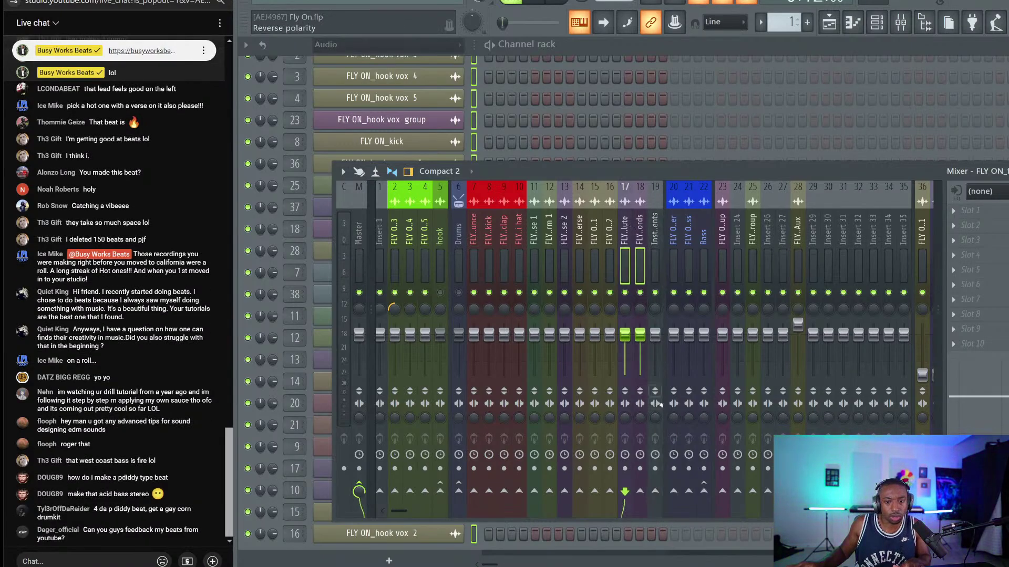
click(700, 504)
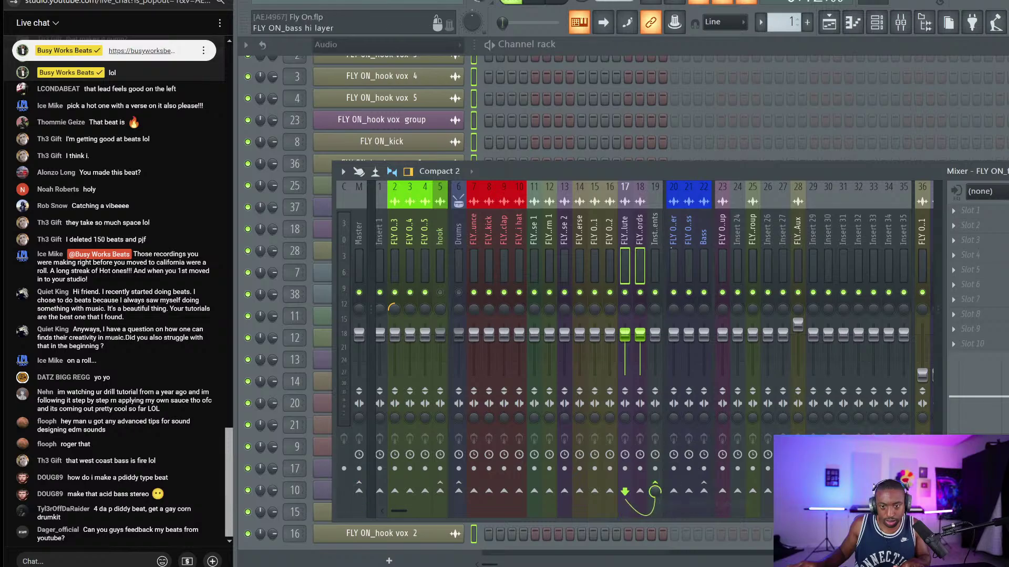
Move the lead group track to mixer position 19, directly before Instruments, and route it only to the Instruments bus.
click(752, 230)
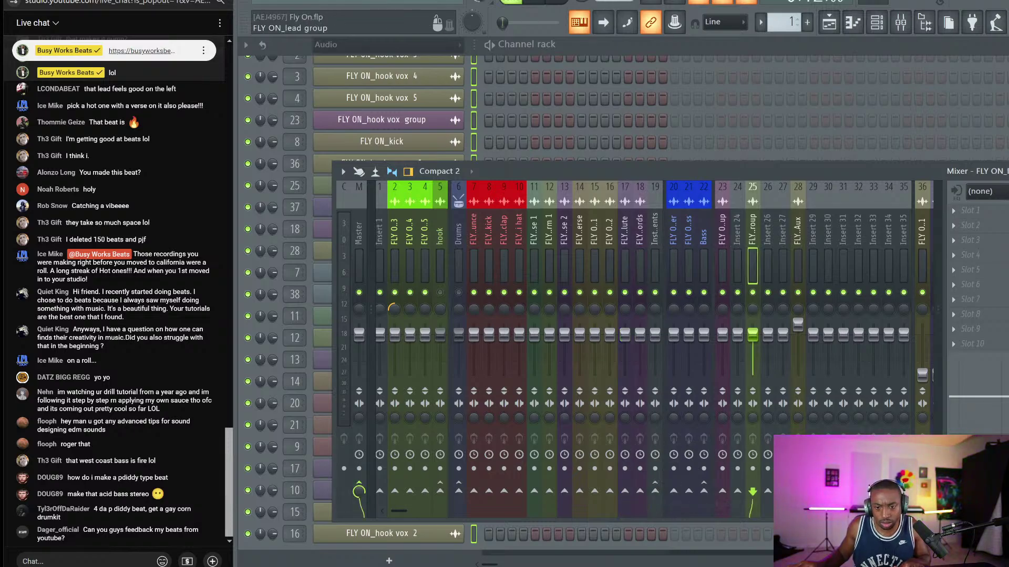
key(alt+Left)
key(alt+Left)
key(alt+Left)
key(alt+Left)
key(alt+Left)
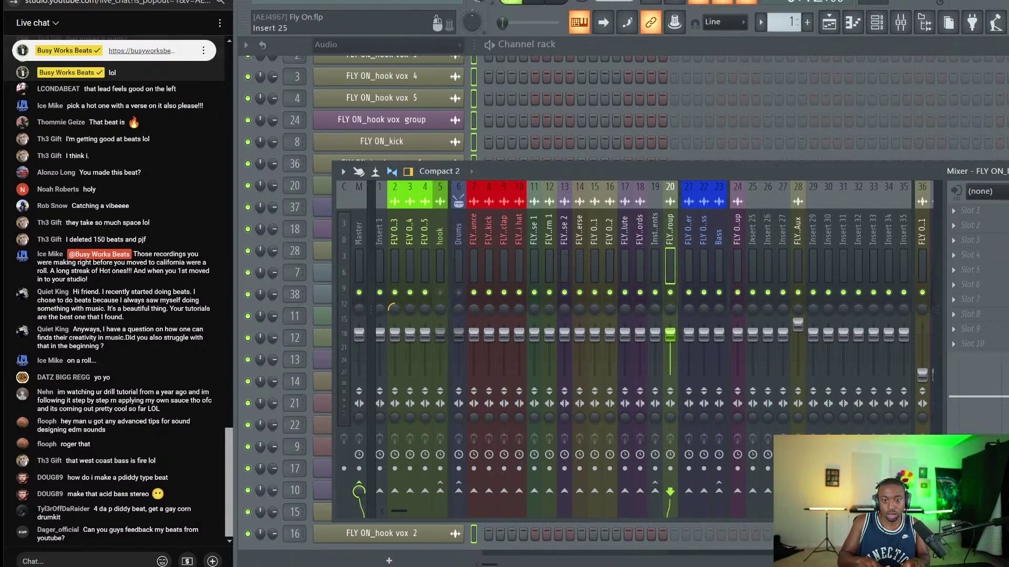
key(alt+Left)
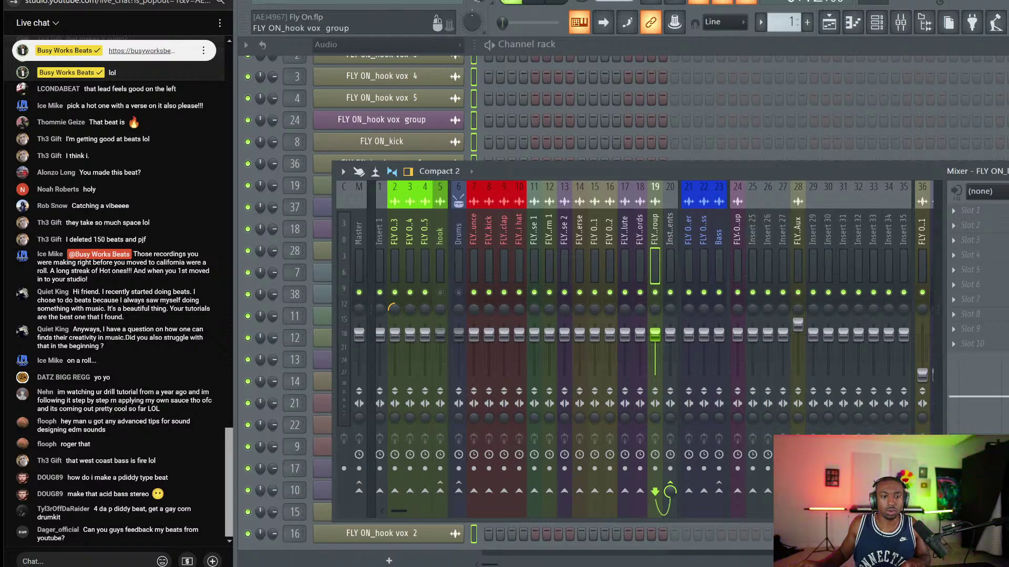
Pull the hook vox group fader all the way down.
drag(737, 335, 737, 375)
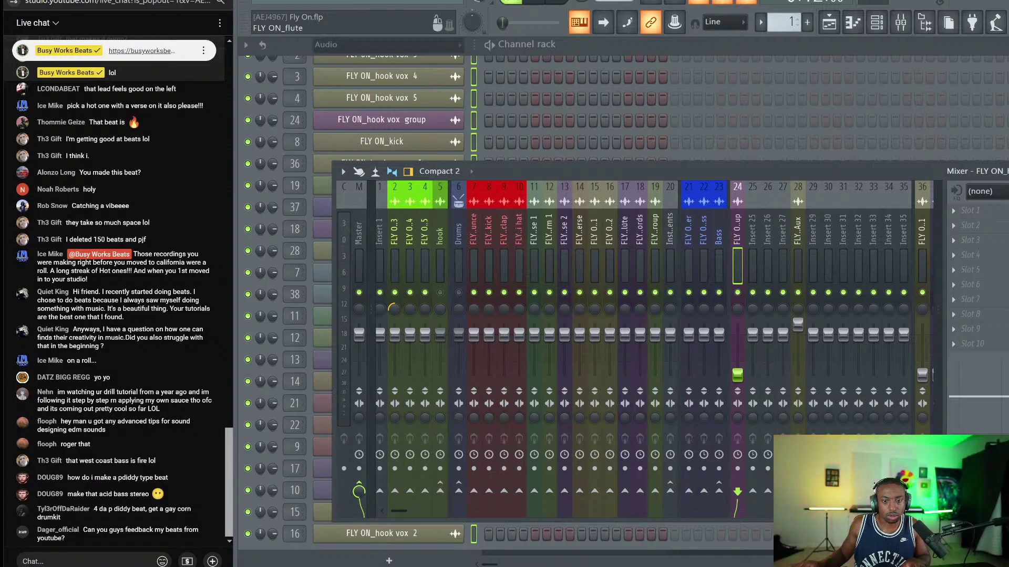
Add a separator at the flute track so the four tracks from flute to Instruments form their own section.
drag(624, 226, 640, 226)
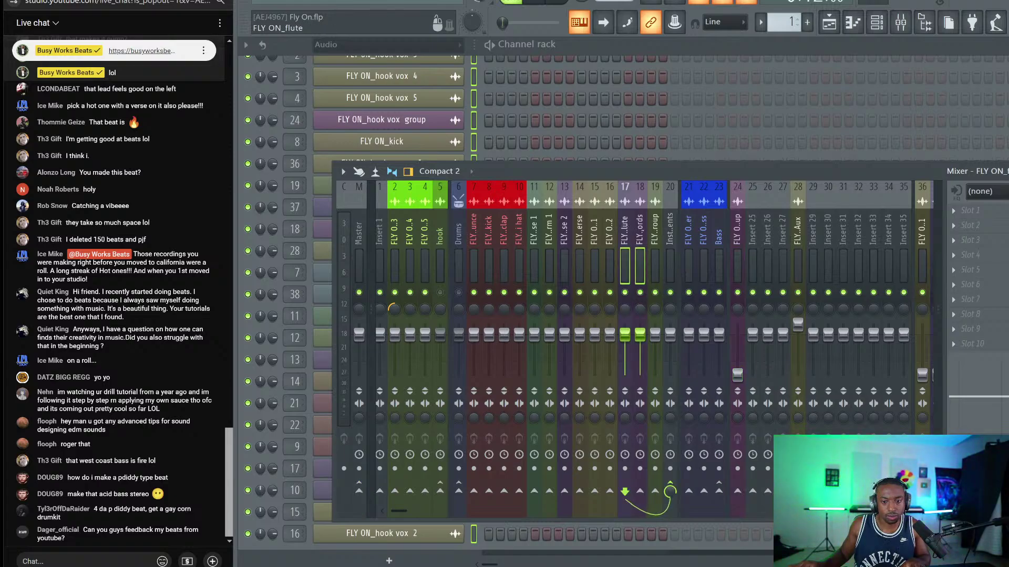
click(640, 229)
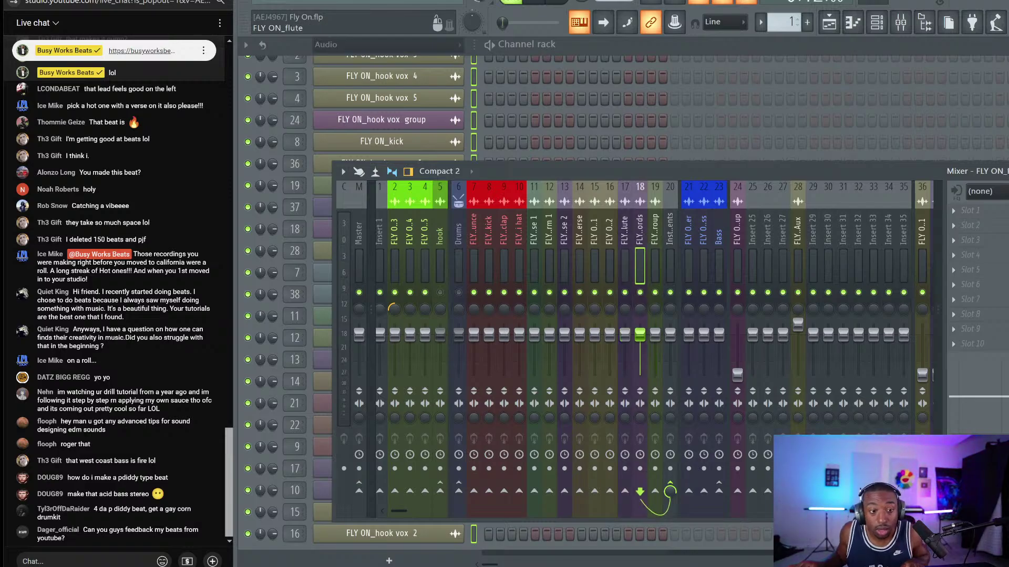
drag(624, 229, 639, 228)
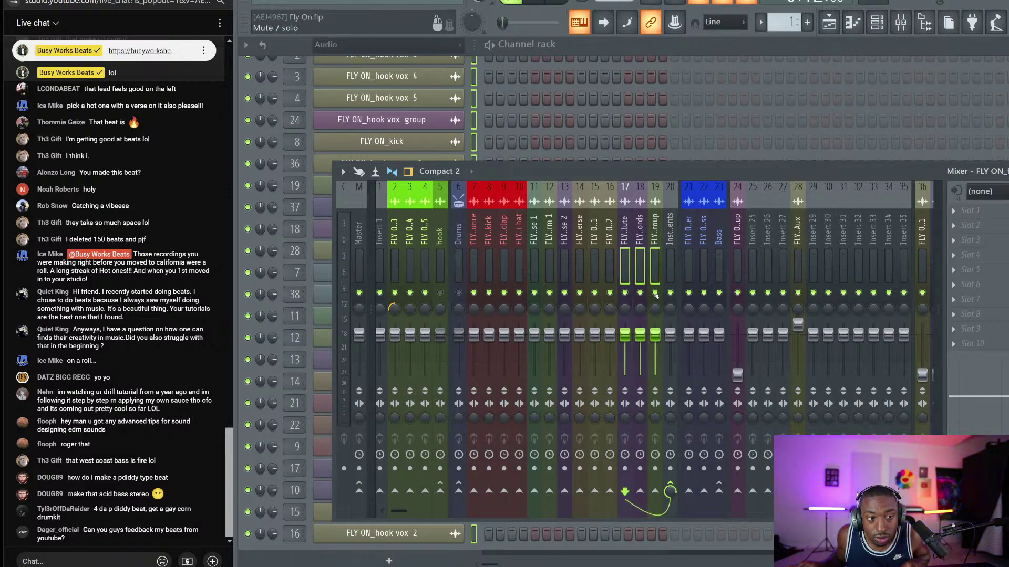
click(656, 257)
key(Left)
key(Left)
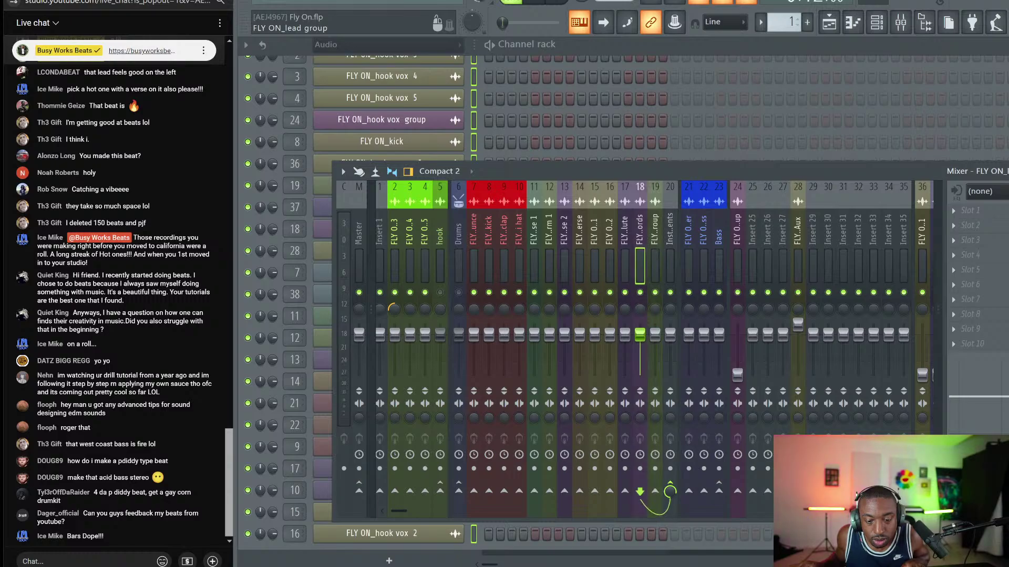
key(shift+Right)
key(shift+Right)
key(shift+Right)
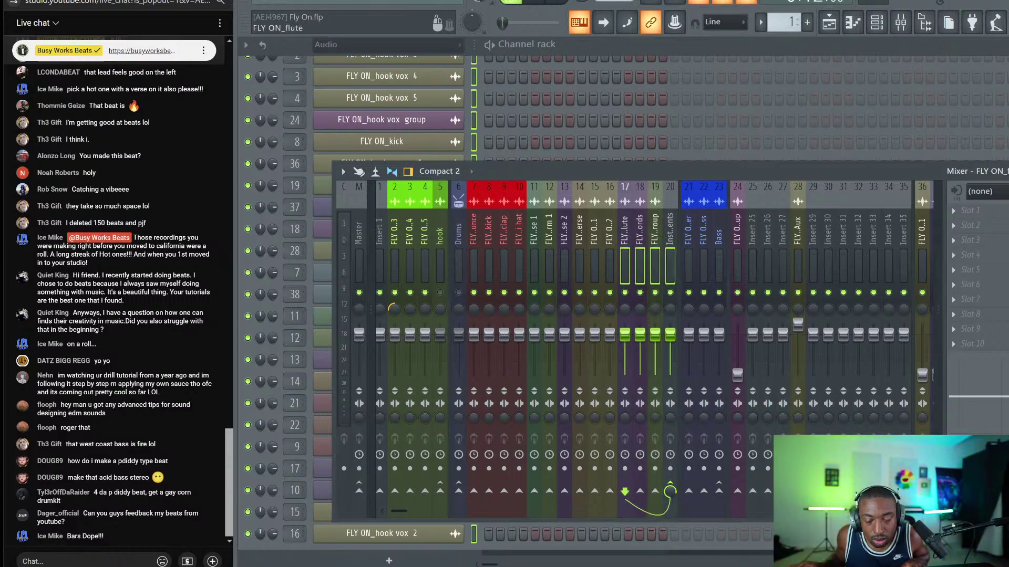
right_click(624, 231)
click(620, 241)
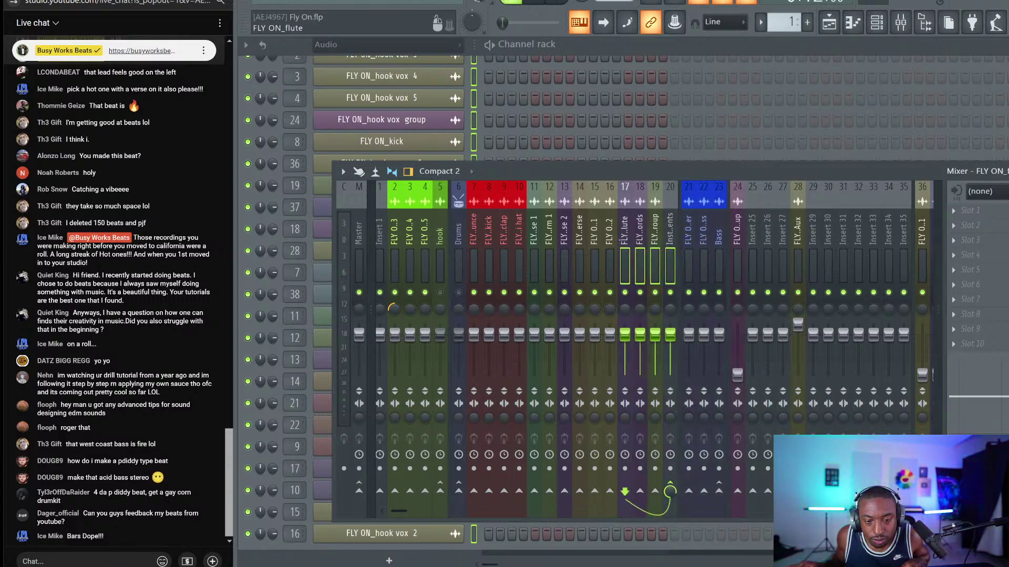
right_click(624, 226)
click(647, 412)
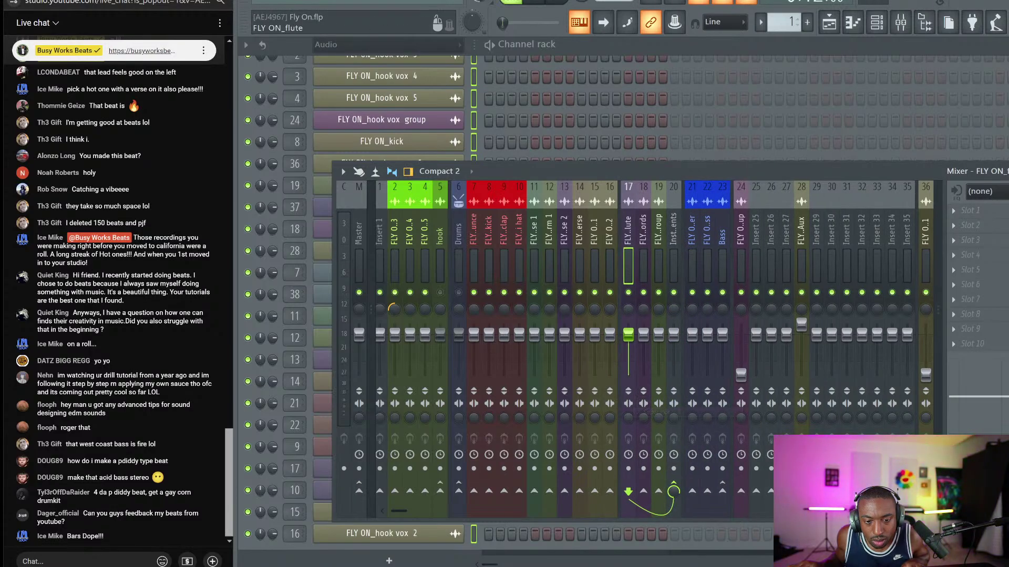
Colour the flute, Pad Chords, lead group and Instruments tracks magenta.
right_click(674, 226)
click(724, 193)
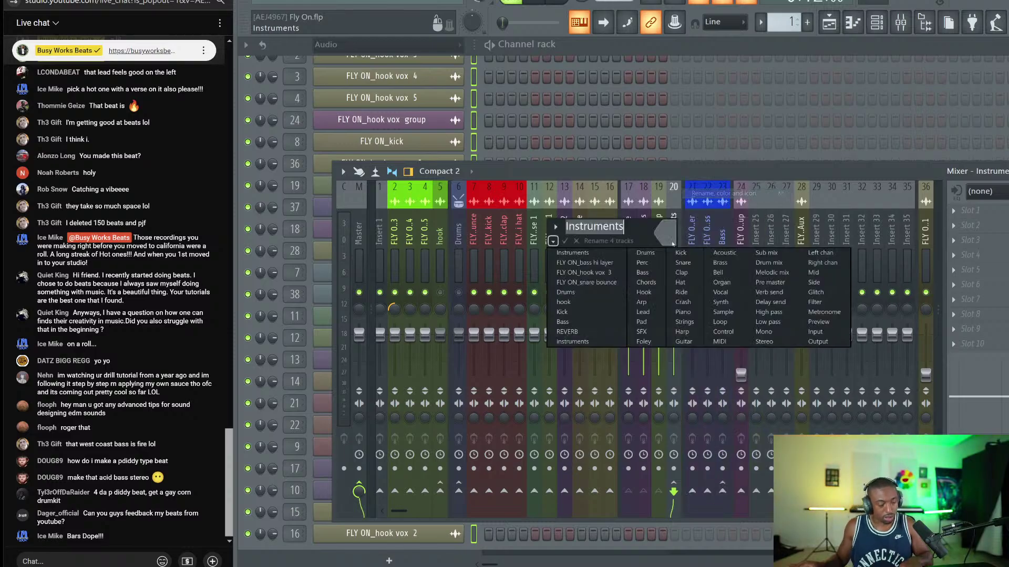
click(669, 231)
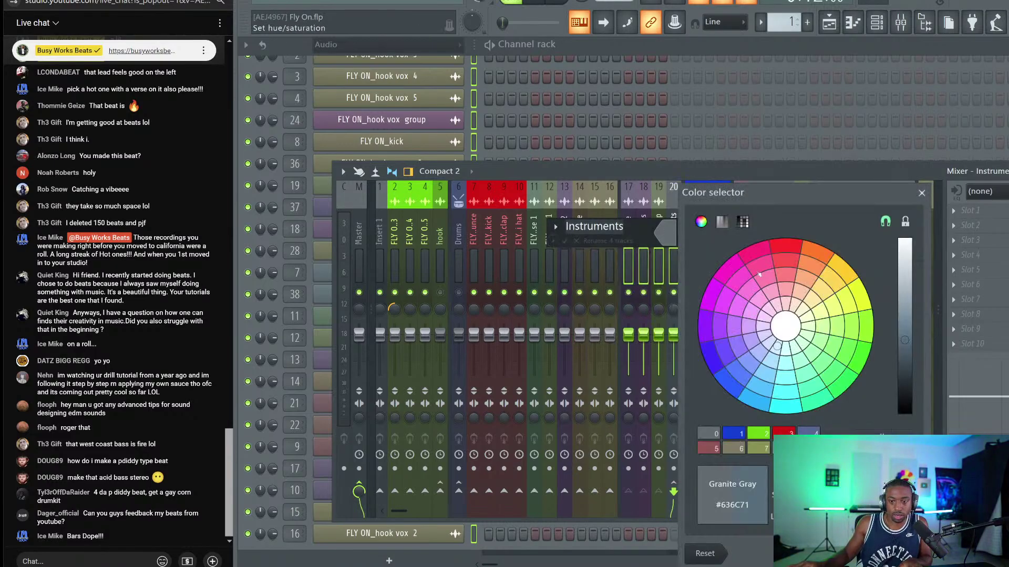
click(723, 266)
key(Return)
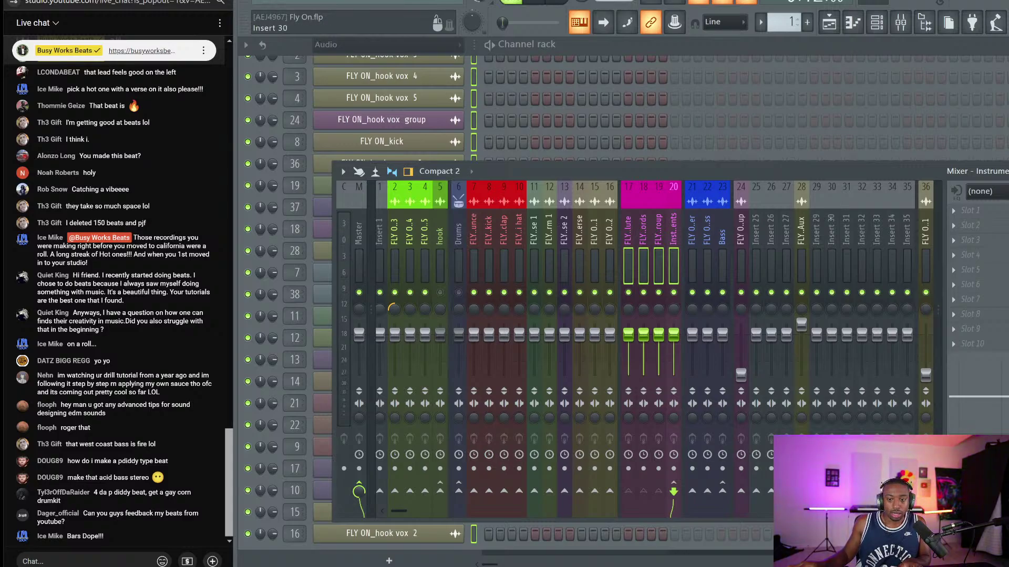
Move the empty mixer track Insert 30 in front of the flute track, making it track 17 directly after the vocal tracks.
click(817, 228)
key(alt+Left)
key(alt+Left)
key(alt+Left)
key(alt+Left)
key(alt+Left)
key(alt+Left)
key(alt+Left)
key(alt+Left)
key(alt+Left)
key(alt+Left)
key(alt+Left)
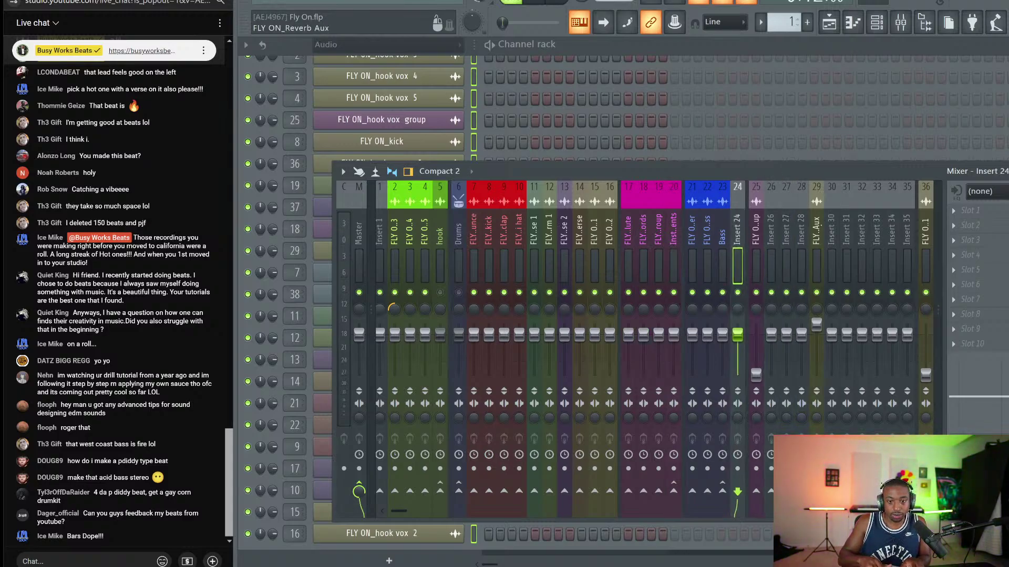
key(alt+Left)
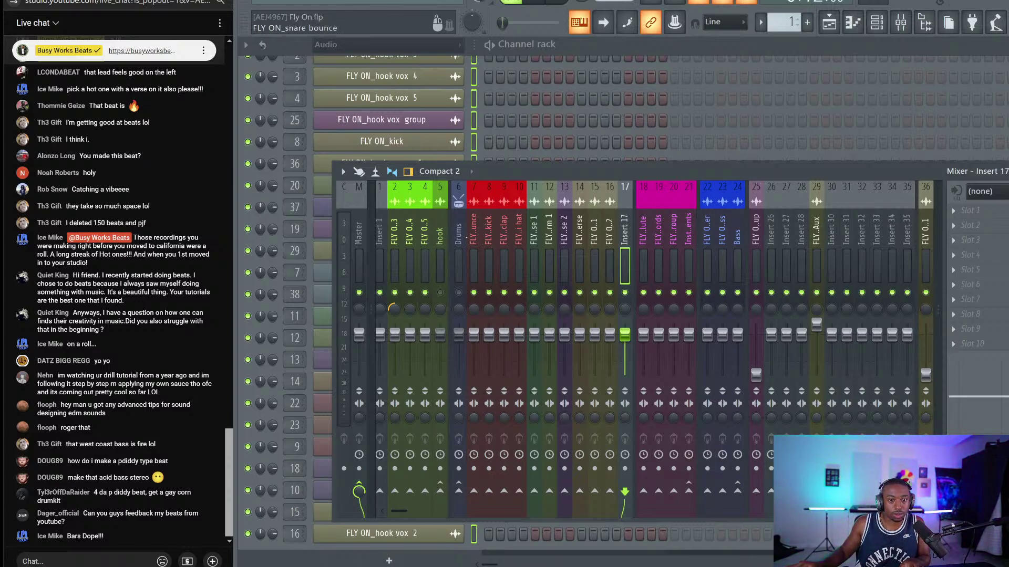
Add a separator before the verse 1 mixer track to set the vocal tracks apart from the drums.
click(534, 231)
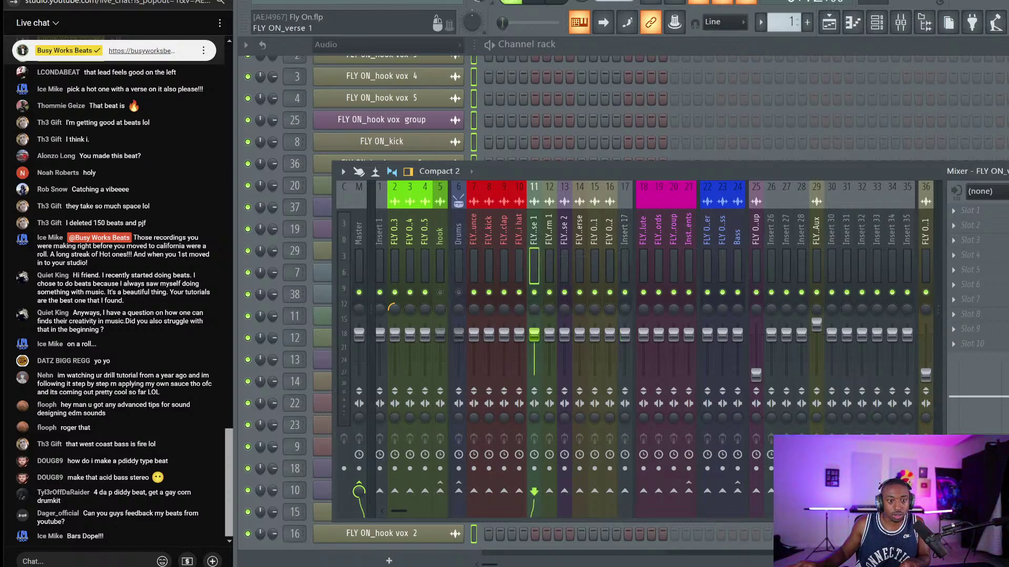
right_click(539, 185)
click(570, 413)
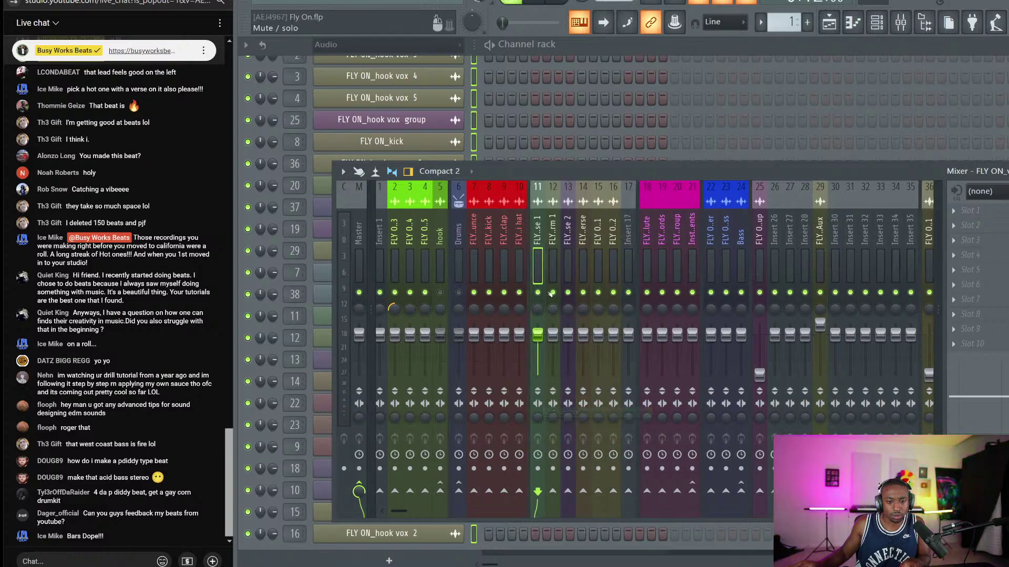
Route mixer tracks 11 to 16 exclusively to Insert 17.
drag(535, 241, 597, 238)
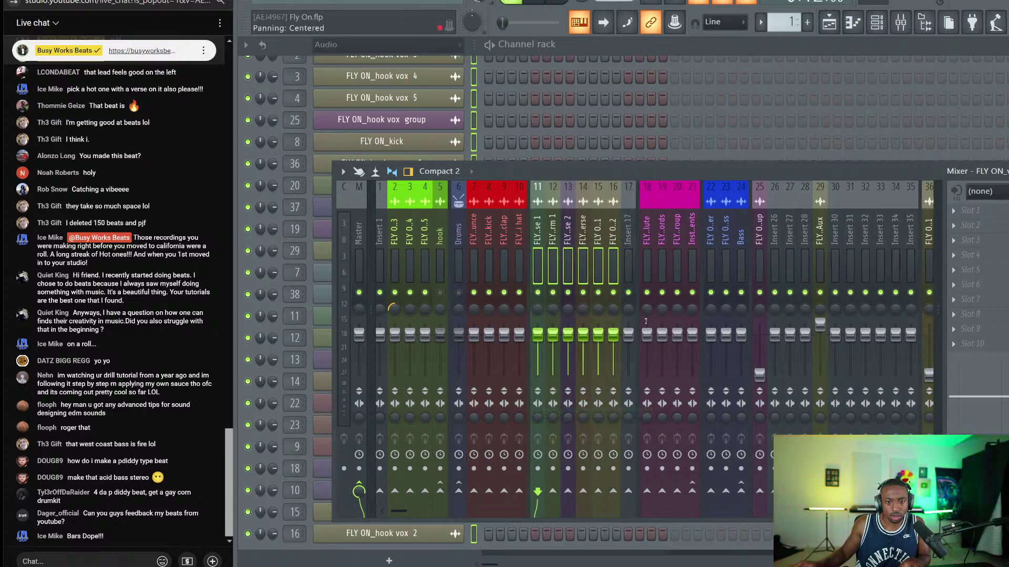
right_click(629, 491)
click(660, 507)
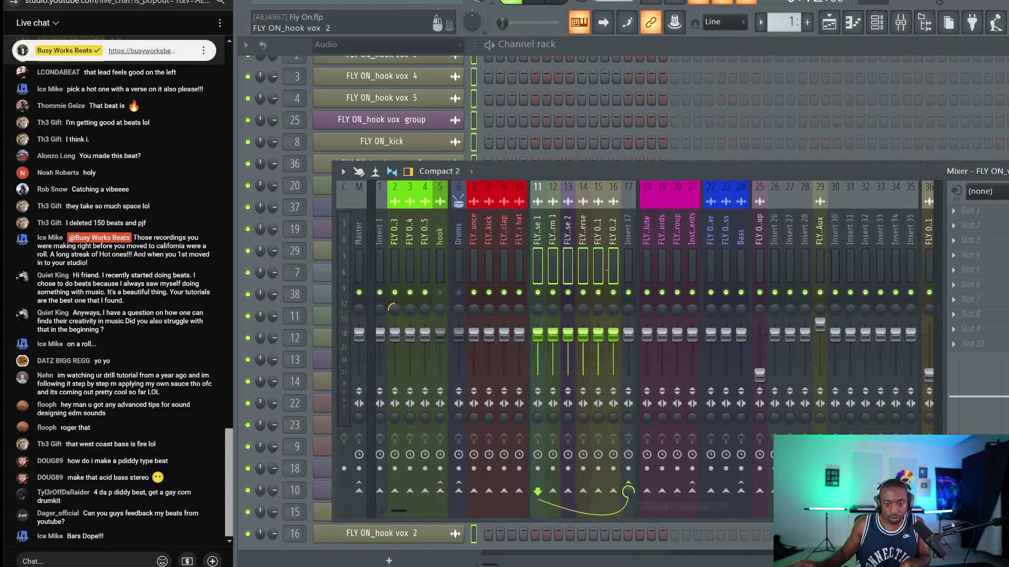
Rename mixer track Insert 17 using the preset name Vocal.
click(628, 245)
right_click(629, 244)
click(657, 194)
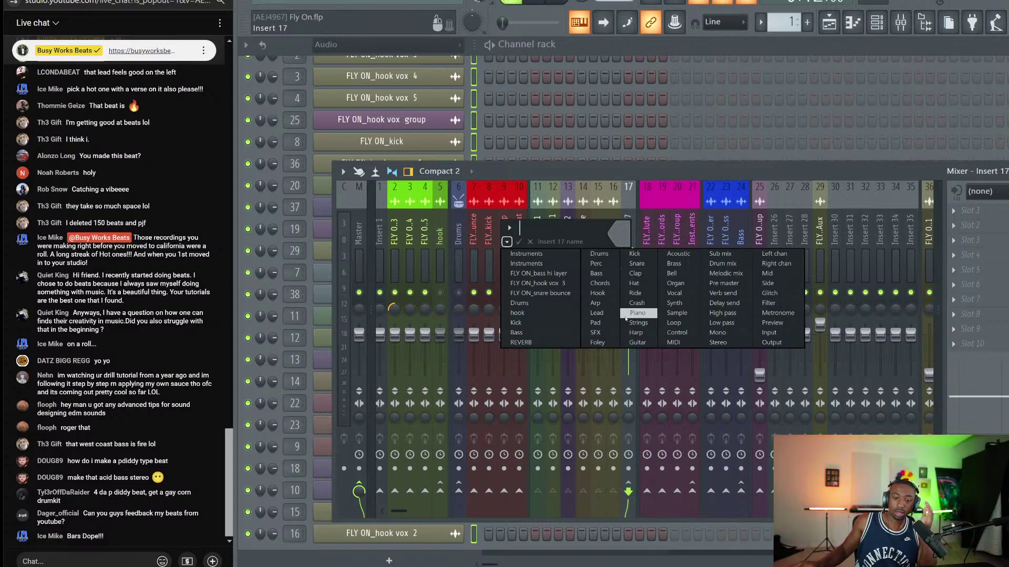
click(674, 296)
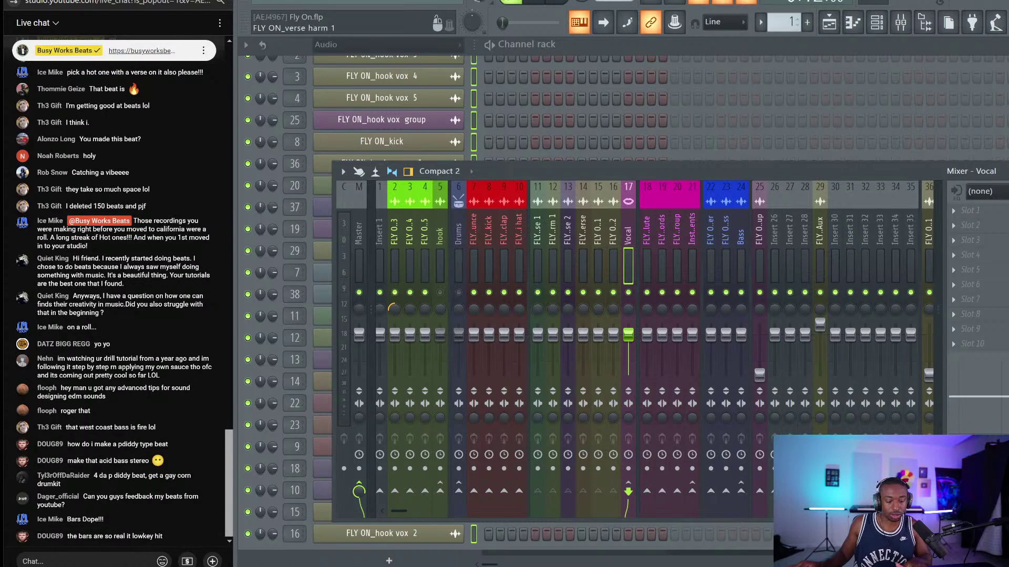
Colour mixer tracks 11 to 17, verse 1 through the Vocal bus, yellow and save the project.
mouse_move(553, 223)
mouse_down()
mouse_move(544, 224)
mouse_move(626, 225)
mouse_move(552, 224)
mouse_up()
right_click(611, 225)
click(600, 225)
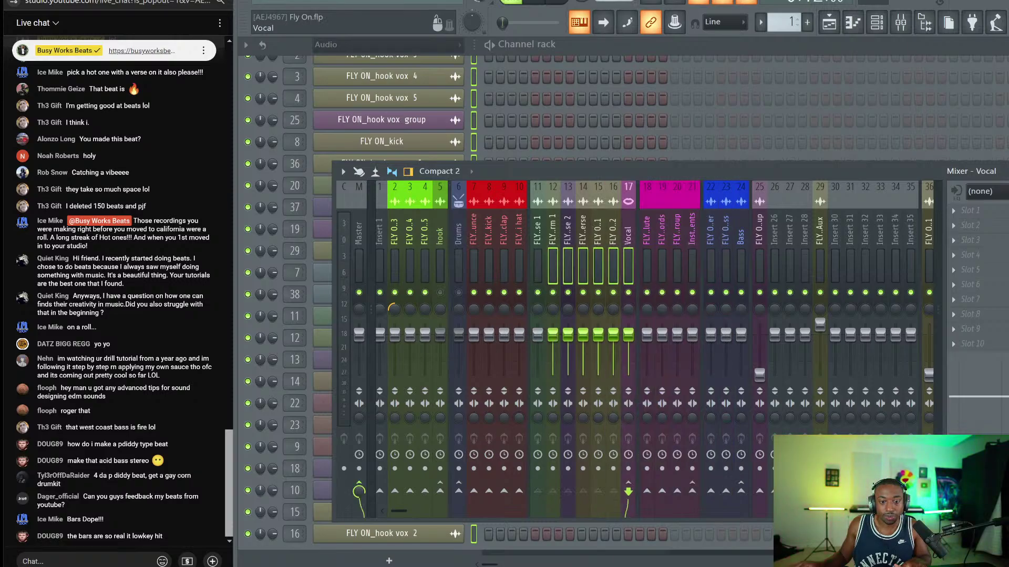
right_click(553, 224)
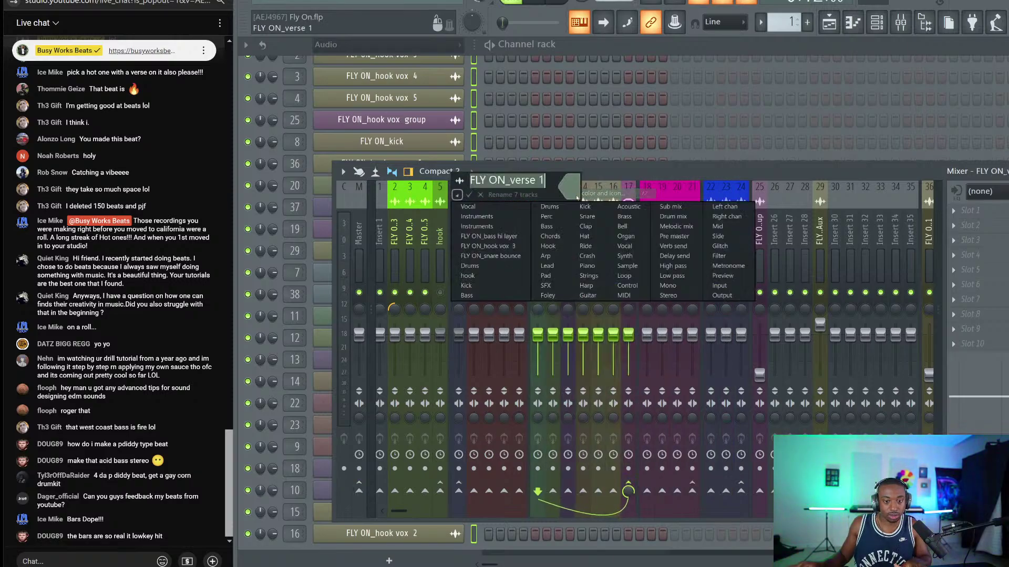
click(565, 194)
click(565, 195)
drag(642, 271, 757, 271)
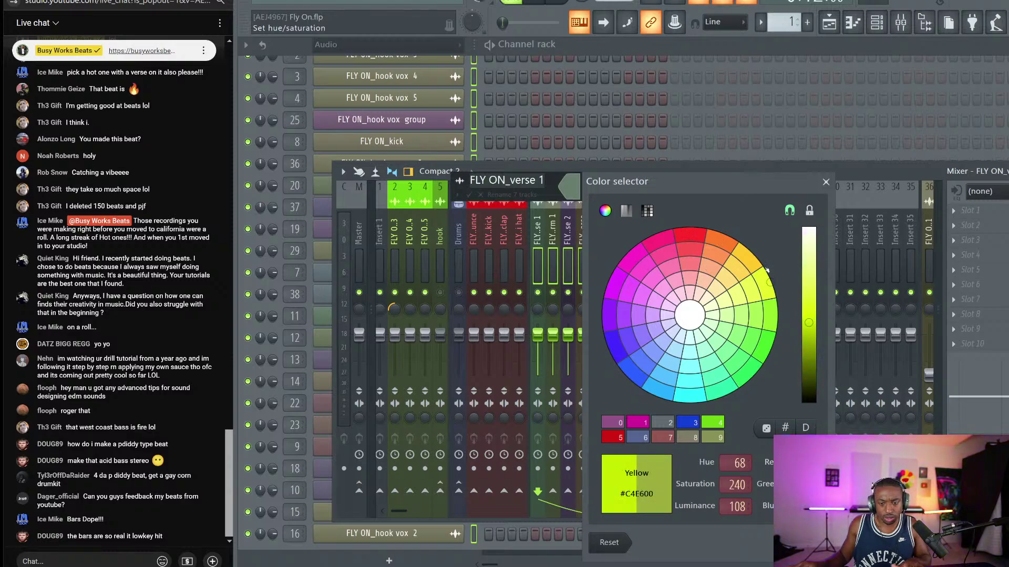
key(Return)
click(601, 232)
key(ctrl+s)
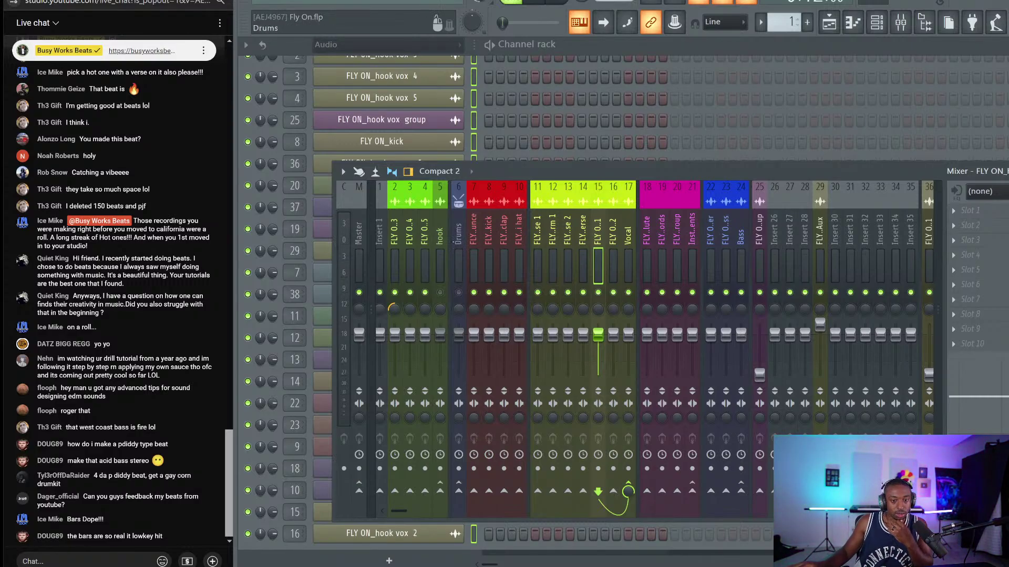
Recolour the Drums bus in the mixer with the same red as its drum tracks.
click(458, 233)
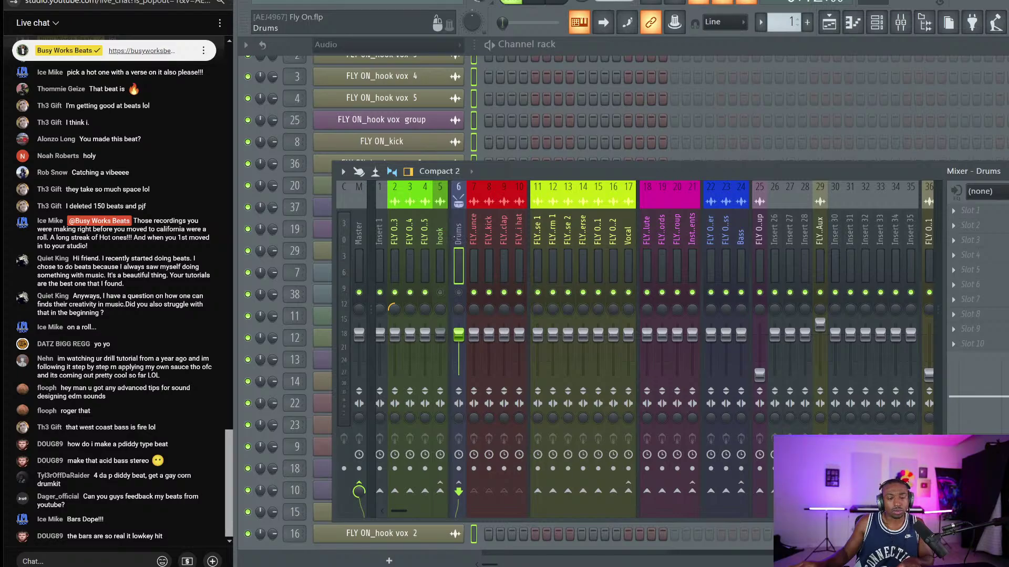
right_click(459, 231)
click(520, 192)
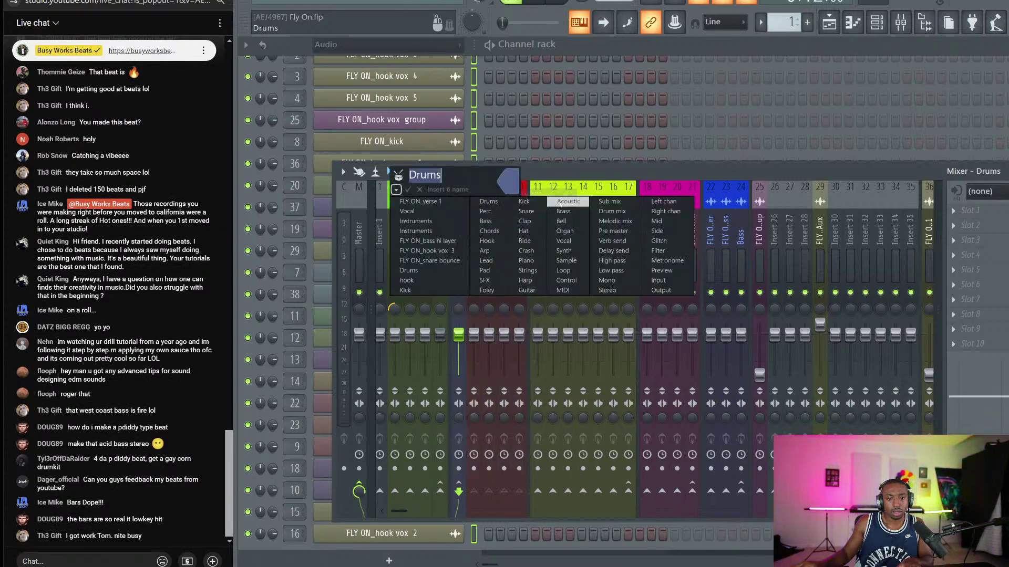
click(508, 182)
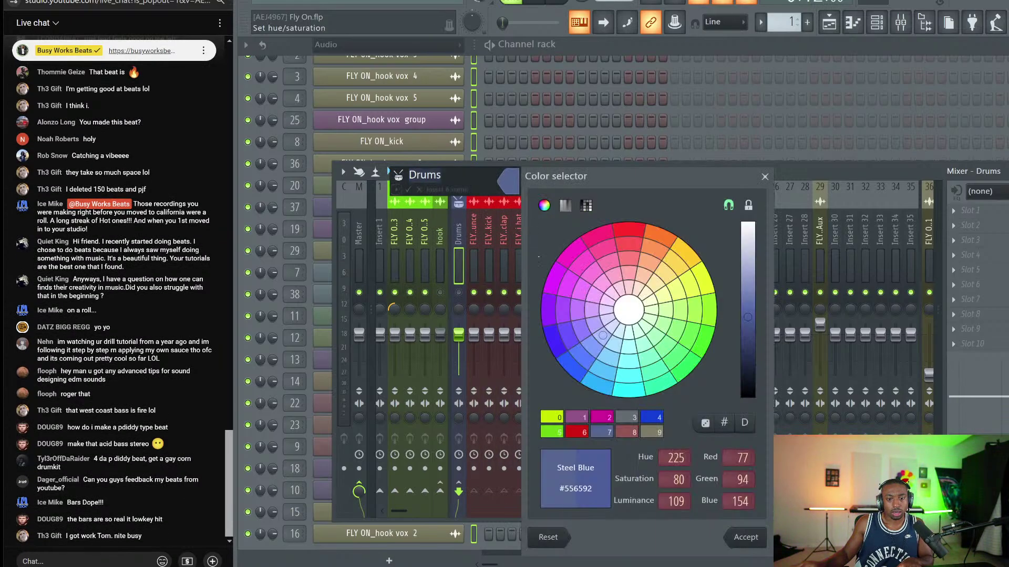
click(576, 432)
key(Return)
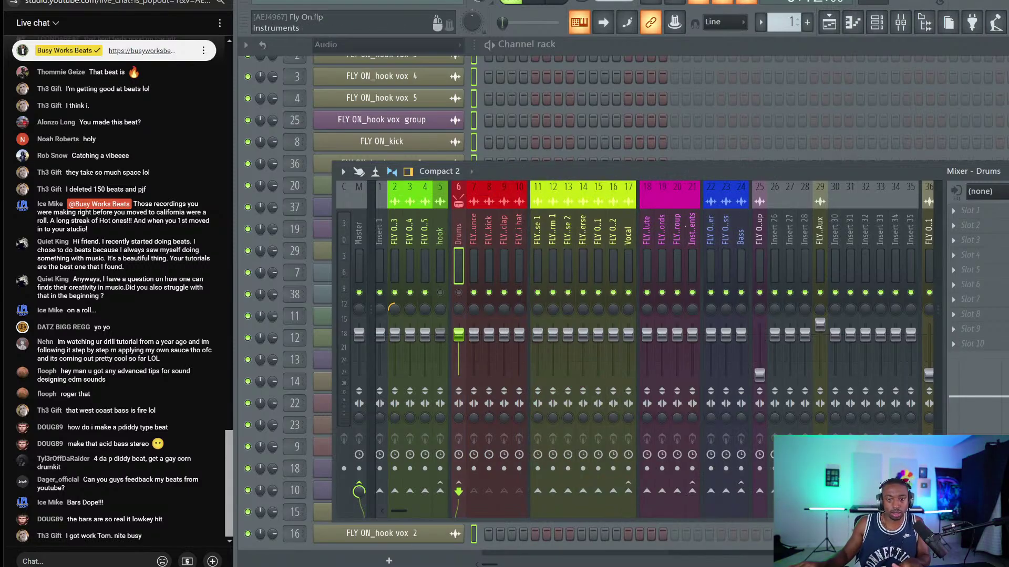
Select the Instruments and Bass buses in turn, and toggle solo on and off for the verse harm 1 mixer track.
click(687, 227)
click(743, 222)
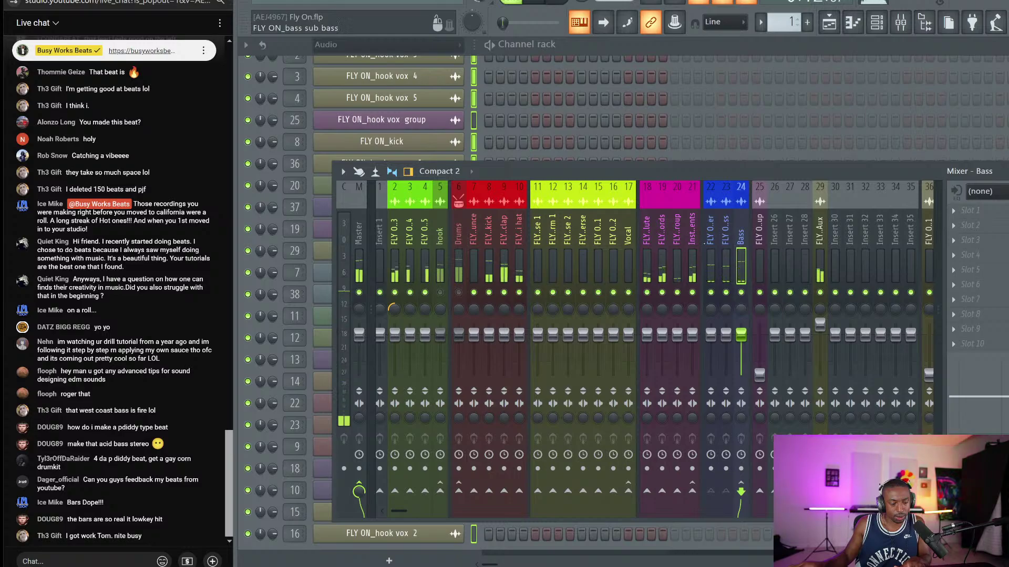
right_click(552, 292)
right_click(549, 294)
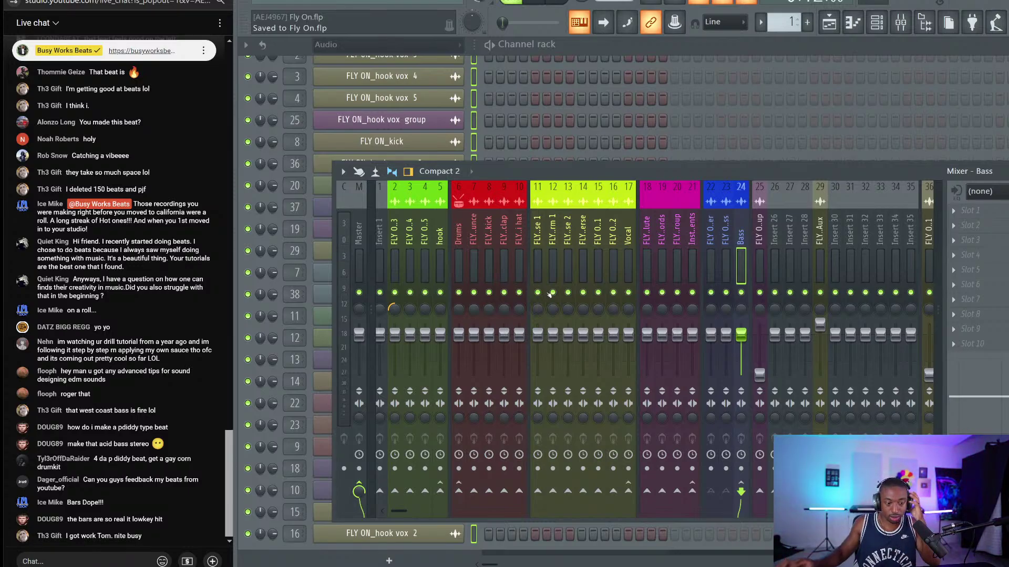
Play the arrangement in the playlist from about bar 8, where the hook vocals come in.
click(824, 29)
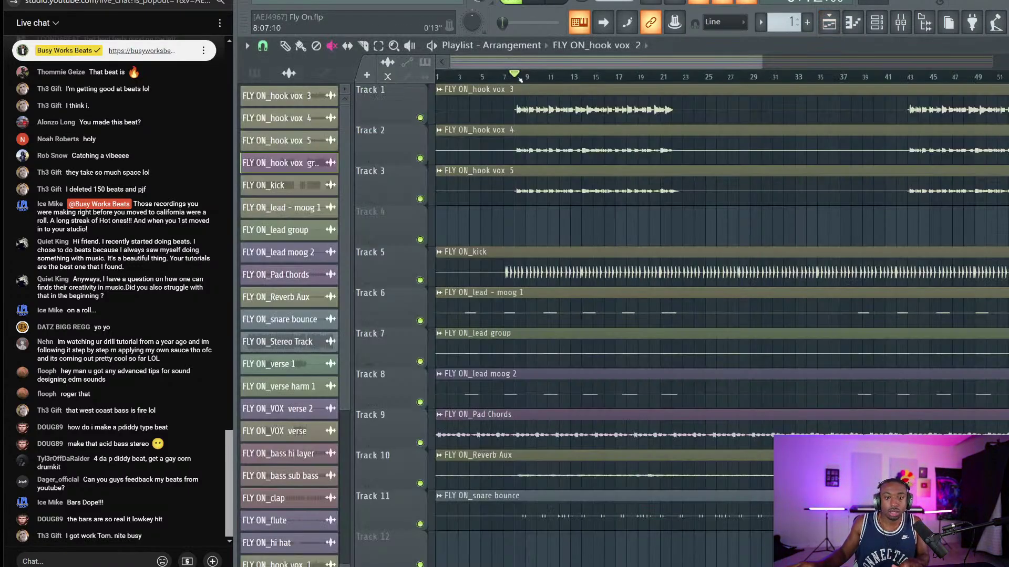
click(556, 2)
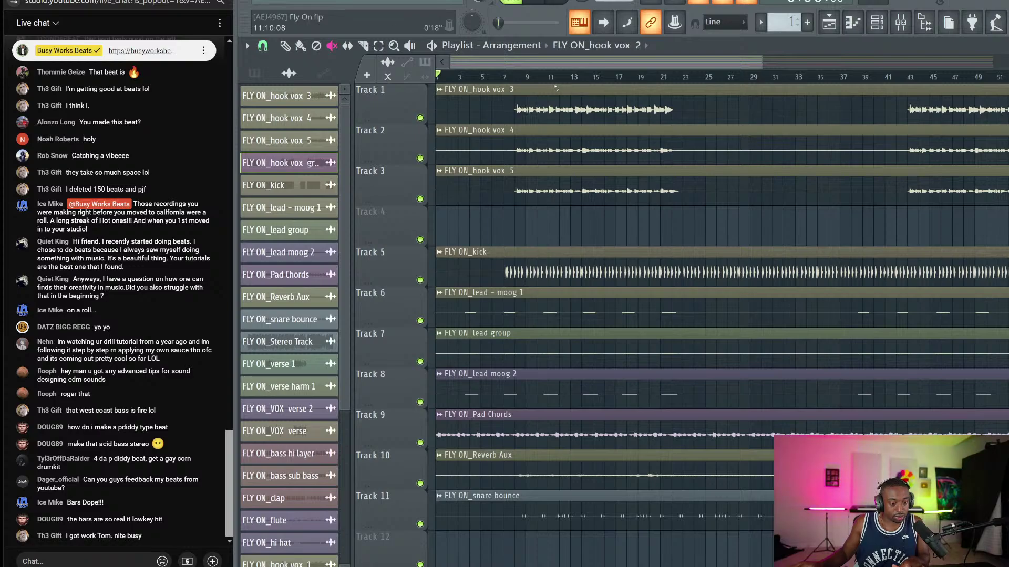
scroll(520, 80, down, 3)
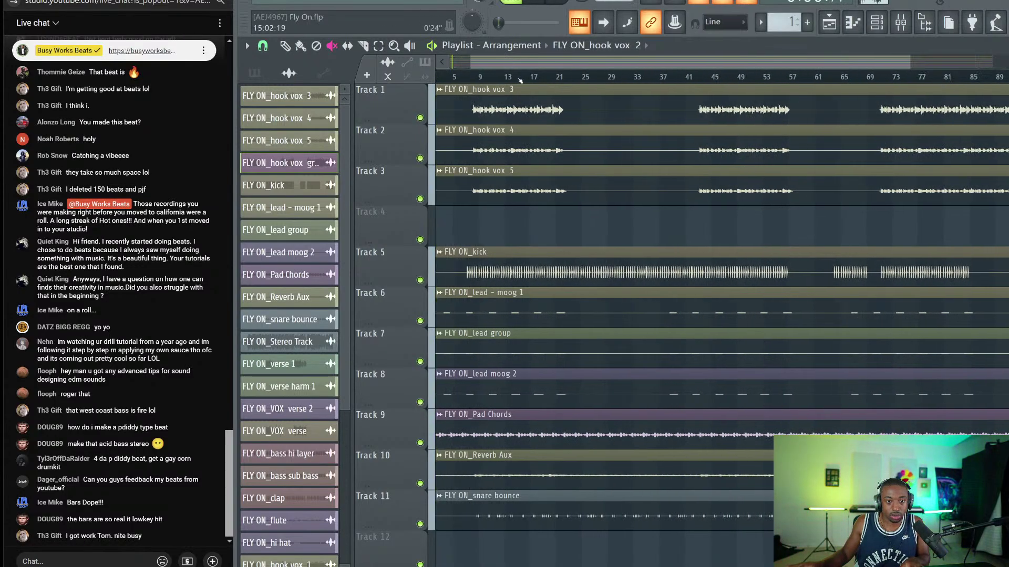
scroll(518, 79, up, 3)
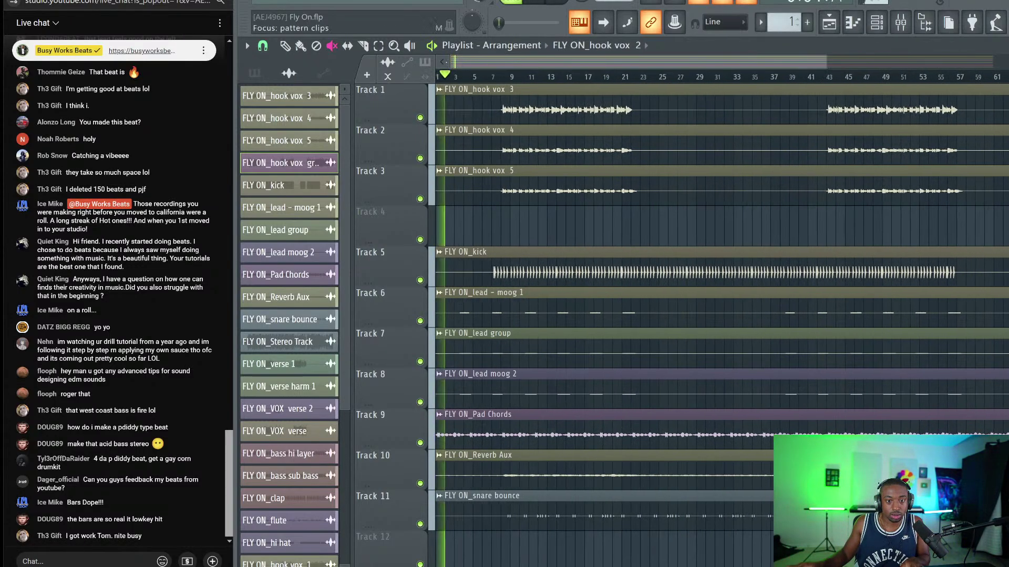
scroll(513, 78, up, 2)
click(496, 77)
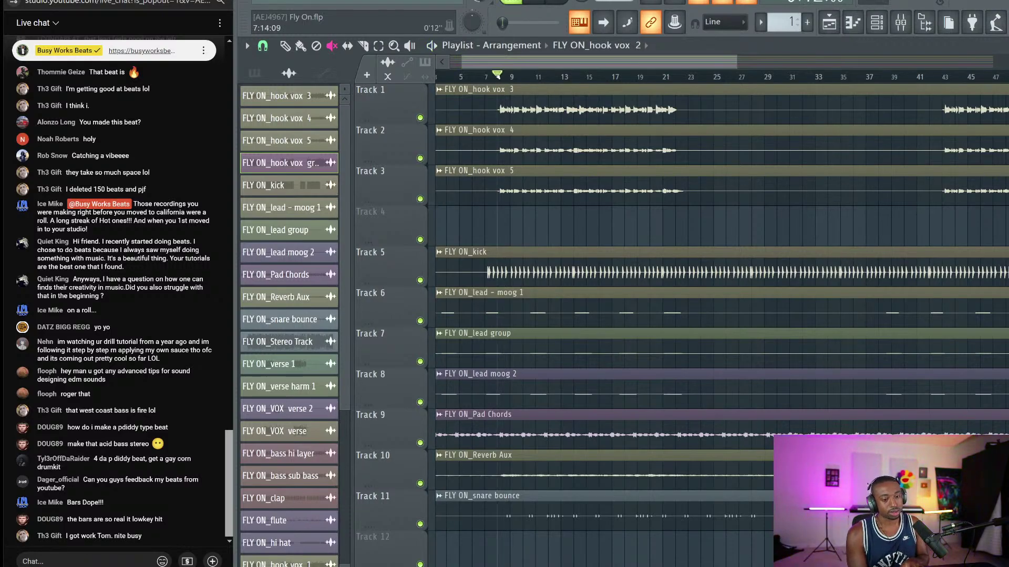
key(space)
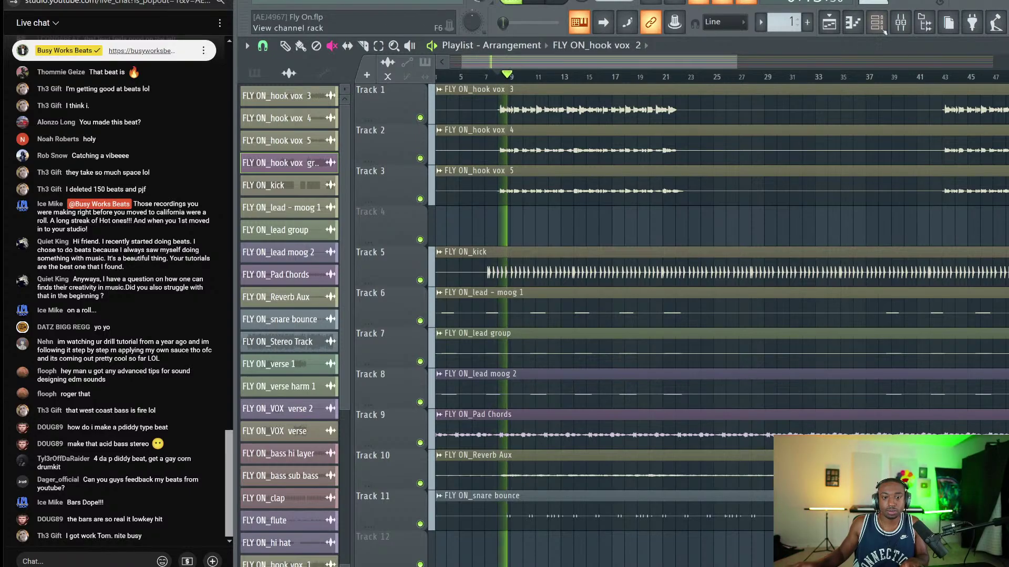
Raise the hook vox group fader on mixer track 25 to the level of its neighbours and restart playback.
click(900, 23)
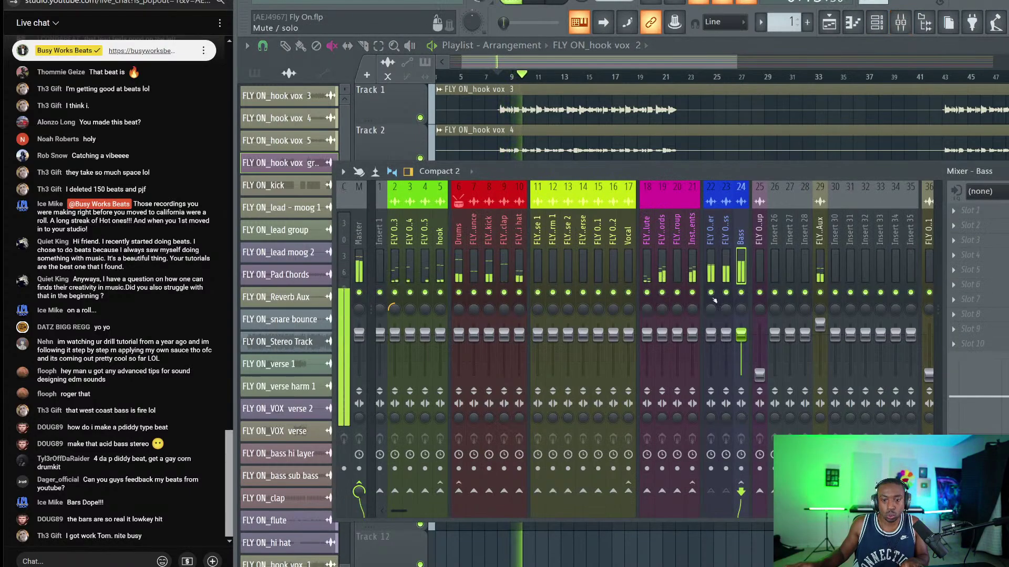
drag(759, 374, 760, 336)
key(space)
key(space)
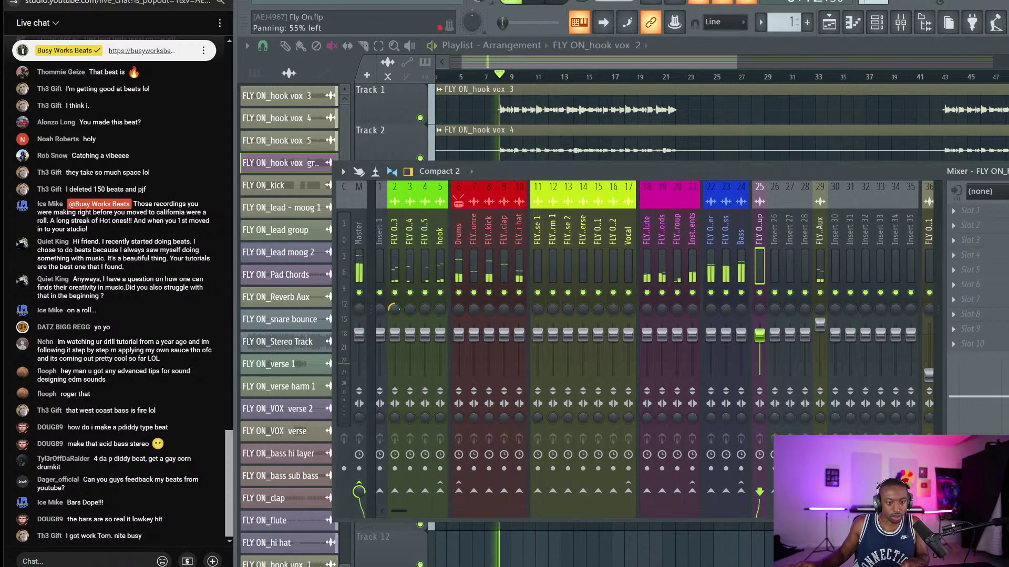
Reset the panning of the hook vox 3 mixer track to centre, audition it panned off-centre, and reset it again.
right_click(393, 309)
click(408, 316)
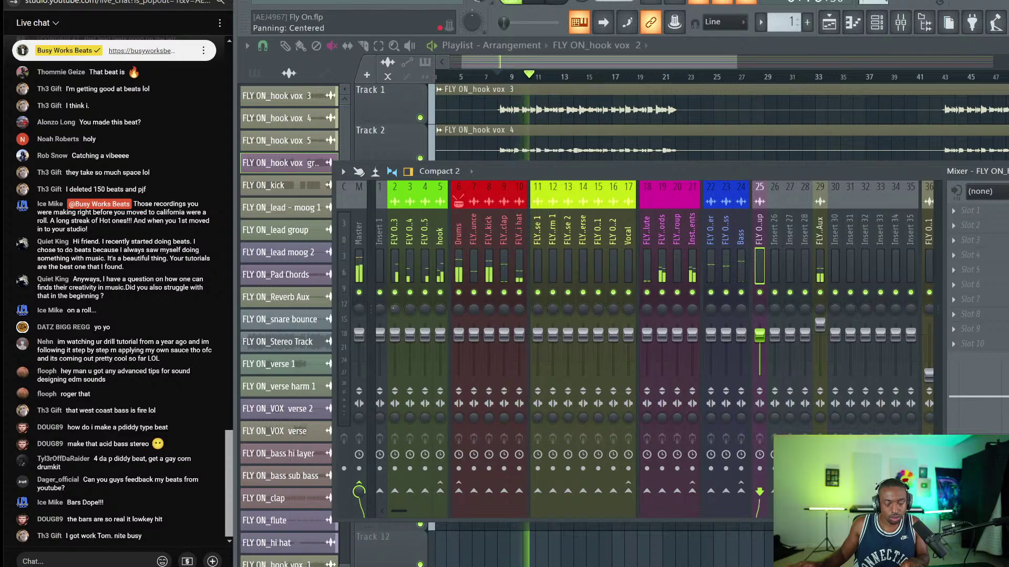
drag(396, 309, 393, 284)
right_click(392, 309)
click(390, 309)
right_click(393, 308)
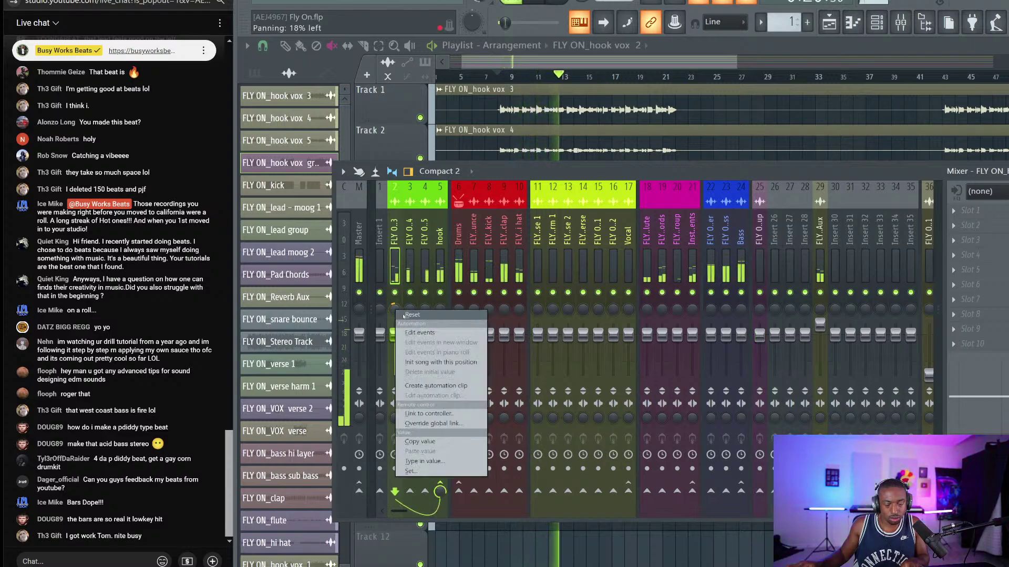
click(407, 316)
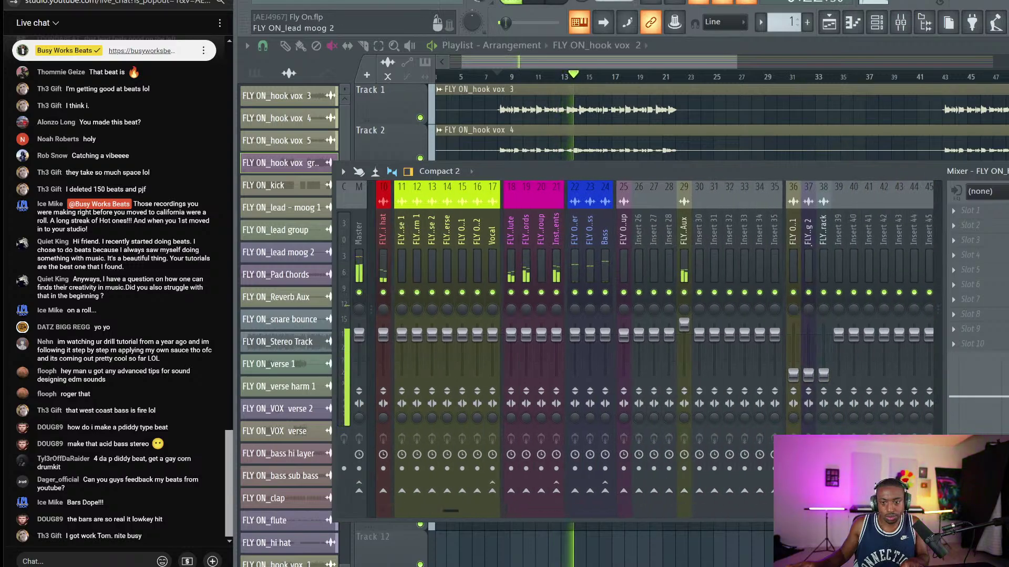
Open the hook vox 1 clip's settings from Track 22 of the playlist to check its mixer routing, and close them.
key(F9)
scroll(552, 187, down, 5)
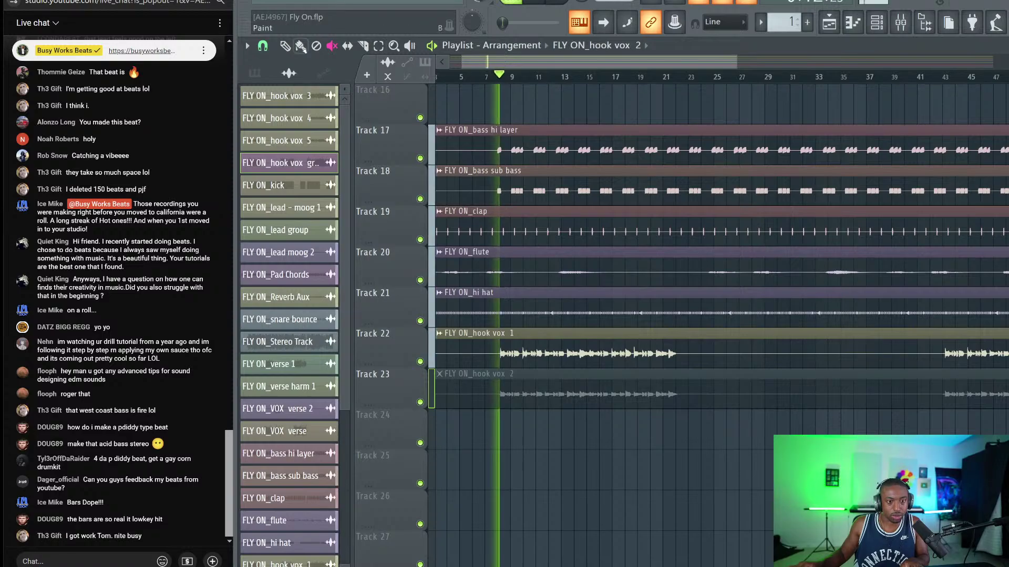
double_click(527, 354)
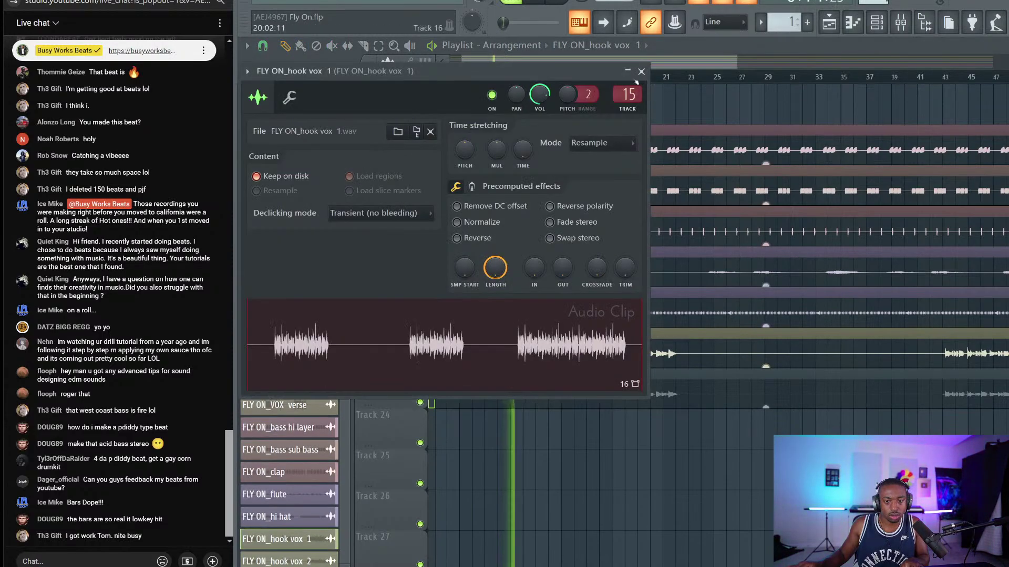
key(Escape)
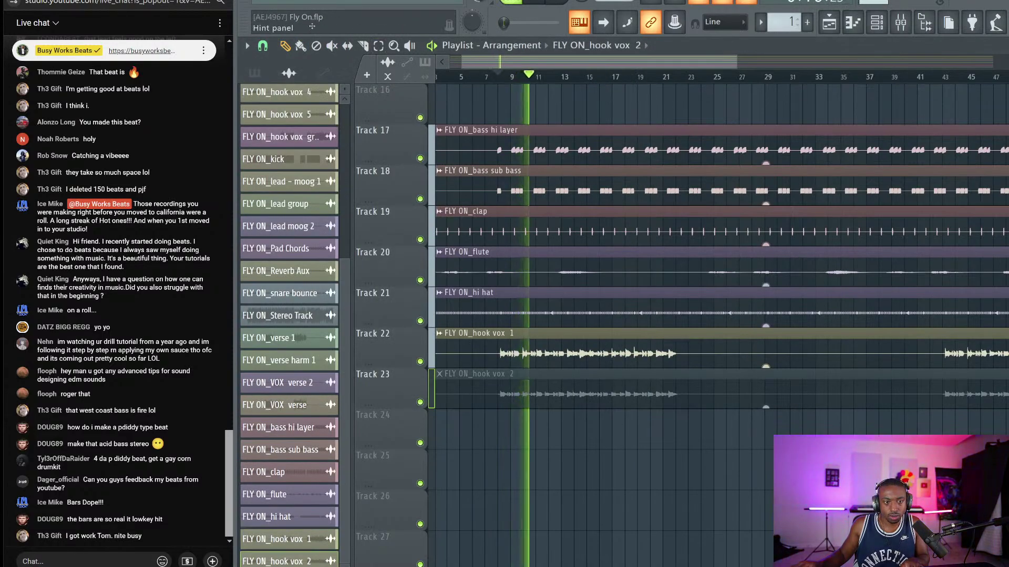
Unmute the hook vox 2 clip on Track 23 of the playlist and return to the Draw tool.
key(t)
click(542, 381)
key(p)
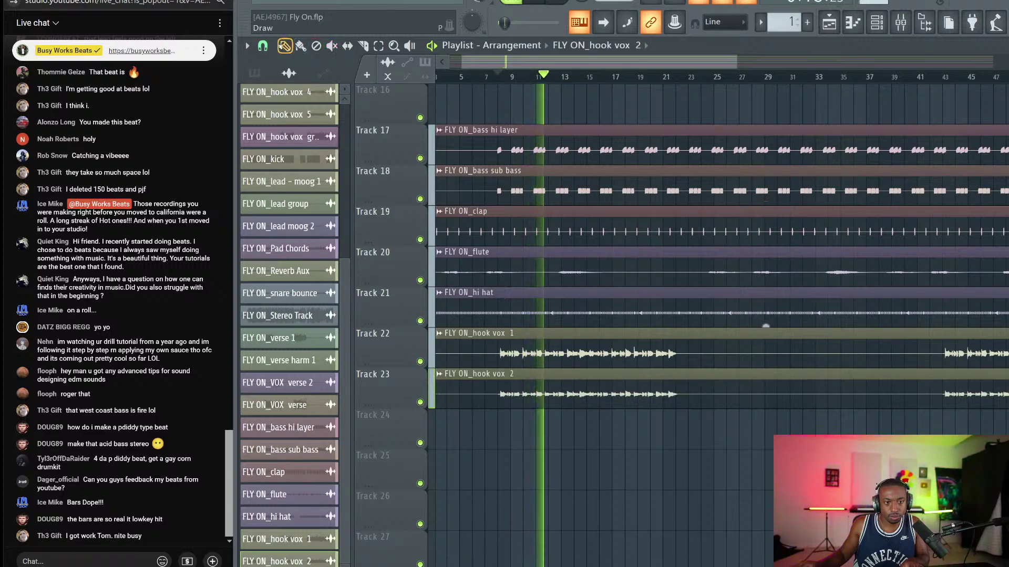
Reopen the hook vox 1 clip's settings and bring up the mixer to examine the track it is assigned to.
click(550, 343)
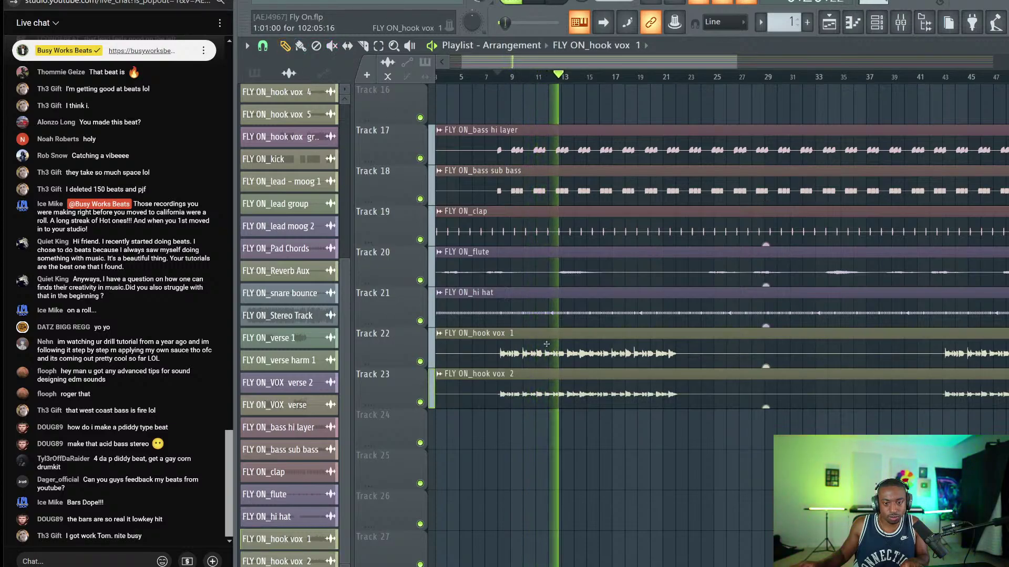
double_click(551, 343)
click(901, 23)
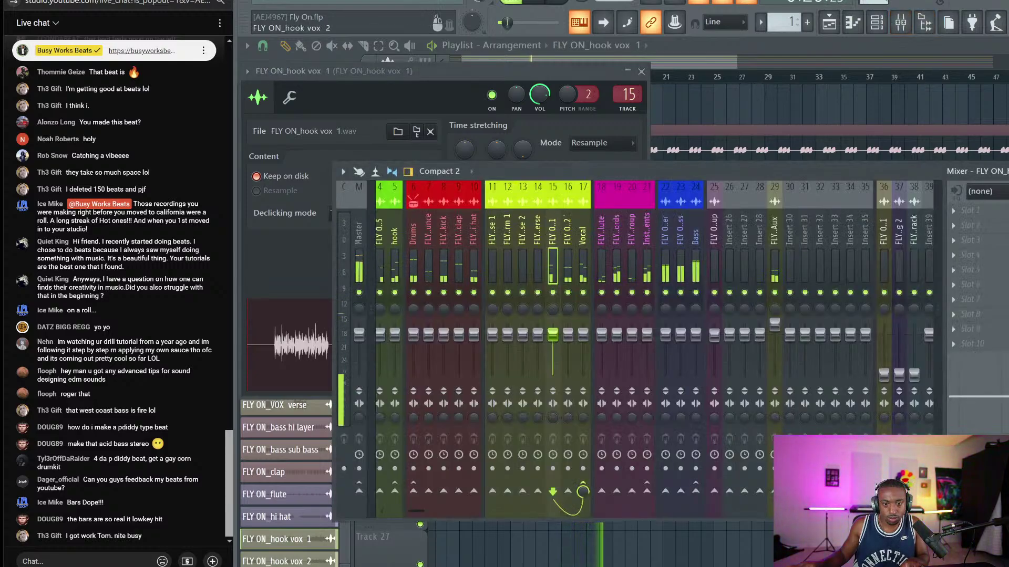
Open the hook vox 2 clip's settings and bring up the mixer to examine the track it is assigned to.
click(581, 536)
click(572, 393)
double_click(571, 392)
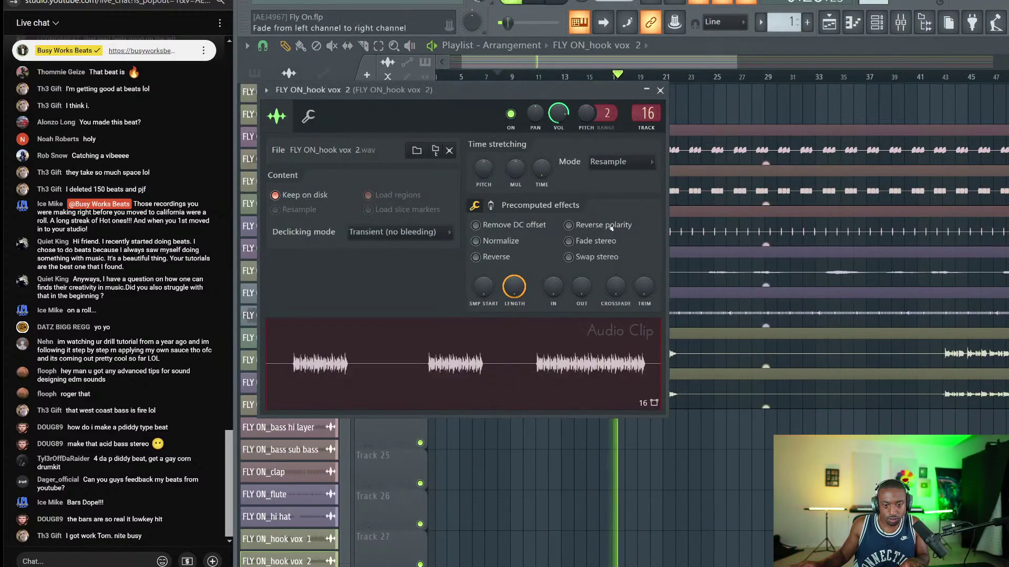
click(901, 23)
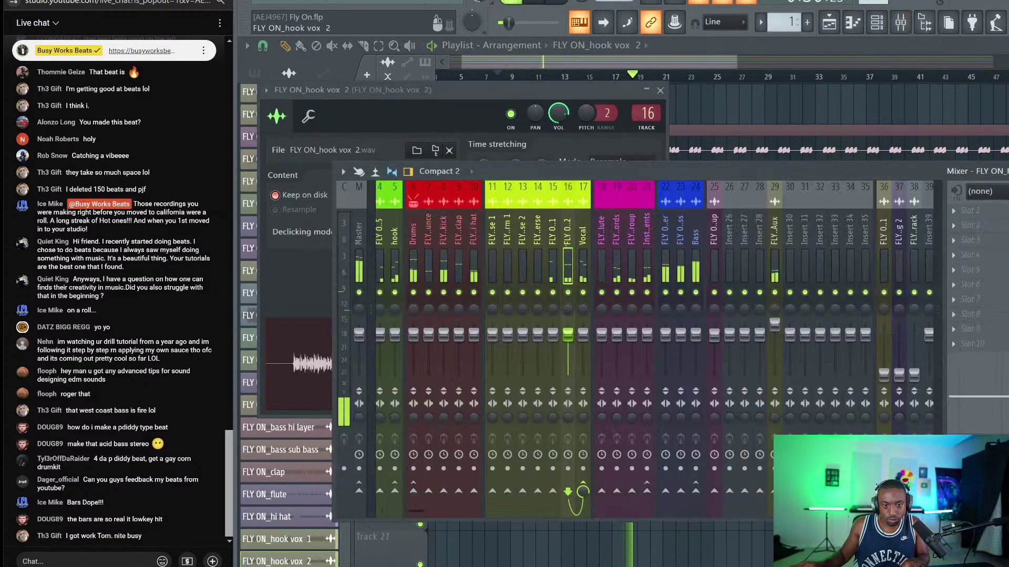
Move the hook vox 1 and hook vox 2 mixer tracks together into the green group, directly before the hook bus.
ctrl+shift+click(552, 231)
key(alt+Left)
key(alt+Left)
key(alt+Left)
key(alt+Left)
key(alt+Left)
key(alt+Left)
key(alt+Left)
key(alt+Left)
key(alt+Left)
key(alt+Left)
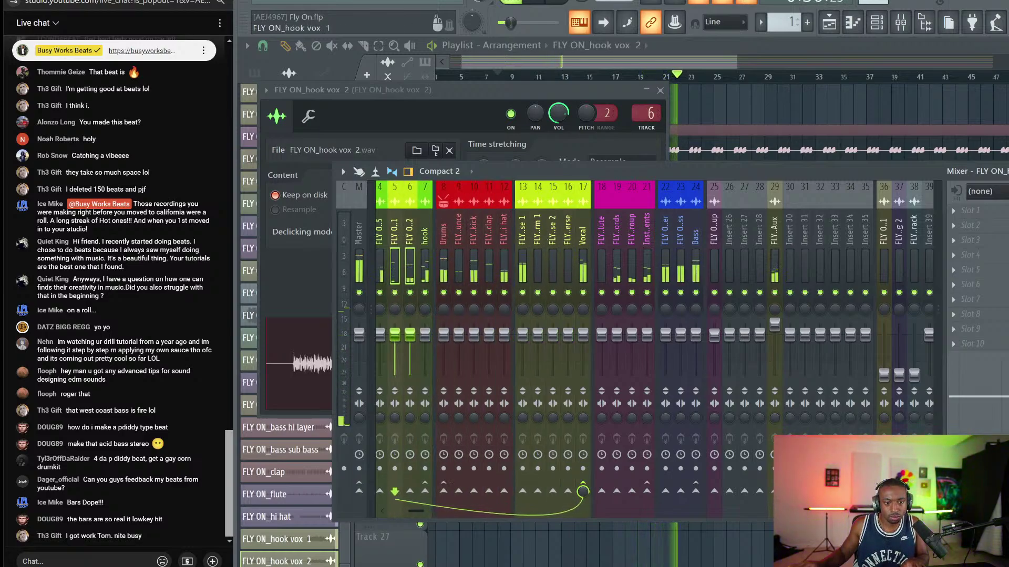
Route the hook vox 1 and hook vox 2 mixer tracks only to the hook bus instead of the Vocal bus.
right_click(425, 493)
click(434, 499)
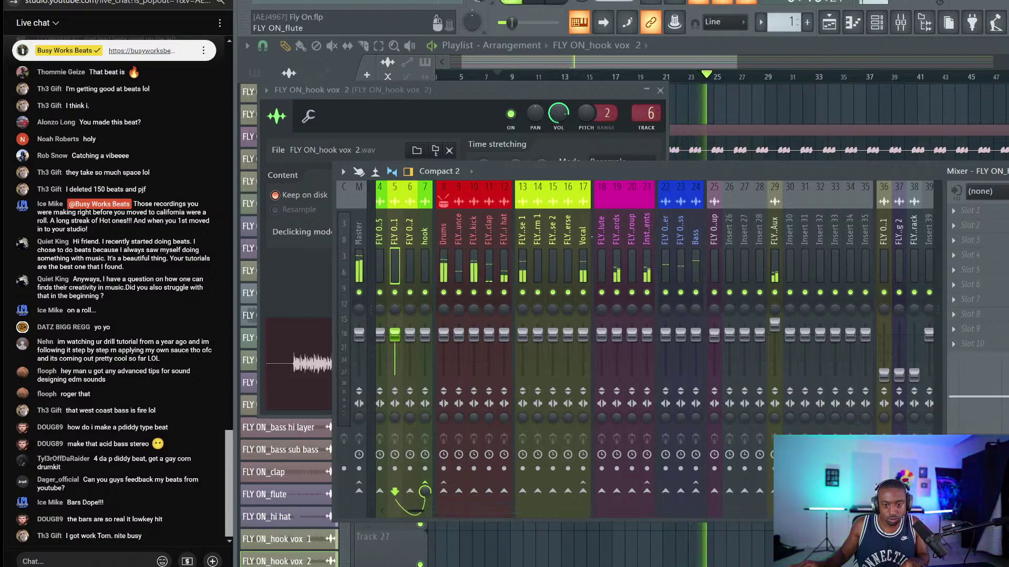
click(583, 263)
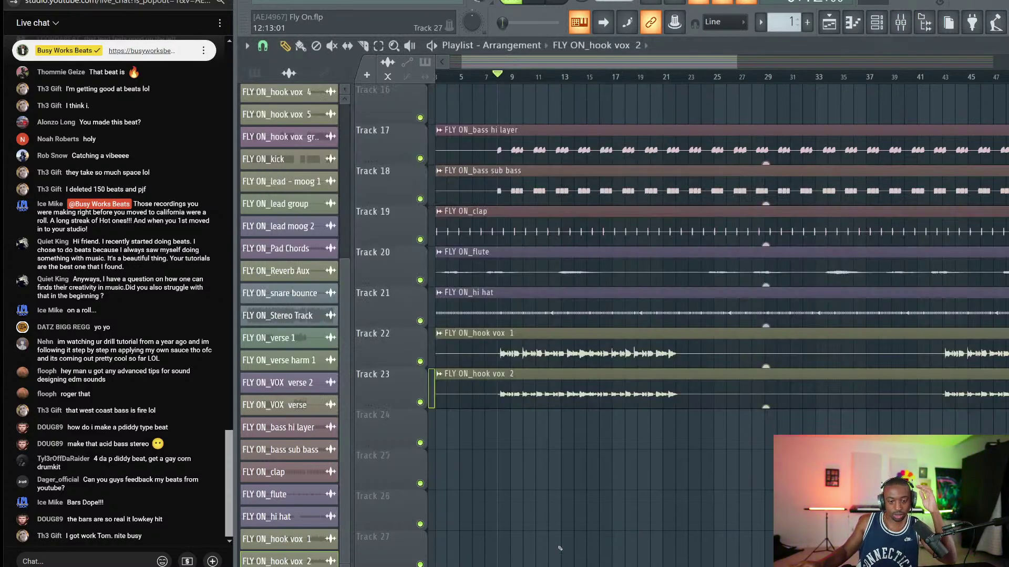
Switch to YouTube Studio to check the live stream's analytics, and return to FL Studio.
click(559, 547)
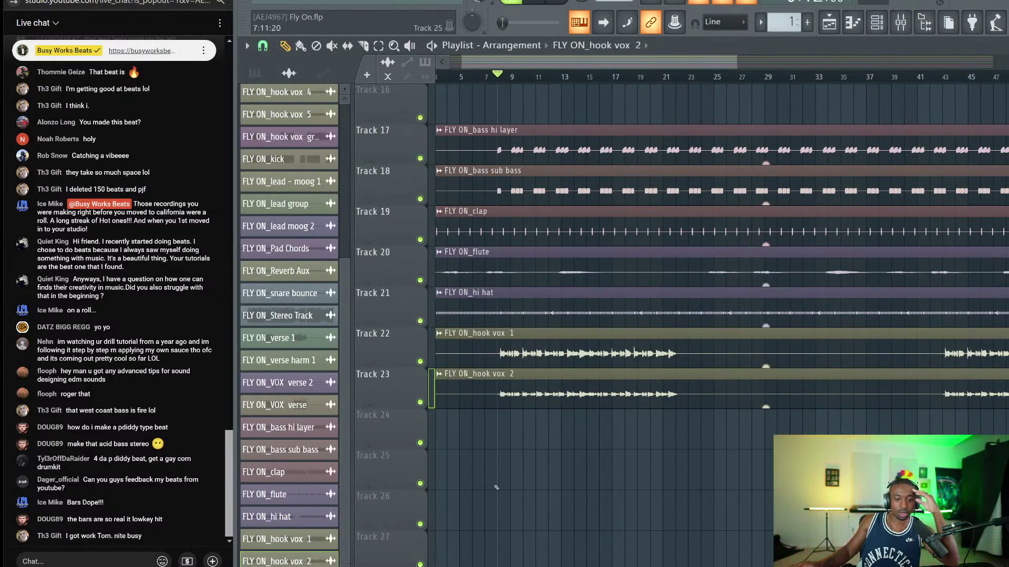
key(alt+Tab)
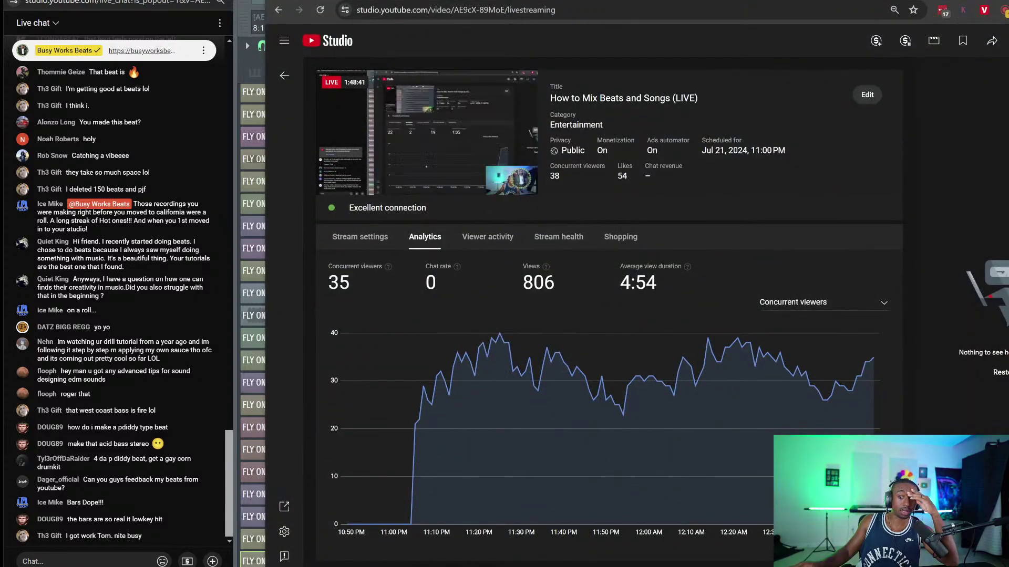
click(972, 1)
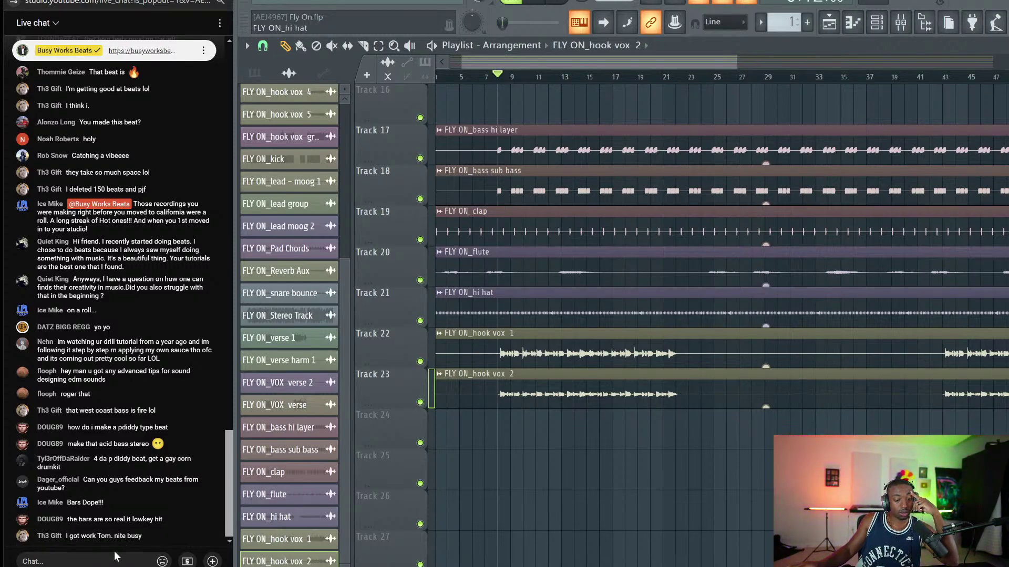
Post "Friday 3 PM EST" in the stream's live chat.
text(Friday 3 PM EST)
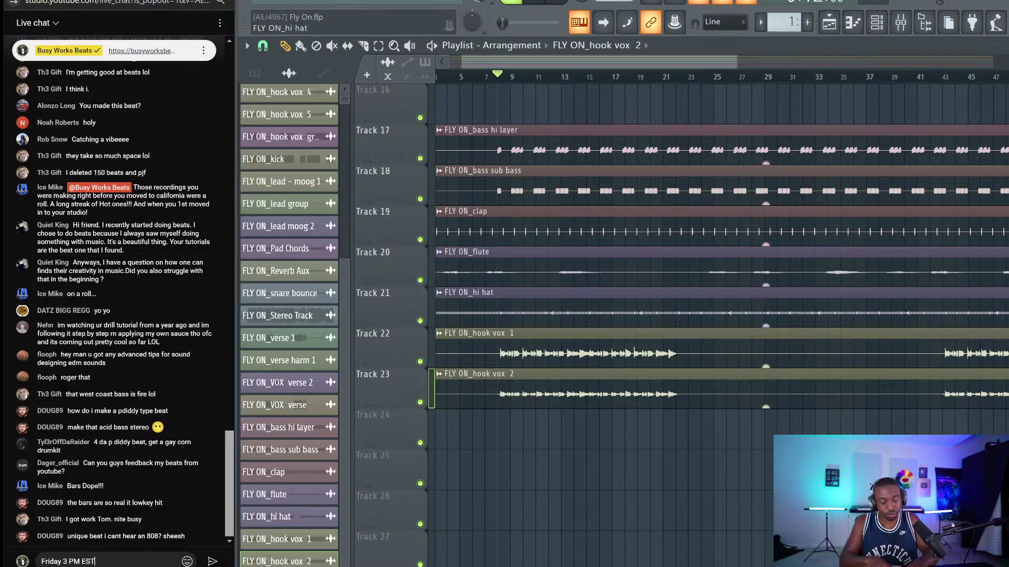
key(Return)
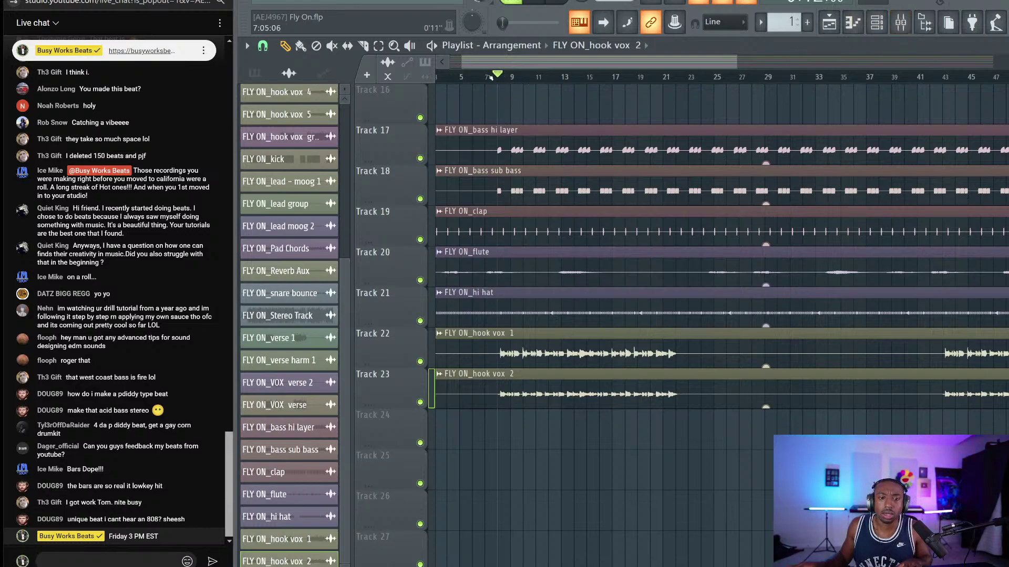
Play the arrangement with the mixer open to check that the hook vocals feed the hook bus.
key(space)
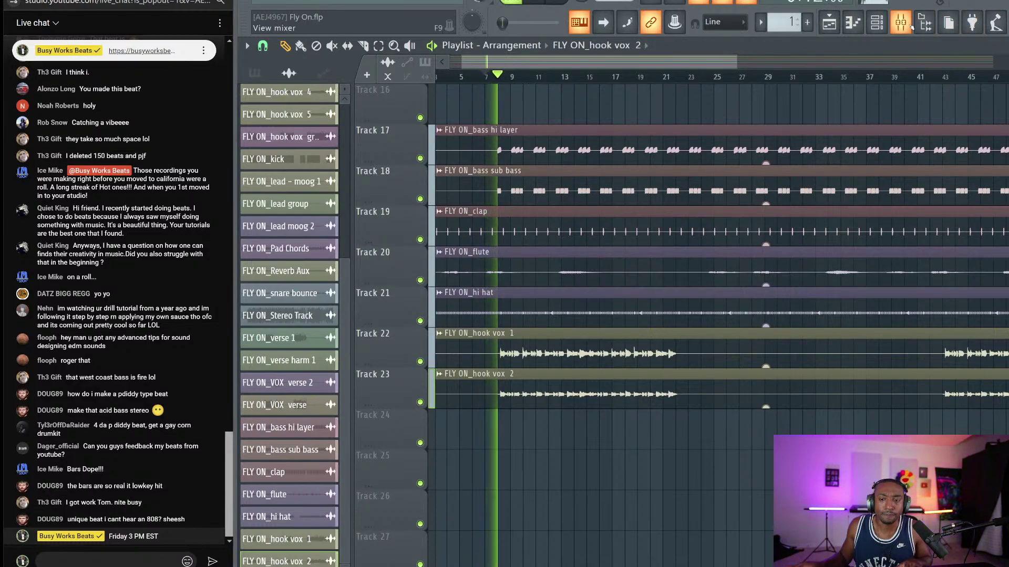
click(911, 22)
key(space)
click(427, 253)
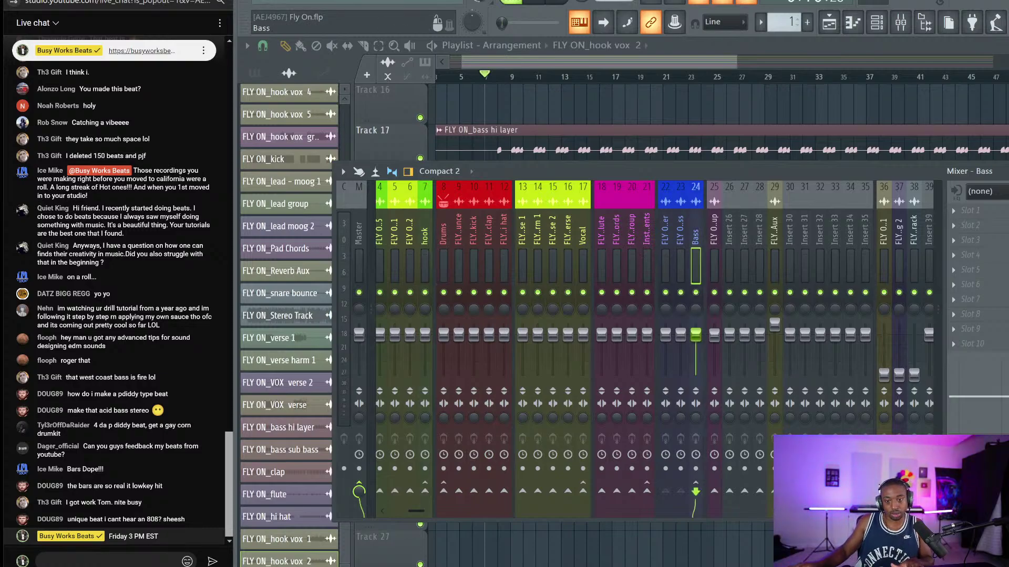
key(space)
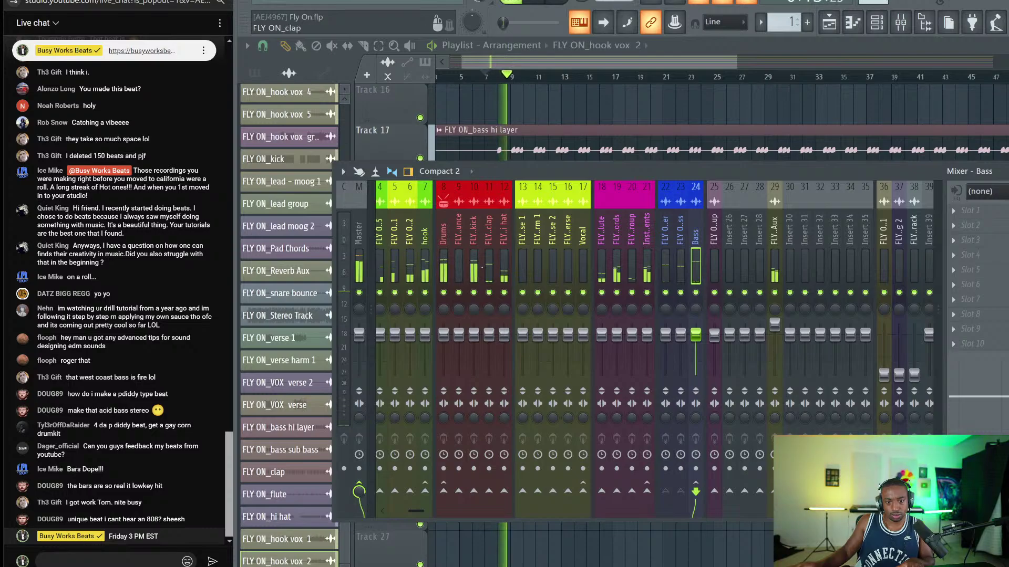
Move the Drums bus to the end of the red drum group, after the hi hat track.
click(444, 269)
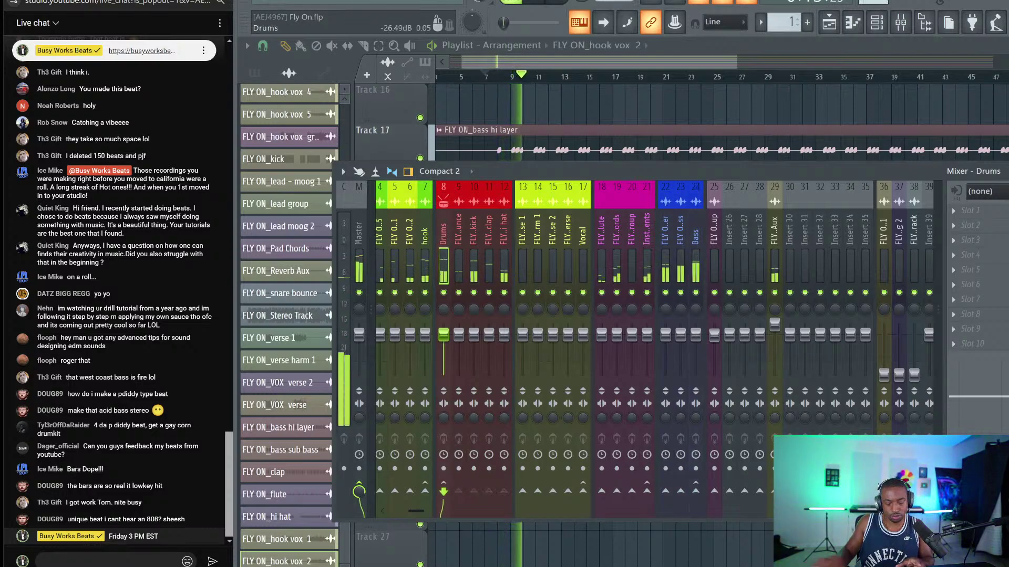
key(alt+Right)
key(alt+Right)
key(alt+Right)
key(alt+Right)
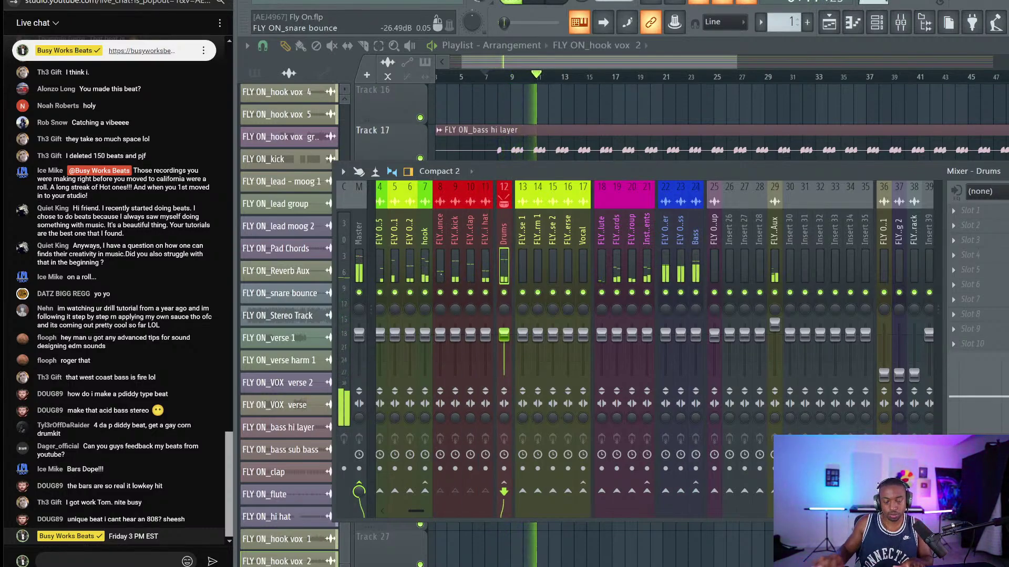
Remove the separator before the Drums bus and add one before the snare bounce track.
right_click(507, 184)
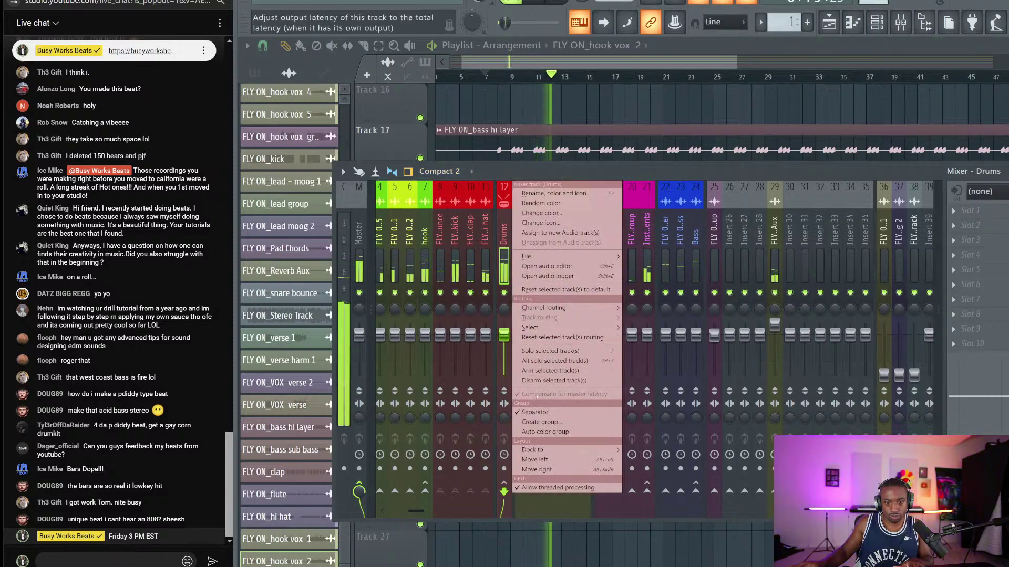
click(536, 412)
right_click(441, 185)
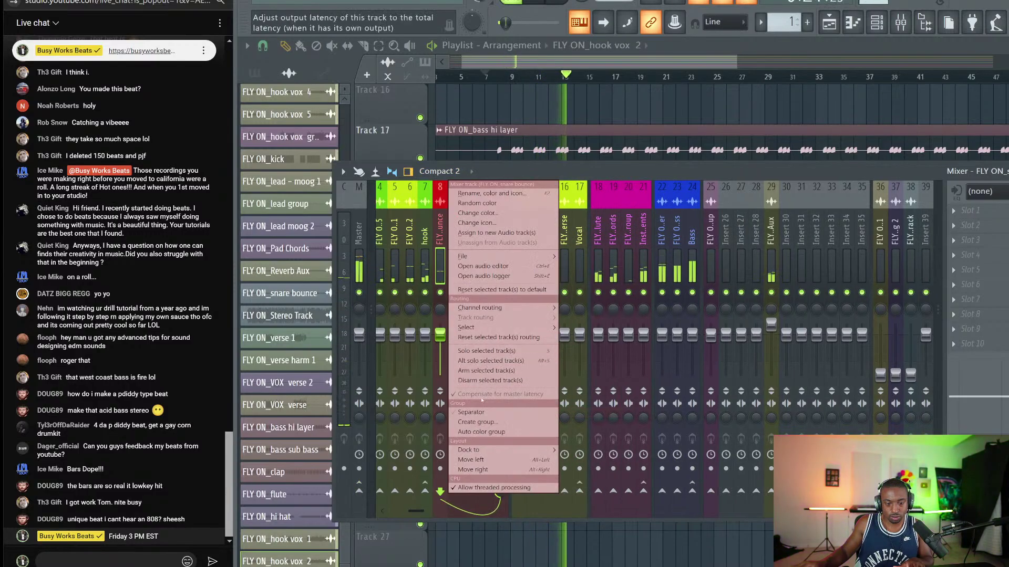
click(470, 412)
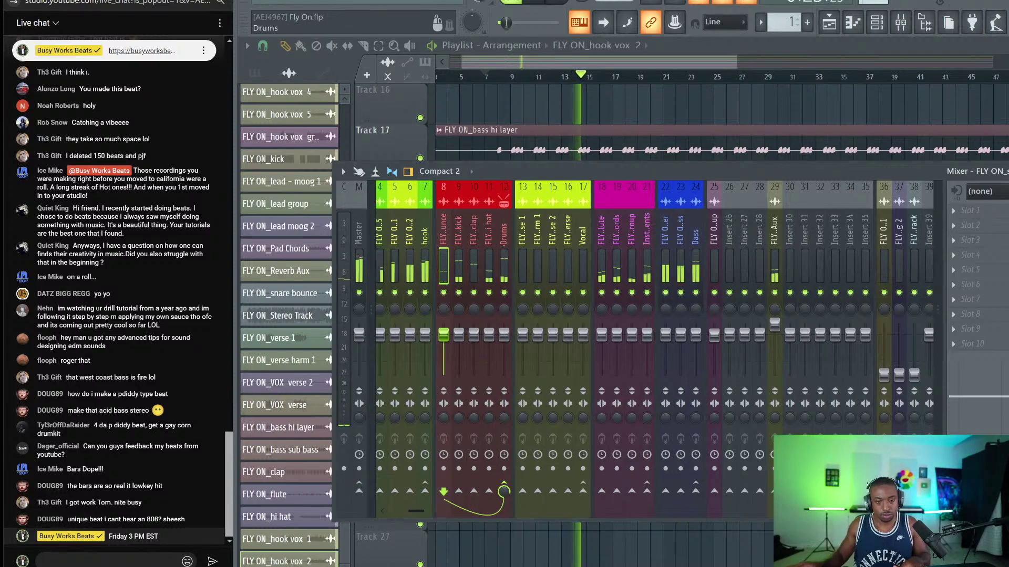
Solo the bass hi layer mixer track with its Bass bus and select it.
click(504, 231)
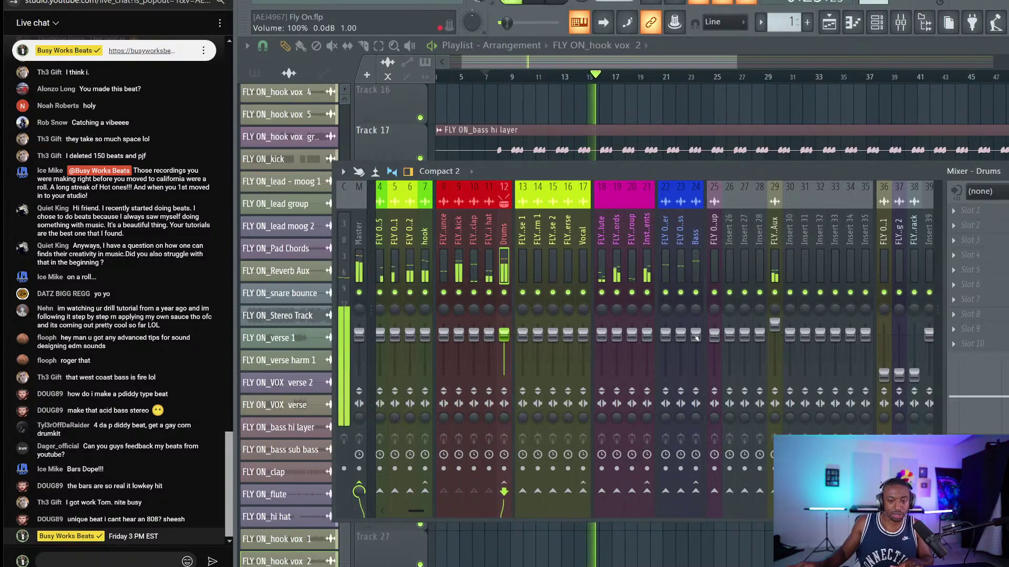
click(695, 231)
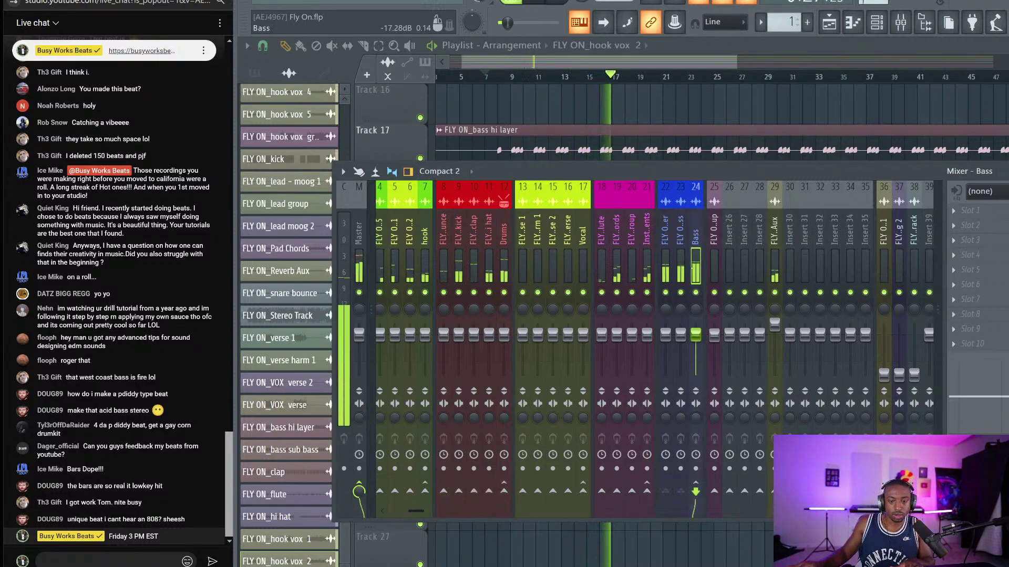
right_click(681, 292)
right_click(666, 292)
click(668, 271)
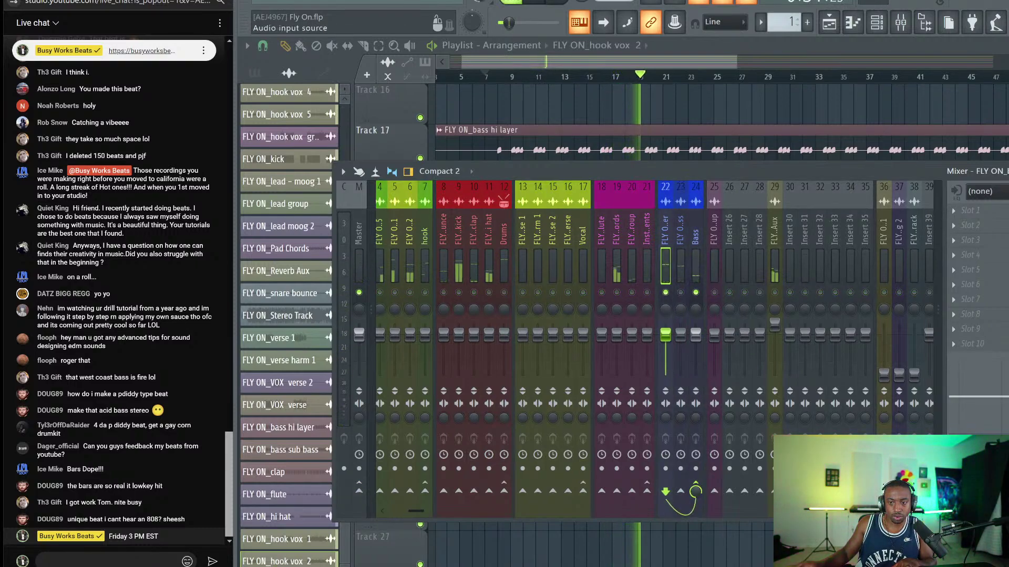
Load Ozone 9 Imager on the bass hi layer track, dismiss its authorization window, and enable Stereoize.
click(959, 211)
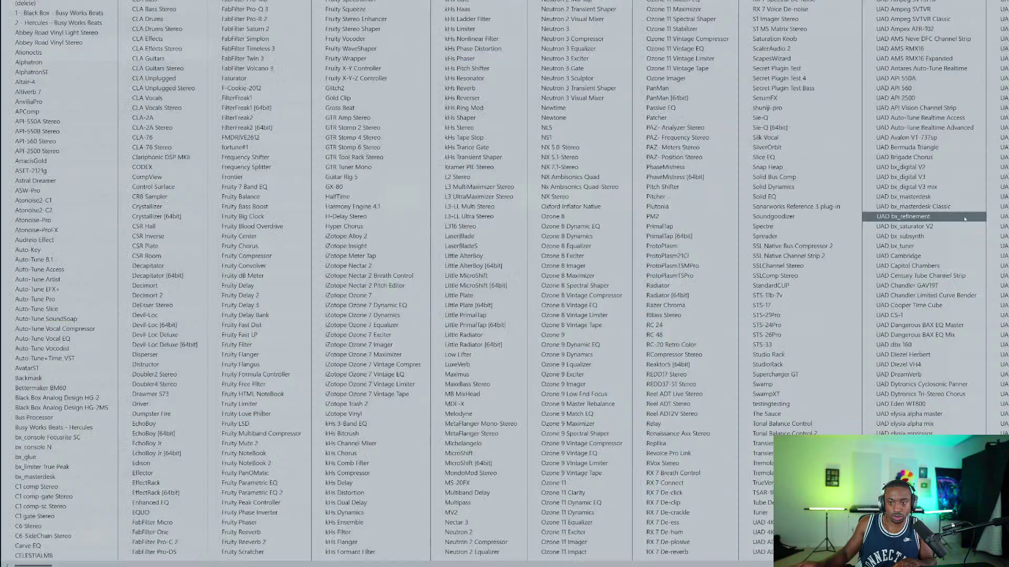
click(579, 387)
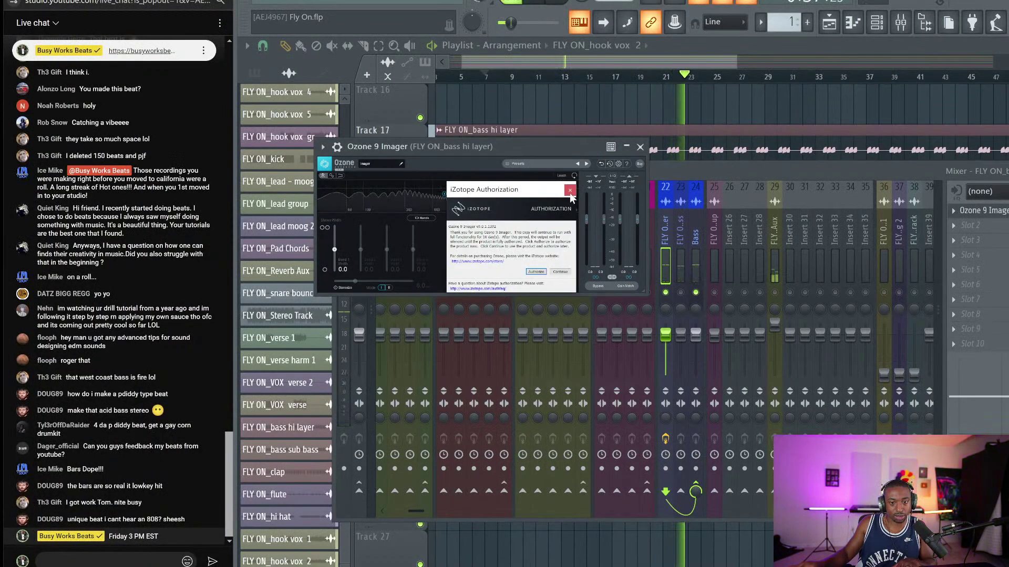
click(569, 190)
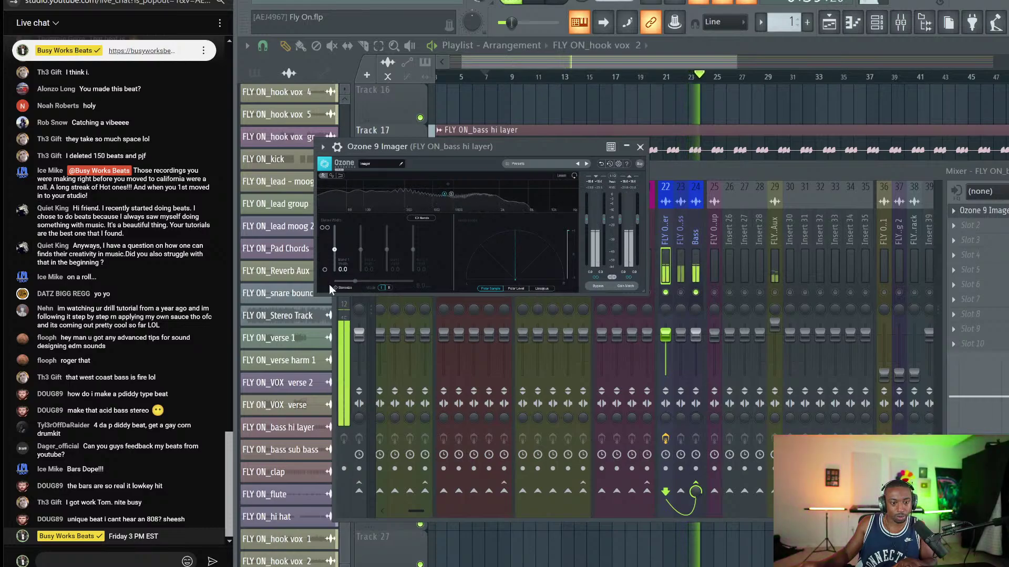
click(346, 287)
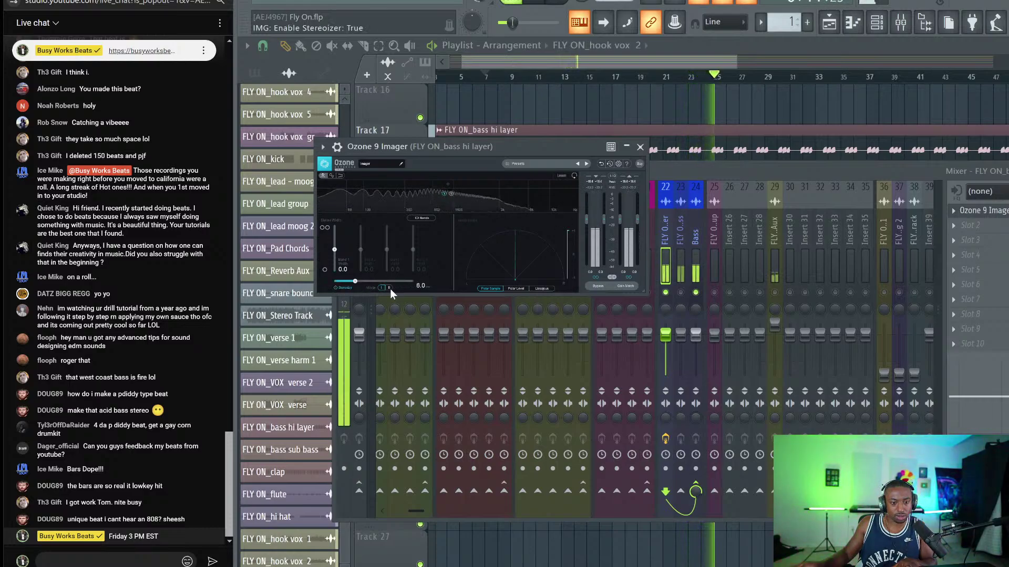
Set the Imager's band 1 width to about 72.2 and its Stereoize delay to about 16.1, and close the plugin.
drag(335, 250, 337, 226)
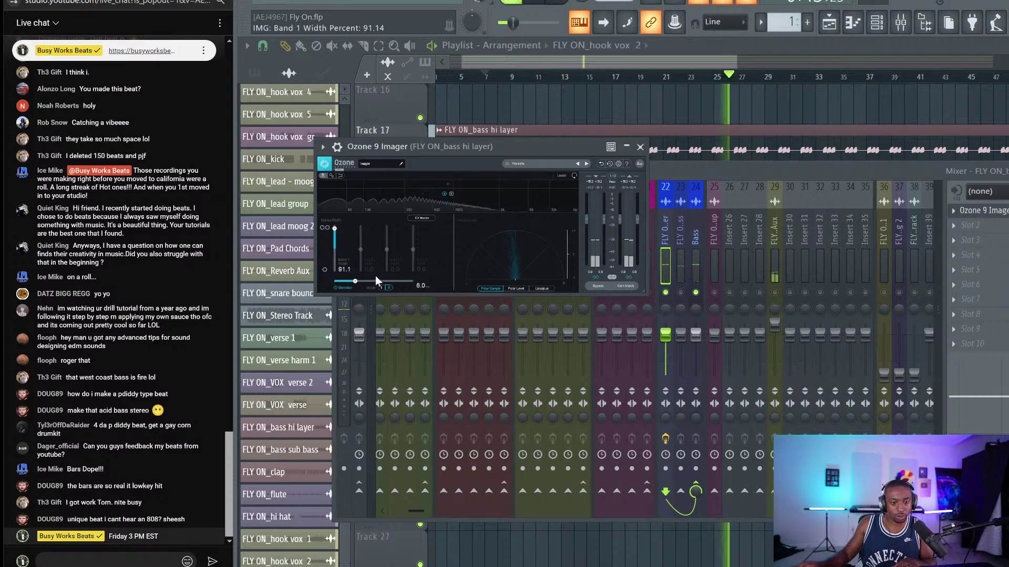
click(387, 282)
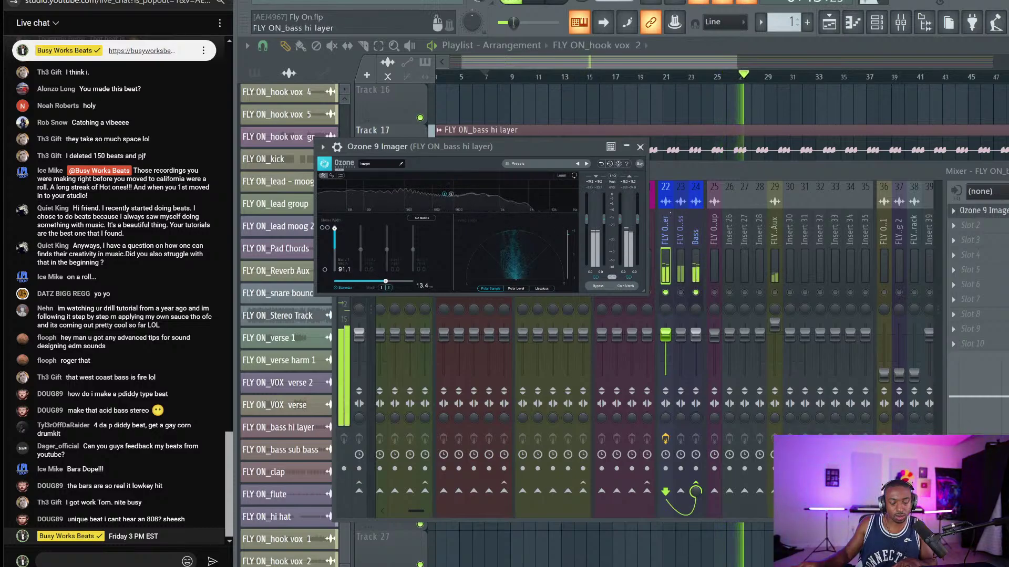
click(397, 281)
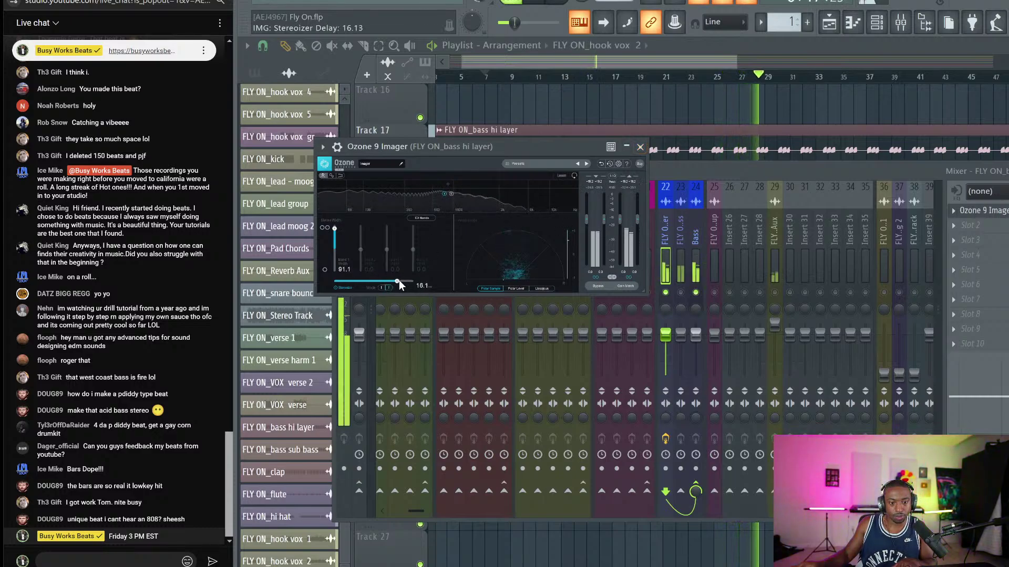
drag(336, 229, 333, 235)
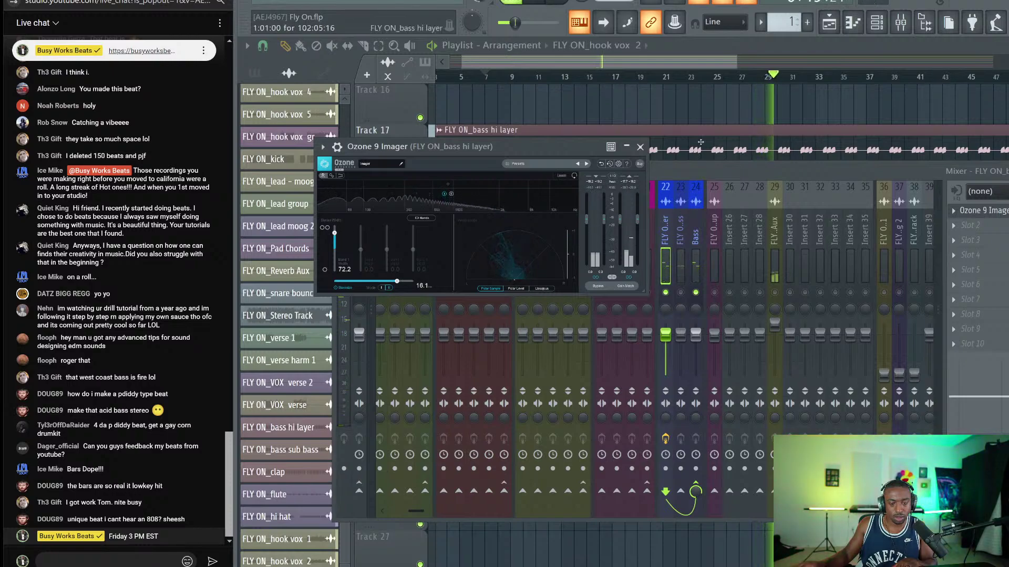
click(640, 147)
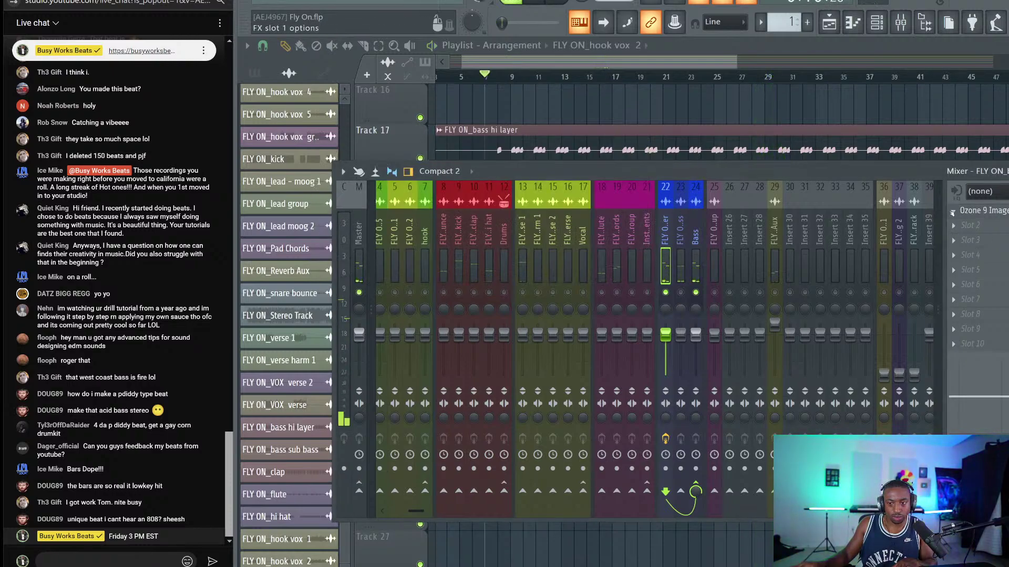
Replace the bass hi layer's Imager with Fruity Stereo Enhancer, using a phase offset of about 19.4 ms right and Invert set to Left.
click(953, 212)
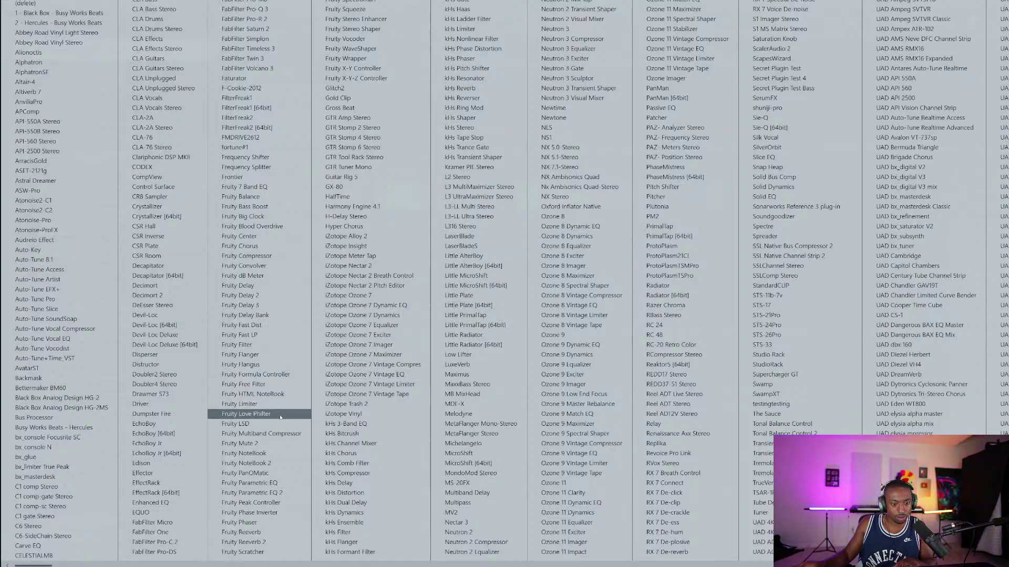
click(390, 19)
key(space)
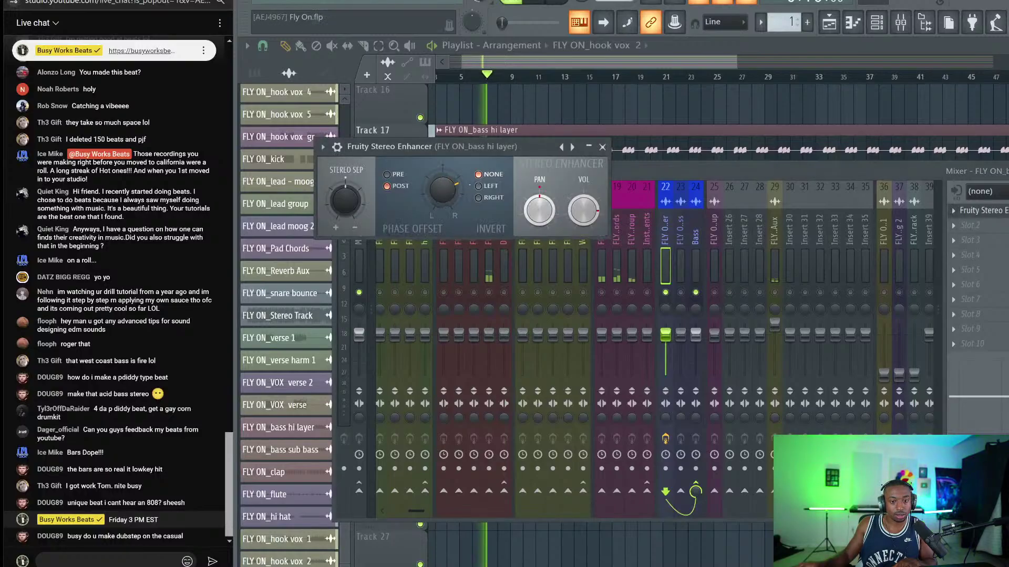
mouse_move(443, 193)
mouse_down()
mouse_move(444, 176)
mouse_move(443, 188)
mouse_up()
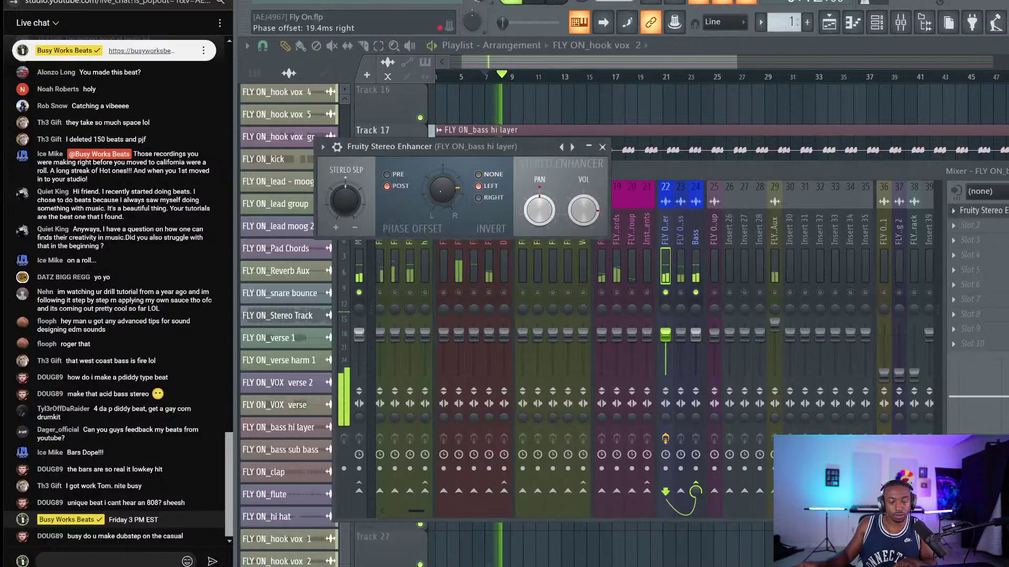
click(602, 147)
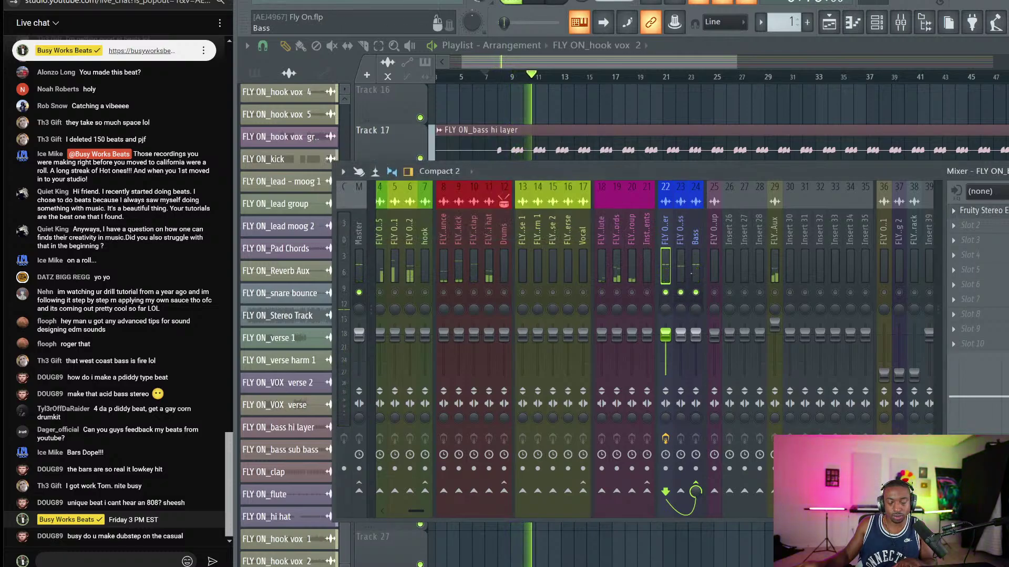
Load FabFilter Pro-Q 3 on the bass sub bass mixer track and add a bell band at 60 Hz.
click(681, 262)
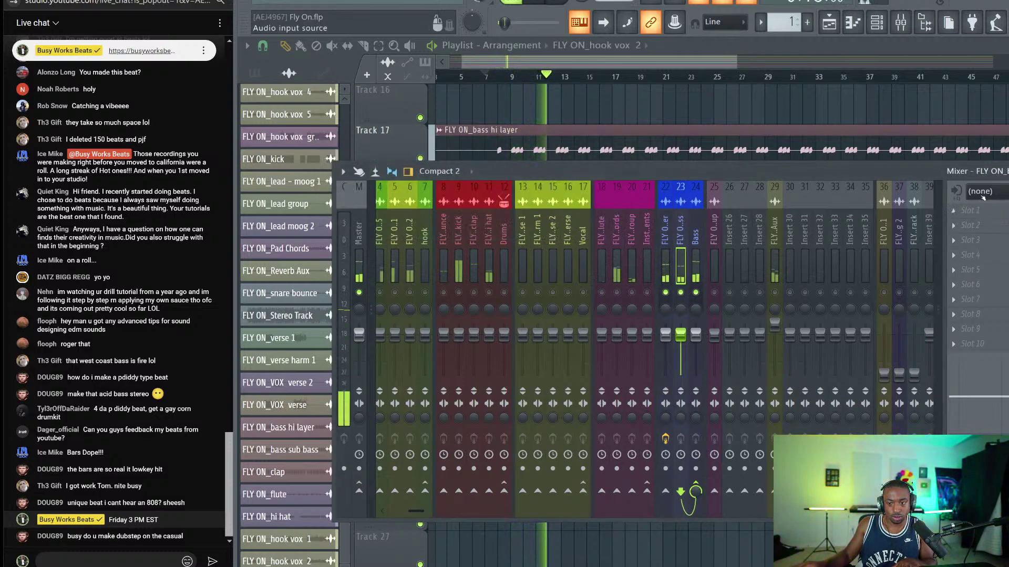
click(971, 212)
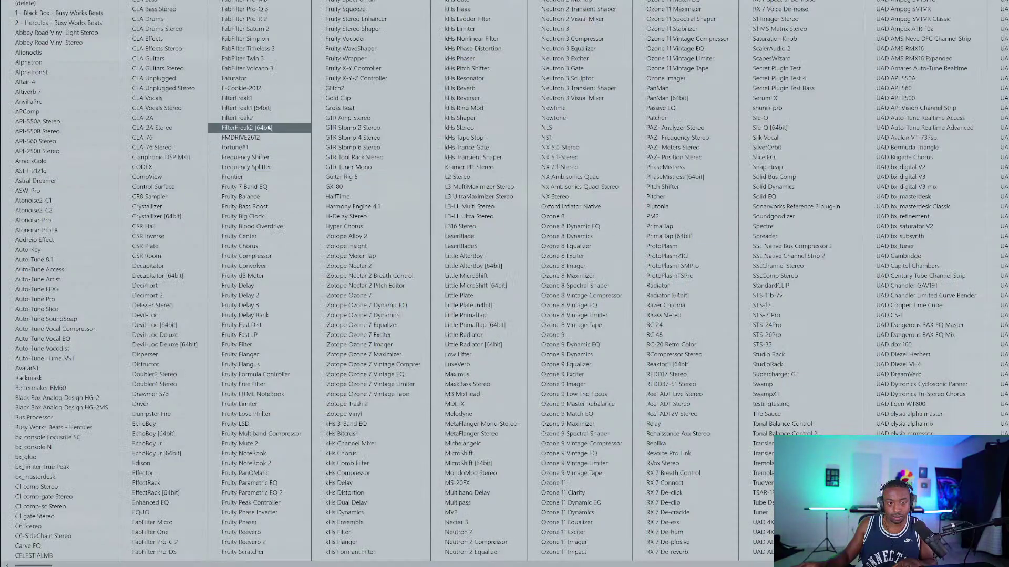
click(268, 12)
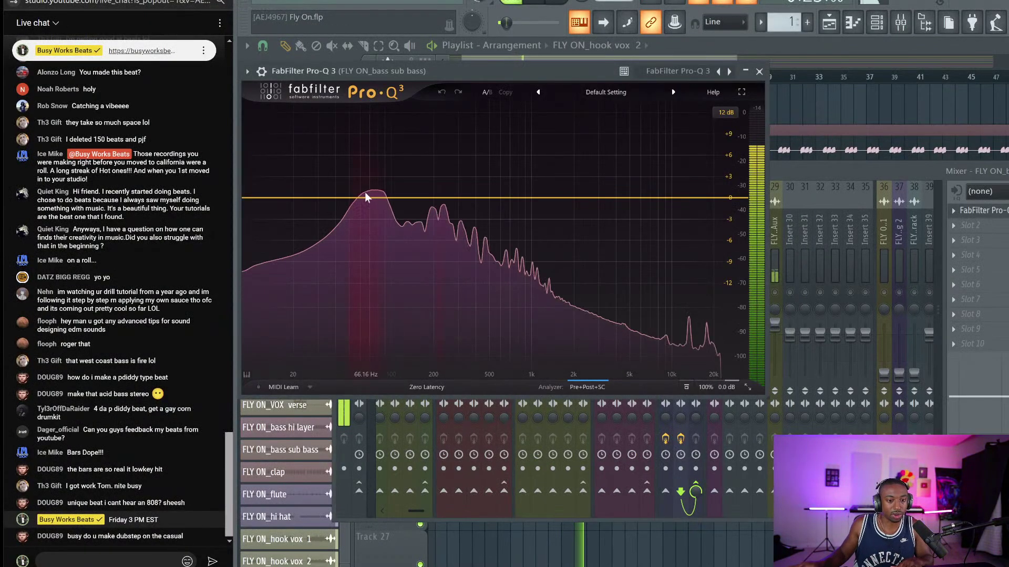
click(364, 197)
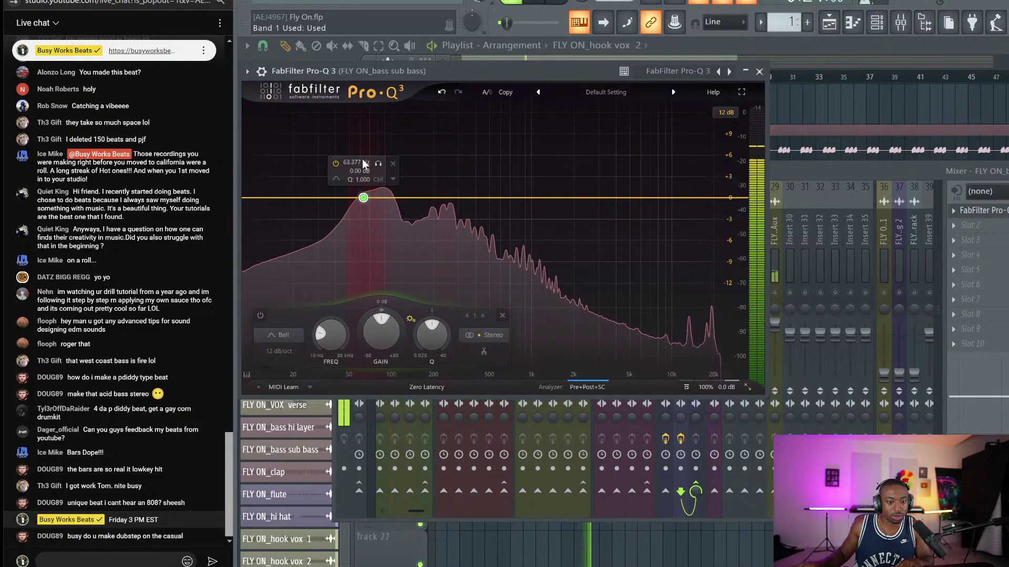
double_click(349, 163)
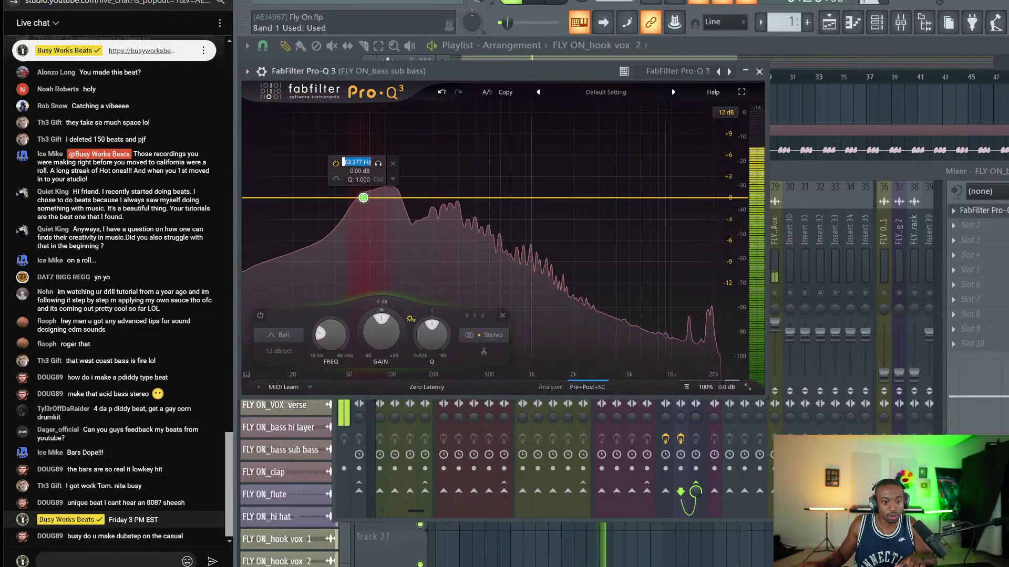
text(60)
key(Return)
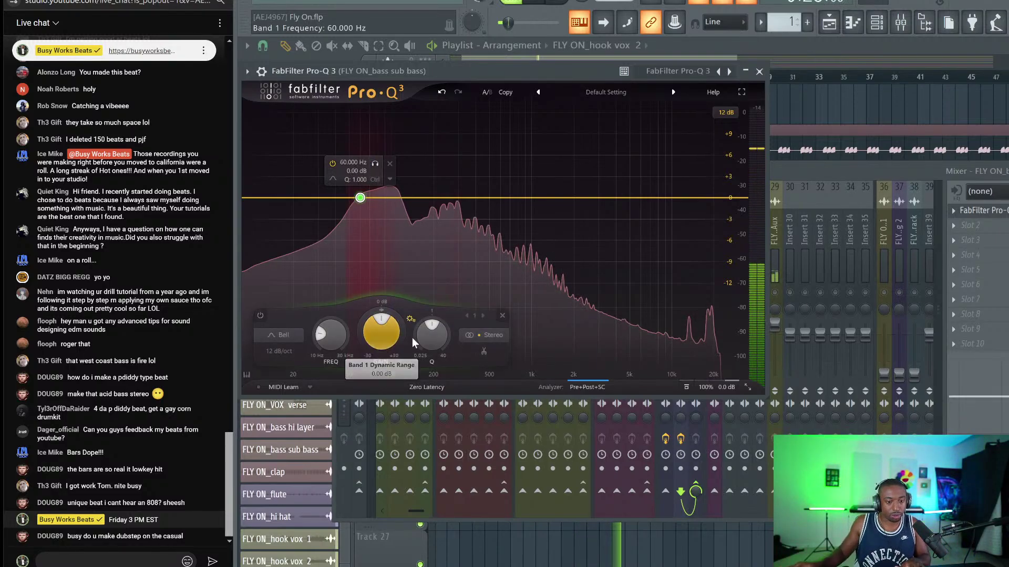
Boost the 60 Hz band by about 1.19 dB with a Q of about 4.39, and close the equalizer.
drag(428, 325, 427, 300)
drag(379, 324, 428, 313)
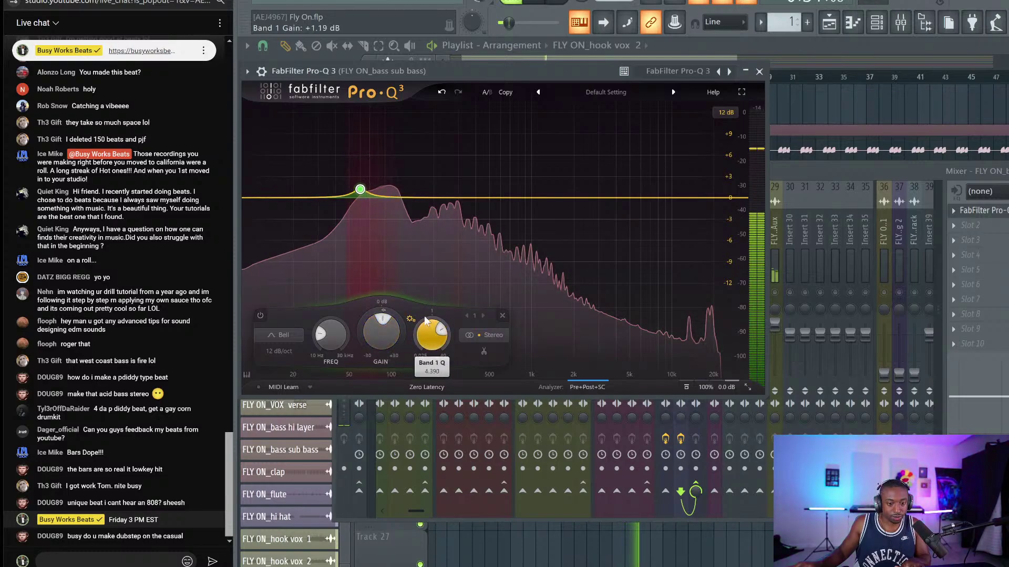
click(760, 72)
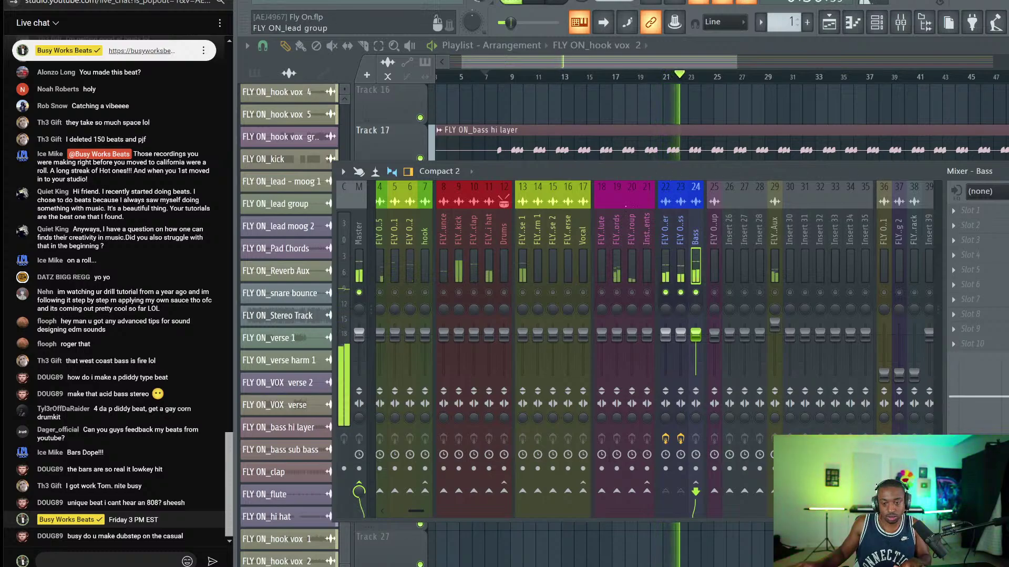
Compare the Drums and Bass buses by soloing them in turn, select the Drums bus, and leave both groups audible.
right_click(504, 292)
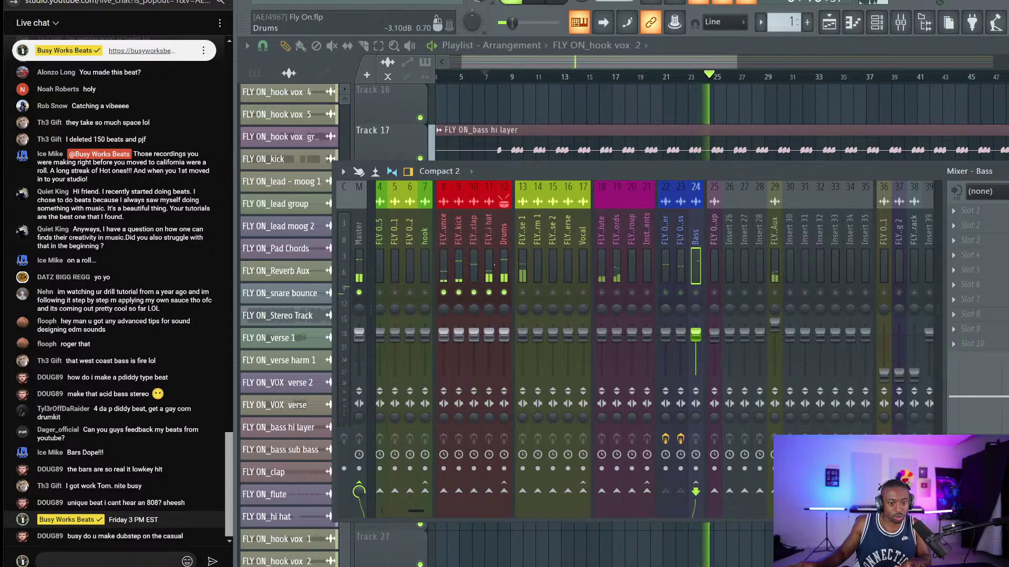
click(508, 261)
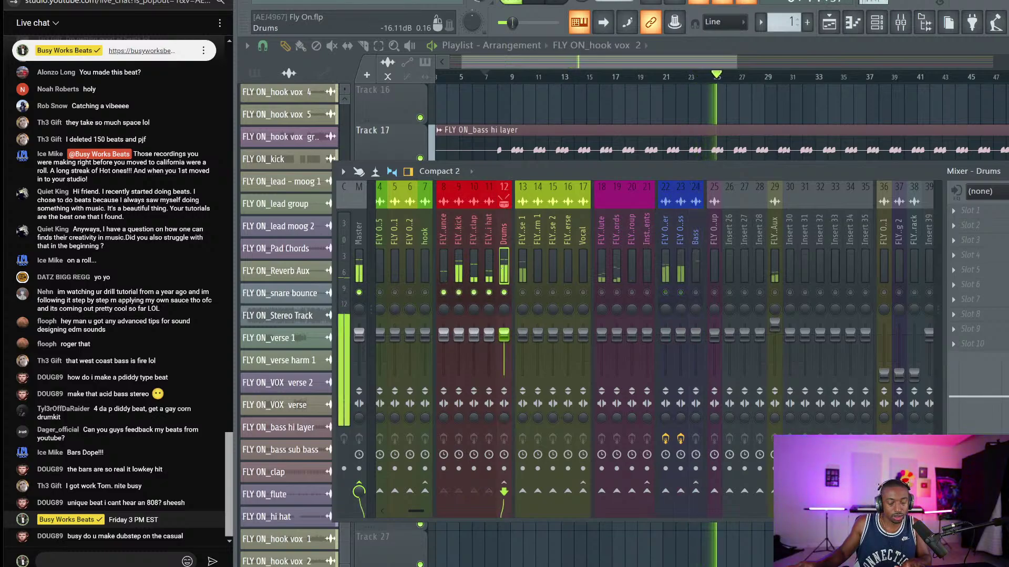
right_click(696, 292)
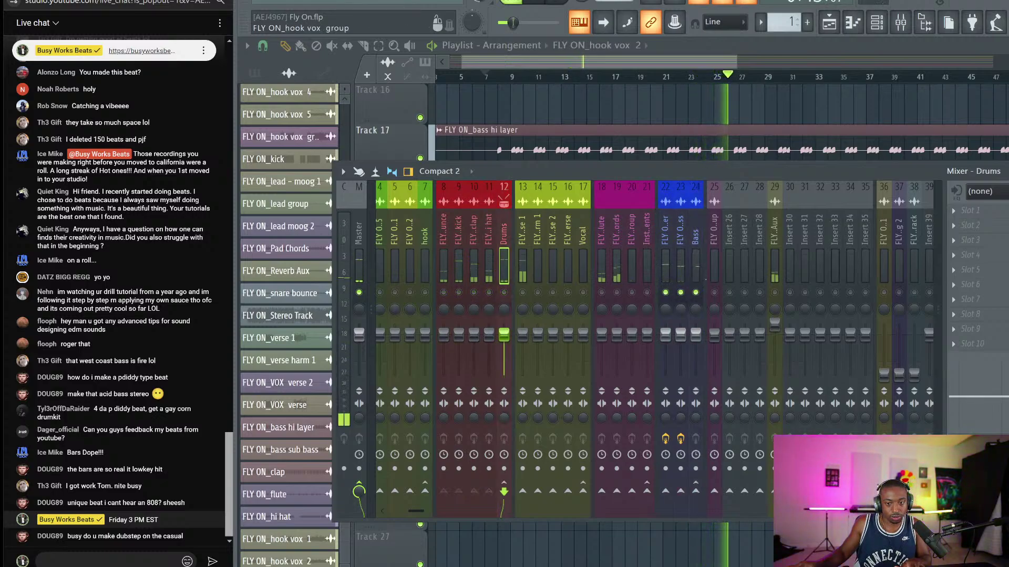
right_click(506, 293)
right_click(694, 292)
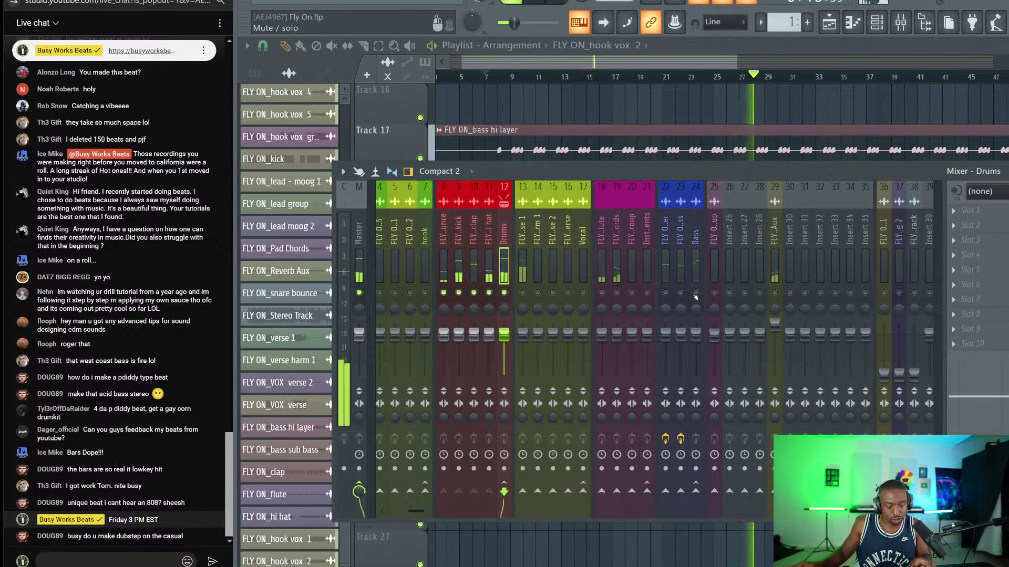
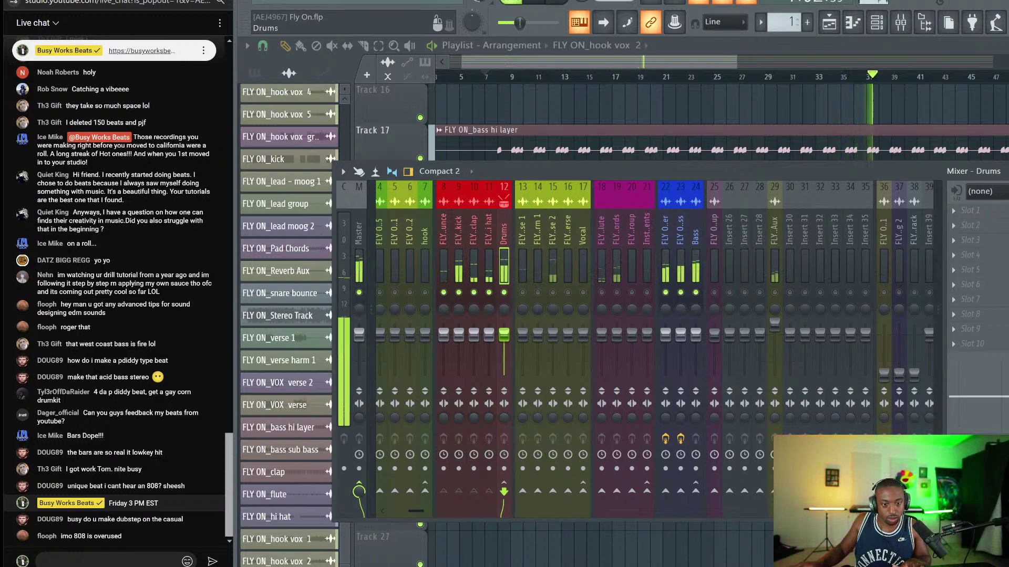
Load StandardCLIP in the first effect slot of the Drums bus.
click(967, 213)
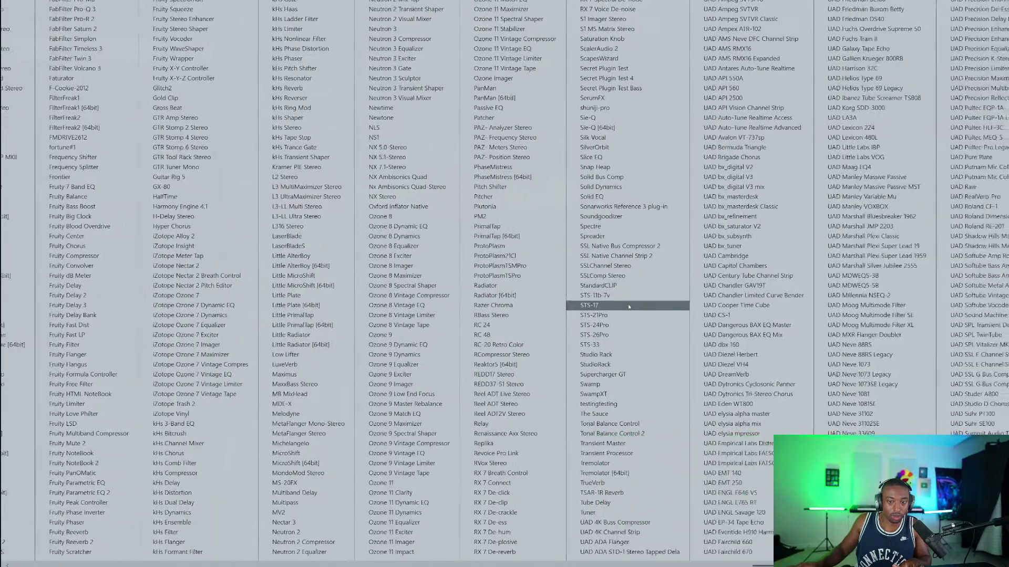
scroll(592, 396, down, 1)
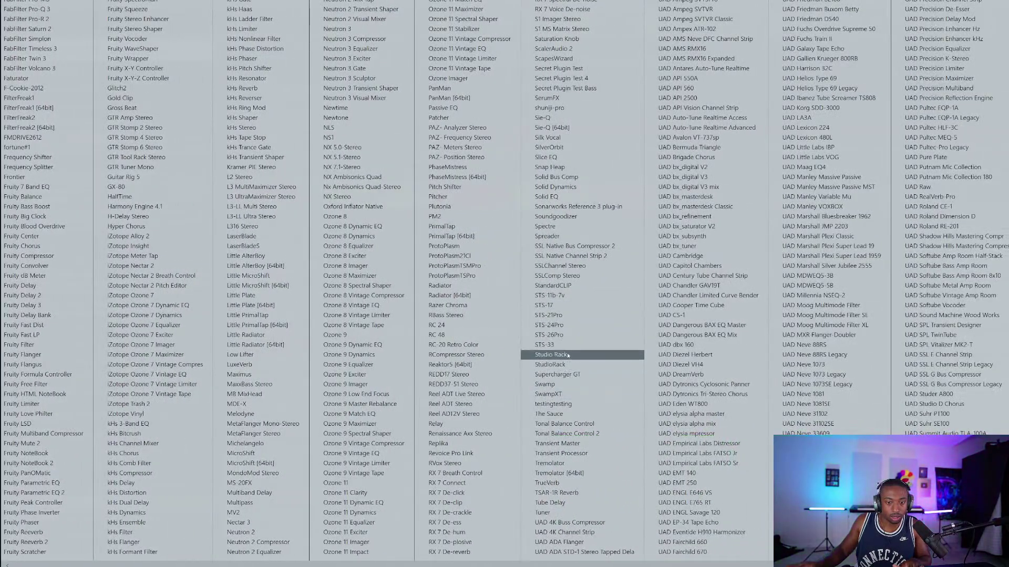
click(568, 286)
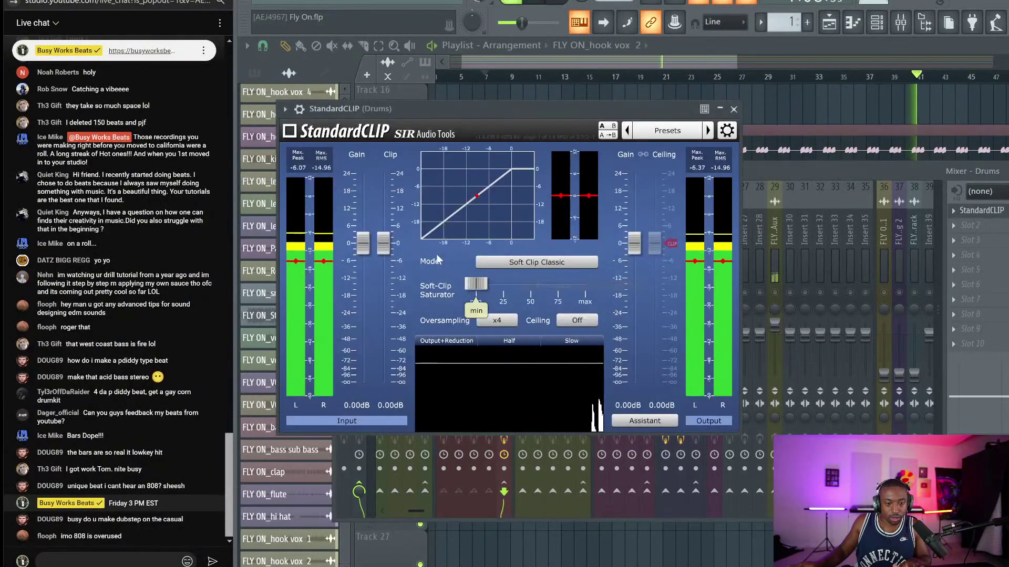
Set StandardCLIP's clip level to -2 dB, input gain to about 3.4 dB and soft-clip saturator to about 53%, and close it.
click(389, 404)
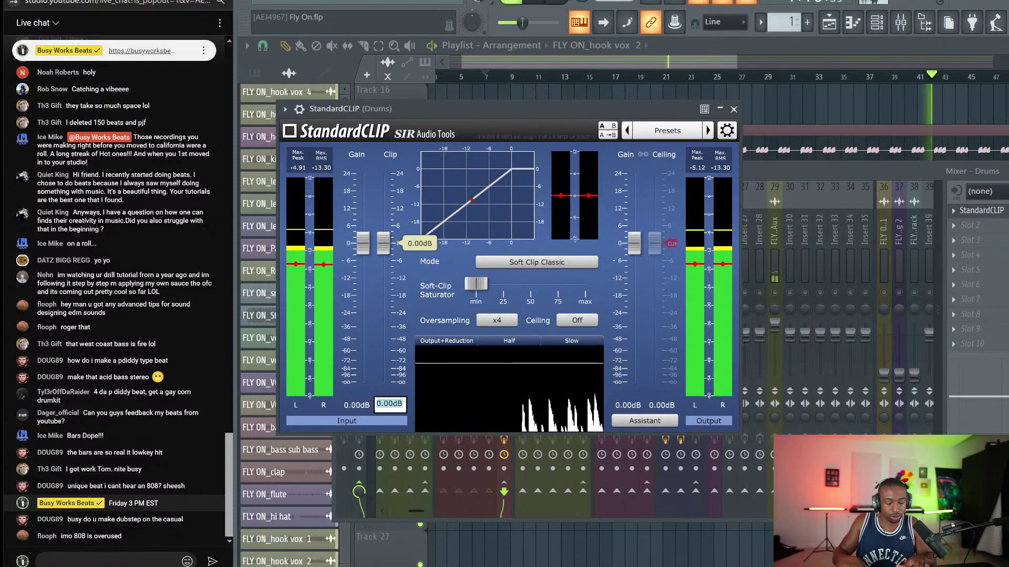
text(-2)
key(Return)
drag(365, 253, 365, 244)
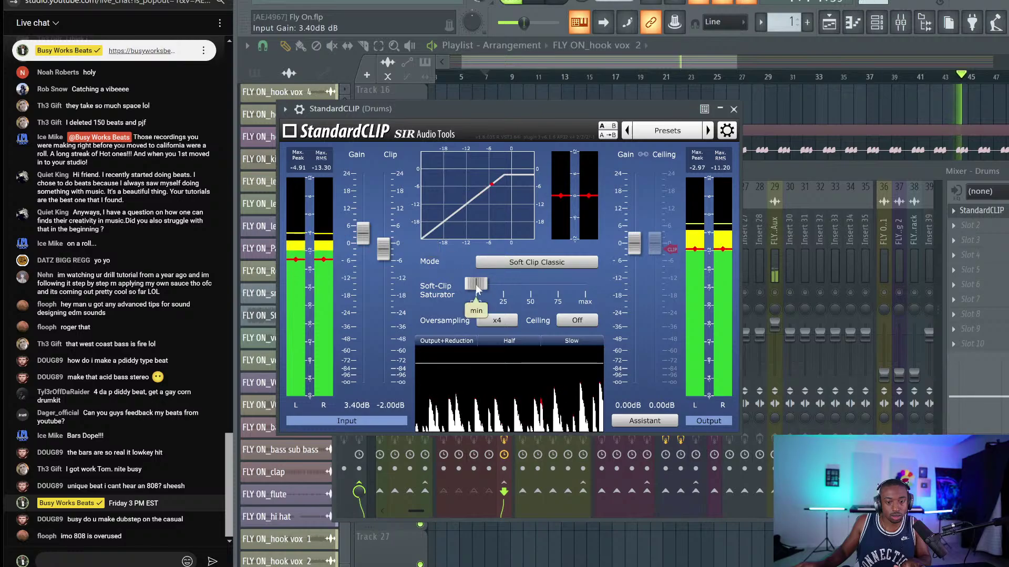
drag(475, 284, 533, 305)
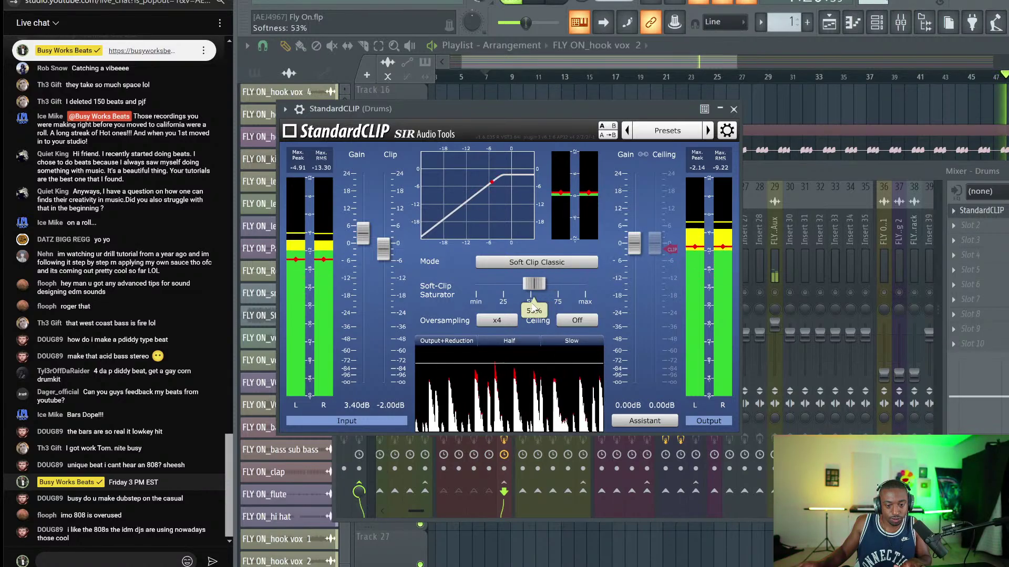
mouse_move(636, 252)
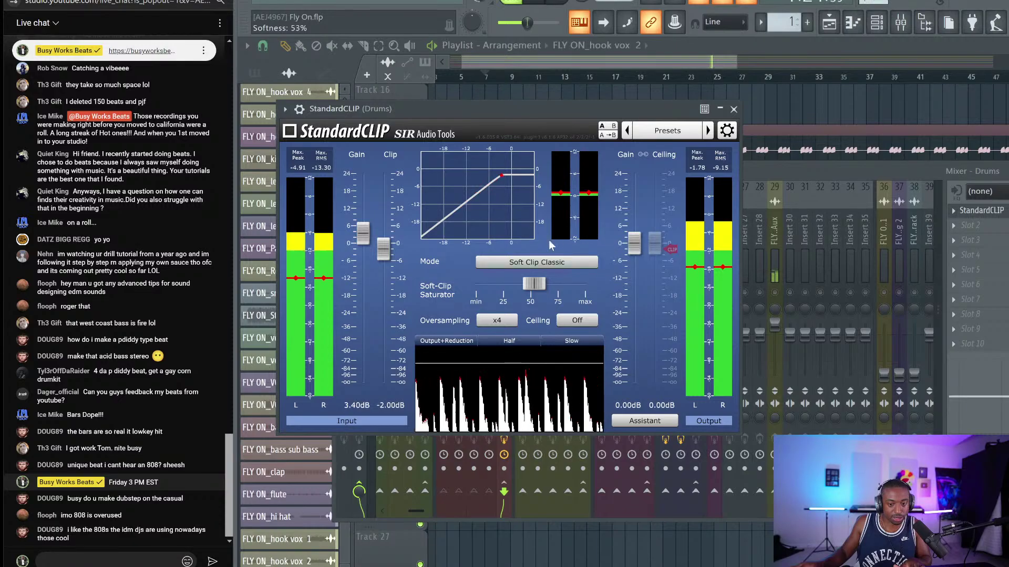
click(734, 109)
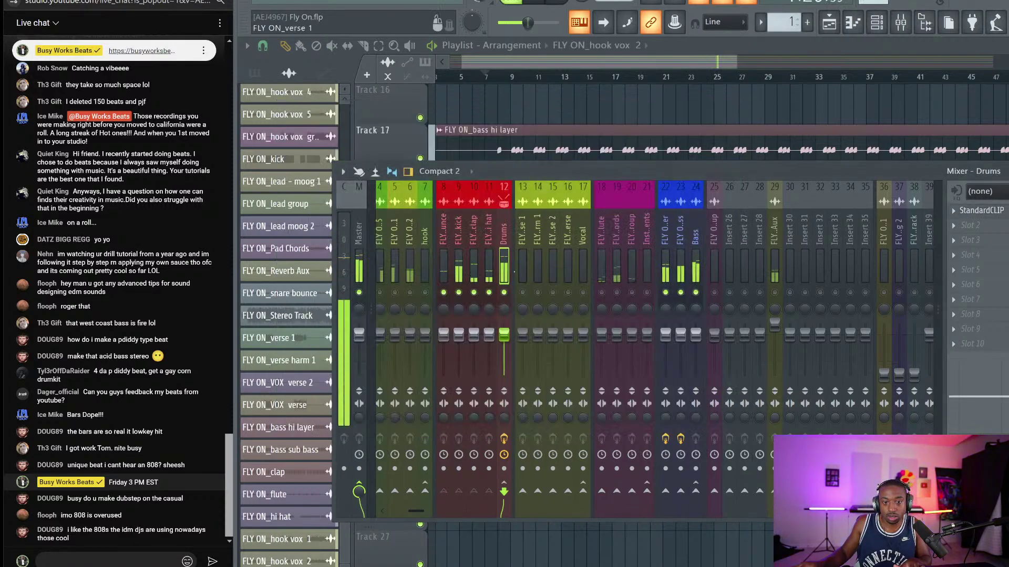
Load Fruity WaveShaper in the second slot of the Drums bus, bow its curve gently upward, and start playback.
click(969, 225)
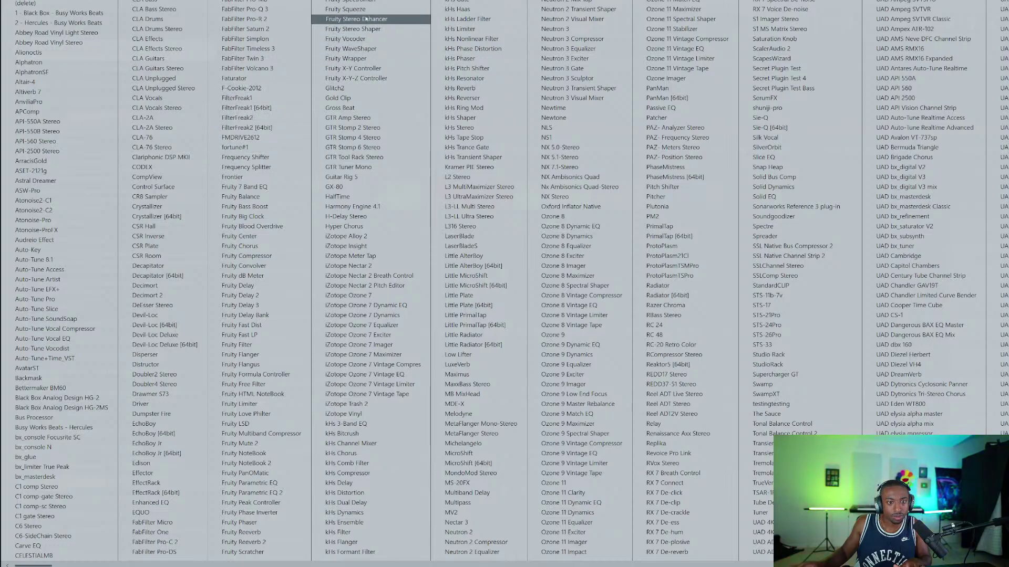
click(362, 48)
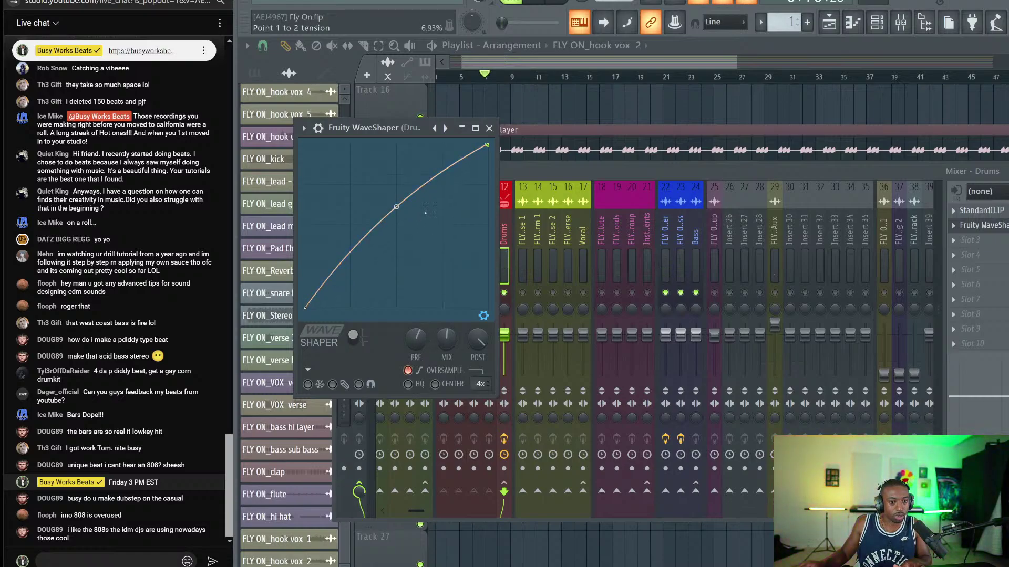
key(space)
Audition the shaped drums together with the bass, save the project, and close Fruity WaveShaper.
right_click(504, 292)
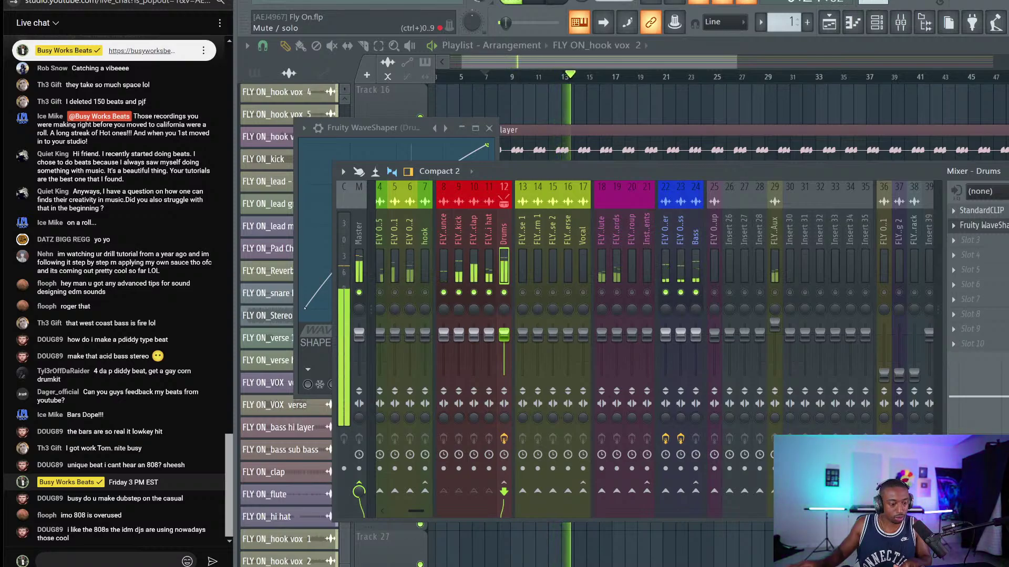
key(space)
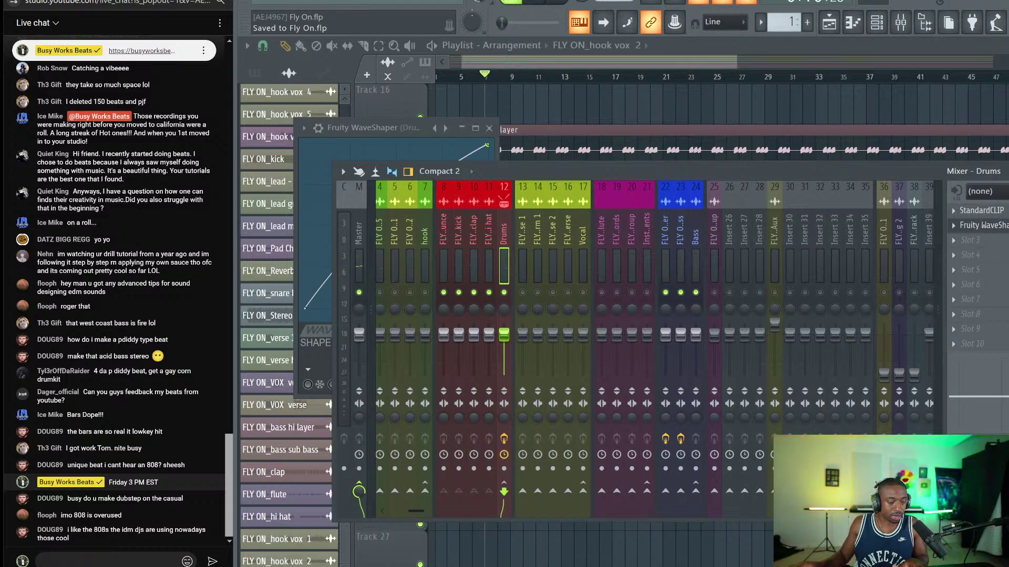
key(space)
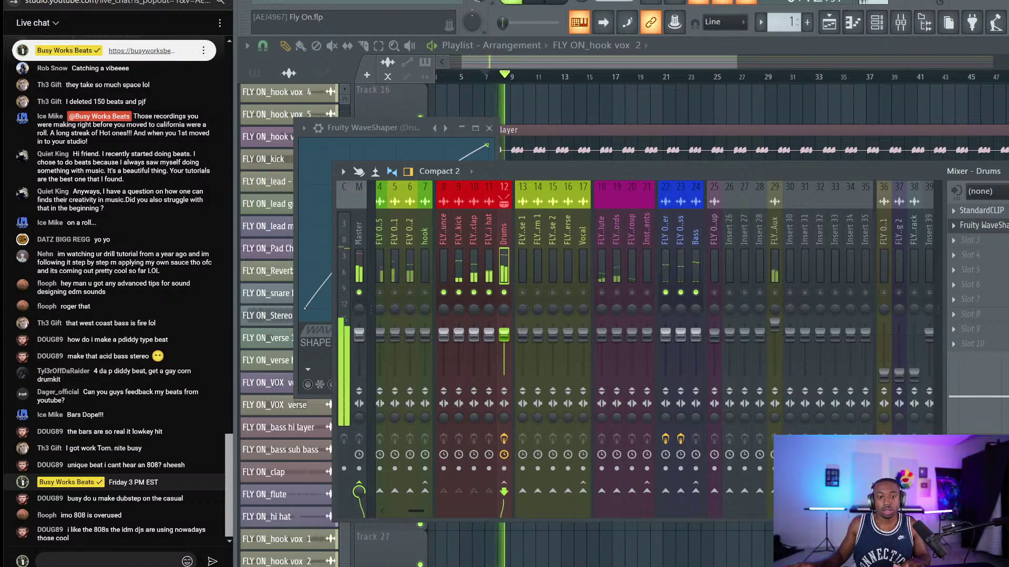
click(984, 225)
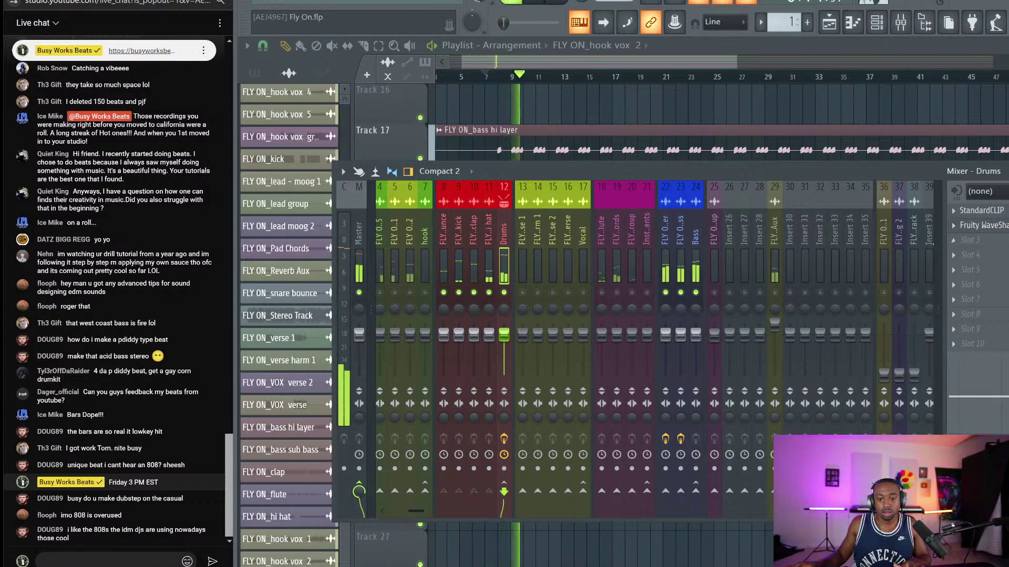
Load UAD Precision Limiter in the first slot of the Master track, close its window, and return to the mixer.
click(359, 232)
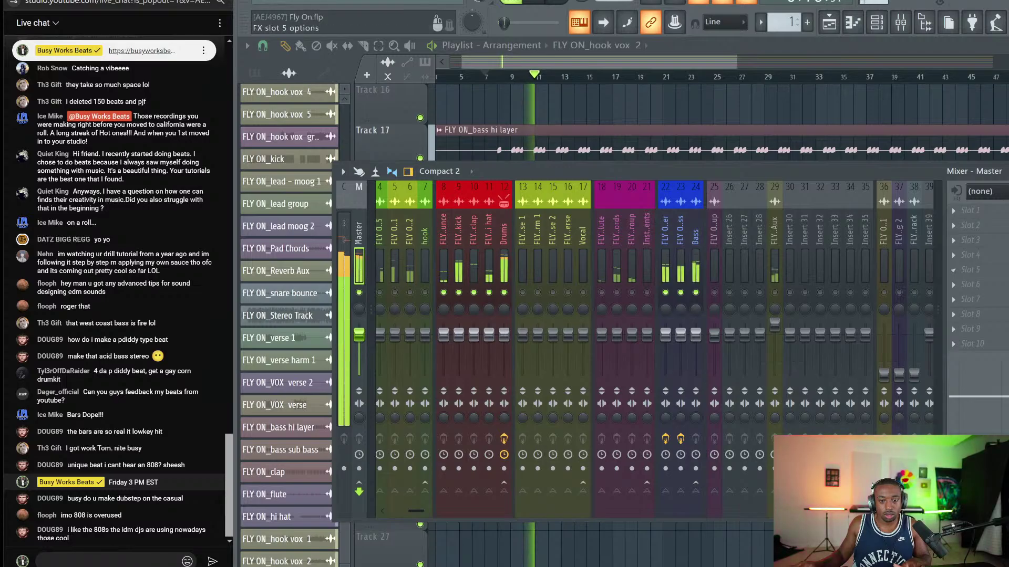
click(953, 210)
scroll(862, 206, down, 3)
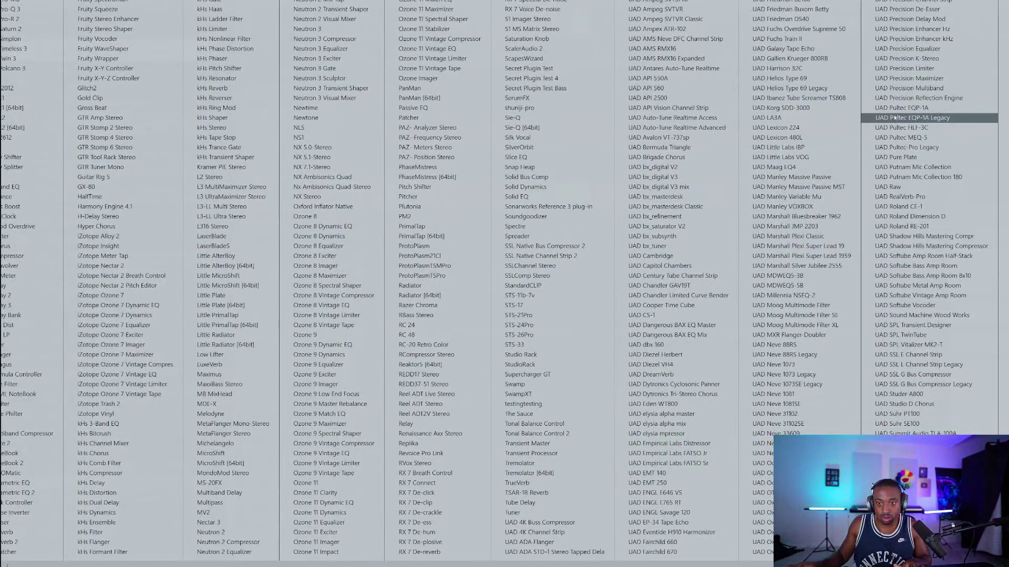
click(911, 69)
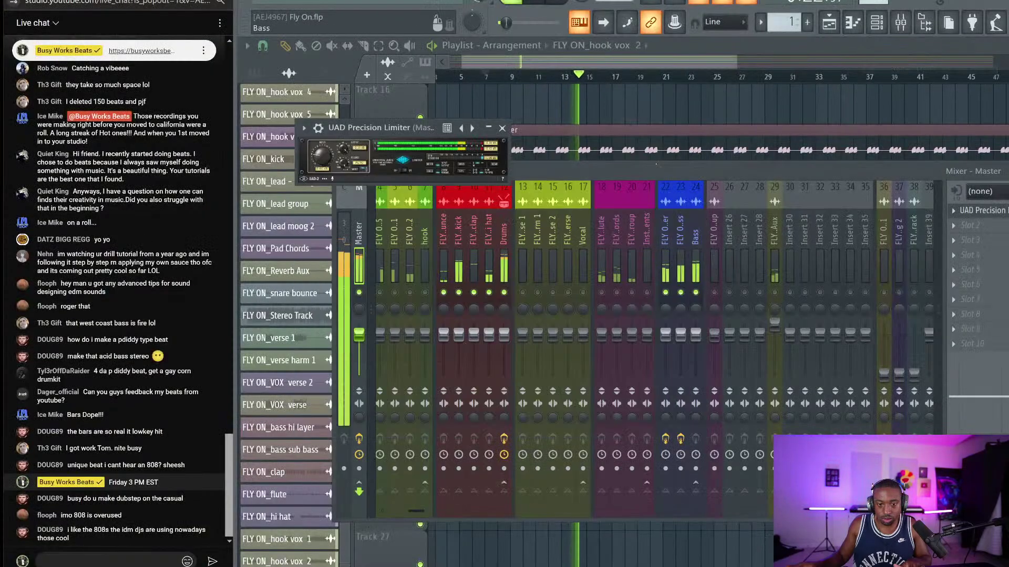
right_click(561, 114)
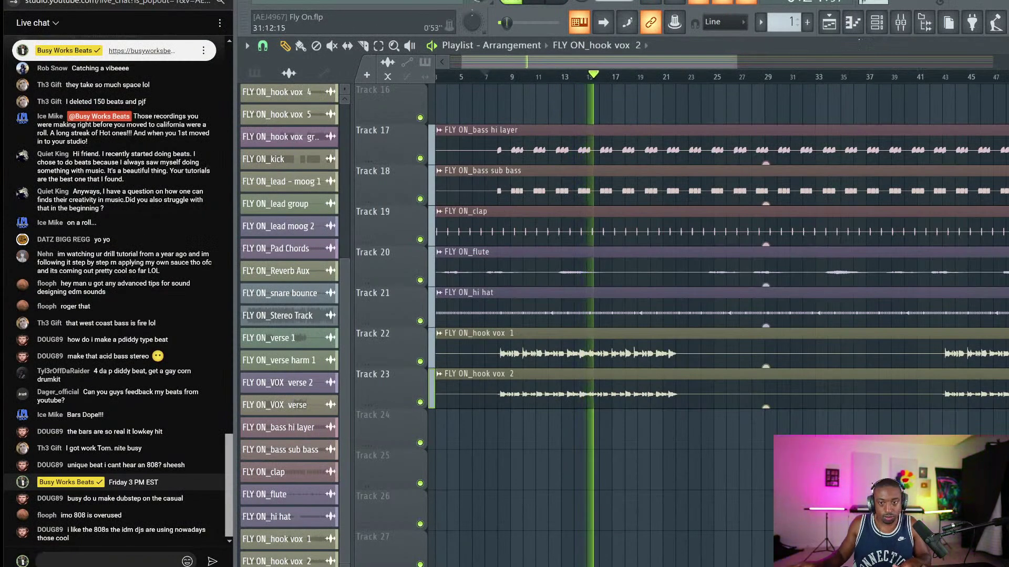
click(900, 22)
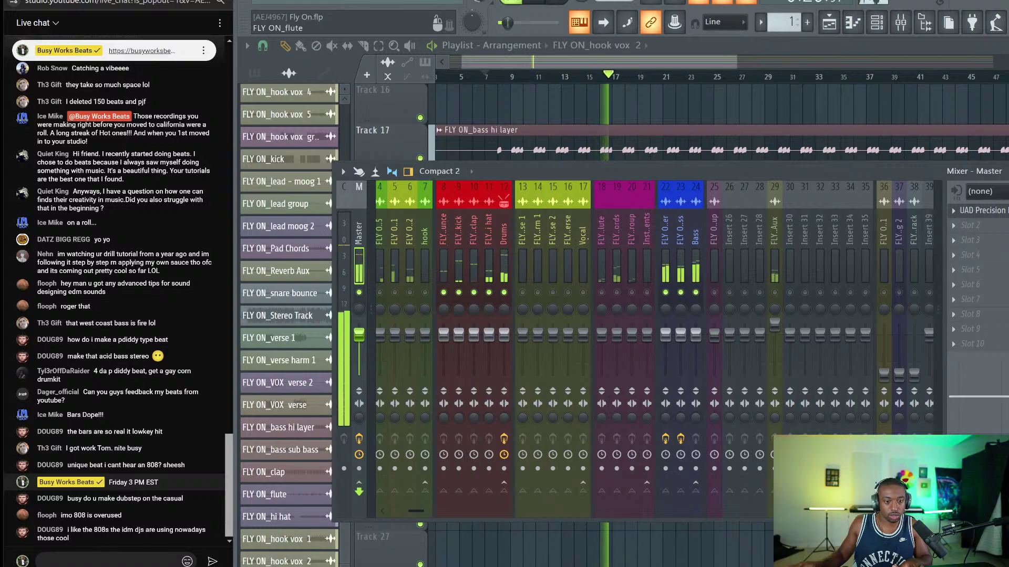
Unmute the Reverb Aux track with its volume at 100% (0.0 dB), and unmute the flute, chords, lead group and Instruments tracks.
scroll(650, 264, down, 6)
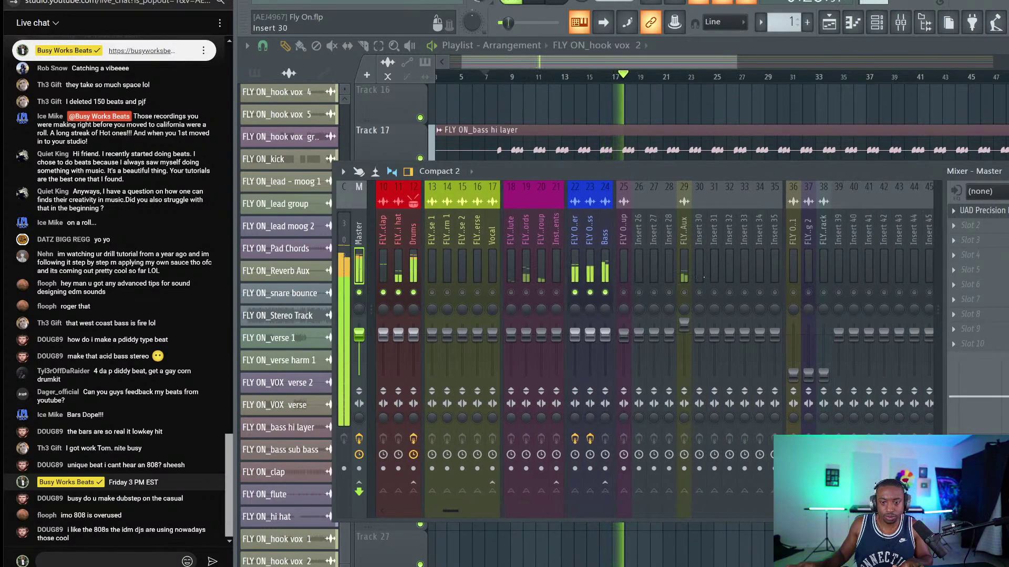
click(683, 286)
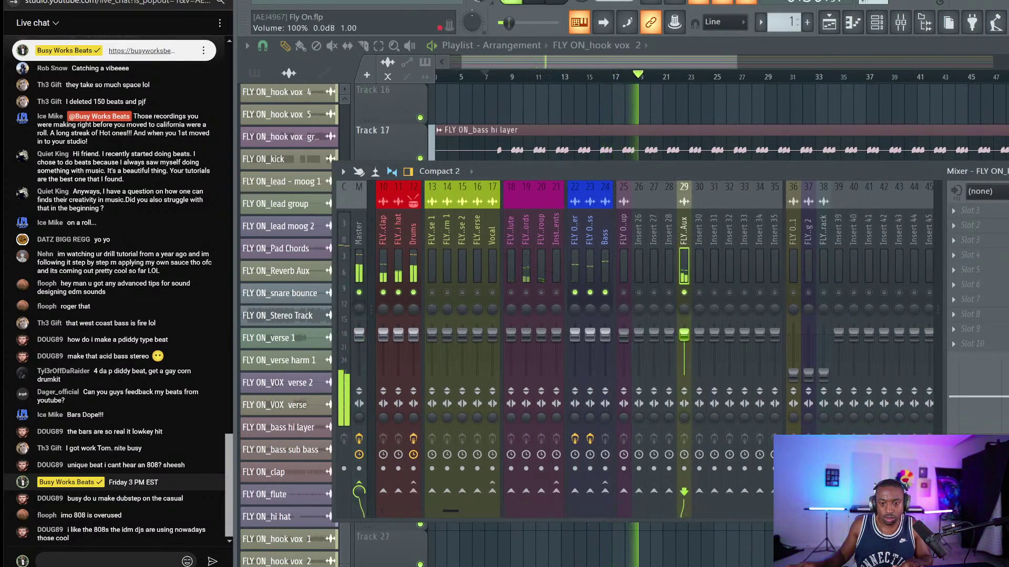
drag(556, 292, 511, 293)
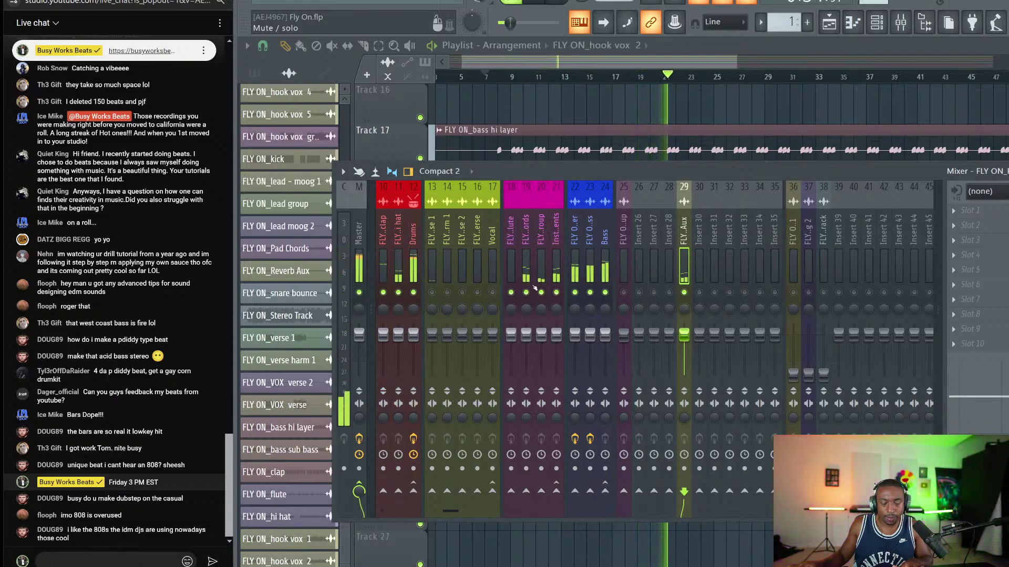
Raise the volume faders of the flute, pad chords and lead group tracks slightly above the Instruments bus, and select that bus.
drag(541, 333, 542, 325)
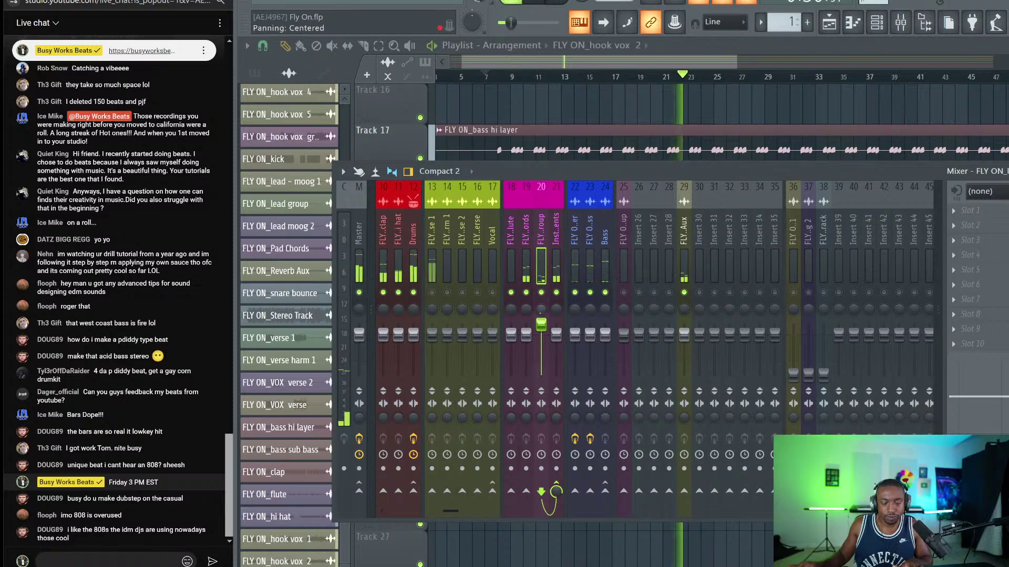
click(525, 267)
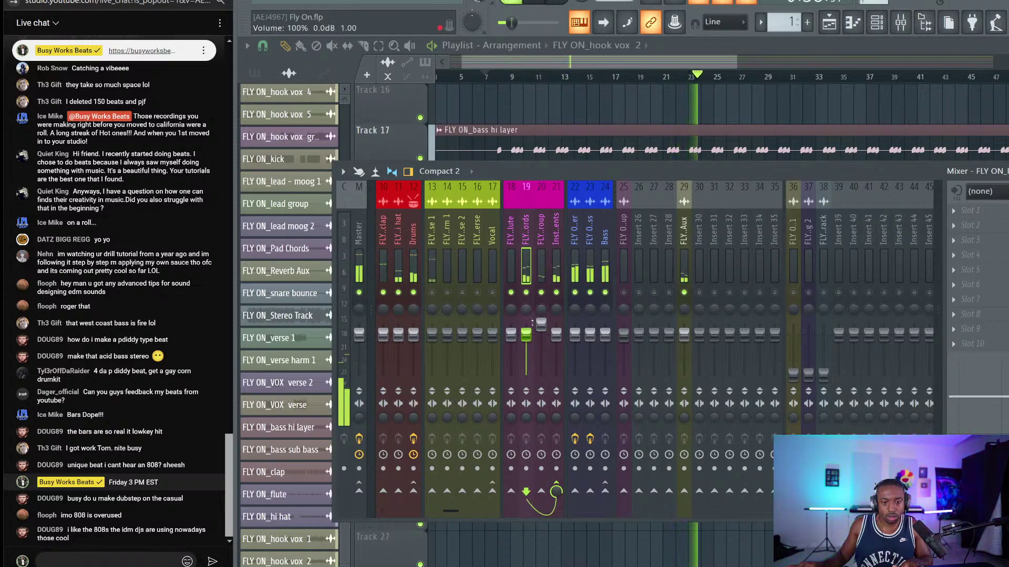
drag(526, 335, 540, 302)
click(557, 270)
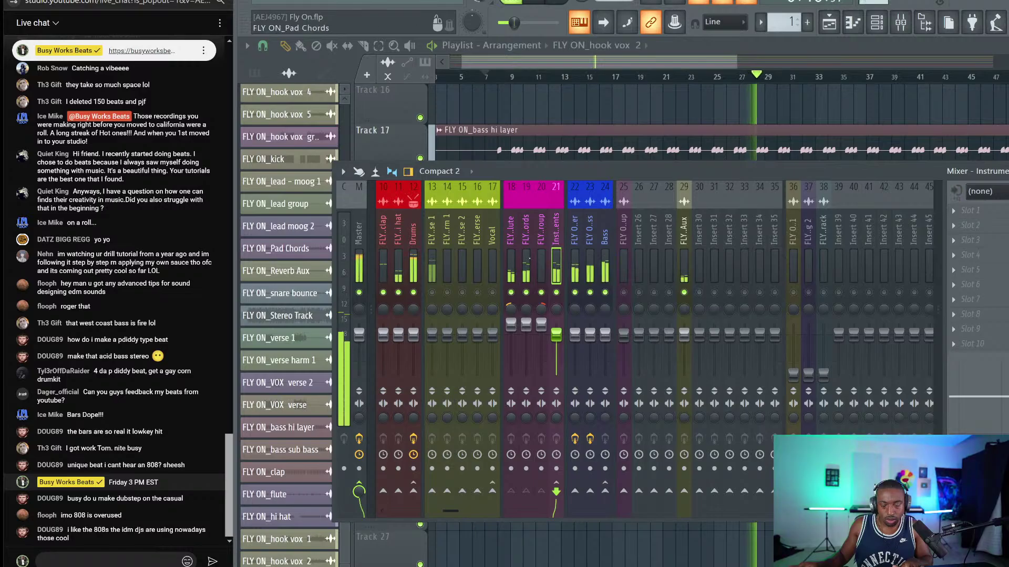
Load FabFilter Pro-Q 3 in the first slot of the Pad Chords track.
click(526, 262)
click(987, 214)
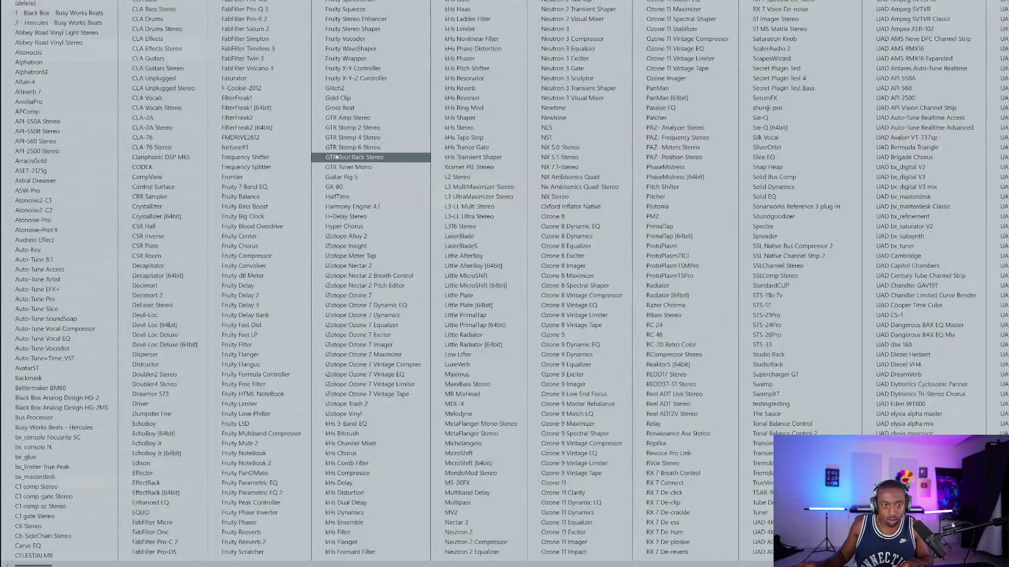
click(278, 10)
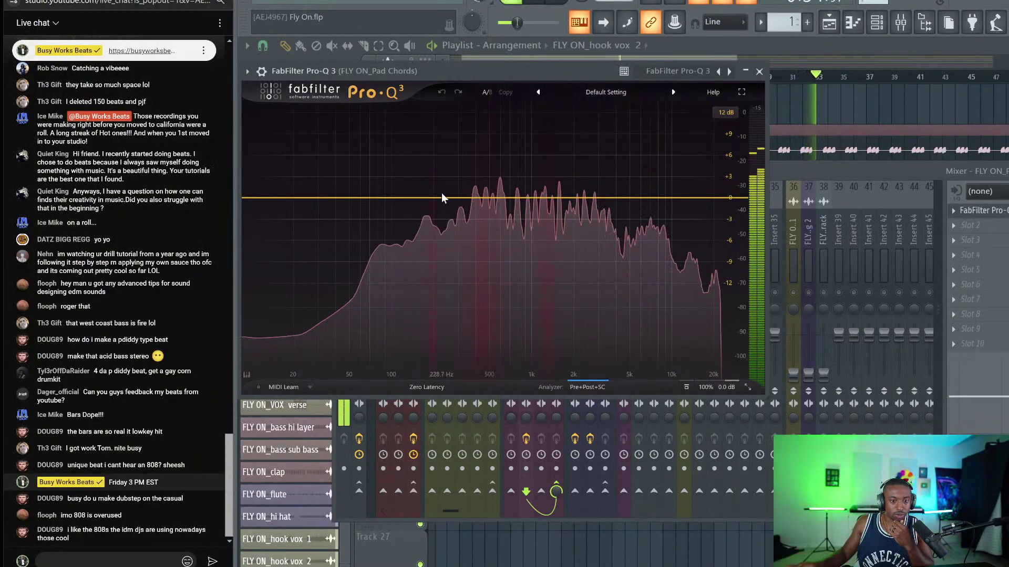
Add a bell band in the low mids of the pad chords, locate its frequency in solo, and give it a downward dynamic range.
click(441, 197)
click(456, 159)
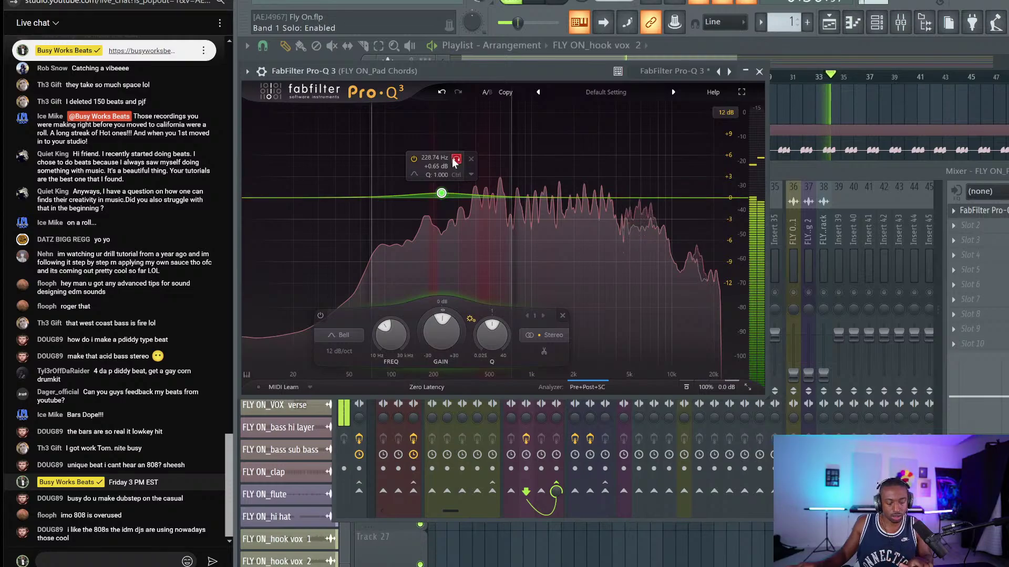
drag(453, 159, 467, 180)
scroll(466, 173, up, 5)
scroll(467, 172, down, 5)
drag(440, 316, 440, 320)
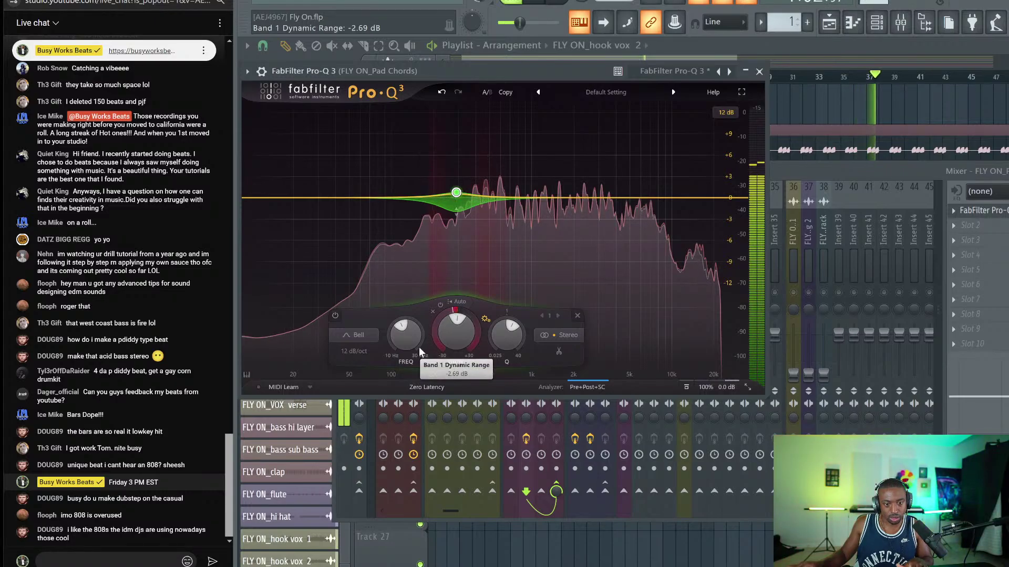
Set the dynamic band's gain to 0 dB, switch the equalizer to Natural Phase, and close it.
double_click(447, 335)
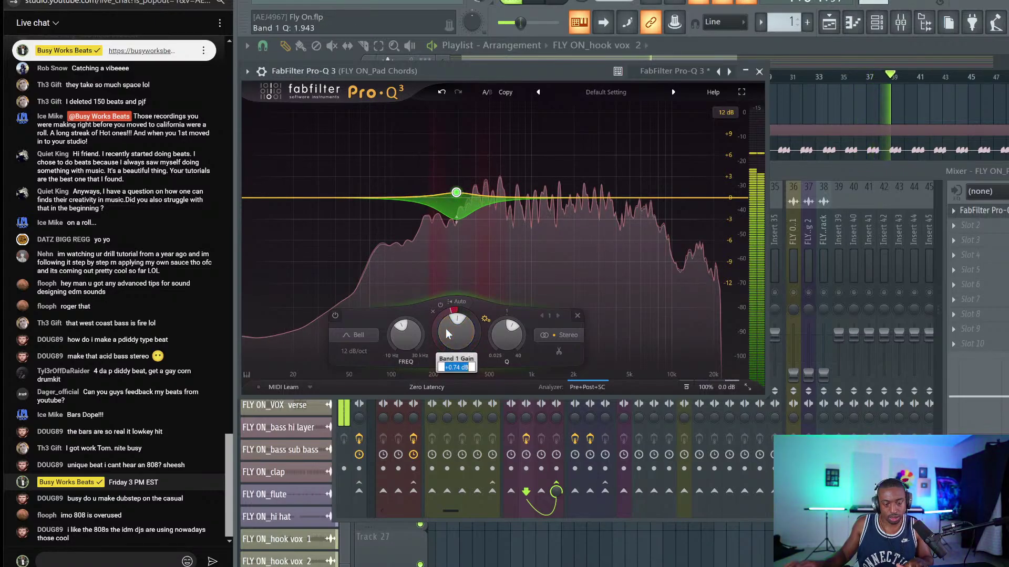
text(0)
key(Return)
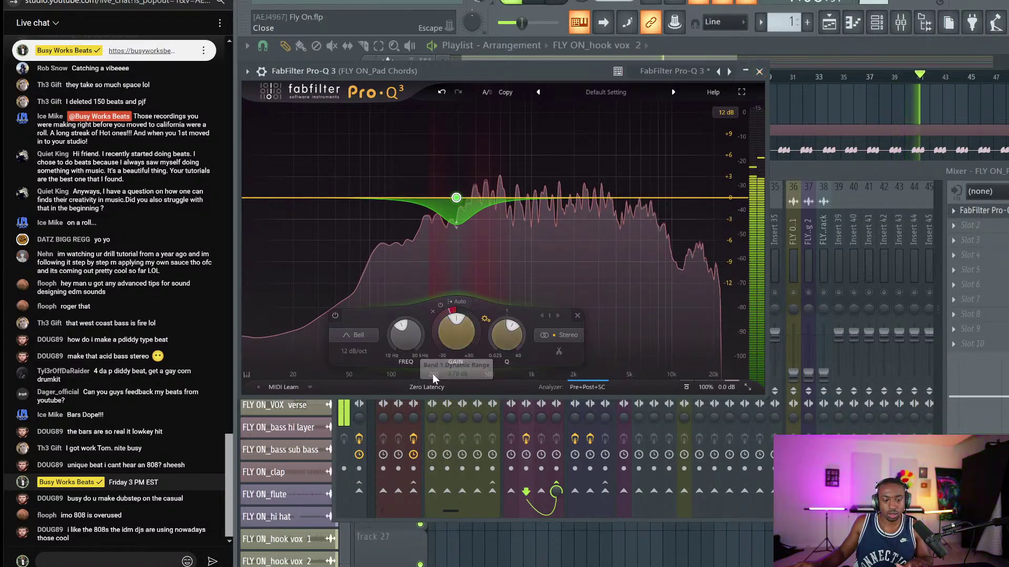
click(425, 385)
click(432, 411)
key(Escape)
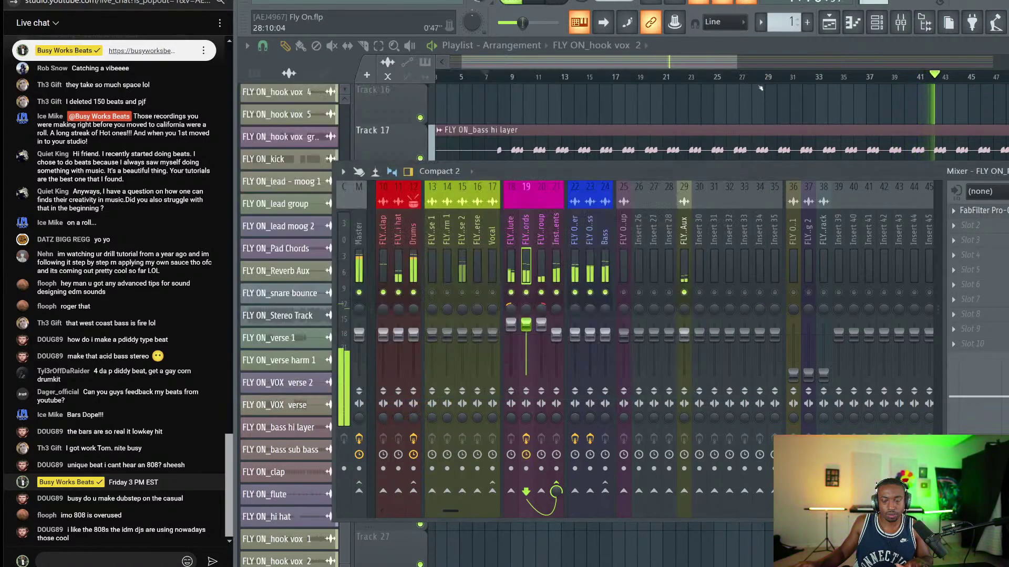
Unmute all the remaining mixer tracks including the vocals, stop playback, and select the Vocal bus.
click(358, 232)
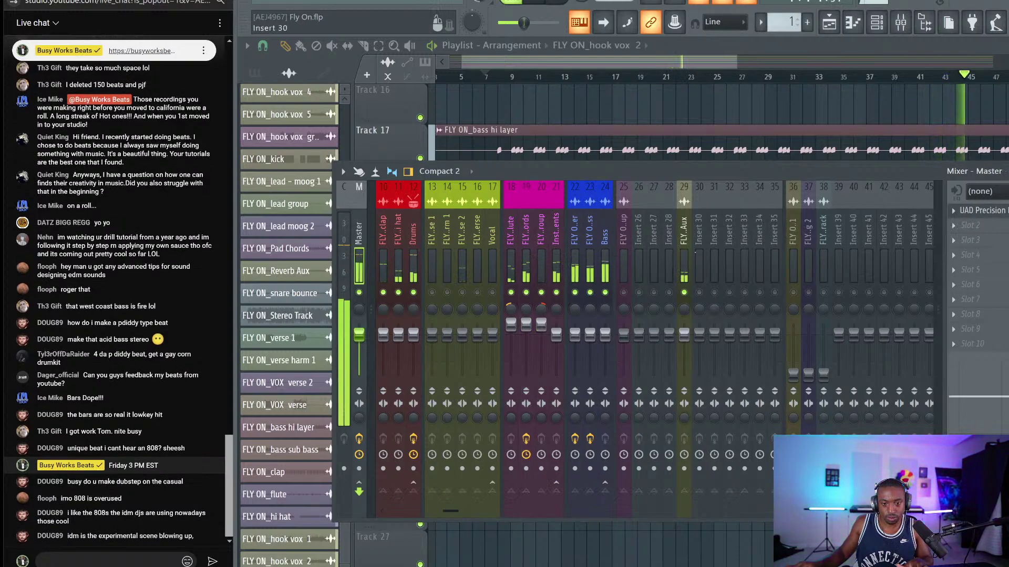
key(space)
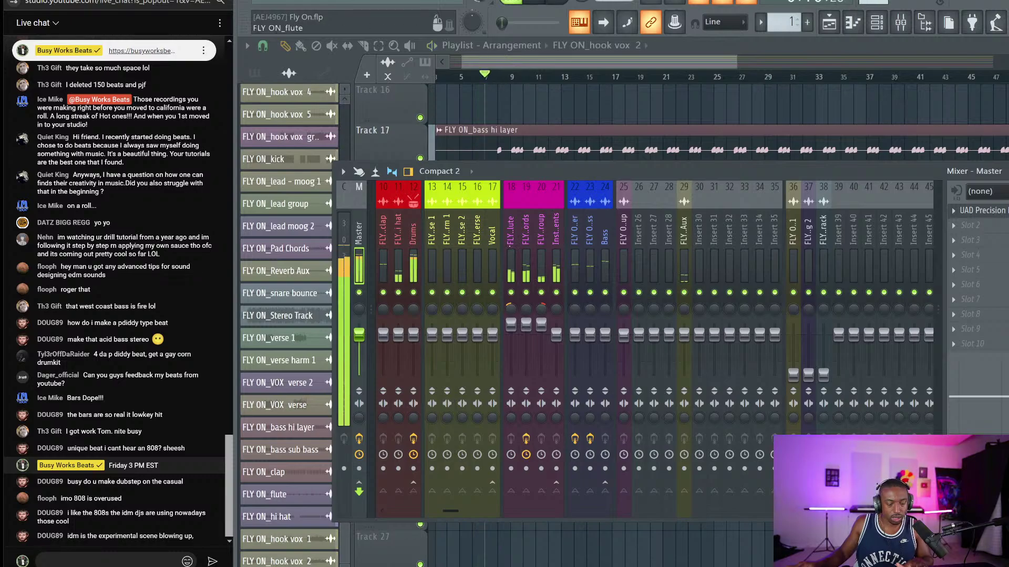
click(477, 234)
click(492, 233)
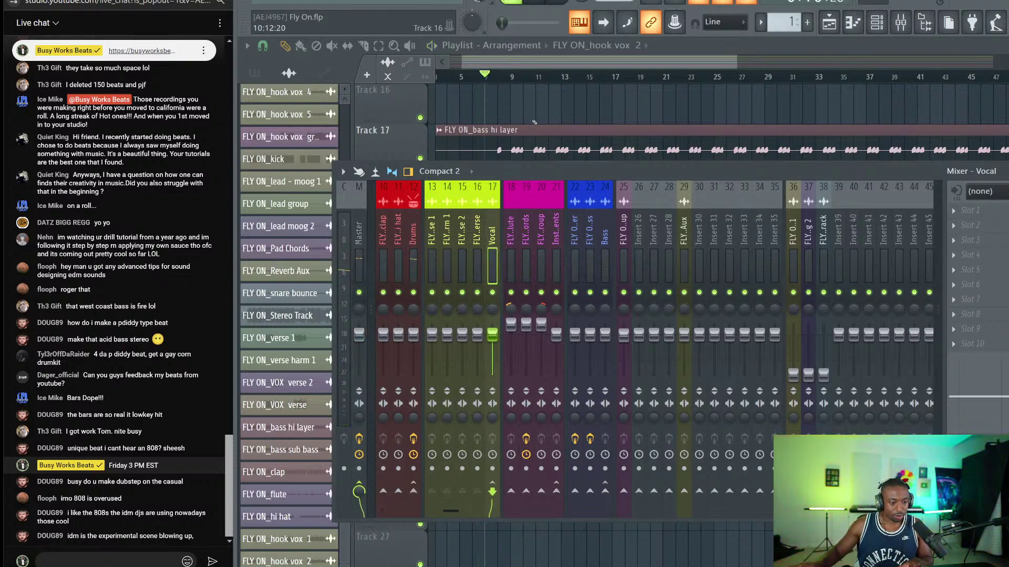
Start playback from the beginning of the verse 1 vocal clip in the playlist and return to the mixer.
key(F9)
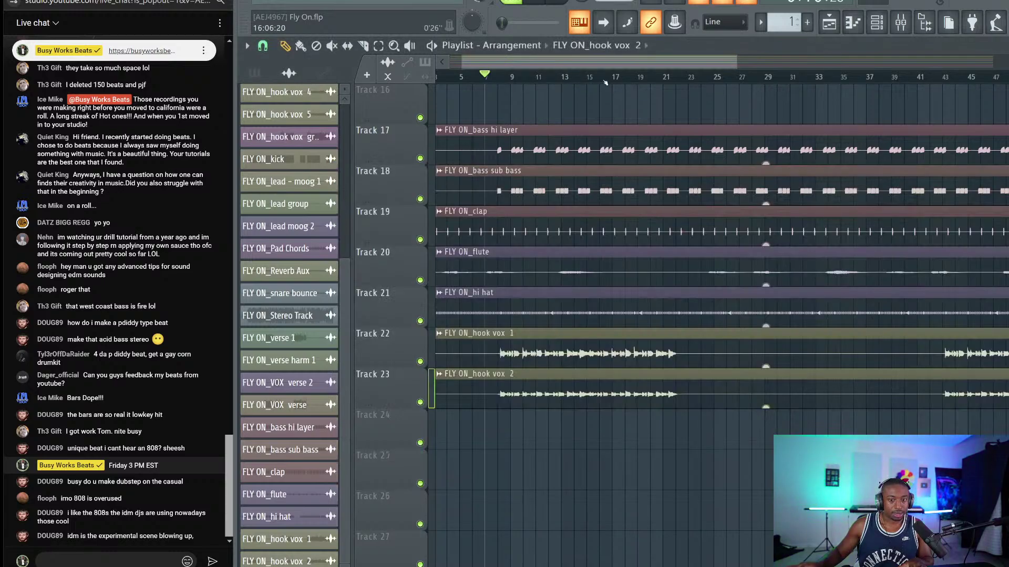
scroll(605, 84, up, 5)
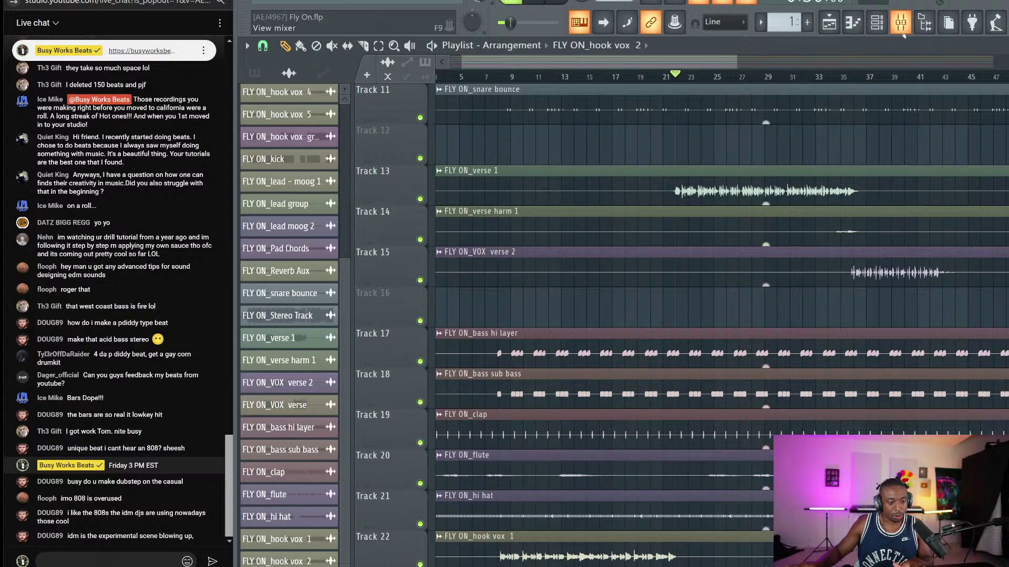
click(901, 30)
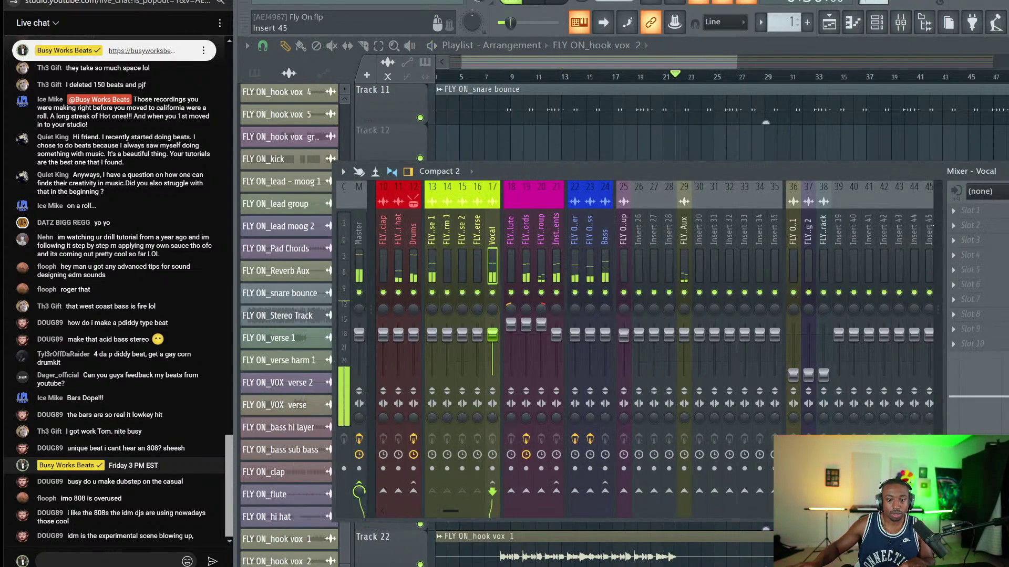
Load UAD UA 1176 Rev A in the first slot of the Vocal bus, setting attack to 3.00 and input to about -35 dB during playback.
click(971, 211)
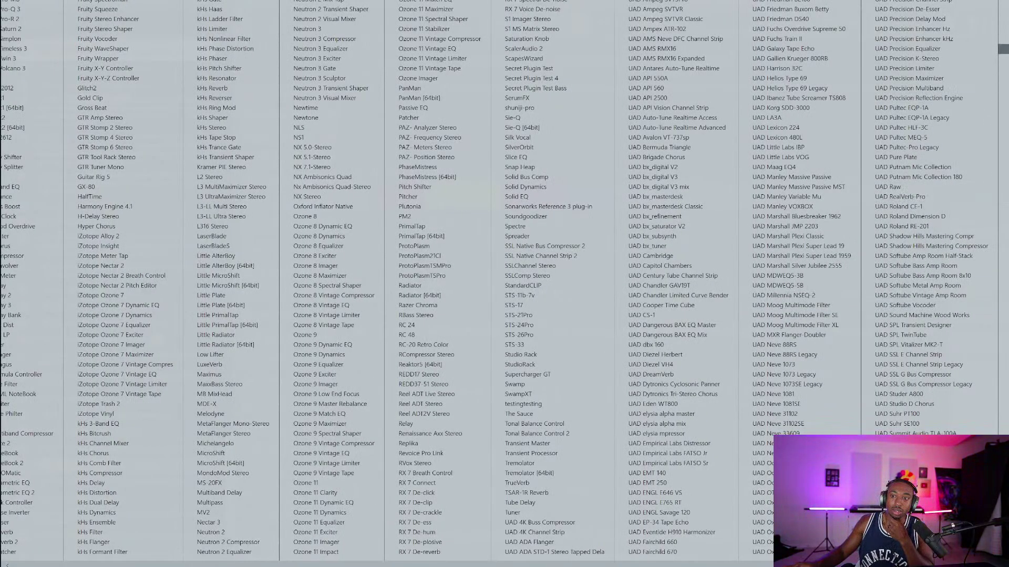
click(903, 532)
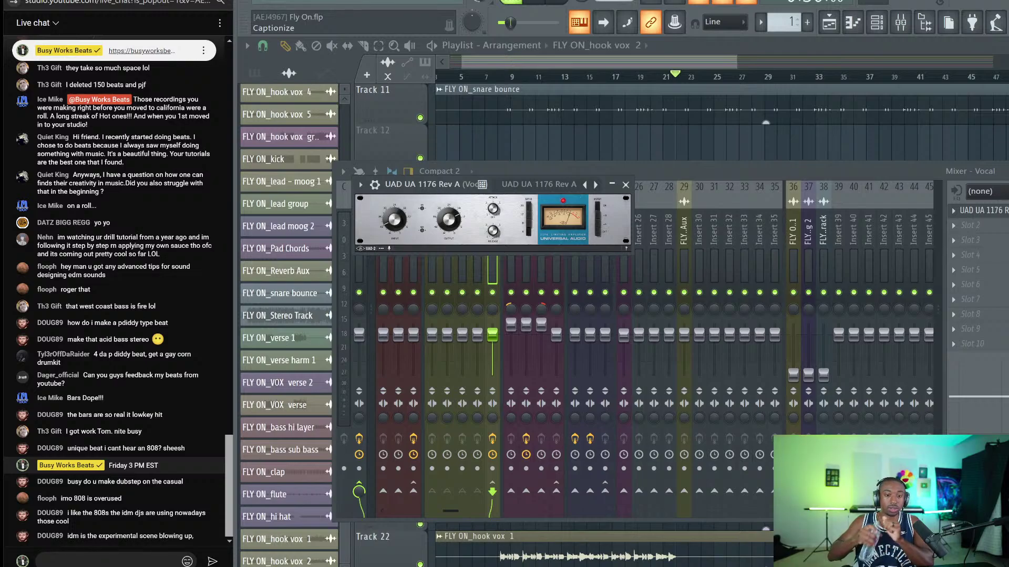
key(space)
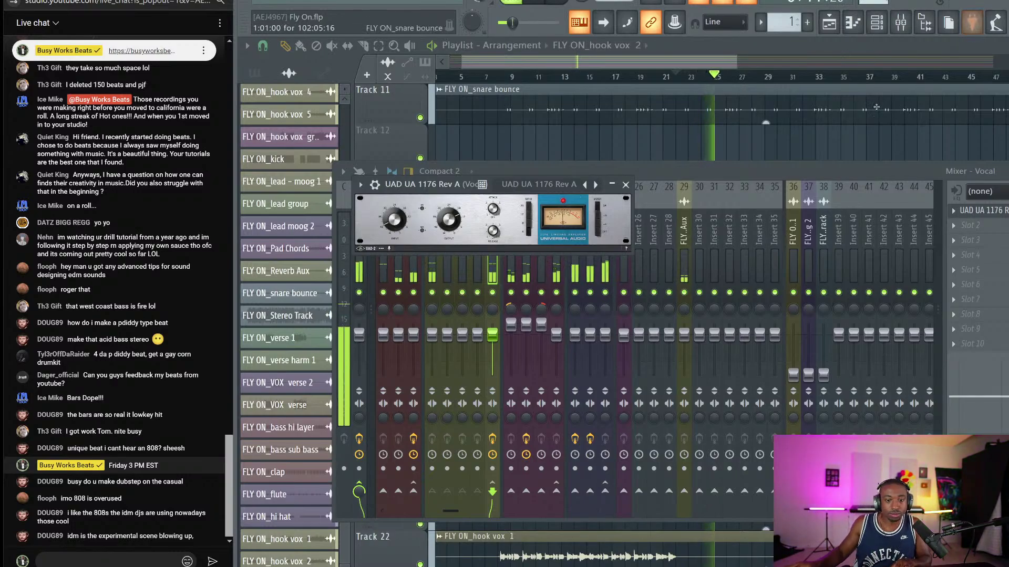
key(space)
drag(491, 230, 498, 212)
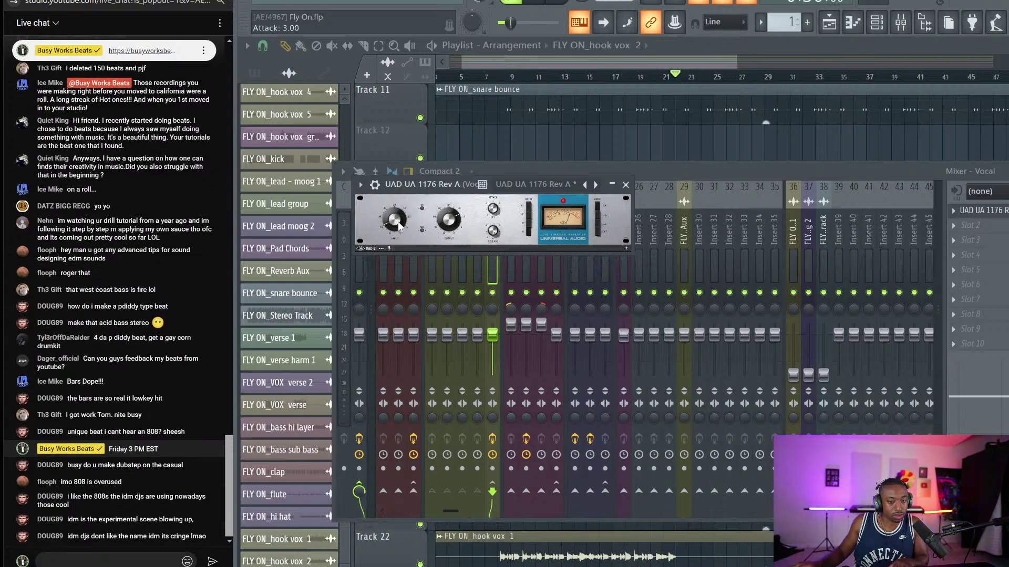
key(space)
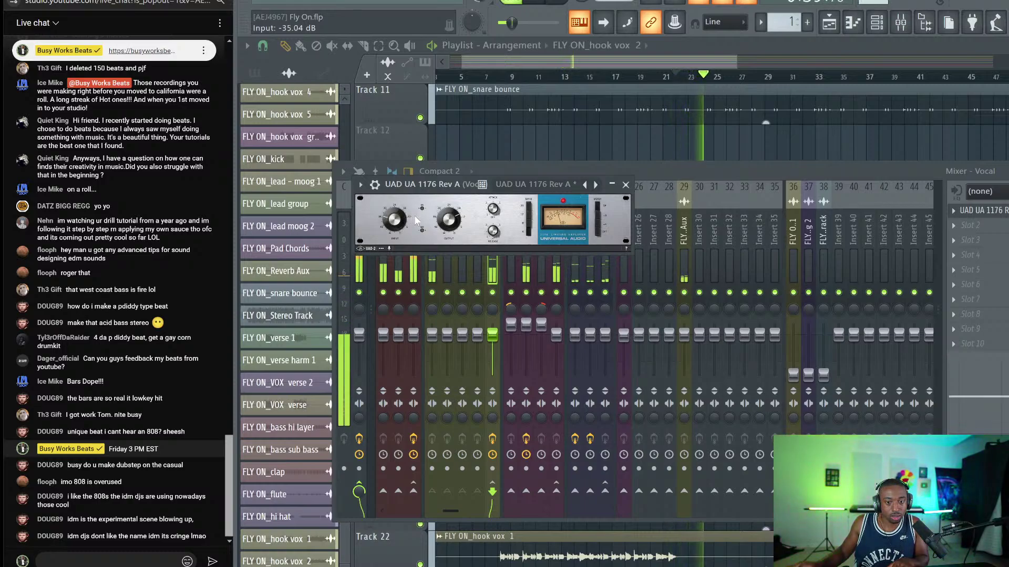
Stop playback and post "roland cloud" in the live chat.
key(space)
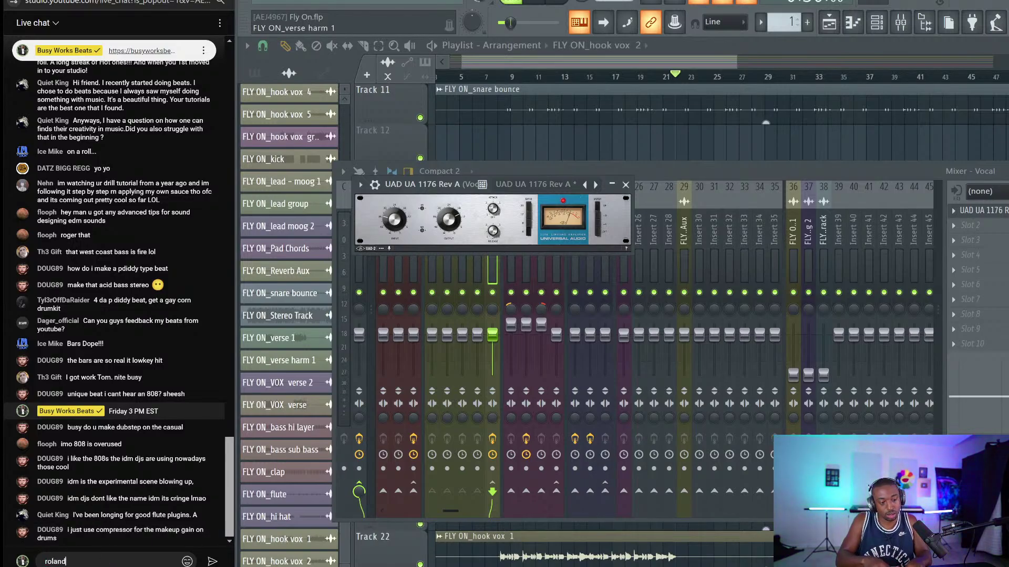
text(oud)
key(Return)
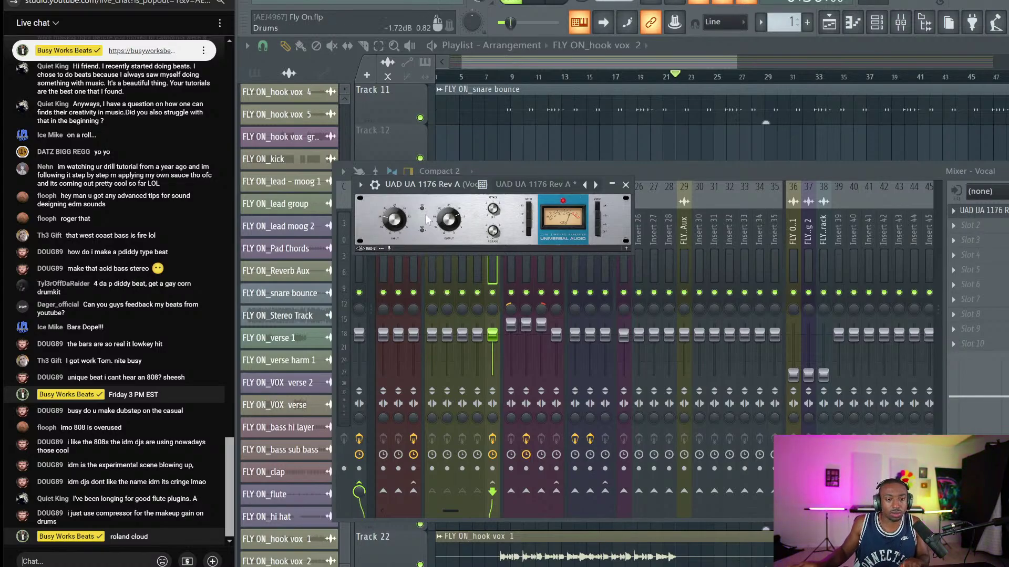
Audition the compressed verse vocal, save the project, and return to the mixer with the song playing.
key(space)
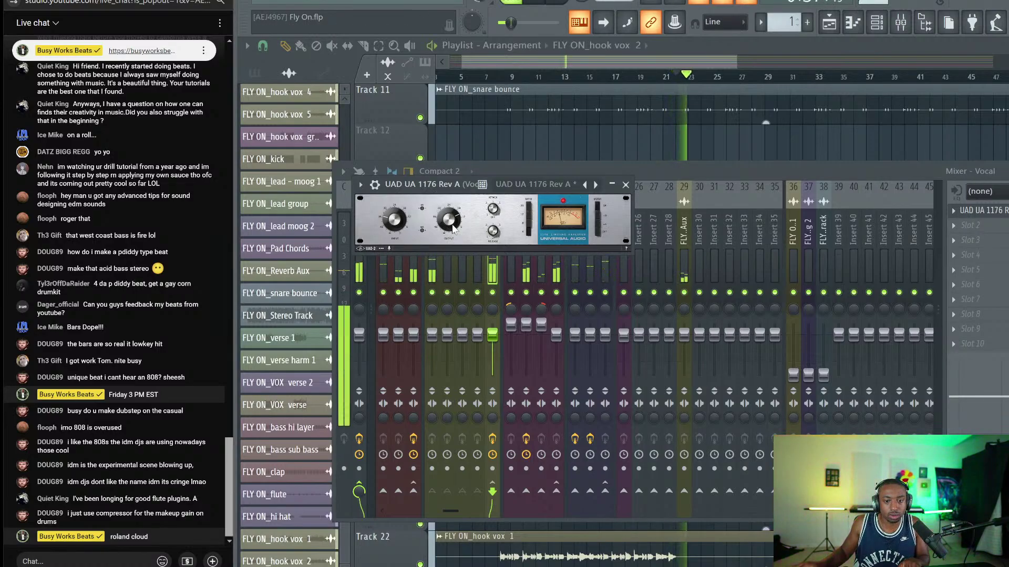
key(space)
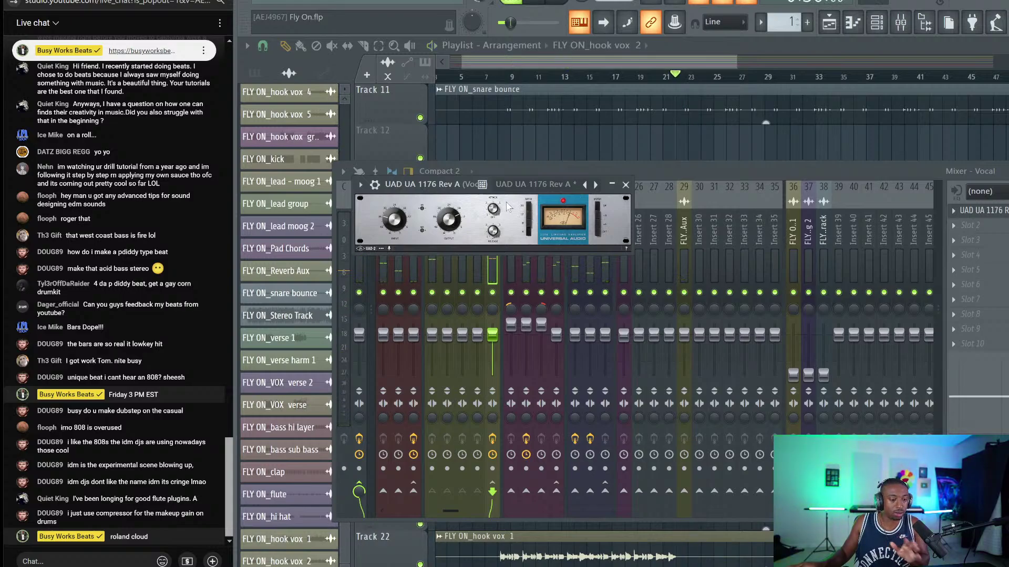
click(499, 67)
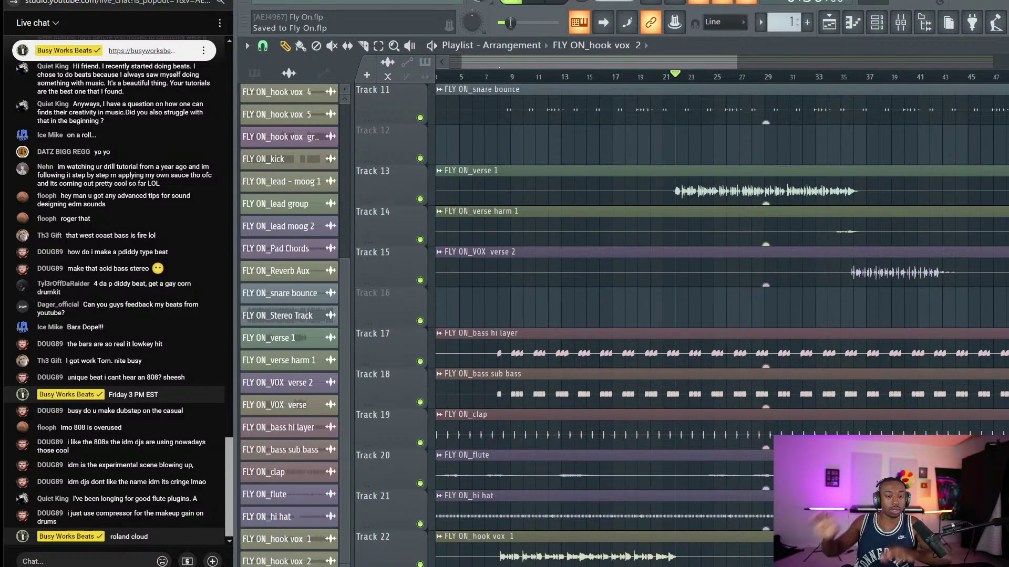
key(F9)
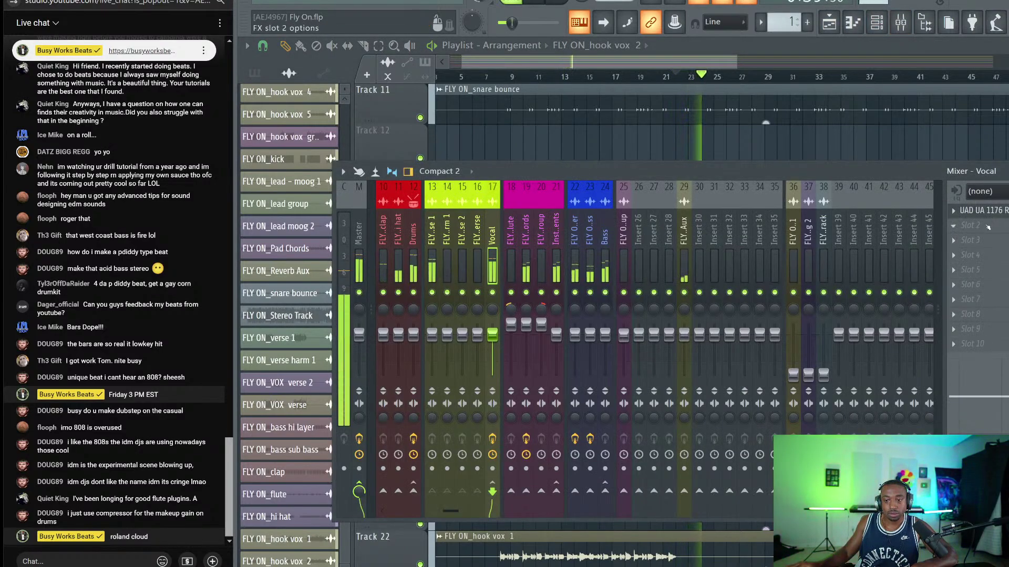
Load FabFilter Pro-L 2 in the second slot of the Vocal bus, raise its gain to about +2.27 dB, and close it.
click(969, 224)
click(245, 9)
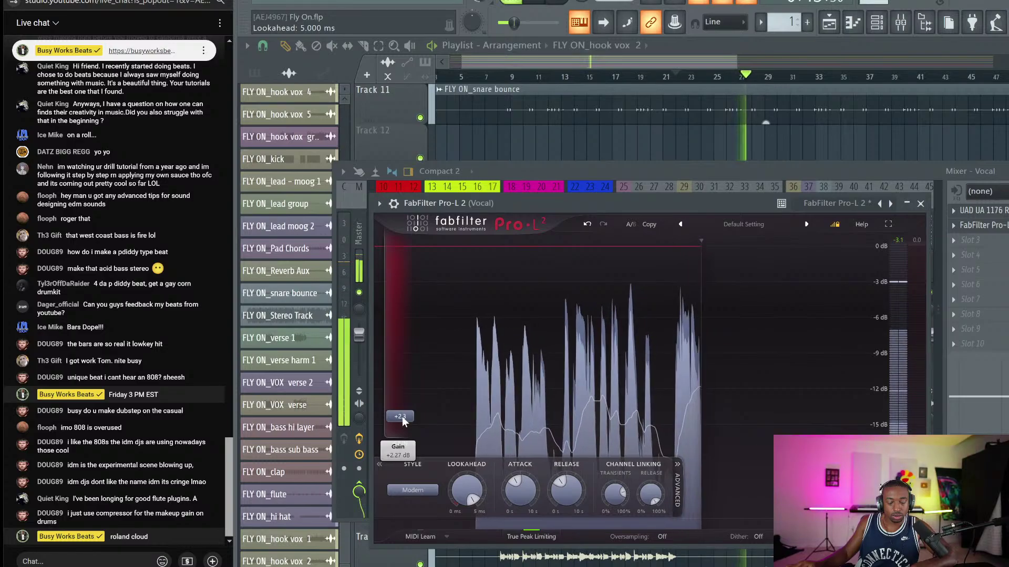
click(906, 204)
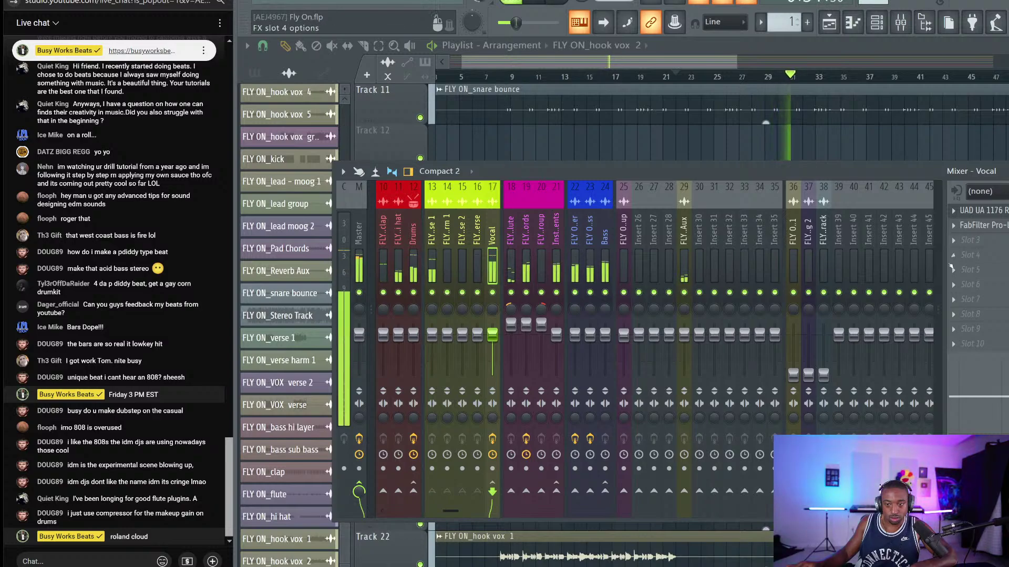
Load FabFilter Pro-Q 3 in the third slot of the Vocal bus.
click(972, 245)
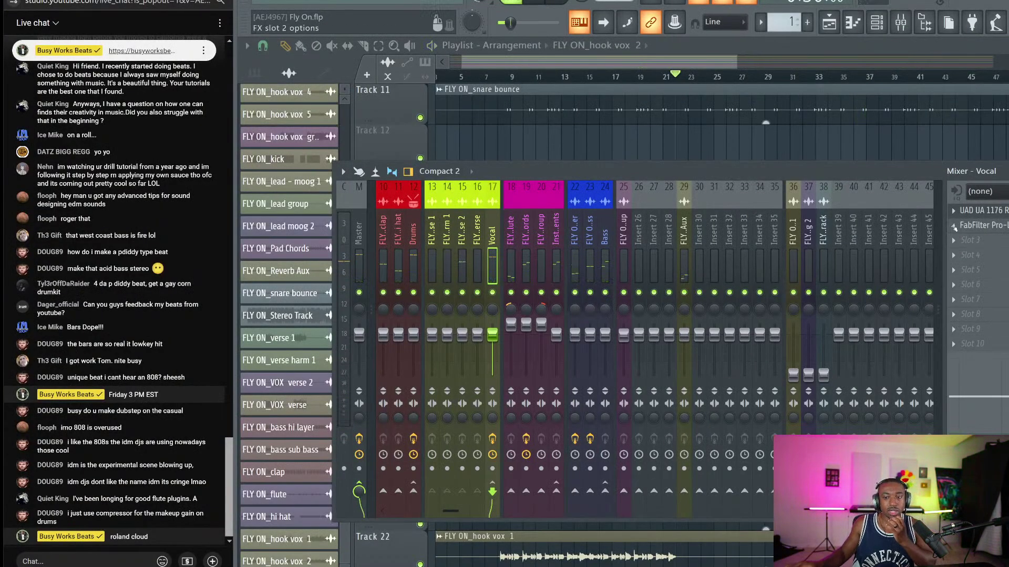
click(970, 240)
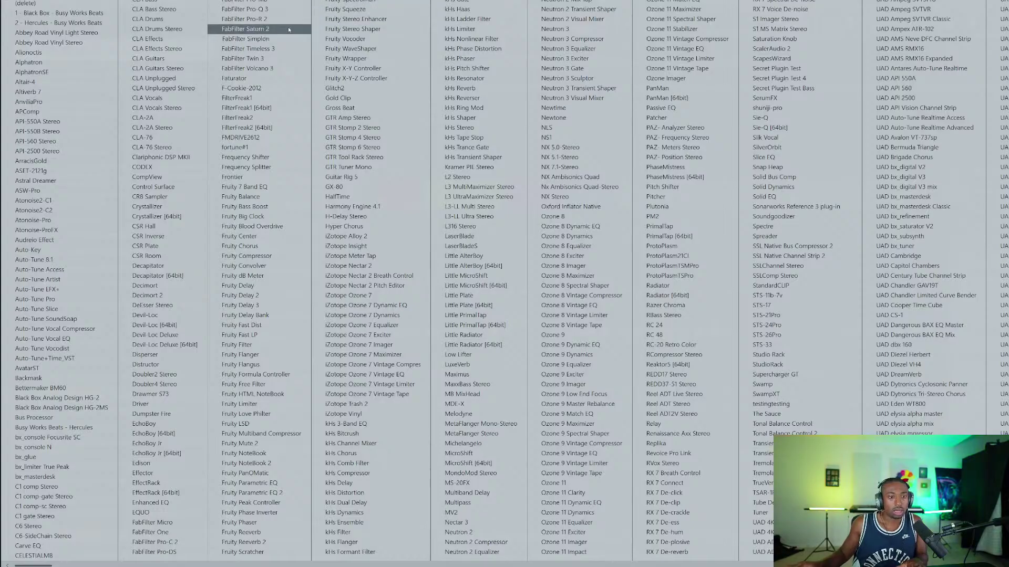
click(244, 9)
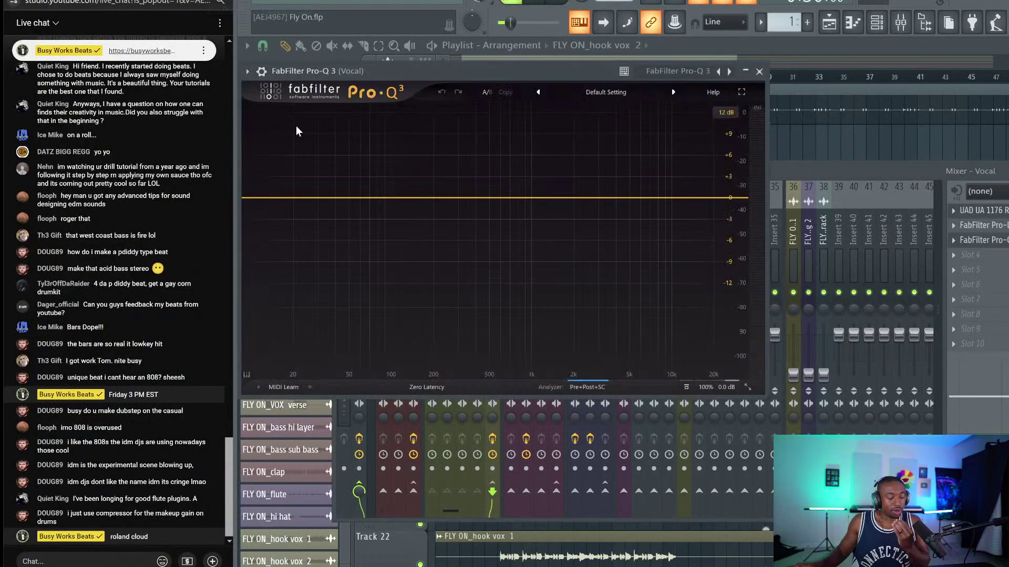
Switch the vocal equalizer to Natural Phase, audition the verse through it, and close its window.
click(427, 388)
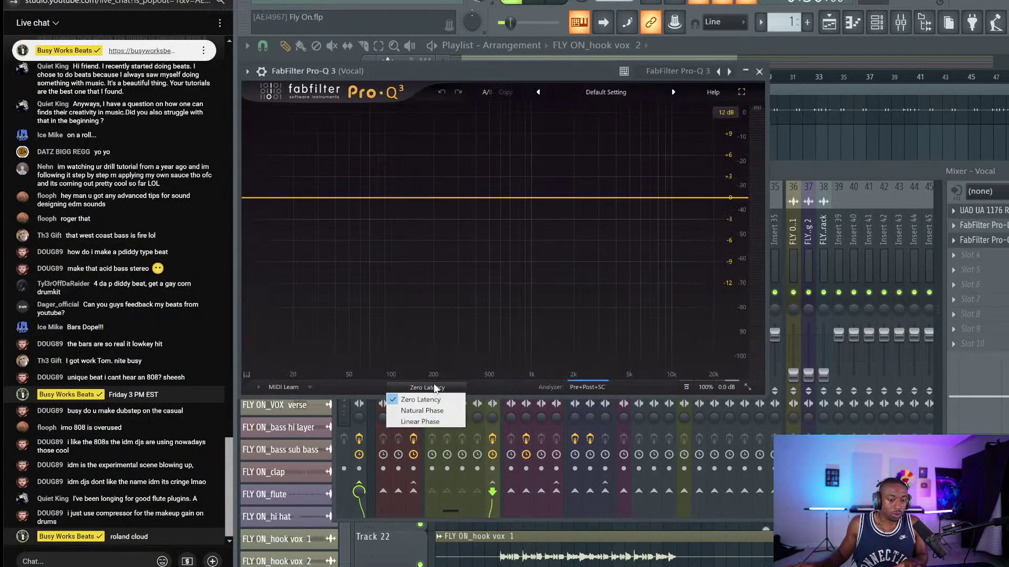
click(420, 407)
key(space)
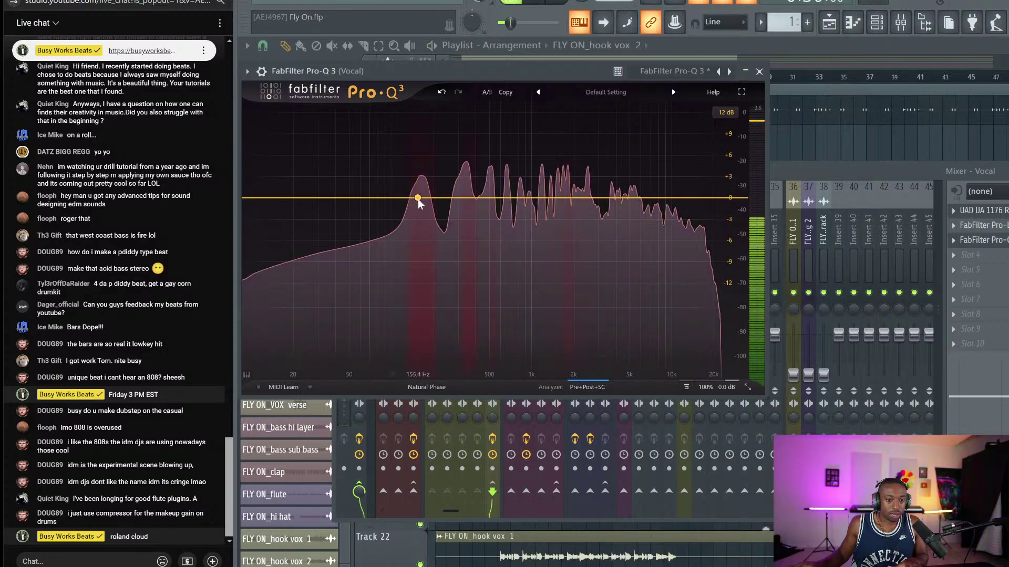
click(758, 73)
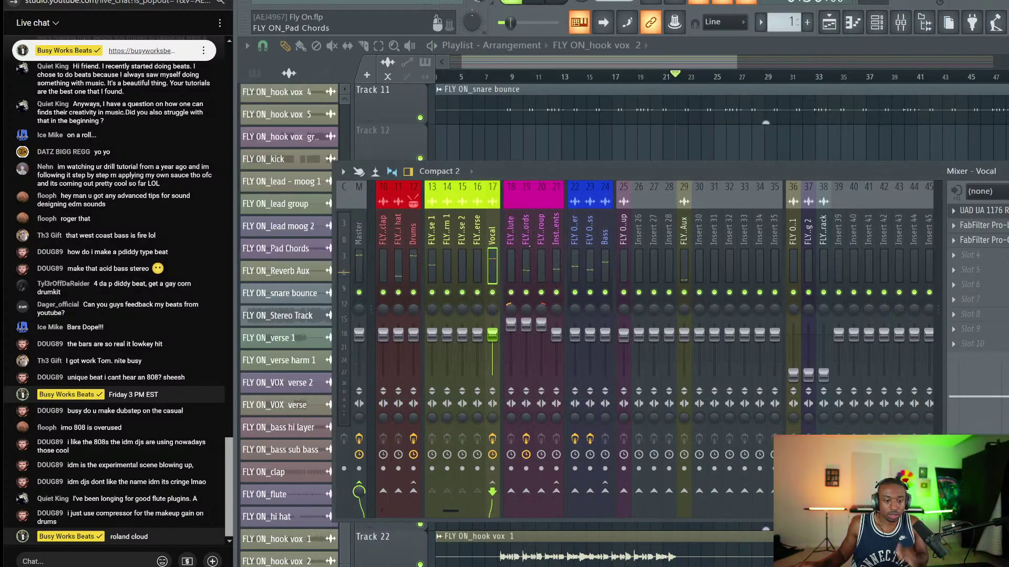
Isolate the four vocal tracks and the Vocal bus in the mixer, and open the bus's Pro-Q 3 equalizer.
click(477, 293)
click(462, 293)
click(447, 292)
click(432, 293)
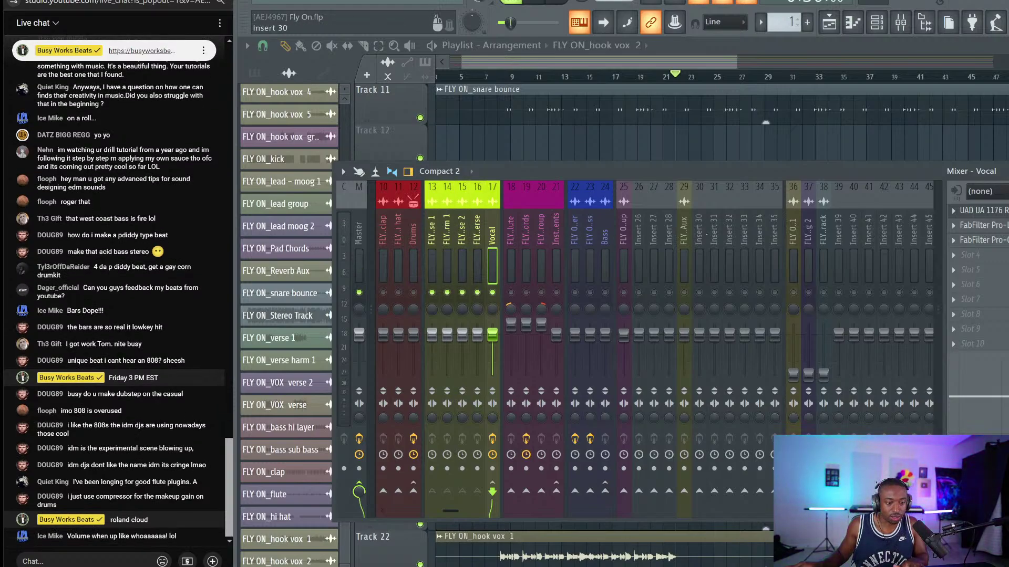
click(988, 241)
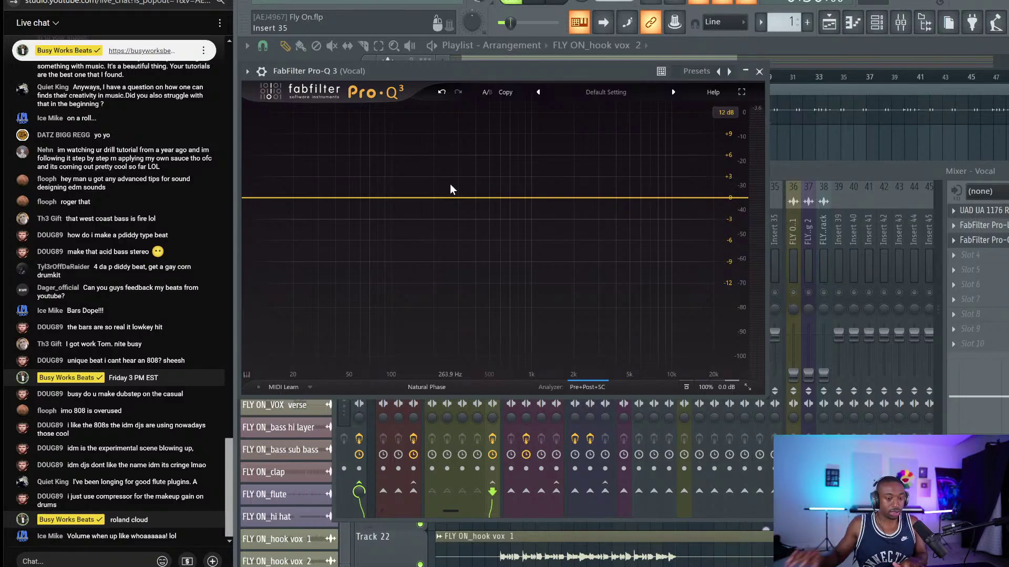
Add a dynamic bell band at 171.80 Hz with Q 1.645, threshold -26.7 dB and a downward dynamic range of about -5 dB.
double_click(426, 198)
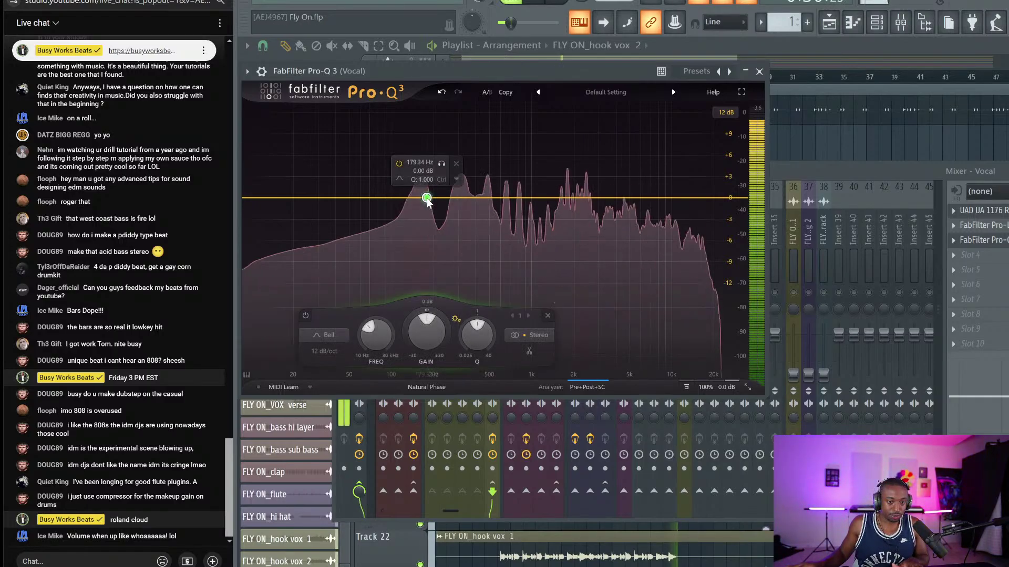
click(441, 163)
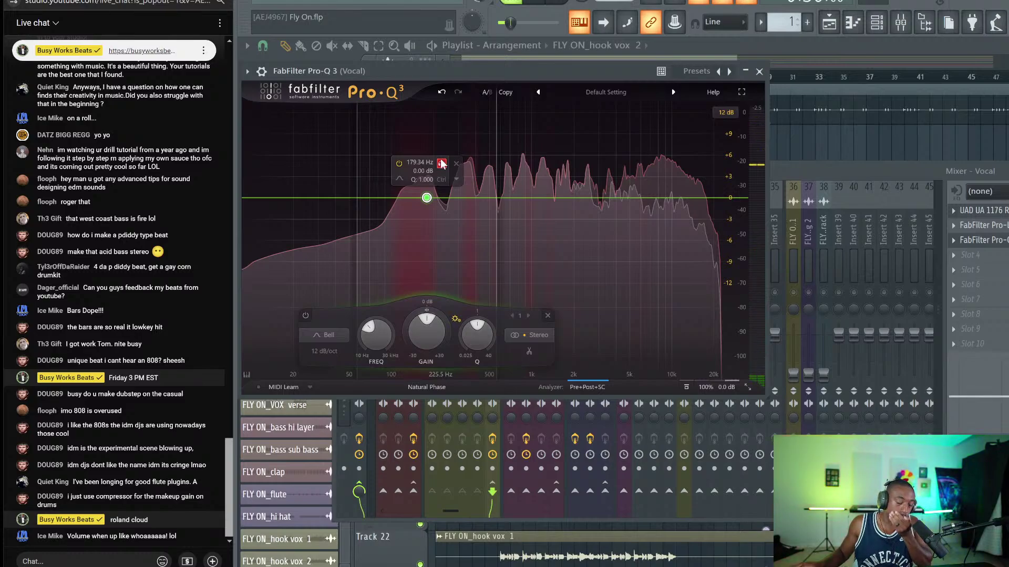
key(space)
mouse_move(440, 159)
mouse_down()
mouse_move(428, 182)
mouse_move(444, 170)
mouse_move(437, 174)
mouse_up()
drag(406, 349, 404, 354)
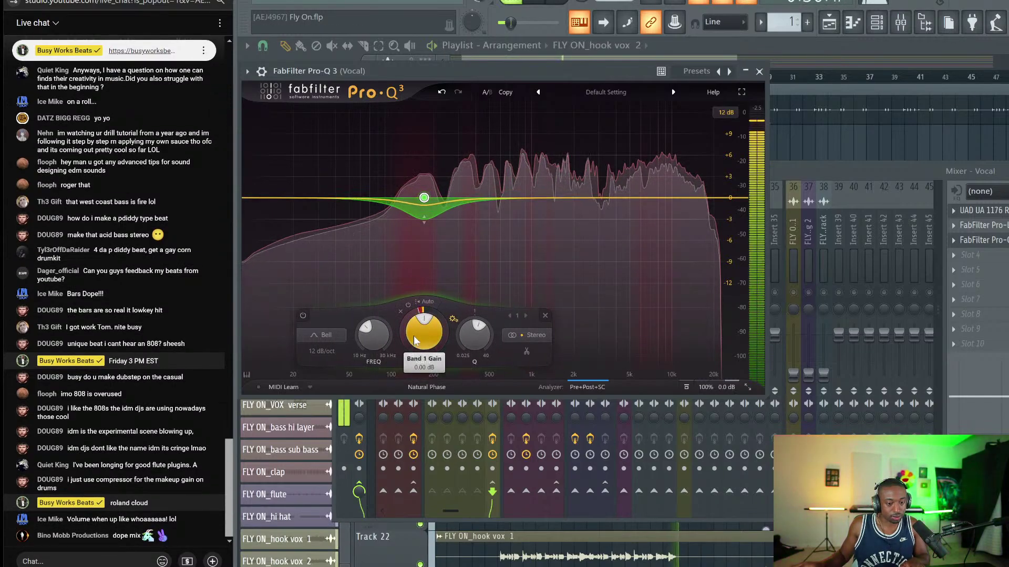
click(428, 303)
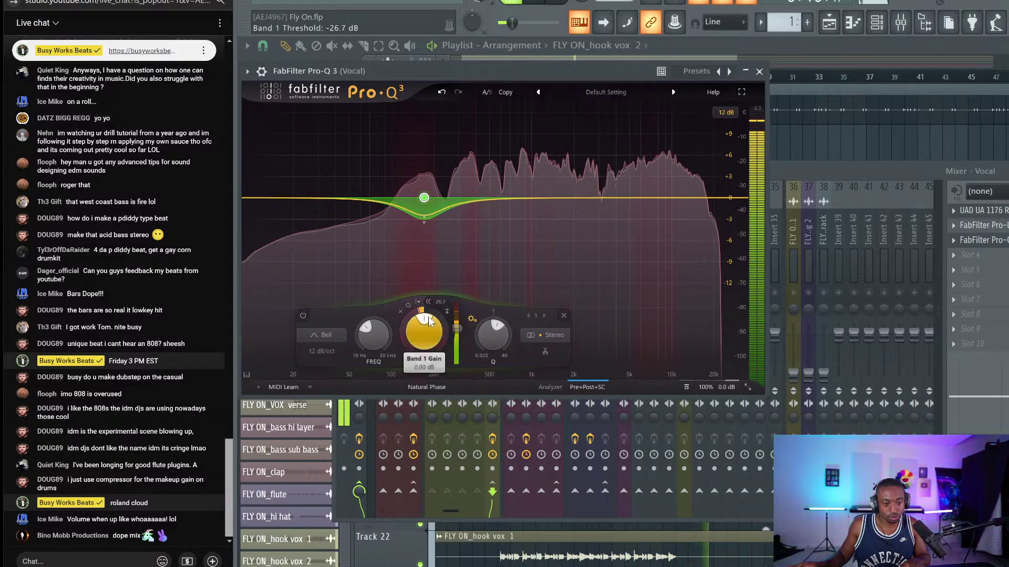
drag(430, 322, 396, 323)
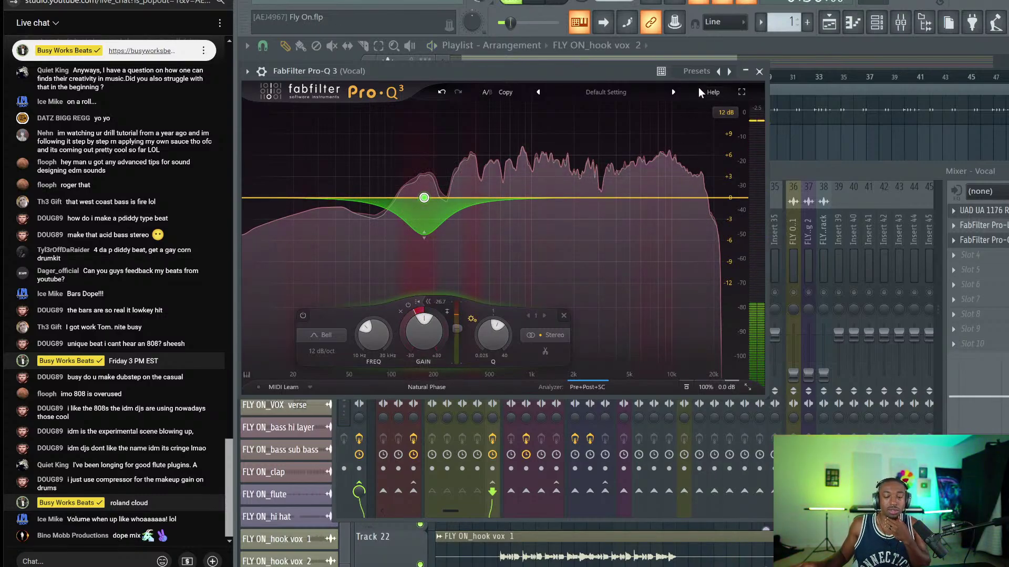
Add a low-cut band at 80 Hz with a 24 dB/oct slope to the vocal equalizer.
click(379, 198)
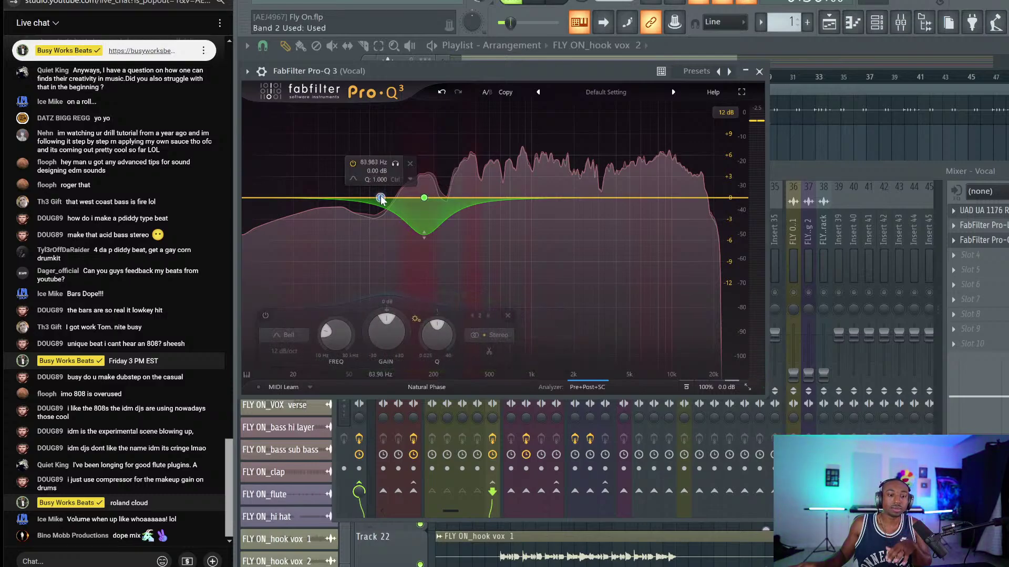
click(376, 191)
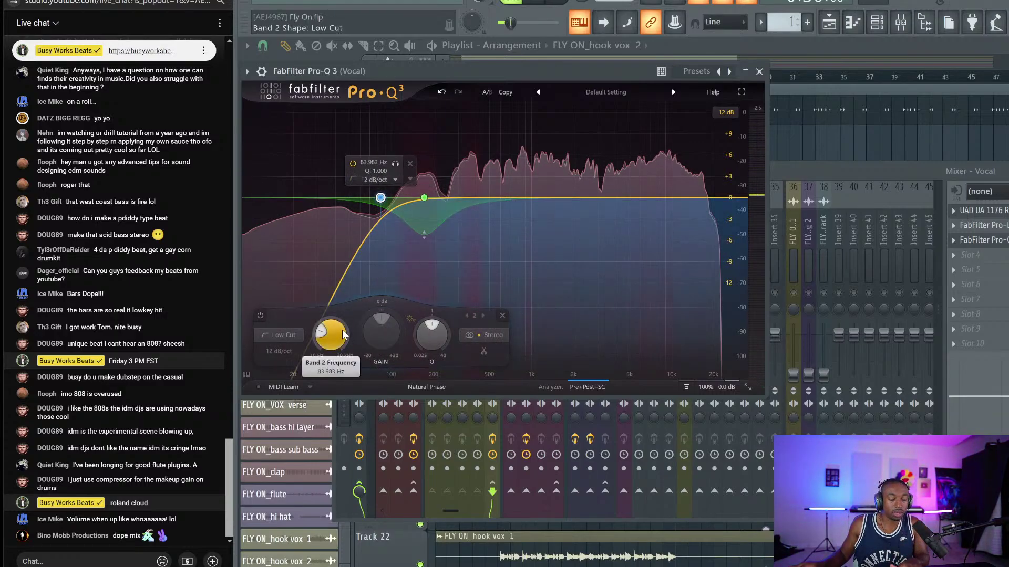
click(280, 352)
click(287, 396)
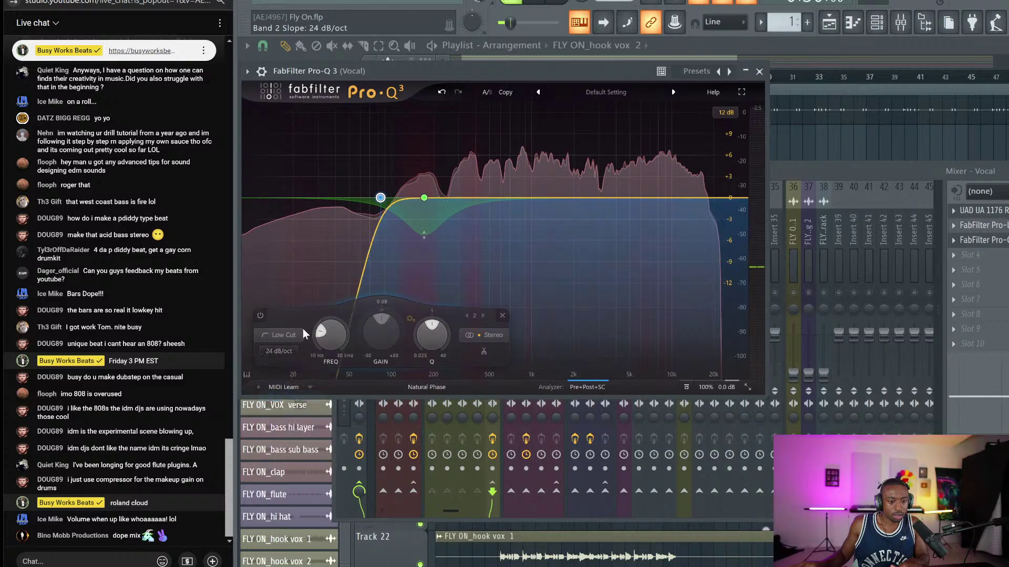
scroll(329, 337, down, 1)
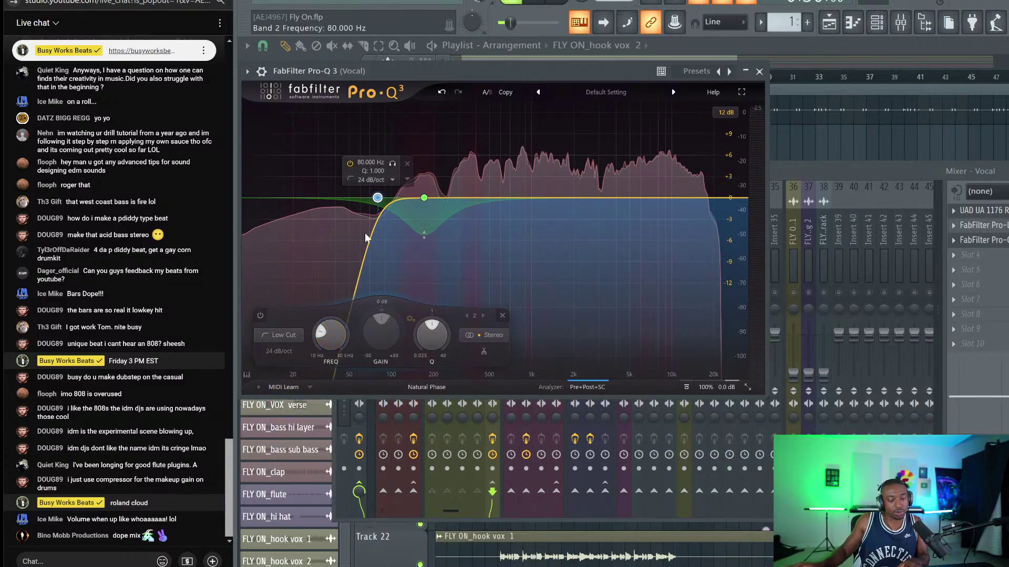
Audition the isolated vocal with the 80 Hz low cut bypassed and enabled, leave it enabled, and close the equalizer.
key(space)
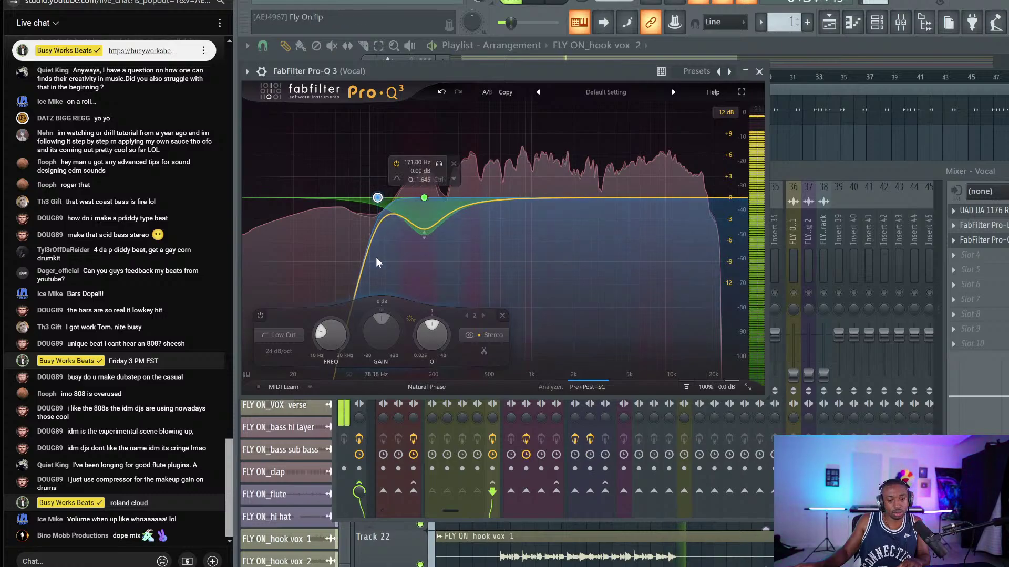
key(space)
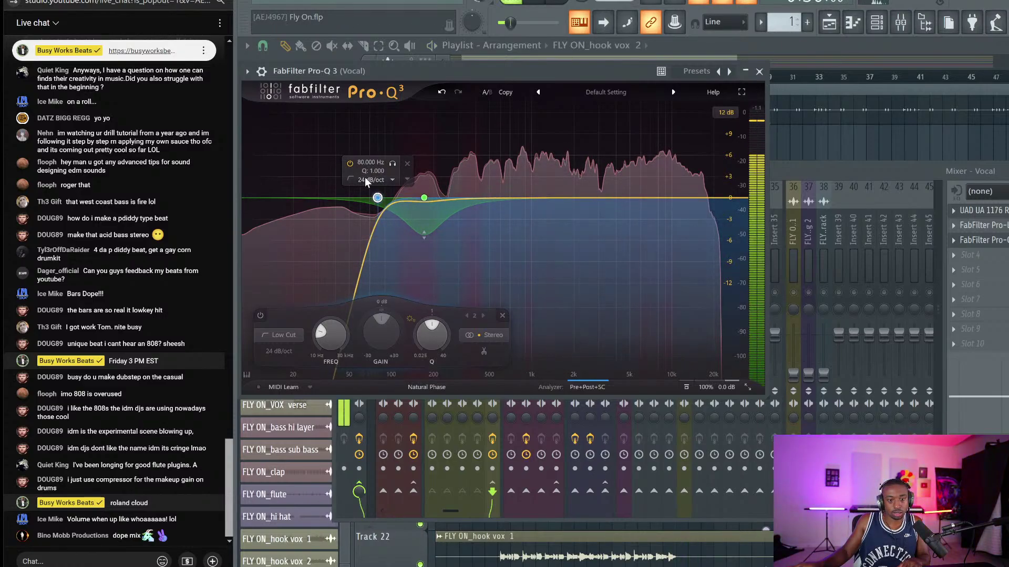
click(350, 163)
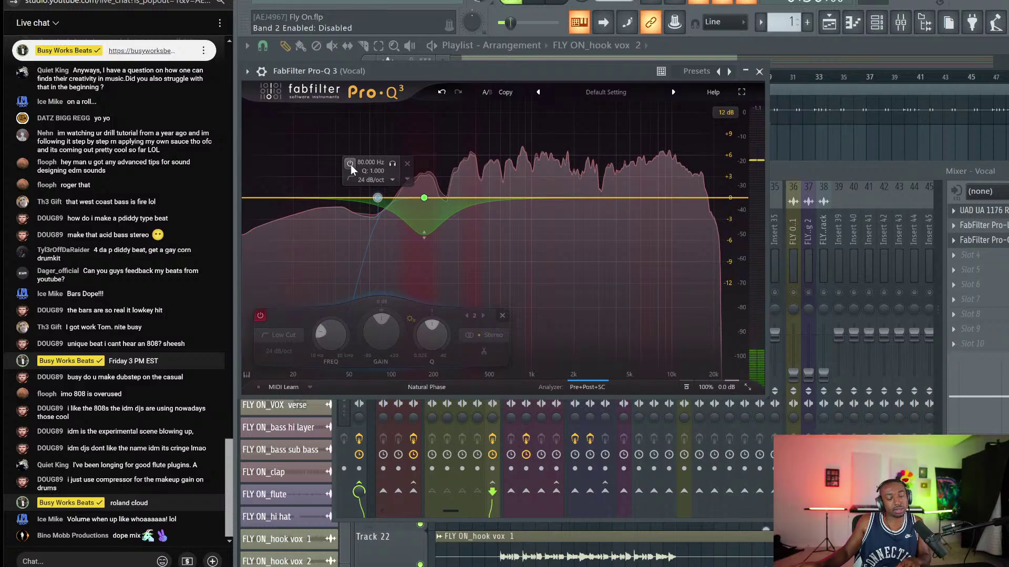
key(space)
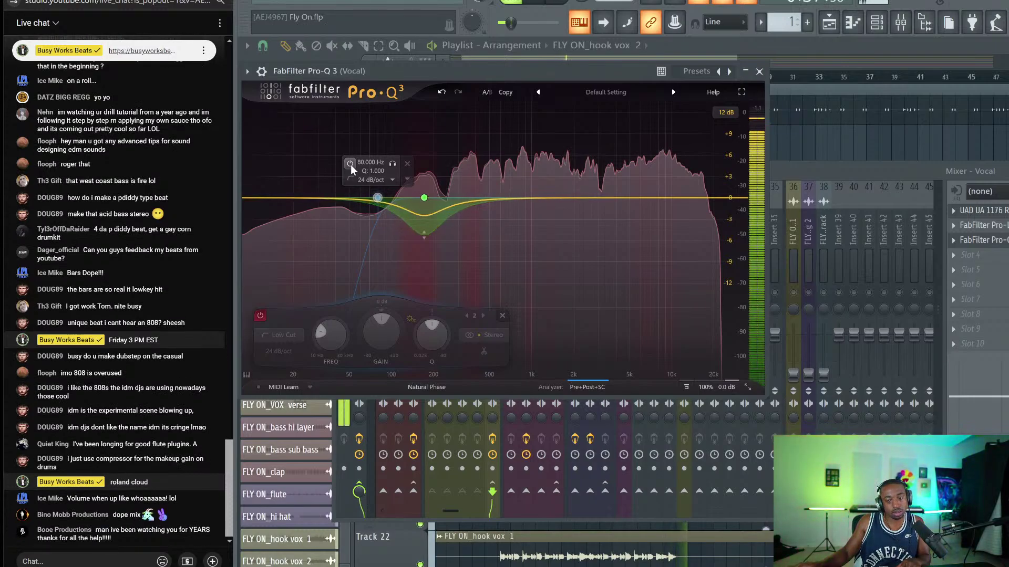
click(351, 165)
click(351, 165)
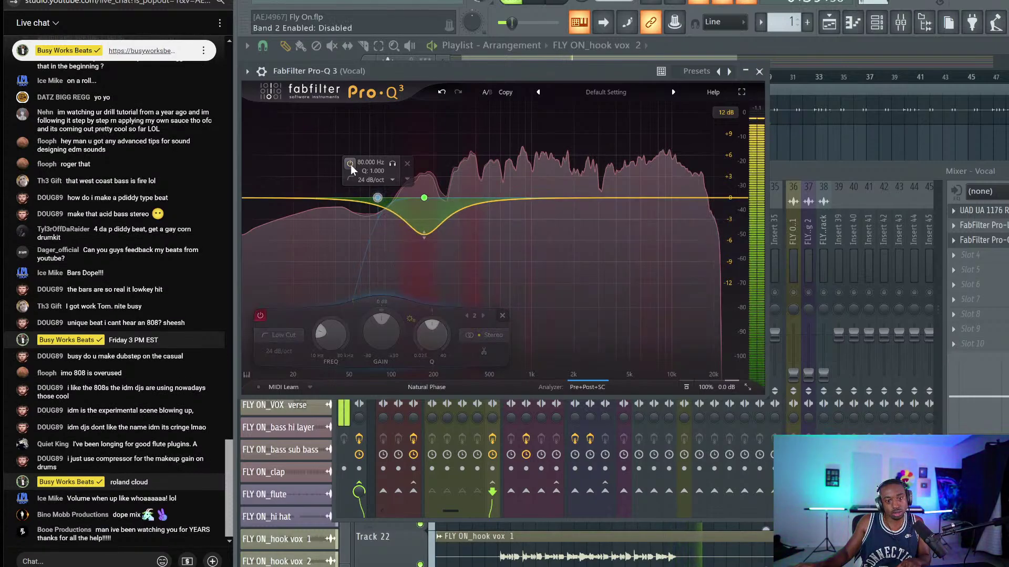
click(351, 165)
click(759, 71)
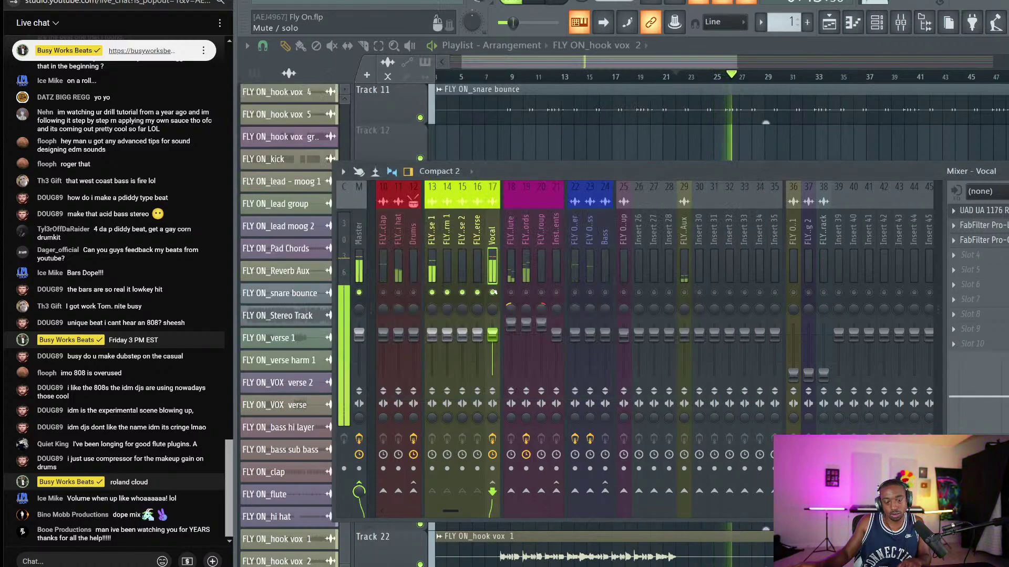
Check the Vocal bus effects on the isolated vocals, restore all mixer tracks, and audition the verse in the full mix.
click(492, 439)
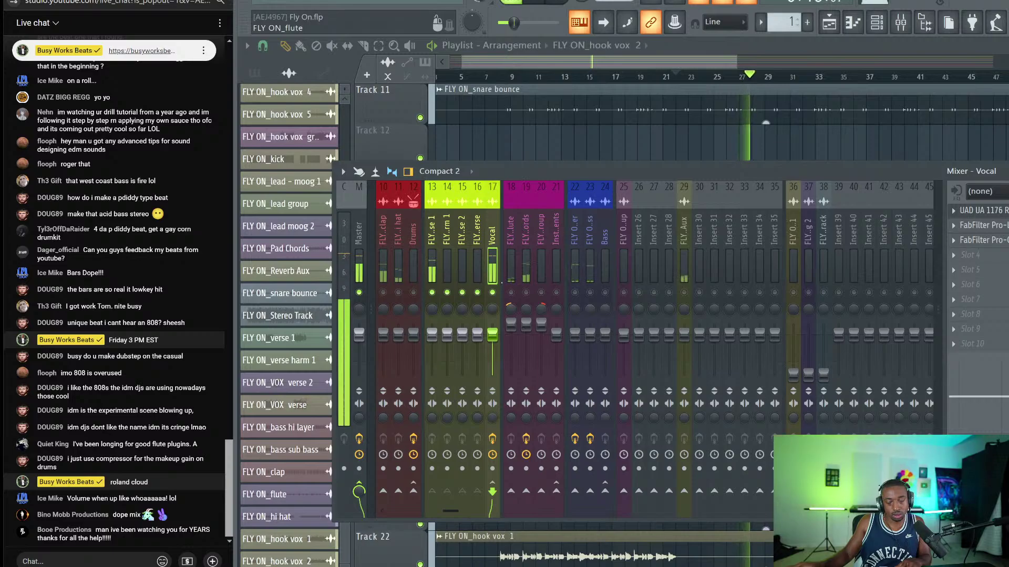
key(space)
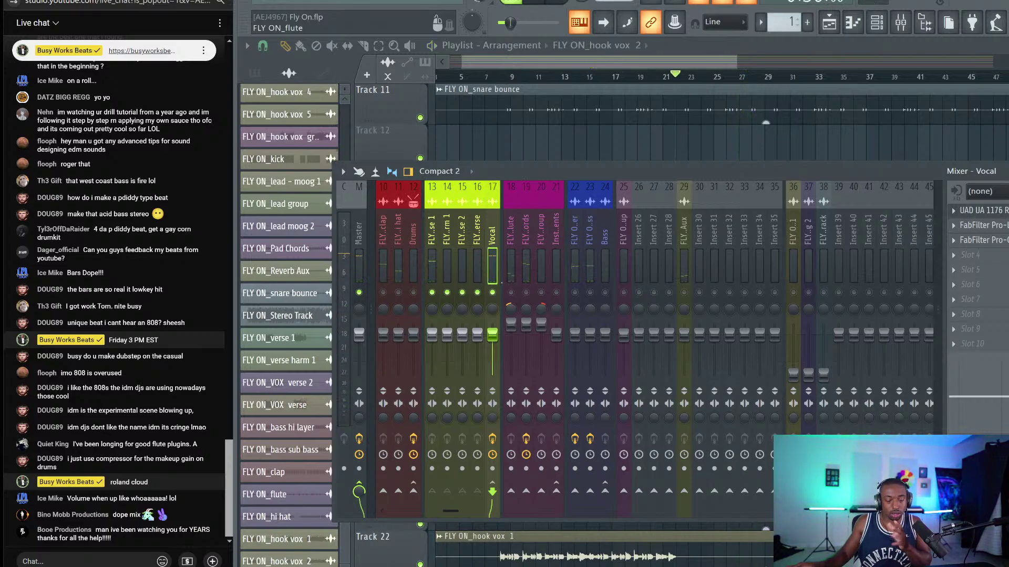
right_click(446, 292)
key(space)
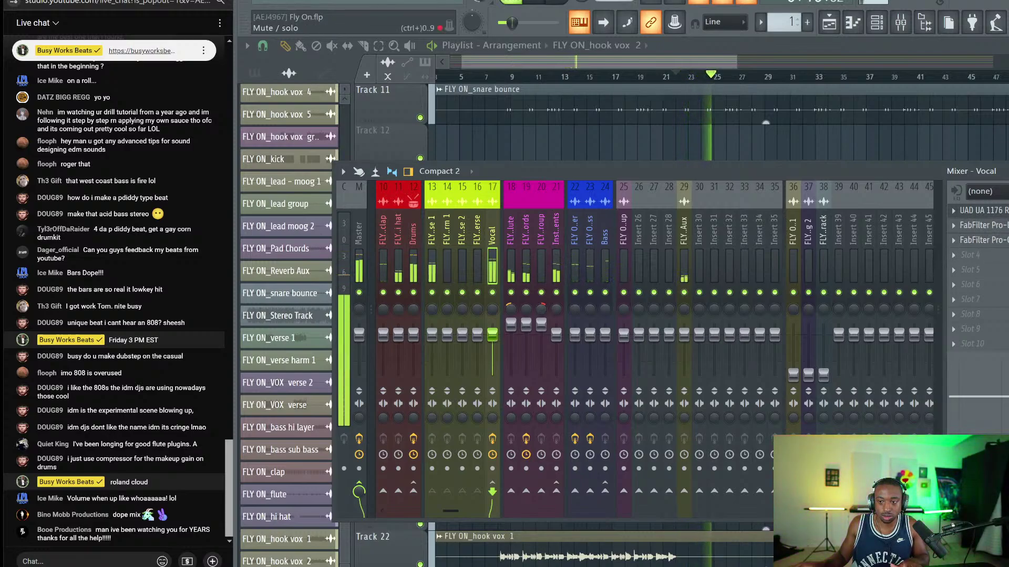
key(space)
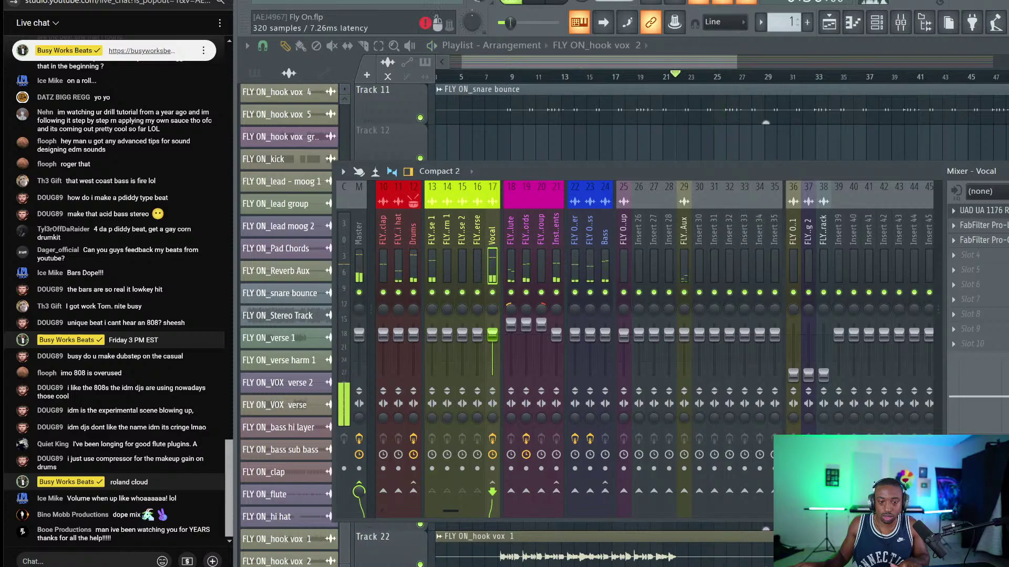
Reopen the vocal equalizer, reduce the 171.80 Hz band's dynamic range to -2.27 dB, and play the song.
click(984, 240)
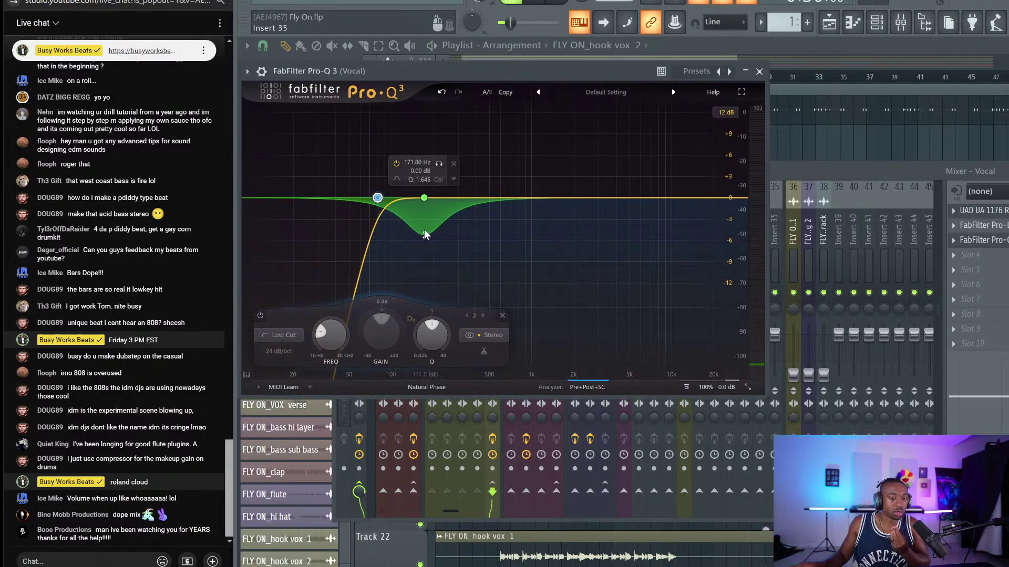
drag(425, 235, 426, 219)
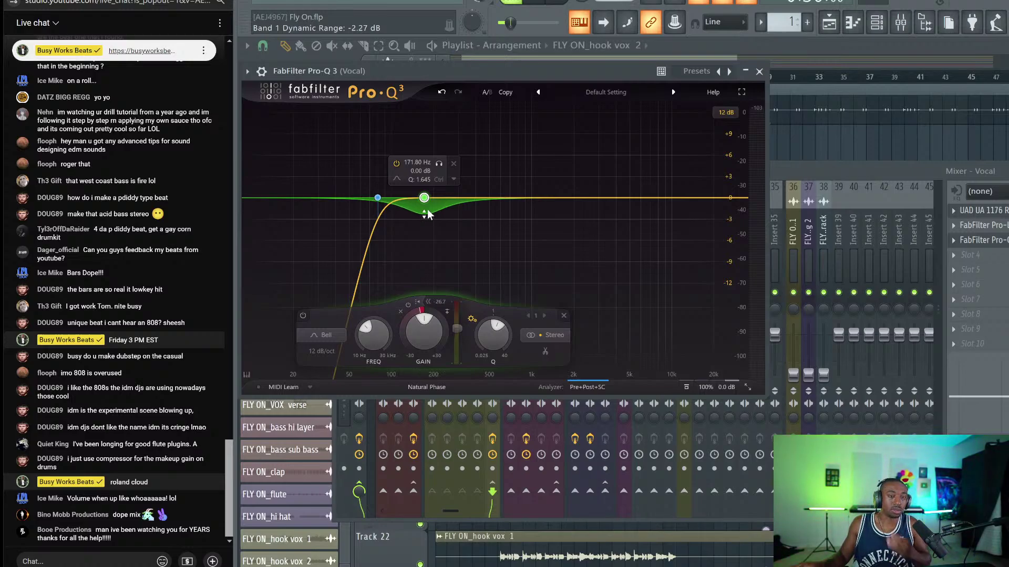
key(space)
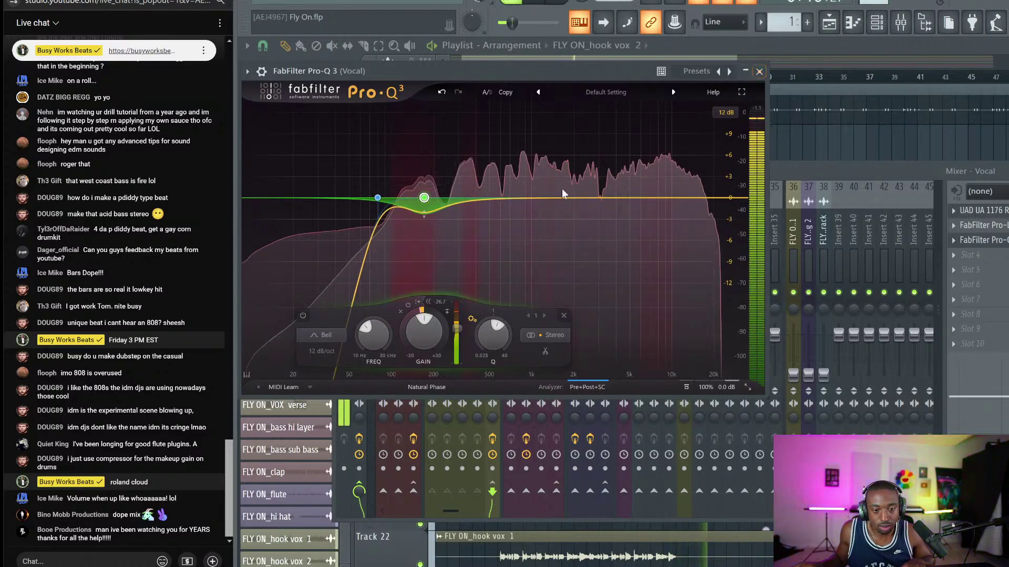
Add a narrow dynamic bell cut just below 400 Hz with gain -0.39 dB and Q 4.356.
double_click(476, 199)
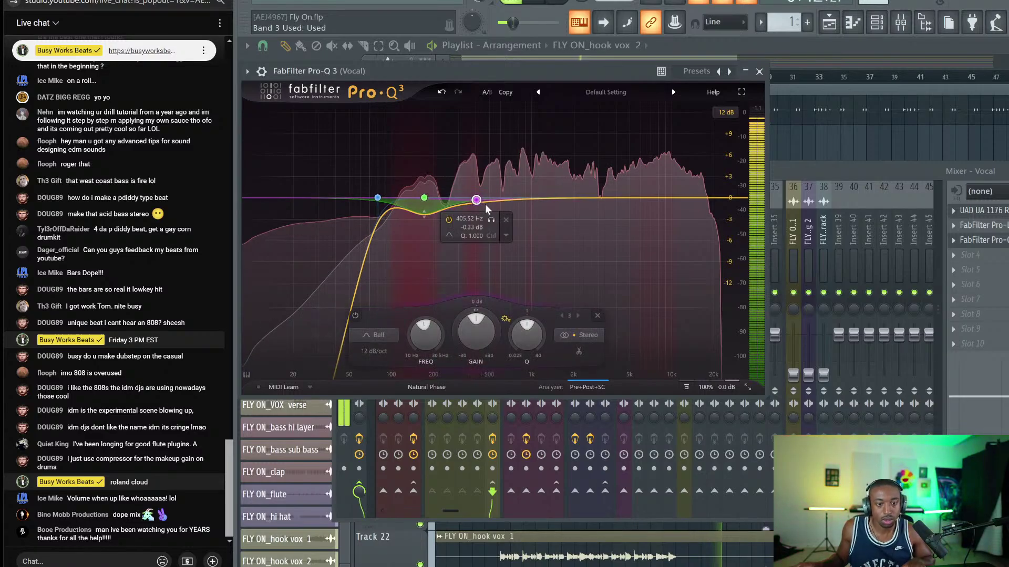
click(491, 220)
mouse_move(491, 217)
mouse_down()
mouse_move(490, 232)
mouse_move(488, 199)
mouse_move(502, 200)
mouse_move(486, 204)
mouse_up()
drag(455, 314, 445, 351)
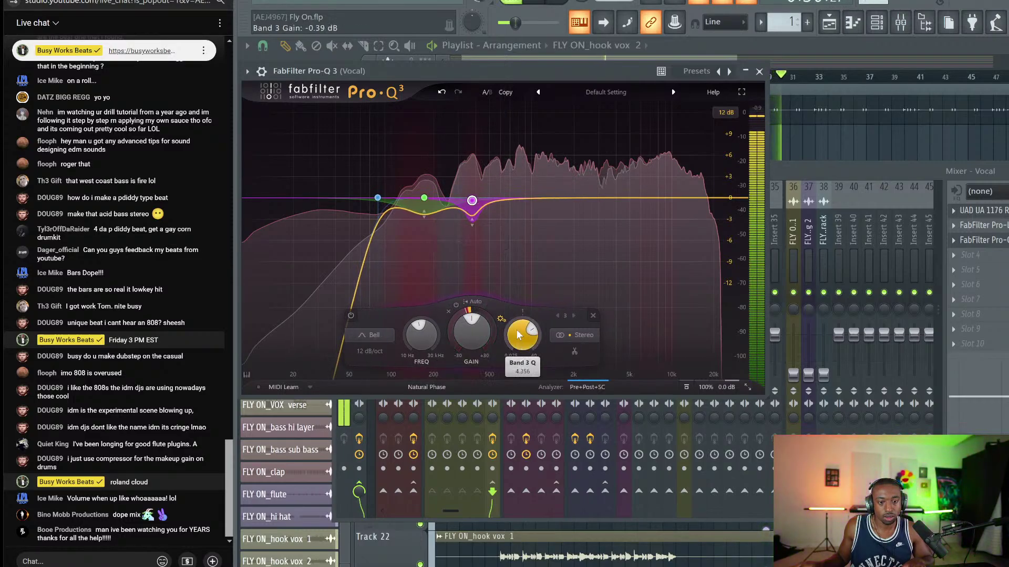
Add a dynamic bell band at 903.94 Hz with Q 4.455 and a dynamic range of -2.95 dB, and close the equalizer.
click(522, 197)
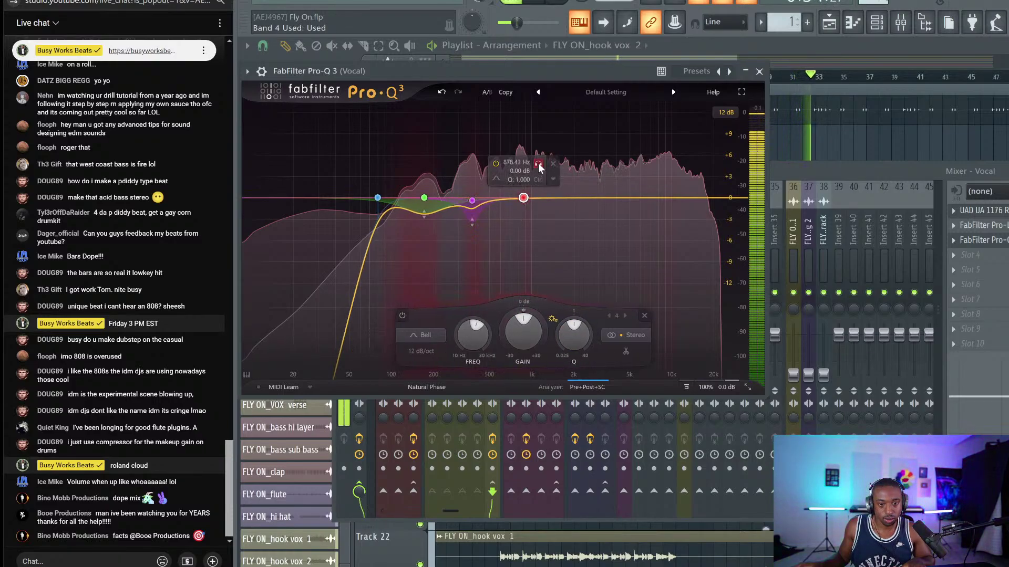
drag(538, 163, 540, 186)
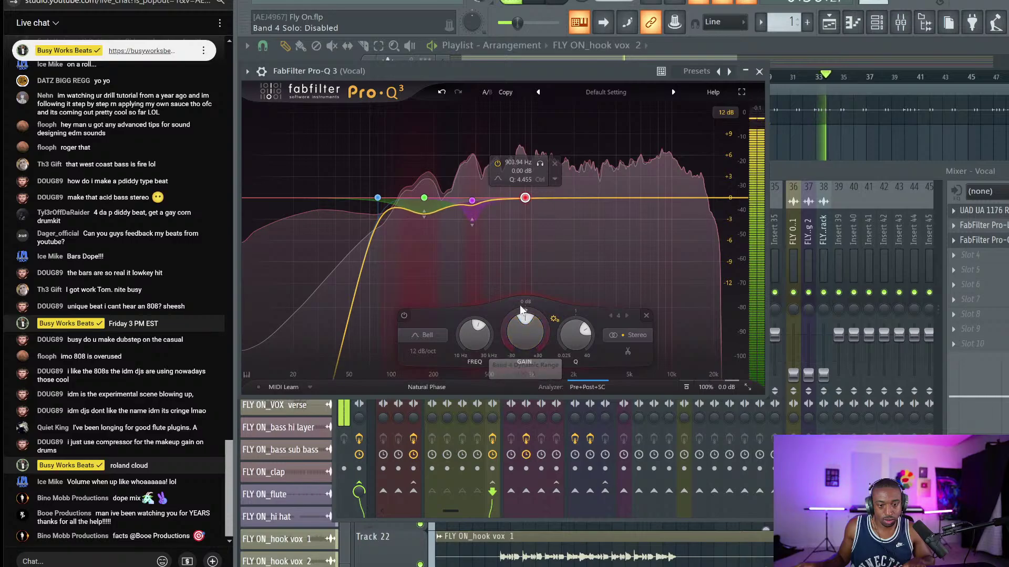
drag(525, 315, 512, 316)
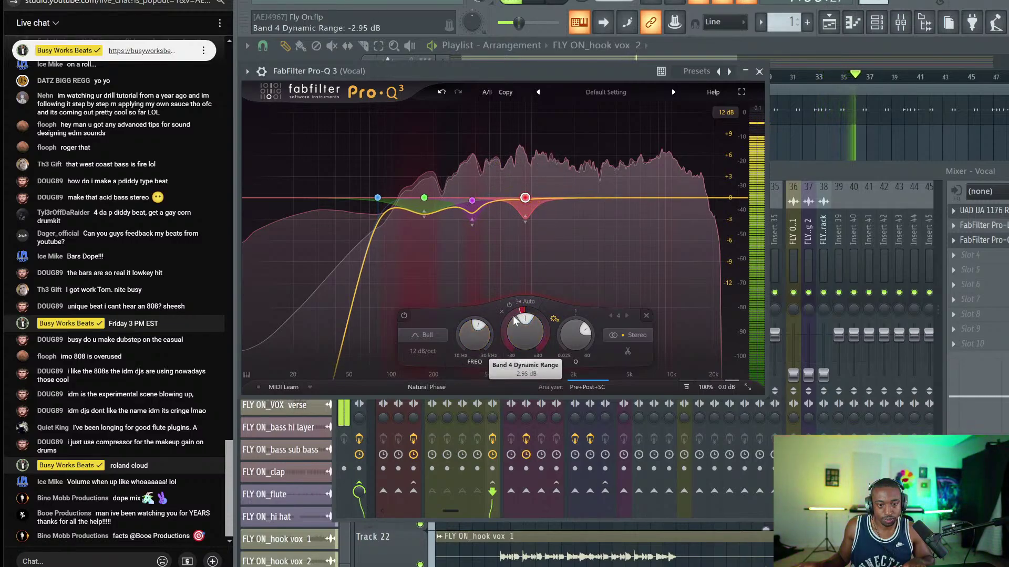
click(759, 72)
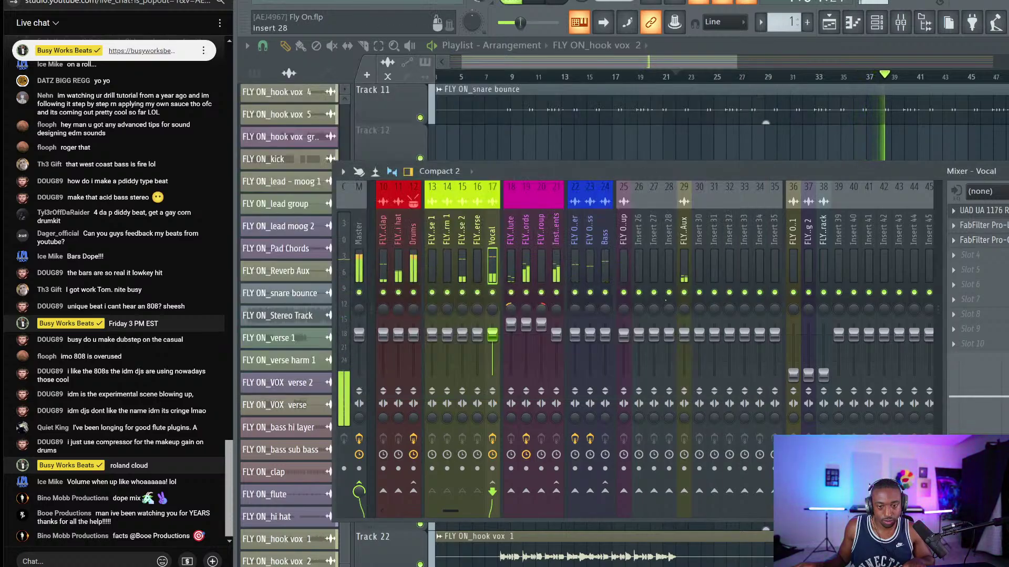
Raise the Reverb Aux track's fader slightly, reselect the Vocal bus, and stop playback.
drag(684, 334, 684, 316)
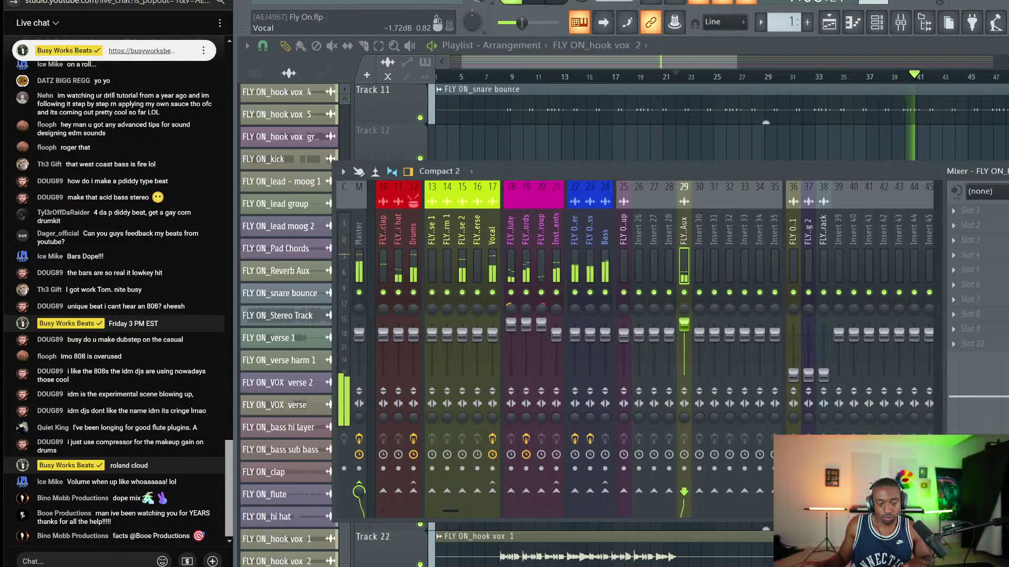
click(493, 256)
key(space)
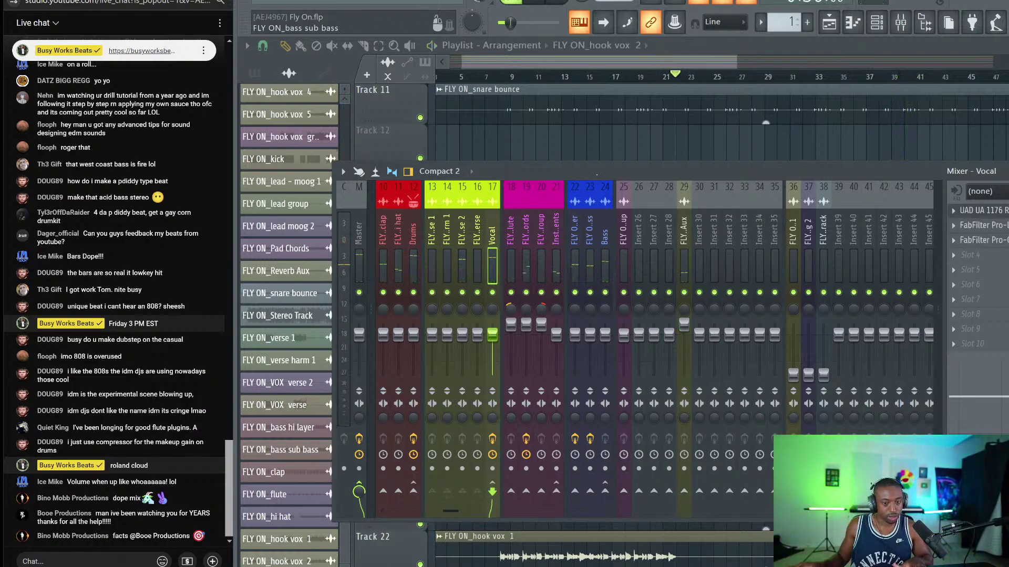
Reopen the mixer and add Fruity Delay 3 to the Vocal bus's fourth effect slot.
key(F9)
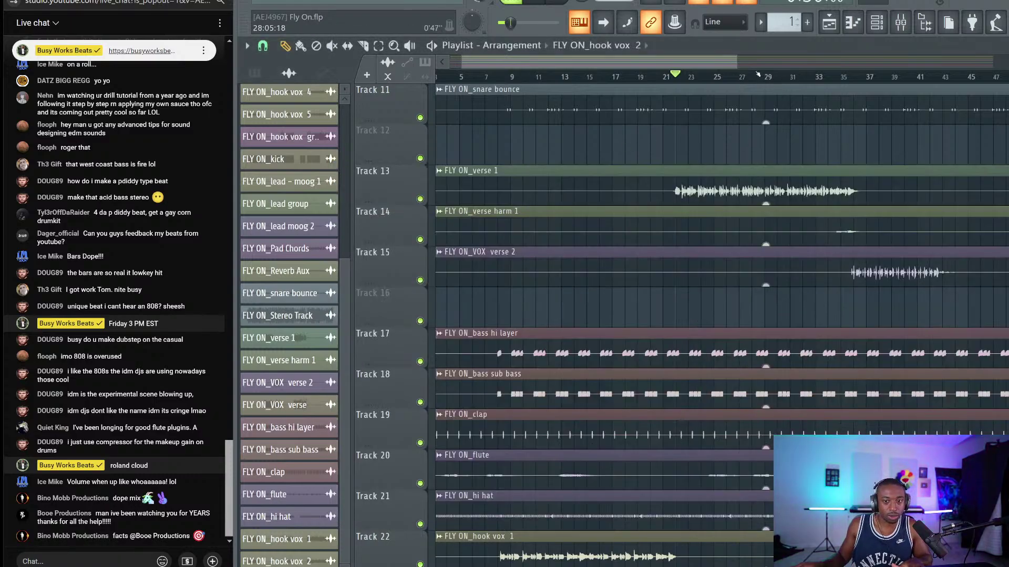
click(900, 22)
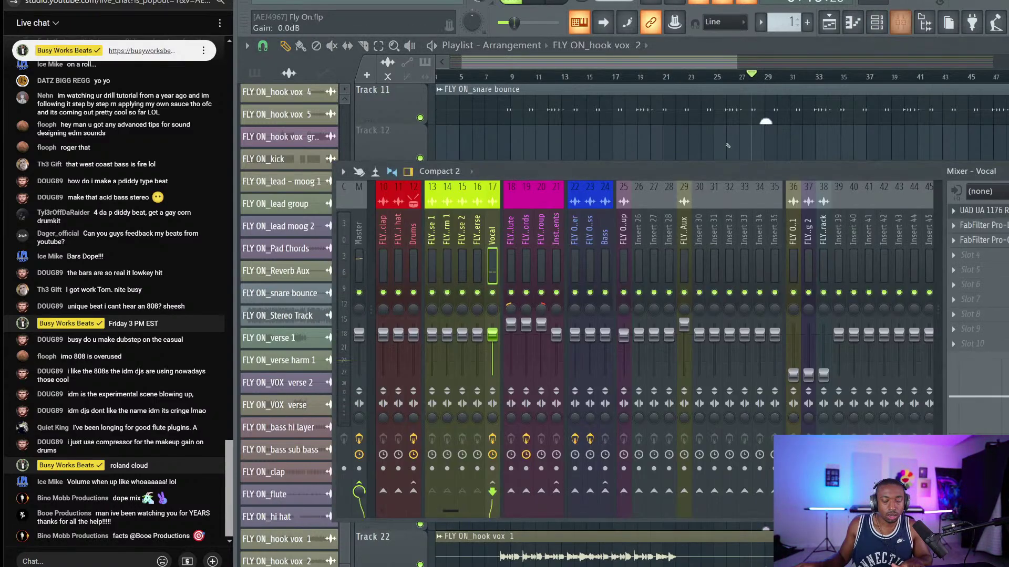
click(958, 260)
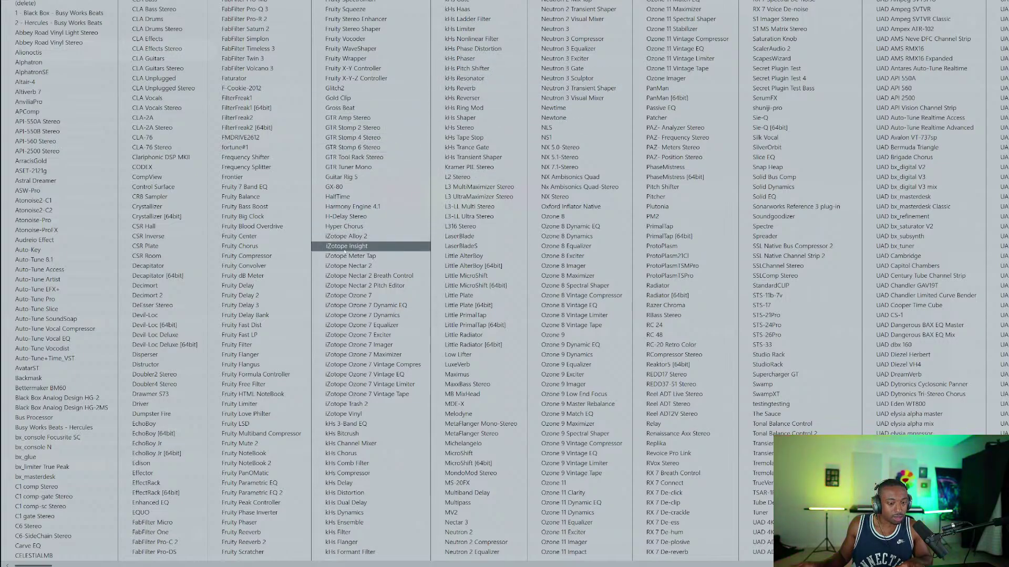
click(242, 305)
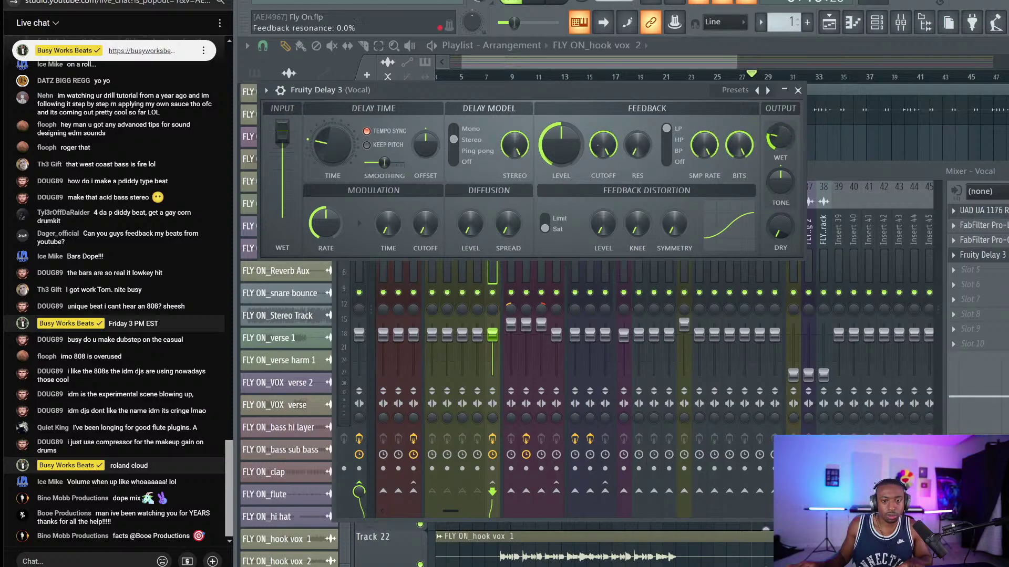
Play the song, set the delay model to Ping pong, and raise the delay's dry output to full.
key(space)
click(464, 154)
drag(335, 149, 334, 141)
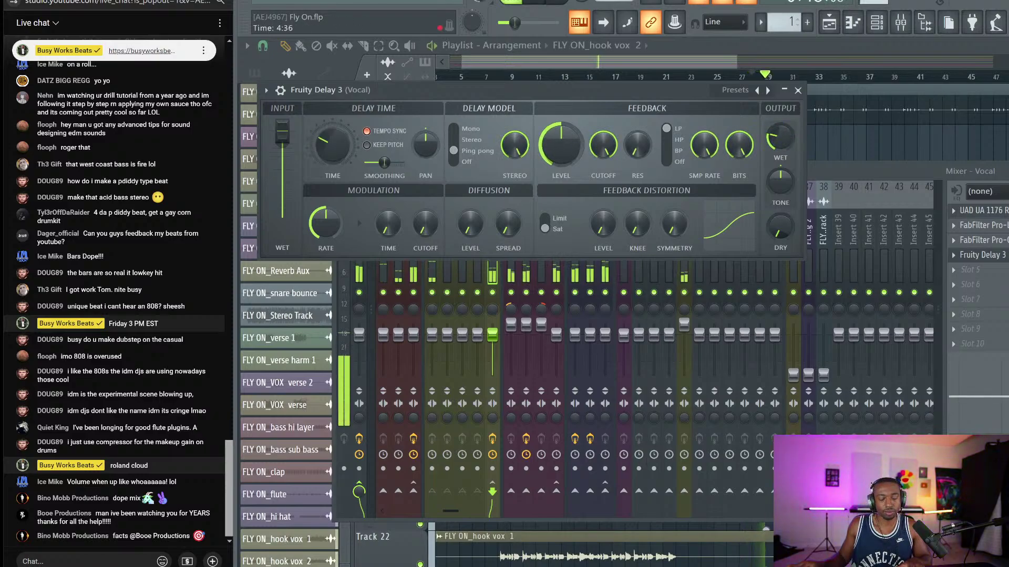
drag(780, 227, 780, 181)
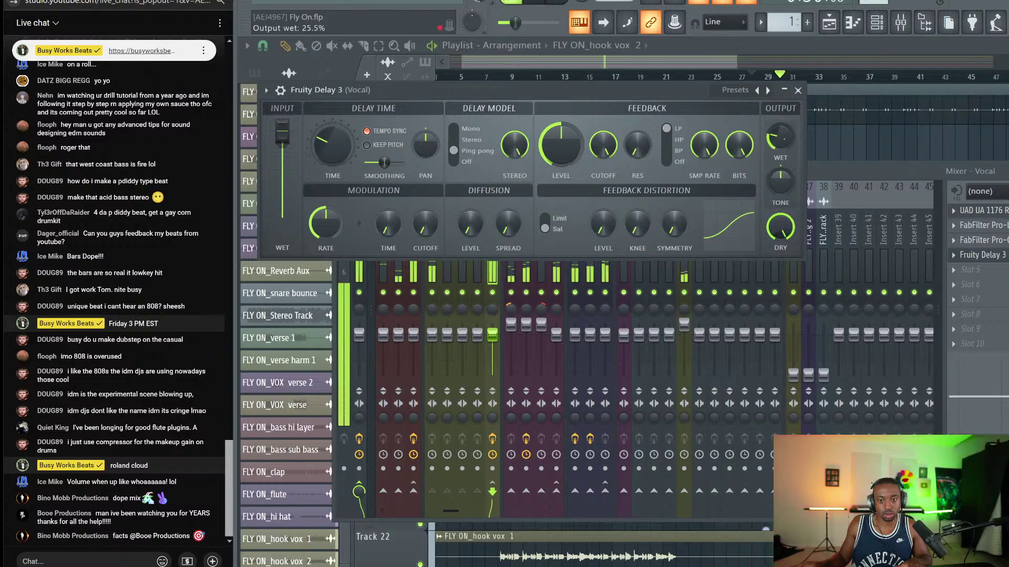
Pan the delay right, lower its wet and feedback levels, set the time to 4:0, and stop playback after closing the plugin.
drag(425, 144, 426, 108)
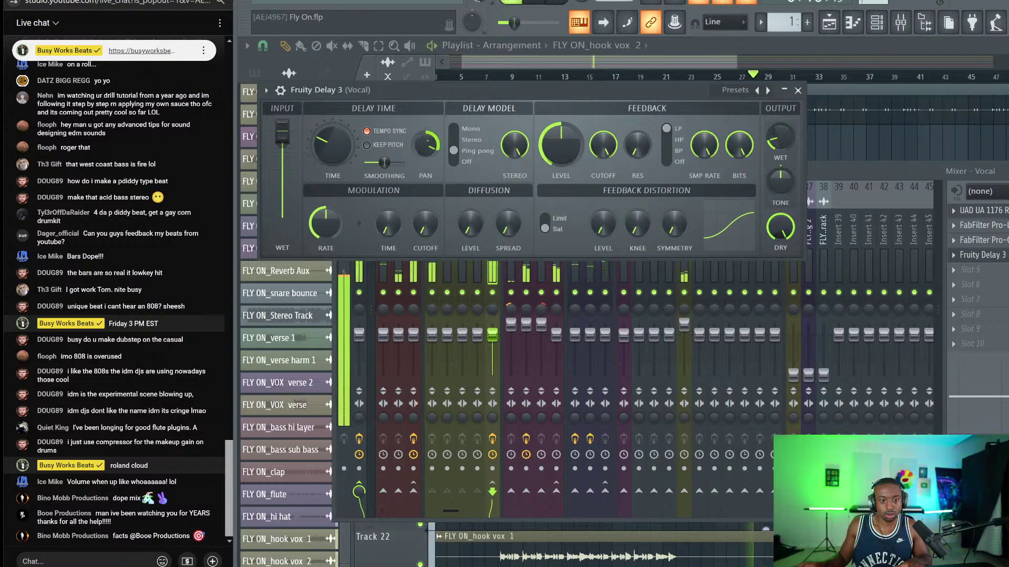
drag(561, 145, 561, 166)
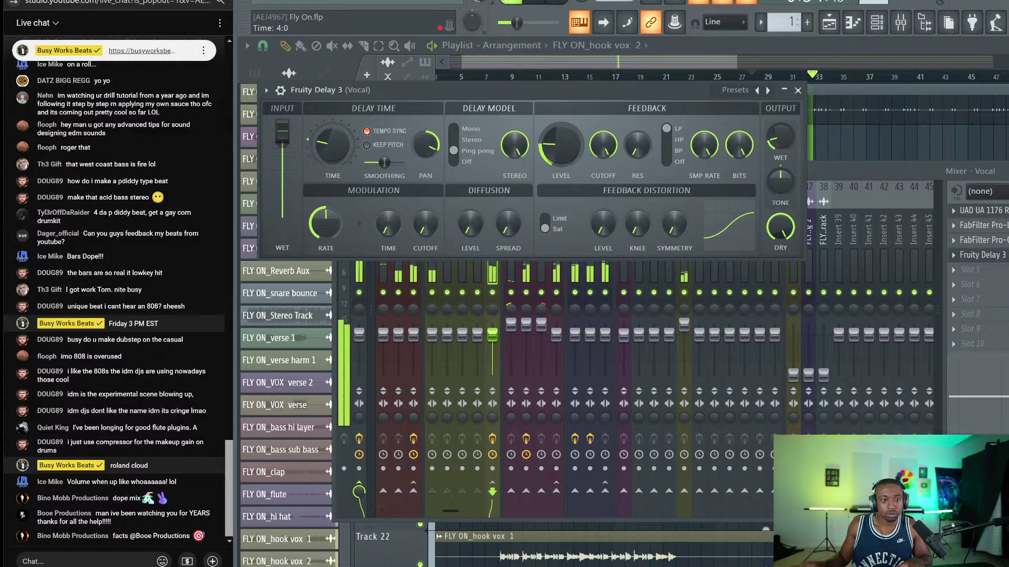
click(798, 91)
key(space)
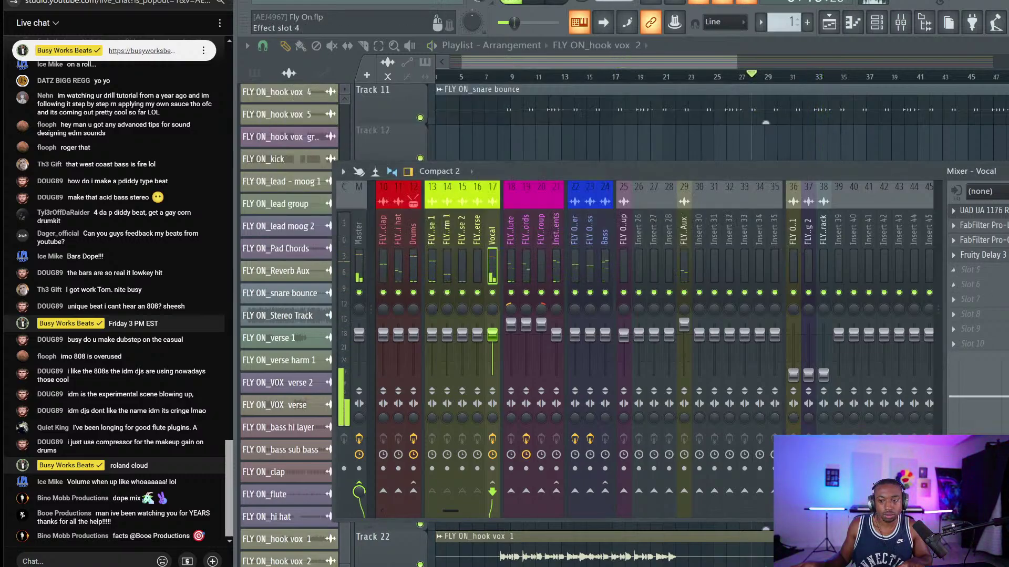
Reopen the vocal delay, disable tempo sync, and increase its time and feedback level slightly during playback before closing it.
click(982, 256)
click(379, 130)
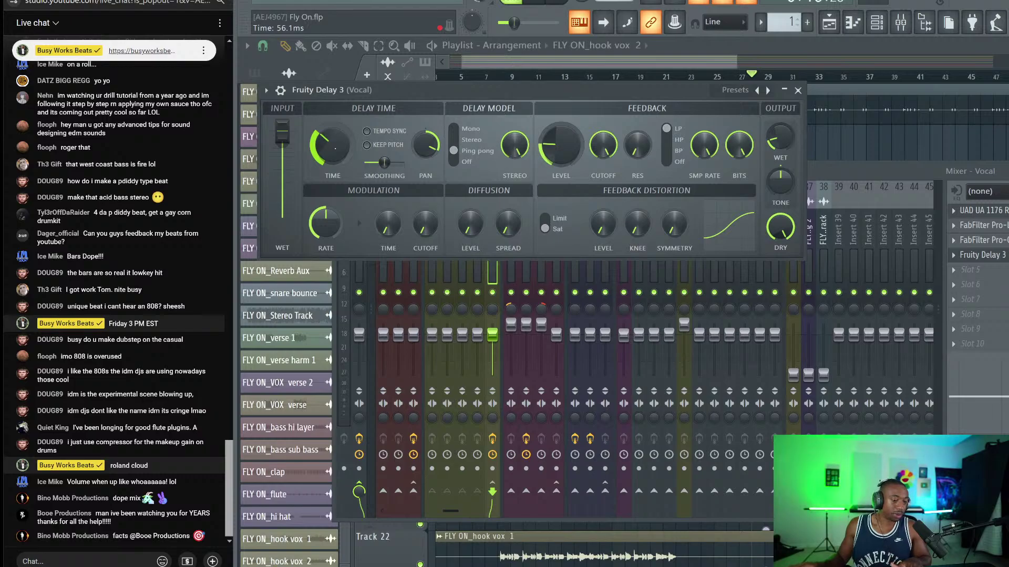
key(space)
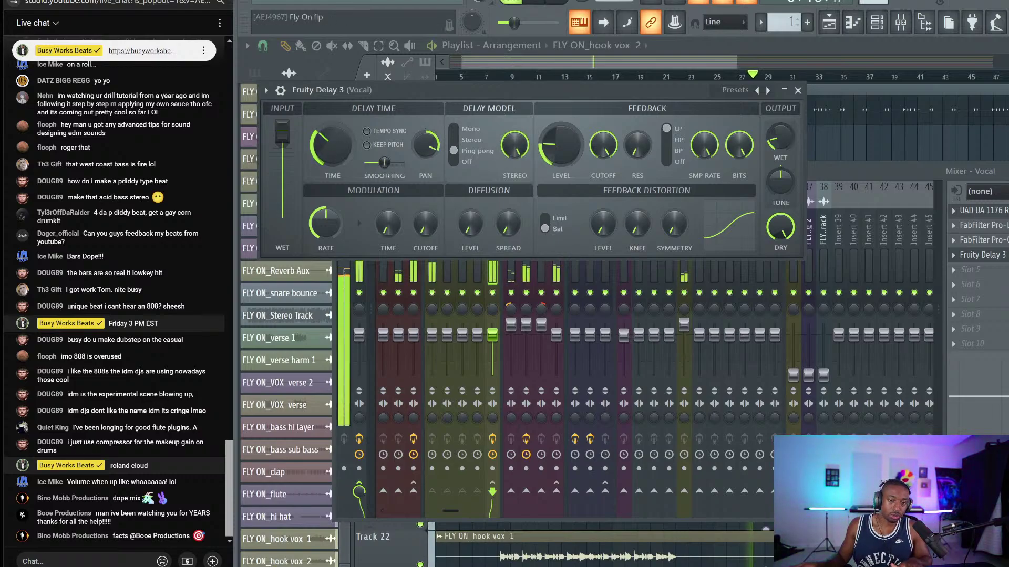
drag(332, 145, 332, 133)
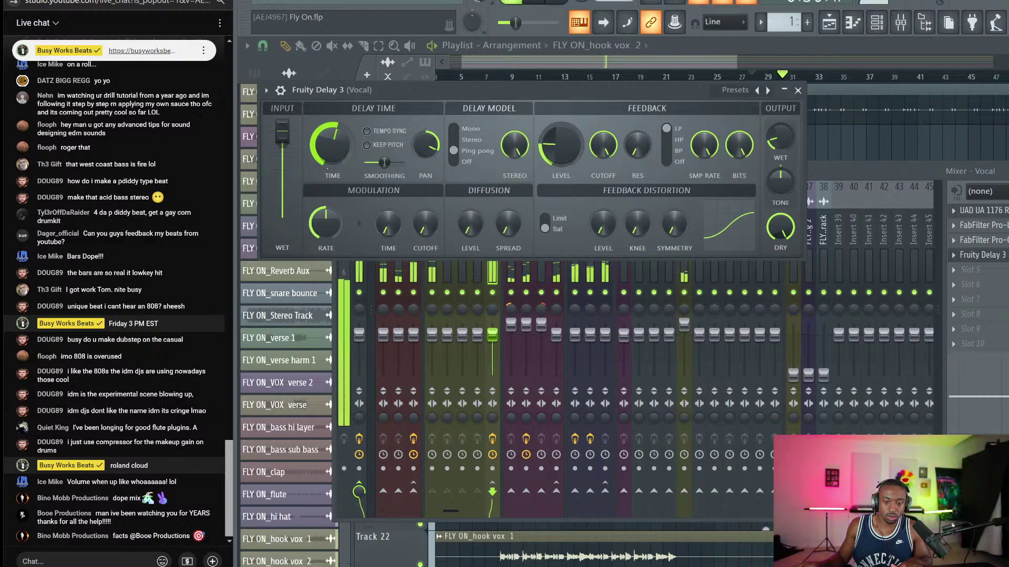
drag(561, 145, 560, 132)
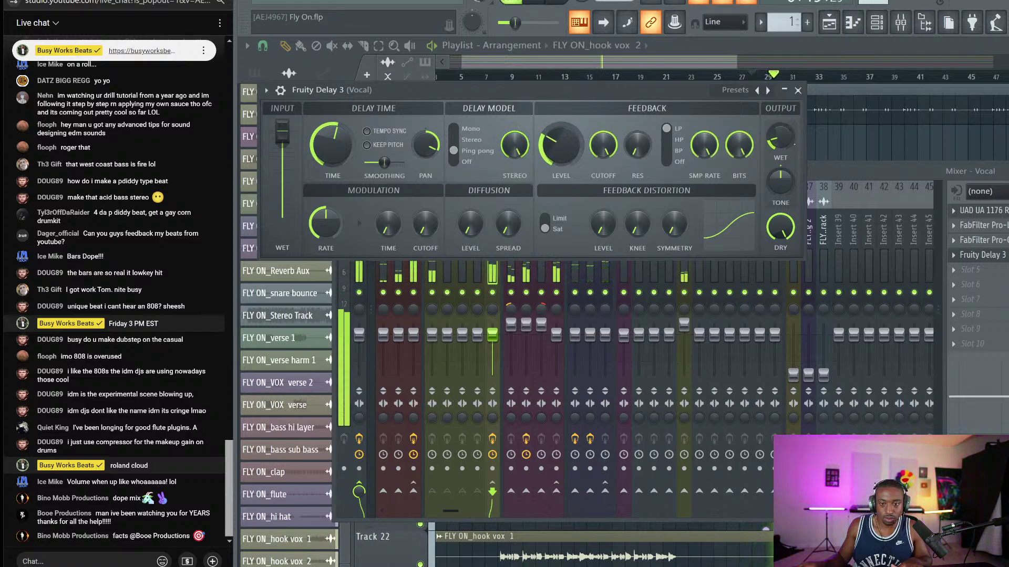
click(795, 95)
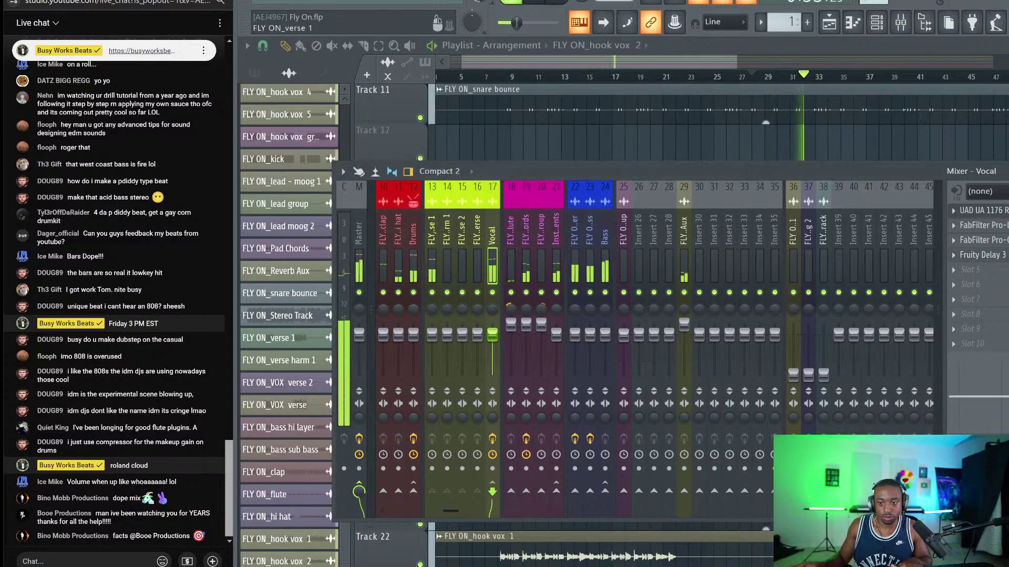
click(983, 255)
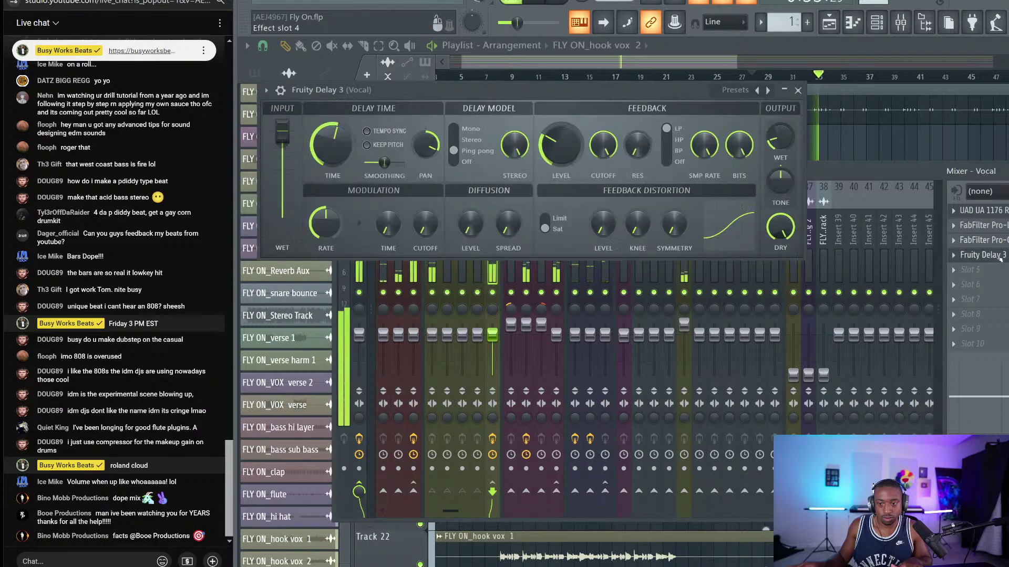
click(797, 90)
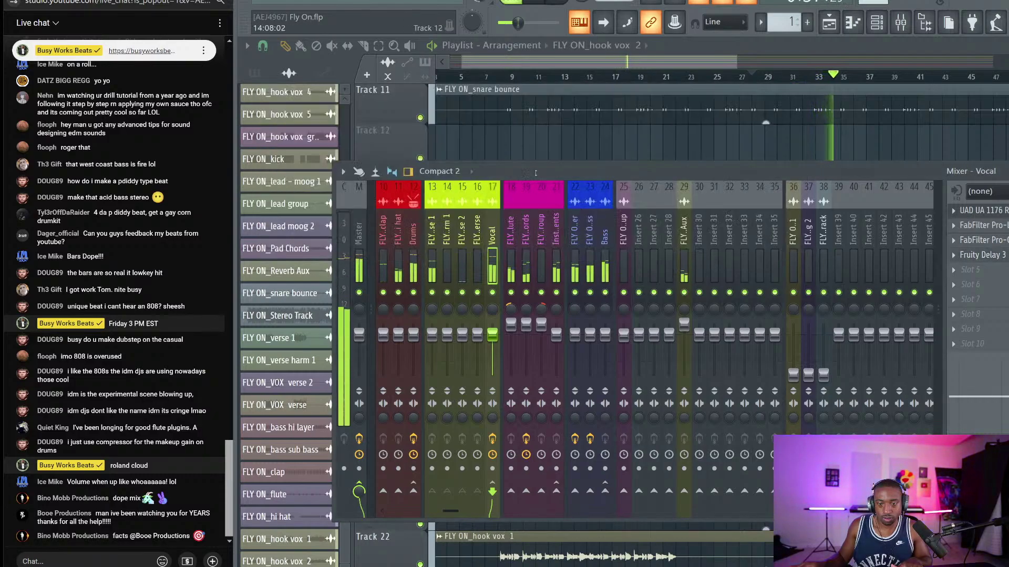
Select the Master track, stop playback, and load FabFilter Pro-C 2 into its second effect slot.
click(360, 227)
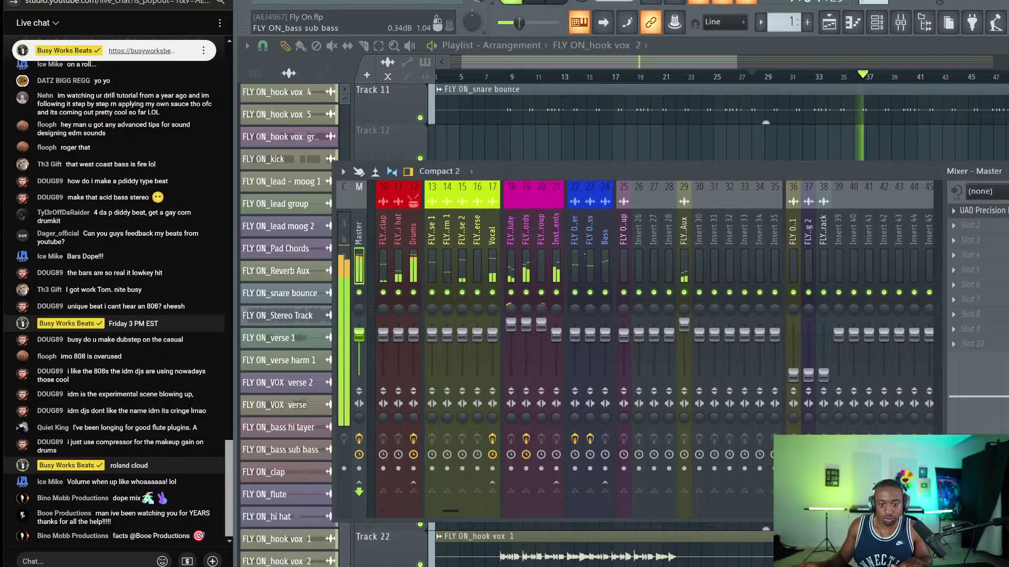
click(553, 253)
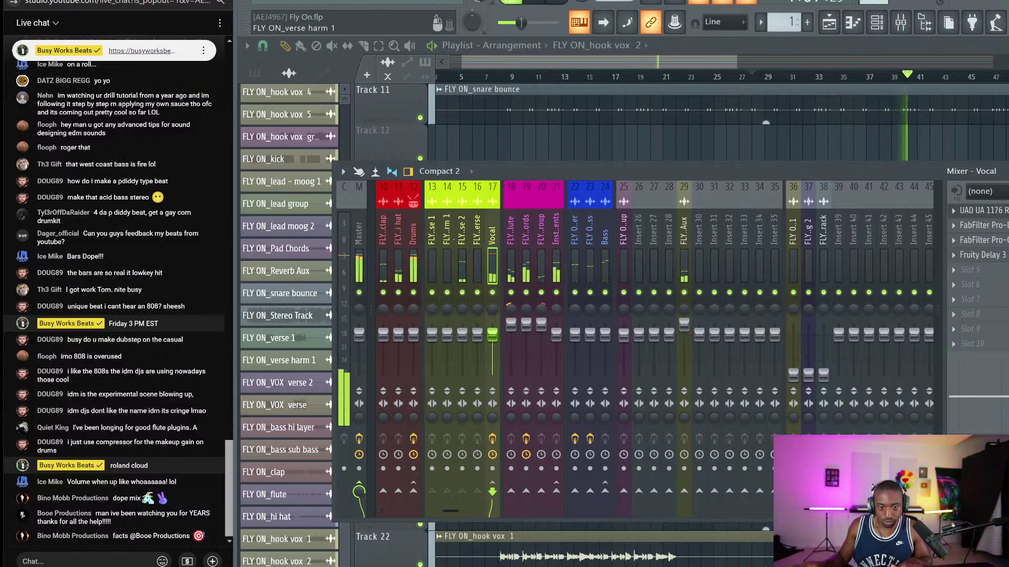
click(359, 231)
key(space)
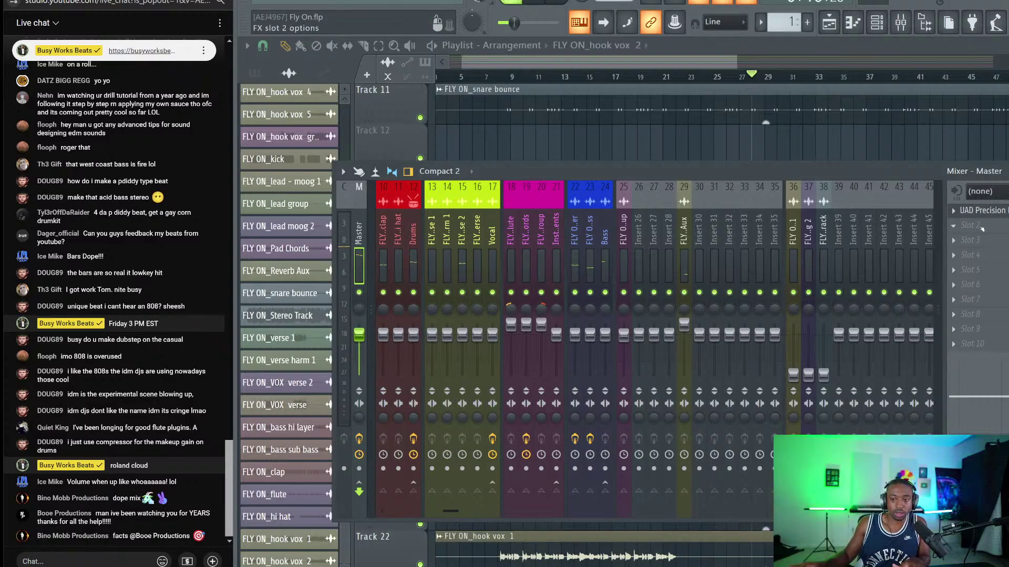
click(992, 210)
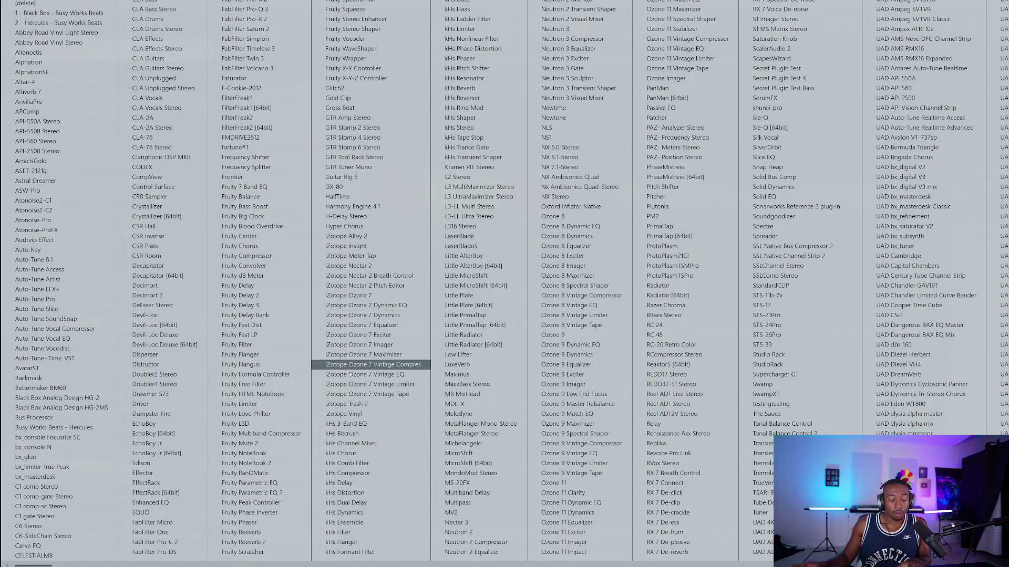
click(171, 542)
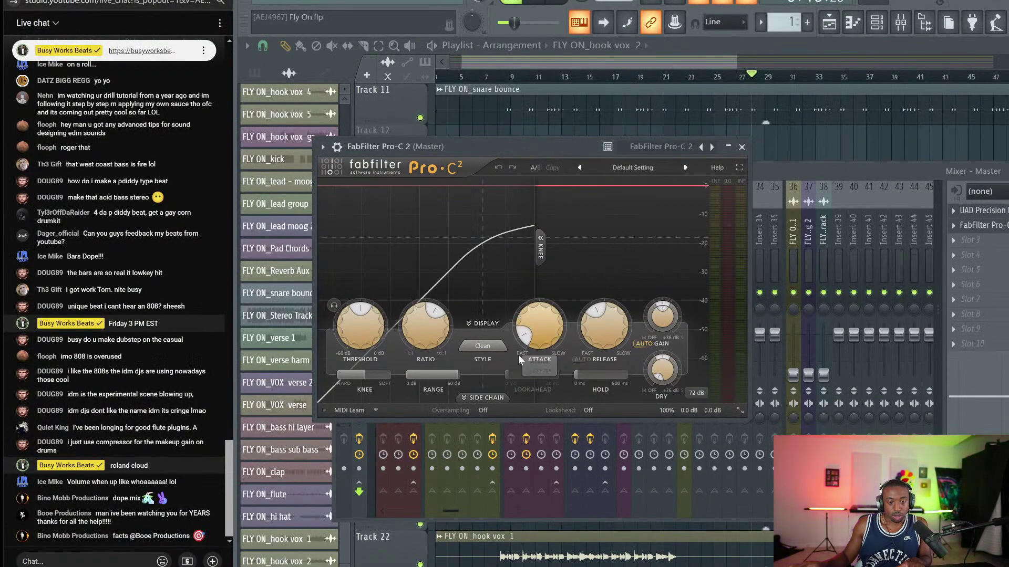
Expand the compressor's side chain section, play the song, and lower the side chain high frequency filter to 72.954 Hz.
click(483, 397)
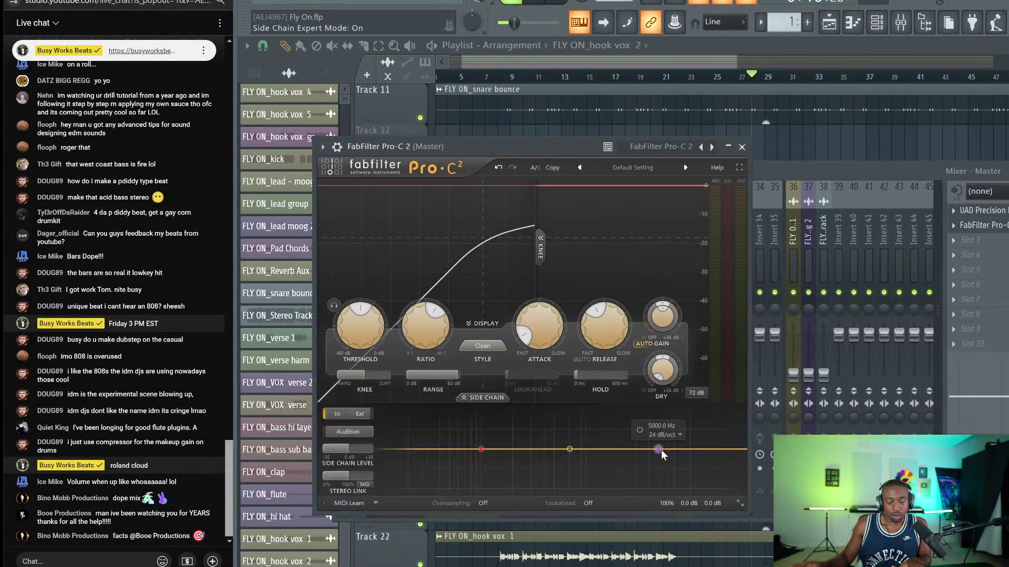
key(space)
drag(658, 449, 466, 461)
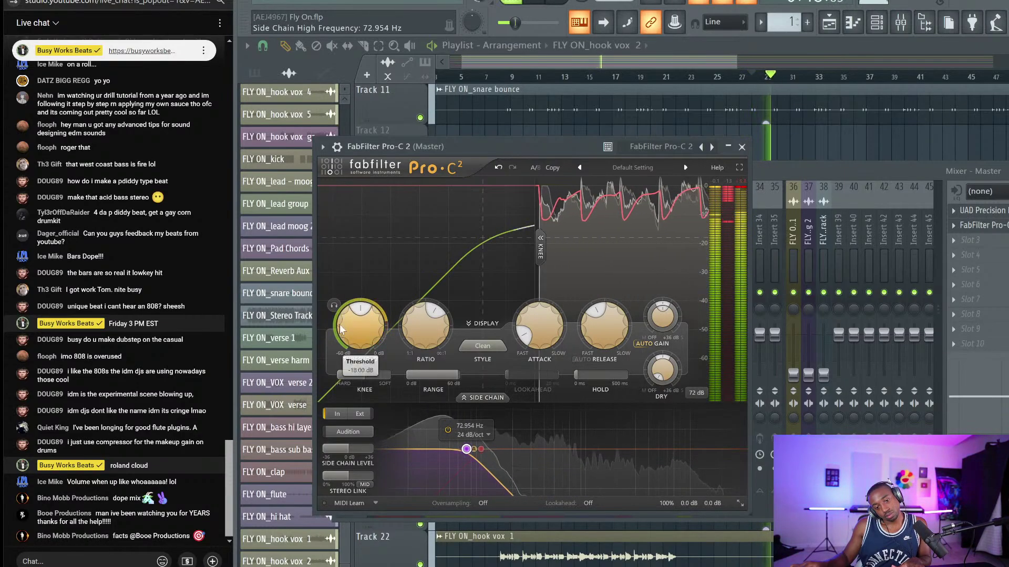
Raise the master compressor's threshold, set the attack to 70.19 ms, enable lookahead, keep the 24 dB/oct side chain slope, and close the plugin.
mouse_move(361, 325)
mouse_down()
mouse_move(351, 290)
mouse_move(351, 309)
mouse_up()
drag(539, 326, 528, 245)
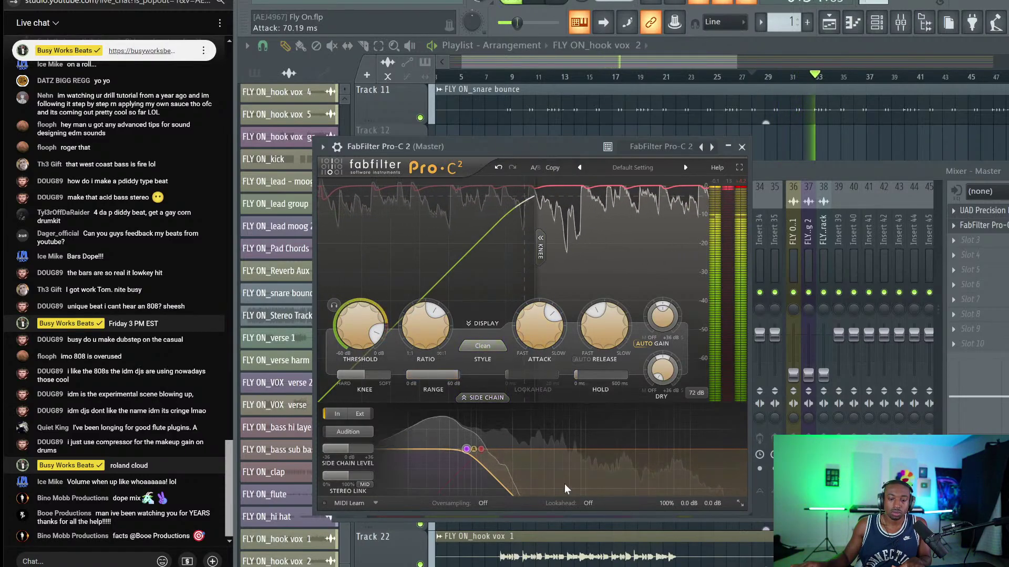
click(588, 504)
click(599, 526)
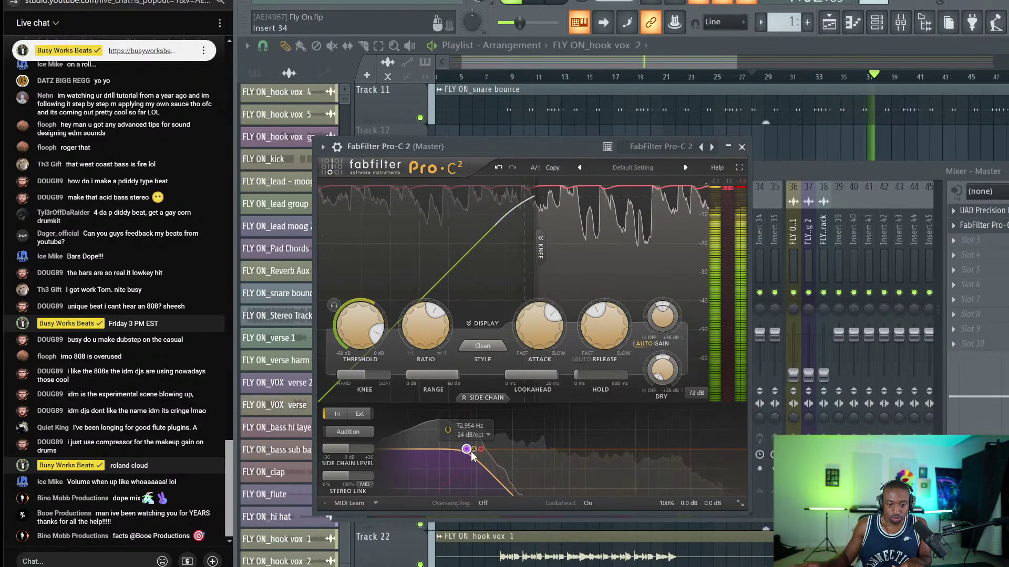
click(463, 435)
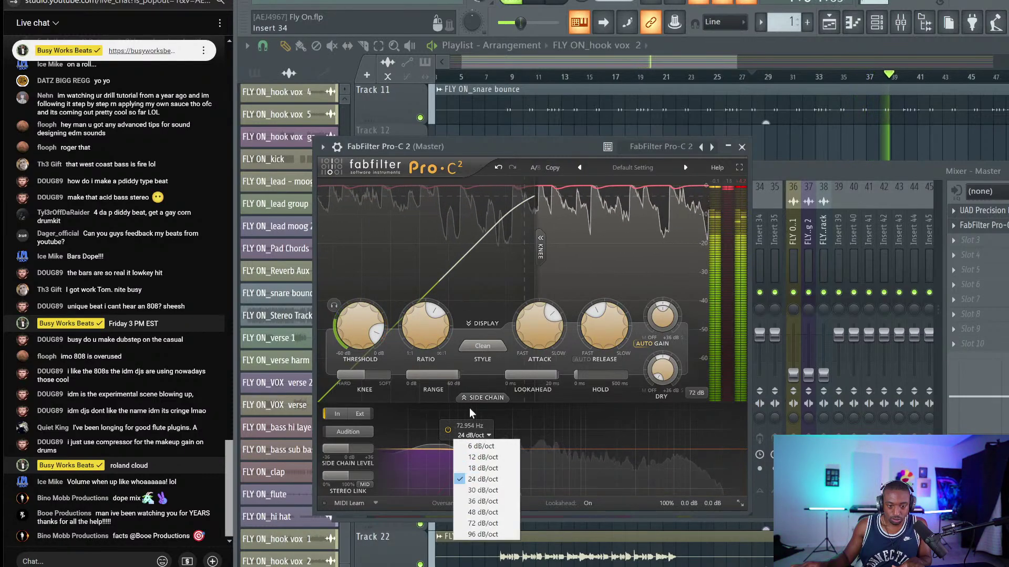
click(573, 142)
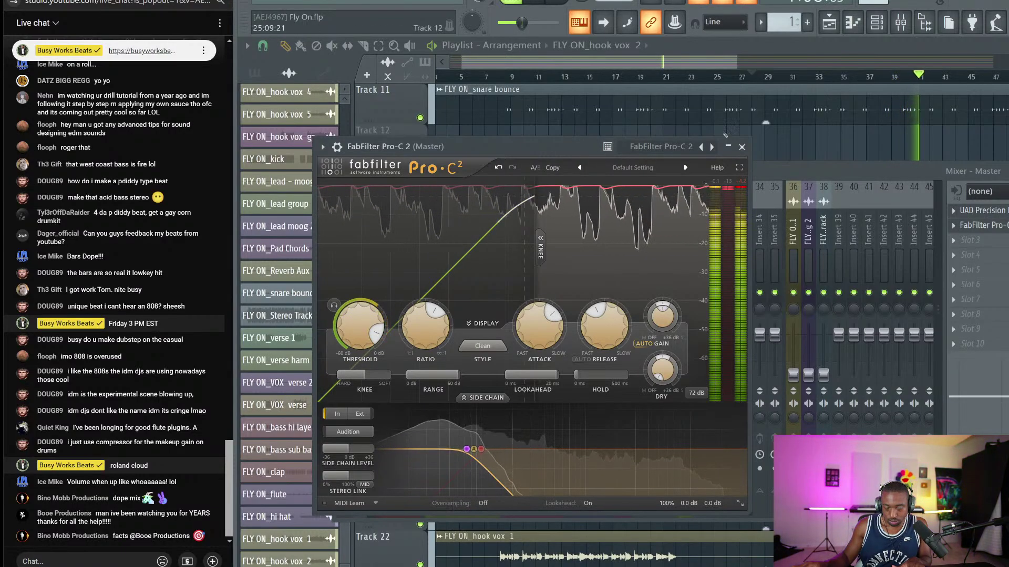
click(741, 147)
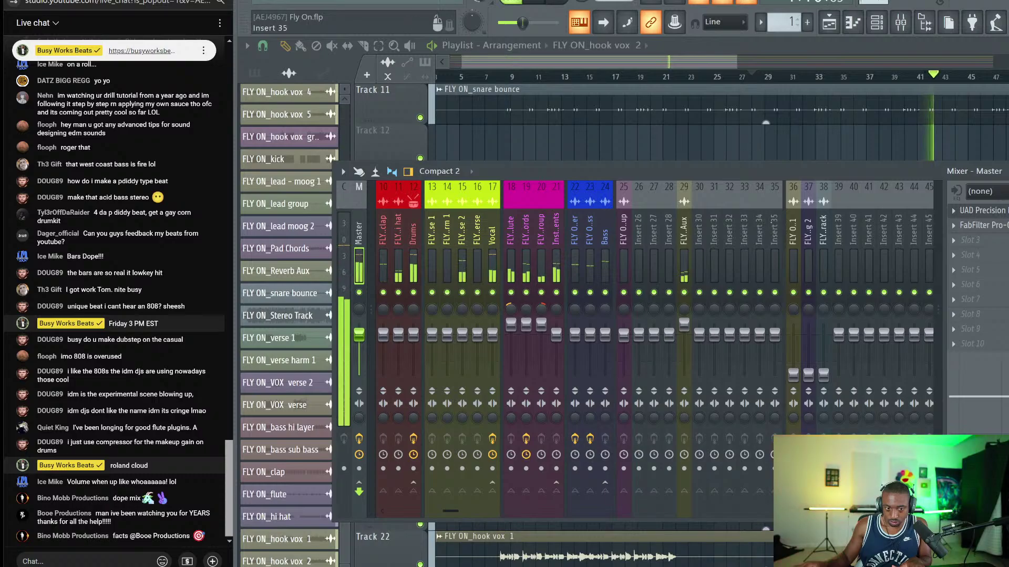
Load Spectre into the Master track's third effect slot and set its 9.60 kHz shelf band to Side processing.
click(966, 255)
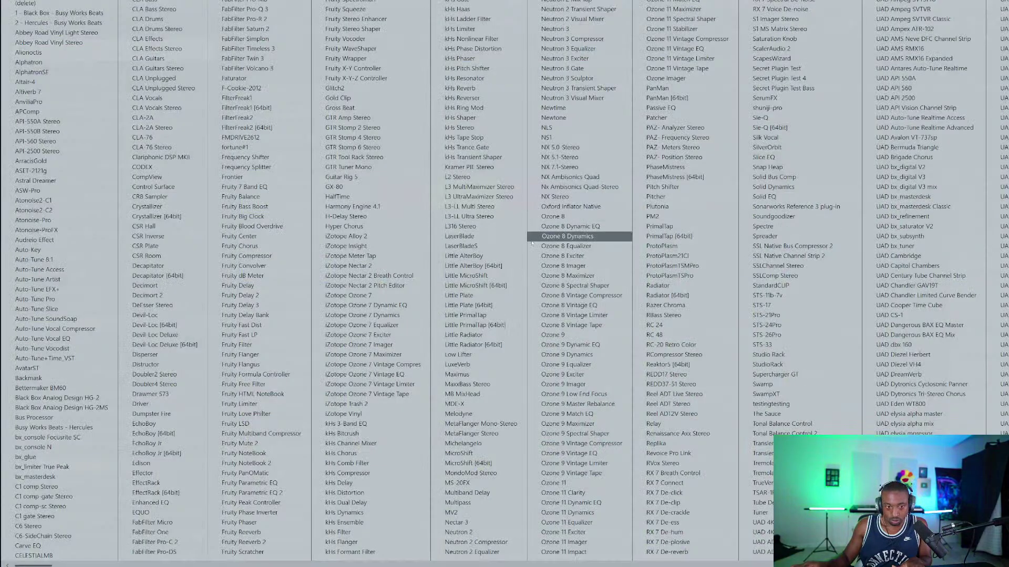
scroll(429, 266, down, 3)
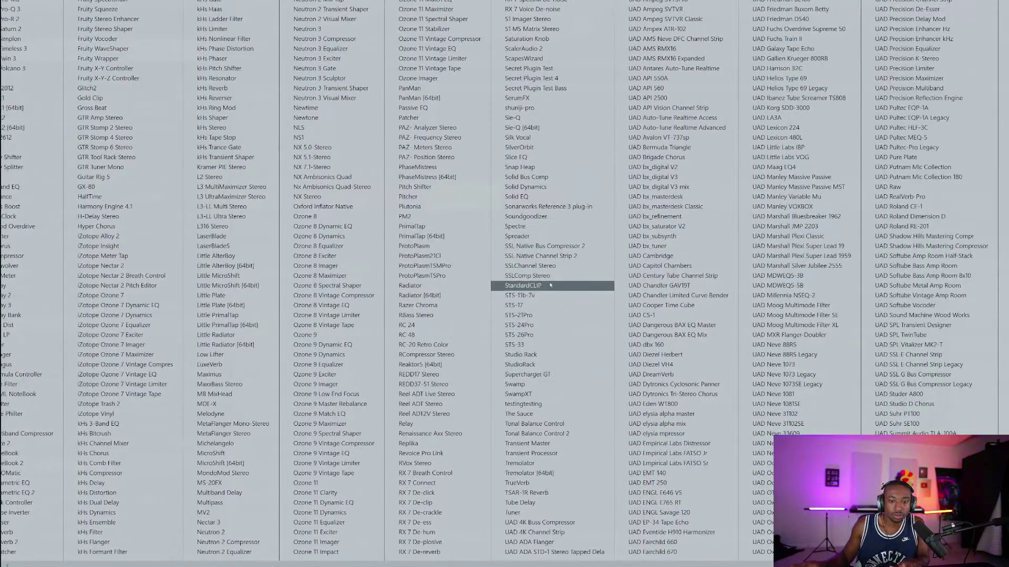
click(542, 226)
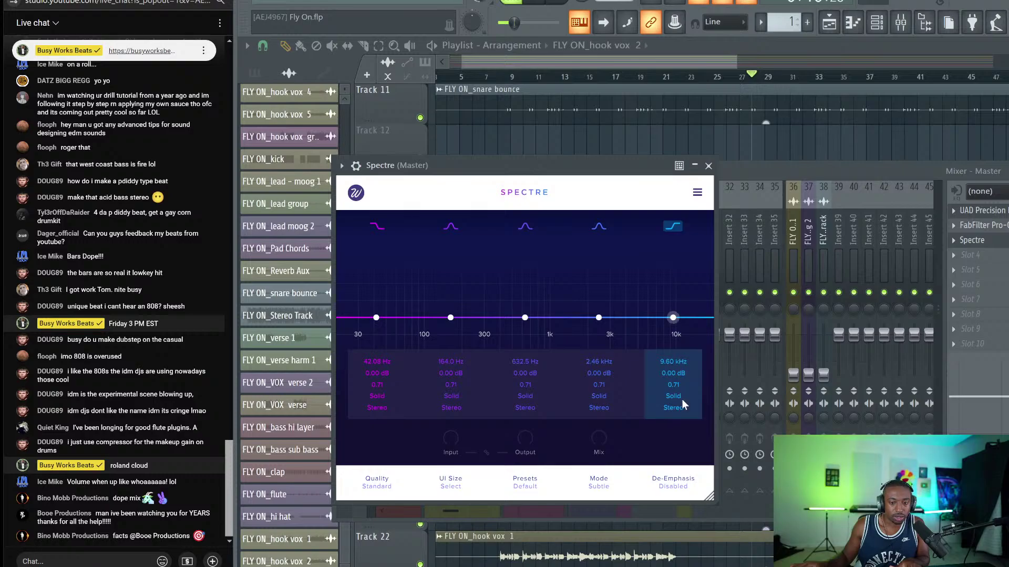
click(676, 416)
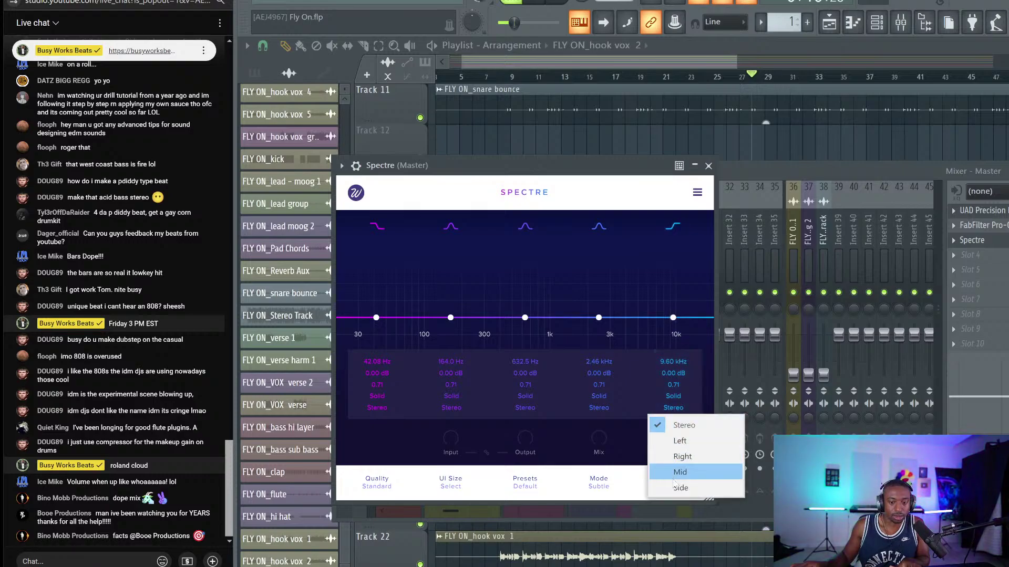
click(677, 471)
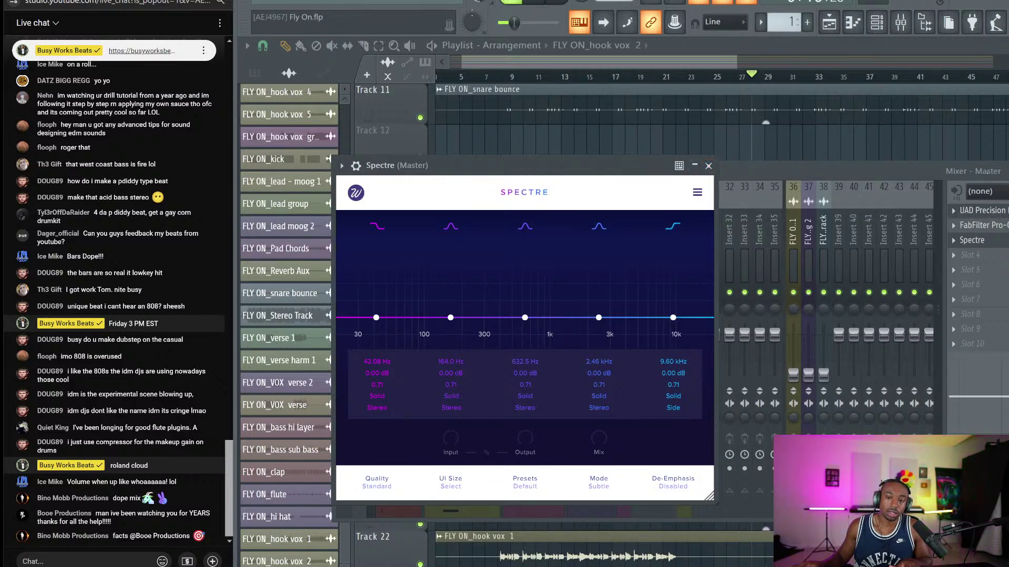
Reposition the mixer to expose the Master effect chain and move UAD Precision Limiter to slot 10.
drag(987, 172, 825, 132)
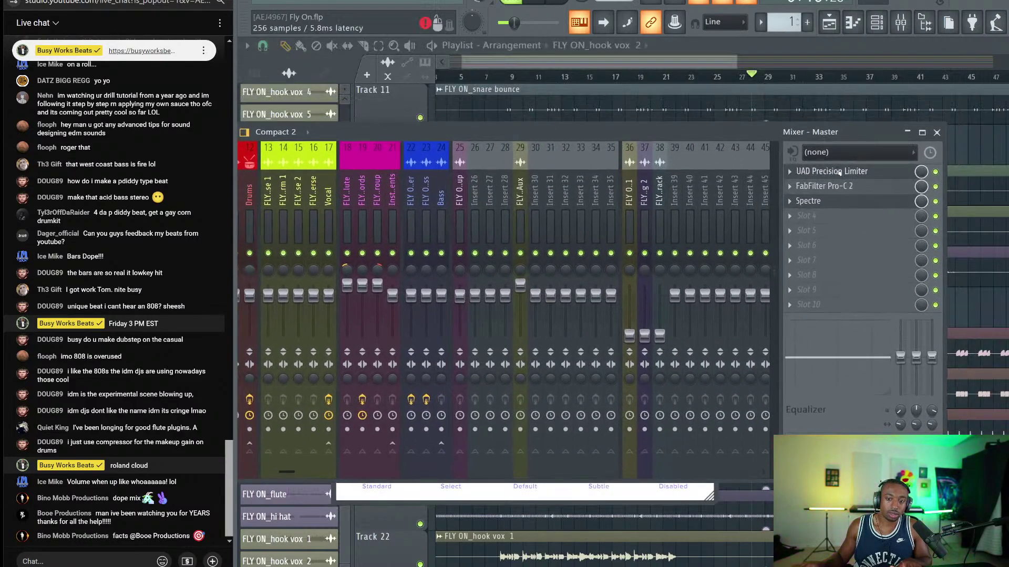
drag(838, 174, 835, 308)
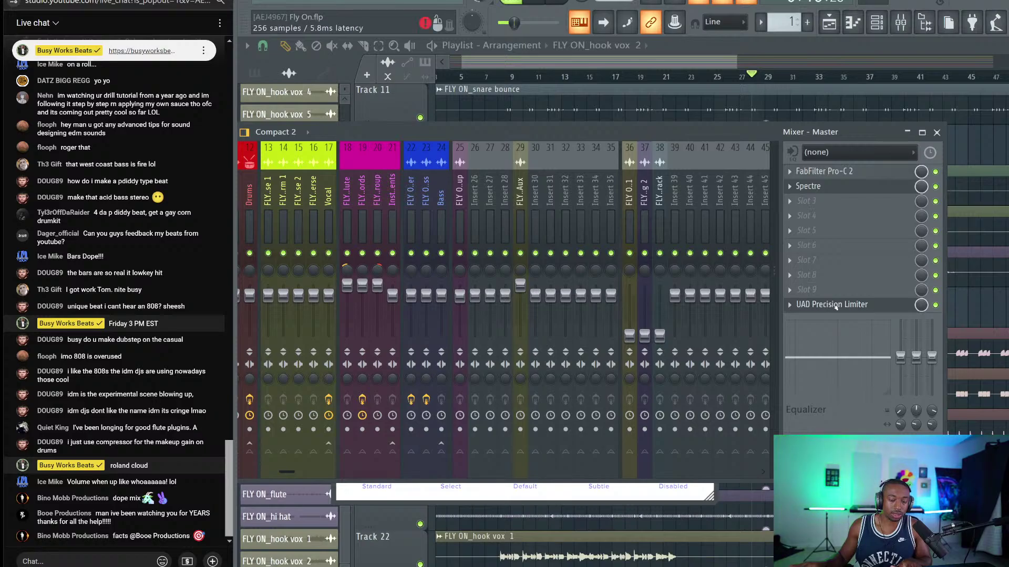
Save the project, then reposition the mixer to expose the Master track and select it.
key(ctrl+s)
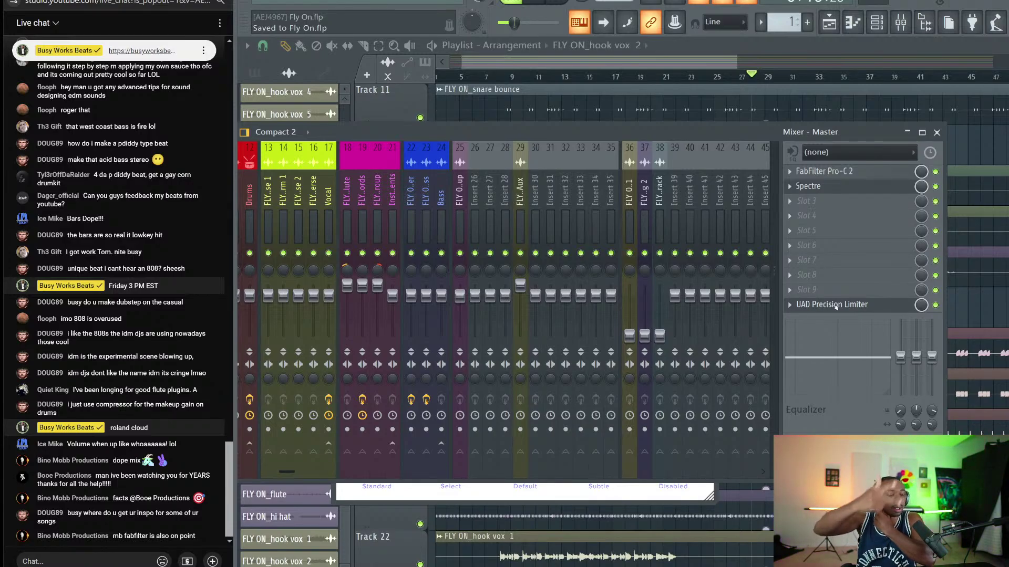
click(674, 193)
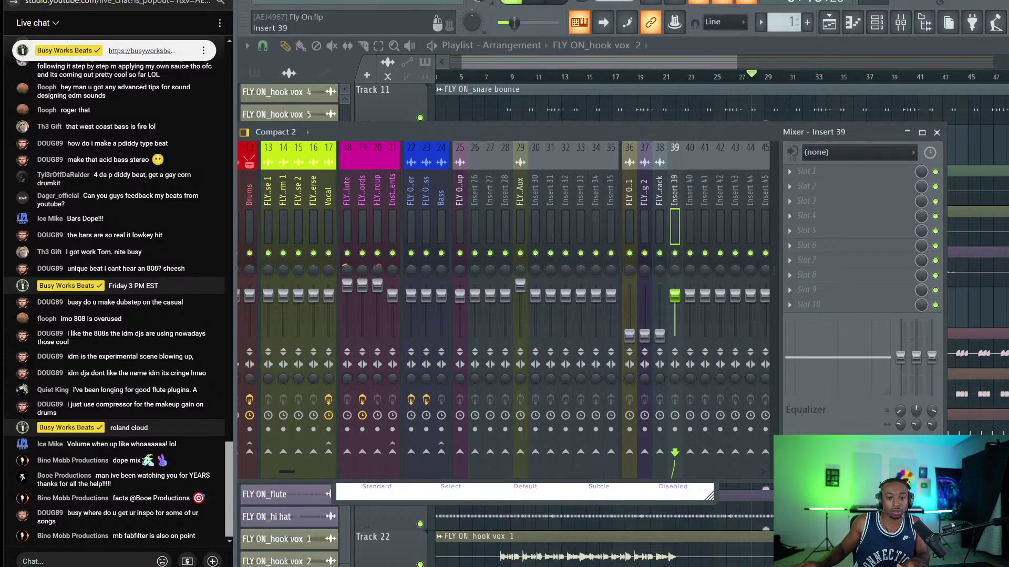
key(ctrl+s)
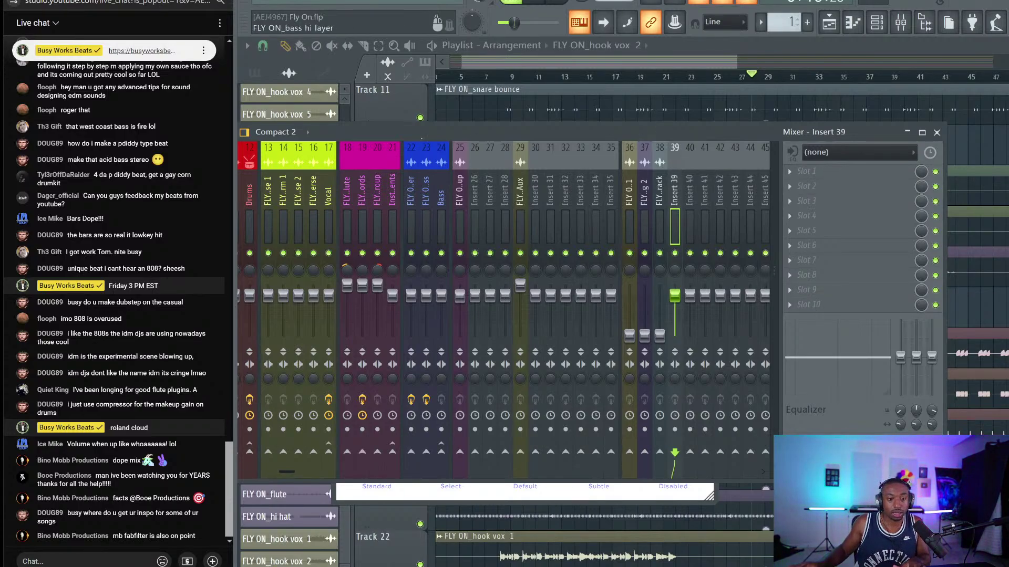
drag(423, 131, 493, 127)
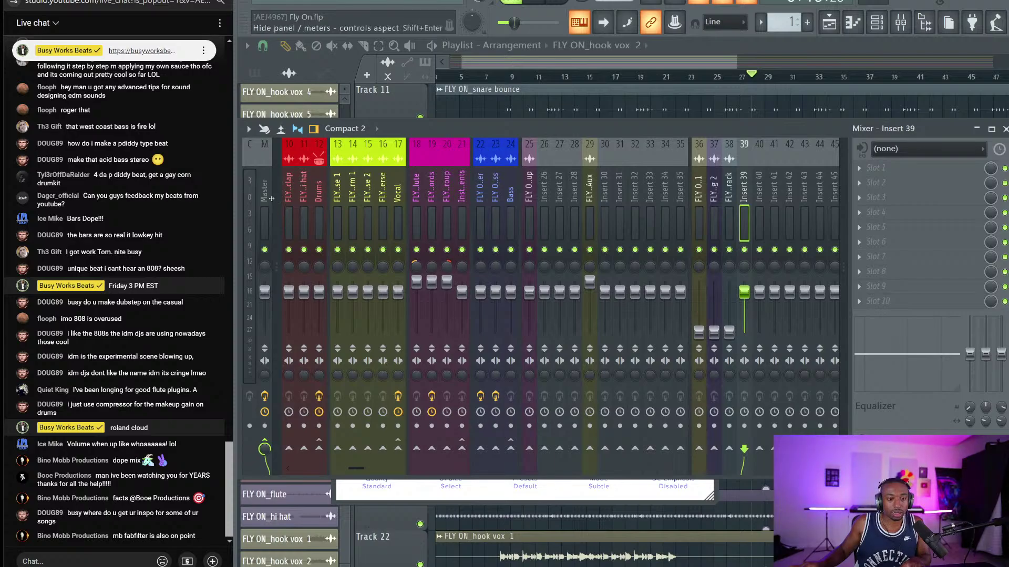
click(253, 191)
click(264, 192)
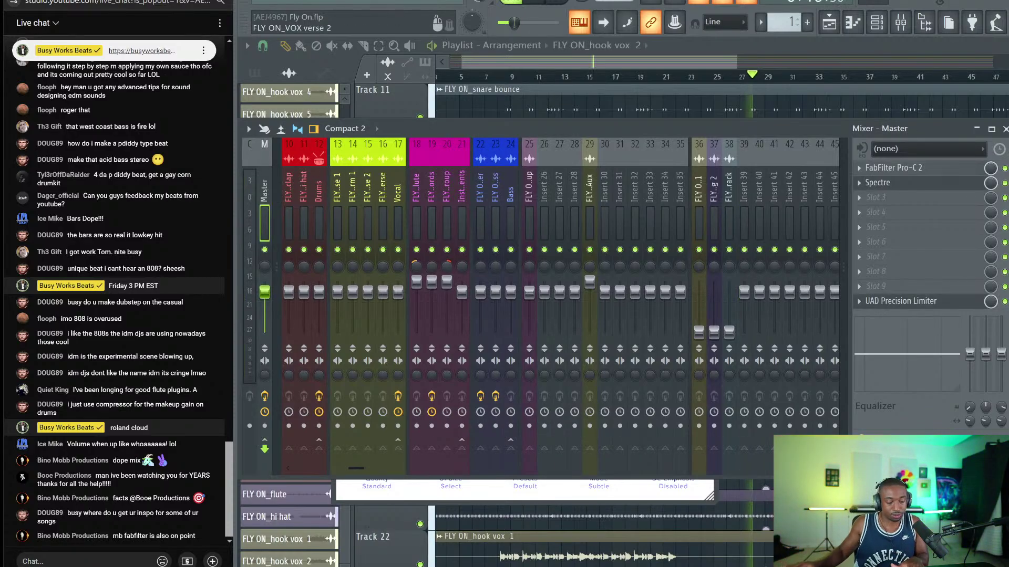
Play the song, open Spectre on the Master track, and lower its Side high shelf band to 6.15 kHz.
key(space)
key(space)
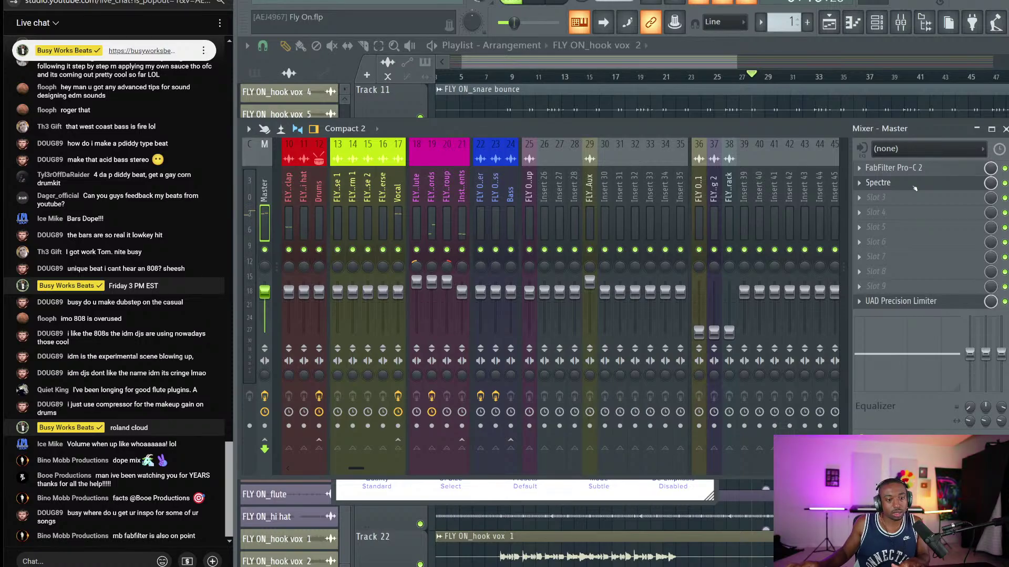
key(space)
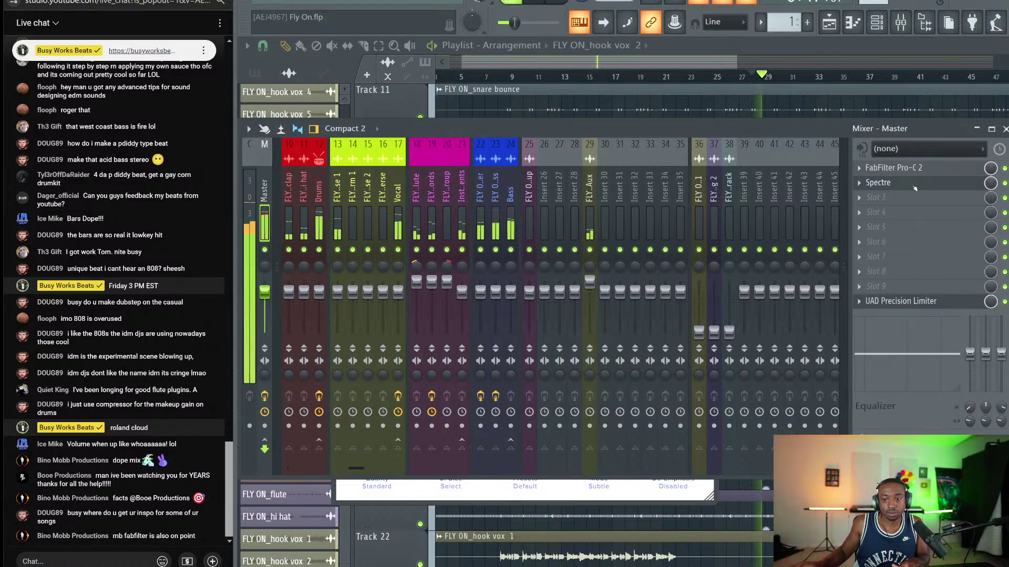
click(890, 184)
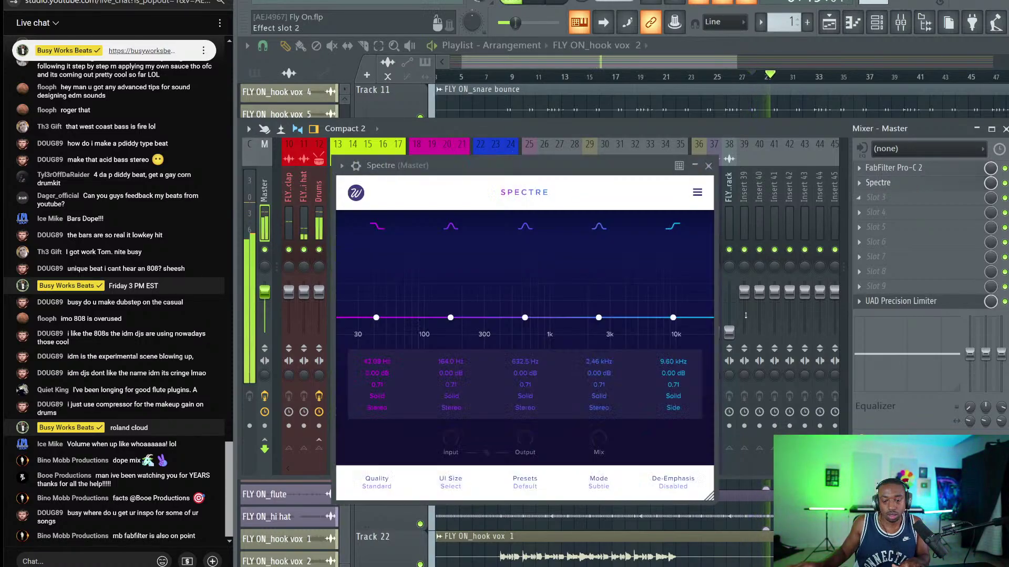
drag(674, 317, 637, 317)
key(space)
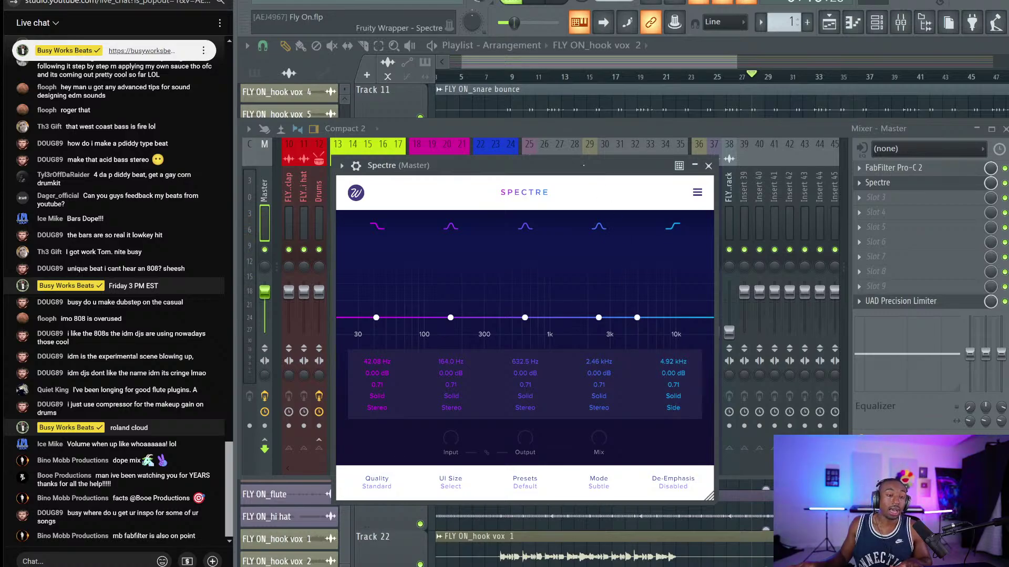
key(space)
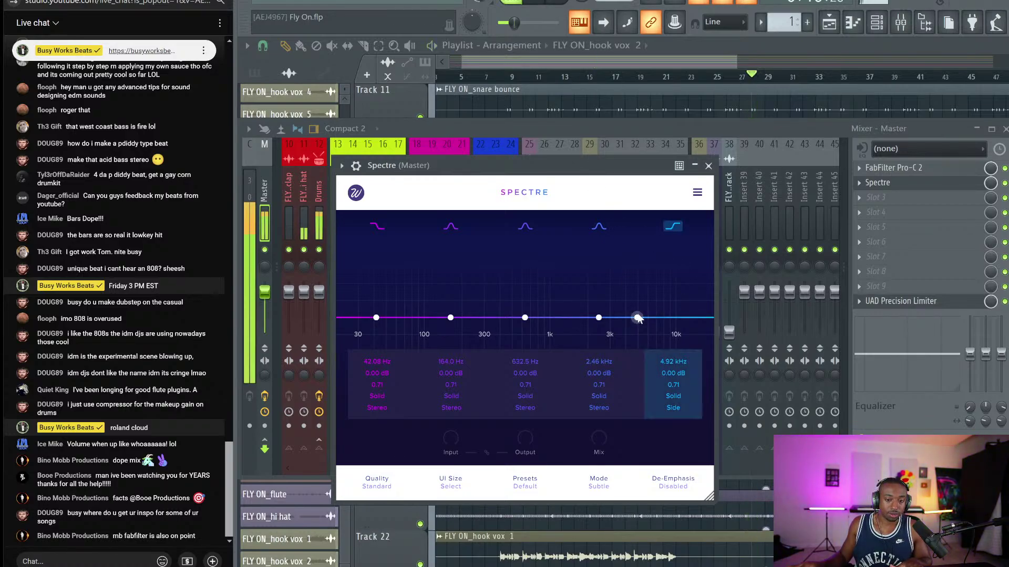
mouse_move(636, 317)
mouse_down()
mouse_move(565, 302)
mouse_move(562, 289)
mouse_move(547, 286)
mouse_move(574, 307)
mouse_move(649, 318)
mouse_up()
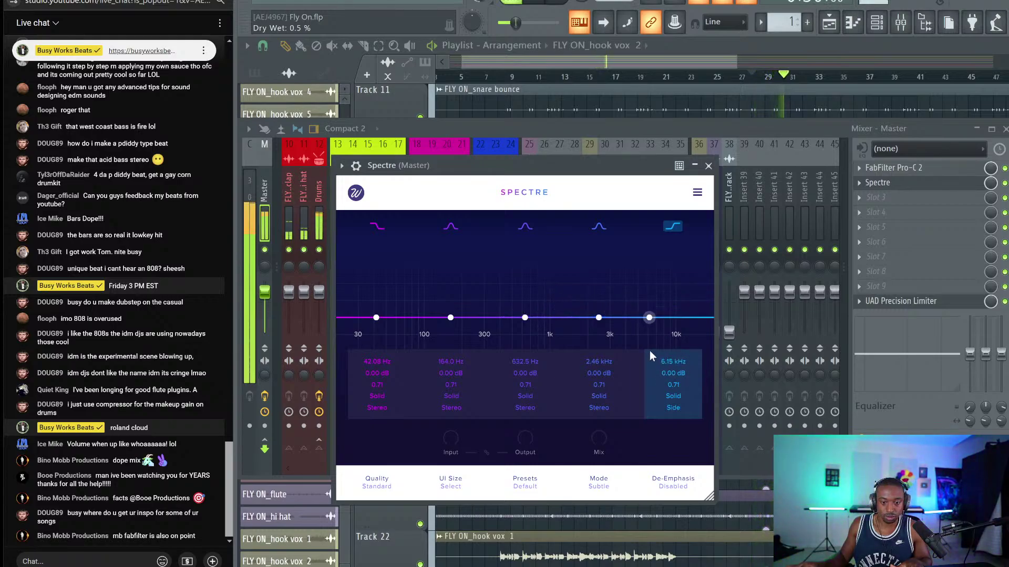
Set Spectre's 2.46 kHz band to Side processing.
click(599, 396)
click(604, 414)
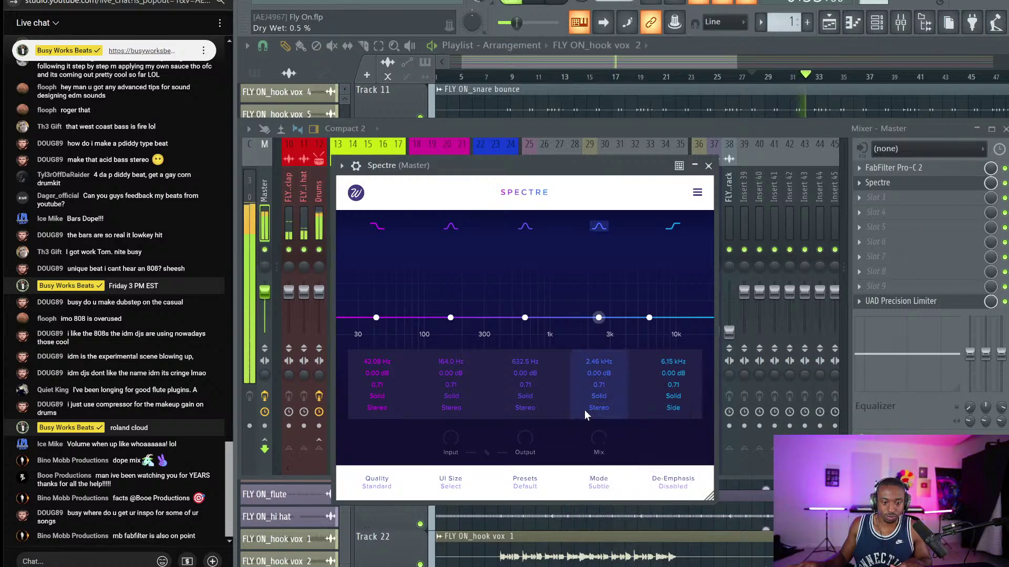
click(599, 408)
click(609, 488)
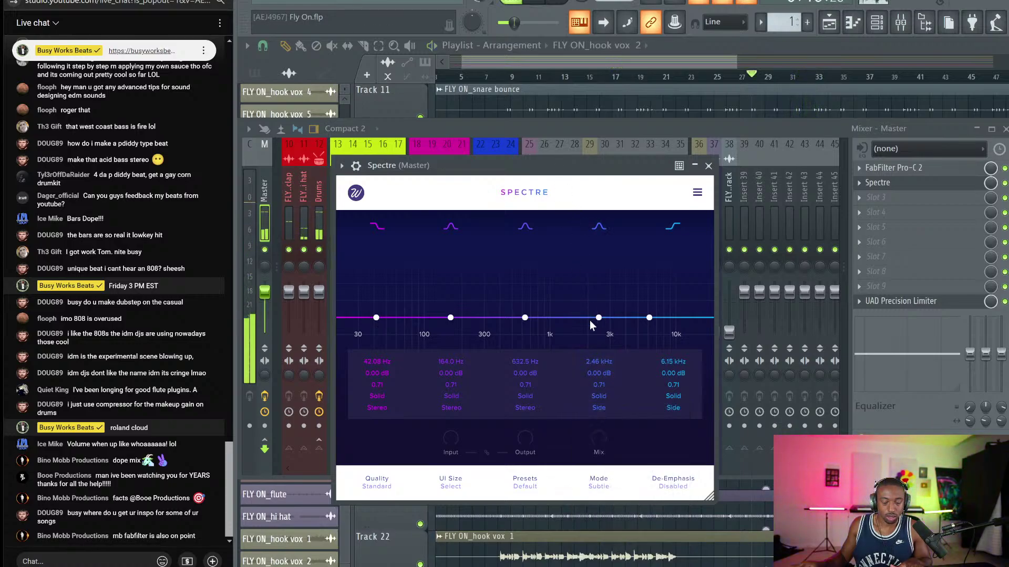
With the song playing, move Spectre's 2.46 kHz band to 898.1 Hz and set its gain to 2.00 dB.
key(space)
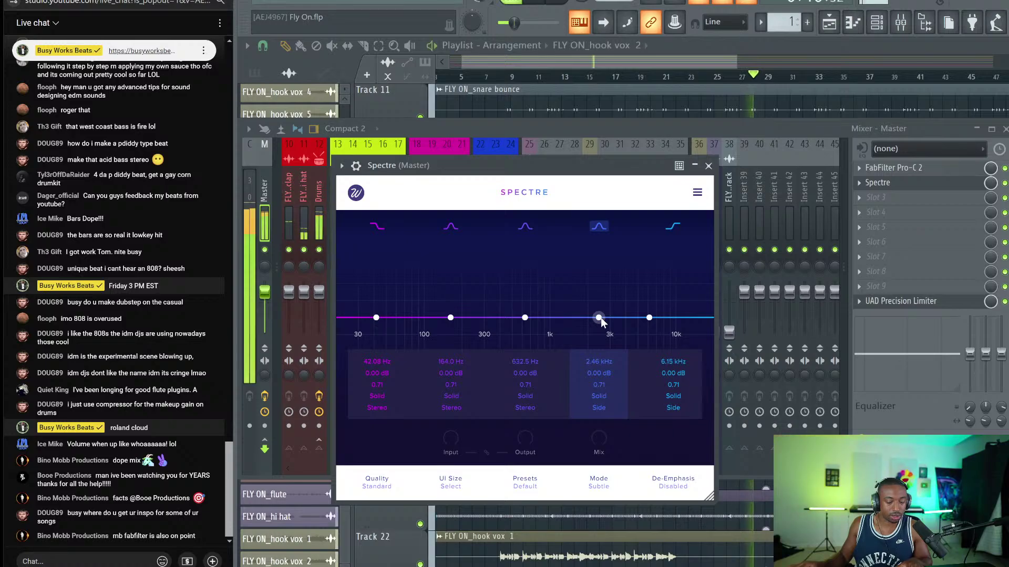
drag(599, 317, 546, 285)
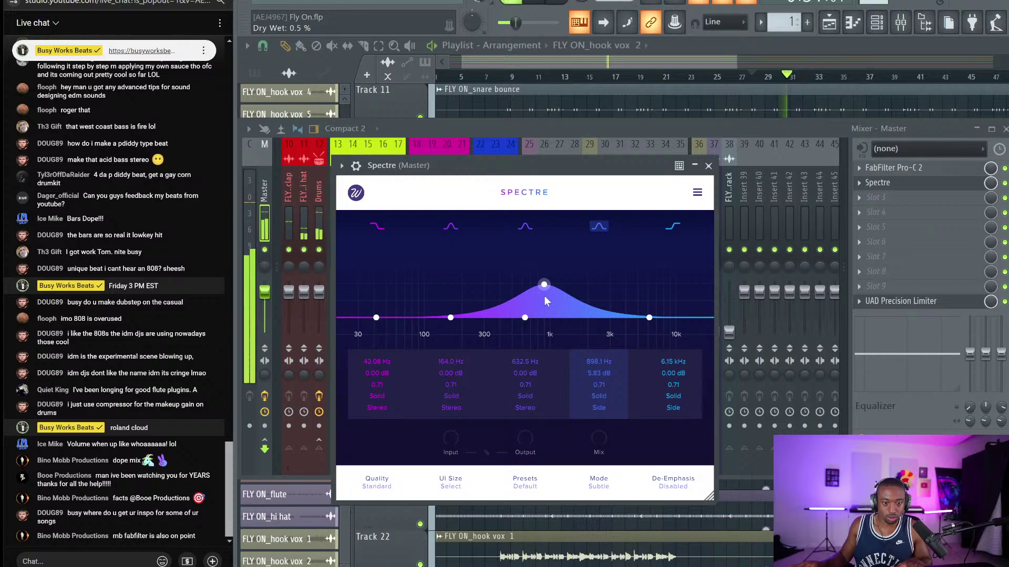
double_click(597, 373)
text(3)
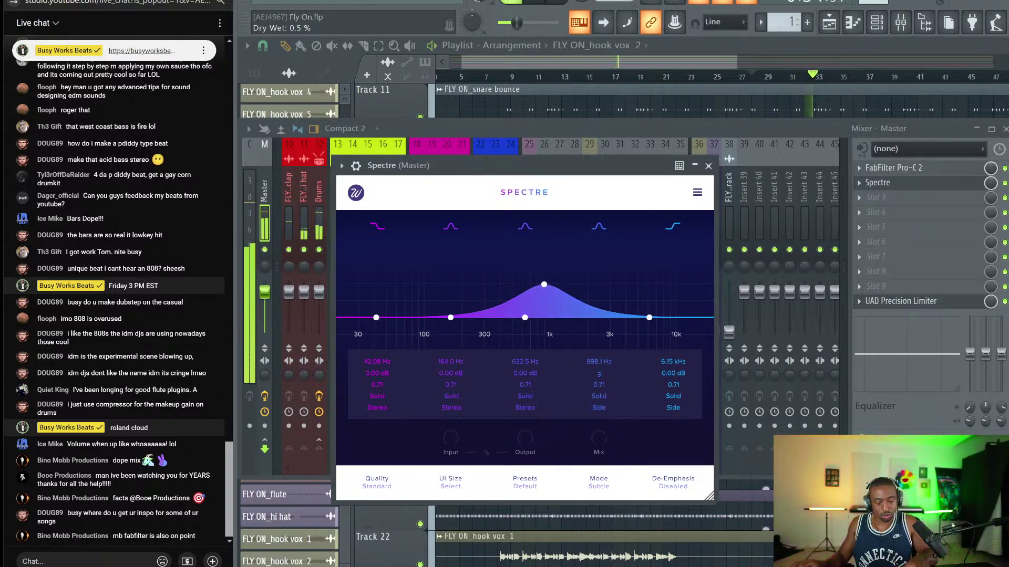
key(Return)
double_click(596, 373)
text(2.00 dB)
key(Return)
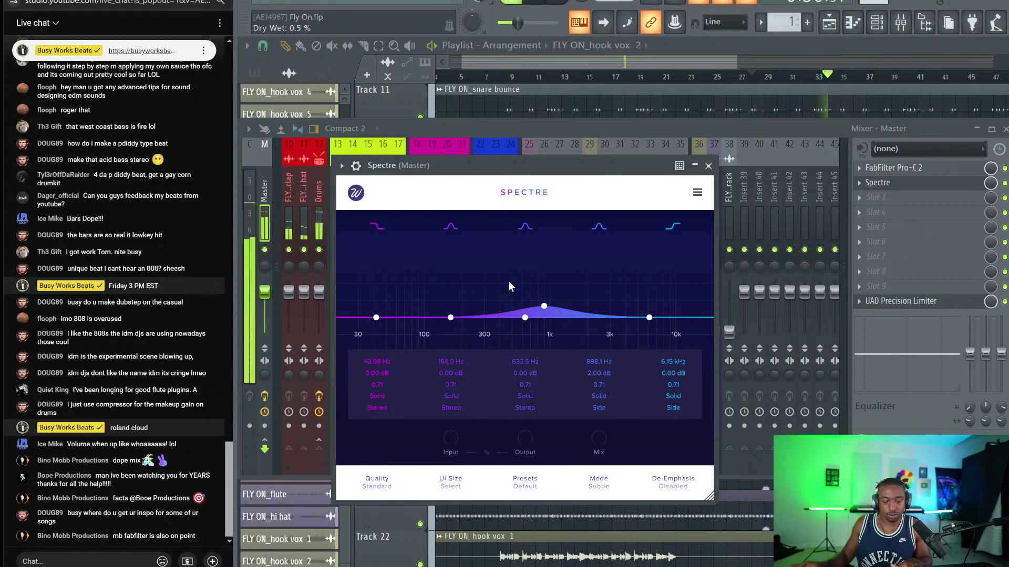
Move Spectre's 164.0 Hz band to about 99.5 Hz at 2.97 dB with Q 1.00 and Side processing, close the plugin and save.
drag(450, 318, 424, 301)
click(448, 406)
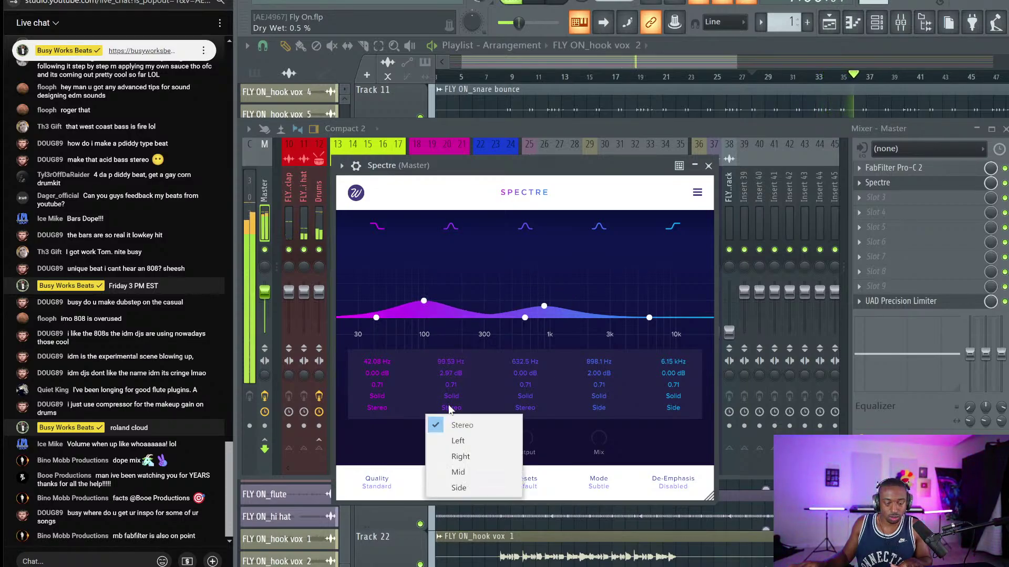
click(451, 488)
scroll(425, 308, up, 3)
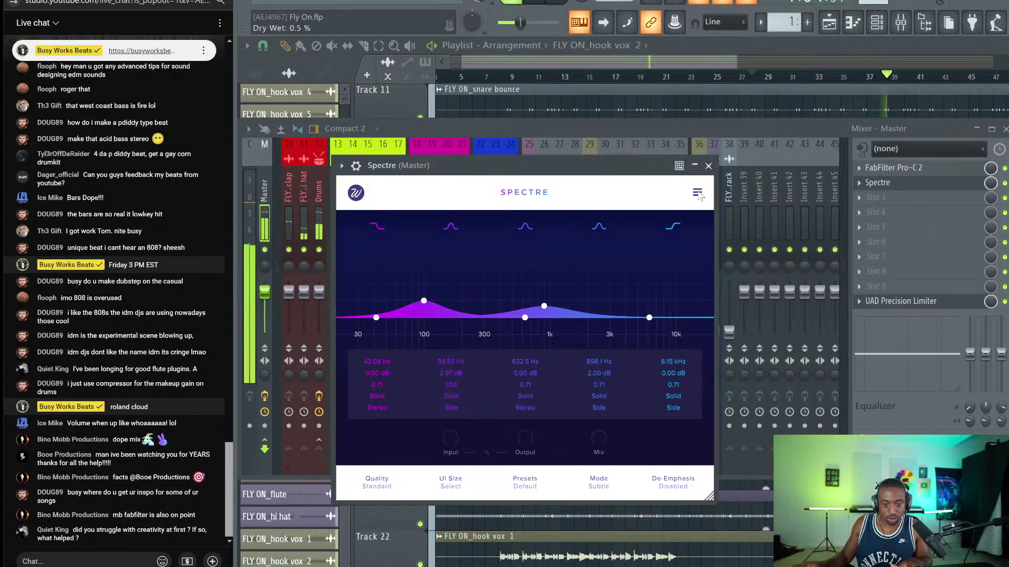
click(708, 166)
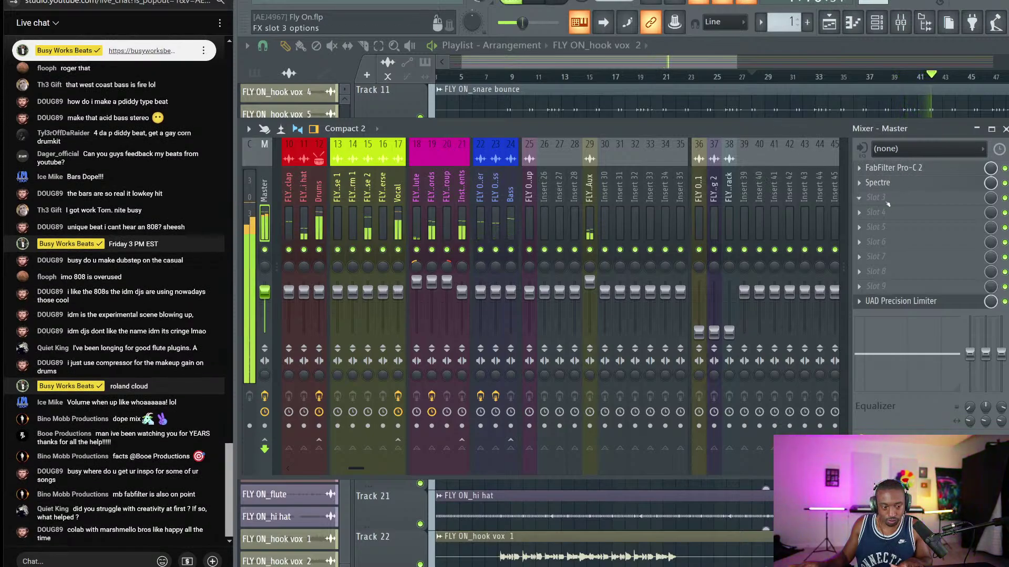
key(ctrl+s)
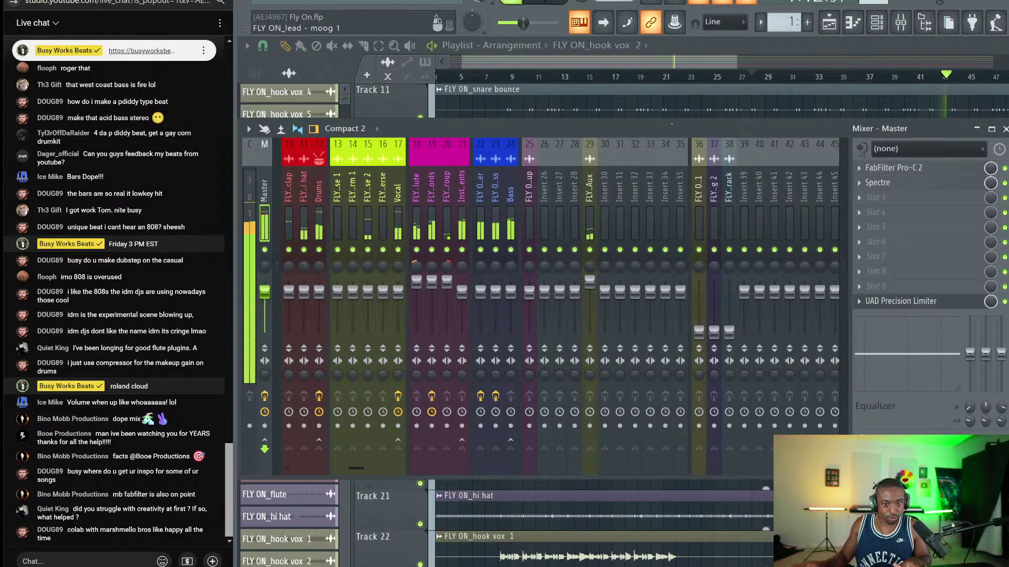
key(space)
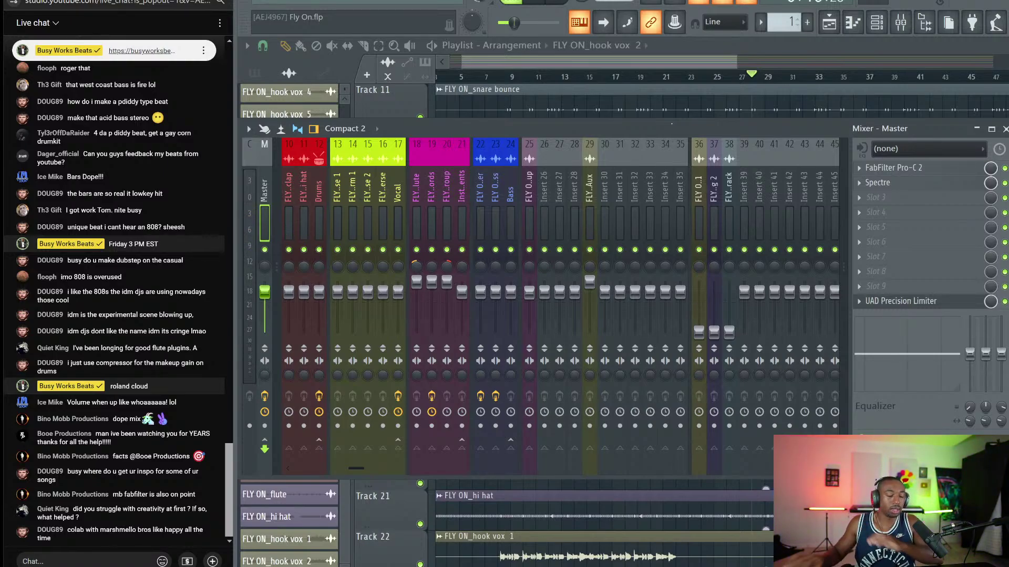
Post "sample, competition, own songs, learning technique" in the YouTube live chat.
click(23, 561)
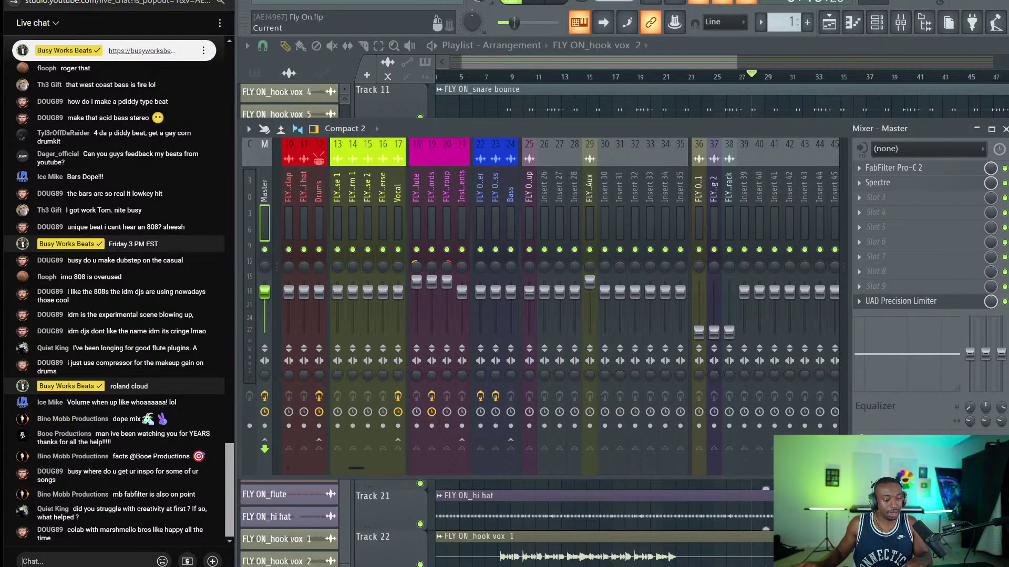
text(sample, competit)
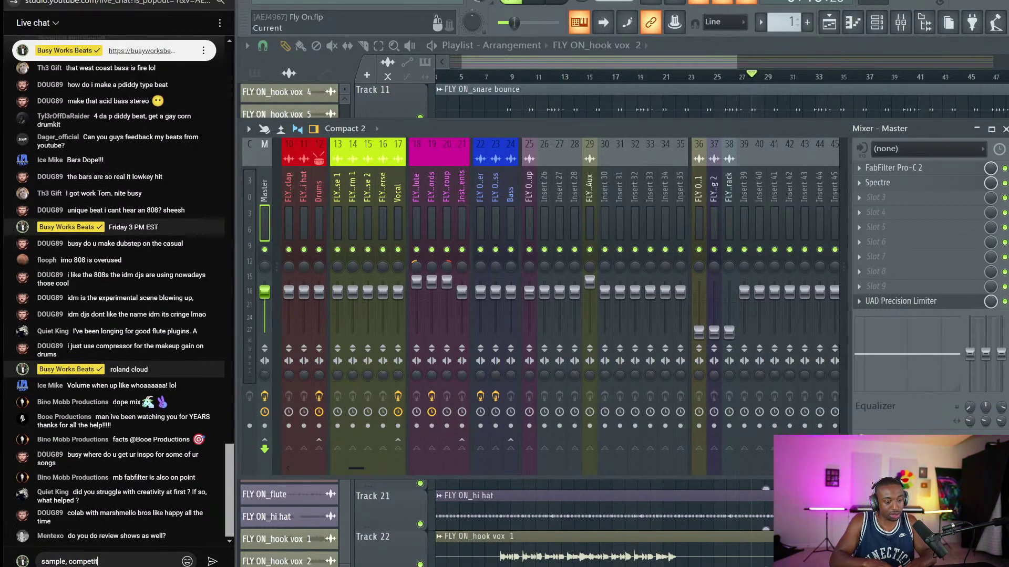
text(ion, own songs,)
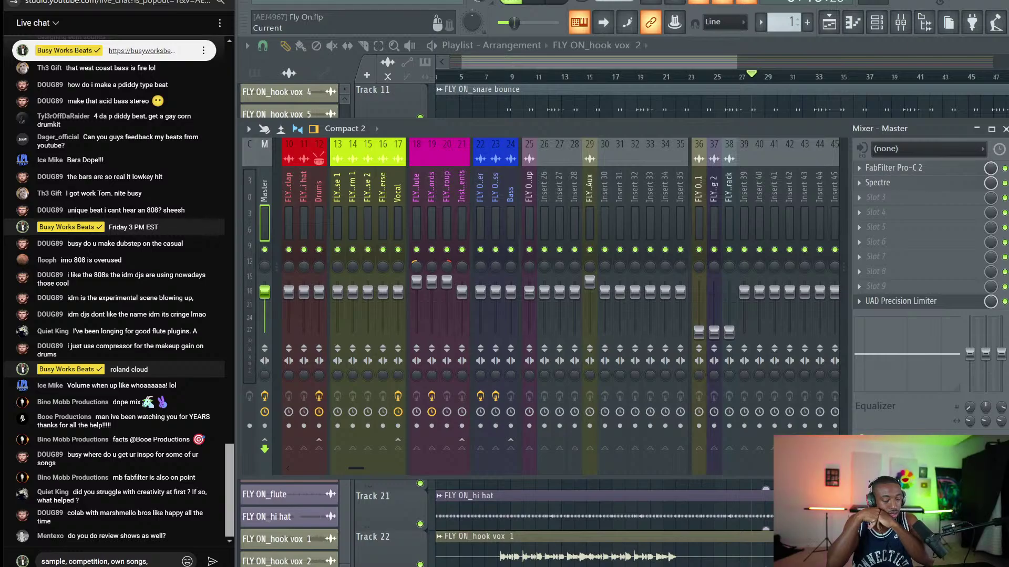
text(i)
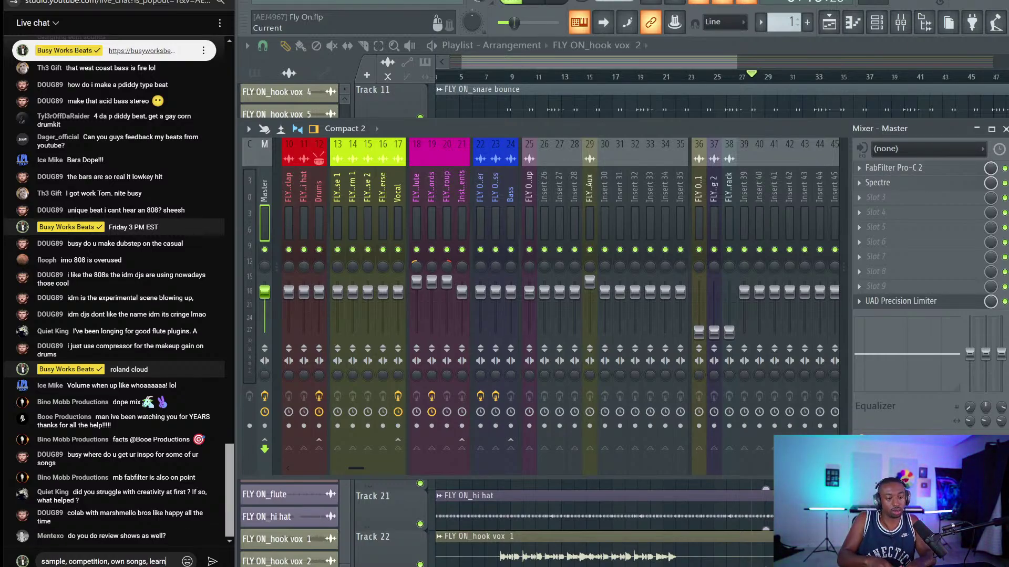
text(ing technique)
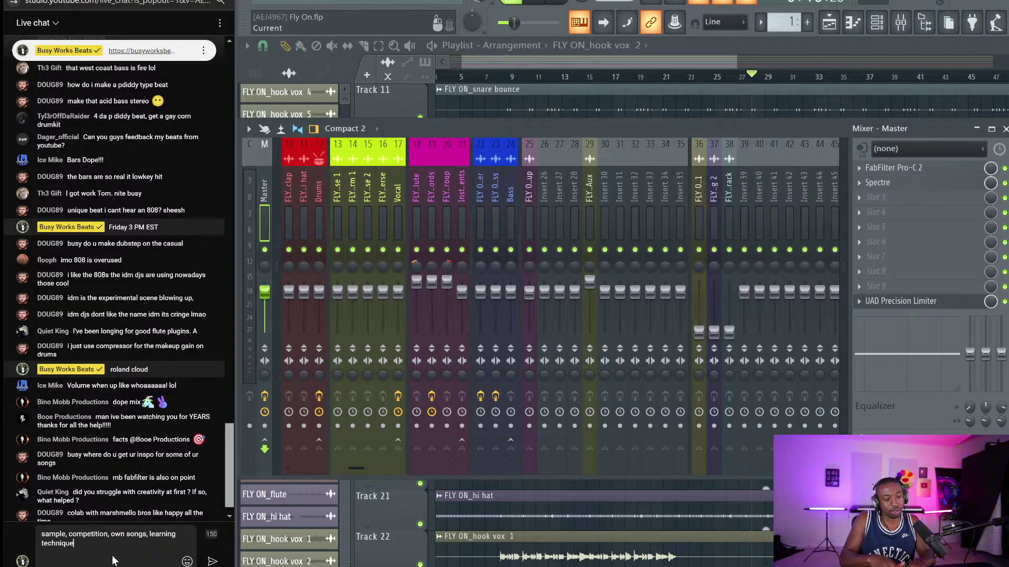
key(Return)
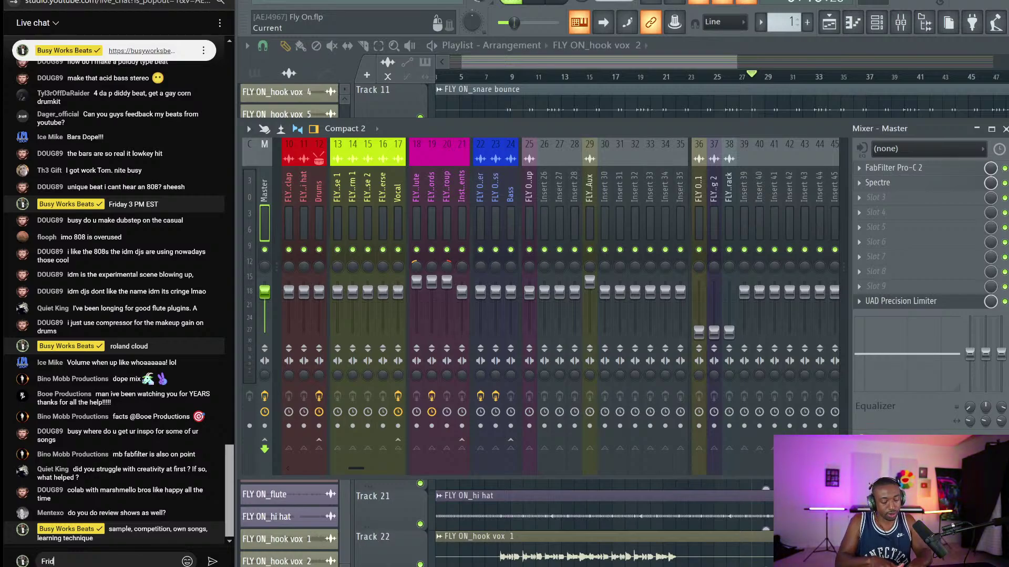
Post two live chat messages reading "Friday 3 PM EST" and "Monday 3 PM EST".
text(EST)
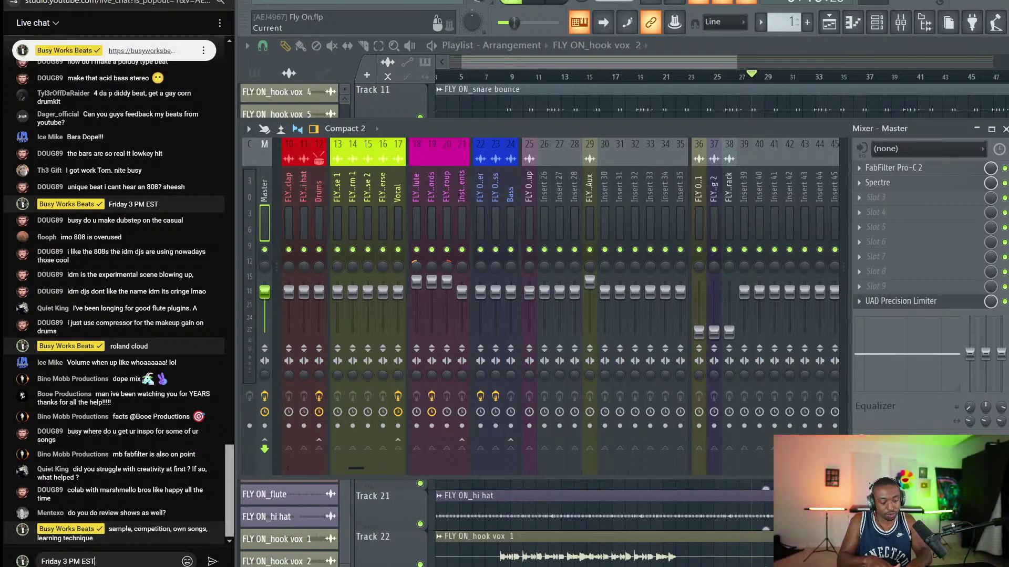
key(Return)
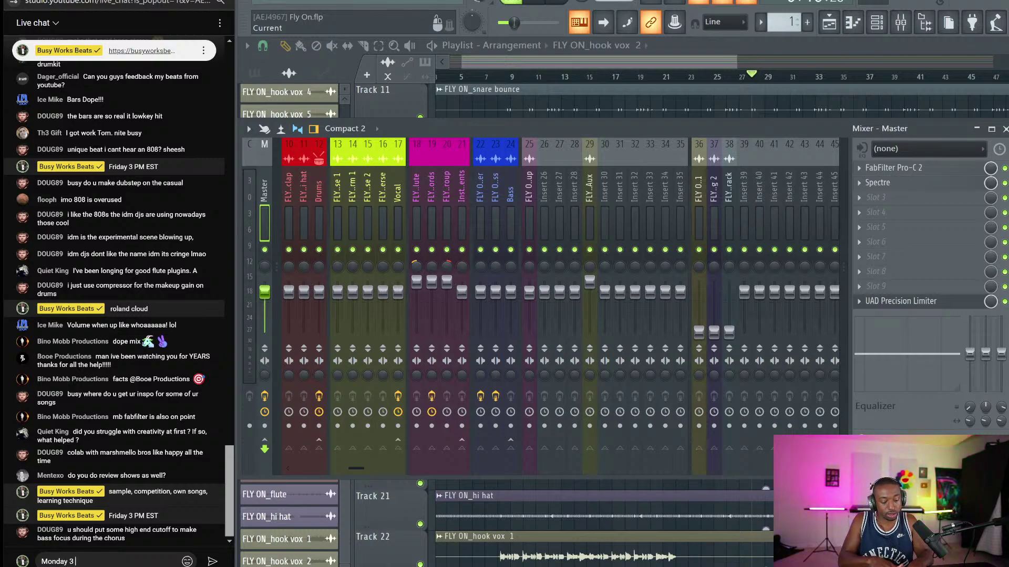
text(Monday 3 PM EST)
key(Return)
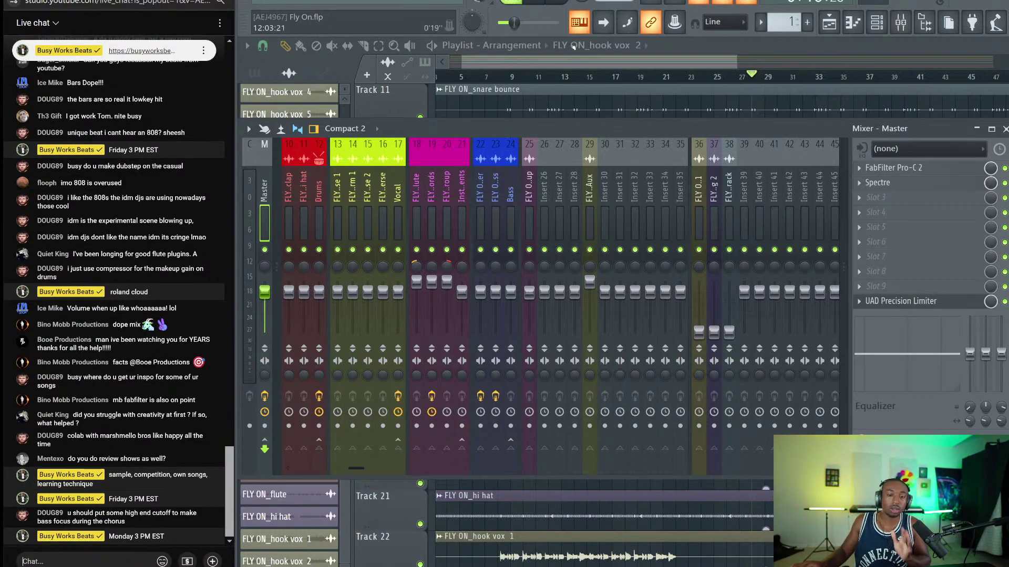
Hide the mixer to play the arrangement from near its beginning, then bring the mixer back and open the Master track's FabFilter Pro-C 2.
key(F9)
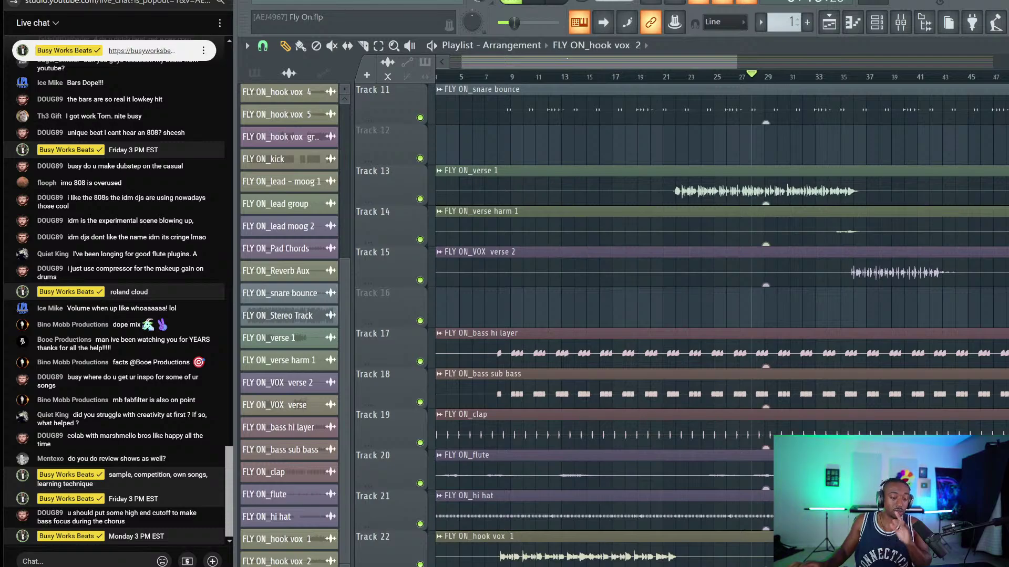
click(559, 2)
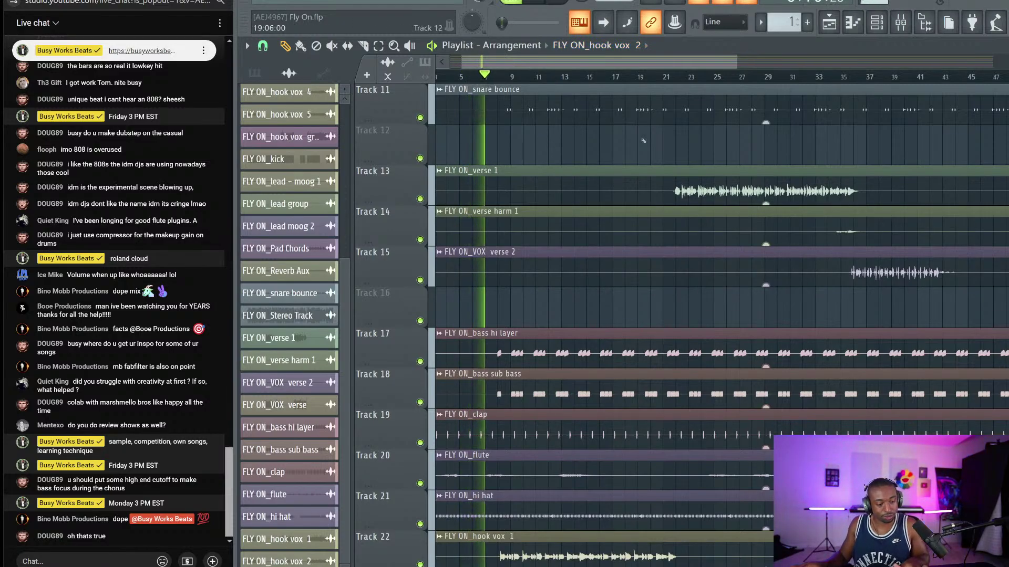
click(901, 23)
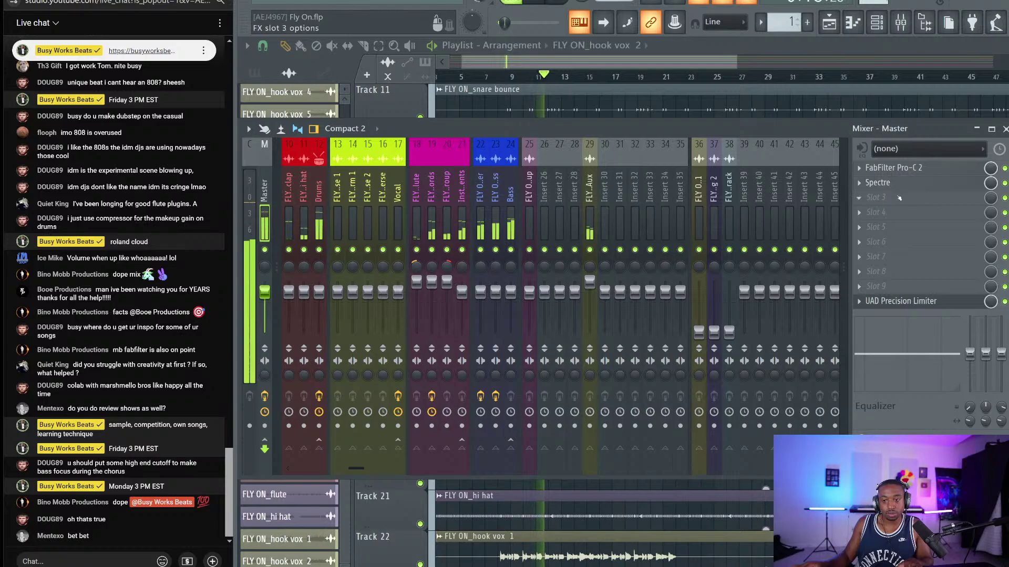
click(893, 168)
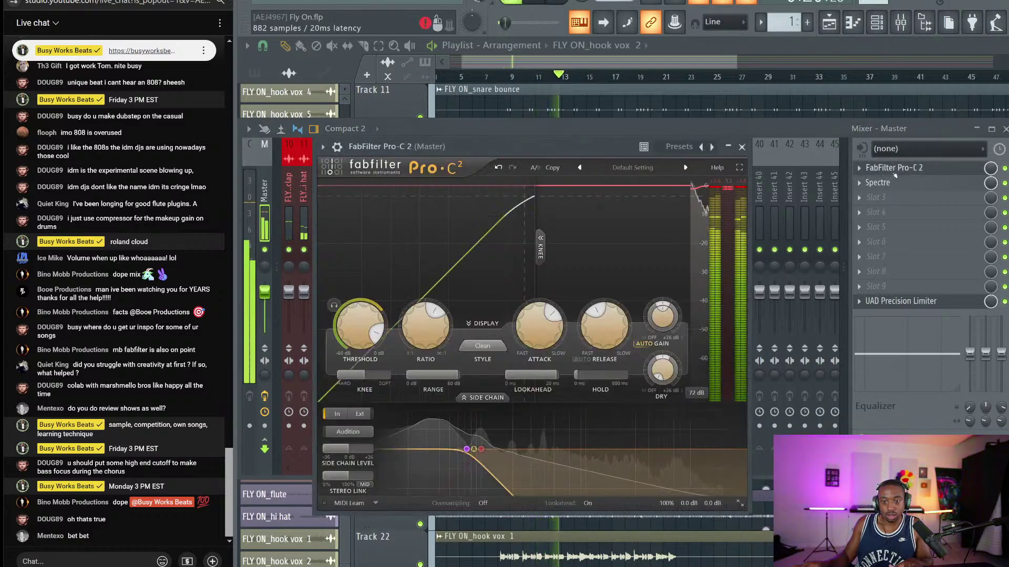
Collapse the Pro-C 2 side-chain section, listen to the song with the compressor's display, and expand the section again.
key(space)
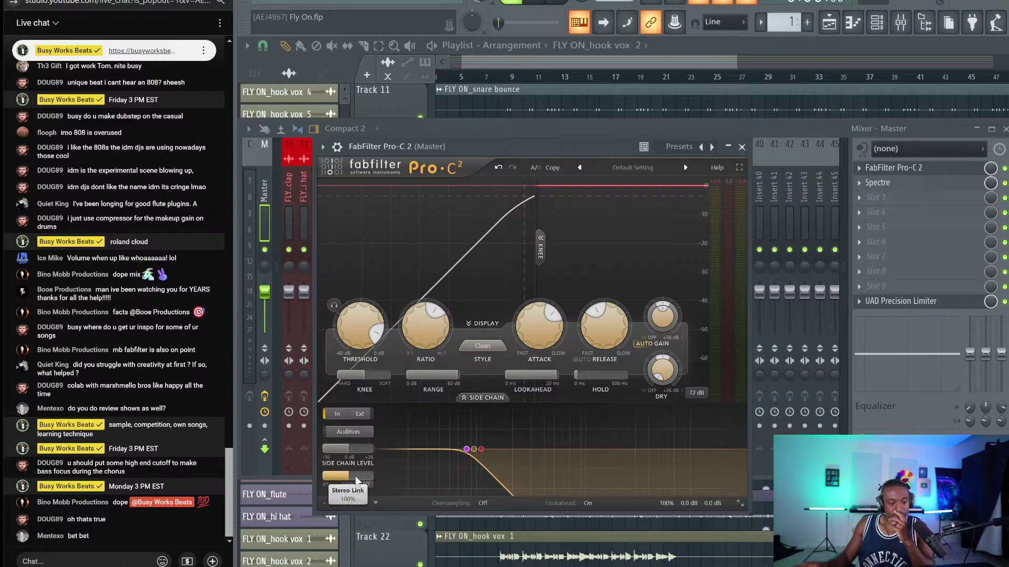
click(480, 398)
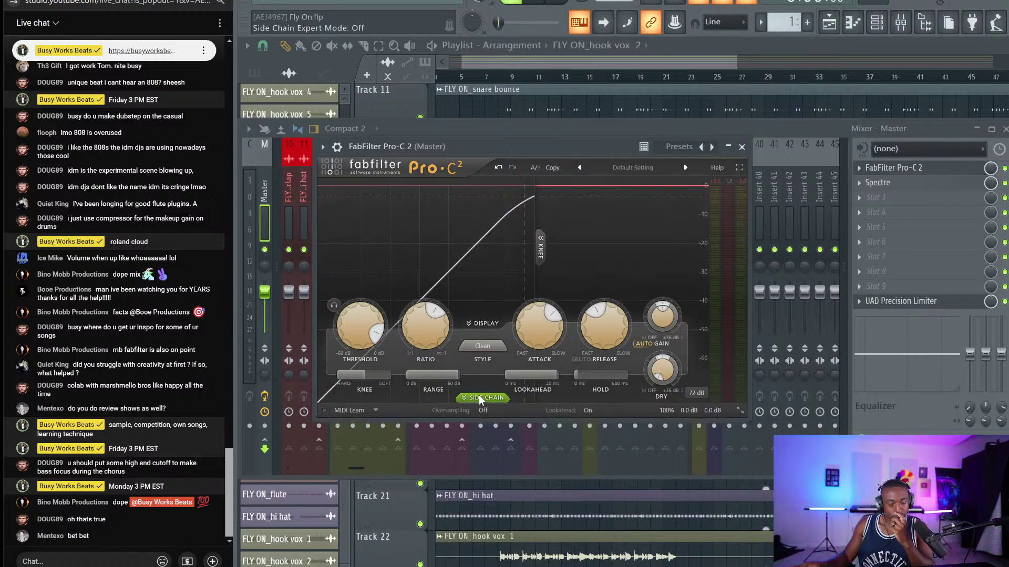
mouse_move(703, 413)
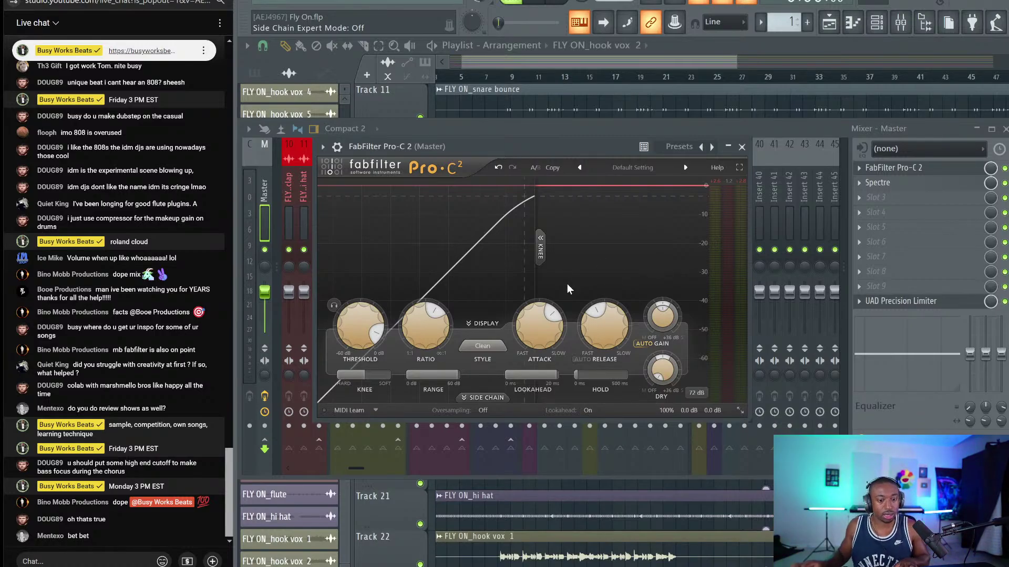
click(496, 325)
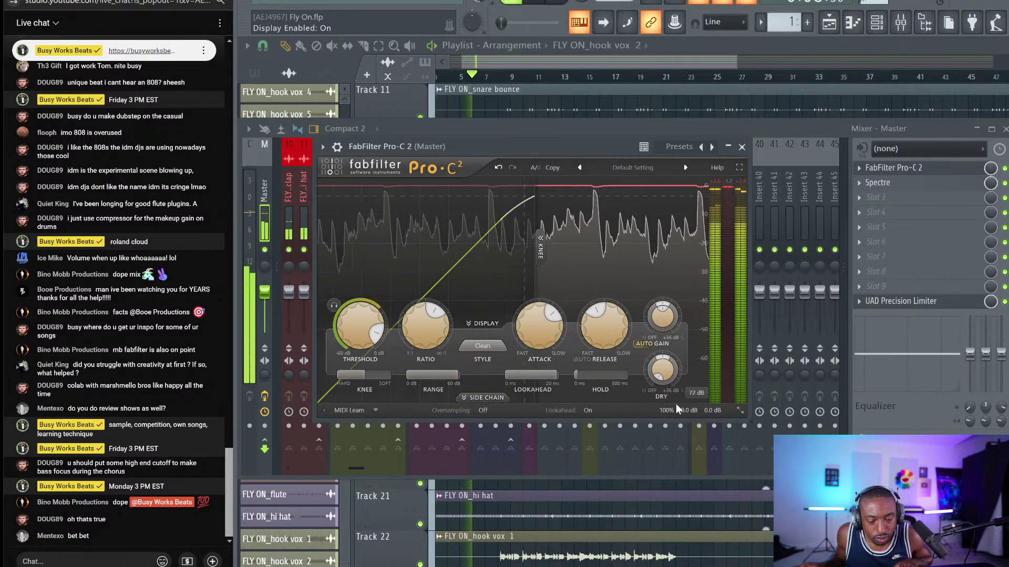
click(376, 410)
click(487, 397)
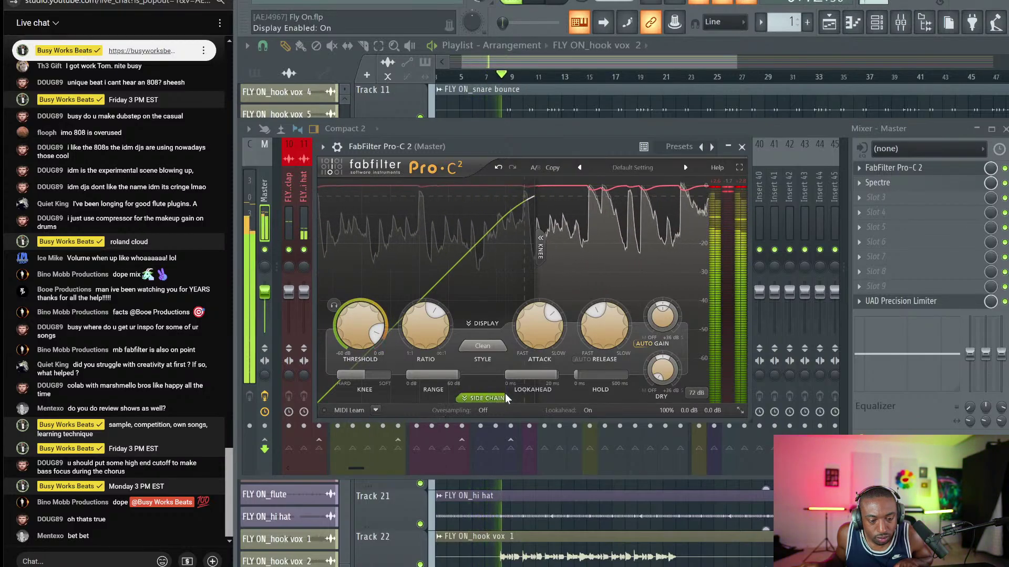
click(486, 397)
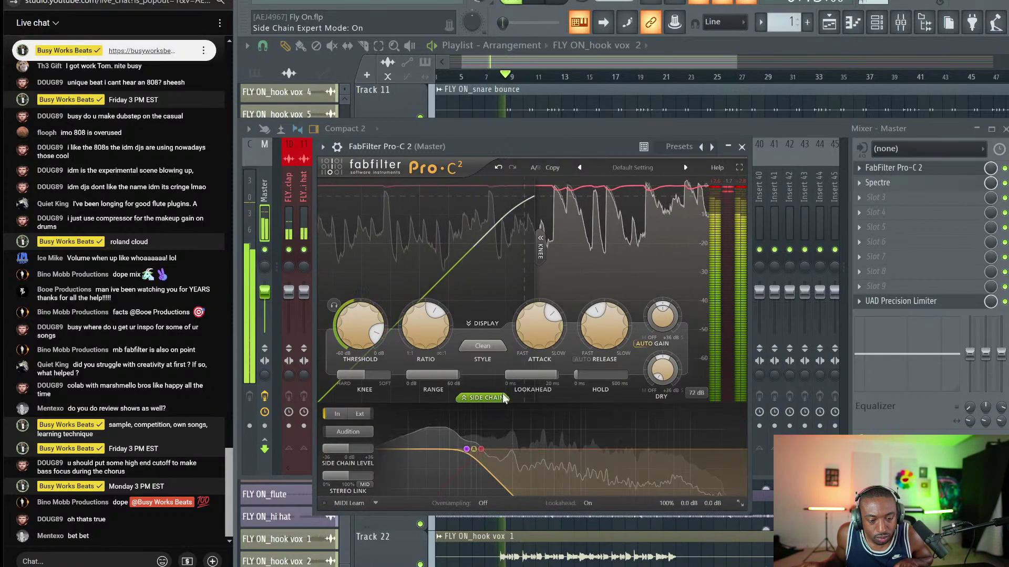
Compare Pro-C 2's external side-chain input with the internal one during playback, restore the internal input and close the plugin.
click(361, 415)
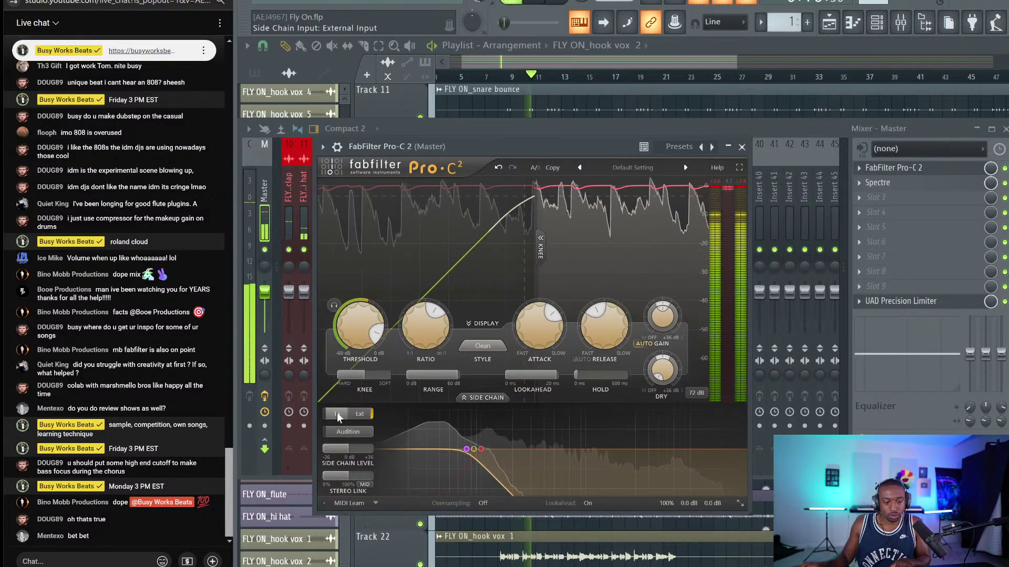
click(337, 414)
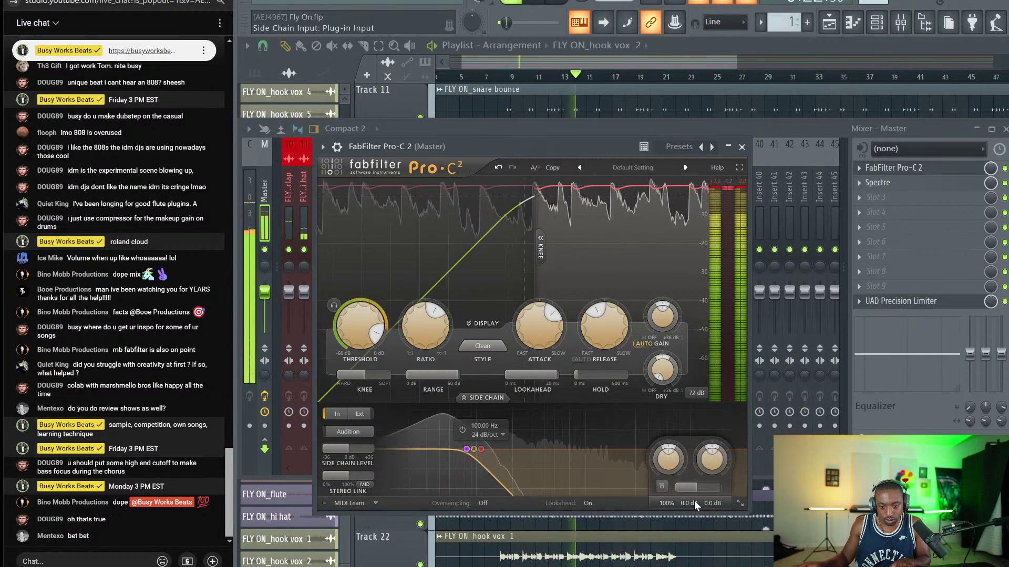
mouse_move(678, 463)
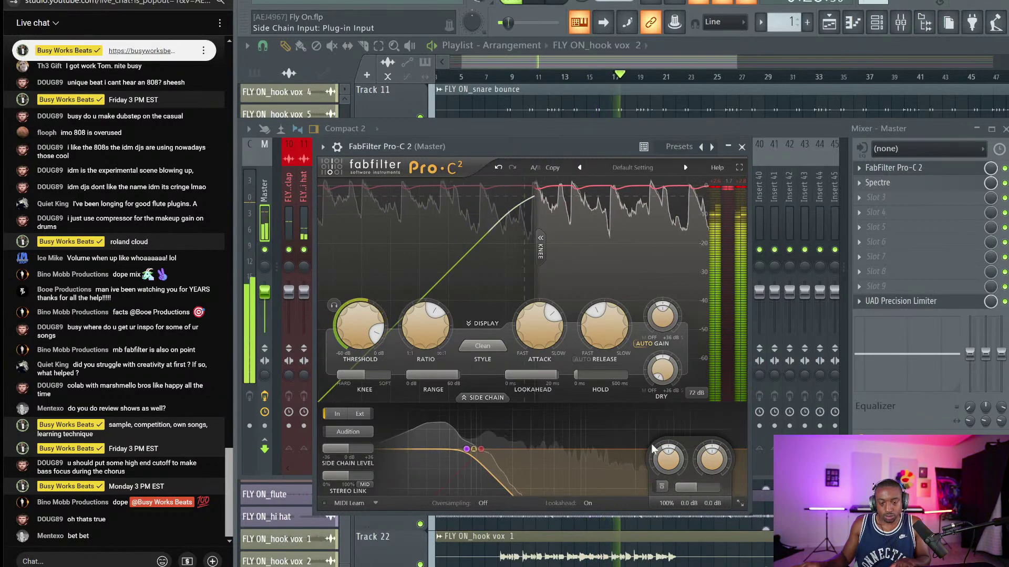
click(742, 146)
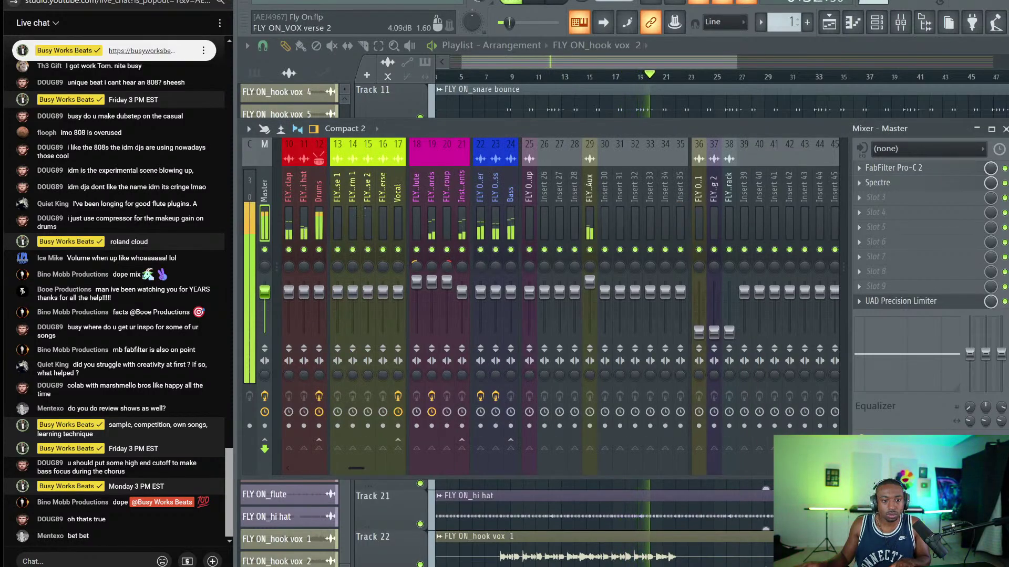
Copy the mixer track state of the Vocal bus on track 17 onto the hook bus on track 7.
scroll(374, 205, up, 5)
click(379, 206)
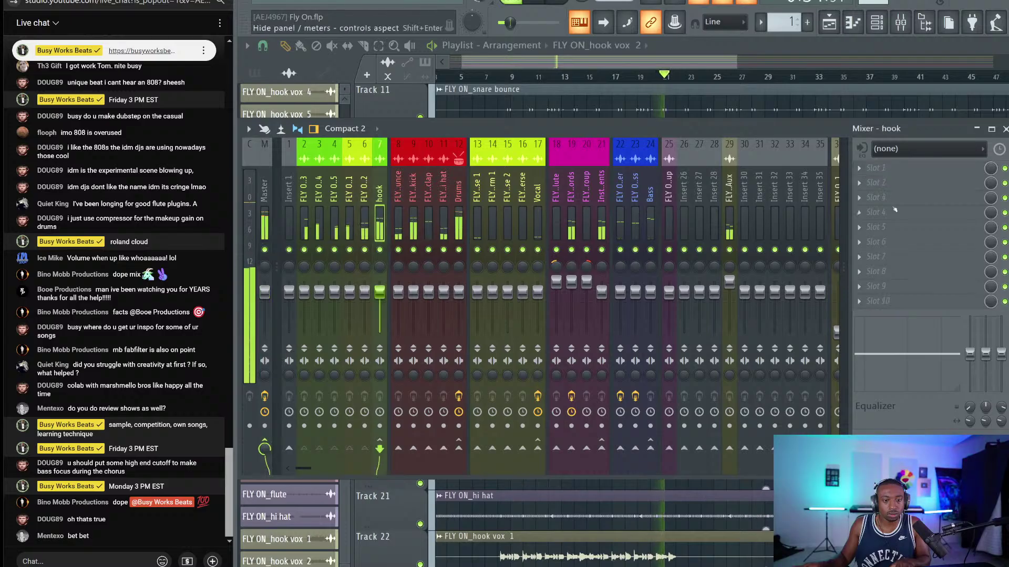
key(space)
click(883, 168)
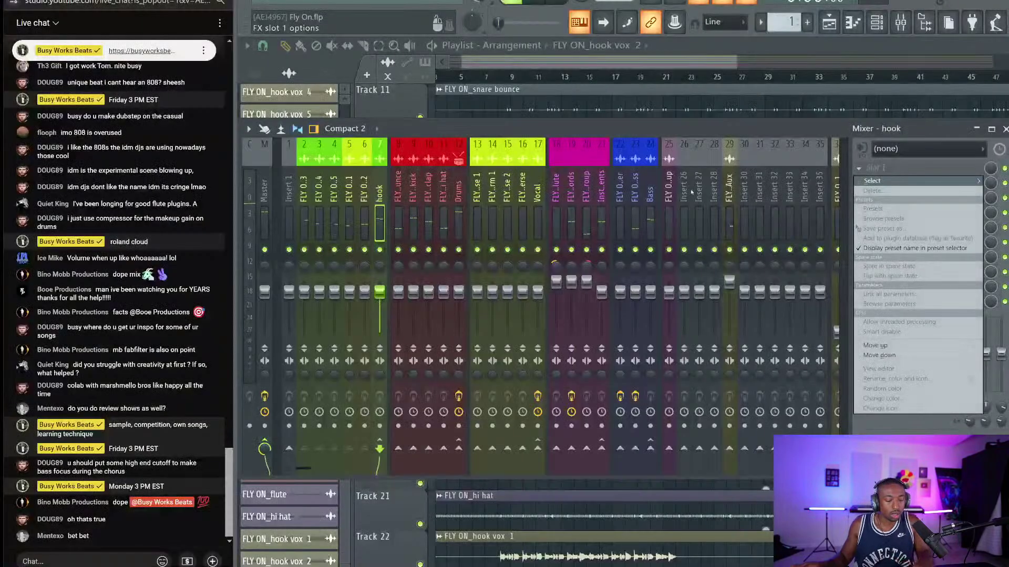
click(541, 201)
click(537, 201)
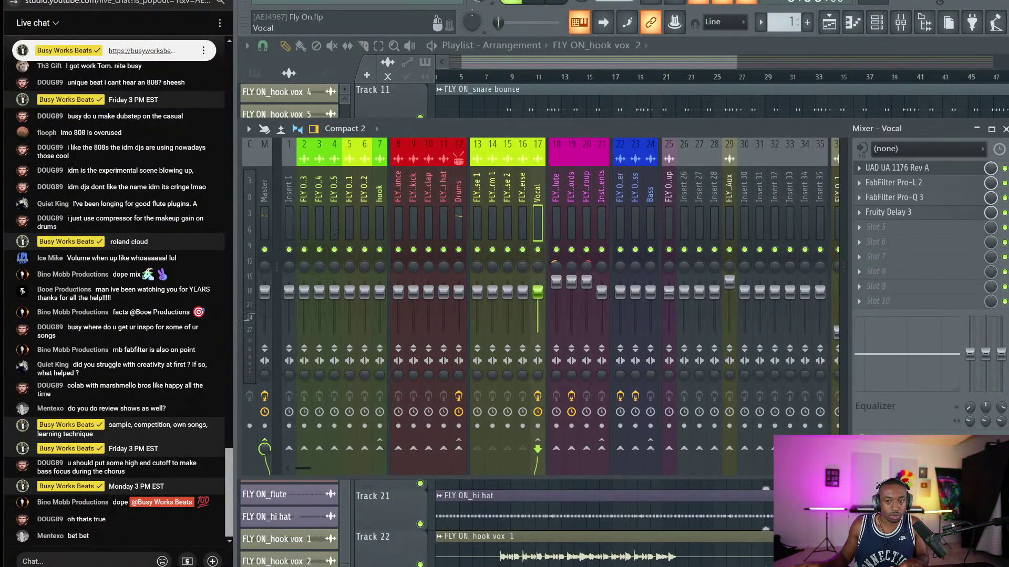
right_click(544, 141)
mouse_move(578, 214)
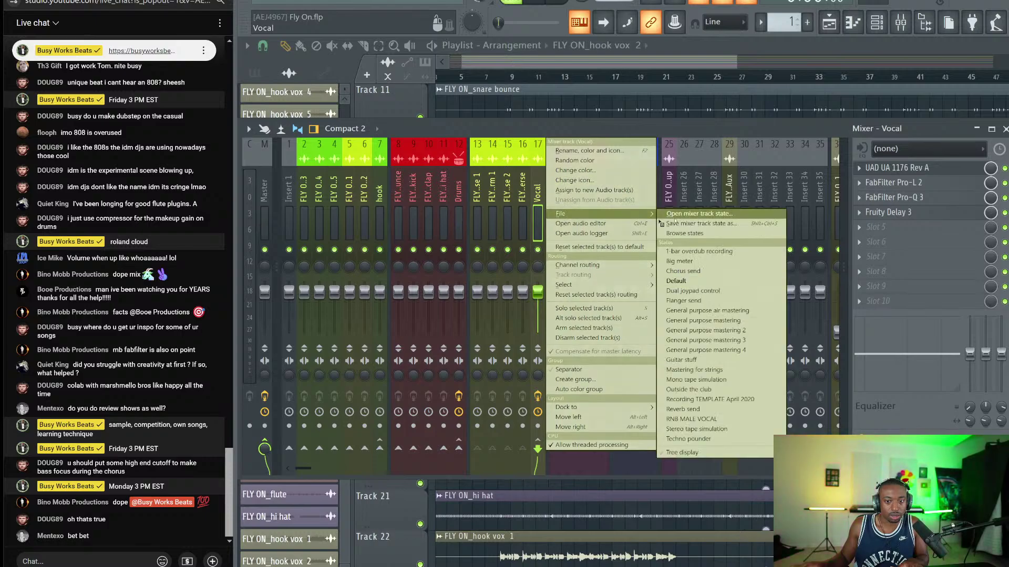
drag(661, 223, 379, 216)
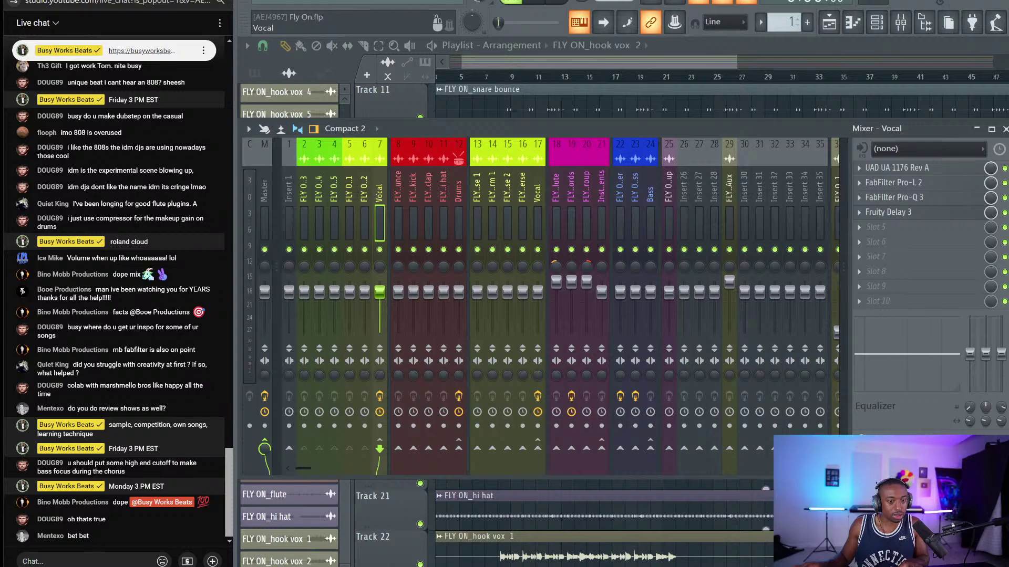
Lower the volume of the bus on track 7 to about 95% while playing the hook, and save the project.
click(900, 23)
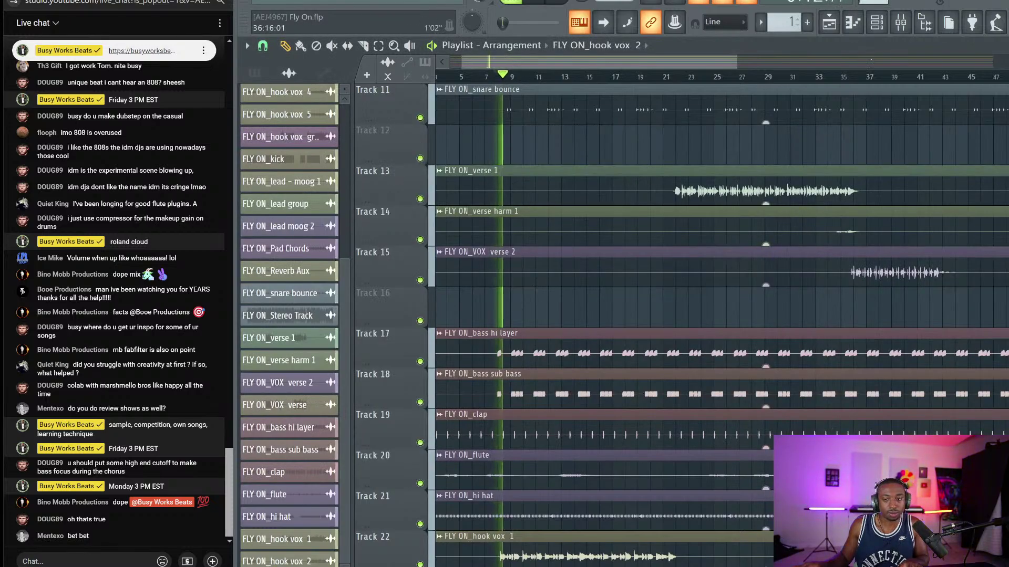
click(900, 22)
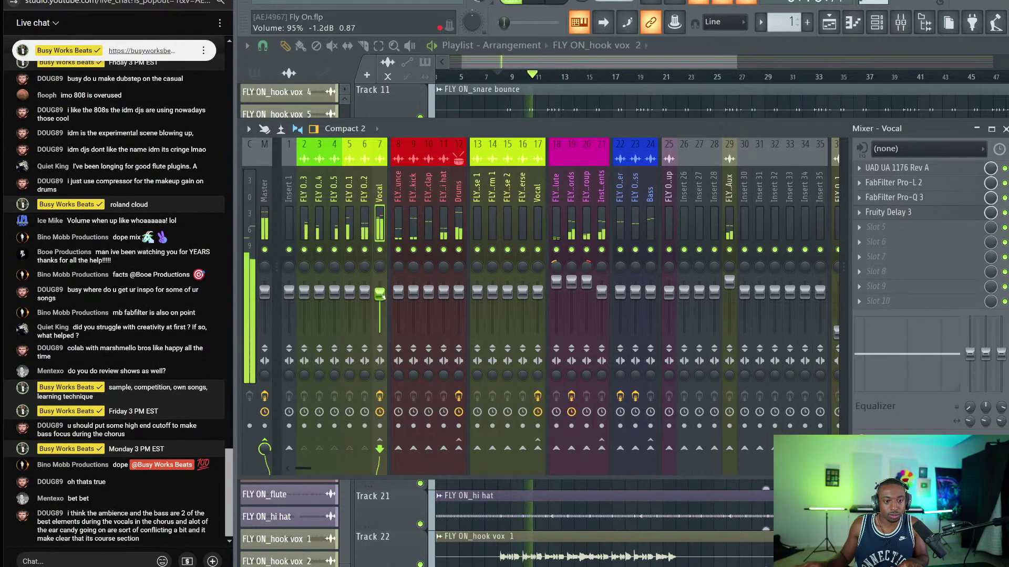
key(ctrl+s)
key(F9)
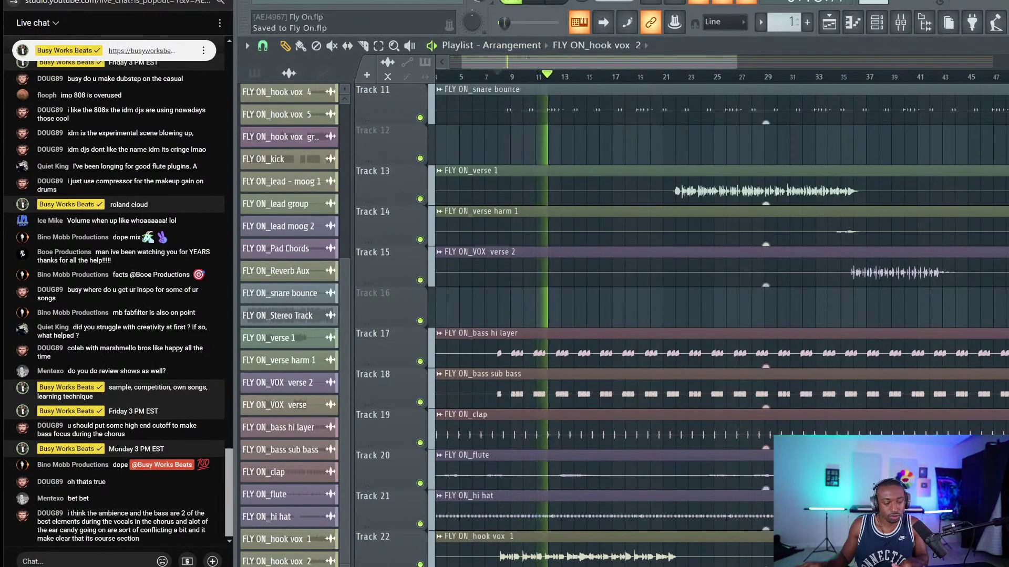
click(900, 23)
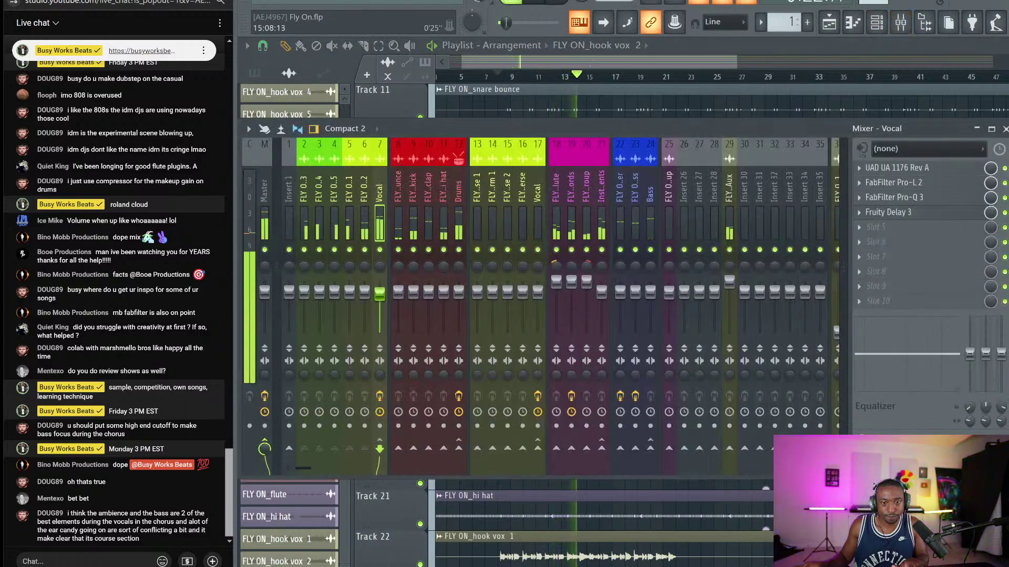
key(F9)
key(ctrl+s)
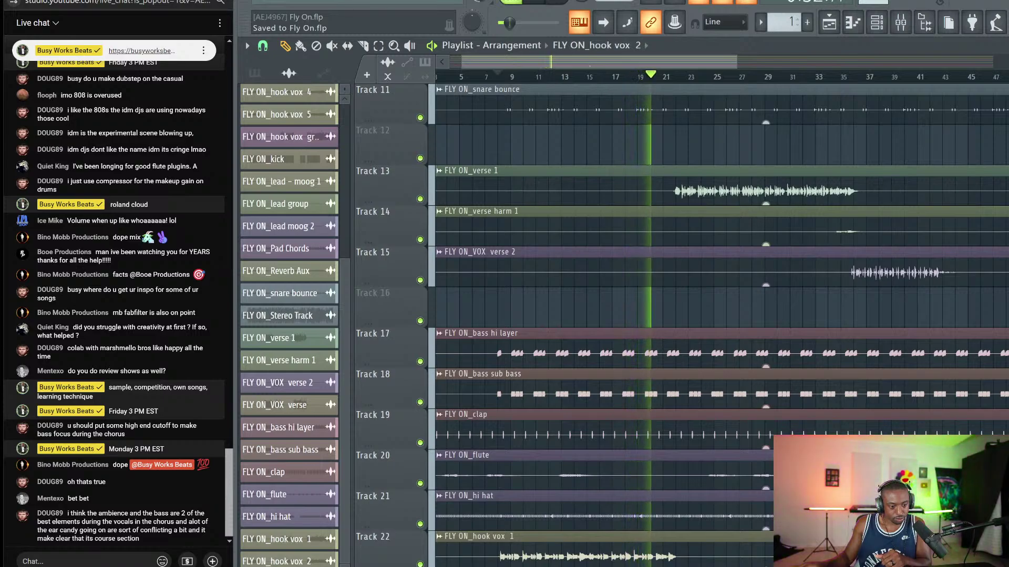
Create an automation clip for the mix level of Fruity Stereo Enhancer on the FLY ON_bass hi layer track and close the mixer.
key(space)
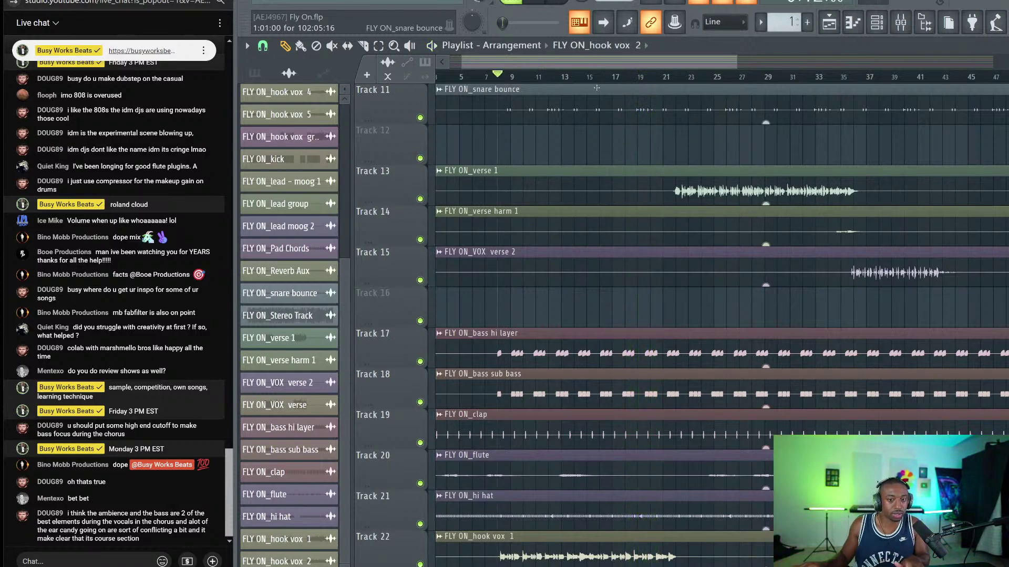
click(900, 22)
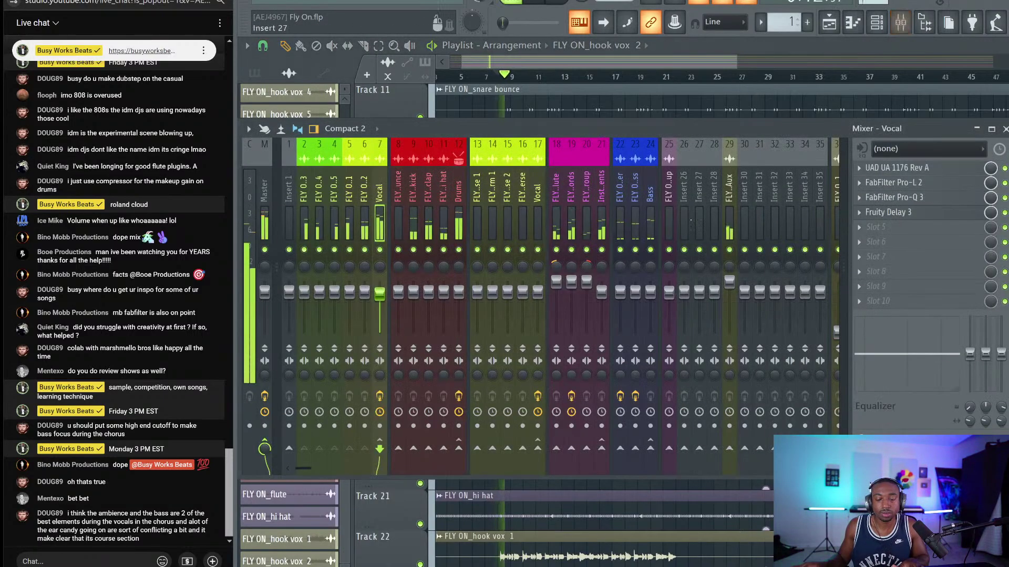
key(space)
click(636, 217)
click(623, 214)
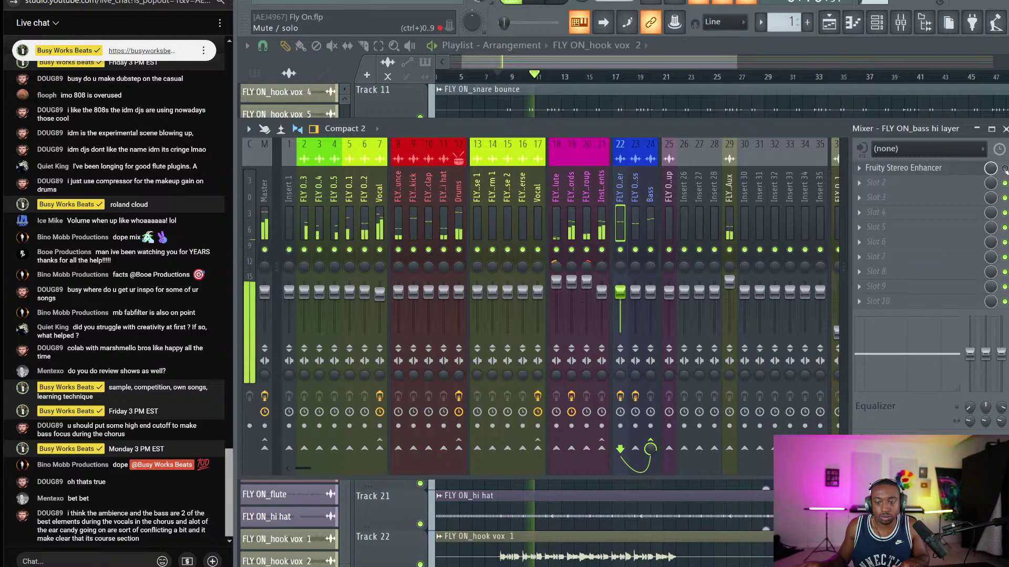
key(space)
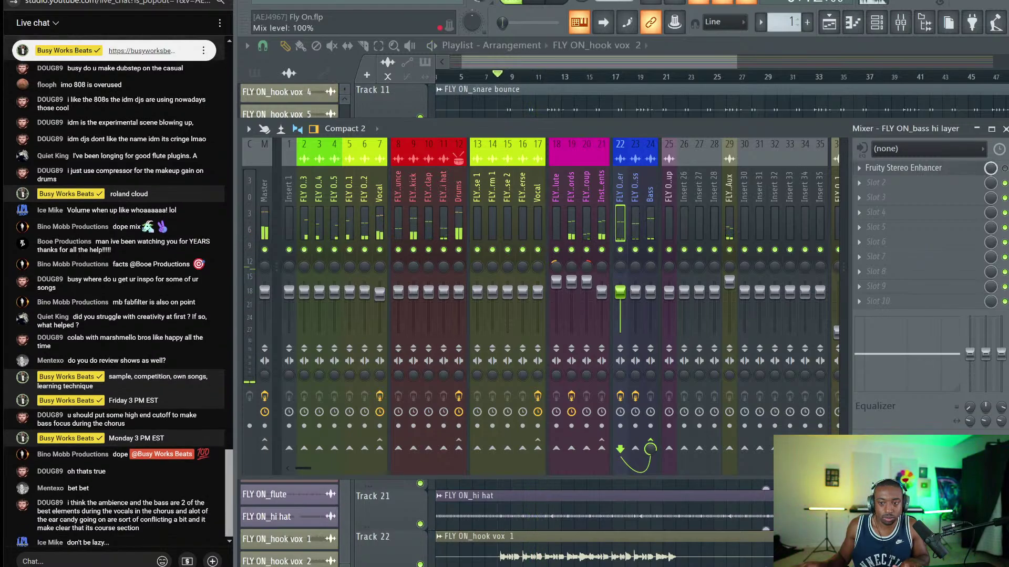
right_click(991, 168)
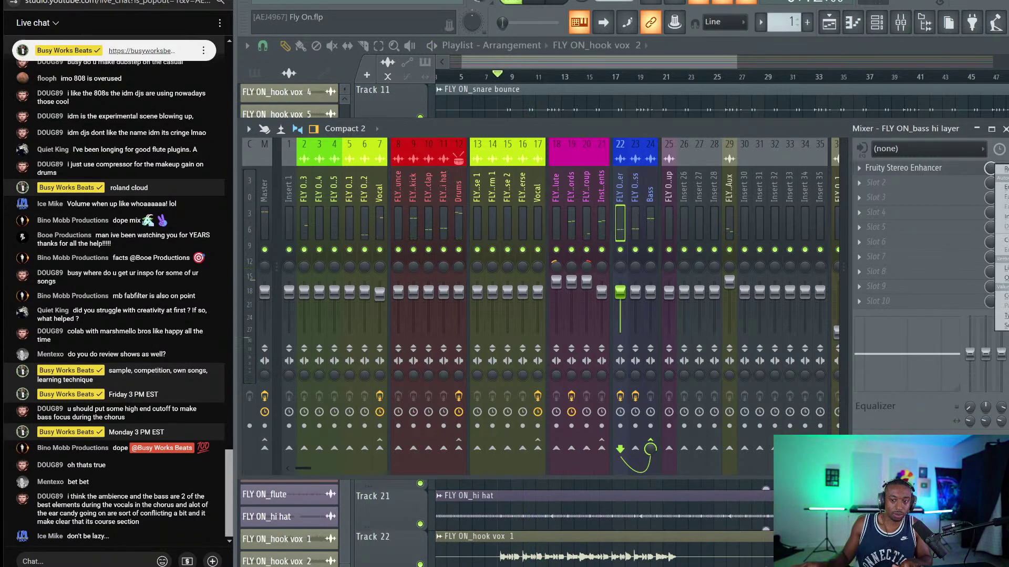
click(1004, 179)
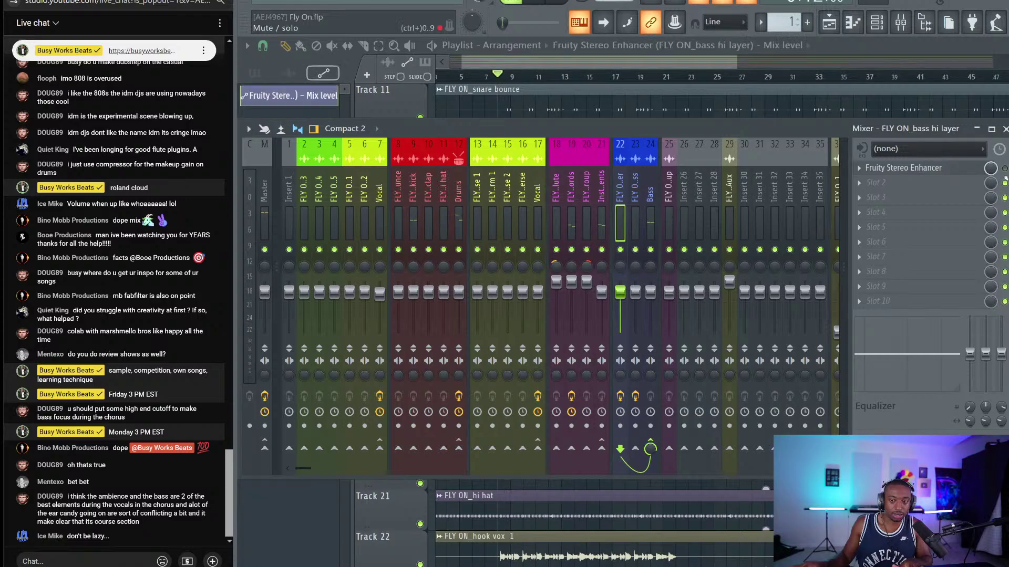
click(1004, 129)
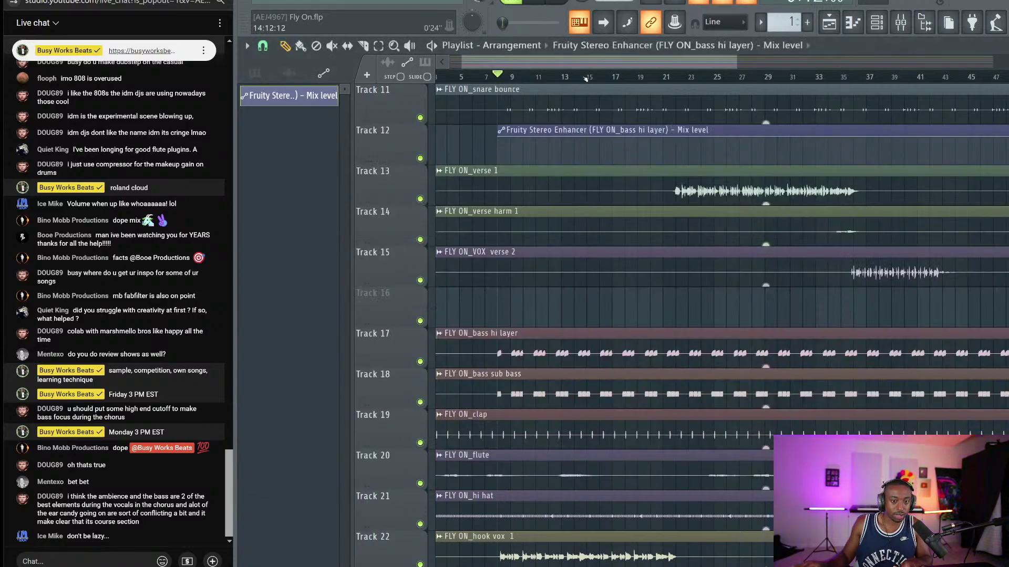
Move the Fruity Stereo Enhancer mix level clip on Track 12 back to start at bar 1.
drag(577, 130, 507, 132)
scroll(505, 153, up, 1)
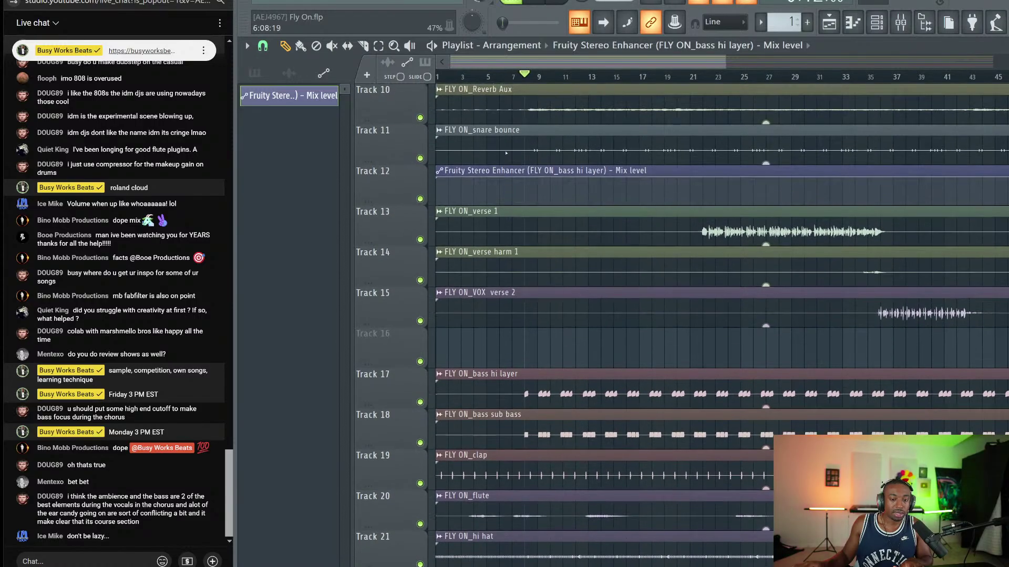
scroll(520, 189, down, 8)
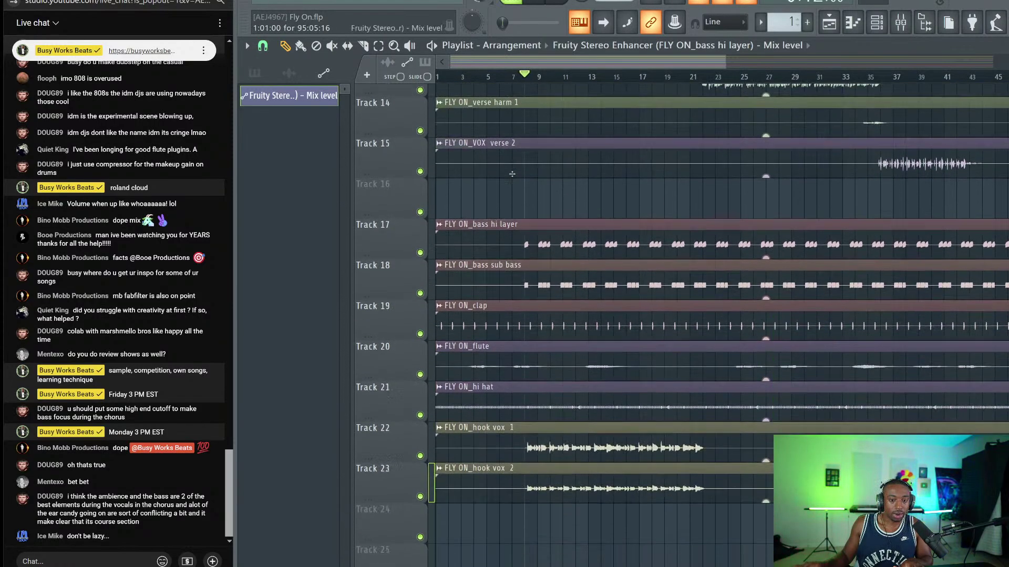
scroll(536, 221, up, 8)
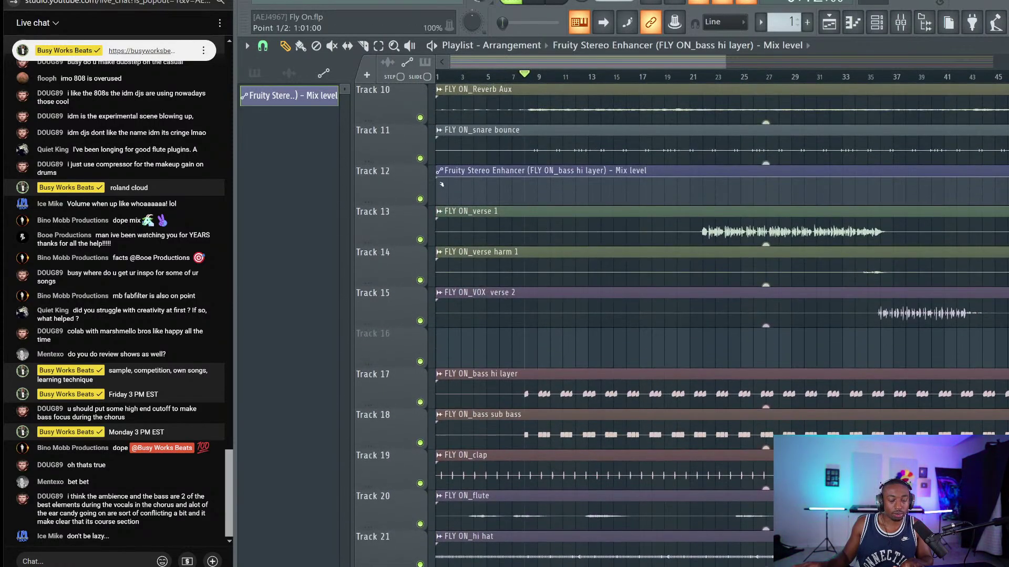
Lower the first point of the Fruity Stereo Enhancer mix level automation to the minimum level.
right_click(440, 177)
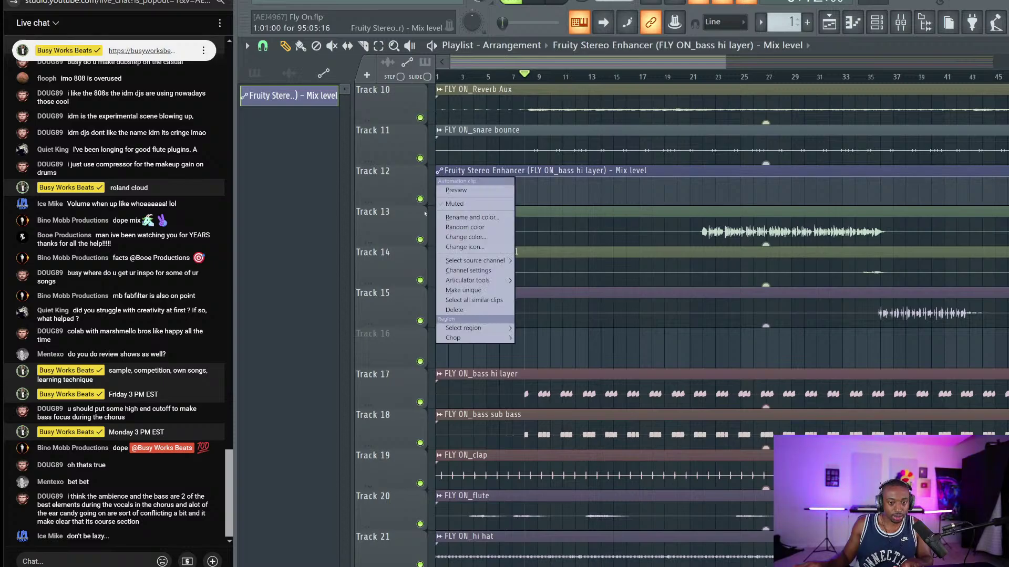
click(409, 170)
drag(441, 180, 541, 194)
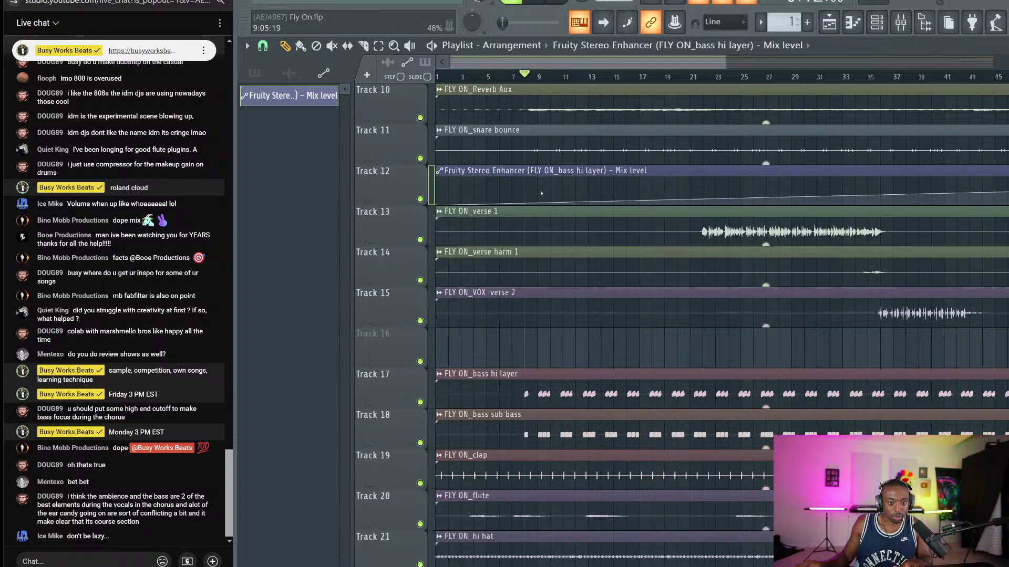
scroll(693, 168, down, 3)
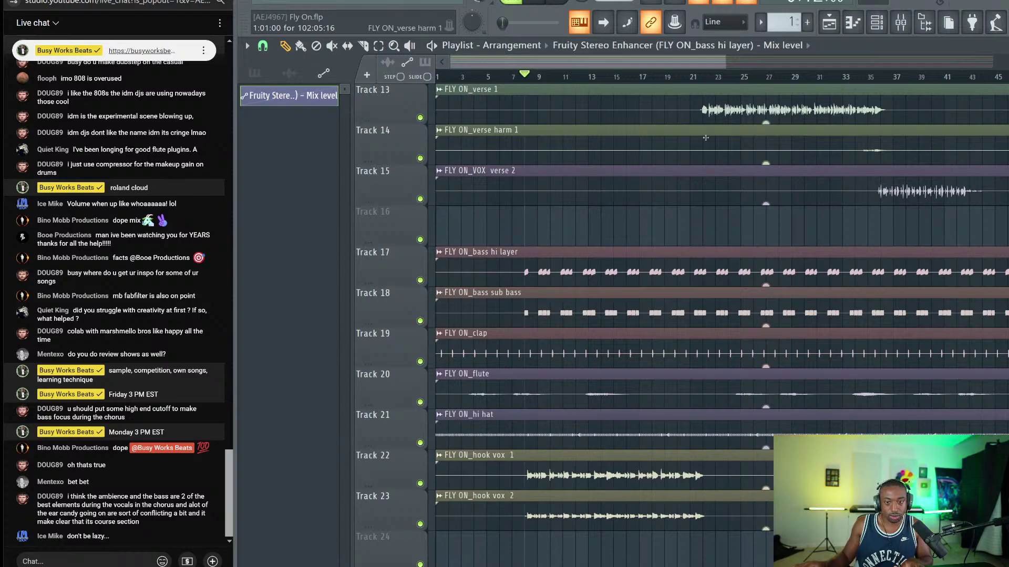
scroll(705, 138, up, 3)
scroll(714, 201, down, 3)
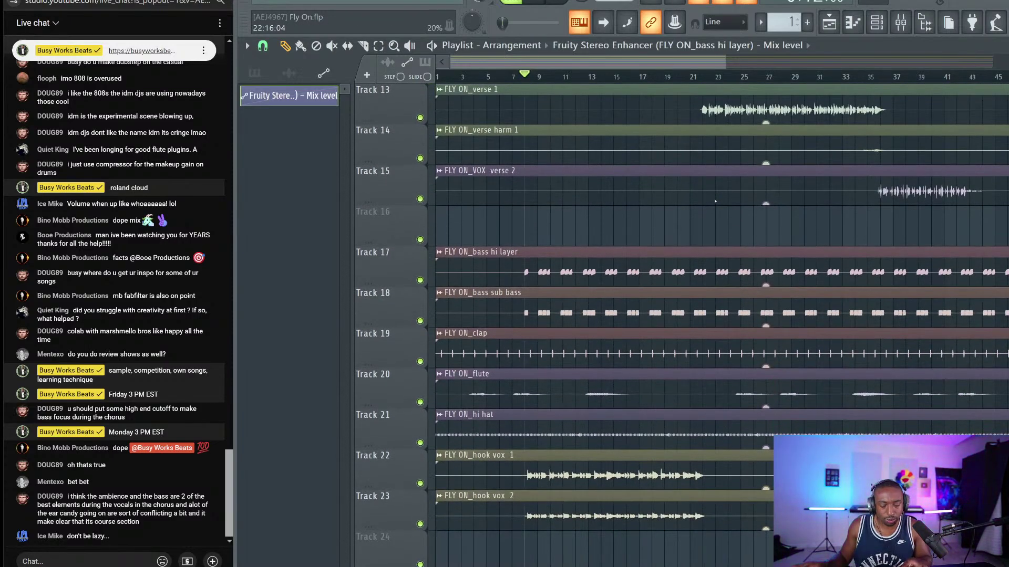
scroll(714, 201, up, 2)
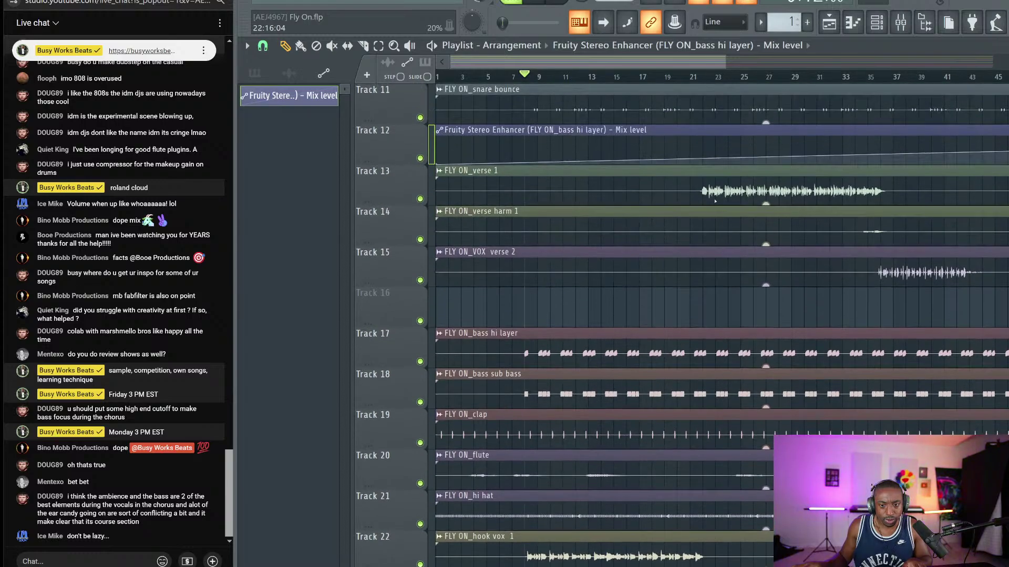
Add mix level automation points just before bar 22 so the level jumps from 0% to maximum as verse 1 begins.
scroll(700, 117, up, 4)
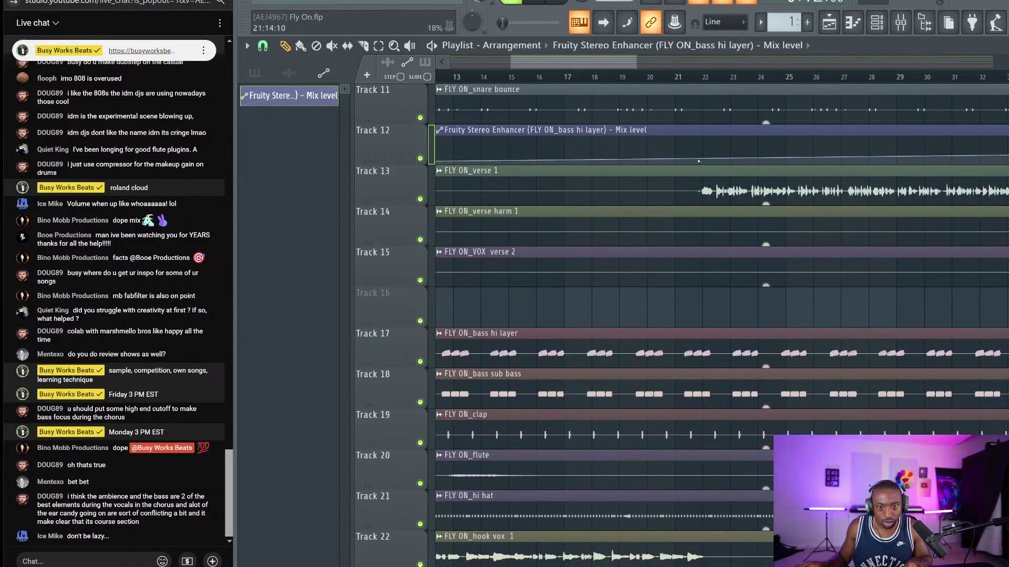
right_click(700, 160)
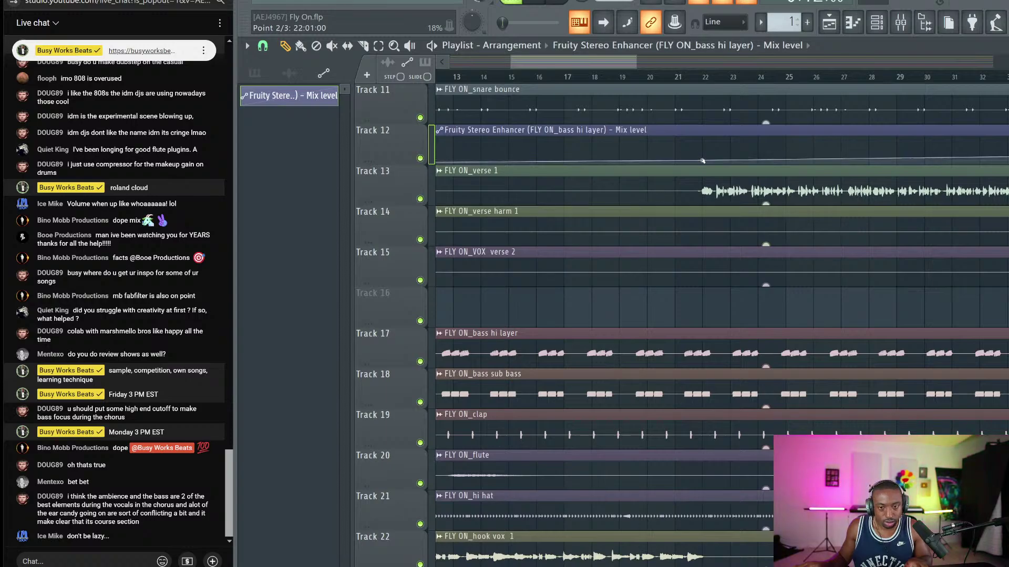
drag(701, 161, 701, 170)
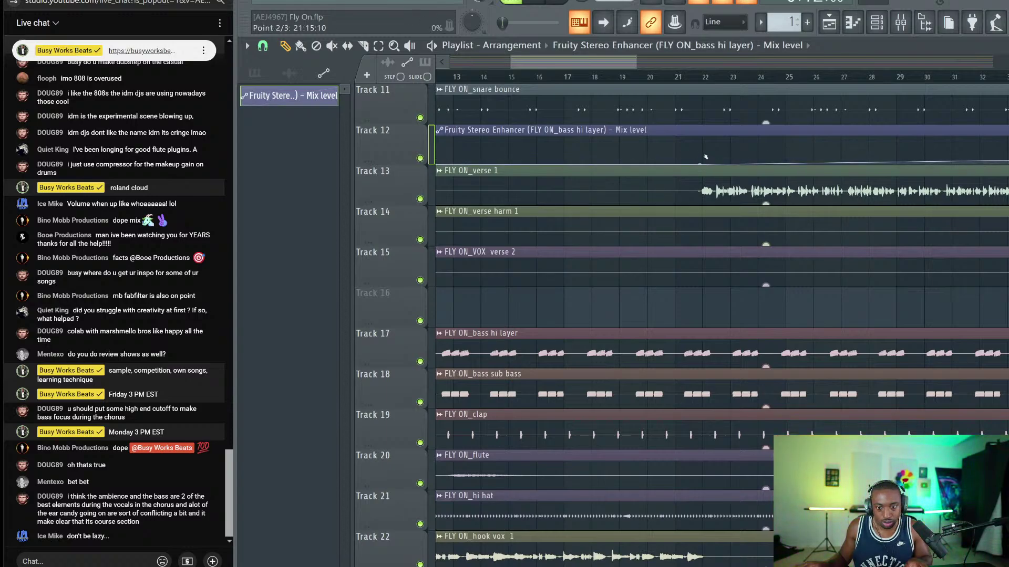
right_click(703, 148)
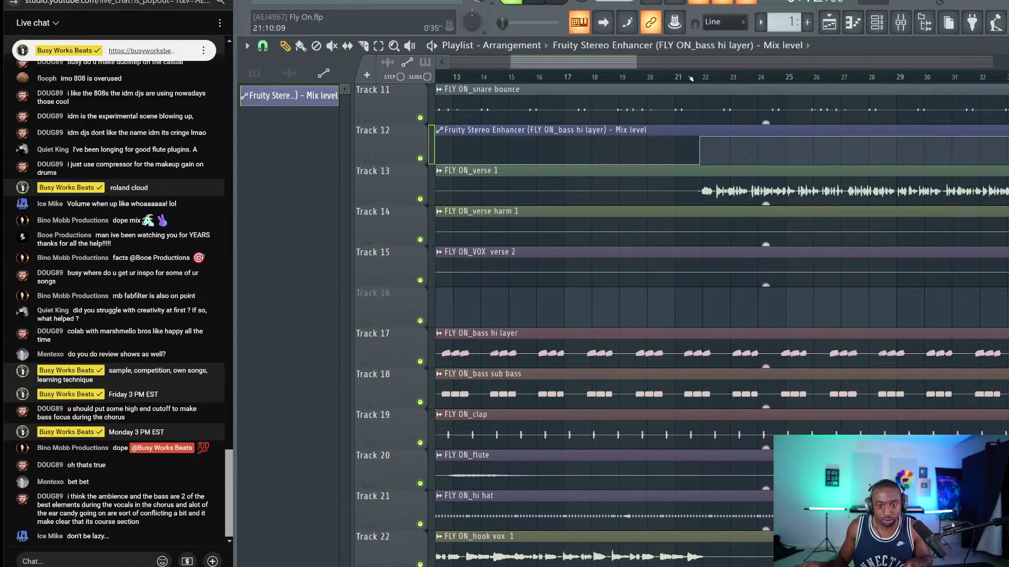
Play the first hook to check the bass stereo automation and save the project.
scroll(540, 77, down, 6)
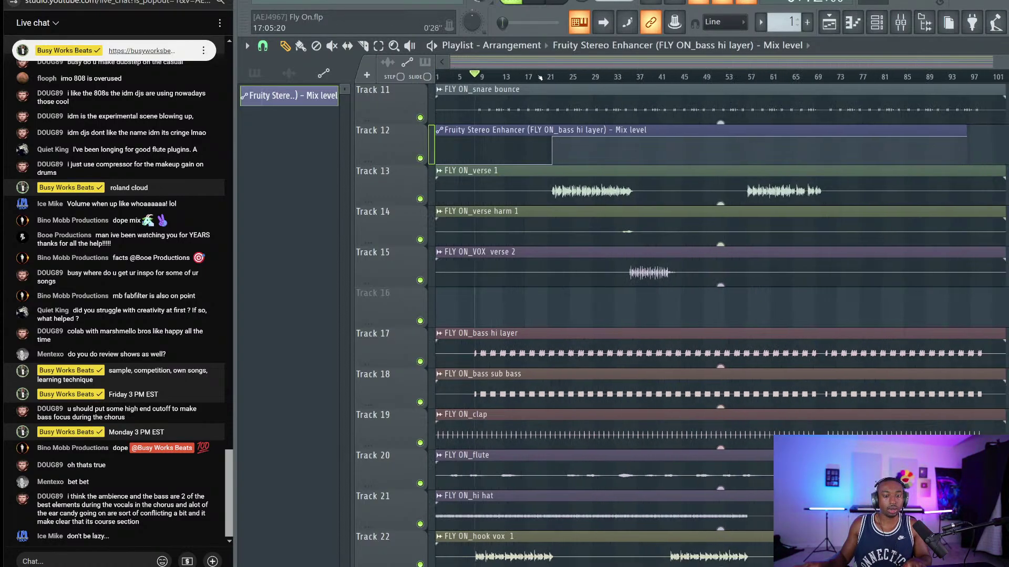
key(space)
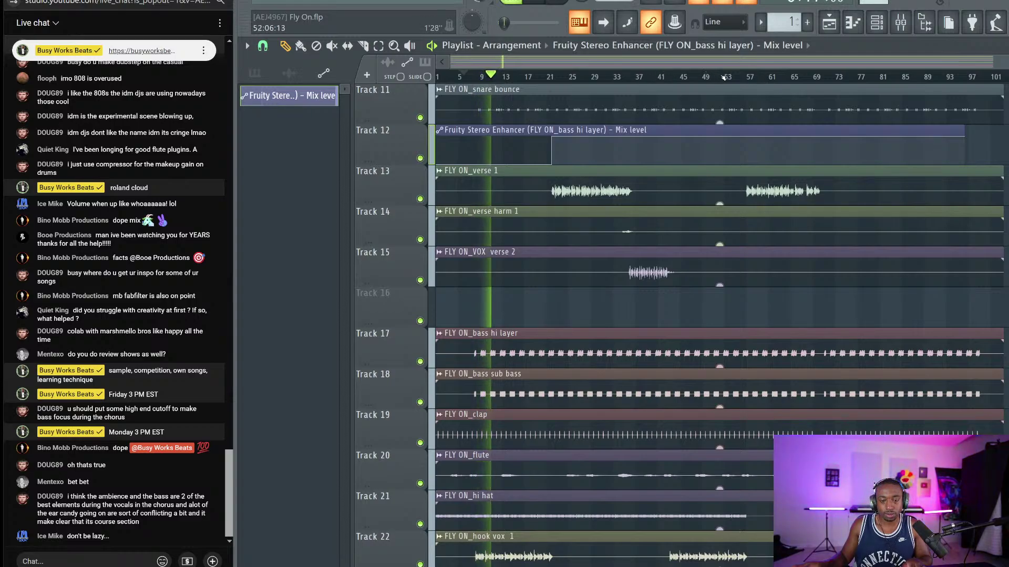
scroll(730, 77, up, 1)
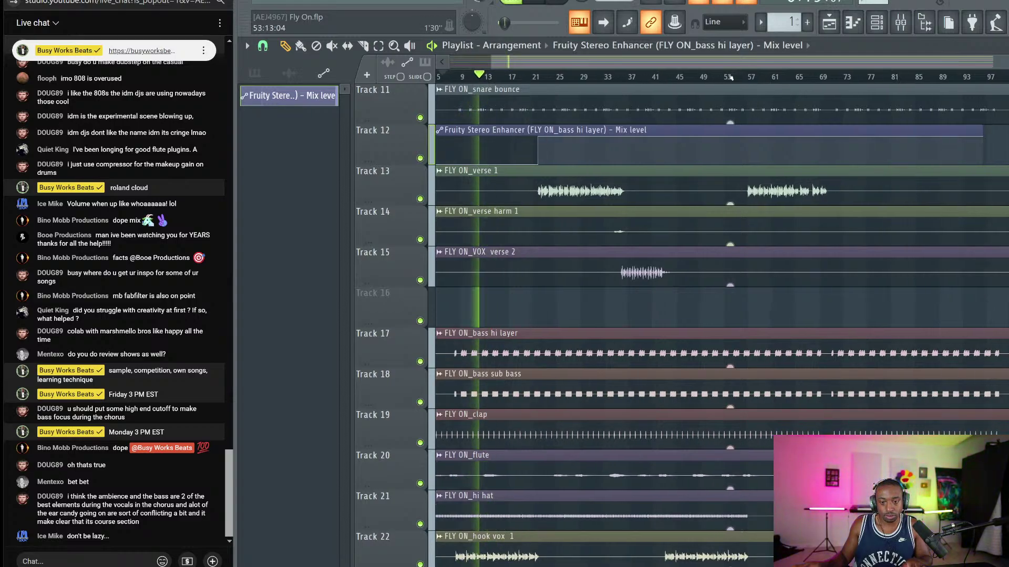
scroll(731, 77, up, 1)
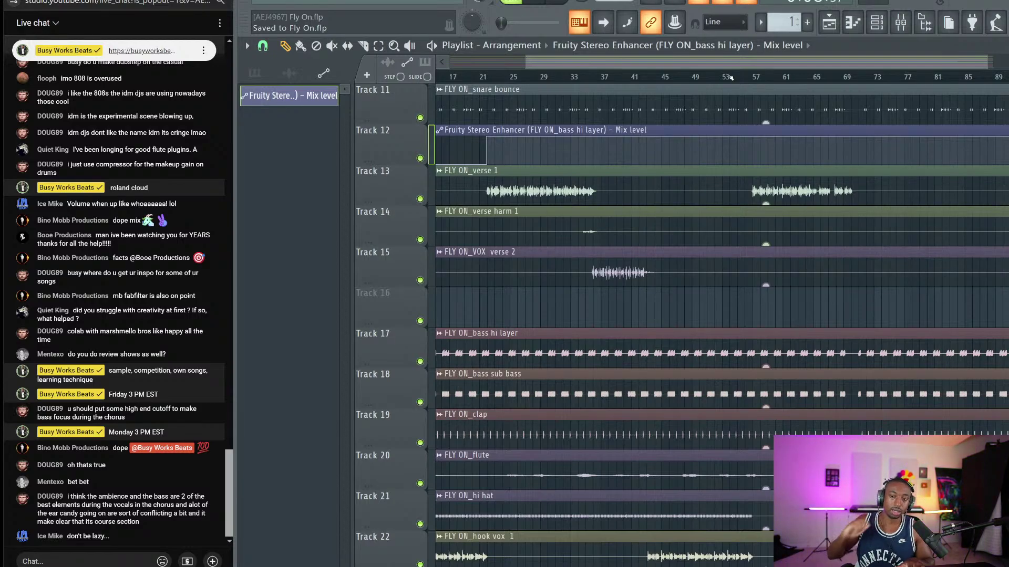
Make the mix level automation drop sharply from maximum to minimum at bar 43, where the second hook begins.
scroll(629, 78, up, 3)
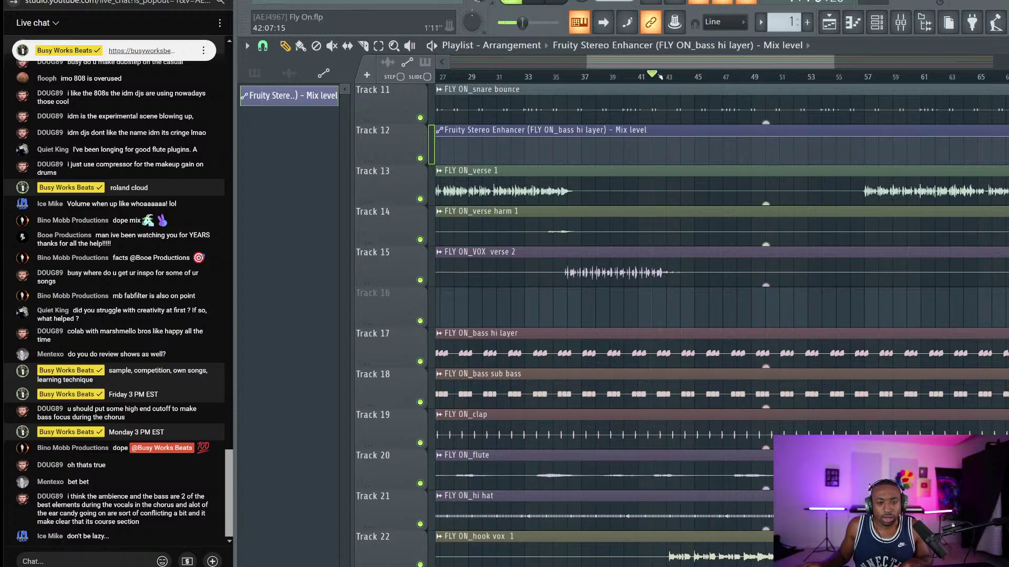
key(space)
scroll(658, 77, up, 2)
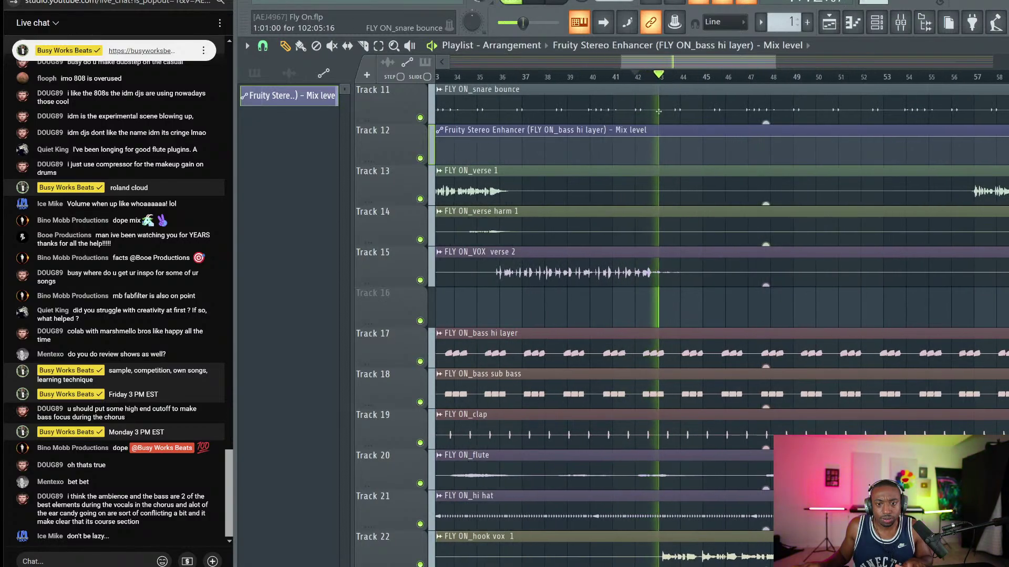
key(space)
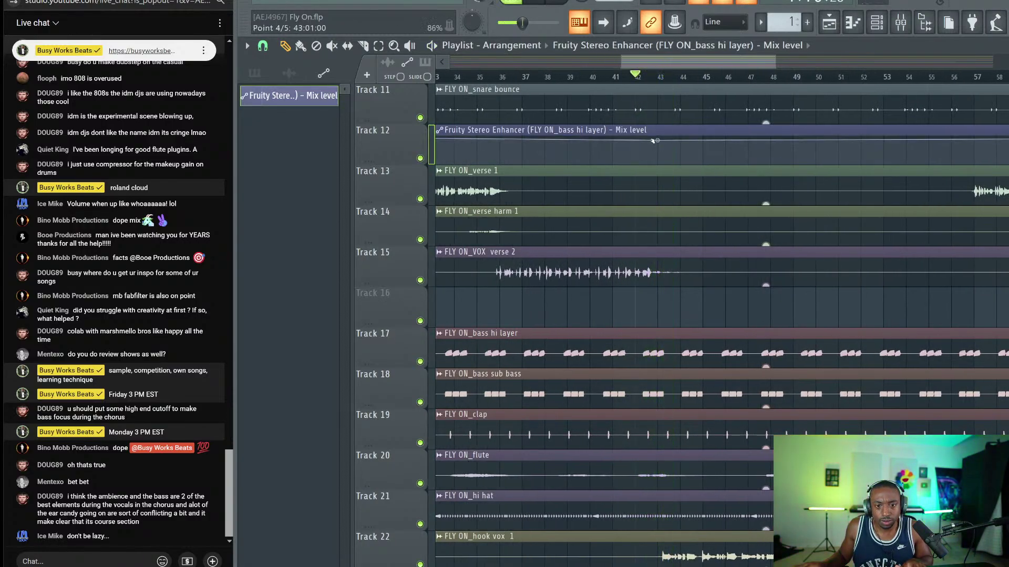
drag(652, 140, 658, 160)
key(ctrl+z)
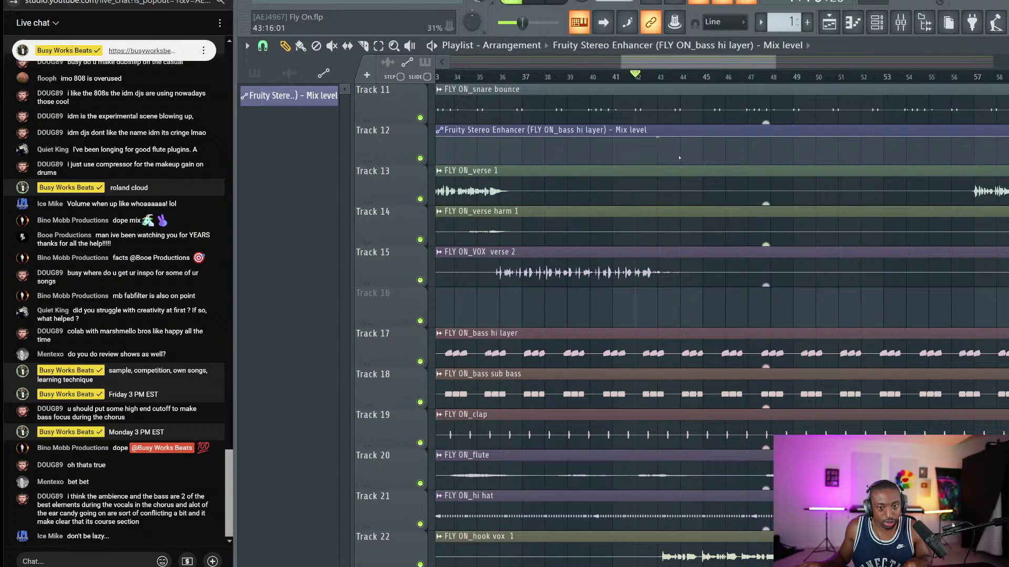
drag(670, 159, 660, 178)
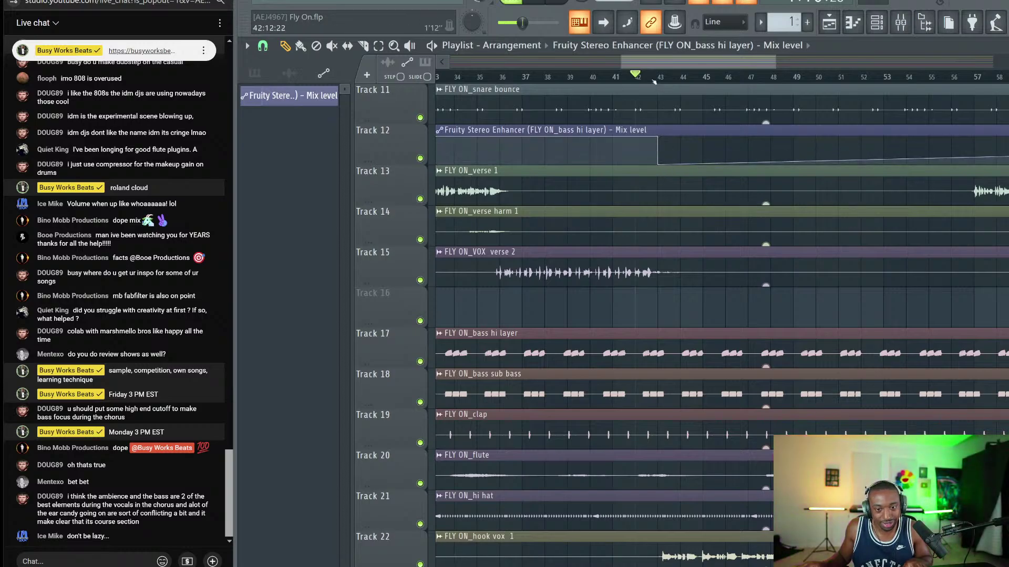
Make the mix level automation jump from minimum to maximum just before bar 57, where the verse vocal returns.
scroll(615, 95, right, 6)
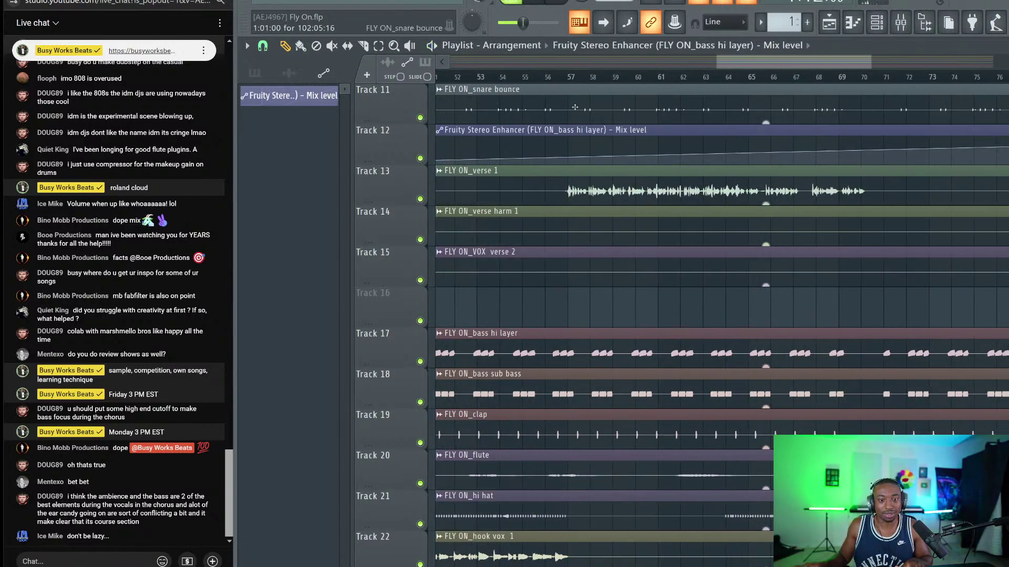
scroll(563, 75, up, 3)
drag(566, 156, 562, 135)
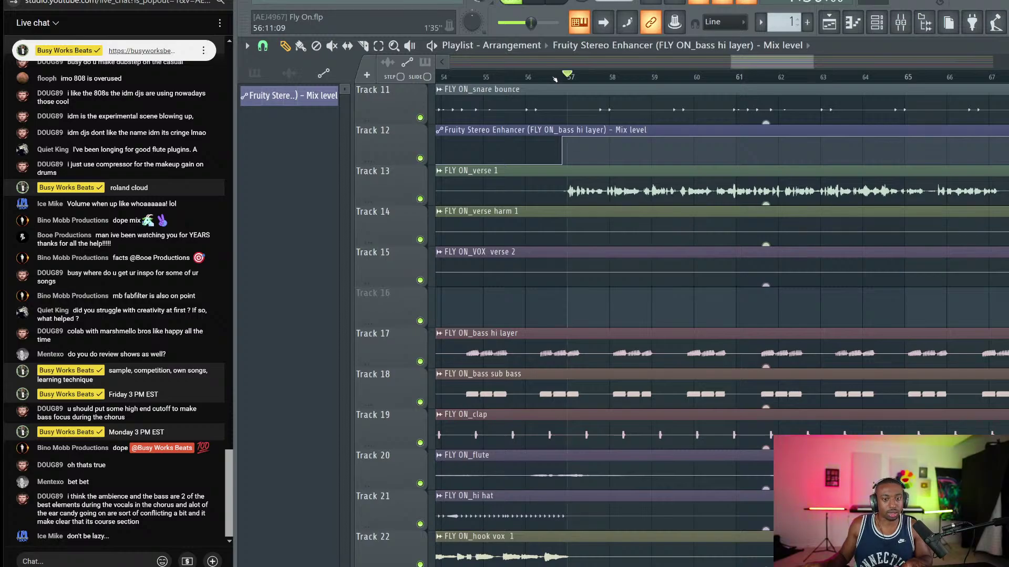
Play the transition from the second hook into the verse around bar 57 and save the project.
scroll(555, 78, down, 4)
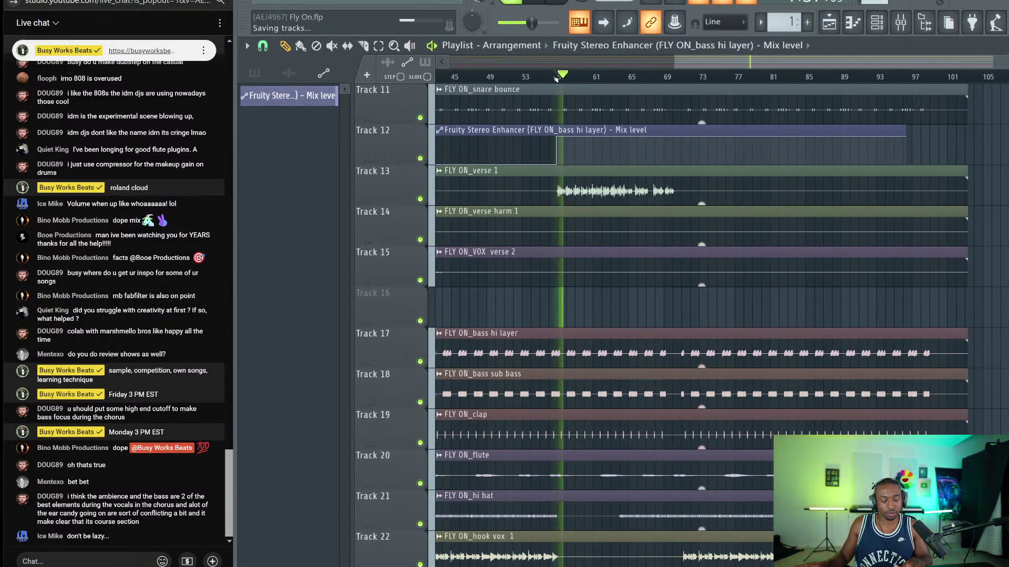
drag(713, 63, 688, 68)
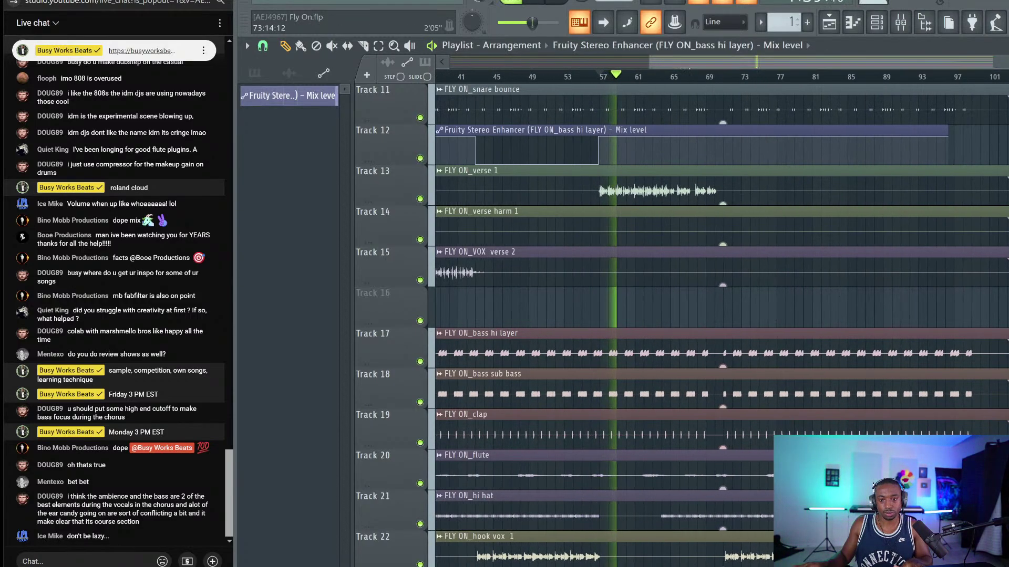
click(602, 73)
click(532, 24)
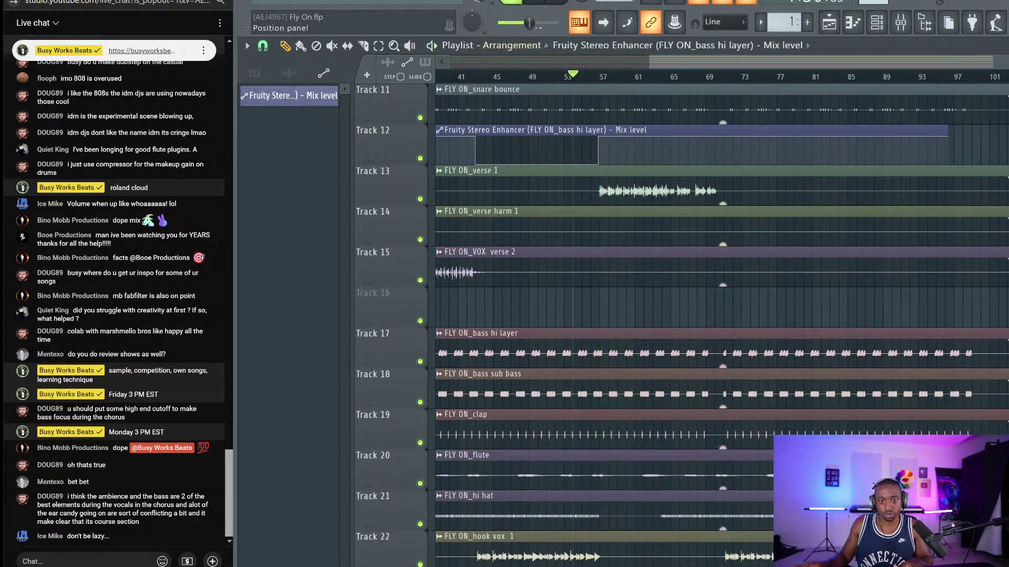
key(space)
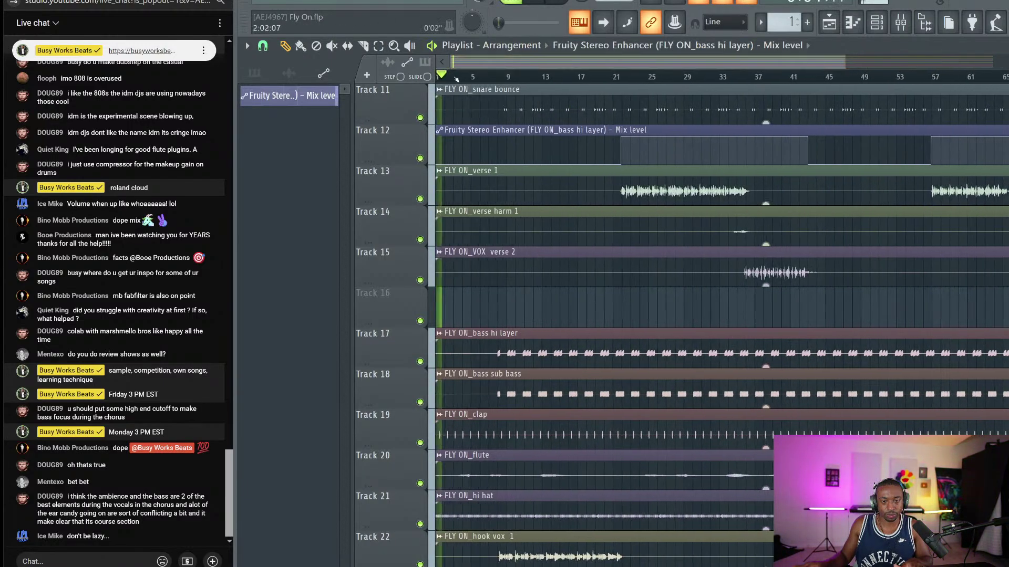
key(ctrl+s)
Play the song from the beginning and review the Master track's effects chain in the mixer.
key(space)
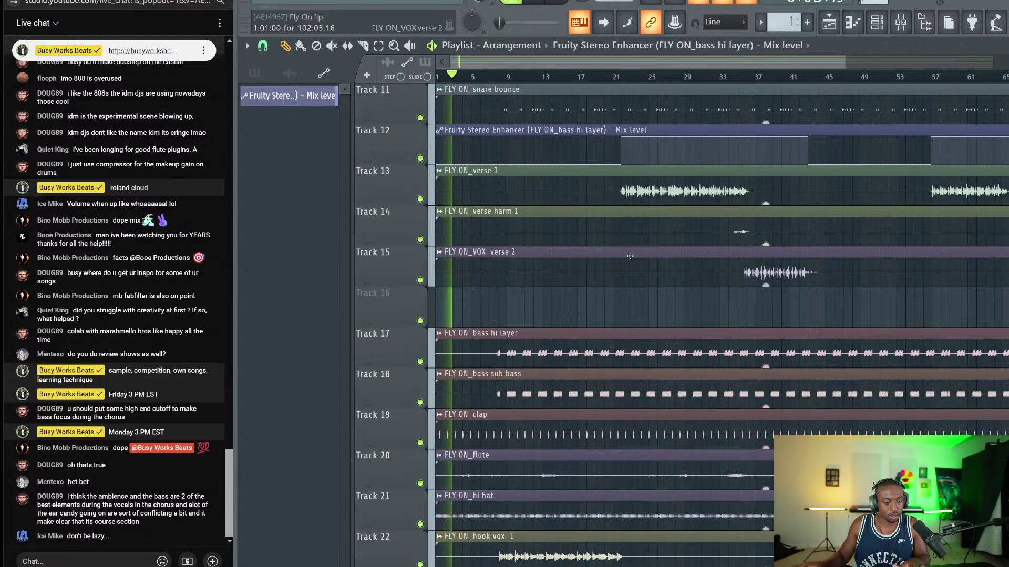
click(894, 30)
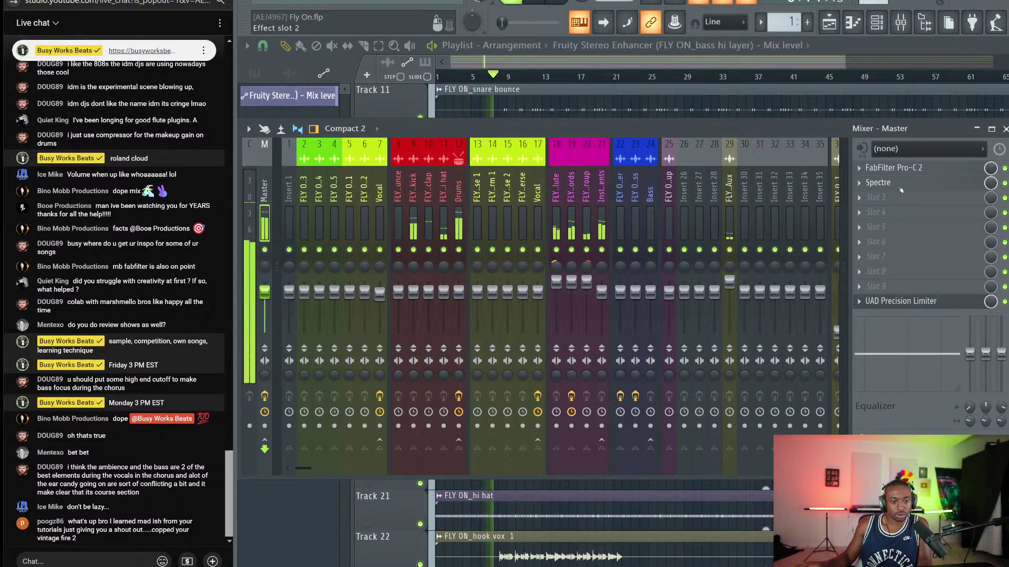
click(1005, 129)
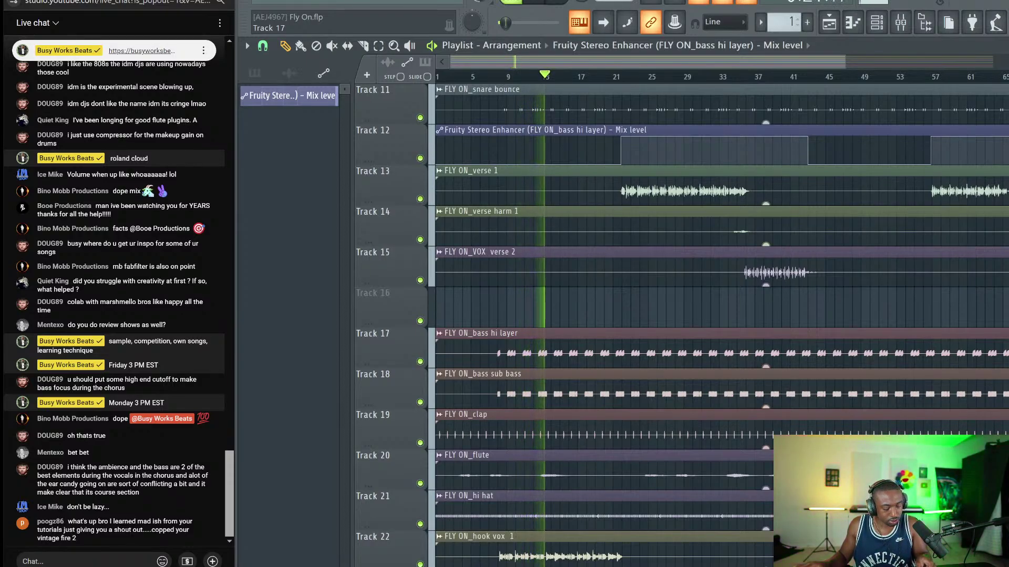
Capture the newest live chat message as a screen snip, save the image, and close Snip & Sketch.
key(super+shift+s)
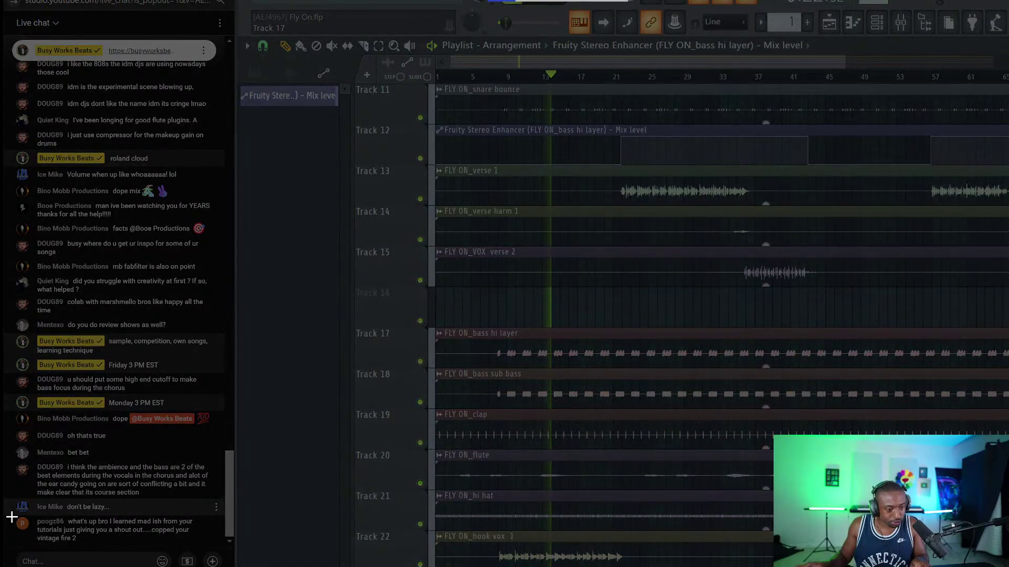
drag(13, 514, 206, 548)
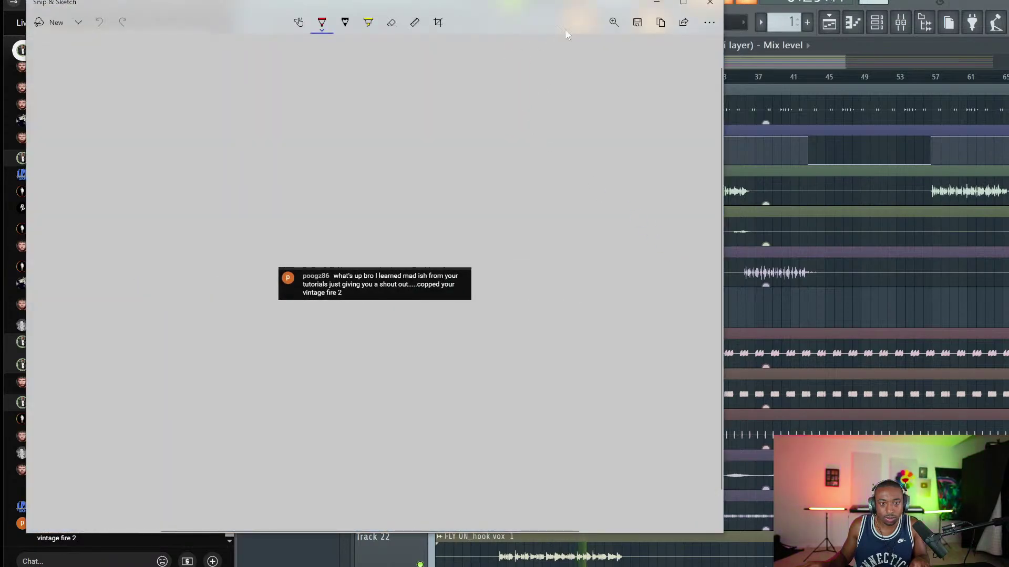
click(644, 24)
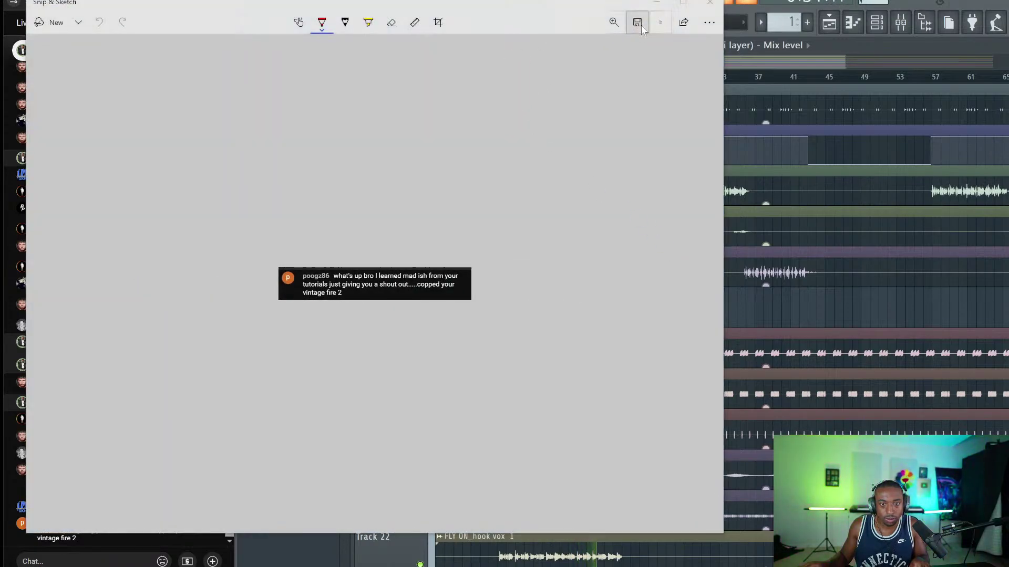
key(Return)
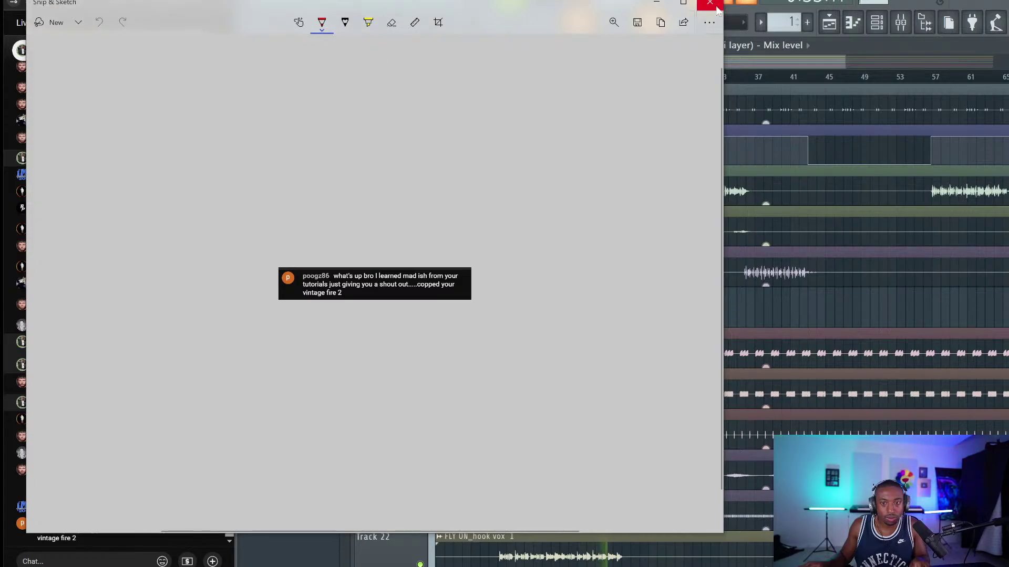
click(709, 2)
Load a second UAD Precision Limiter into slot 9 of the Master track's effects chain.
click(901, 22)
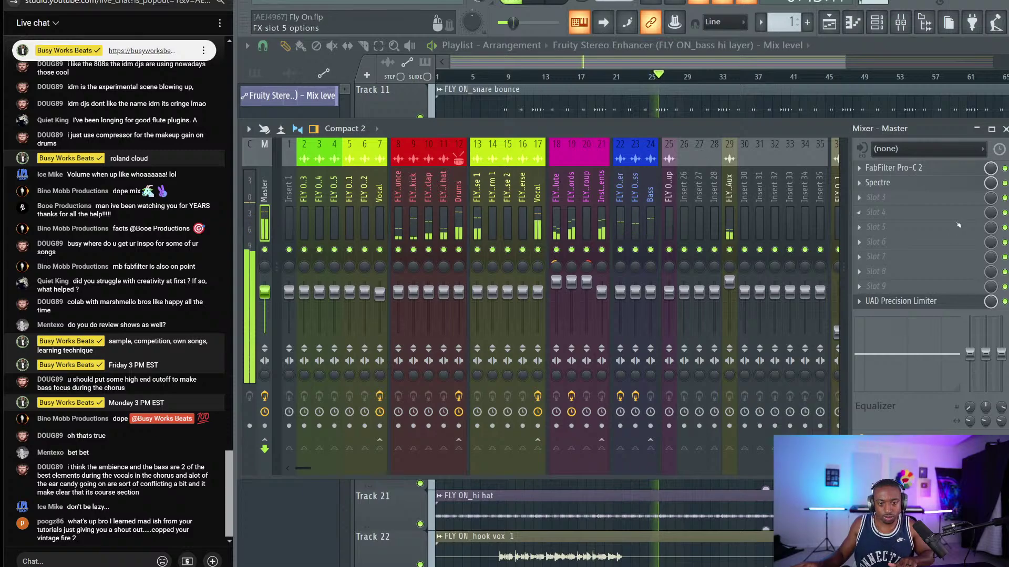
click(900, 300)
scroll(747, 221, right, 3)
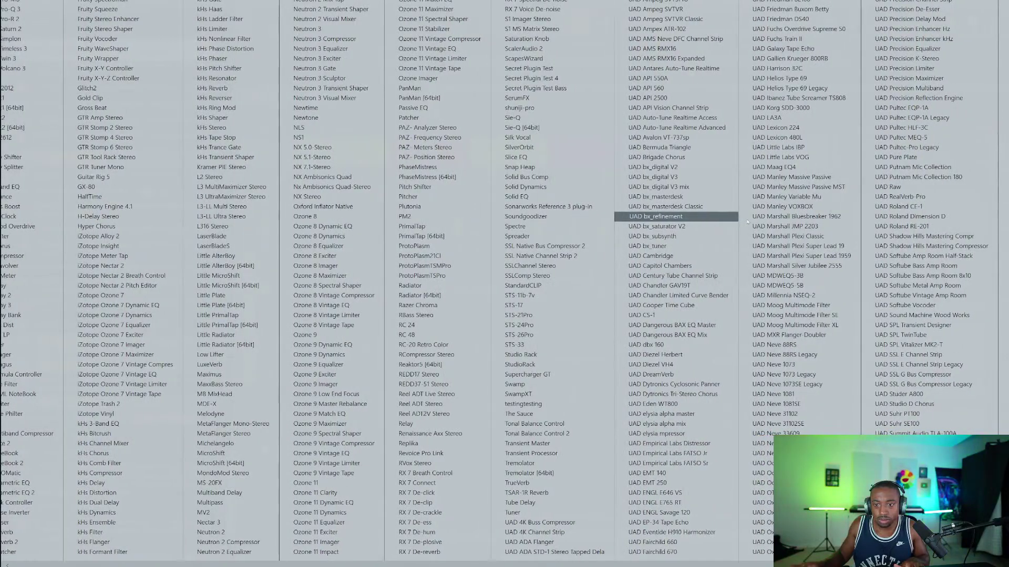
click(944, 66)
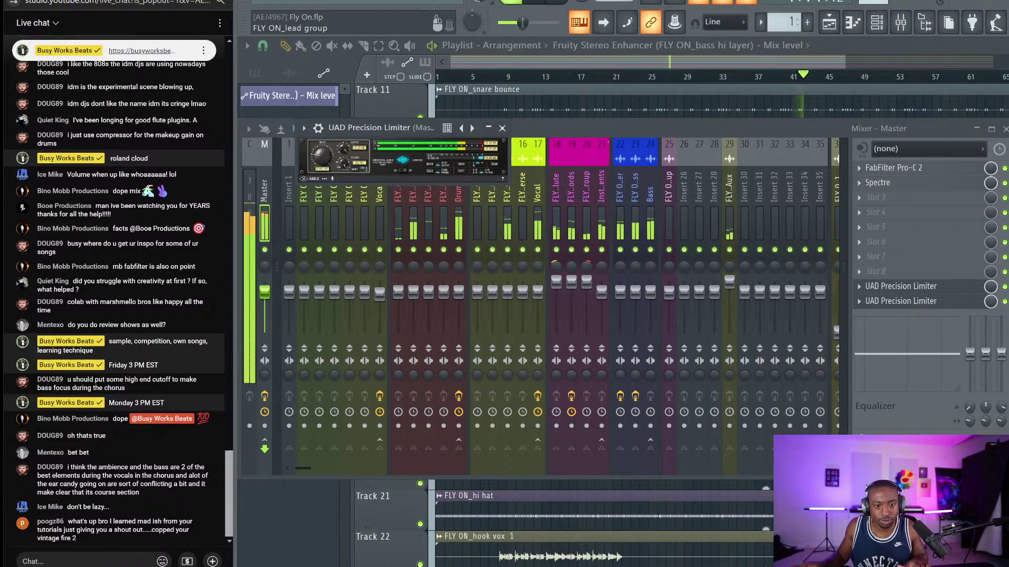
Bypass the slot 9 limiter for comparison and open Spectre on the Master track to review its bands.
click(1003, 286)
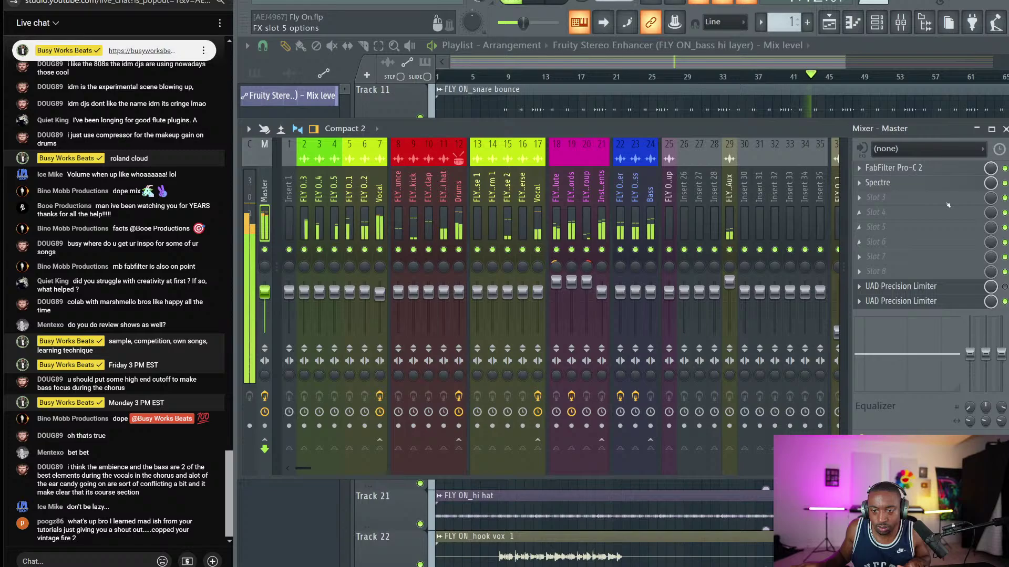
click(909, 182)
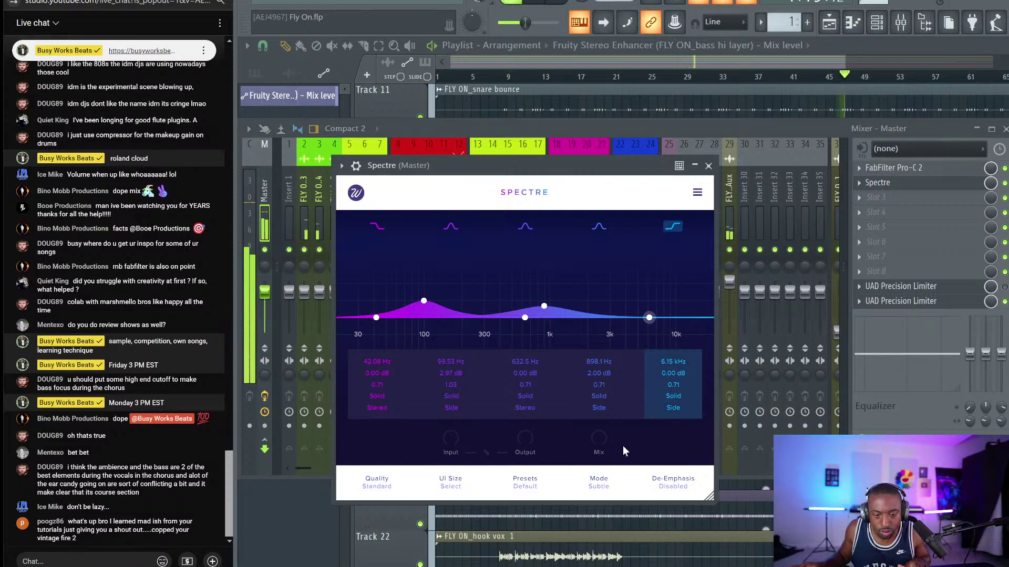
Re-enable and adjust the slot 9 UAD Precision Limiter during playback, closing its window and the mixer when finished.
click(925, 287)
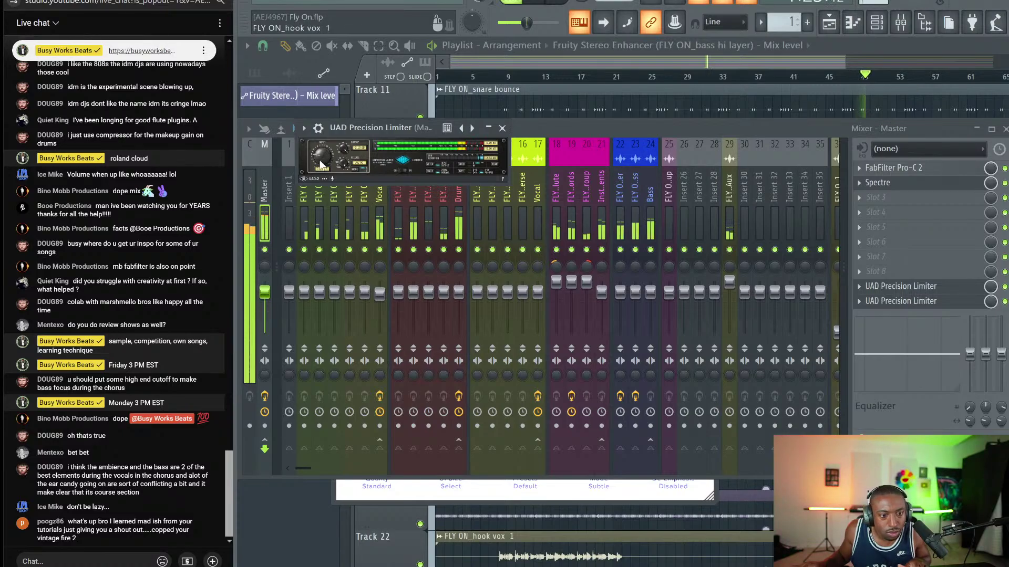
scroll(320, 163, down, 1)
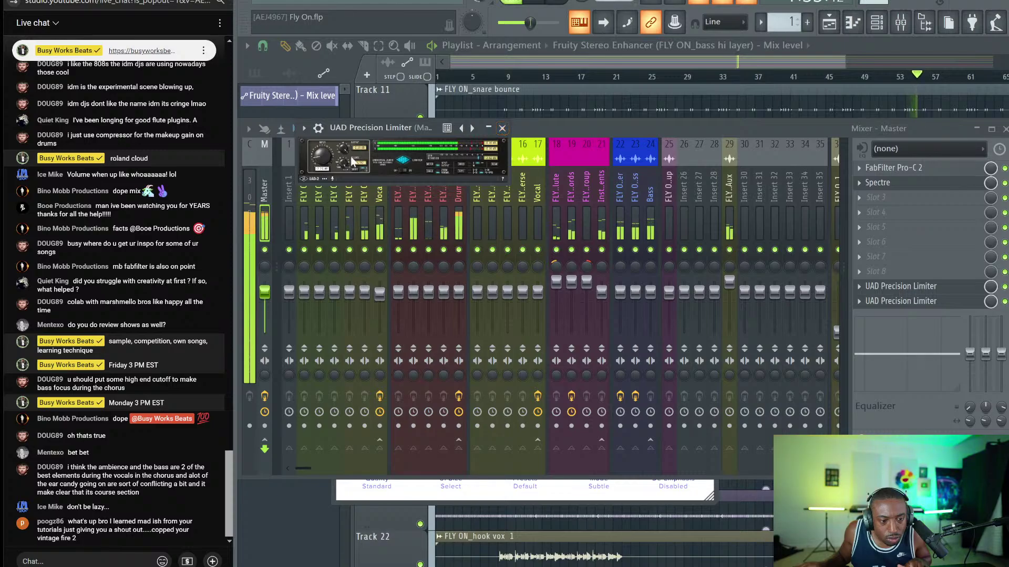
click(501, 129)
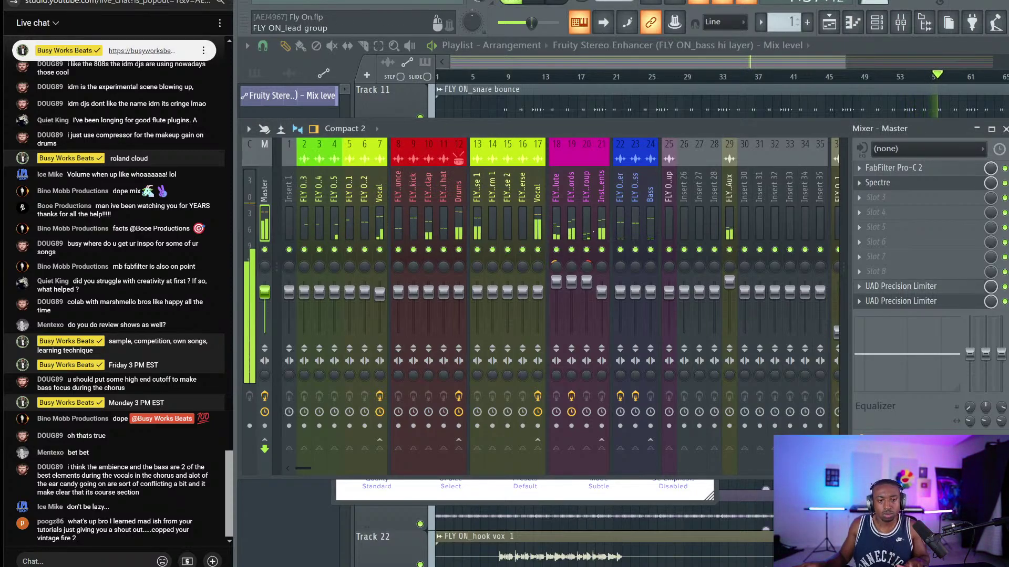
click(1005, 129)
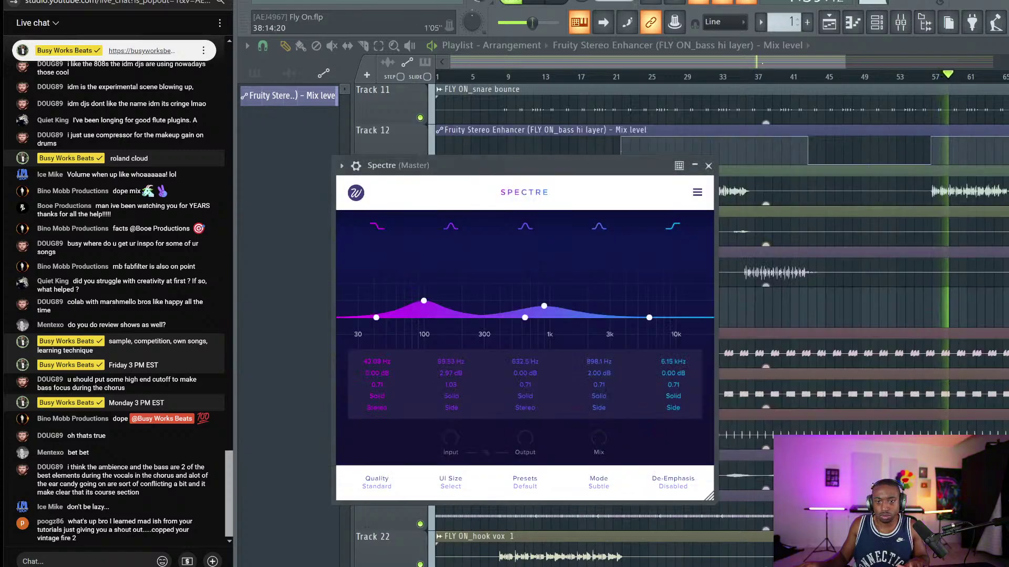
Close the Spectre window and check the FLY ON_verse 1 track and verse Vocal bus levels in the mixer during playback.
key(Escape)
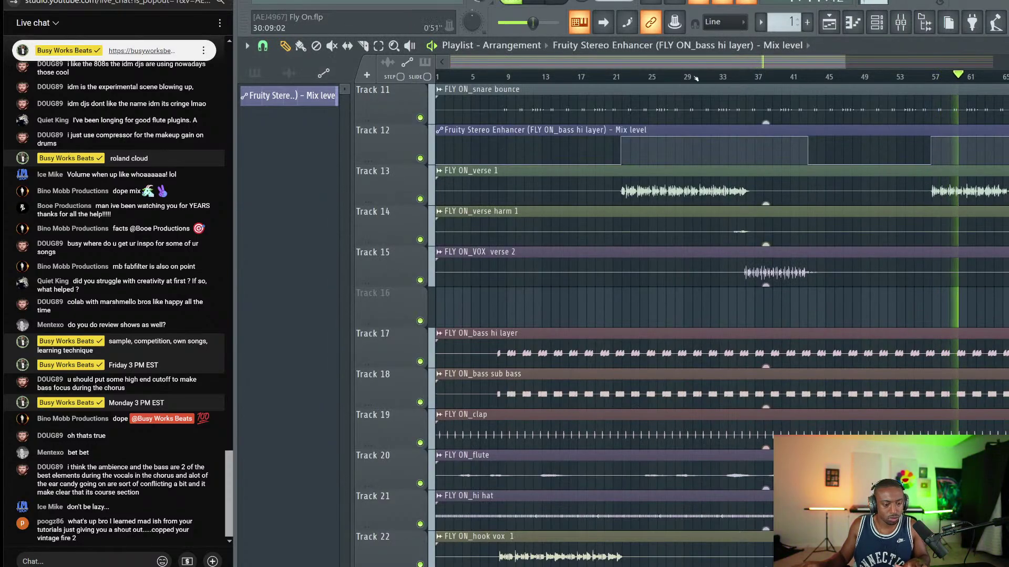
scroll(714, 74, down, 1)
scroll(715, 74, down, 2)
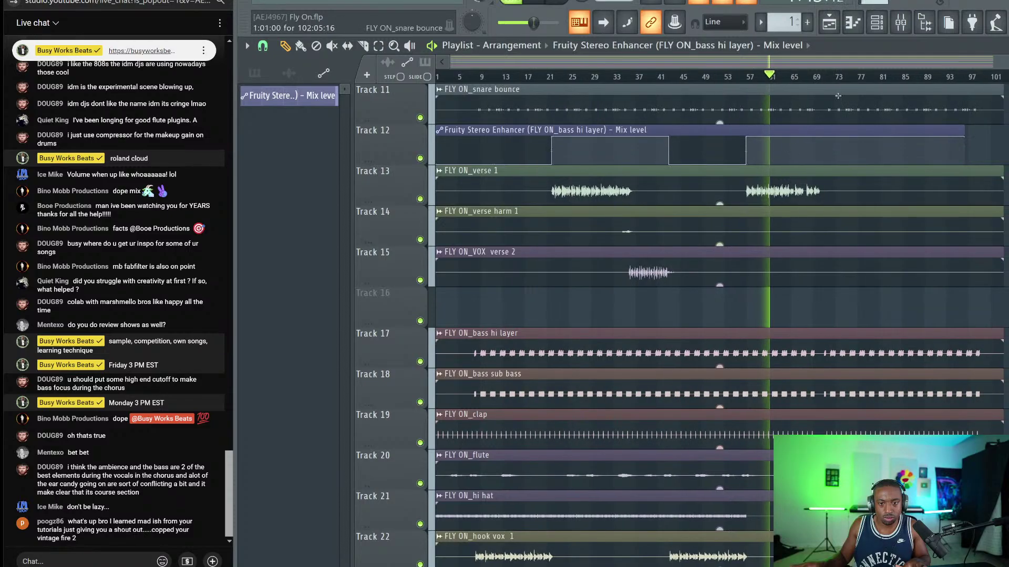
key(F9)
click(537, 223)
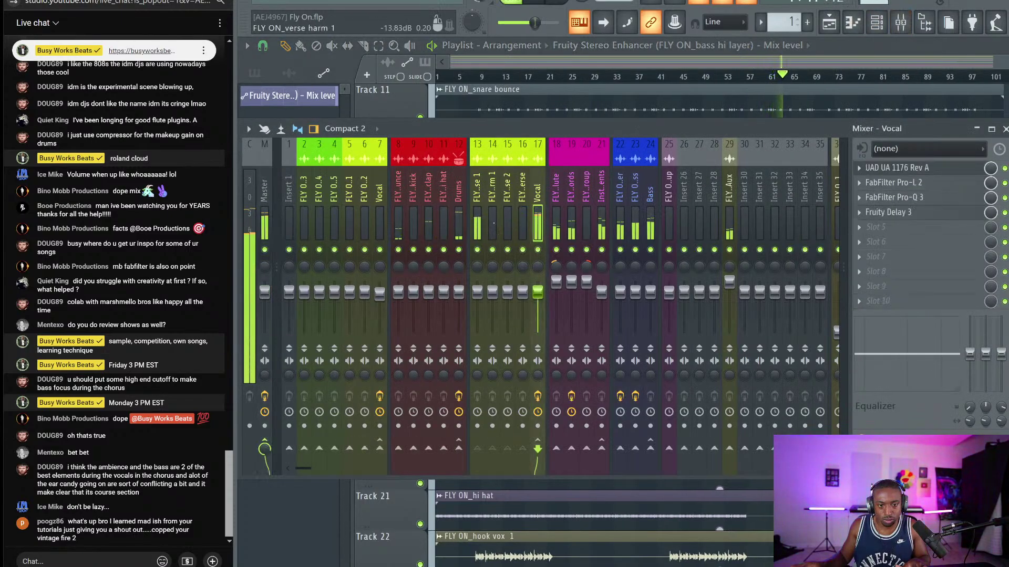
click(477, 223)
click(537, 226)
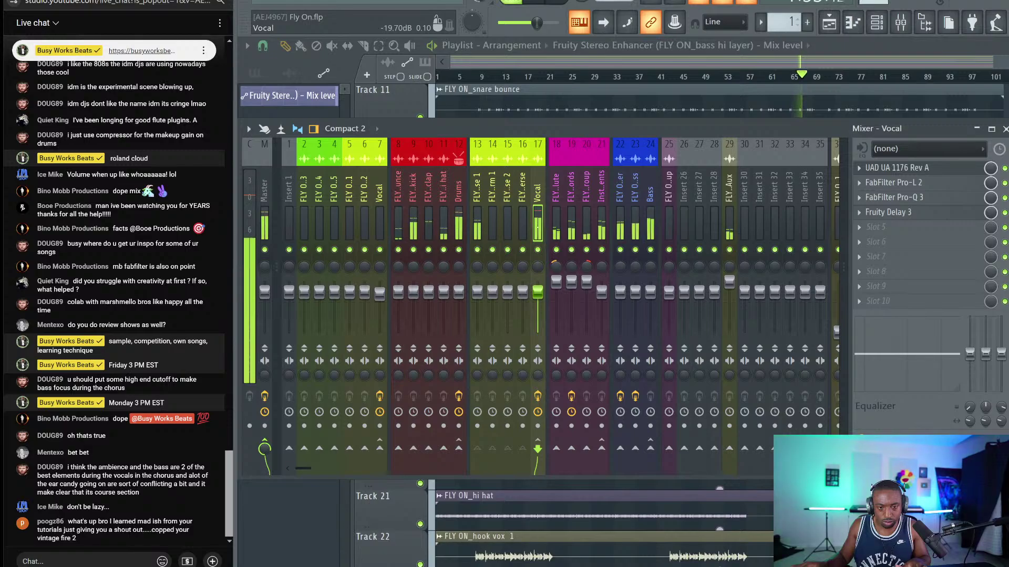
key(F9)
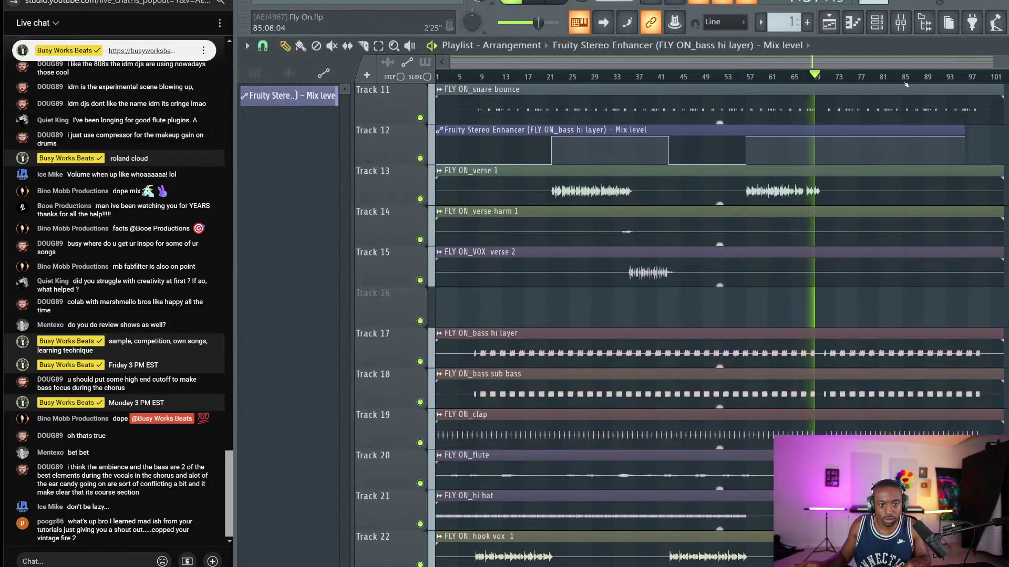
Play into the last hook, mute the FLY ON_hook vox 2 mixer track and pull its fader well down.
scroll(905, 82, up, 2)
scroll(906, 82, up, 2)
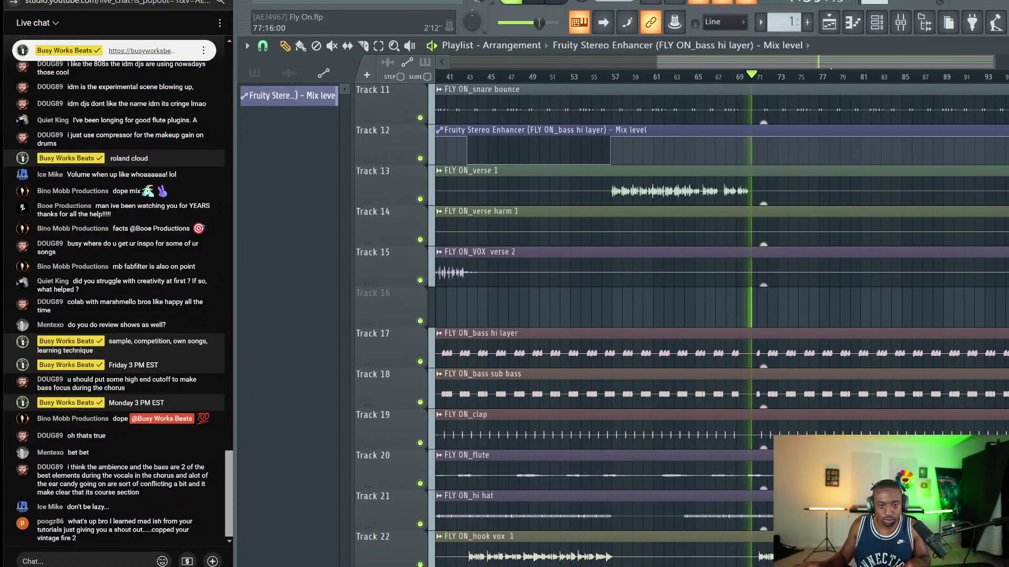
key(F9)
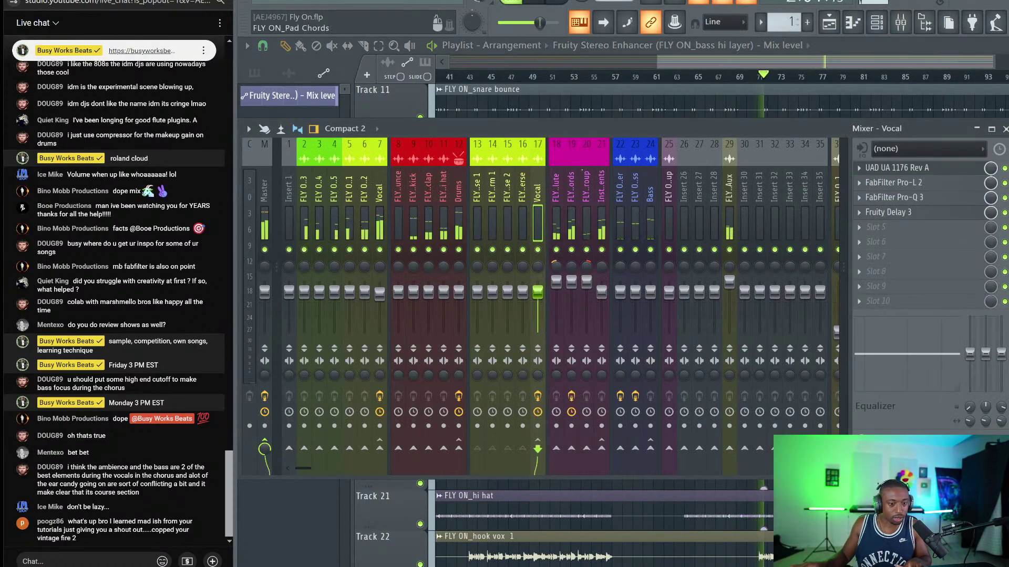
key(F9)
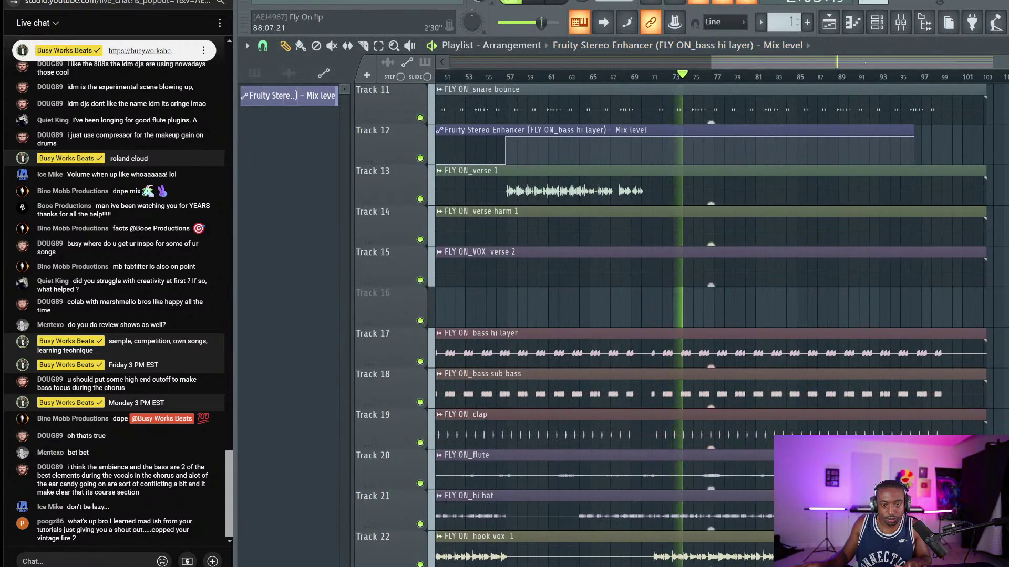
click(909, 32)
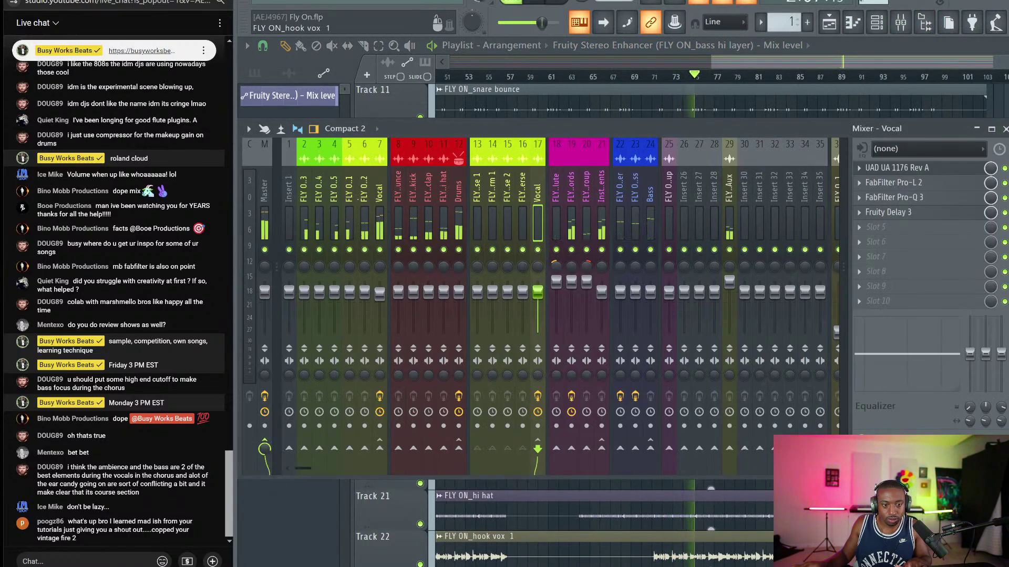
click(379, 193)
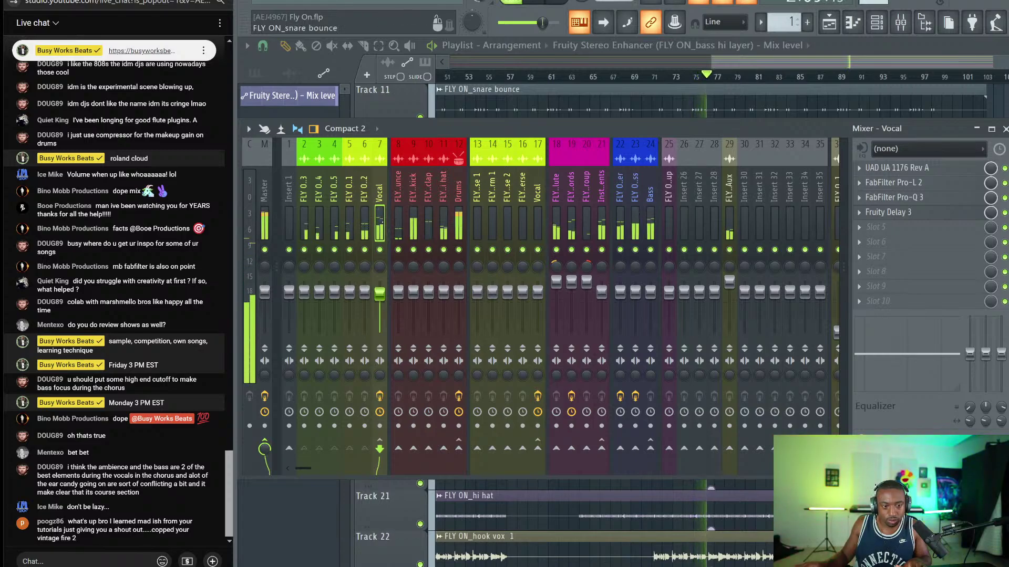
click(364, 250)
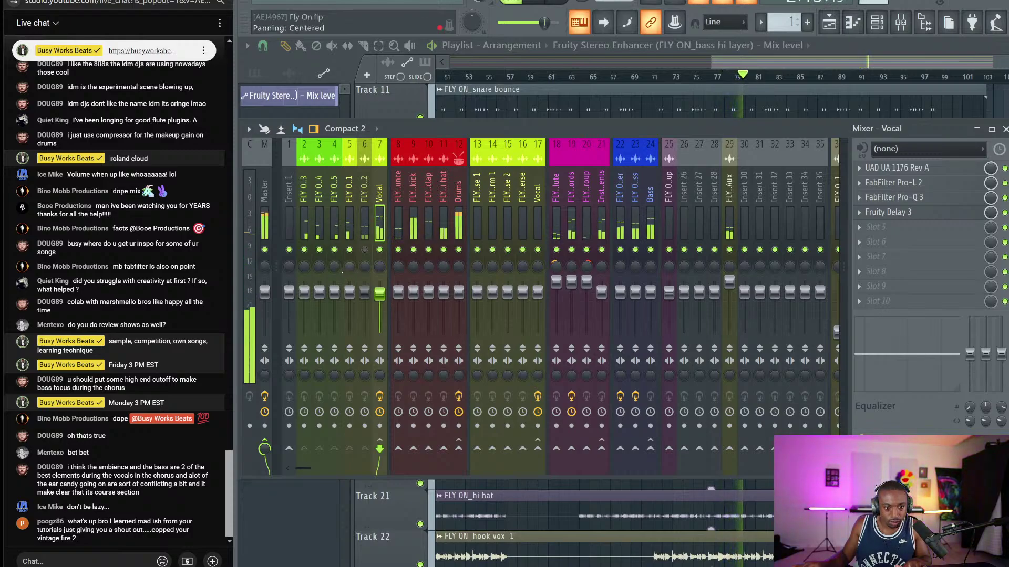
drag(364, 293, 364, 332)
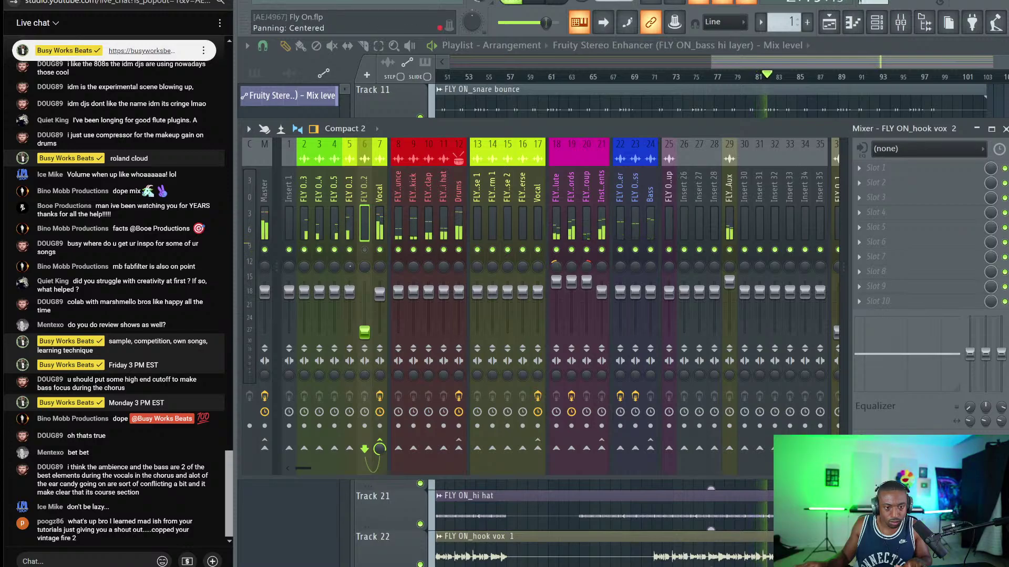
Raise the FLY ON_hook vox 5 fader slightly during playback and close the mixer.
drag(334, 291, 334, 286)
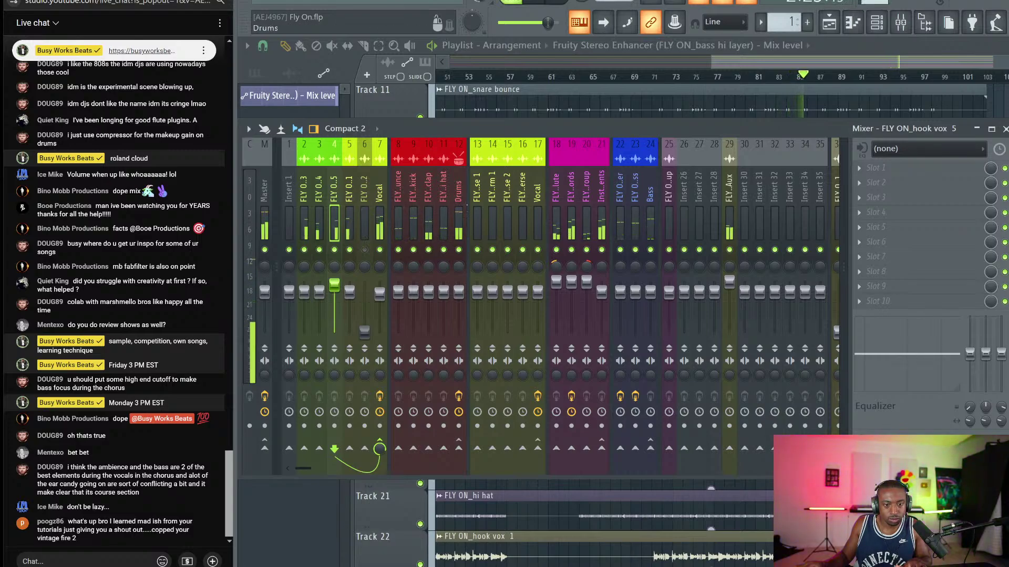
click(1005, 129)
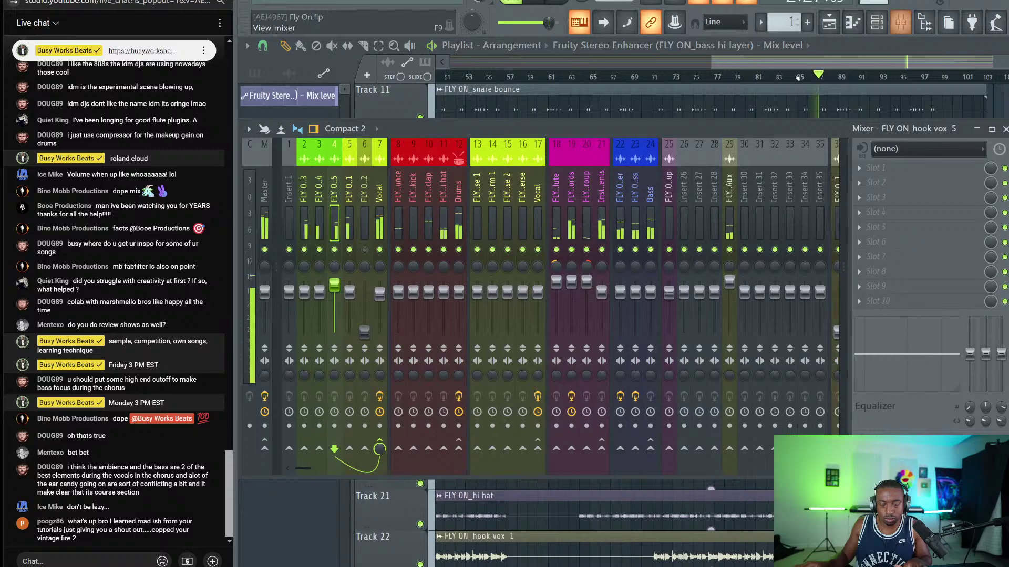
click(900, 22)
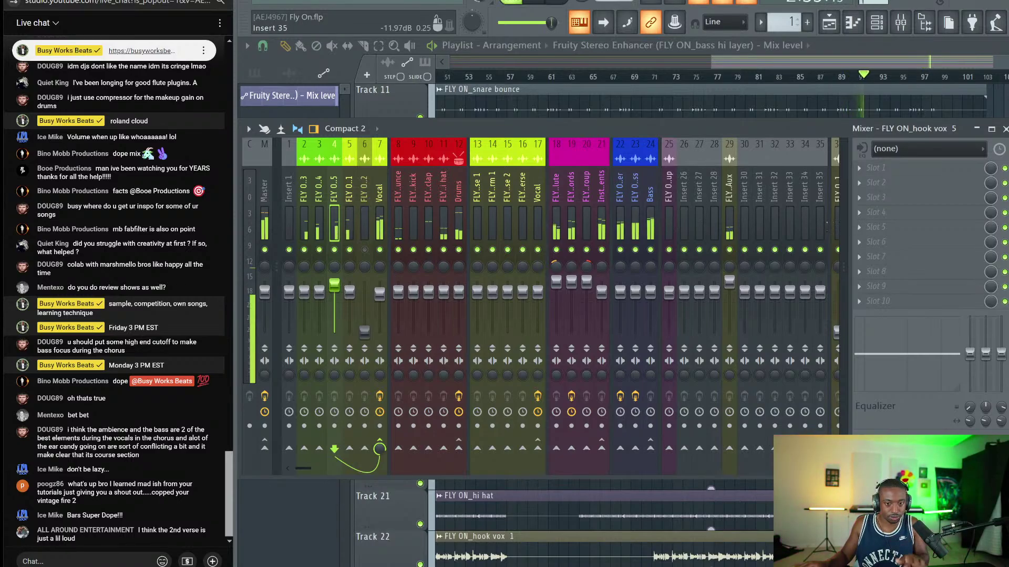
key(F9)
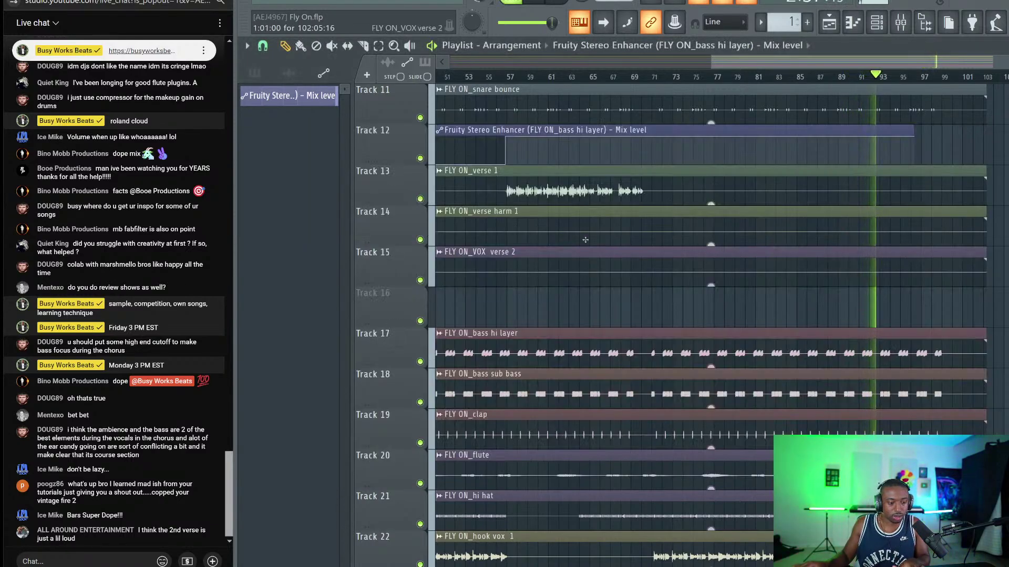
Review the full arrangement in the playlist and recheck the mixer levels as the final hook plays out.
scroll(642, 80, down, 1)
drag(669, 79, 489, 77)
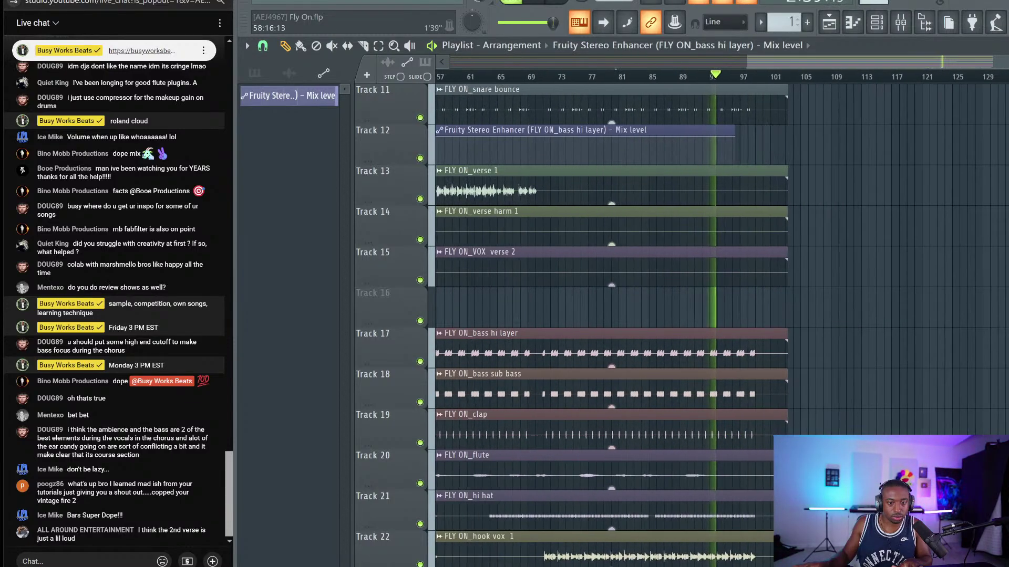
scroll(488, 77, down, 1)
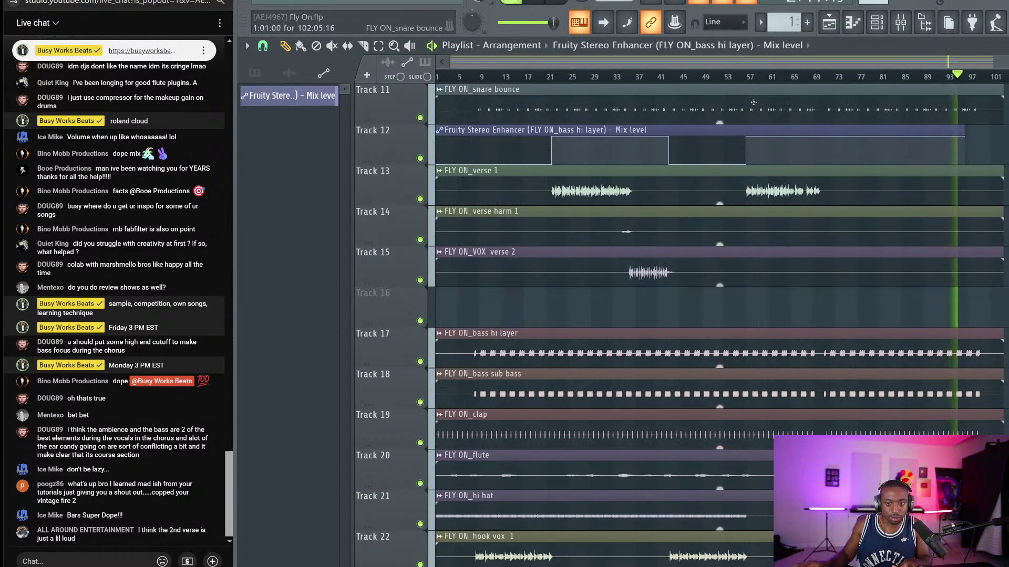
click(899, 24)
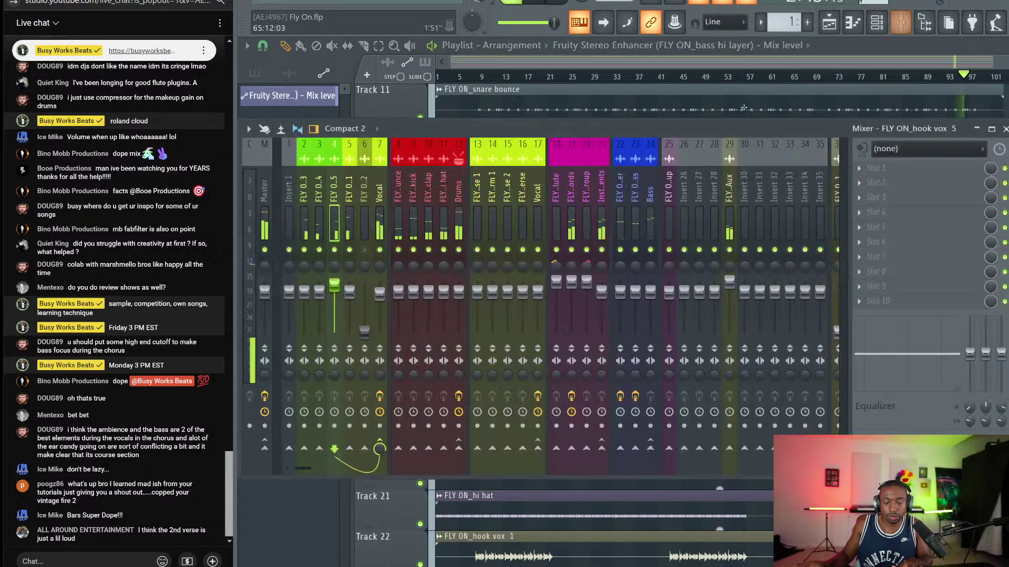
key(F9)
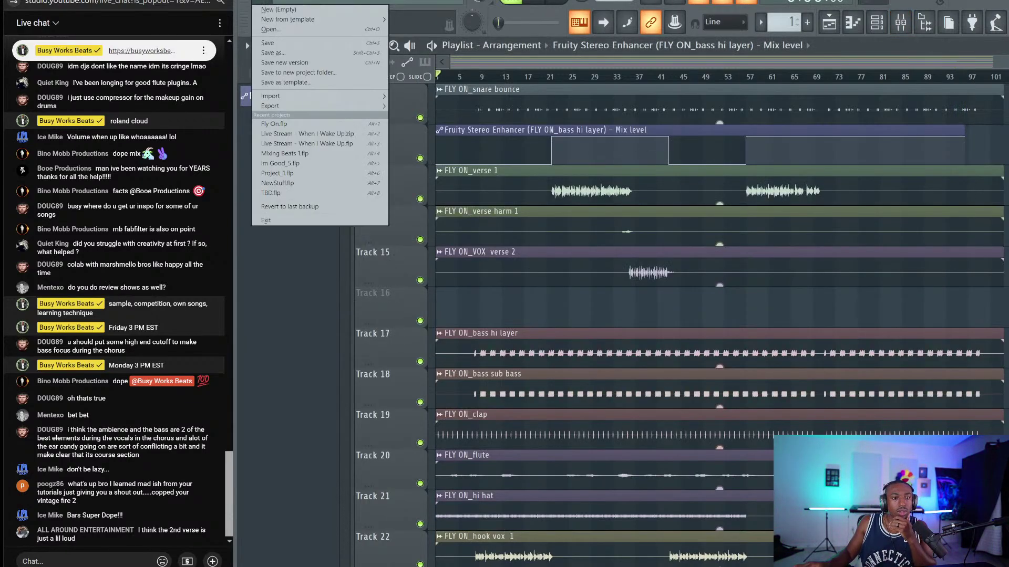
Export the project as a zipped loop package into the 2024 - July 21 folder, adding a live stream prefix to the Fly On name.
click(260, 1)
mouse_move(325, 106)
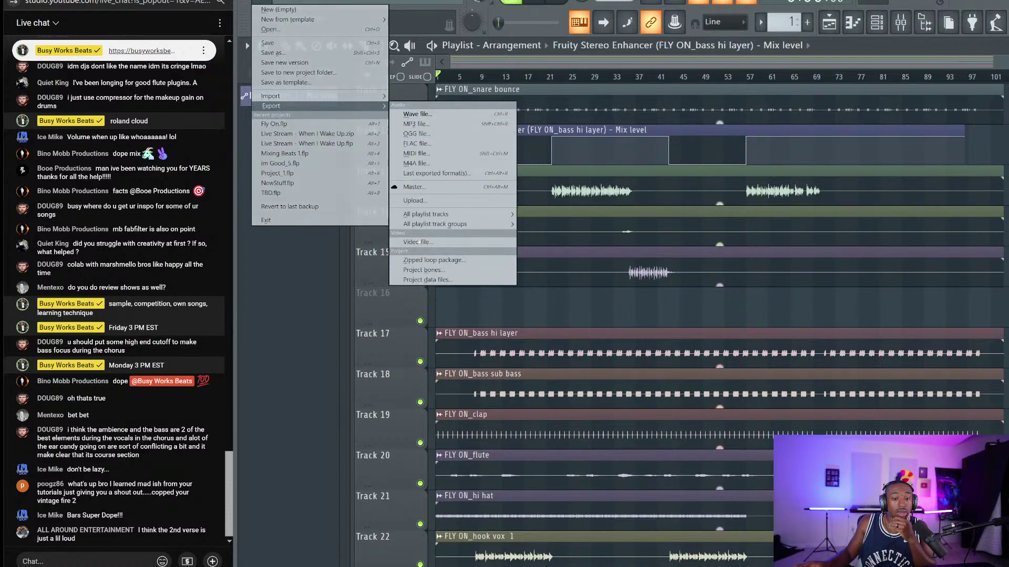
click(416, 260)
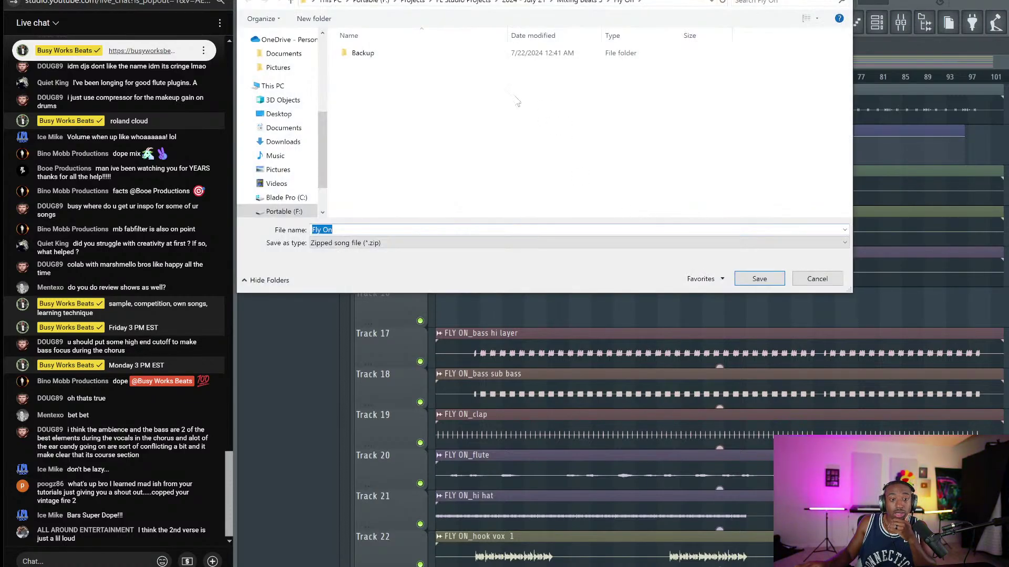
click(532, 2)
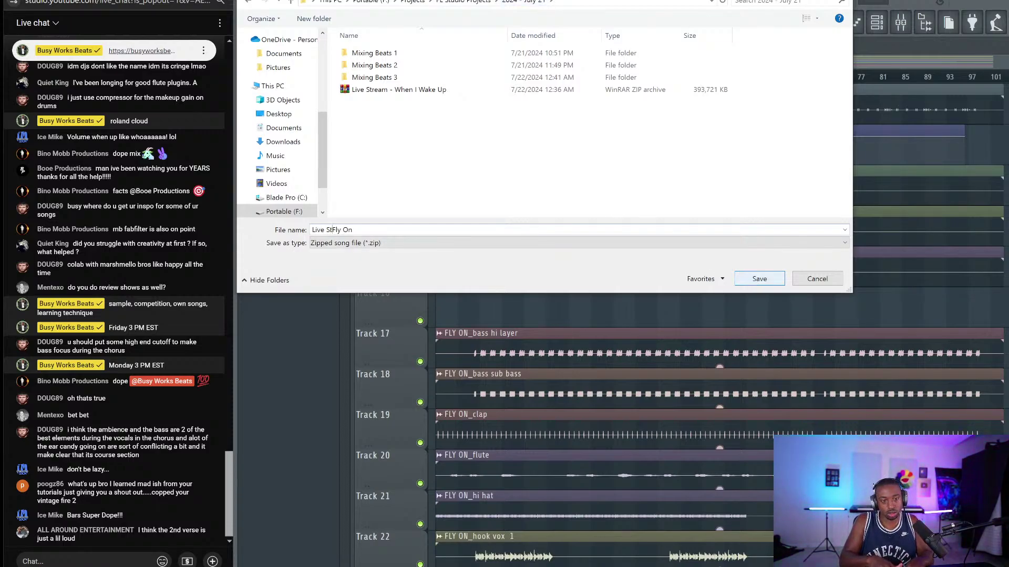
click(753, 278)
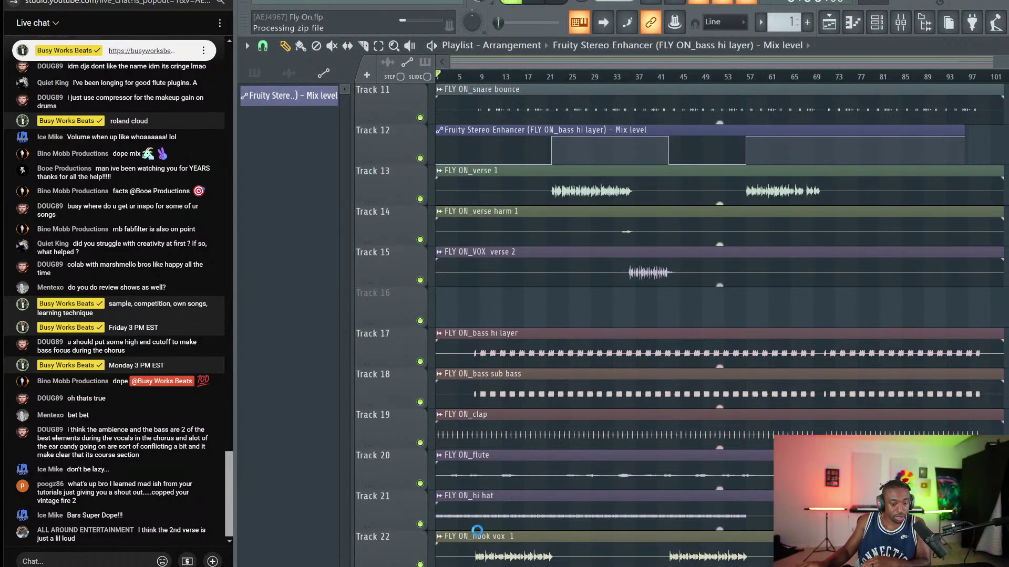
Switch to the YouTube Studio live streaming page in Chrome to view the stream's analytics.
mouse_move(547, 566)
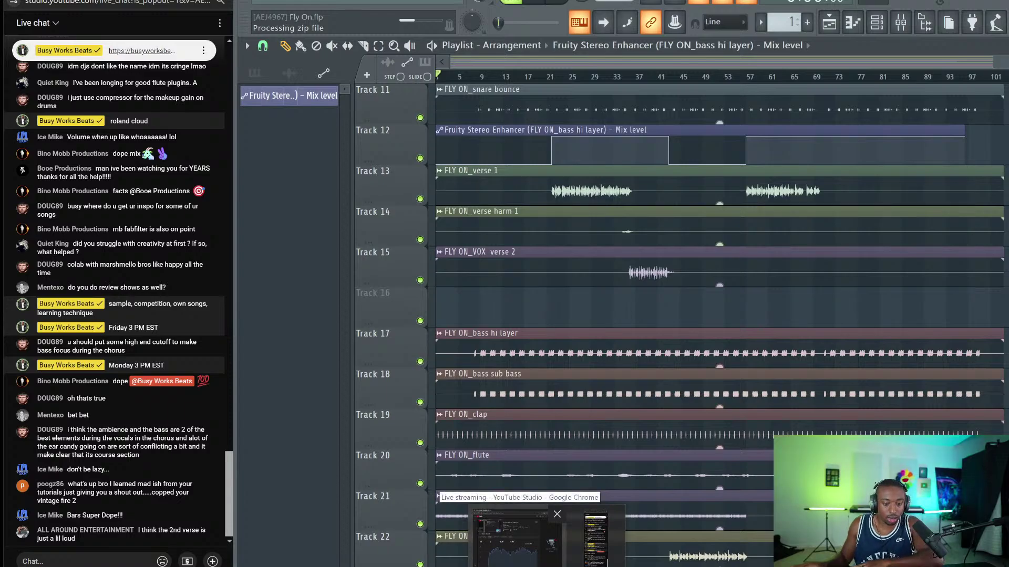
click(511, 520)
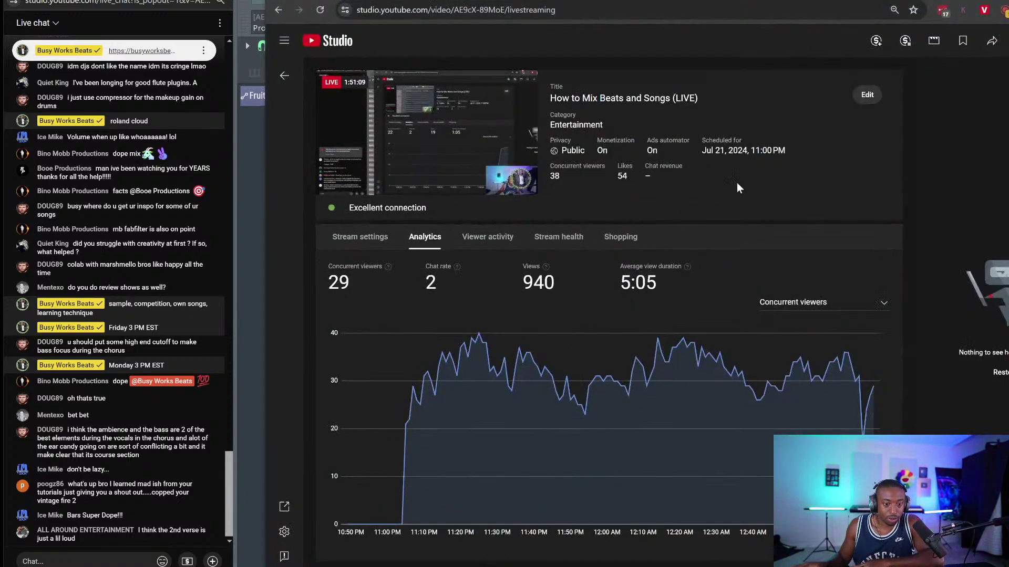